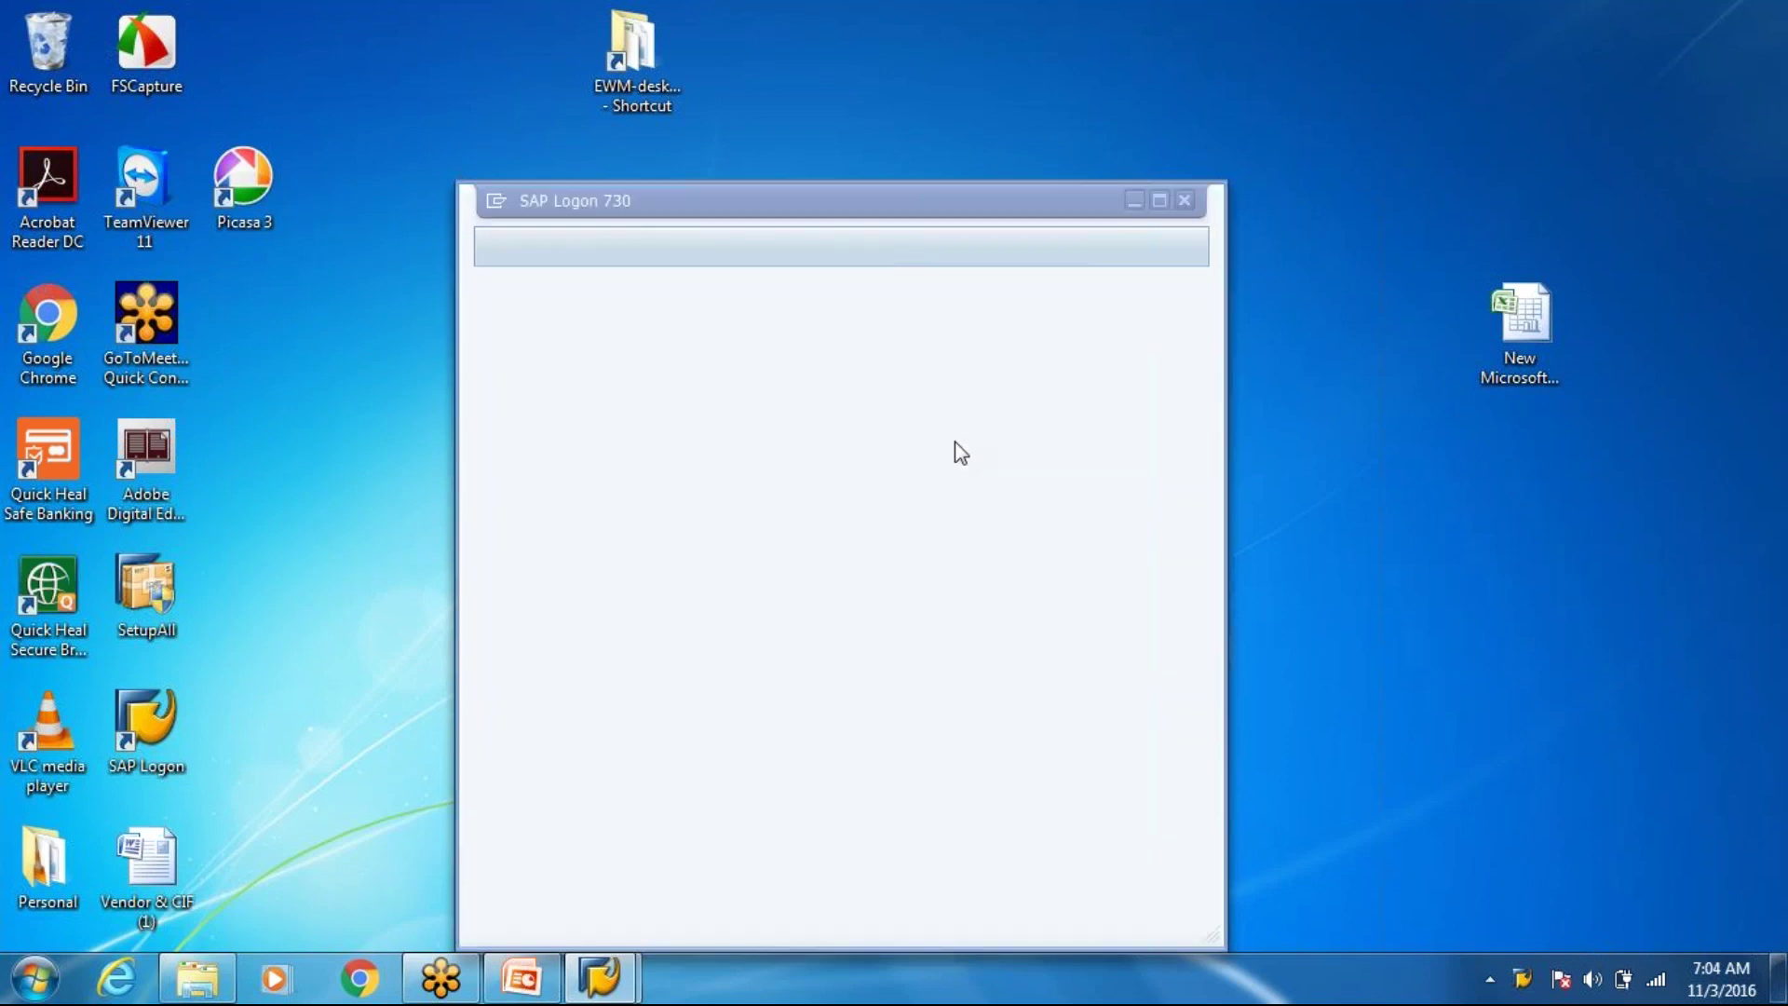
Open the SAP system's logon screen and log on to client 400, entering the account password.
{"action": "key", "text": "shift+Tab"}
{"action": "key", "text": "Delete"}
{"action": "key", "text": "Down"}
{"action": "key", "text": "Return"}
{"action": "key", "text": "Tab"}
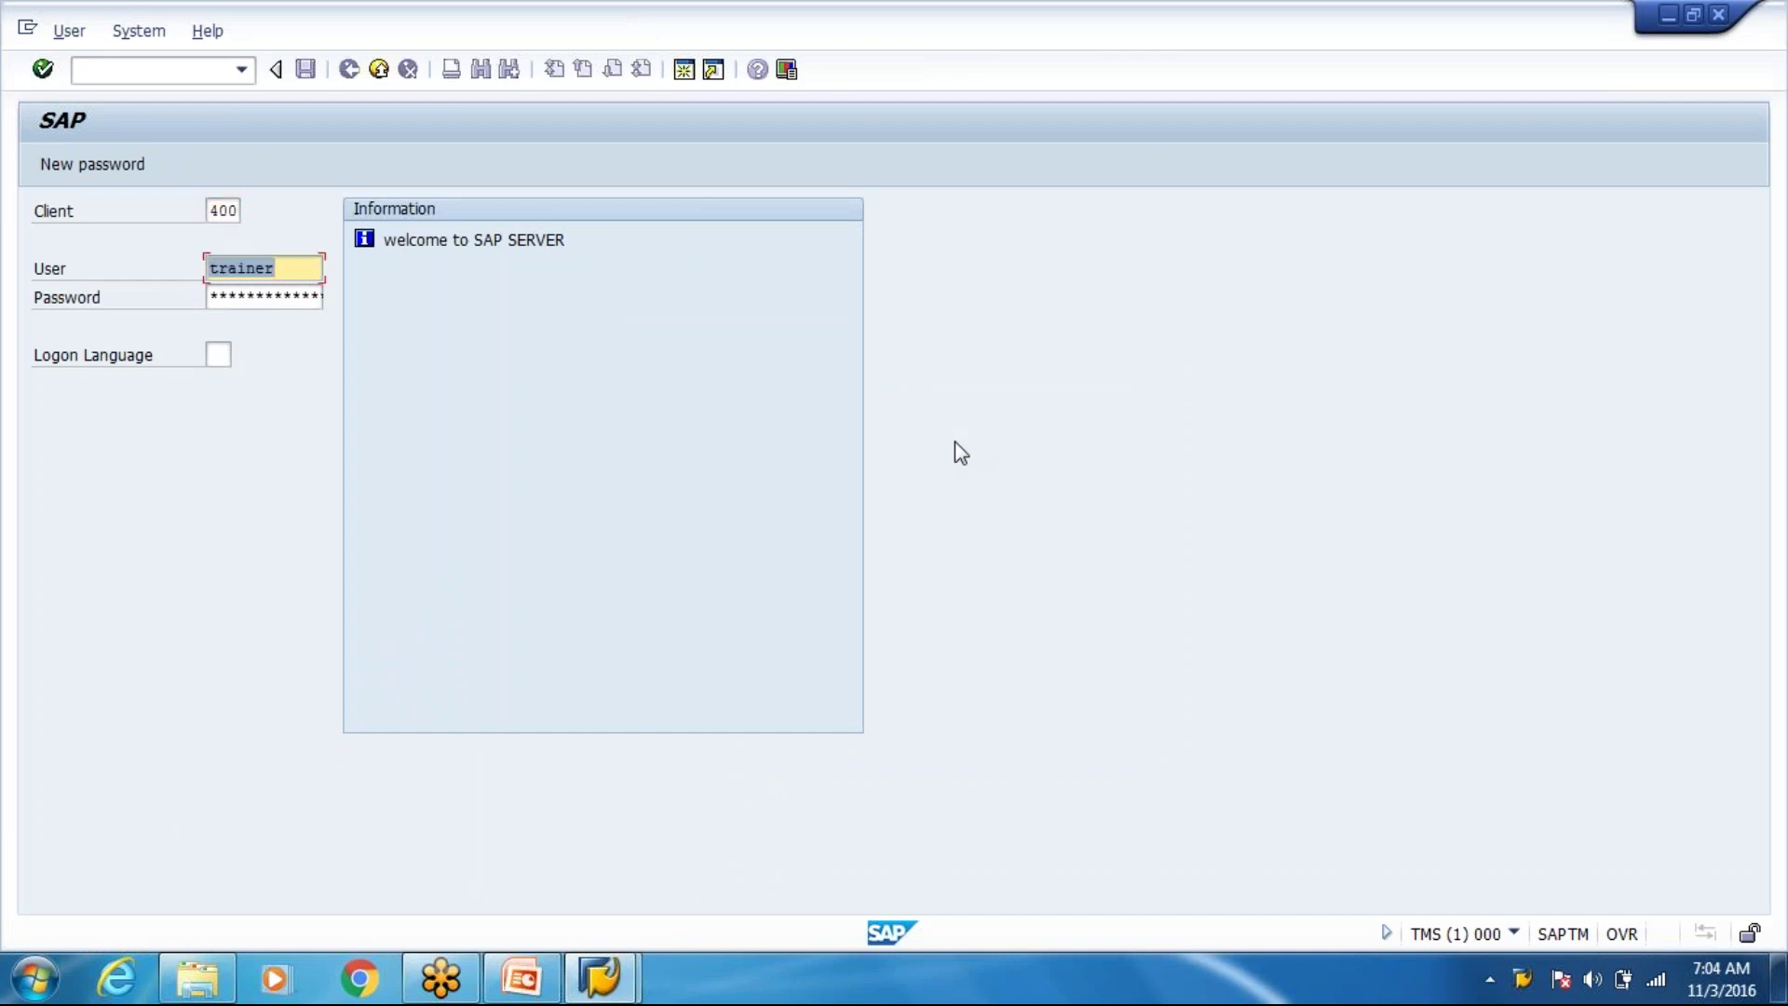
{"action": "key", "text": "Tab"}
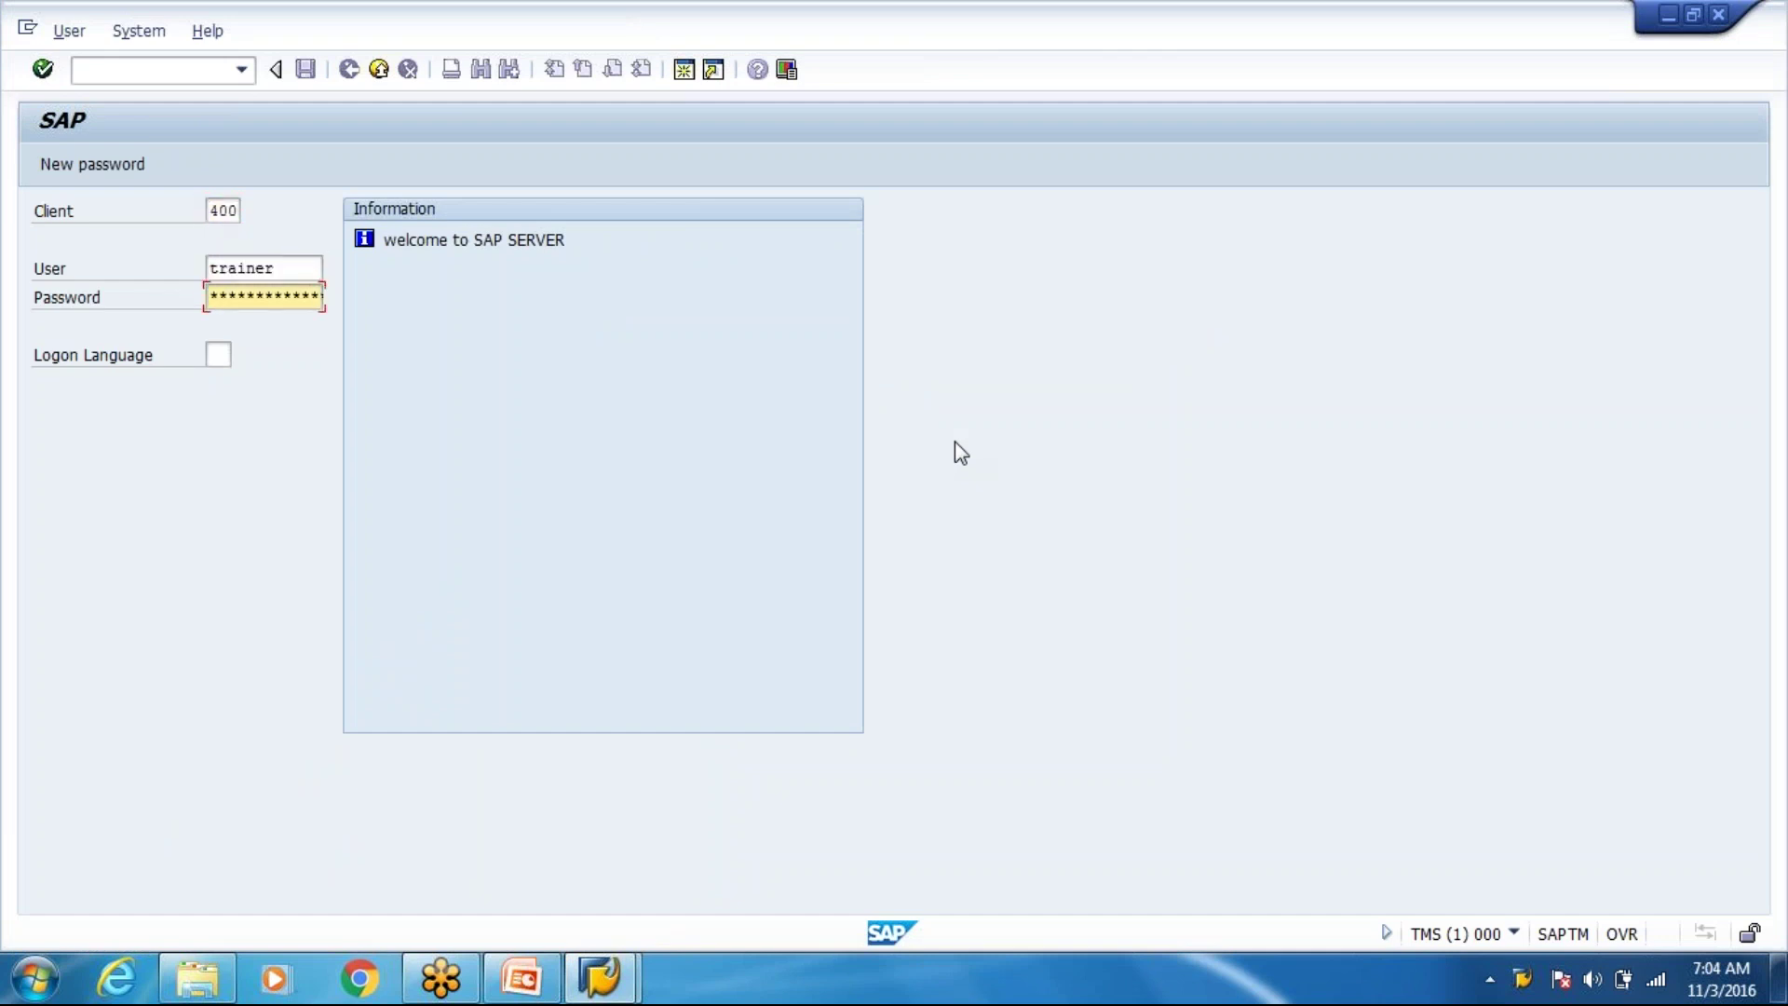
{"action": "type", "text": "*********"}
{"action": "key", "text": "Return"}
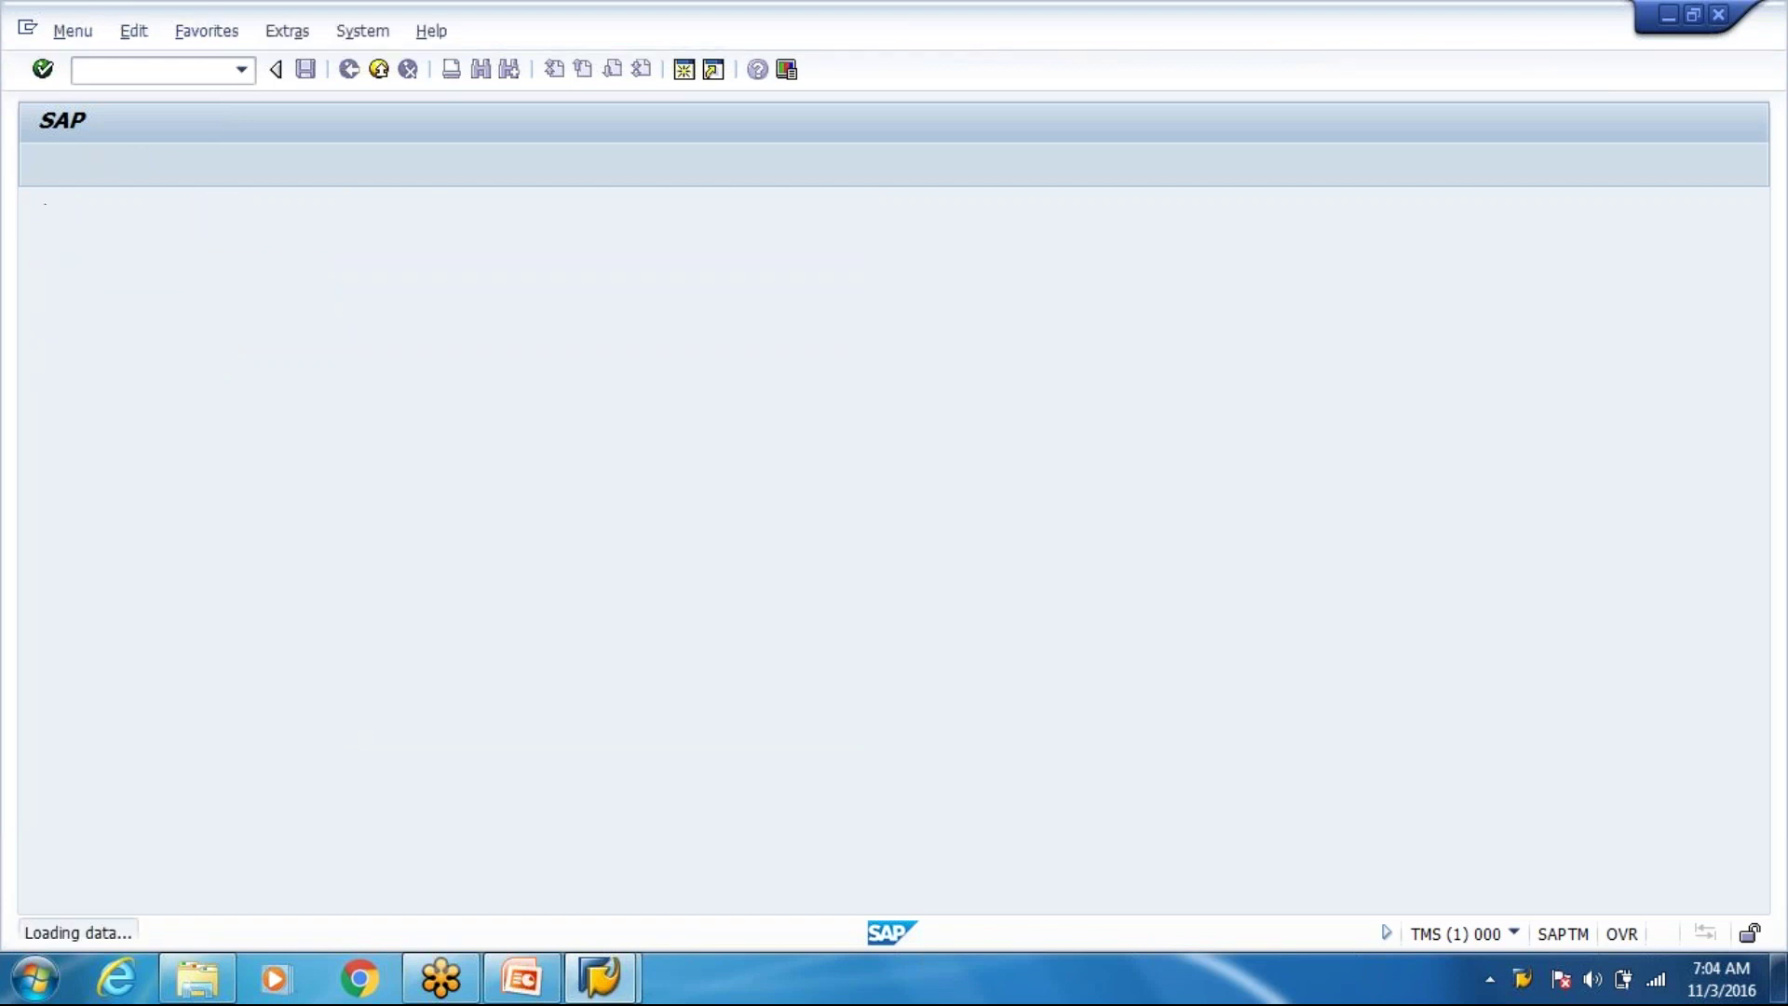
Start transaction SPRO and display the SAP Reference IMG.
{"action": "type", "text": "spro"}
{"action": "key", "text": "Return"}
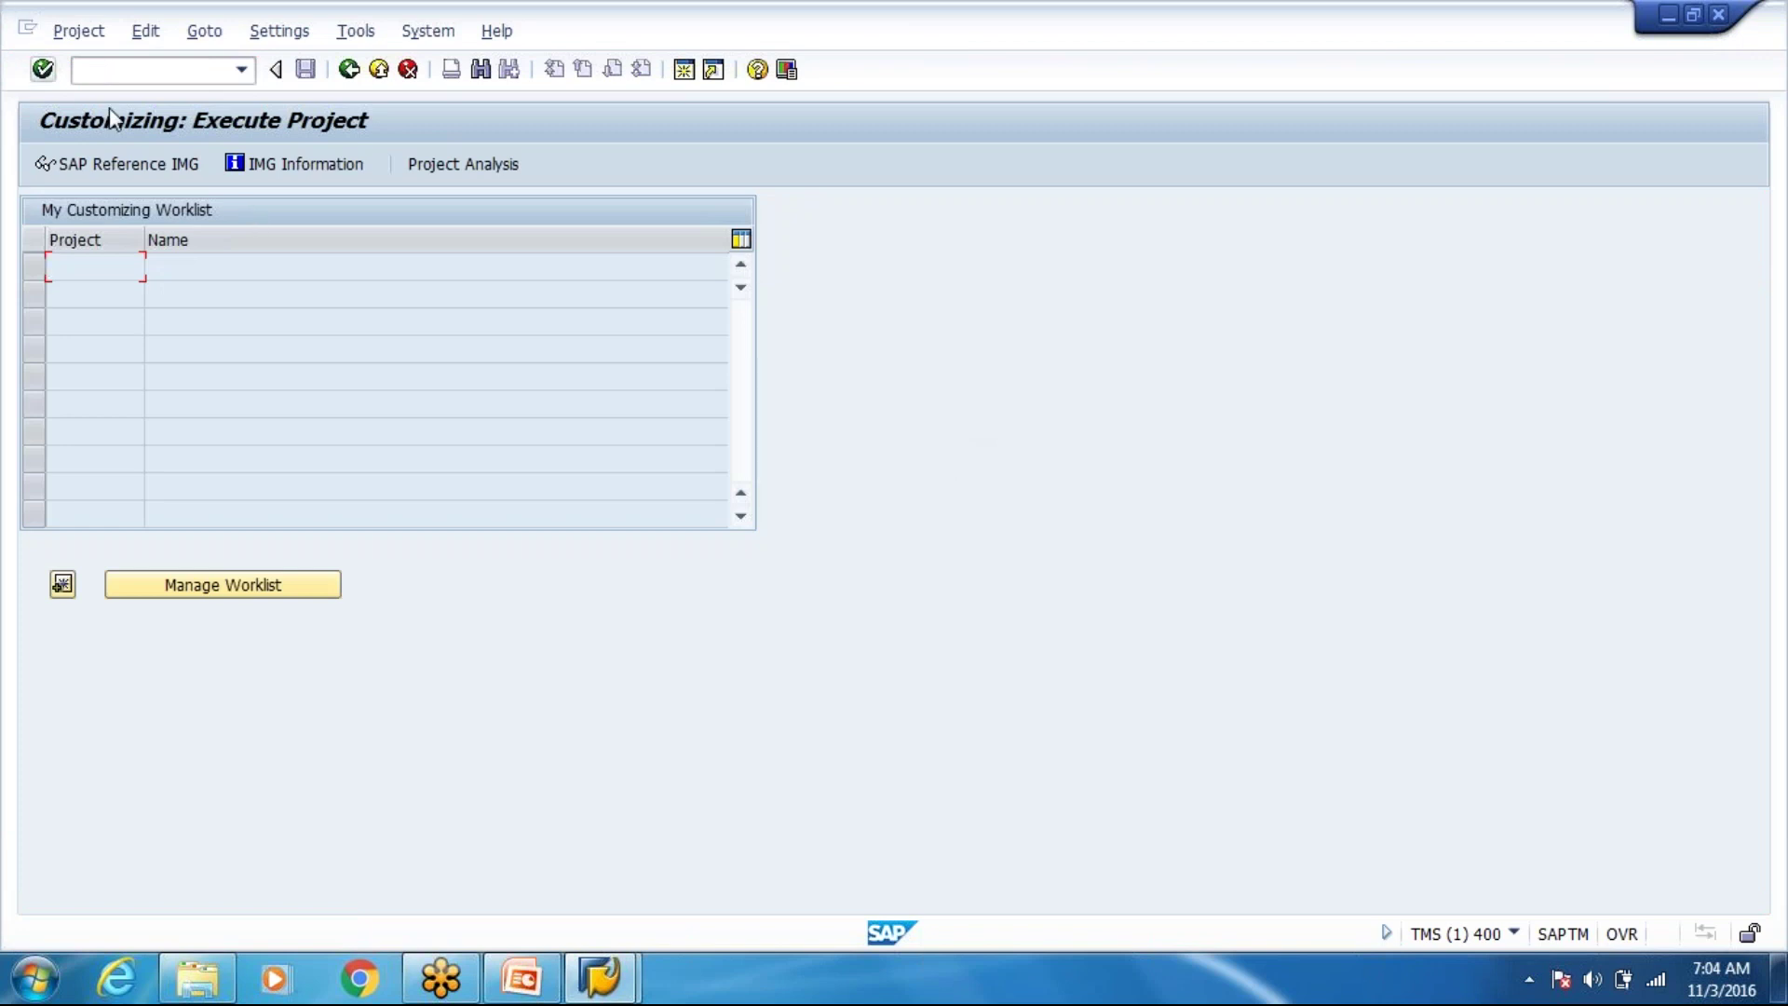
{"action": "left_click", "coordinate": [131, 163]}
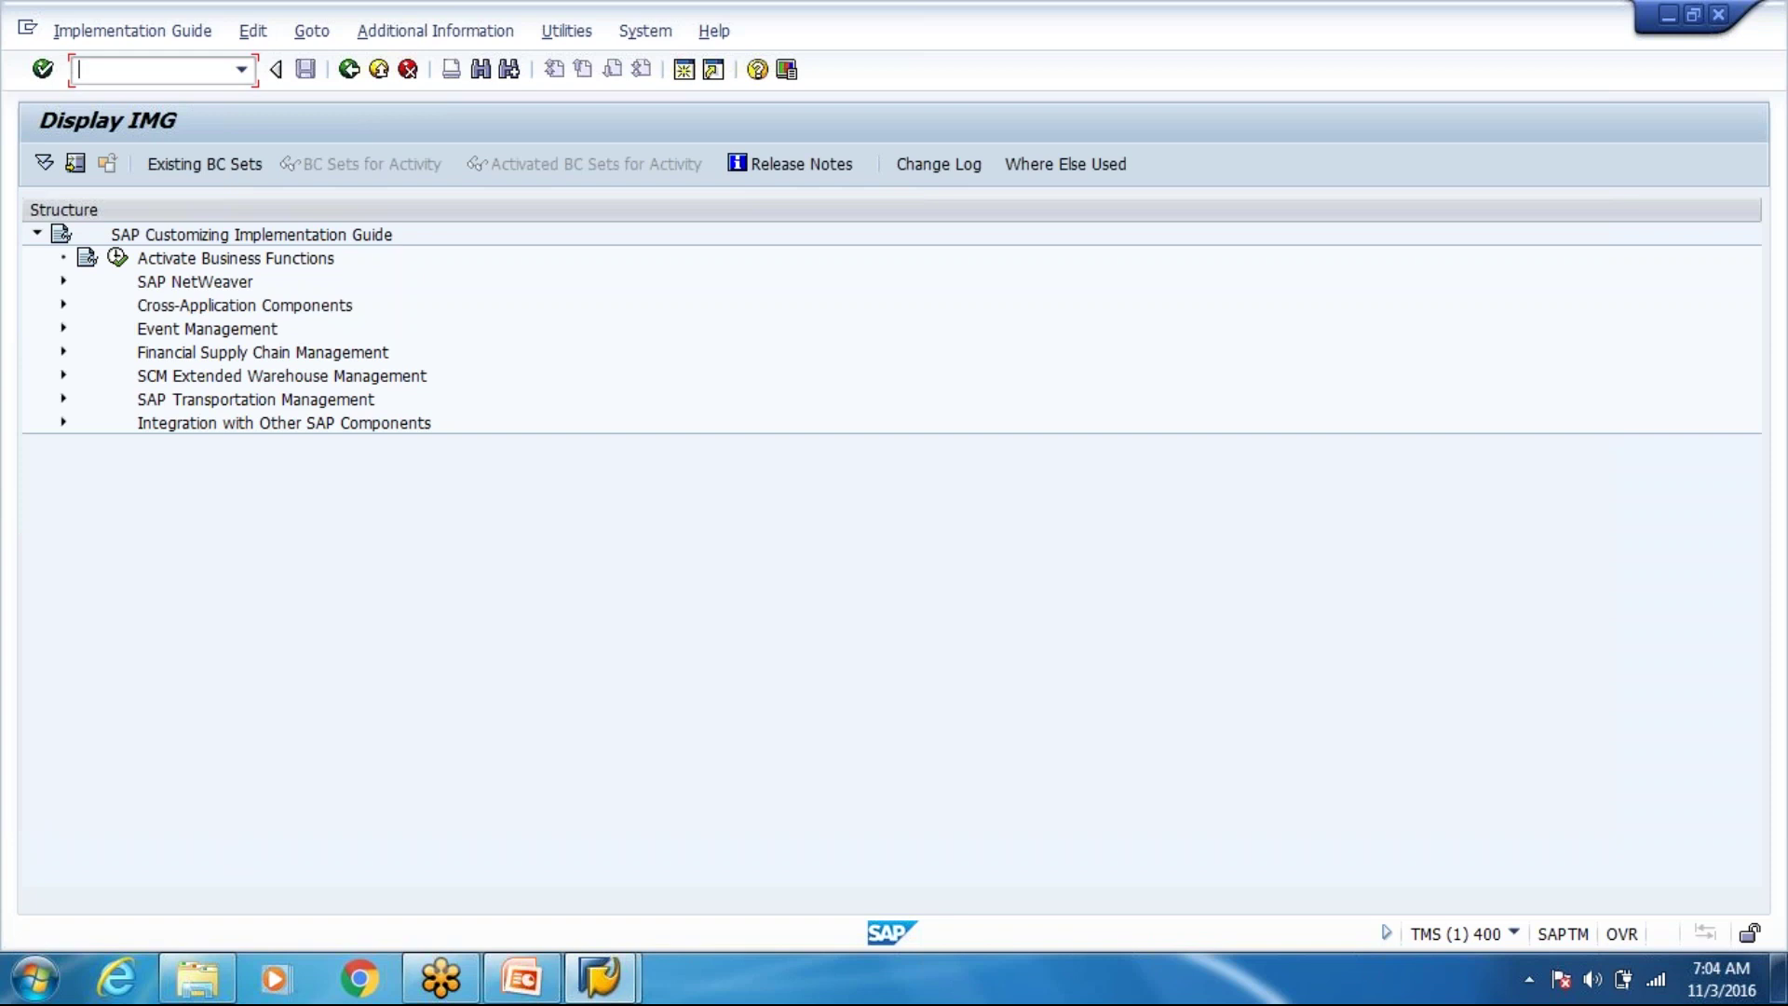
Display the Resources view for warehouse WH80 in a new session and check resource FLT1's type and default presentation device.
{"action": "type", "text": "/o/scw"}
{"action": "type", "text": "m/rsr"}
{"action": "type", "text": "q"}
{"action": "key", "text": "Return"}
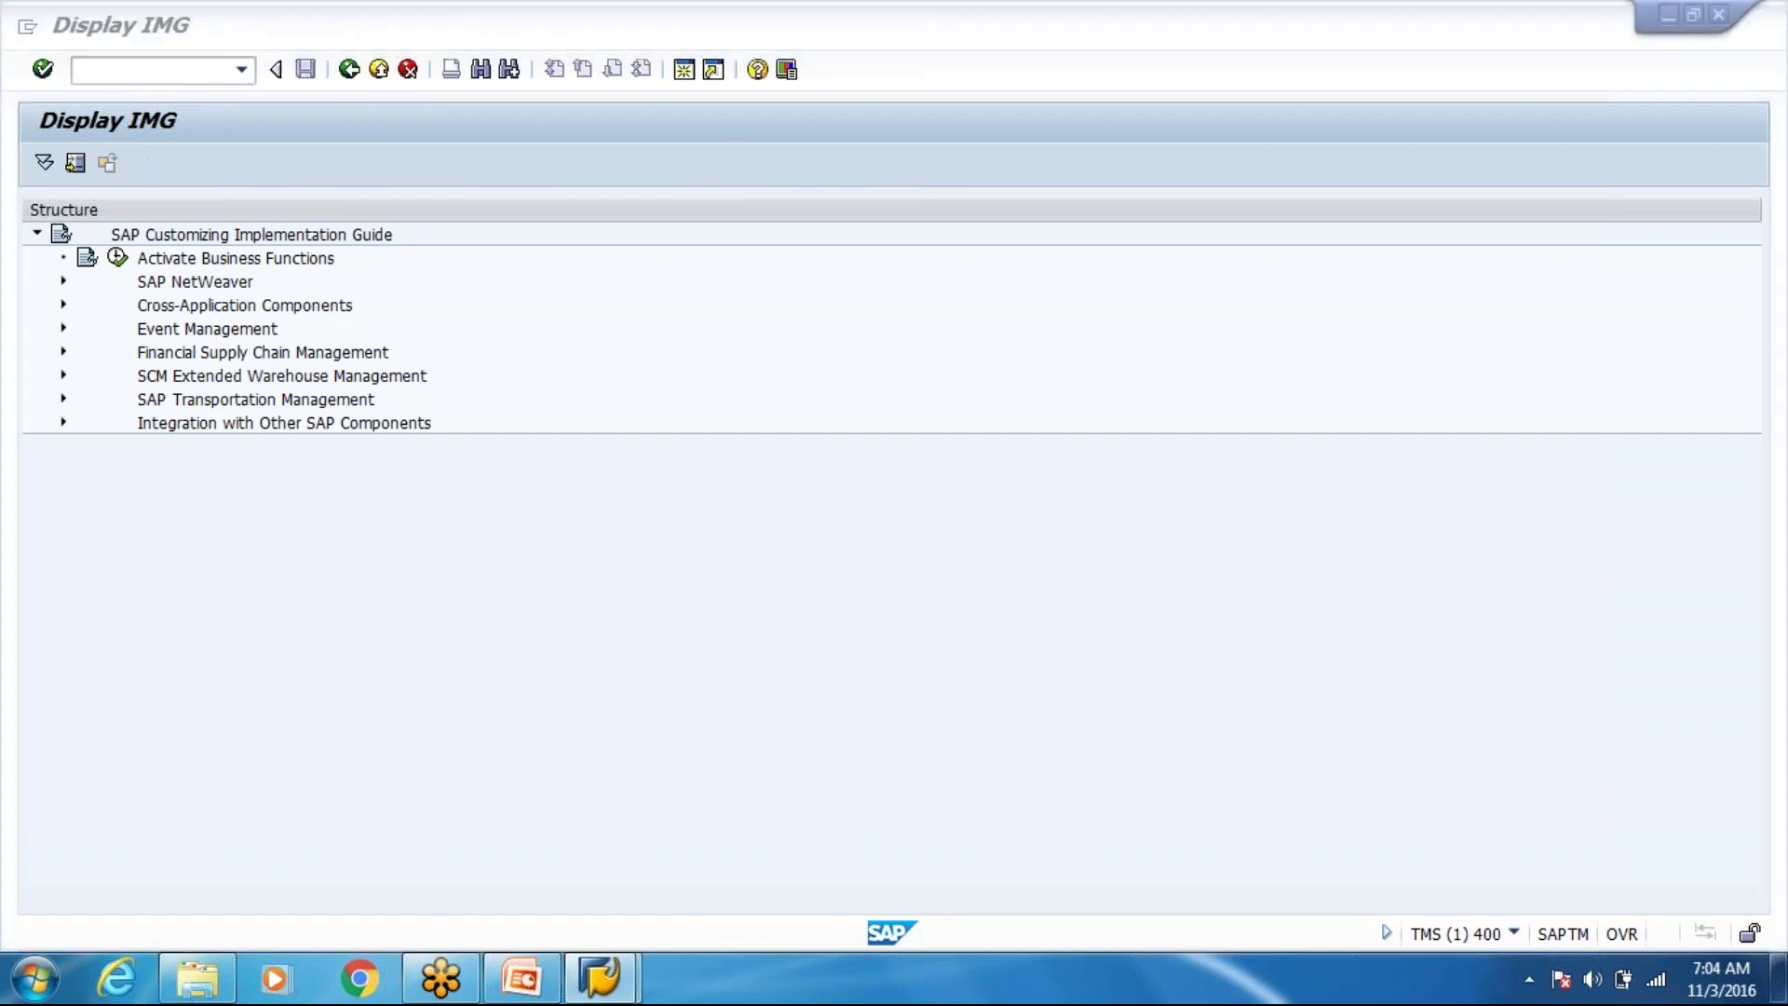
{"action": "type", "text": "Wh80"}
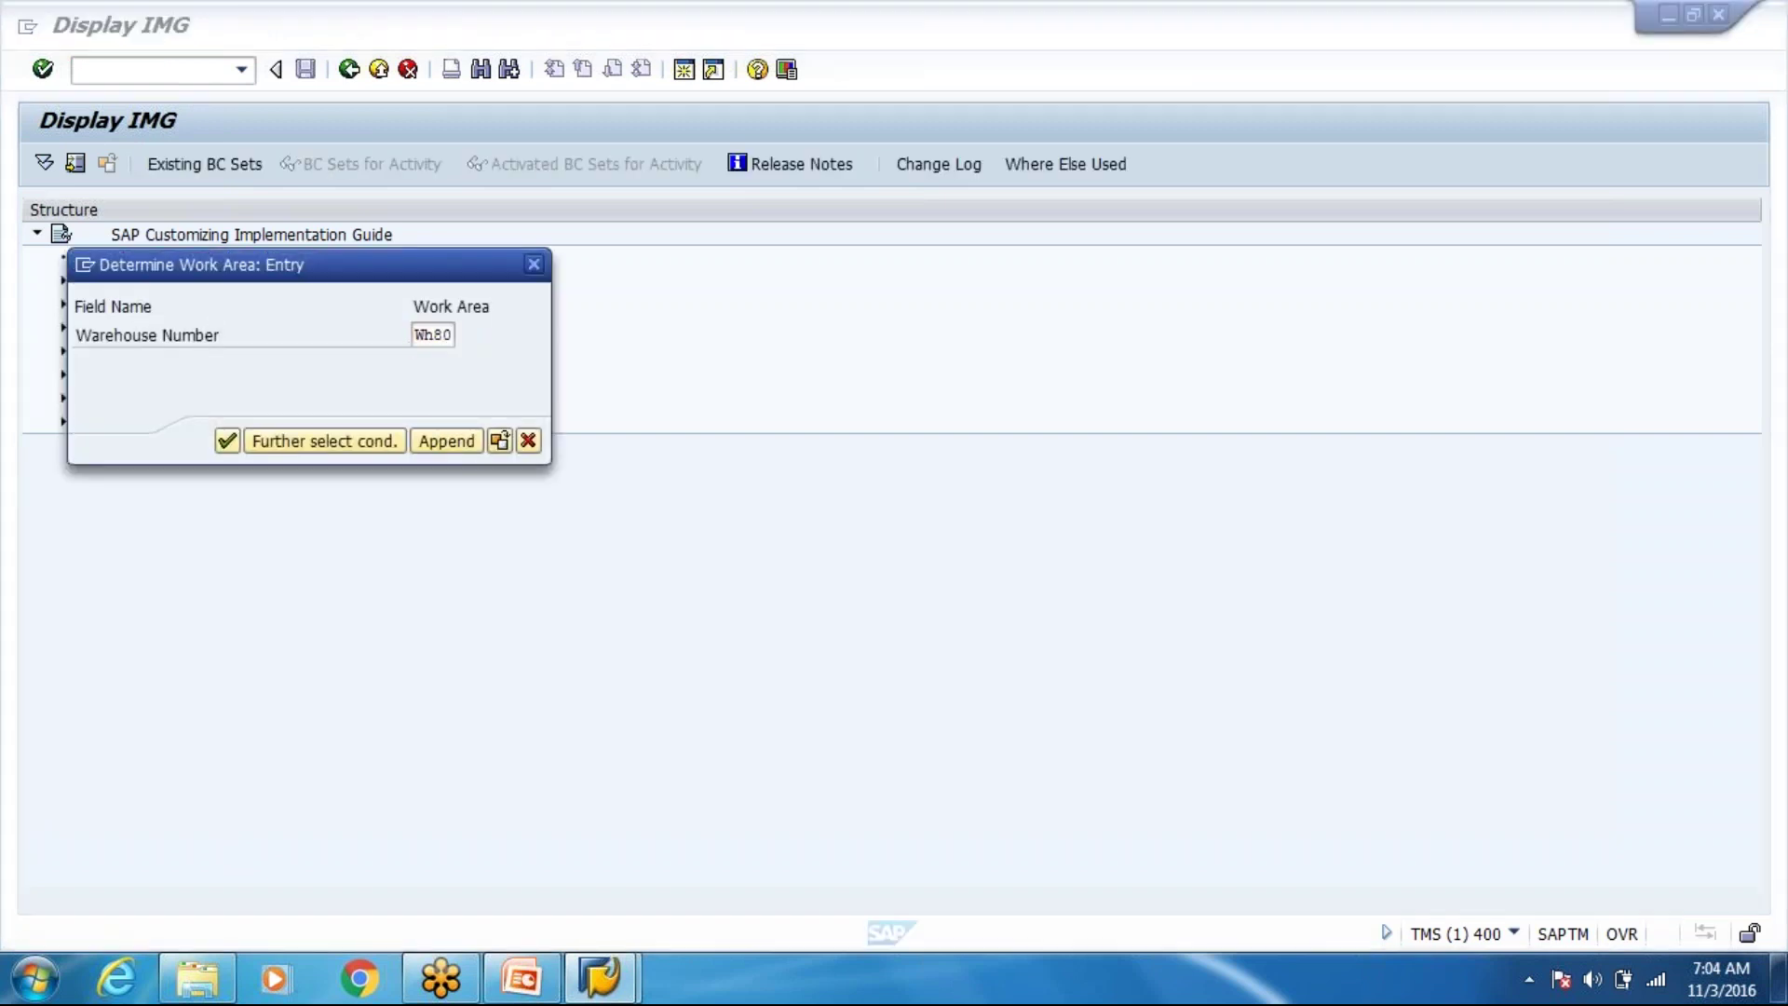
{"action": "key", "text": "Return"}
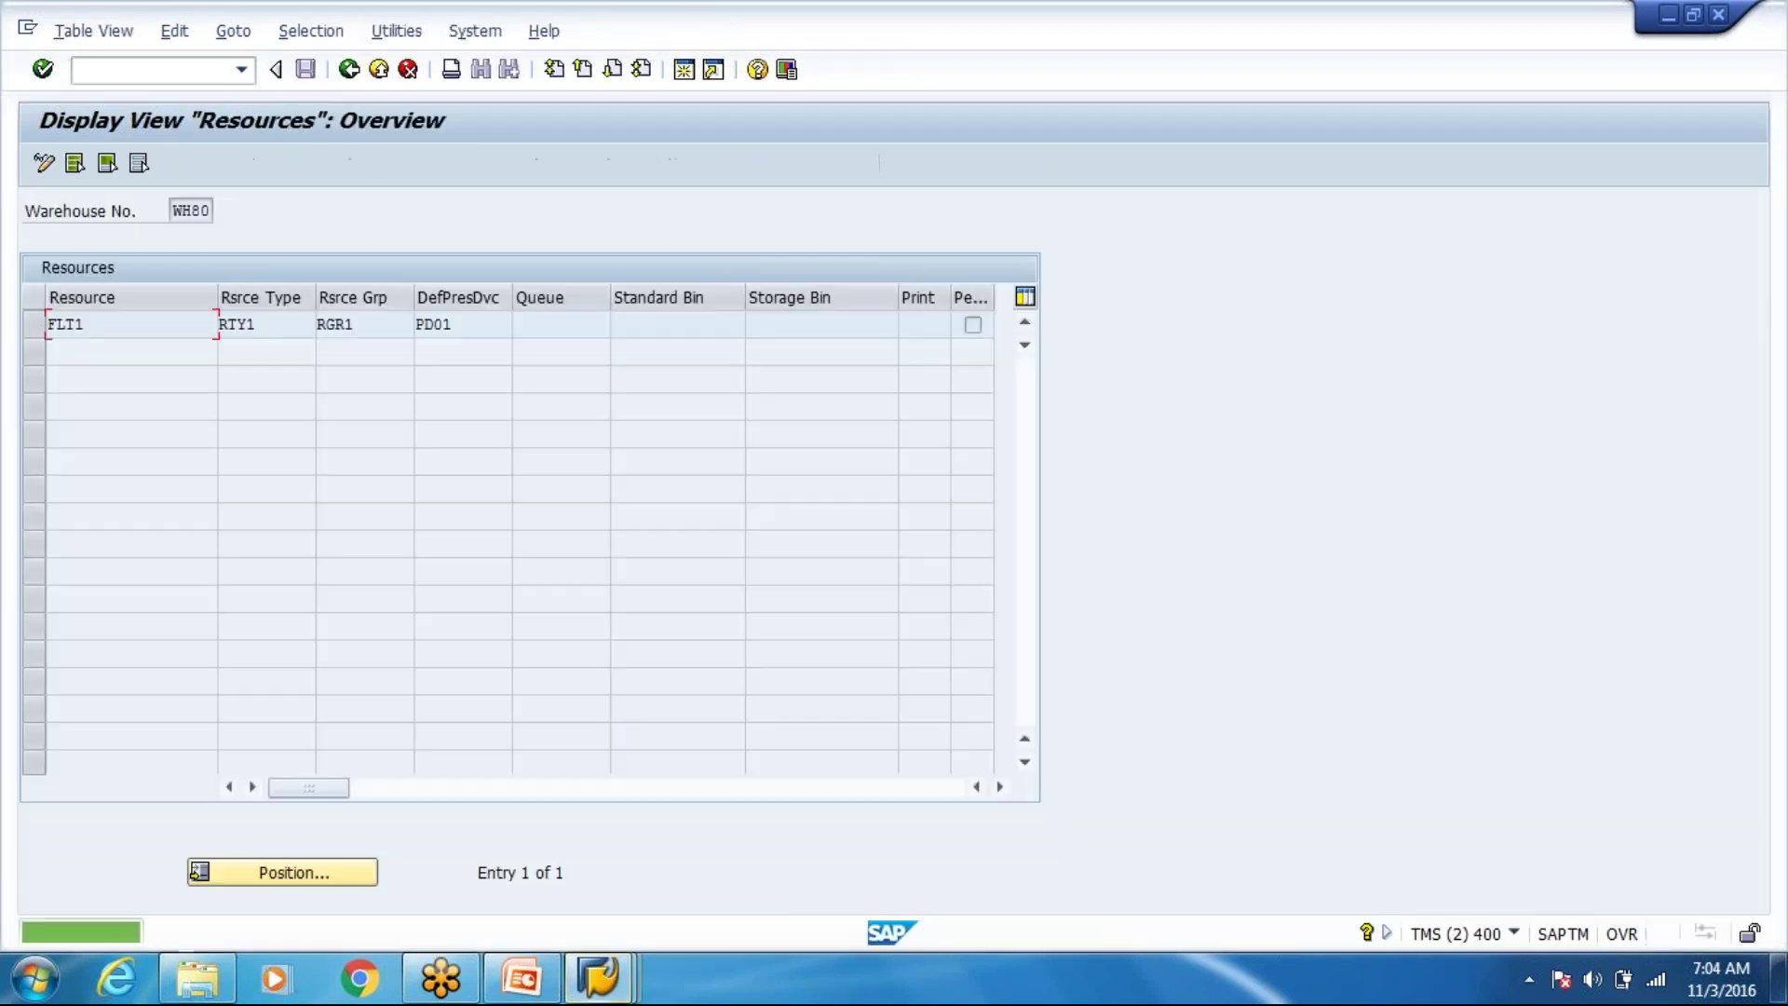
{"action": "left_click", "coordinate": [264, 332]}
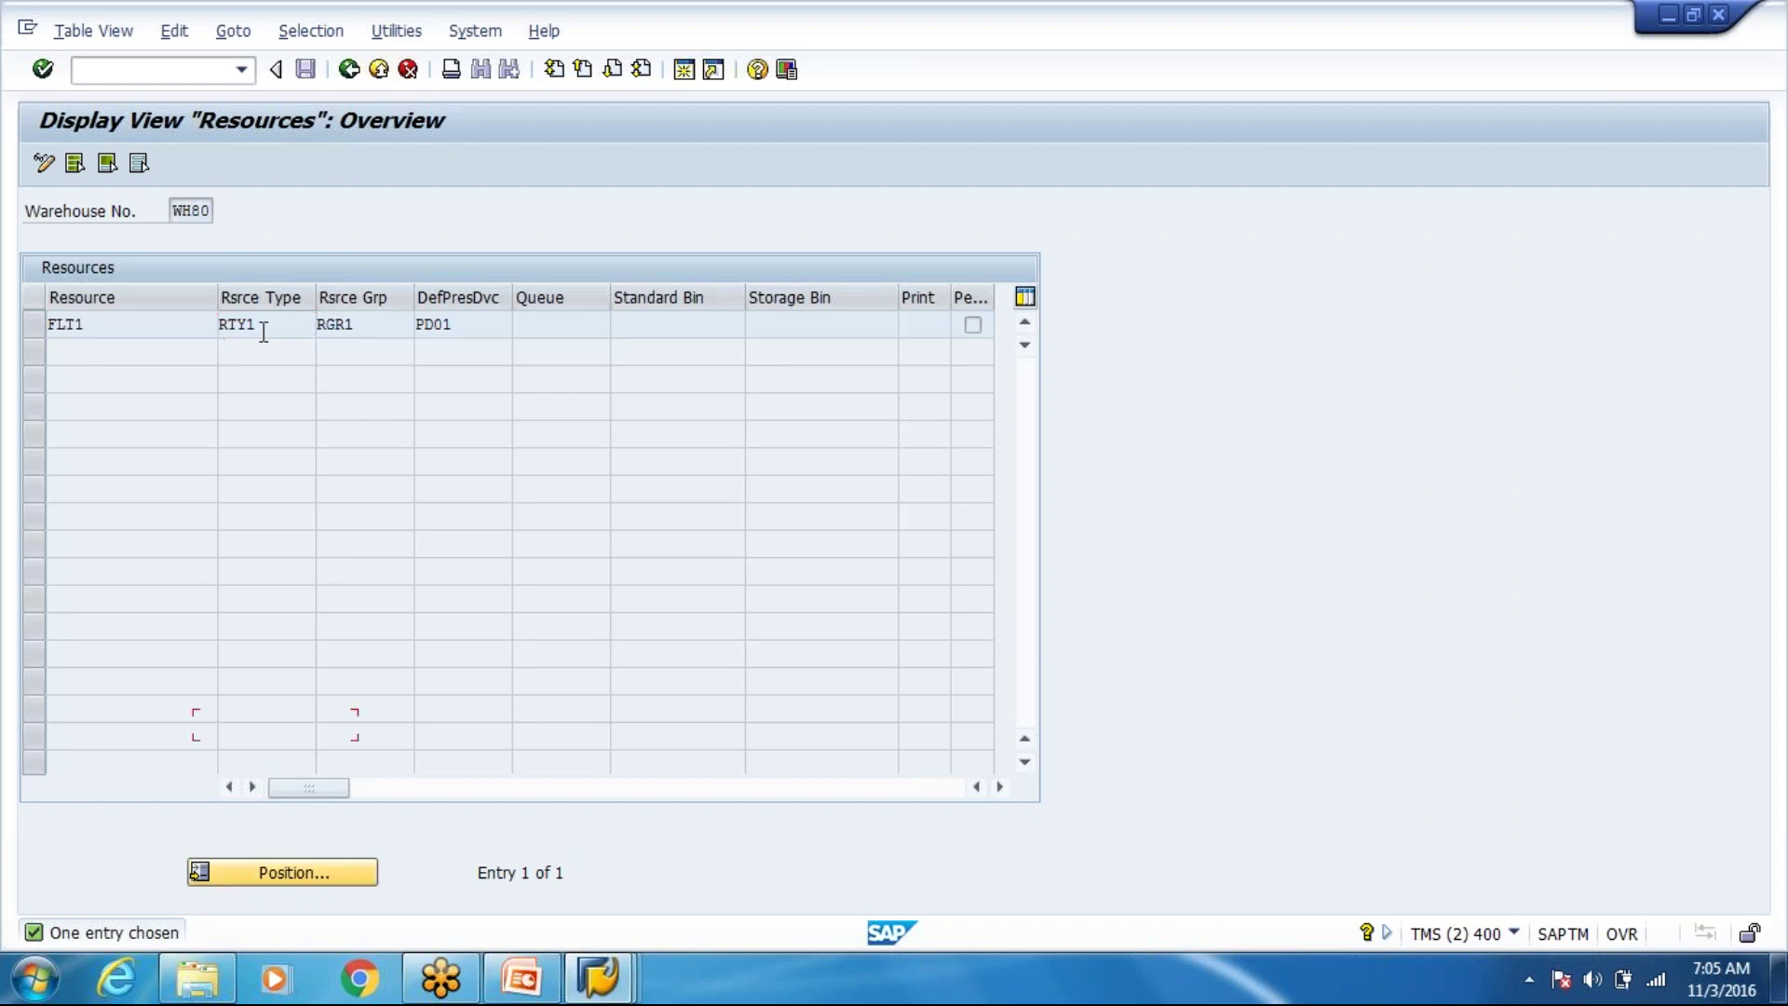
{"action": "left_click", "coordinate": [419, 324]}
Start transaction /SCWM/RFUI in the current session and check the default presentation device on its logon screen.
{"action": "left_click", "coordinate": [180, 72]}
{"action": "type", "text": "/n/"}
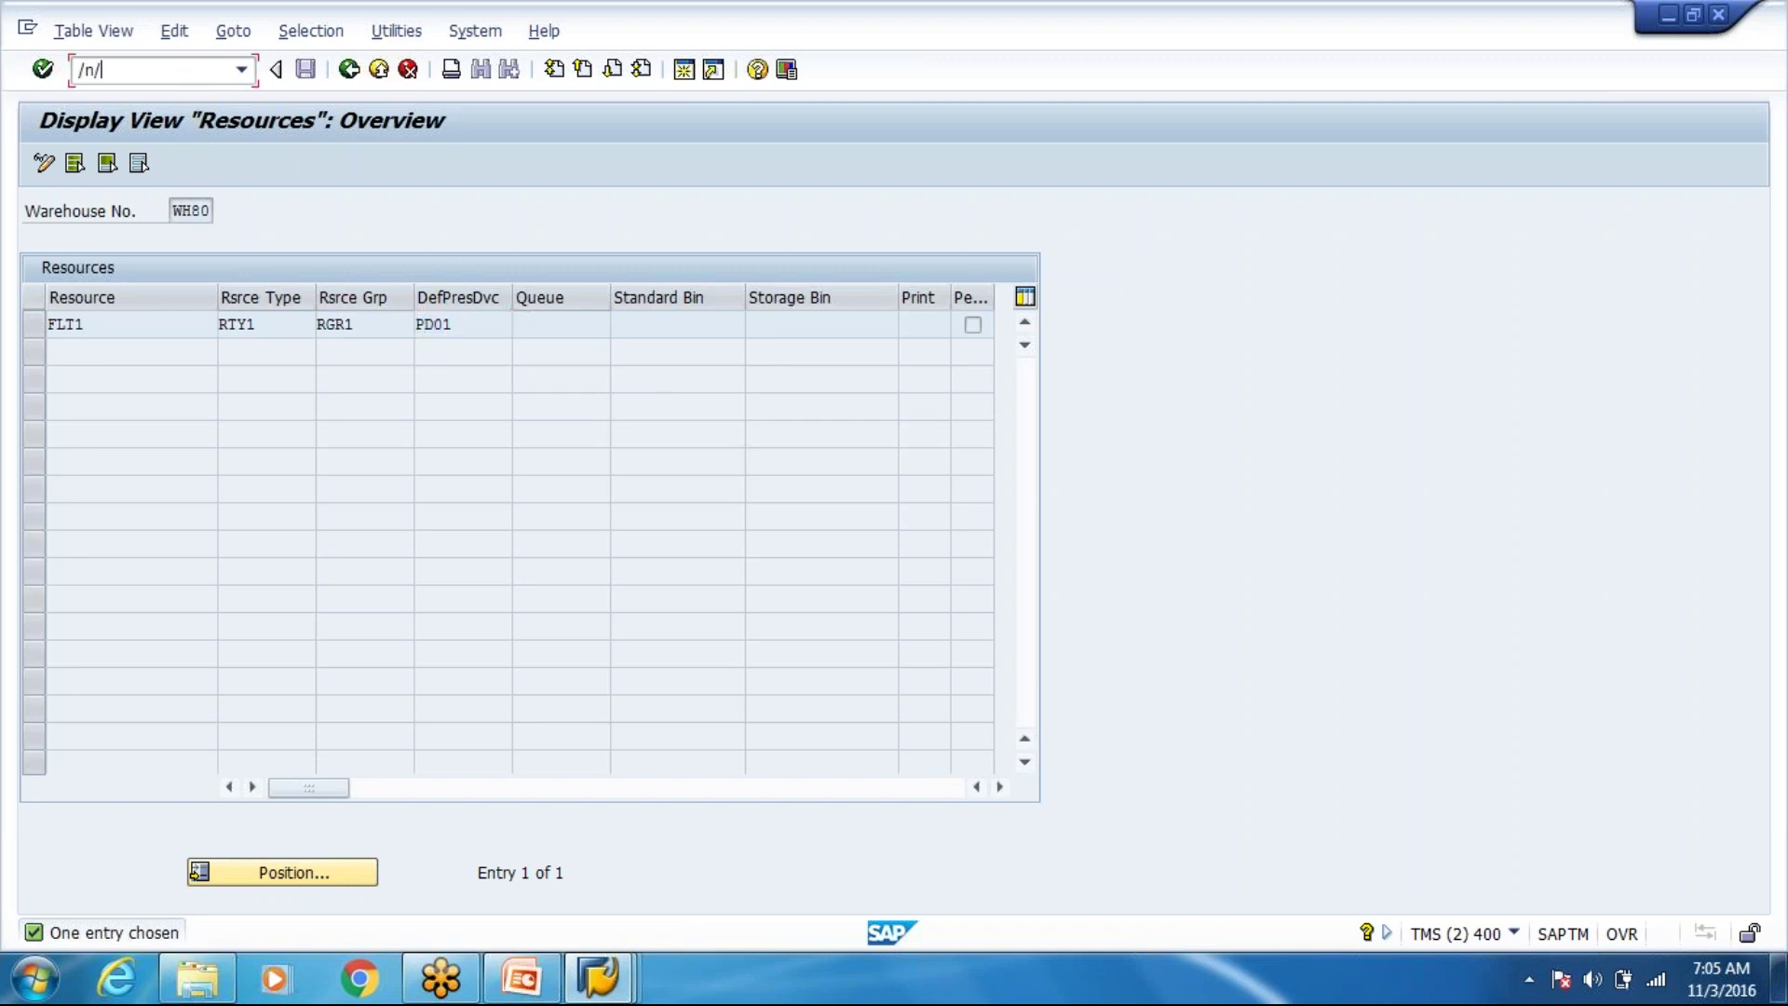
{"action": "type", "text": "scwm/rfui"}
{"action": "key", "text": "Return"}
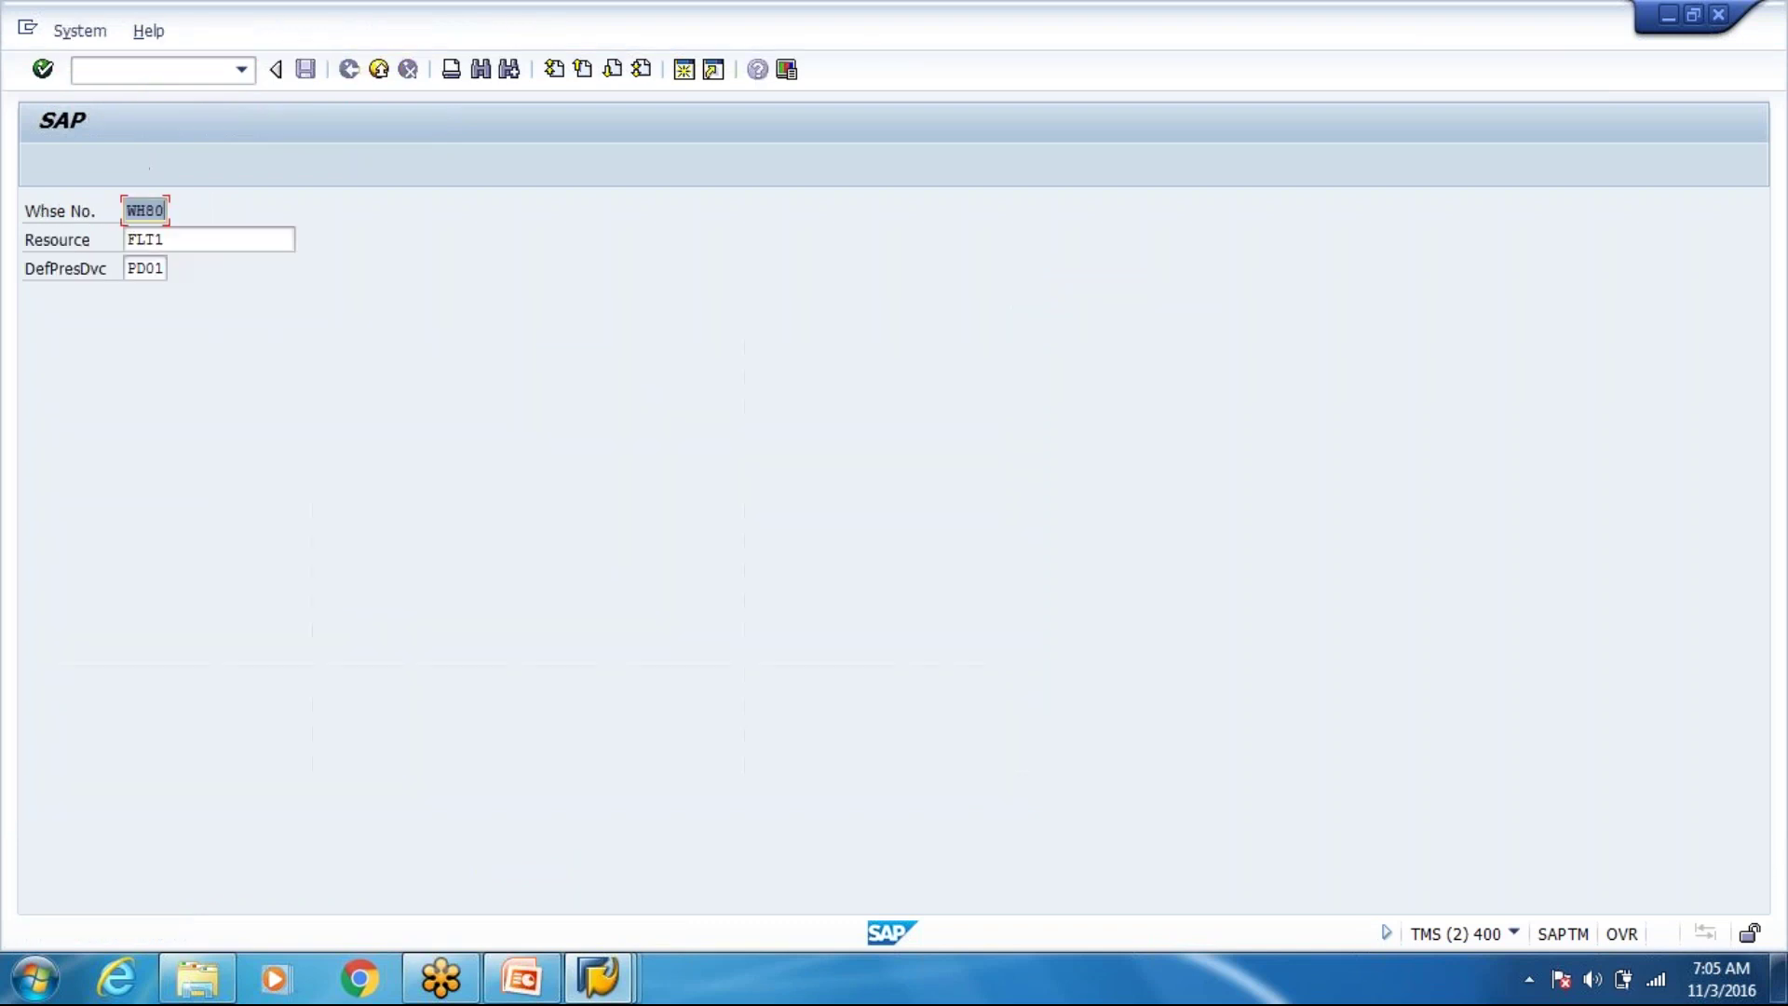
{"action": "left_click", "coordinate": [164, 268]}
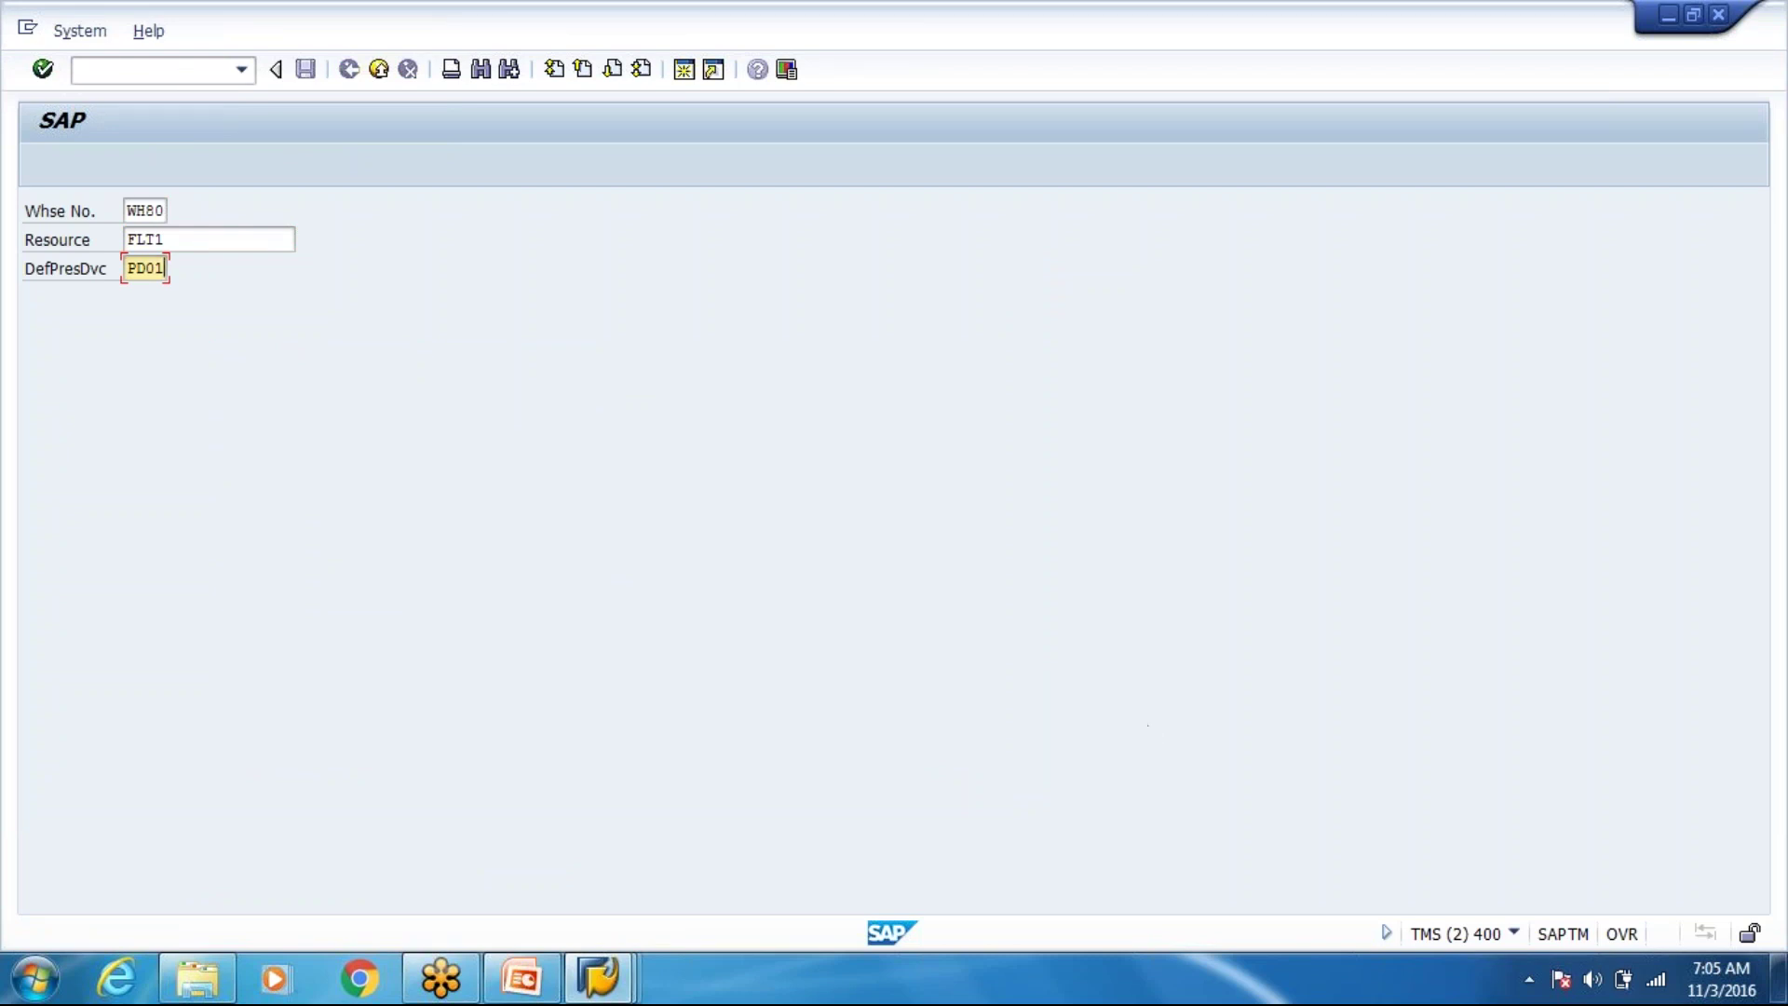
In the Display IMG session, open RF Screen Manager under Mobile Data Entry's Radio Frequency (RF) Framework and show its Screens selection.
{"action": "left_click", "coordinate": [594, 978]}
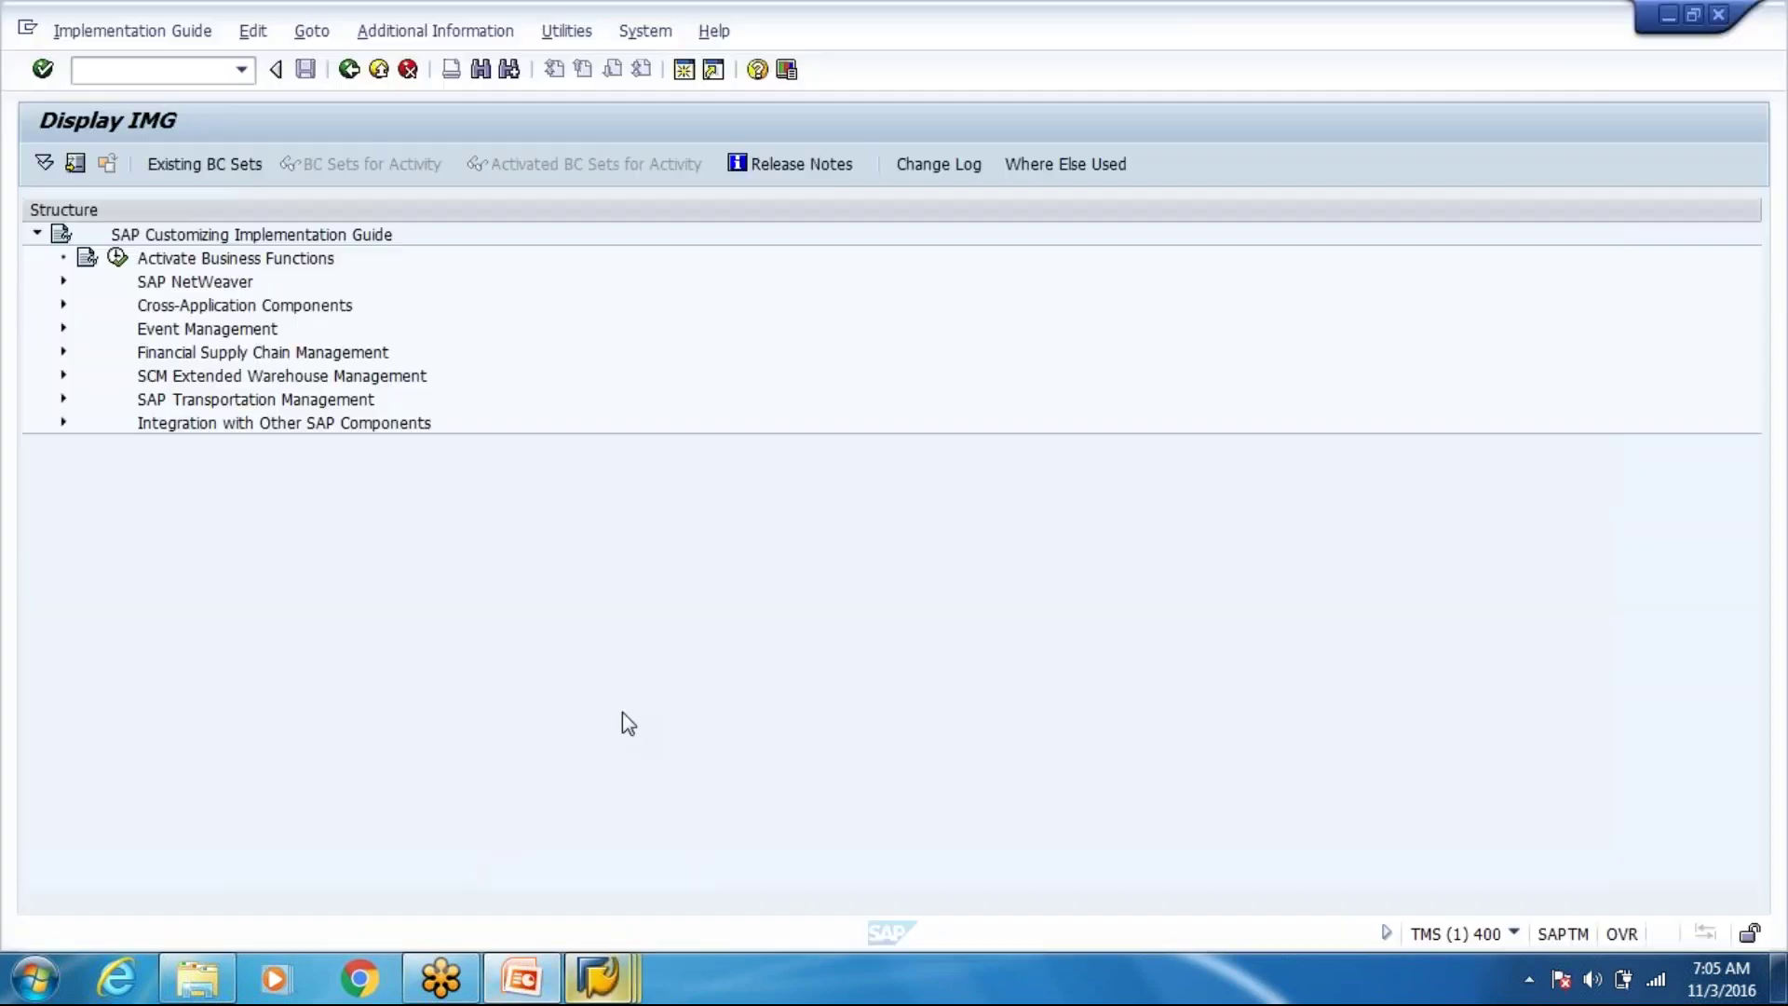
{"action": "left_click", "coordinate": [62, 376]}
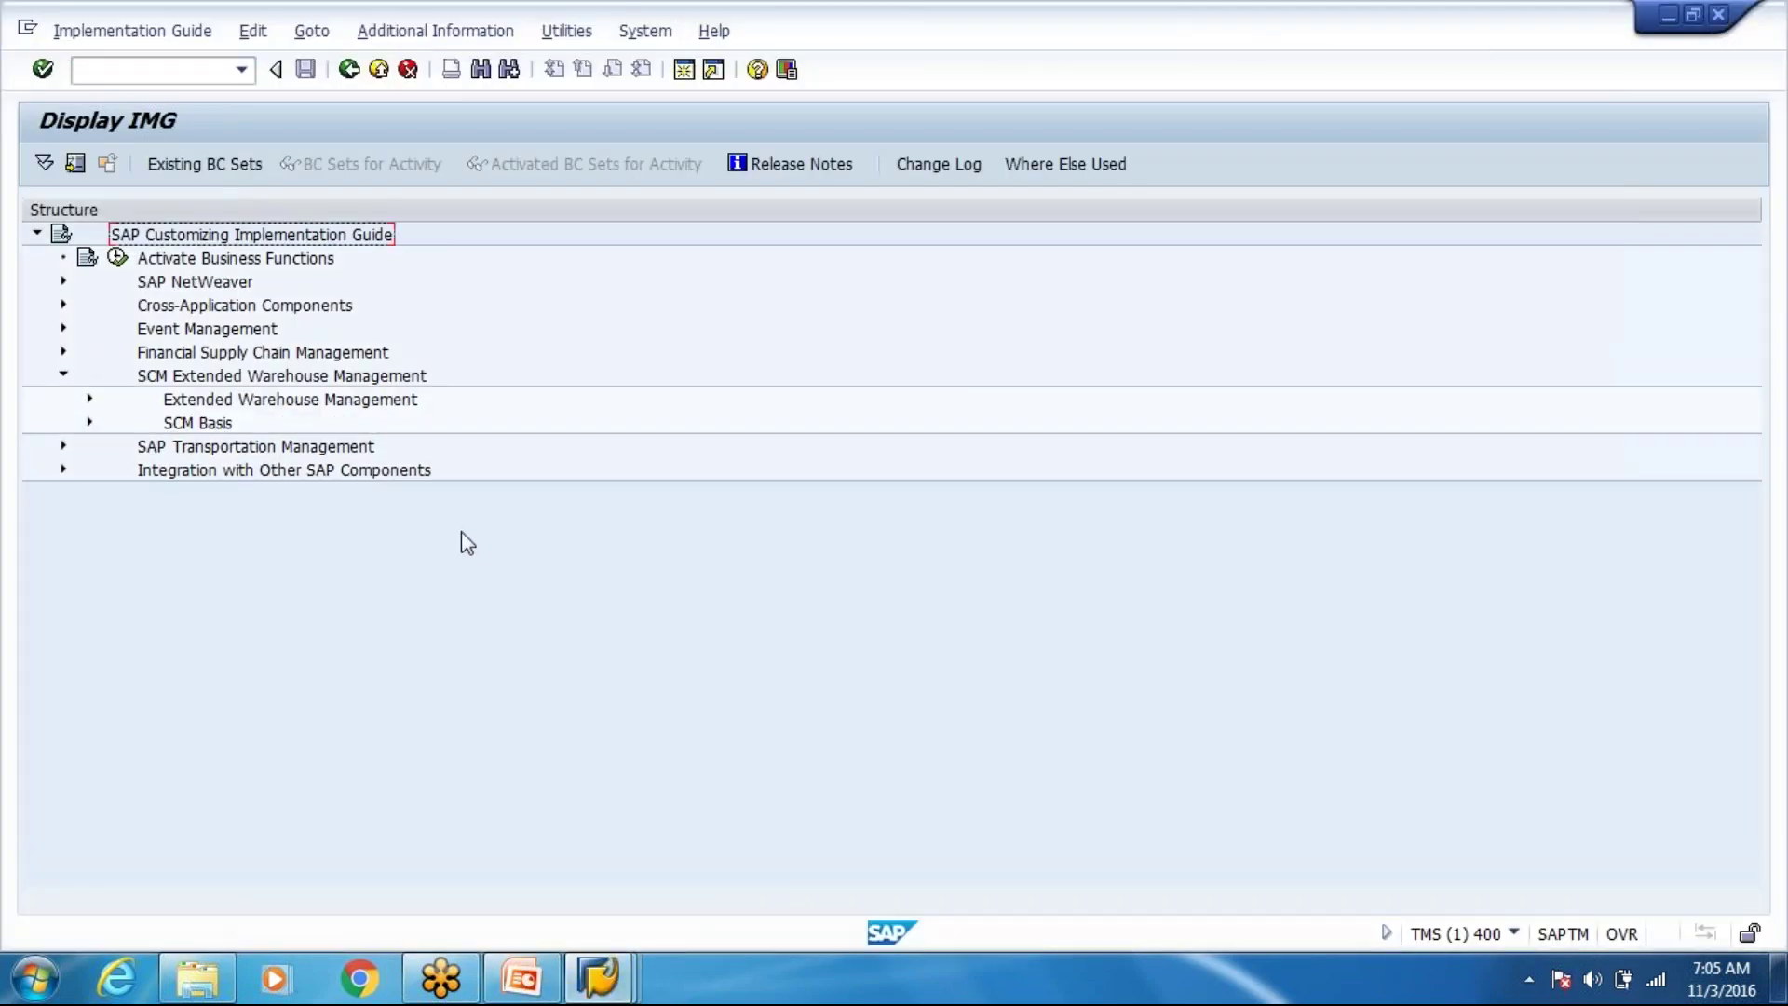
{"action": "left_click", "coordinate": [90, 398]}
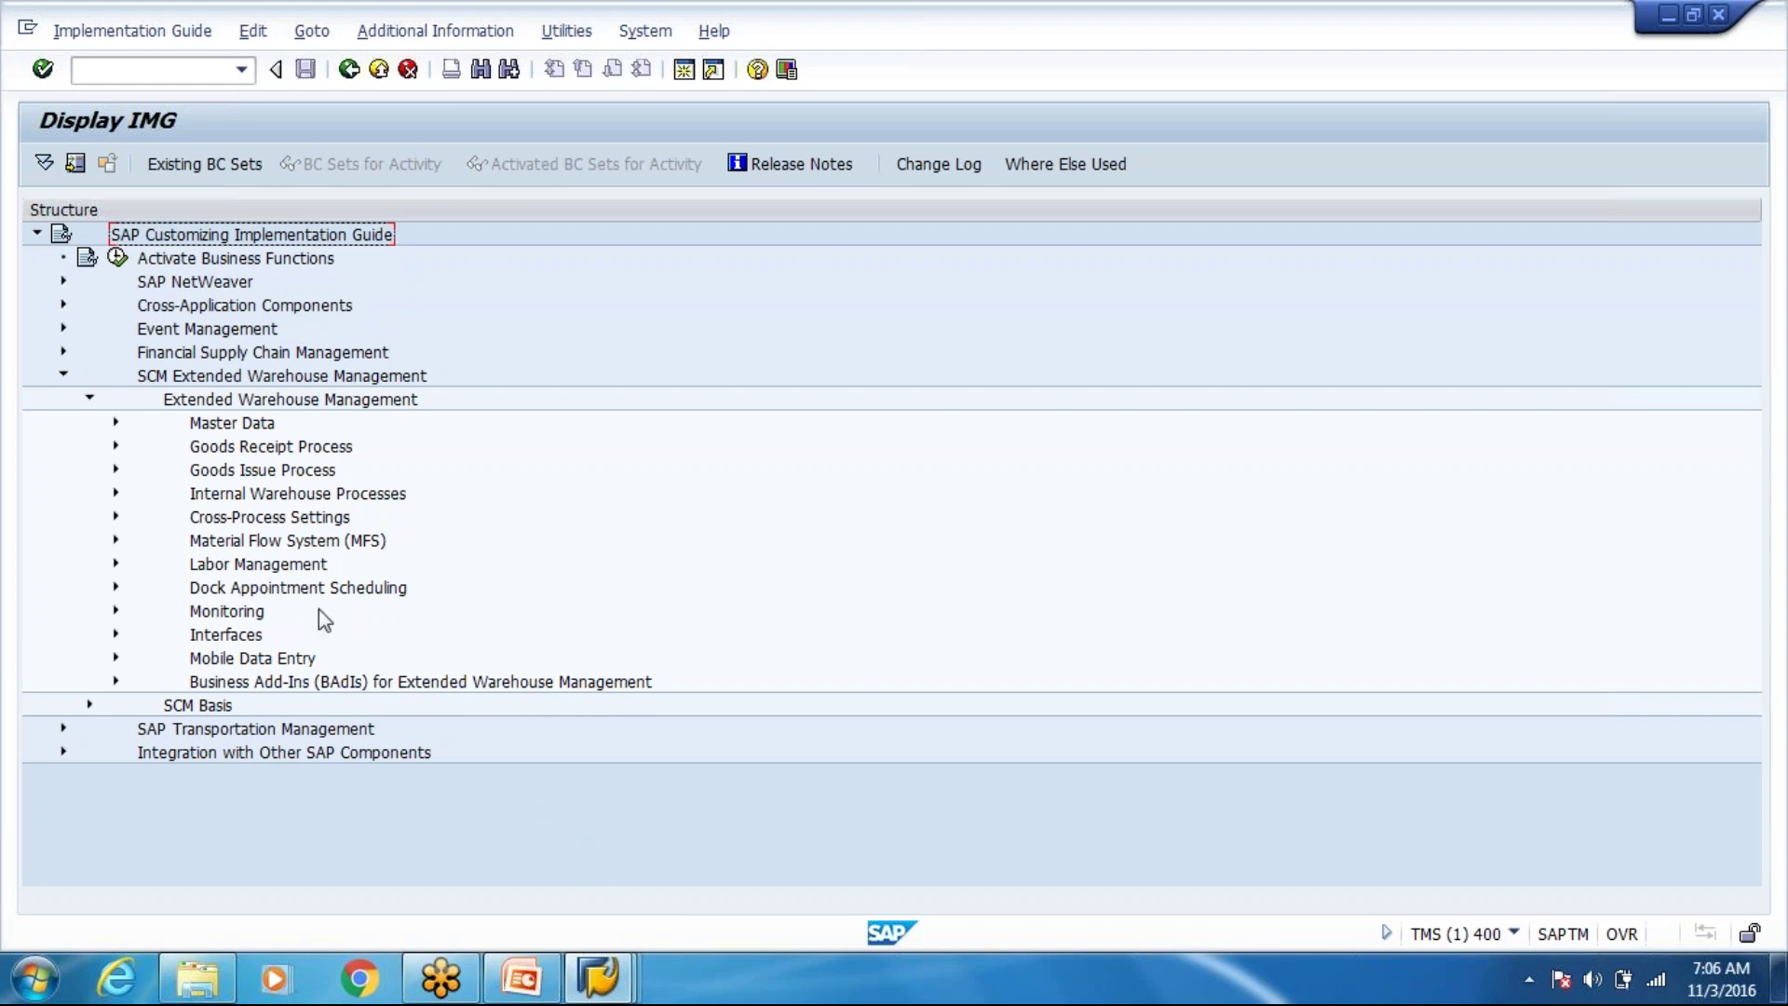
{"action": "left_click", "coordinate": [290, 564]}
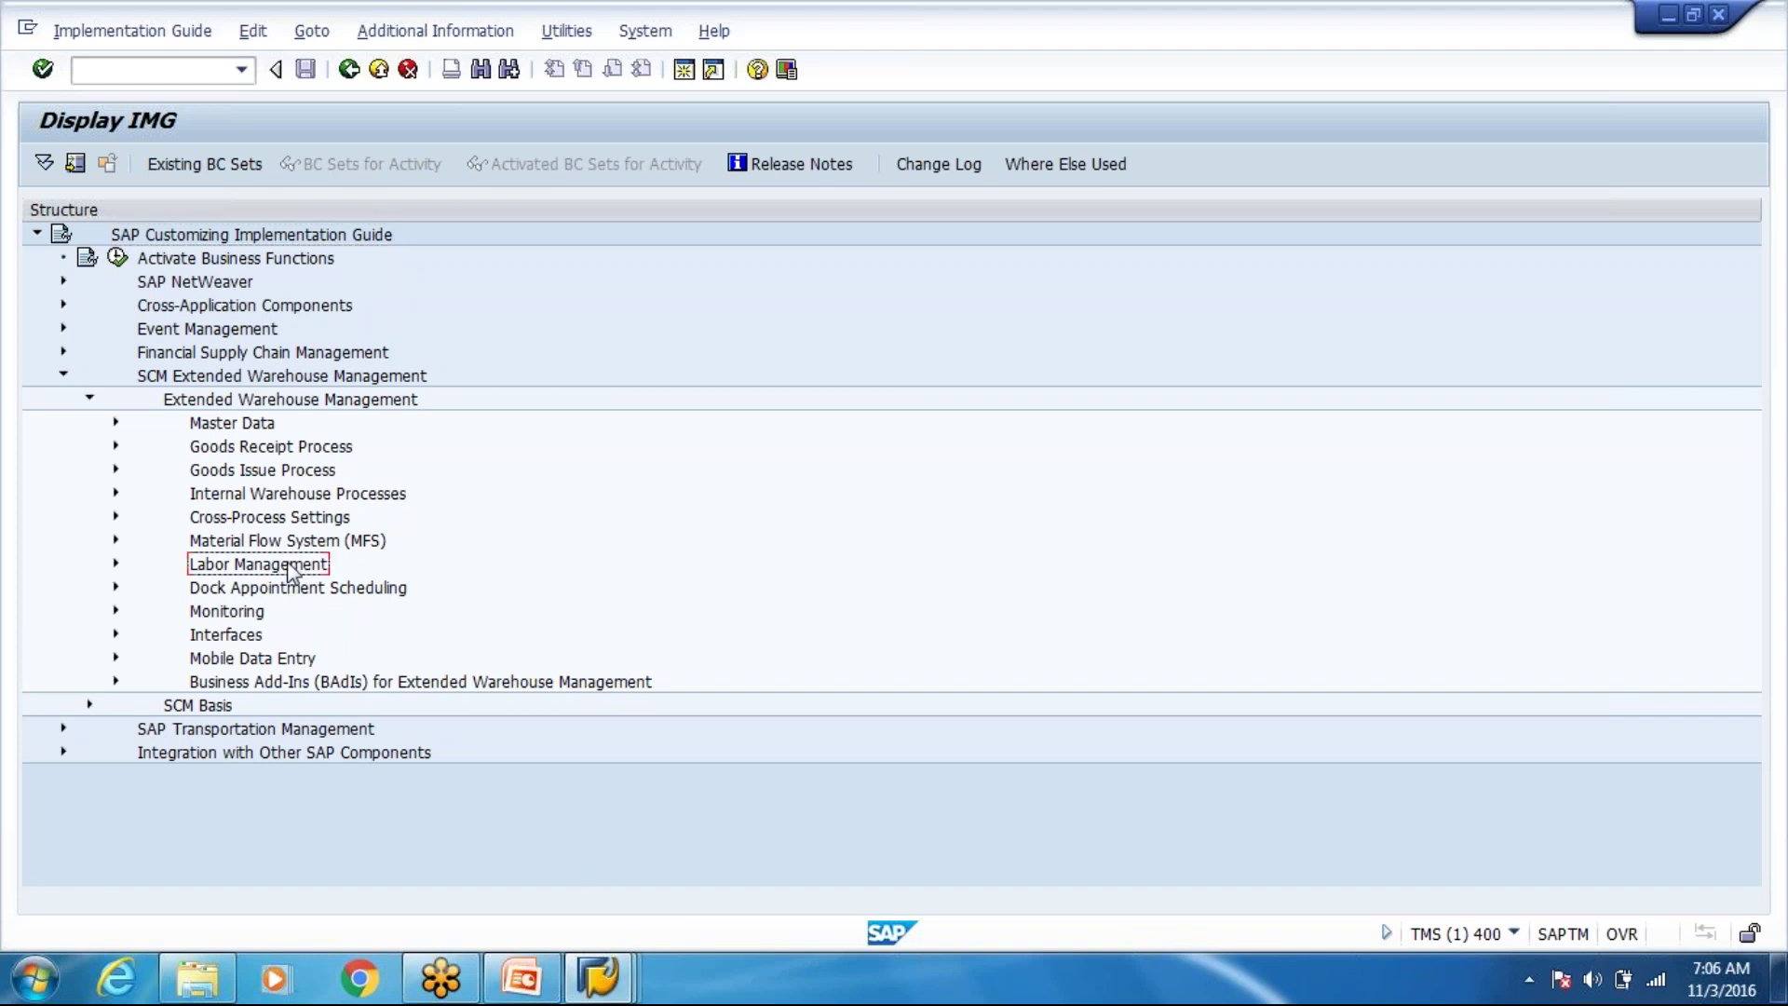
{"action": "left_click", "coordinate": [118, 658]}
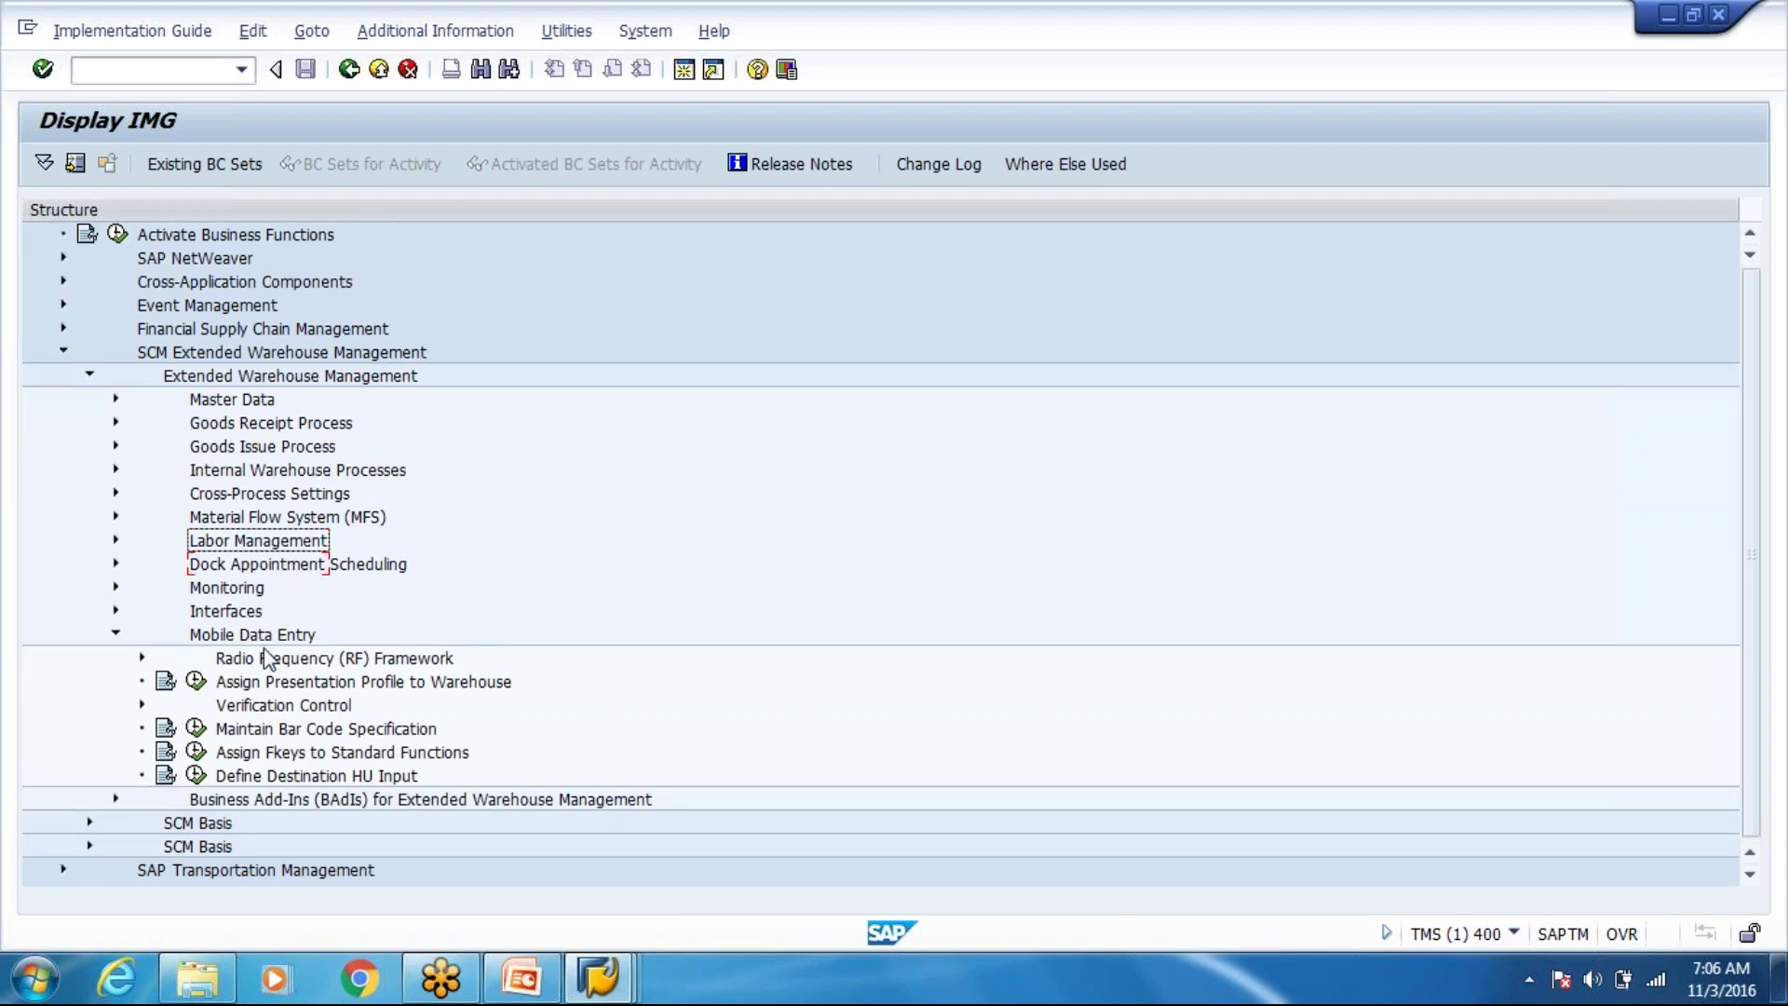
{"action": "left_click", "coordinate": [297, 706]}
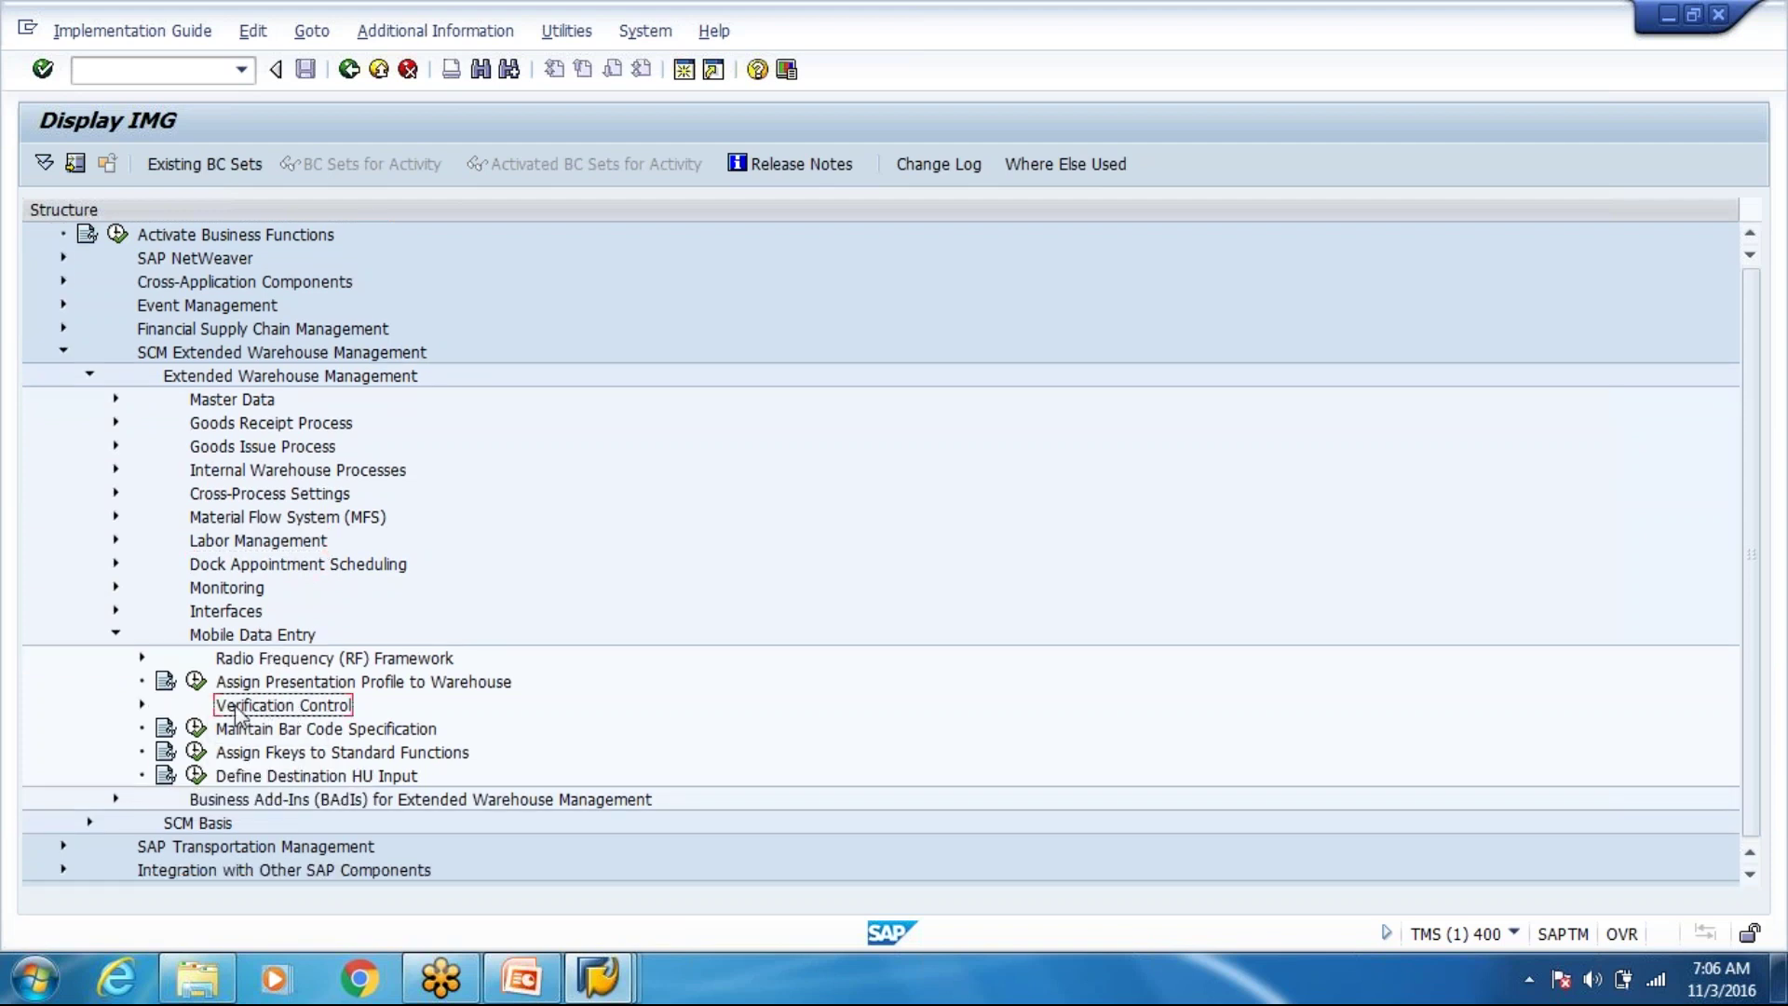
{"action": "left_click", "coordinate": [139, 658]}
{"action": "left_click", "coordinate": [300, 684]}
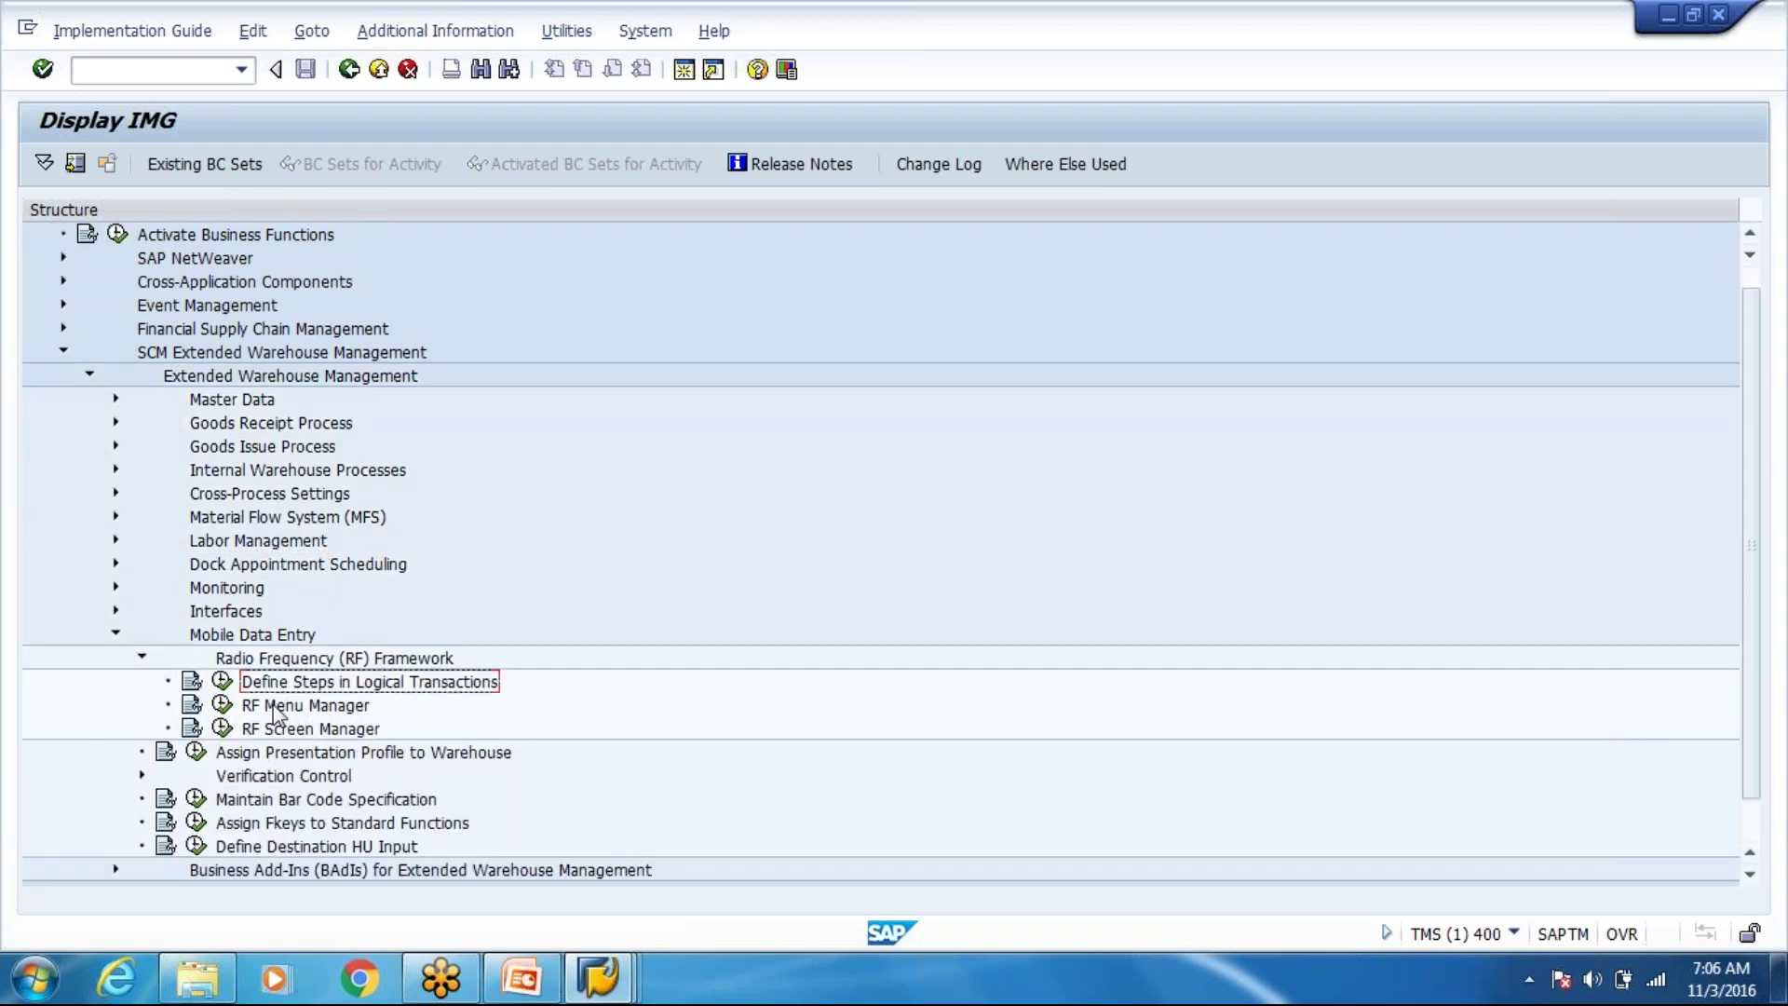
{"action": "double_click", "coordinate": [307, 730]}
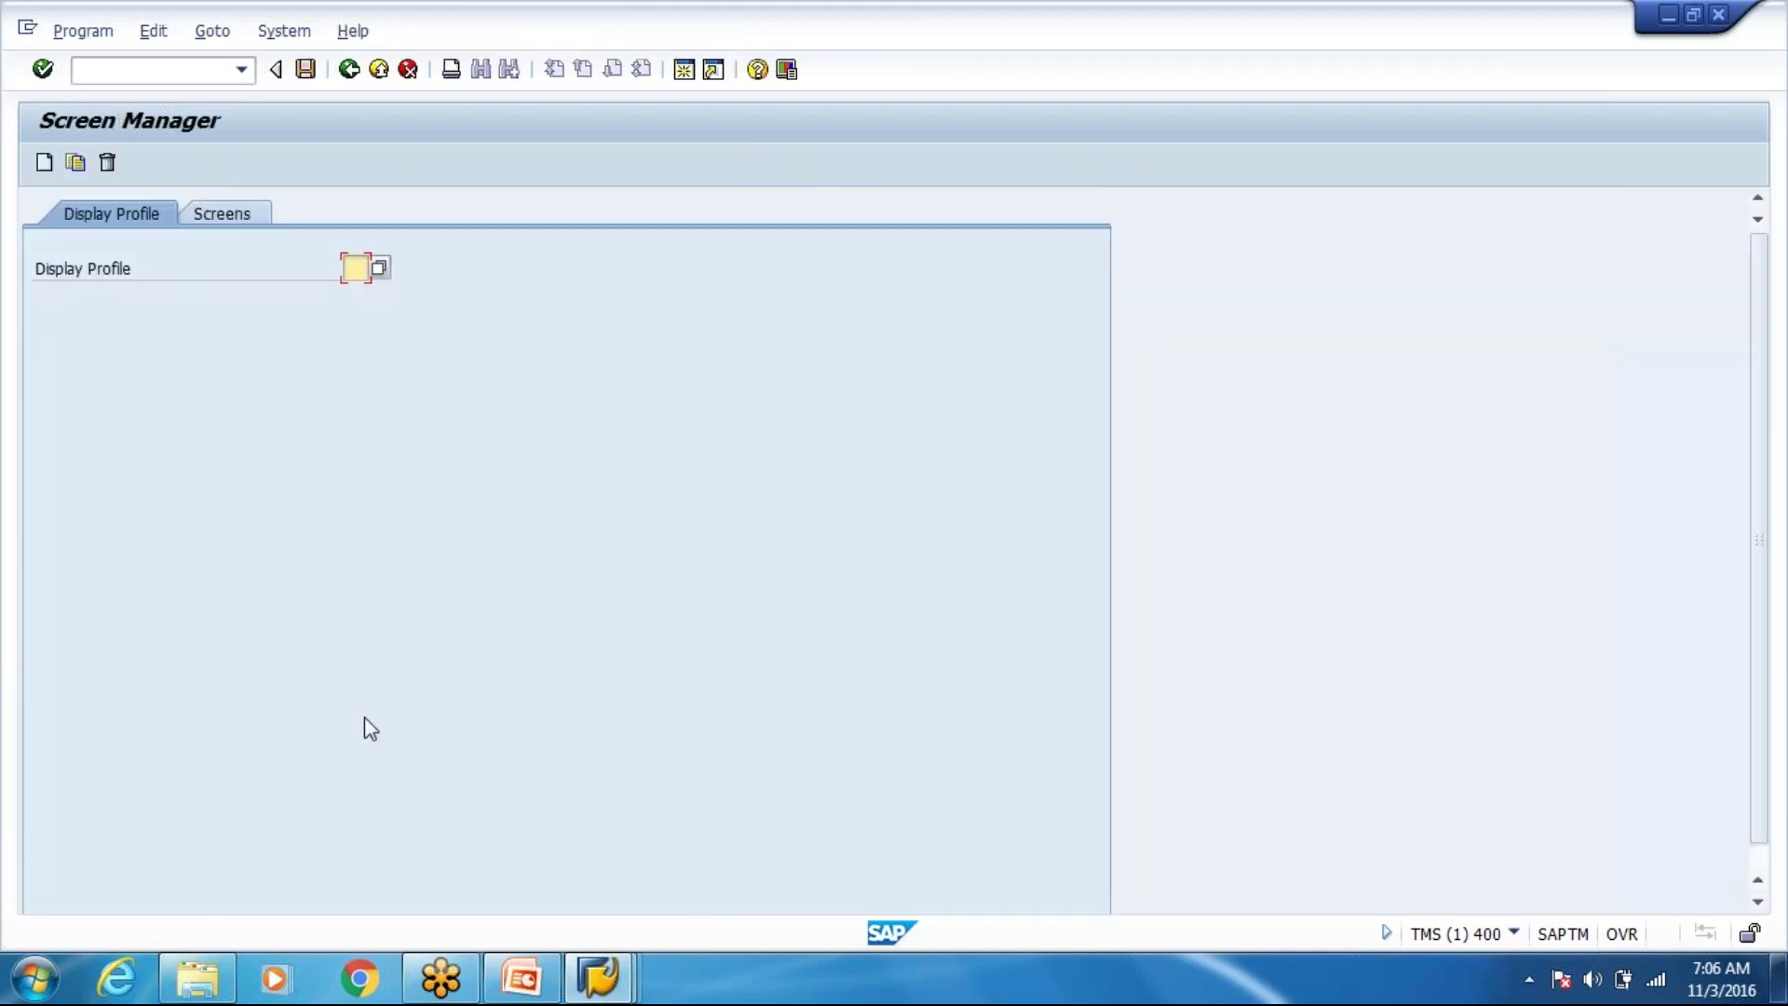
{"action": "left_click", "coordinate": [249, 277]}
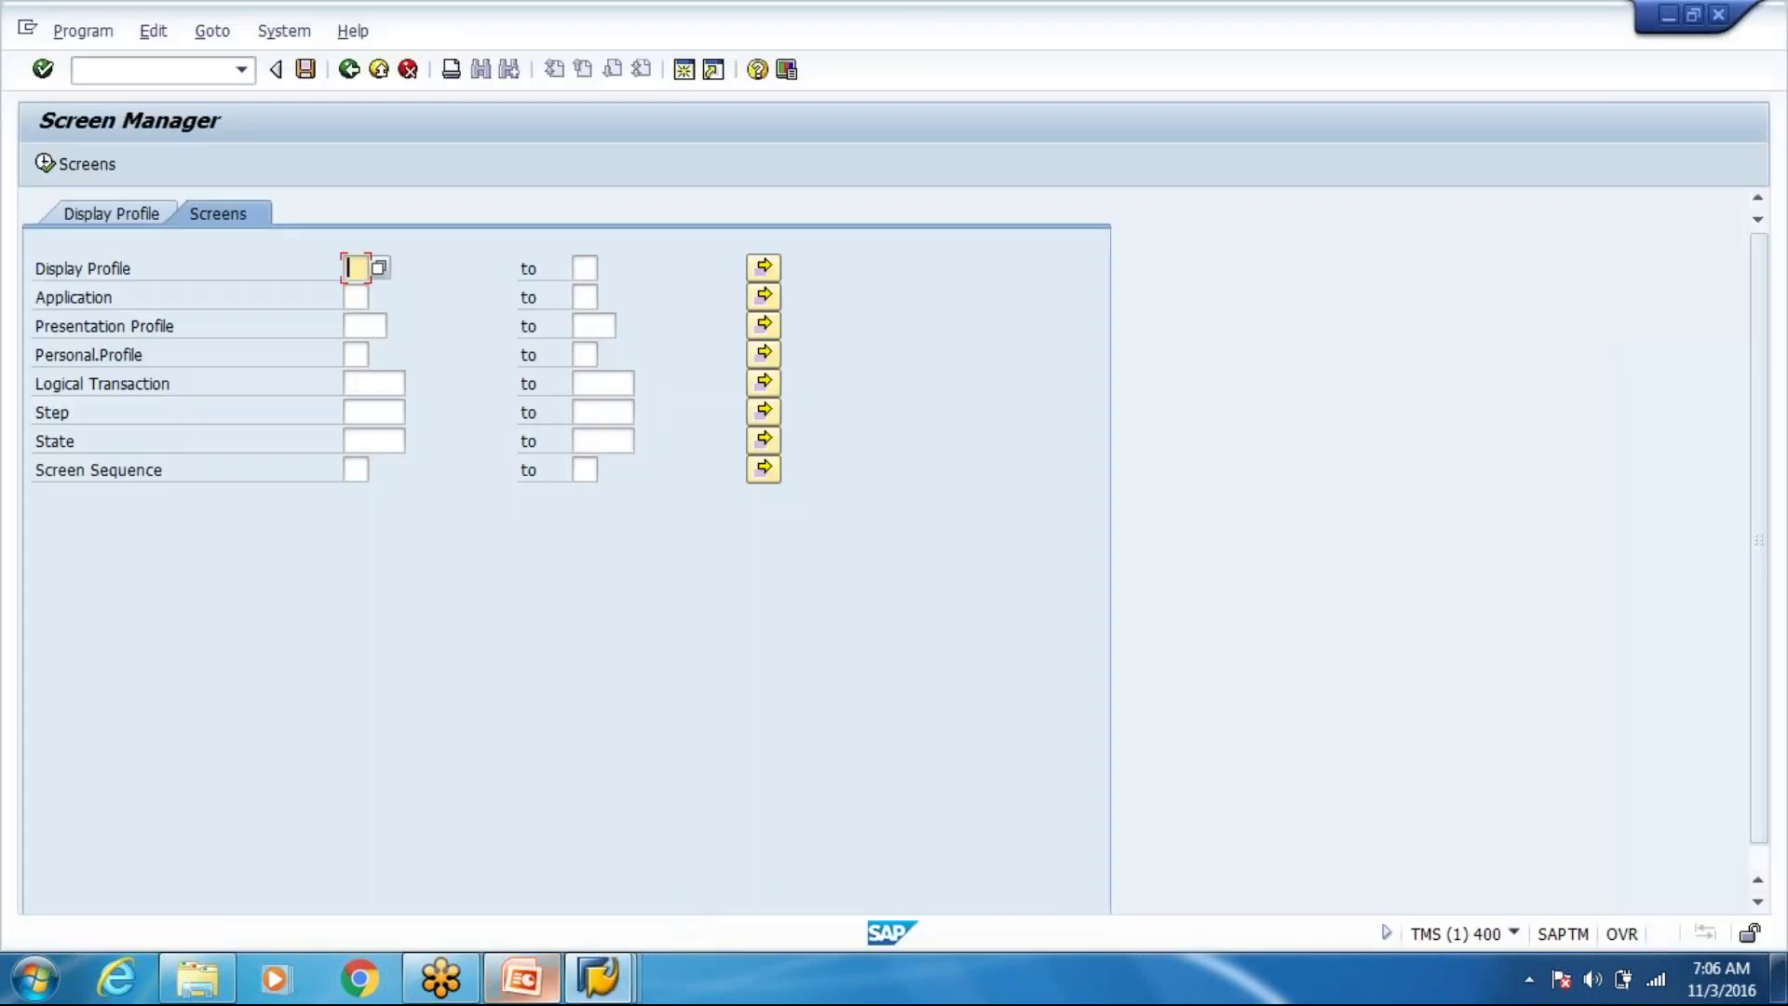
Consult the Configuration Setting for RF slide in PowerPoint and return to the Screen Manager session.
{"action": "left_click", "coordinate": [544, 994]}
{"action": "mouse_move", "coordinate": [636, 978]}
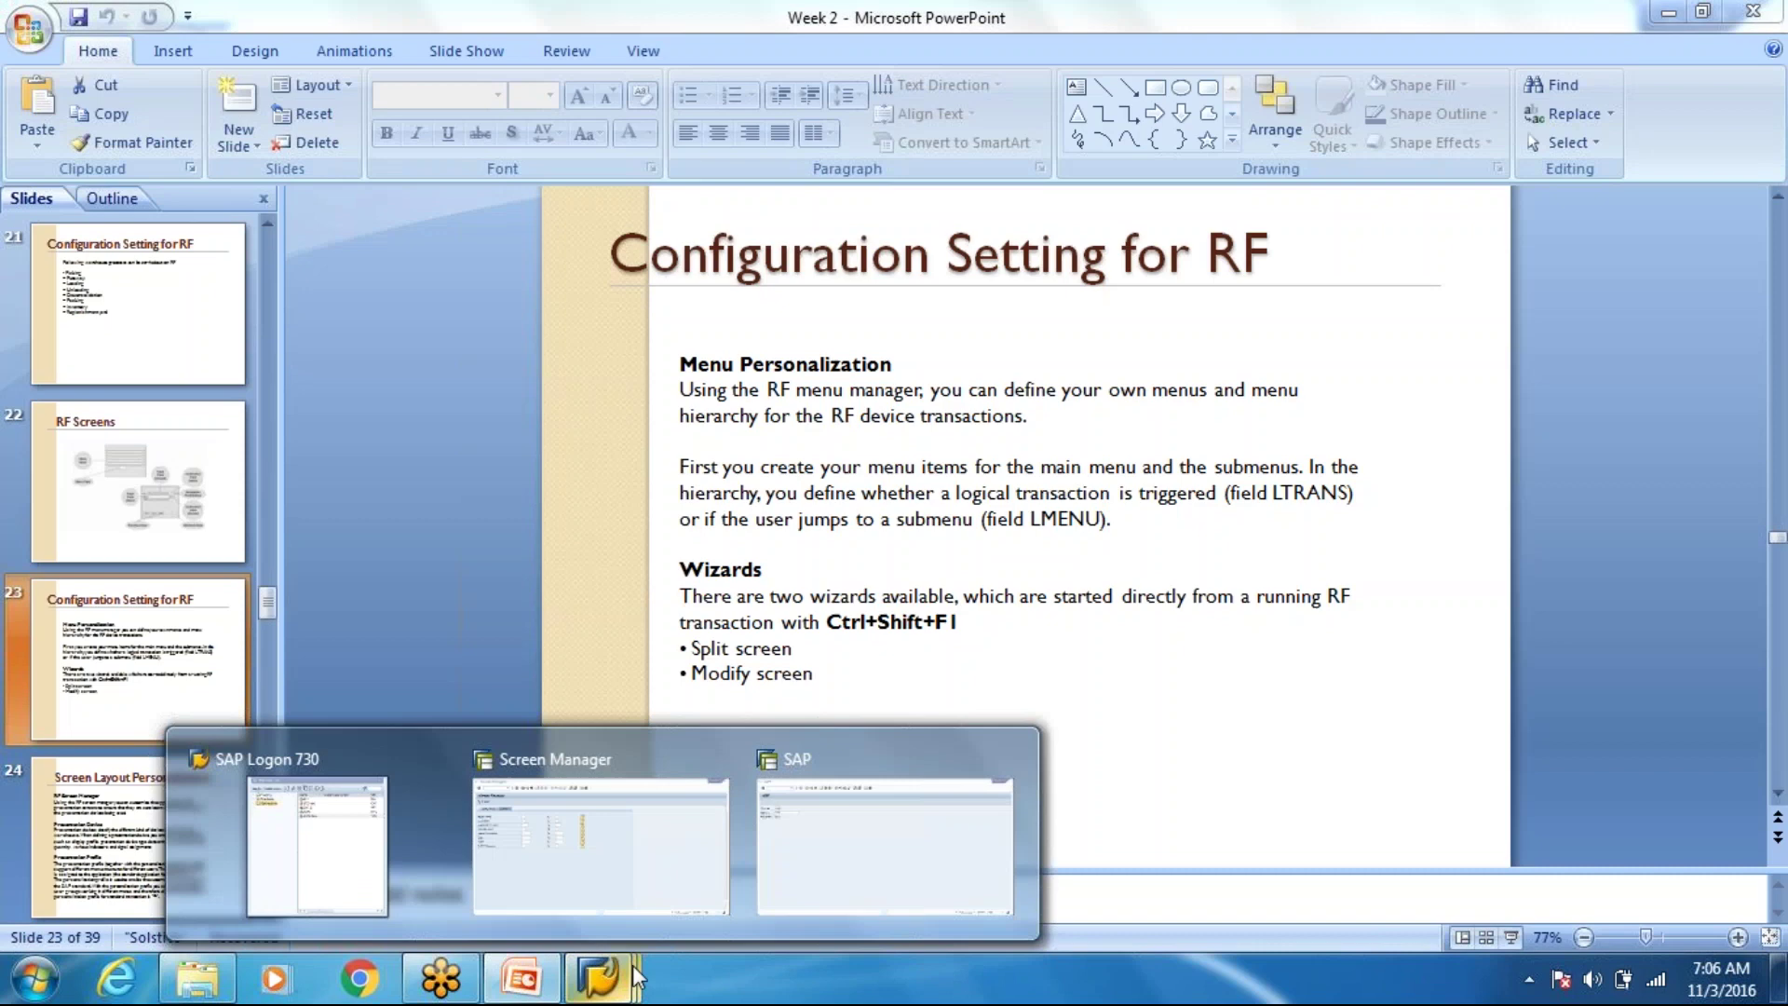
{"action": "left_click", "coordinate": [642, 855]}
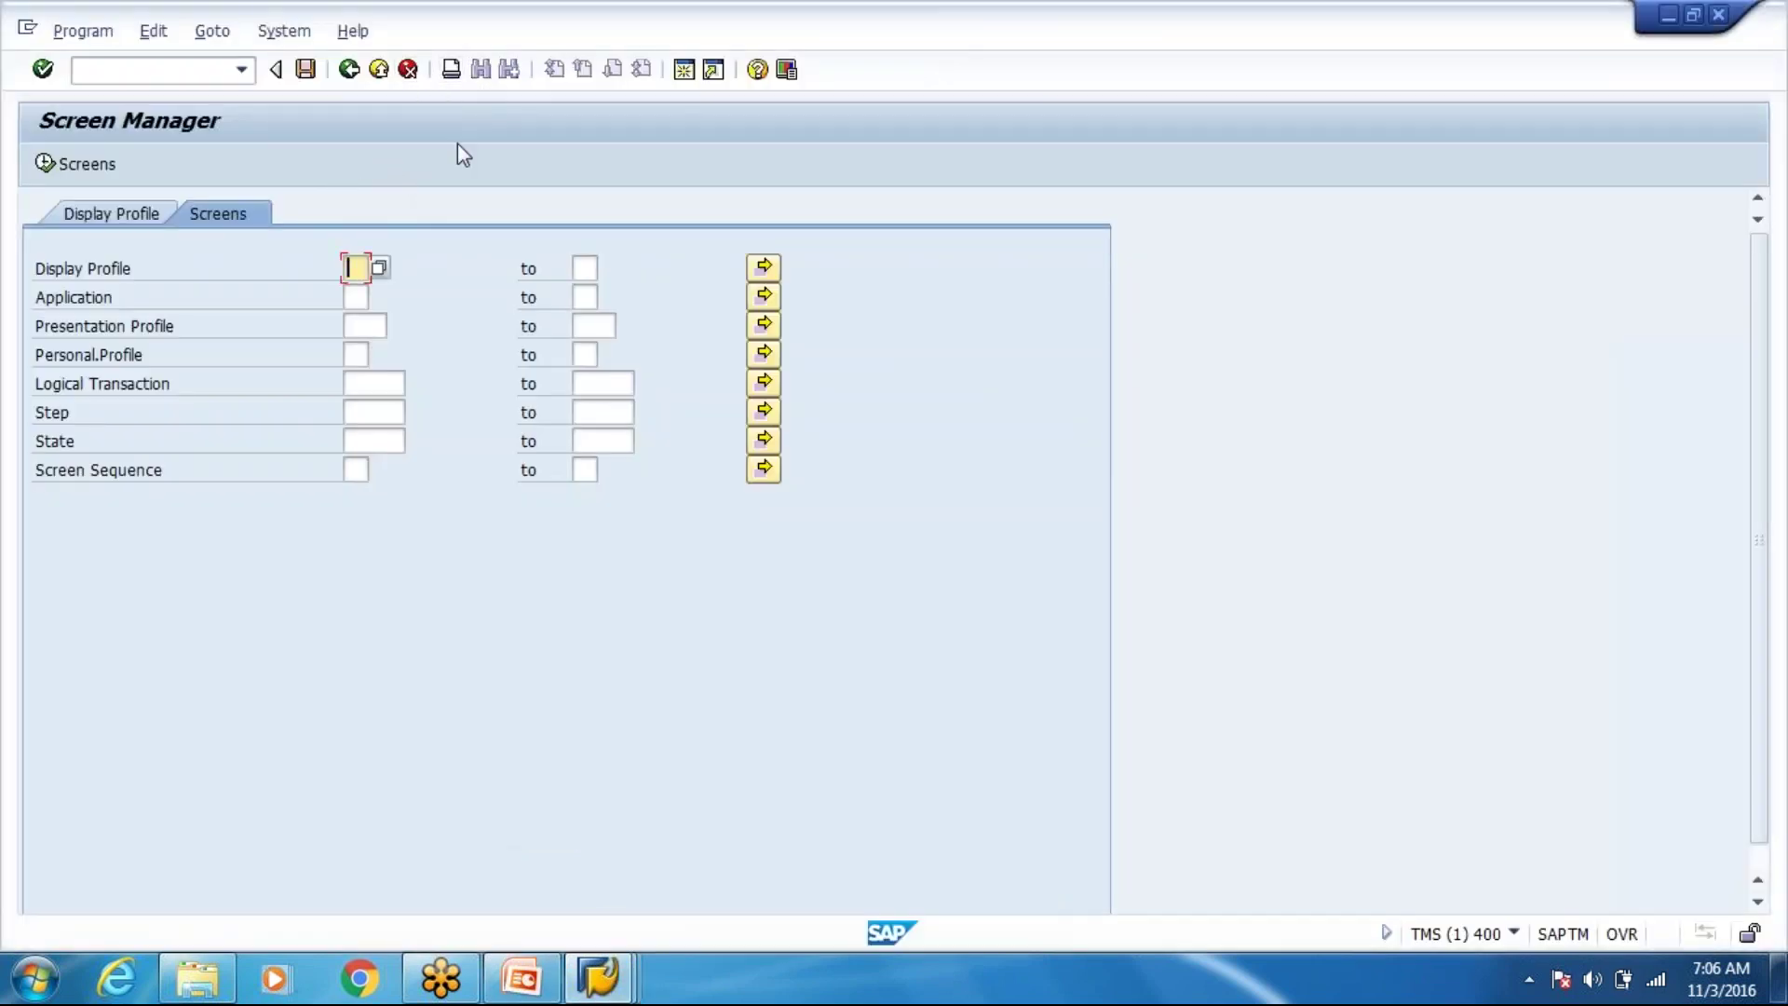
Create a new session and display the Presentation Devices overview from the Extended Warehouse Management master data.
{"action": "left_click", "coordinate": [193, 70]}
{"action": "type", "text": "/"}
{"action": "left_click", "coordinate": [687, 74]}
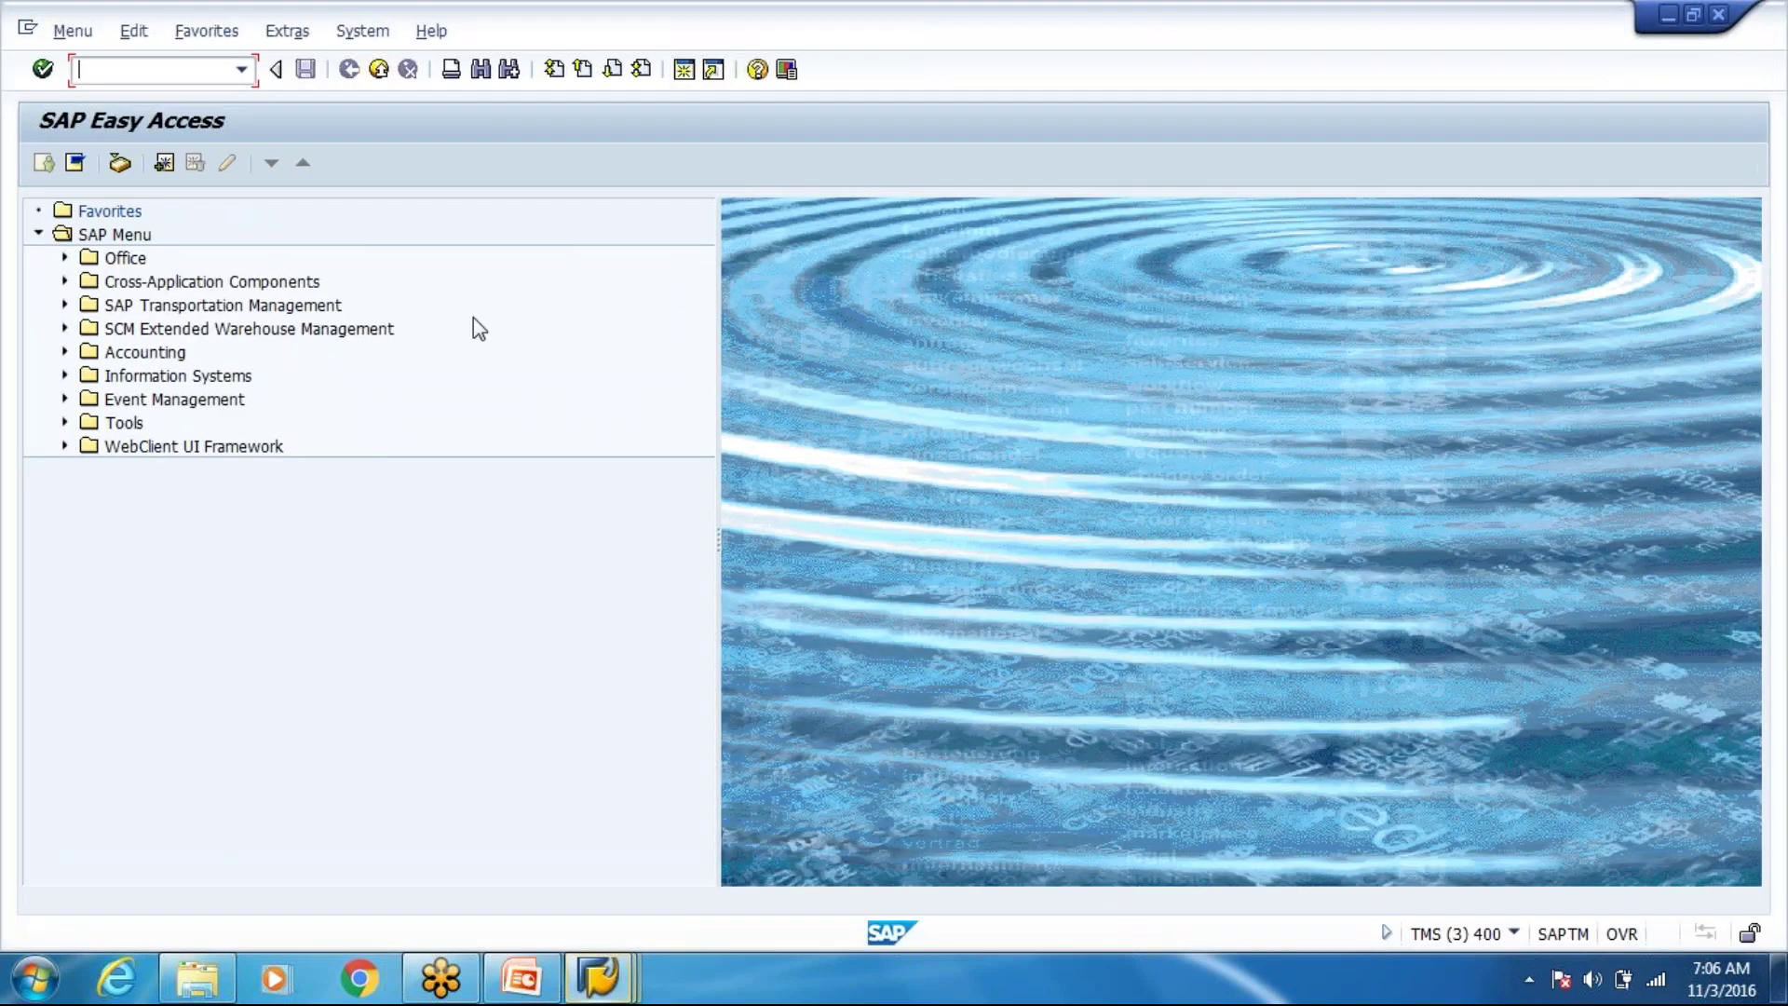
{"action": "left_click", "coordinate": [64, 328]}
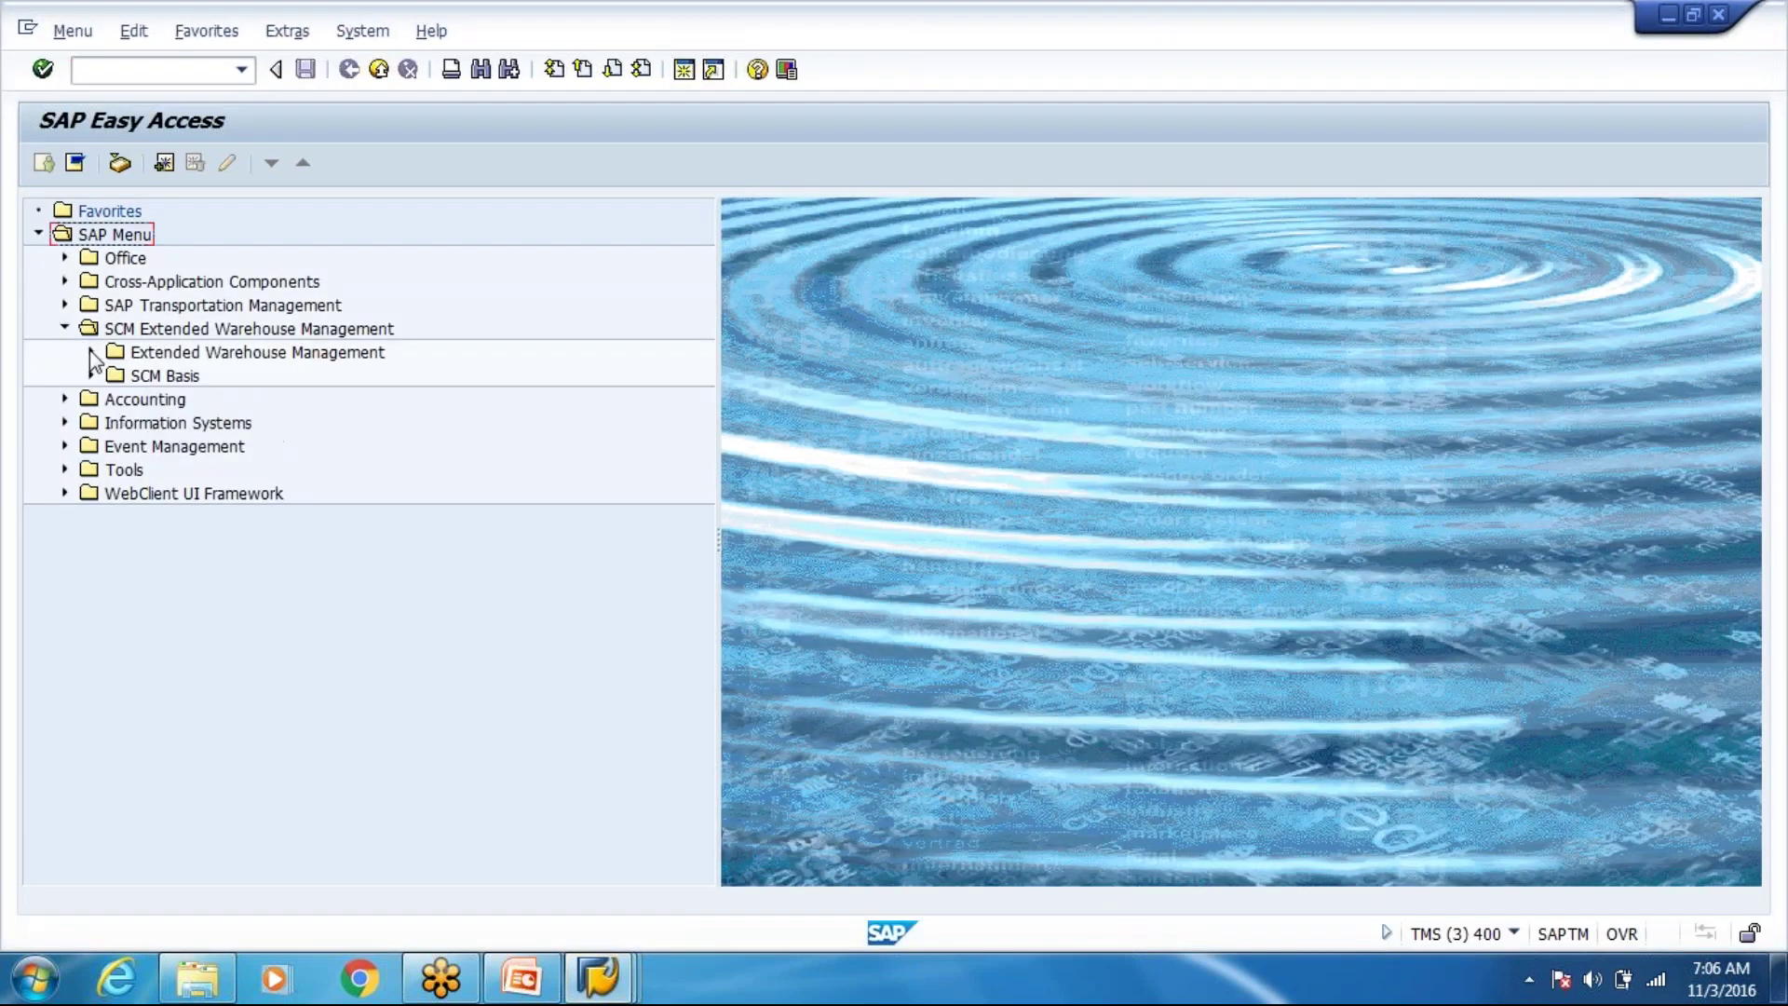
{"action": "left_click", "coordinate": [90, 352]}
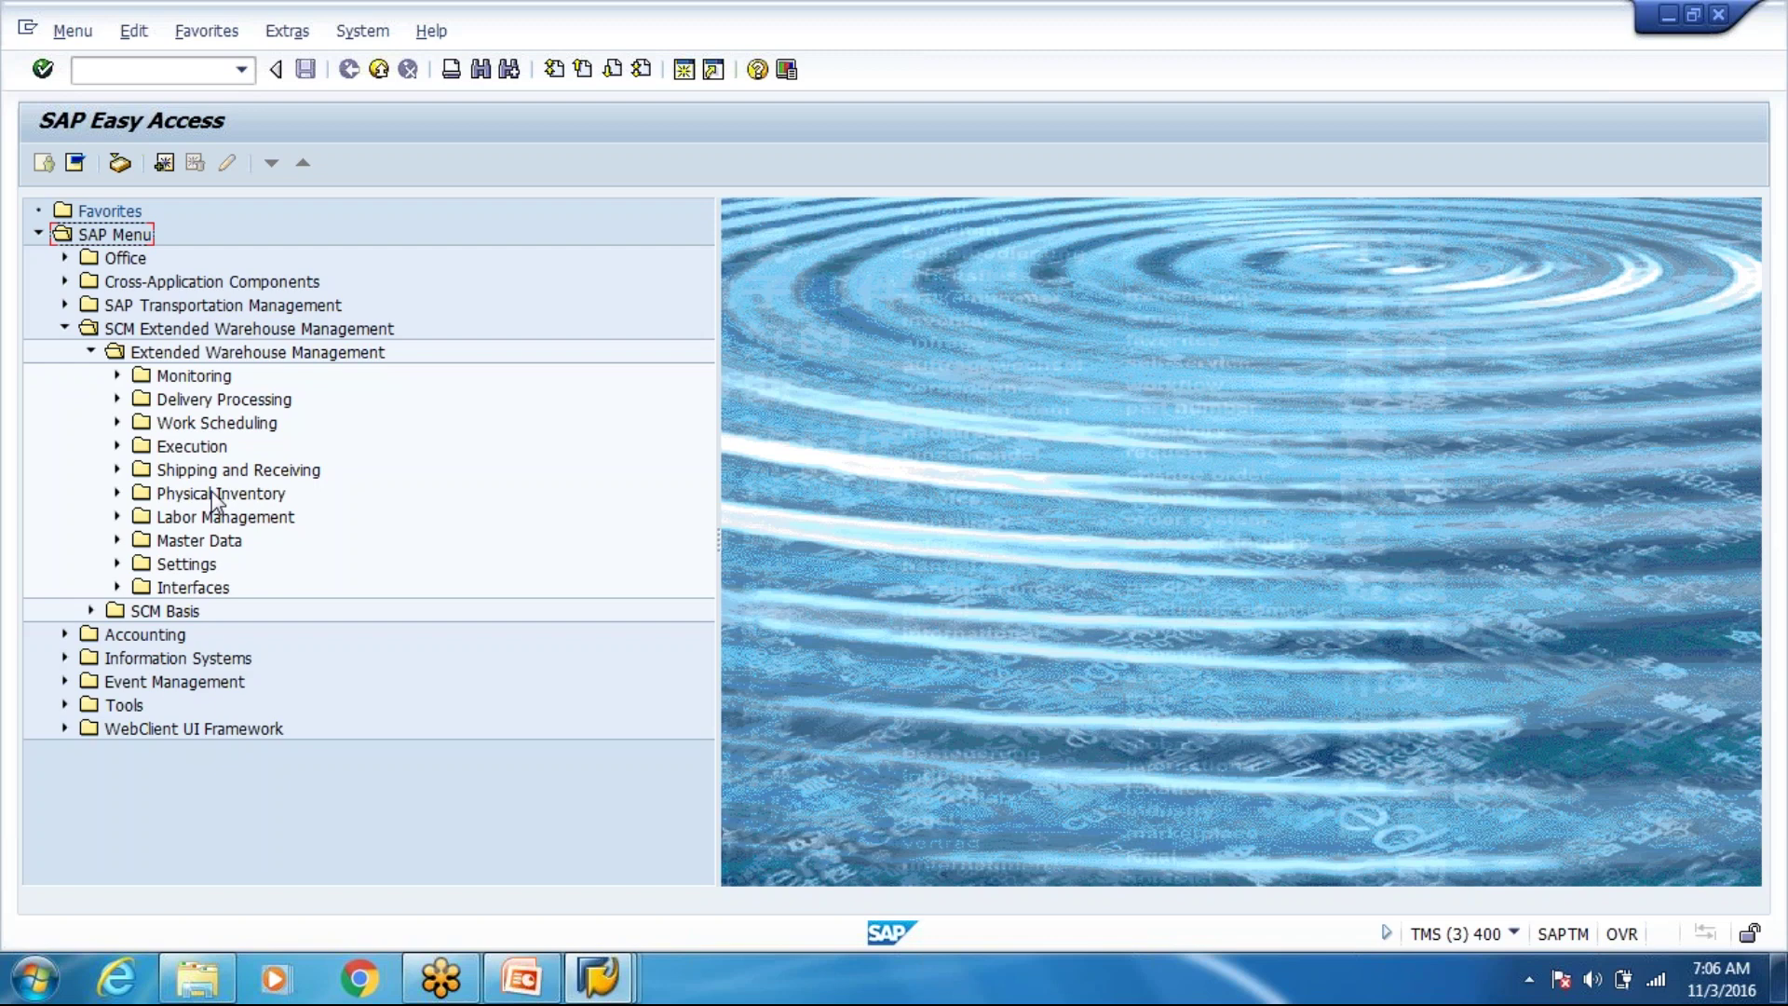
{"action": "left_click", "coordinate": [229, 451]}
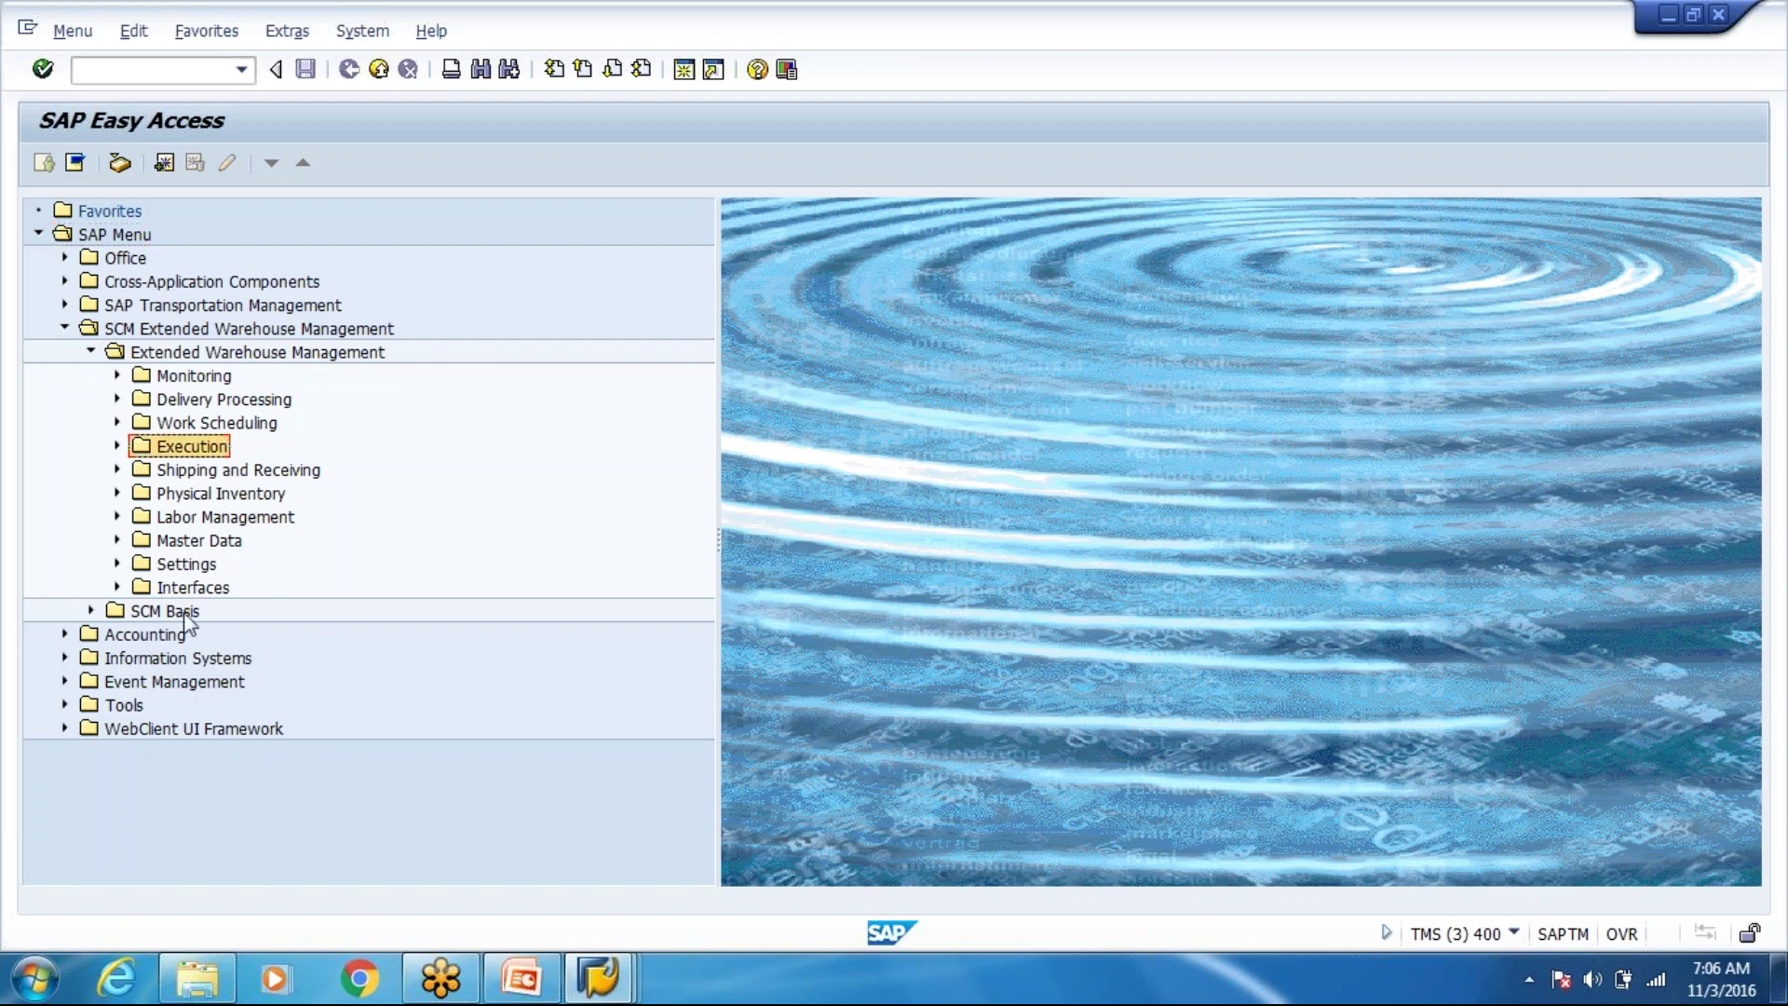
{"action": "double_click", "coordinate": [196, 540]}
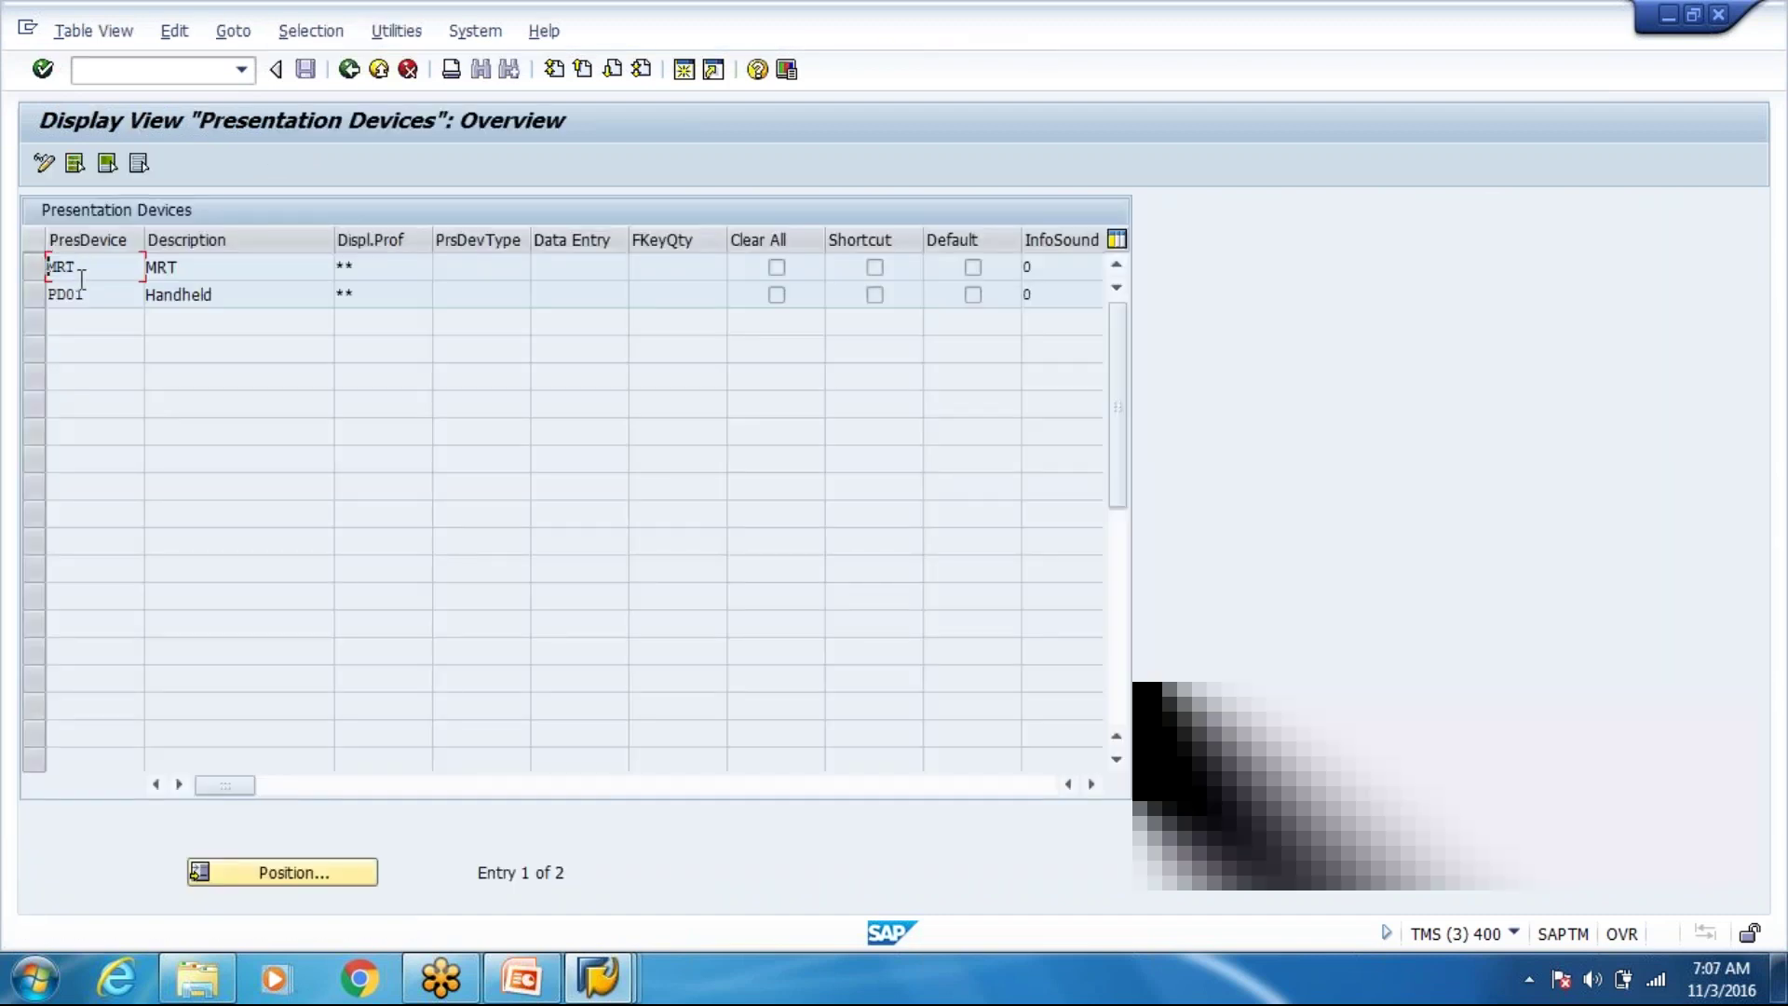
Examine the display profiles assigned to presentation devices MRT and PD01.
{"action": "left_click", "coordinate": [75, 298]}
{"action": "key", "text": "Home"}
{"action": "left_click", "coordinate": [415, 266]}
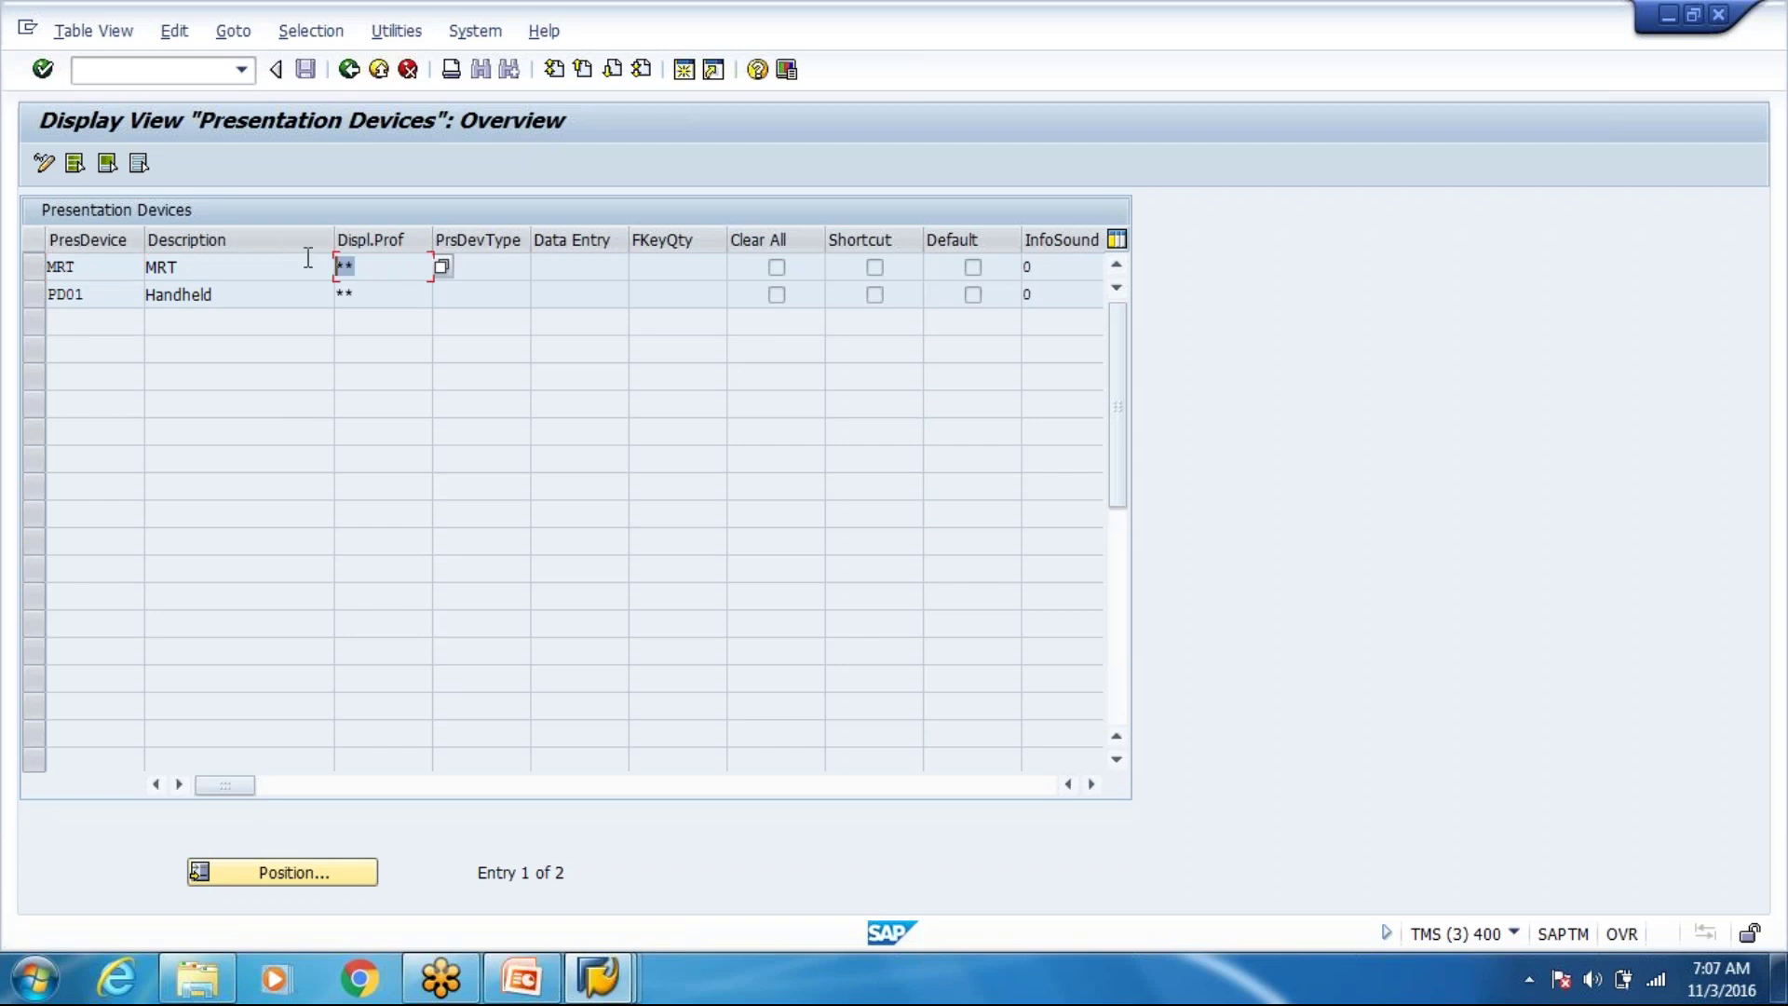
{"action": "left_click", "coordinate": [338, 294]}
{"action": "left_click", "coordinate": [363, 272]}
{"action": "left_click", "coordinate": [377, 300]}
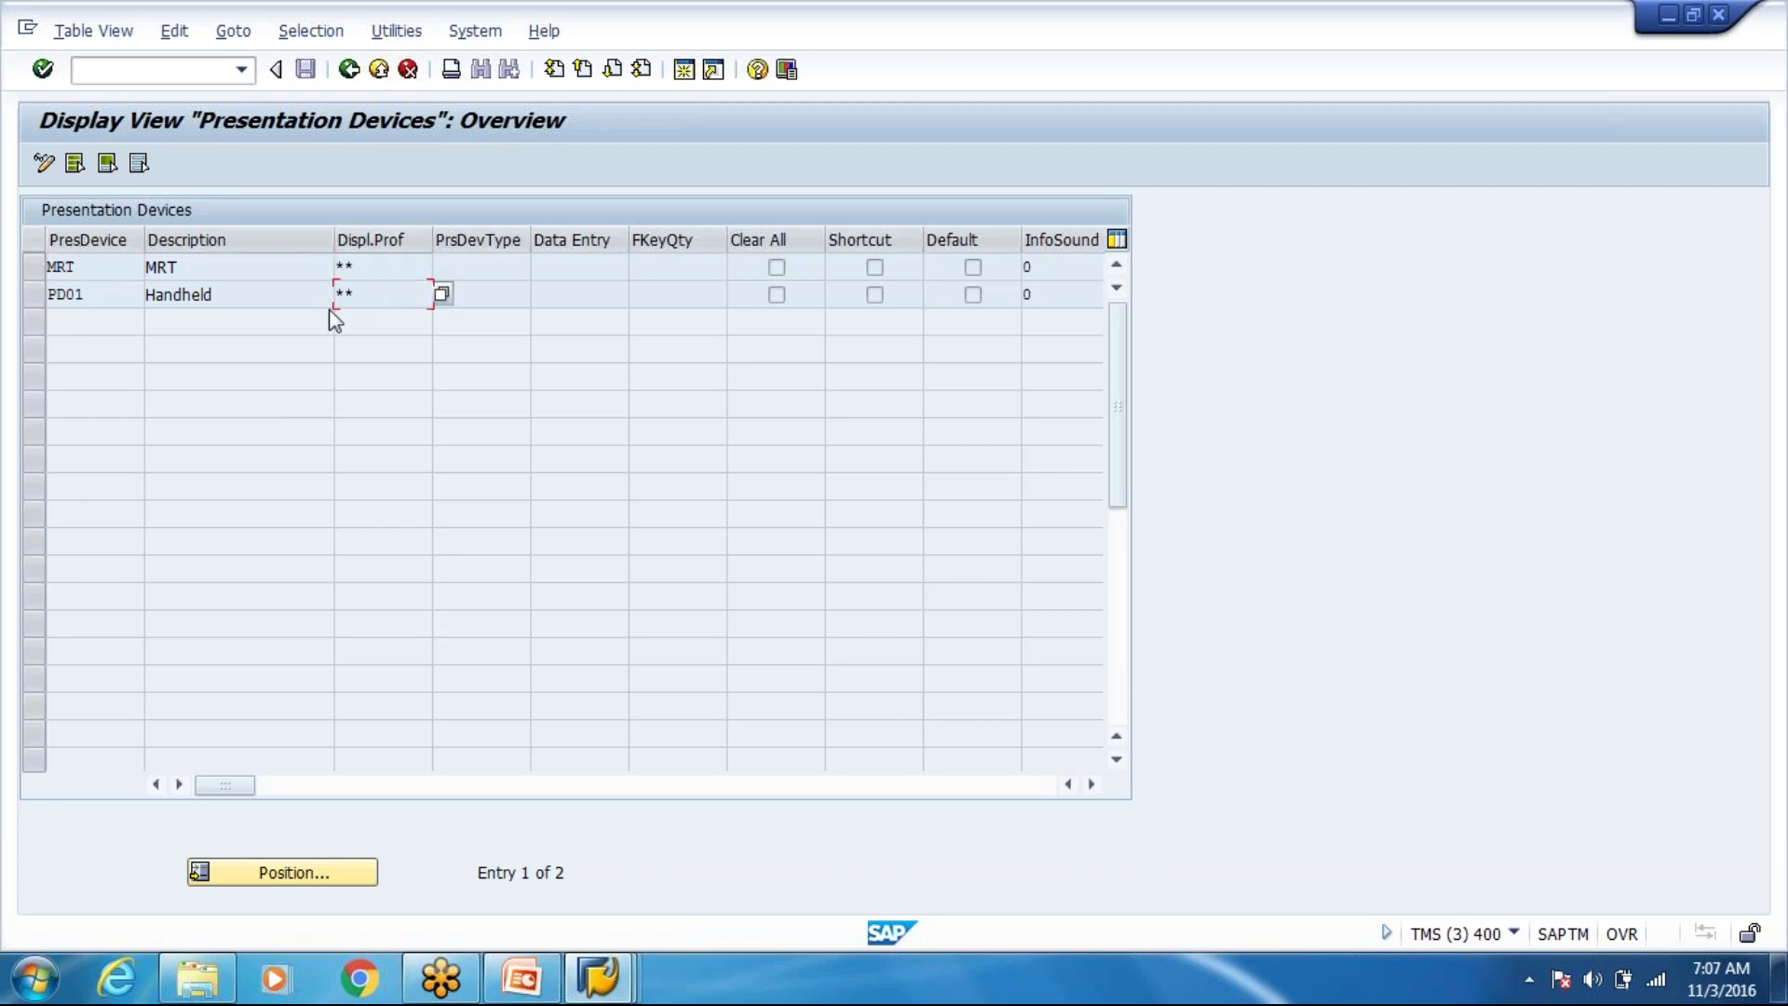
{"action": "left_click", "coordinate": [339, 269]}
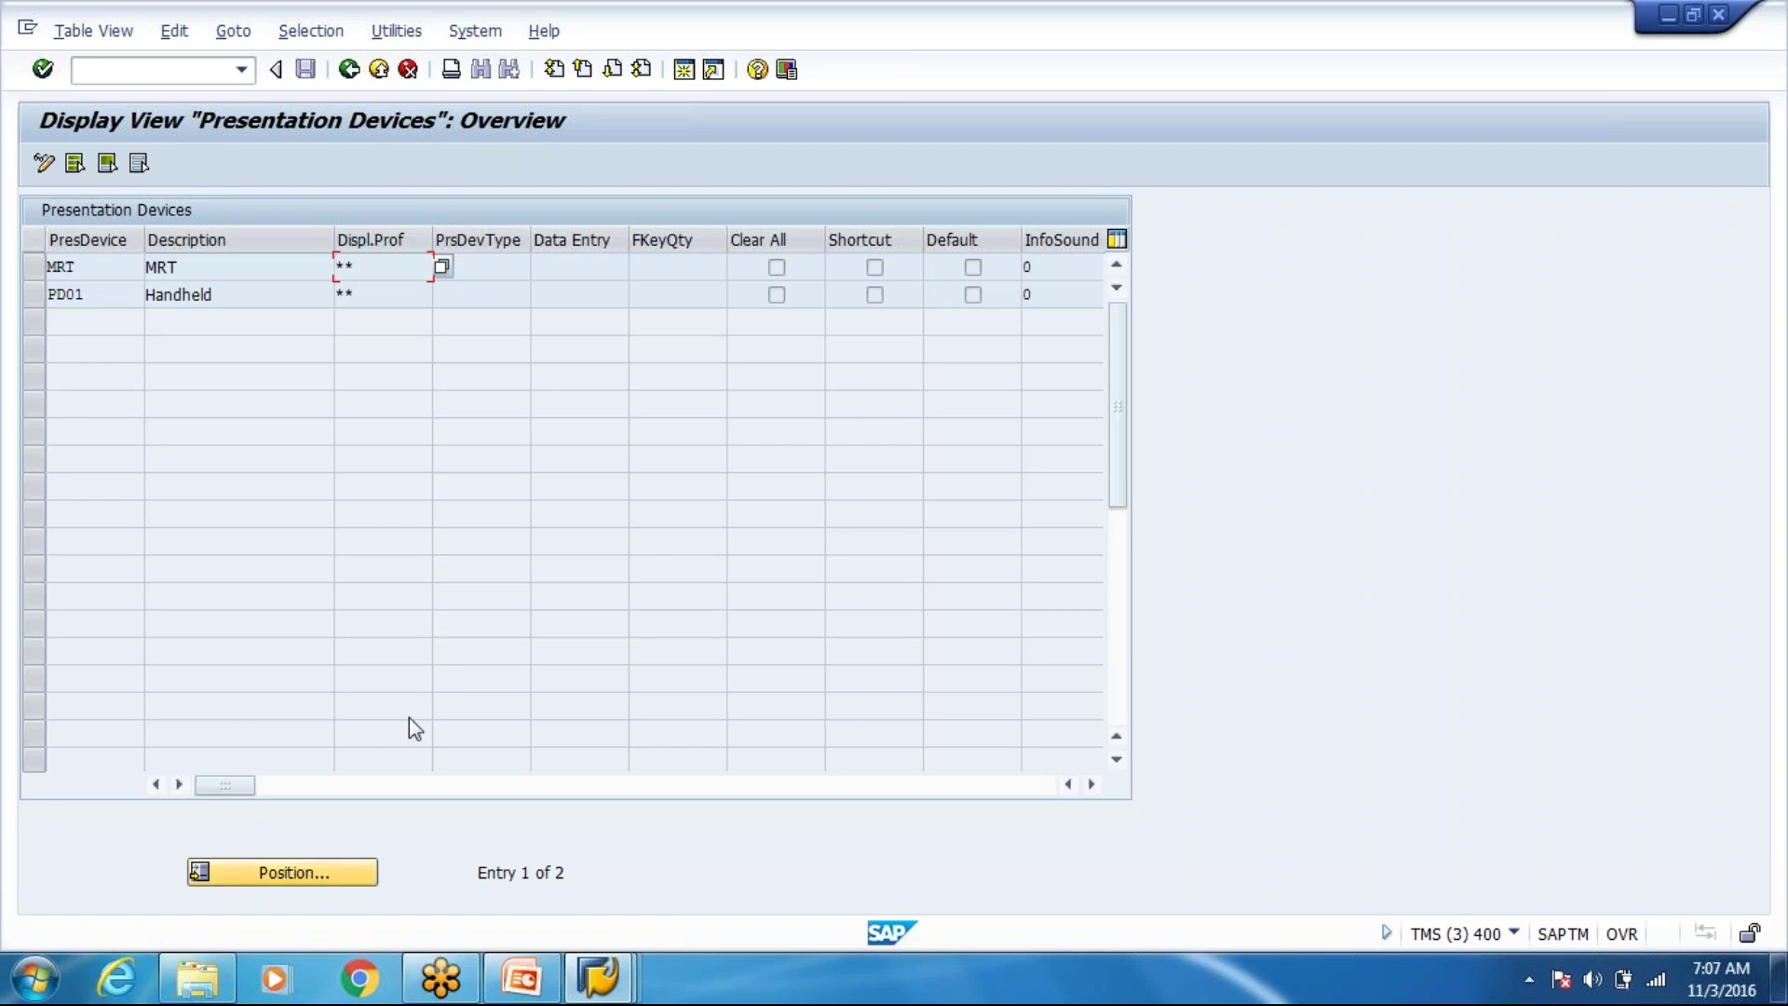
{"action": "left_click_drag", "start_coordinate": [383, 266], "coordinate": [344, 265]}
{"action": "left_click", "coordinate": [334, 265]}
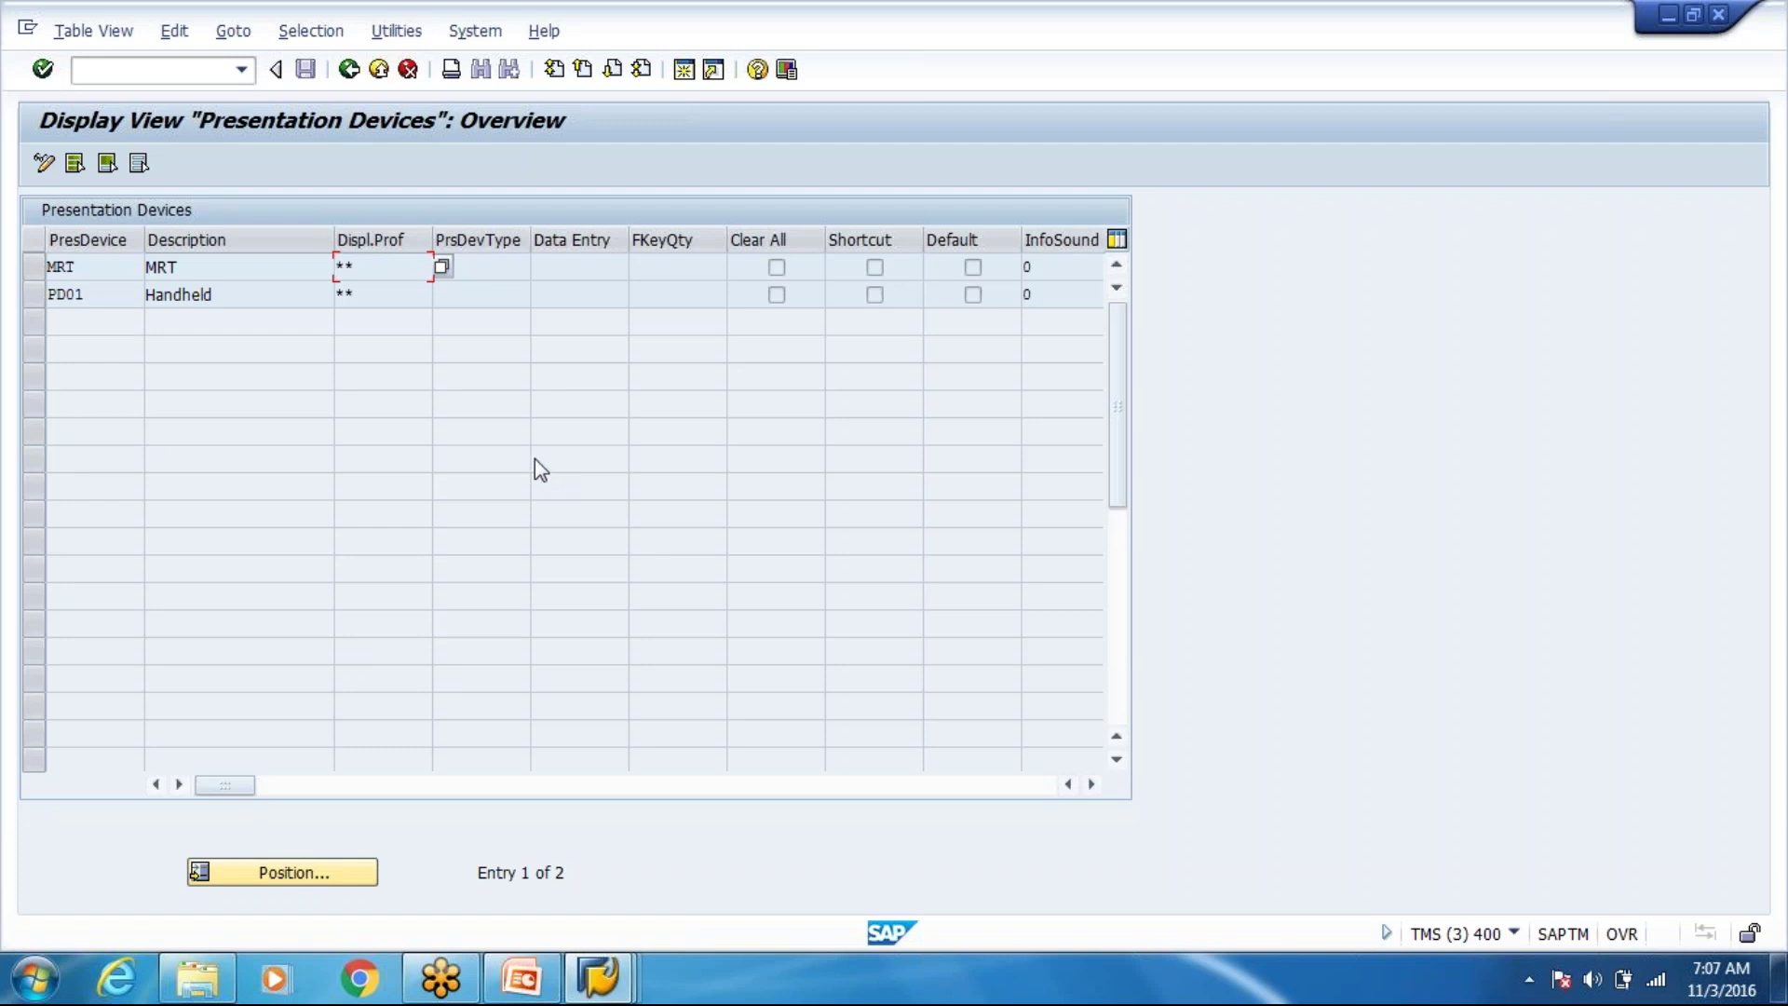
Return to Screen Manager's Display Profile selection and enter display profile **.
{"action": "key", "text": "alt+Tab"}
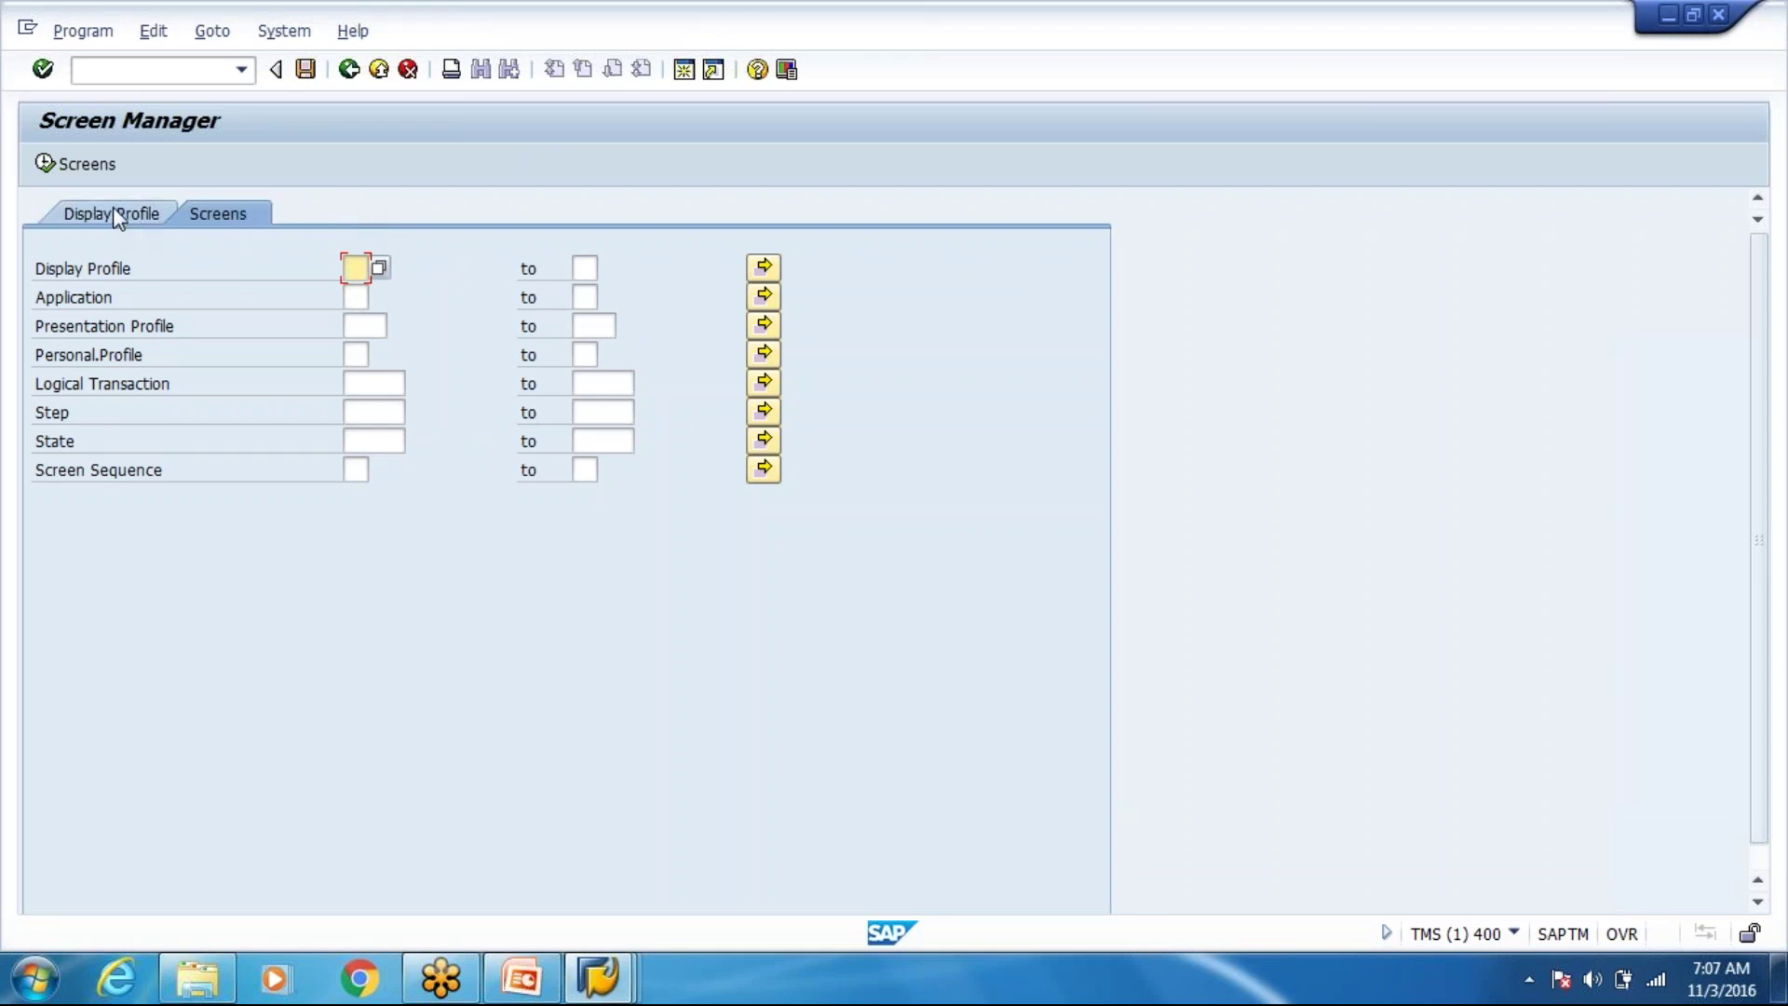
{"action": "left_click", "coordinate": [66, 212]}
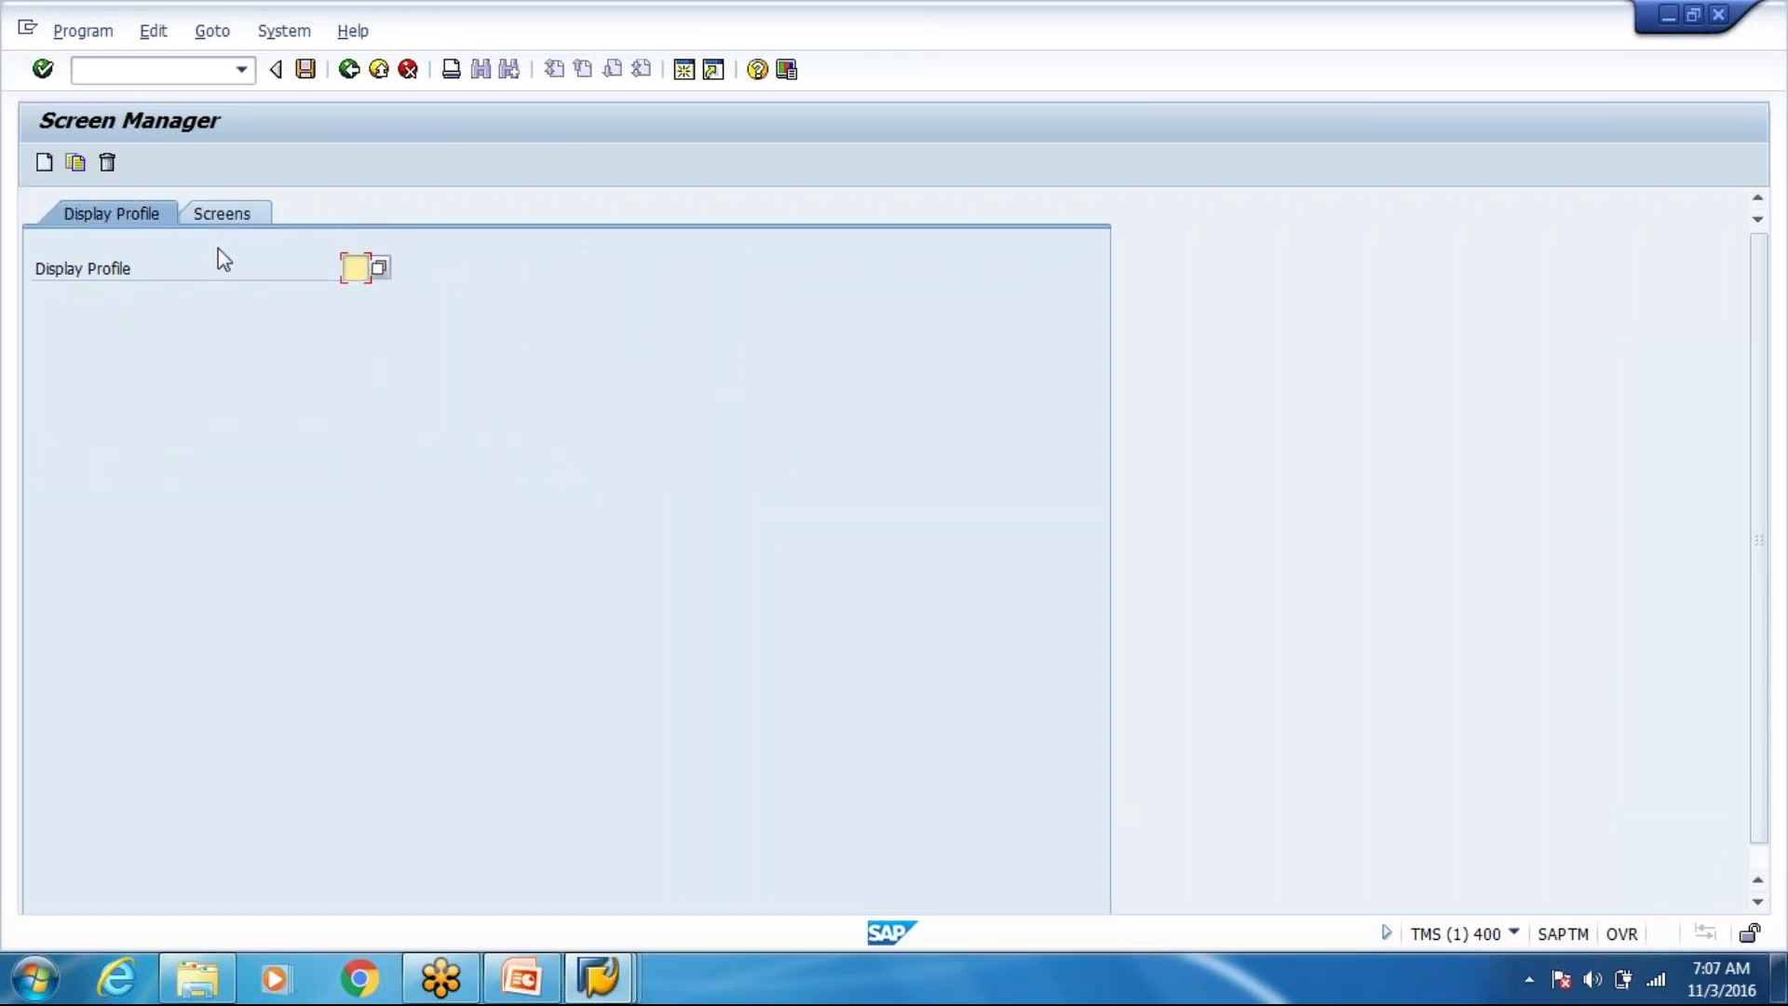
{"action": "type", "text": "**"}
Start transaction /SCWM/RFUI in a new session.
{"action": "left_click", "coordinate": [192, 69]}
{"action": "type", "text": "/O/SCWM/RFUI"}
{"action": "key", "text": "Return"}
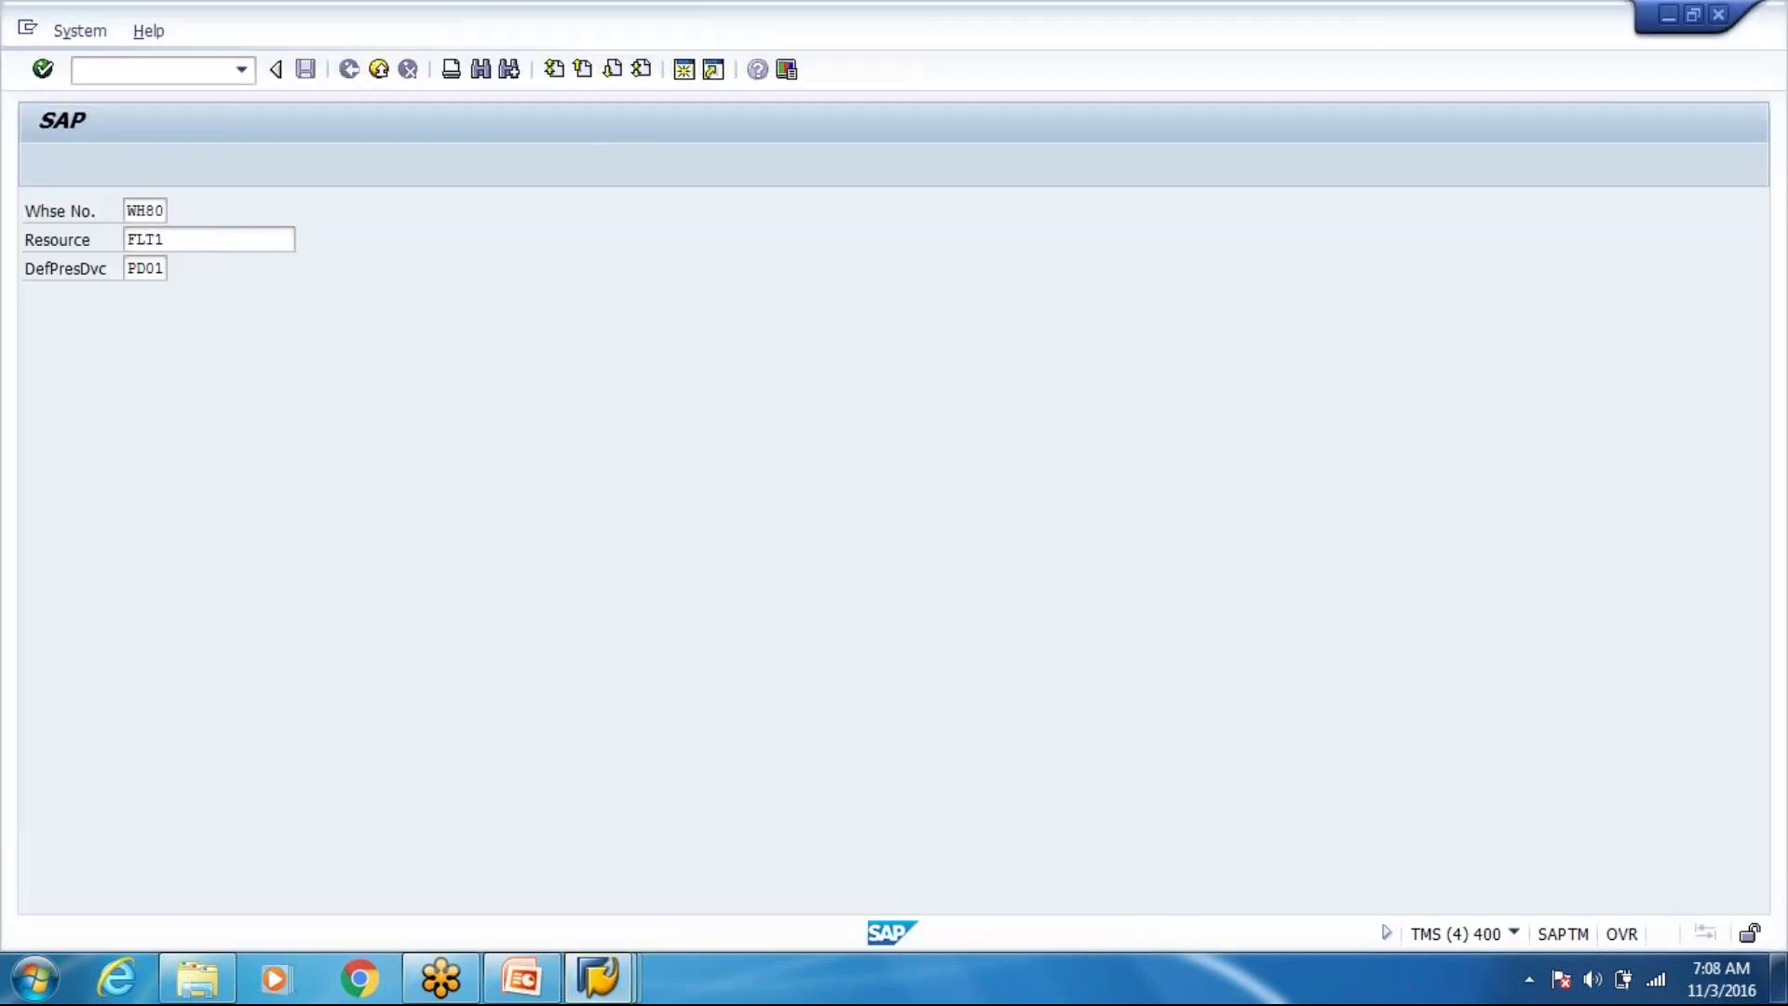
Log on to the RF environment with warehouse WH80, resource FLT1 and presentation device PD01.
{"action": "key", "text": "Return"}
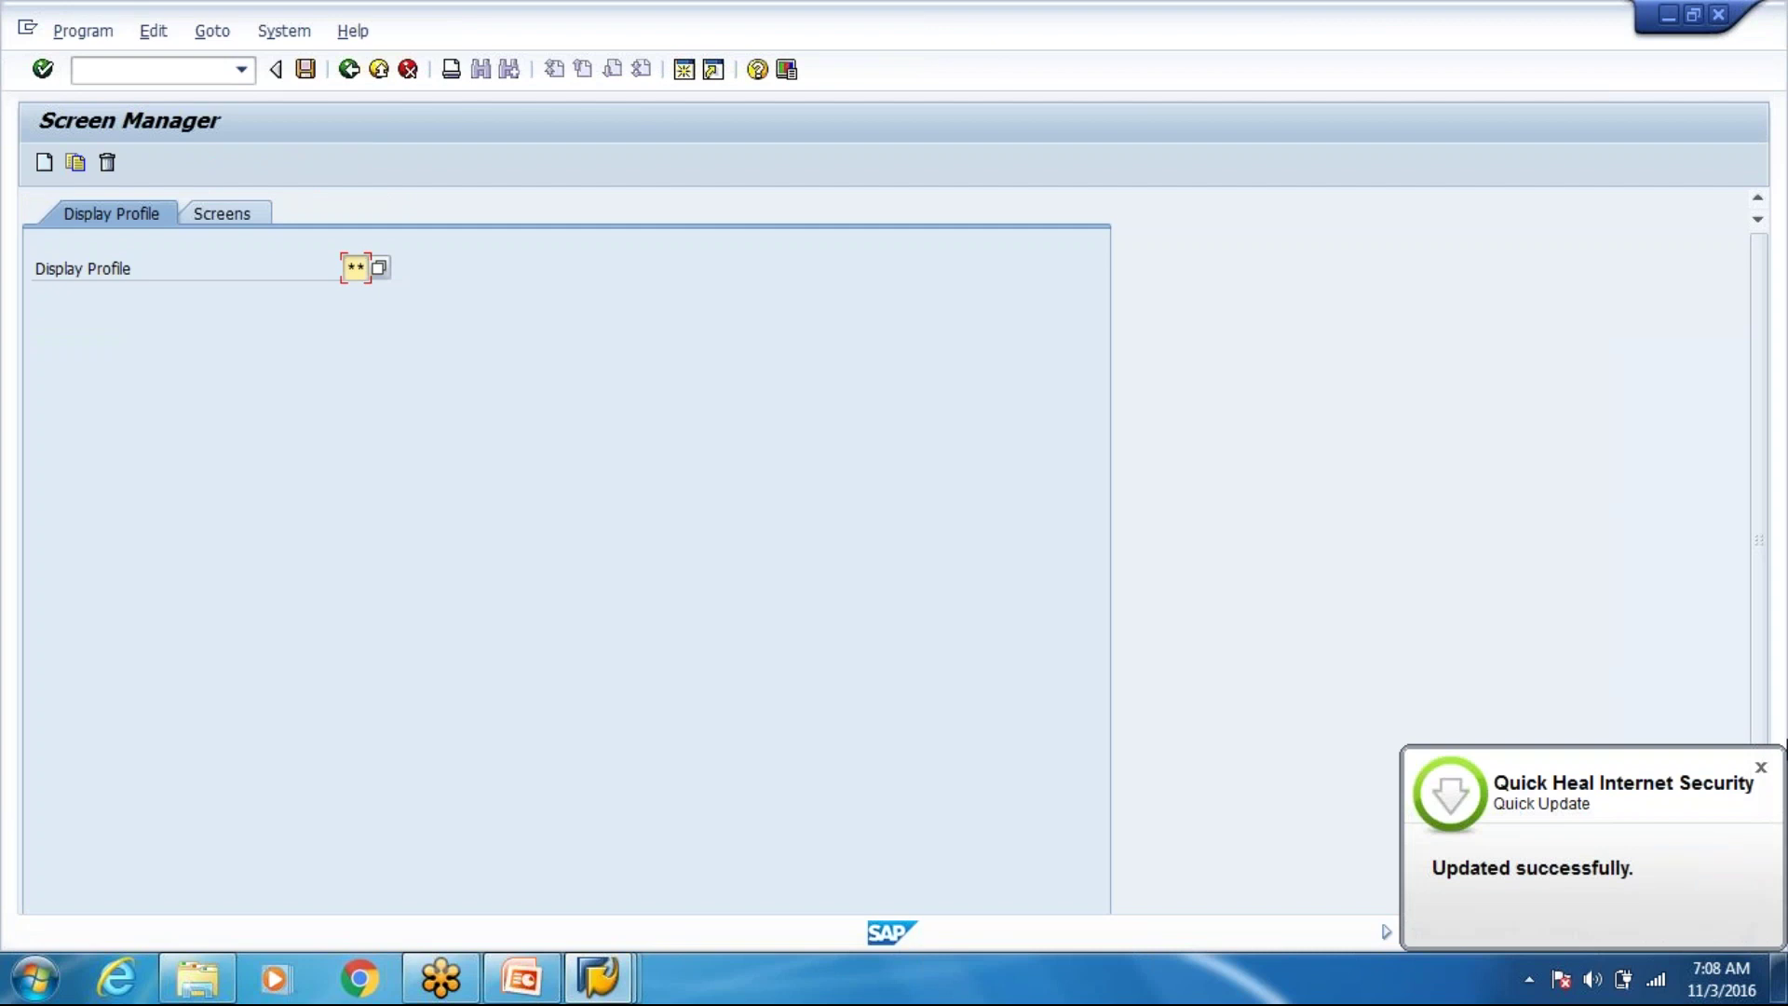
{"action": "left_click", "coordinate": [1762, 767]}
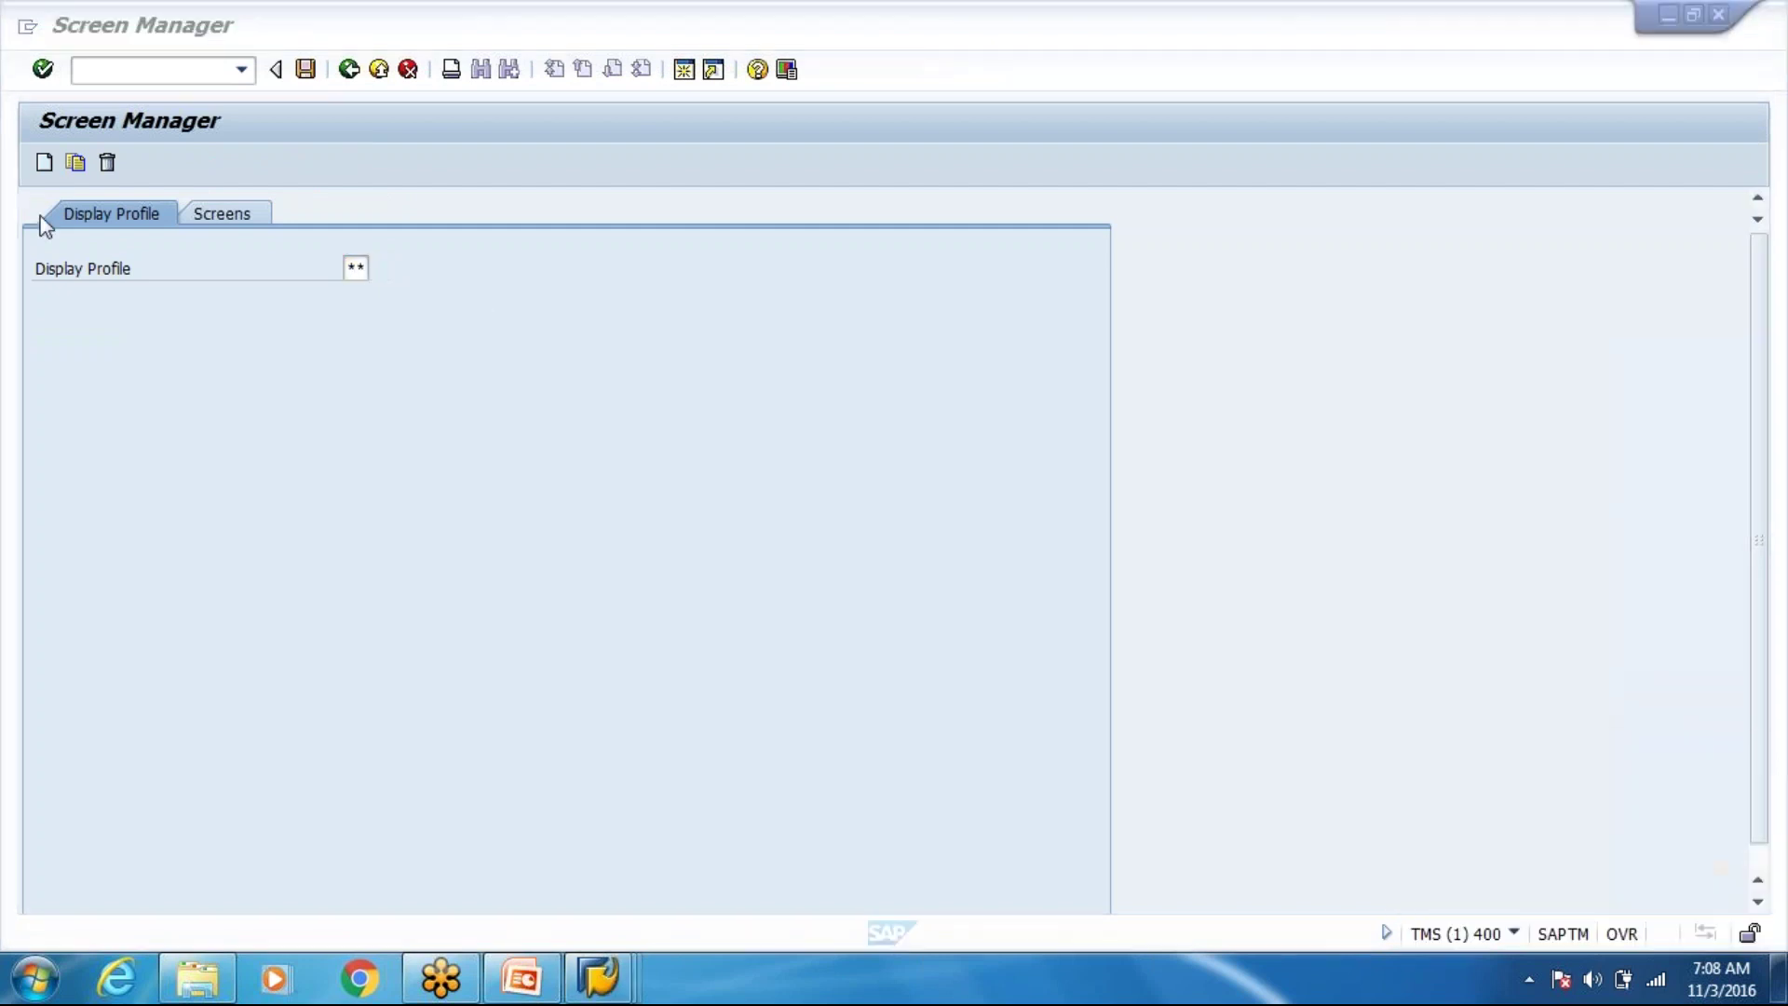
Examine the screen and RF element attributes offered when copying display profile **, leaving without creating a copy.
{"action": "left_click", "coordinate": [76, 164]}
{"action": "left_click", "coordinate": [453, 416]}
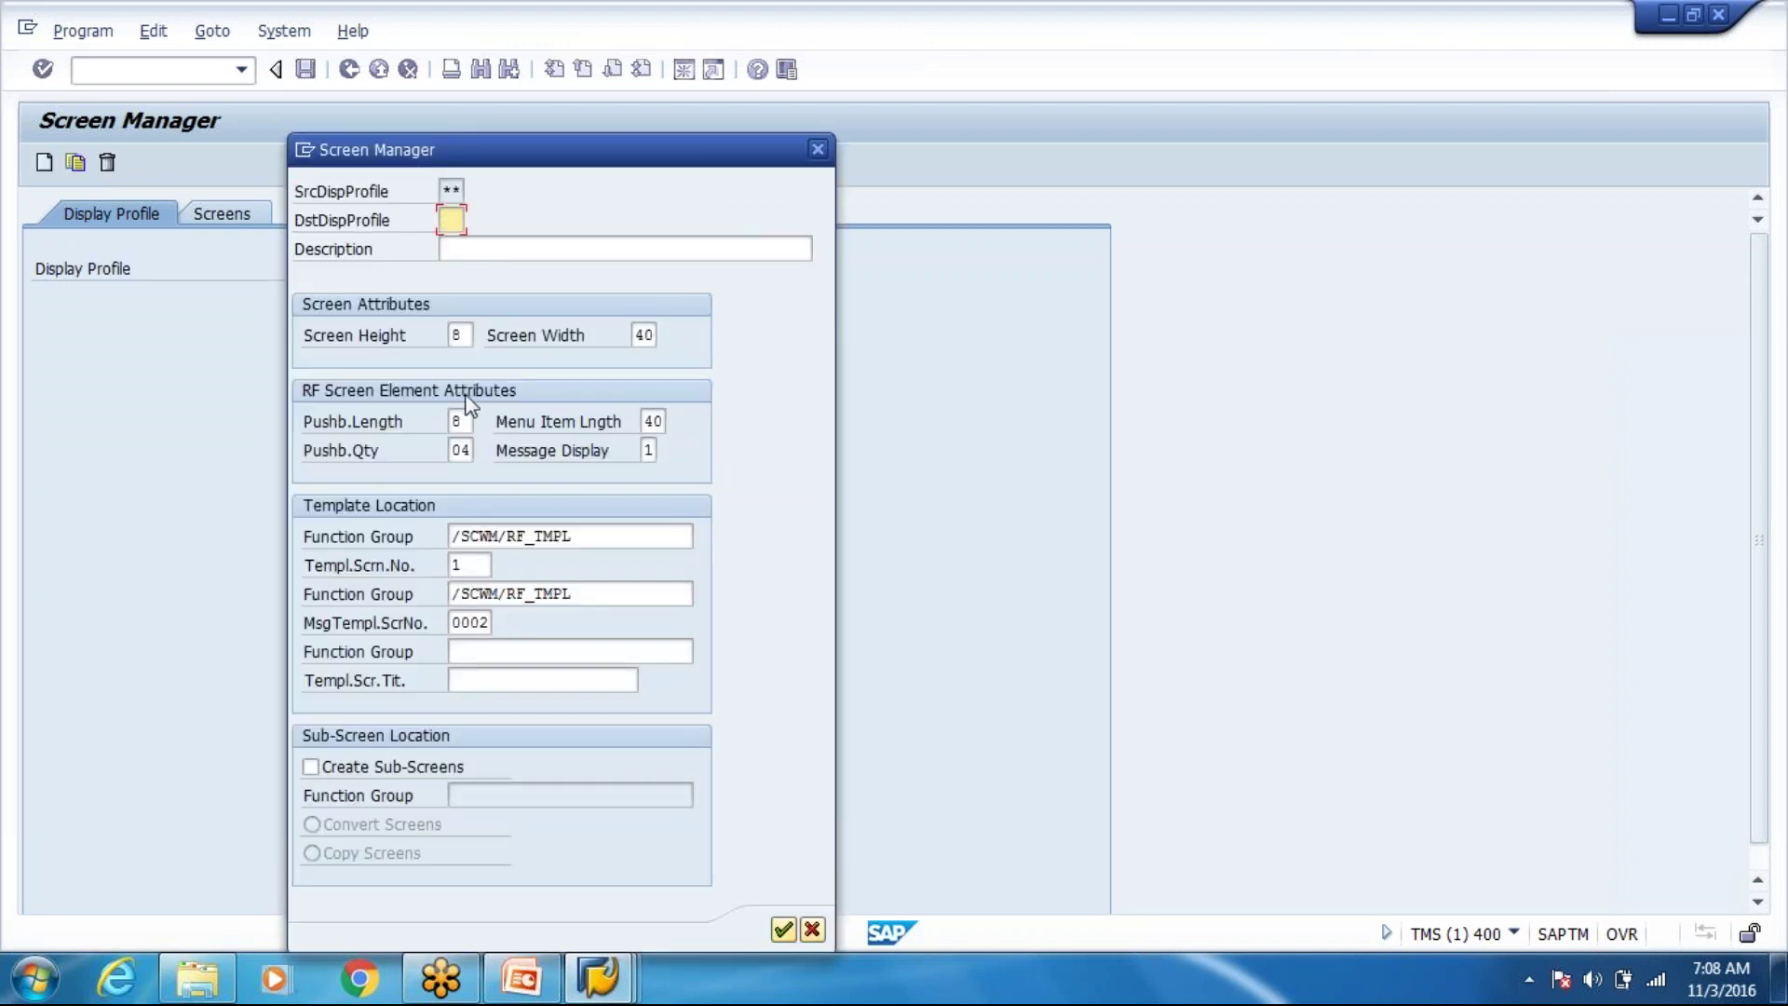
{"action": "left_click", "coordinate": [462, 335]}
{"action": "left_click", "coordinate": [644, 335]}
{"action": "left_click", "coordinate": [462, 421]}
{"action": "left_click", "coordinate": [465, 451]}
{"action": "key", "text": "Return"}
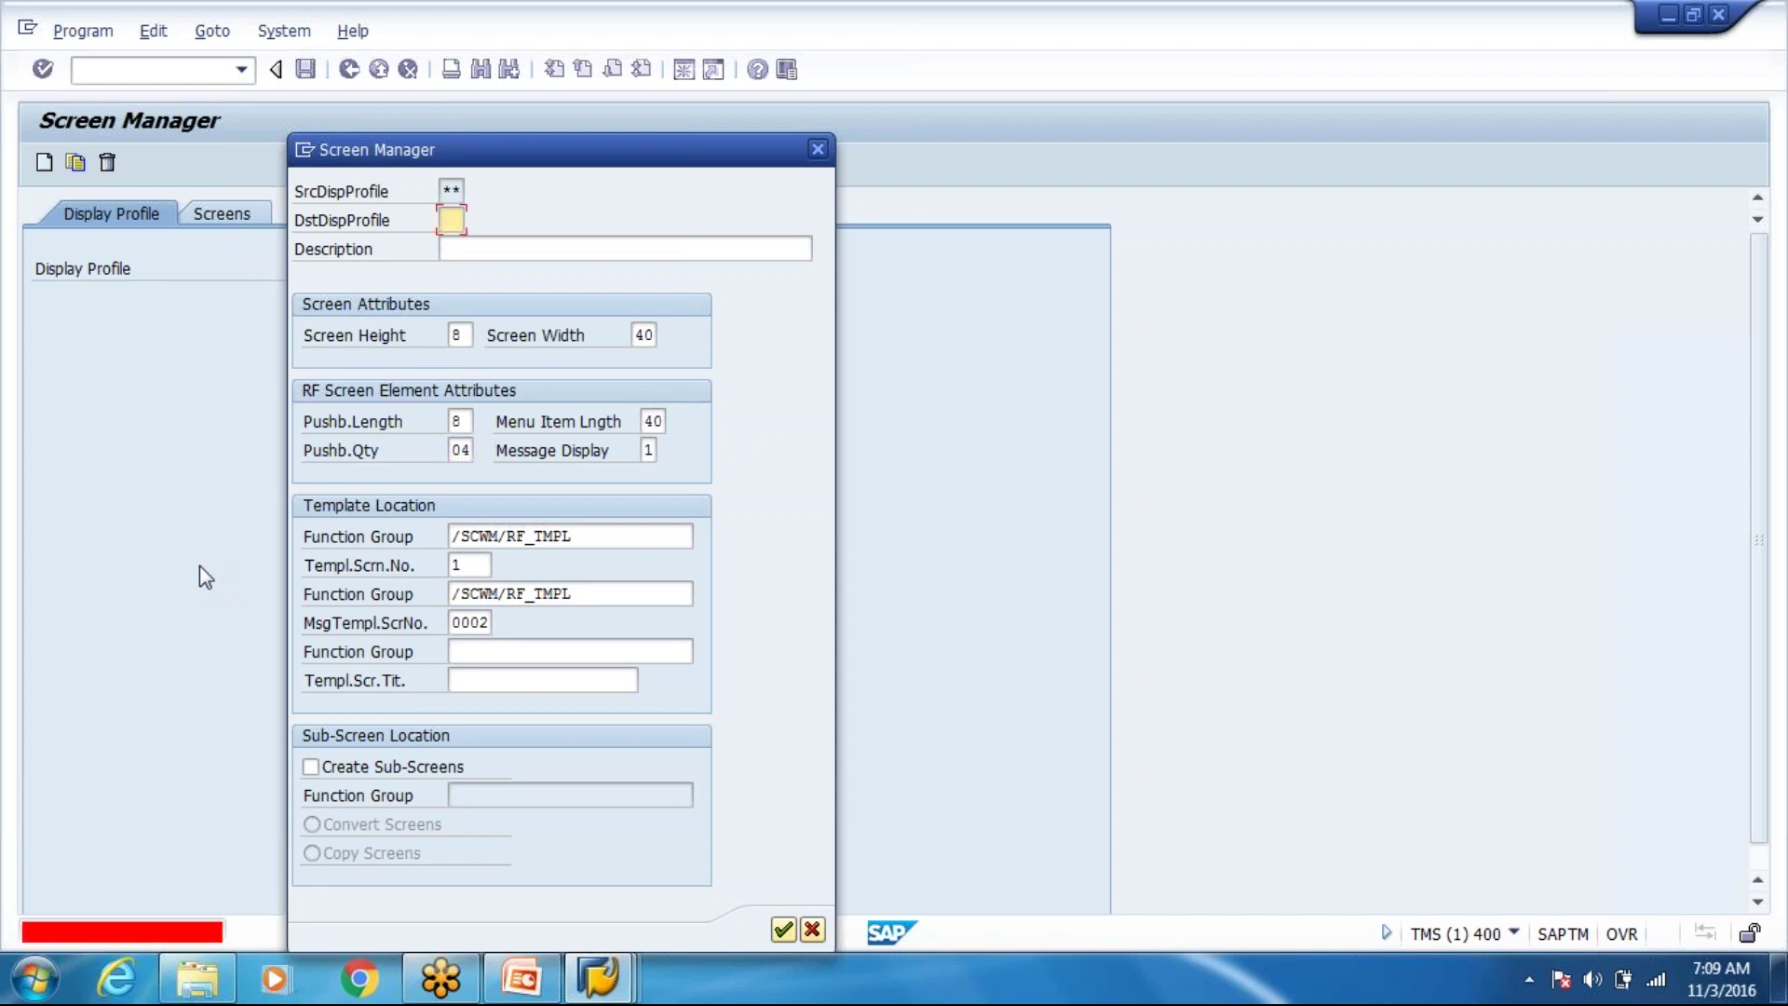
{"action": "left_click", "coordinate": [812, 930]}
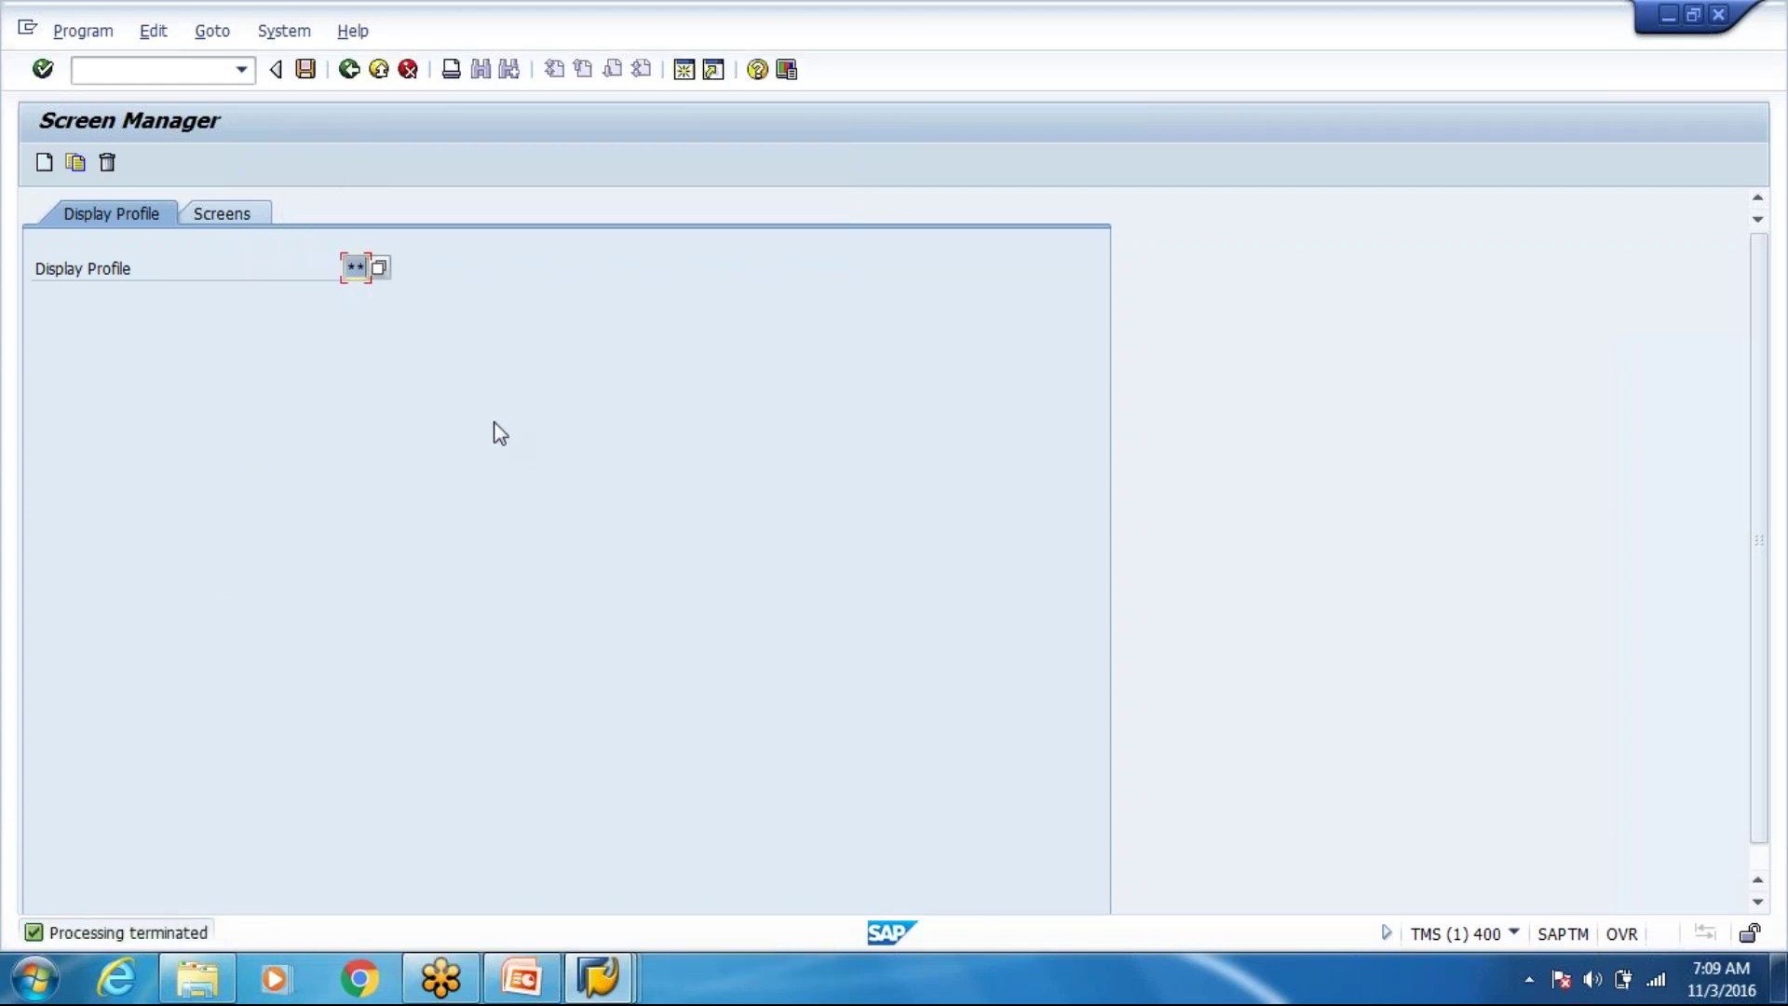
List the templates and sub-screens for display profile ** in Screen Manager and examine their screen numbers.
{"action": "left_click", "coordinate": [228, 214]}
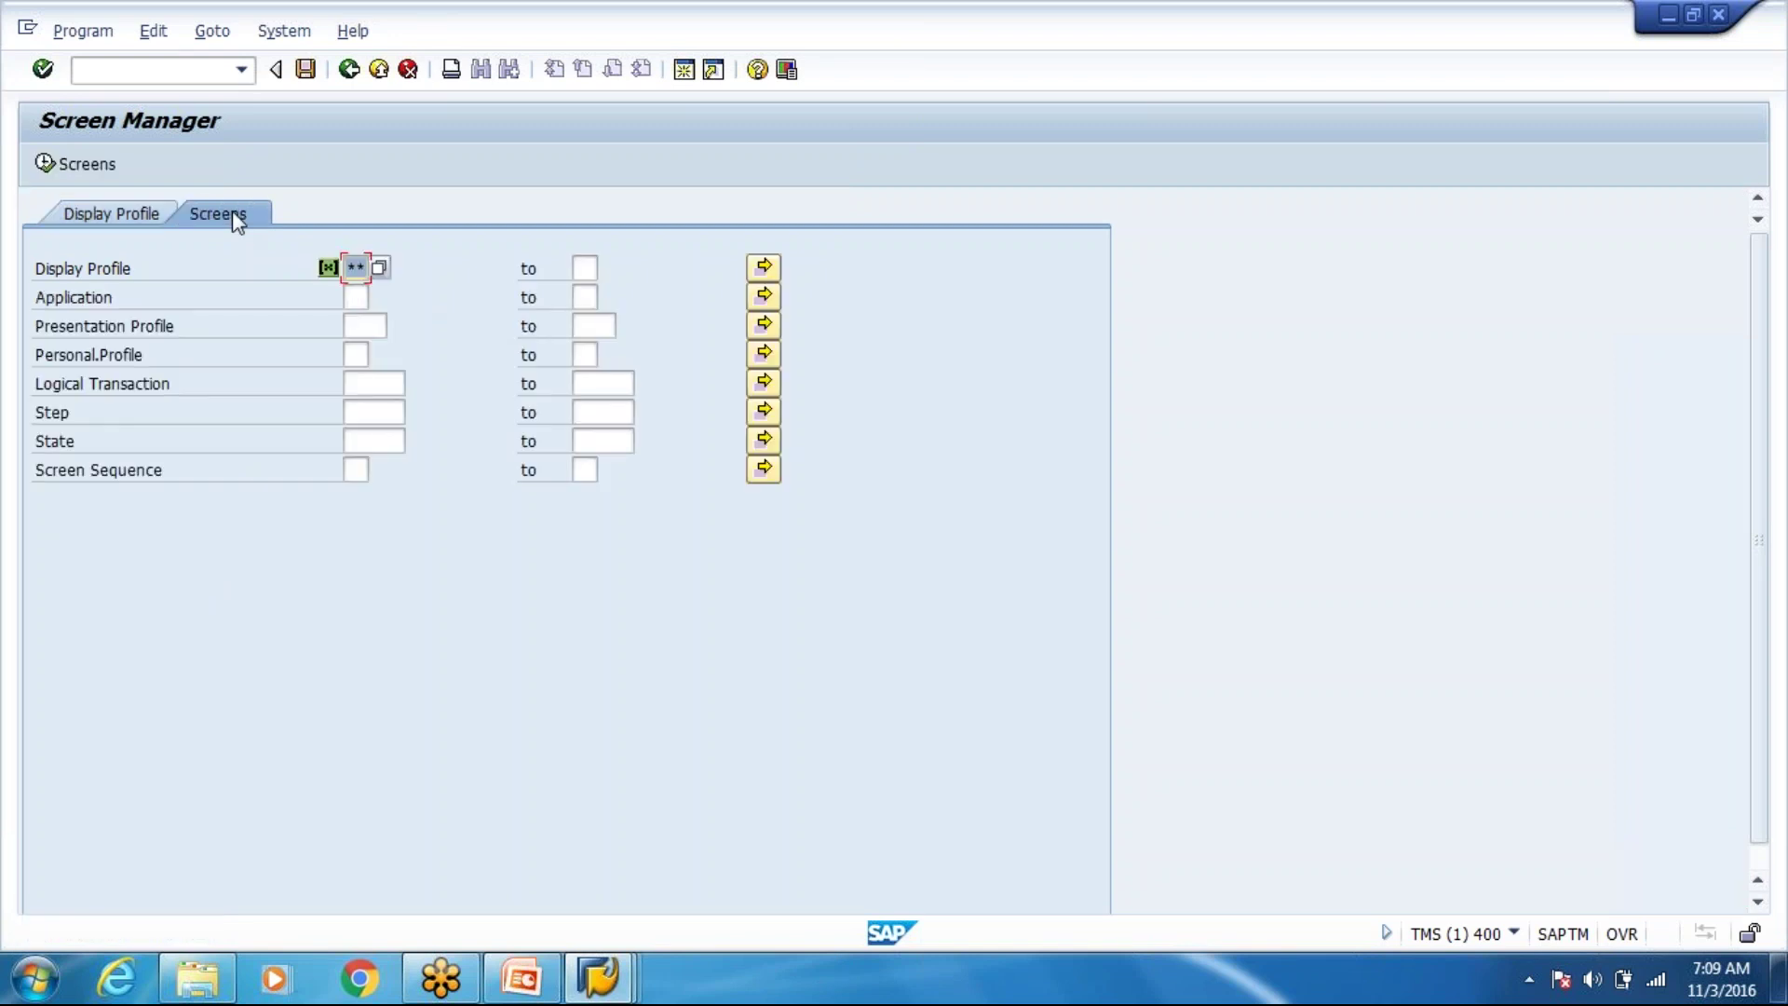
{"action": "left_click", "coordinate": [48, 164]}
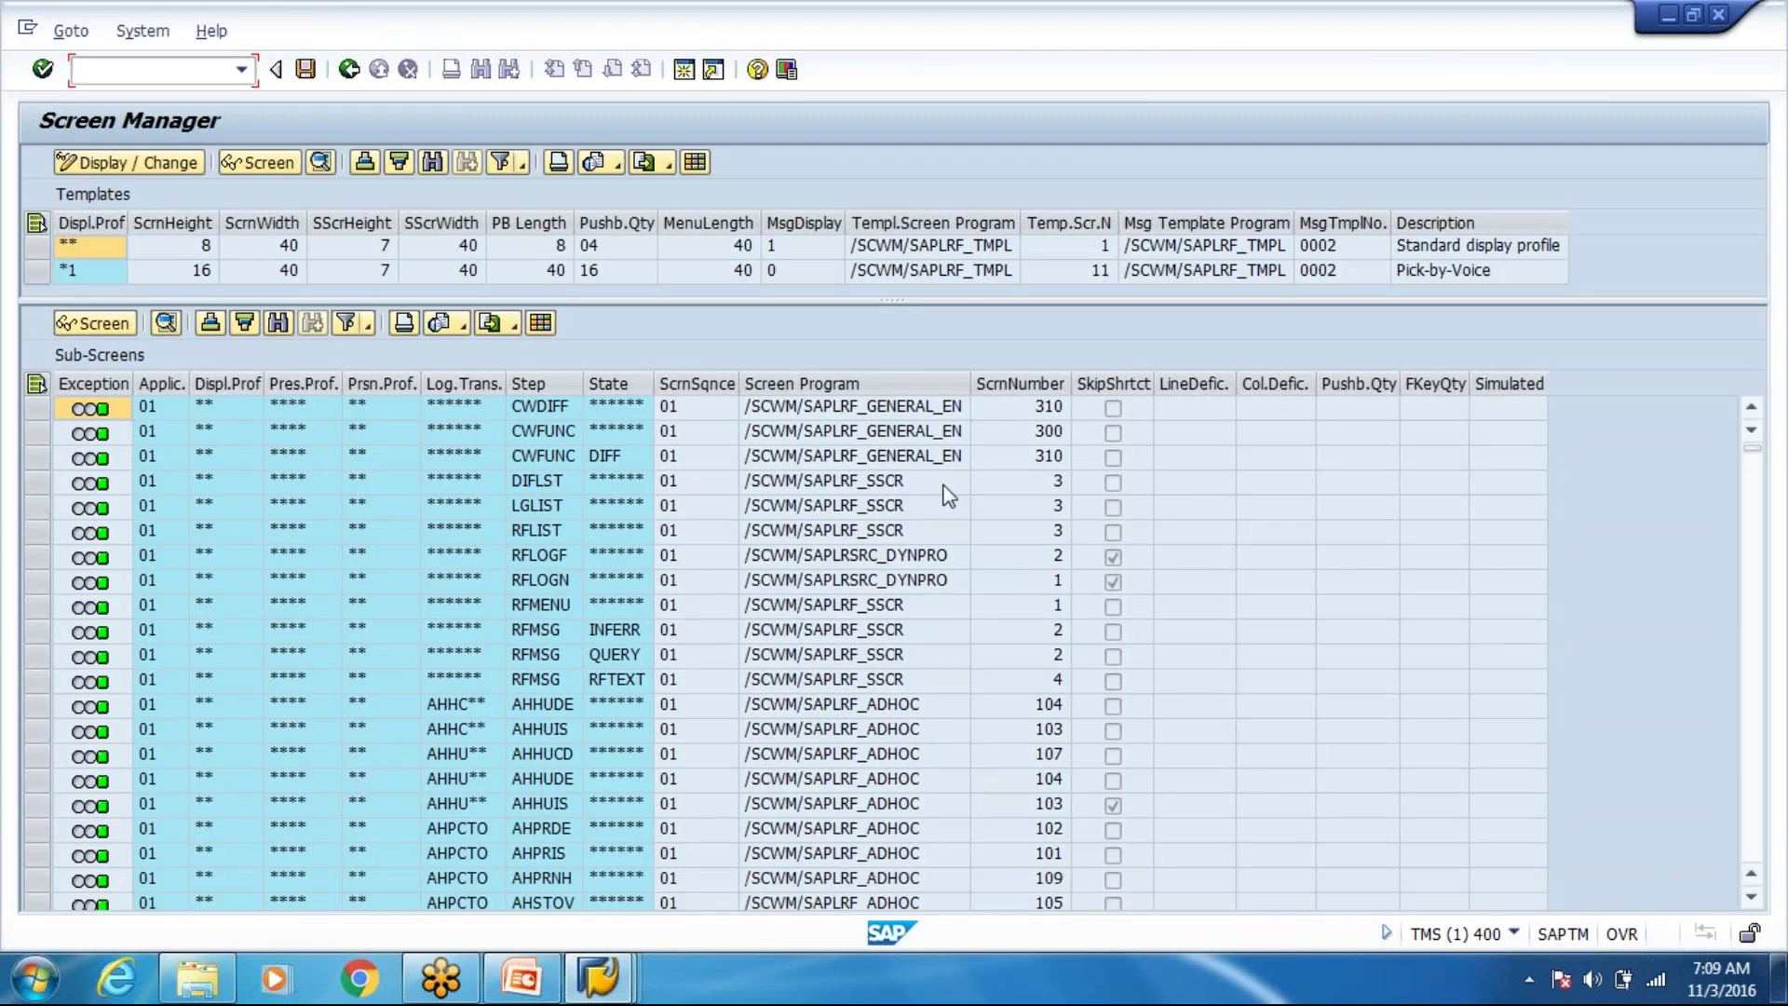
{"action": "left_click", "coordinate": [1032, 385]}
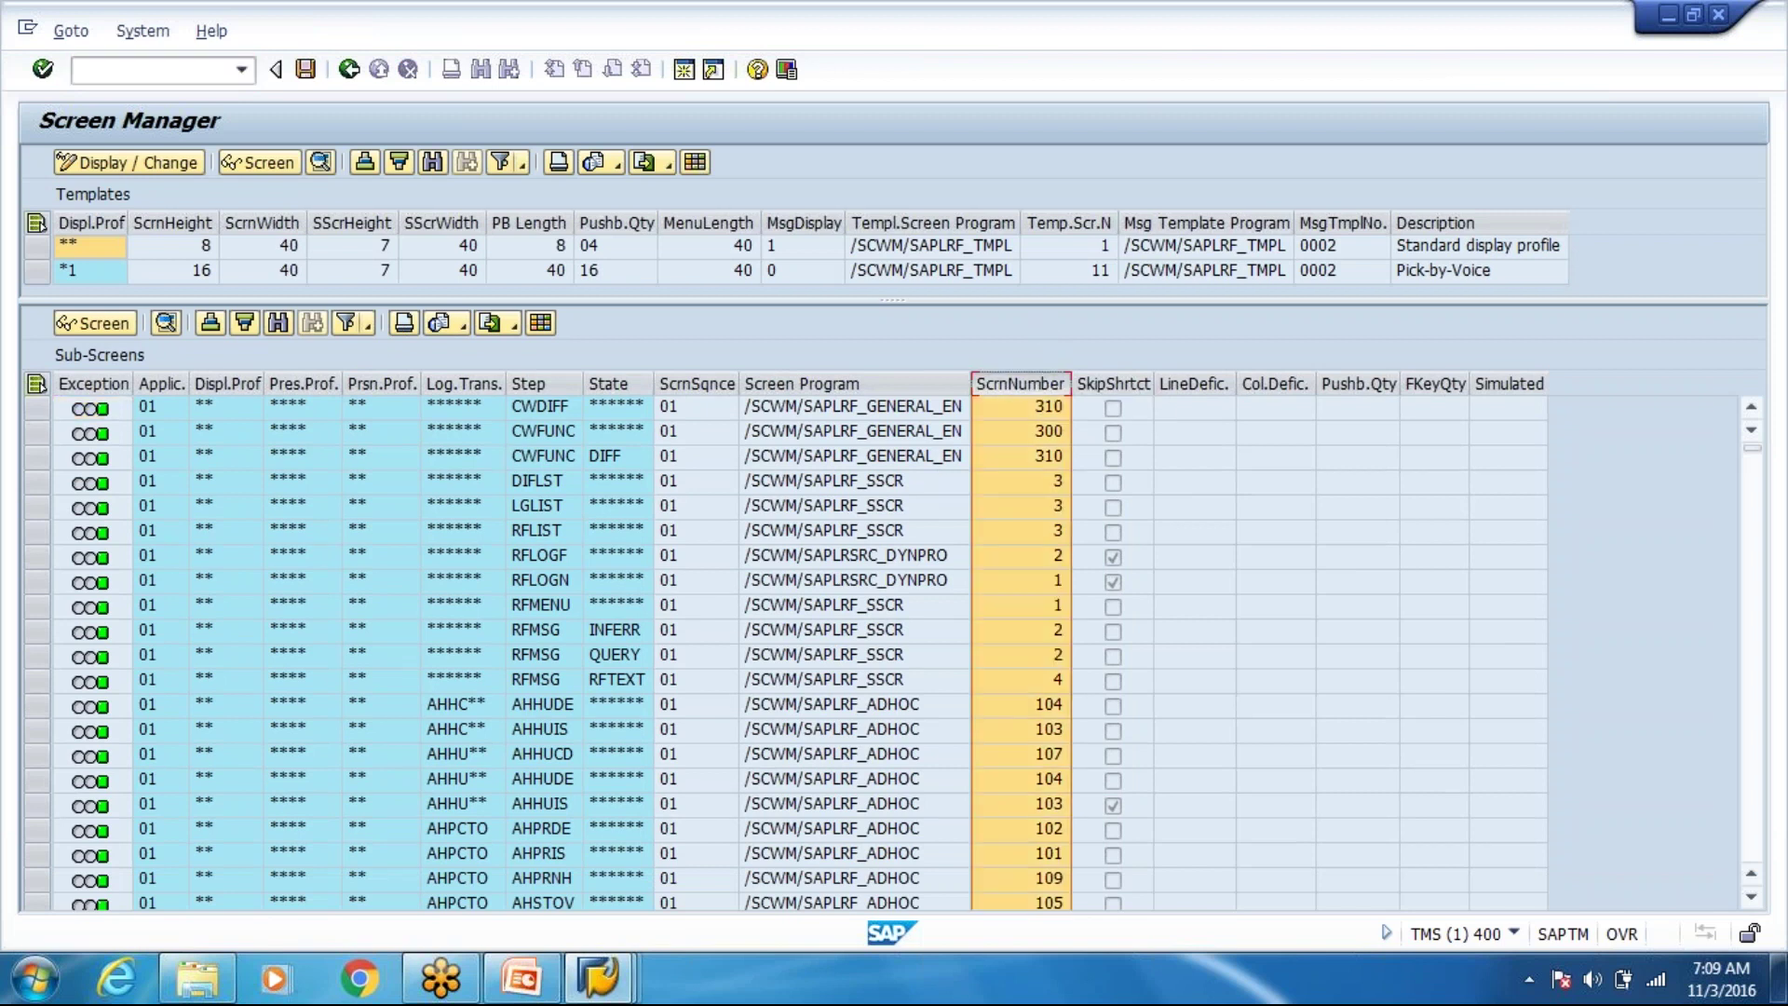
{"action": "left_click", "coordinate": [1045, 410]}
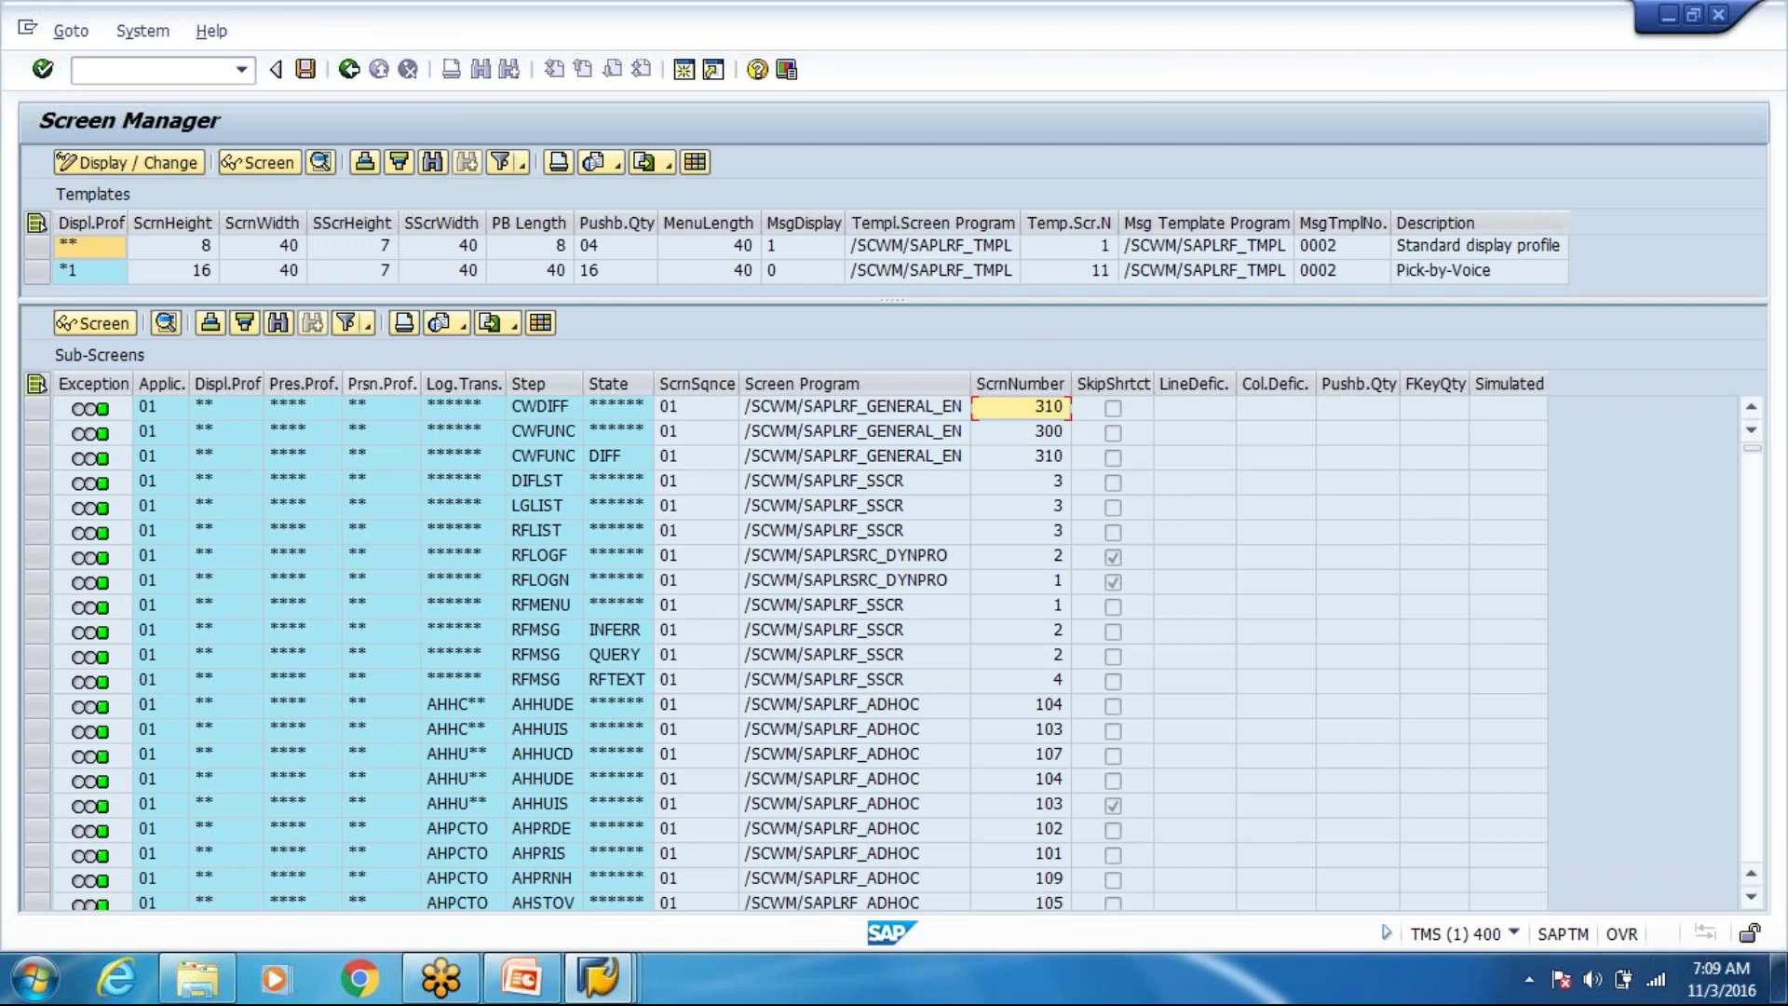
In the RF session, open System-guided by Queue and show the queue screen's technical information.
{"action": "key", "text": "alt+Tab"}
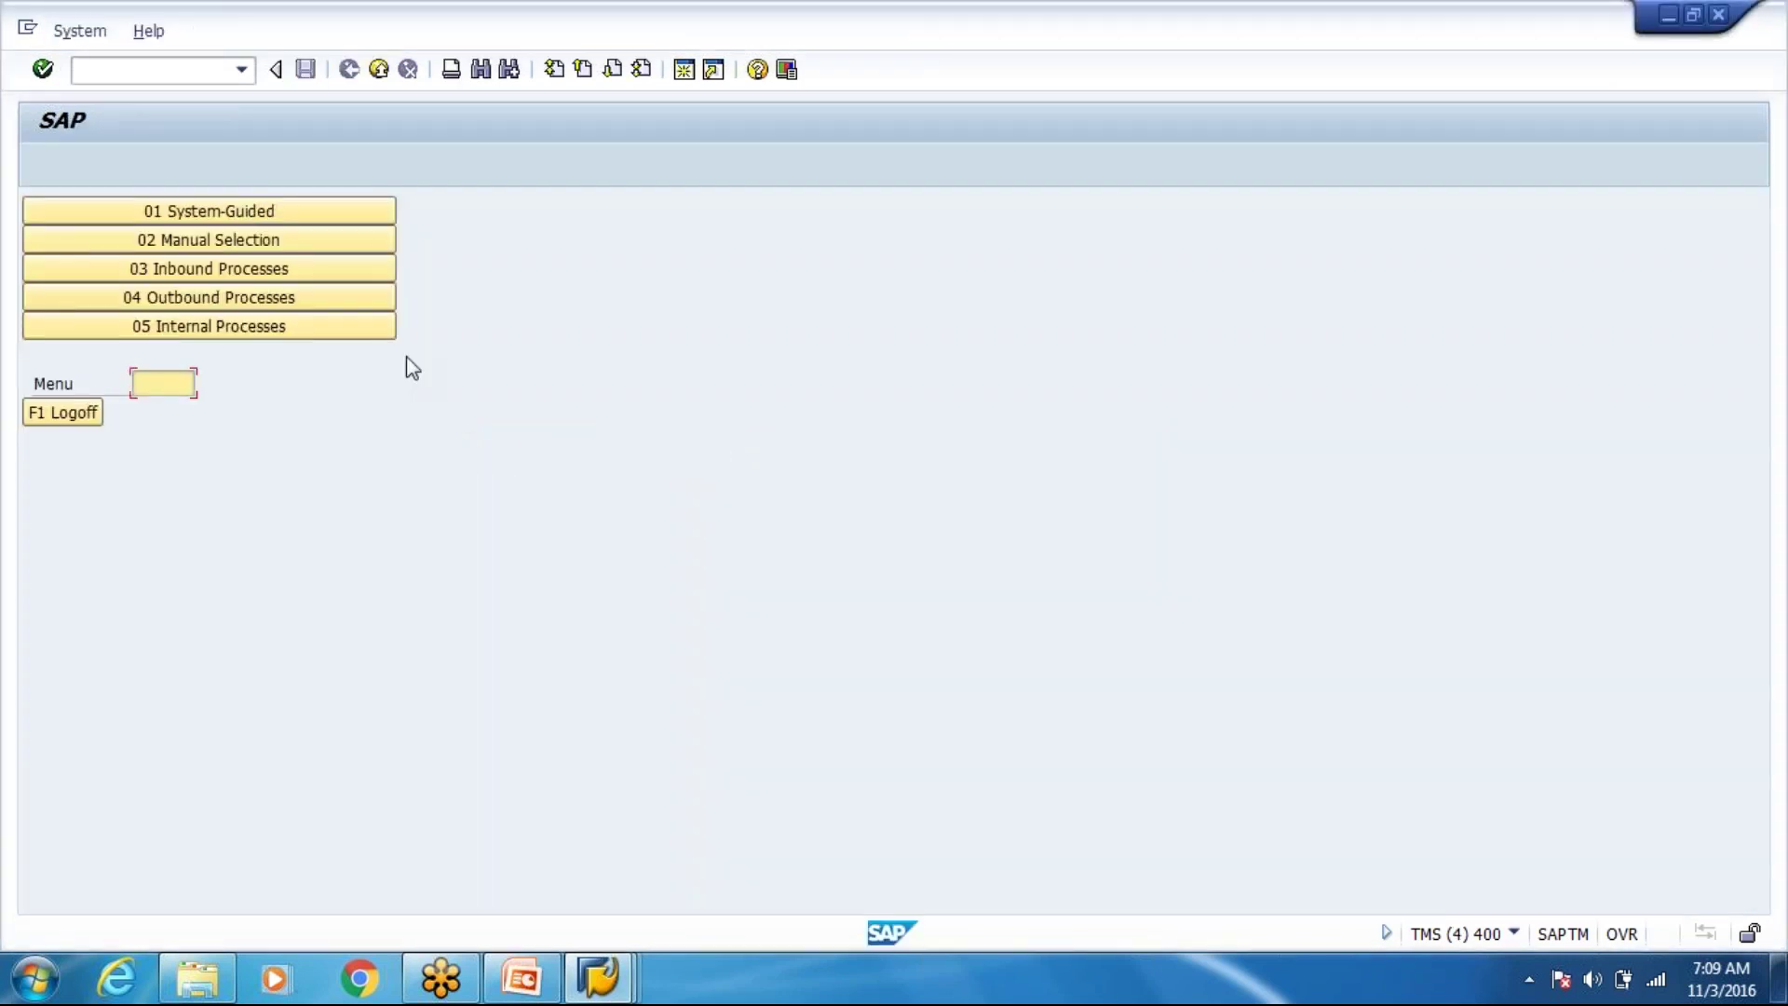
{"action": "left_click", "coordinate": [343, 220]}
{"action": "left_click", "coordinate": [284, 240]}
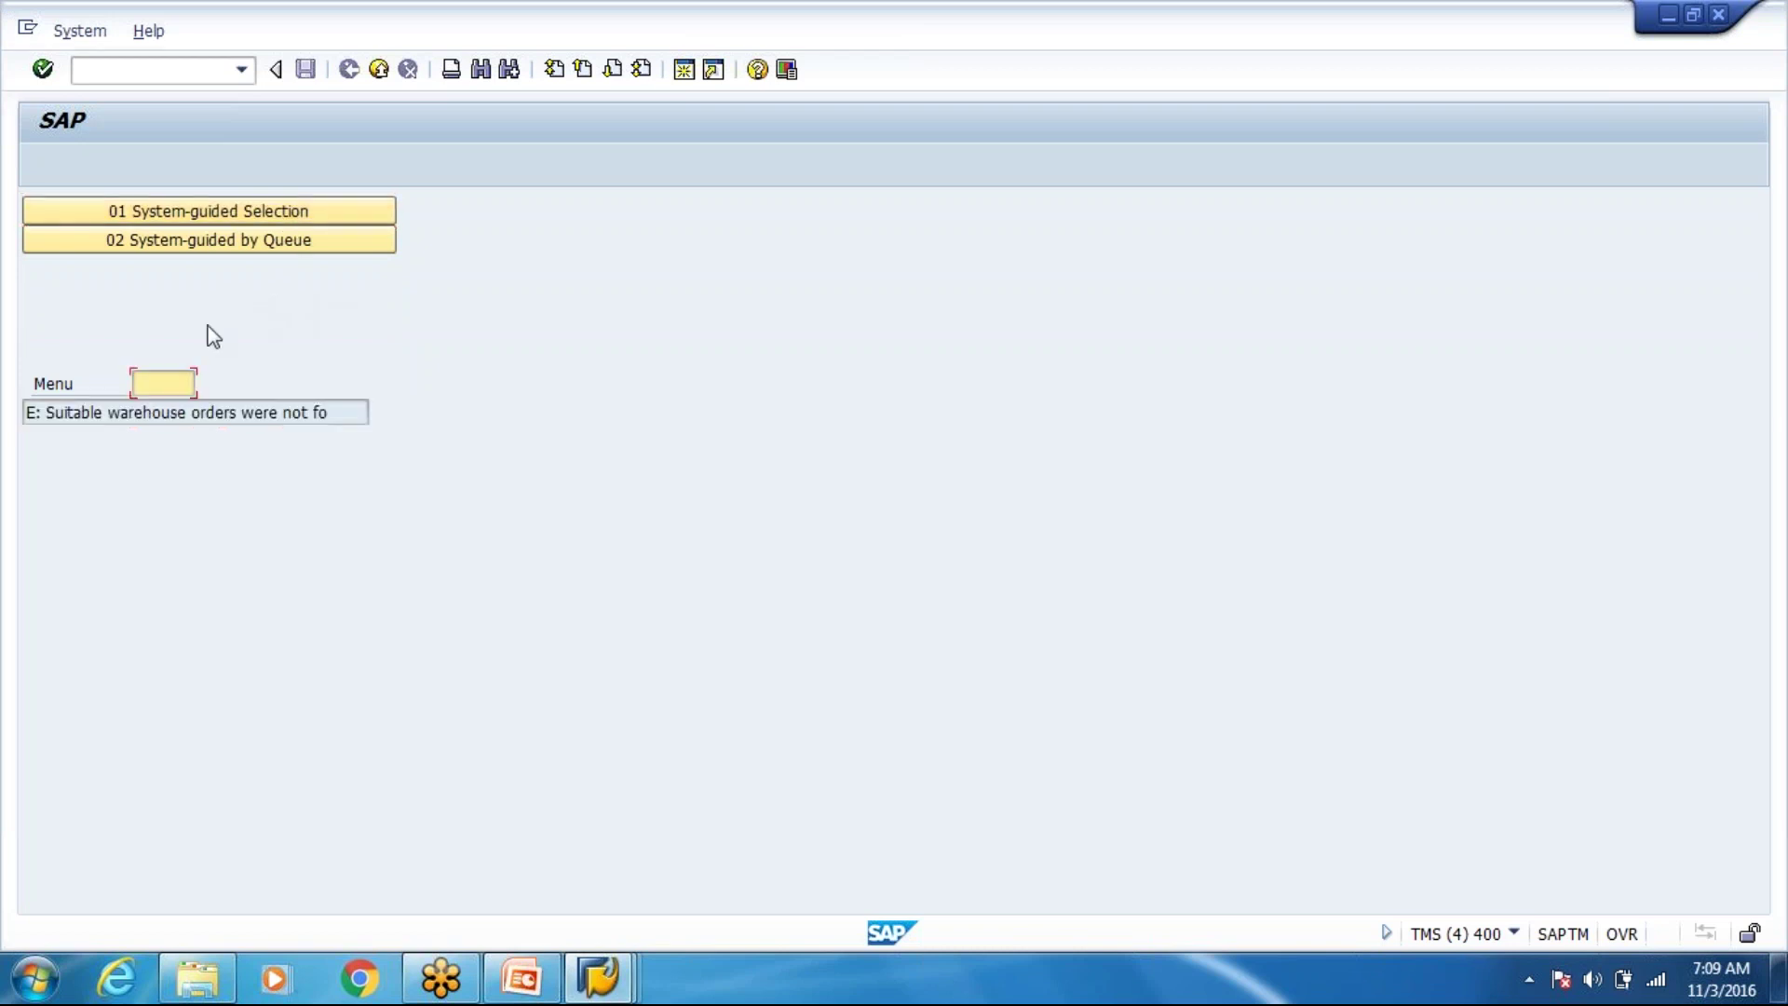
{"action": "left_click", "coordinate": [241, 240]}
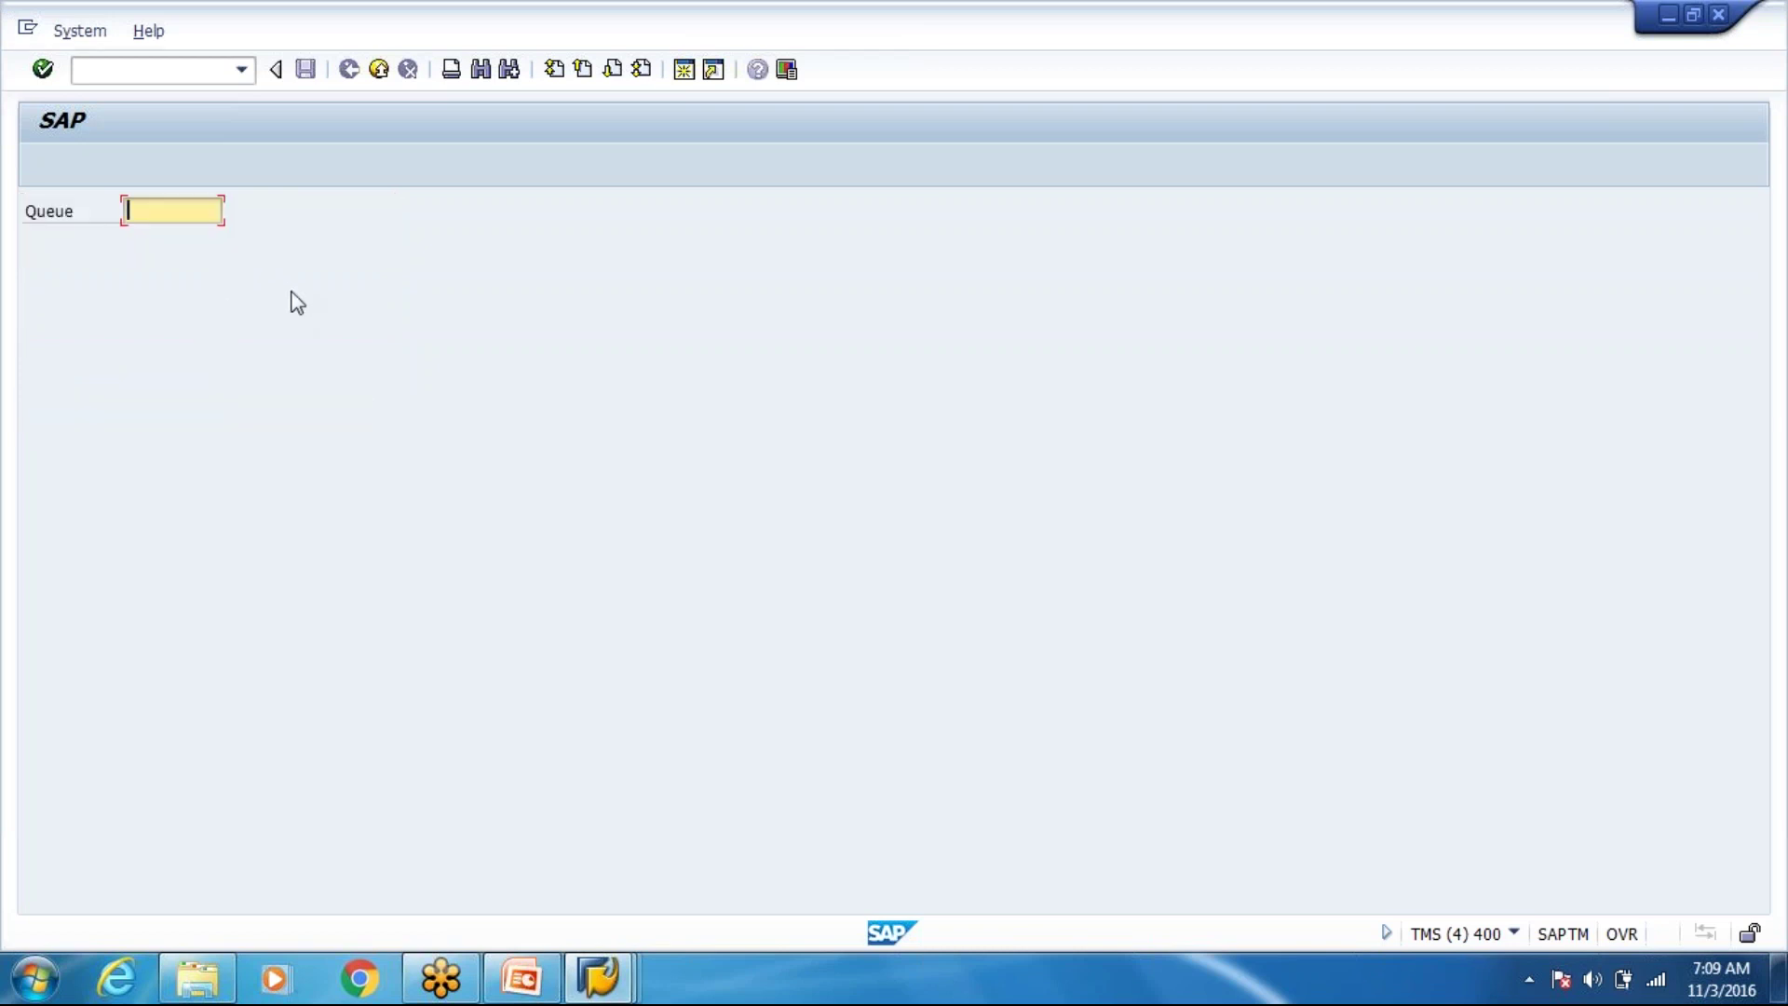
{"action": "key", "text": "ctrl+shift+F11"}
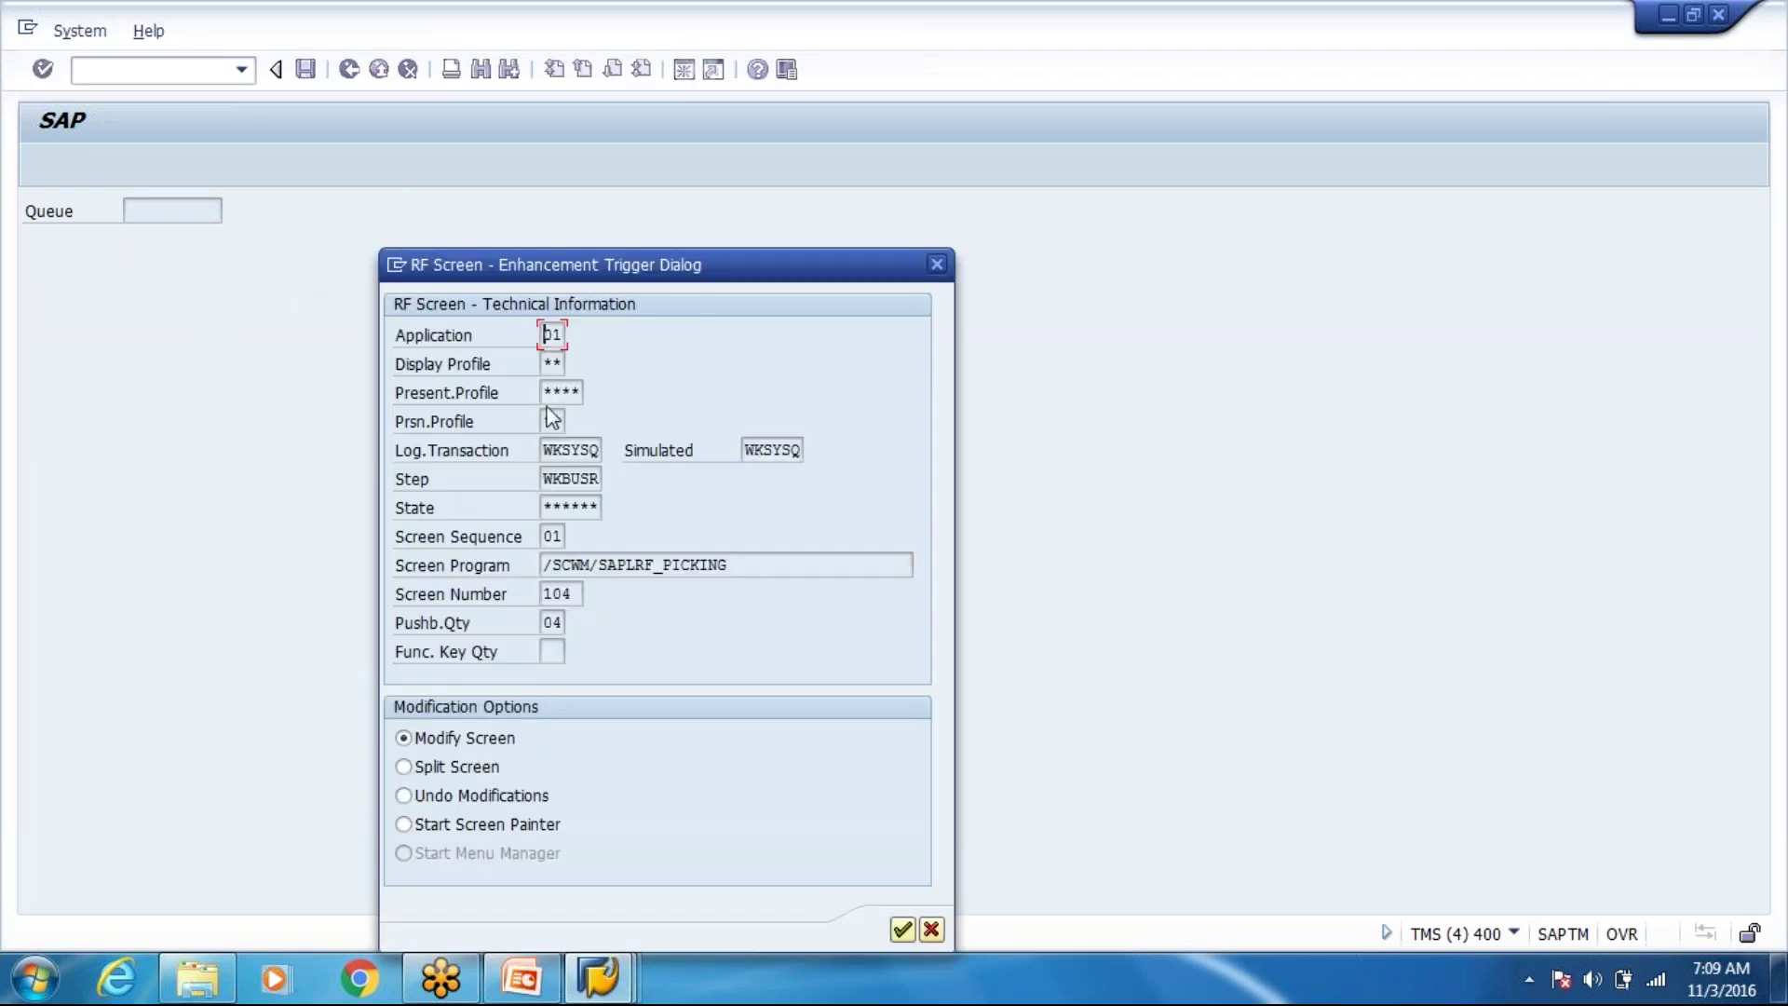
Examine the screen number and logical transaction in the queue screen's technical information.
{"action": "double_click", "coordinate": [572, 593]}
{"action": "left_click", "coordinate": [544, 593]}
{"action": "double_click", "coordinate": [564, 593]}
{"action": "left_click", "coordinate": [543, 593]}
{"action": "left_click", "coordinate": [564, 450]}
{"action": "key", "text": "Return"}
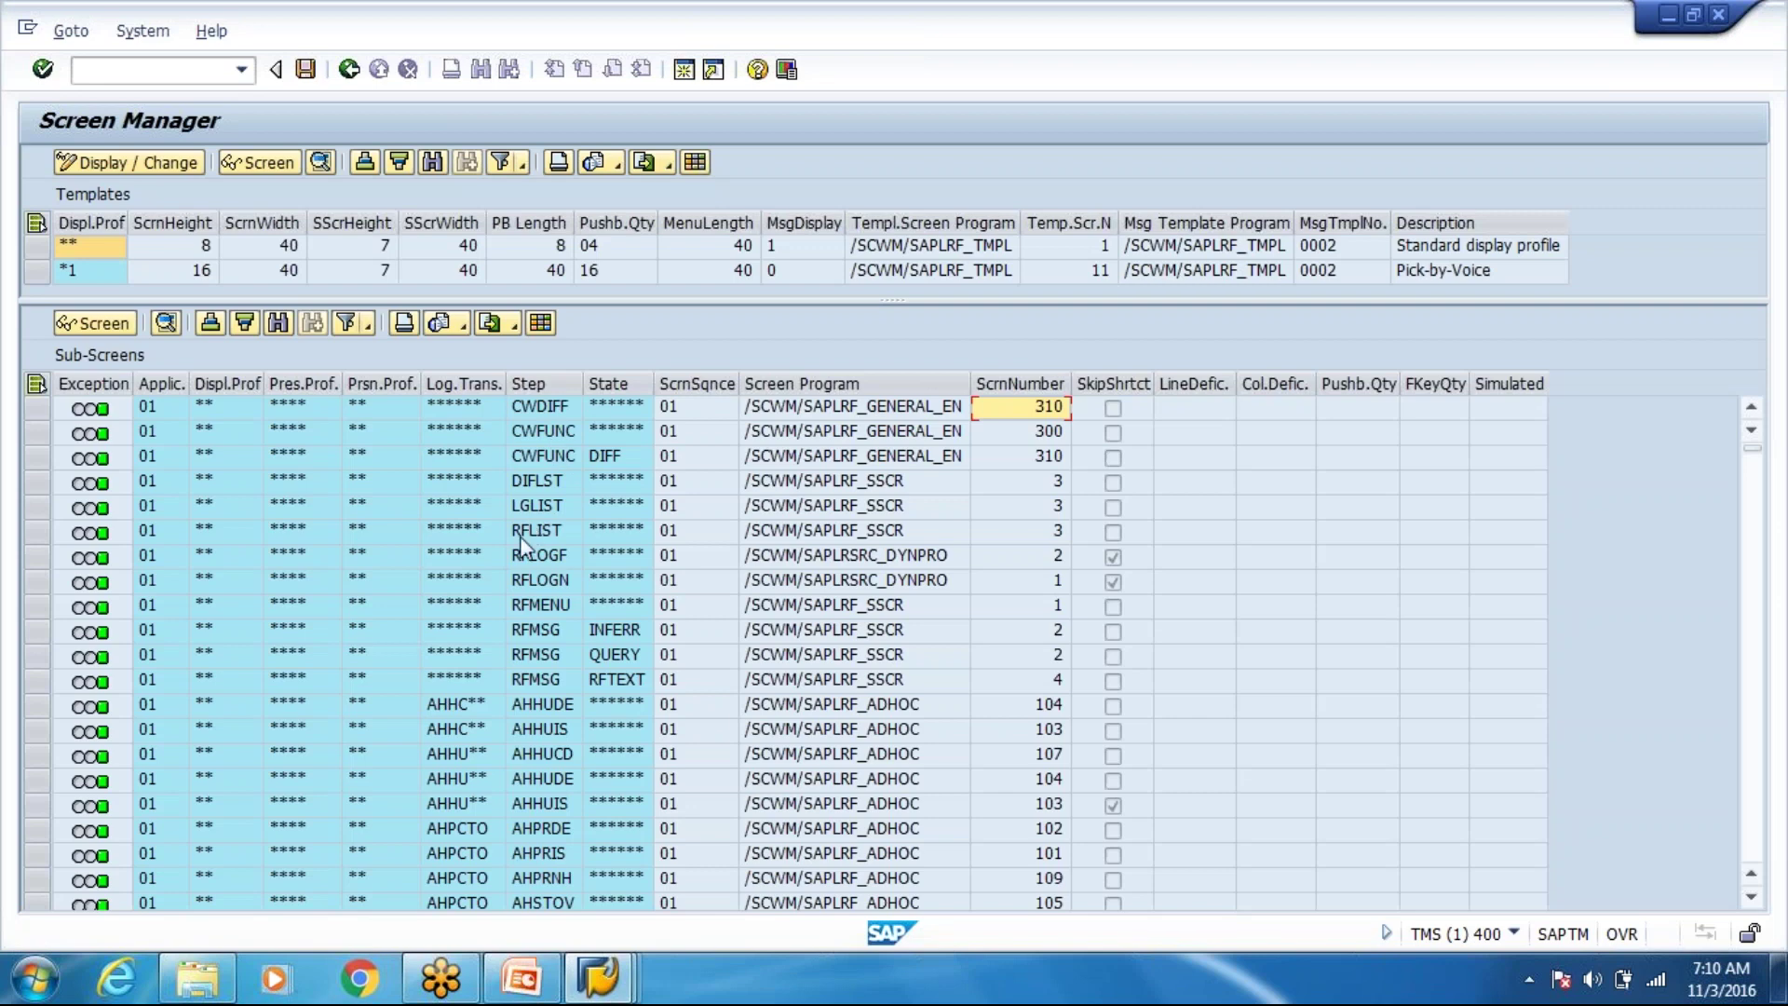
Return to the Screen Manager list and display the layout of display profile **'s template screen, leaving it for Screen Painter's initial screen.
{"action": "key", "text": "alt+Tab"}
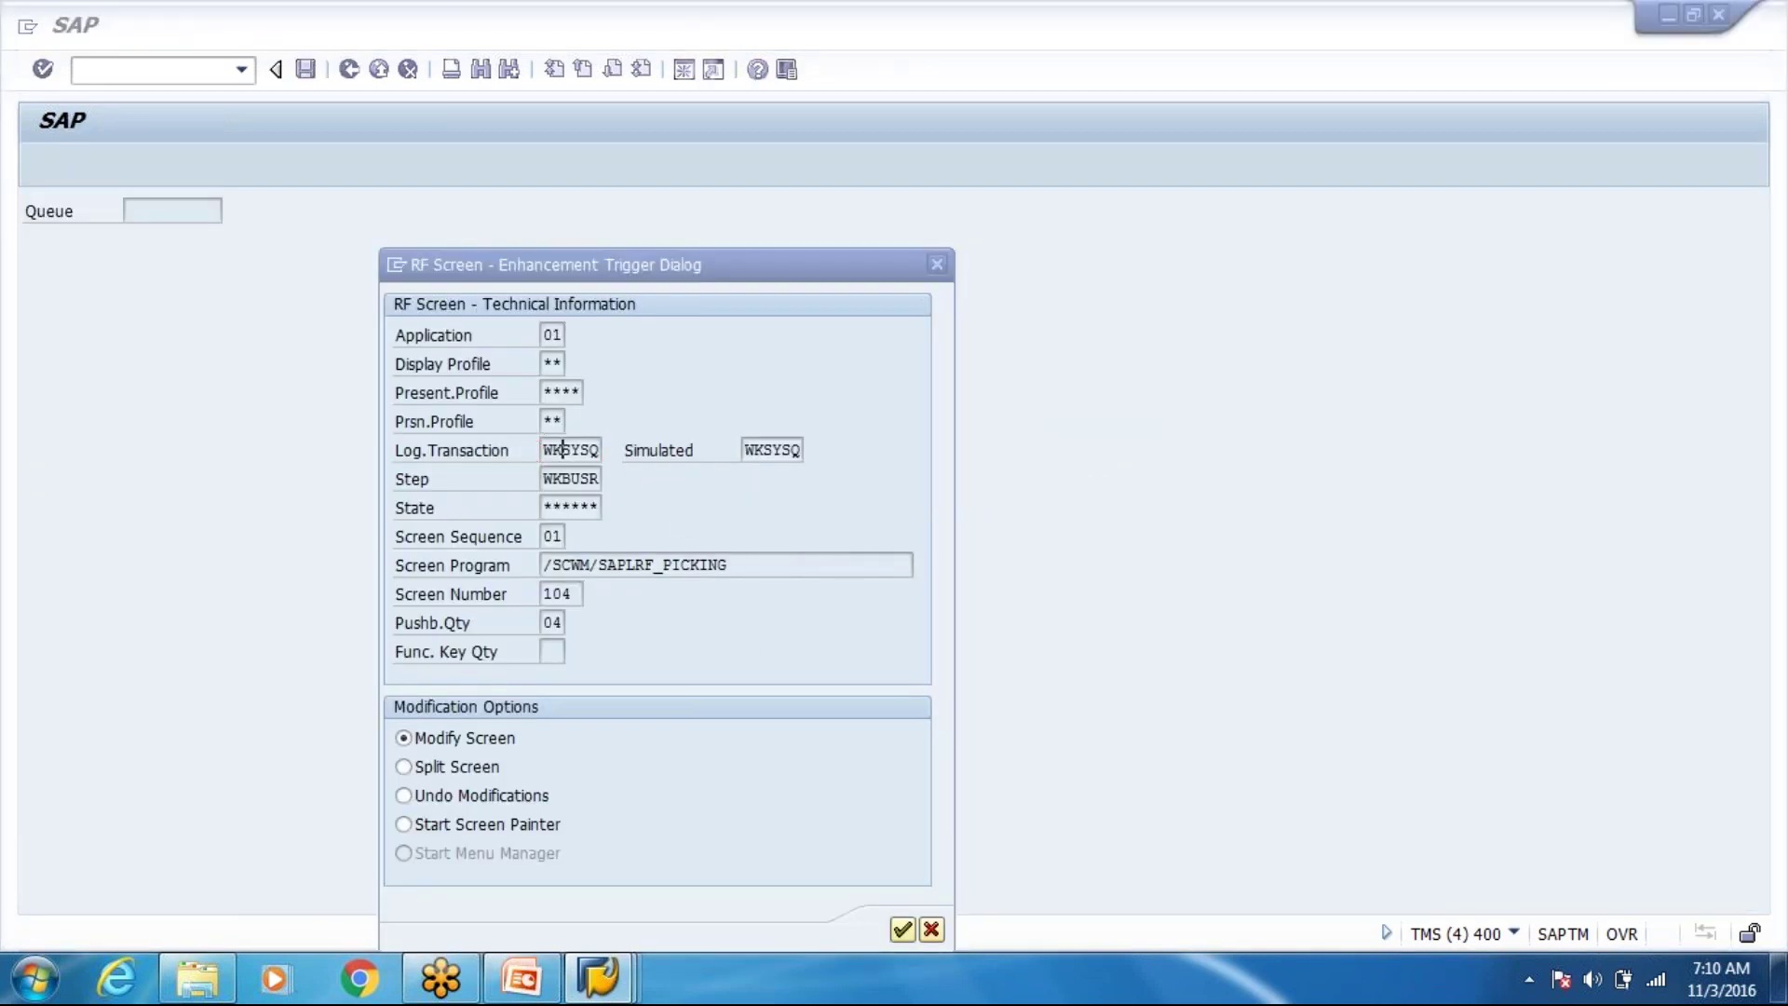
{"action": "key", "text": "alt+Tab"}
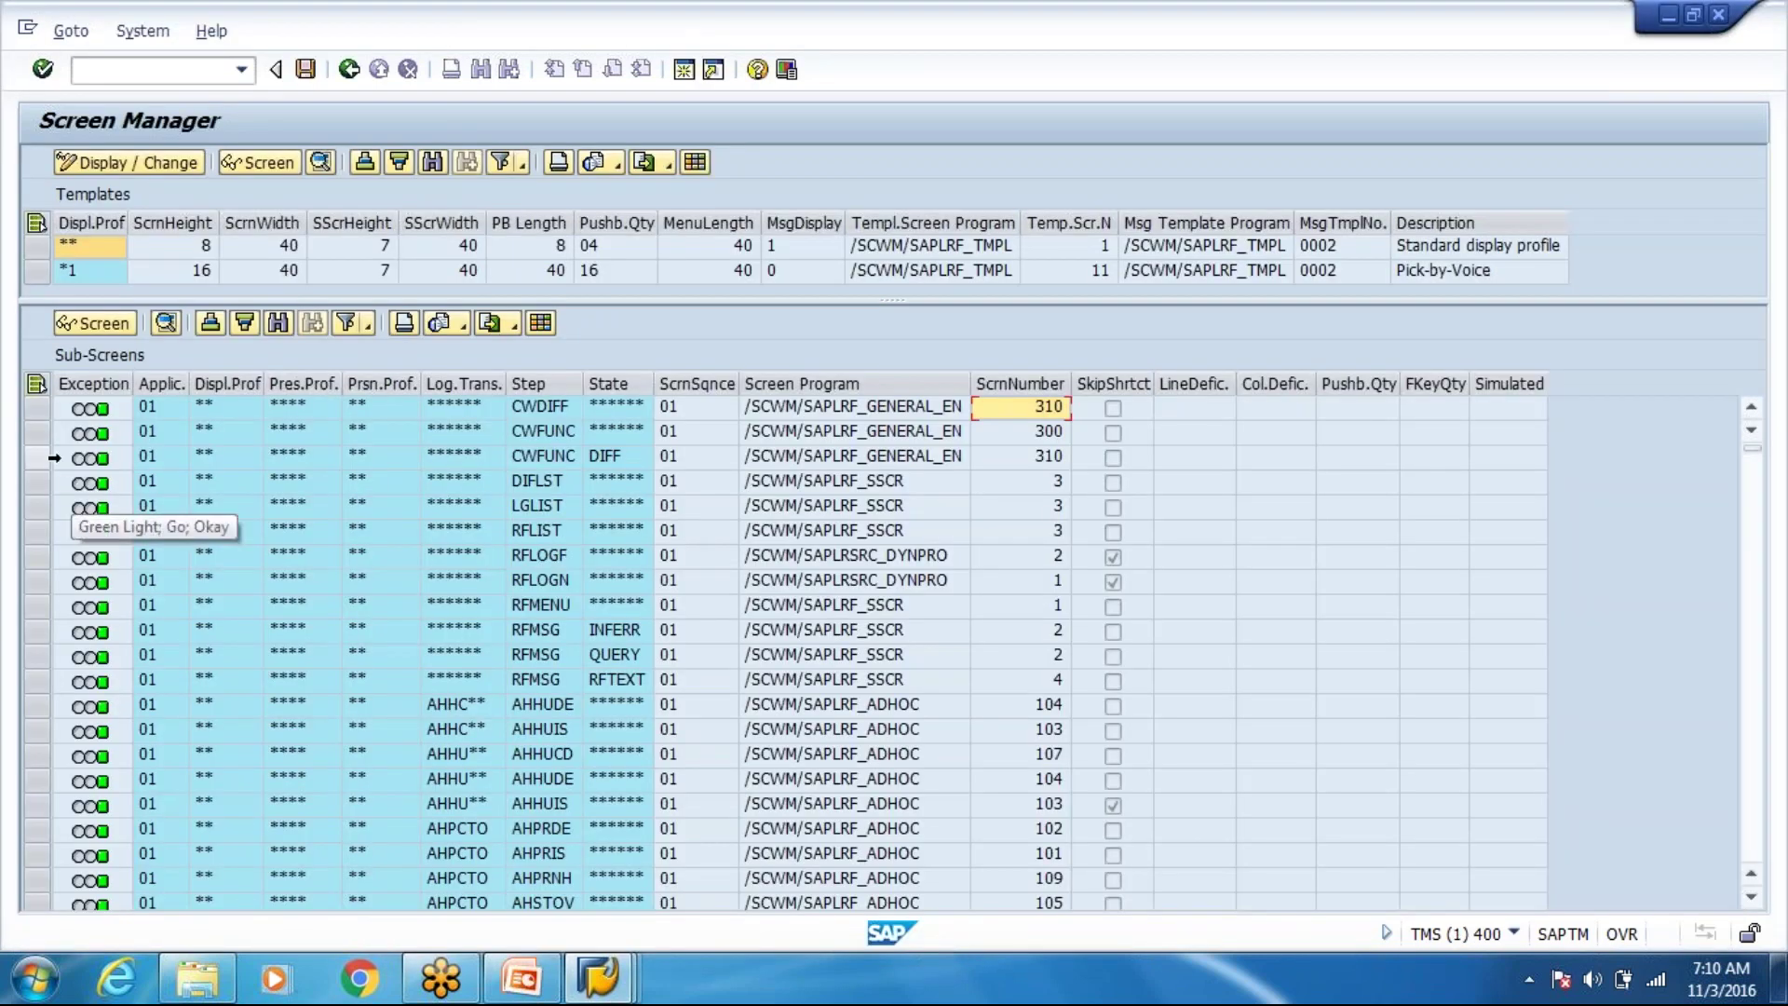
{"action": "left_click", "coordinate": [37, 458]}
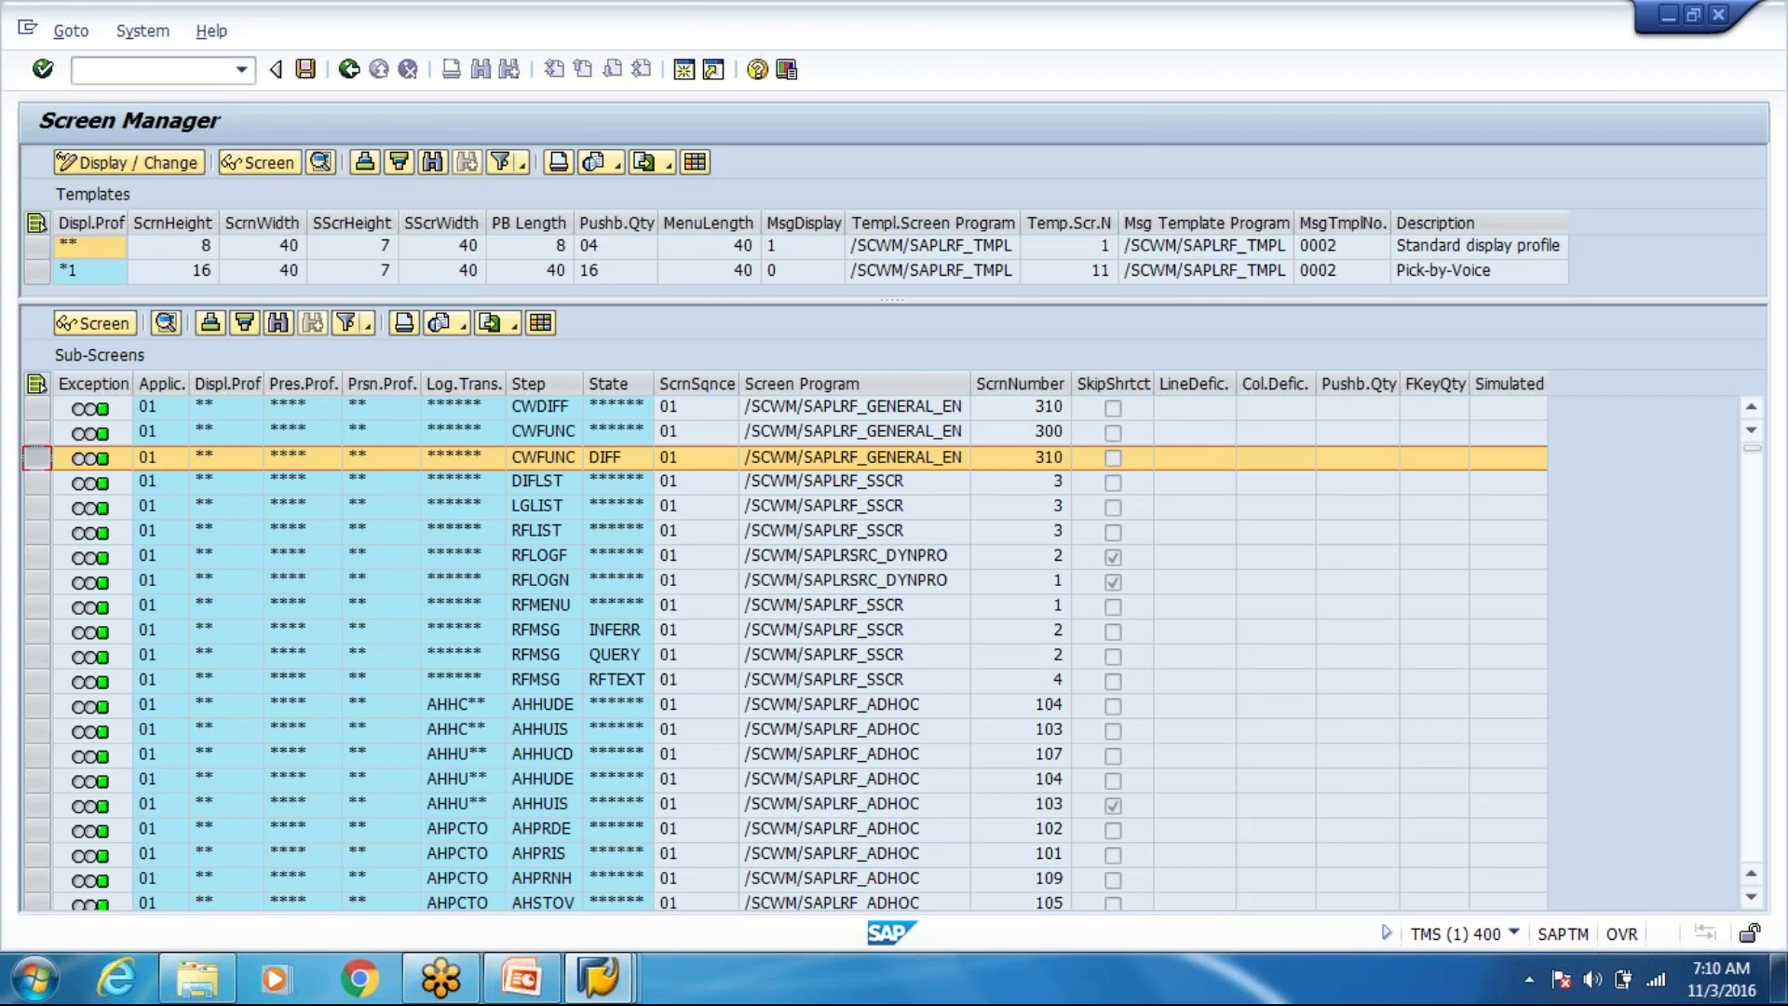
{"action": "left_click", "coordinate": [259, 164]}
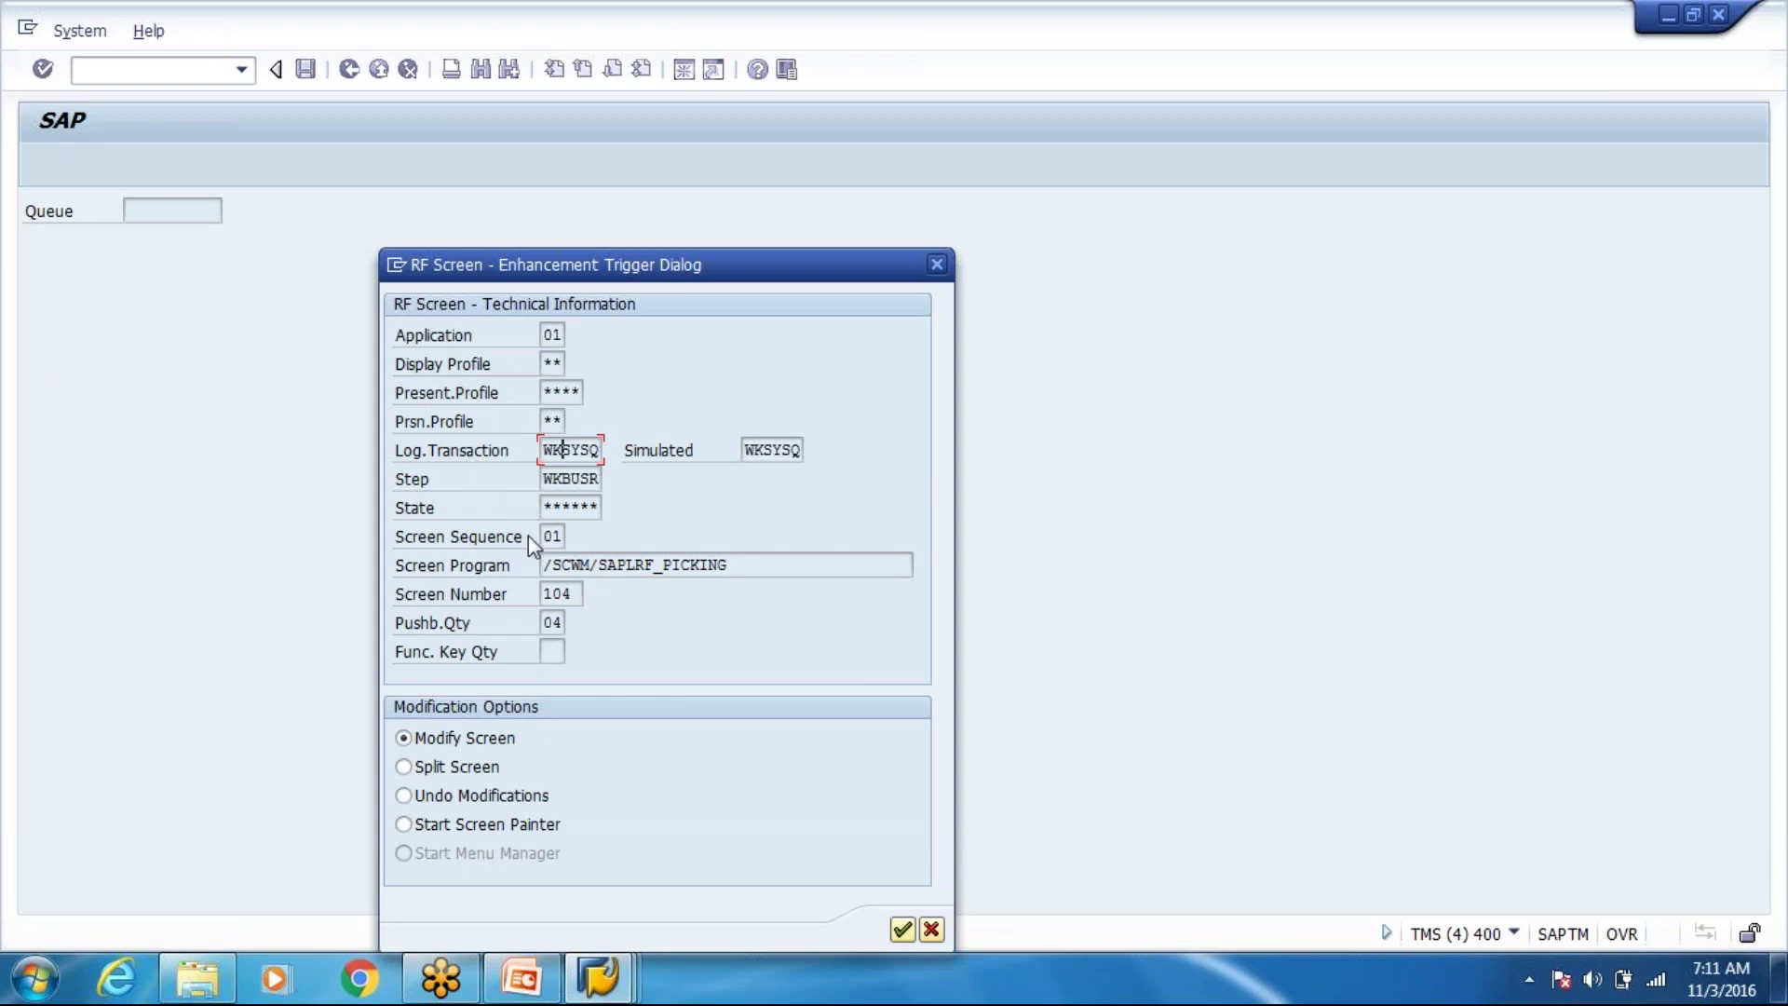
{"action": "key", "text": "Return"}
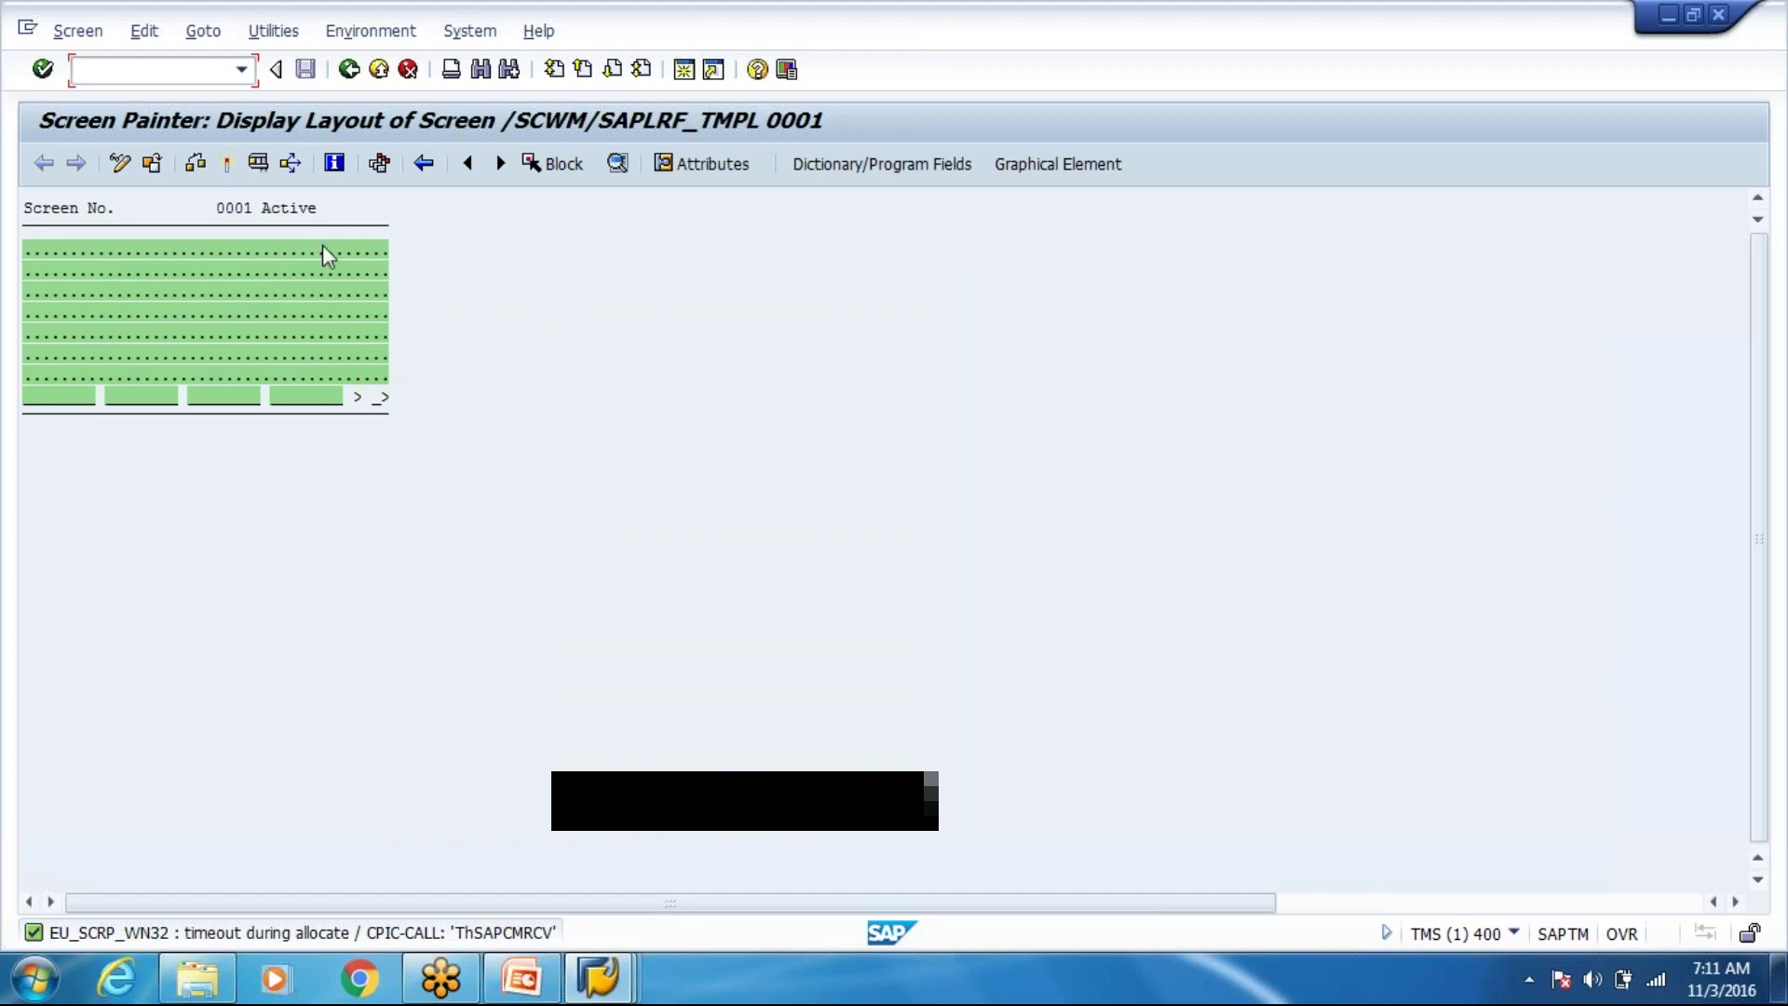
{"action": "left_click", "coordinate": [350, 70]}
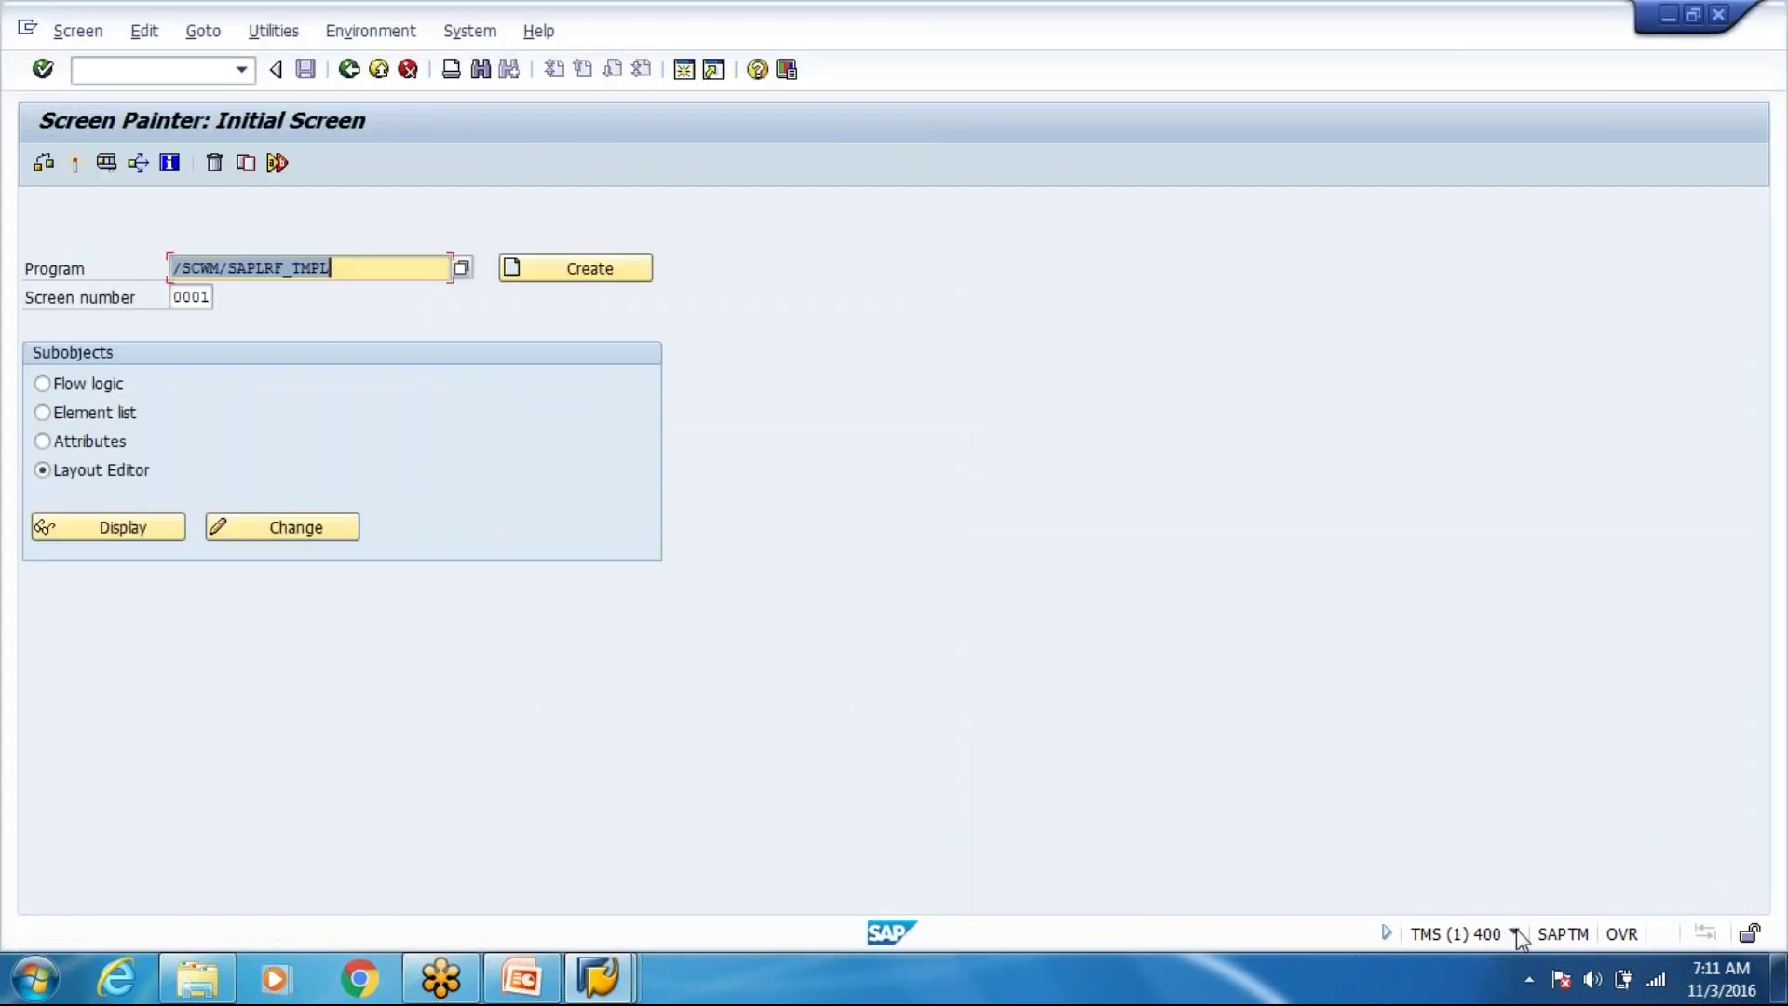
{"action": "left_click", "coordinate": [1515, 934]}
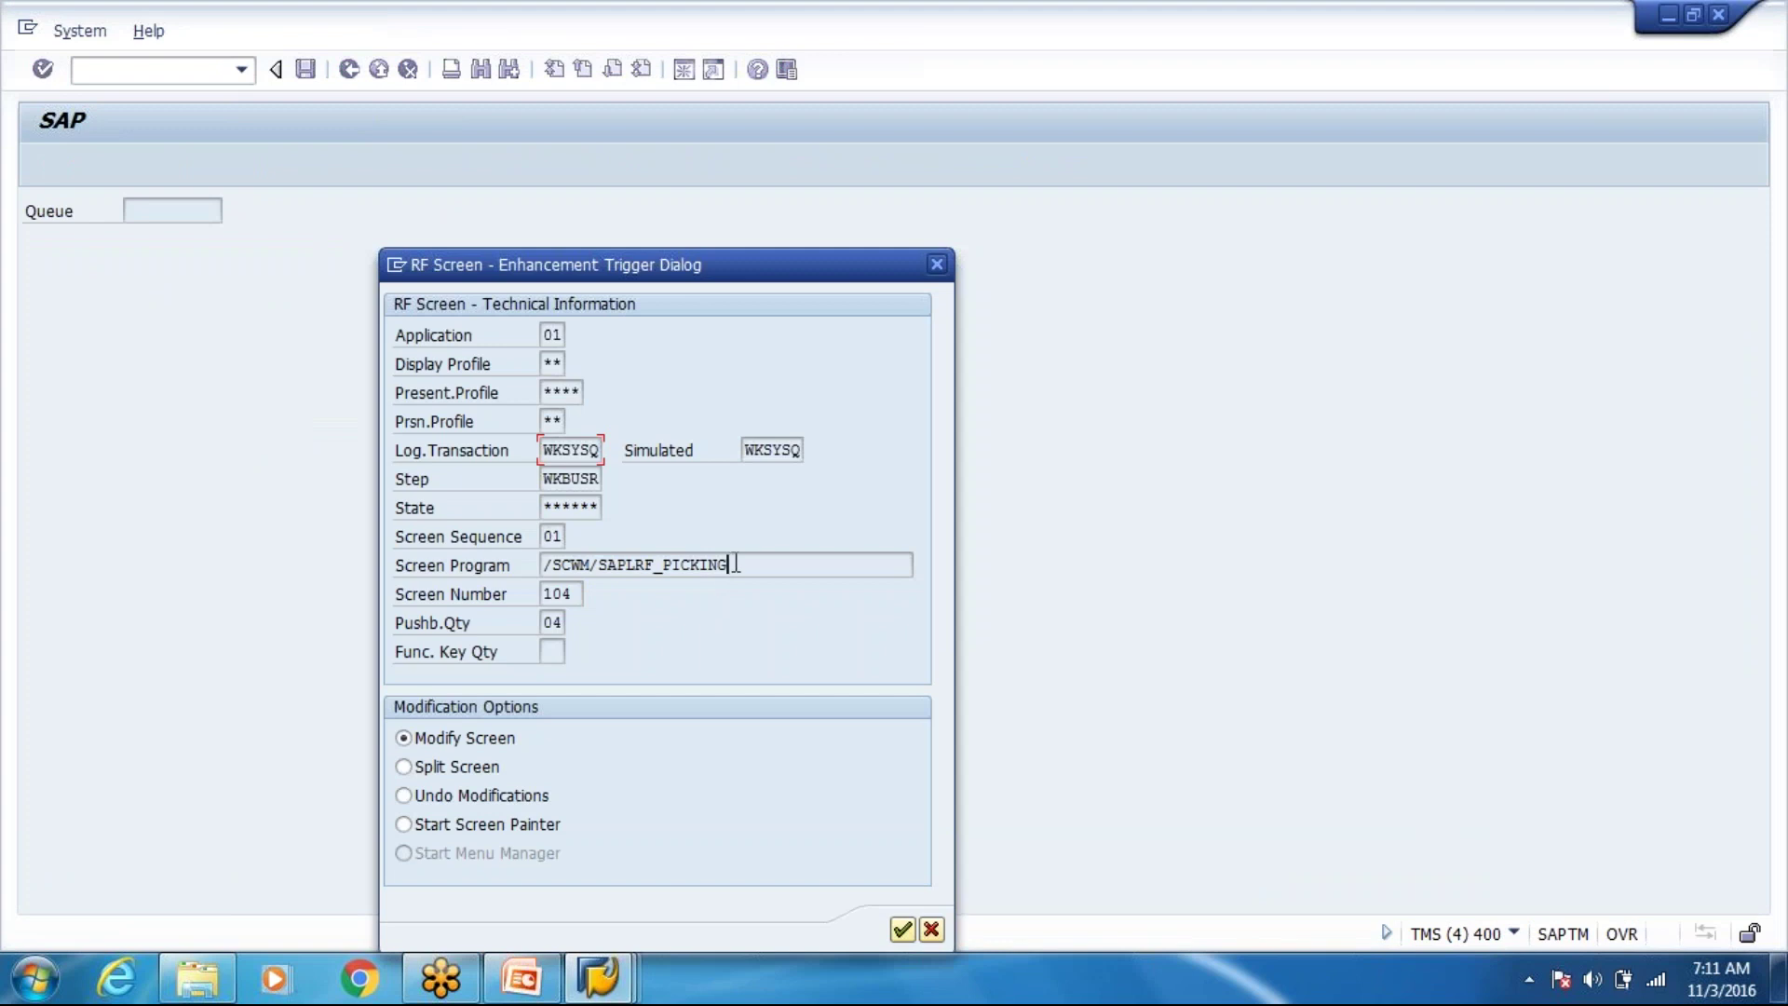
{"action": "left_click_drag", "start_coordinate": [737, 562], "coordinate": [546, 564]}
{"action": "left_click", "coordinate": [545, 565]}
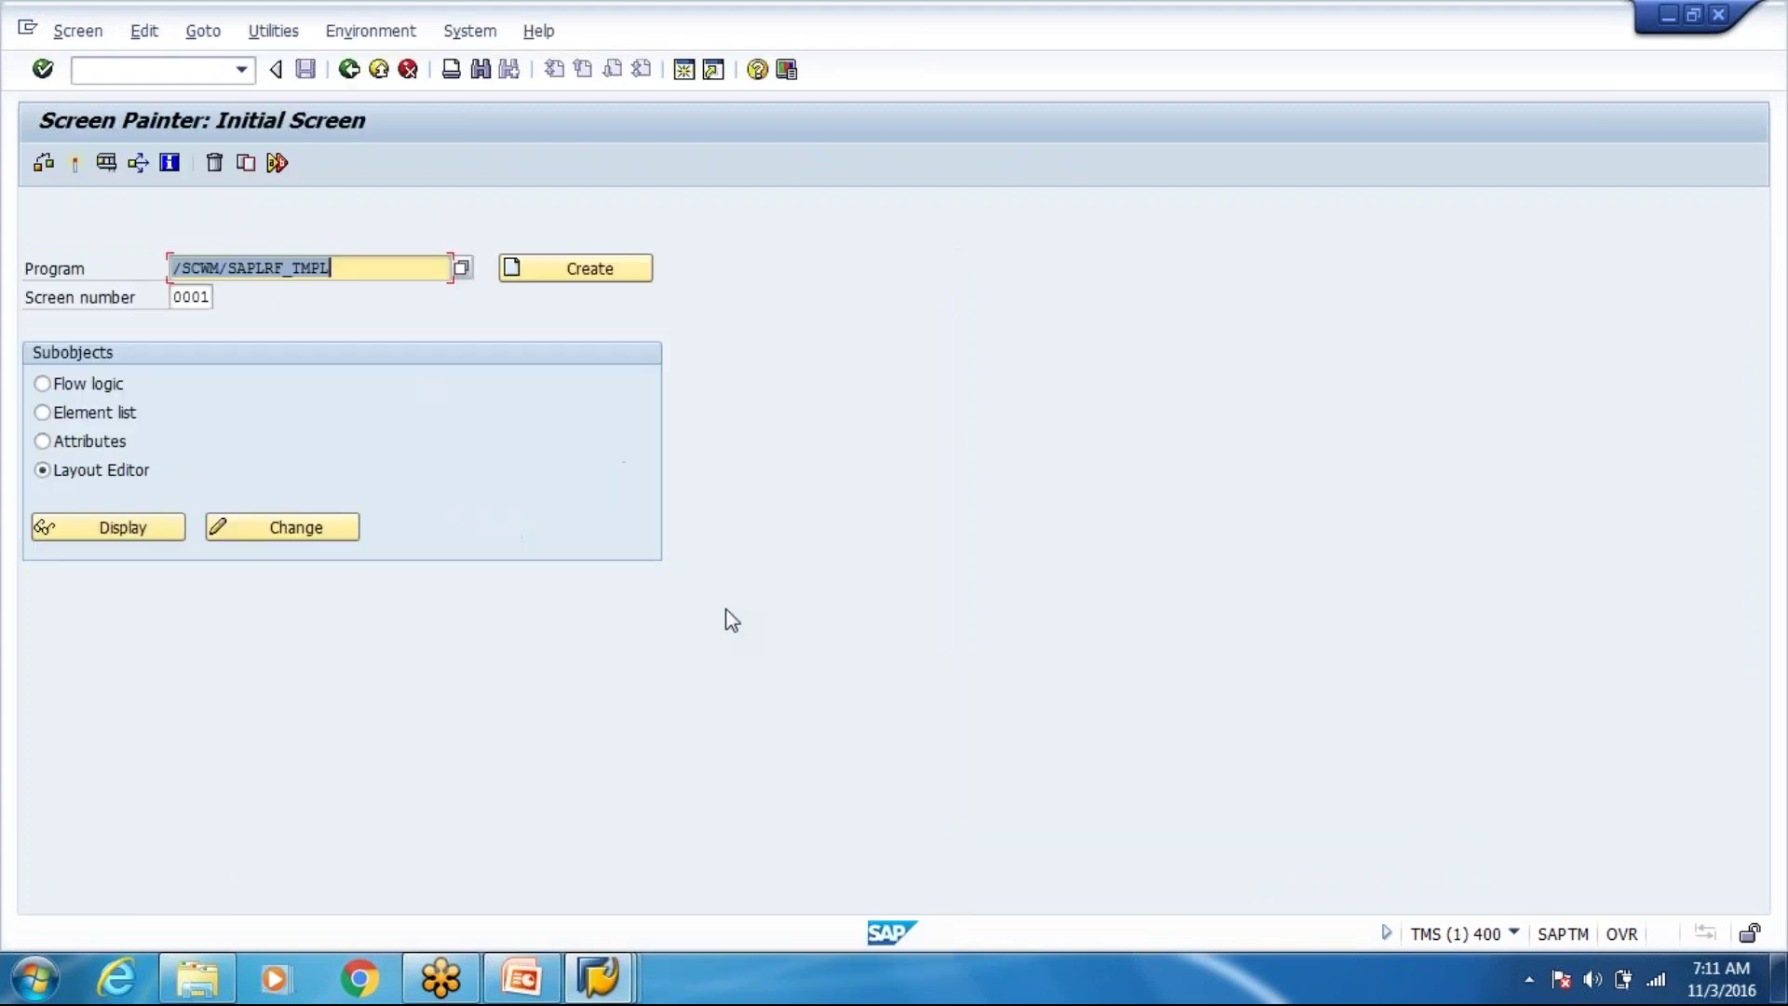
{"action": "type", "text": "01 /SCW"}
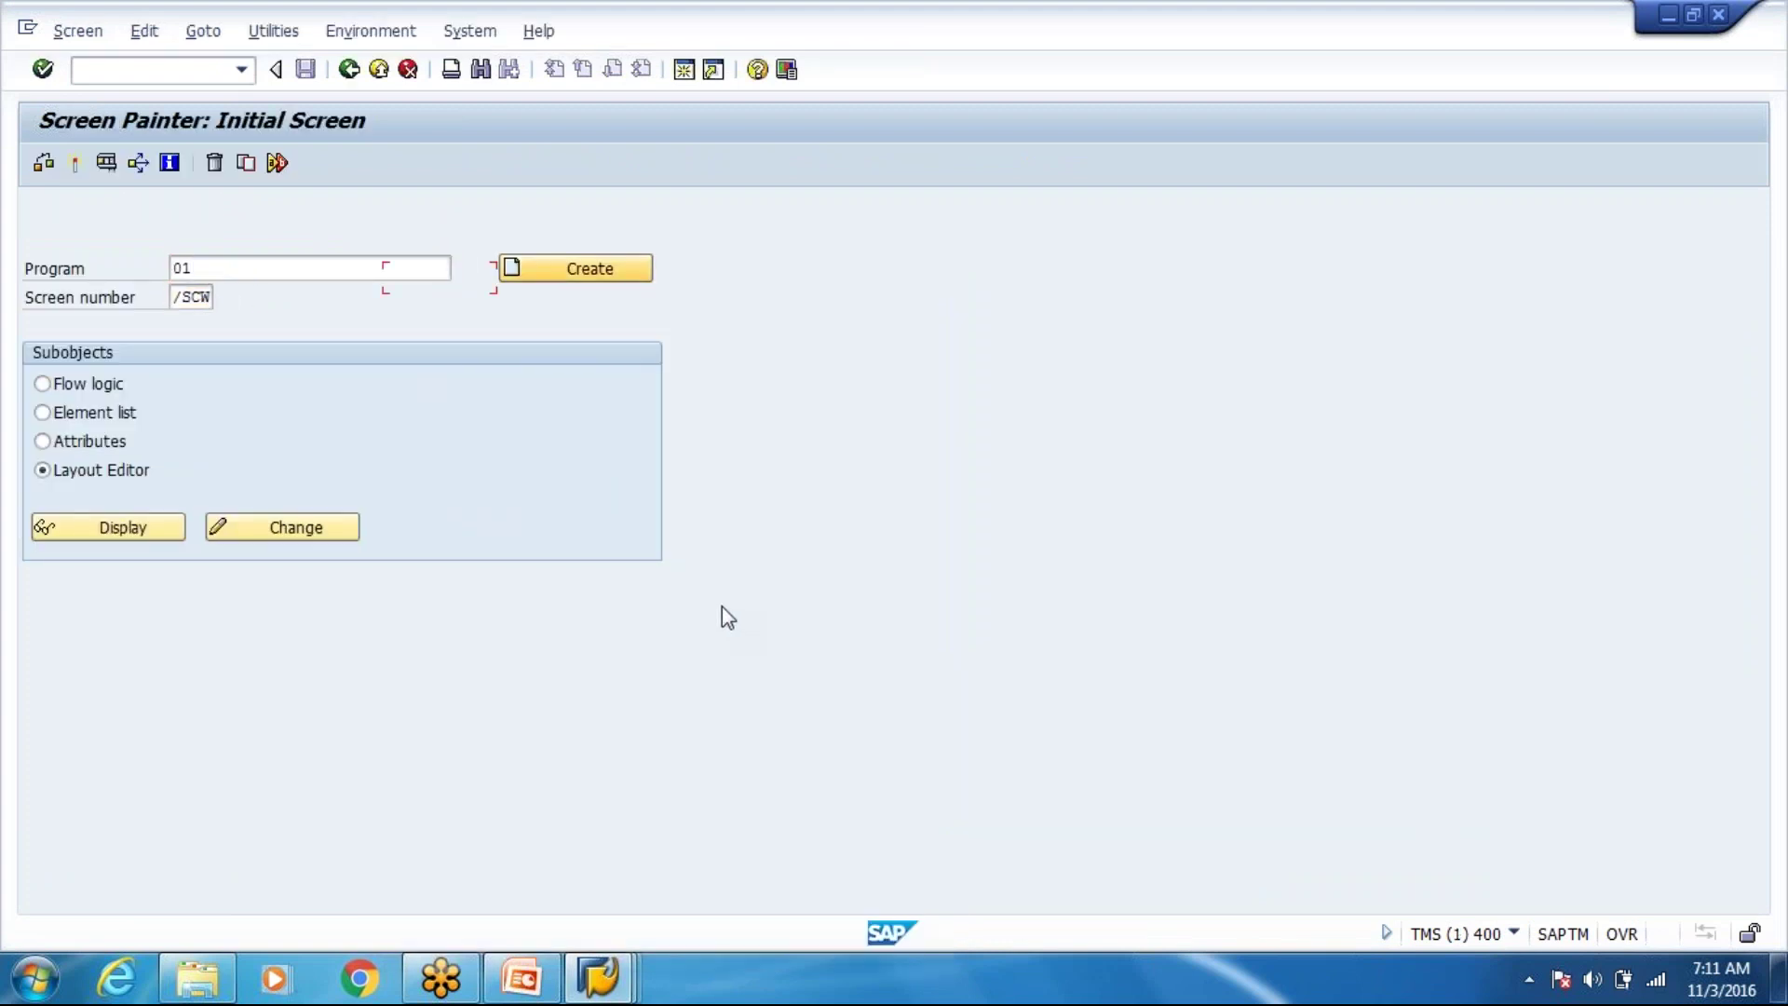
{"action": "left_click", "coordinate": [360, 267]}
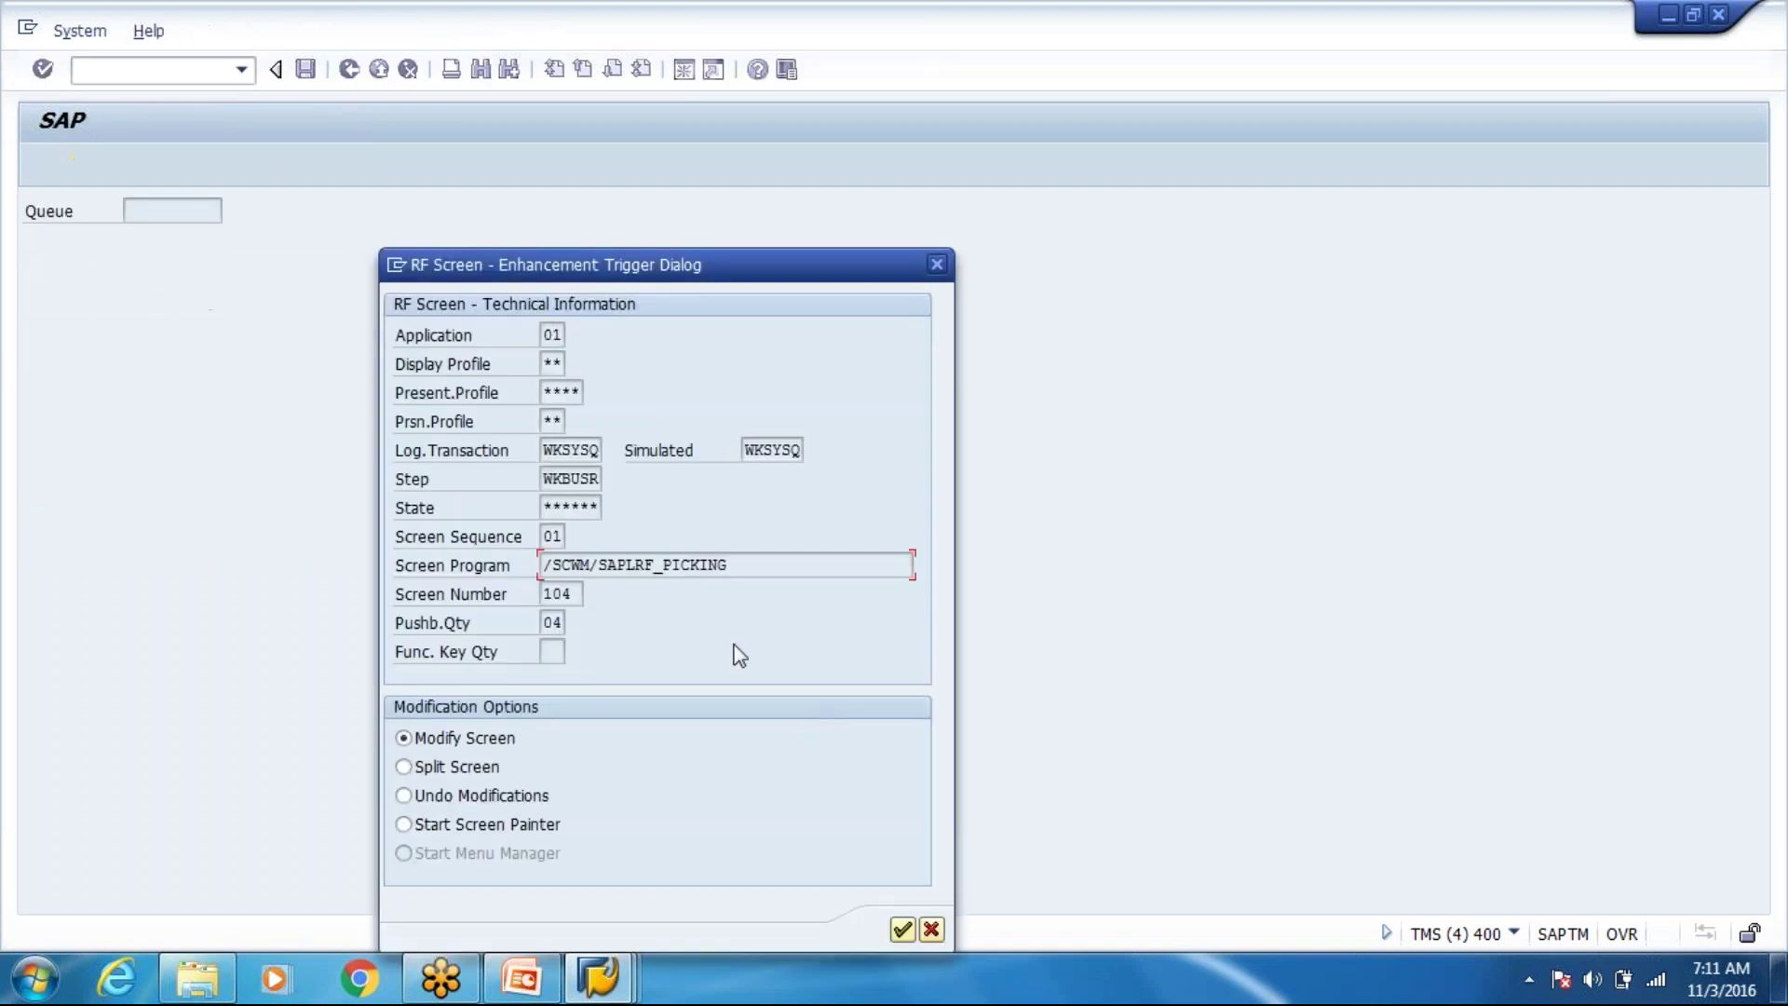
{"action": "left_click_drag", "start_coordinate": [731, 565], "coordinate": [543, 557]}
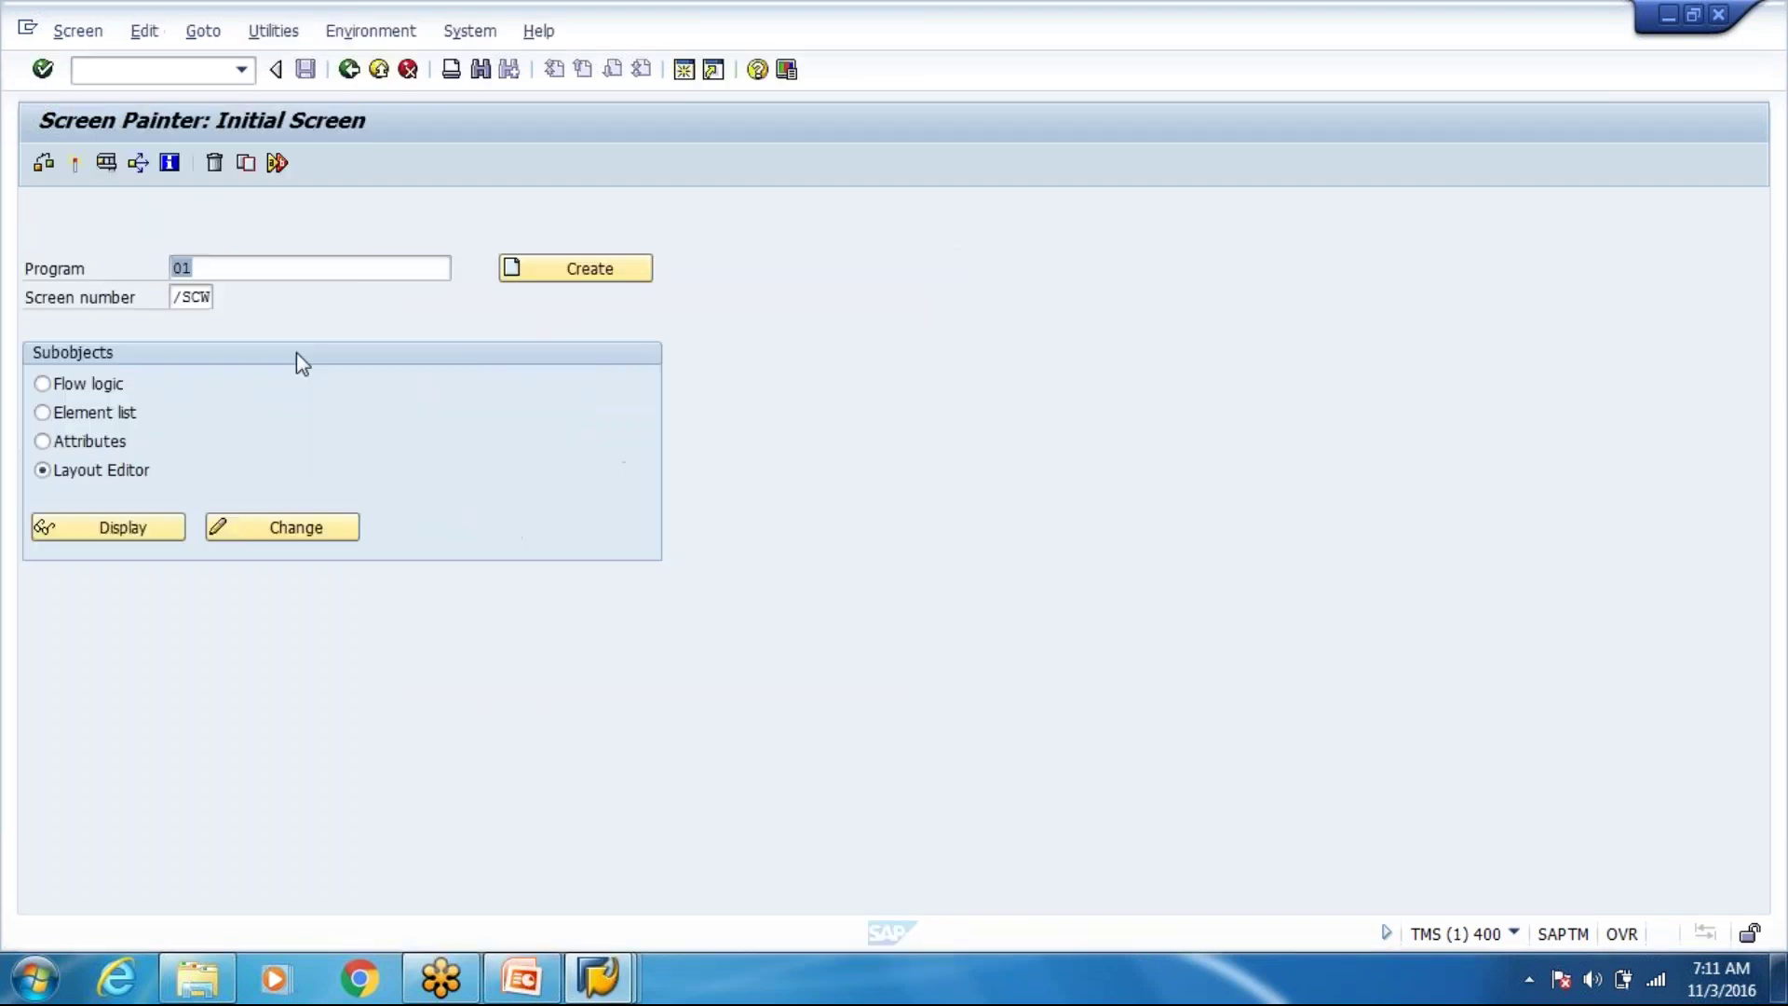
{"action": "key", "text": "Tab"}
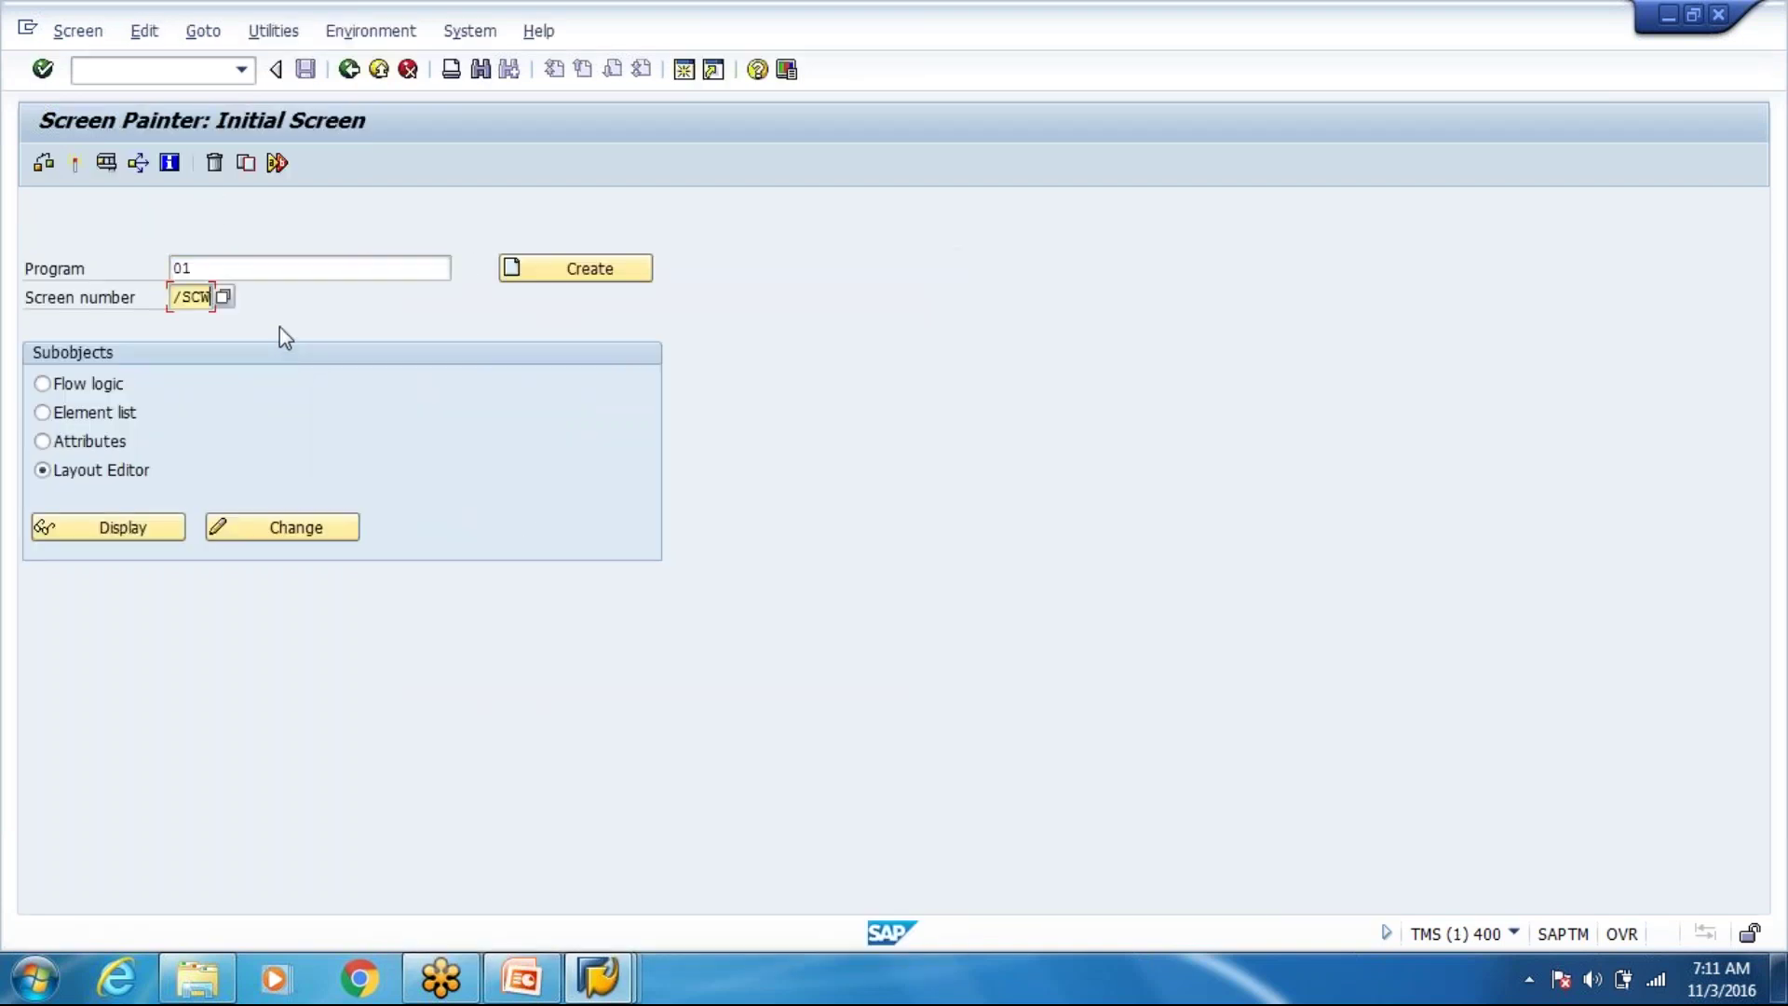
{"action": "left_click", "coordinate": [191, 271]}
{"action": "key", "text": "BackSpace"}
{"action": "key", "text": "BackSpace"}
{"action": "type", "text": "1"}
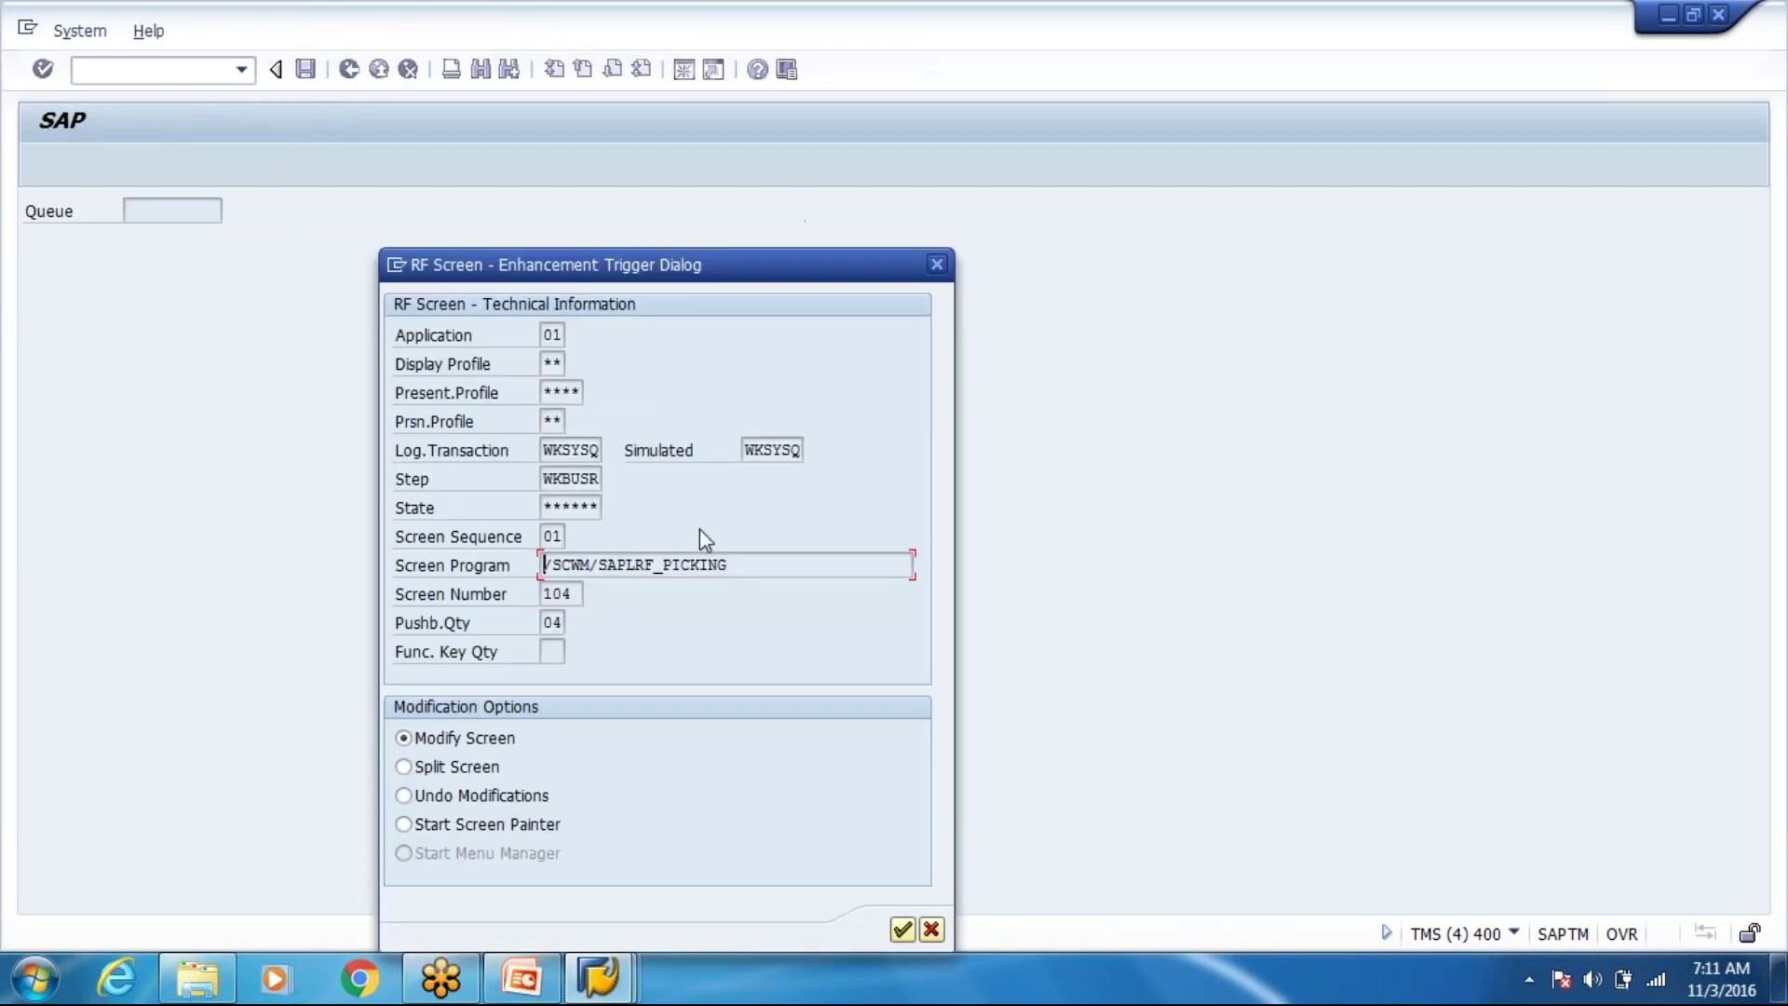
Copy program /SCWM/SAPLRF_PICKING from the RF technical information into Screen Painter, set screen number 104 and display its layout.
{"action": "left_click_drag", "start_coordinate": [544, 565], "coordinate": [774, 574]}
{"action": "key", "text": "ctrl+c"}
{"action": "left_click", "coordinate": [774, 565]}
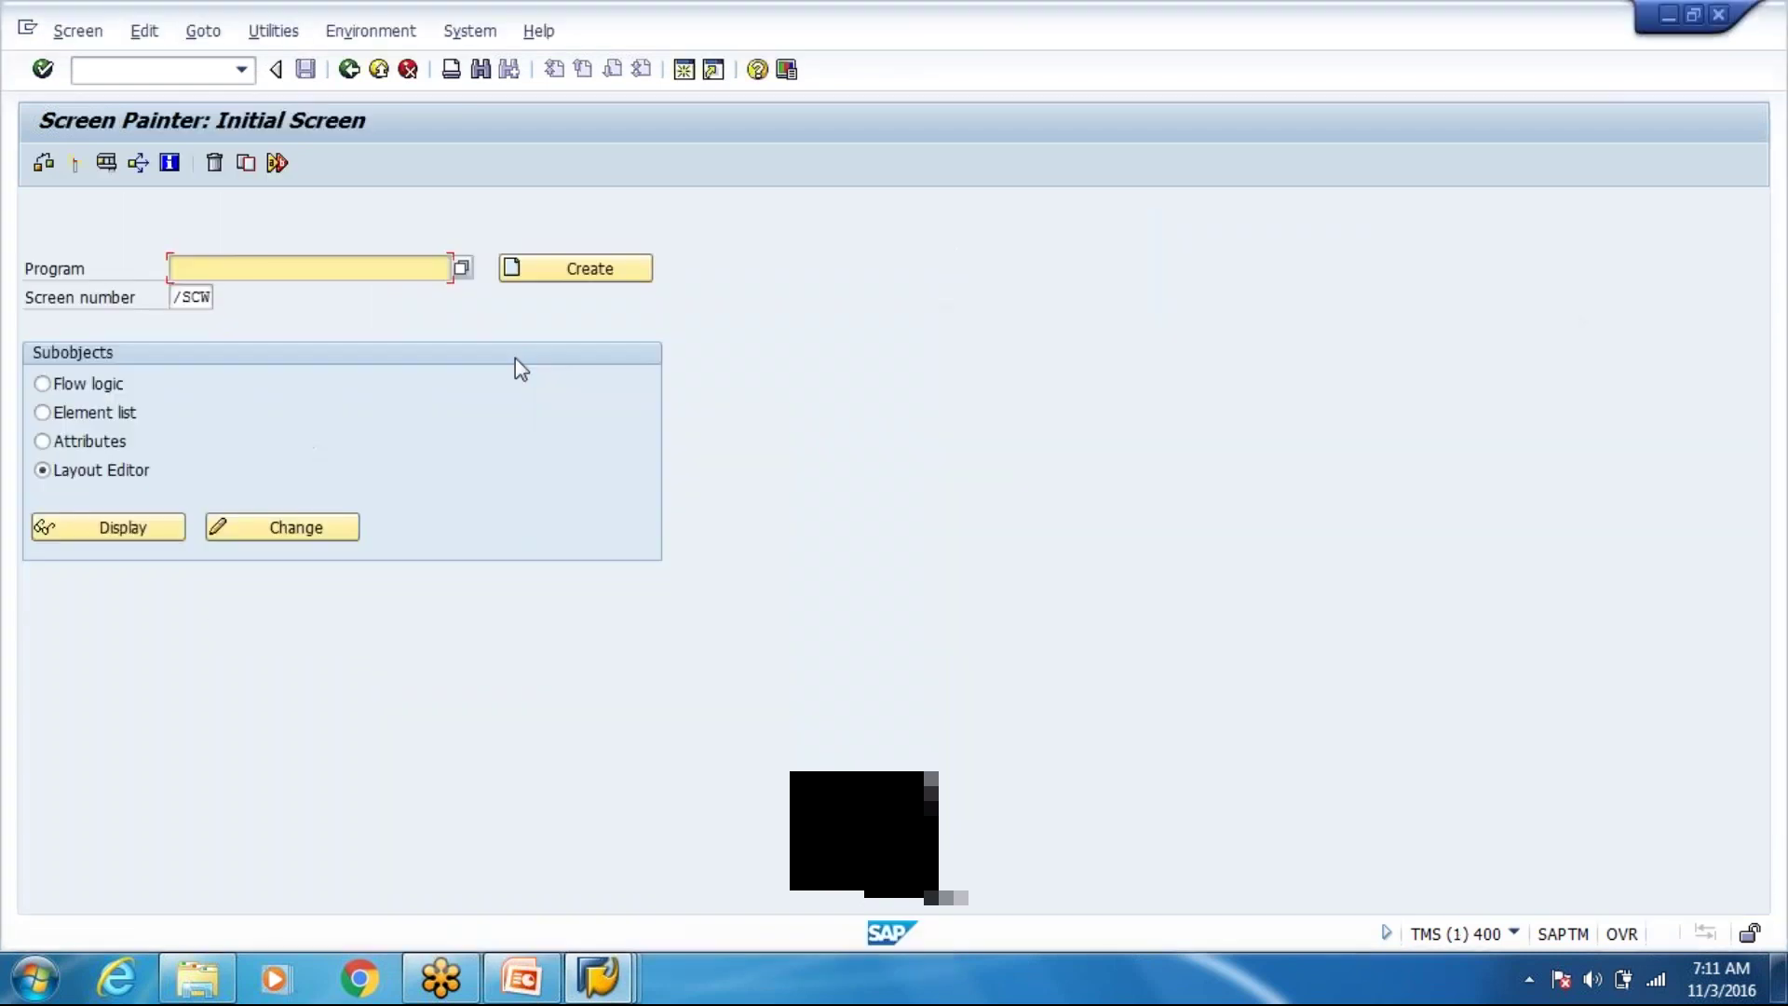
{"action": "key", "text": "ctrl+v"}
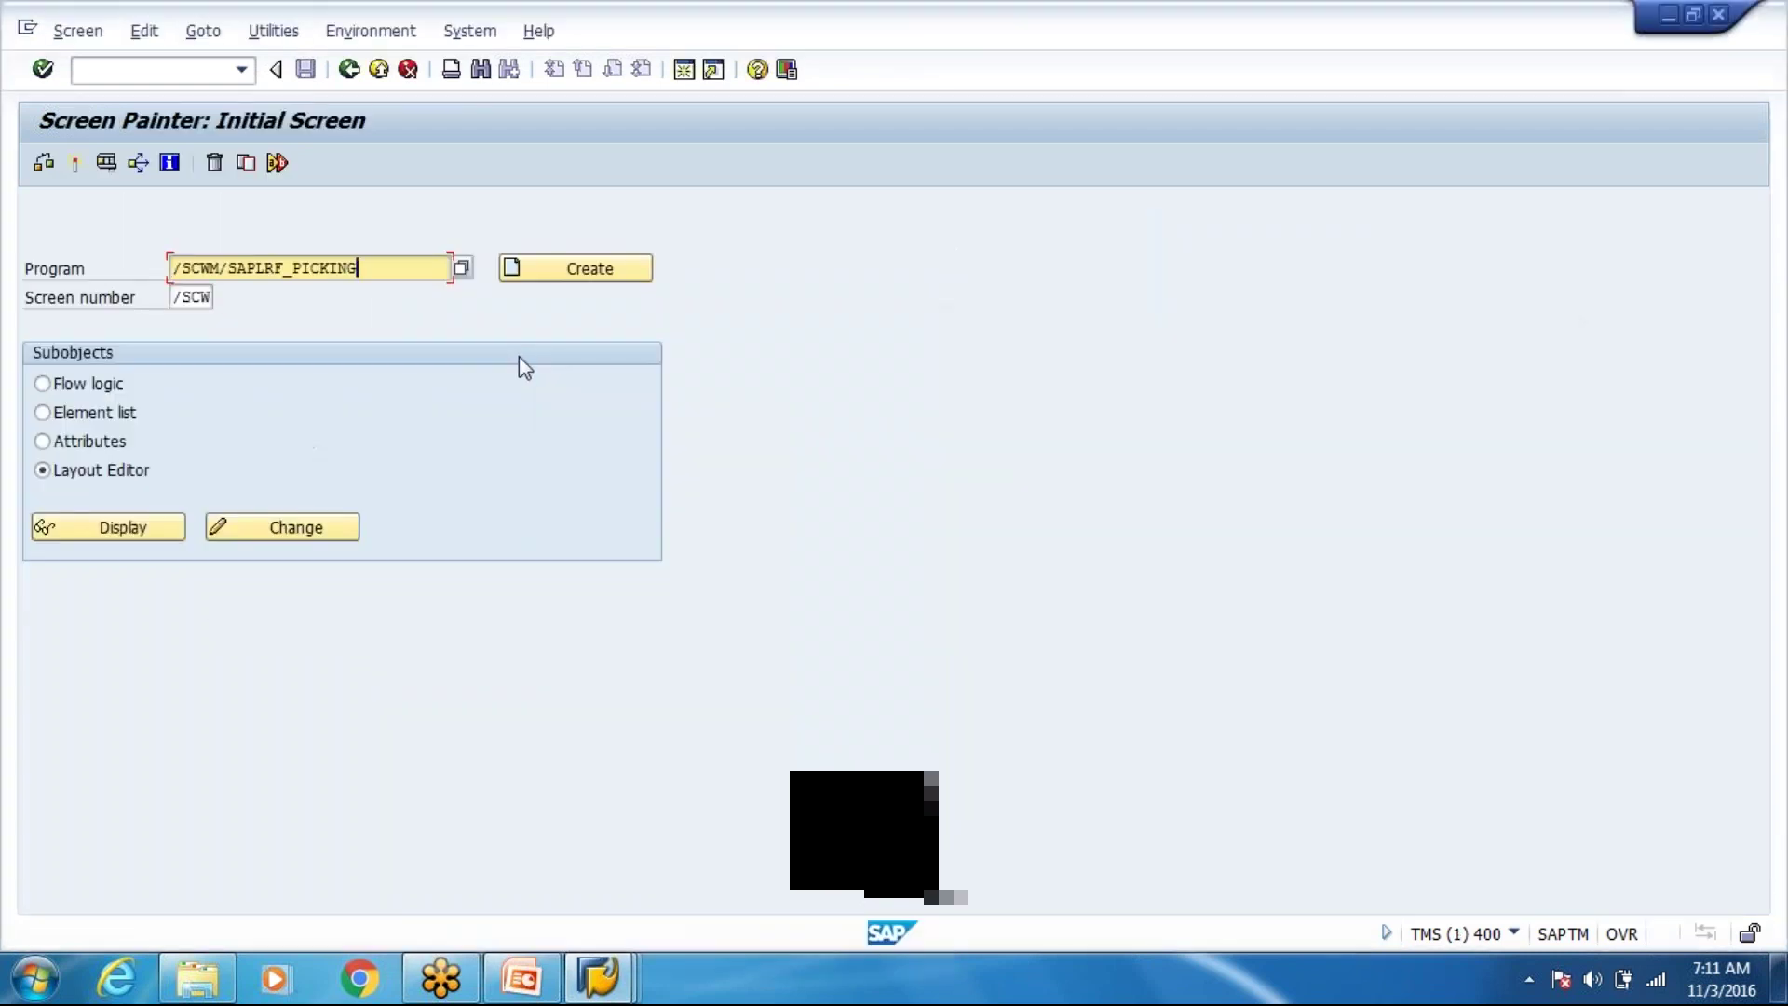
{"action": "key", "text": "Tab"}
{"action": "key", "text": "Tab"}
{"action": "type", "text": "10"}
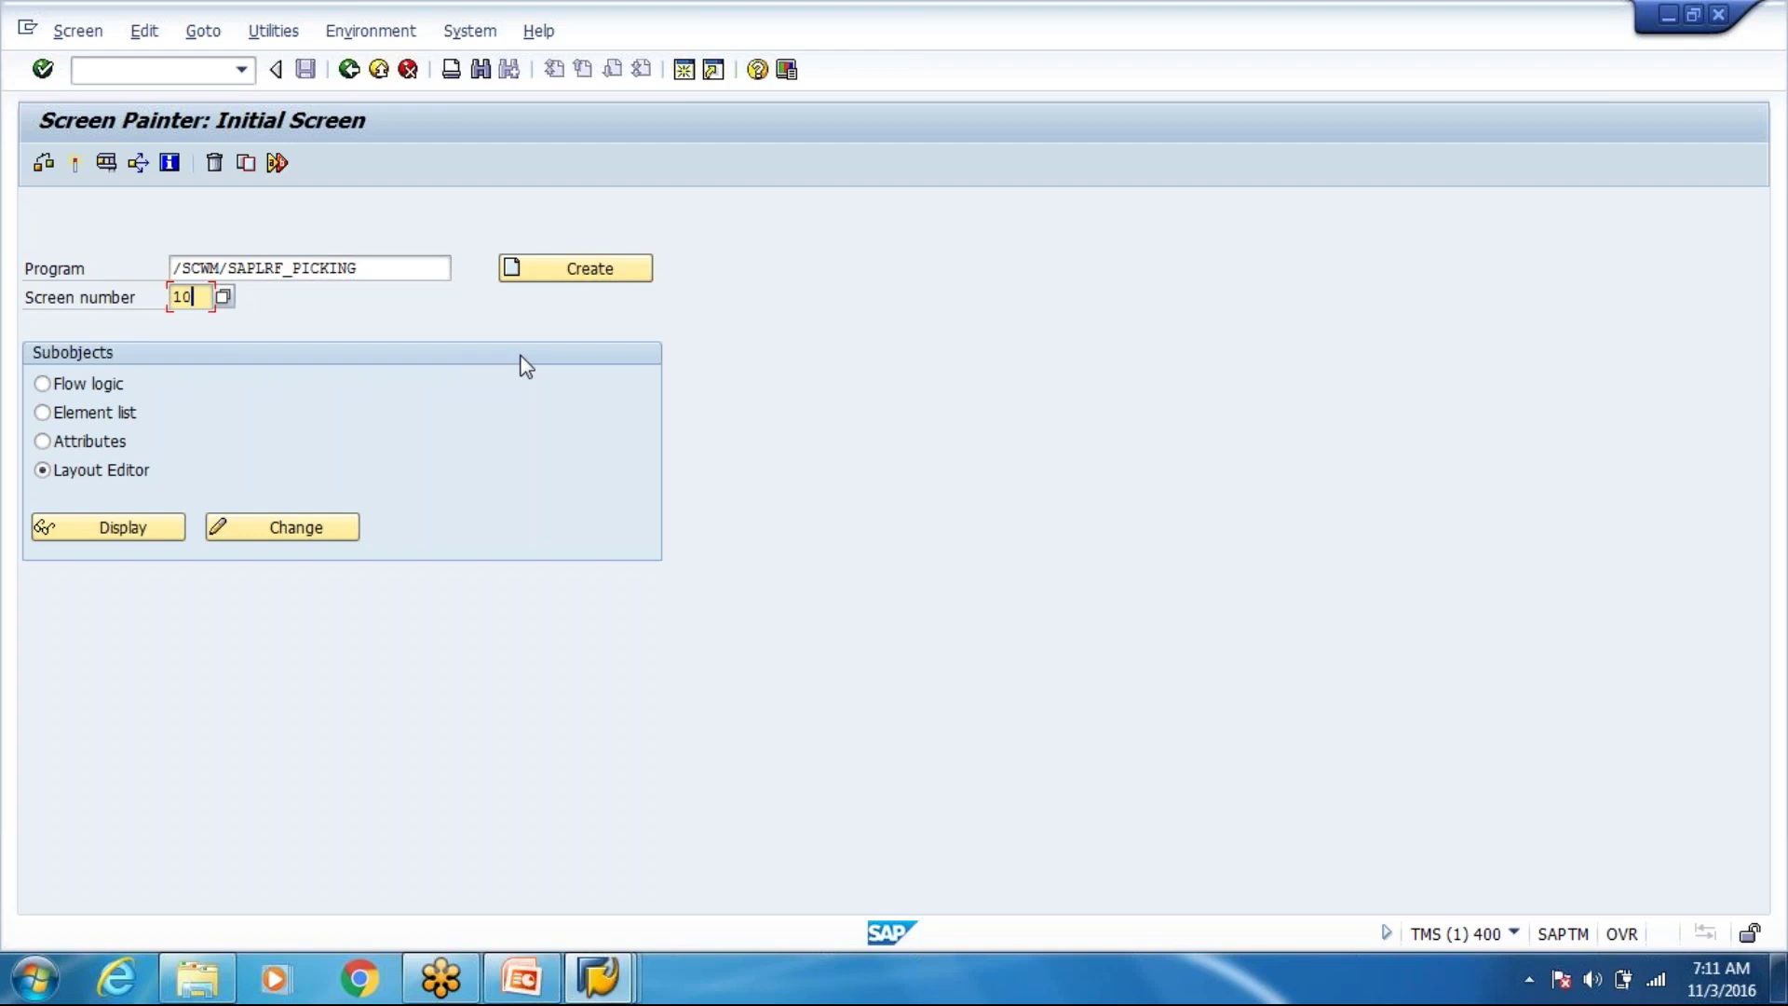
{"action": "type", "text": "4"}
Switch back to the RF session, close the technical information without modifying the screen and return to the main RF menu.
{"action": "key", "text": "alt+Tab"}
{"action": "mouse_move", "coordinate": [598, 978]}
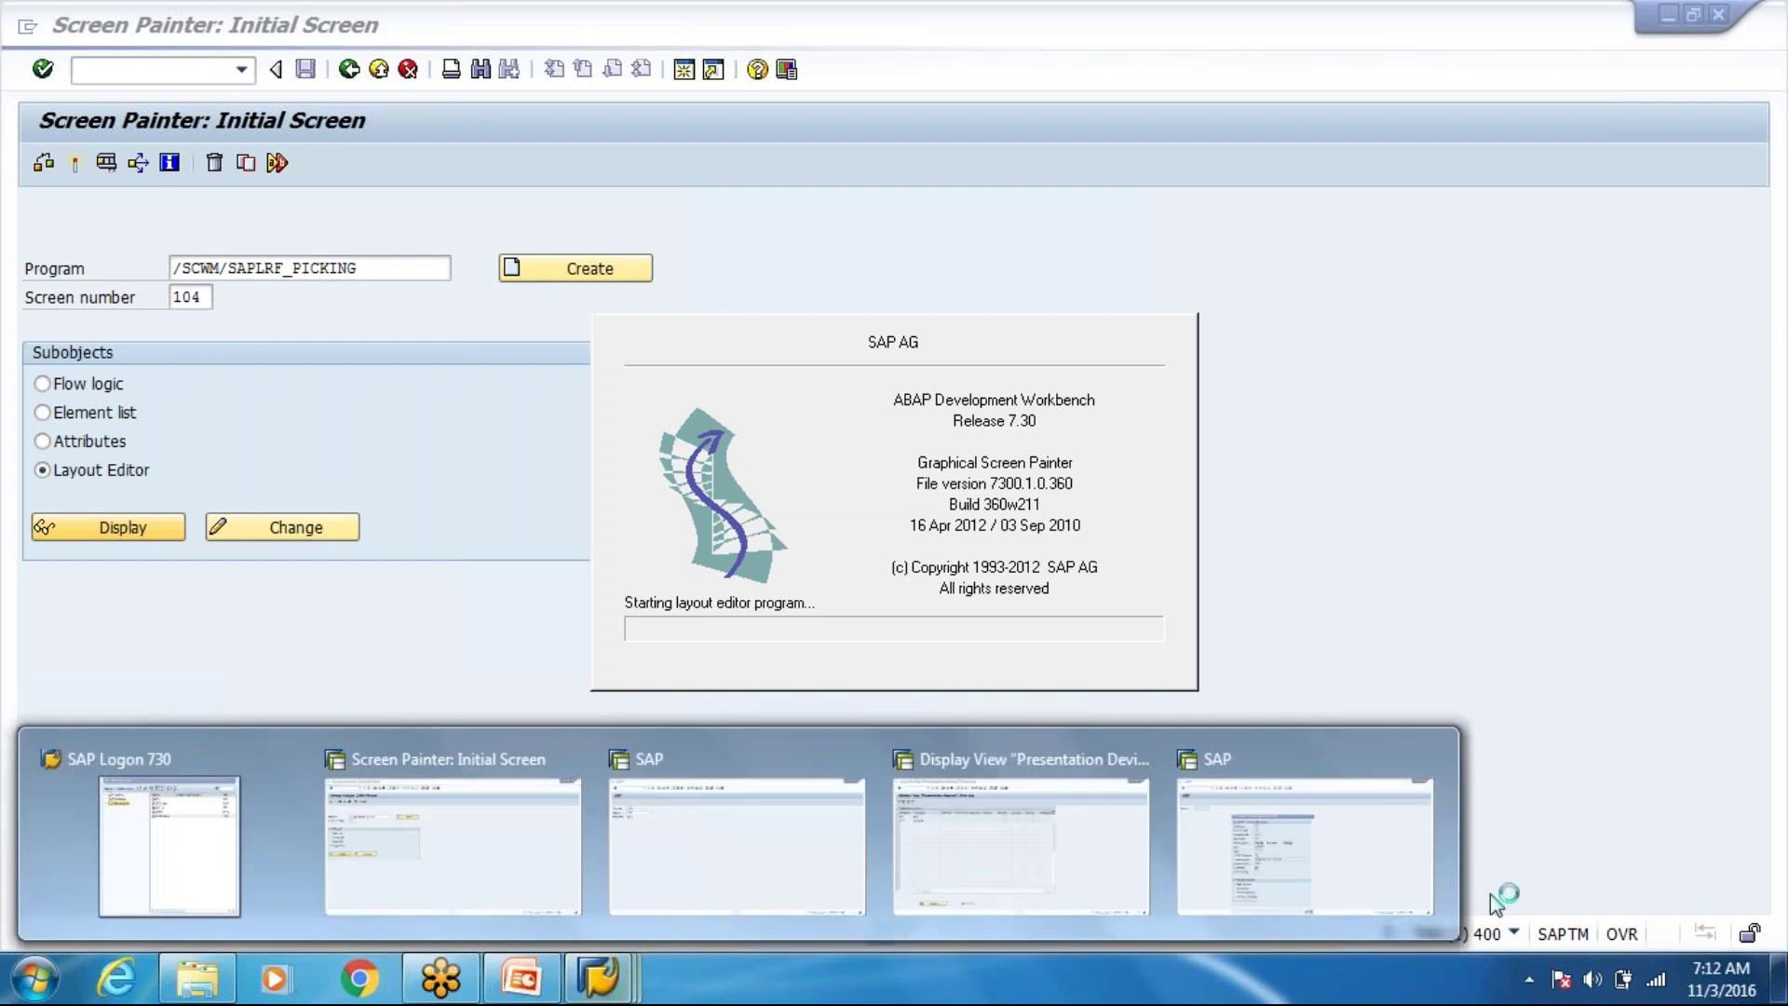
{"action": "left_click", "coordinate": [1319, 874]}
{"action": "left_click", "coordinate": [574, 453]}
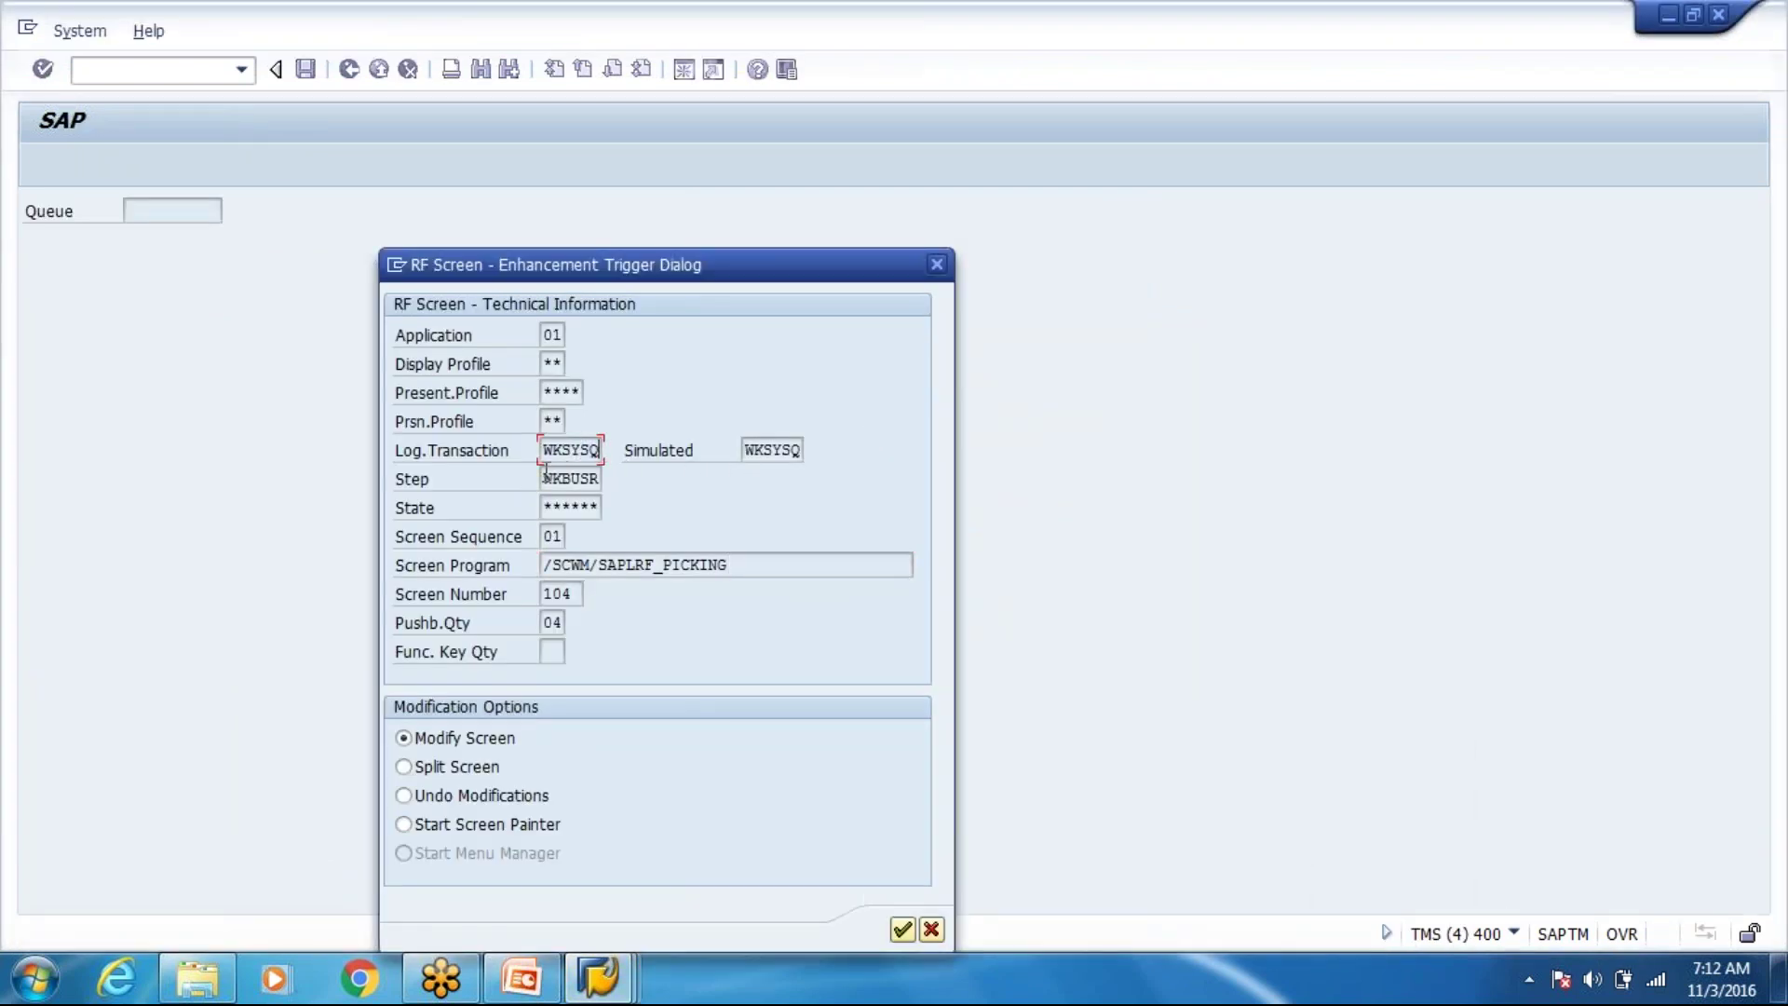
{"action": "left_click", "coordinate": [932, 930]}
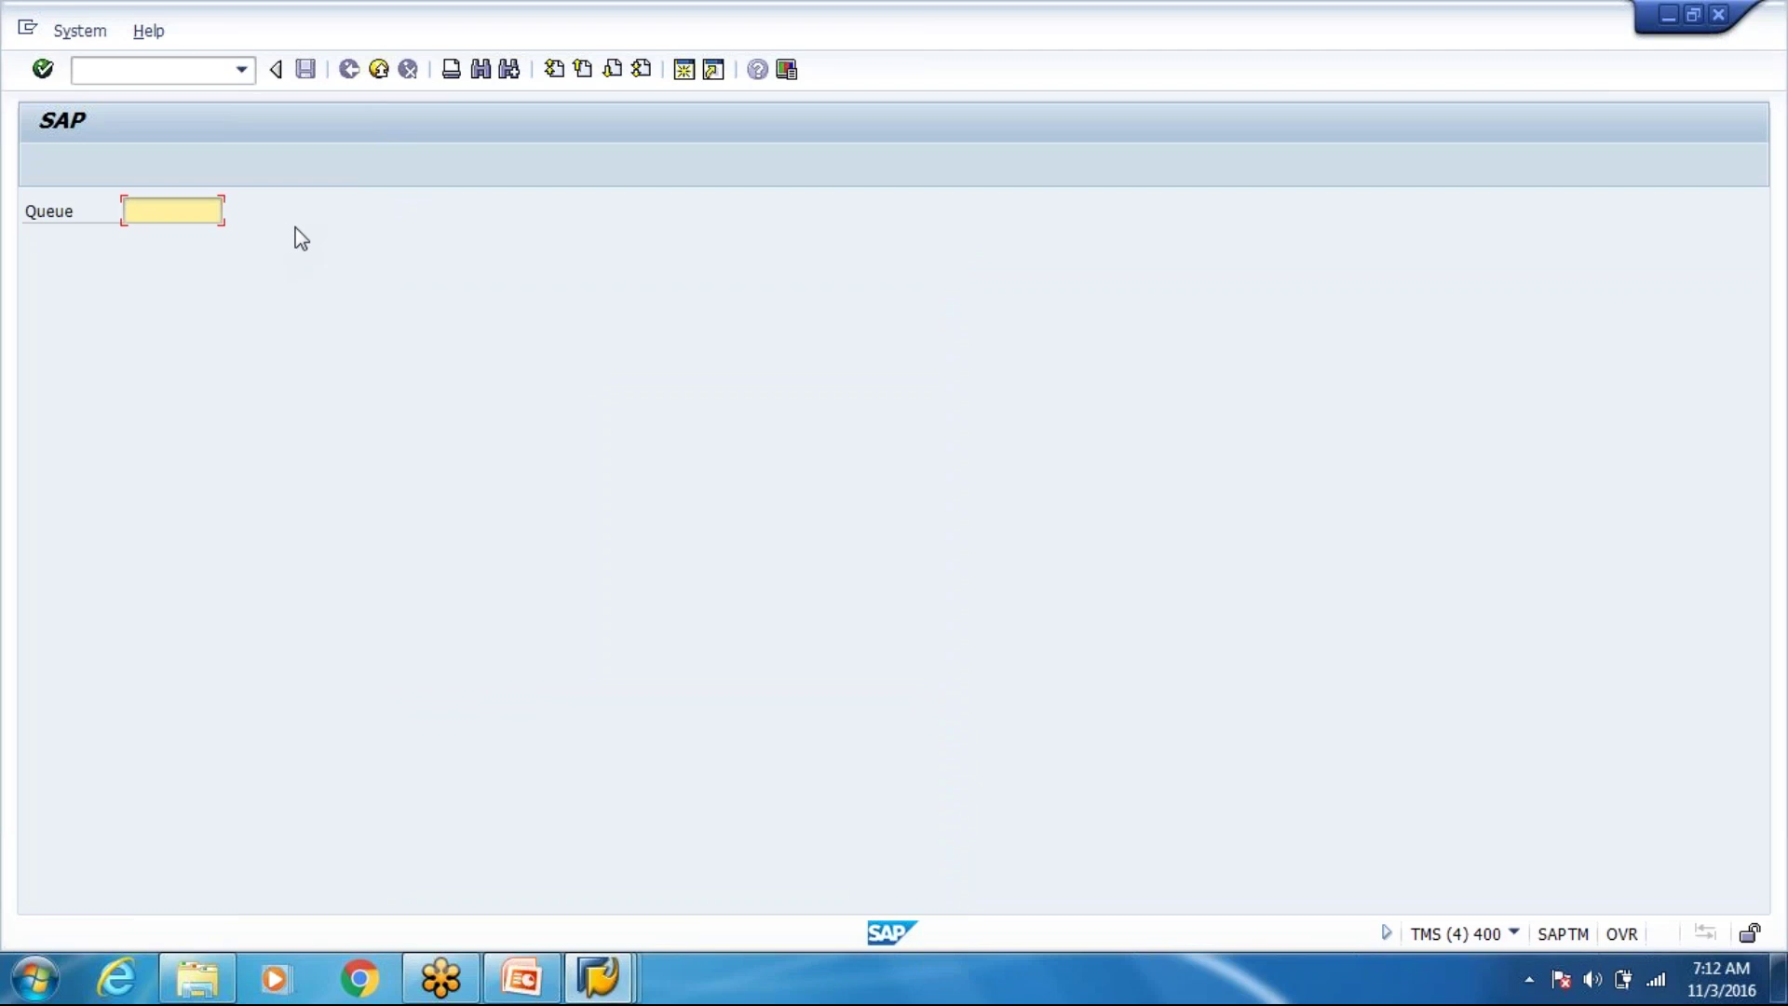
{"action": "key", "text": "F3"}
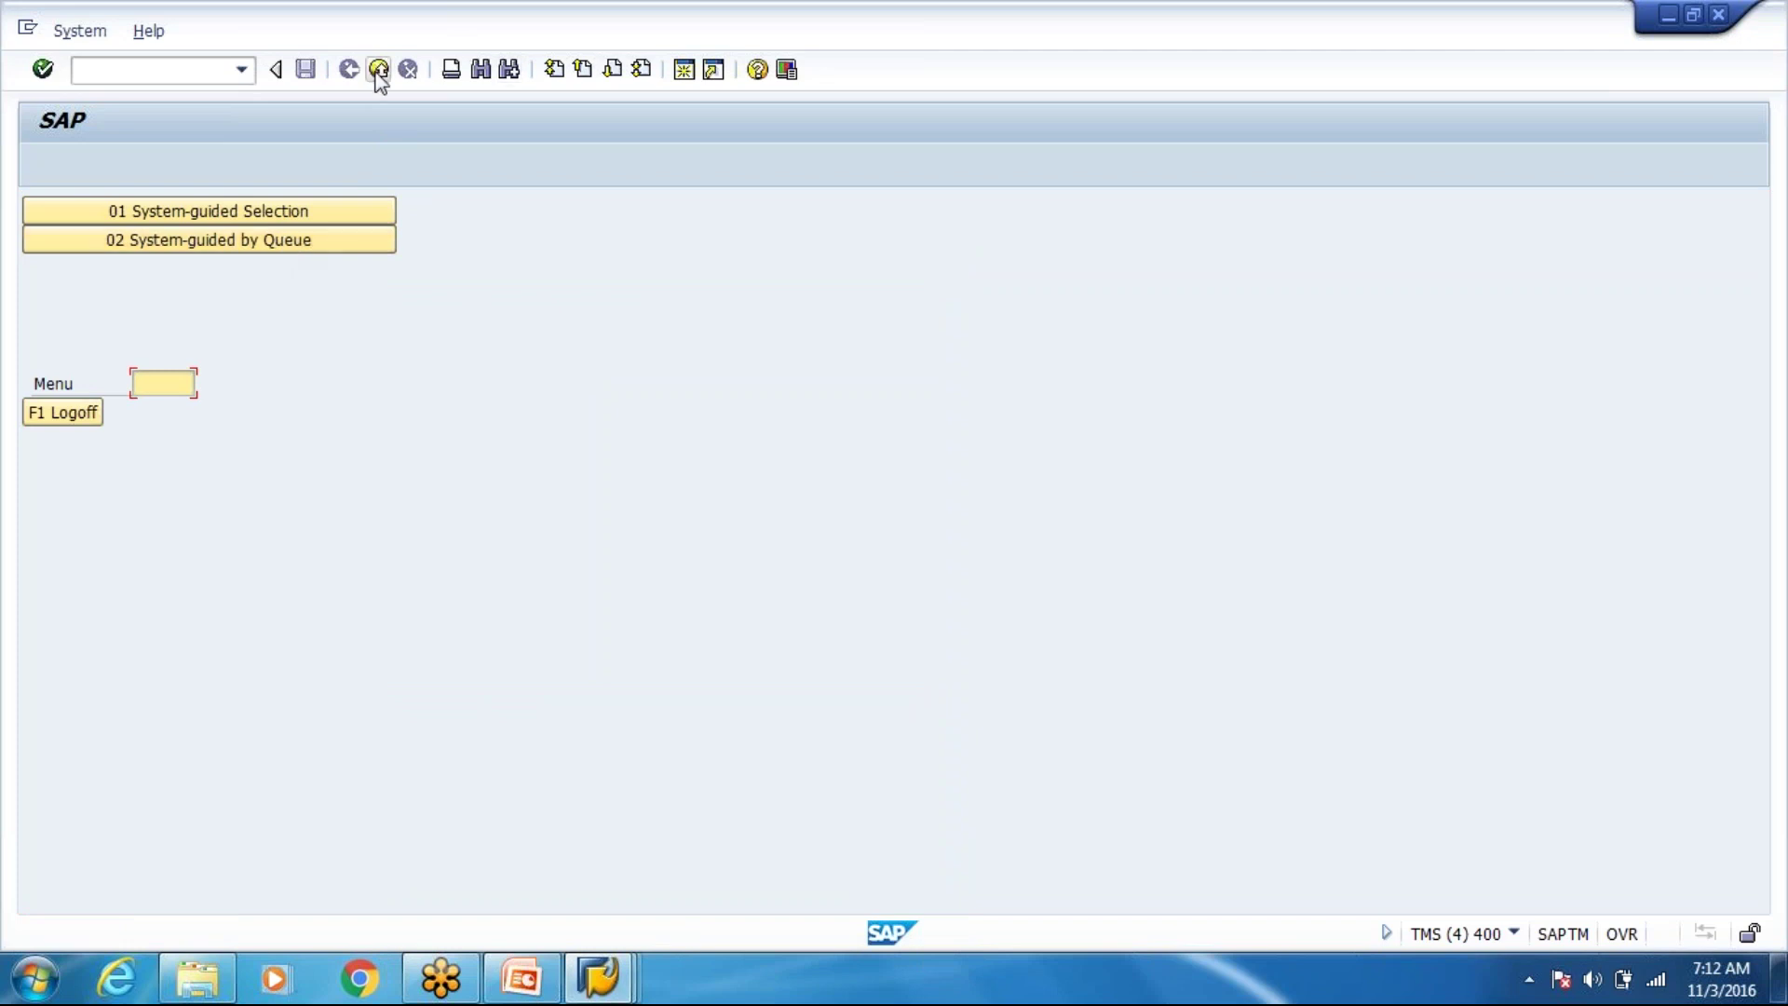
{"action": "left_click", "coordinate": [314, 208]}
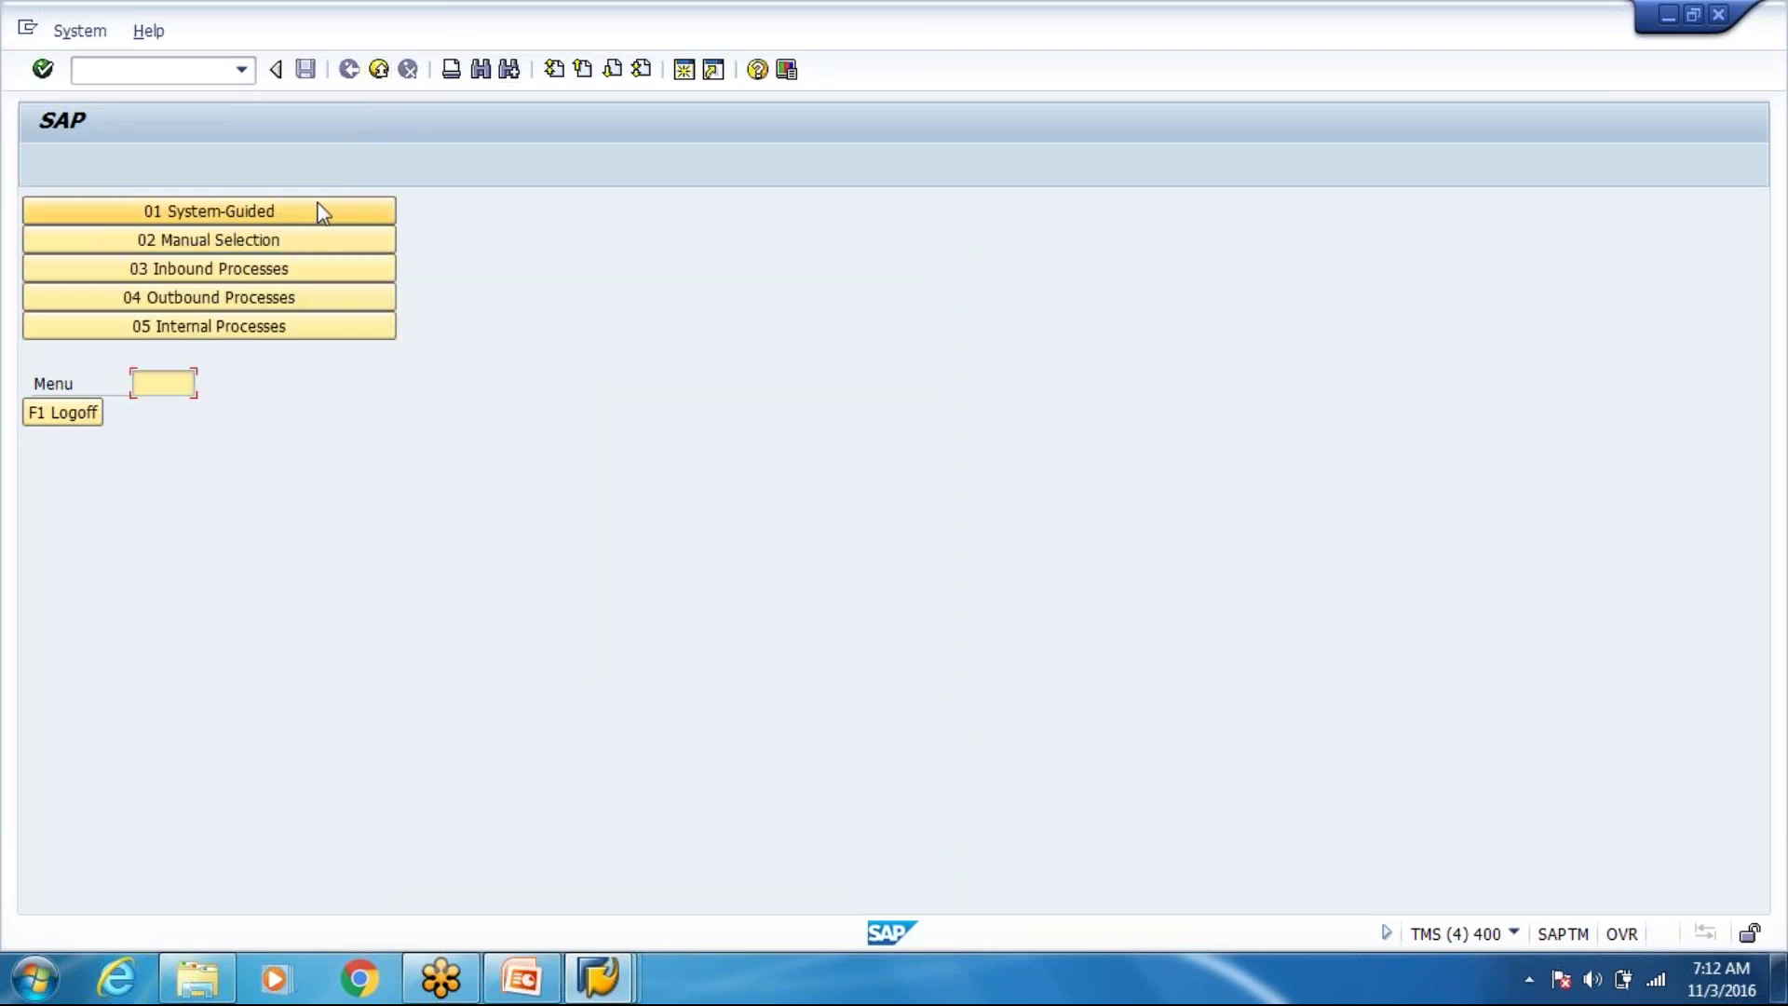
Open receiving of handling units by delivery under Inbound Processes, enter delivery 11254 and proceed to the HU entry screen.
{"action": "left_click", "coordinate": [256, 271]}
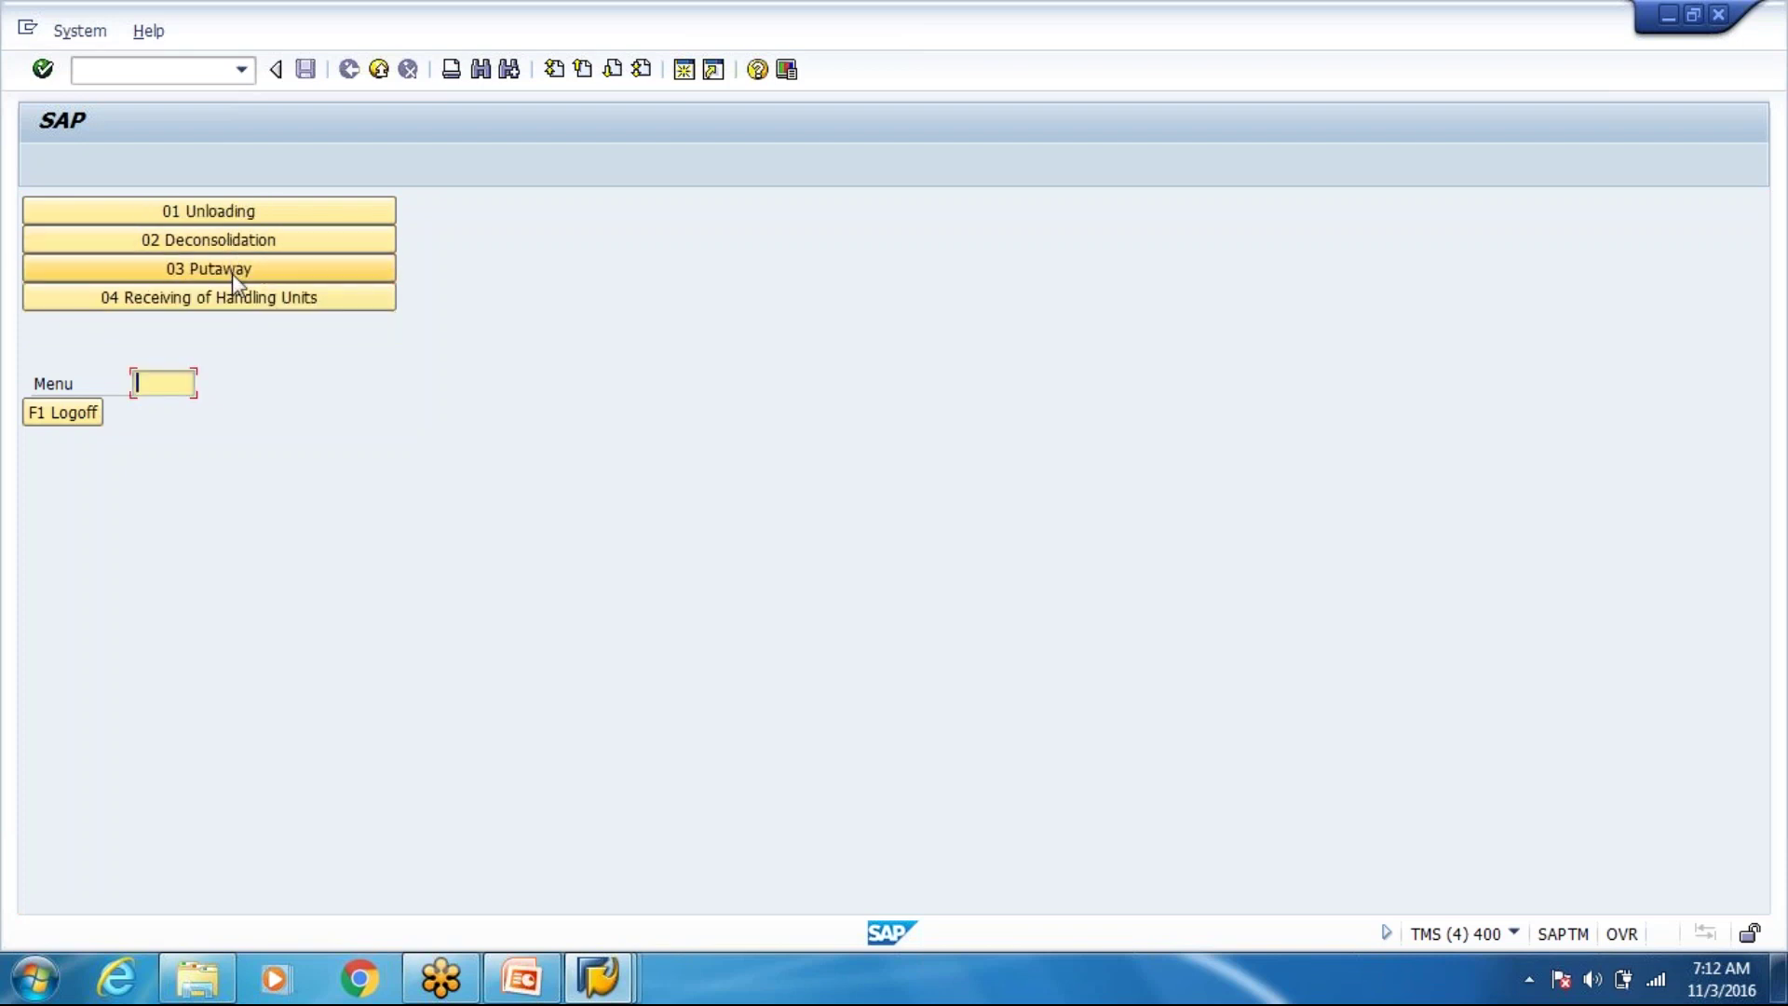
{"action": "left_click", "coordinate": [234, 298]}
{"action": "left_click", "coordinate": [258, 213]}
{"action": "type", "text": "11254"}
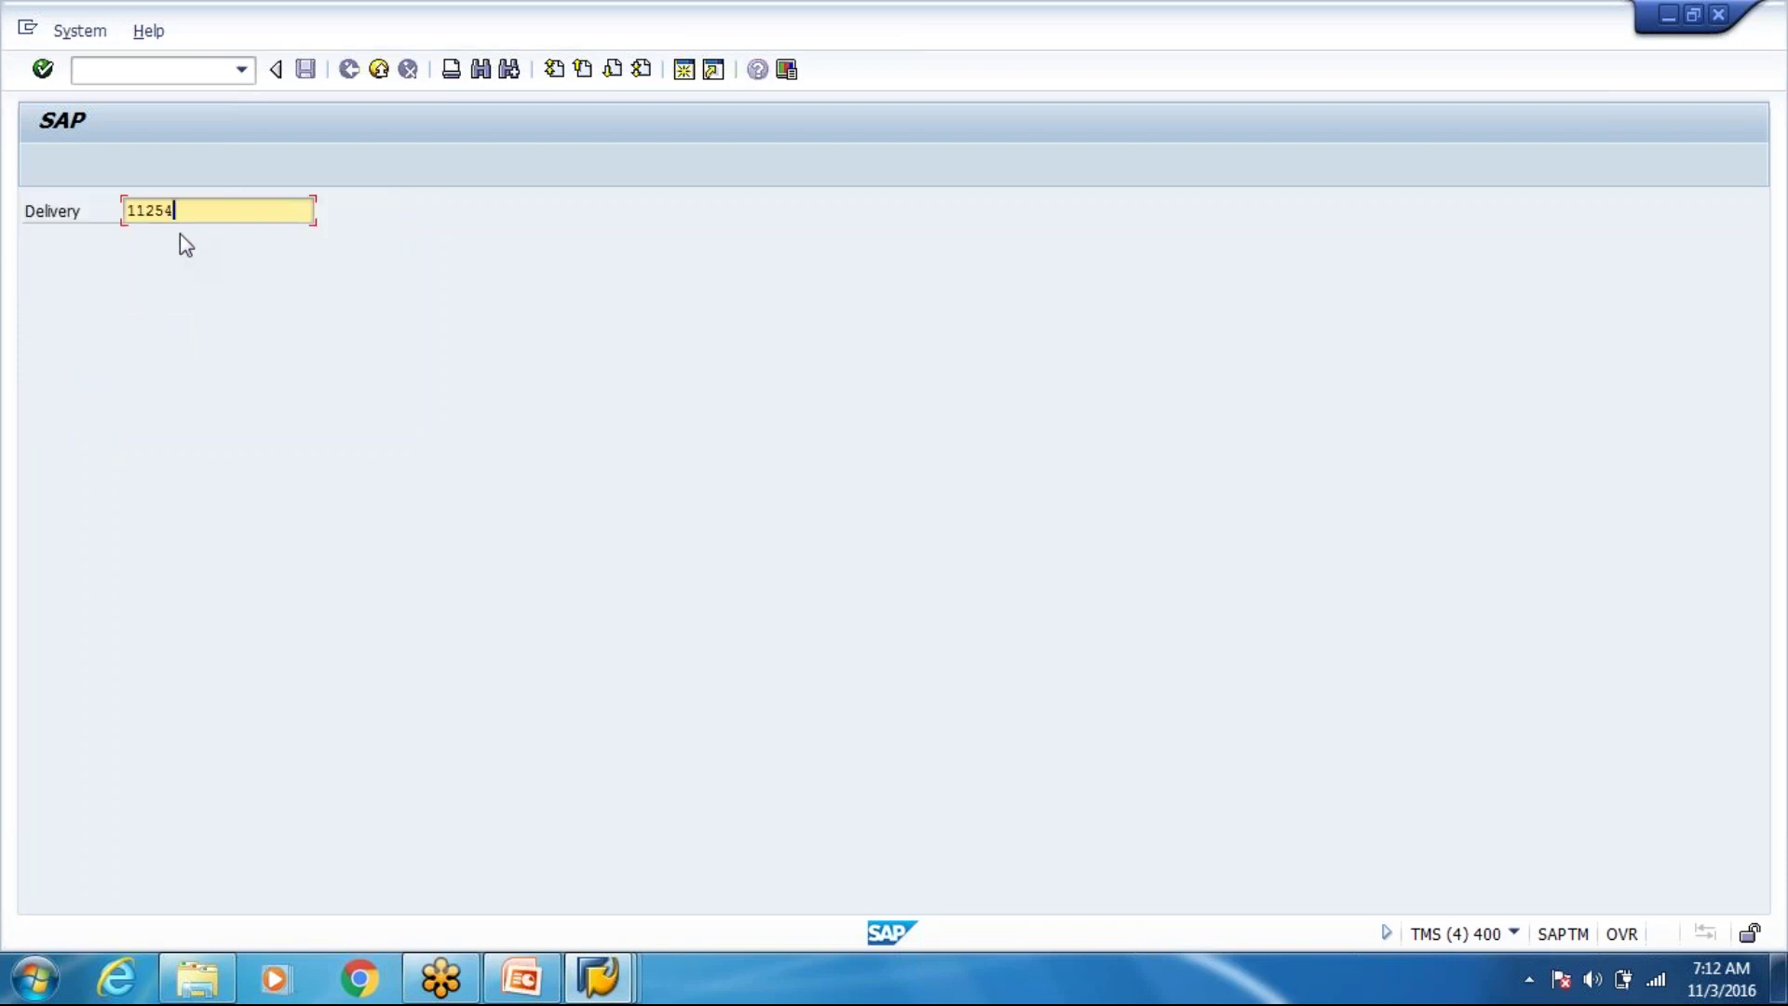
{"action": "key", "text": "Return"}
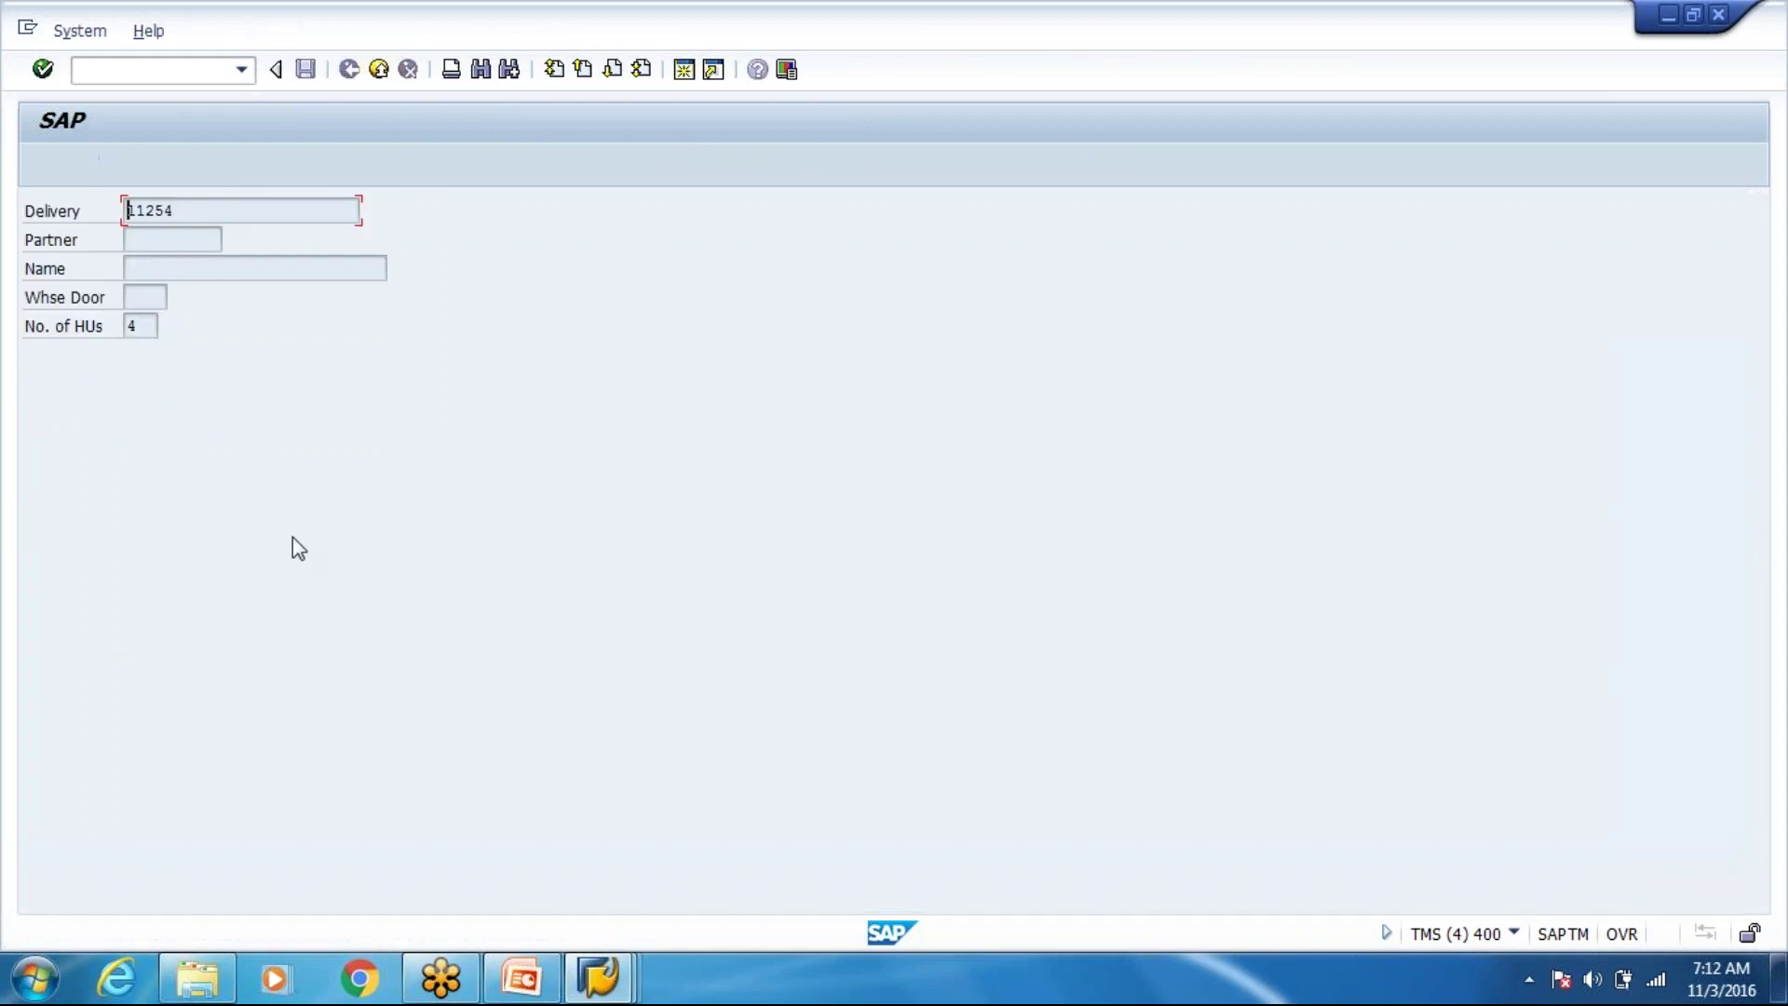
{"action": "key", "text": "Return"}
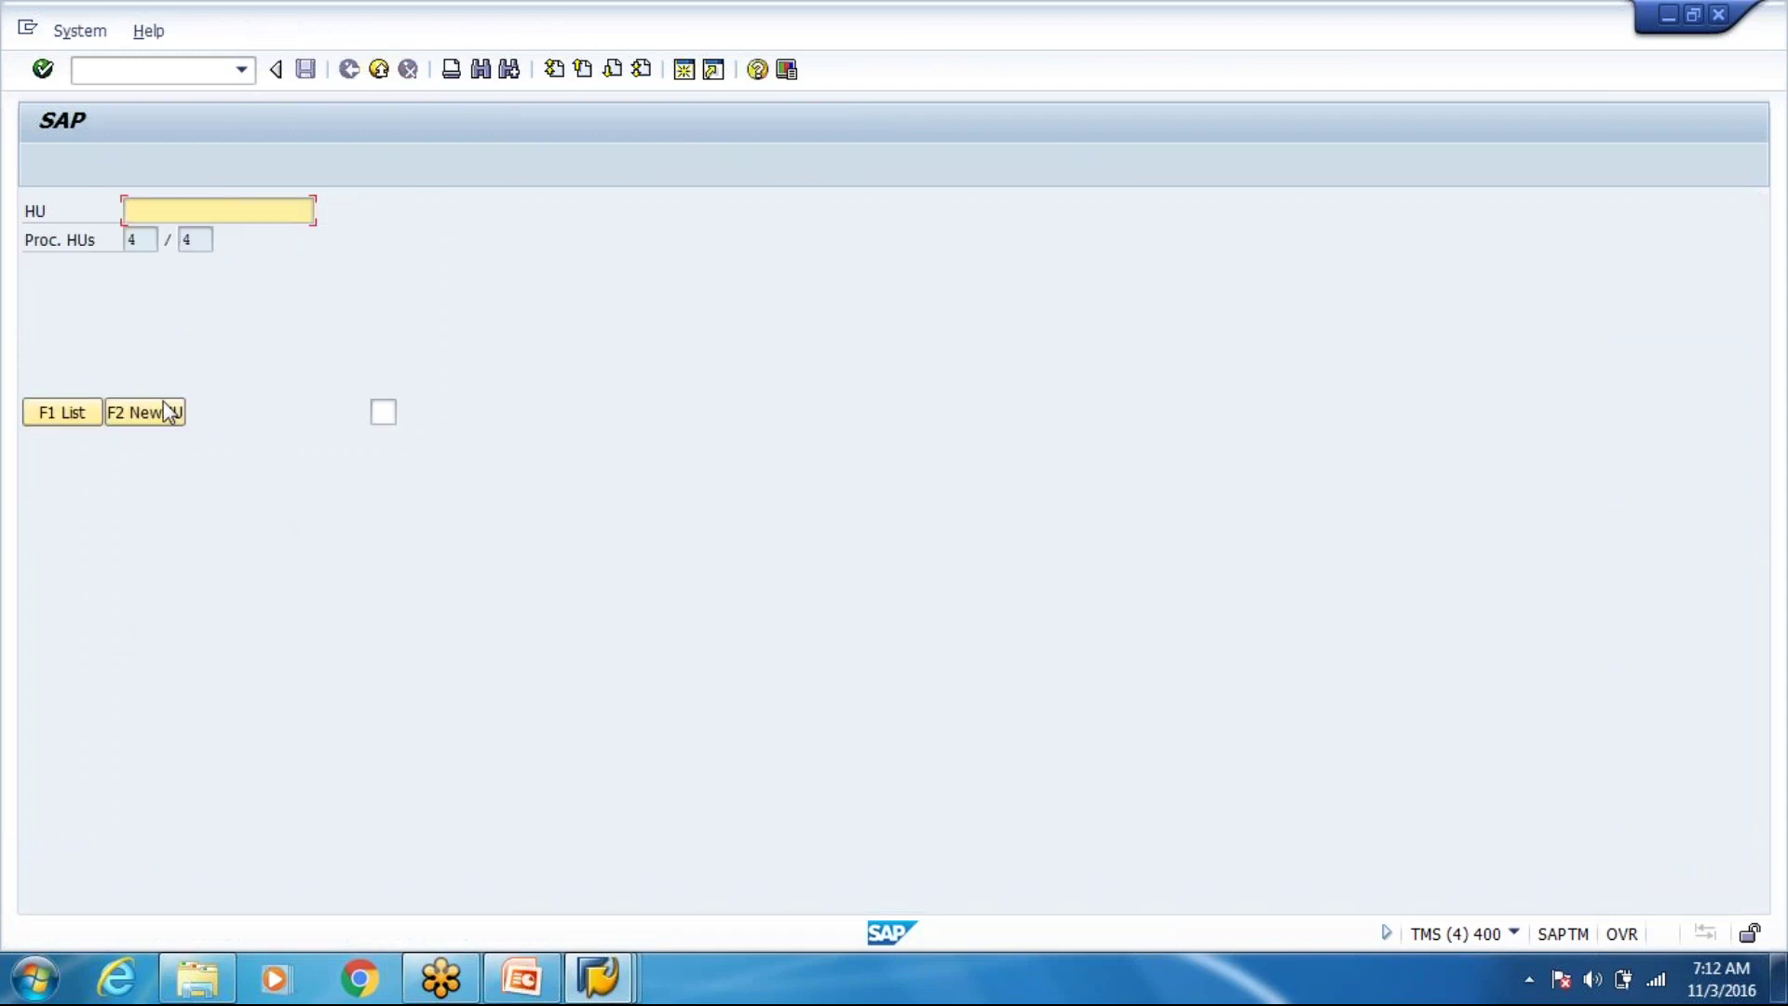
Switch to the Screen Painter session and try to put screen 0104's layout in change mode, cancelling the developer access key request.
{"action": "key", "text": "alt+Tab"}
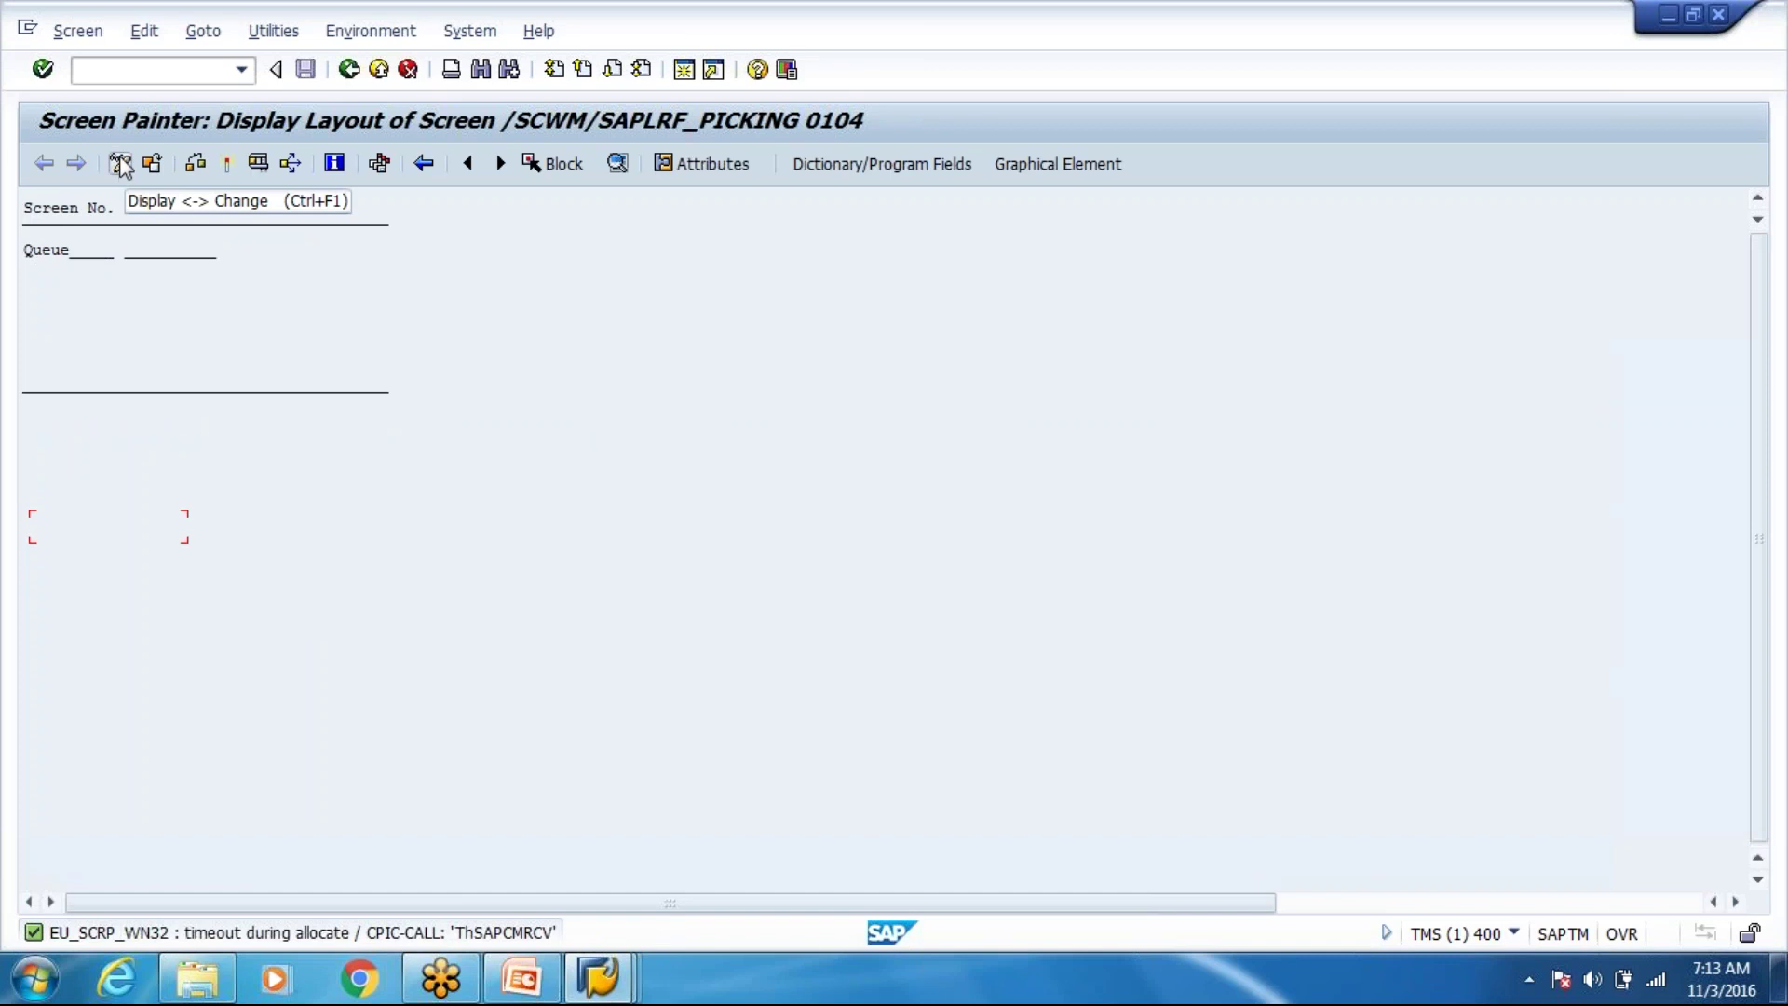
{"action": "left_click", "coordinate": [121, 166]}
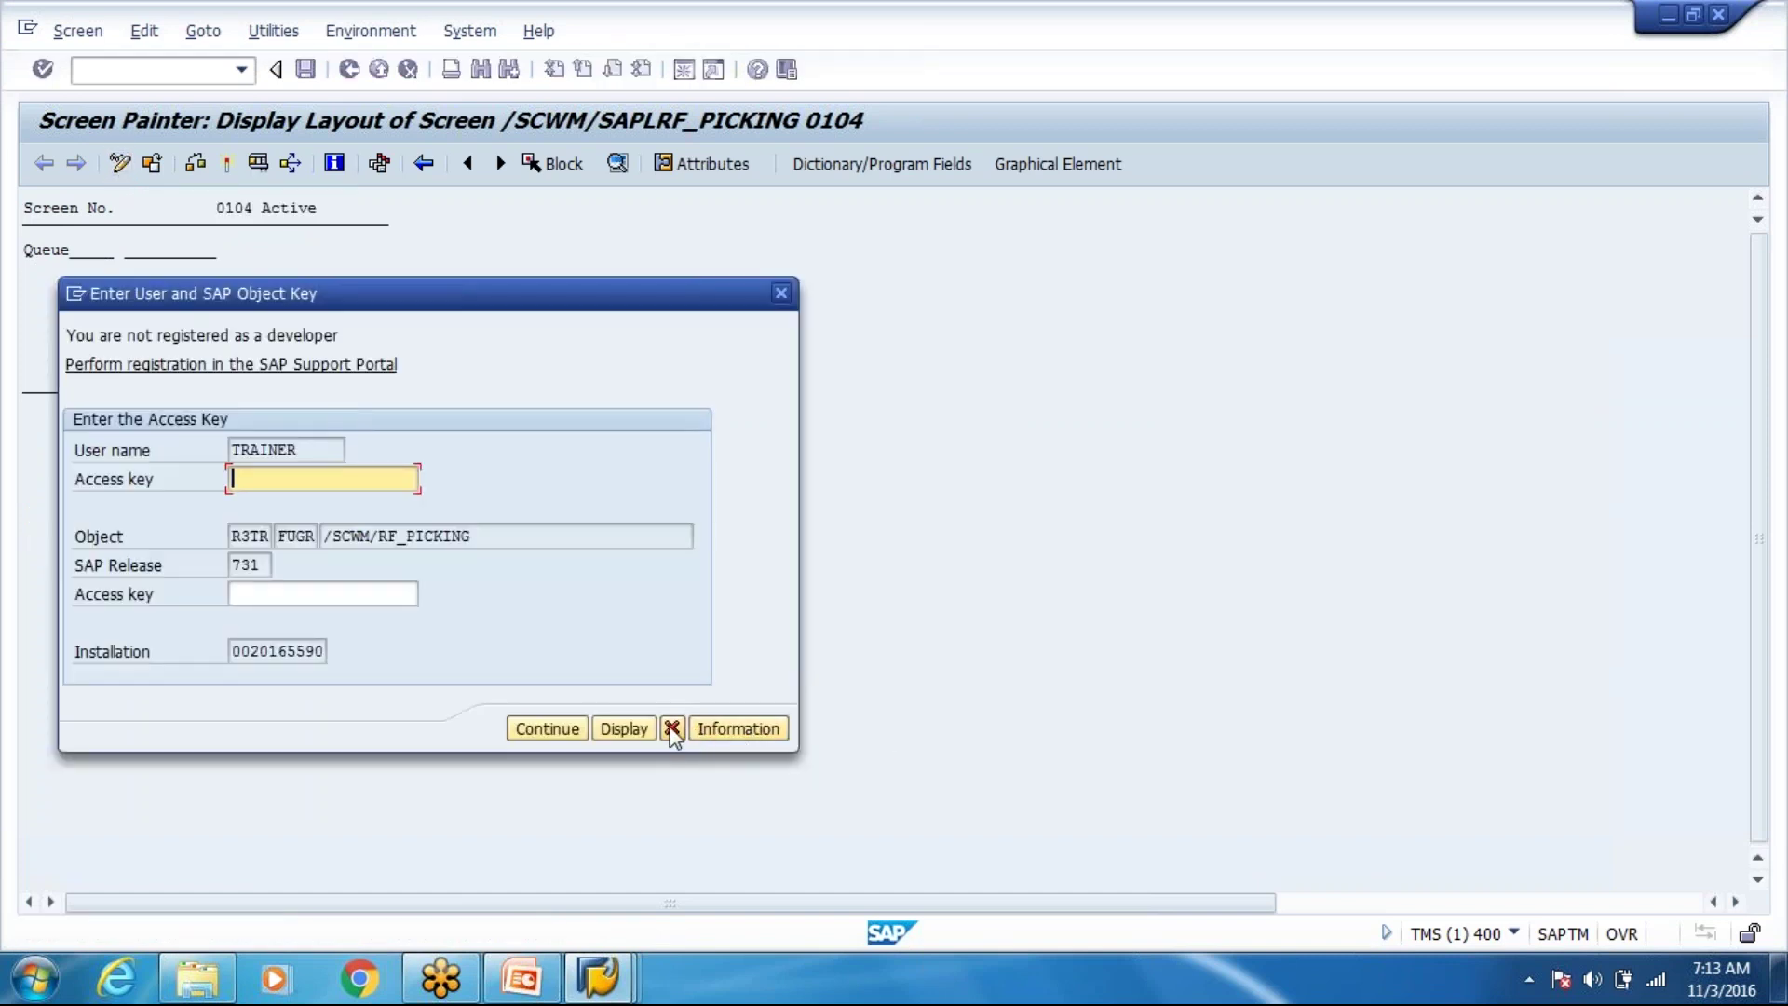
{"action": "left_click", "coordinate": [672, 728]}
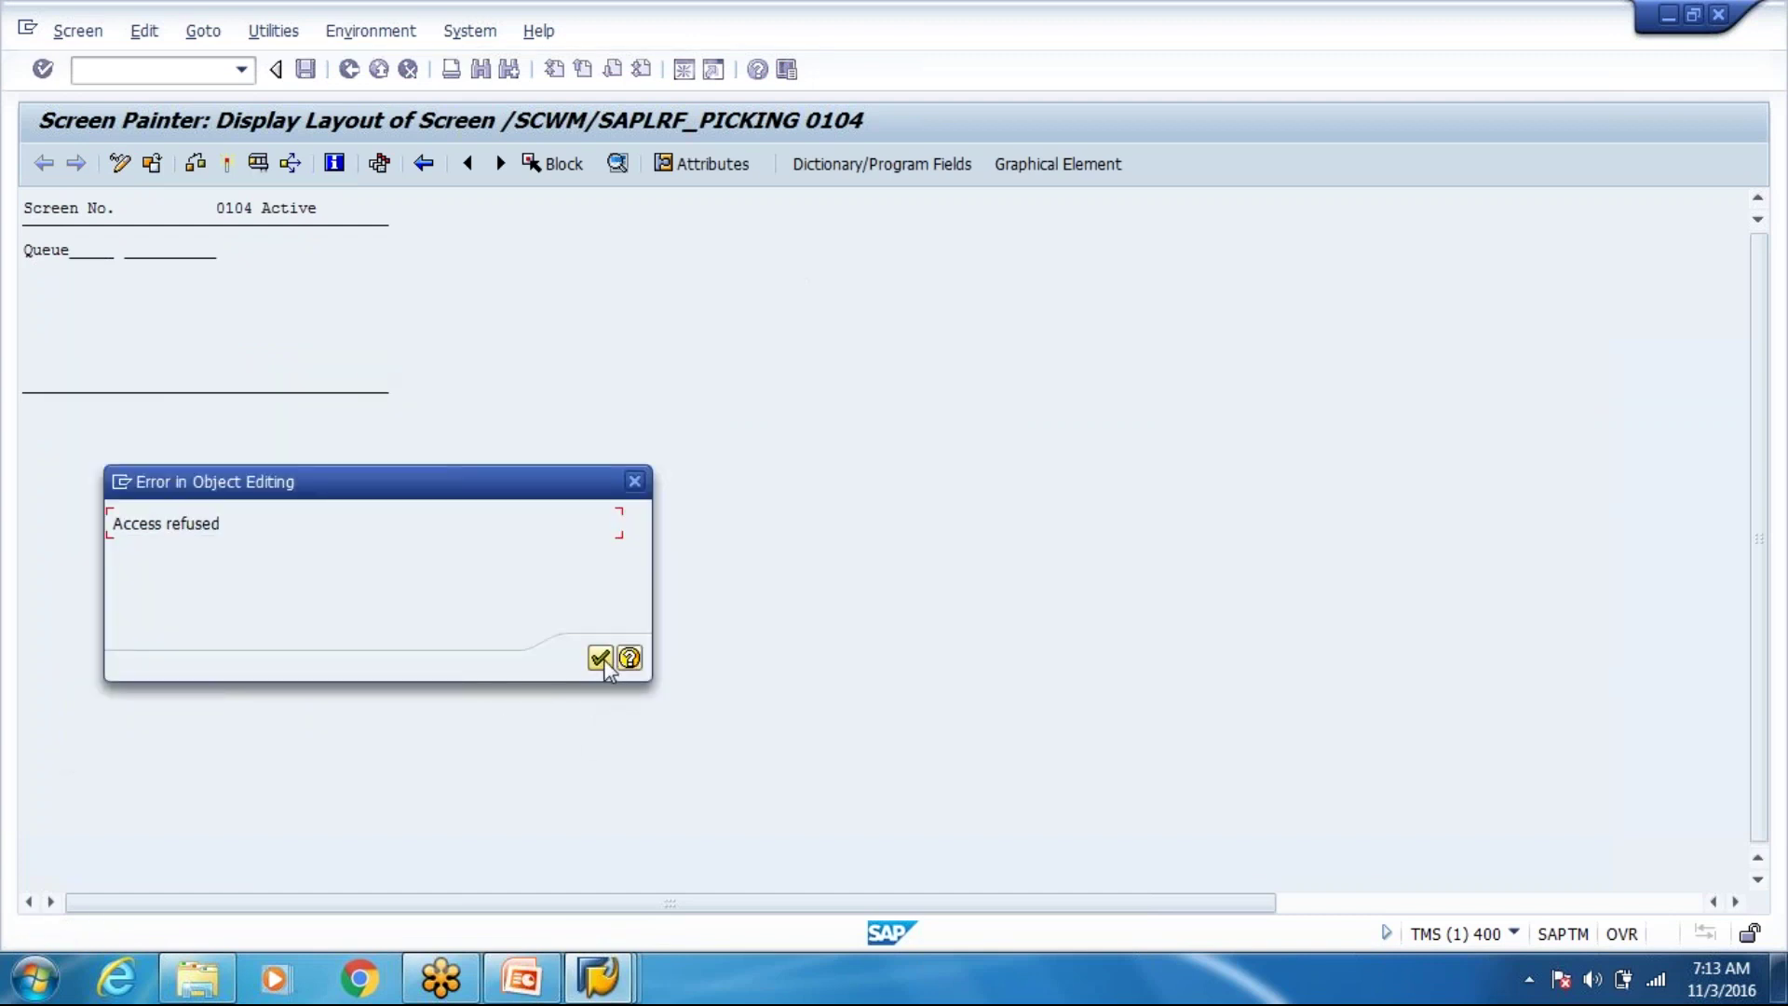
{"action": "left_click", "coordinate": [600, 657]}
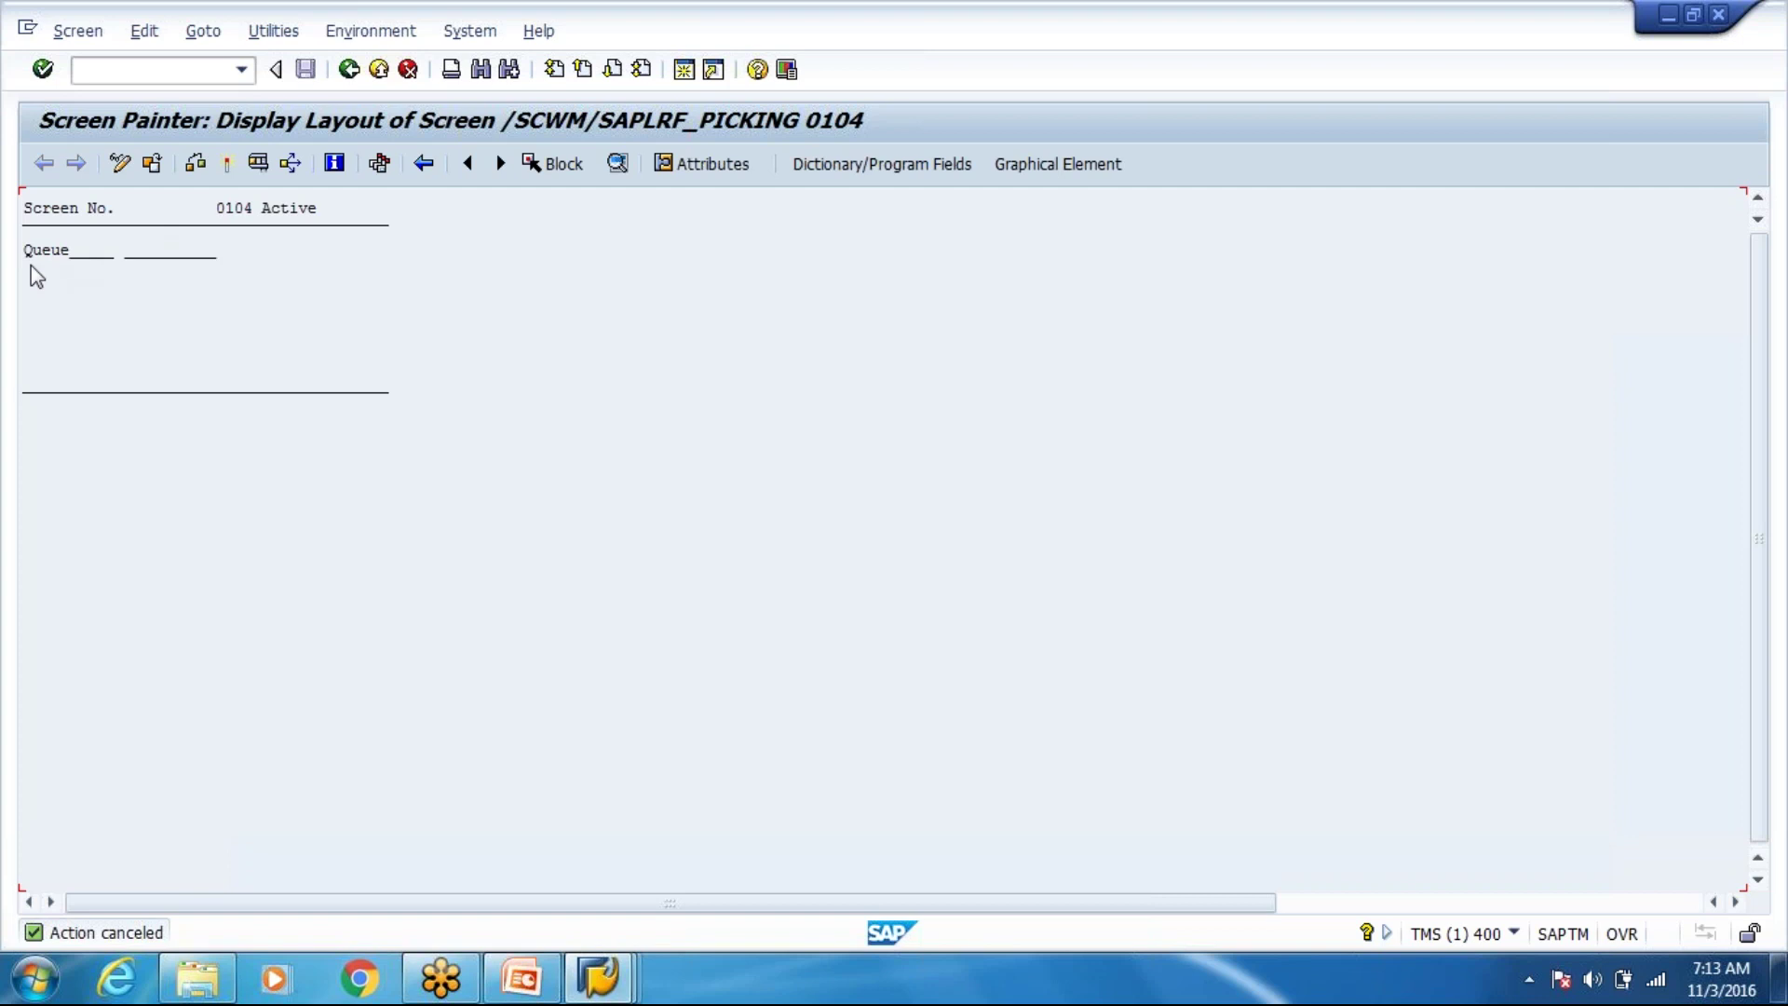
Leave Screen Painter and Screen Manager for the IMG and open Define Steps in Logical Transactions.
{"action": "left_click", "coordinate": [386, 84]}
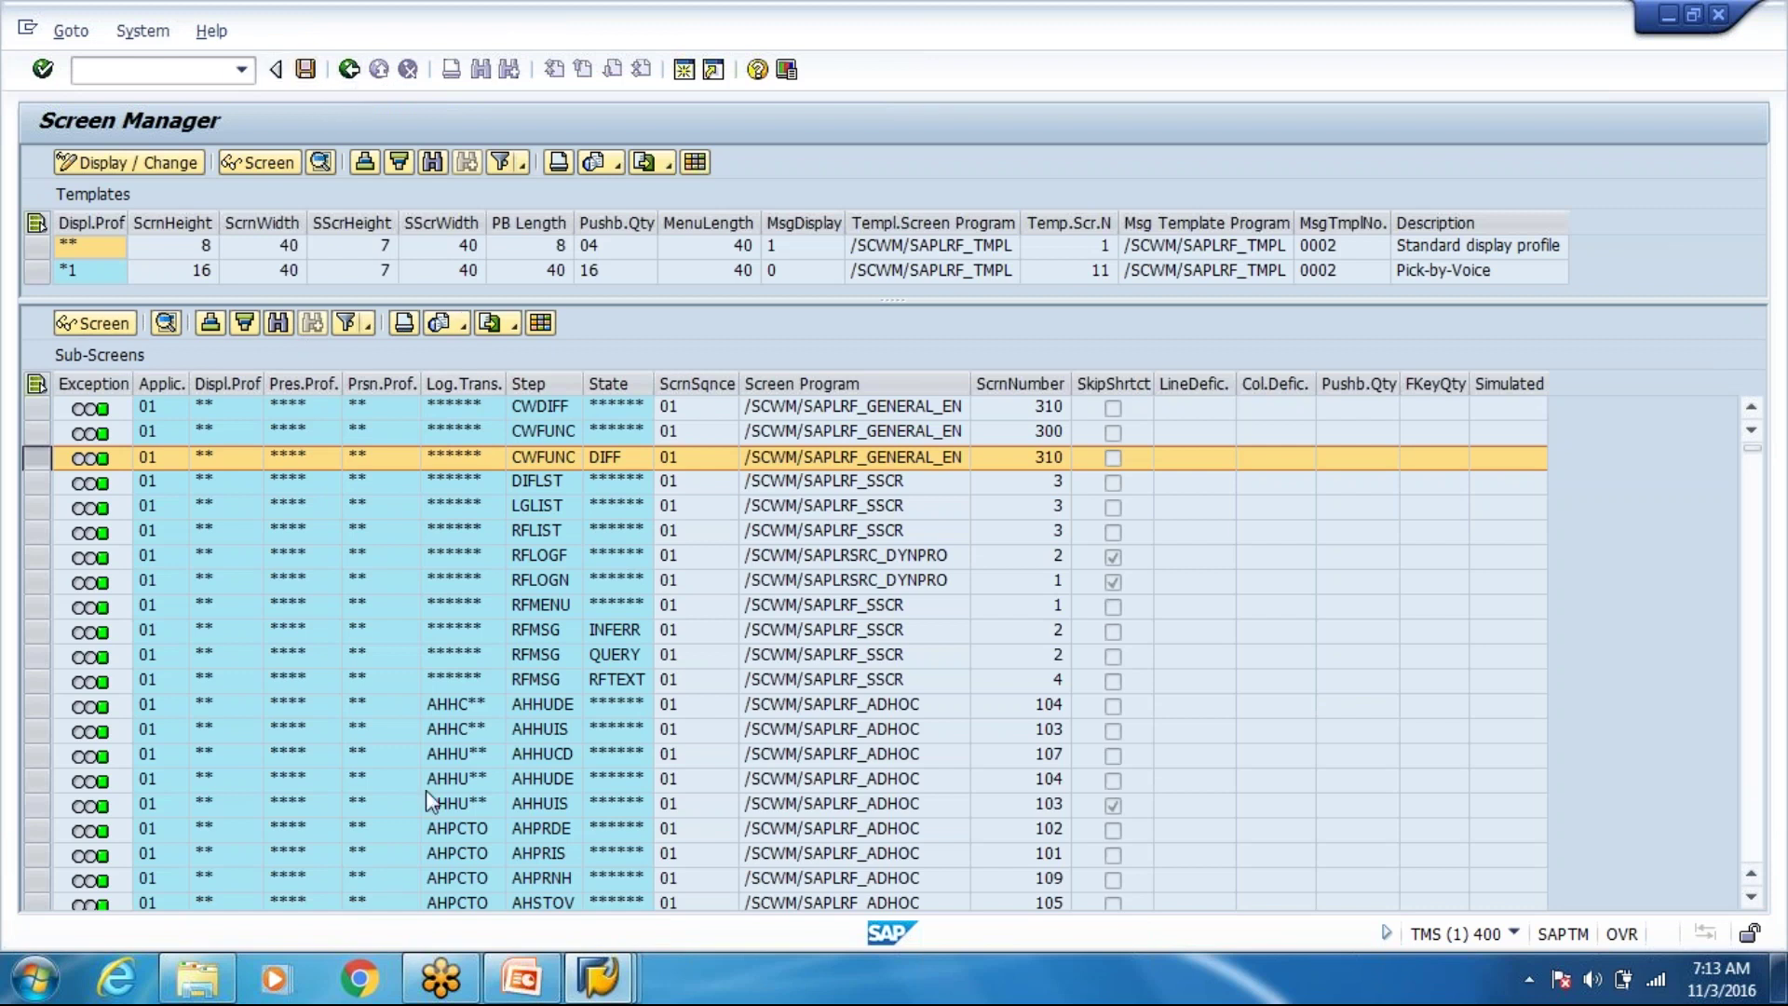
{"action": "left_click", "coordinate": [347, 71]}
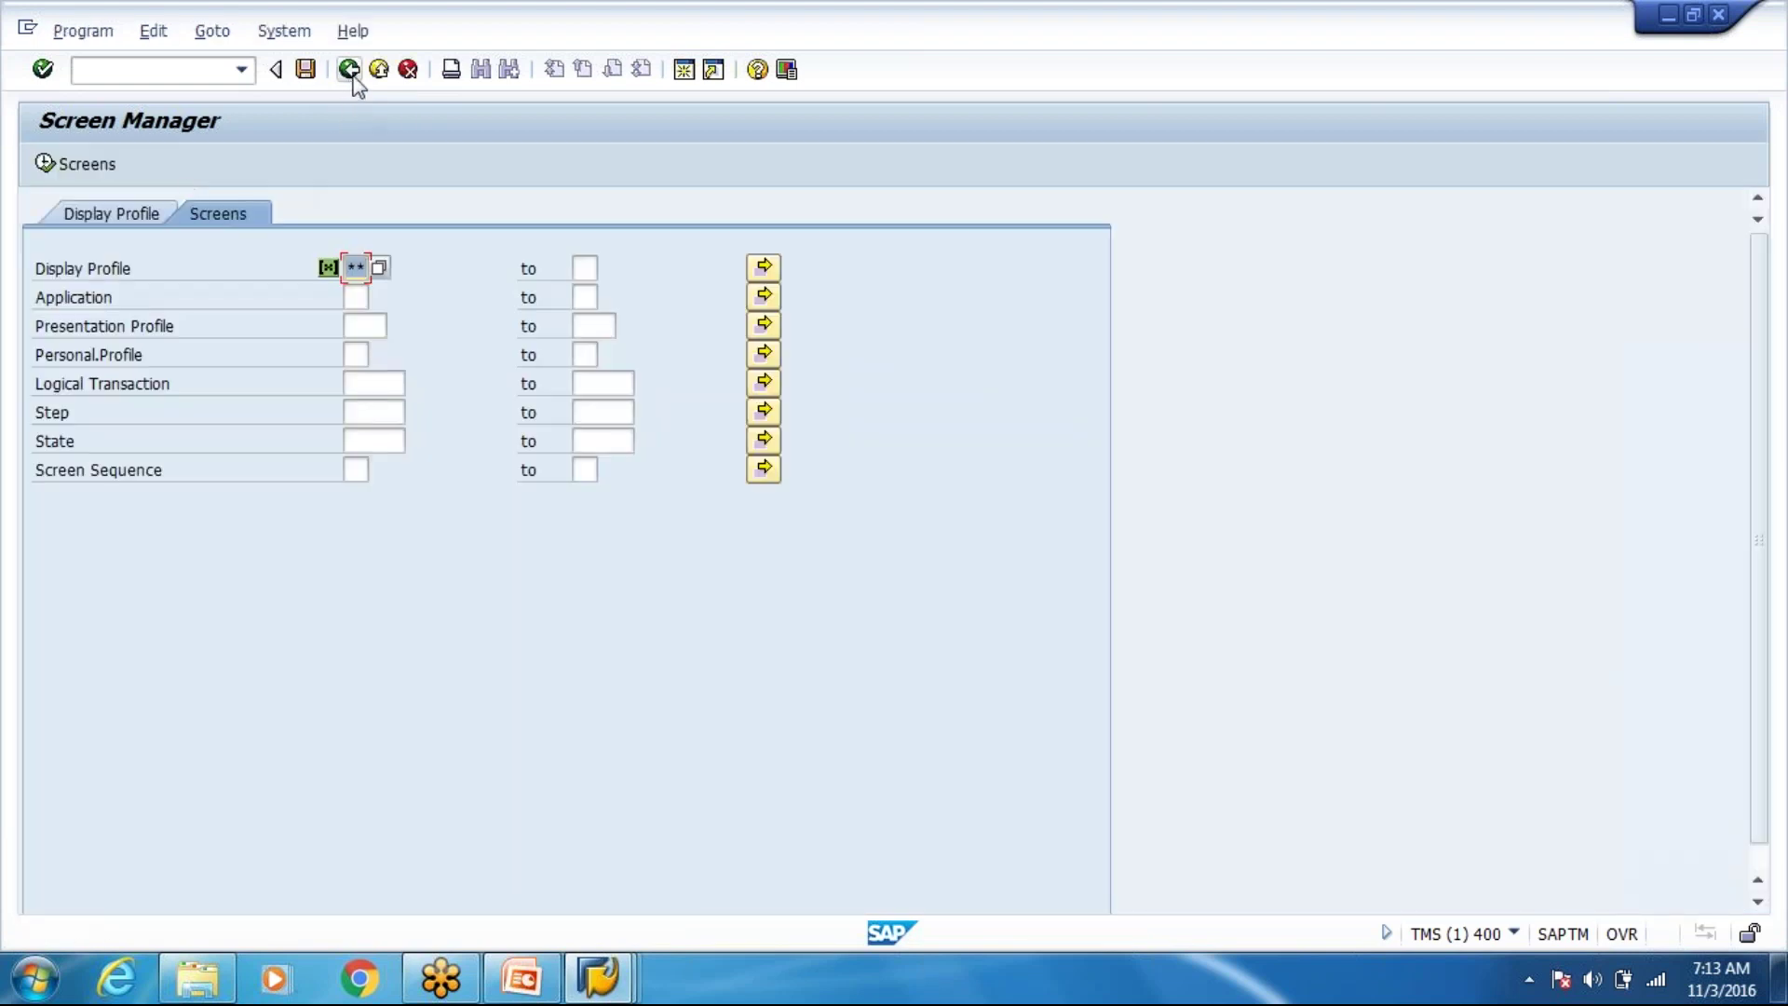
{"action": "left_click", "coordinate": [350, 72]}
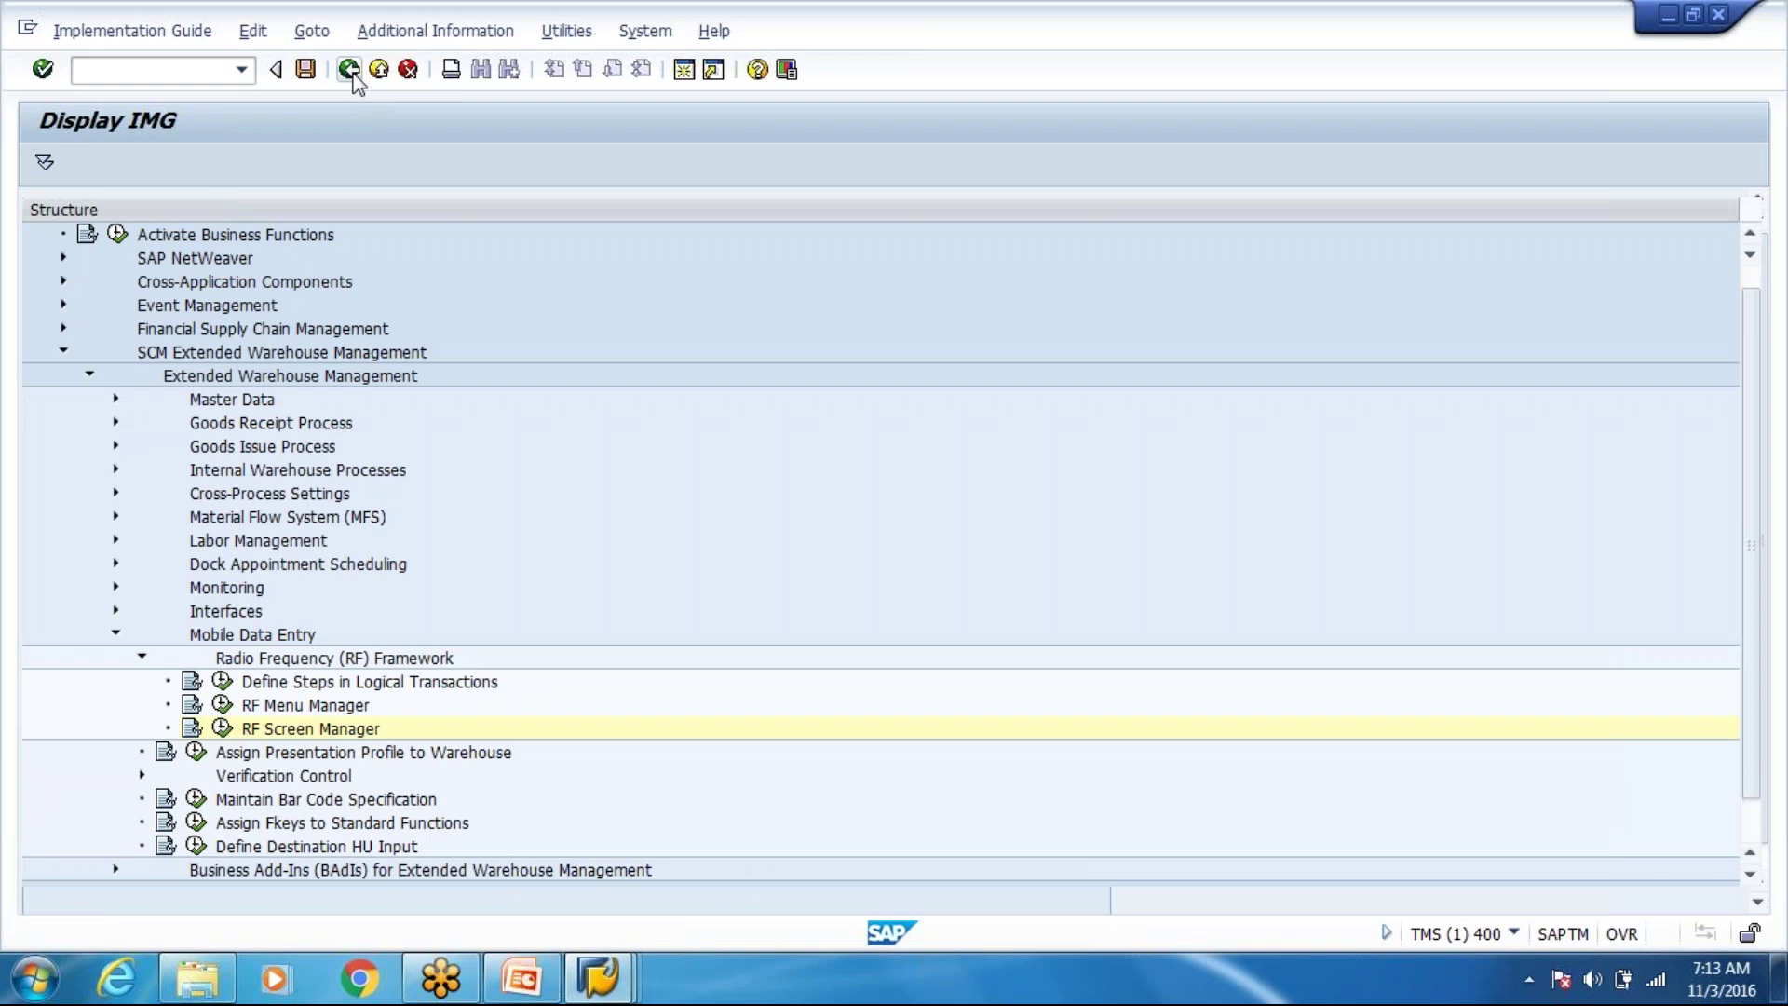
{"action": "left_click", "coordinate": [221, 680]}
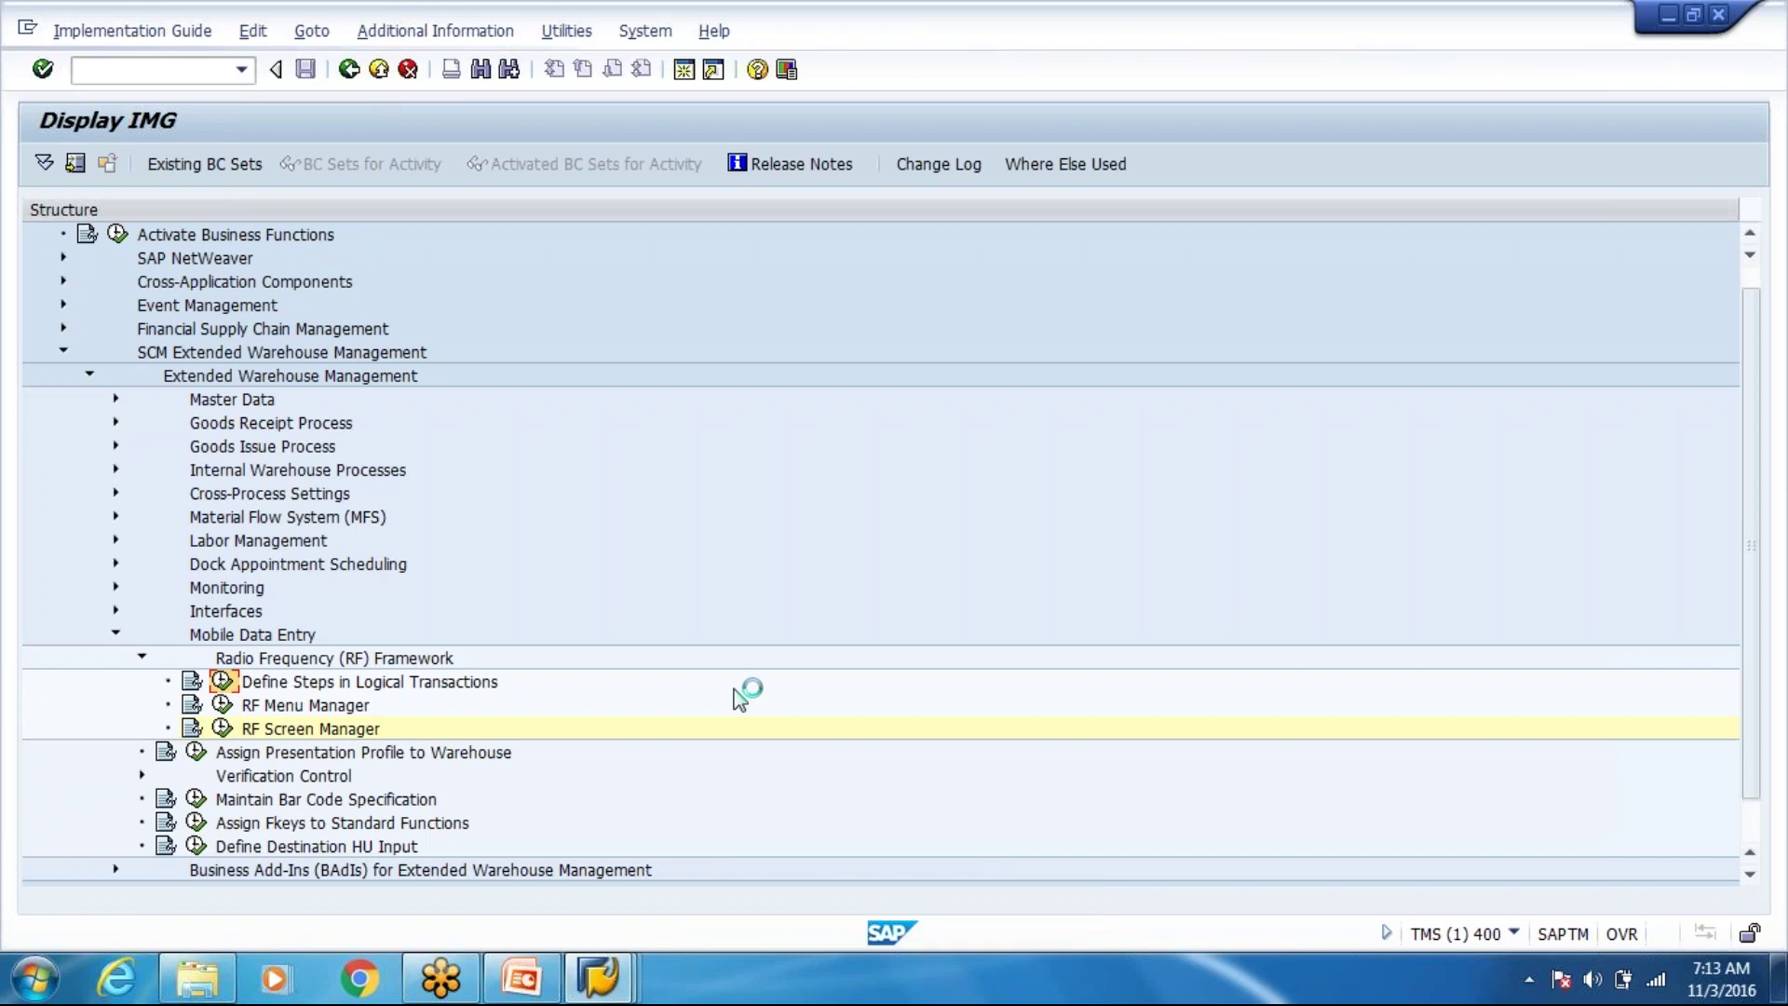
{"action": "left_click", "coordinate": [222, 681]}
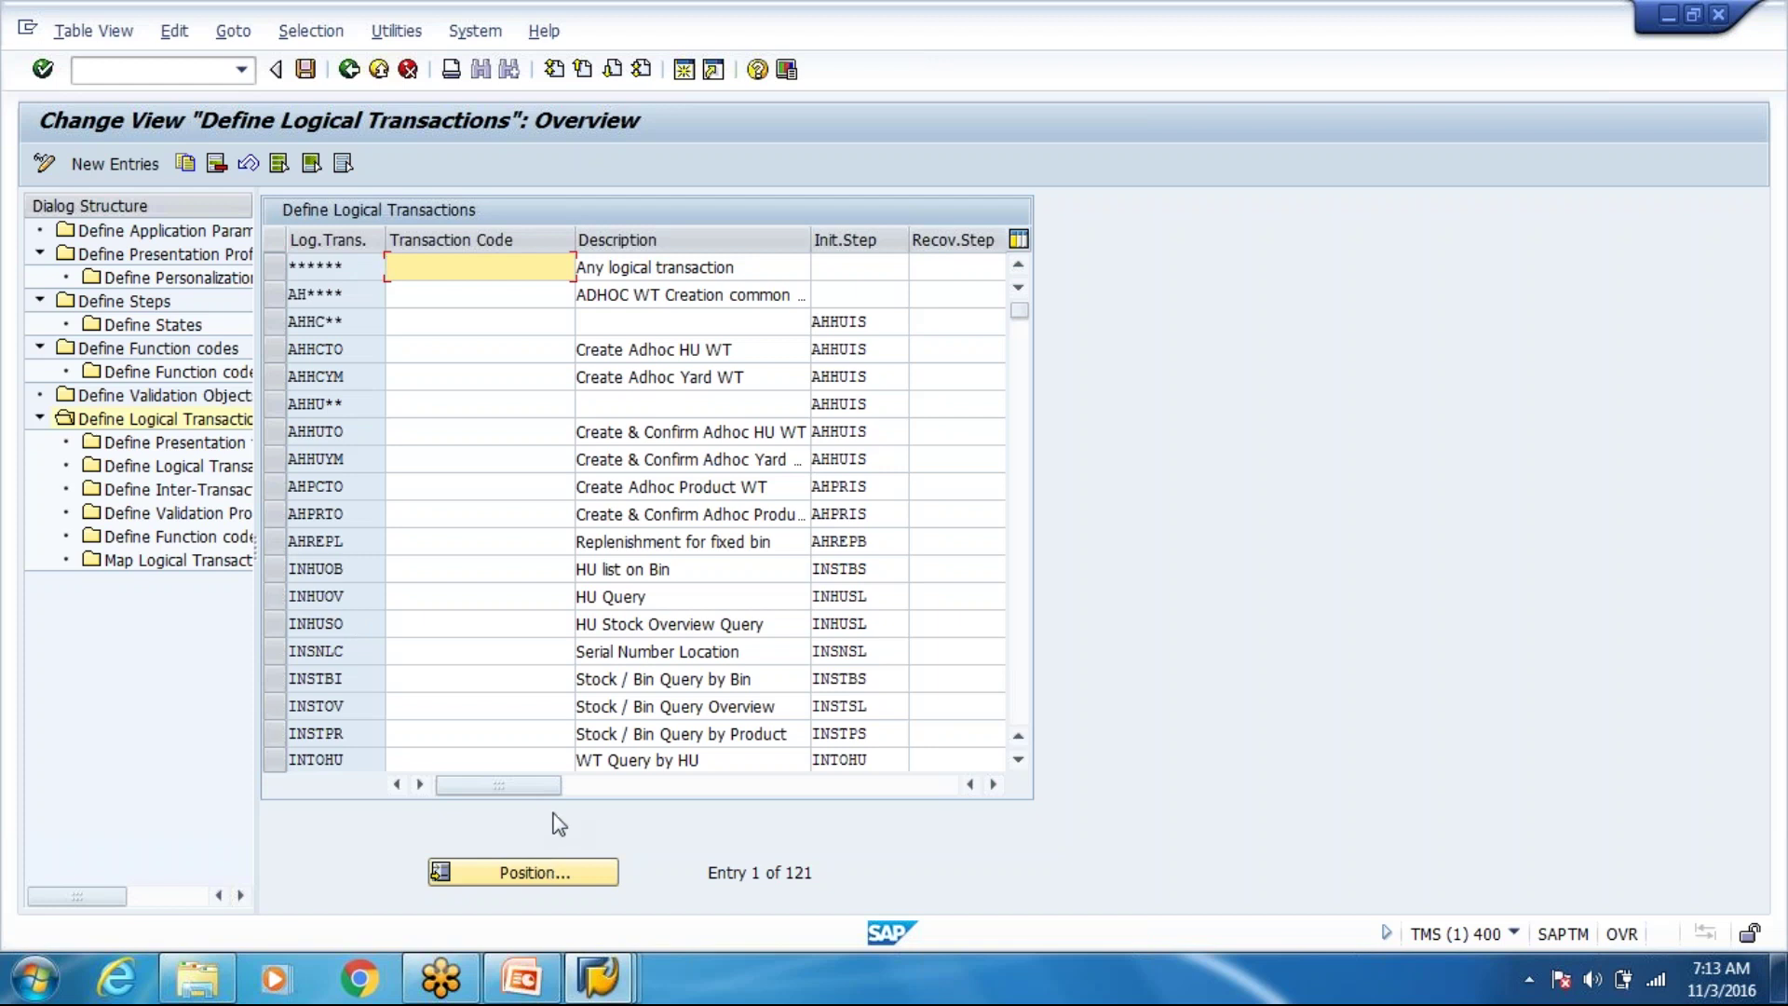
Switch to the RF session, open the HU entry screen's technical information and copy its logical transaction RHDESI.
{"action": "key", "text": "alt+Tab"}
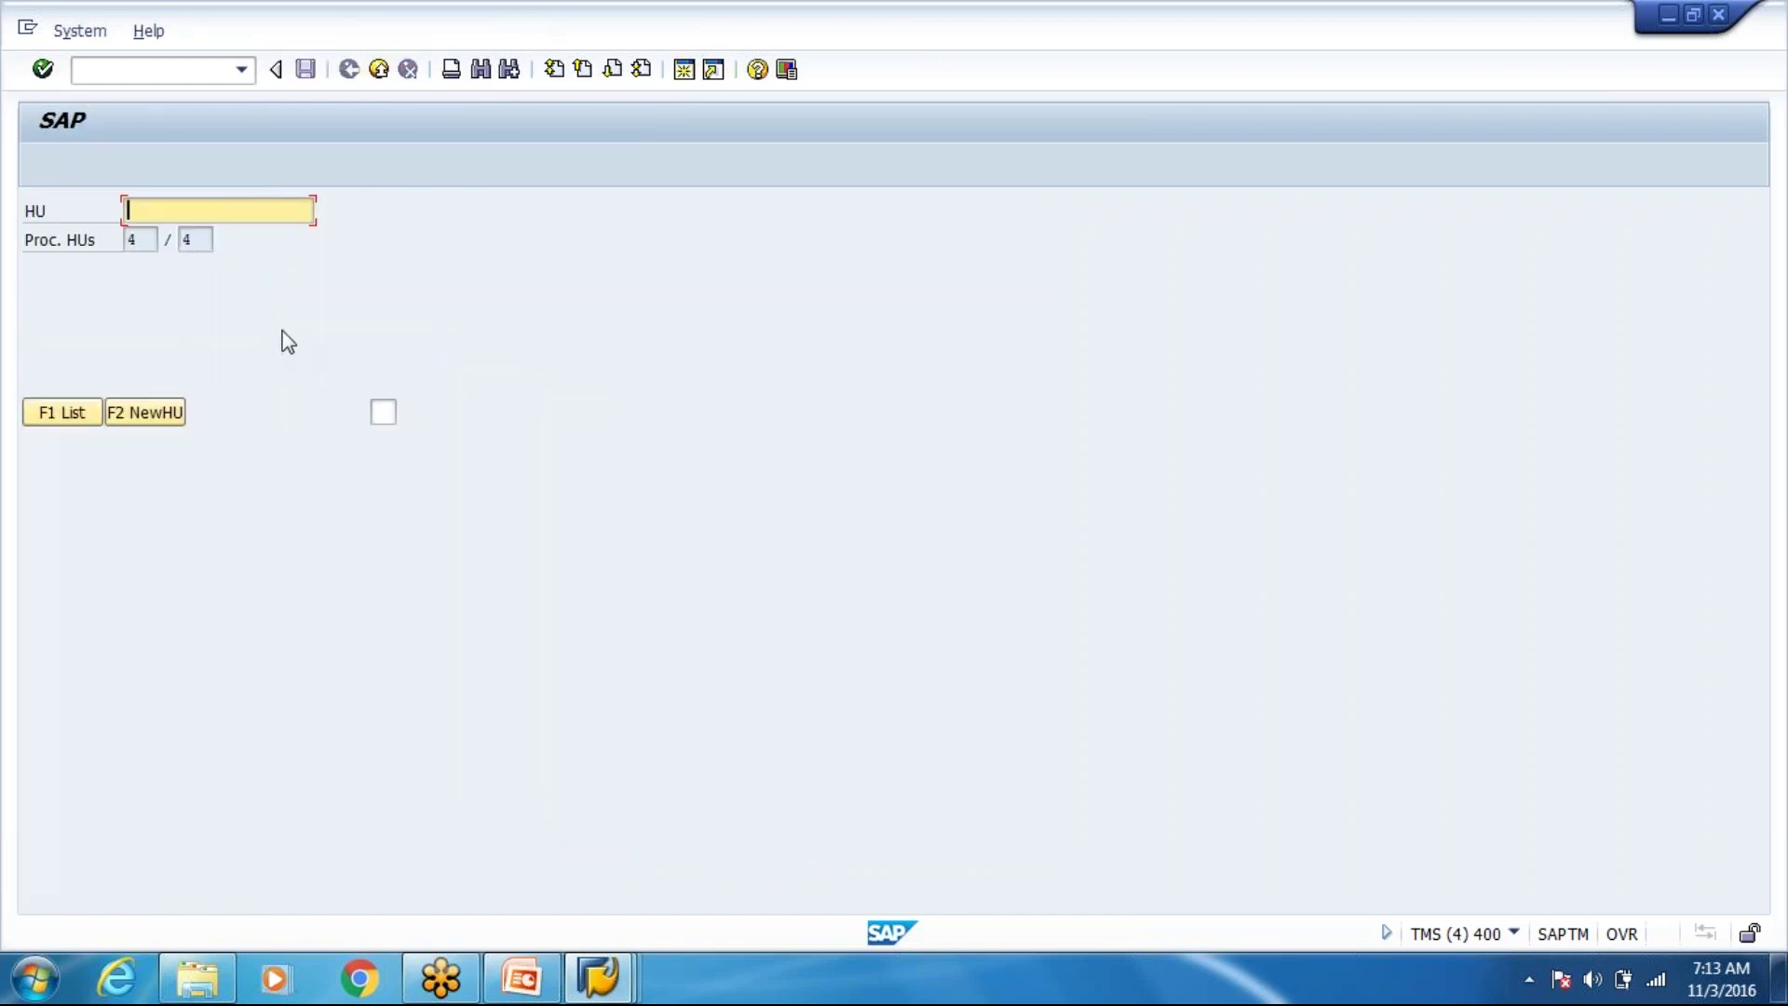
{"action": "key", "text": "Return"}
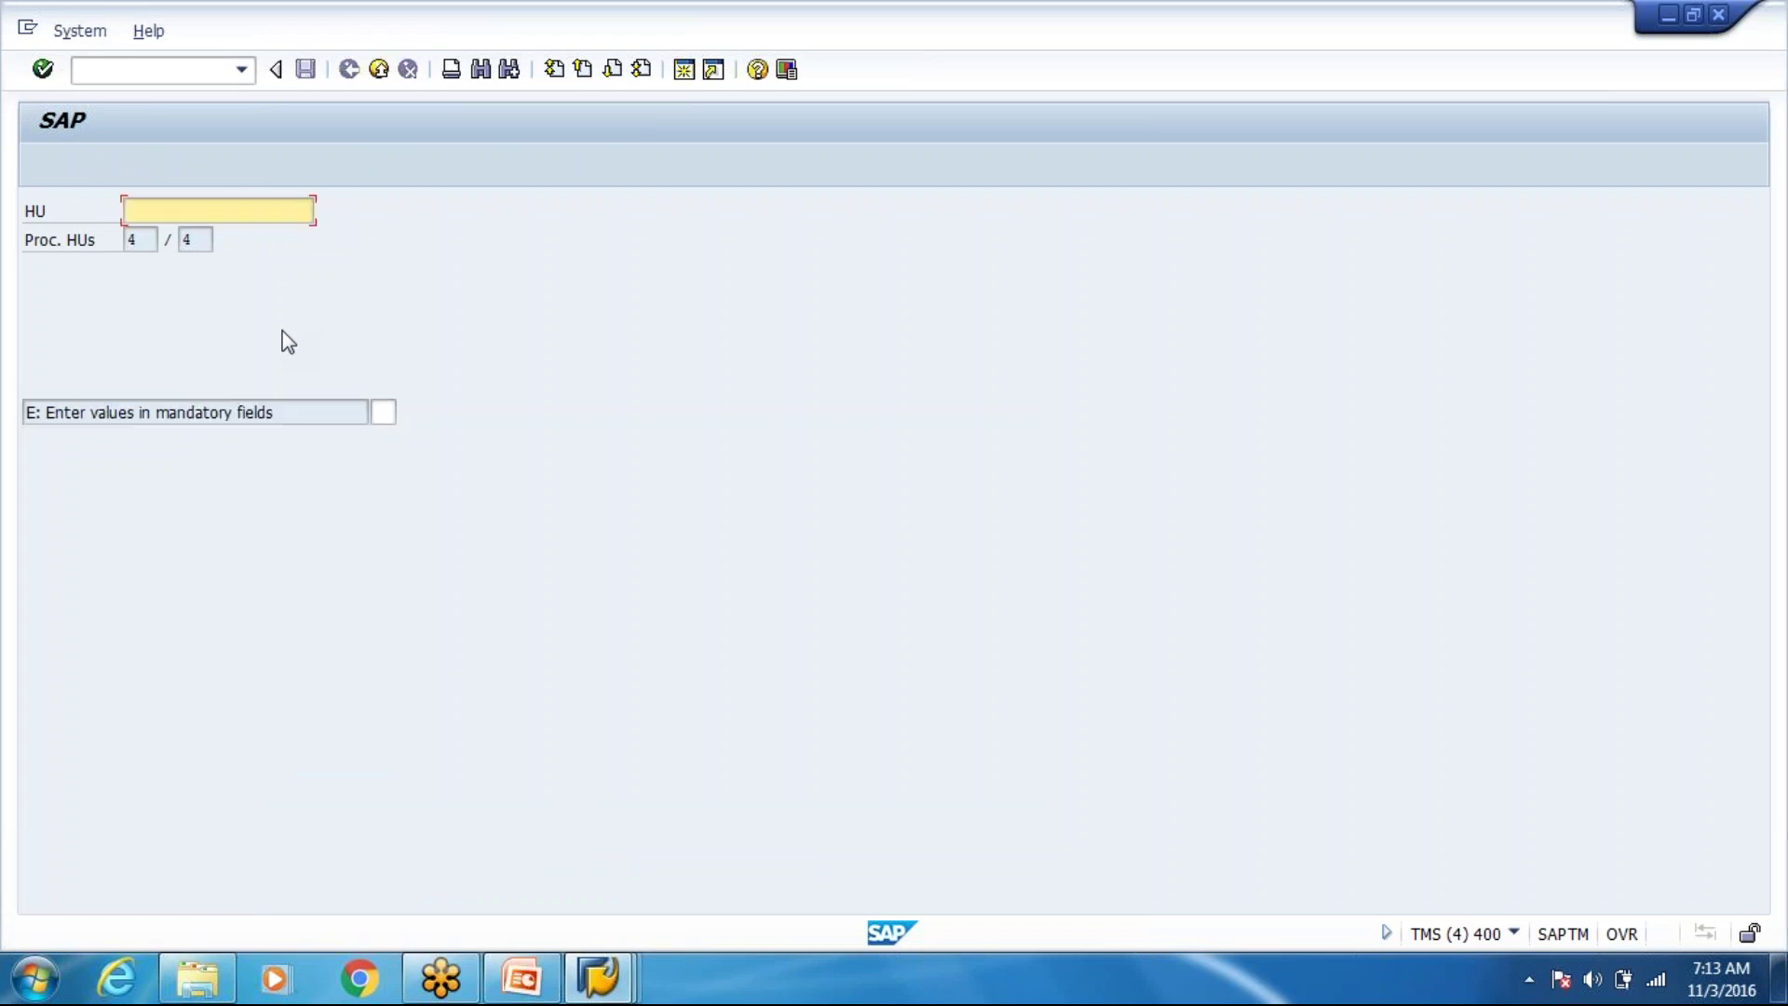
{"action": "key", "text": "ctrl+shift+F1"}
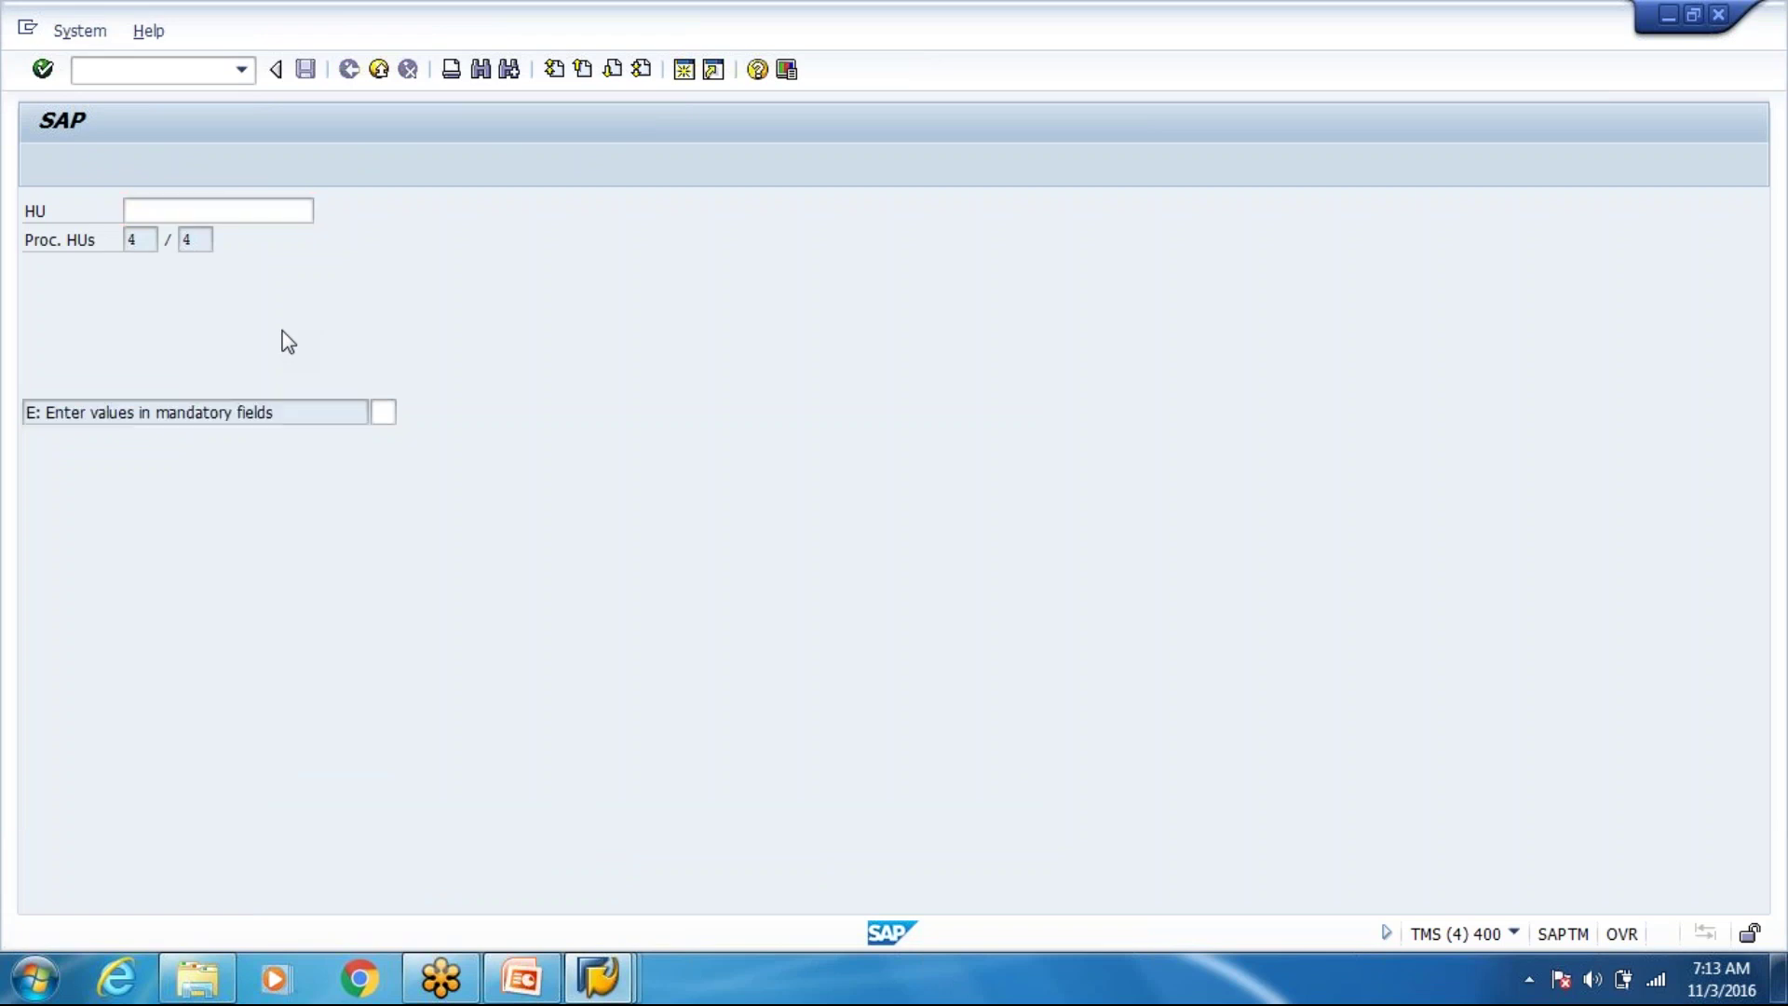
{"action": "left_click_drag", "start_coordinate": [542, 450], "coordinate": [605, 451]}
{"action": "left_click", "coordinate": [663, 441]}
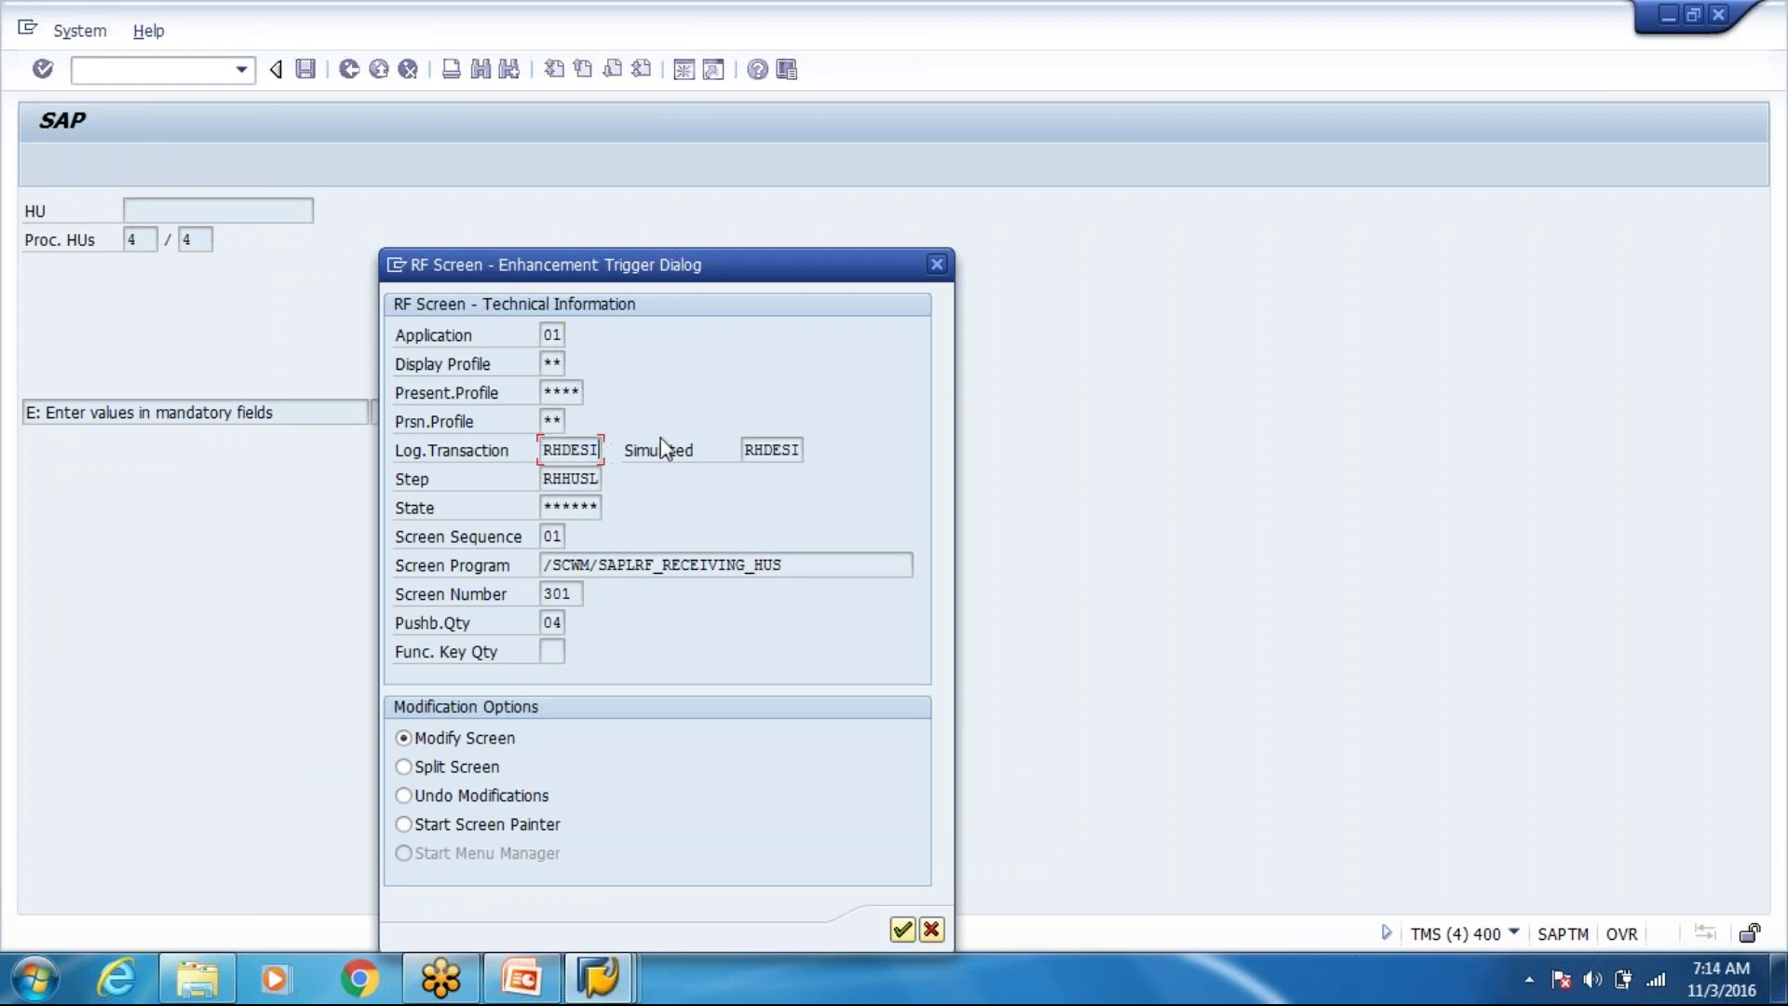
Position the logical transactions list at RHDESI, select that entry and open its logical transaction step flow.
{"action": "key", "text": "alt+Tab"}
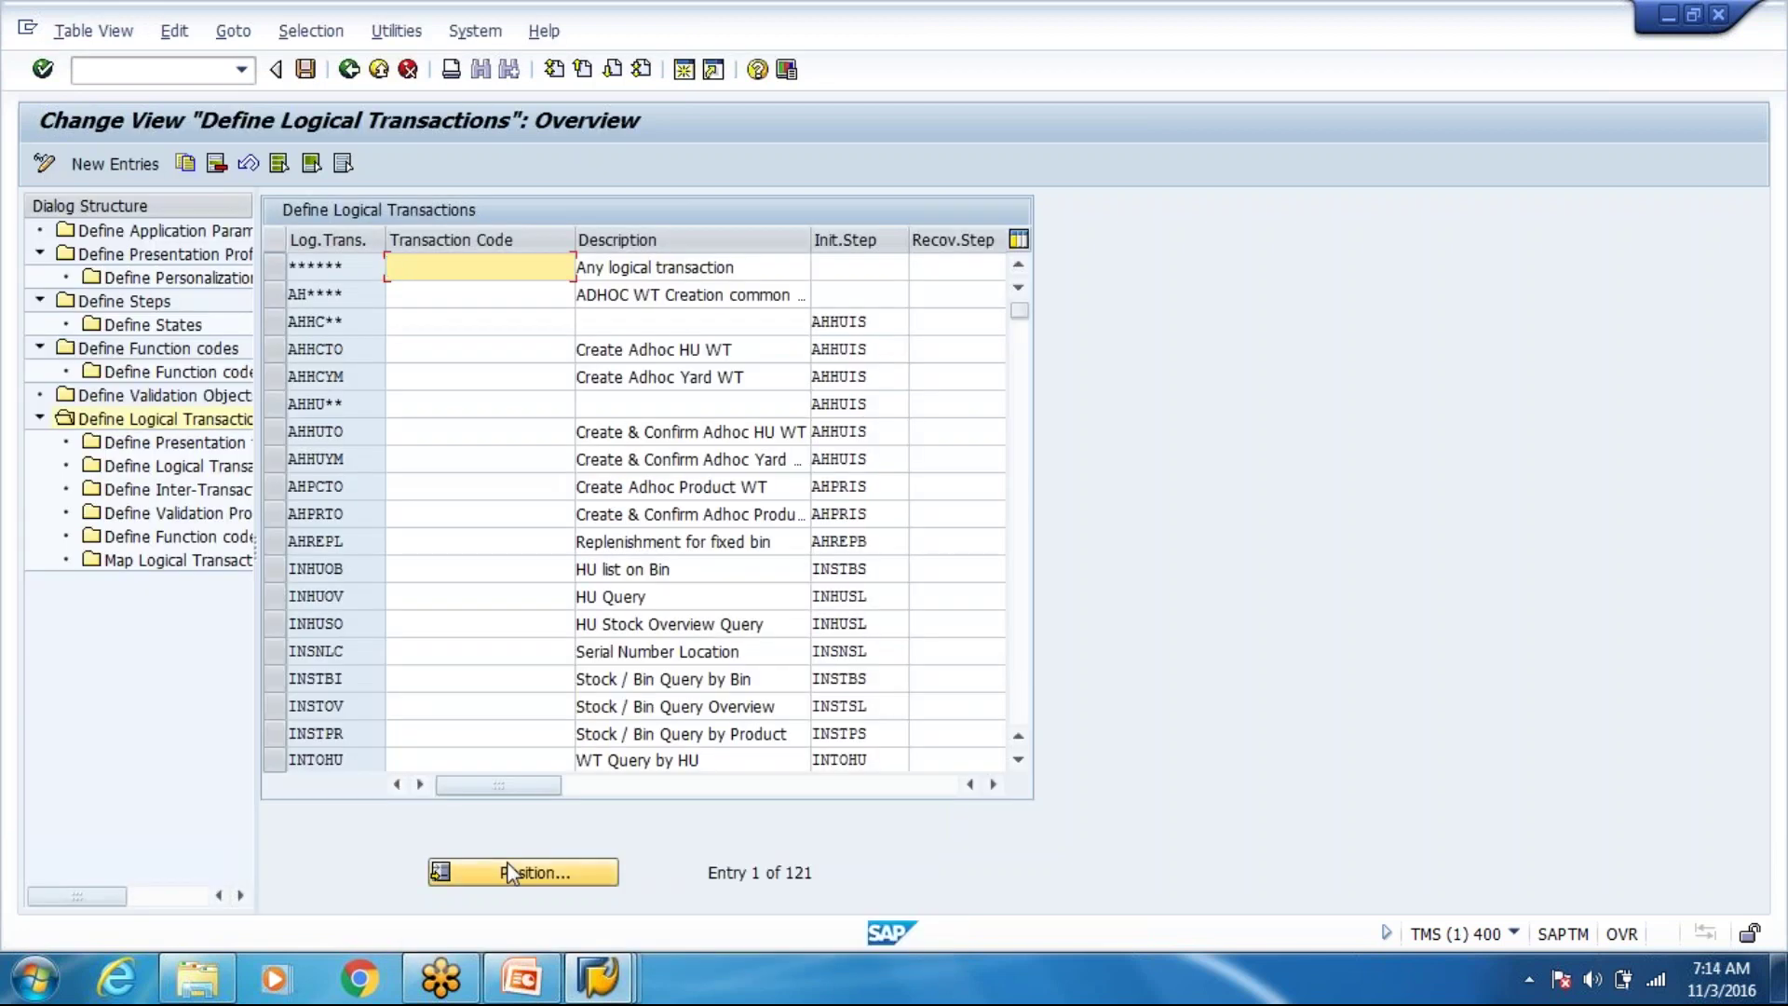
{"action": "left_click", "coordinate": [511, 862]}
{"action": "key", "text": "Return"}
{"action": "left_click", "coordinate": [249, 256]}
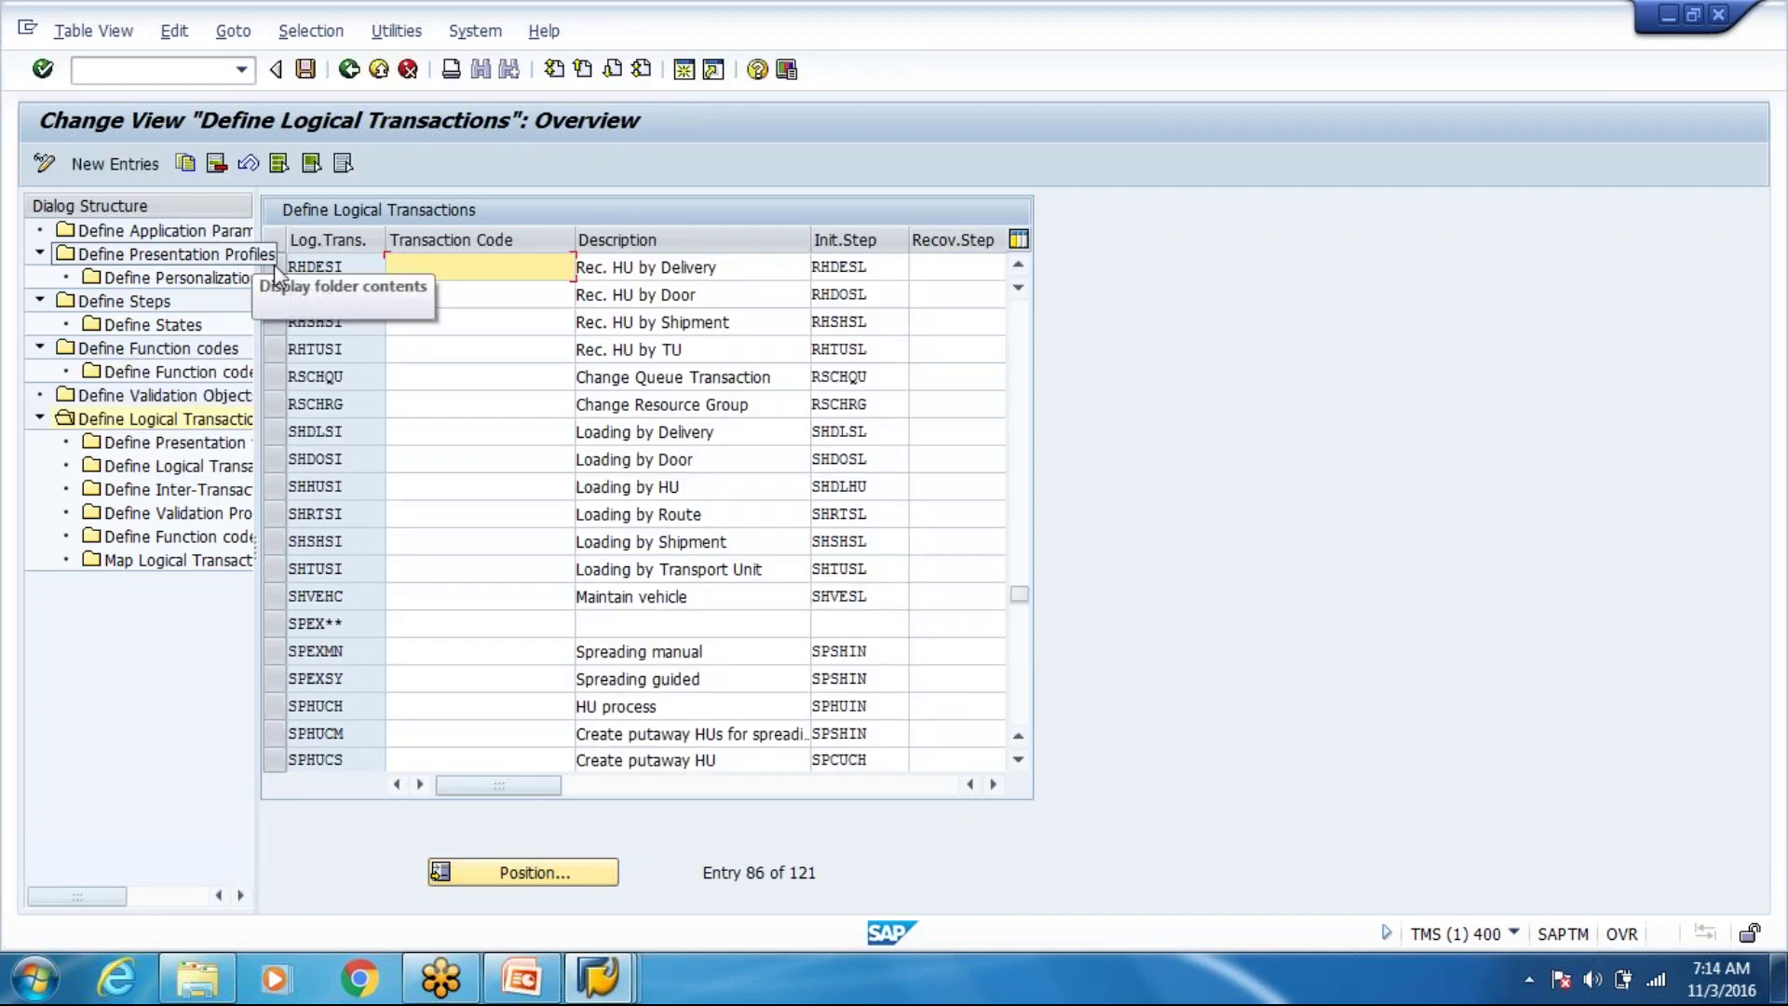
{"action": "left_click", "coordinate": [275, 267]}
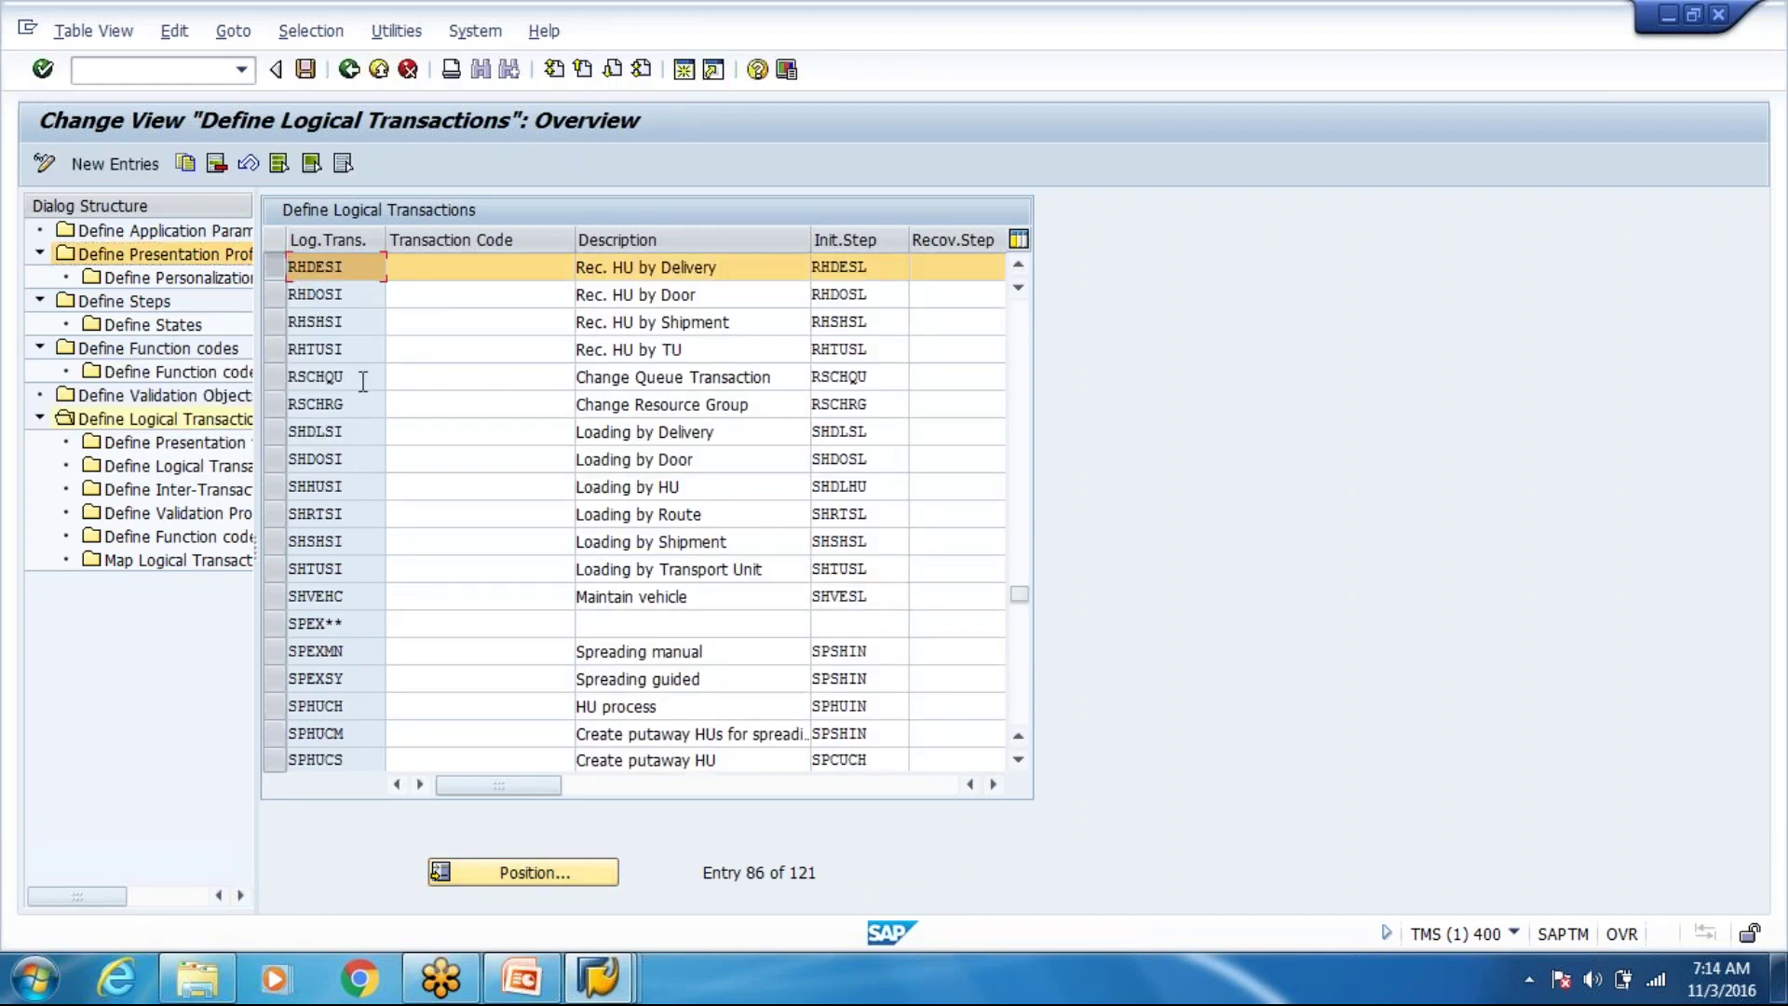
{"action": "mouse_move", "coordinate": [469, 787]}
{"action": "left_mouse_down"}
{"action": "mouse_move", "coordinate": [701, 796]}
{"action": "mouse_move", "coordinate": [490, 799]}
{"action": "left_mouse_up"}
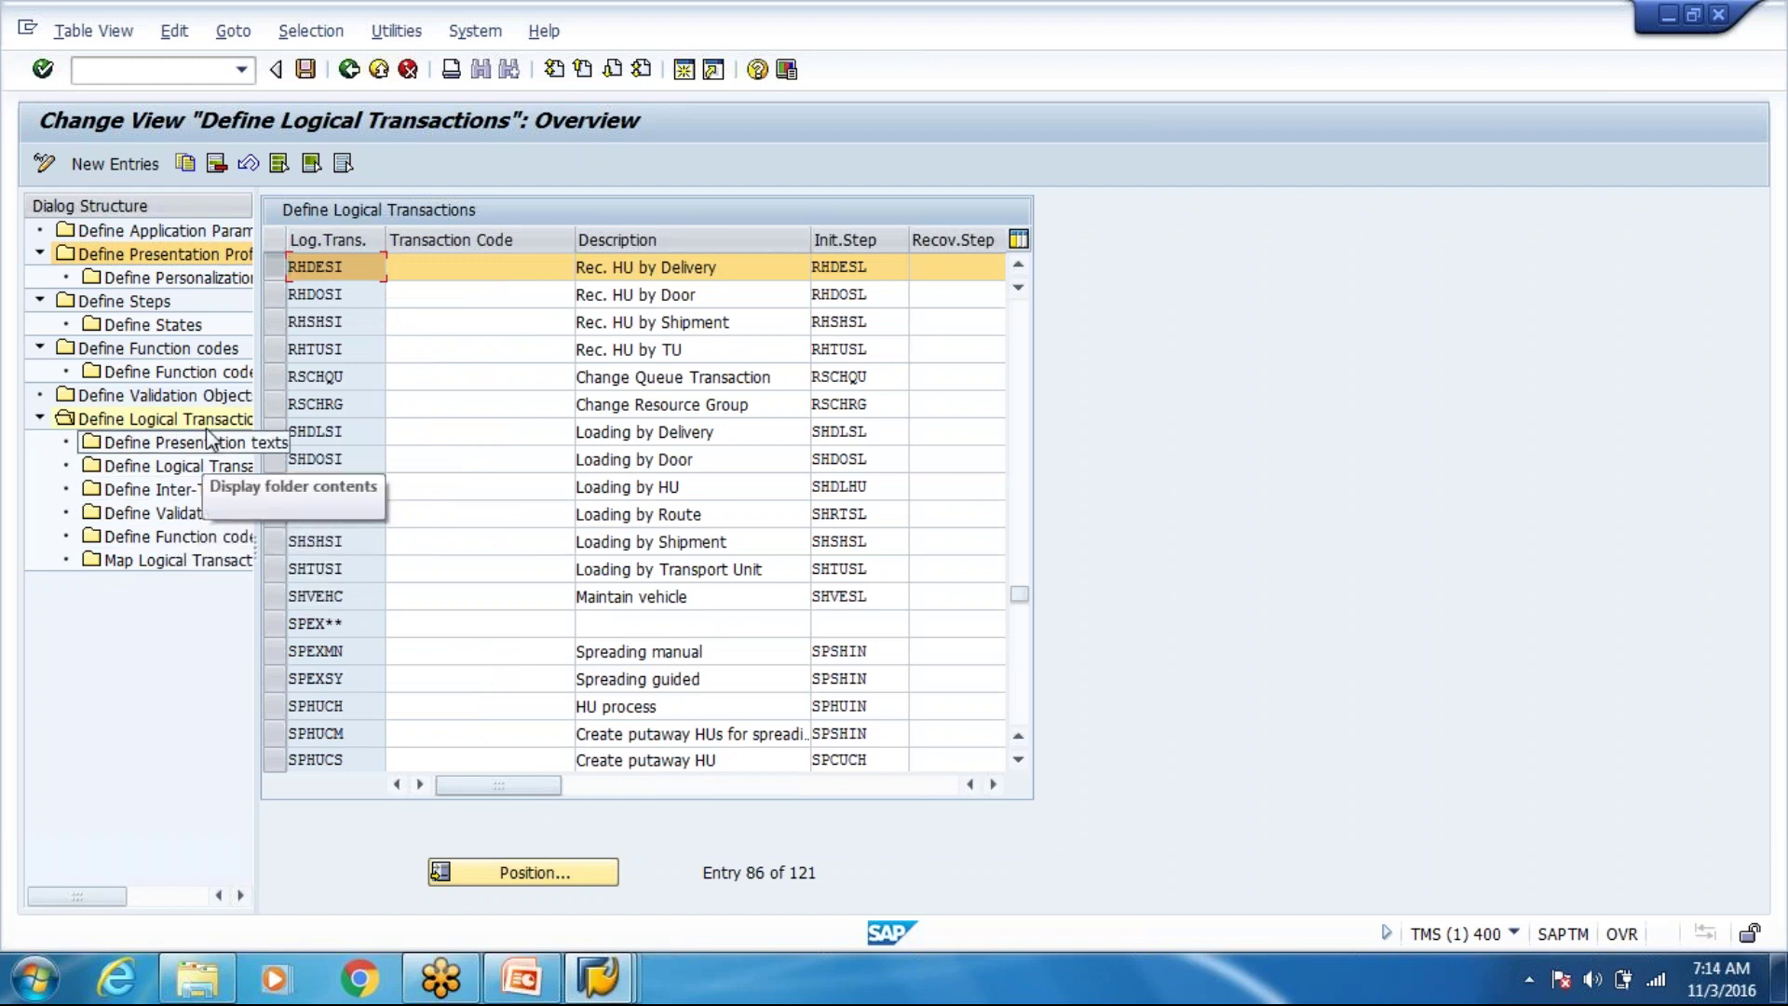
{"action": "double_click", "coordinate": [210, 468]}
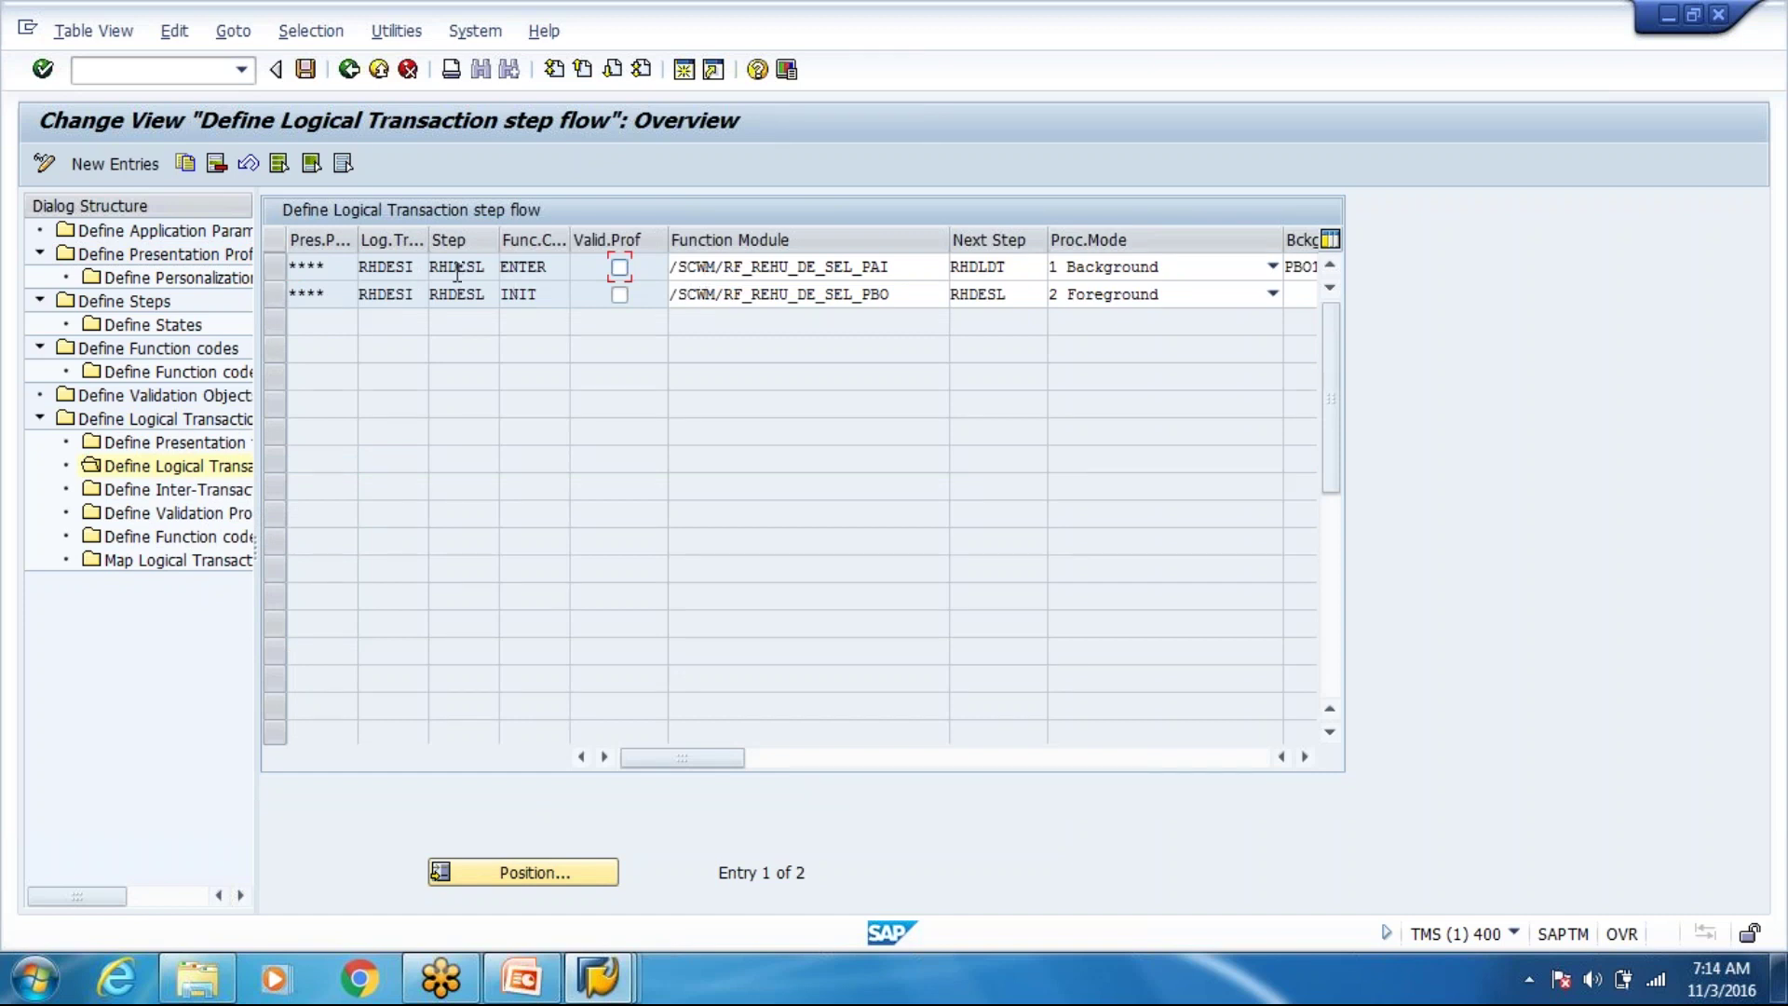
Return to the RF session, close the HU screen's technical information and go back to the delivery entry screen.
{"action": "key", "text": "alt+Tab"}
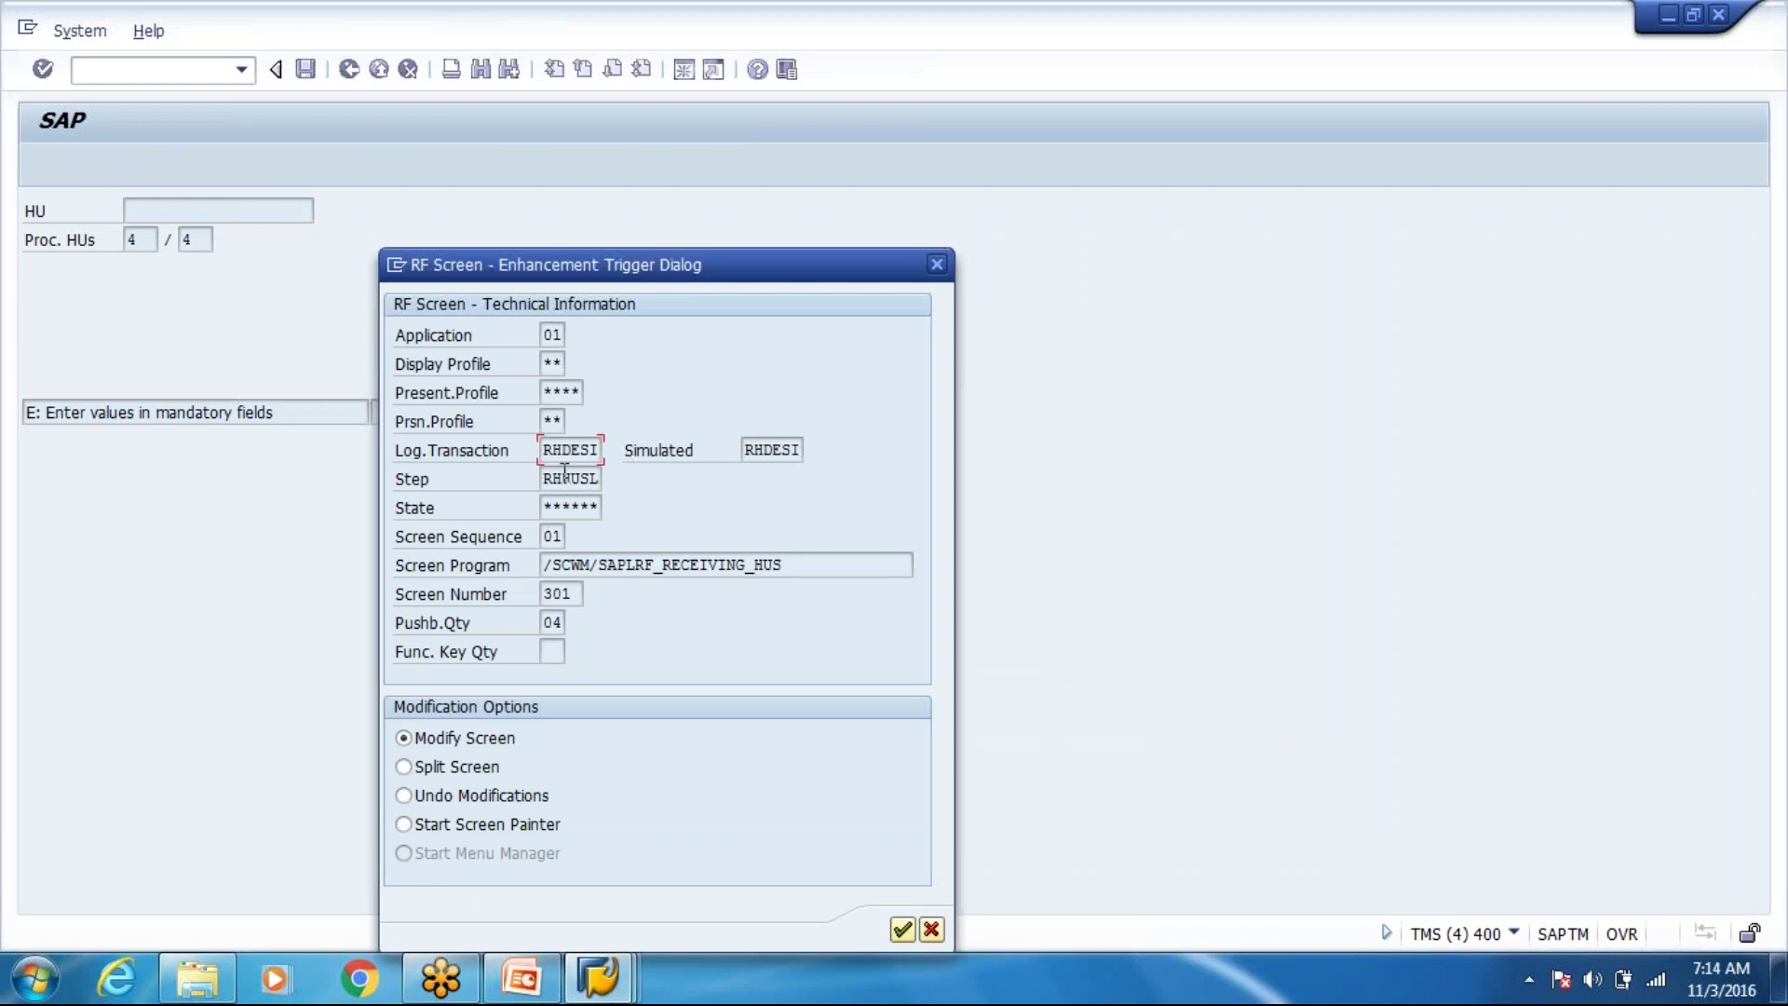
{"action": "left_click", "coordinate": [568, 479]}
{"action": "left_click", "coordinate": [932, 930]}
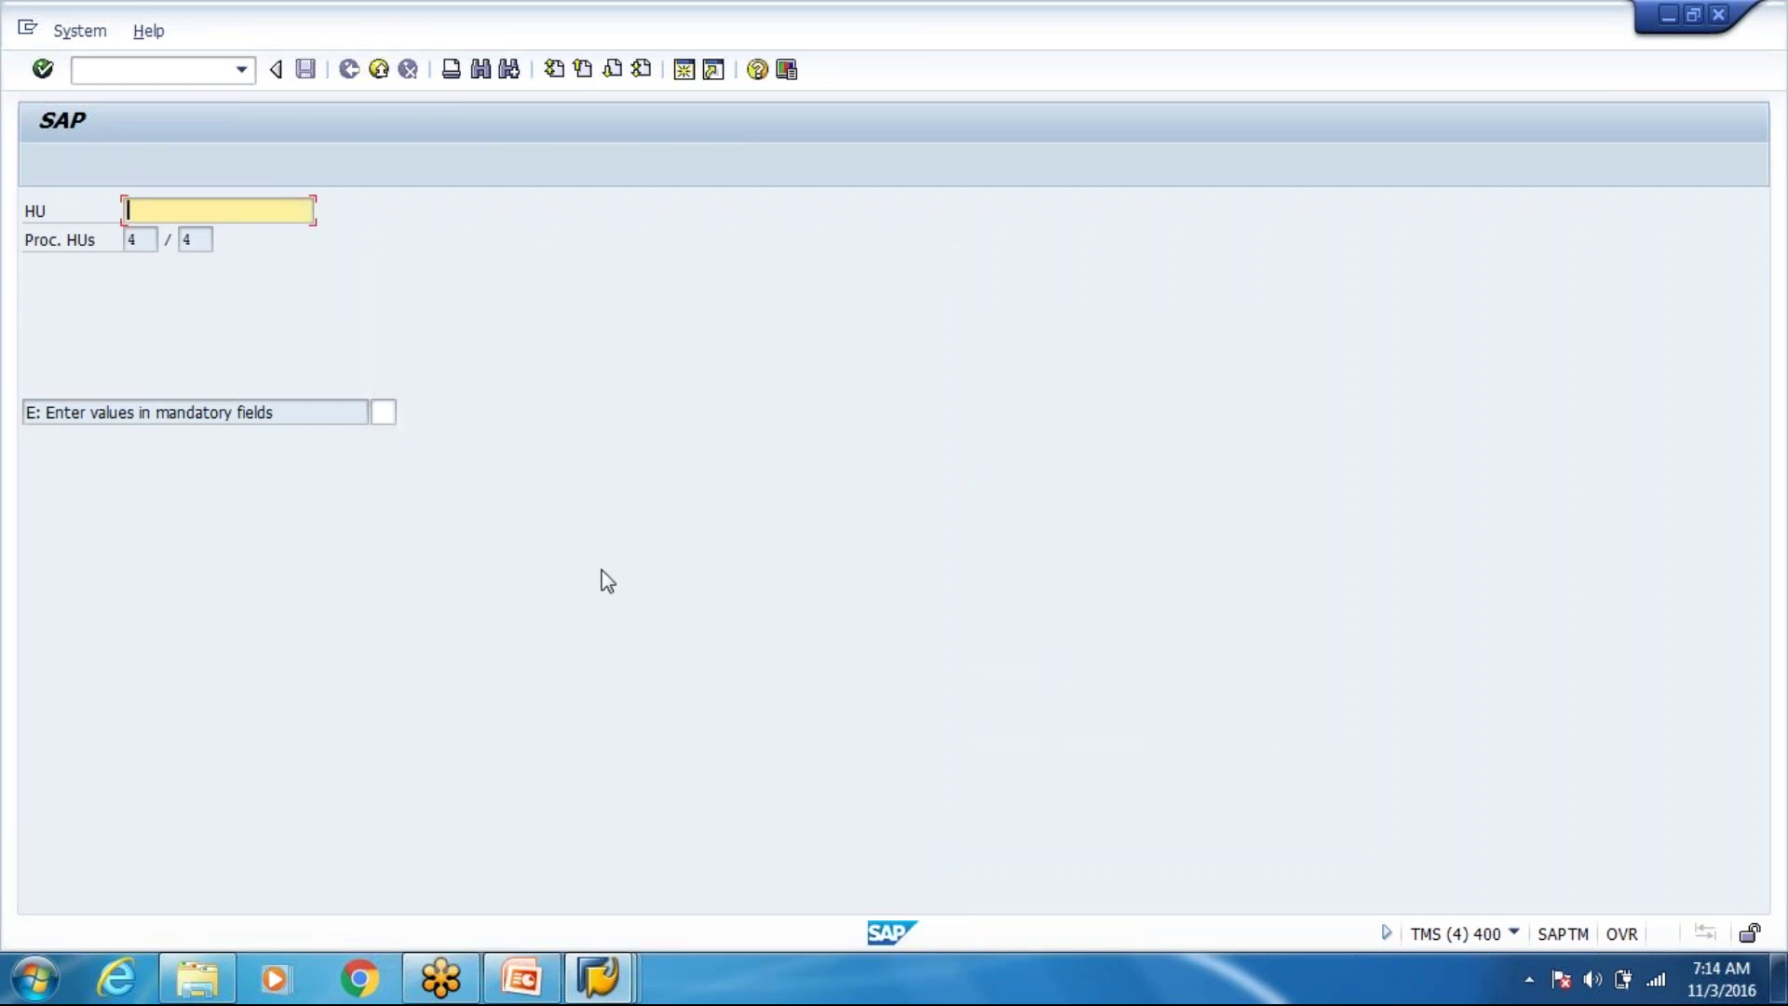
{"action": "key", "text": "F7"}
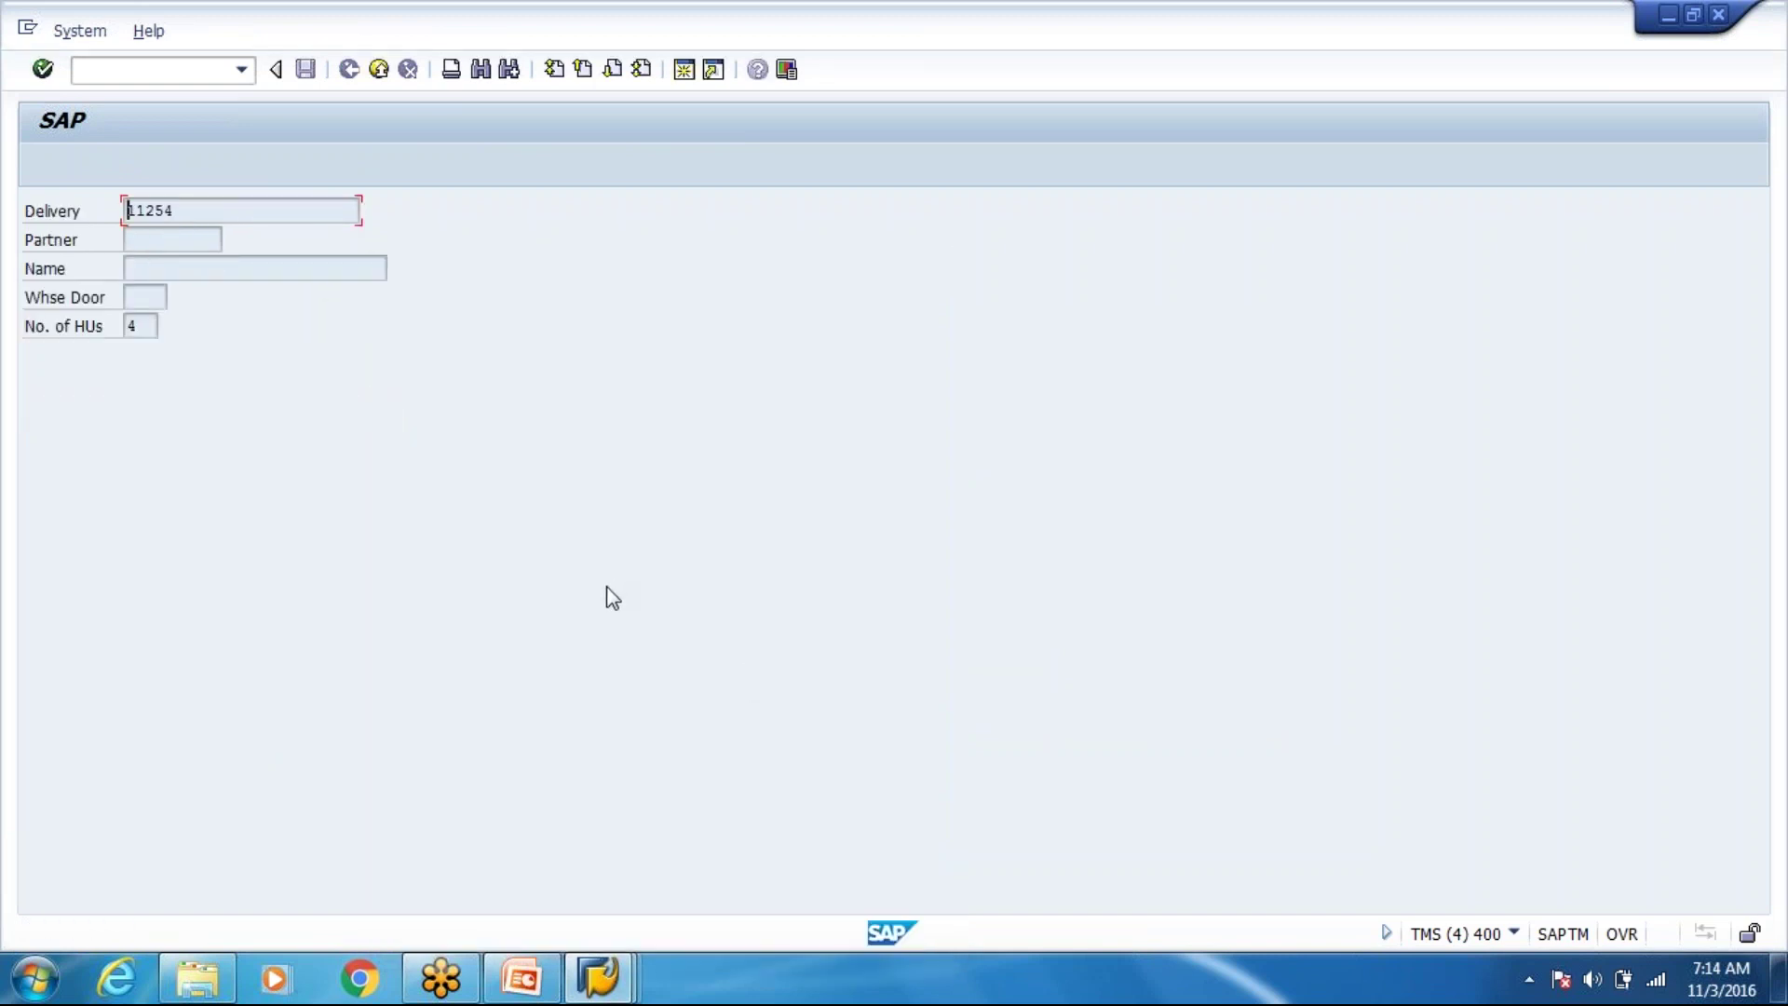
{"action": "key", "text": "F3"}
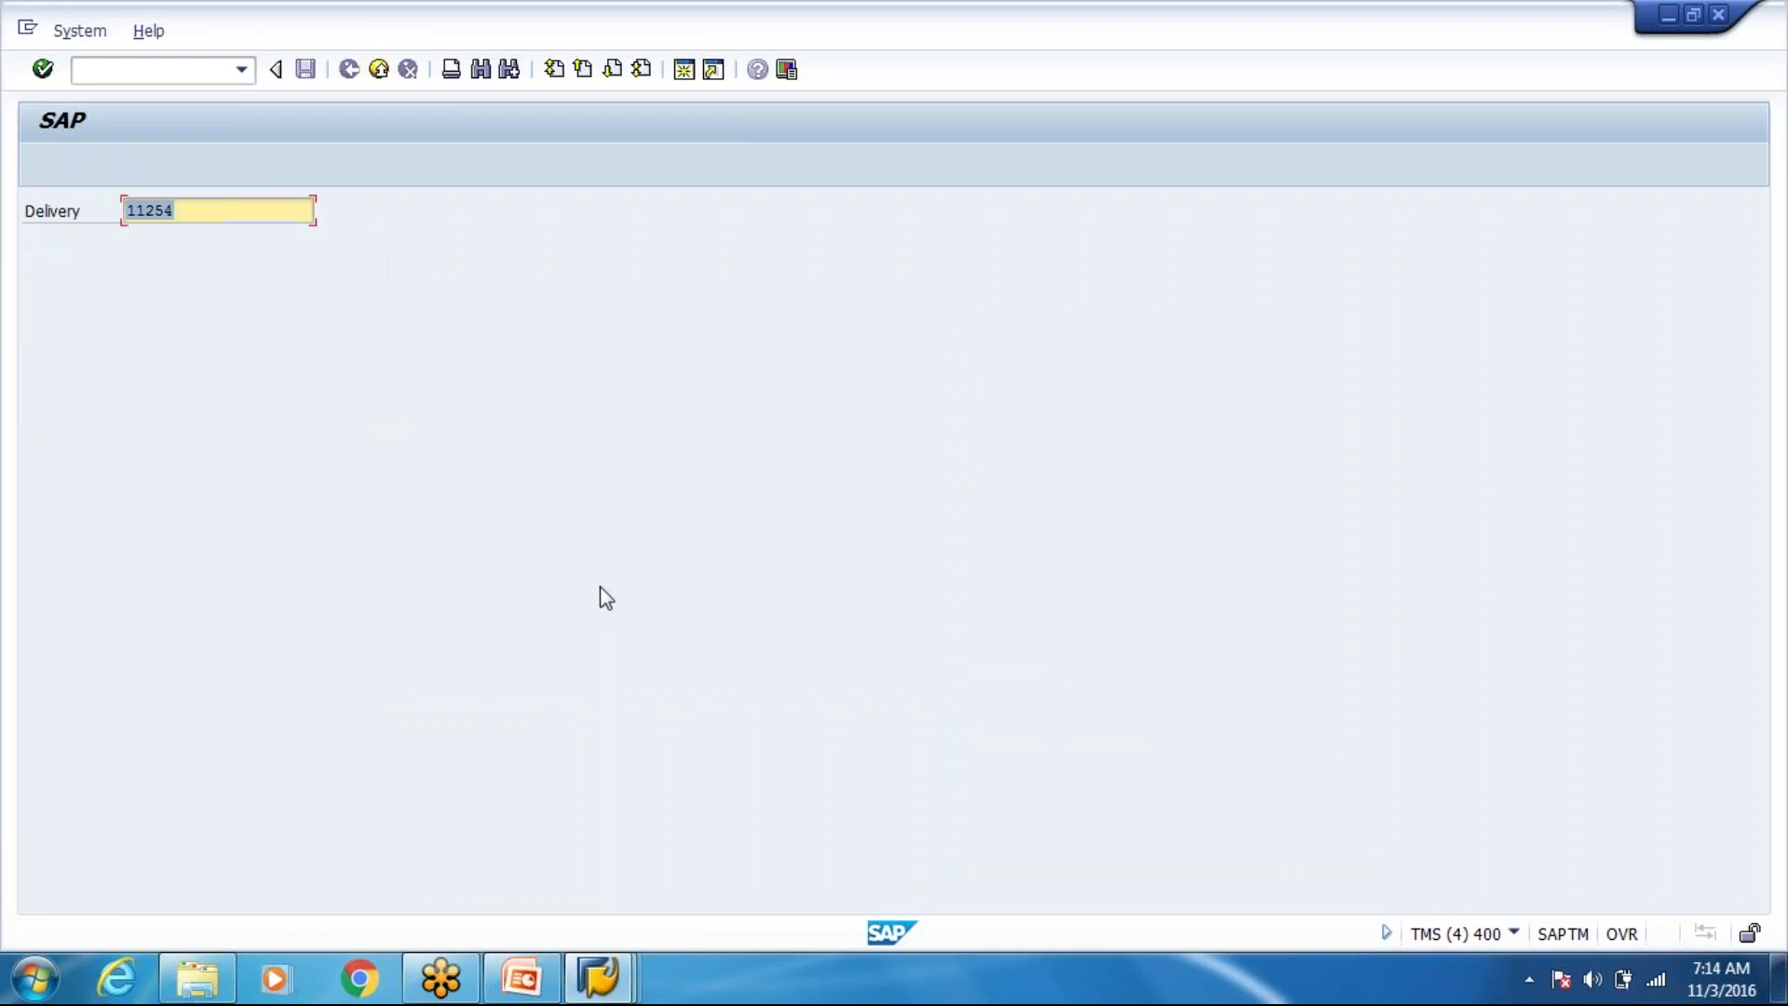
Display the delivery entry screen's technical information and examine its step.
{"action": "key", "text": "ctrl+shift+F5"}
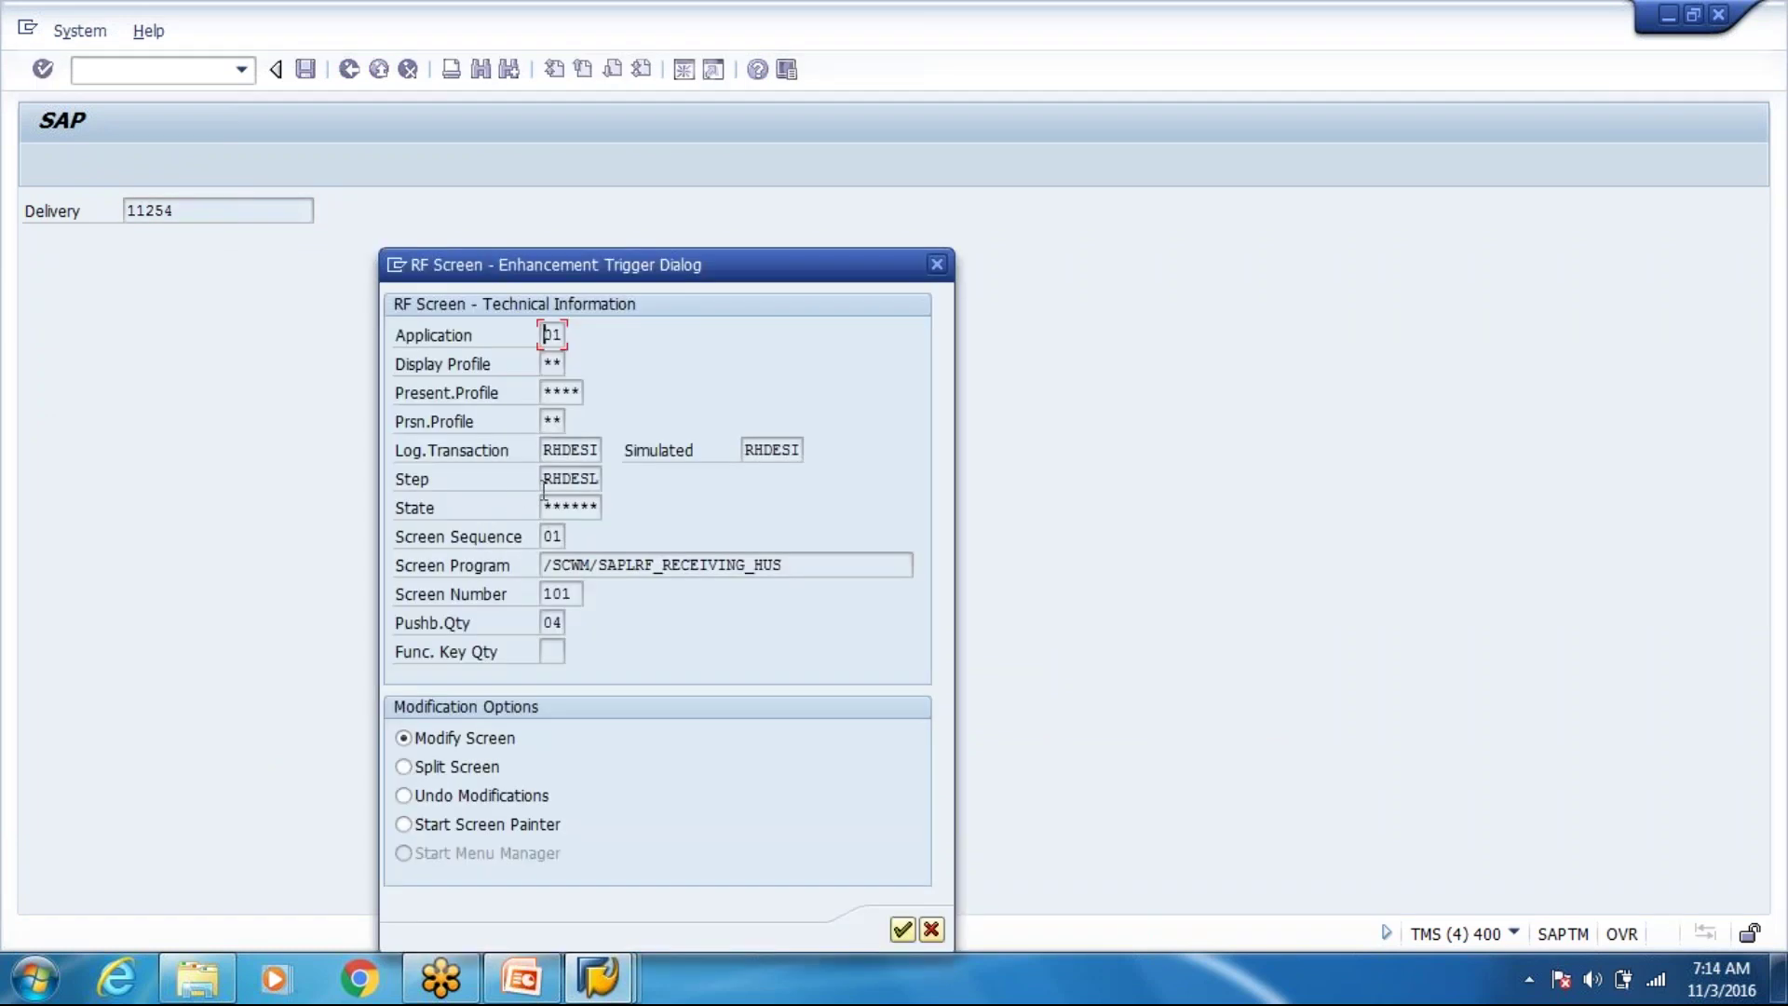
{"action": "left_click_drag", "start_coordinate": [542, 477], "coordinate": [611, 472]}
{"action": "double_click", "coordinate": [610, 473]}
Examine the step, function module and next step of RHDESI's ENTER row in the step flow table.
{"action": "left_click", "coordinate": [387, 267]}
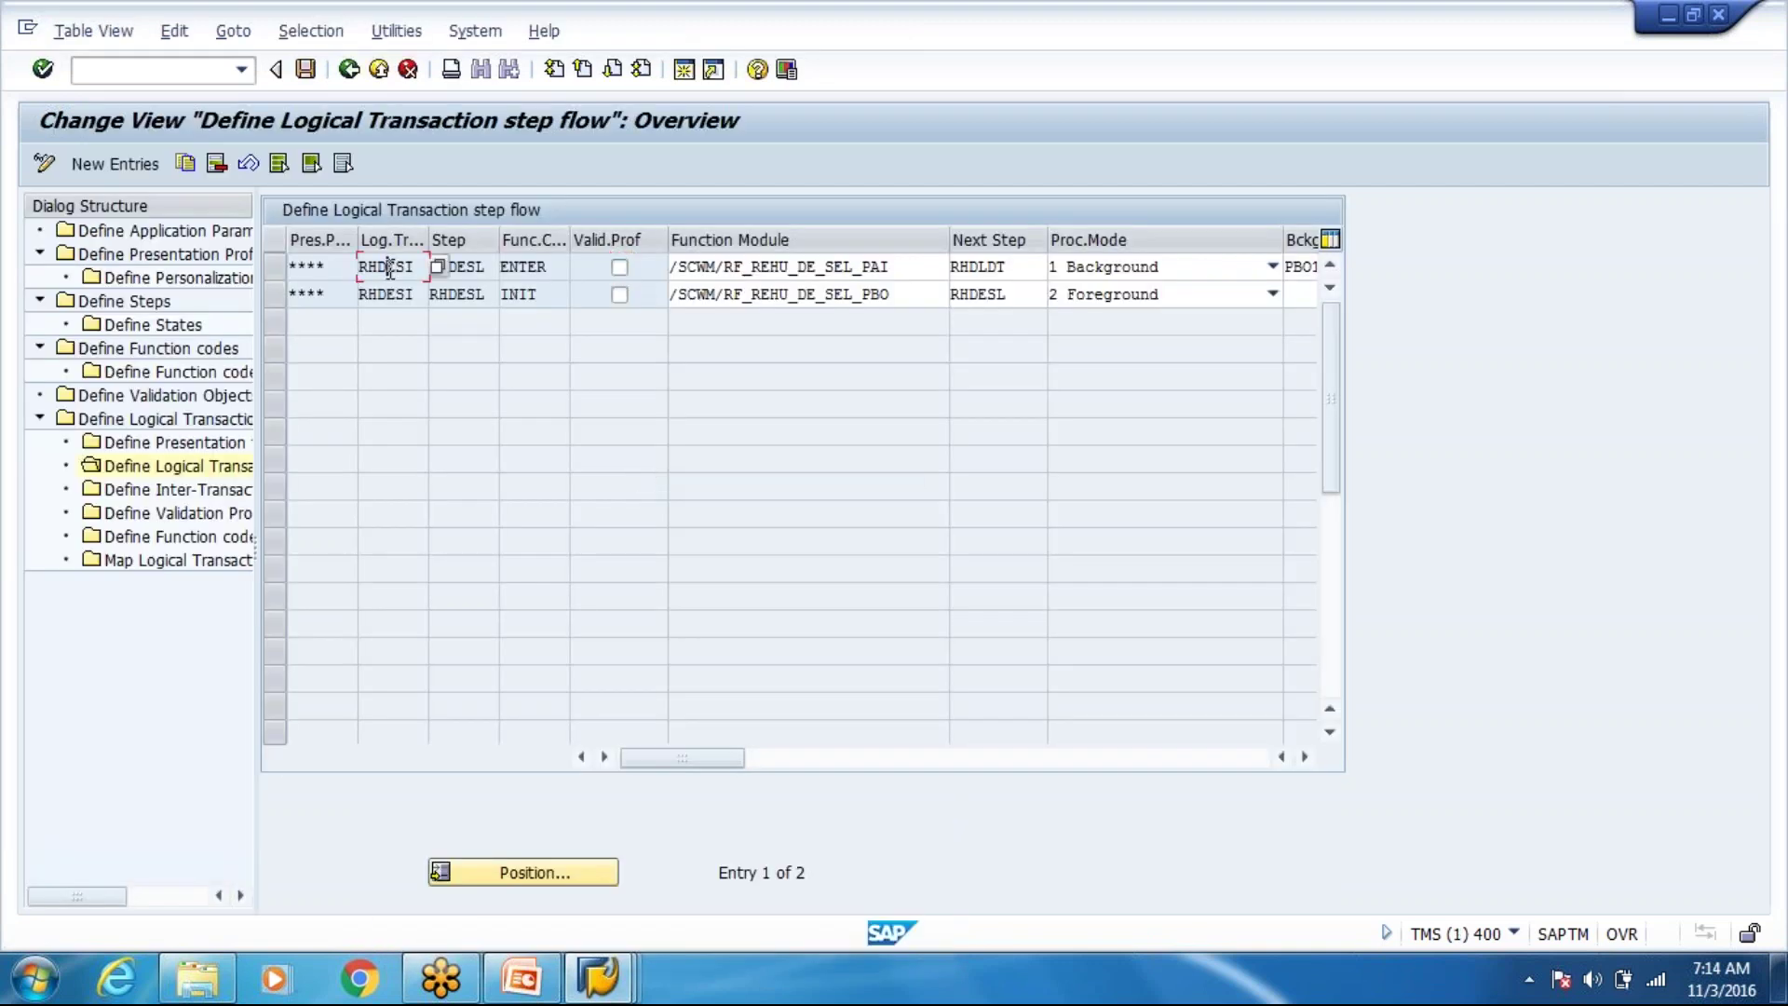
{"action": "left_click_drag", "start_coordinate": [491, 267], "coordinate": [413, 250]}
{"action": "left_click_drag", "start_coordinate": [891, 267], "coordinate": [640, 248]}
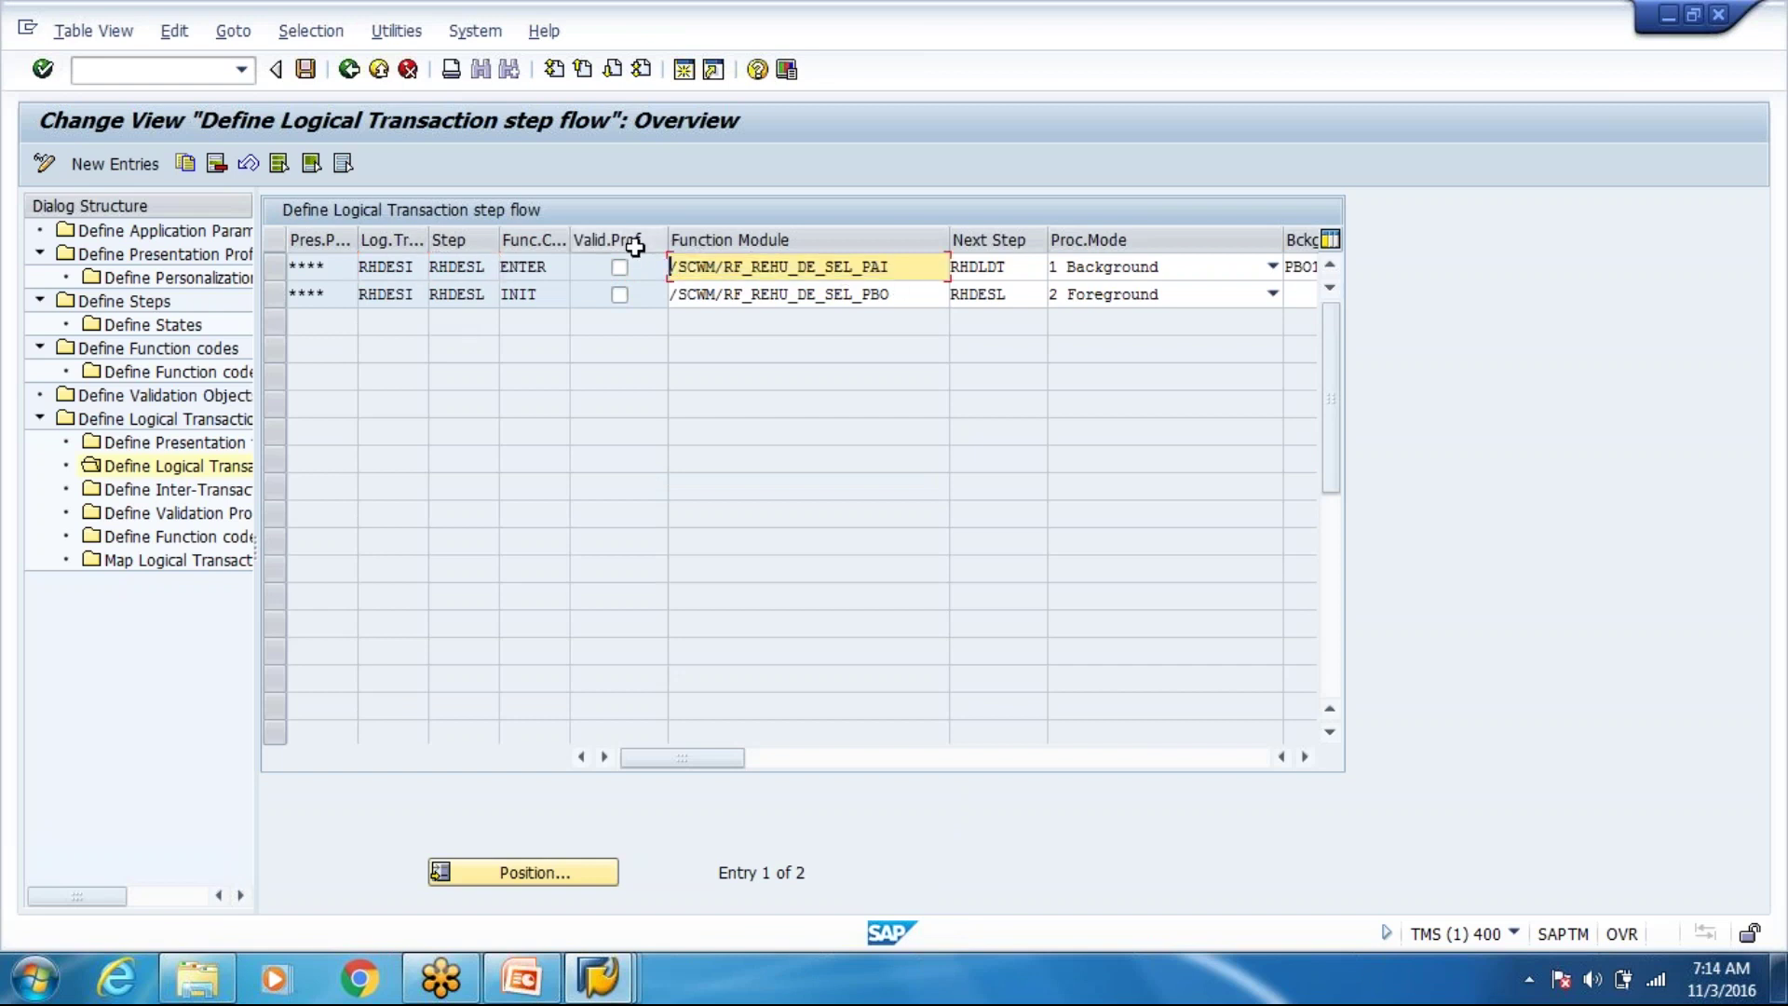
{"action": "left_click_drag", "start_coordinate": [1027, 266], "coordinate": [601, 244]}
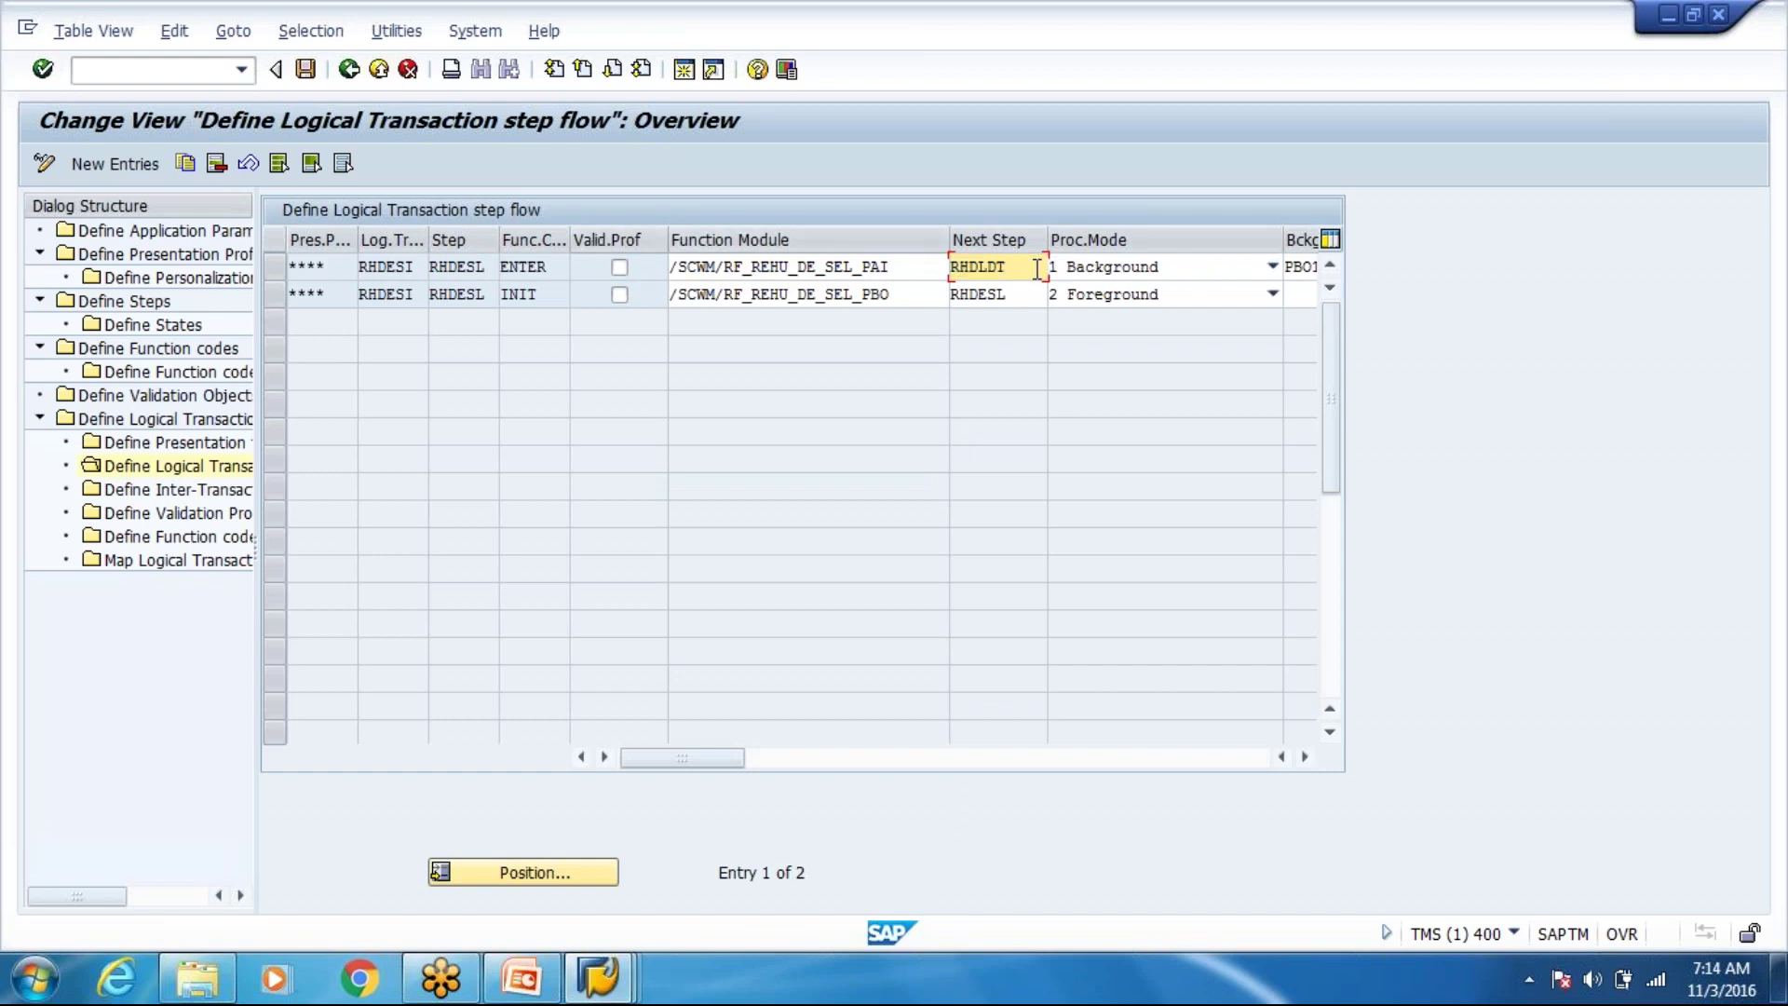
{"action": "left_click_drag", "start_coordinate": [1039, 267], "coordinate": [950, 265]}
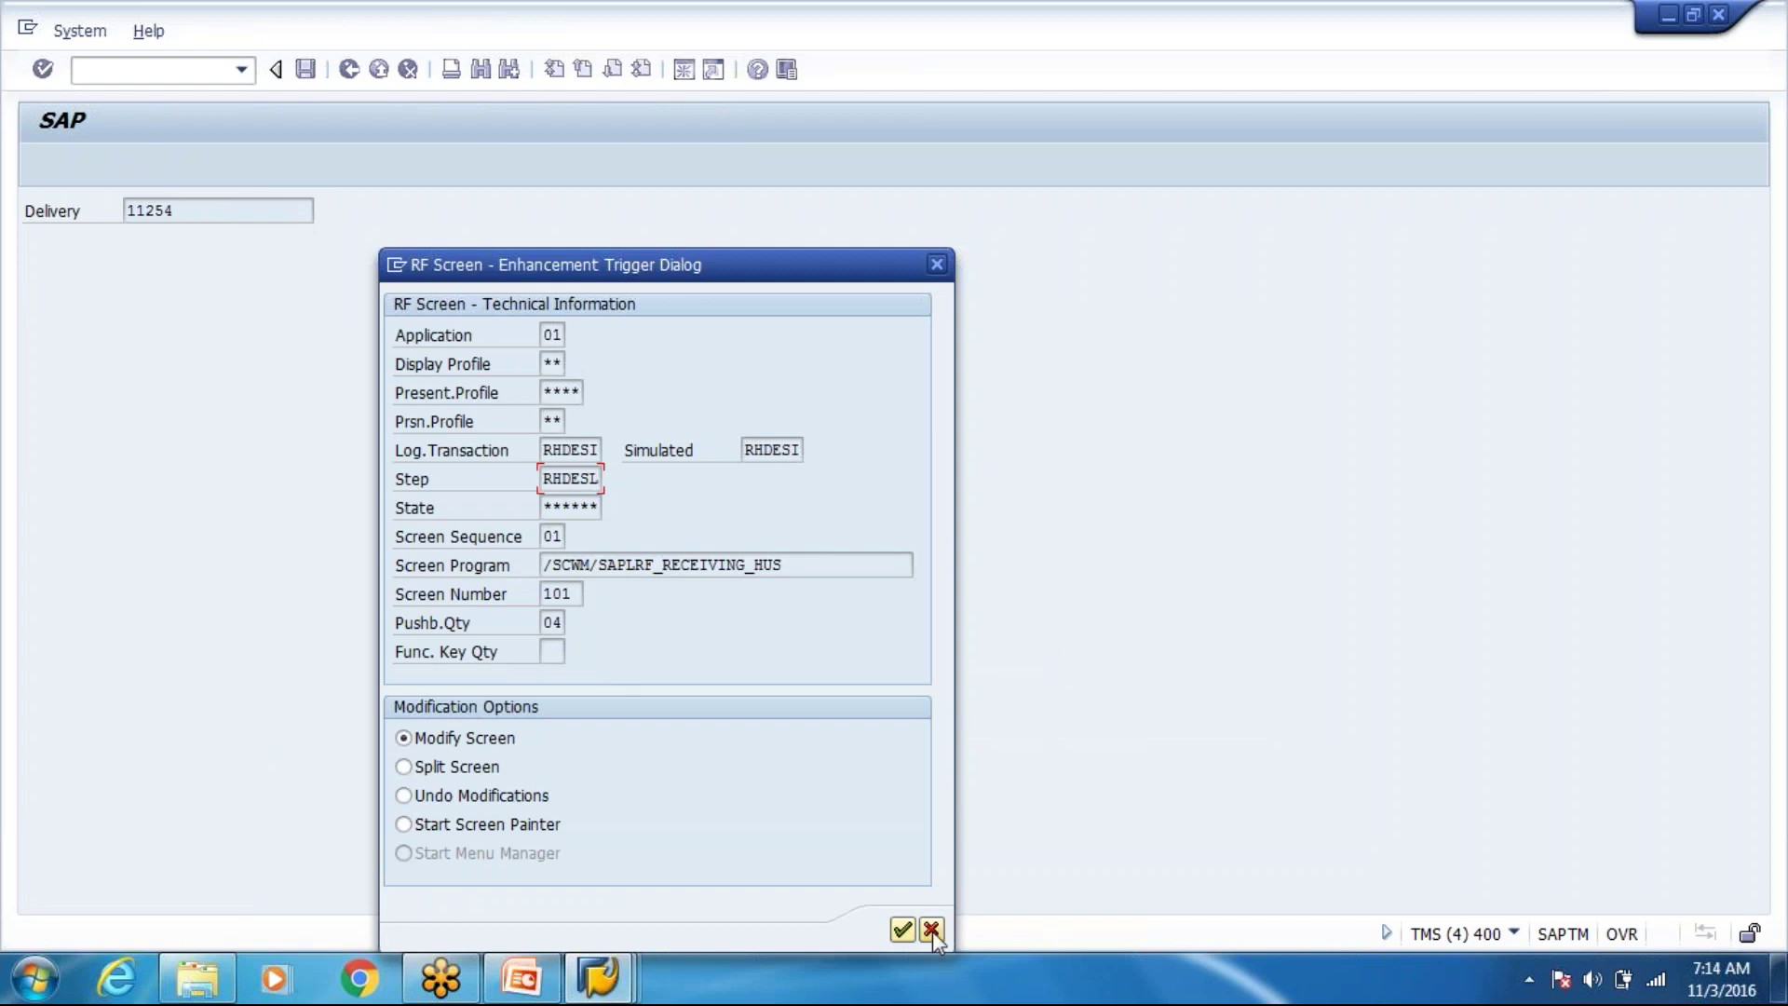
Advance the RF session to the delivery details screen and compare its technical information step with the ENTER row's next step.
{"action": "left_click", "coordinate": [932, 929]}
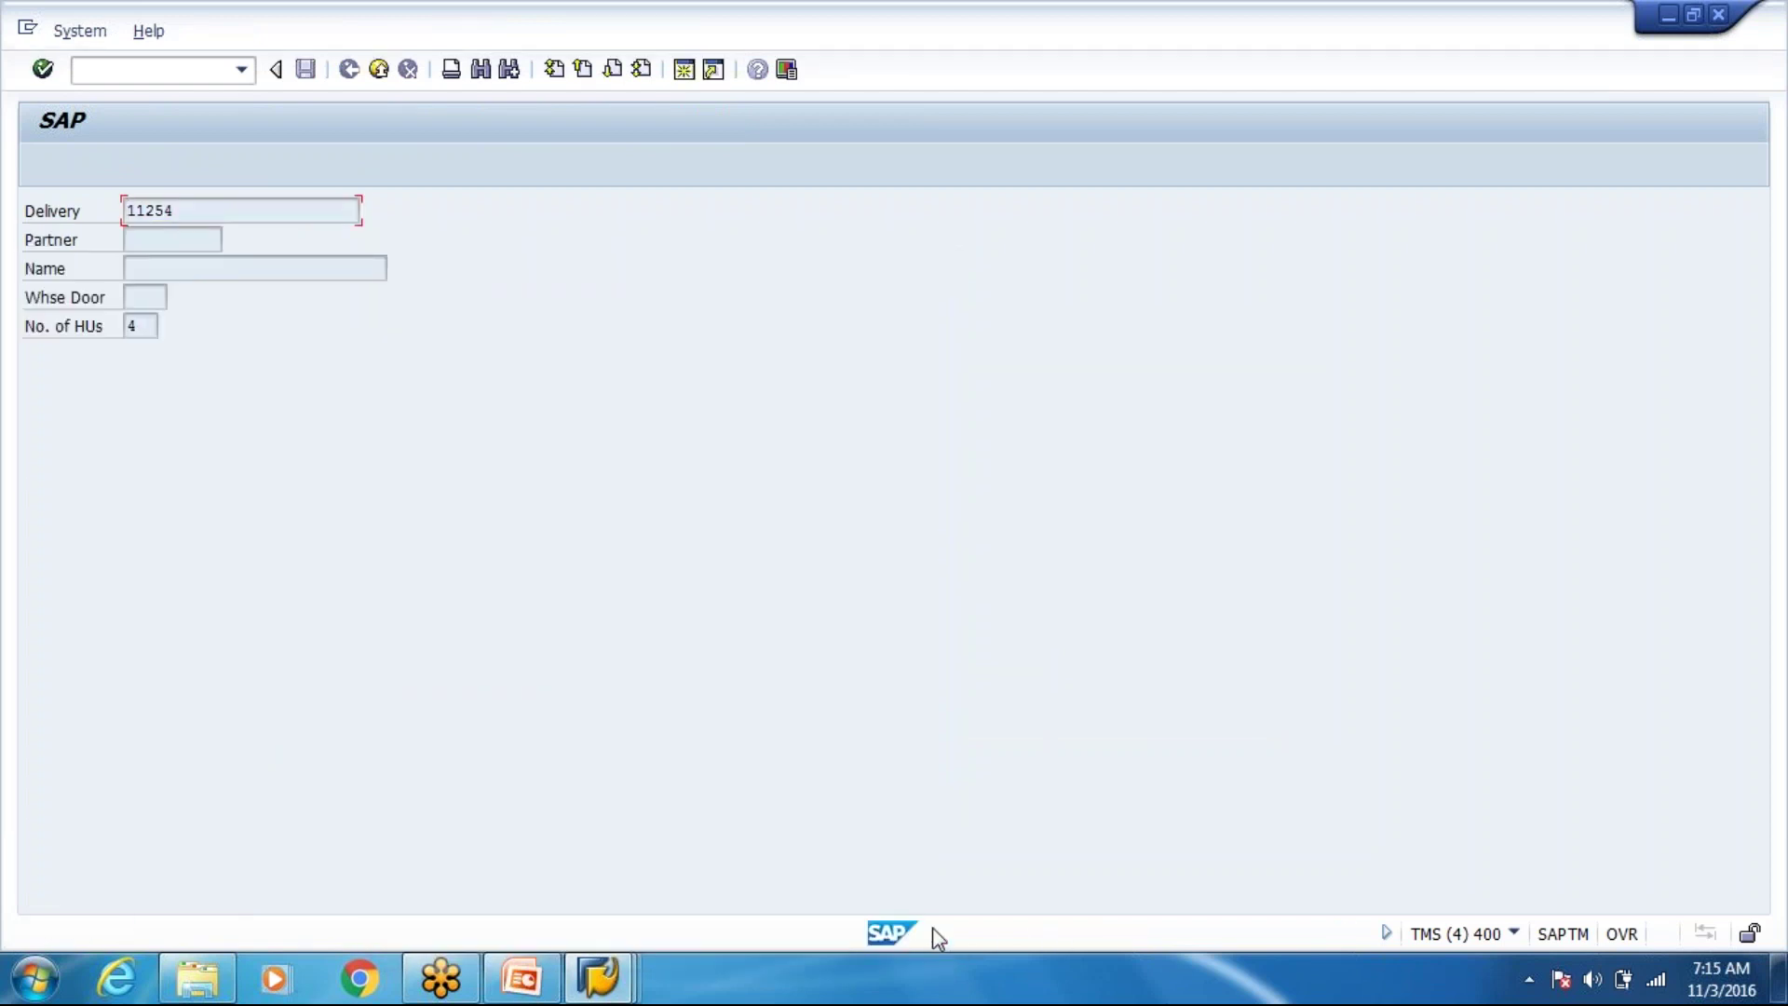
{"action": "key", "text": "Return"}
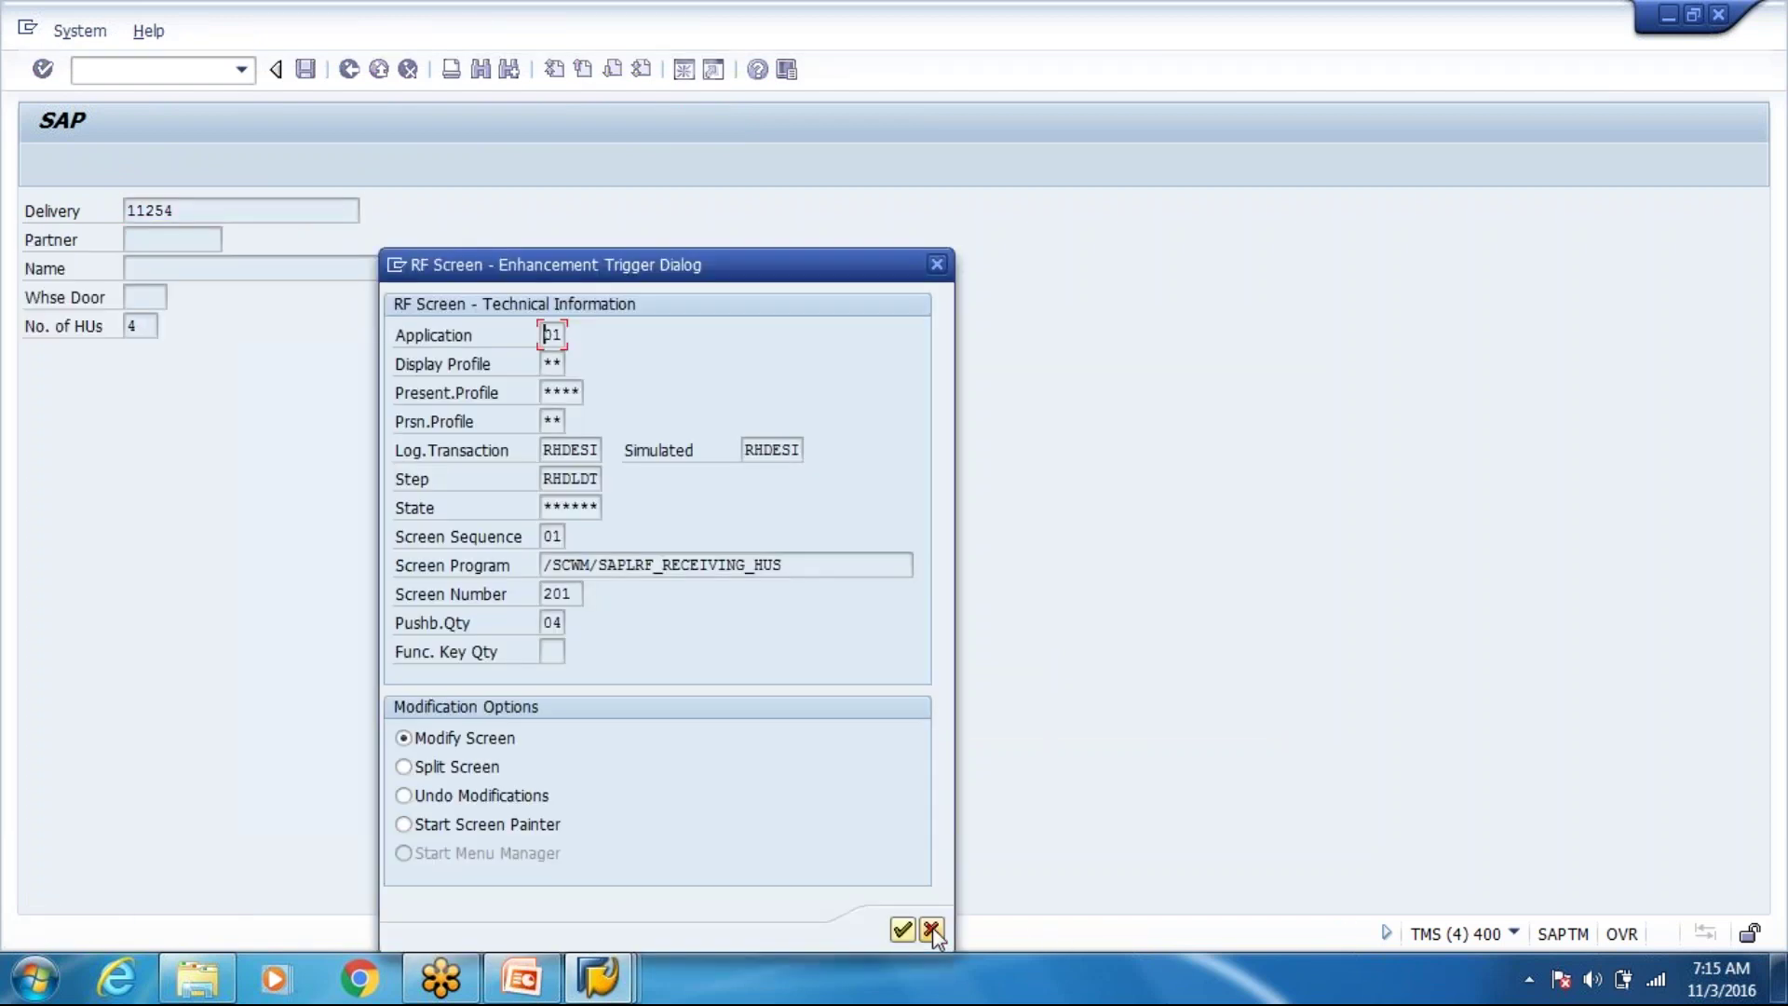
{"action": "left_click", "coordinate": [549, 479]}
{"action": "key", "text": "alt+Tab"}
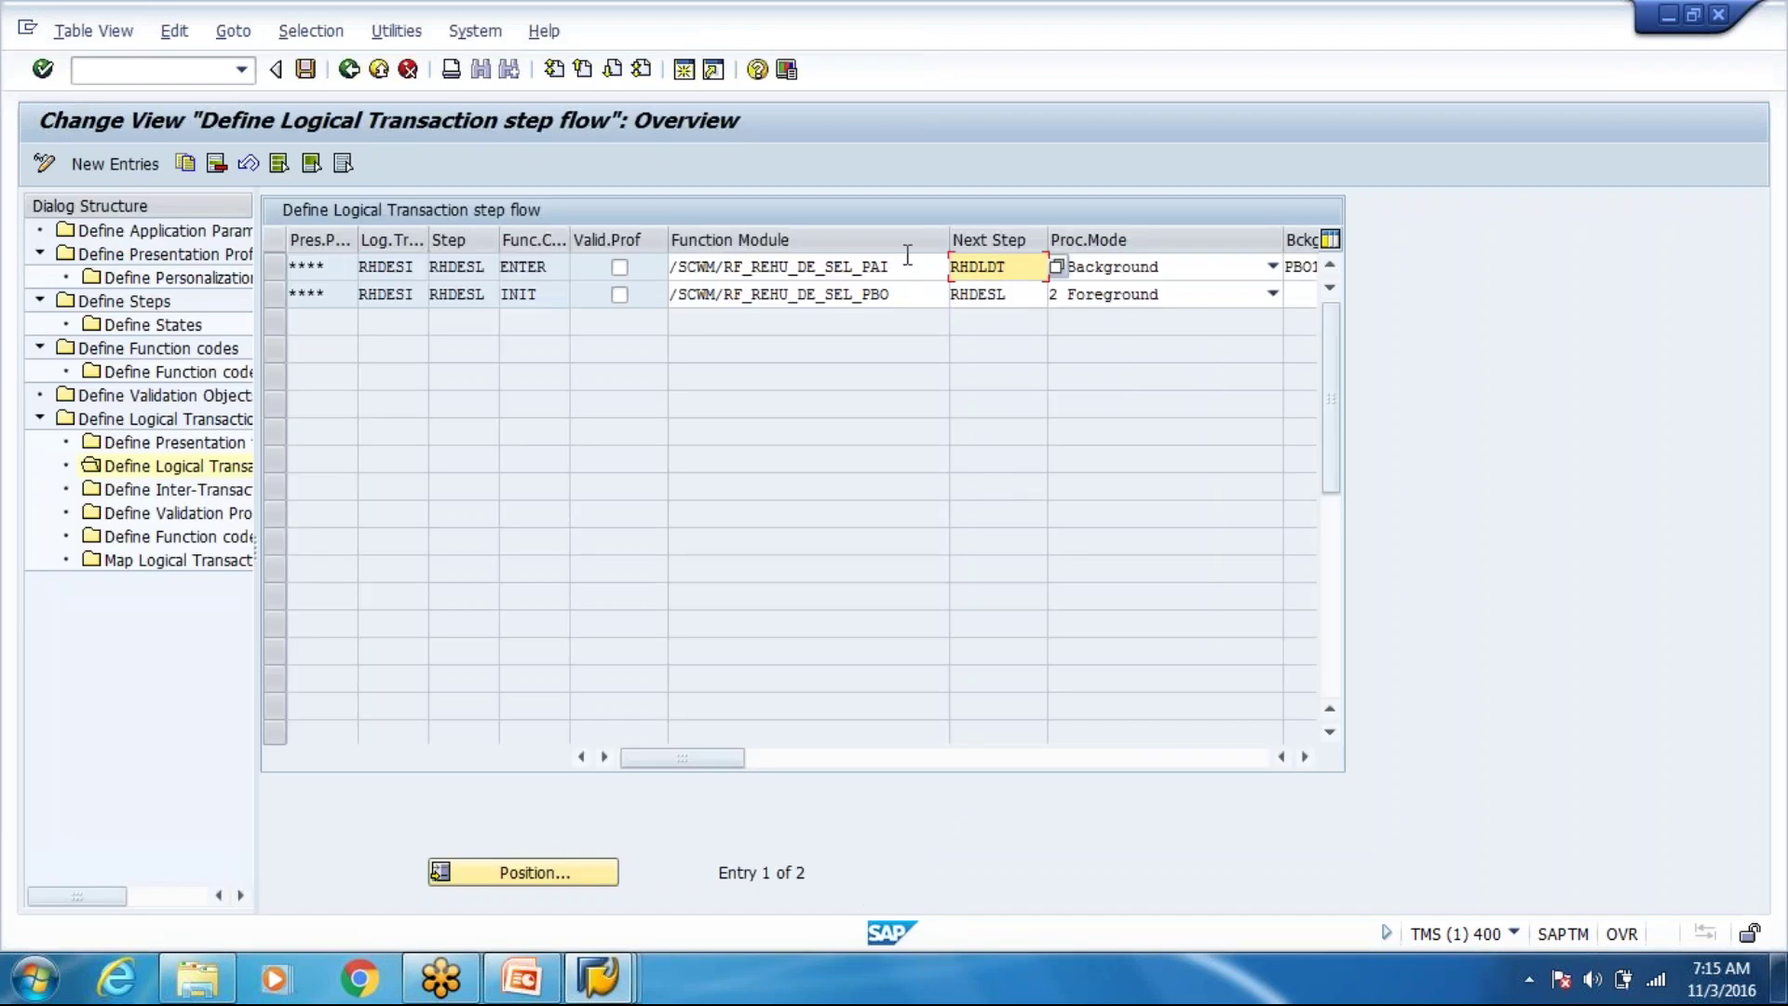
{"action": "left_click", "coordinate": [911, 267]}
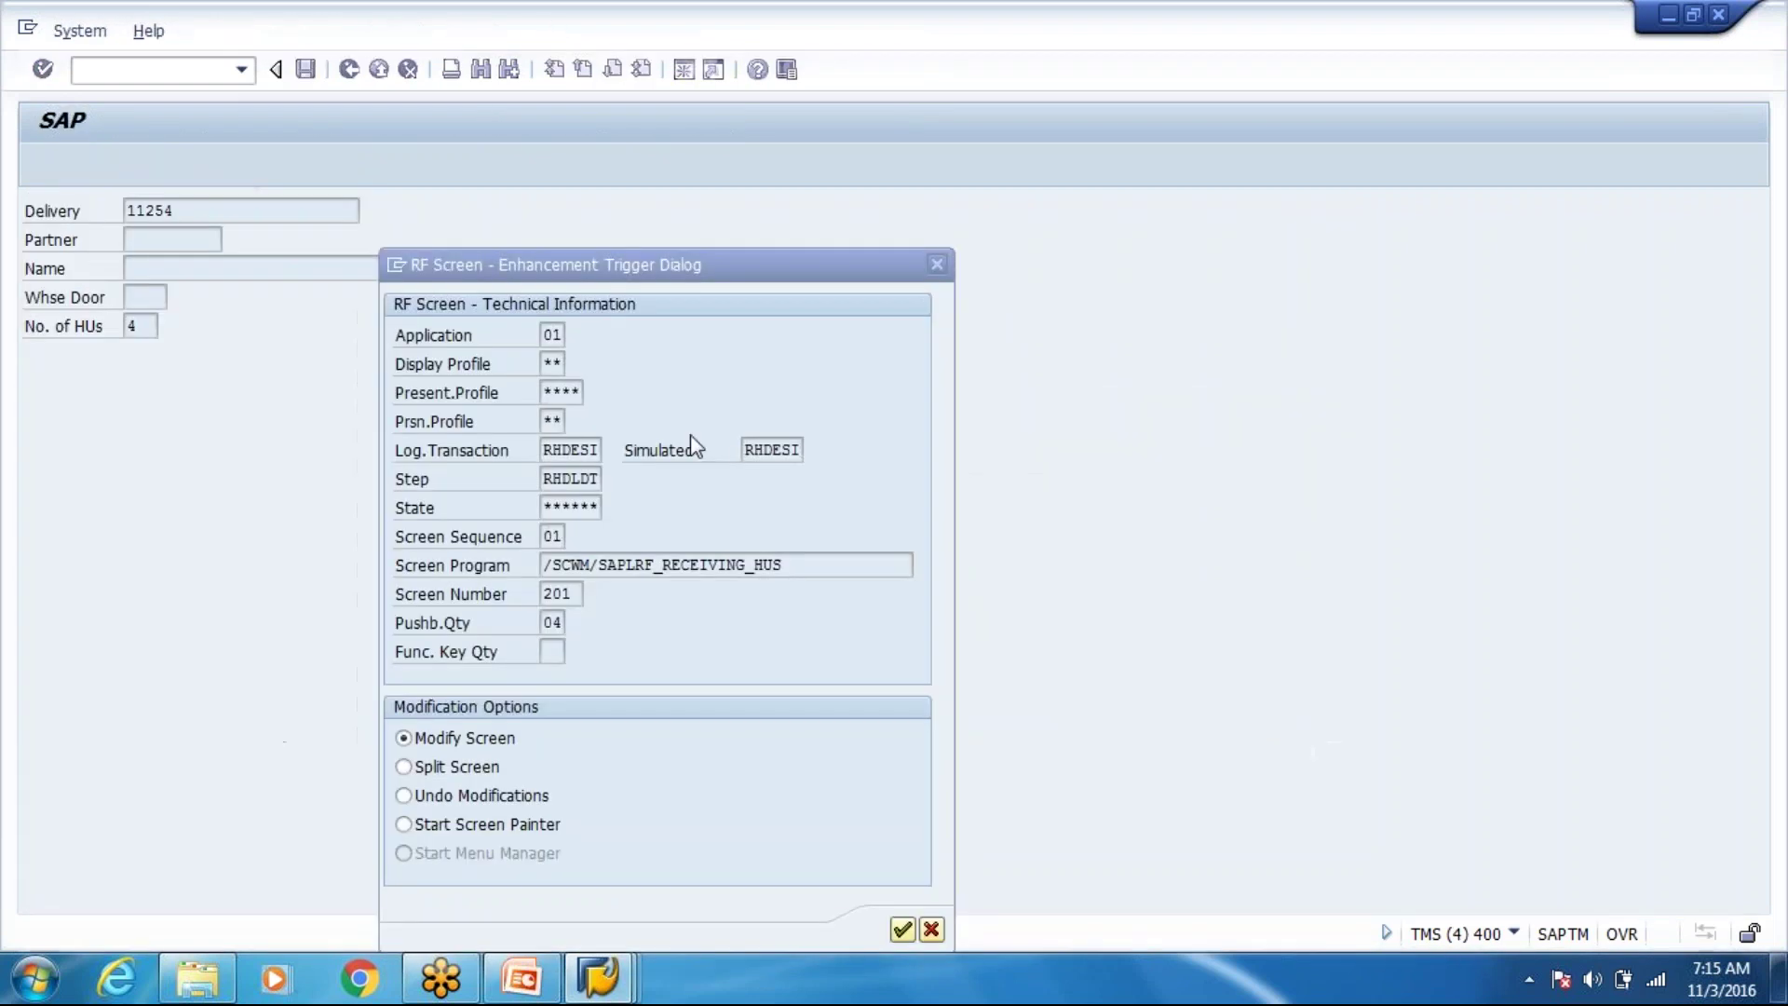
Close the technical information, advance the RF session to the HU screen, list the HUs and select entry 1.
{"action": "left_click", "coordinate": [946, 925]}
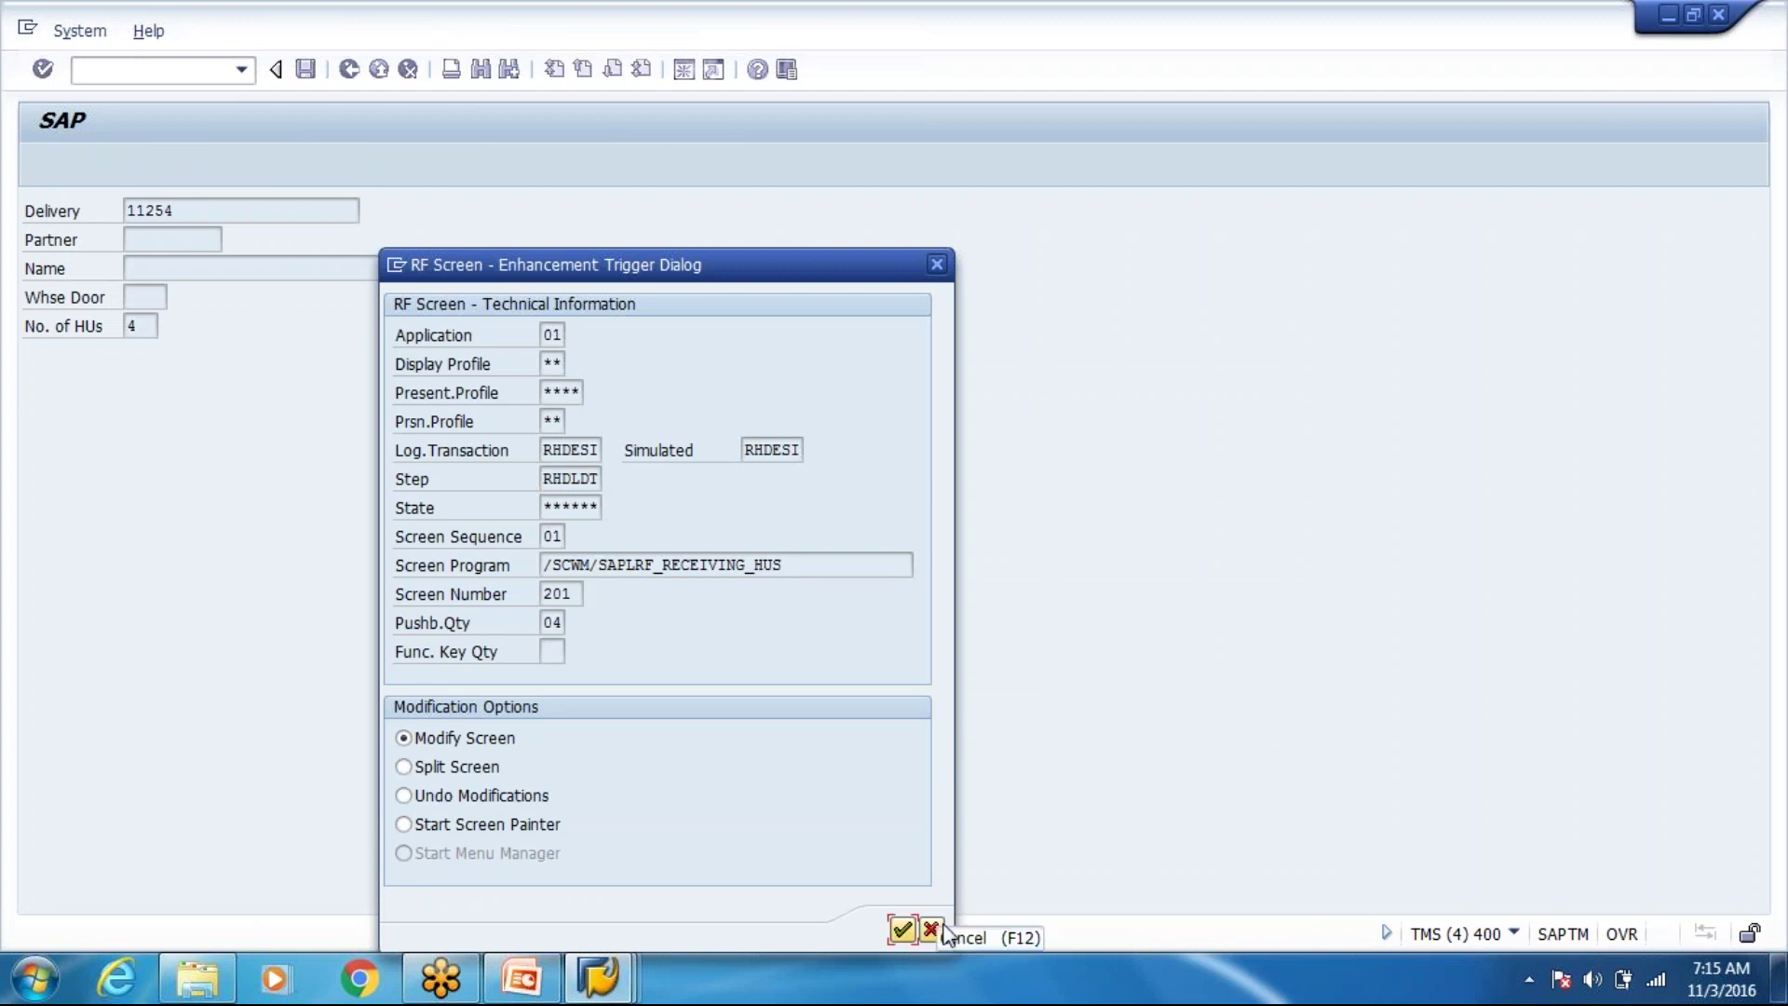
{"action": "left_click", "coordinate": [939, 928]}
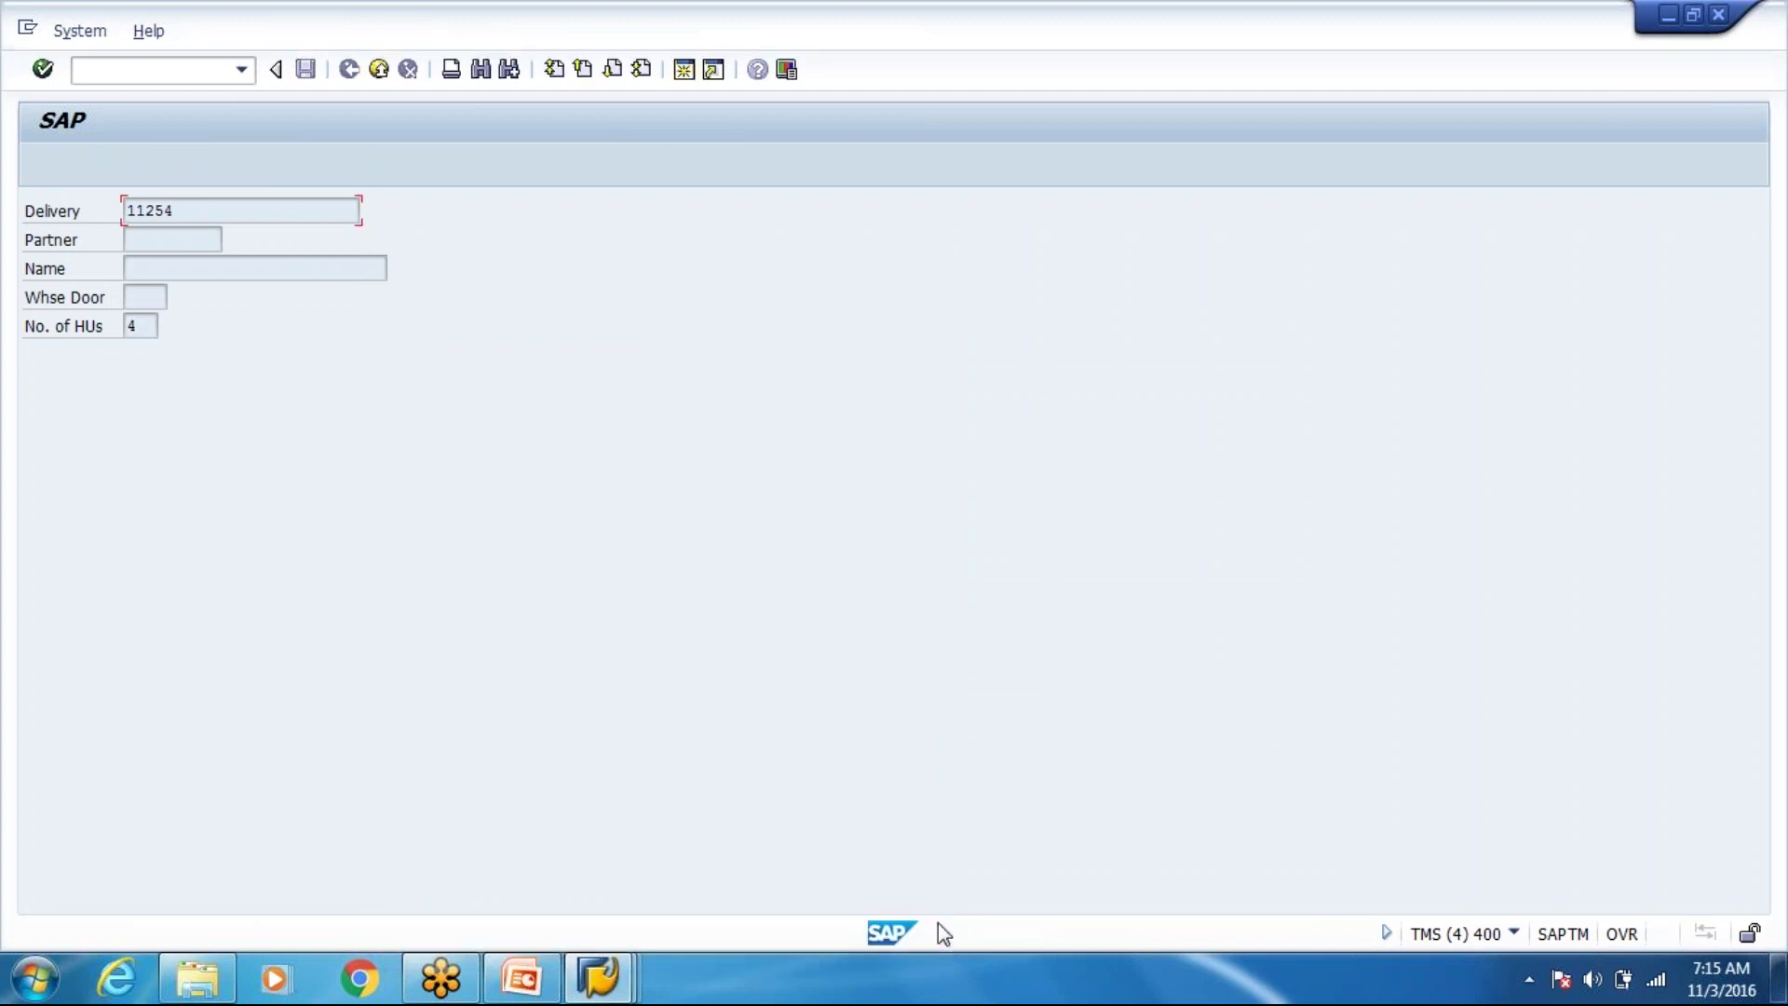
{"action": "key", "text": "Return"}
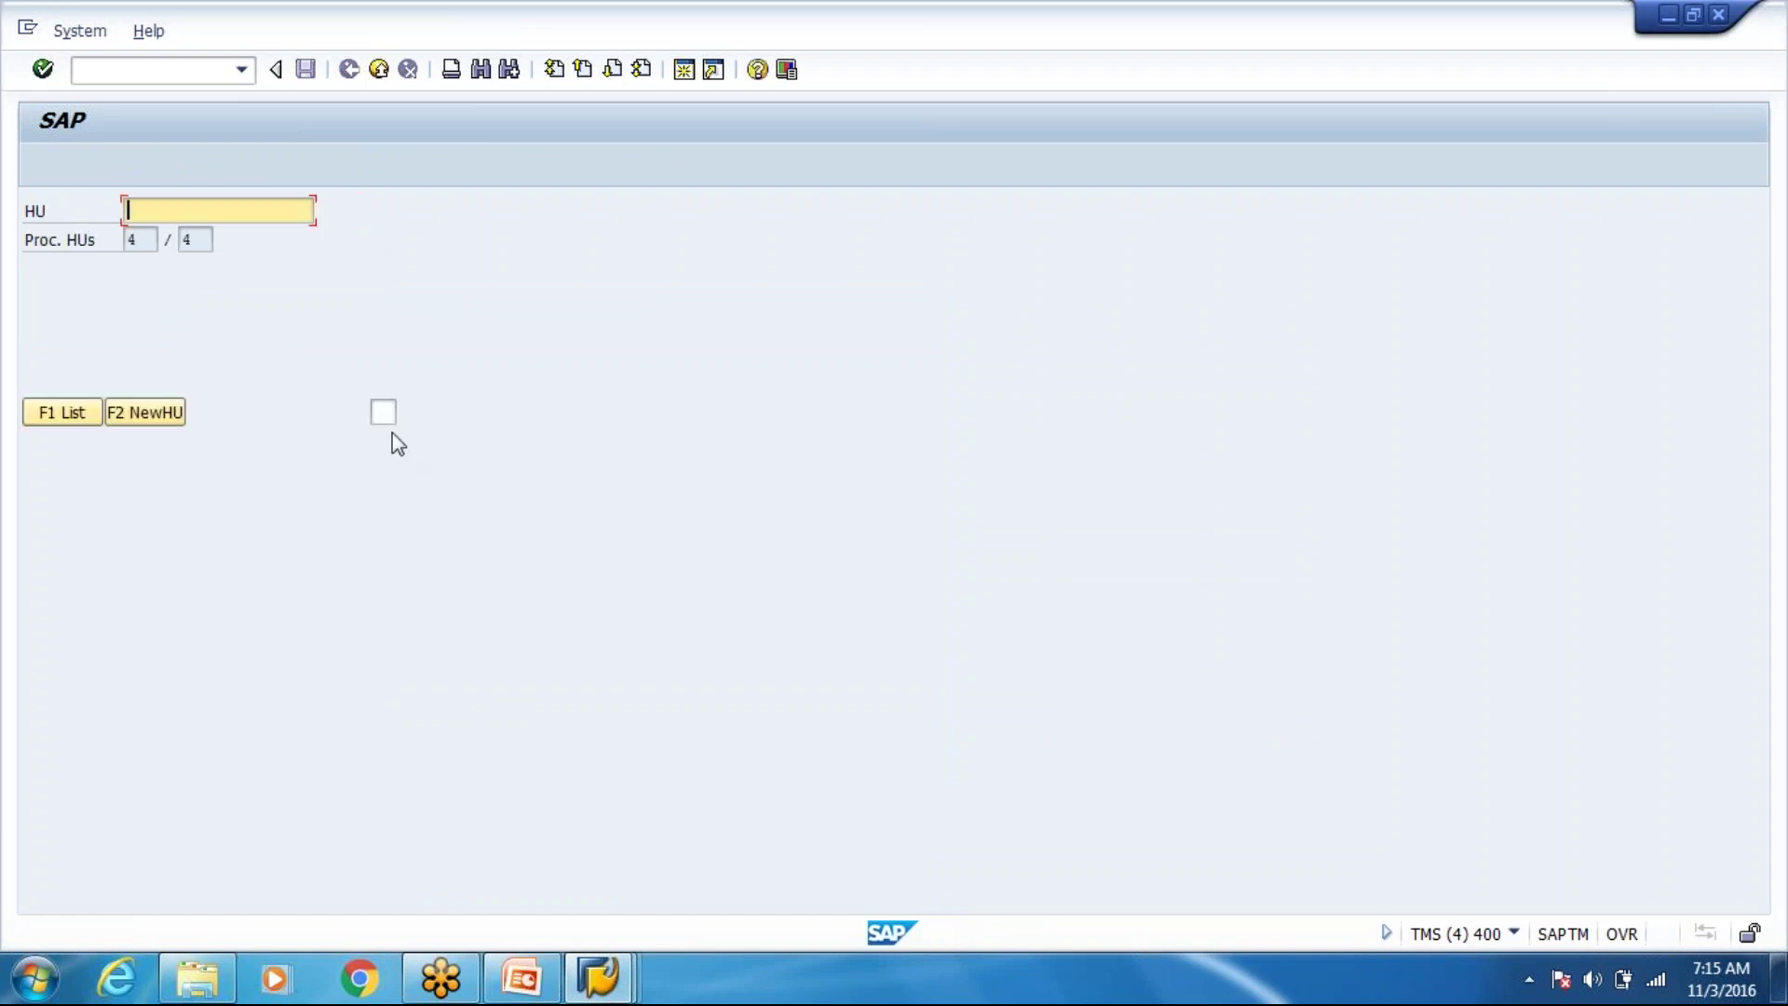
{"action": "left_click", "coordinate": [220, 209]}
{"action": "left_click", "coordinate": [53, 417]}
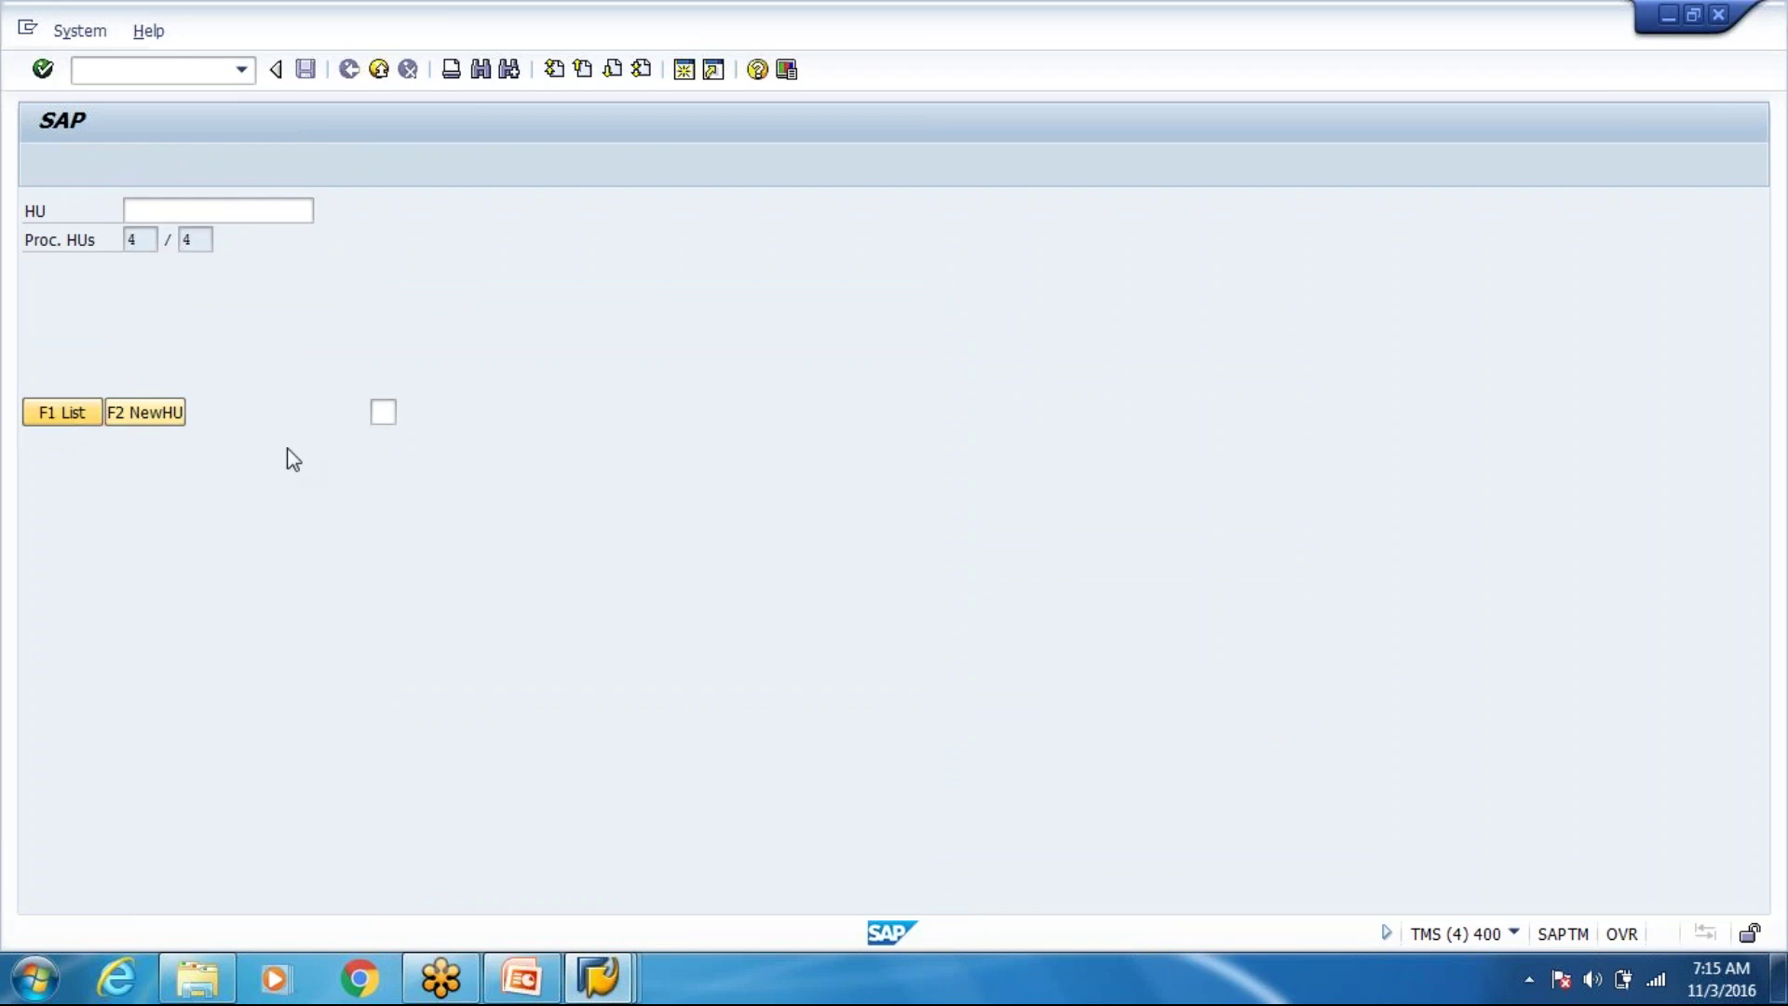
{"action": "type", "text": "1"}
{"action": "key", "text": "Return"}
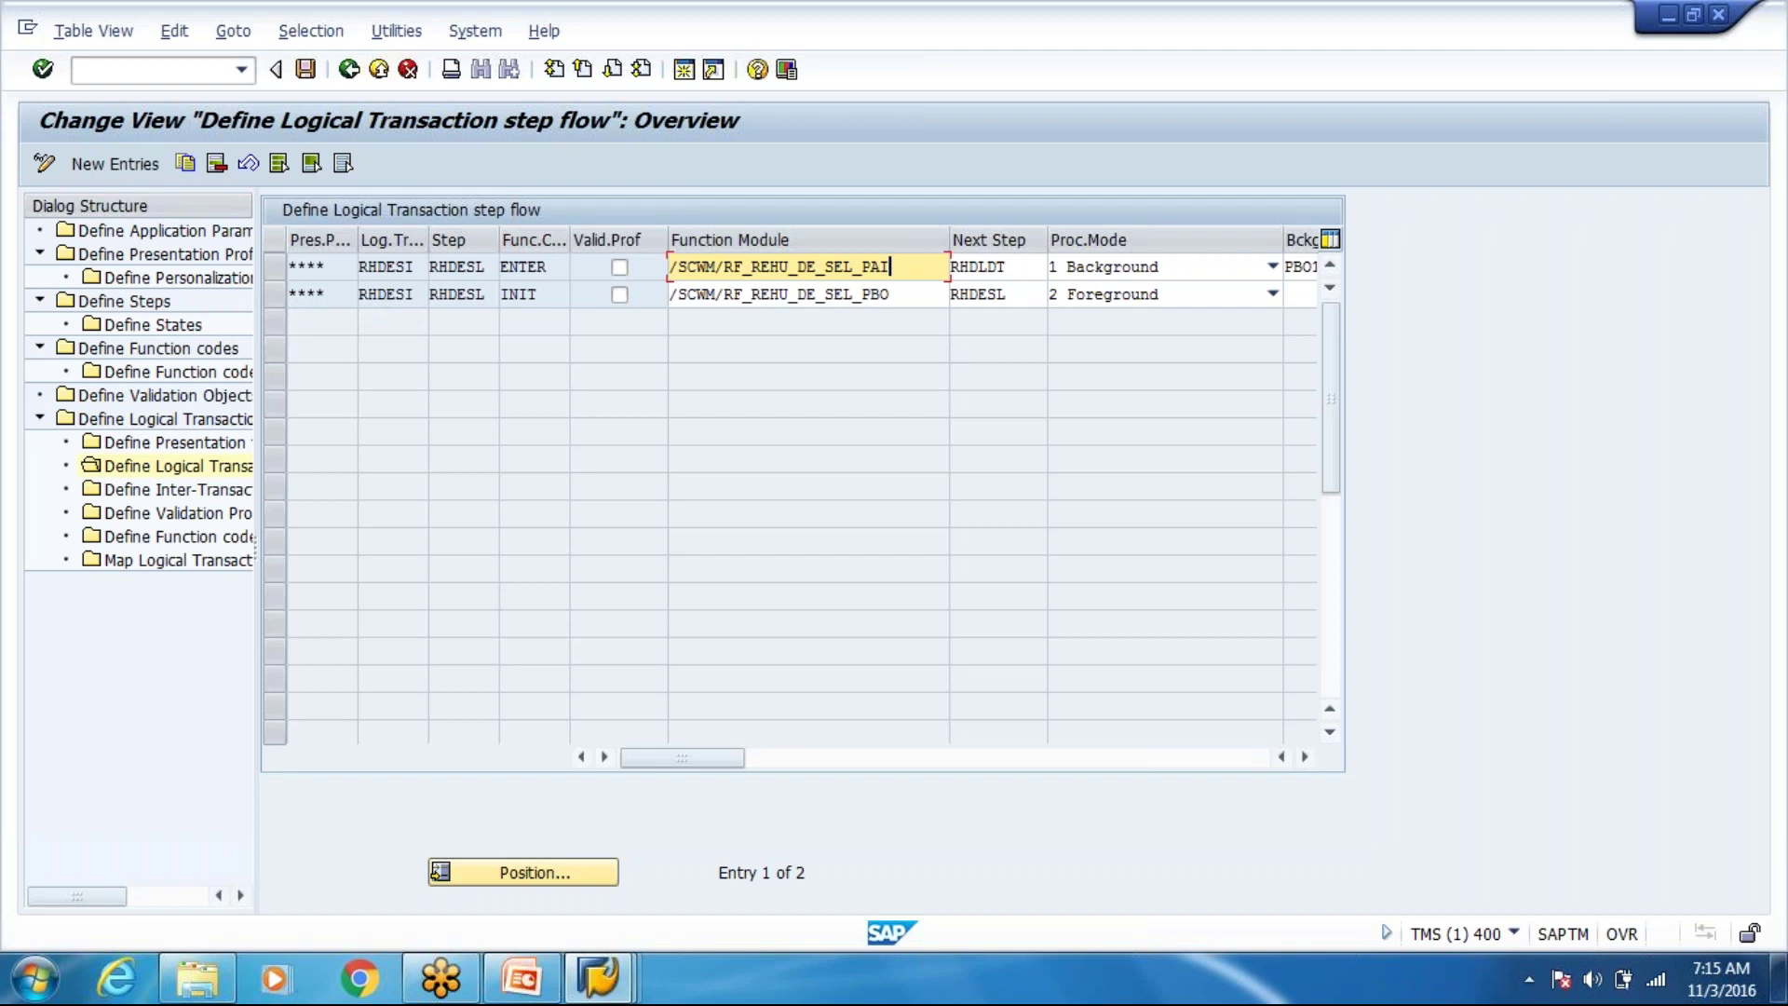
Return to the logical transactions, open RHDESI's function code profile and examine its ENTER row.
{"action": "left_click", "coordinate": [346, 77]}
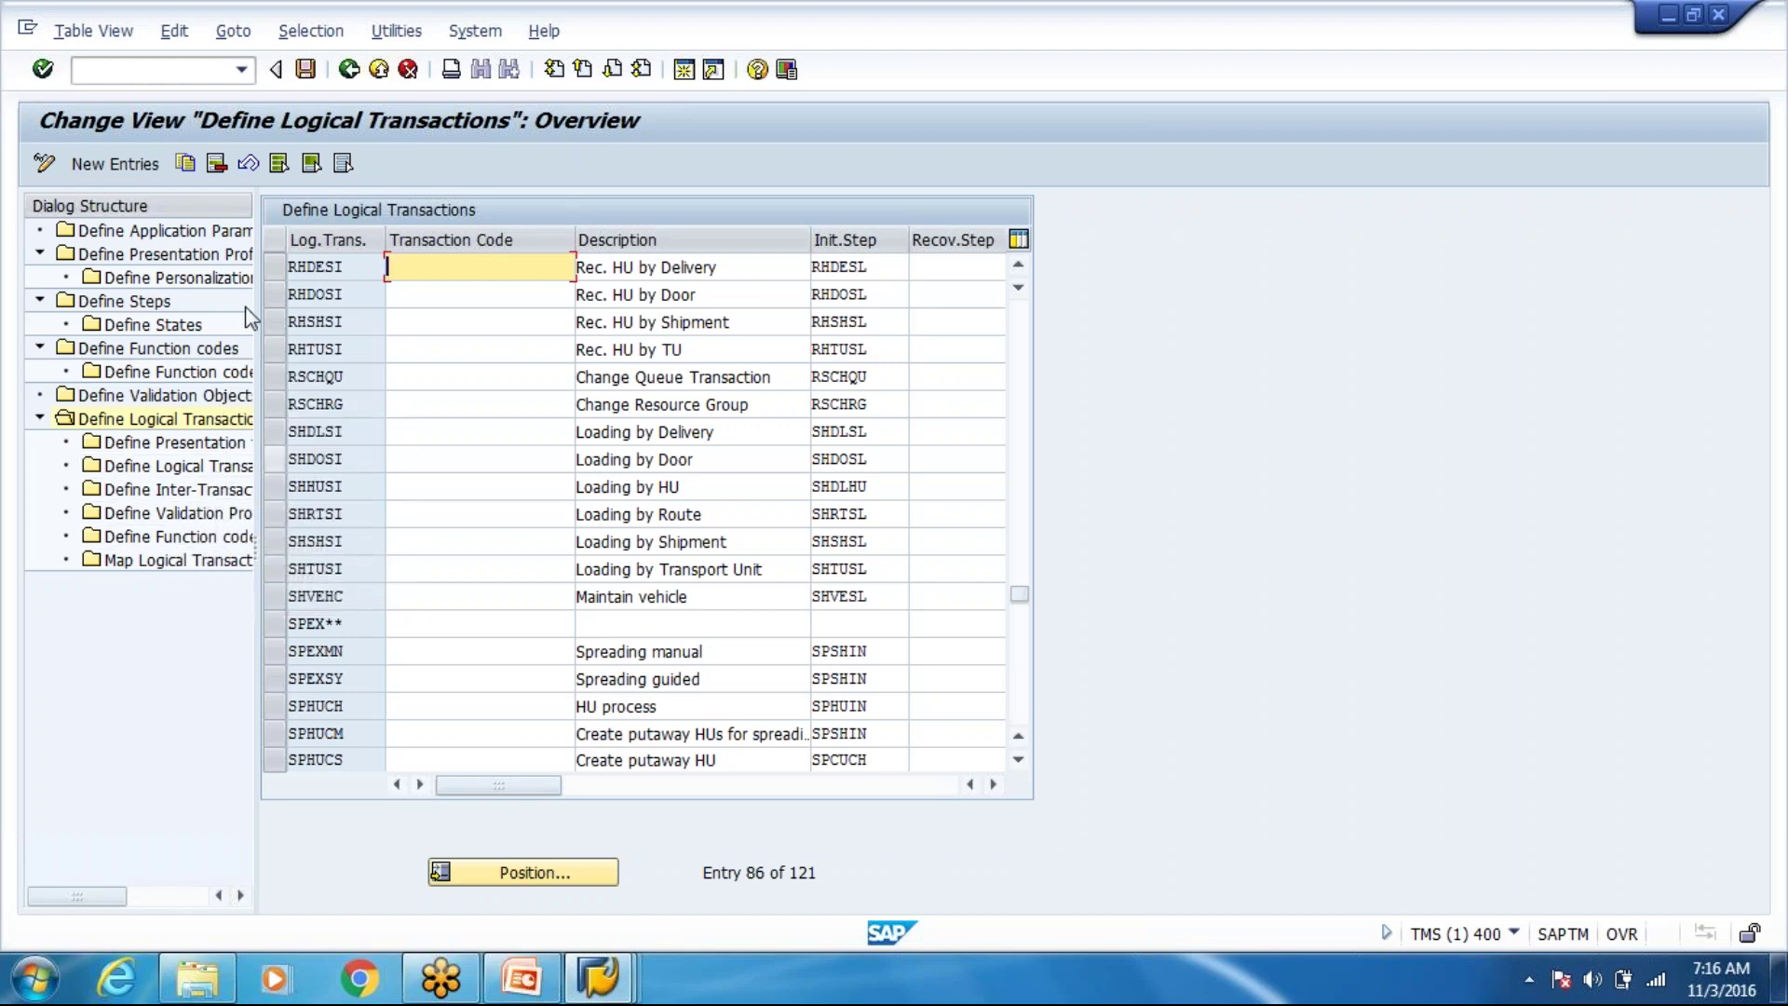
{"action": "left_click", "coordinate": [274, 267]}
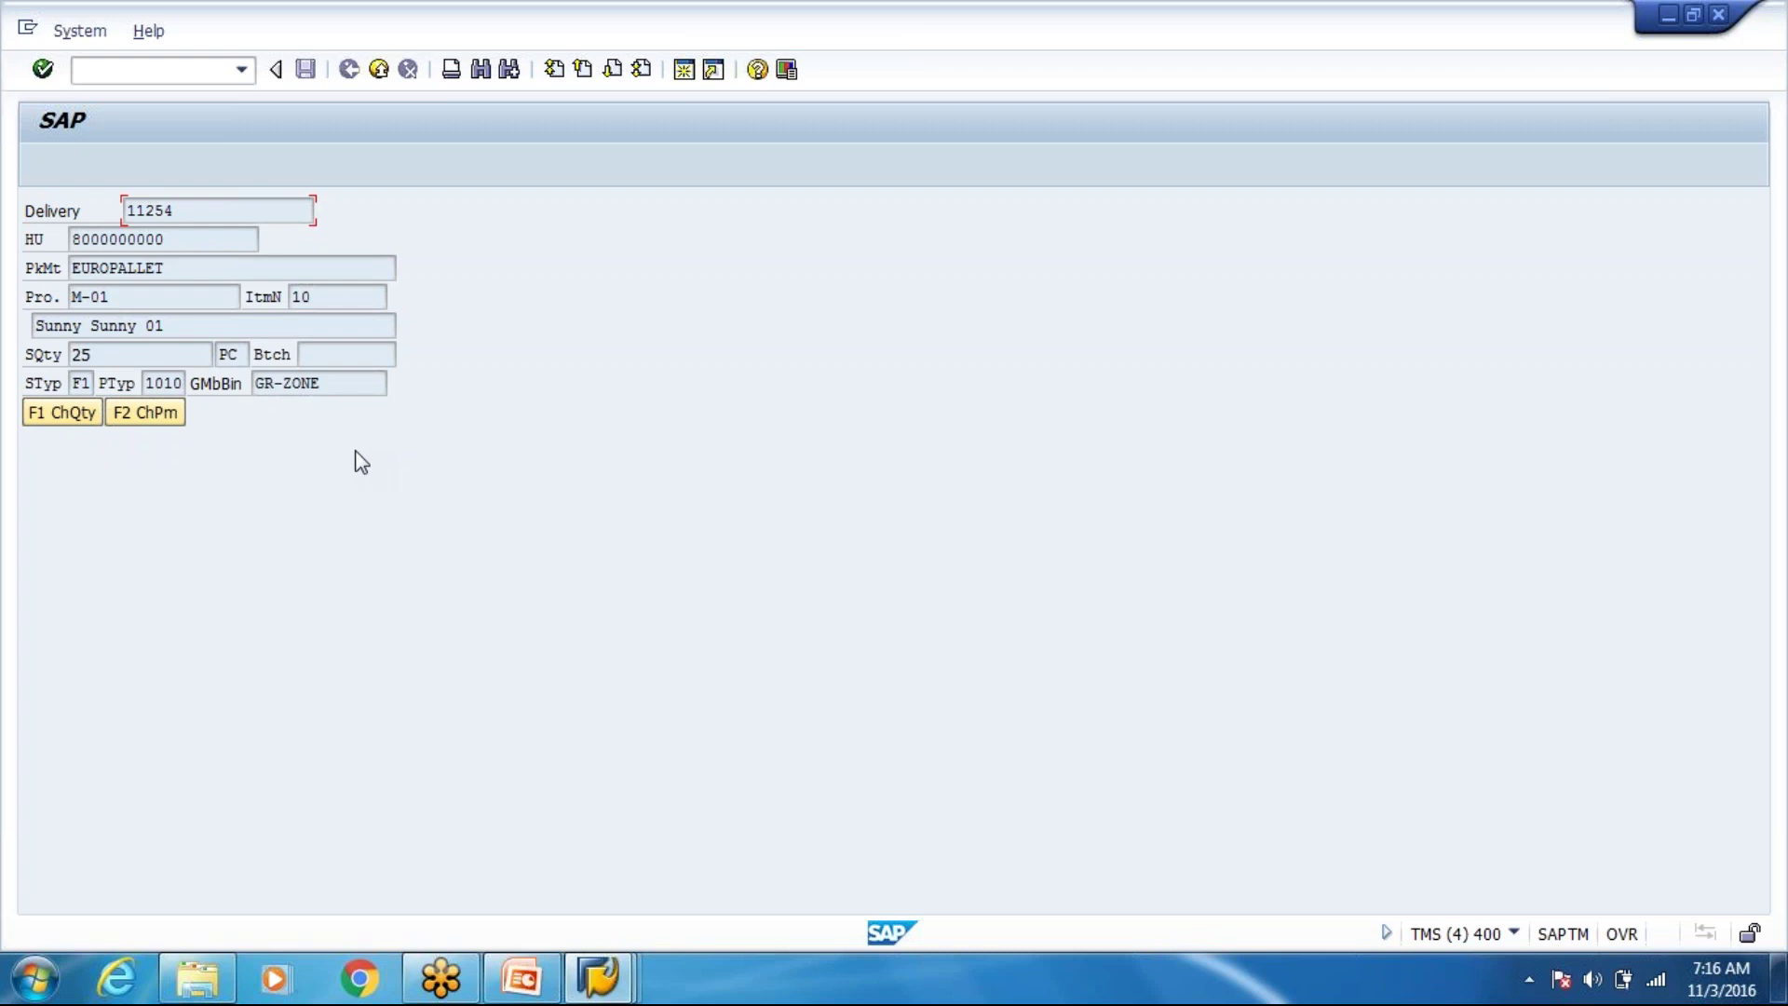
{"action": "key", "text": "alt+Tab"}
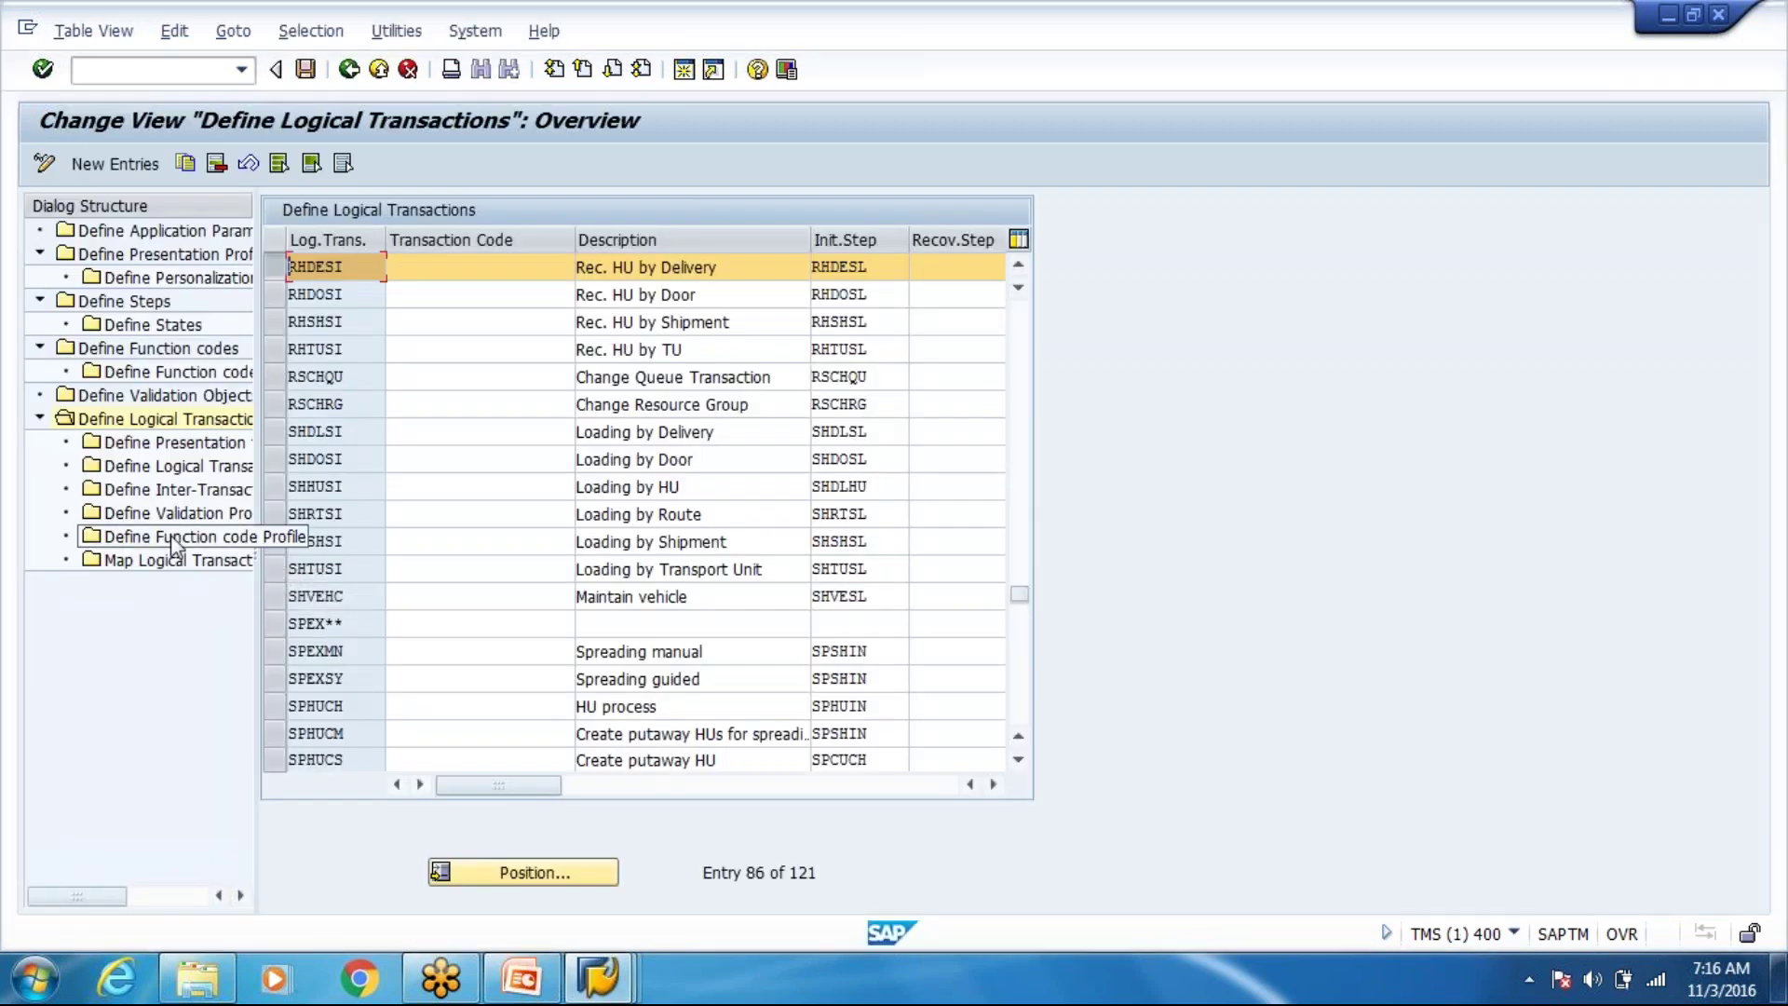
{"action": "double_click", "coordinate": [172, 537]}
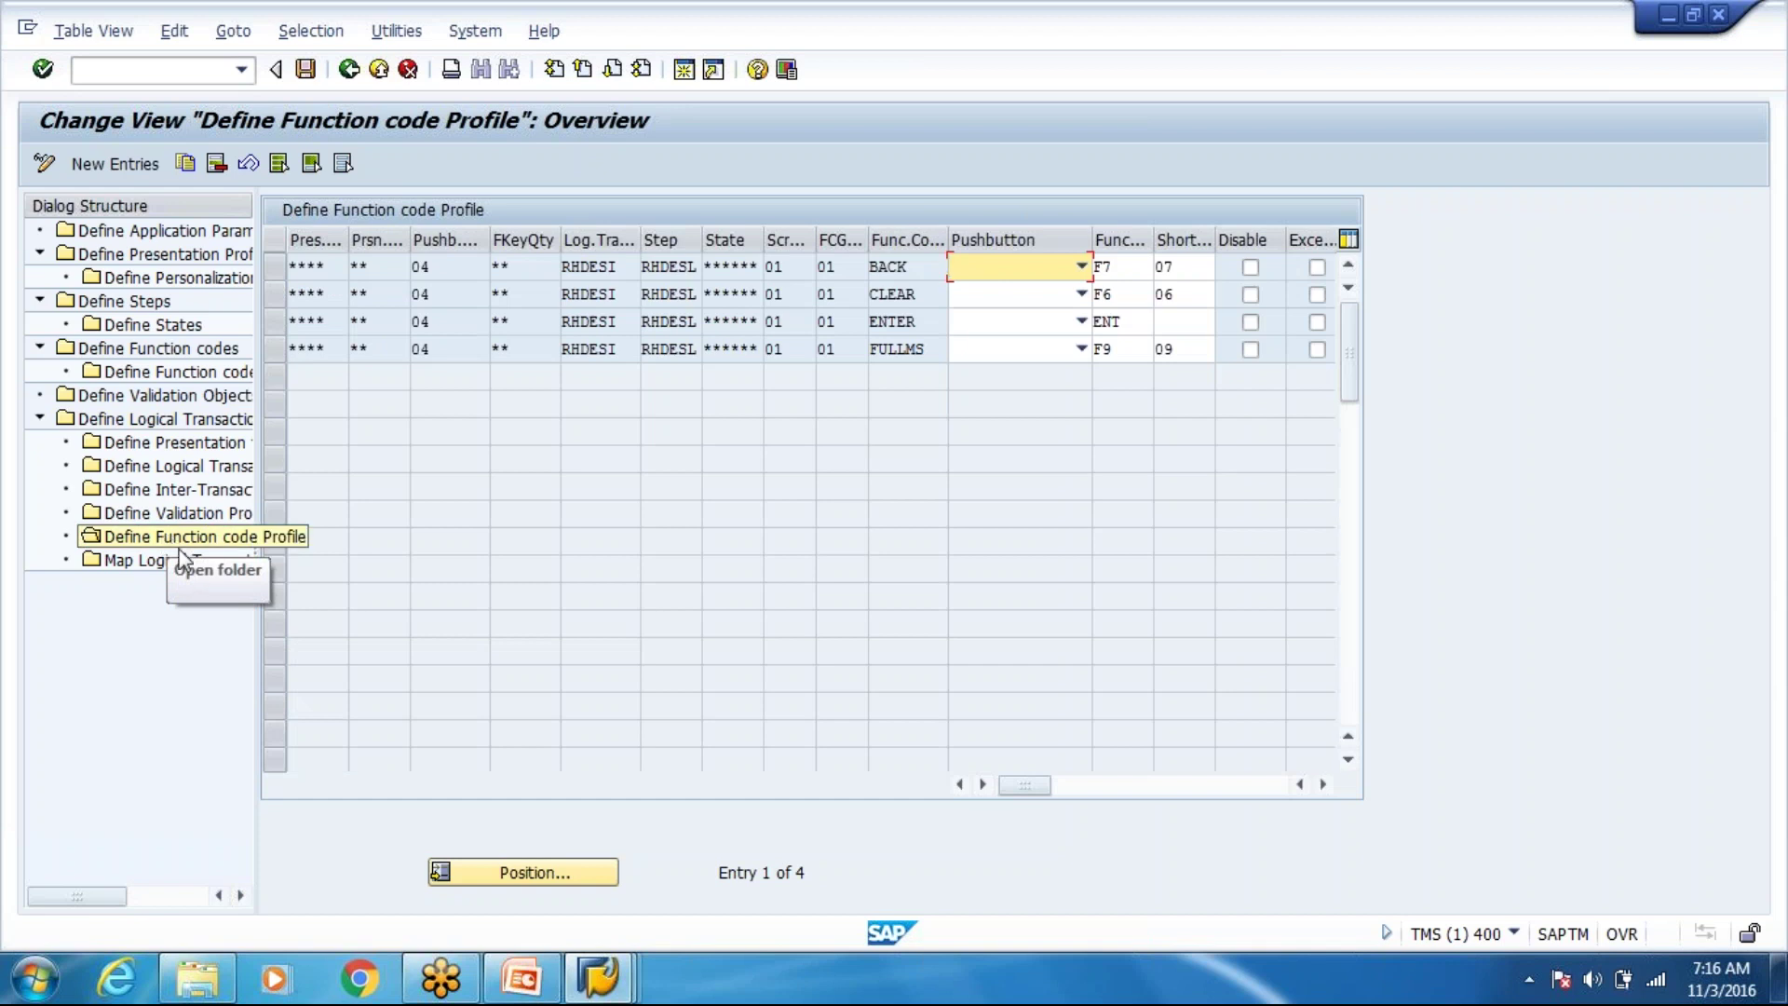
{"action": "left_click", "coordinate": [927, 326]}
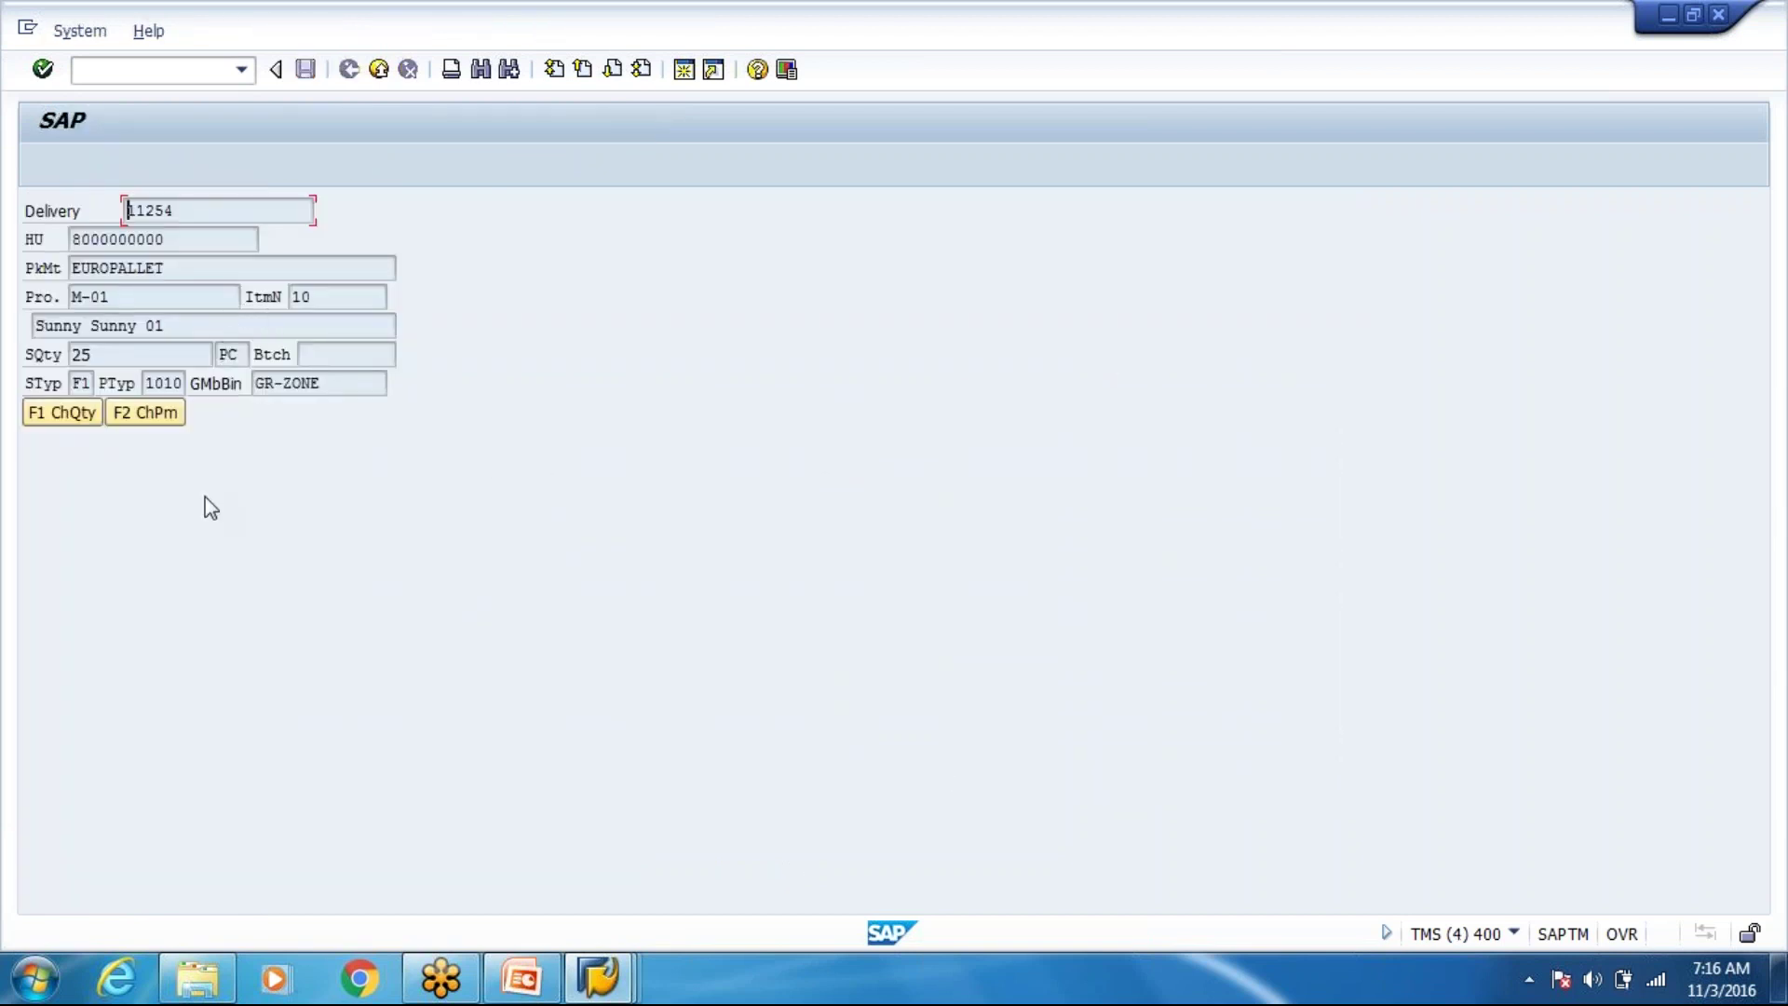
Examine the technical information of the RF session's HU details screen, close it and return to the configuration session.
{"action": "key", "text": "ctrl+shift+F1"}
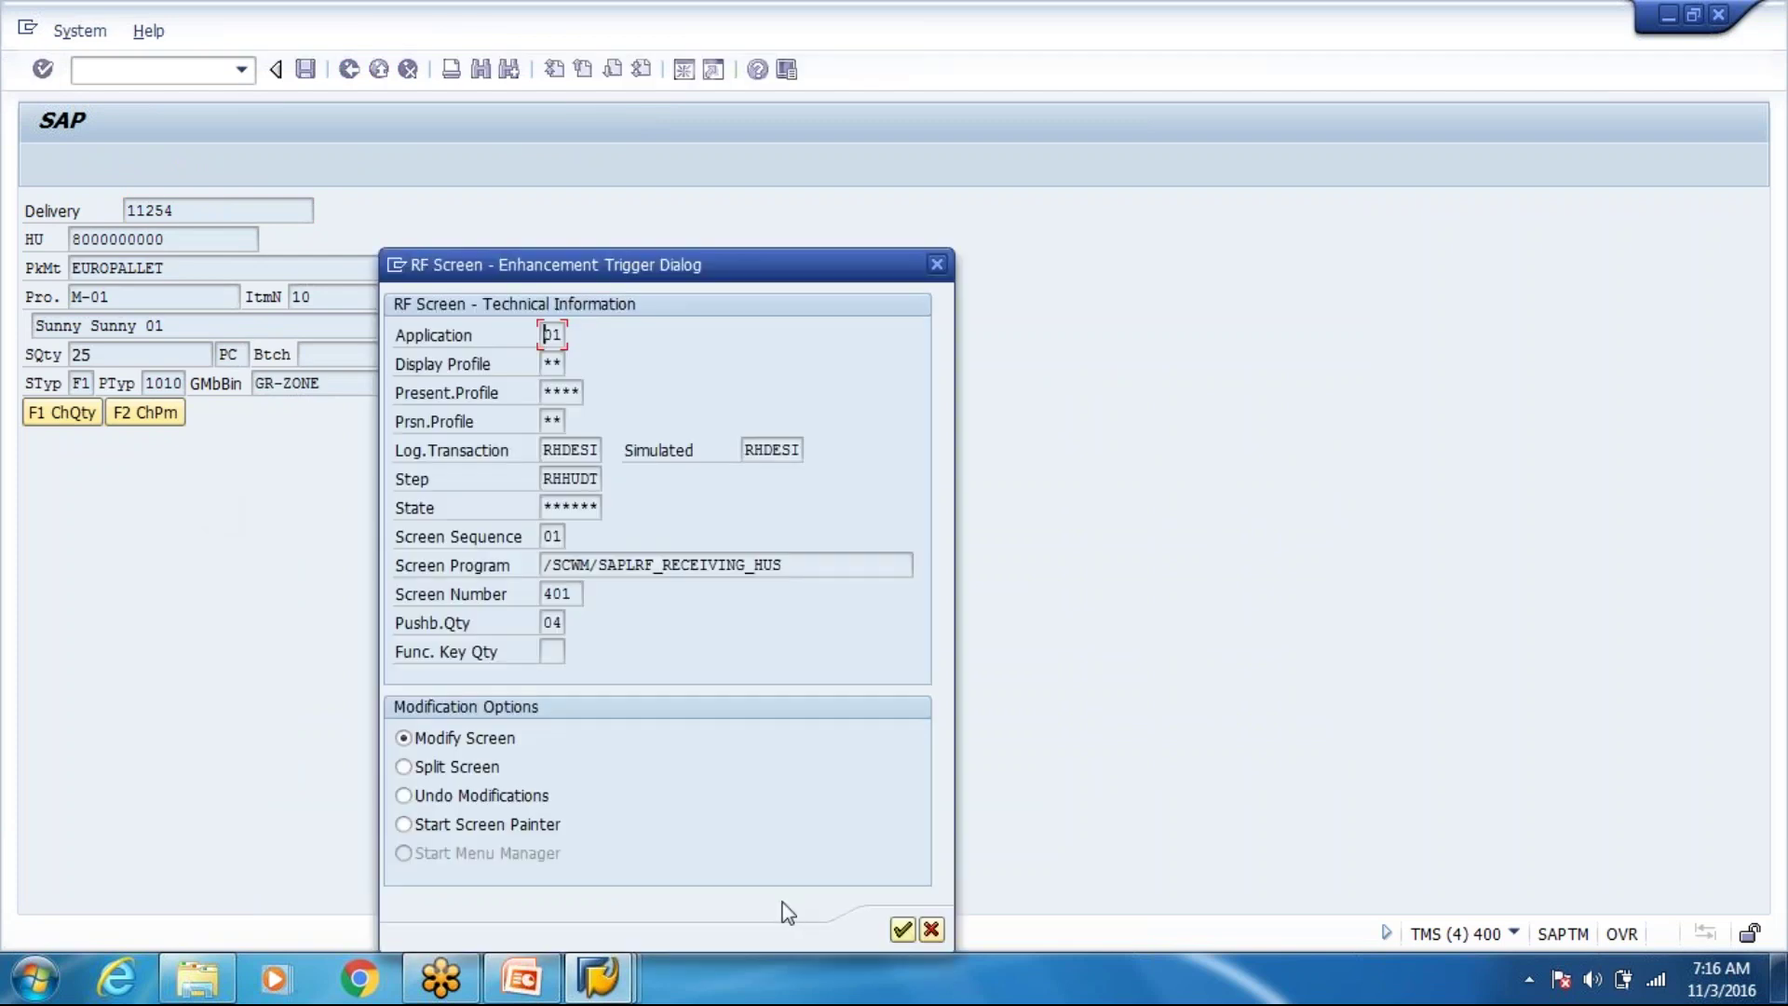
{"action": "left_click", "coordinate": [901, 928]}
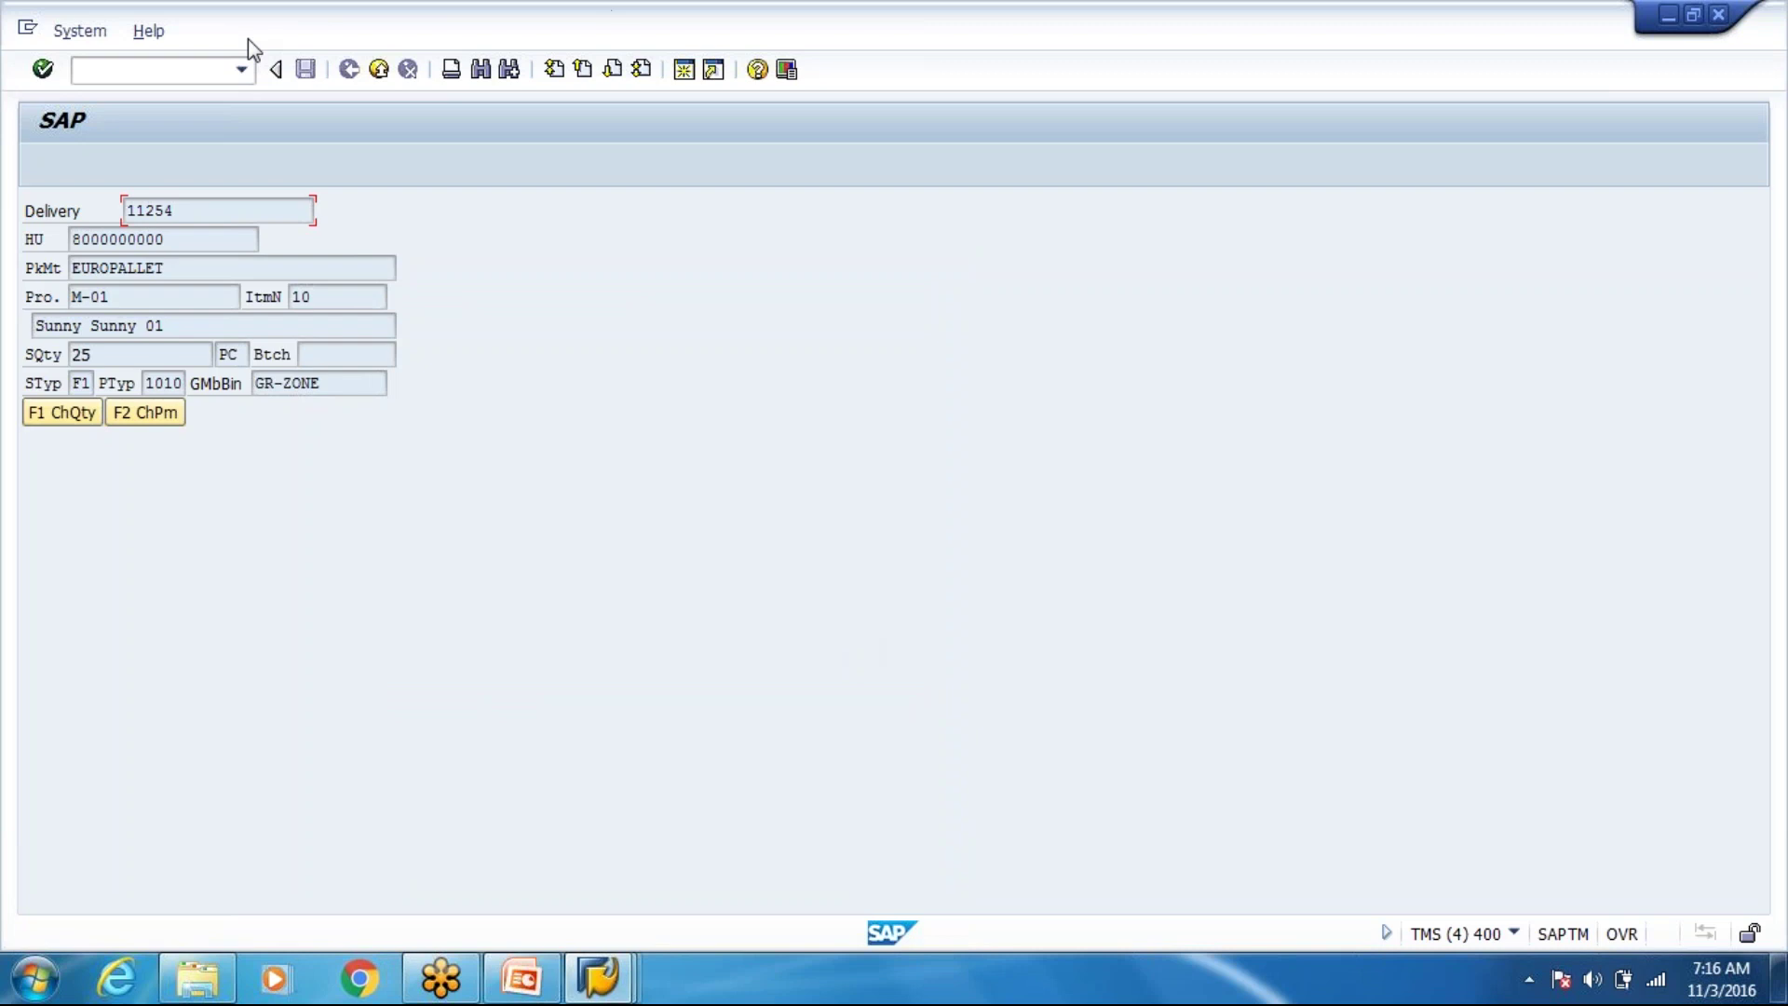
{"action": "key", "text": "alt+Tab"}
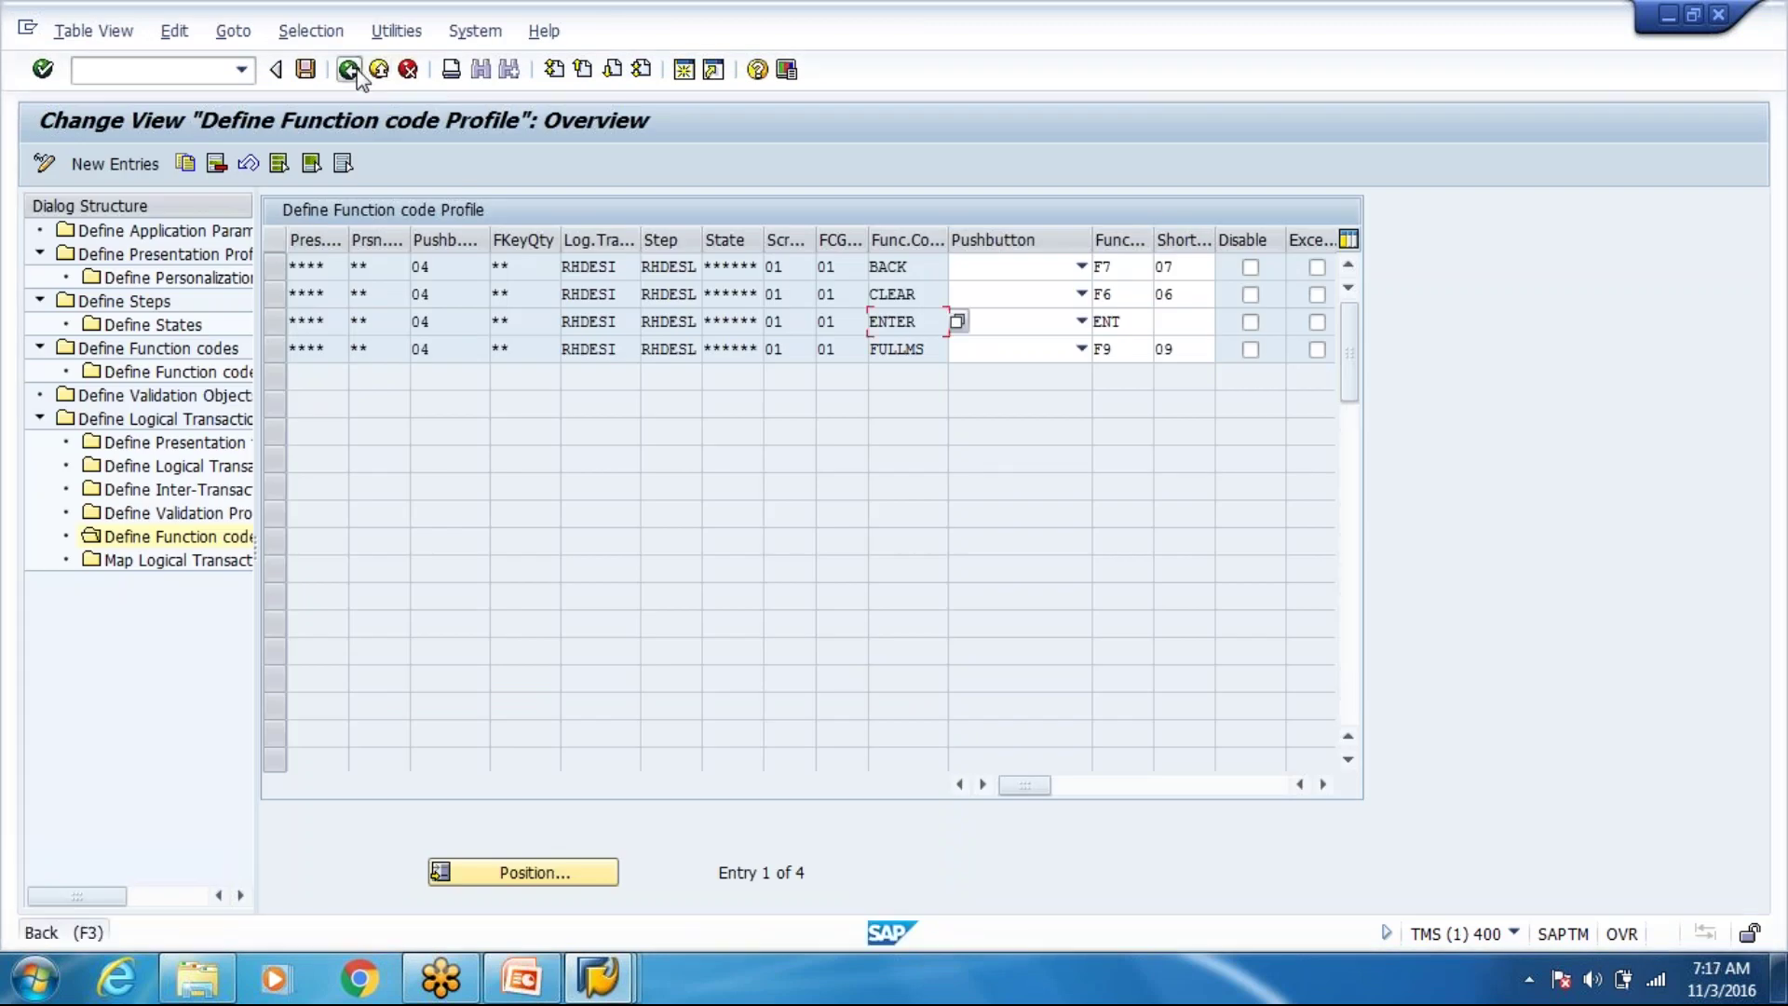
Go back to the logical transactions and open the step flow of RH****, Receiving of Handling Units.
{"action": "left_click", "coordinate": [350, 71]}
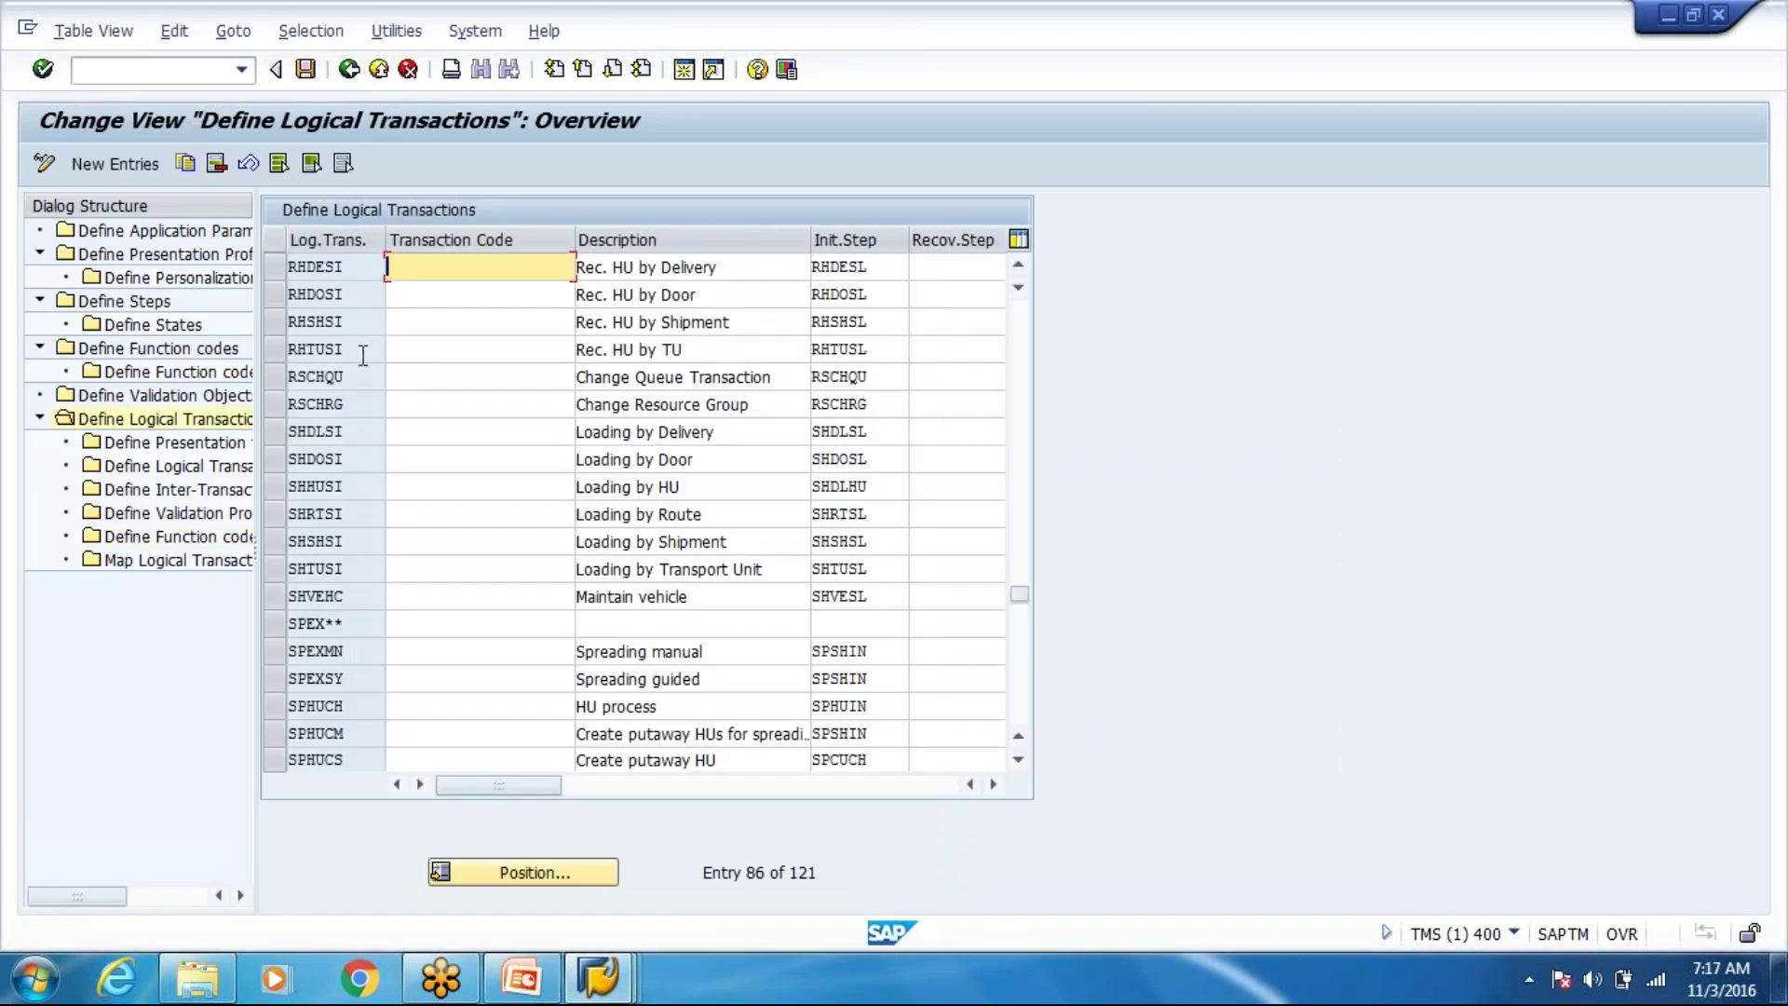
{"action": "left_click", "coordinate": [279, 263]}
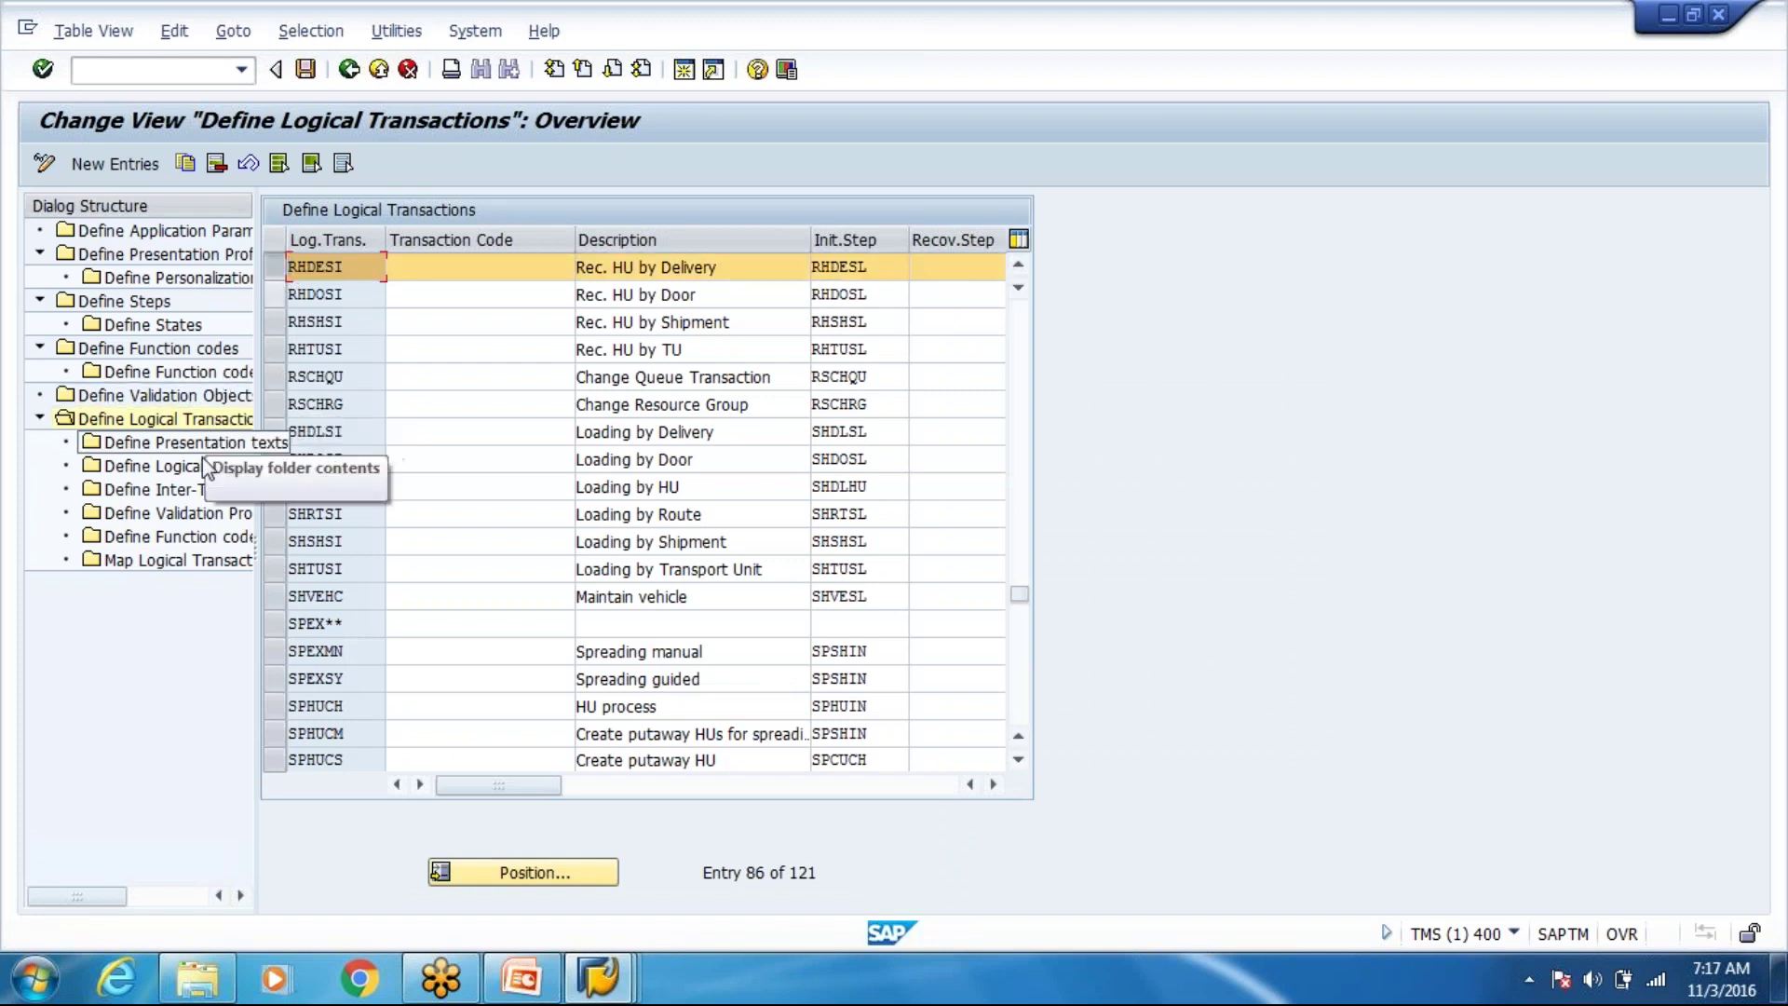
{"action": "scroll", "coordinate": [287, 348], "scroll_direction": "up", "scroll_amount": 2}
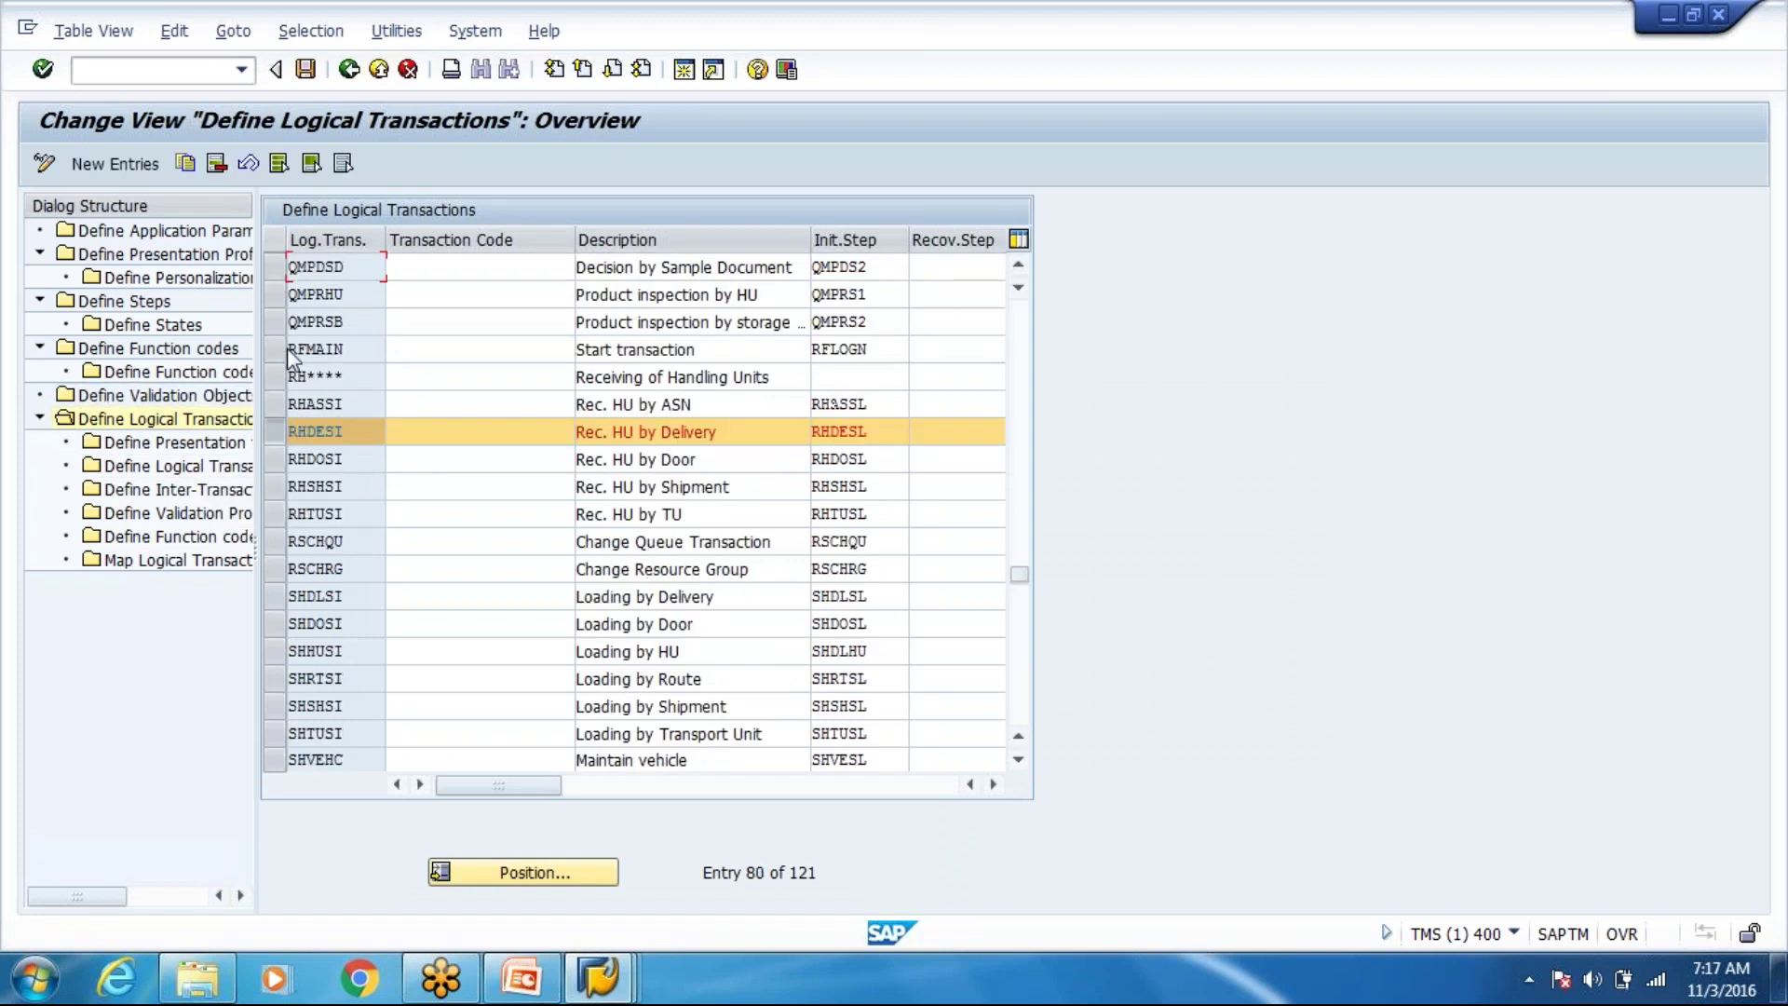
{"action": "left_click", "coordinate": [276, 376]}
{"action": "double_click", "coordinate": [183, 466]}
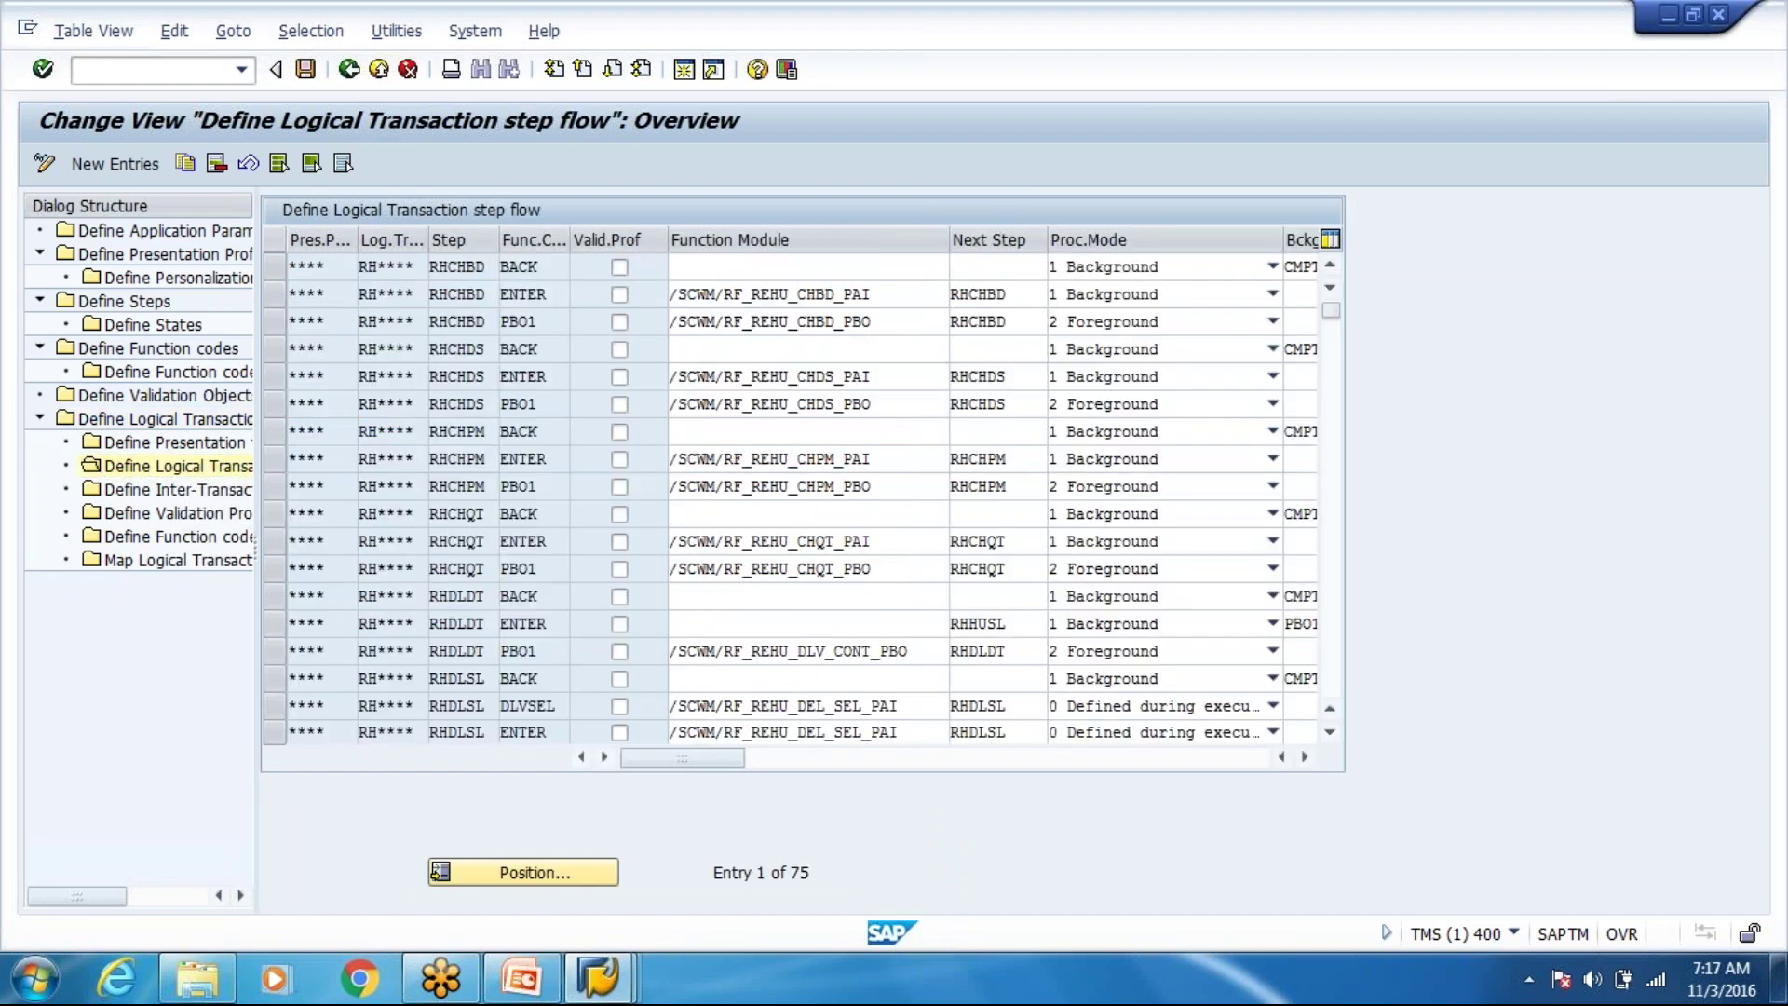
Find step RHHUDT in the step flow table and highlight its RHCHPM and RHCHQY function code rows.
{"action": "scroll", "coordinate": [620, 466], "scroll_direction": "down", "scroll_amount": 3}
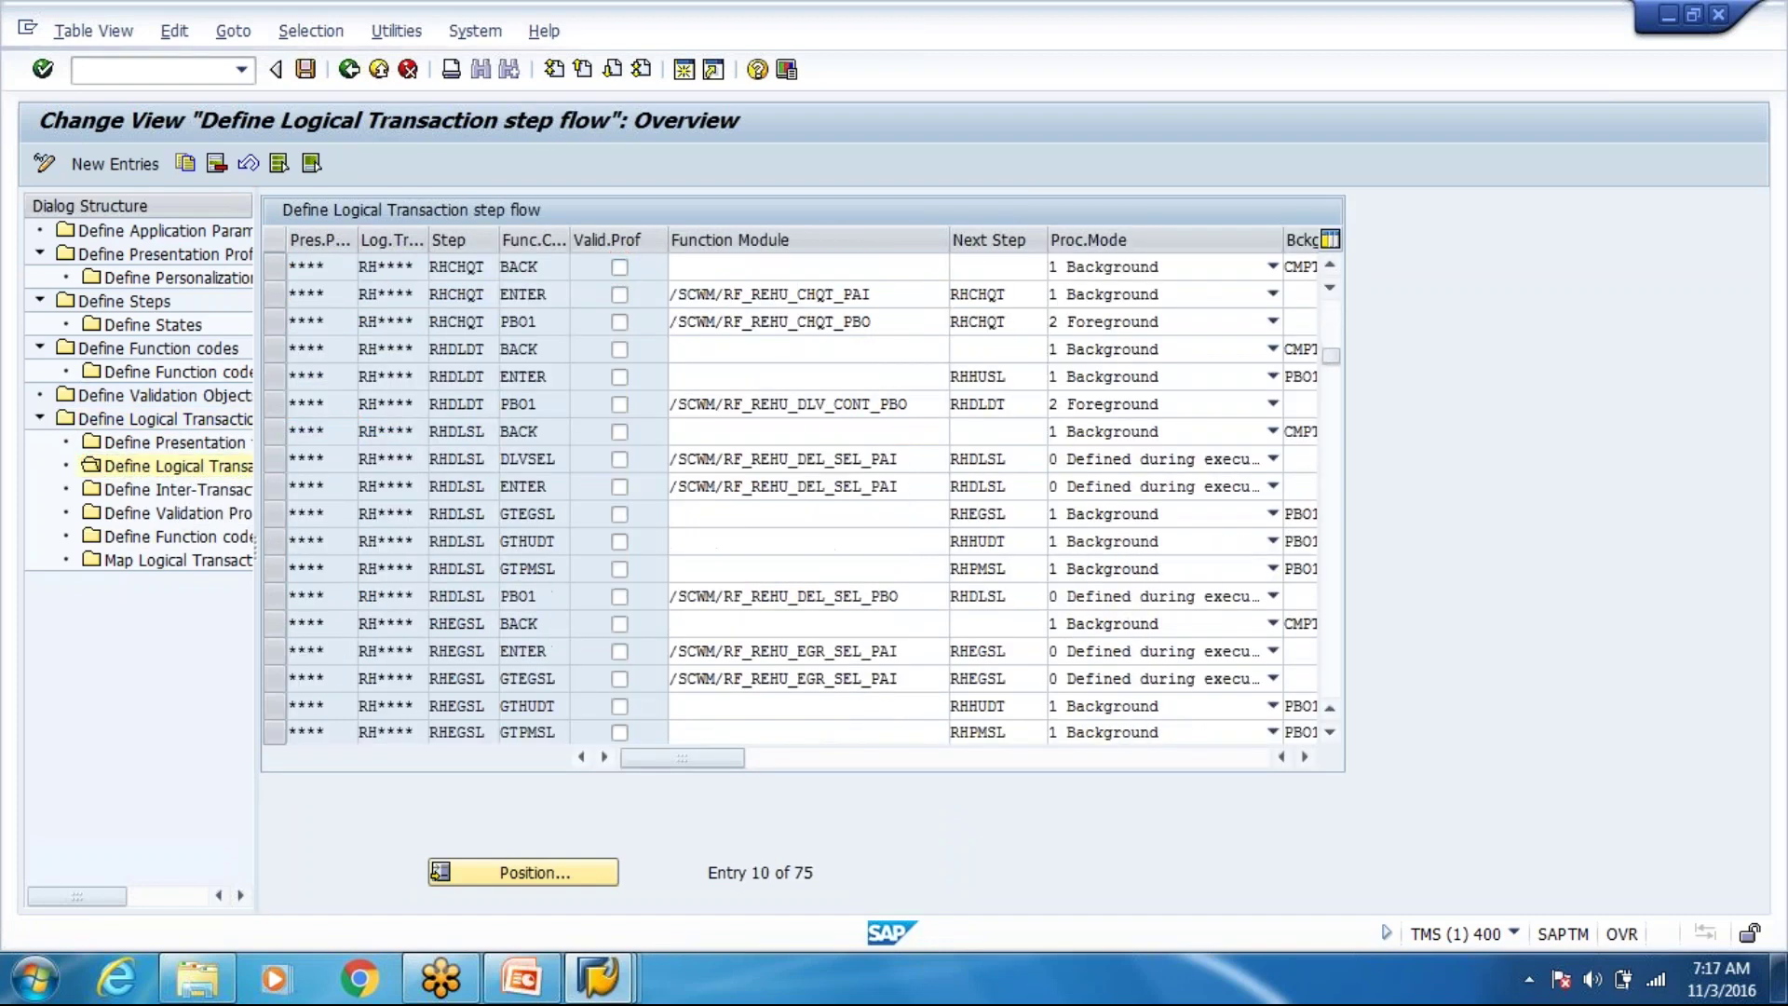
{"action": "scroll", "coordinate": [801, 499], "scroll_direction": "down", "scroll_amount": 1}
{"action": "scroll", "coordinate": [471, 638], "scroll_direction": "down", "scroll_amount": 8}
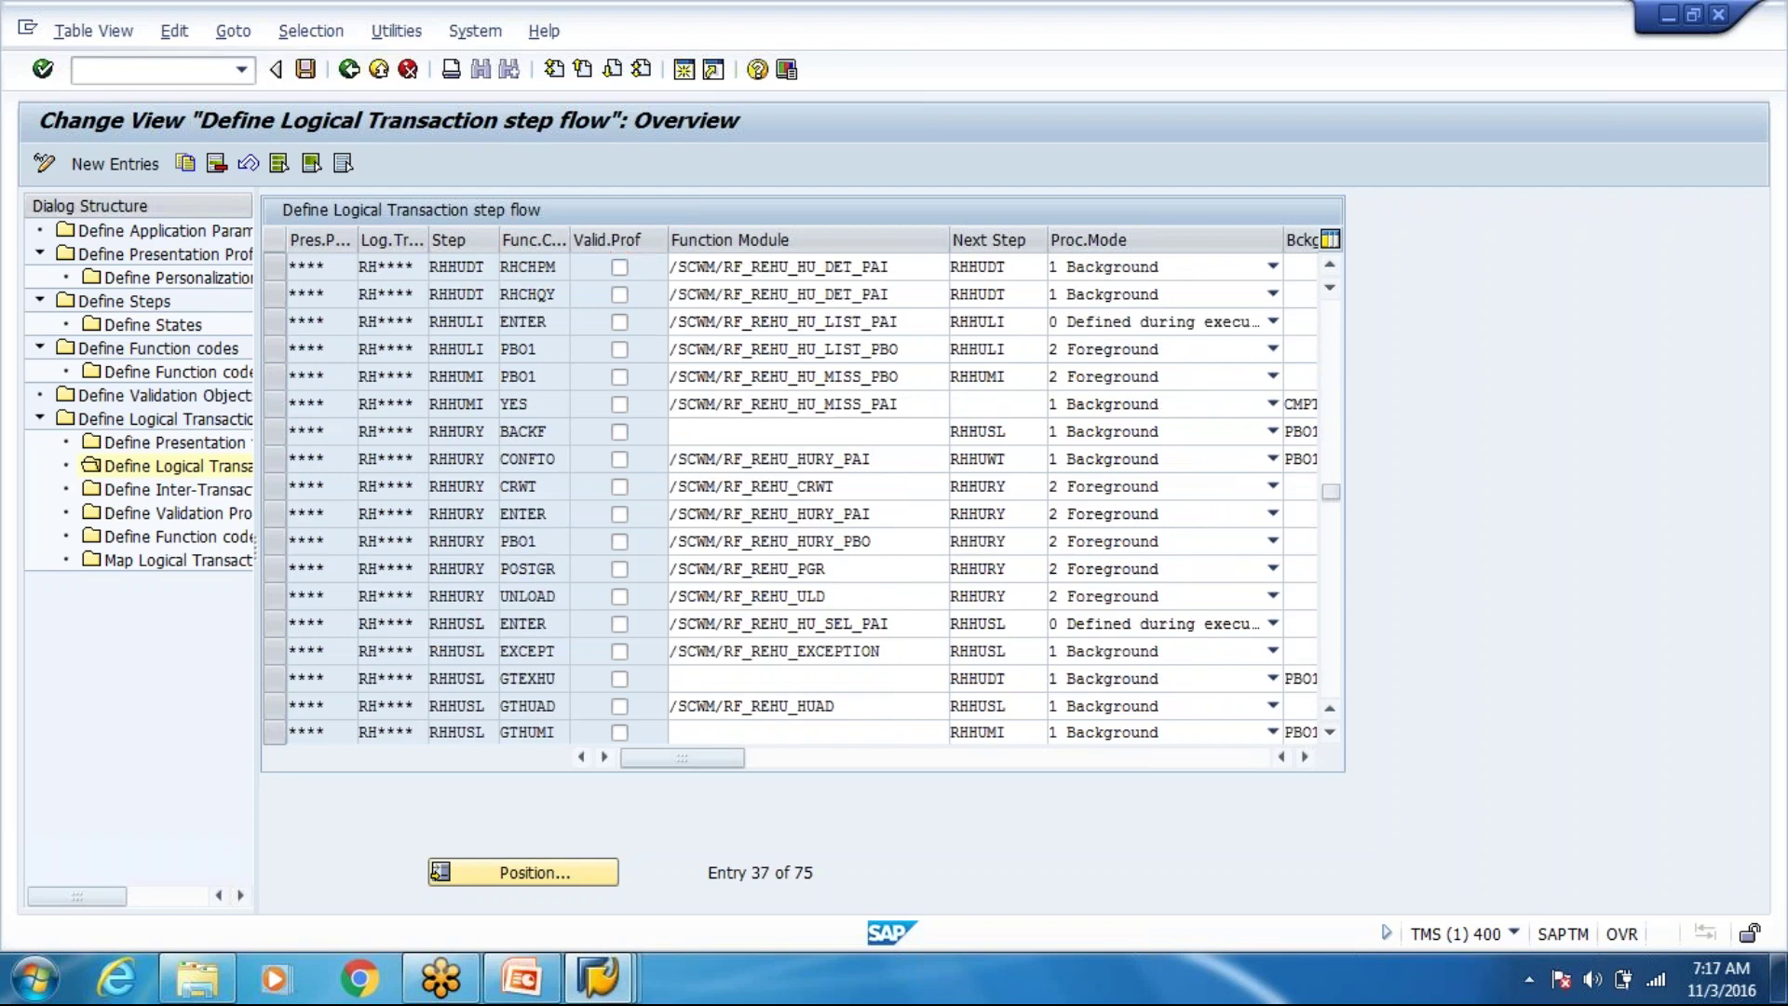
{"action": "scroll", "coordinate": [469, 633], "scroll_direction": "down", "scroll_amount": 2}
{"action": "scroll", "coordinate": [472, 523], "scroll_direction": "up", "scroll_amount": 2}
{"action": "scroll", "coordinate": [450, 336], "scroll_direction": "up", "scroll_amount": 1}
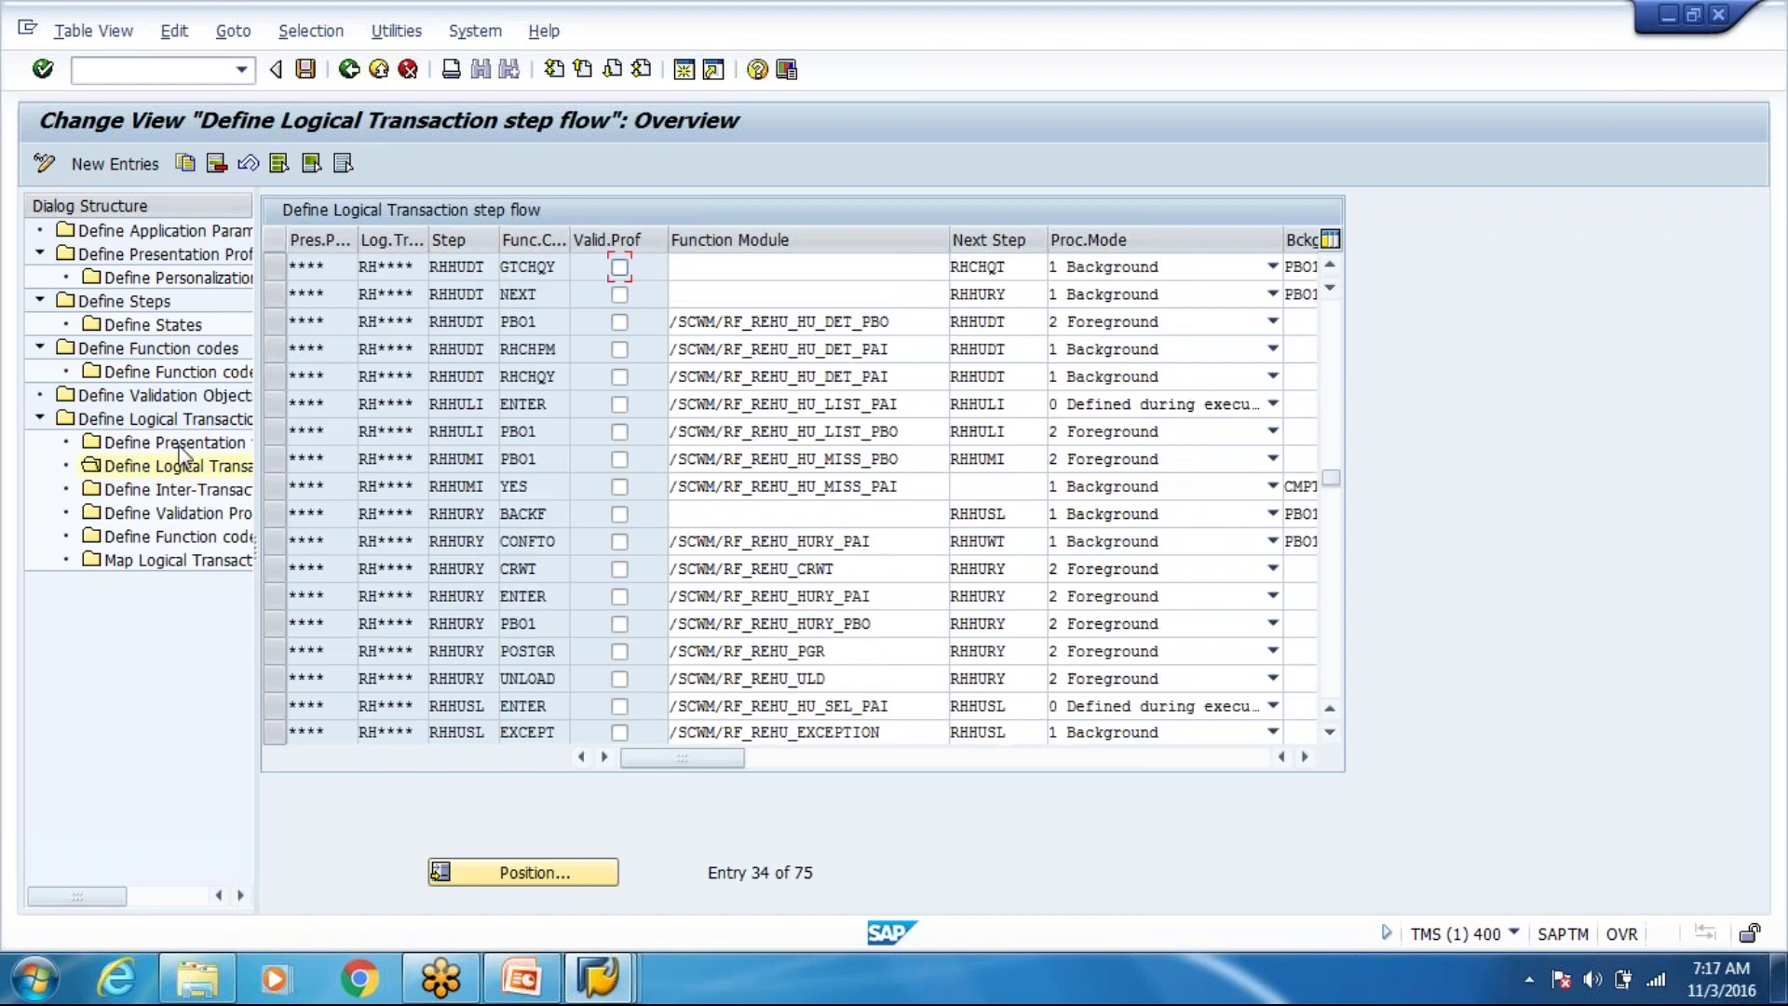
{"action": "left_click", "coordinate": [538, 355]}
{"action": "left_click", "coordinate": [250, 369]}
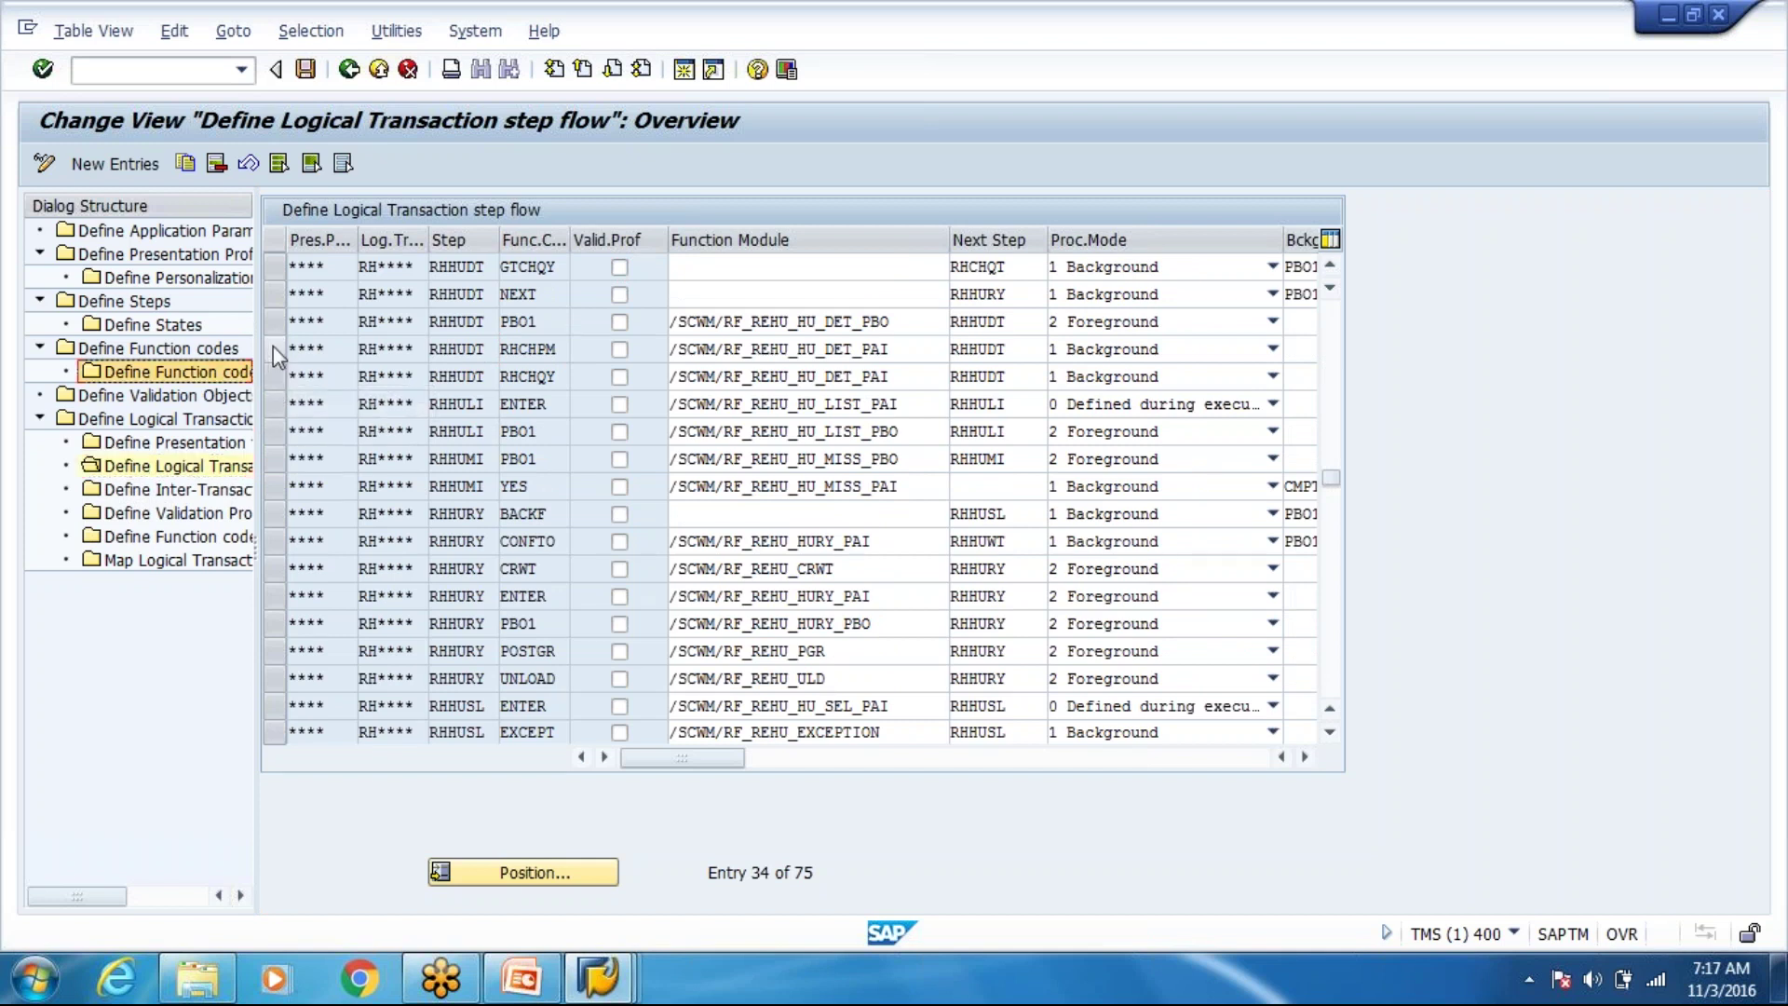
{"action": "left_click", "coordinate": [273, 350]}
{"action": "left_click", "coordinate": [276, 376]}
{"action": "left_click", "coordinate": [538, 403]}
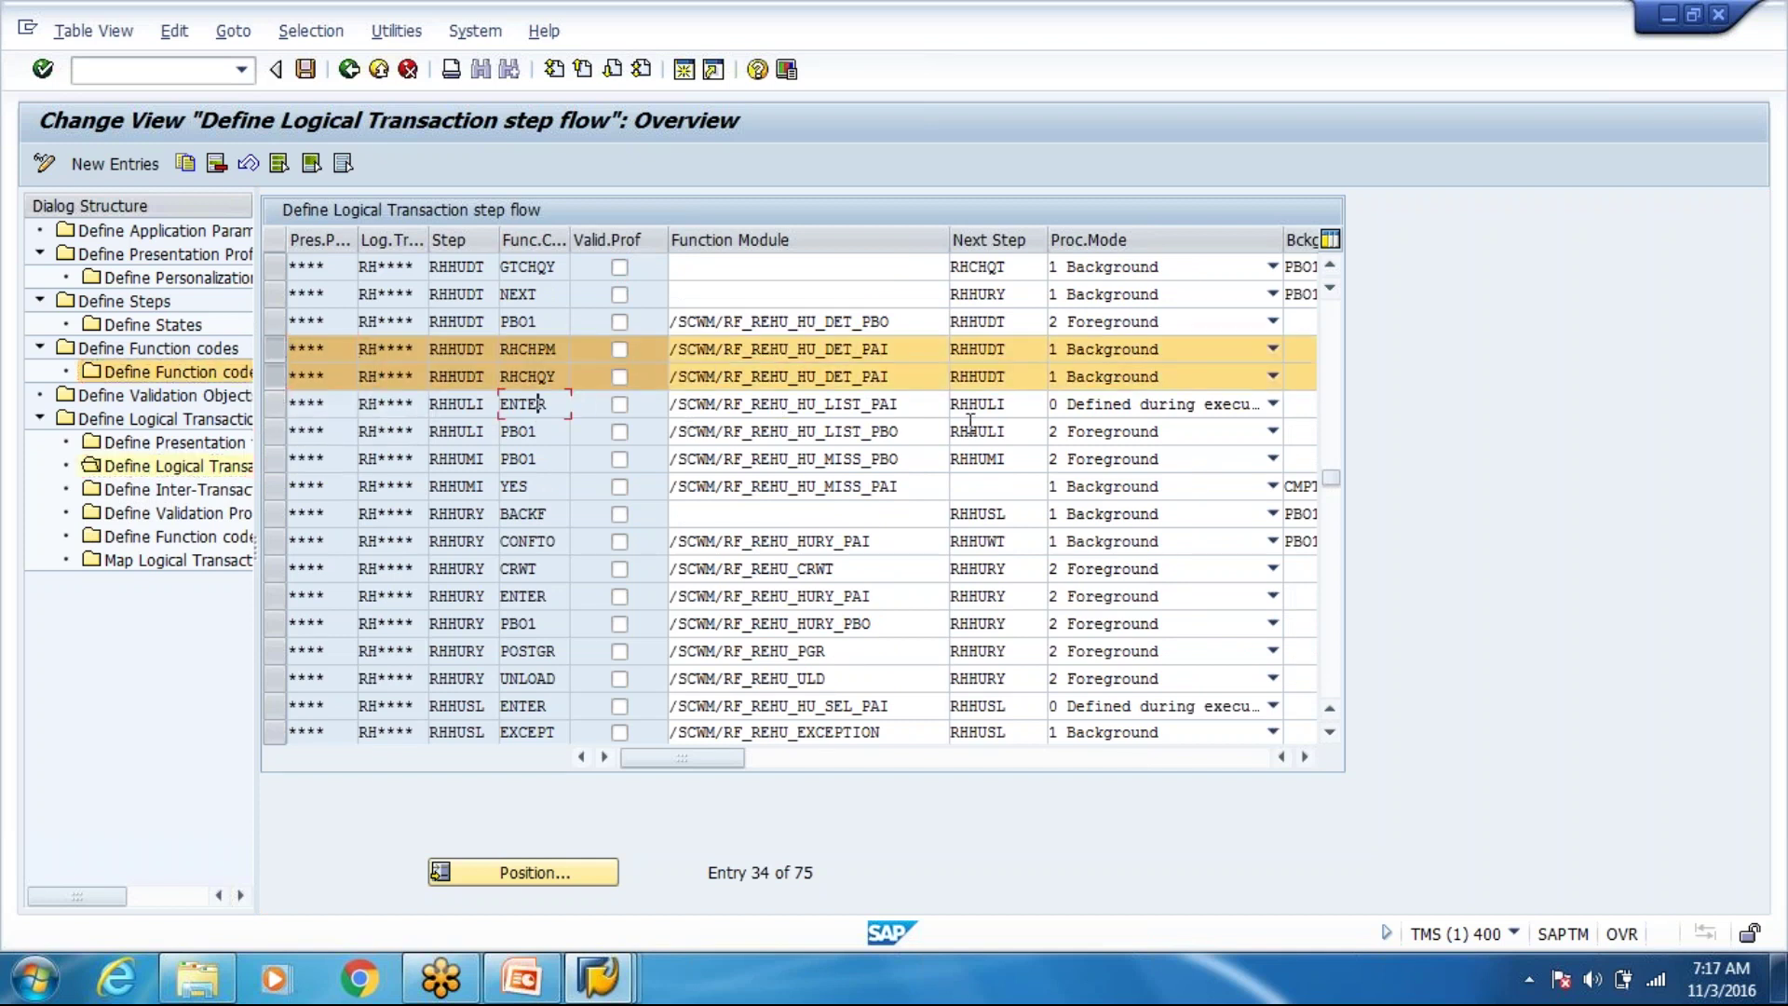
Look up the descriptions of function codes RHCHPM and RHCHQY in the function code value list and close it.
{"action": "left_click", "coordinate": [527, 348]}
{"action": "left_click", "coordinate": [580, 348]}
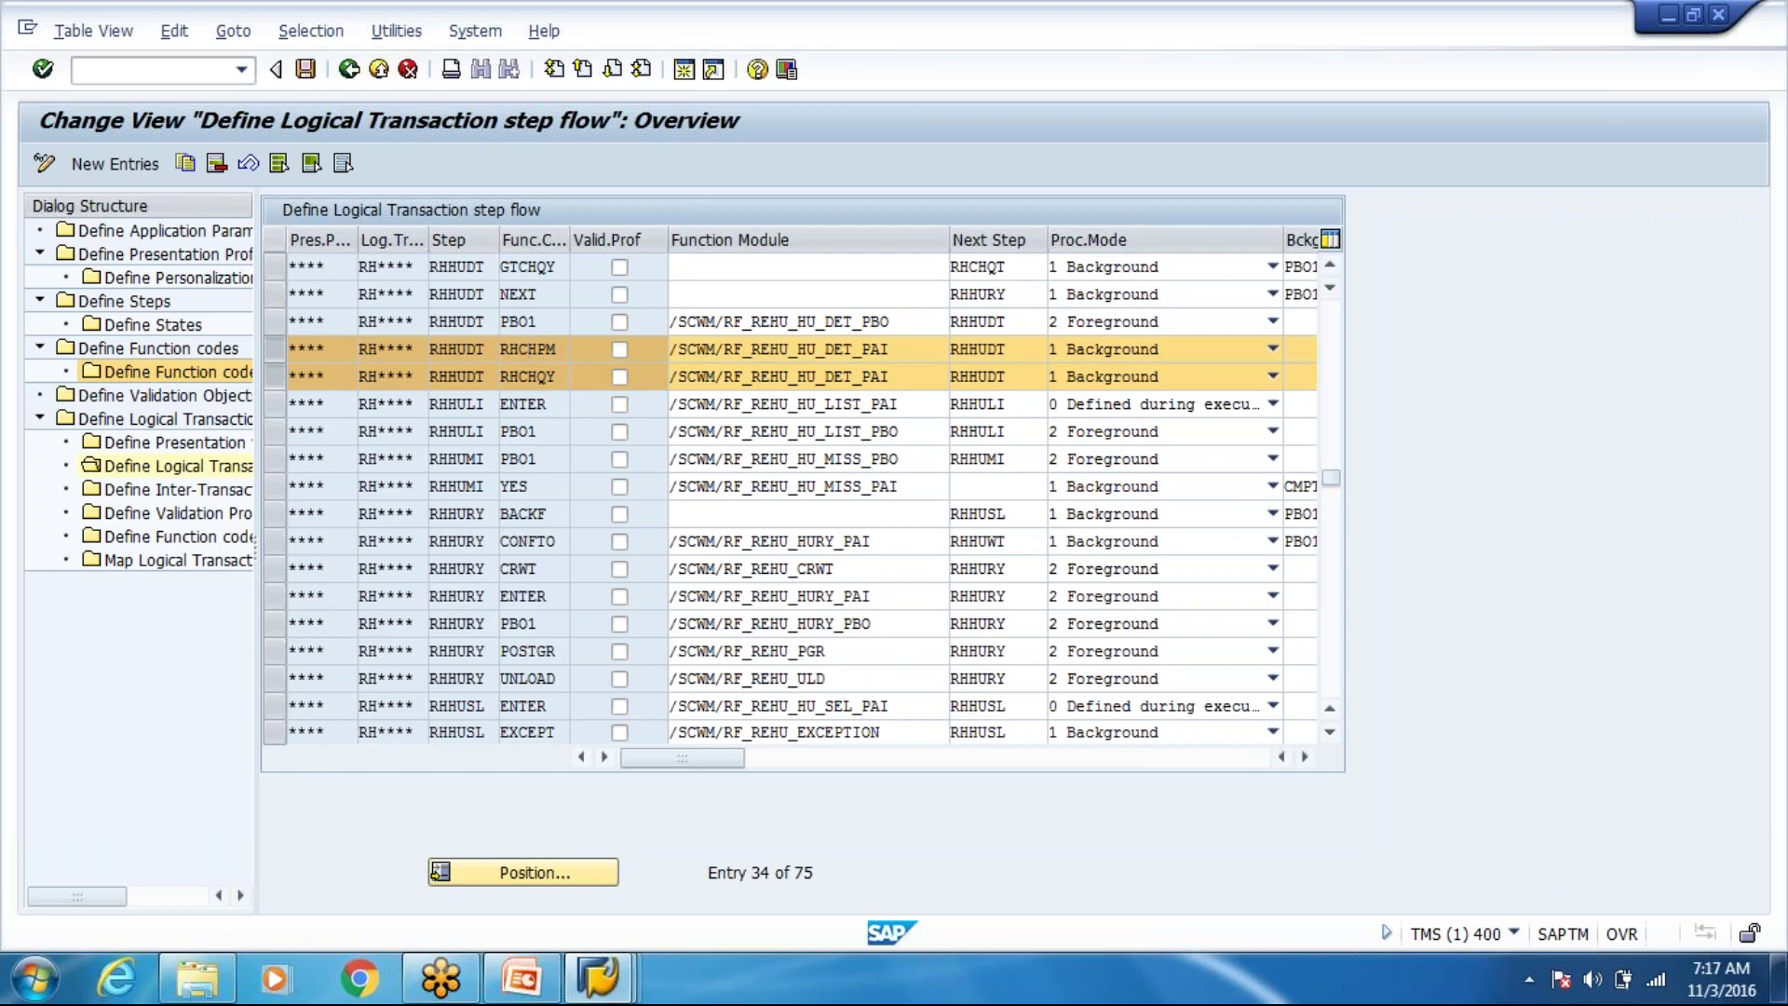
{"action": "scroll", "coordinate": [490, 496], "scroll_direction": "down", "scroll_amount": 20}
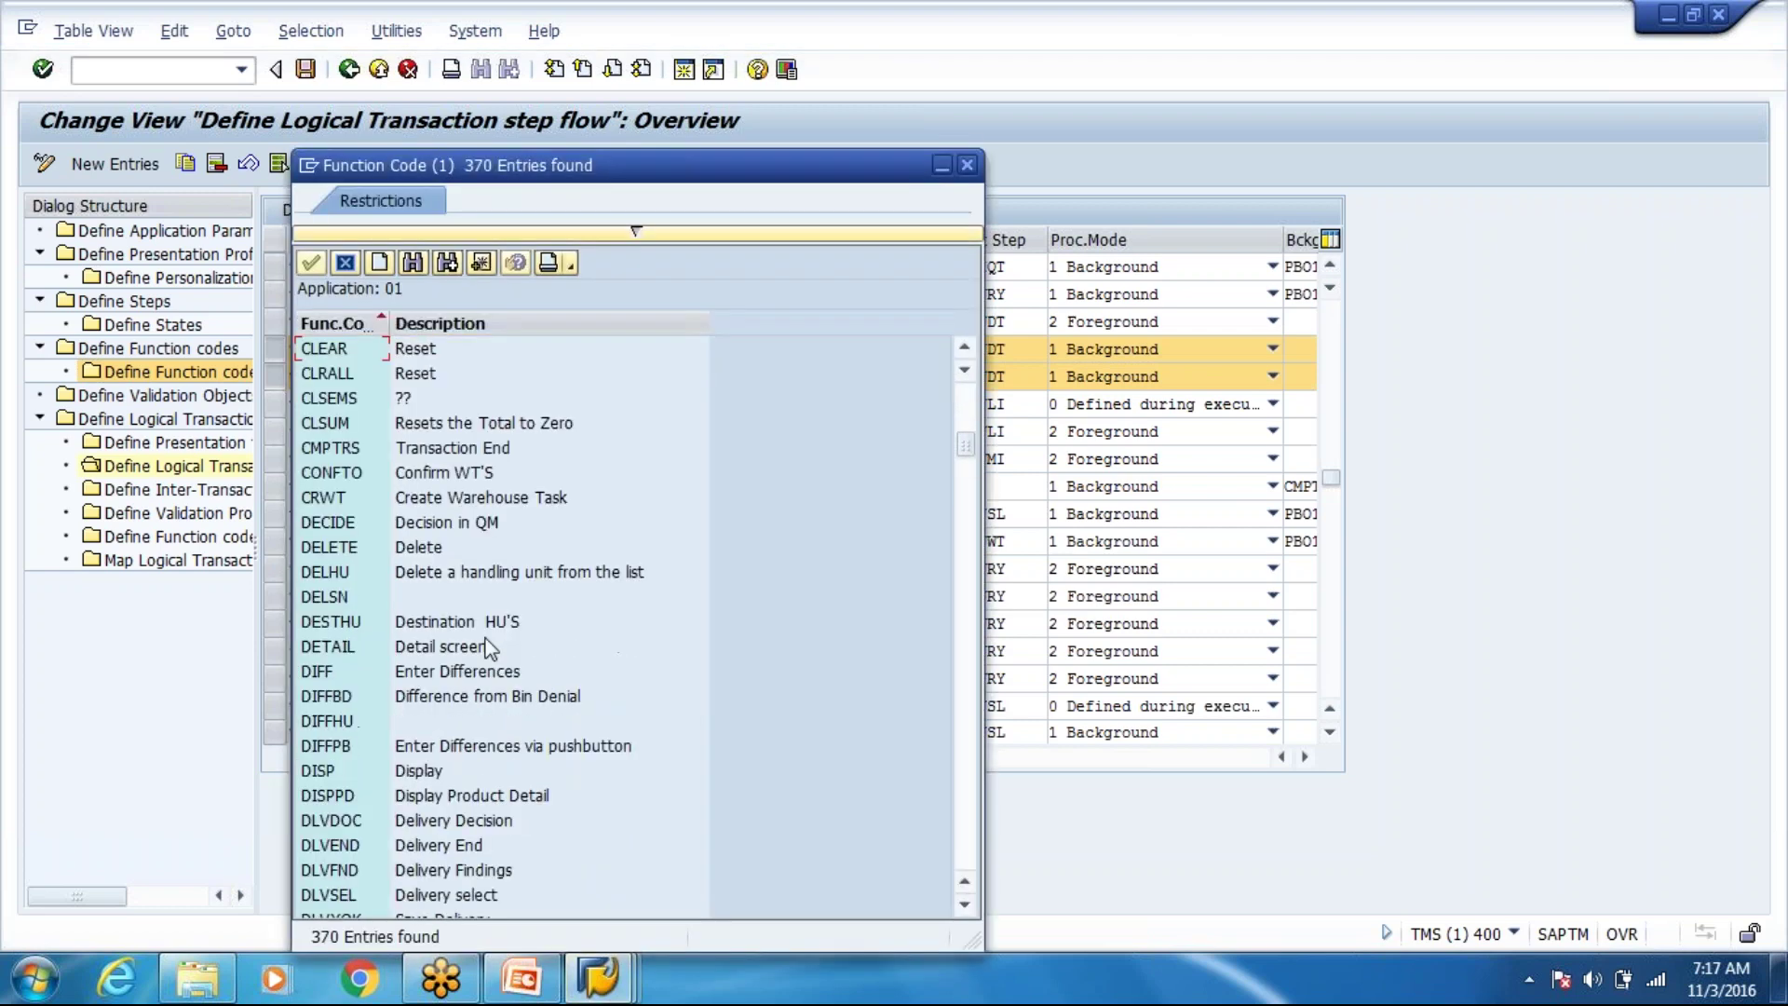
{"action": "scroll", "coordinate": [507, 550], "scroll_direction": "down", "scroll_amount": 20}
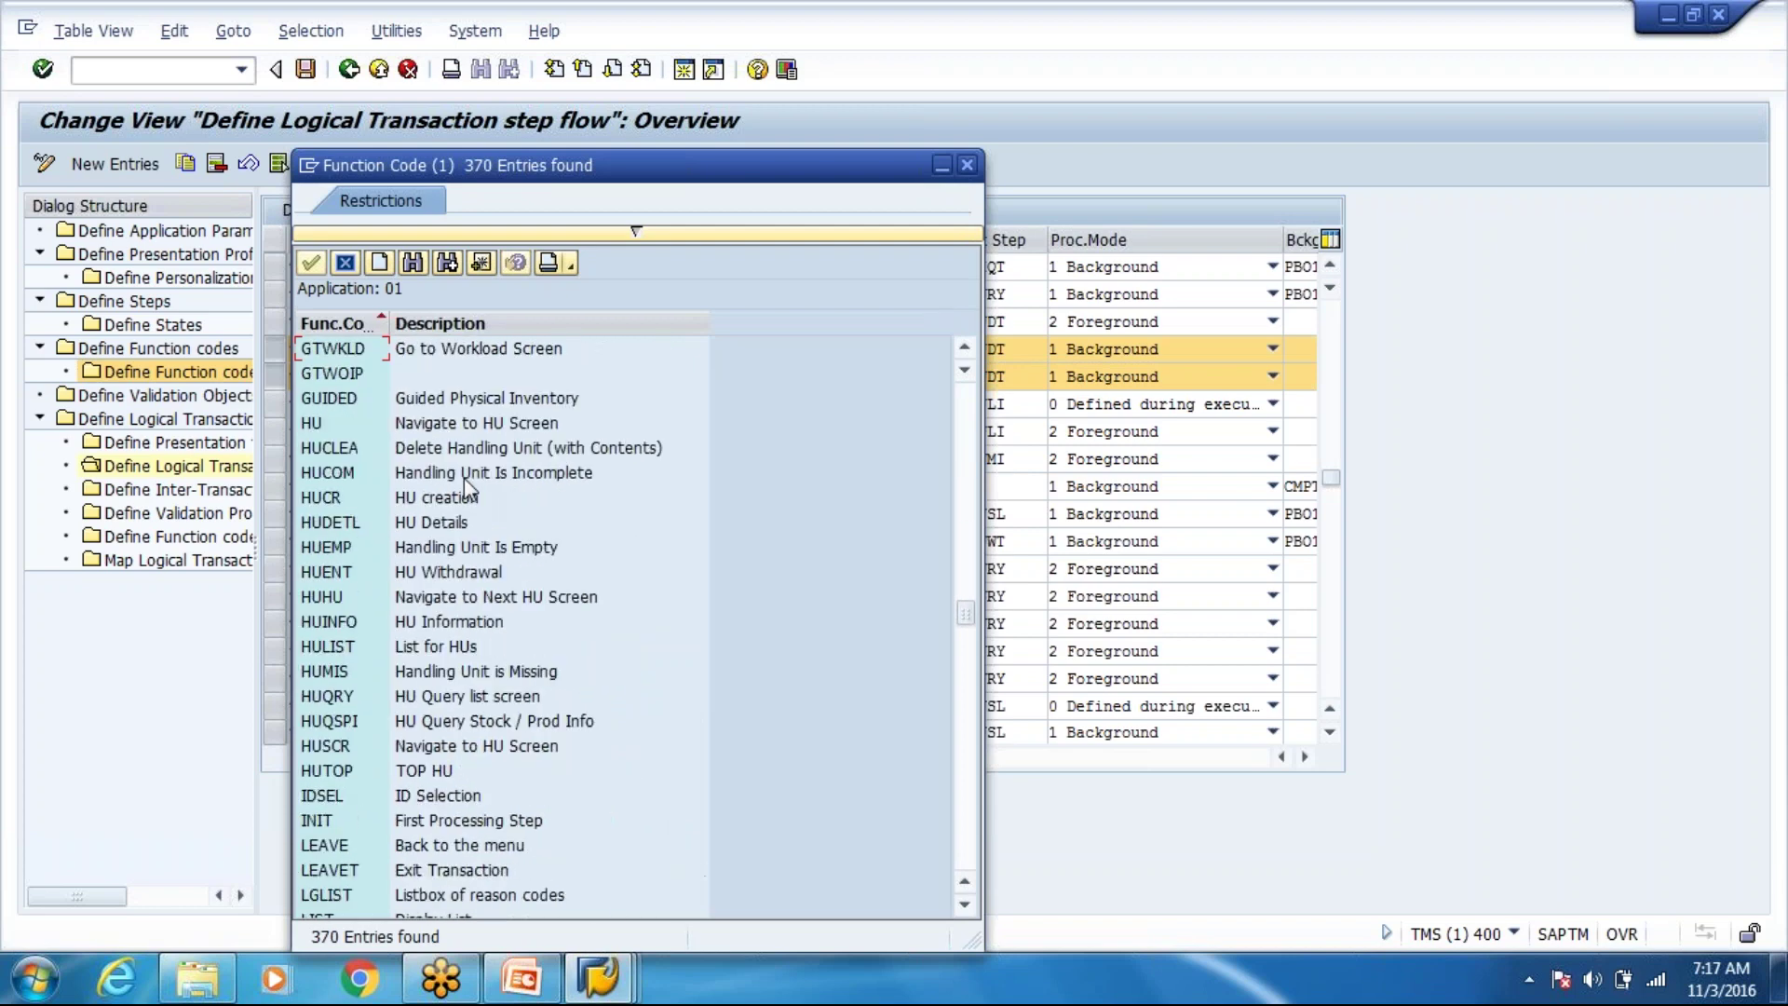
{"action": "scroll", "coordinate": [451, 503], "scroll_direction": "down", "scroll_amount": 20}
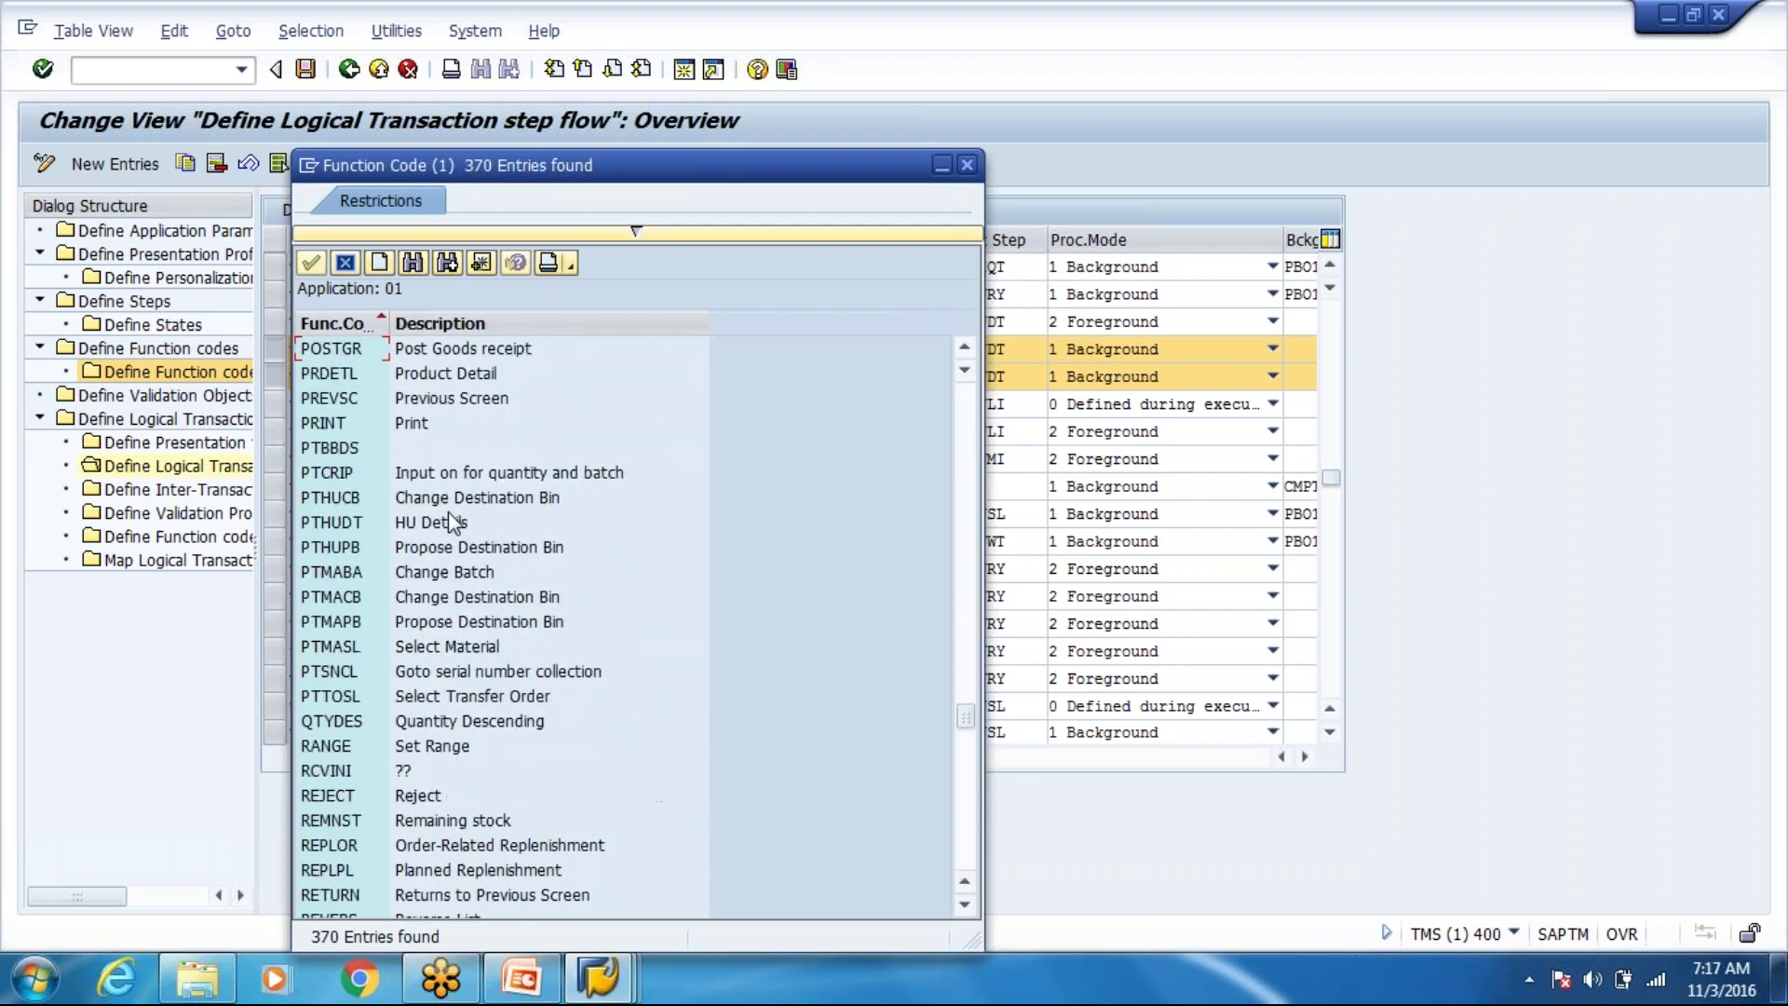
{"action": "scroll", "coordinate": [450, 522], "scroll_direction": "down", "scroll_amount": 4}
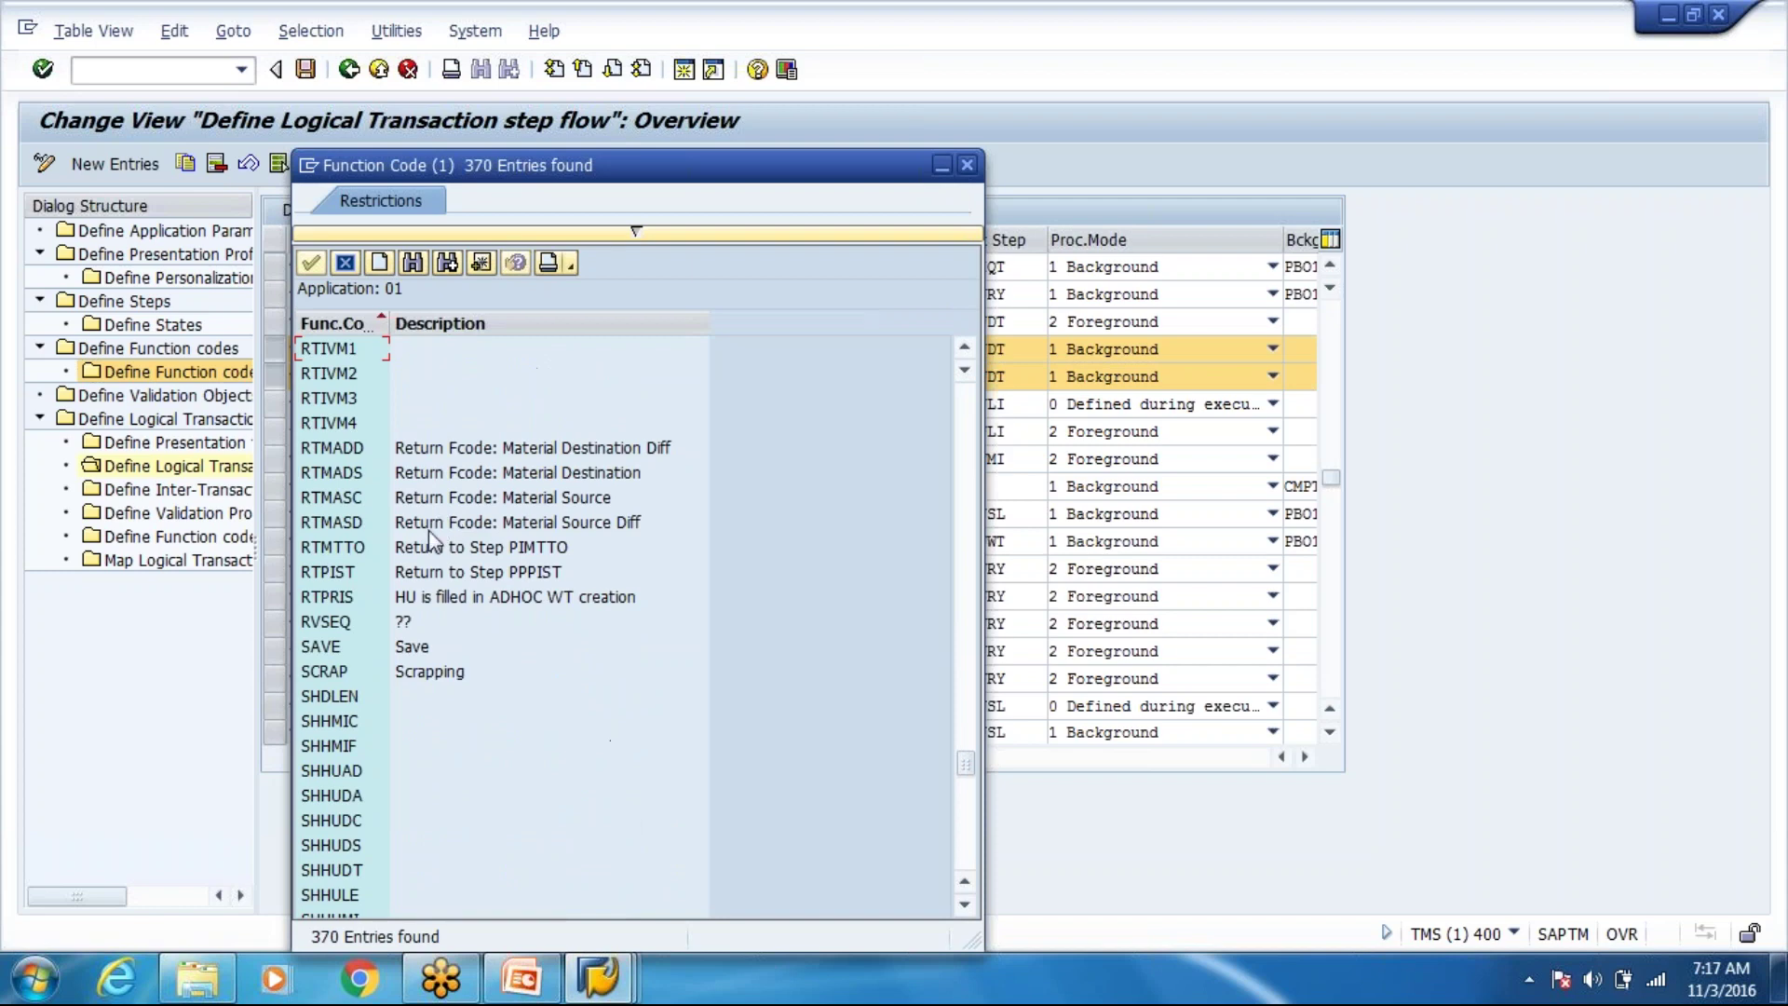
{"action": "scroll", "coordinate": [427, 545], "scroll_direction": "up", "scroll_amount": 4}
{"action": "scroll", "coordinate": [427, 545], "scroll_direction": "up", "scroll_amount": 3}
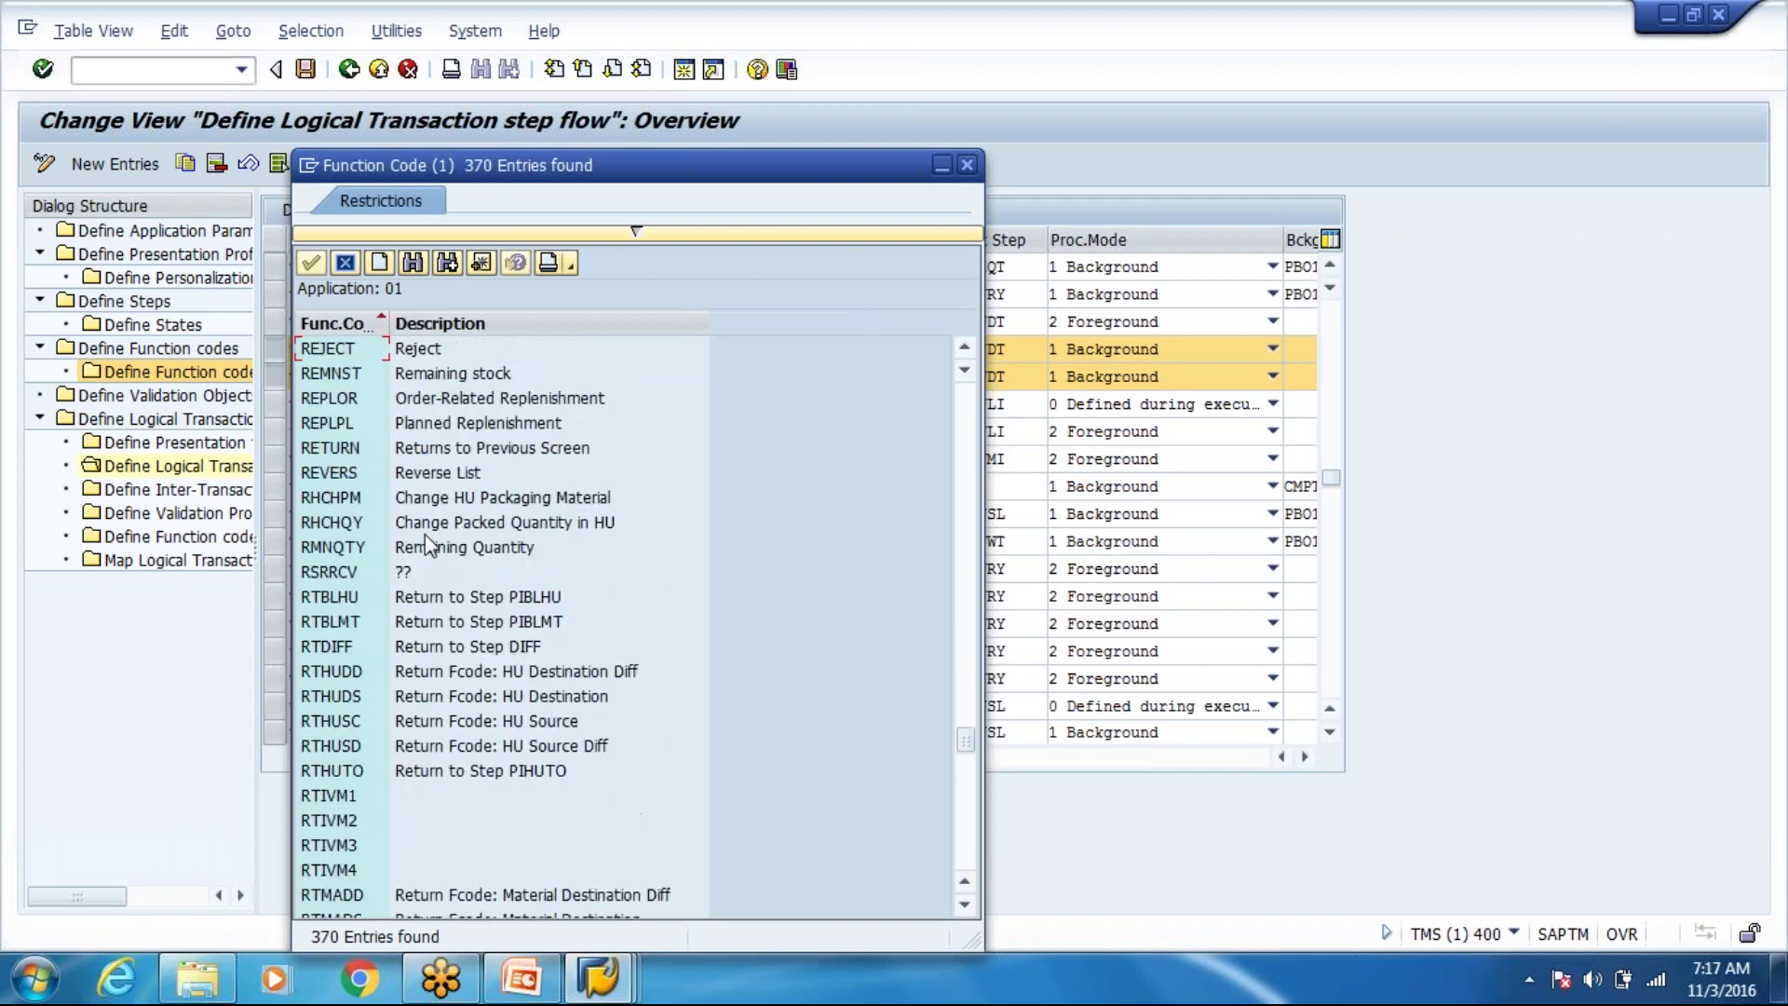
{"action": "left_click", "coordinate": [435, 581]}
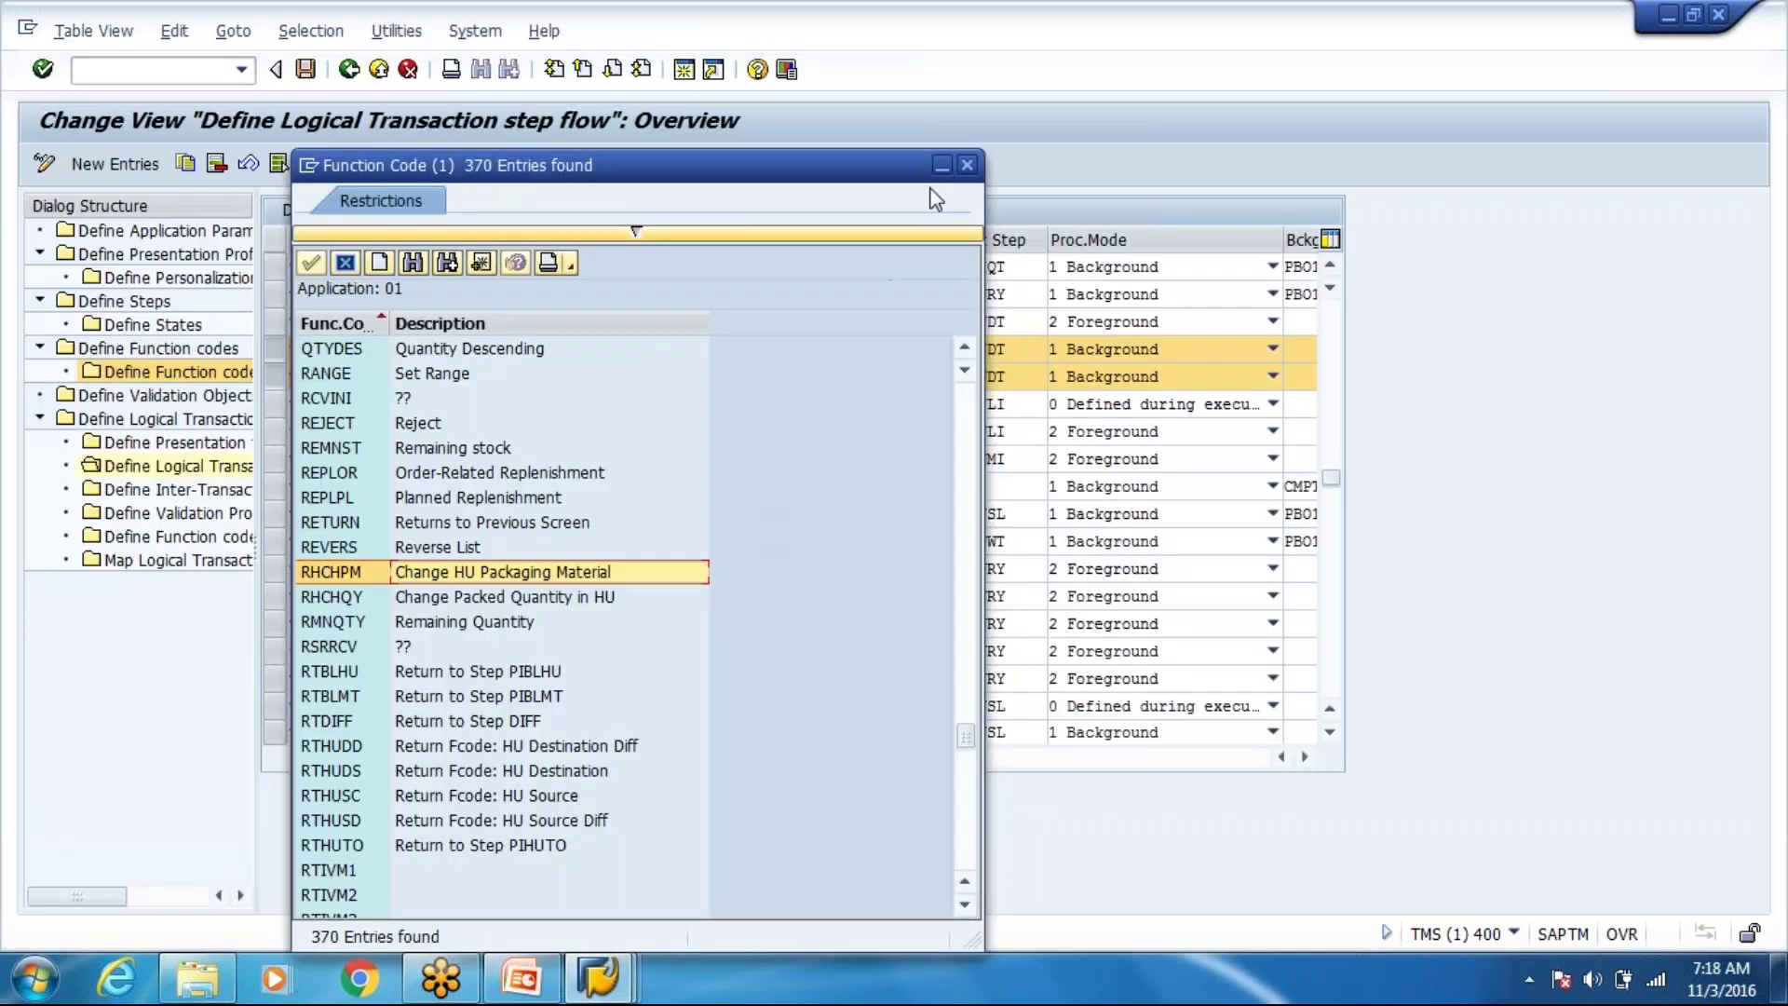
{"action": "key", "text": "Return"}
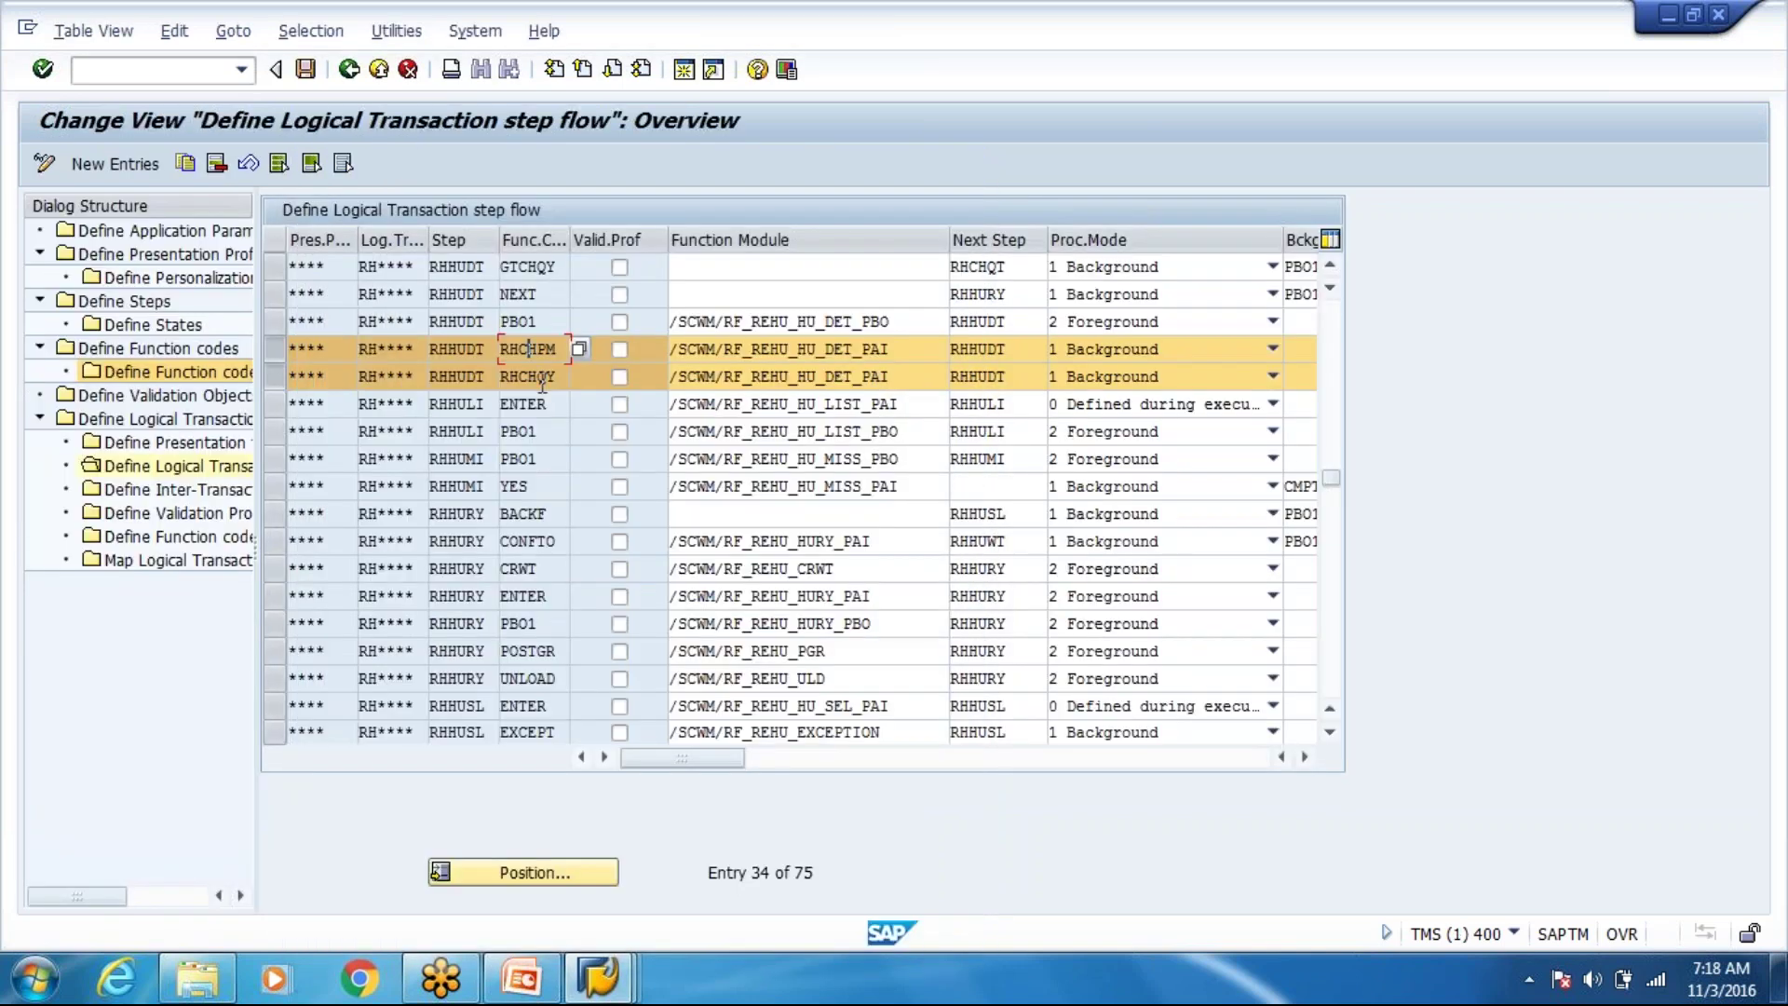
Compare the RHCHPM and RHCHQY rows with the ChQty and ChPm functions on the RF session's HU details screen.
{"action": "left_click", "coordinate": [283, 377]}
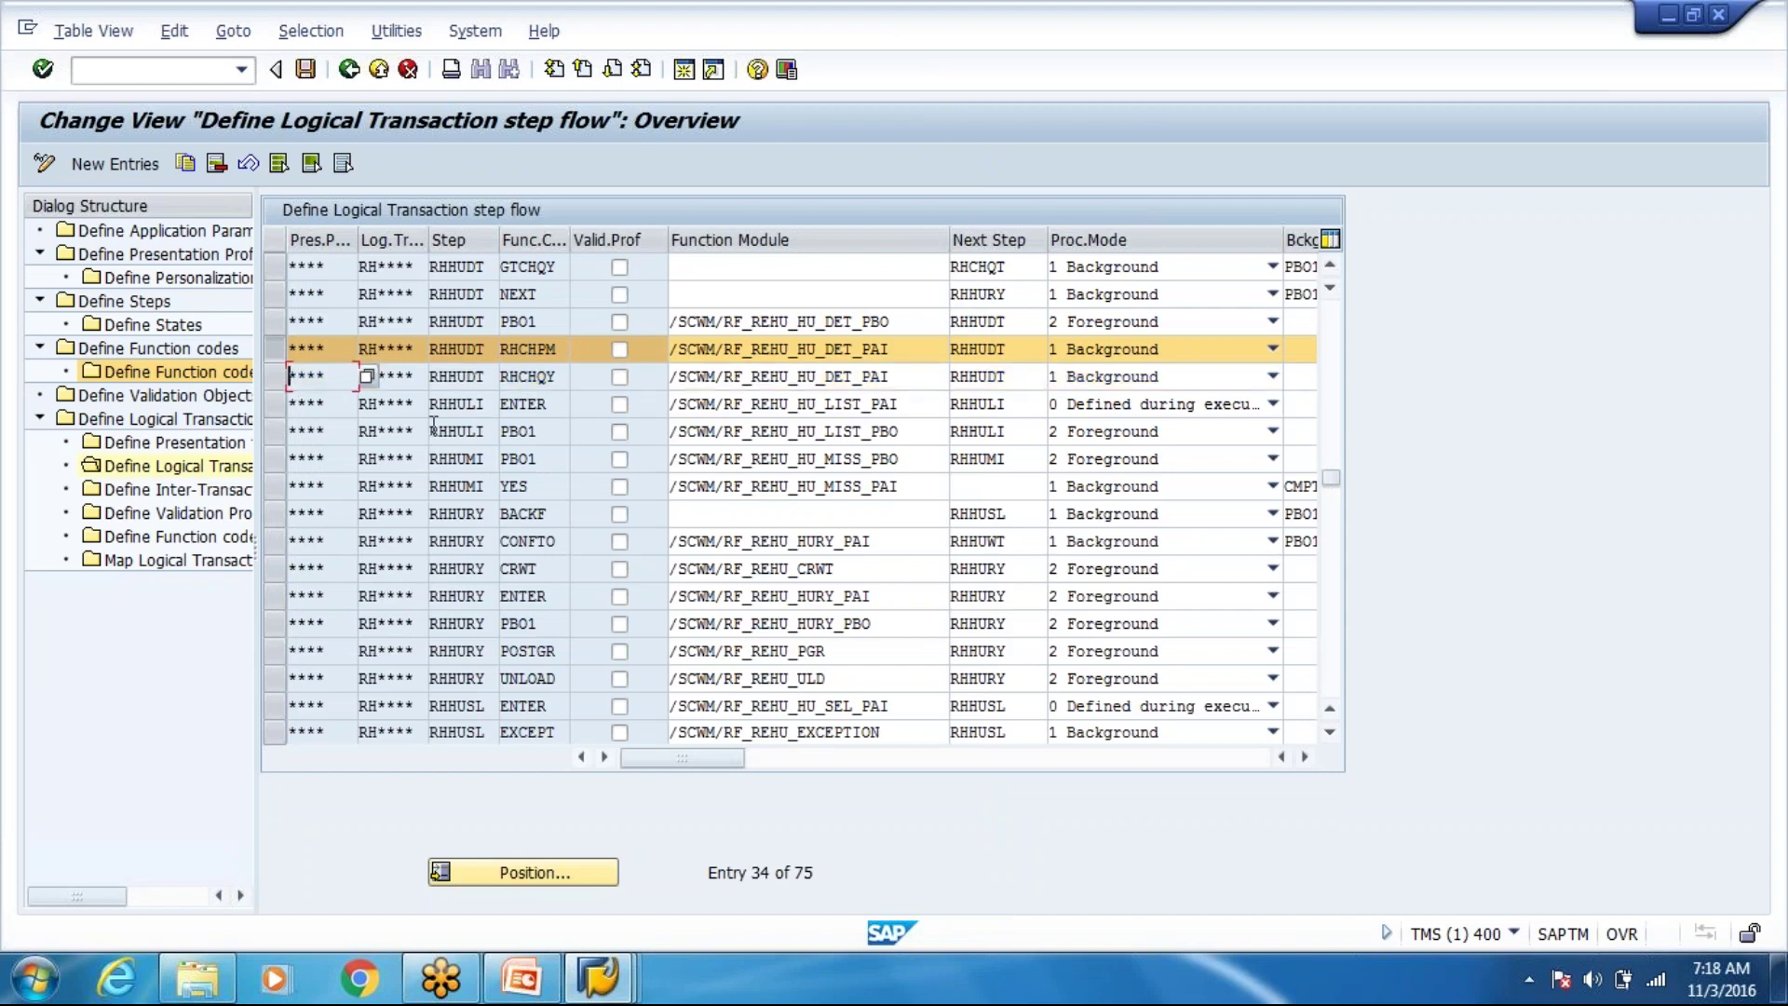
{"action": "key", "text": "alt+Tab"}
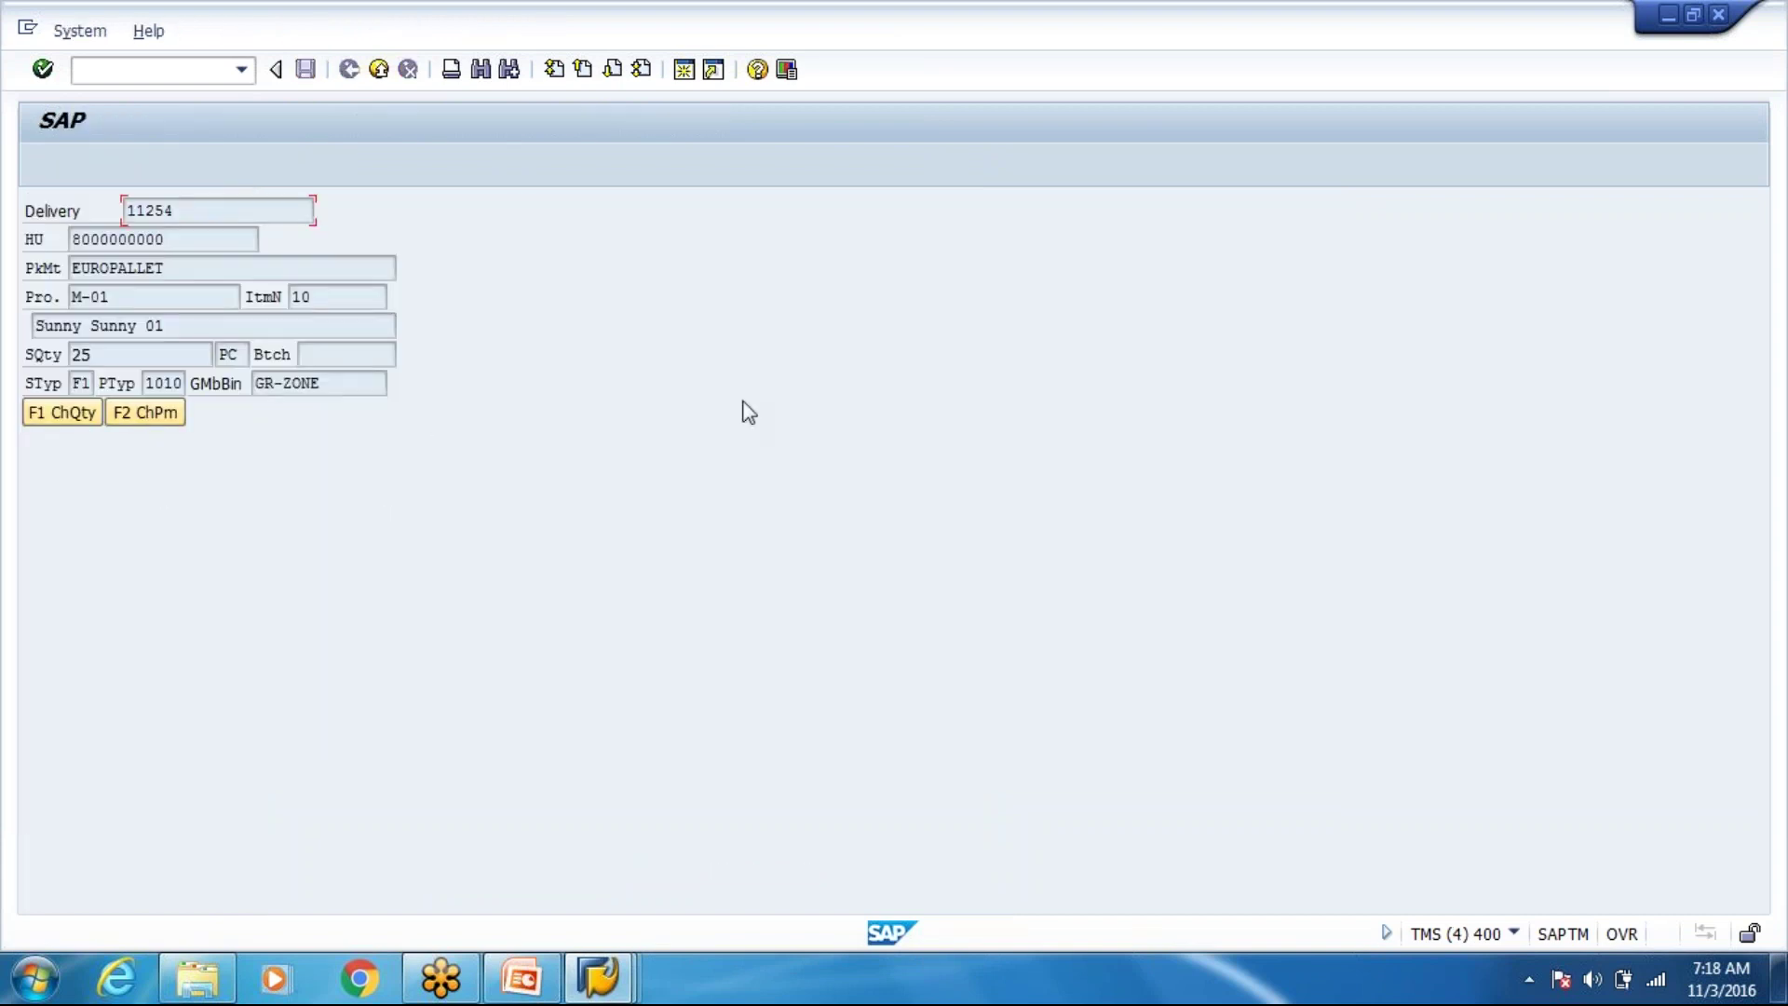
{"action": "key", "text": "alt+Tab"}
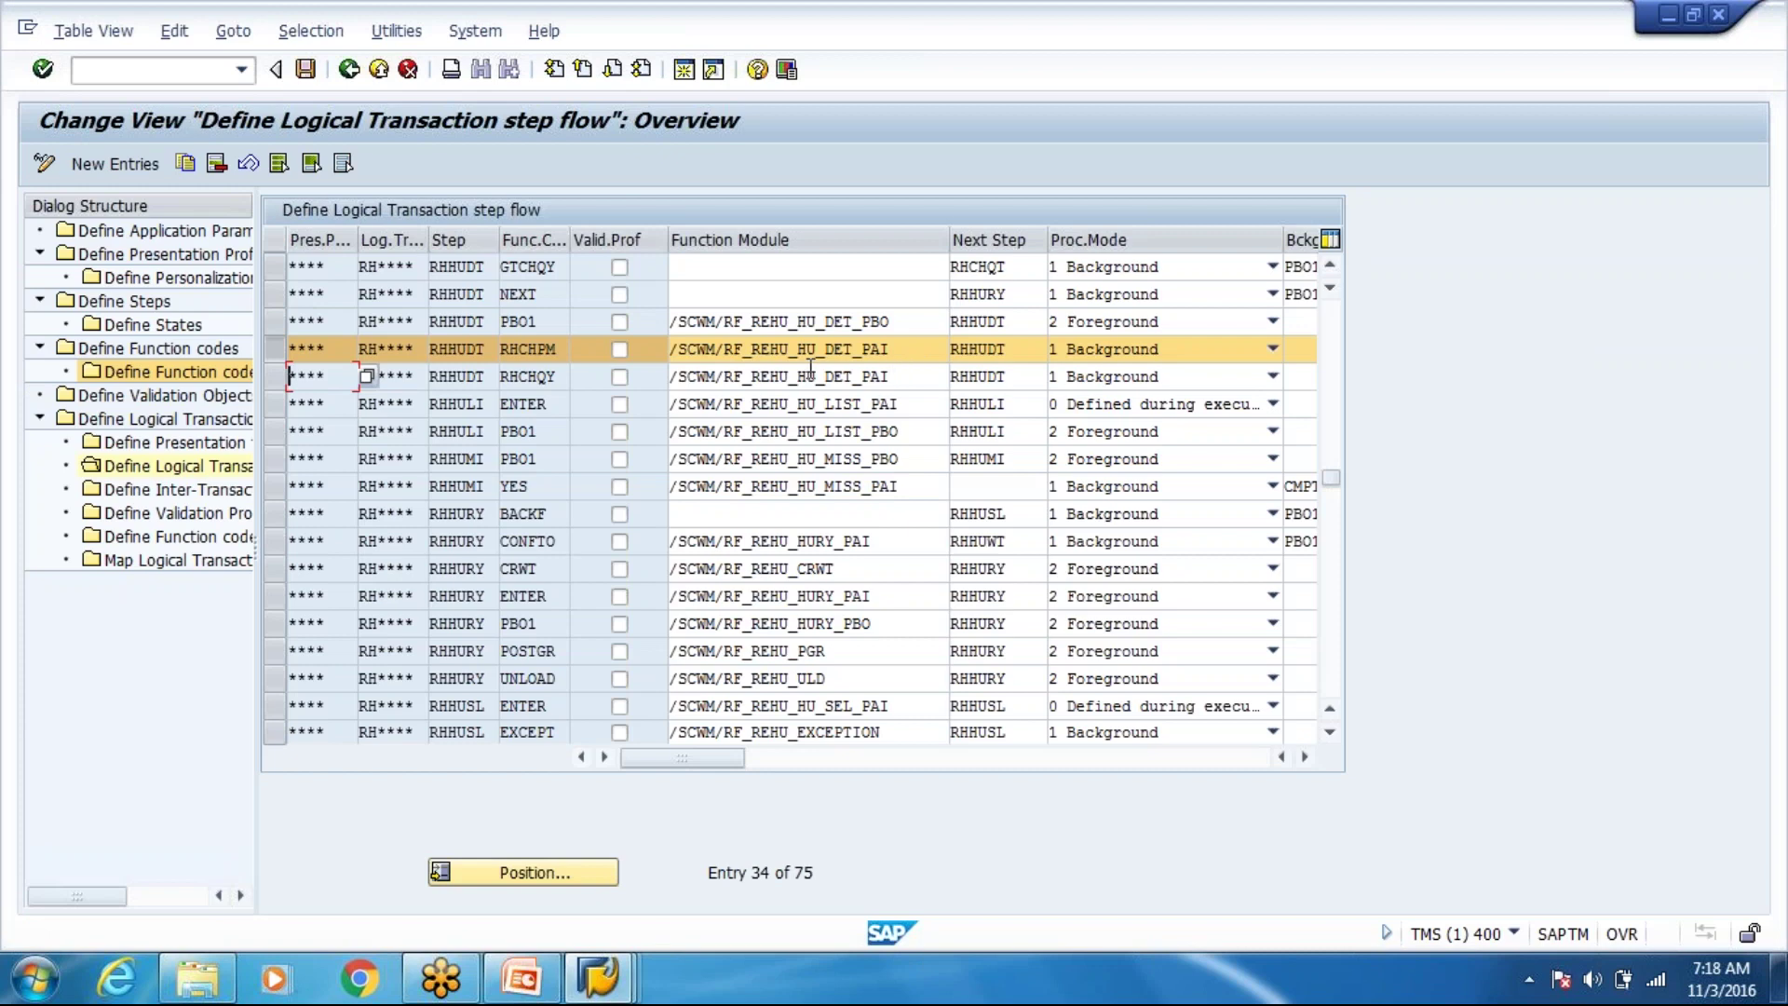
Open the function code profile for RH**** and cross-check it with the RF session's HU details screen.
{"action": "left_click", "coordinate": [206, 536]}
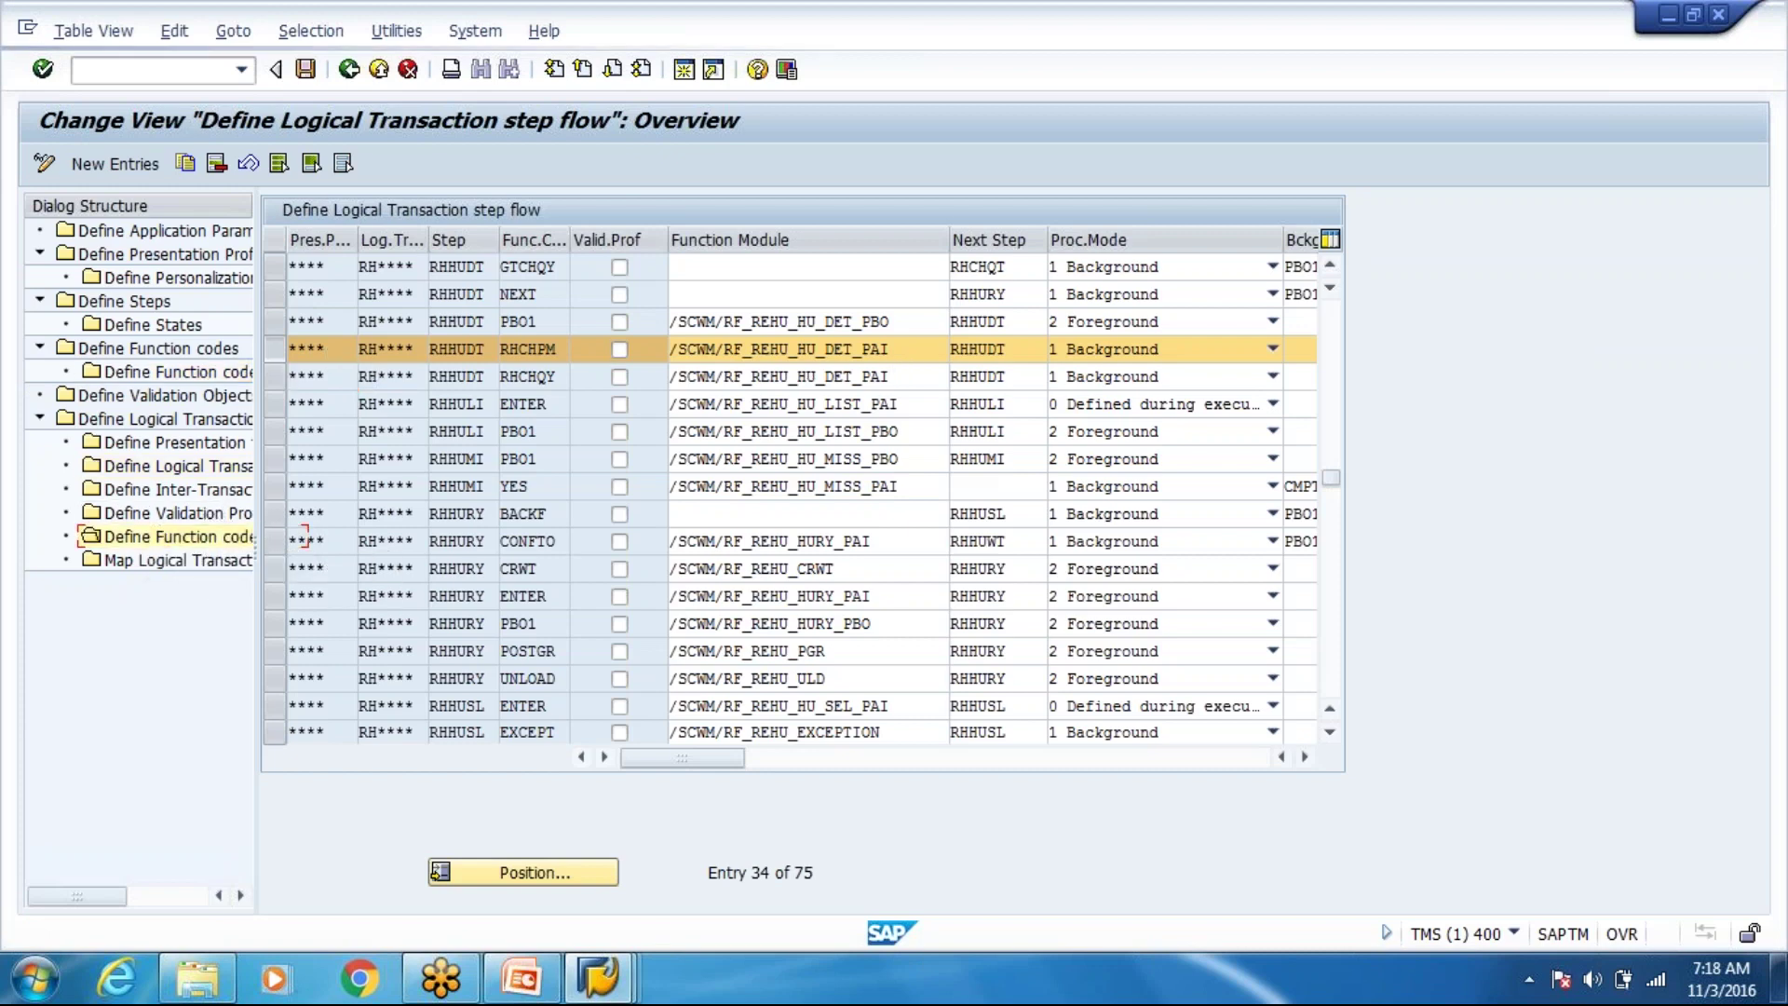
{"action": "scroll", "coordinate": [679, 645], "scroll_direction": "down", "scroll_amount": 2}
{"action": "left_click", "coordinate": [670, 596]}
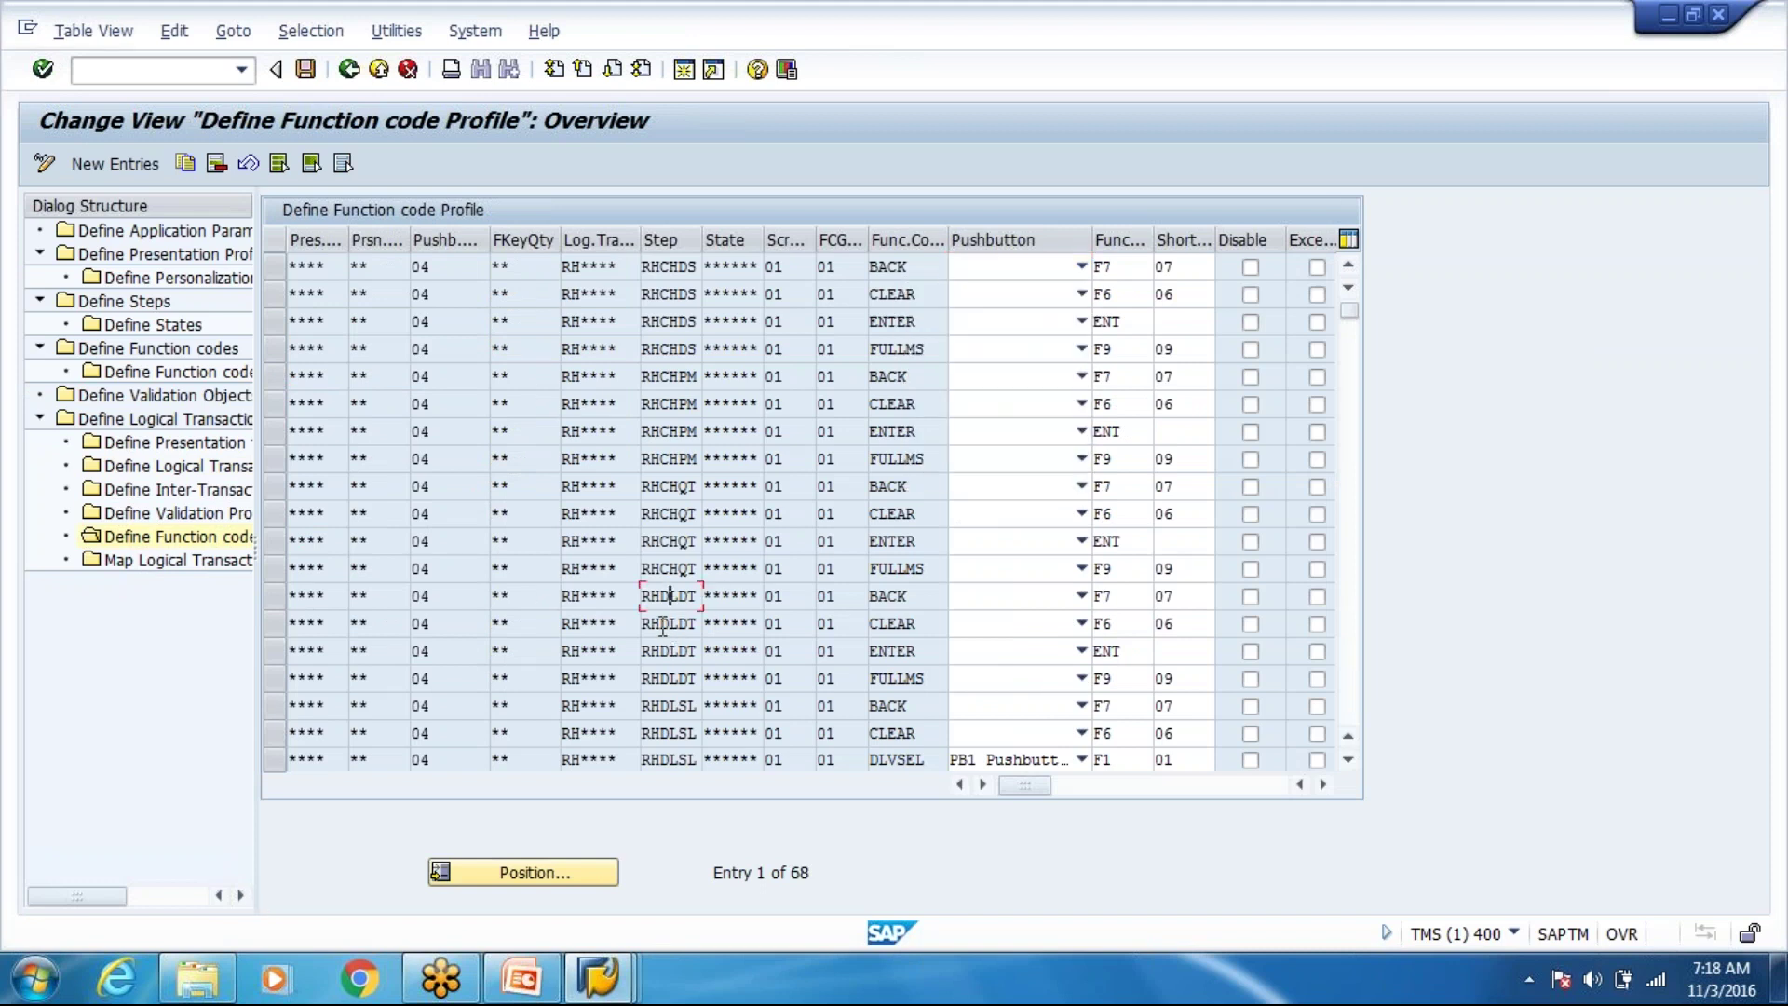
{"action": "scroll", "coordinate": [662, 626], "scroll_direction": "down", "scroll_amount": 8}
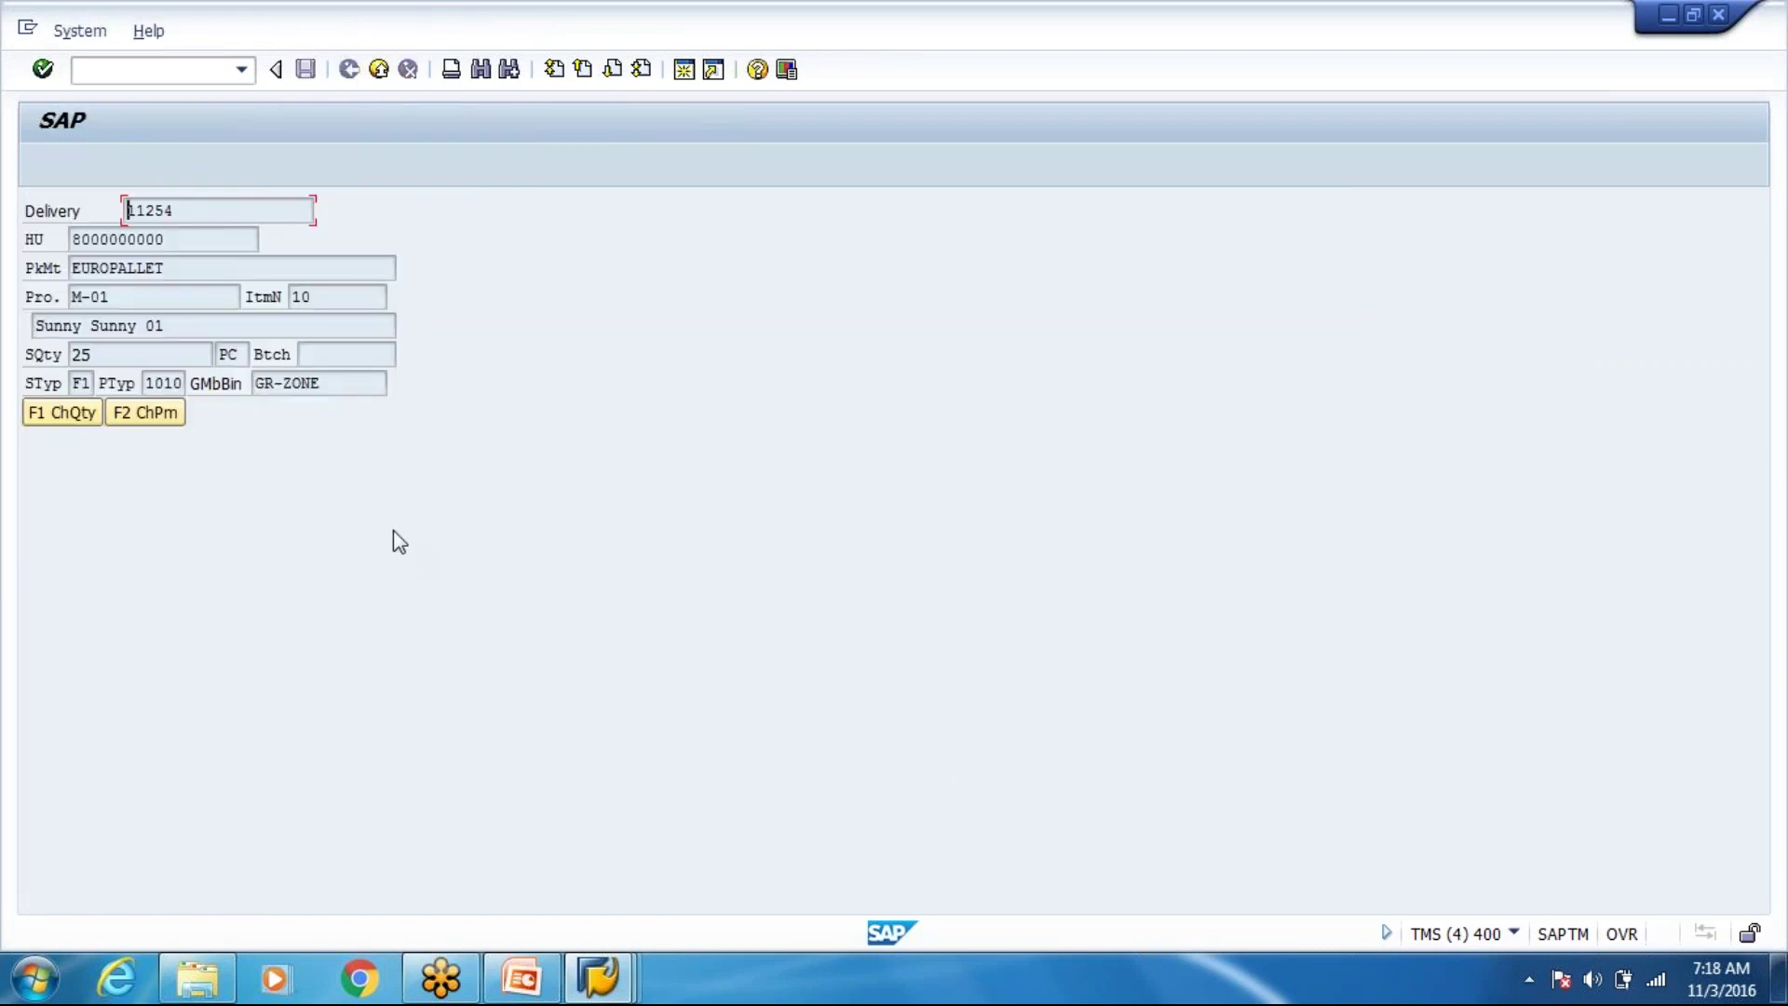
{"action": "key", "text": "ctrl+shift+F1"}
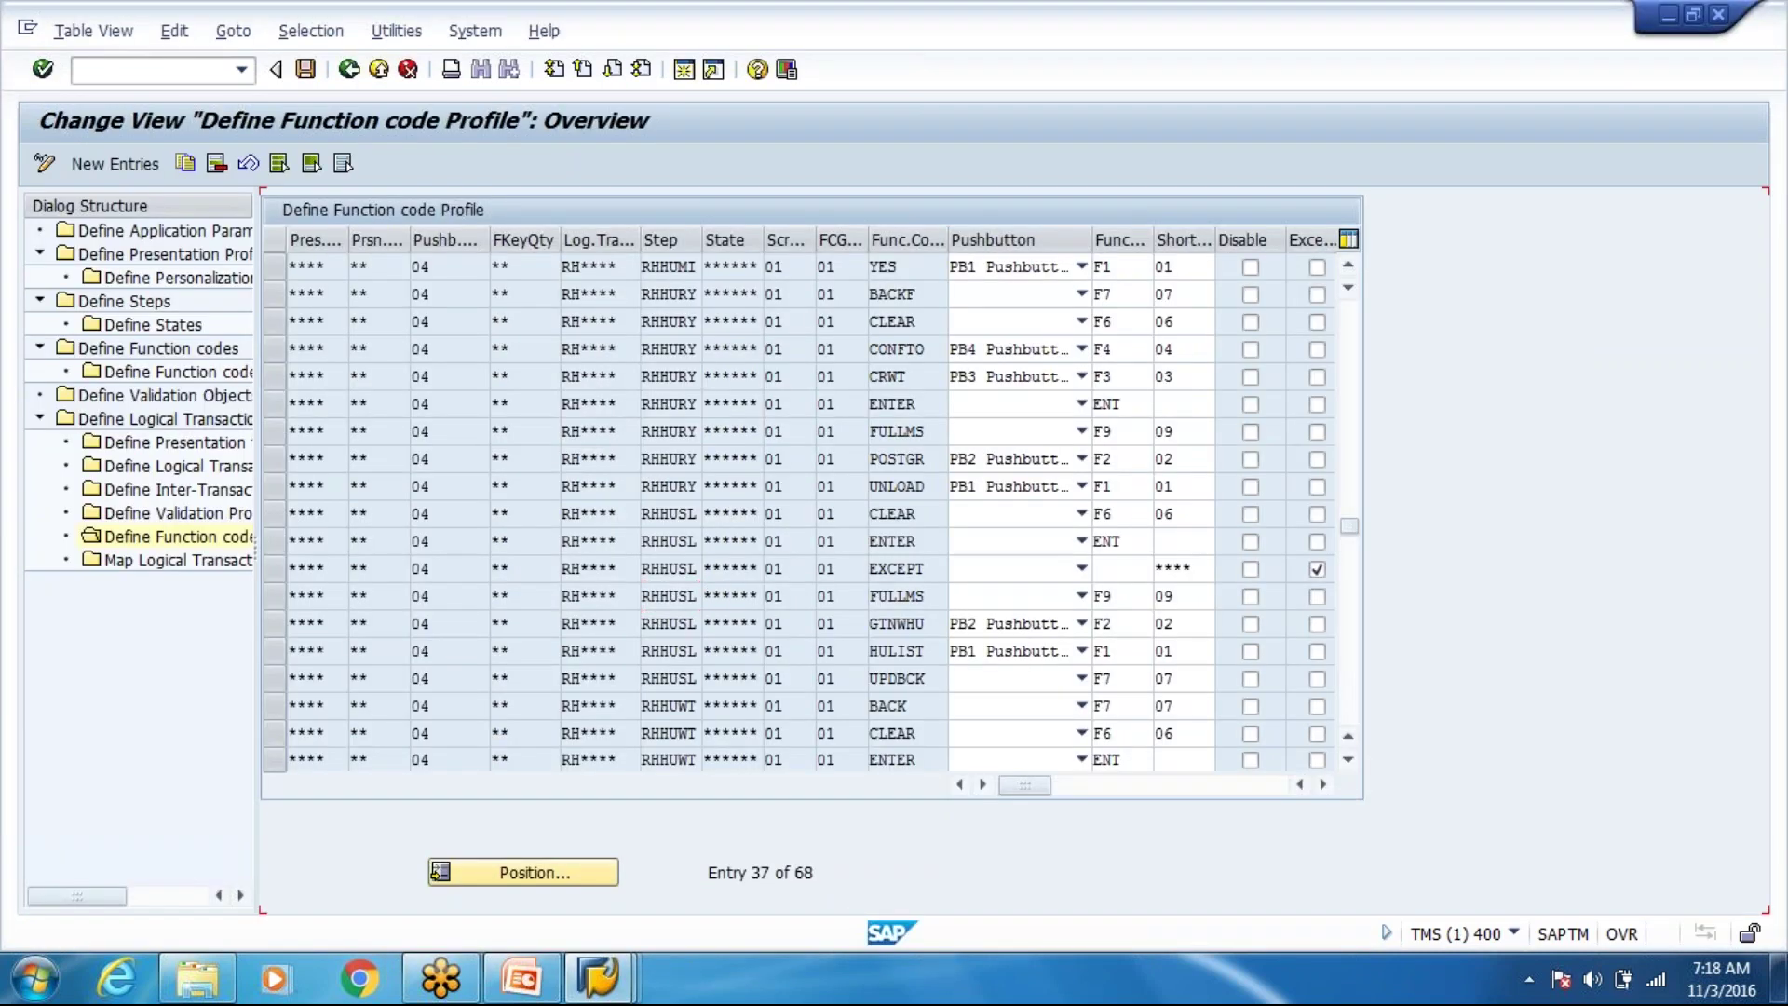
Find step RHHUDT in the function code profile and highlight its RHCHPM row.
{"action": "scroll", "coordinate": [801, 512], "scroll_direction": "down", "scroll_amount": 1}
{"action": "scroll", "coordinate": [801, 512], "scroll_direction": "up", "scroll_amount": 3}
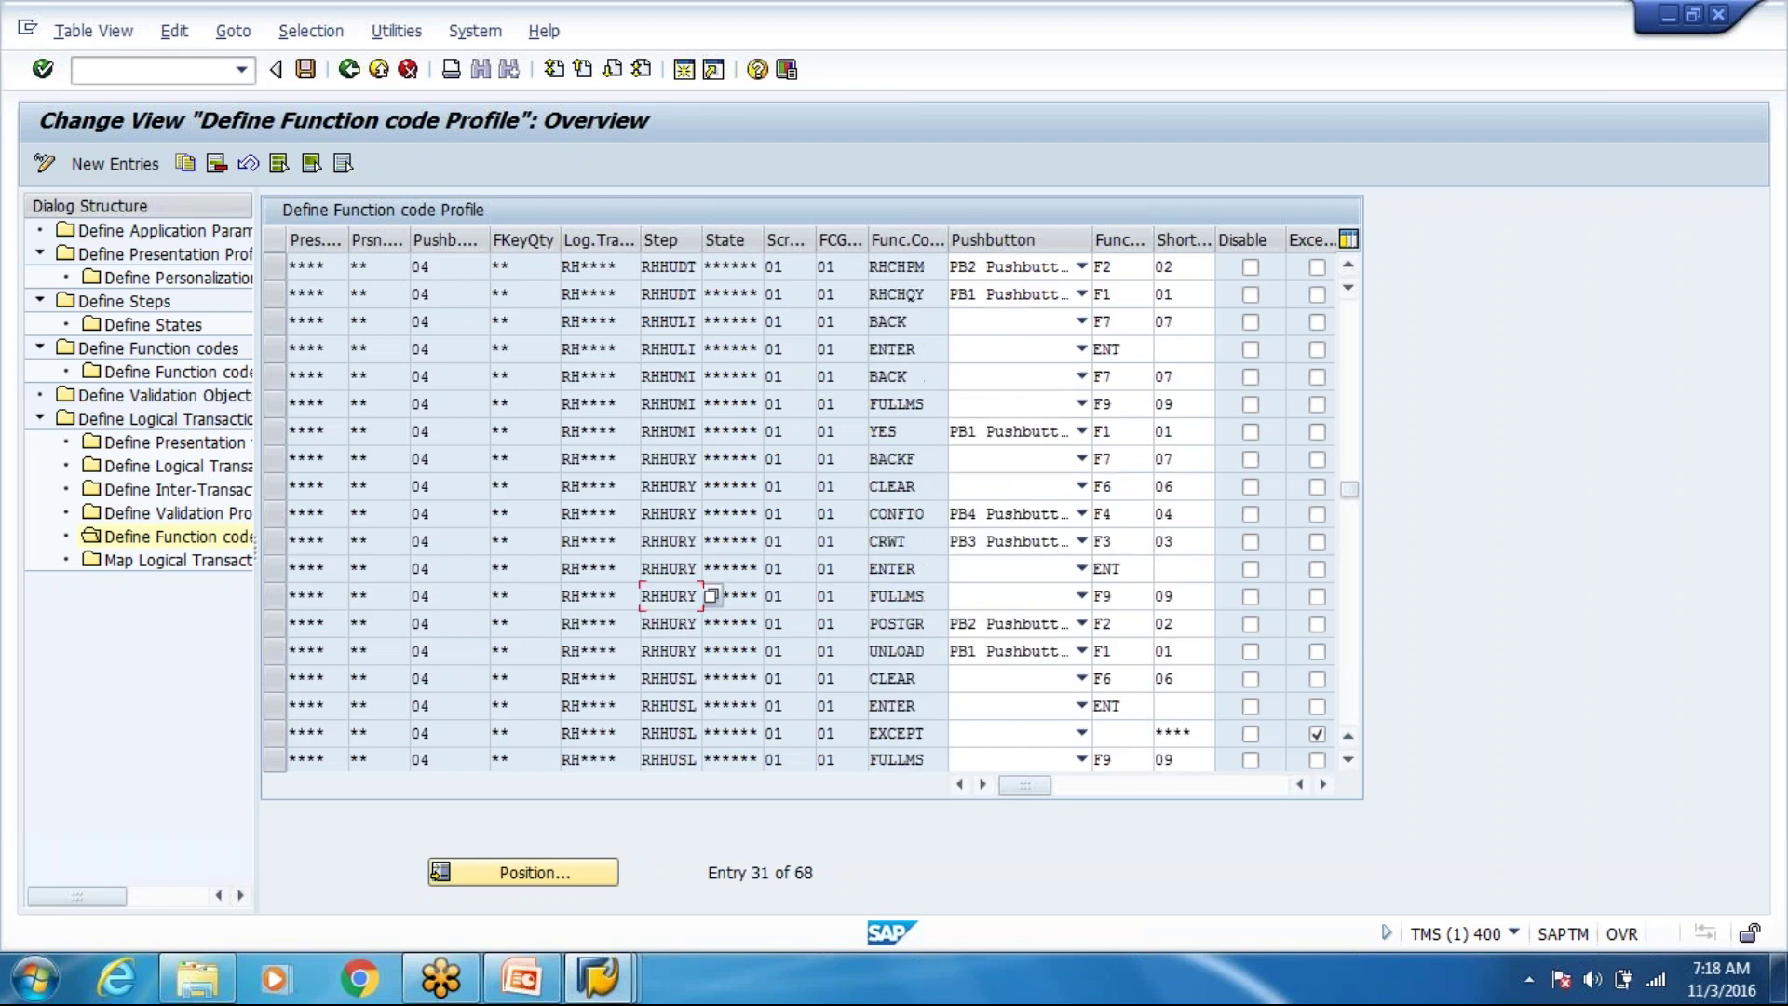
{"action": "left_click", "coordinate": [691, 431]}
{"action": "scroll", "coordinate": [691, 431], "scroll_direction": "up", "scroll_amount": 2}
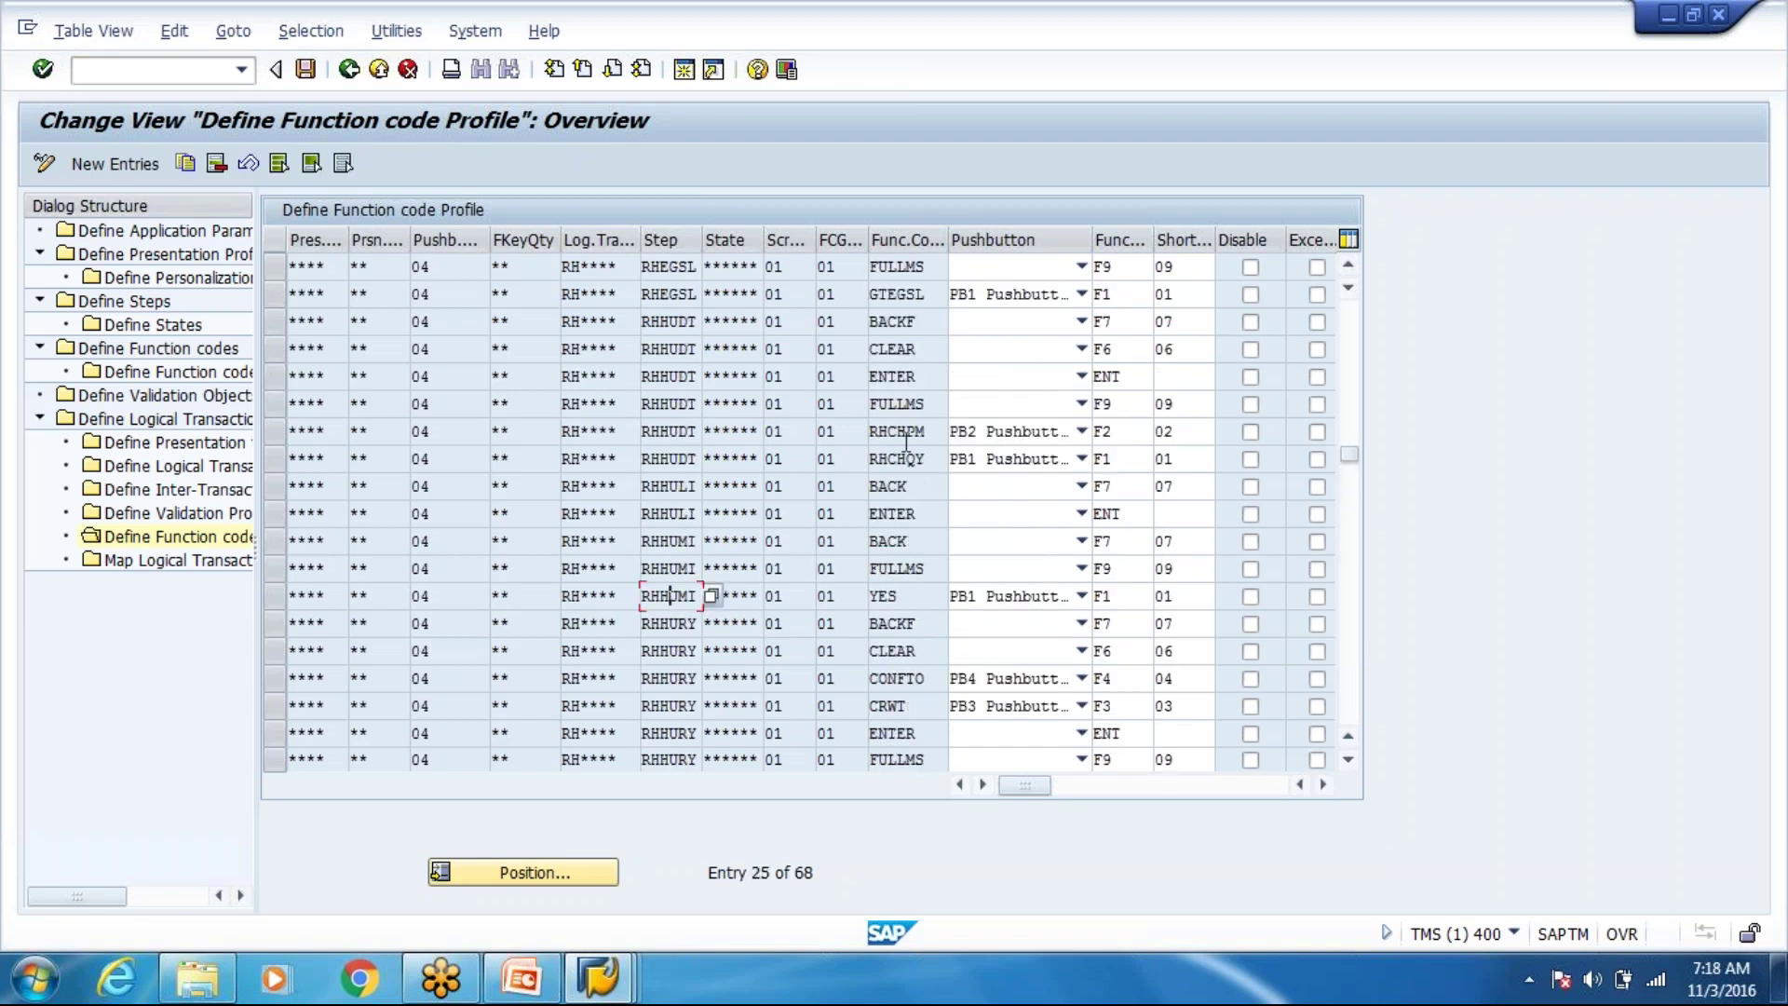
{"action": "left_click", "coordinate": [273, 432]}
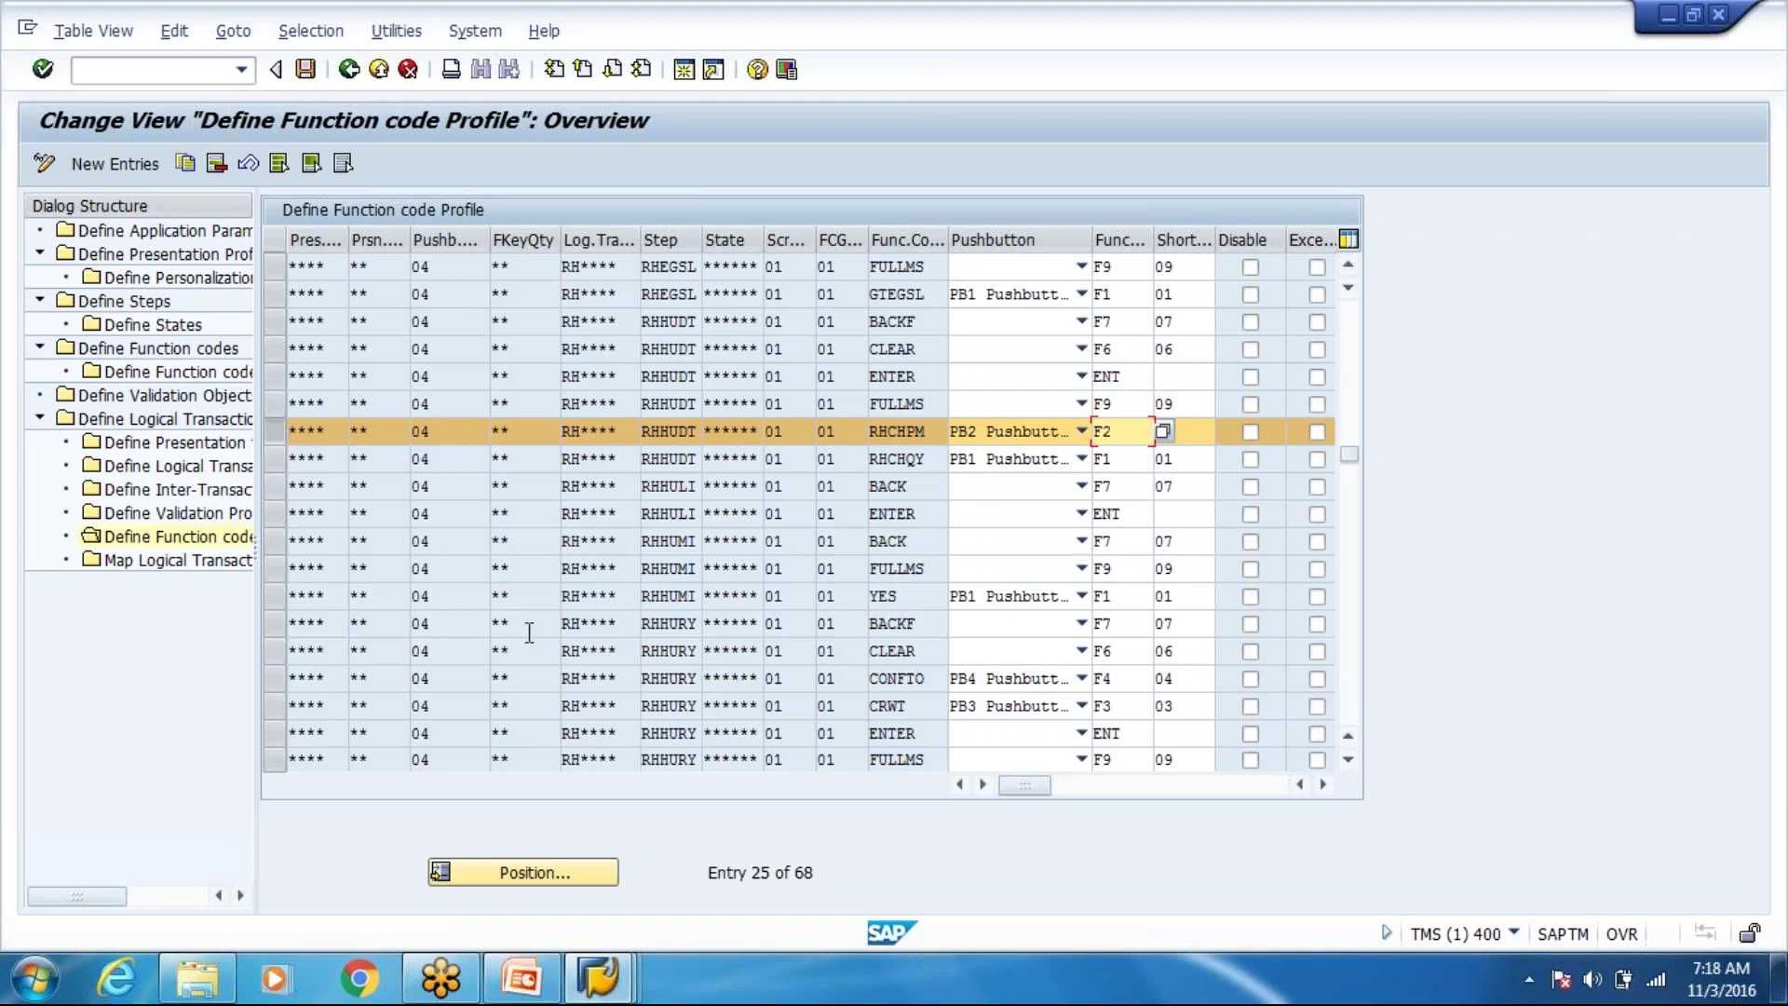
Review the technical information of the RF session's HU details screen and close its dialog.
{"action": "key", "text": "alt+Tab"}
{"action": "key", "text": "alt+Tab"}
{"action": "key", "text": "alt+Tab"}
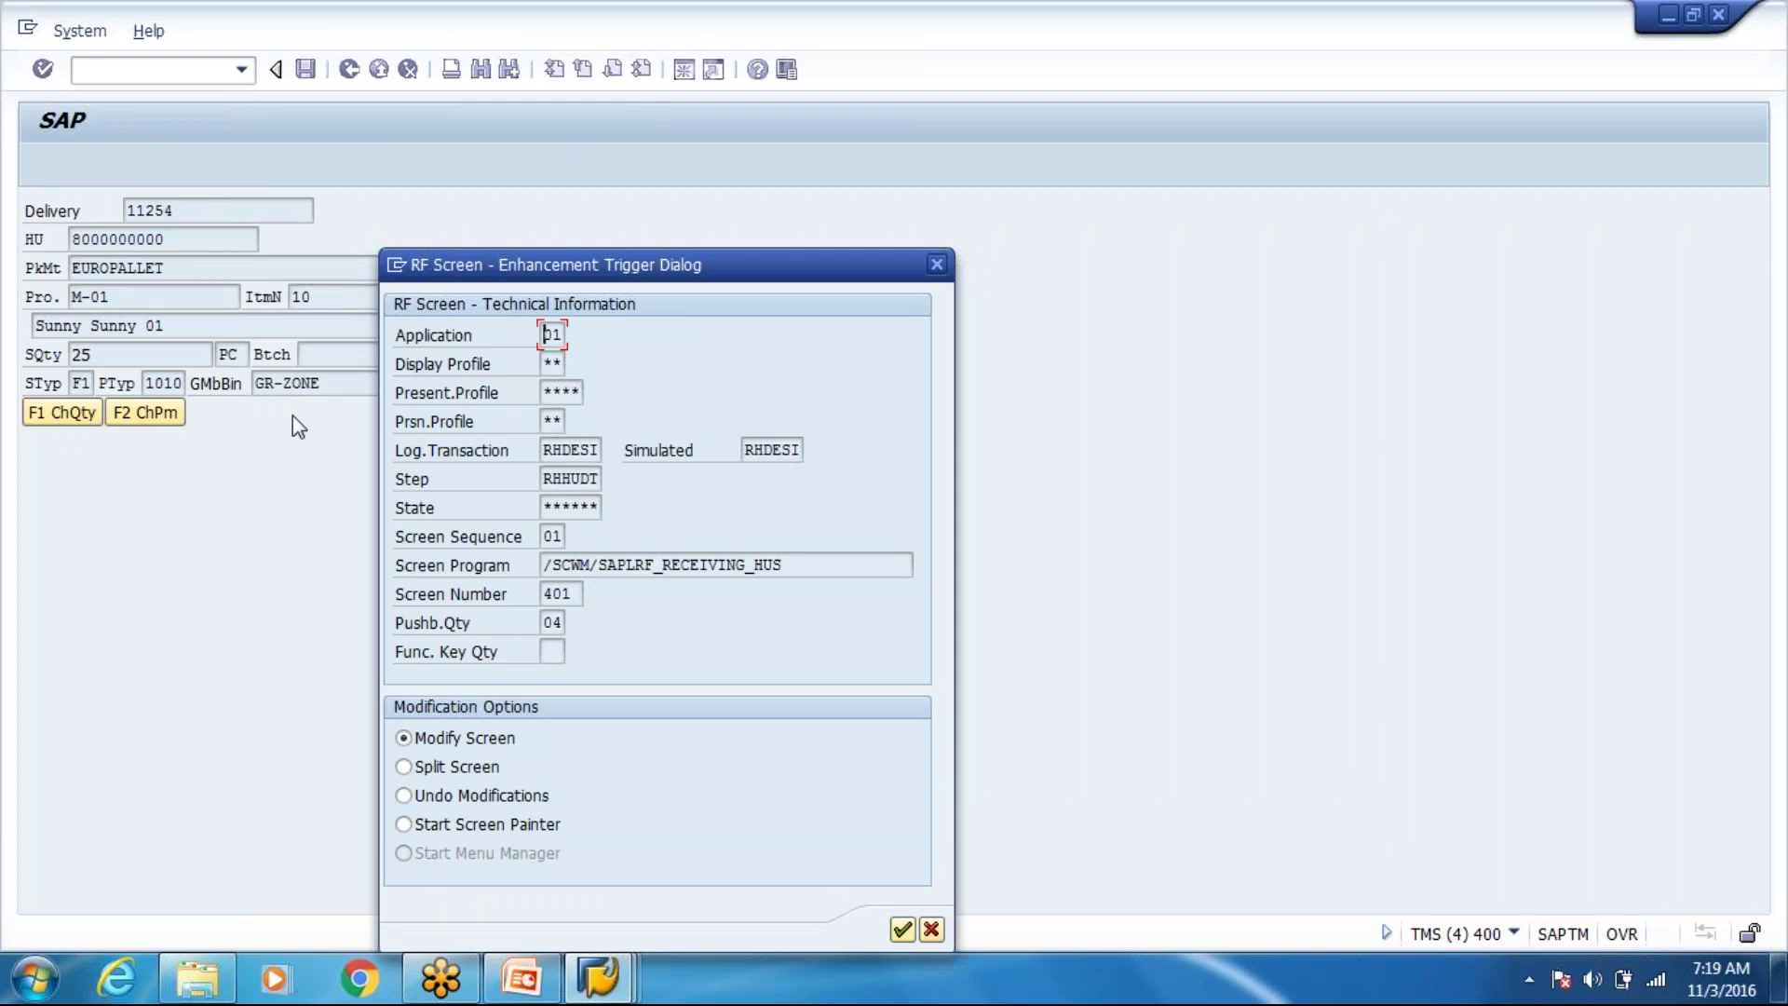
{"action": "left_click", "coordinate": [937, 264]}
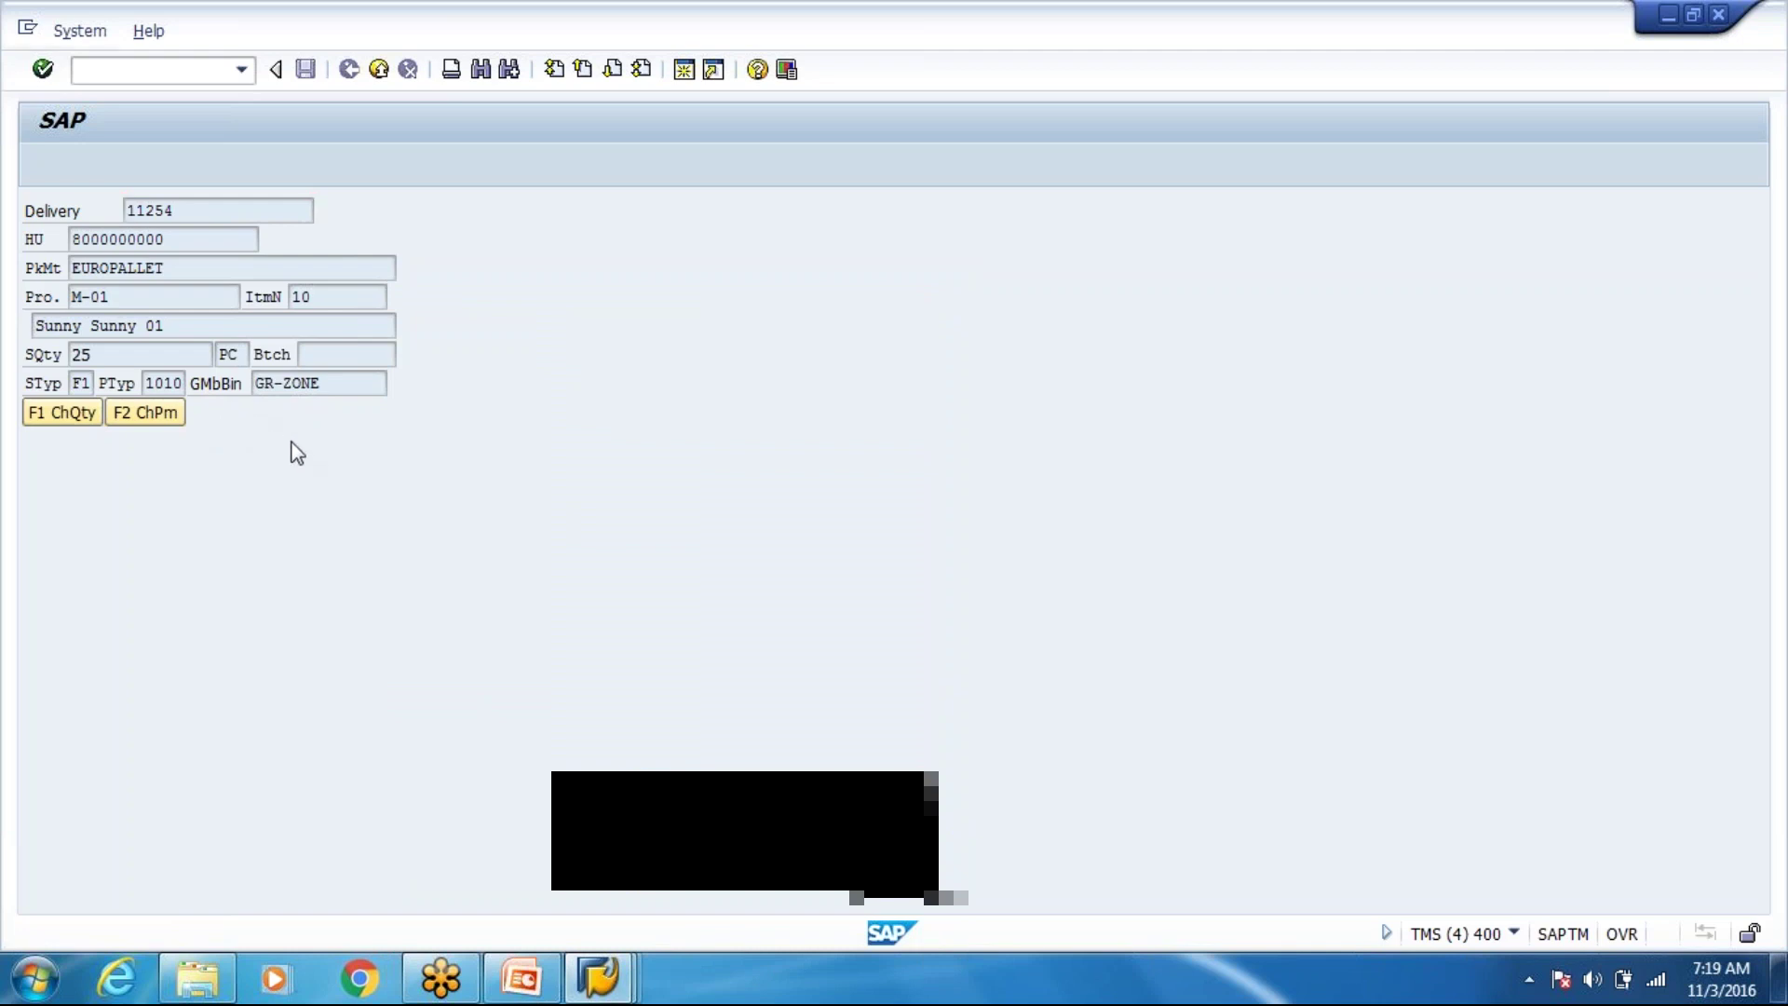
Leave the HU details screen in the RF session and try to process HU 800000 as a new HU.
{"action": "key", "text": "Return"}
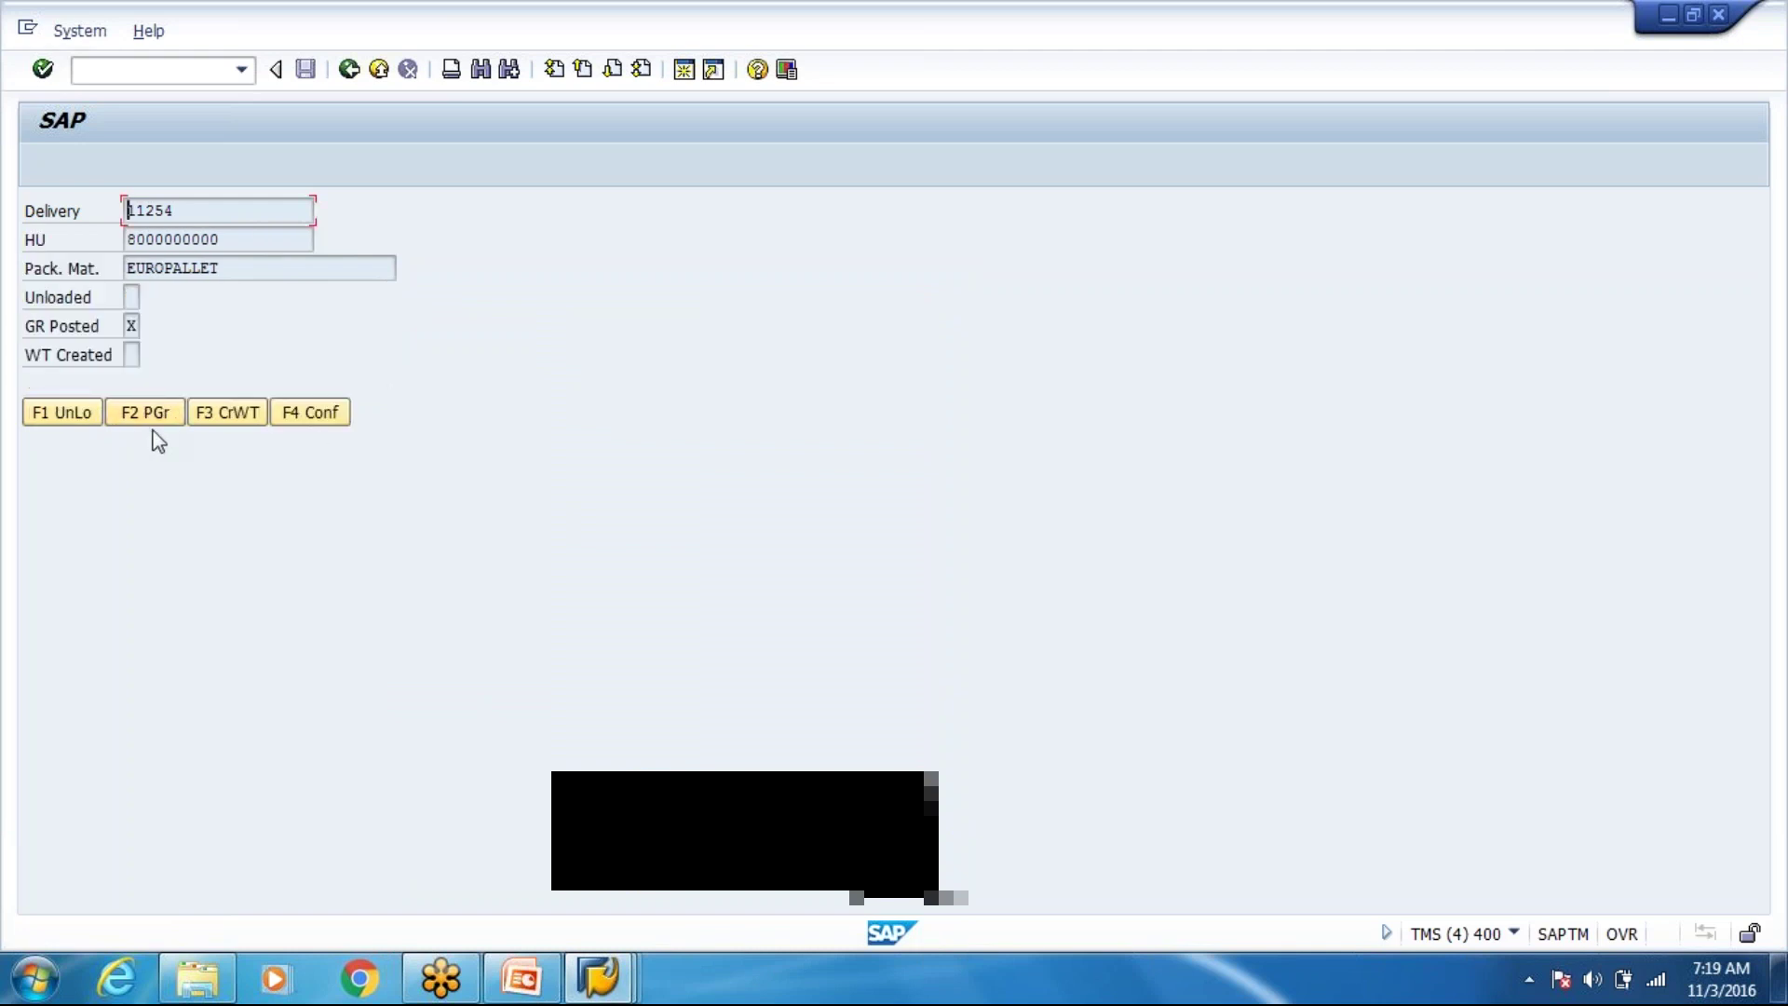
{"action": "key", "text": "F2"}
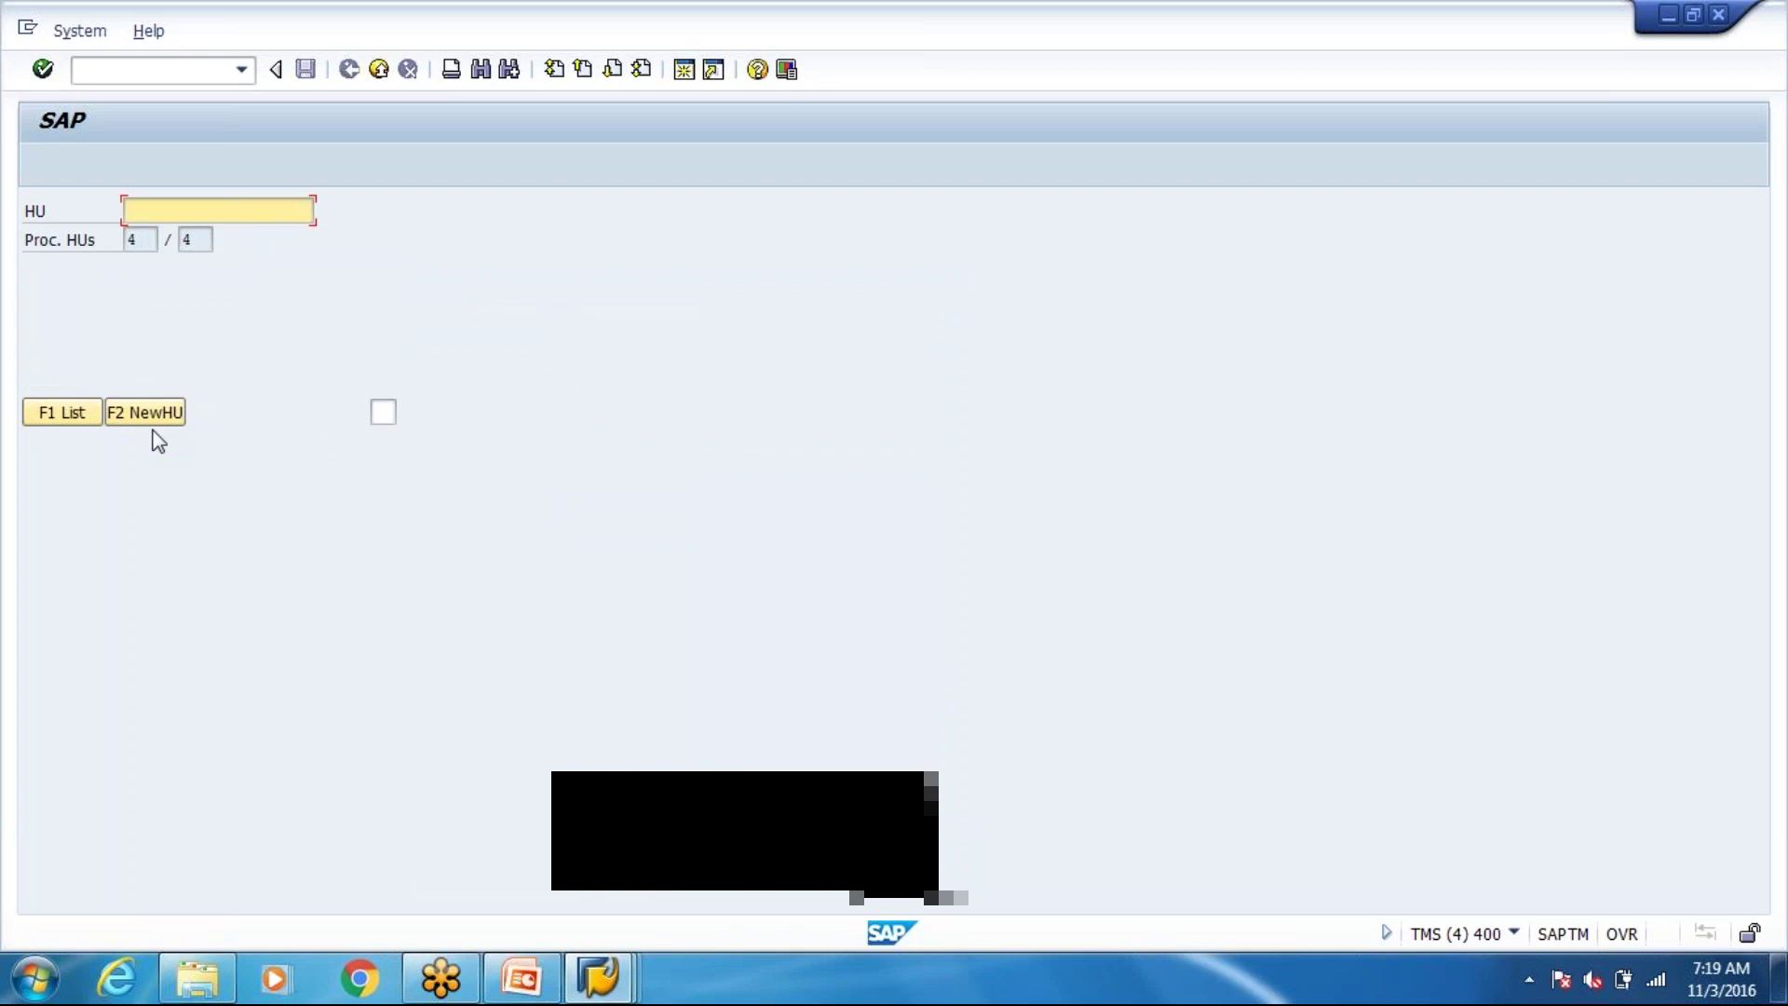
{"action": "key", "text": "BackSpace"}
{"action": "left_click", "coordinate": [220, 241]}
{"action": "key", "text": "Return"}
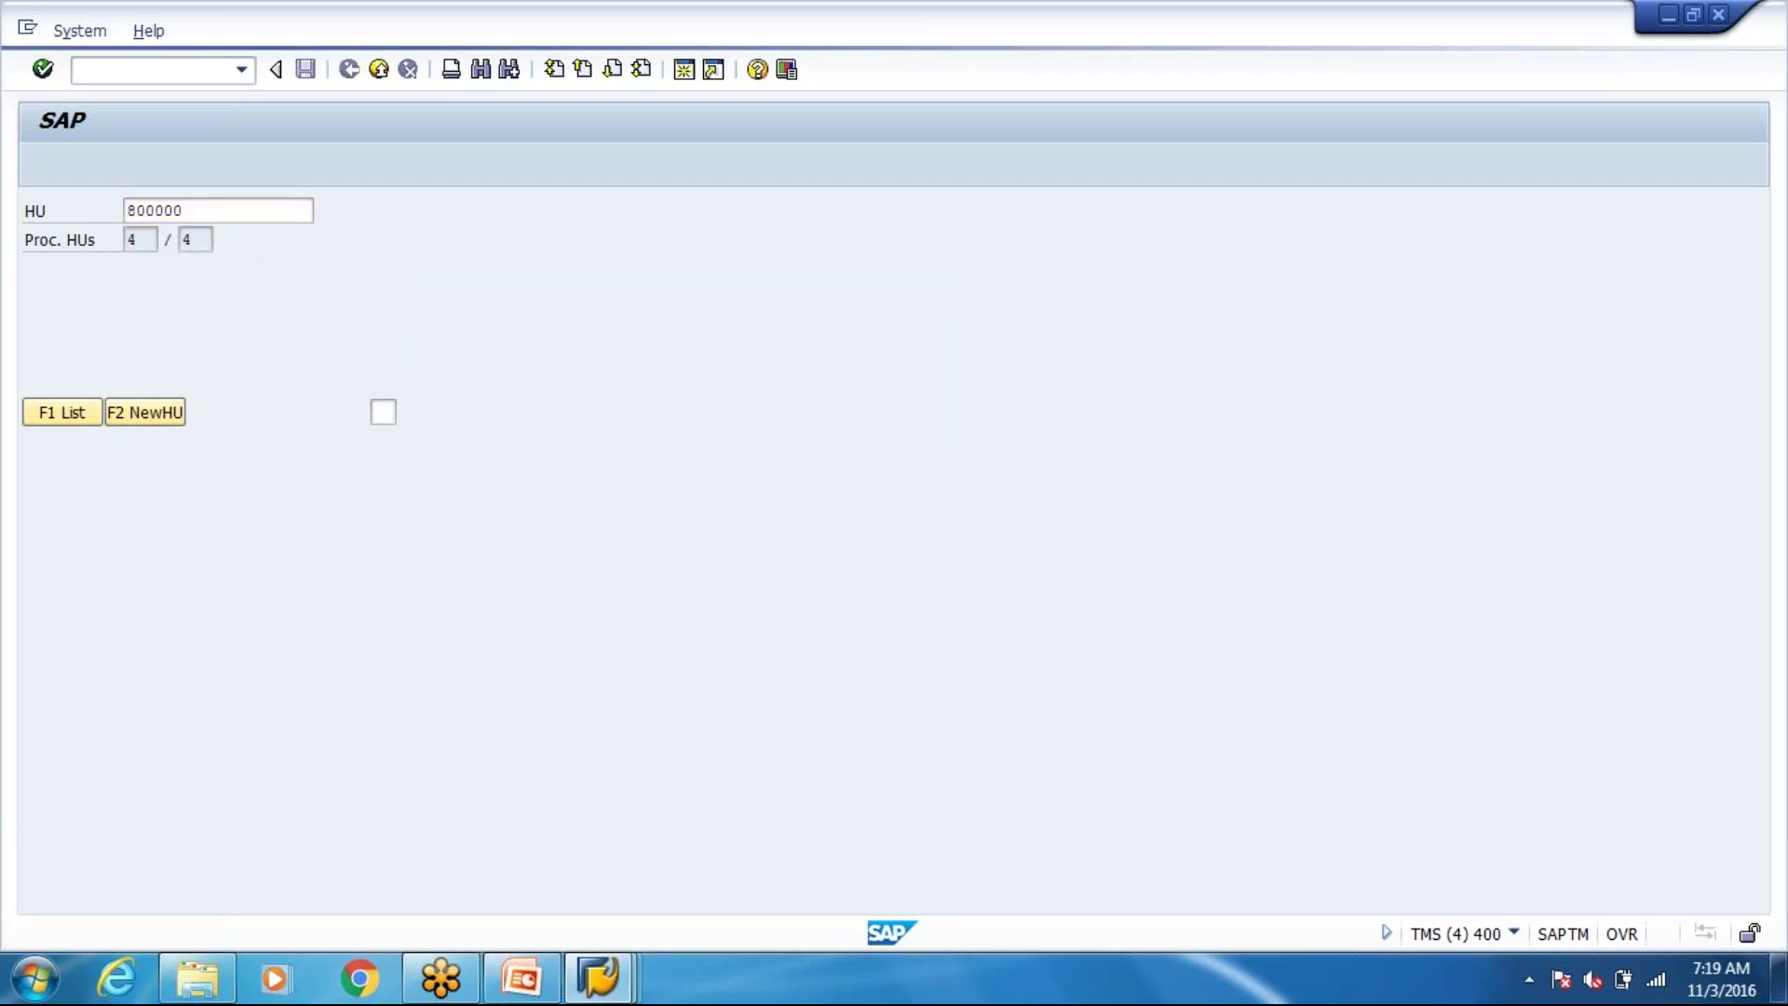
{"action": "key", "text": "alt+Tab"}
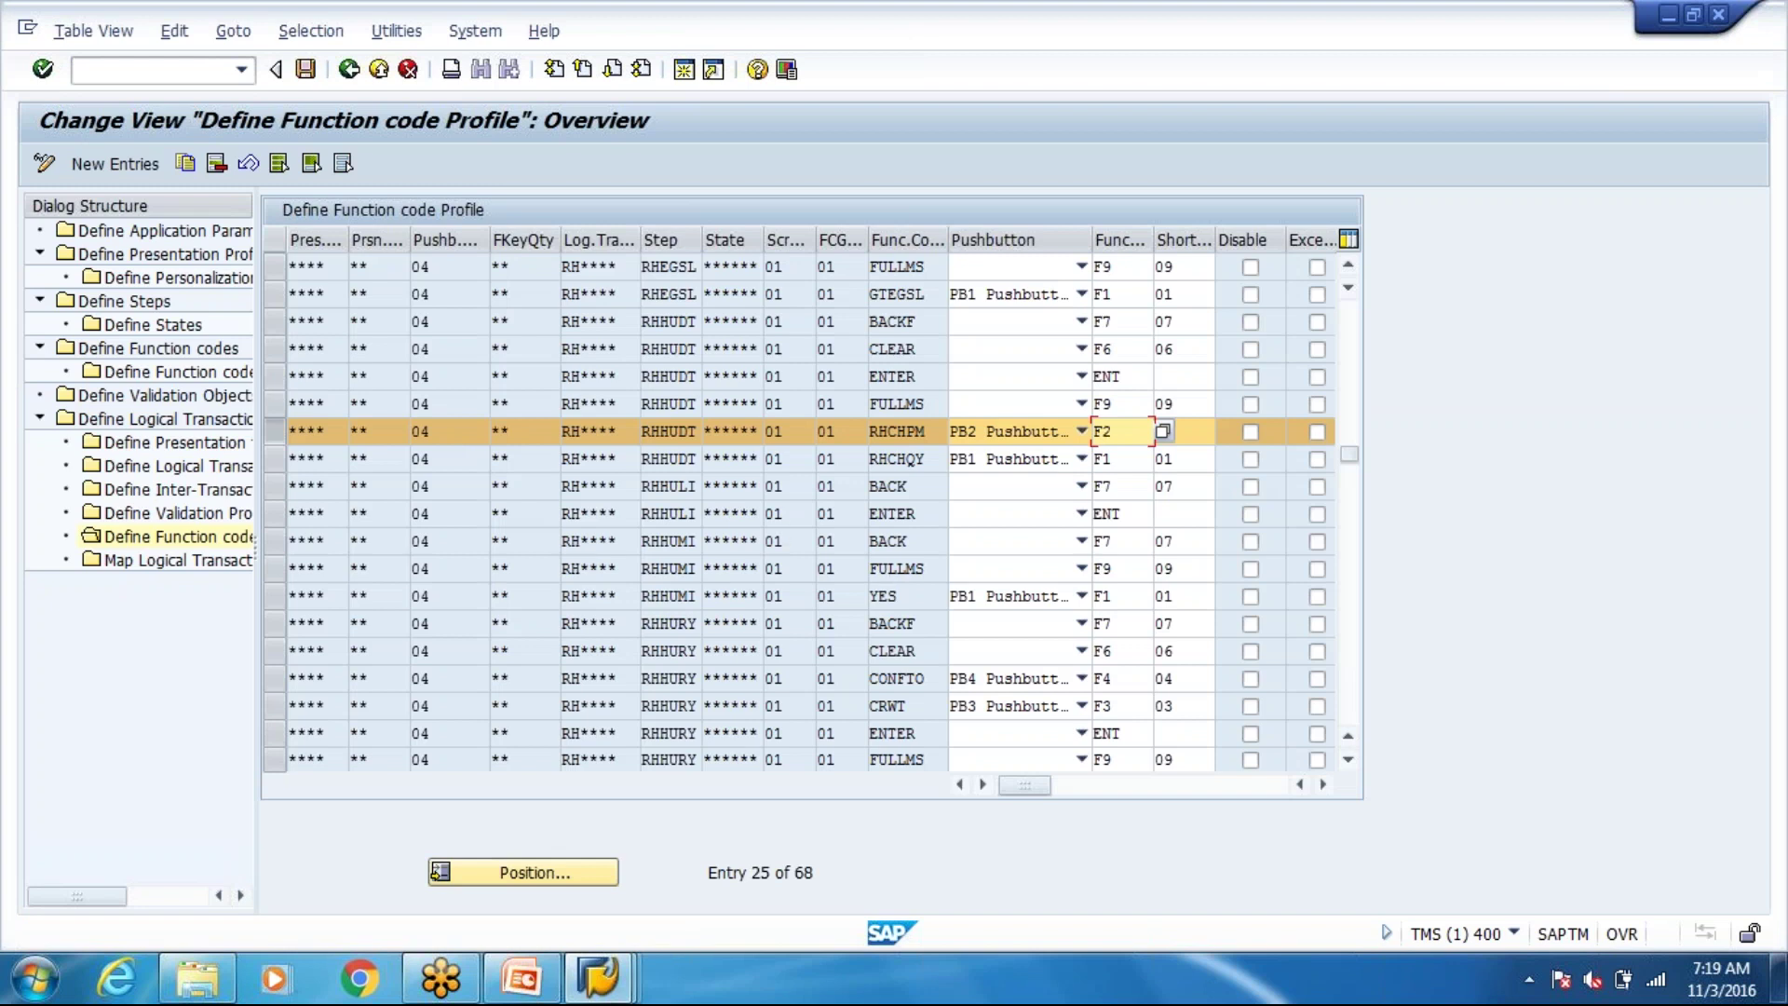
{"action": "key", "text": "alt+Tab"}
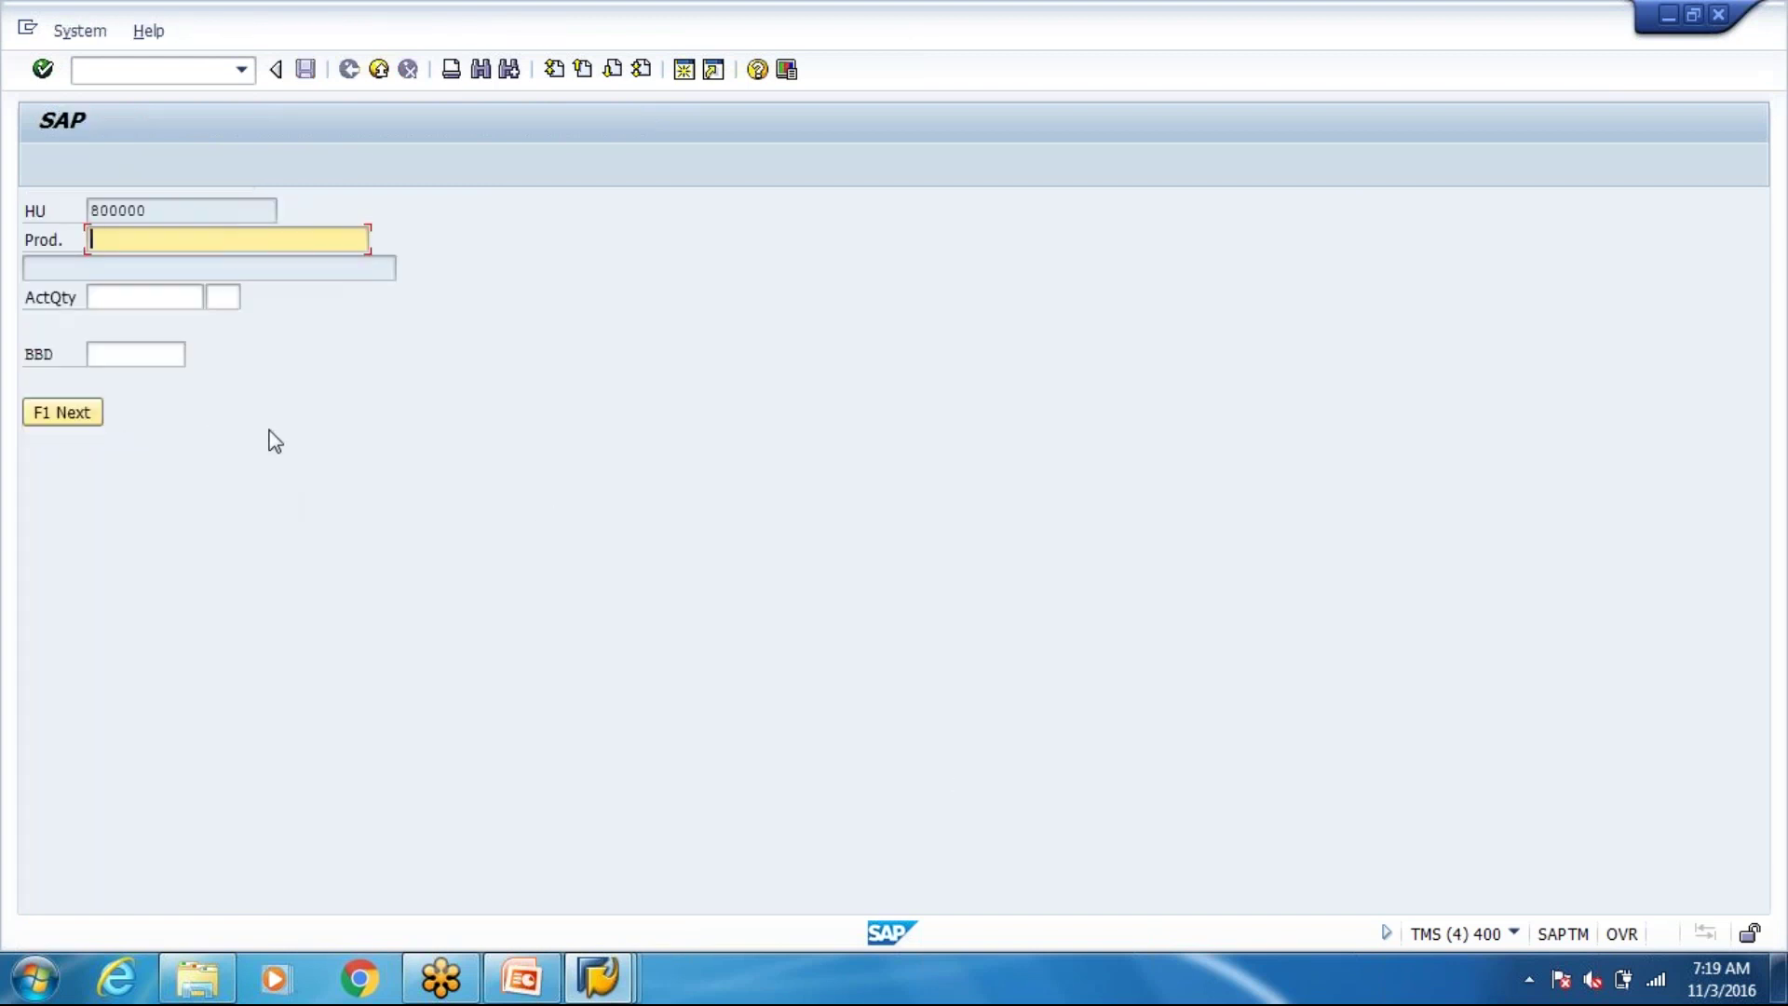
{"action": "key", "text": "F1"}
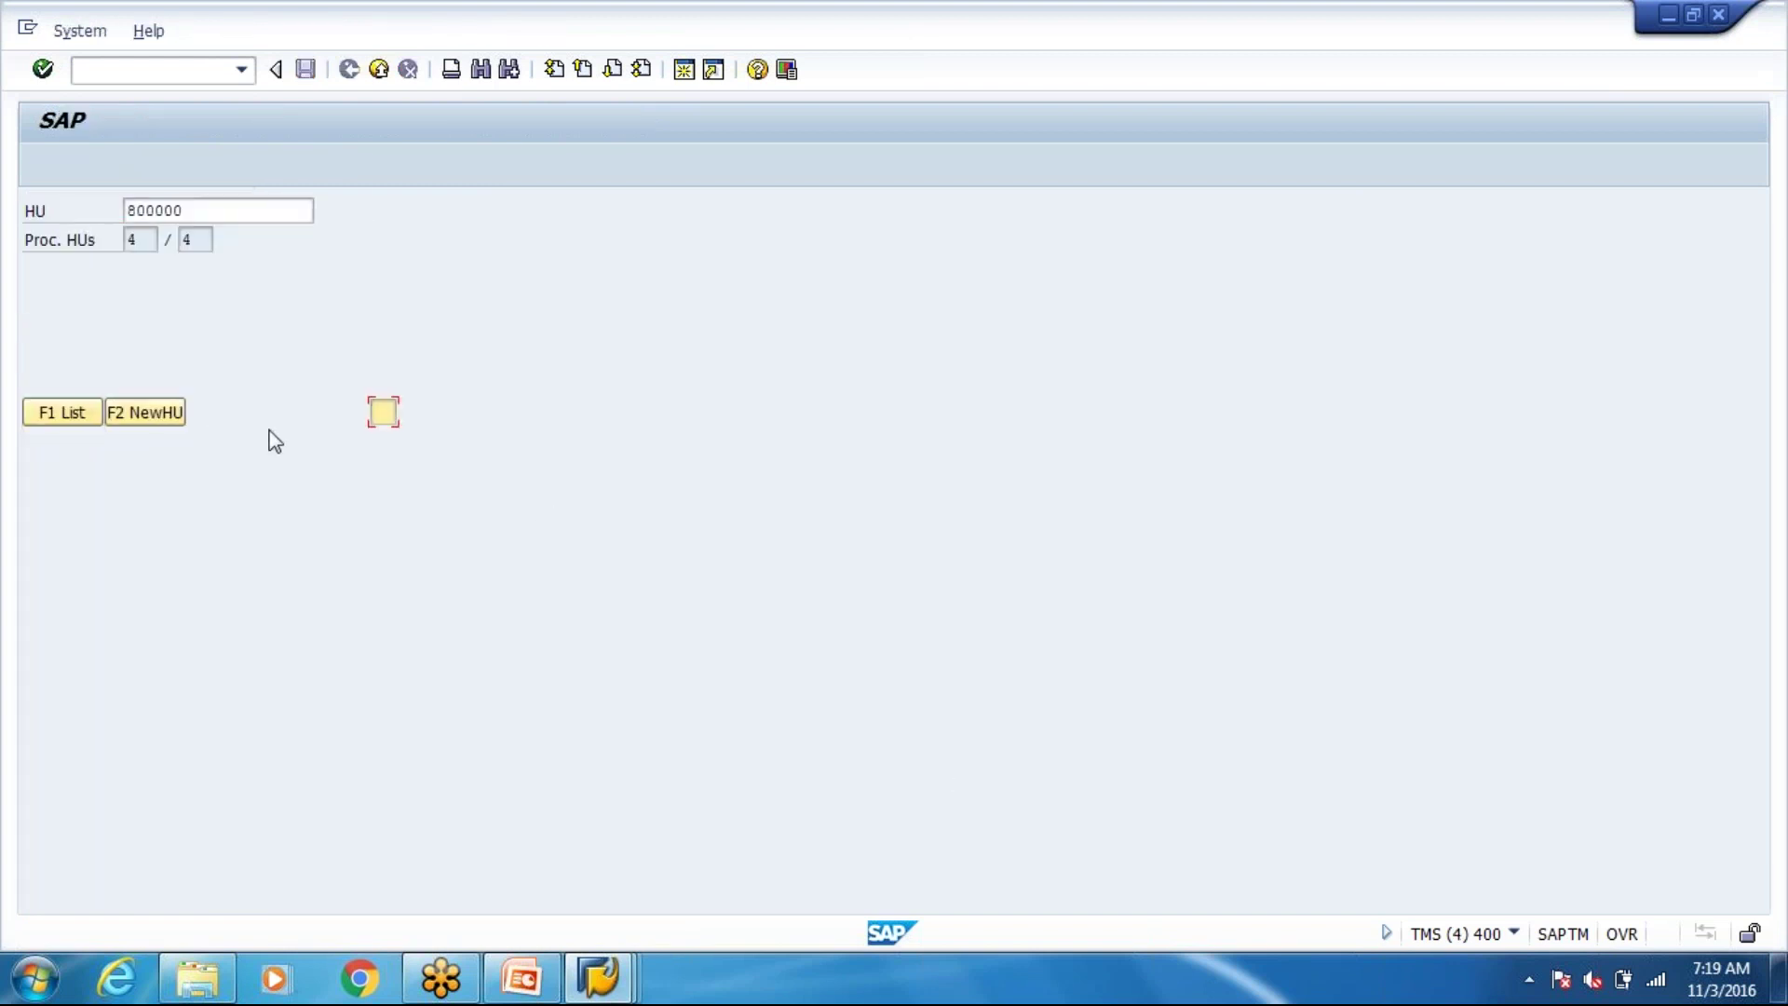
Go back through the delivery screen and HU selection to reopen the HU details in the RF session.
{"action": "left_click", "coordinate": [137, 416]}
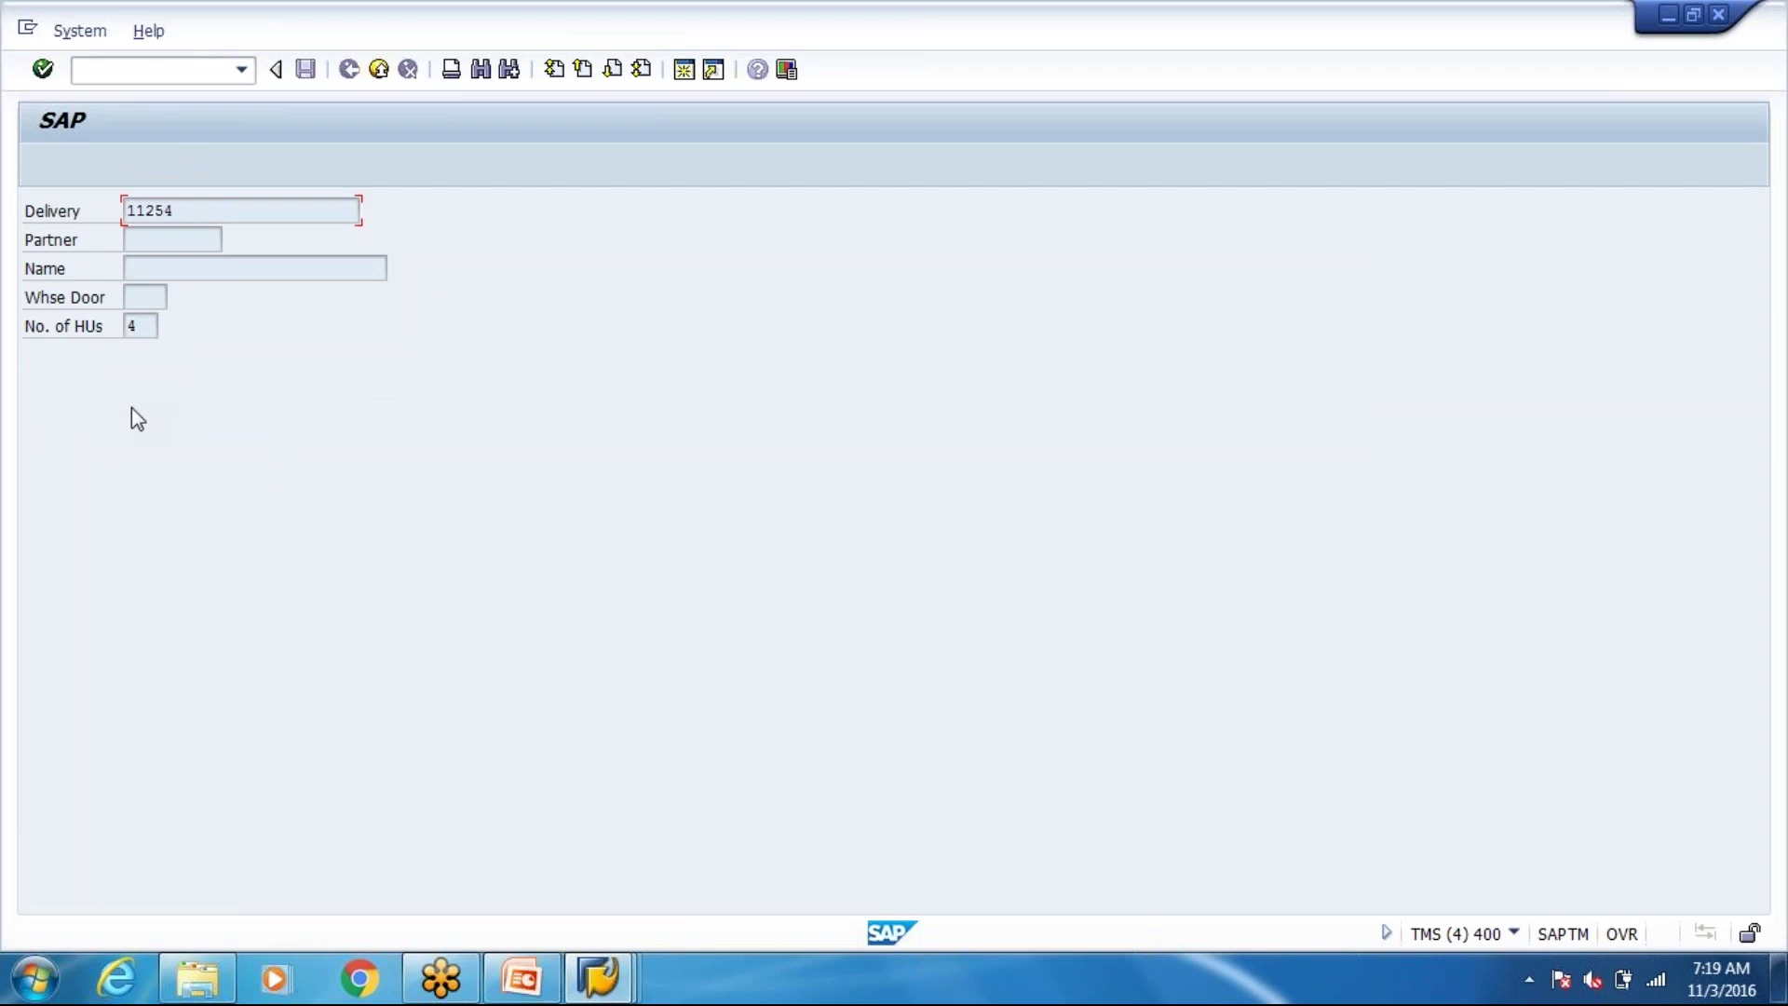
{"action": "key", "text": "Return"}
{"action": "left_click", "coordinate": [75, 412]}
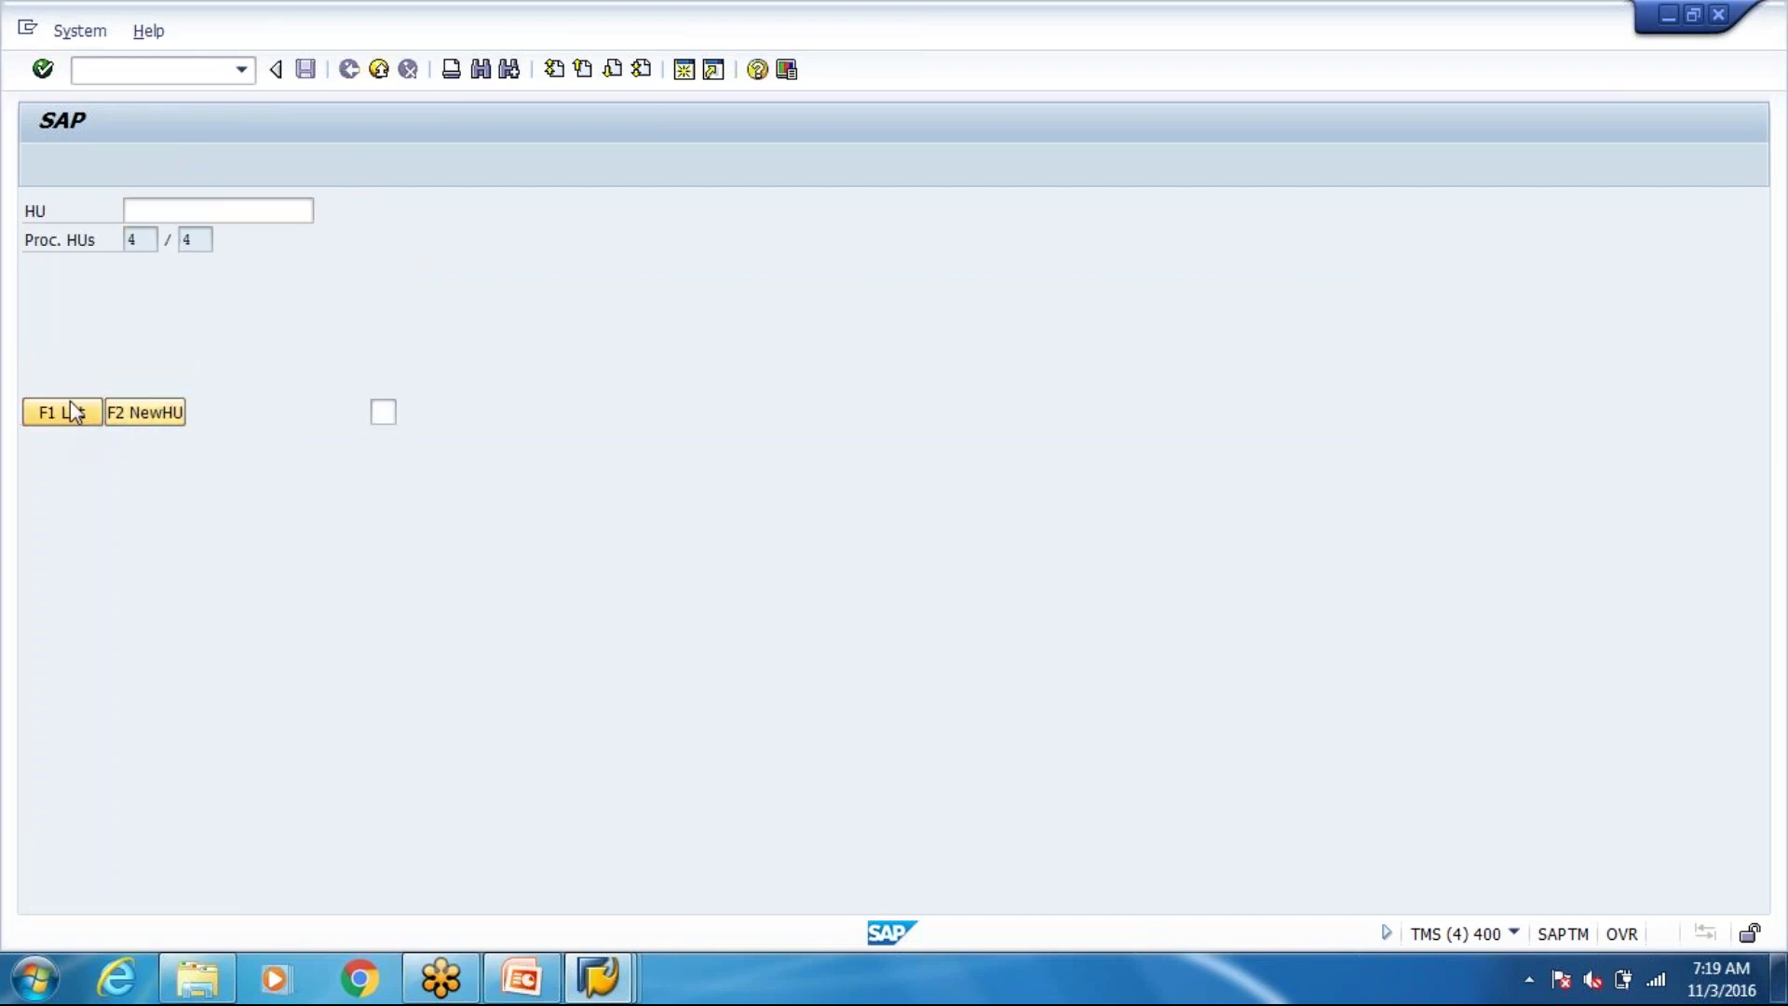
{"action": "type", "text": "1"}
{"action": "key", "text": "Return"}
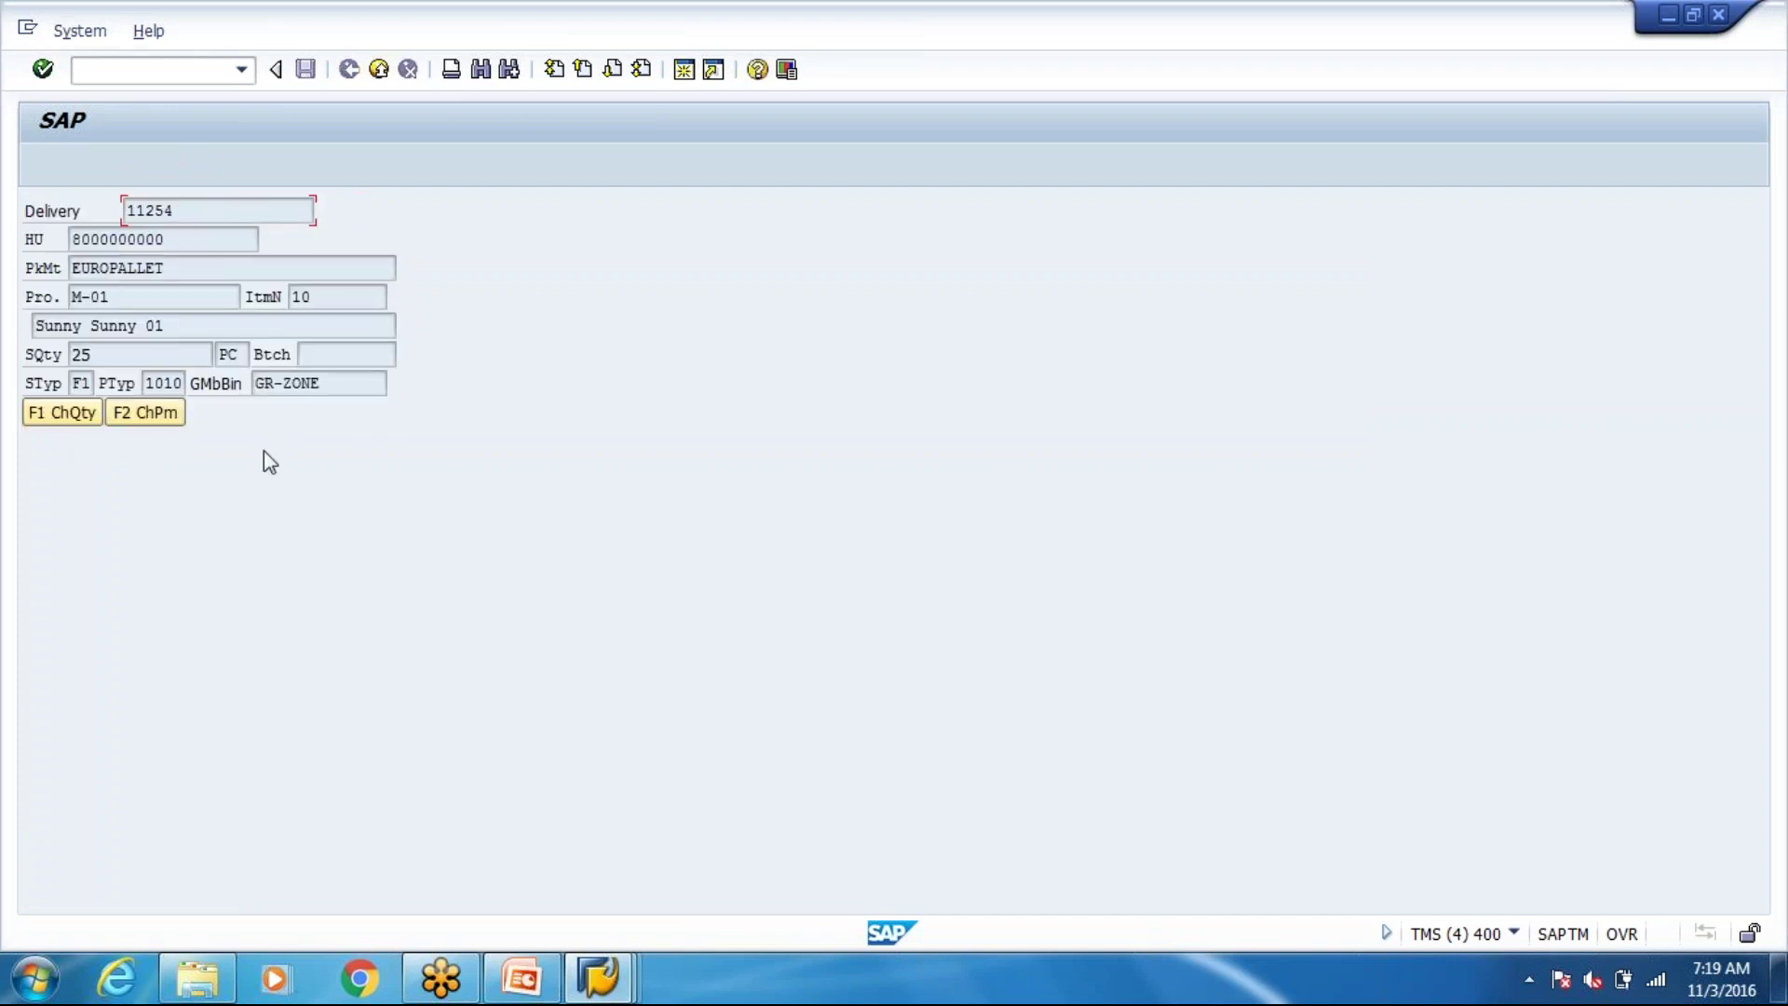
Open the mapping of logical transaction steps to sub-screens and view its screen programs and screen numbers.
{"action": "key", "text": "alt+Tab"}
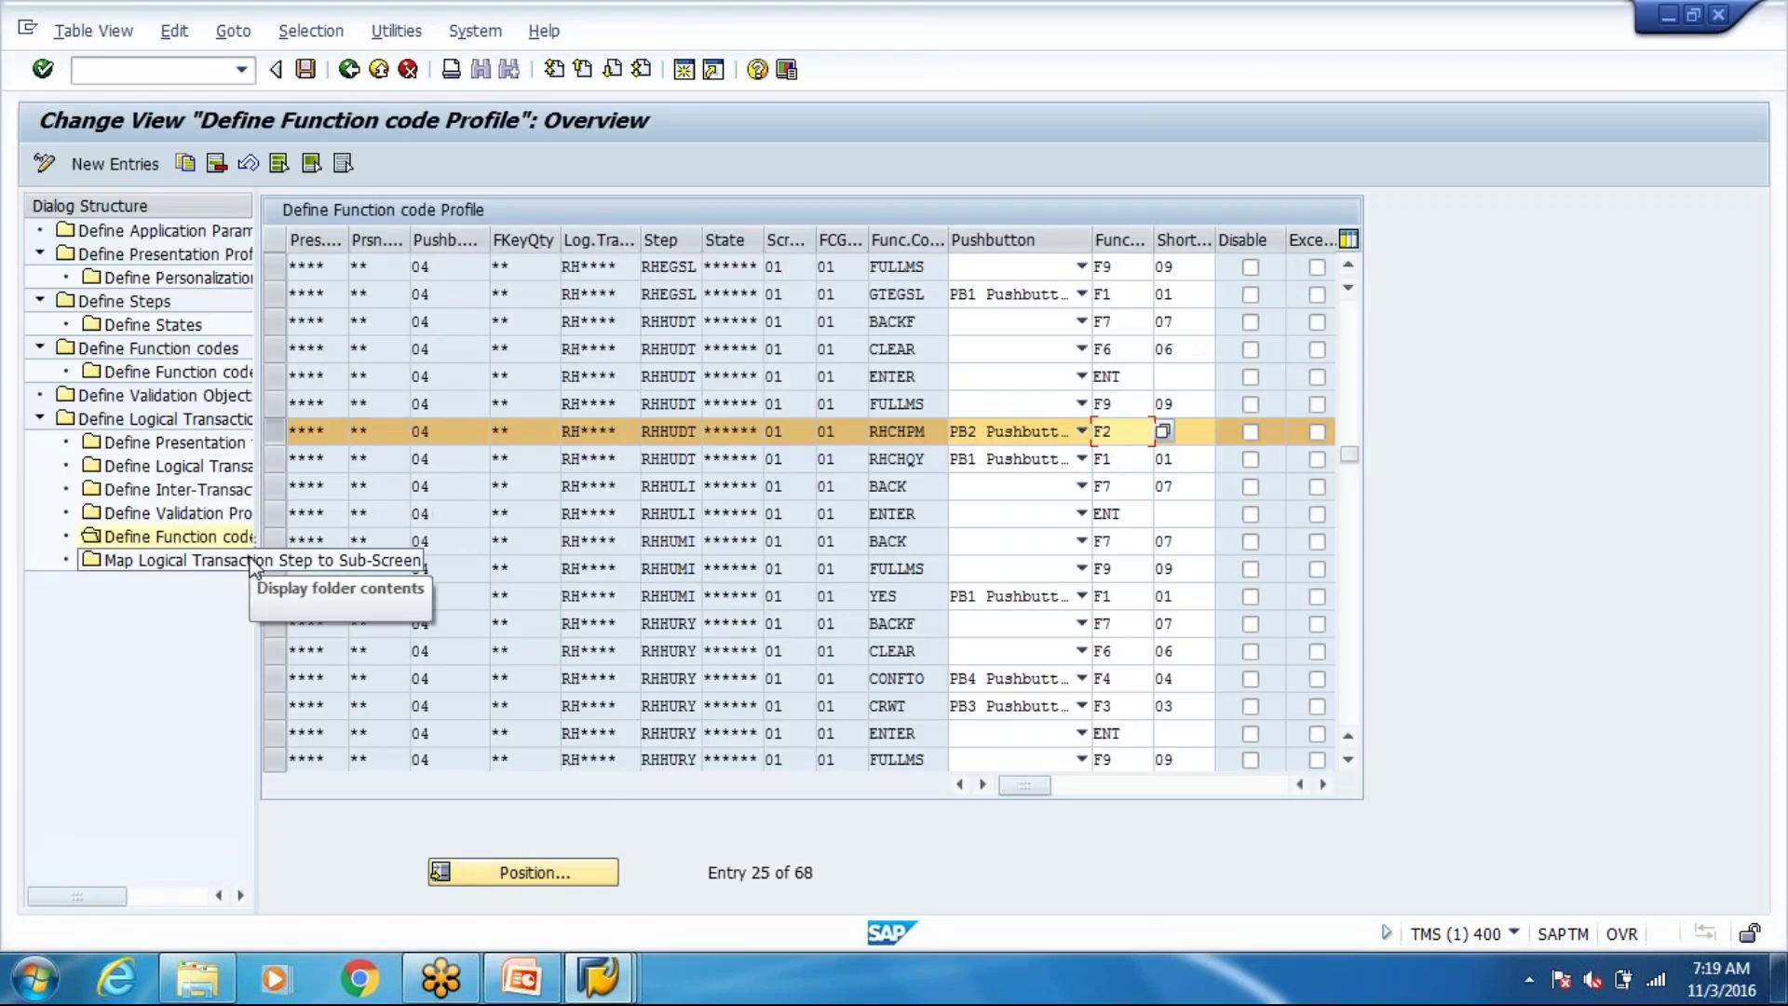
{"action": "key", "text": "Return"}
{"action": "double_click", "coordinate": [184, 562]}
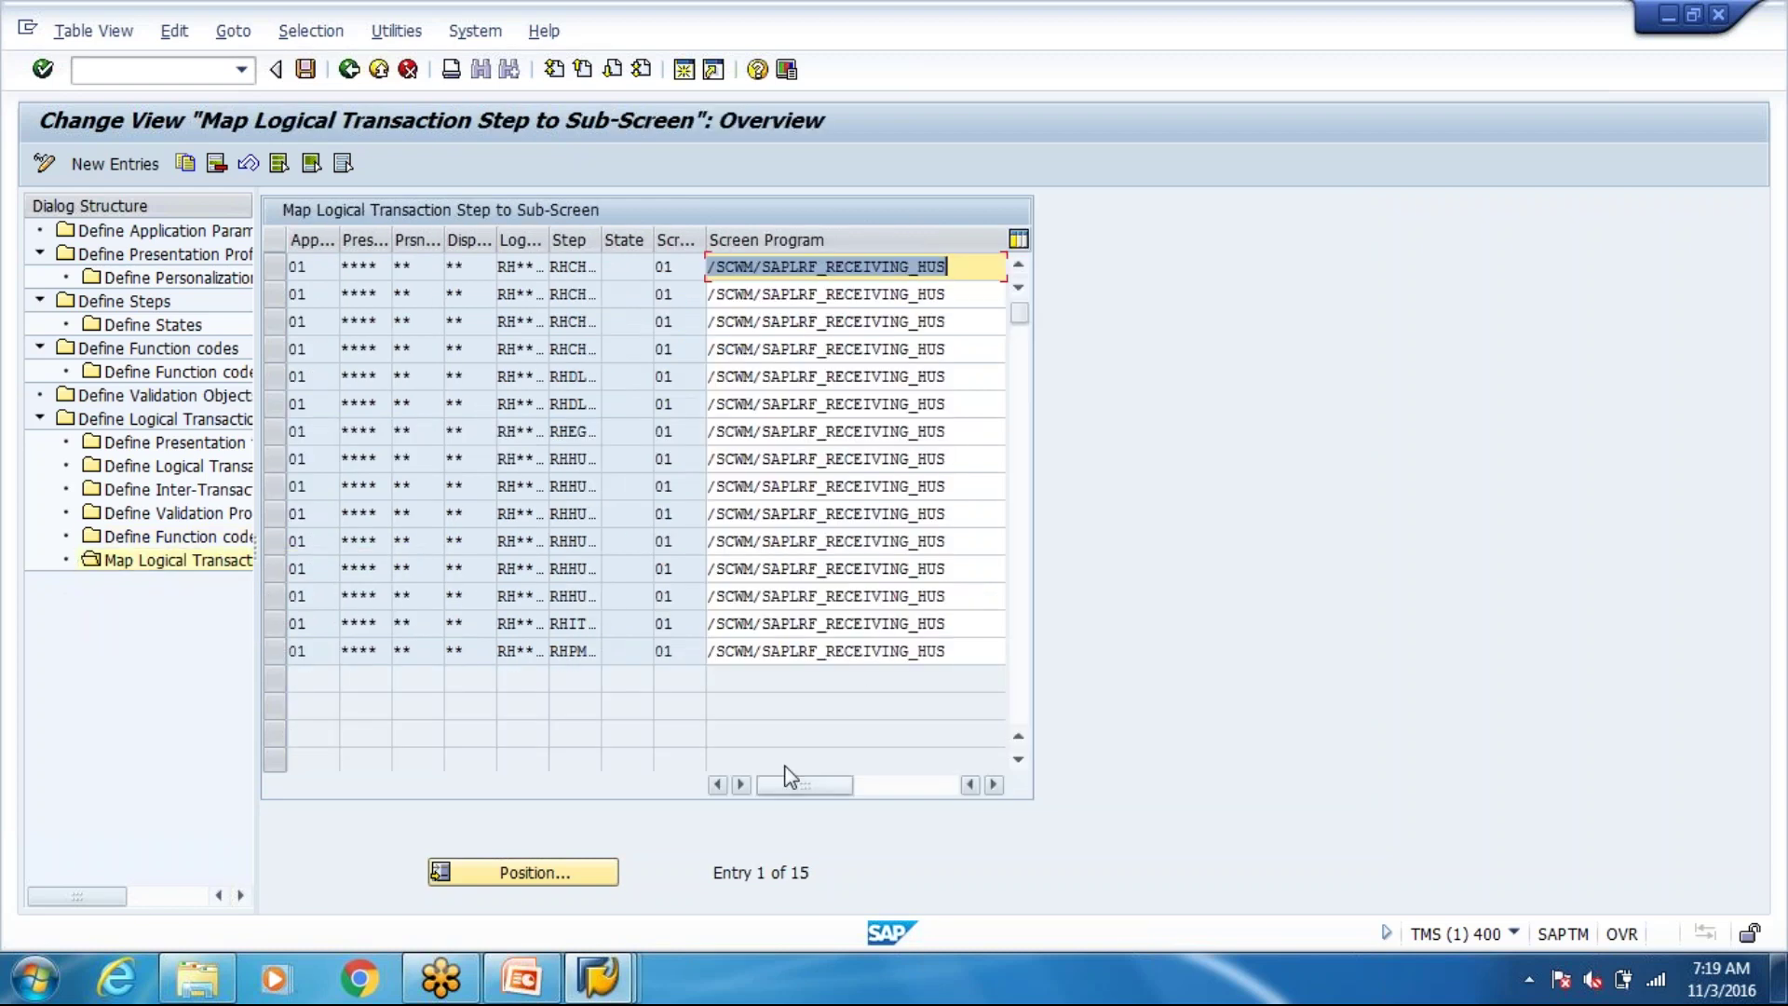
{"action": "left_click_drag", "start_coordinate": [783, 785], "coordinate": [909, 788]}
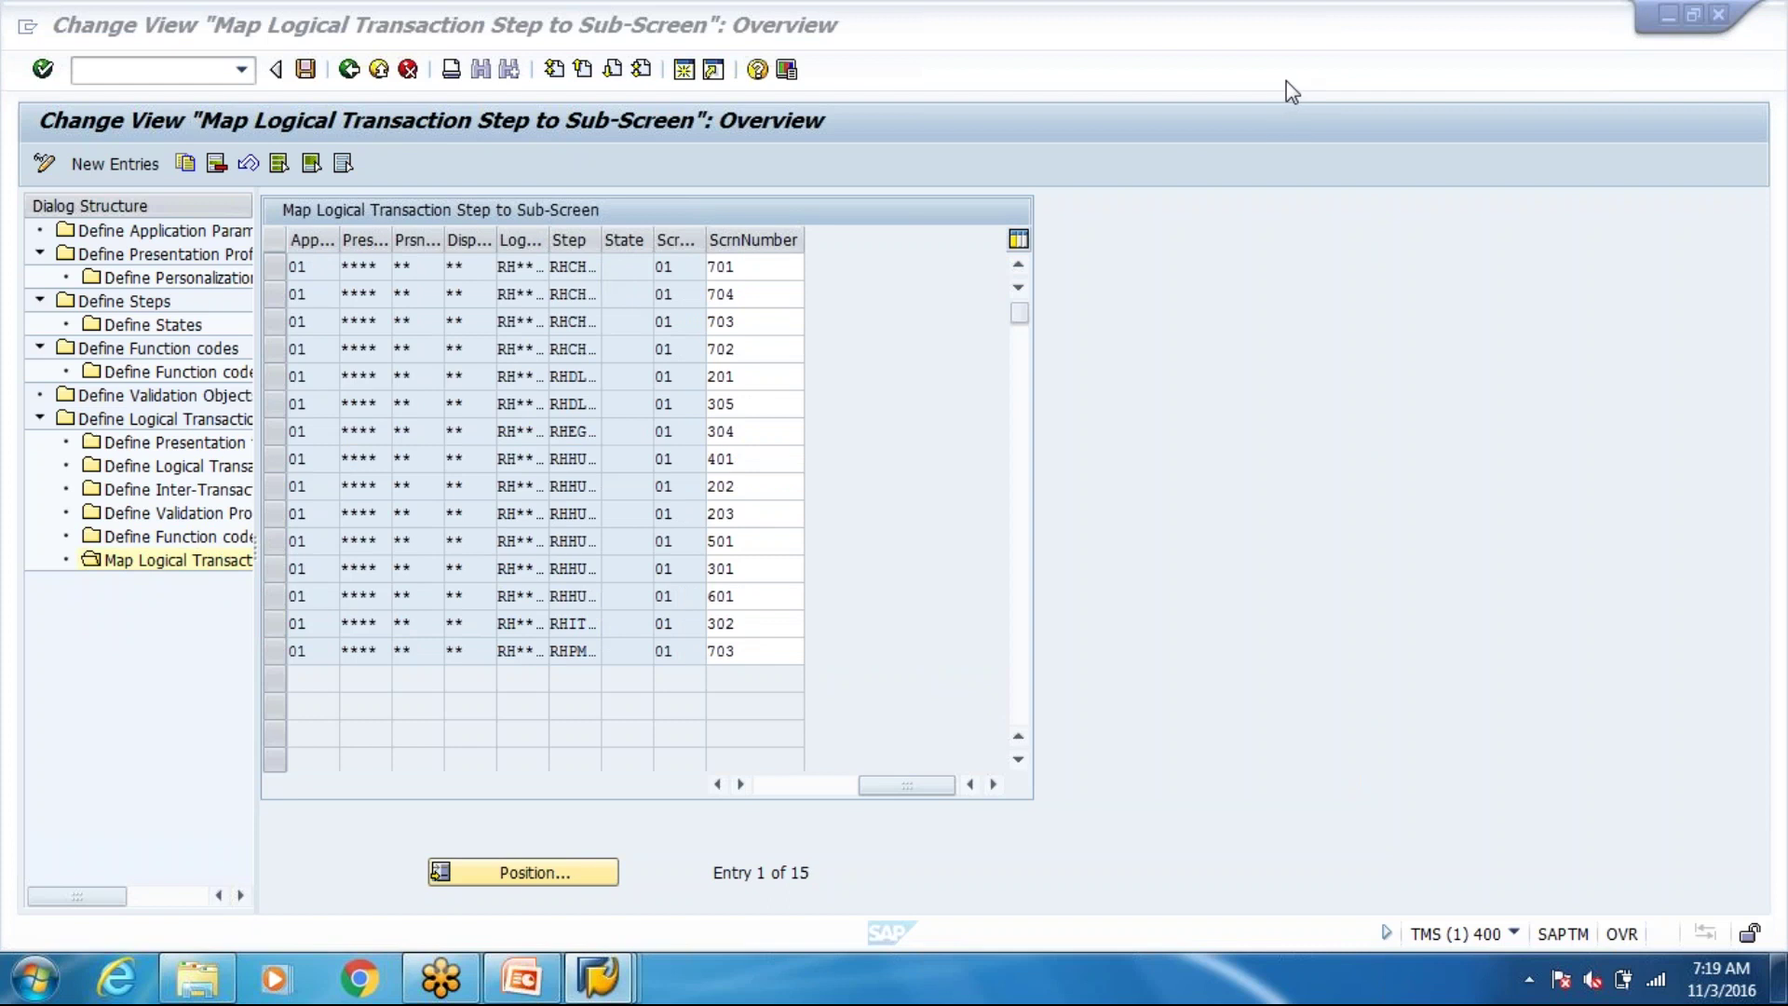
Check the step, screen program and screen number in the technical information of the RF HU details screen.
{"action": "key", "text": "alt+Tab"}
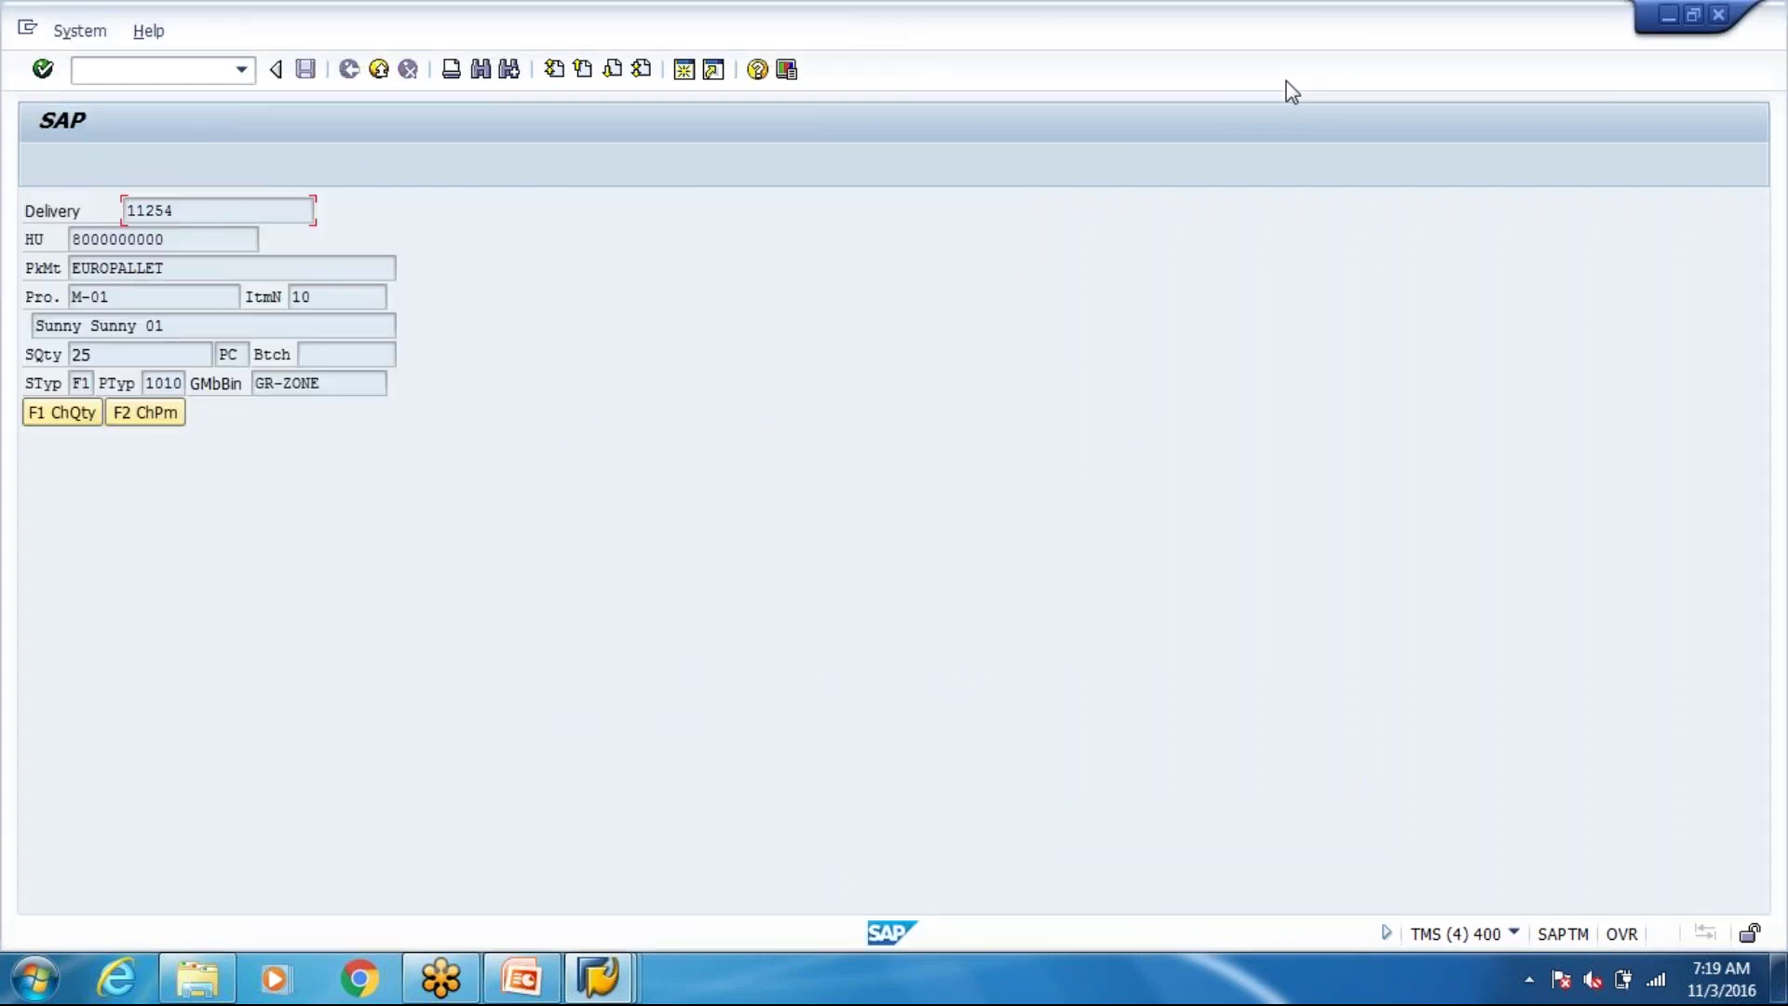
{"action": "key", "text": "ctrl+shift+F5"}
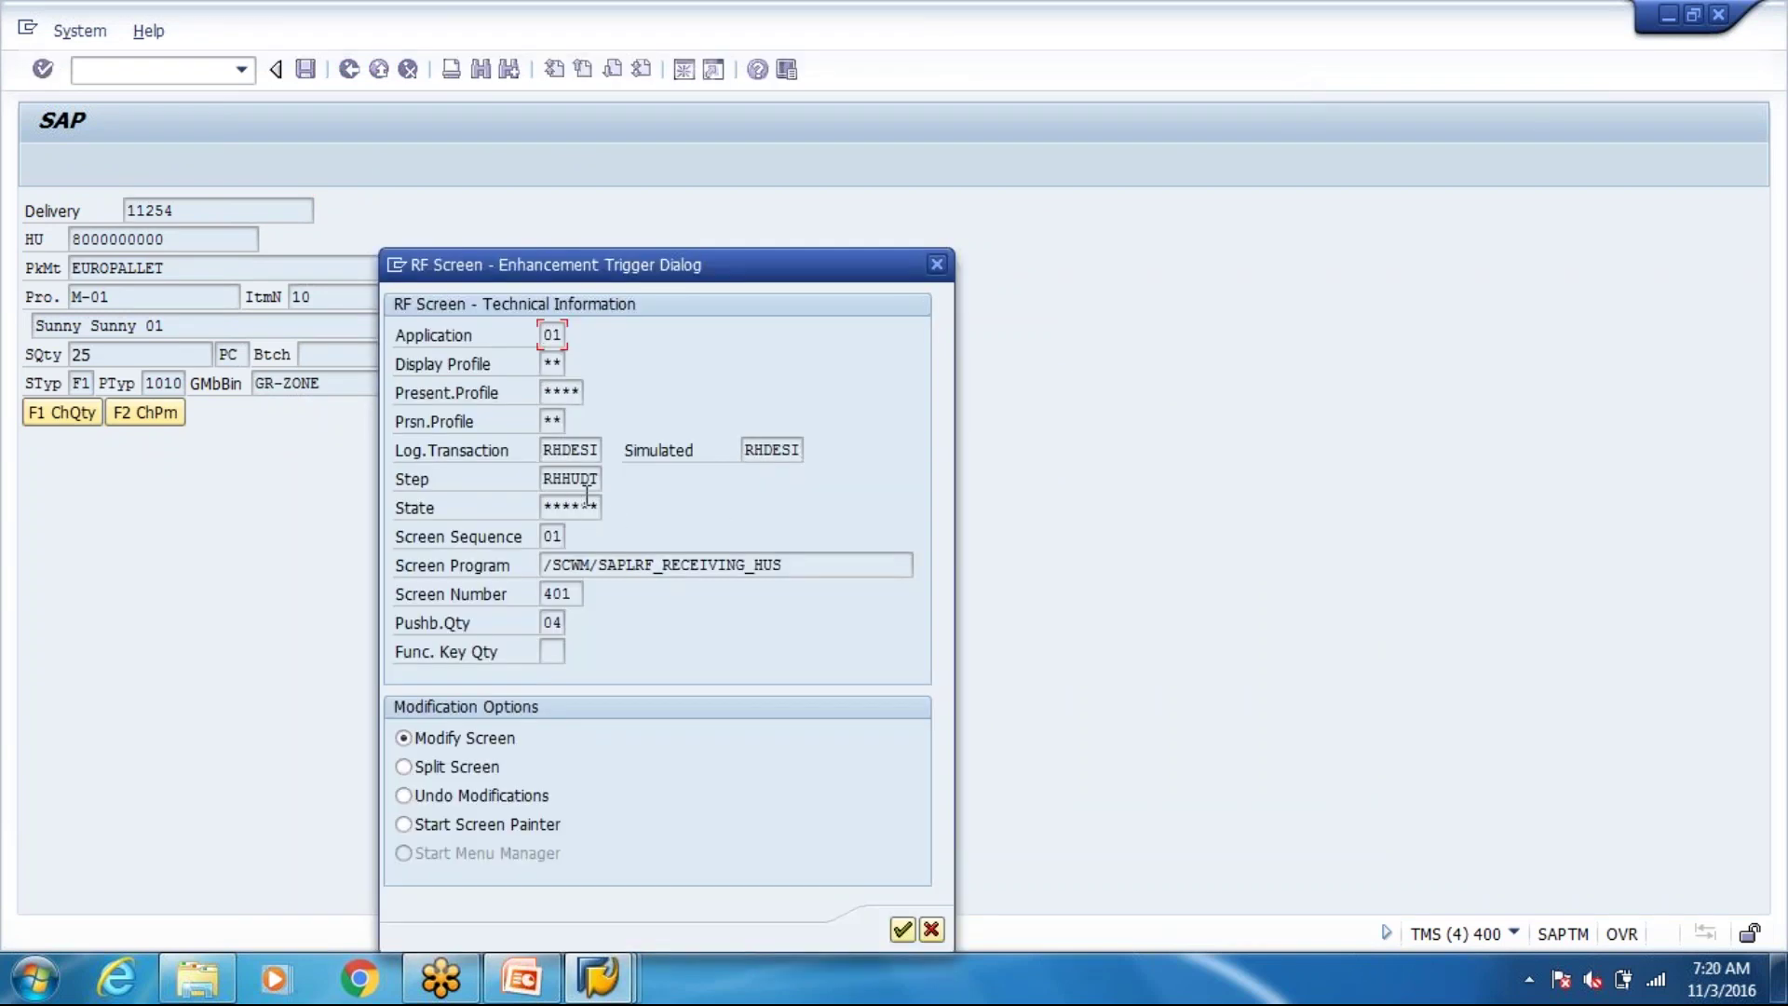
{"action": "key", "text": "alt+Tab"}
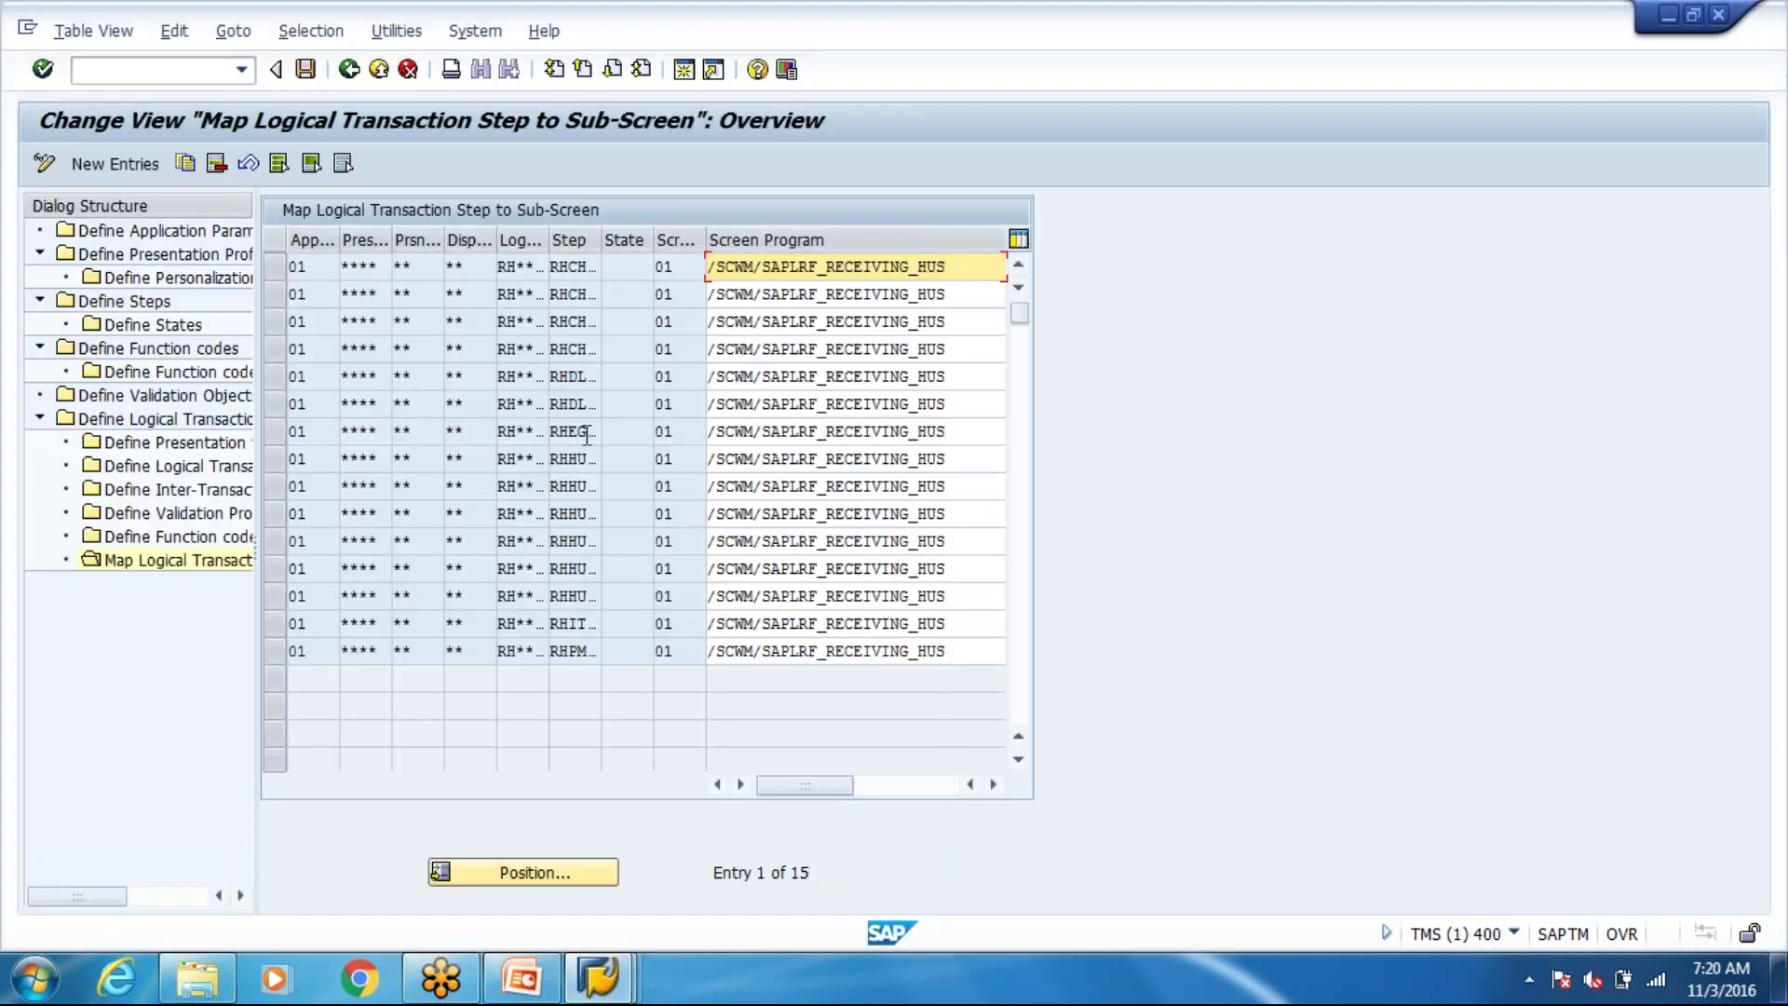
Widen the Step column in the sub-screen mapping and highlight the RHHUDT row, showing its screen number.
{"action": "left_click_drag", "start_coordinate": [602, 240], "coordinate": [647, 240]}
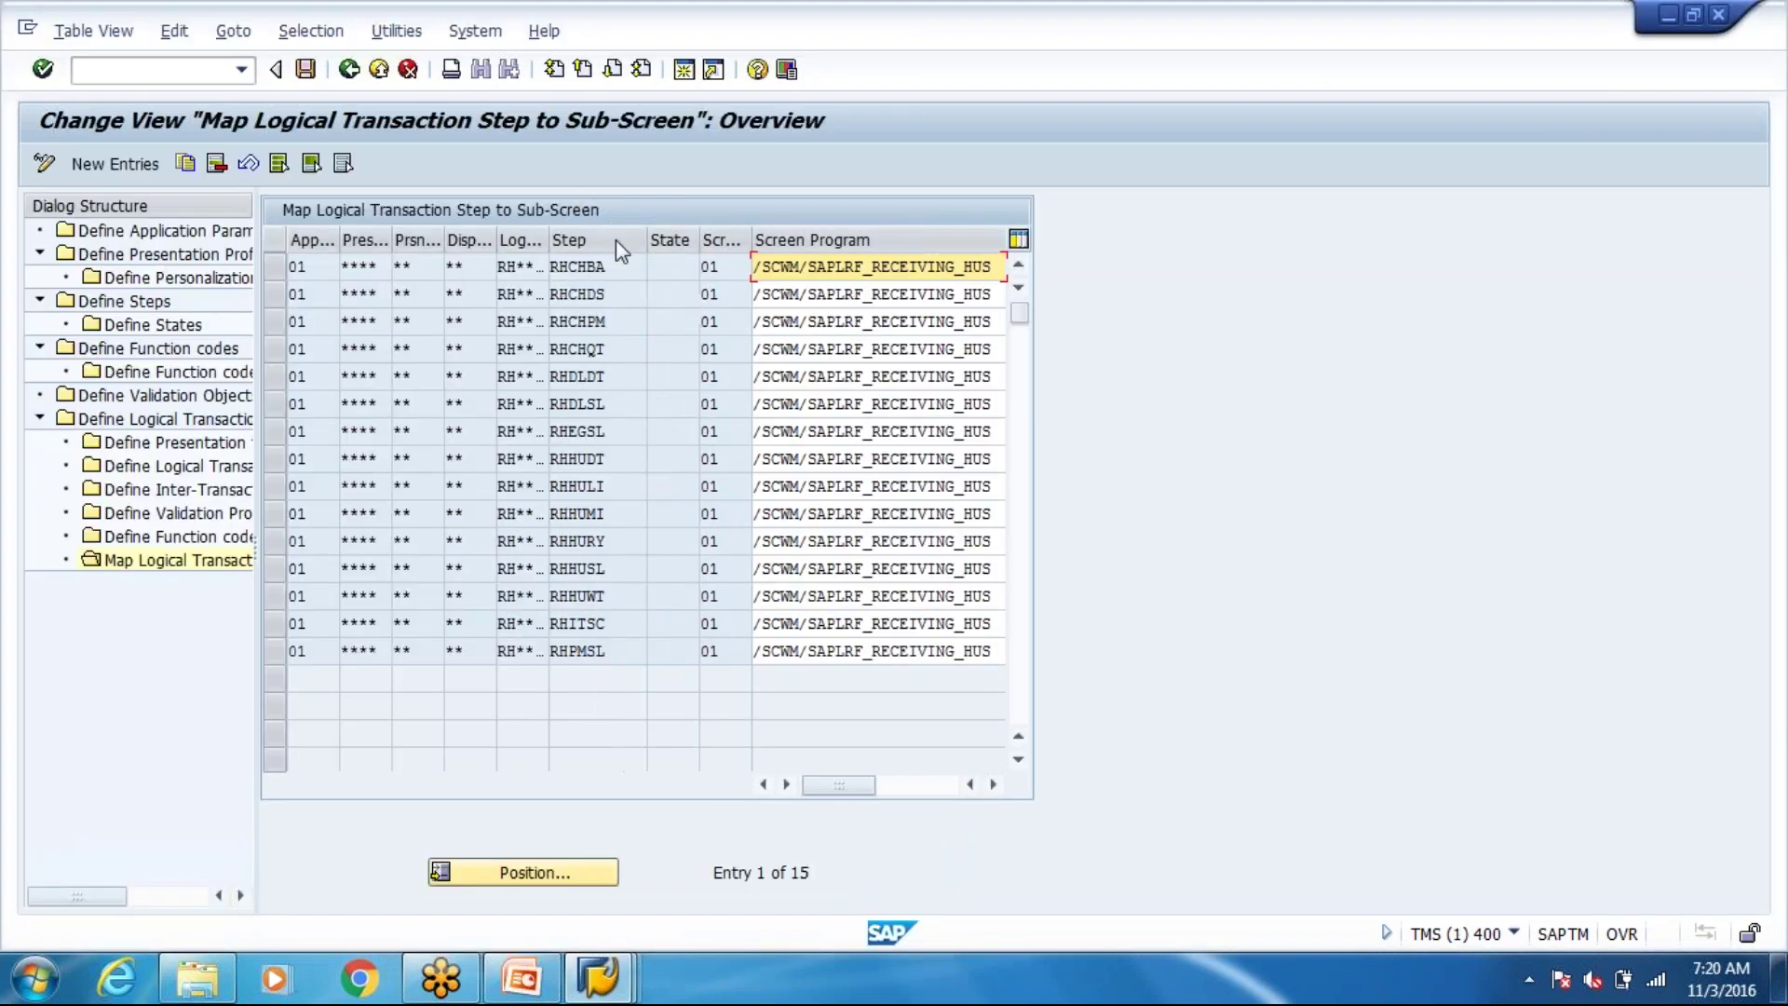
{"action": "left_click", "coordinate": [274, 458]}
{"action": "left_click_drag", "start_coordinate": [858, 786], "coordinate": [938, 786]}
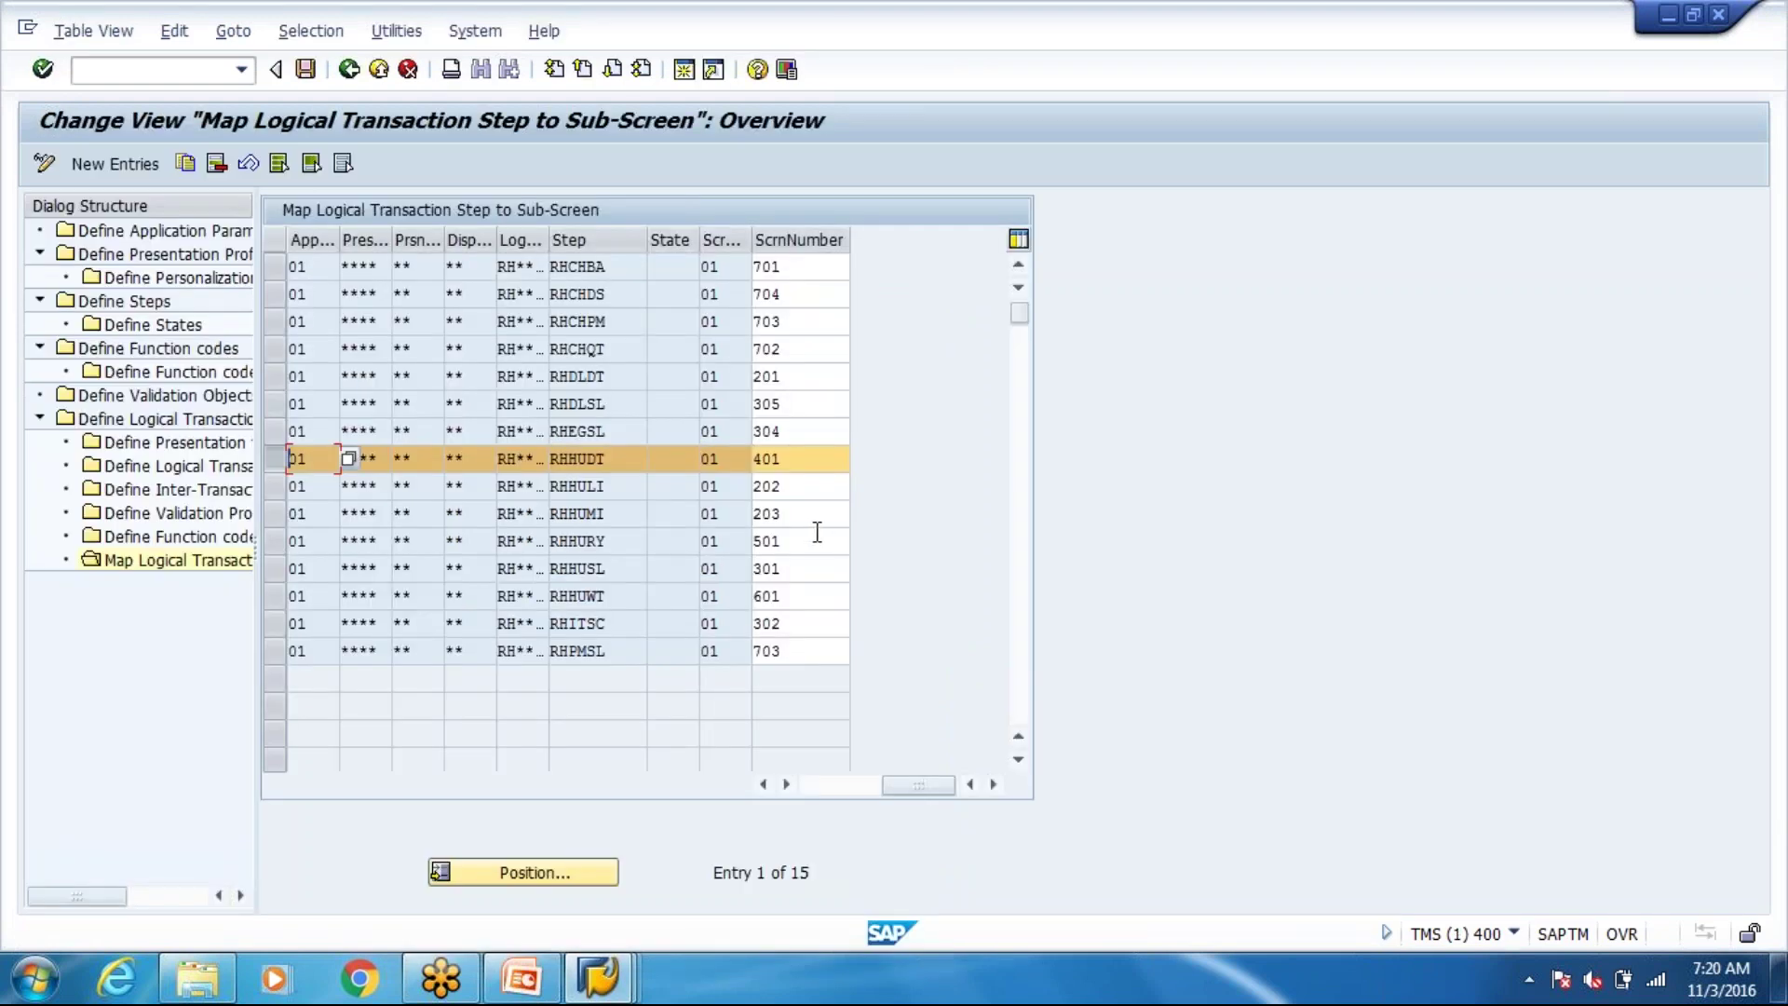
Compare the RHHUDT mapping with the RF screen's technical information, close that dialog and return to the mapping.
{"action": "key", "text": "alt+Tab"}
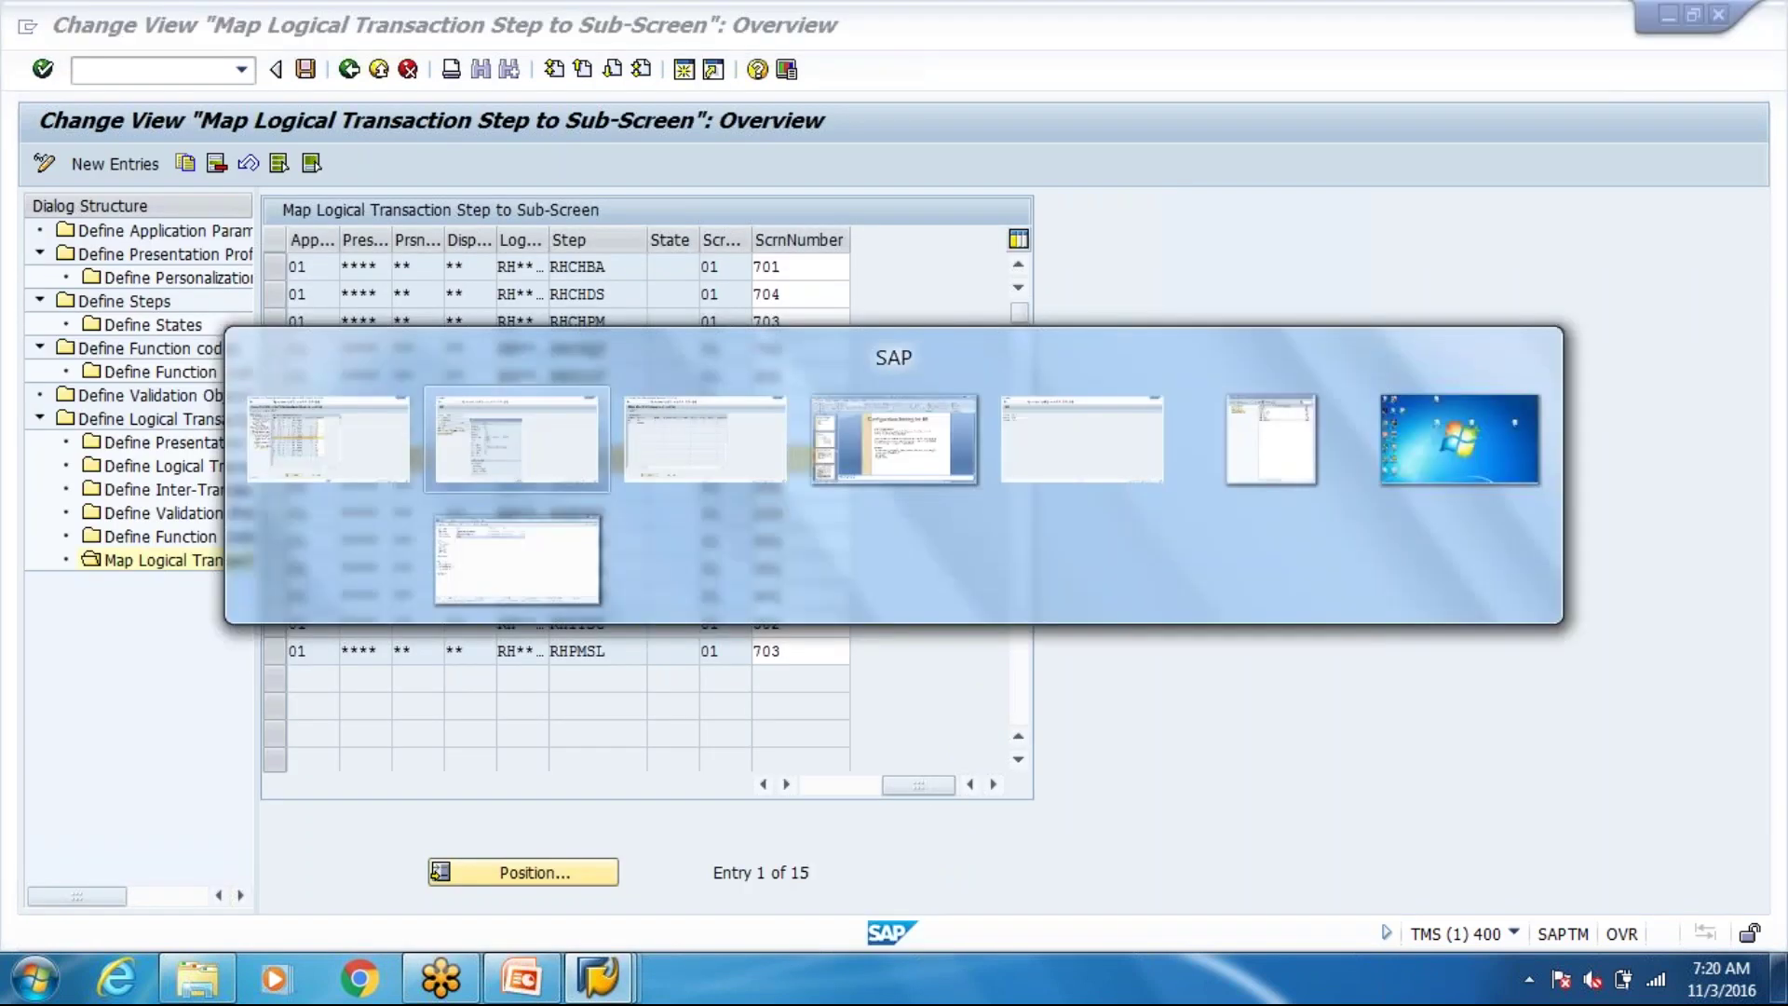
{"action": "left_click", "coordinate": [937, 264]}
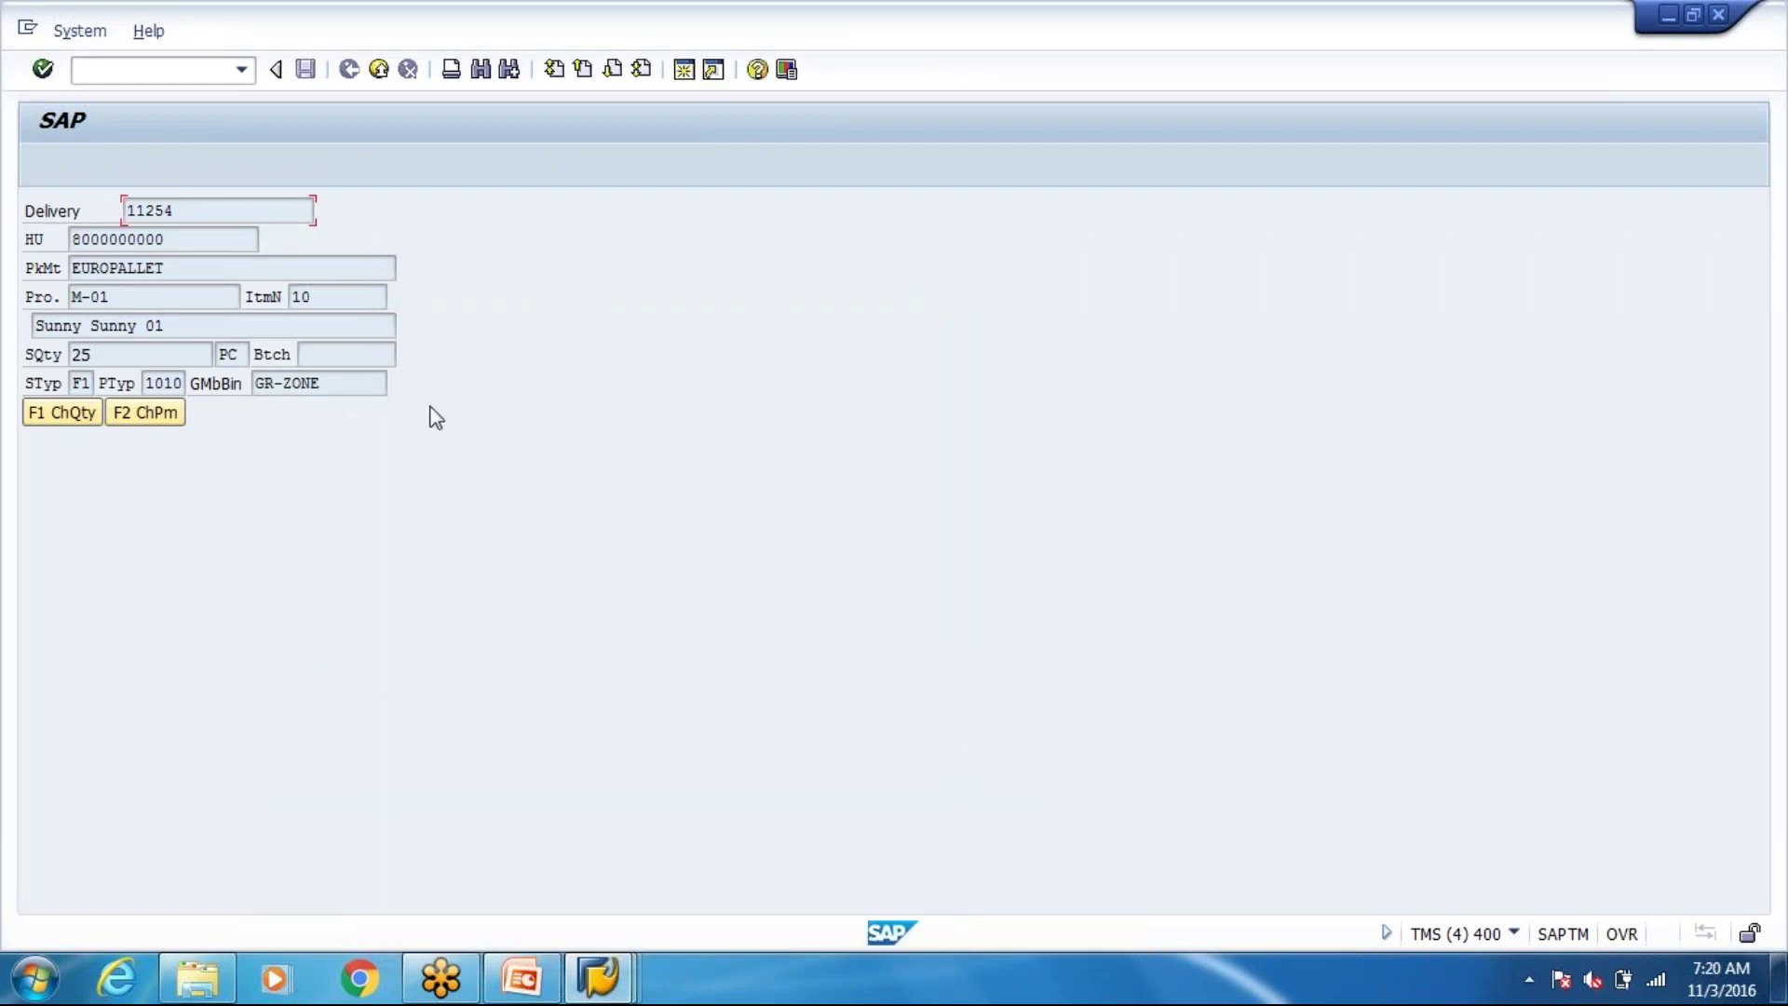
{"action": "key", "text": "alt+Tab"}
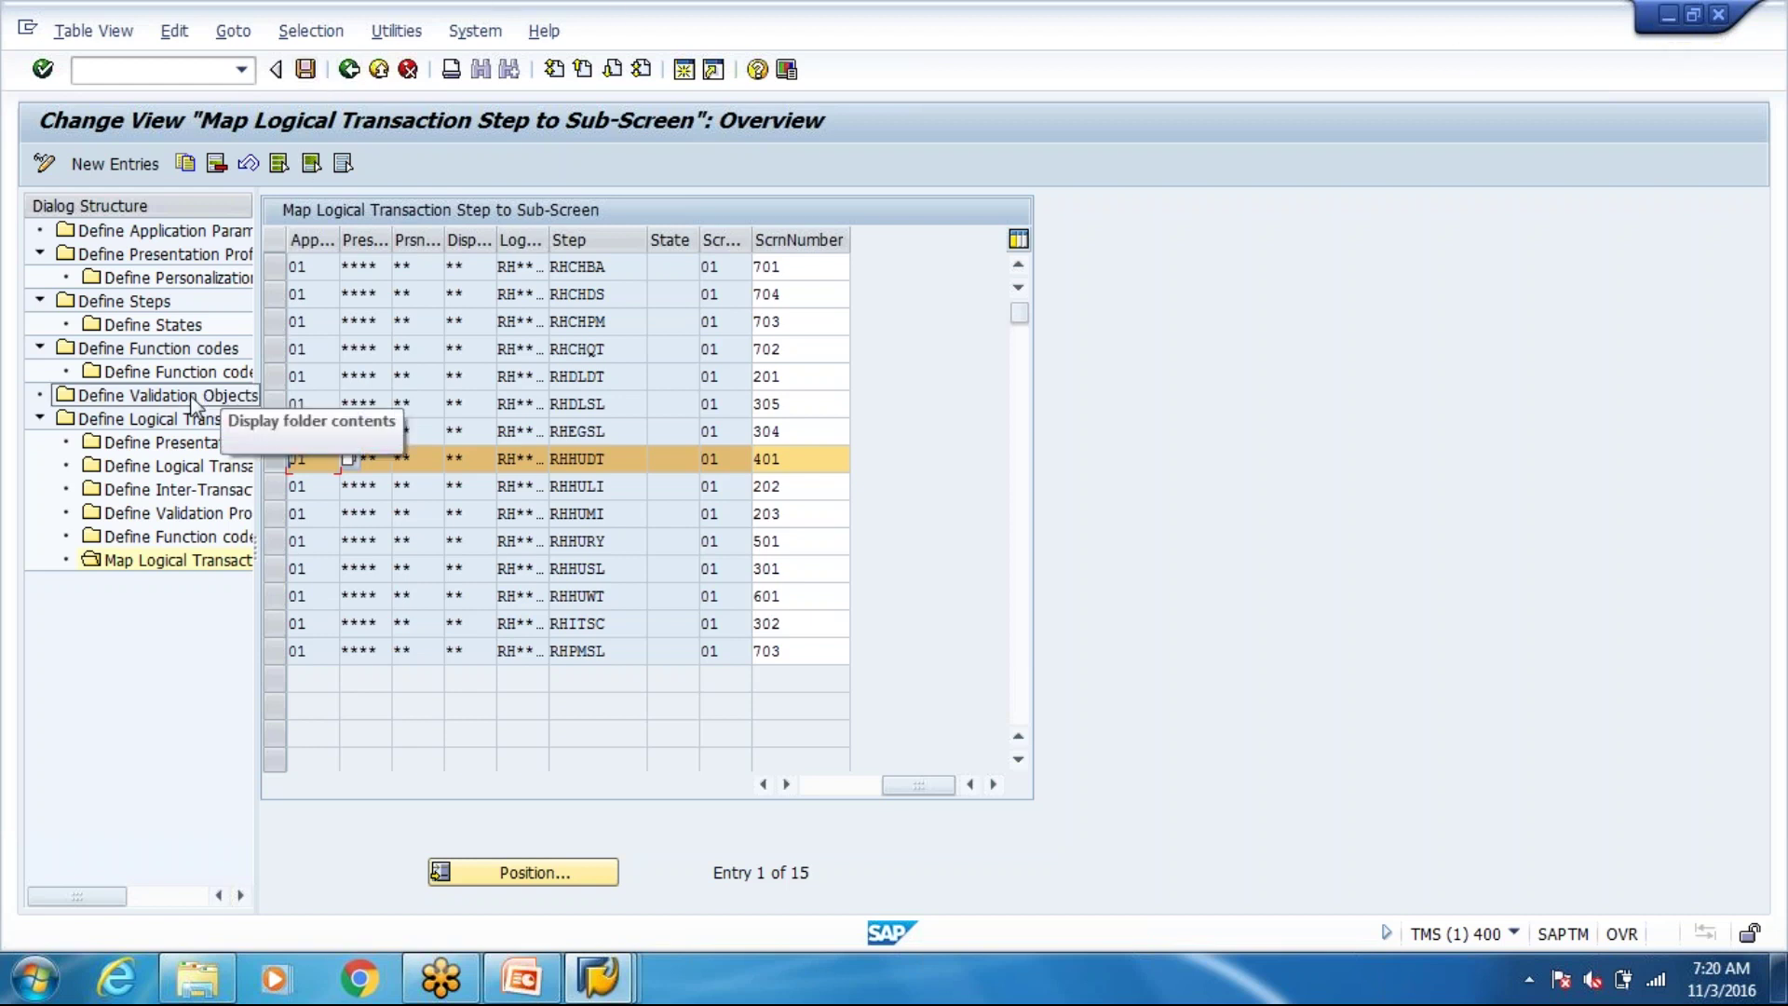
View the step flow of logical transaction RHDESI, Rec. HU by Delivery, and return to the logical transactions.
{"action": "double_click", "coordinate": [166, 418]}
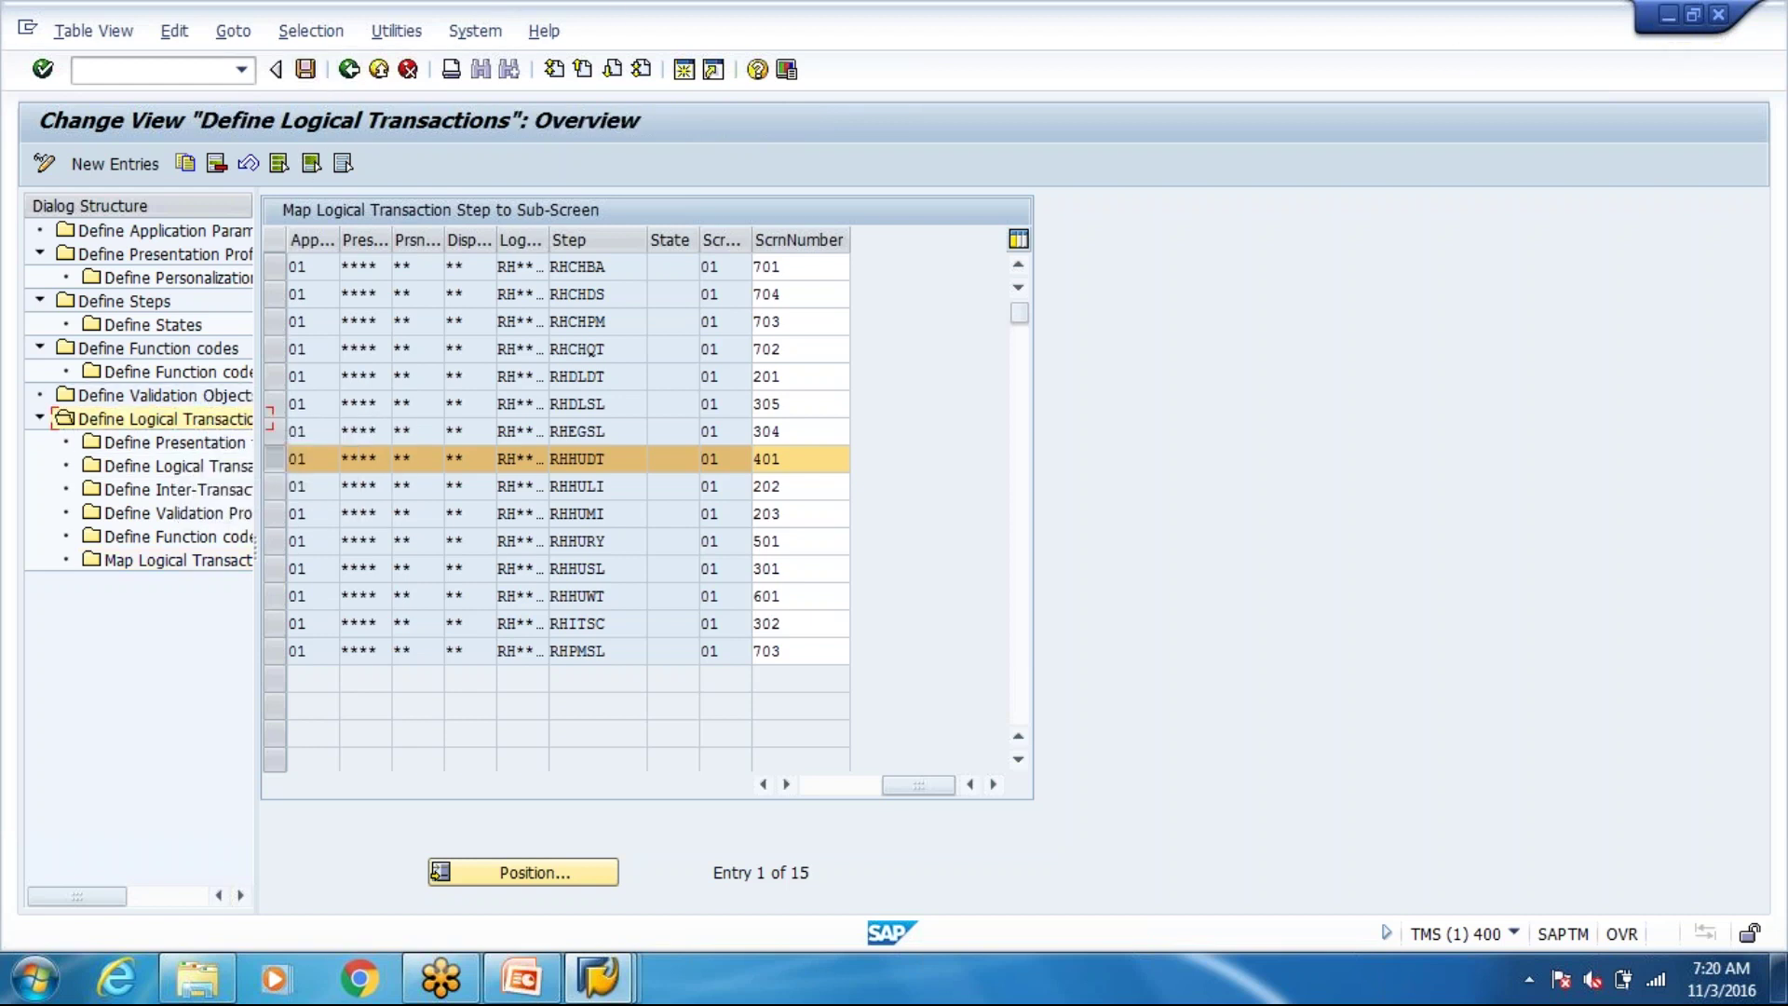
{"action": "scroll", "coordinate": [317, 344], "scroll_direction": "down", "scroll_amount": 1}
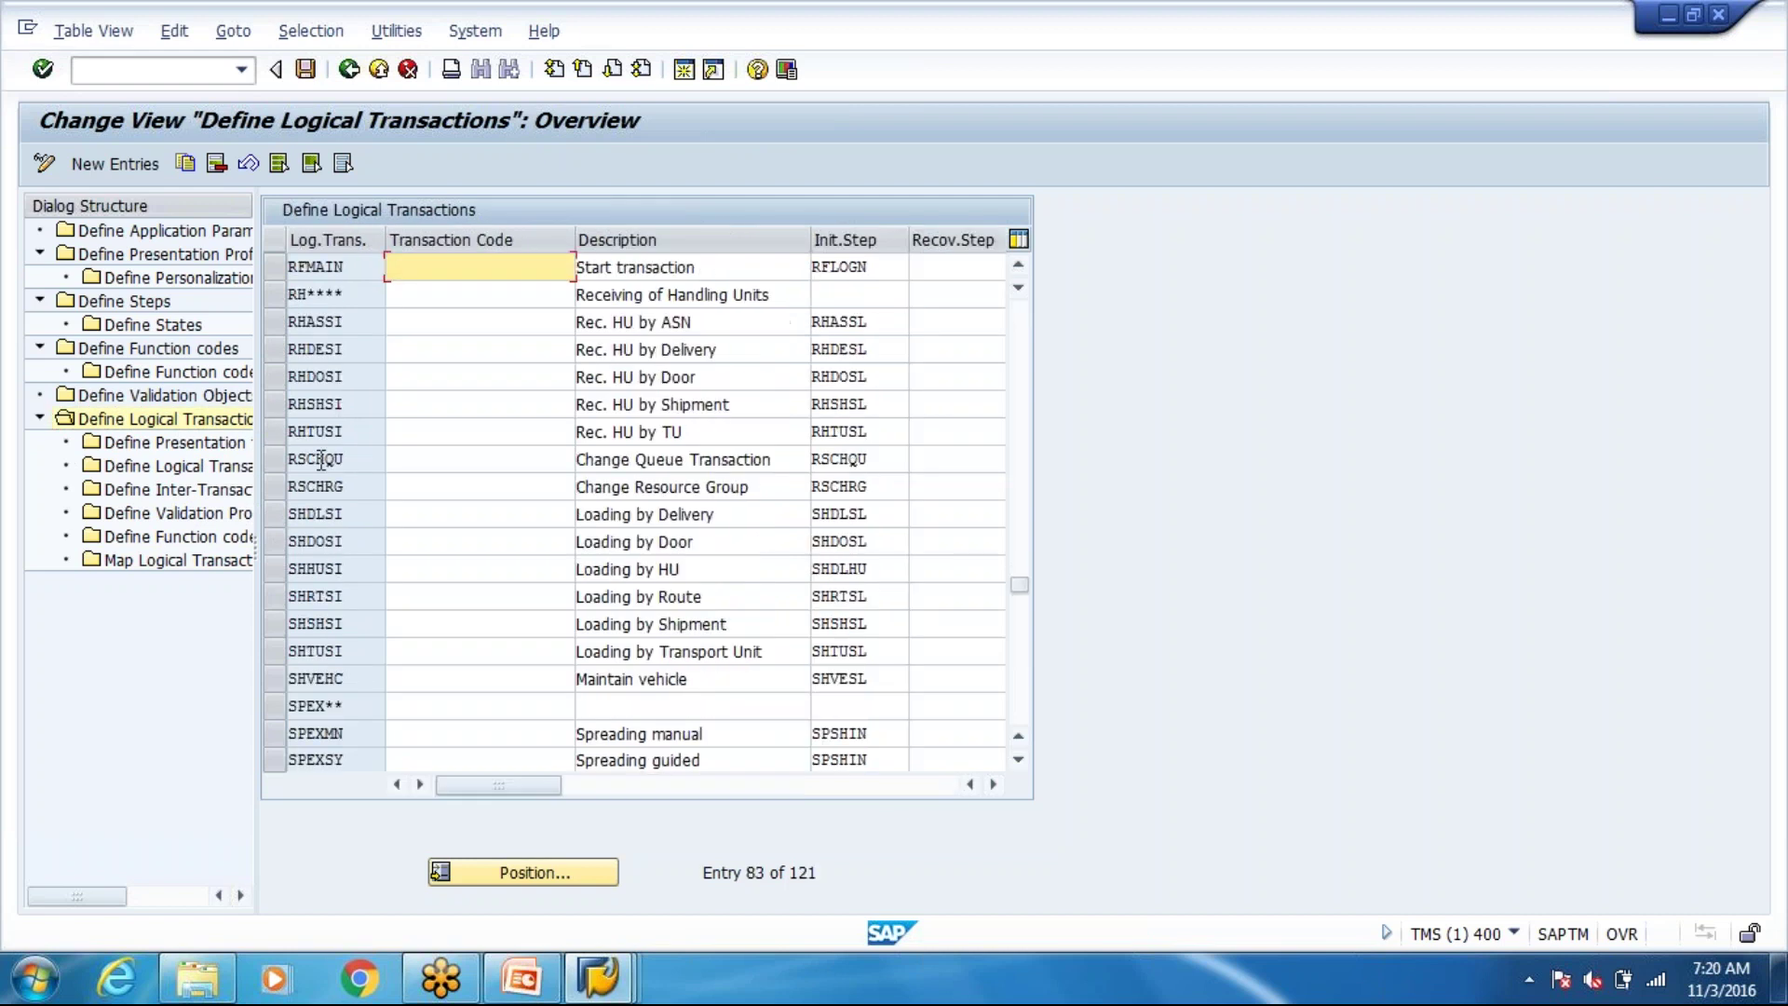
{"action": "left_click", "coordinate": [272, 349]}
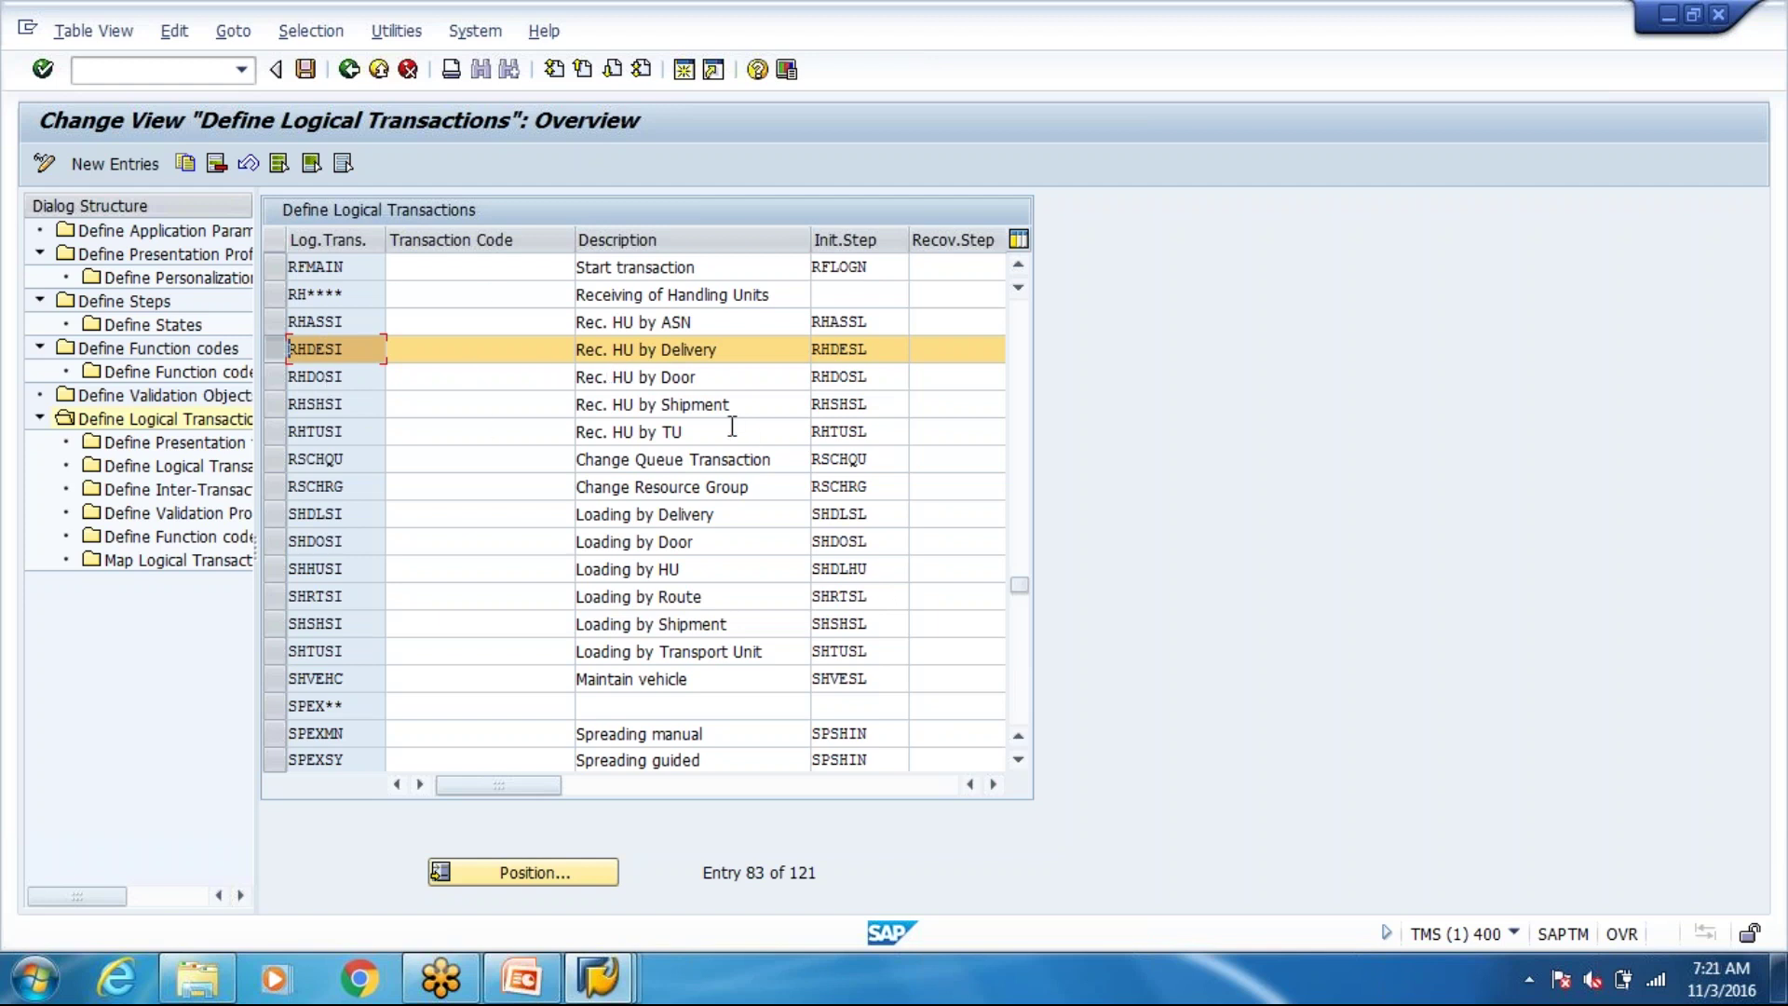
{"action": "left_click", "coordinate": [207, 468]}
{"action": "double_click", "coordinate": [206, 469]}
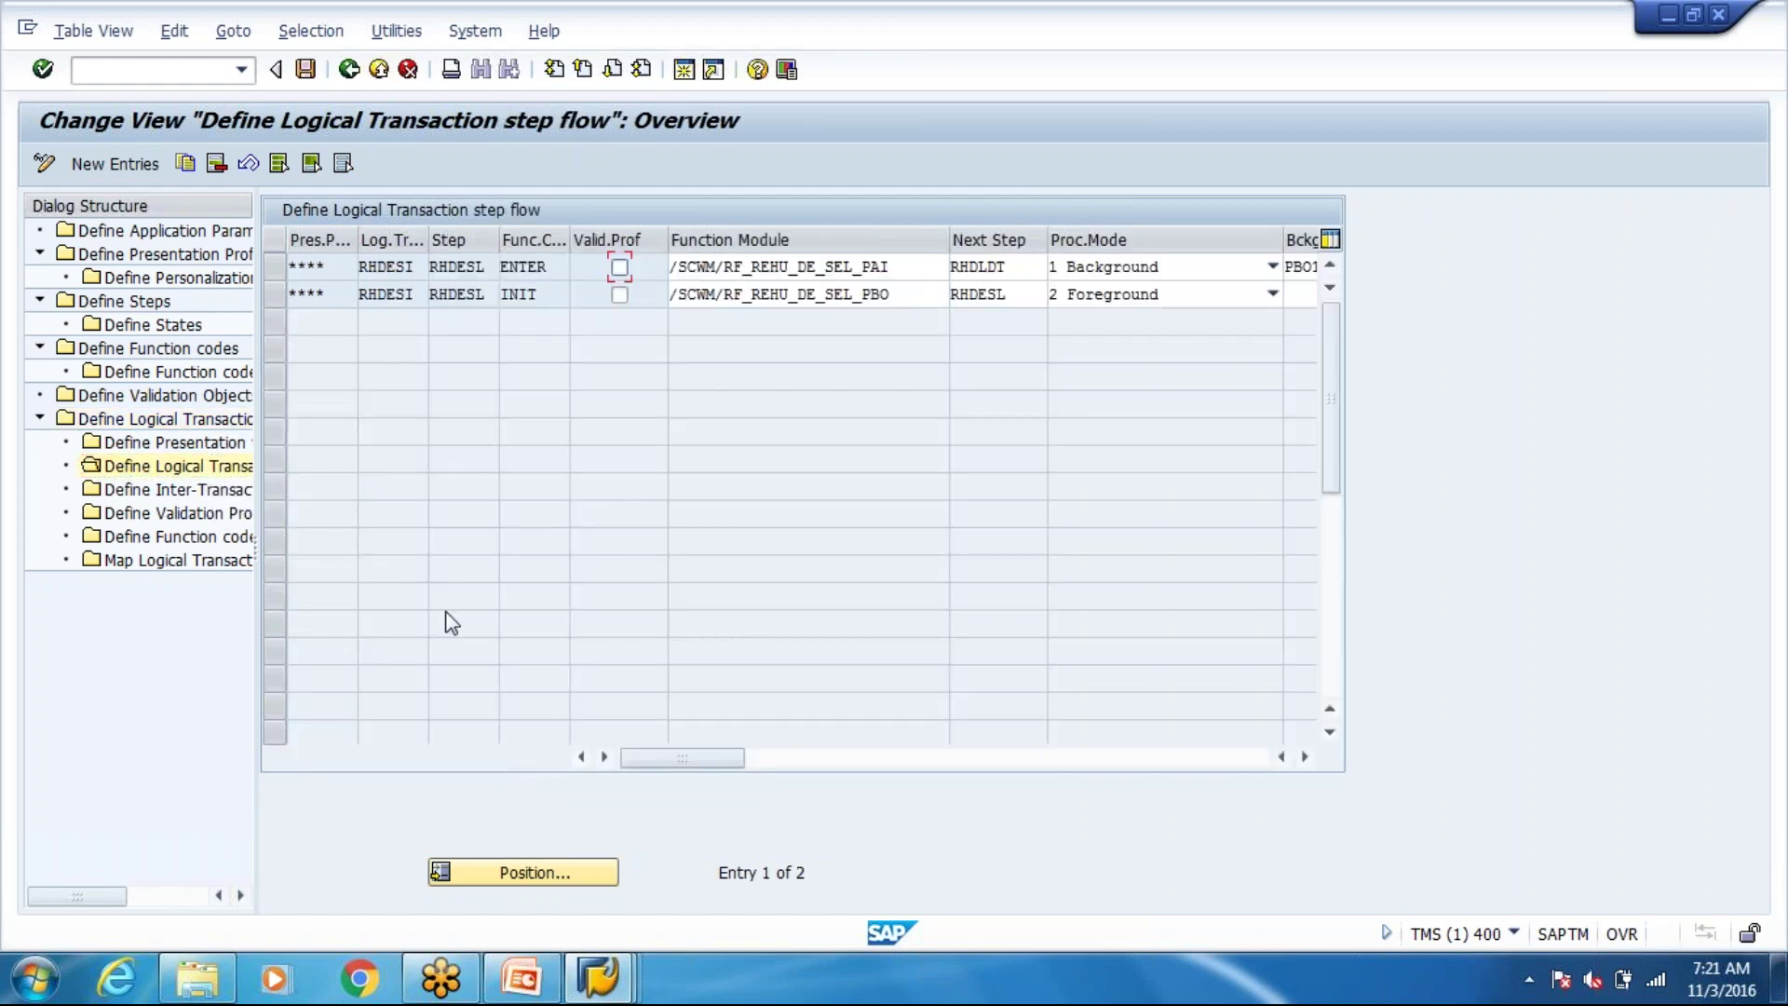
{"action": "left_click", "coordinate": [350, 70]}
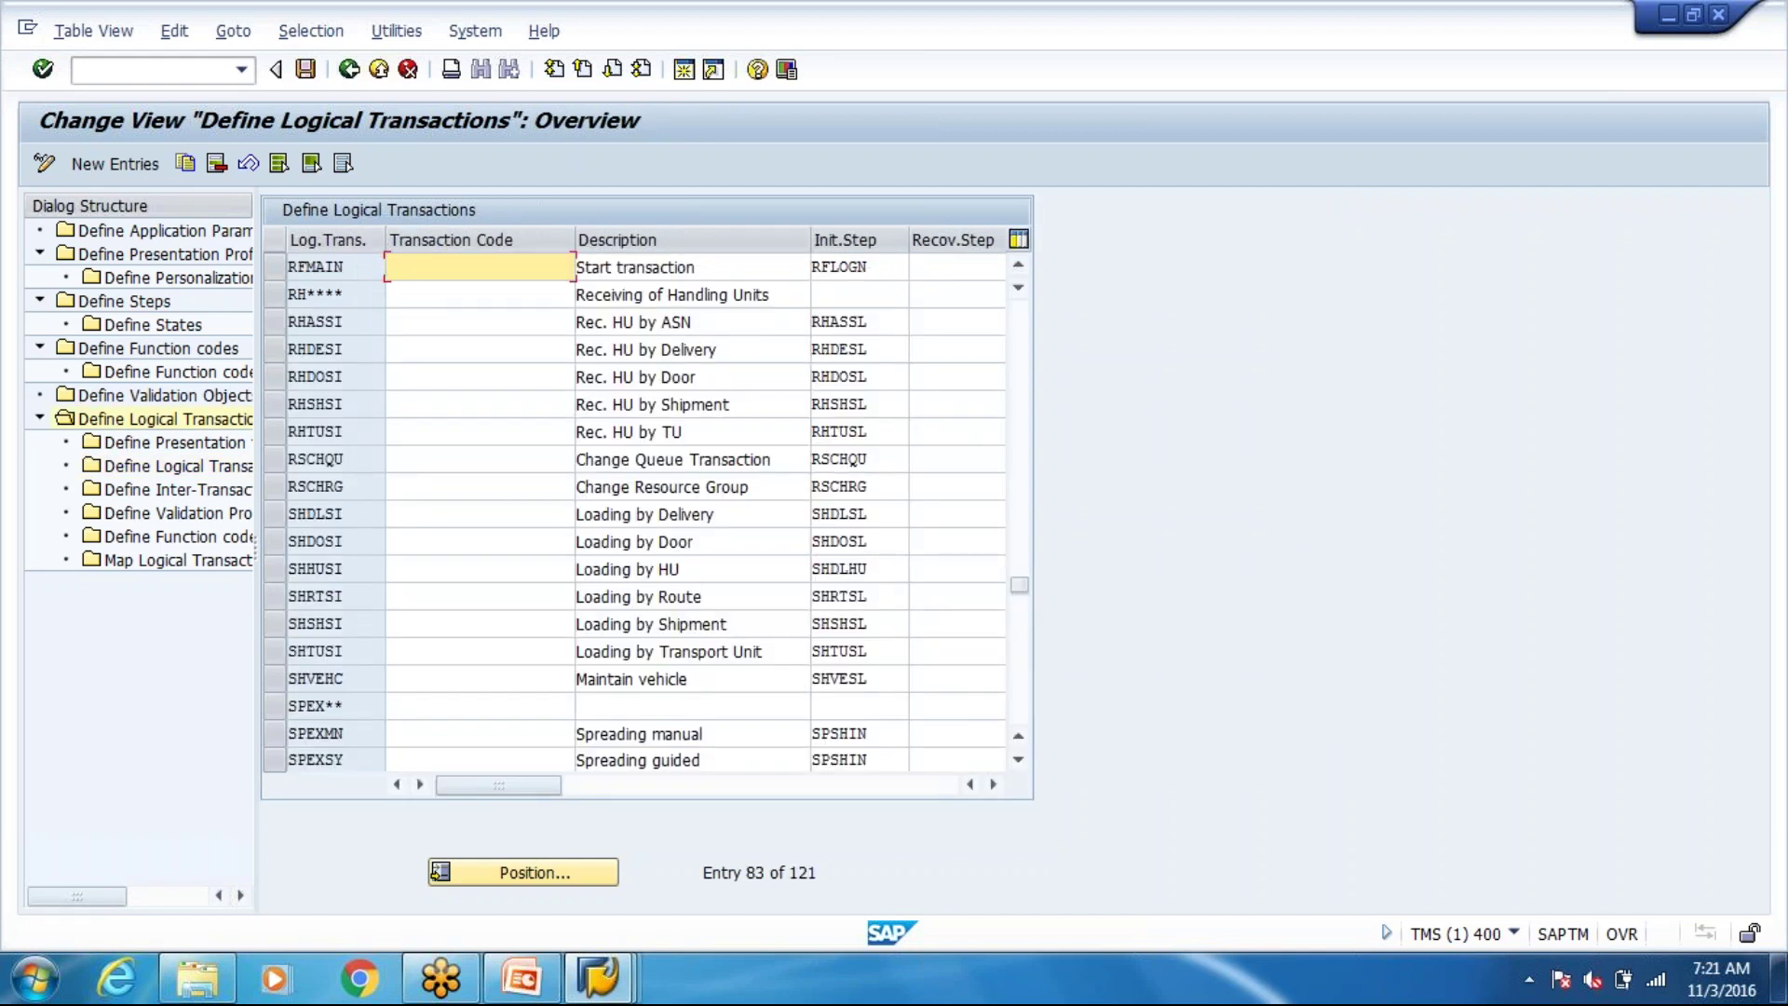
Unmute the computer's sound in the system volume control.
{"action": "left_click", "coordinate": [1603, 981]}
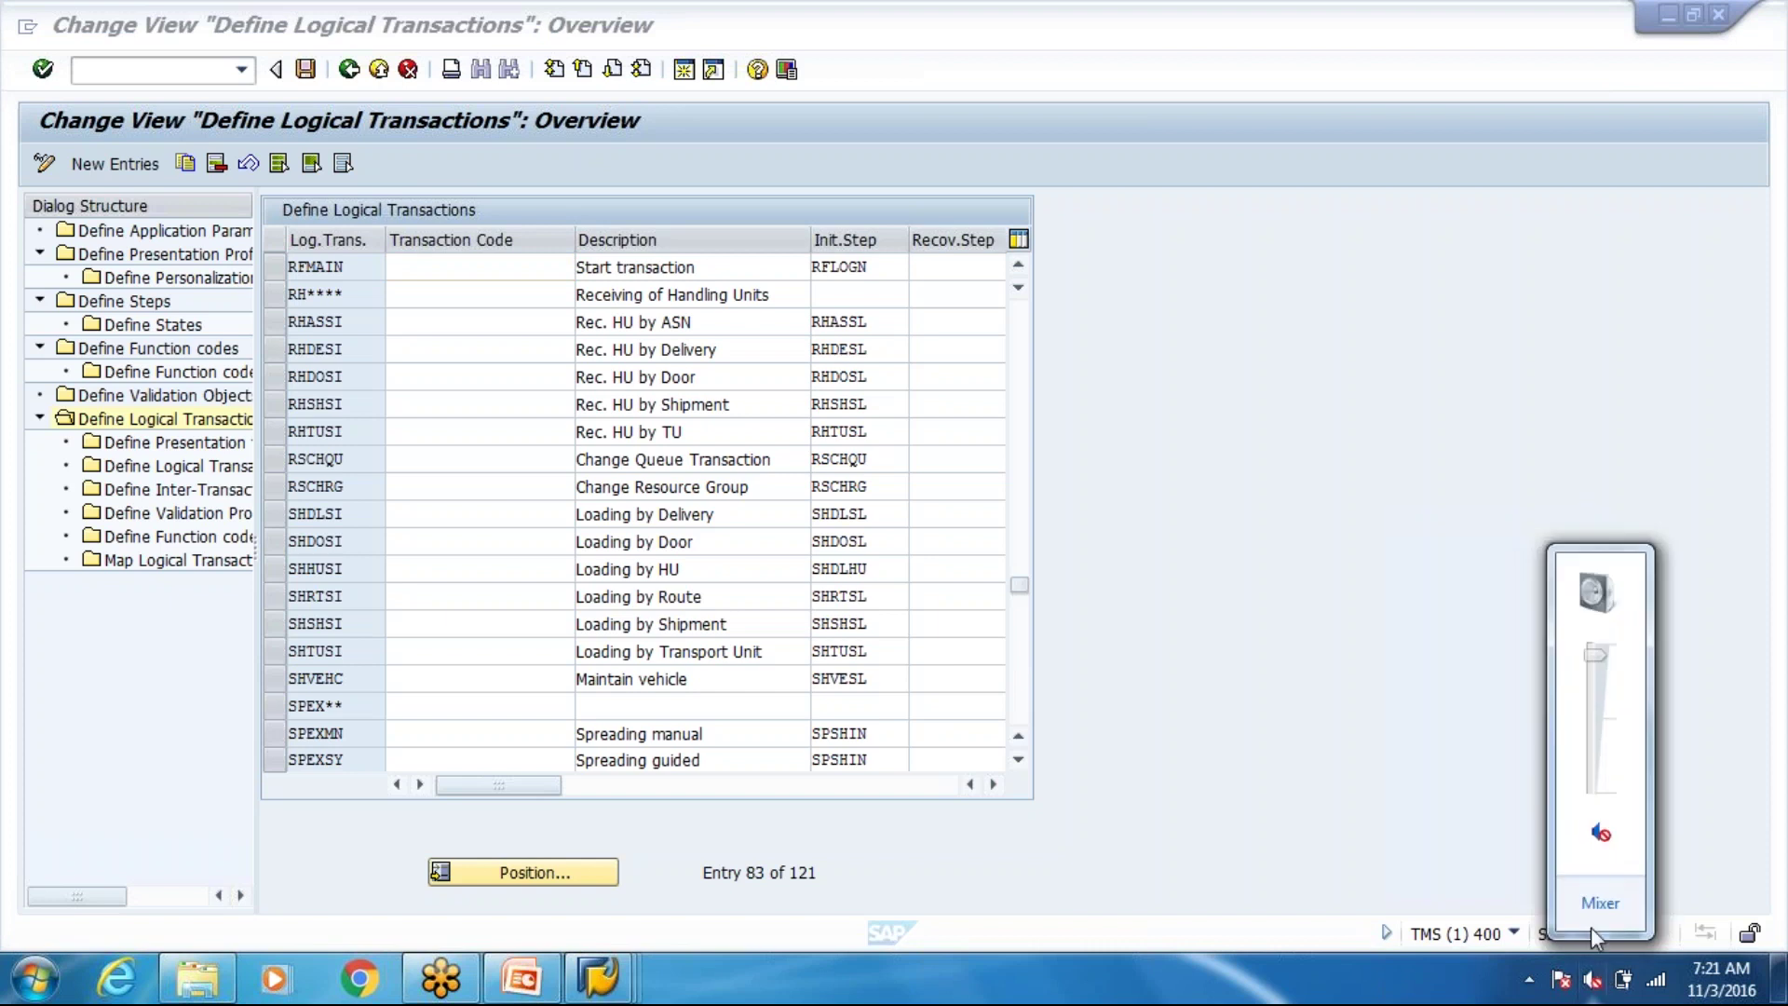
{"action": "left_click", "coordinate": [1602, 832]}
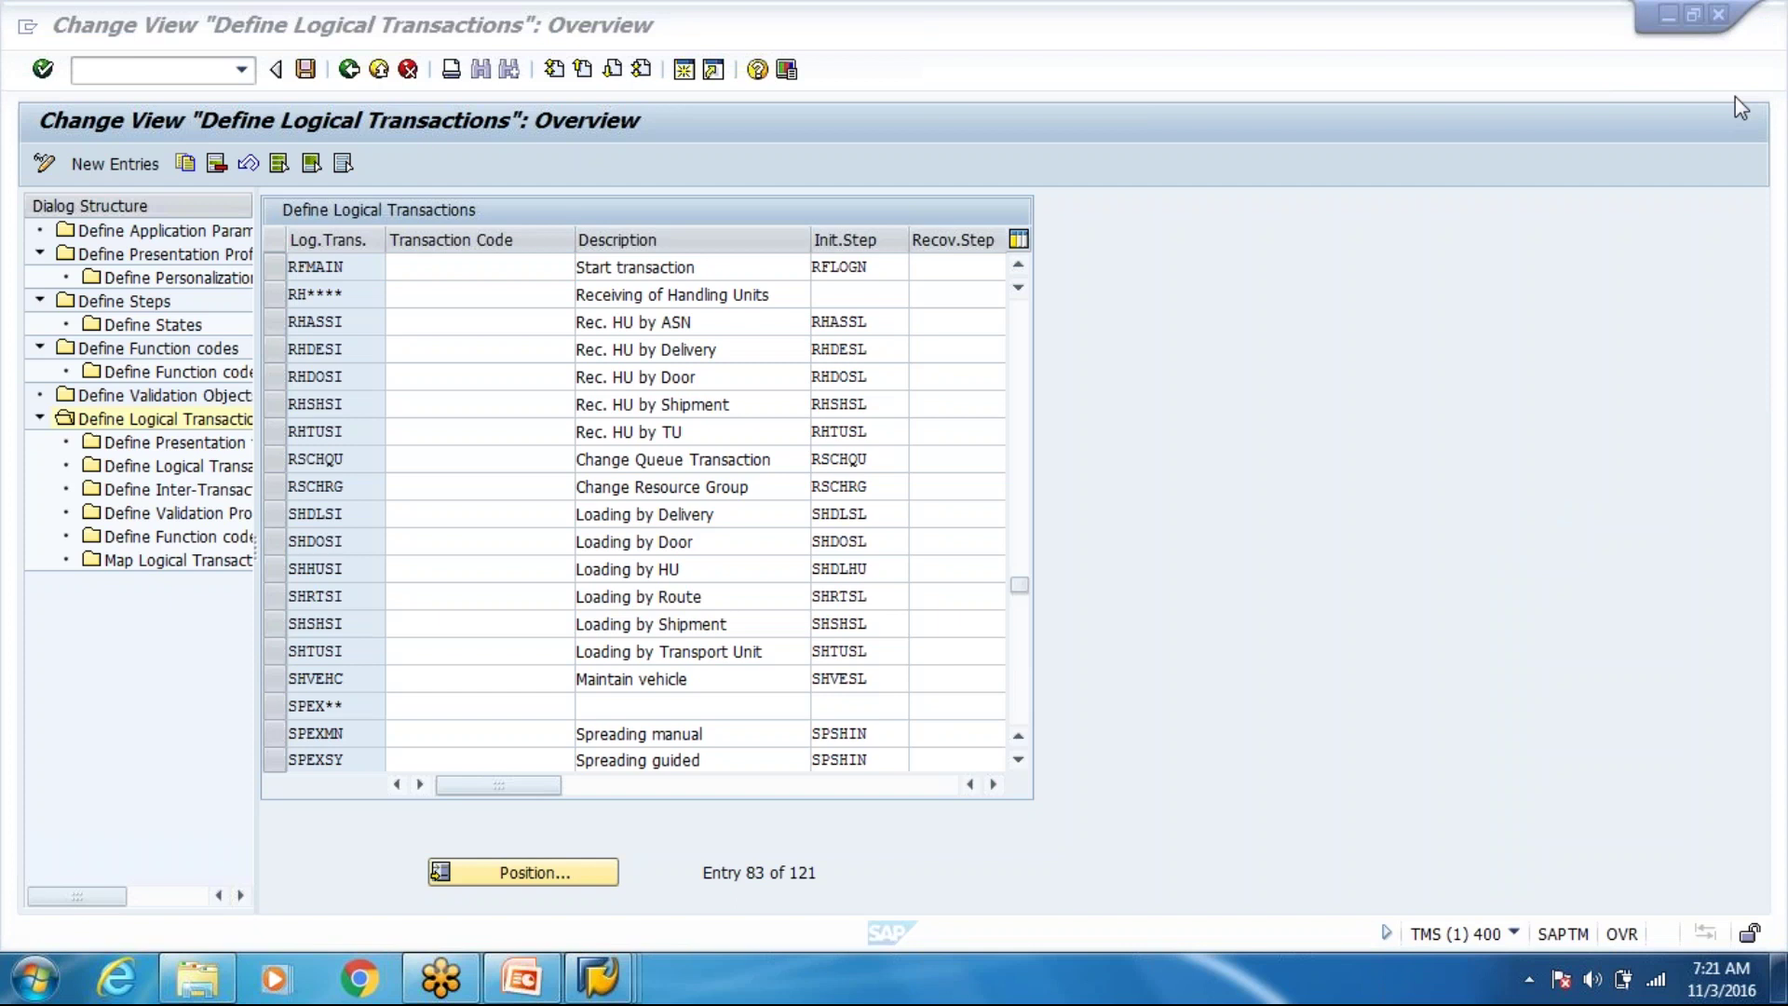
Switch to the file explorer and open the RF_Cookbook_101117 PDF from the Book folder in EWM-desktop.
{"action": "left_click", "coordinate": [193, 985]}
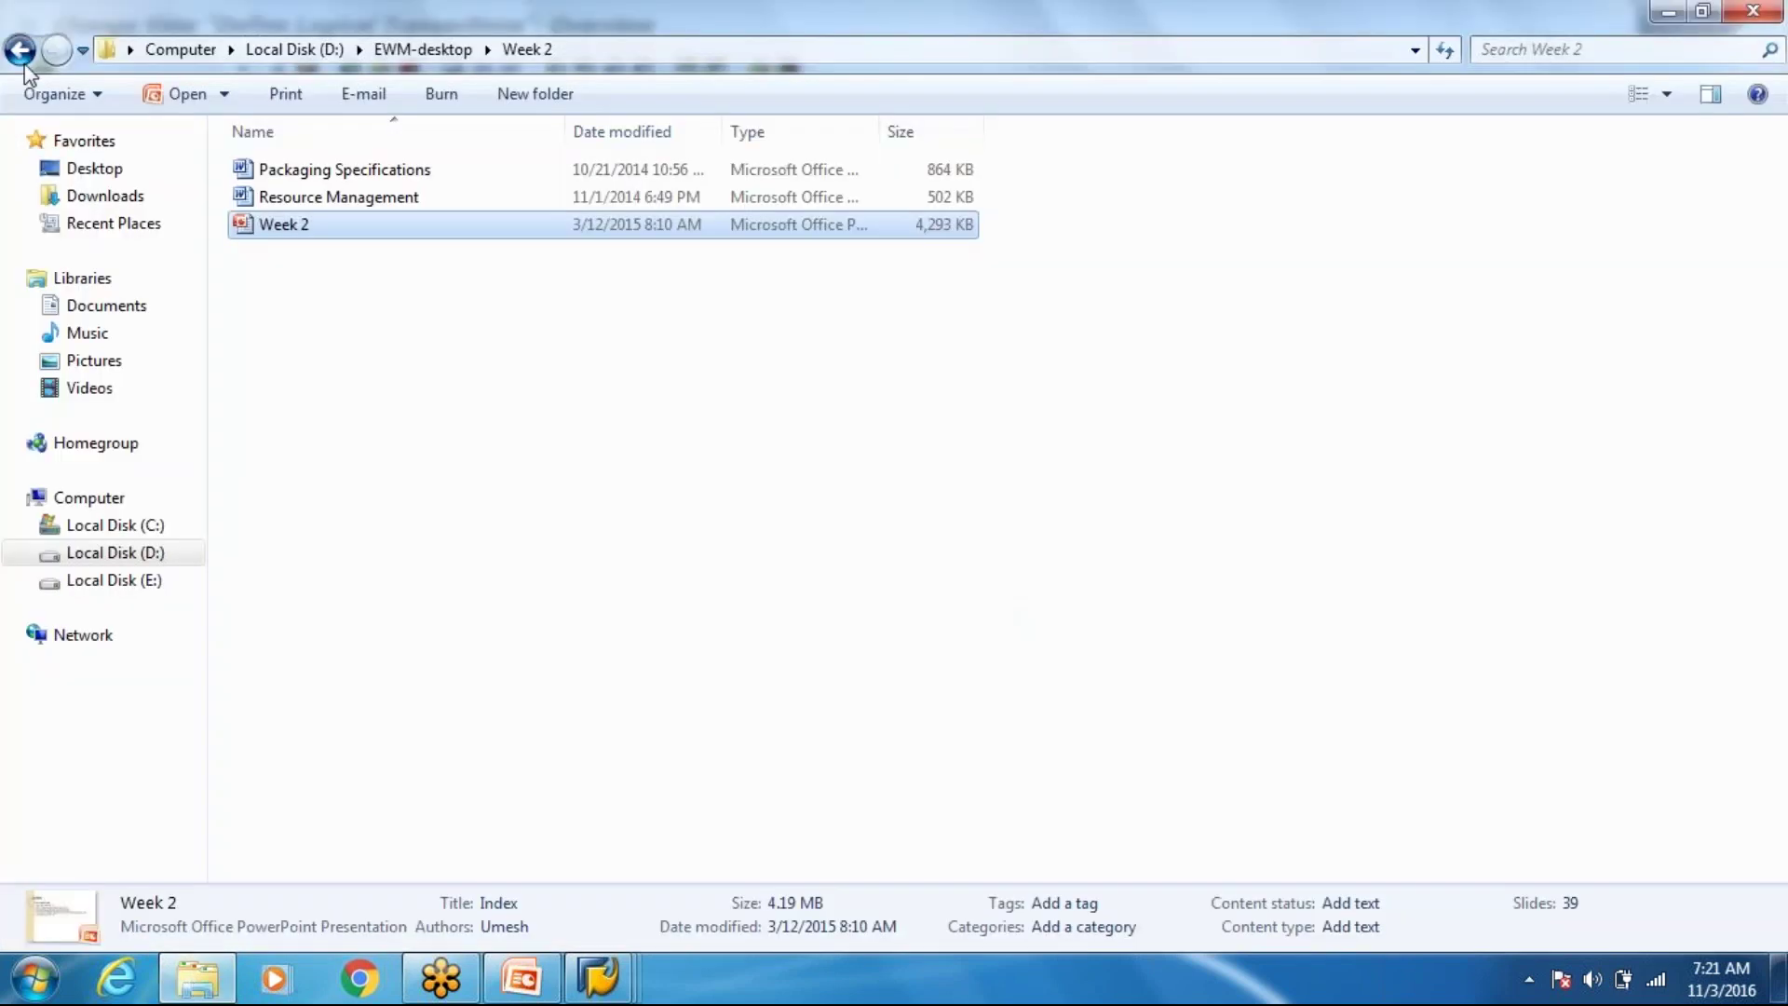
{"action": "key", "text": "alt+Up"}
{"action": "double_click", "coordinate": [319, 198]}
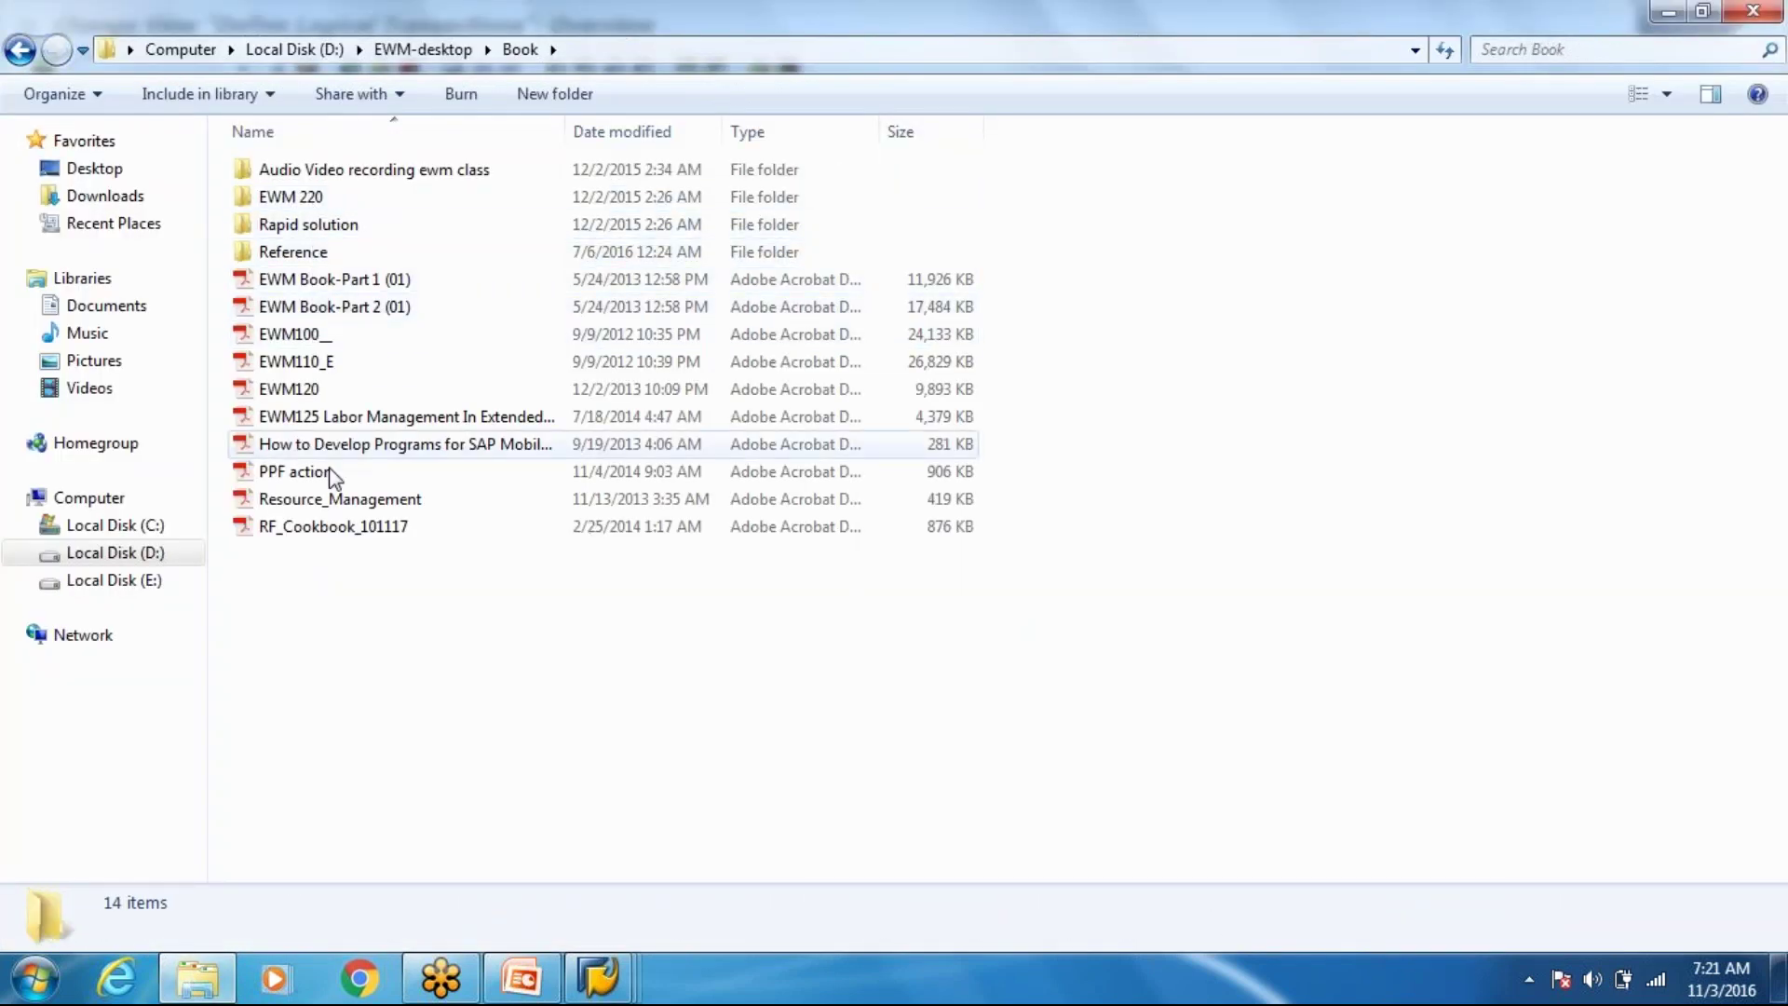
{"action": "left_click", "coordinate": [645, 520]}
{"action": "double_click", "coordinate": [645, 521]}
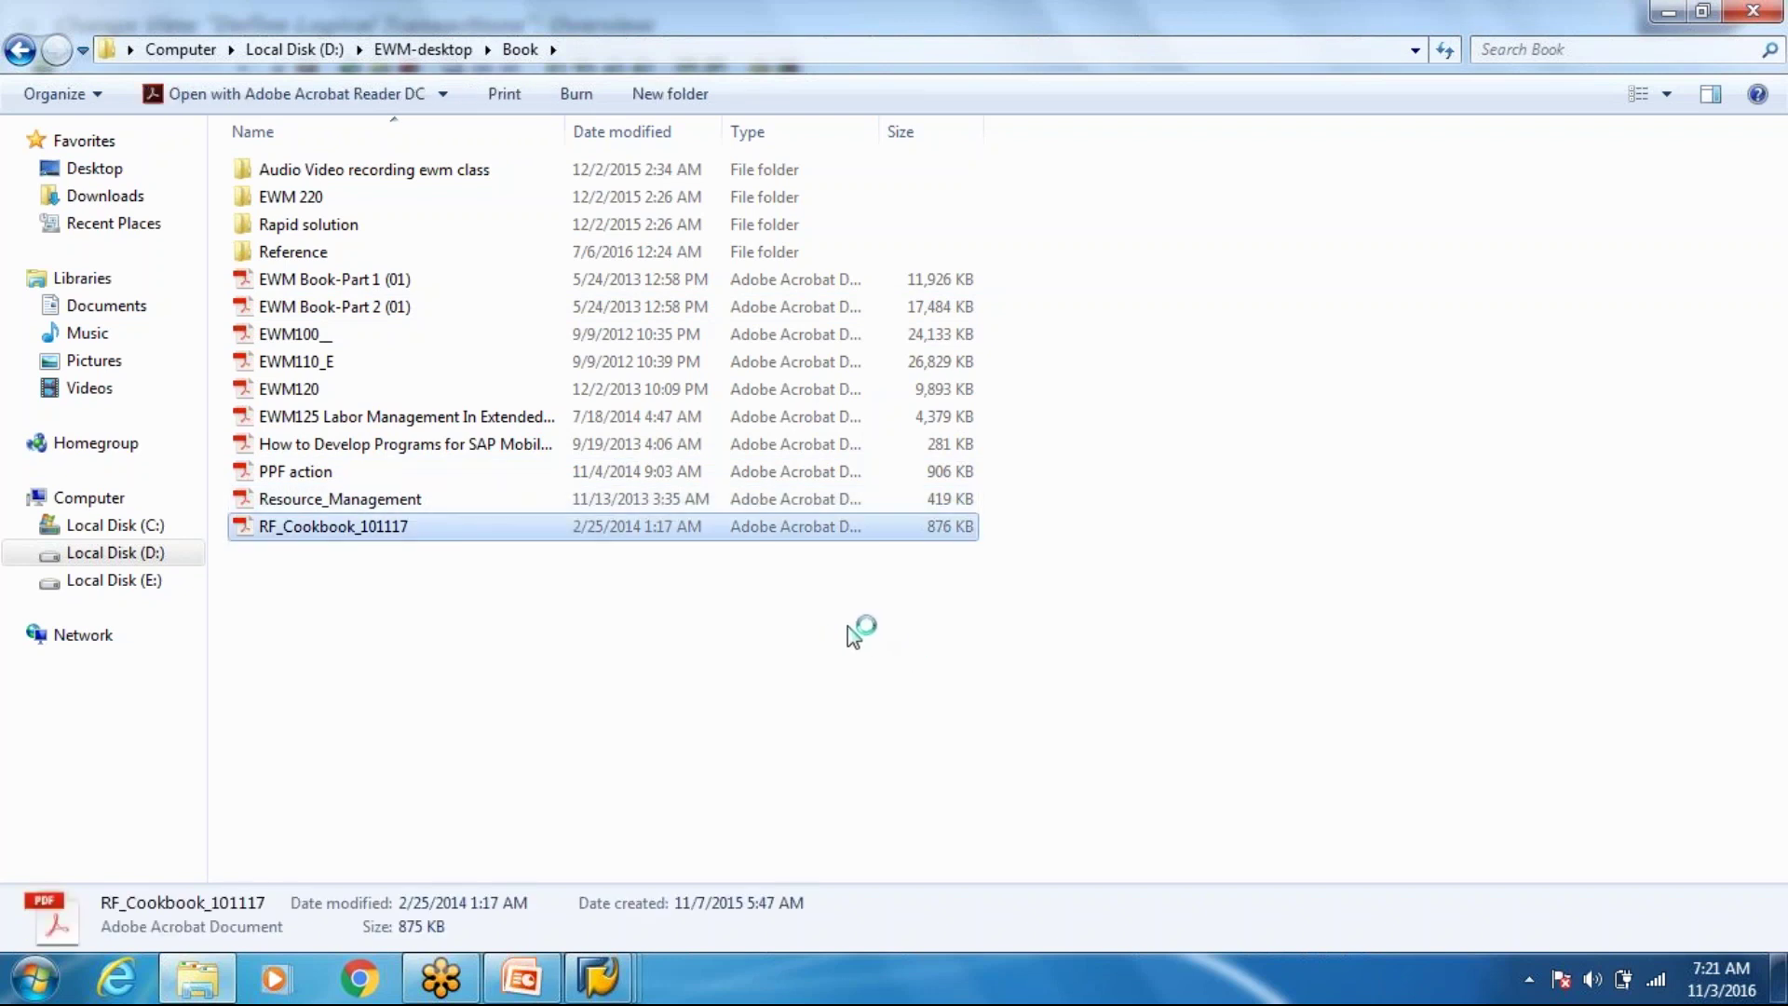
Review the RF Cookbook's table of contents and continue to the Objective chapter describing transaction /SCWM/RFUI.
{"action": "scroll", "coordinate": [838, 635], "scroll_direction": "down", "scroll_amount": 10}
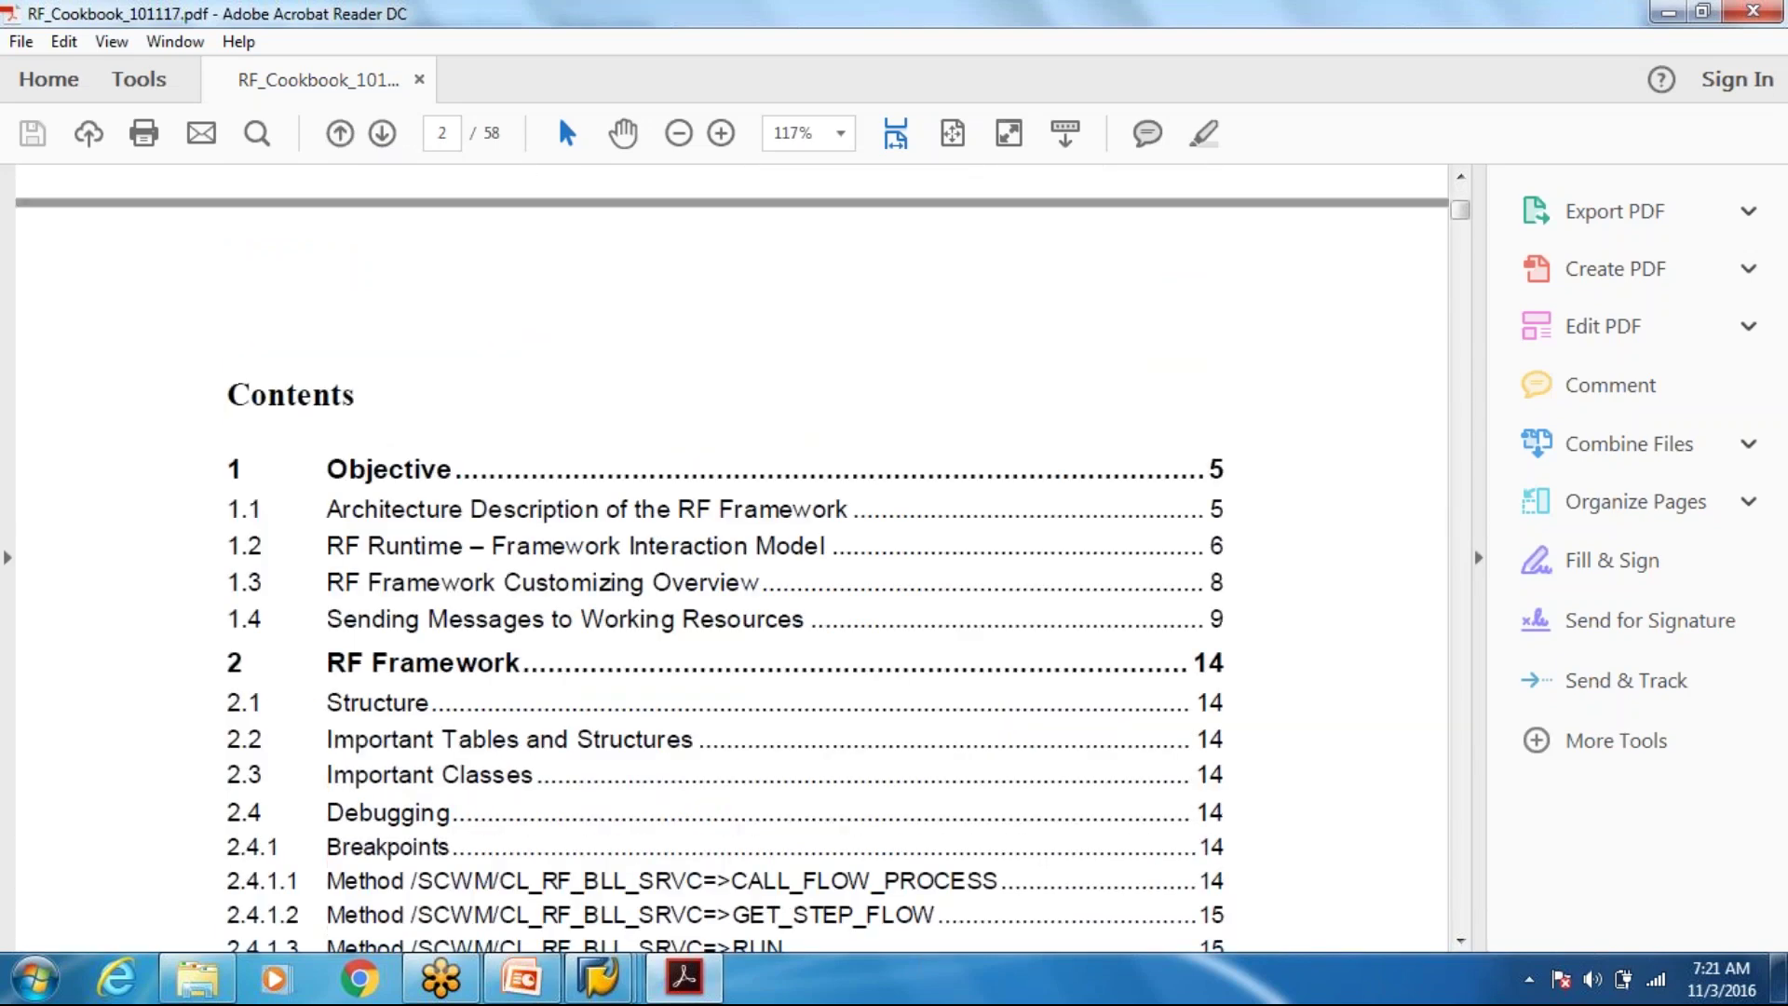
{"action": "scroll", "coordinate": [731, 558], "scroll_direction": "down", "scroll_amount": 8}
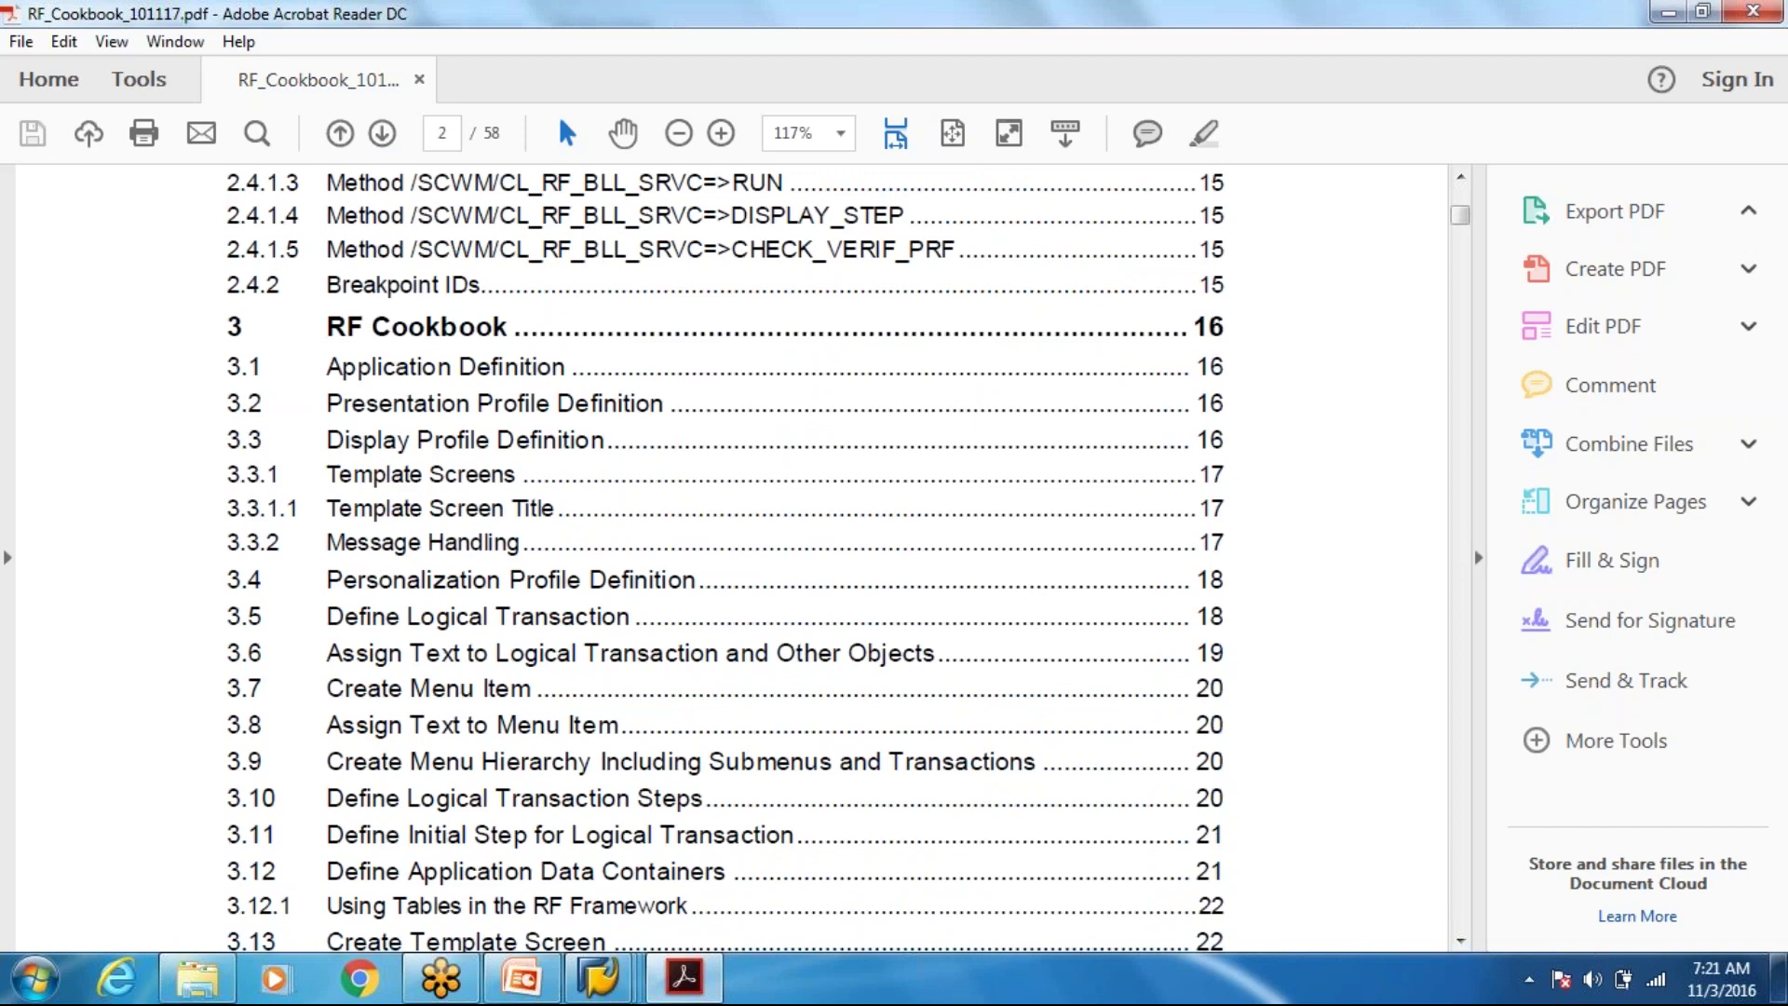
{"action": "scroll", "coordinate": [731, 558], "scroll_direction": "down", "scroll_amount": 8}
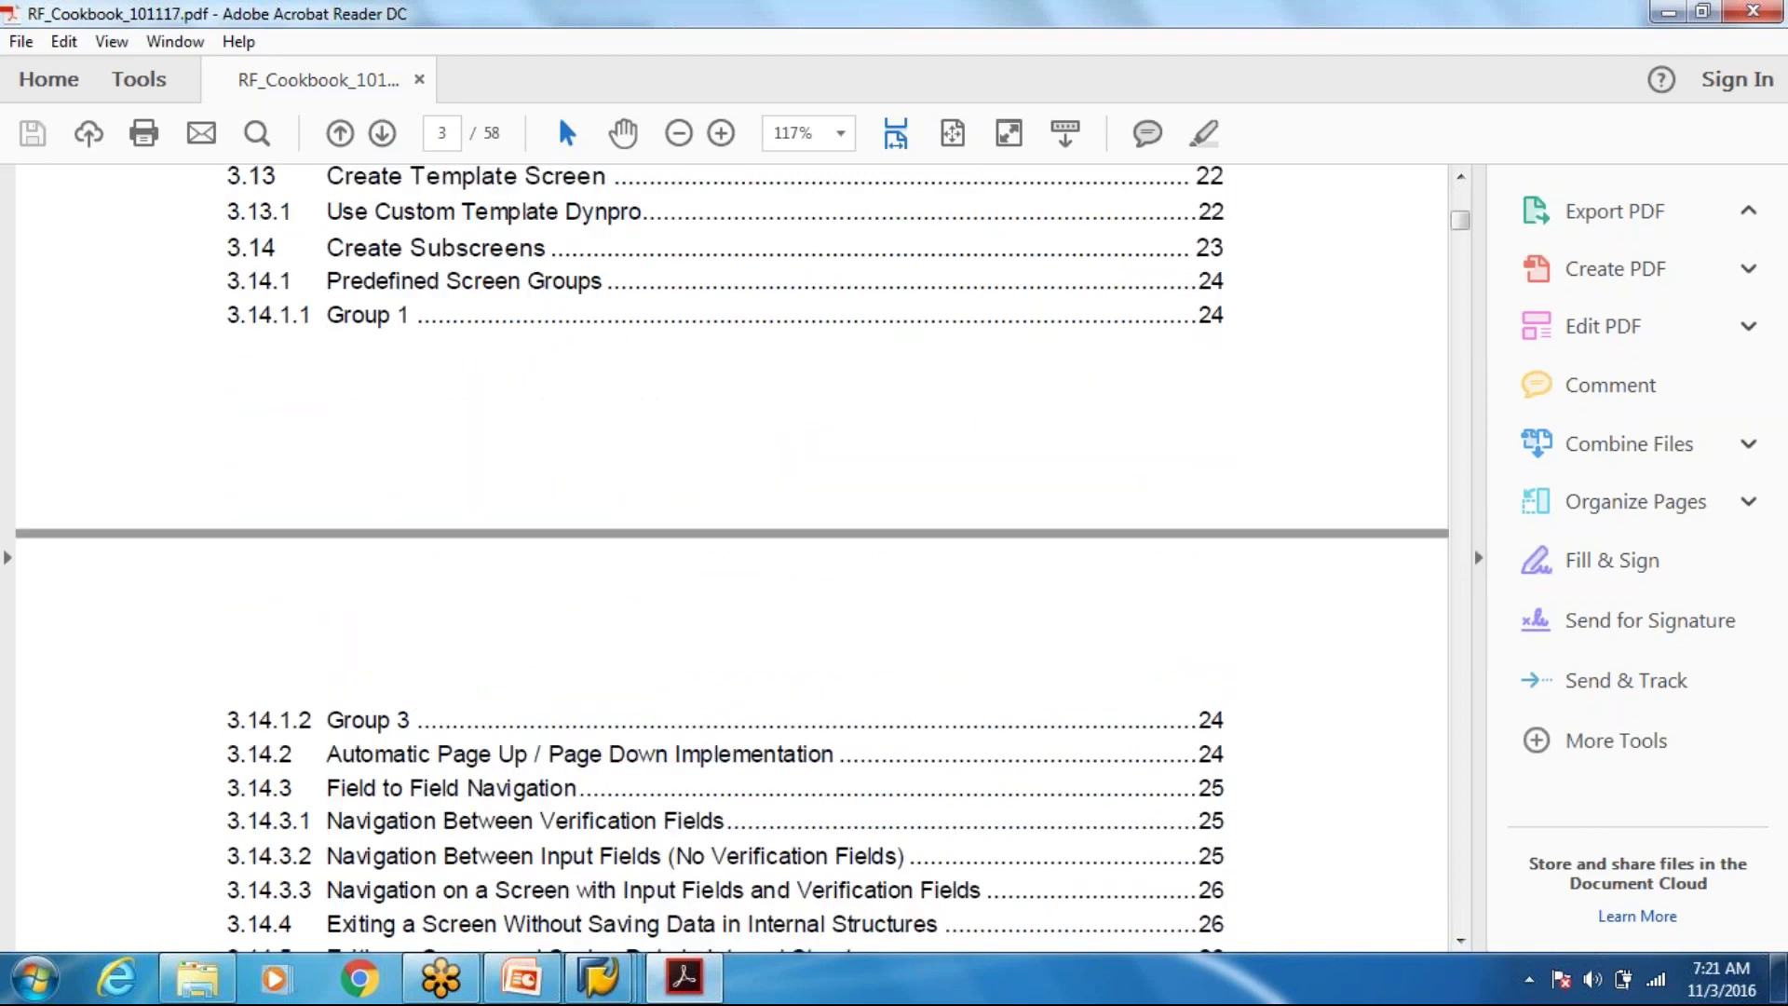
{"action": "scroll", "coordinate": [732, 559], "scroll_direction": "down", "scroll_amount": 16}
{"action": "scroll", "coordinate": [732, 559], "scroll_direction": "down", "scroll_amount": 8}
{"action": "scroll", "coordinate": [731, 559], "scroll_direction": "down", "scroll_amount": 16}
{"action": "scroll", "coordinate": [731, 559], "scroll_direction": "down", "scroll_amount": 8}
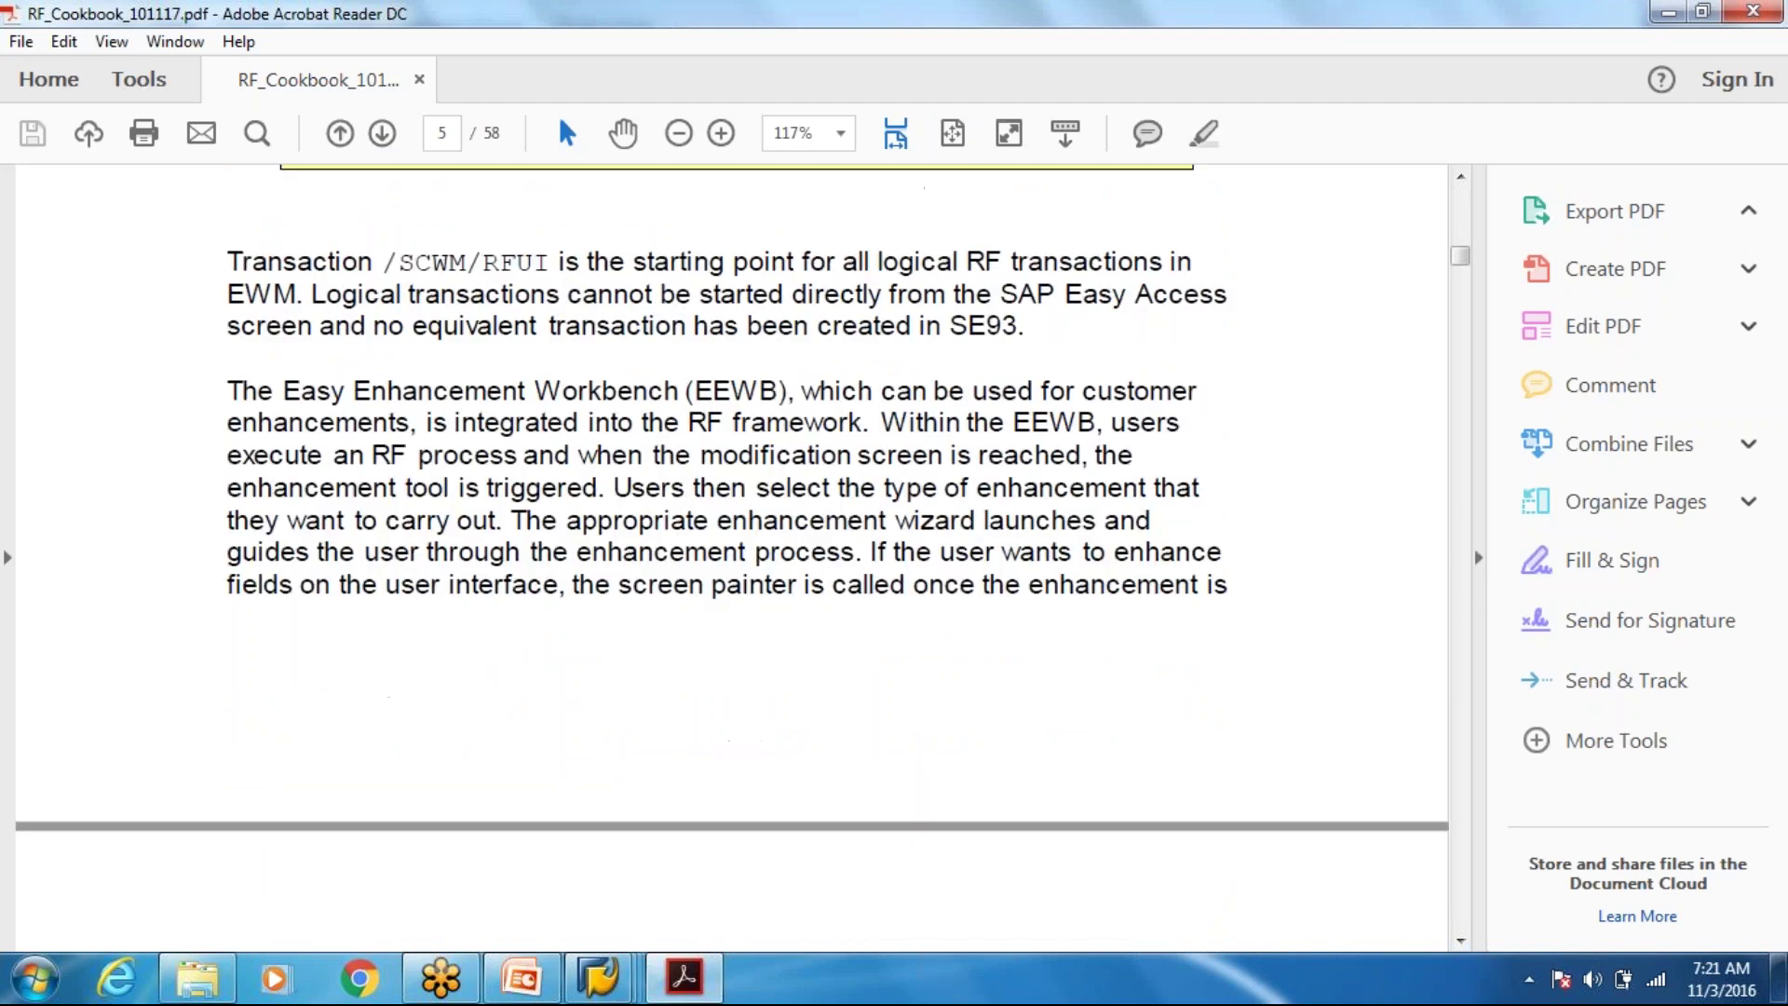
Skim the cookbook's framework interaction diagram, customizing submenus and resource message sections up to page 13, and close the document.
{"action": "scroll", "coordinate": [731, 559], "scroll_direction": "down", "scroll_amount": 16}
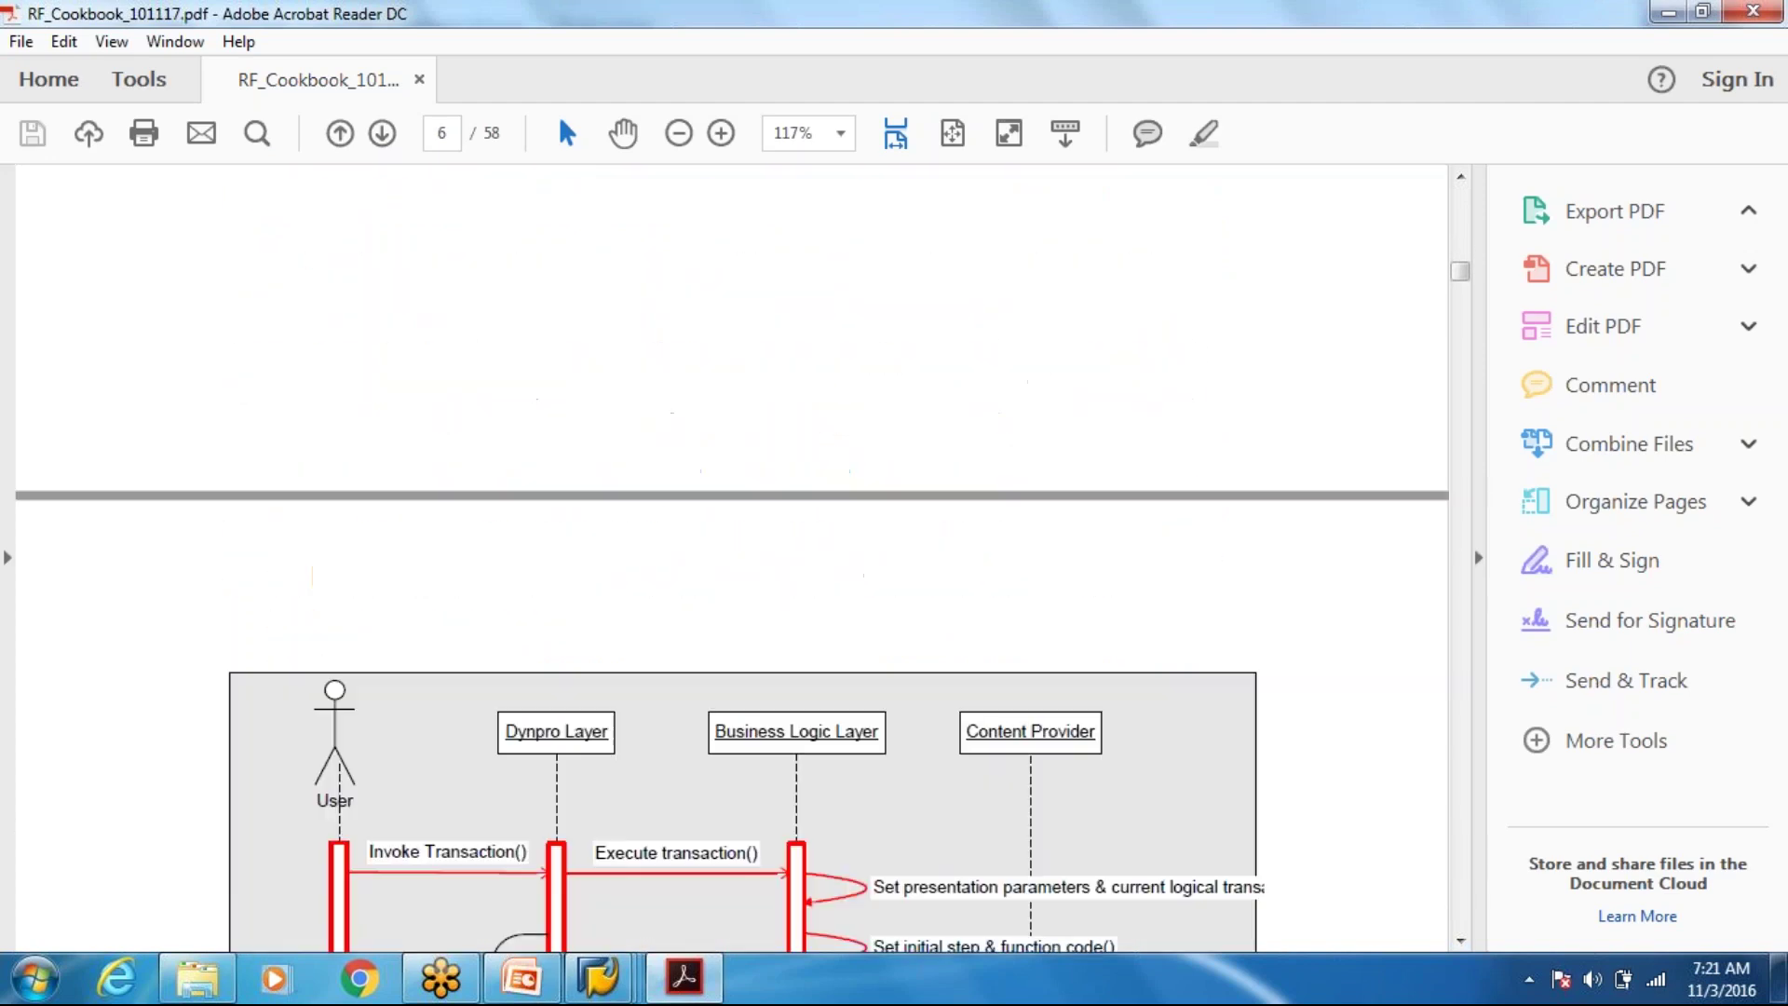
{"action": "scroll", "coordinate": [731, 558], "scroll_direction": "down", "scroll_amount": 10}
{"action": "scroll", "coordinate": [731, 559], "scroll_direction": "down", "scroll_amount": 18}
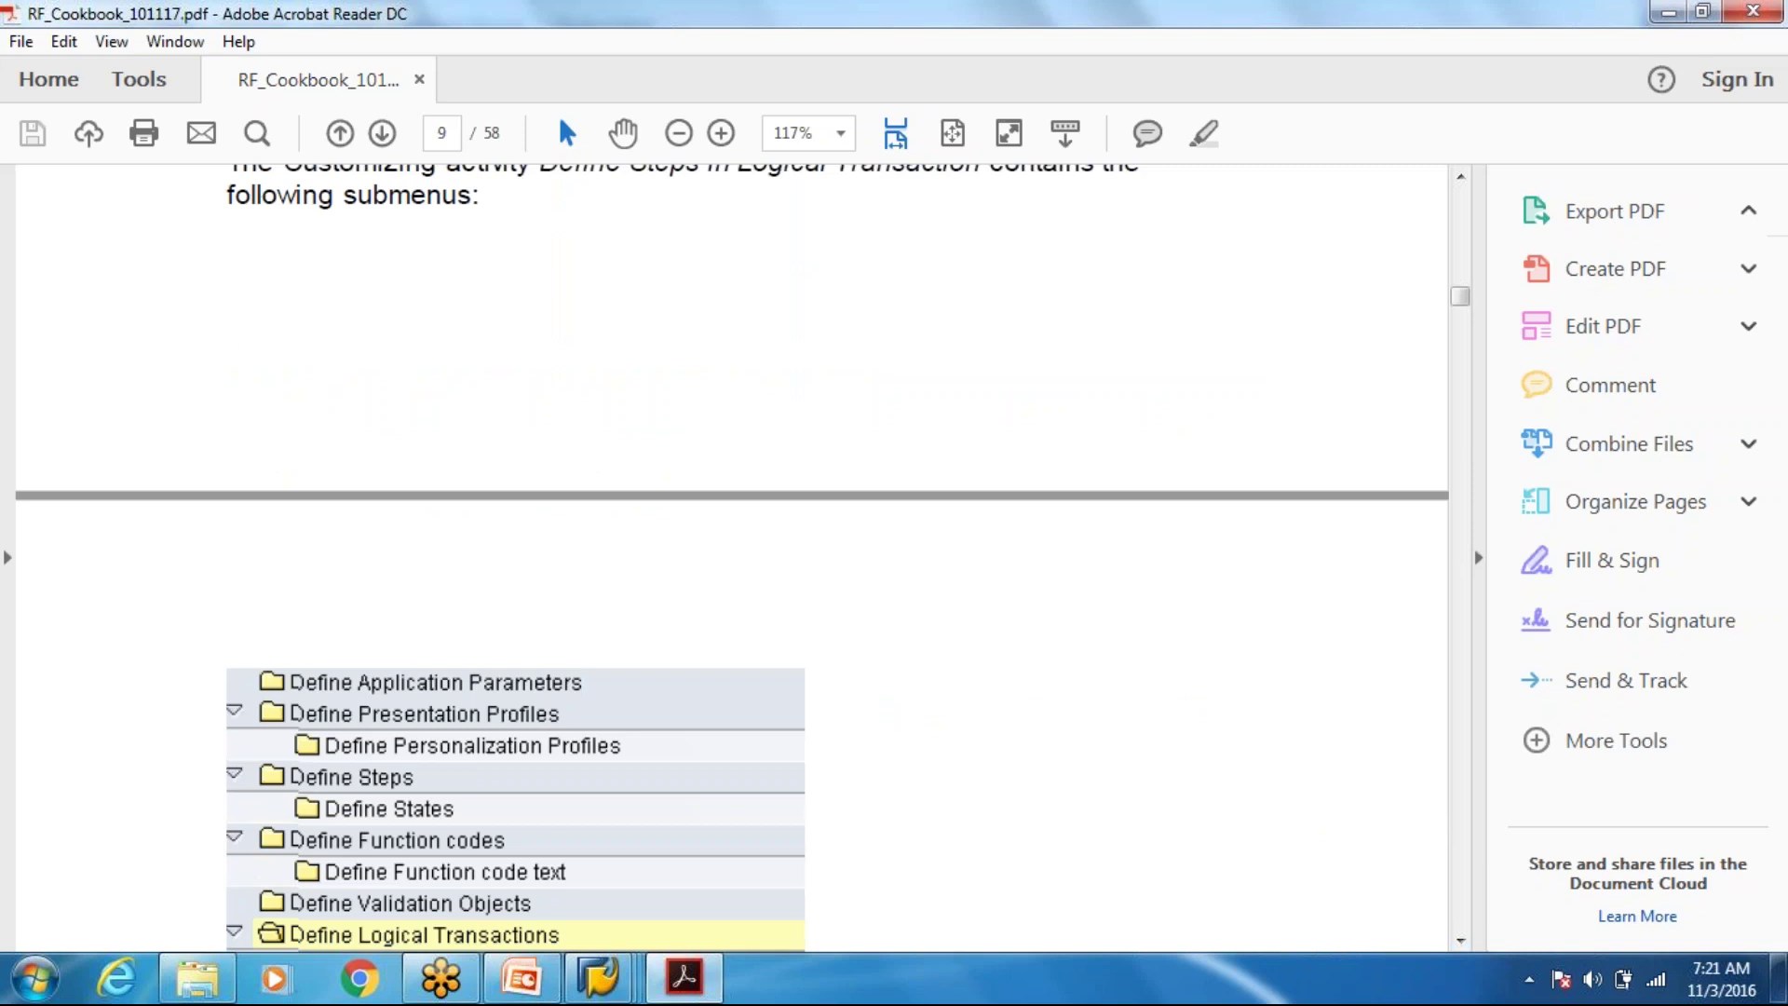
{"action": "scroll", "coordinate": [732, 559], "scroll_direction": "down", "scroll_amount": 6}
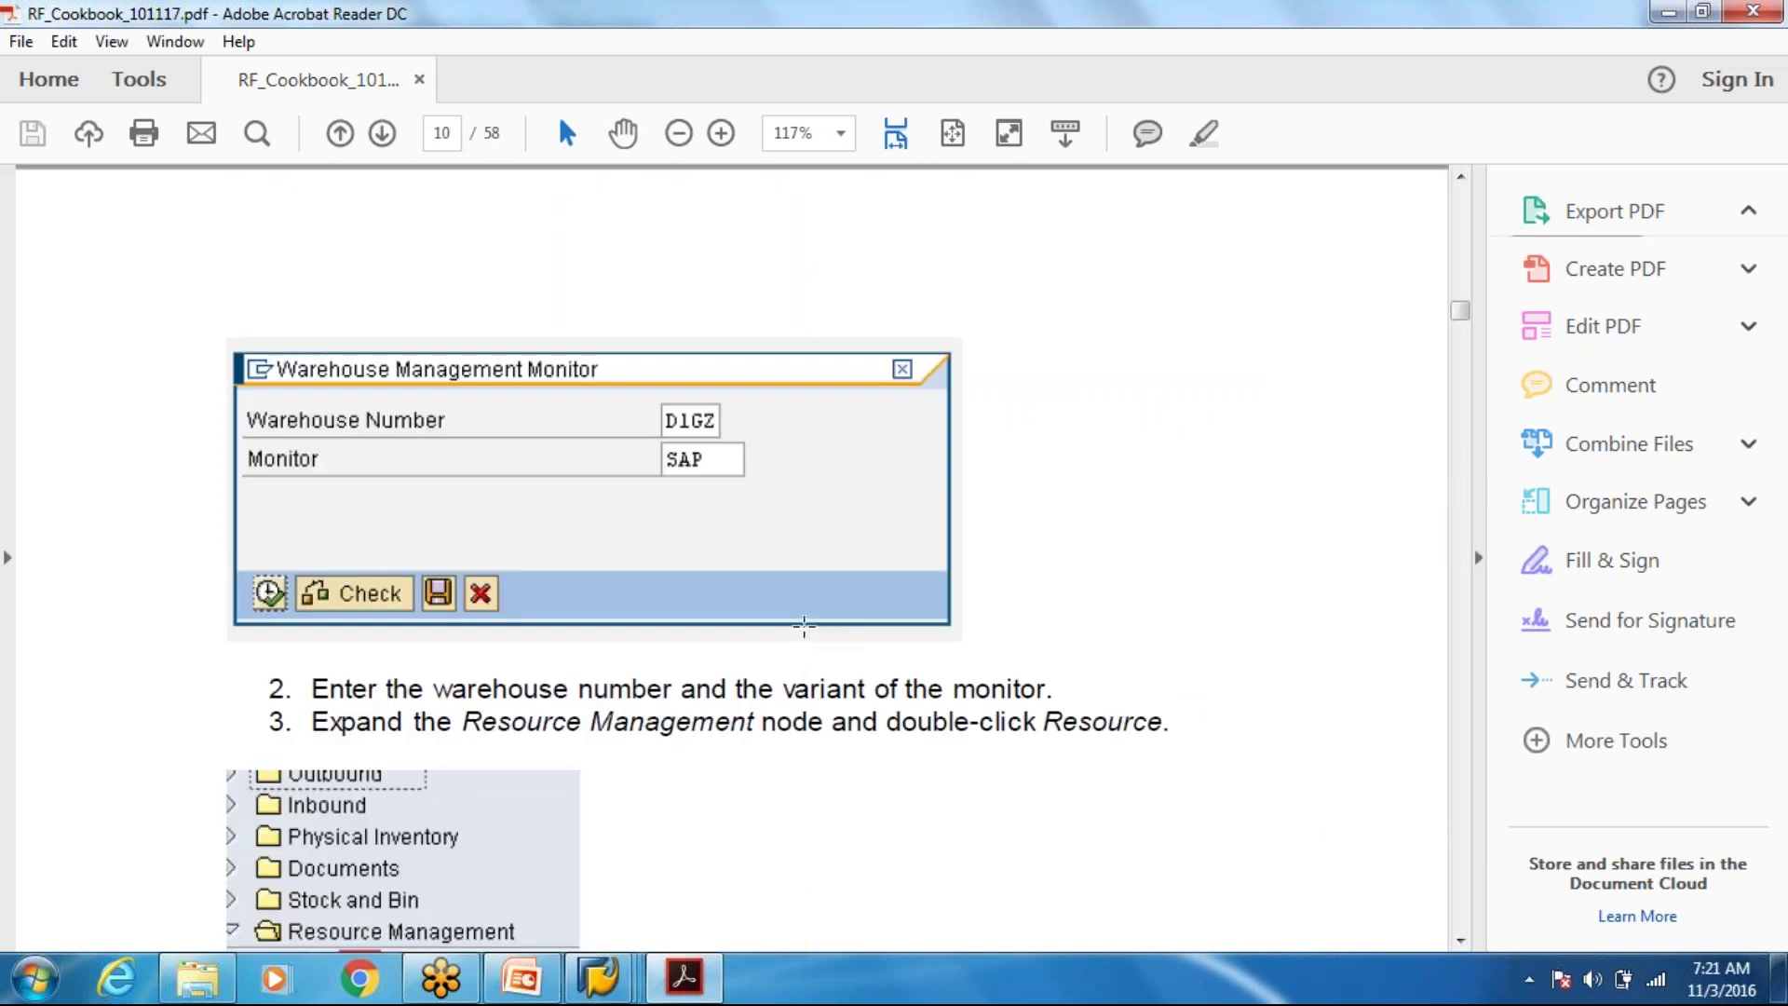
{"action": "scroll", "coordinate": [731, 559], "scroll_direction": "down", "scroll_amount": 4}
{"action": "scroll", "coordinate": [791, 651], "scroll_direction": "down", "scroll_amount": 4}
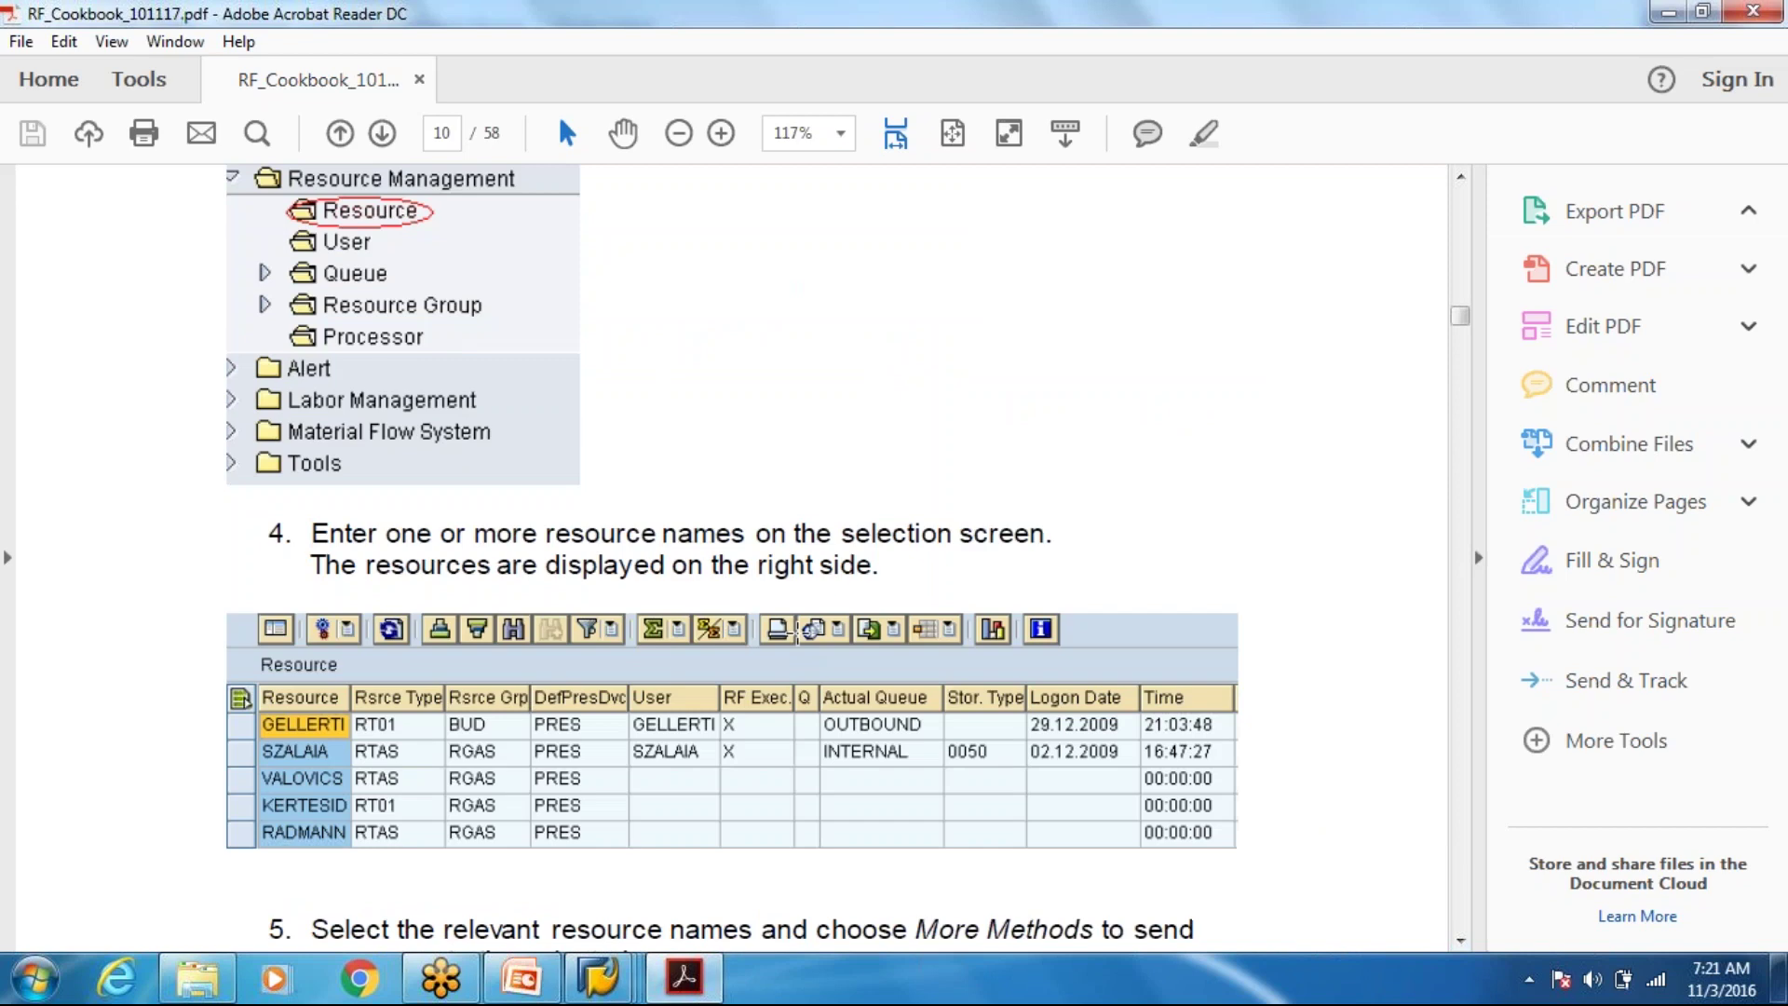
{"action": "scroll", "coordinate": [790, 651], "scroll_direction": "down", "scroll_amount": 7}
{"action": "scroll", "coordinate": [786, 649], "scroll_direction": "down", "scroll_amount": 5}
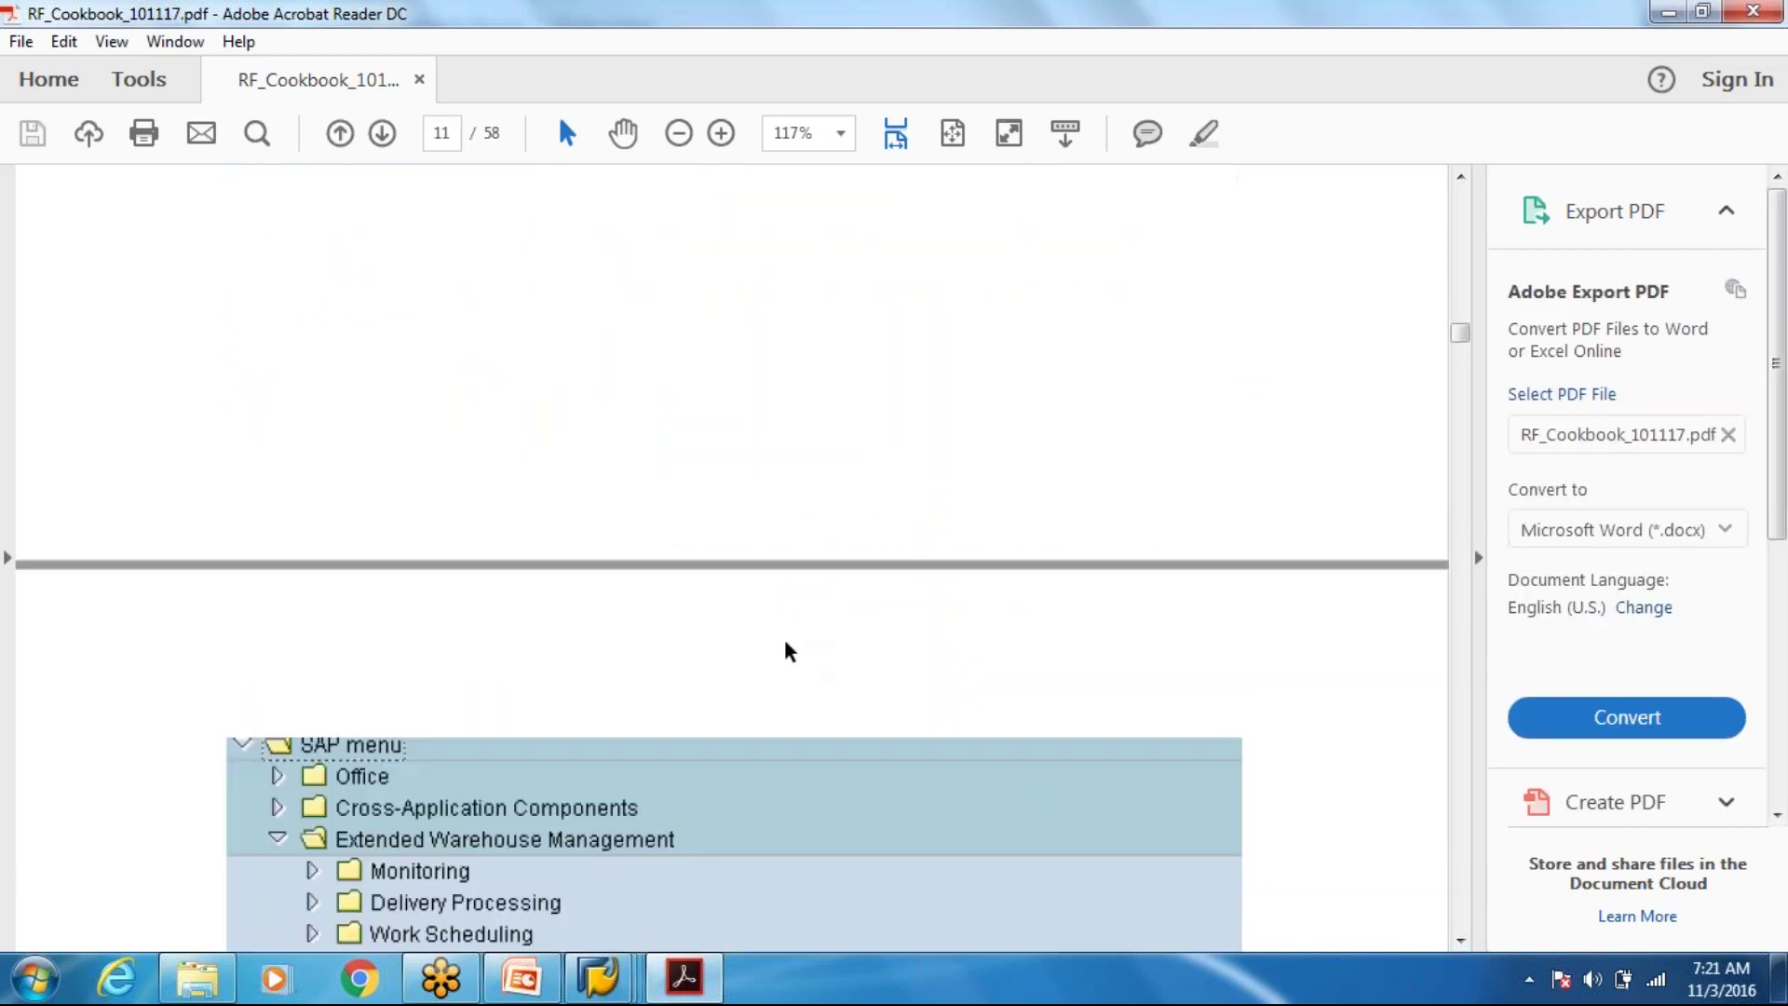
{"action": "scroll", "coordinate": [786, 649], "scroll_direction": "down", "scroll_amount": 6}
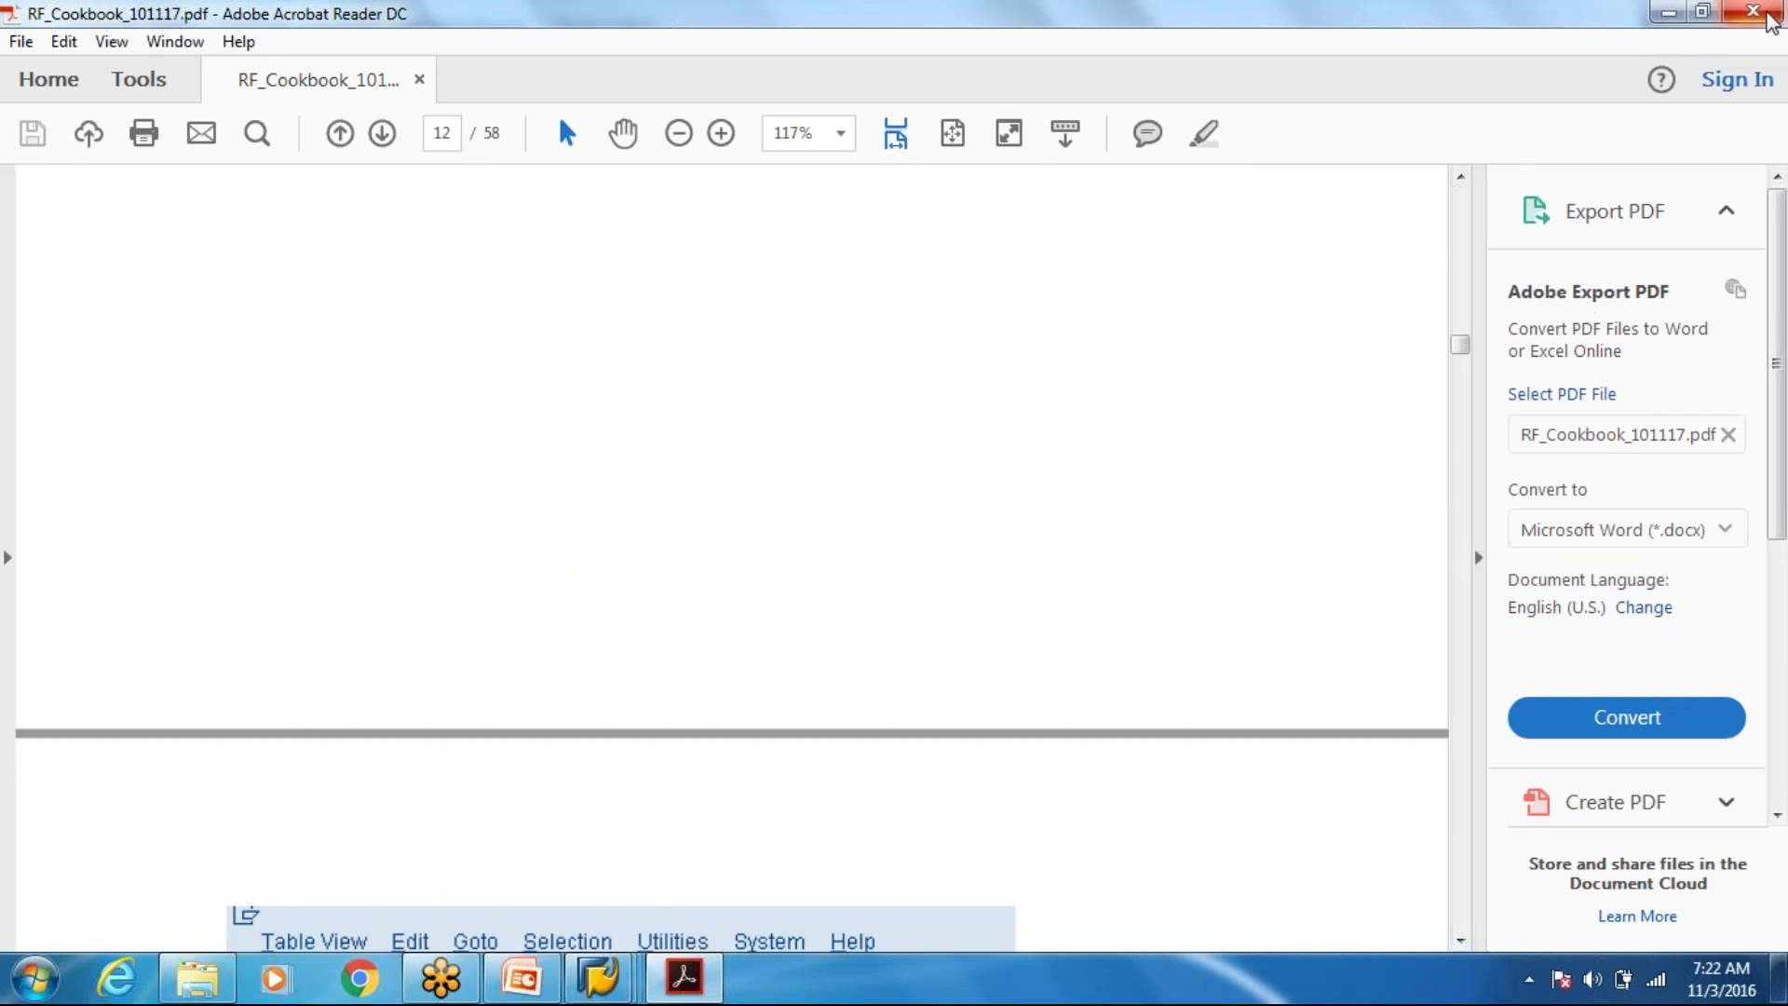
{"action": "scroll", "coordinate": [1071, 526], "scroll_direction": "down", "scroll_amount": 5}
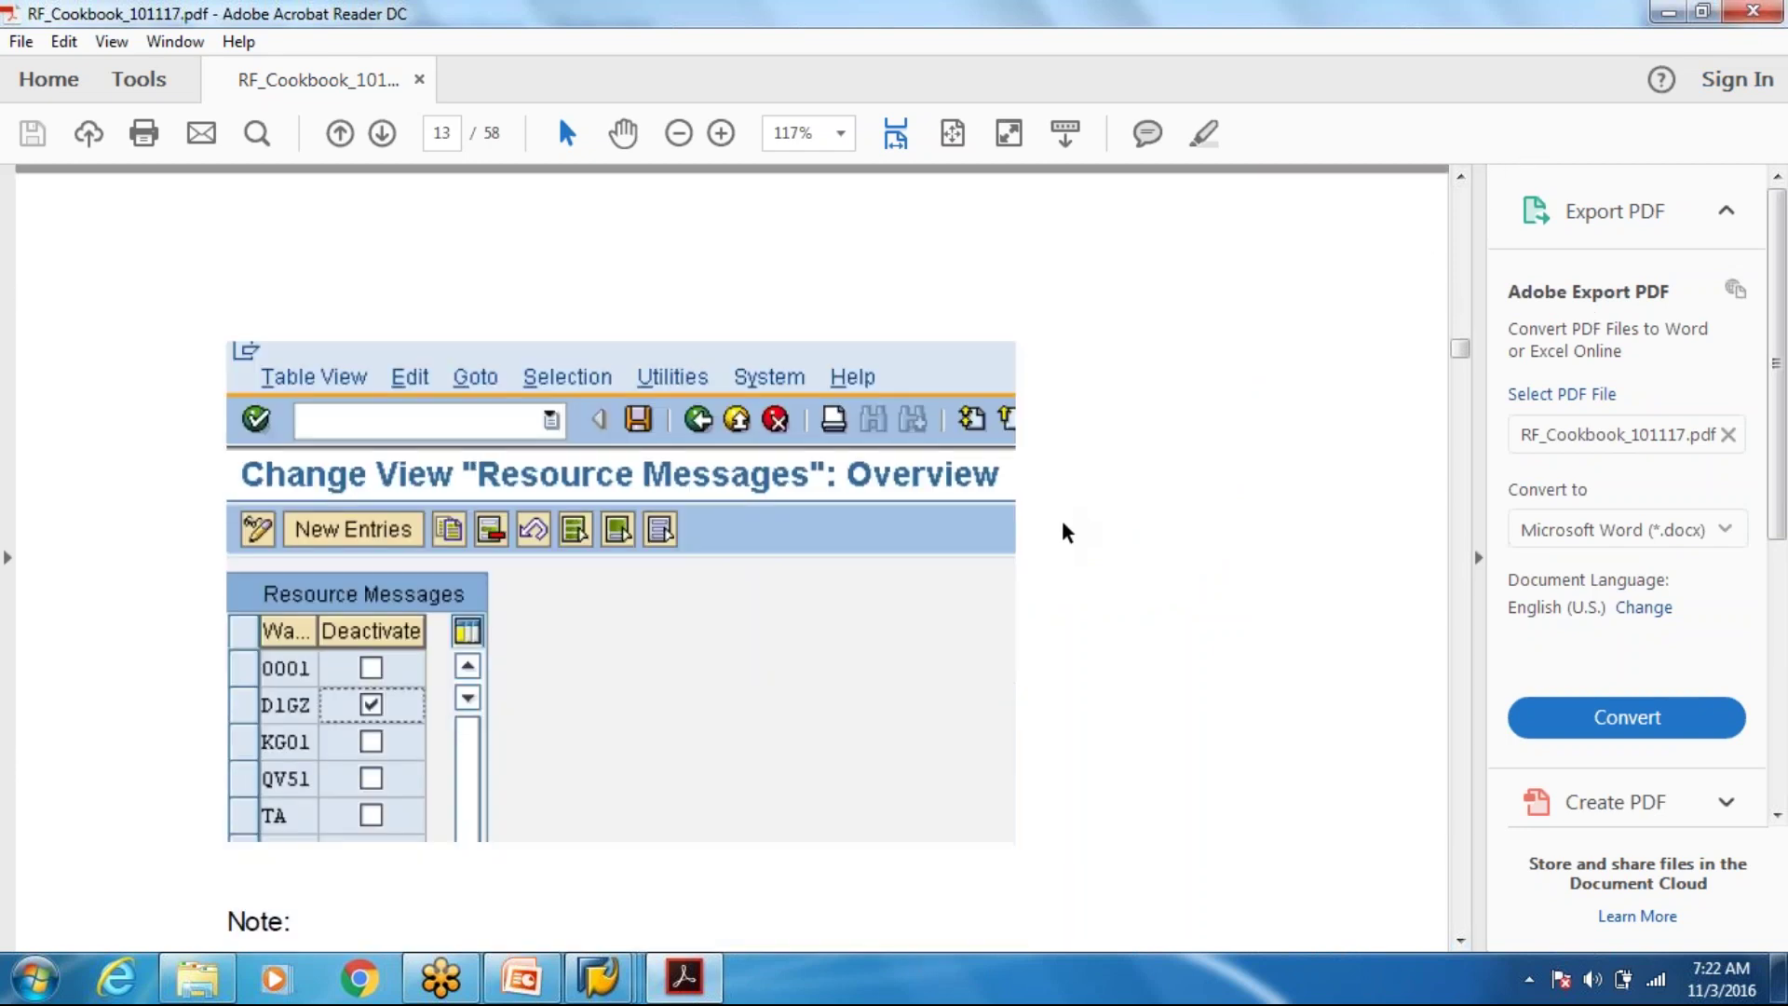
{"action": "scroll", "coordinate": [1066, 532], "scroll_direction": "down", "scroll_amount": 10}
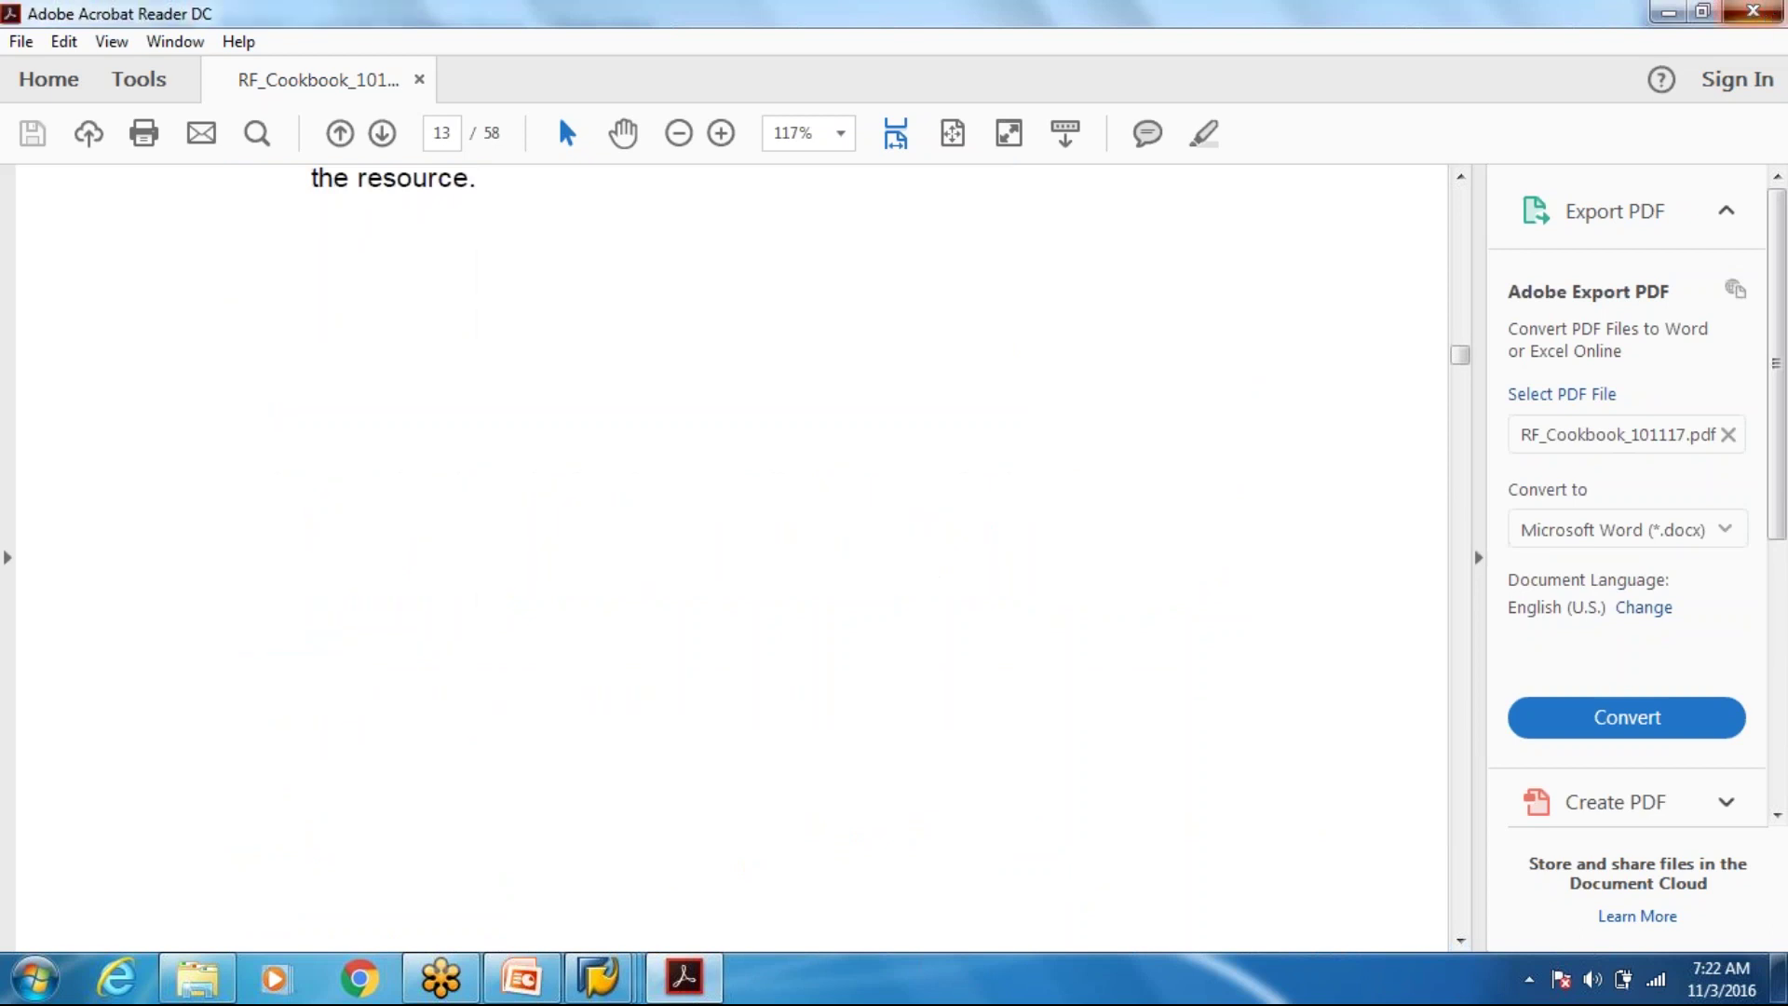
{"action": "key", "text": "alt+F4"}
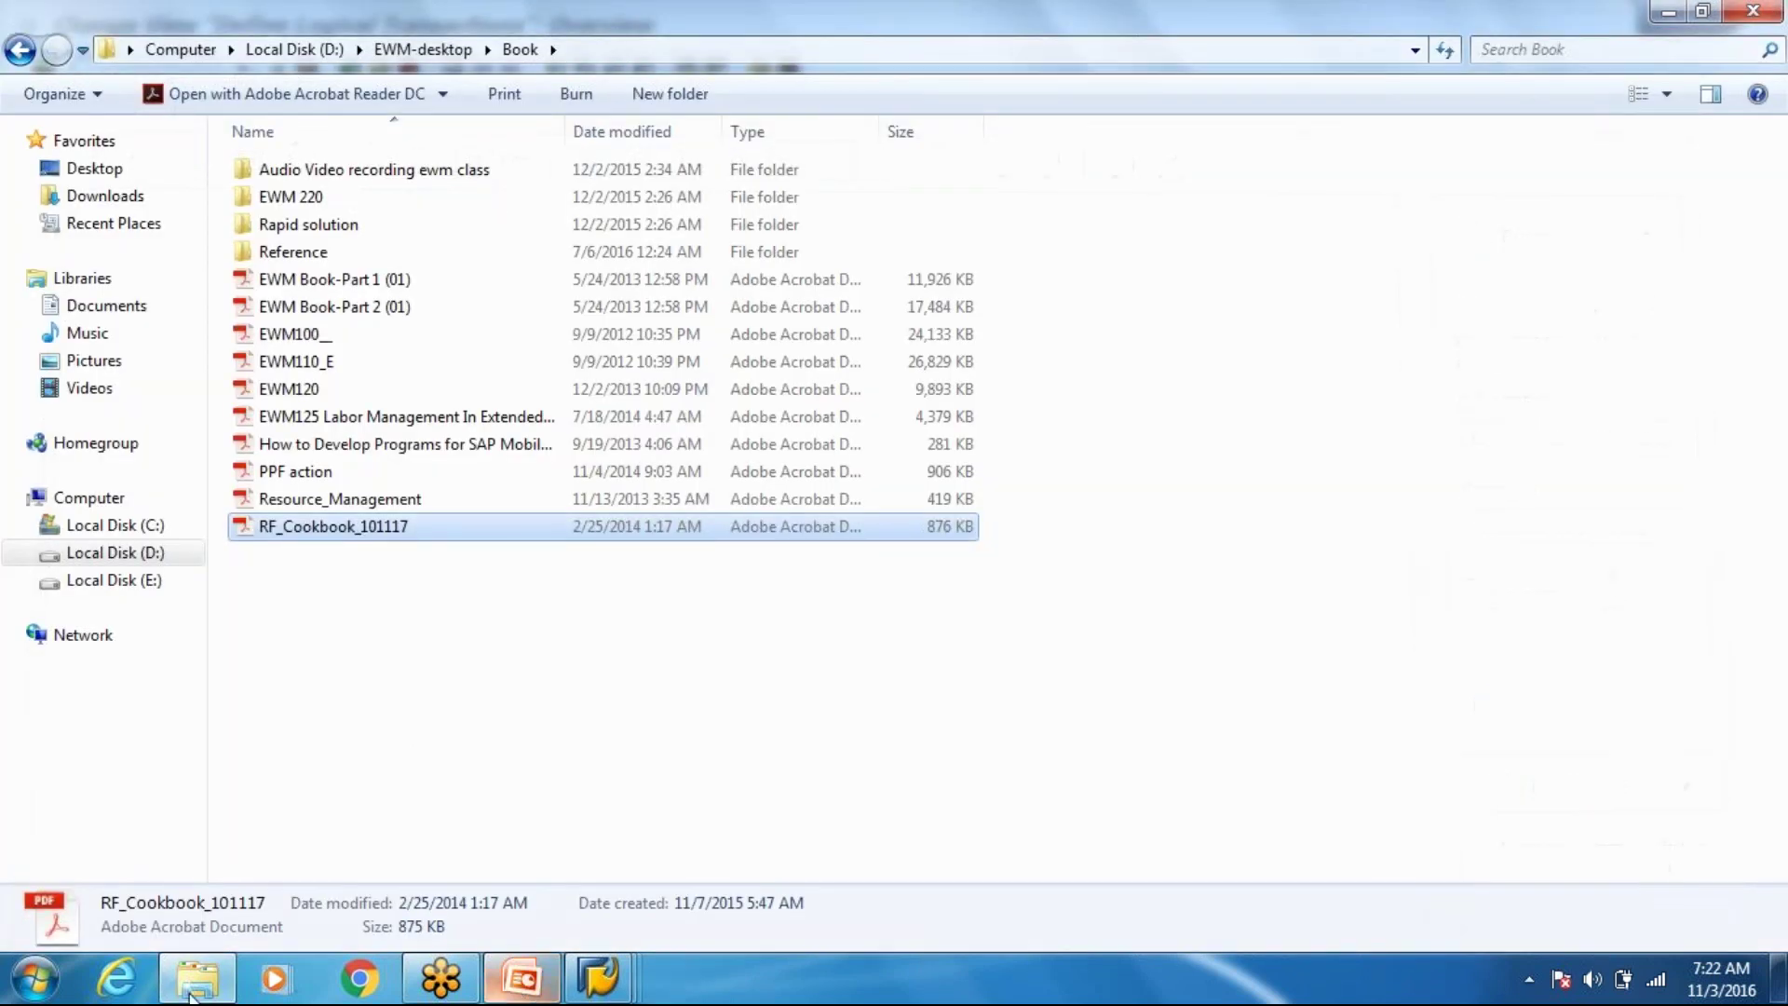
Return to the EWM-desktop folder, switch to the Week 2 presentation in PowerPoint and show the Screen Layout Personalization slide.
{"action": "left_click", "coordinate": [18, 50]}
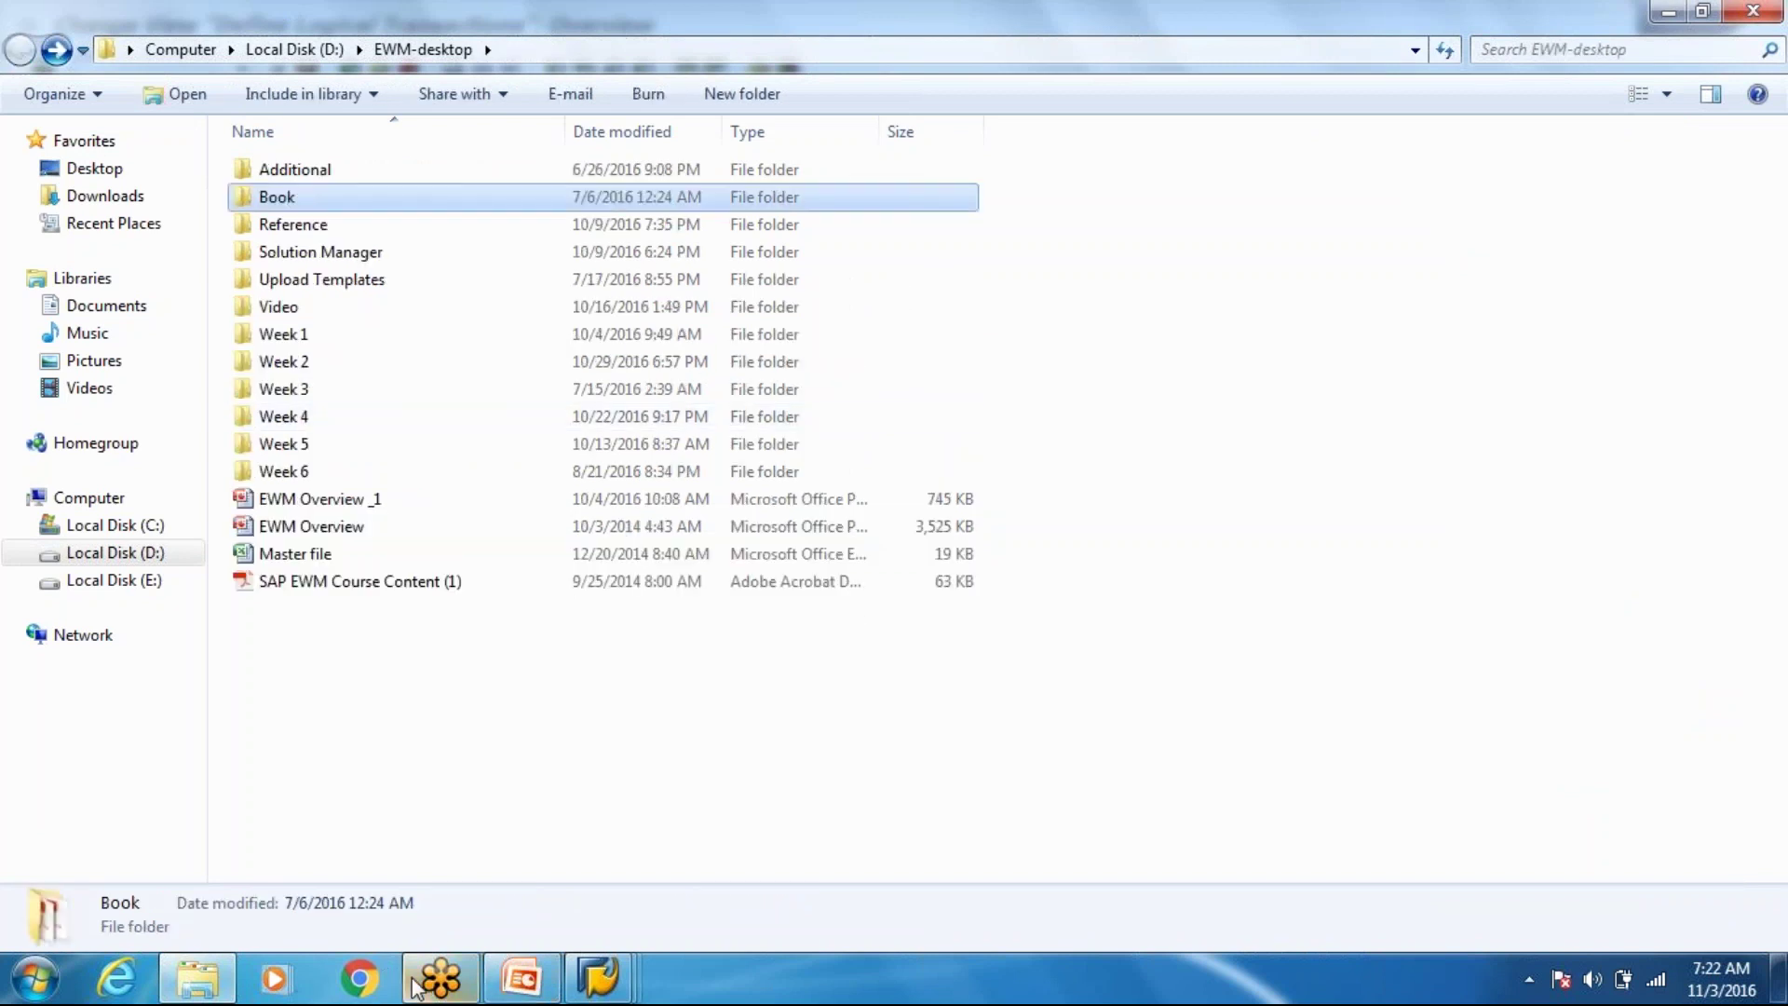
{"action": "left_click", "coordinate": [515, 989]}
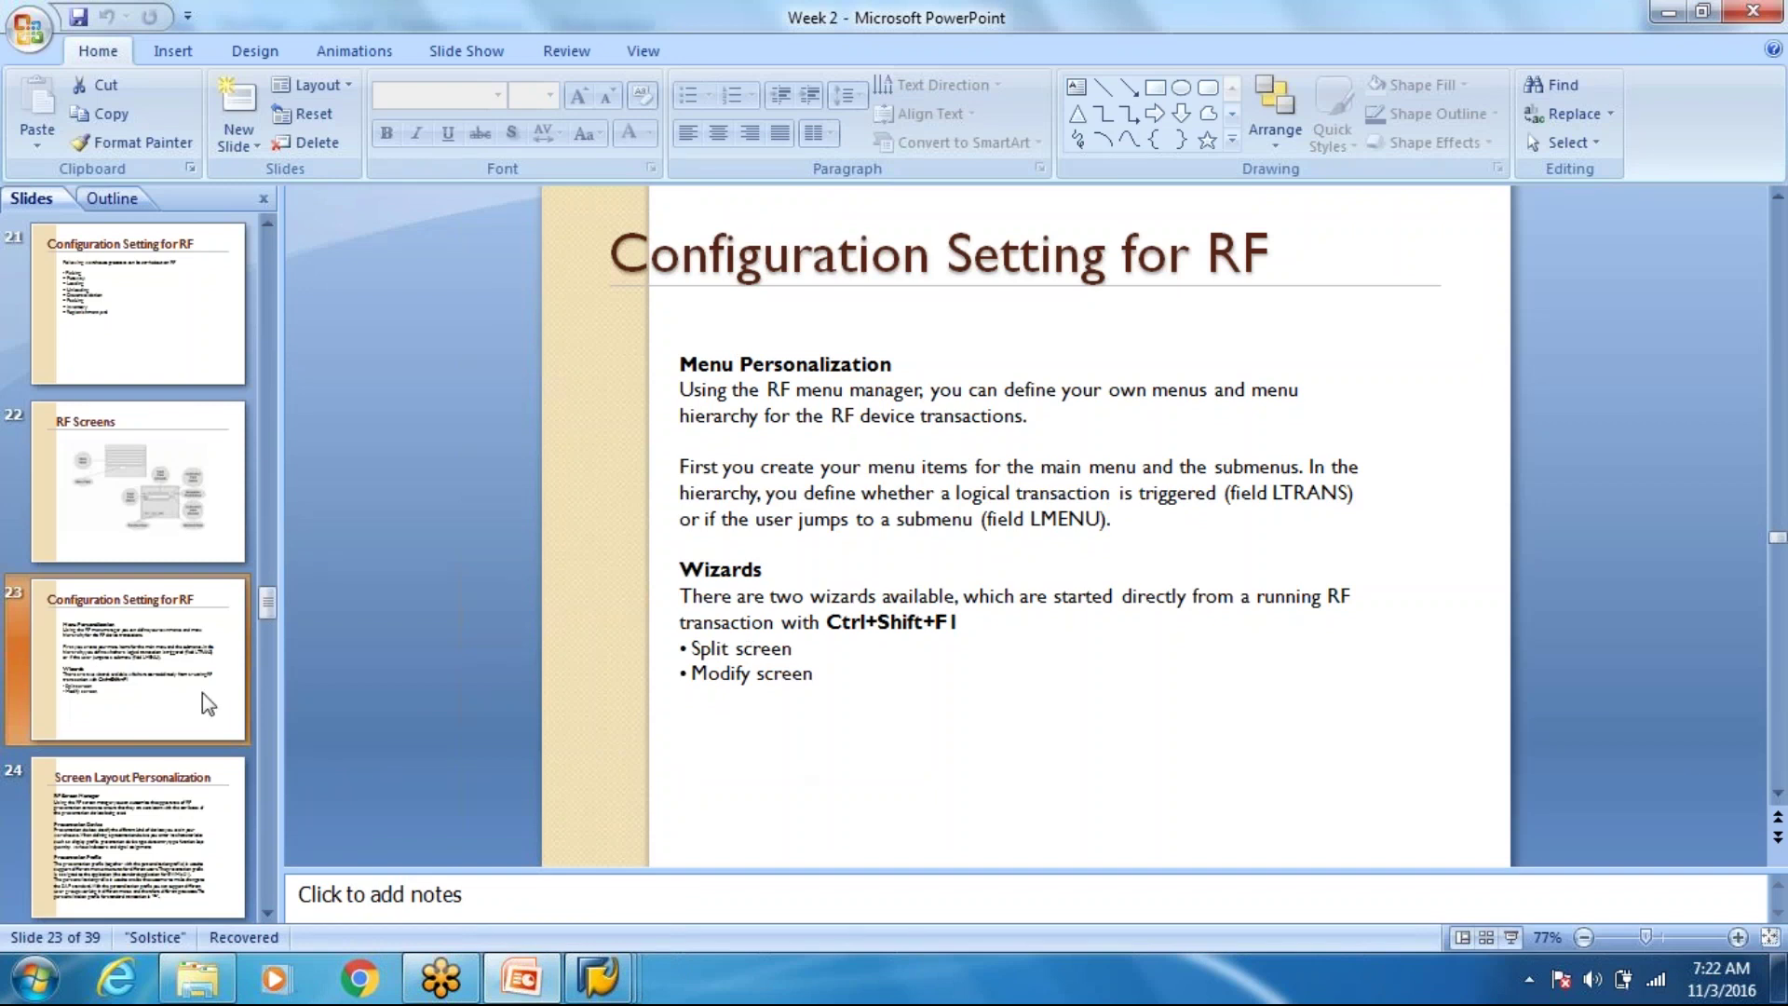
{"action": "left_click", "coordinate": [137, 862]}
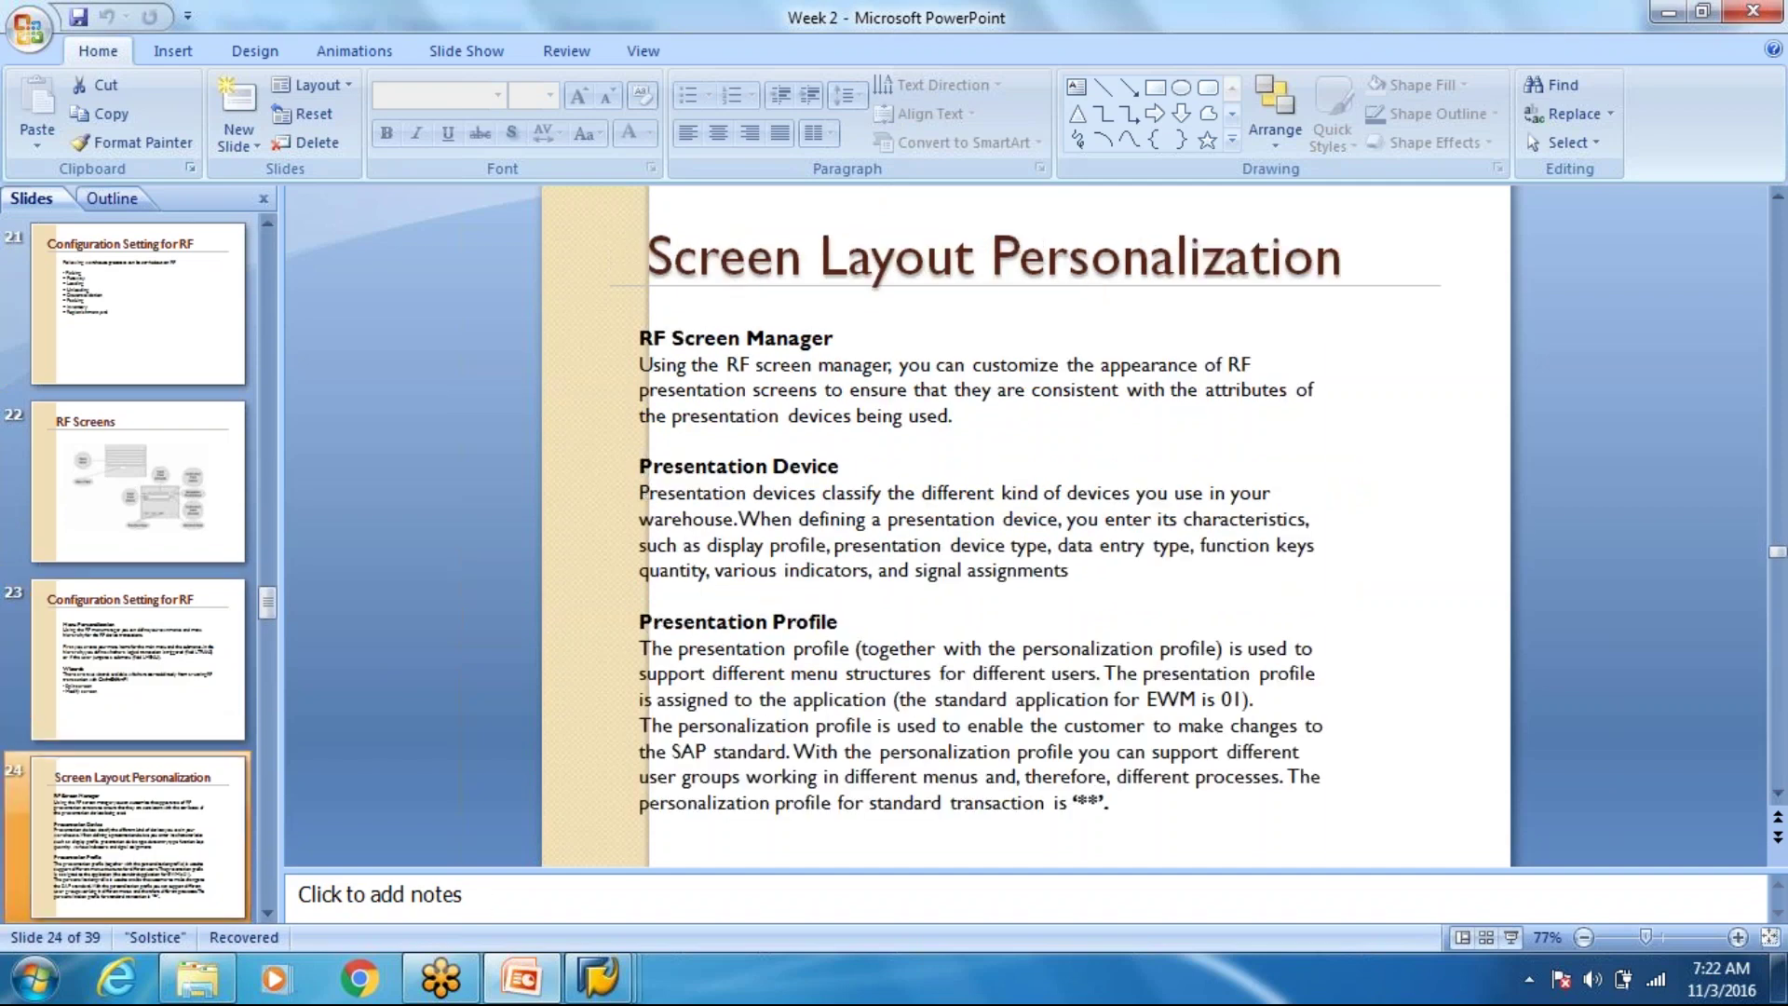
Shift the body text box on the Screen Layout Personalization slide rightward so it clears the decorative side band.
{"action": "left_click", "coordinate": [932, 392]}
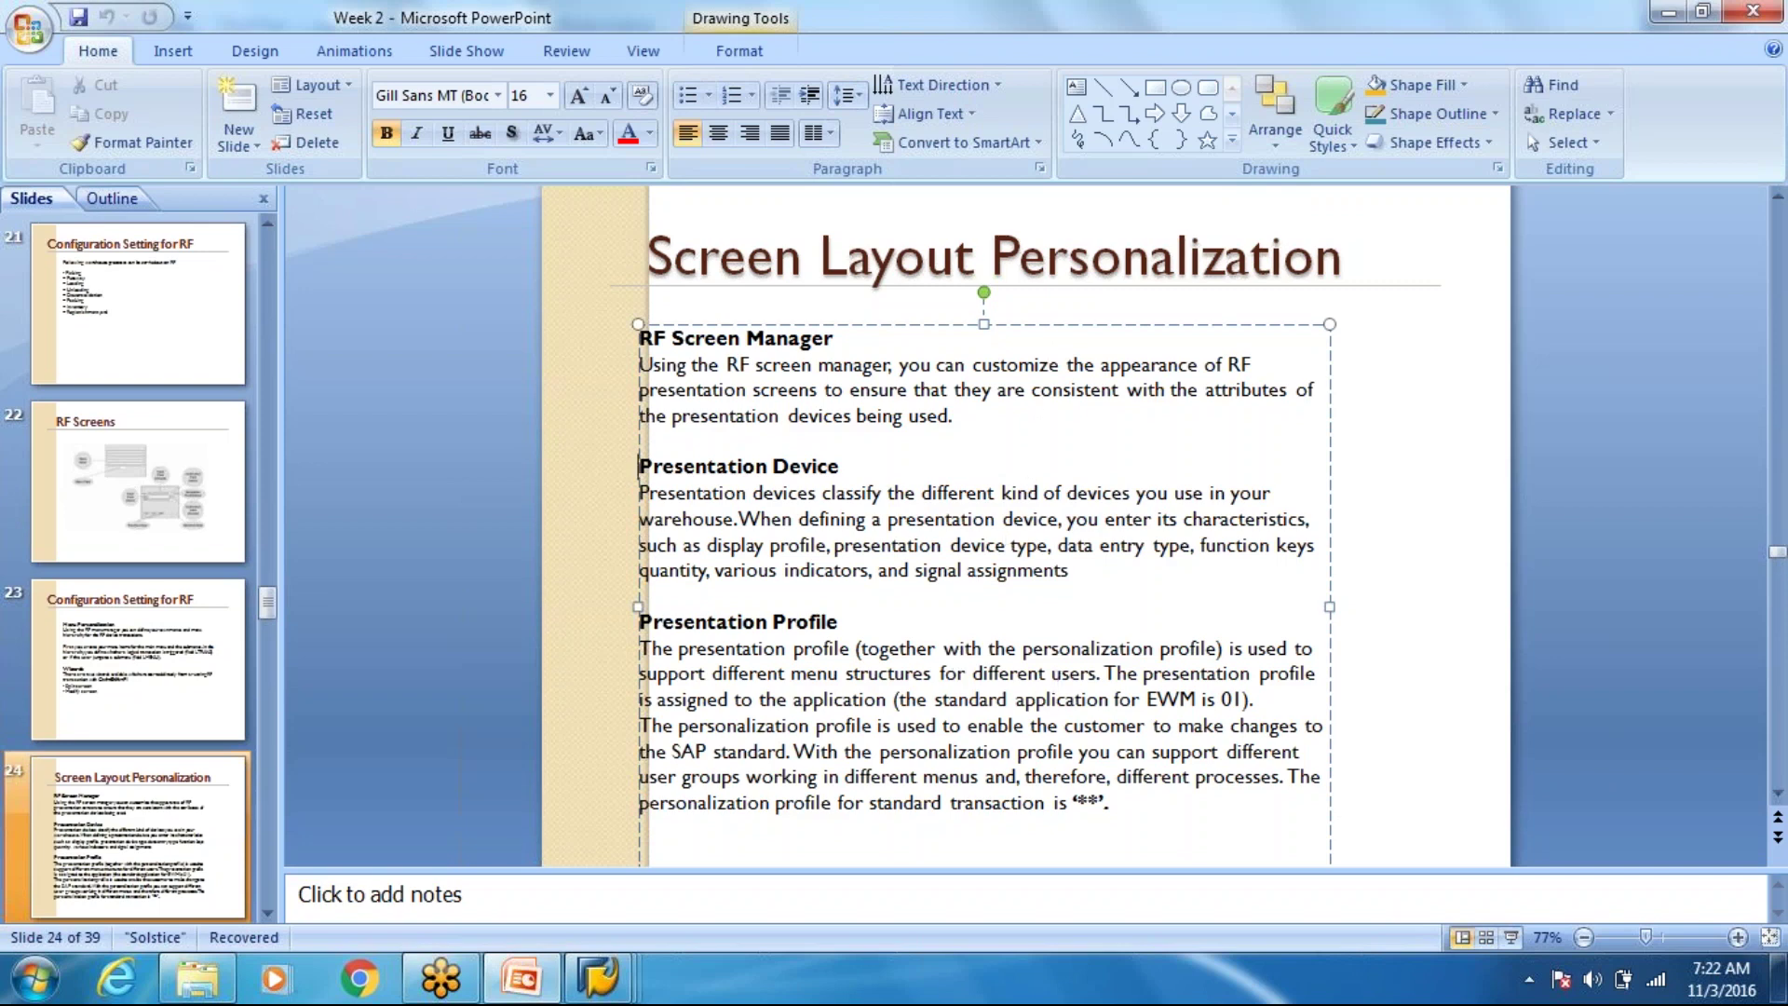
{"action": "key", "text": "Escape"}
{"action": "key", "text": "Right"}
{"action": "key", "text": "Right"}
{"action": "key", "text": "Right"}
{"action": "key", "text": "Right"}
{"action": "key", "text": "Right"}
{"action": "key", "text": "Right"}
{"action": "key", "text": "Right"}
{"action": "key", "text": "Right"}
{"action": "key", "text": "Right"}
{"action": "key", "text": "Right"}
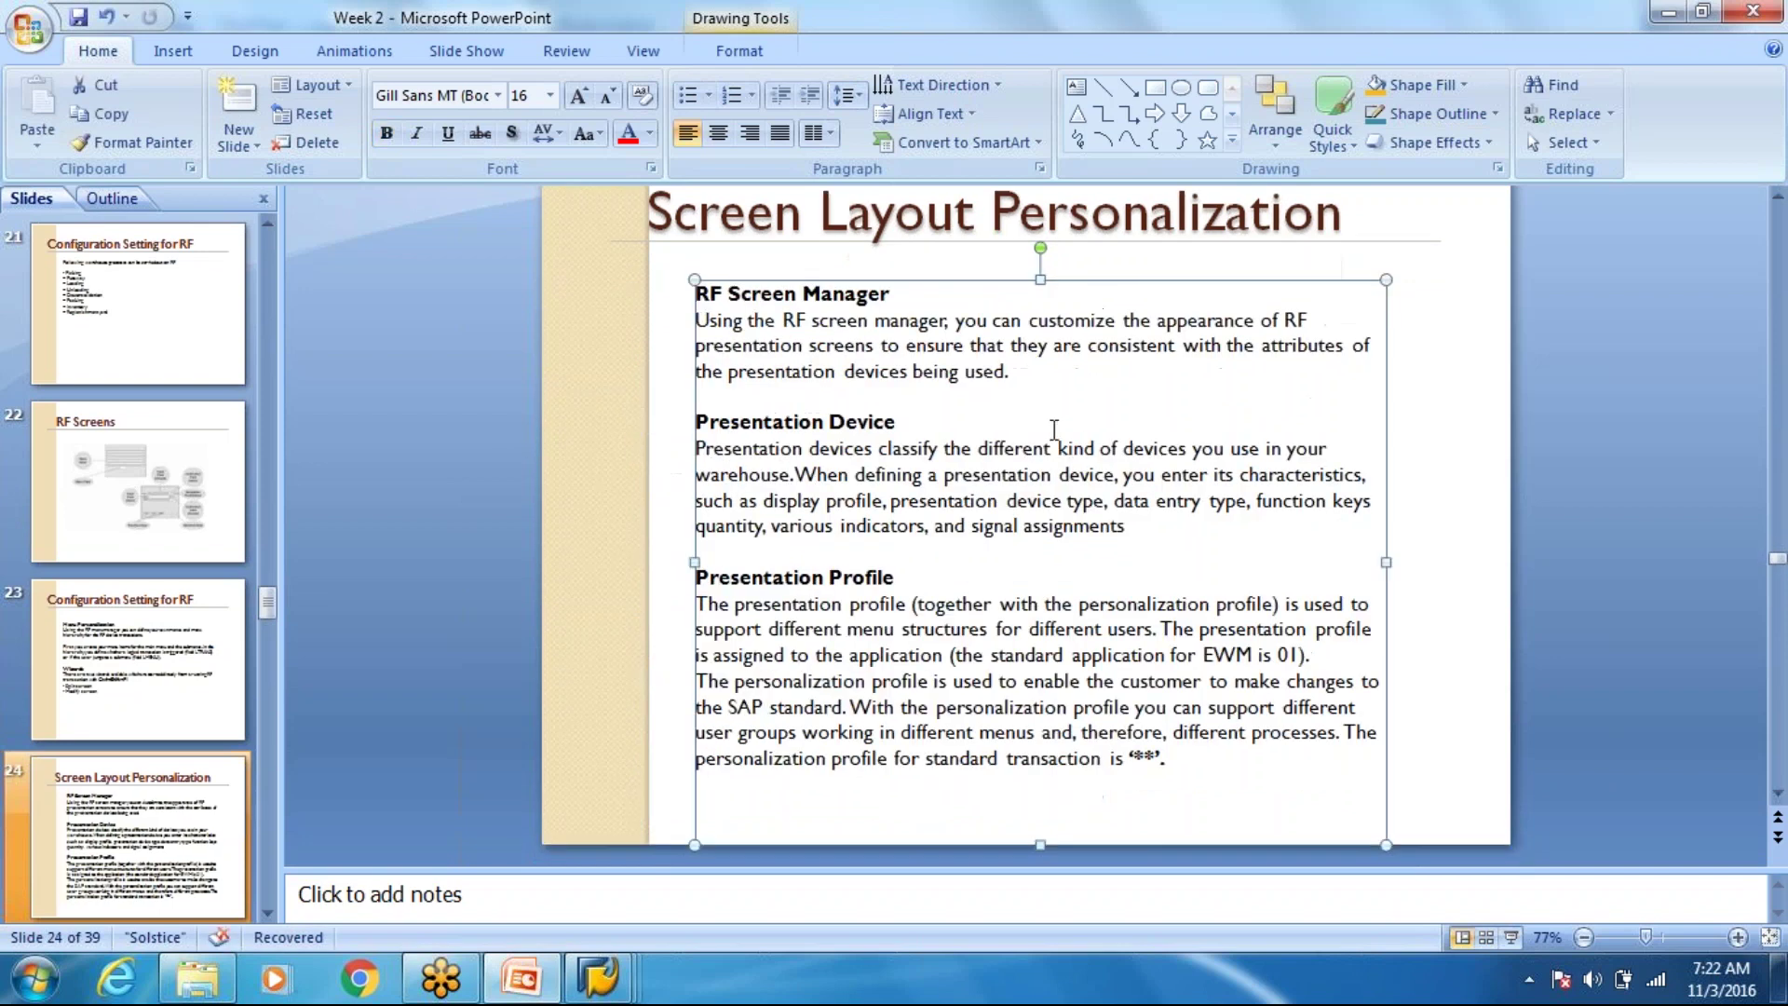
{"action": "left_click", "coordinate": [1501, 745]}
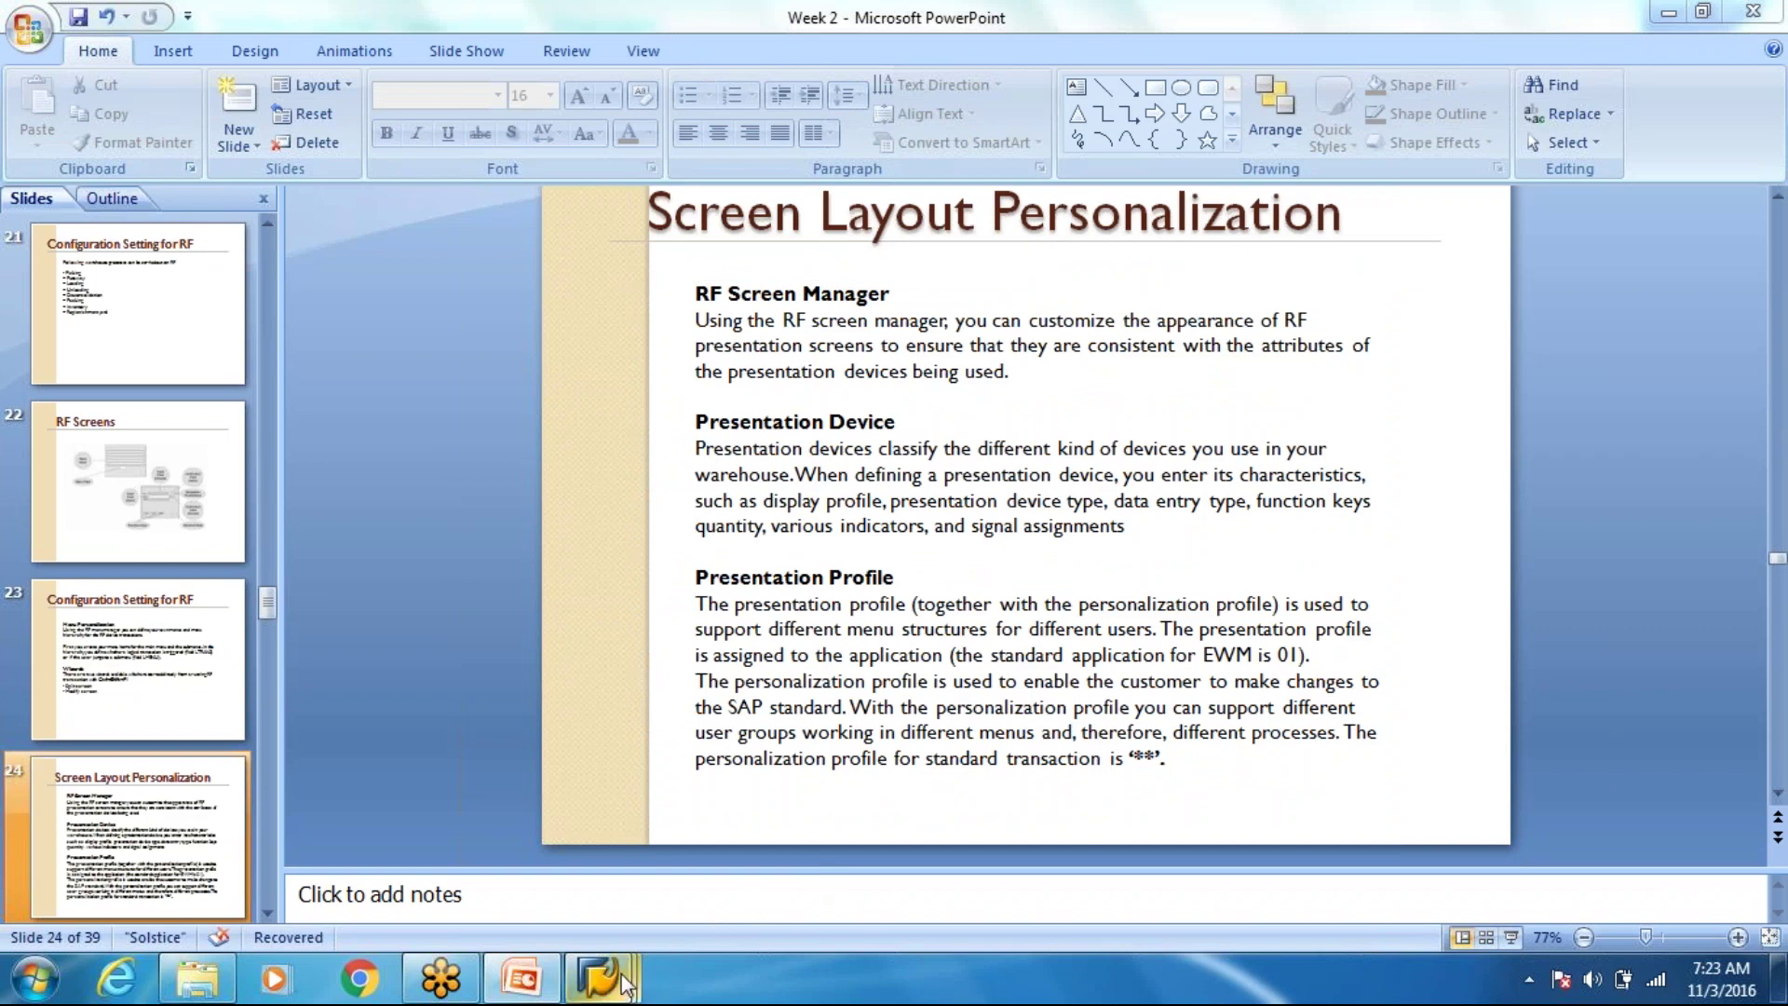
Switch to SAP's Presentation Devices overview, check the MRT device's display profile and return to the SAP Easy Access menu.
{"action": "mouse_move", "coordinate": [626, 985]}
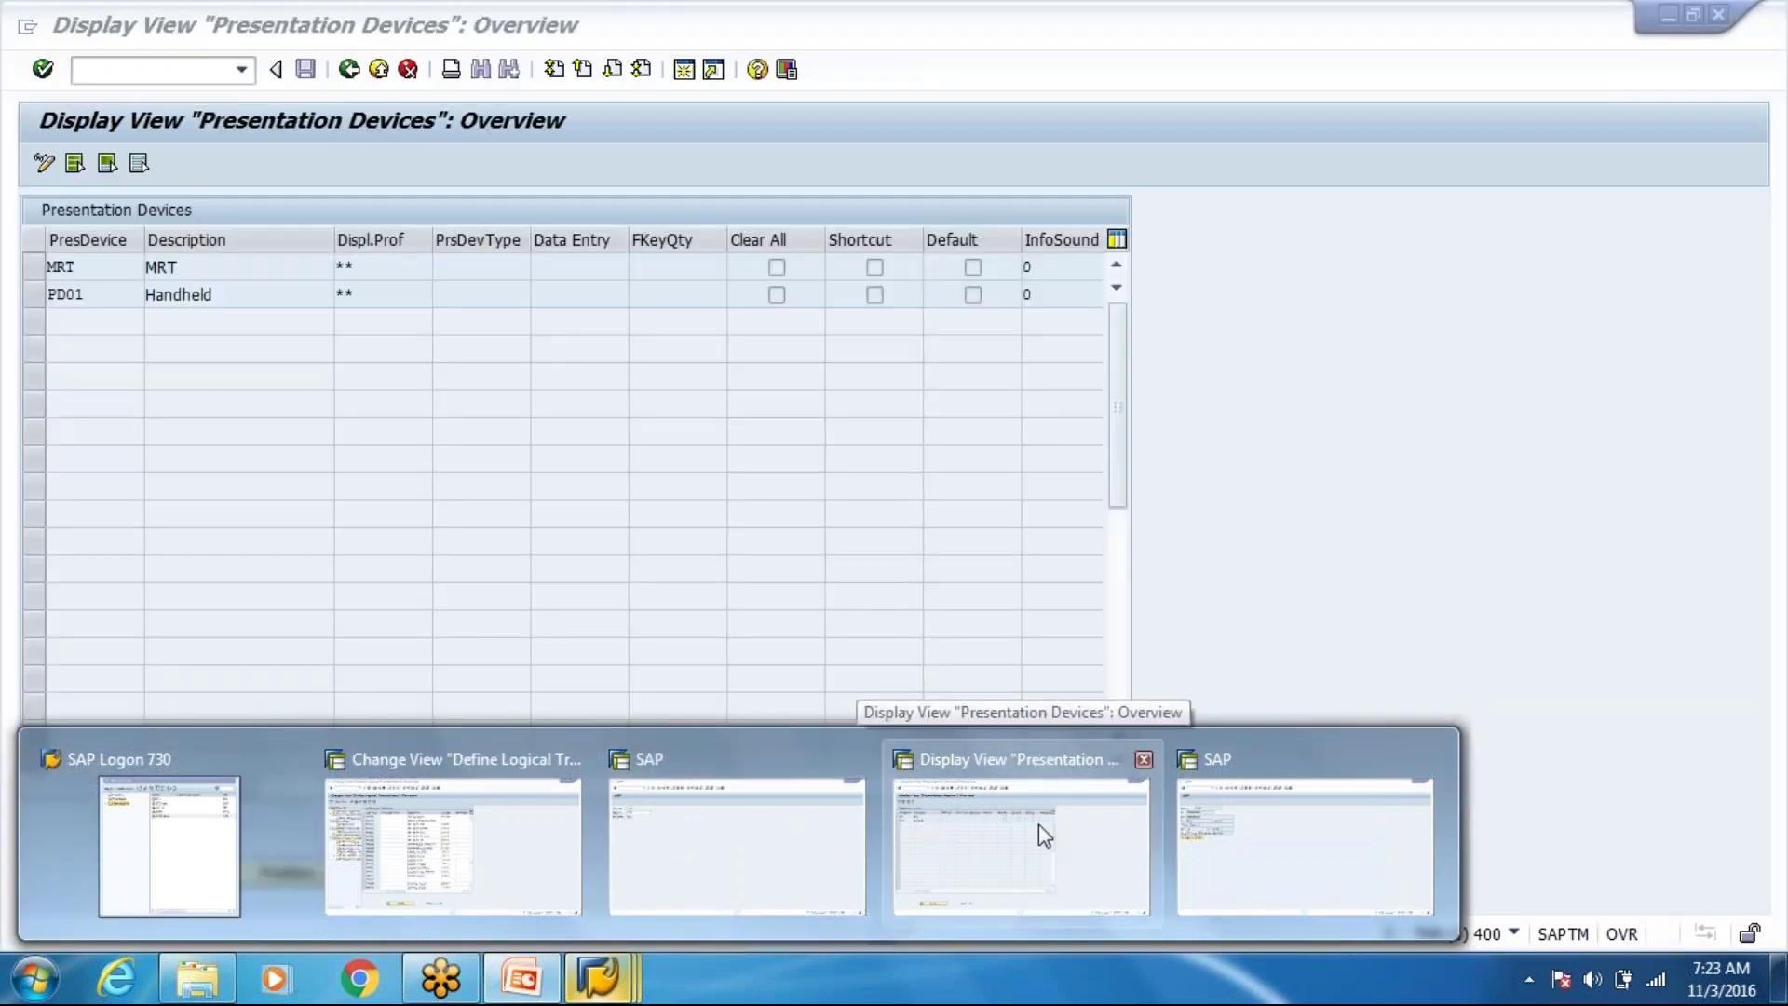
{"action": "left_click", "coordinate": [1037, 819]}
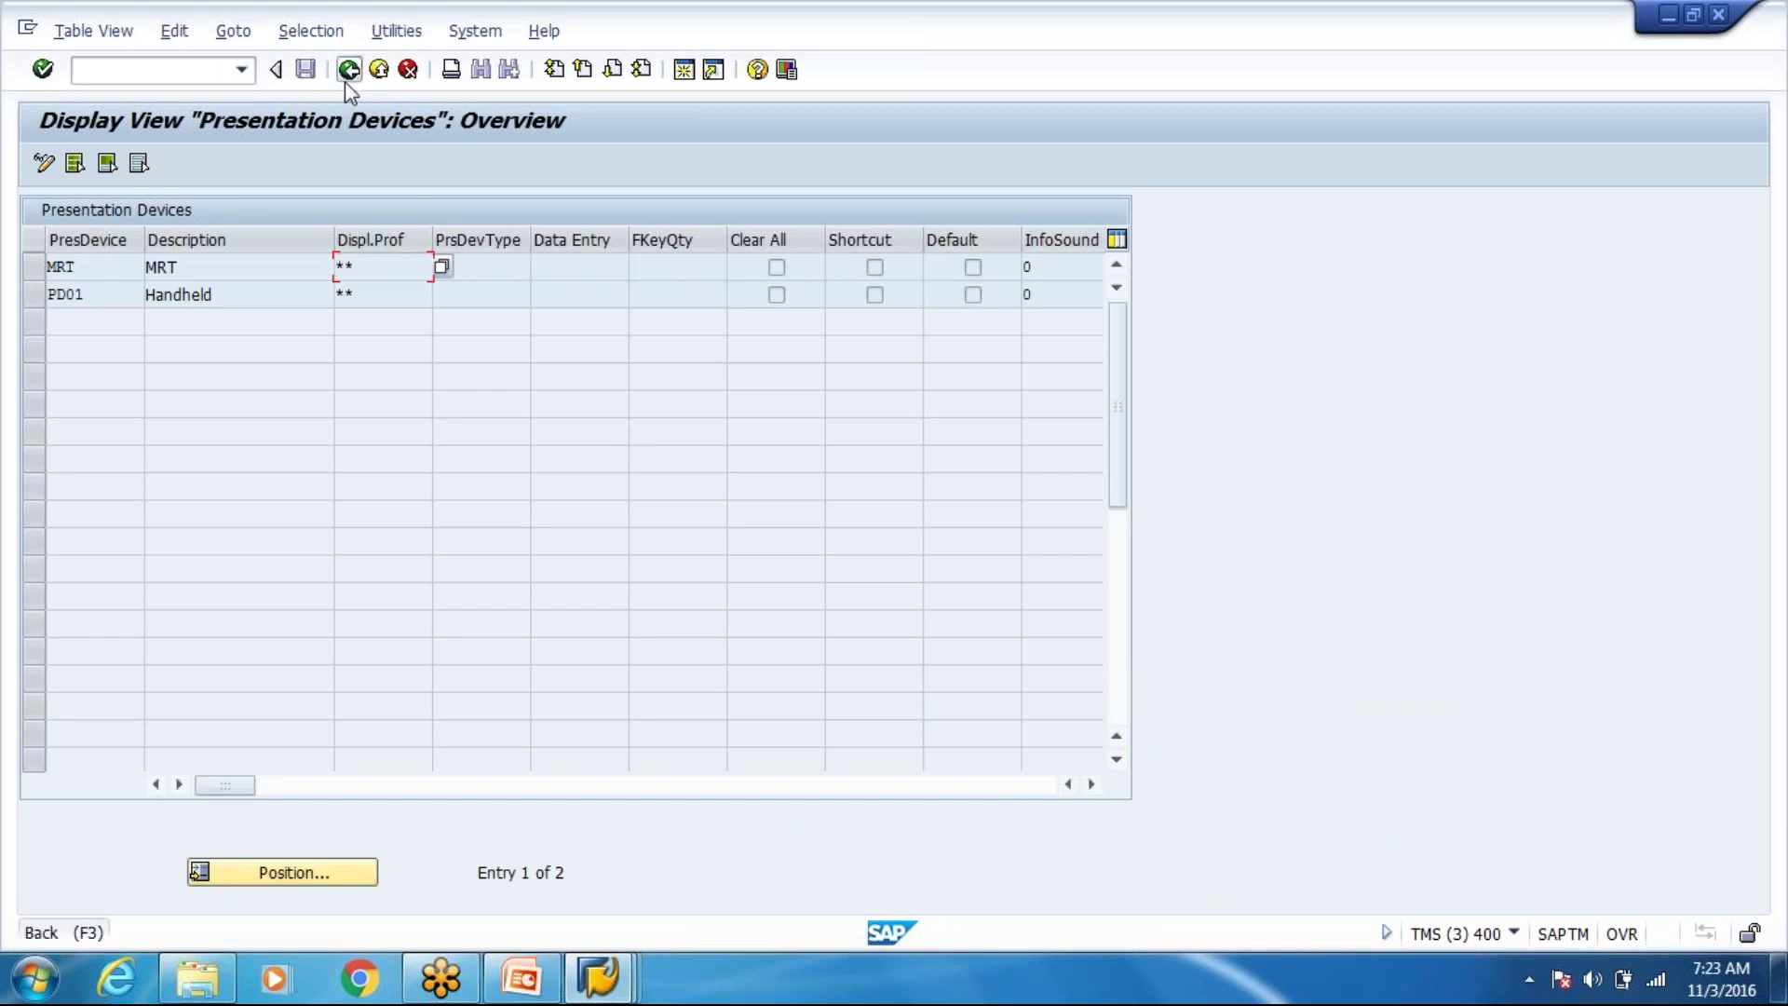
{"action": "left_click", "coordinate": [98, 267]}
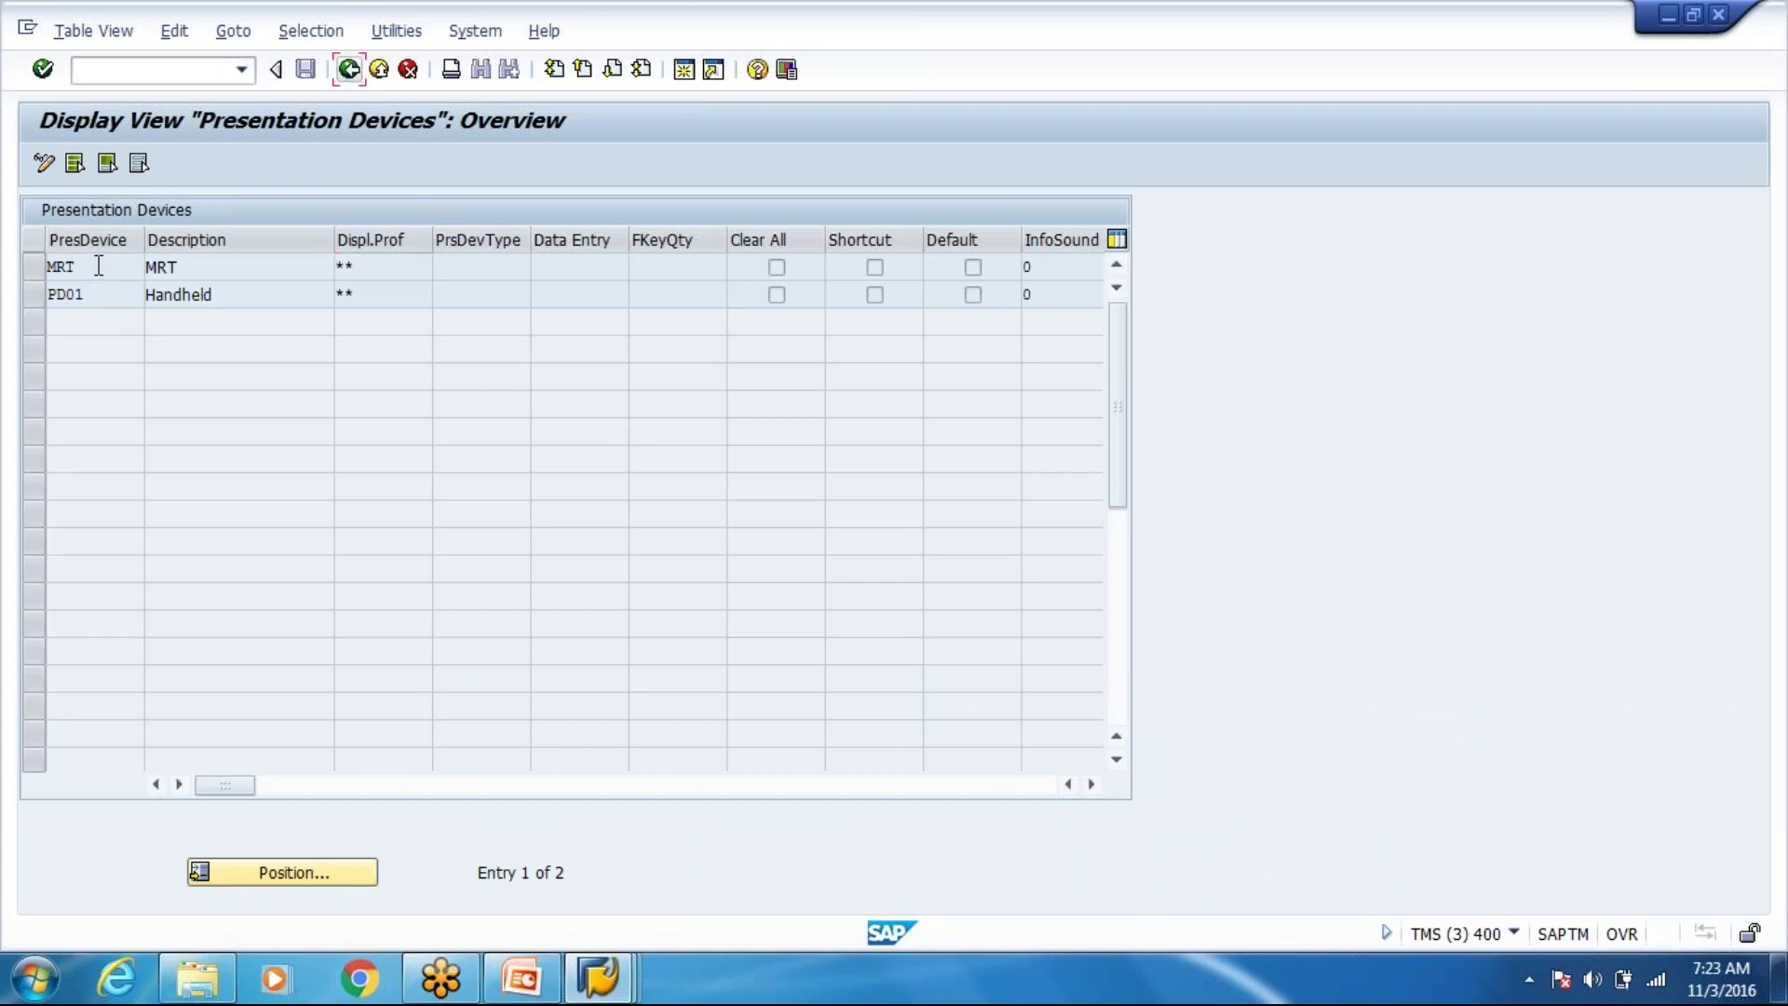
{"action": "left_click", "coordinate": [377, 269]}
{"action": "left_click", "coordinate": [348, 75]}
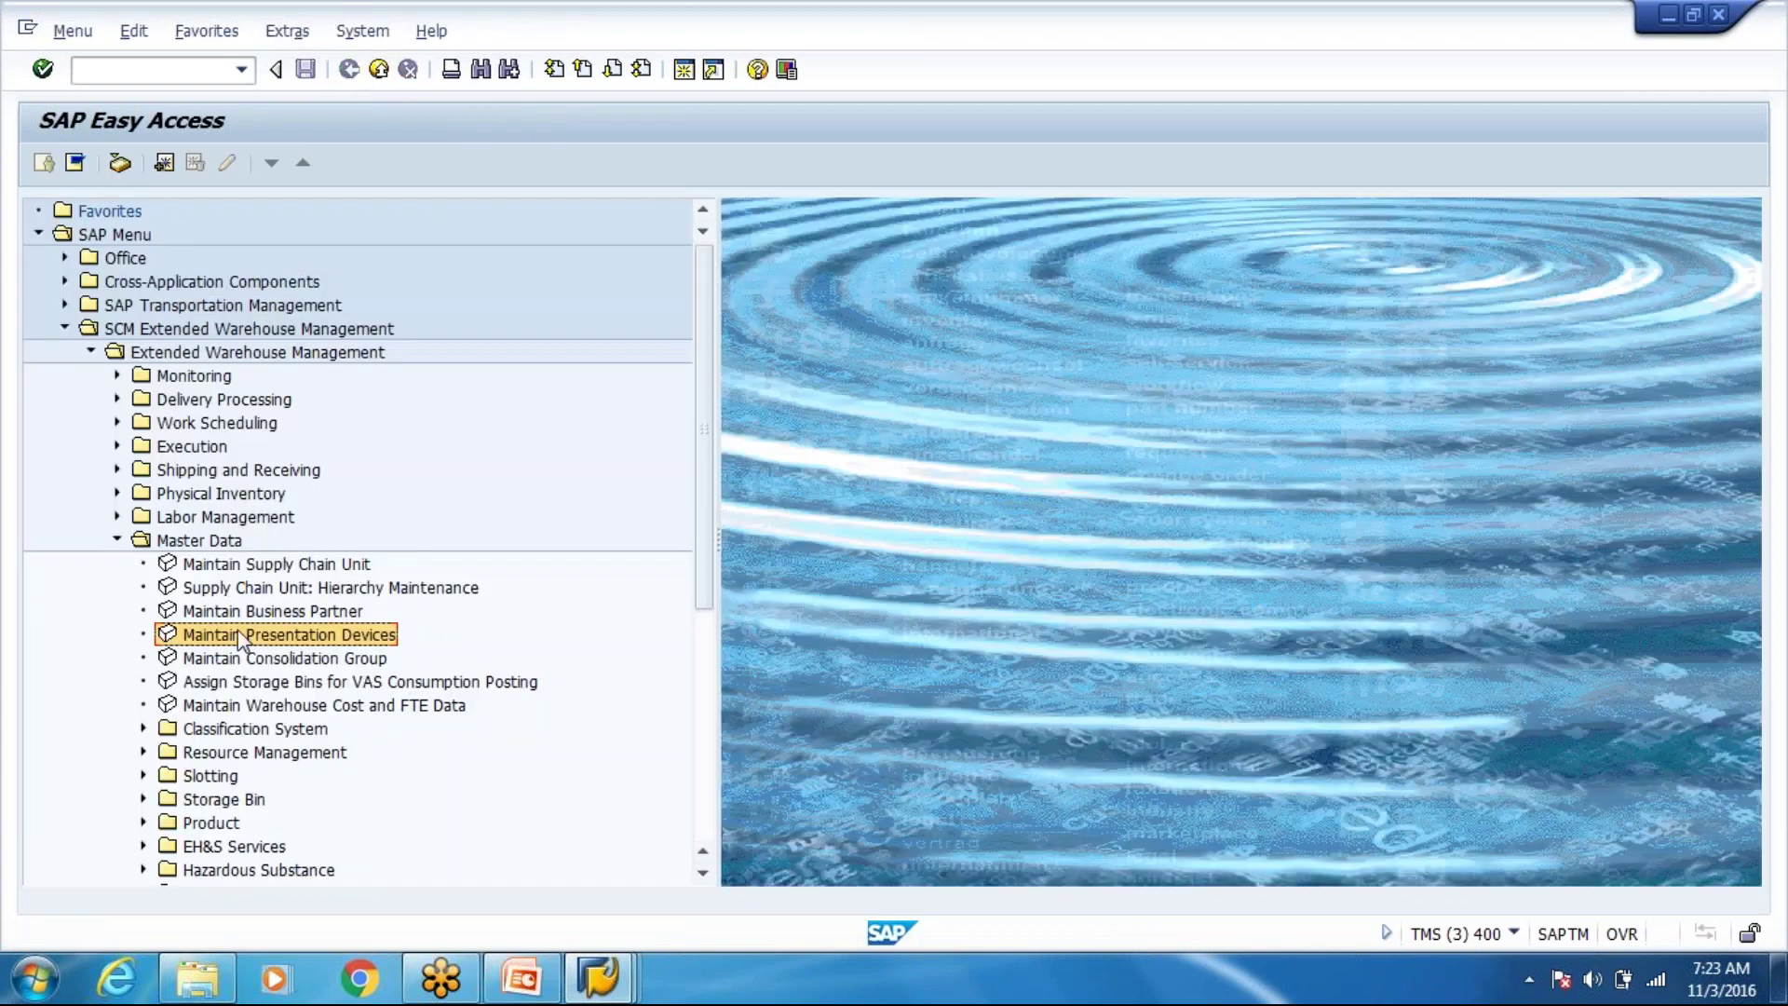
Open Maintain Presentation Devices under the EWM master data and examine the MRT device with its display profile.
{"action": "double_click", "coordinate": [238, 633]}
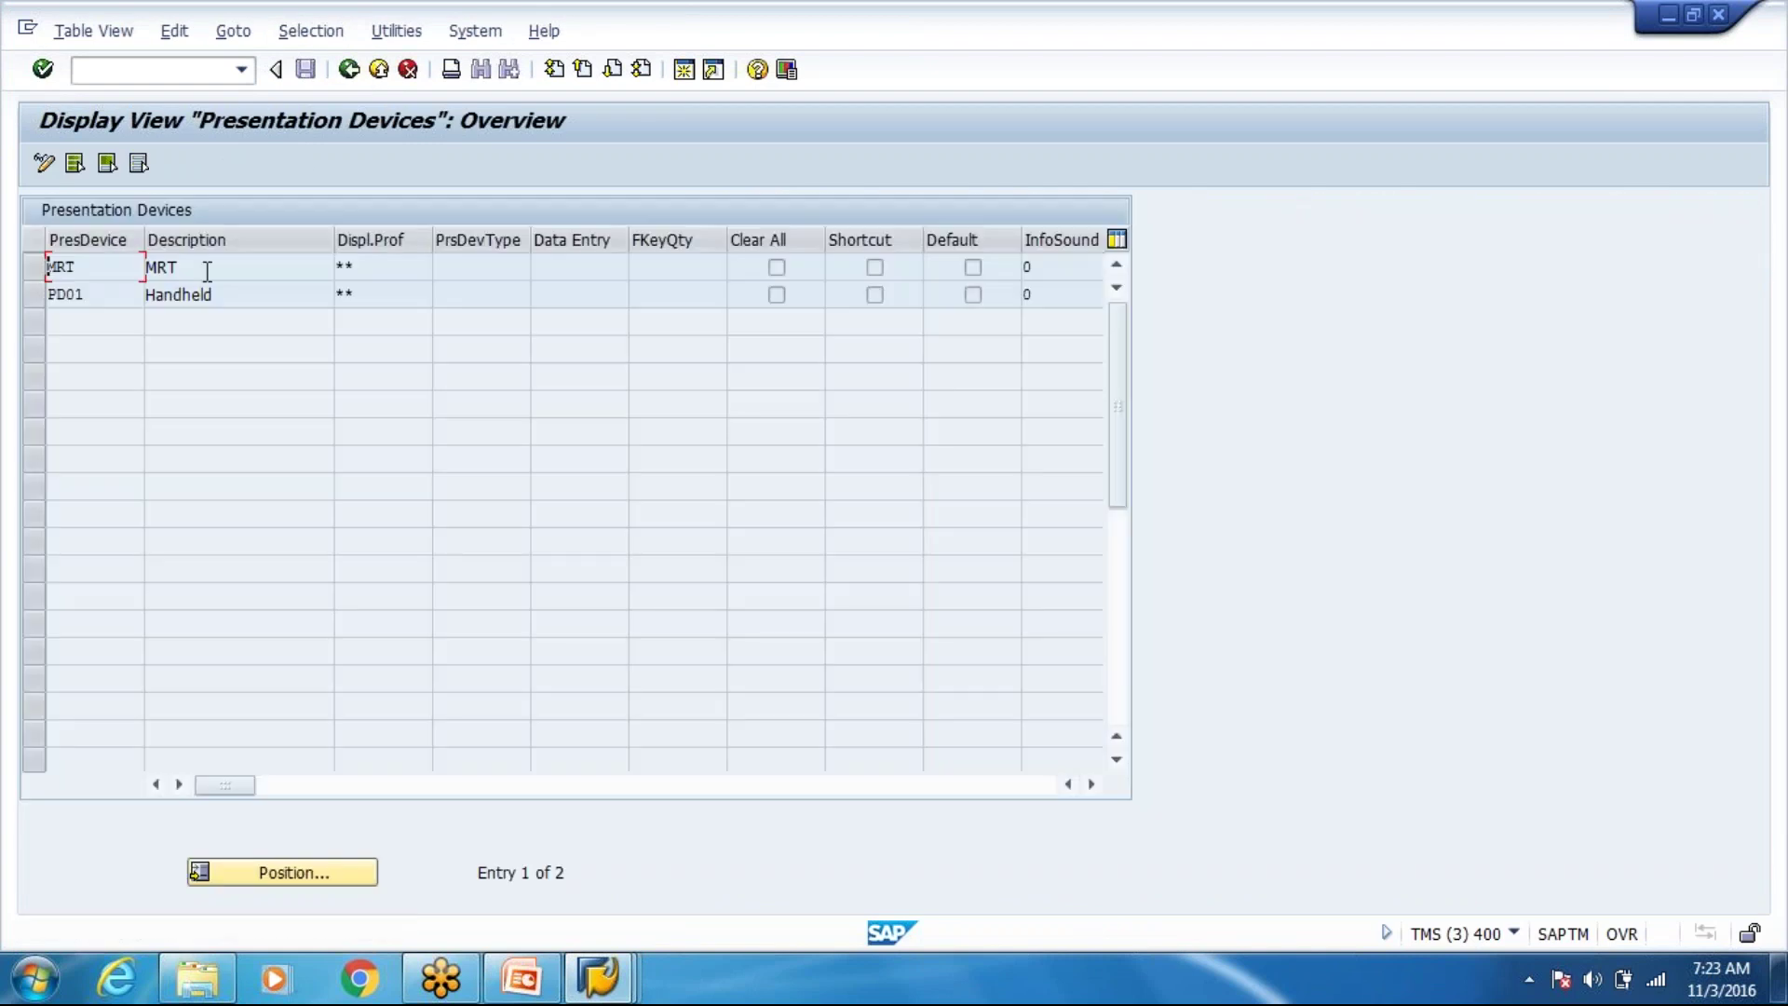
{"action": "left_click", "coordinate": [386, 266]}
{"action": "double_click", "coordinate": [61, 270]}
Start /SCWM/RFUI in a new session, check the default presentation device on its logon screen, and return to the Presentation Devices overview.
{"action": "left_click", "coordinate": [159, 72]}
{"action": "type", "text": "/O/SCWM/RFUI"}
{"action": "key", "text": "Return"}
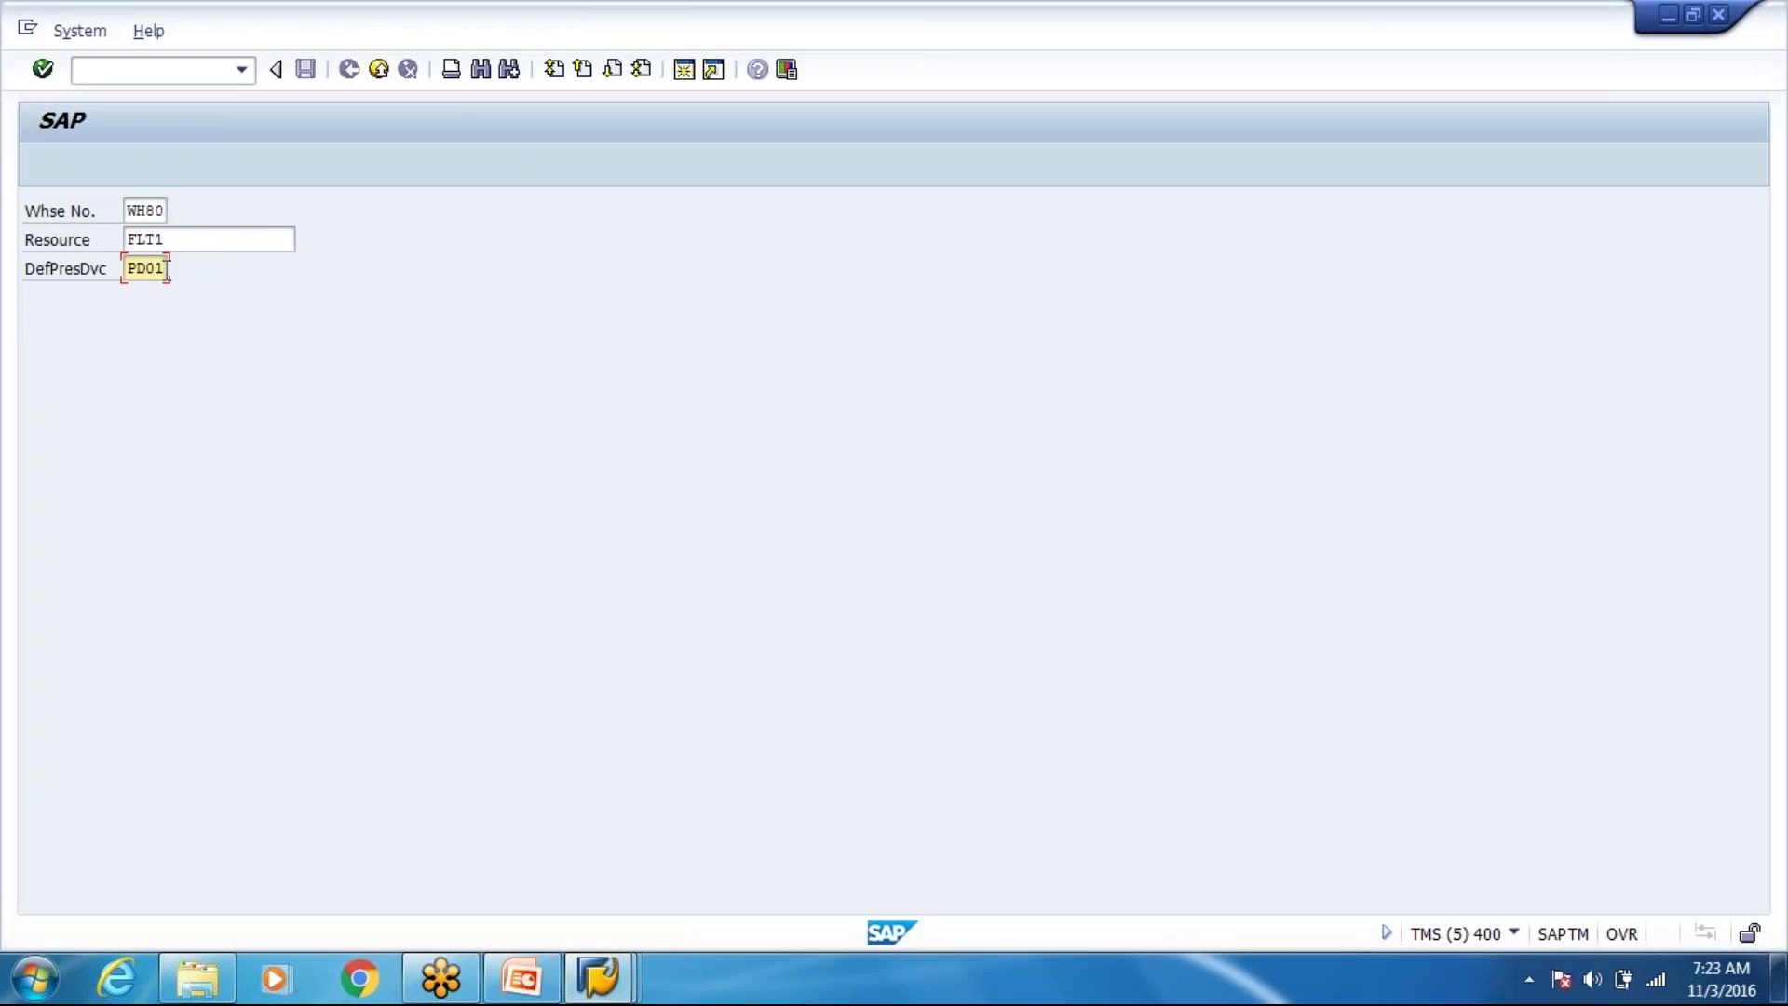
{"action": "key", "text": "alt+Tab"}
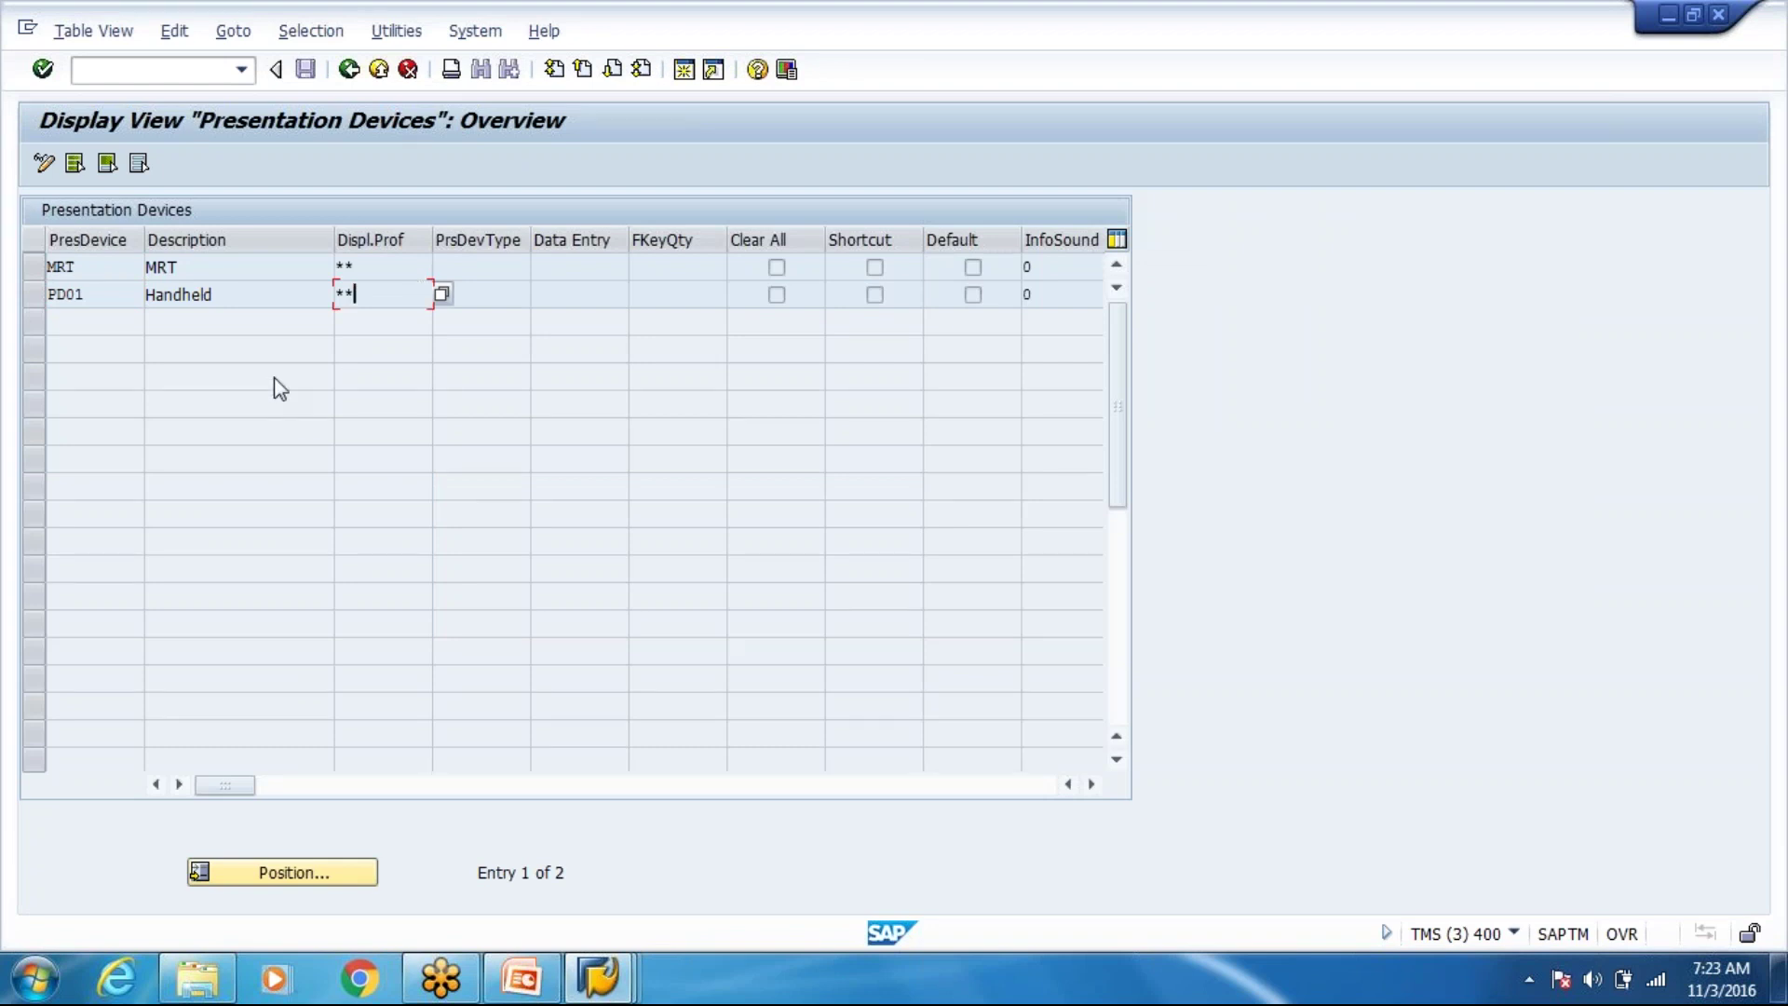
Check the display profile of the PD01 handheld device and open a new SAP session.
{"action": "left_click", "coordinate": [378, 73]}
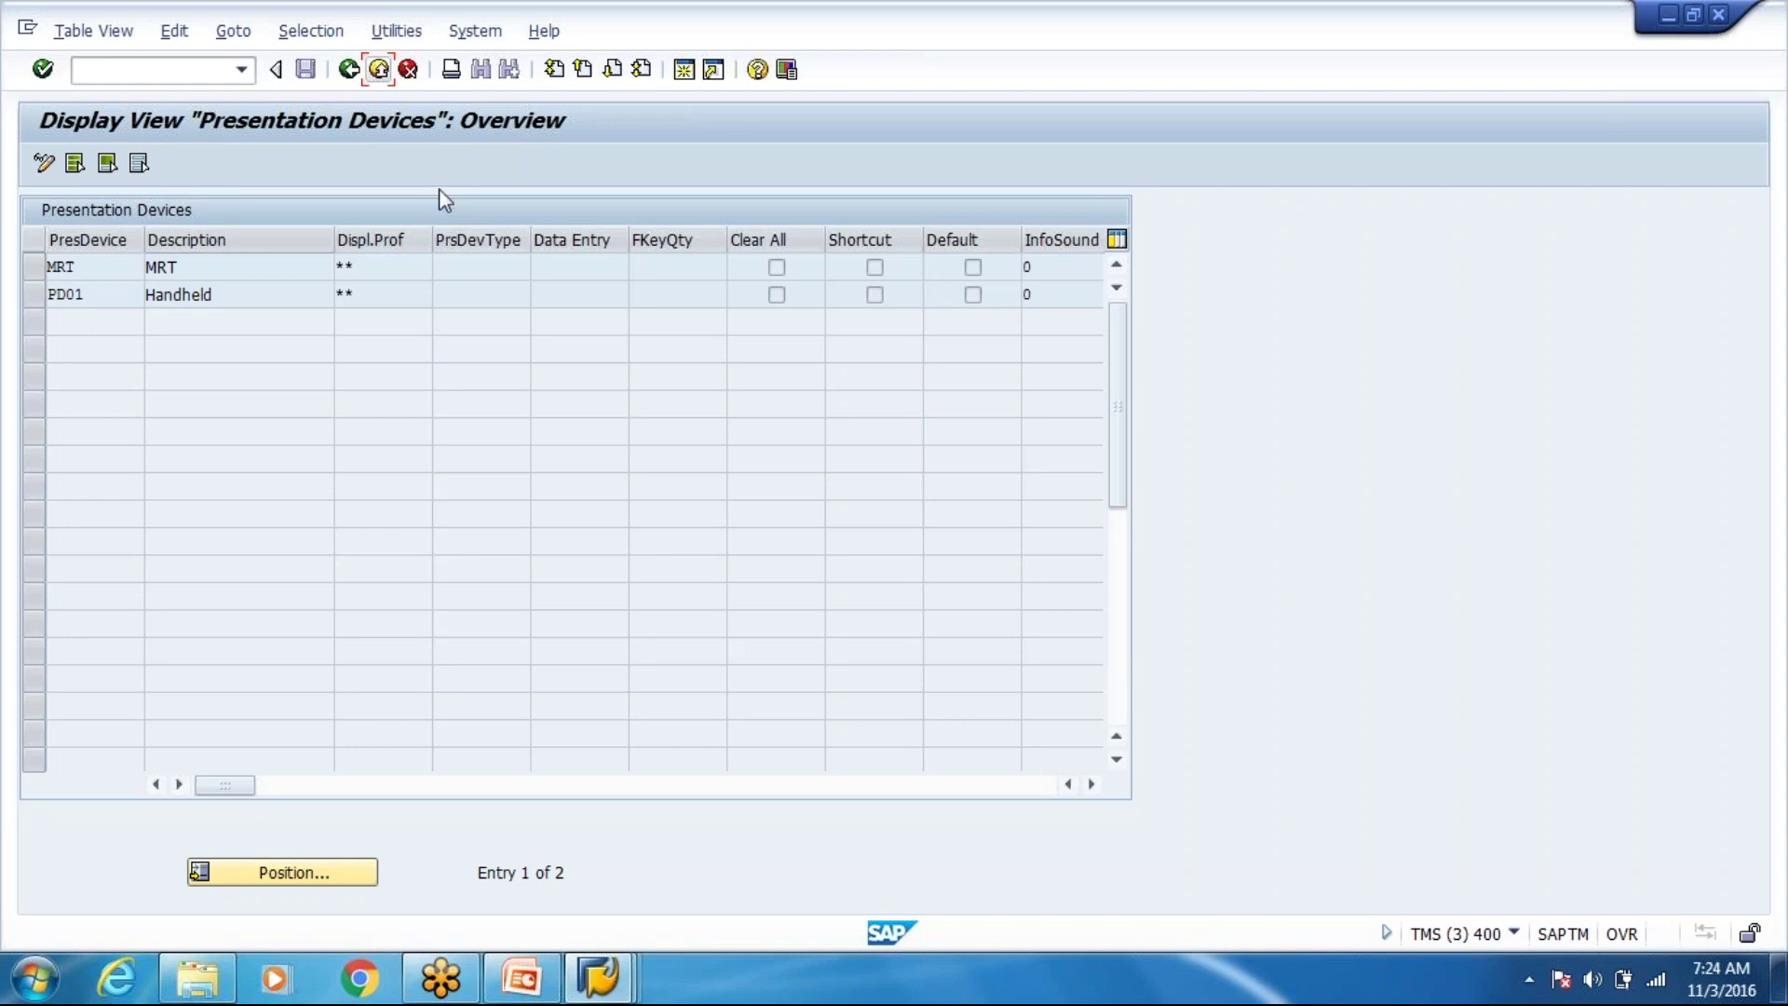
{"action": "left_click", "coordinate": [415, 308]}
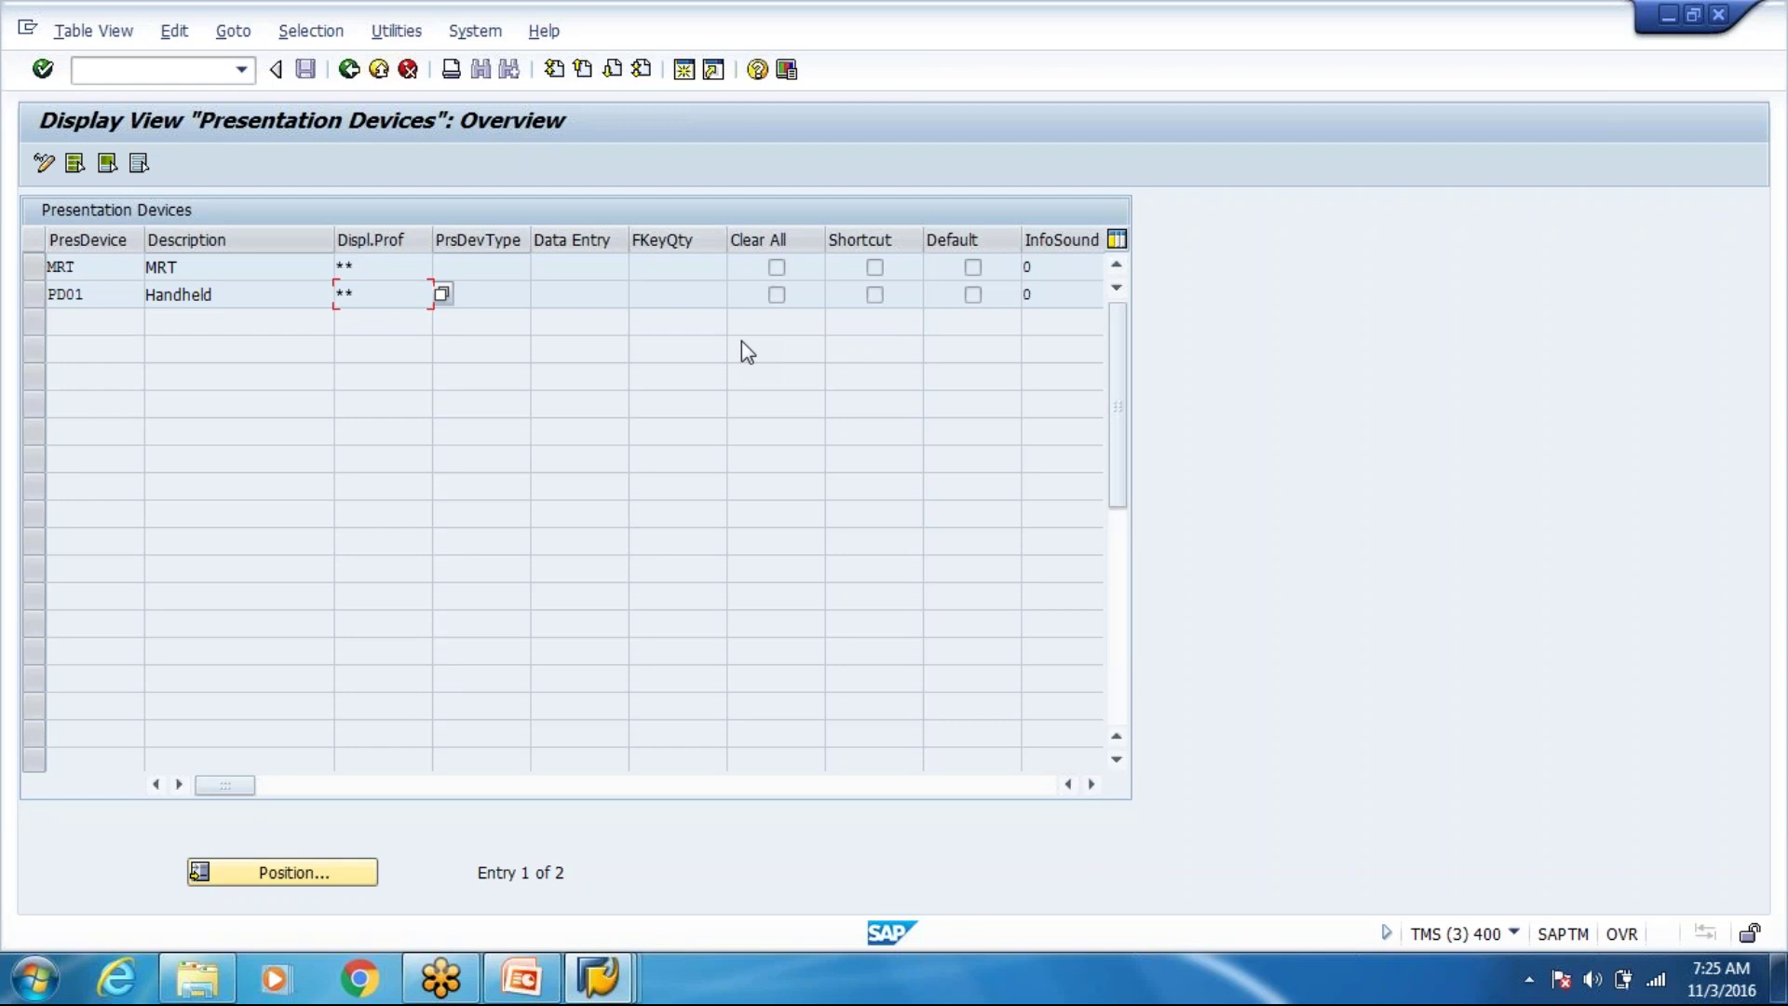
{"action": "left_click", "coordinate": [351, 82]}
{"action": "left_click", "coordinate": [127, 75]}
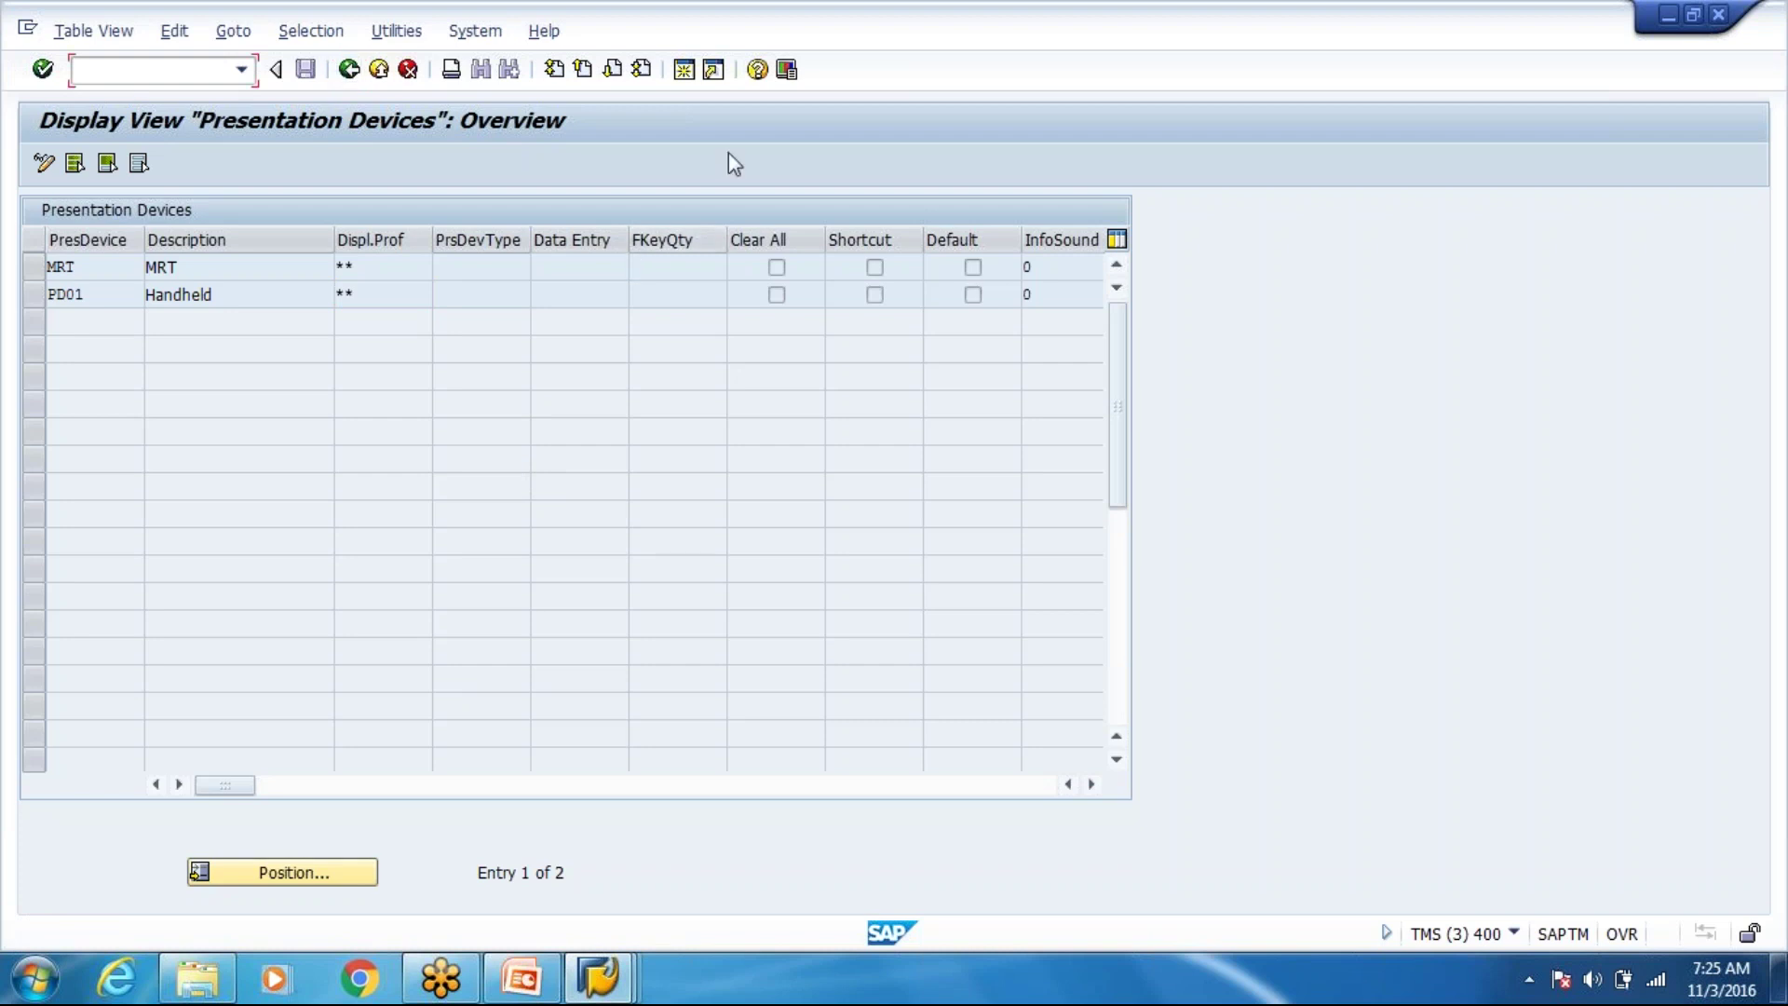
{"action": "left_click", "coordinate": [684, 76]}
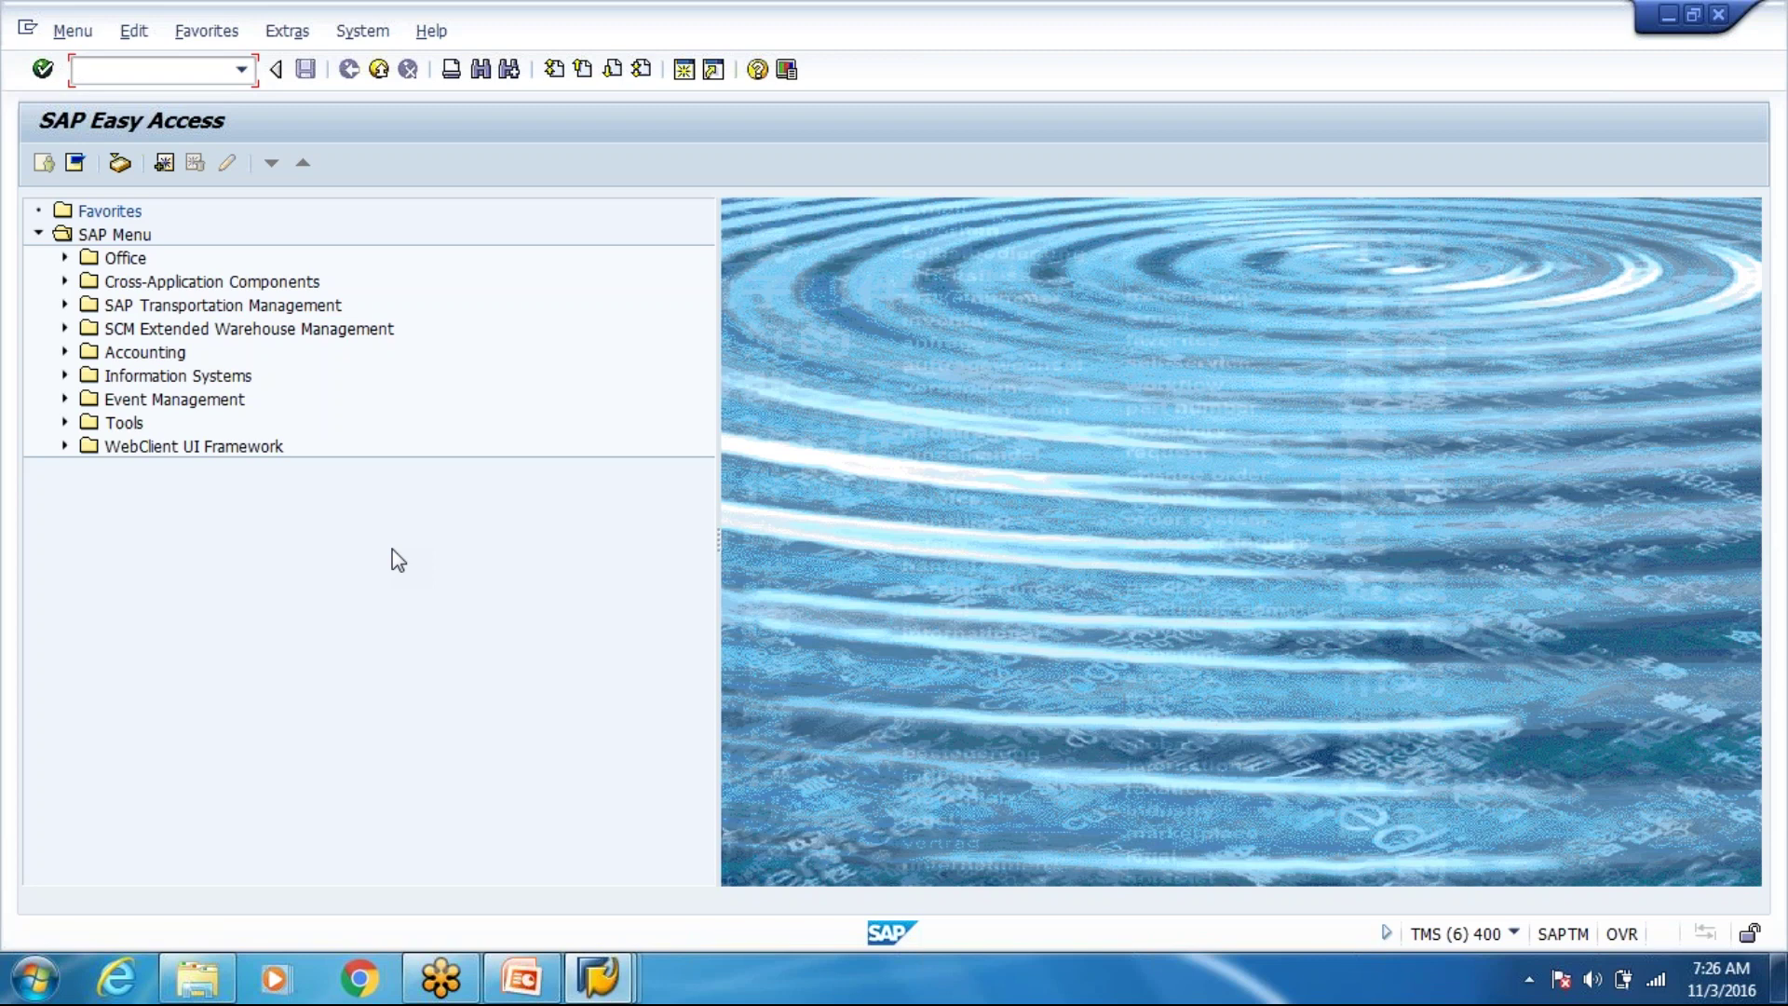
Open transaction SE80 and expand Topic 99 of the internet service /SCWM/RFUI with its Mime Objects and HTML Templates.
{"action": "type", "text": "SE80"}
{"action": "key", "text": "Return"}
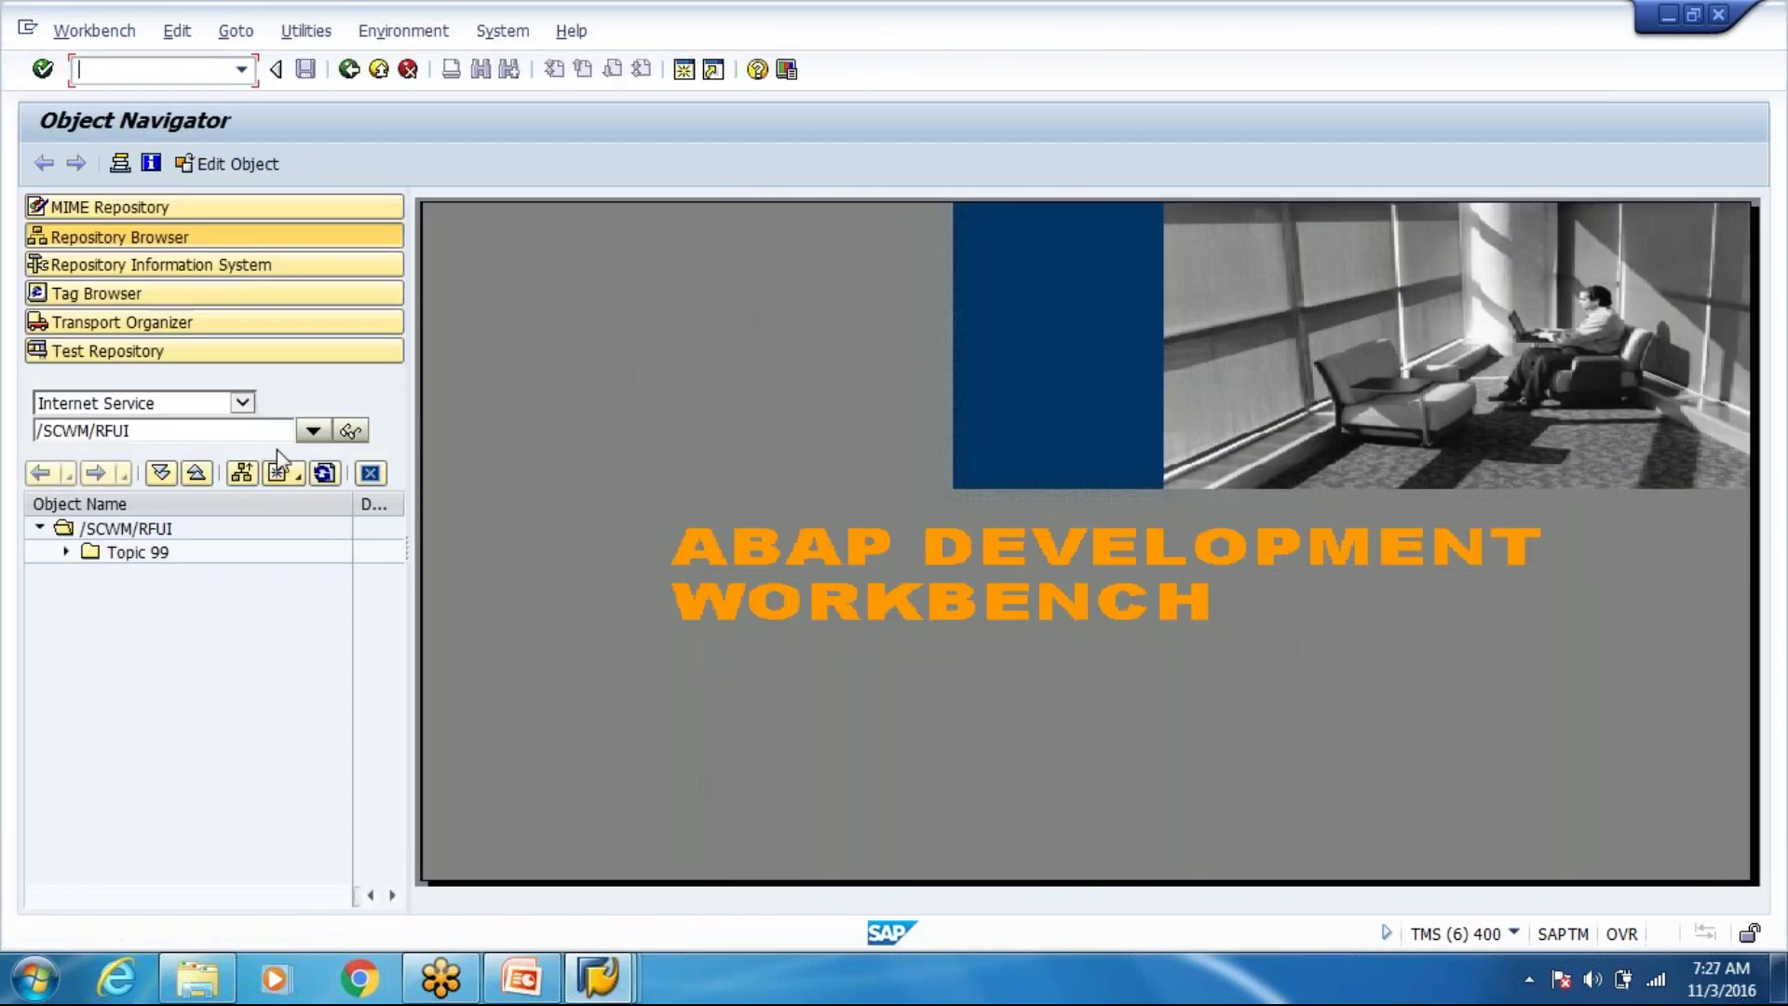
{"action": "left_click", "coordinate": [244, 405]}
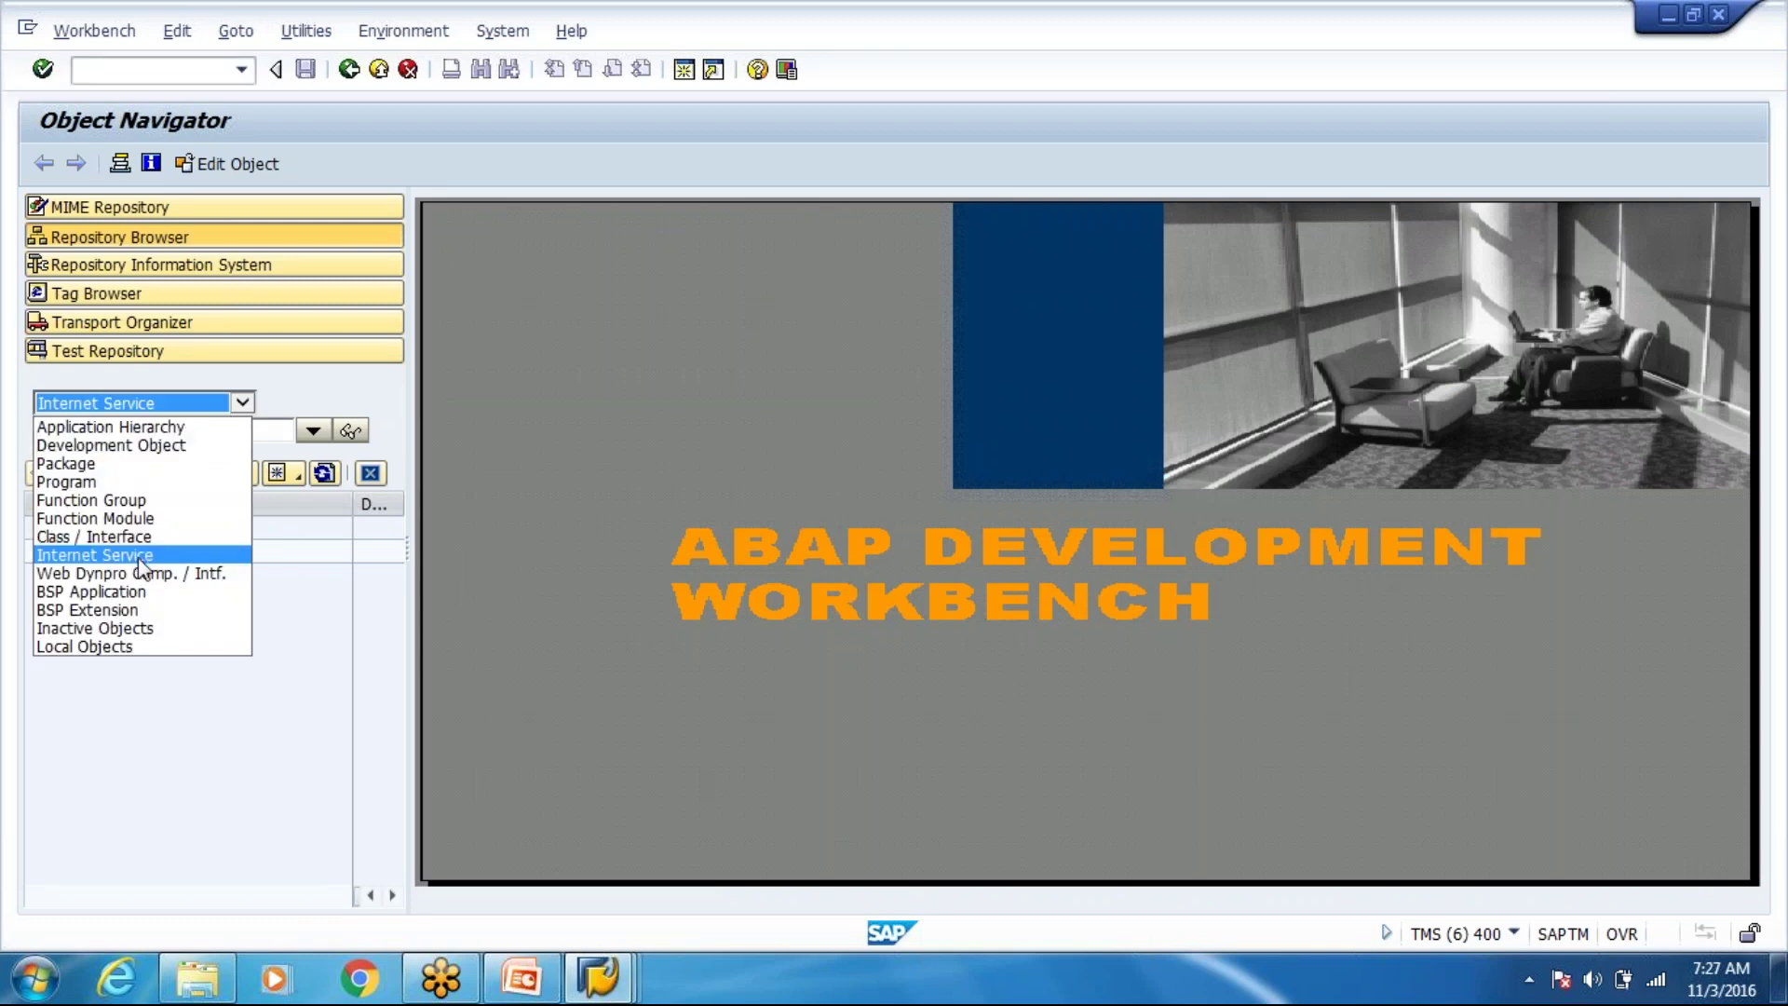
{"action": "left_click", "coordinate": [140, 552]}
{"action": "left_click", "coordinate": [194, 431]}
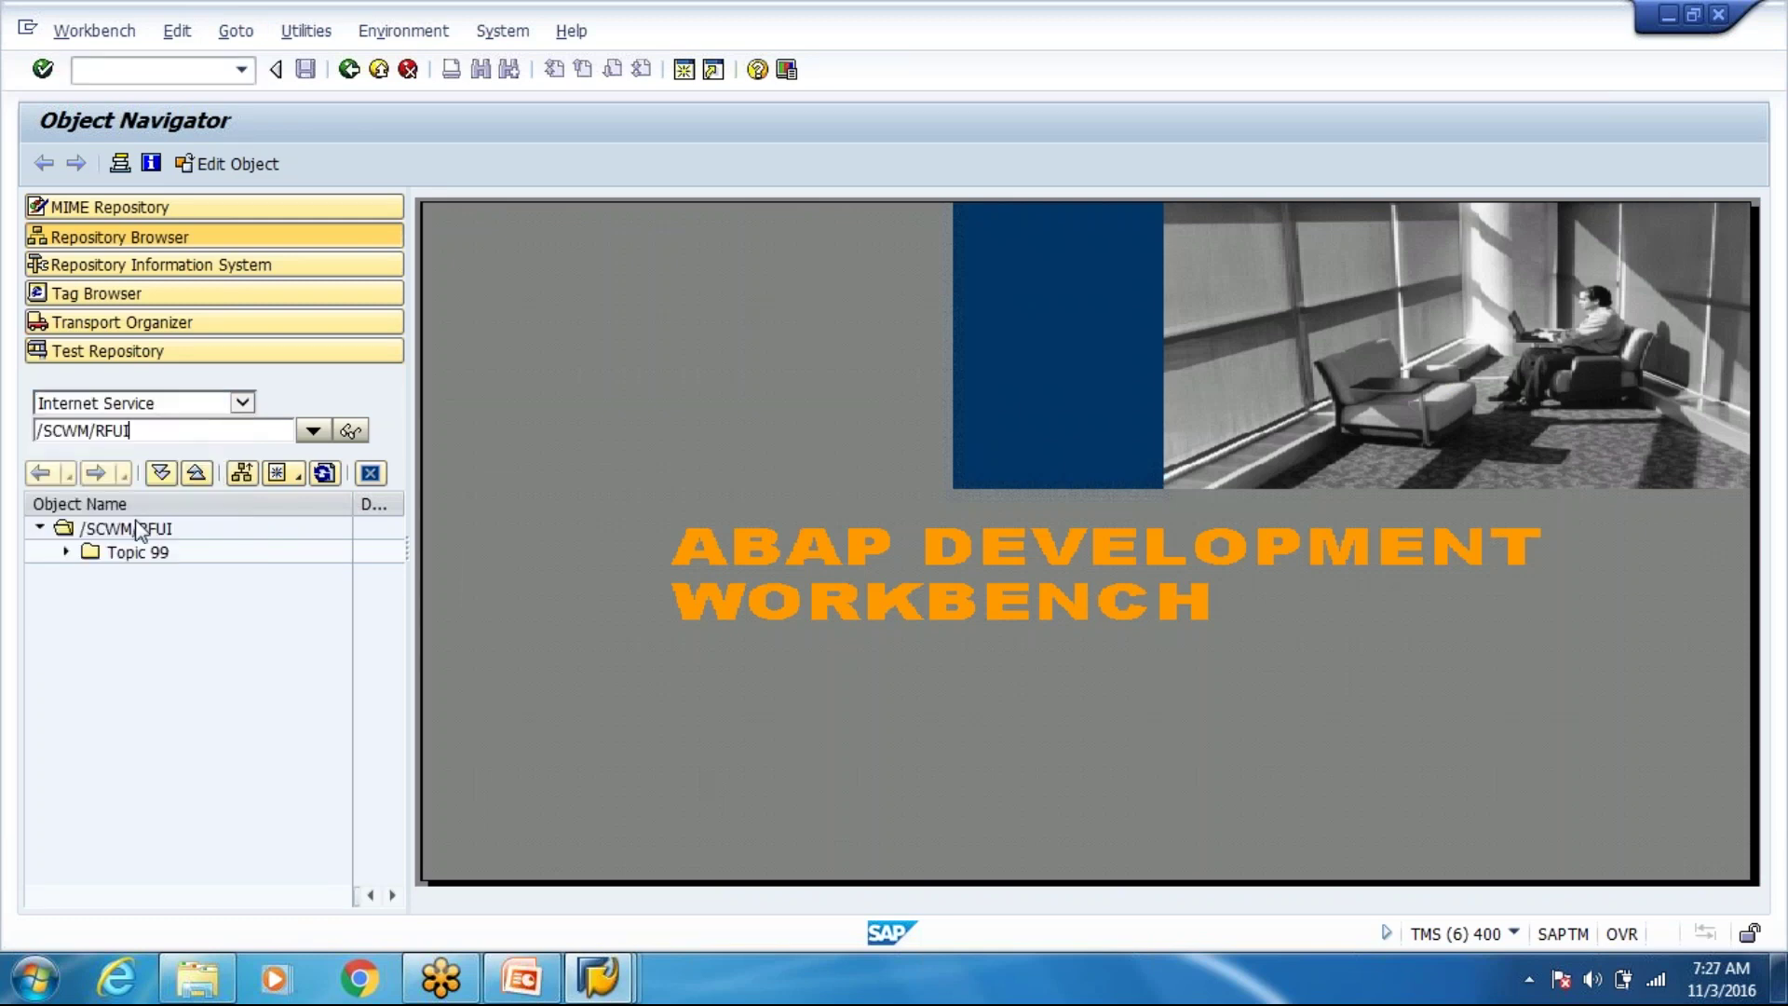
{"action": "left_click", "coordinate": [67, 553]}
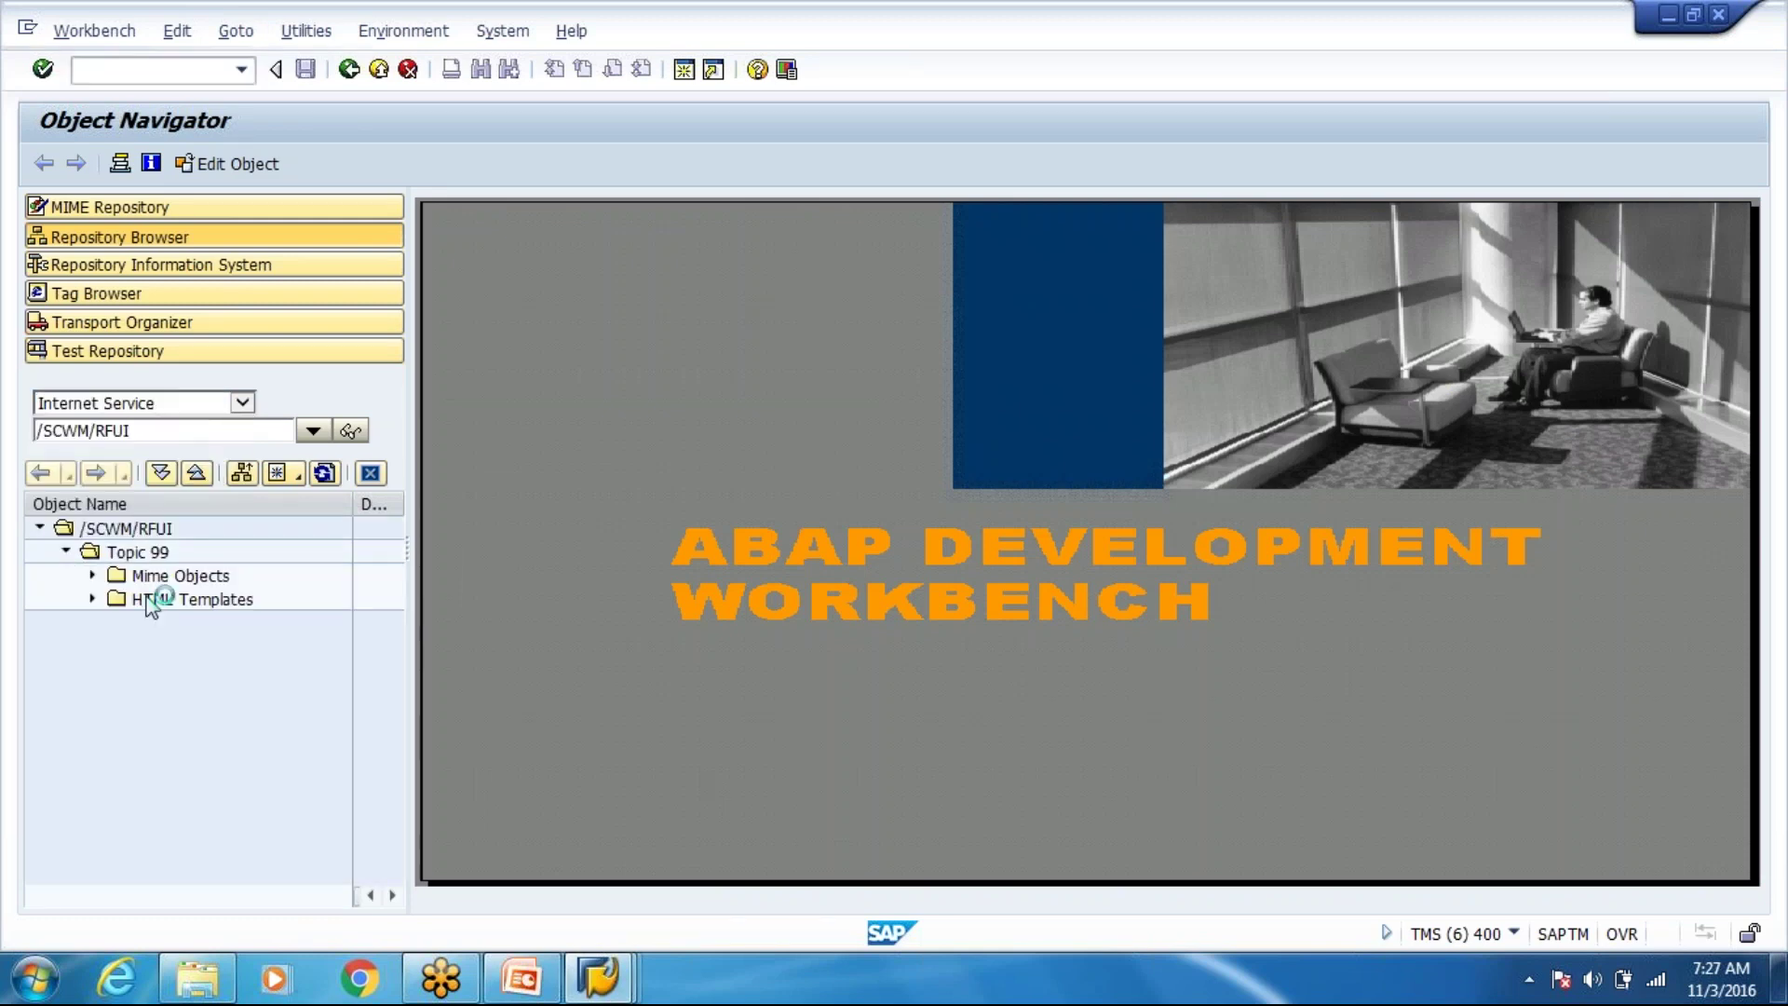
{"action": "left_click", "coordinate": [93, 599]}
{"action": "left_click", "coordinate": [92, 528]}
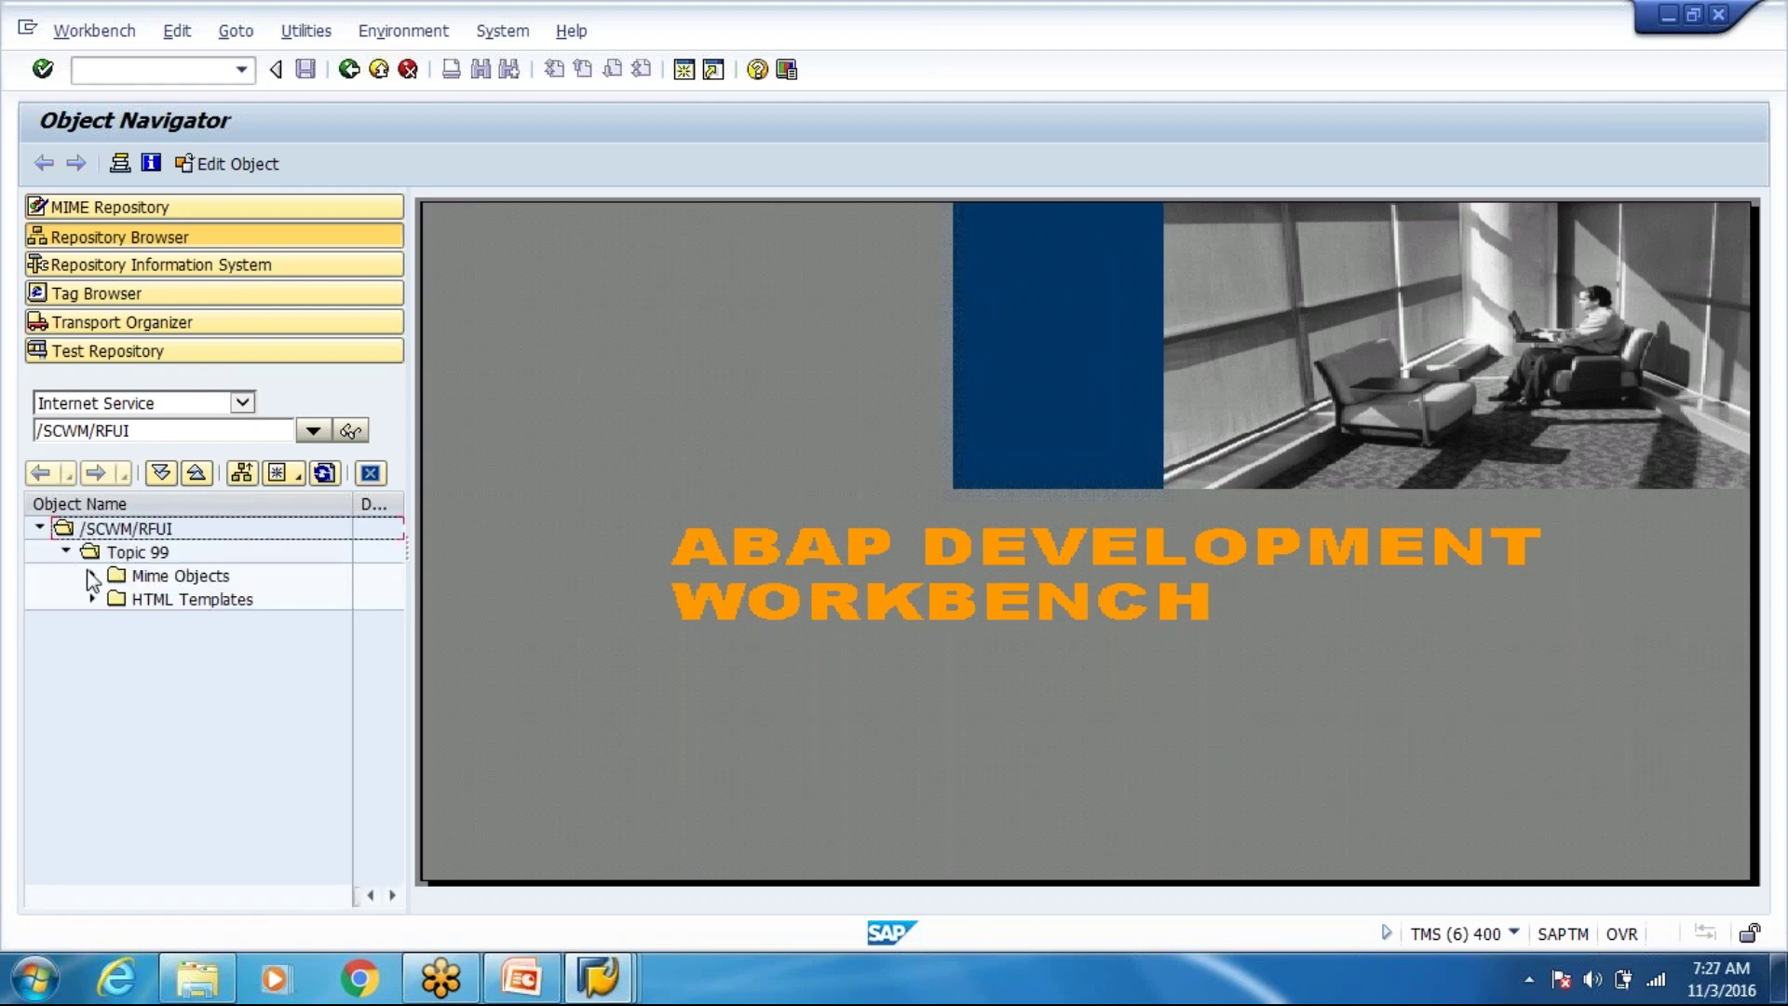
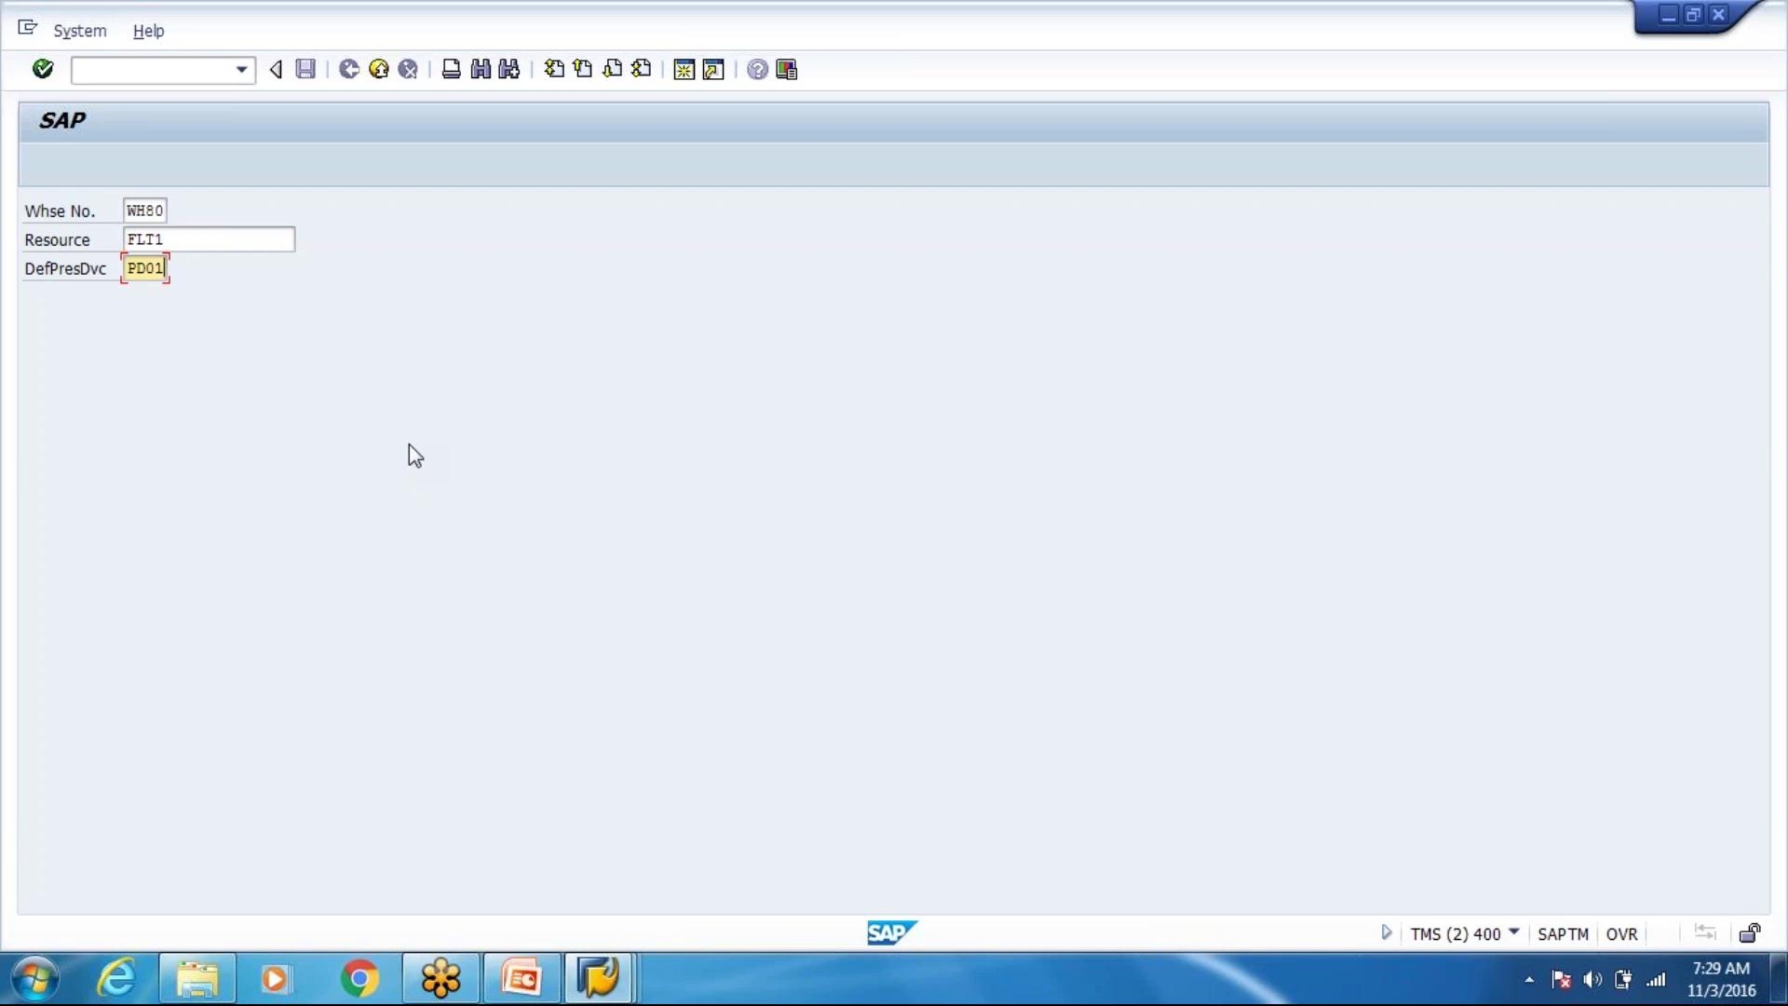
Switch back to the Object Navigator session and review the Mime Objects and HTML Templates of /SCWM/RFUI.
{"action": "left_click", "coordinate": [604, 993]}
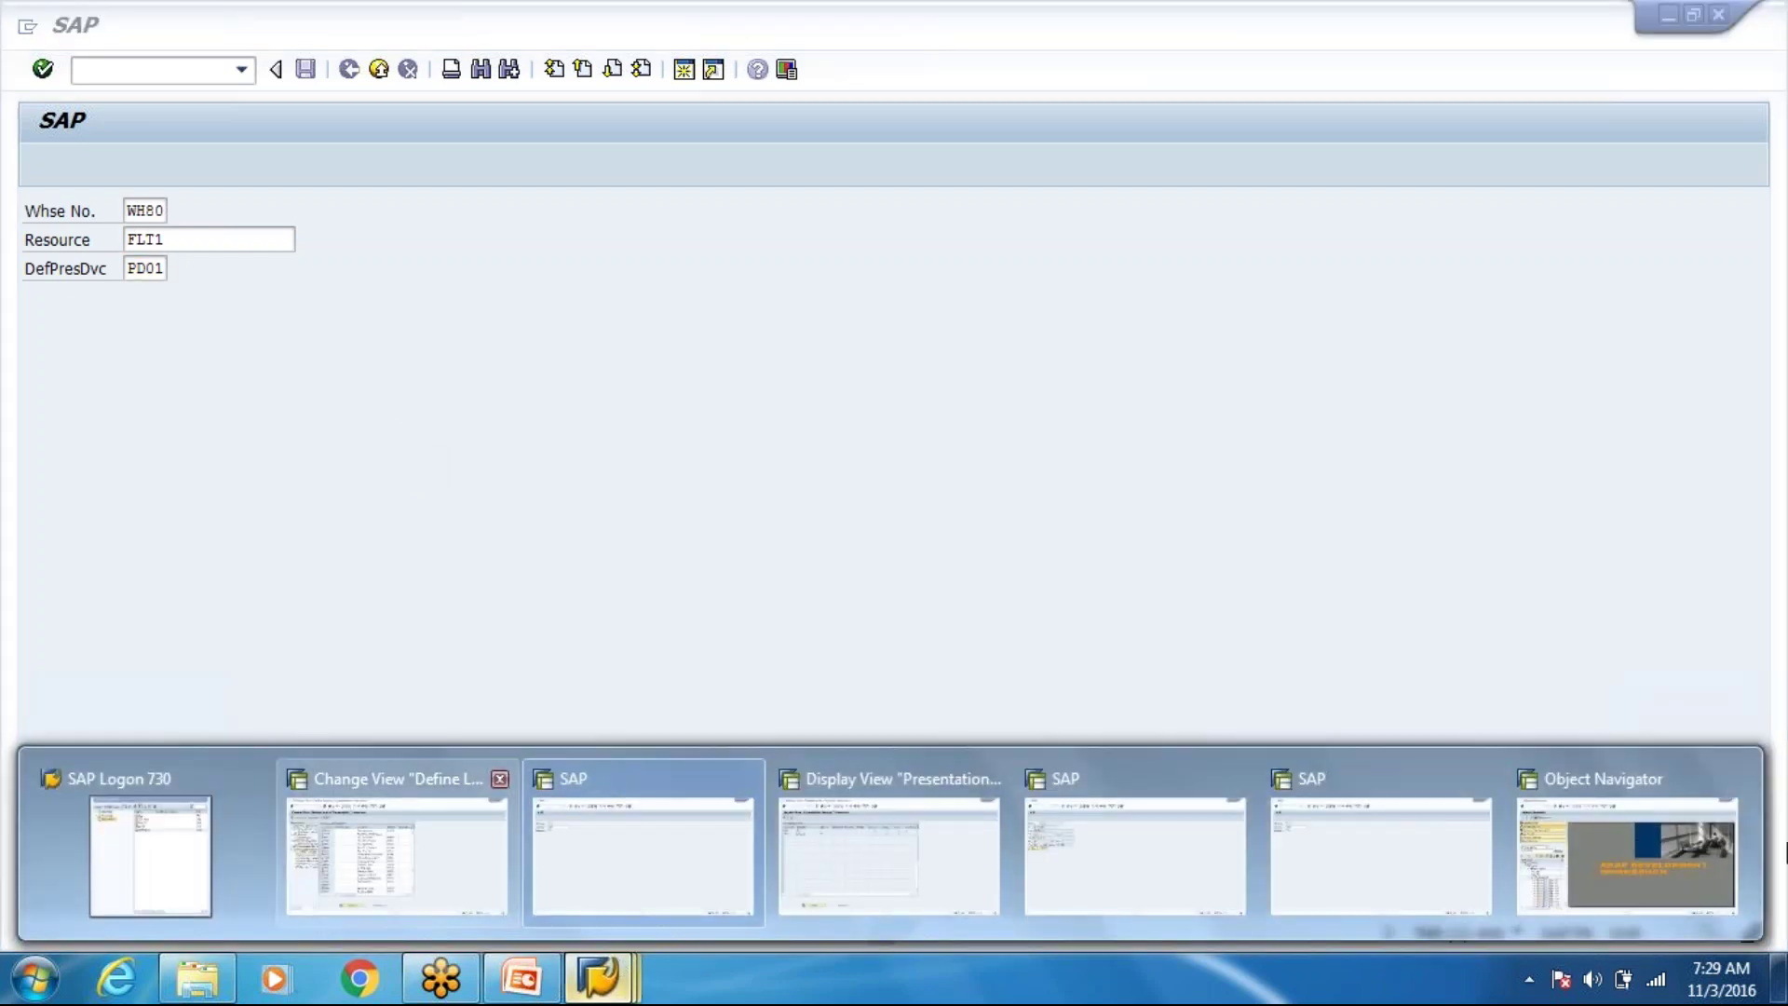
{"action": "left_click", "coordinate": [1626, 852]}
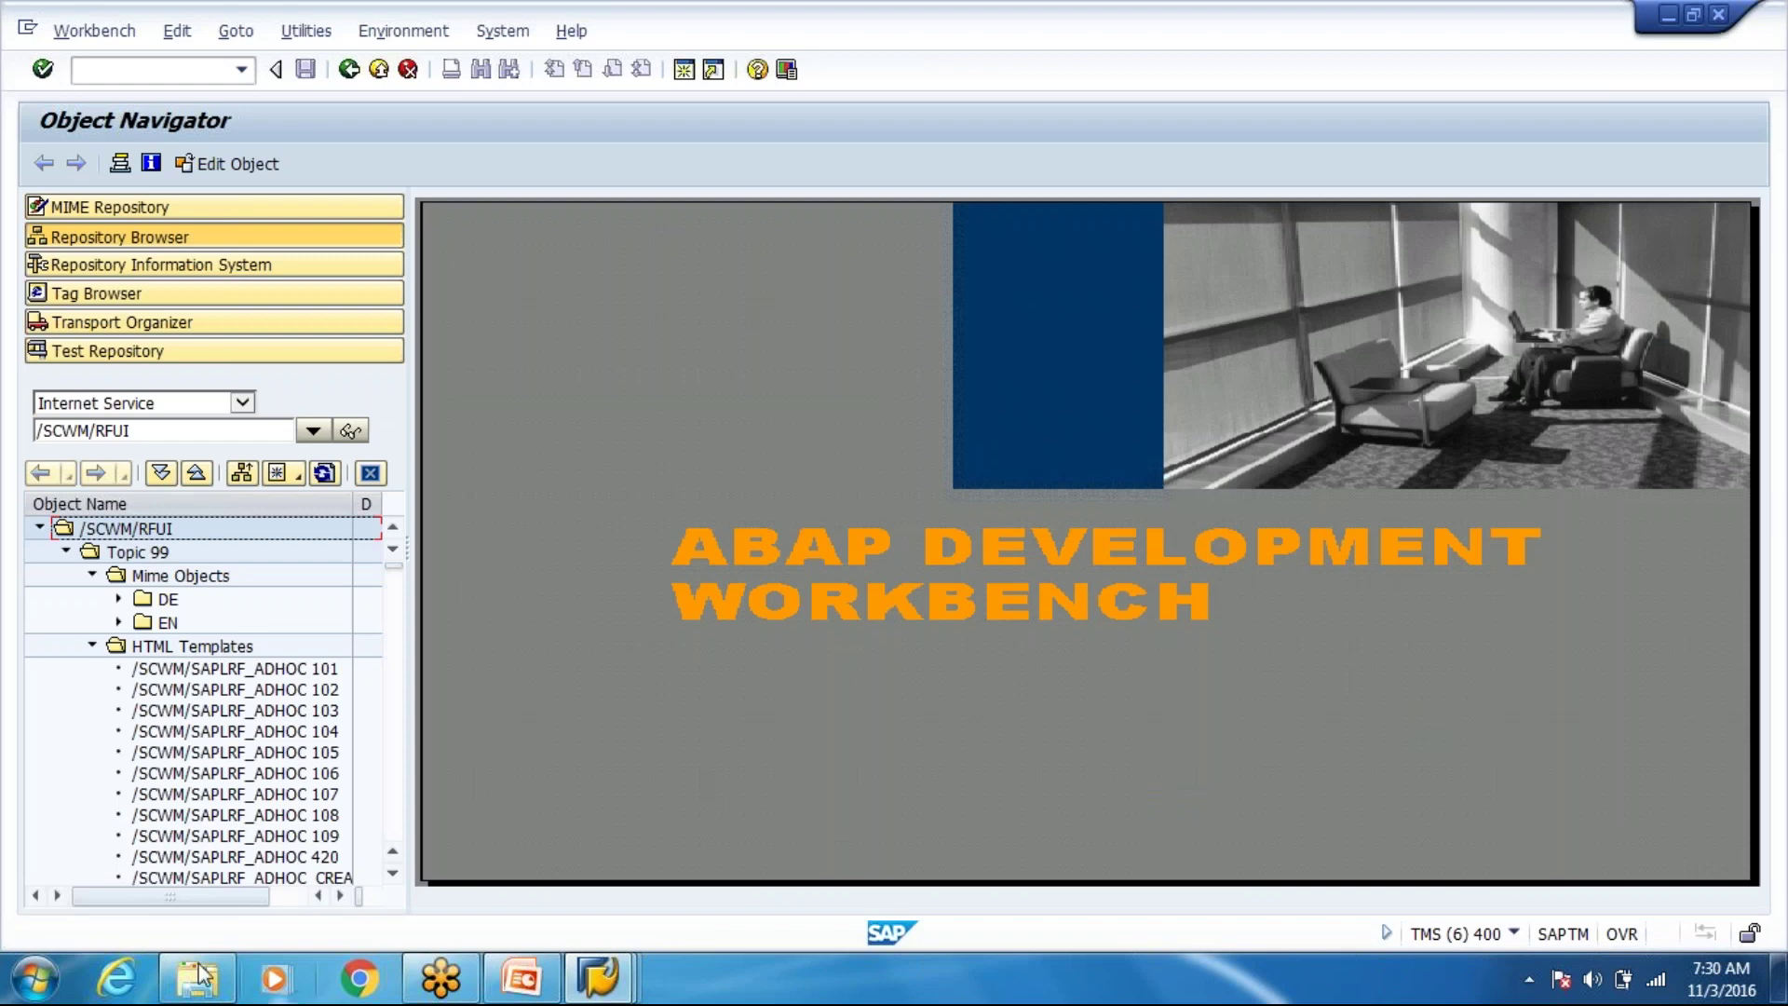
{"action": "mouse_move", "coordinate": [175, 965]}
Switch to the RF logon session for warehouse WH80, resource FLT1.
{"action": "left_click", "coordinate": [625, 983]}
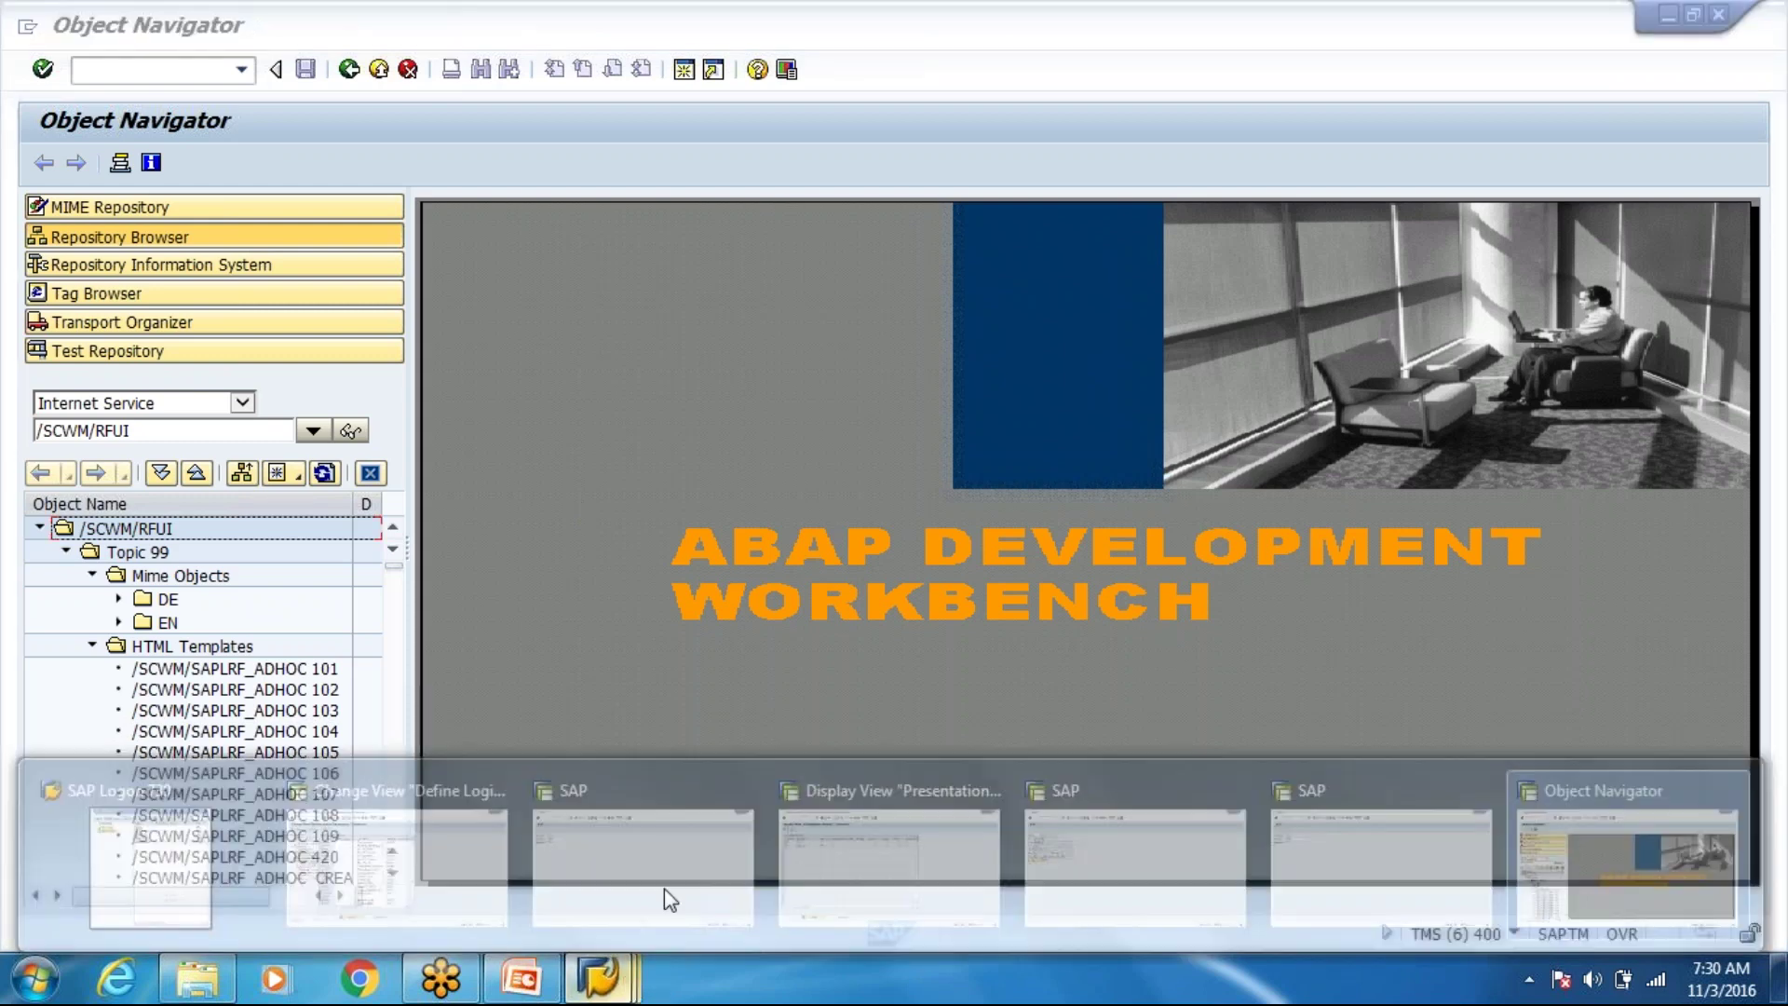
{"action": "mouse_move", "coordinate": [1127, 855]}
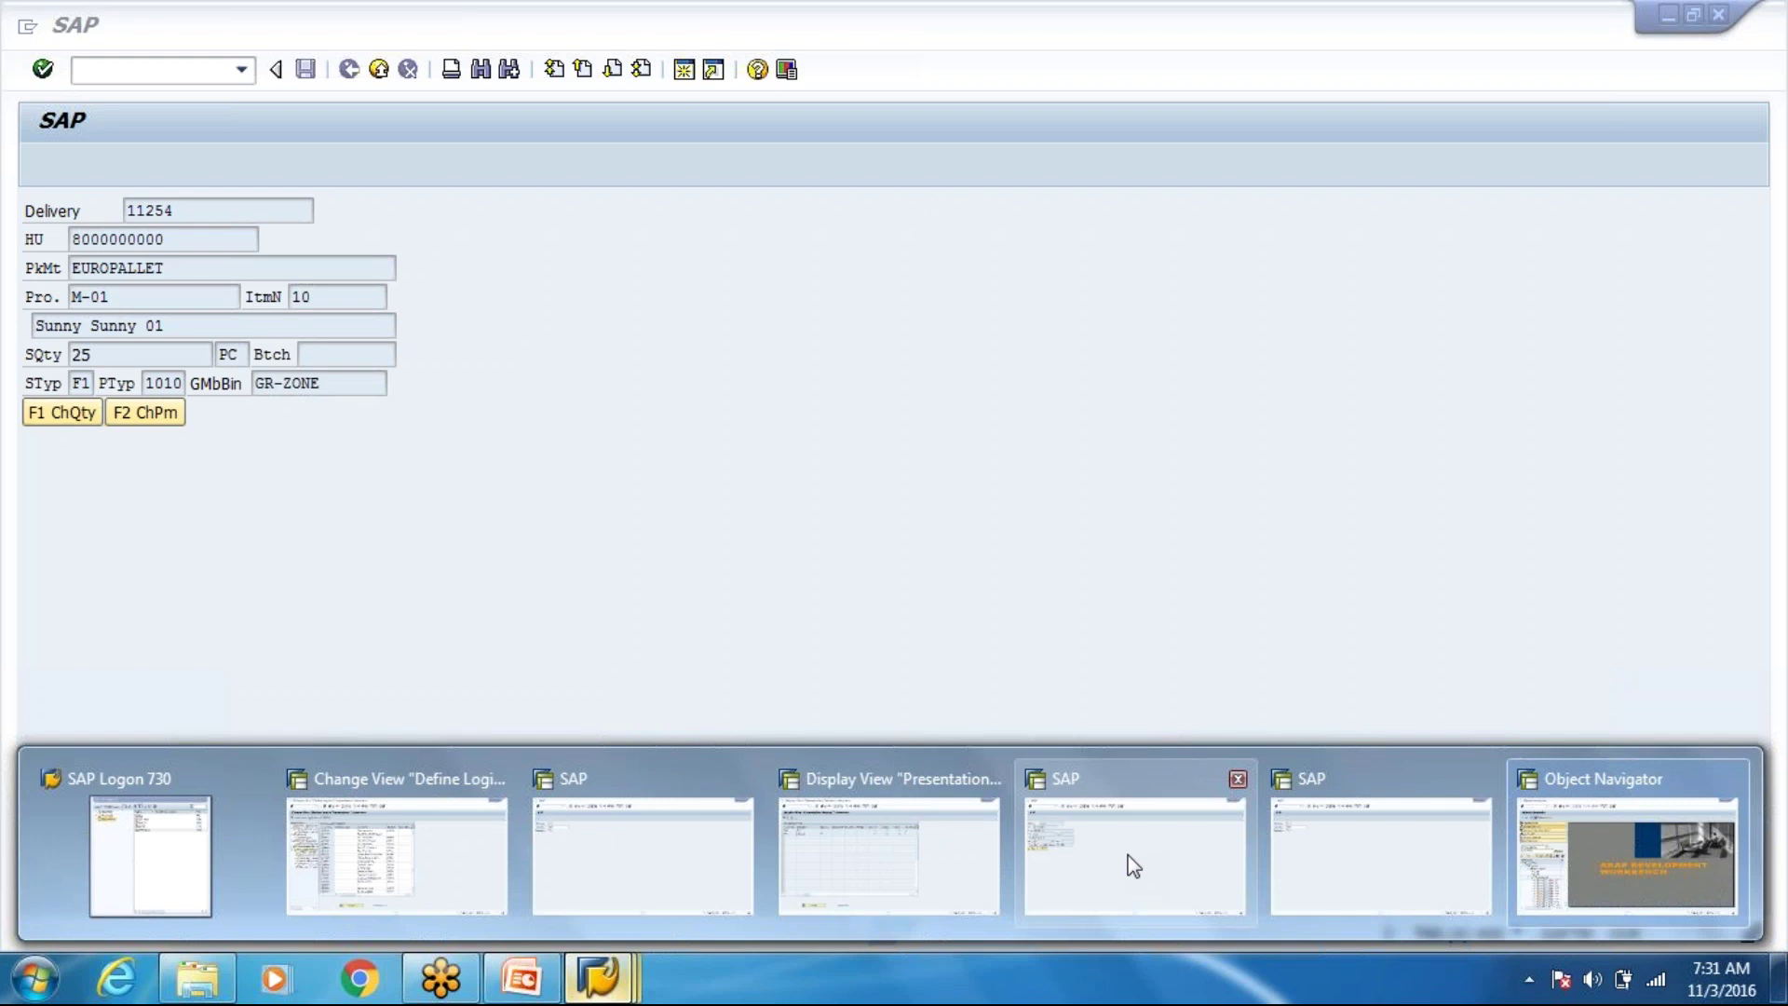
{"action": "left_click", "coordinate": [206, 63]}
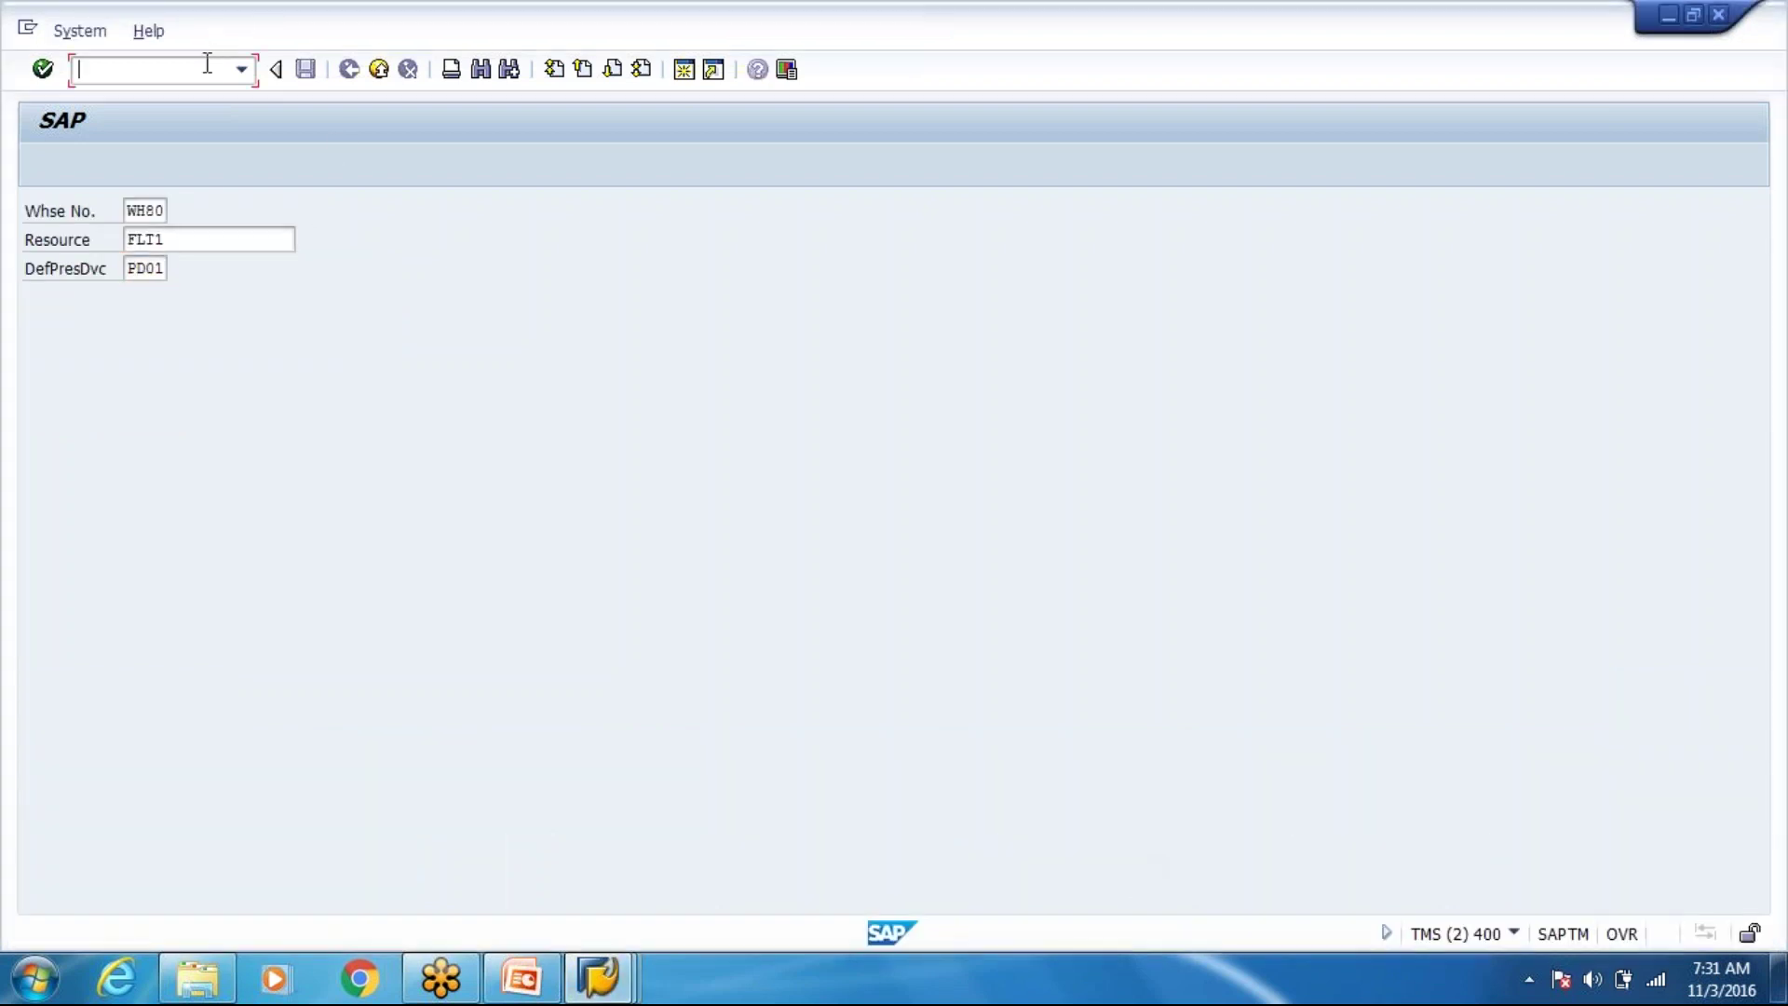
Try to open transaction SICF in an additional session.
{"action": "type", "text": "/OSICF"}
{"action": "key", "text": "Return"}
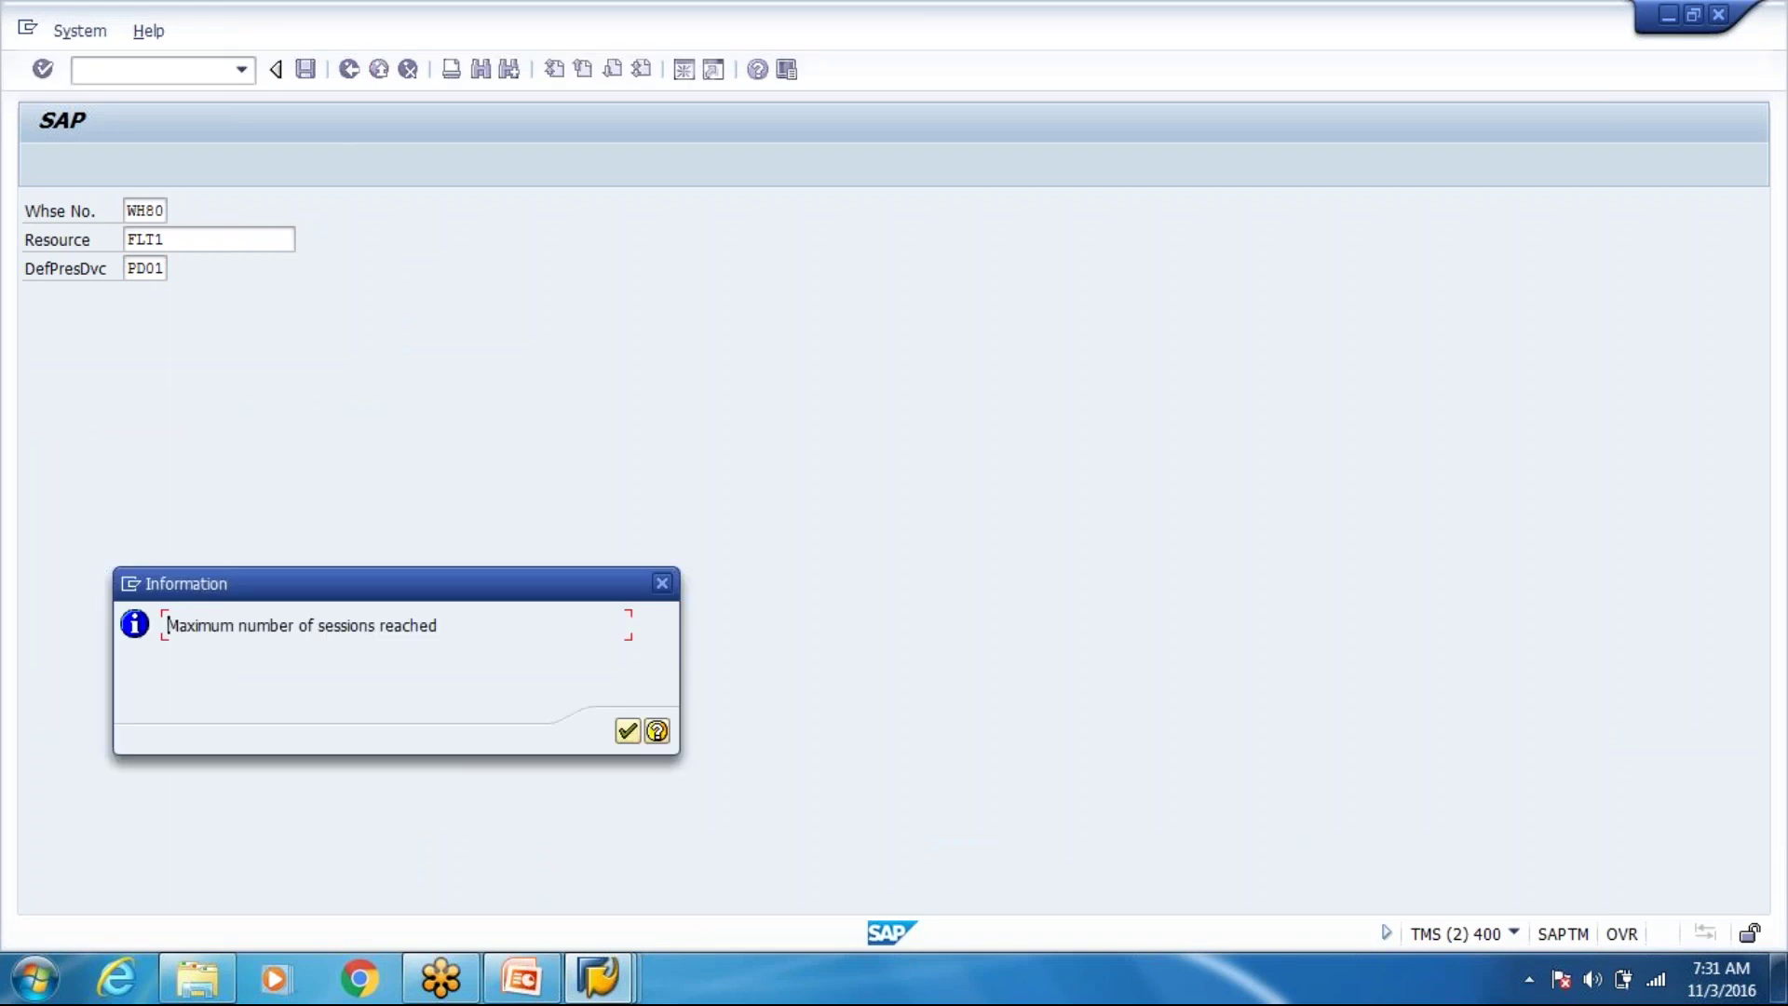
{"action": "key", "text": "Return"}
Start transaction SICF in the current session and list the services for hierarchy type SERVICE.
{"action": "left_click", "coordinate": [200, 71]}
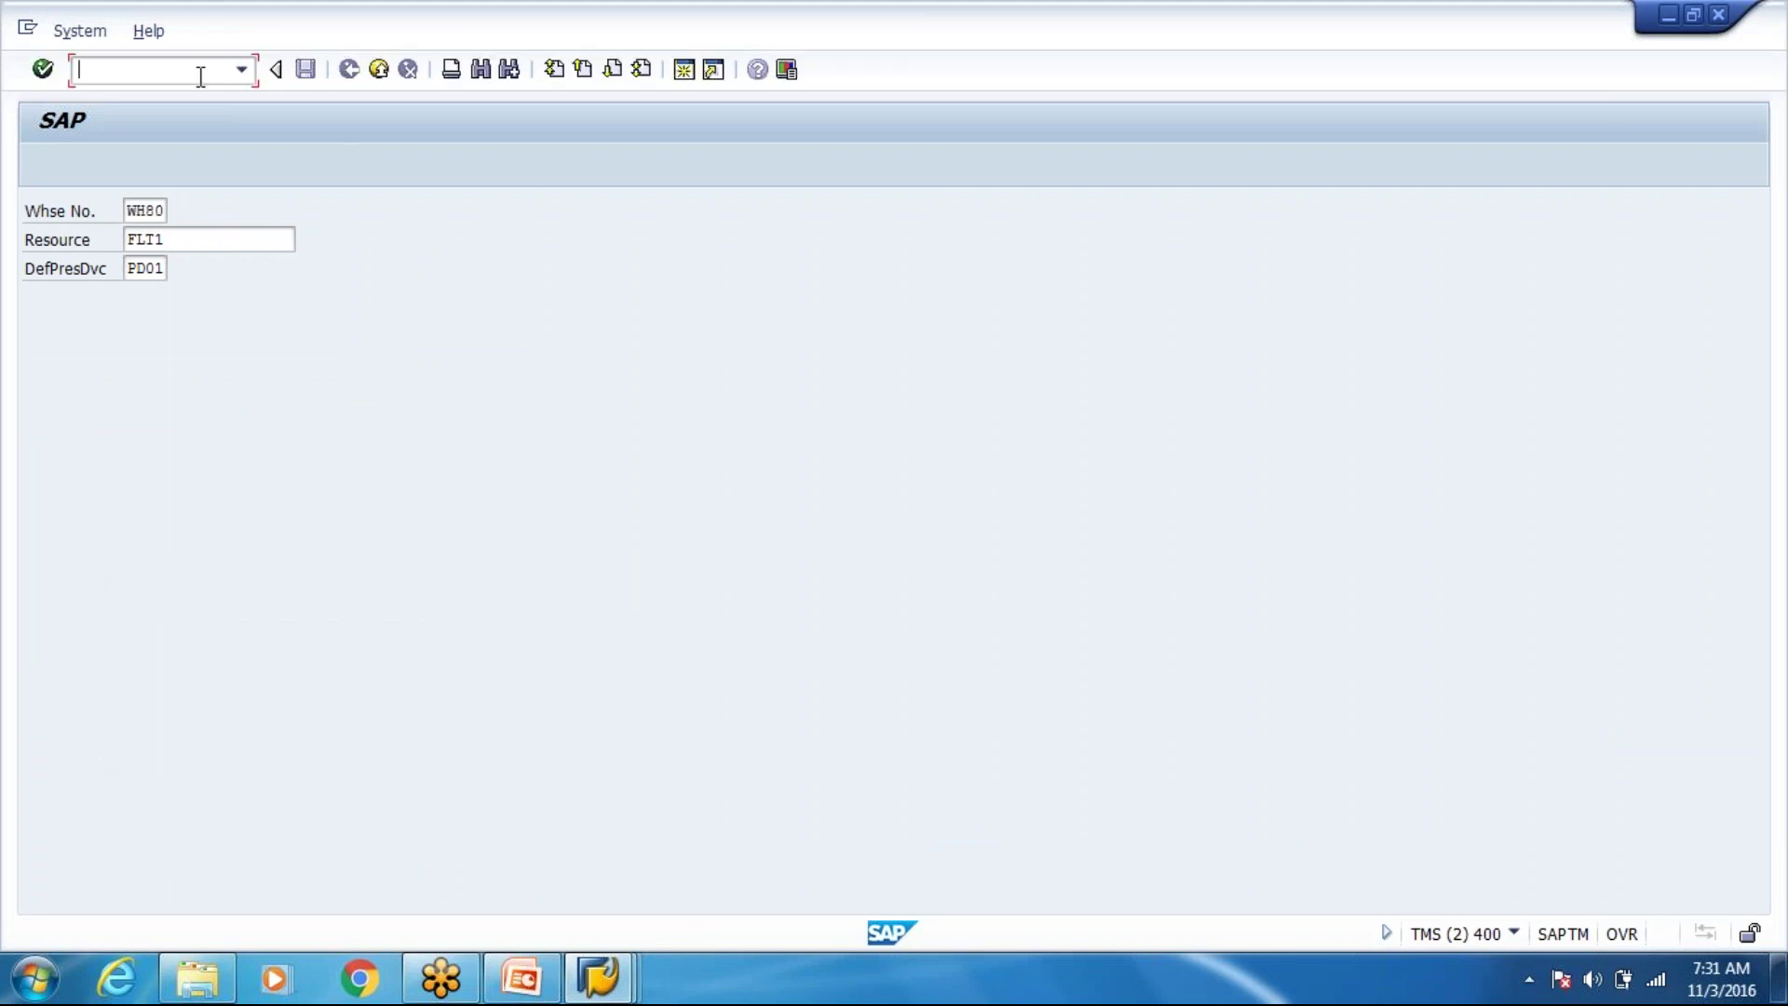
{"action": "type", "text": "/NSICF"}
{"action": "key", "text": "Return"}
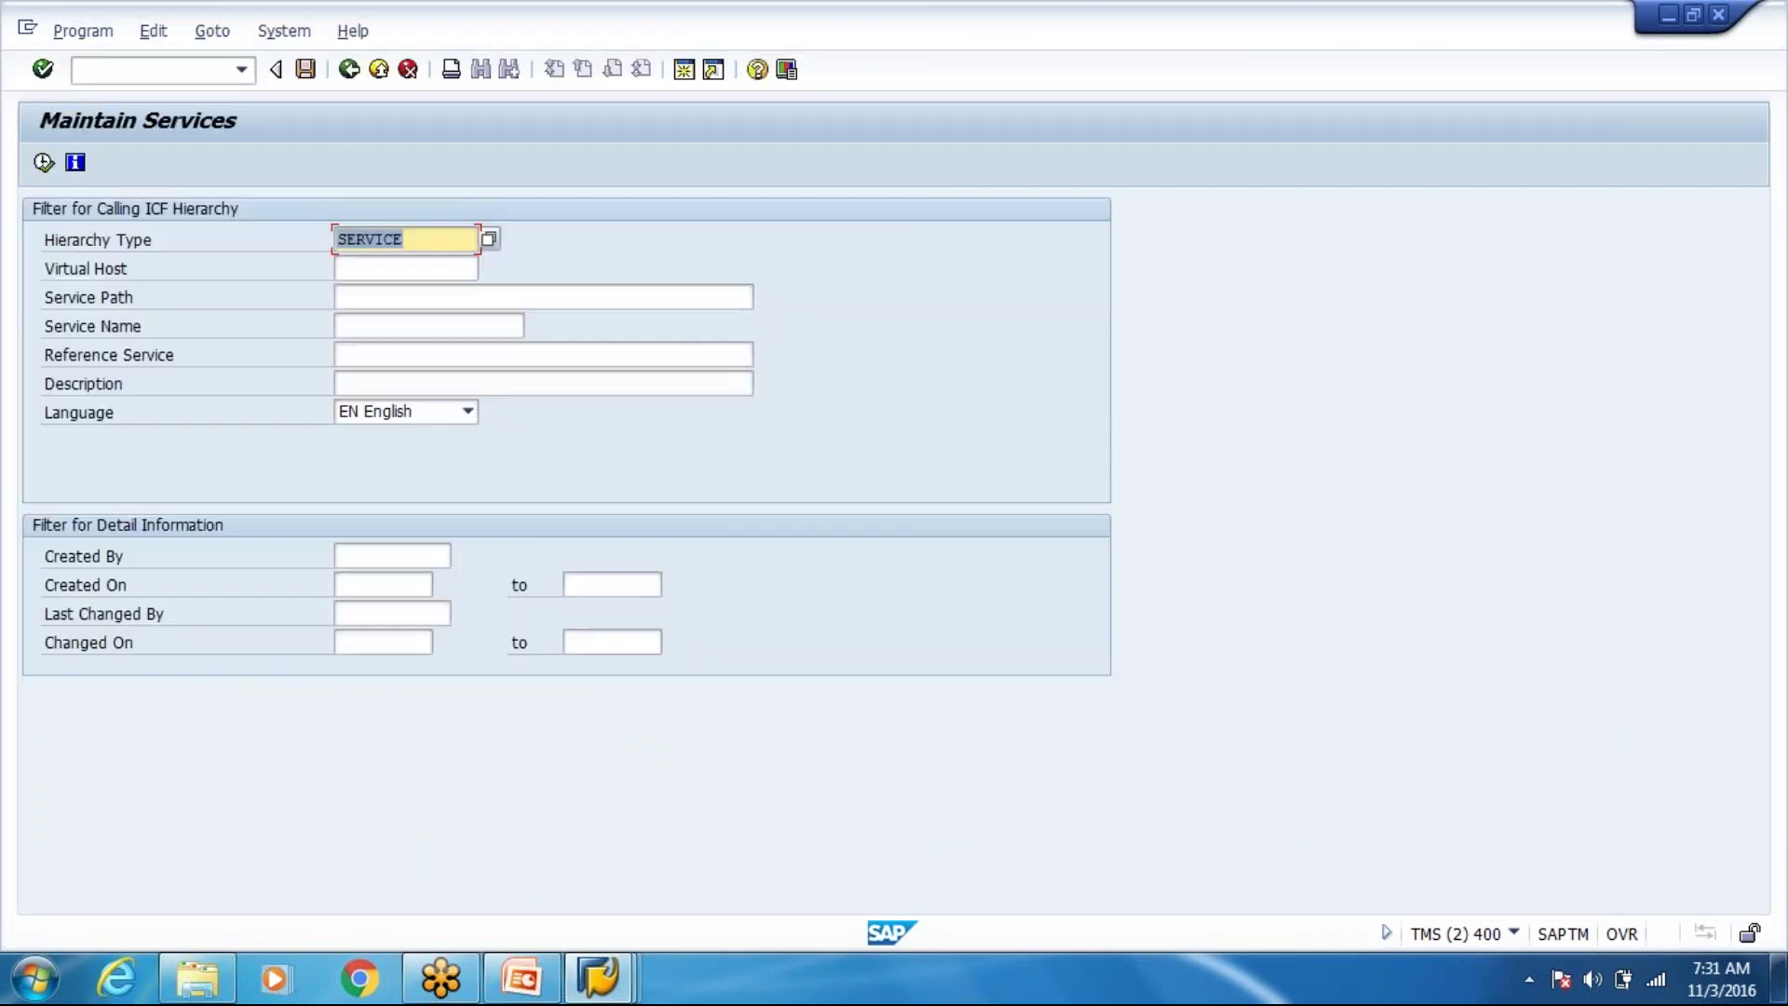
{"action": "left_click", "coordinate": [42, 161]}
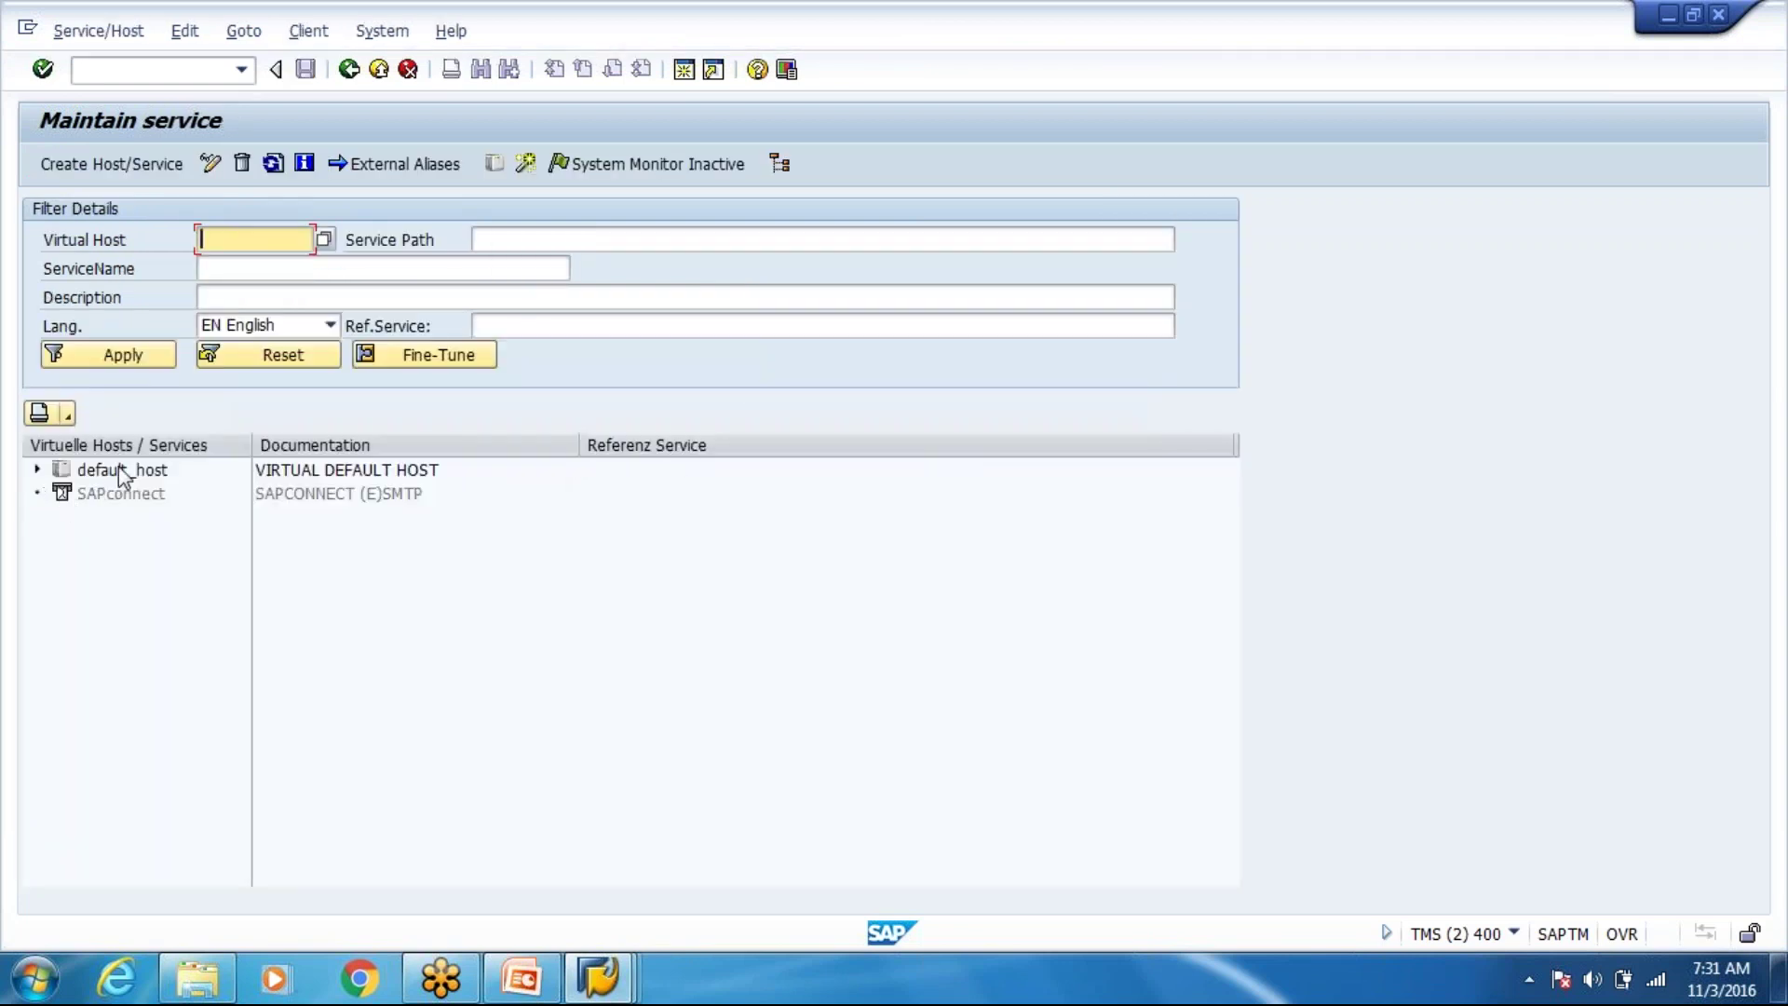
Expand default_host and its sap node in the service tree and look through the services.
{"action": "left_click", "coordinate": [98, 472]}
{"action": "left_click", "coordinate": [37, 469]}
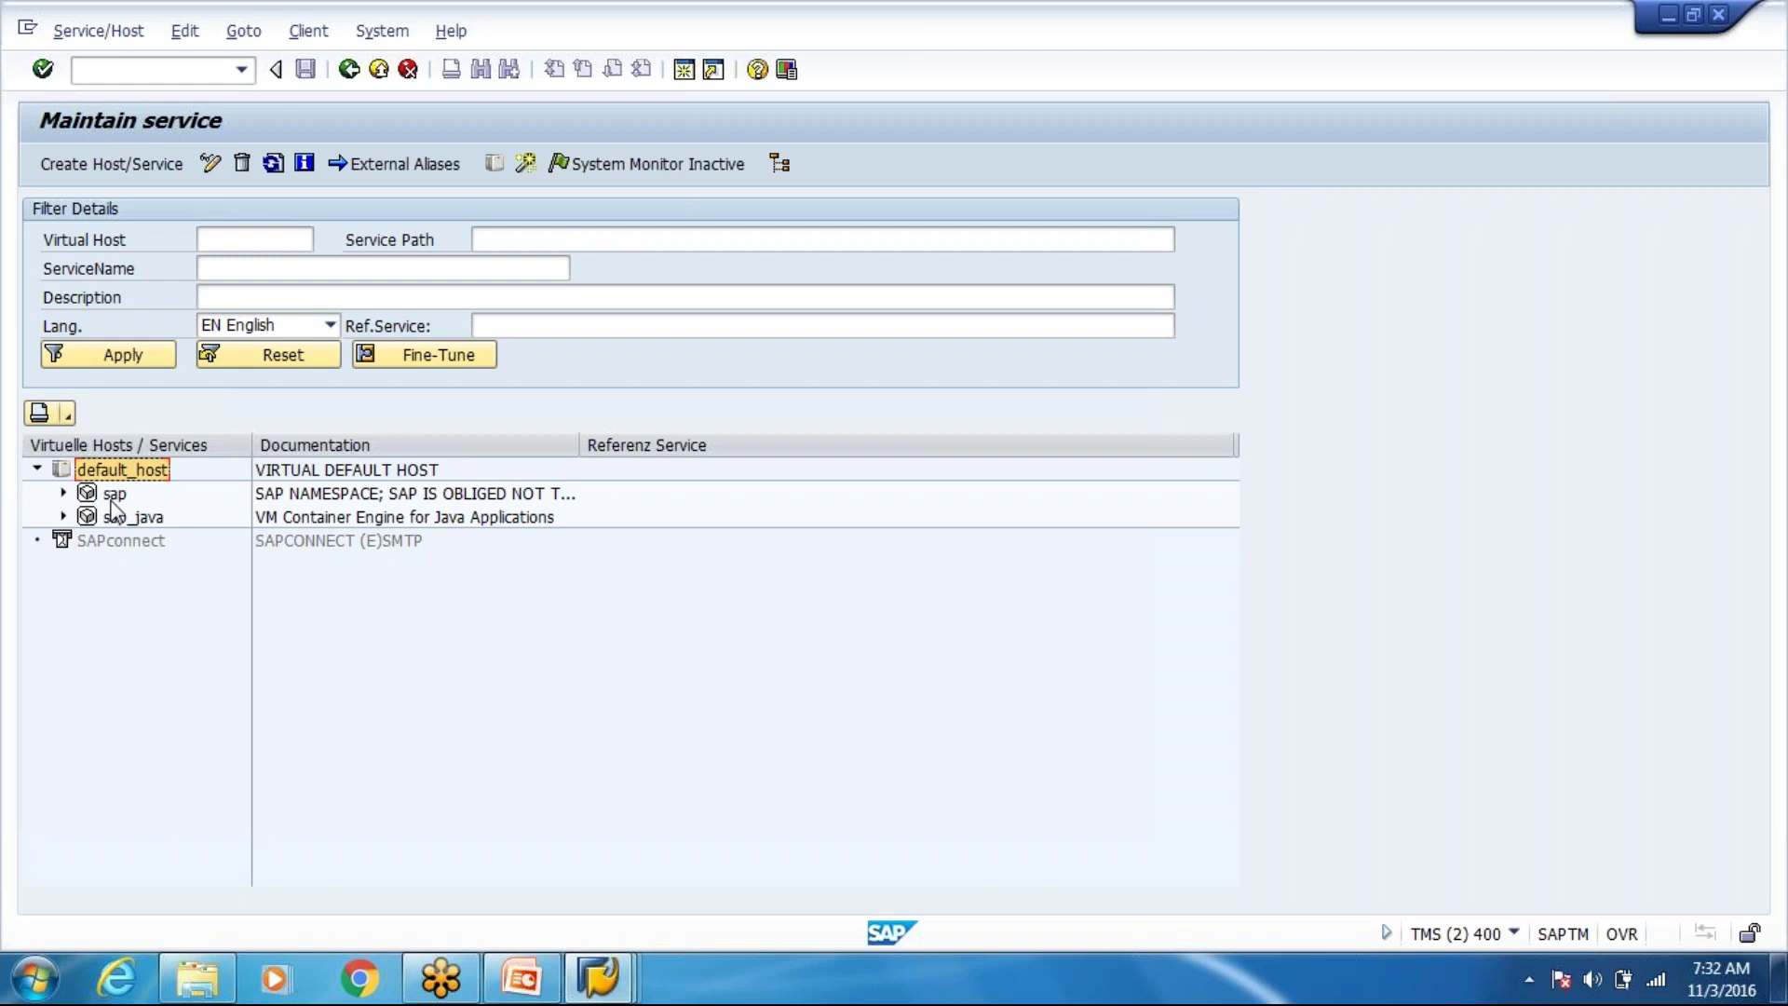
{"action": "left_click", "coordinate": [64, 493]}
{"action": "scroll", "coordinate": [211, 707], "scroll_direction": "down", "scroll_amount": 2}
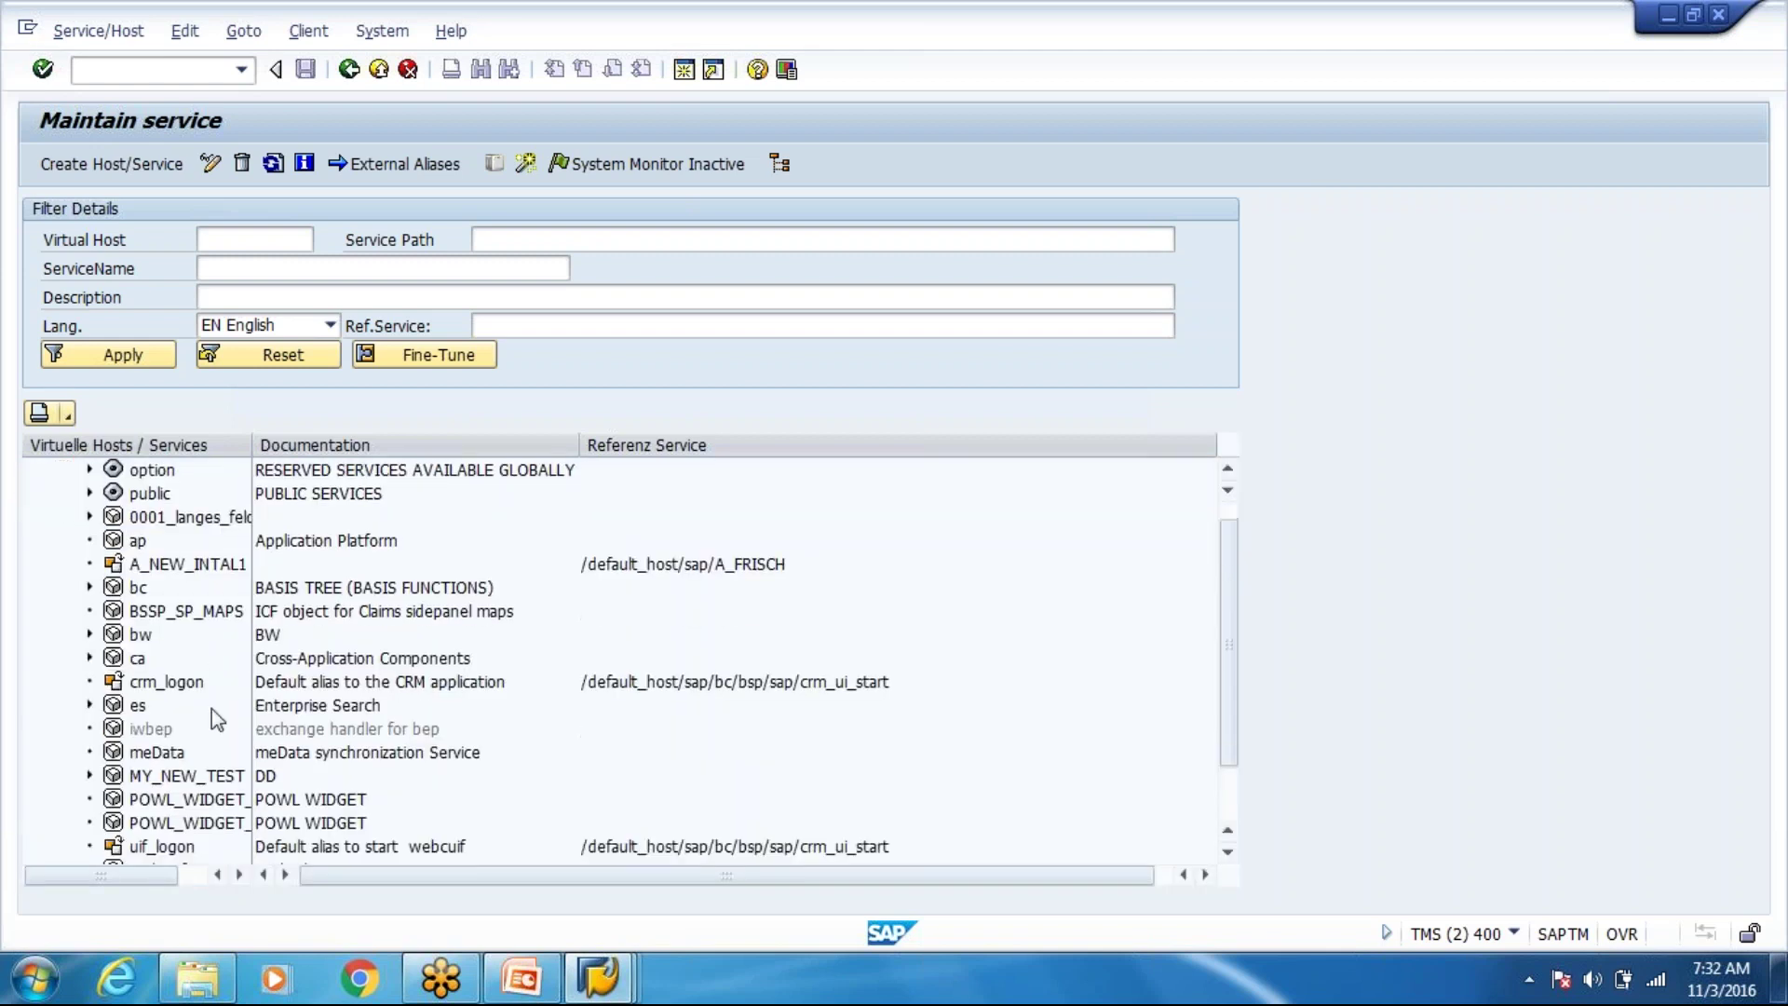
{"action": "scroll", "coordinate": [212, 709], "scroll_direction": "down", "scroll_amount": 1}
{"action": "scroll", "coordinate": [213, 713], "scroll_direction": "up", "scroll_amount": 3}
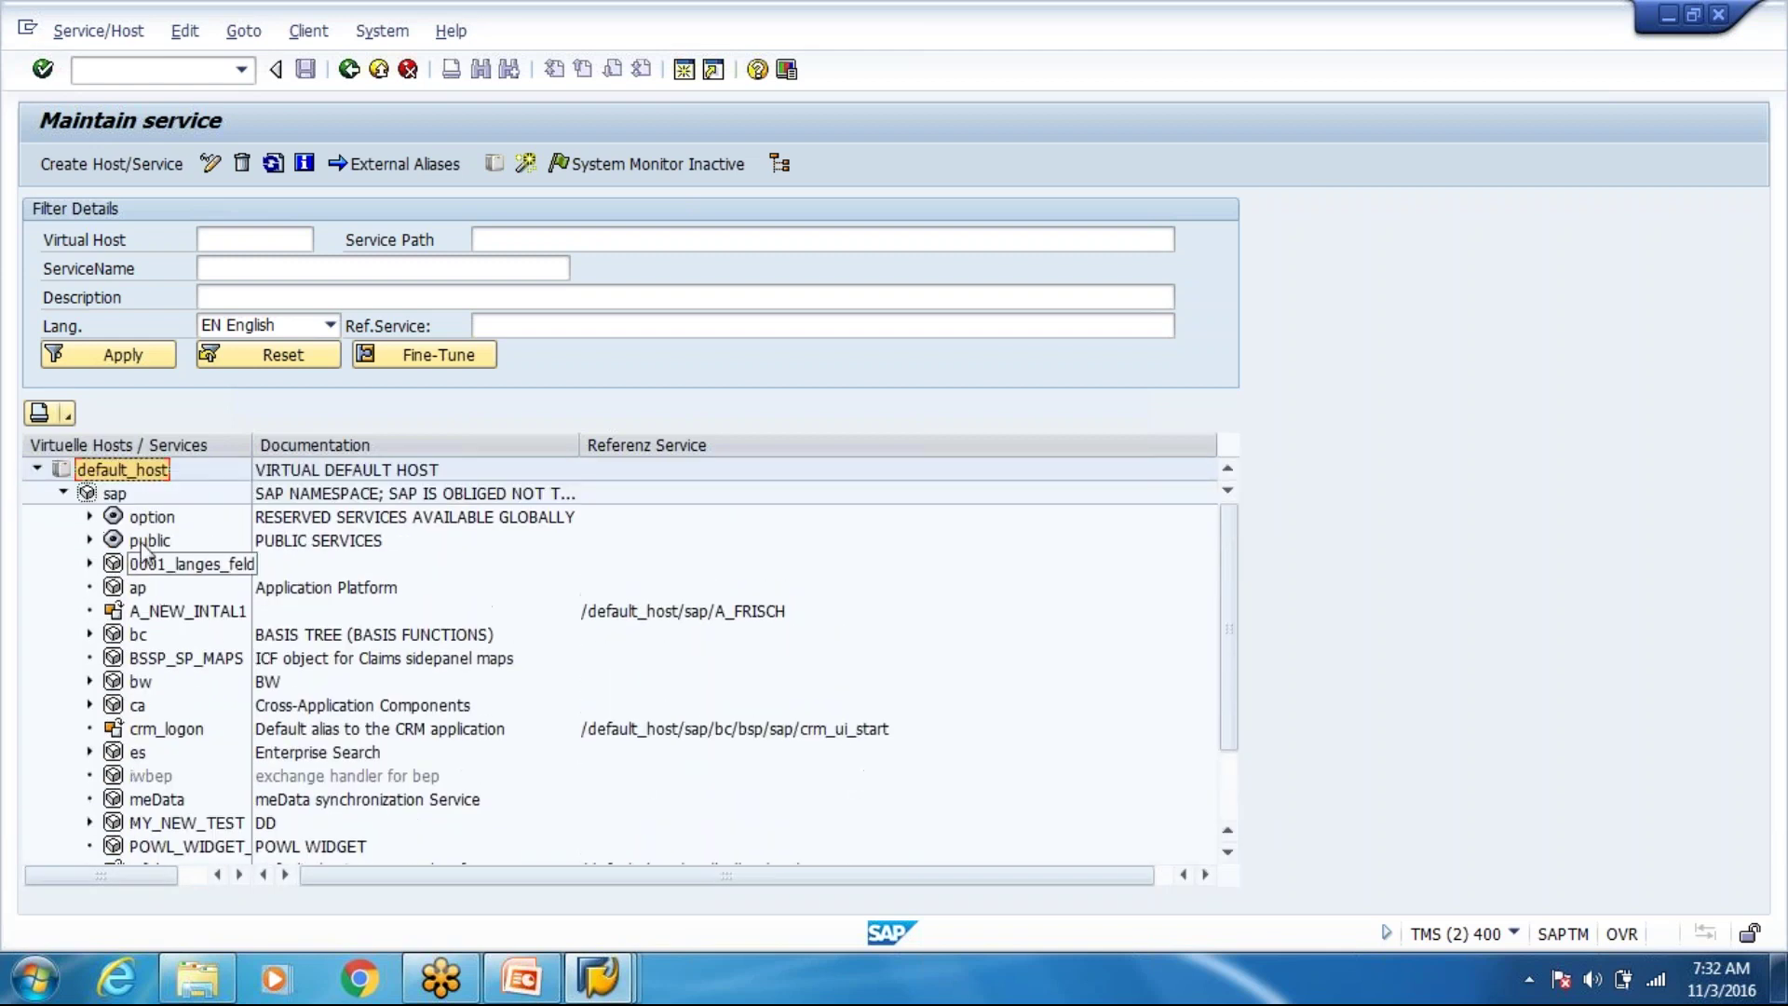
{"action": "scroll", "coordinate": [219, 632], "scroll_direction": "down", "scroll_amount": 2}
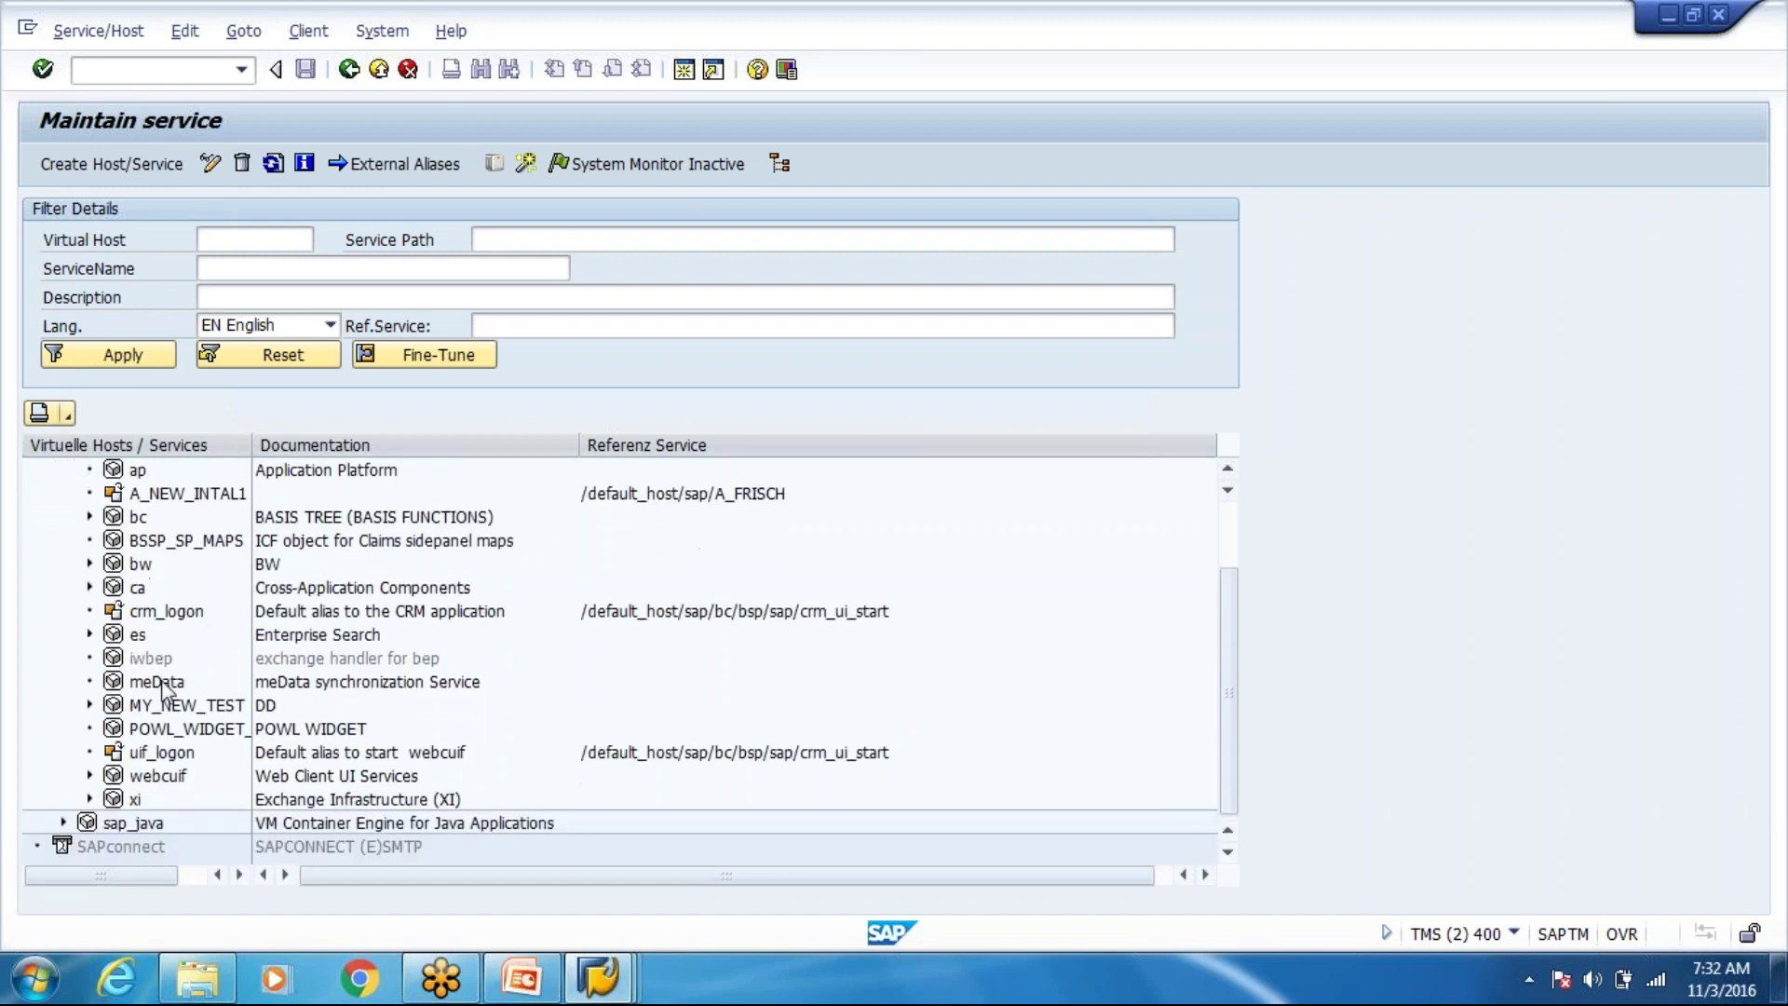
Run a service test on meData and allow SAP GUI to open its URL.
{"action": "left_click", "coordinate": [156, 682]}
{"action": "right_click", "coordinate": [159, 687]}
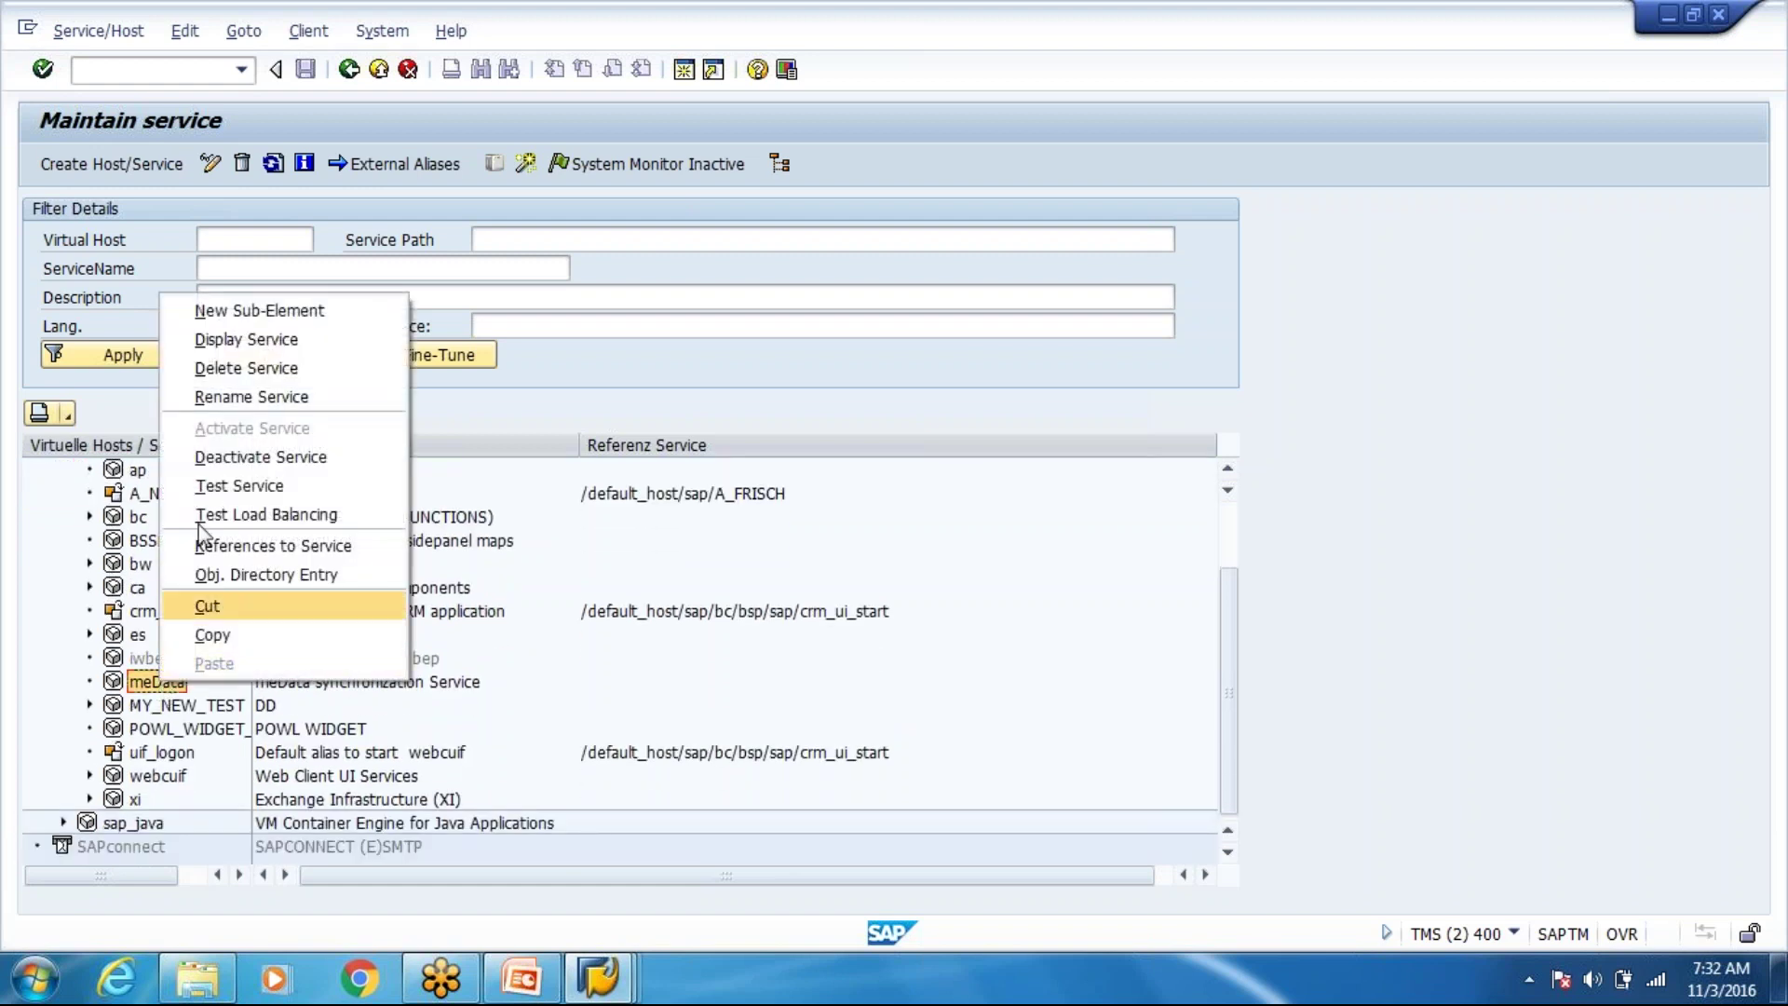
{"action": "left_click", "coordinate": [250, 485]}
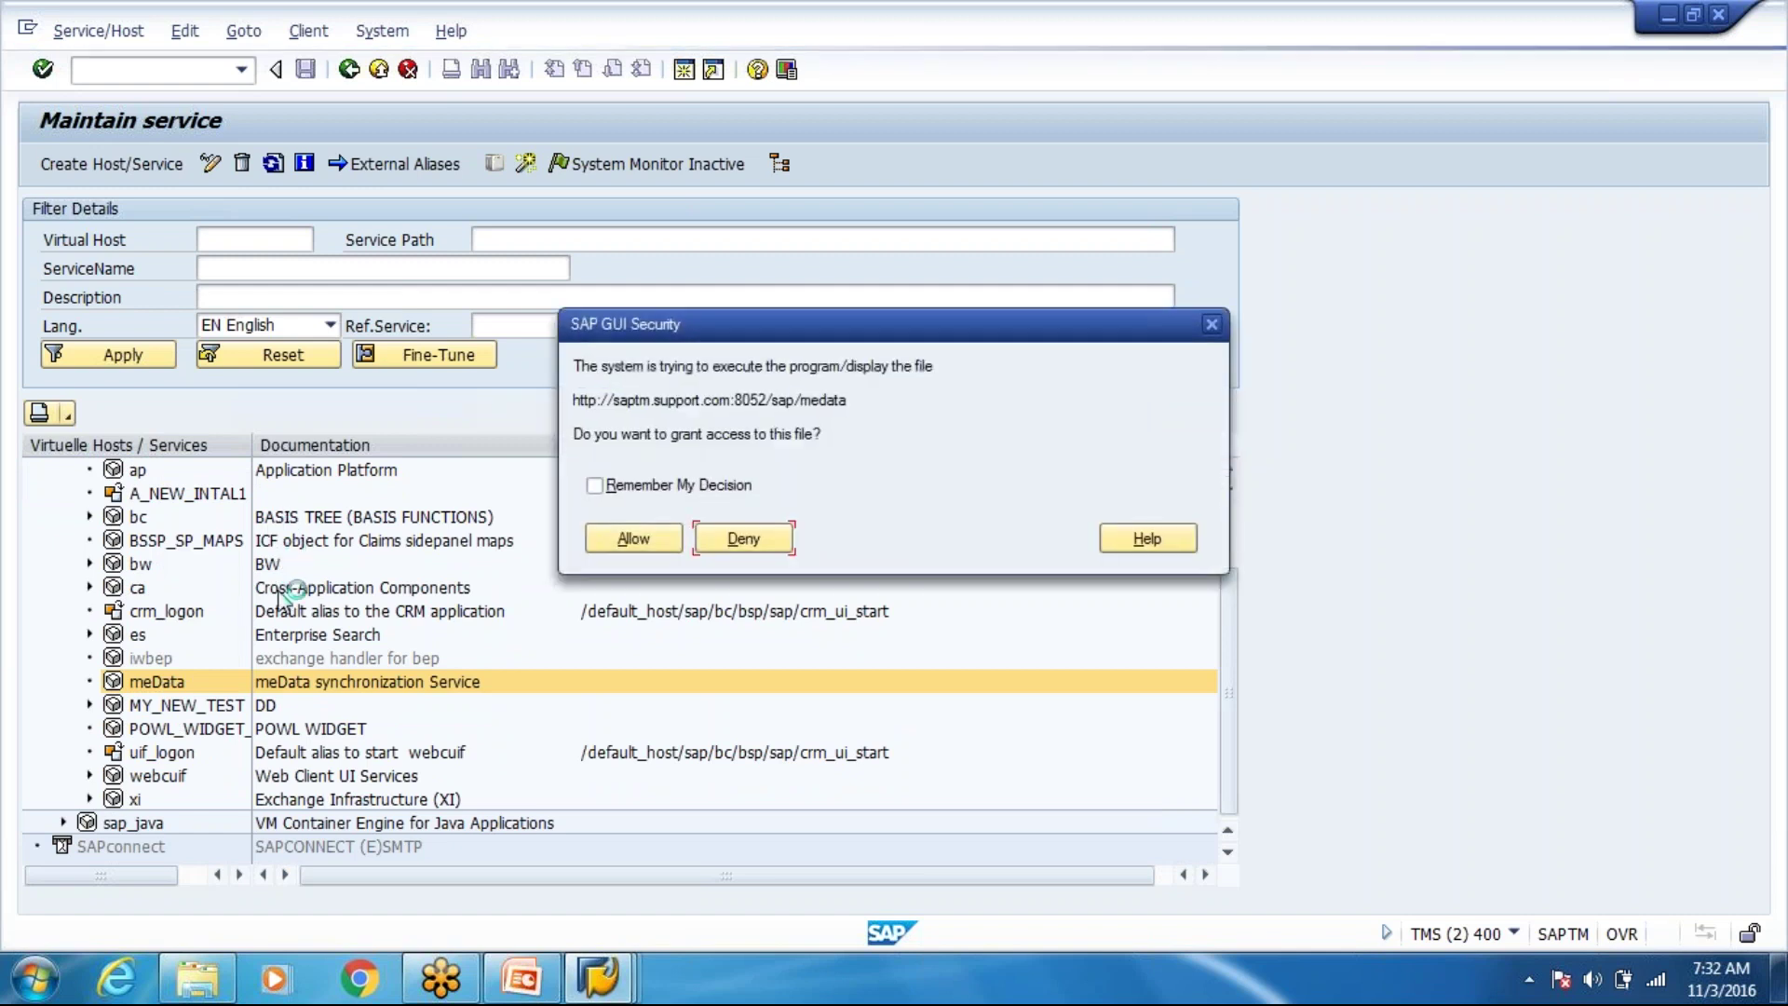
{"action": "left_click", "coordinate": [672, 550]}
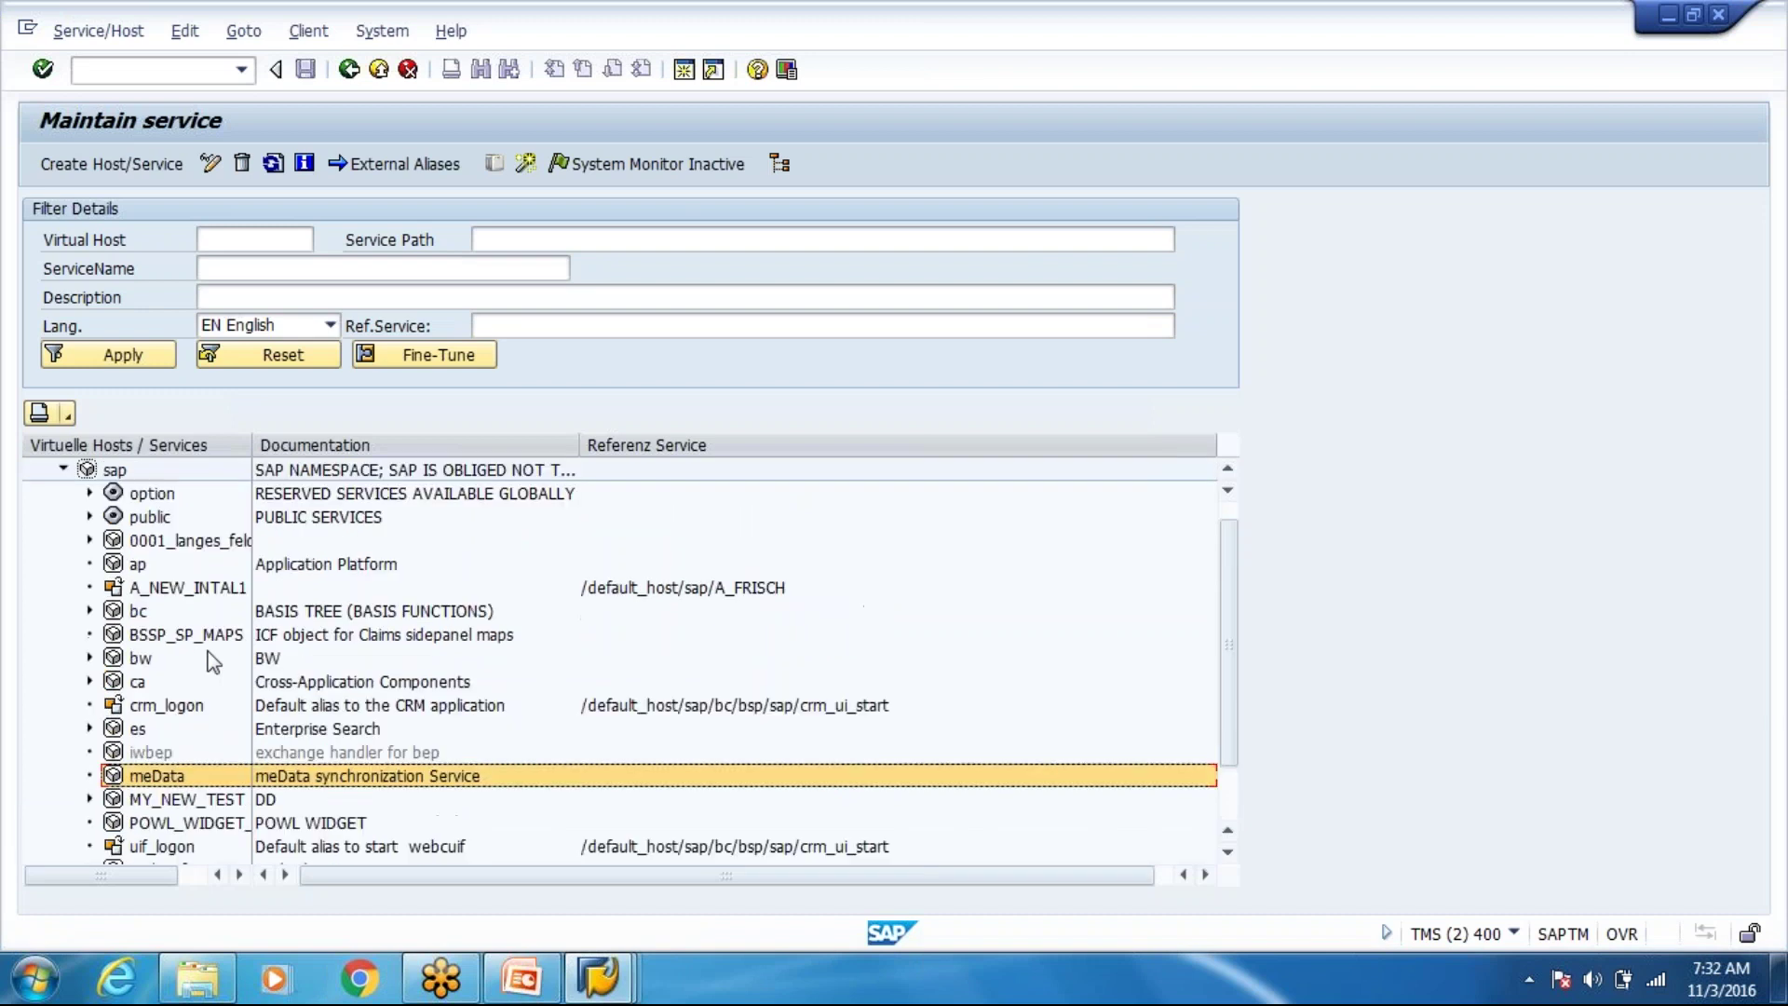
Expand the sap_java node and look through the remaining services under default_host.
{"action": "left_click", "coordinate": [63, 824]}
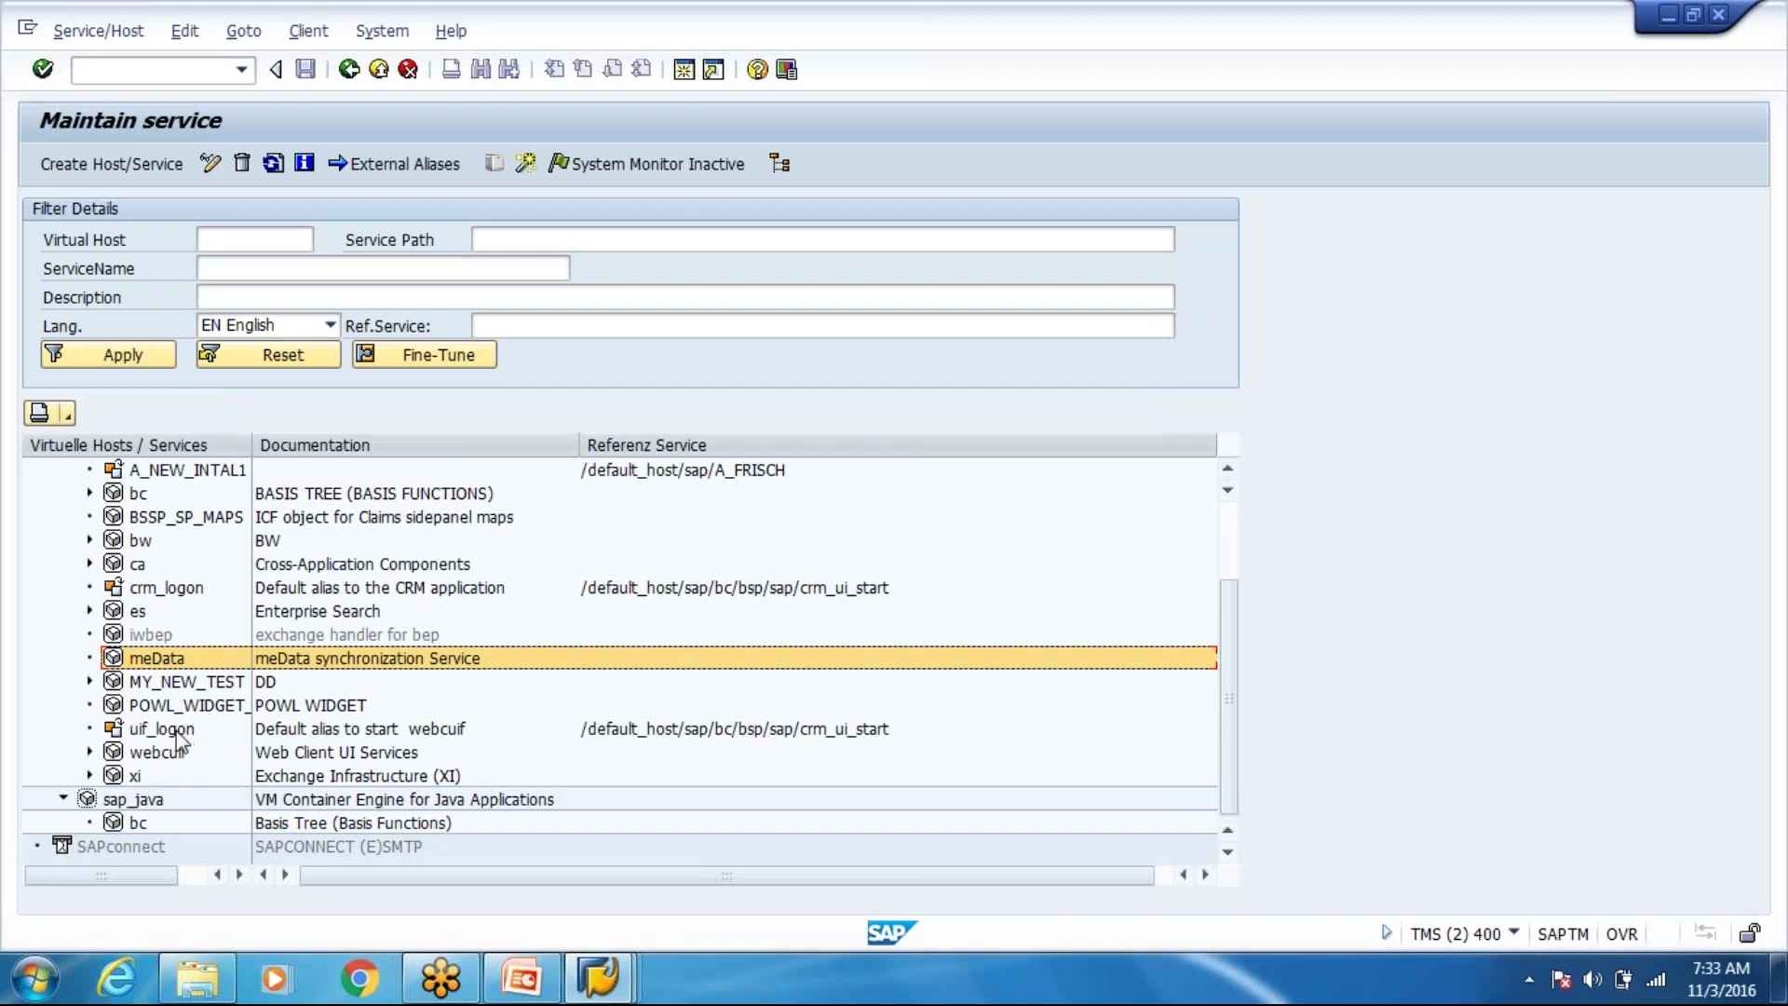
{"action": "scroll", "coordinate": [310, 721], "scroll_direction": "up", "scroll_amount": 3}
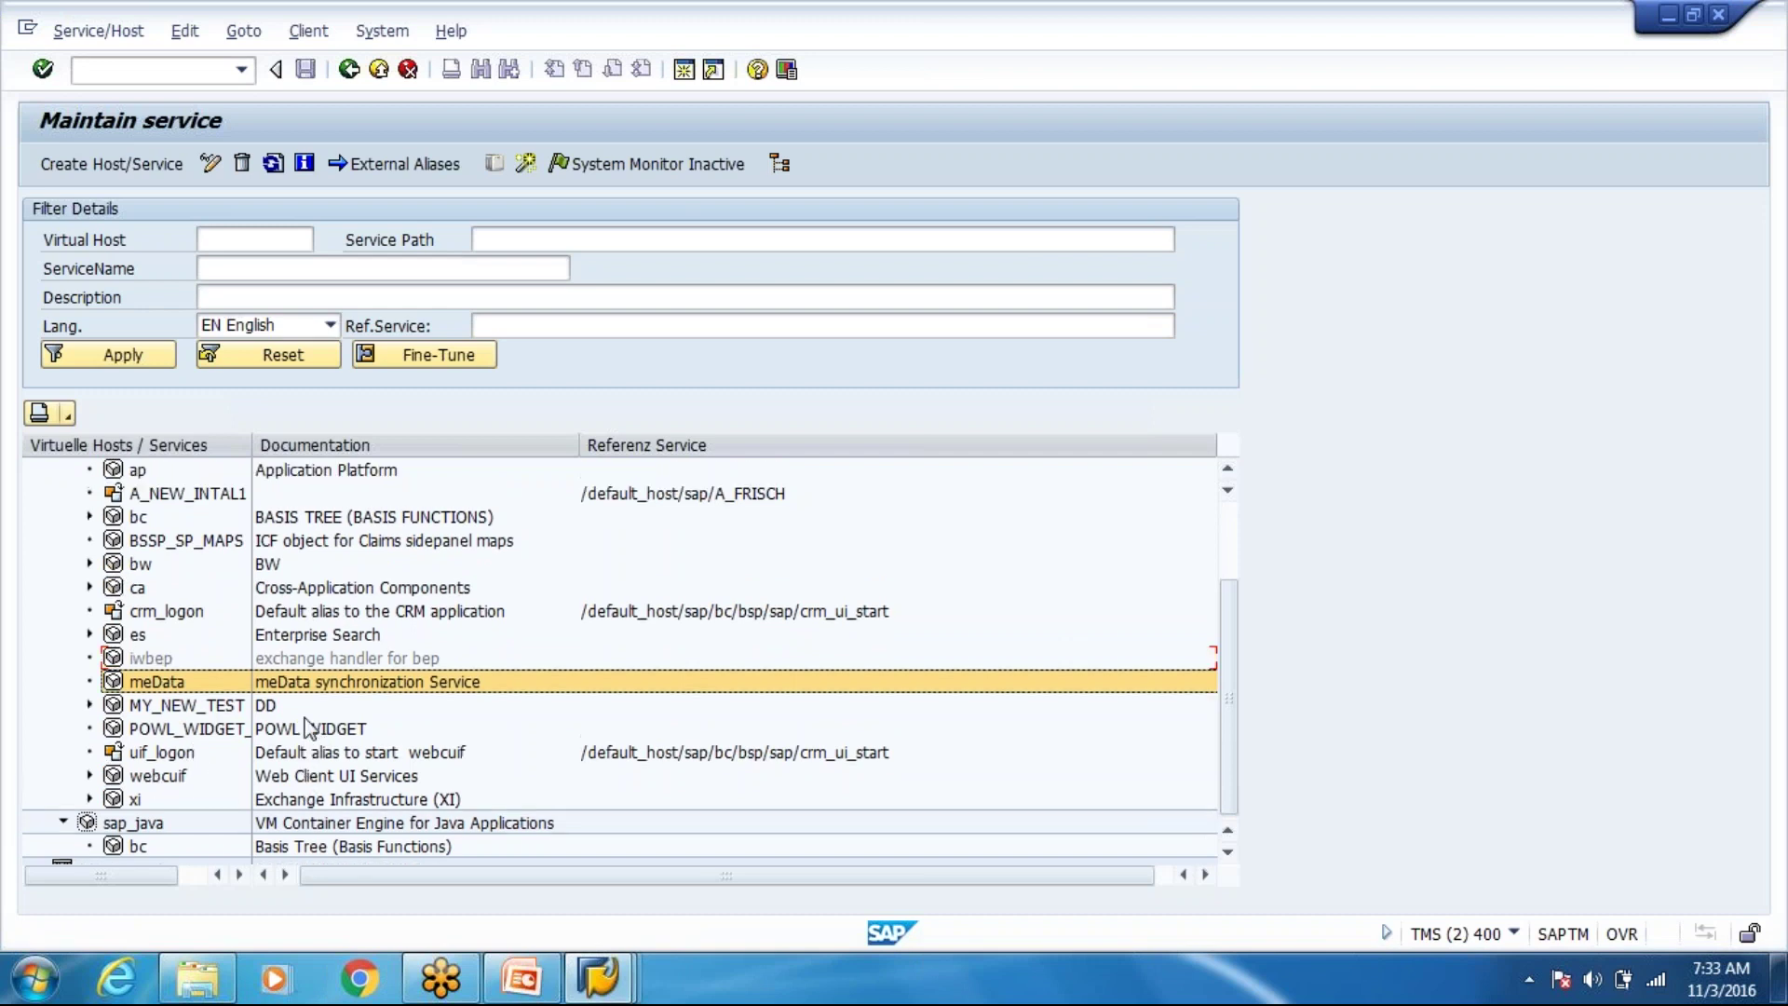
{"action": "scroll", "coordinate": [308, 686], "scroll_direction": "up", "scroll_amount": 1}
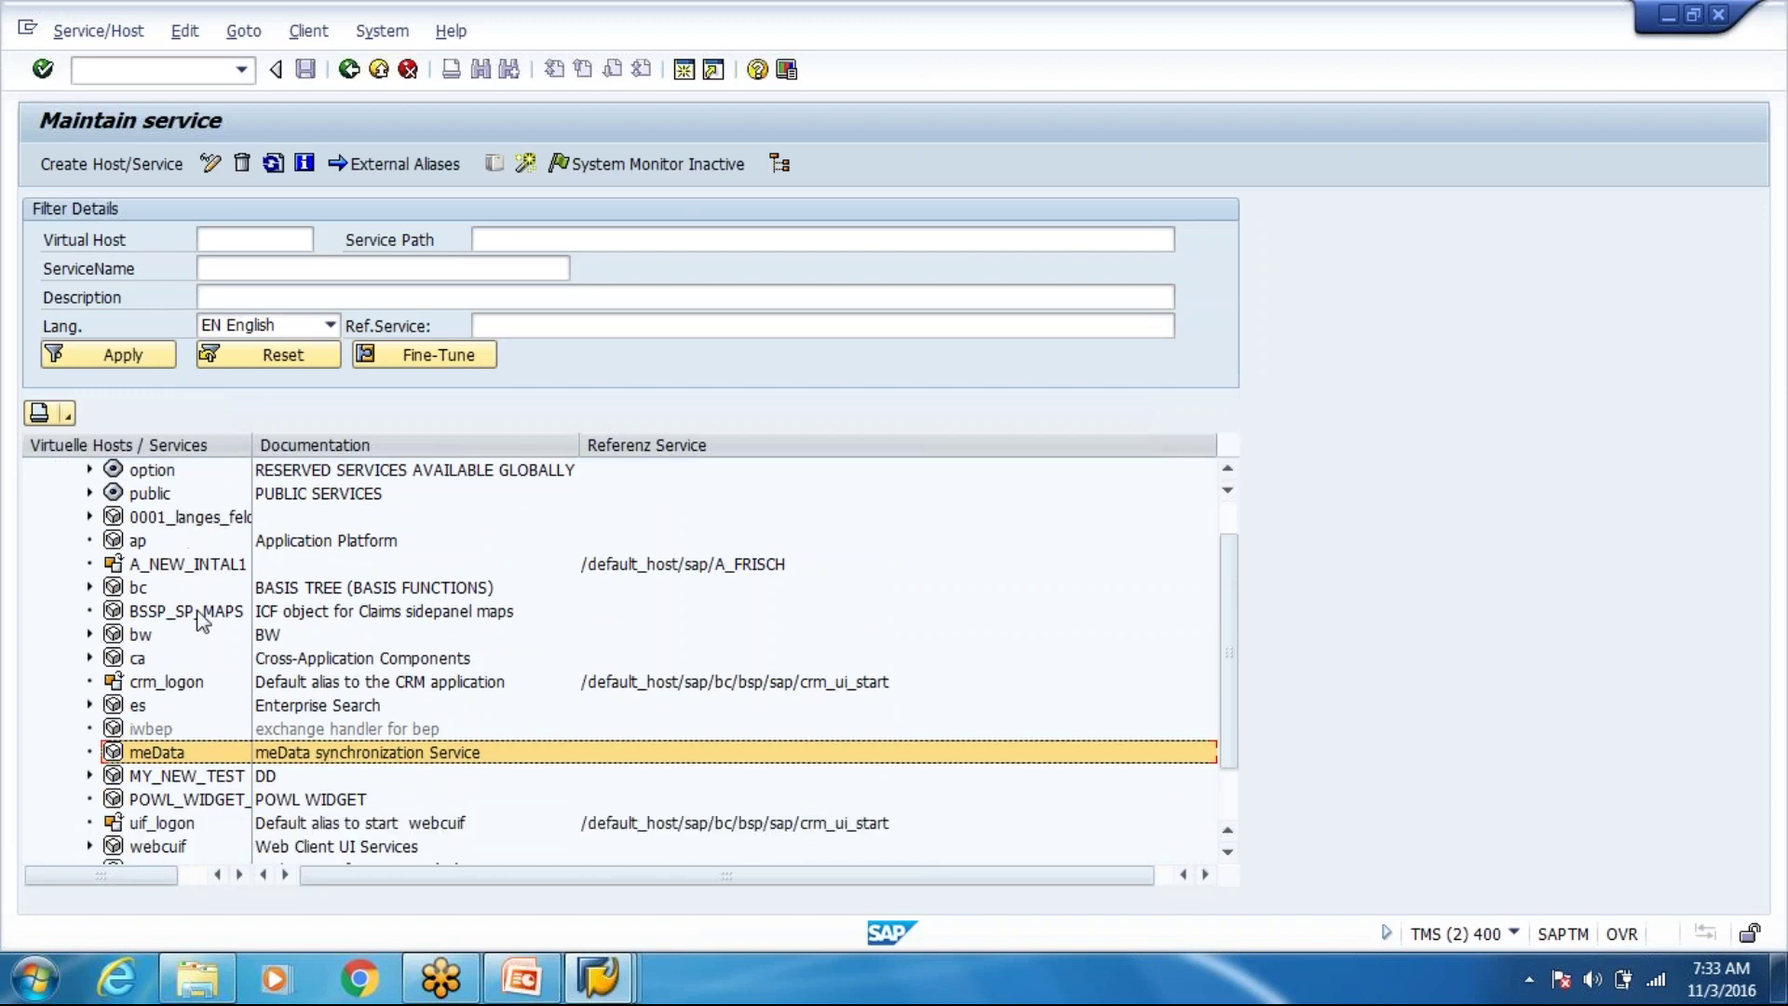
{"action": "scroll", "coordinate": [205, 634], "scroll_direction": "down", "scroll_amount": 4}
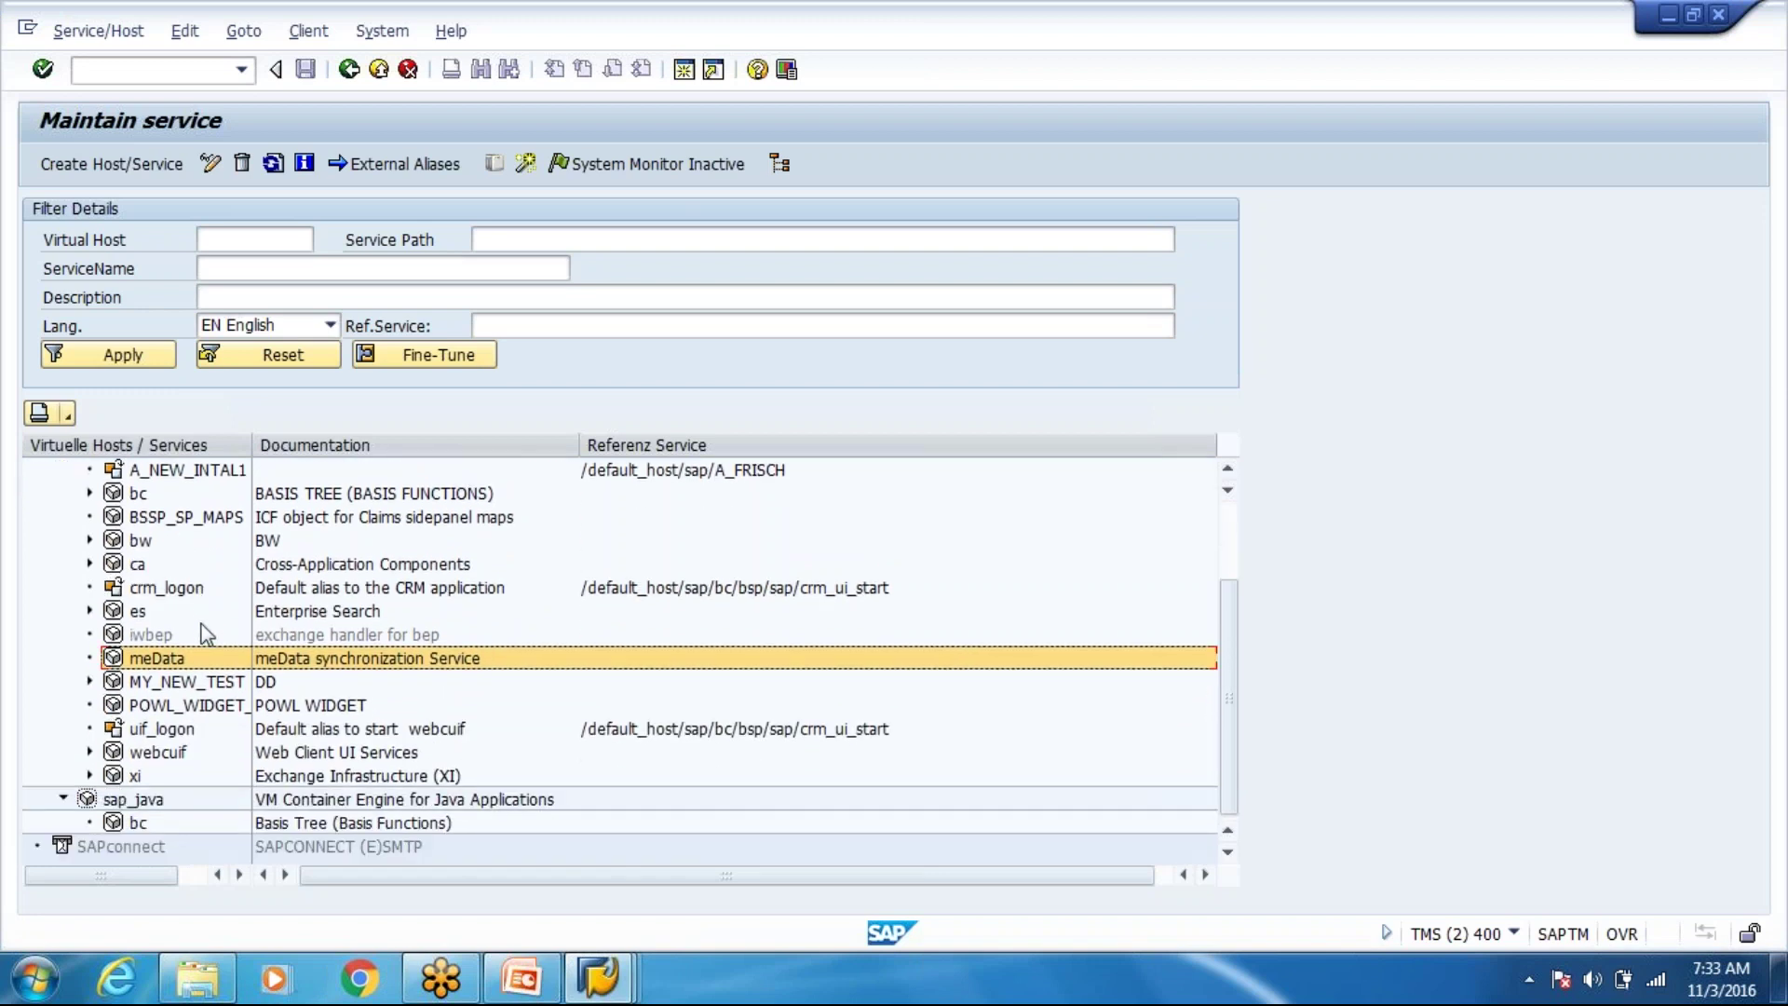
Expand the MY_NEW_TEST service, run its service test and allow SAP GUI to open the URL.
{"action": "left_click", "coordinate": [90, 680]}
{"action": "right_click", "coordinate": [203, 681]}
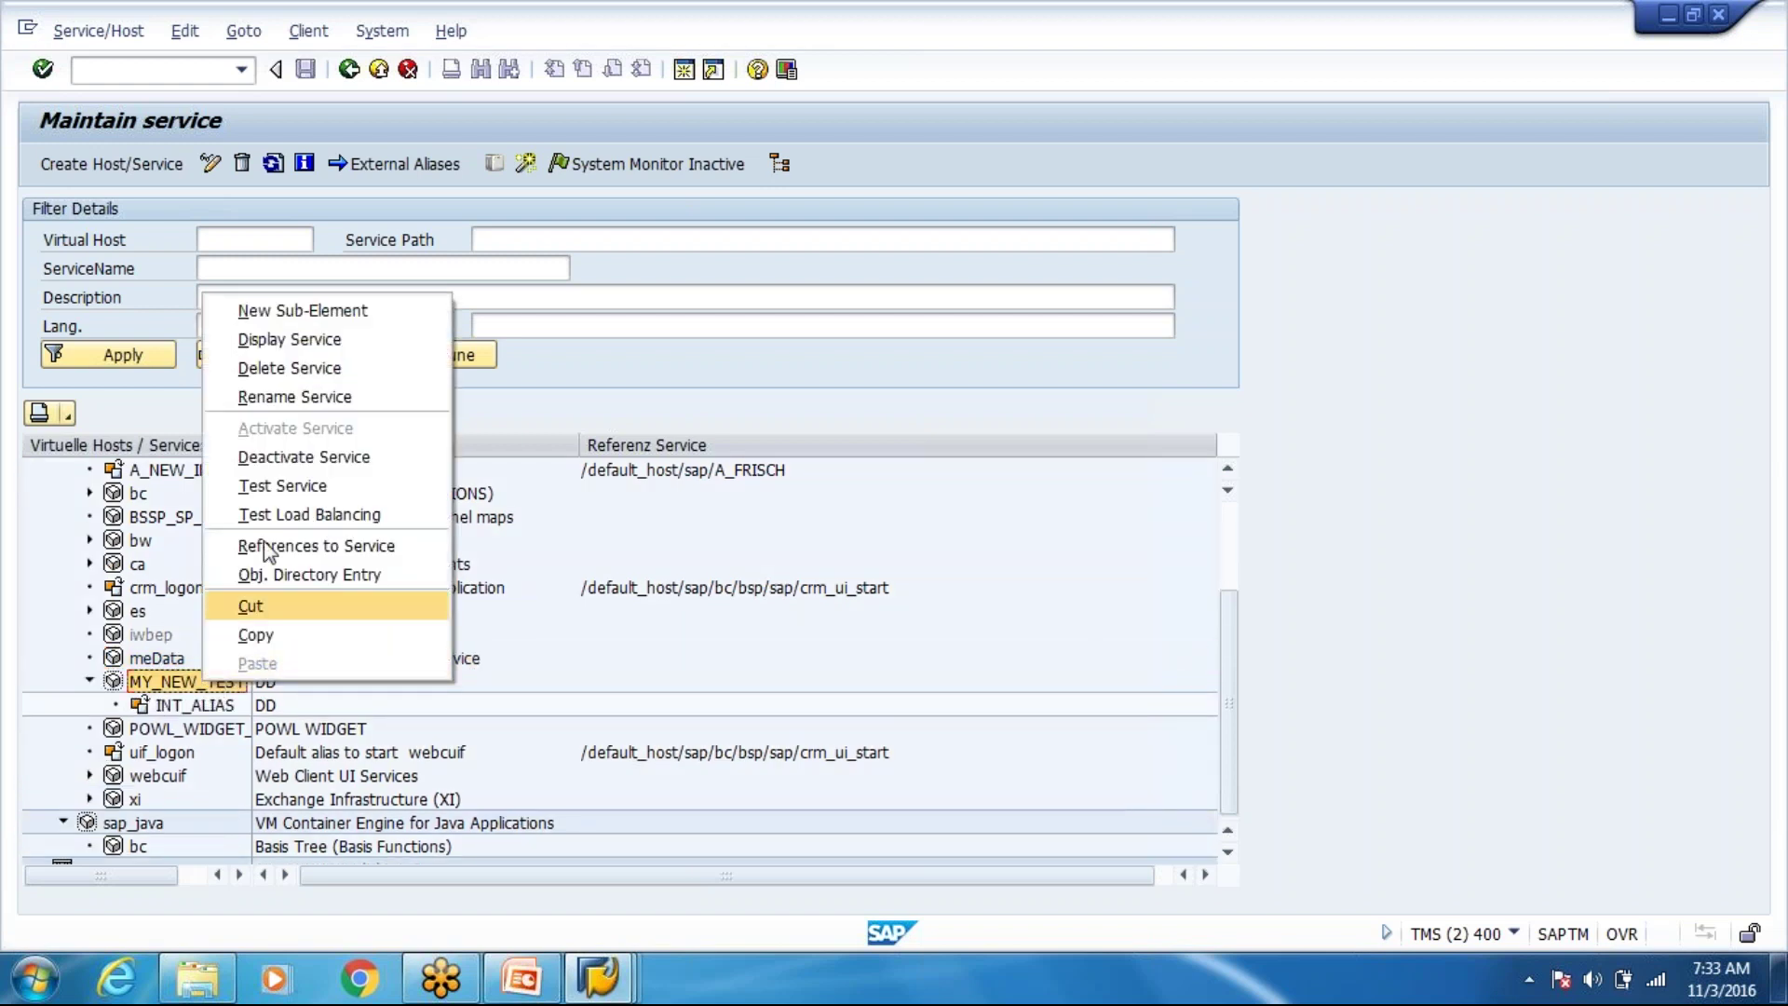
{"action": "left_click", "coordinate": [281, 485]}
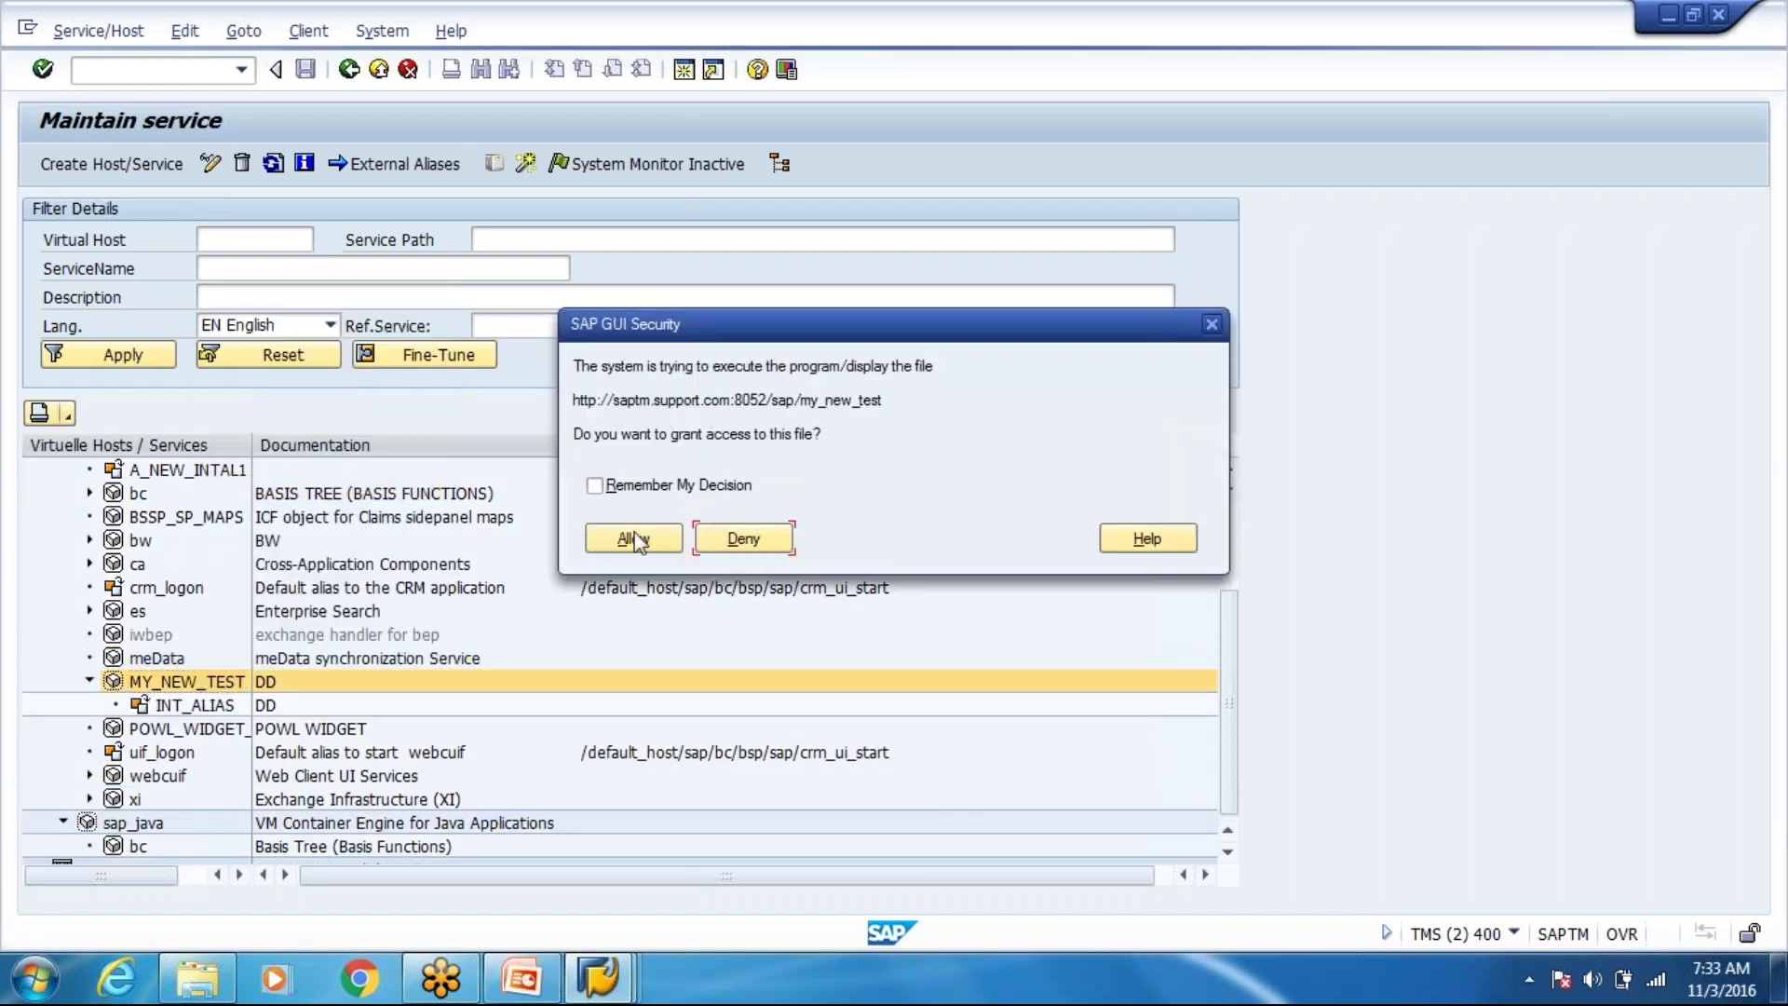
{"action": "left_click", "coordinate": [635, 538]}
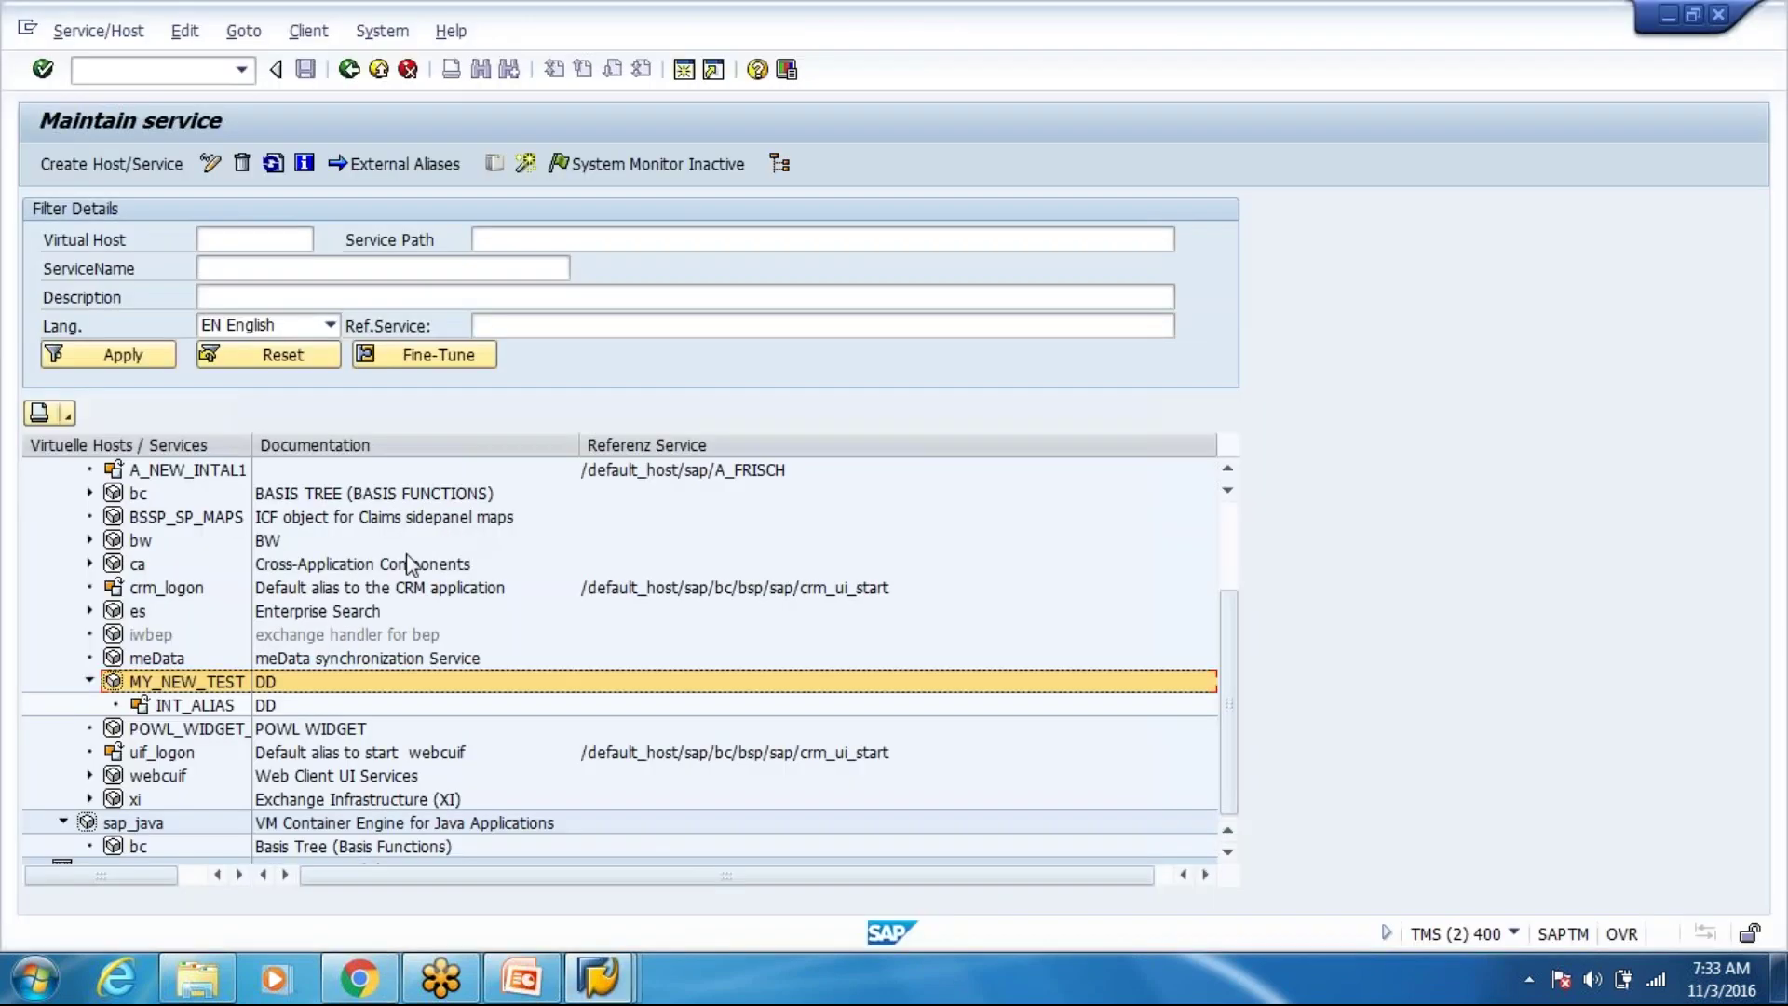
Check which actions are available for the SAPconnect SMTP host and switch to the Object Navigator session.
{"action": "scroll", "coordinate": [363, 609], "scroll_direction": "down", "scroll_amount": 1}
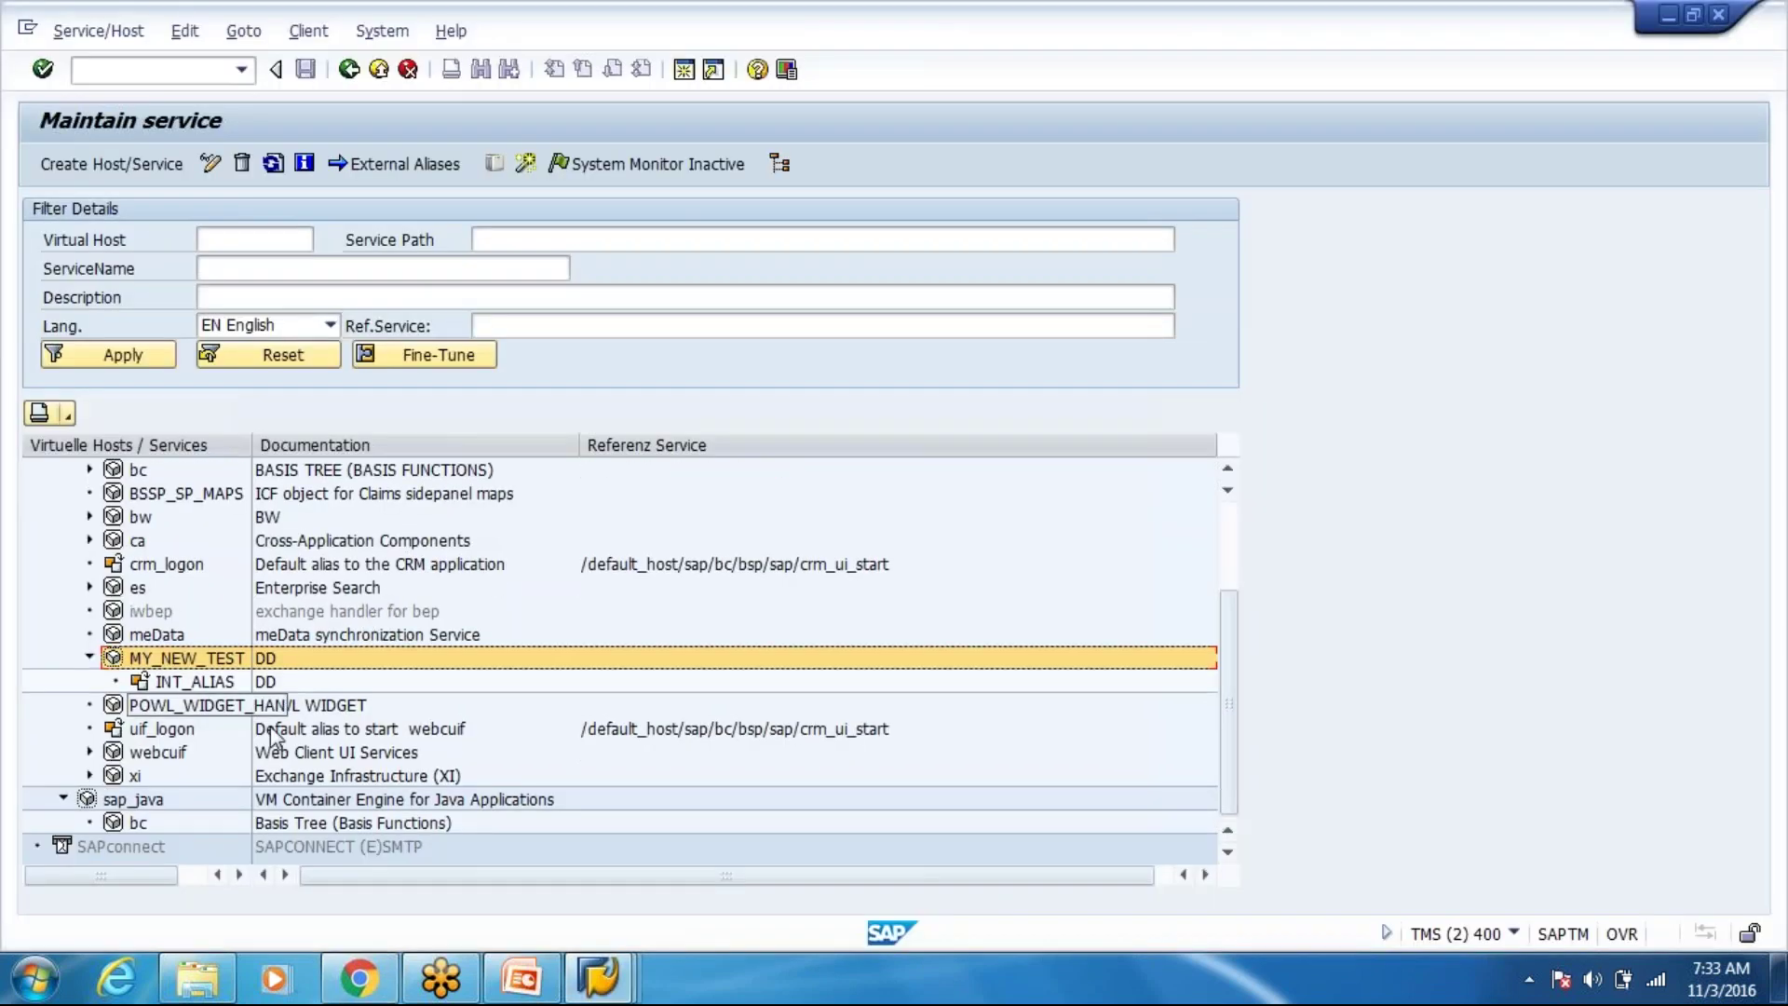
{"action": "right_click", "coordinate": [303, 846]}
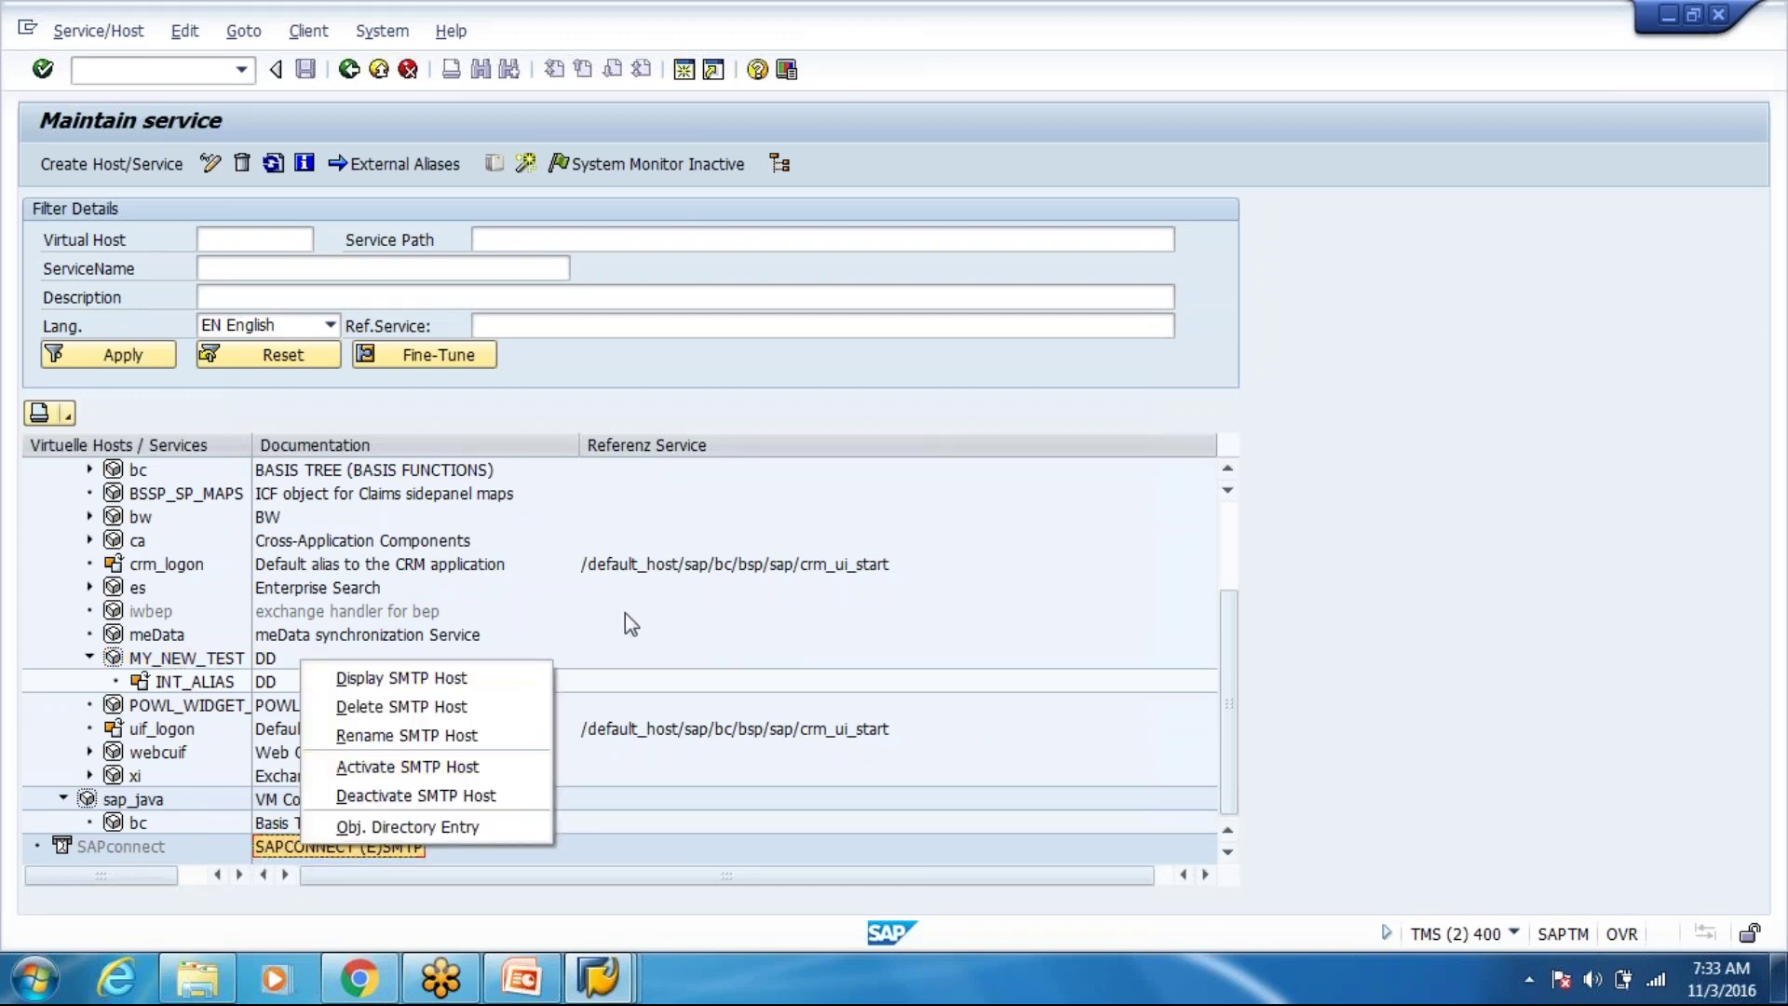
{"action": "left_click", "coordinate": [698, 651]}
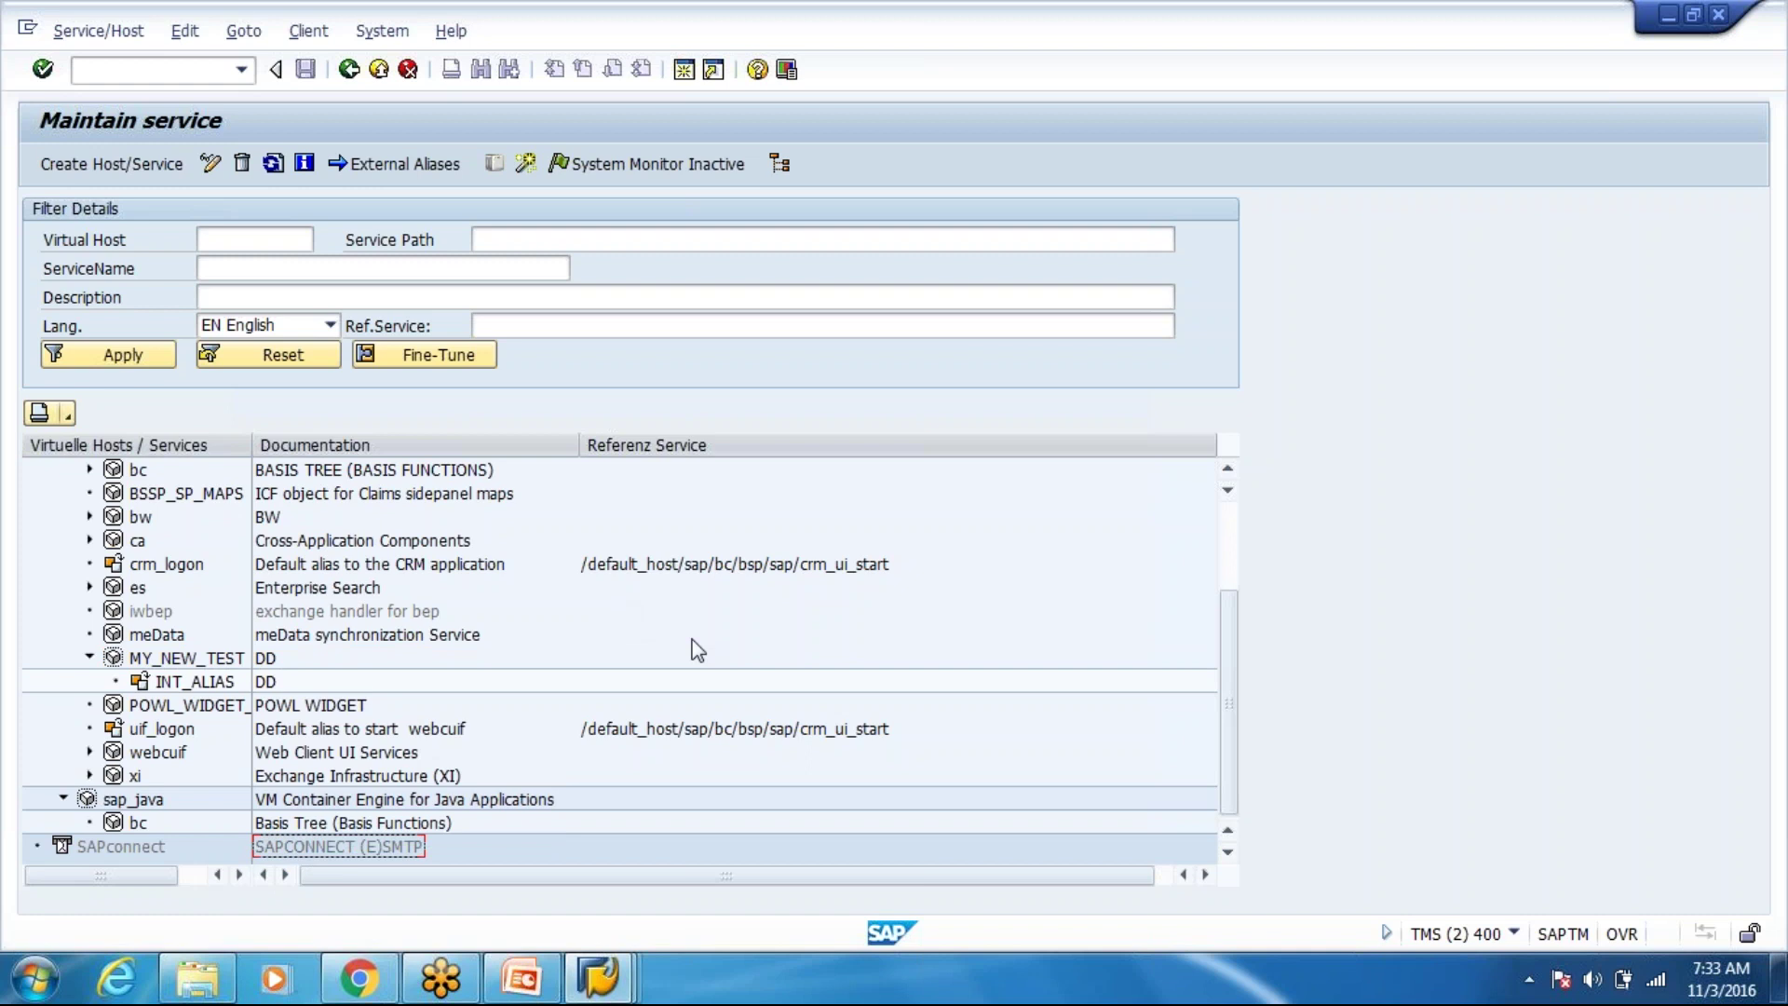
{"action": "scroll", "coordinate": [693, 641], "scroll_direction": "up", "scroll_amount": 4}
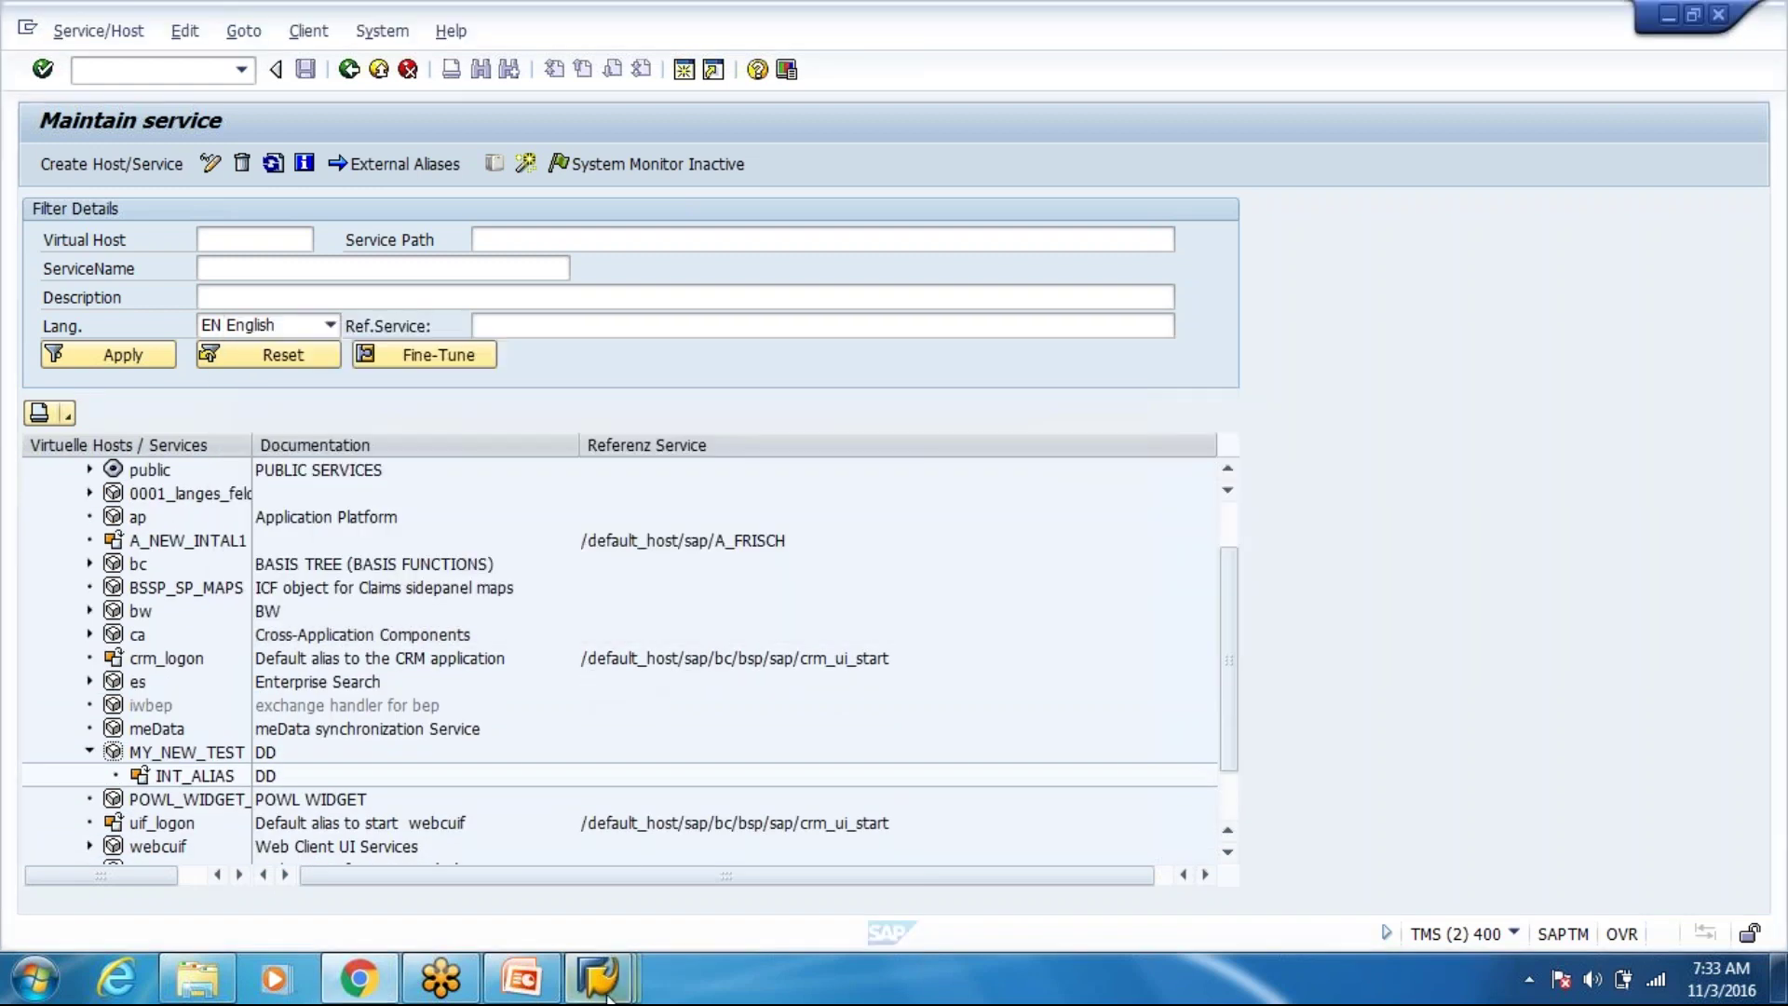
{"action": "left_click", "coordinate": [607, 993]}
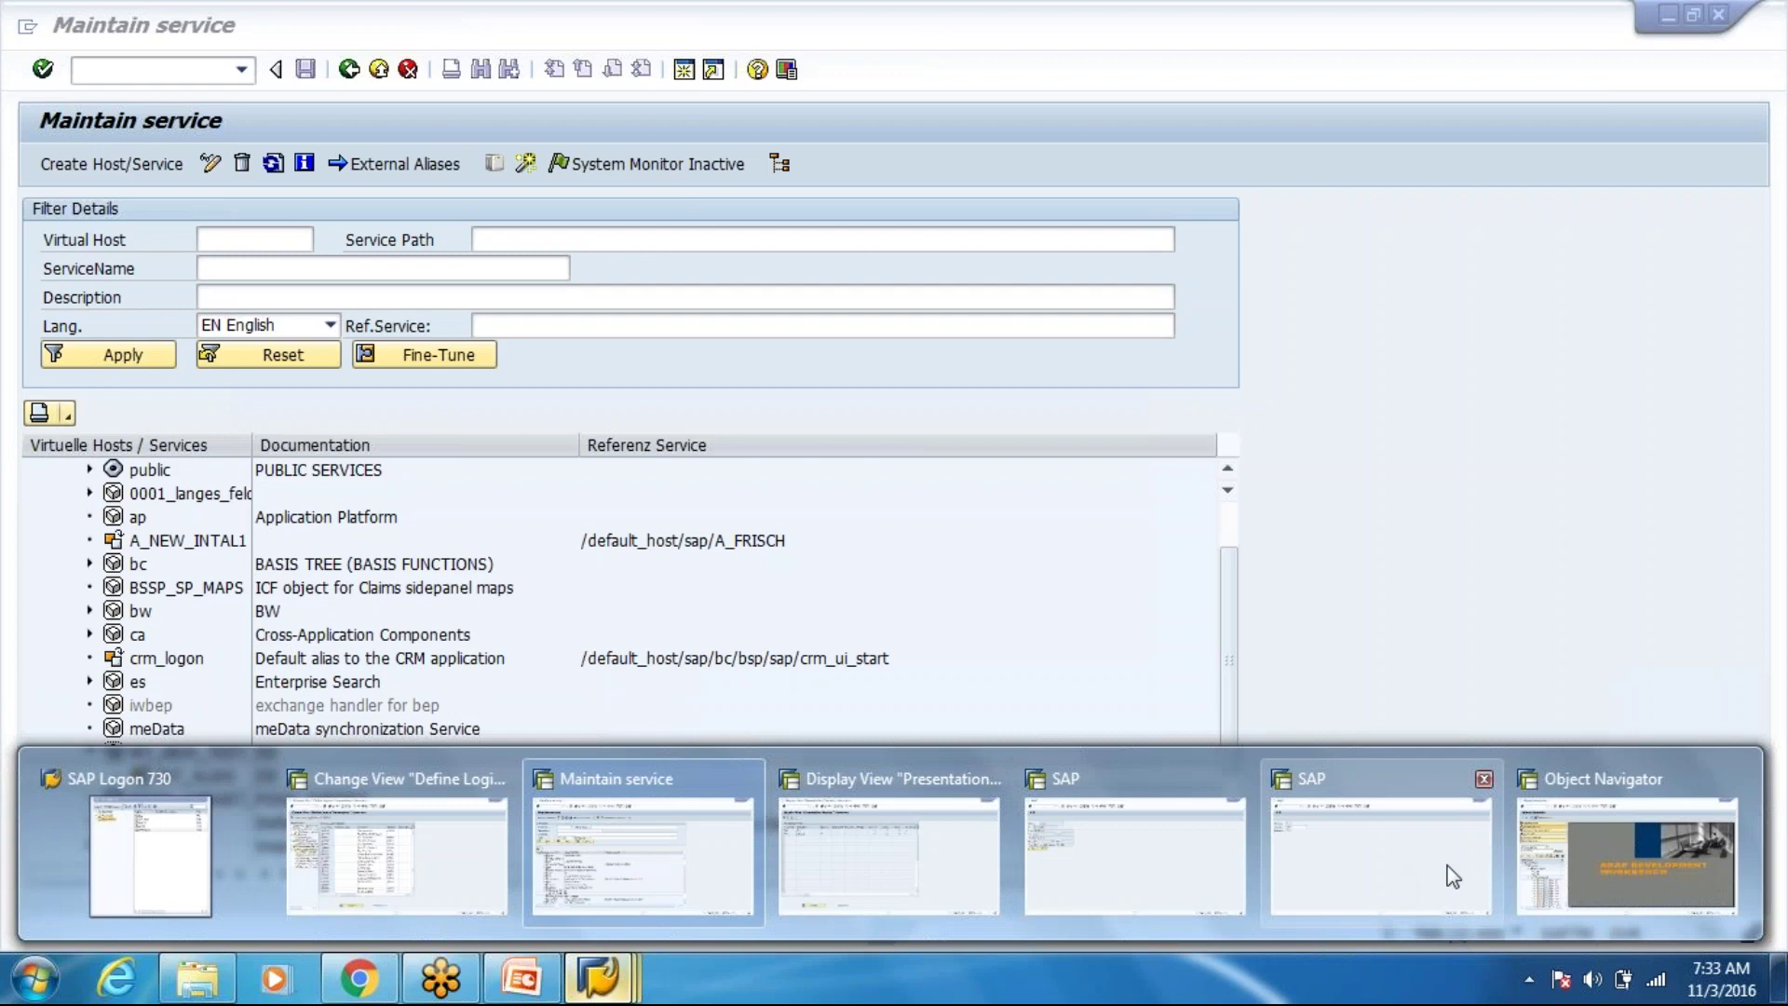
{"action": "left_click", "coordinate": [1626, 857]}
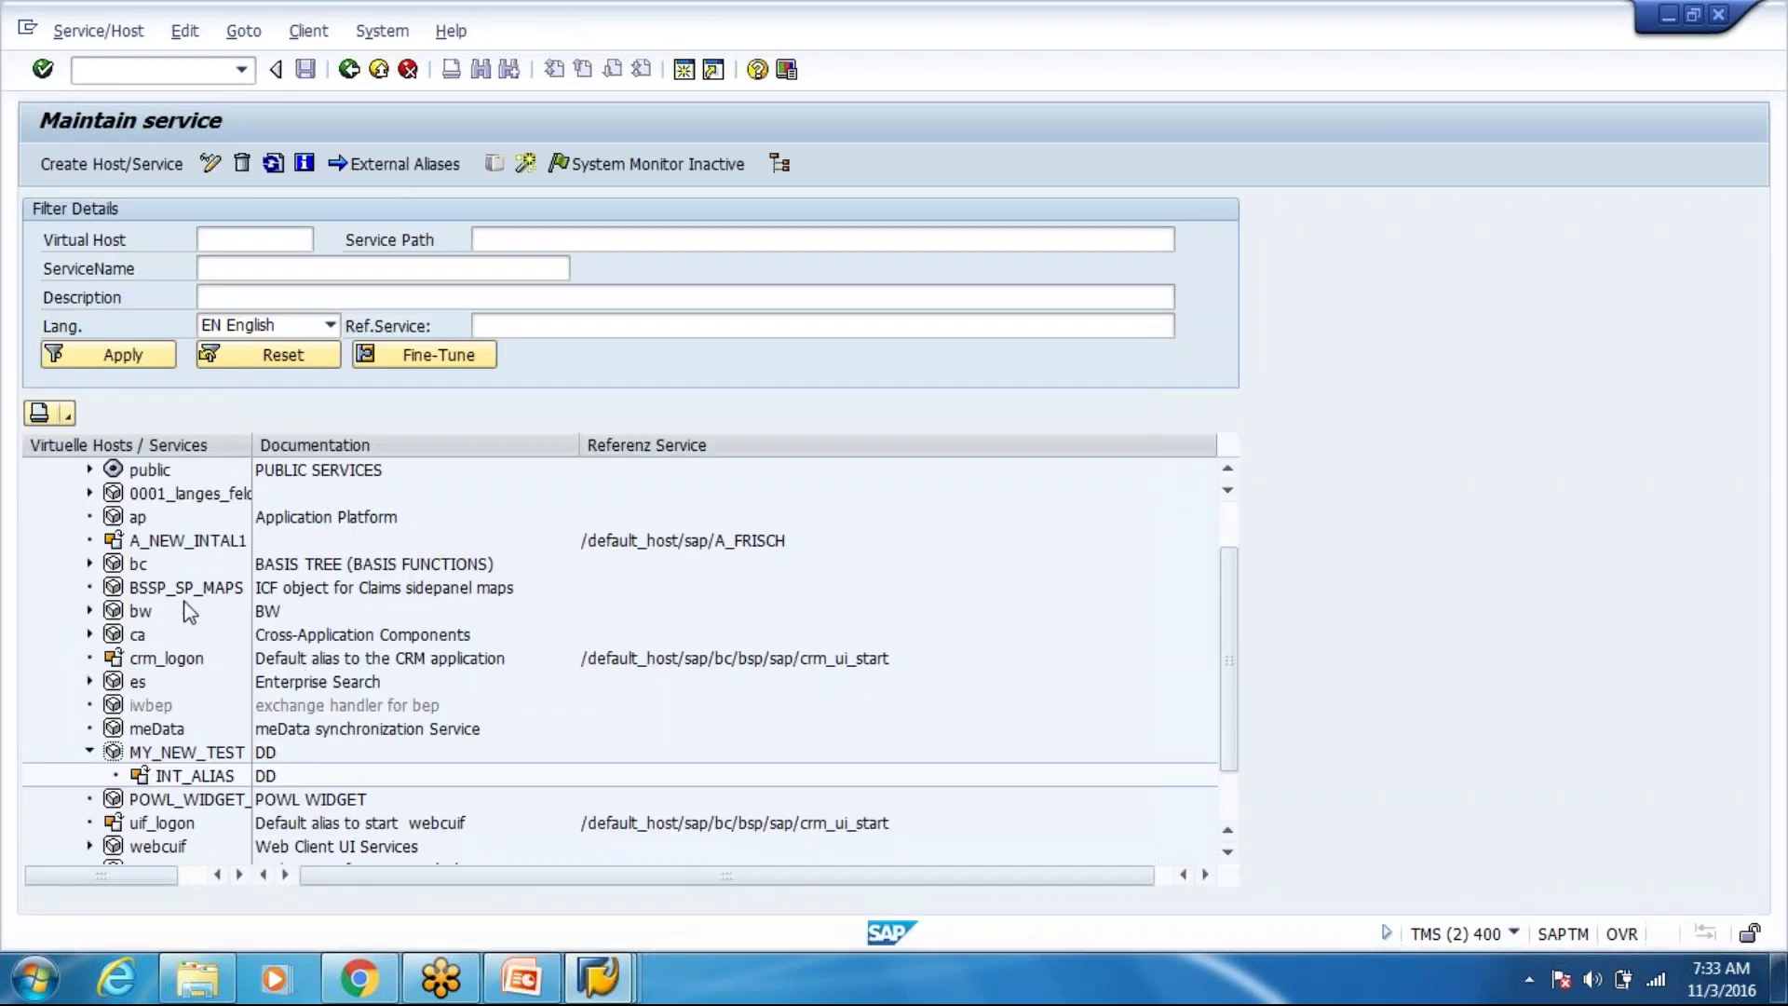
Look through the complete service tree from default_host down to sap_java and SAPconnect for further services to test.
{"action": "scroll", "coordinate": [189, 612], "scroll_direction": "down", "scroll_amount": 2}
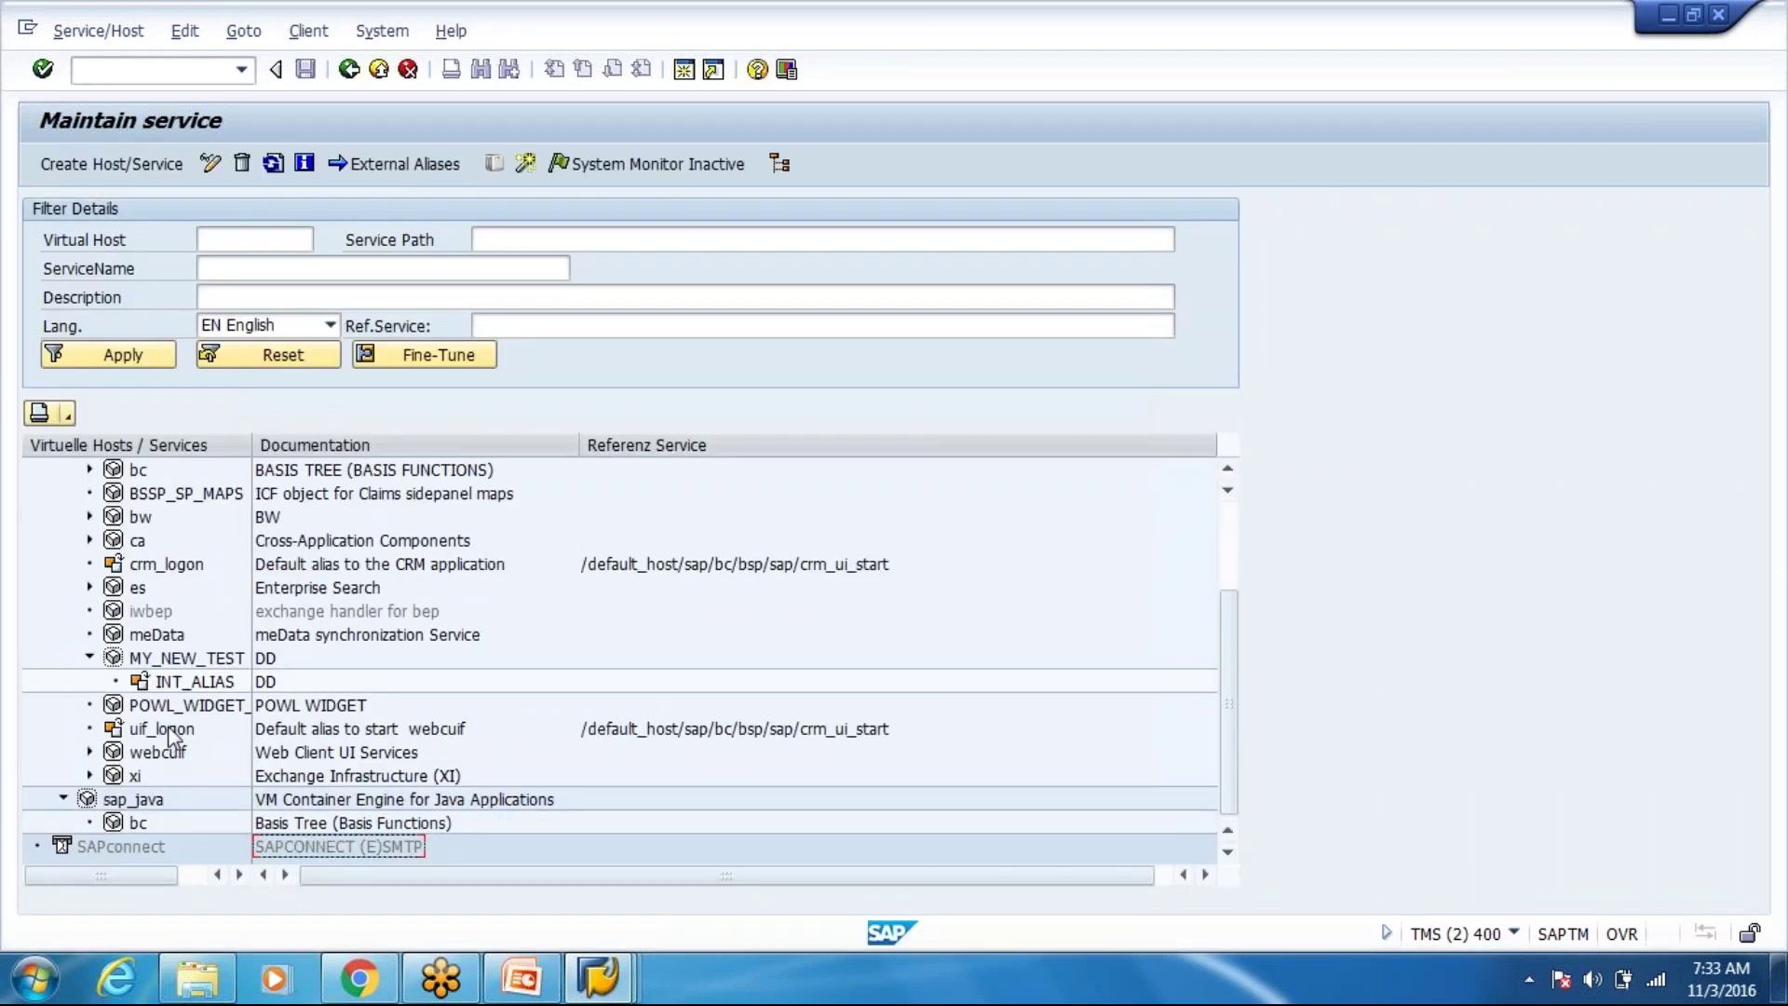
{"action": "key", "text": "alt+Tab"}
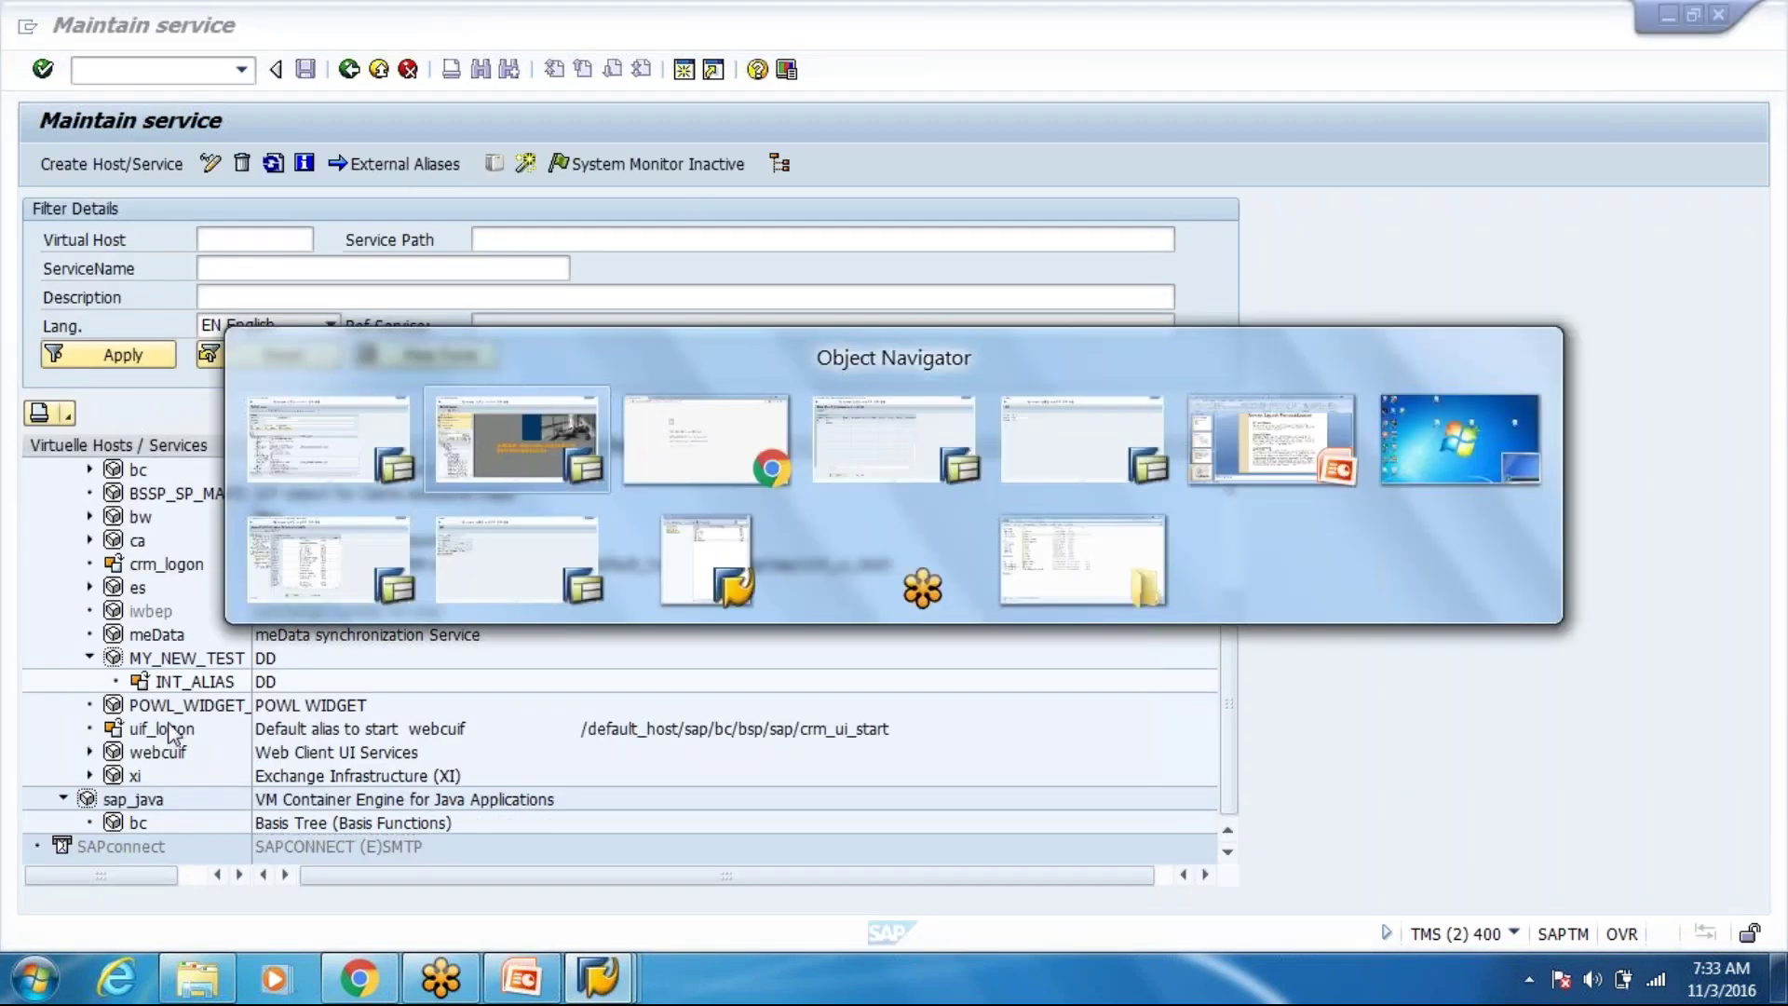
{"action": "key", "text": "Tab"}
{"action": "key", "text": "alt+Tab"}
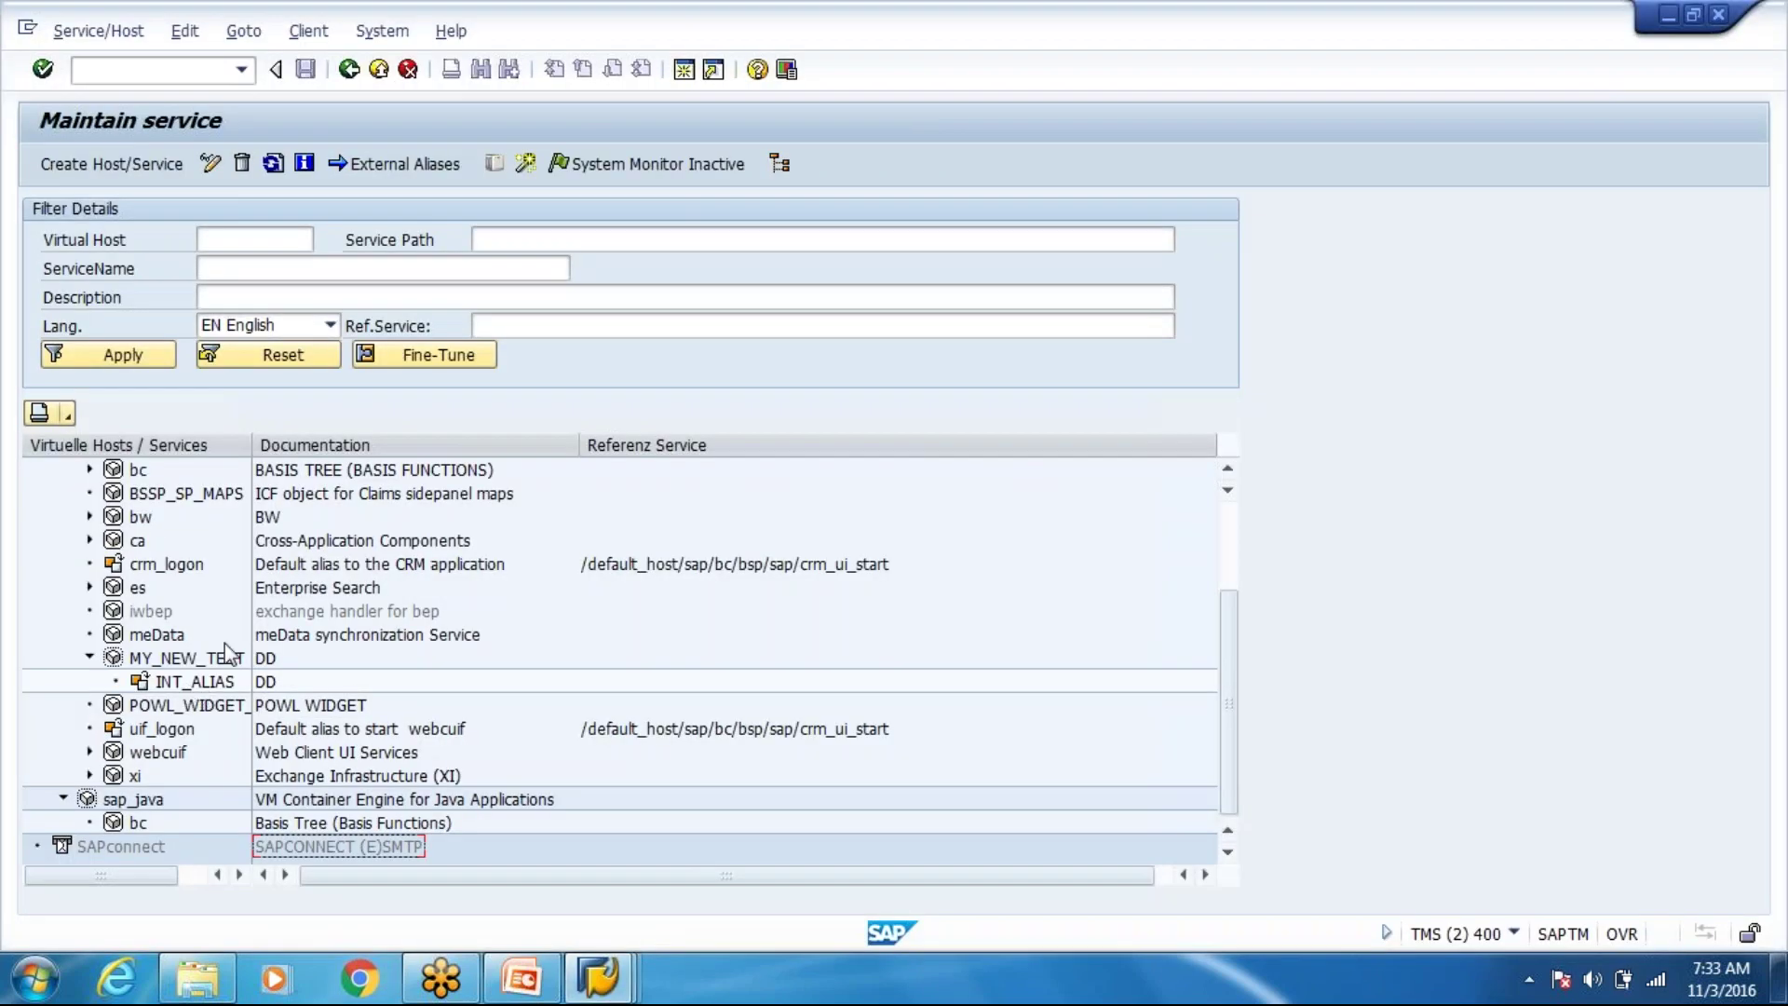
{"action": "key", "text": "alt+Tab"}
{"action": "key", "text": "alt+Tab"}
{"action": "scroll", "coordinate": [181, 739], "scroll_direction": "up", "scroll_amount": 3}
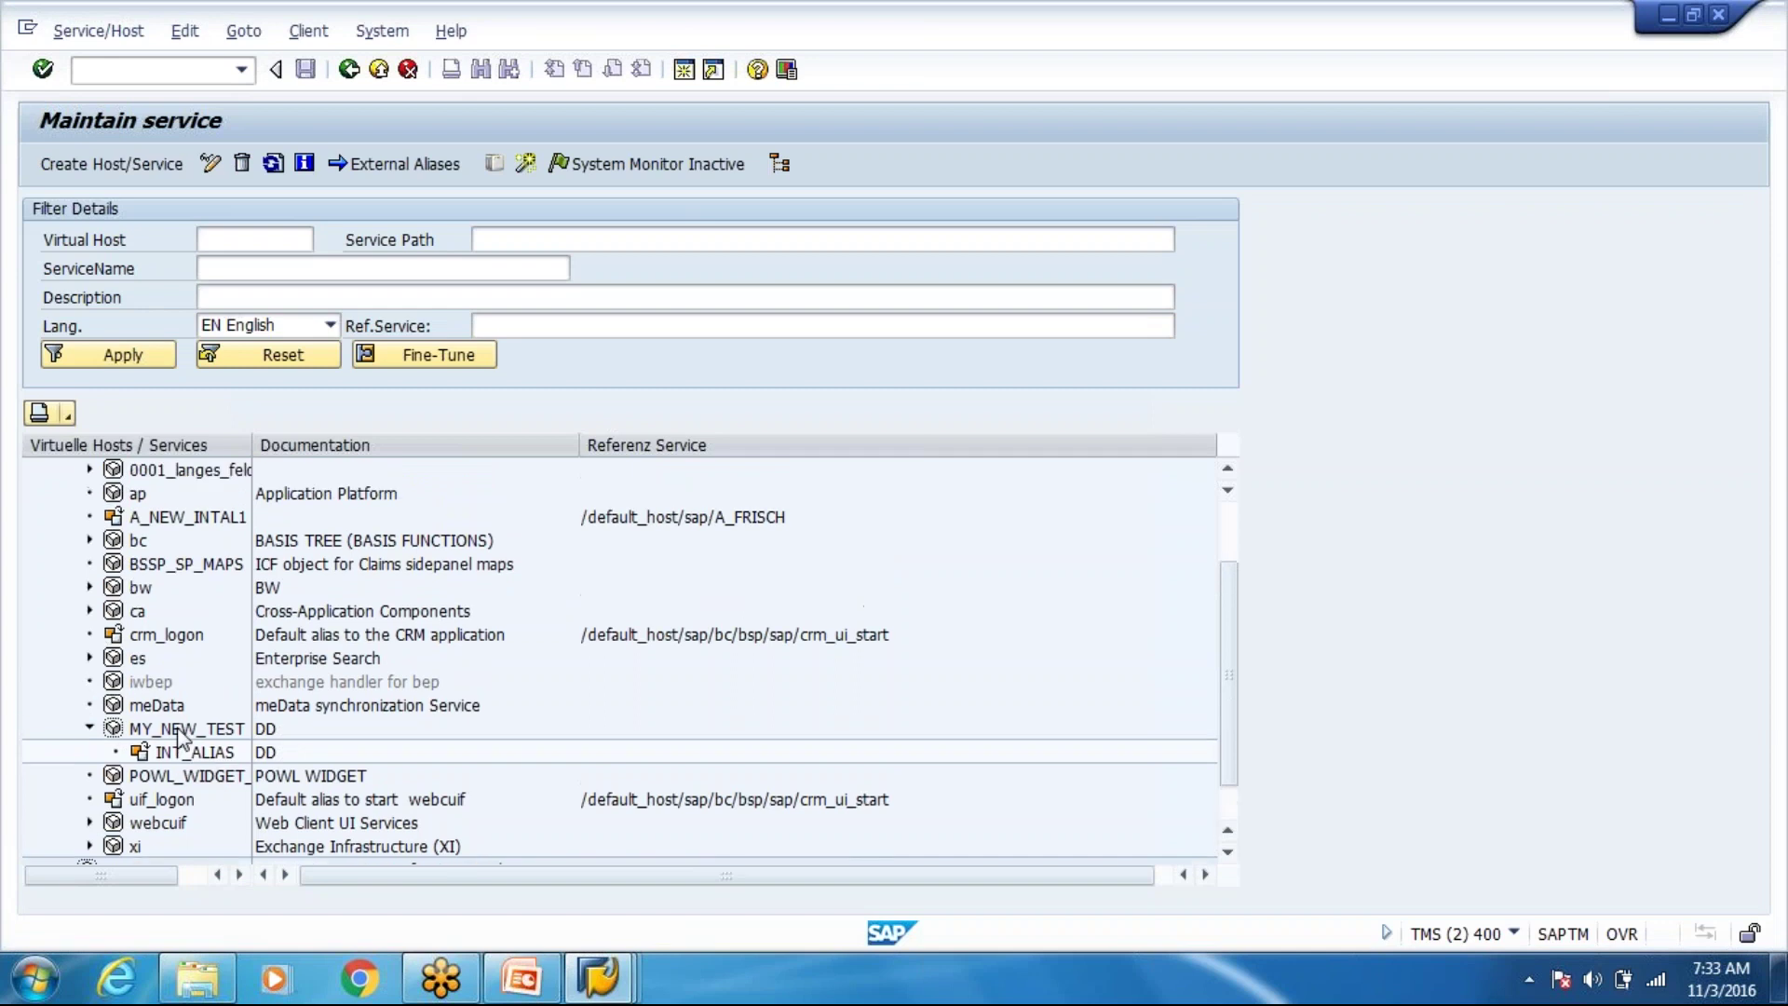
{"action": "scroll", "coordinate": [182, 736], "scroll_direction": "up", "scroll_amount": 4}
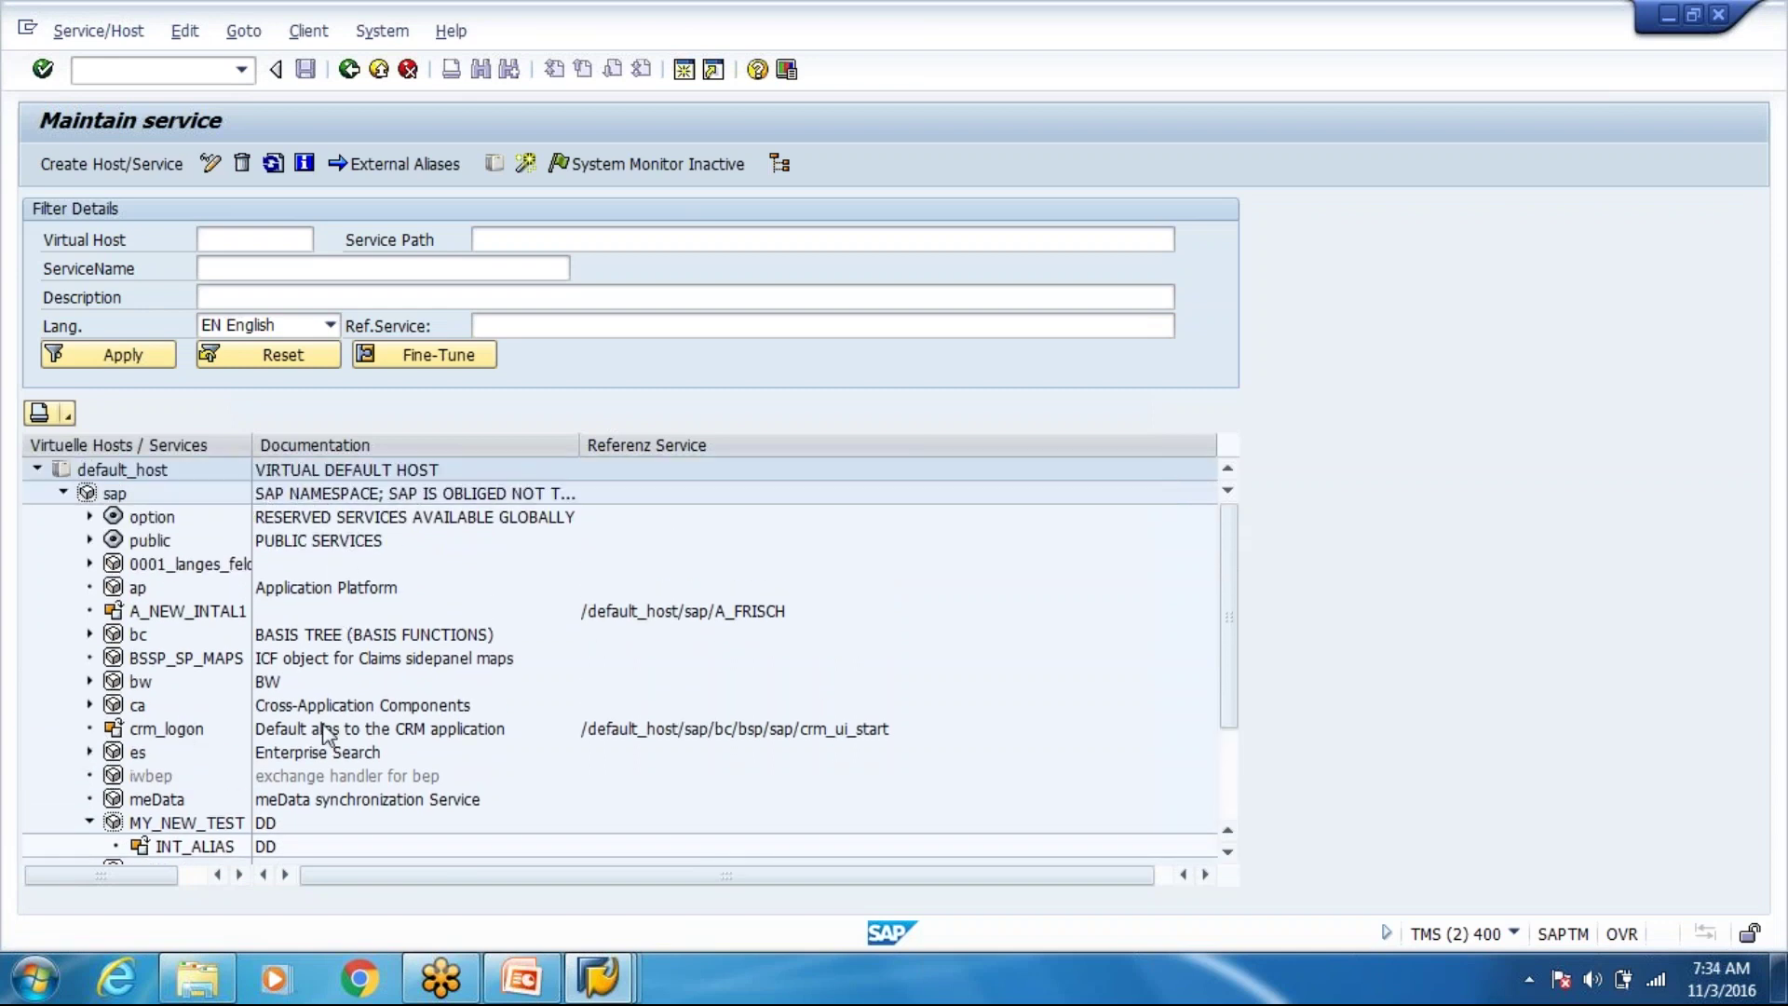
{"action": "scroll", "coordinate": [326, 685], "scroll_direction": "down", "scroll_amount": 6}
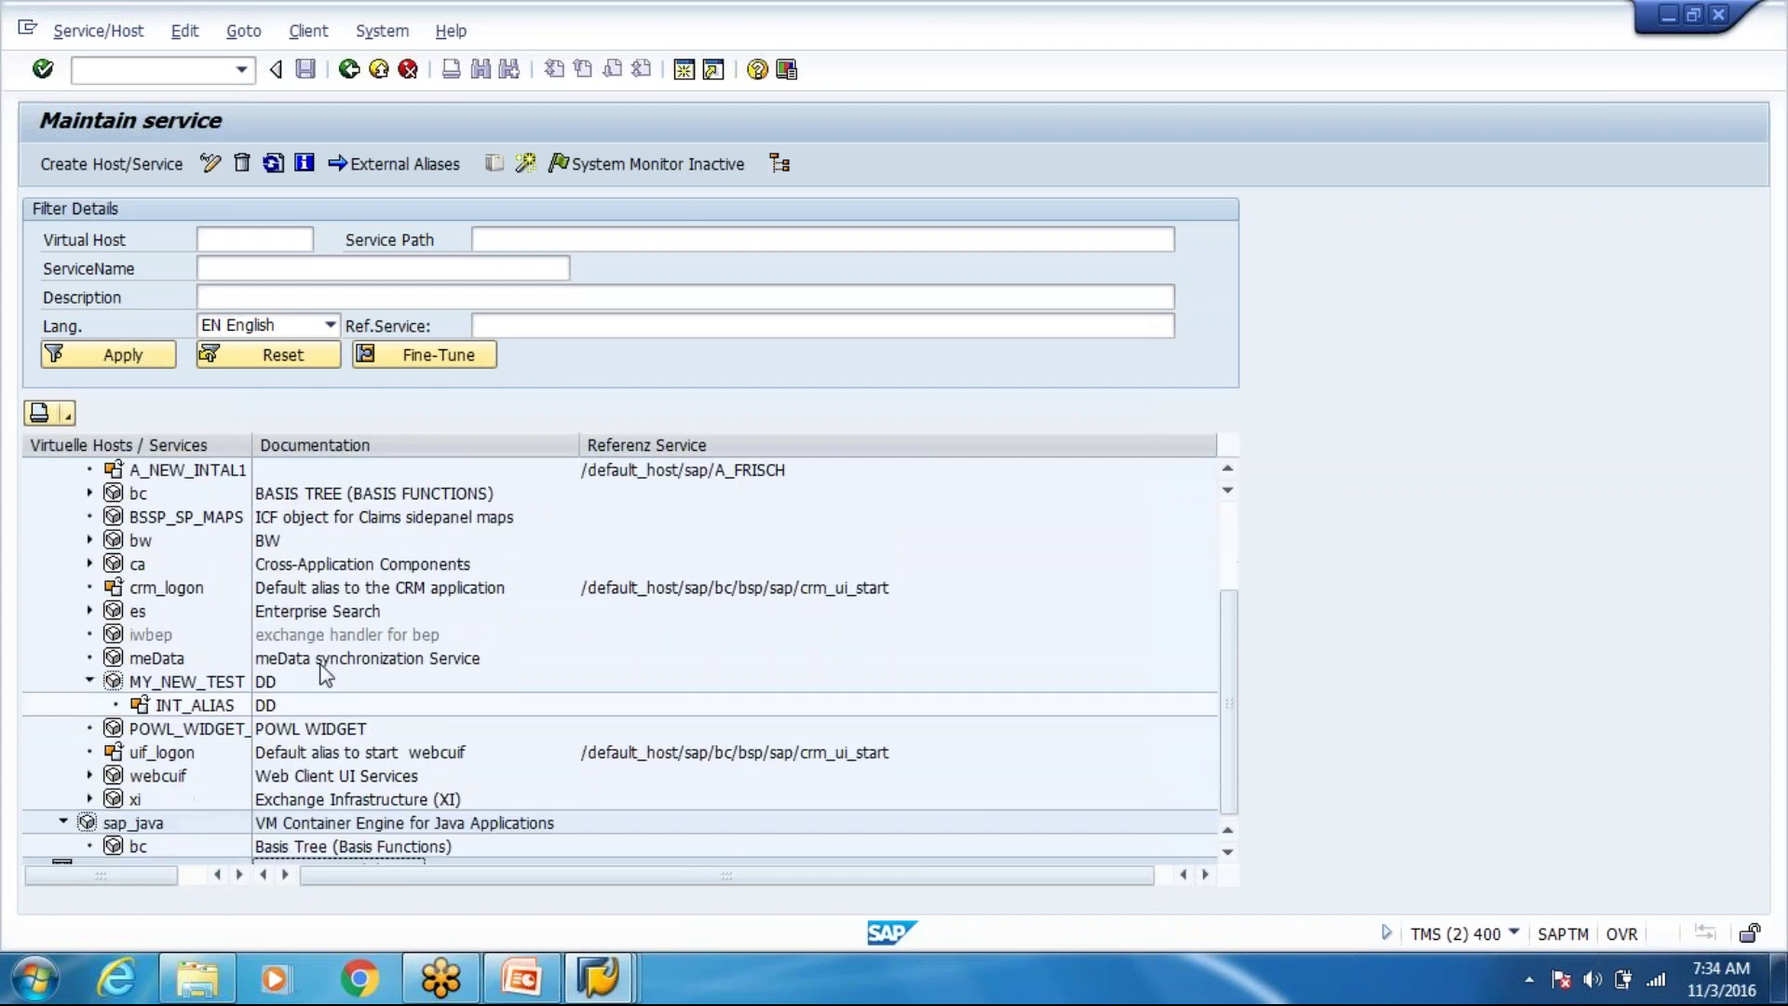
{"action": "scroll", "coordinate": [320, 665], "scroll_direction": "down", "scroll_amount": 1}
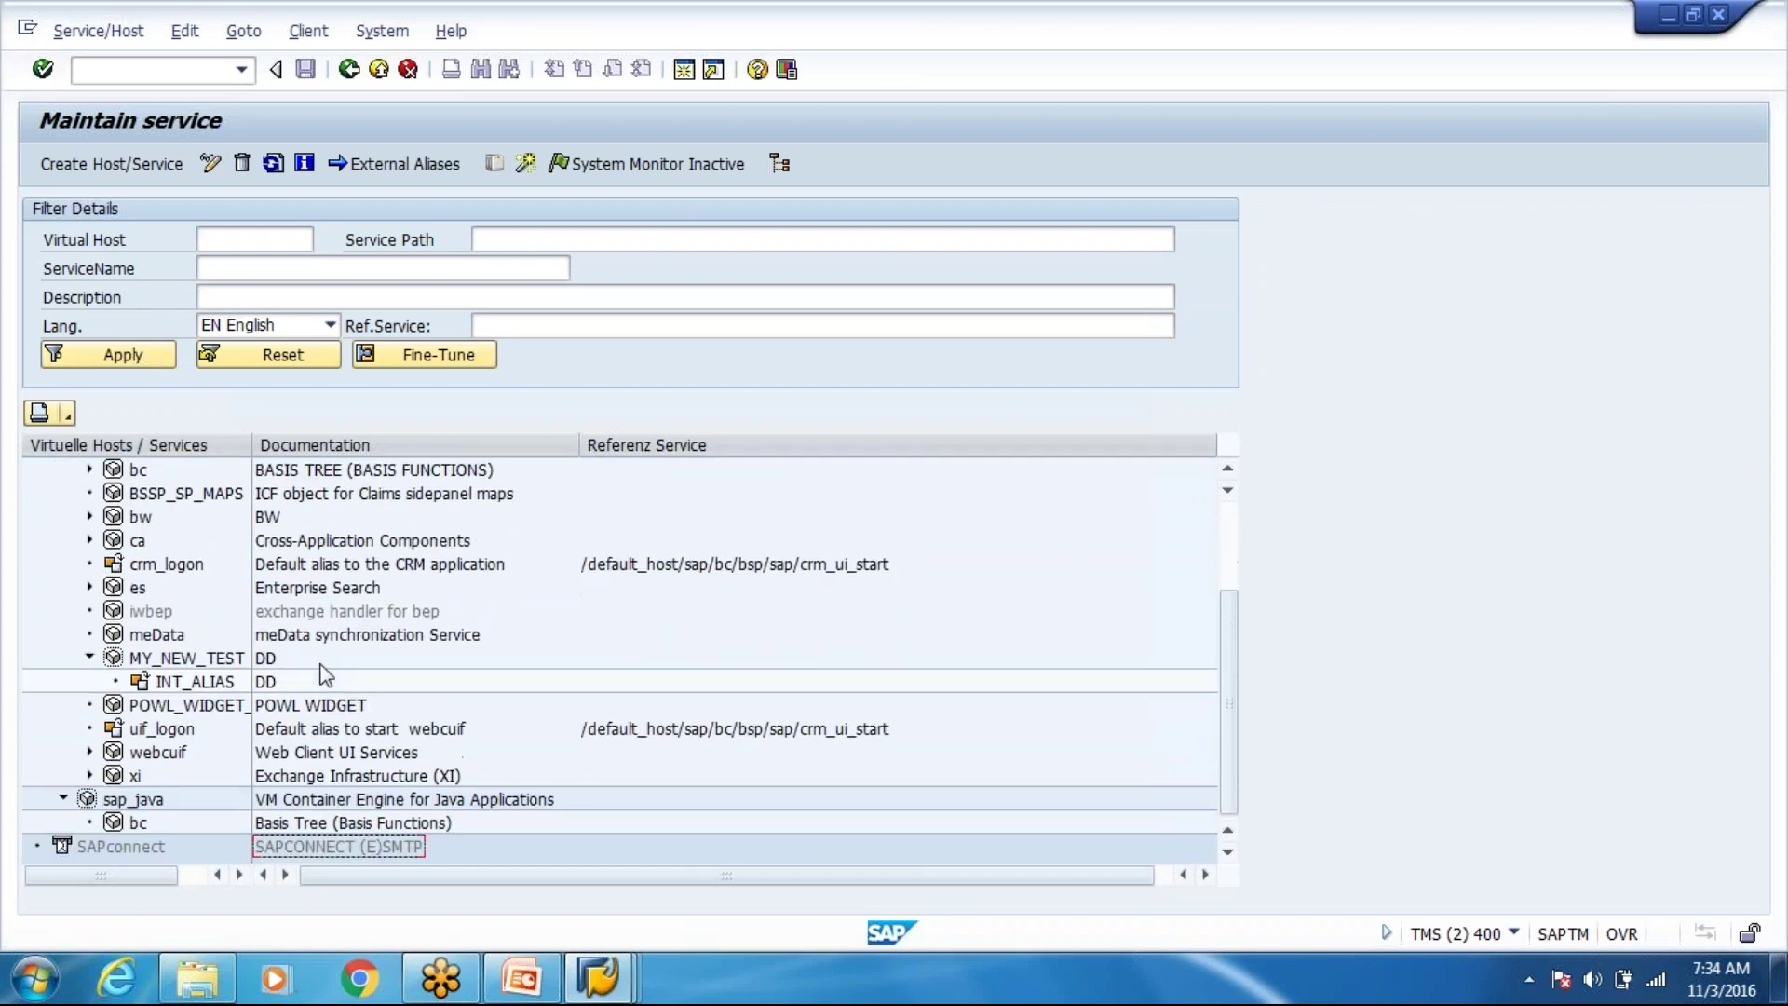
Test the webcuif service and the uif_logon link, allow SAP GUI to open the link's URL, and close the browser page.
{"action": "right_click", "coordinate": [328, 746]}
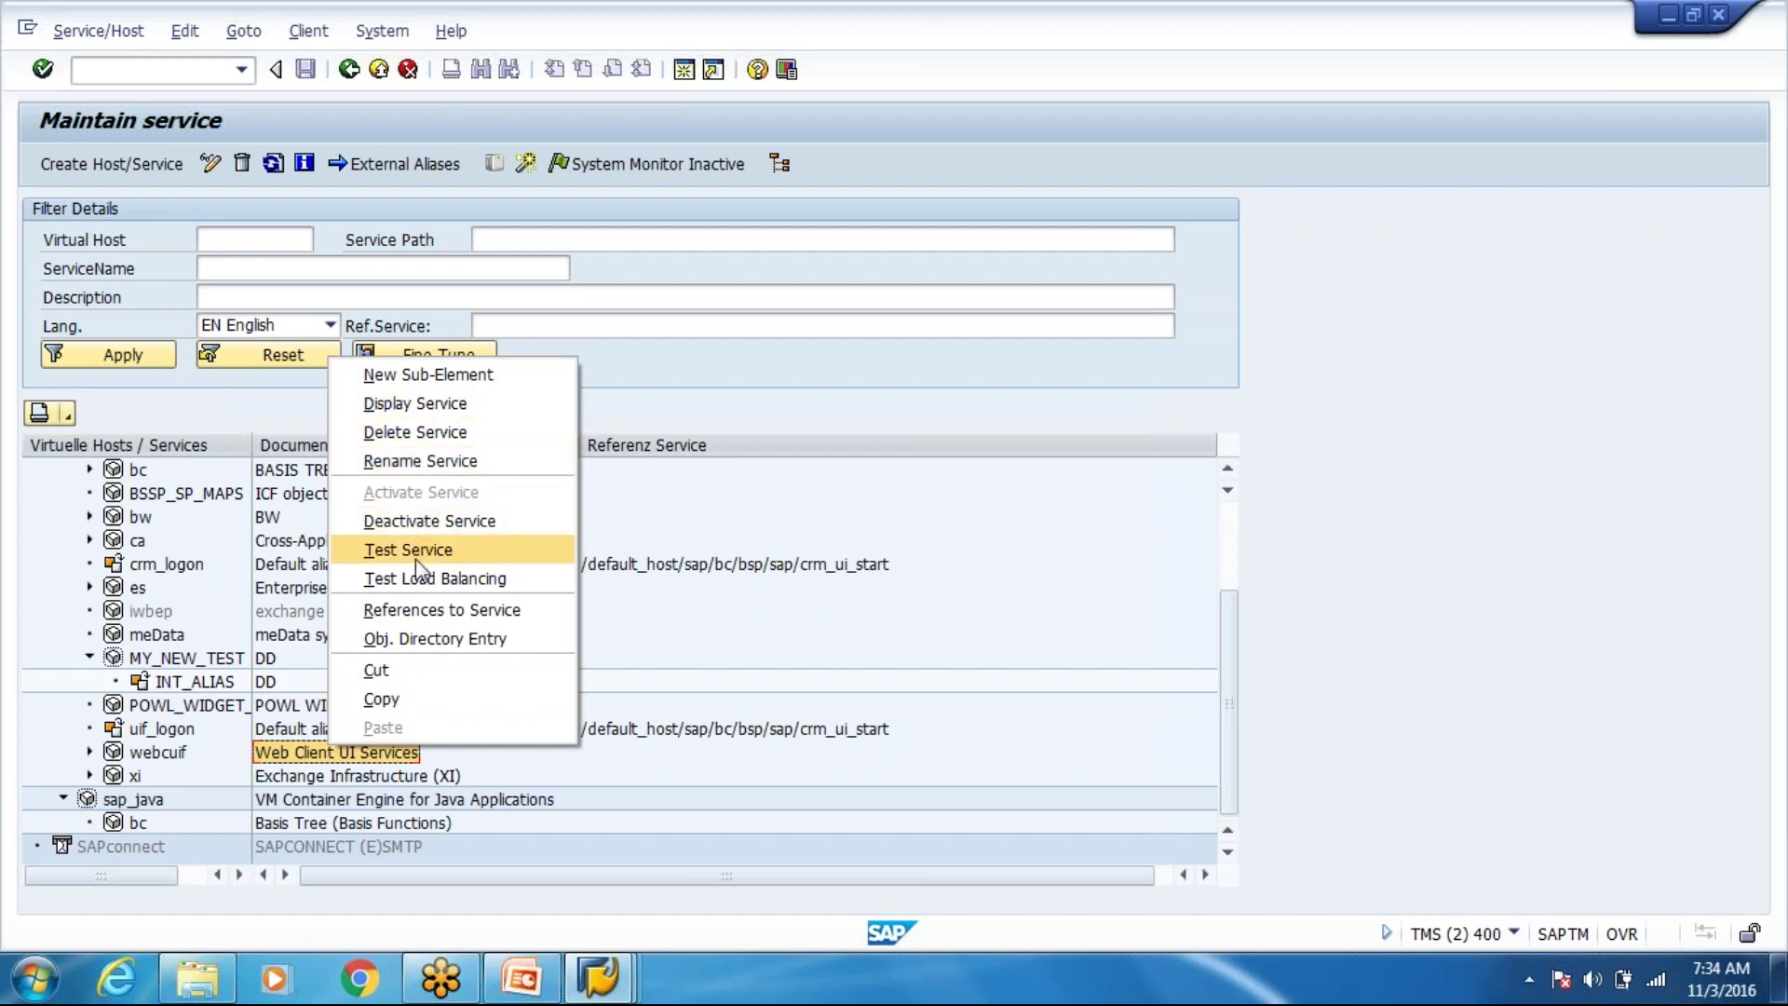
{"action": "left_click", "coordinate": [423, 550]}
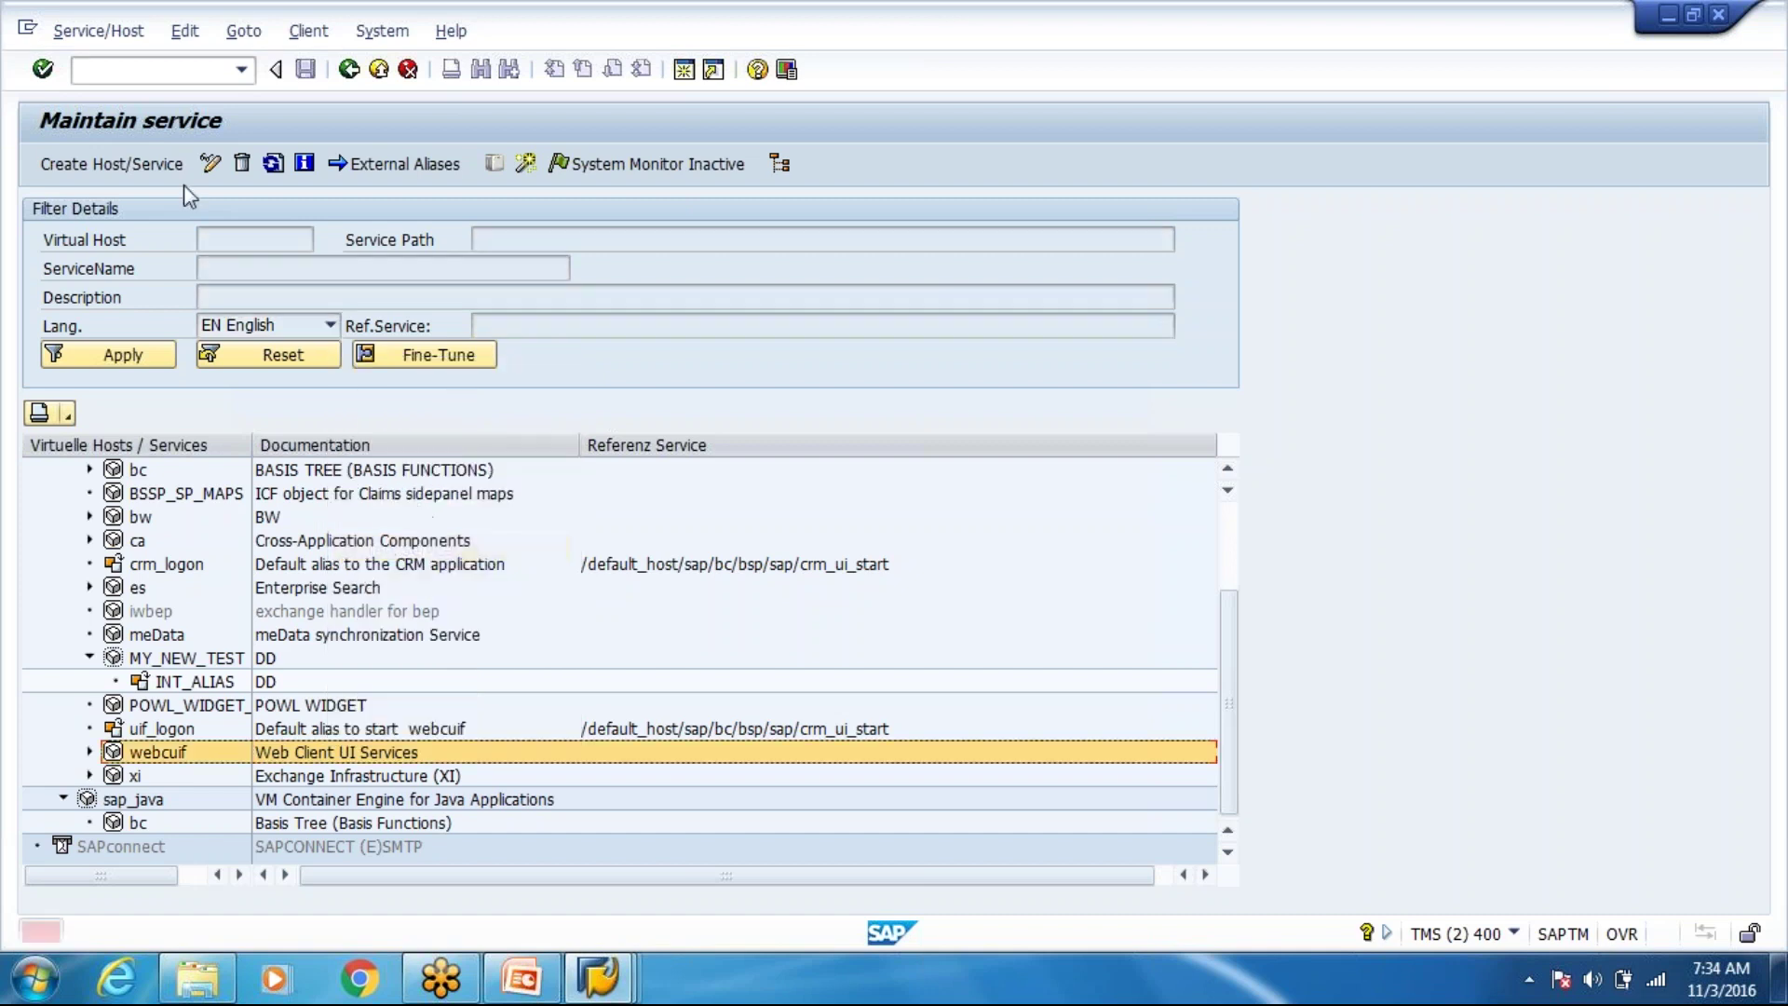
{"action": "right_click", "coordinate": [334, 720]}
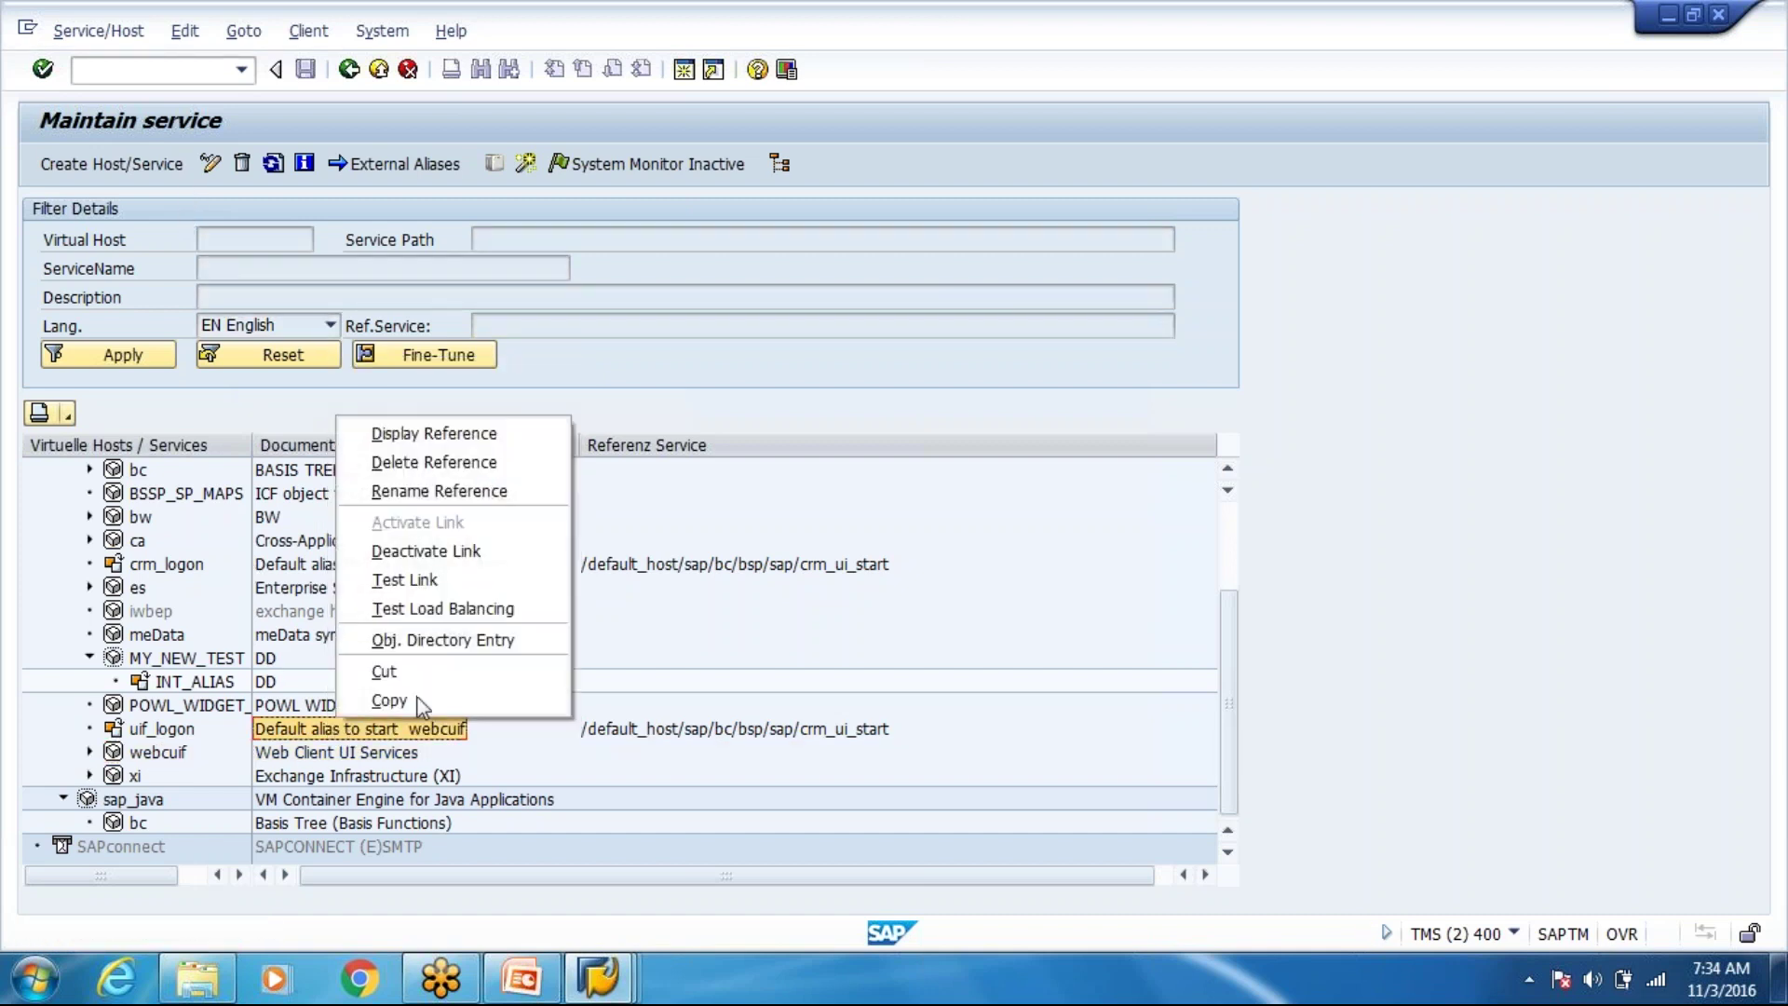
{"action": "left_click", "coordinate": [432, 582]}
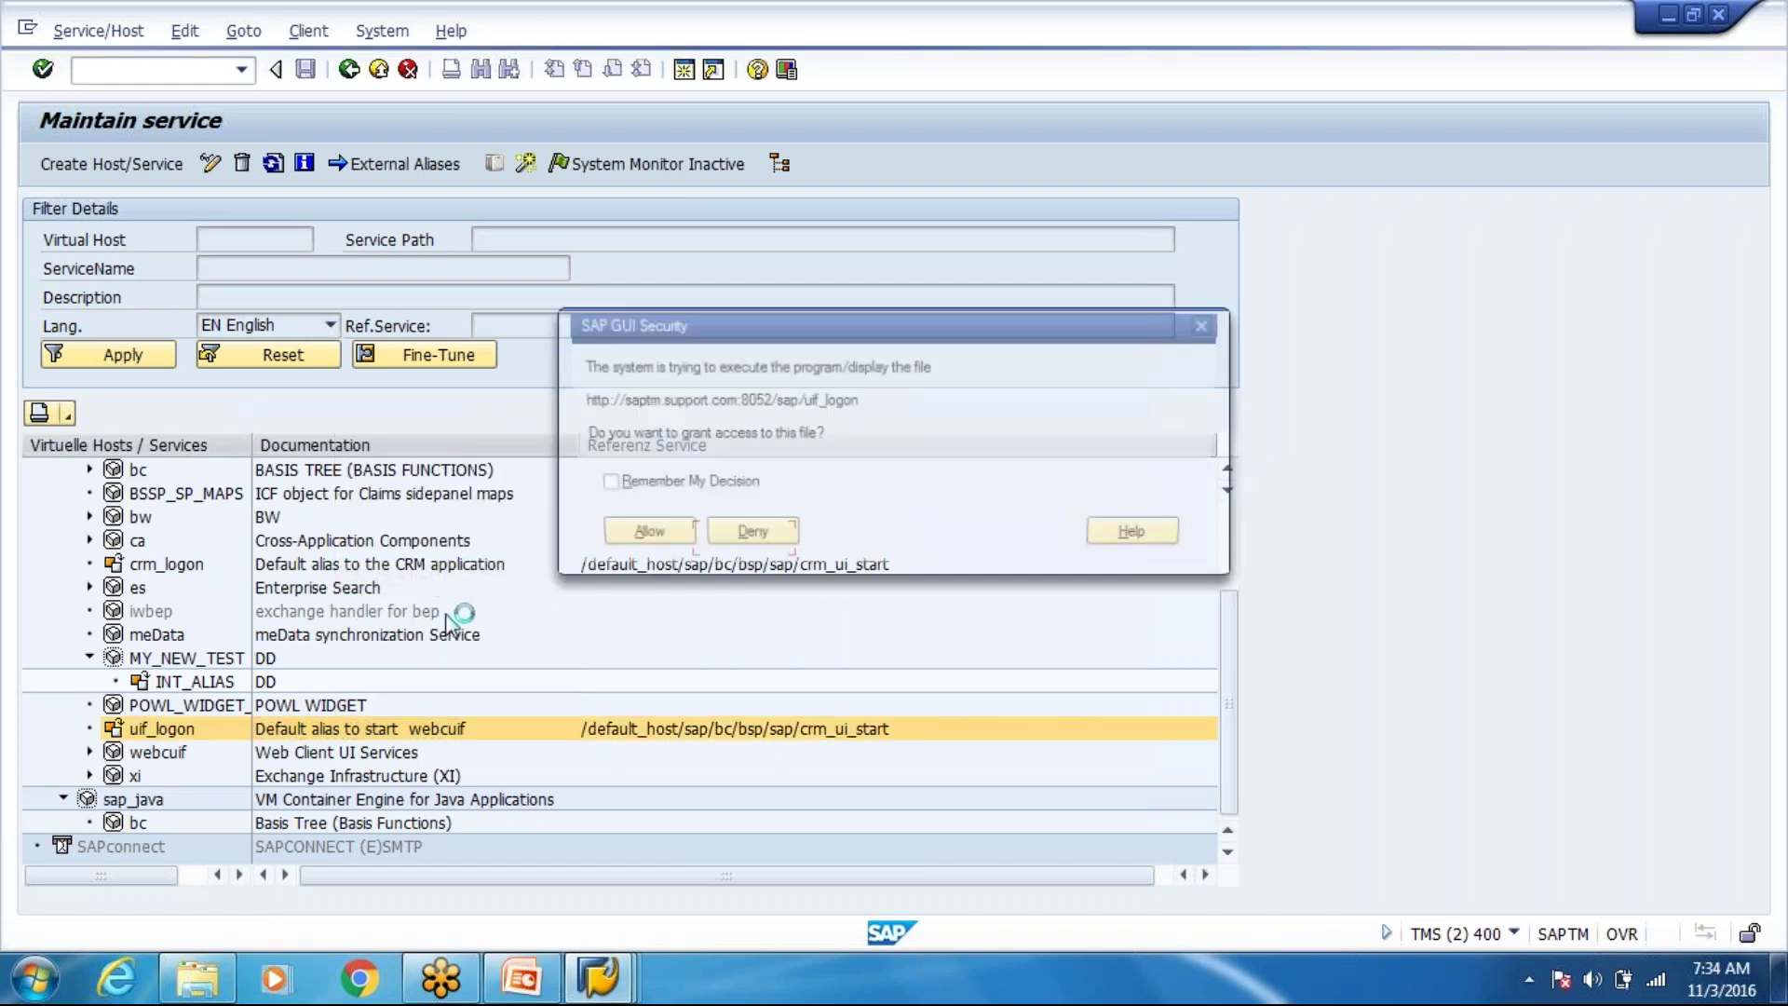
{"action": "key", "text": "Return"}
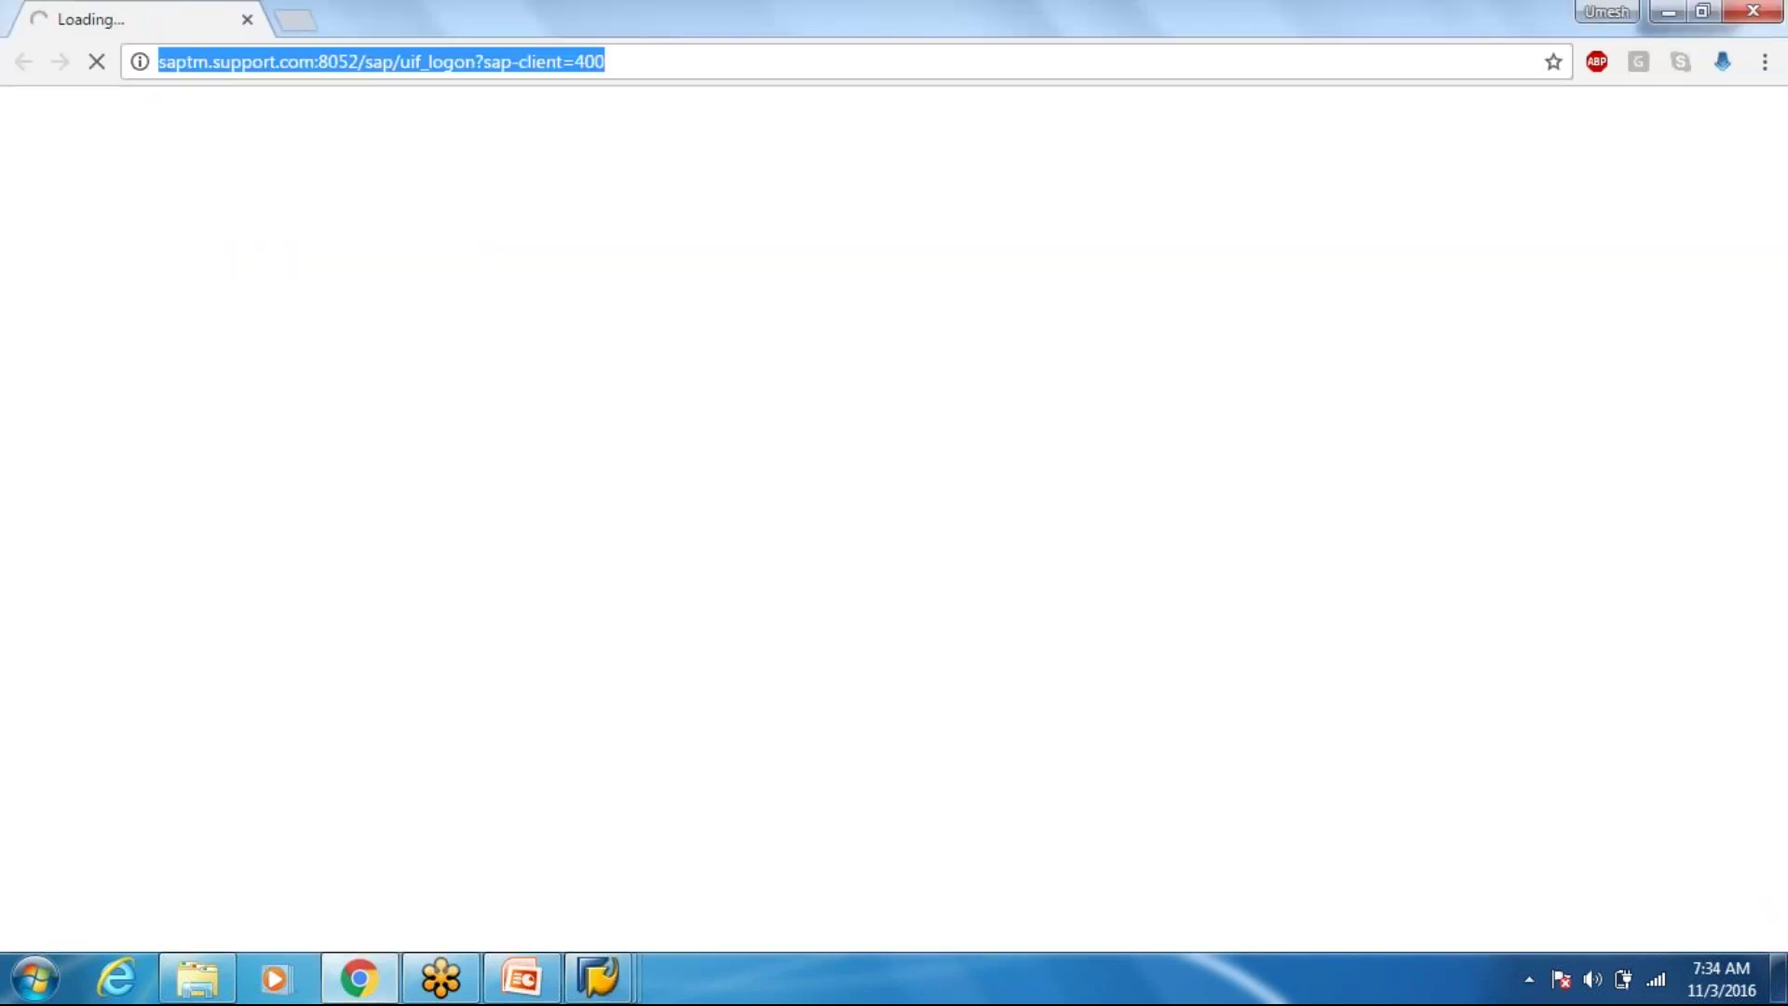
{"action": "left_click", "coordinate": [246, 20]}
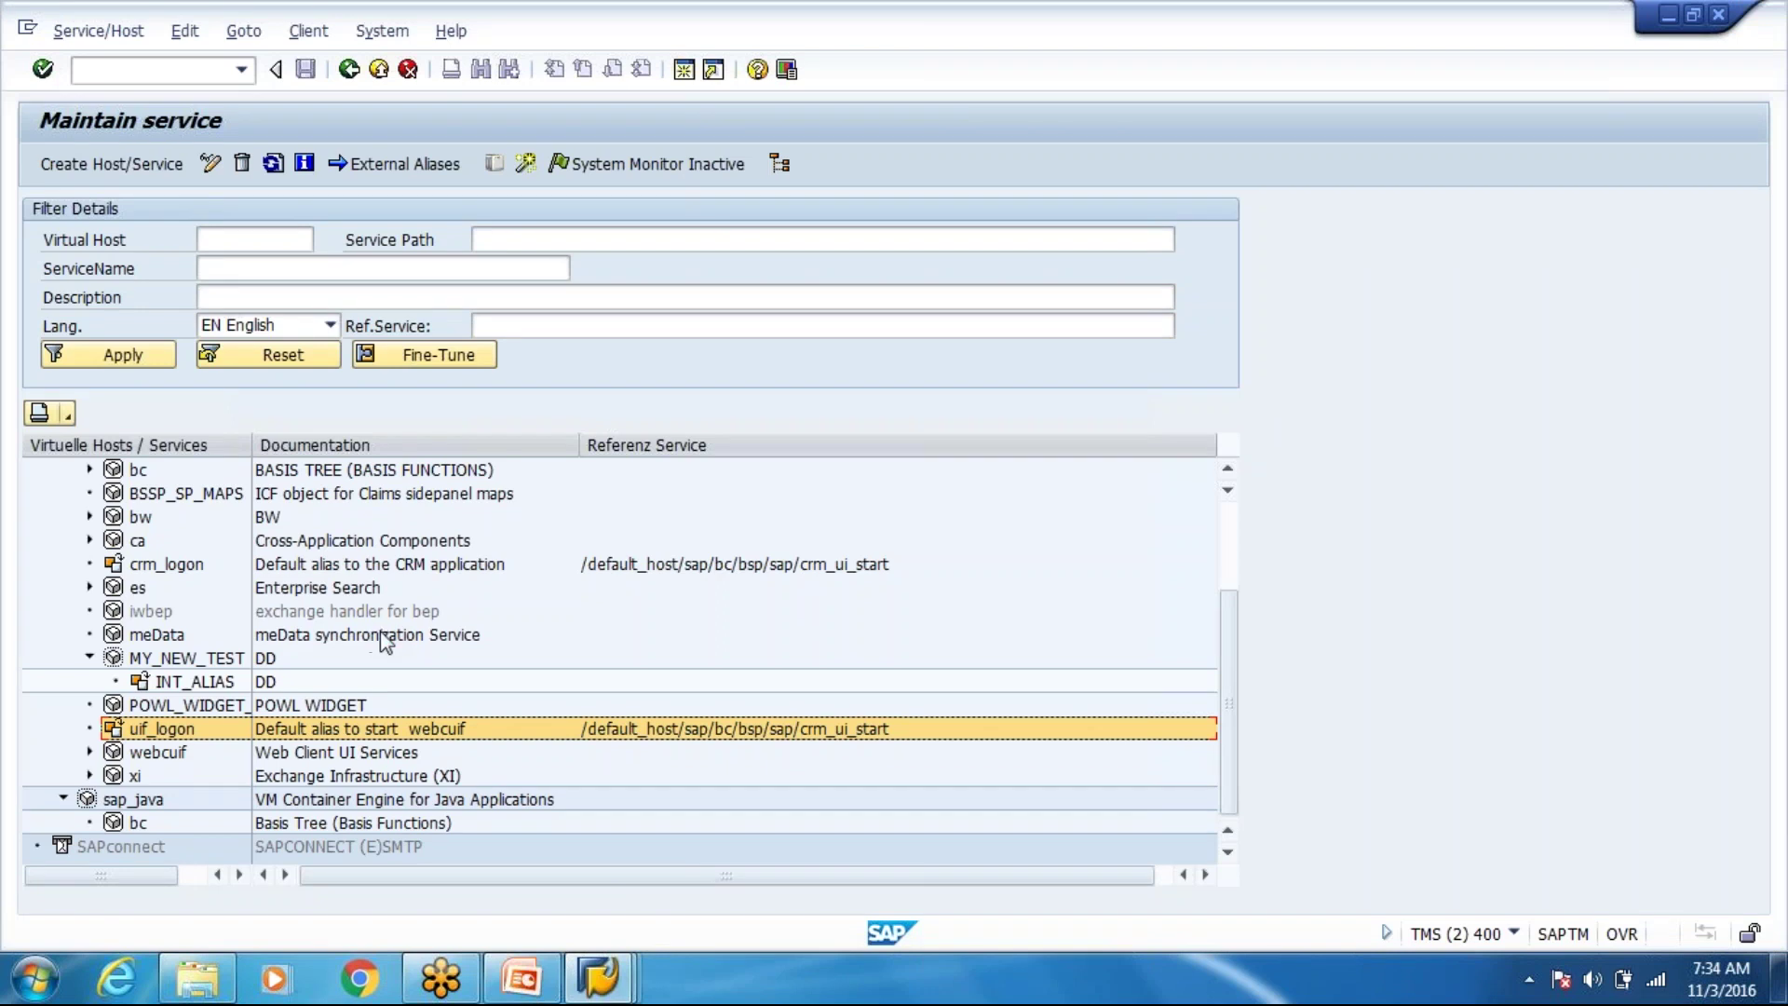
Test the crm_logon link under default_host and allow SAP GUI to open its URL.
{"action": "scroll", "coordinate": [427, 718], "scroll_direction": "up", "scroll_amount": 1}
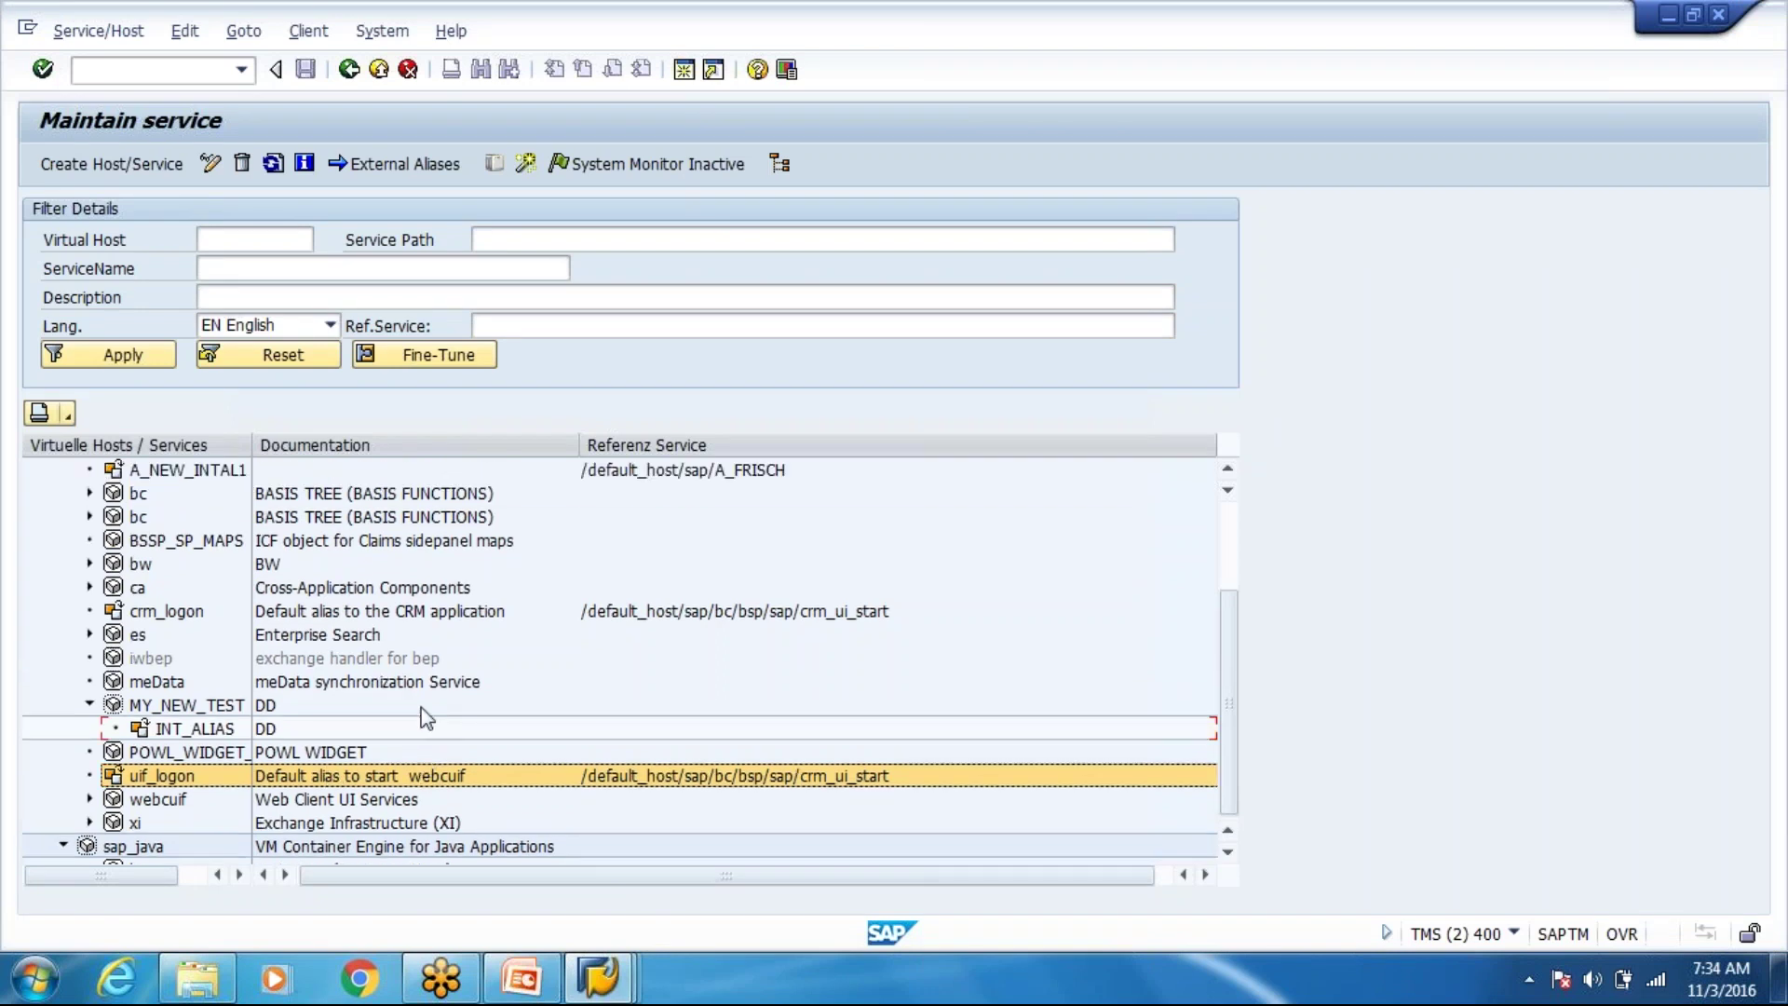
{"action": "scroll", "coordinate": [427, 717], "scroll_direction": "up", "scroll_amount": 2}
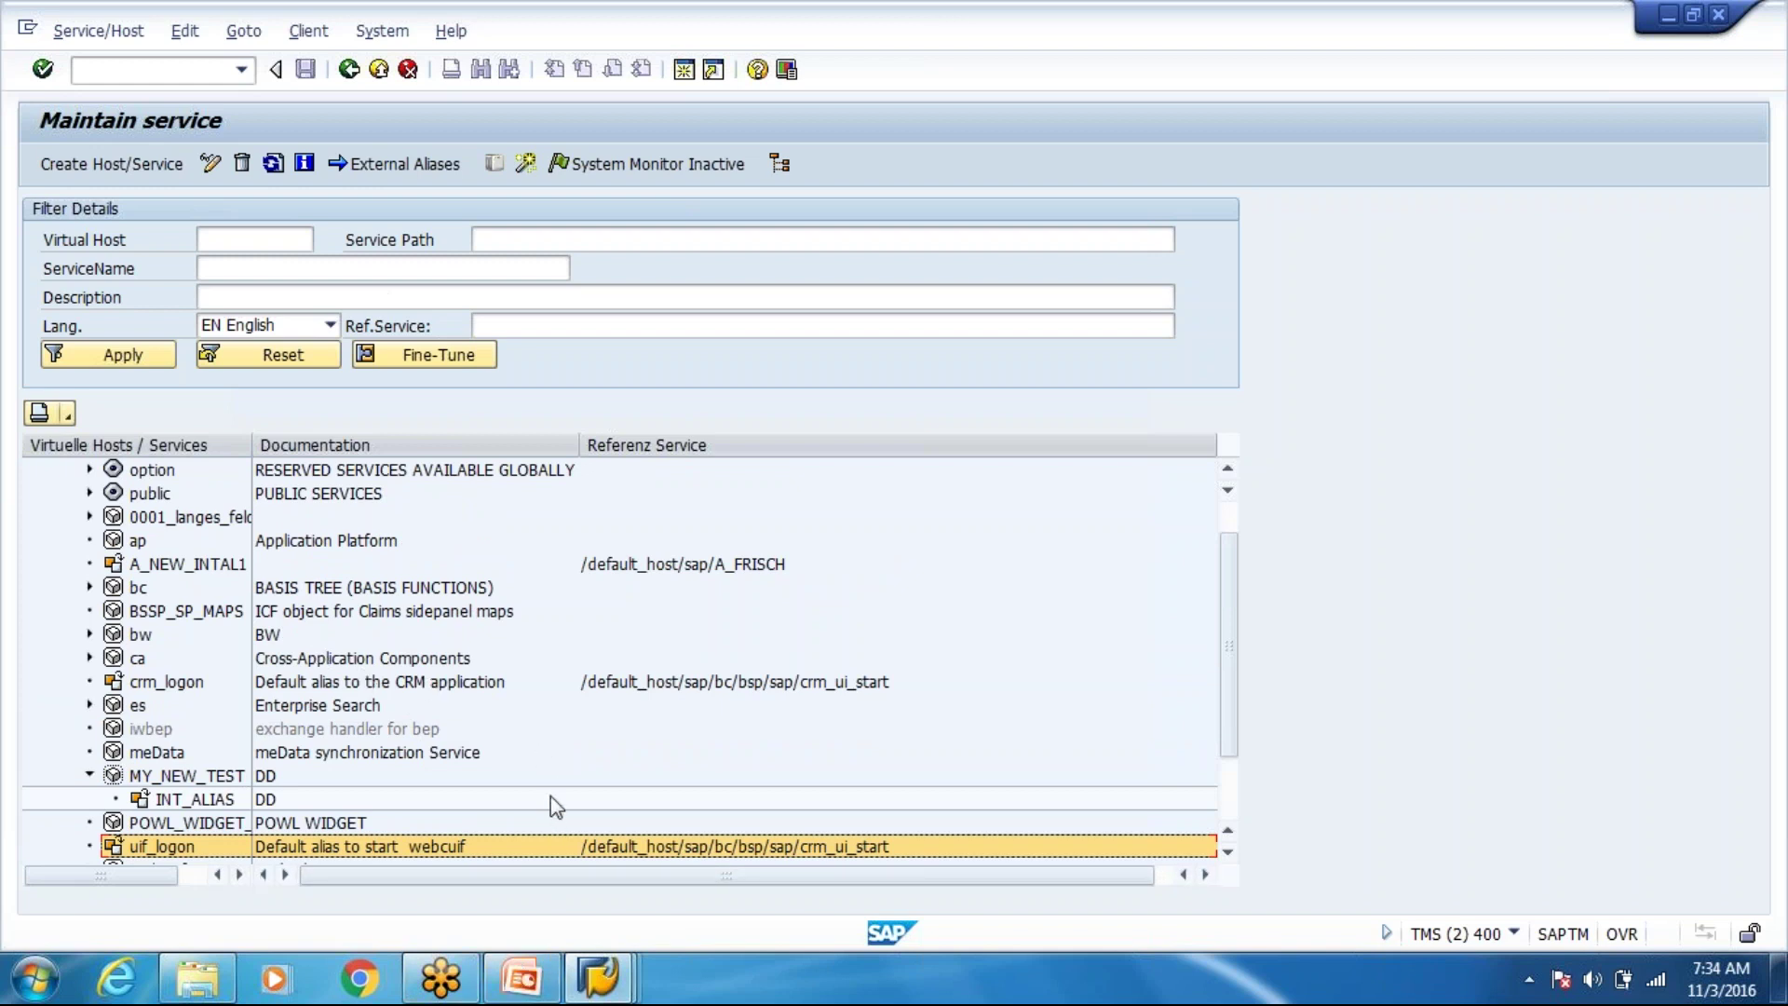
{"action": "left_click", "coordinate": [307, 690]}
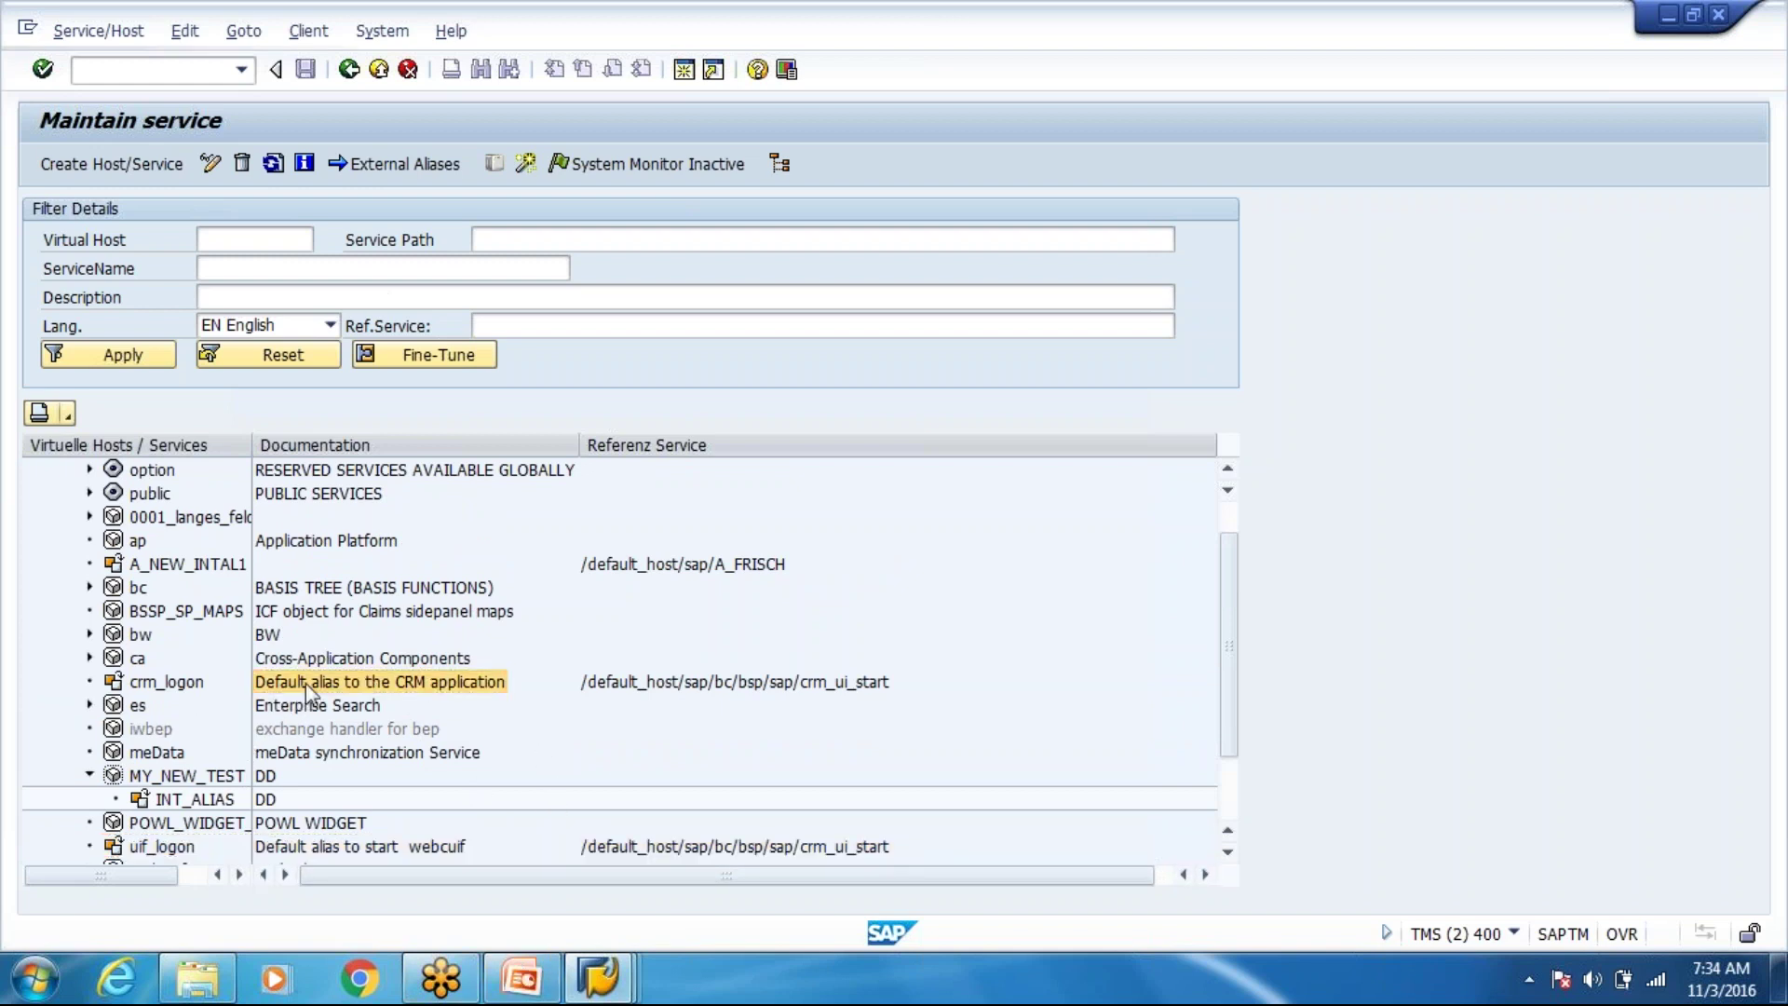
{"action": "right_click", "coordinate": [308, 694]}
{"action": "left_click", "coordinate": [382, 550]}
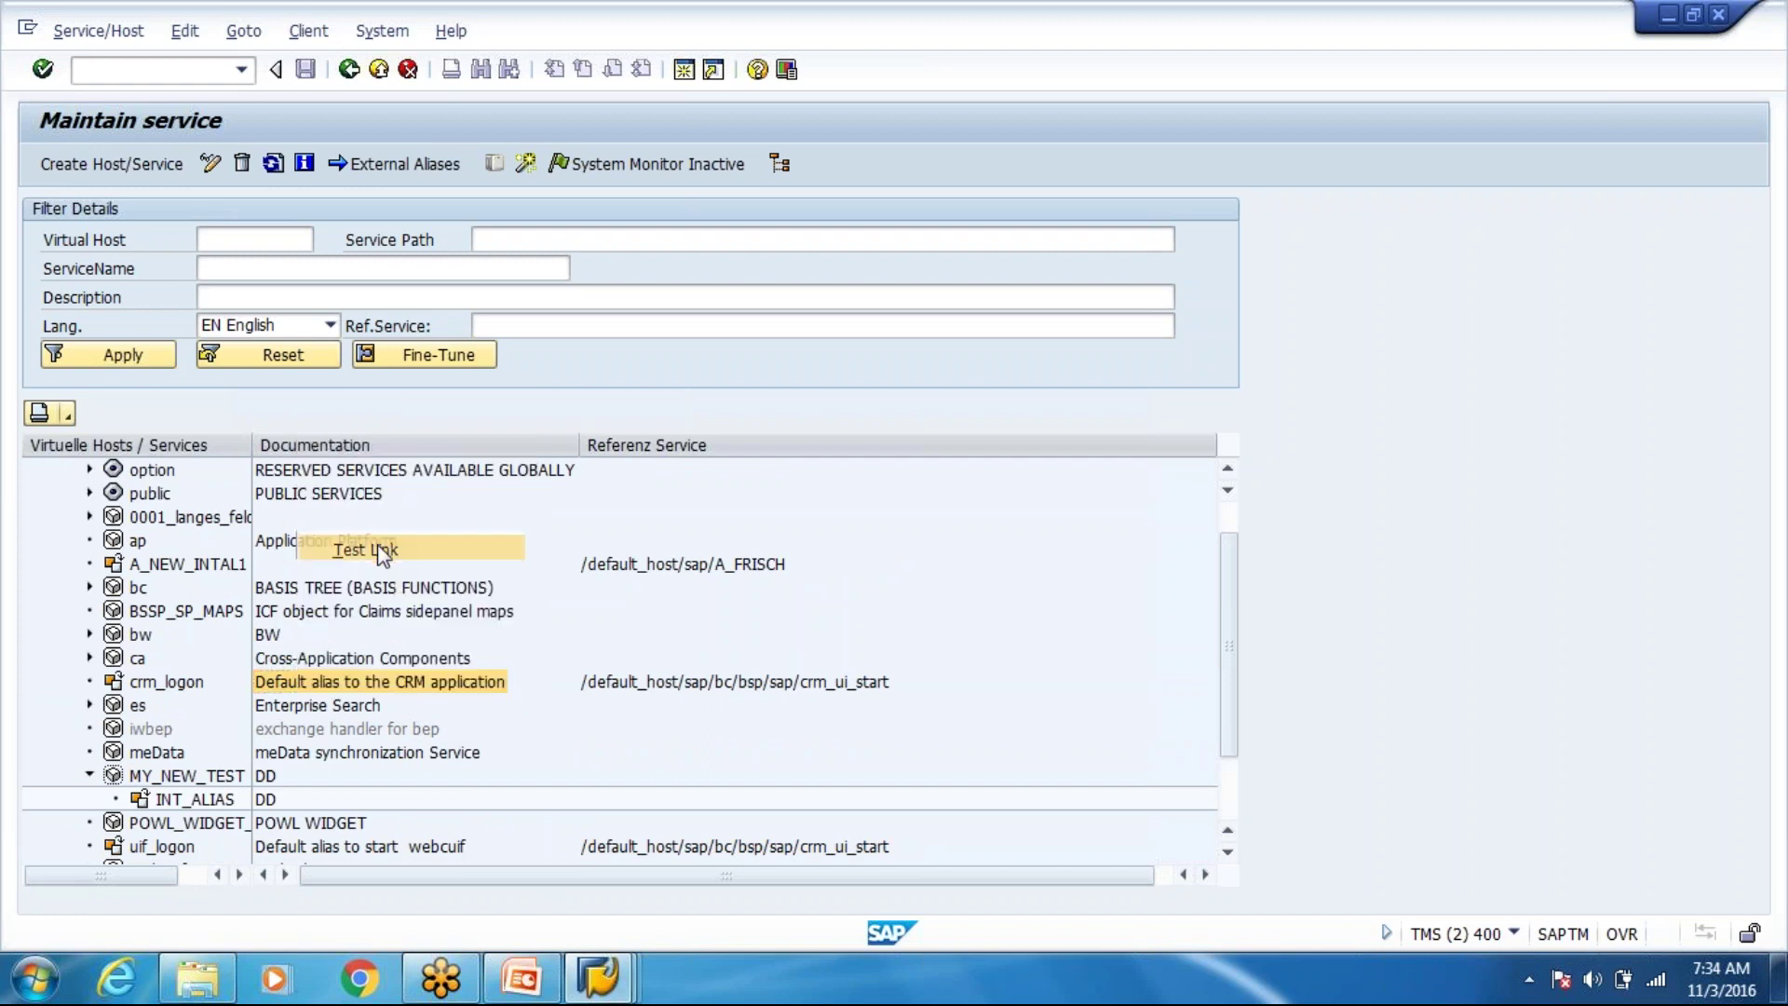
{"action": "left_click", "coordinate": [603, 538]}
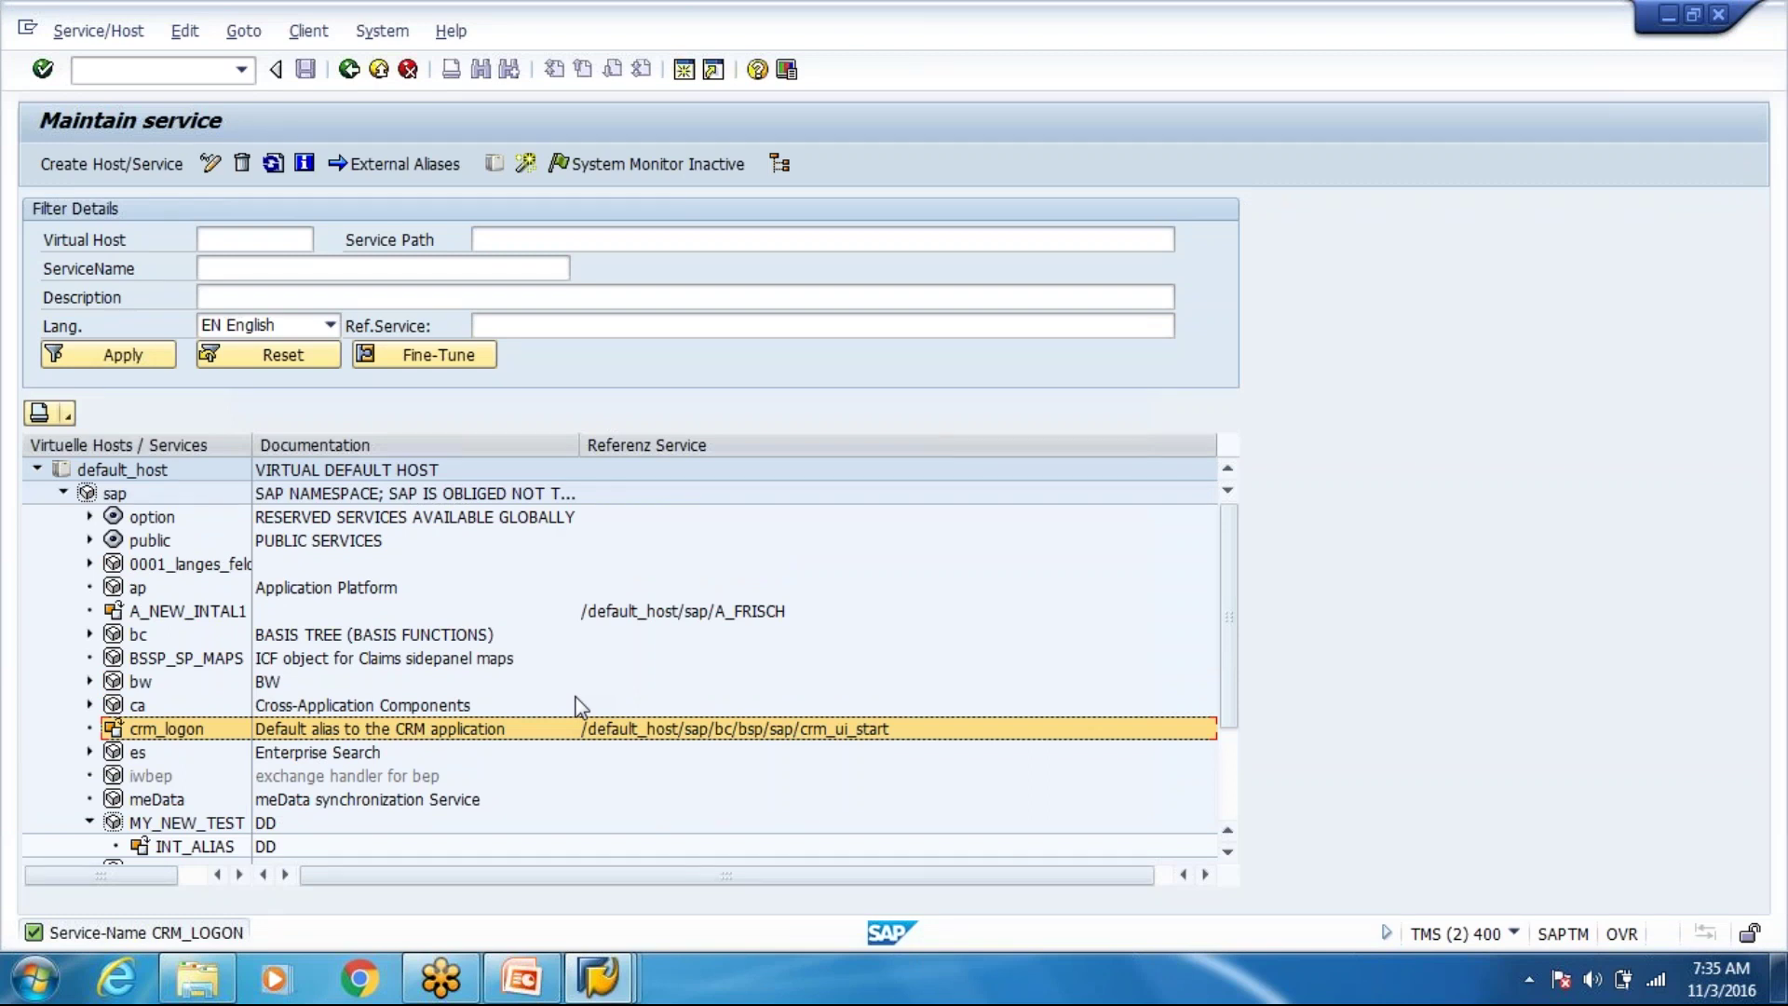
Switch to the Object Navigator session and check which actions are available for the HTML template /SCWM/SAPLRF_ADHOC 107.
{"action": "key", "text": "alt+Tab"}
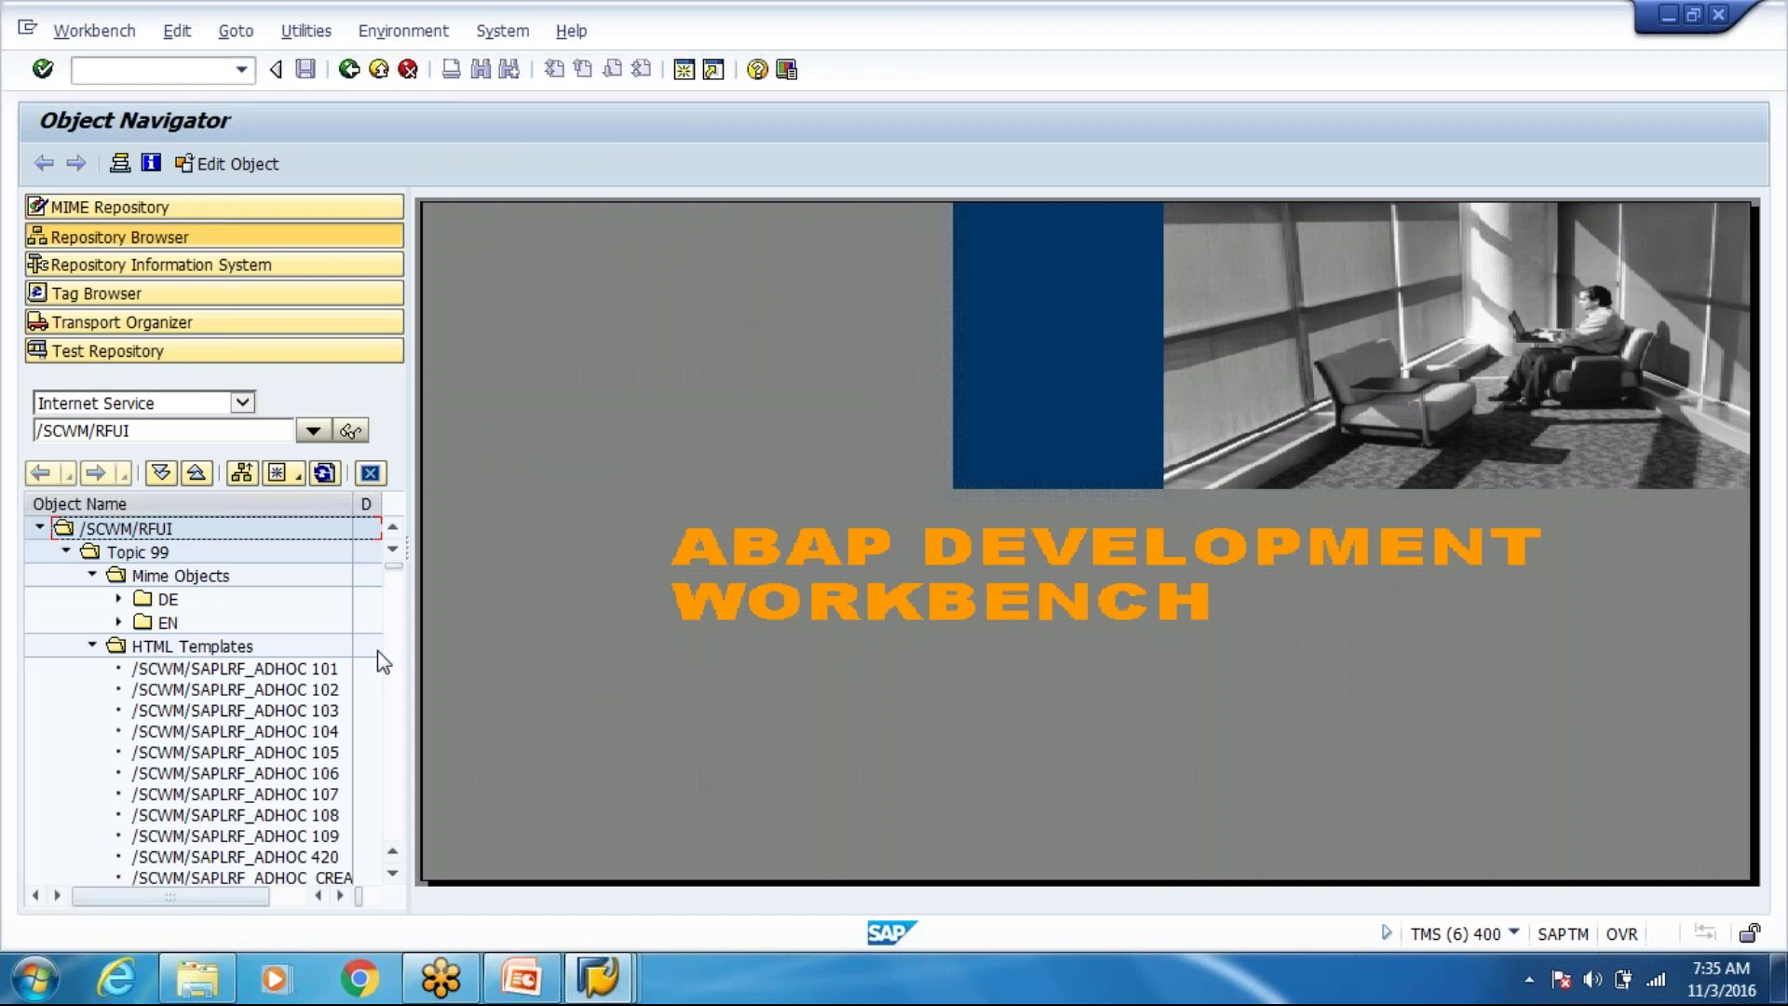
{"action": "scroll", "coordinate": [339, 737], "scroll_direction": "down", "scroll_amount": 1}
{"action": "left_click", "coordinate": [258, 729]}
{"action": "right_click", "coordinate": [258, 733]}
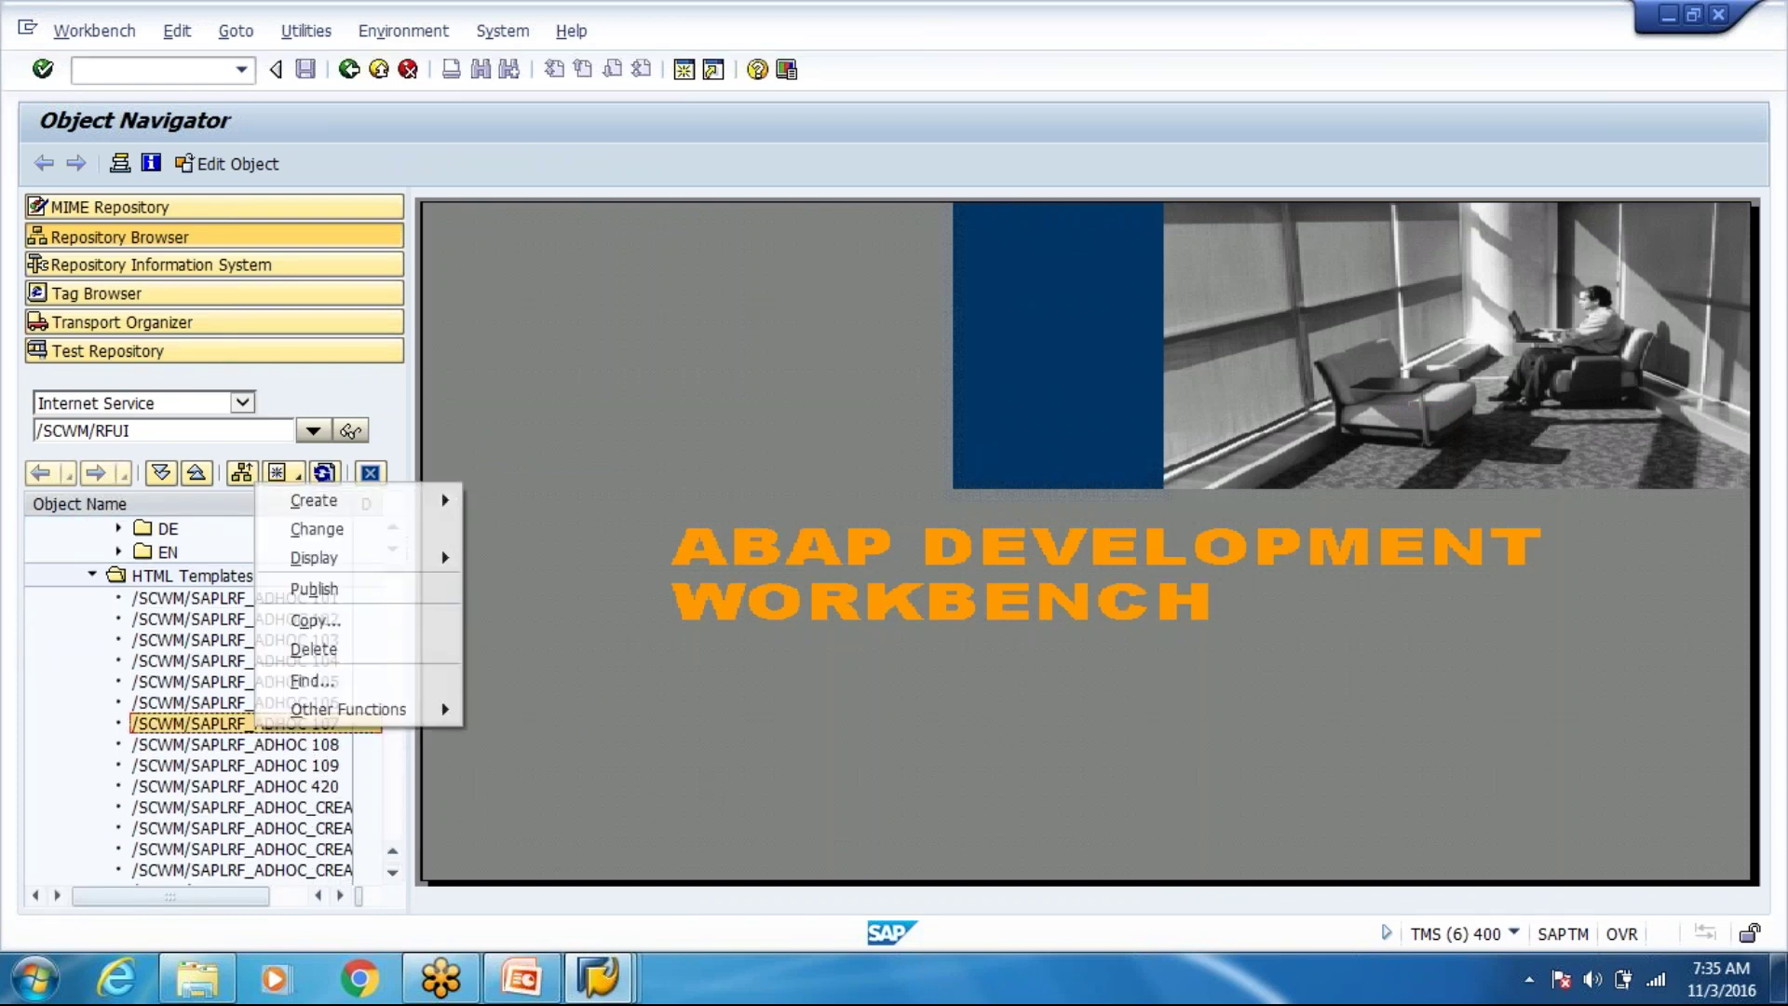
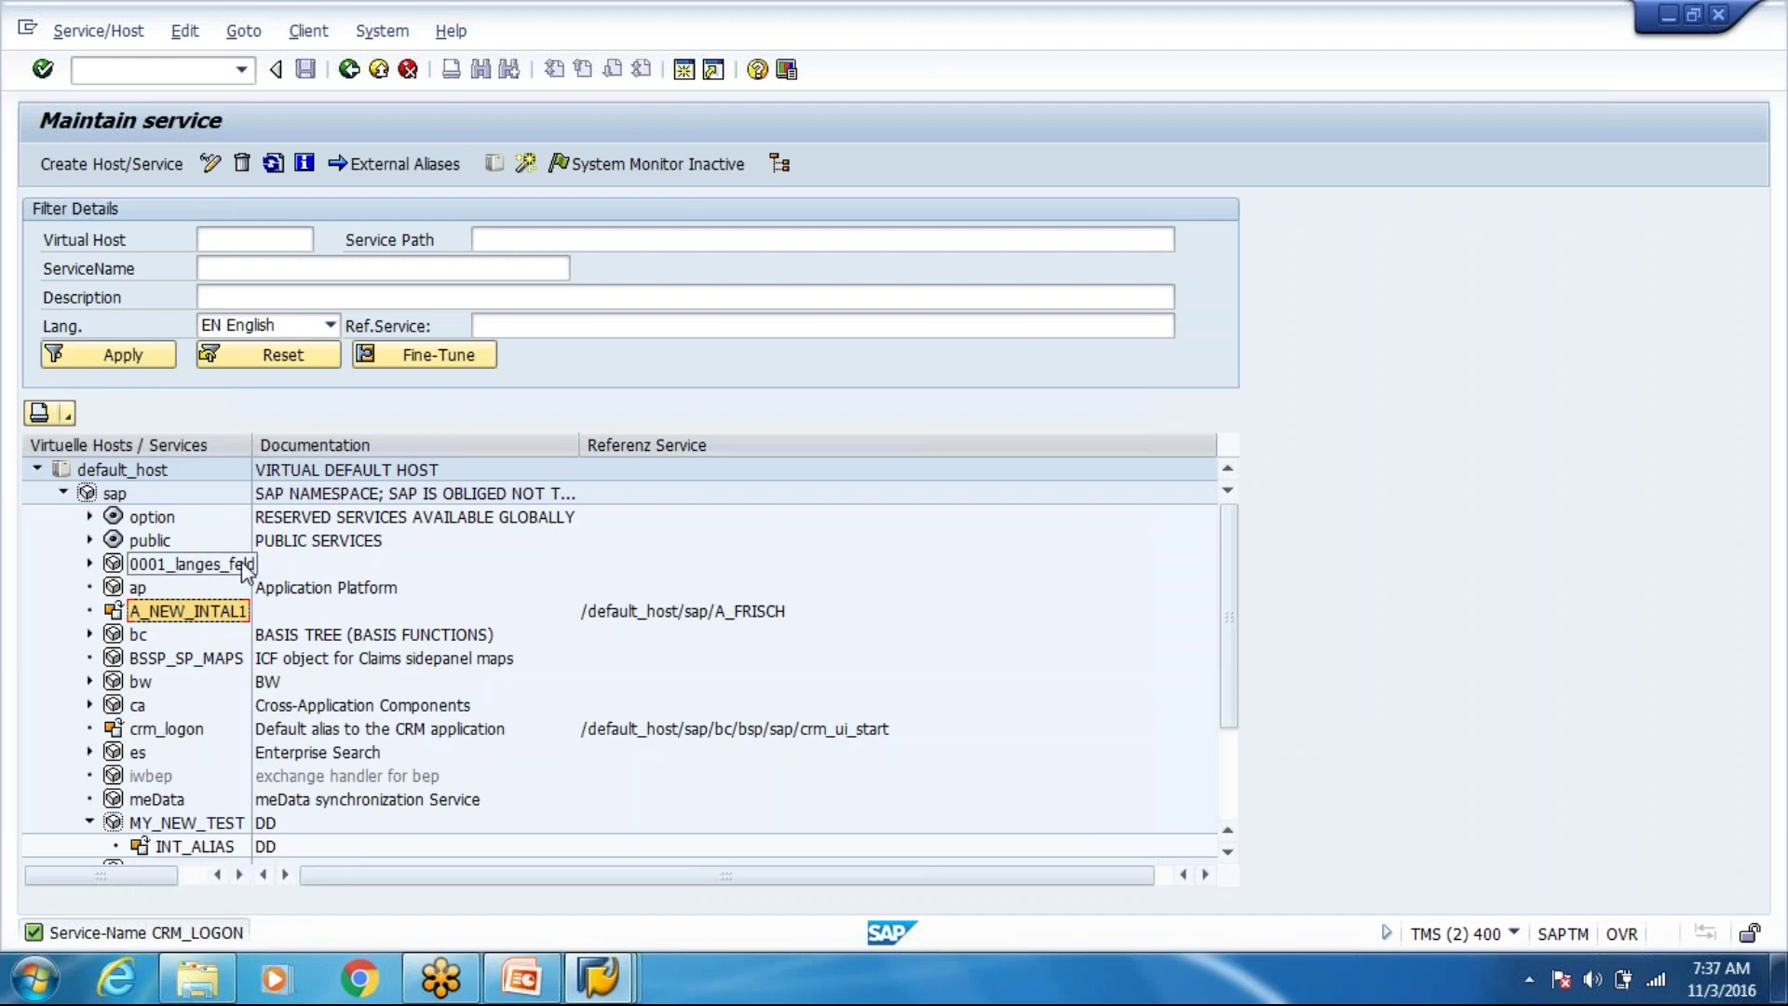
Reload the service hierarchy with hierarchy type SERVICE and leave service maintenance for the SAP Easy Access screen.
{"action": "left_click", "coordinate": [225, 729]}
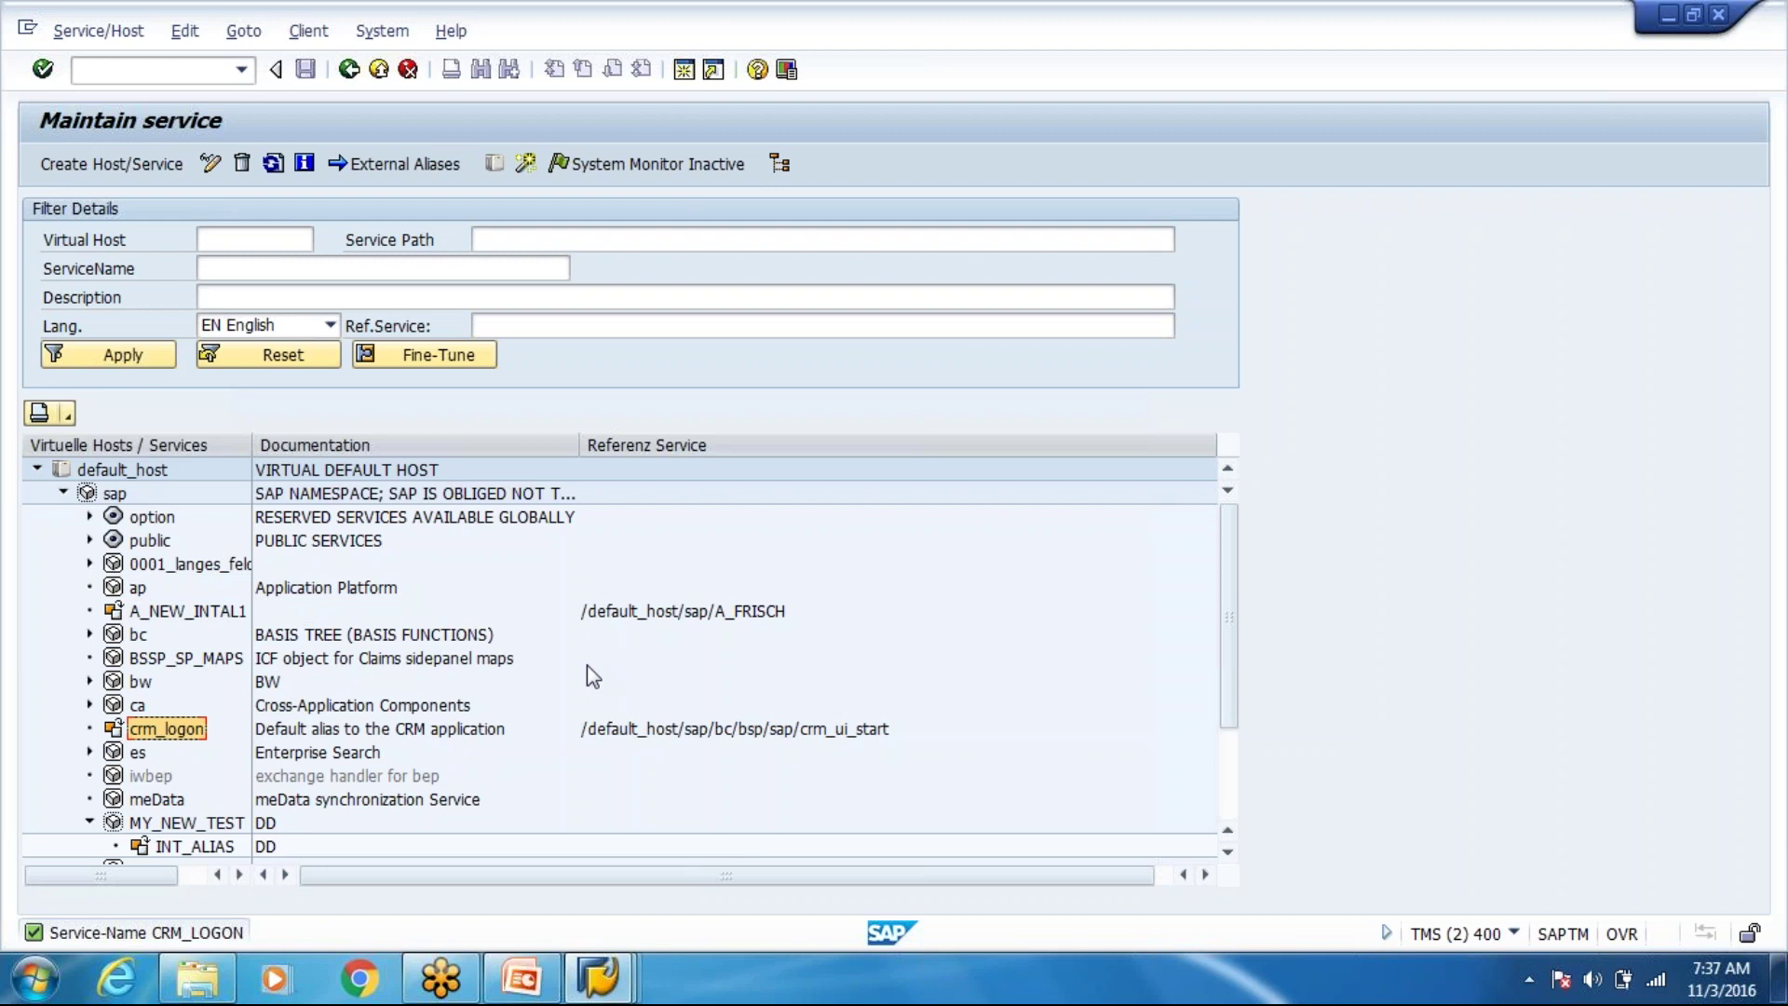
{"action": "left_click", "coordinate": [349, 71]}
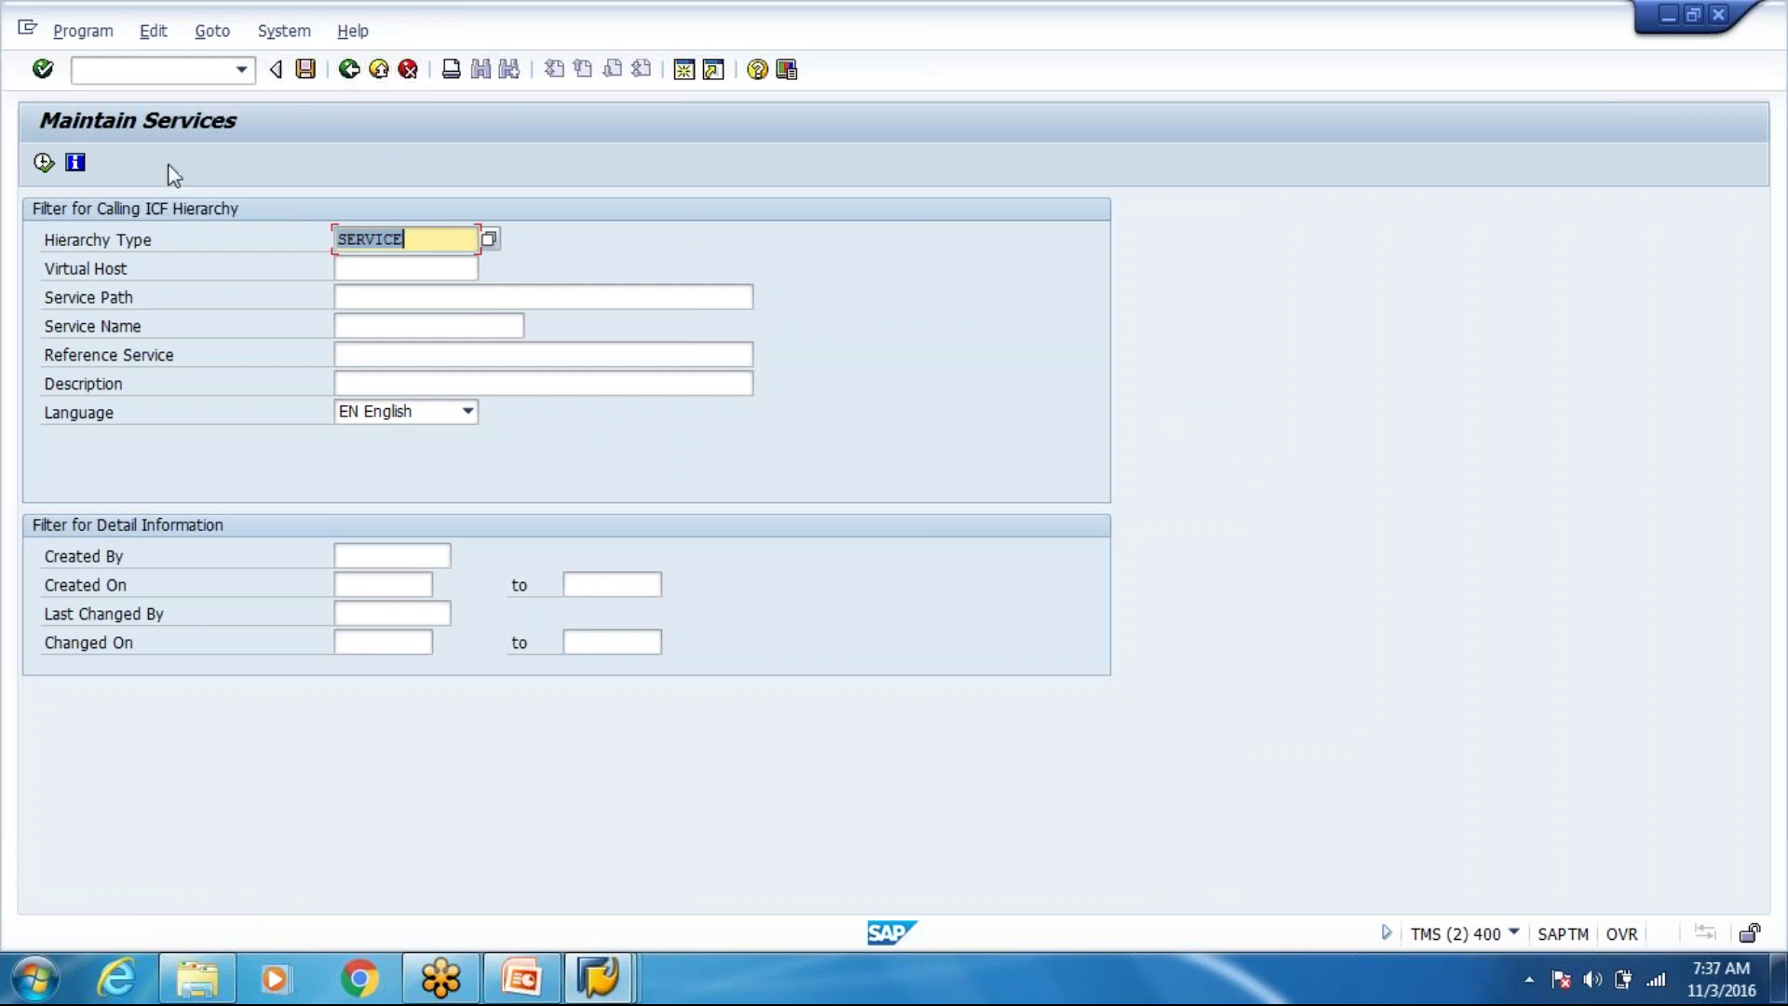
{"action": "left_click", "coordinate": [52, 164]}
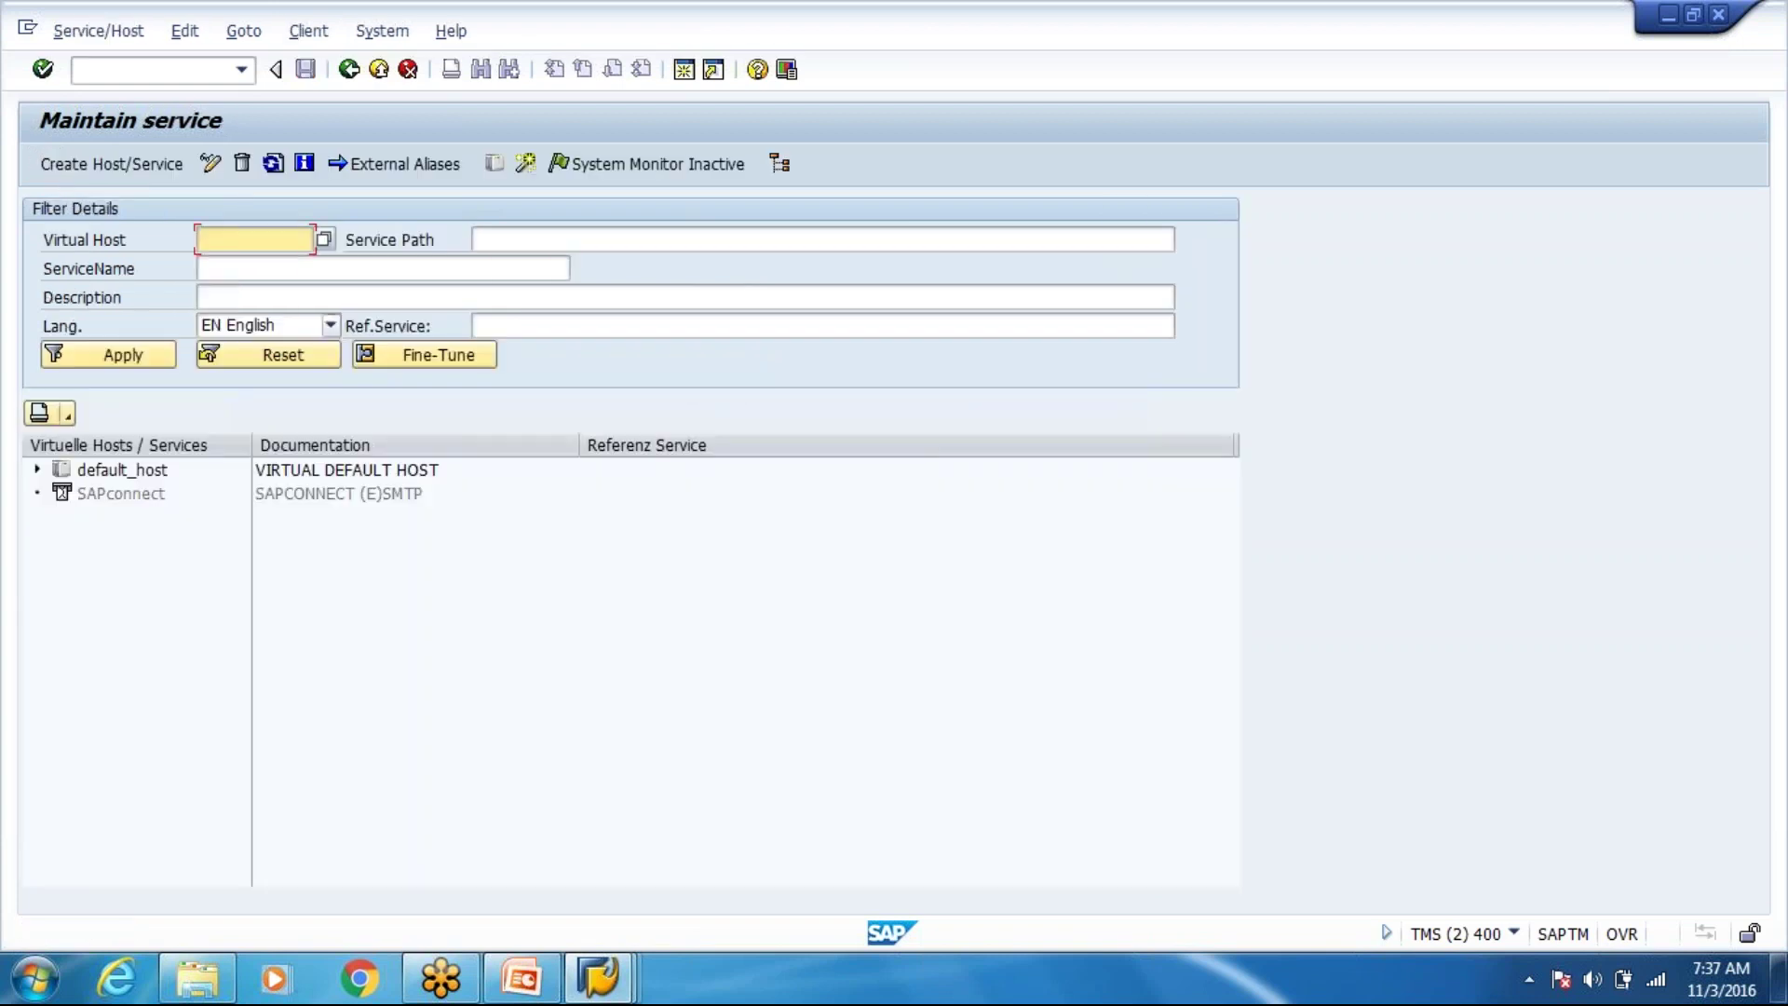
{"action": "left_click", "coordinate": [381, 73]}
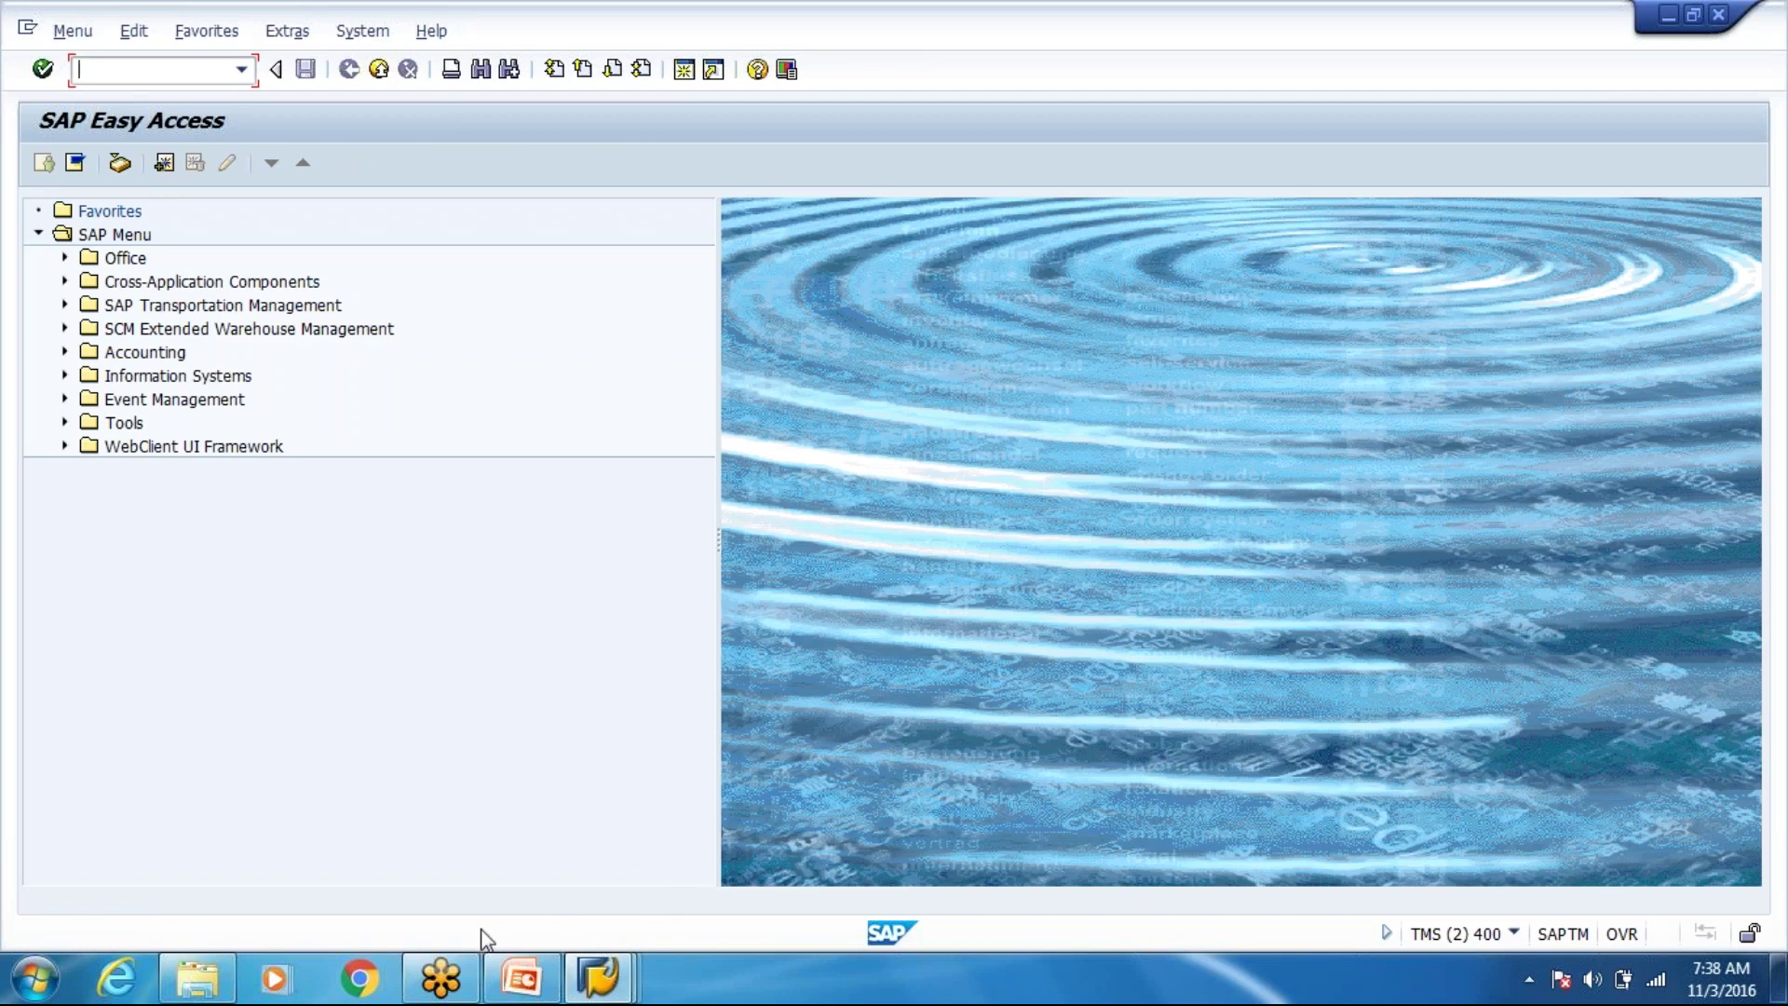
Start the RF environment with transaction /N/SCWM/RFUI.
{"action": "left_click", "coordinate": [241, 69]}
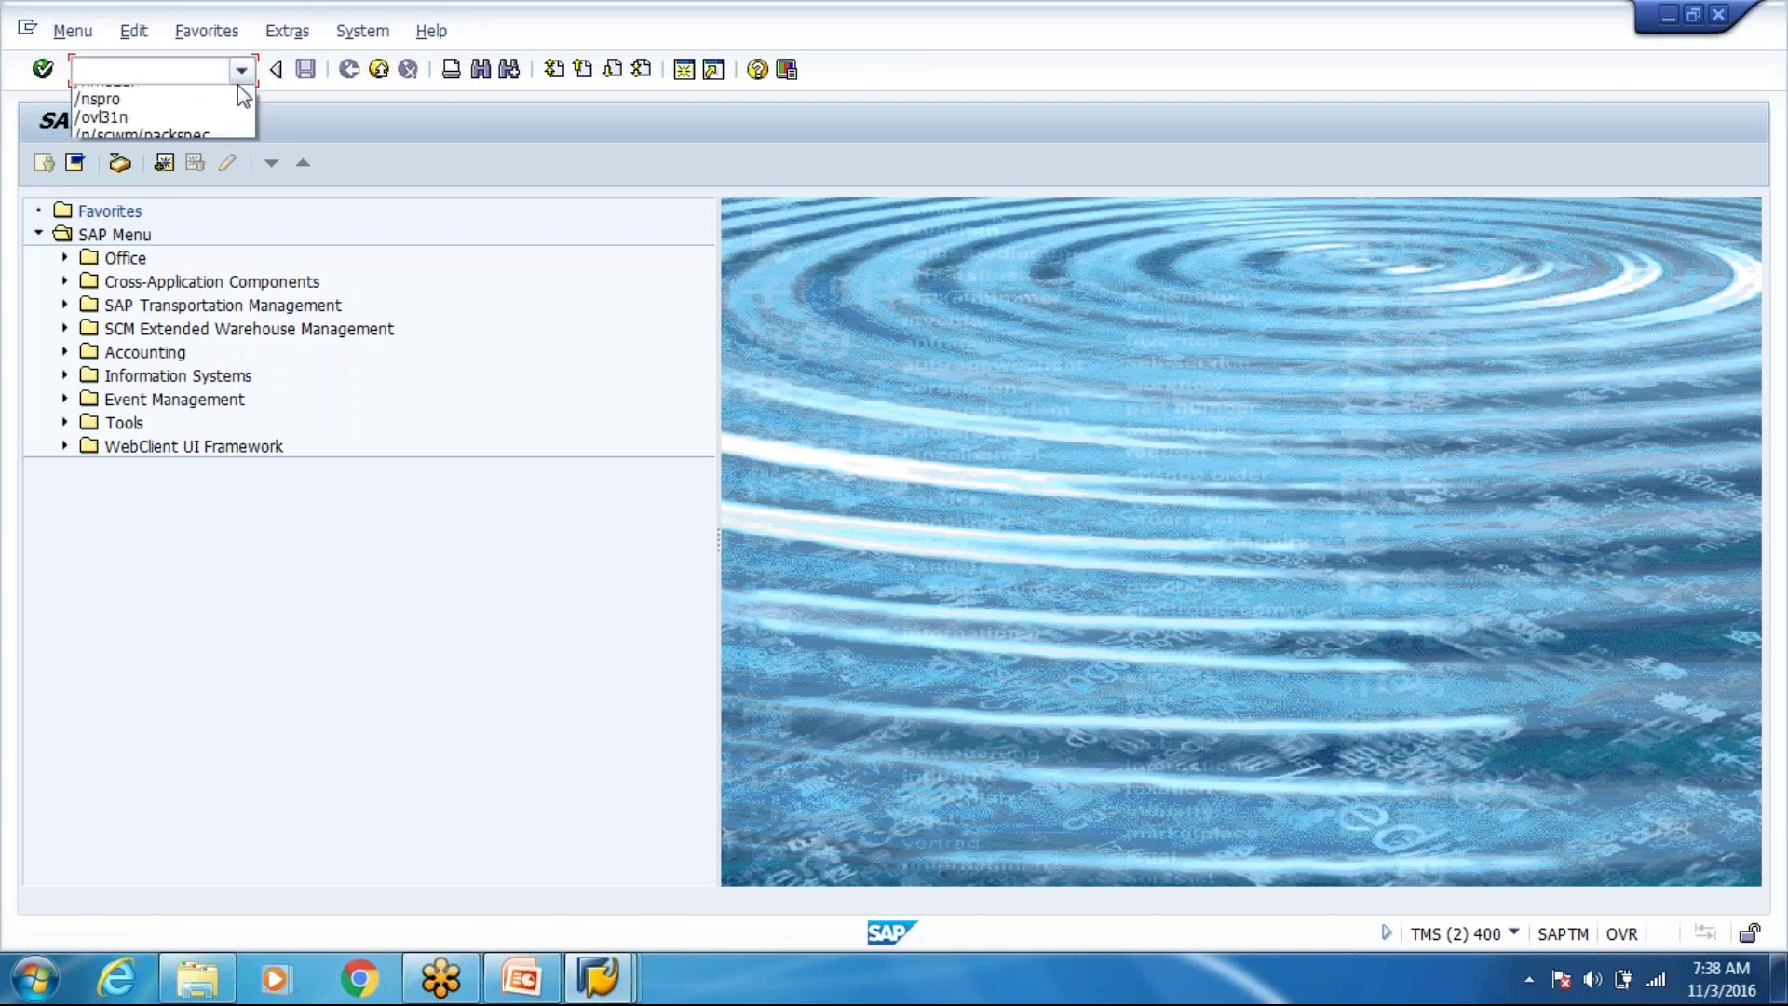
{"action": "left_click", "coordinate": [160, 151]}
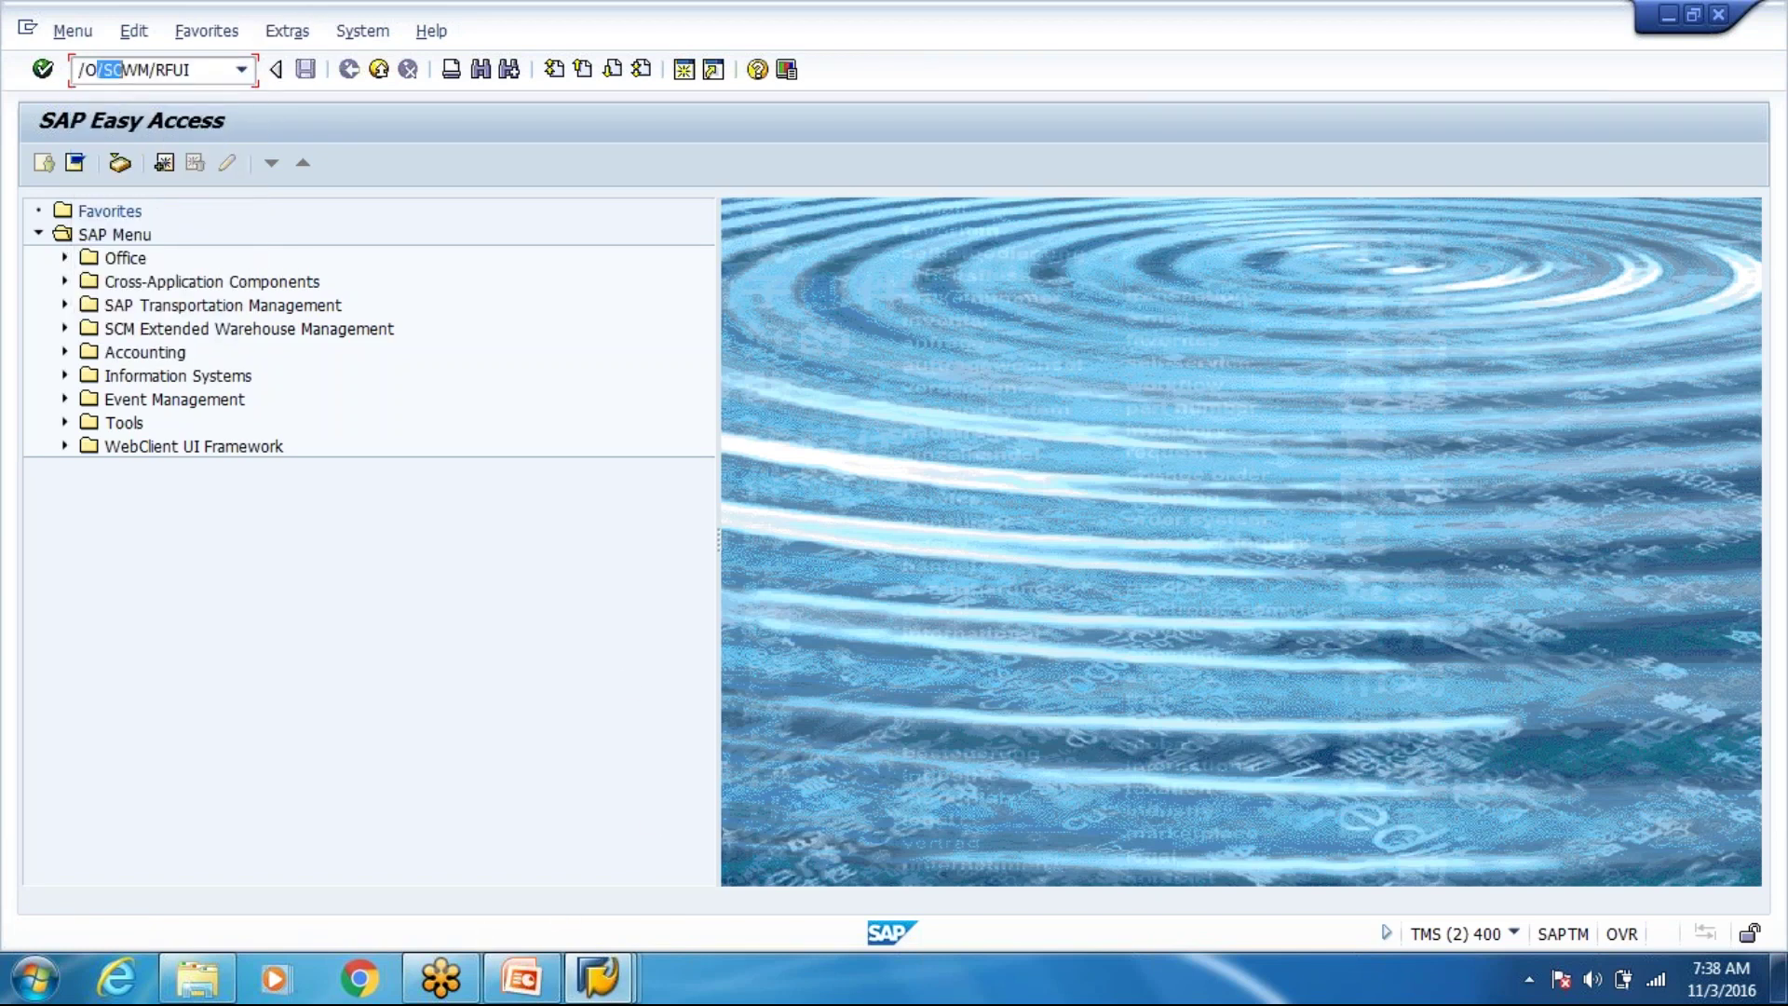
{"action": "type", "text": "N"}
{"action": "key", "text": "BackSpace"}
{"action": "key", "text": "BackSpace"}
{"action": "key", "text": "BackSpace"}
{"action": "key", "text": "BackSpace"}
{"action": "key", "text": "BackSpace"}
{"action": "key", "text": "BackSpace"}
{"action": "key", "text": "BackSpace"}
{"action": "key", "text": "BackSpace"}
{"action": "key", "text": "BackSpace"}
{"action": "key", "text": "BackSpace"}
{"action": "type", "text": "/N/SCWM/RFUI"}
{"action": "key", "text": "Return"}
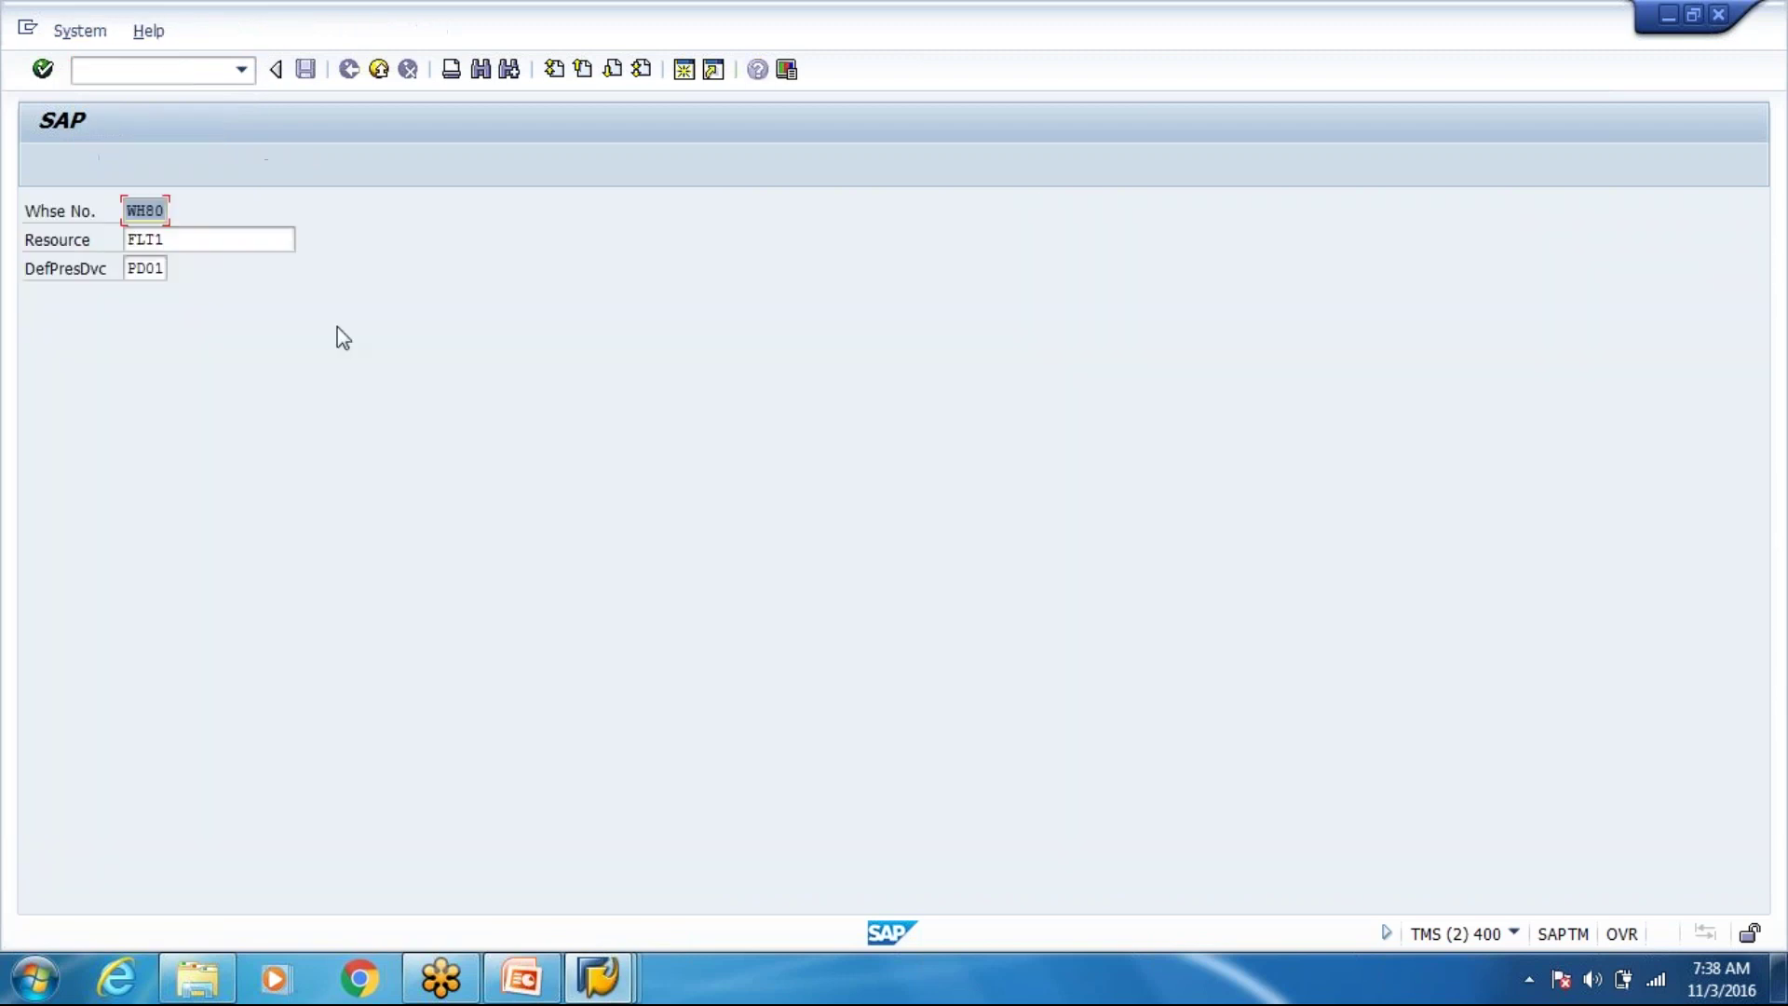
Log on to warehouse WH80 with resource FLT1 and presentation device PD01, and go through Manual Selection to Selection by HU.
{"action": "key", "text": "Return"}
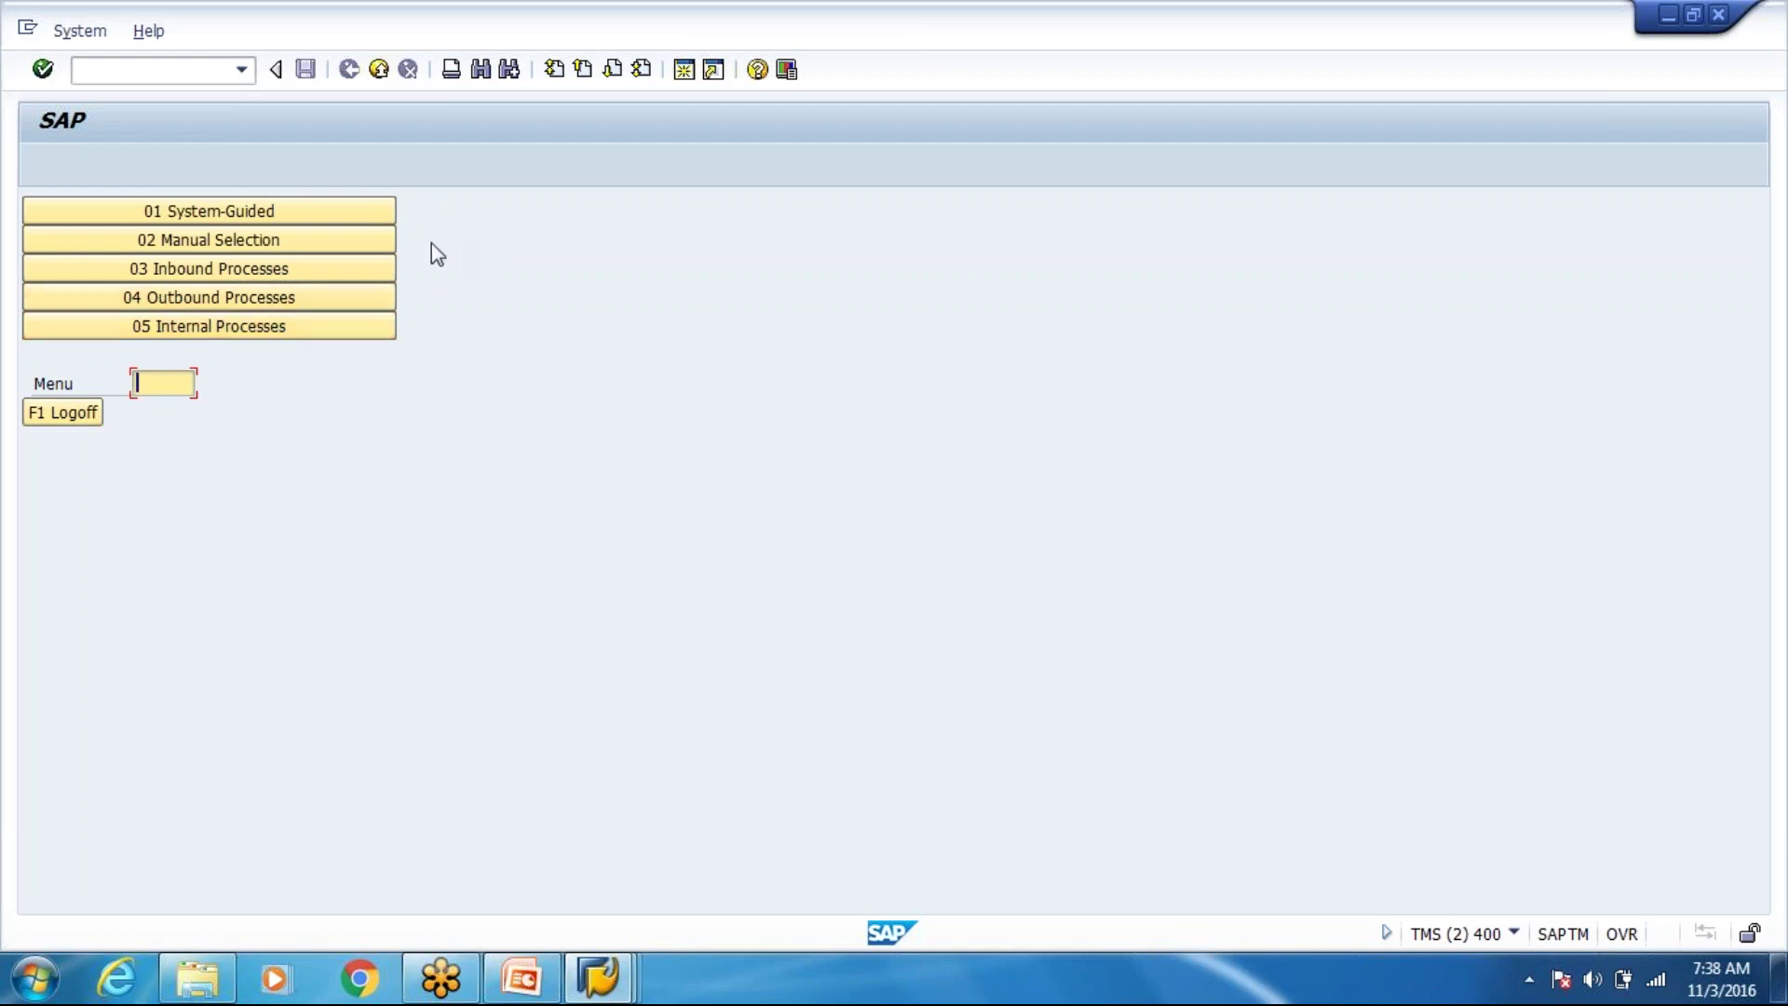
{"action": "left_click", "coordinate": [338, 250]}
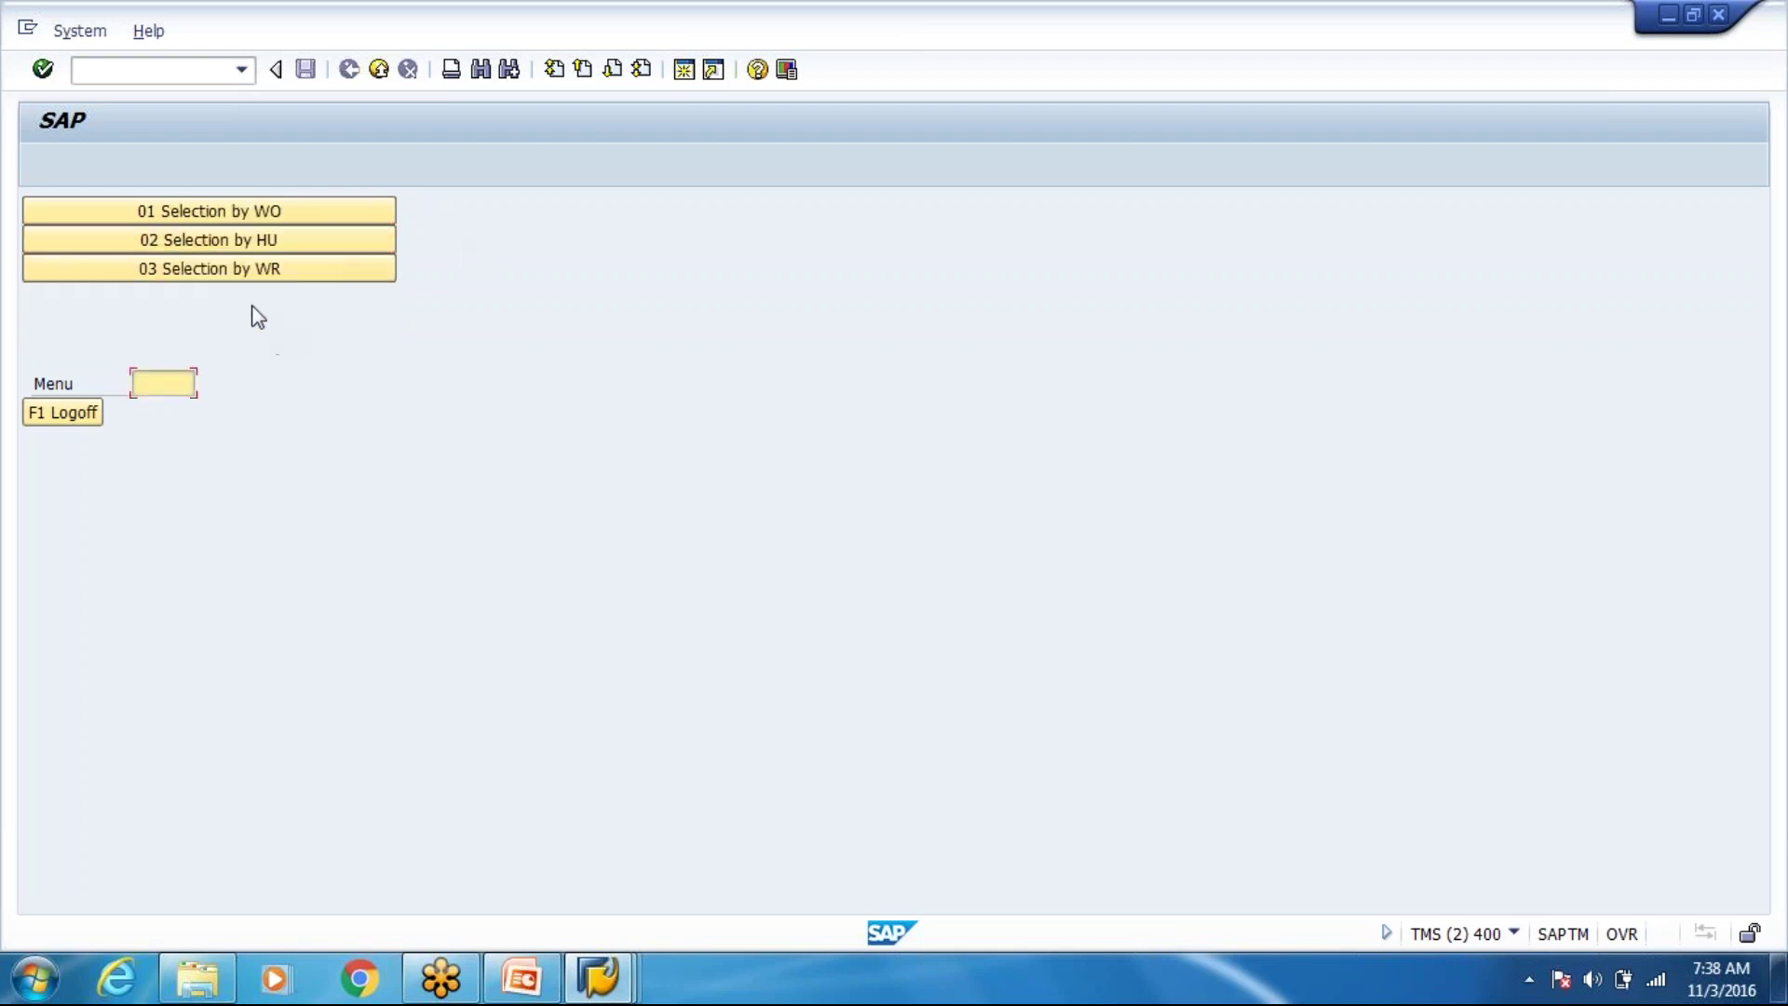
{"action": "left_click", "coordinate": [290, 249]}
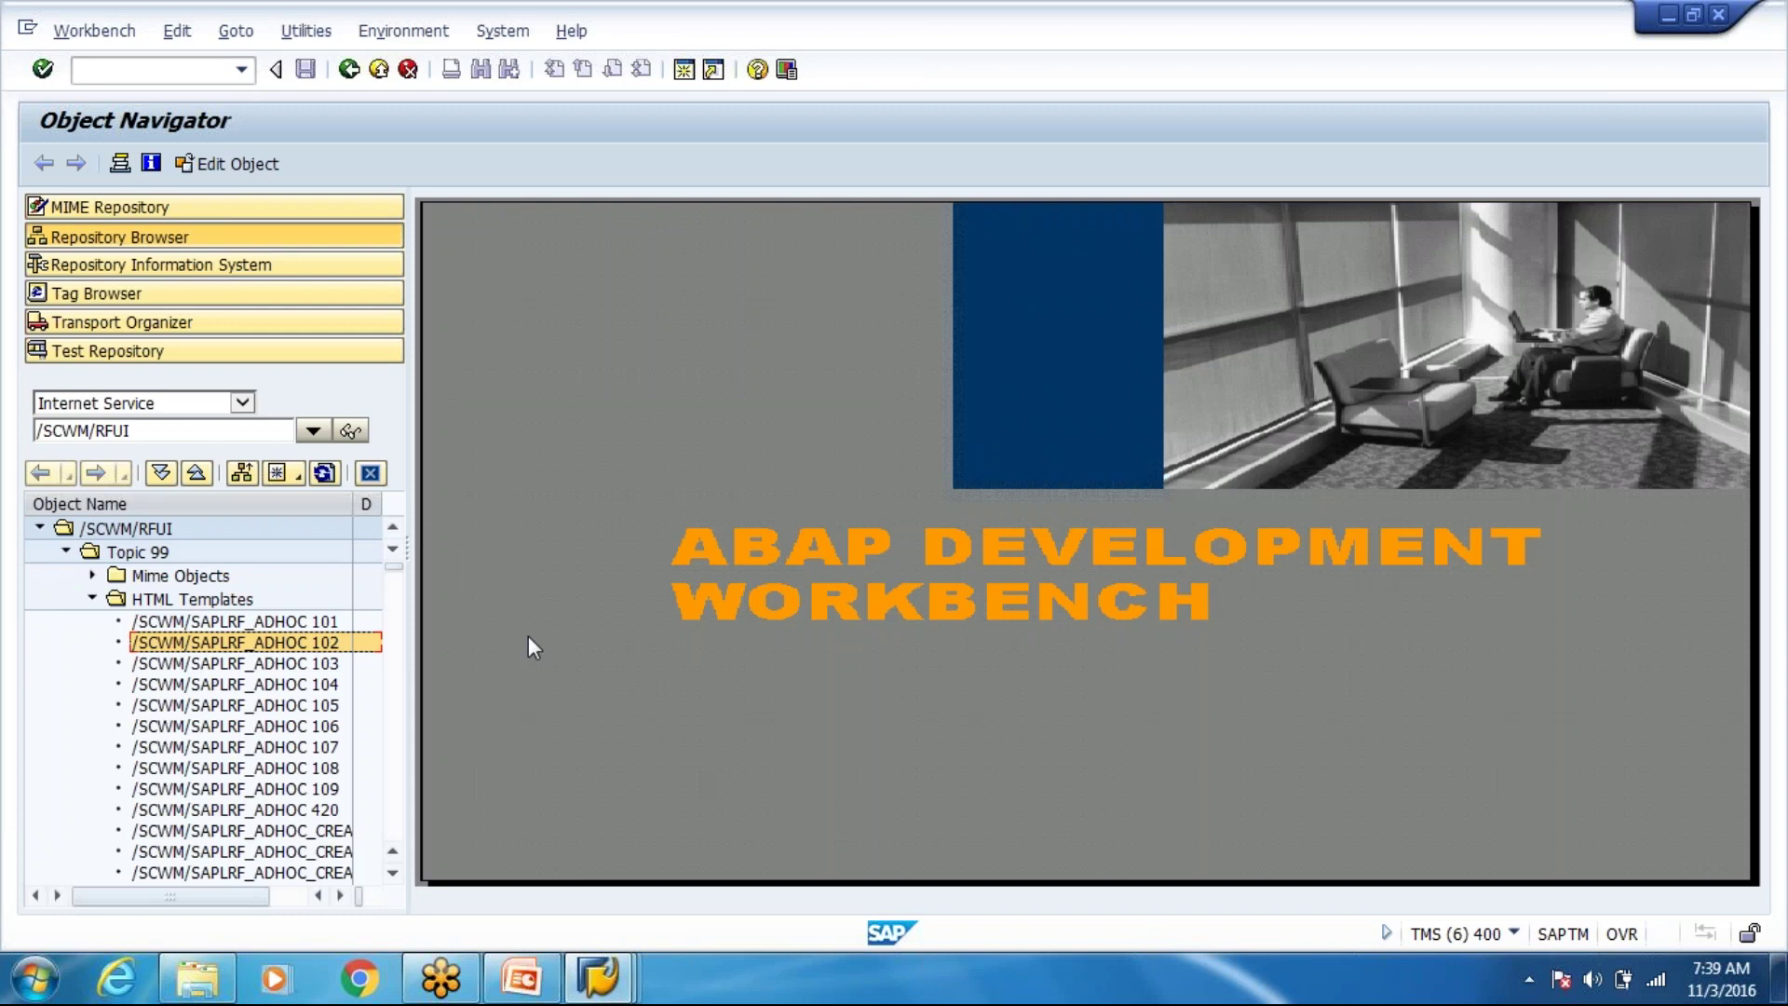
Leave the Object Navigator and switch to the Week 2 PowerPoint presentation to view the Warehouse monitor slide.
{"action": "left_click", "coordinate": [378, 71]}
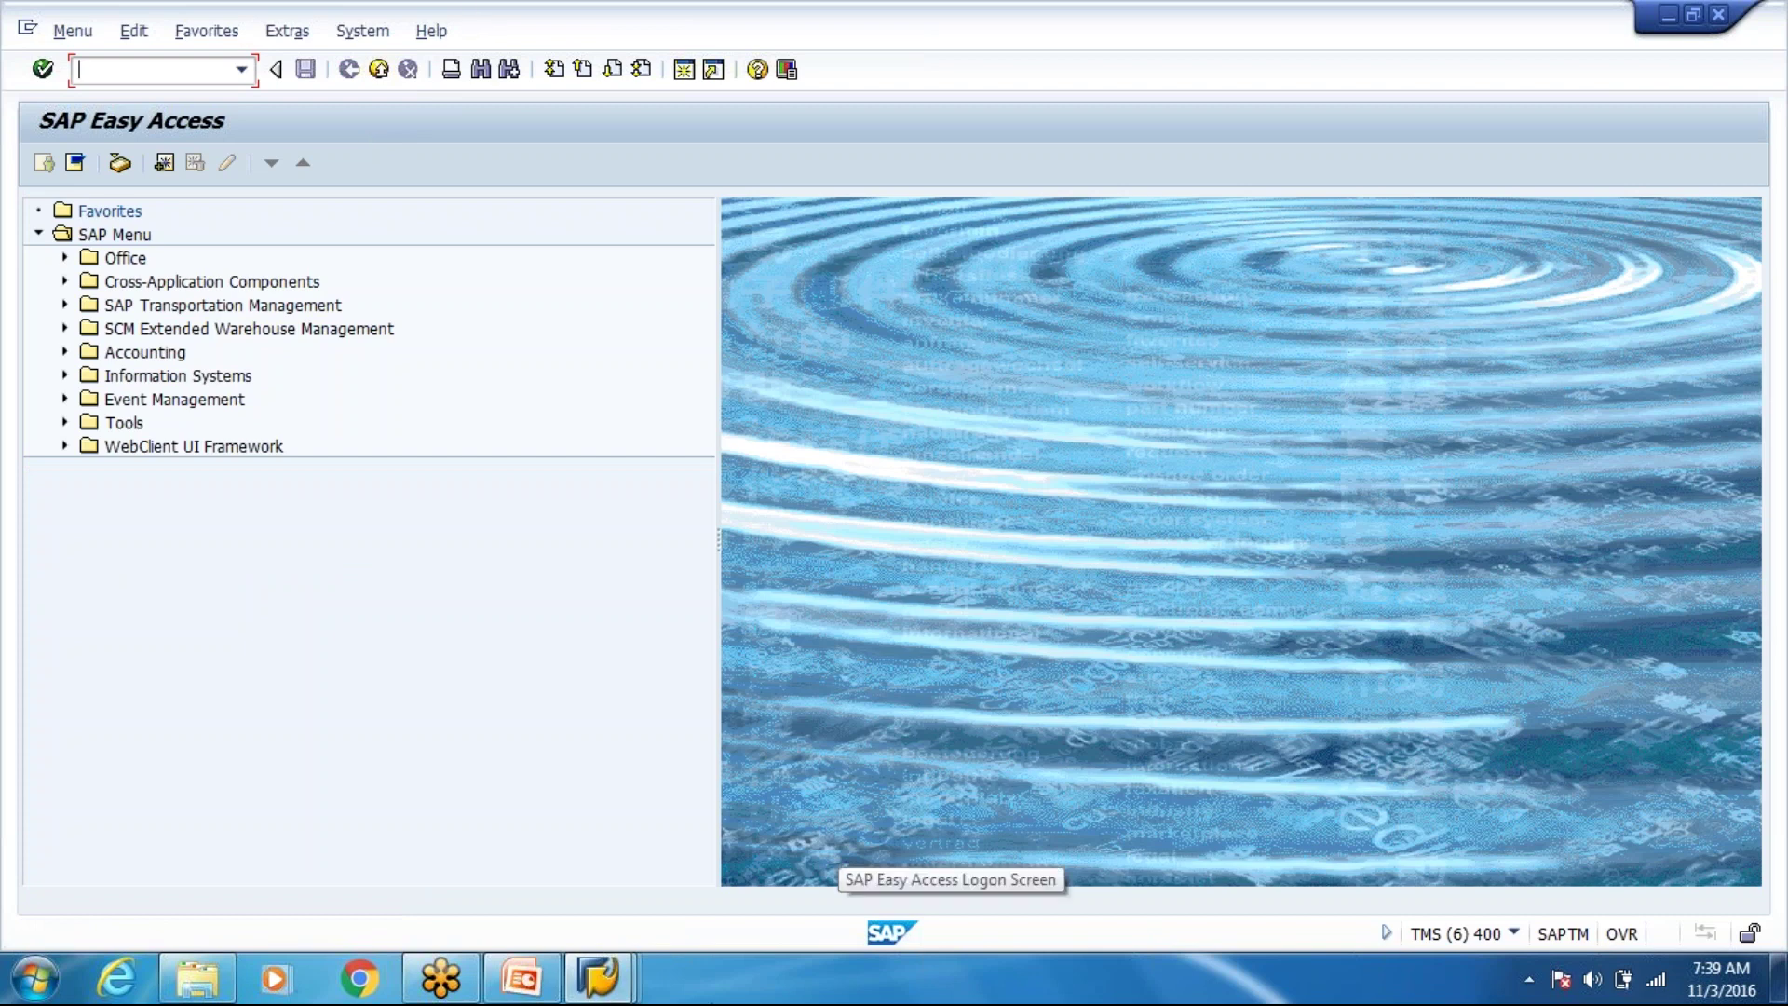
{"action": "left_click", "coordinate": [548, 984]}
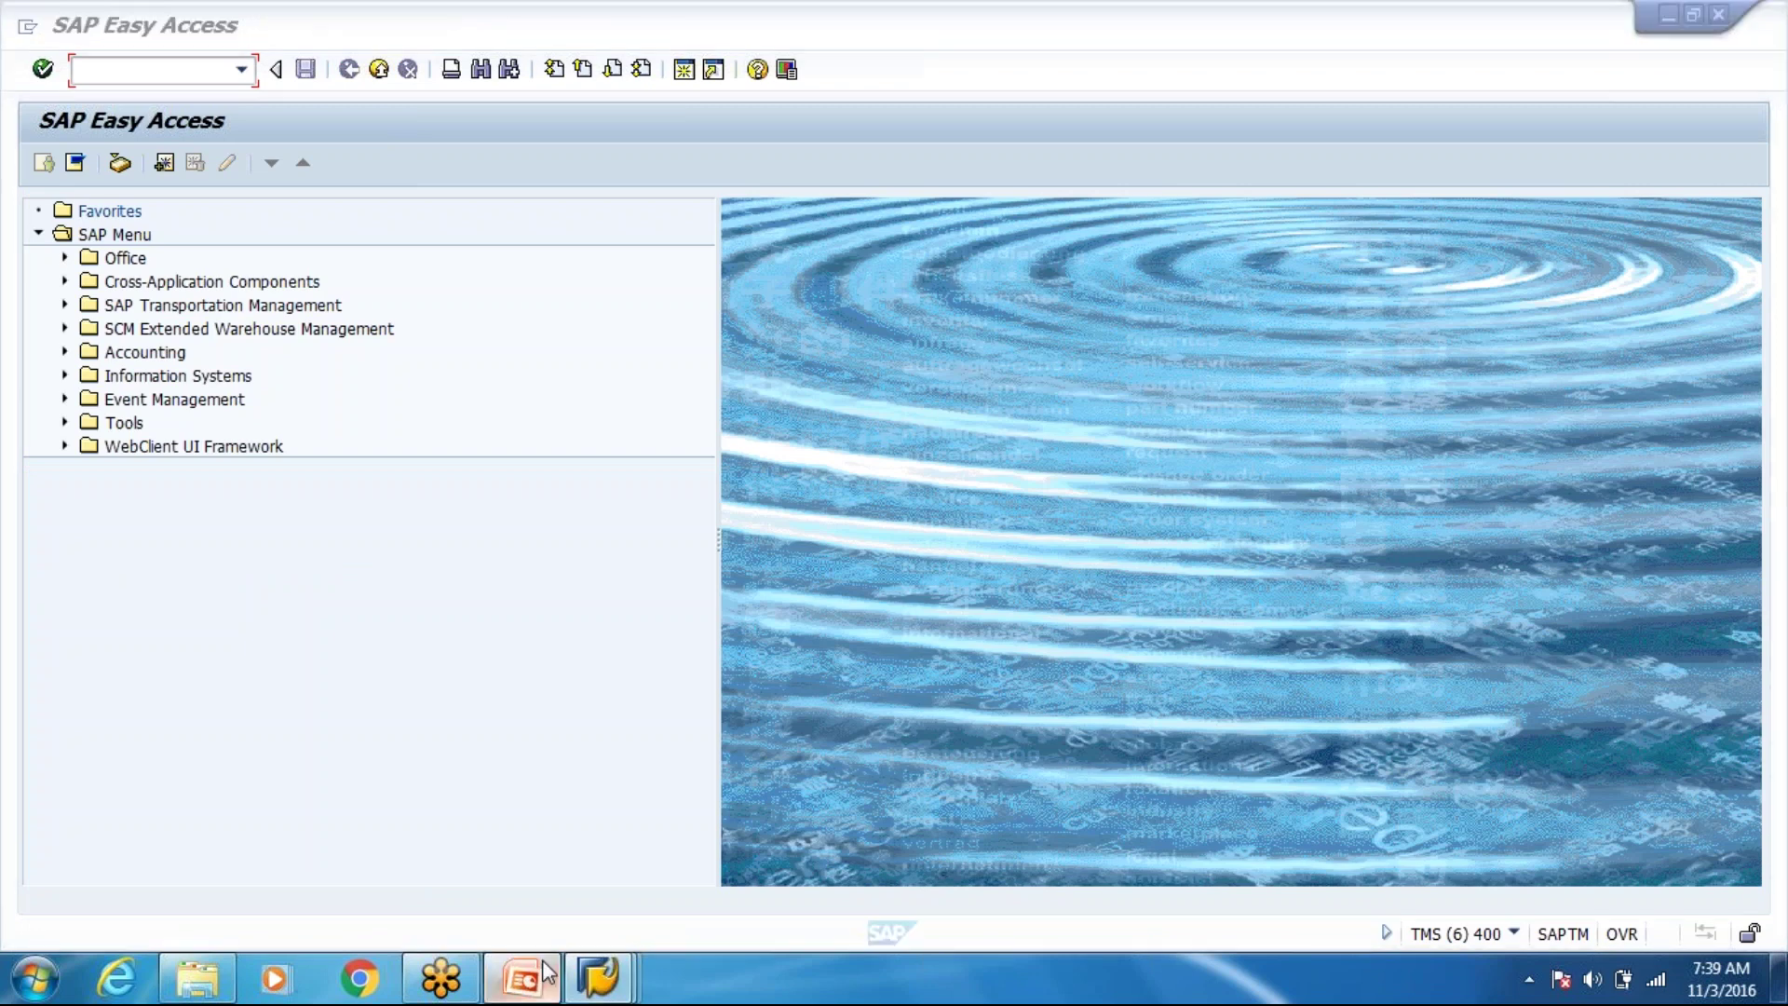
{"action": "scroll", "coordinate": [603, 751], "scroll_direction": "down", "scroll_amount": 1}
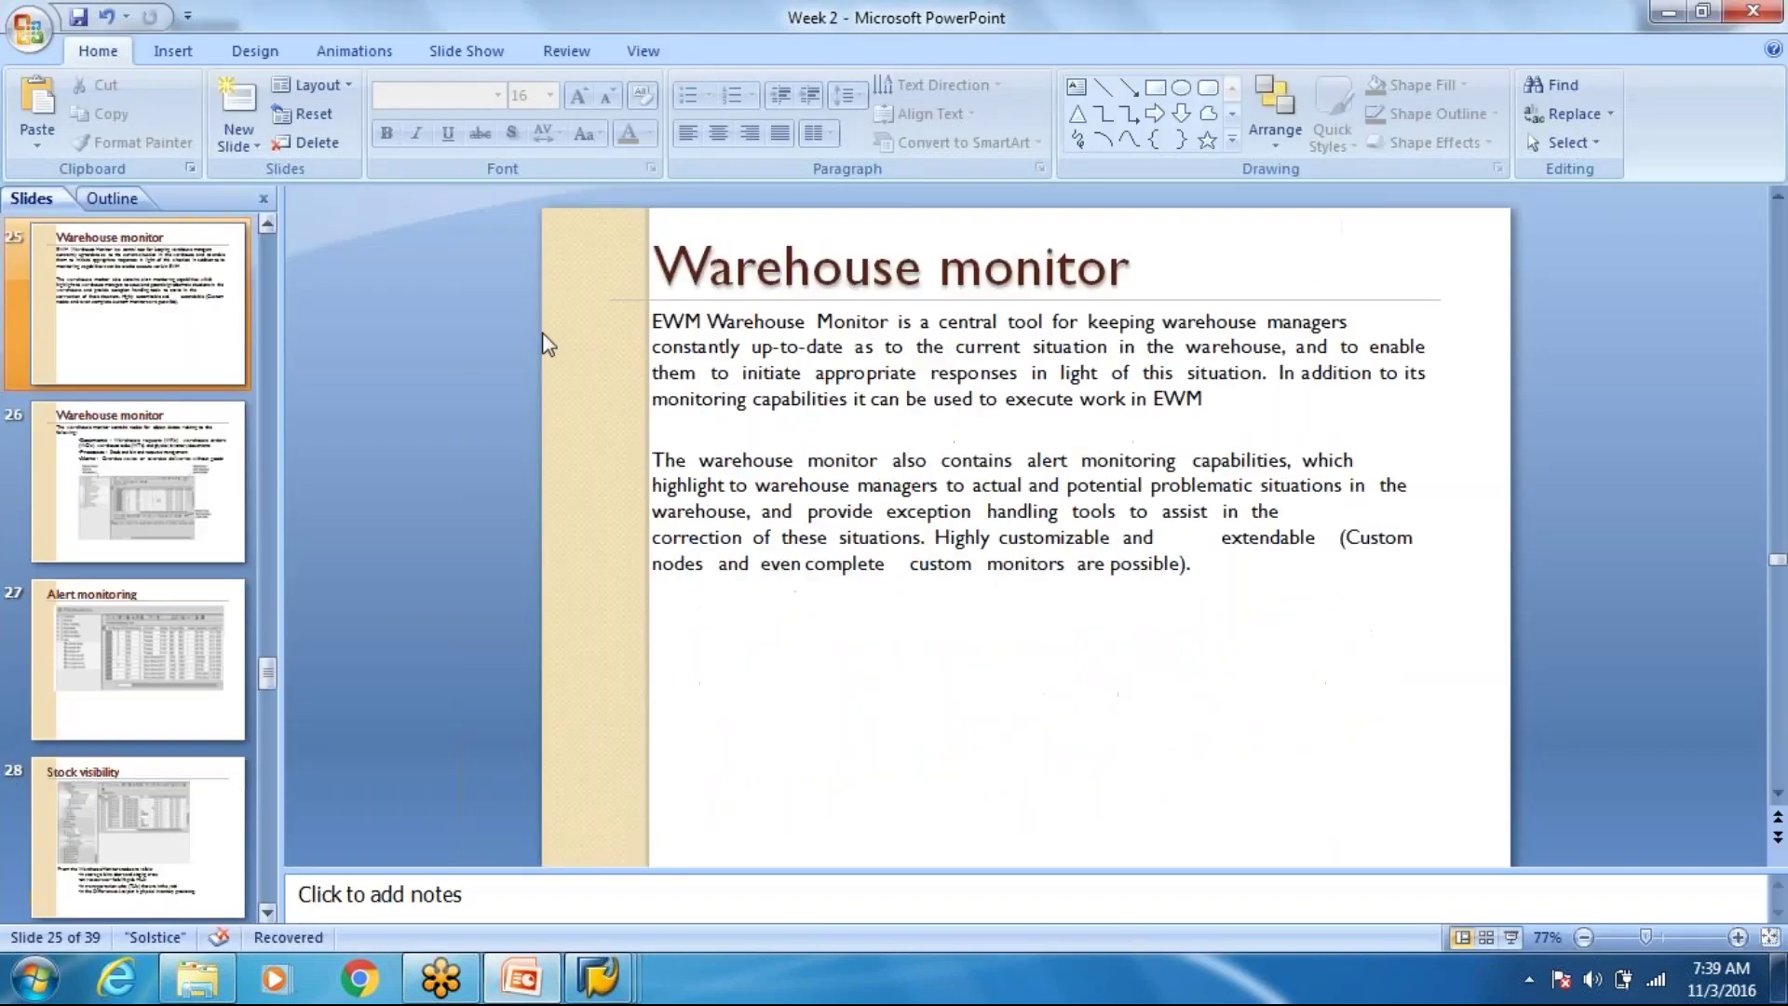
{"action": "scroll", "coordinate": [138, 337], "scroll_direction": "up", "scroll_amount": 1}
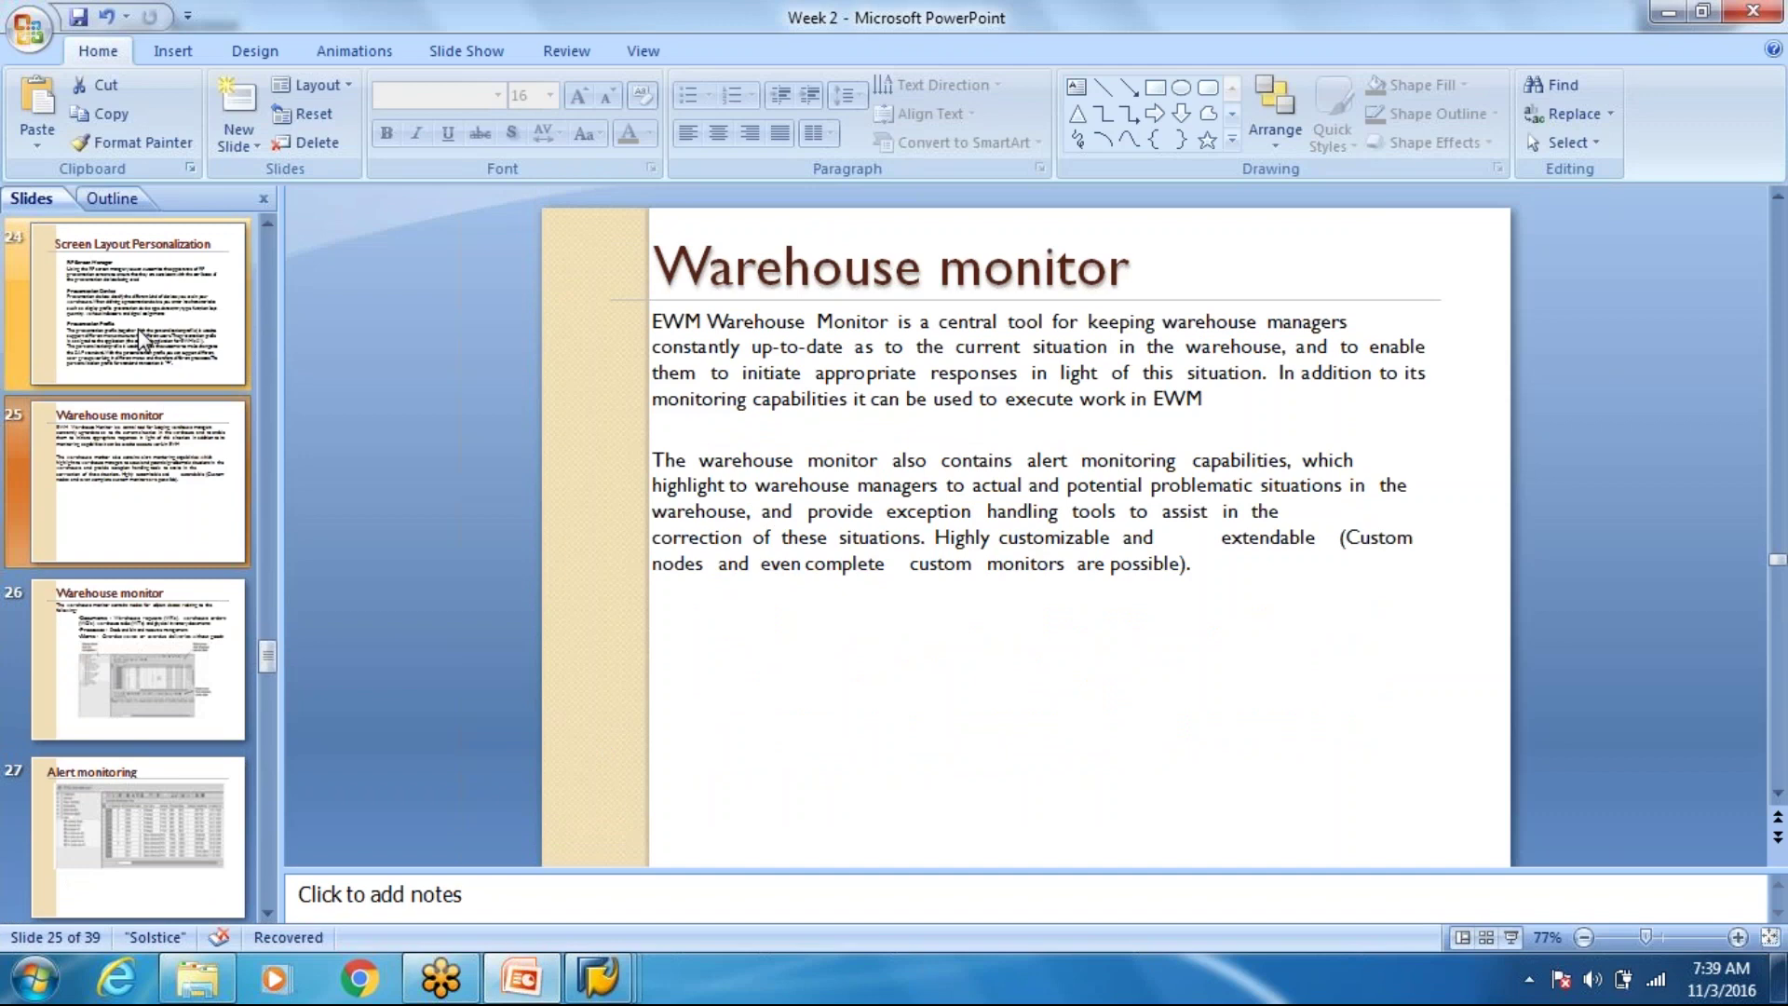
Switch from the presentation to the SAP IMG session and display the presentation profiles under Define Steps in Logical Transactions.
{"action": "left_click", "coordinate": [139, 335]}
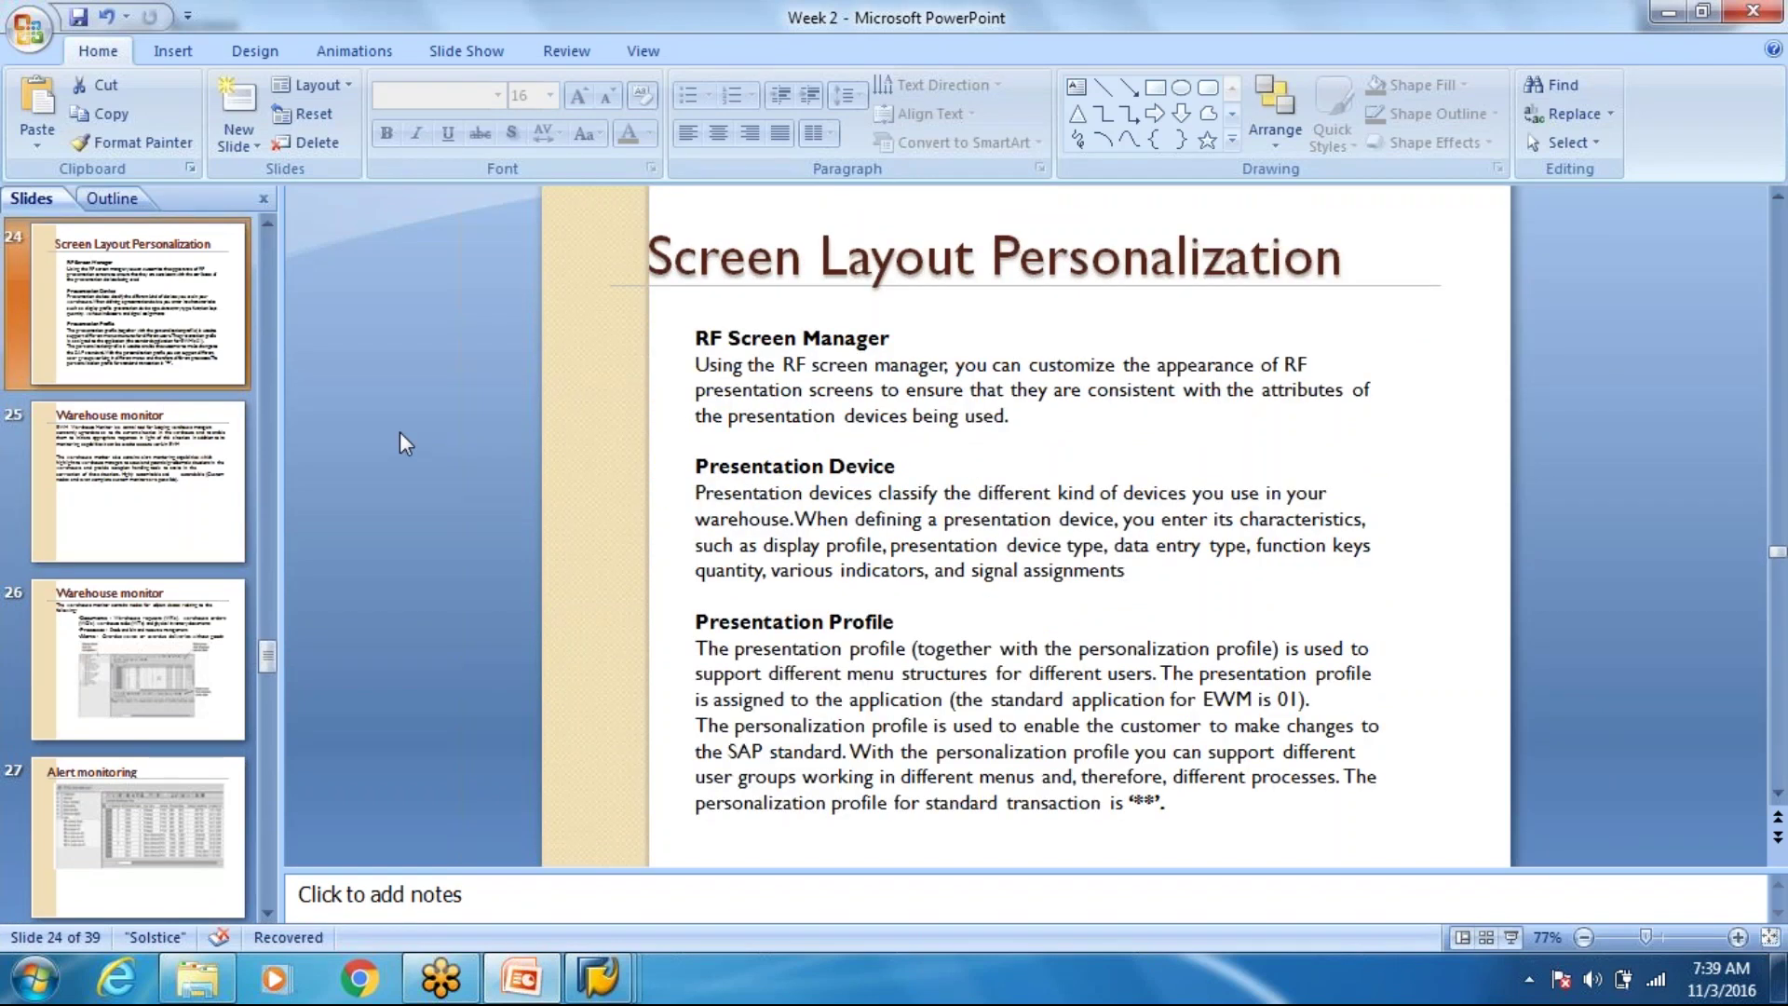
{"action": "key", "text": "alt+Tab"}
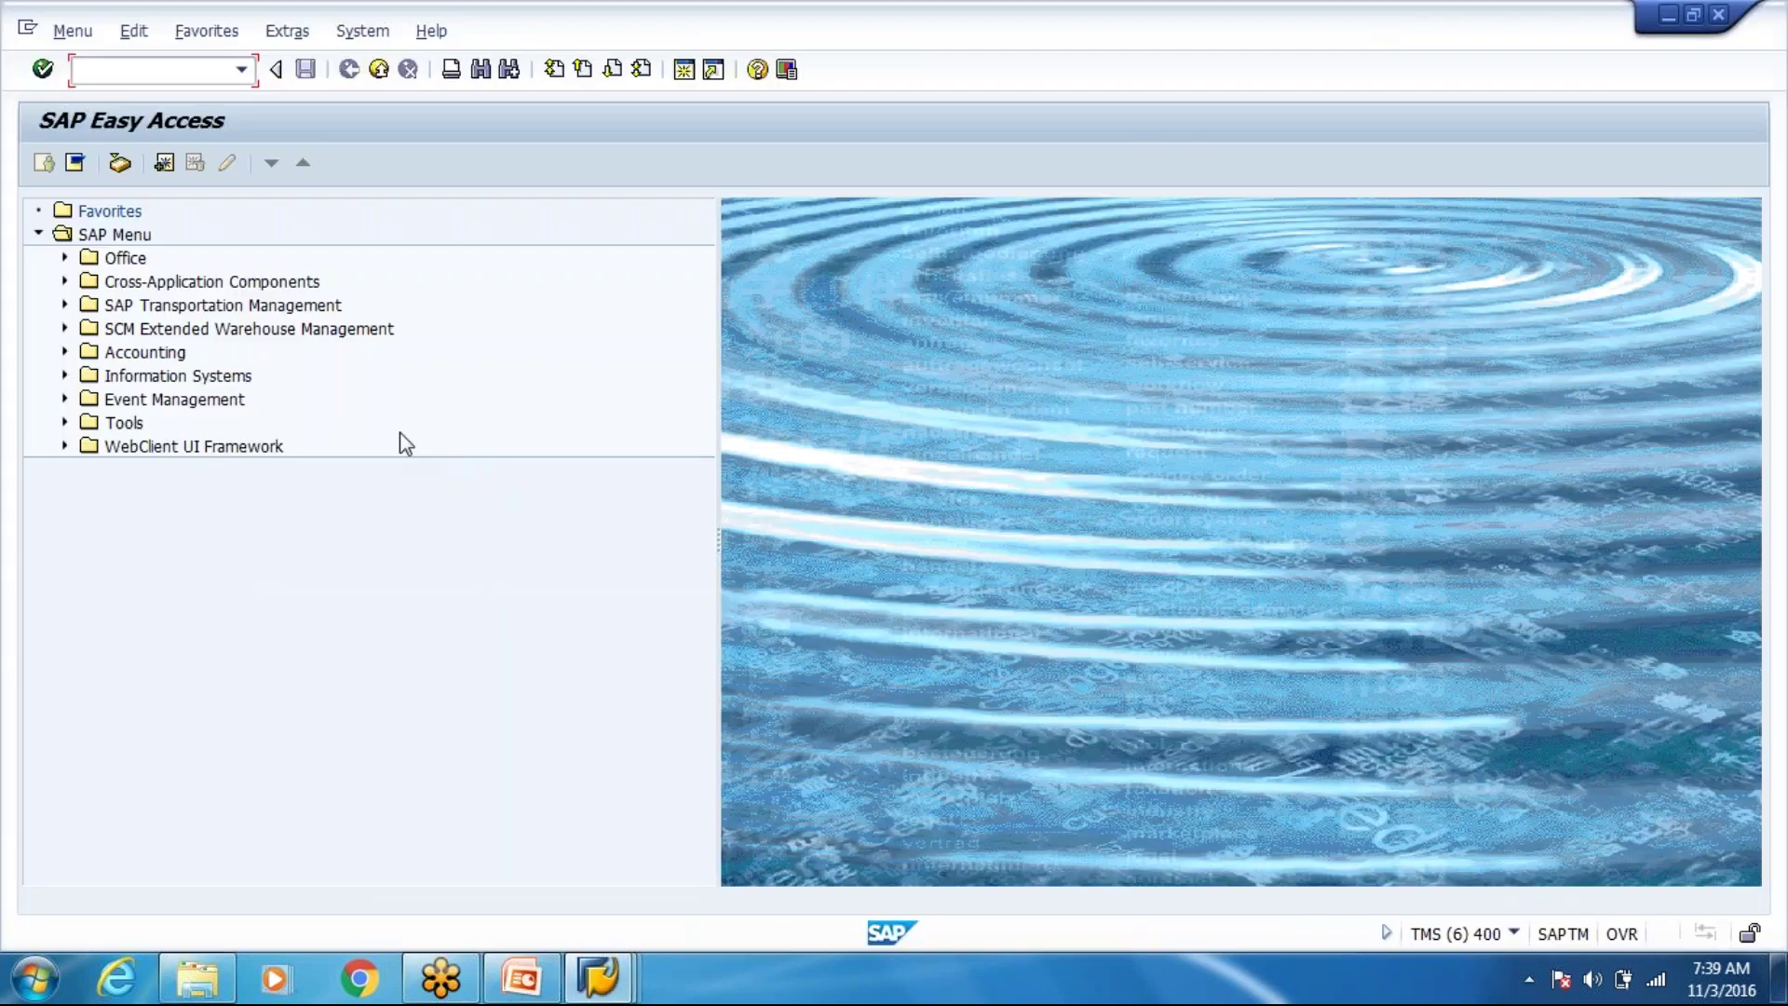
{"action": "left_click", "coordinate": [594, 995]}
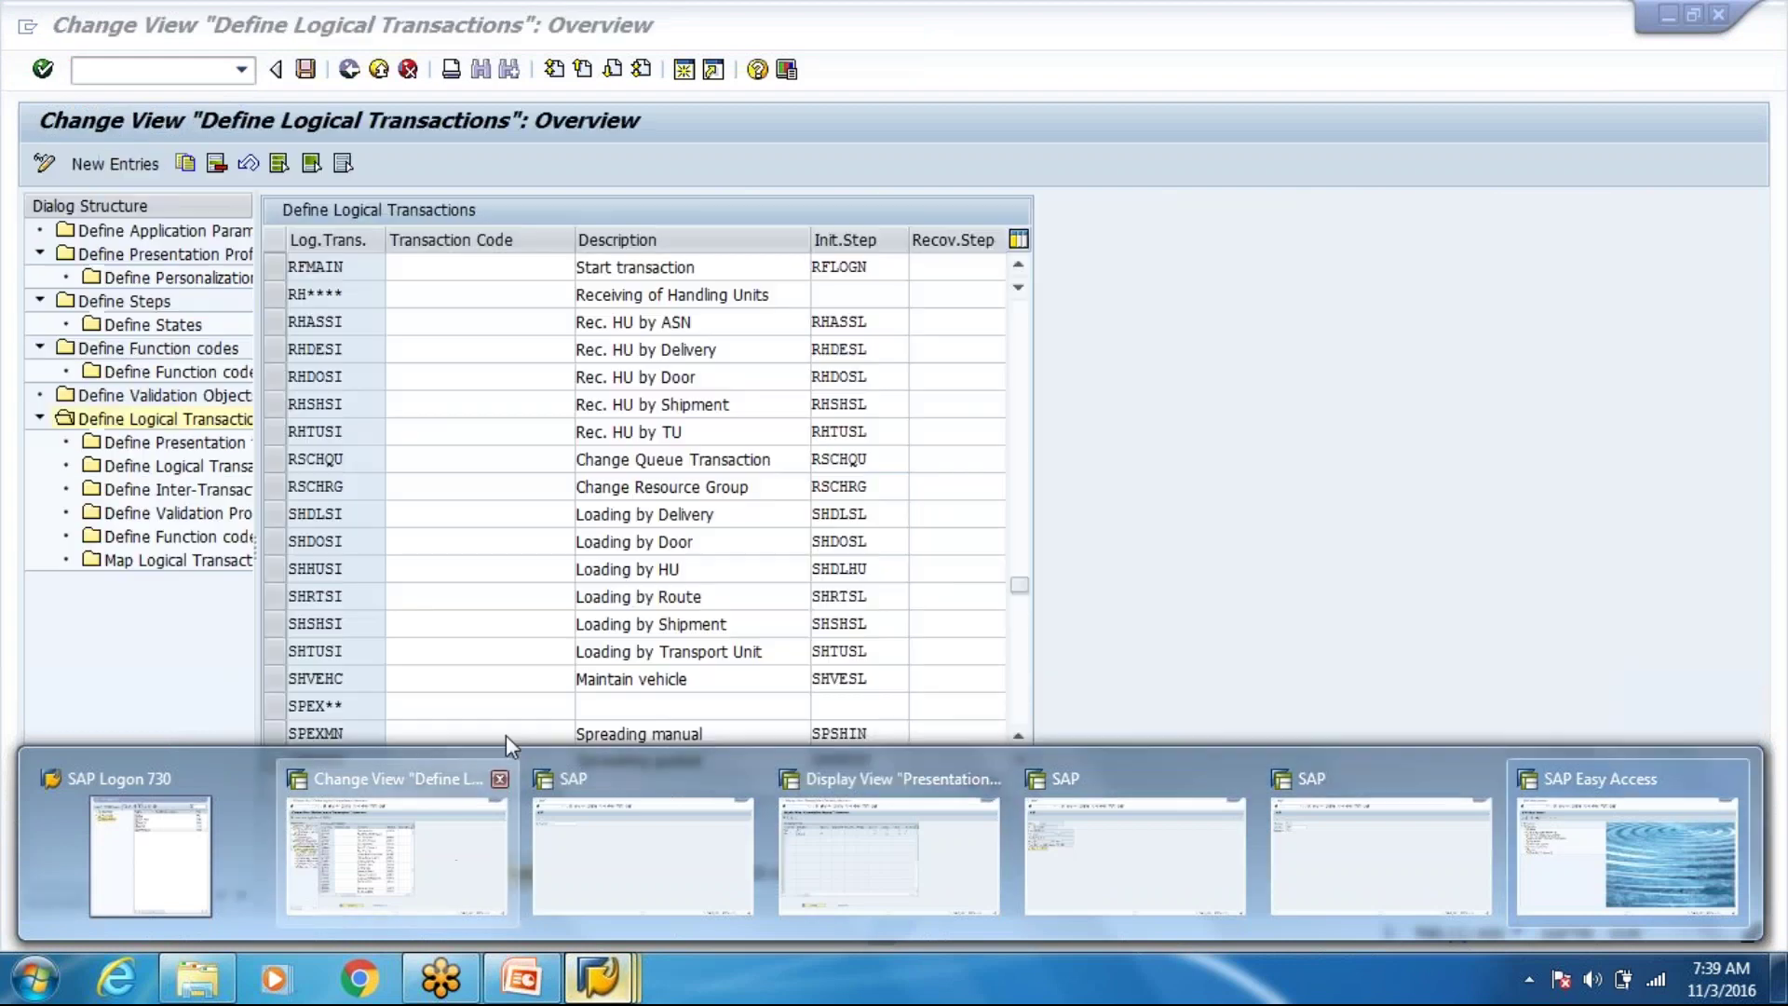
{"action": "left_click", "coordinate": [463, 873]}
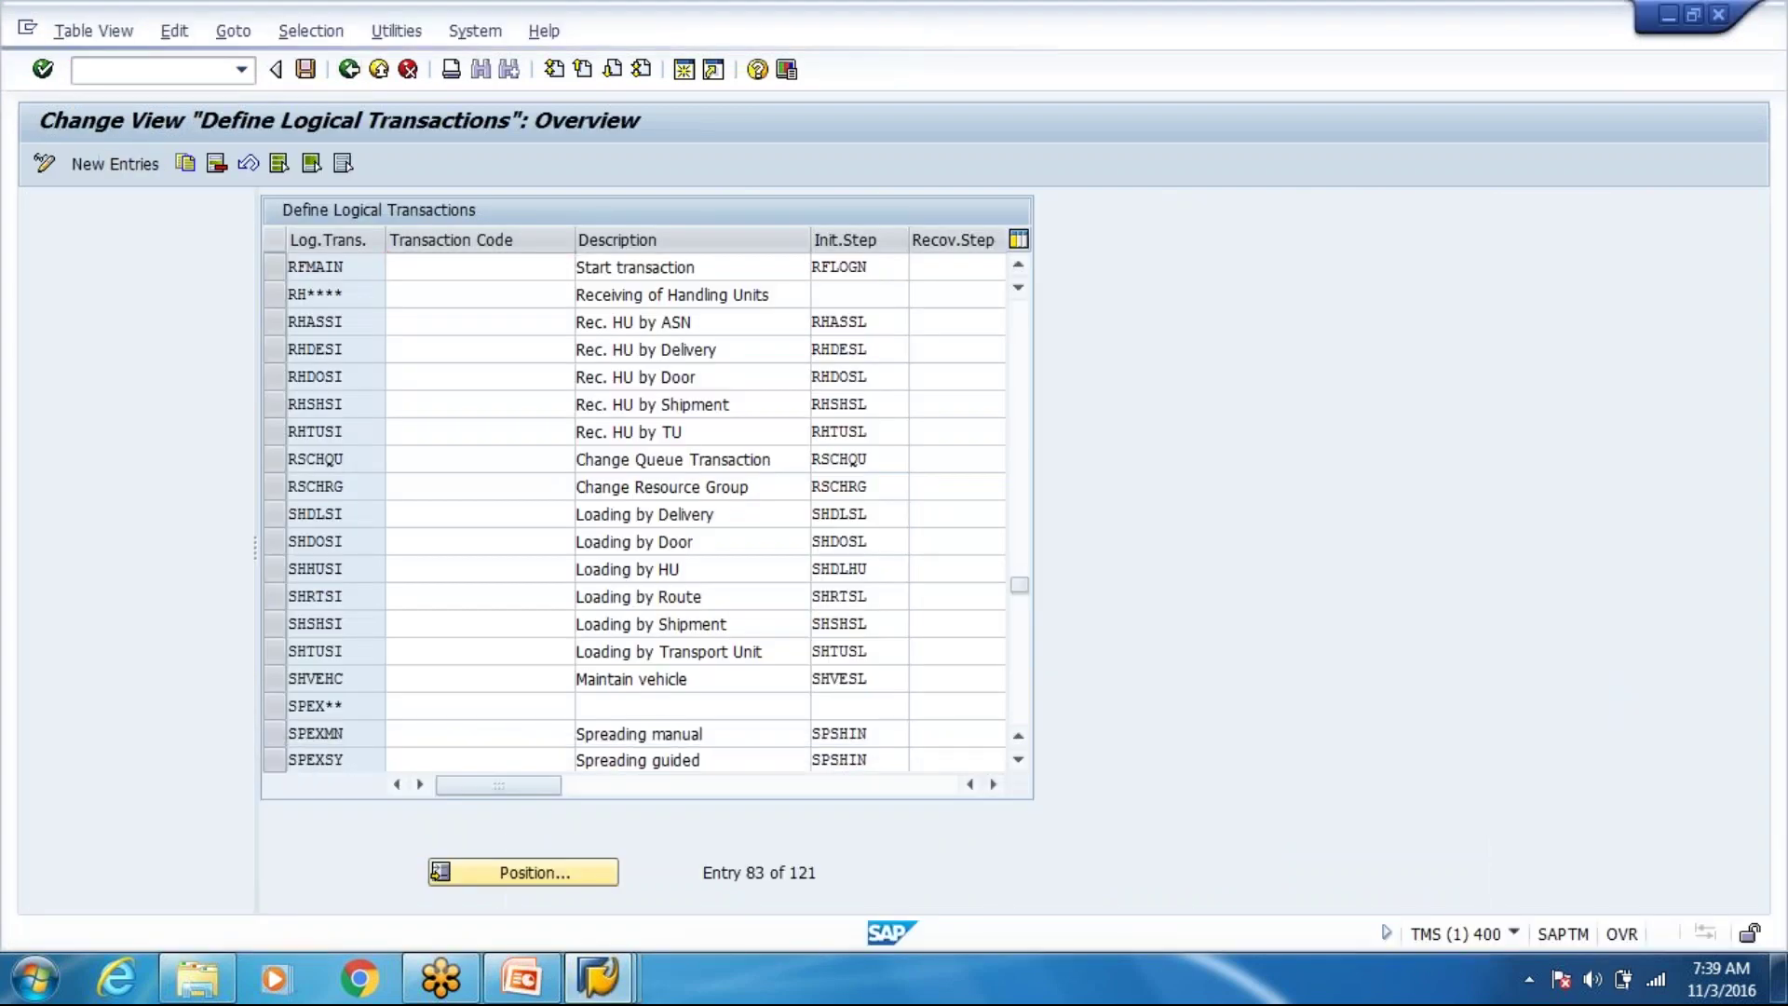
{"action": "key", "text": "F3"}
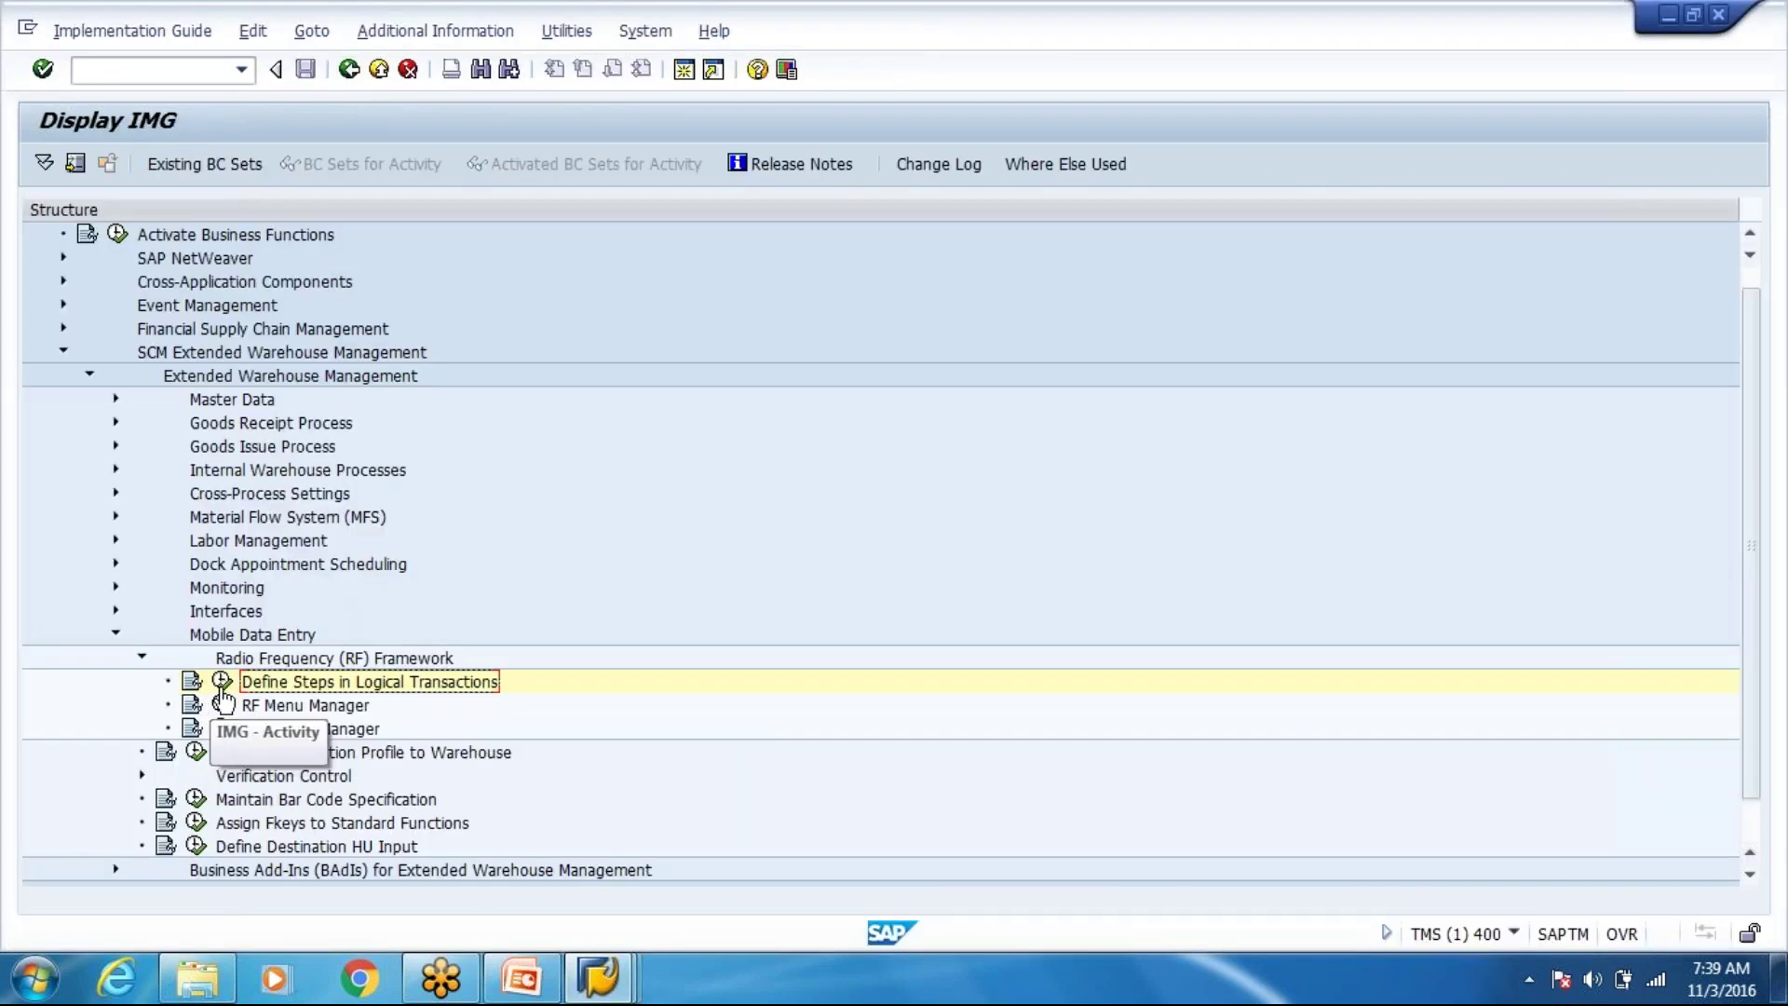
{"action": "left_click", "coordinate": [224, 683]}
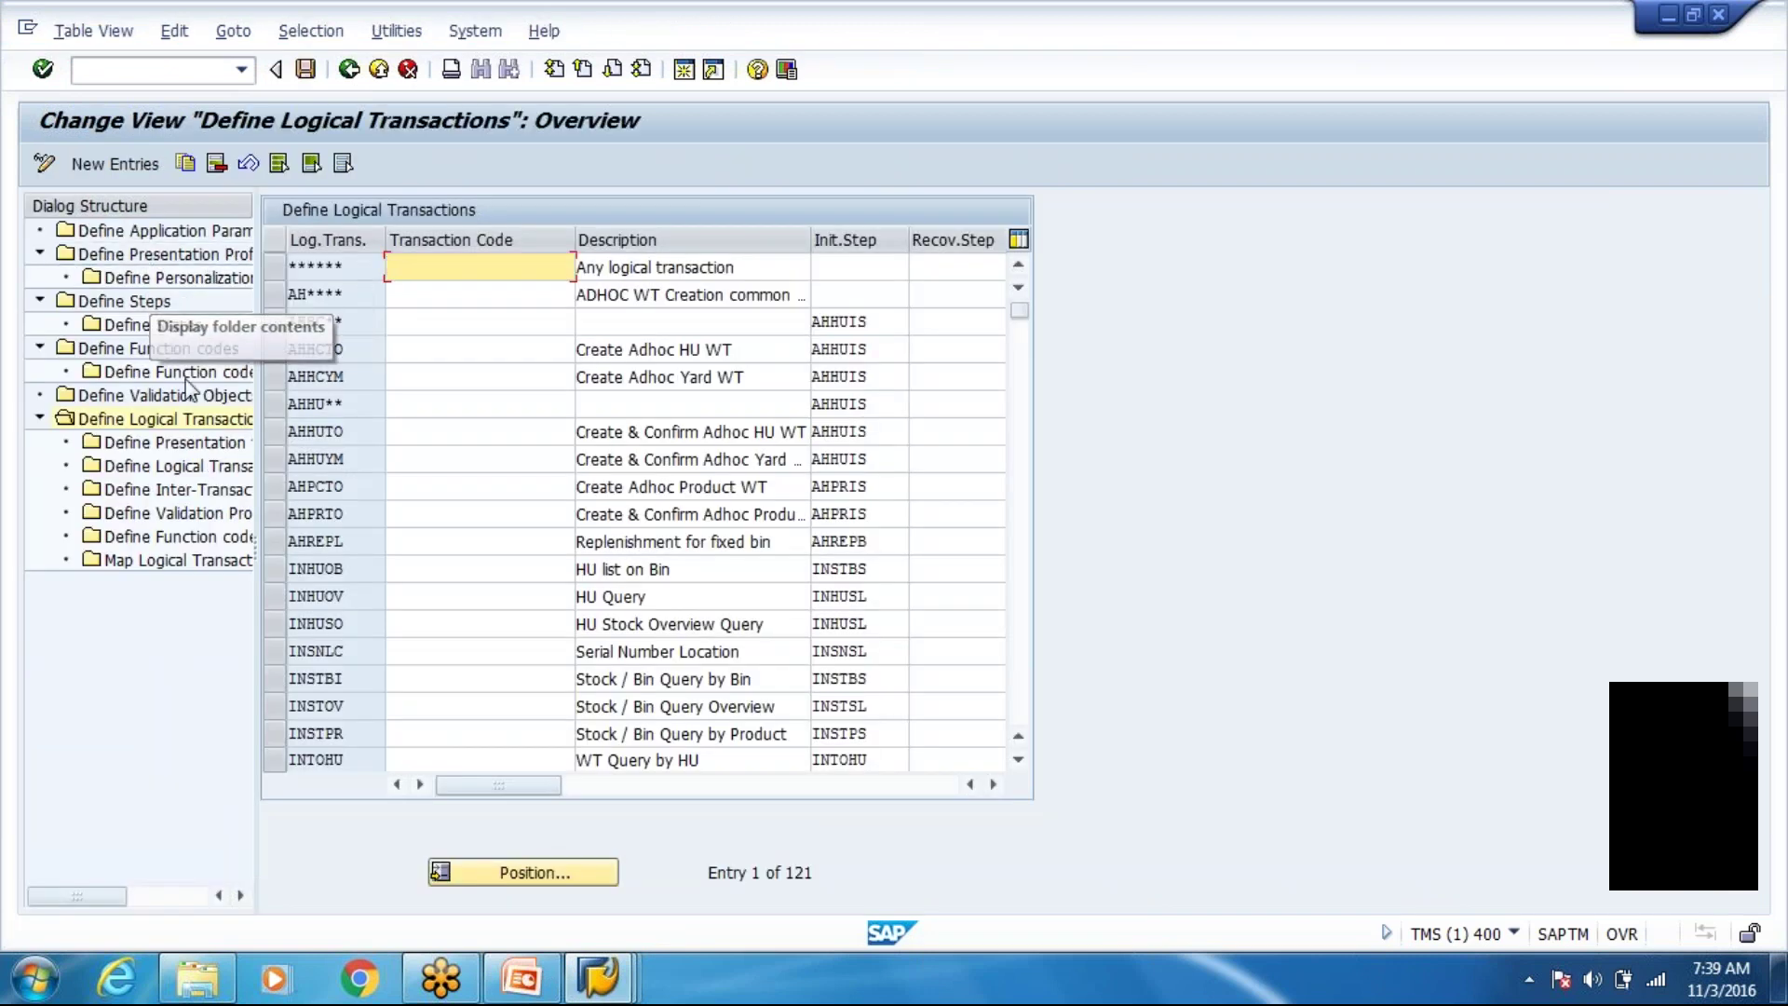
{"action": "double_click", "coordinate": [158, 255]}
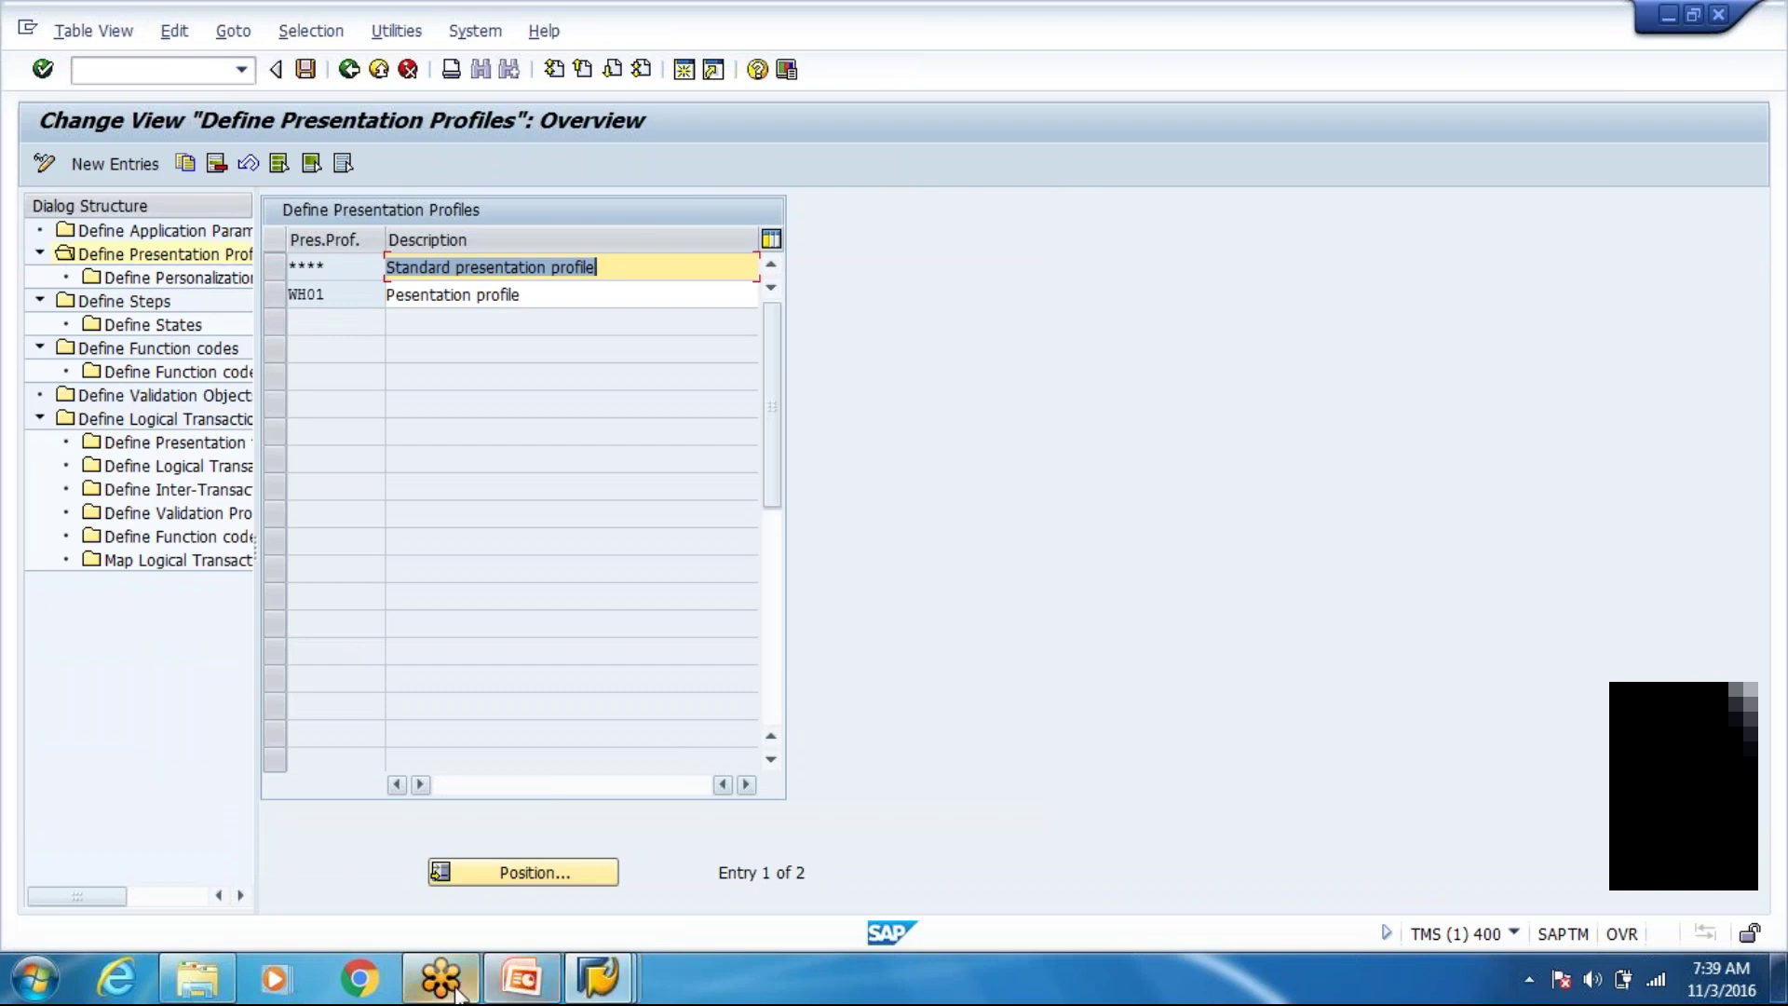
Review the RF Screen Manager, Presentation Device and Presentation Profile text on the PowerPoint slide, and return to SAP.
{"action": "left_click", "coordinate": [522, 978]}
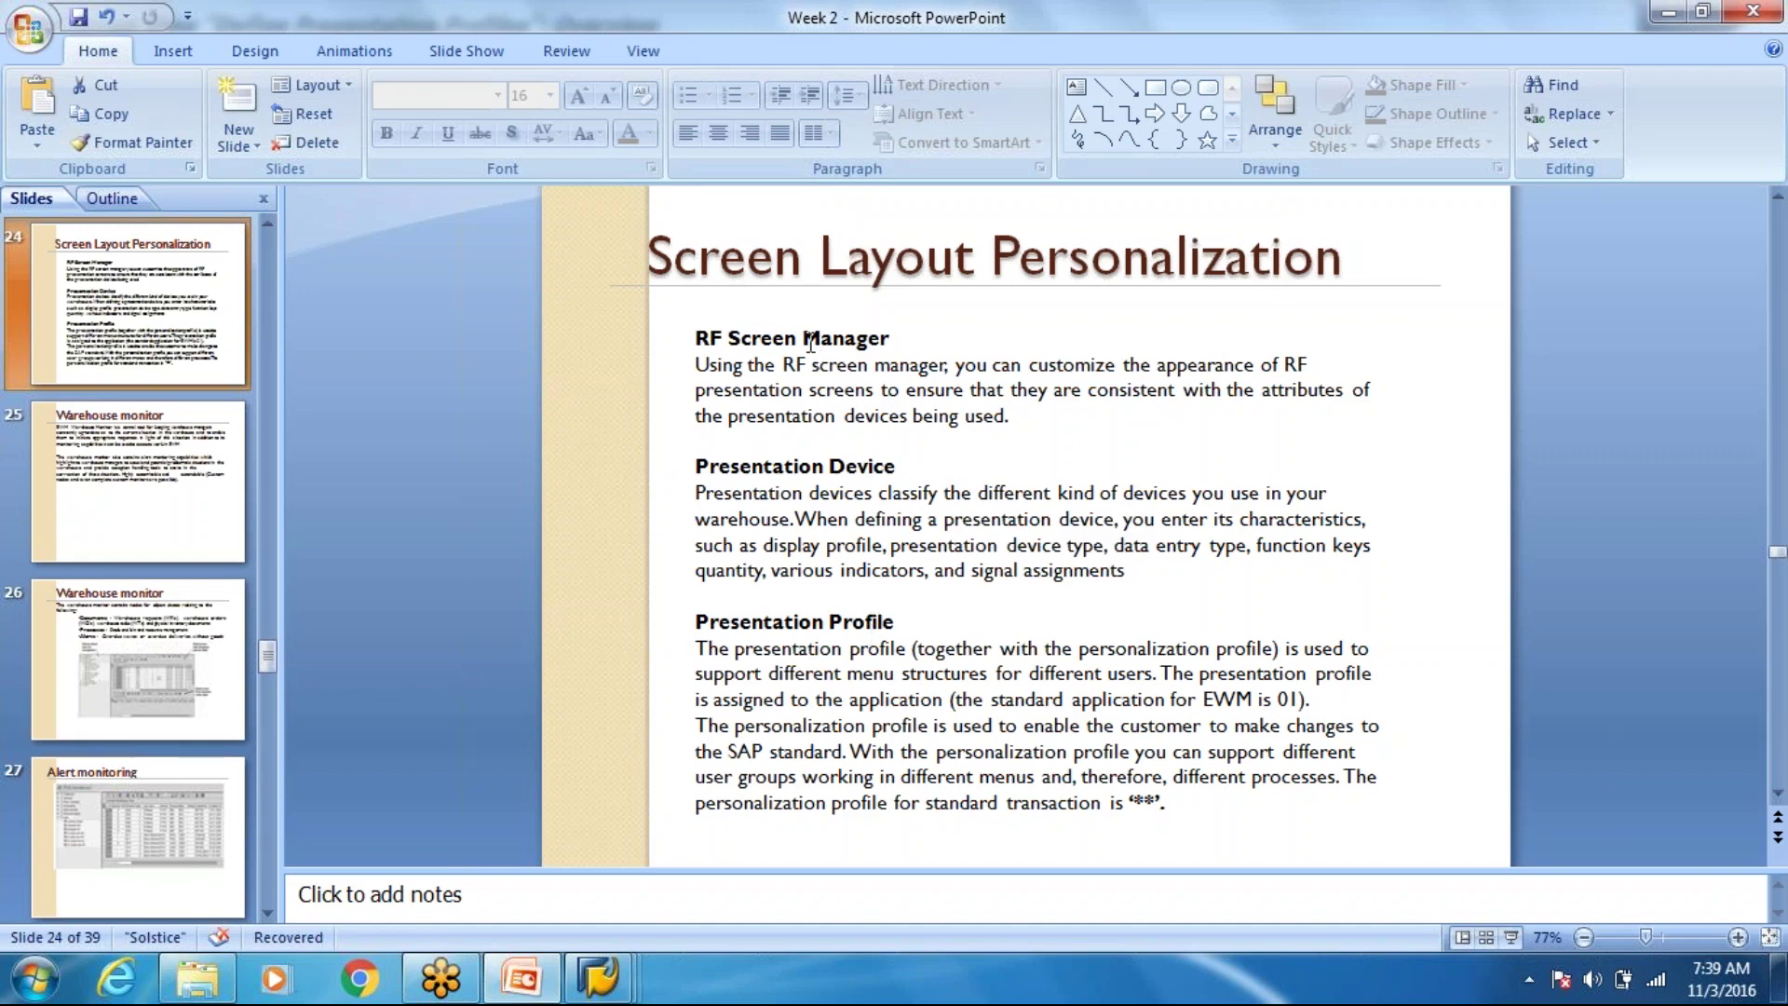
{"action": "left_click", "coordinate": [810, 340]}
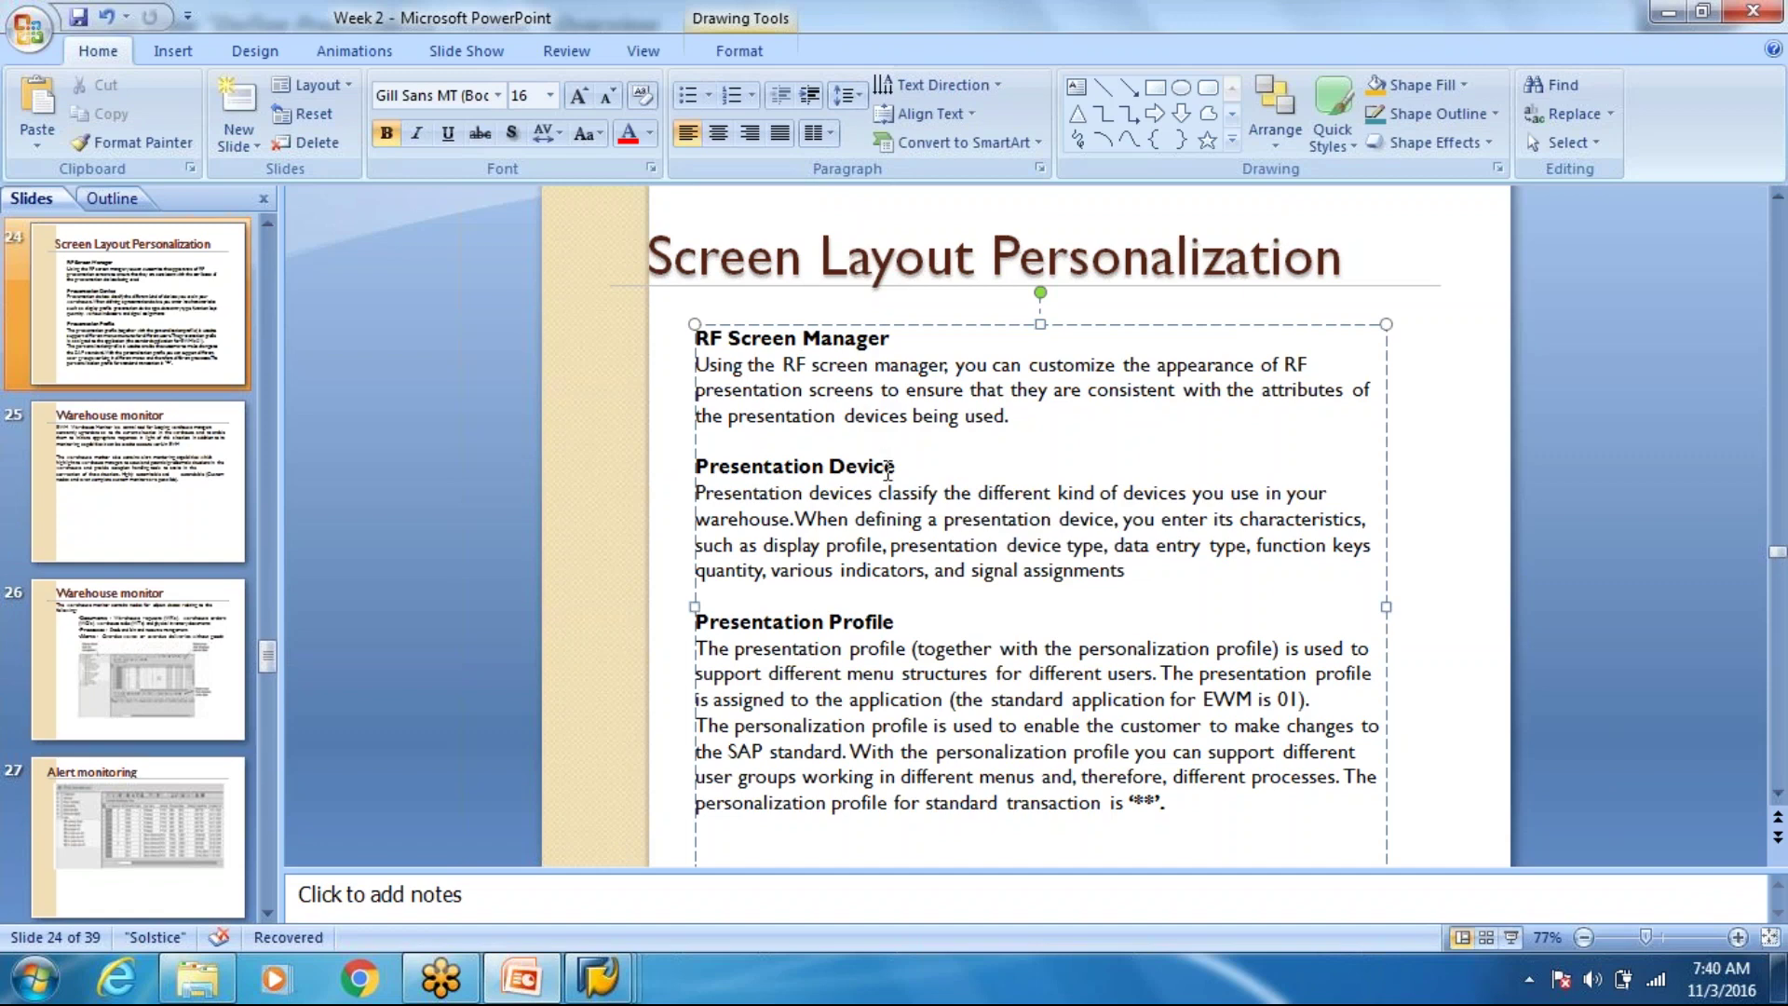
{"action": "left_click", "coordinate": [889, 624]}
{"action": "key", "text": "alt+Tab"}
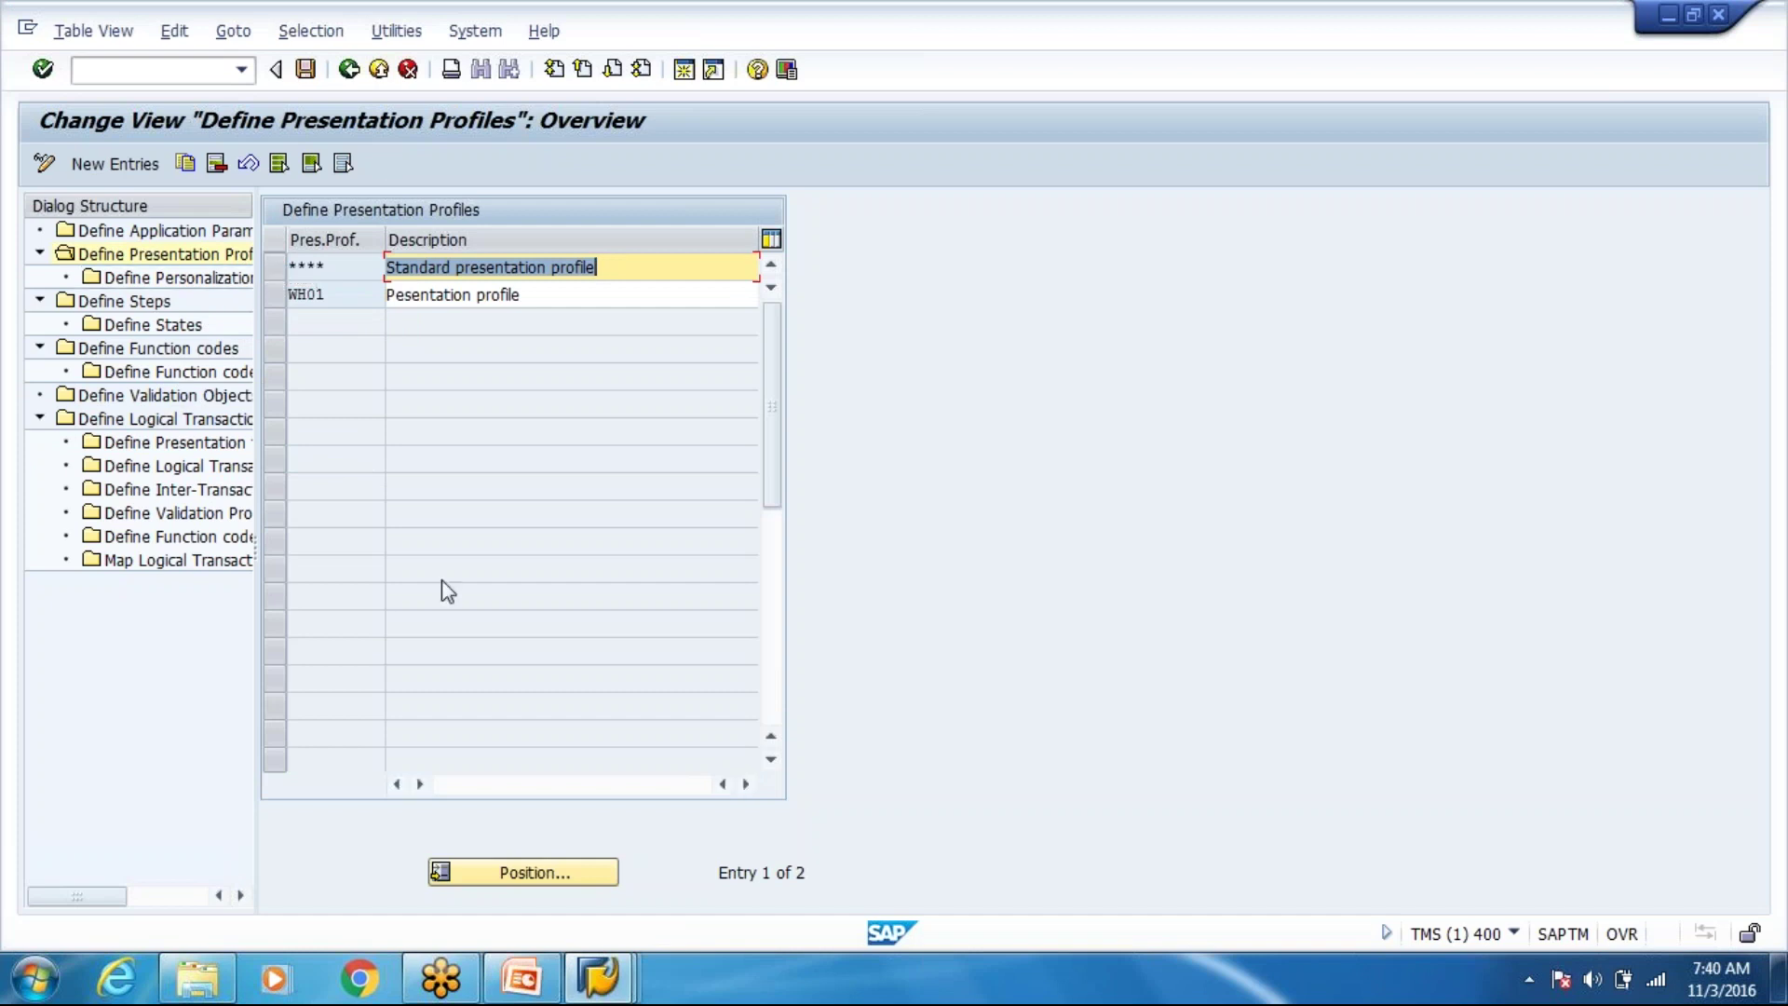
Switch to the RF session showing the inbound delivery and go back through the receiving menus to the main RF menu.
{"action": "left_click", "coordinate": [627, 987]}
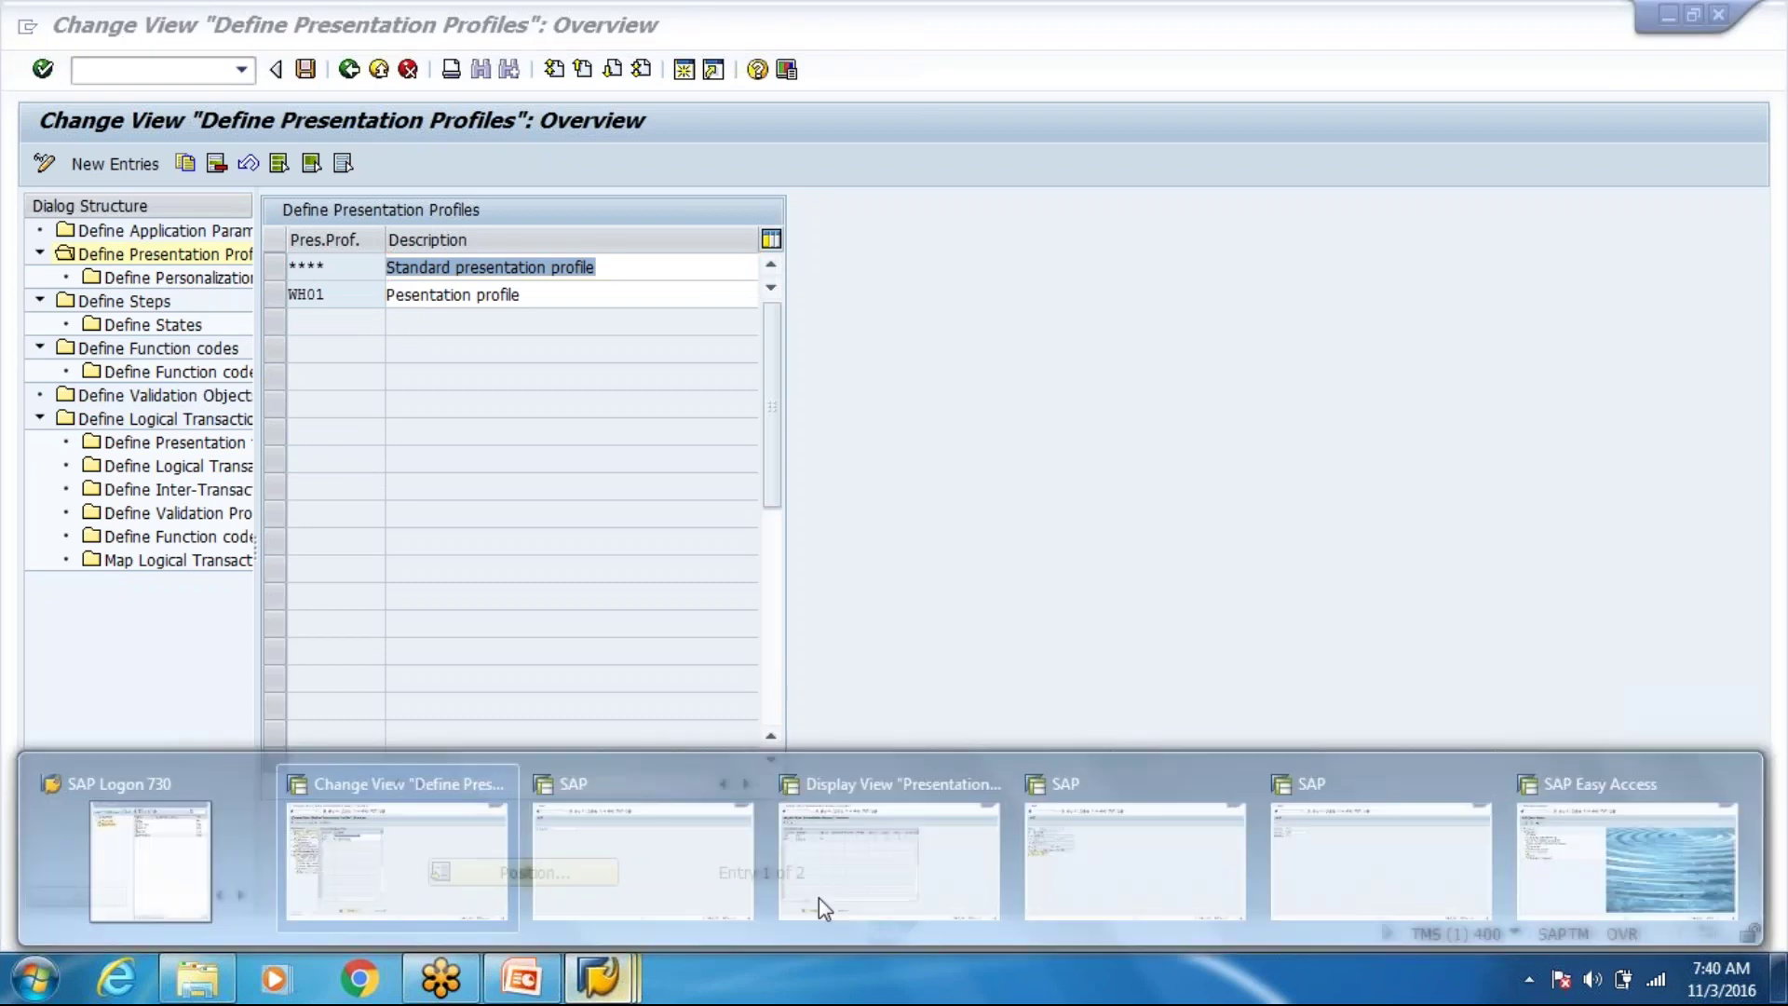
{"action": "left_click", "coordinate": [1155, 823]}
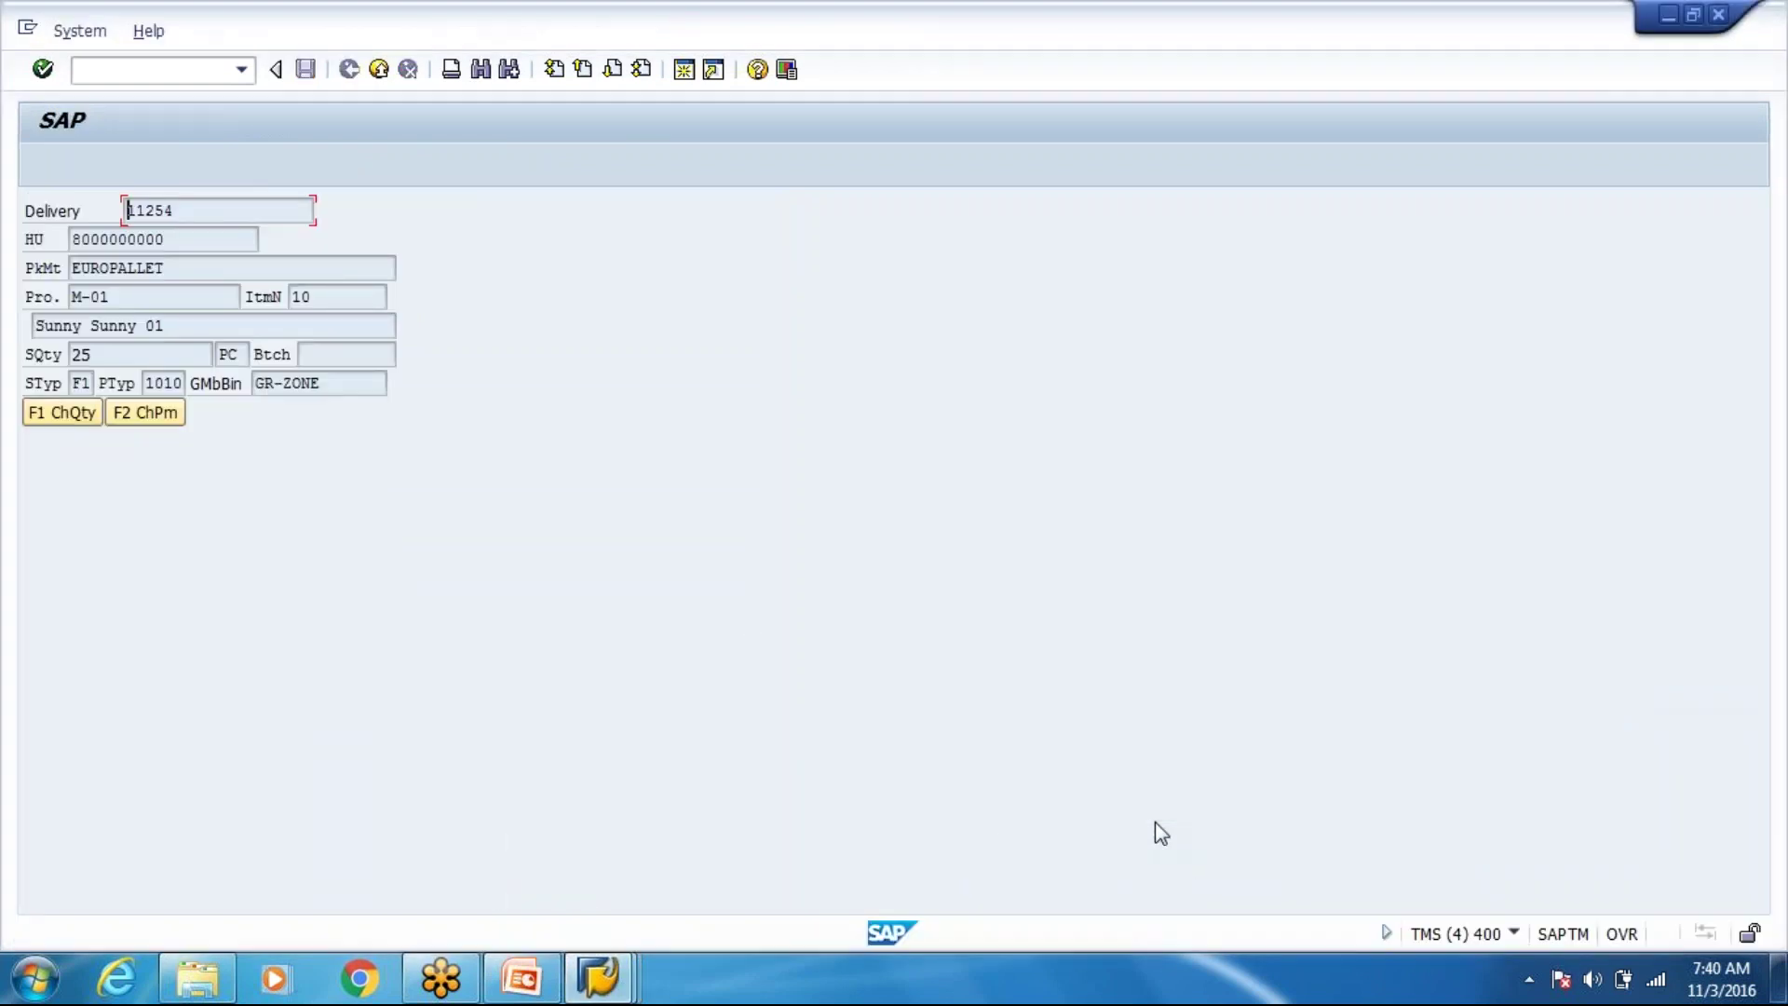
{"action": "key", "text": "Return"}
{"action": "key", "text": "F3"}
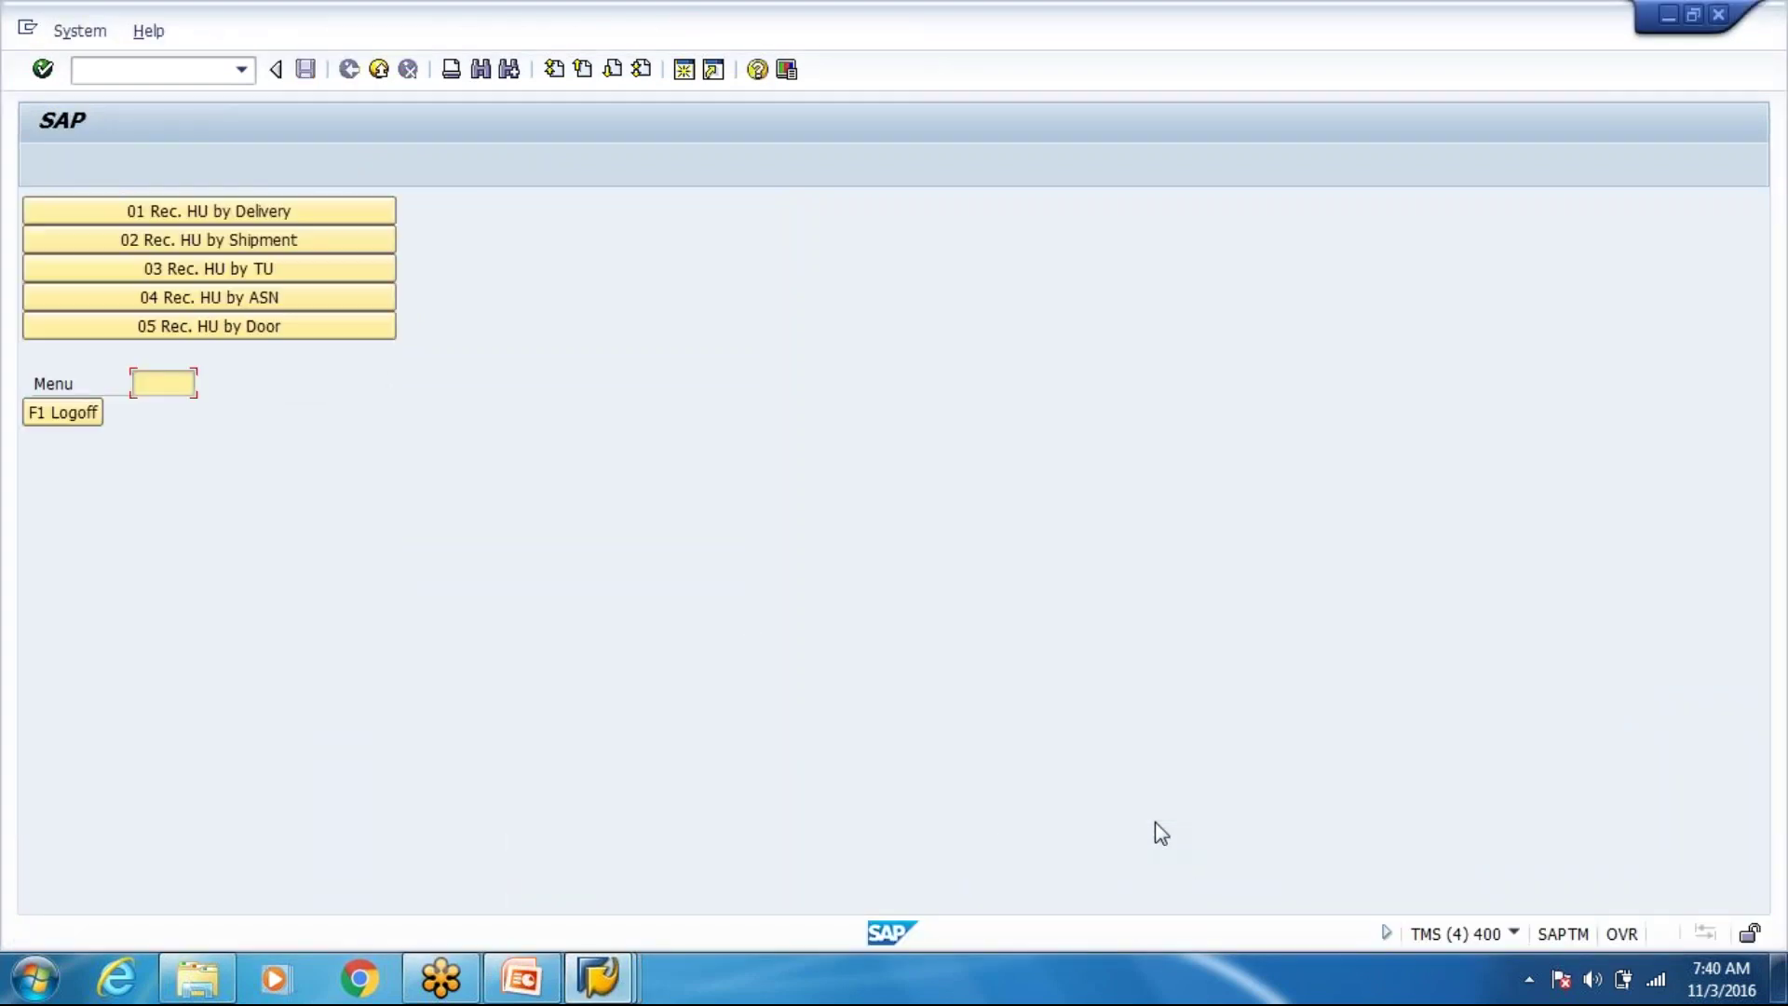
{"action": "key", "text": "F3"}
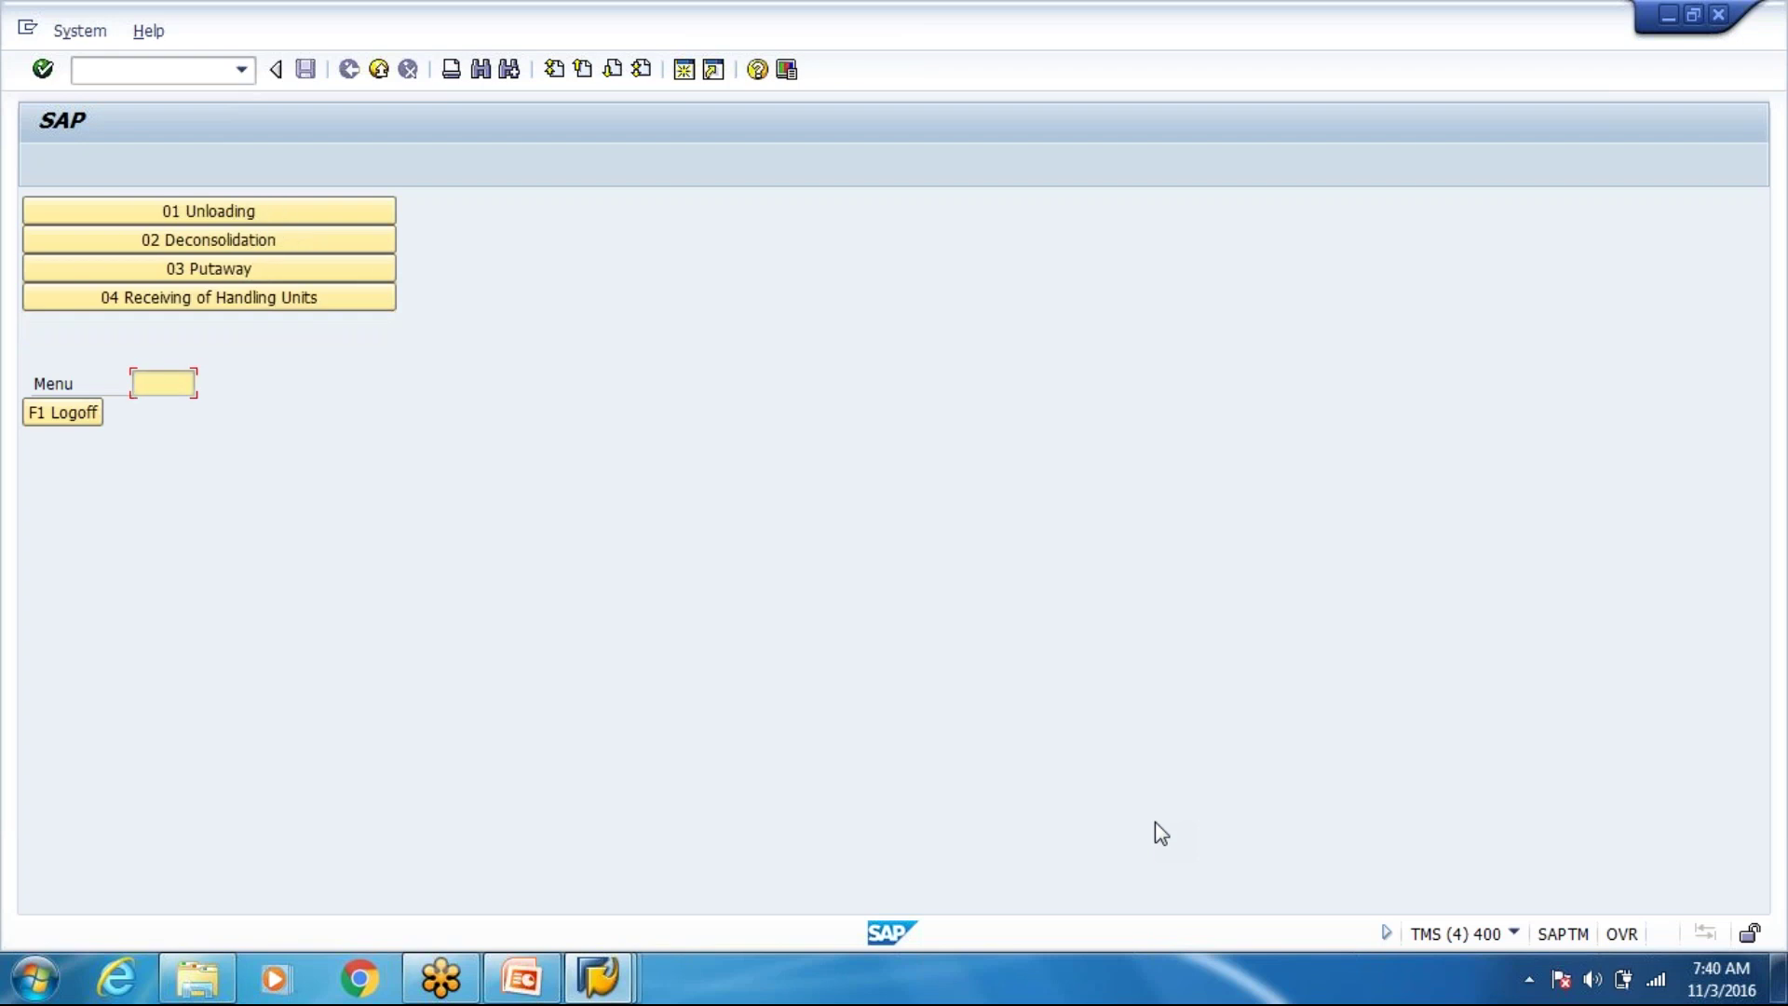
{"action": "key", "text": "F3"}
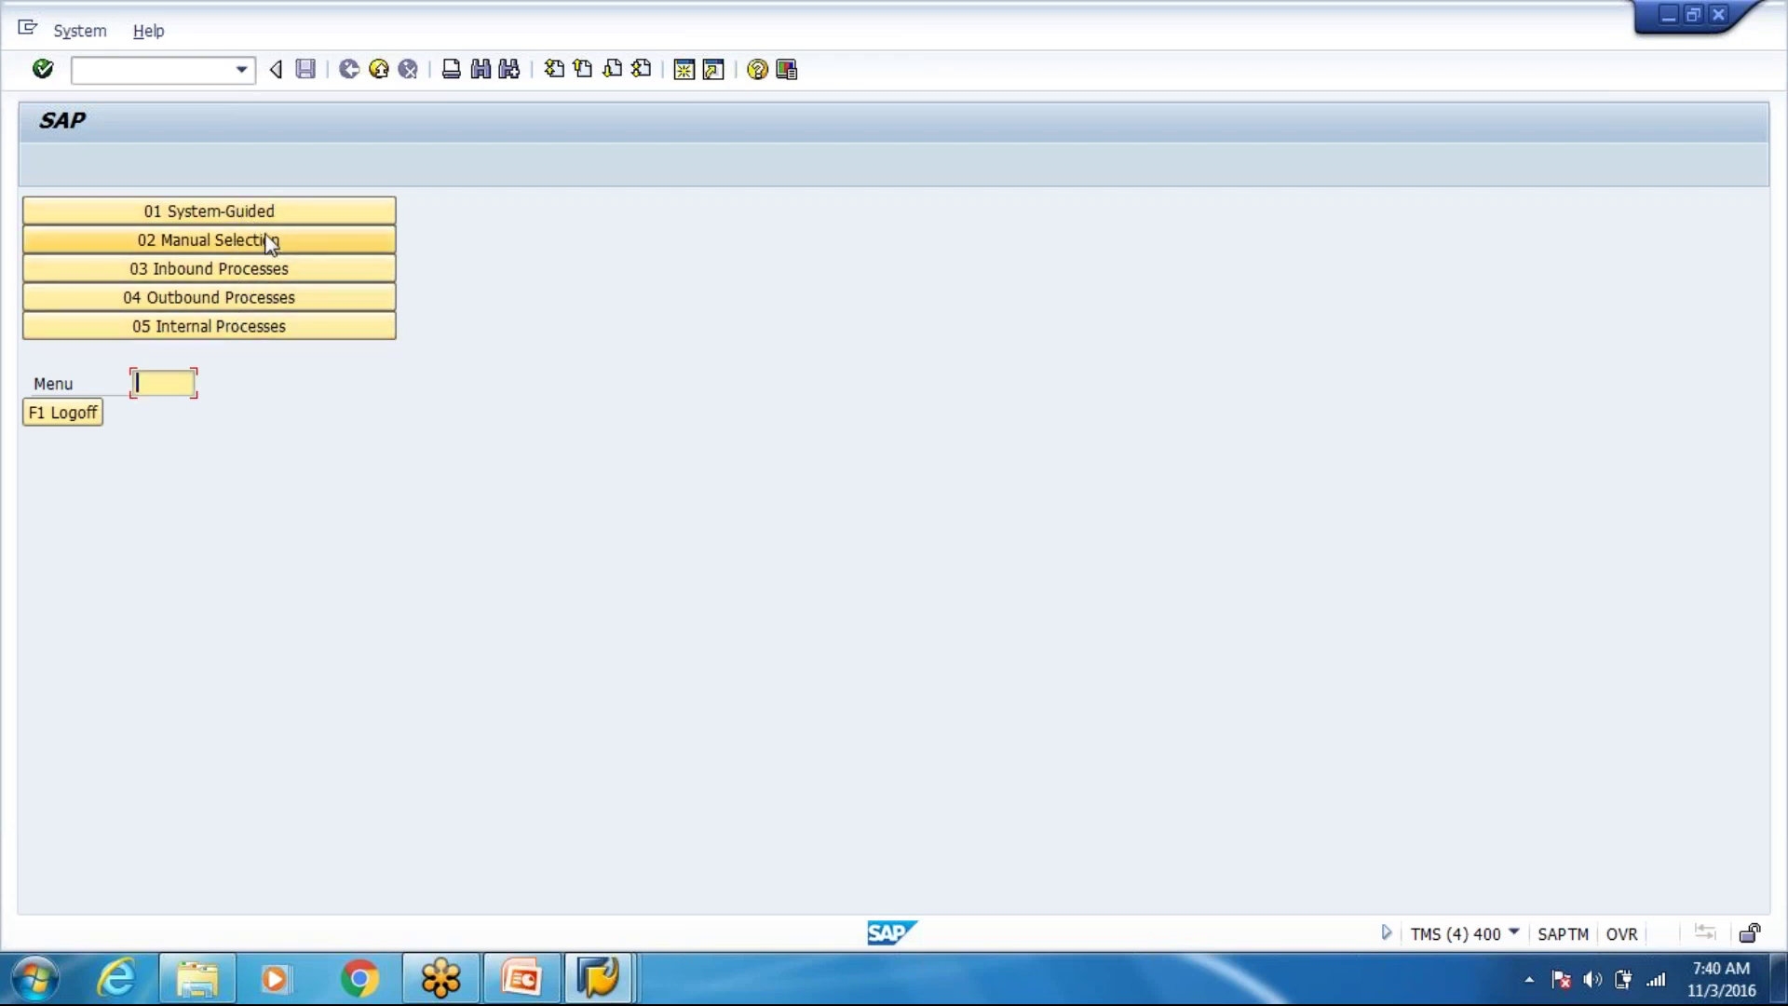
View the System-Guided submenu and its System-guided by Queue screen, and return to the main RF menu.
{"action": "left_click", "coordinate": [247, 214]}
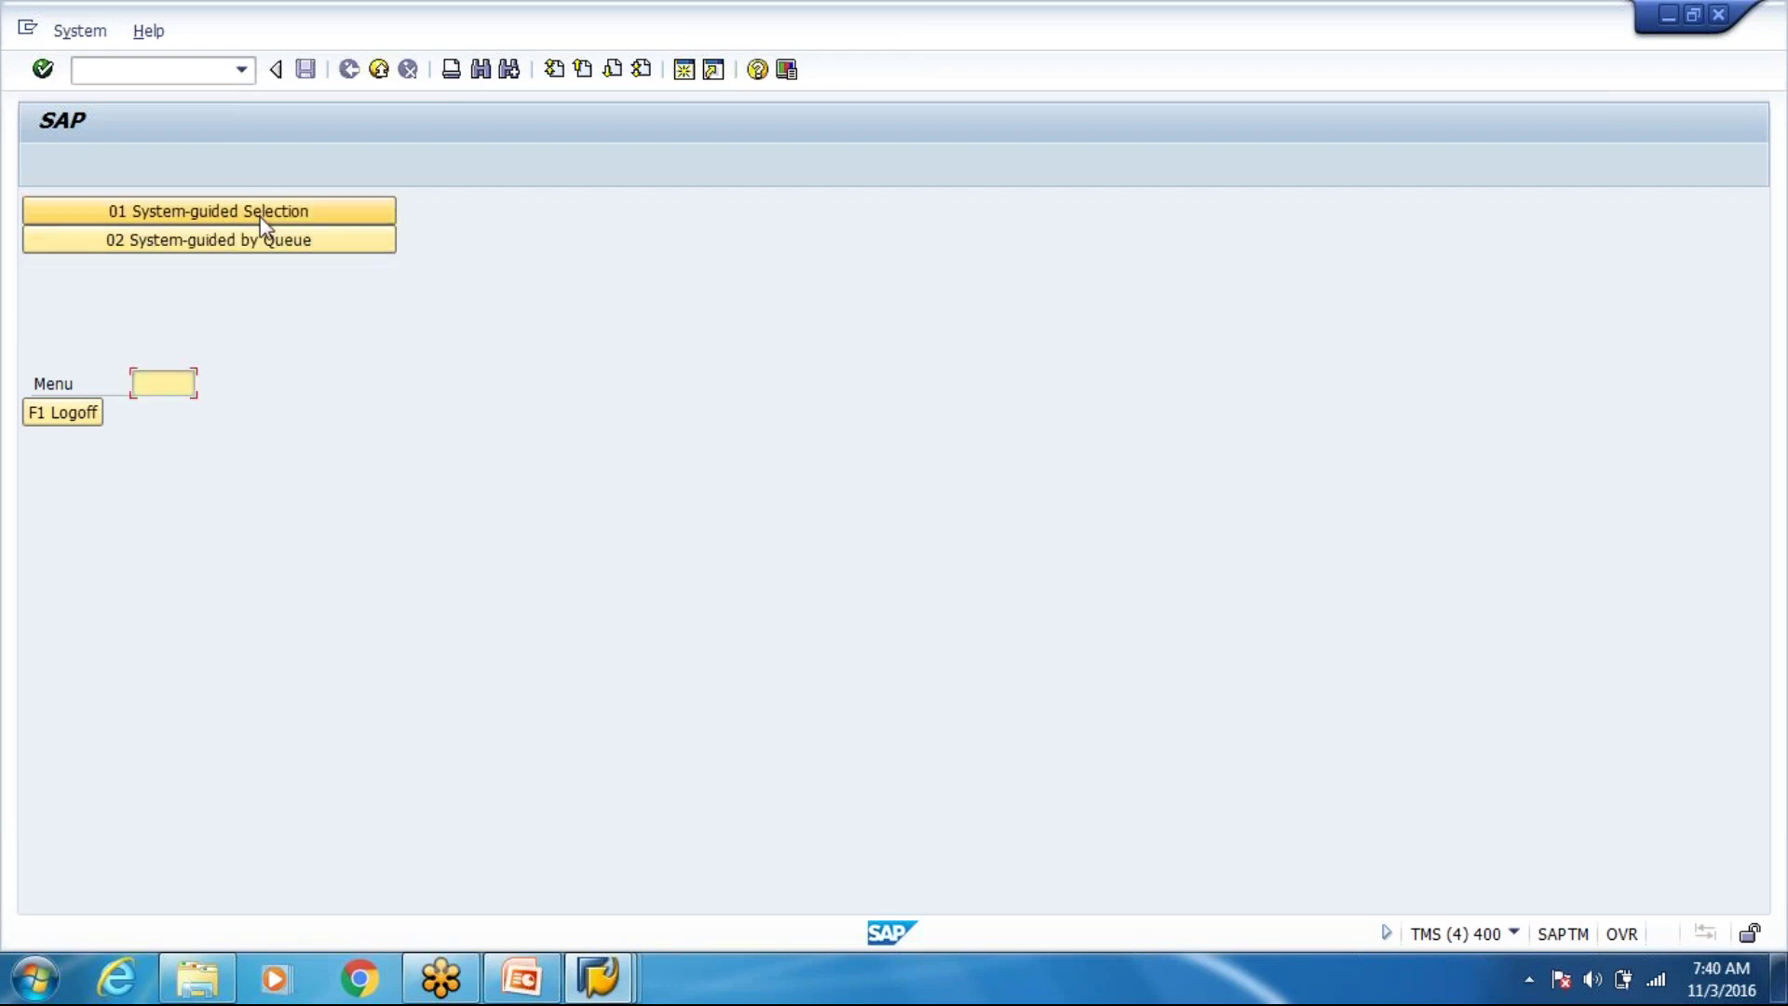
{"action": "left_click", "coordinate": [277, 244]}
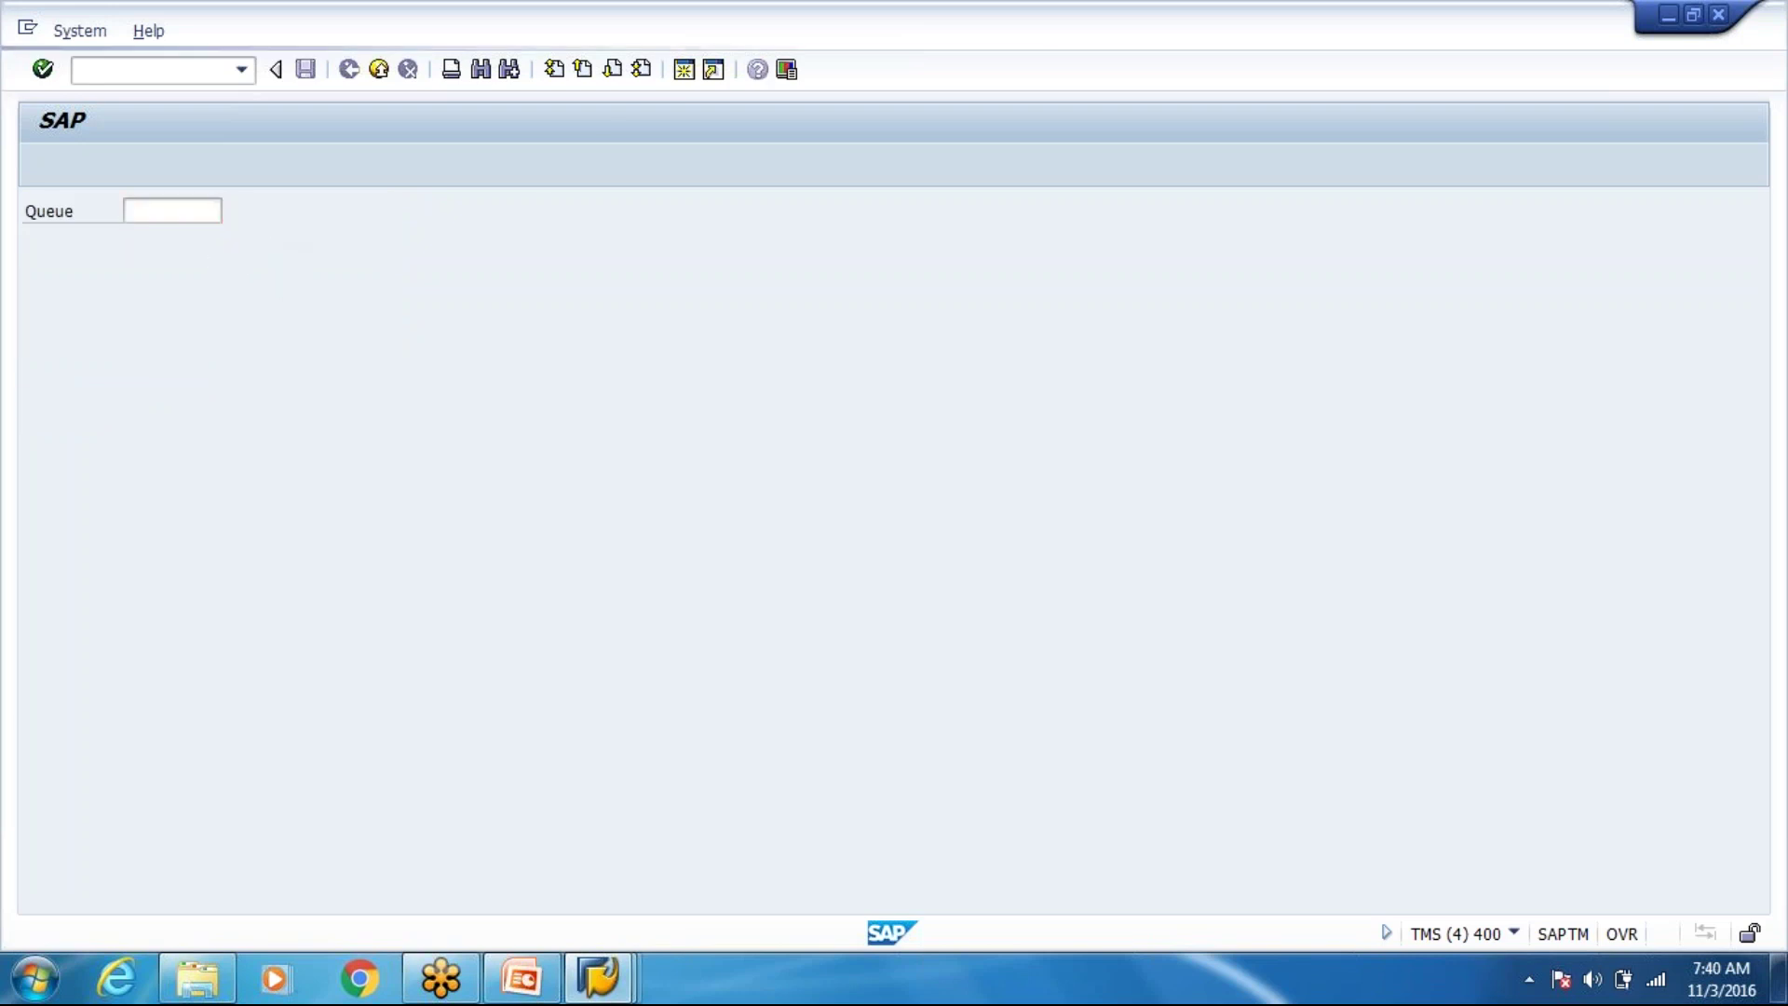
{"action": "key", "text": "F3"}
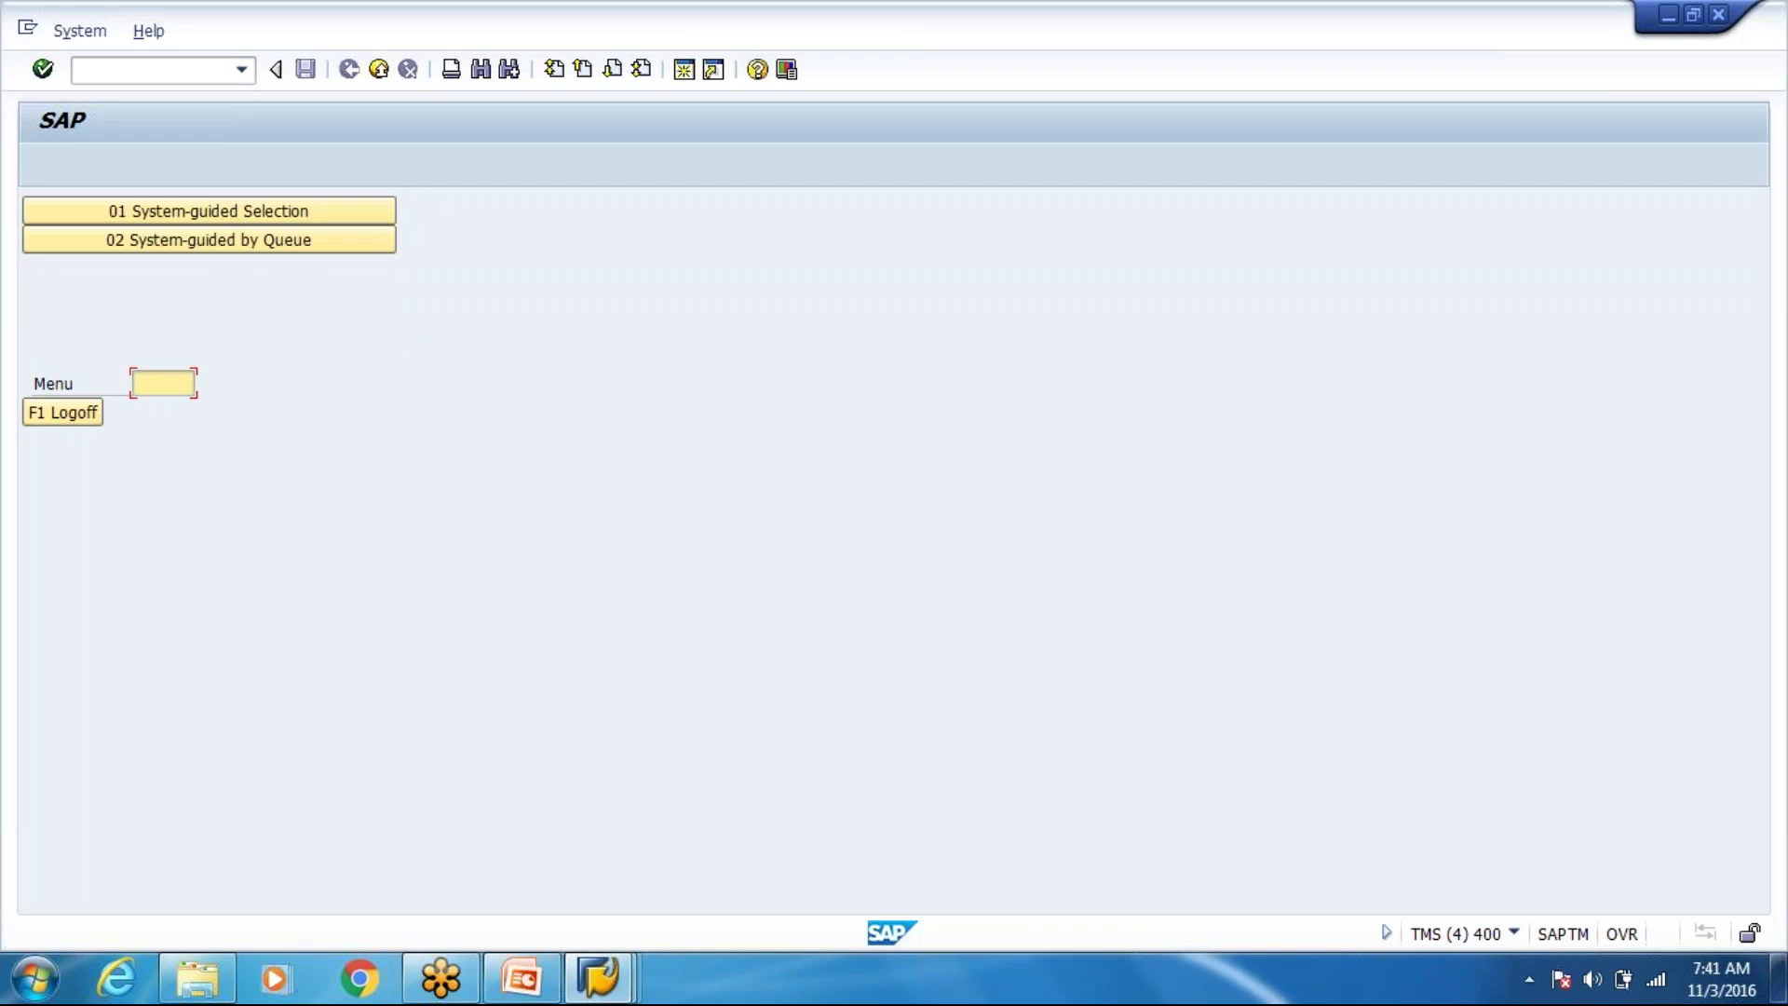
{"action": "key", "text": "F3"}
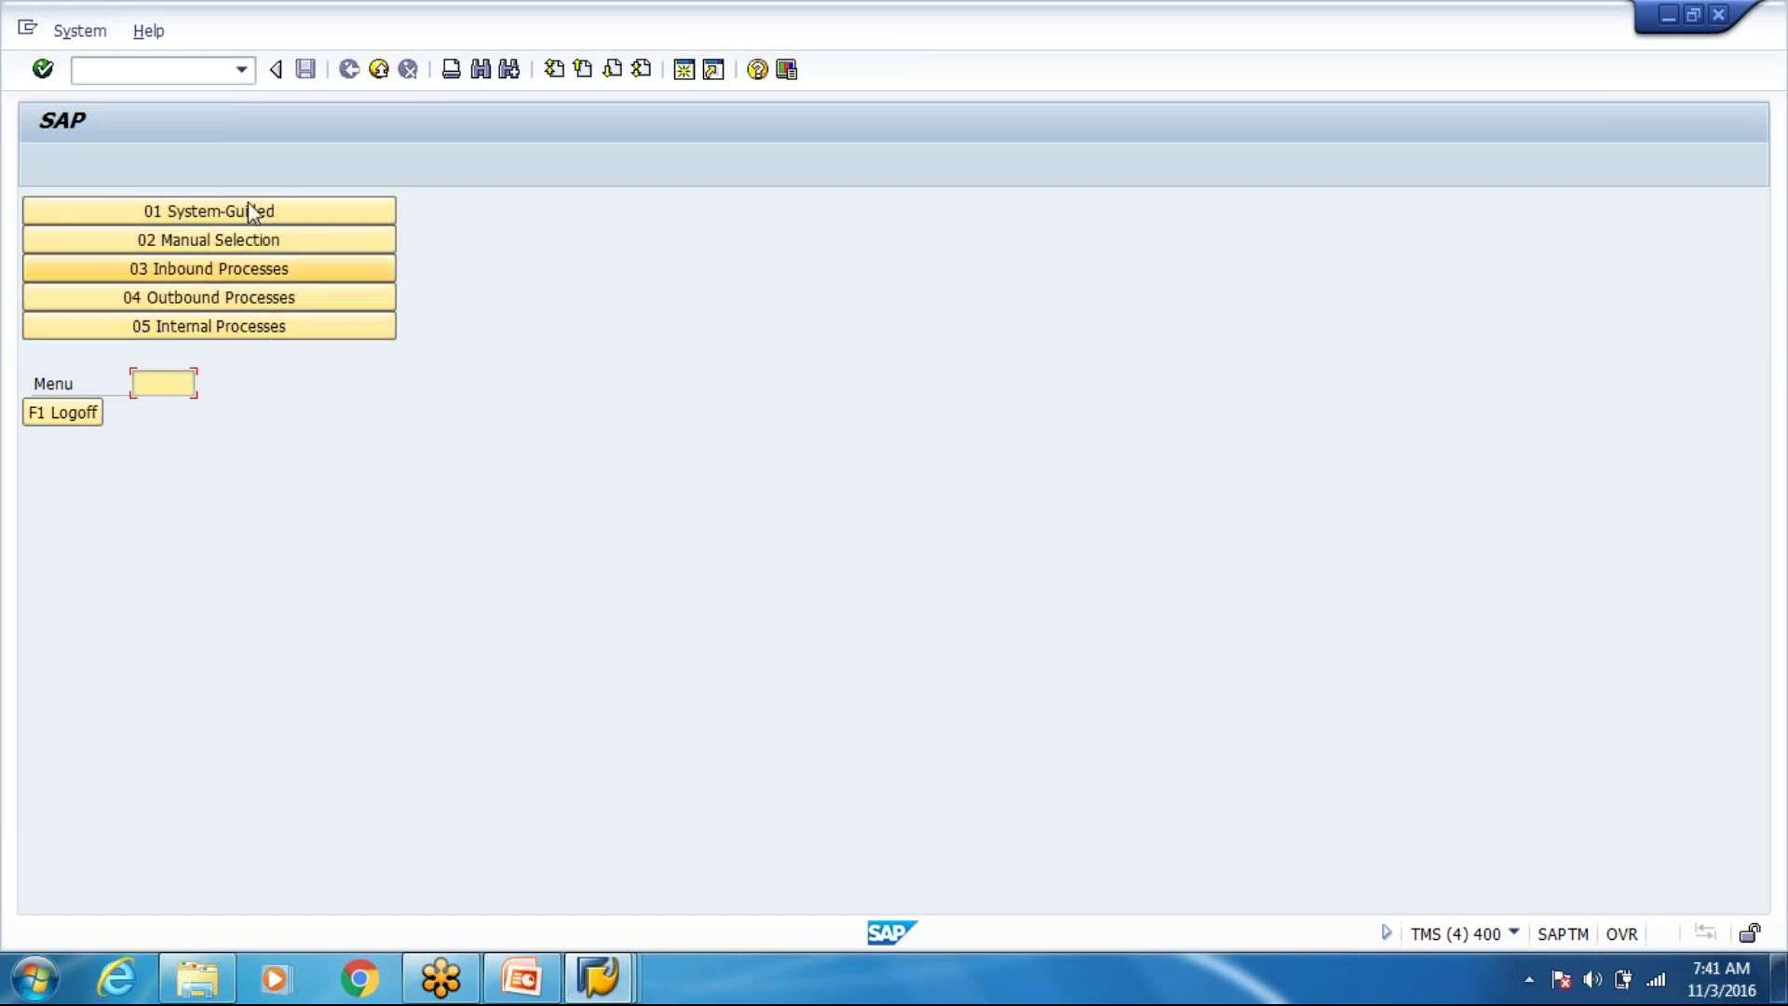
Try to open RF user maintenance in a new session with transaction /O/SCWM/USER.
{"action": "left_click", "coordinate": [154, 71]}
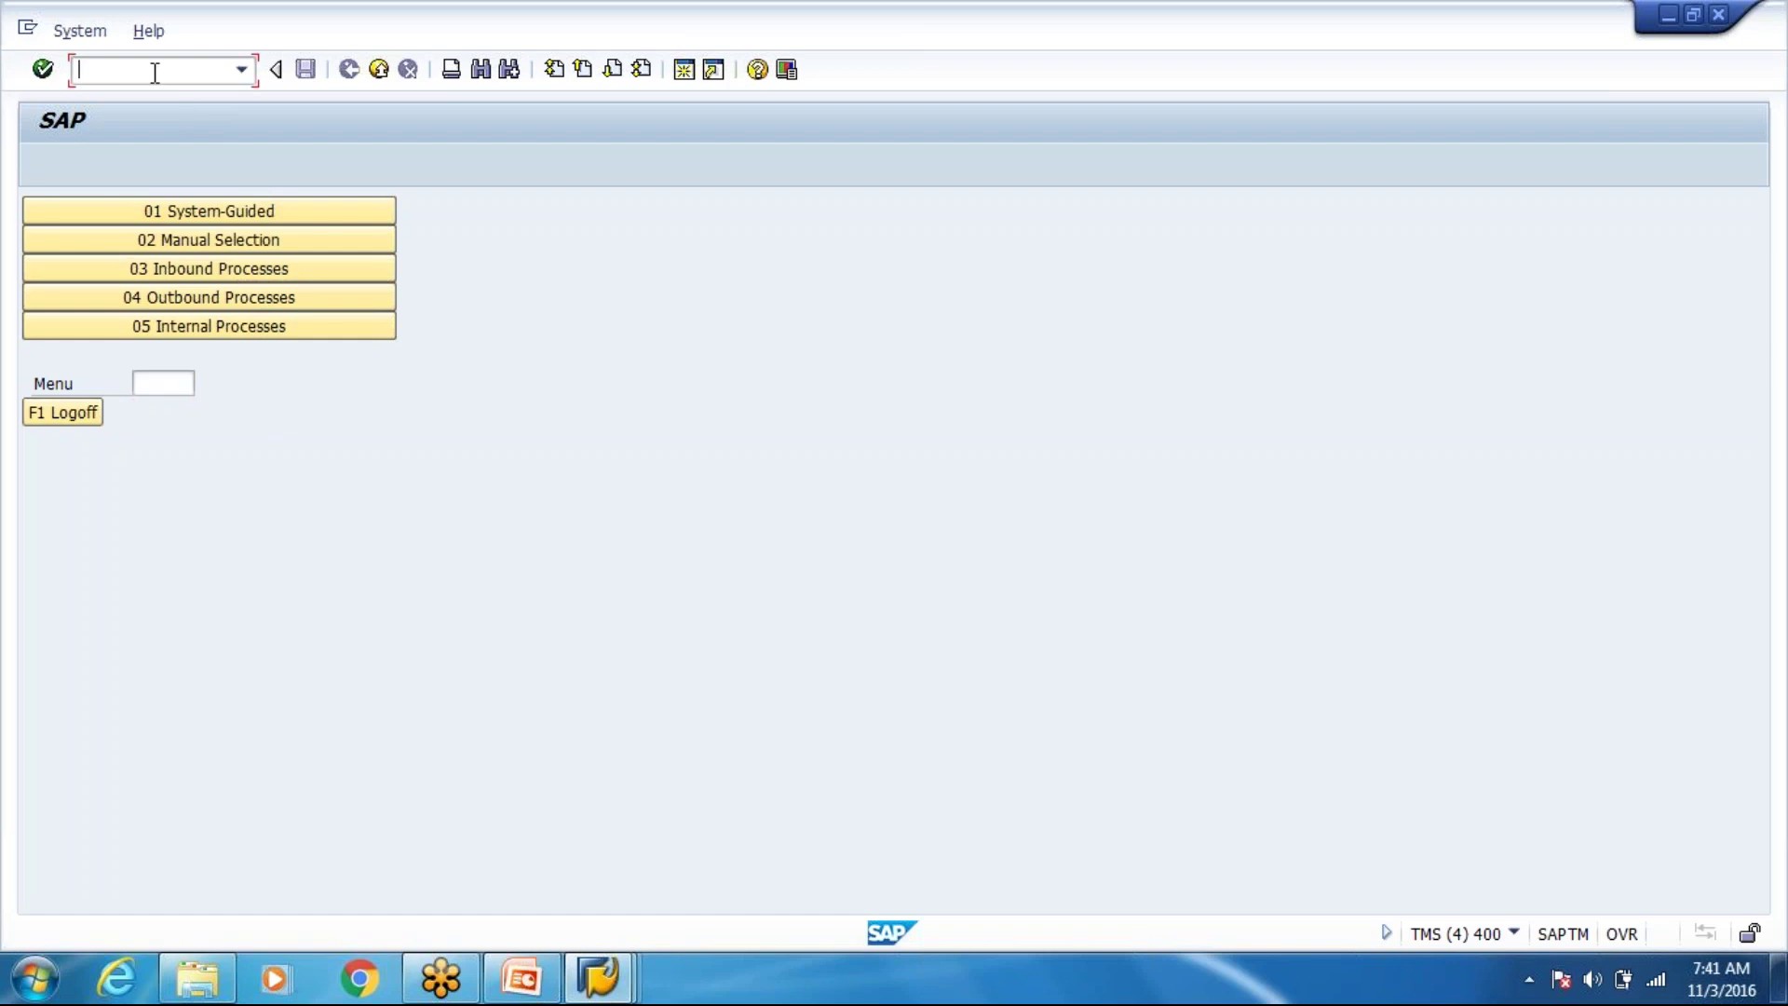
{"action": "type", "text": "/O/SCWM.USER"}
{"action": "key", "text": "BackSpace"}
{"action": "key", "text": "BackSpace"}
{"action": "key", "text": "BackSpace"}
{"action": "key", "text": "BackSpace"}
{"action": "type", "text": "/USER"}
{"action": "key", "text": "Return"}
{"action": "key", "text": "Return"}
Open the Users view from the SAP Easy Access session with /N/SCWM/USER and examine the second user's personalization profile.
{"action": "key", "text": "alt+Tab"}
{"action": "key", "text": "alt+Tab"}
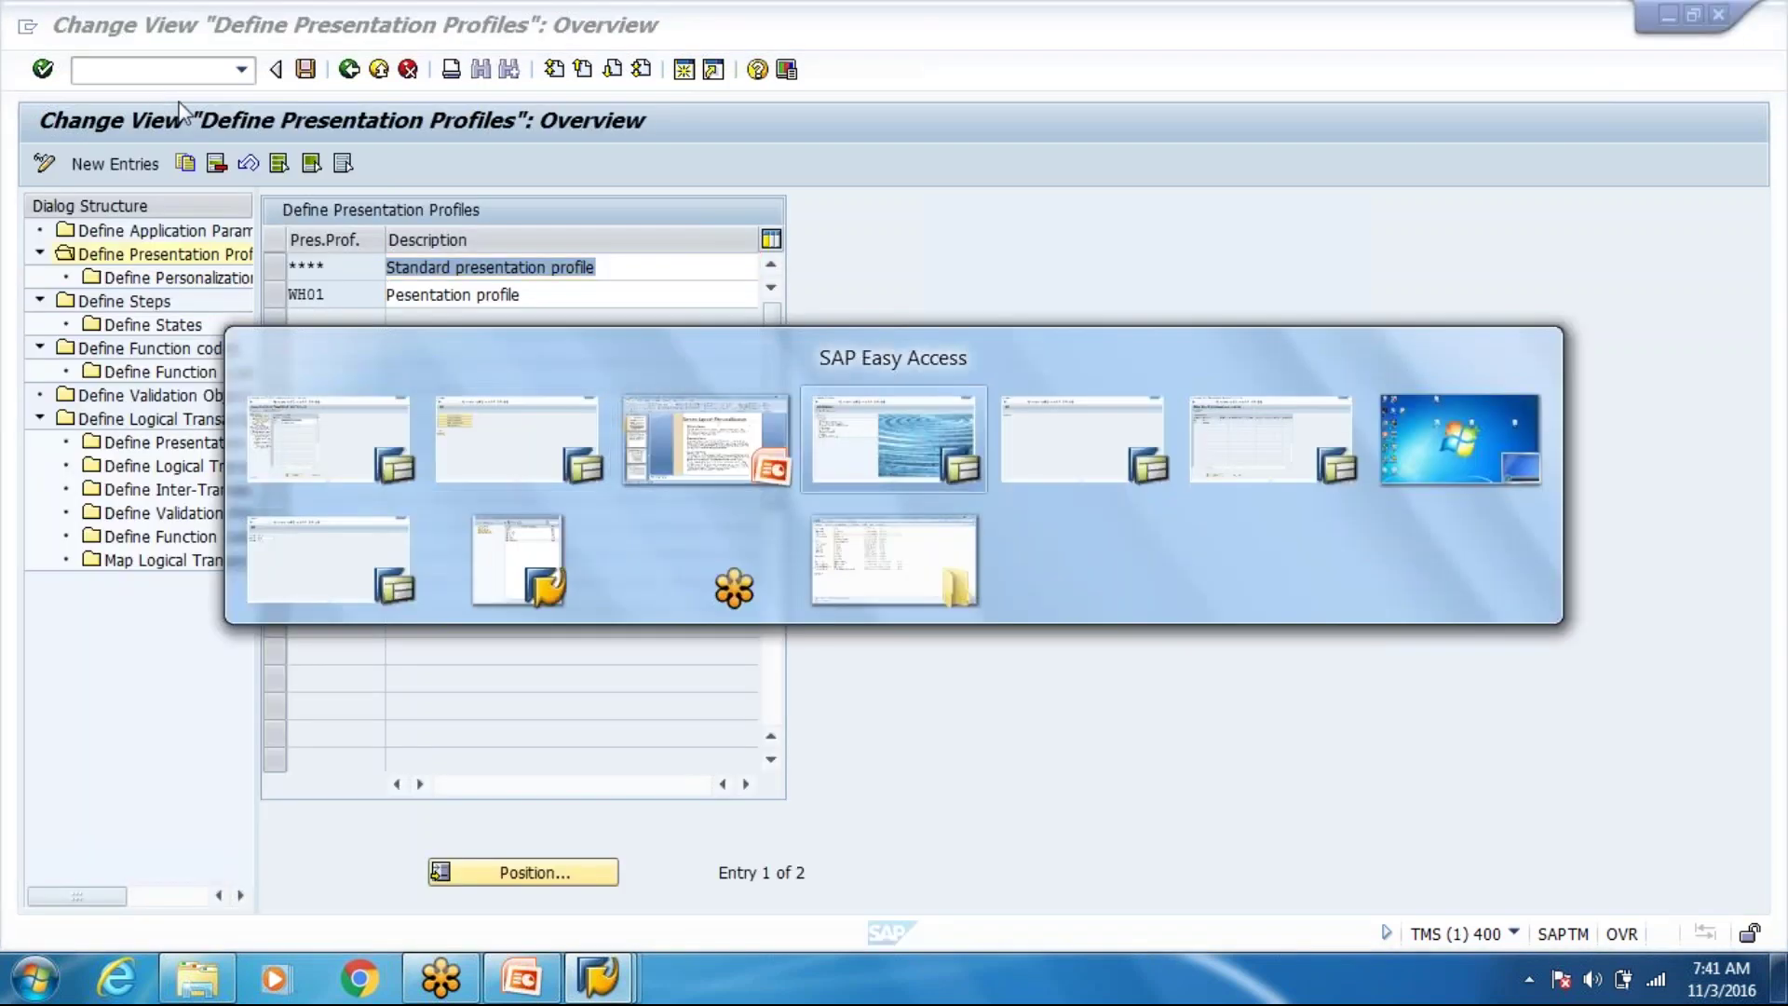
{"action": "key", "text": "Left"}
{"action": "key", "text": "Left"}
{"action": "key", "text": "Left"}
{"action": "key", "text": "Left"}
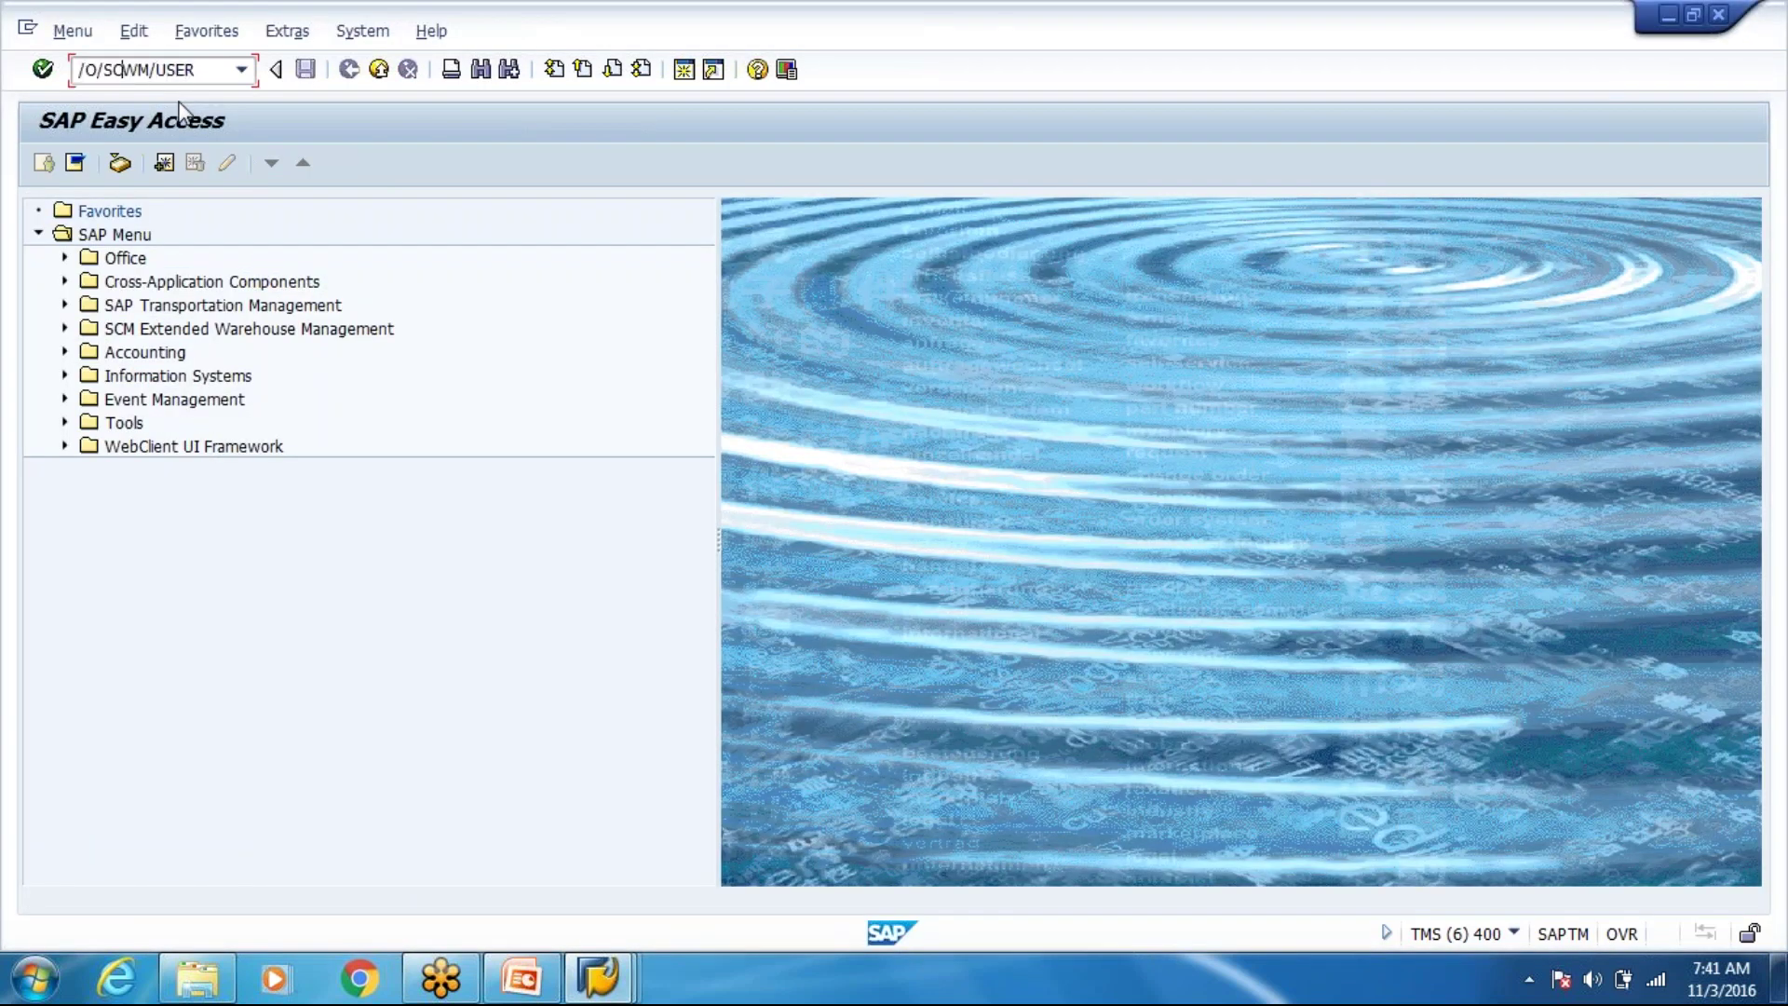
{"action": "type", "text": "N"}
{"action": "key", "text": "Return"}
{"action": "left_click", "coordinate": [321, 295]}
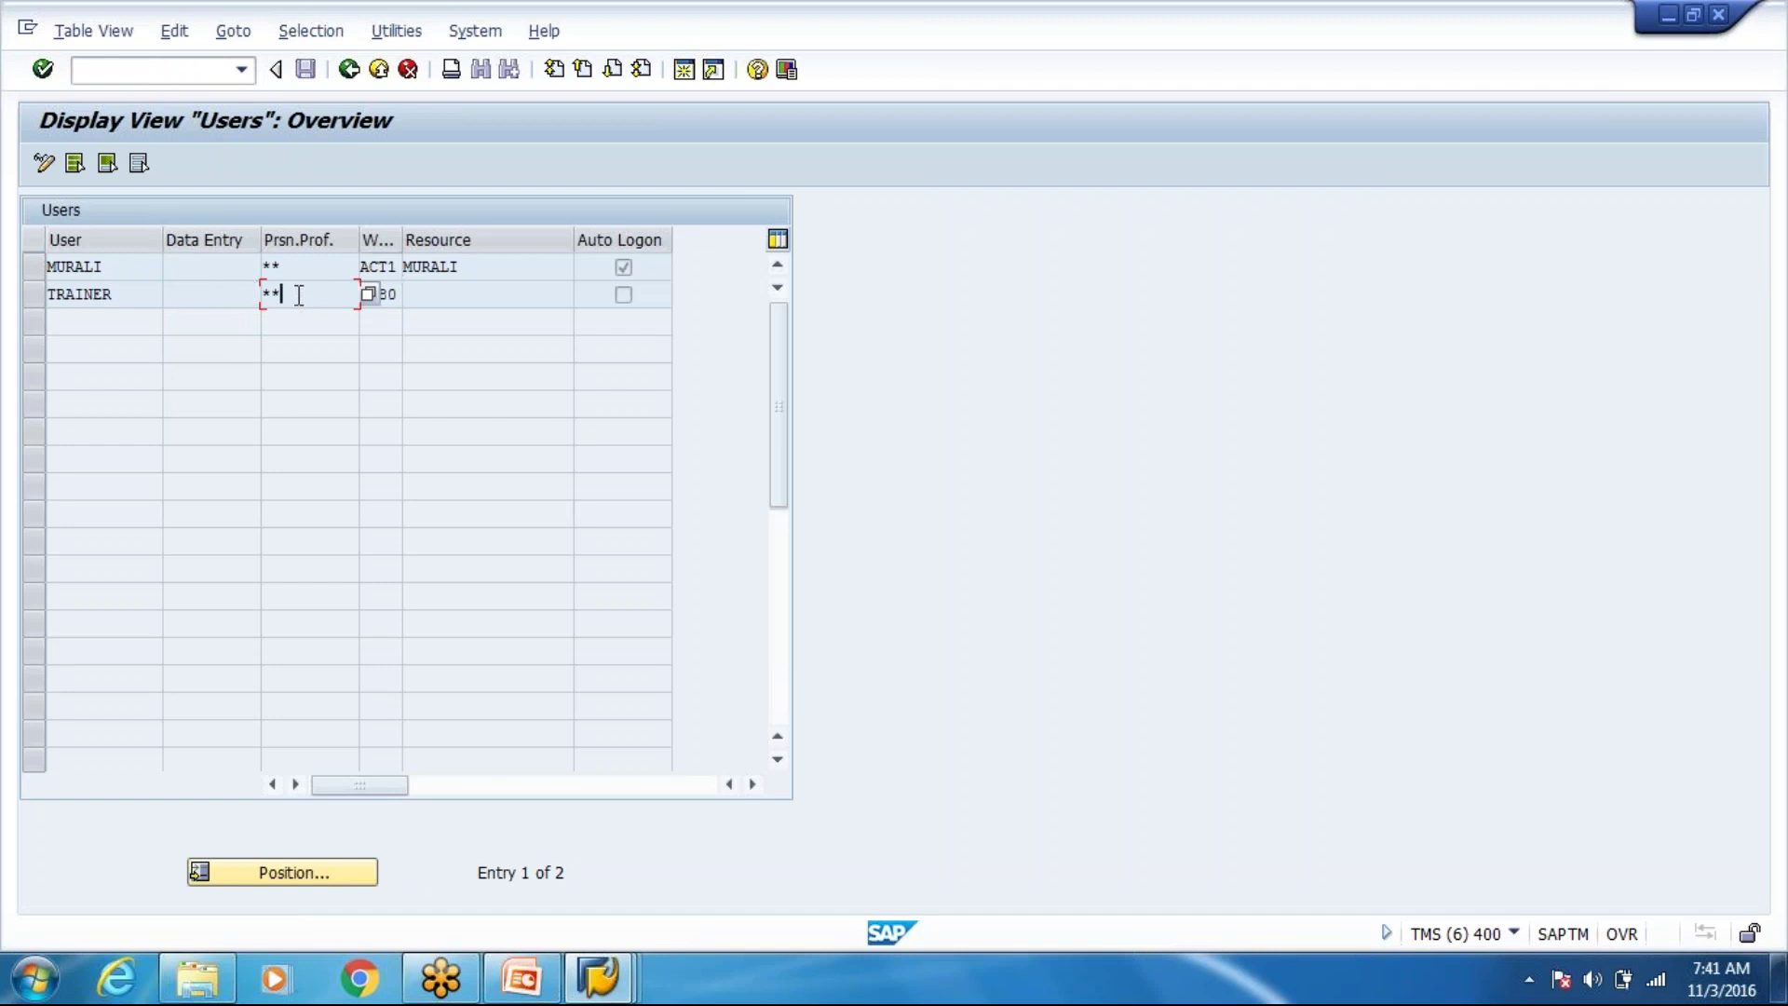
Compare the users' personalization profiles with the defined presentation profiles, and select the standard presentation profile ****.
{"action": "key", "text": "alt+Tab"}
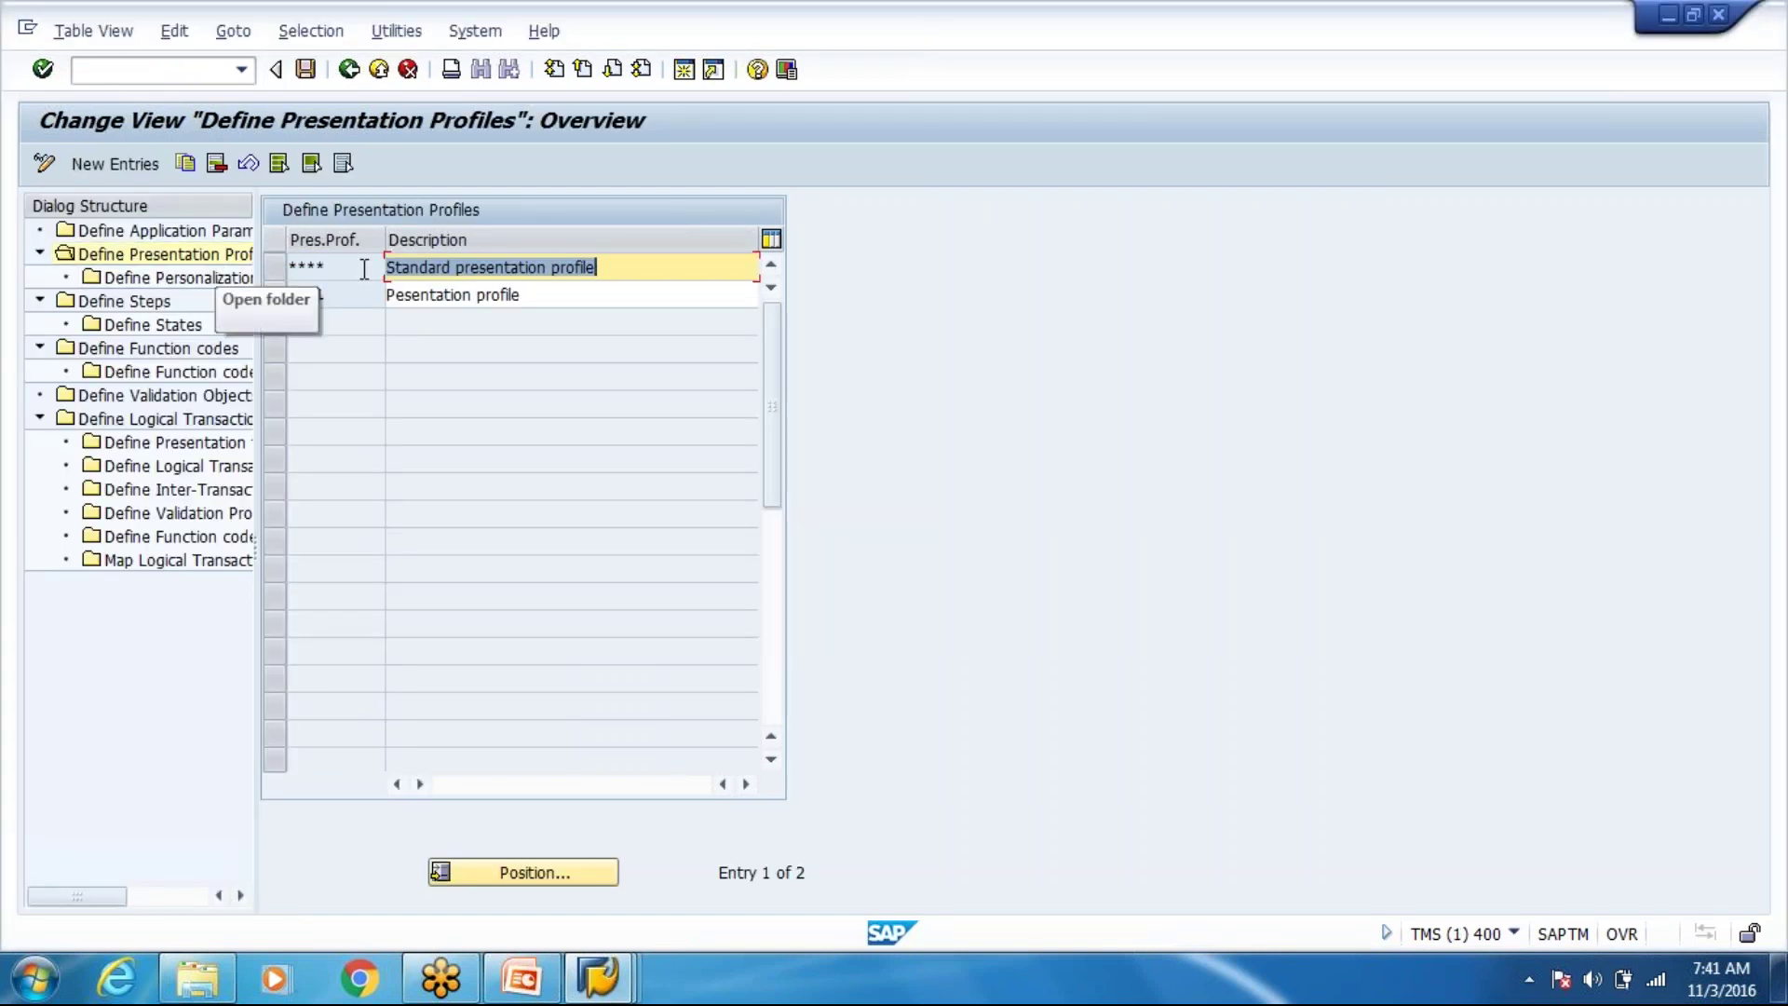
{"action": "key", "text": "alt+Tab"}
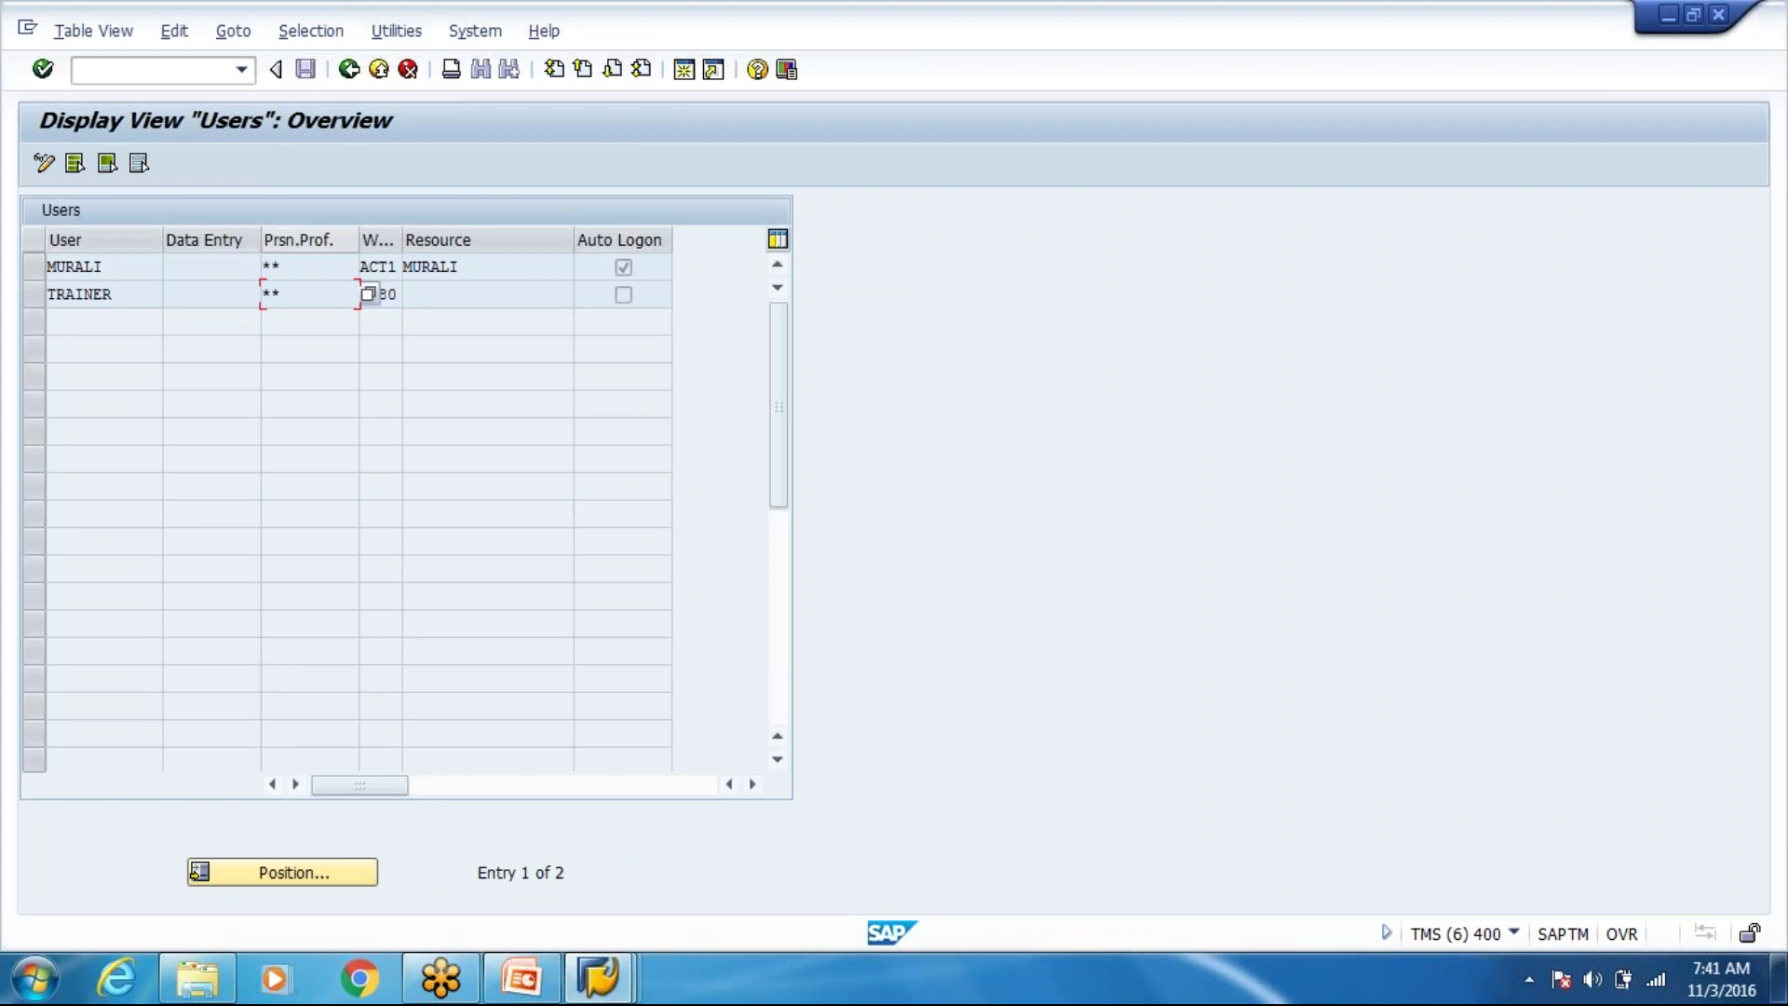
{"action": "key", "text": "alt+Tab"}
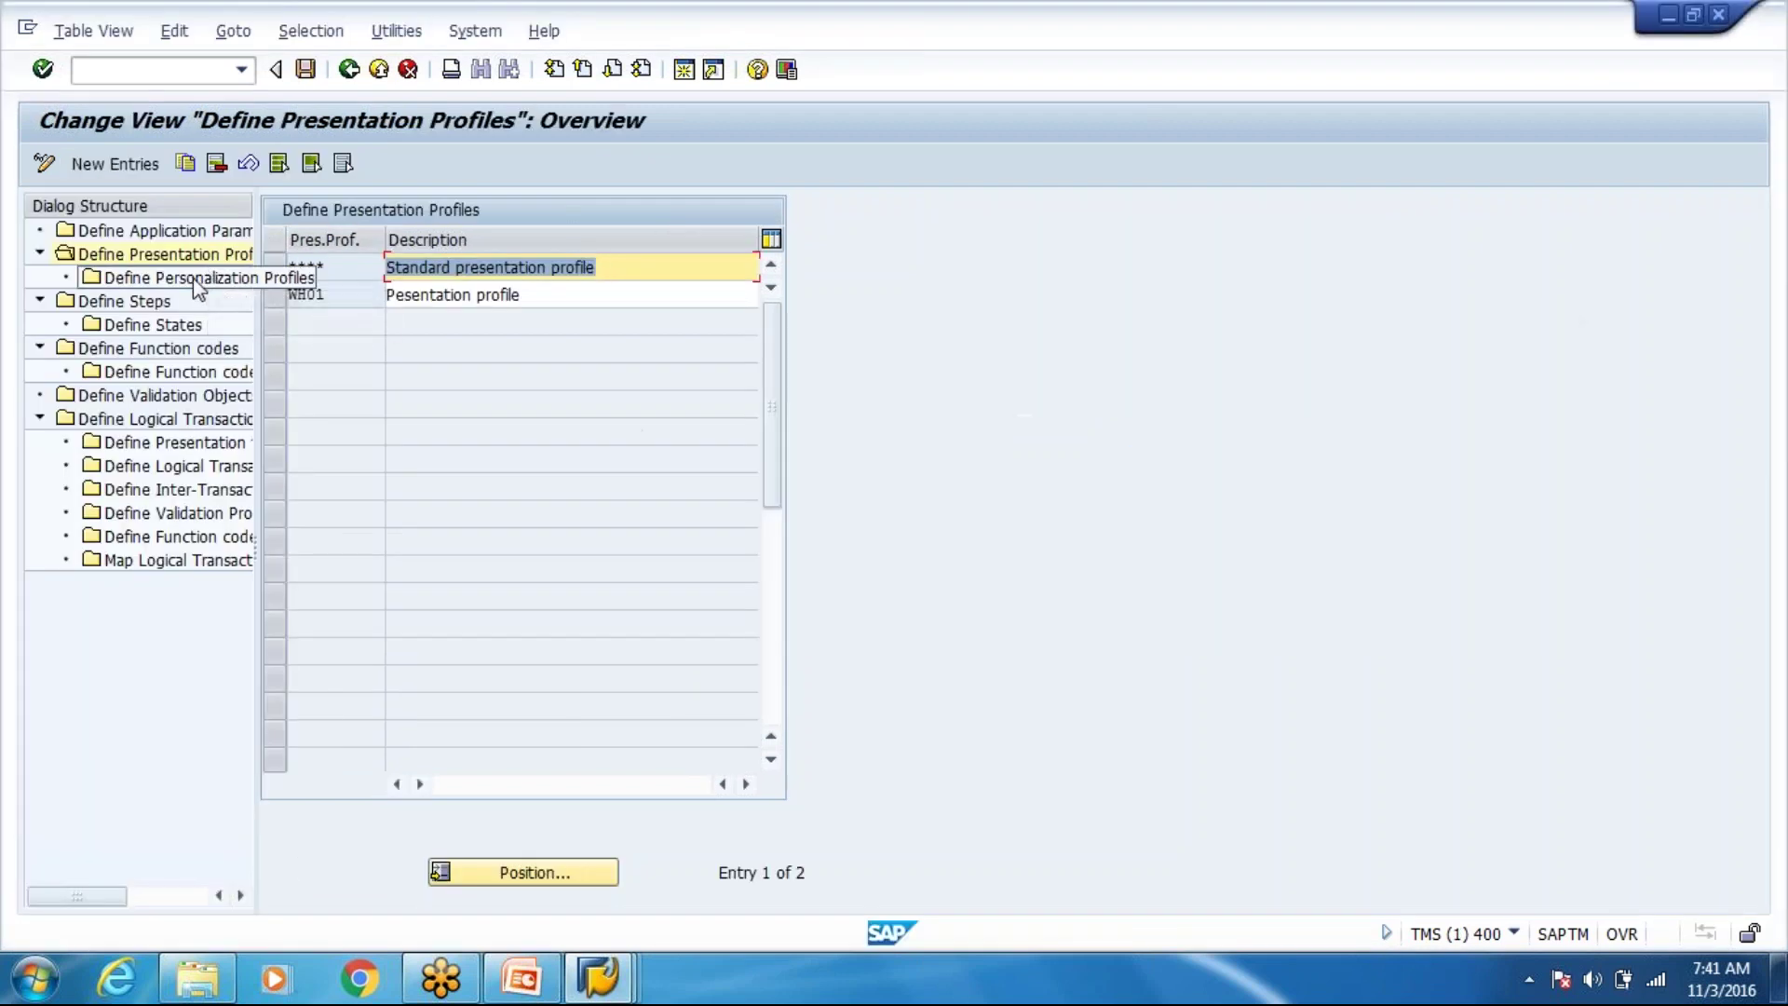
{"action": "left_click", "coordinate": [279, 298]}
{"action": "left_click", "coordinate": [280, 293]}
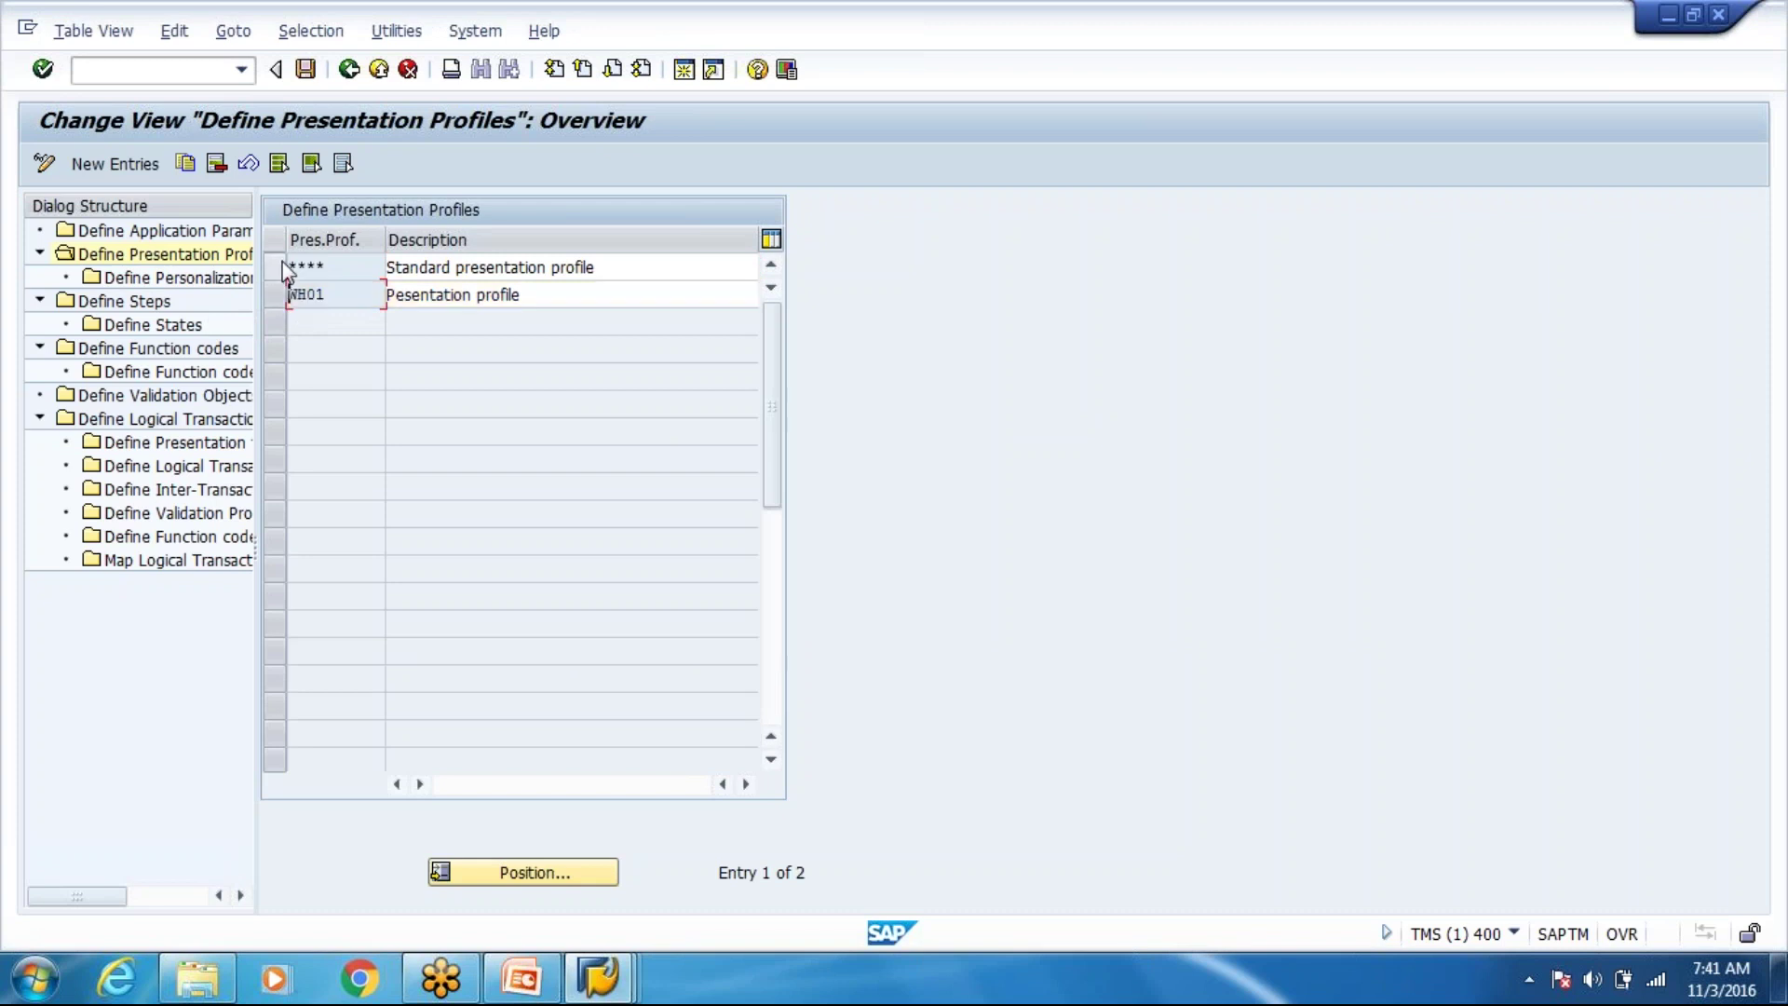
{"action": "left_click", "coordinate": [275, 268]}
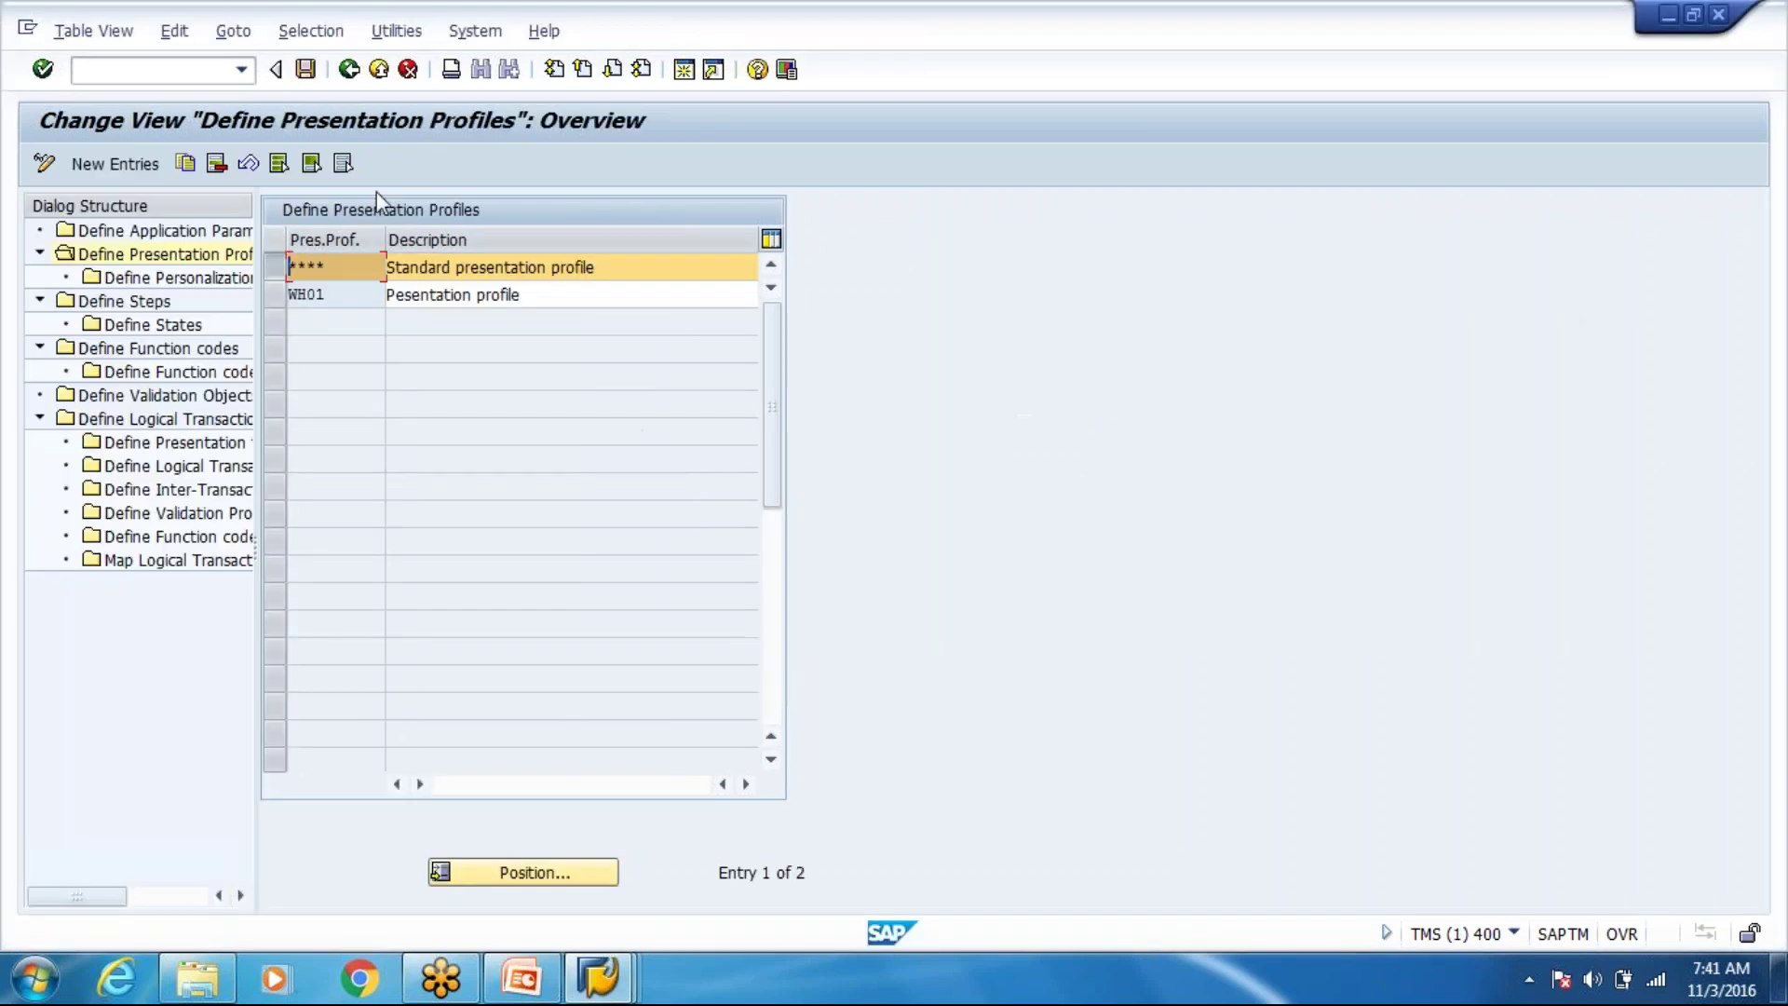
{"action": "left_click_drag", "start_coordinate": [586, 267], "coordinate": [466, 265]}
{"action": "left_click", "coordinate": [466, 265]}
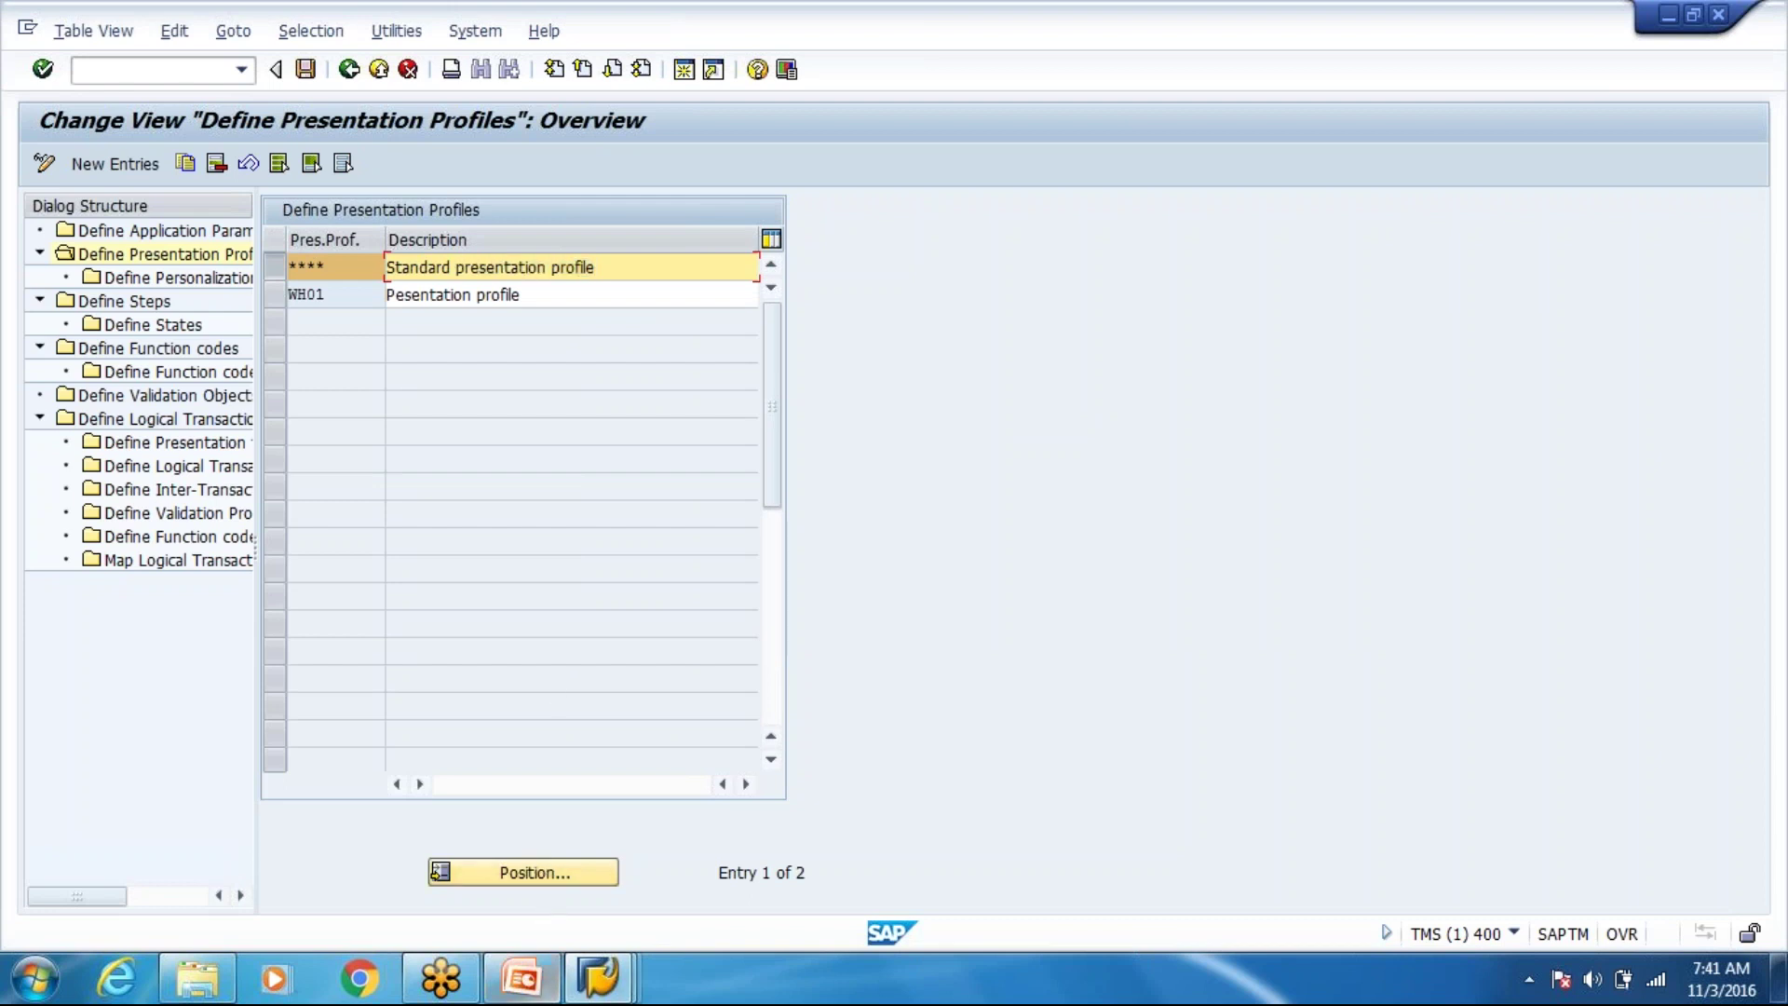
{"action": "left_click", "coordinate": [596, 980]}
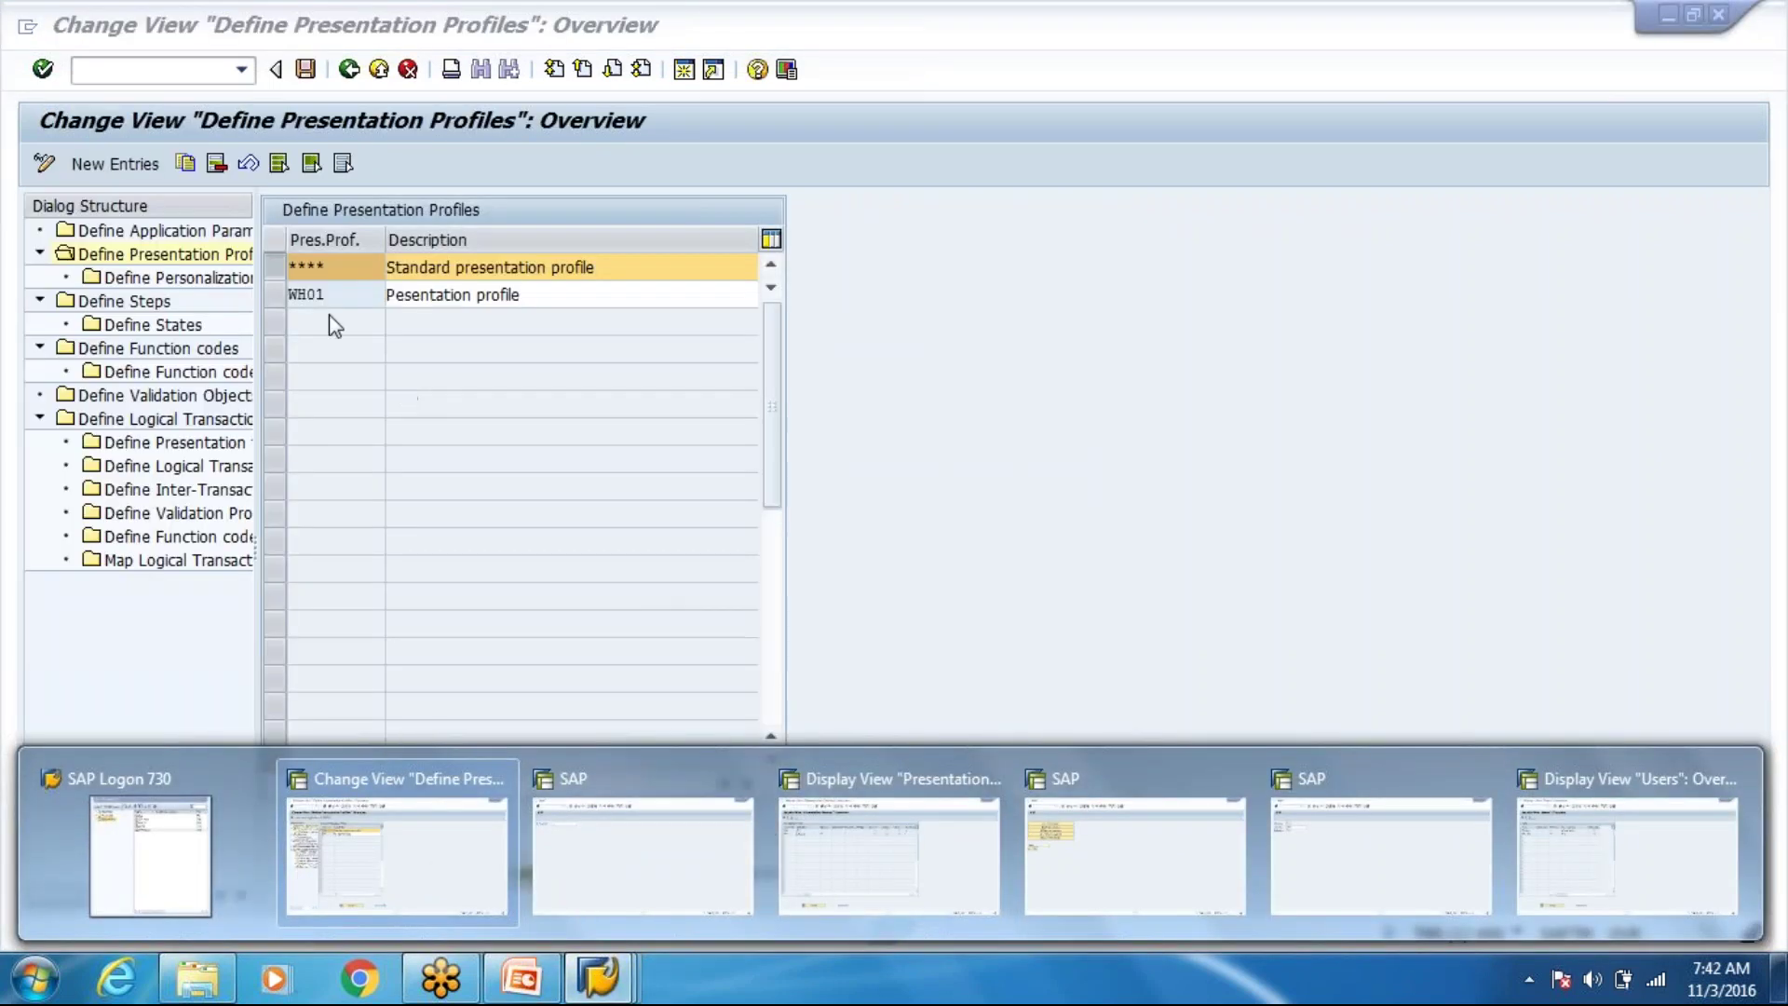
{"action": "left_click", "coordinate": [467, 270]}
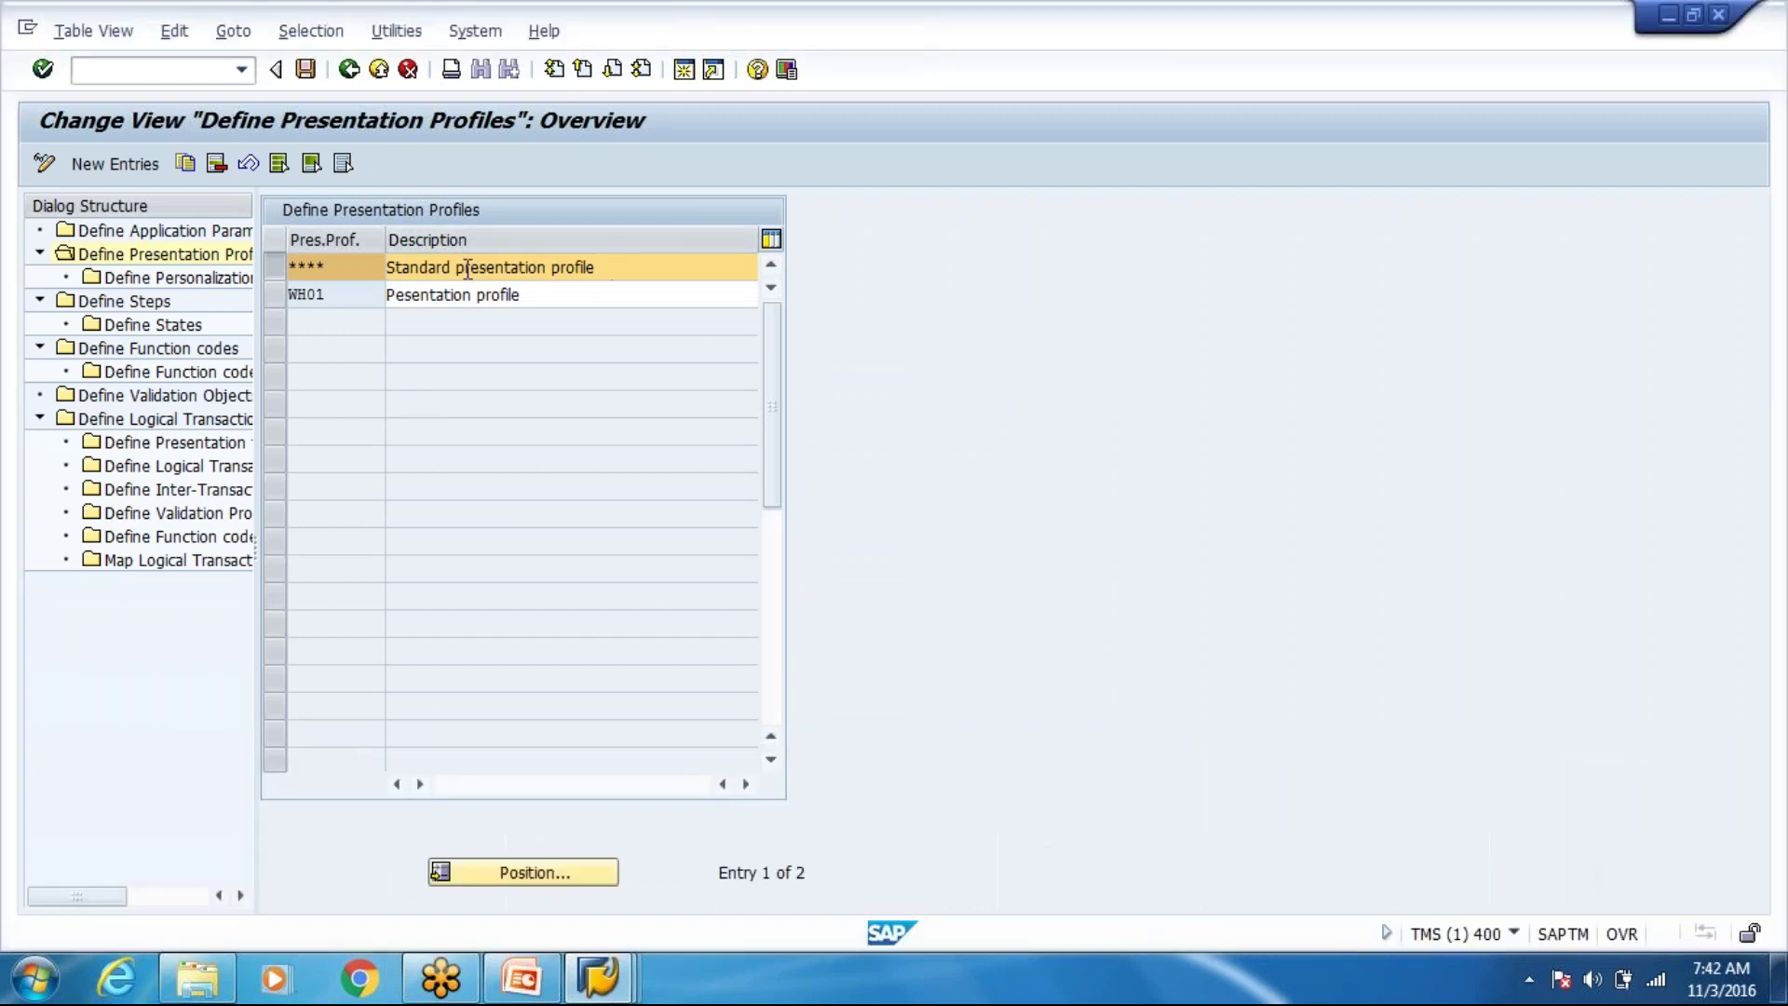
View the presentation profile assigned to warehouse WH80 in Assign Presentation Profile to Warehouse, and return to the IMG.
{"action": "left_click", "coordinate": [349, 72]}
{"action": "left_click", "coordinate": [349, 70]}
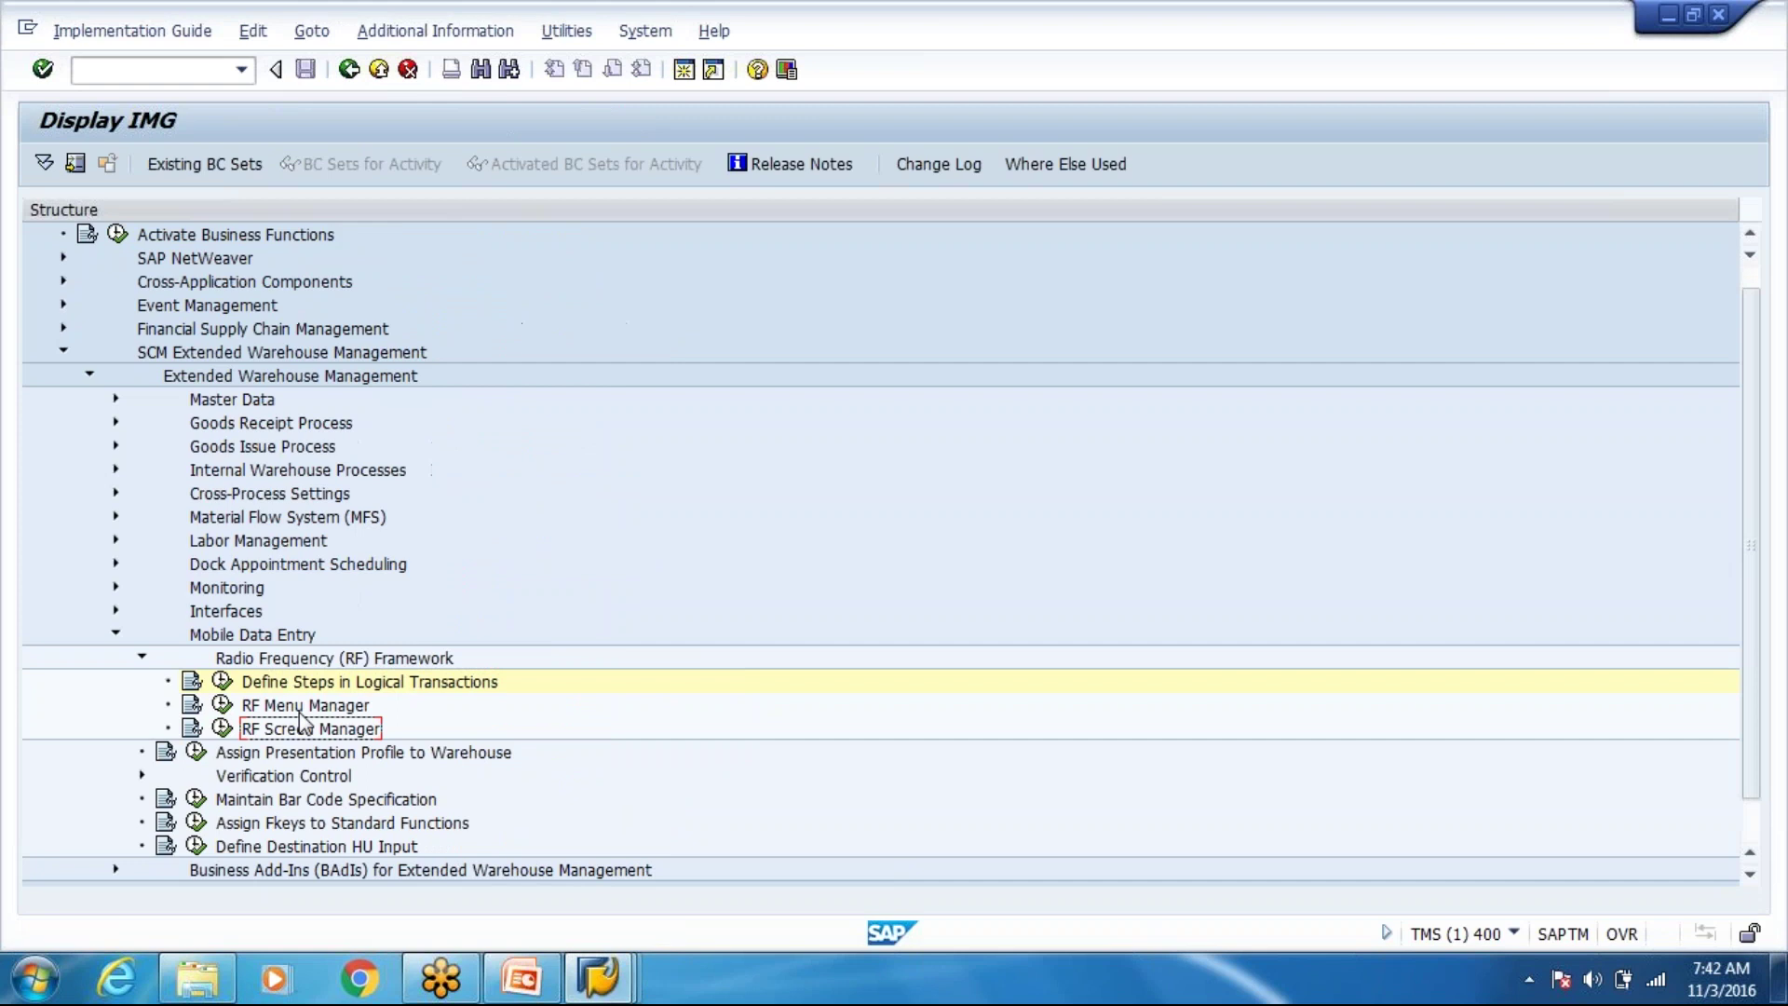
{"action": "scroll", "coordinate": [300, 722], "scroll_direction": "down", "scroll_amount": 1}
{"action": "left_click", "coordinate": [197, 681]}
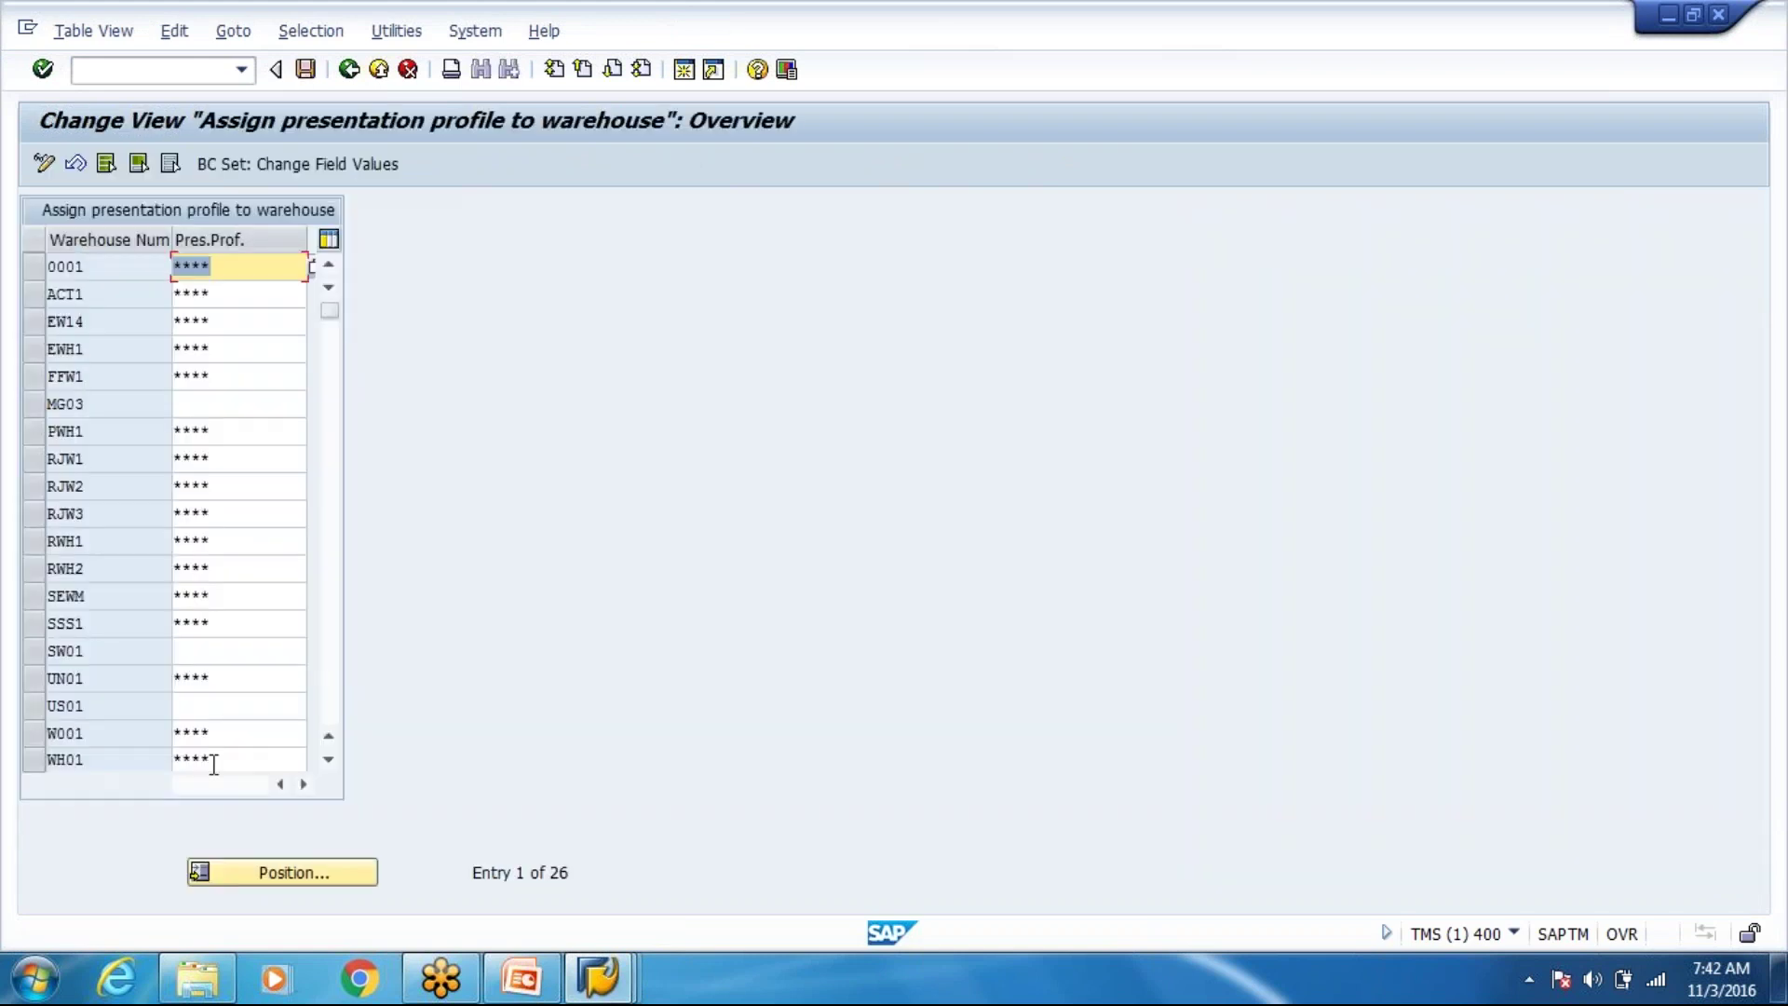
{"action": "left_click", "coordinate": [257, 876]}
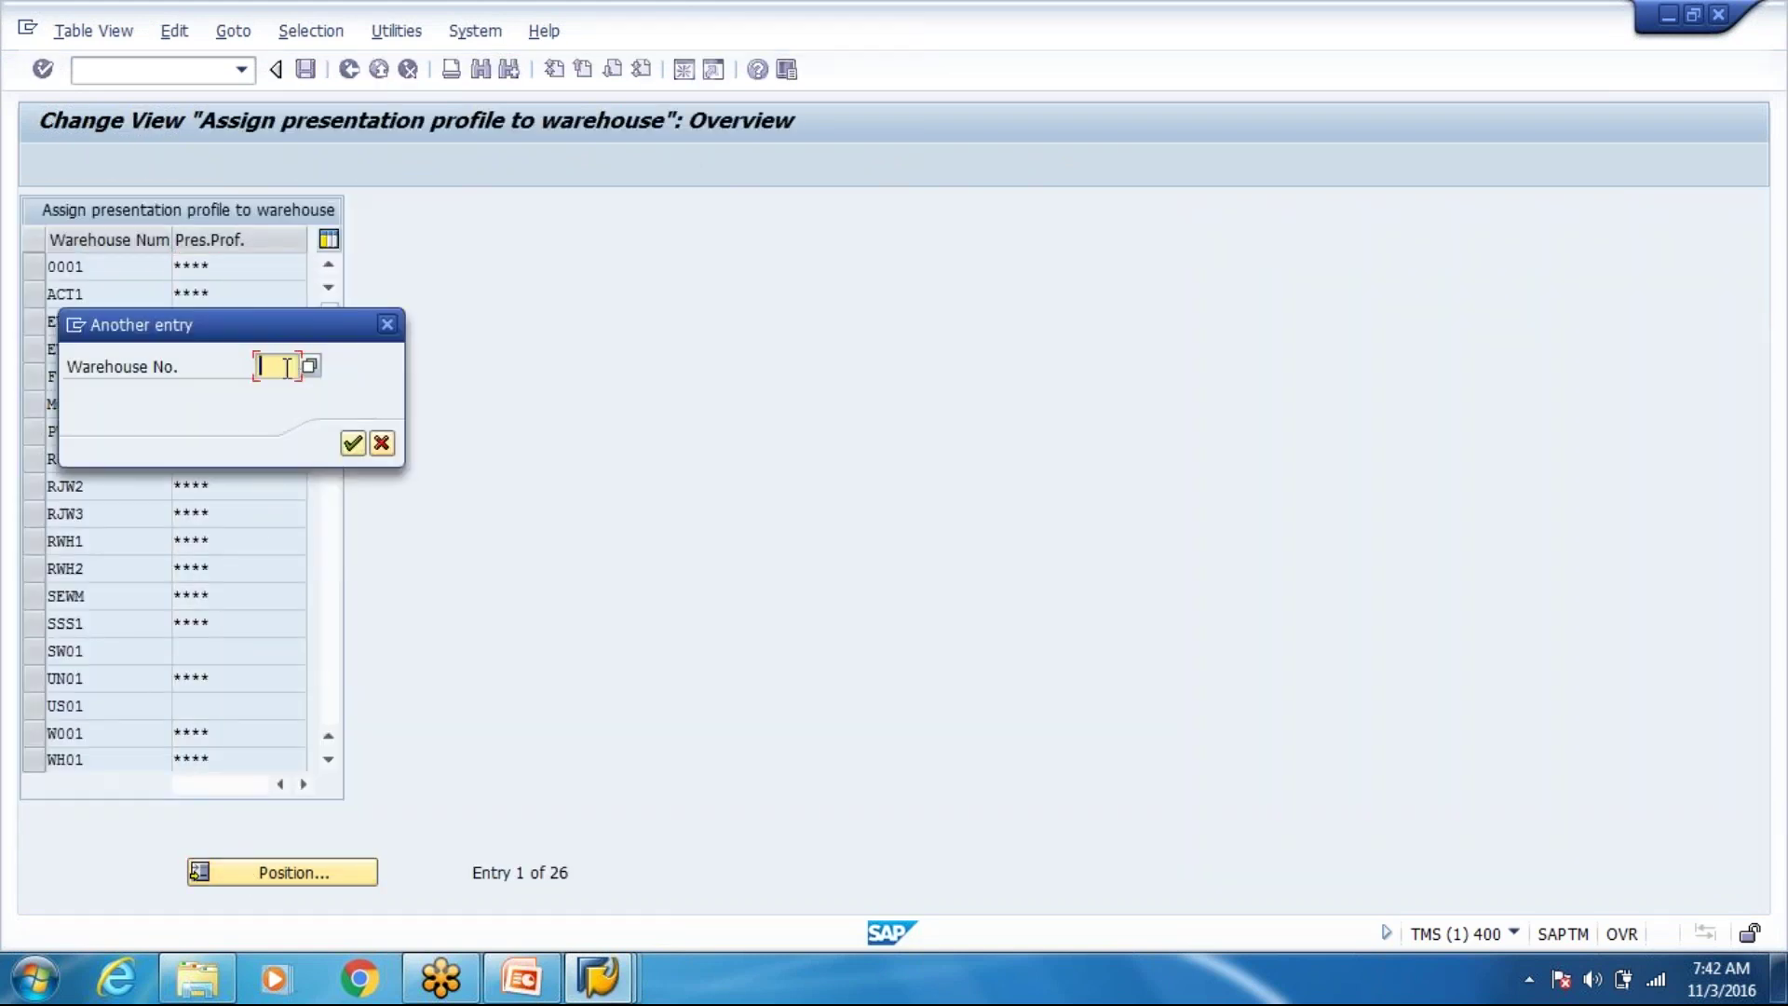
{"action": "type", "text": "wh80"}
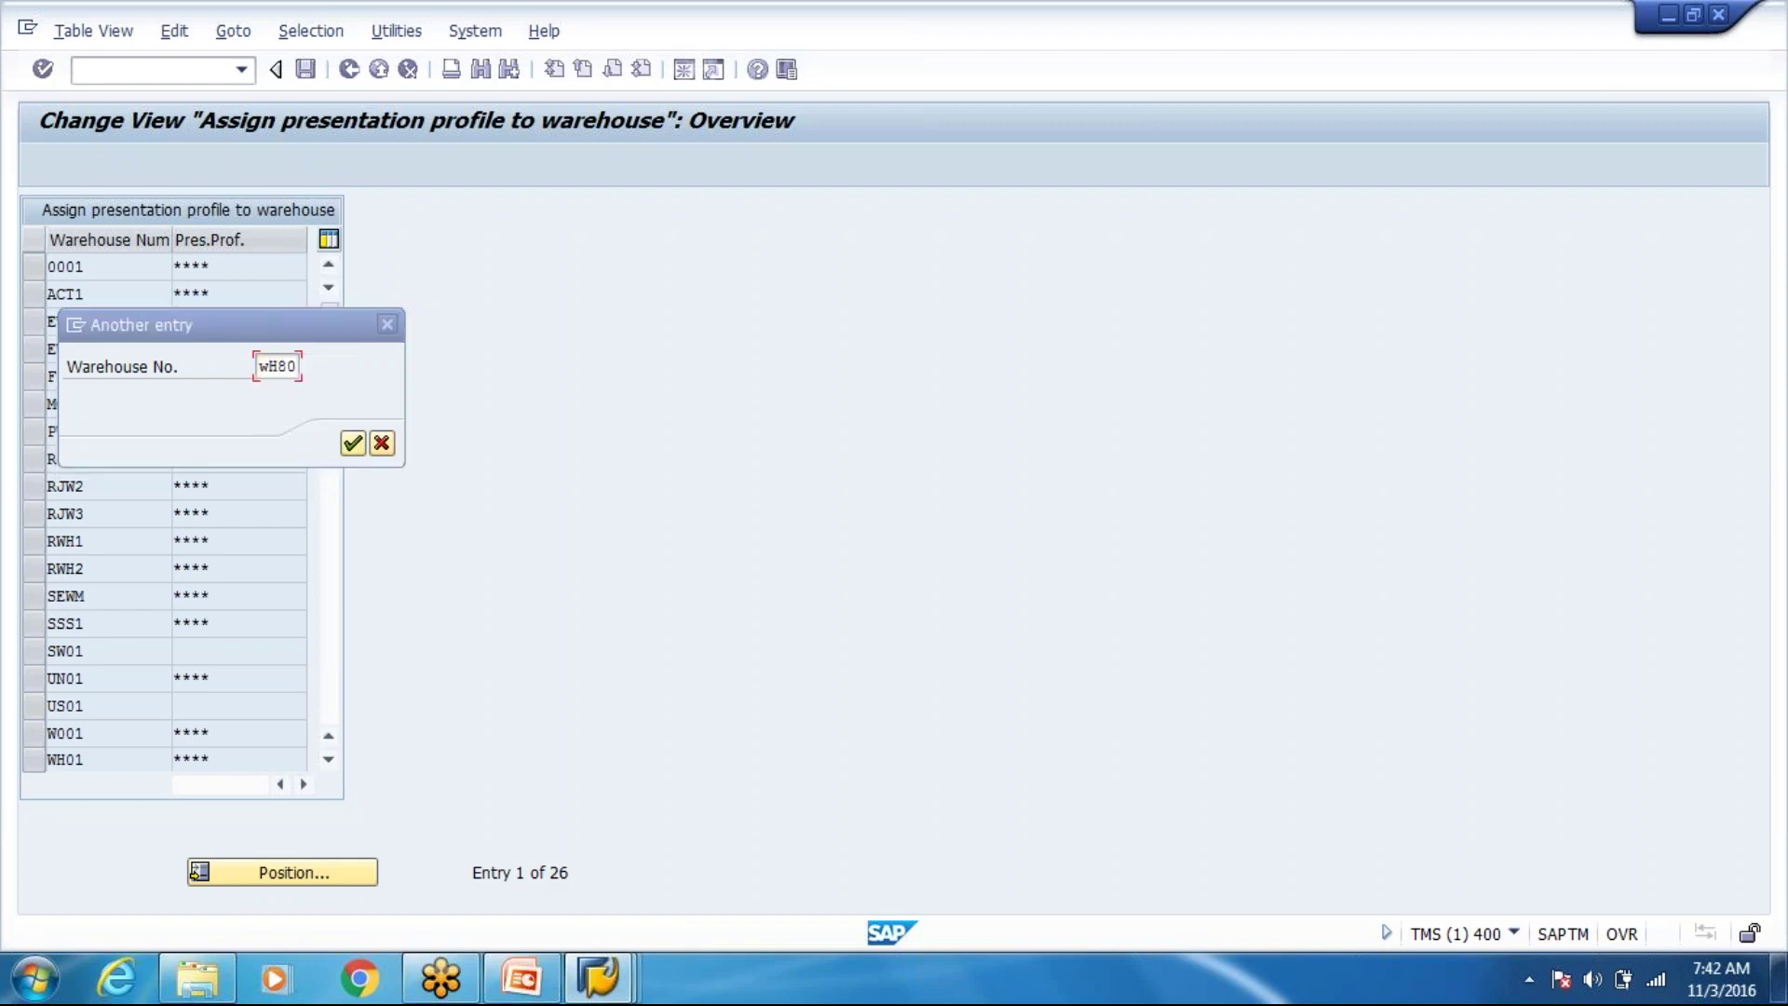
{"action": "key", "text": "Return"}
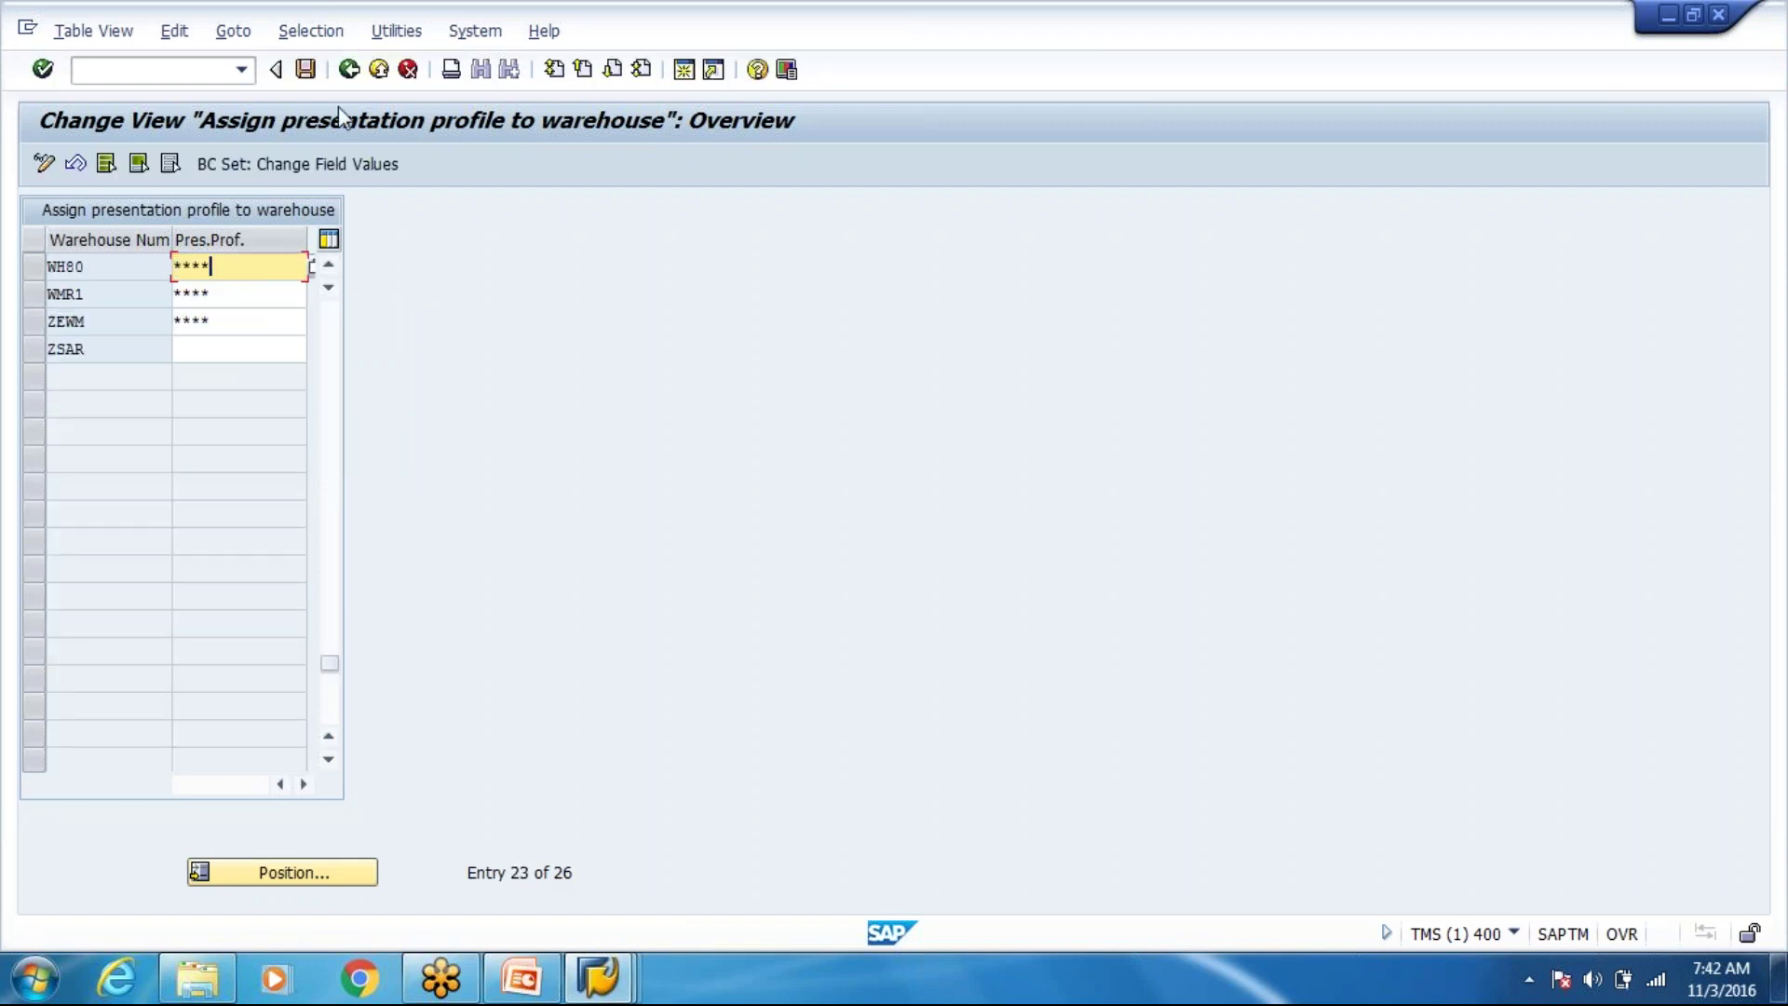
{"action": "left_click", "coordinate": [349, 69]}
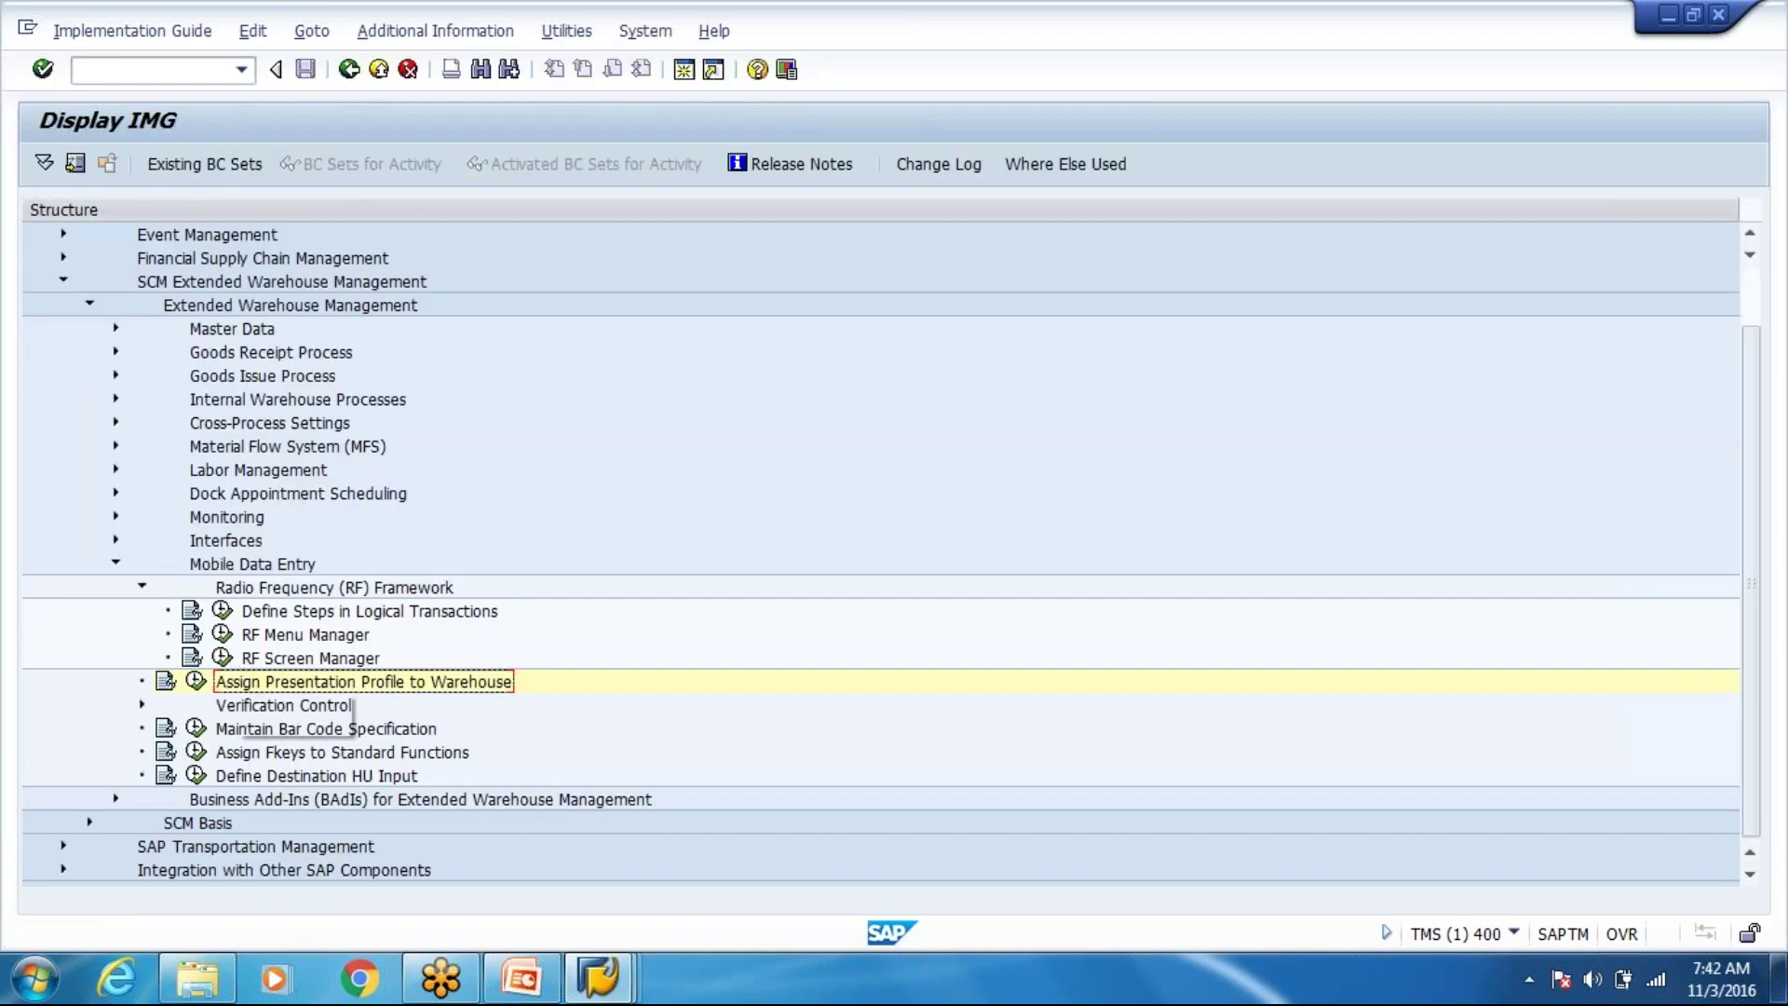
Open the personalization profiles of the standard presentation profile **** in Define Steps in Logical Transactions.
{"action": "left_click", "coordinate": [222, 610]}
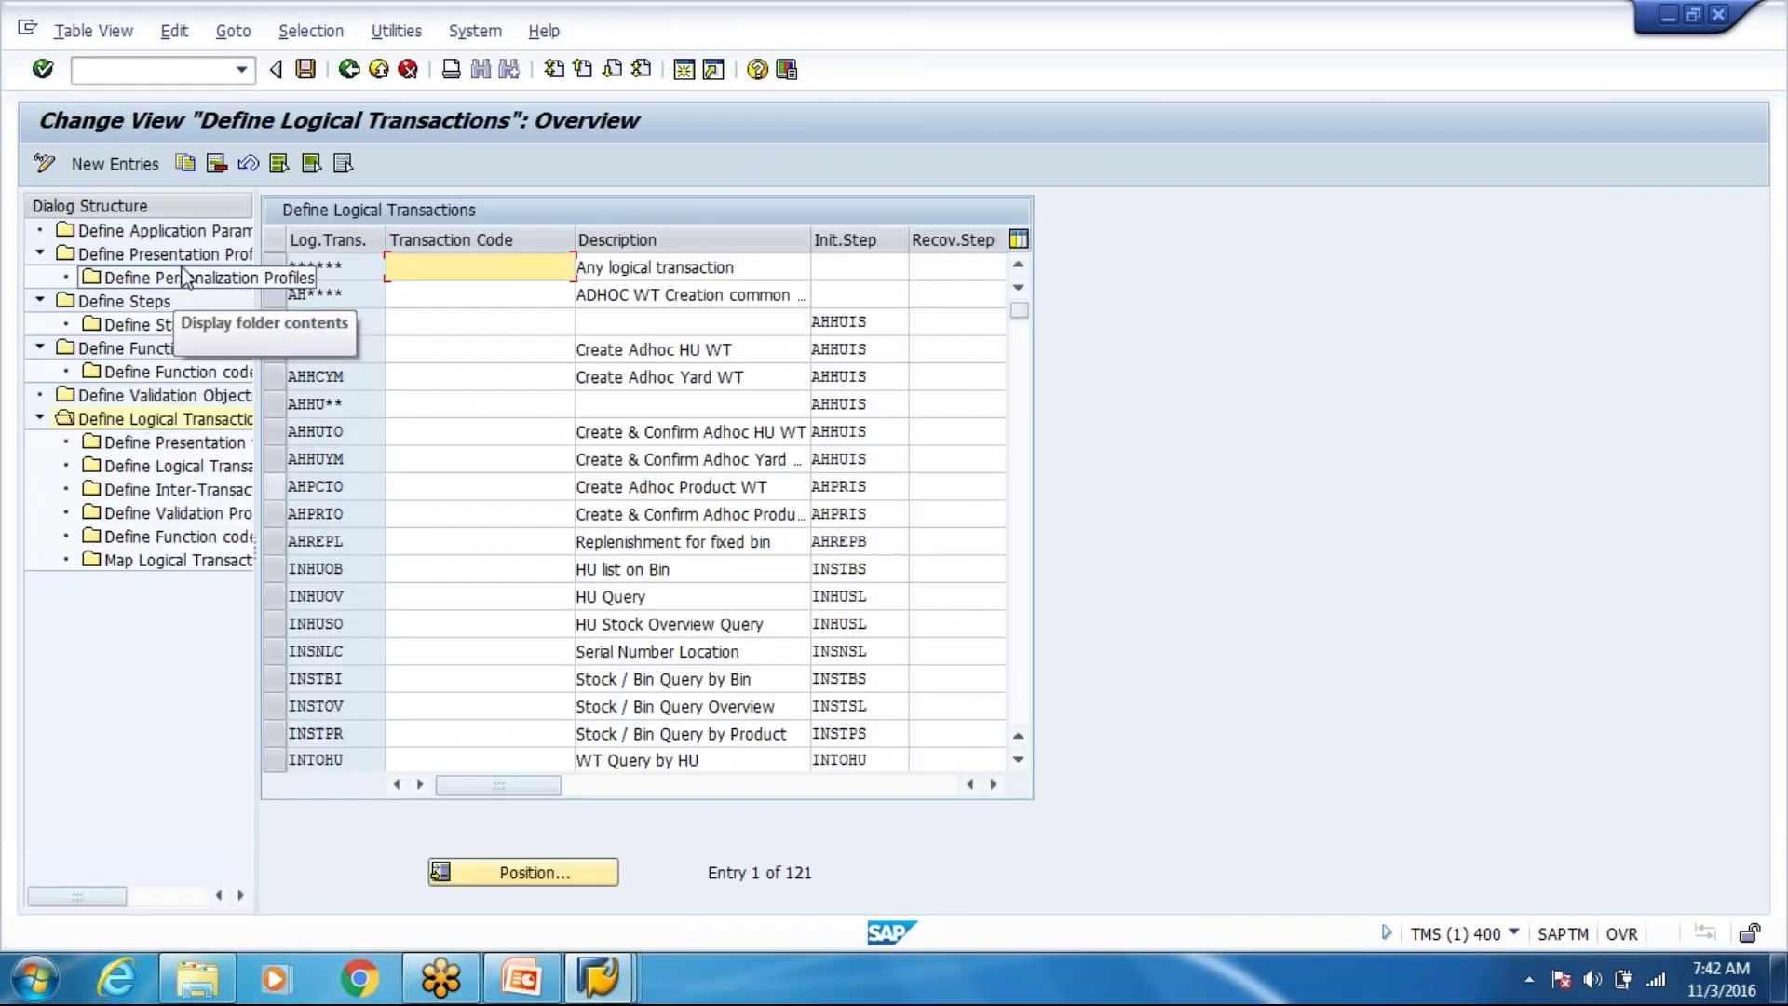
{"action": "double_click", "coordinate": [187, 257]}
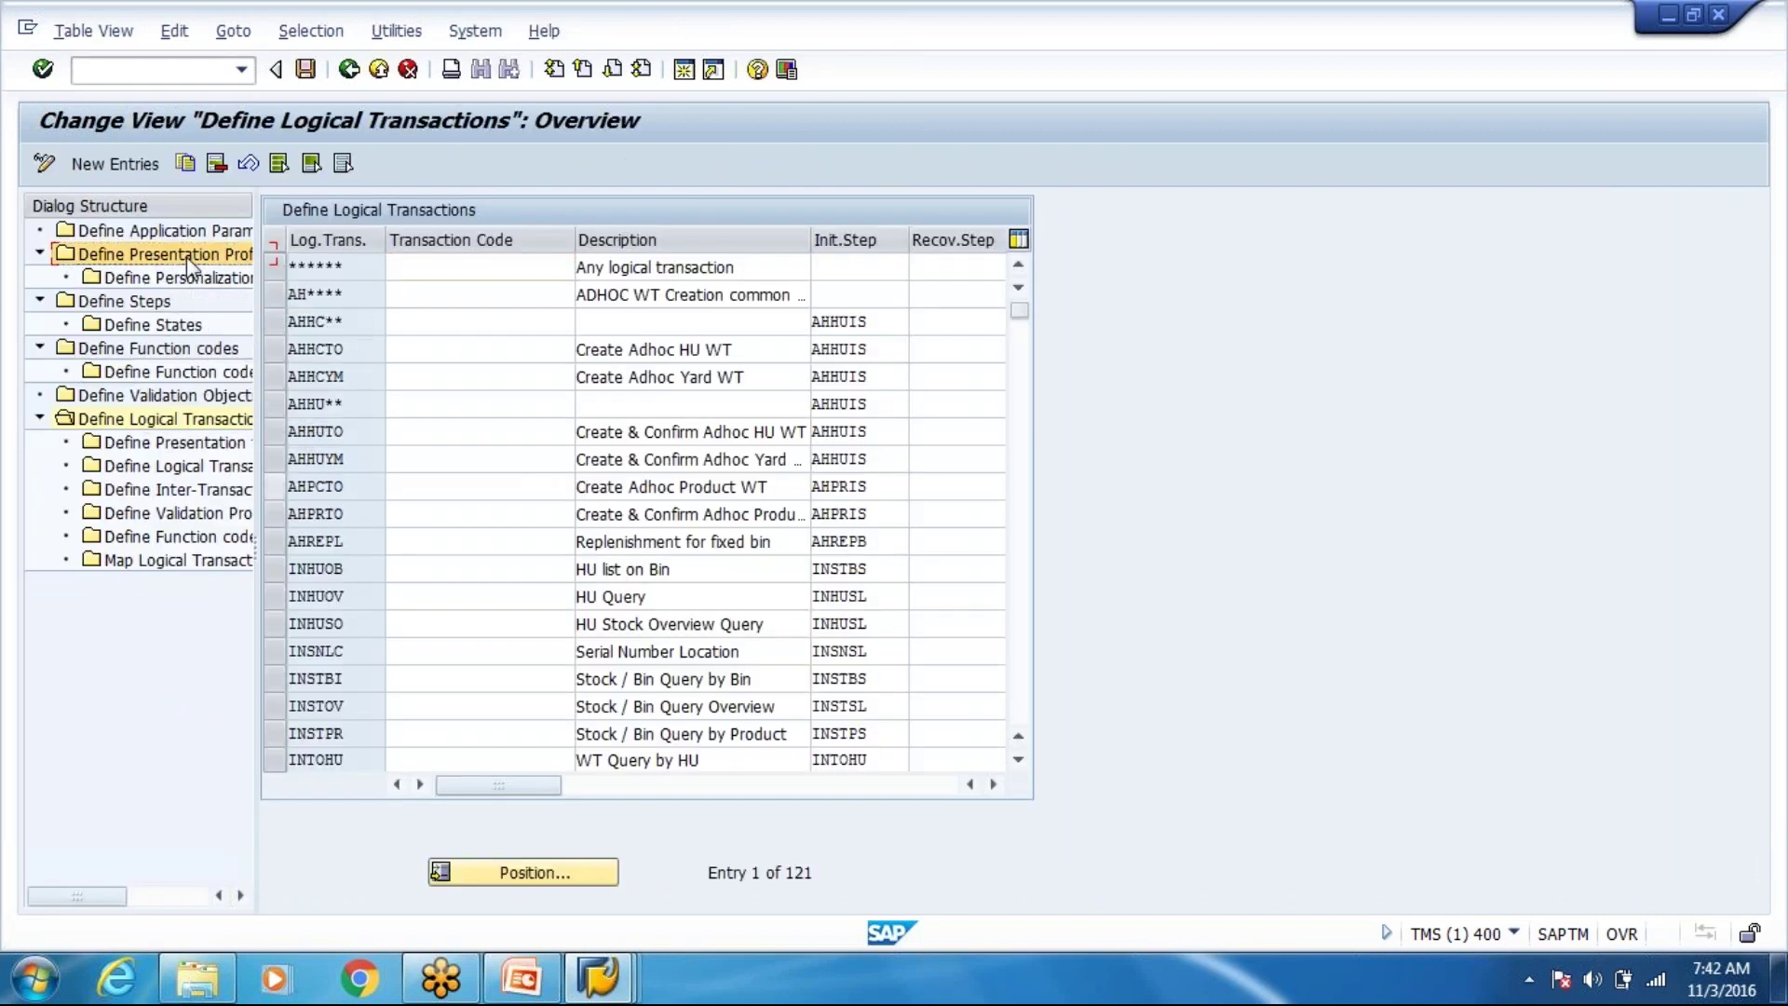
{"action": "left_click", "coordinate": [286, 265]}
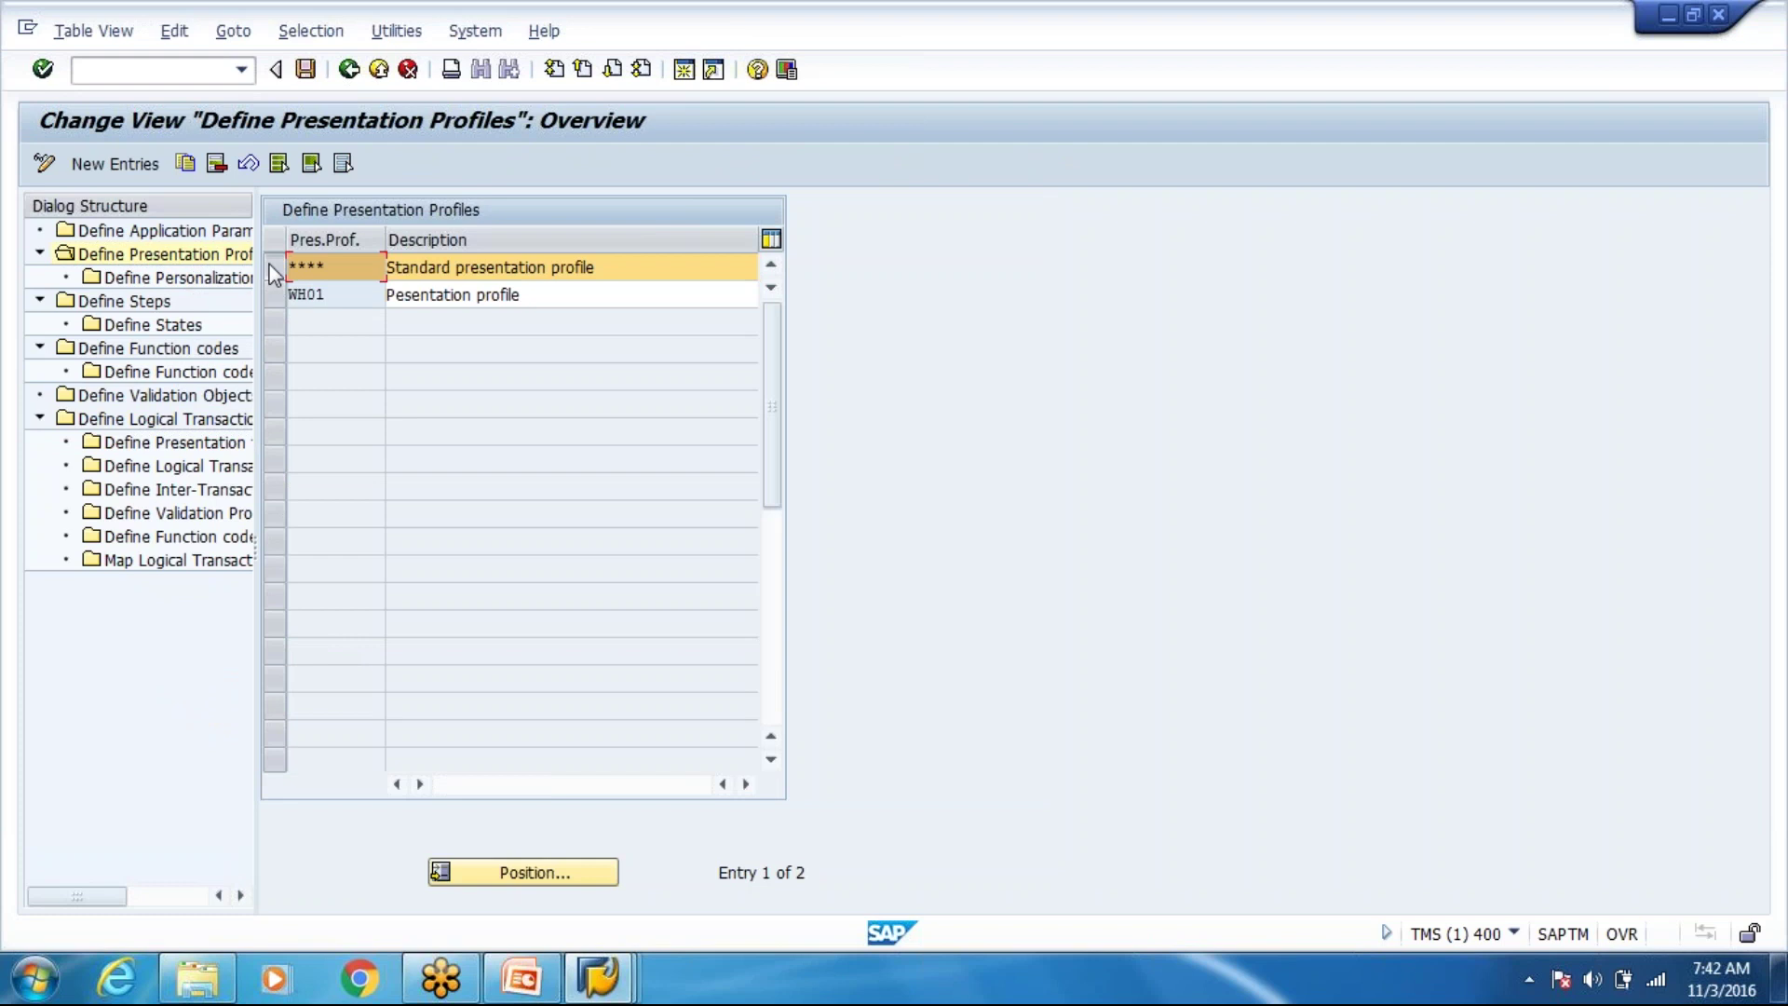
{"action": "double_click", "coordinate": [209, 281]}
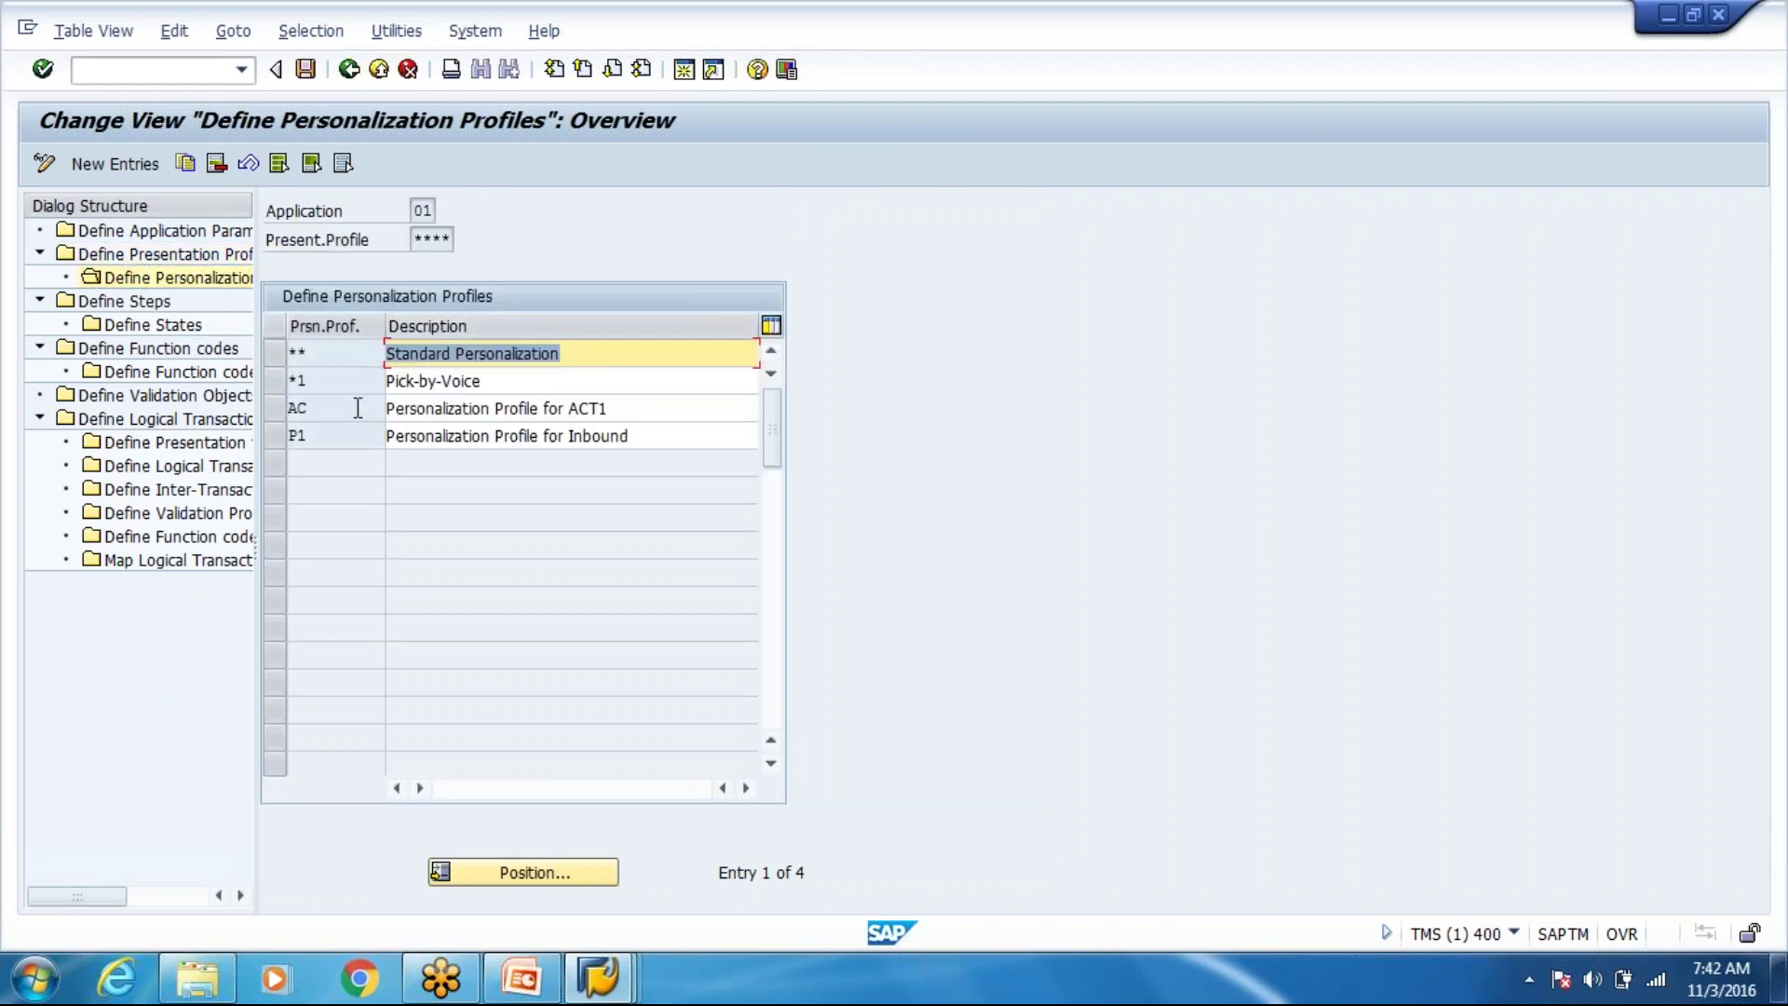
Try to delete the personalization profiles AC and P1, and clear their row selection.
{"action": "left_click", "coordinate": [290, 410]}
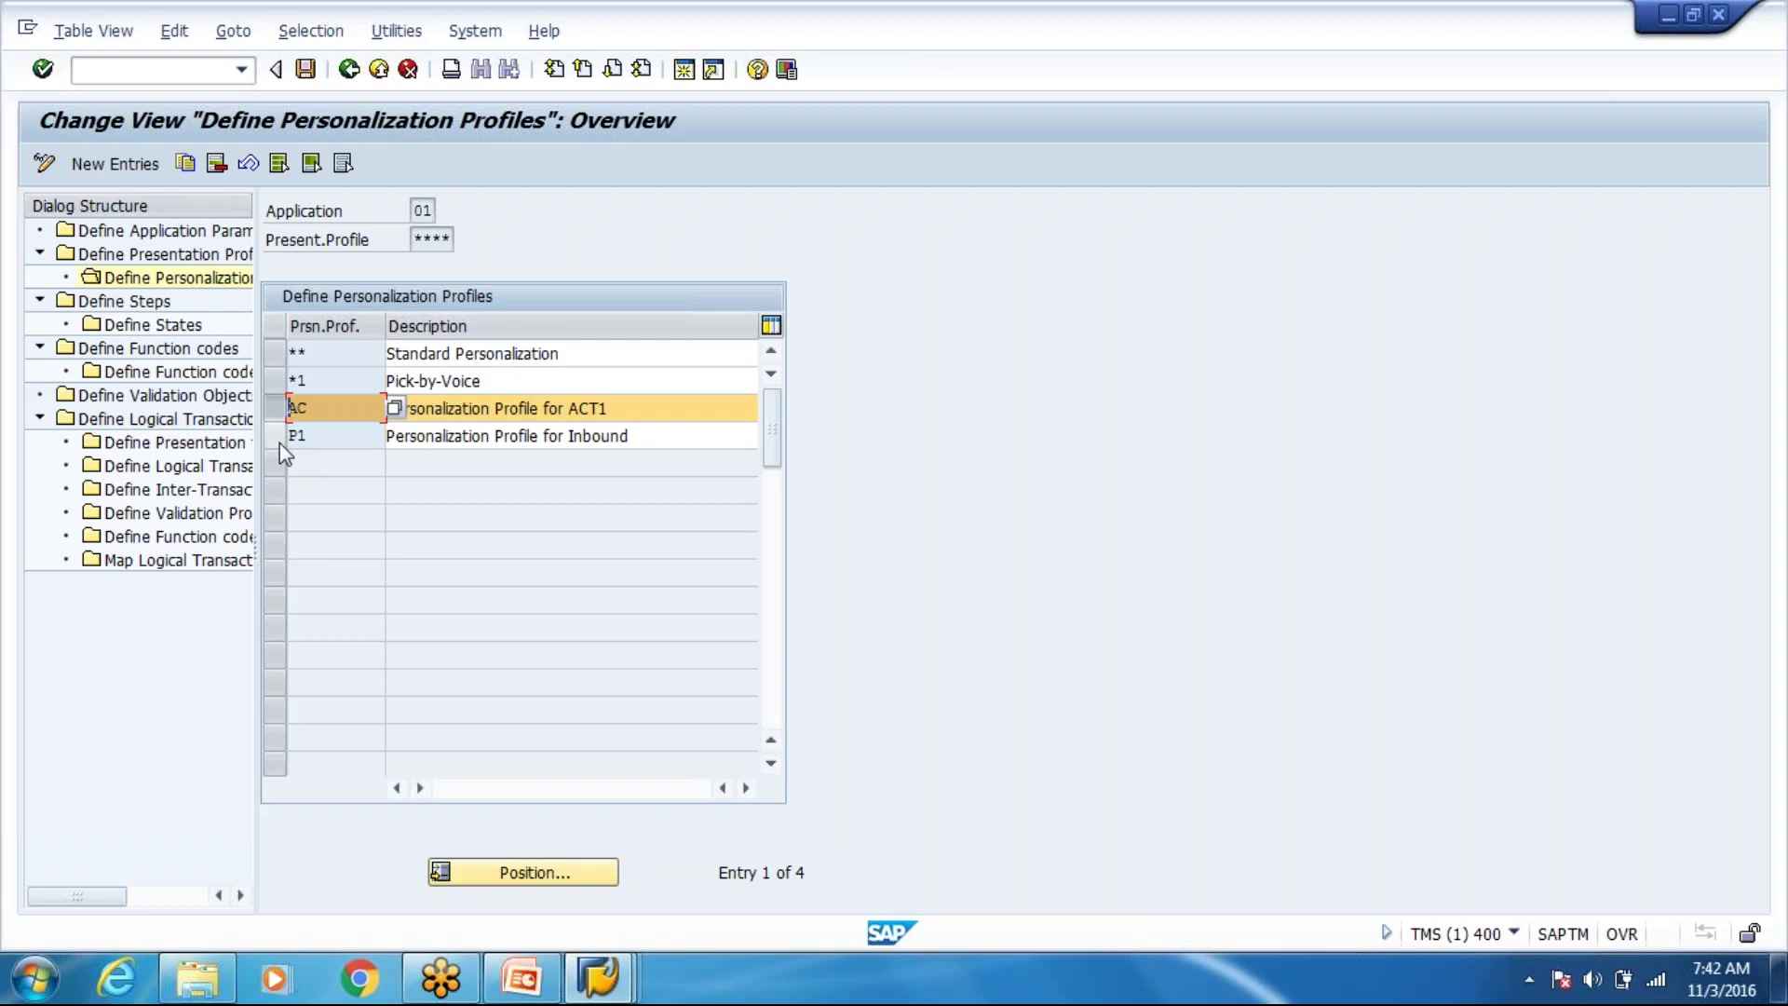
{"action": "left_click", "coordinate": [279, 444]}
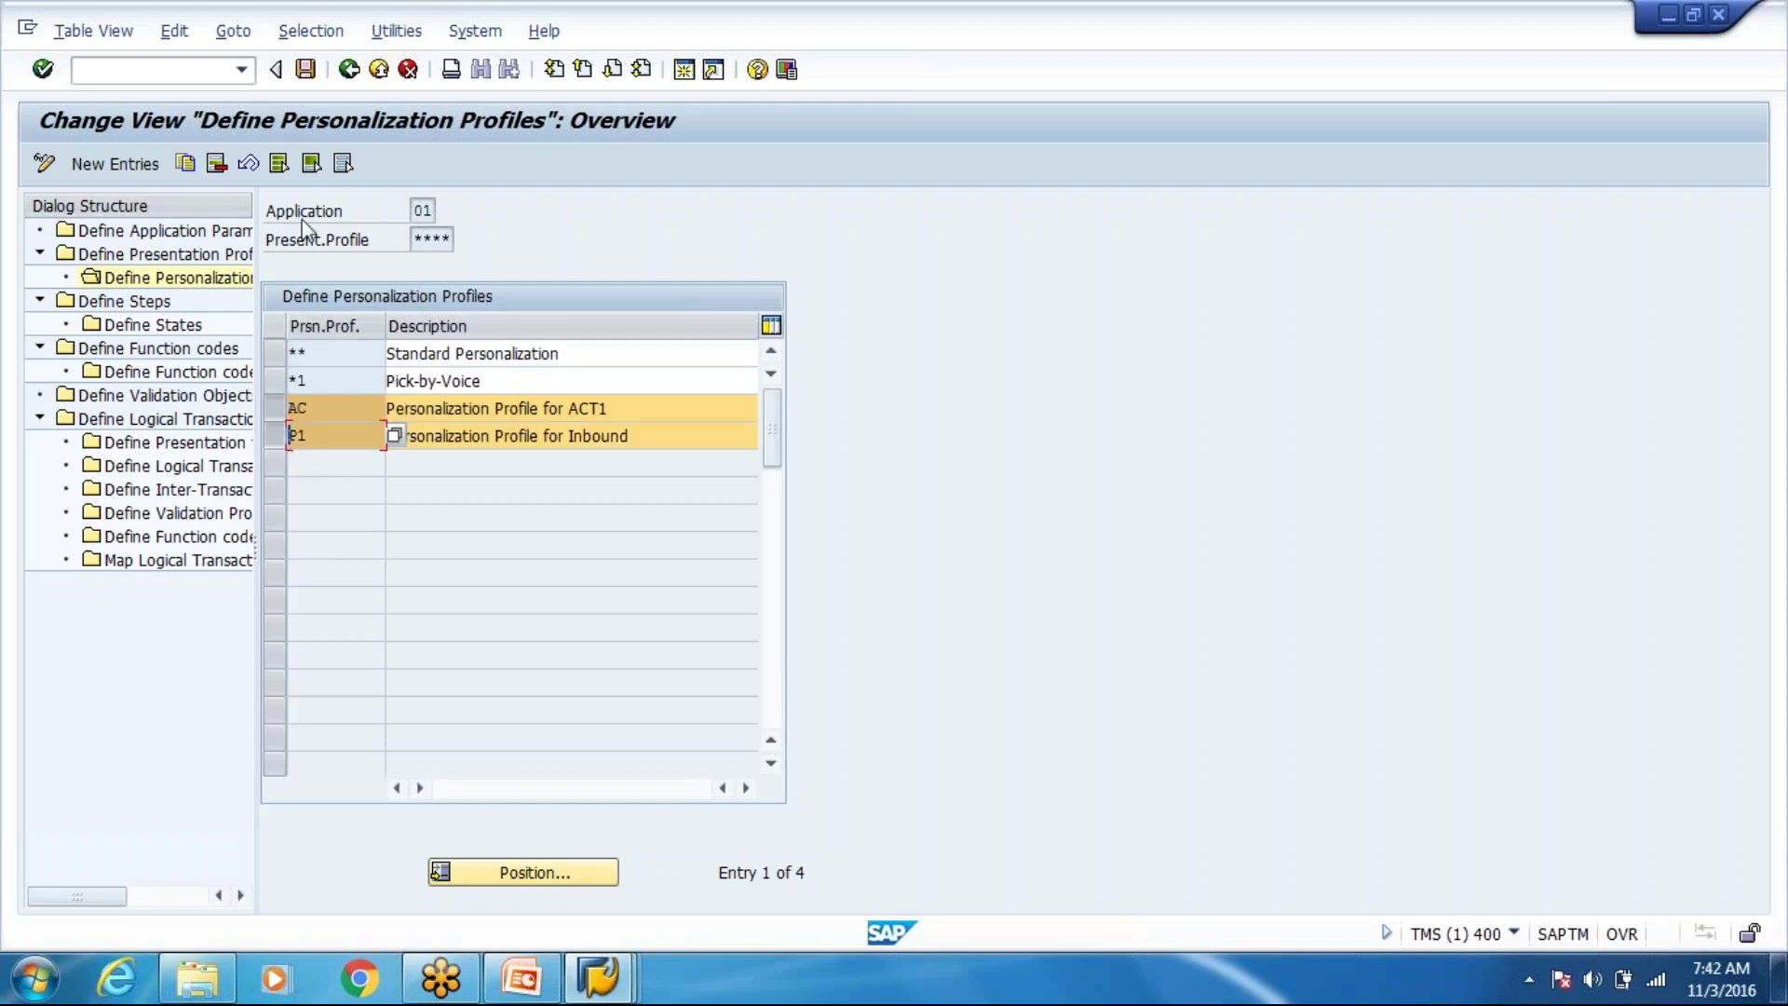
{"action": "left_click", "coordinate": [217, 164]}
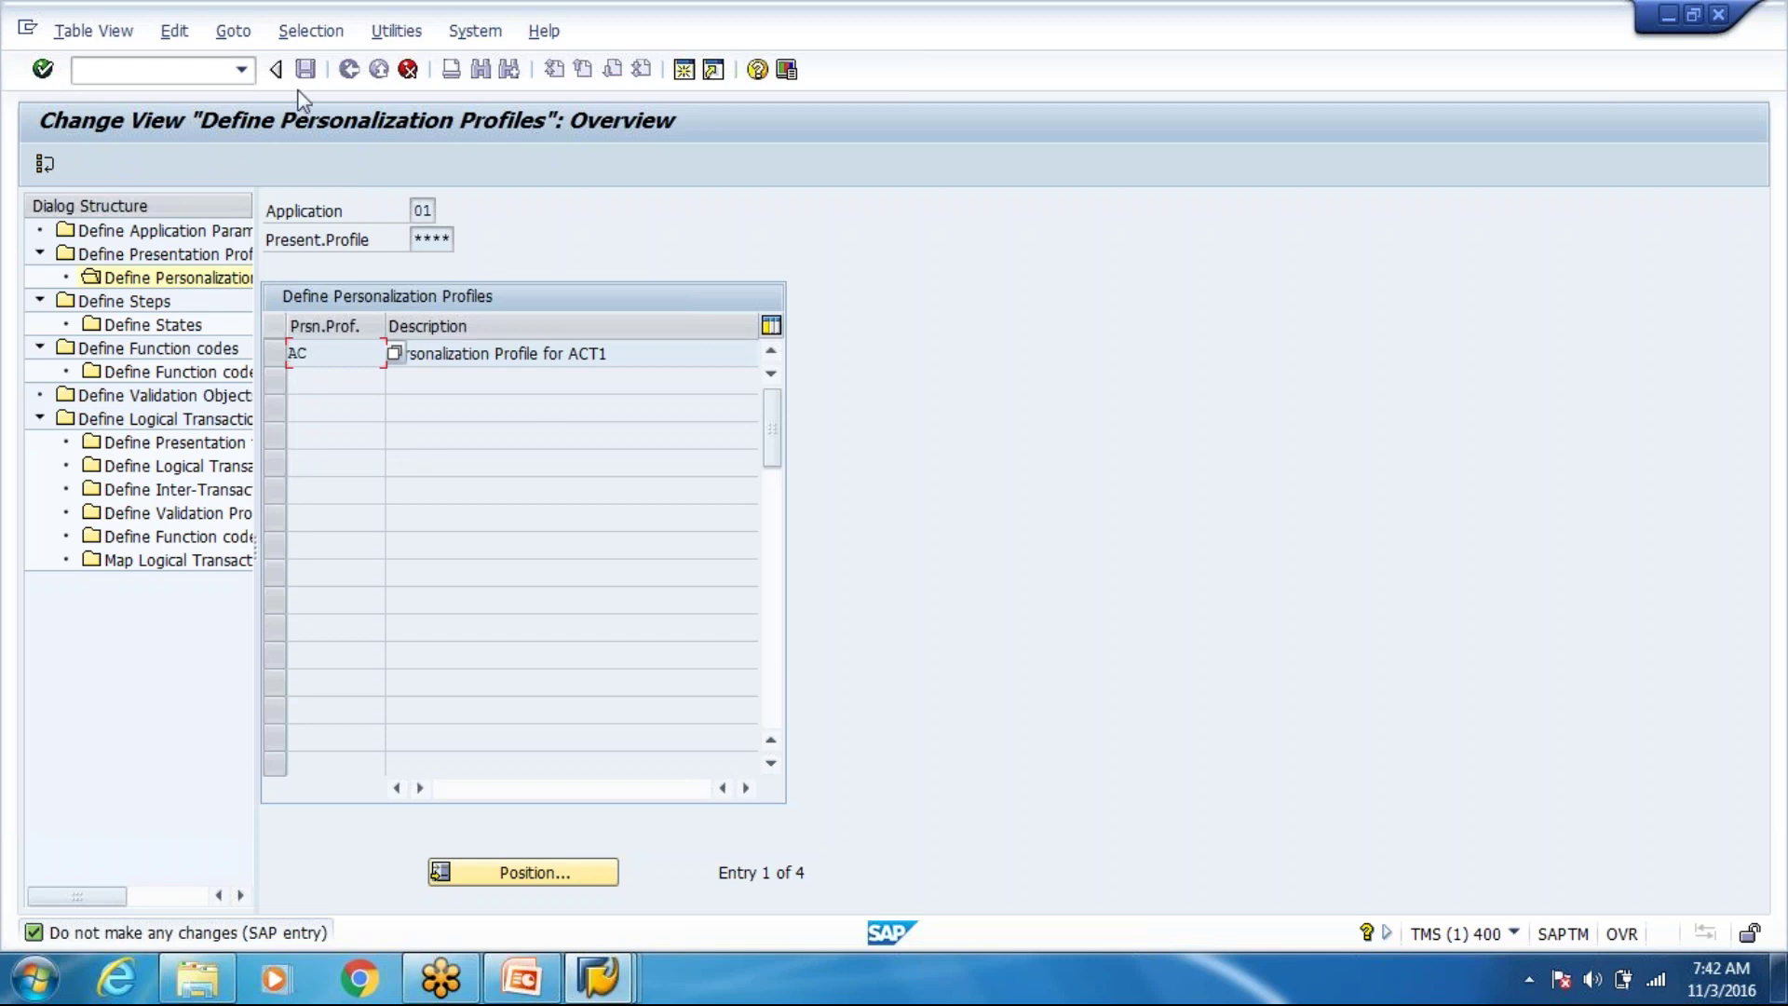
{"action": "left_click", "coordinate": [407, 71]}
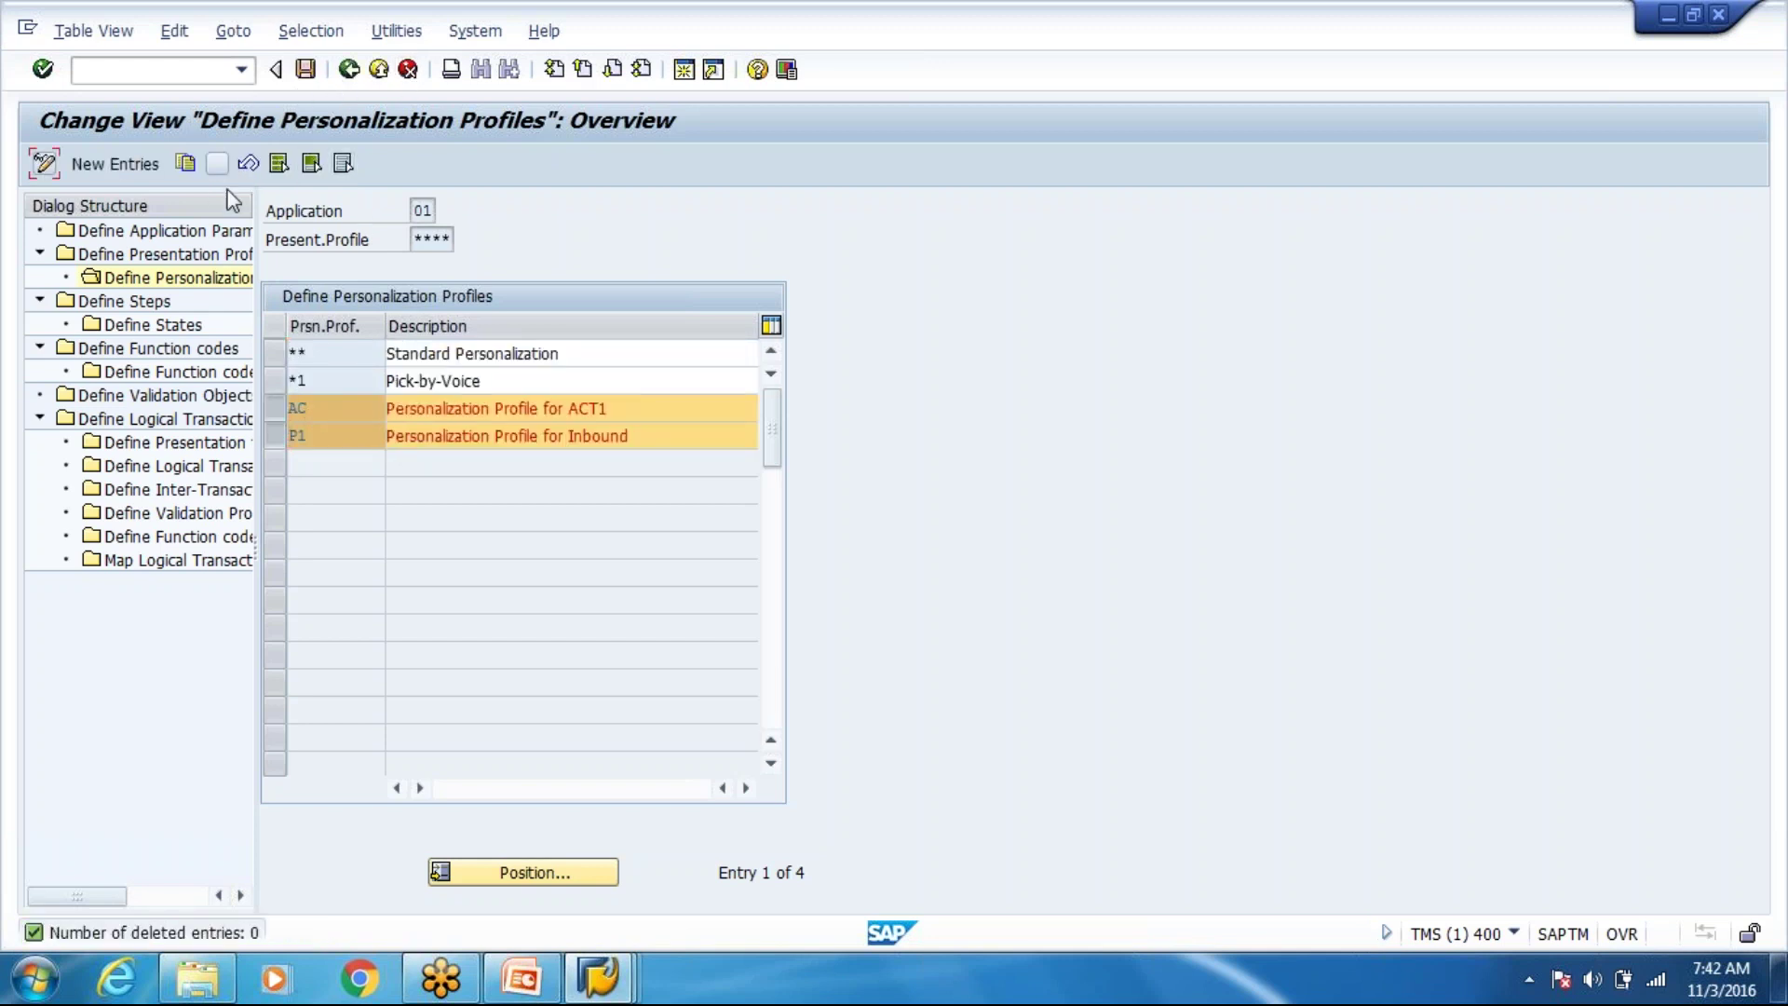
{"action": "left_click", "coordinate": [44, 164]}
{"action": "left_click", "coordinate": [280, 435]}
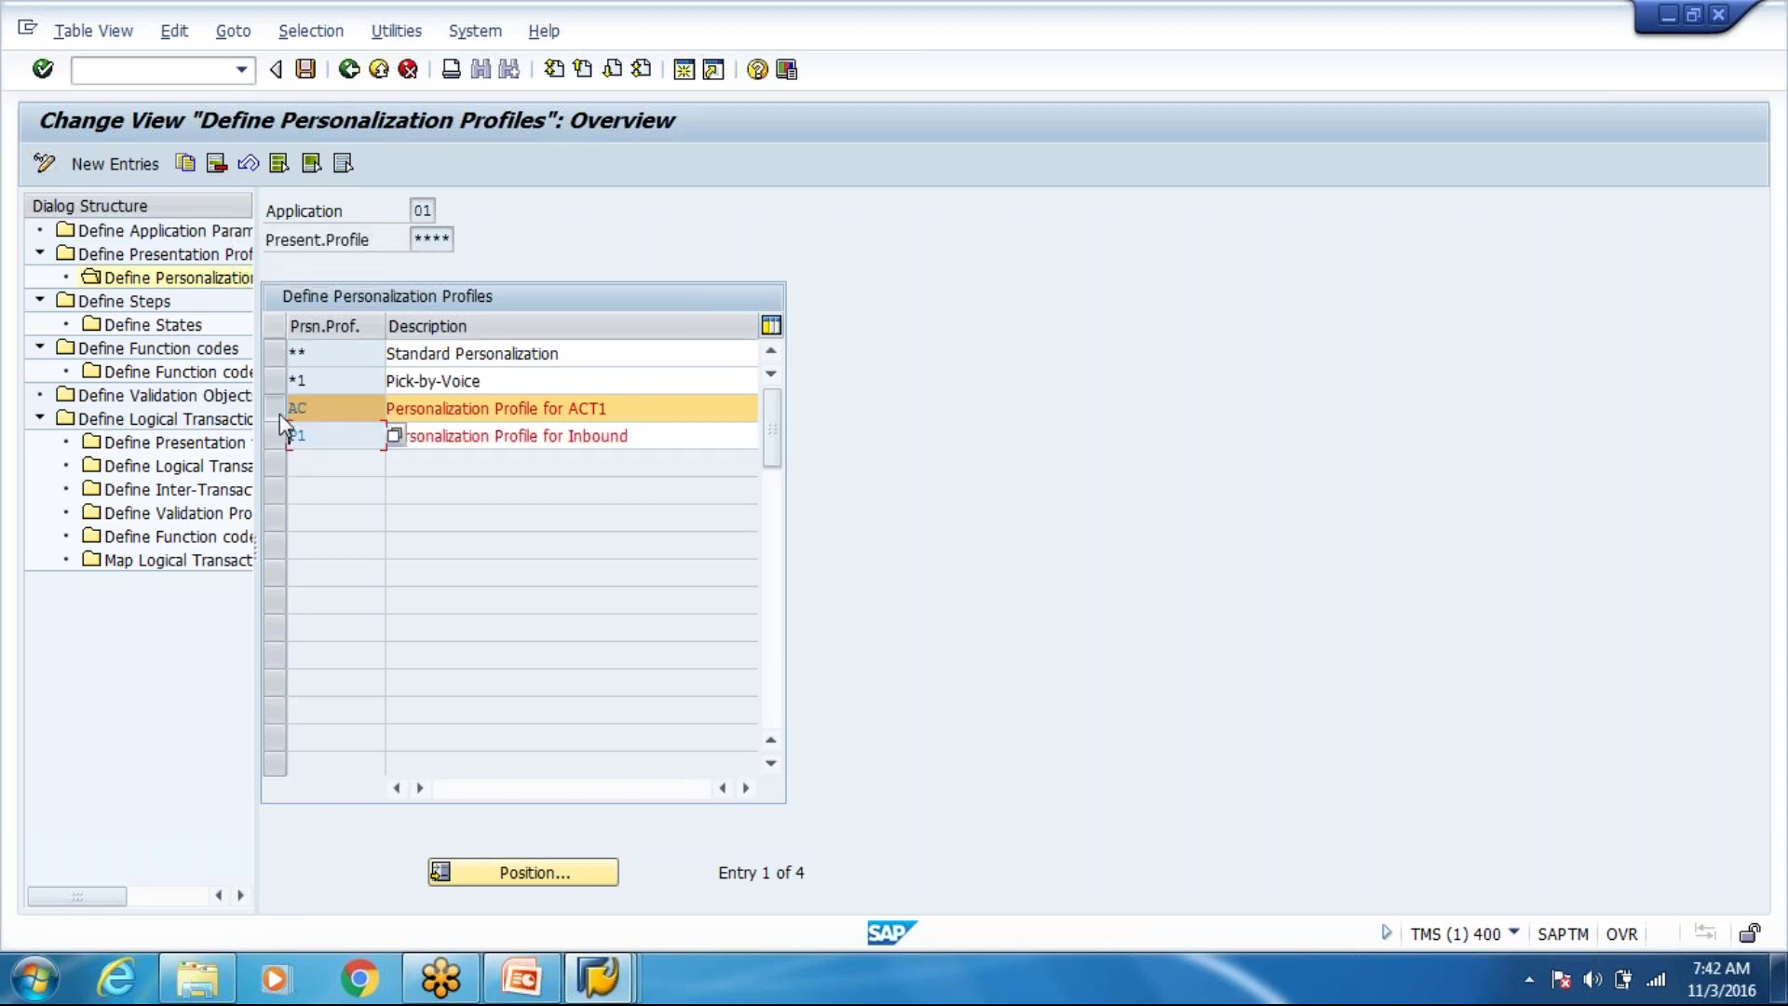
{"action": "left_click", "coordinate": [276, 410]}
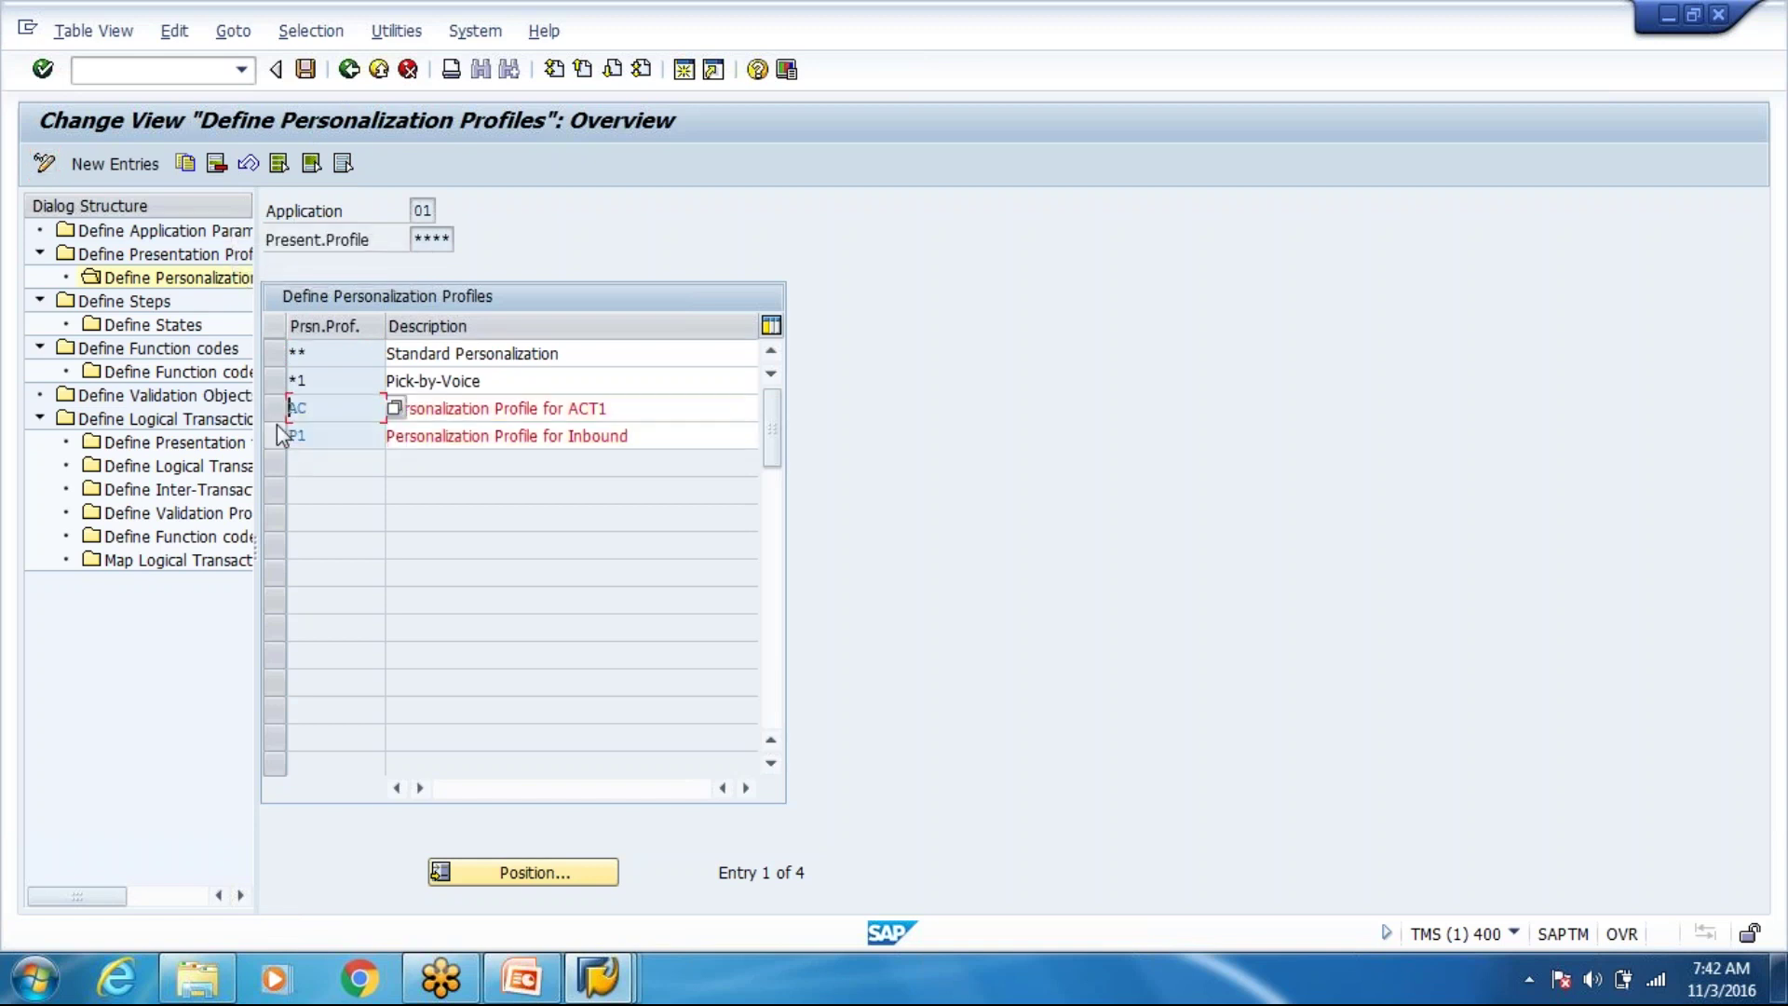
Start a copy of the standard personalization profile ** and extend its description with "- Only Inbound".
{"action": "left_click", "coordinate": [273, 354]}
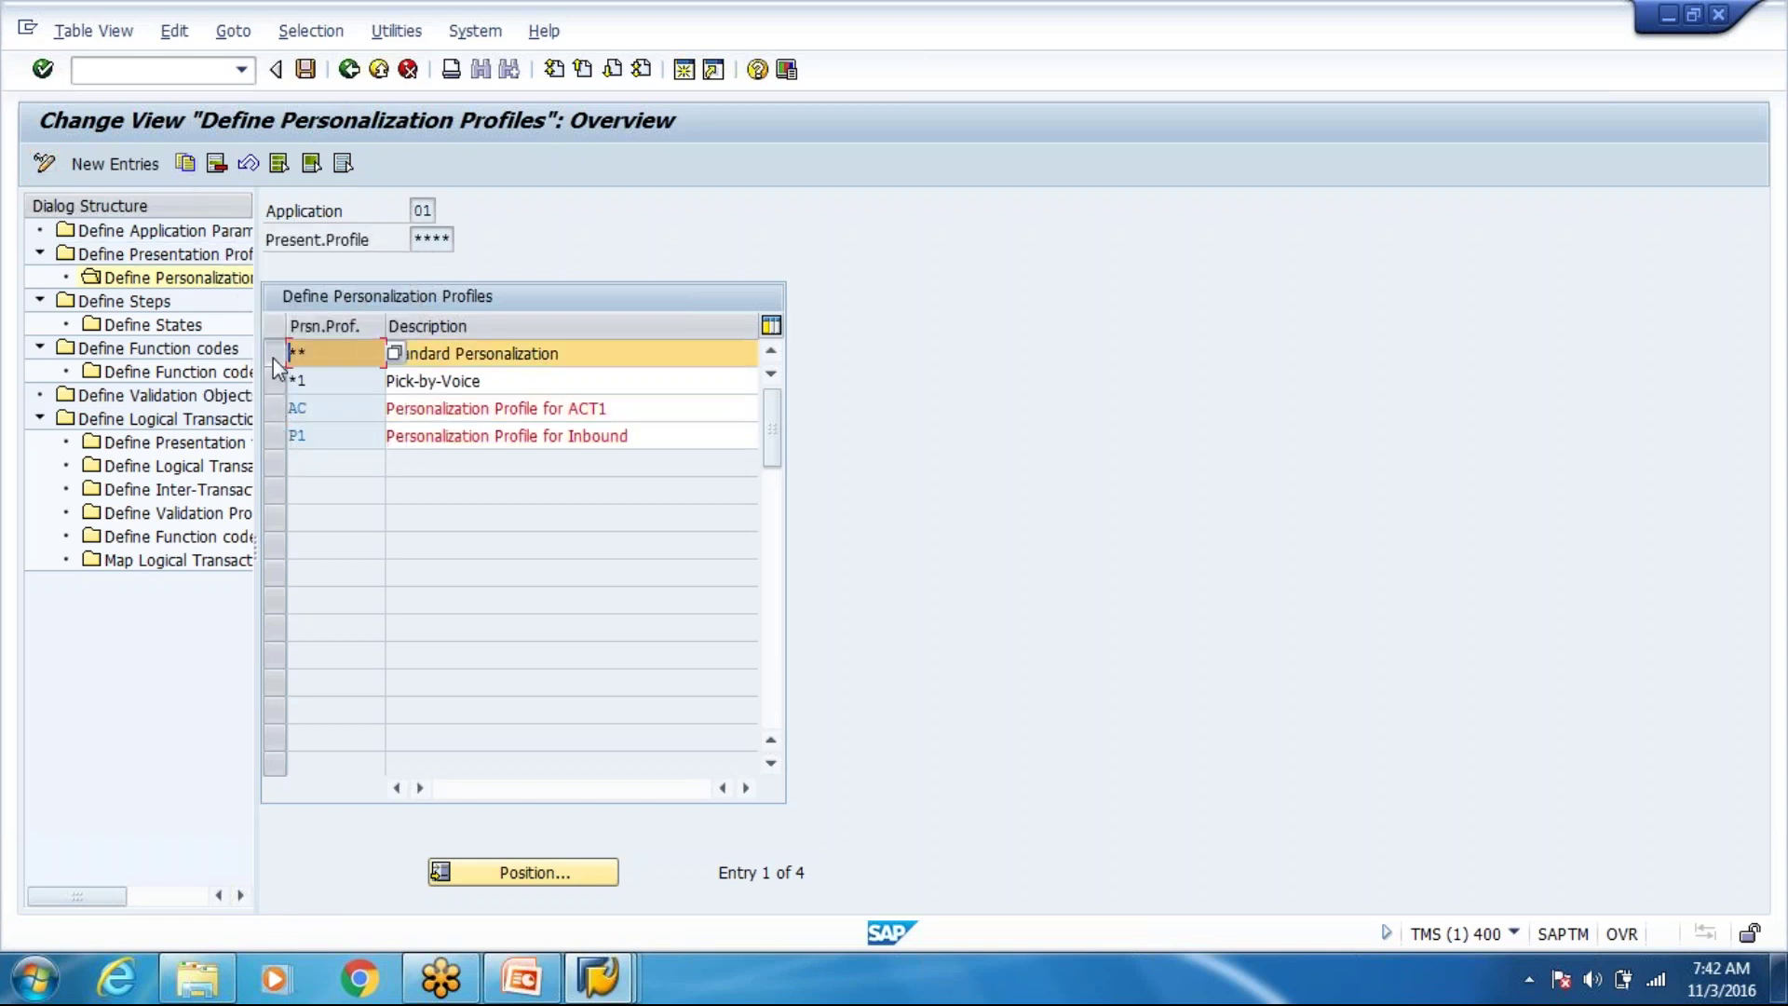
{"action": "left_click", "coordinate": [186, 163]}
{"action": "key", "text": "Tab"}
{"action": "key", "text": "End"}
{"action": "type", "text": "- oNLY"}
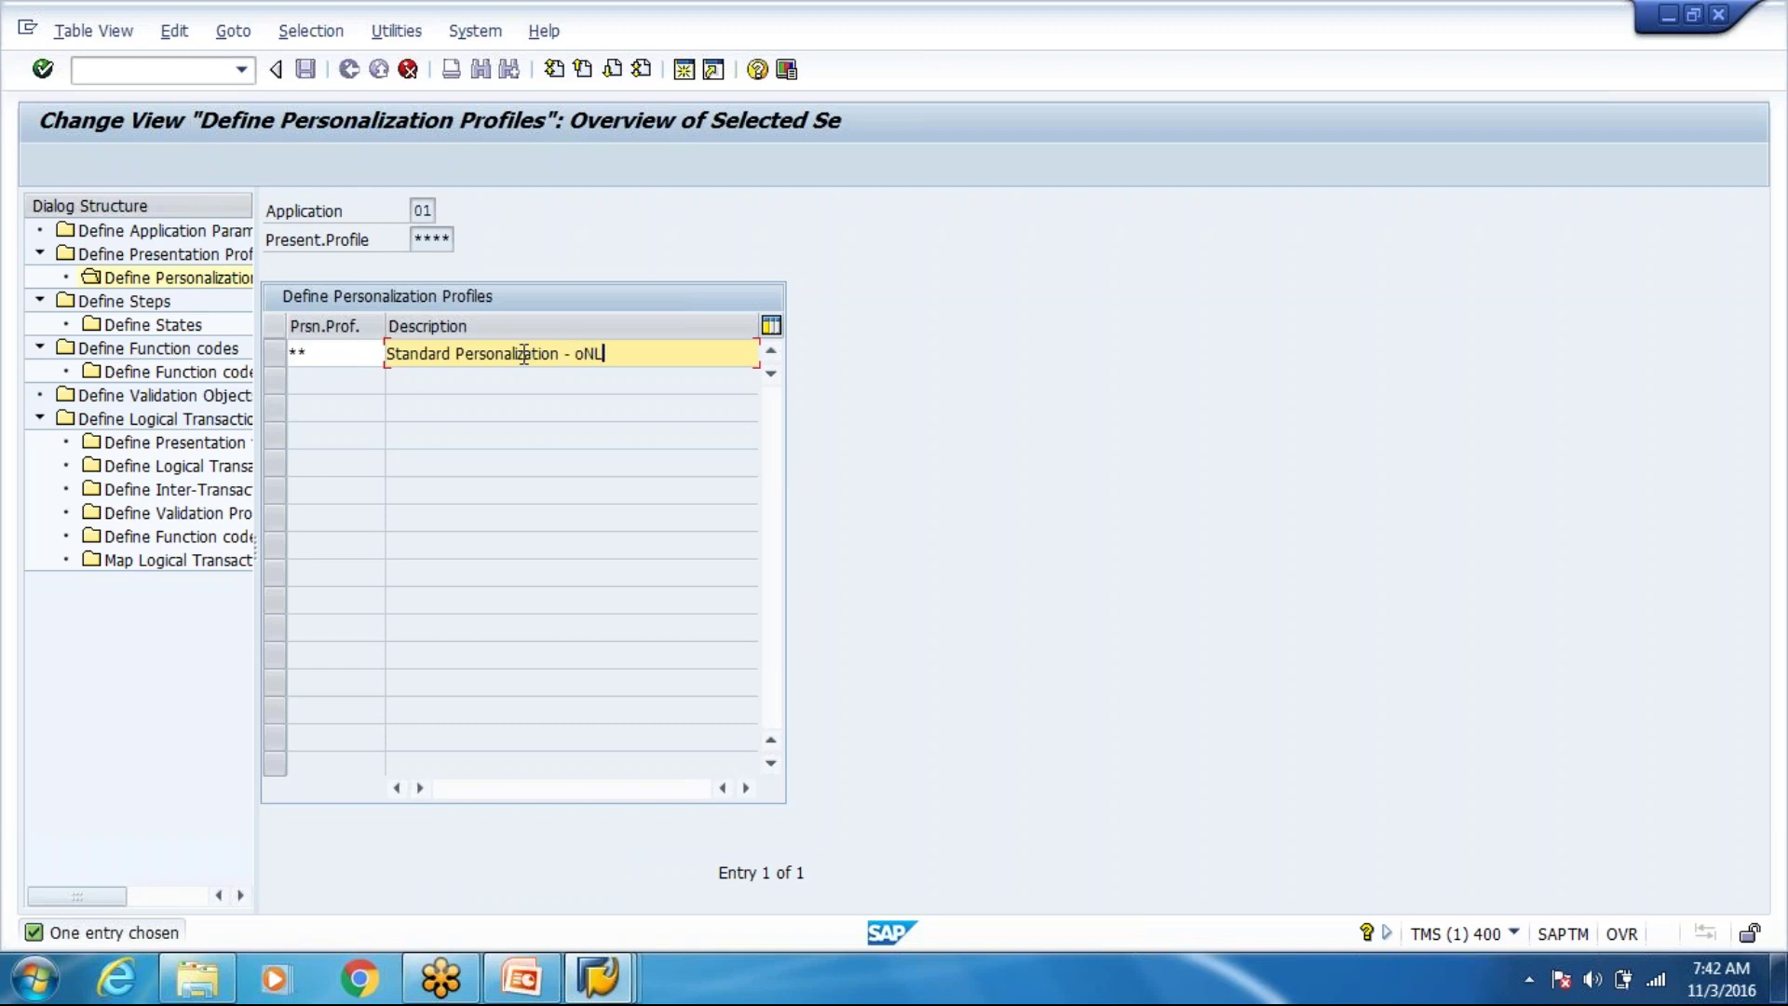
{"action": "key", "text": "BackSpace"}
{"action": "key", "text": "BackSpace"}
{"action": "key", "text": "BackSpace"}
{"action": "key", "text": "BackSpace"}
{"action": "key", "text": "BackSpace"}
{"action": "key", "text": "BackSpace"}
{"action": "type", "text": "oN"}
{"action": "key", "text": "BackSpace"}
{"action": "key", "text": "BackSpace"}
{"action": "type", "text": "o"}
{"action": "key", "text": "BackSpace"}
{"action": "type", "text": "Only Inbound"}
Shorten the copied profile's description to "Personalization - Only Inbound" and give it the key Z1.
{"action": "left_click", "coordinate": [458, 357]}
{"action": "key", "text": "BackSpace"}
{"action": "key", "text": "BackSpace"}
{"action": "key", "text": "BackSpace"}
{"action": "key", "text": "BackSpace"}
{"action": "key", "text": "BackSpace"}
{"action": "key", "text": "BackSpace"}
{"action": "key", "text": "BackSpace"}
{"action": "key", "text": "BackSpace"}
{"action": "key", "text": "BackSpace"}
{"action": "key", "text": "Return"}
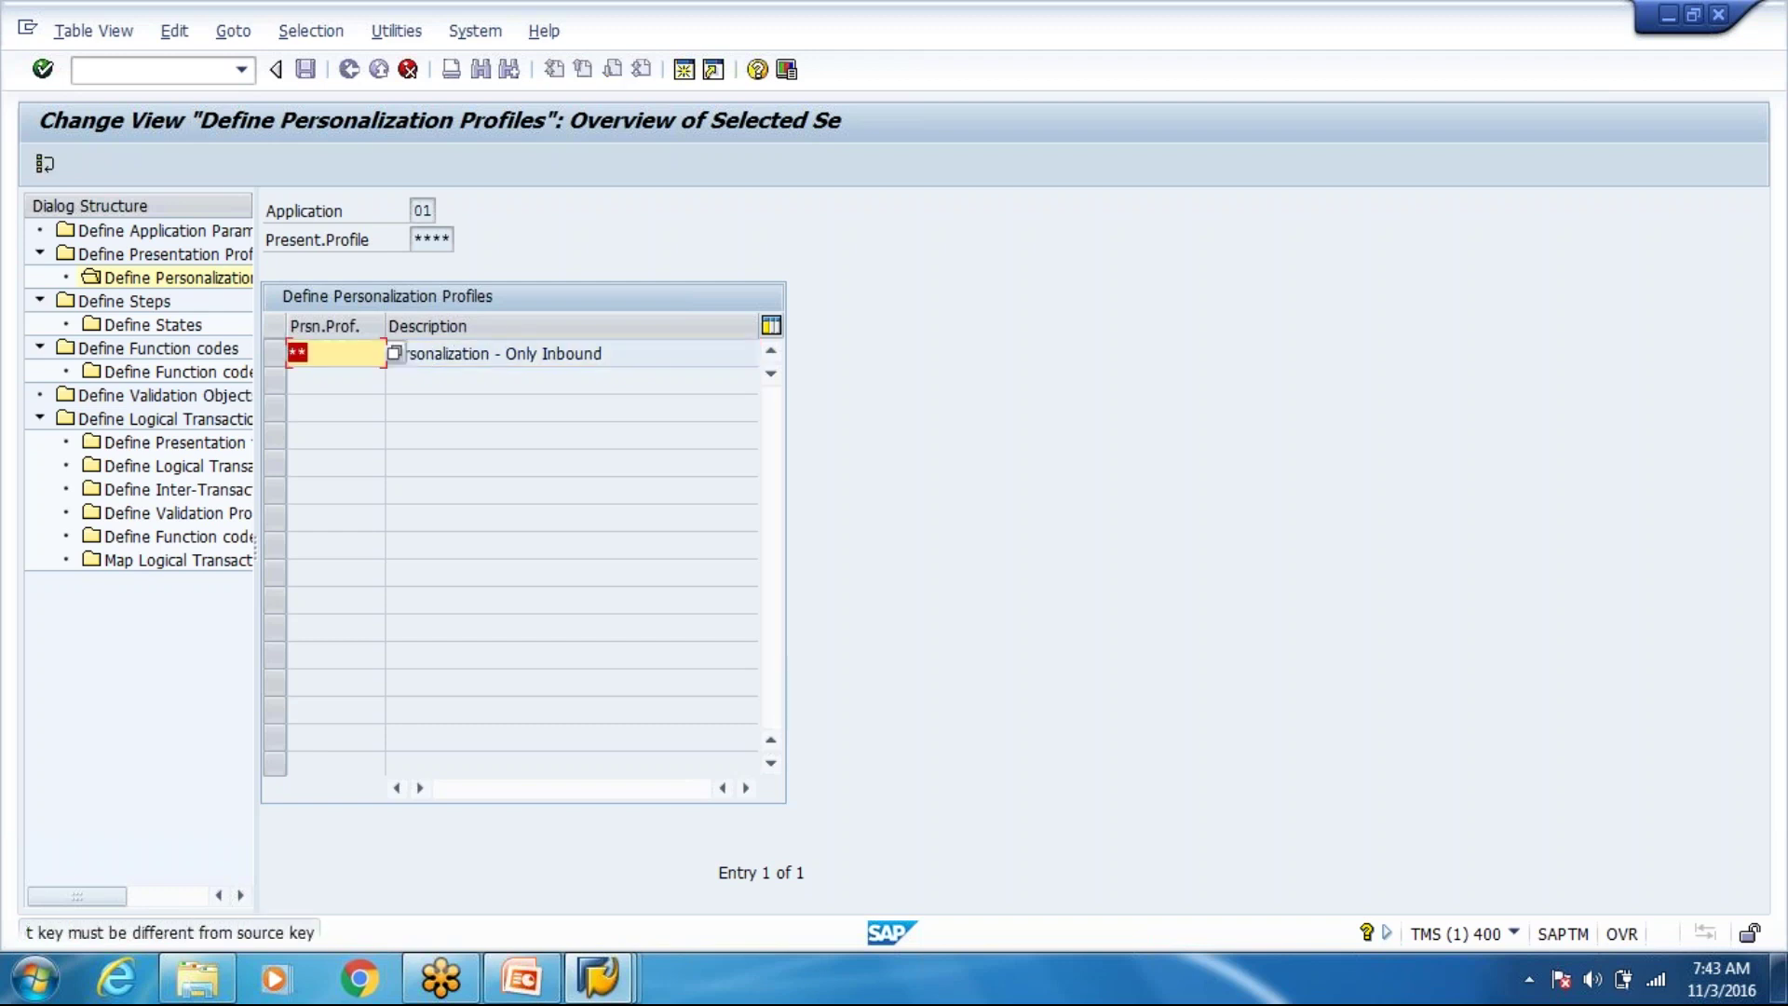
{"action": "type", "text": "Z1"}
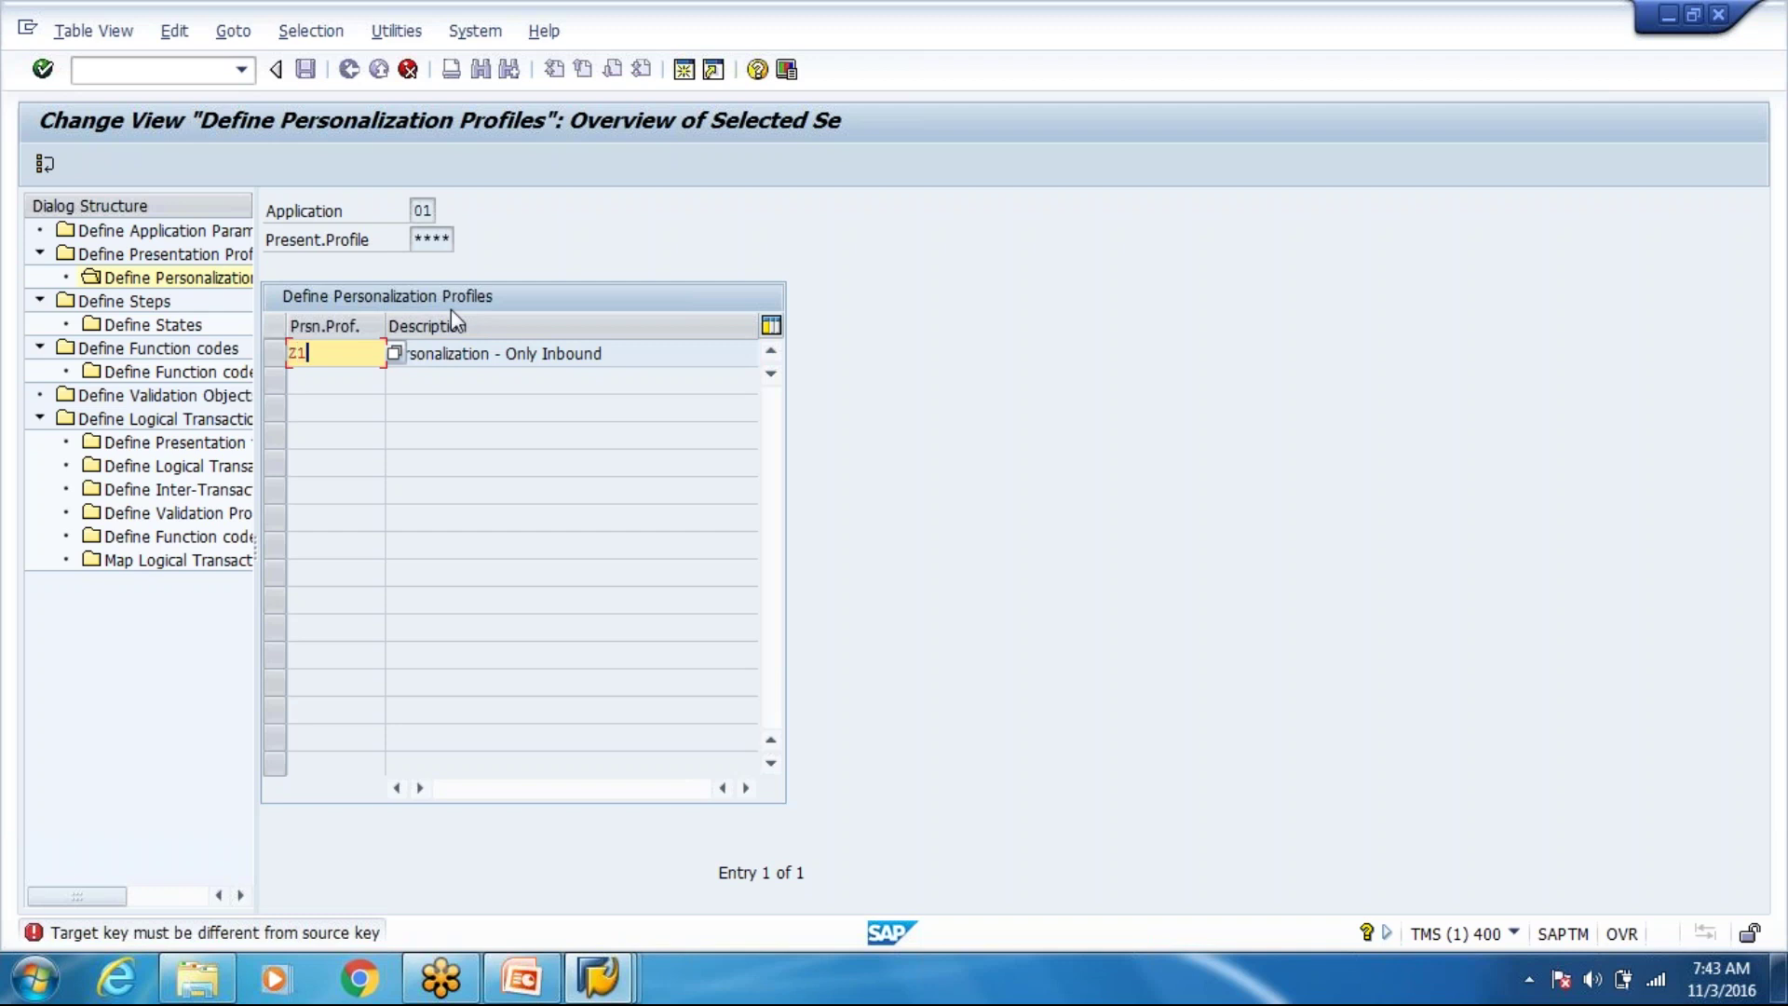
{"action": "key", "text": "Return"}
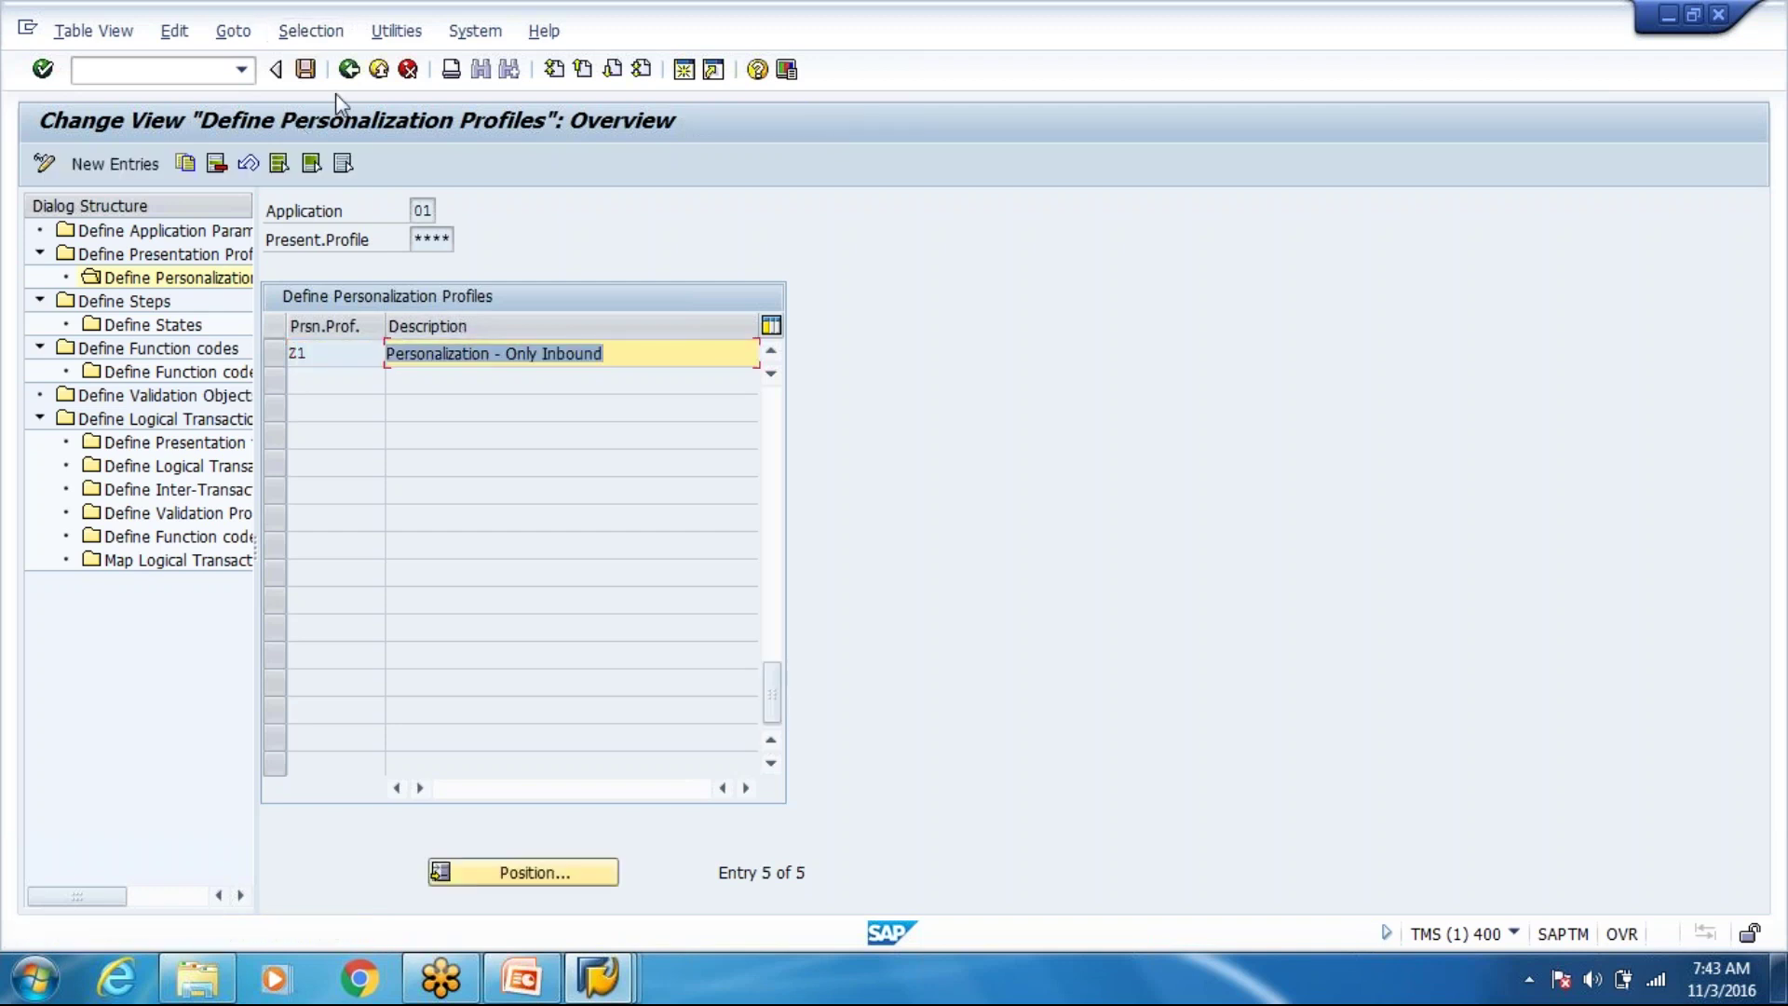
Save the new personalization profile Z1 with the proposed customizing request and return to the IMG.
{"action": "scroll", "coordinate": [391, 396], "scroll_direction": "up", "scroll_amount": 2}
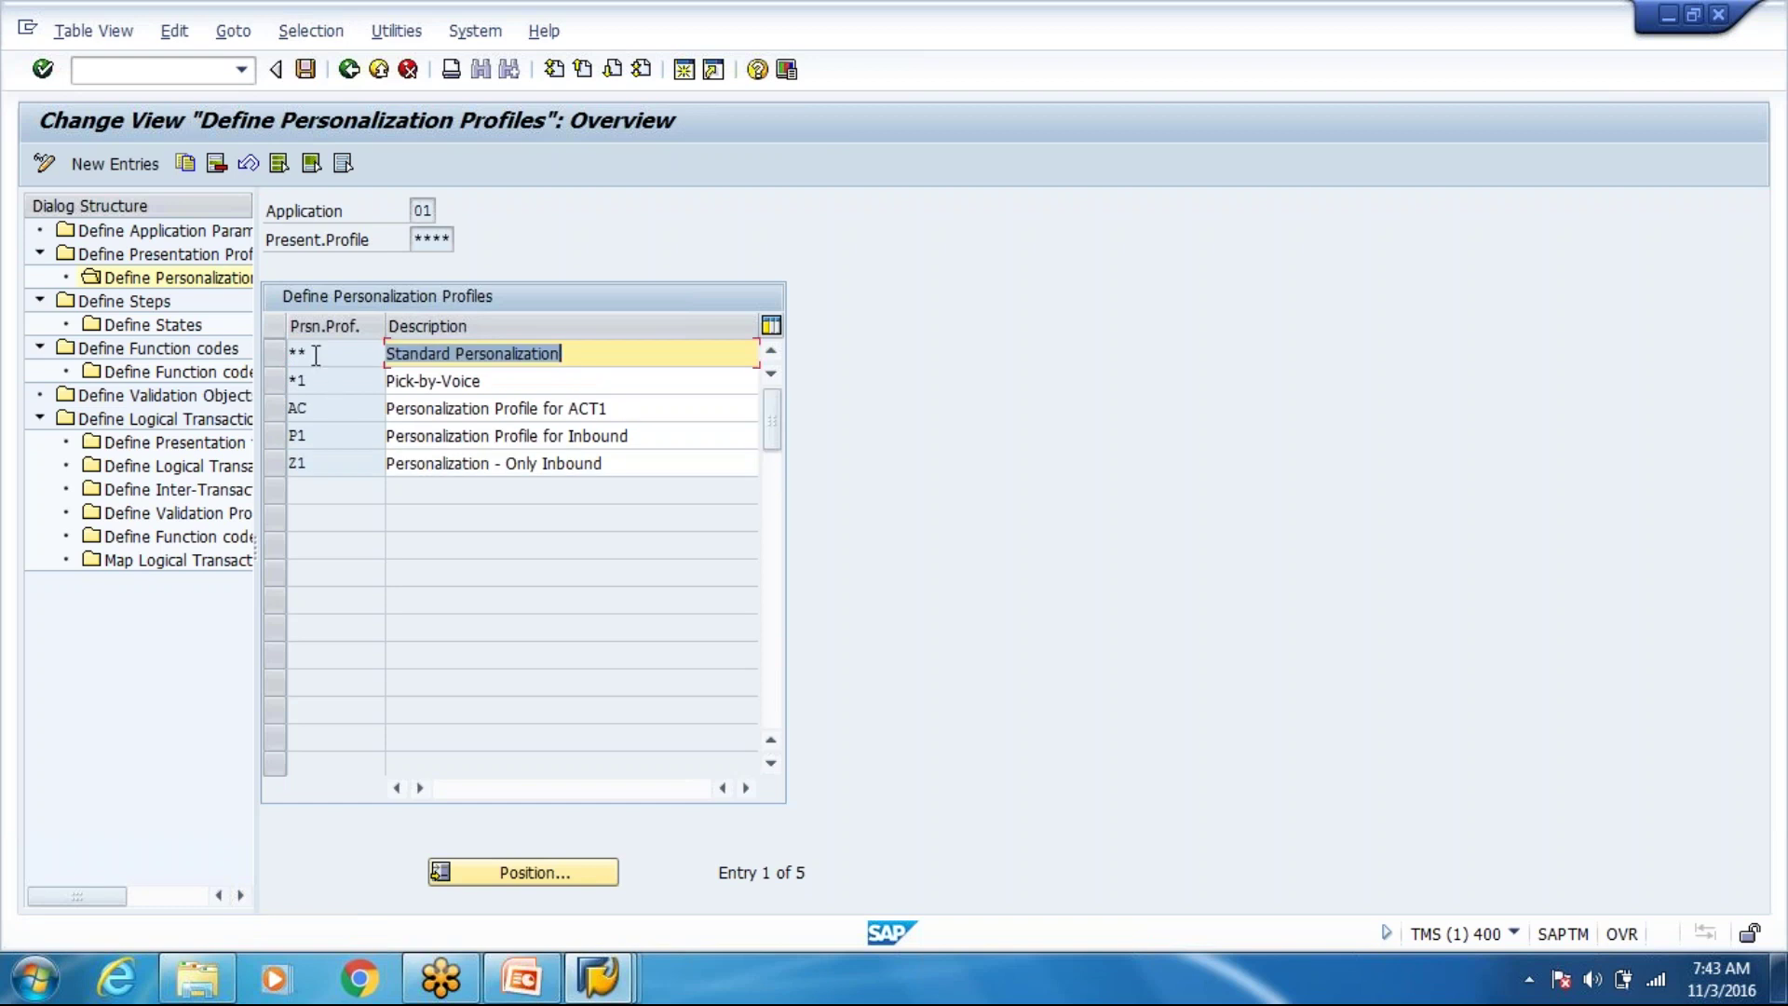
{"action": "left_click", "coordinate": [305, 73]}
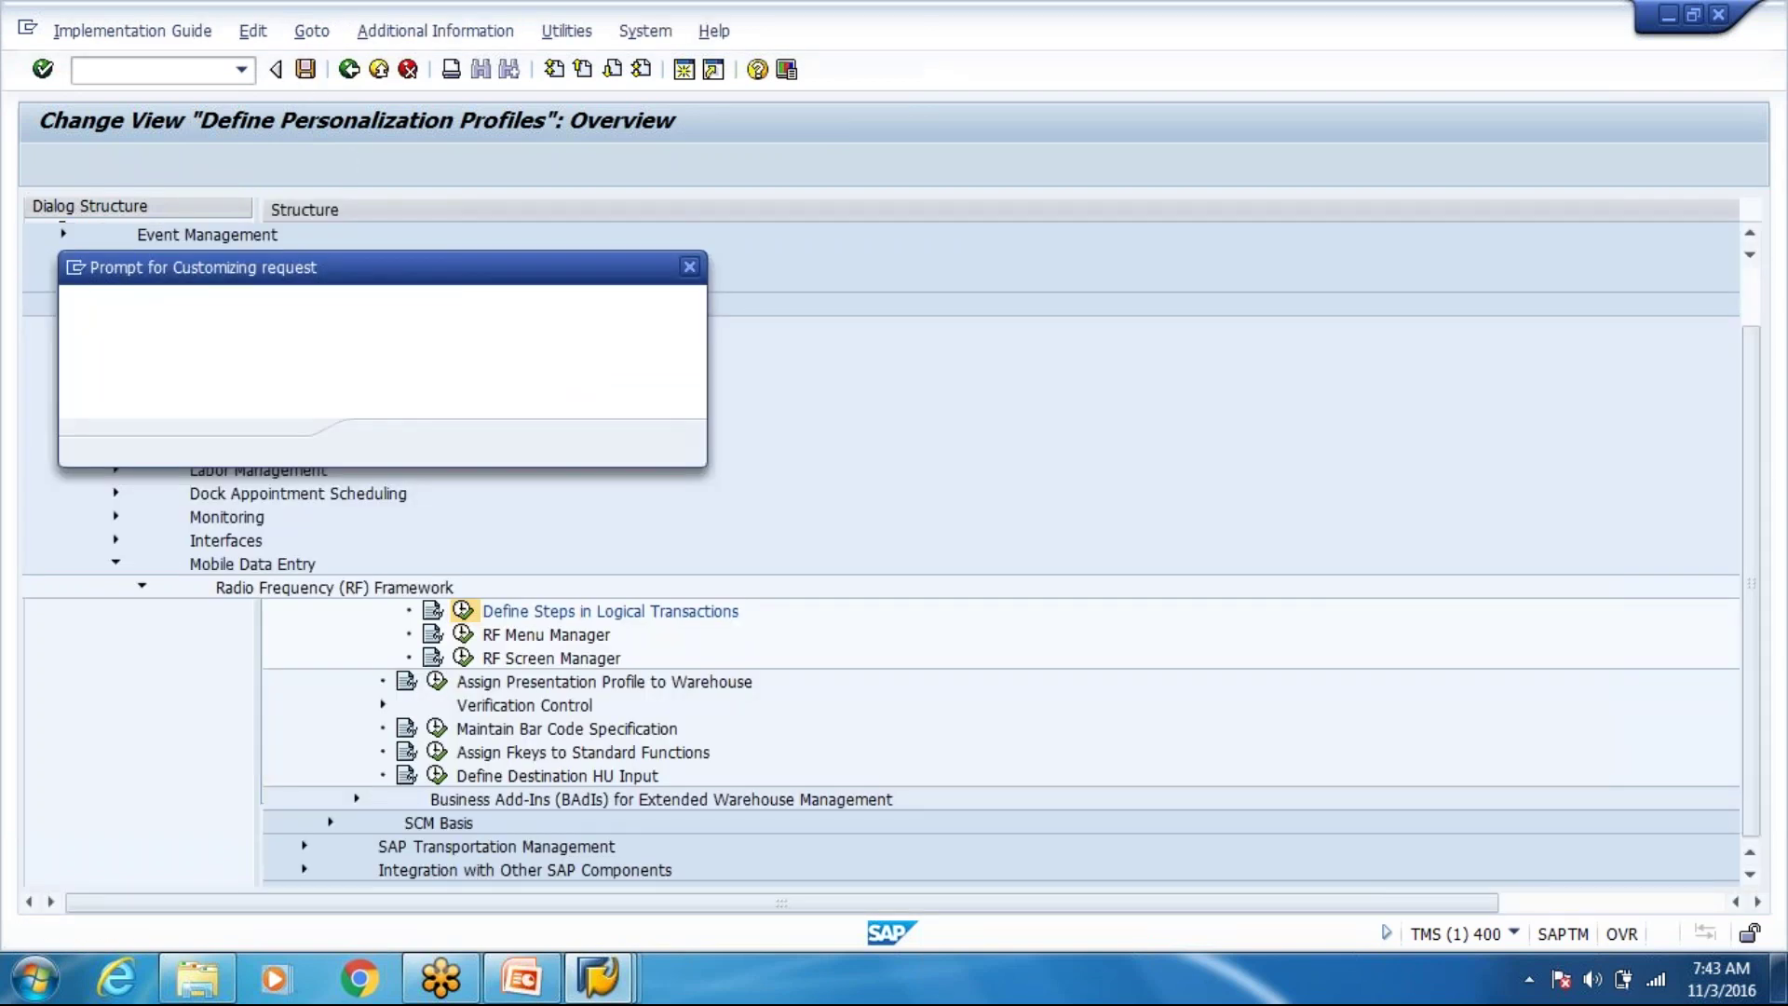
{"action": "key", "text": "Return"}
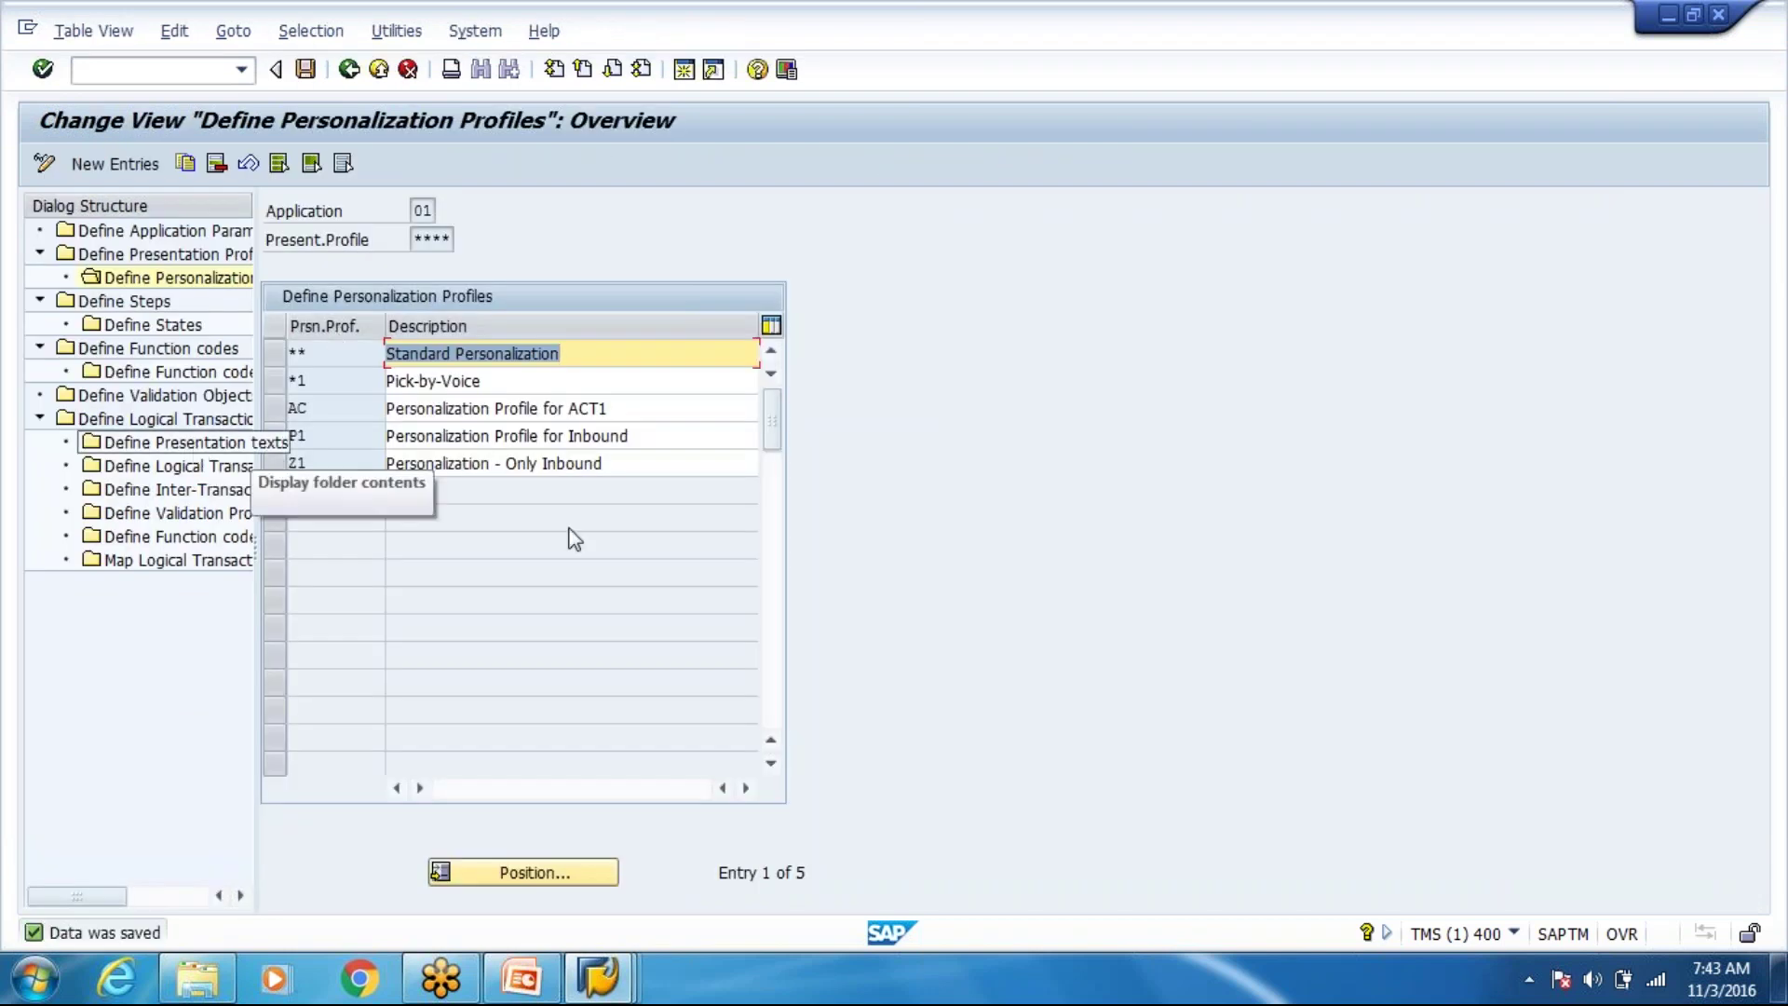
{"action": "left_click", "coordinate": [349, 71]}
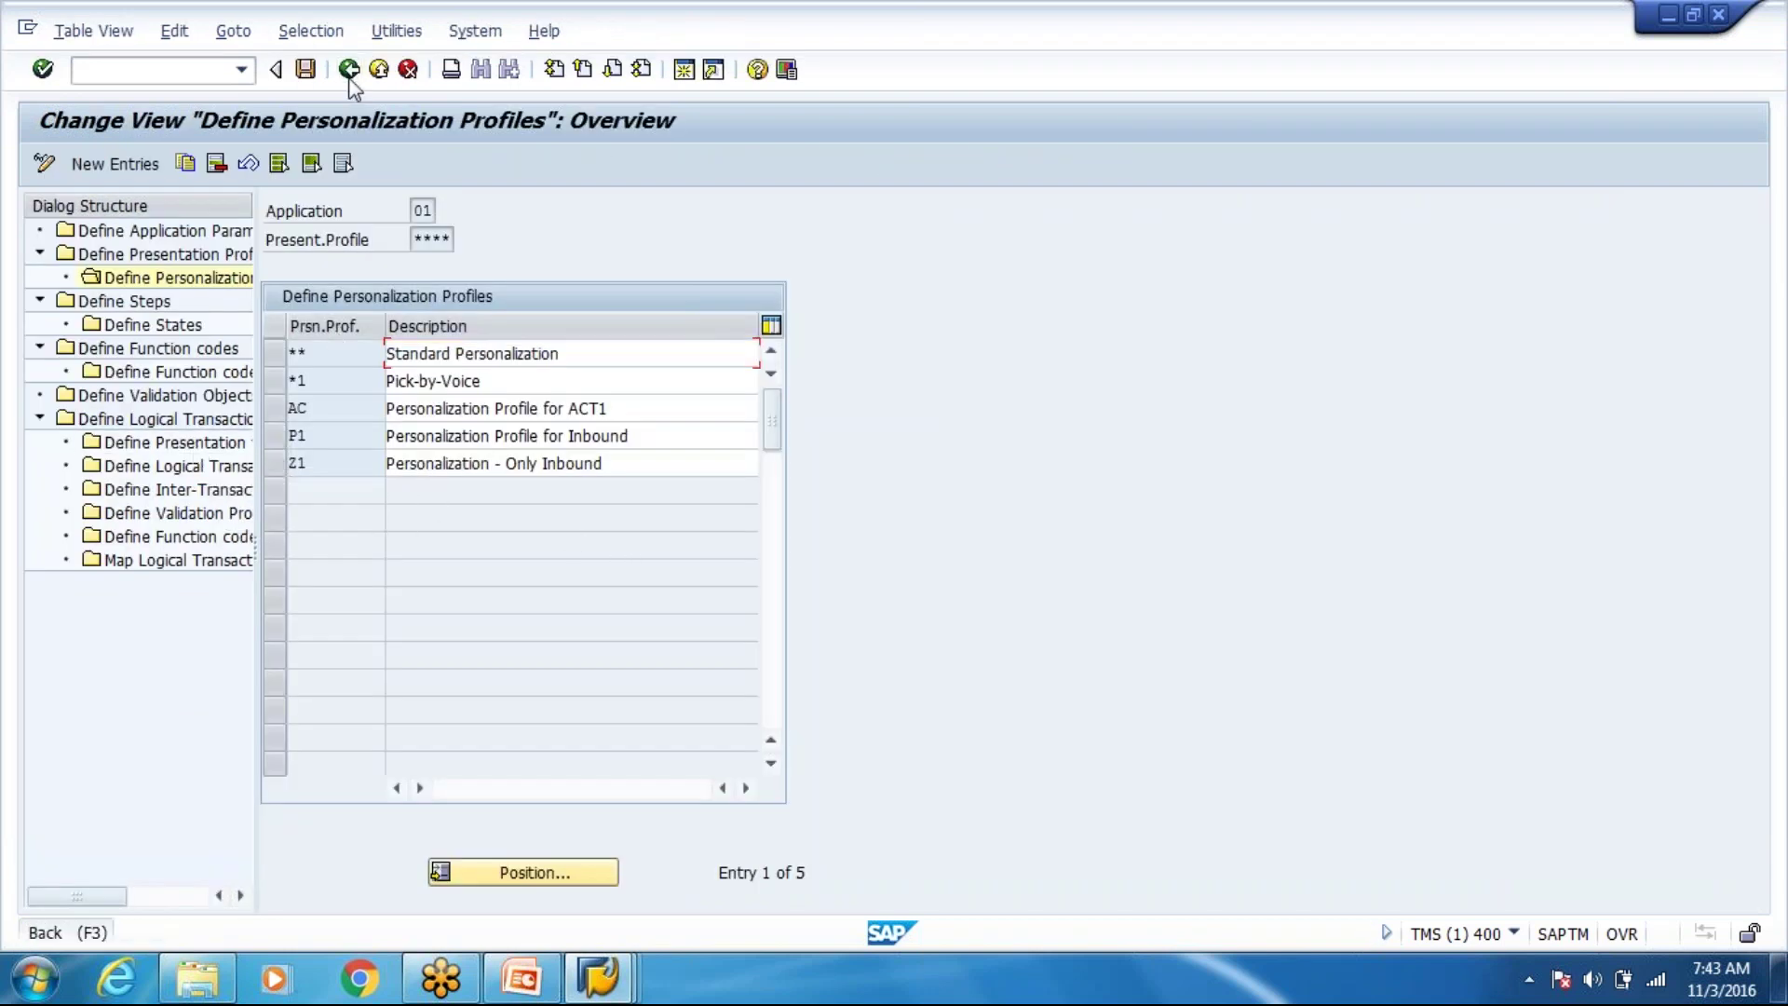
{"action": "left_click", "coordinate": [349, 71]}
{"action": "left_click", "coordinate": [349, 71]}
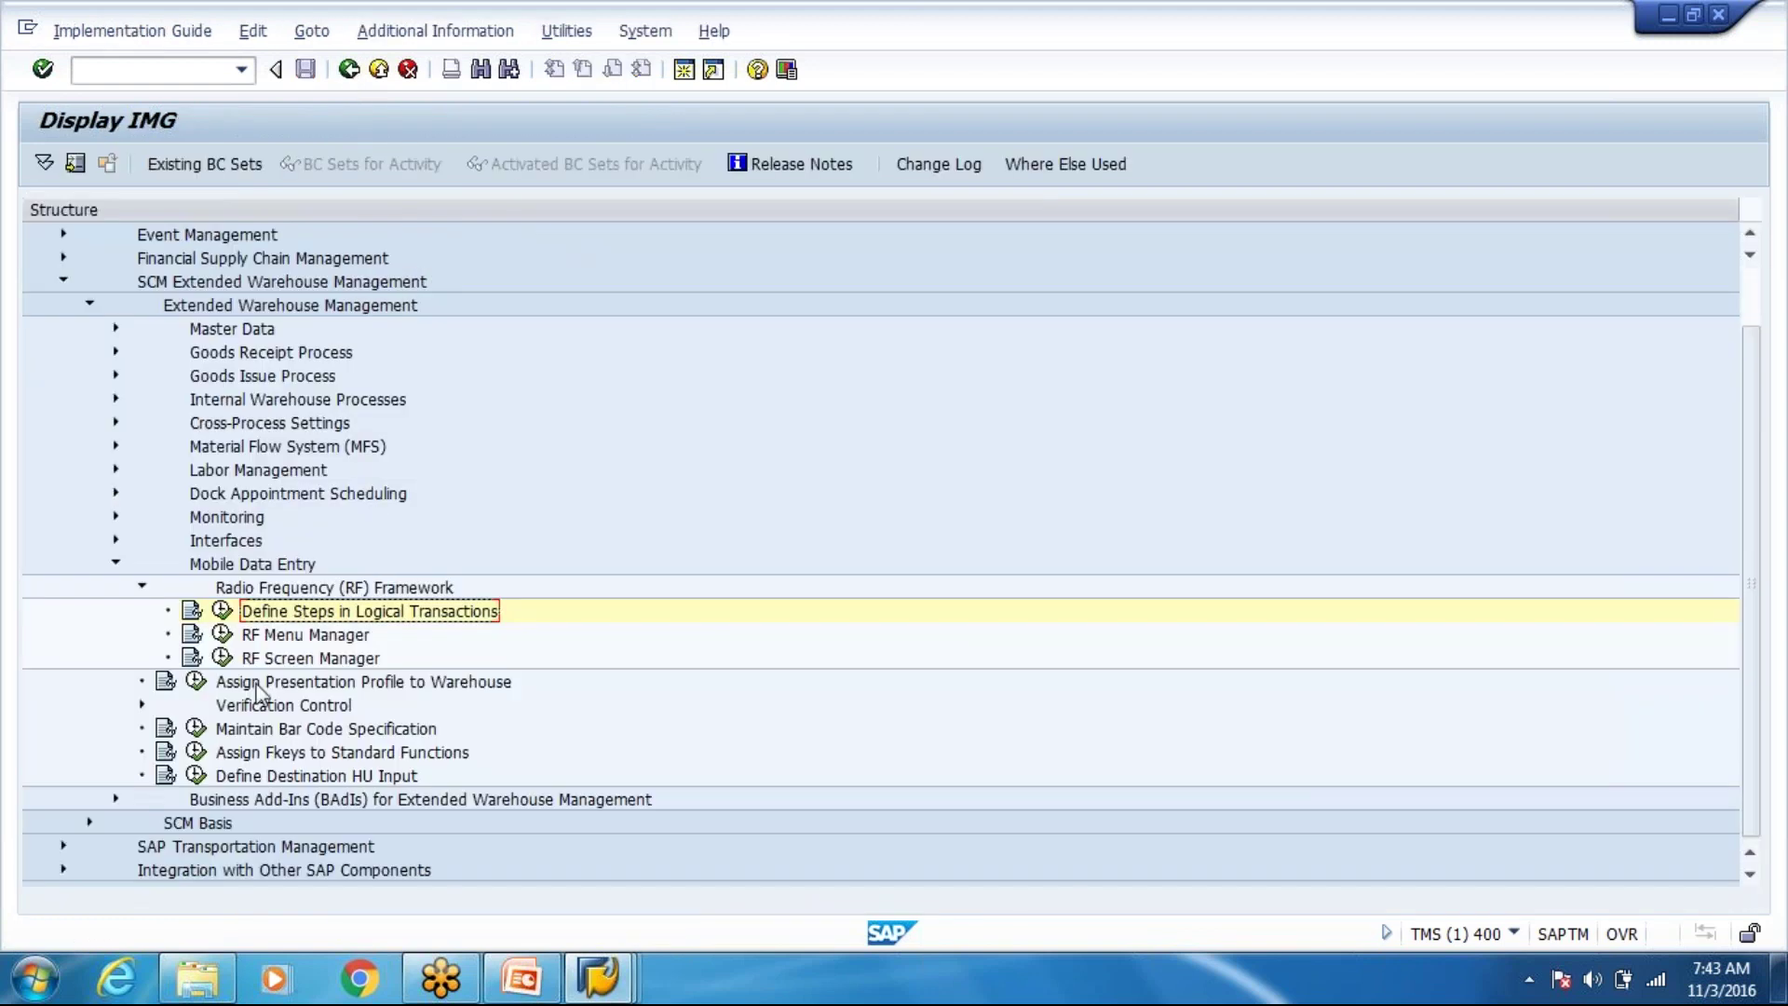
Open RF Menu Manager in change mode for presentation profile **** and personalization profile Z1, accepting the proposed customizing request.
{"action": "left_click", "coordinate": [222, 635]}
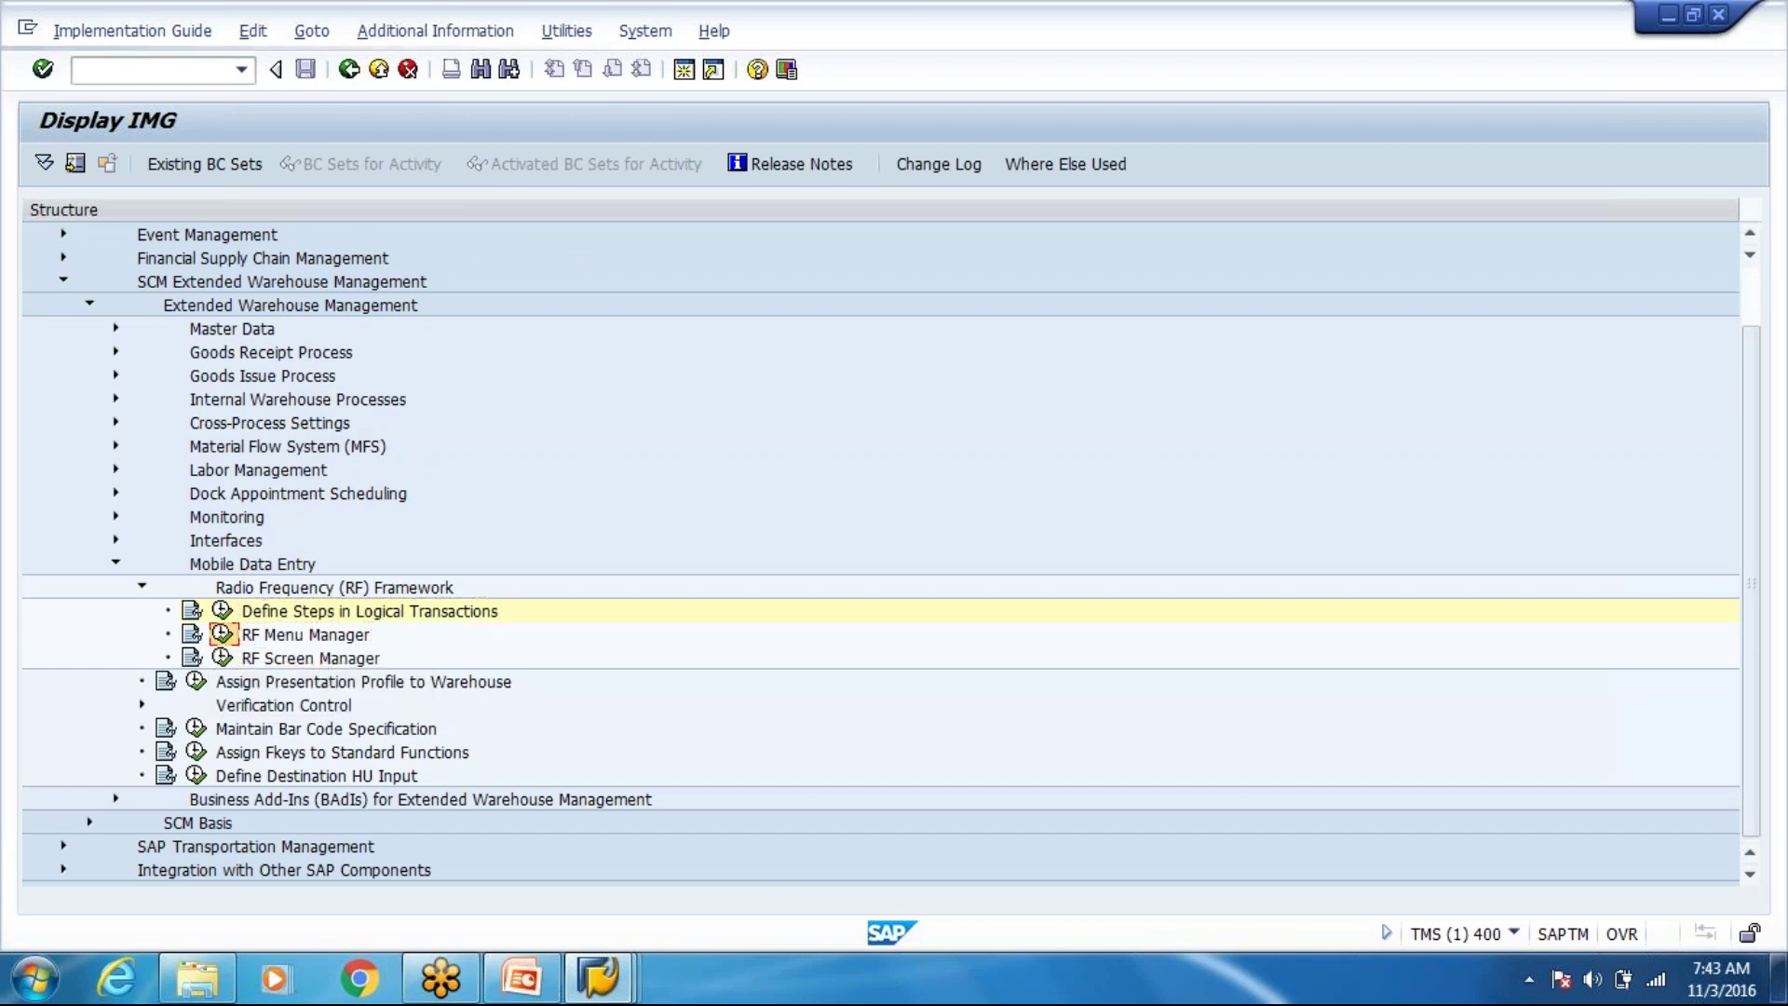
{"action": "left_click", "coordinate": [377, 239]}
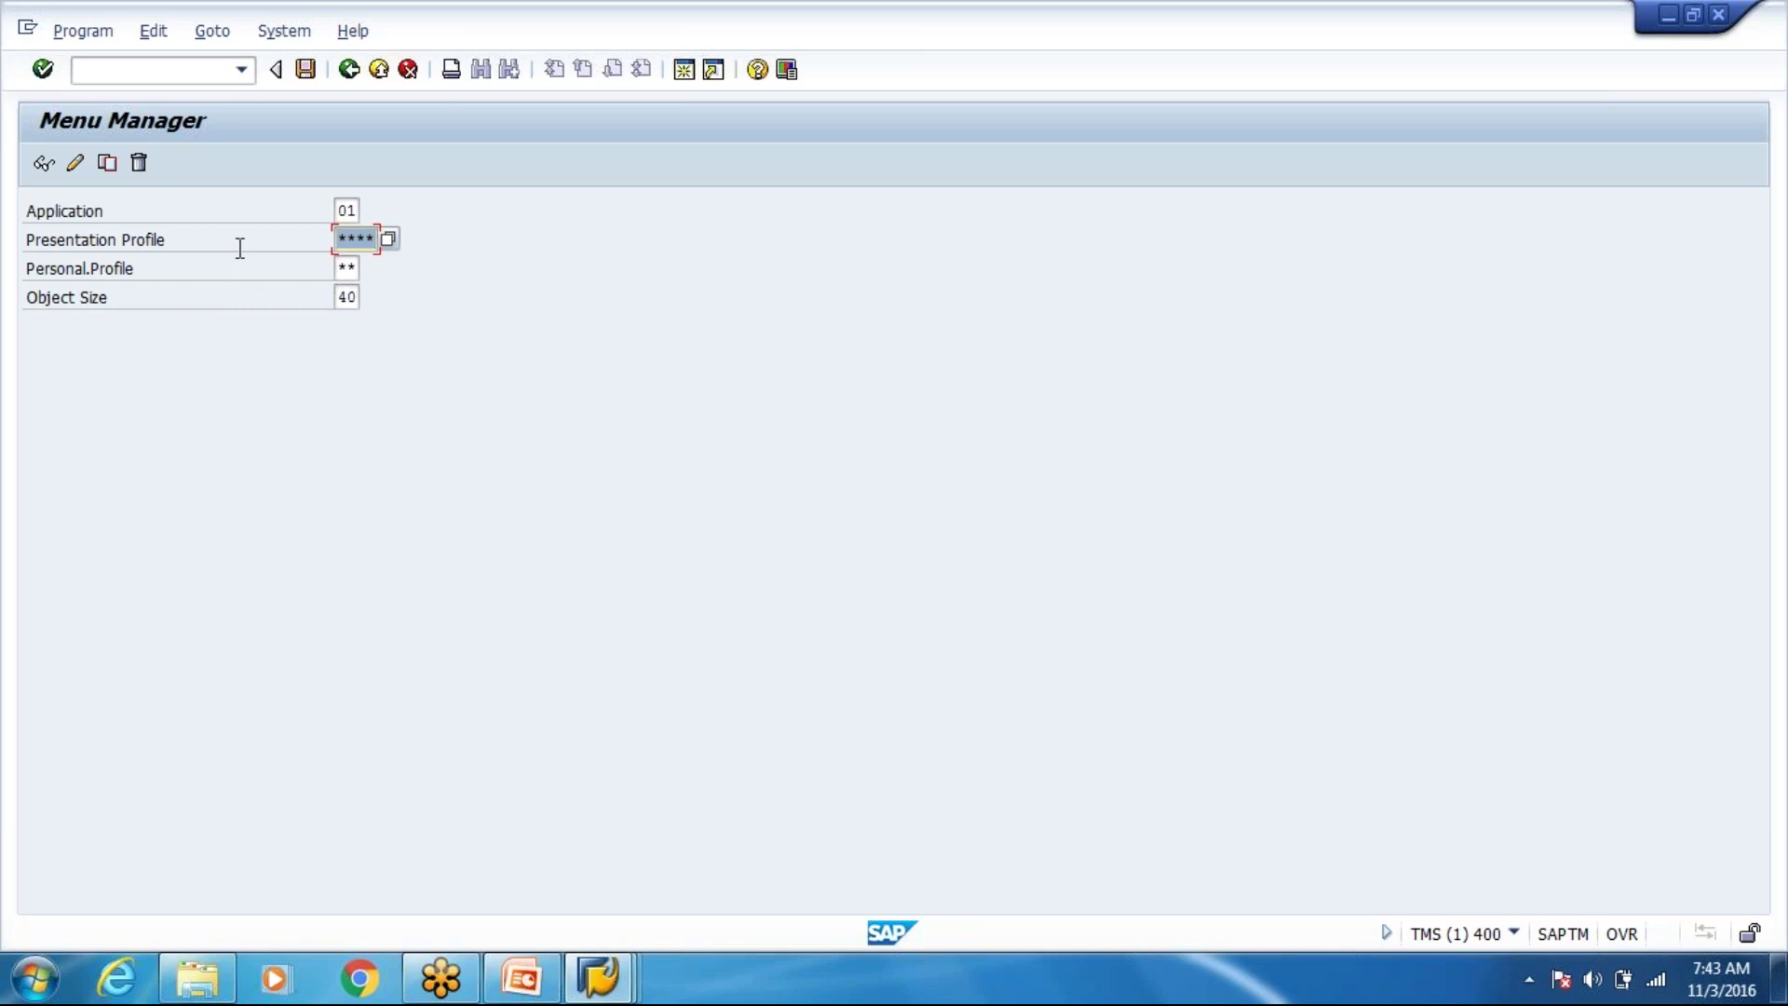
{"action": "key", "text": "Tab"}
{"action": "type", "text": "Z1"}
{"action": "left_click", "coordinate": [77, 165]}
{"action": "key", "text": "Return"}
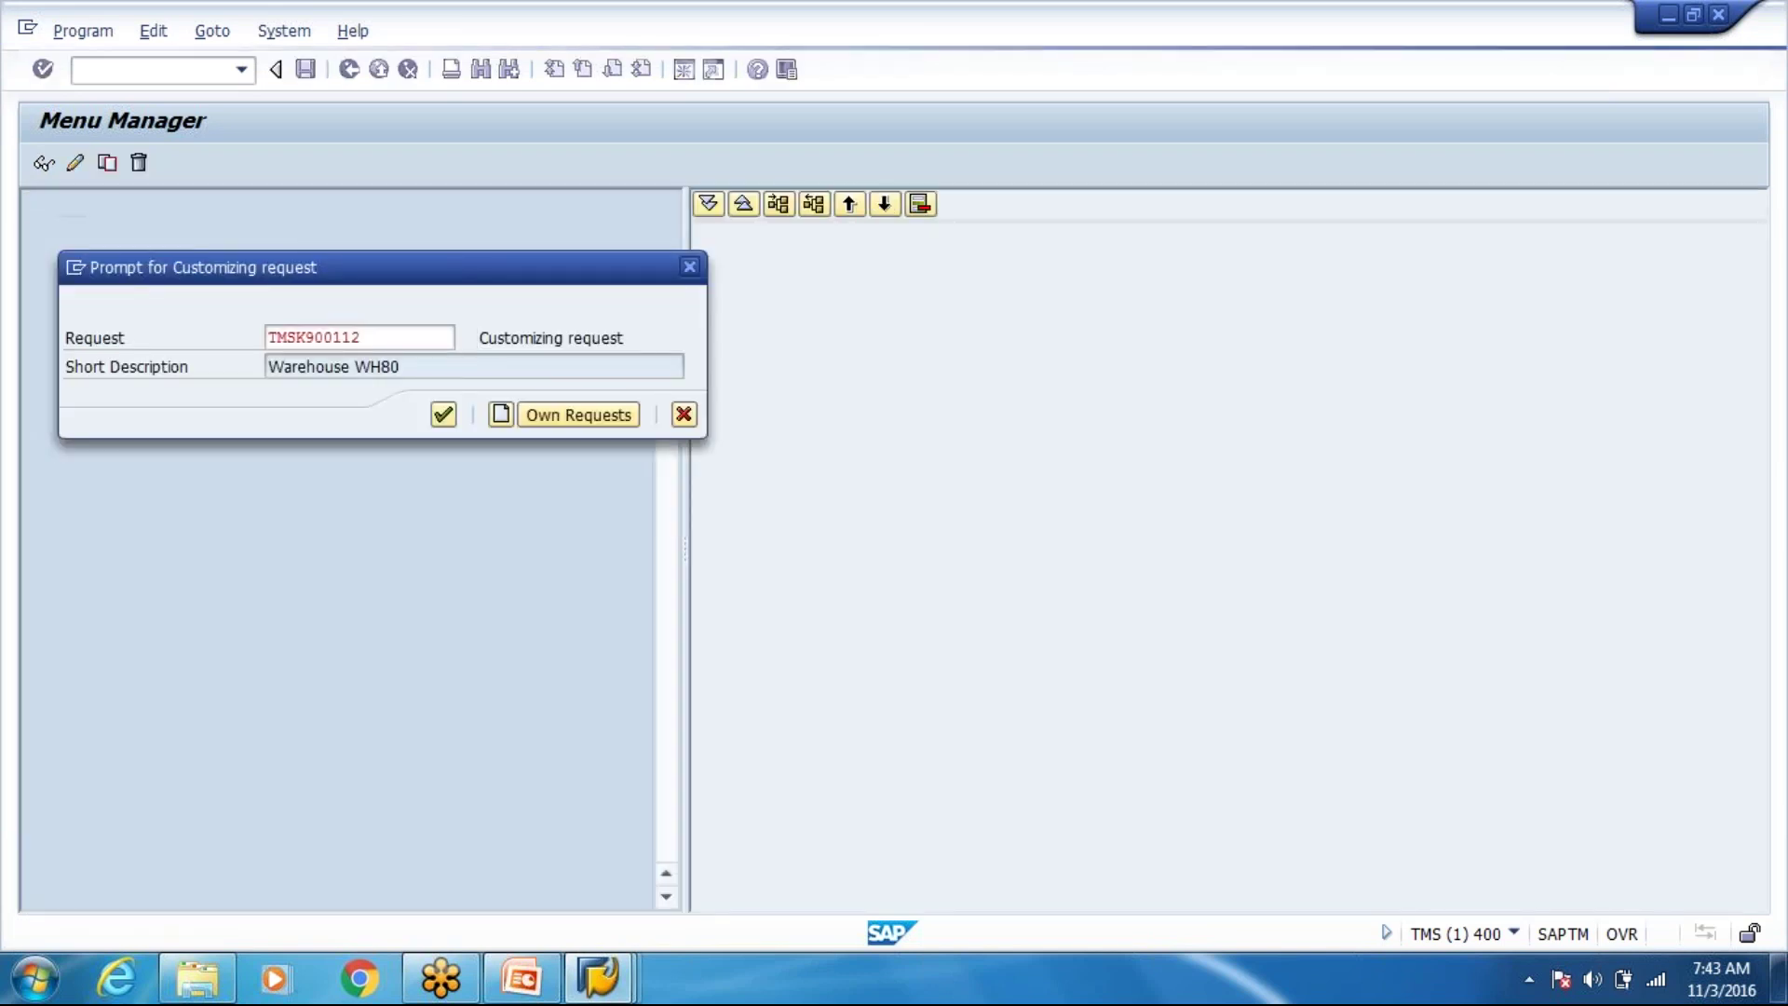
{"action": "key", "text": "Return"}
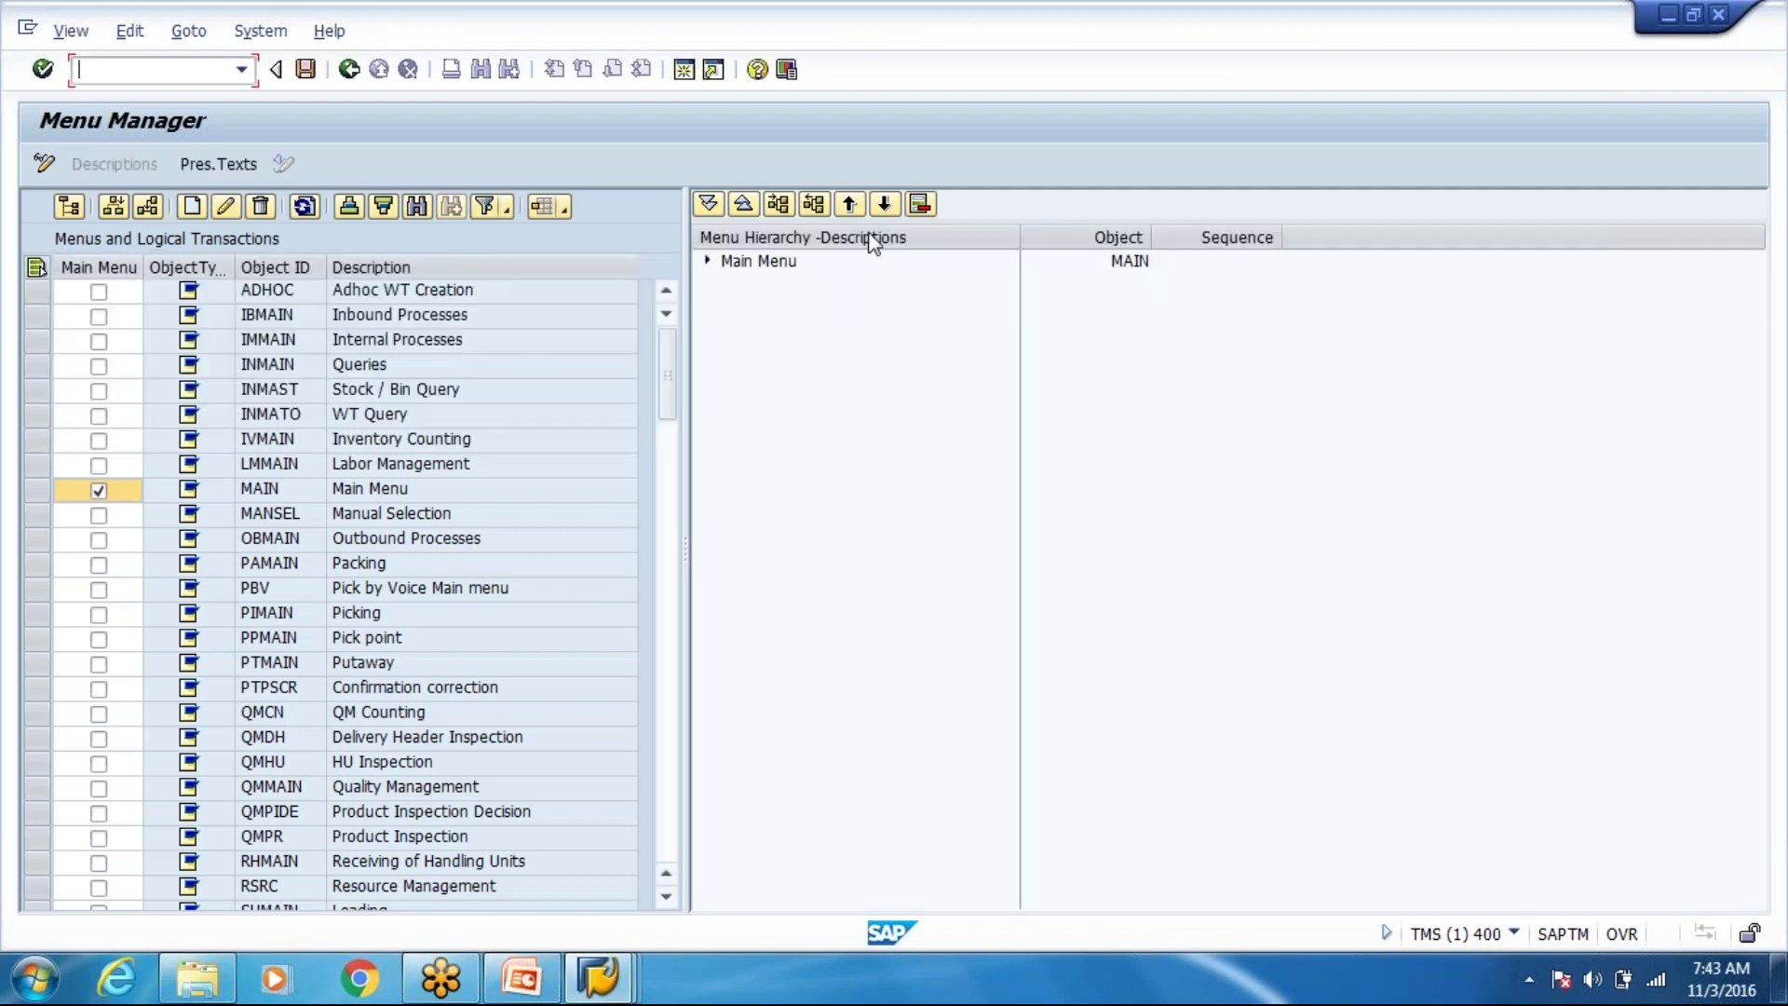
Expand the Main Menu node in Z1's menu hierarchy and examine its contents.
{"action": "left_click", "coordinate": [706, 261]}
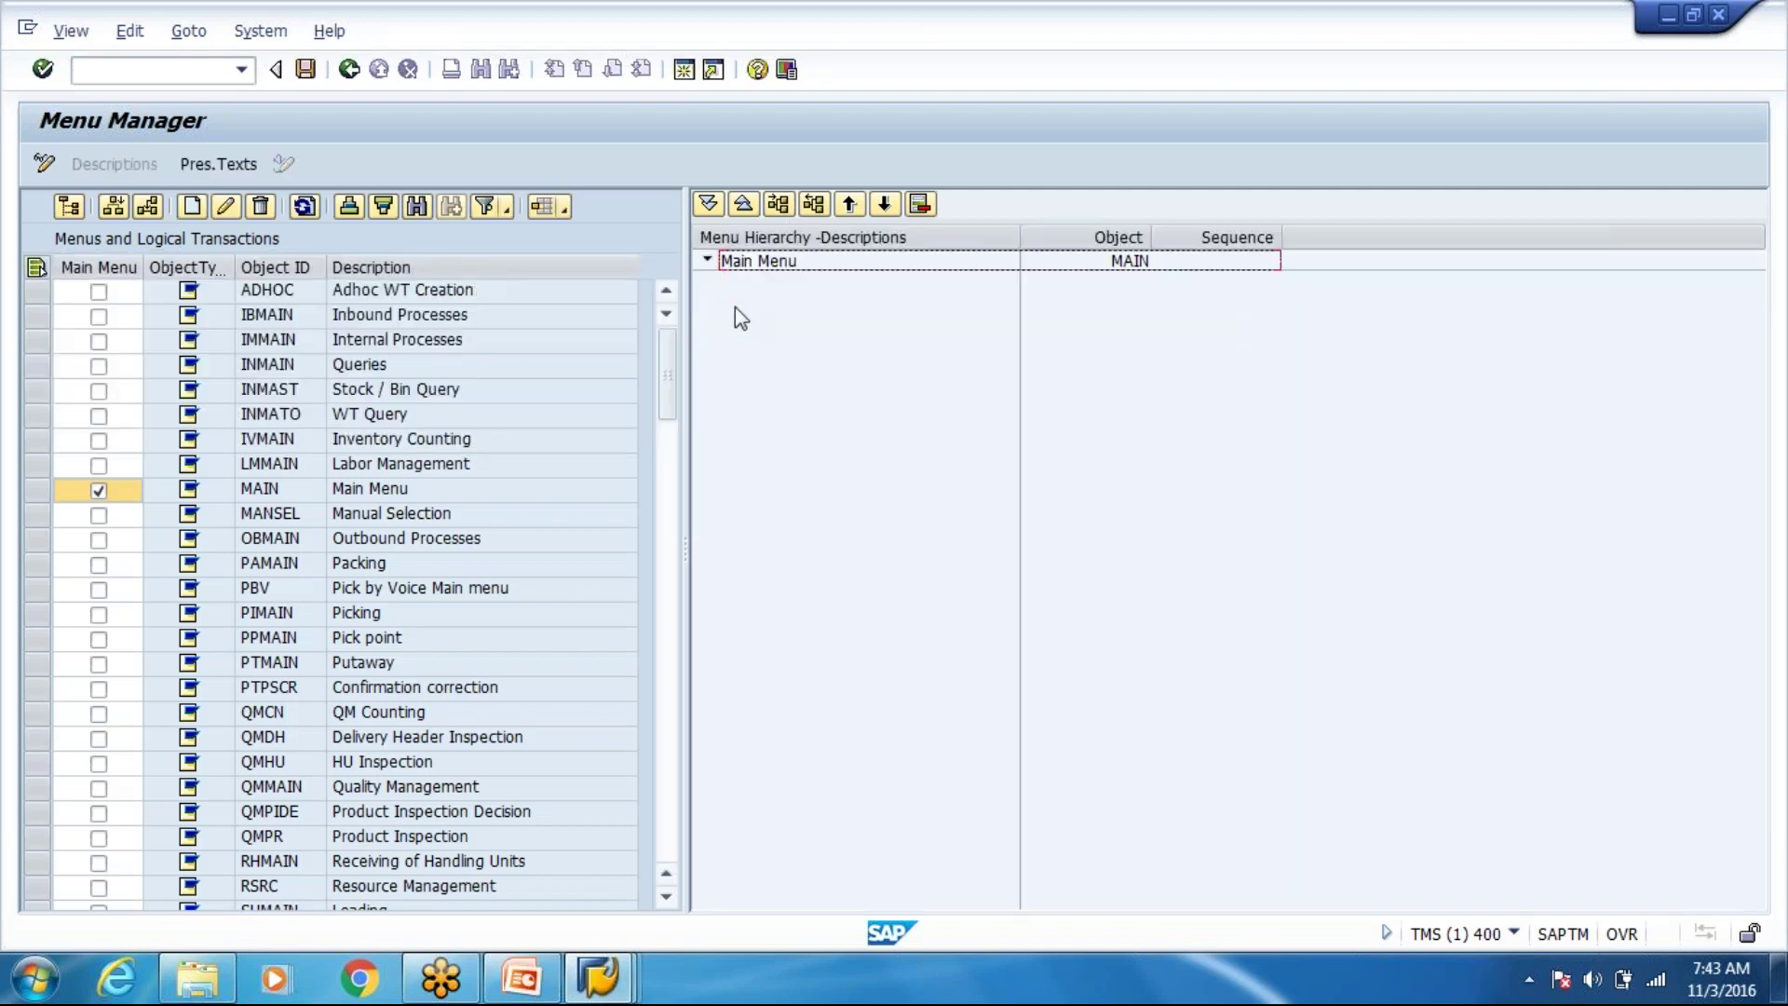
{"action": "left_click", "coordinate": [819, 262]}
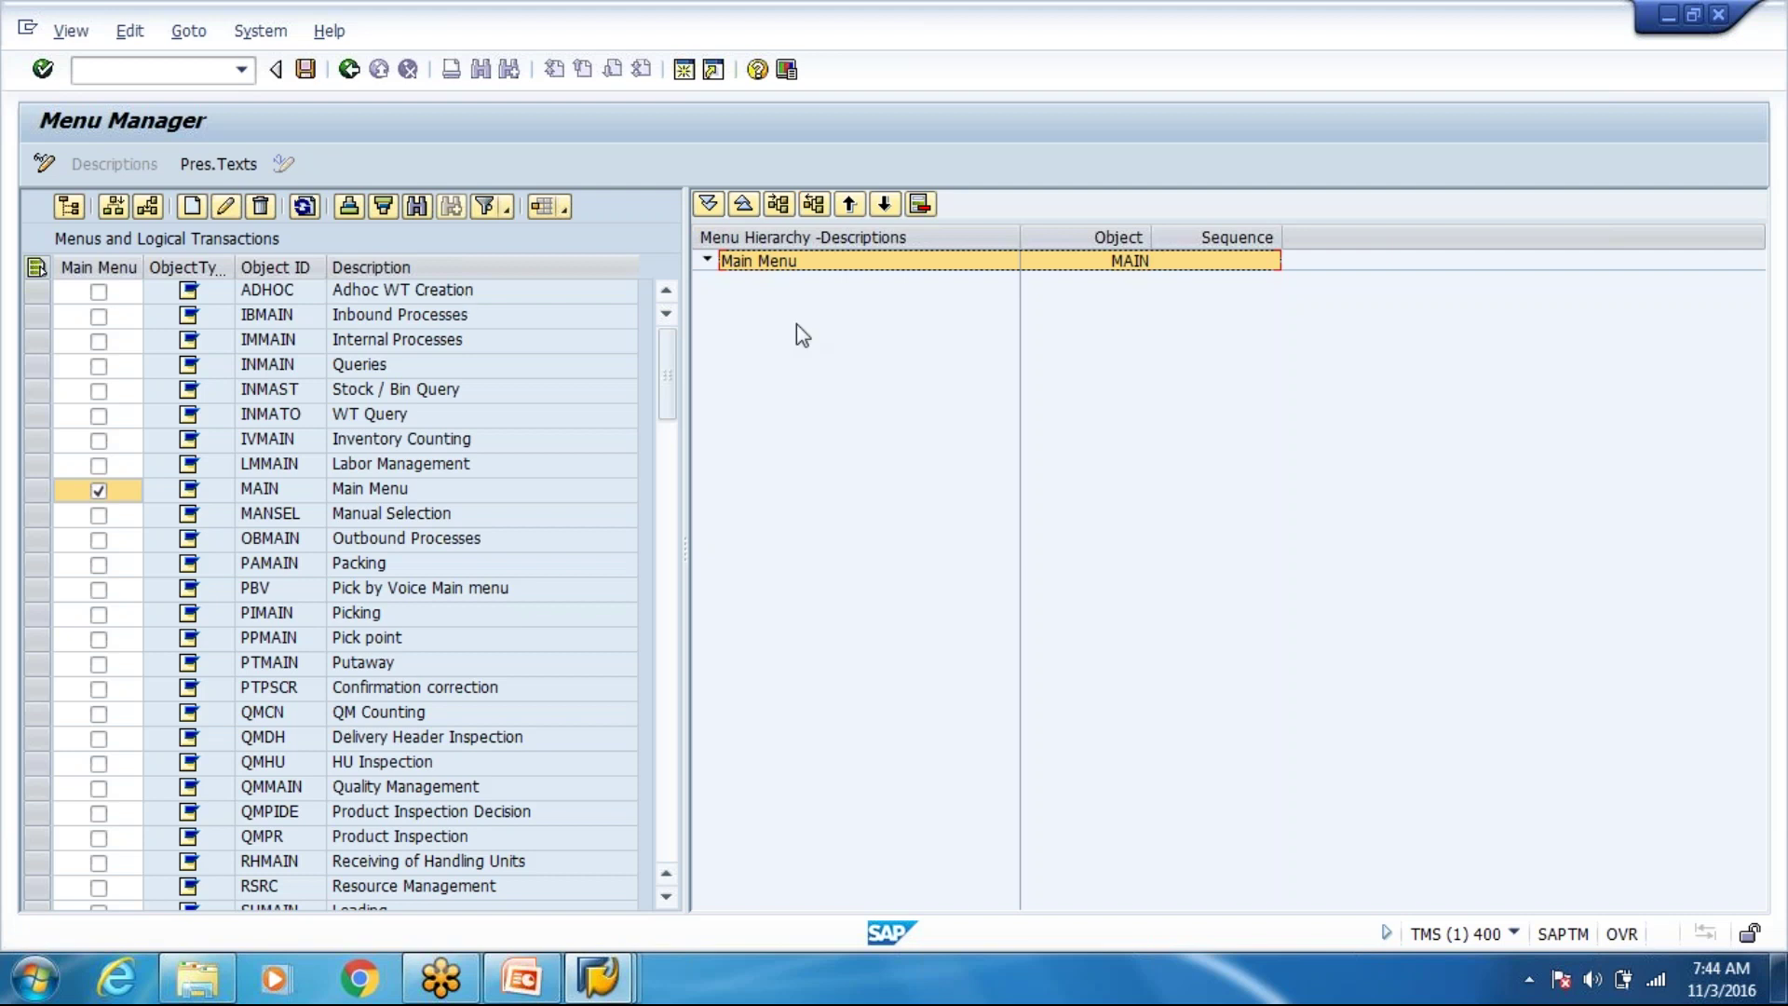
{"action": "left_click", "coordinate": [793, 283]}
{"action": "left_click", "coordinate": [781, 264]}
Leave the menu editor and reopen the menu hierarchy of personalization profile Z1 in display mode.
{"action": "left_click", "coordinate": [348, 70]}
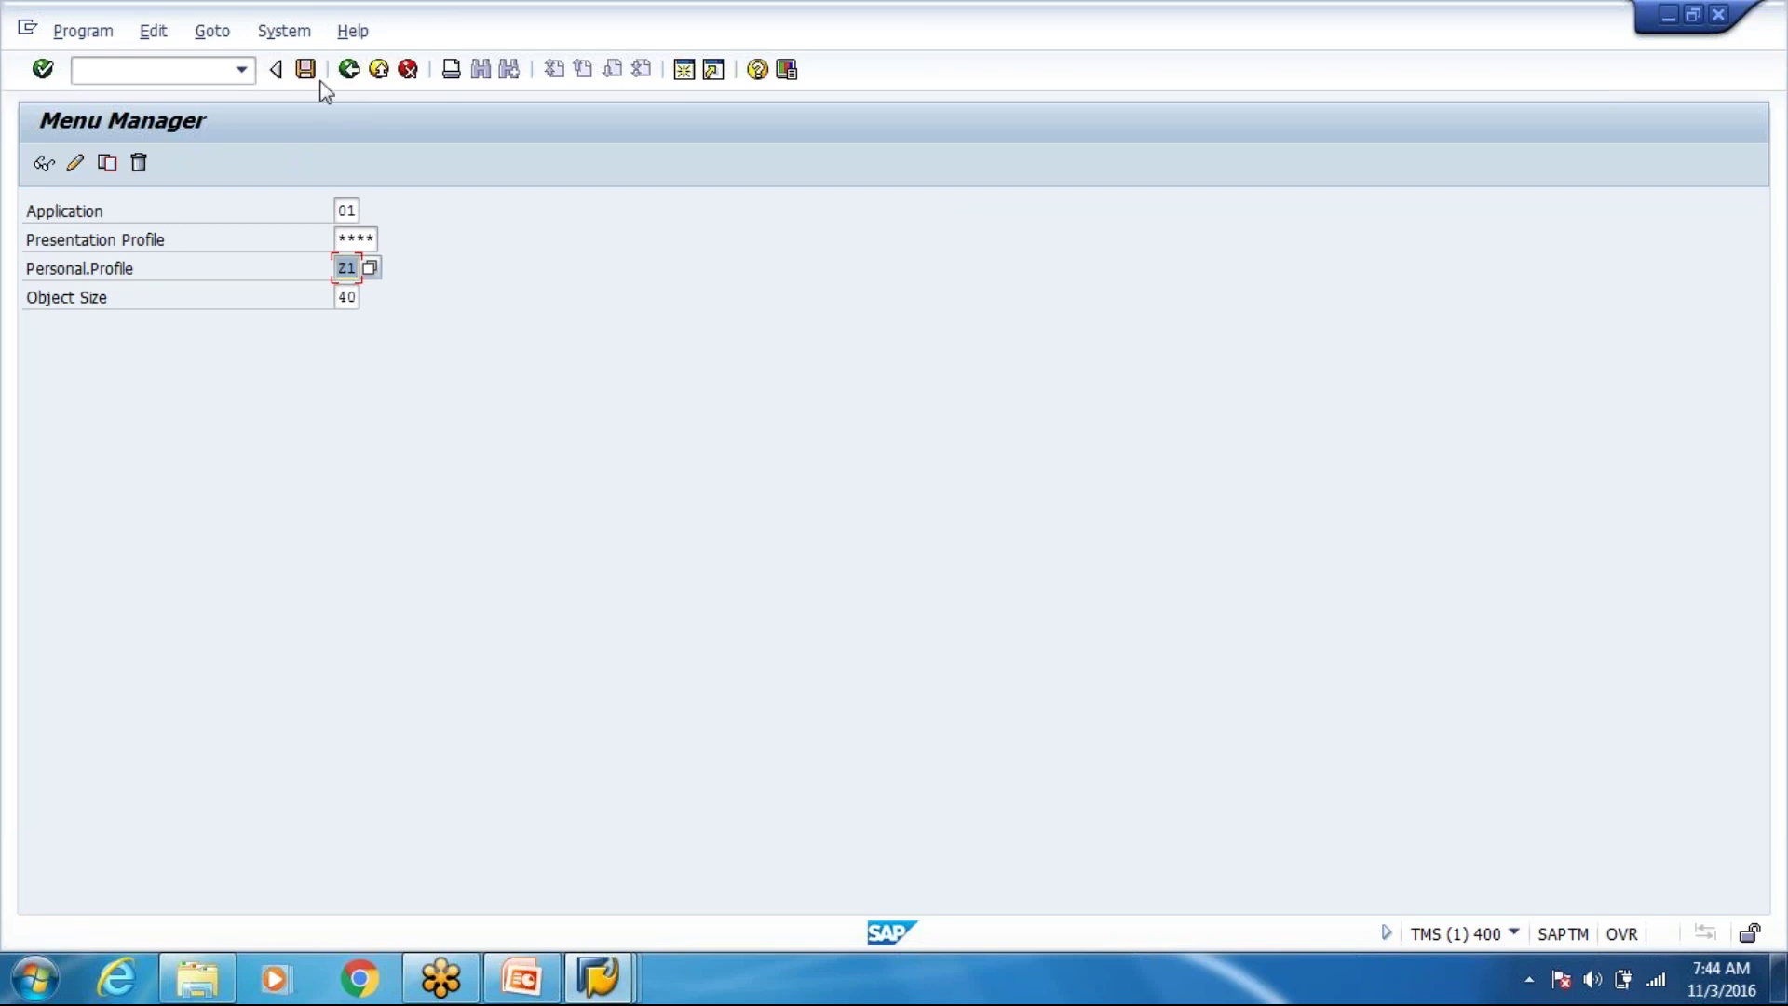
{"action": "left_click", "coordinate": [44, 163]}
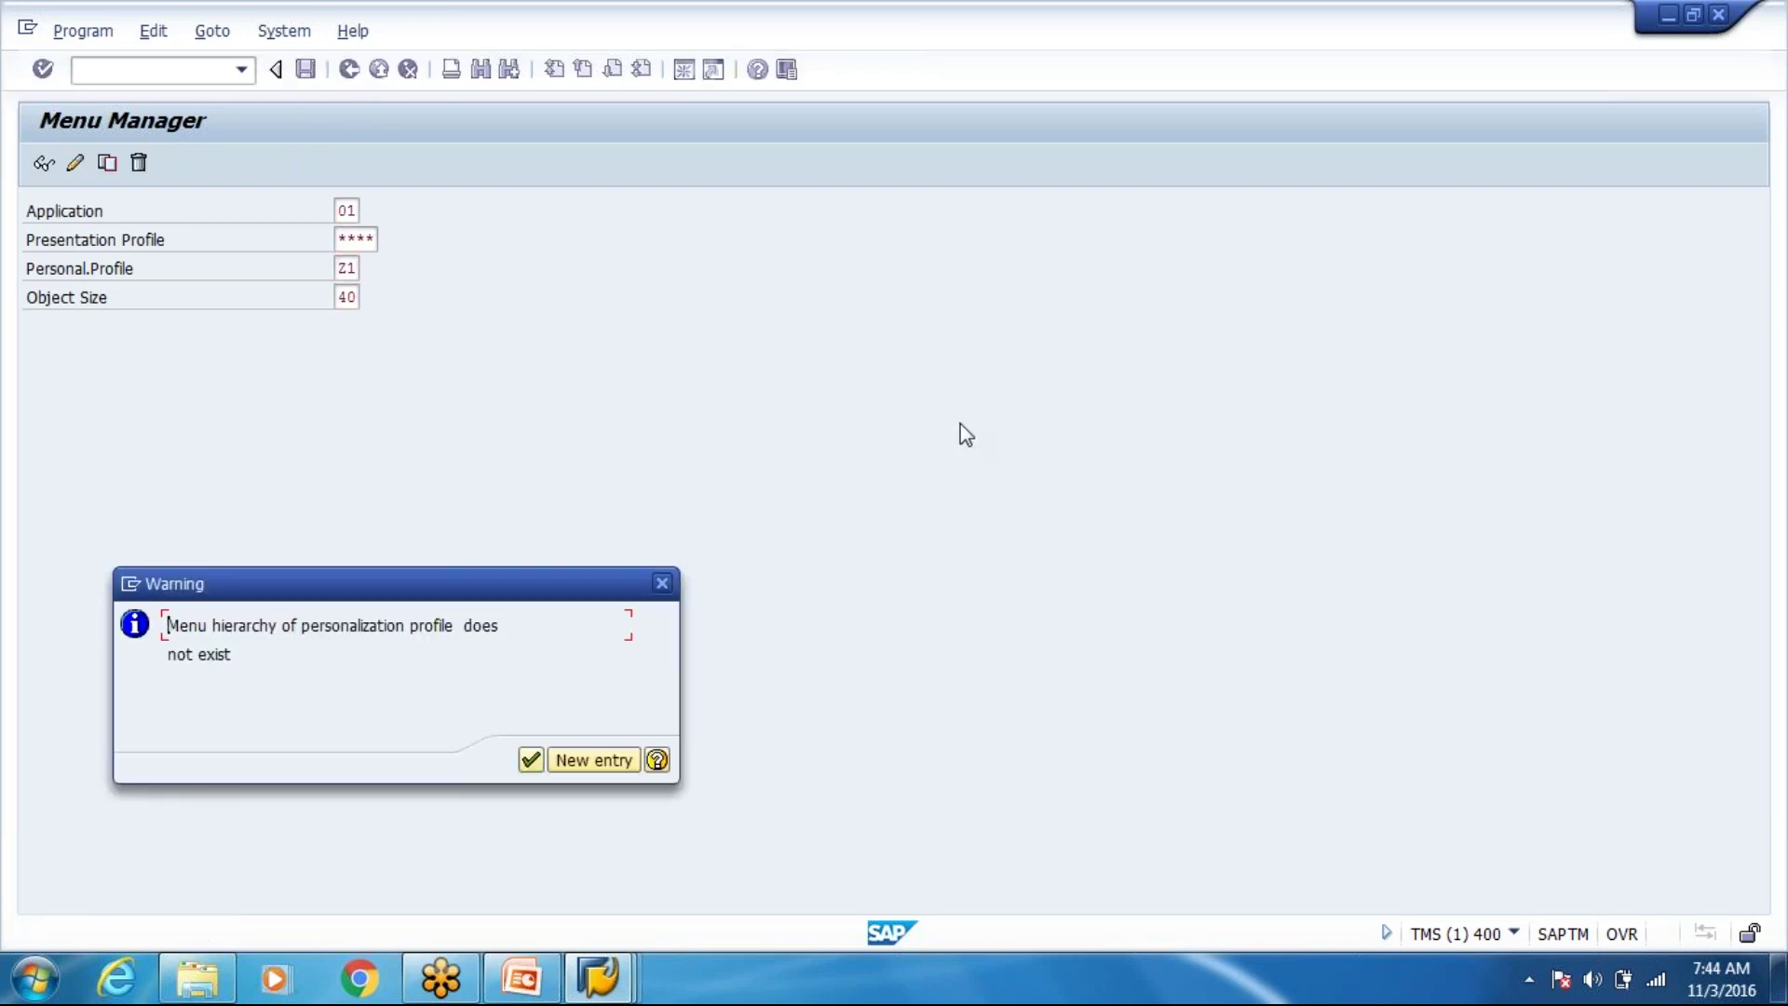
{"action": "key", "text": "Return"}
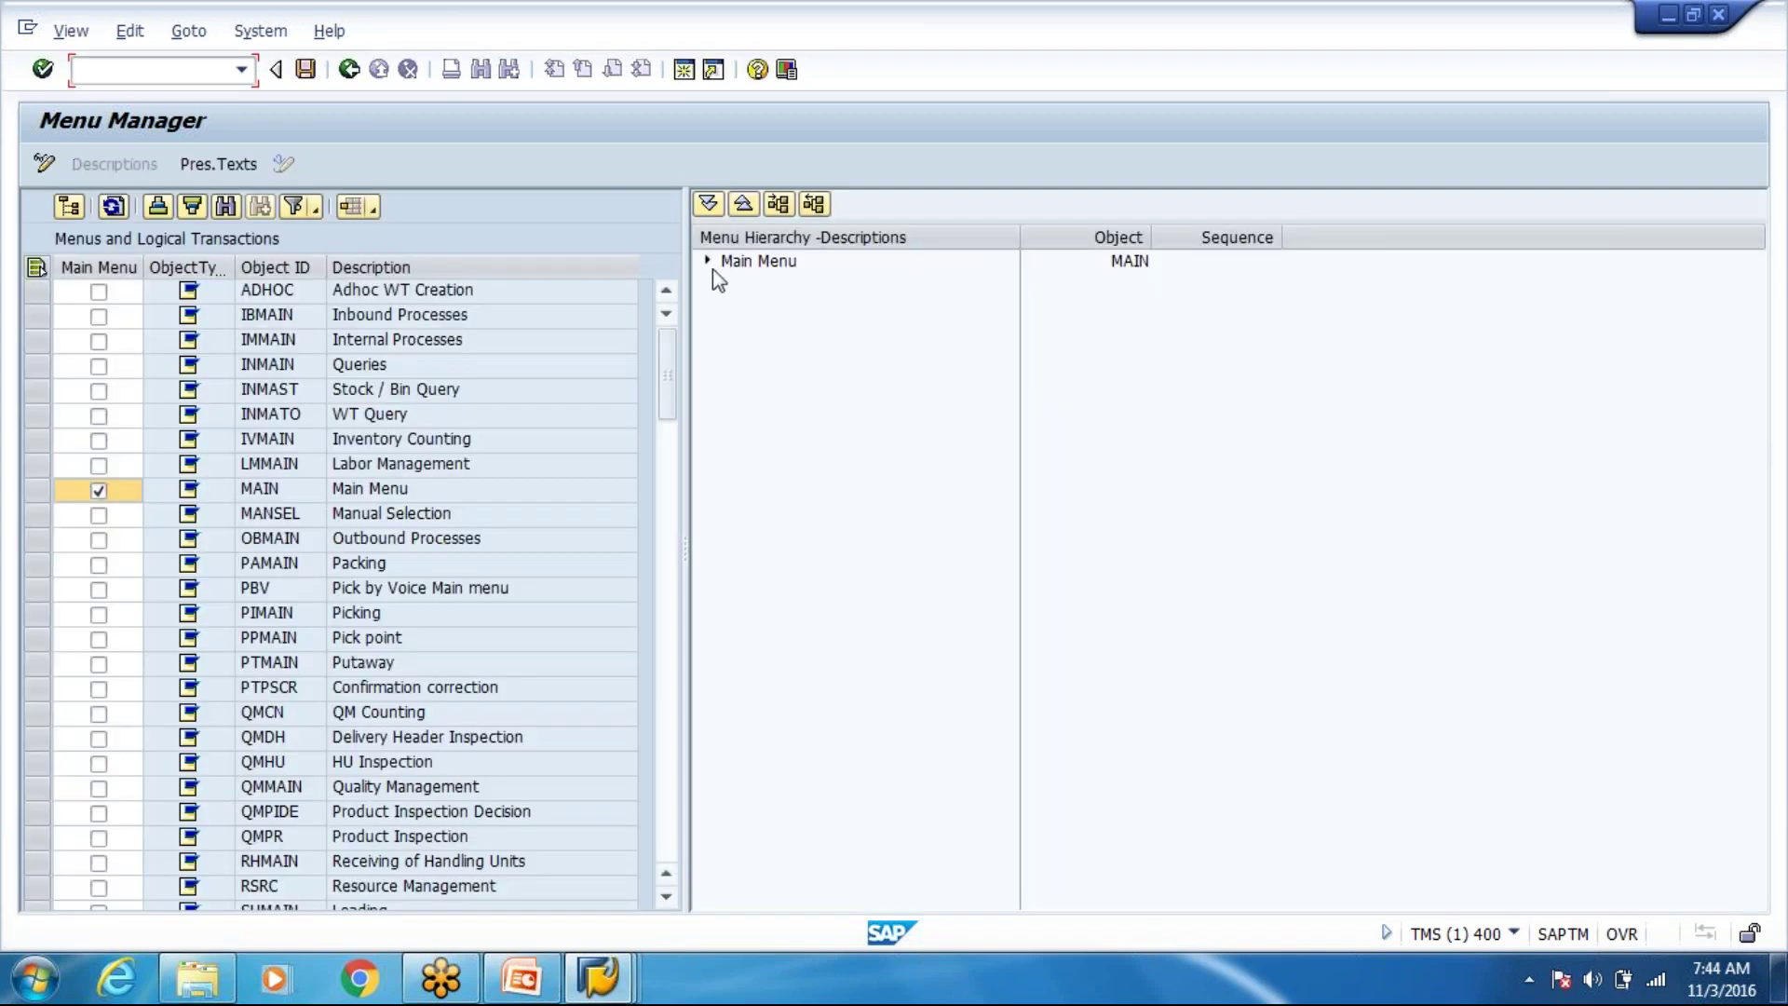
Check Z1's Main Menu node, and open the menu hierarchy of standard personalization profile ** in change mode, agreeing to change the standard settings.
{"action": "left_click", "coordinate": [705, 262]}
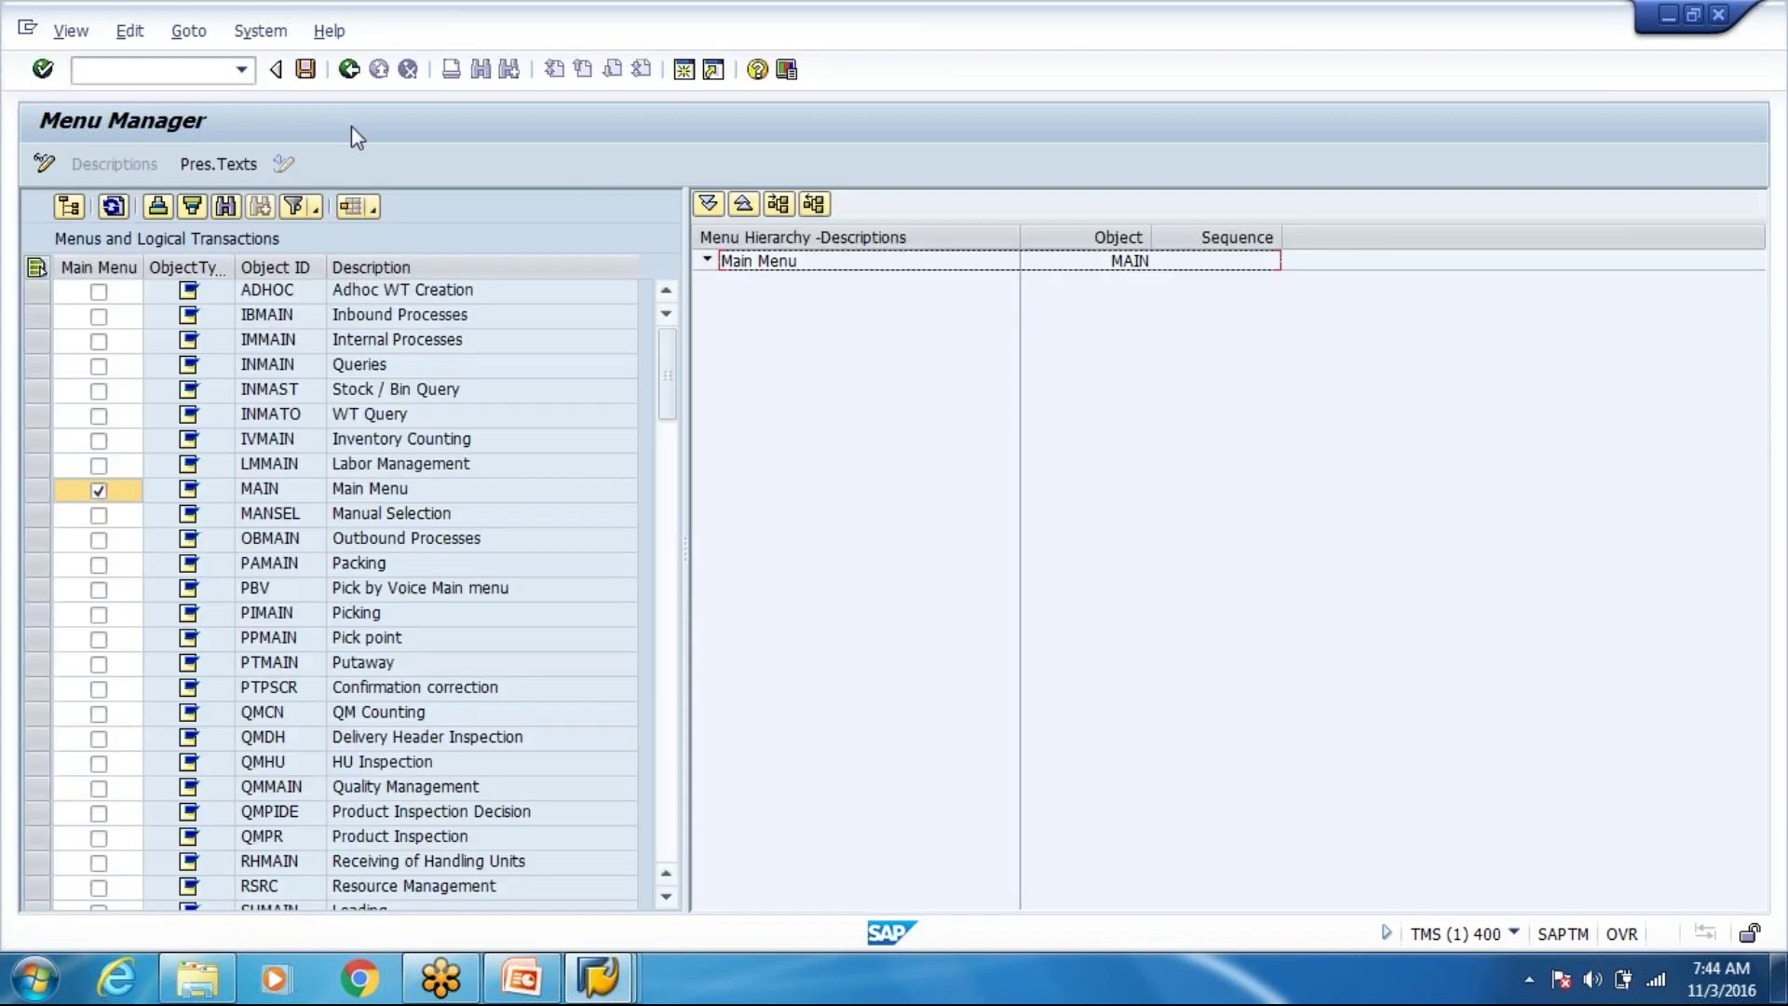
{"action": "left_click", "coordinate": [348, 70]}
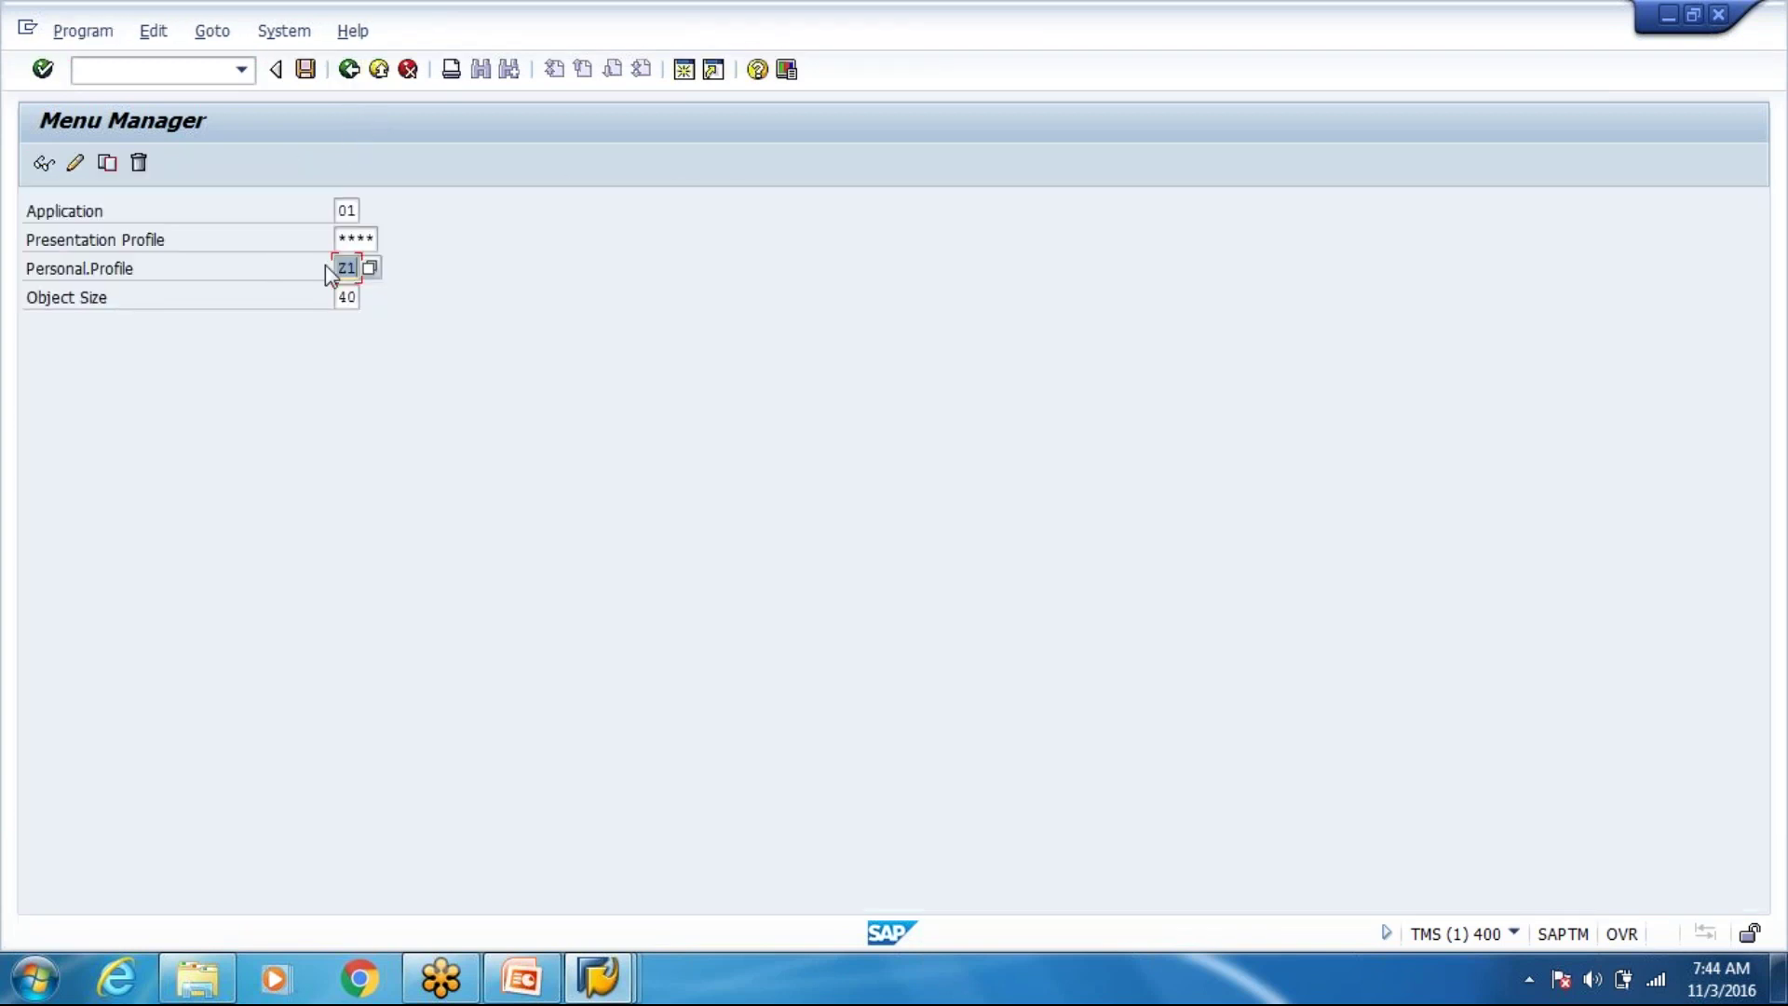
{"action": "type", "text": "*"}
{"action": "left_click", "coordinate": [75, 164]}
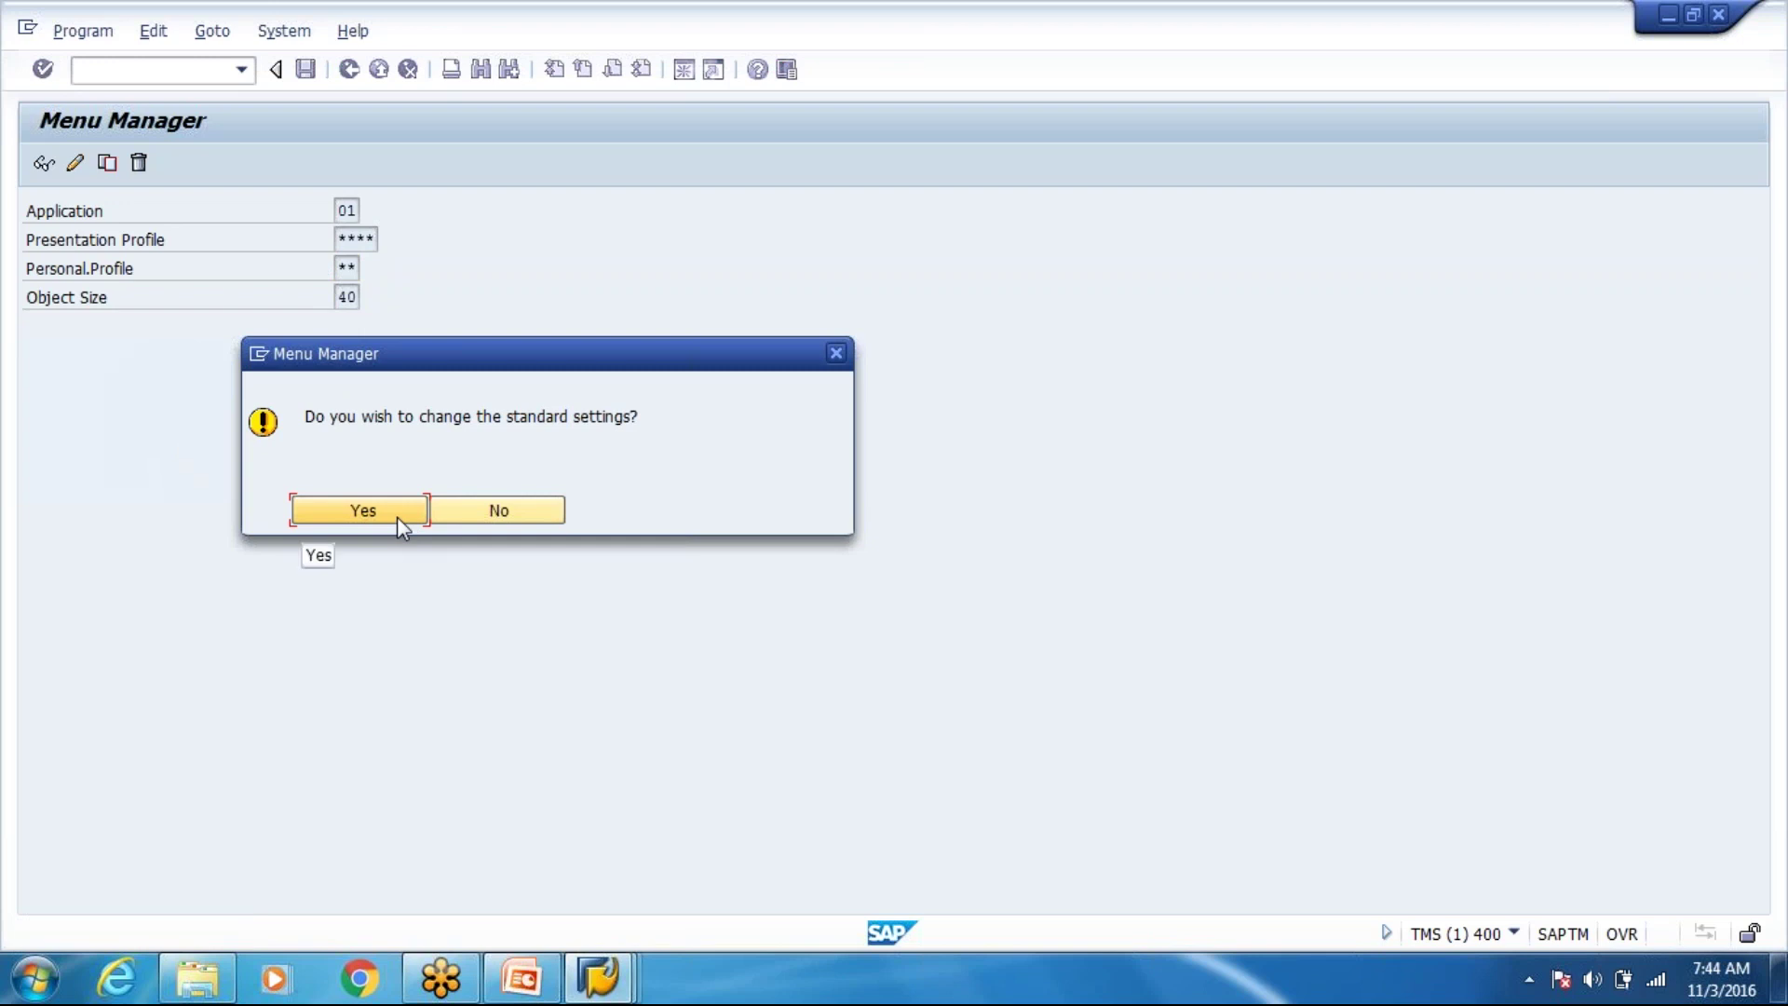
{"action": "left_click", "coordinate": [363, 510]}
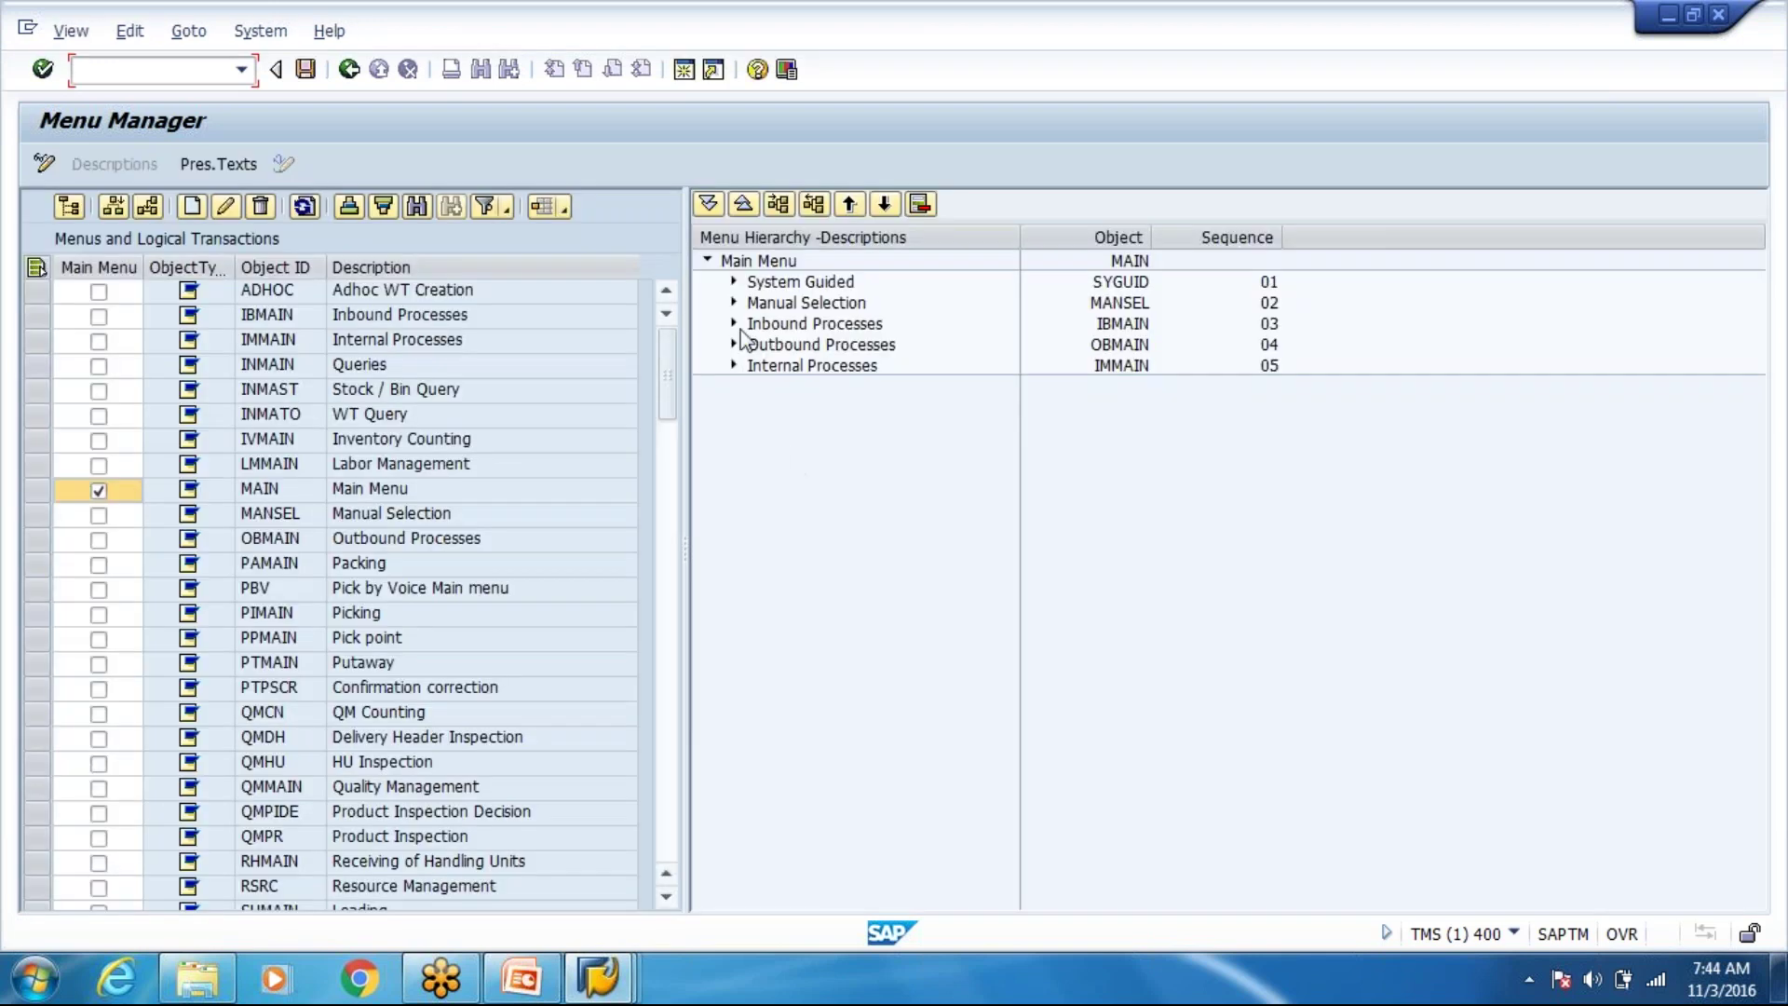
Leave Menu Manager for the IMG and open the personalization profiles defined under presentation profile **** in the RF framework settings.
{"action": "left_click", "coordinate": [348, 69]}
{"action": "left_click", "coordinate": [348, 69]}
{"action": "left_click", "coordinate": [221, 610]}
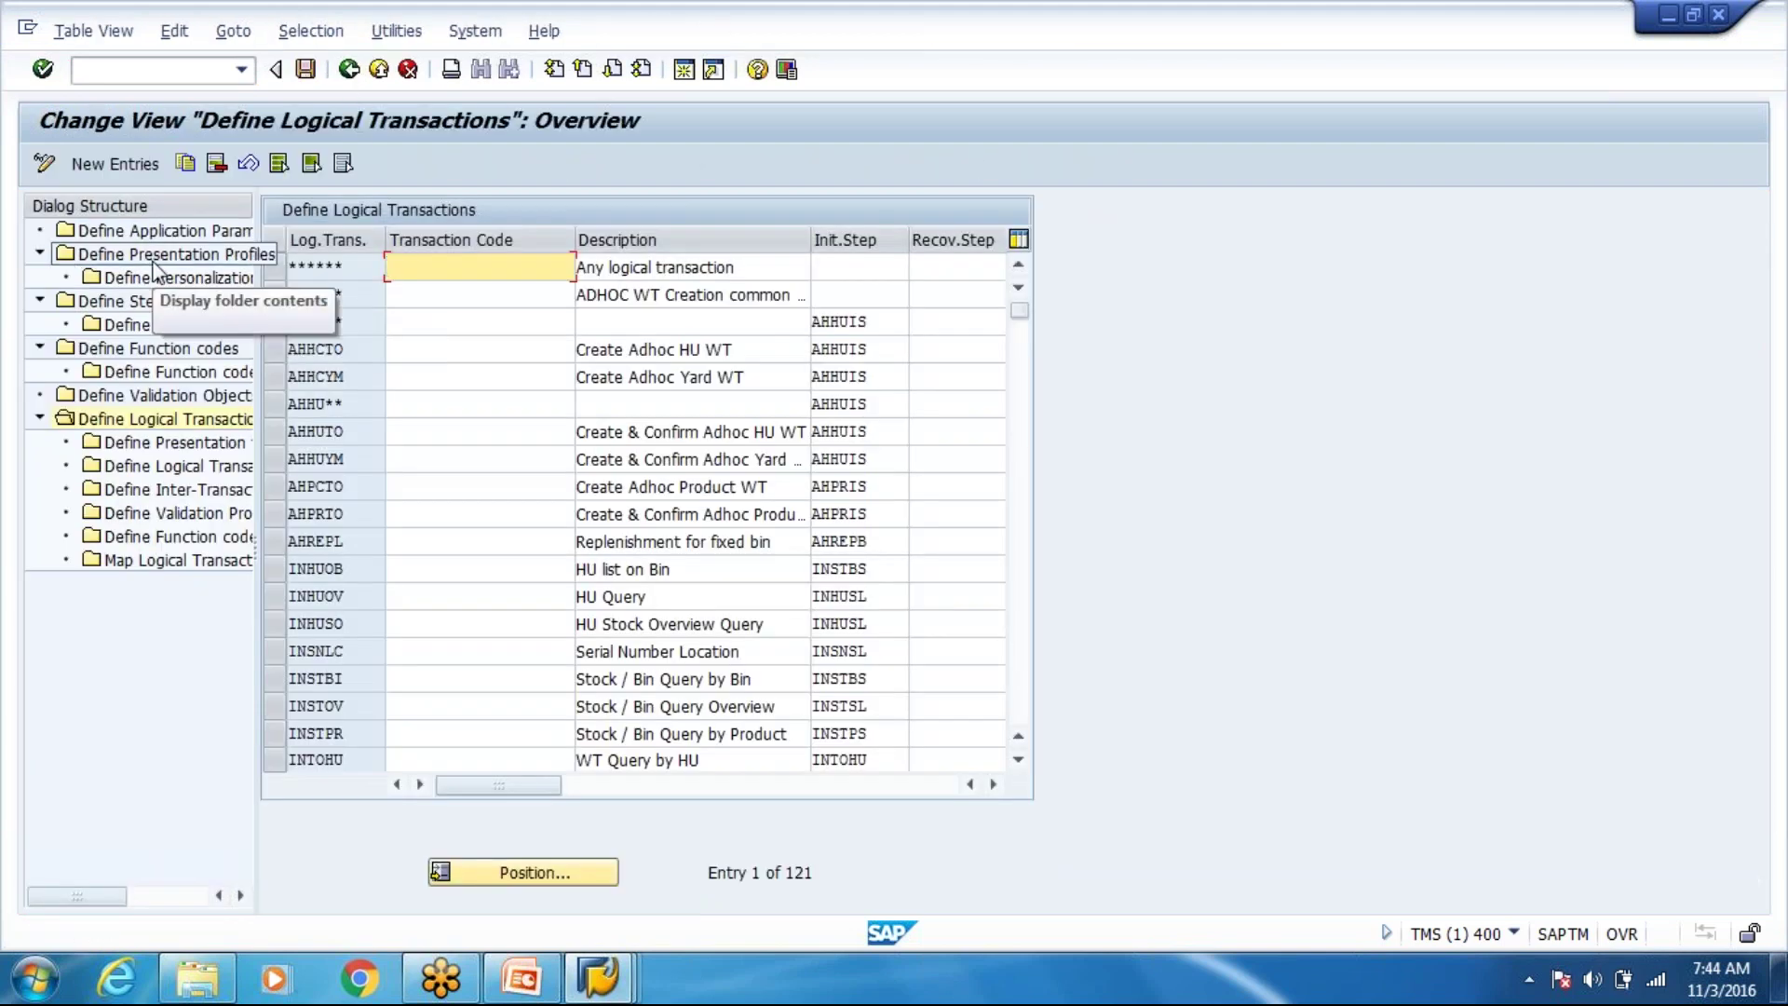
{"action": "double_click", "coordinate": [166, 256]}
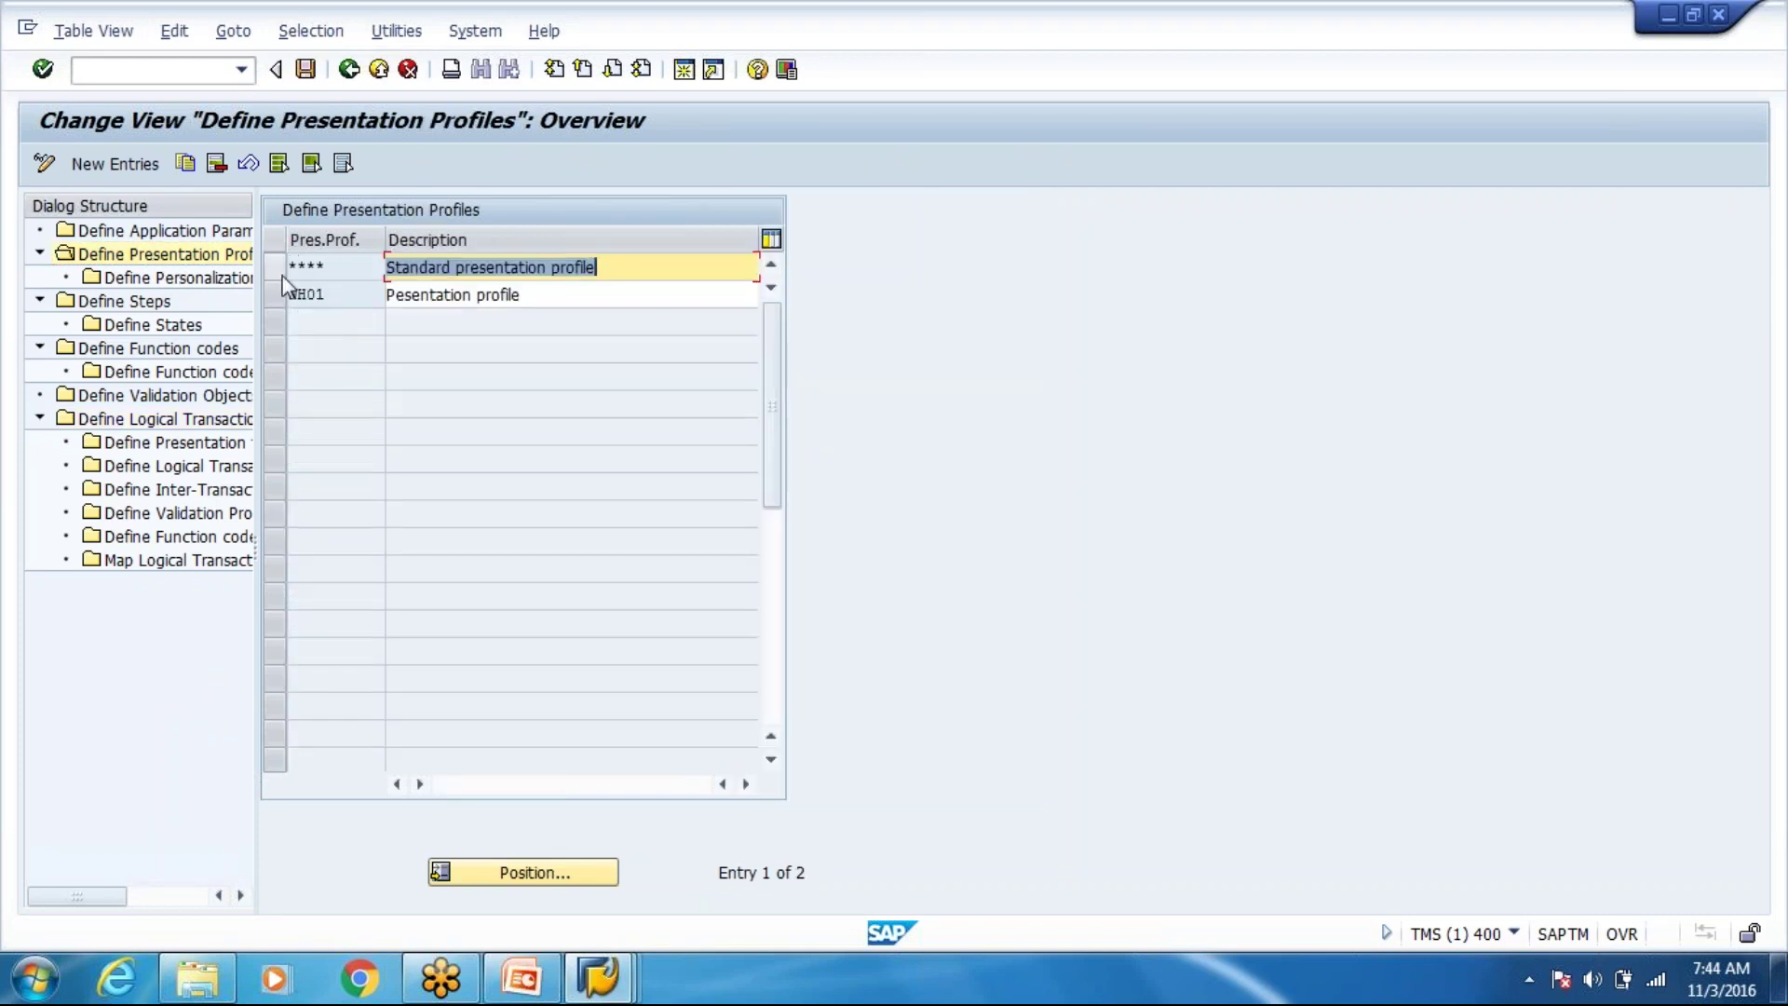
{"action": "double_click", "coordinate": [186, 278]}
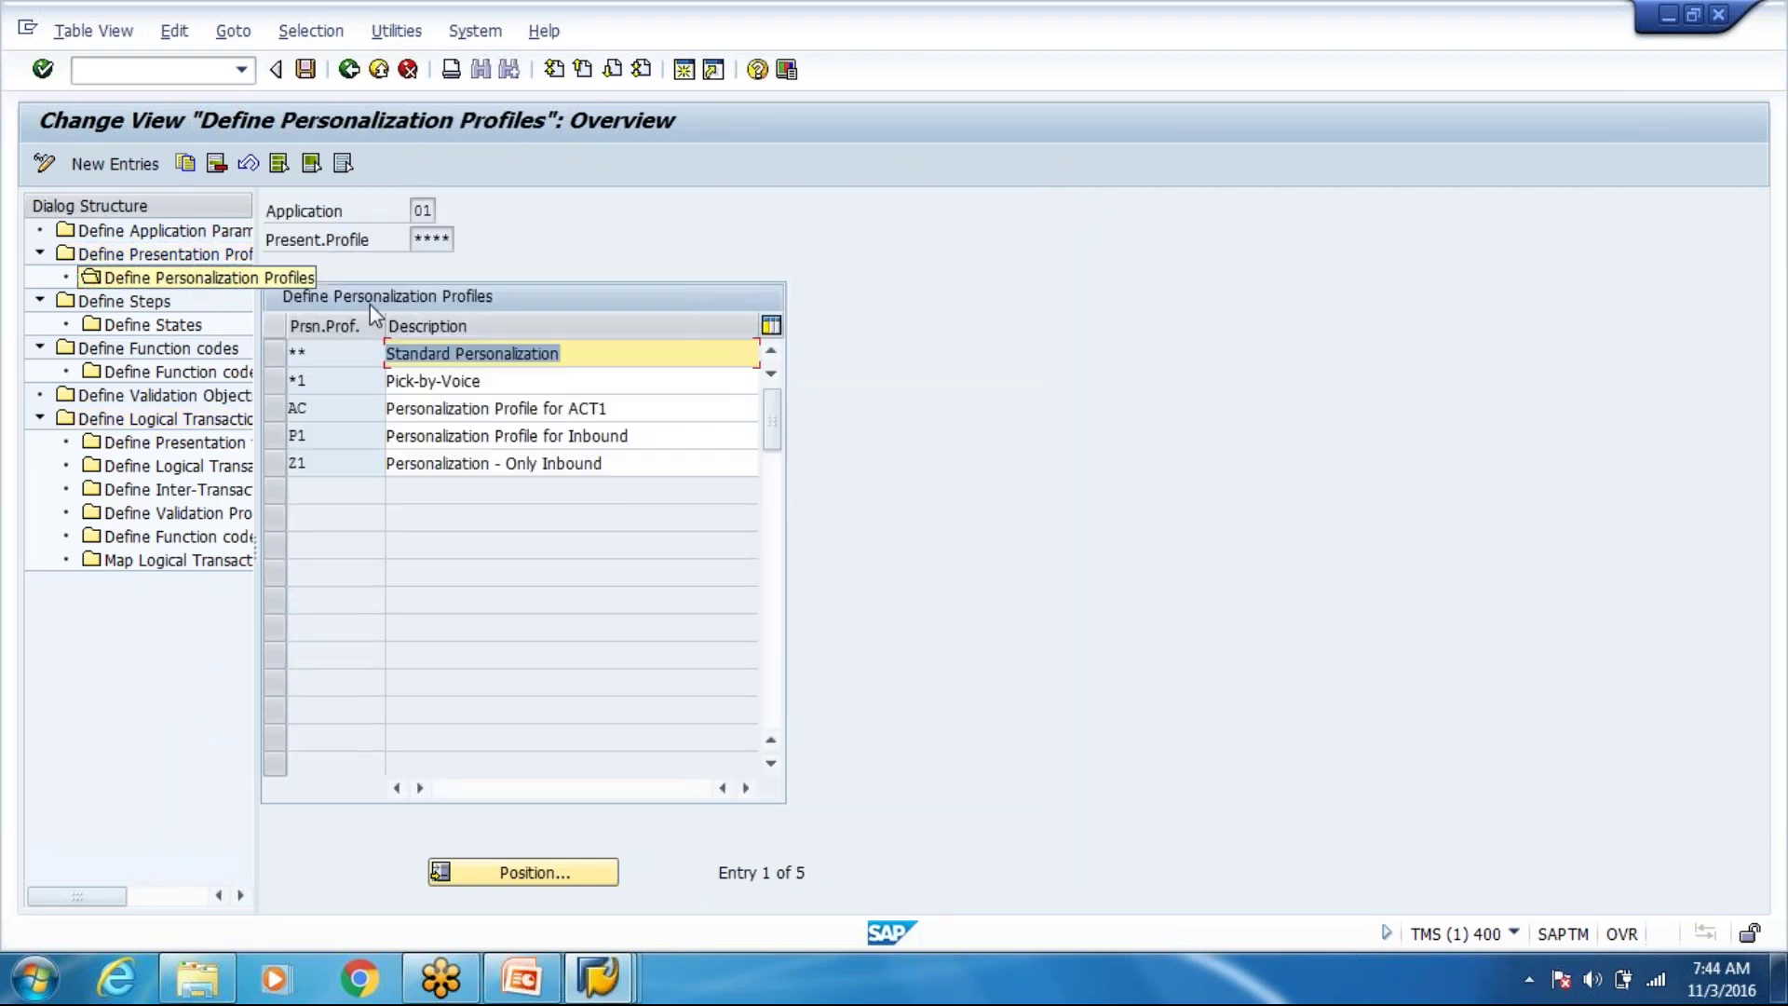
Try to delete the Z1 "Personalization - Only Inbound" entry from the personalization profiles.
{"action": "left_click", "coordinate": [271, 416]}
{"action": "left_click", "coordinate": [275, 410]}
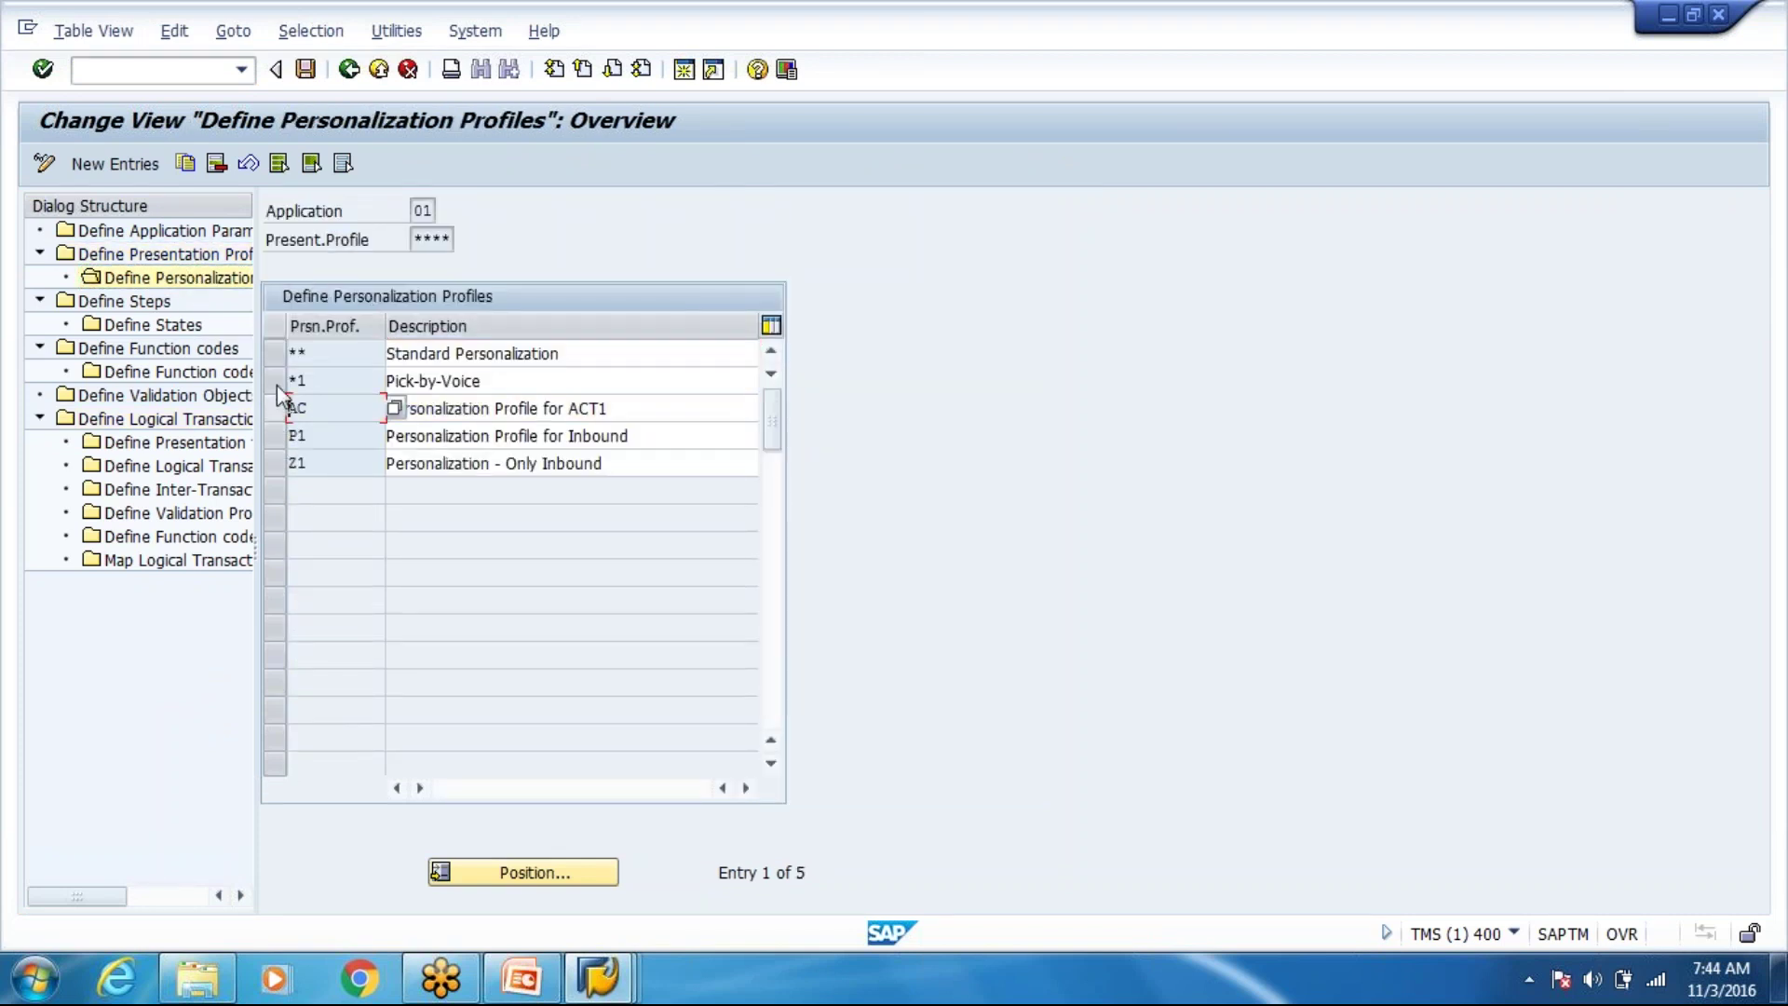
{"action": "left_click", "coordinate": [274, 472]}
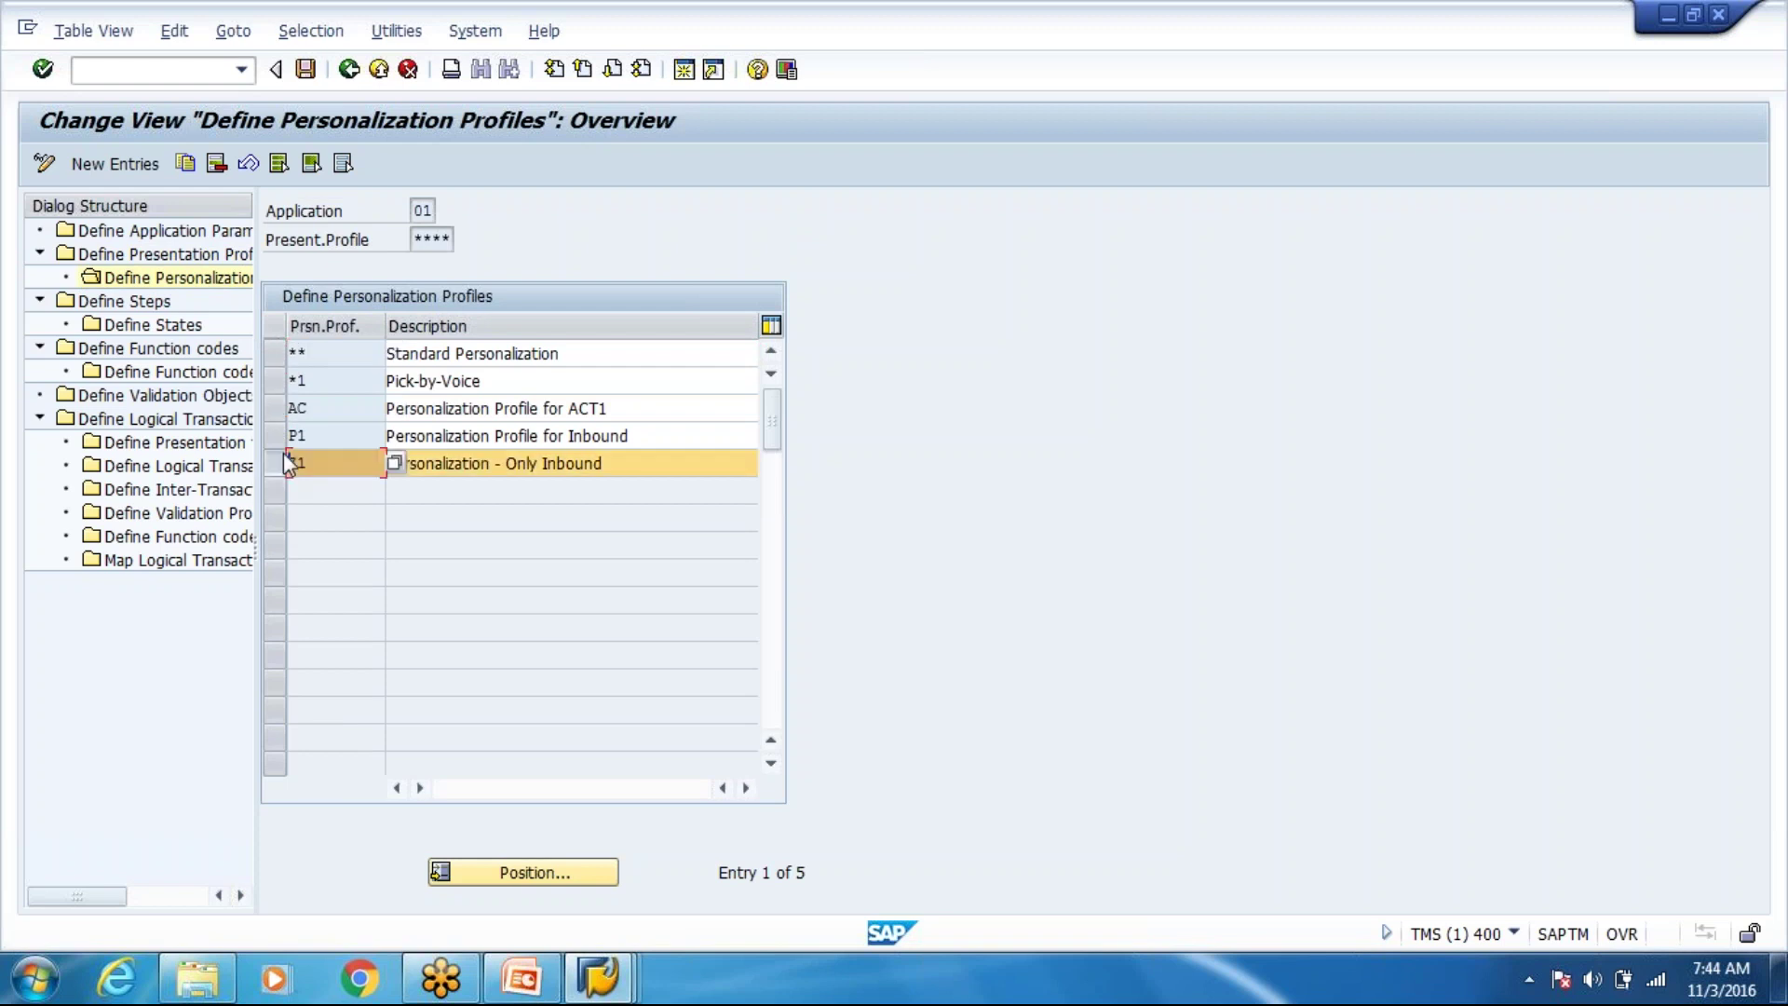
{"action": "left_click", "coordinate": [217, 164]}
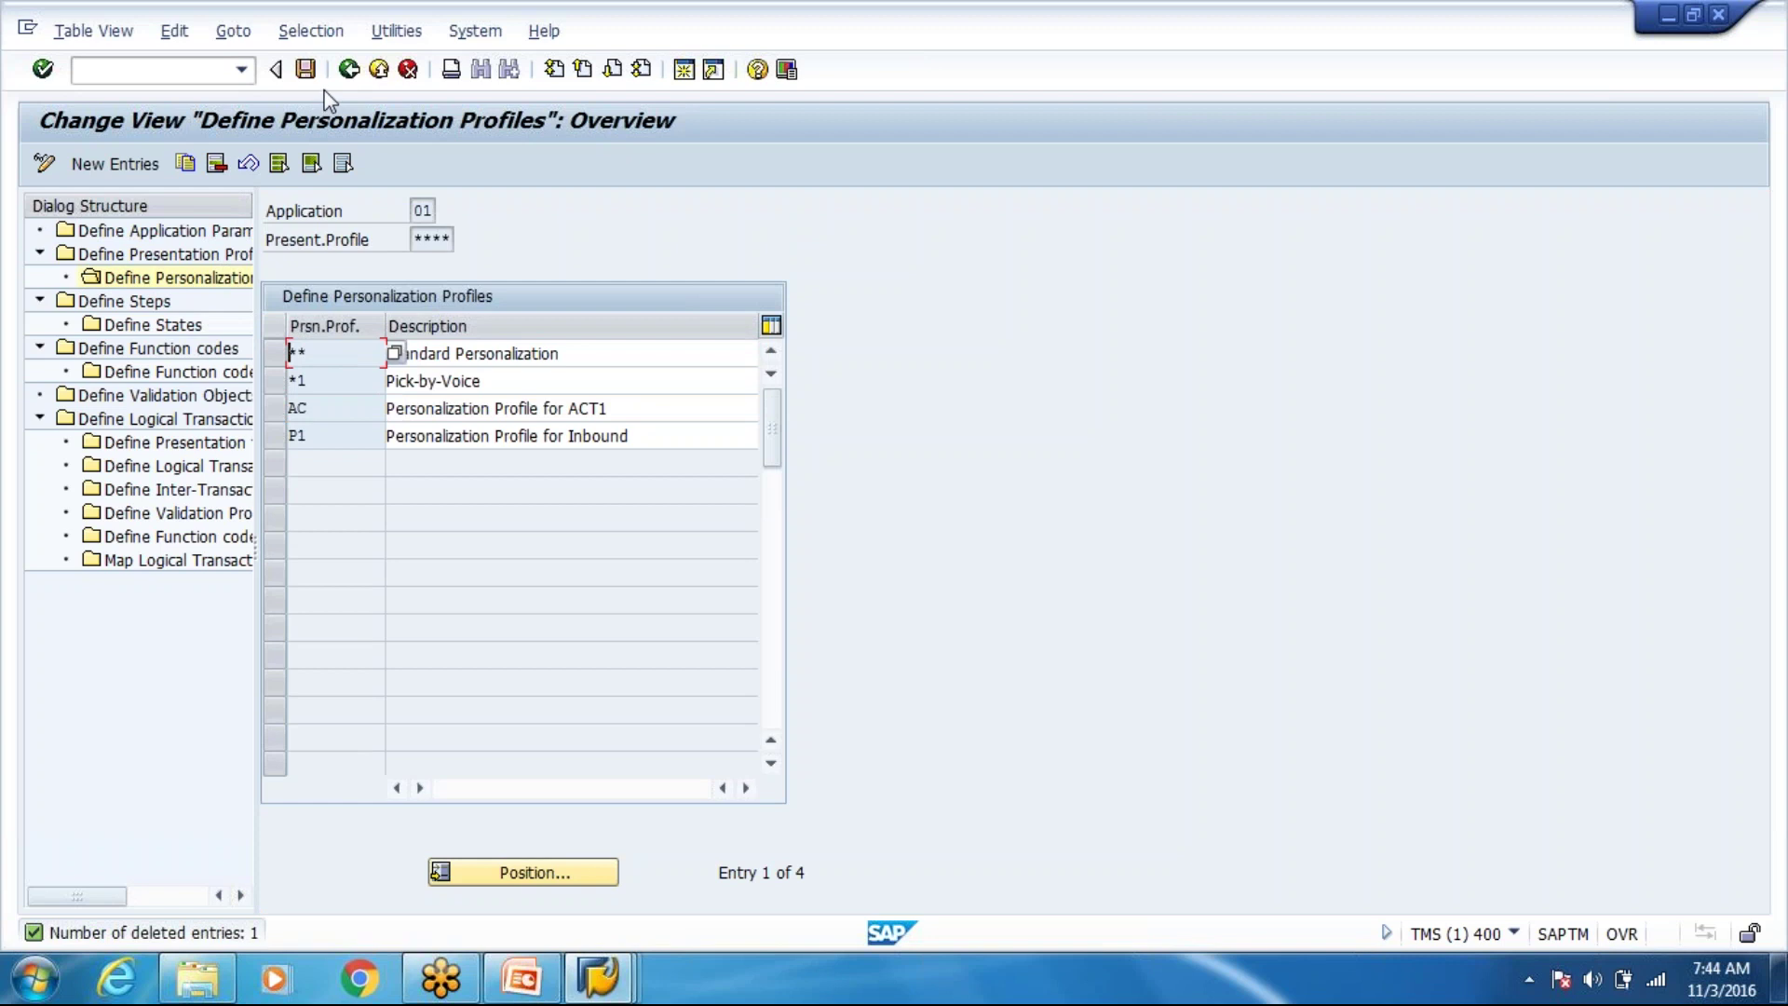
Leave the personalization profile maintenance without saving and open the RF Menu Manager activity.
{"action": "left_click", "coordinate": [379, 69]}
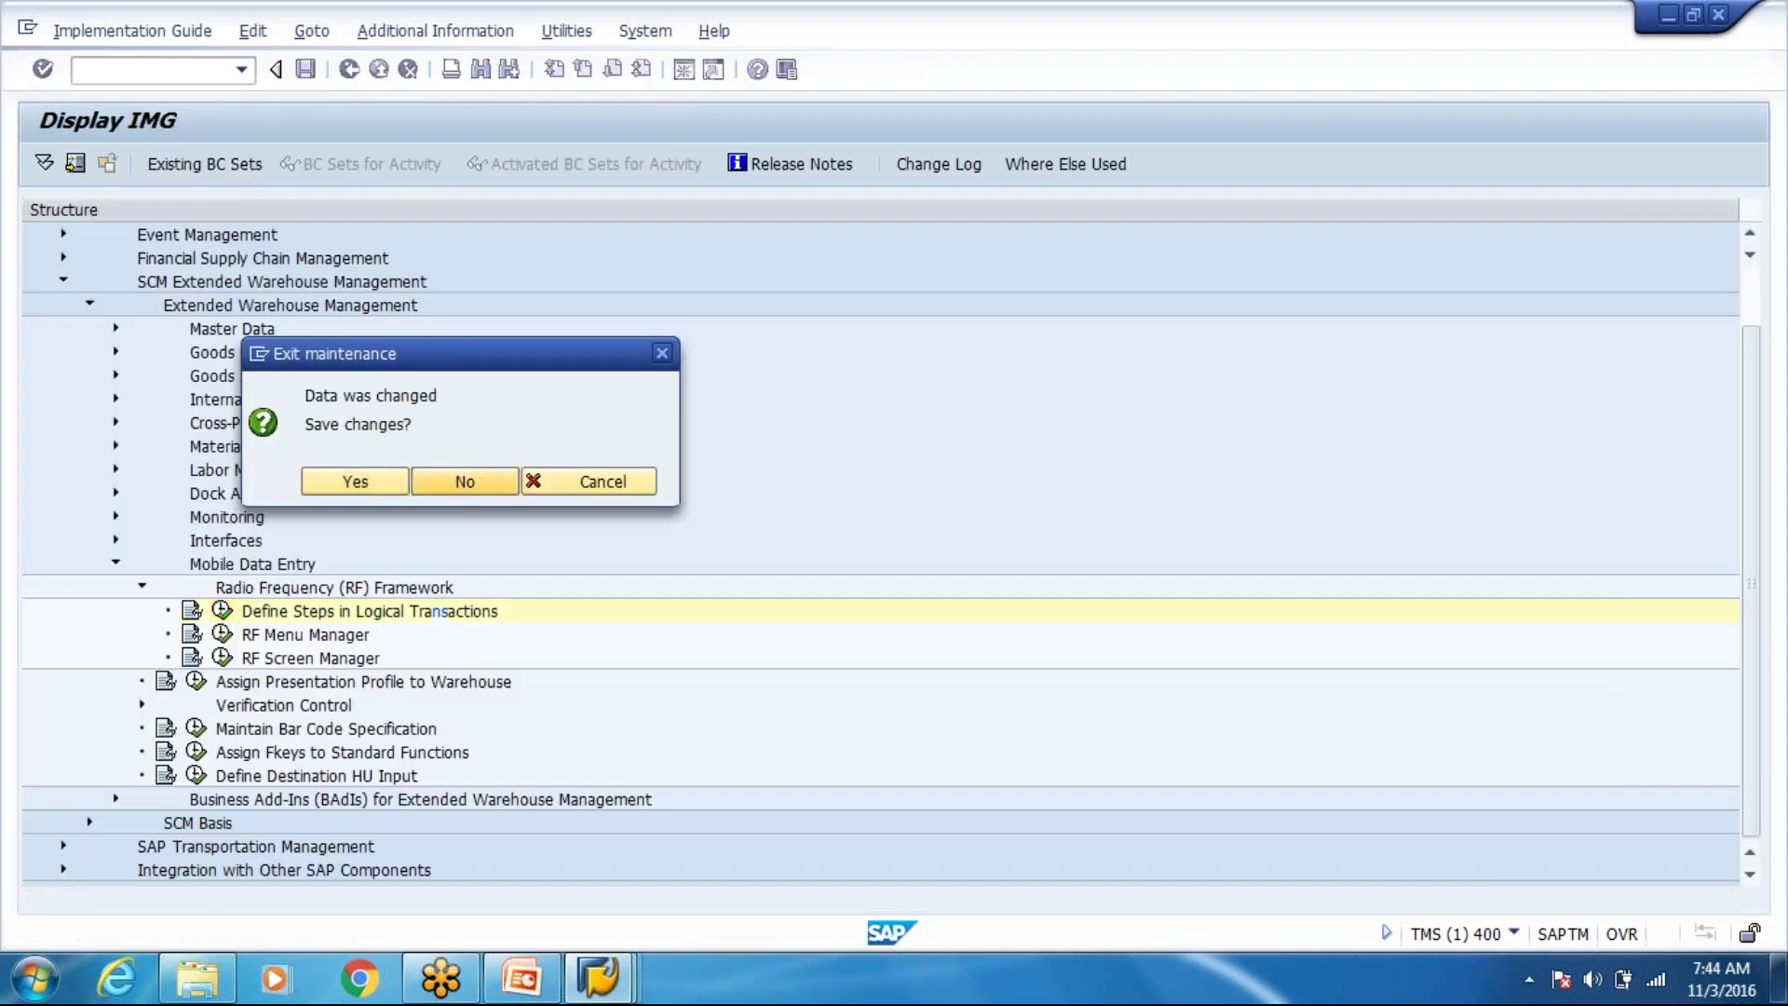
{"action": "left_click", "coordinate": [445, 482]}
{"action": "left_click", "coordinate": [222, 634]}
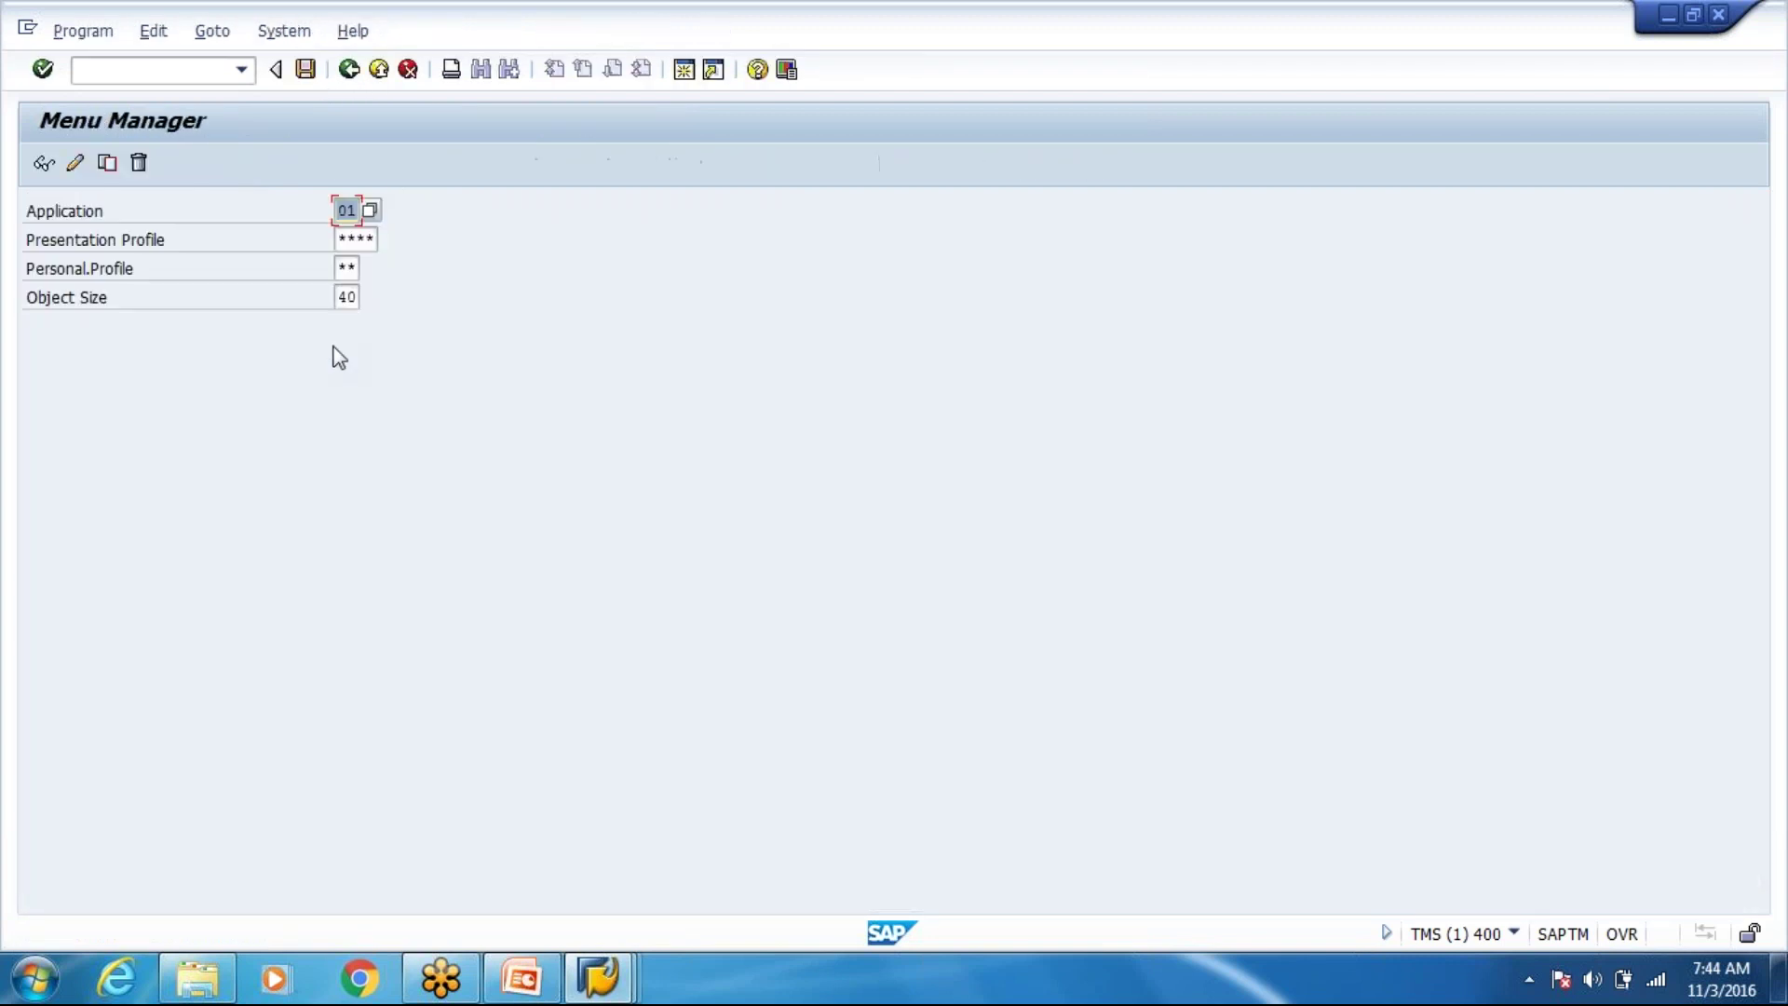
{"action": "left_click", "coordinate": [336, 245]}
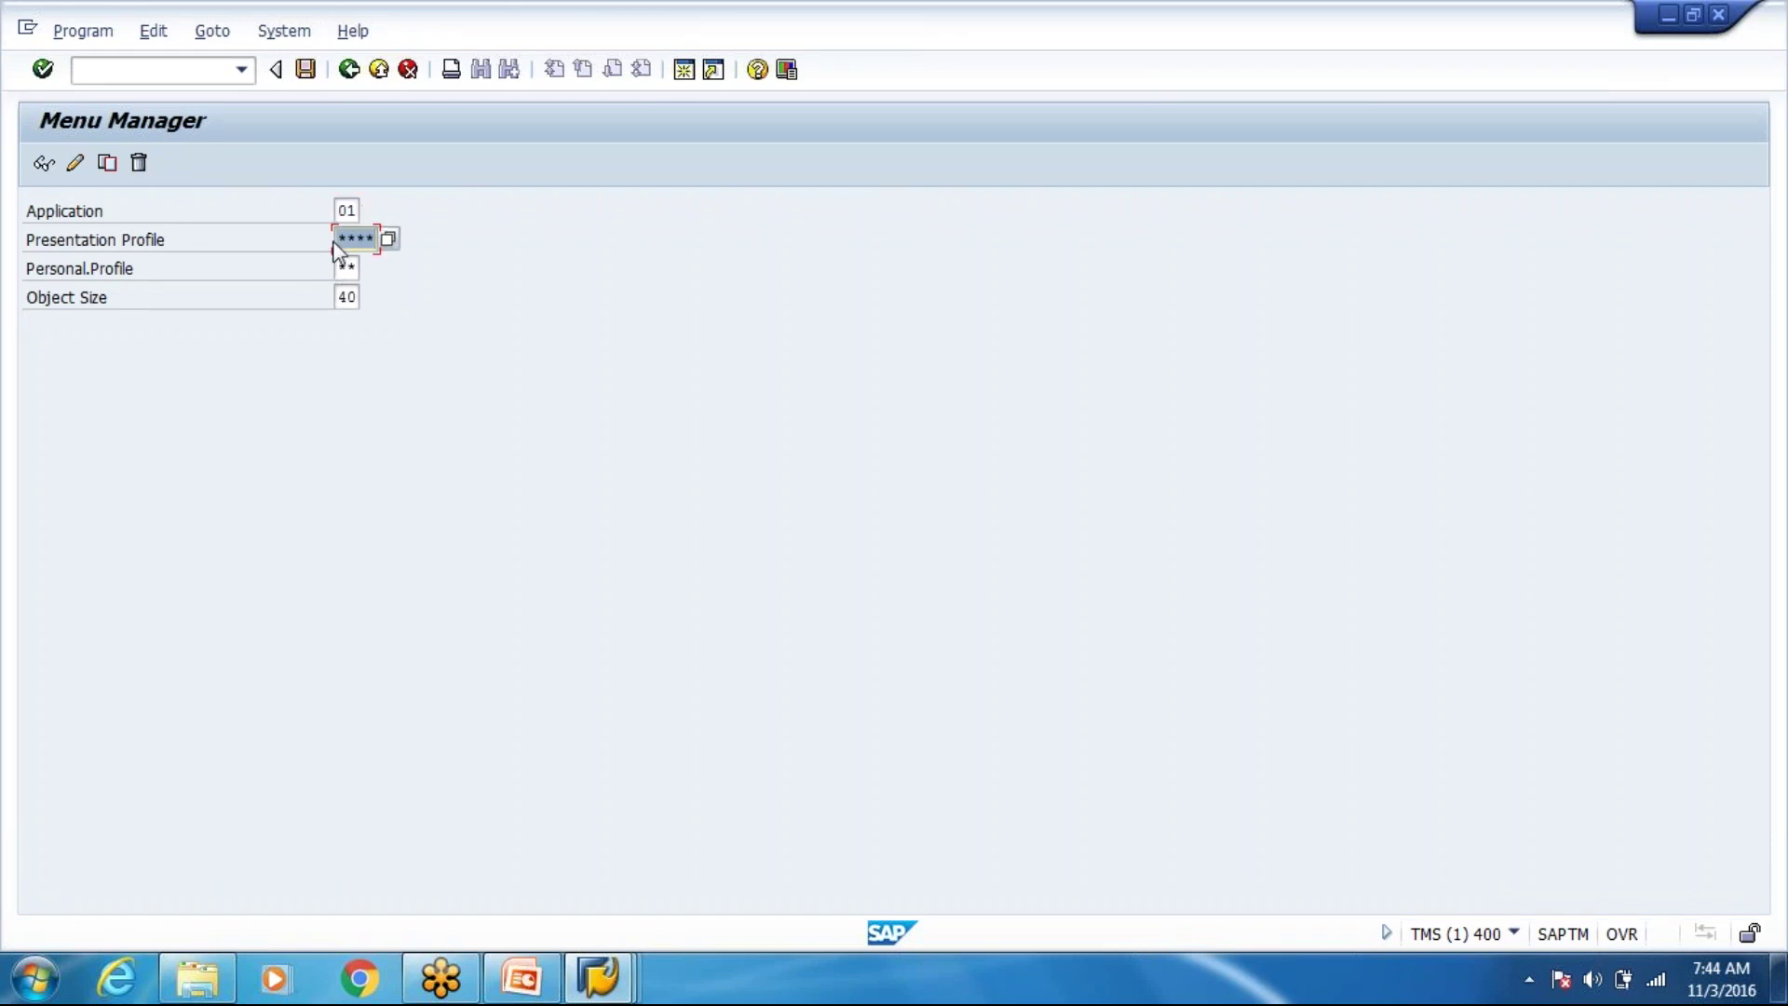
{"action": "key", "text": "Tab"}
{"action": "key", "text": "BackSpace"}
{"action": "left_click", "coordinate": [160, 123]}
{"action": "left_click", "coordinate": [105, 165]}
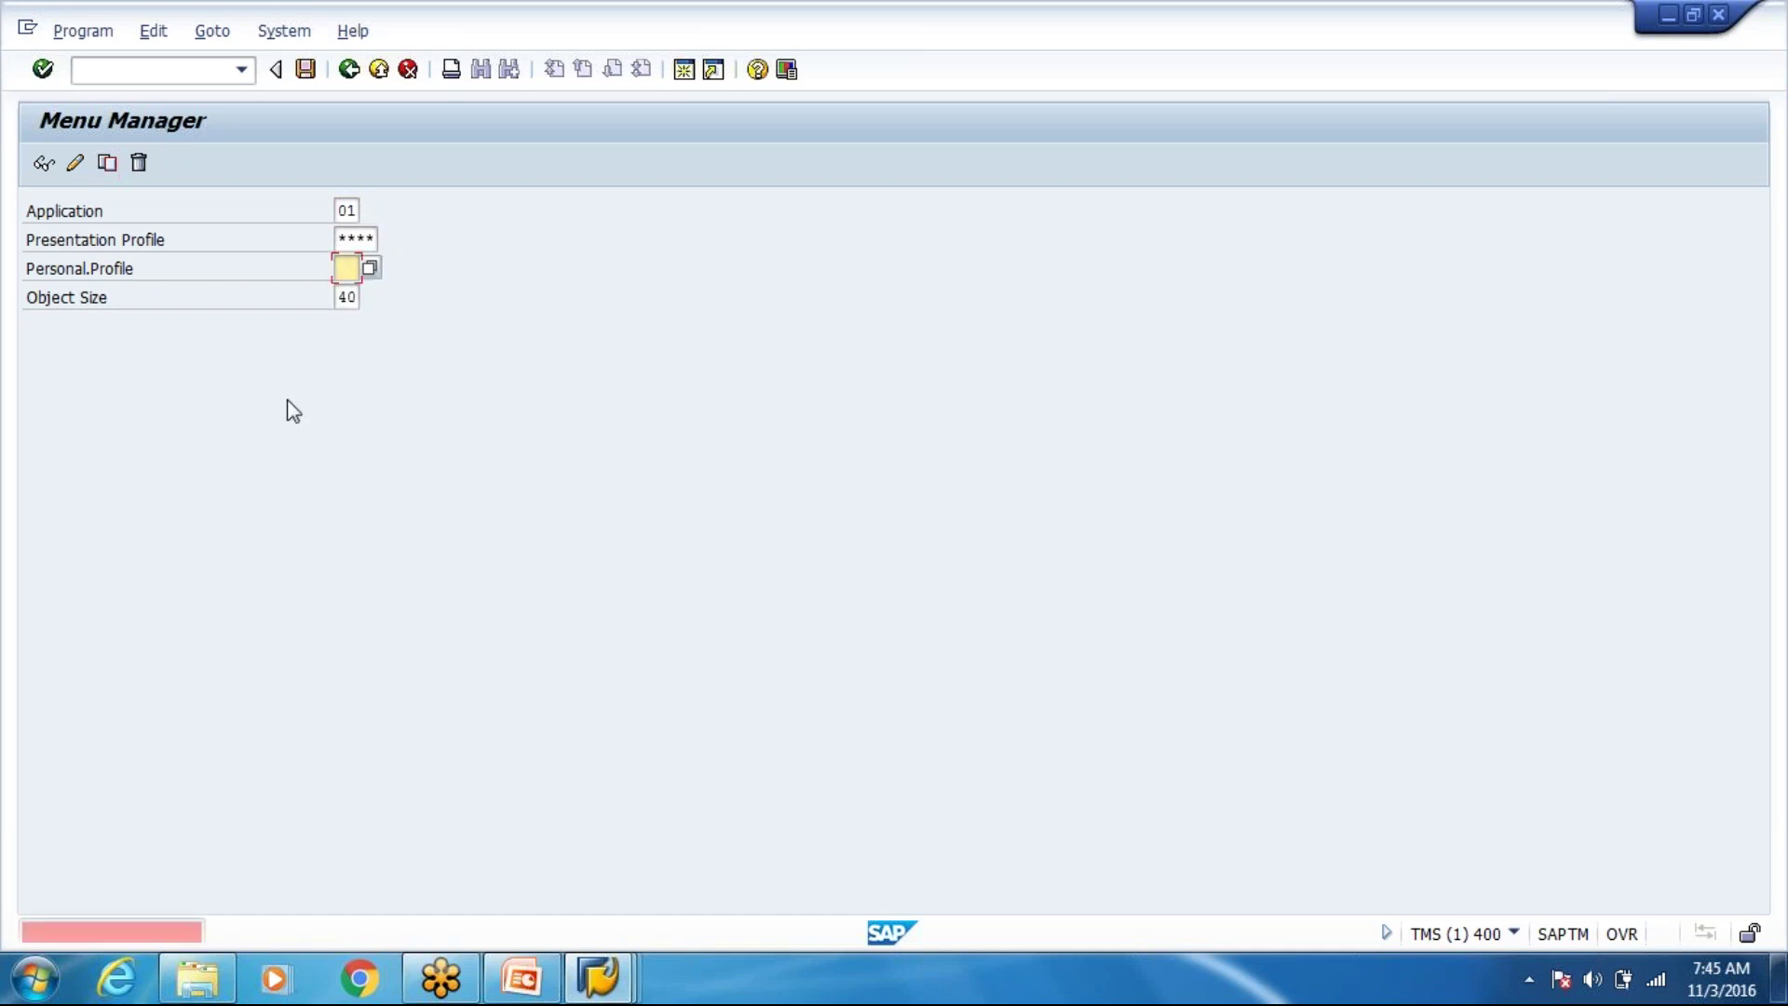
{"action": "type", "text": "Z1"}
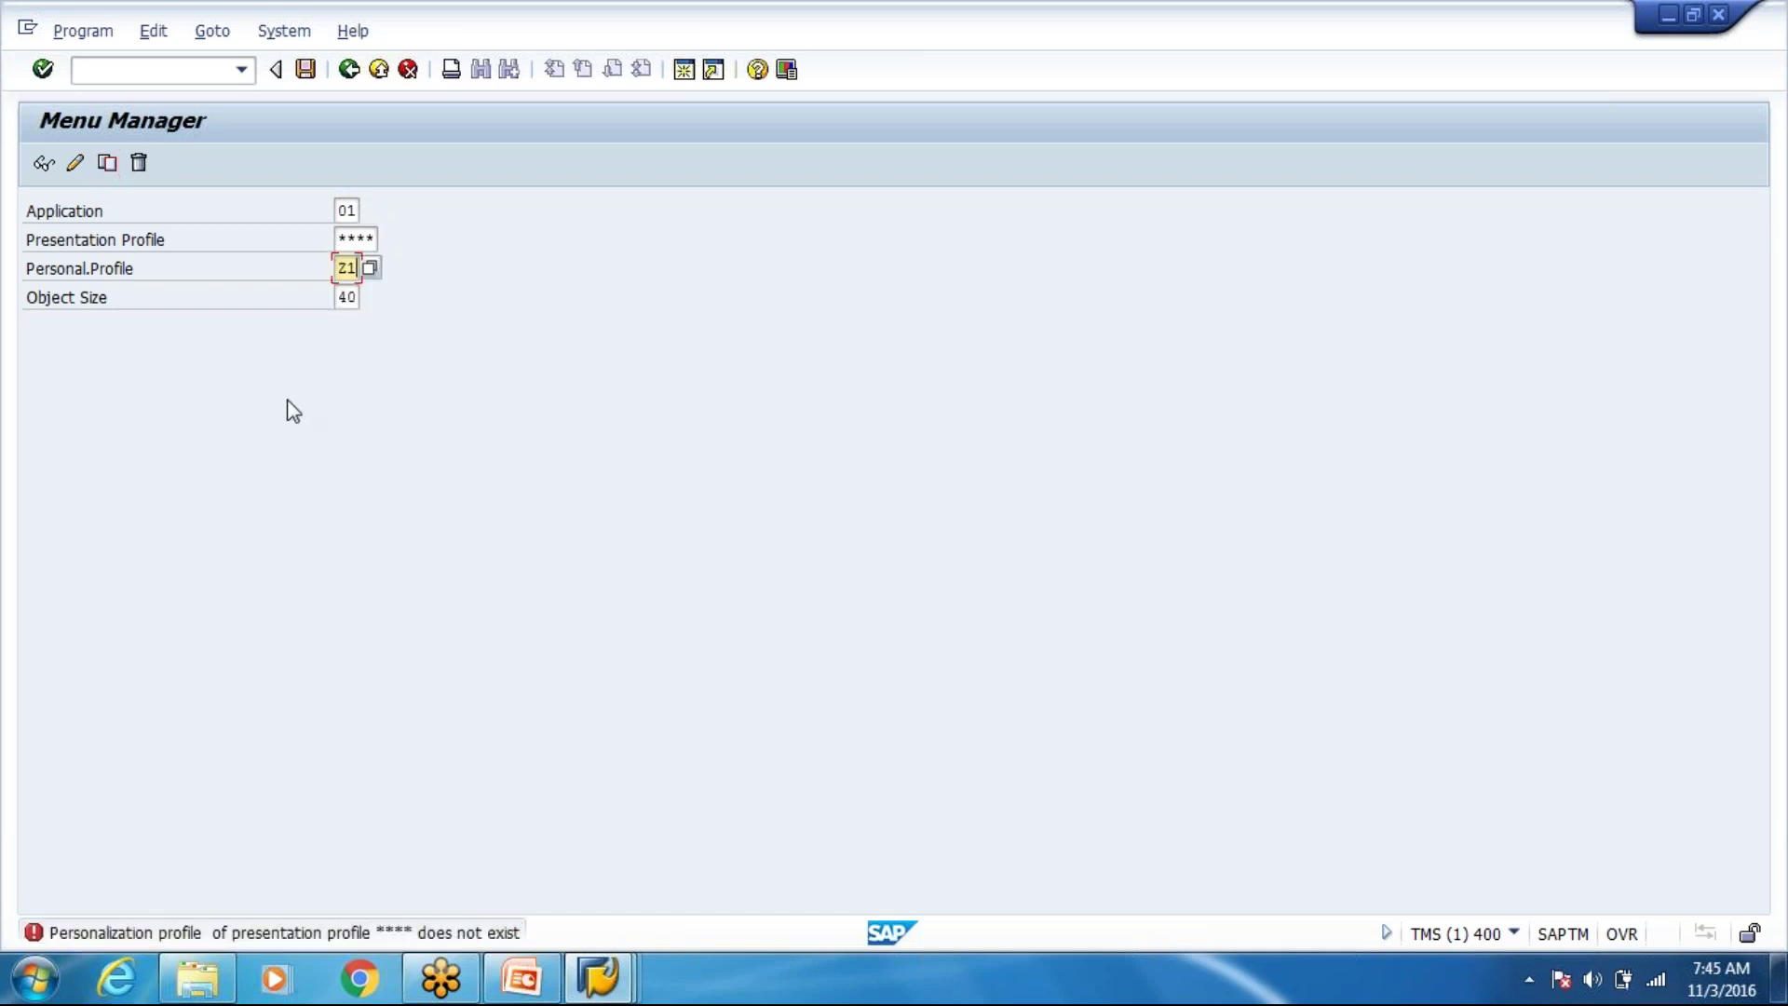
{"action": "left_click", "coordinate": [112, 160]}
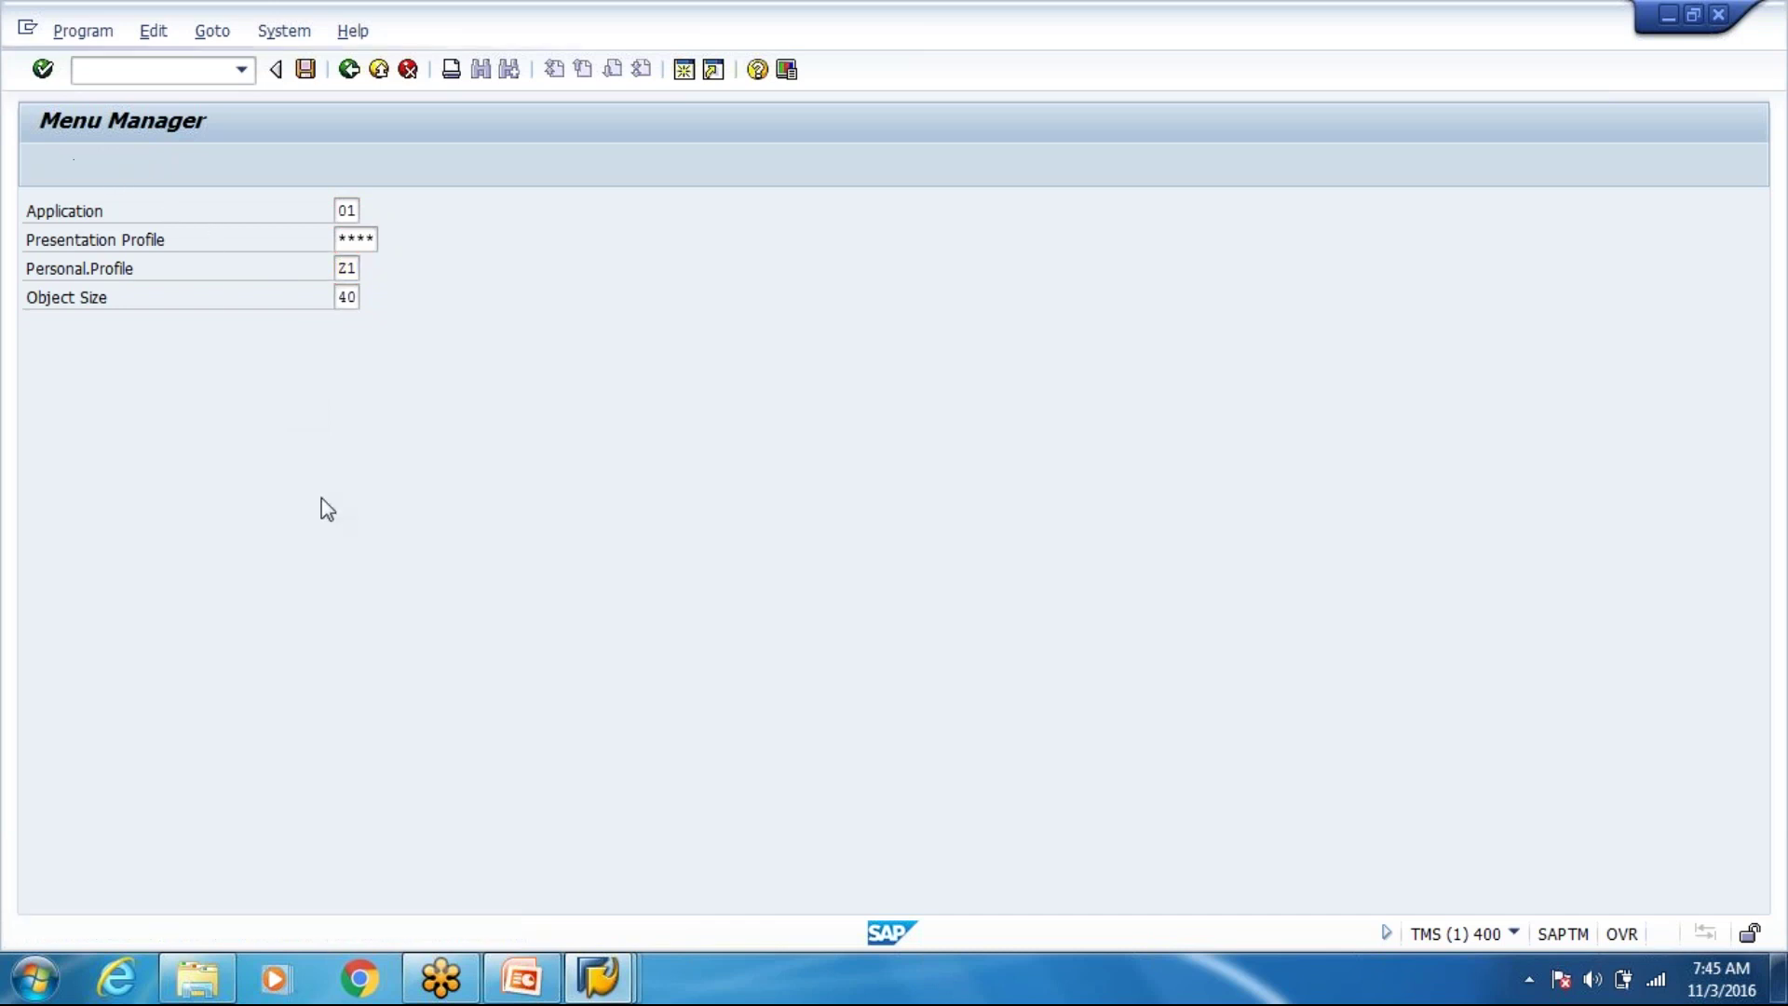
{"action": "left_click", "coordinate": [611, 587]}
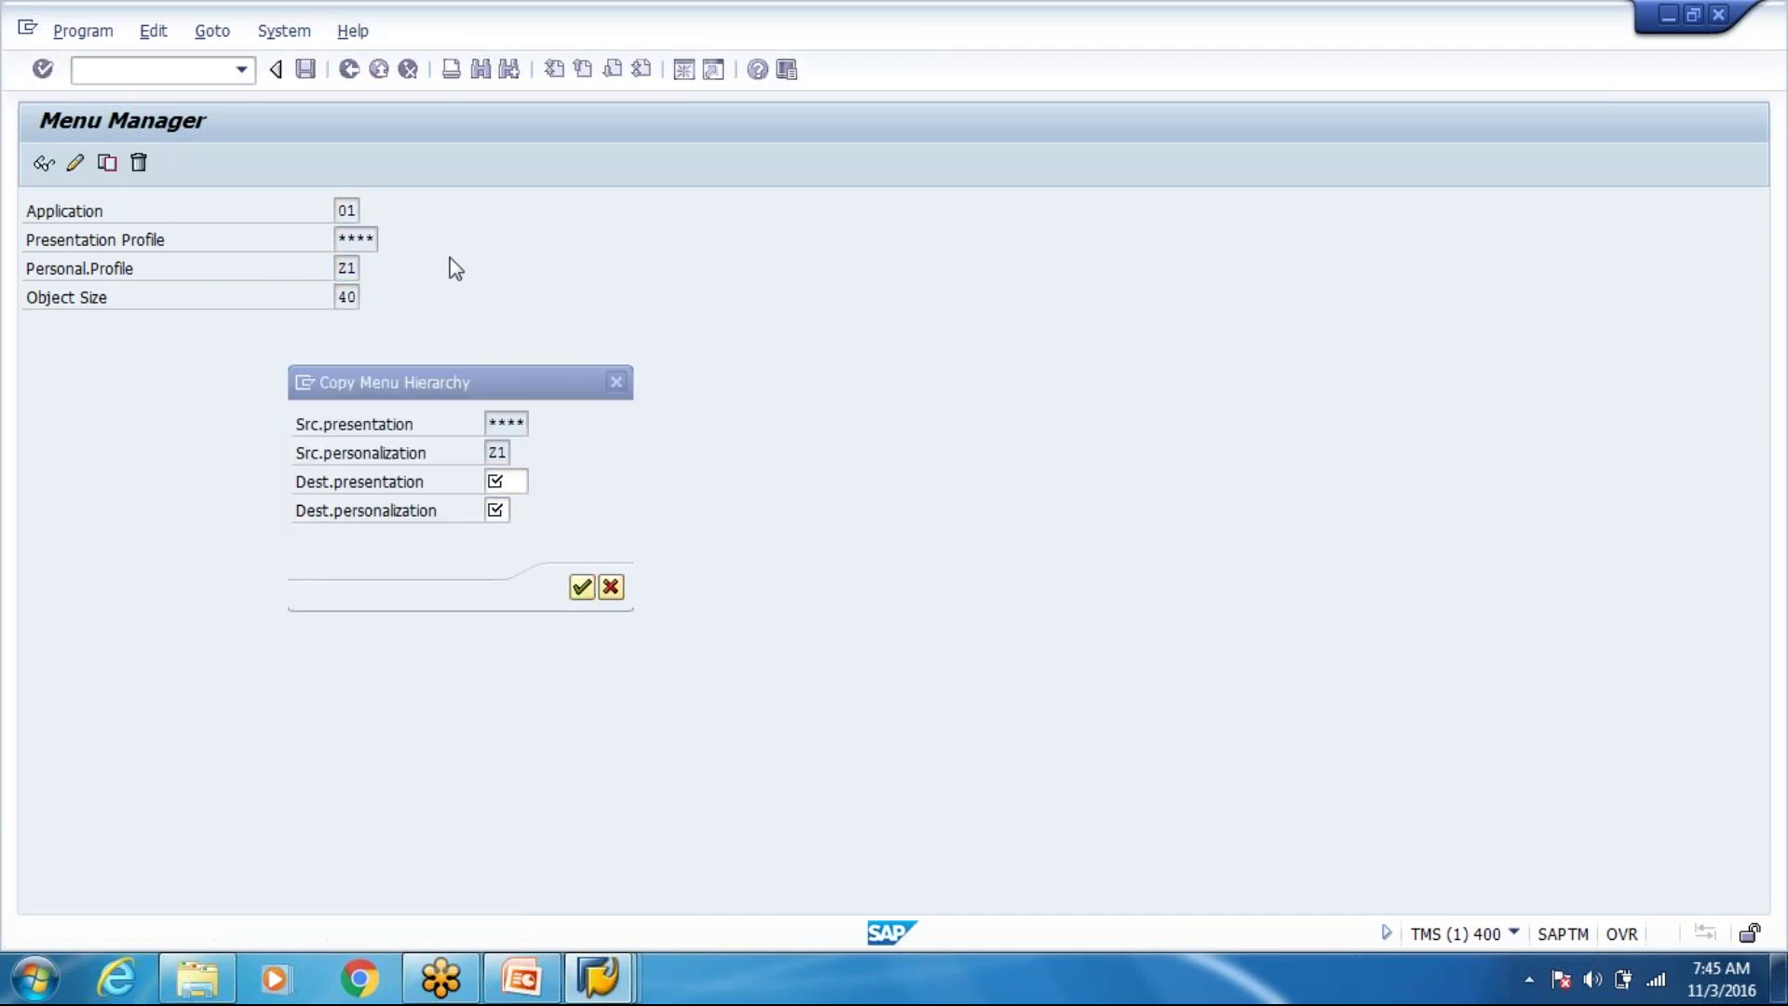
{"action": "type", "text": "**"}
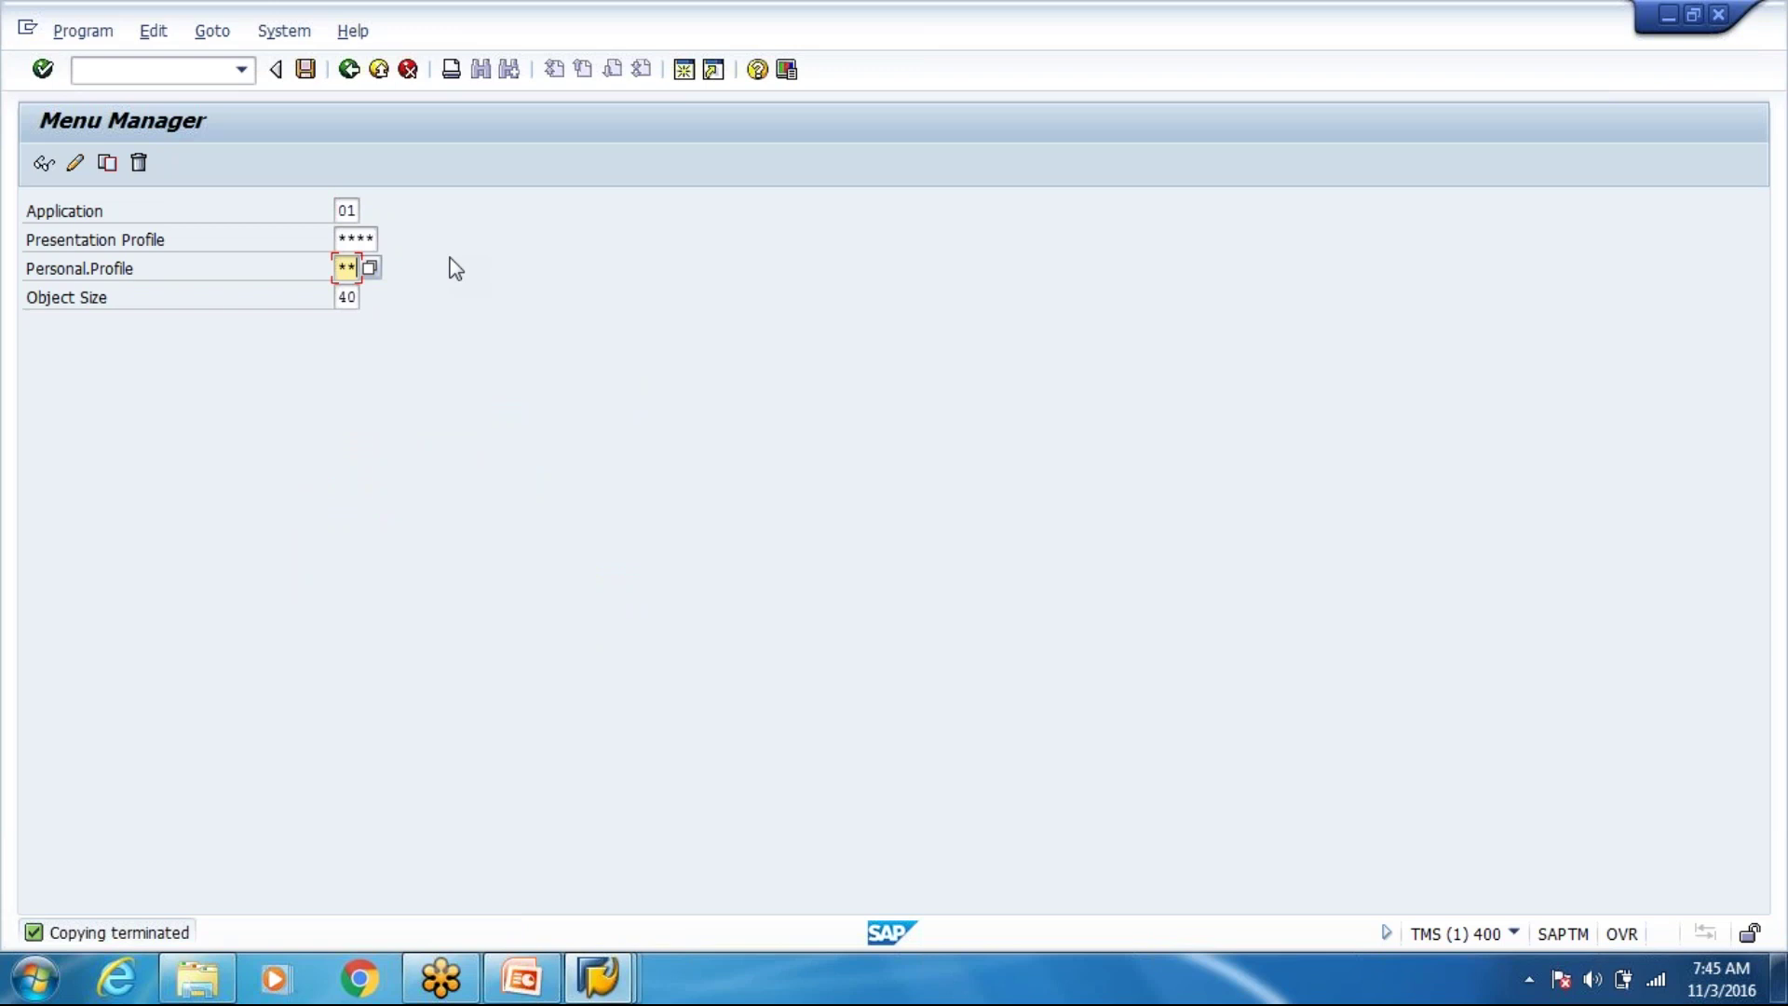
Copy the menu hierarchy of presentation profile ****, personalization profile **, to presentation profile ****, personalization profile Z1, and accept the proposed customizing request.
{"action": "left_click", "coordinate": [111, 162]}
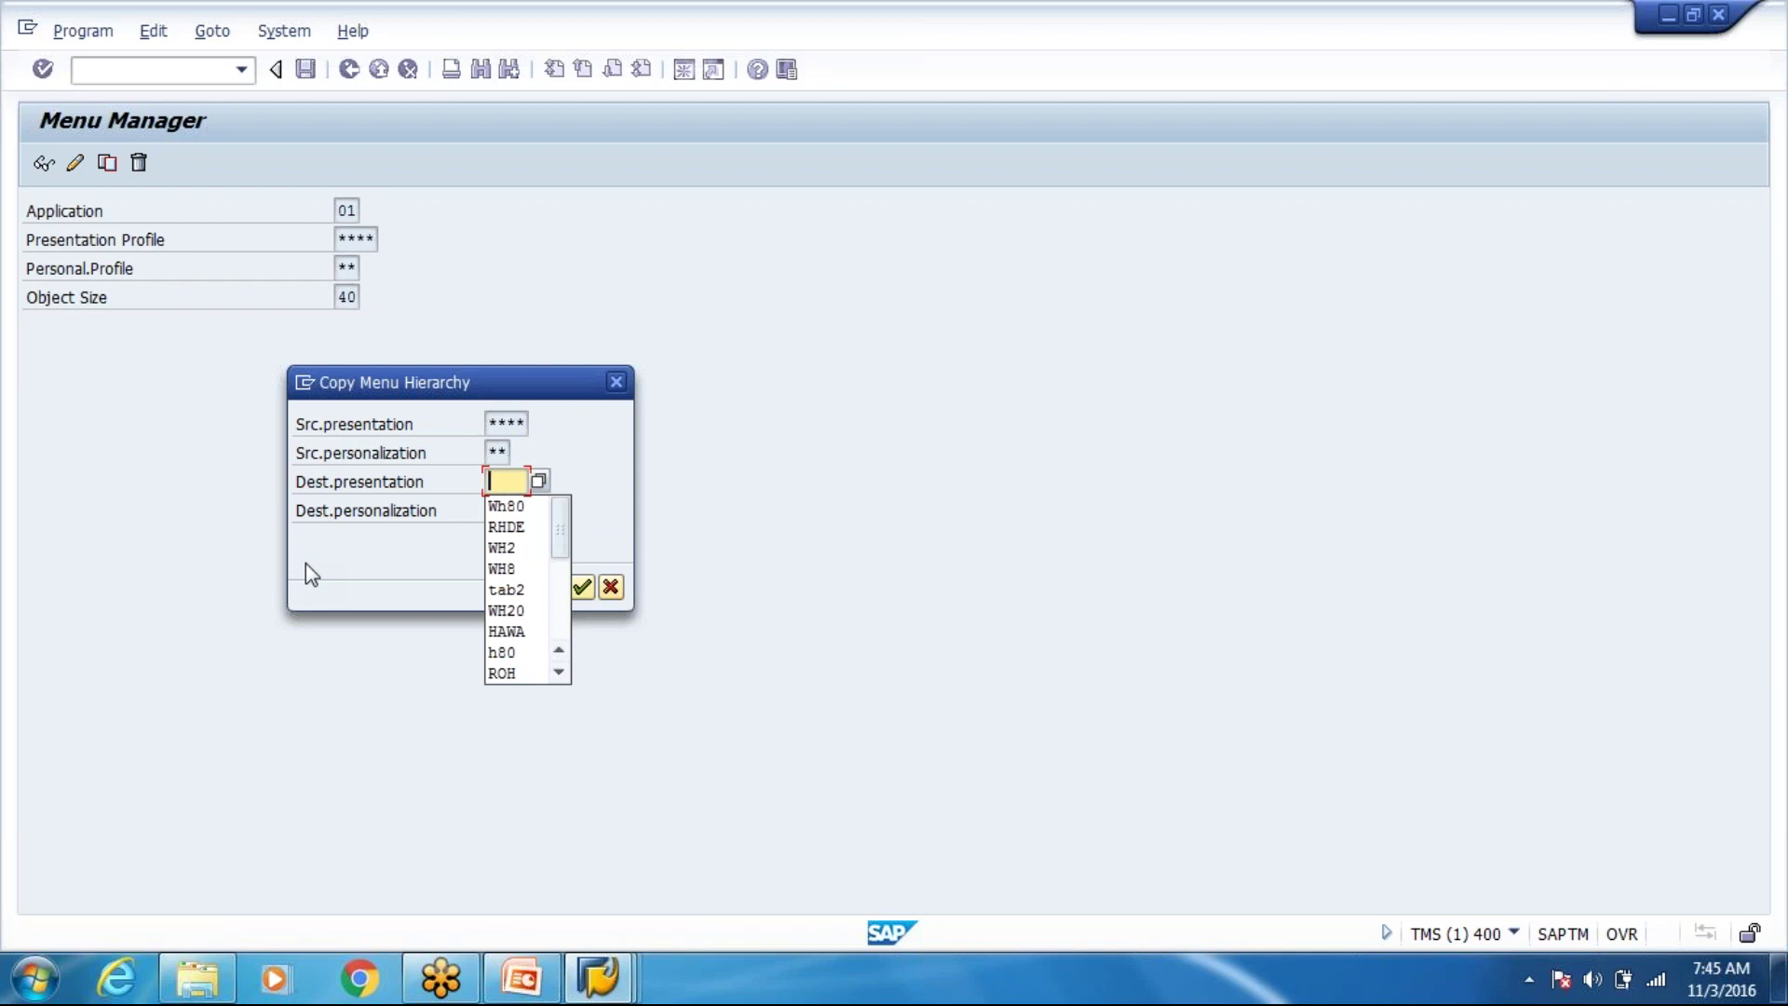
{"action": "type", "text": "****"}
{"action": "key", "text": "Tab"}
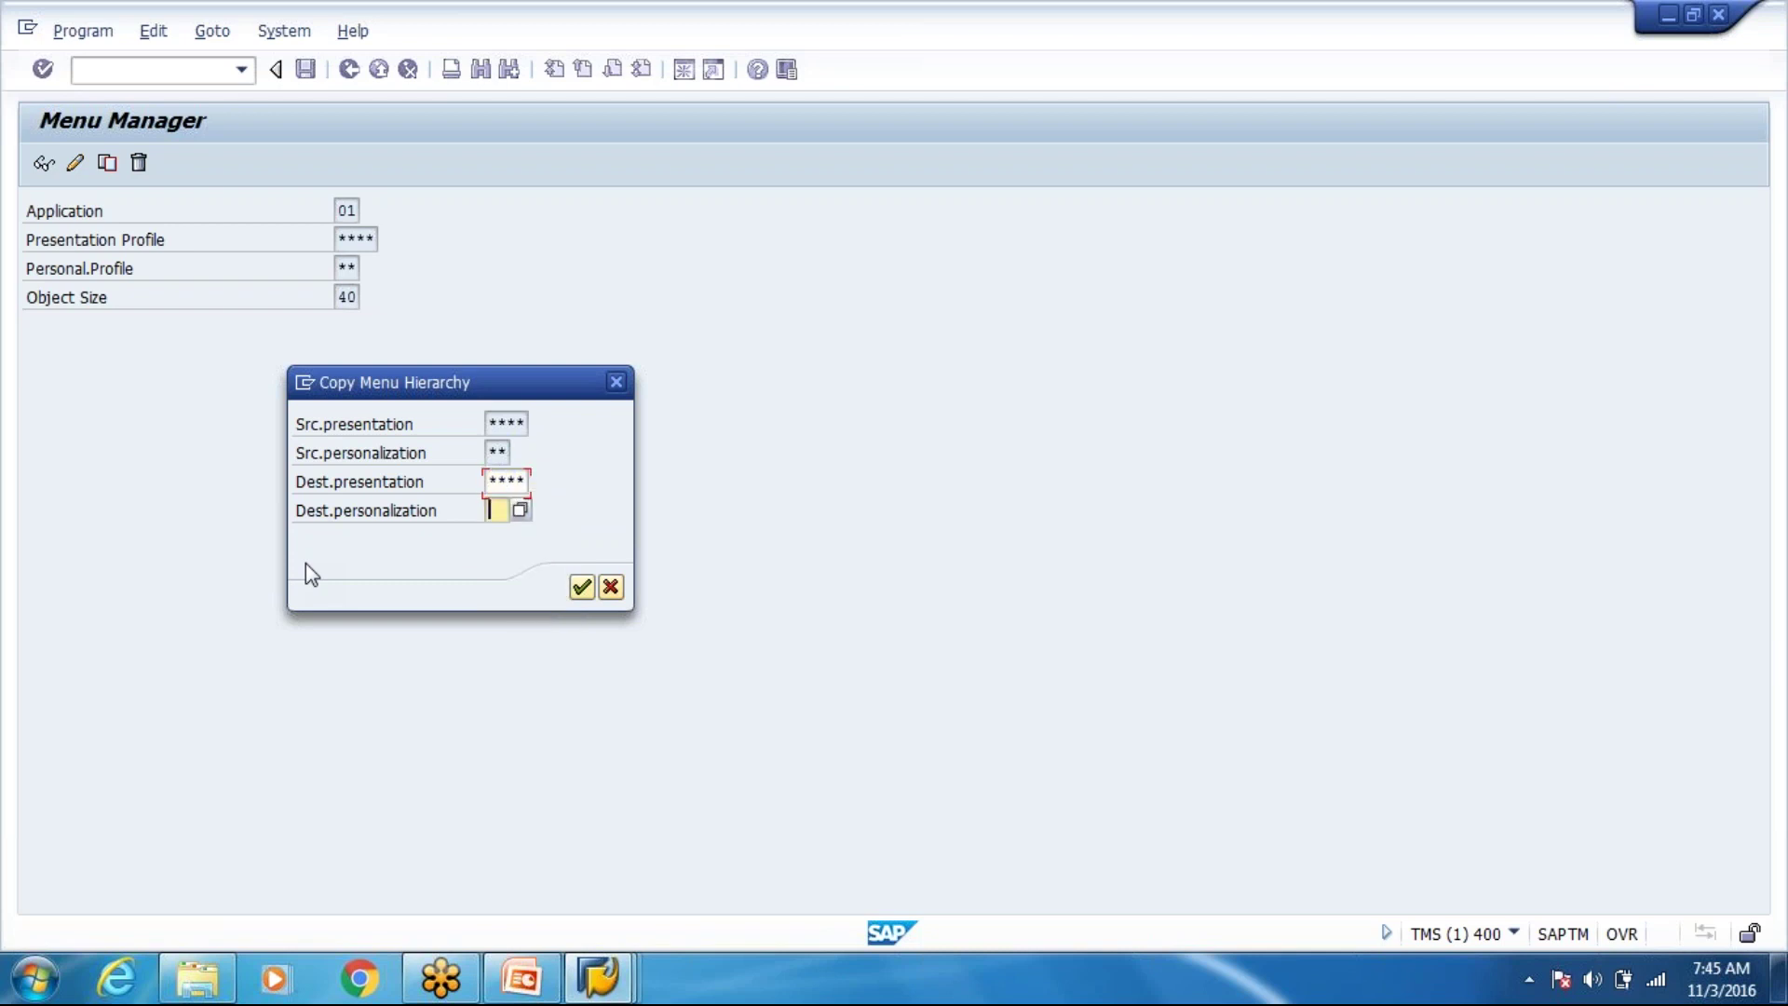
{"action": "type", "text": "**"}
{"action": "key", "text": "Return"}
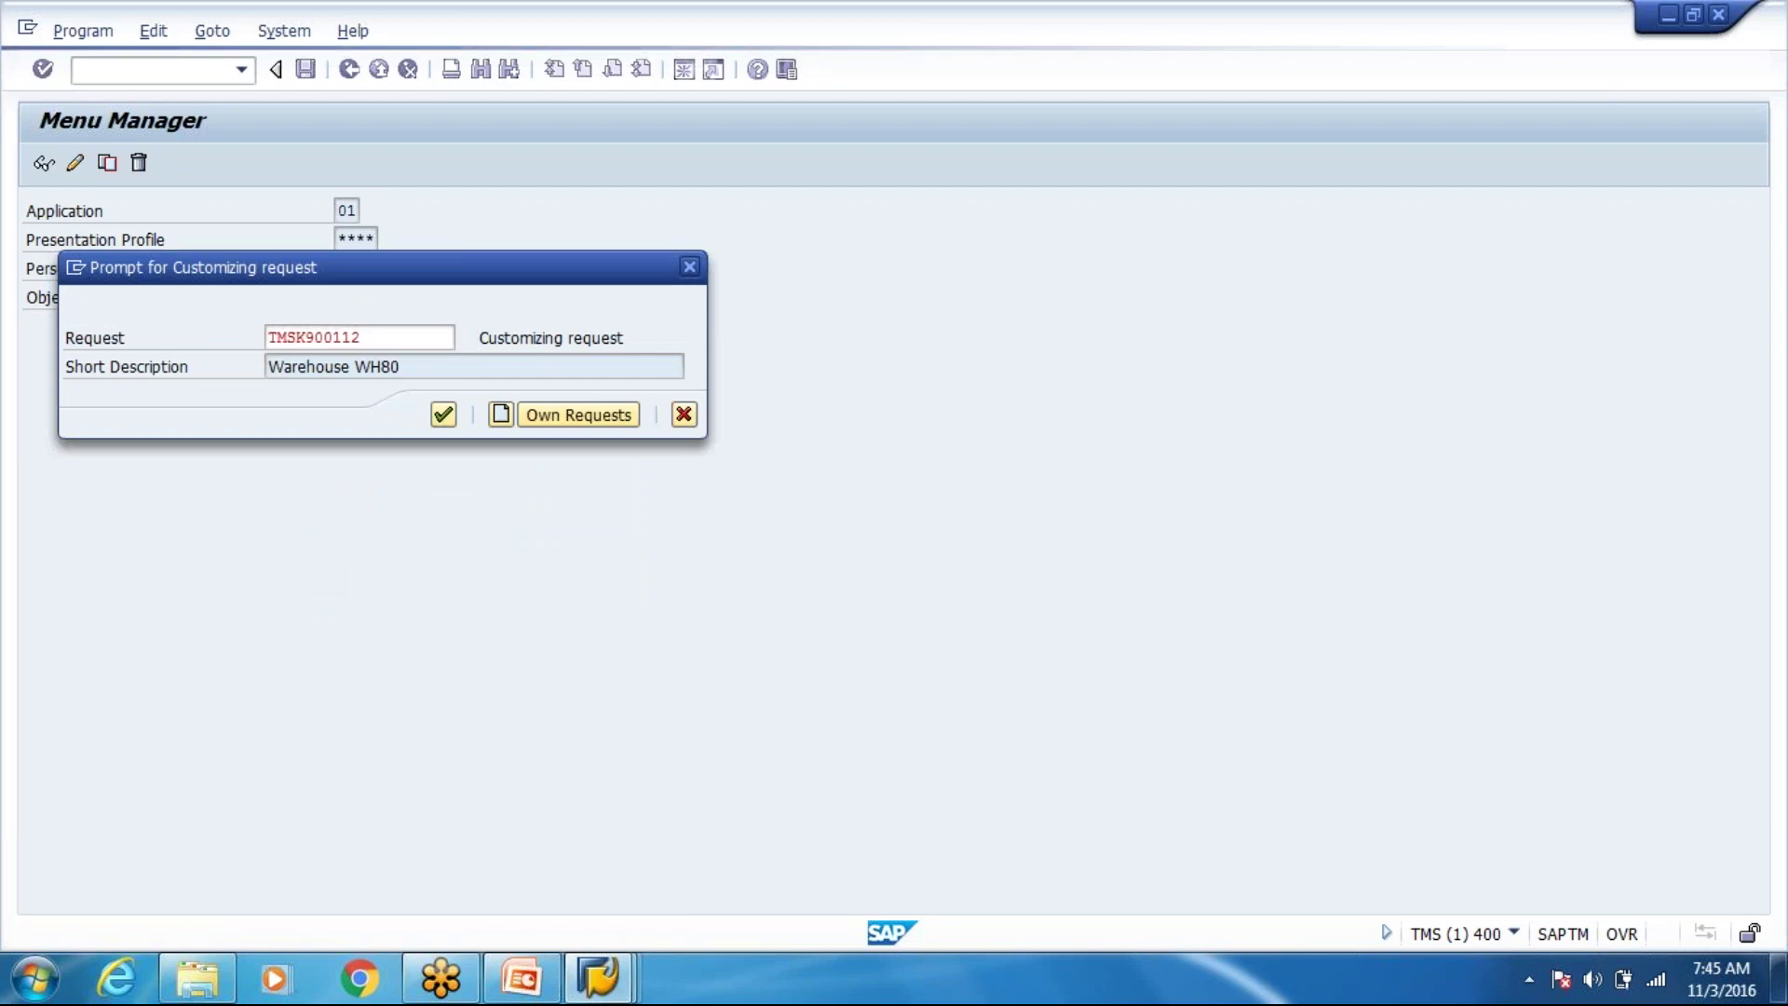
{"action": "key", "text": "Return"}
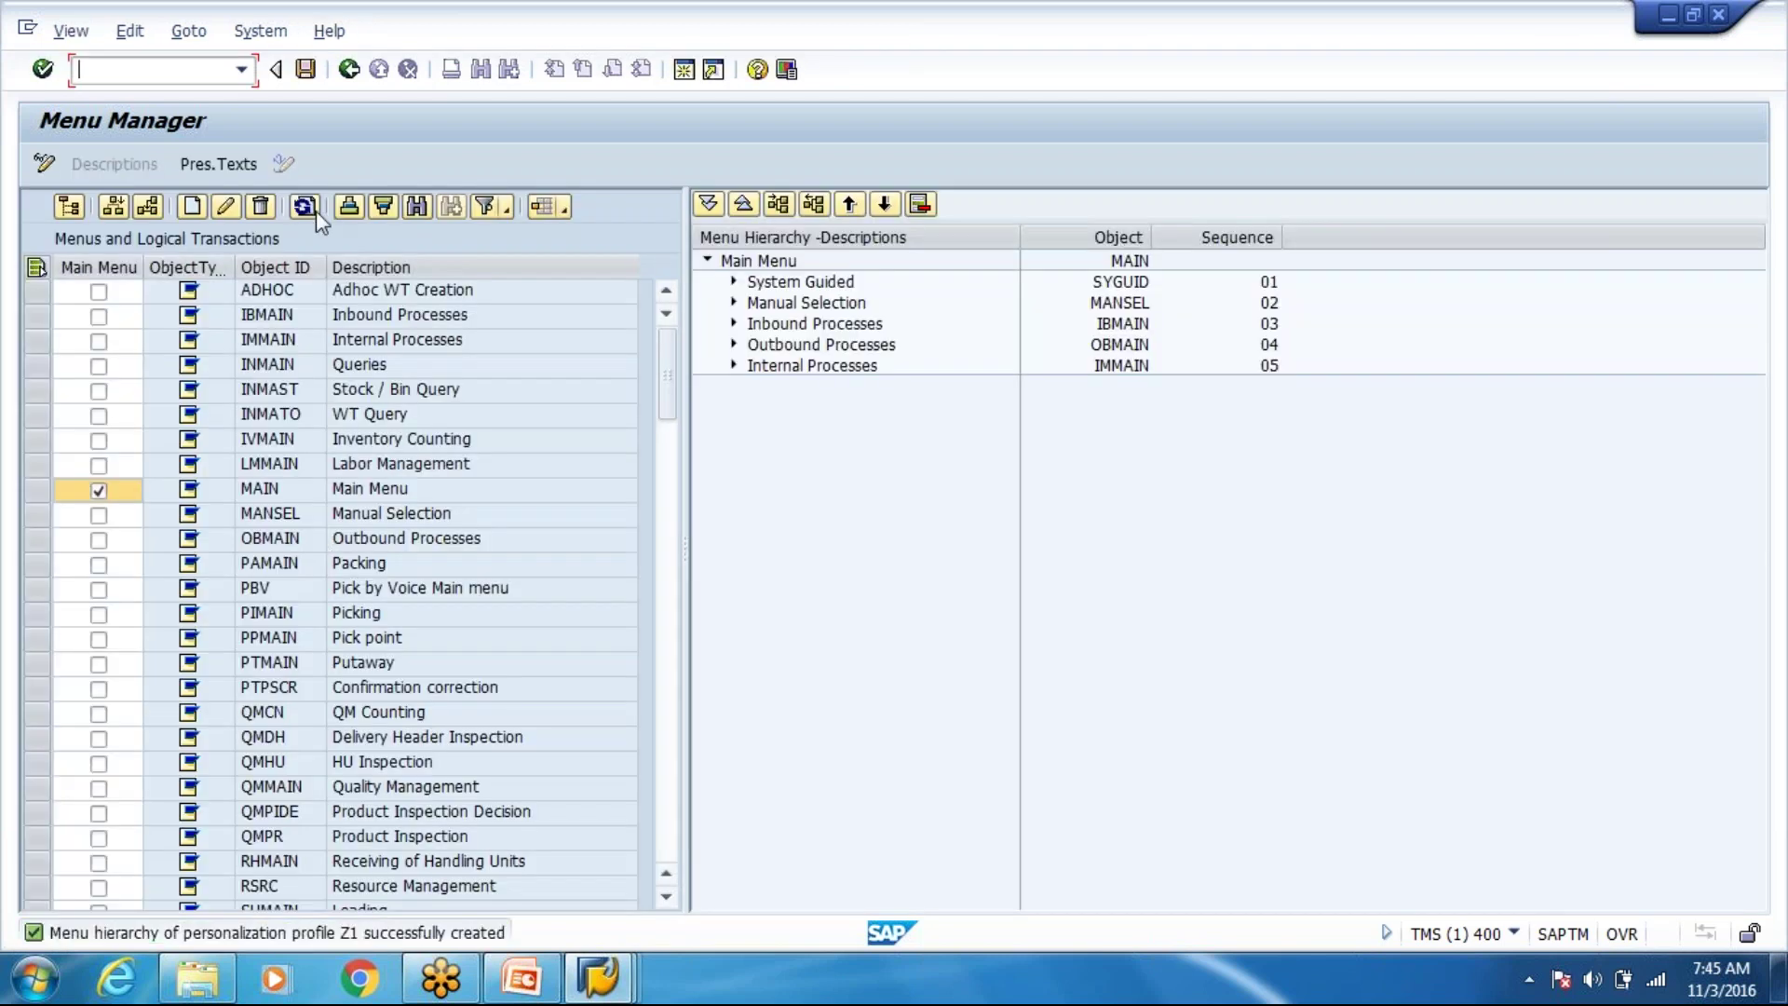
Go back to the Menu Manager selection and reopen the menu hierarchy for editing.
{"action": "left_click", "coordinate": [309, 74]}
{"action": "left_click", "coordinate": [344, 72]}
{"action": "left_click", "coordinate": [347, 75]}
{"action": "left_click", "coordinate": [75, 164]}
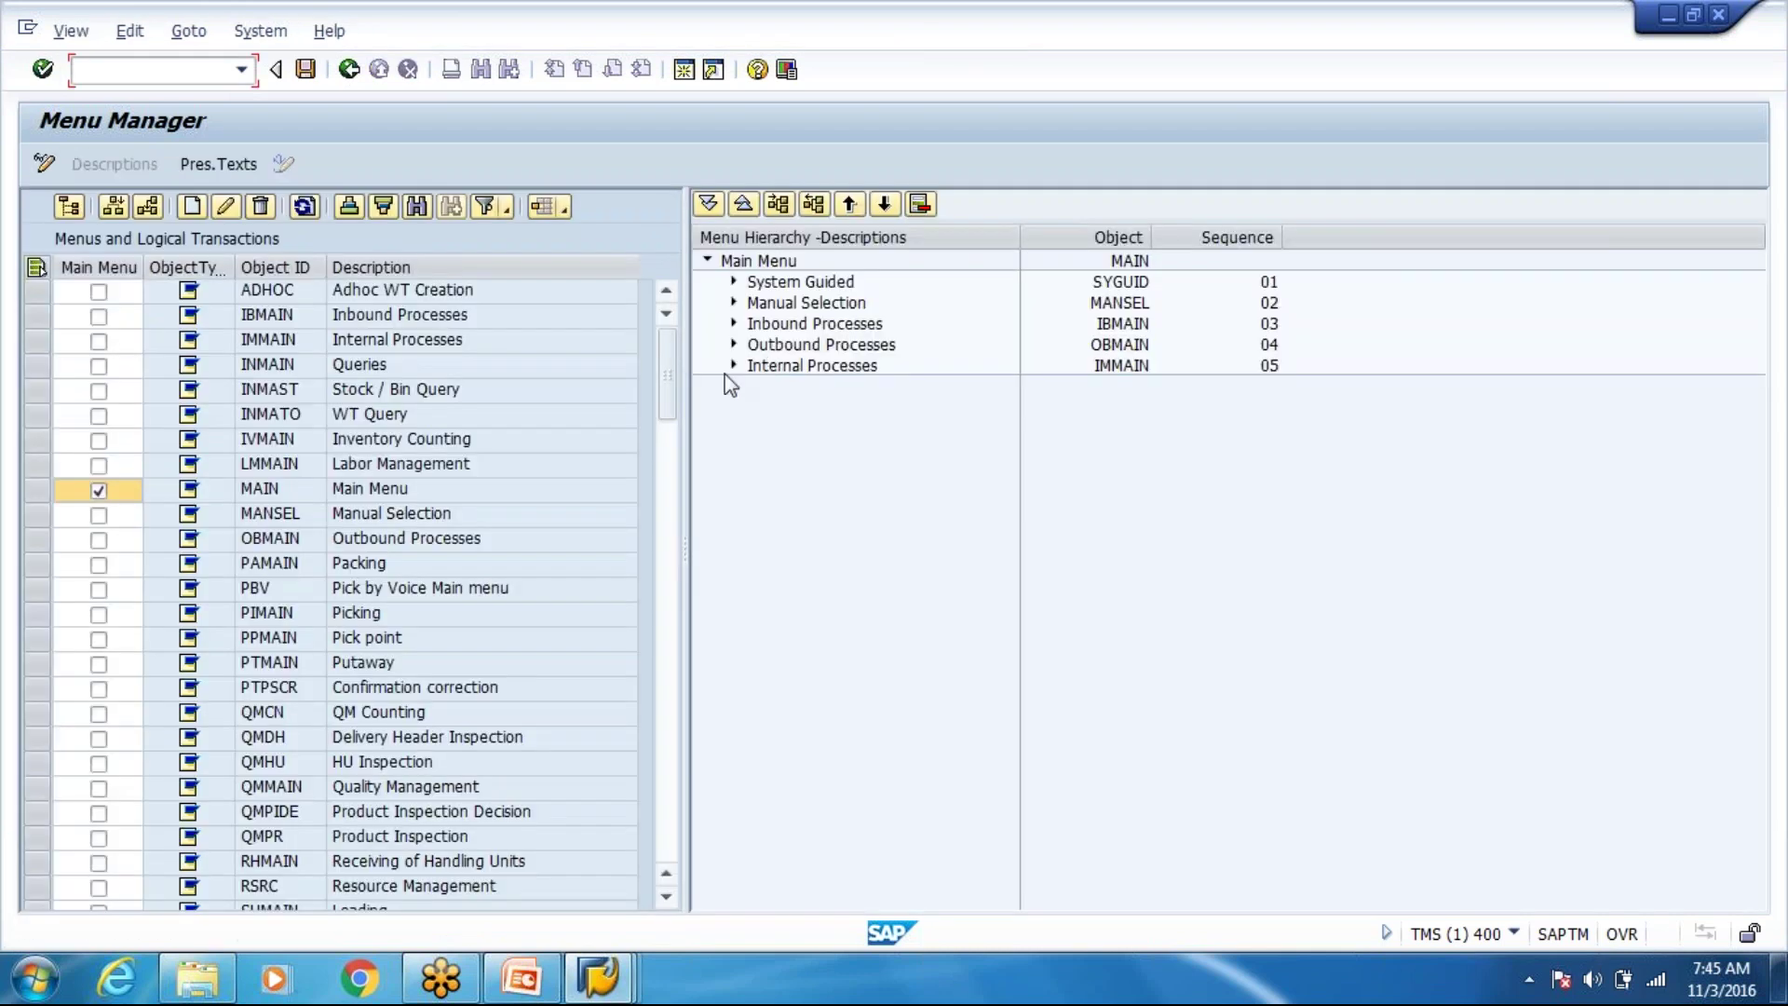
Examine the submenus under Internal Processes and the list of available menus and logical transactions.
{"action": "left_click", "coordinate": [734, 366]}
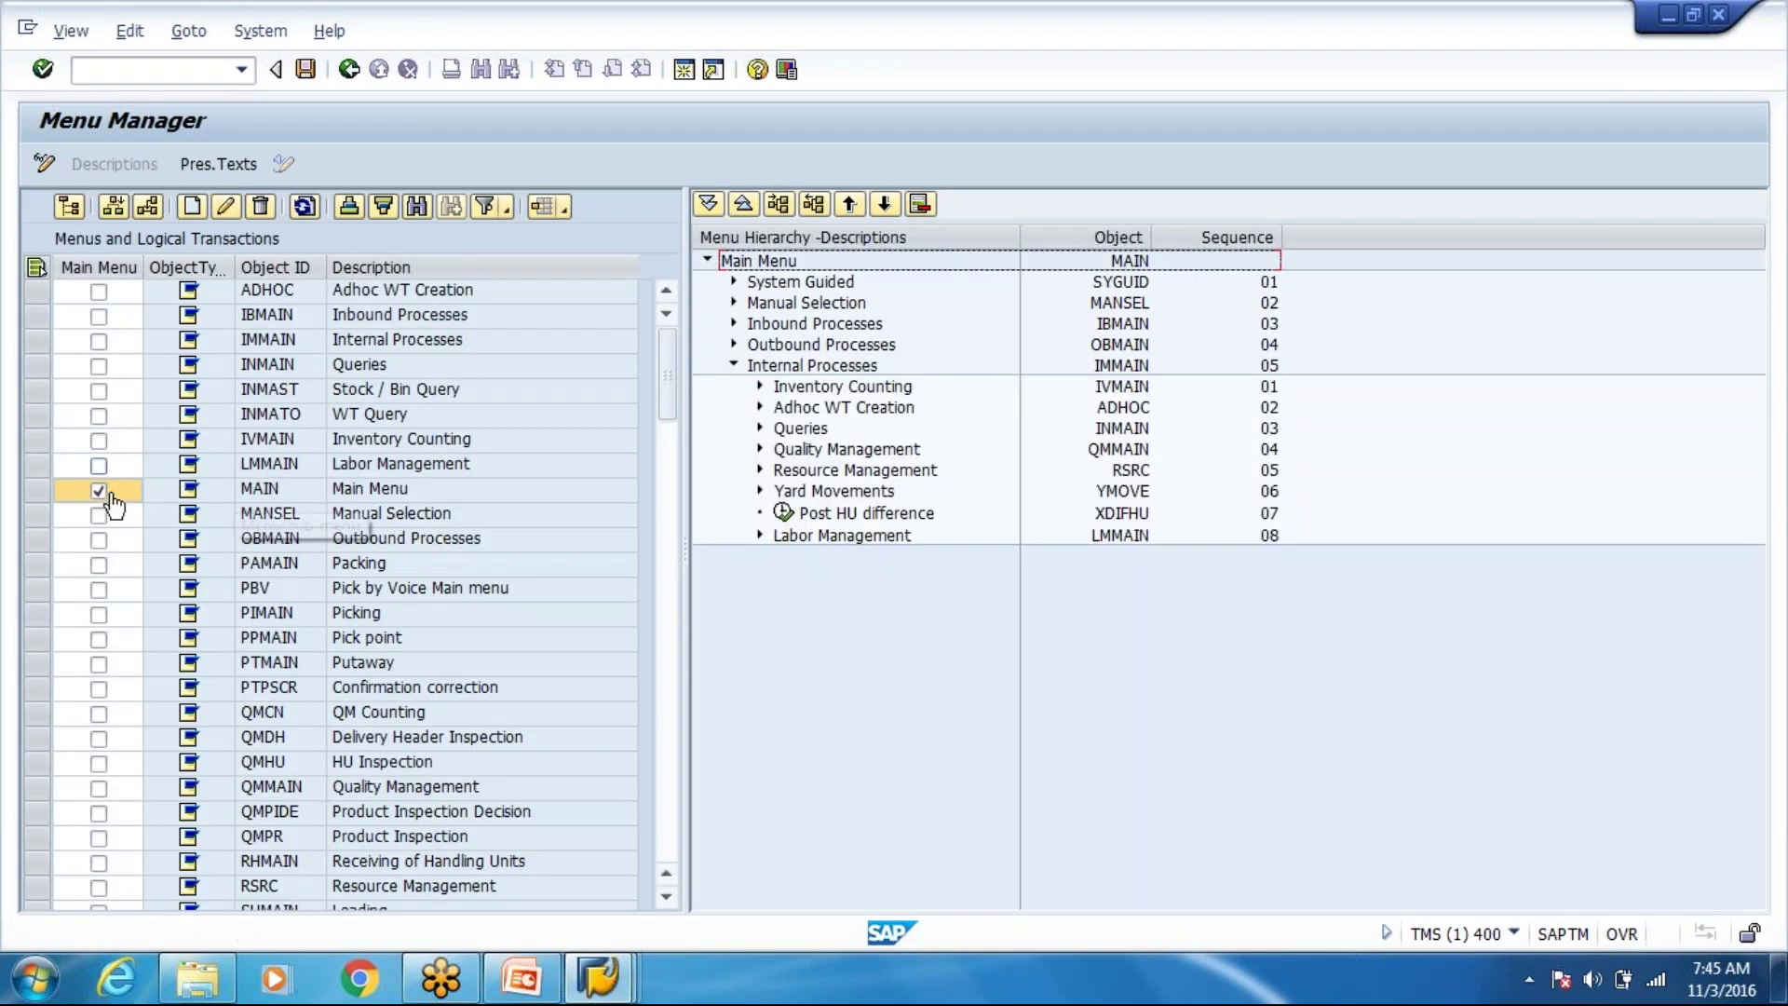
{"action": "left_click", "coordinate": [732, 366]}
{"action": "left_click", "coordinate": [790, 366]}
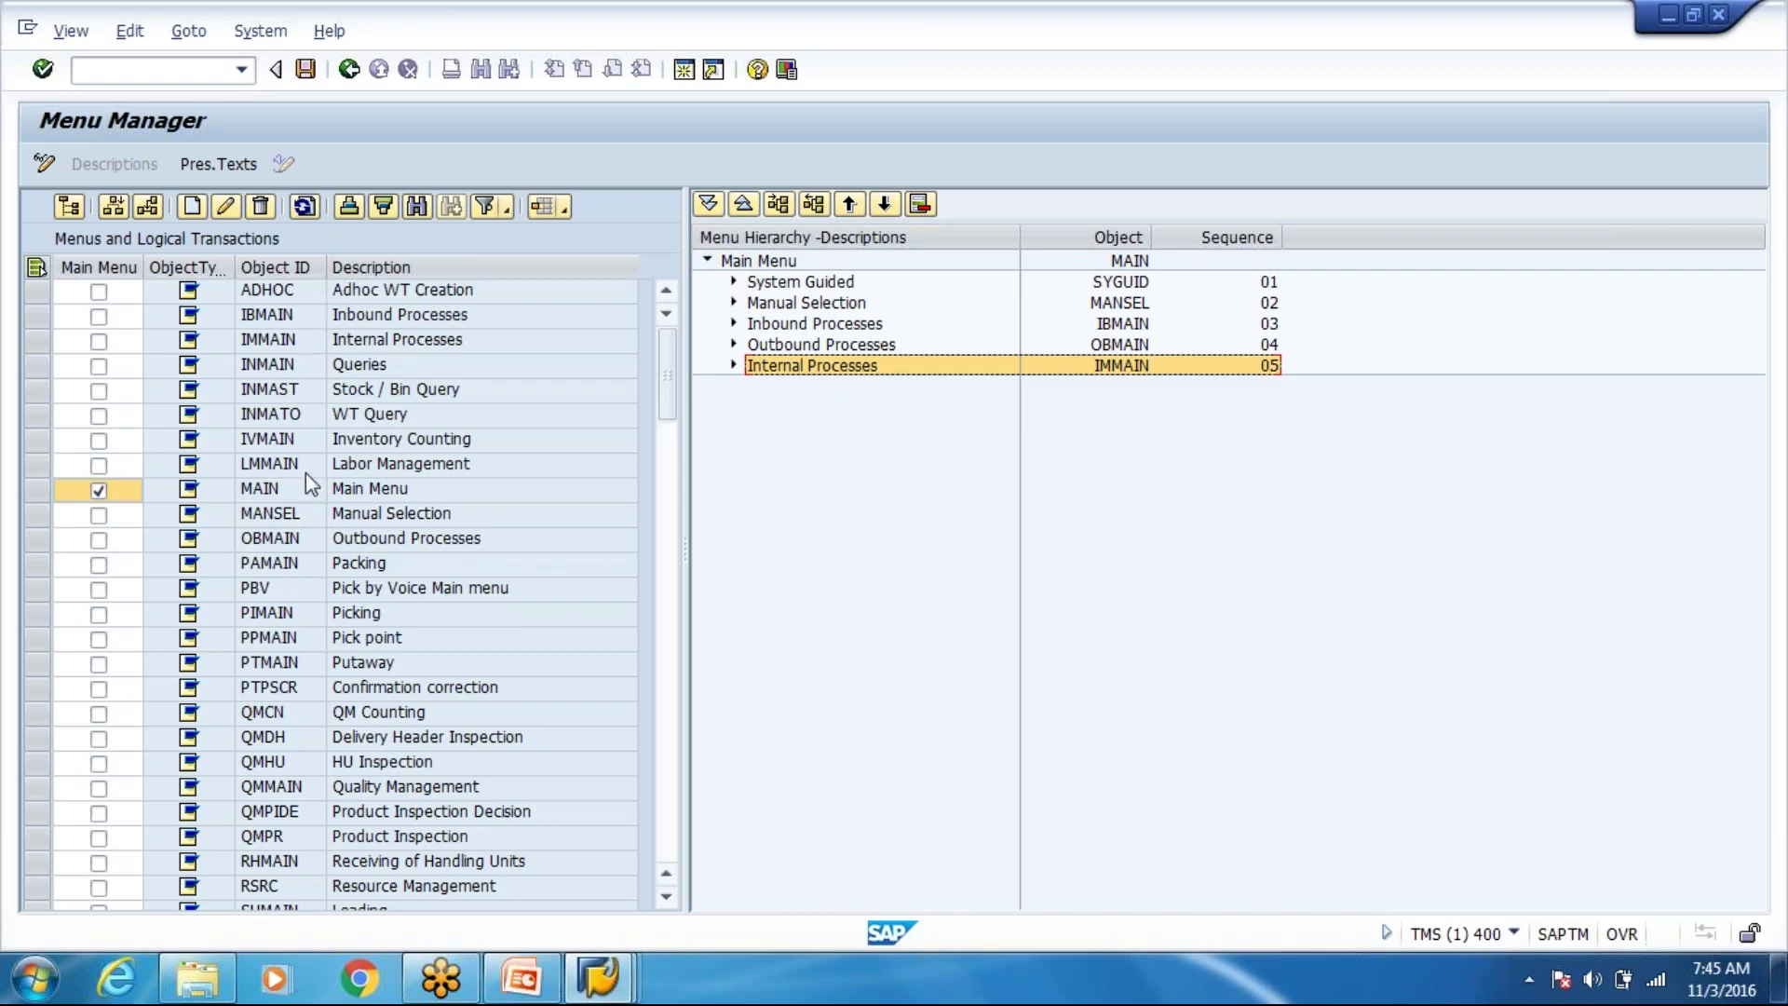
{"action": "left_click", "coordinate": [313, 615]}
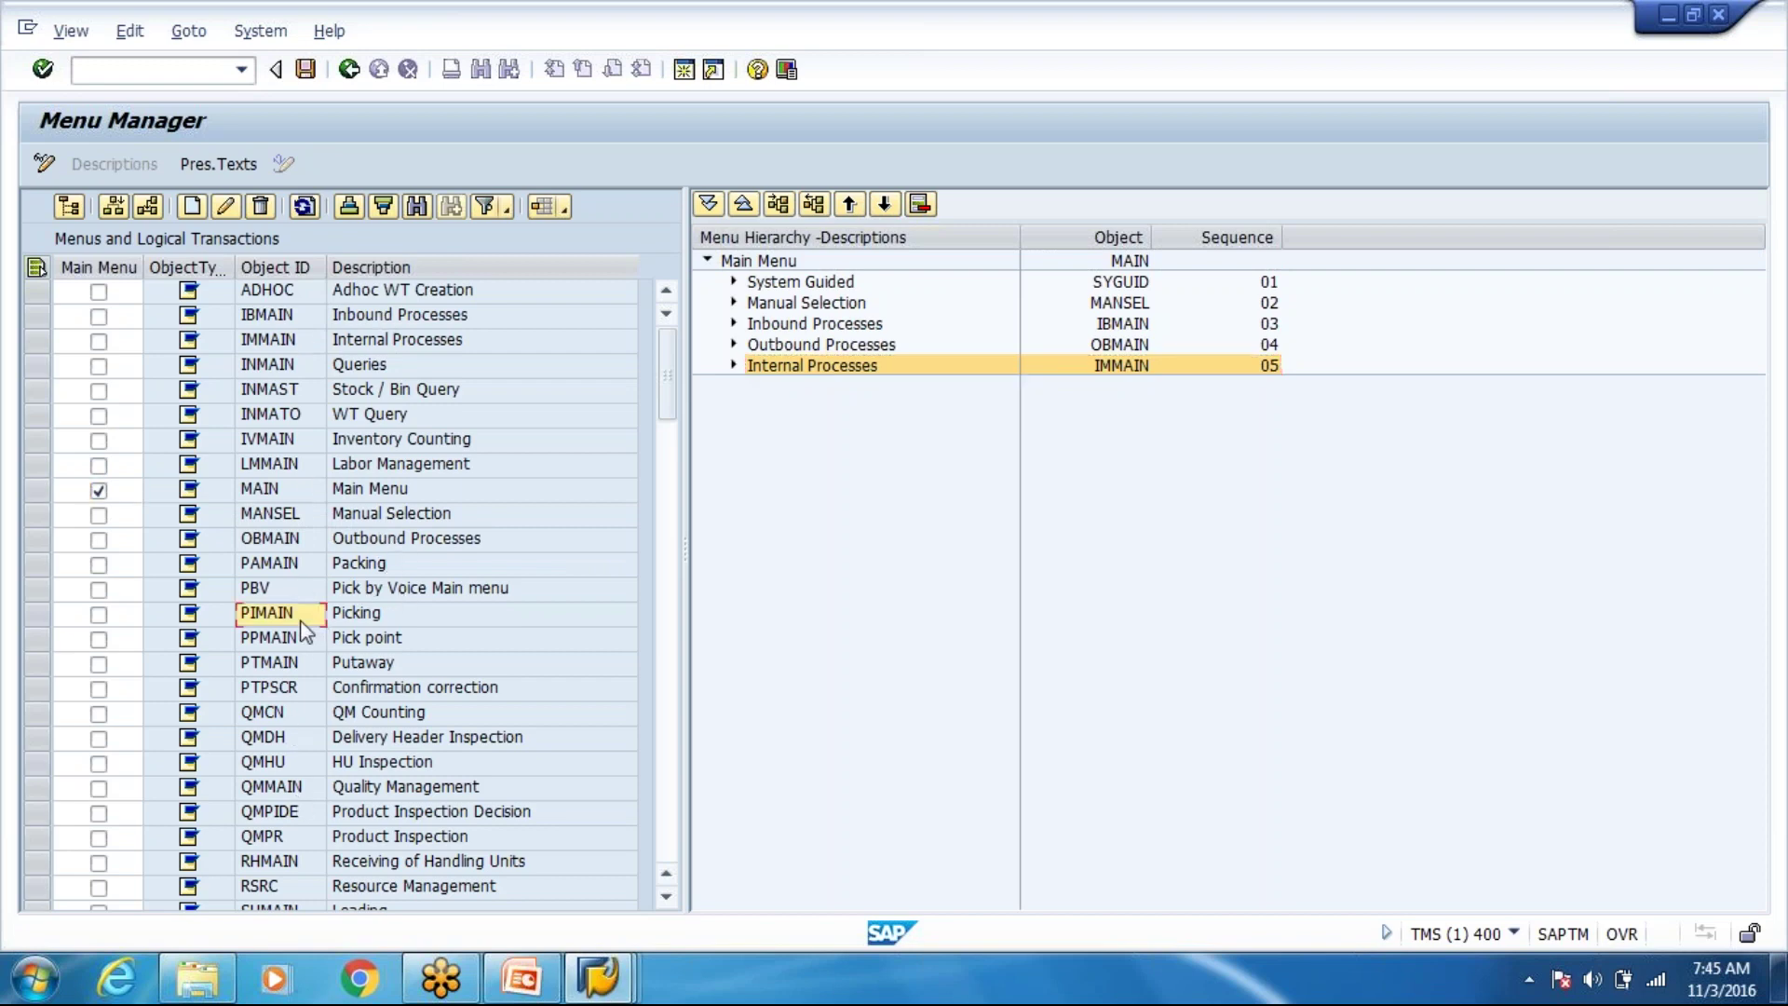
{"action": "scroll", "coordinate": [311, 662], "scroll_direction": "down", "scroll_amount": 4}
{"action": "scroll", "coordinate": [305, 660], "scroll_direction": "down", "scroll_amount": 14}
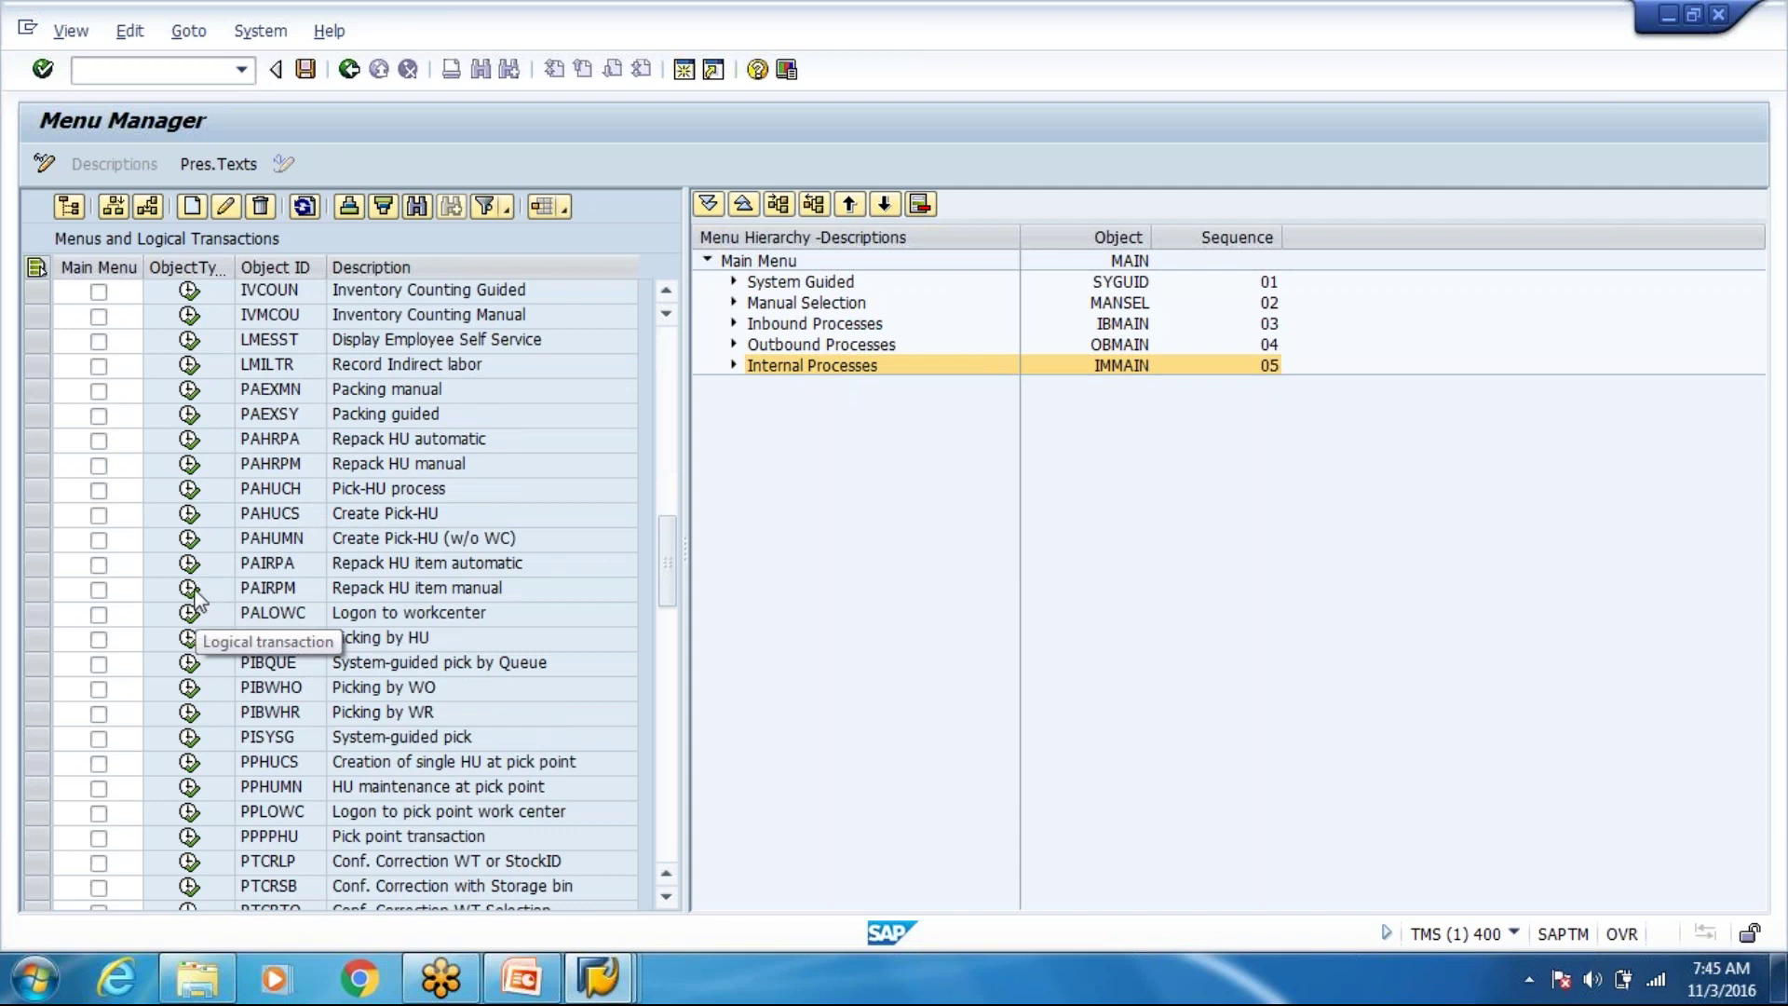
{"action": "scroll", "coordinate": [195, 591], "scroll_direction": "up", "scroll_amount": 12}
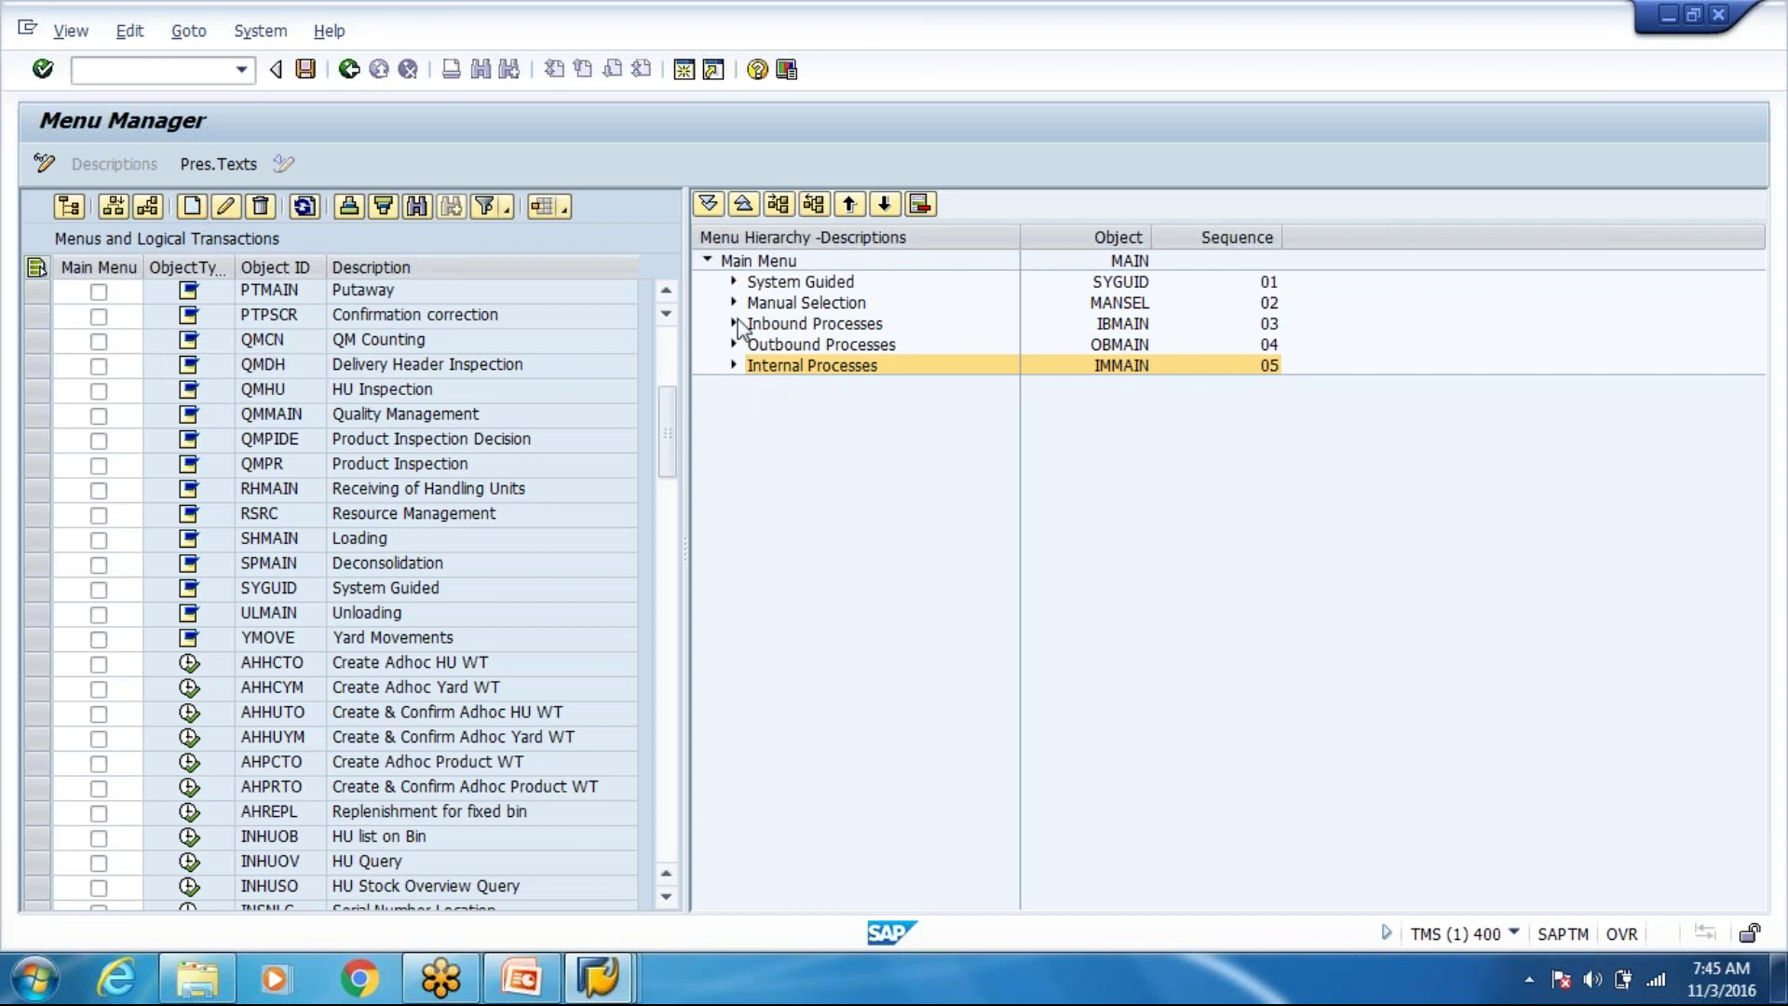
{"action": "left_click", "coordinate": [733, 366]}
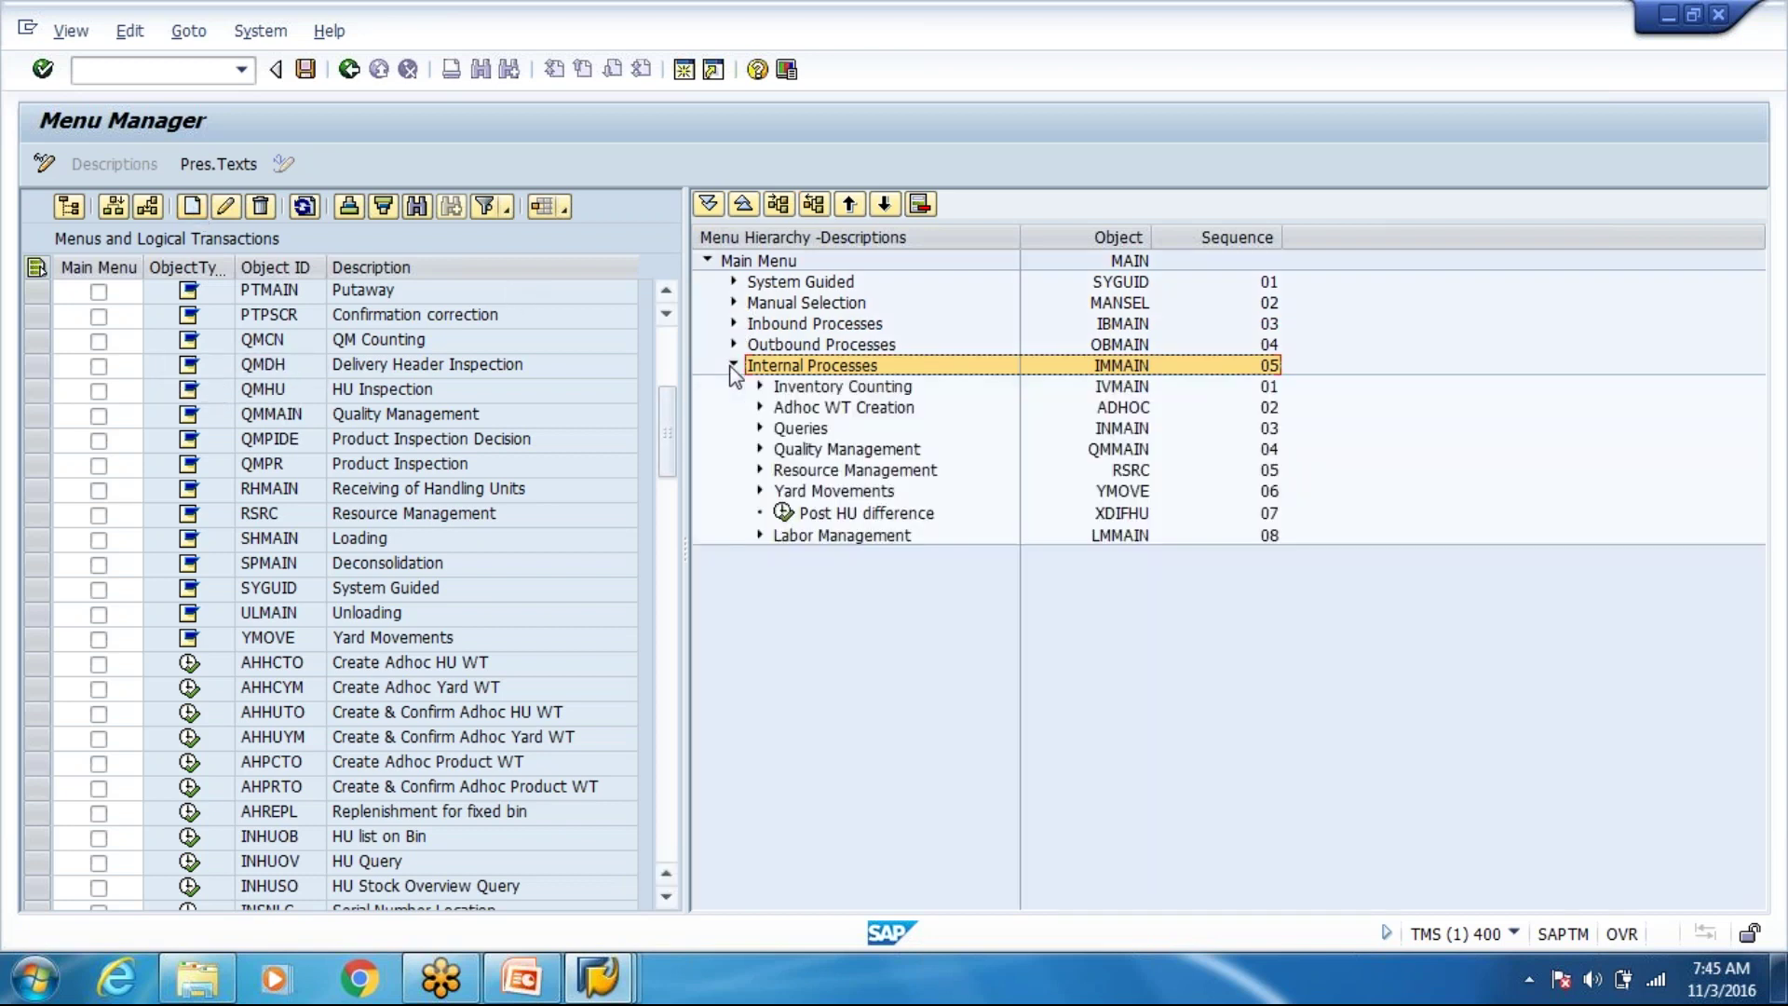
{"action": "left_click", "coordinate": [760, 386]}
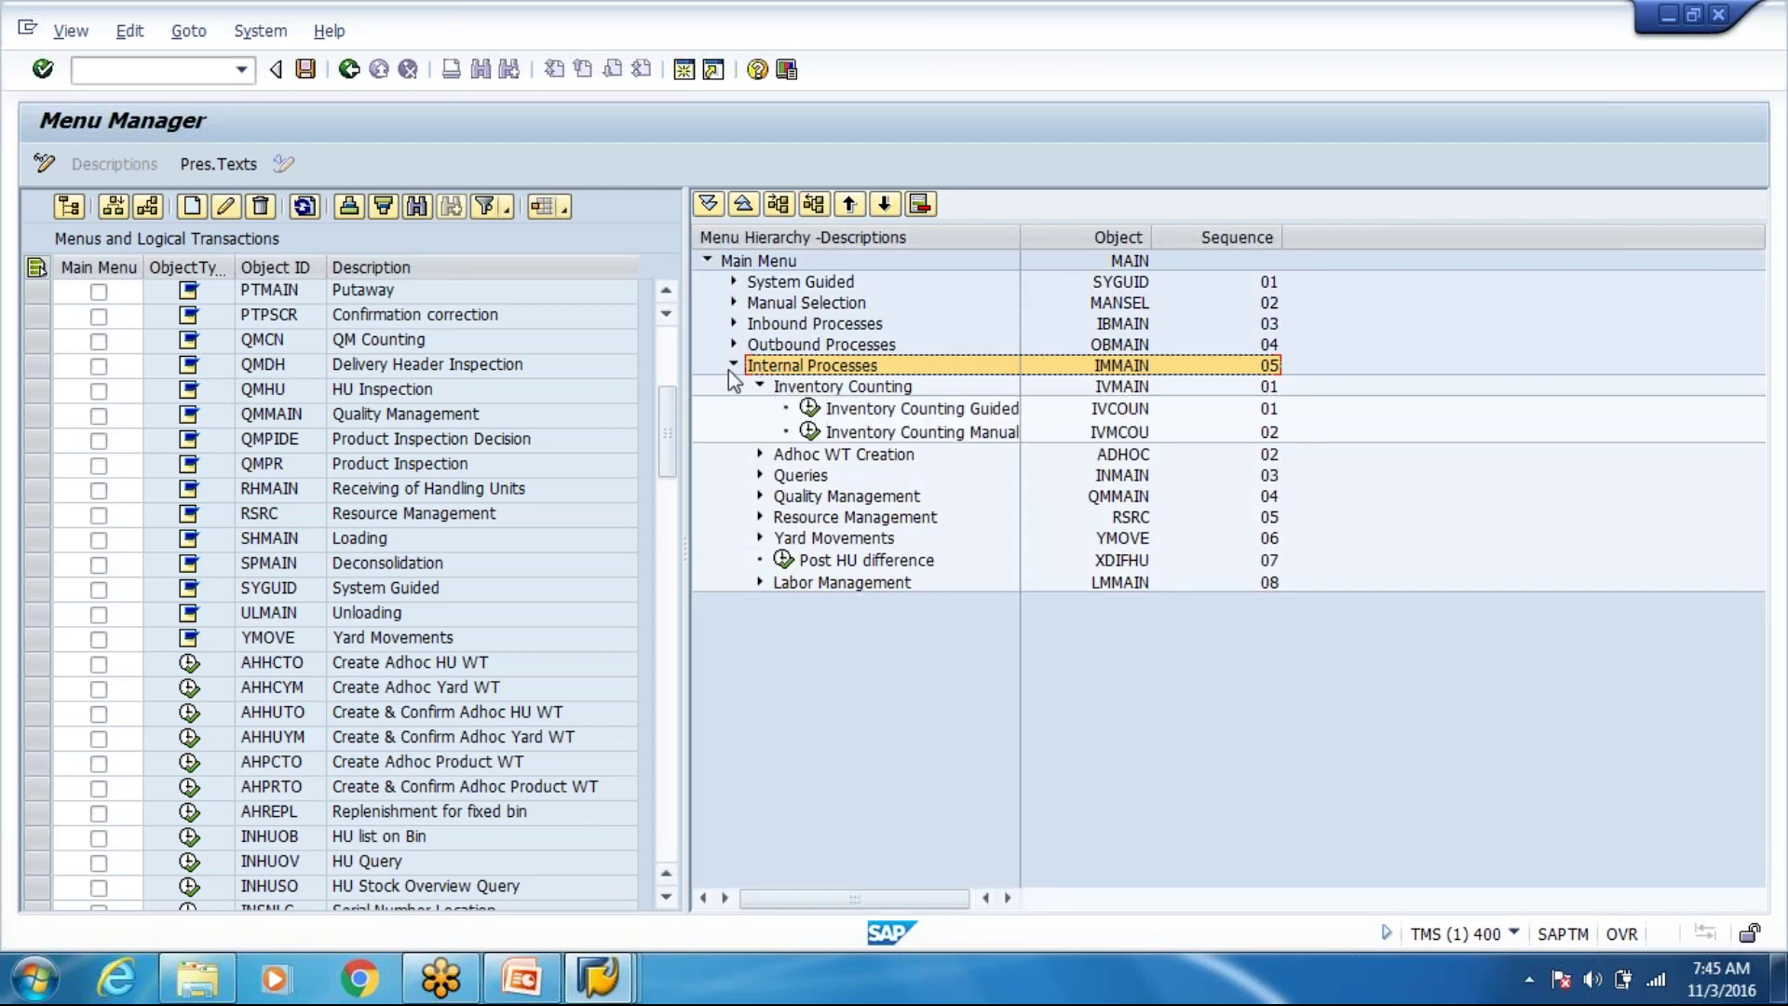
{"action": "left_click", "coordinate": [733, 365]}
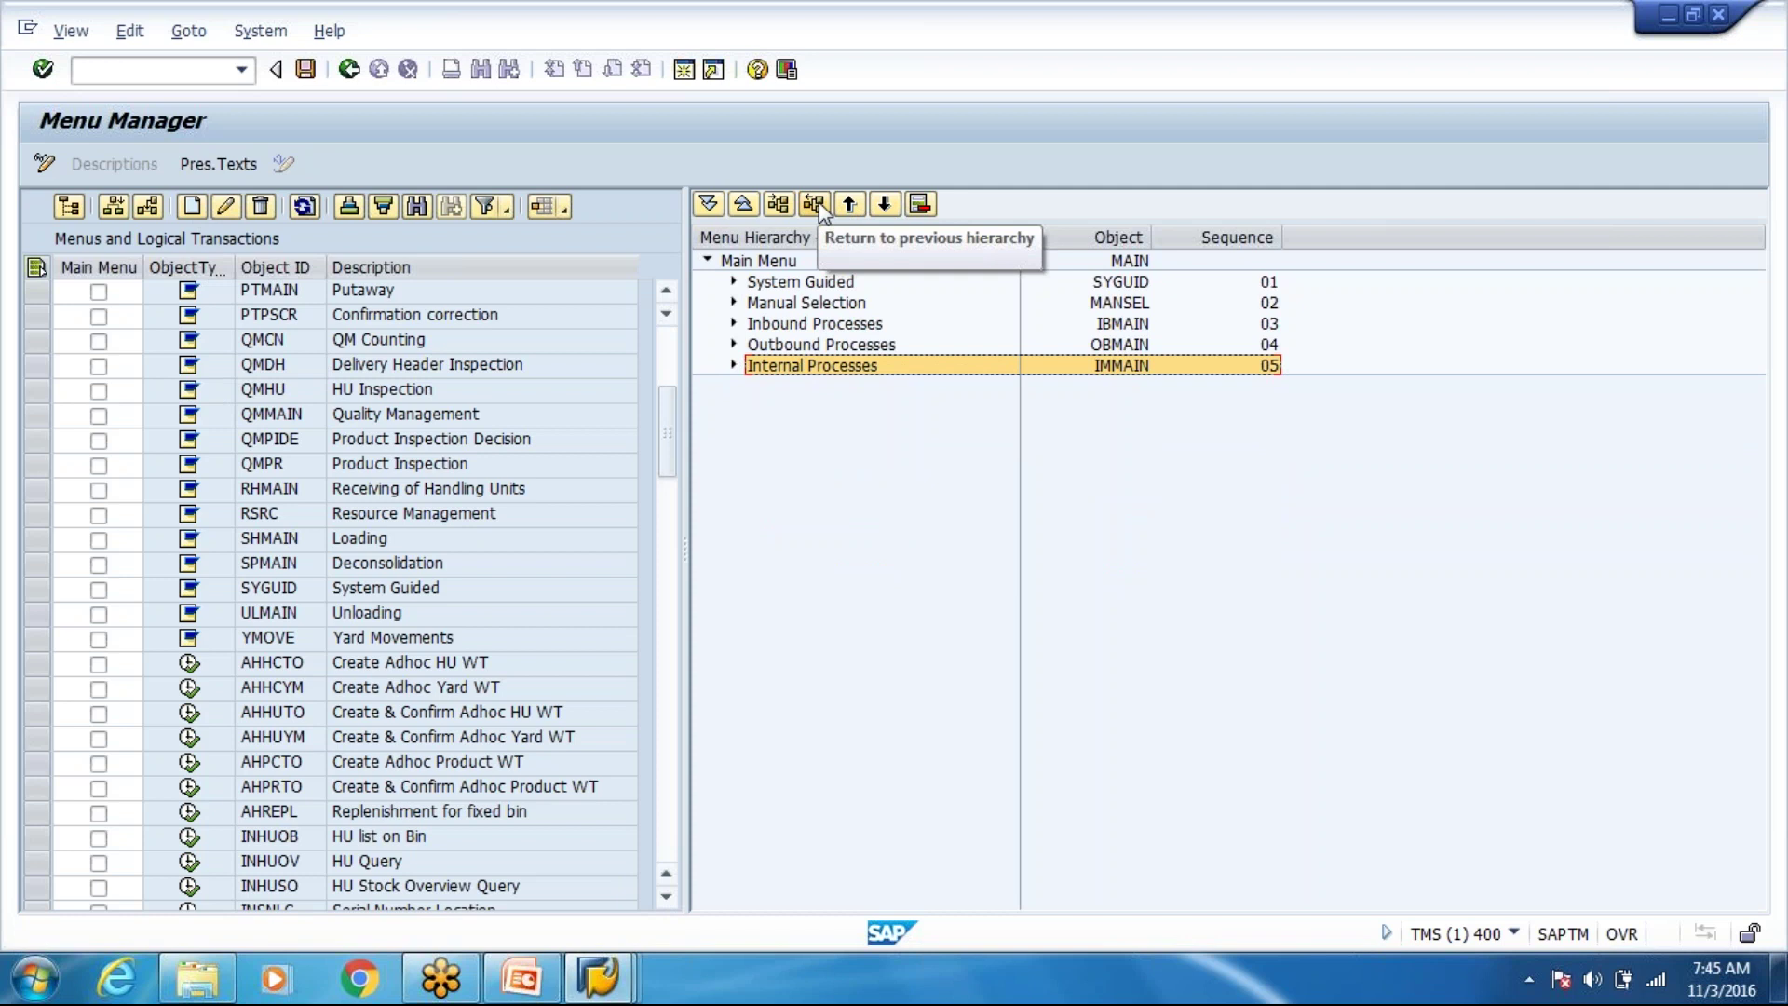
Remove Internal Processes, Outbound Processes and Manual Selection from the Main Menu hierarchy.
{"action": "left_click", "coordinate": [919, 205]}
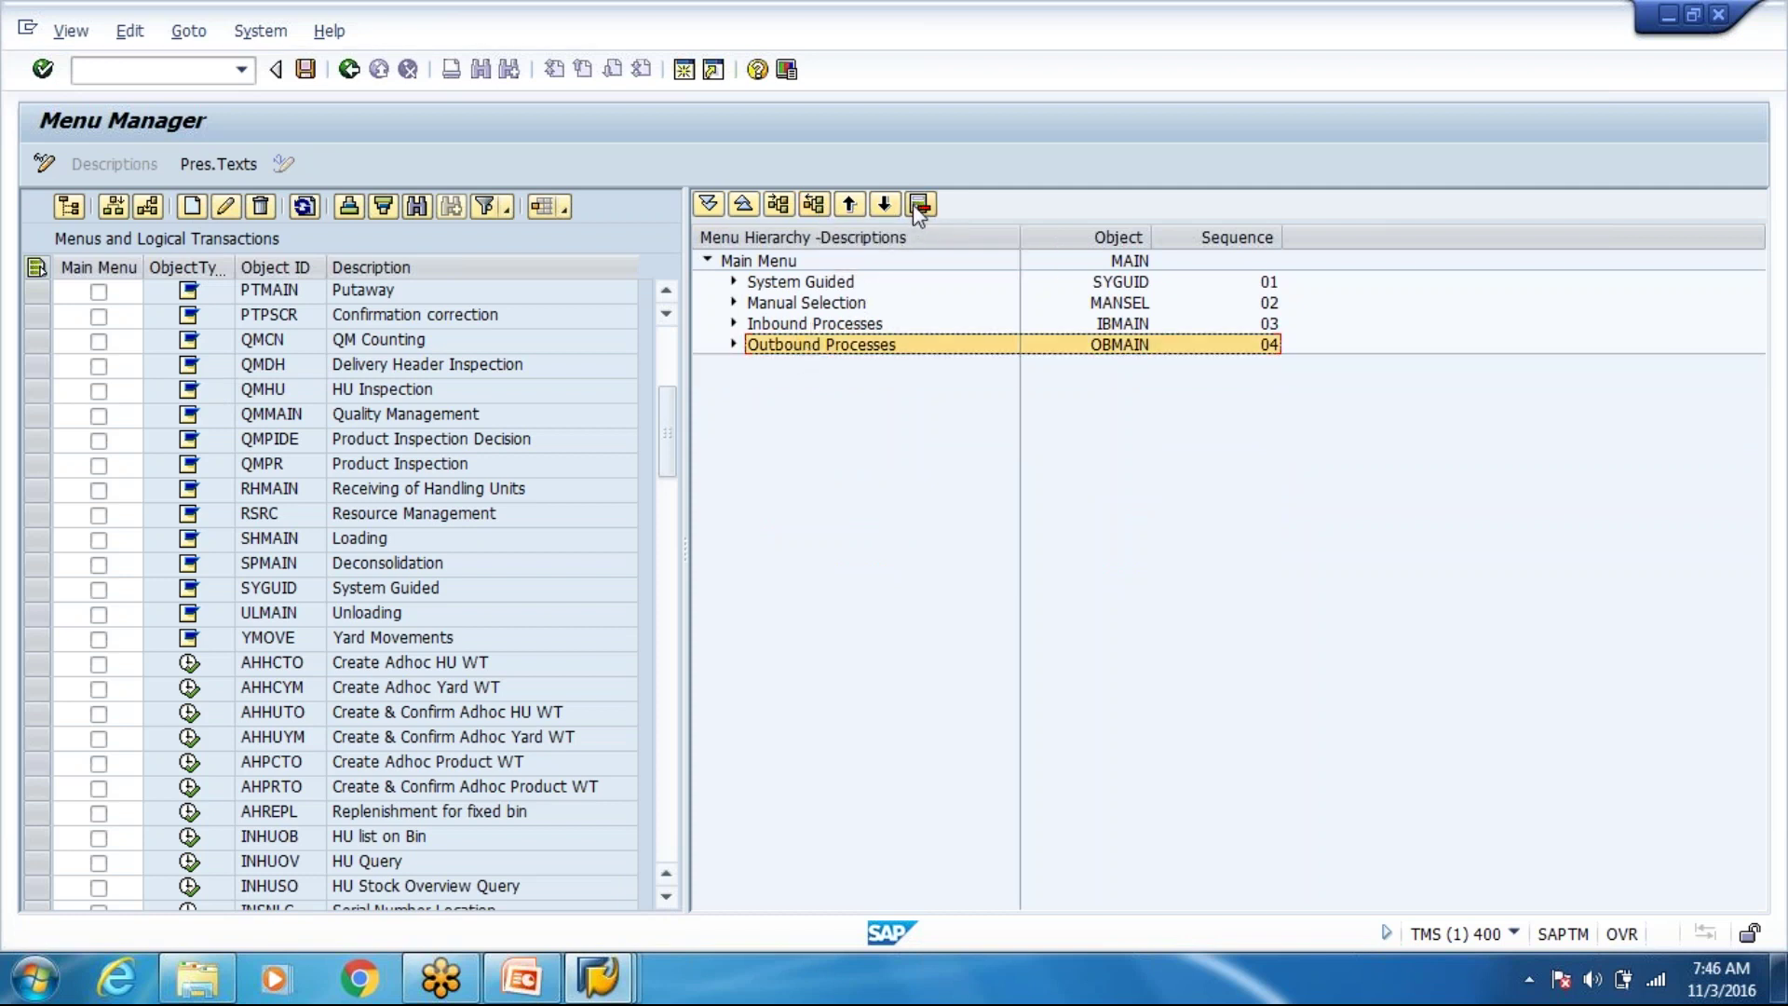
{"action": "left_click", "coordinate": [917, 205]}
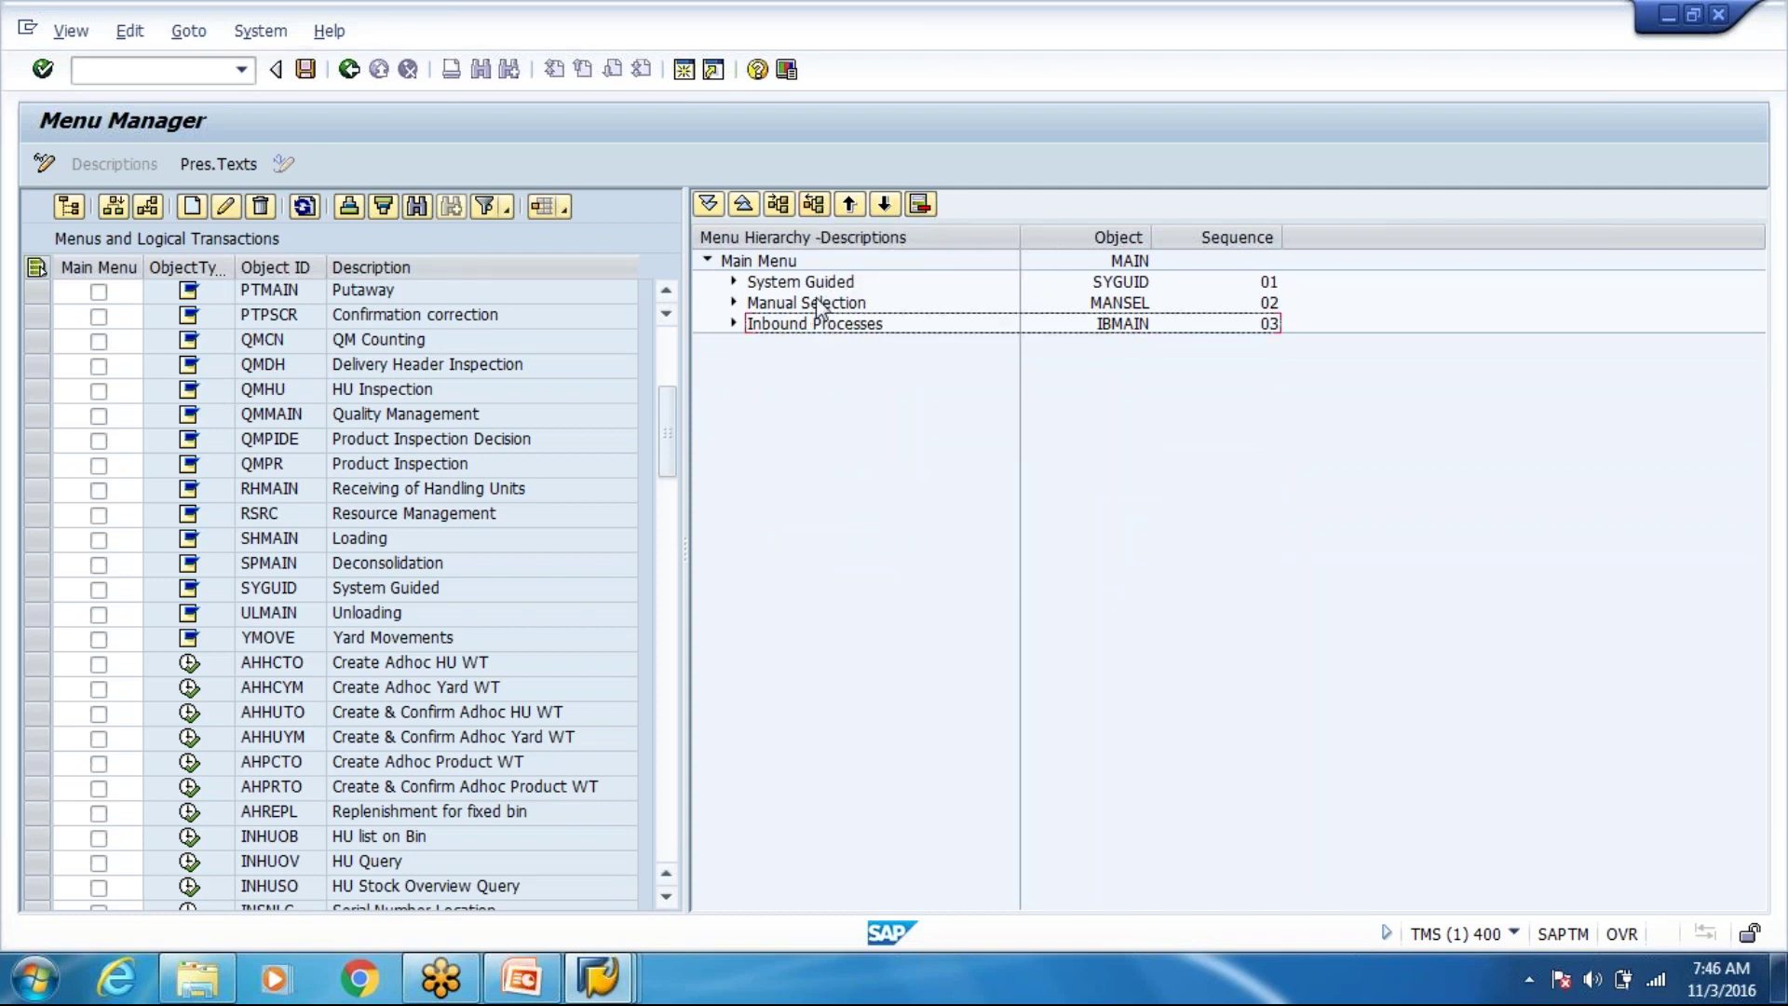
{"action": "left_click", "coordinate": [918, 205]}
Add the SYGUID object as a subnode of Main Menu, and remove System Guided from the hierarchy after viewing its transactions.
{"action": "left_click_drag", "start_coordinate": [270, 589], "coordinate": [759, 261]}
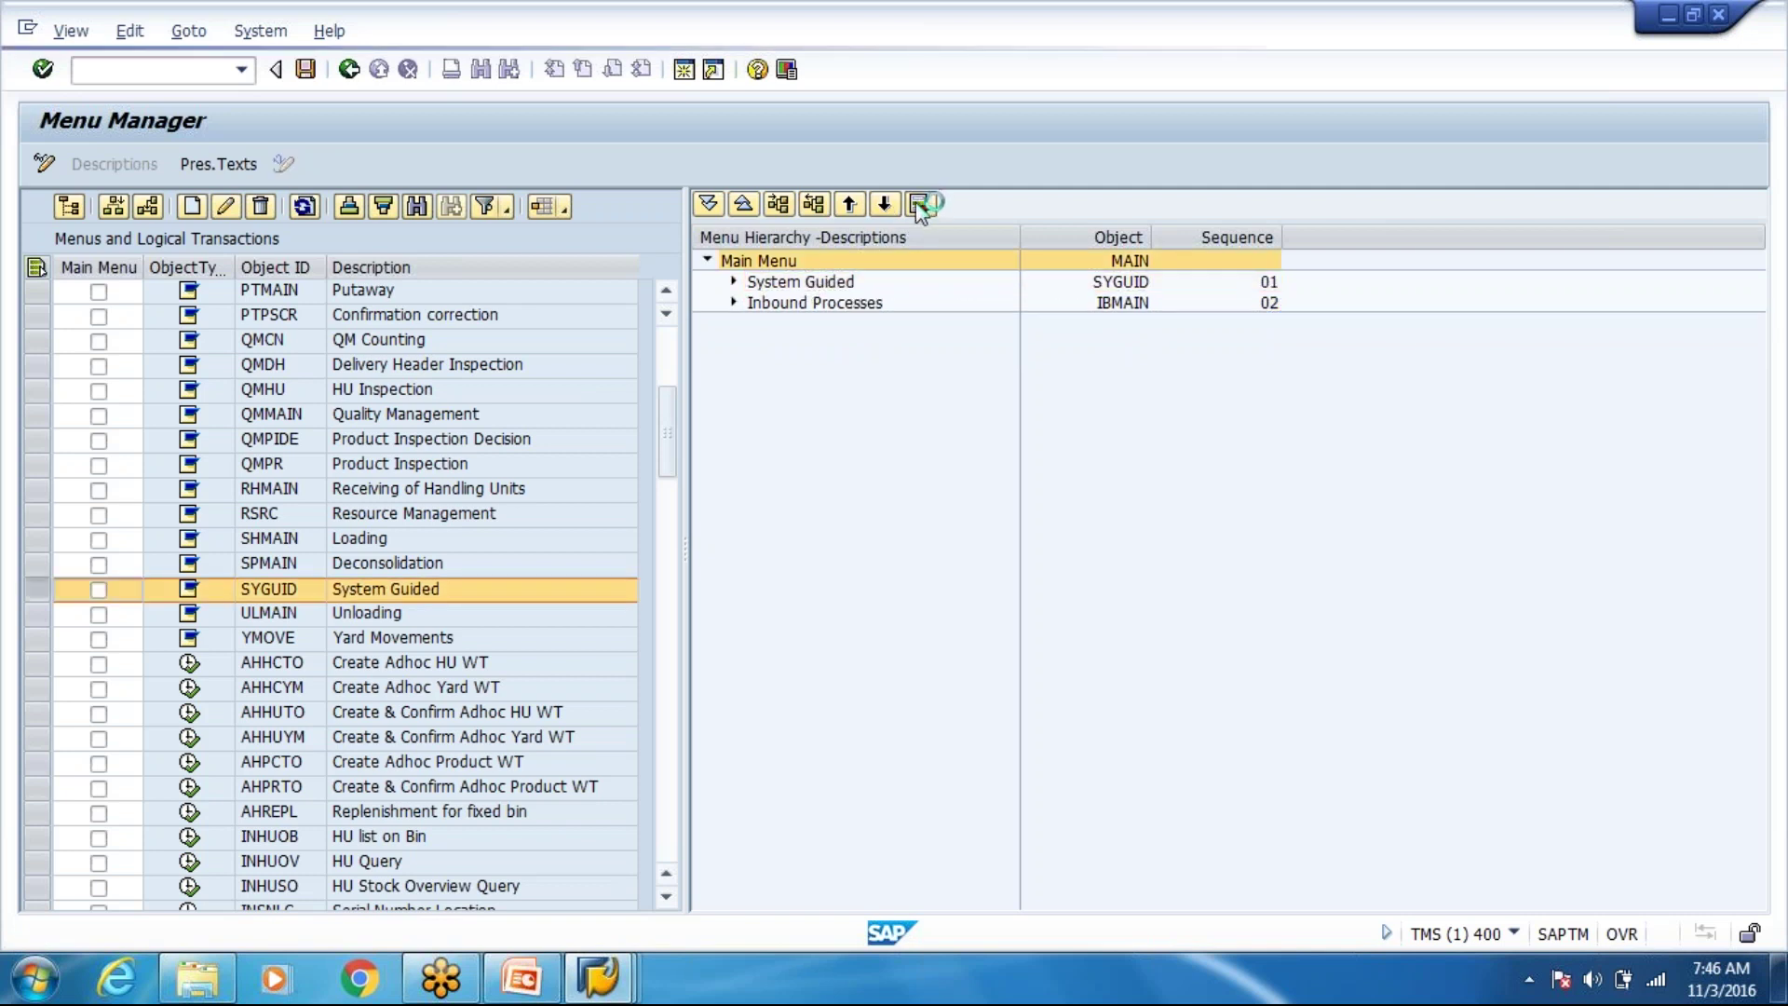
{"action": "left_click", "coordinate": [719, 616]}
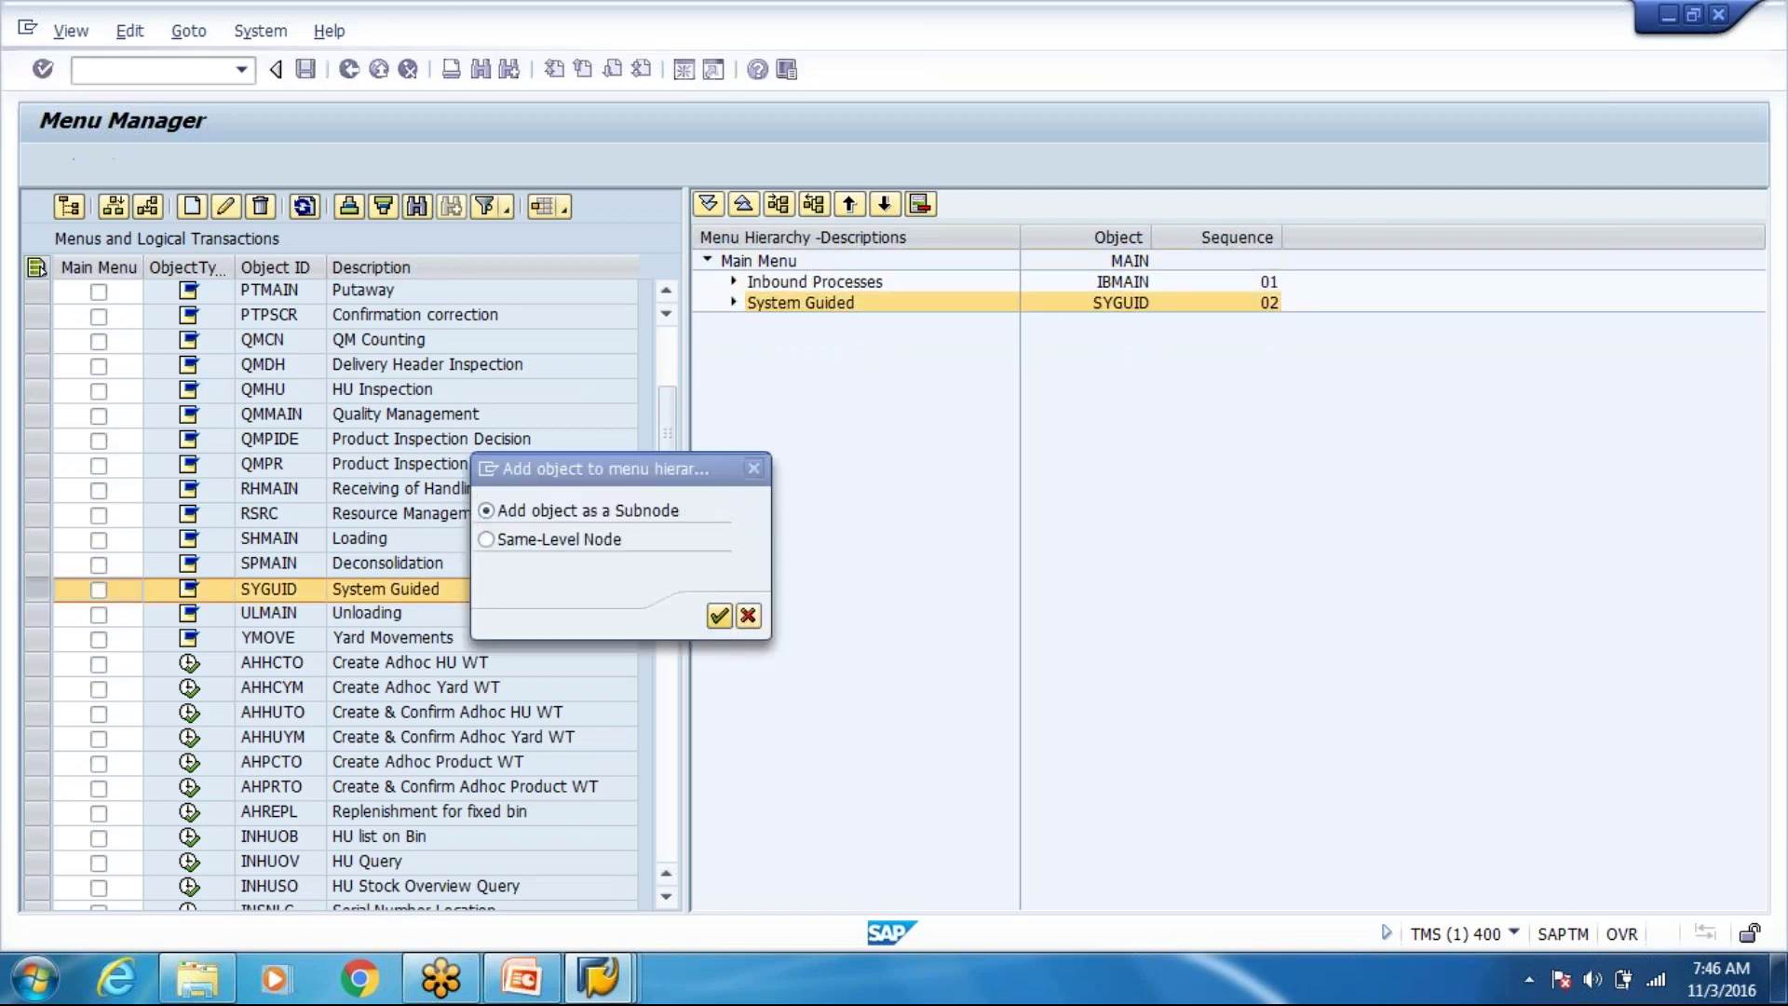
{"action": "left_click", "coordinate": [734, 302]}
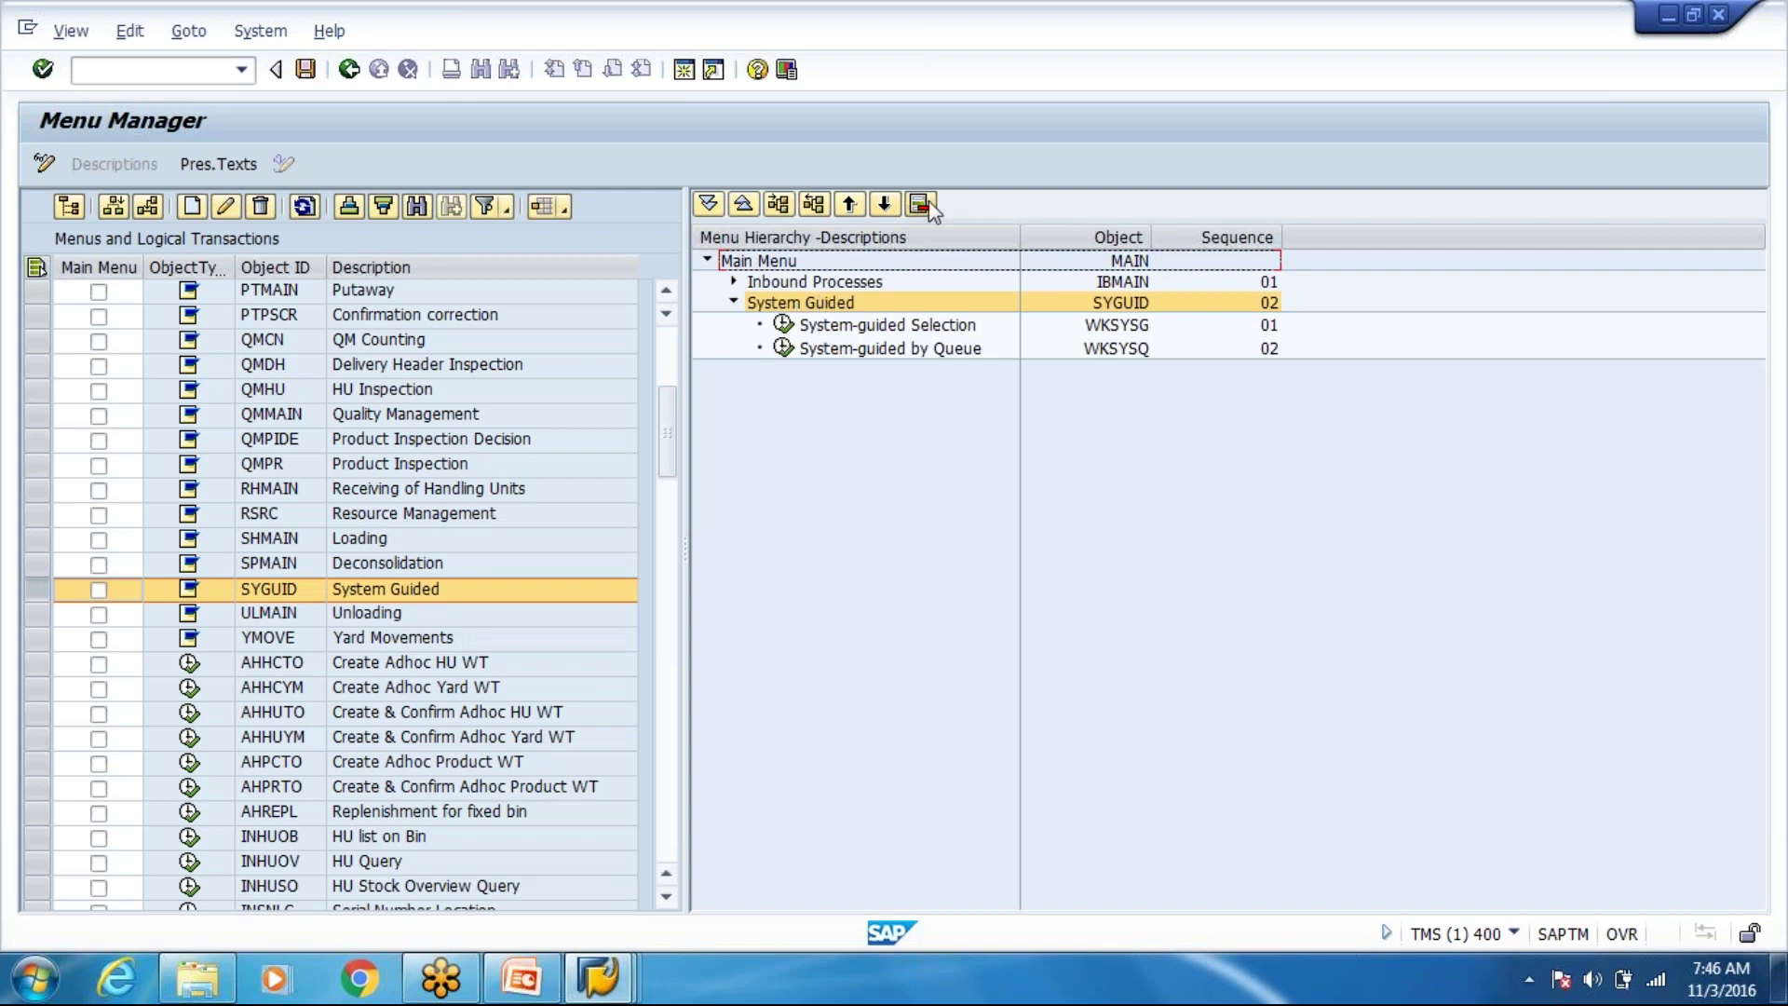
{"action": "left_click", "coordinate": [920, 205]}
Expand Inbound Processes and remove the Unloading submenu from it.
{"action": "left_click", "coordinate": [734, 282]}
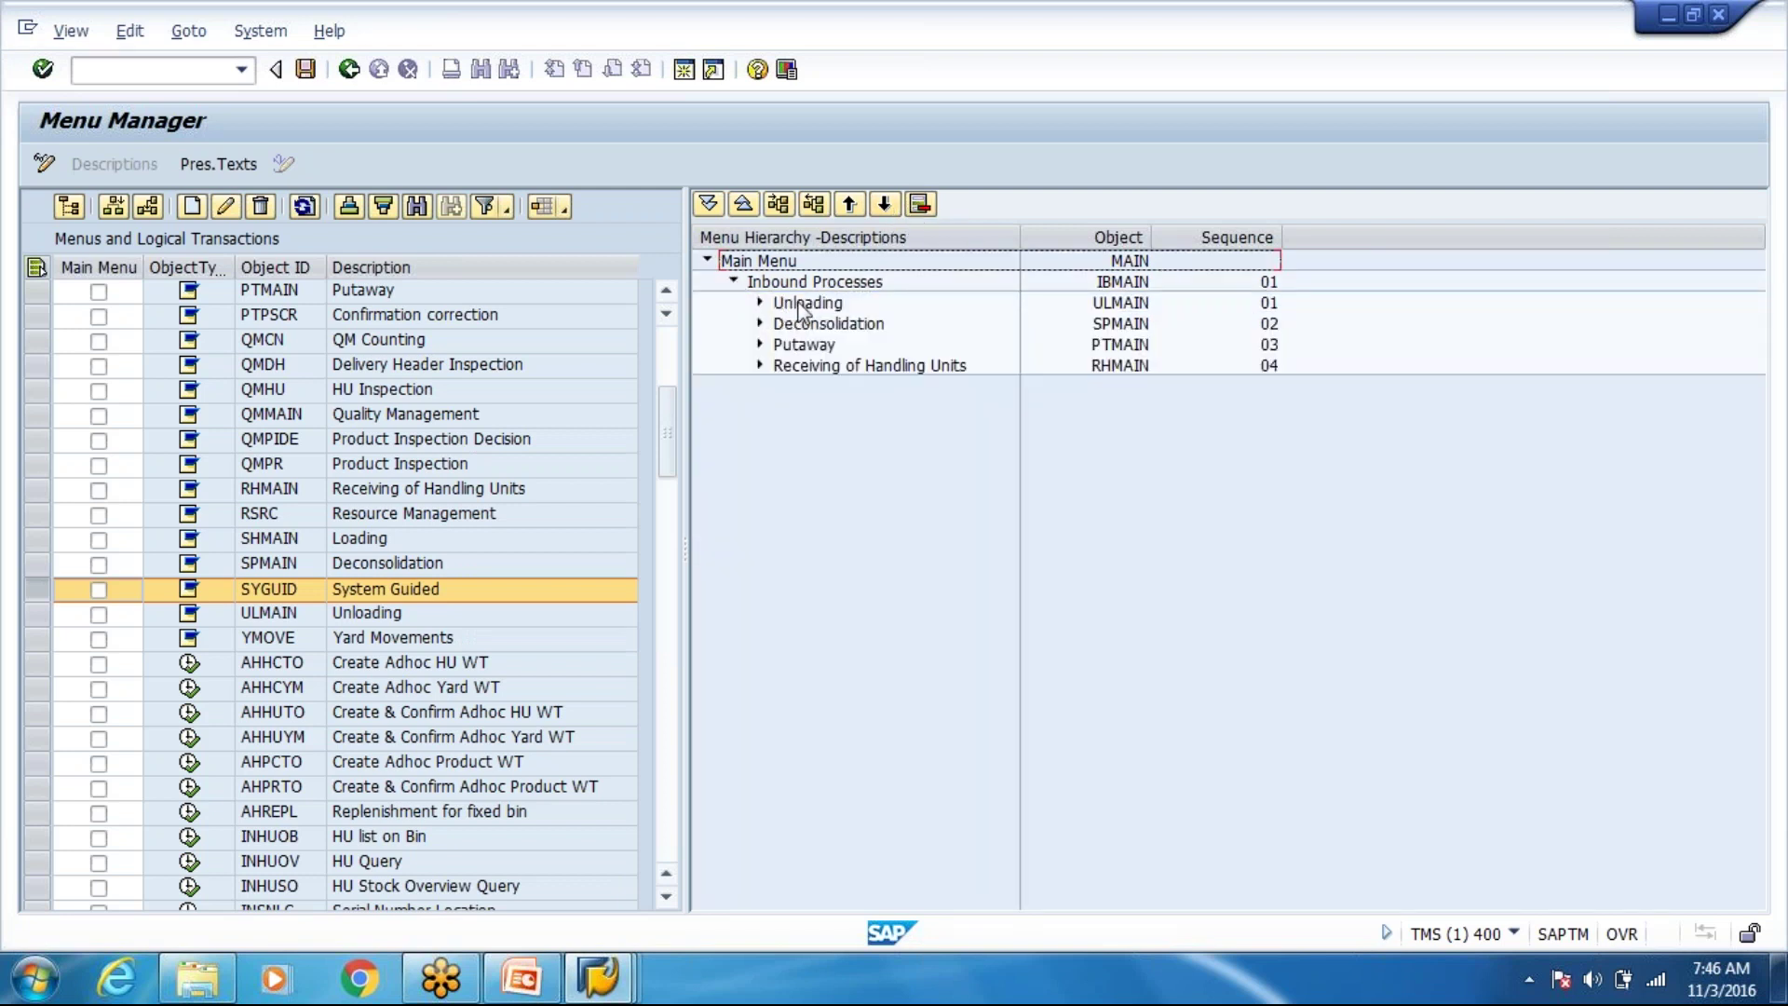
{"action": "left_click", "coordinate": [801, 303]}
{"action": "left_click", "coordinate": [920, 207]}
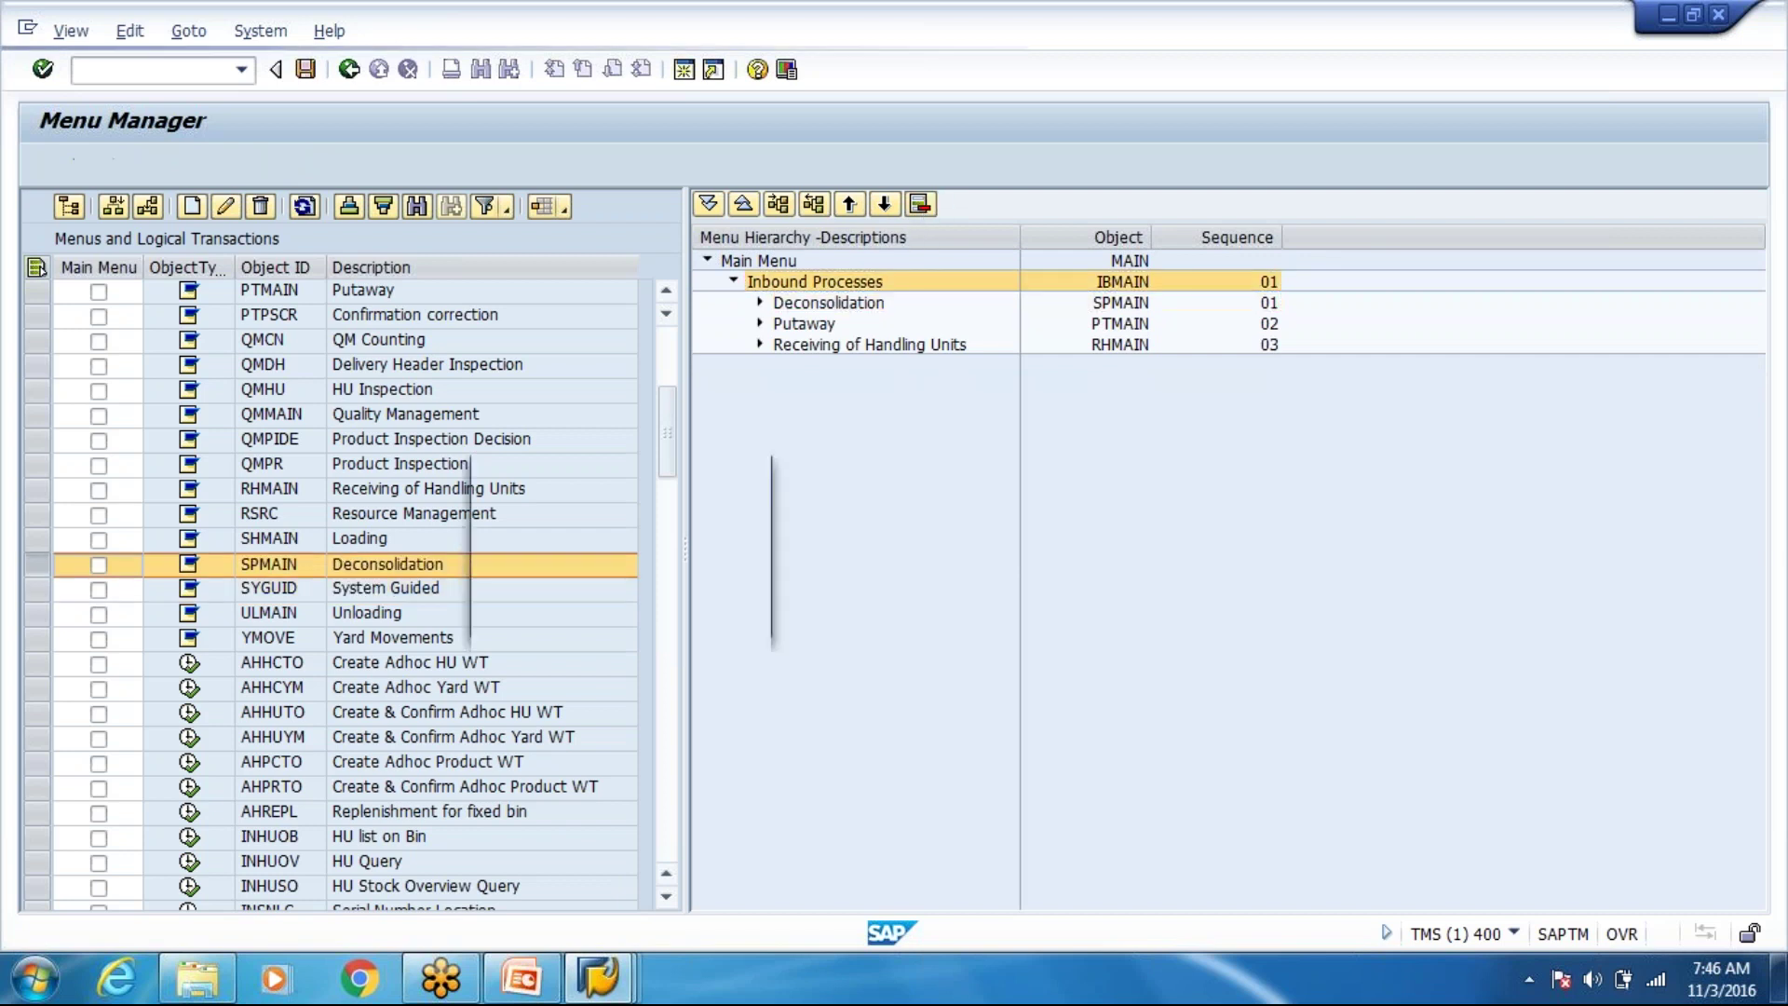
Add the SPMAIN object as a subnode of Inbound Processes and remove Deconsolidation from the hierarchy.
{"action": "left_click", "coordinate": [720, 617]}
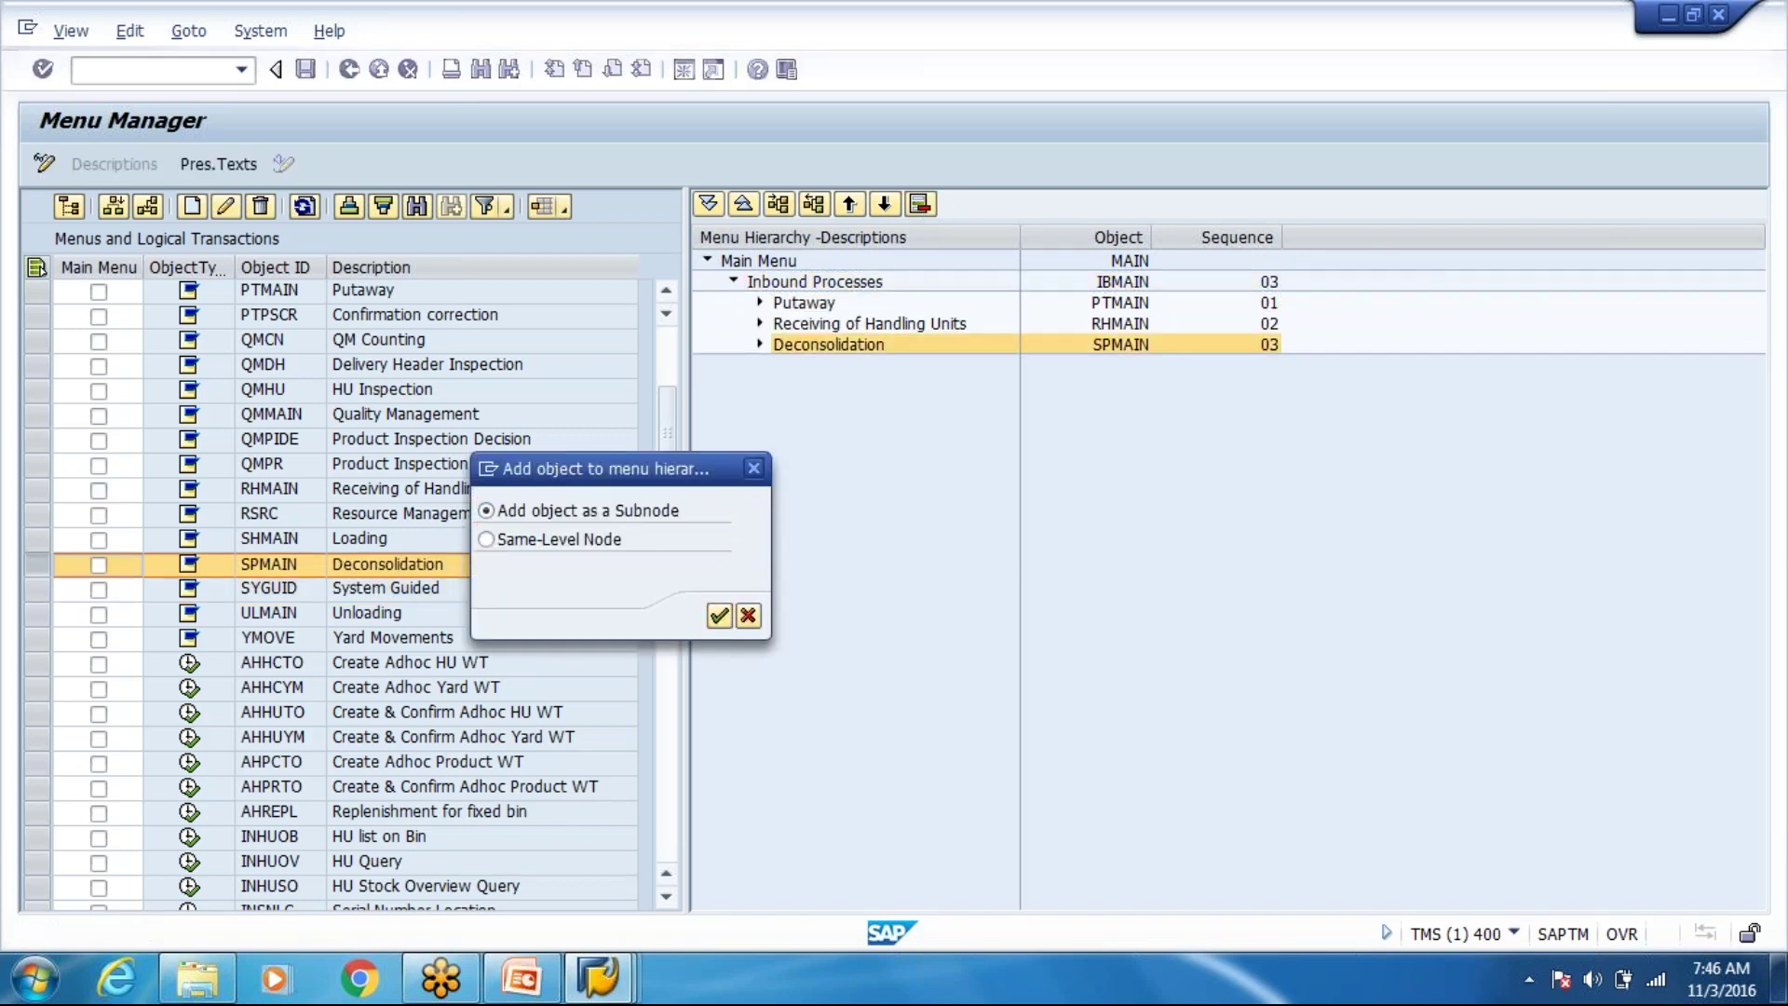
{"action": "left_click", "coordinate": [917, 206]}
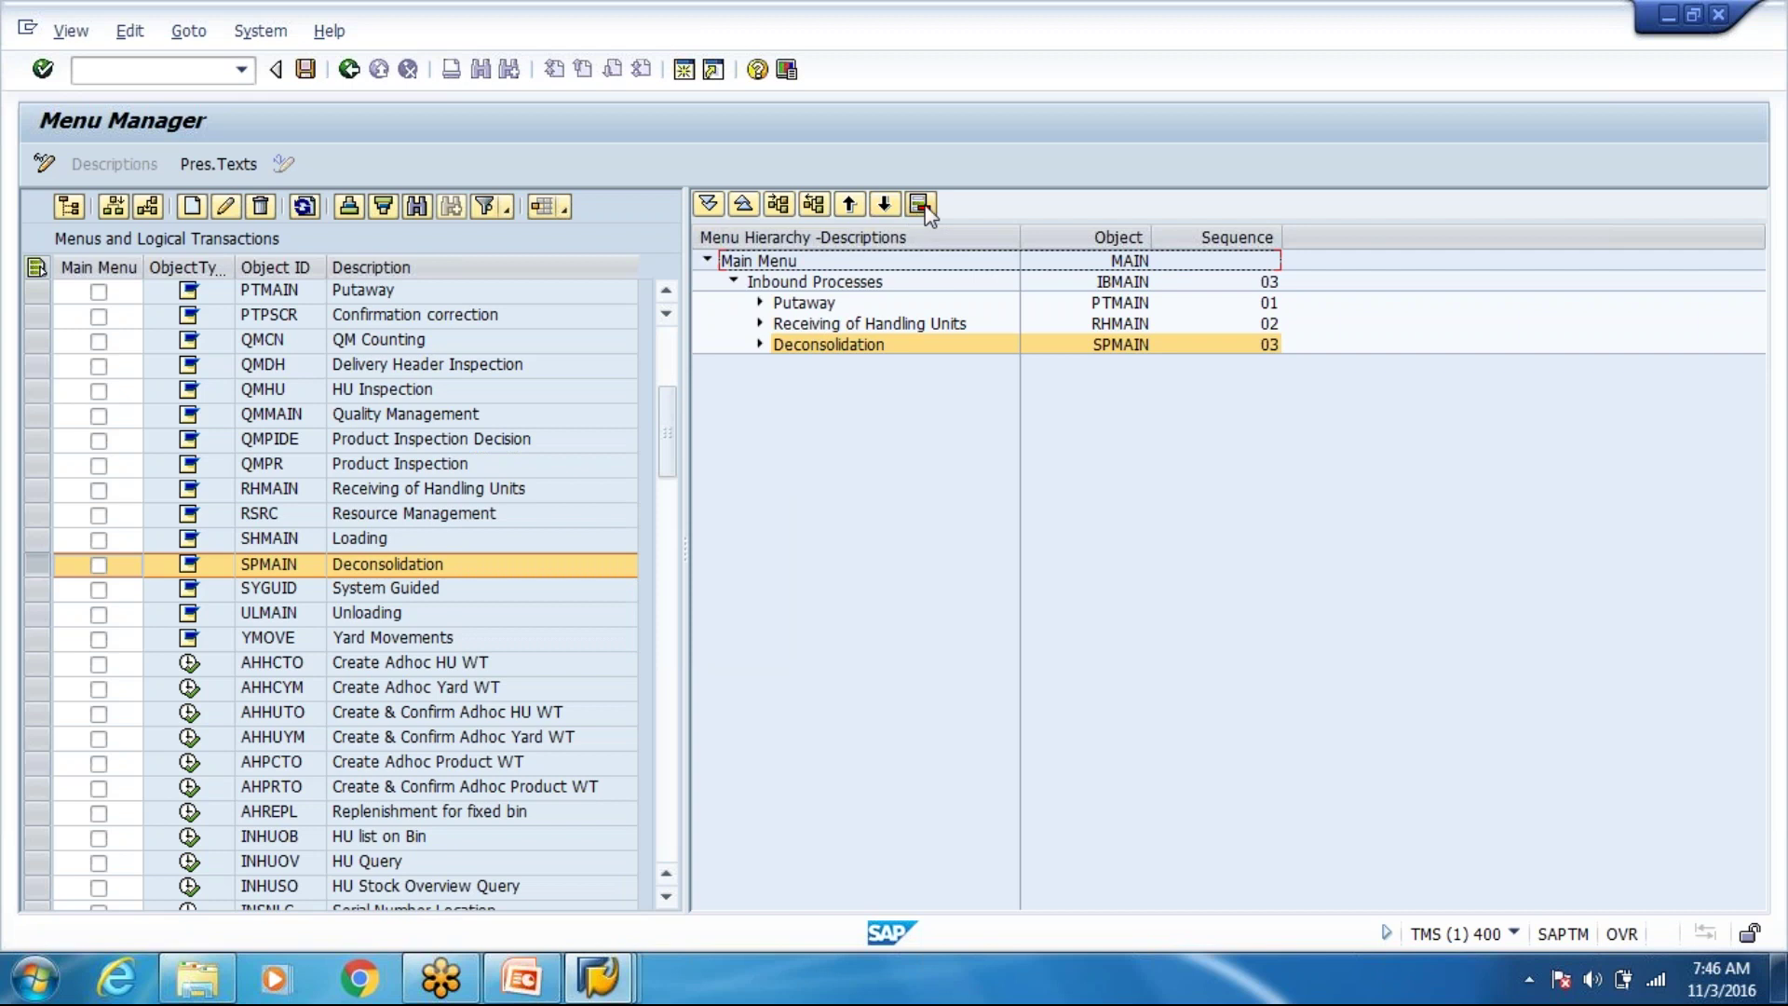
{"action": "left_click", "coordinate": [919, 204]}
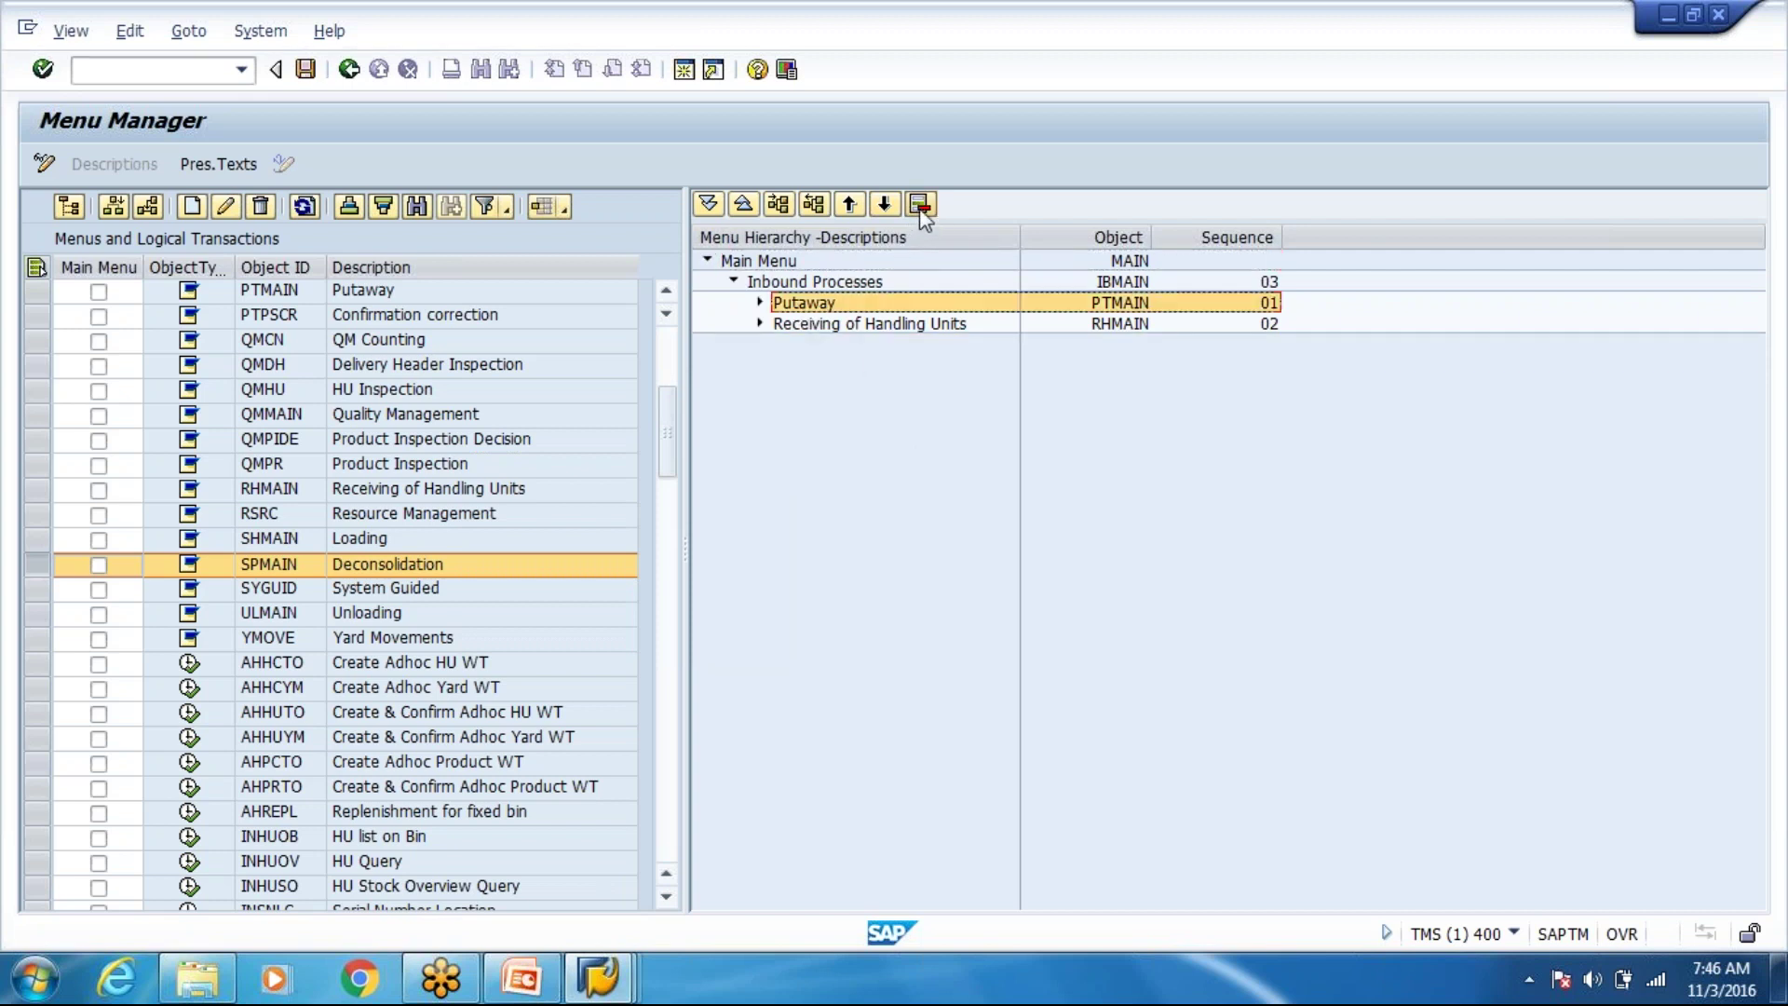
Remove Putaway from Inbound Processes, and remove the Shipment, TU, ASN and Door transactions from Receiving of Handling Units.
{"action": "left_click", "coordinate": [758, 303]}
{"action": "left_click", "coordinate": [892, 303]}
{"action": "left_click", "coordinate": [902, 348]}
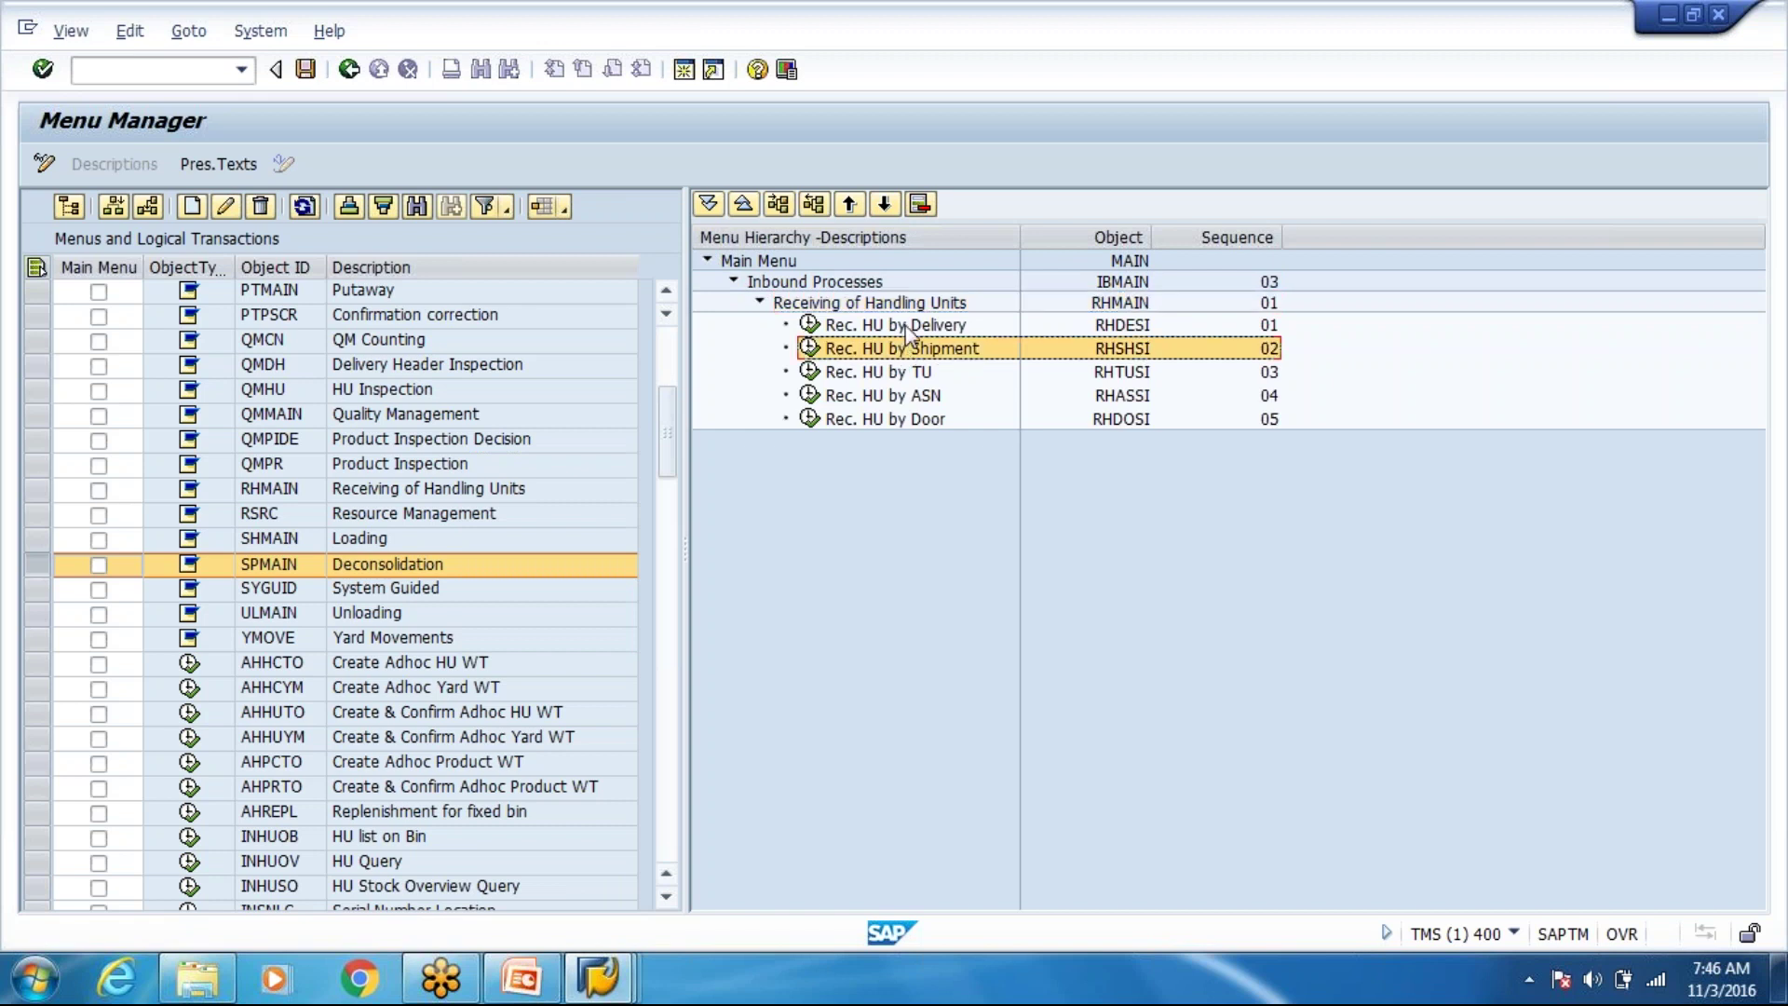
{"action": "left_click", "coordinate": [919, 204]}
{"action": "left_click", "coordinate": [930, 349]}
{"action": "left_click", "coordinate": [919, 207]}
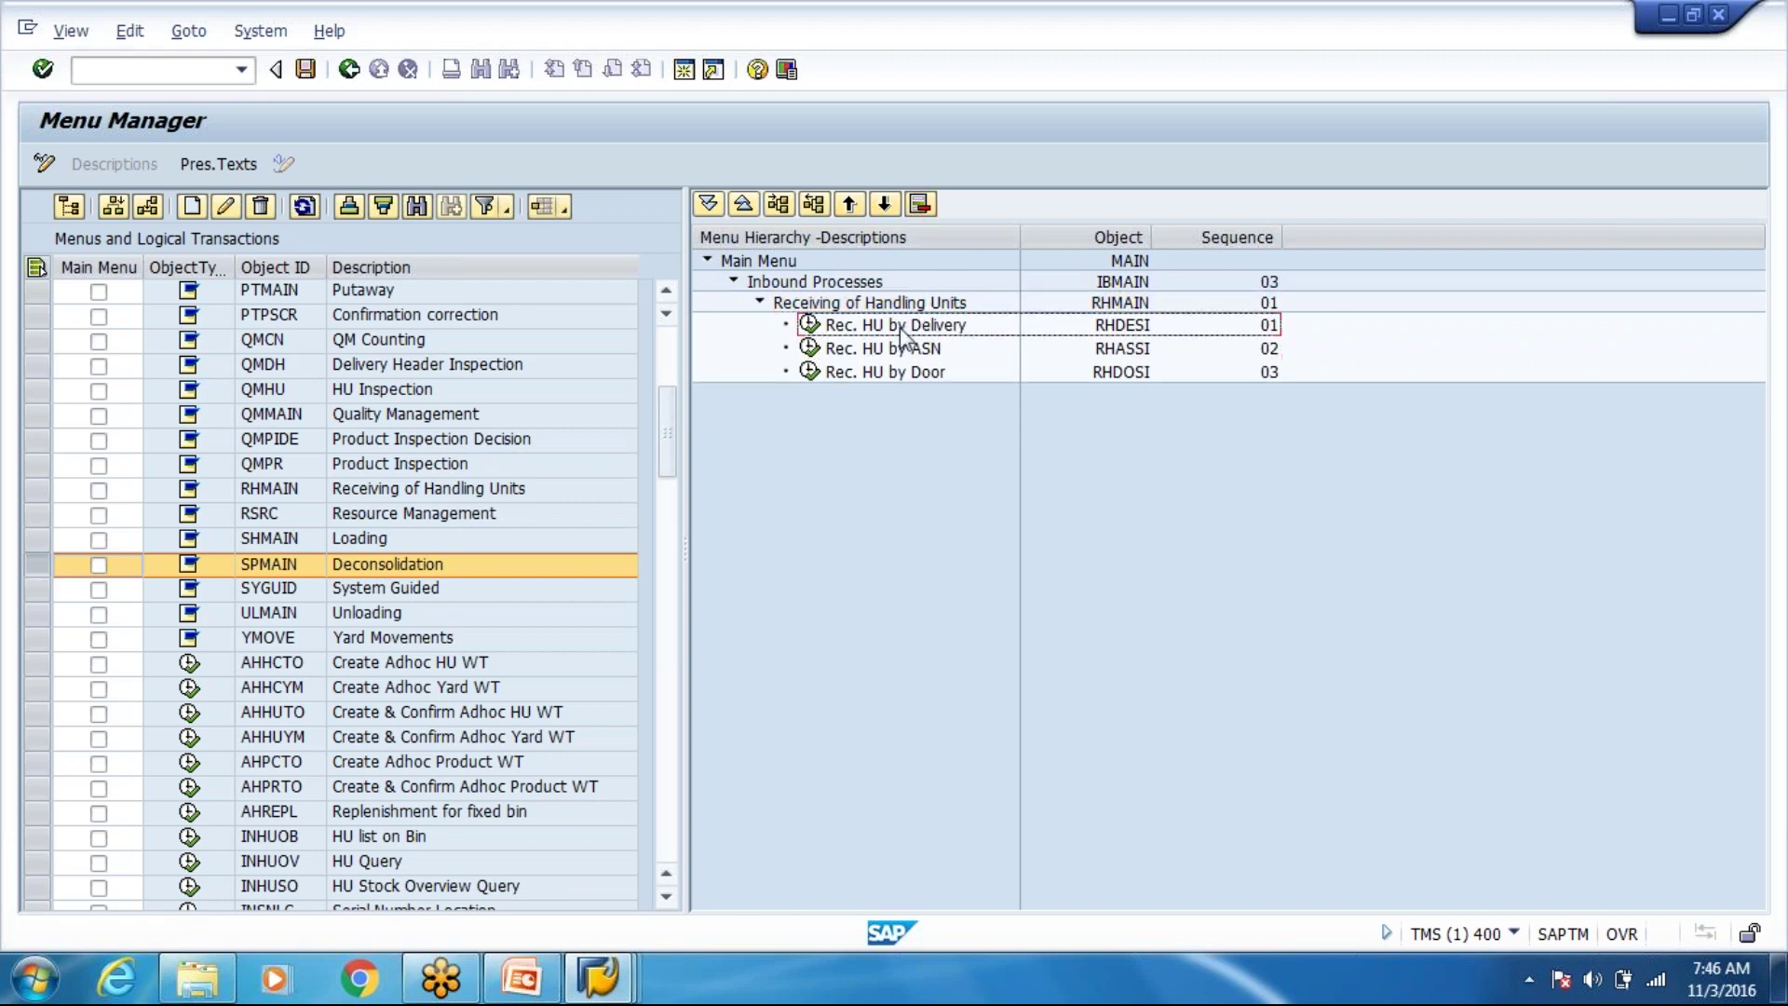
{"action": "left_click", "coordinate": [919, 207]}
{"action": "left_click", "coordinate": [921, 204]}
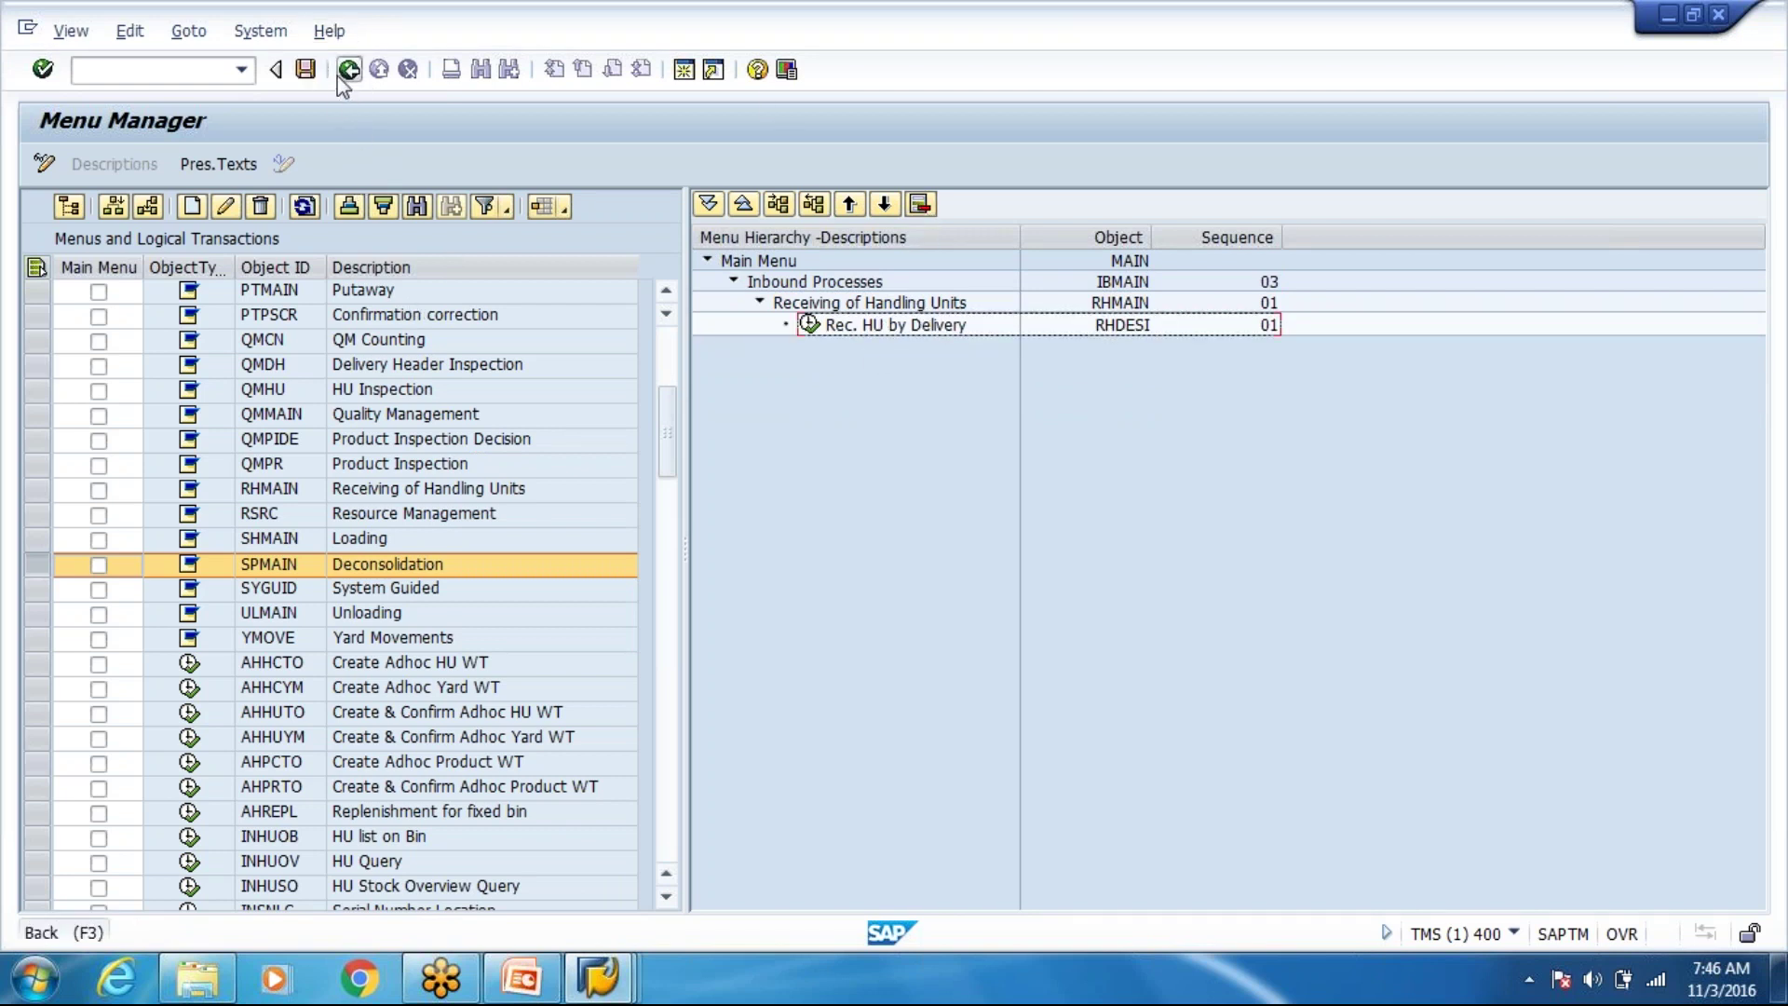
Reopen the Z1 menu in display mode and expand the hierarchy down to Rec. HU by Delivery.
{"action": "left_click", "coordinate": [347, 70]}
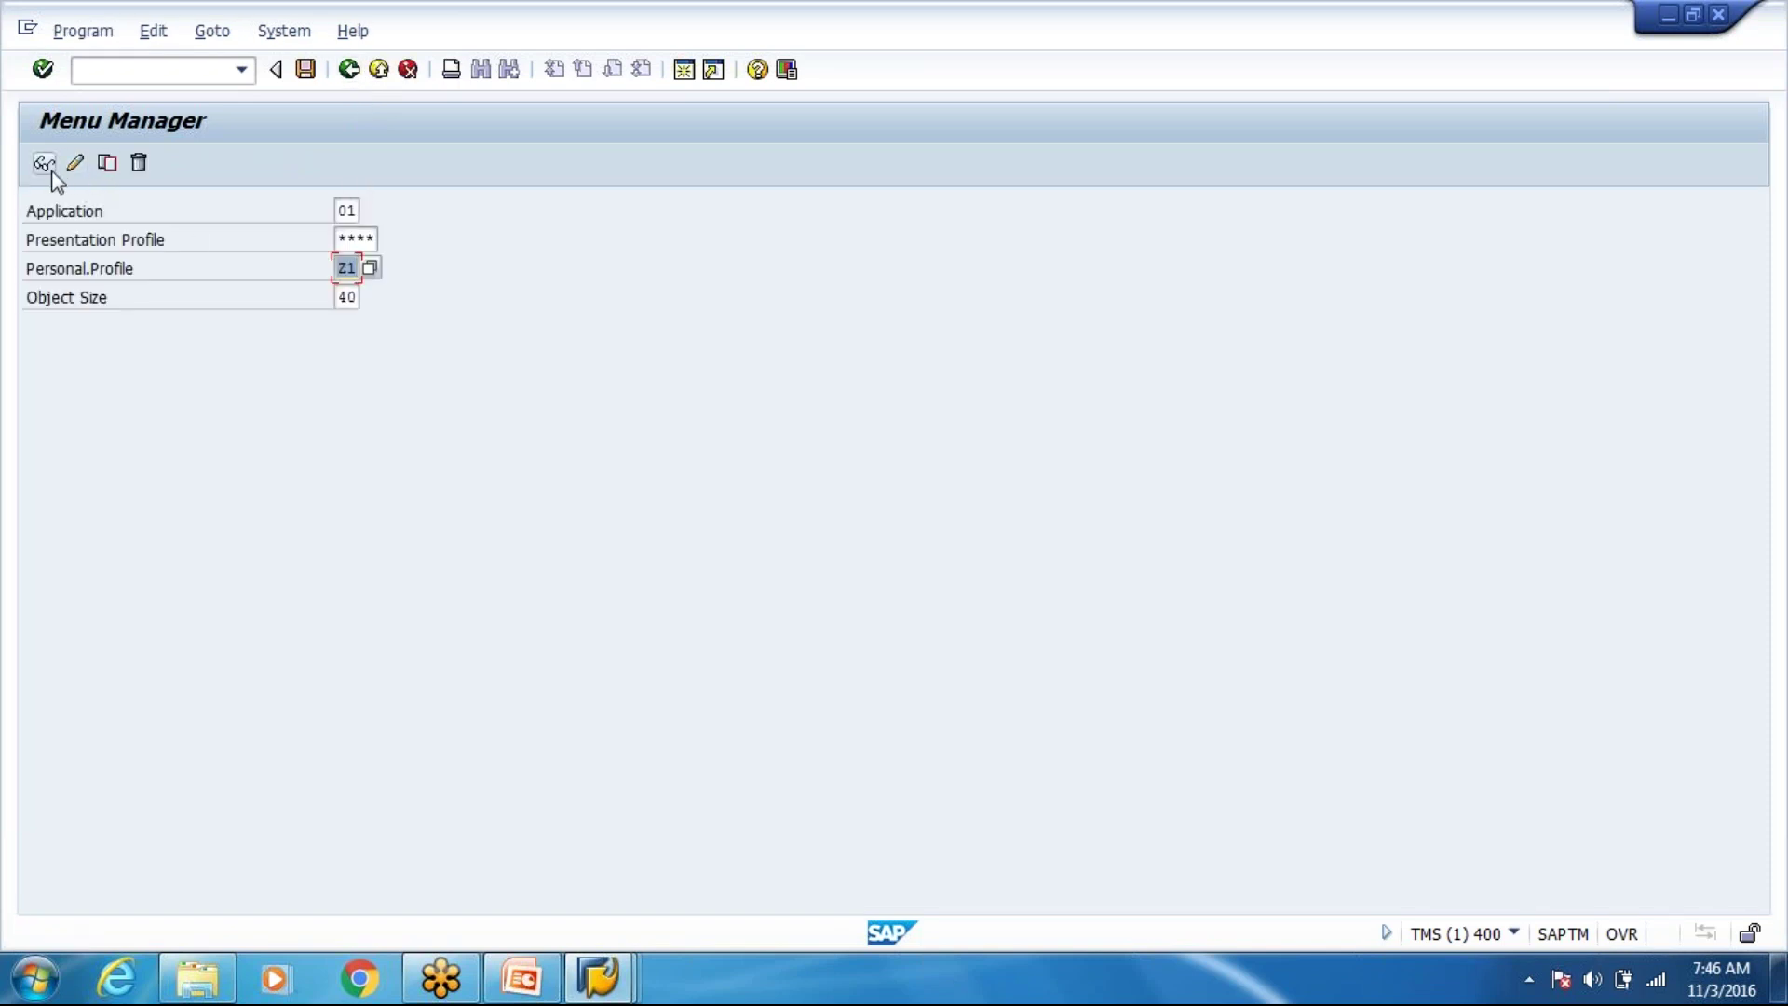
{"action": "left_click", "coordinate": [44, 164]}
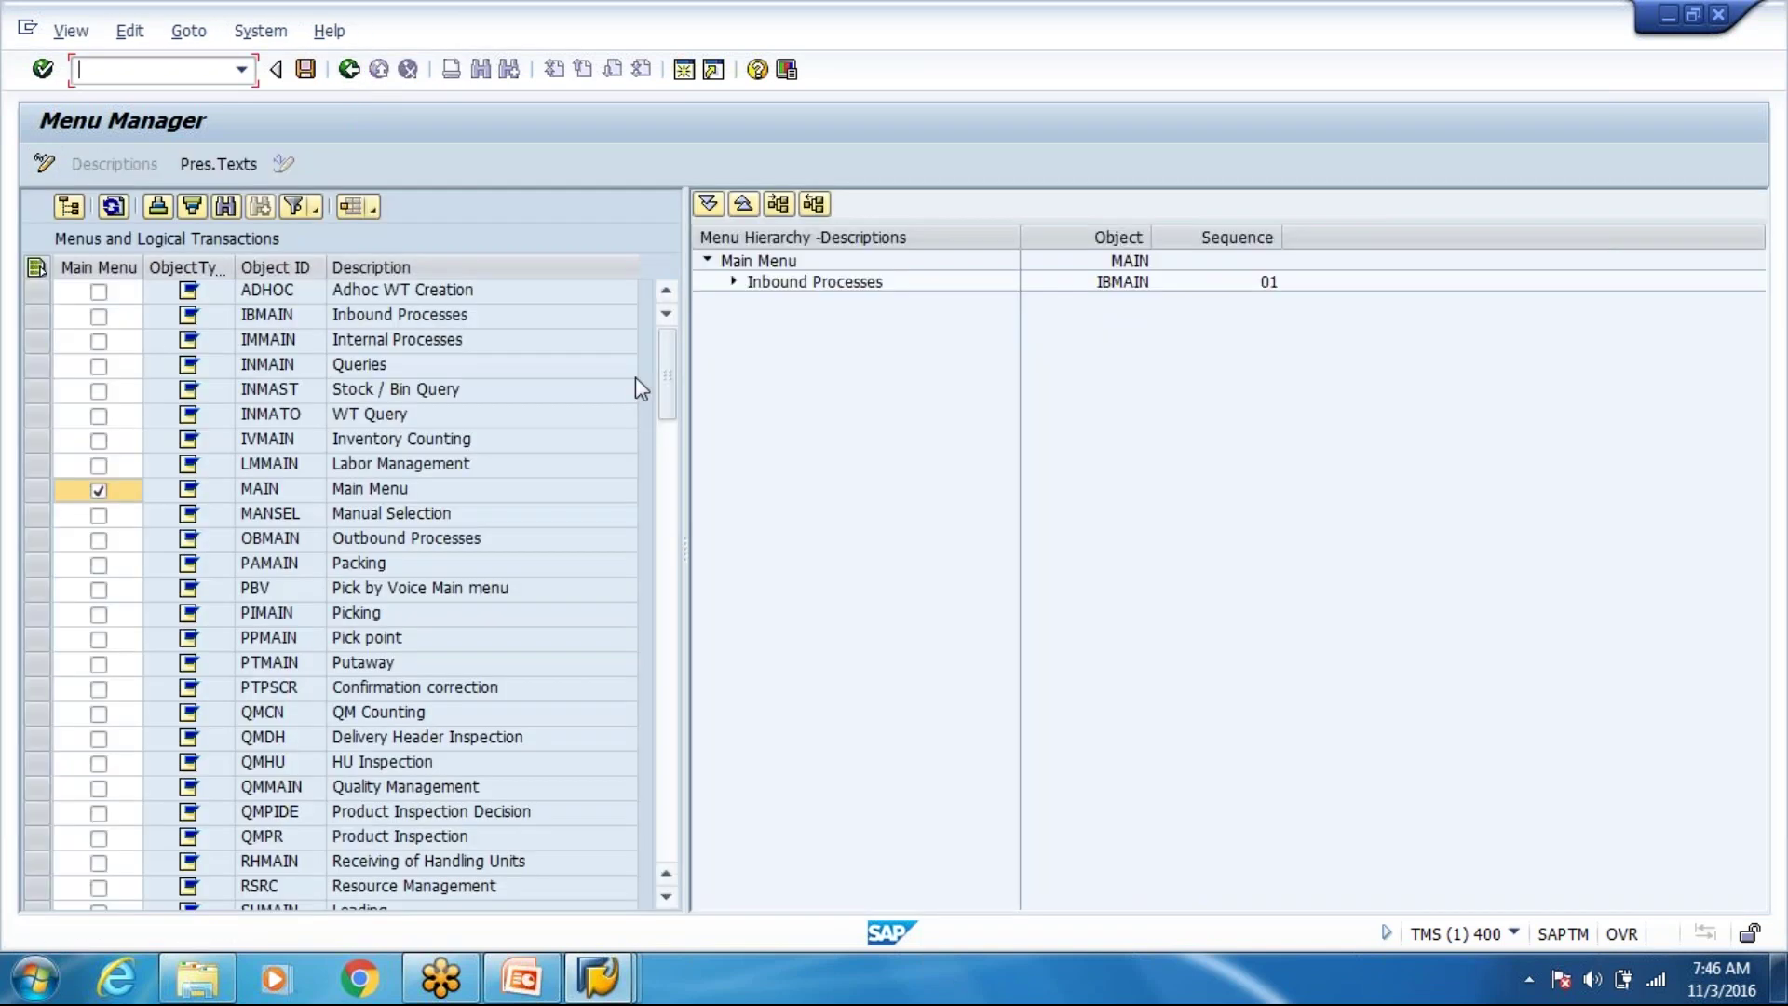
{"action": "left_click", "coordinate": [734, 281]}
{"action": "left_click", "coordinate": [759, 303]}
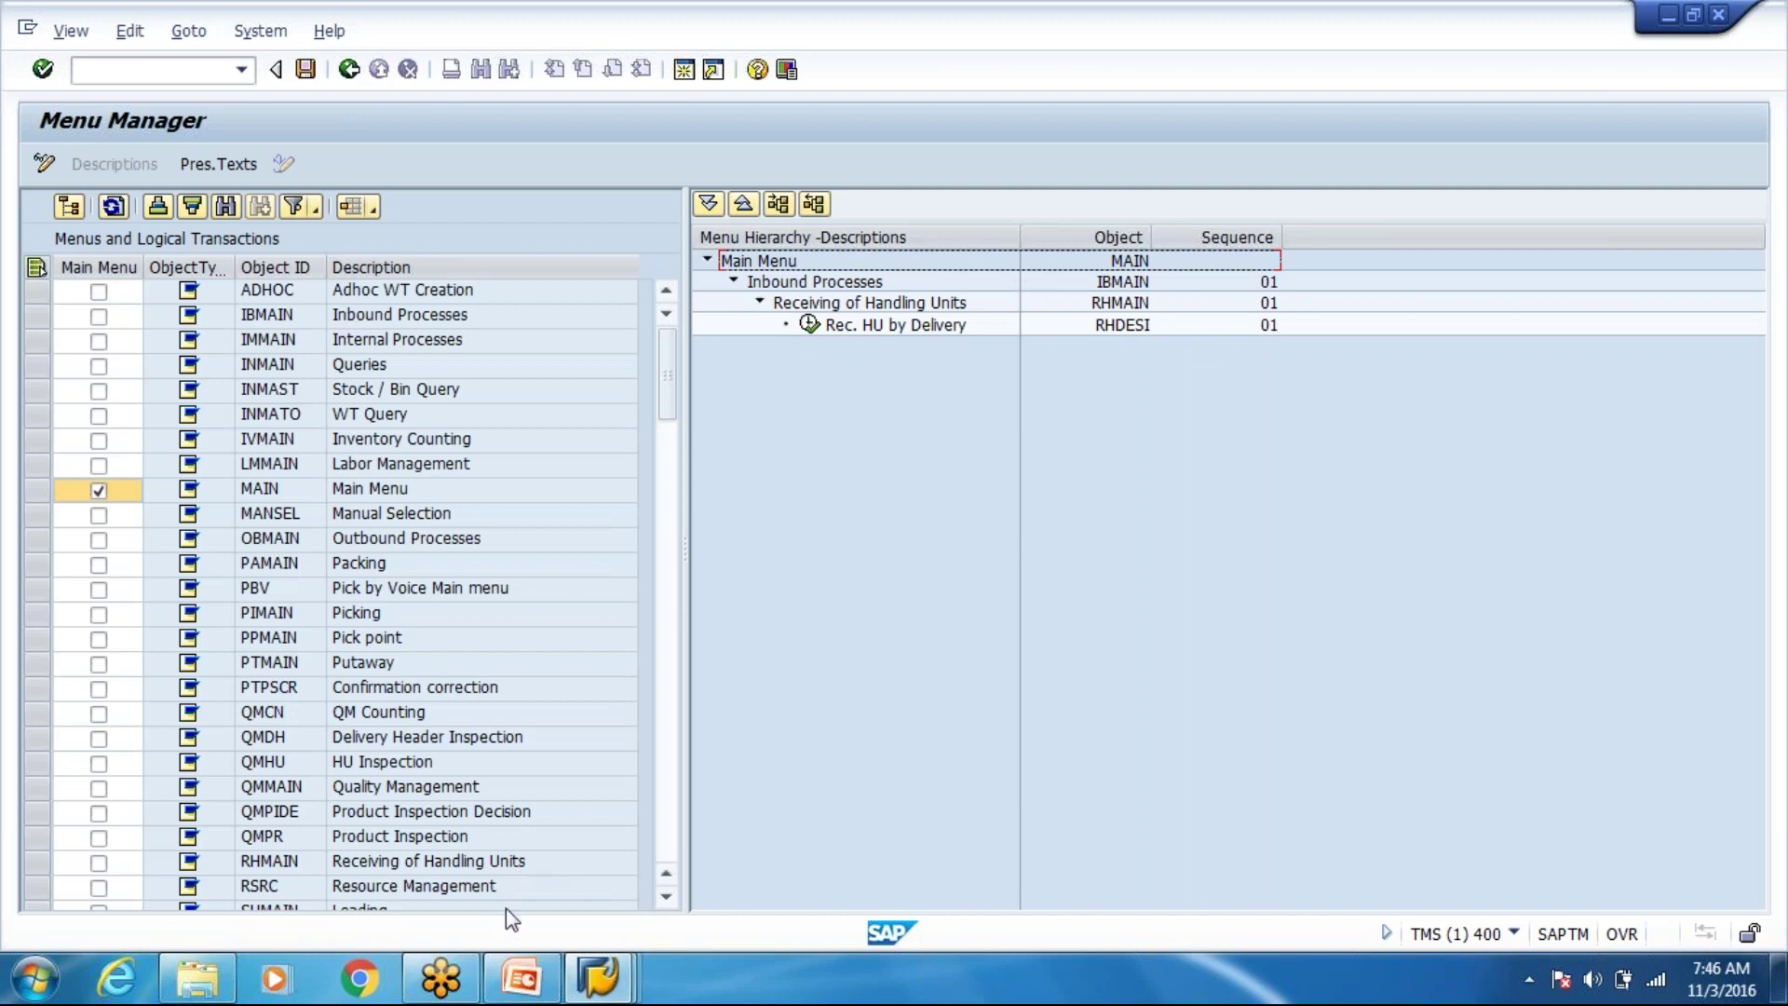
In the Users view session, assign personalization profile Z1 to user TRAINER and save the entry.
{"action": "left_click", "coordinate": [610, 968]}
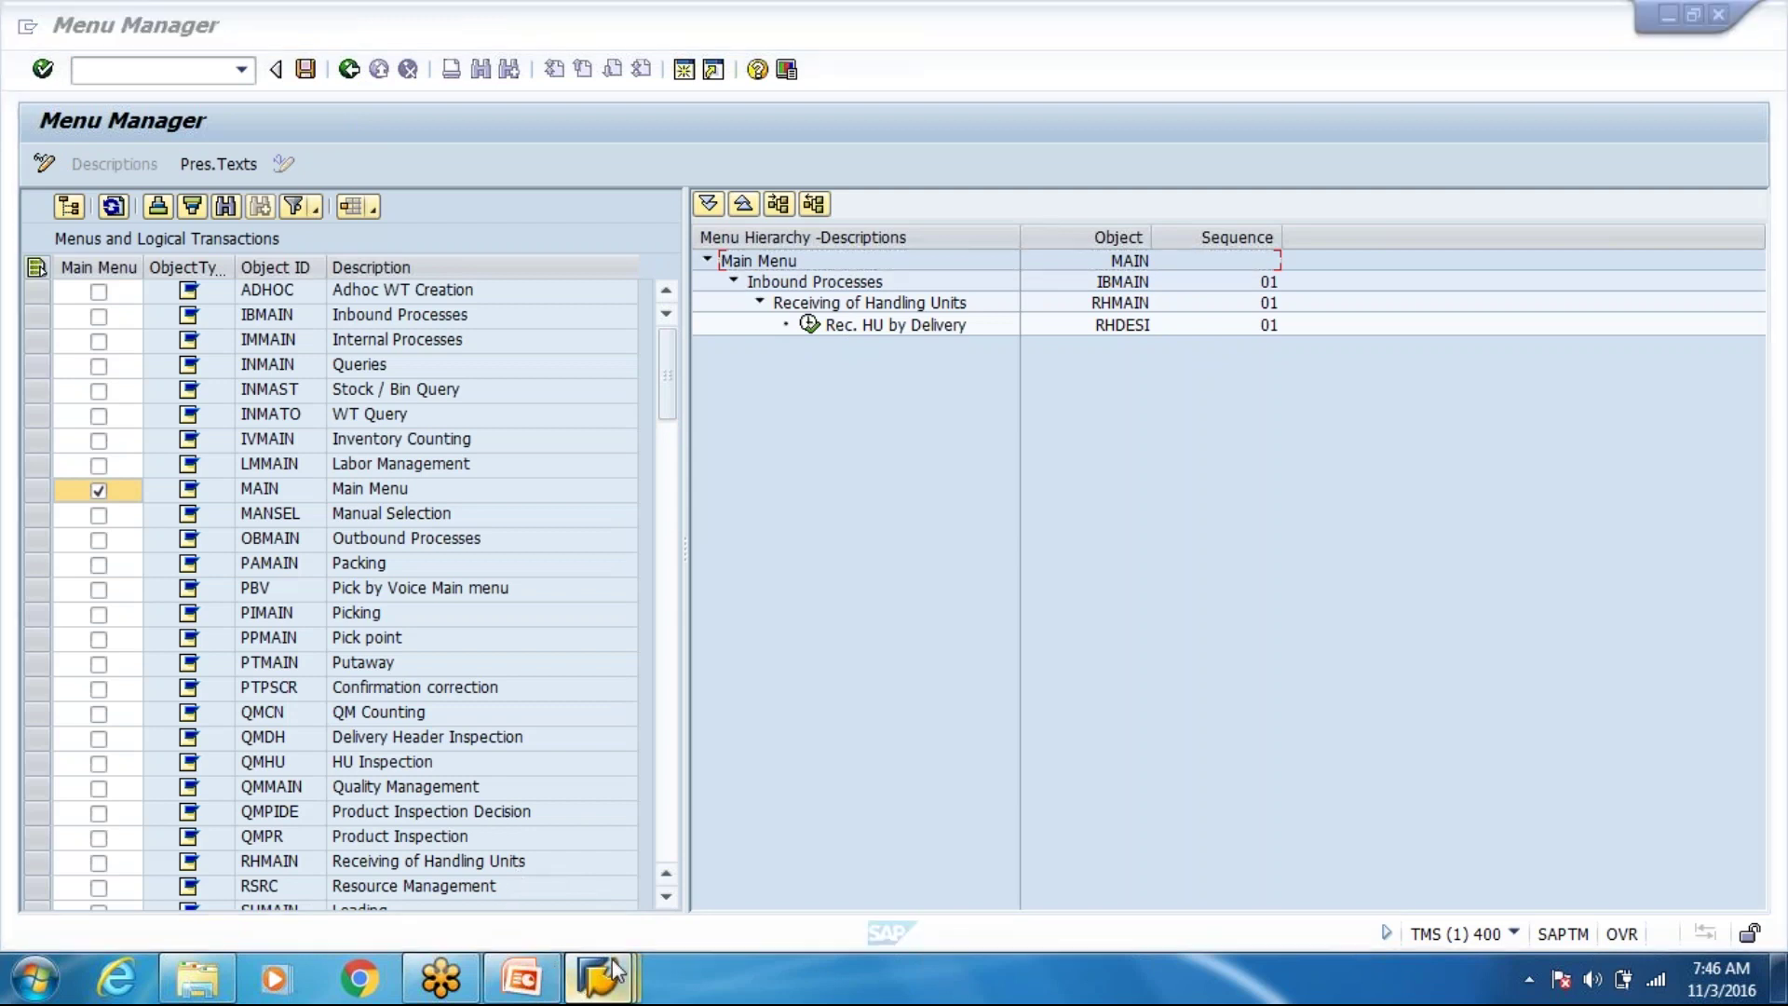
{"action": "left_click", "coordinate": [1583, 848]}
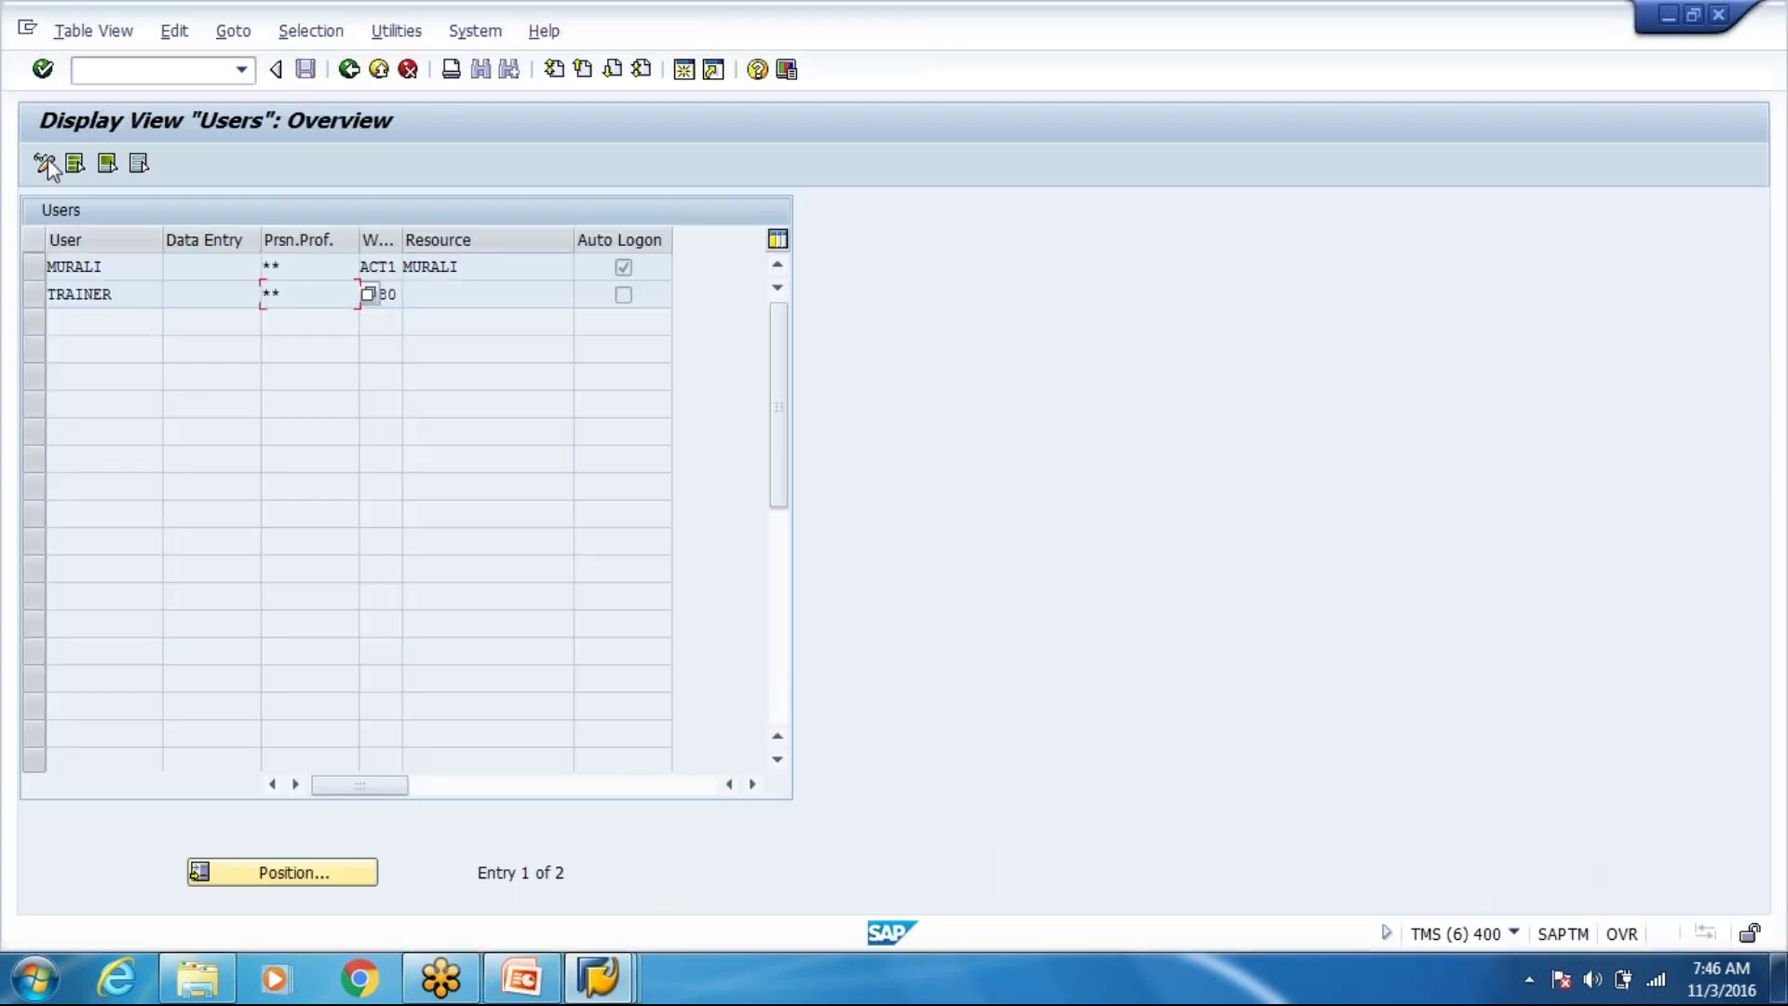
{"action": "left_click", "coordinate": [47, 165]}
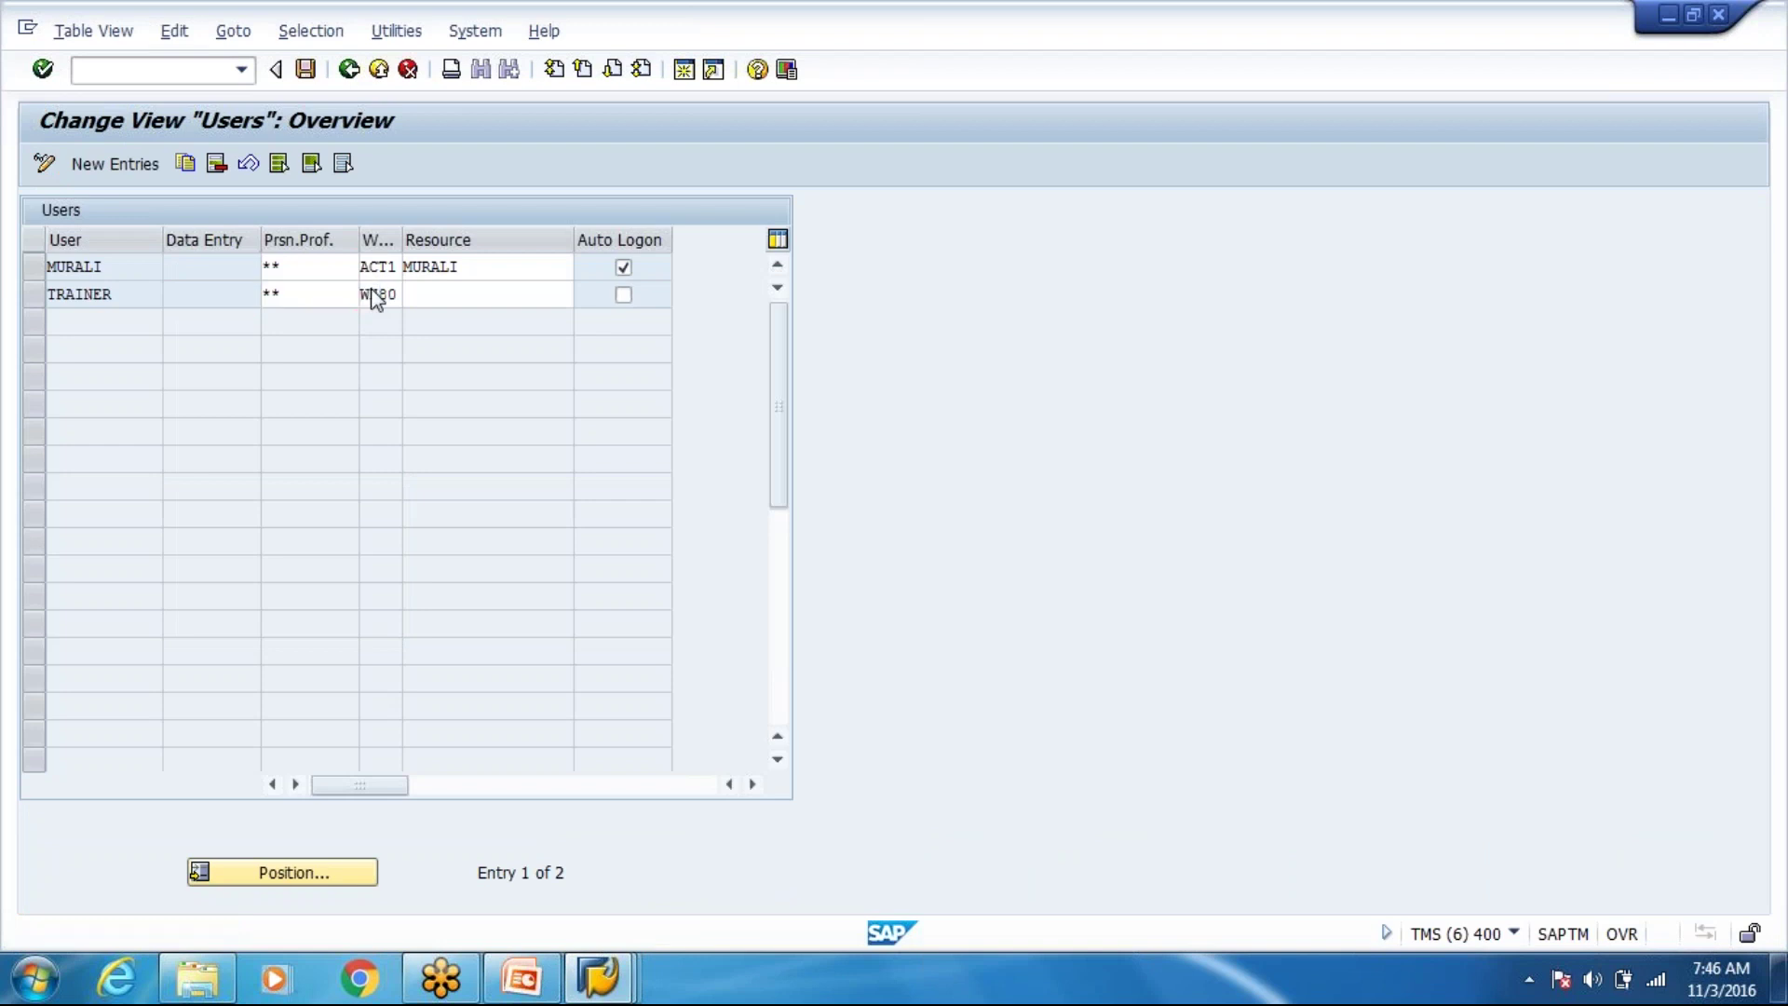
{"action": "left_click", "coordinate": [280, 360]}
{"action": "key", "text": "F4"}
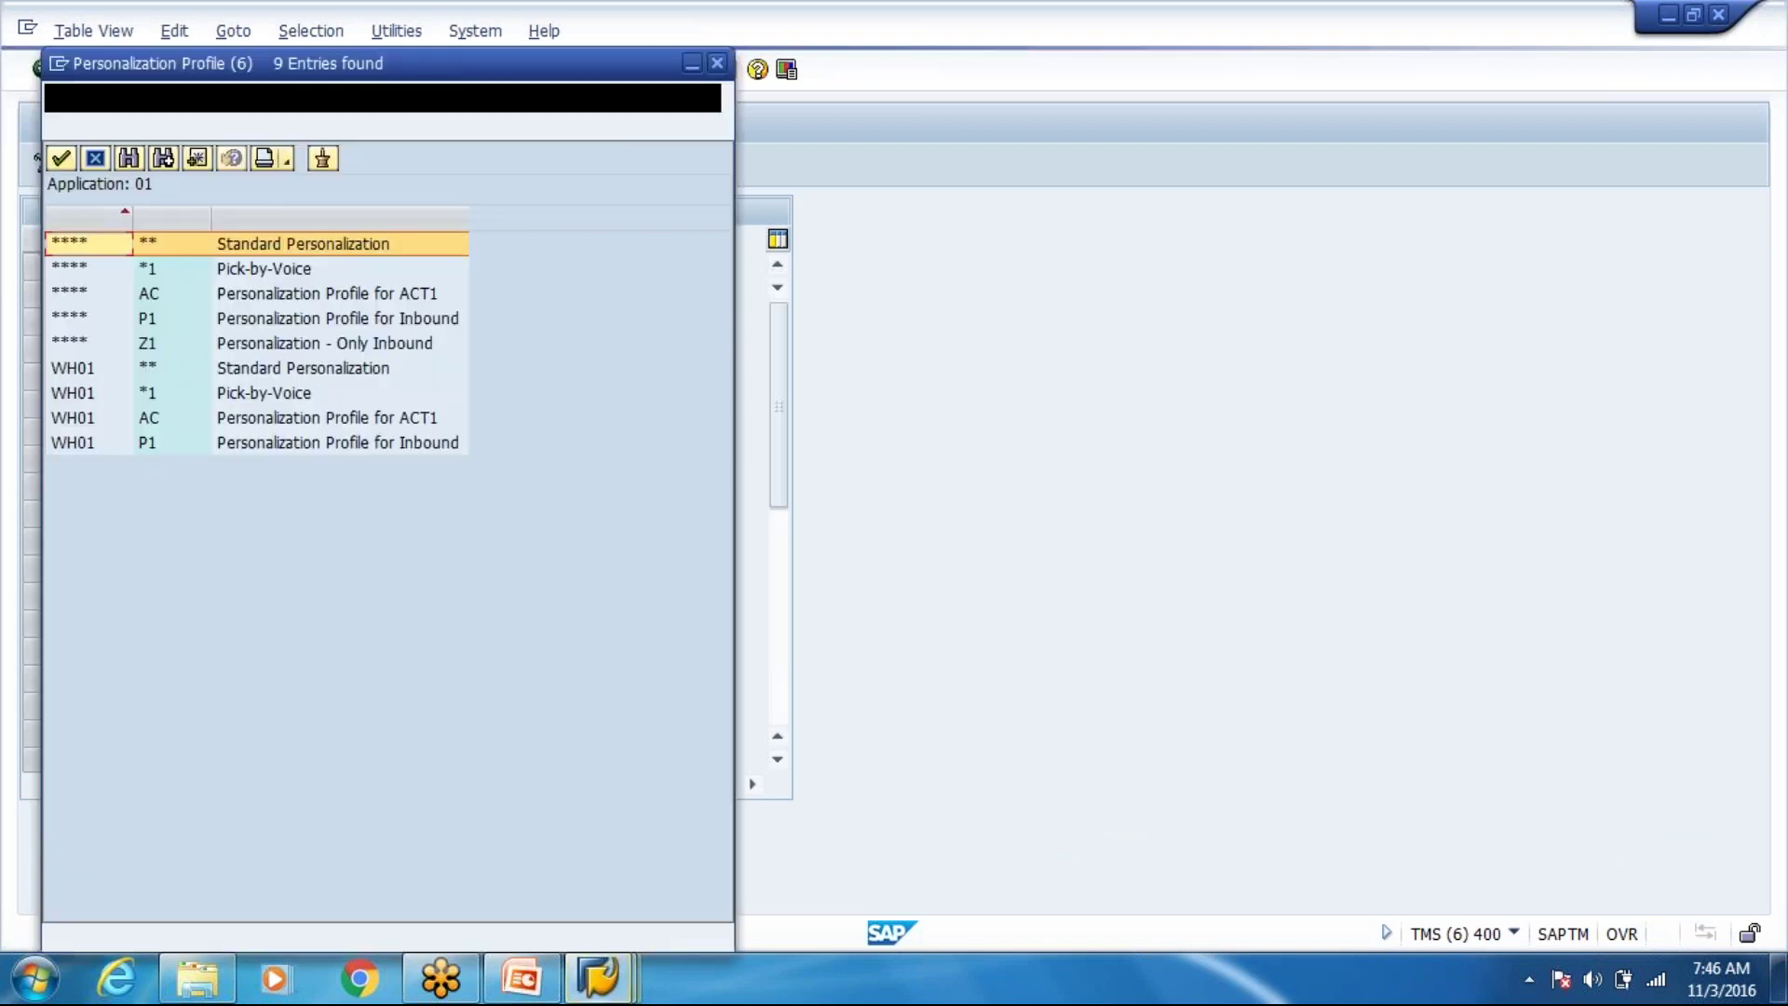
{"action": "double_click", "coordinate": [229, 343]}
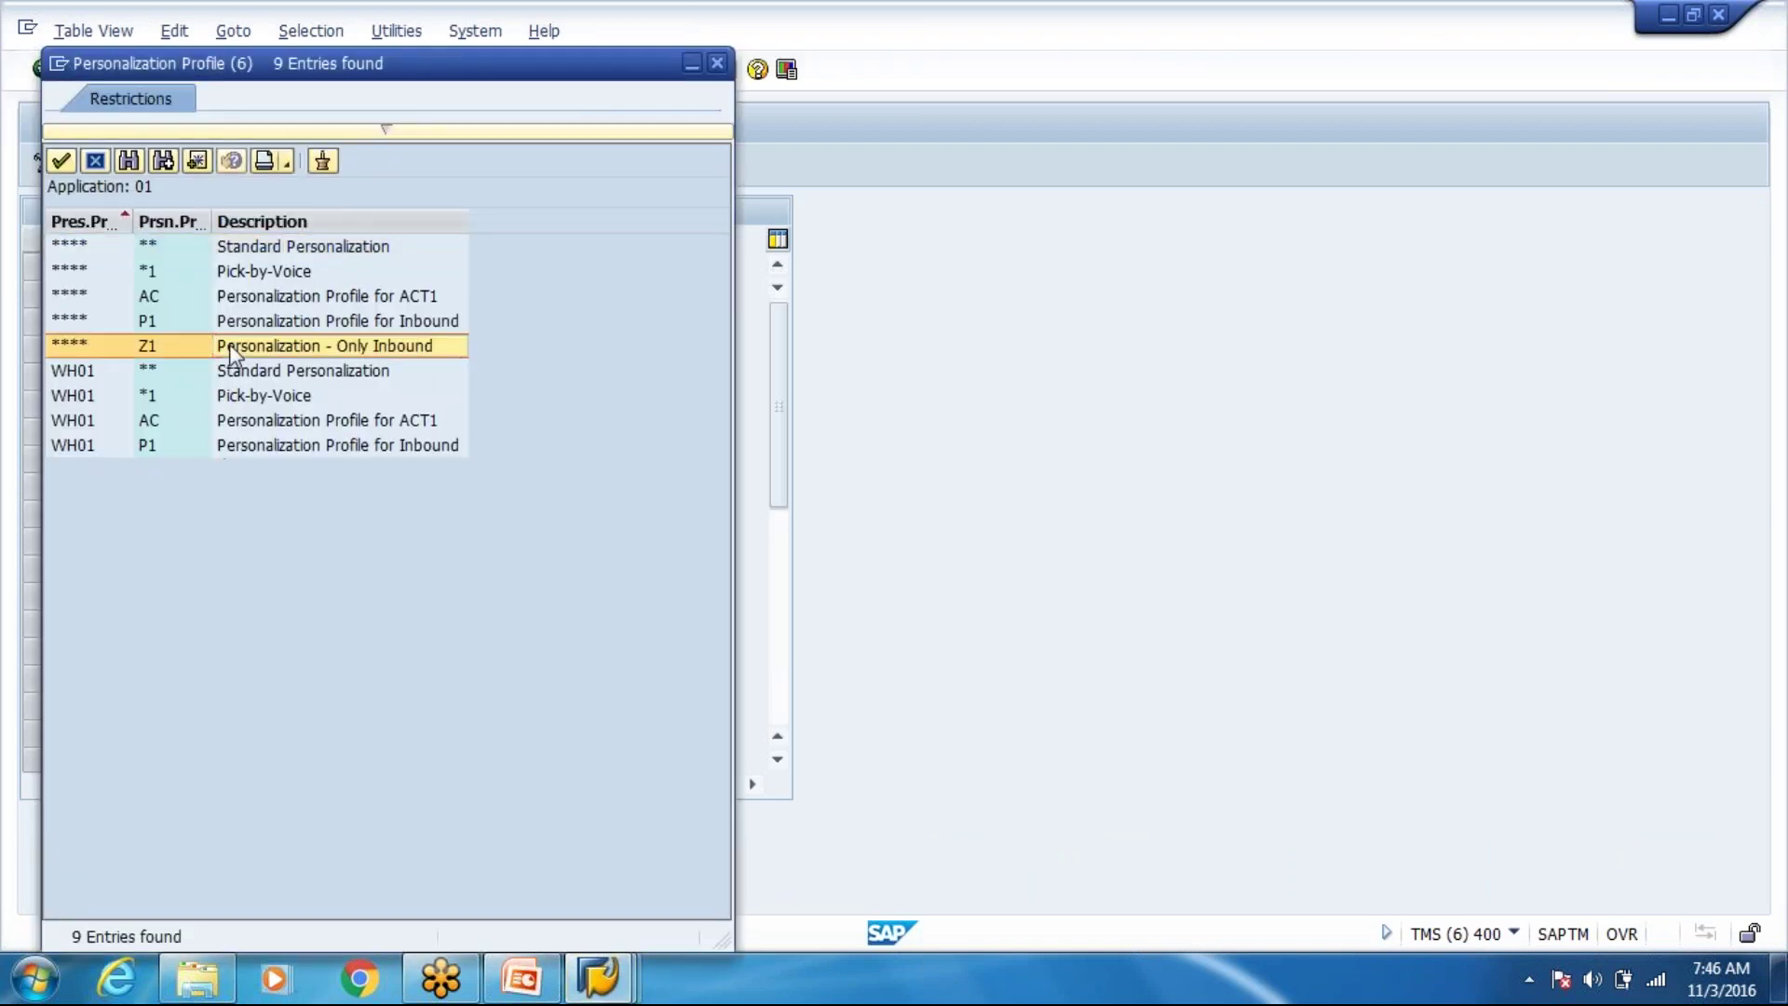
{"action": "key", "text": "ctrl+s"}
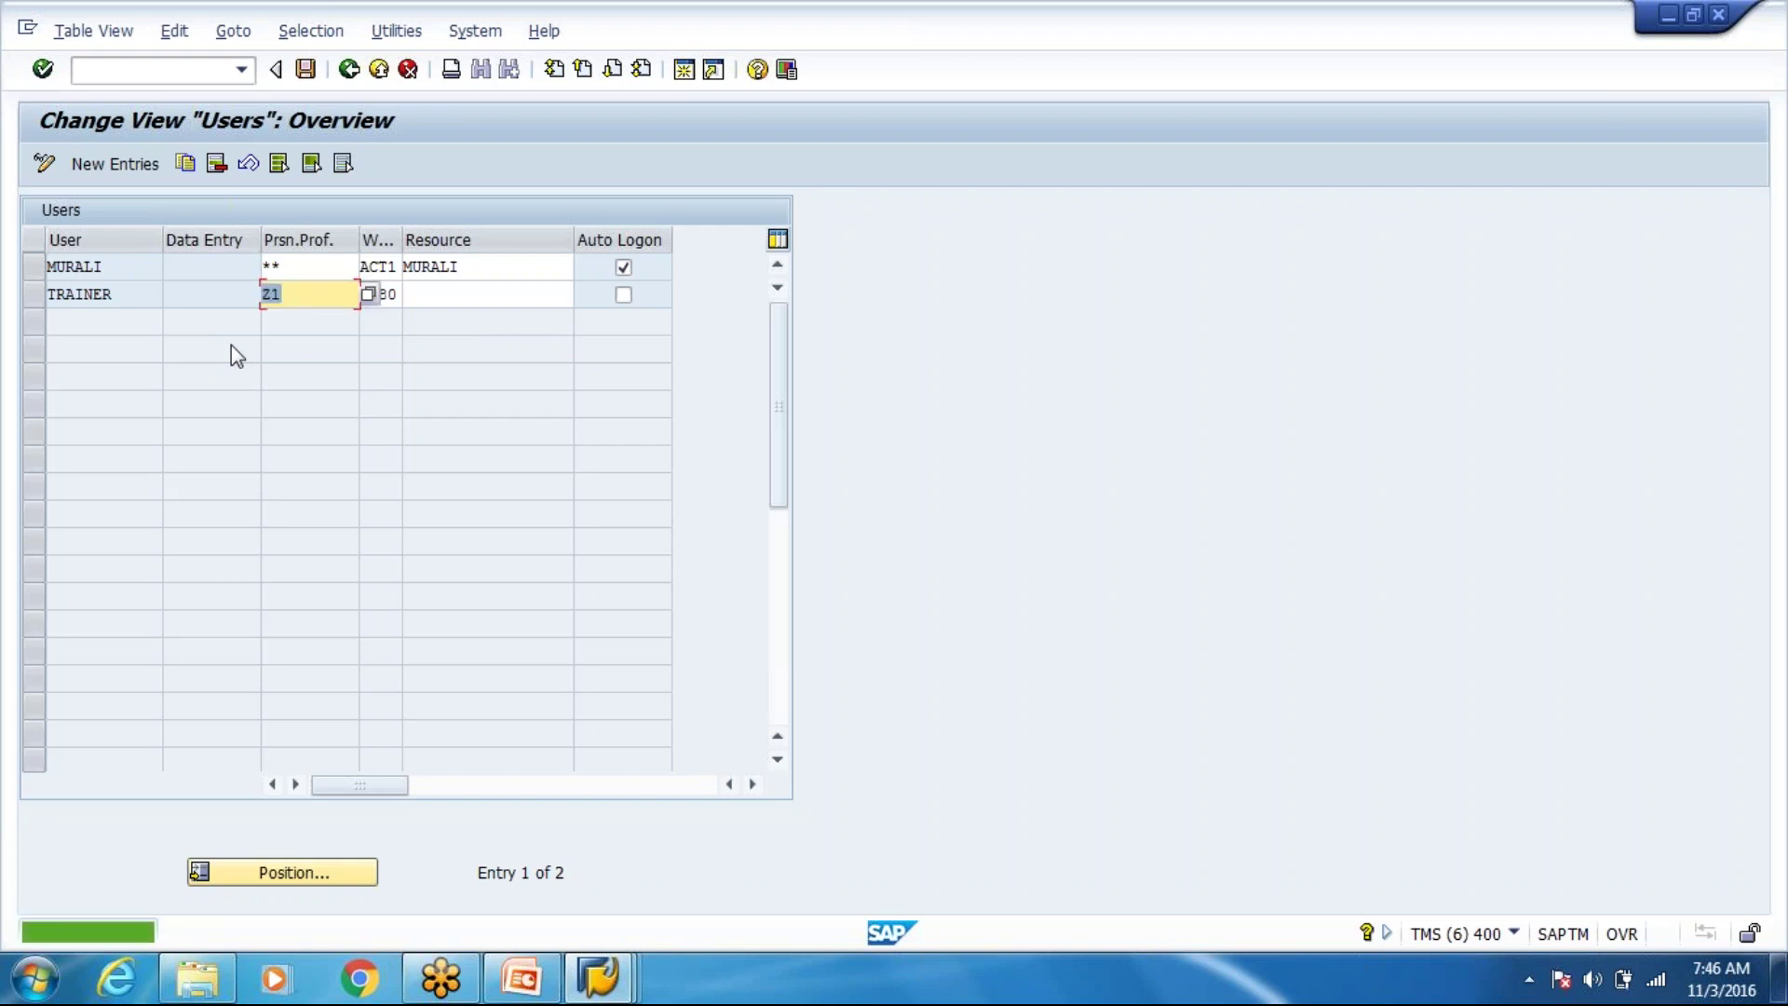
Run /N/SCWM/RFUI and log on to warehouse WH80 with resource FLT1 and presentation device PD01.
{"action": "left_click", "coordinate": [380, 71]}
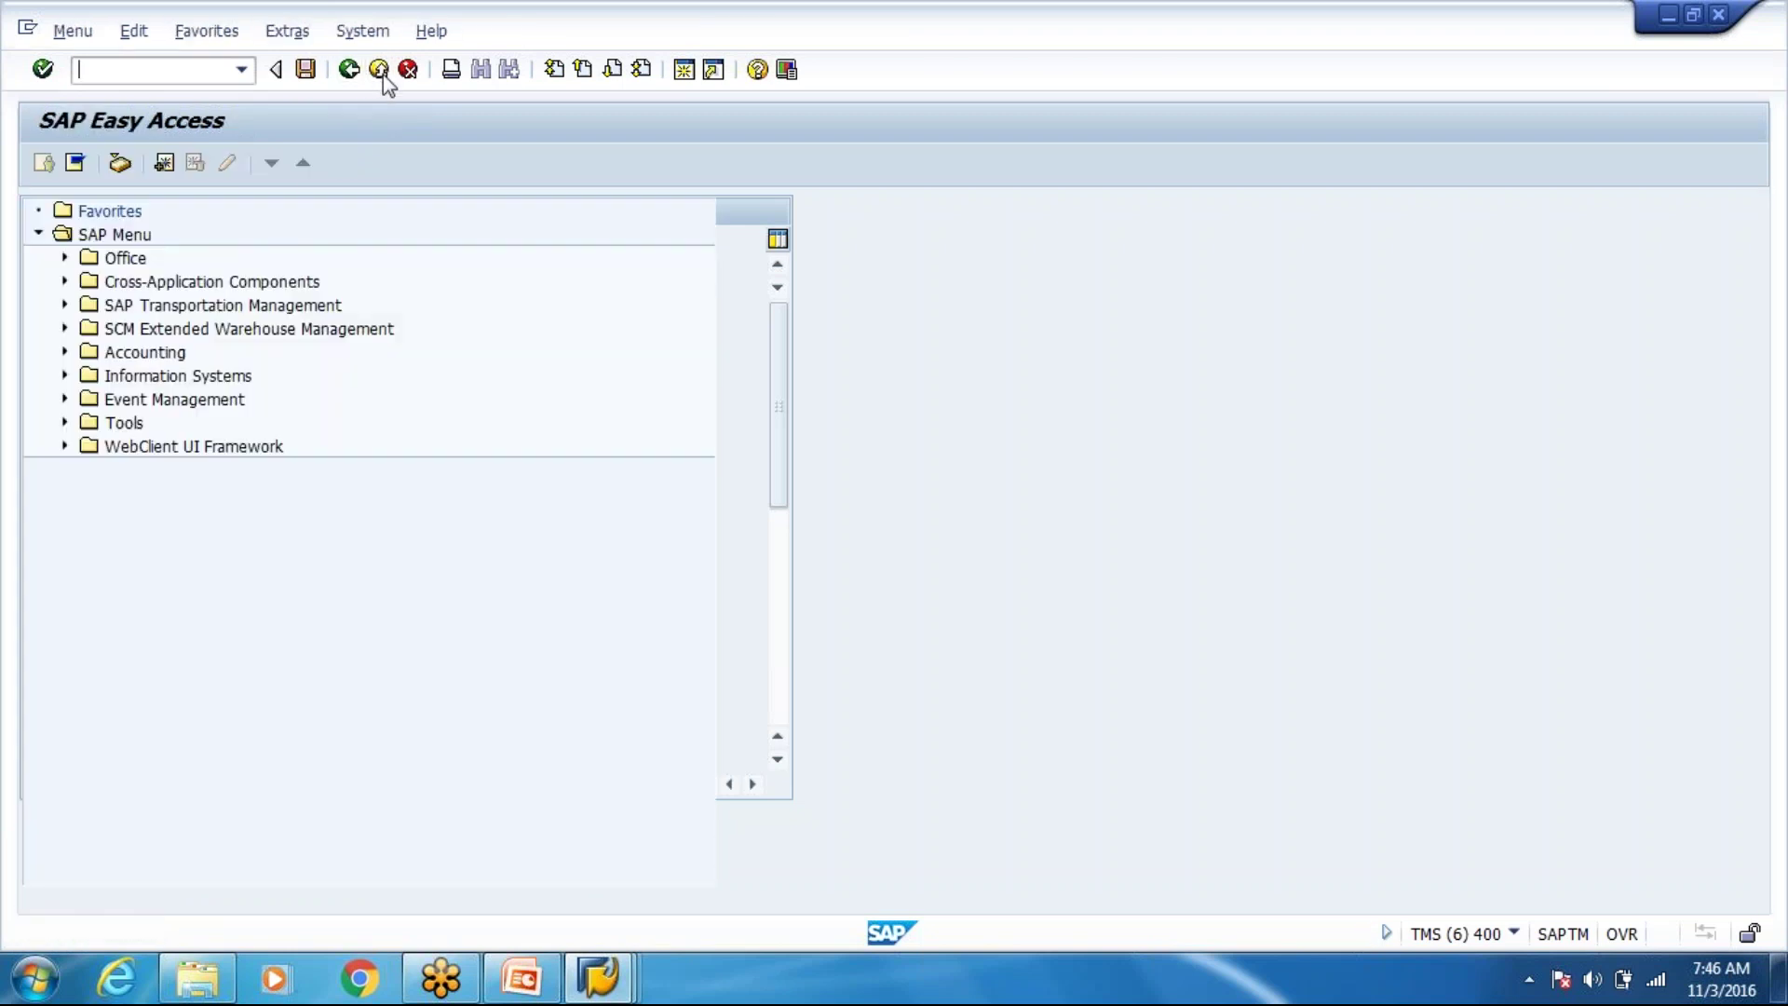
{"action": "left_click", "coordinate": [241, 69]}
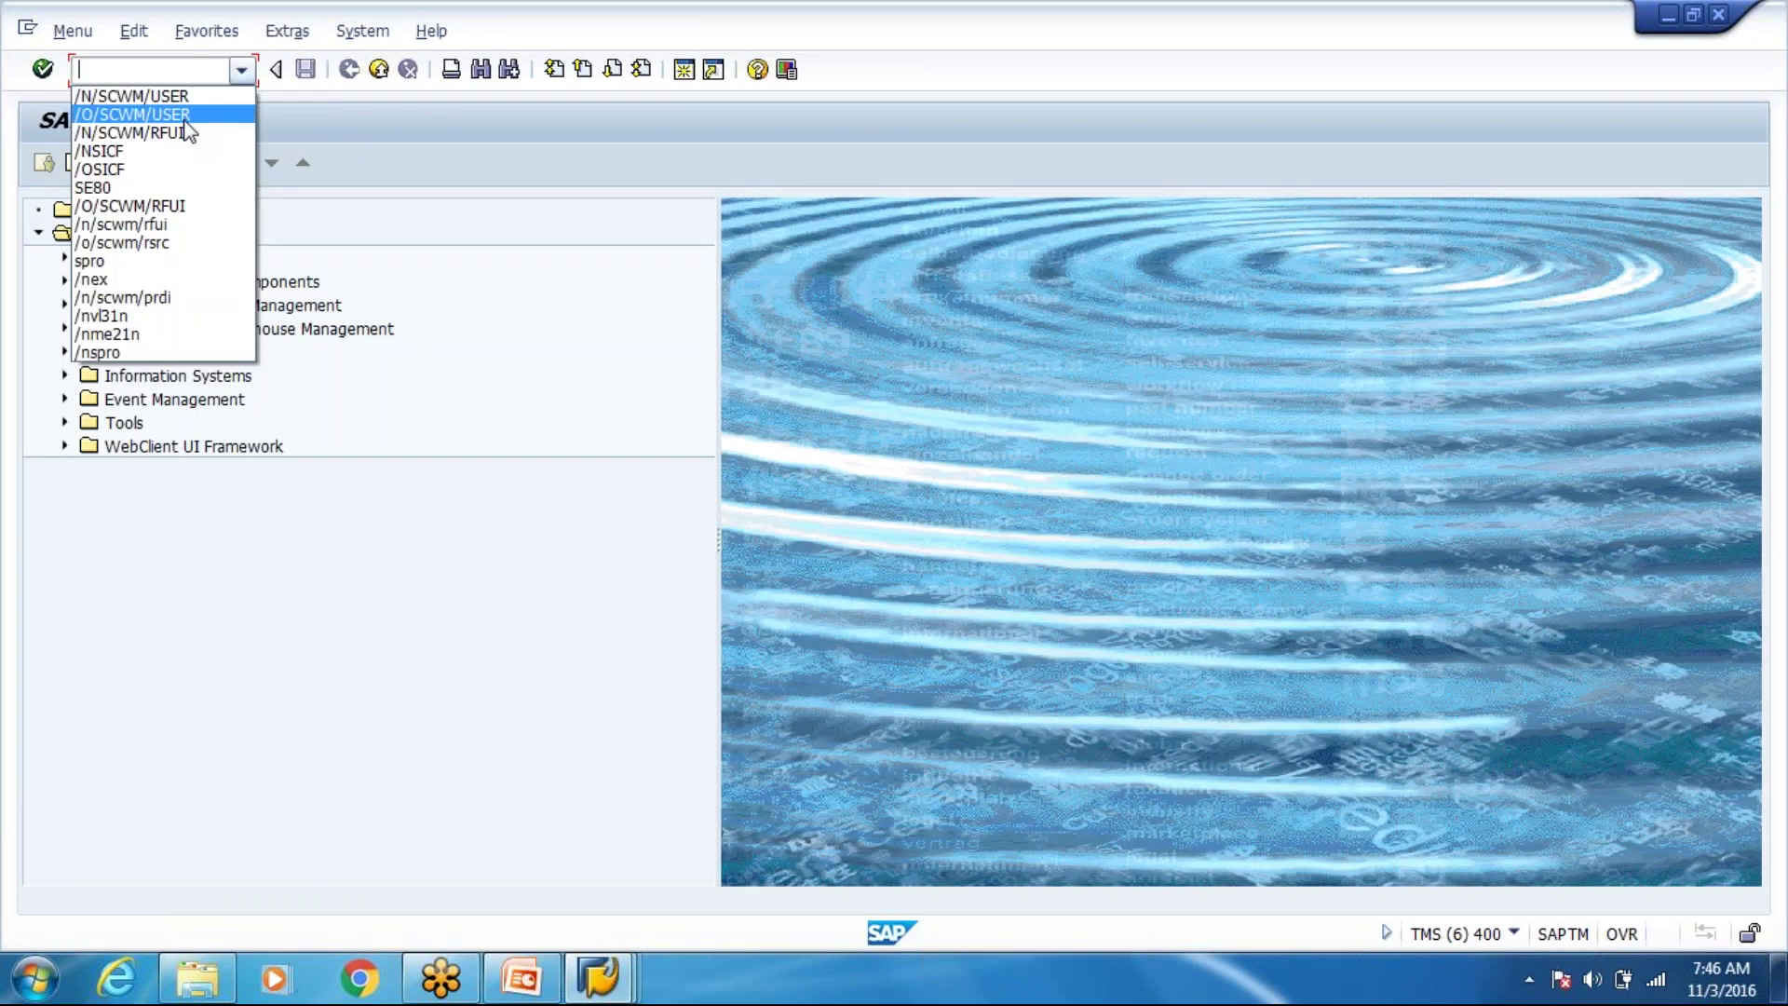
{"action": "left_click", "coordinate": [186, 131]}
{"action": "key", "text": "Return"}
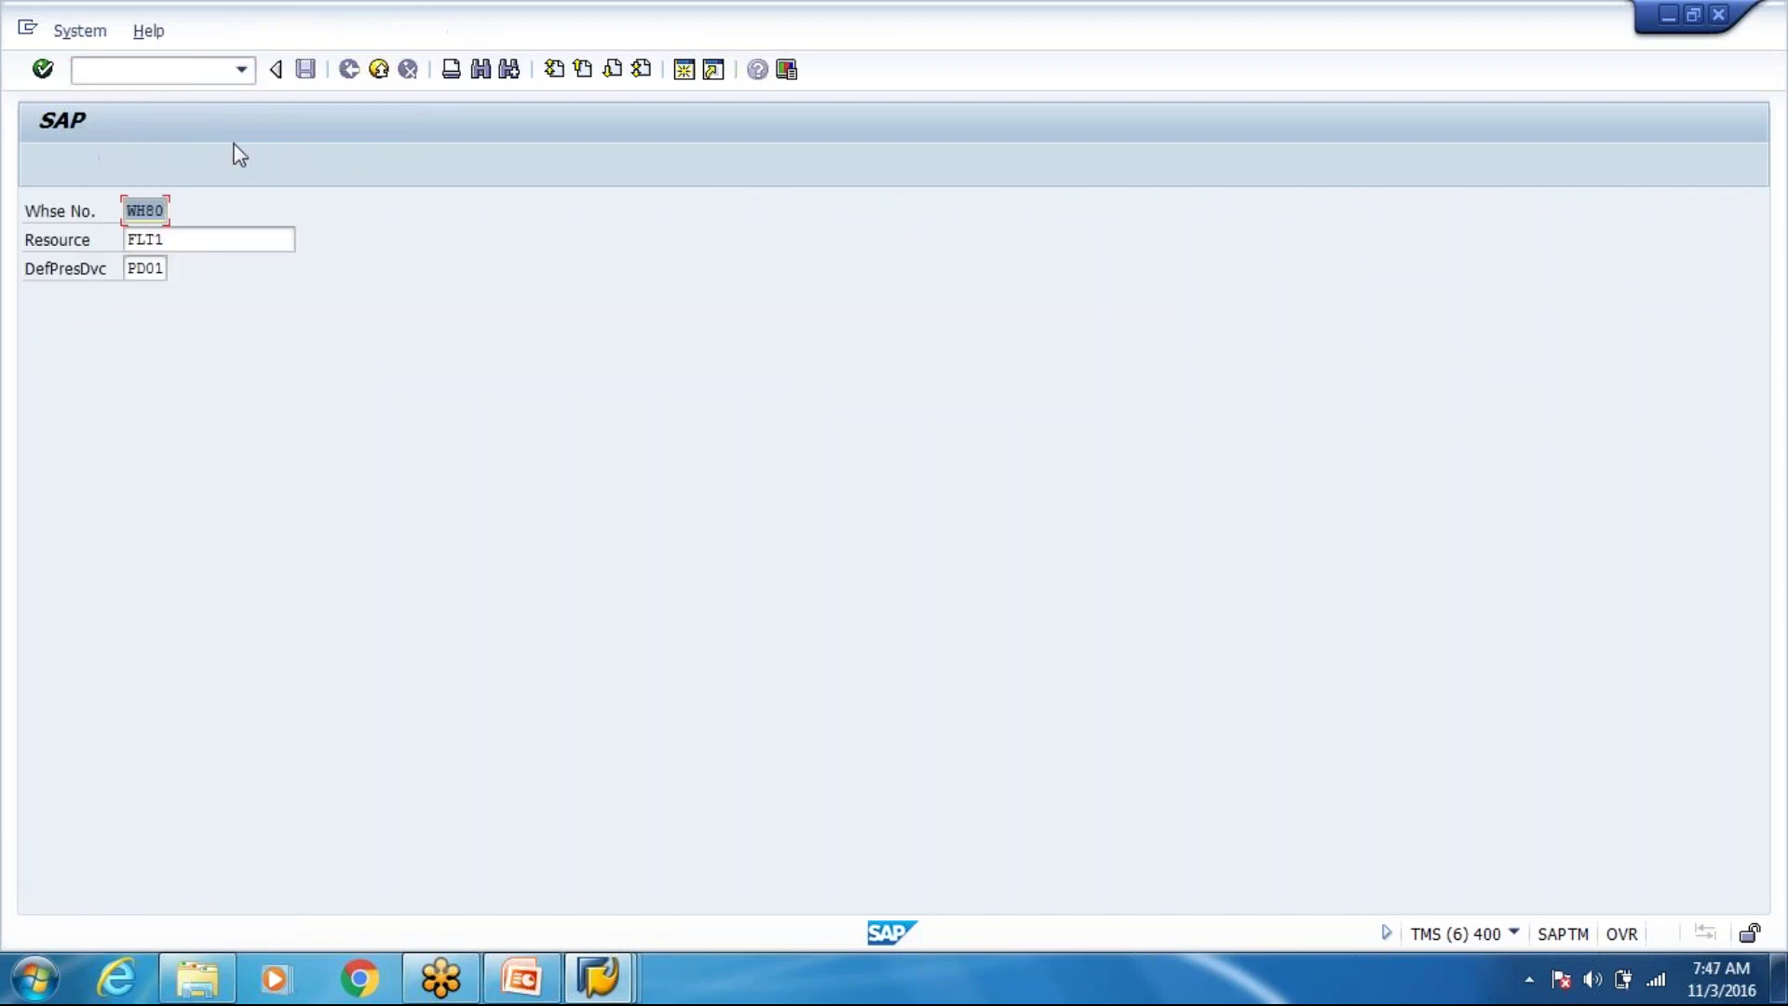
{"action": "key", "text": "Return"}
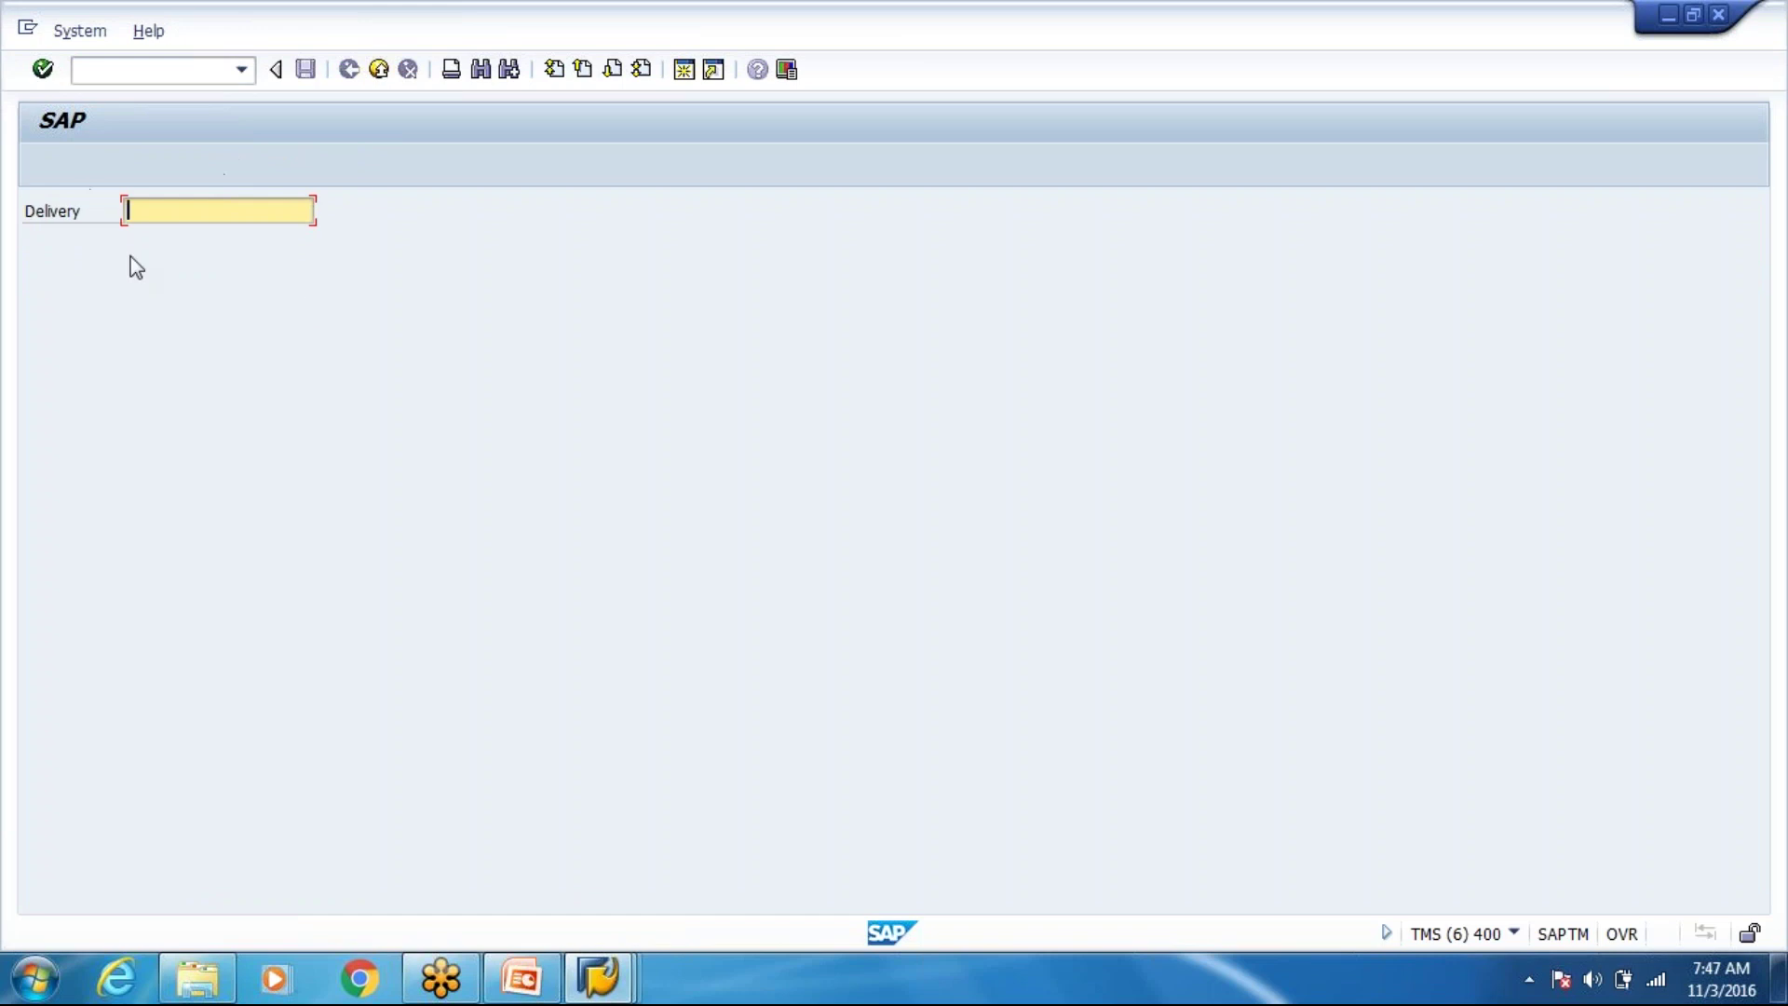
Compare the RF delivery screen with the Z1 hierarchy in the Menu Manager session.
{"action": "left_click", "coordinate": [624, 995]}
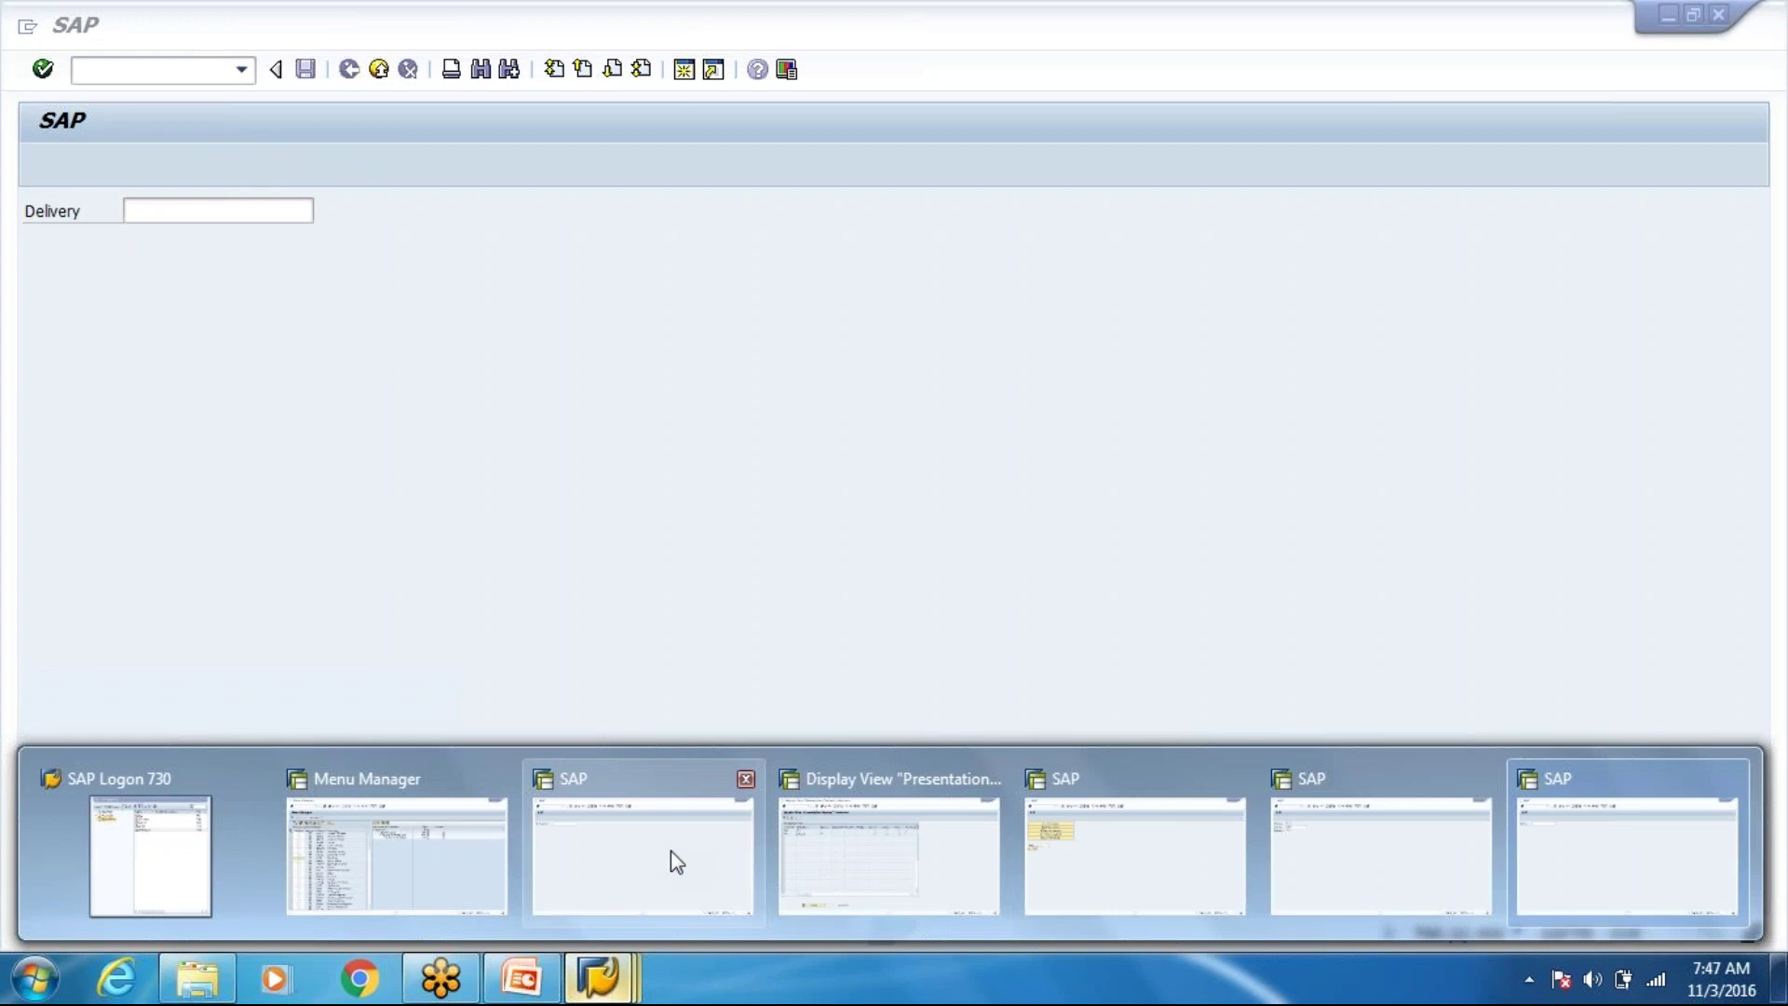
{"action": "left_click", "coordinate": [444, 786]}
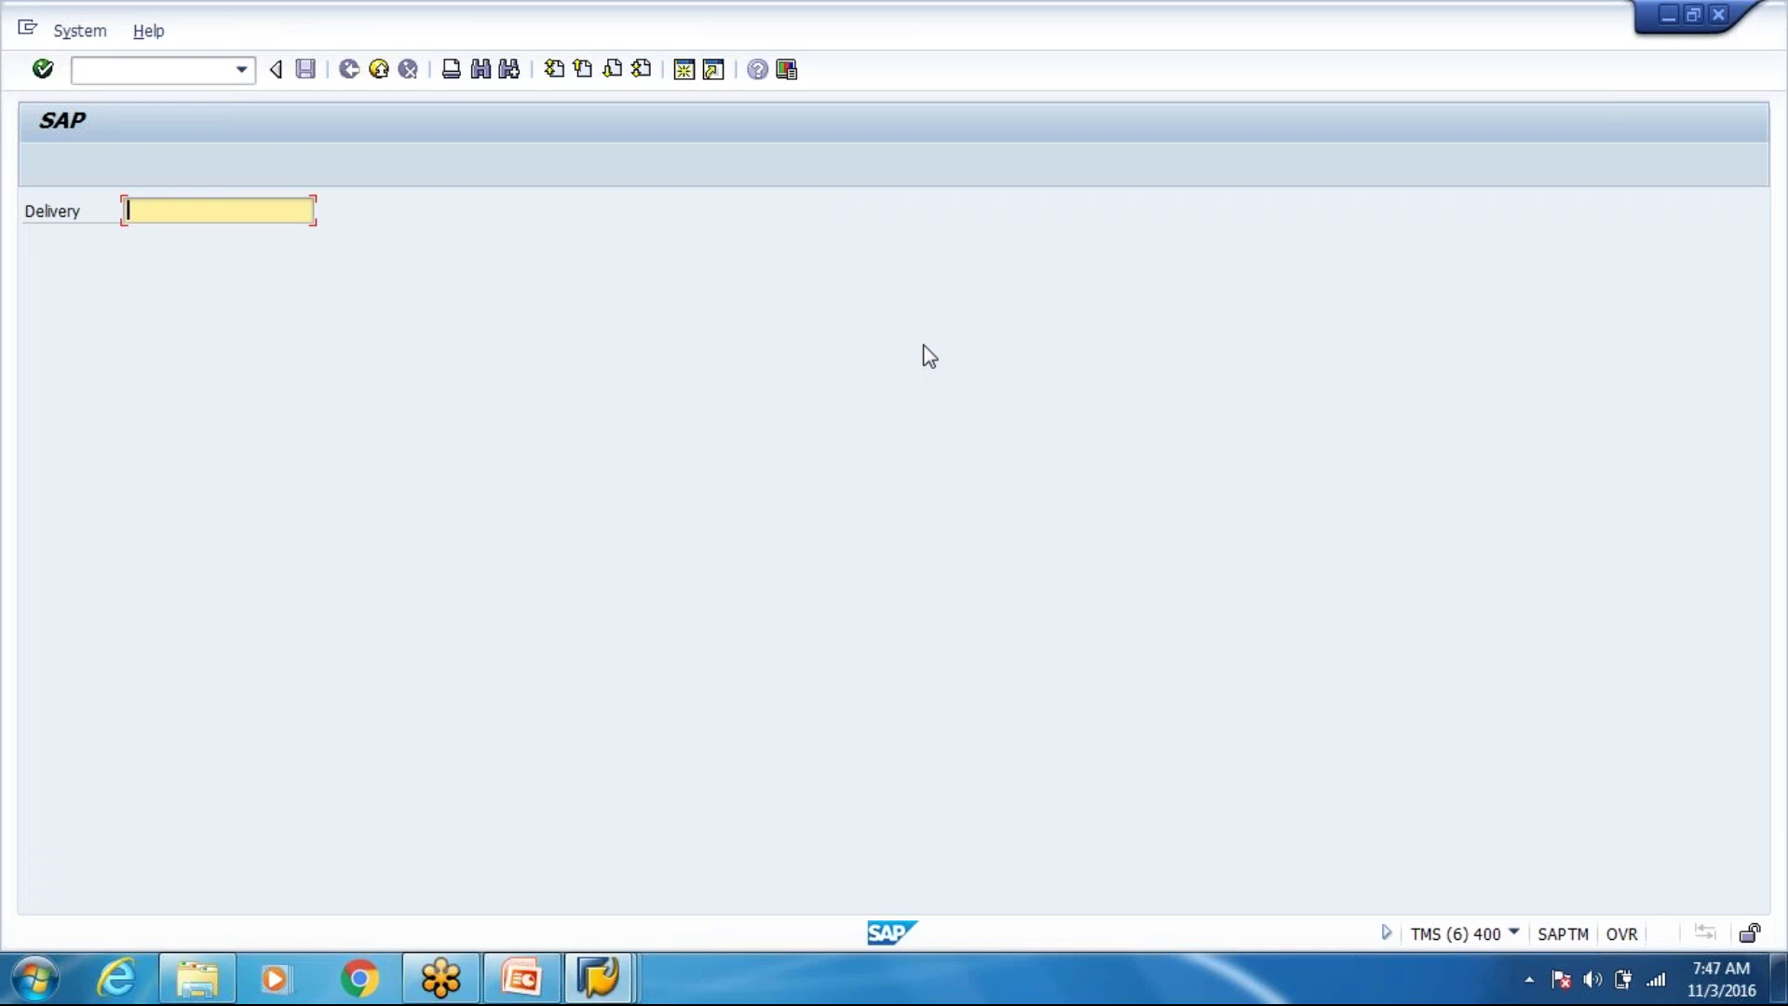
{"action": "key", "text": "alt+F4"}
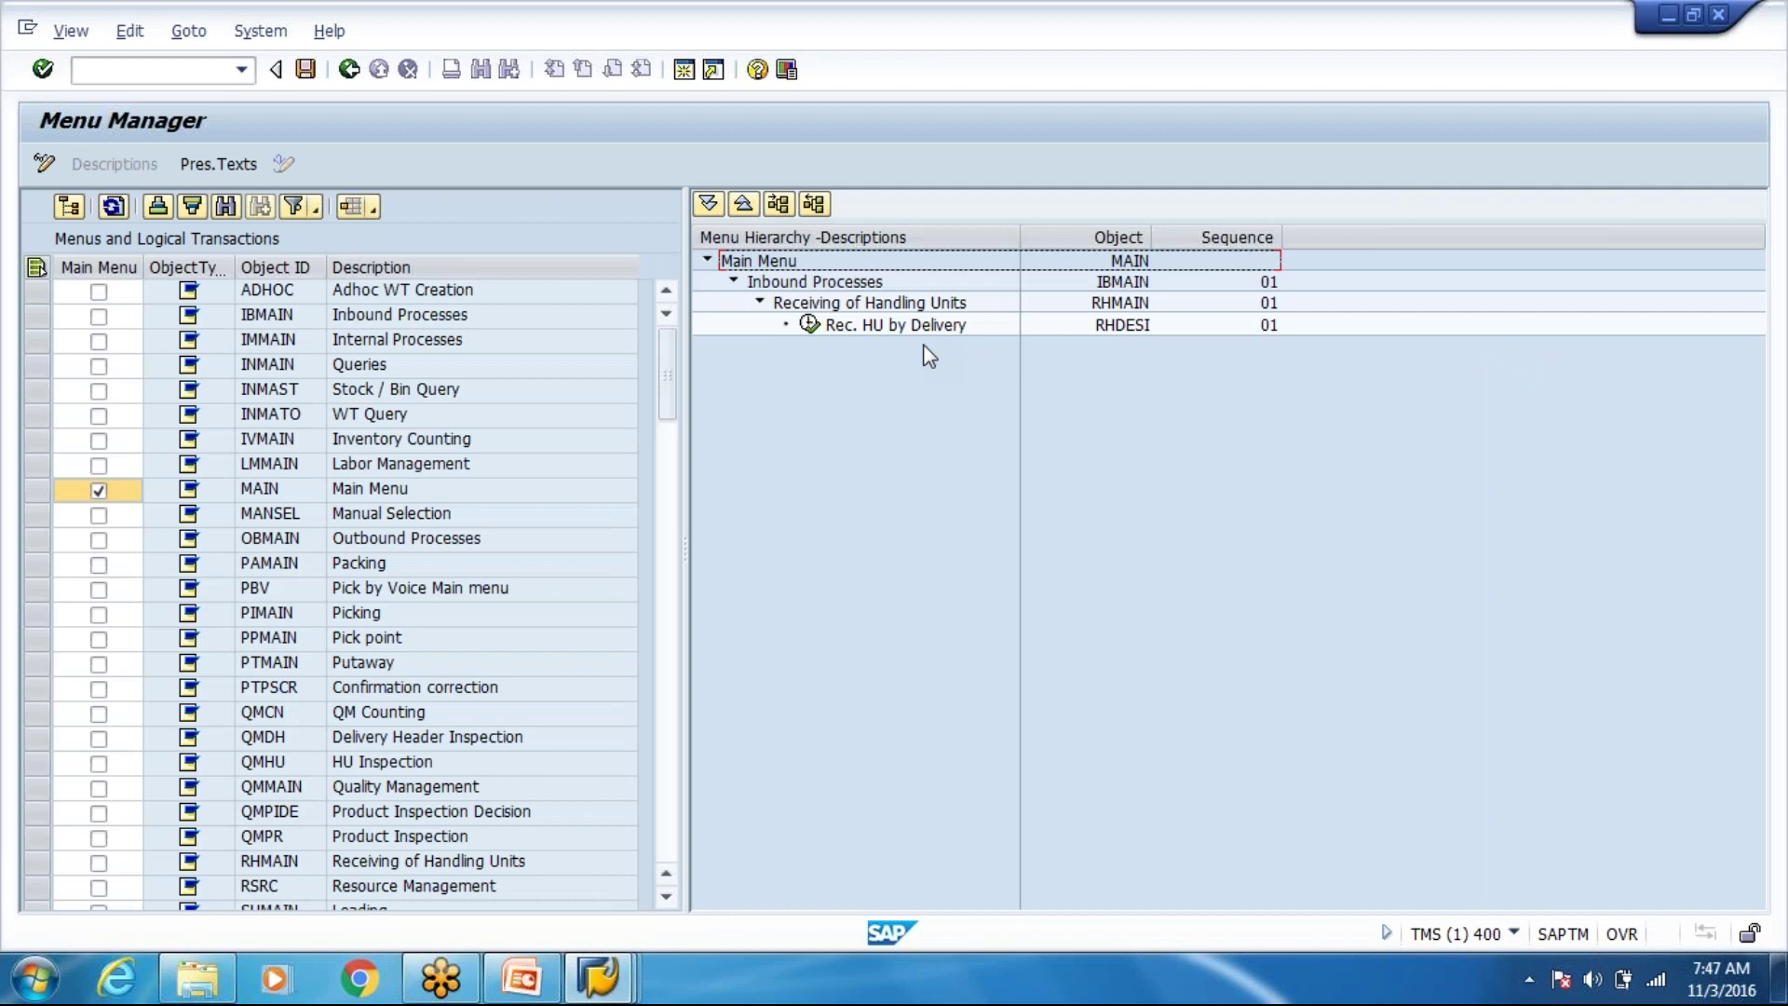
{"action": "key", "text": "alt+Tab"}
Go back through the RF menu levels from the delivery screen to the main menu, declining the logoff.
{"action": "key", "text": "F3"}
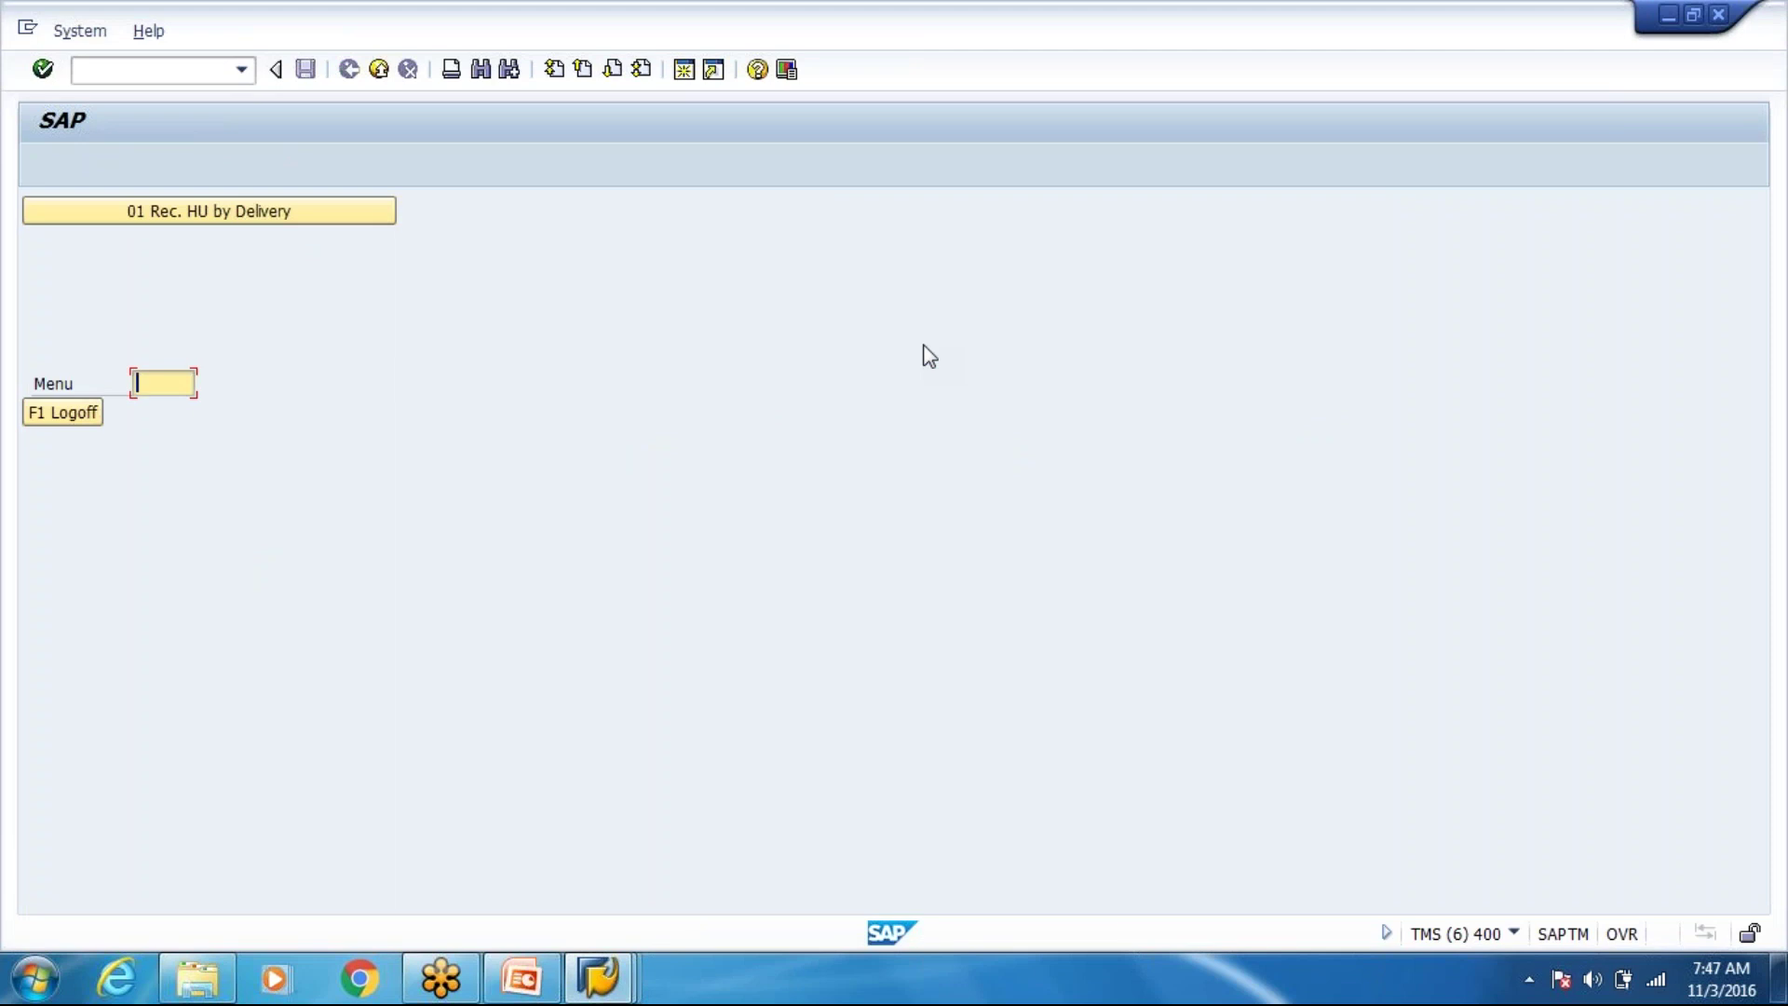
{"action": "key", "text": "F3"}
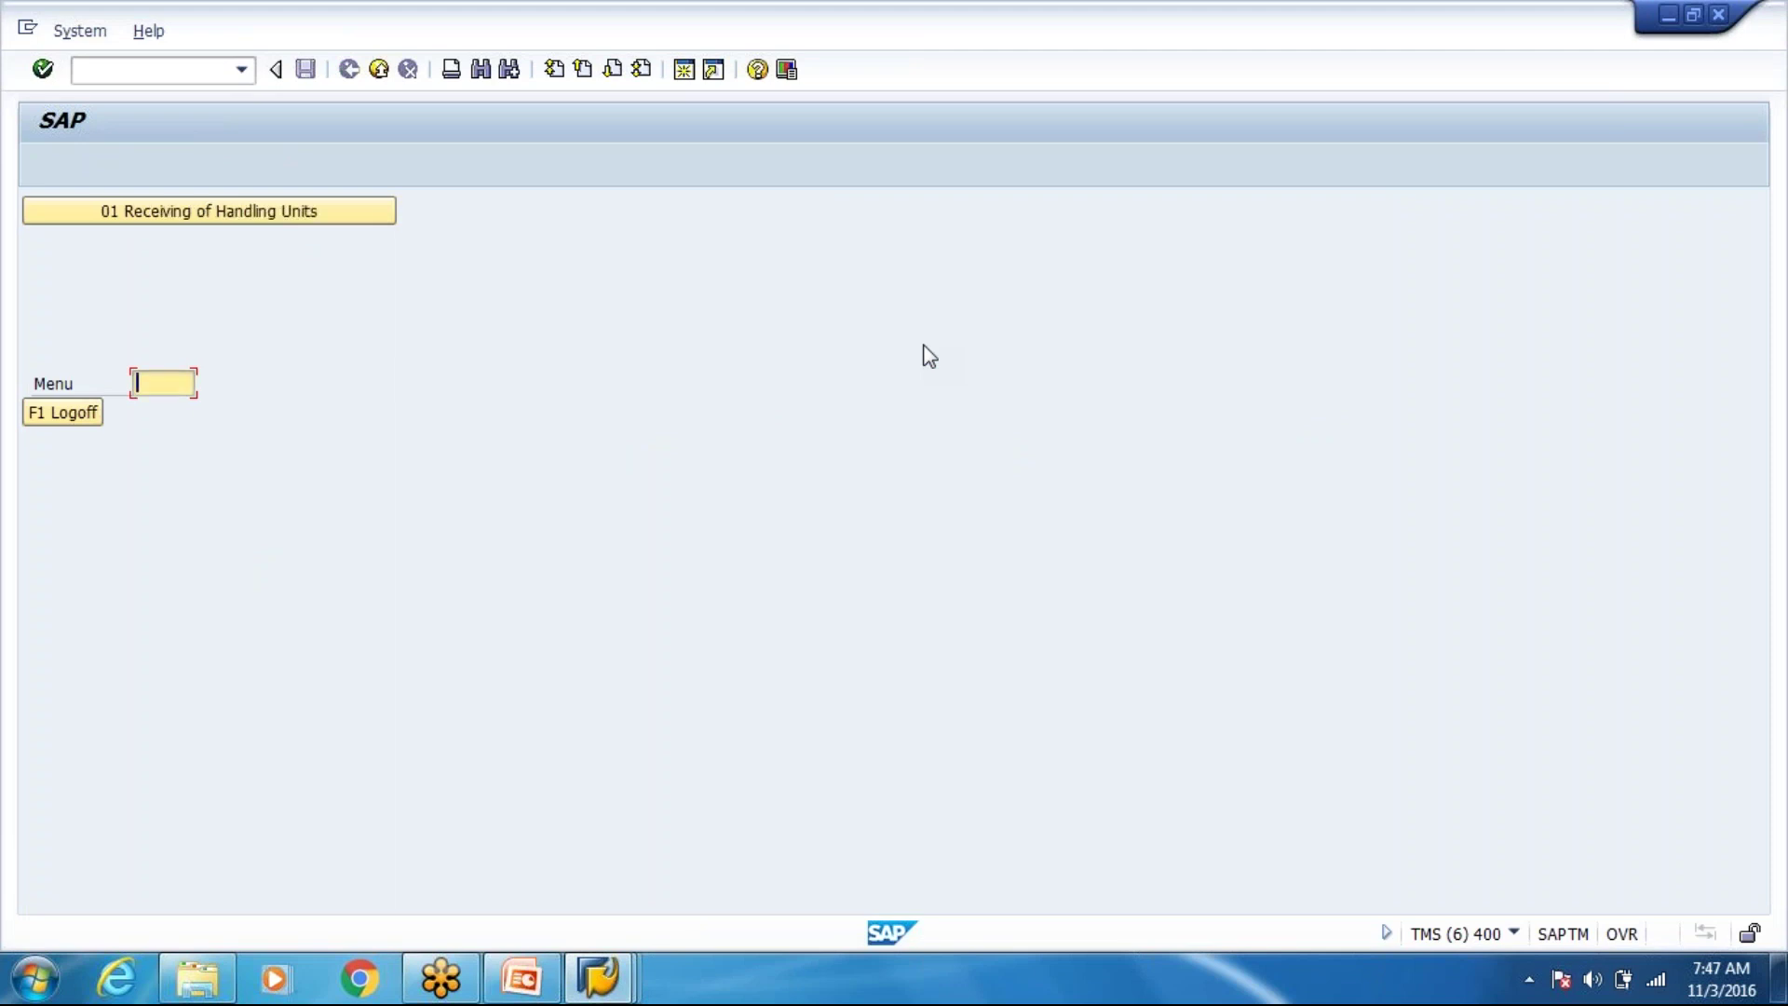
{"action": "key", "text": "F3"}
{"action": "key", "text": "F1"}
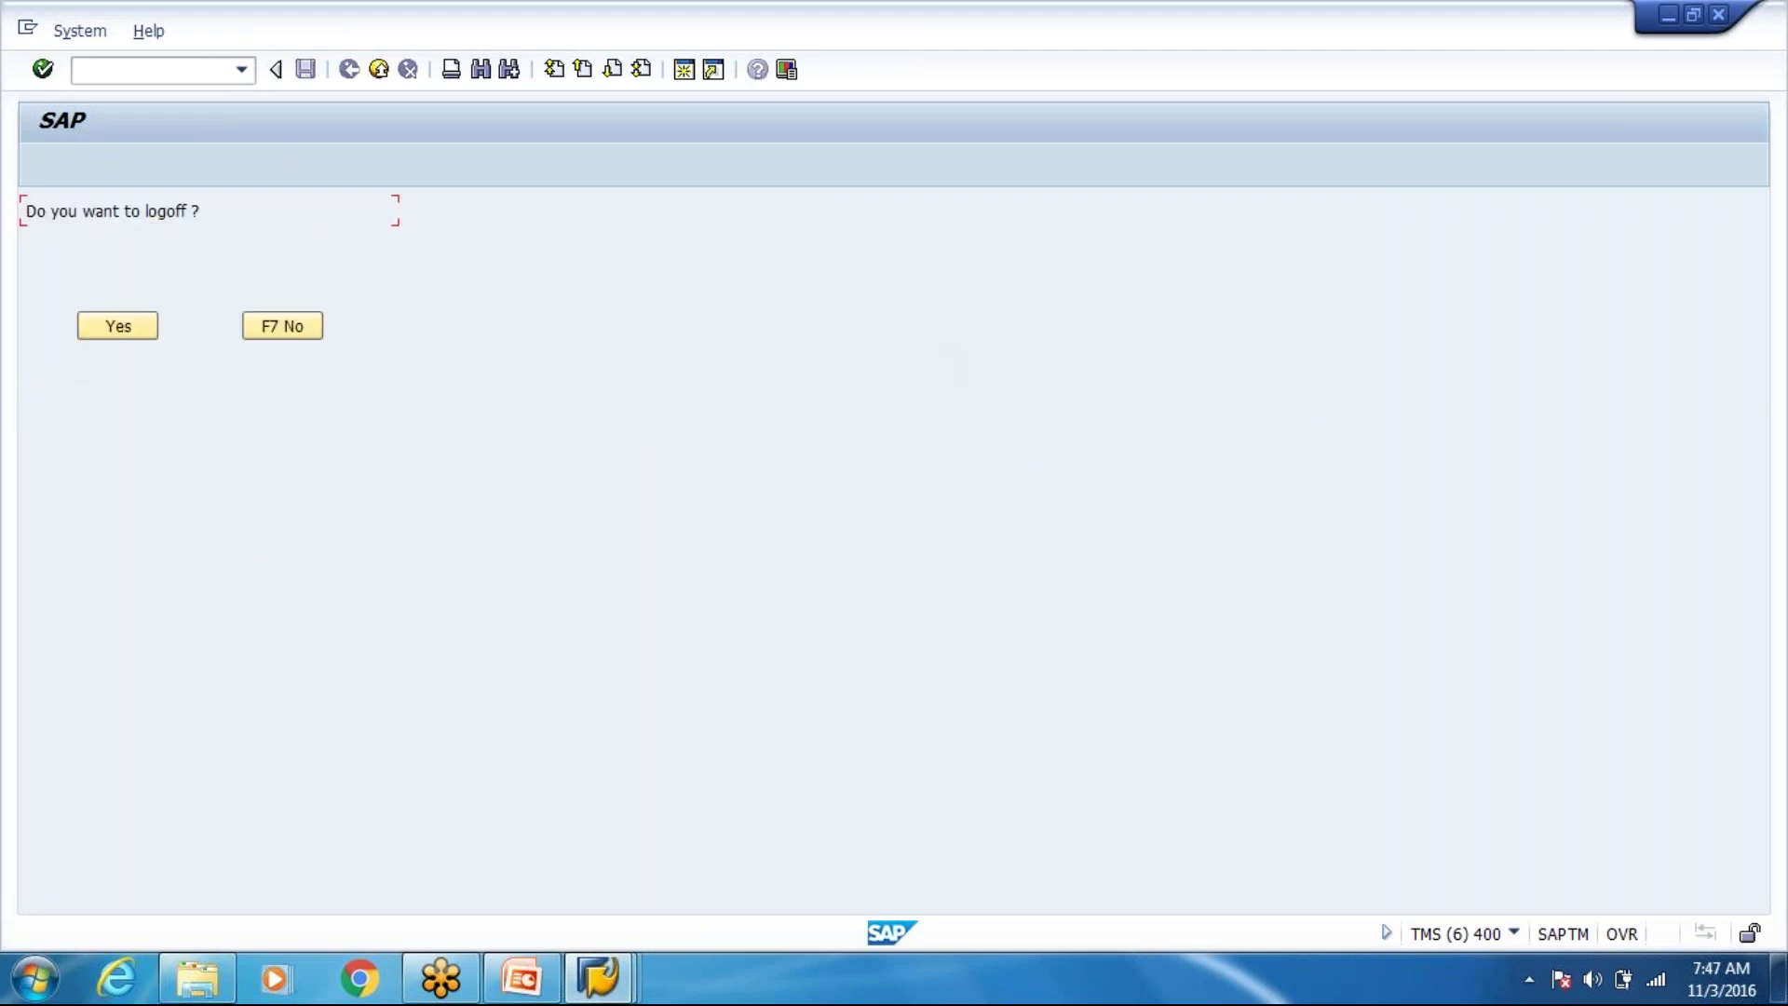
{"action": "left_click", "coordinate": [298, 330]}
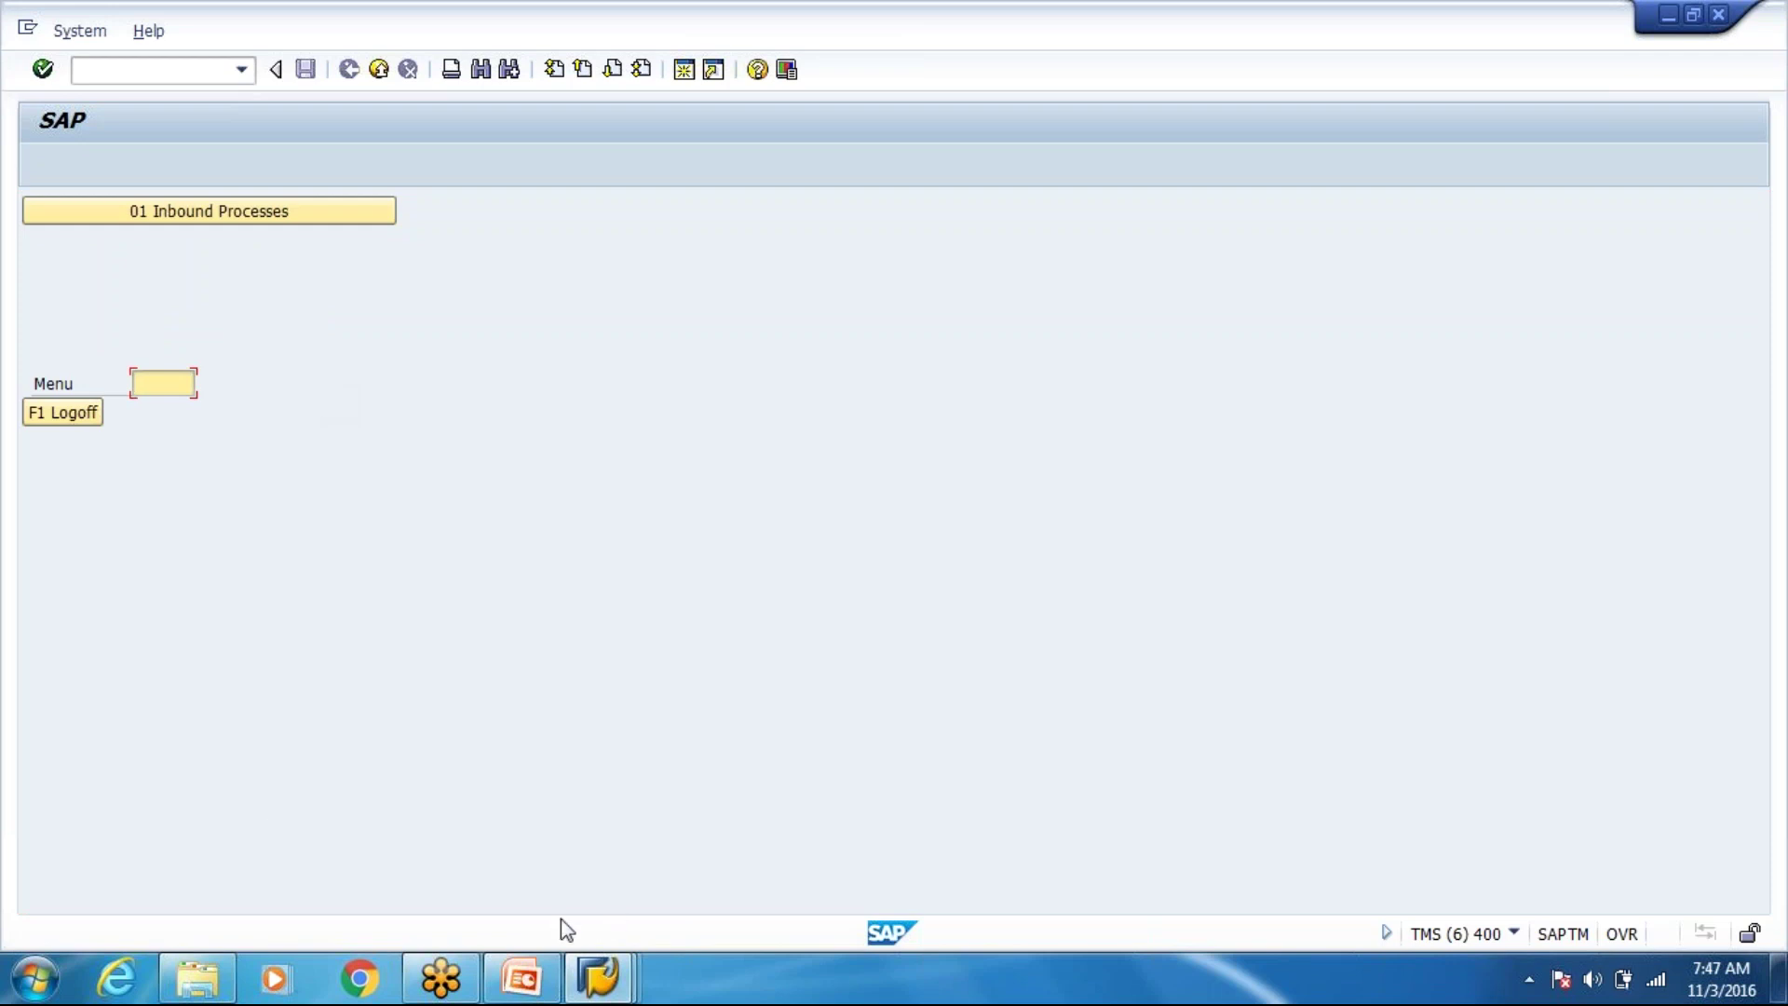
Switch to PowerPoint to review the Screen Layout Personalization slide, and leave the presentation again.
{"action": "mouse_move", "coordinate": [557, 984]}
{"action": "left_click", "coordinate": [512, 993]}
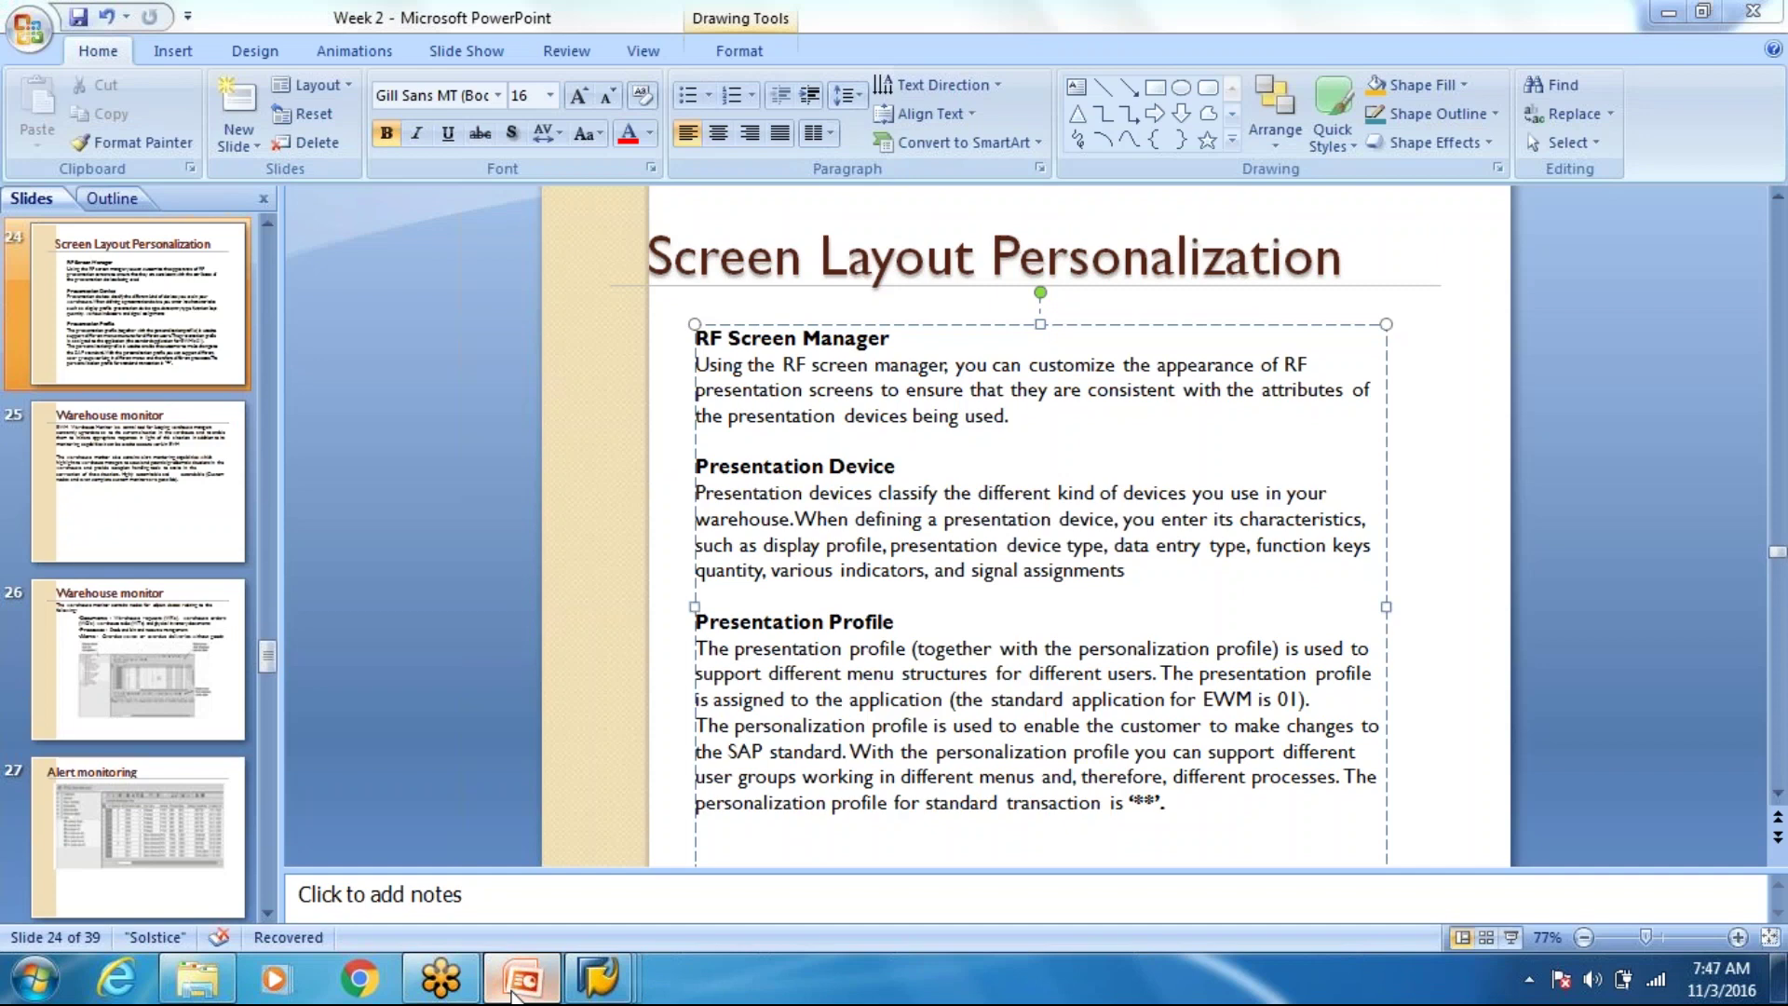
{"action": "left_click", "coordinate": [514, 993]}
Exit the presentation devices view in its SAP session, and leave Menu Manager to return to the Display IMG structure.
{"action": "mouse_move", "coordinate": [600, 964]}
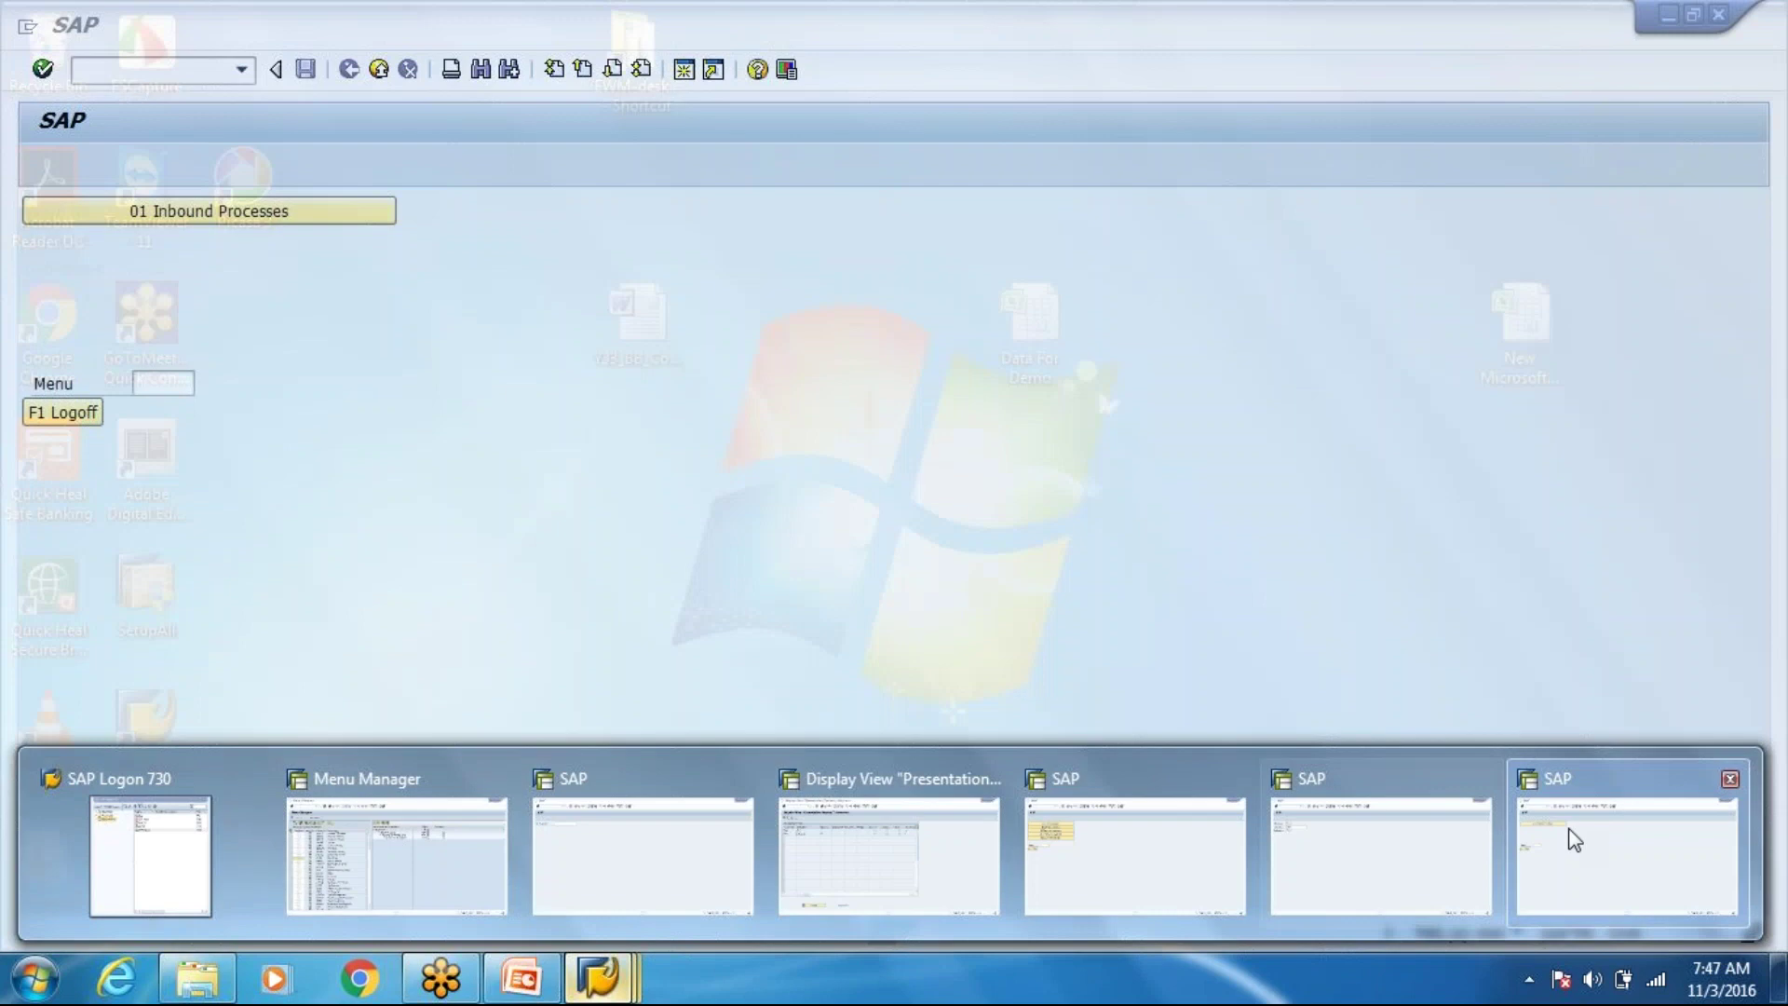
{"action": "left_click", "coordinate": [890, 855]}
{"action": "left_click", "coordinate": [379, 72]}
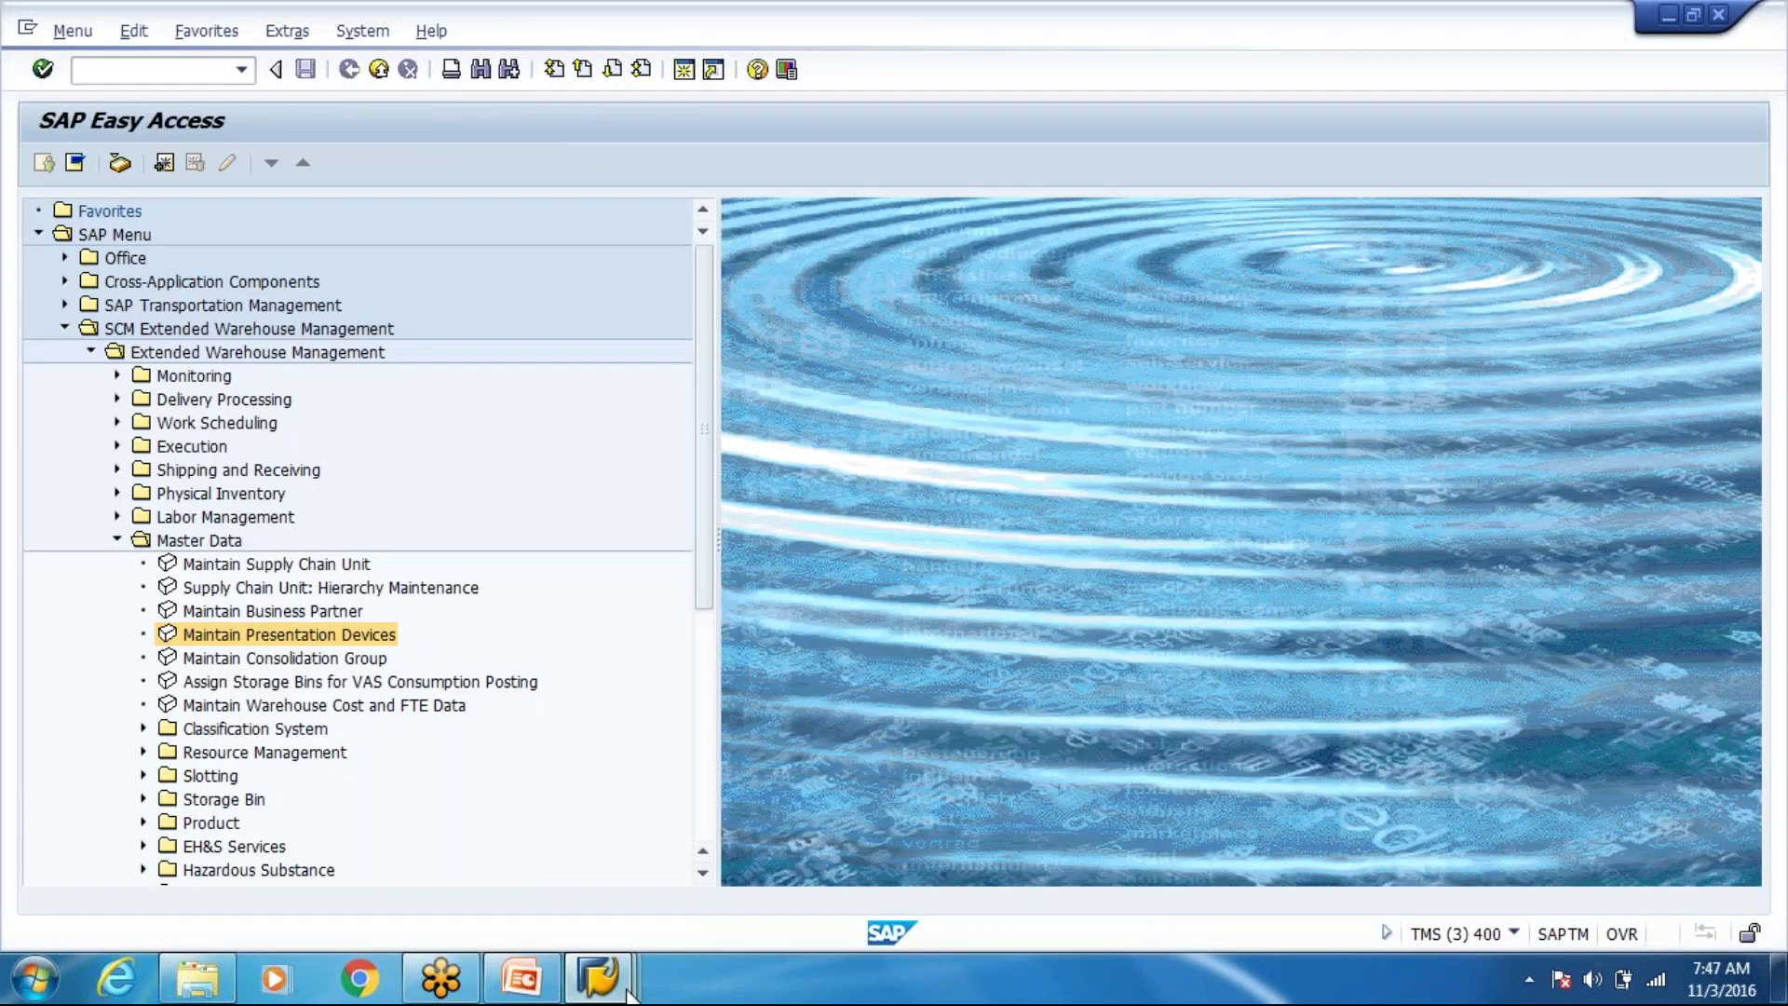
{"action": "left_click", "coordinate": [379, 69]}
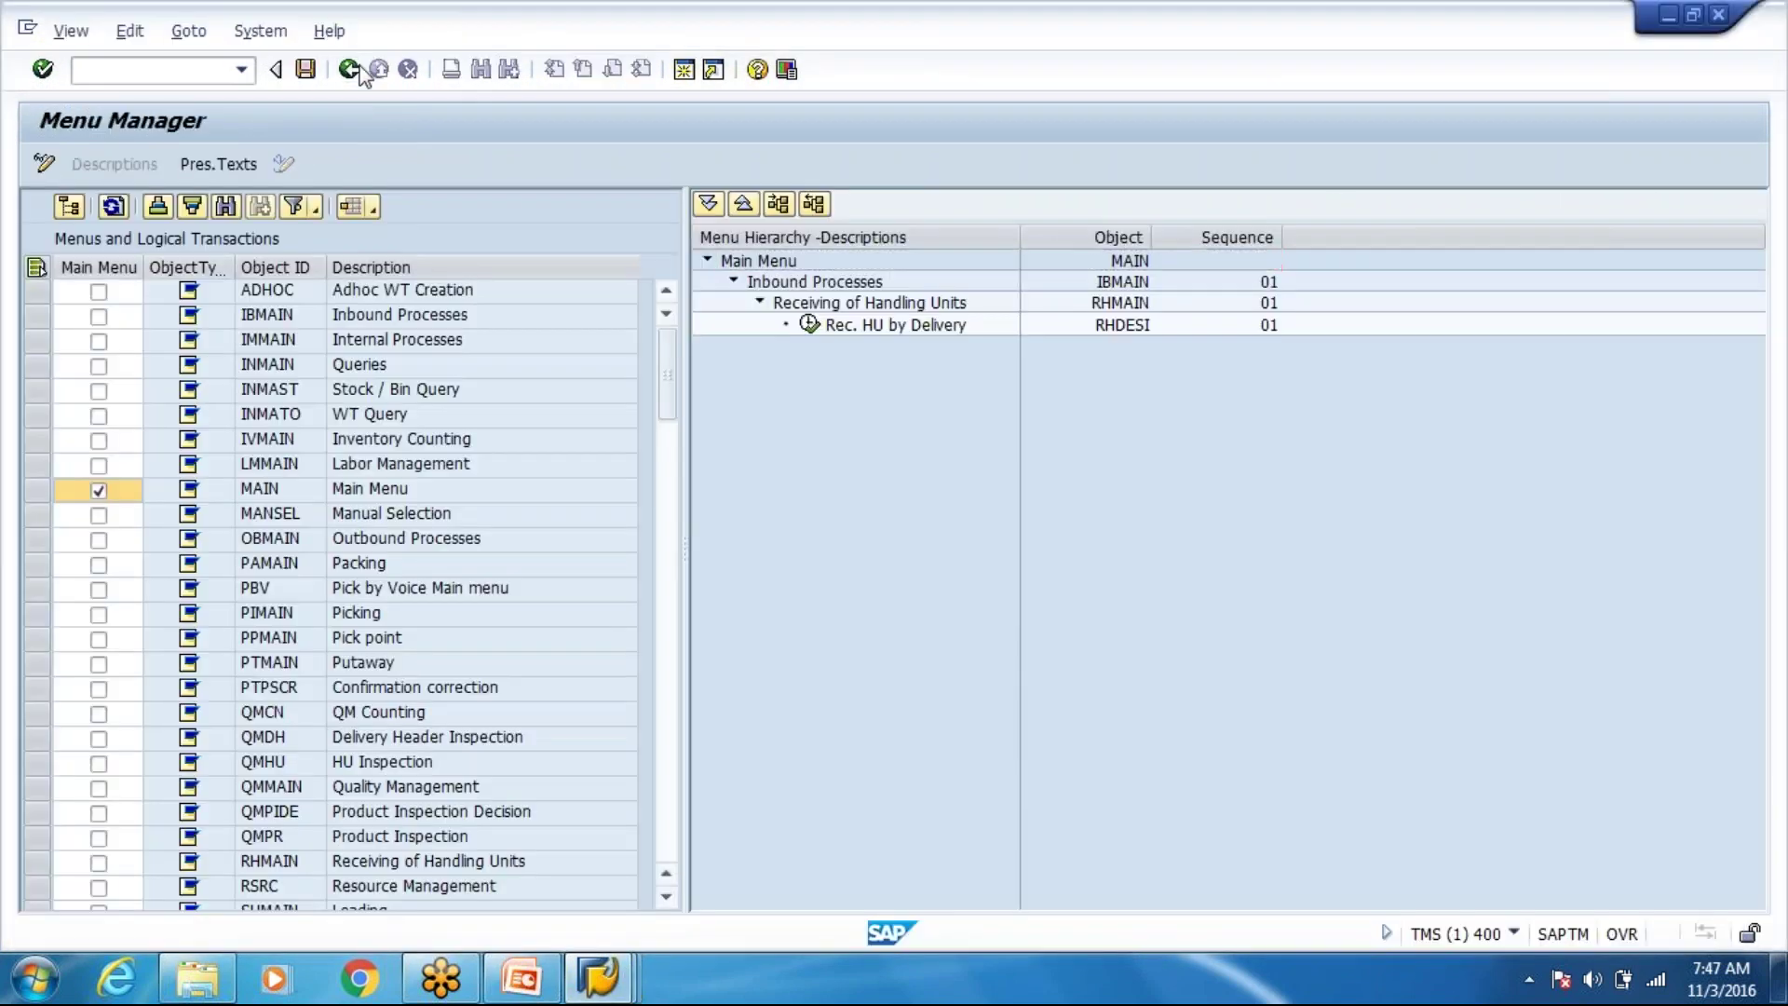
{"action": "left_click", "coordinate": [353, 69]}
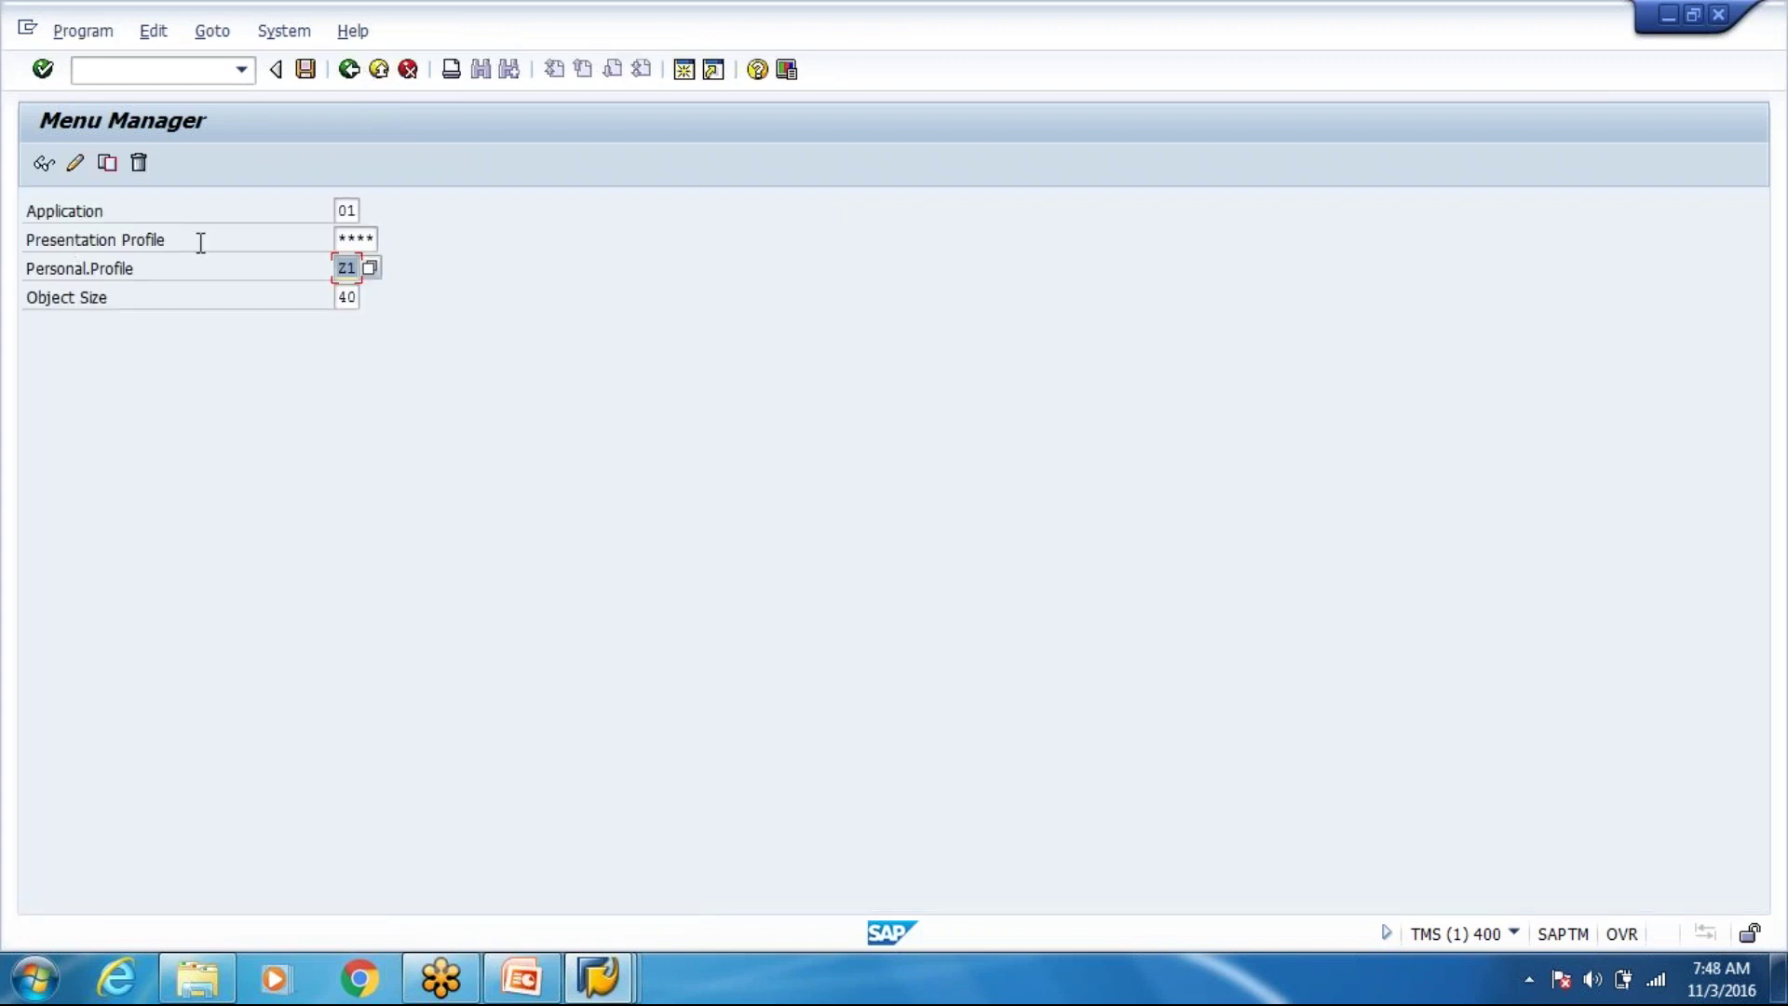
{"action": "left_click", "coordinate": [349, 69]}
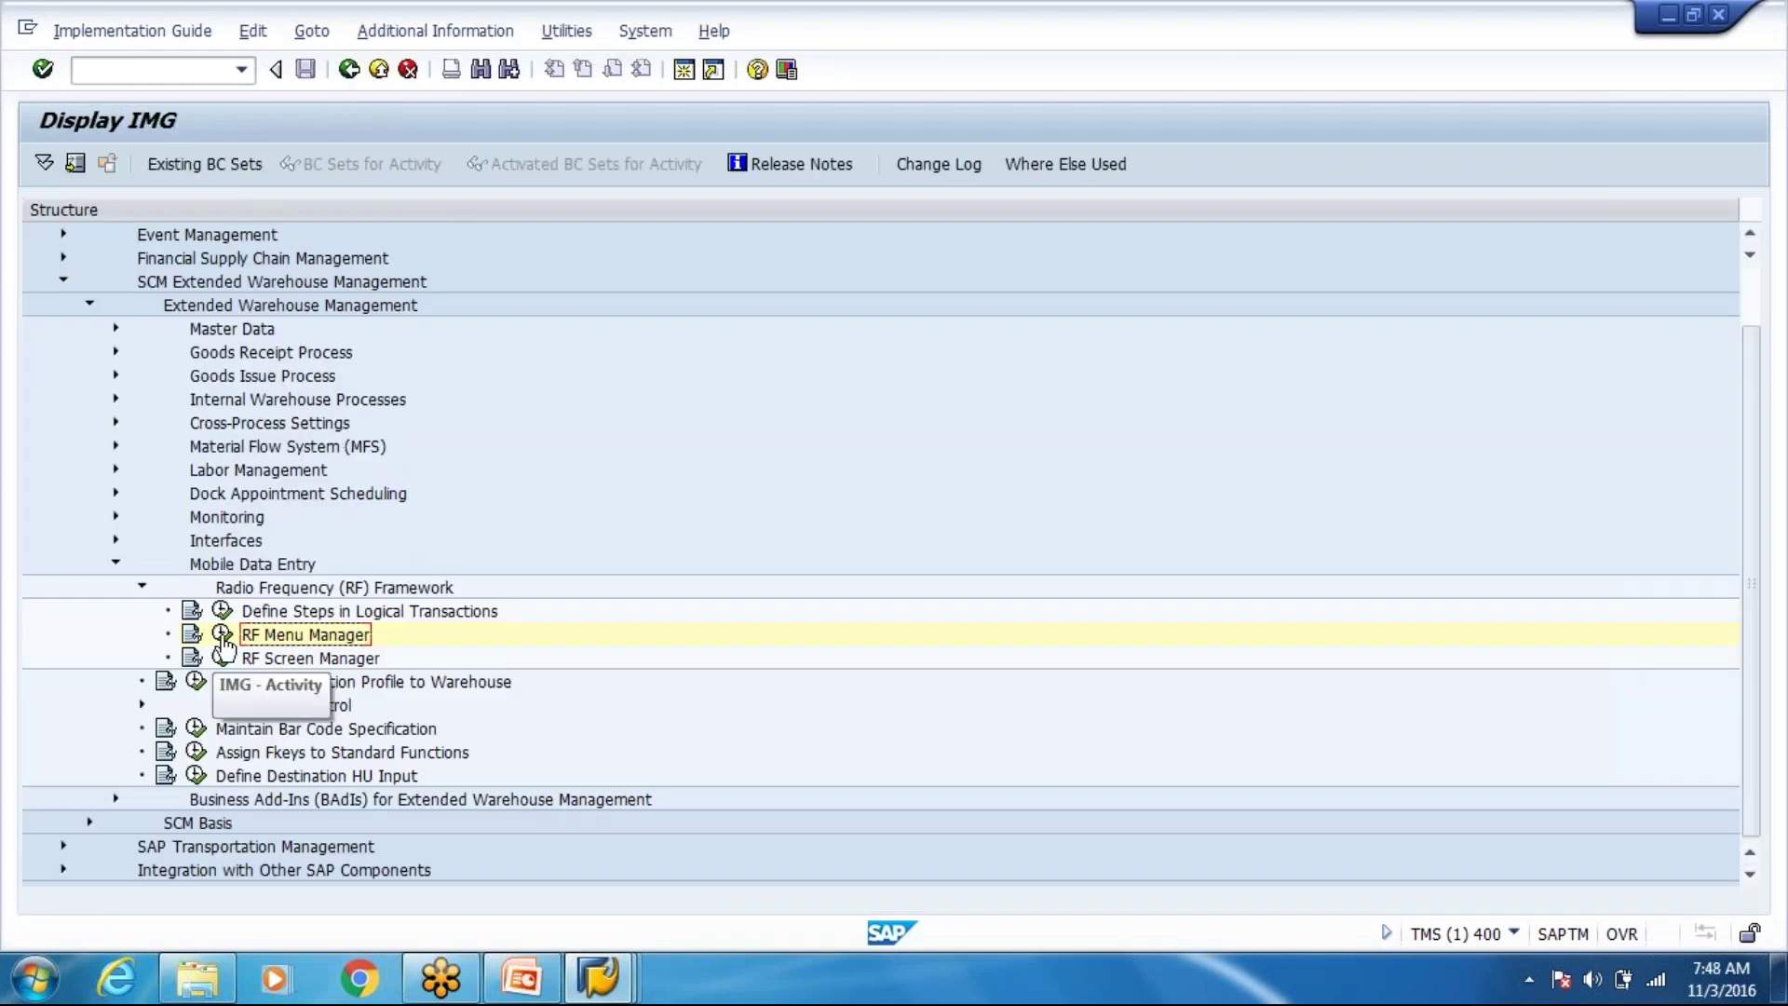
Open Define Steps in Logical Transactions and examine presentation profiles **** and WH01 under Define Presentation Profiles.
{"action": "left_click", "coordinate": [223, 611]}
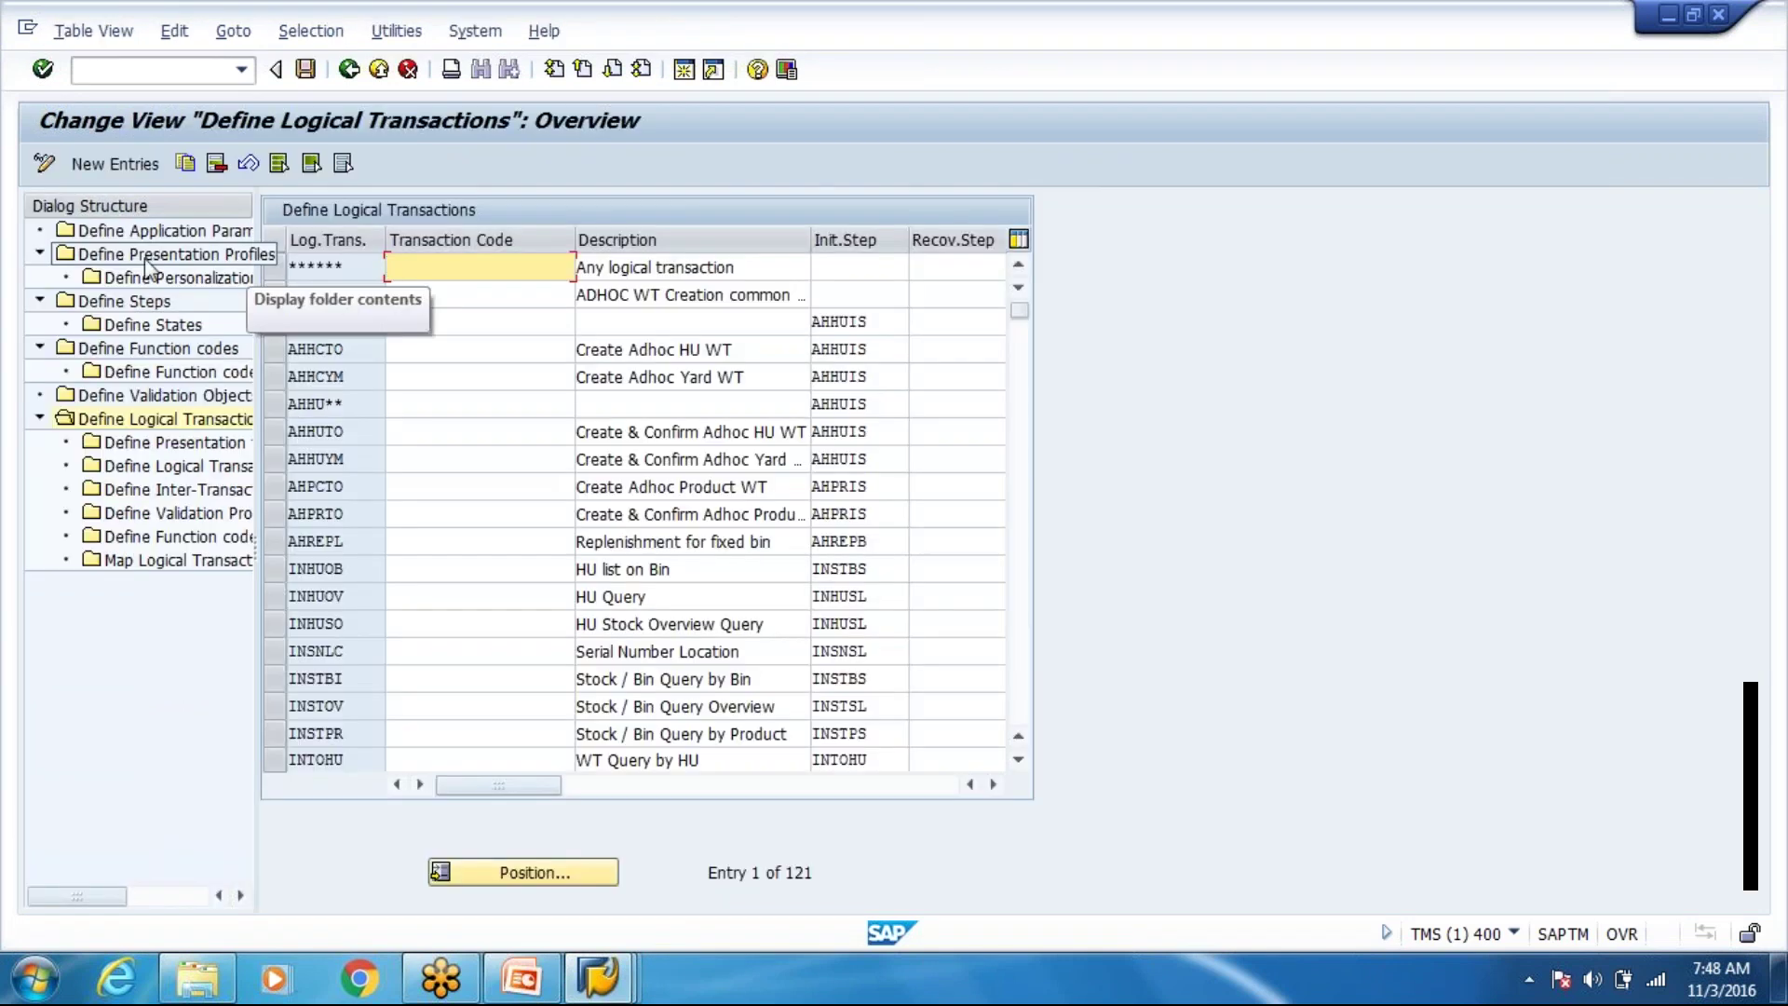
{"action": "double_click", "coordinate": [143, 255]}
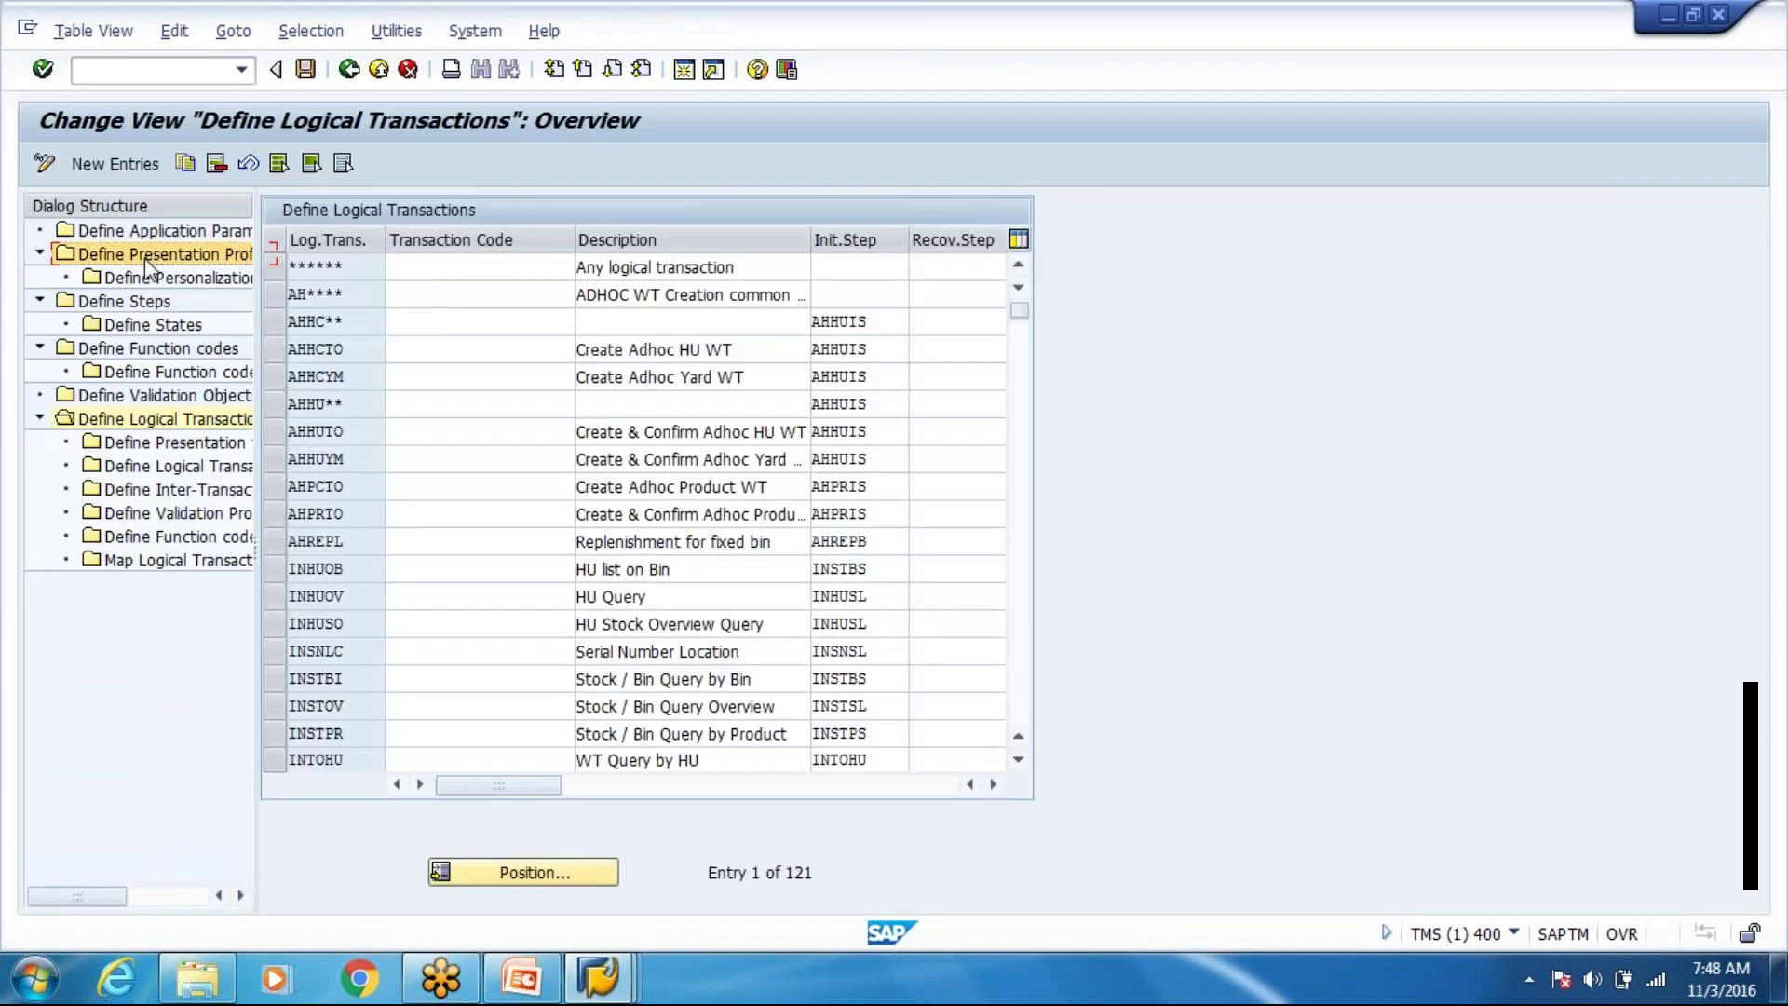
{"action": "left_click", "coordinate": [276, 272]}
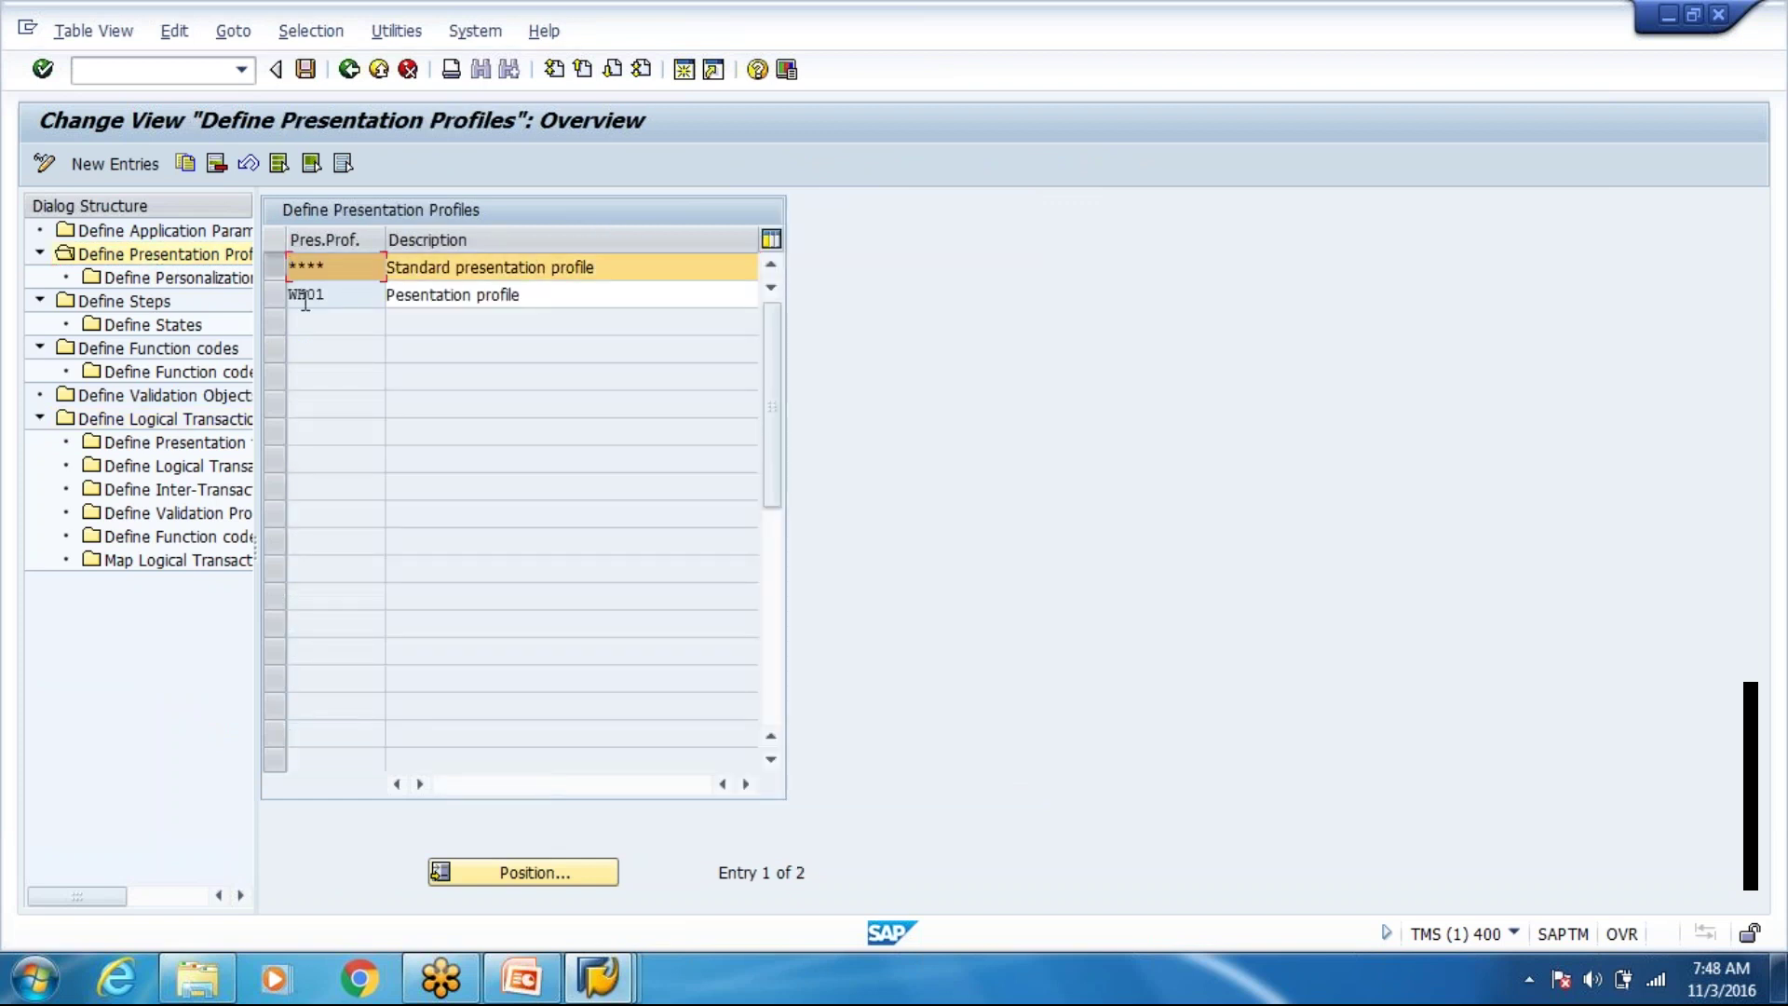
{"action": "left_click", "coordinate": [290, 295]}
{"action": "left_click", "coordinate": [276, 270]}
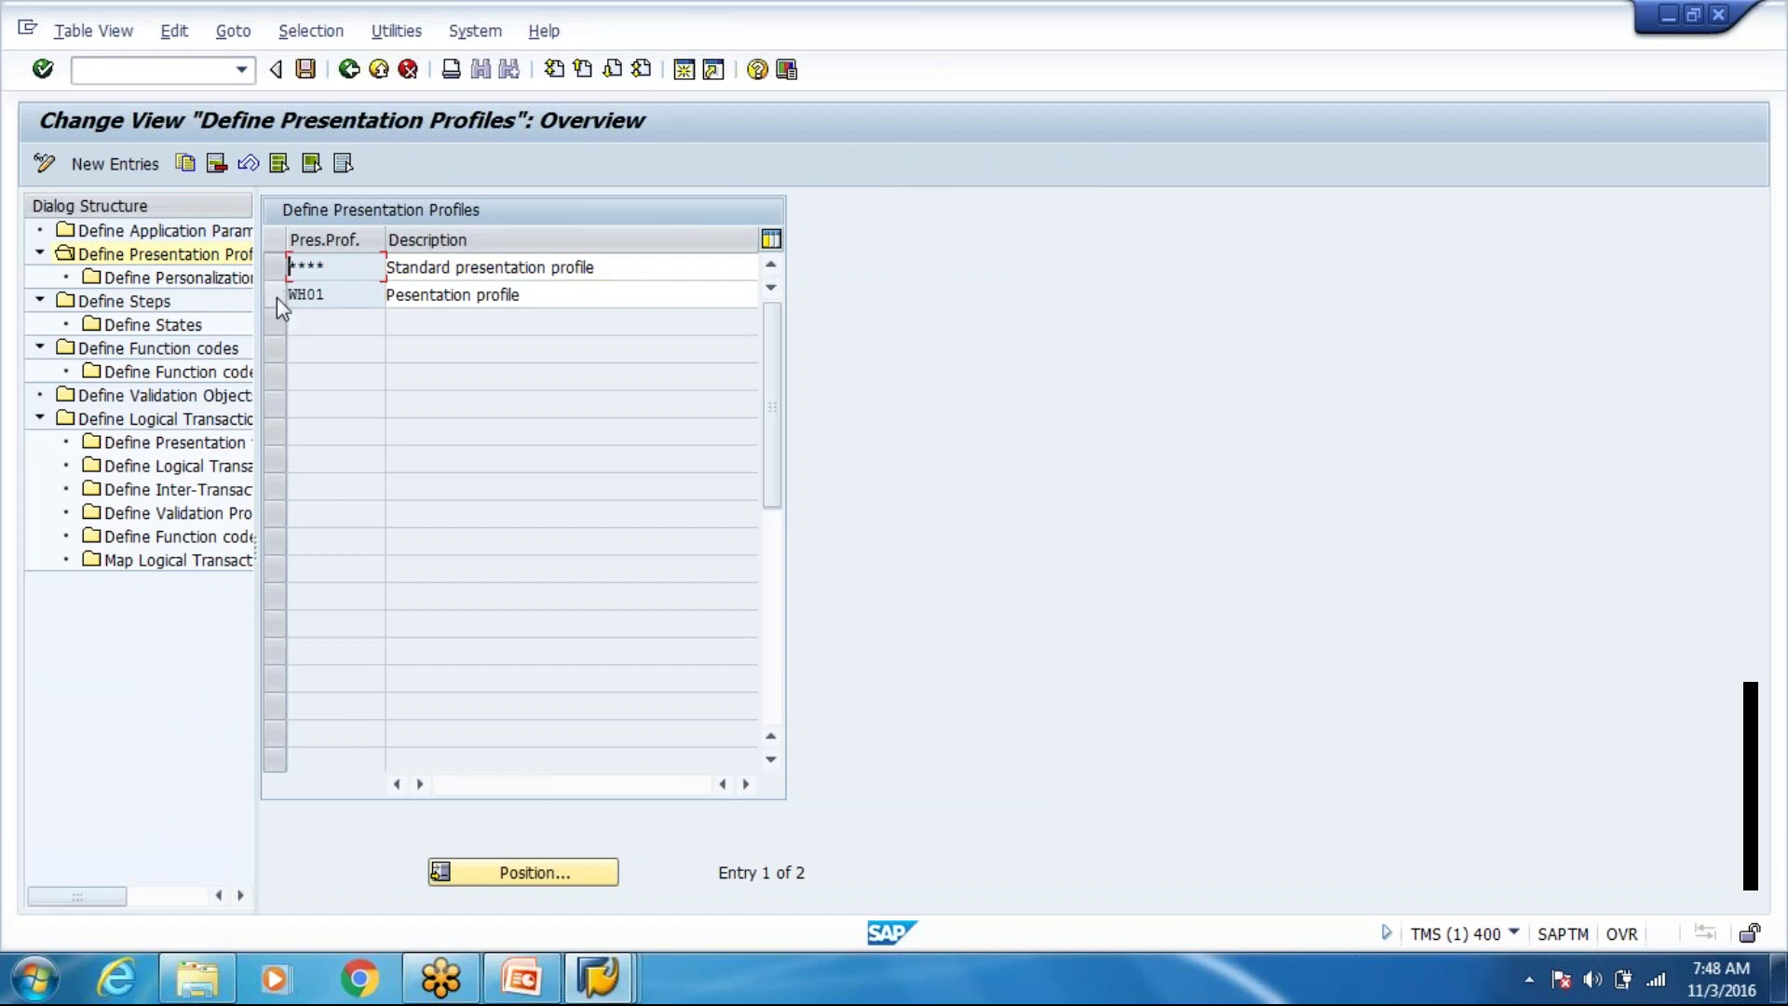
{"action": "left_click", "coordinate": [277, 298]}
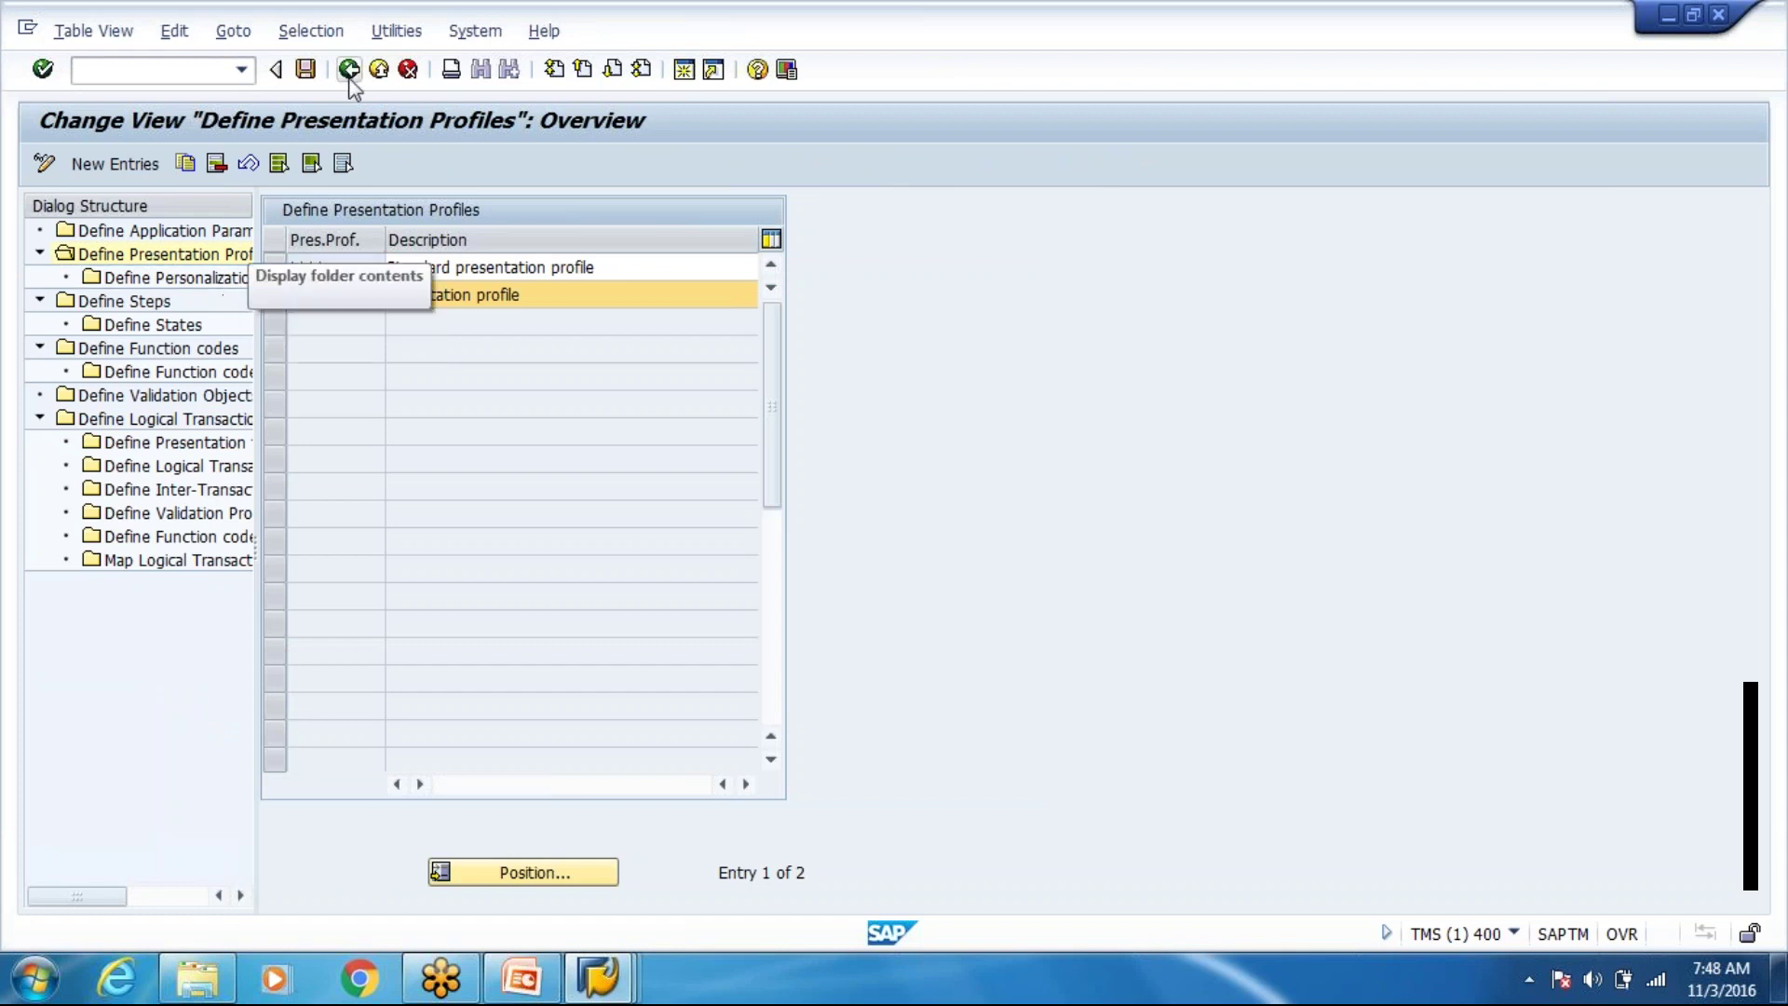
Leave the logical transactions configuration, select the activity for assigning a presentation profile to the warehouse, and exit the IMG structure.
{"action": "double_click", "coordinate": [163, 418]}
{"action": "left_click", "coordinate": [349, 69]}
{"action": "left_click", "coordinate": [346, 683]}
{"action": "left_click", "coordinate": [349, 69]}
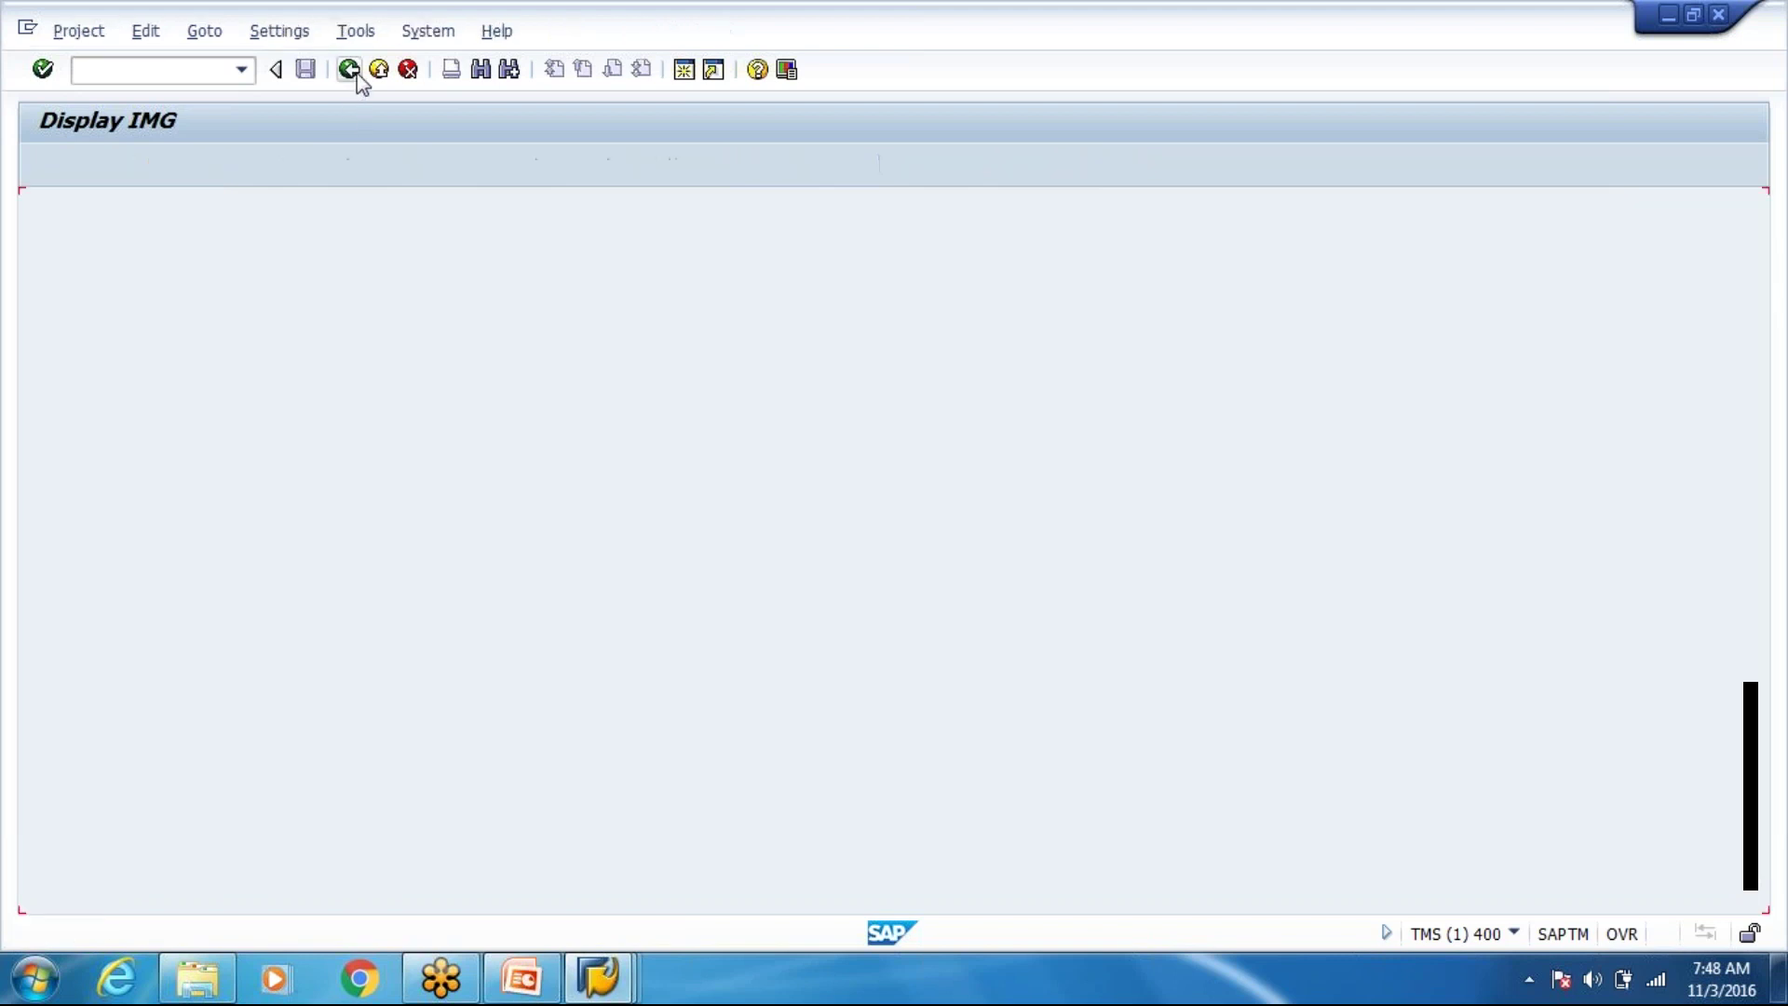
Open the SAP reference IMG and launch Define Steps in Logical Transactions under EWM Mobile Data Entry, Radio Frequency (RF) Framework.
{"action": "left_click", "coordinate": [184, 160]}
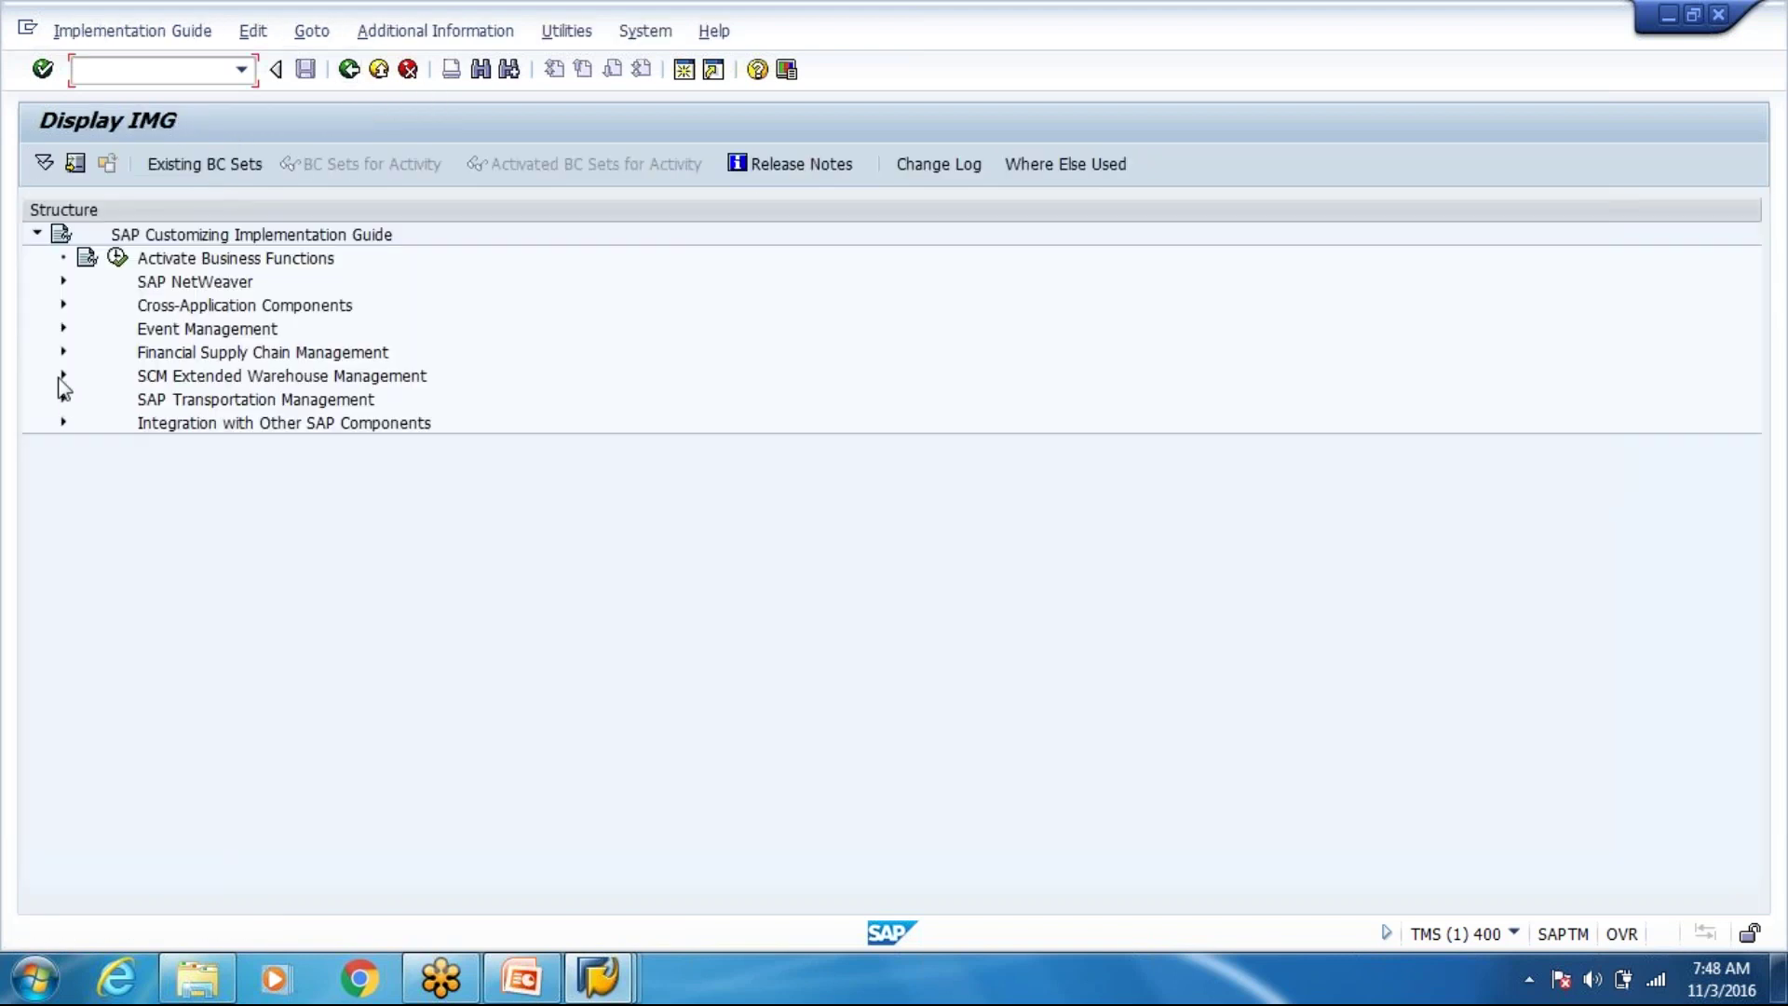
{"action": "left_click", "coordinate": [63, 376]}
{"action": "left_click", "coordinate": [91, 399]}
{"action": "left_click", "coordinate": [241, 688]}
{"action": "left_click", "coordinate": [252, 570]}
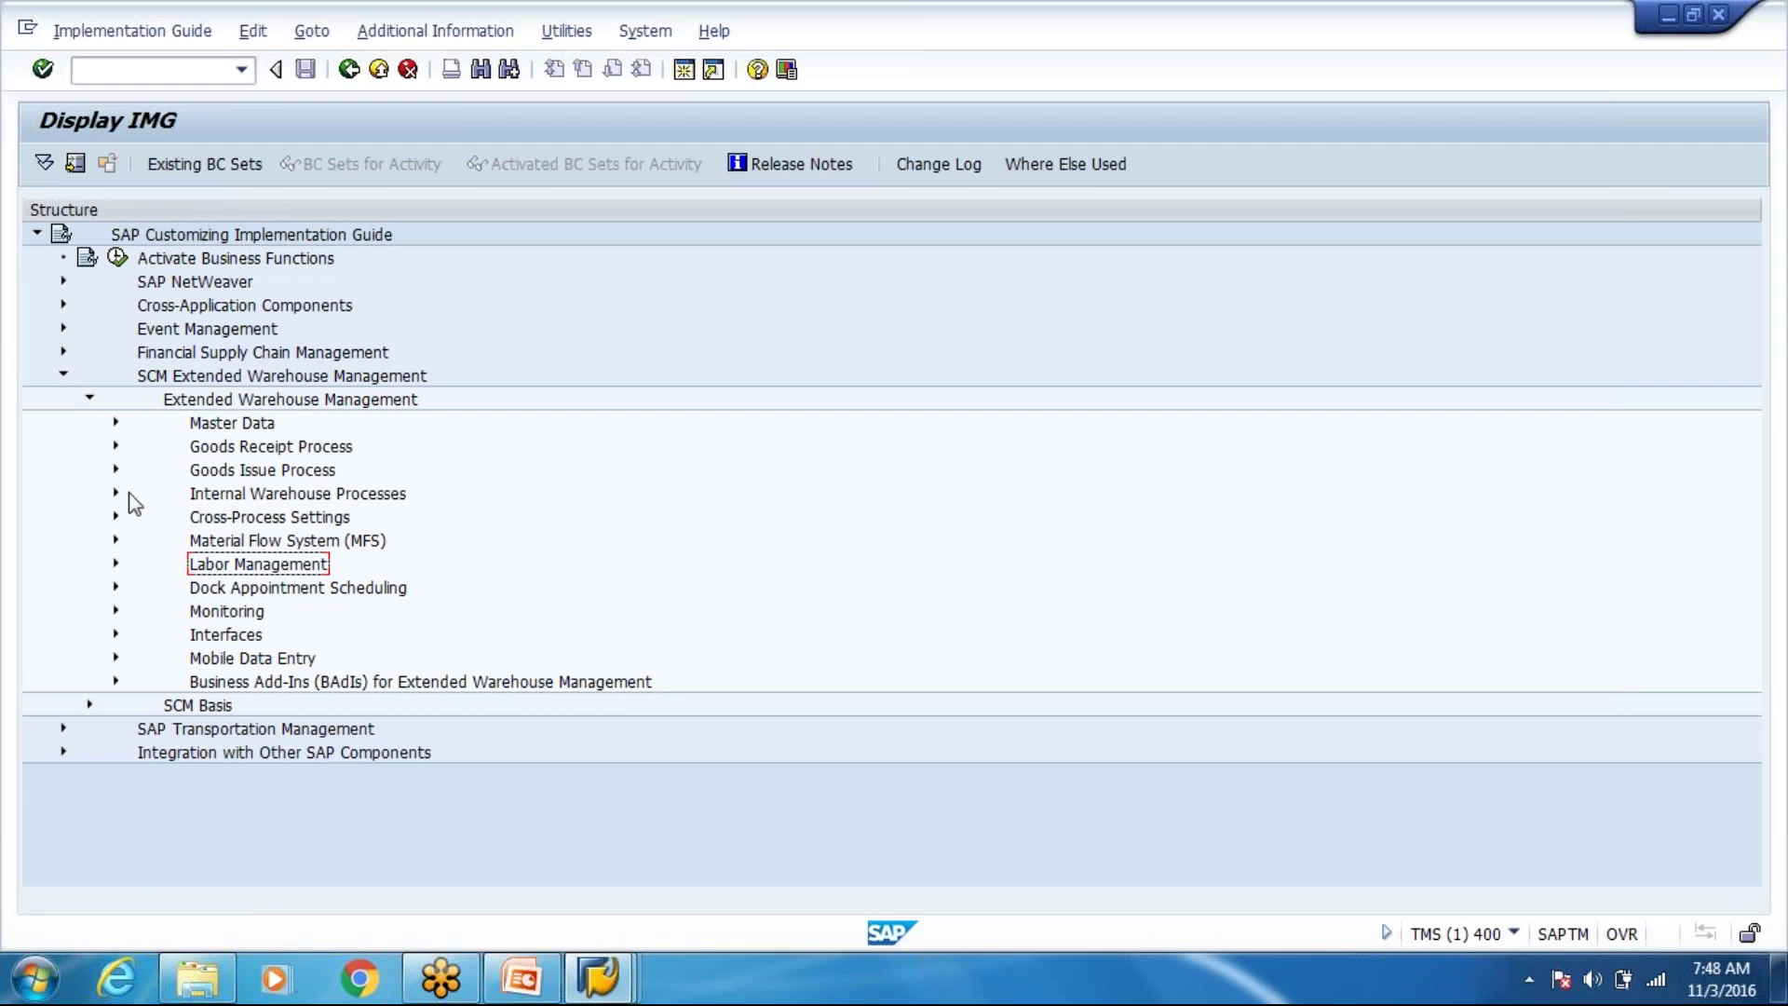
{"action": "left_click", "coordinate": [117, 657]}
{"action": "left_click", "coordinate": [142, 680]}
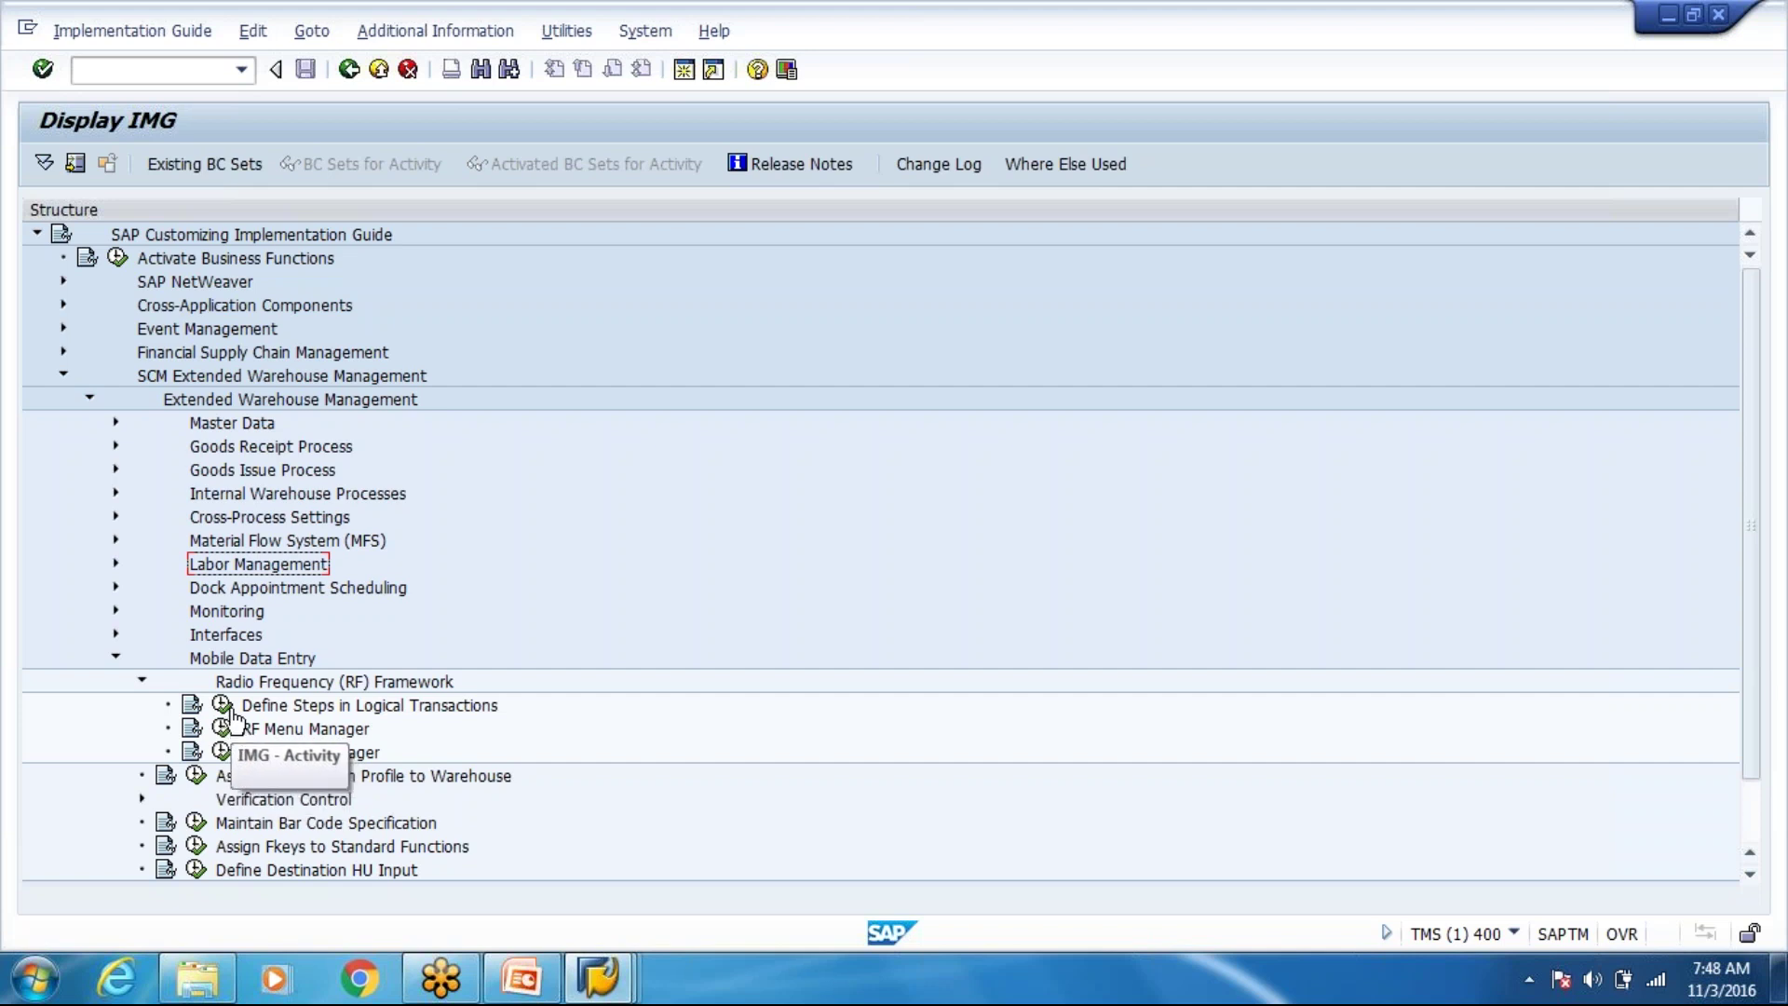
{"action": "left_click", "coordinate": [223, 706]}
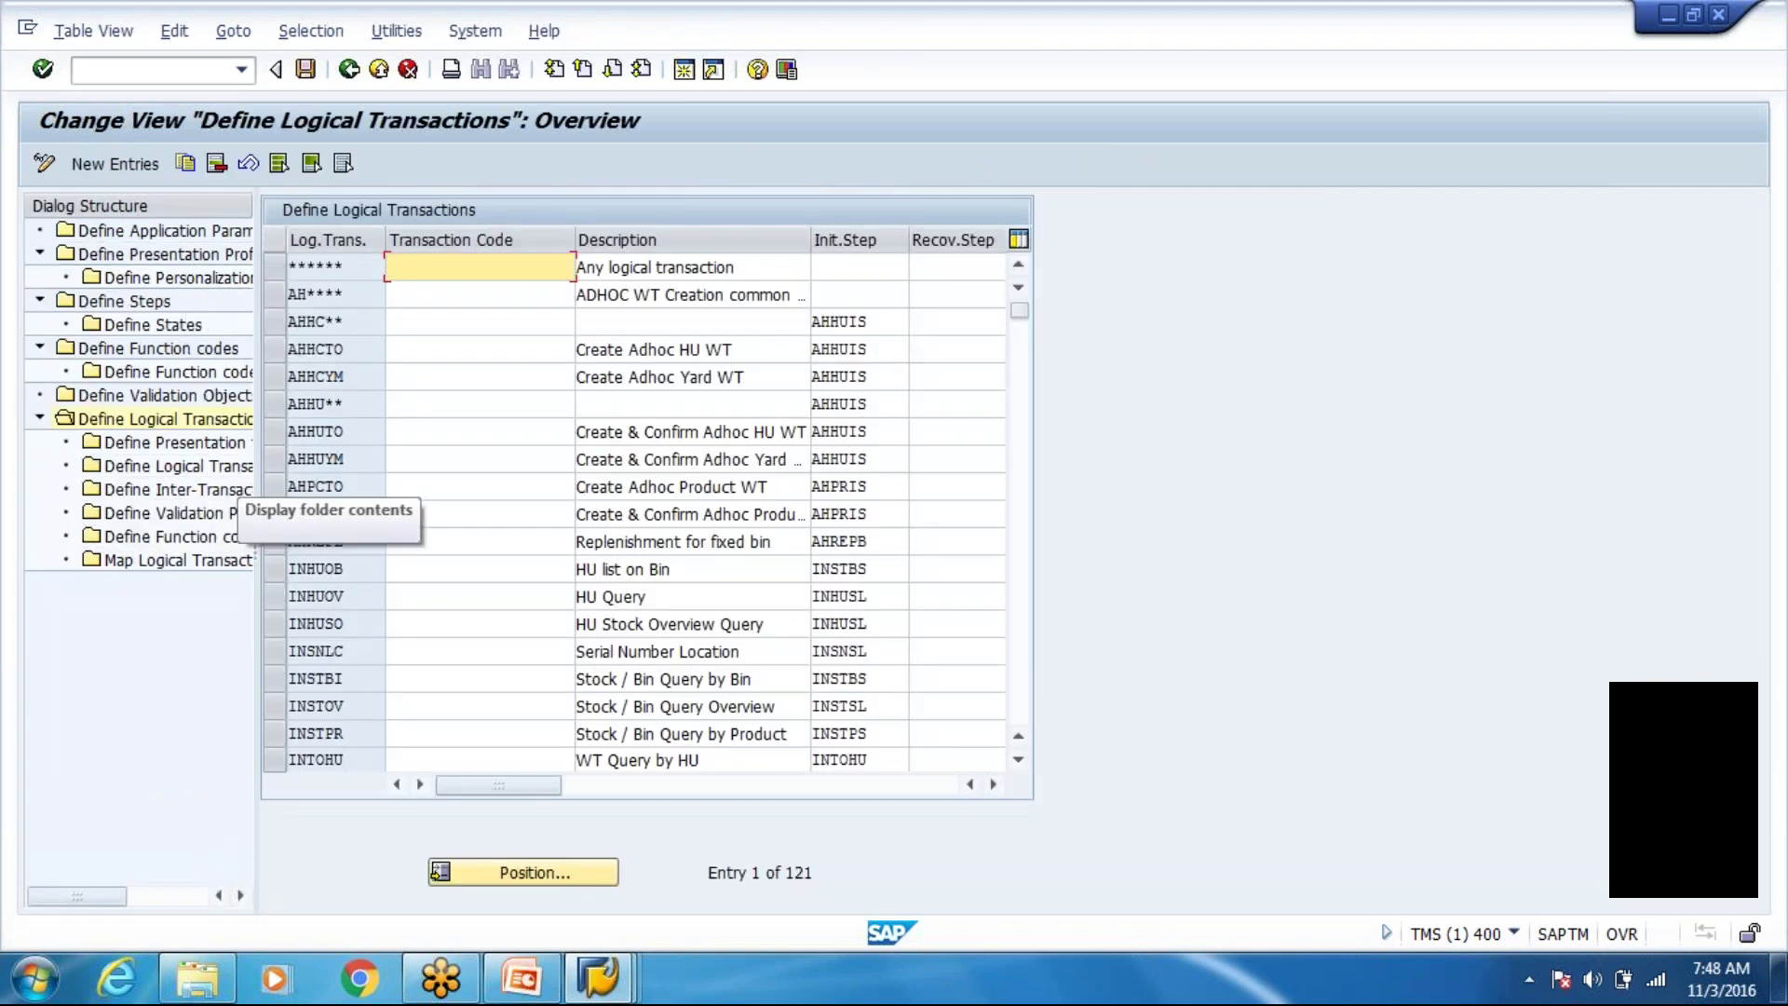
Display the step flow of logical transaction AH**** and examine its presentation profile and function module fields.
{"action": "left_click", "coordinate": [276, 296]}
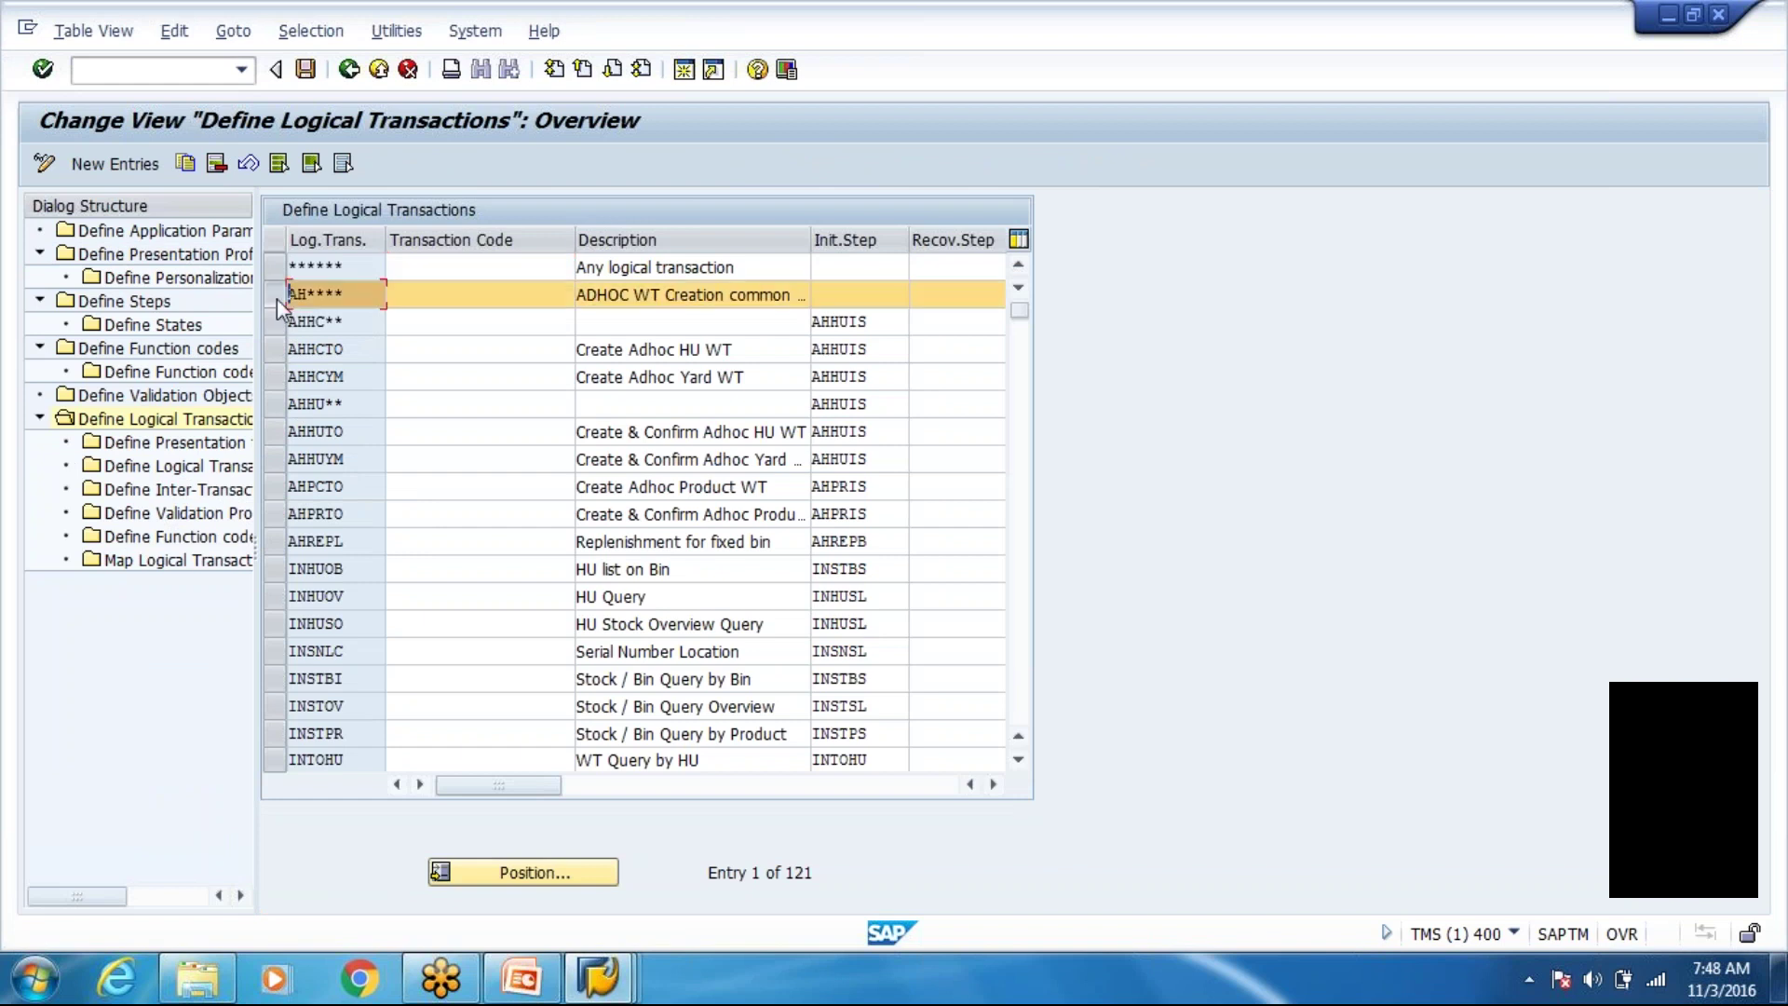
{"action": "double_click", "coordinate": [139, 465]}
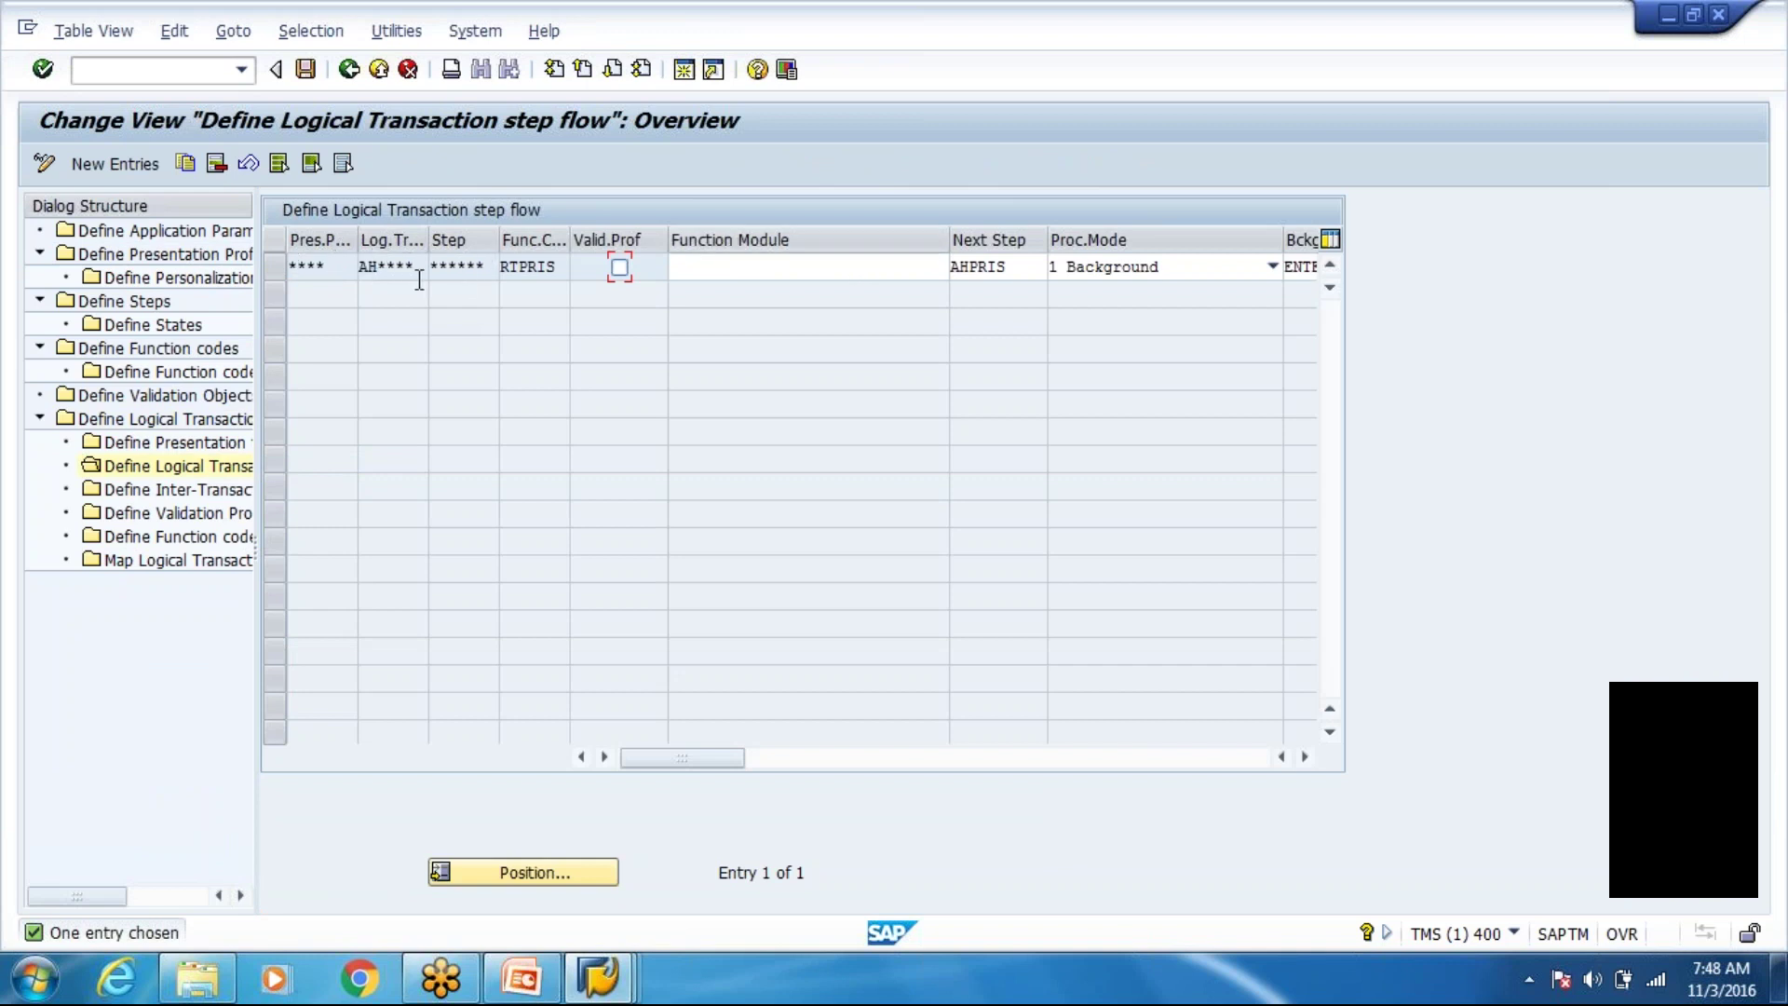
{"action": "left_click", "coordinate": [693, 270]}
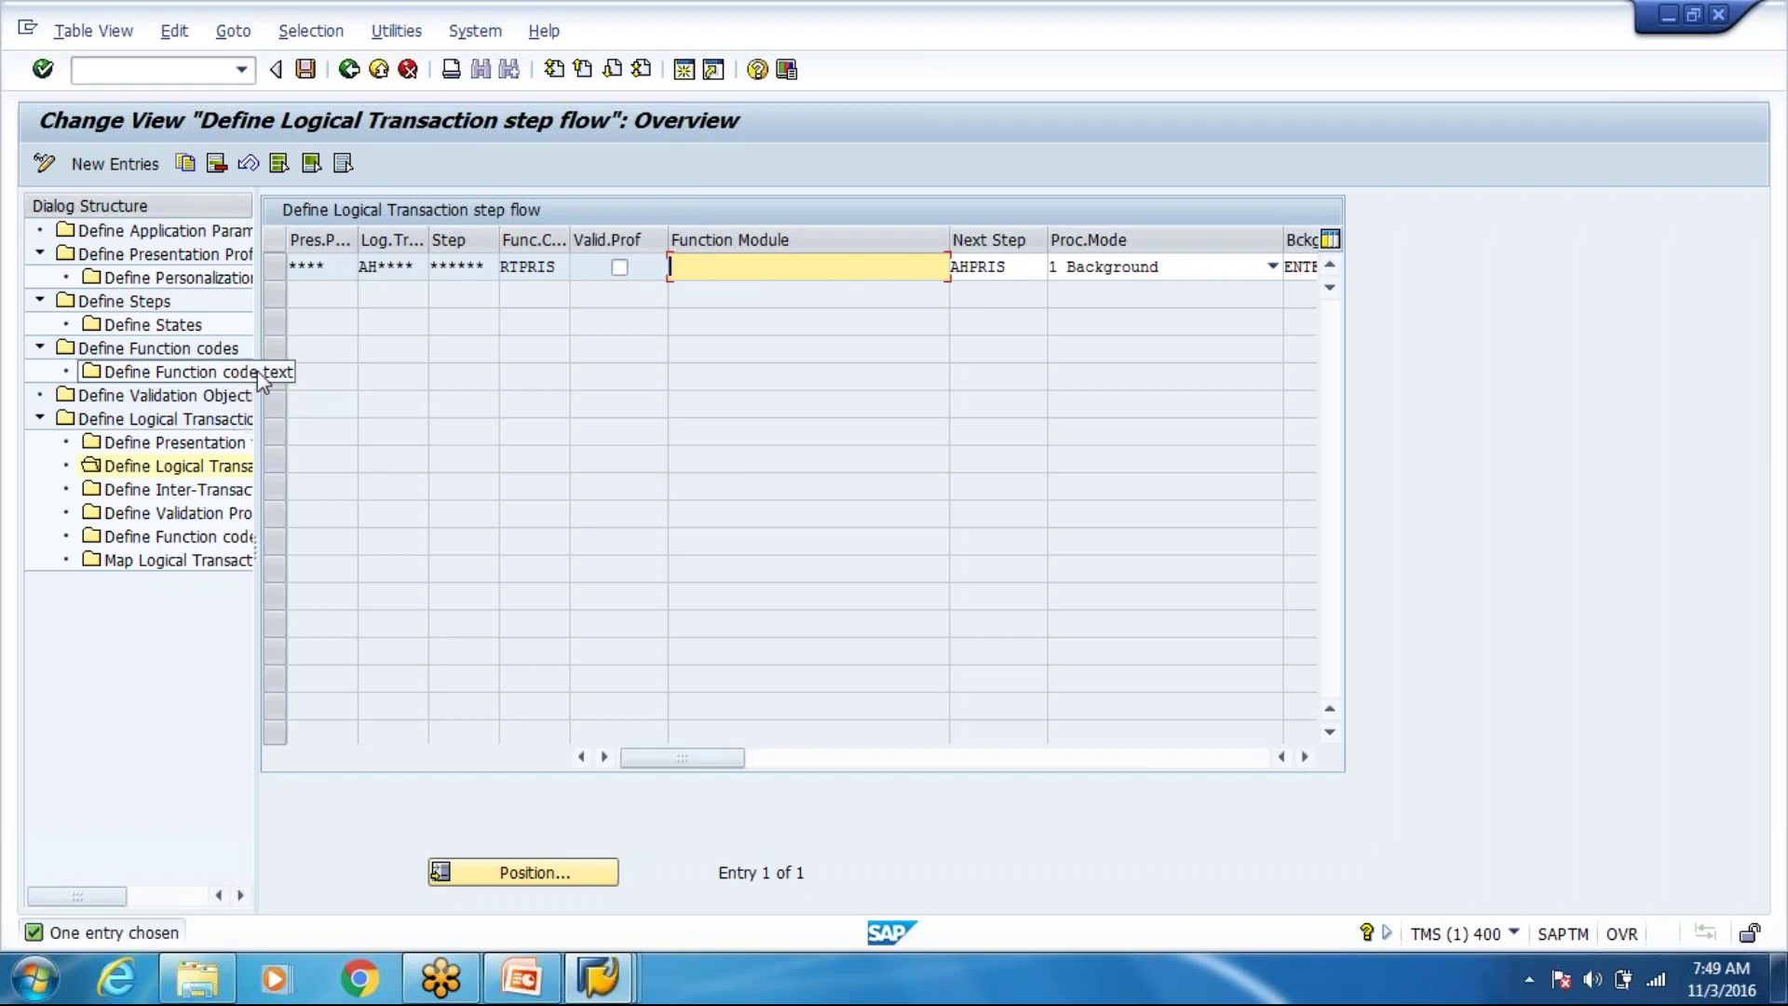
{"action": "left_click", "coordinate": [336, 265]}
{"action": "double_click", "coordinate": [308, 252]}
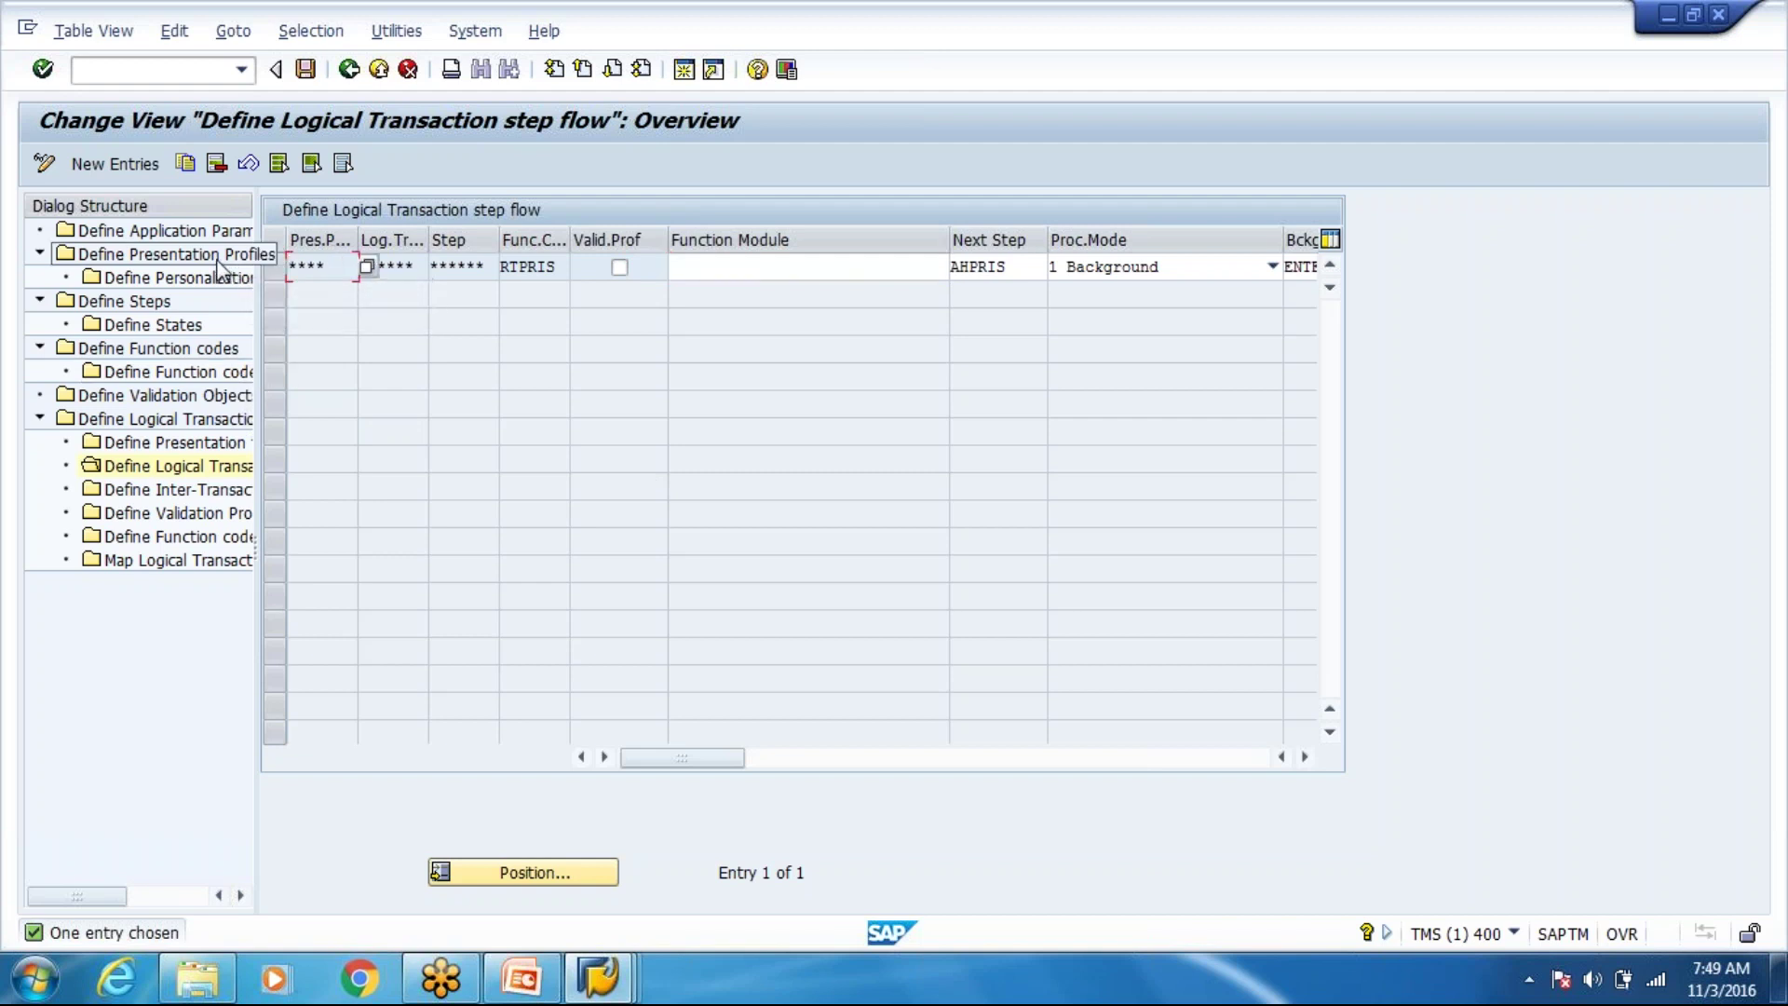
{"action": "left_click", "coordinate": [863, 267]}
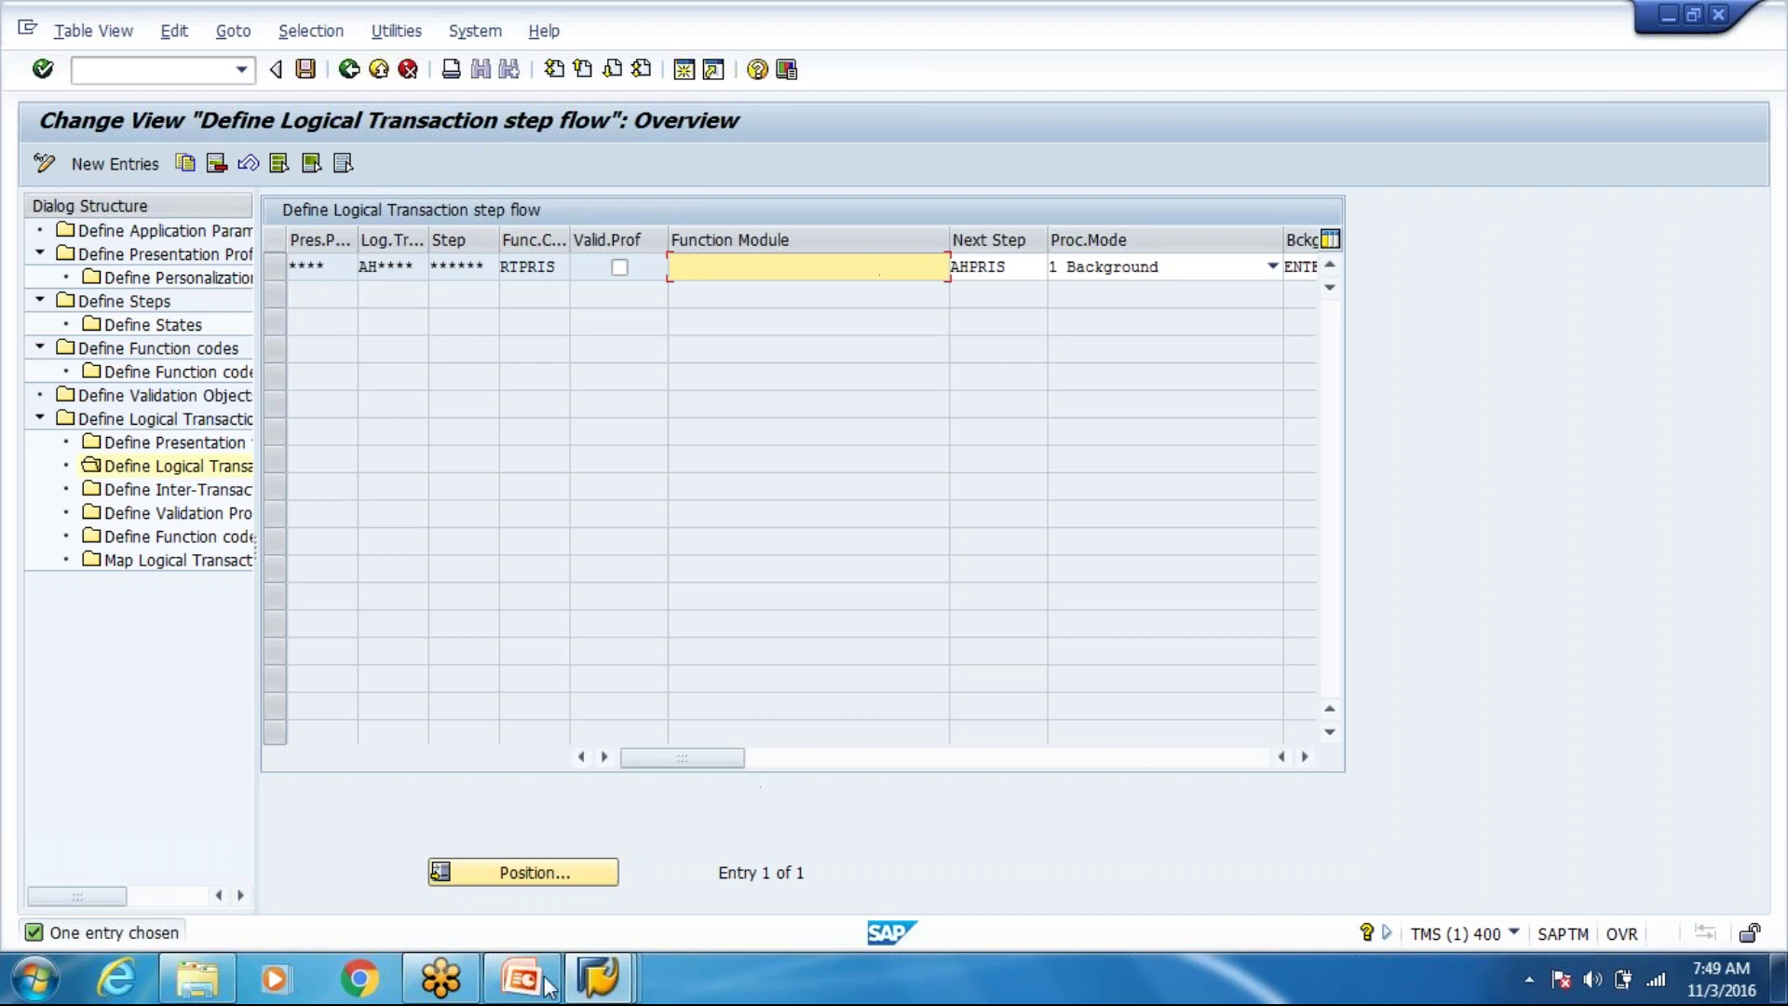
Switch to PowerPoint to check the Screen Layout Personalization slide, and switch back to the SAP session with the RF logon screen.
{"action": "mouse_move", "coordinate": [544, 984]}
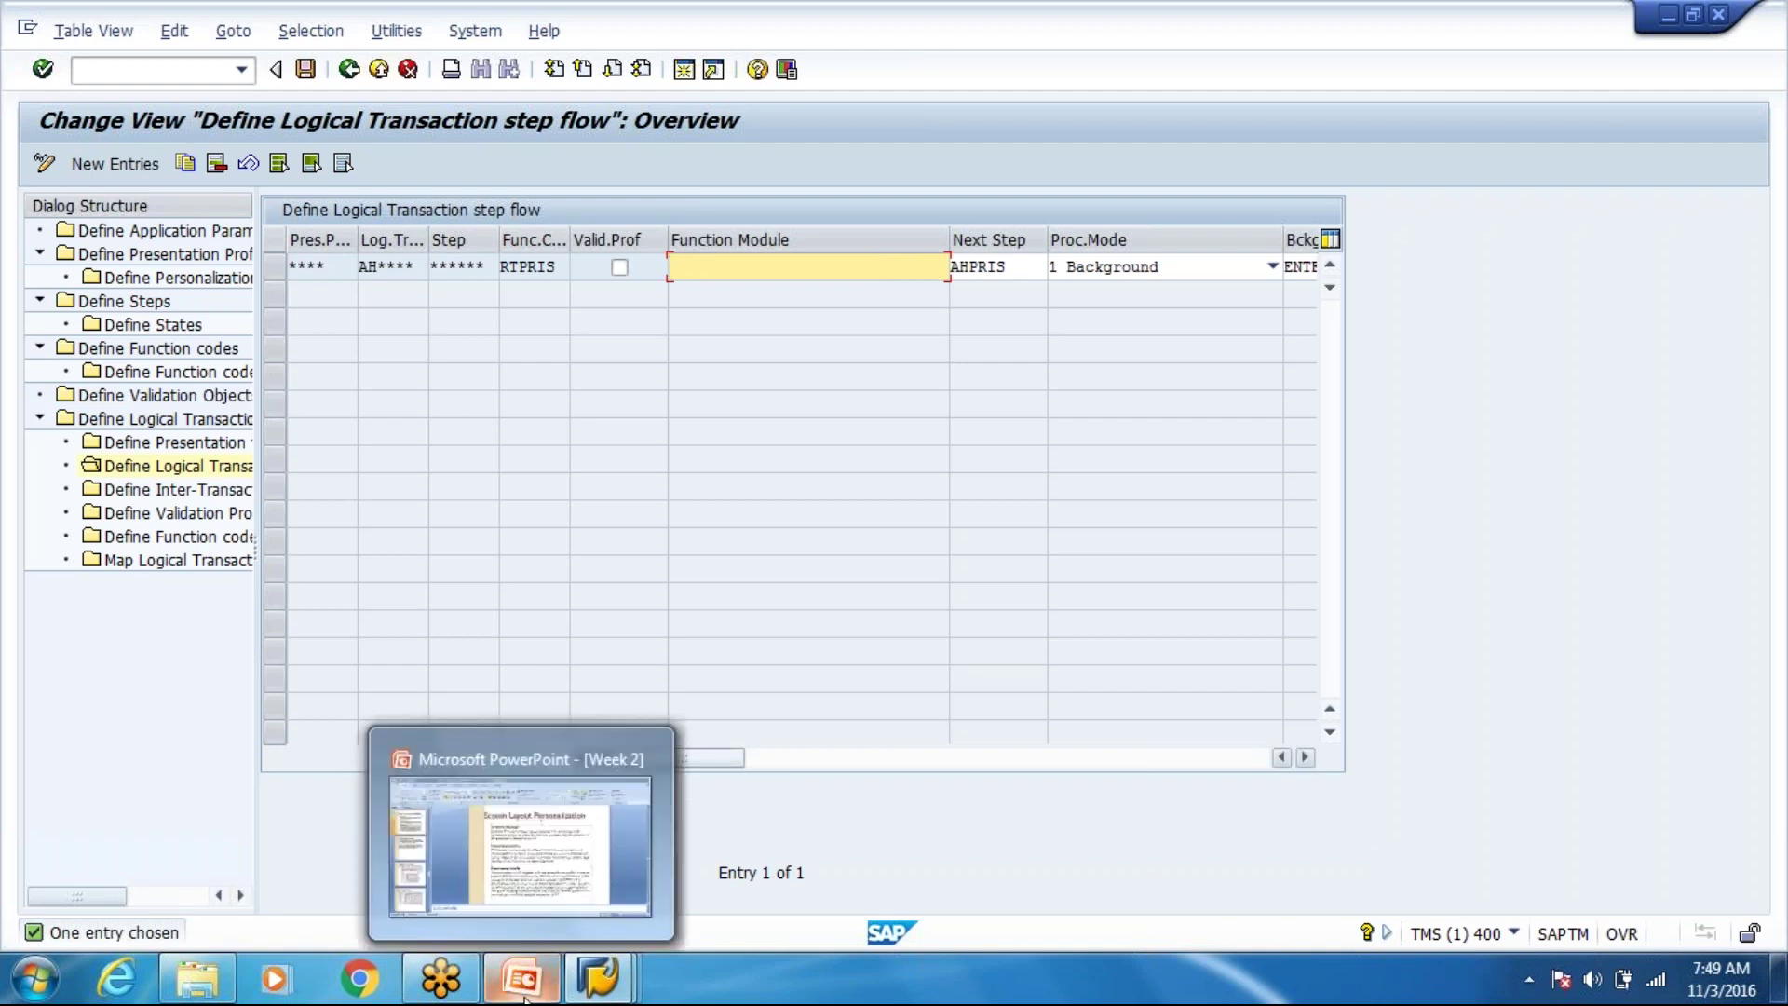
{"action": "left_click", "coordinate": [545, 903]}
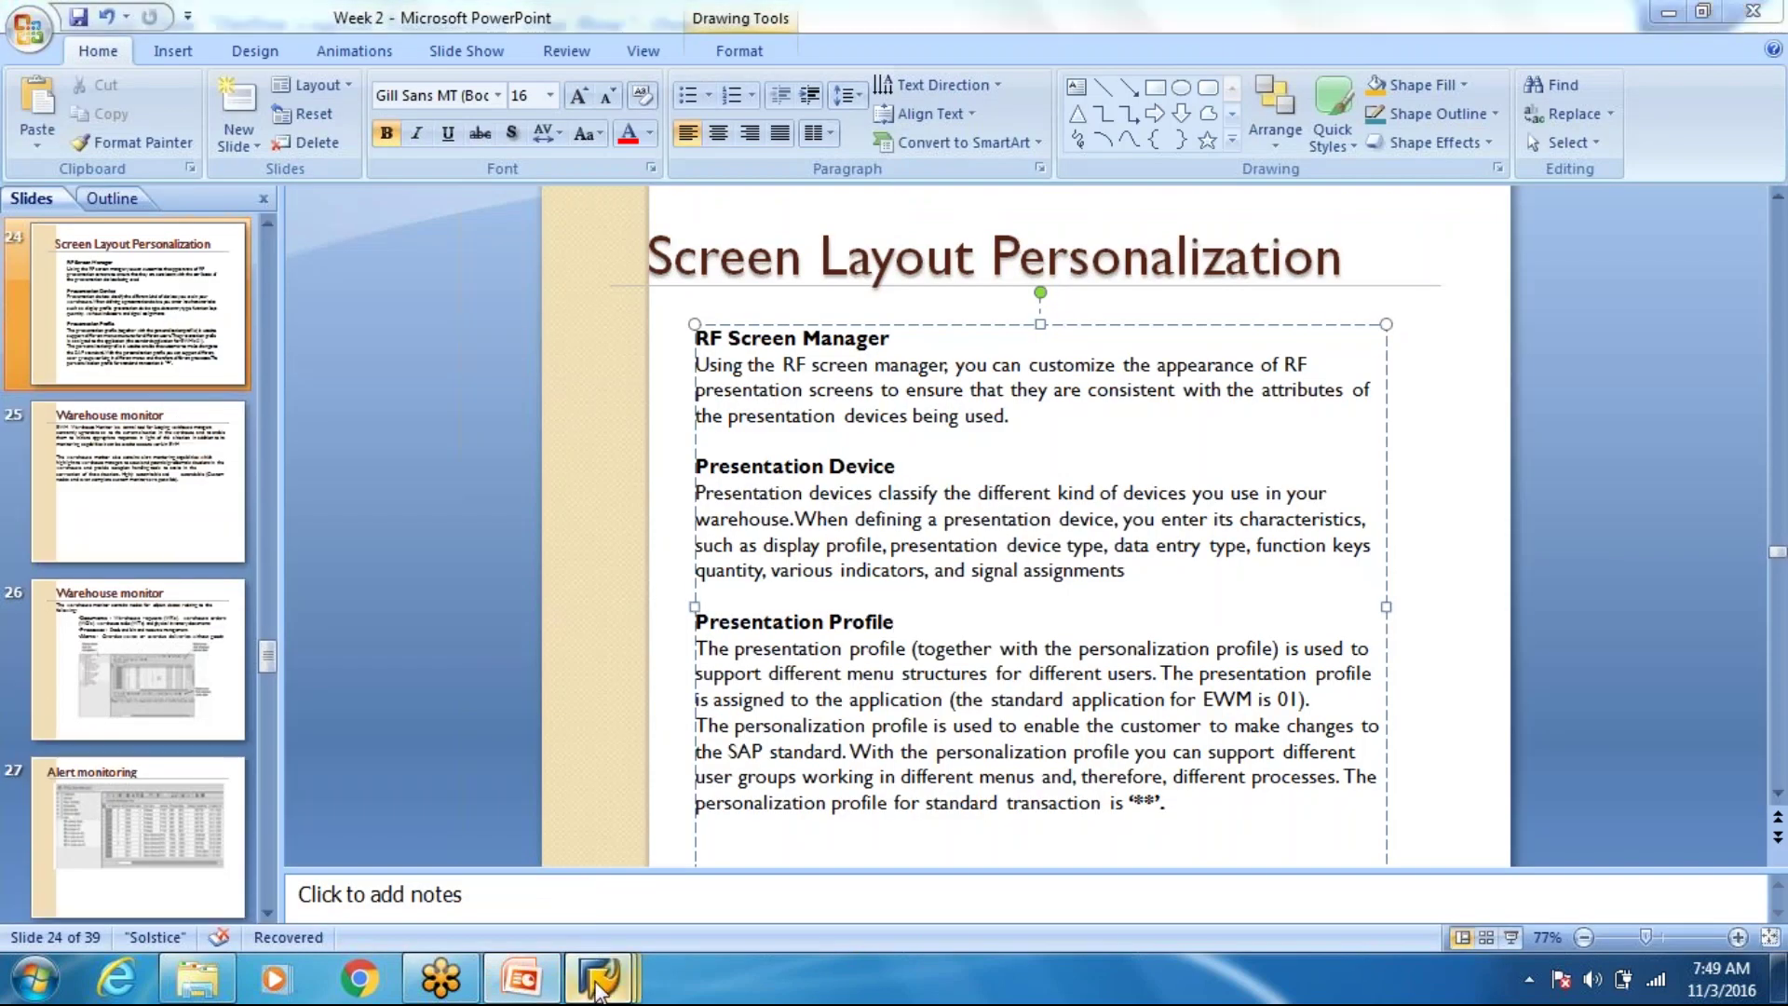
{"action": "mouse_move", "coordinate": [1085, 889]}
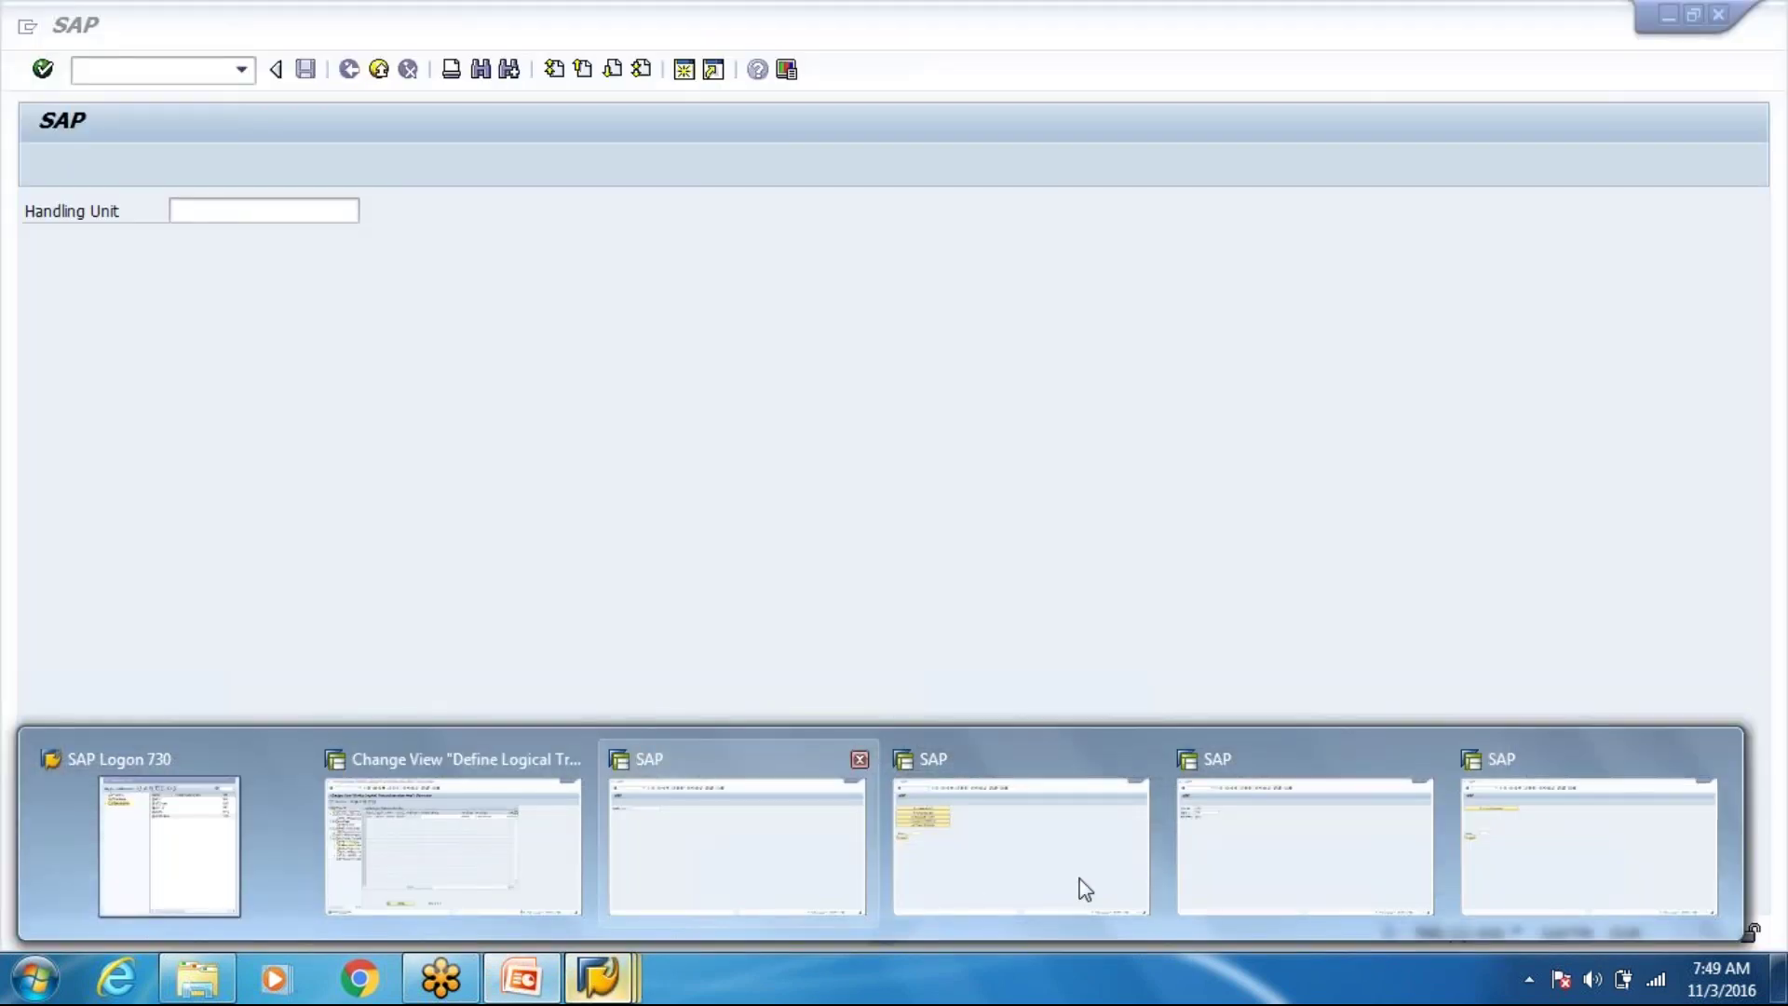
{"action": "mouse_move", "coordinate": [1707, 762]}
{"action": "left_click", "coordinate": [1478, 834]}
{"action": "left_click", "coordinate": [372, 77]}
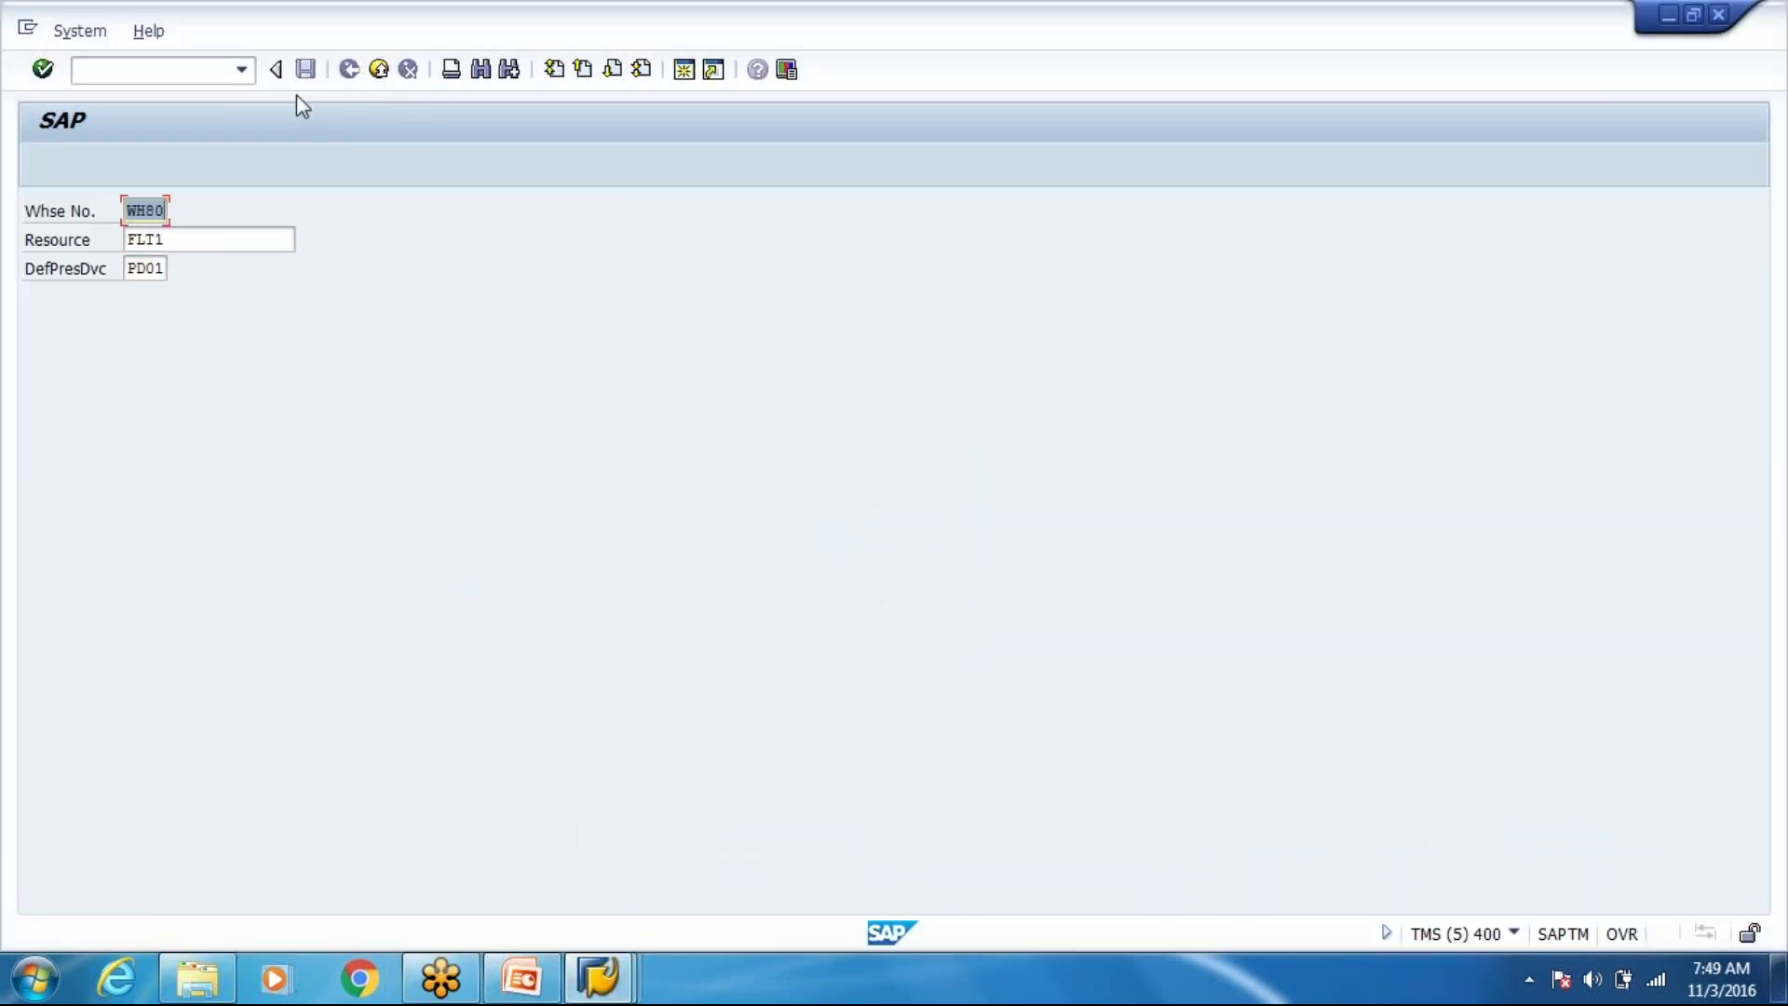
End the RF logon transaction with /n and close that SAP session.
{"action": "left_click", "coordinate": [242, 70]}
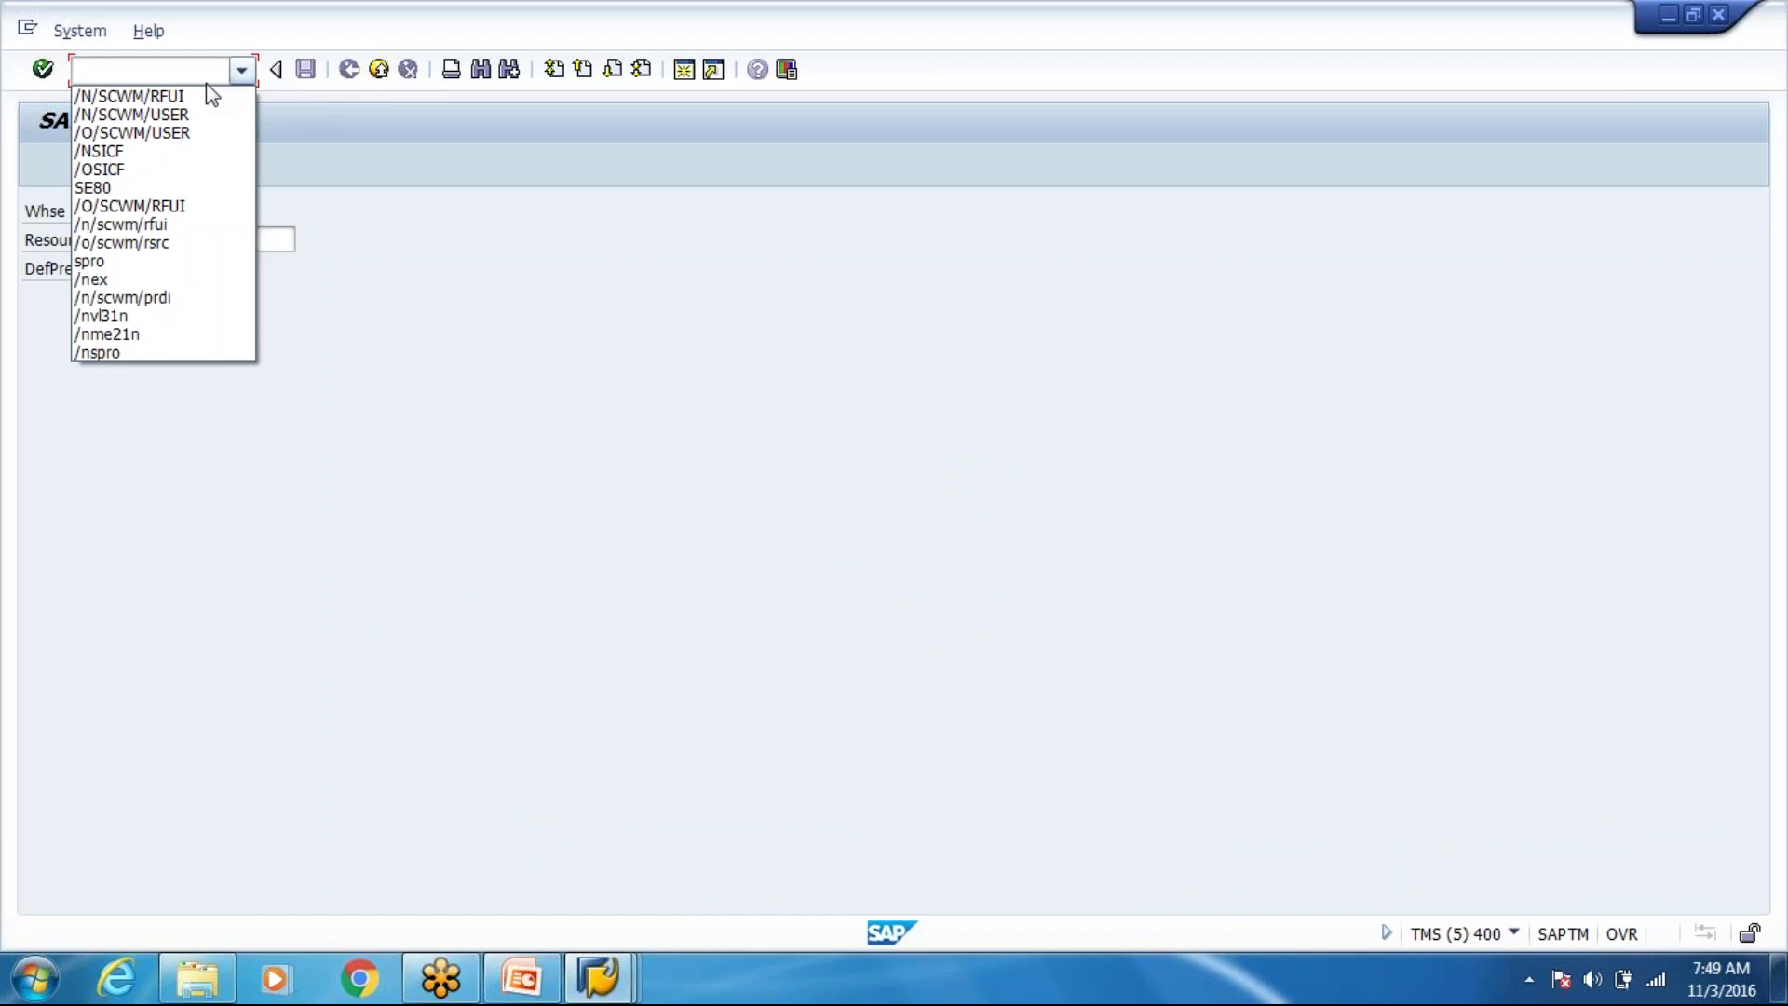
{"action": "left_click", "coordinate": [130, 280]}
{"action": "left_click", "coordinate": [112, 70]}
{"action": "key", "text": "BackSpace"}
{"action": "key", "text": "BackSpace"}
{"action": "key", "text": "Return"}
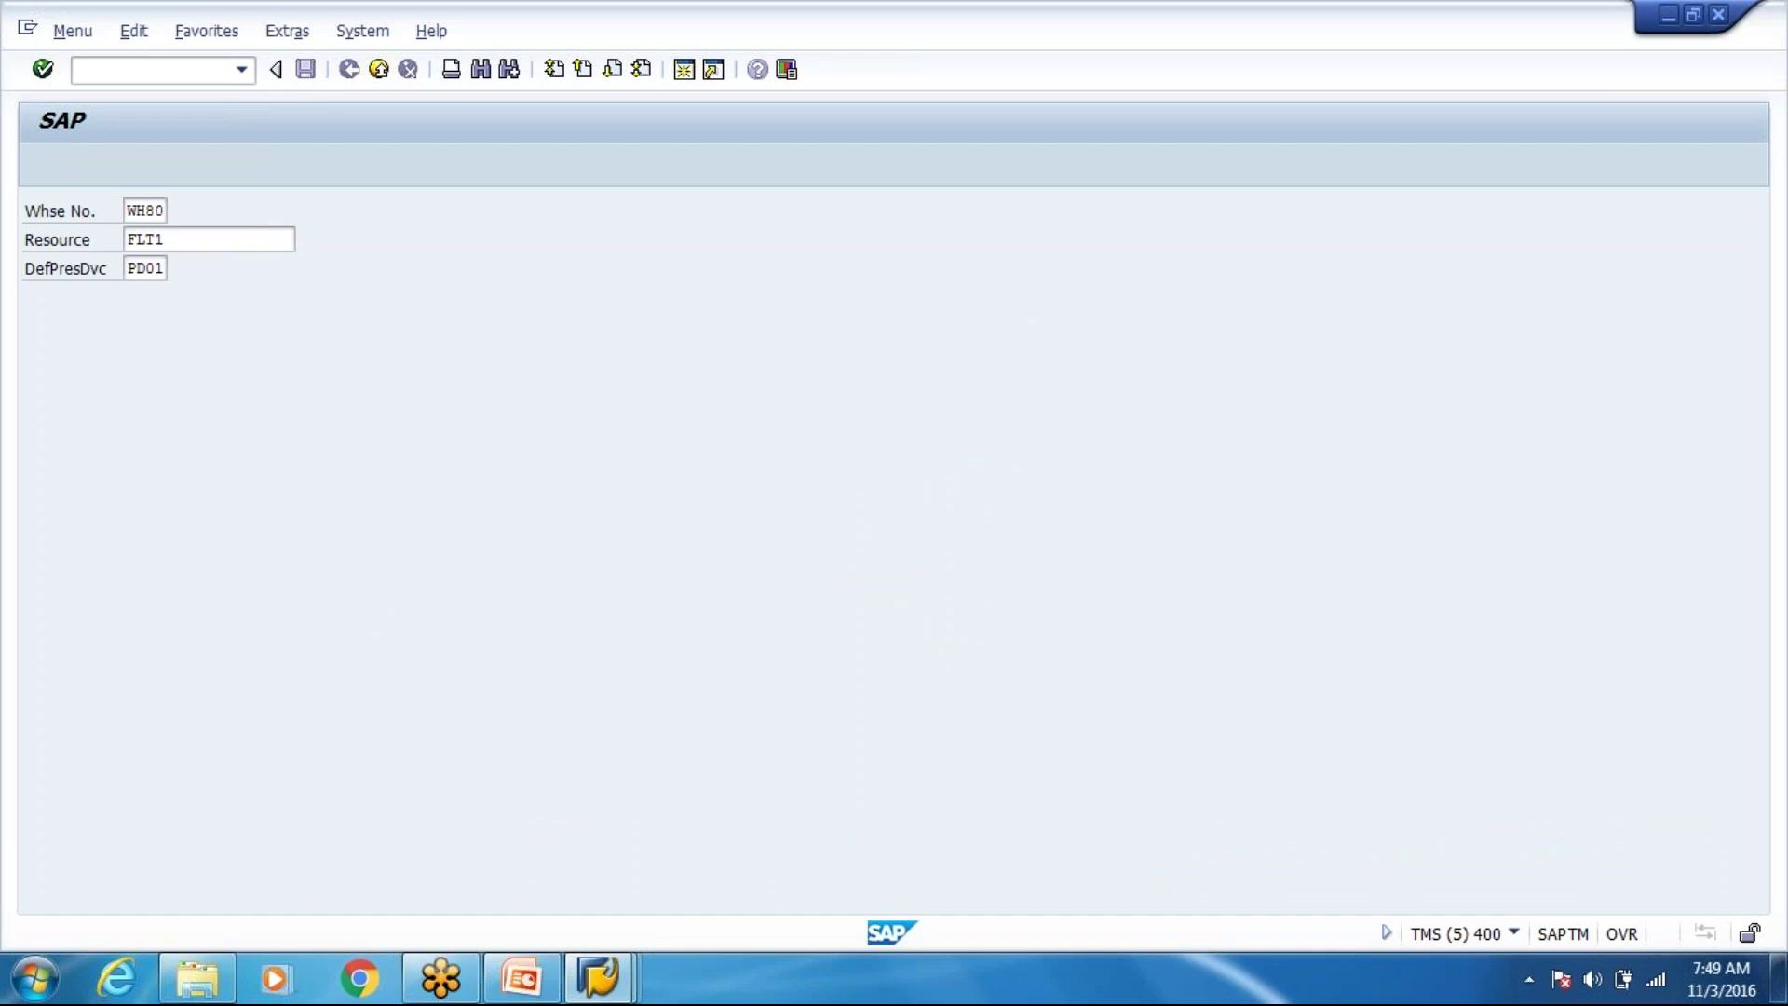
{"action": "key", "text": "alt+Tab"}
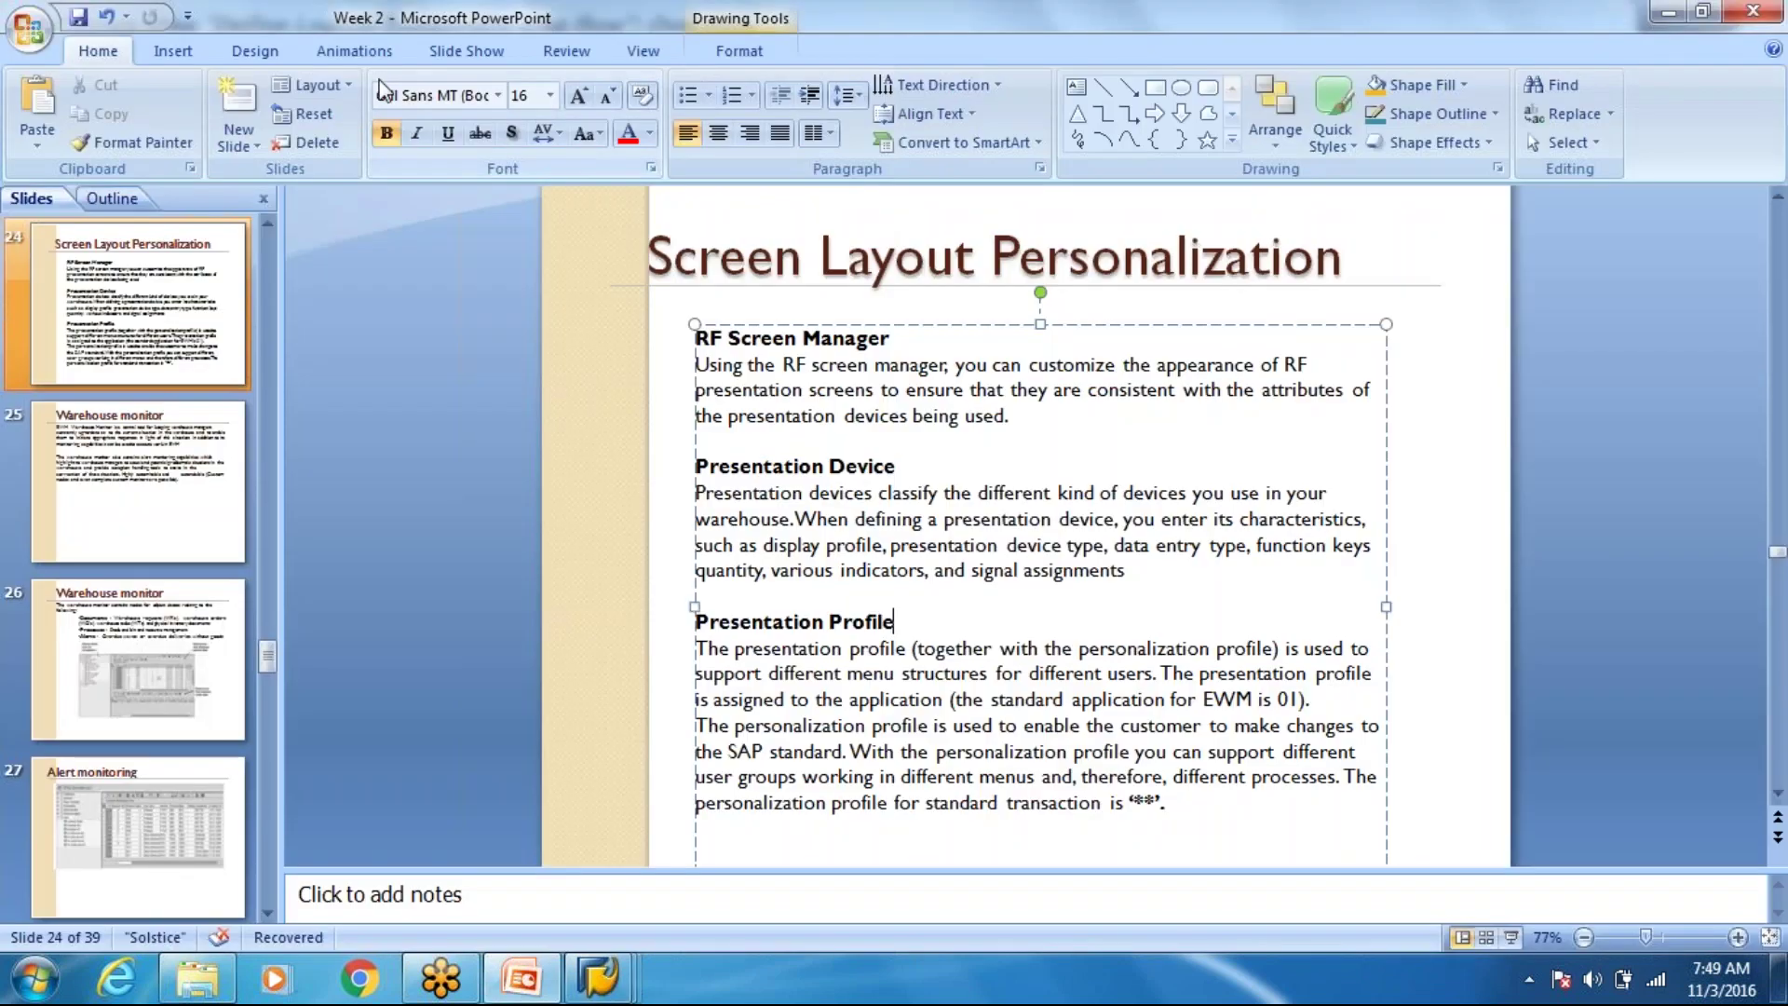
View the Warehouse monitor slide in PowerPoint and browse the remaining slide thumbnails of the Week 2 presentation.
{"action": "left_click", "coordinate": [598, 994]}
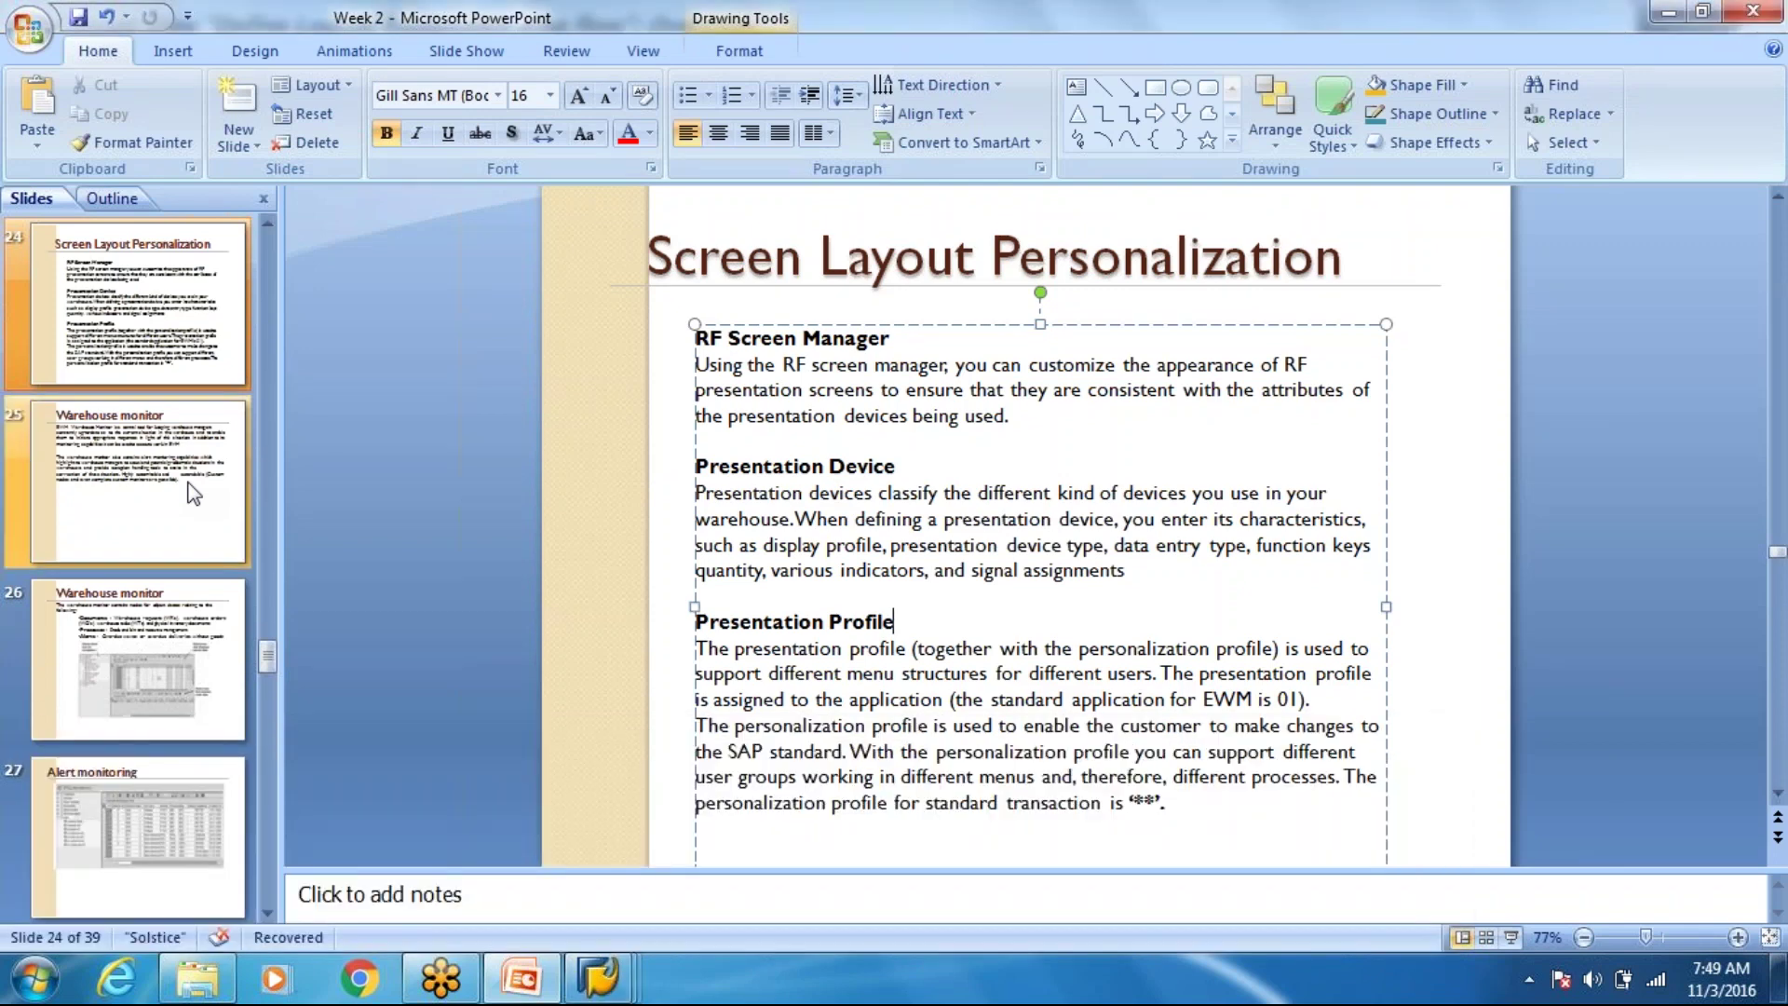
{"action": "left_click", "coordinate": [191, 474]}
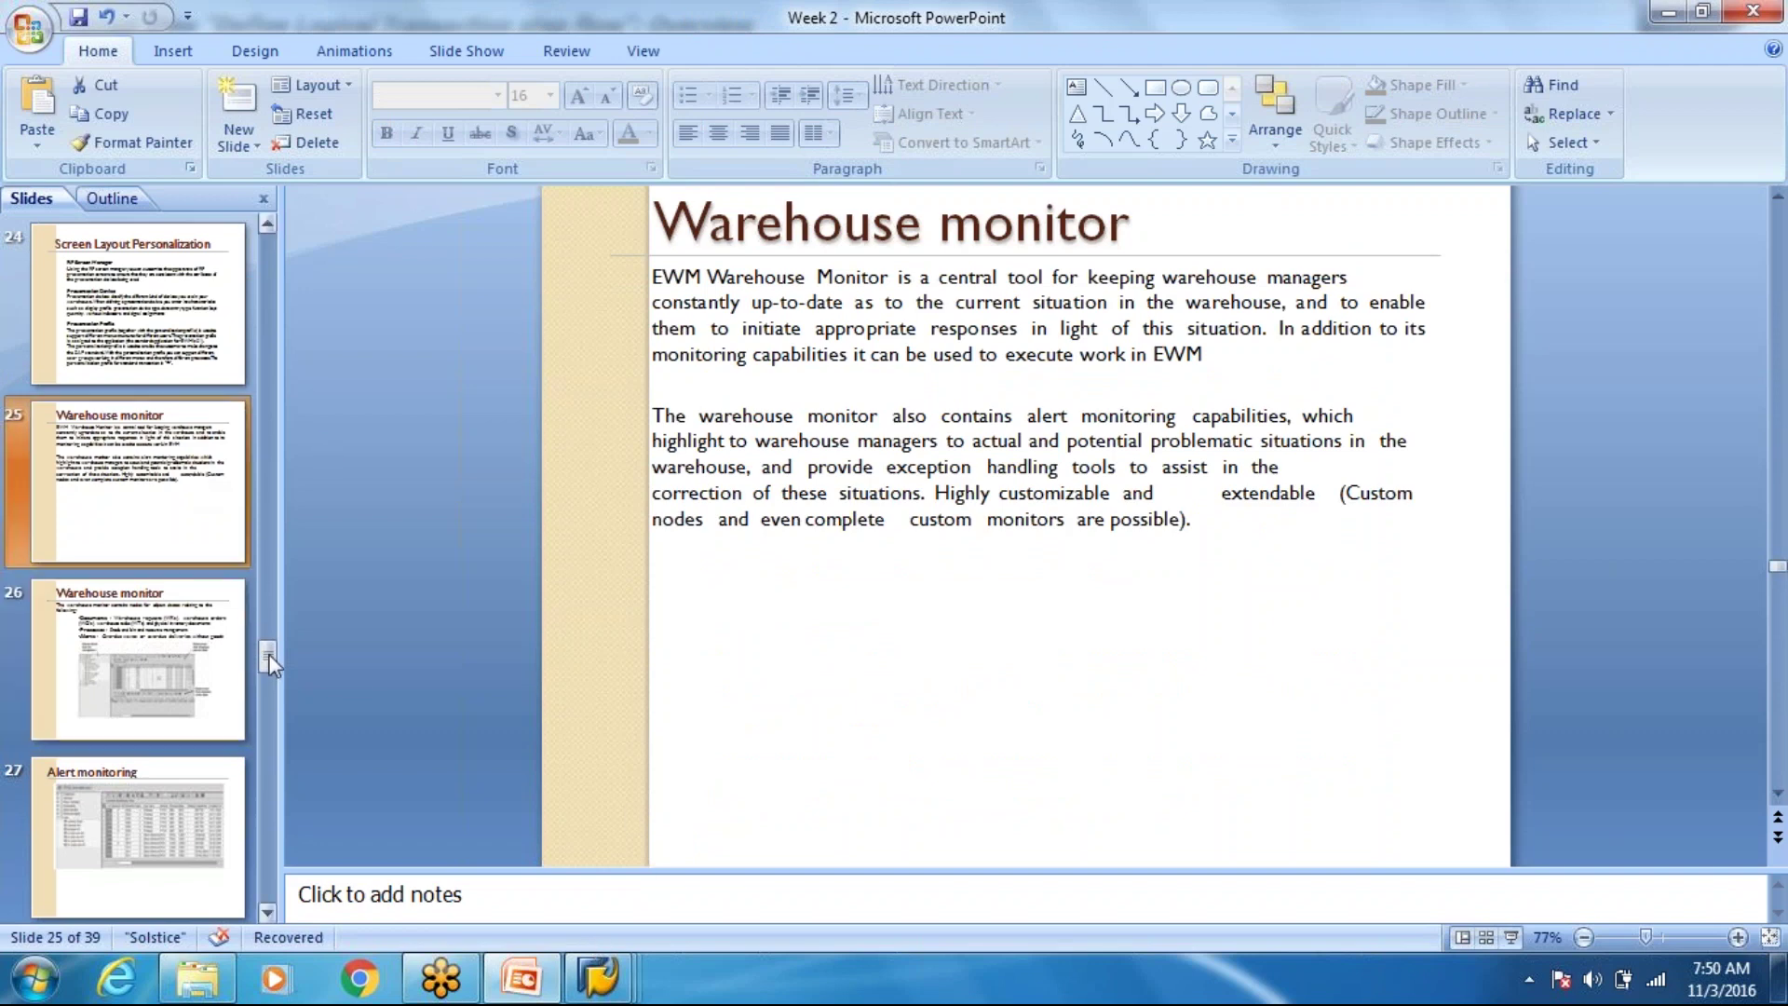
{"action": "scroll", "coordinate": [168, 678], "scroll_direction": "down", "scroll_amount": 7}
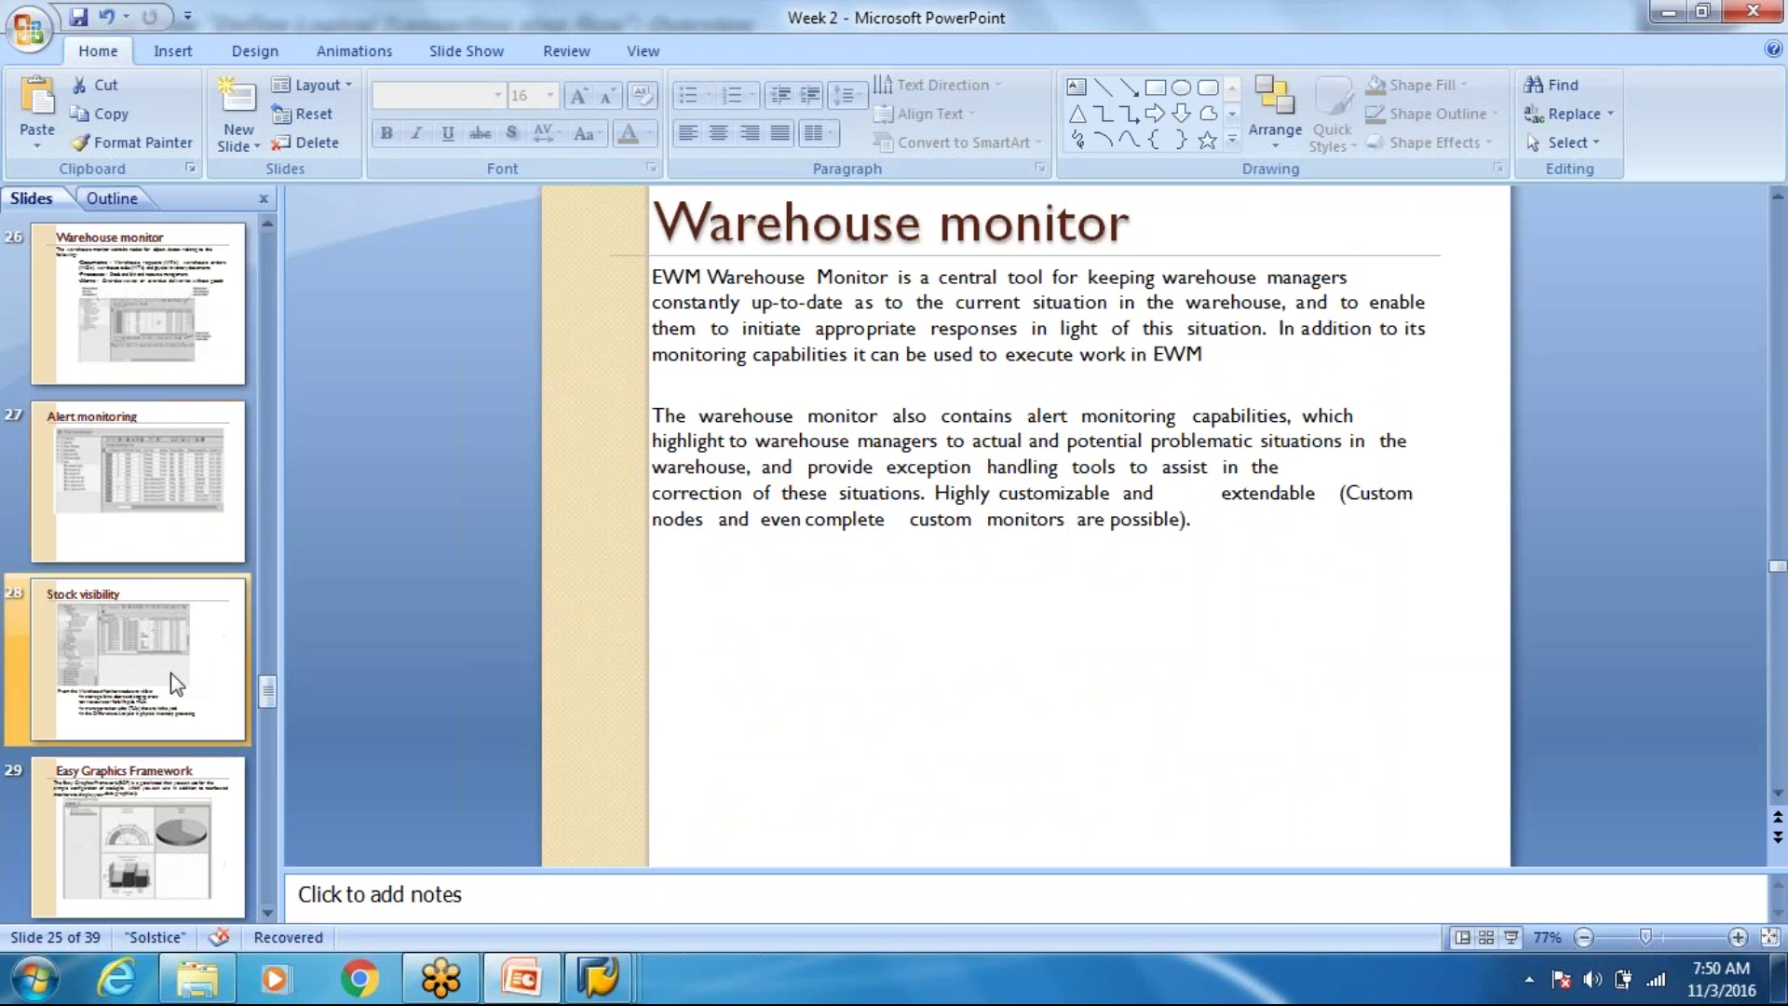
{"action": "scroll", "coordinate": [167, 678], "scroll_direction": "down", "scroll_amount": 6}
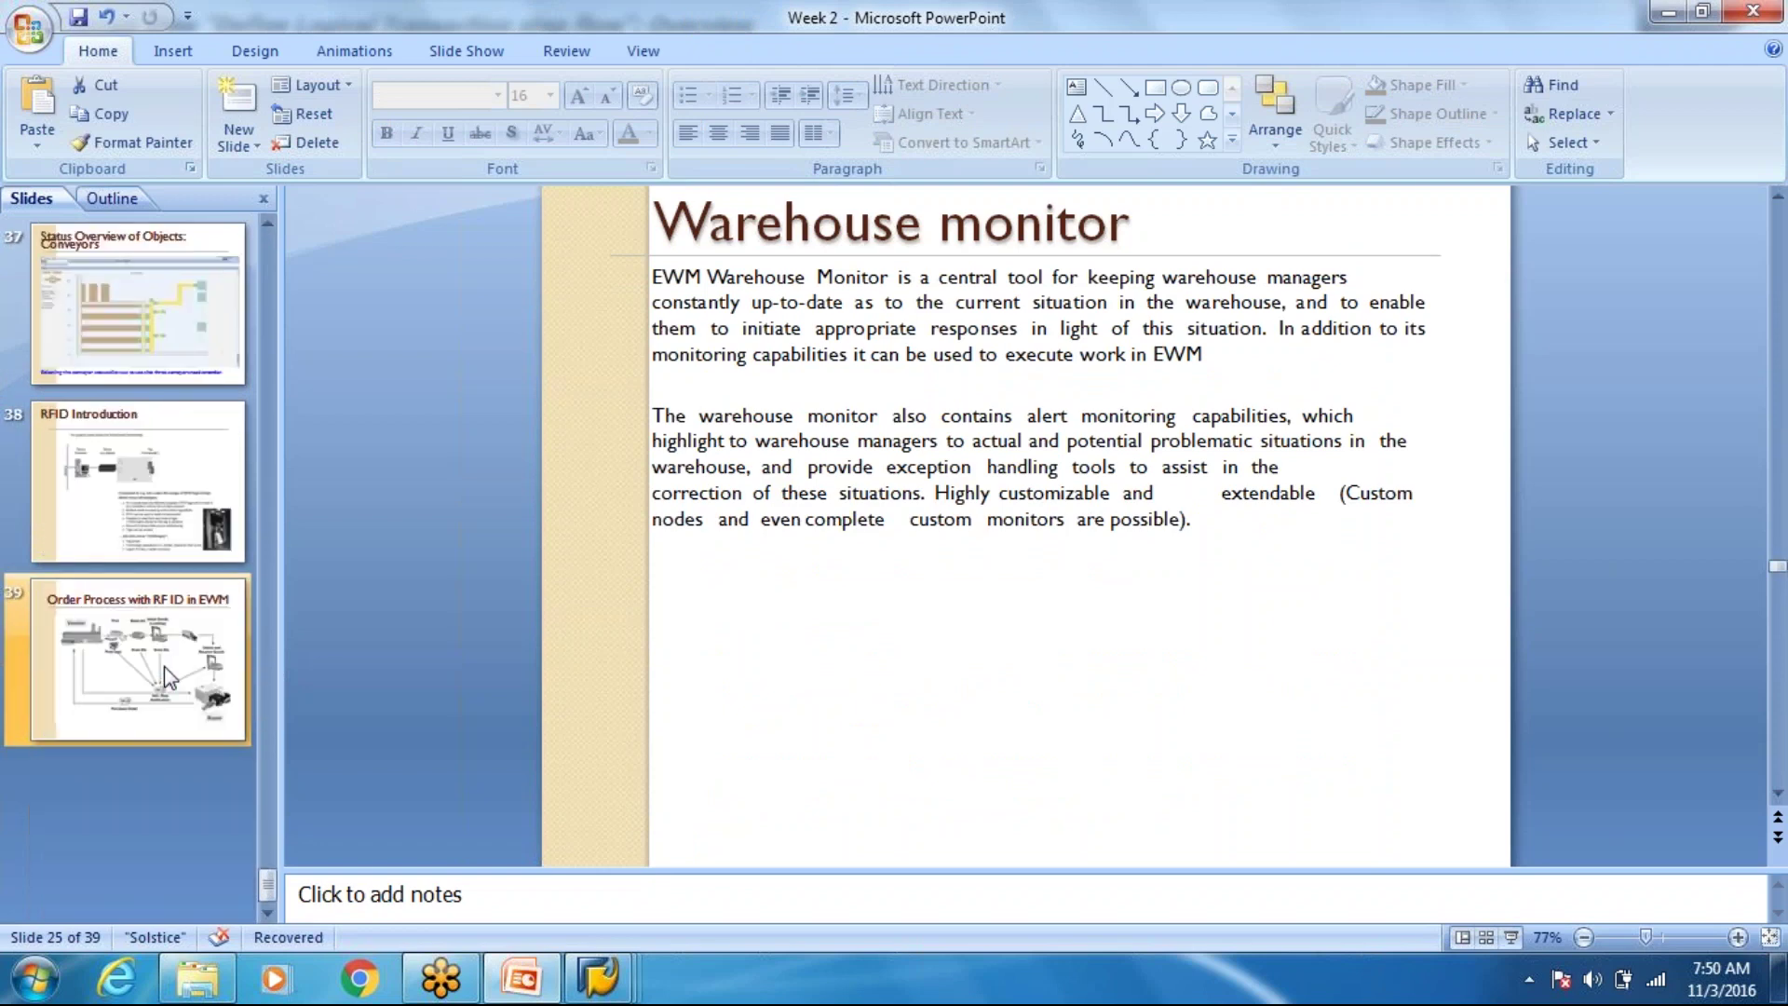
{"action": "scroll", "coordinate": [161, 667], "scroll_direction": "up", "scroll_amount": 6}
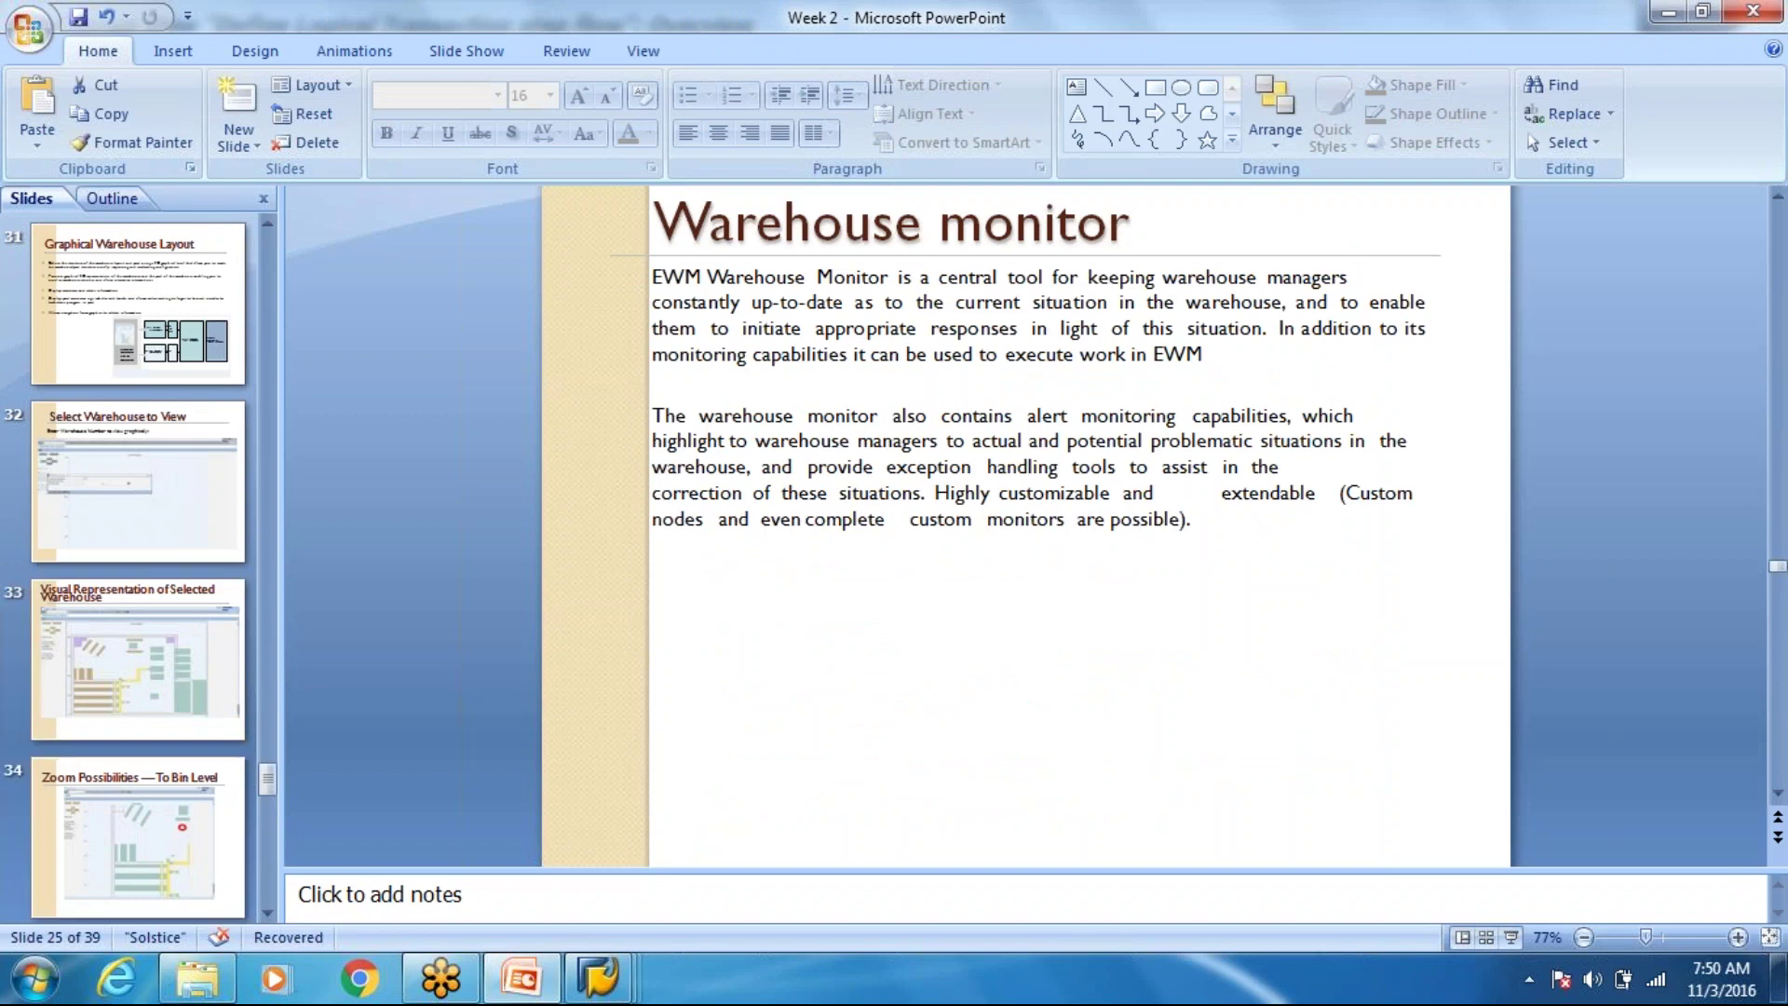
Switch to SAP, check the session with the reduced RF menu, and open /N/SCWM/USER in the logical transactions session.
{"action": "left_click", "coordinate": [599, 993]}
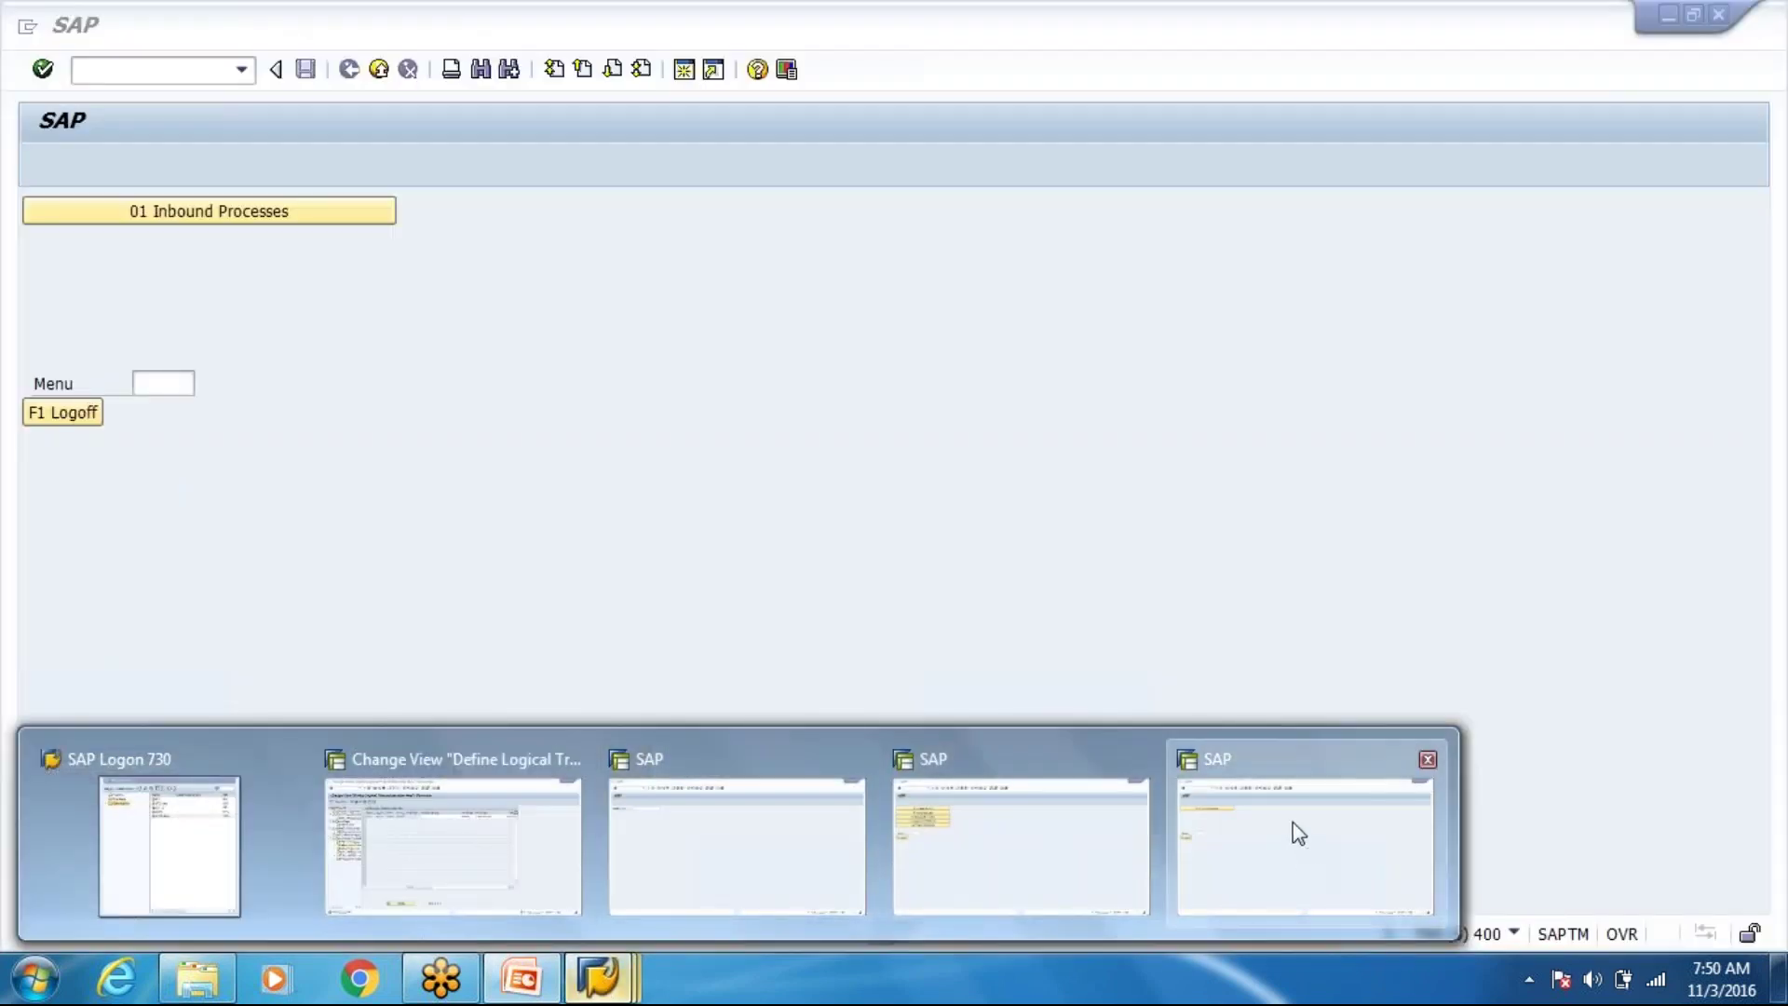
{"action": "left_click", "coordinate": [1300, 832]}
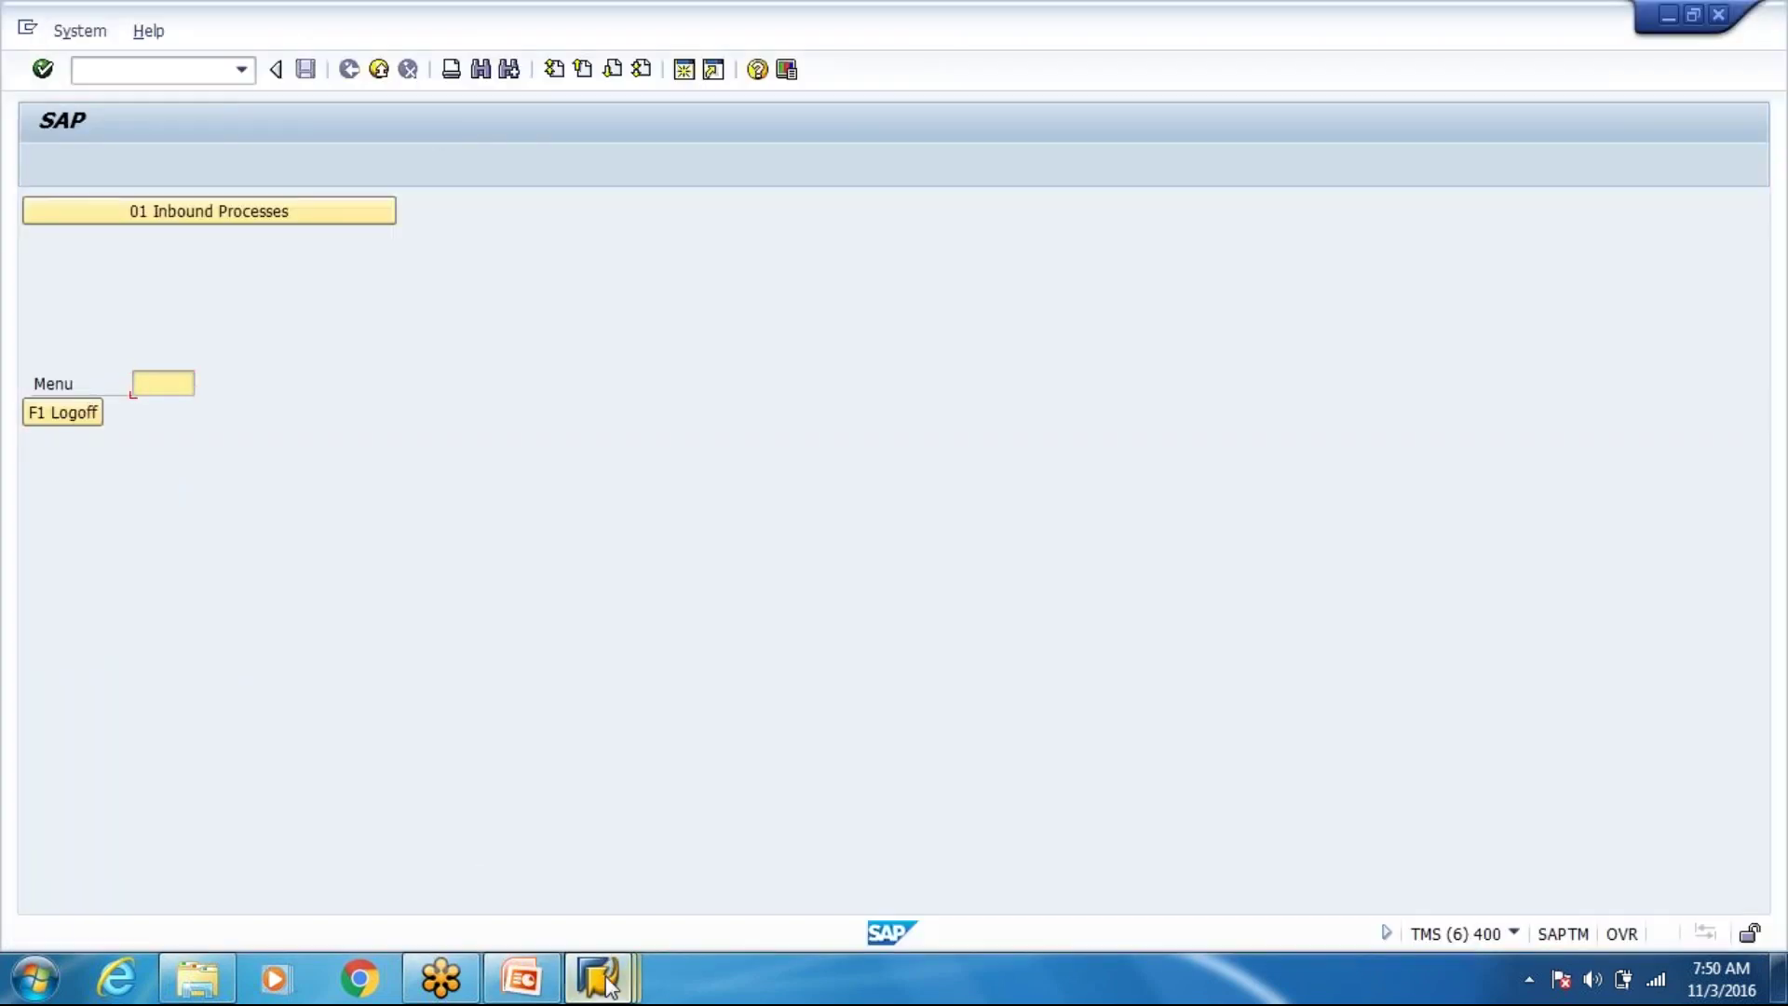
{"action": "mouse_move", "coordinate": [599, 973]}
{"action": "mouse_move", "coordinate": [655, 860]}
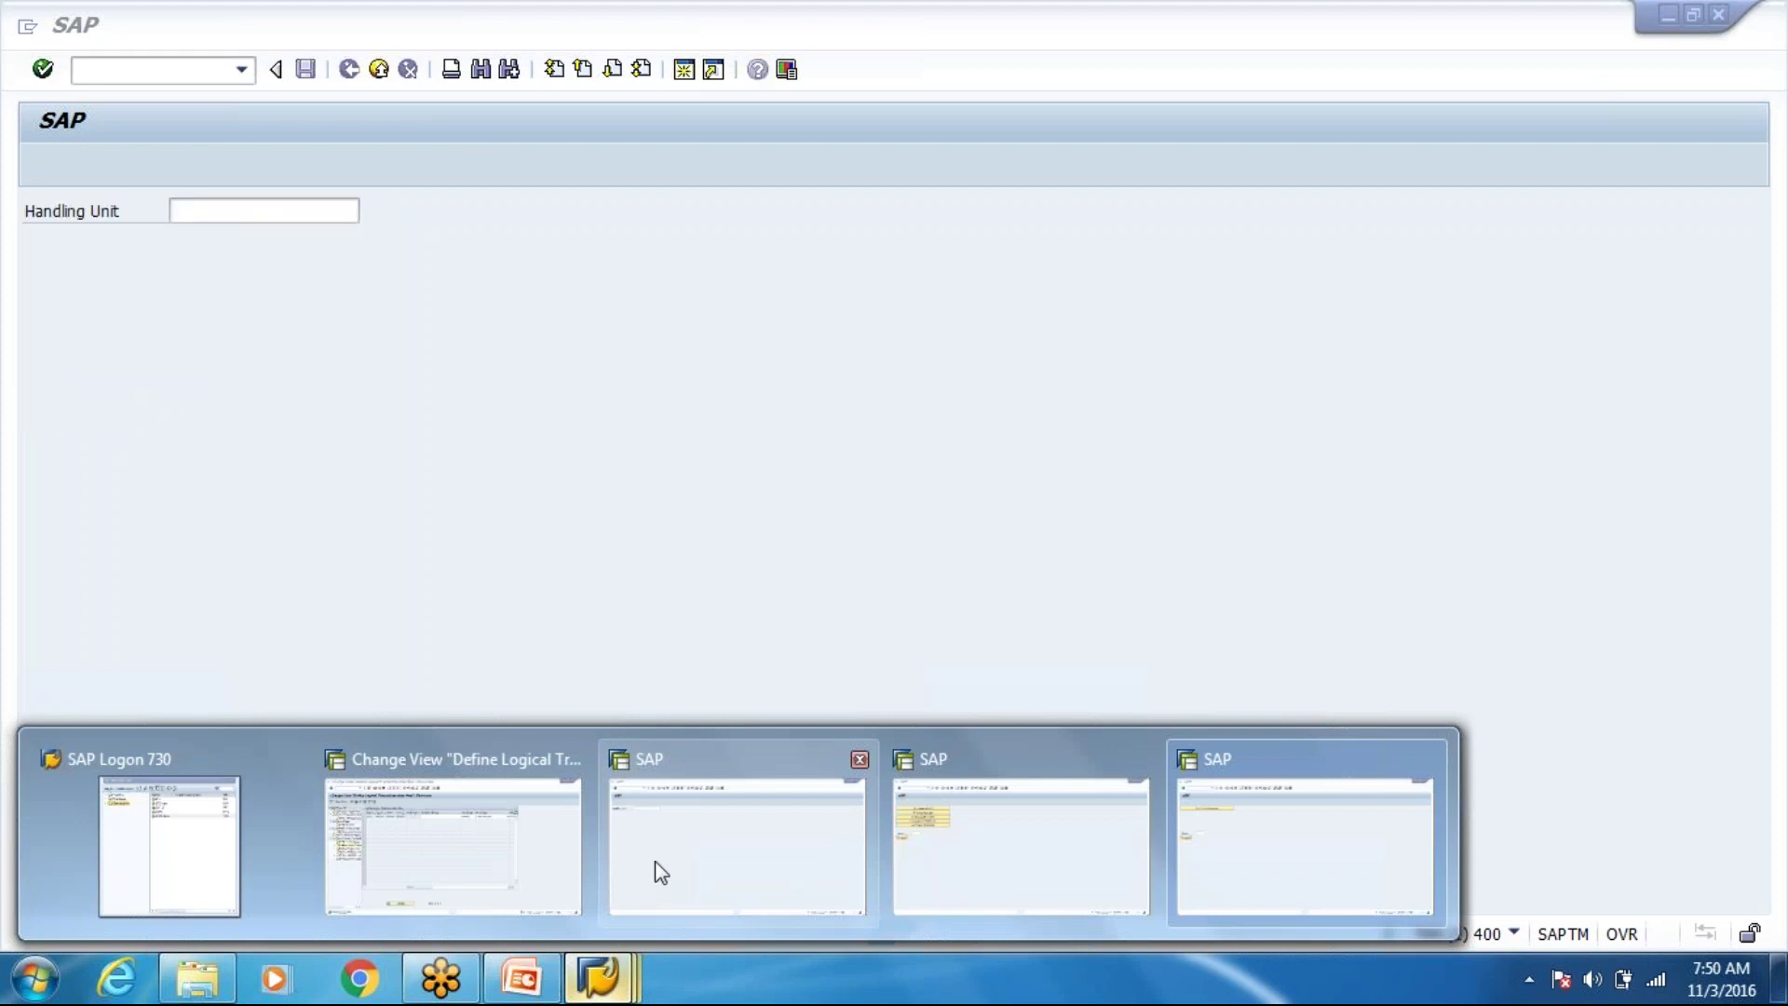
{"action": "left_click", "coordinate": [456, 849]}
{"action": "left_click", "coordinate": [241, 69]}
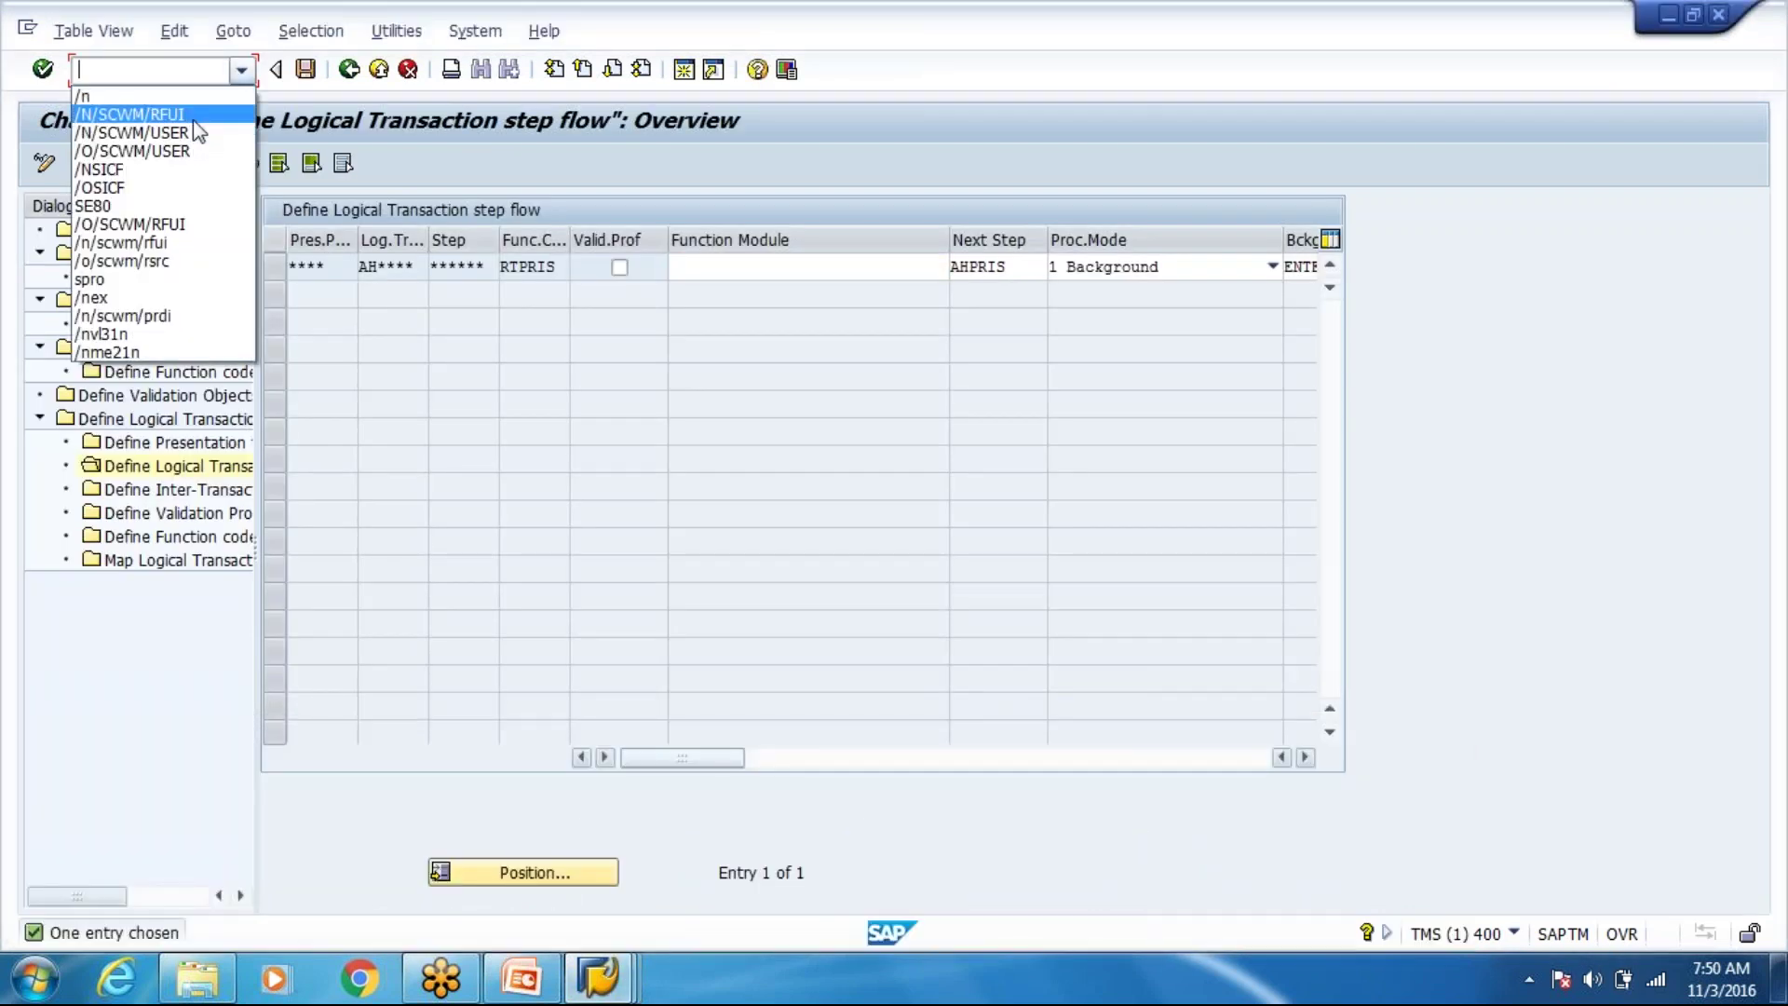
{"action": "left_click", "coordinate": [149, 132]}
{"action": "key", "text": "Return"}
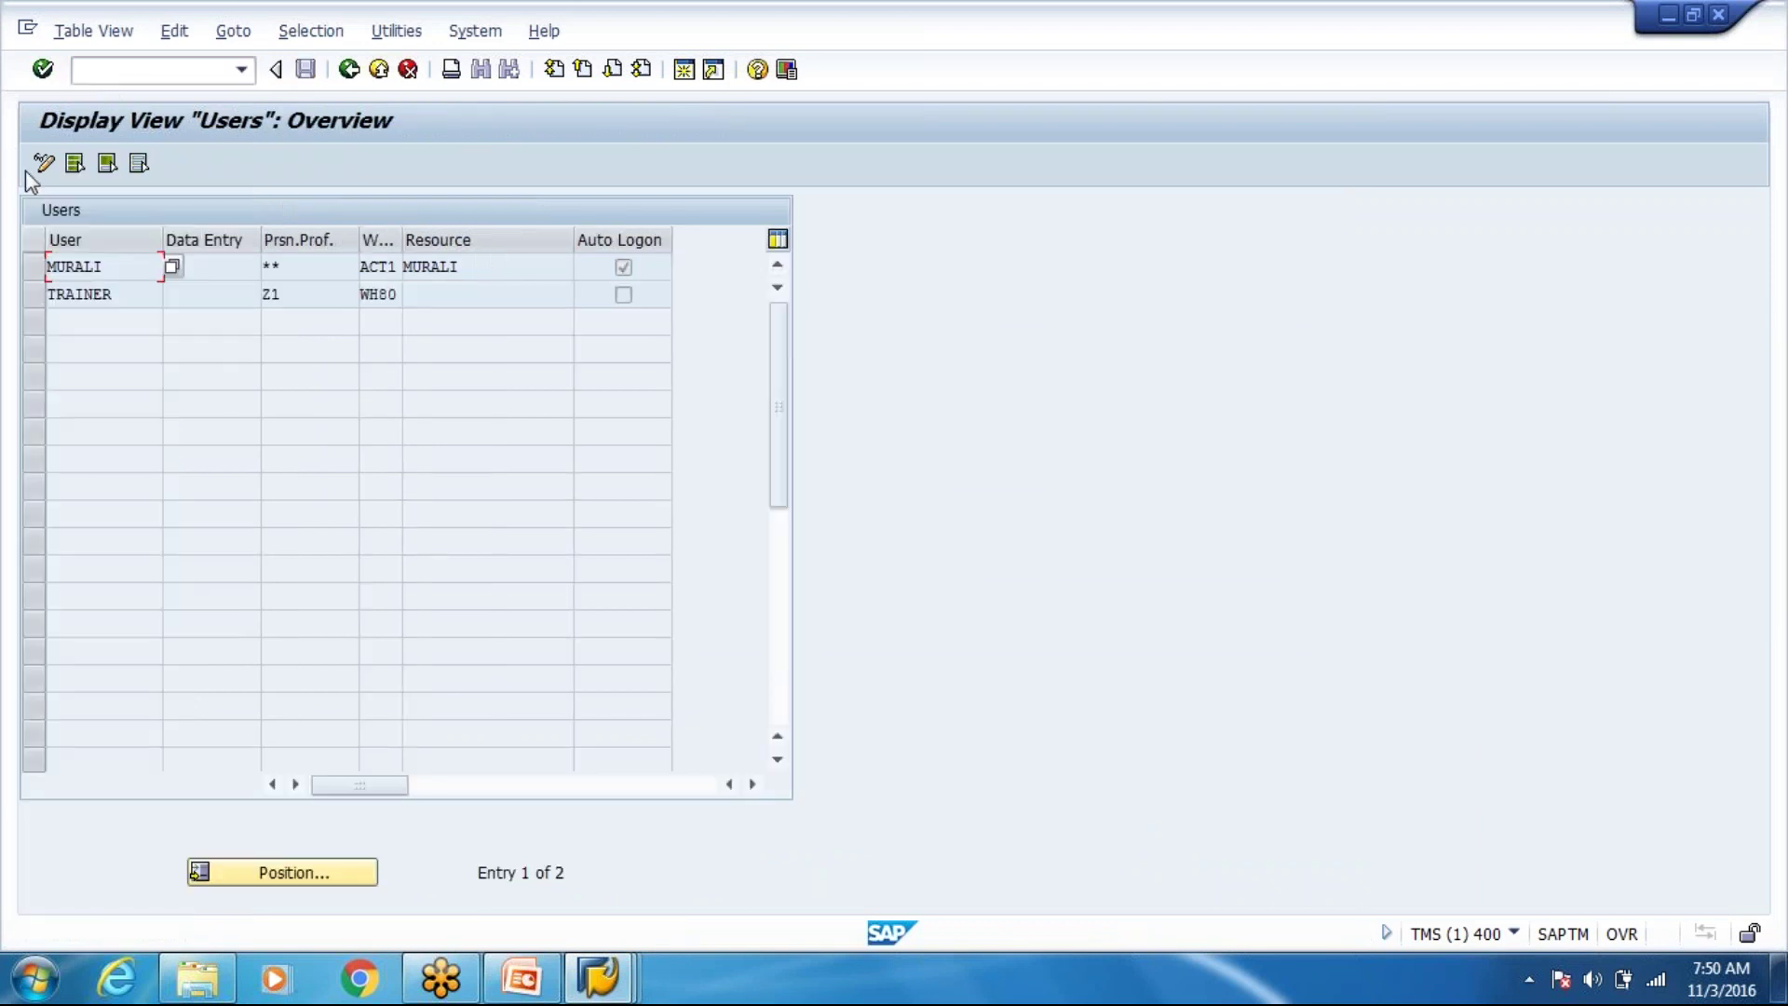
Change the personalization profile of the WH80 user to **, save the entry and leave the Users view.
{"action": "left_click", "coordinate": [43, 165]}
{"action": "left_click", "coordinate": [346, 294]}
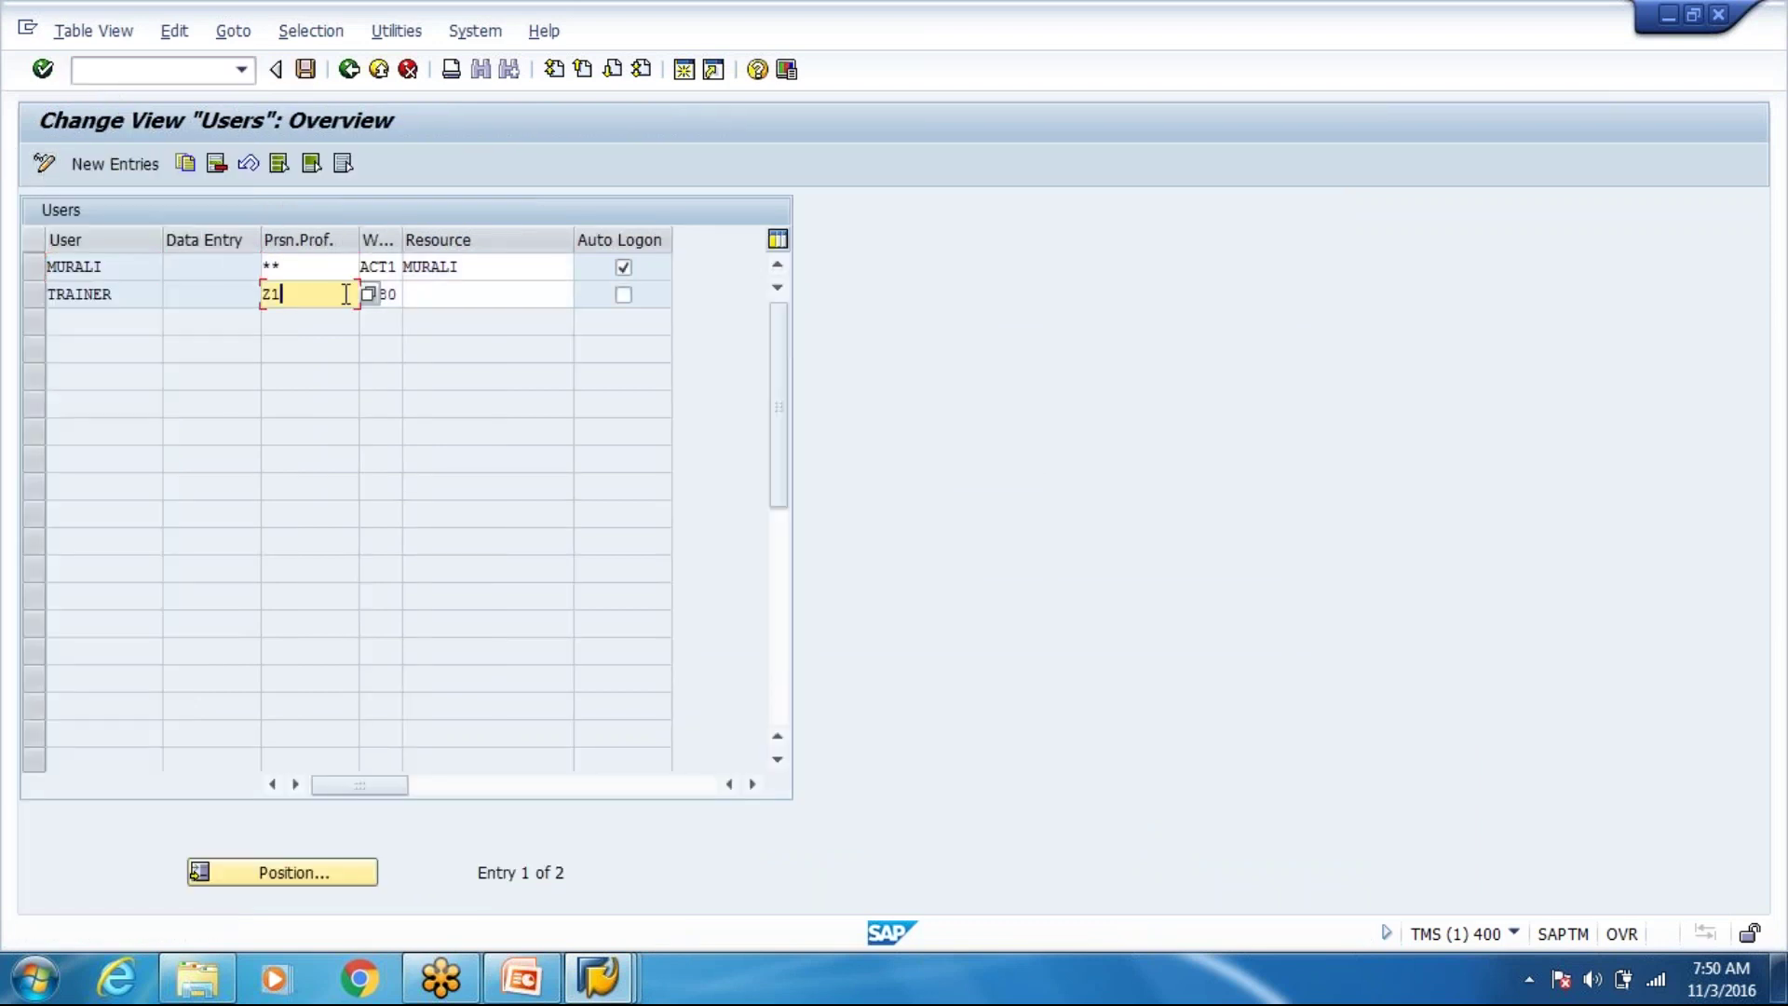
{"action": "key", "text": "BackSpace"}
{"action": "key", "text": "BackSpace"}
{"action": "key", "text": "Down"}
{"action": "key", "text": "Down"}
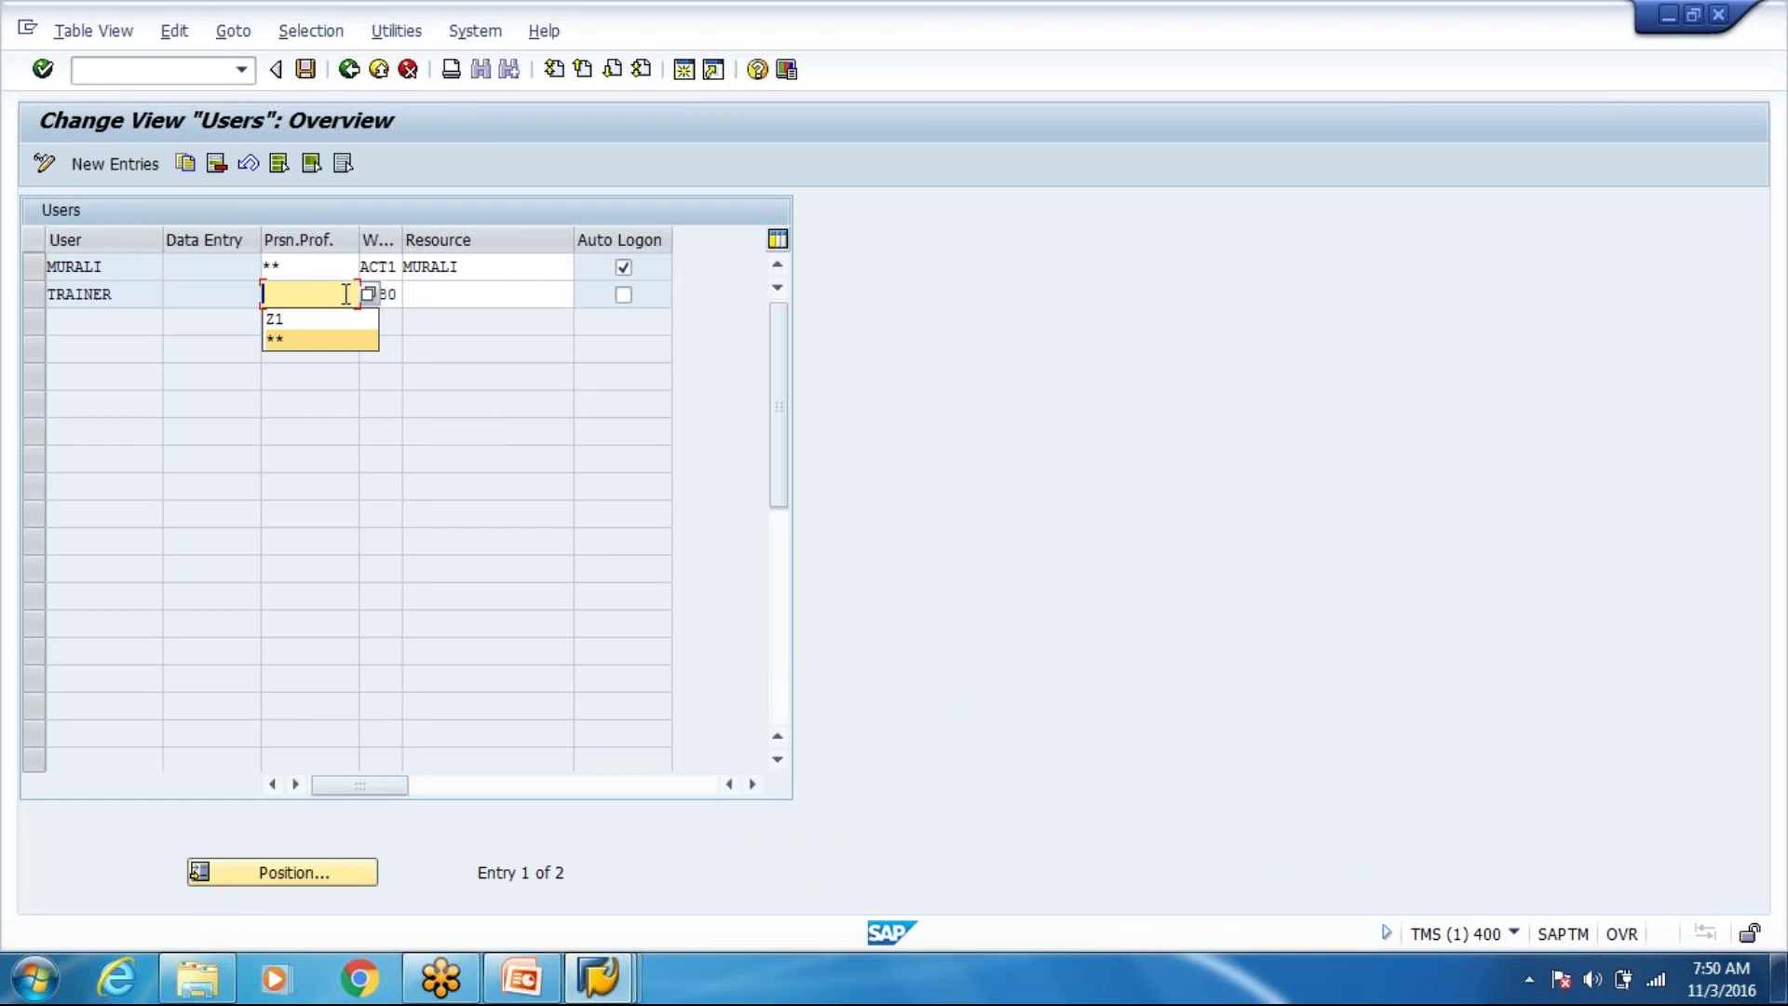
{"action": "key", "text": "Return"}
{"action": "key", "text": "ctrl+s"}
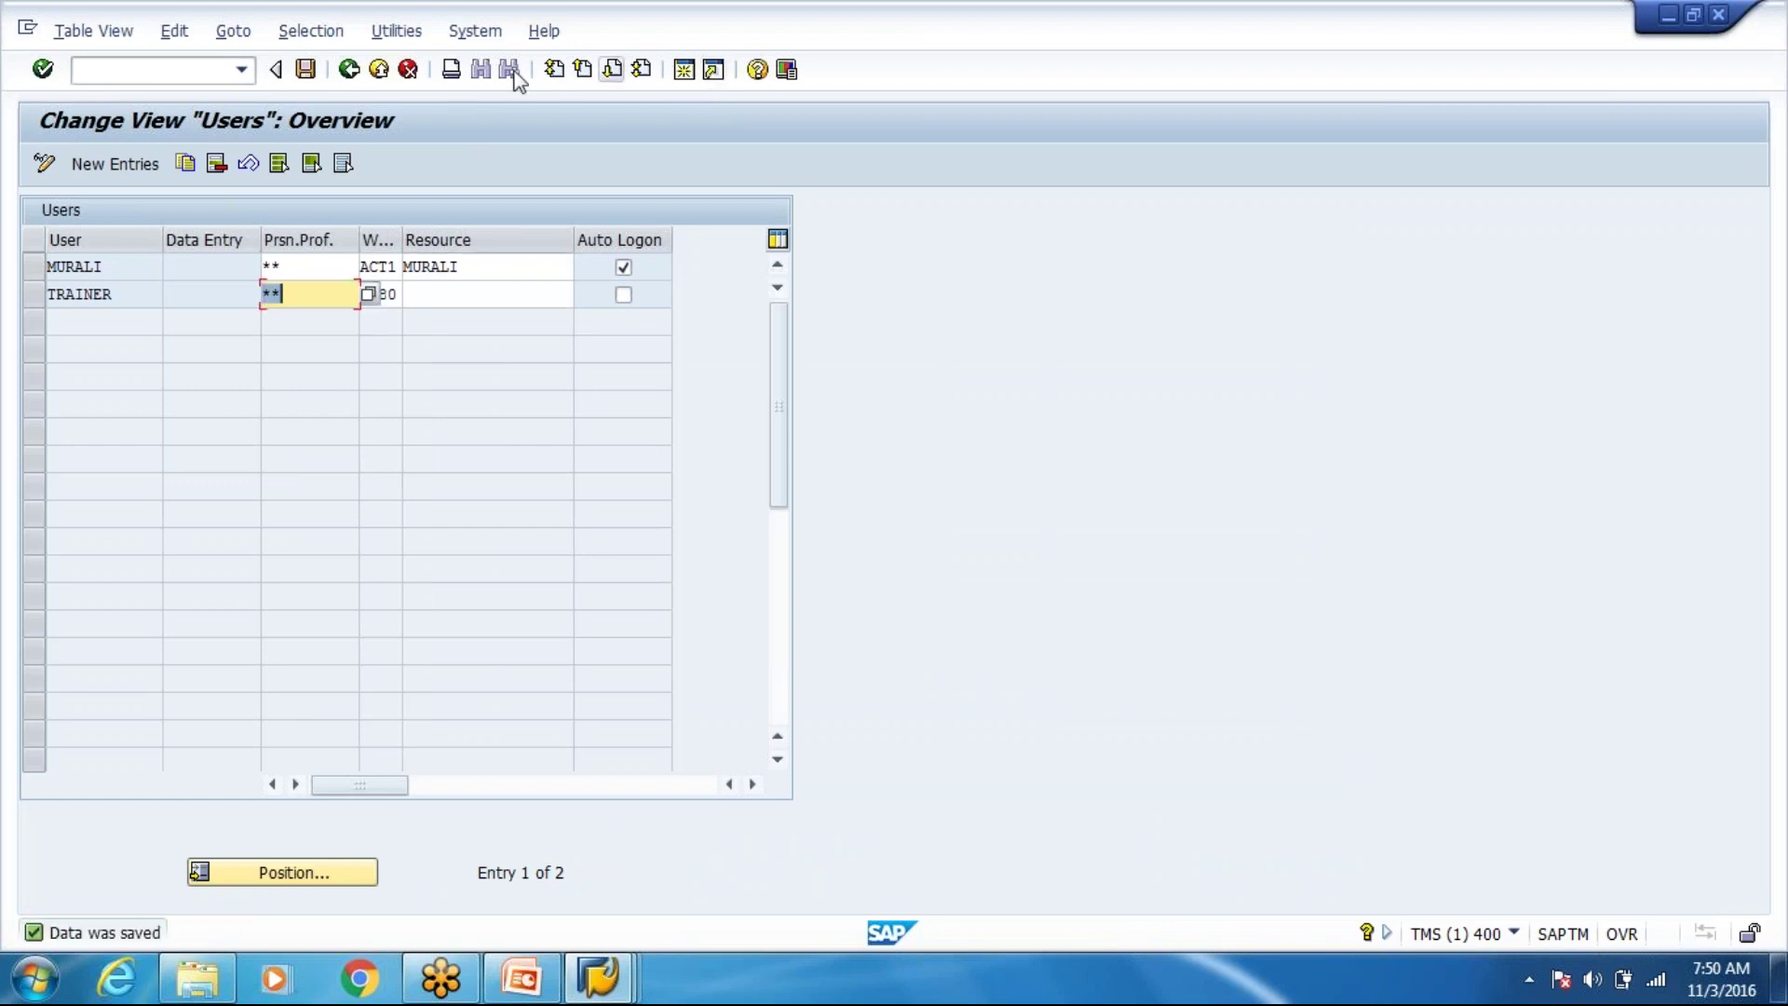
{"action": "key", "text": "F3"}
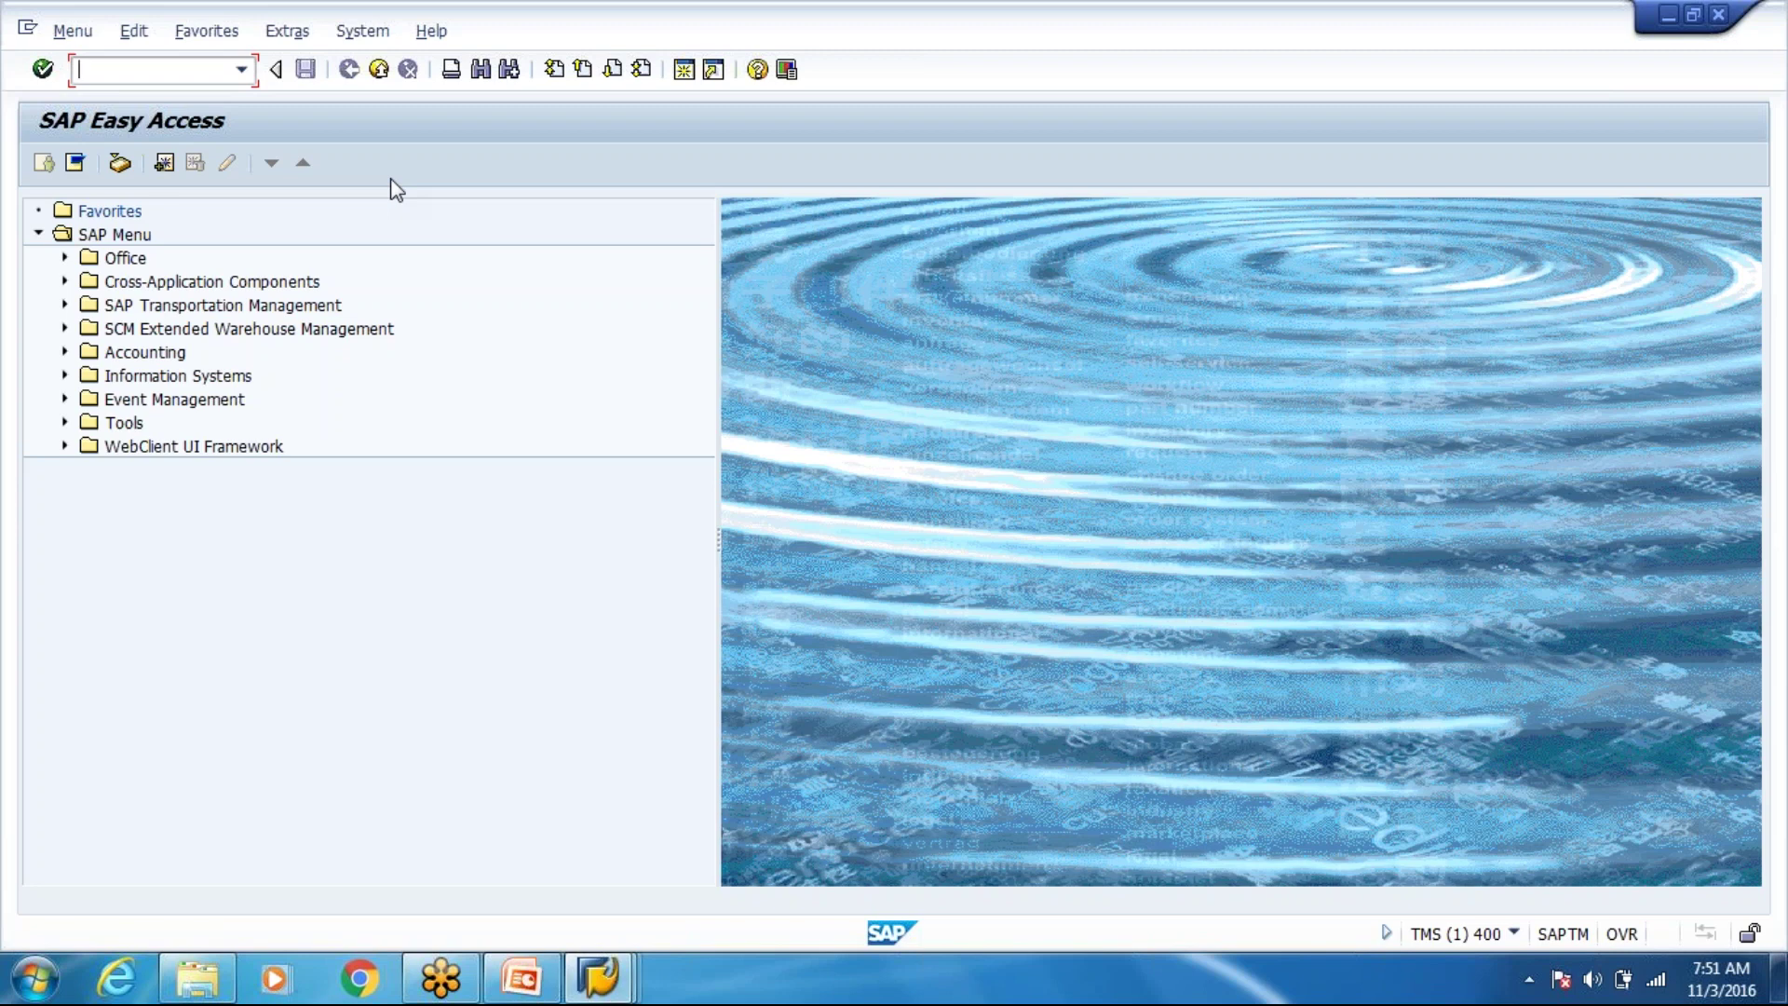
Start the RFUI transaction and log on to the RF environment with the proposed logon data.
{"action": "type", "text": "/"}
{"action": "key", "text": "End"}
{"action": "key", "text": "BackSpace"}
{"action": "key", "text": "BackSpace"}
{"action": "key", "text": "BackSpace"}
{"action": "key", "text": "BackSpace"}
{"action": "type", "text": "RFUI"}
{"action": "key", "text": "Return"}
{"action": "key", "text": "Return"}
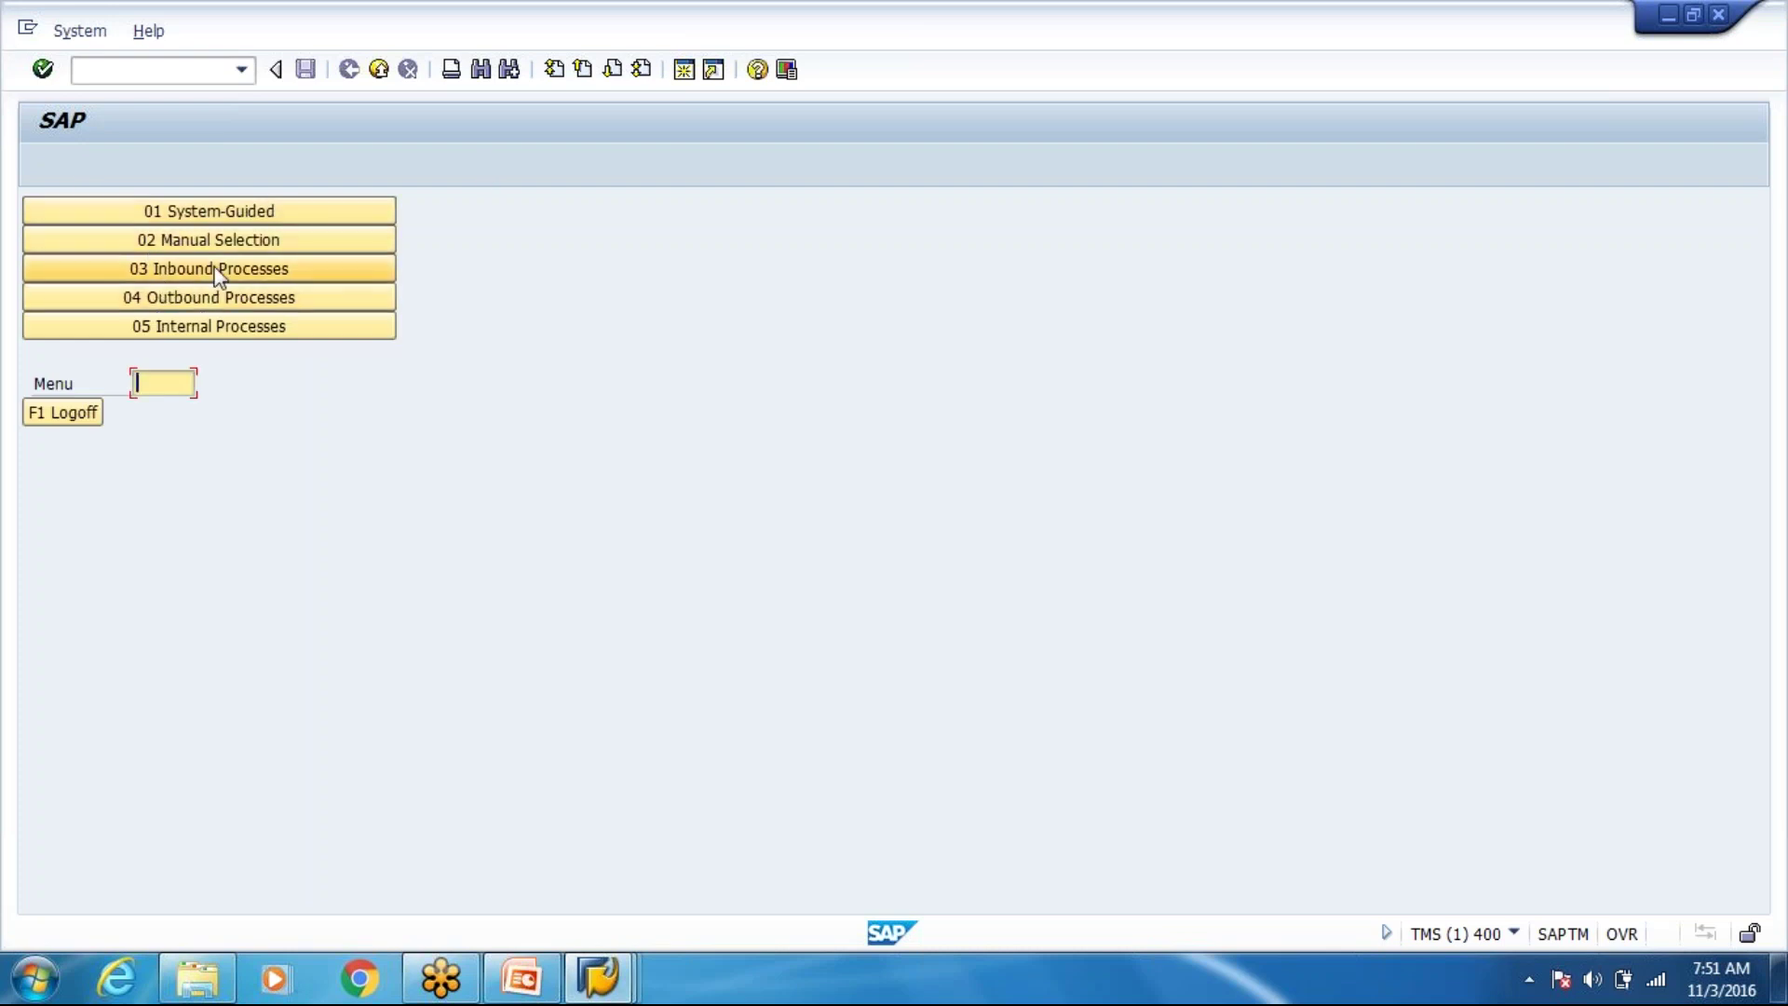
Review the RF submenus Internal Processes and Adhoc WT Creation, and return to the RF main menu.
{"action": "left_click", "coordinate": [230, 326]}
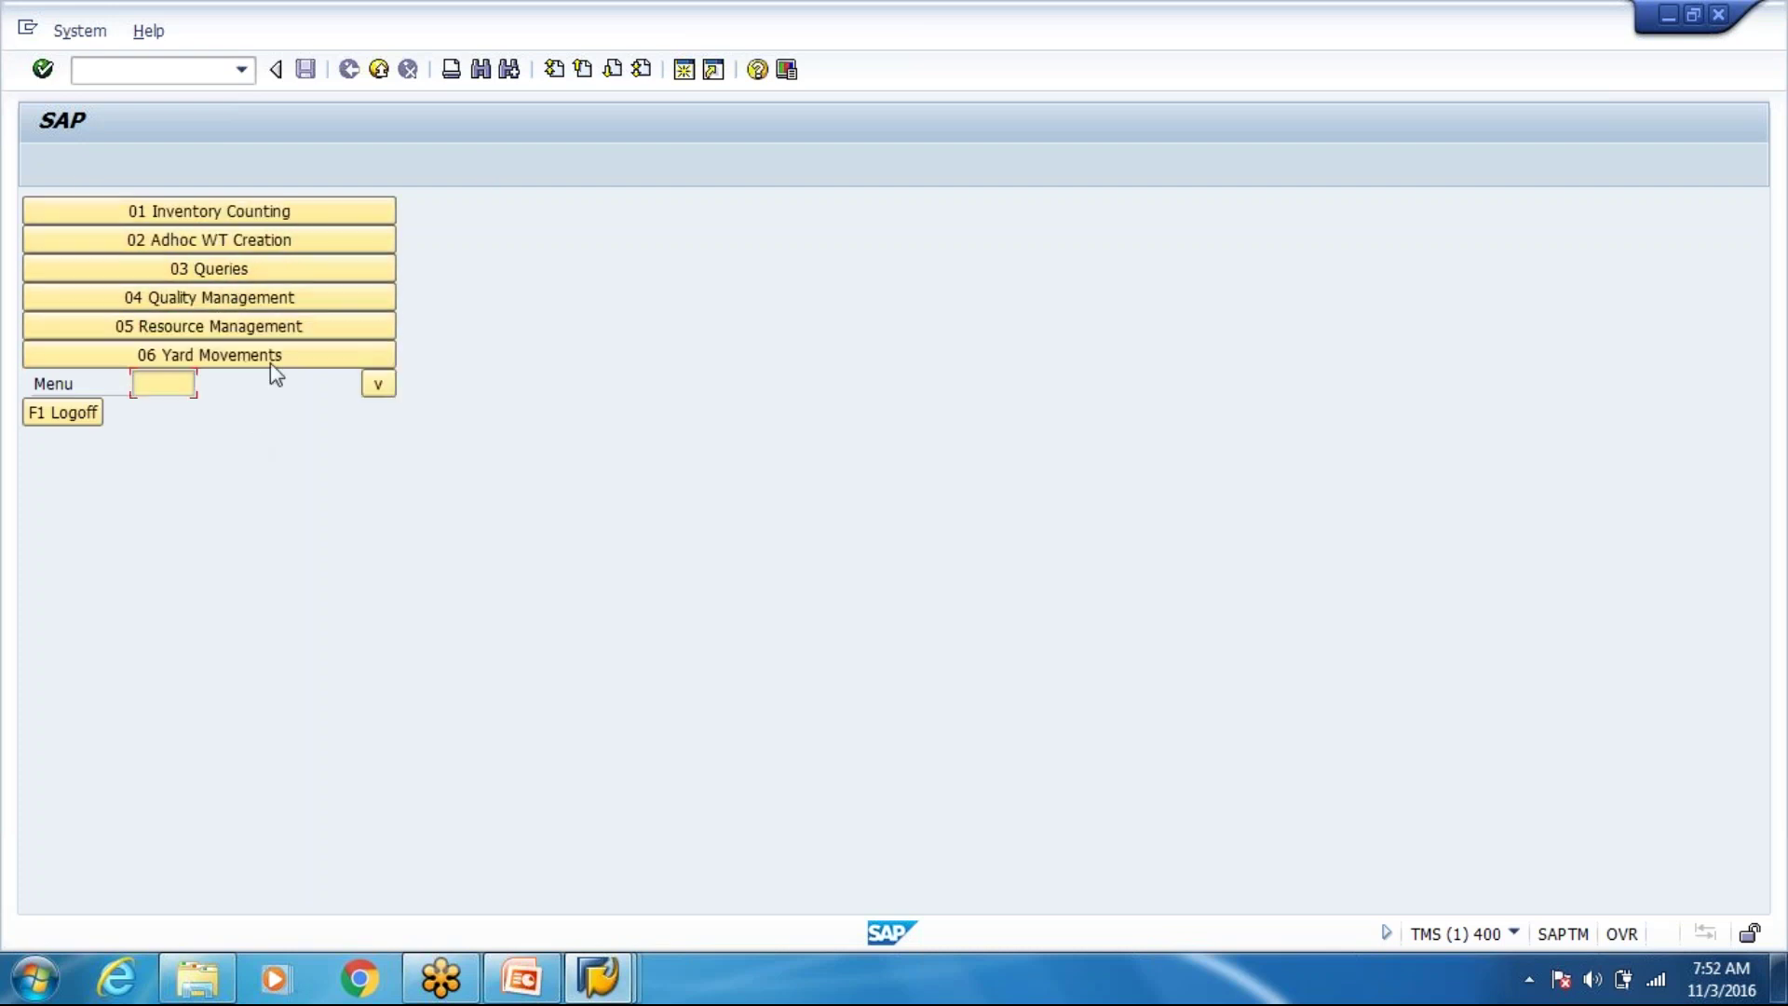
{"action": "left_click", "coordinate": [300, 240]}
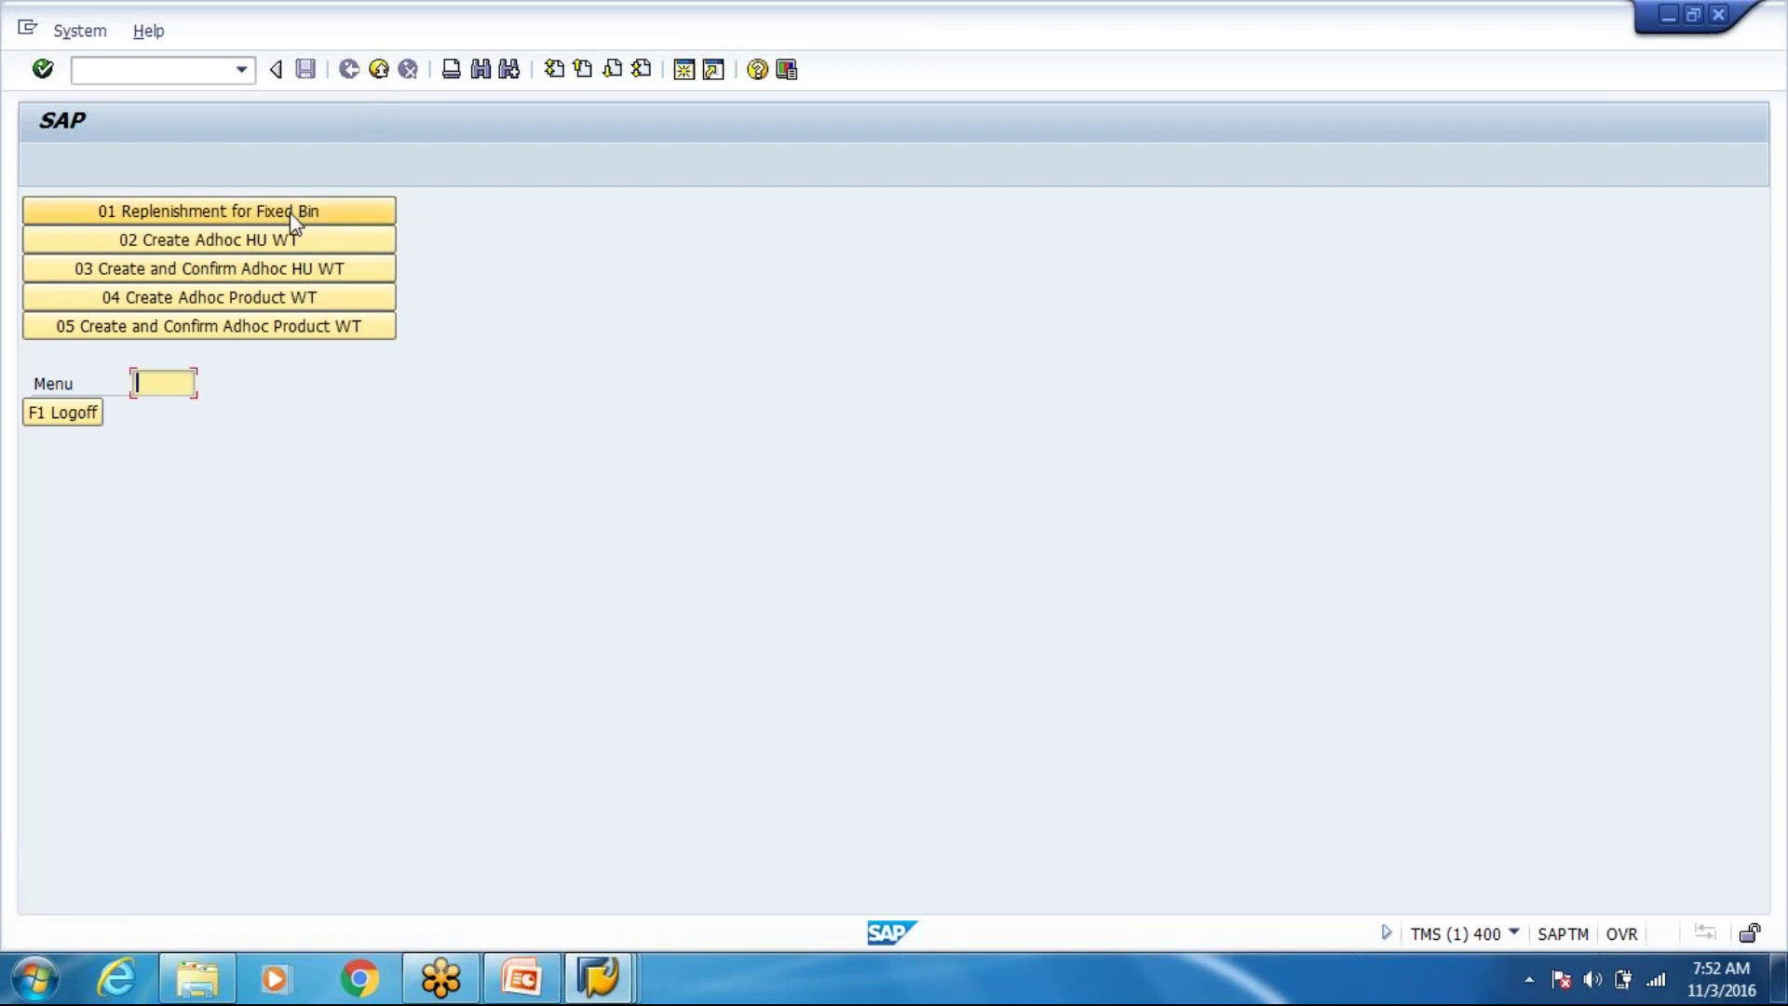
{"action": "key", "text": "F7"}
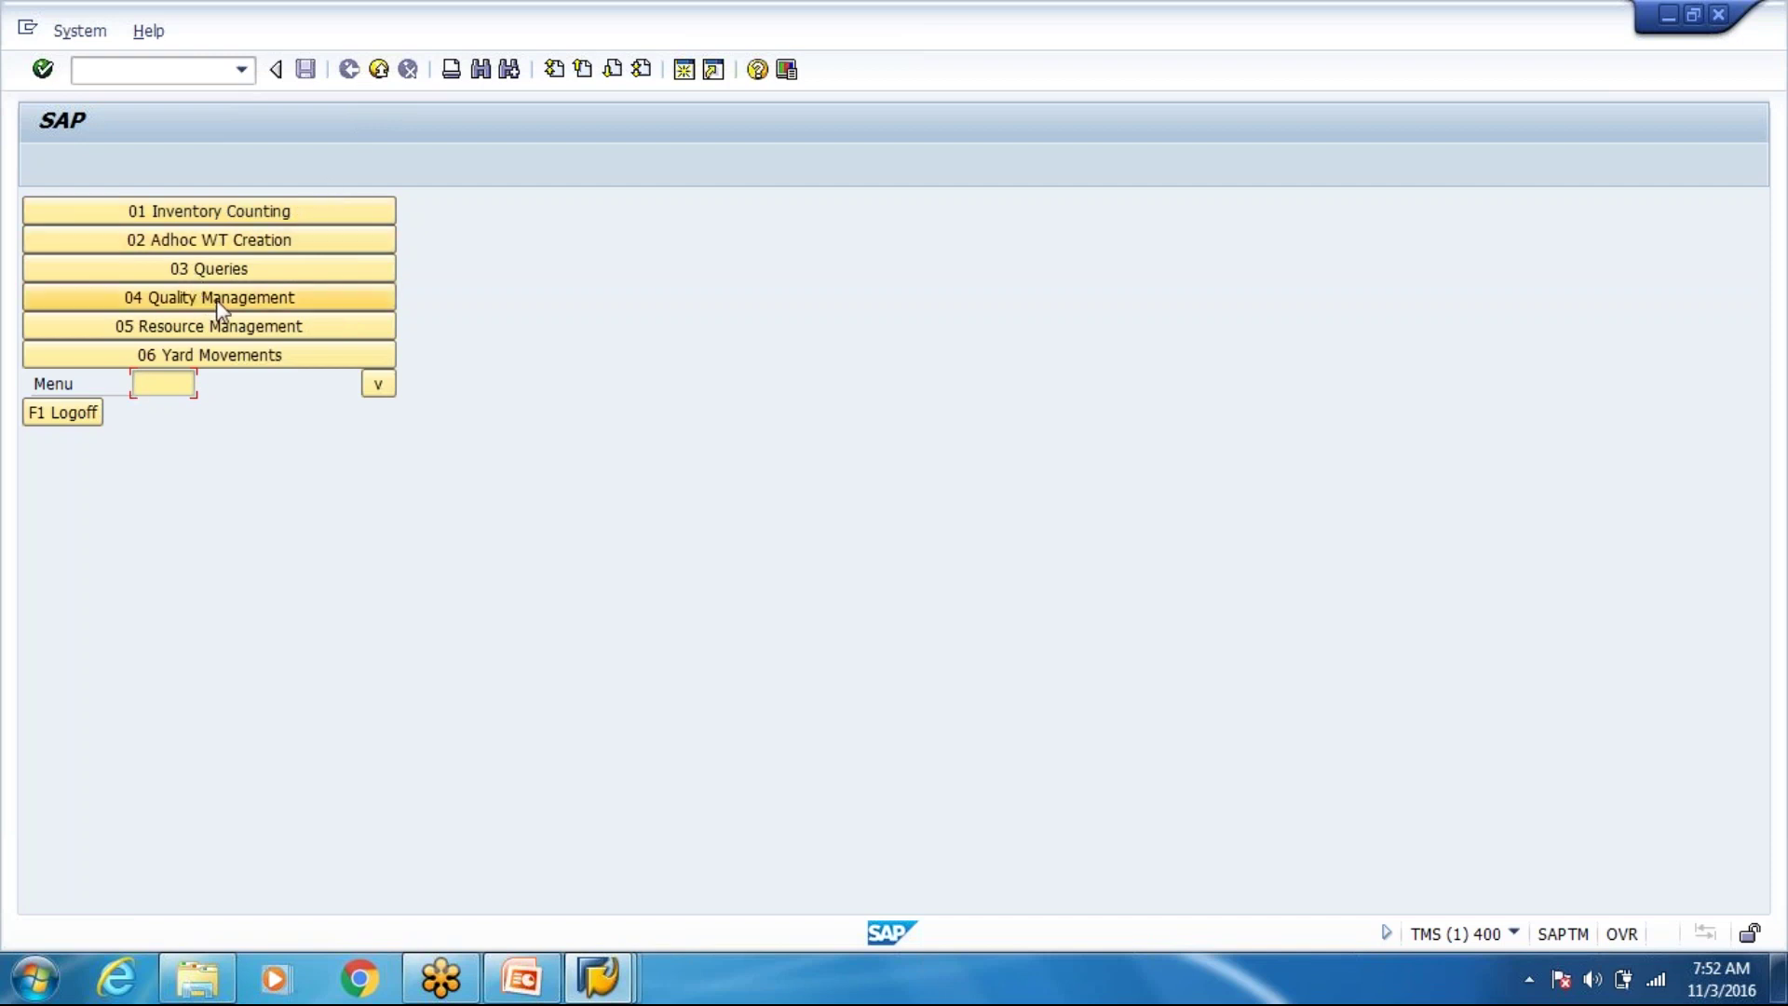
{"action": "key", "text": "F7"}
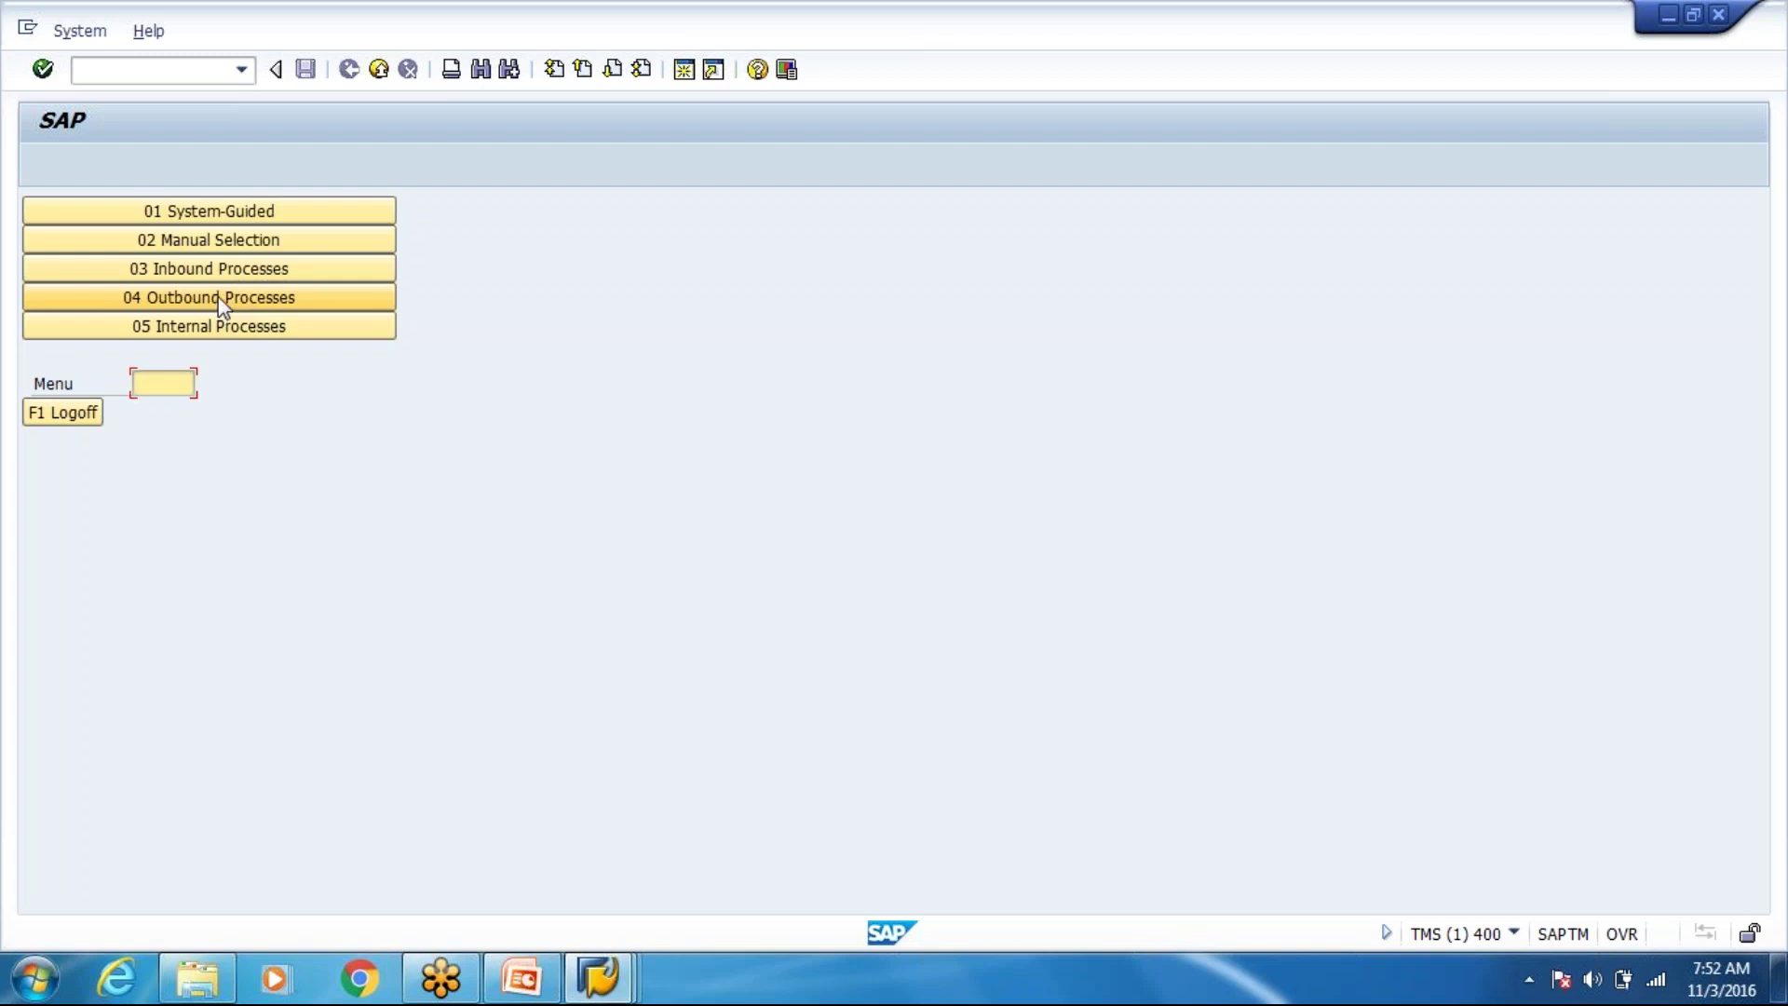
Open the queue selection under System-Guided in the RF menu and try the queue name INBOUND.
{"action": "left_click", "coordinate": [249, 210]}
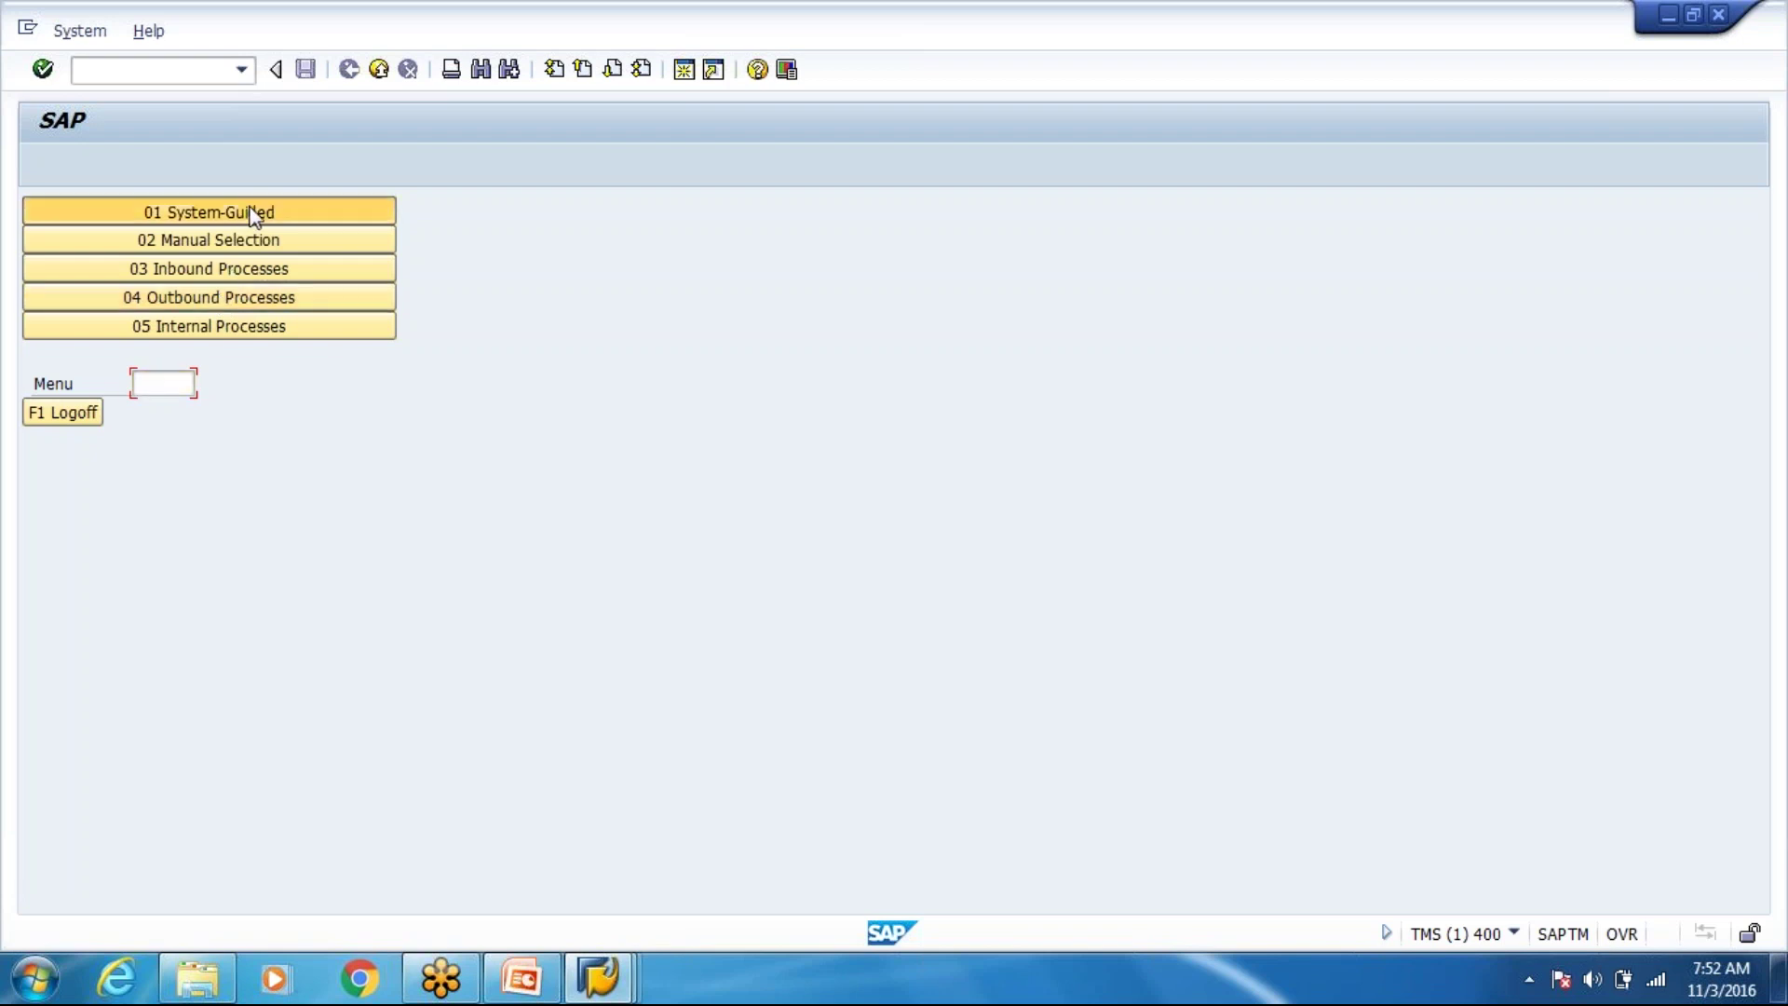
{"action": "left_click", "coordinate": [259, 241]}
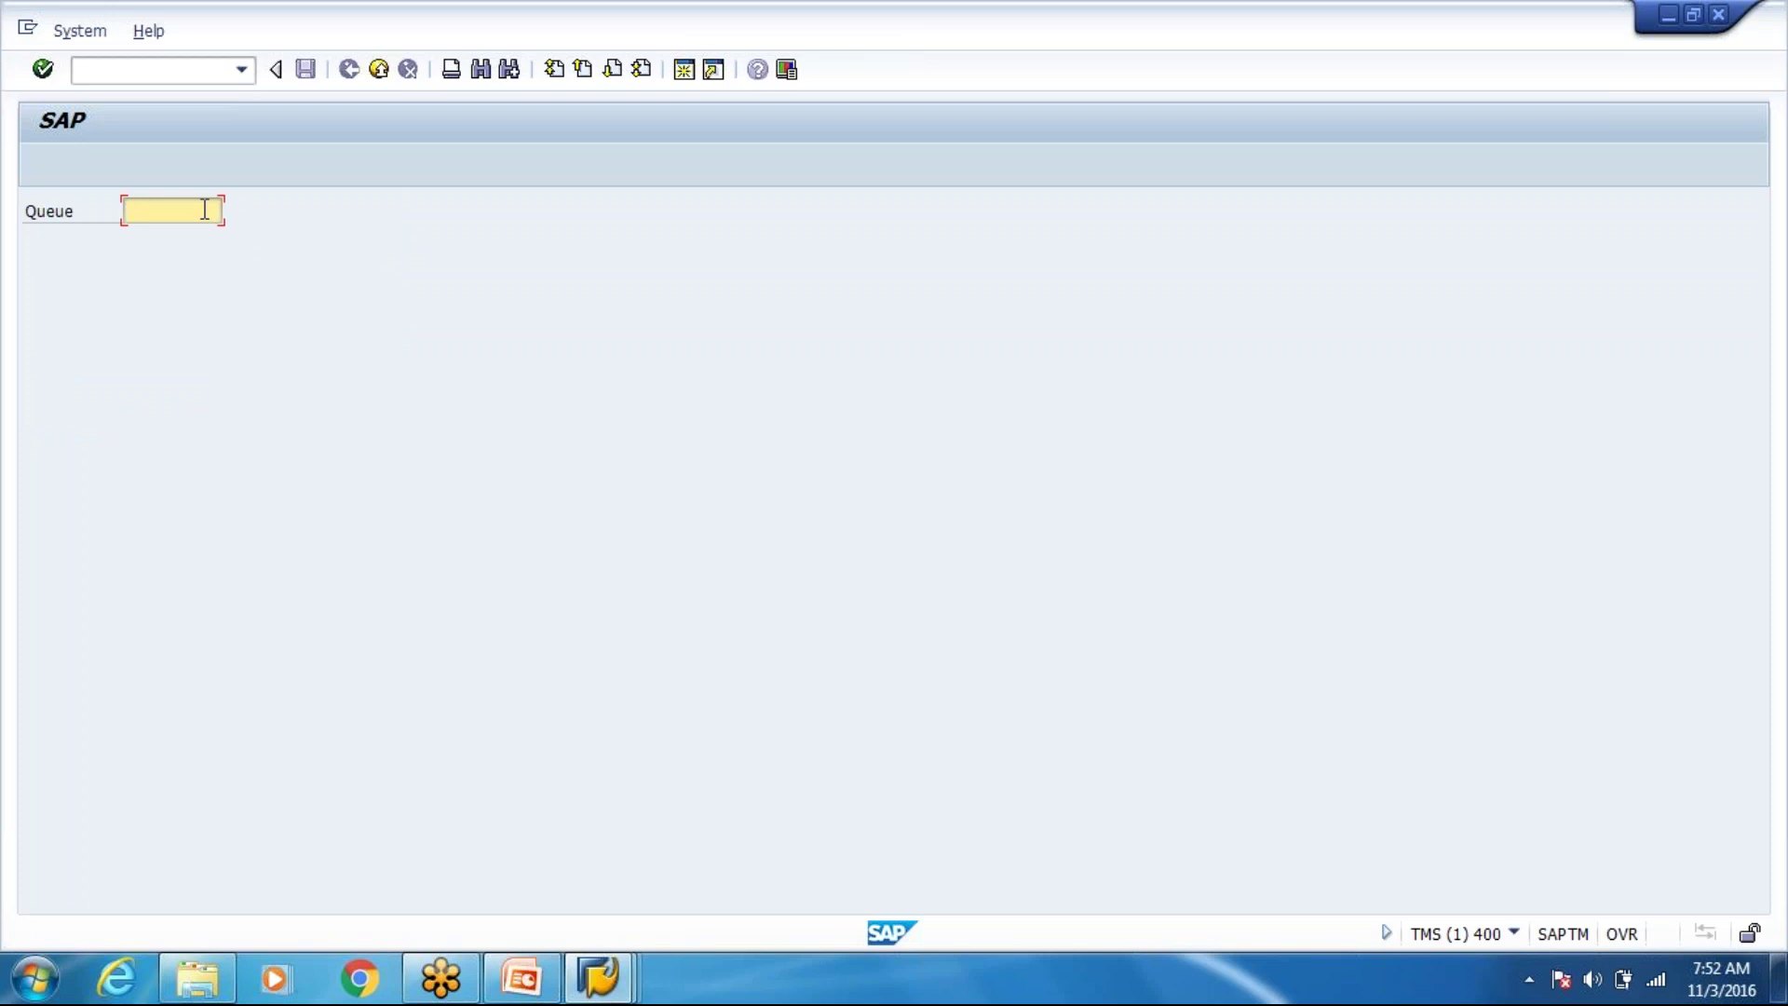
{"action": "type", "text": "INBOUND"}
{"action": "key", "text": "BackSpace"}
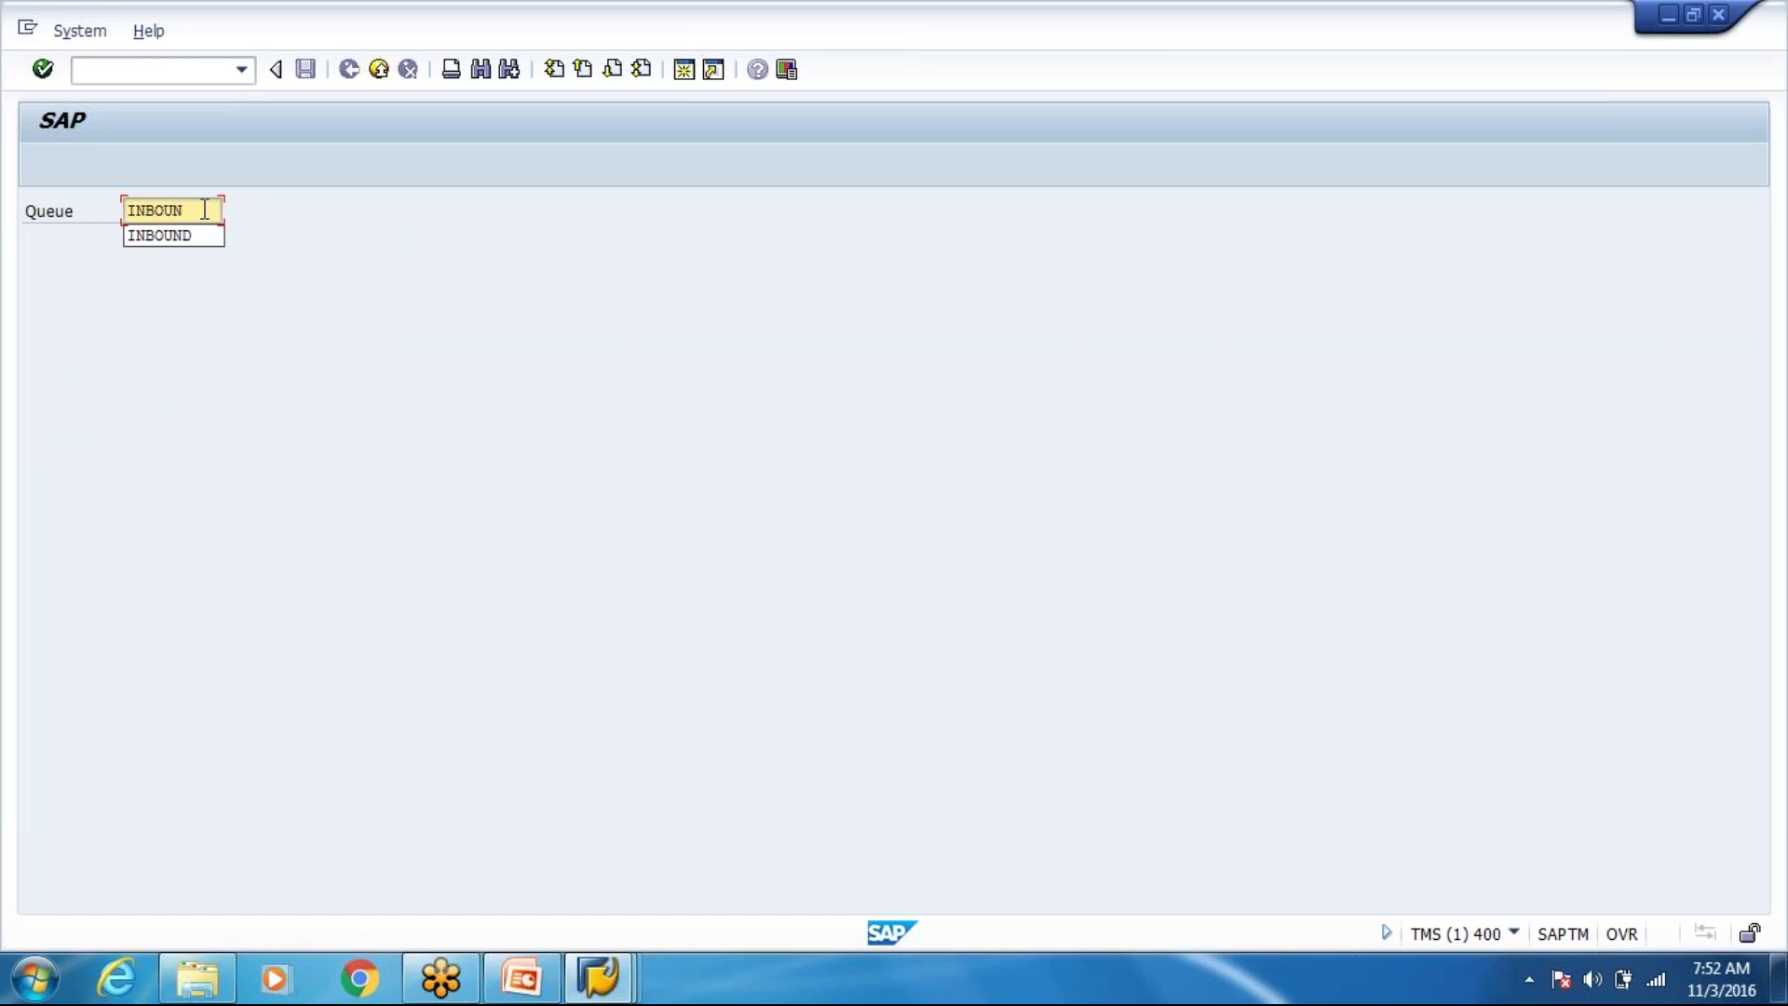
{"action": "type", "text": "D"}
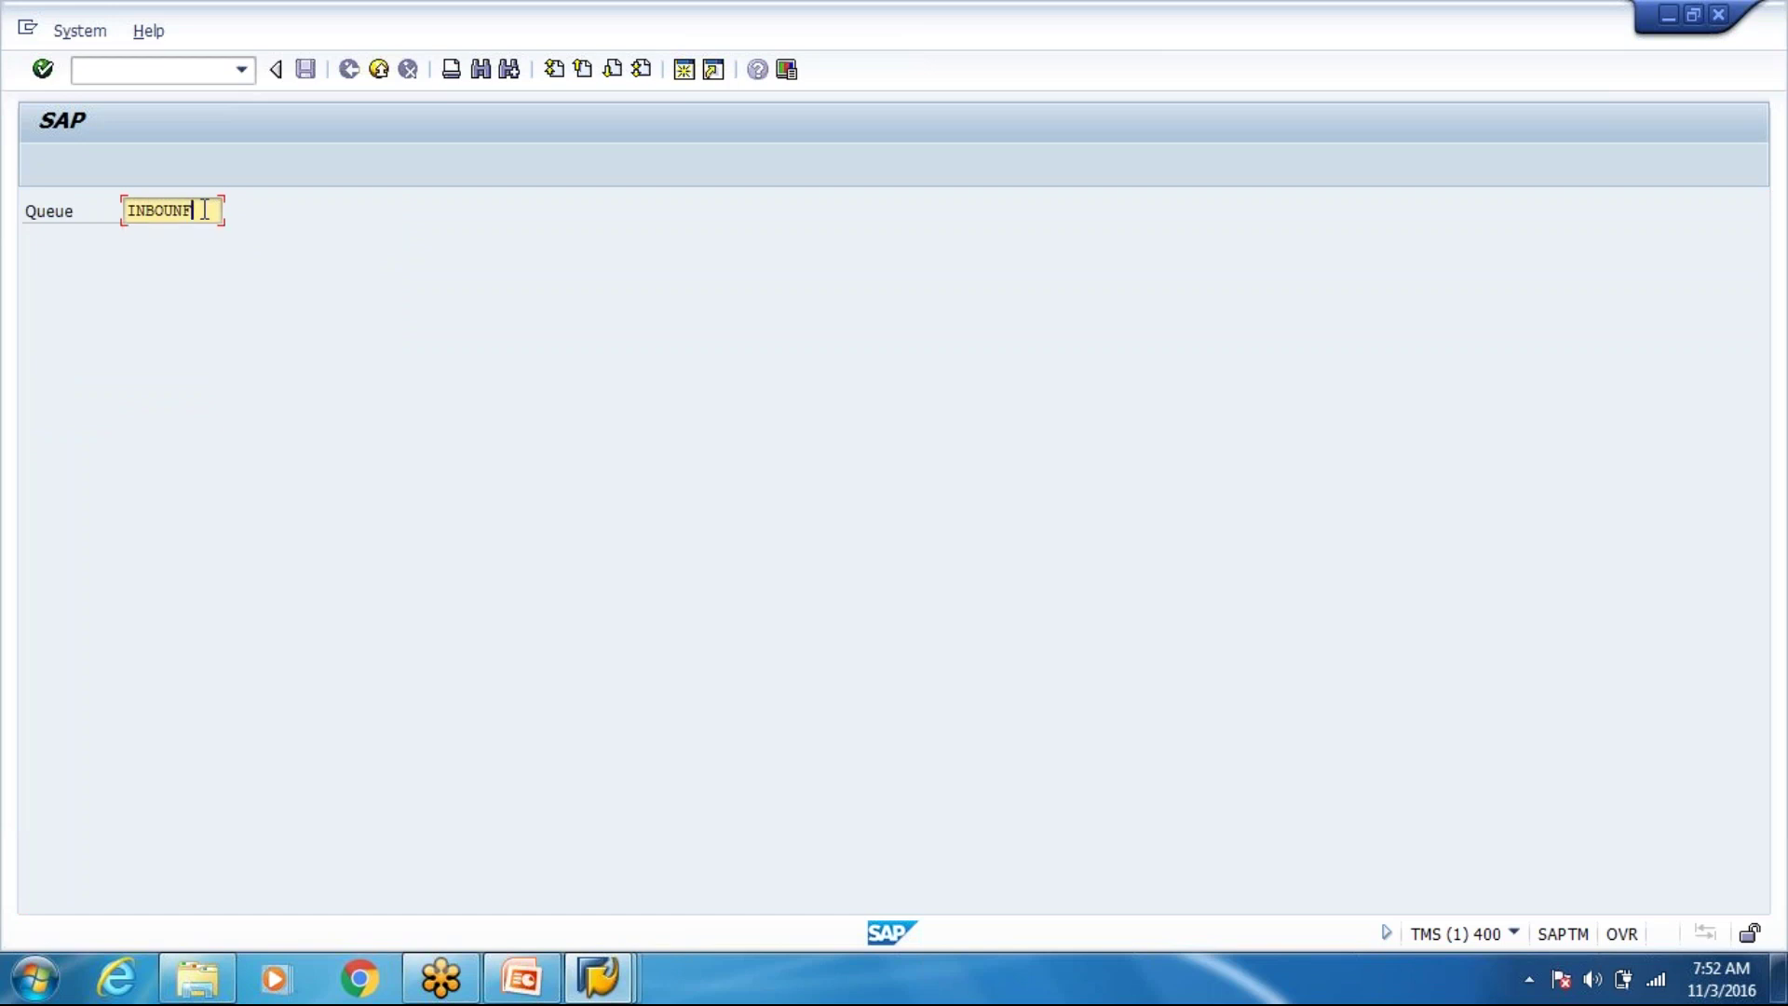
Switch to the session with the reduced RF menu, open /n/scwm/rsrc and check the queue assignment of resource FLT1.
{"action": "left_click", "coordinate": [642, 976]}
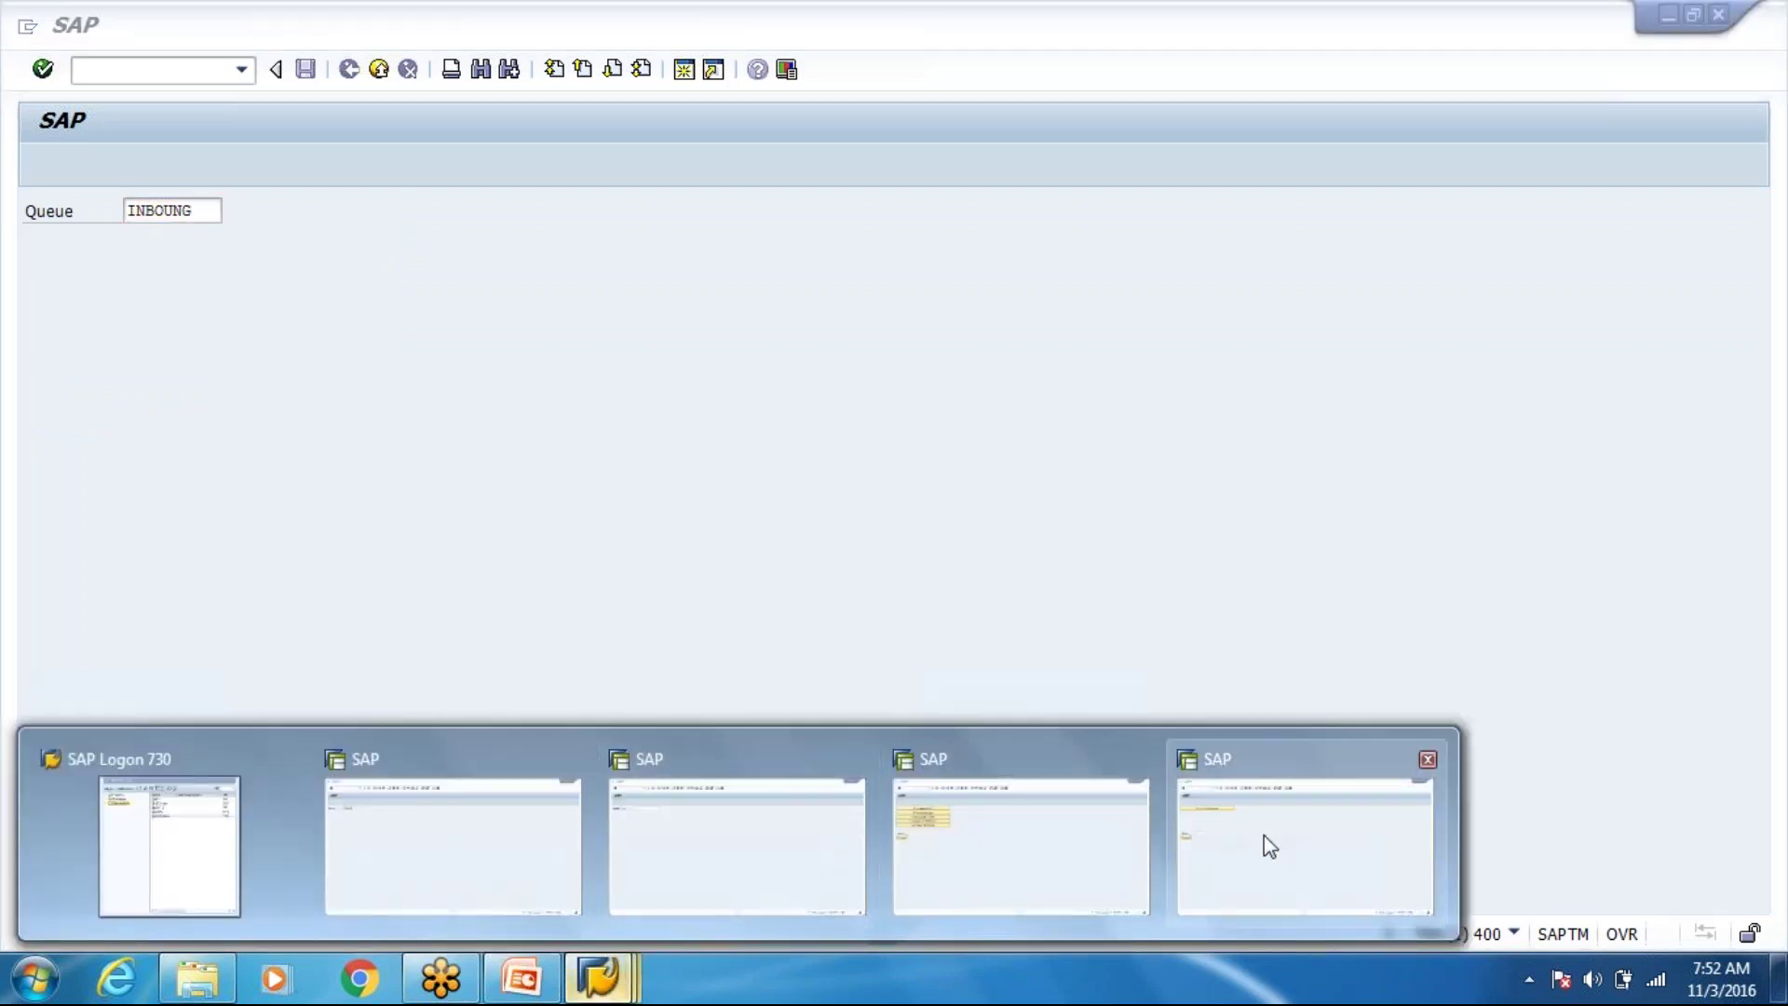
{"action": "left_click", "coordinate": [1265, 842]}
{"action": "left_click", "coordinate": [142, 61]}
{"action": "type", "text": "/"}
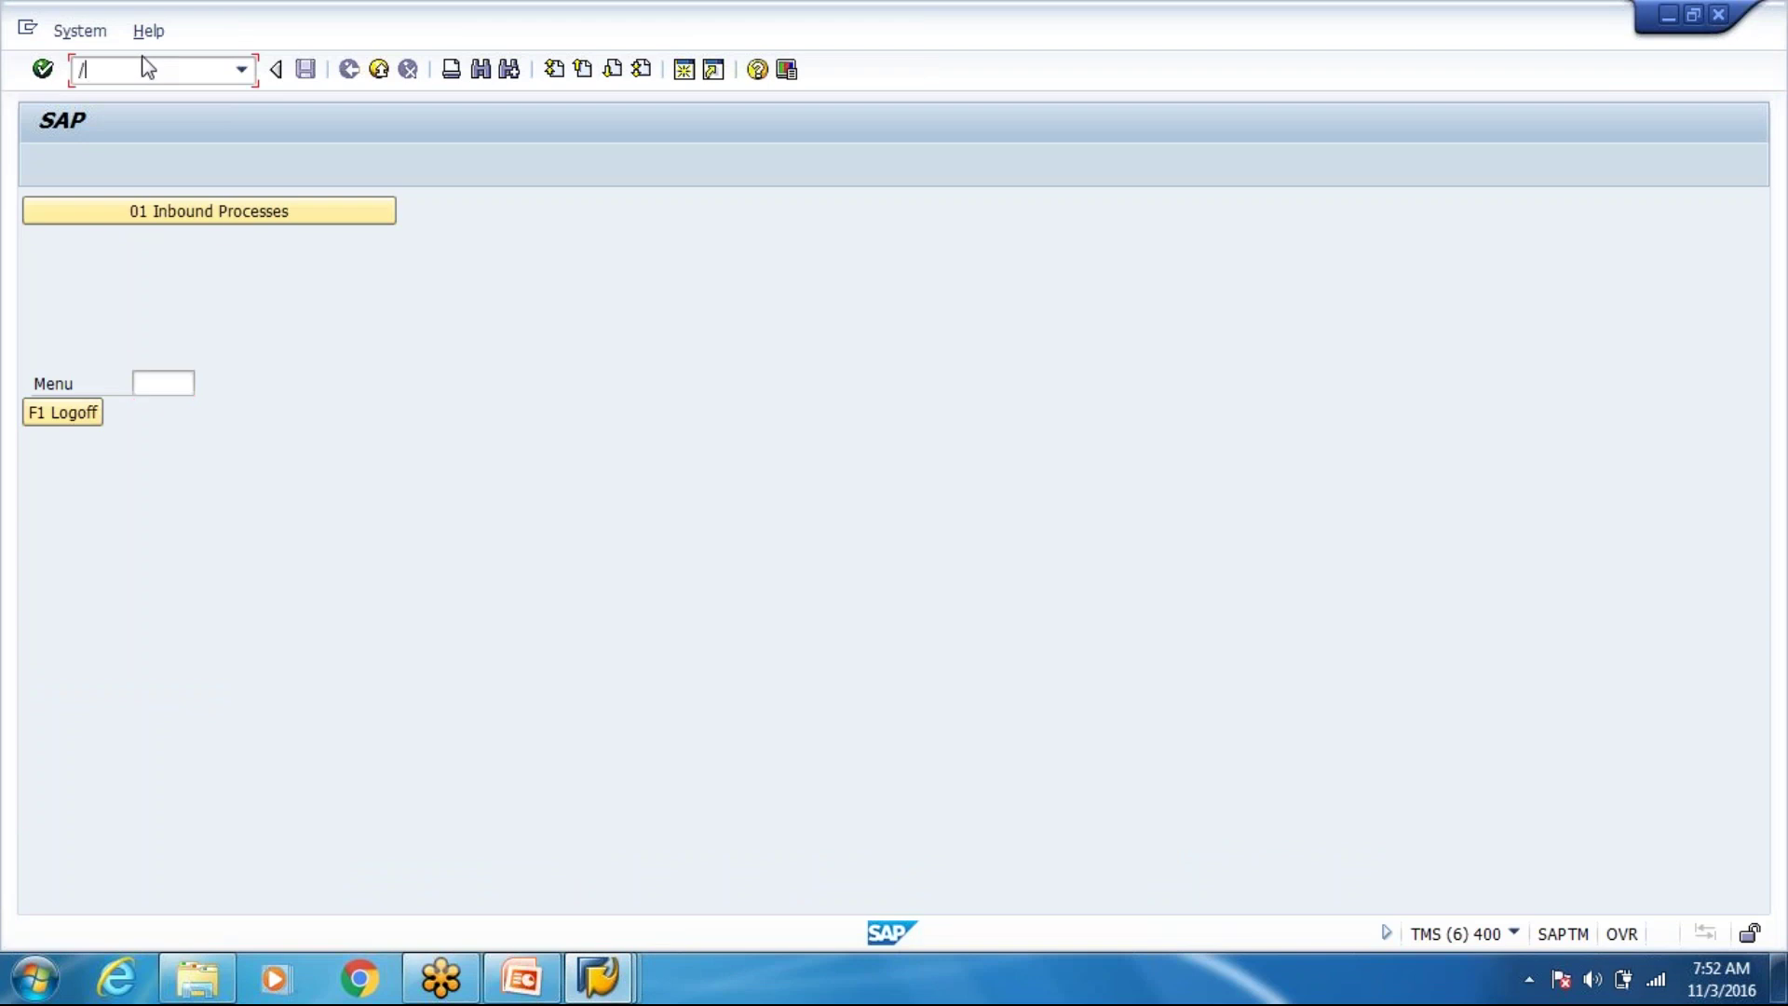
{"action": "type", "text": "n/scwm/rsrc"}
{"action": "key", "text": "Return"}
{"action": "left_click", "coordinate": [579, 321]}
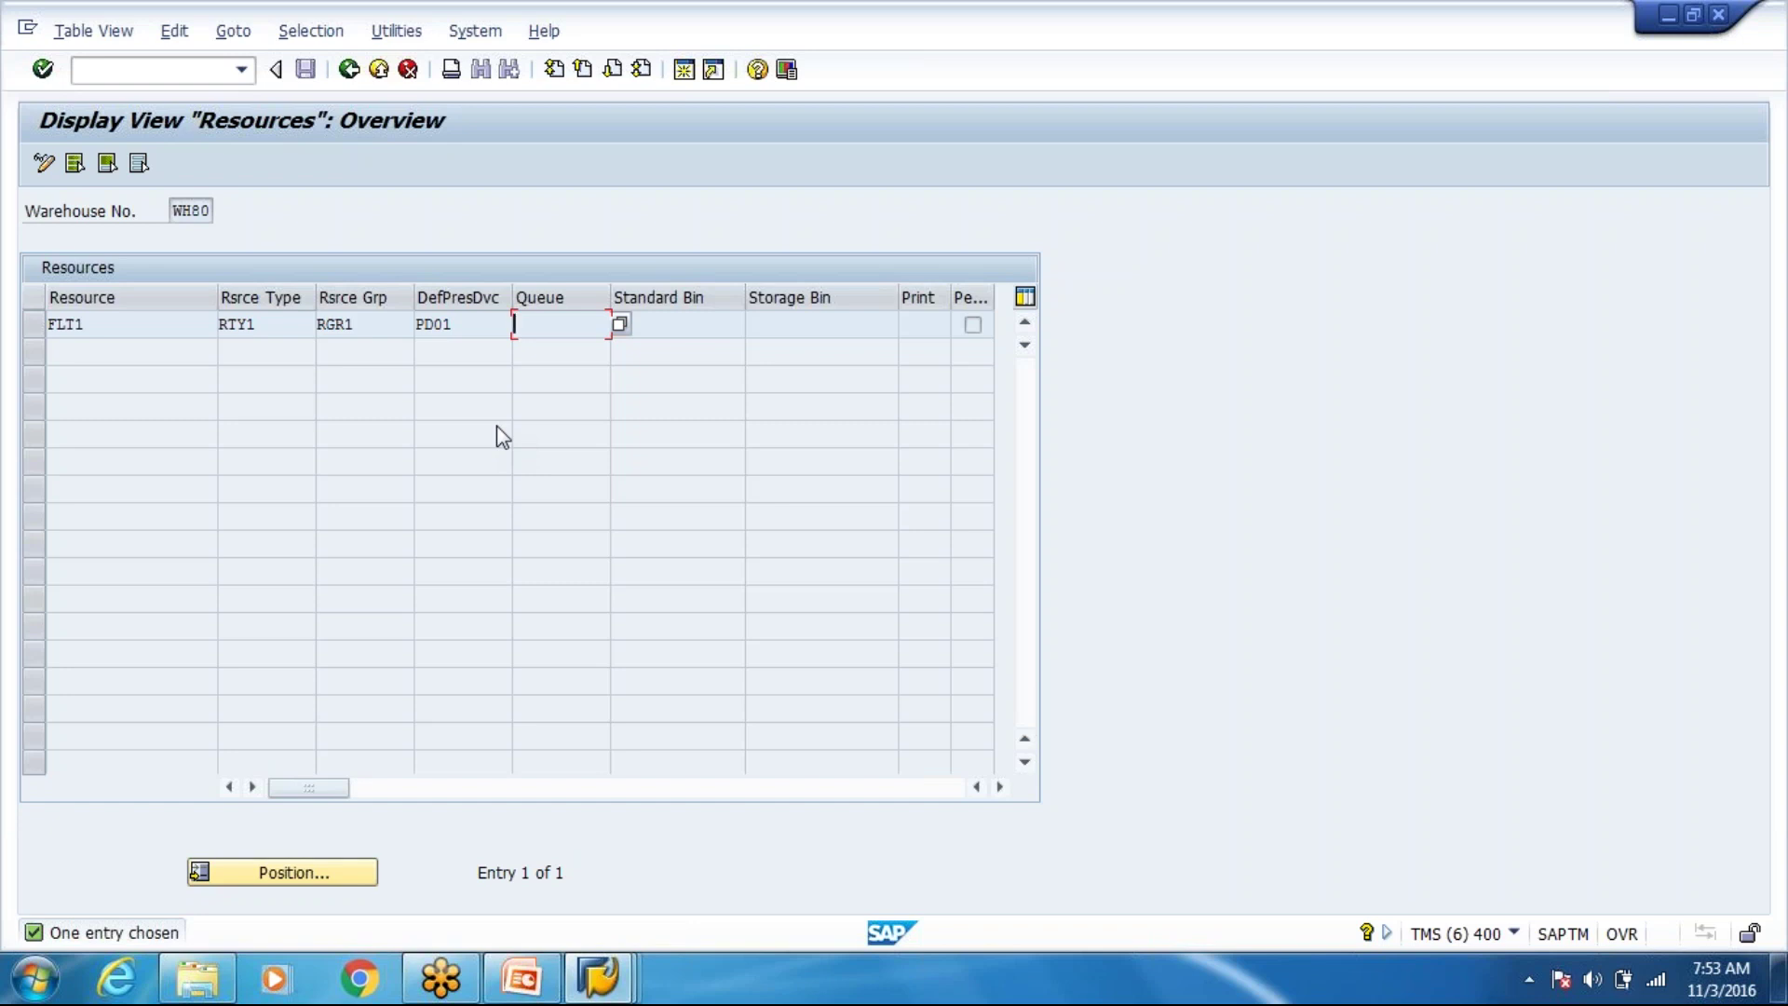
Leave the Resources view, return to the RF queue screen and correct the queue to INBOUND.
{"action": "left_click", "coordinate": [379, 70]}
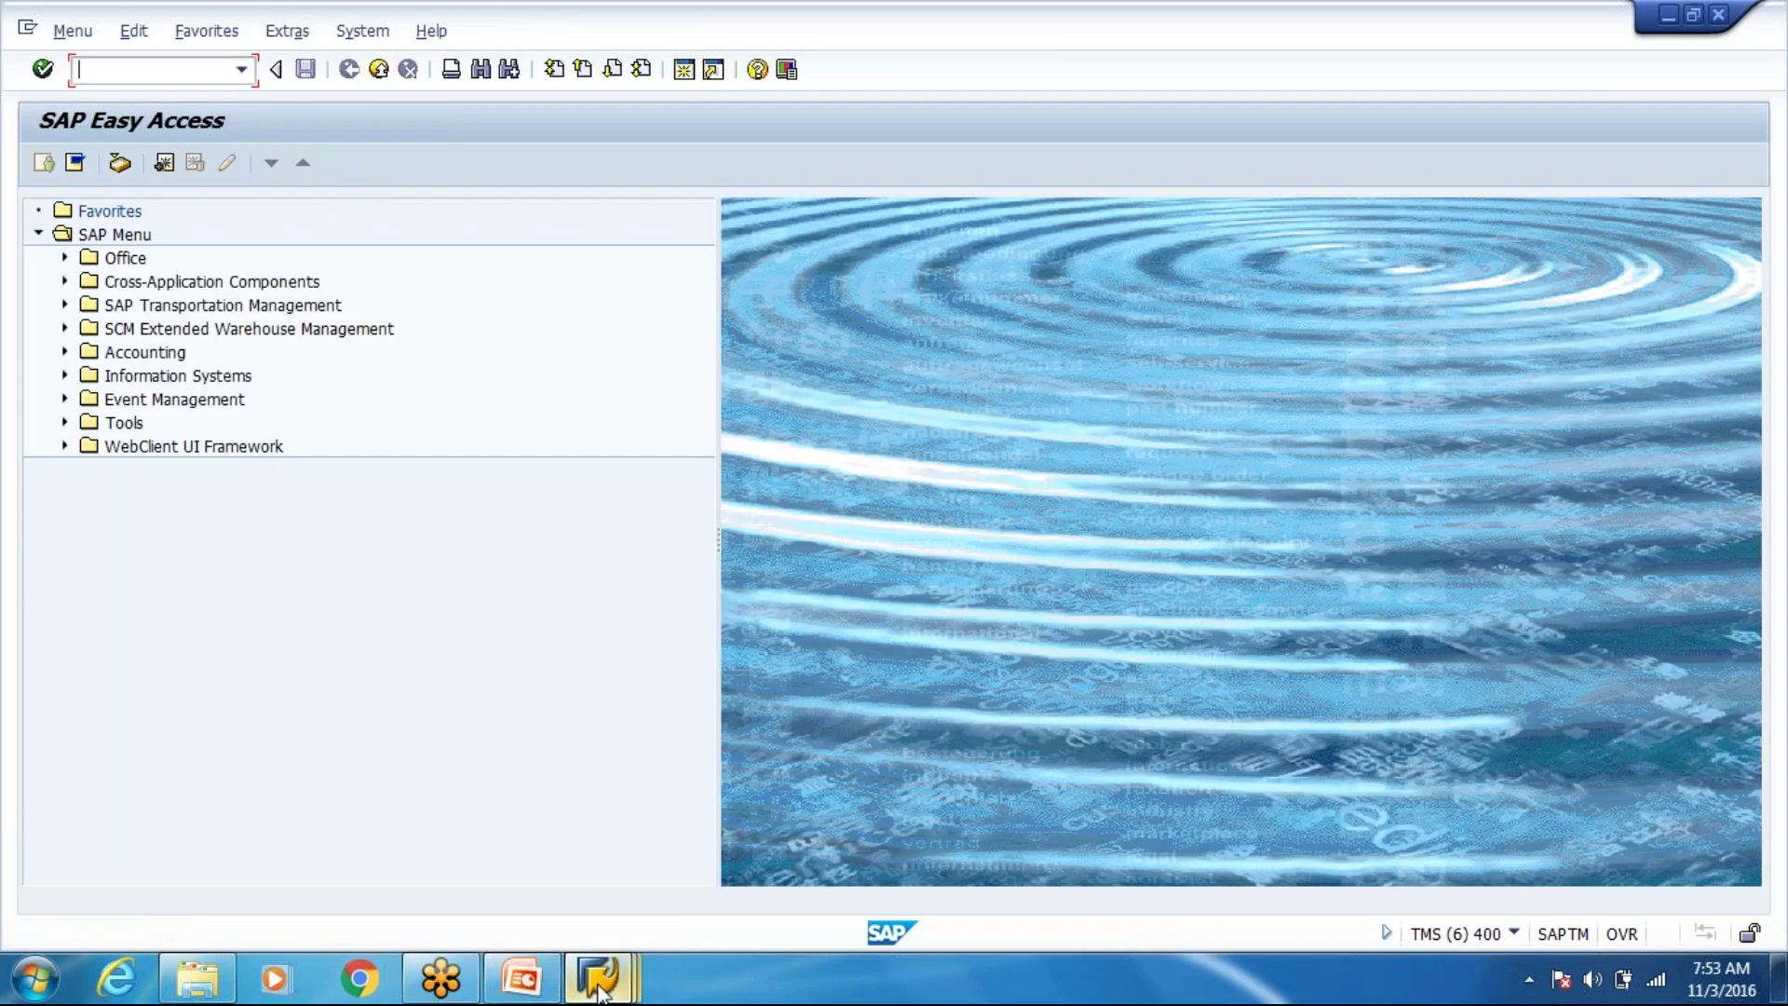
{"action": "mouse_move", "coordinate": [597, 991]}
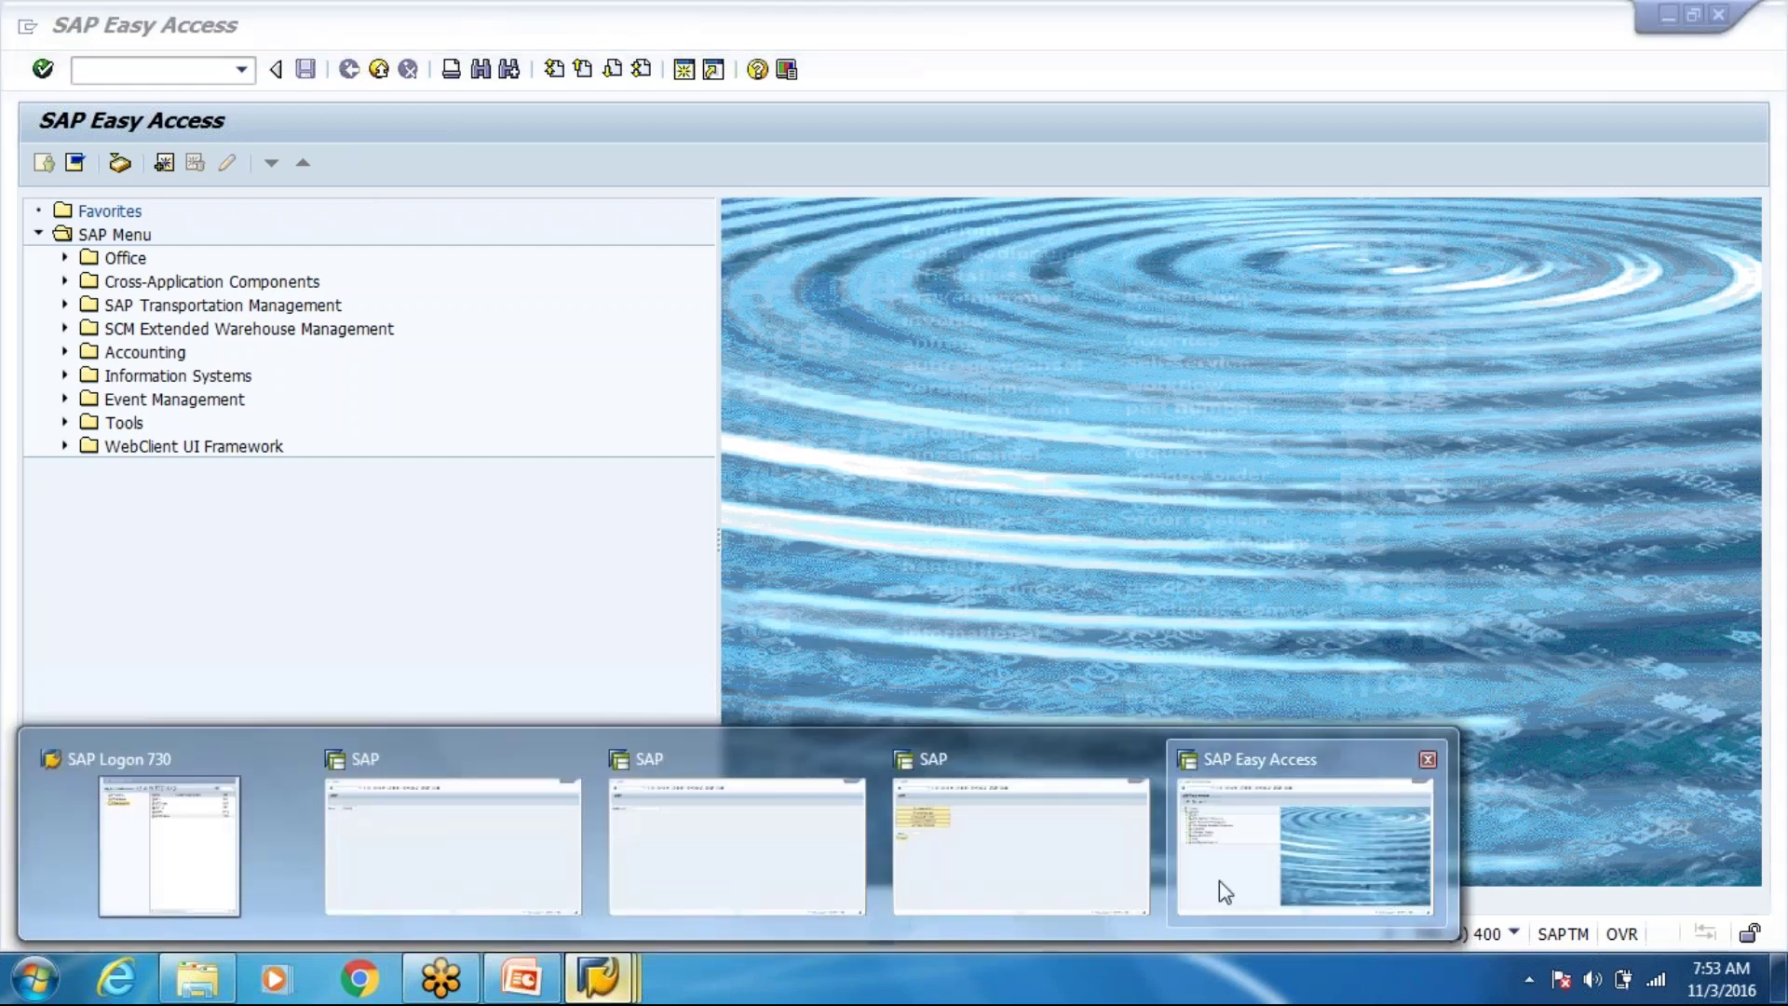
{"action": "left_click", "coordinate": [1226, 886]}
{"action": "left_click", "coordinate": [374, 75]}
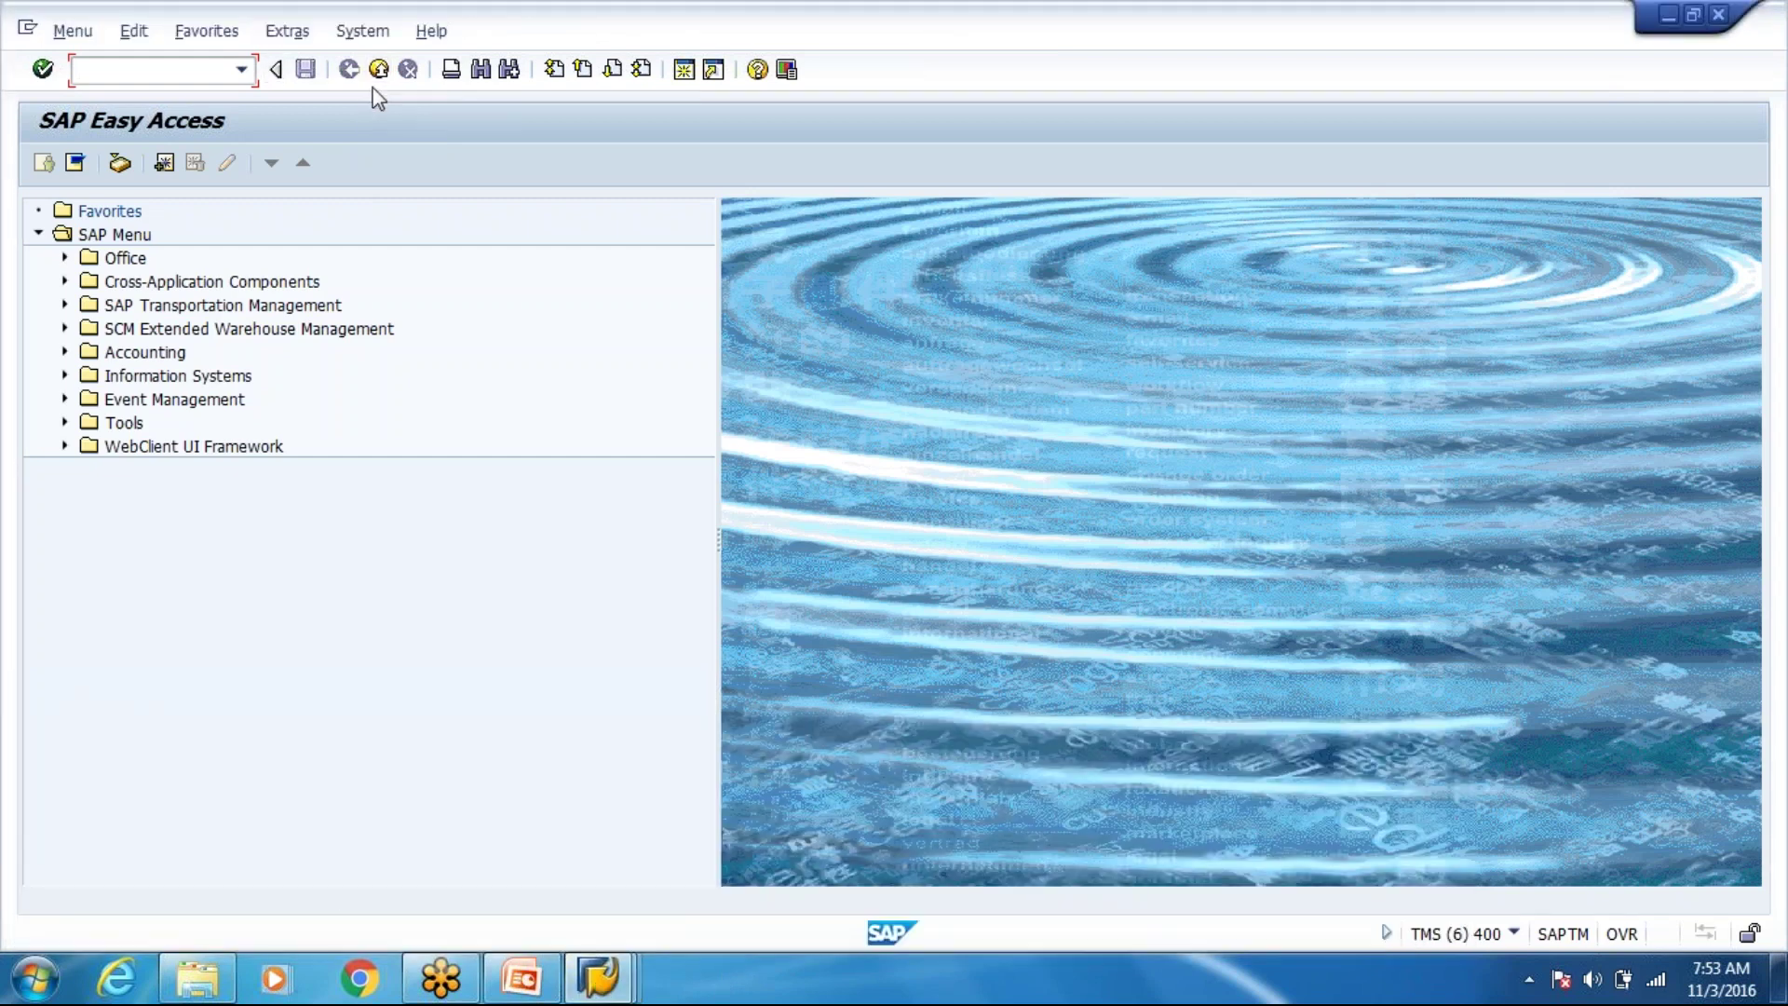
{"action": "key", "text": "BackSpace"}
{"action": "type", "text": "D"}
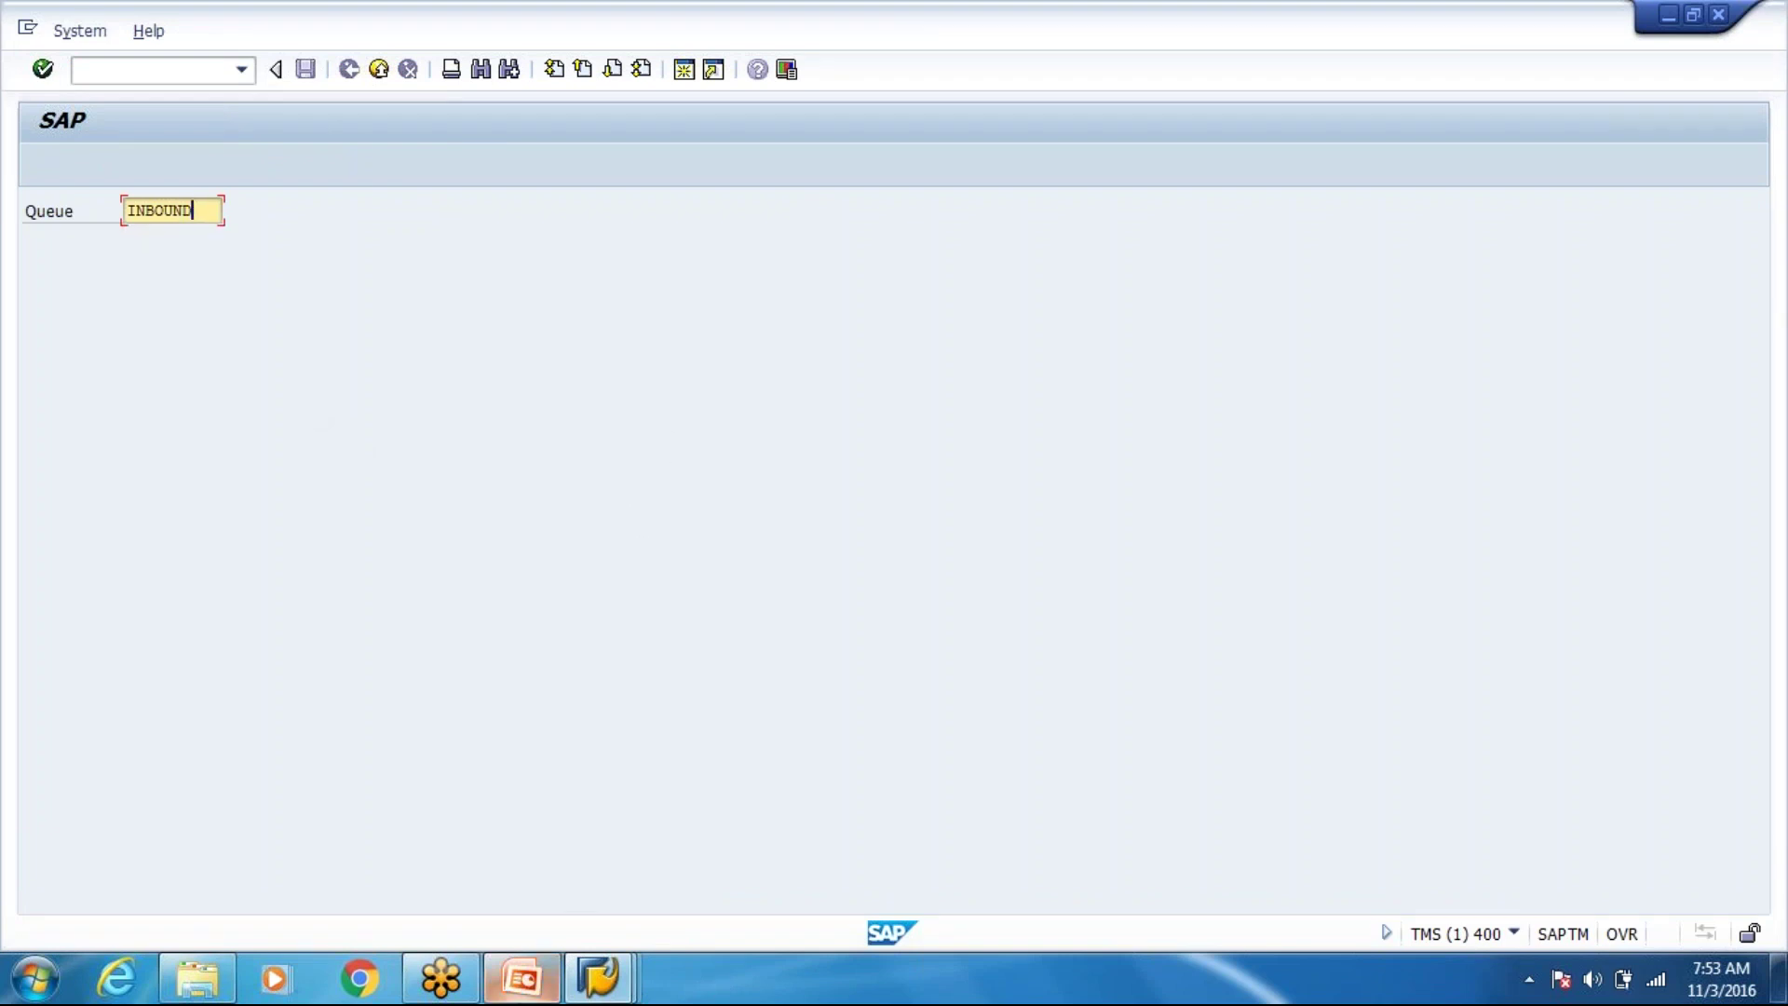
Switch to the Week 2 presentation in PowerPoint and open slide 25, Warehouse monitor.
{"action": "left_click", "coordinate": [522, 978]}
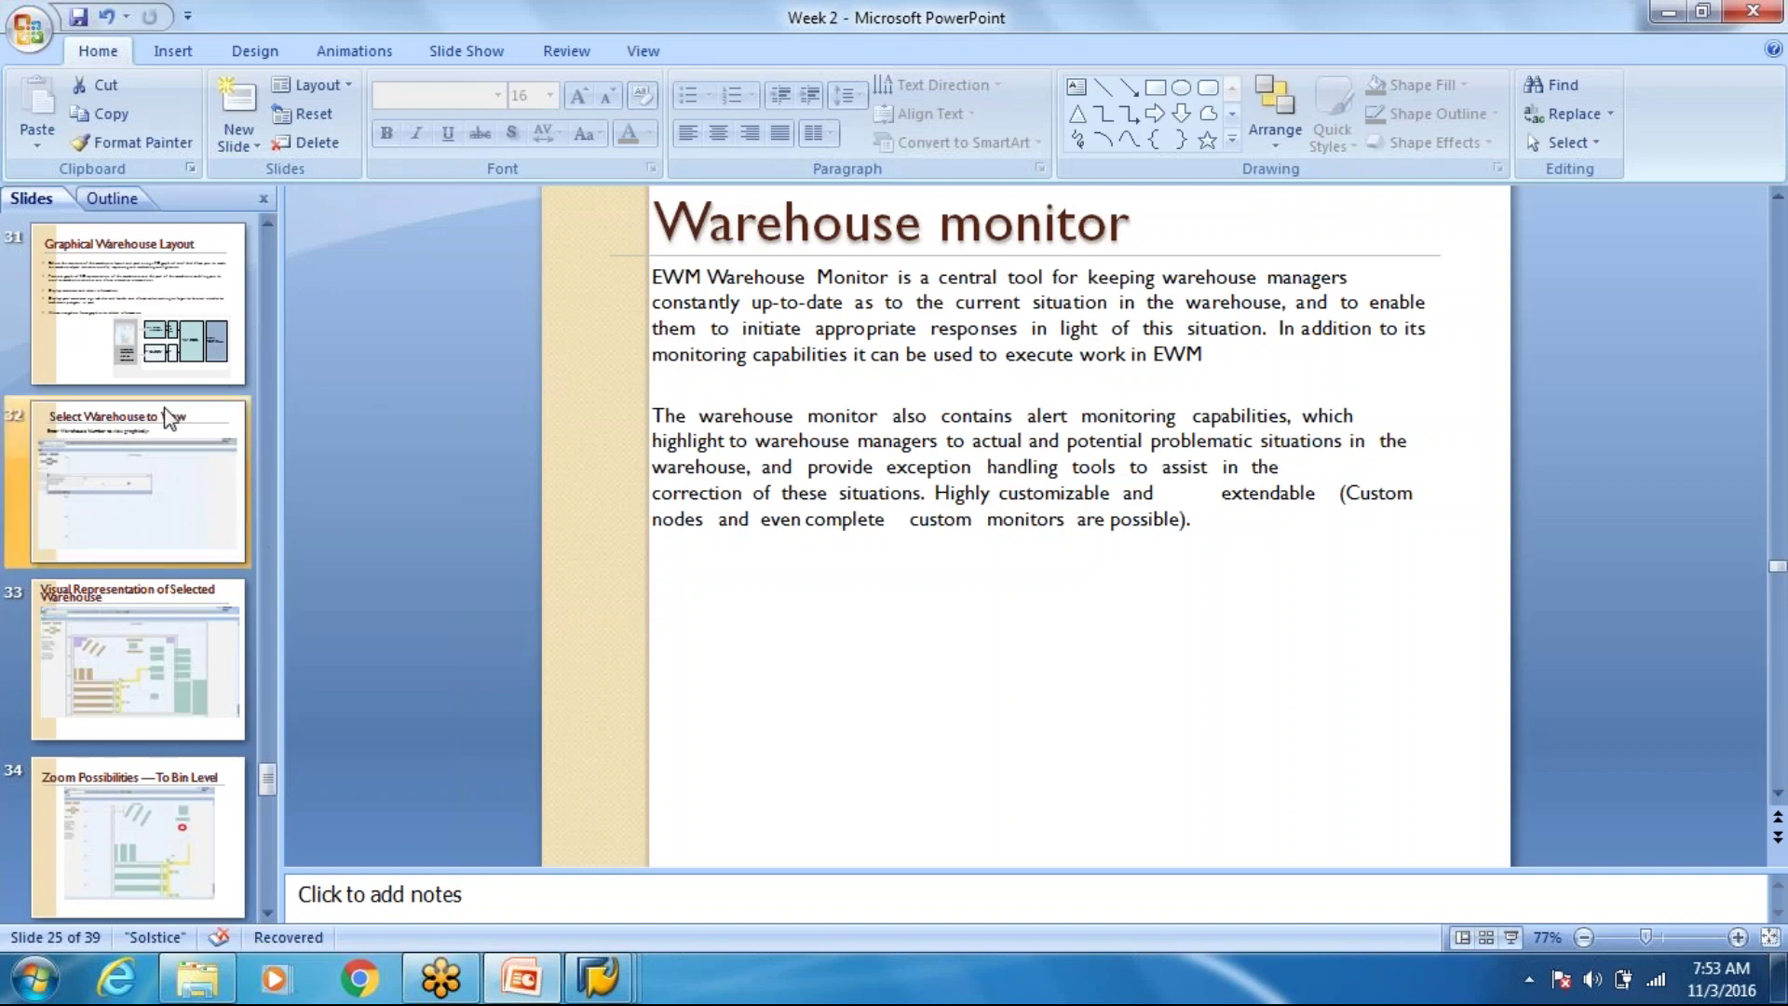
{"action": "scroll", "coordinate": [103, 458], "scroll_direction": "down", "scroll_amount": 1}
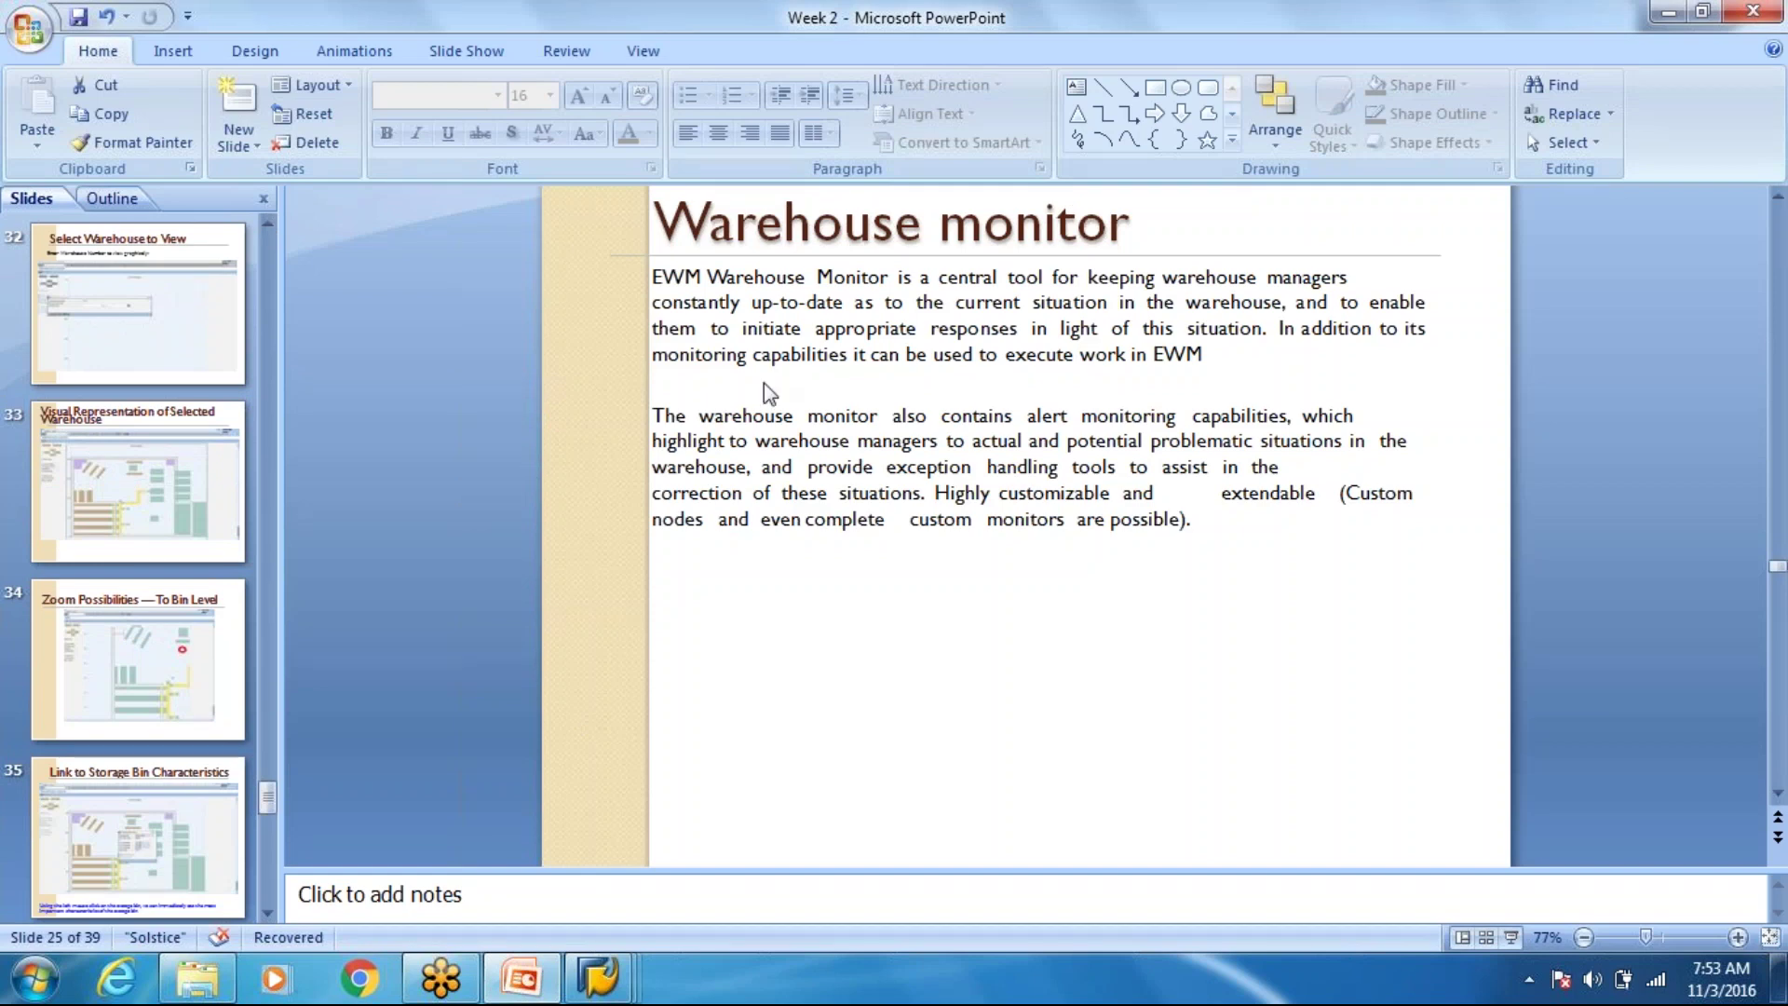
{"action": "scroll", "coordinate": [435, 407], "scroll_direction": "up", "scroll_amount": 1}
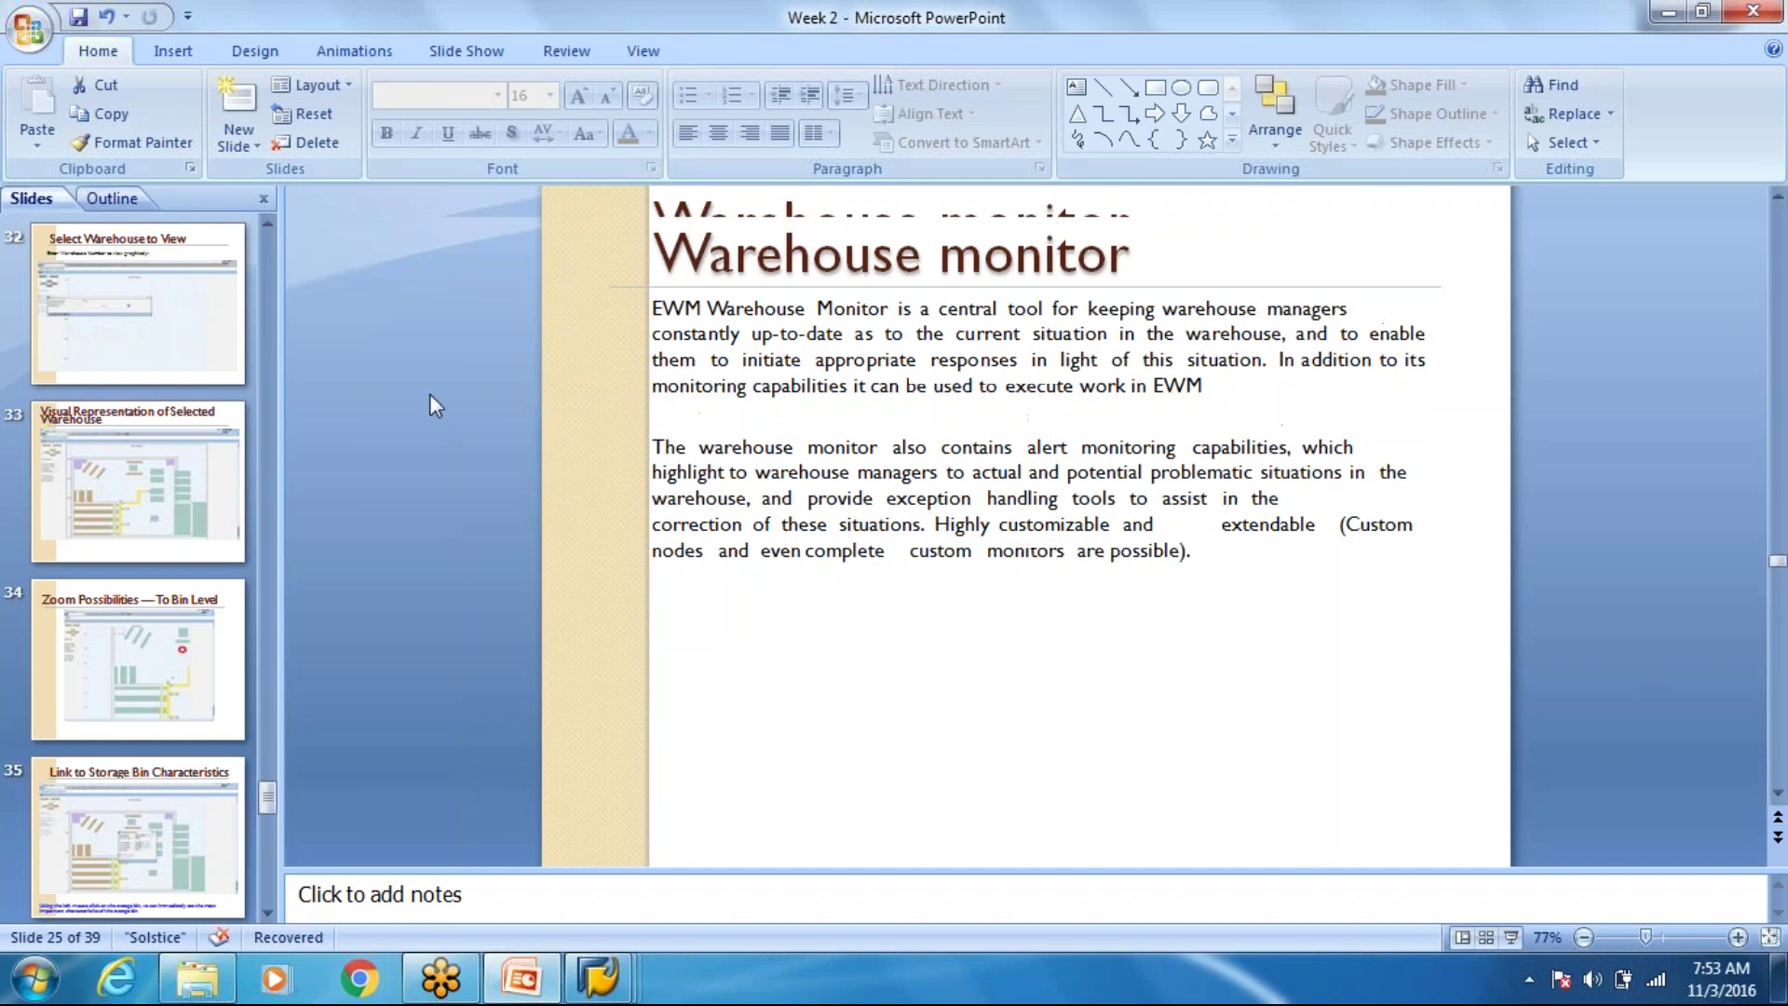
{"action": "scroll", "coordinate": [435, 406], "scroll_direction": "up", "scroll_amount": 2}
{"action": "scroll", "coordinate": [166, 456], "scroll_direction": "up", "scroll_amount": 2}
{"action": "scroll", "coordinate": [171, 664], "scroll_direction": "down", "scroll_amount": 1}
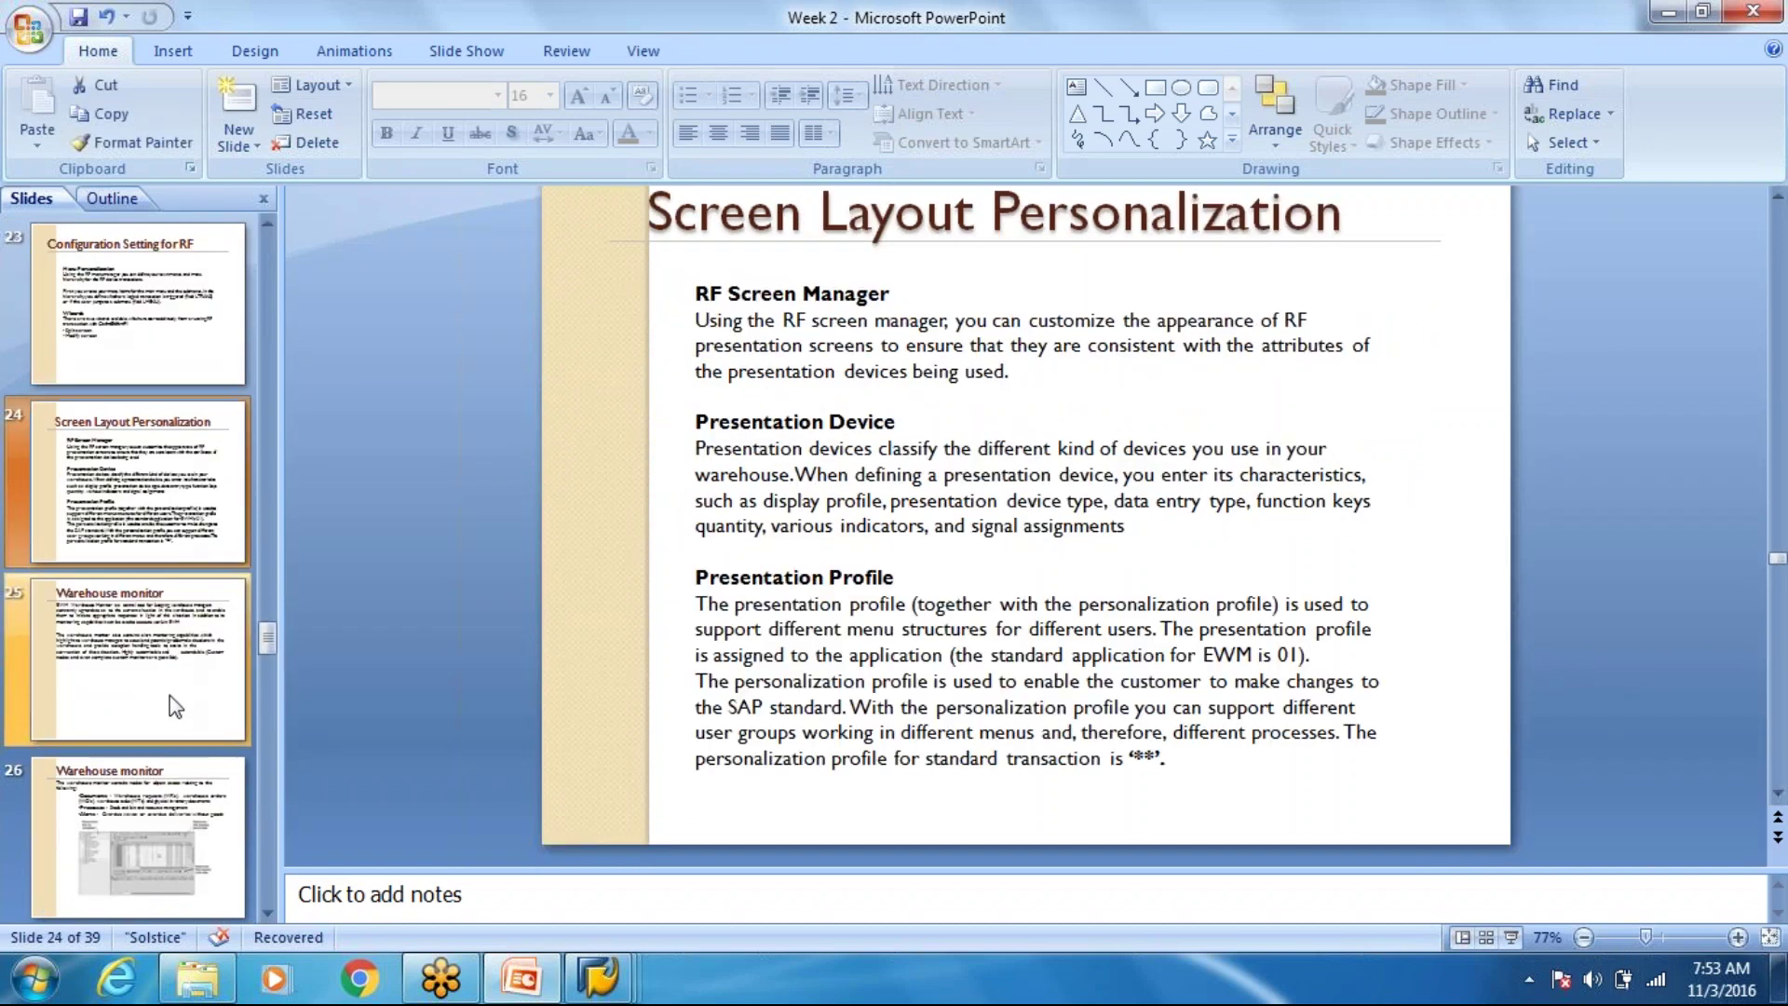
{"action": "scroll", "coordinate": [175, 707], "scroll_direction": "down", "scroll_amount": 1}
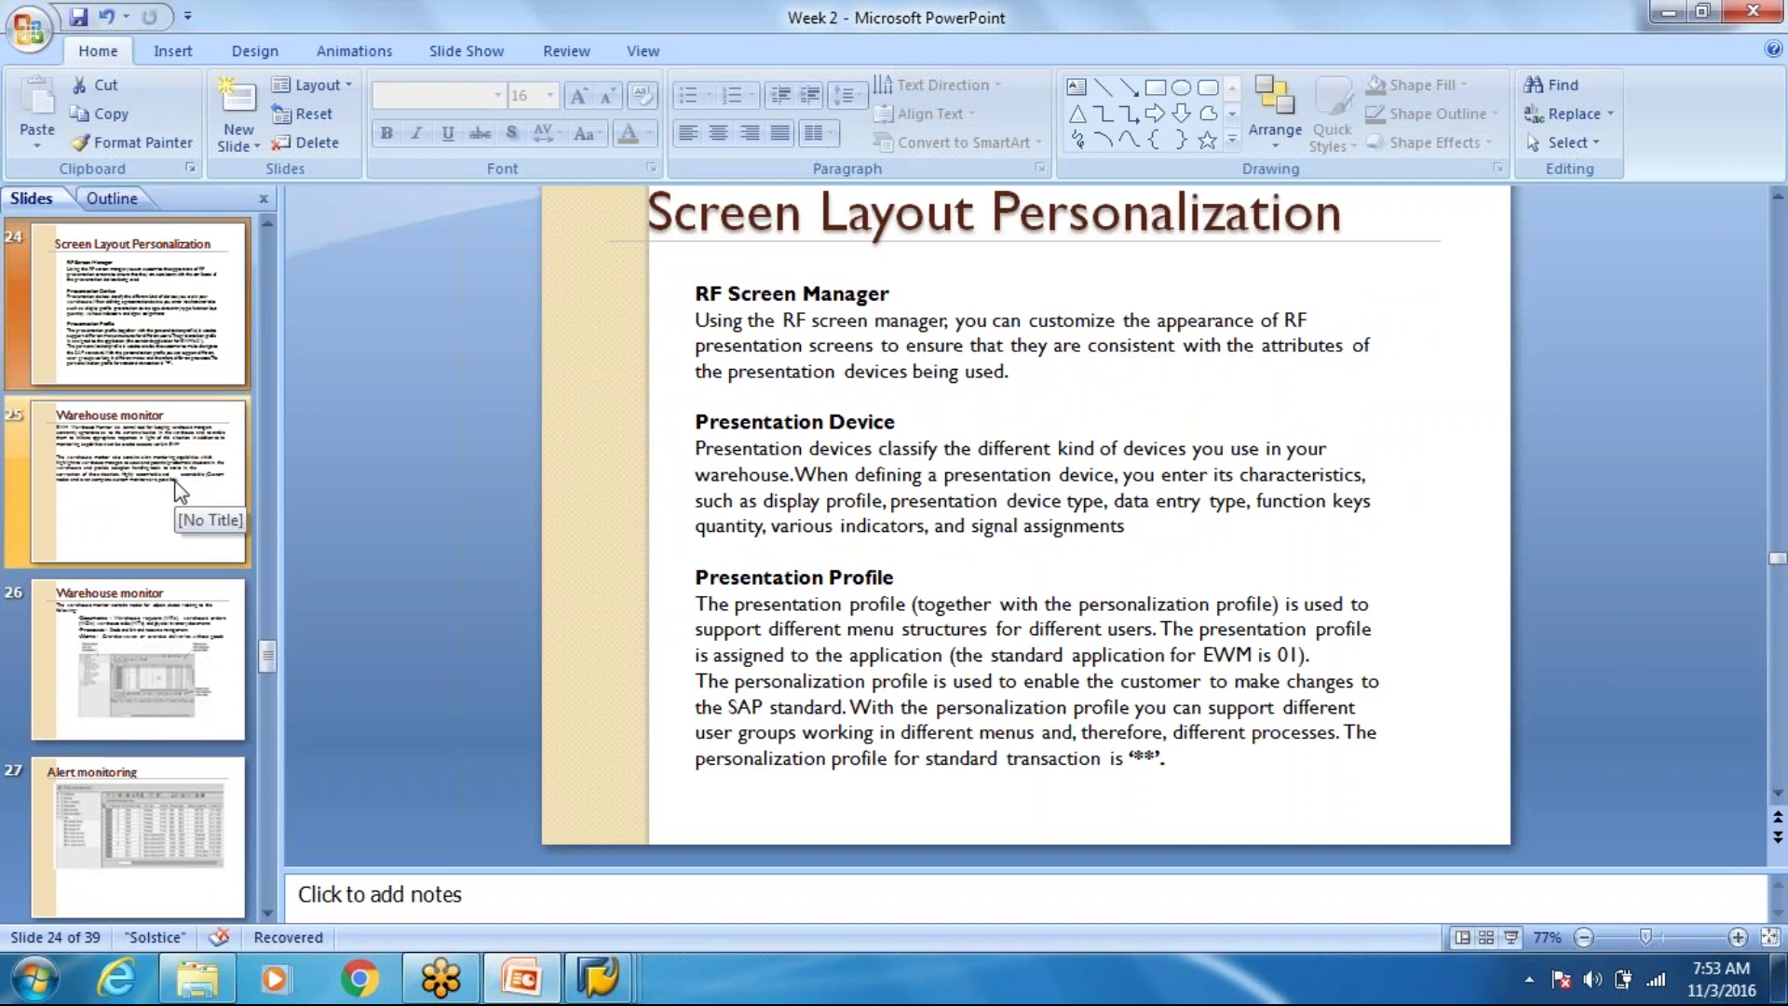
{"action": "left_click", "coordinate": [179, 492]}
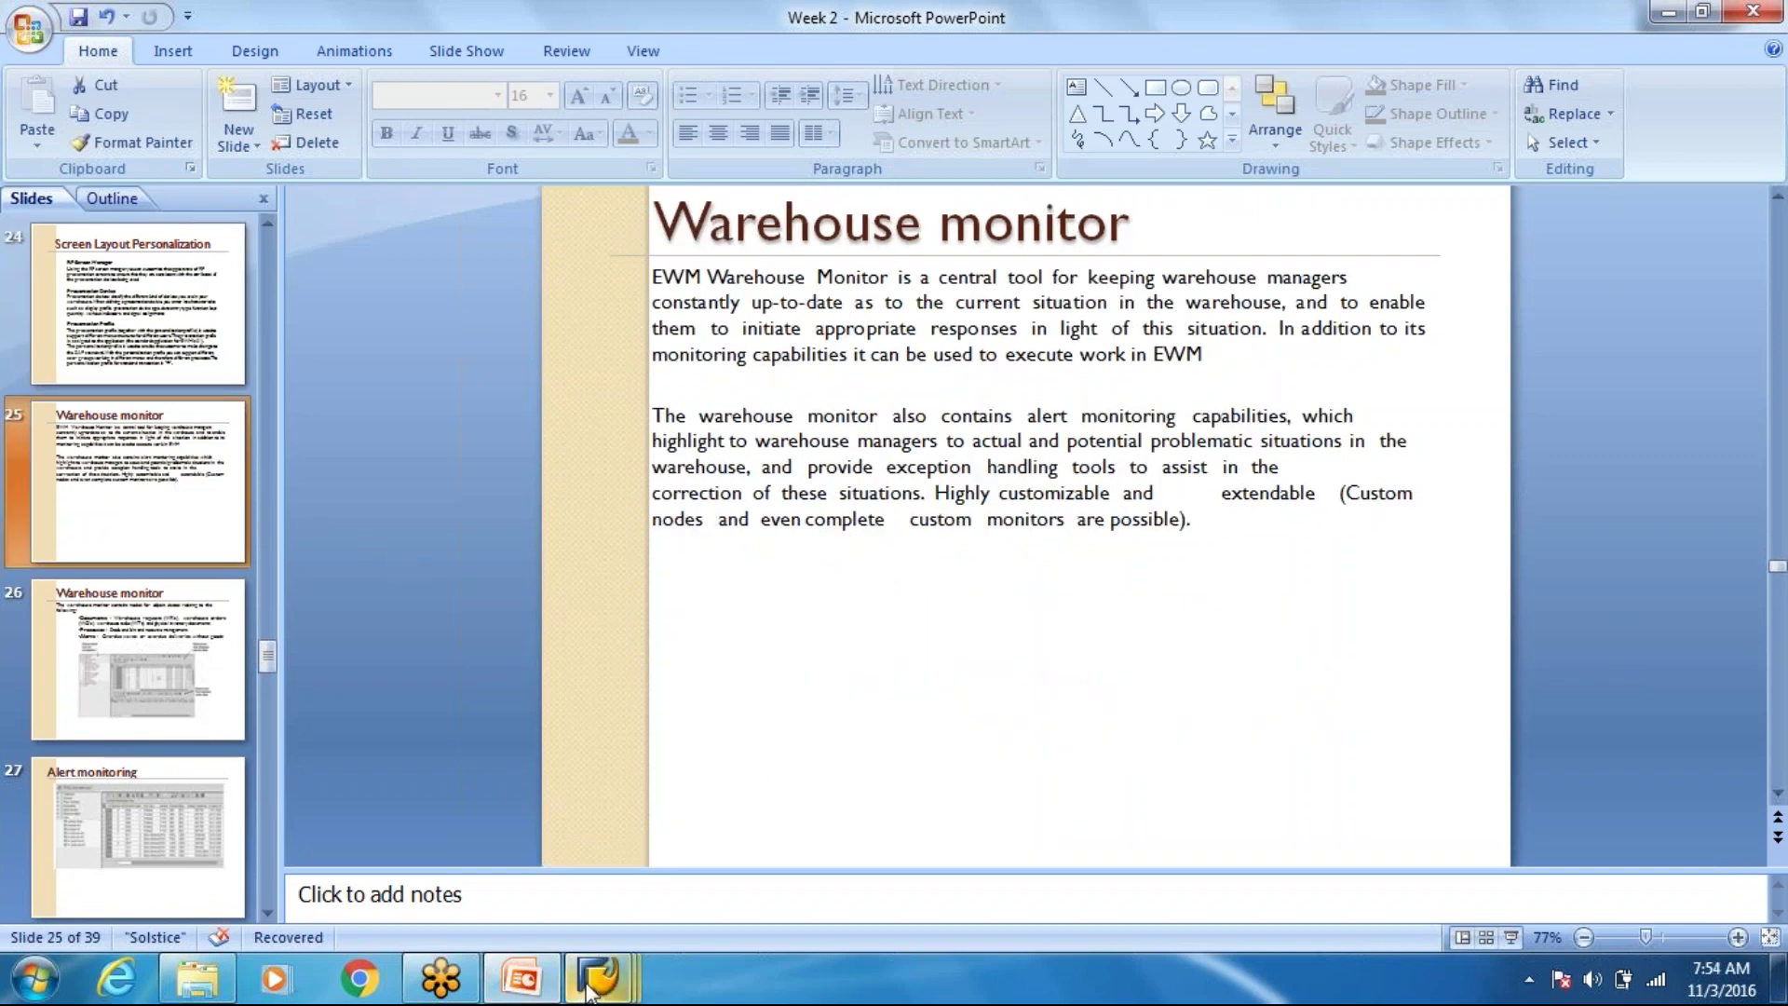
Switch to the SAP session with the full RF menu and start /o/scwm/mon for warehouse WH80 with monitor SAP.
{"action": "mouse_move", "coordinate": [599, 985]}
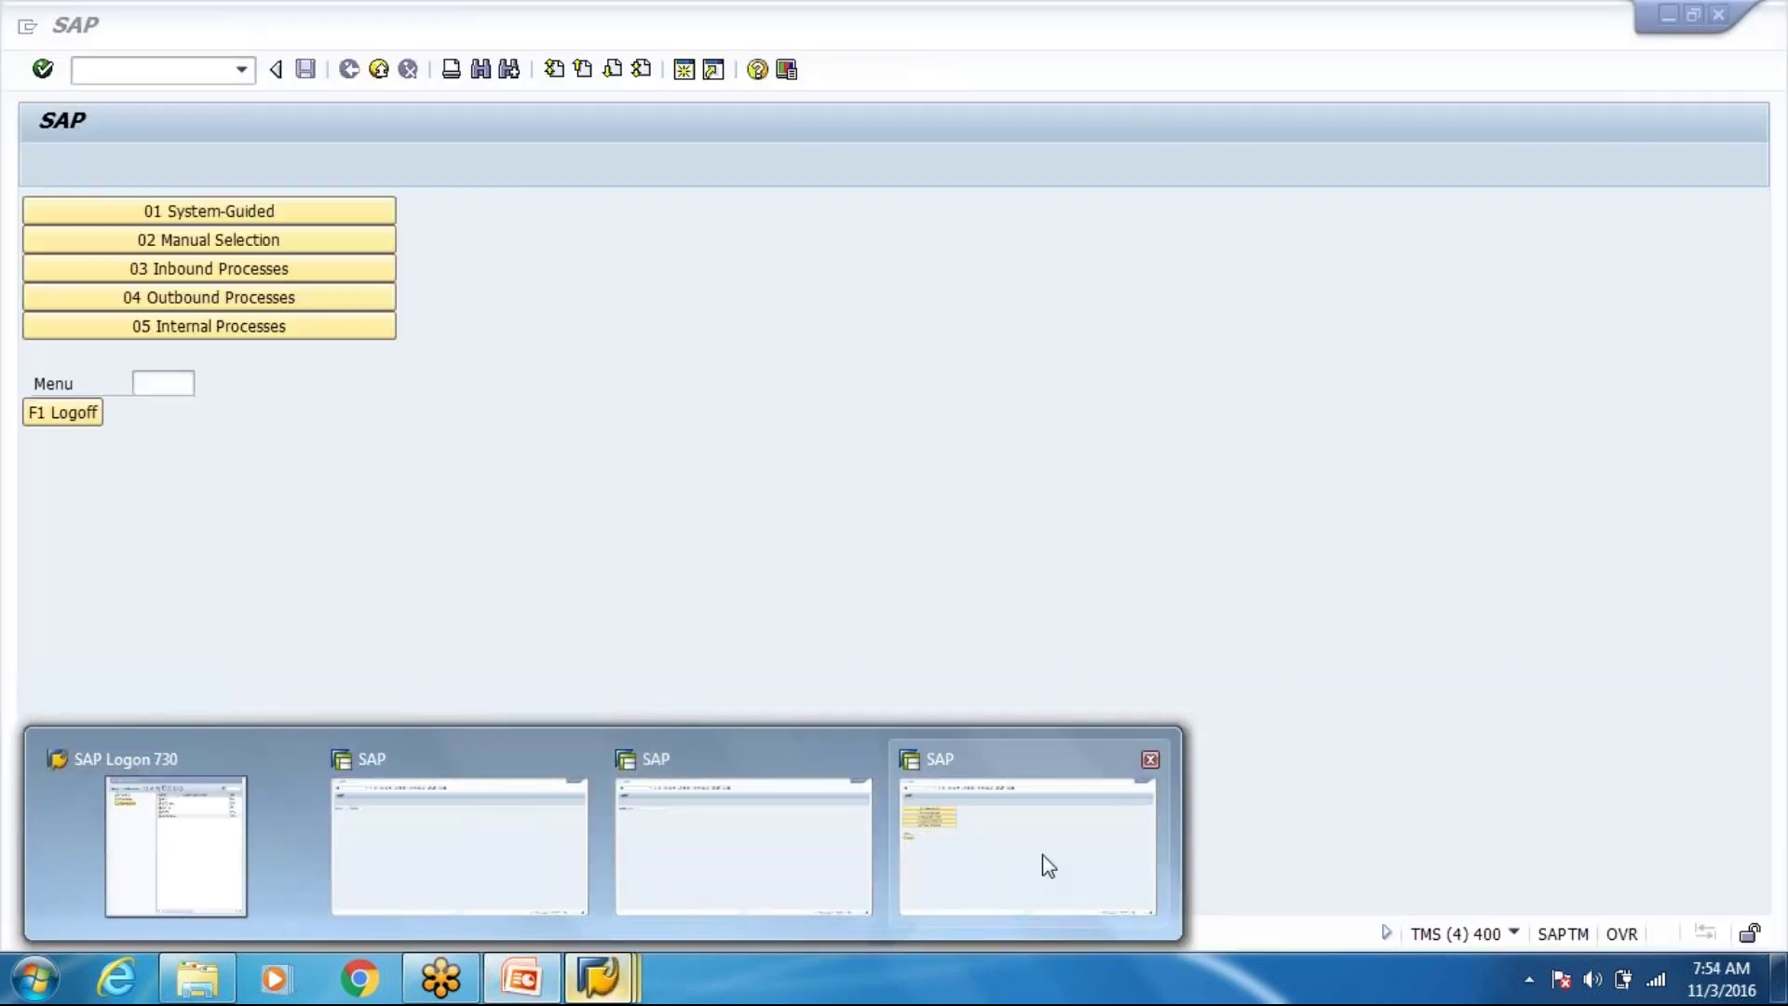
{"action": "left_click", "coordinate": [1046, 862]}
{"action": "left_click", "coordinate": [199, 69]}
{"action": "type", "text": "/"}
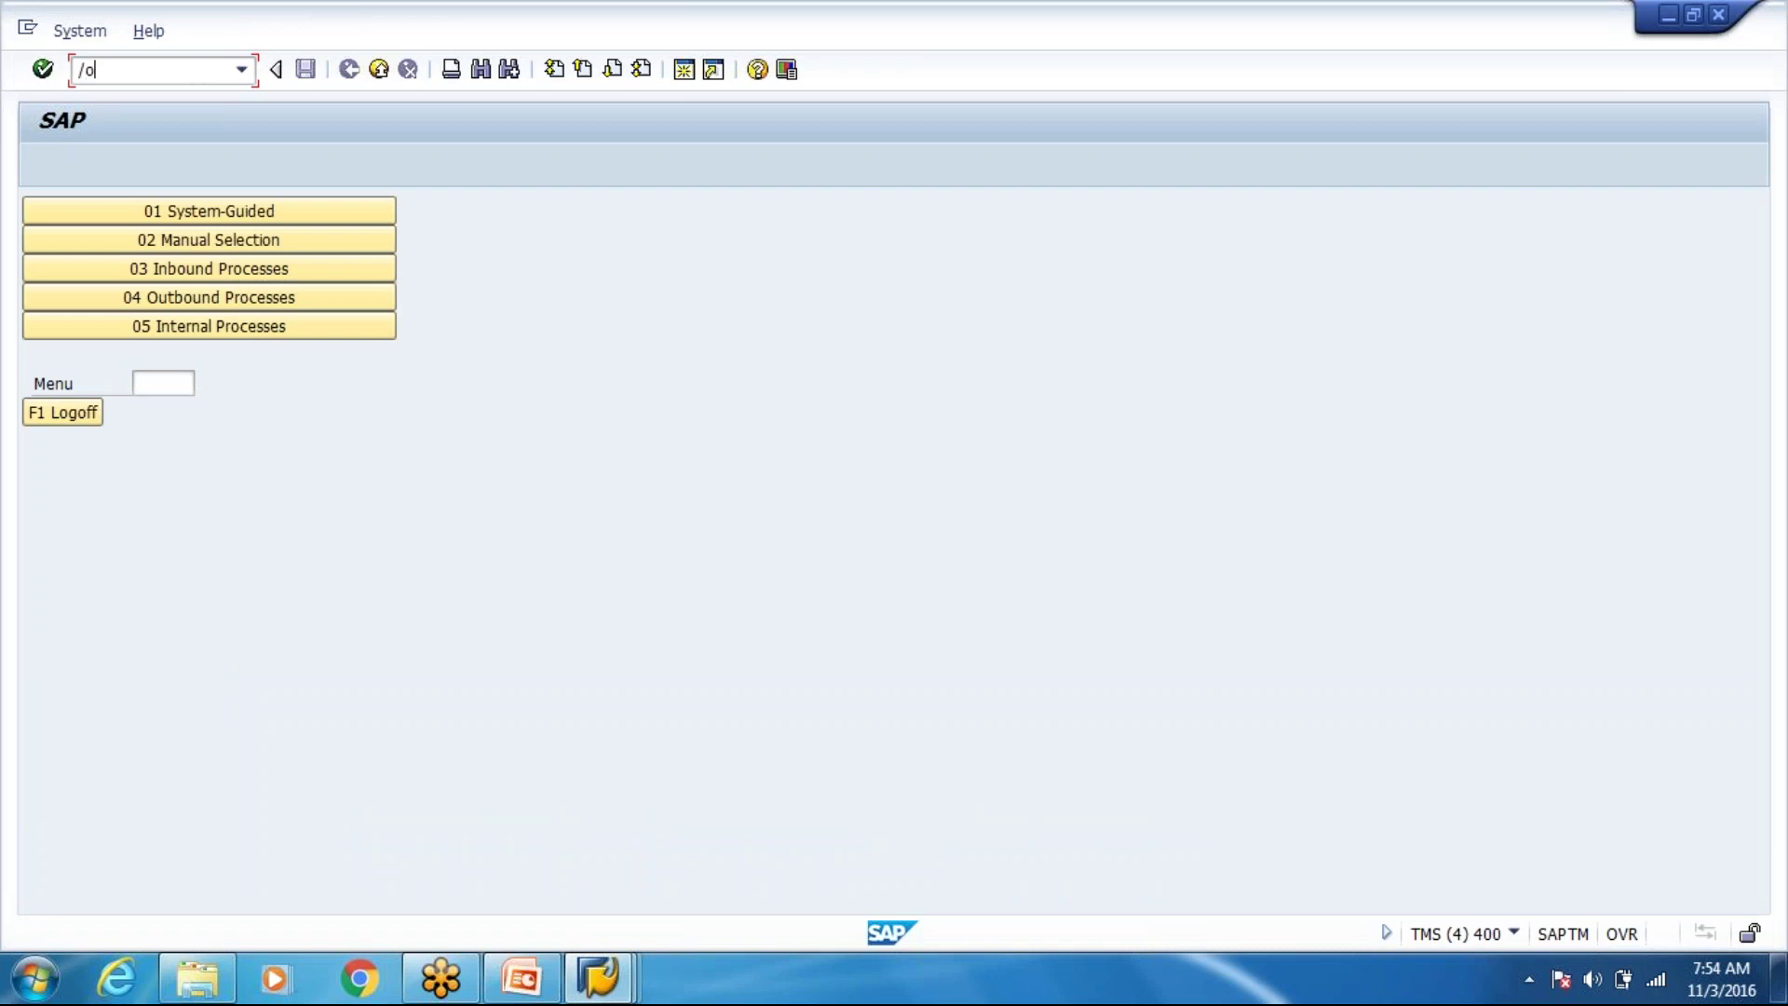
{"action": "type", "text": "o/scwm/mon"}
{"action": "key", "text": "Return"}
{"action": "key", "text": "Tab"}
{"action": "key", "text": "Down"}
{"action": "key", "text": "Return"}
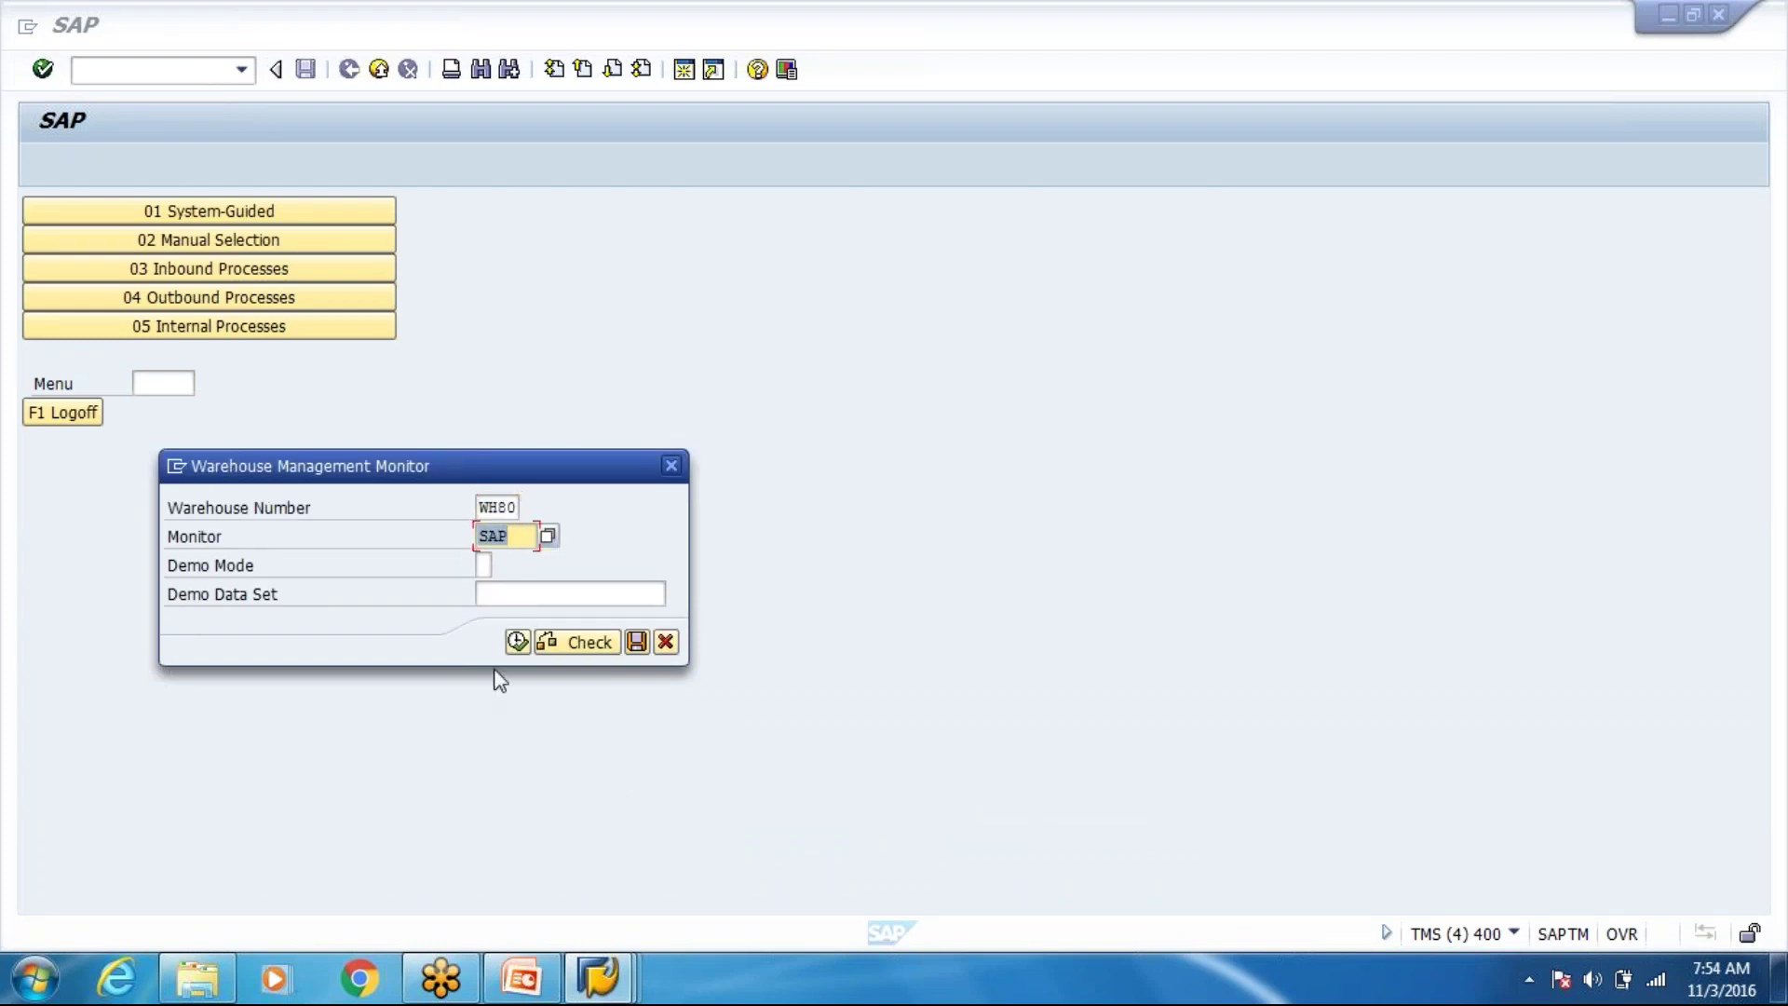
{"action": "left_click", "coordinate": [518, 643]}
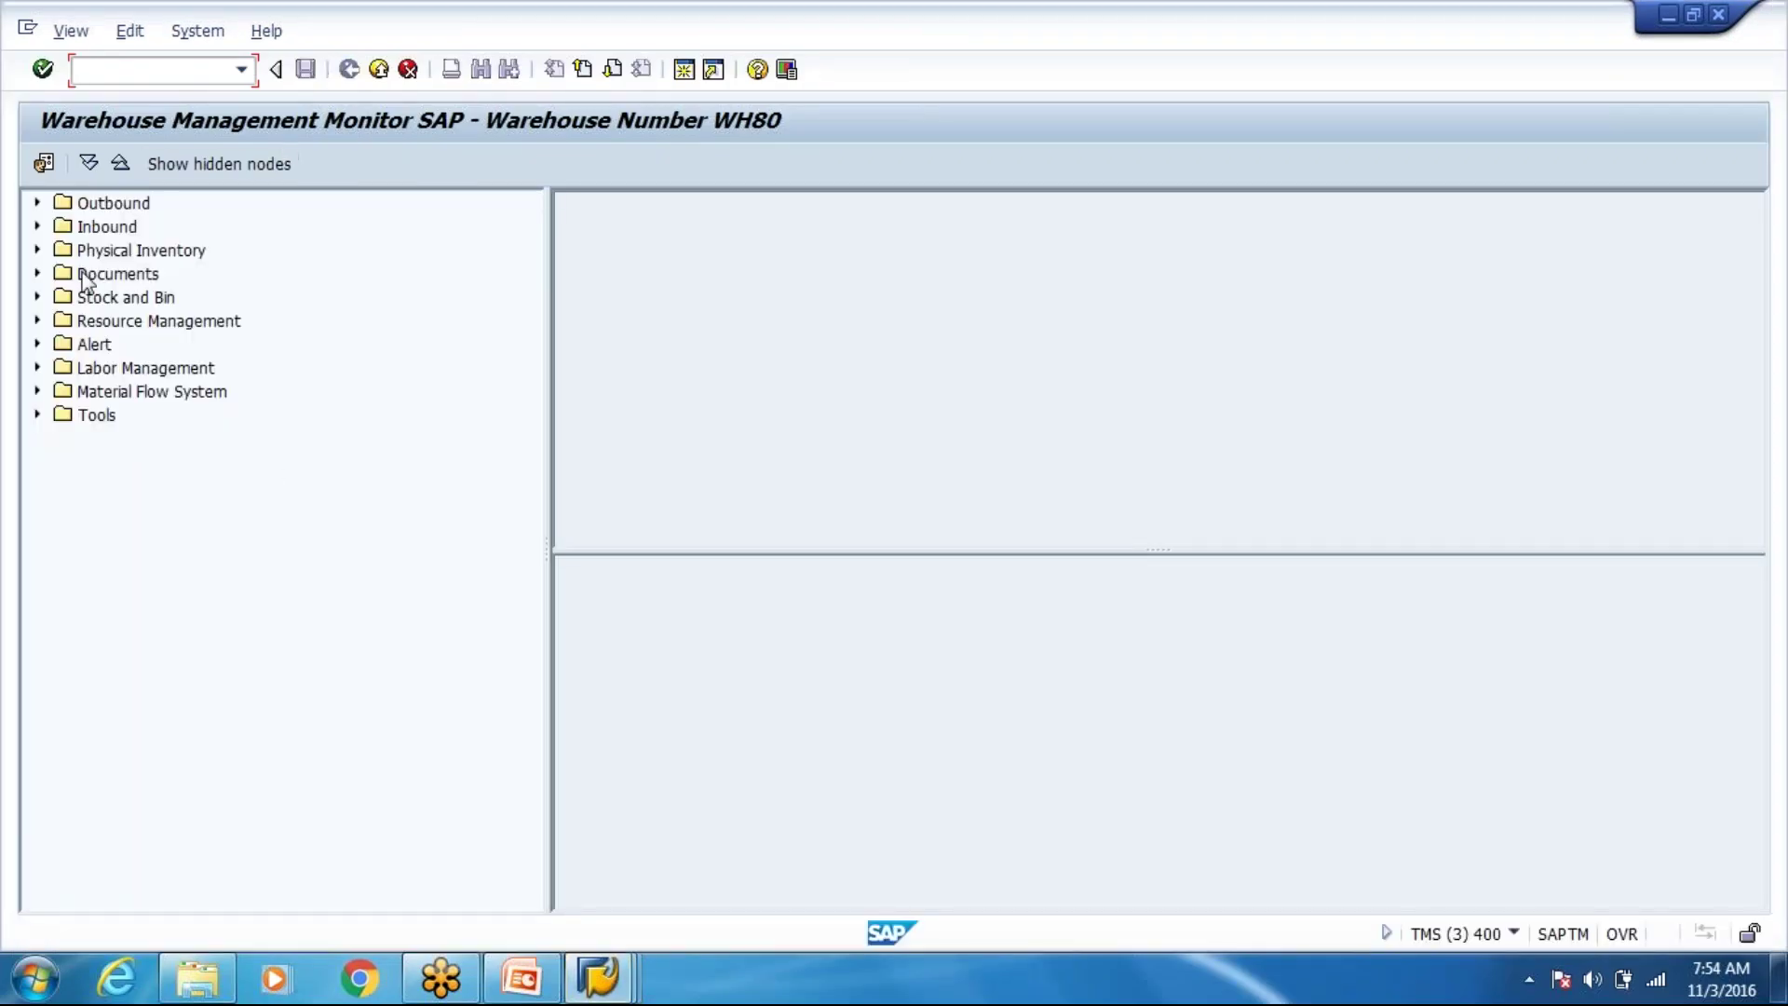
Expand the Tools and Stock and Bin nodes of the monitor, open Storage Bin and select its Physical Stock node.
{"action": "left_click", "coordinate": [39, 415]}
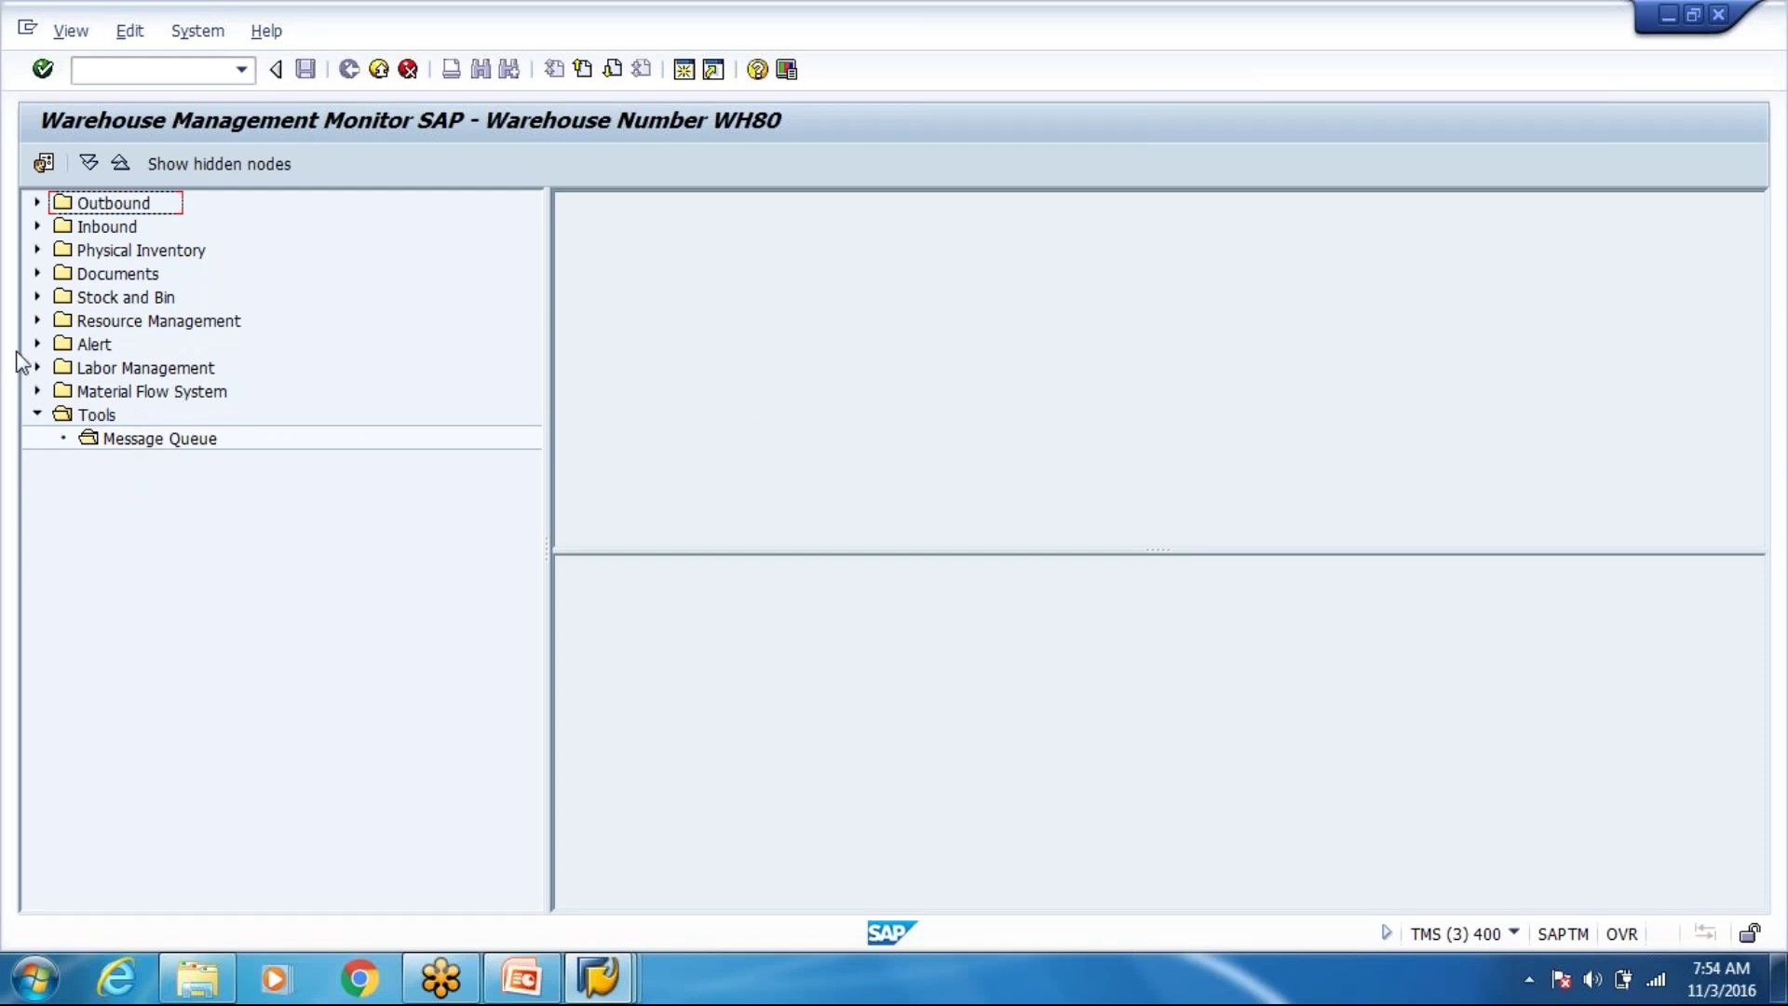
{"action": "left_click", "coordinate": [35, 297]}
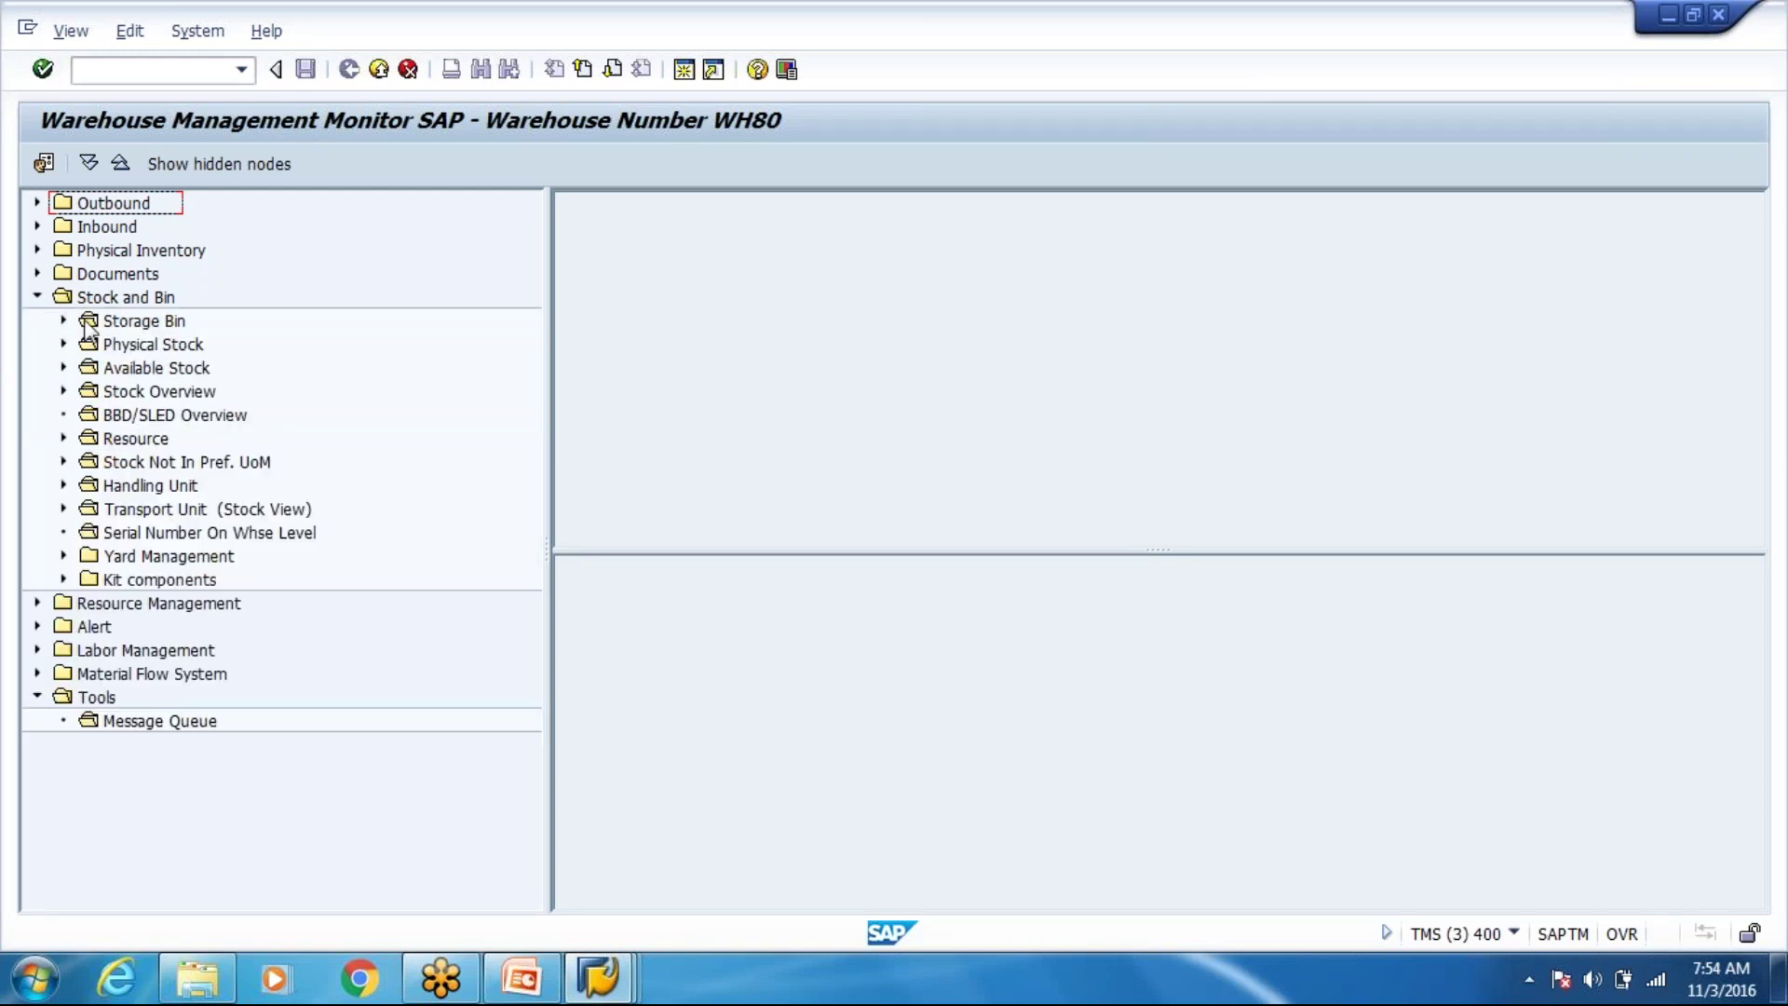
{"action": "left_click", "coordinate": [63, 321]}
{"action": "left_click", "coordinate": [62, 322]}
{"action": "double_click", "coordinate": [91, 326]}
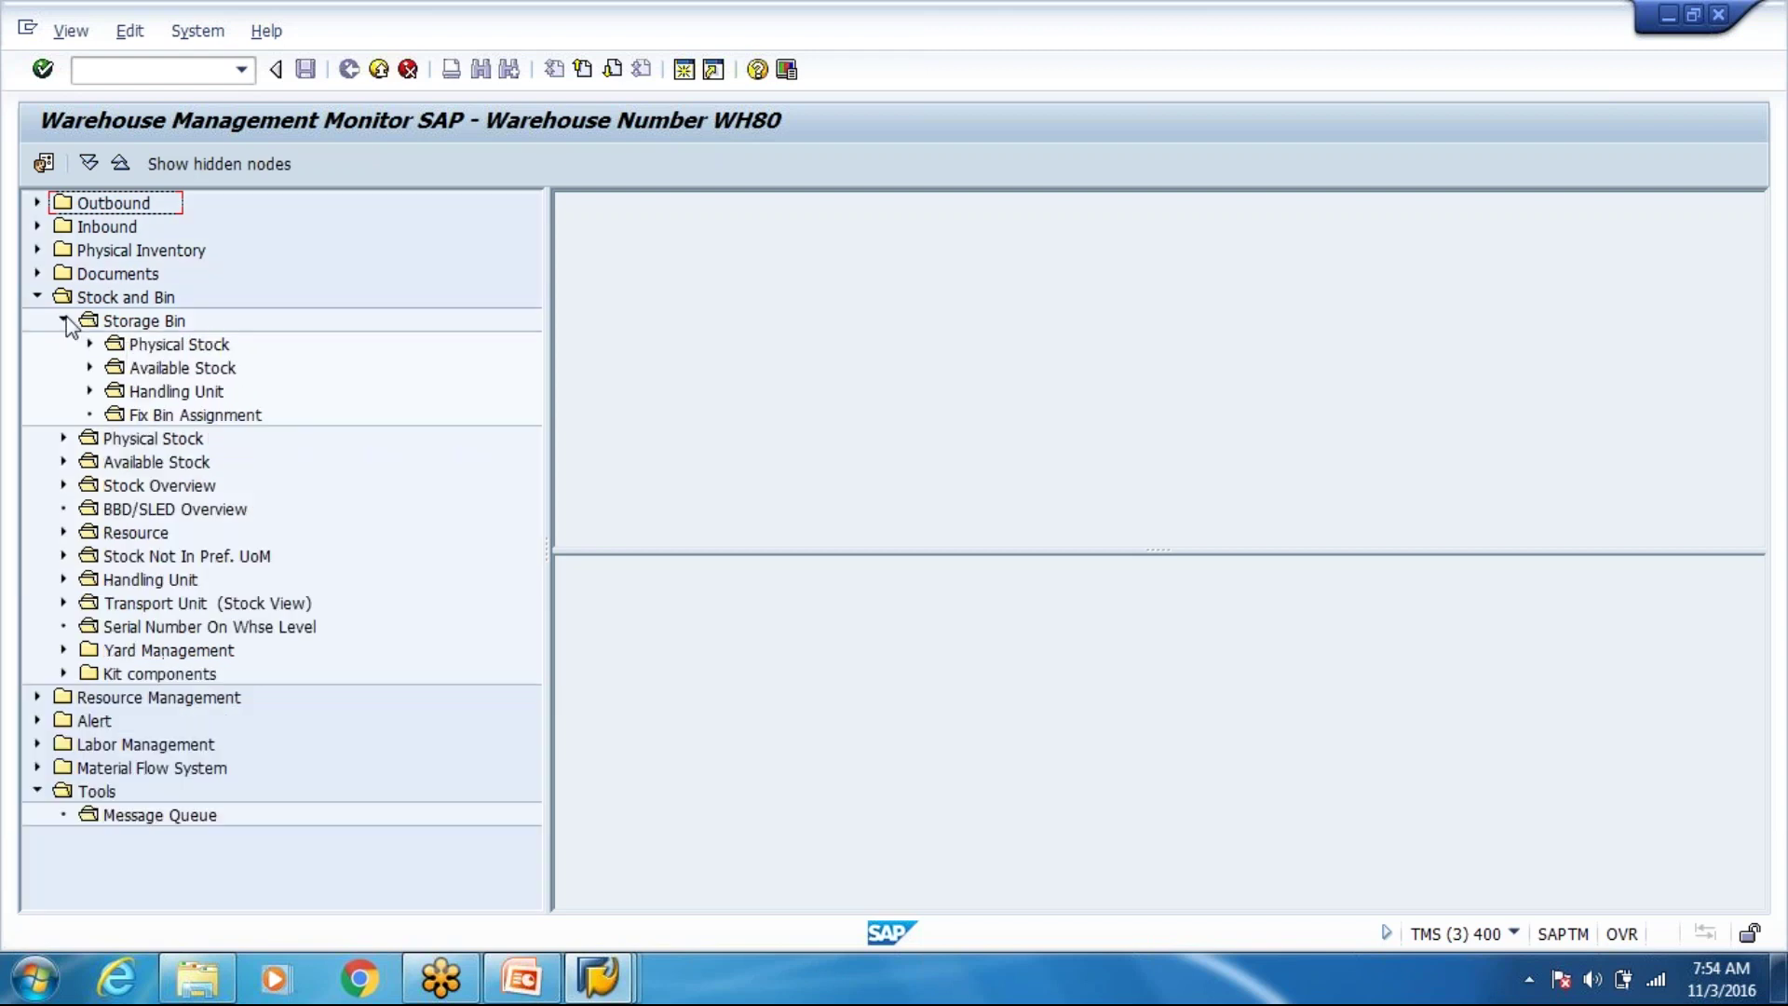
{"action": "left_click", "coordinate": [87, 344]}
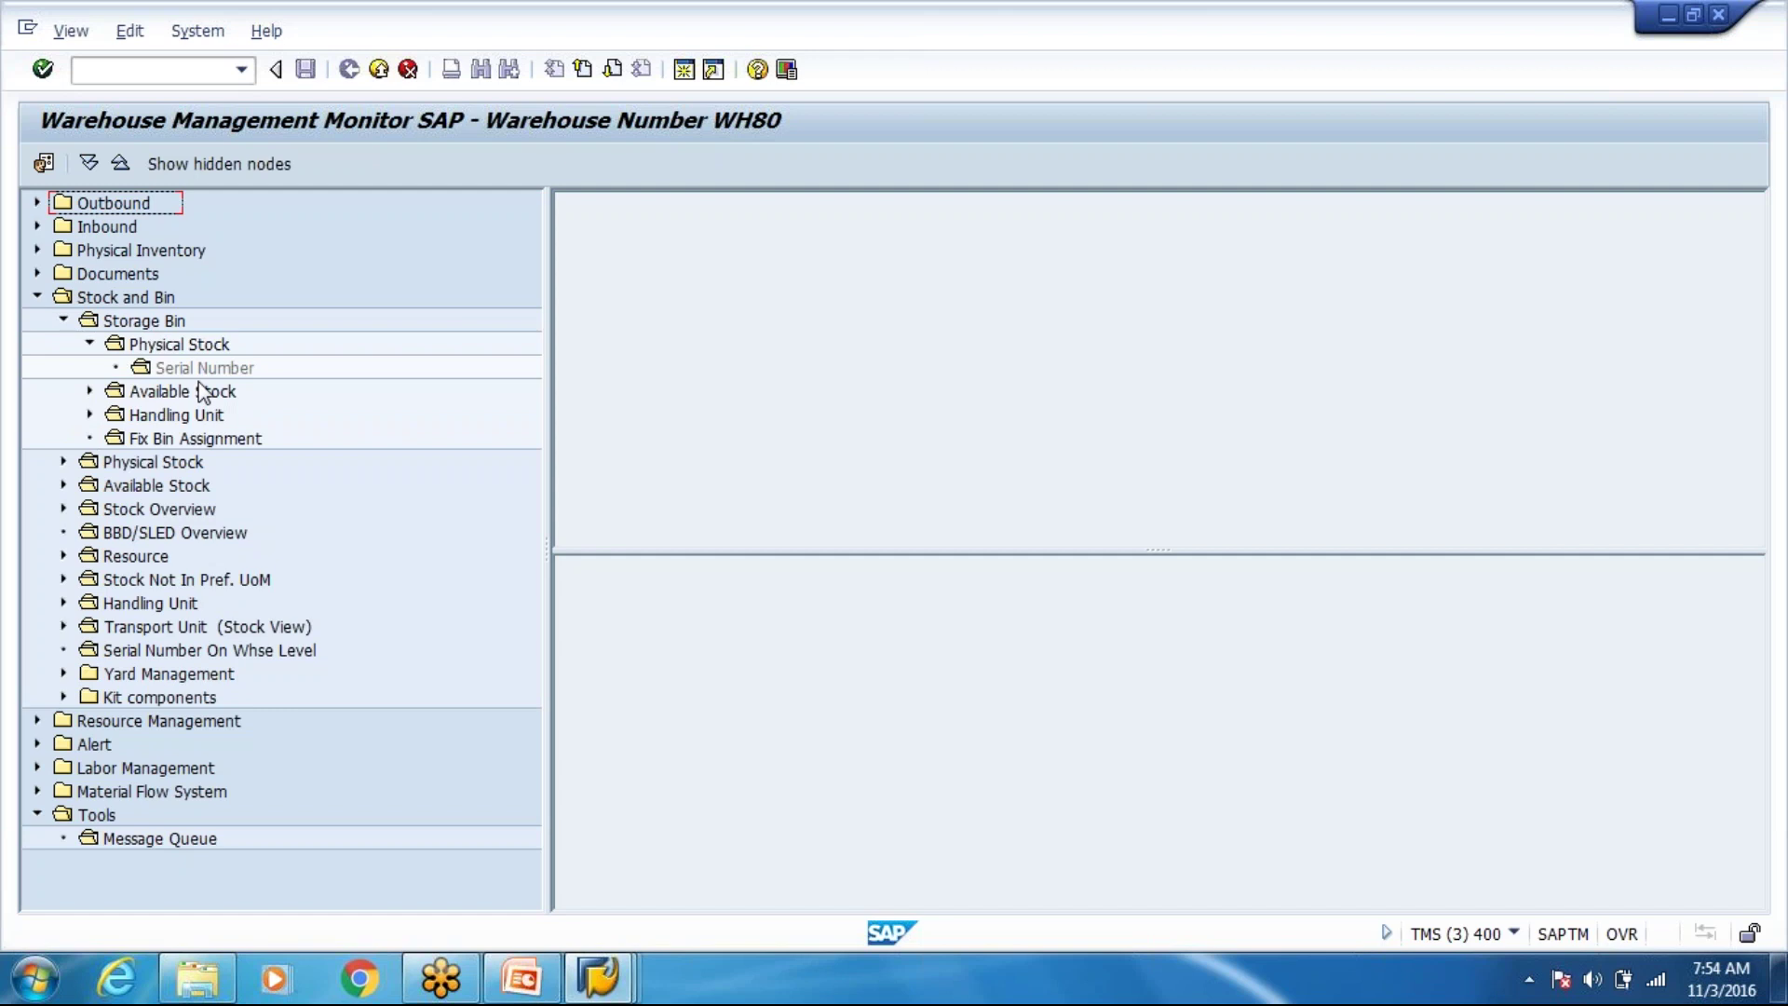
{"action": "left_click", "coordinate": [185, 345]}
{"action": "left_click", "coordinate": [43, 164]}
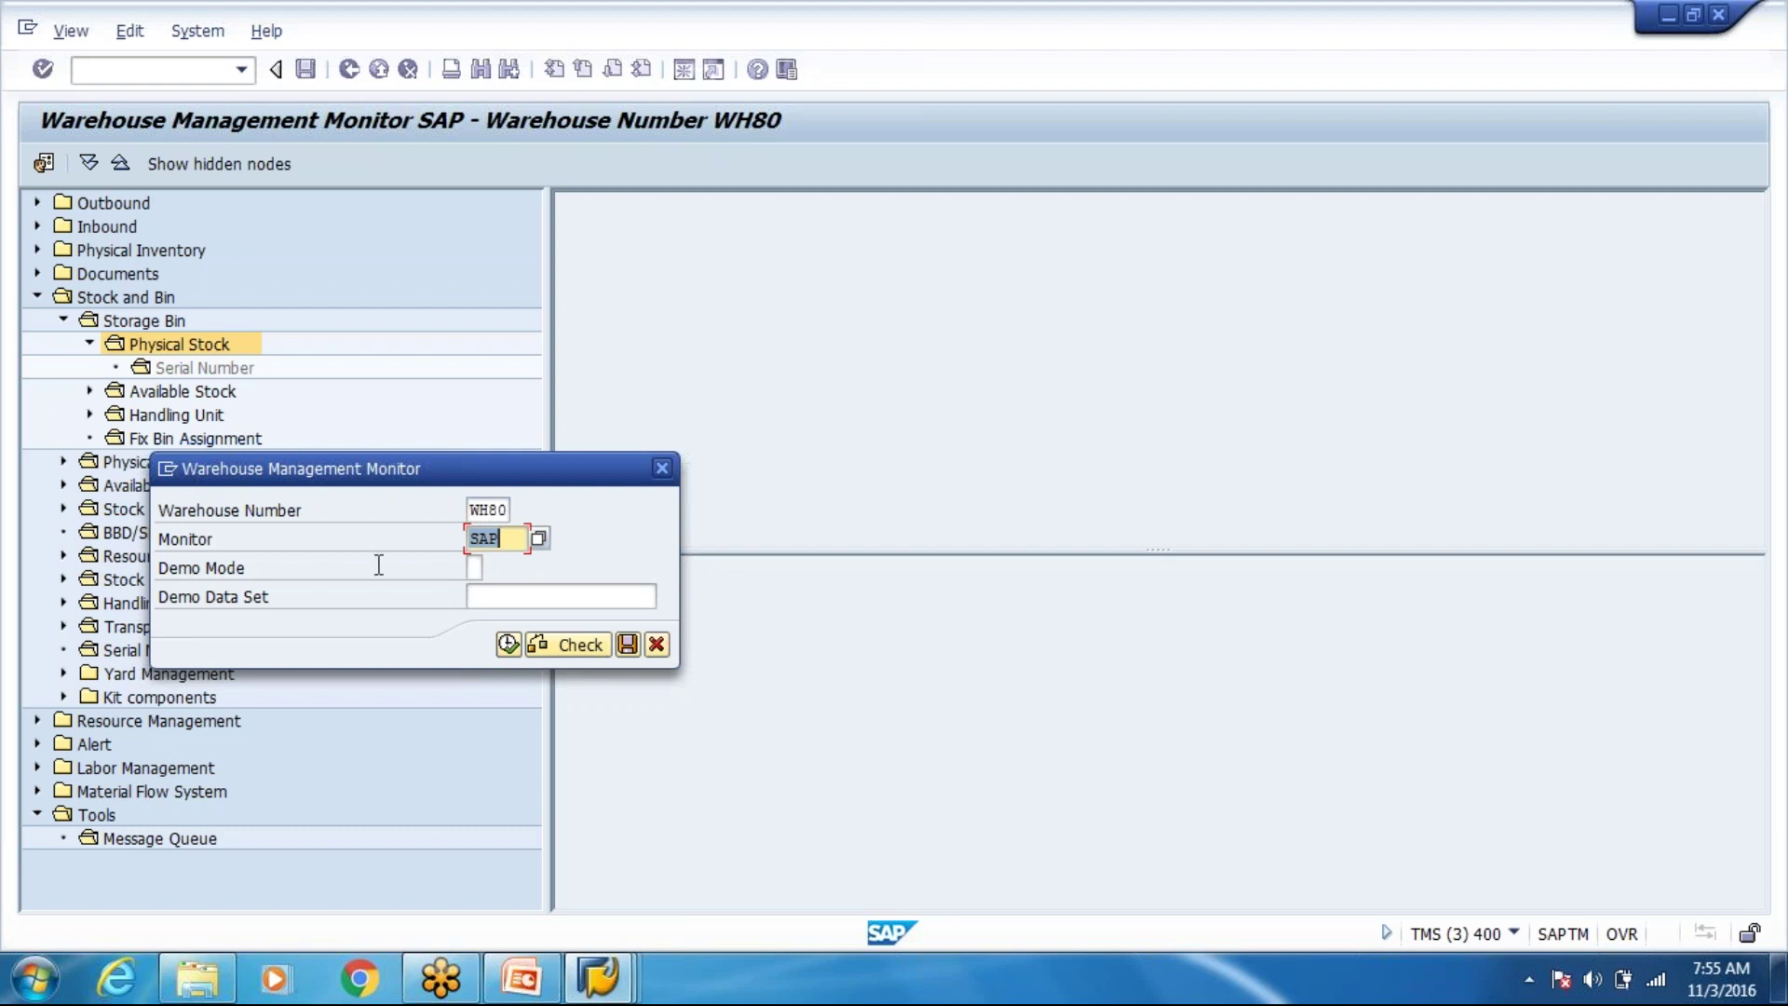
{"action": "left_click", "coordinate": [656, 647]}
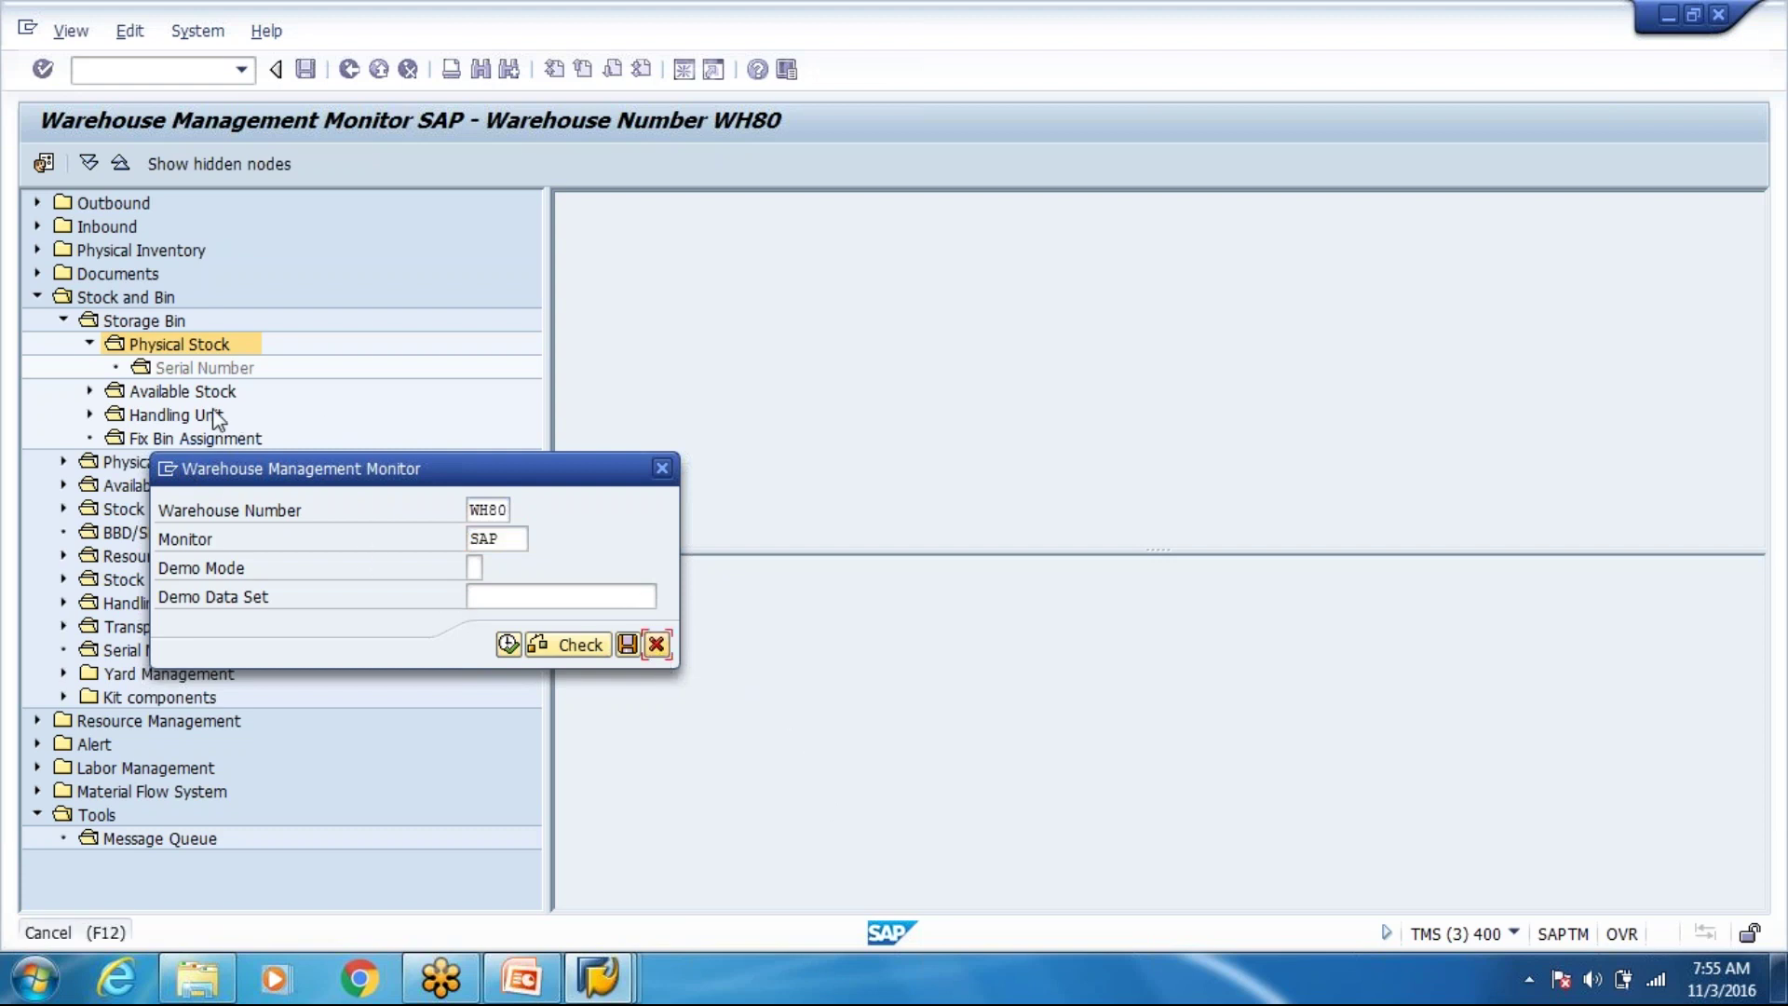
{"action": "left_click", "coordinate": [637, 645]}
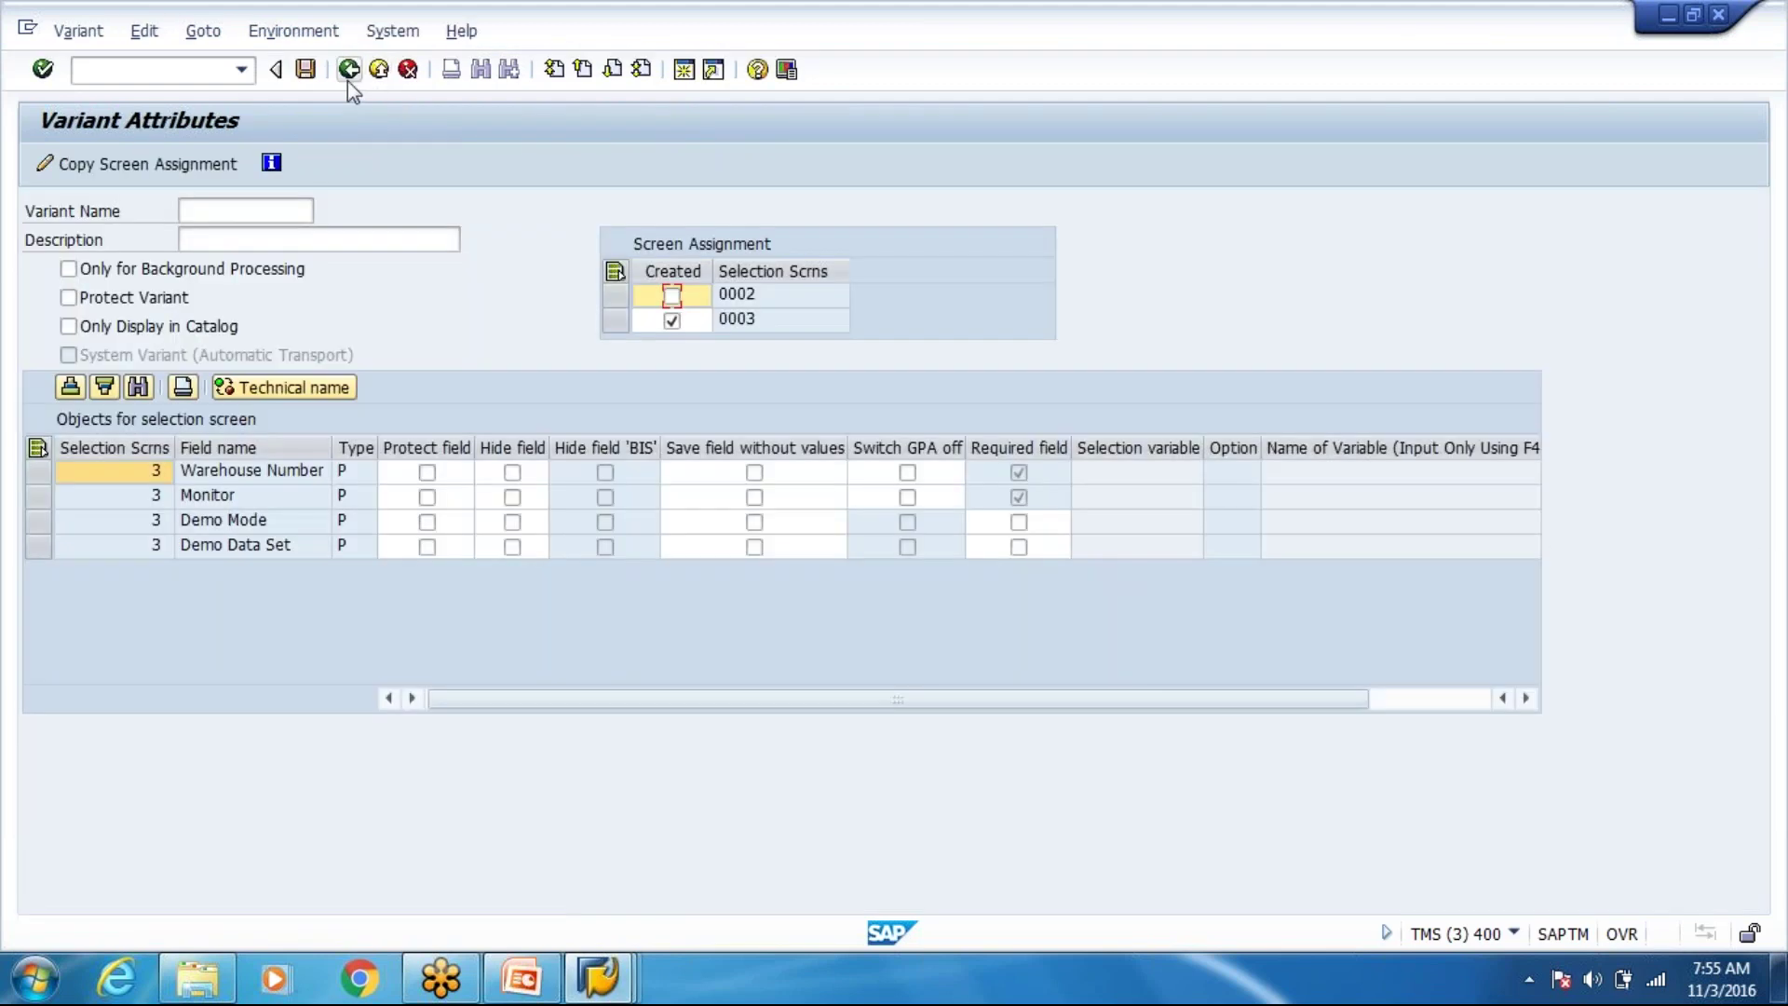
{"action": "left_click", "coordinate": [348, 75]}
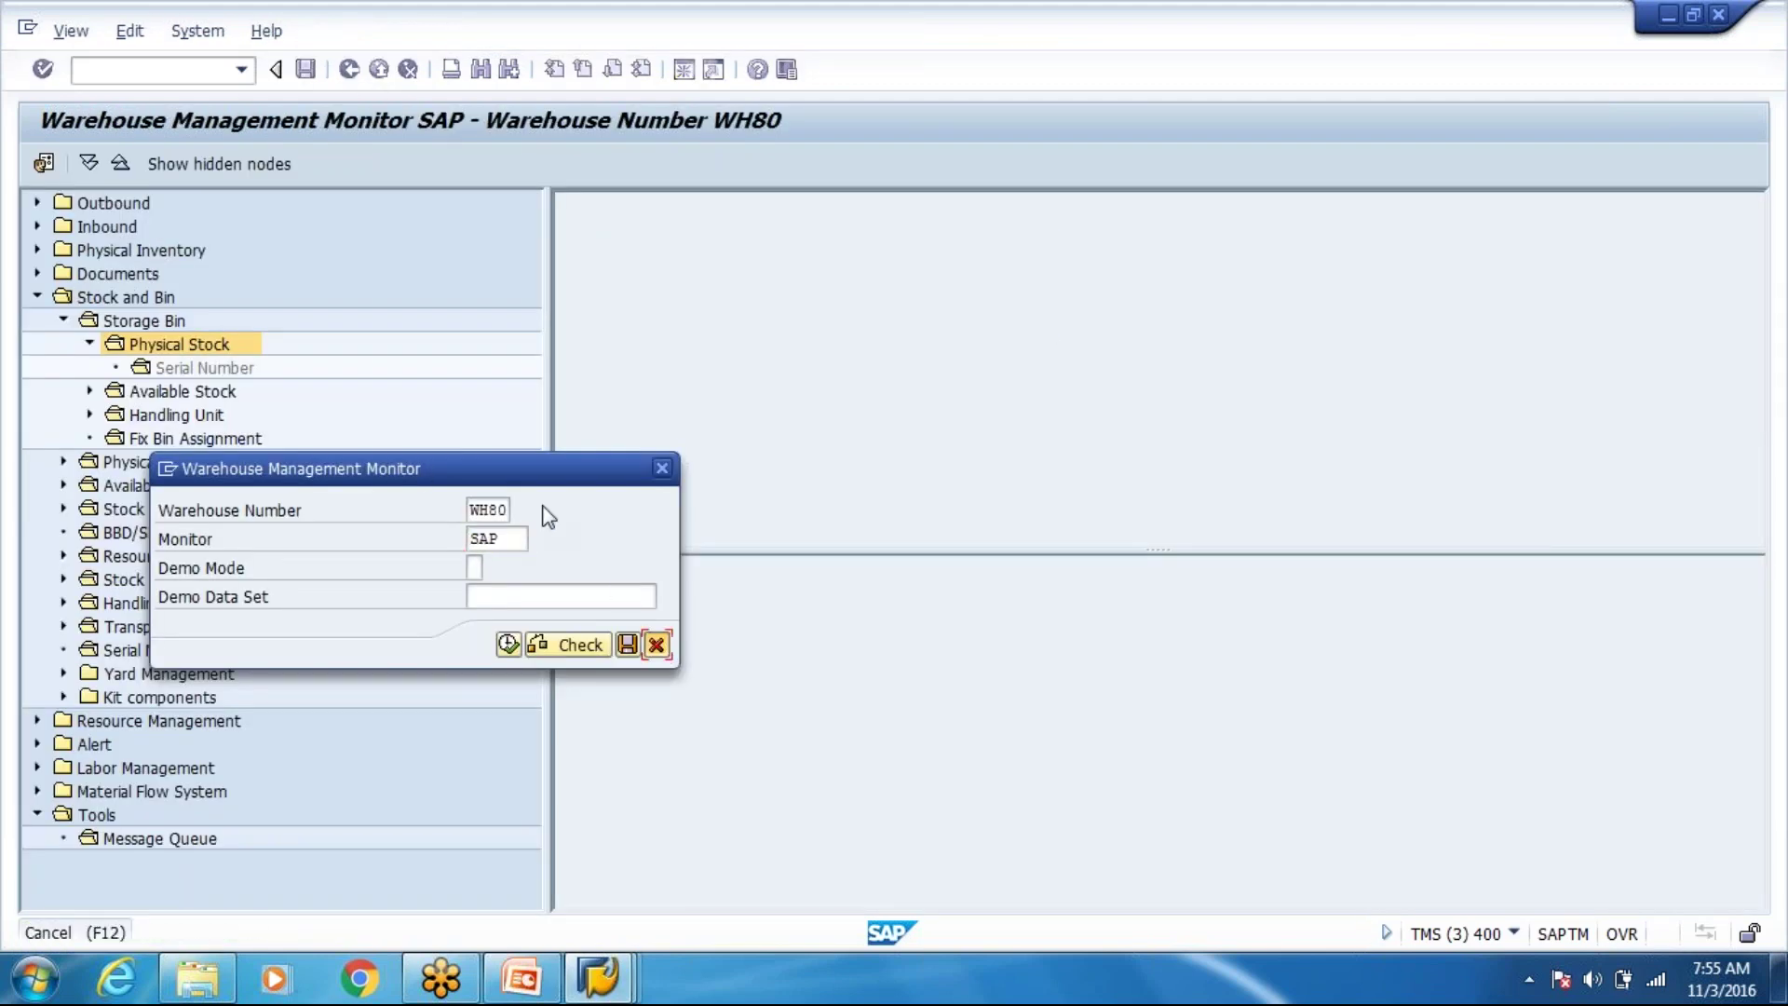
{"action": "left_click", "coordinate": [657, 645]}
Expand the Inbound processes in the monitor tree and review the Inspection and Putaway nodes.
{"action": "left_click", "coordinate": [37, 226]}
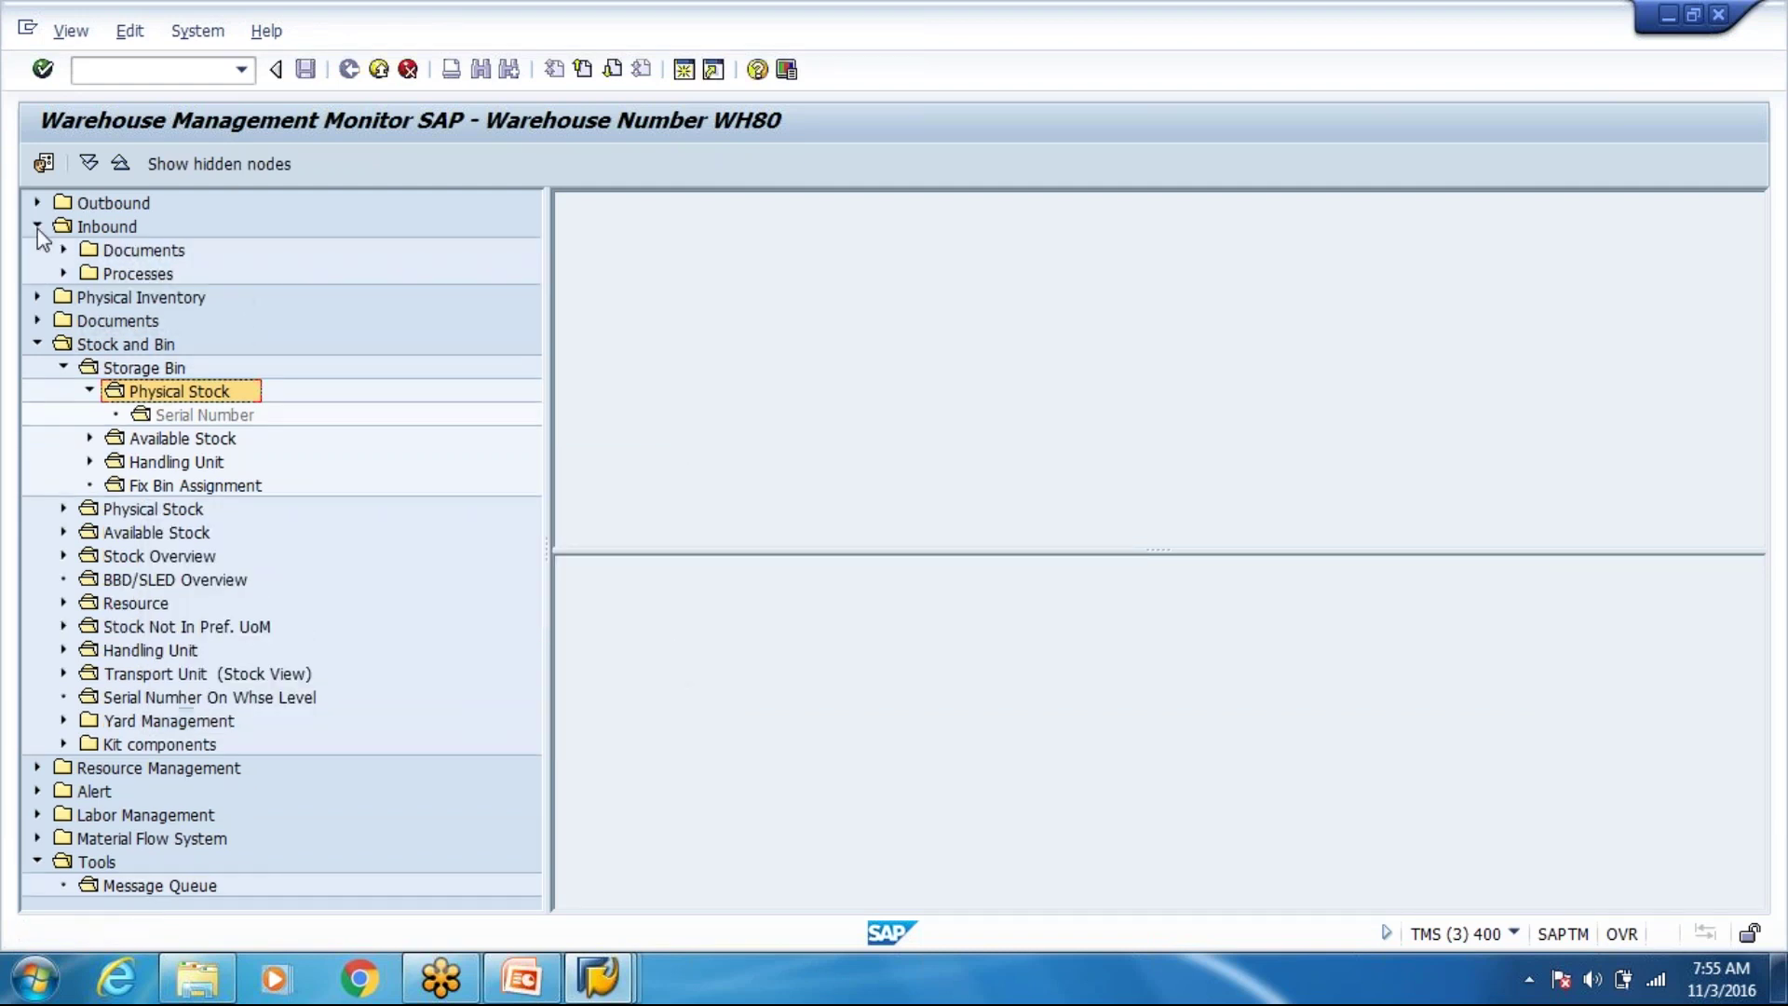
{"action": "left_click", "coordinate": [62, 274]}
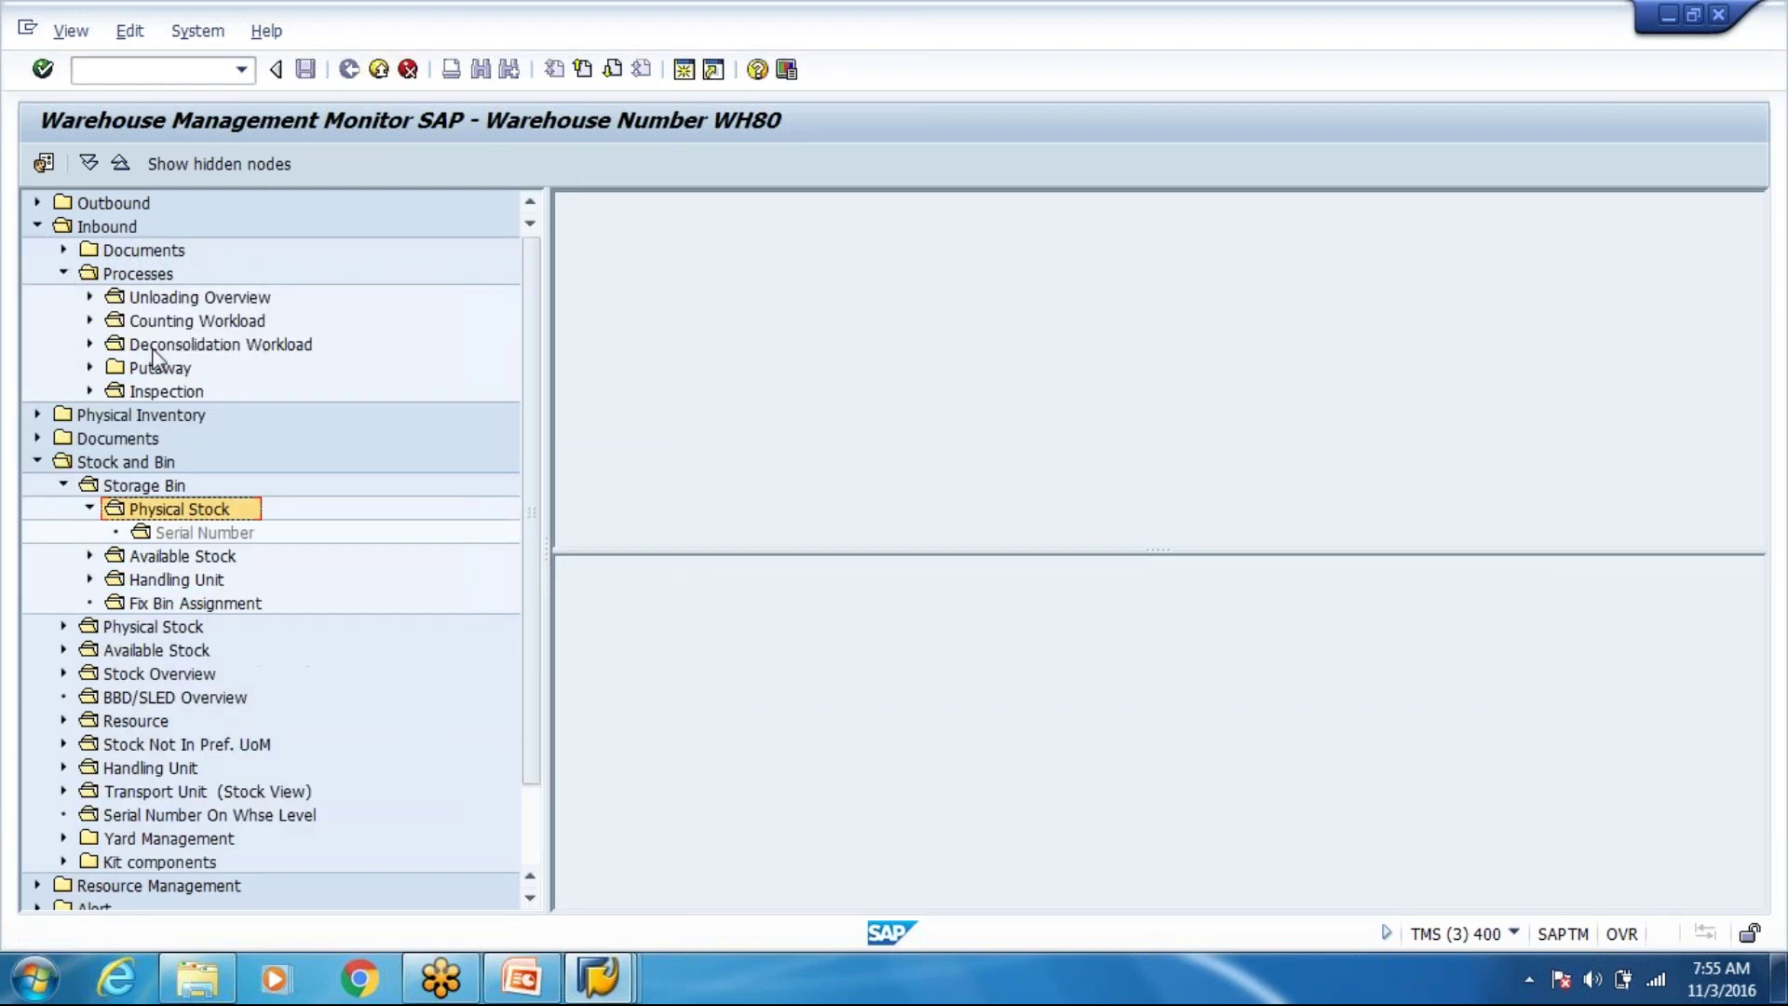
{"action": "left_click", "coordinate": [63, 274]}
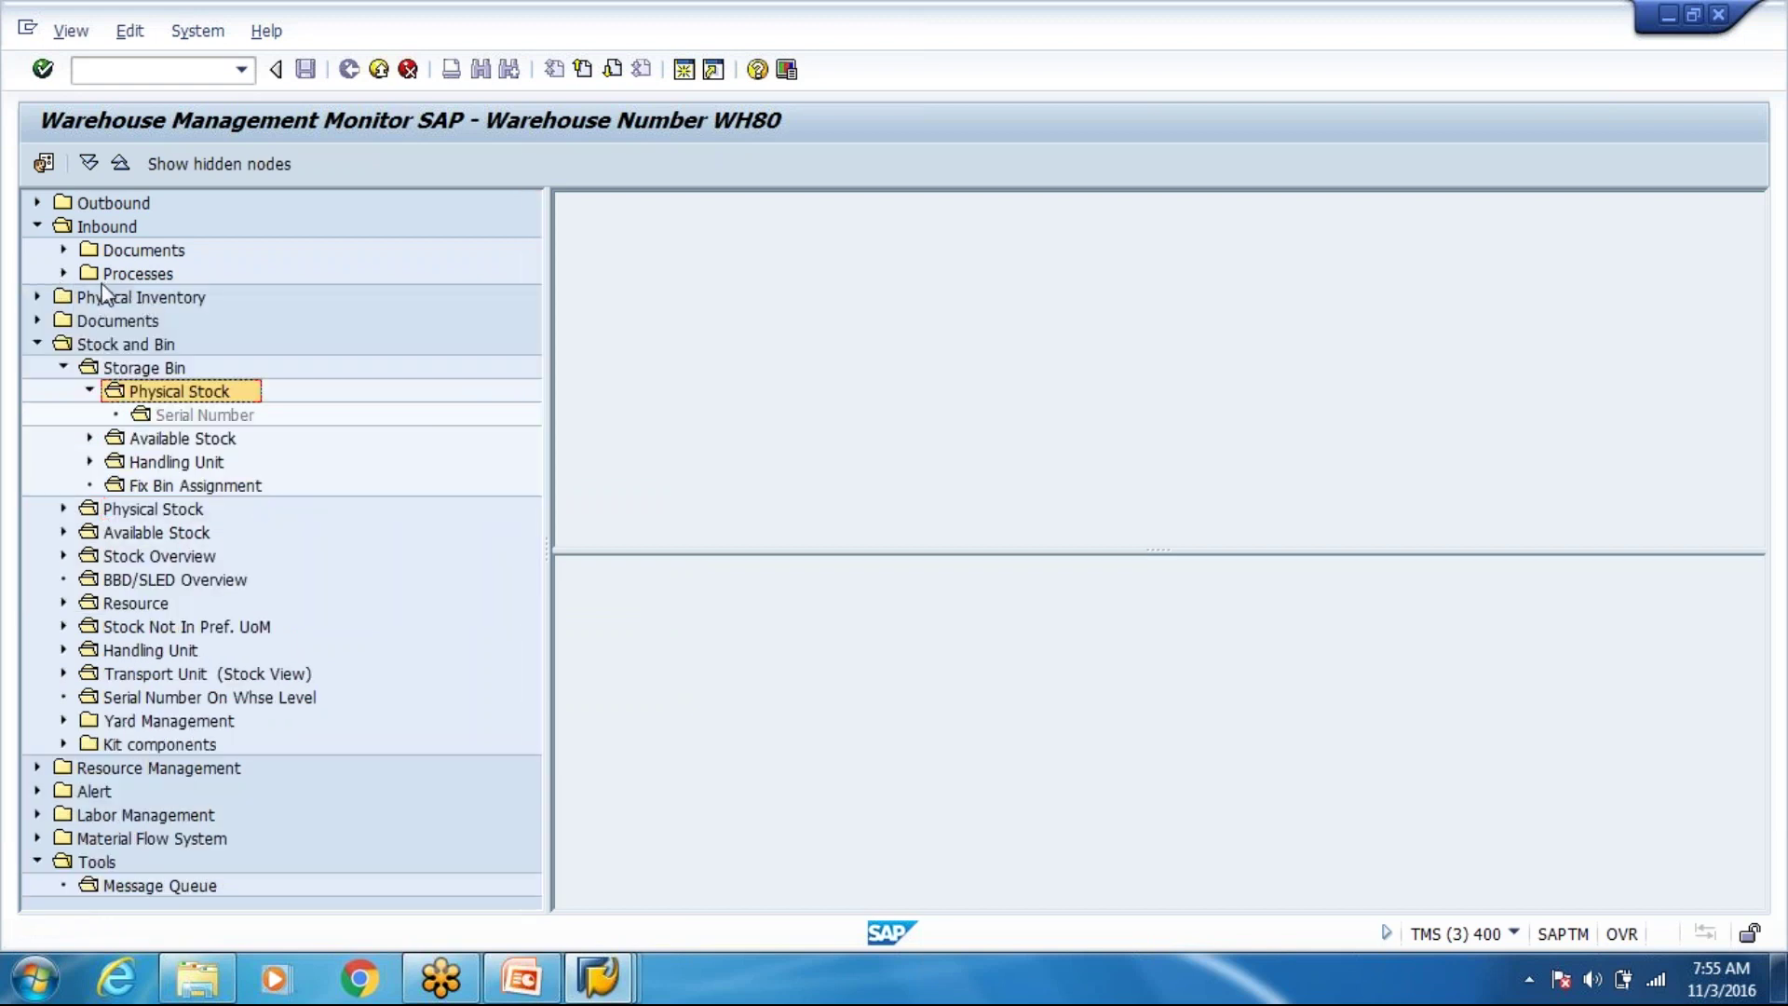
{"action": "left_click", "coordinate": [64, 275]}
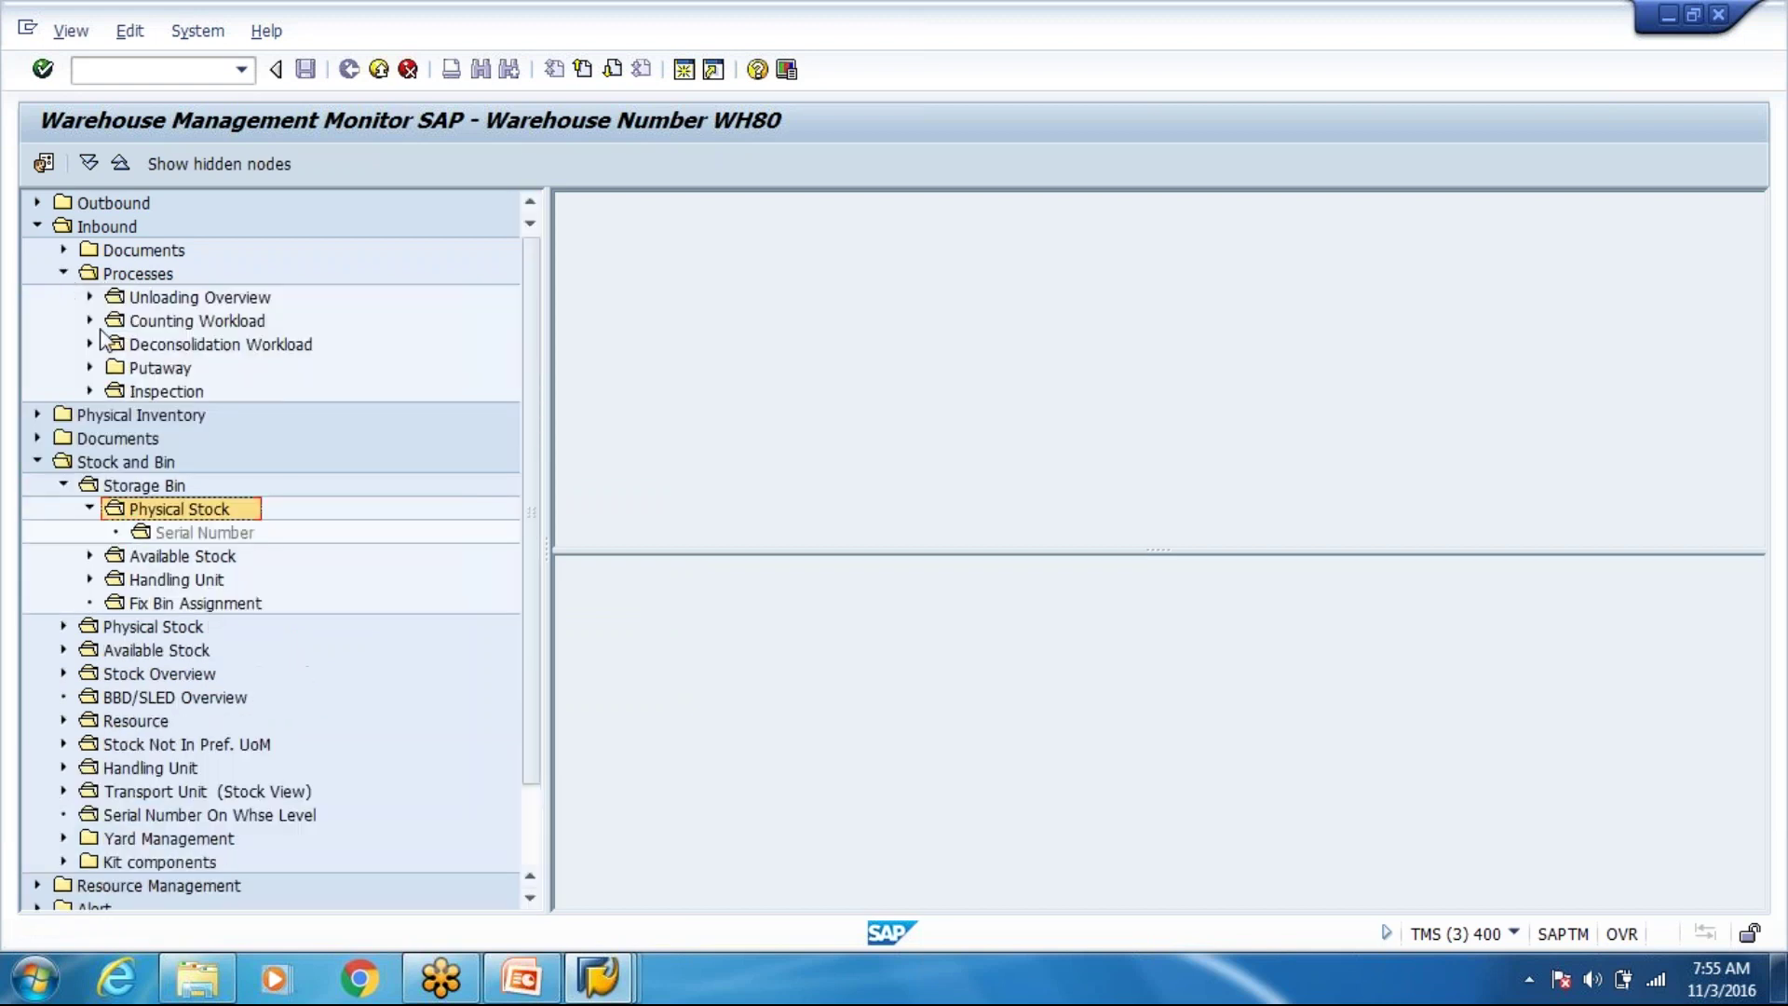
{"action": "left_click", "coordinate": [89, 391]}
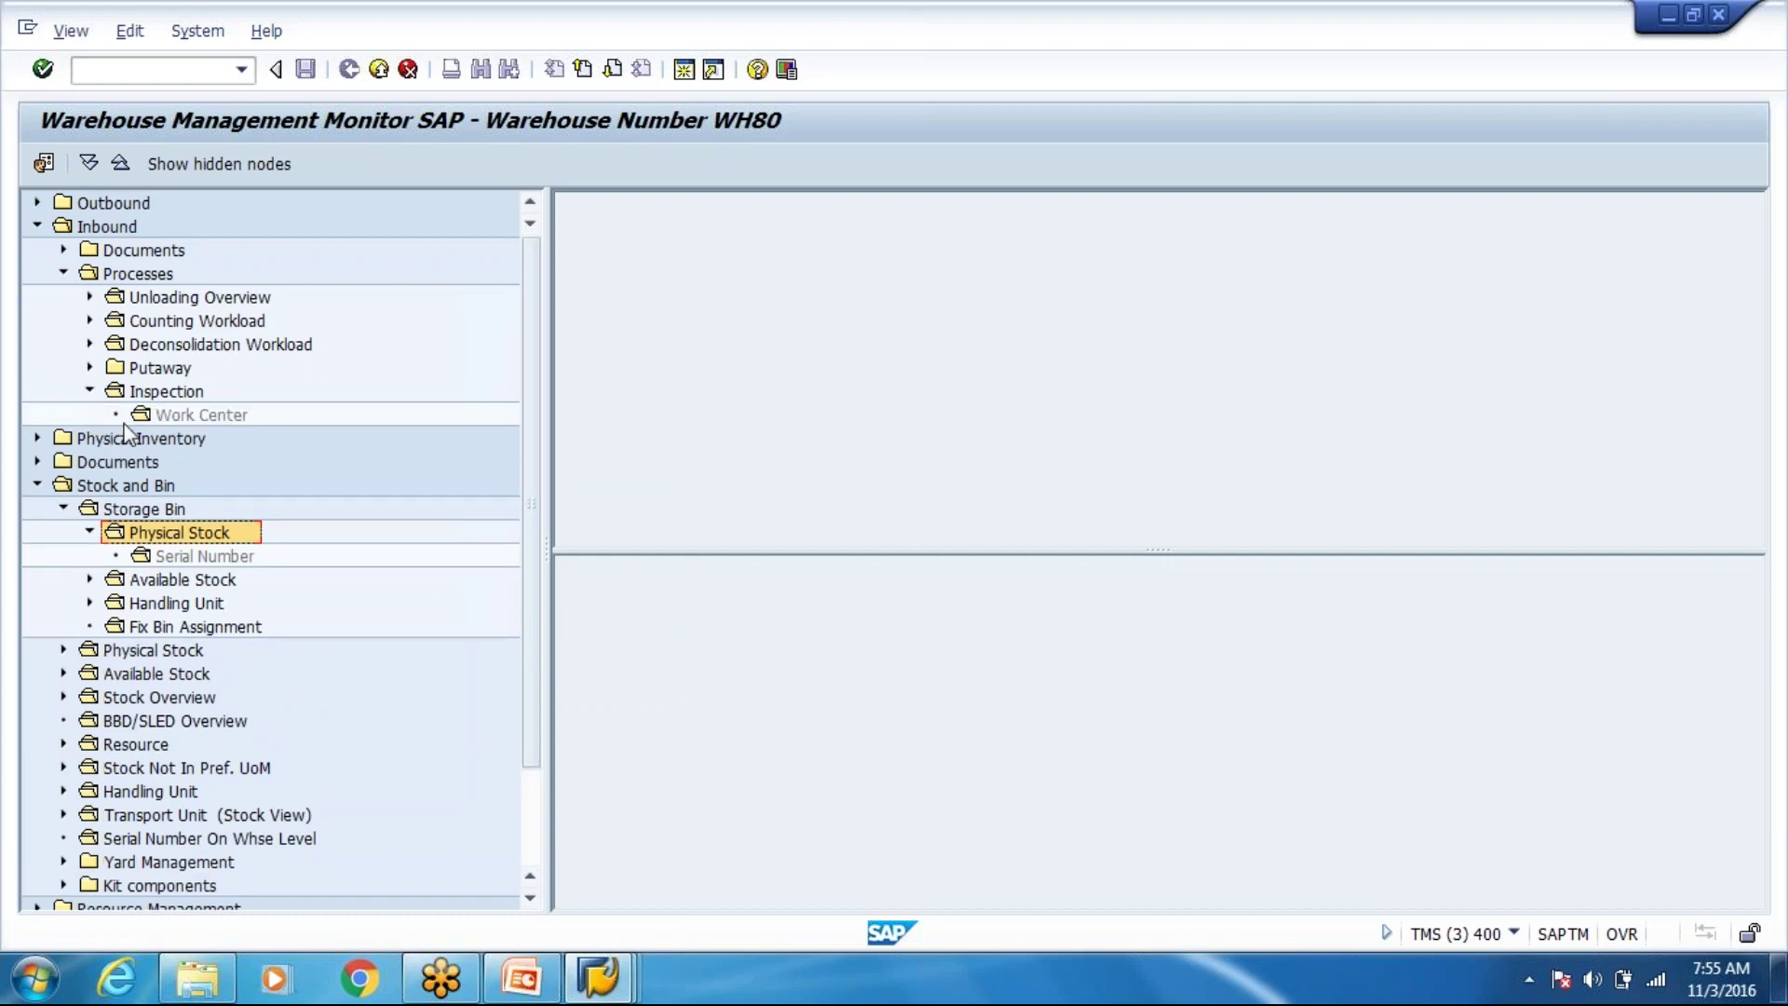
{"action": "left_click", "coordinate": [89, 368]}
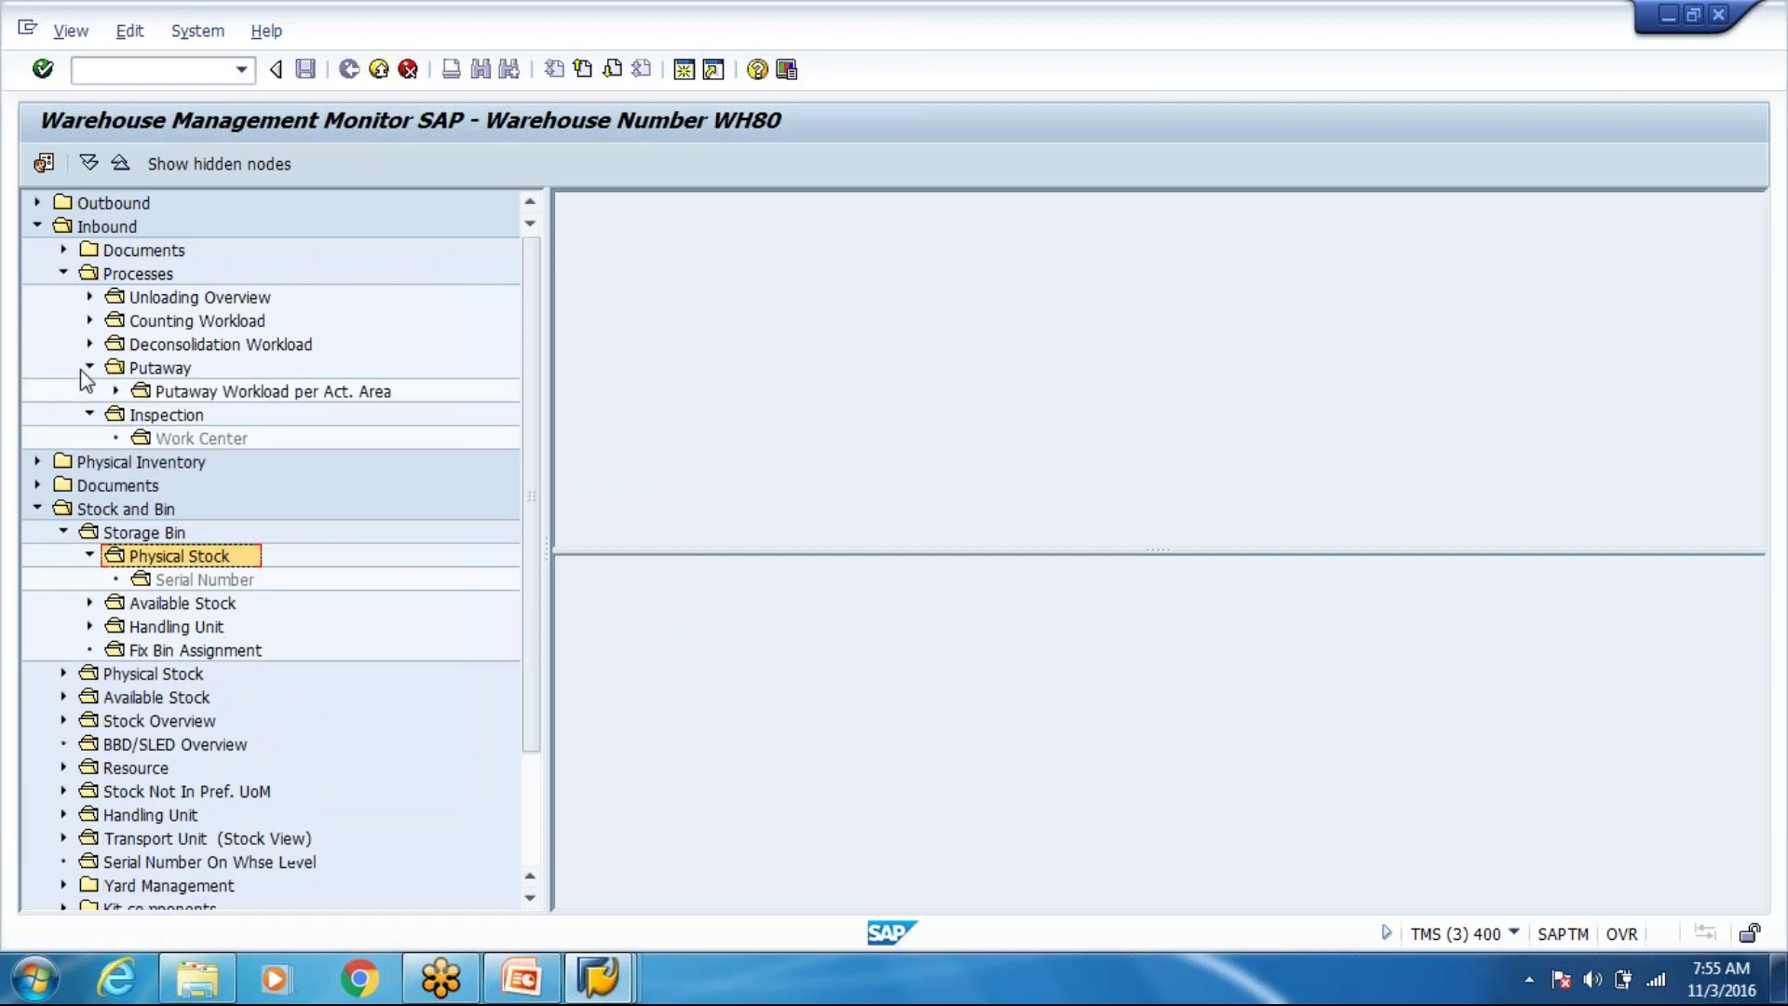
Expand Putaway Workload per Act. Area and Putaway Workload per HU under Inbound processes, and select the Warehouse Task node.
{"action": "left_click", "coordinate": [116, 391]}
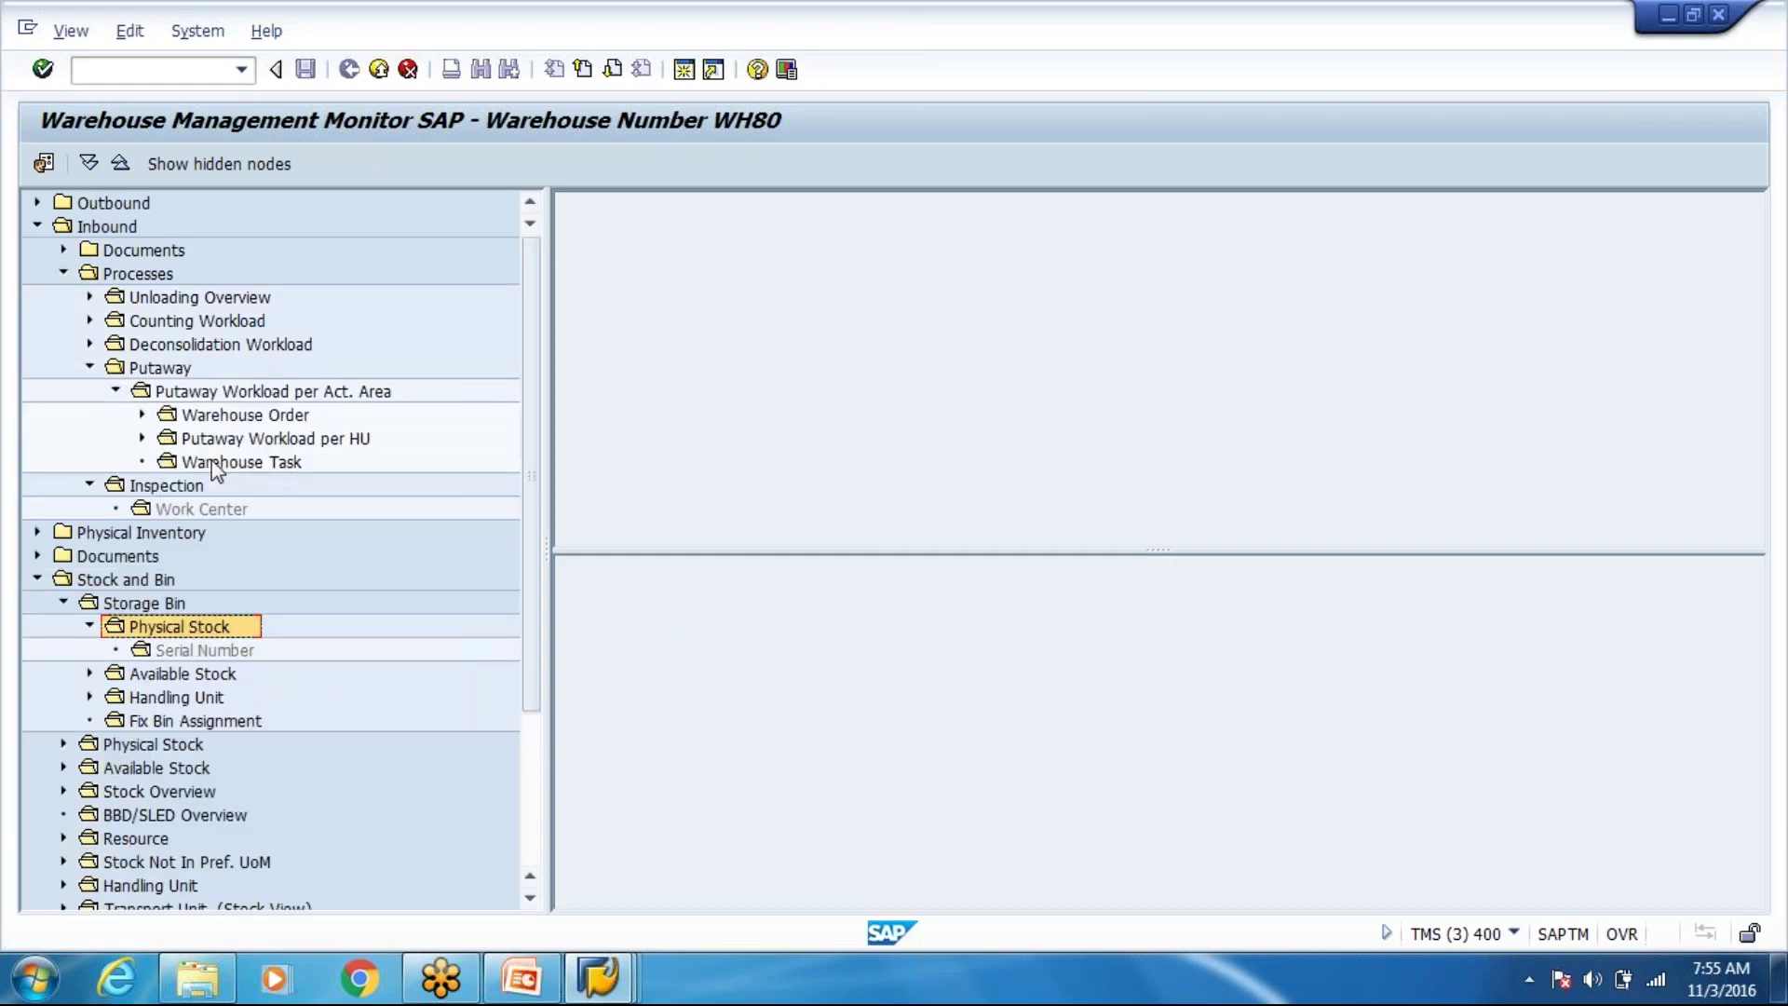
{"action": "left_click", "coordinate": [162, 441]}
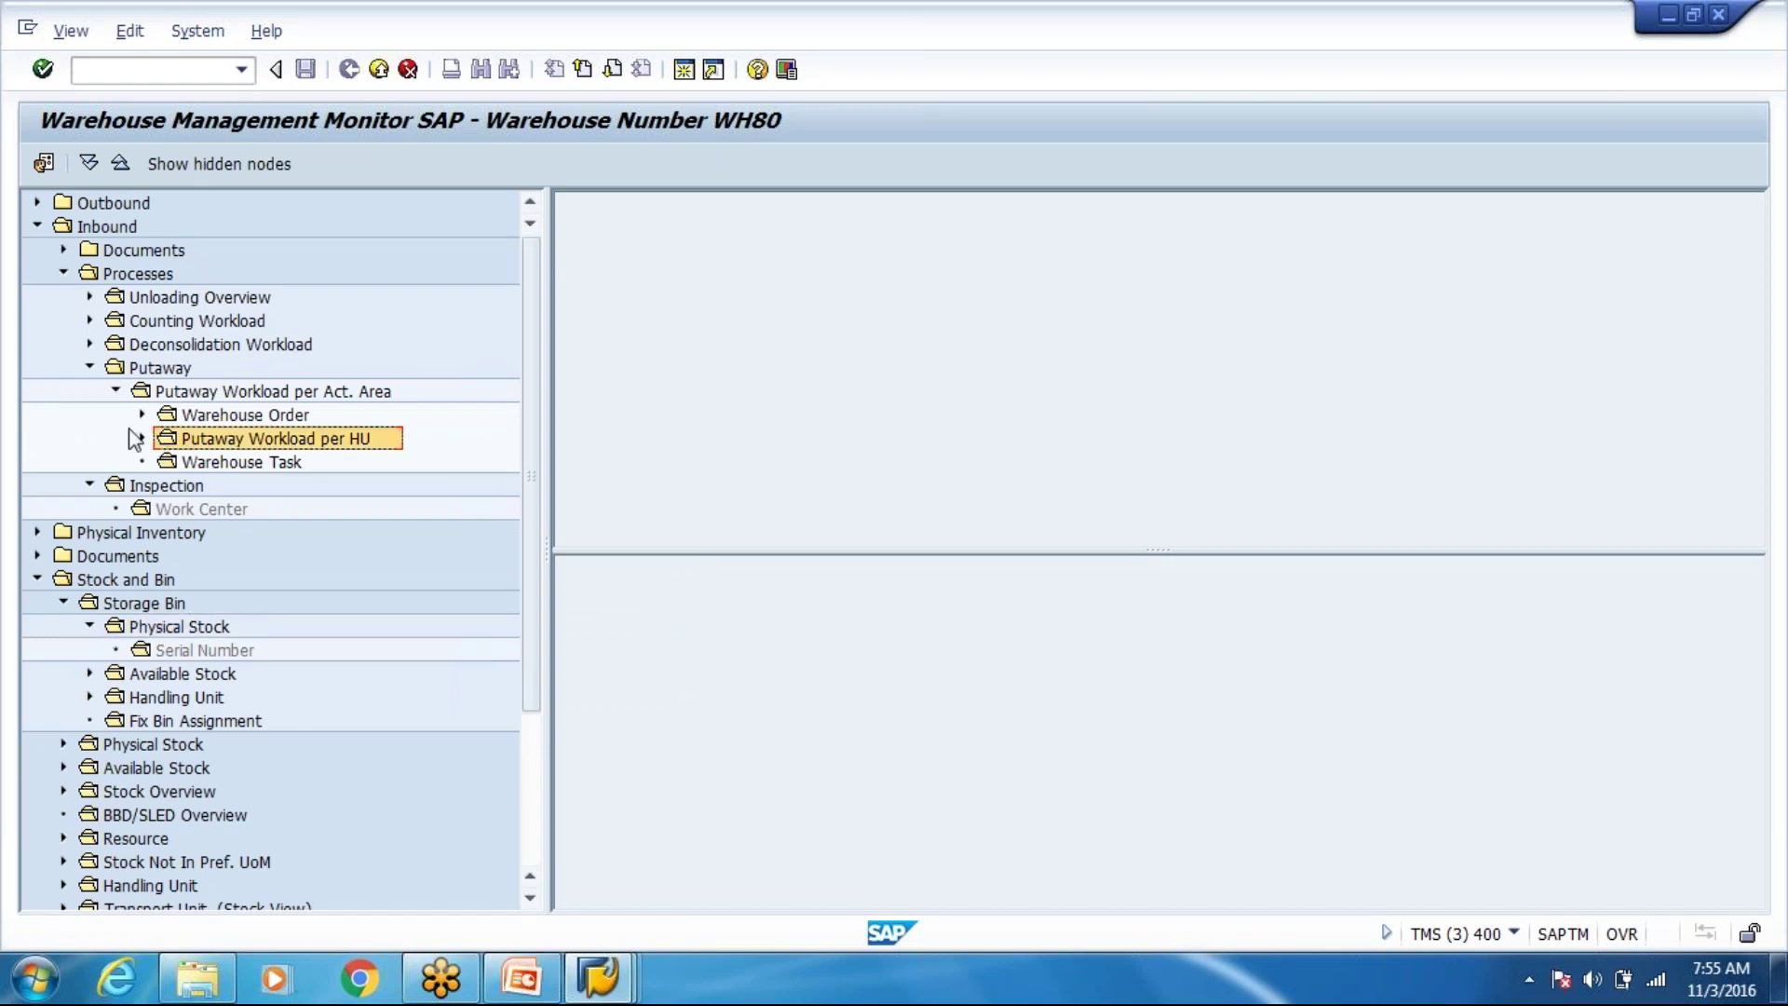
{"action": "left_click", "coordinate": [141, 440]}
{"action": "left_click", "coordinate": [248, 461]}
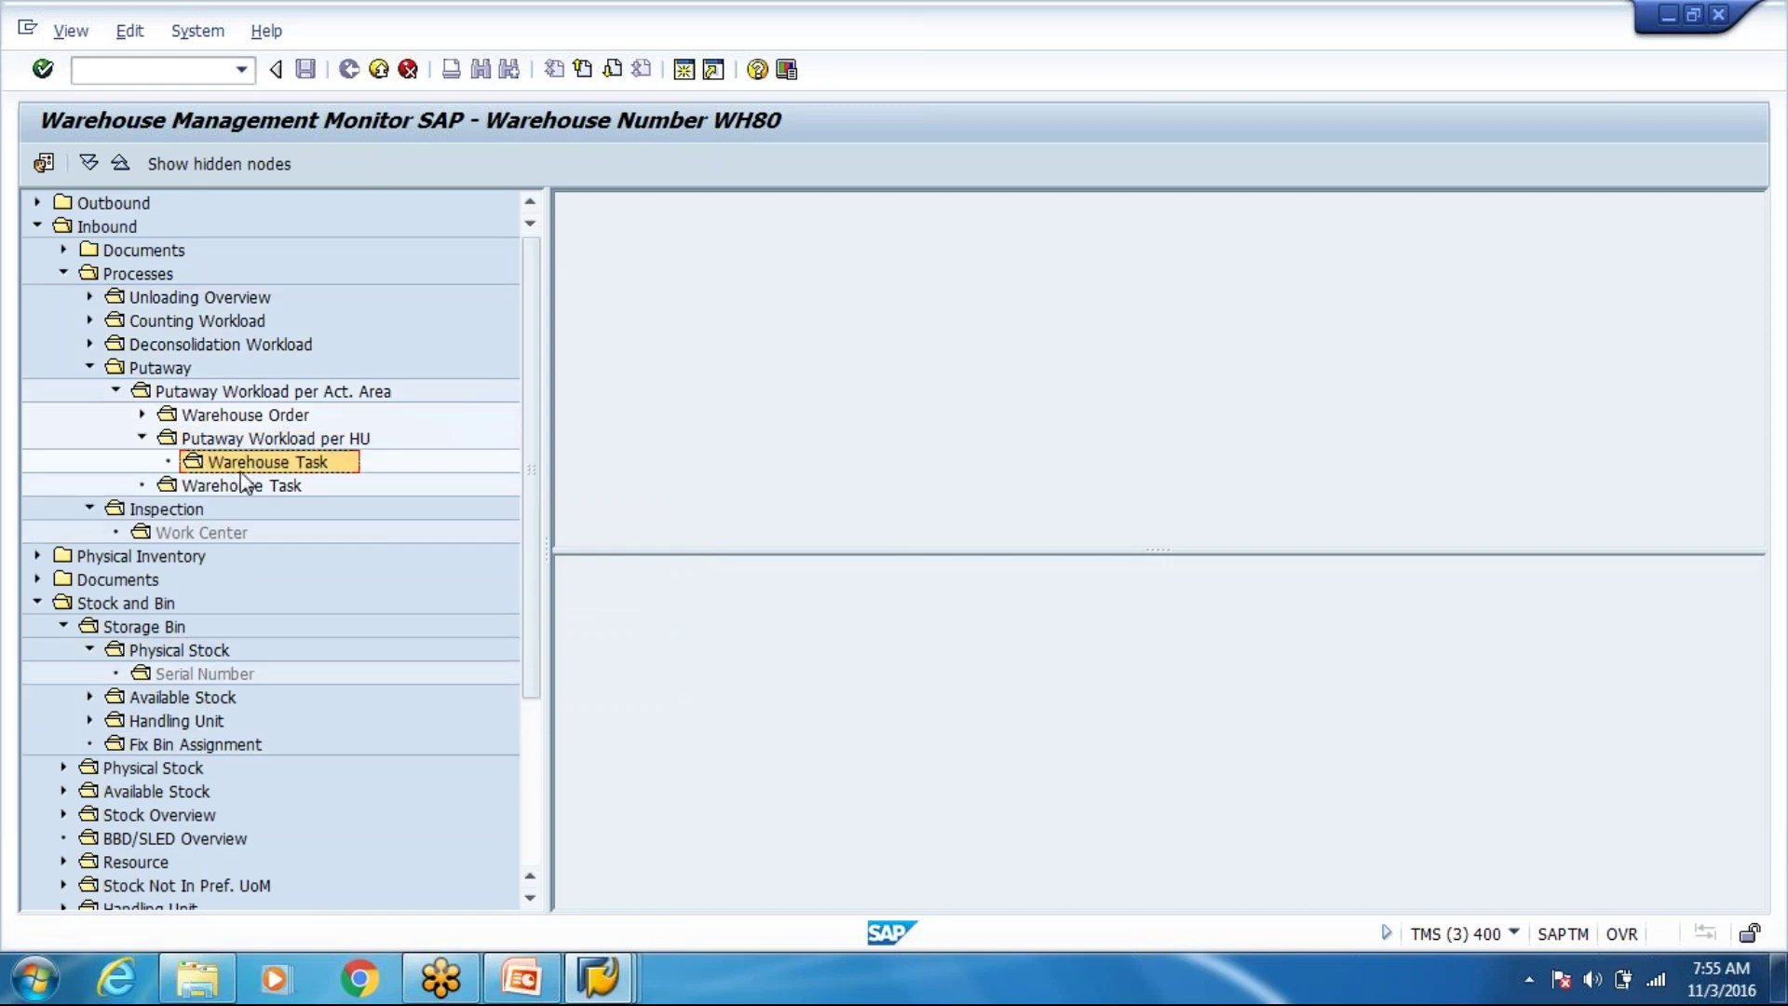
{"action": "scroll", "coordinate": [231, 495], "scroll_direction": "down", "scroll_amount": 2}
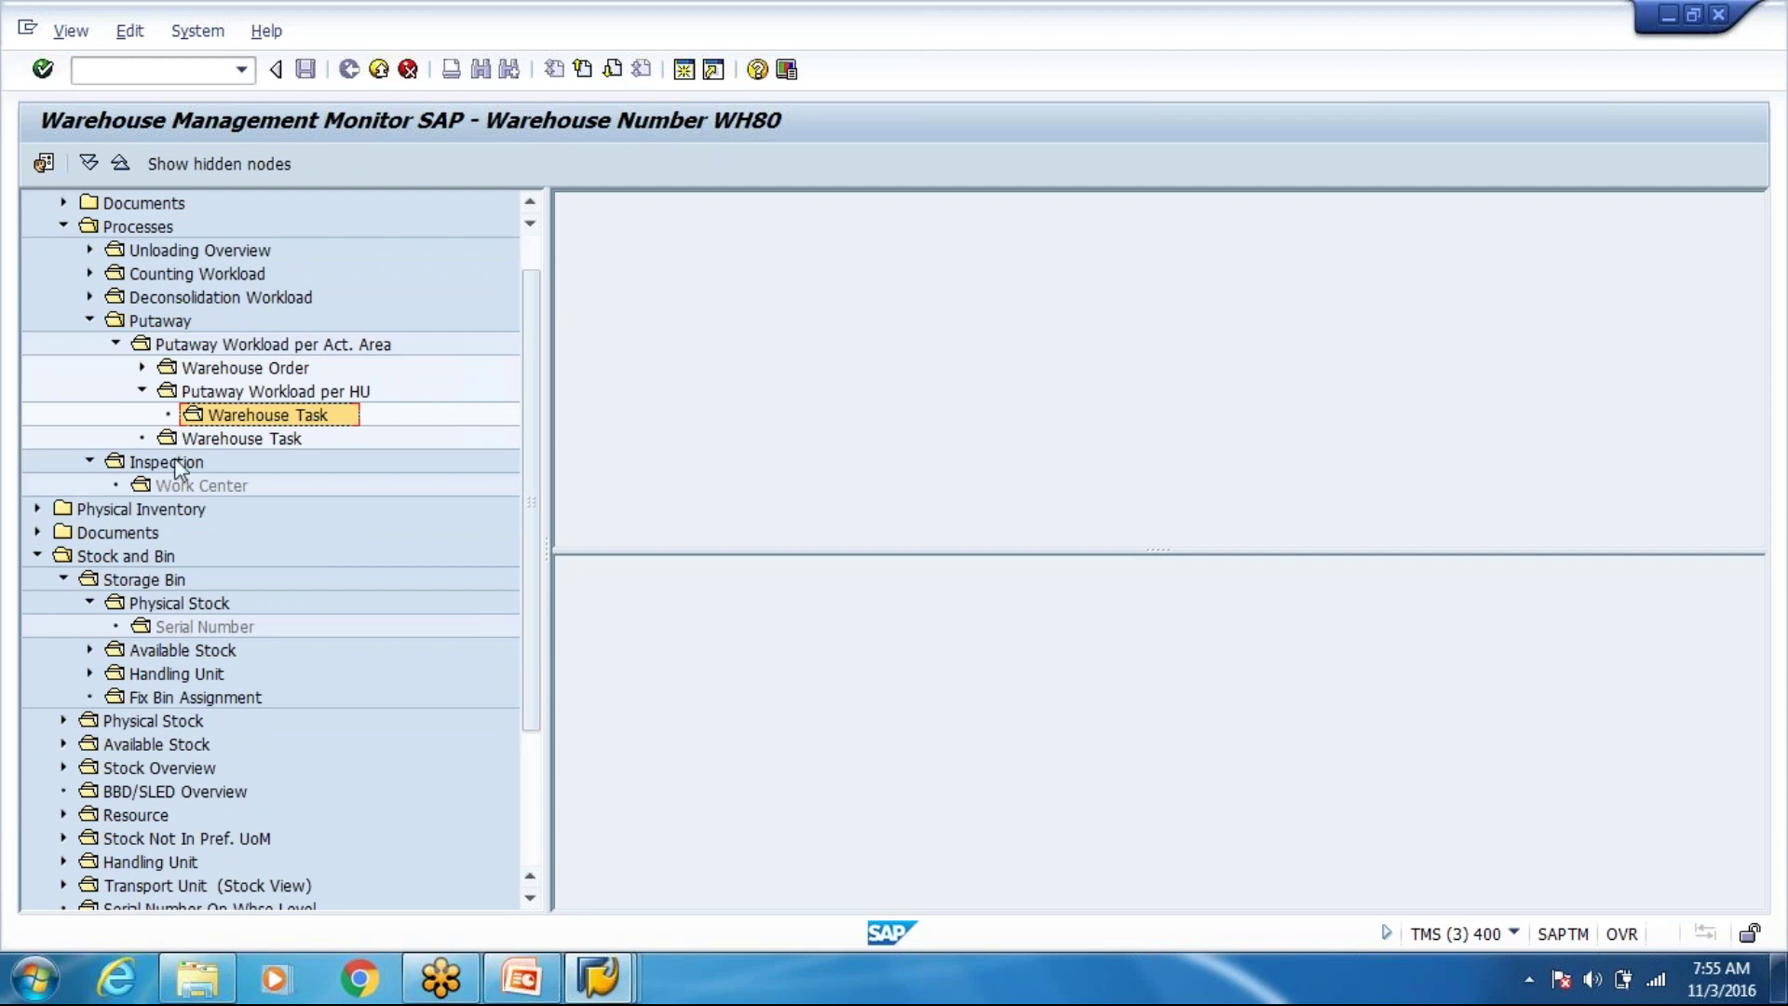
Display the warehouse's storage bins, select all of them and show their physical stock.
{"action": "left_click", "coordinate": [165, 585]}
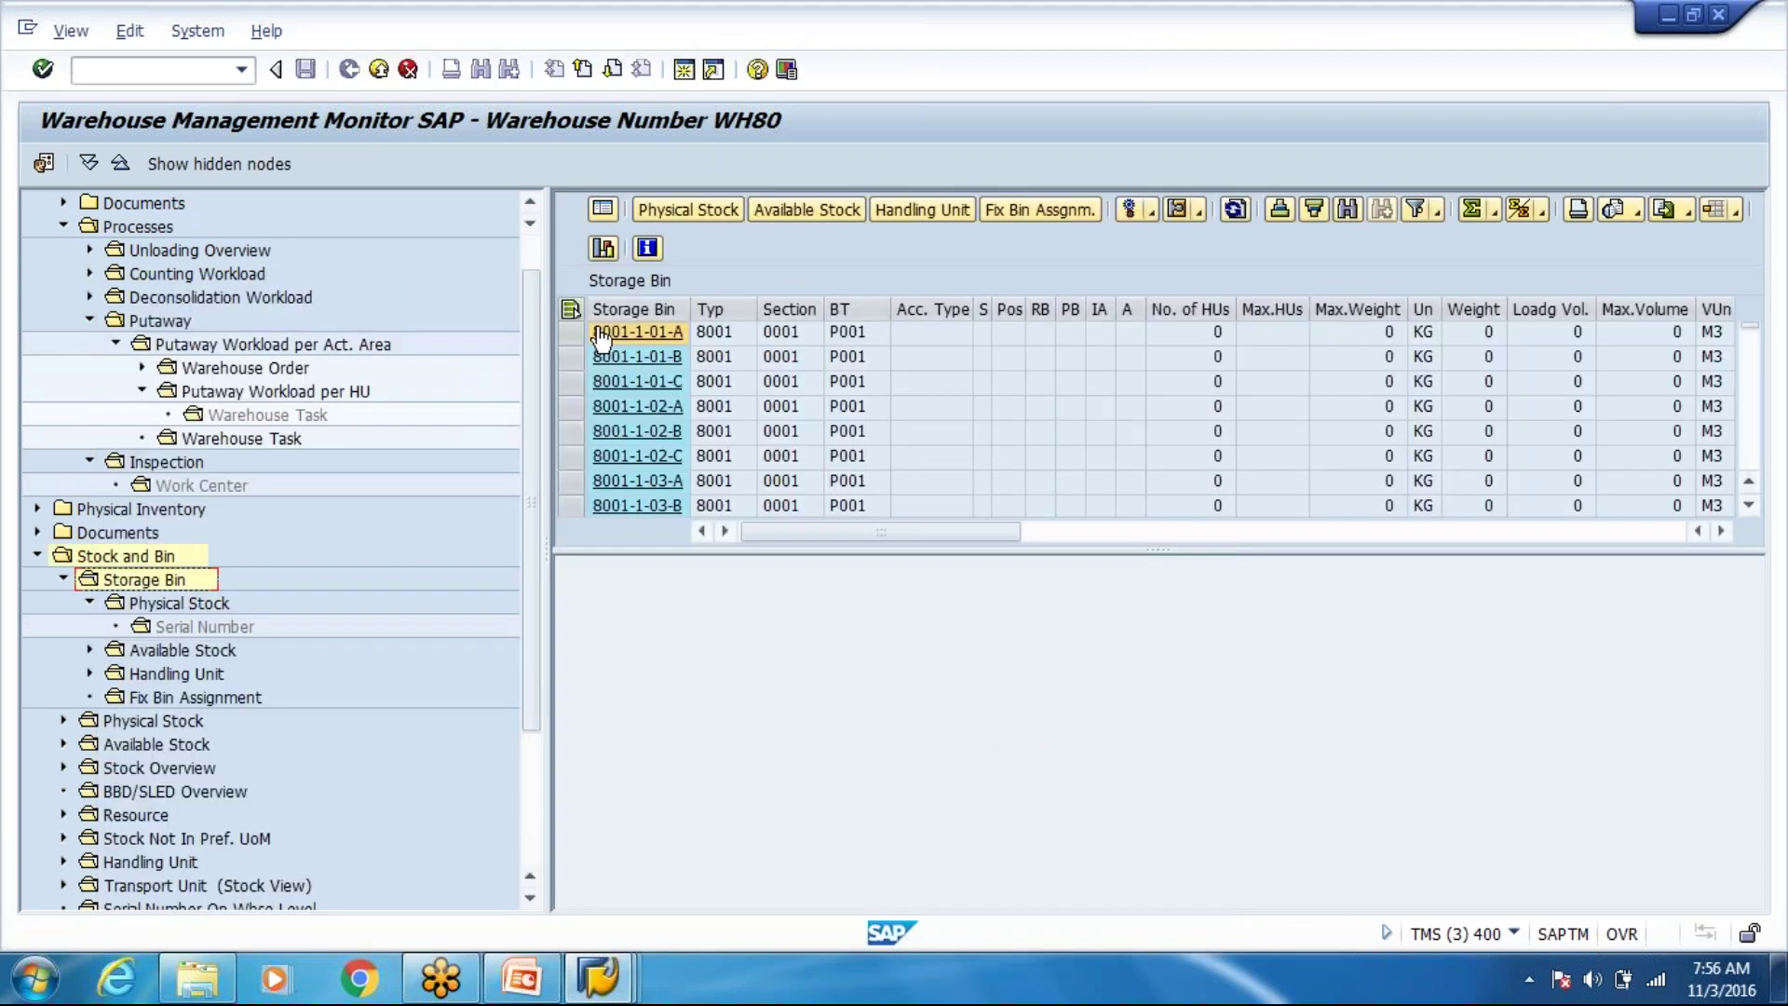
{"action": "left_click", "coordinate": [569, 311]}
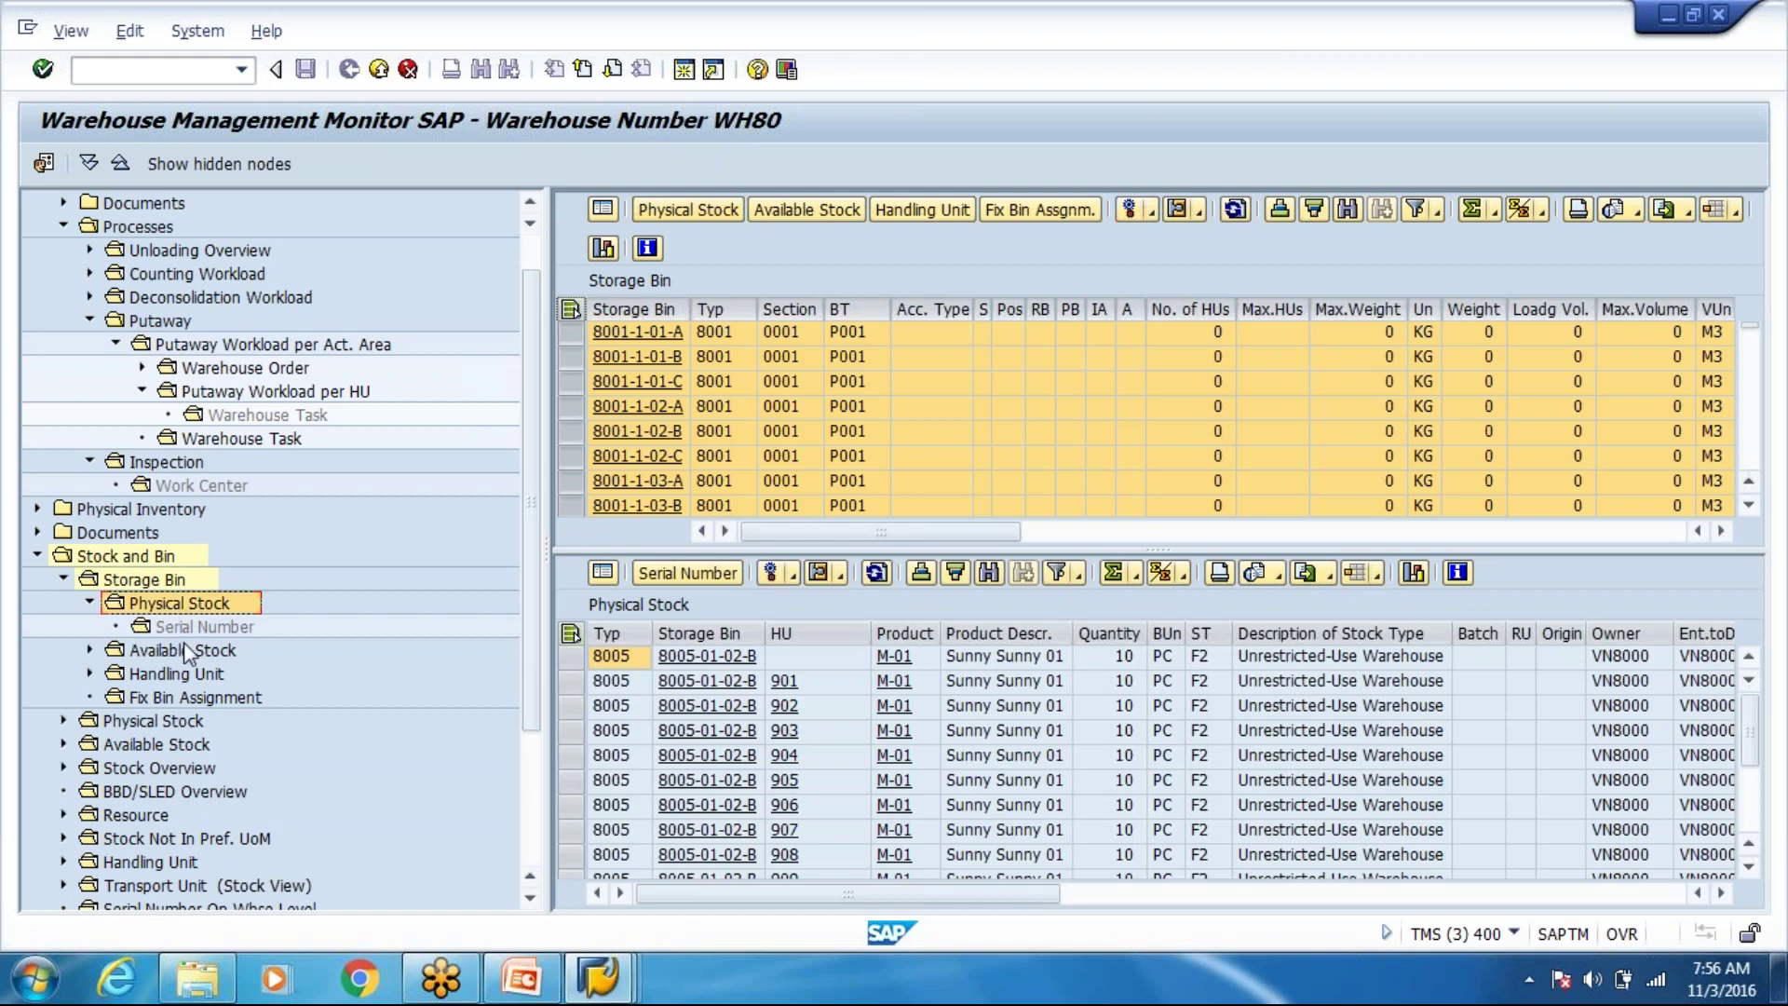
Collapse the Inbound node and expand Available Stock under Storage Bin.
{"action": "left_click", "coordinate": [184, 646]}
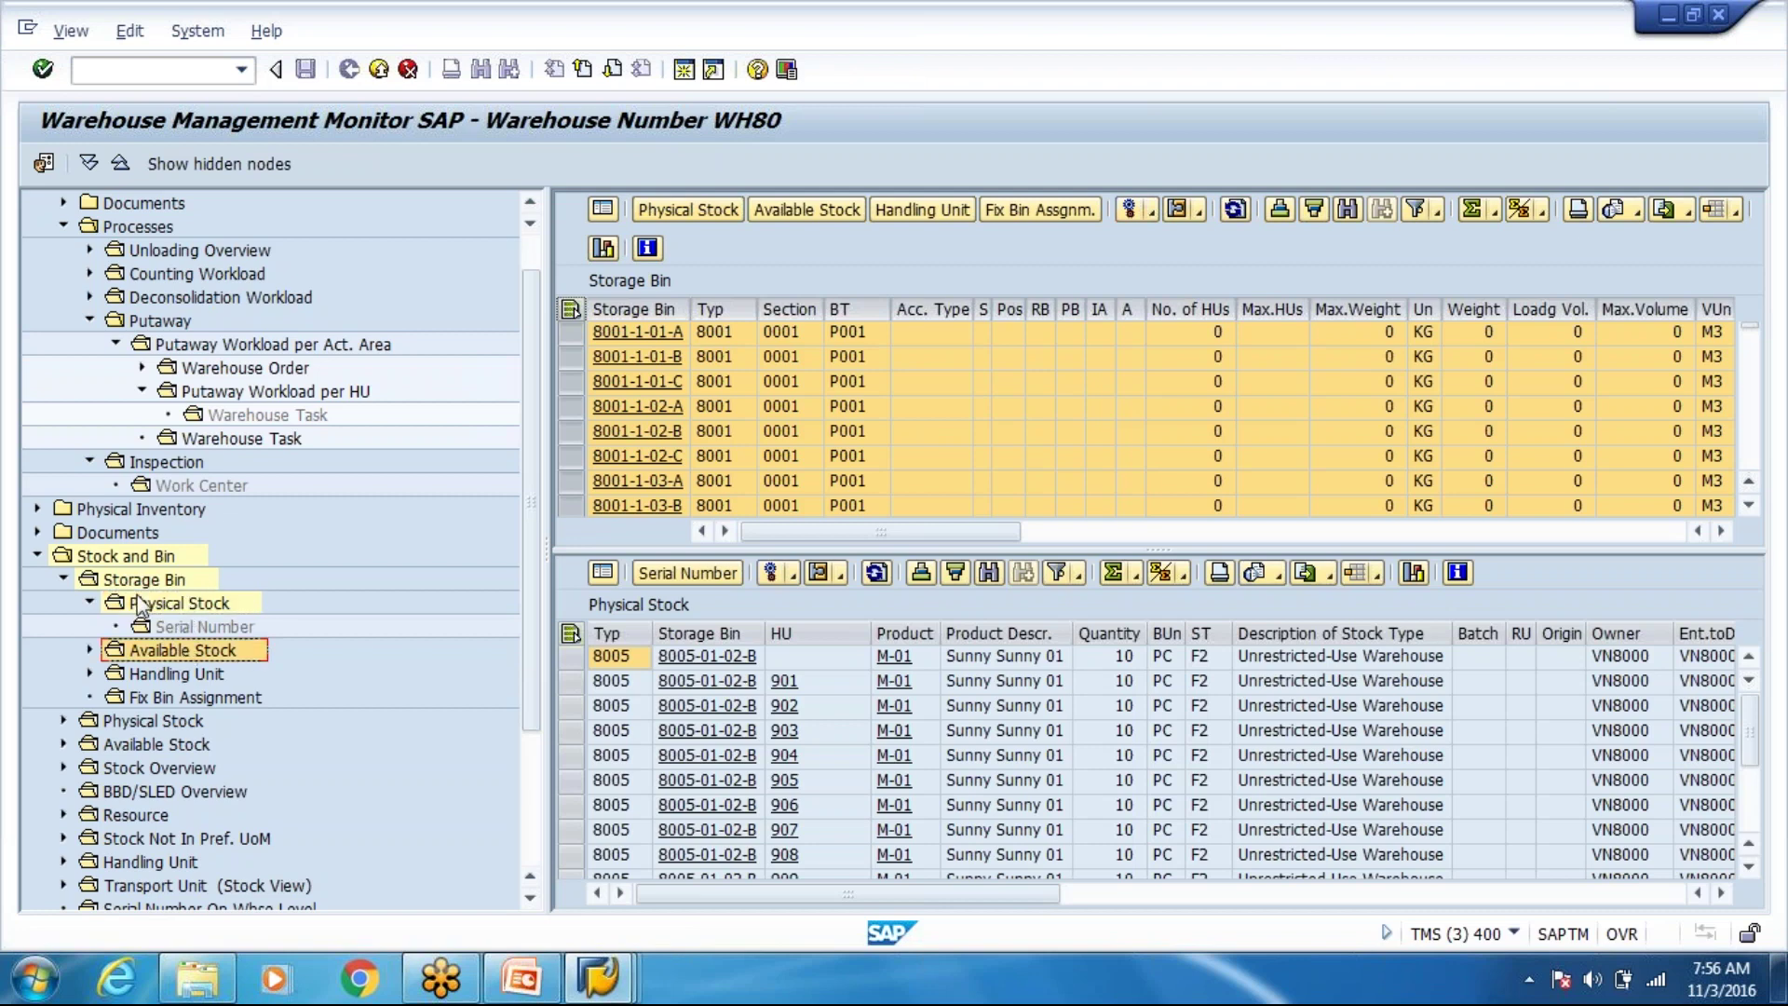
{"action": "left_click", "coordinate": [63, 227]}
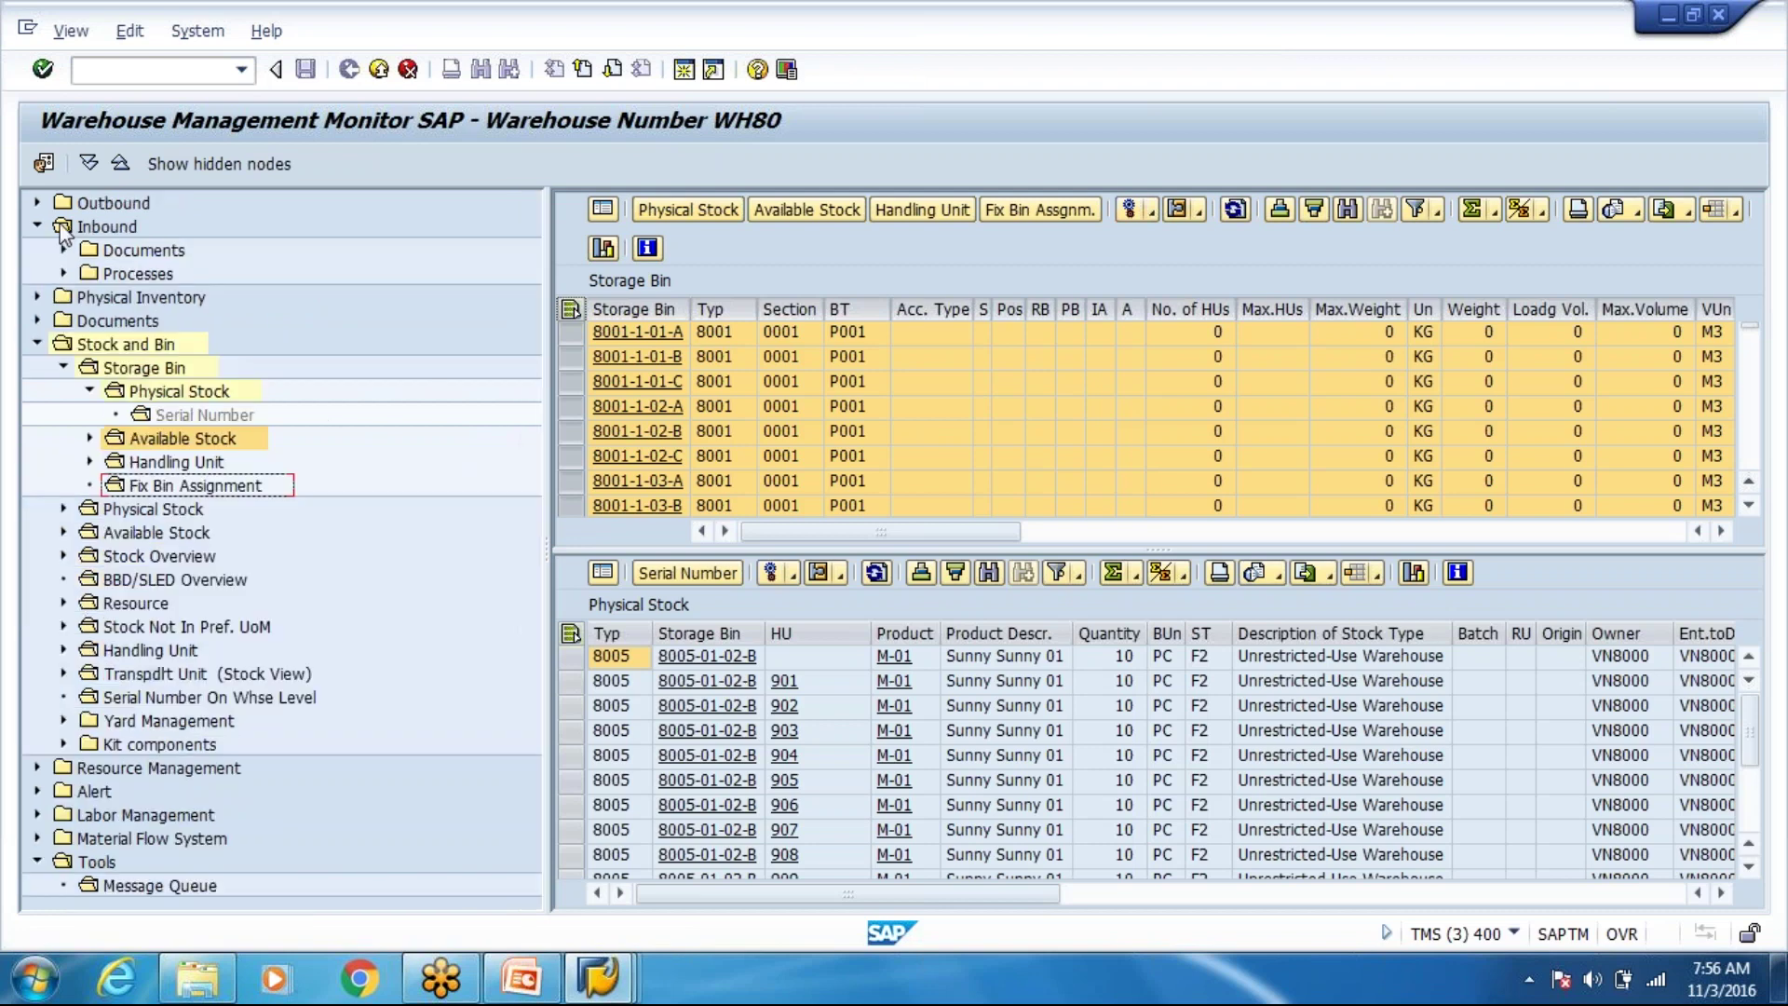
{"action": "left_click", "coordinate": [33, 226]}
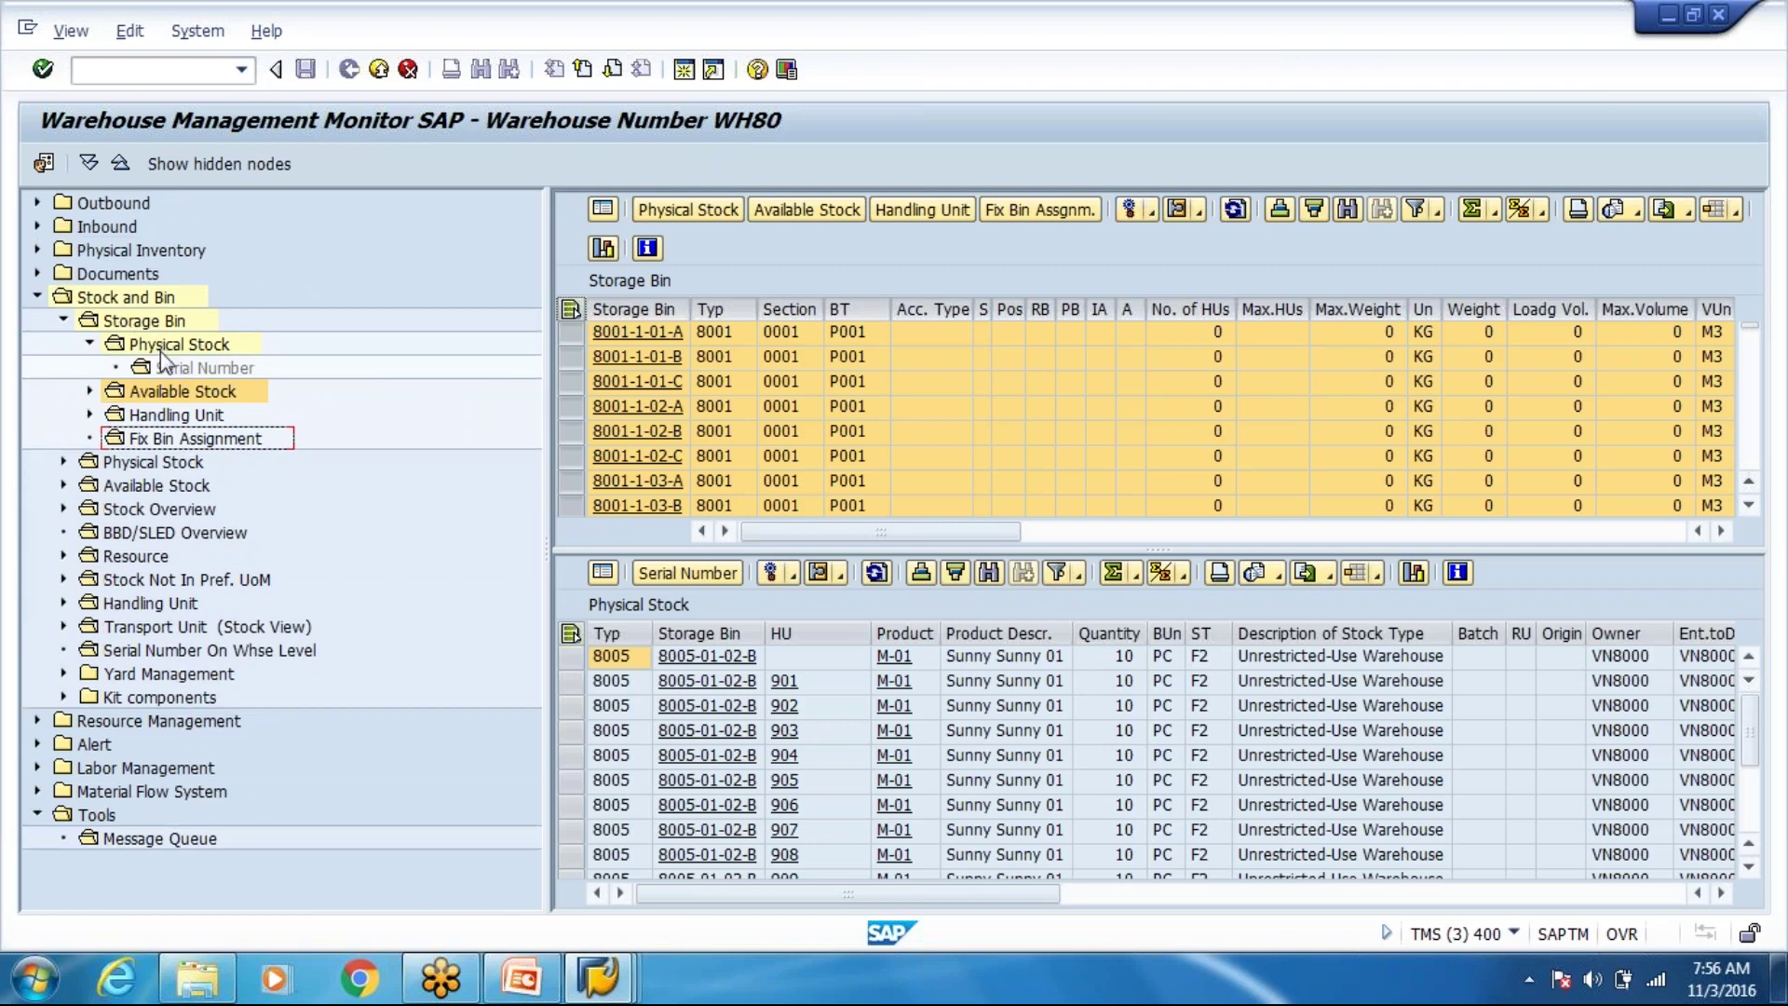
{"action": "left_click", "coordinate": [88, 392]}
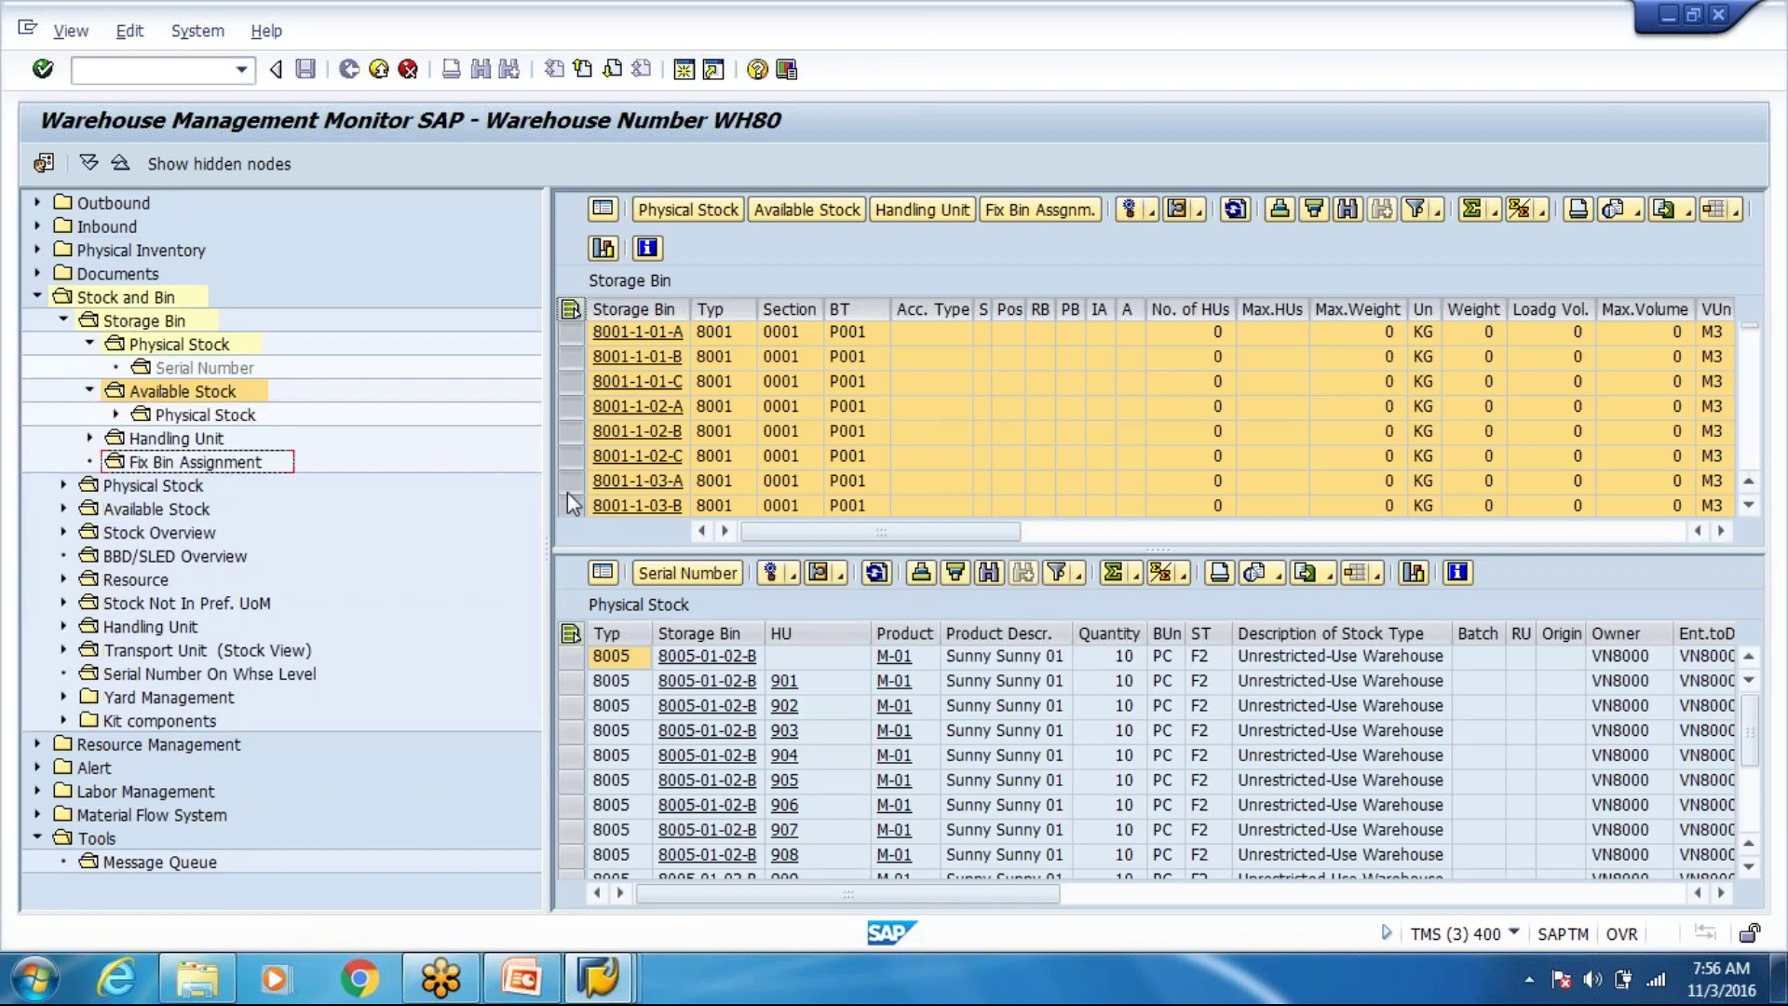
{"action": "left_click", "coordinate": [807, 385]}
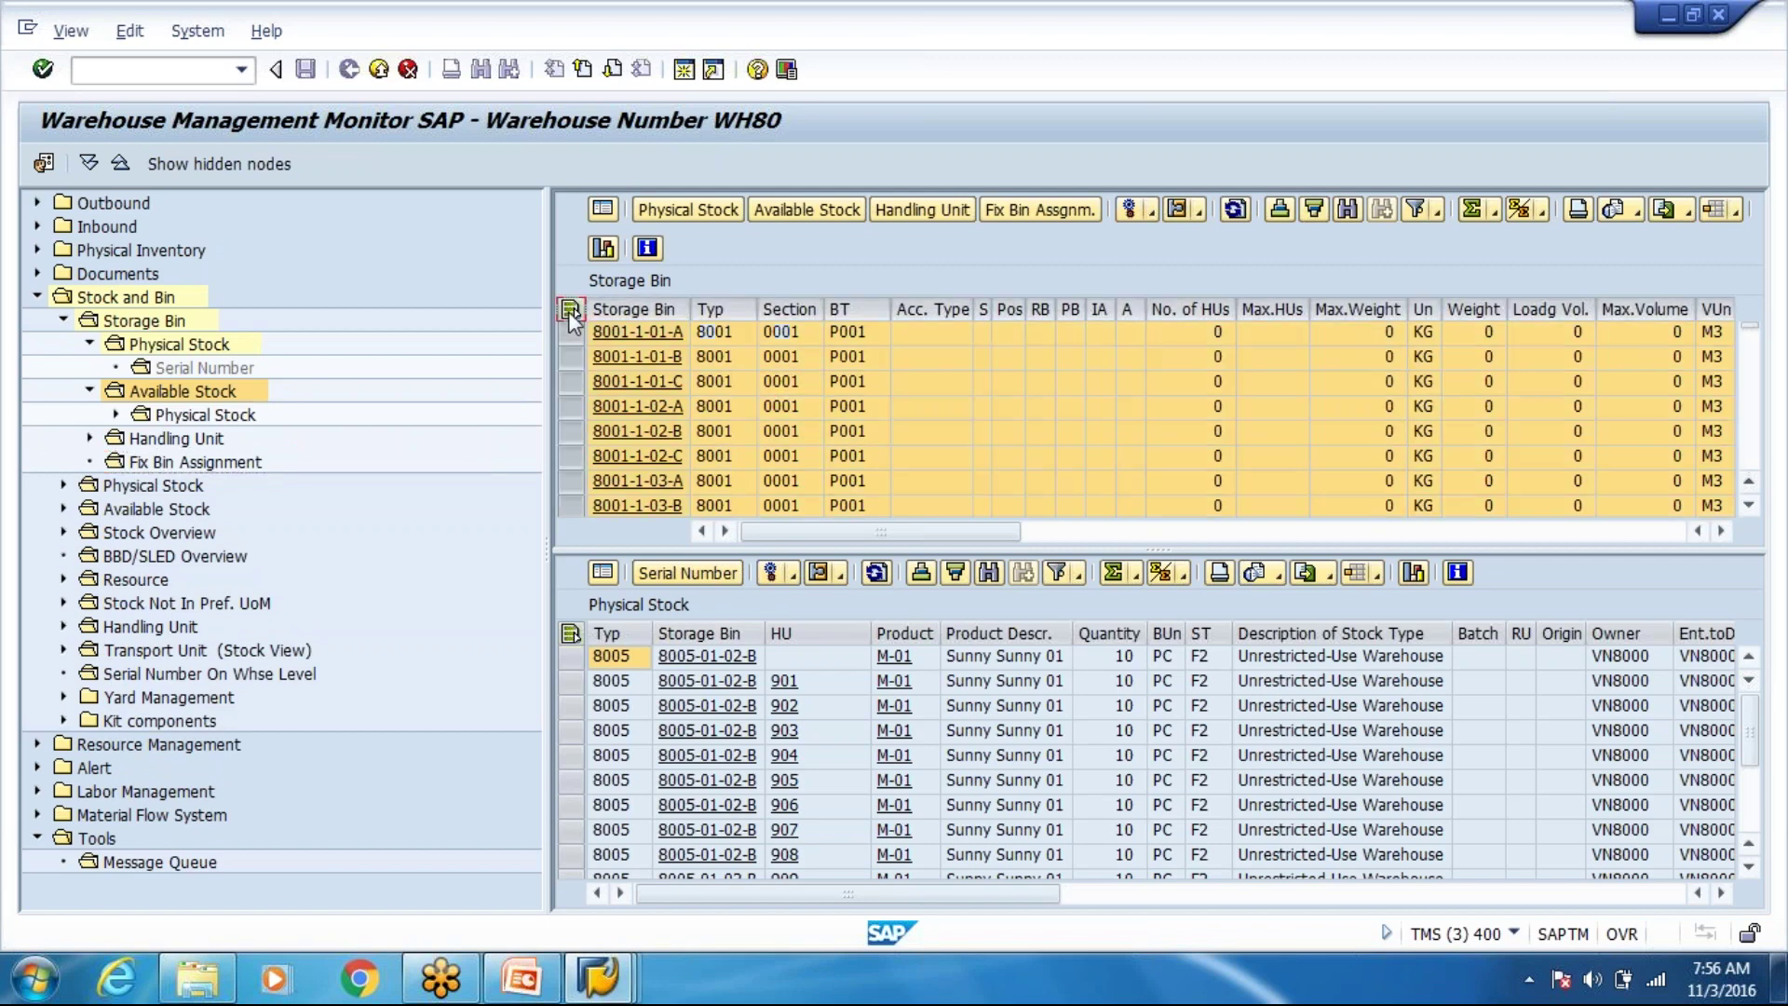
Return to the Physical Stock node under Storage Bin and select the stock row for handling unit 901.
{"action": "left_click", "coordinate": [186, 343]}
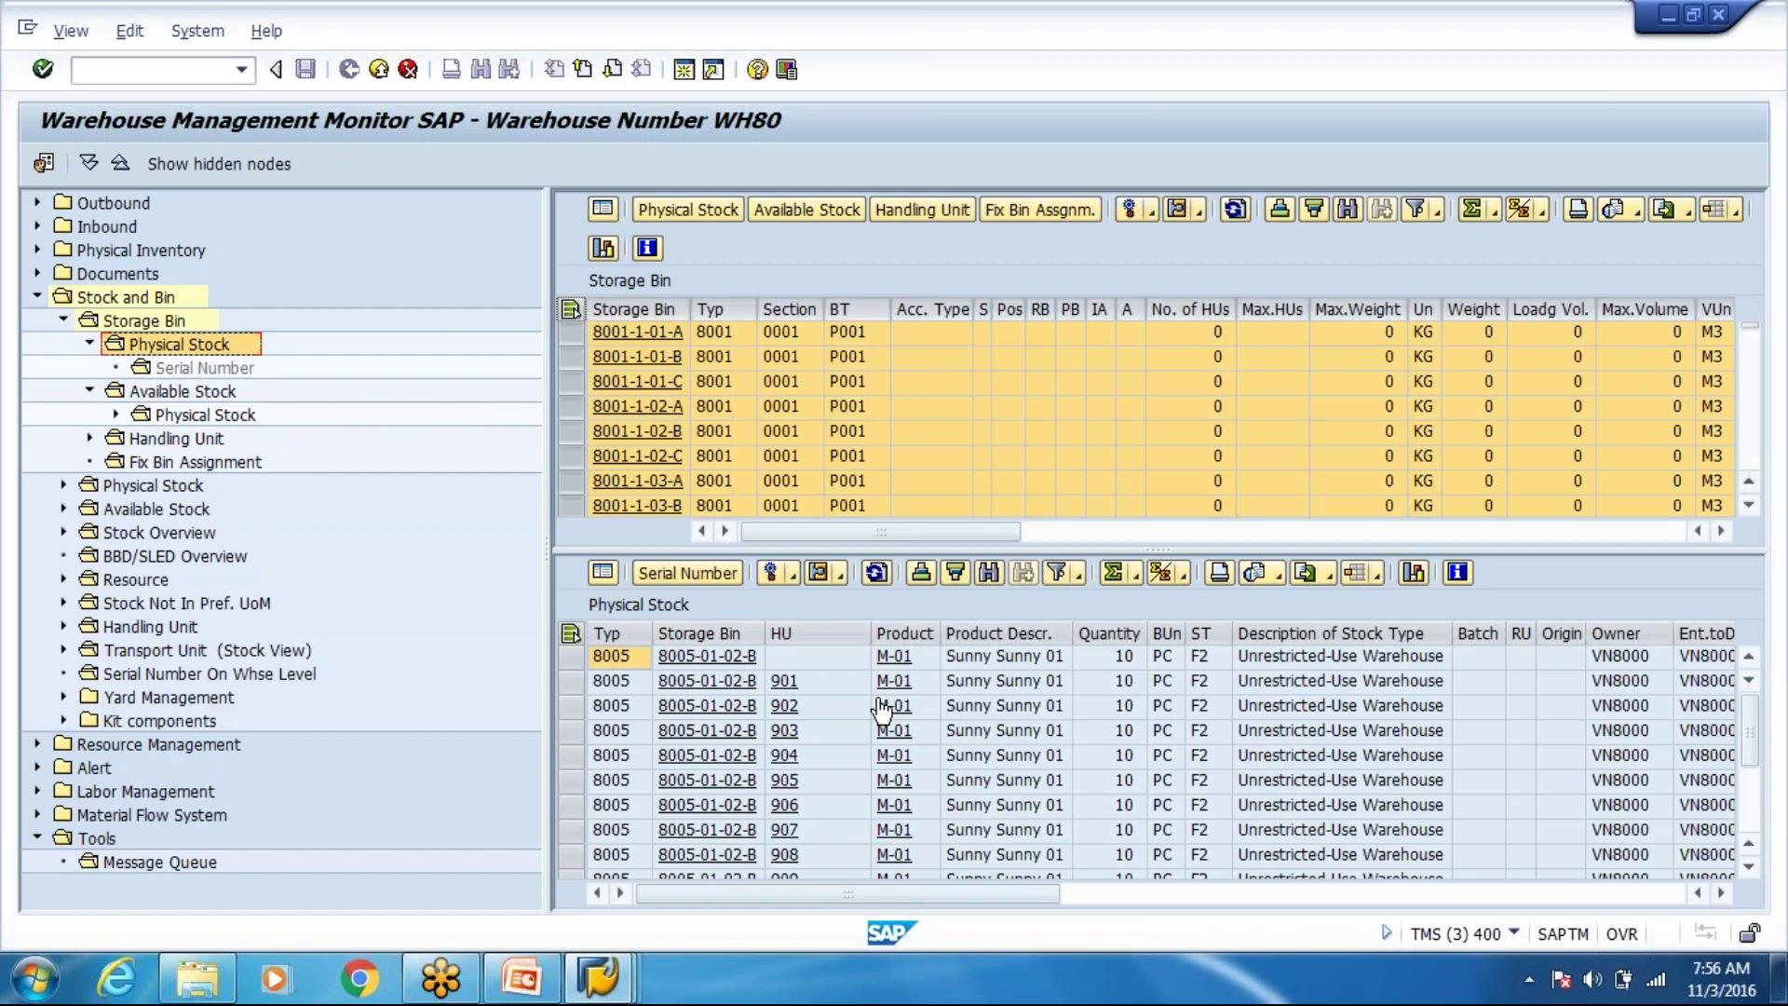
{"action": "left_click", "coordinate": [611, 657]}
{"action": "left_click", "coordinate": [783, 683]}
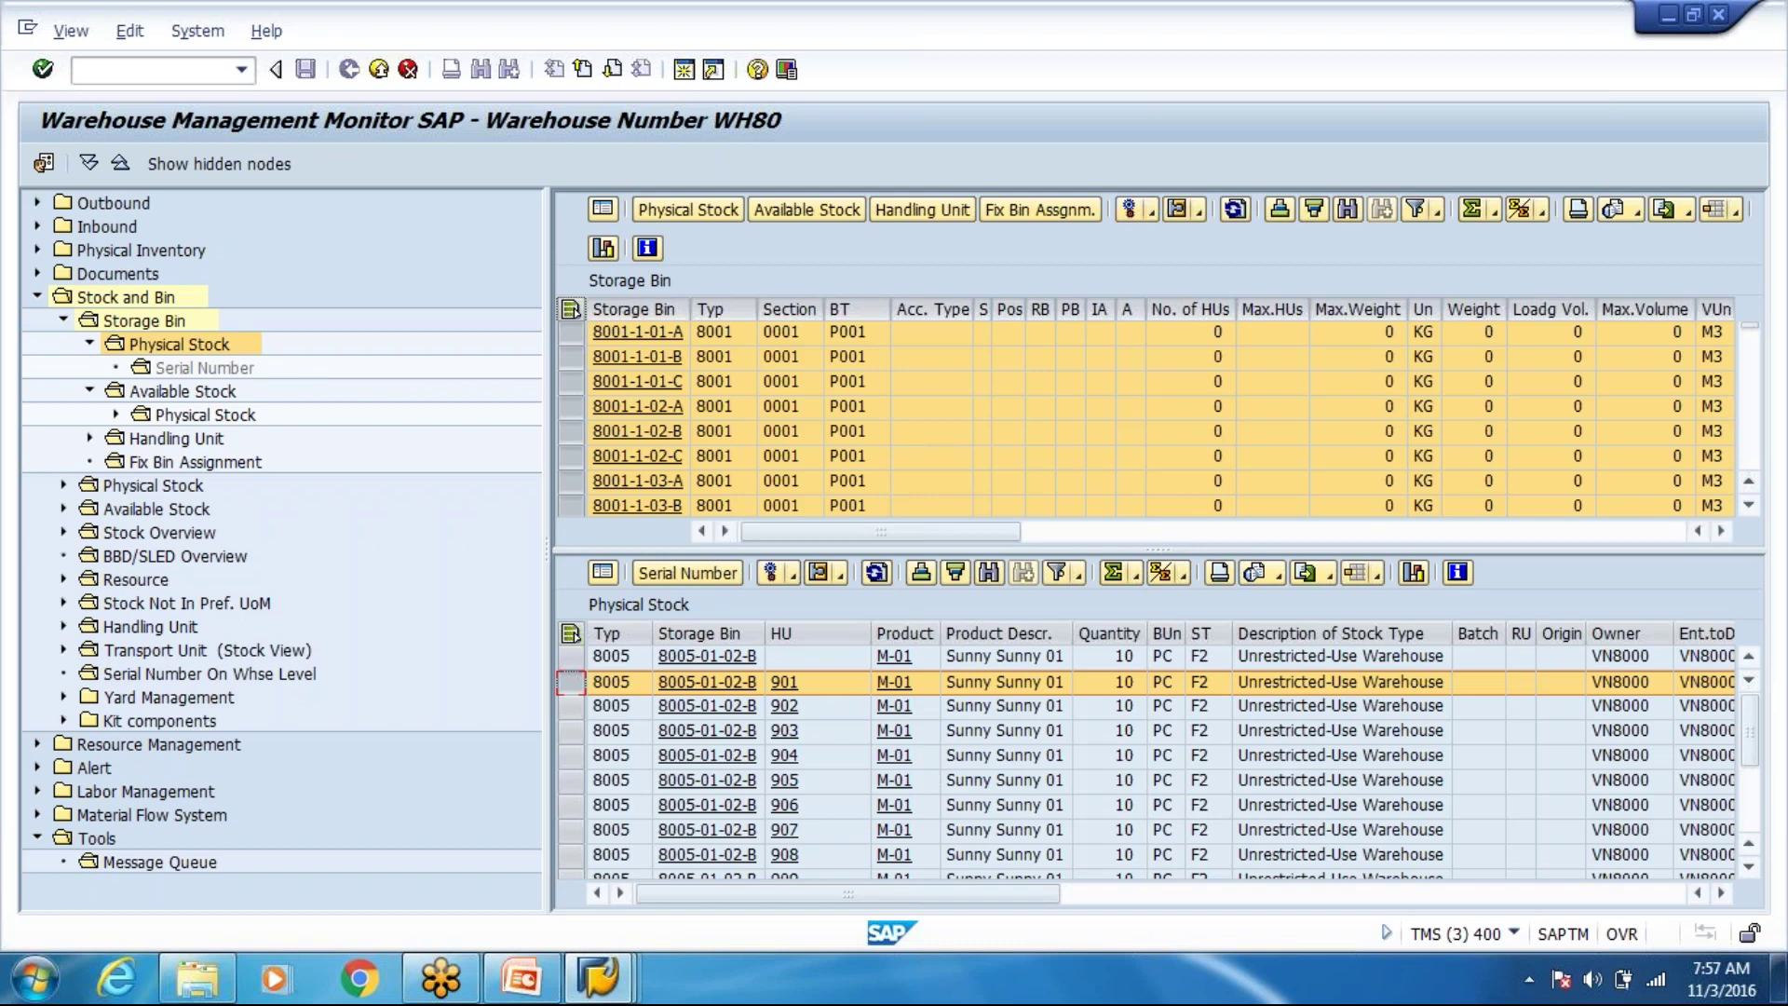
Adjust the split between the Storage Bin and Physical Stock lists so the bin list is moderately taller.
{"action": "left_click_drag", "start_coordinate": [1158, 549], "coordinate": [1165, 662]}
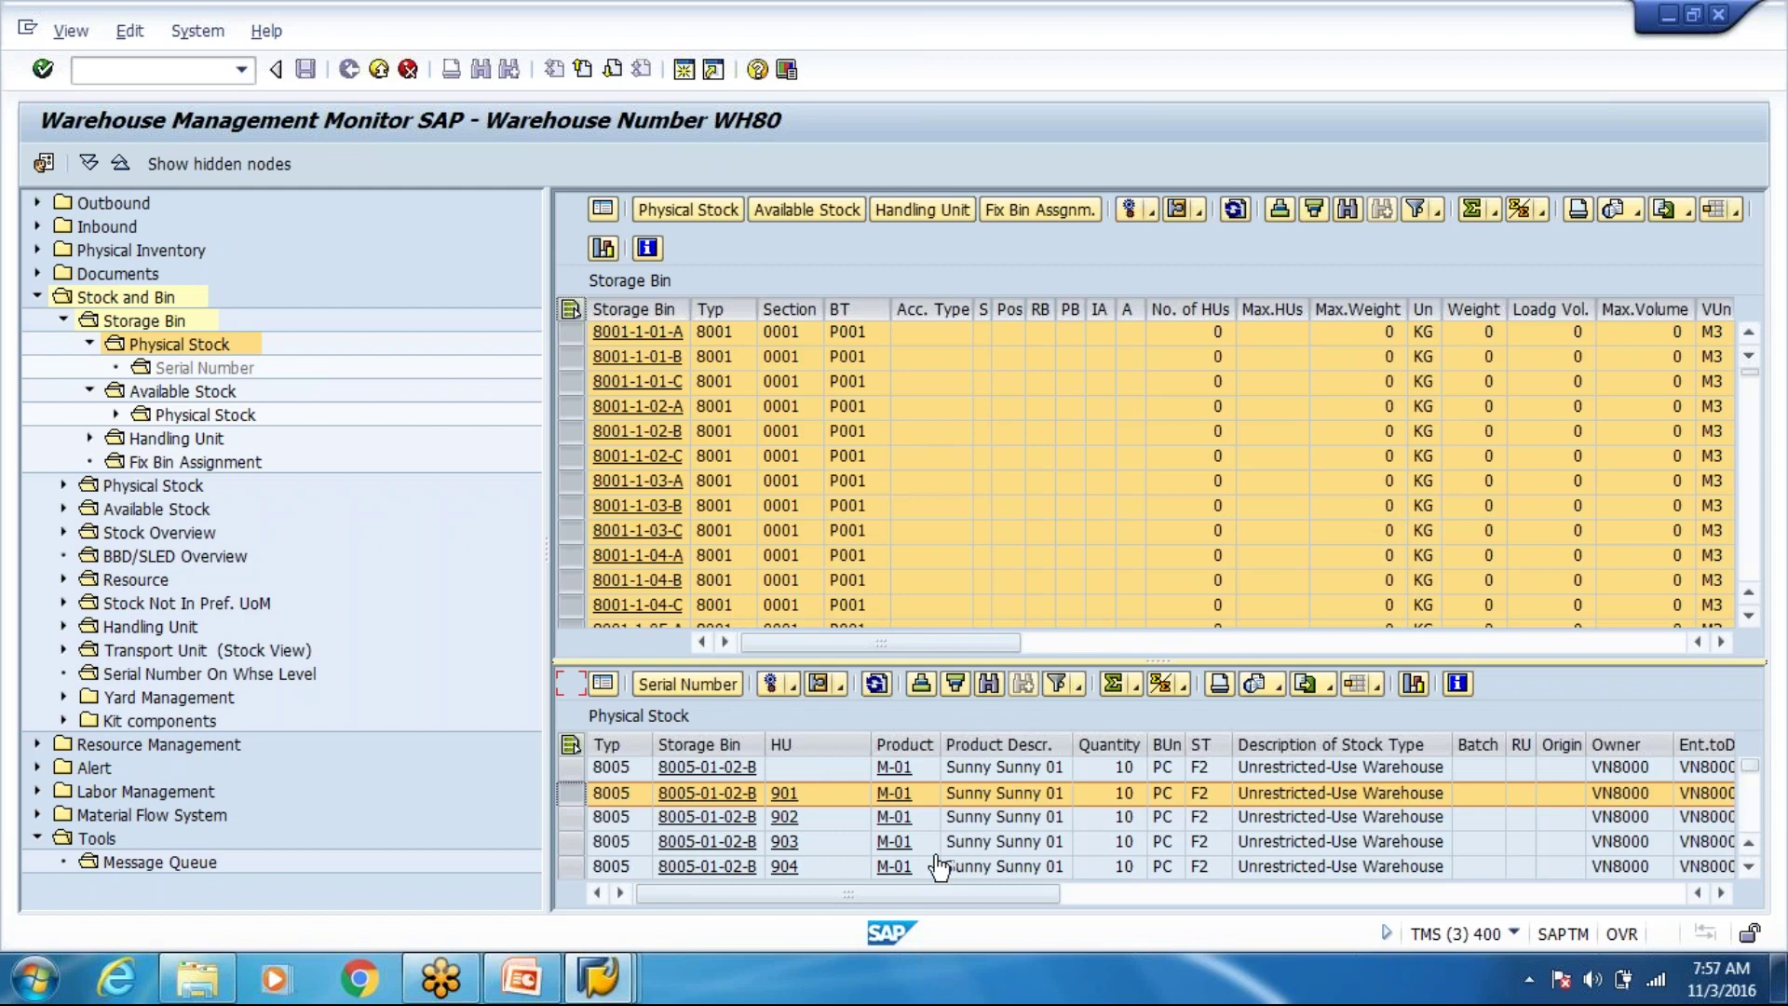
{"action": "left_click_drag", "start_coordinate": [1076, 660], "coordinate": [1081, 832]}
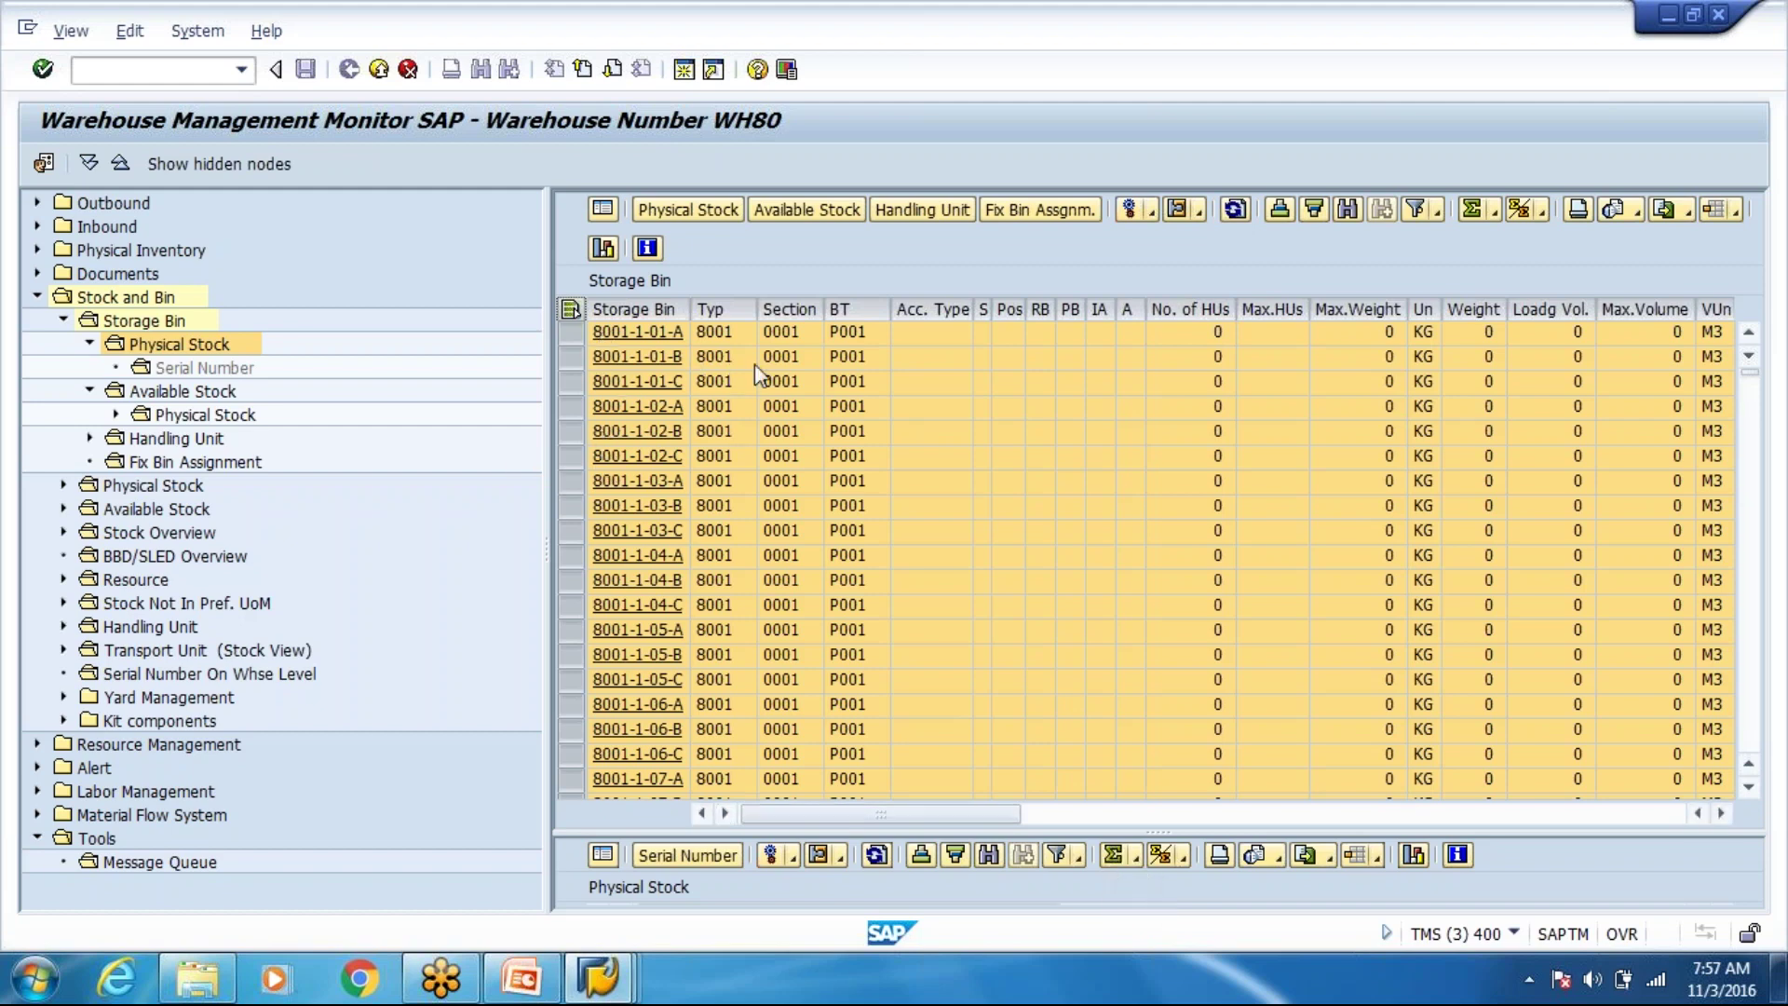
{"action": "left_click_drag", "start_coordinate": [1105, 829], "coordinate": [1114, 611]}
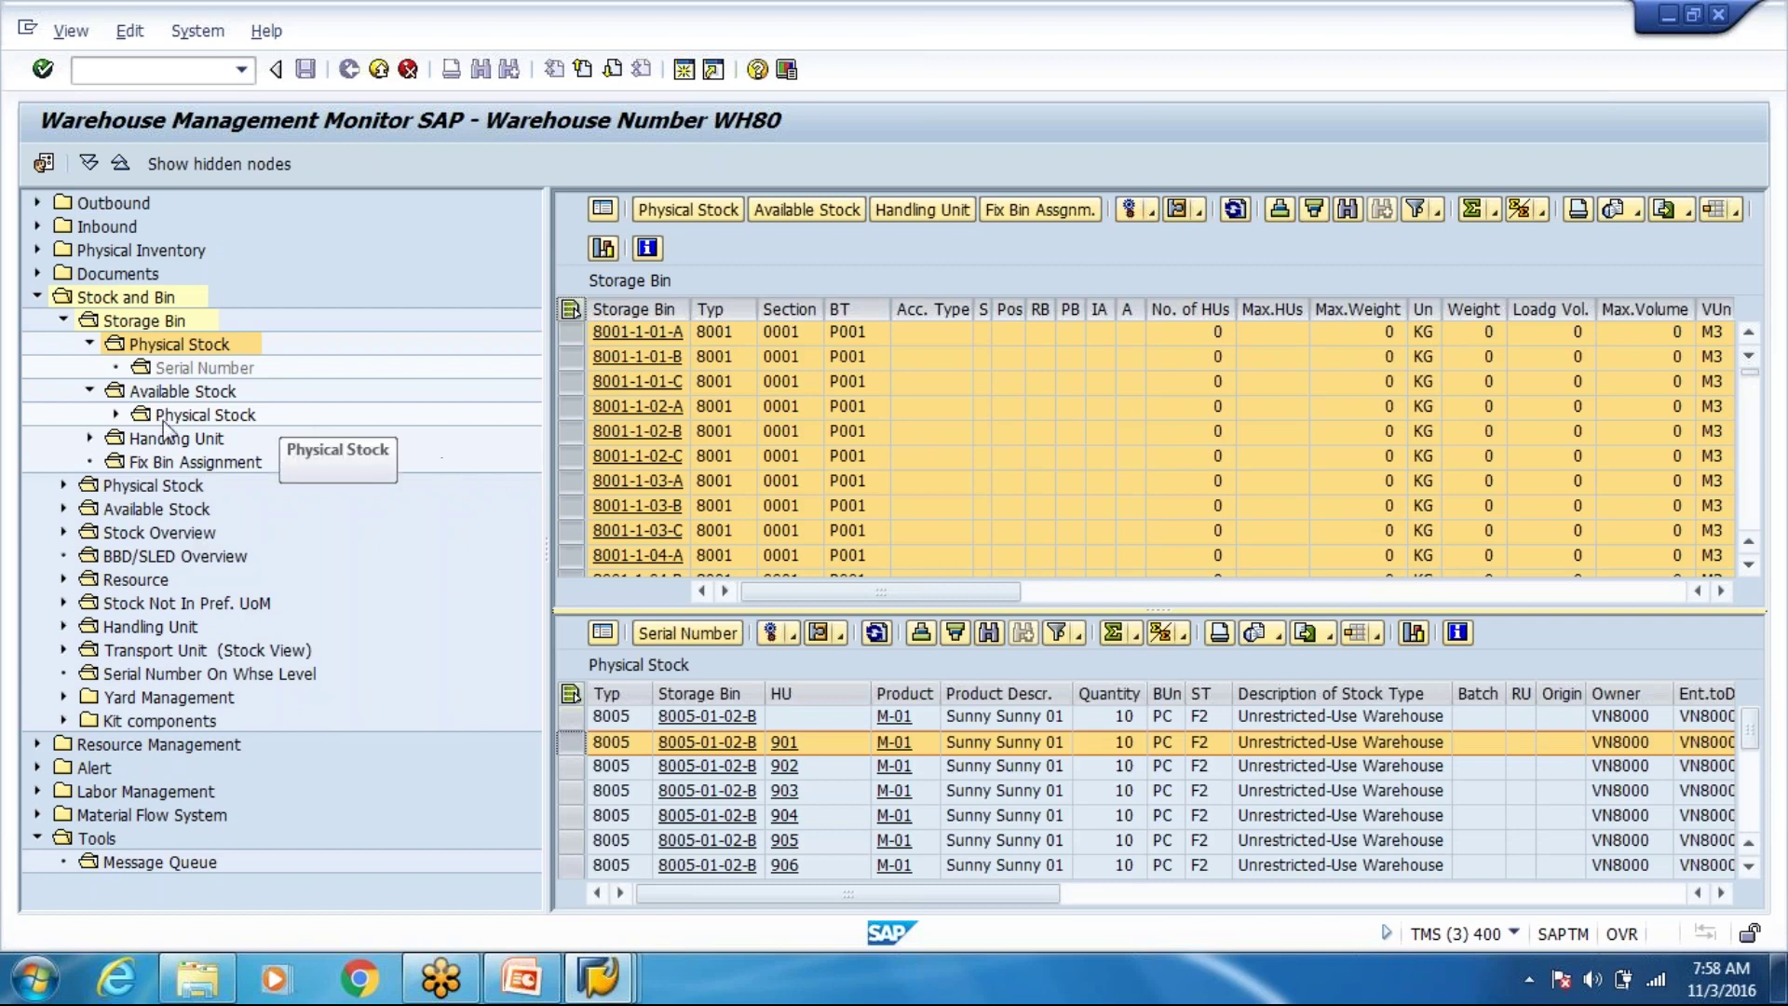
Expand the Inbound documents, display the inbound deliveries and go to the end of the list.
{"action": "left_click", "coordinate": [35, 226]}
{"action": "left_click", "coordinate": [63, 250]}
{"action": "left_click", "coordinate": [166, 273]}
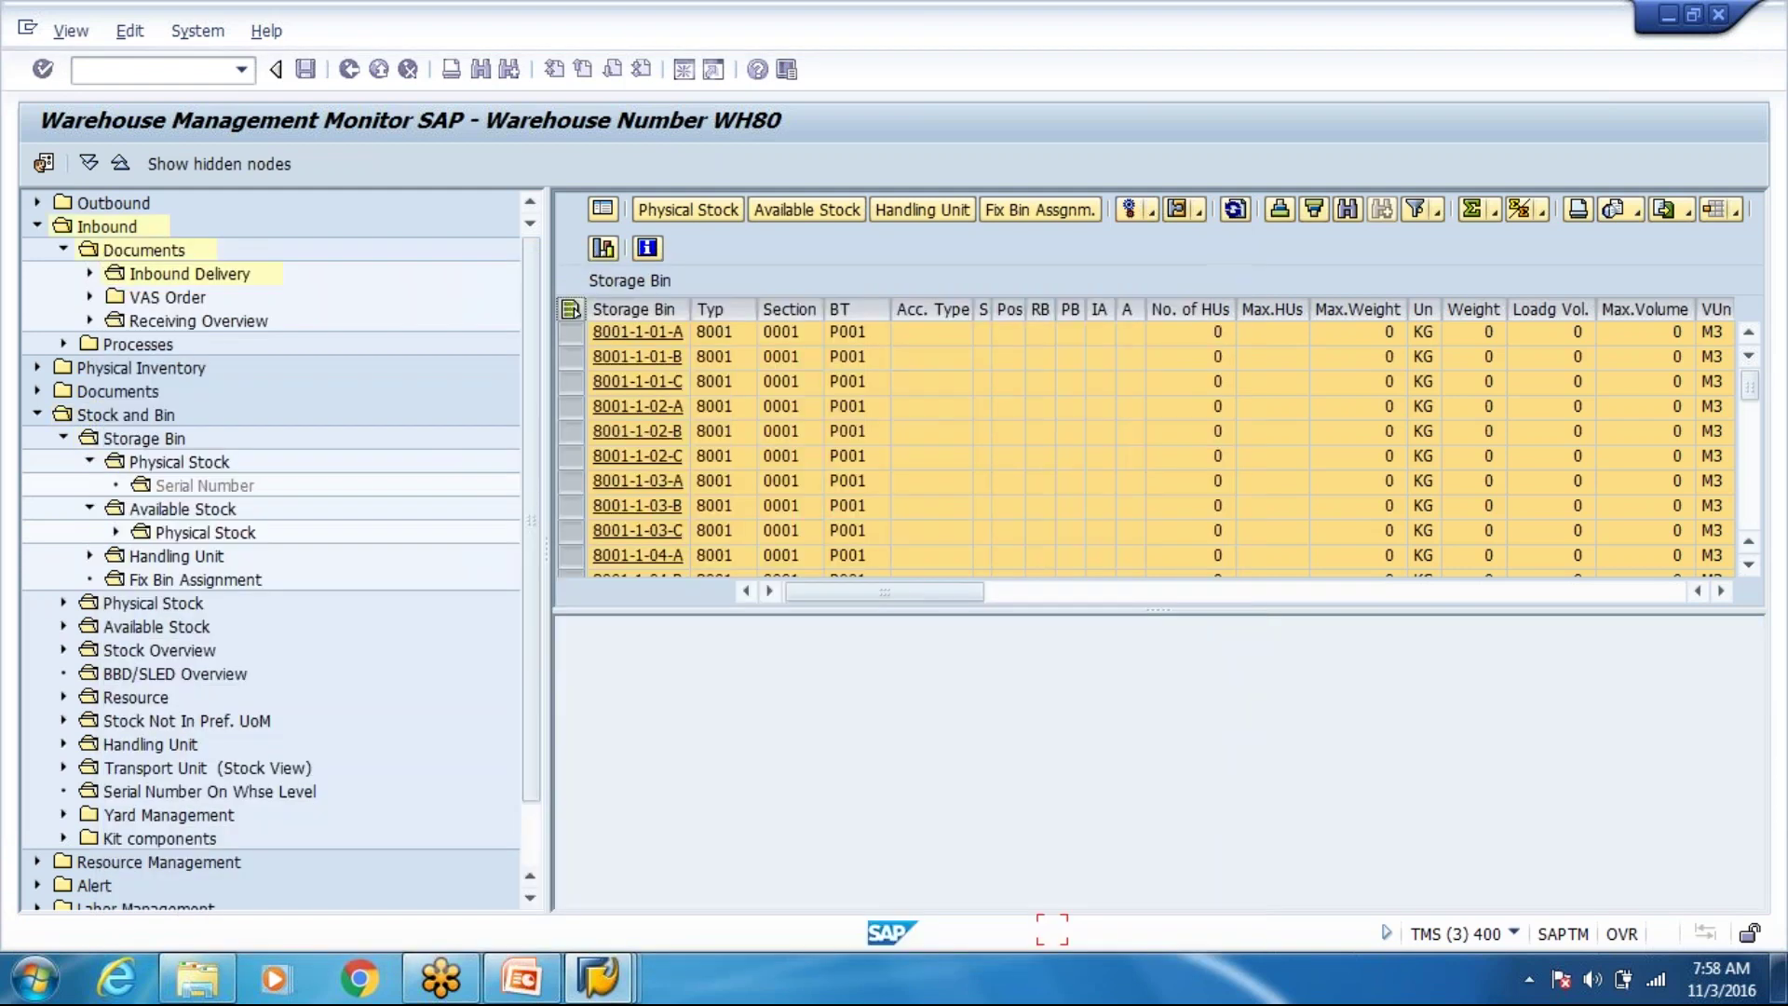
{"action": "left_click_drag", "start_coordinate": [1752, 447], "coordinate": [1752, 520]}
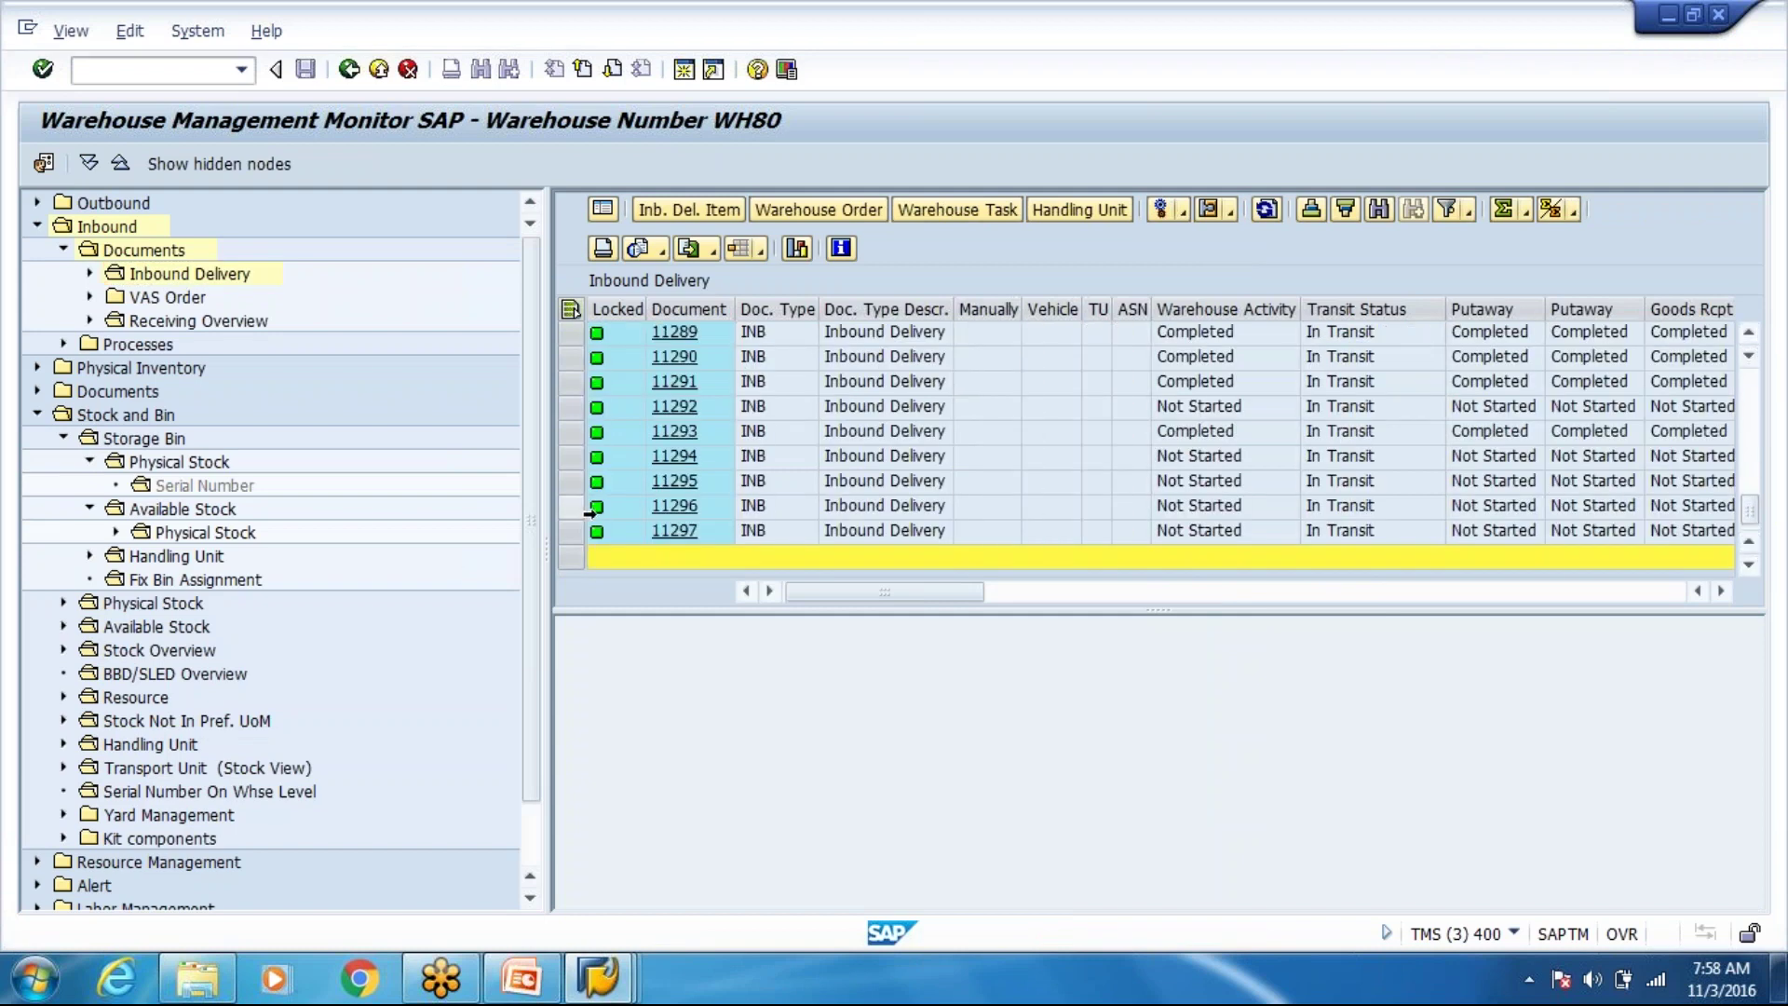
Display the warehouse tasks for the last completed inbound delivery and for all listed deliveries, and look through the tasks.
{"action": "left_click", "coordinate": [571, 432]}
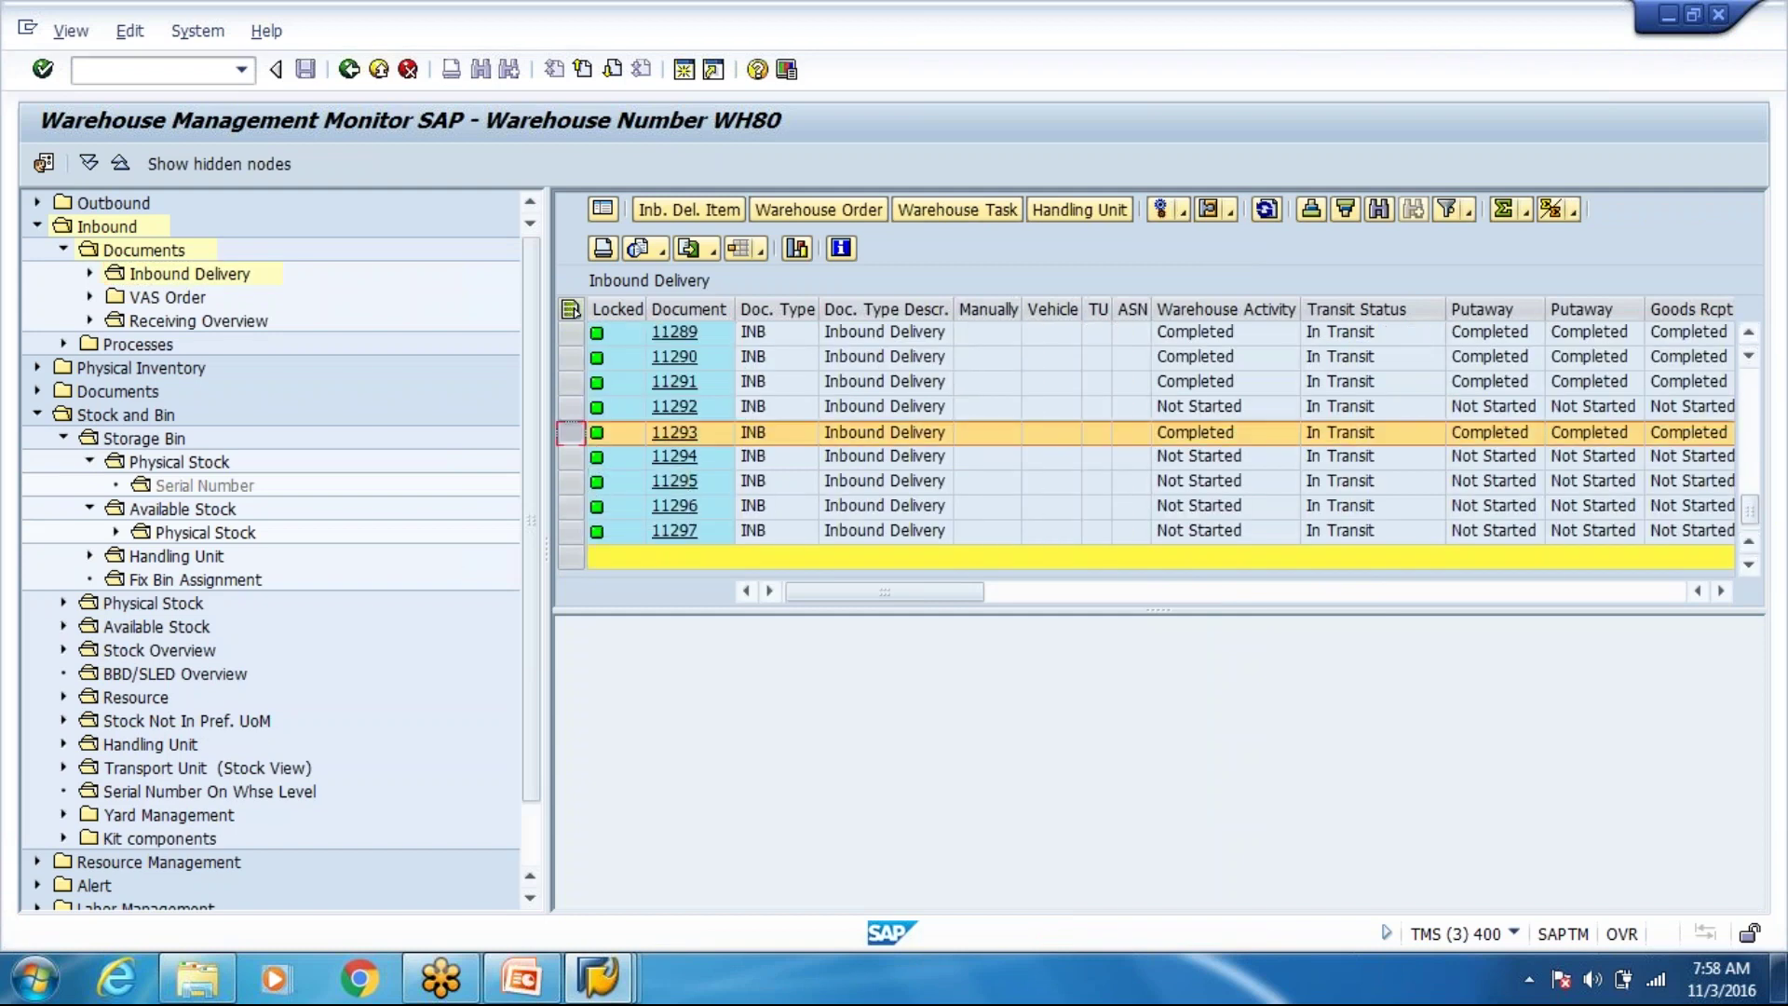
{"action": "left_click", "coordinate": [719, 212]}
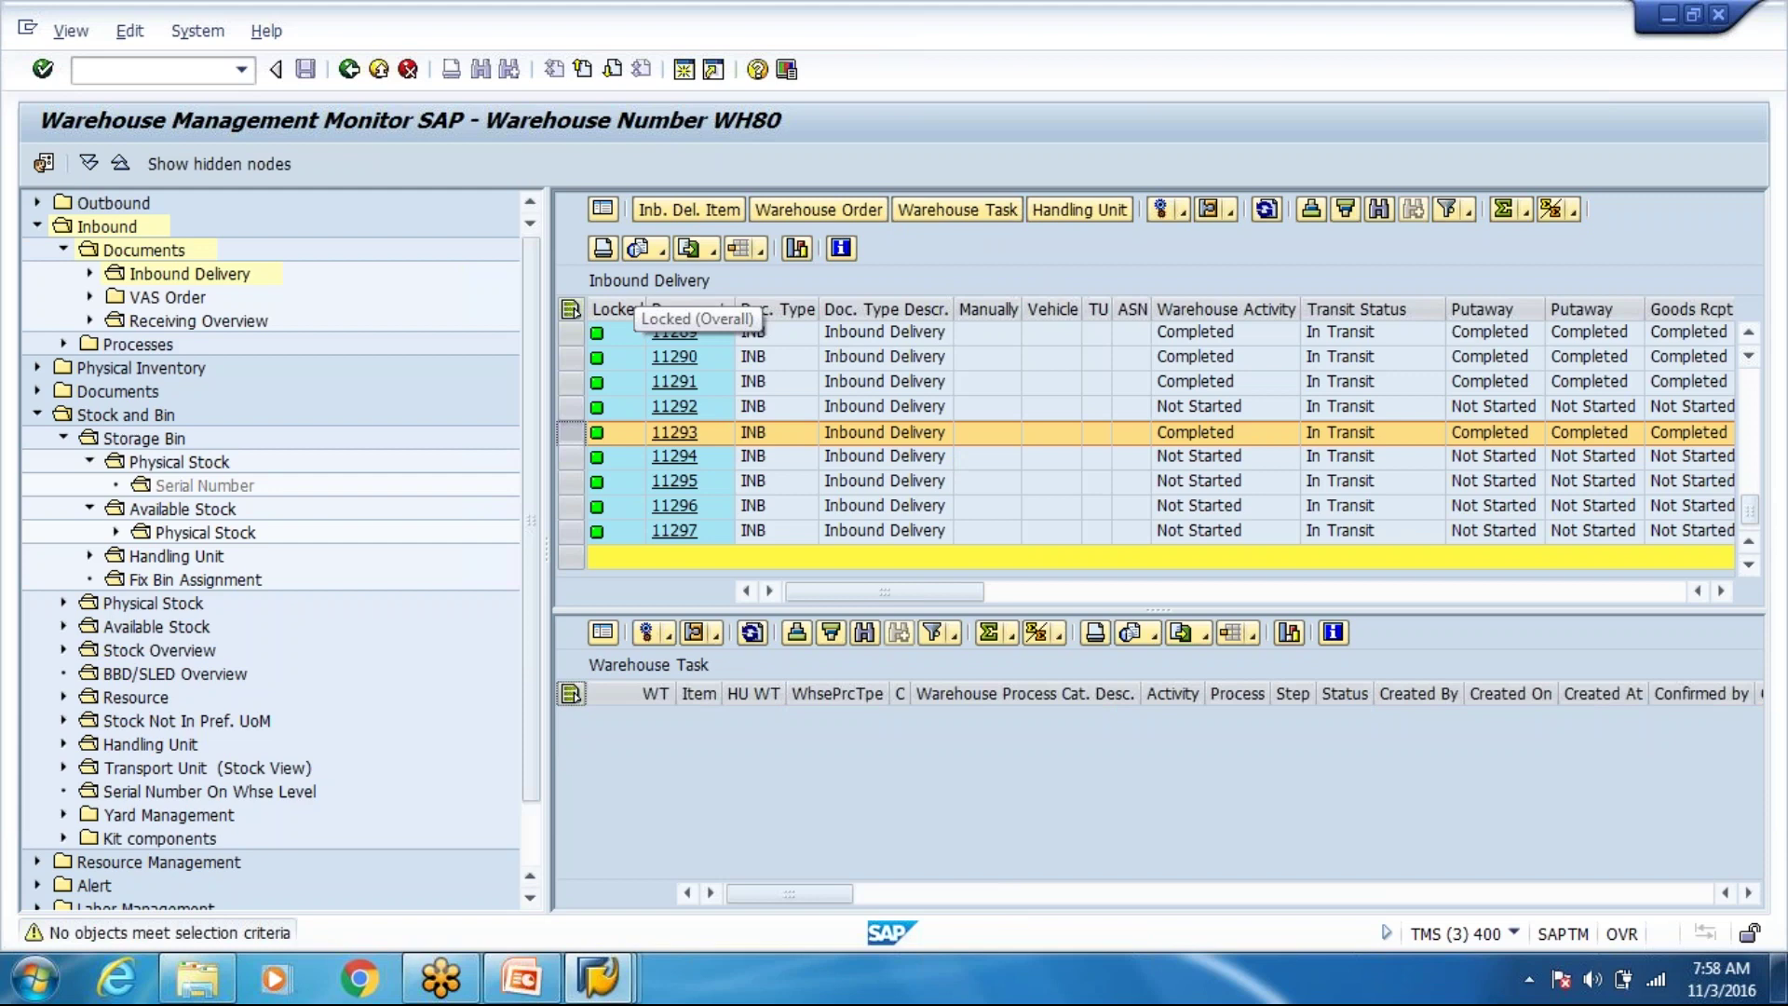
{"action": "left_click", "coordinate": [570, 309]}
{"action": "left_click", "coordinate": [957, 210]}
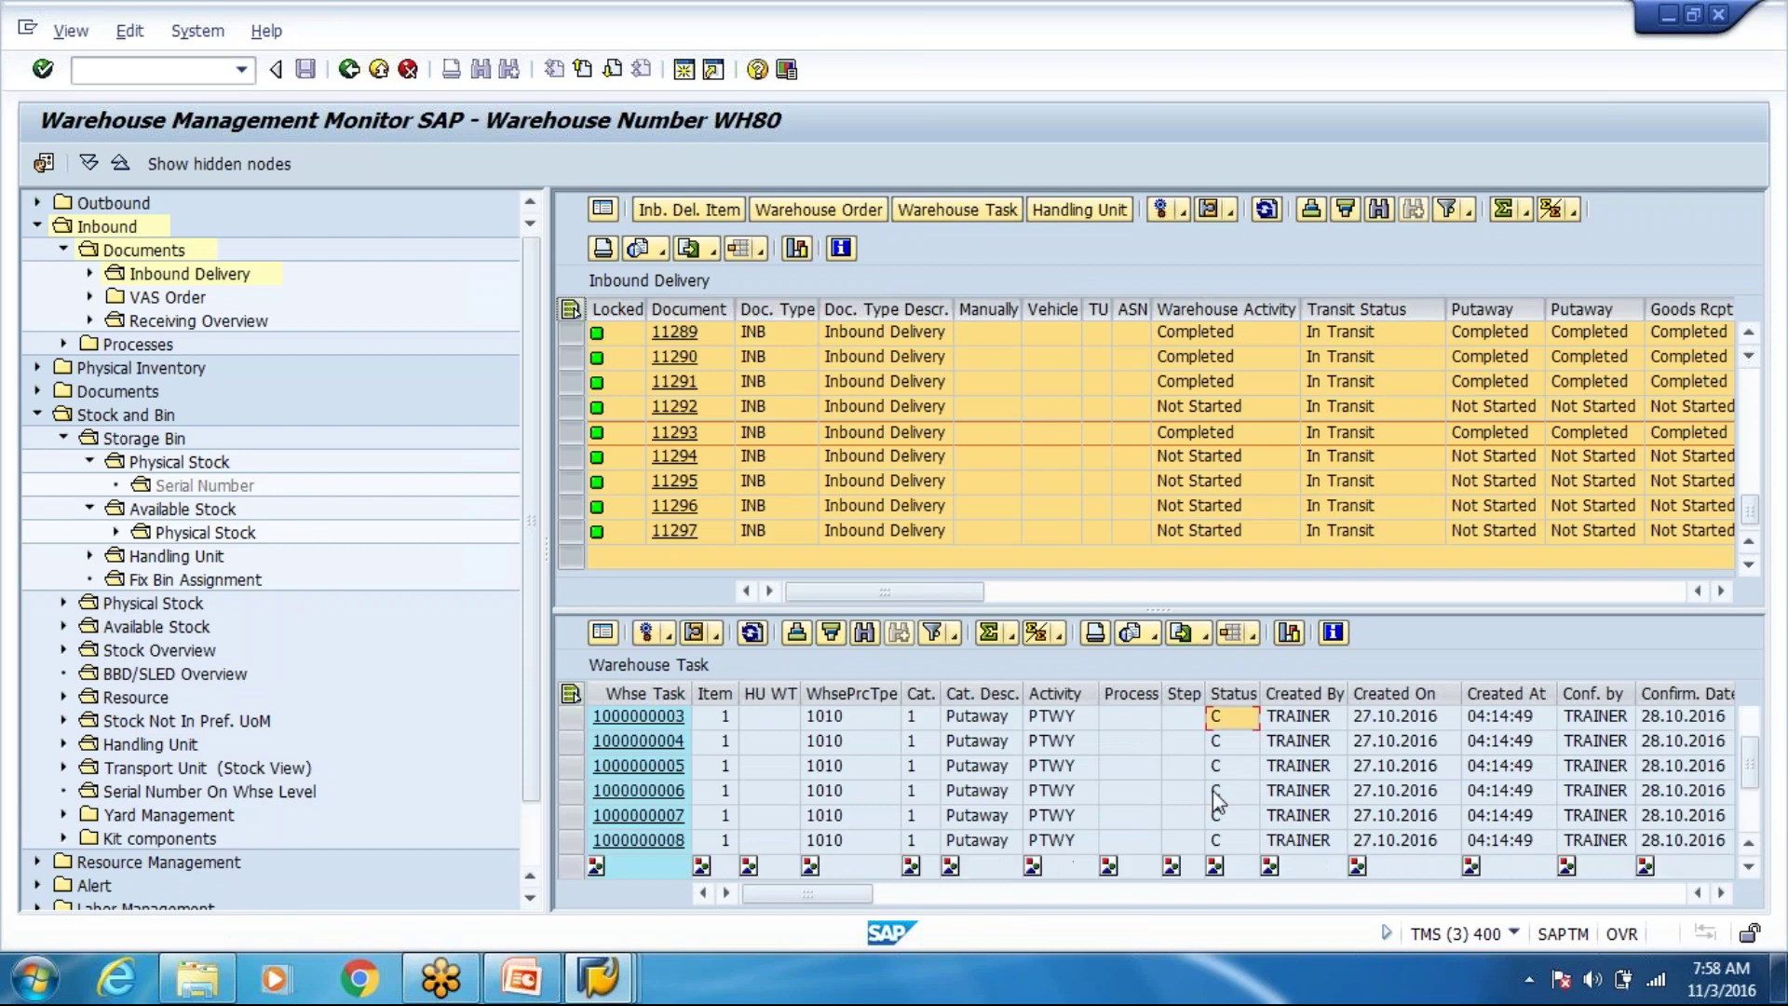
{"action": "scroll", "coordinate": [1213, 788], "scroll_direction": "down", "scroll_amount": 3}
{"action": "scroll", "coordinate": [1212, 788], "scroll_direction": "up", "scroll_amount": 3}
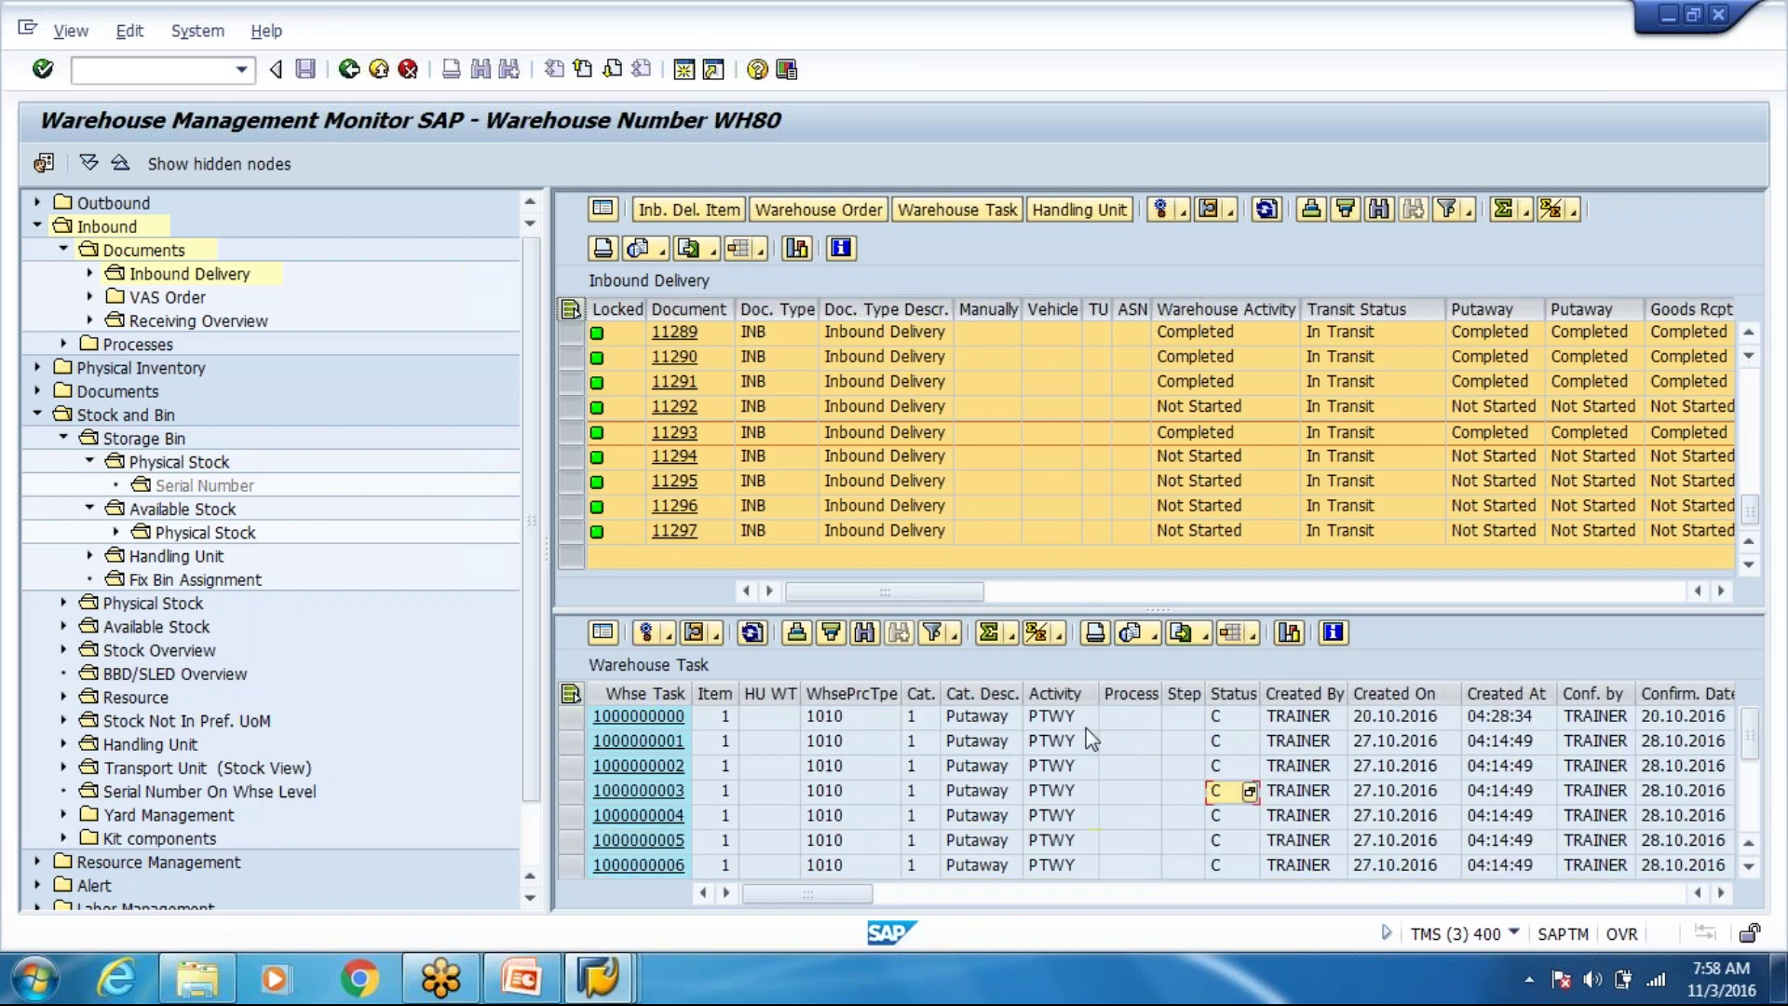
Select the first warehouse task and review the methods available for it, such as Confirm WT in Foreground and Cancel WT.
{"action": "left_click", "coordinate": [571, 714]}
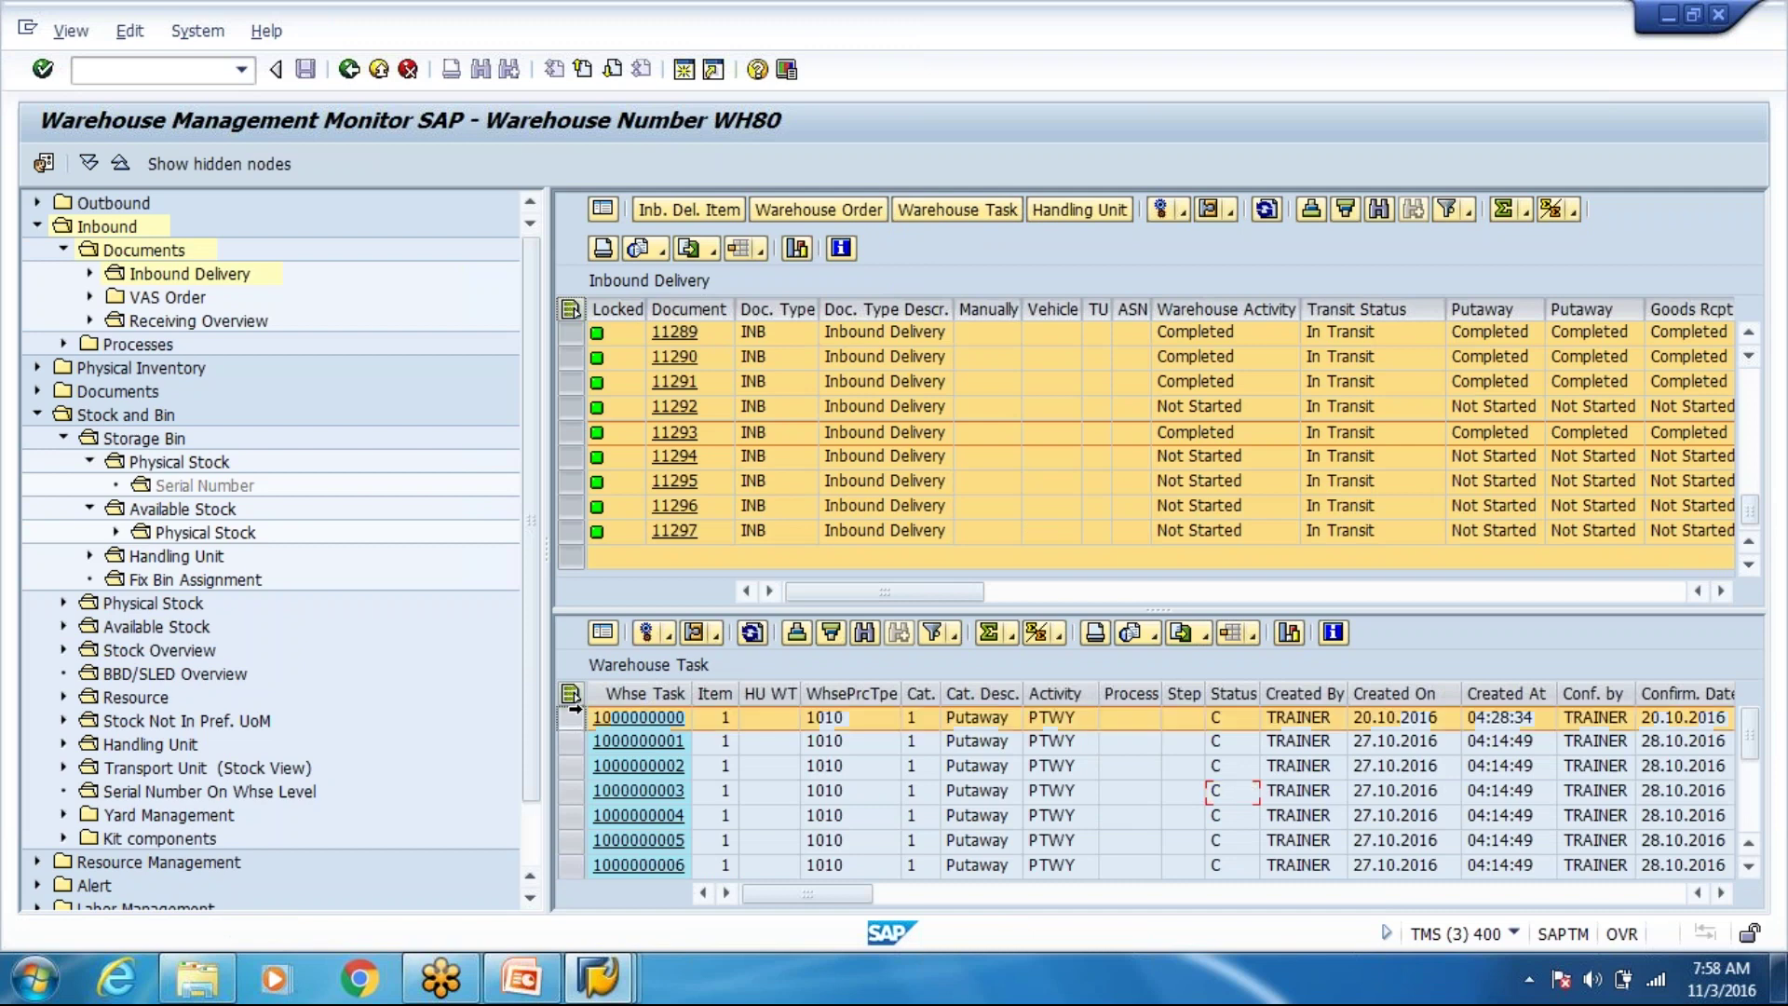
{"action": "left_click", "coordinate": [671, 639]}
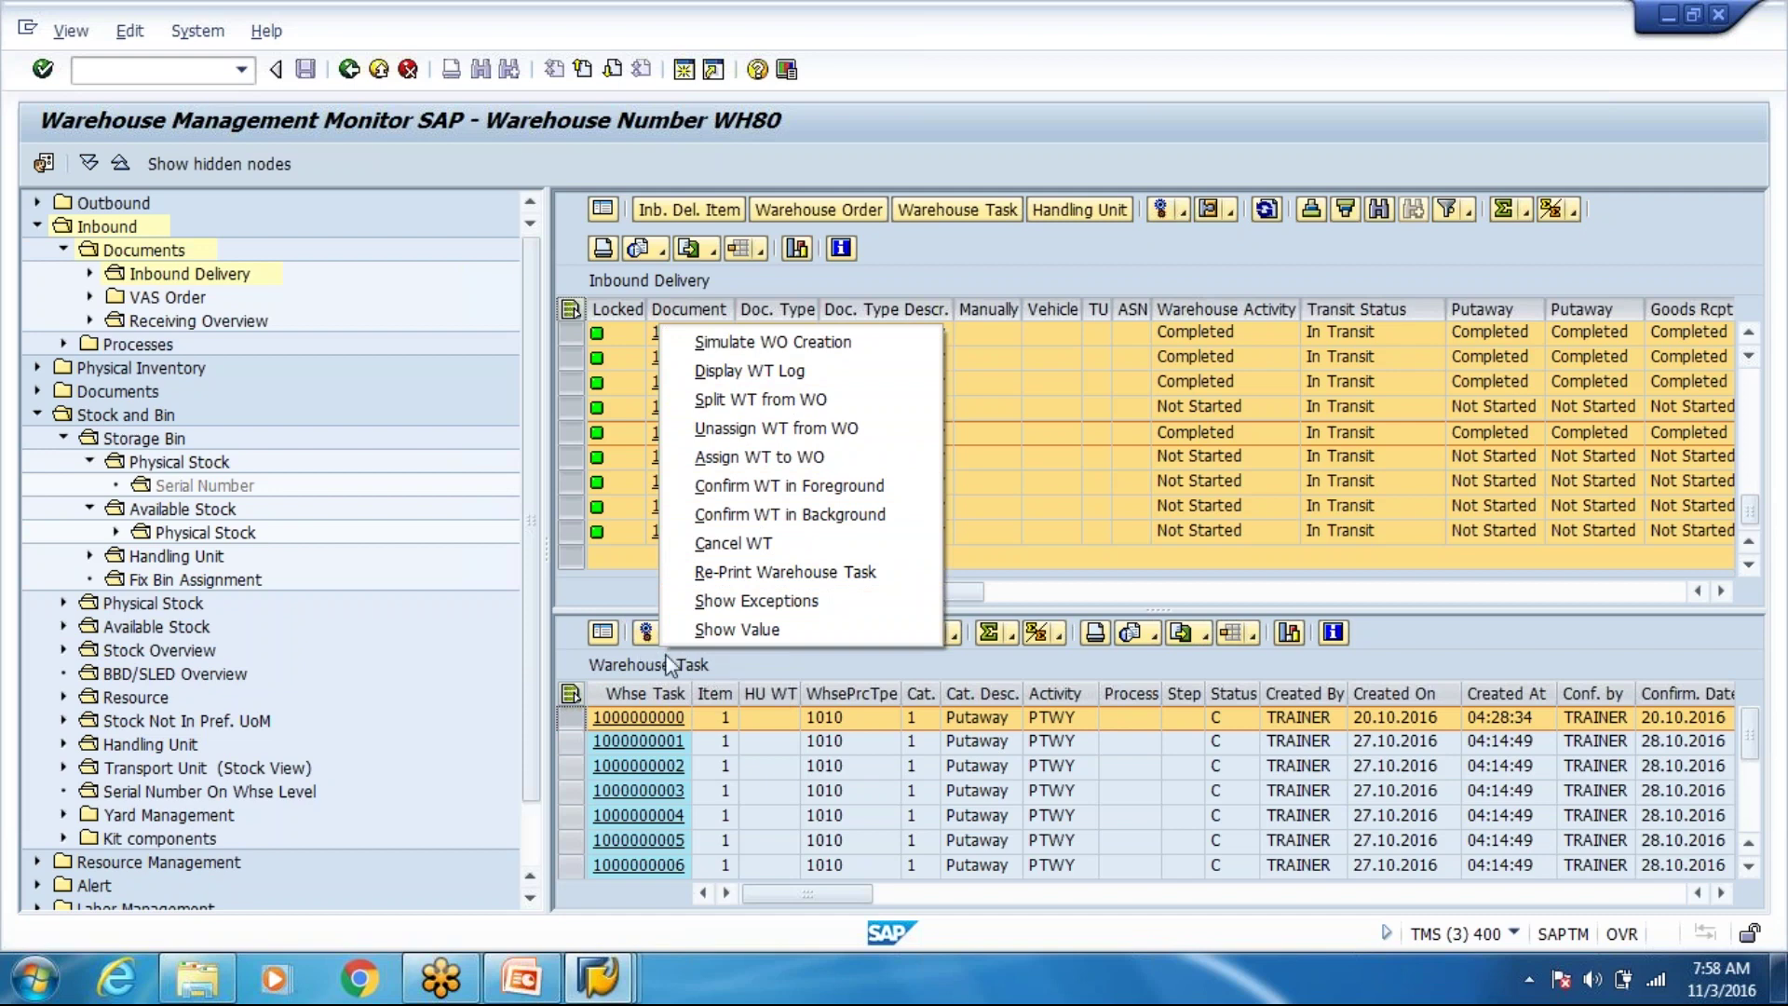
{"action": "left_click", "coordinate": [729, 667]}
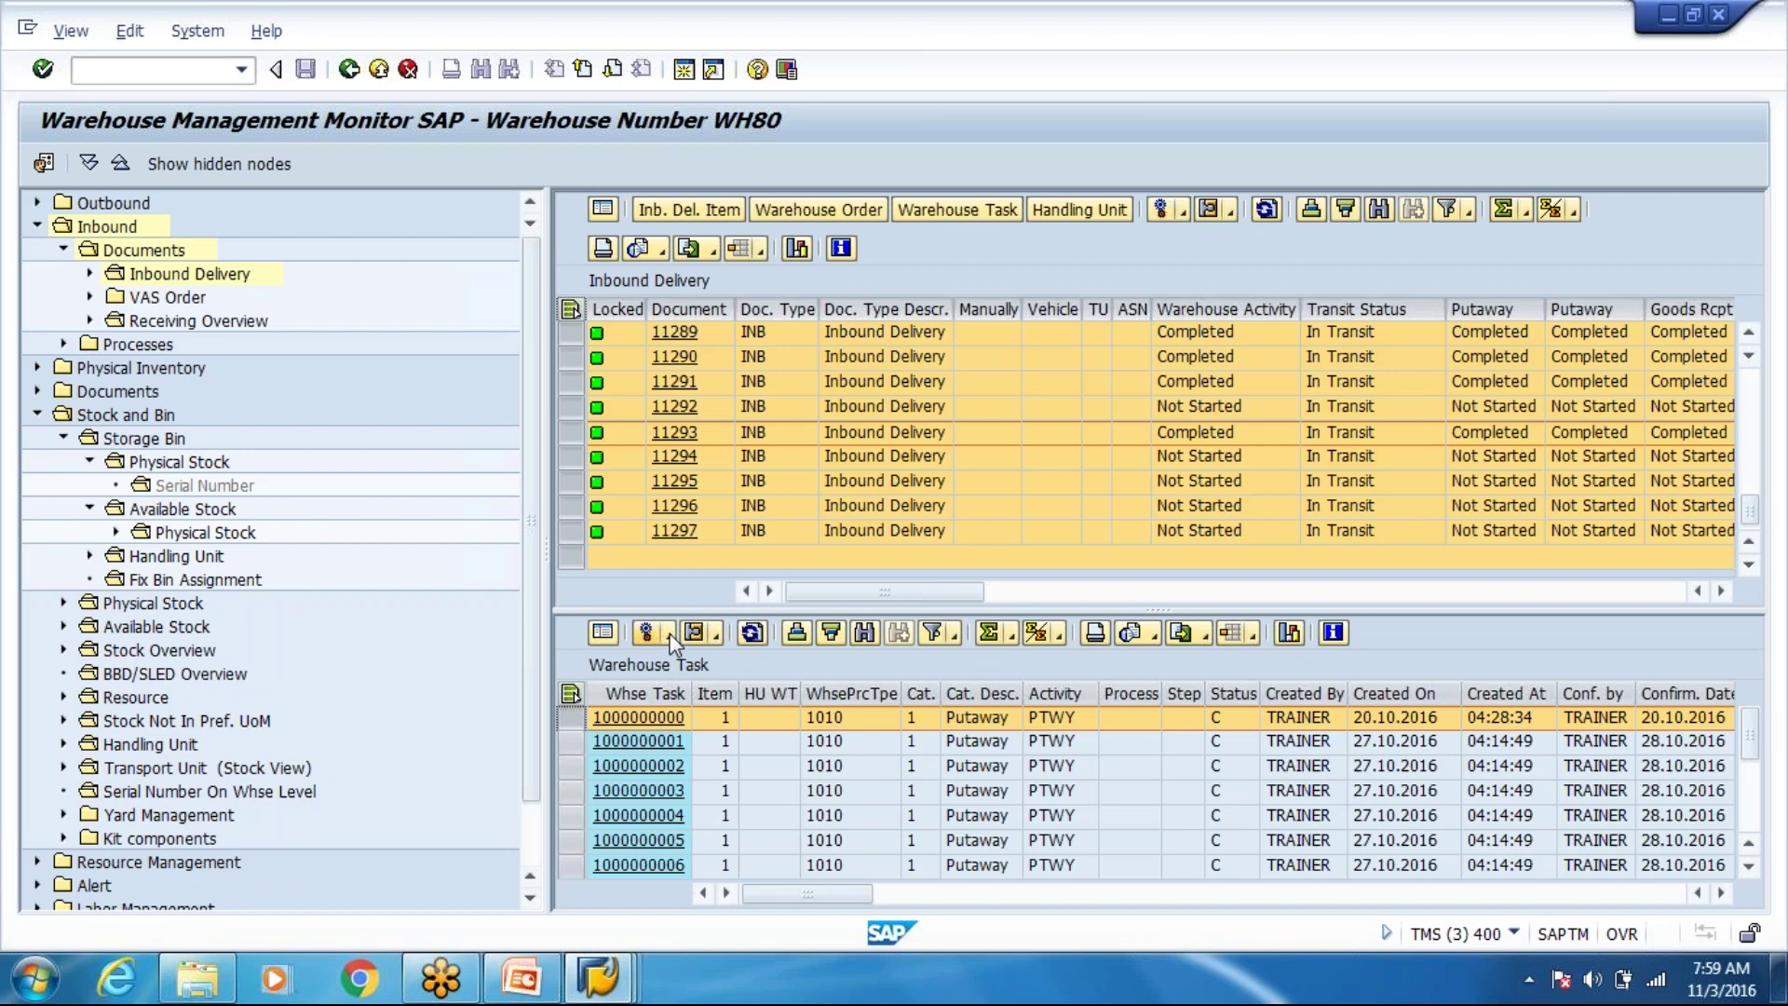
{"action": "left_click", "coordinate": [672, 637]}
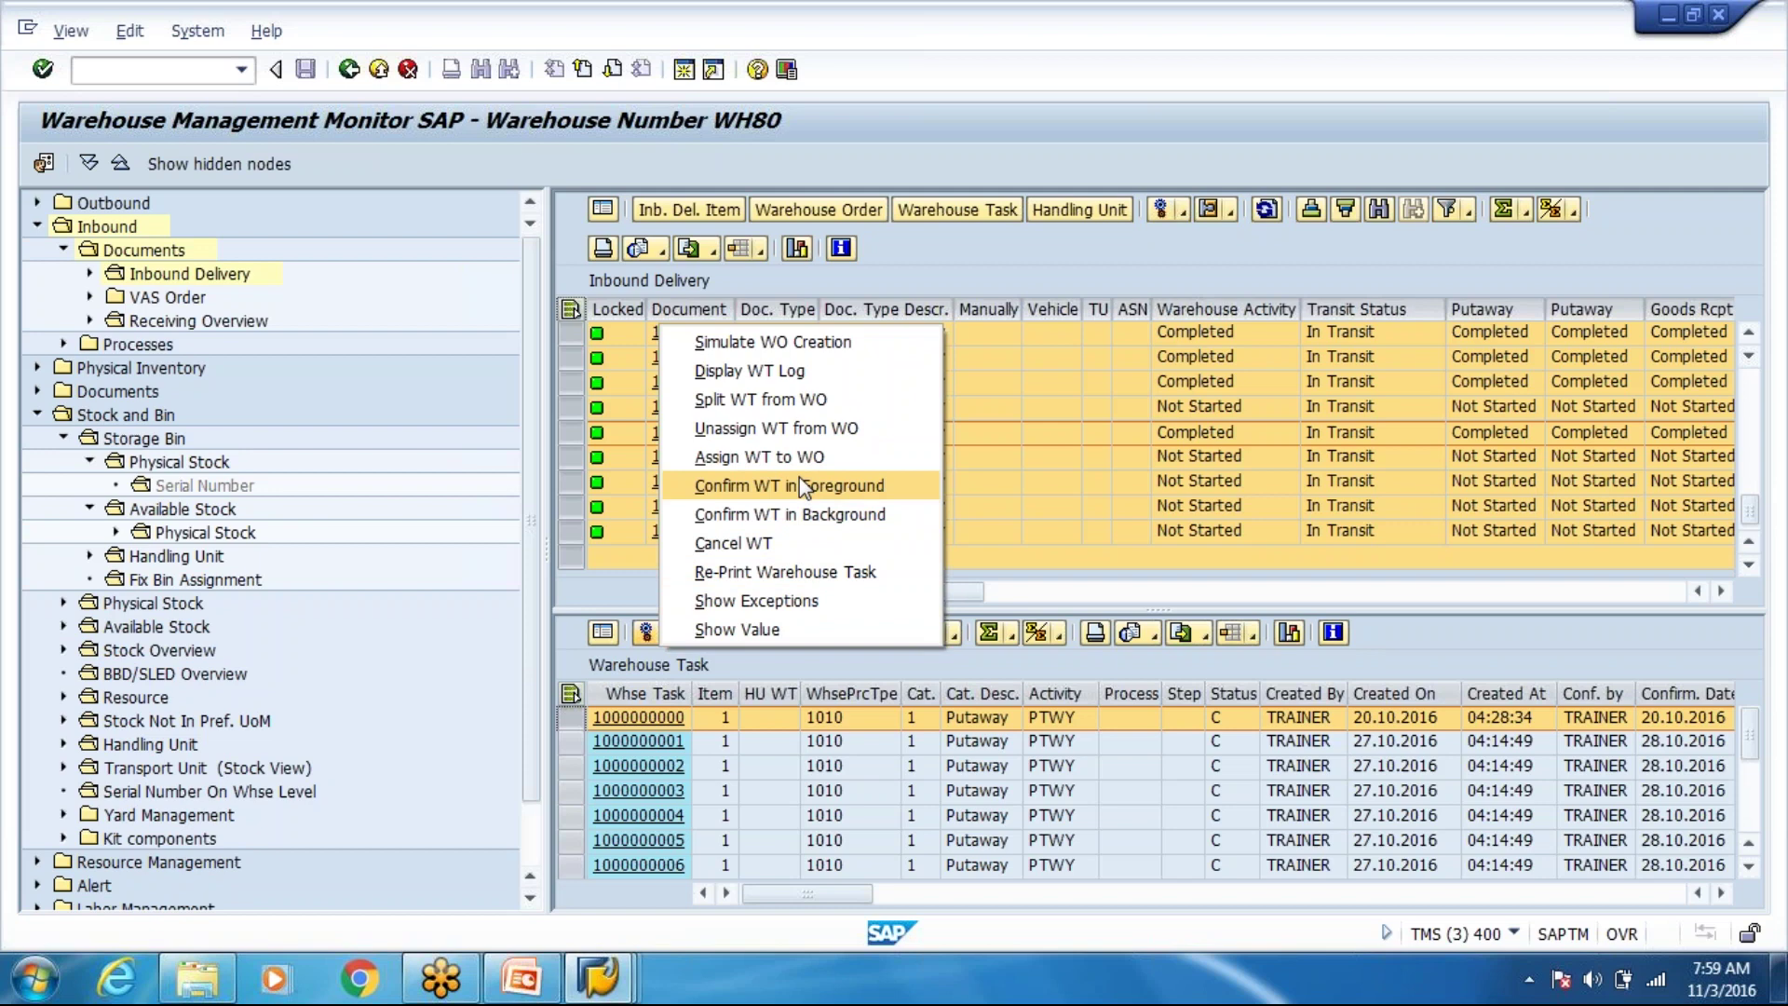
{"action": "left_click", "coordinate": [576, 719]}
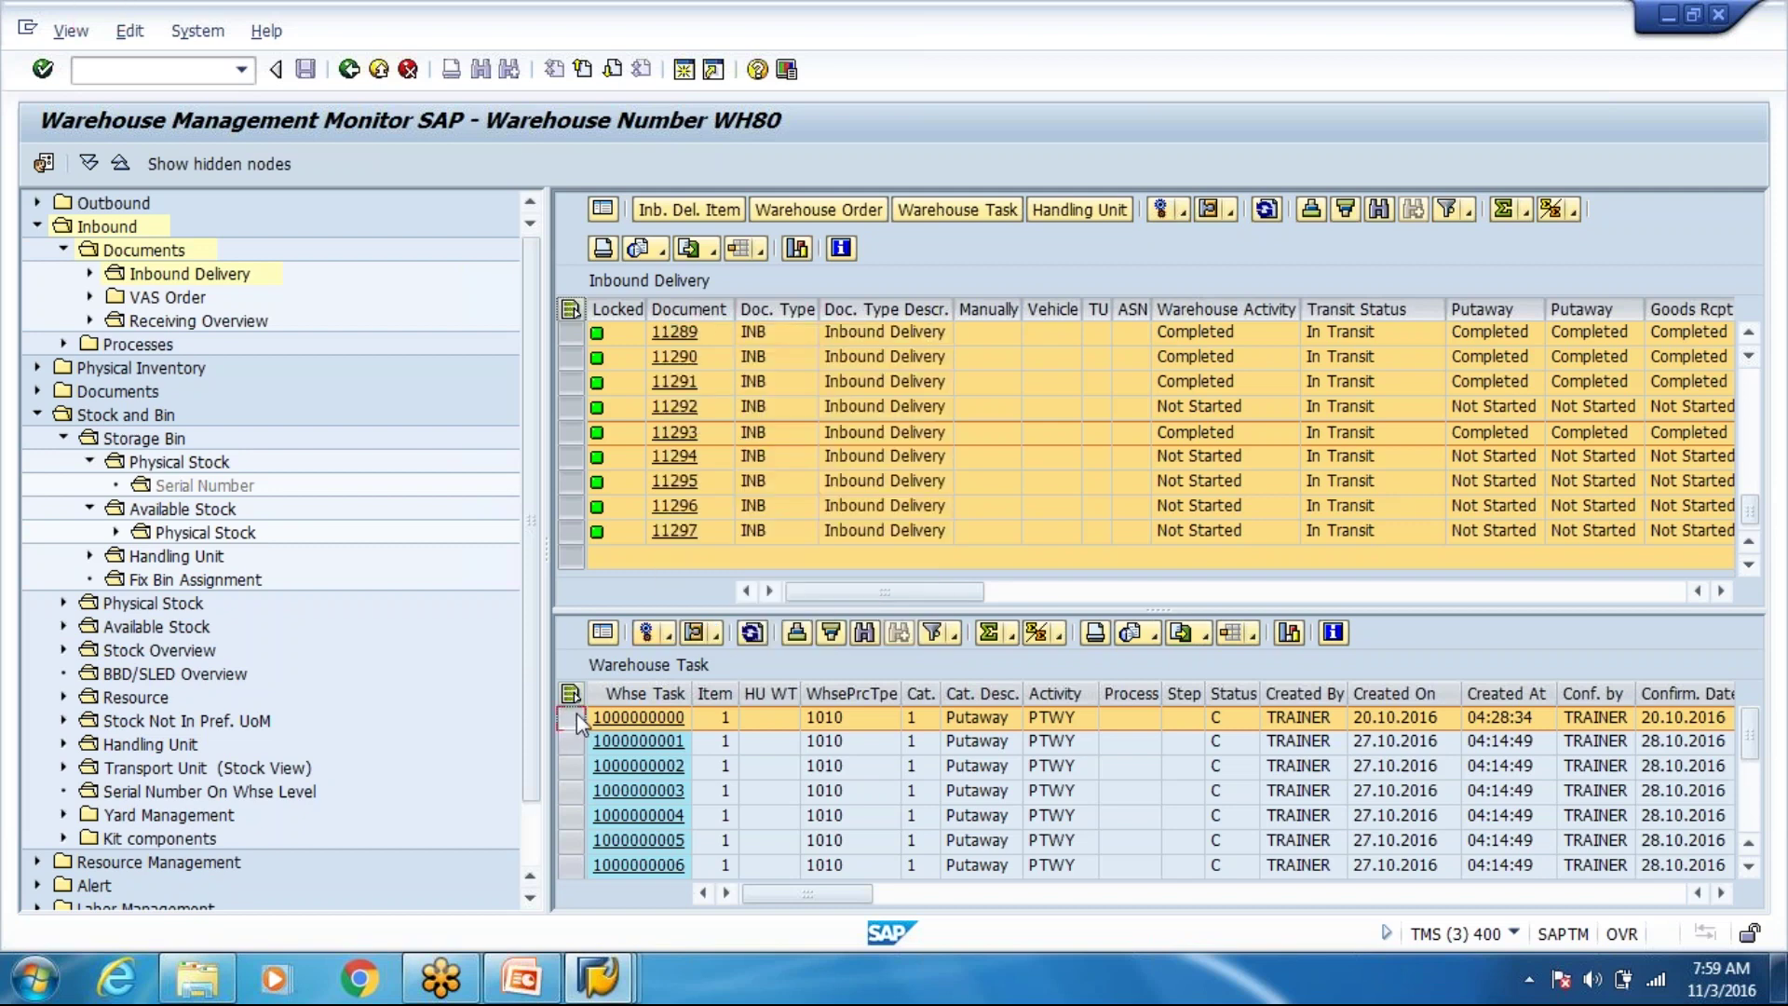
{"action": "left_click", "coordinate": [673, 639]}
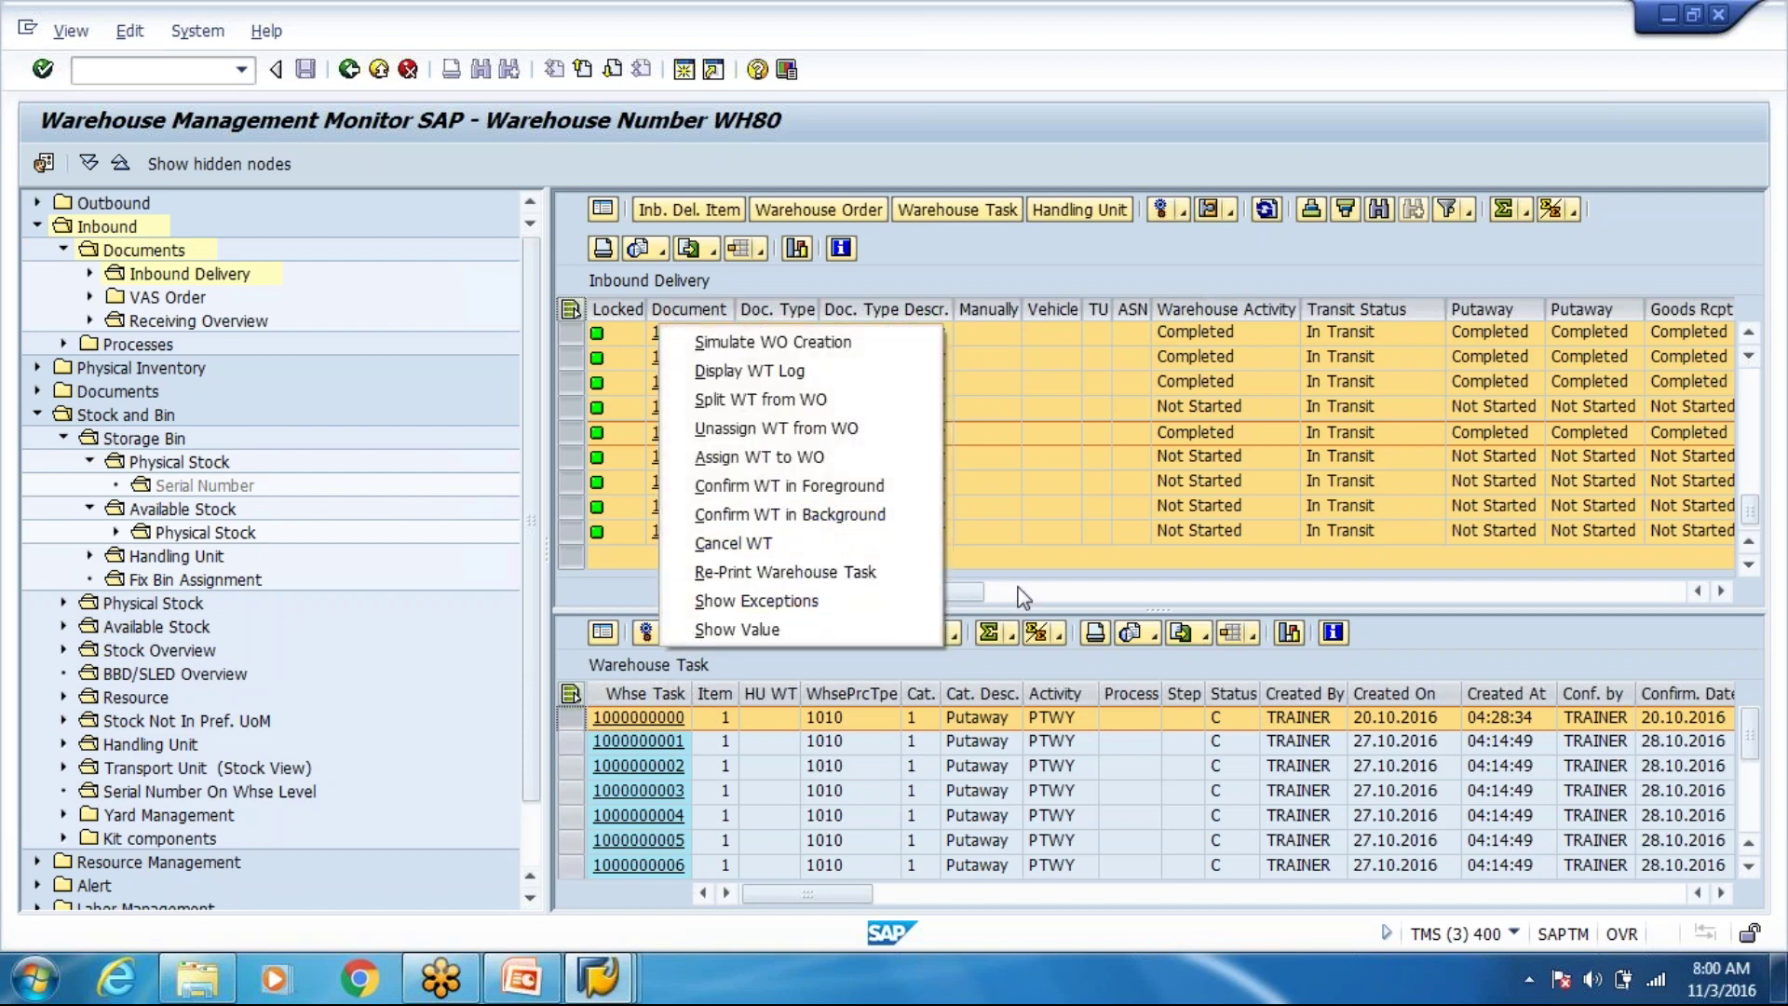
Display the warehouse orders for the selected deliveries, select the second order and review its methods, such as Change Queue.
{"action": "left_click", "coordinate": [841, 206]}
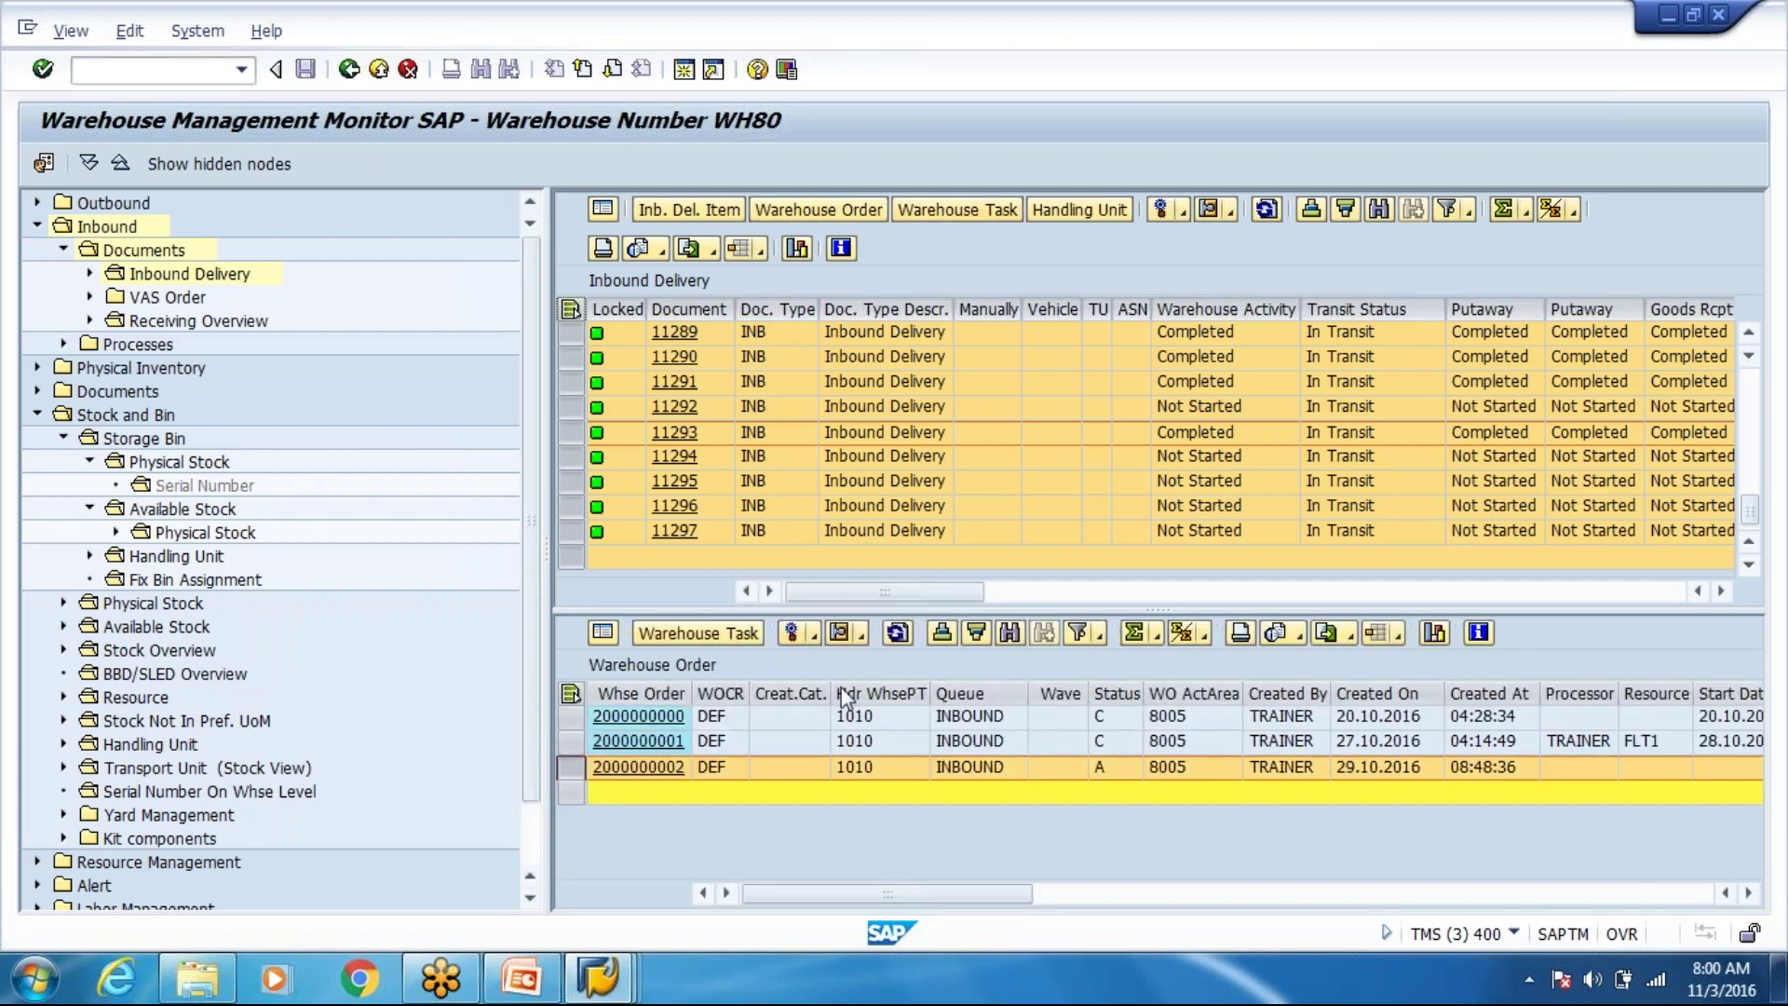
{"action": "left_click", "coordinate": [813, 635]}
{"action": "left_click", "coordinate": [936, 482]}
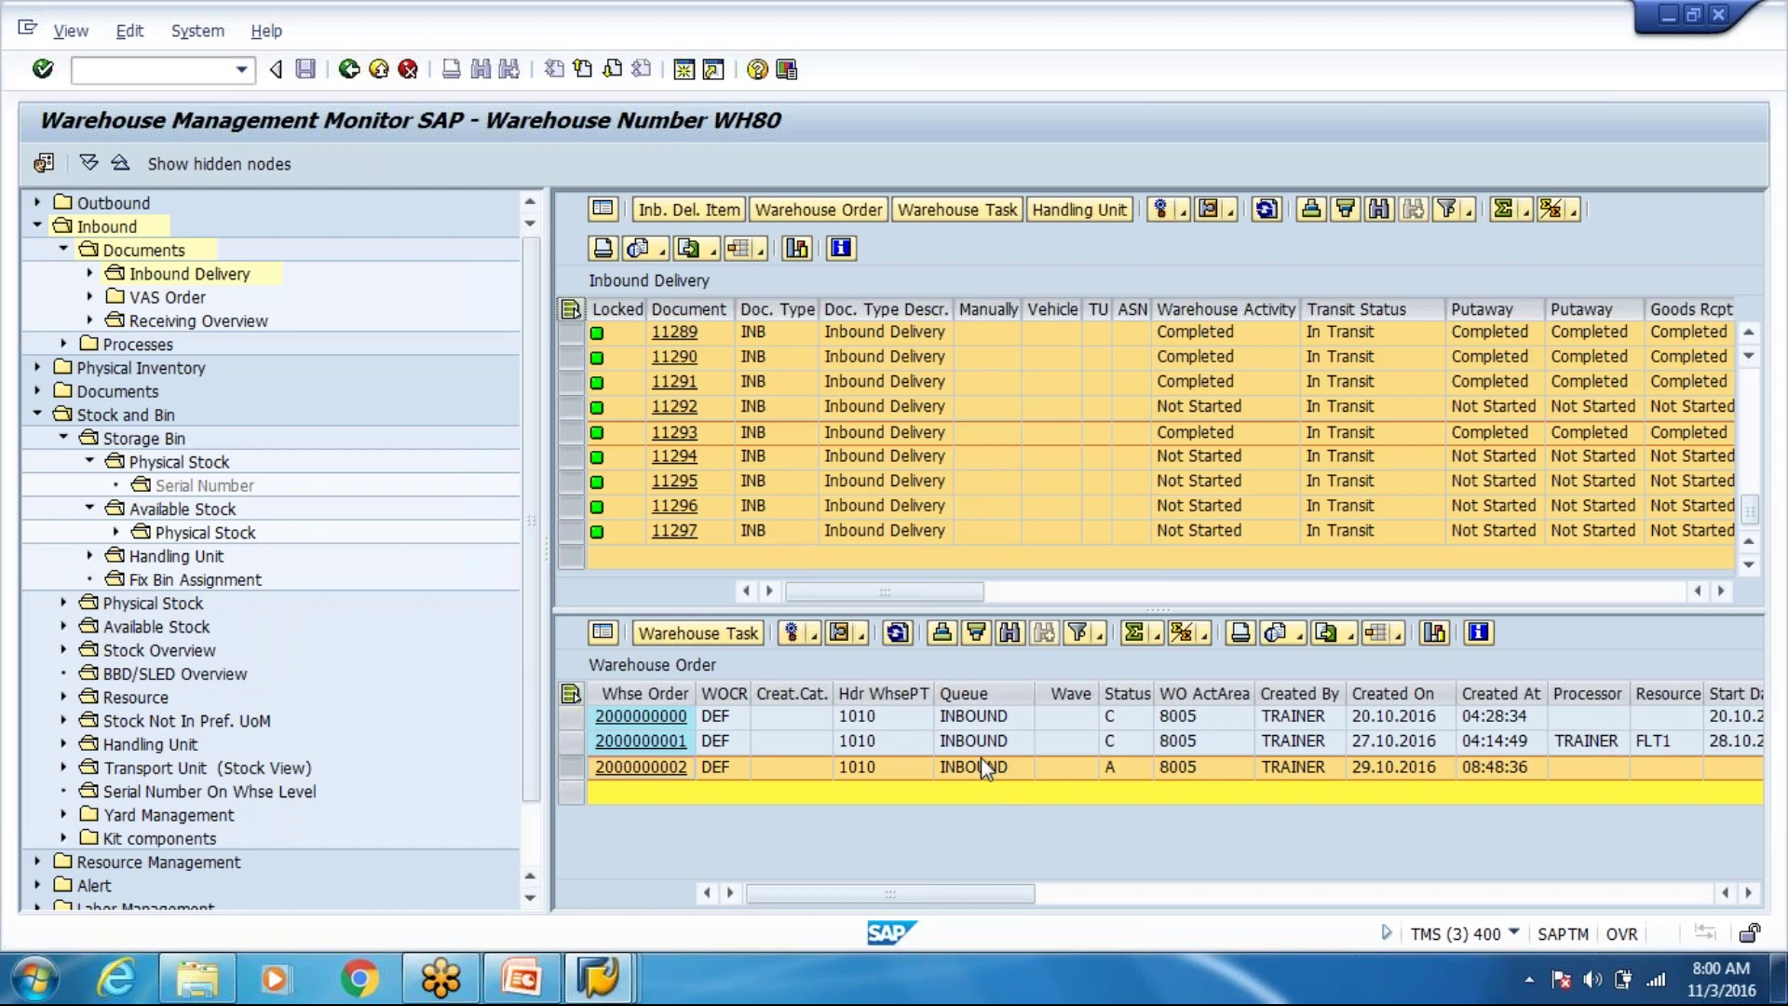
{"action": "left_click", "coordinate": [571, 741]}
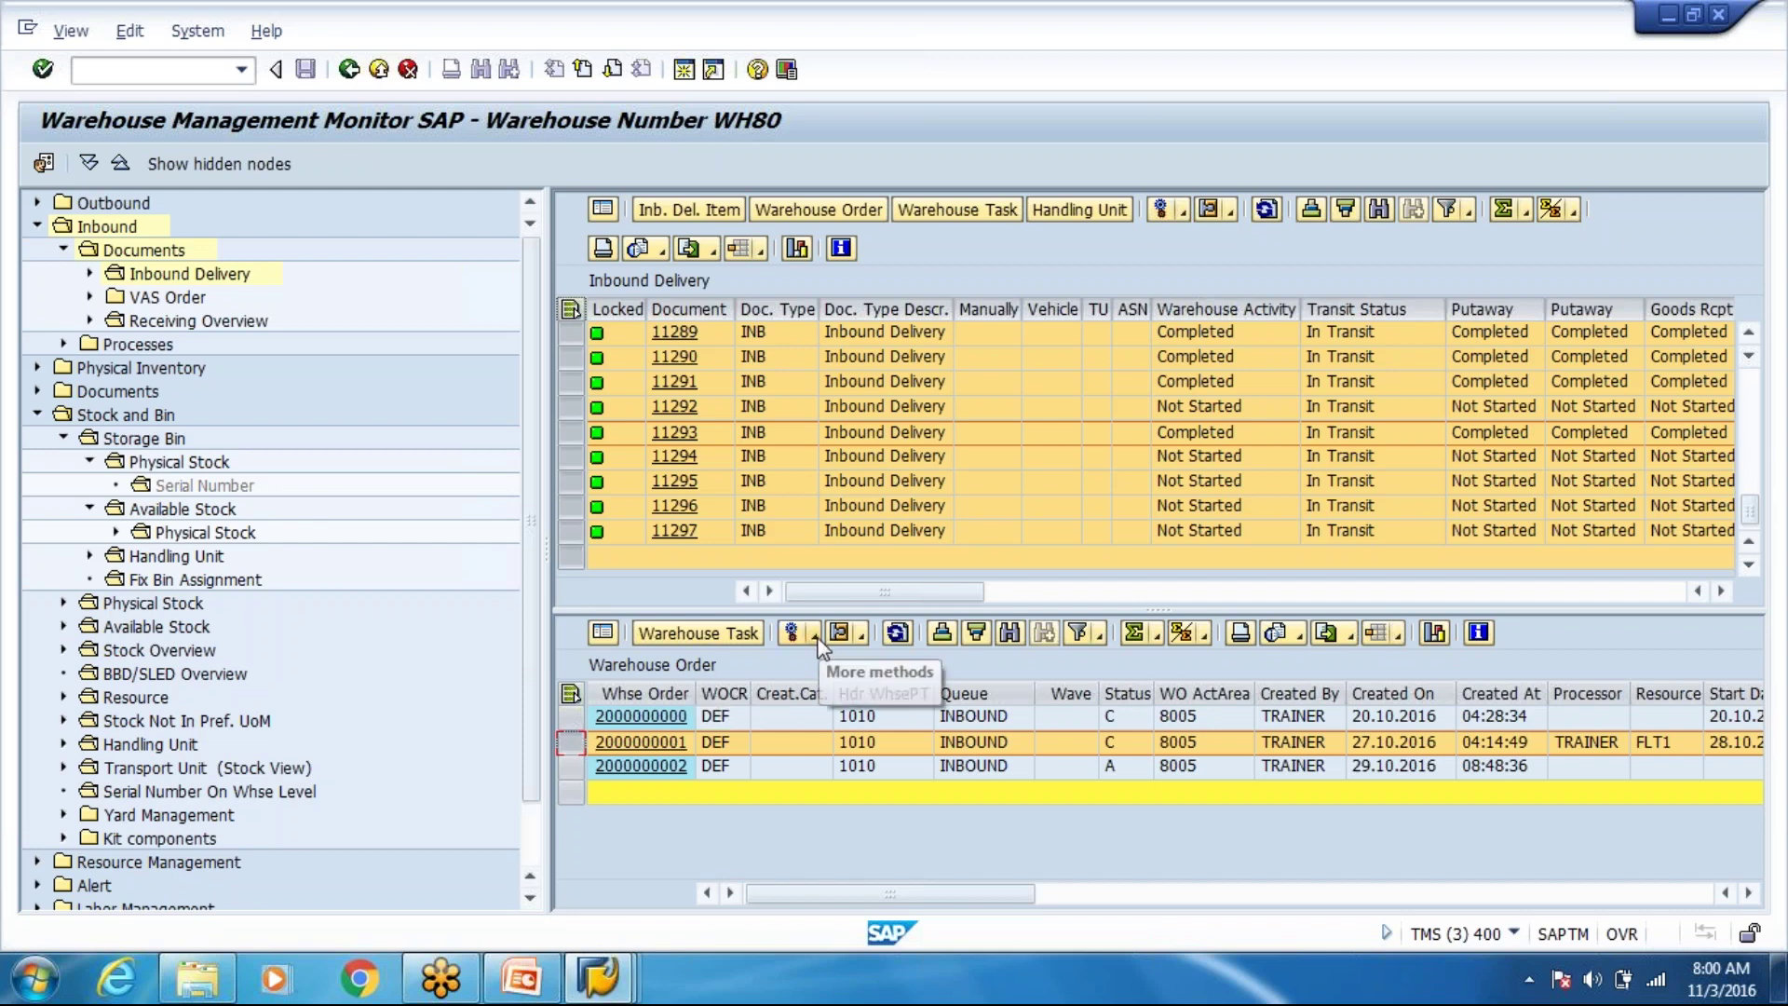
{"action": "right_click", "coordinate": [880, 704]}
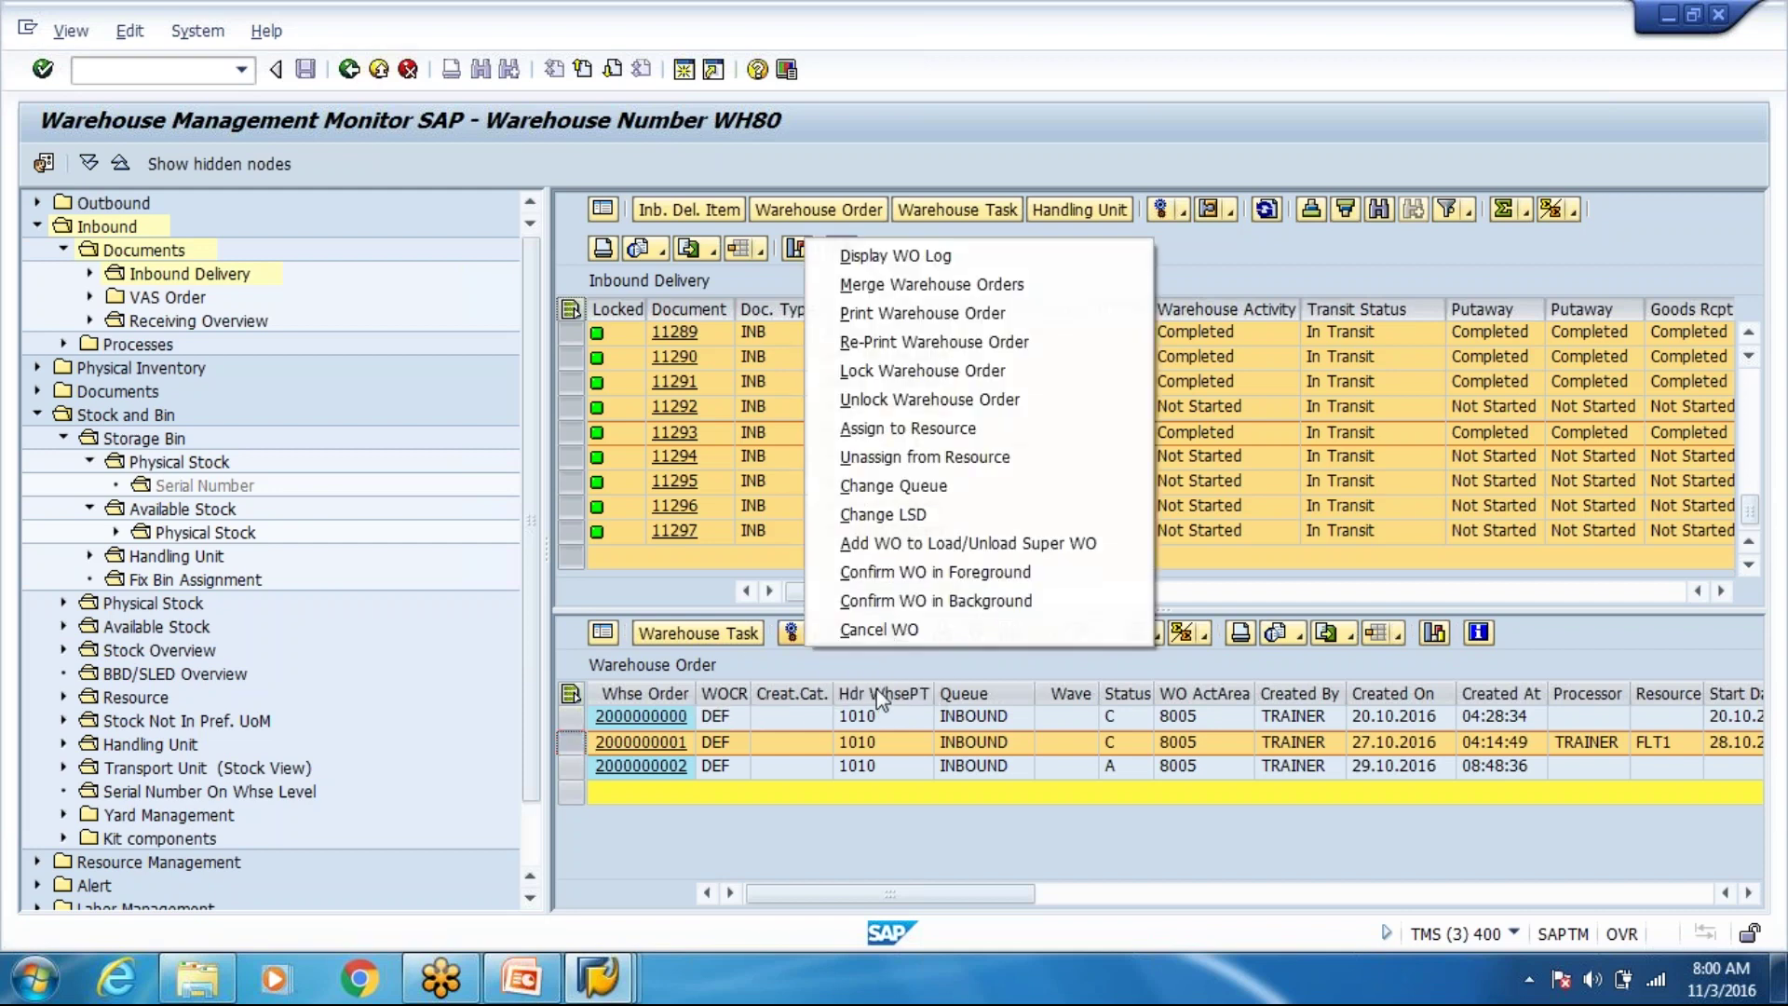
{"action": "left_click", "coordinate": [934, 485]}
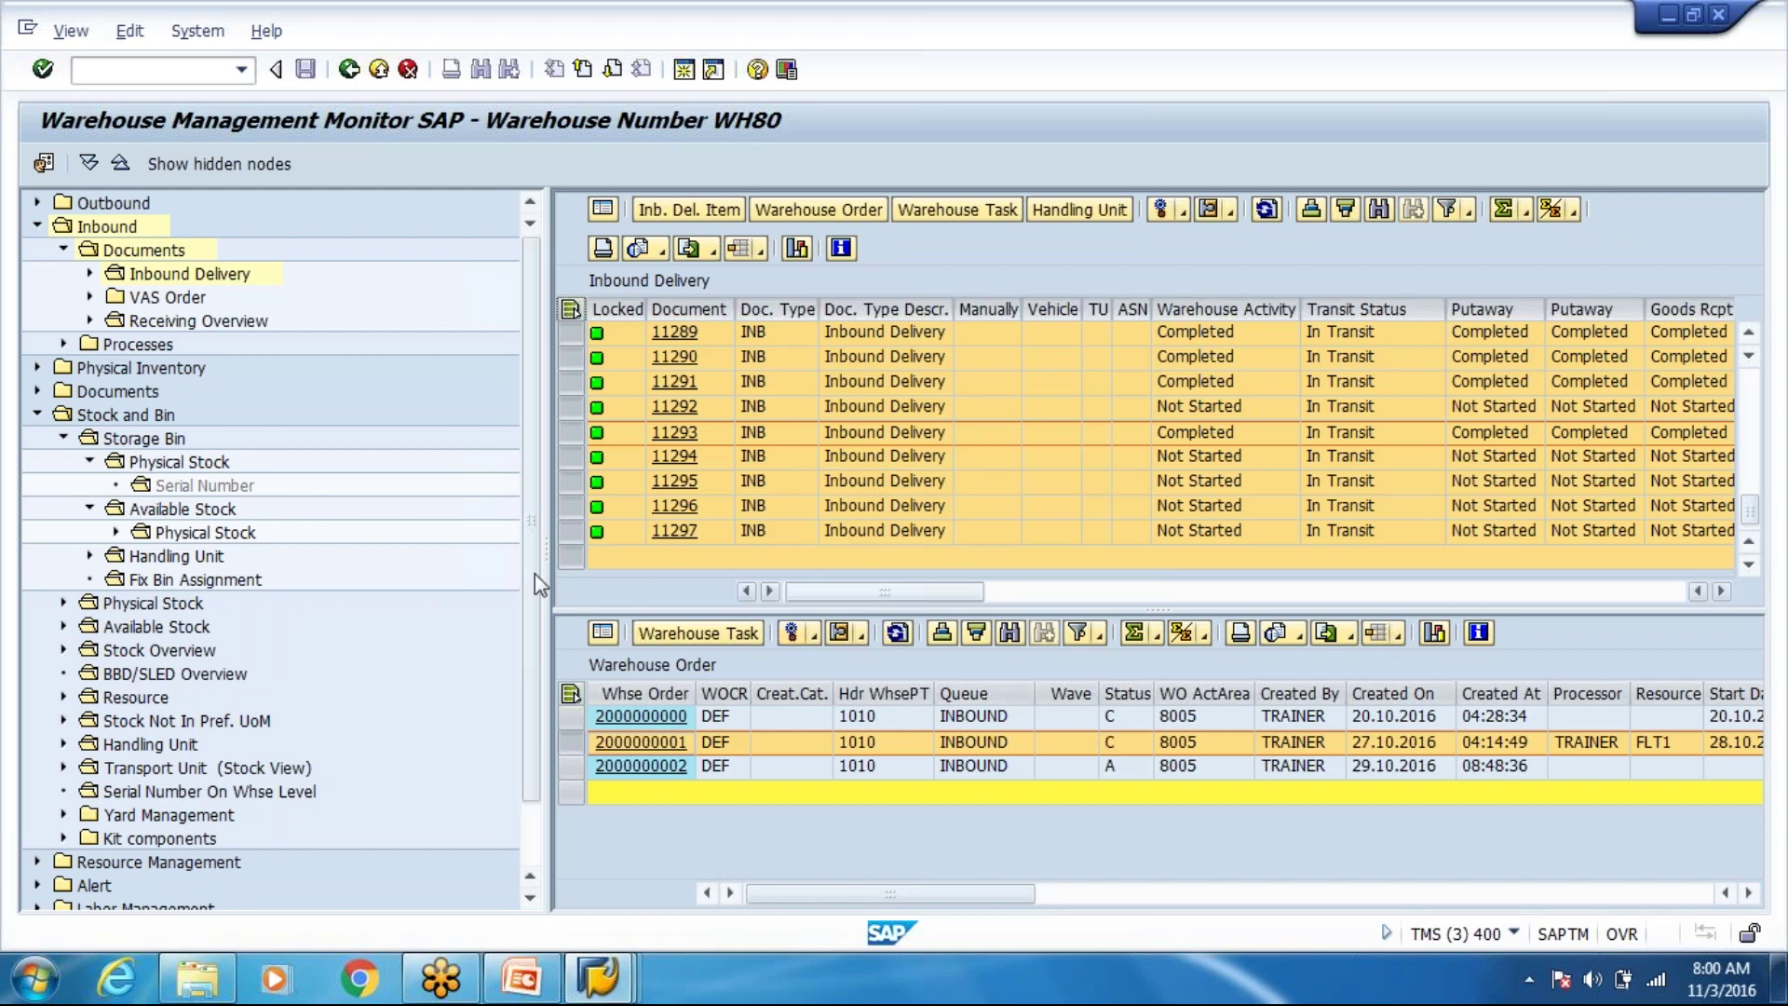
Select BBD/SLED Overview under Stock and Bin and collapse the Inbound node.
{"action": "left_click", "coordinate": [191, 675]}
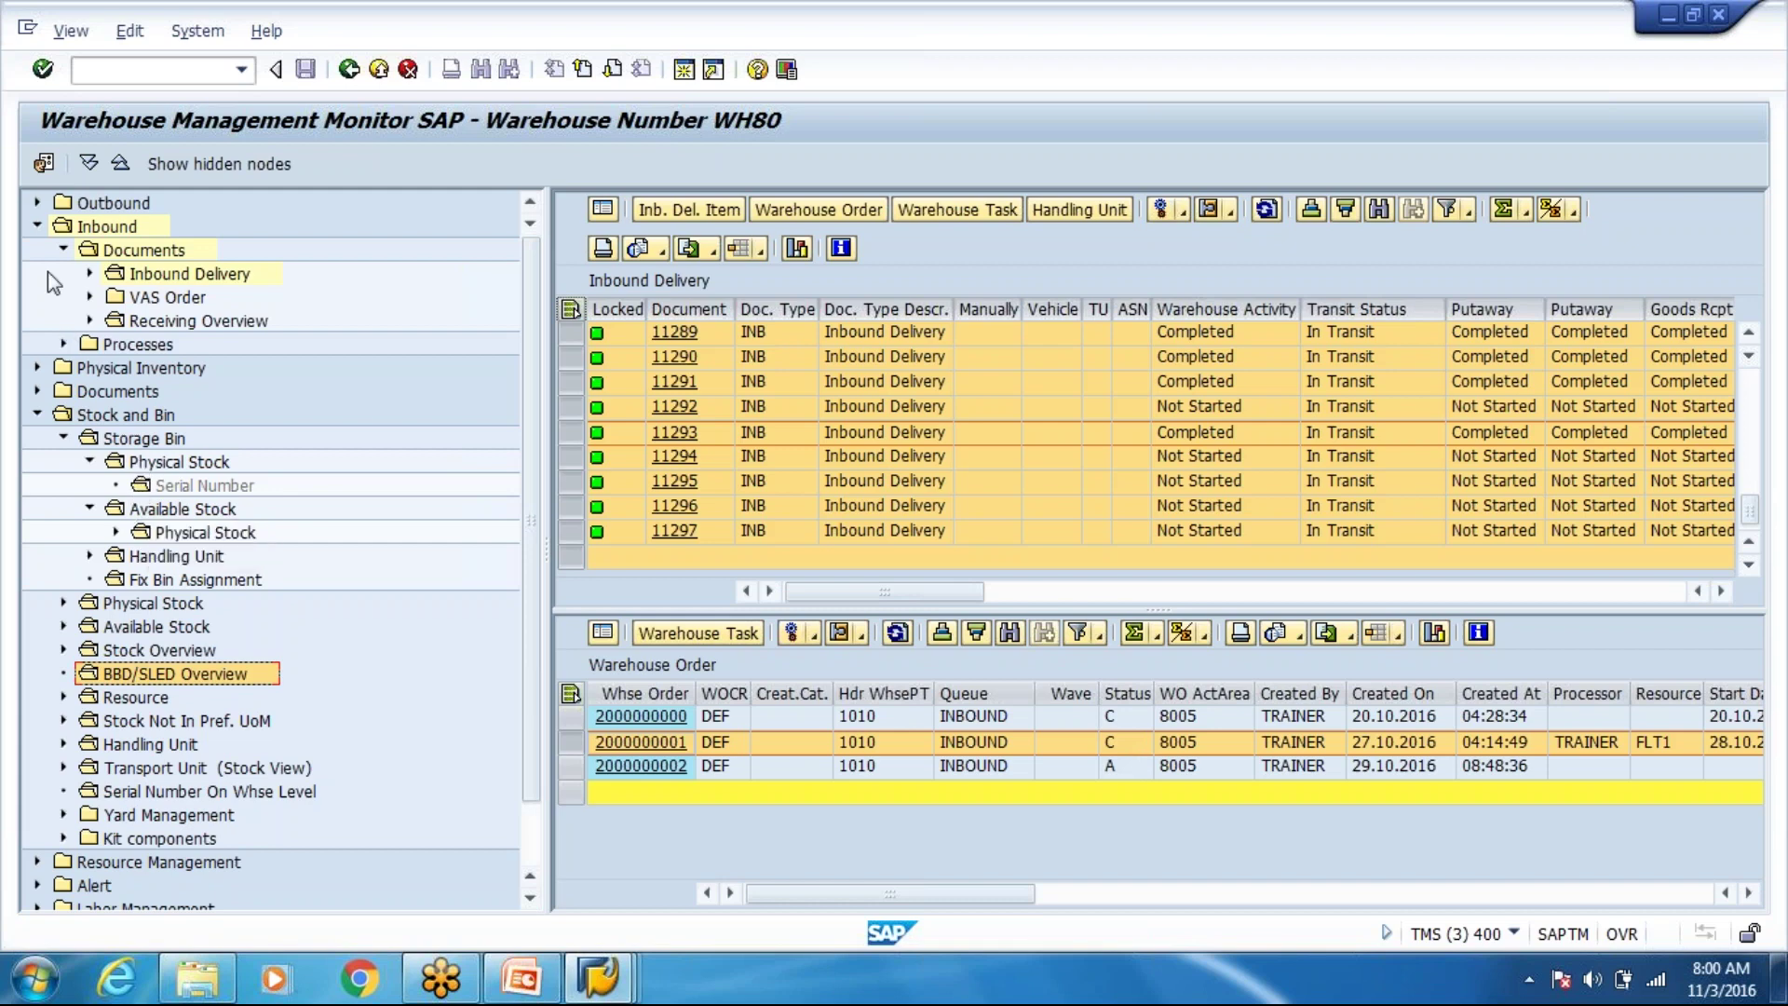
{"action": "left_click", "coordinate": [37, 227]}
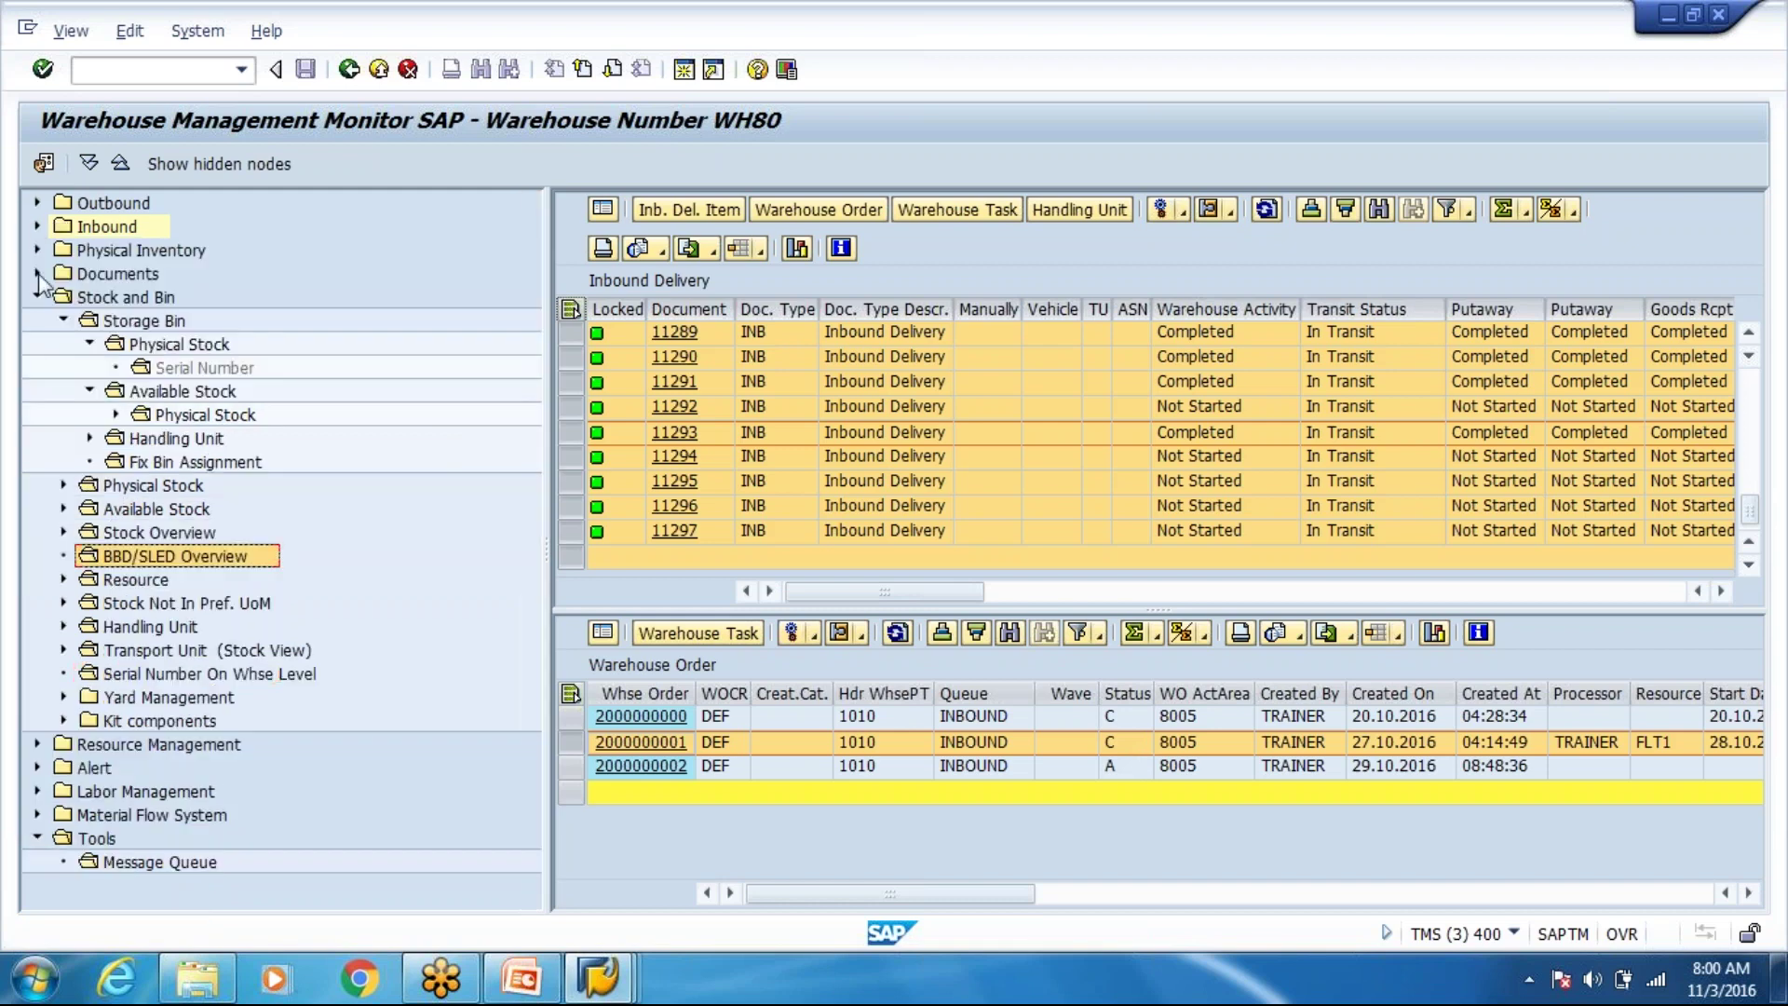
Collapse Stock and Bin and display the Message Queue under Tools without restricting the selection.
{"action": "left_click", "coordinate": [37, 297]}
{"action": "double_click", "coordinate": [114, 437]}
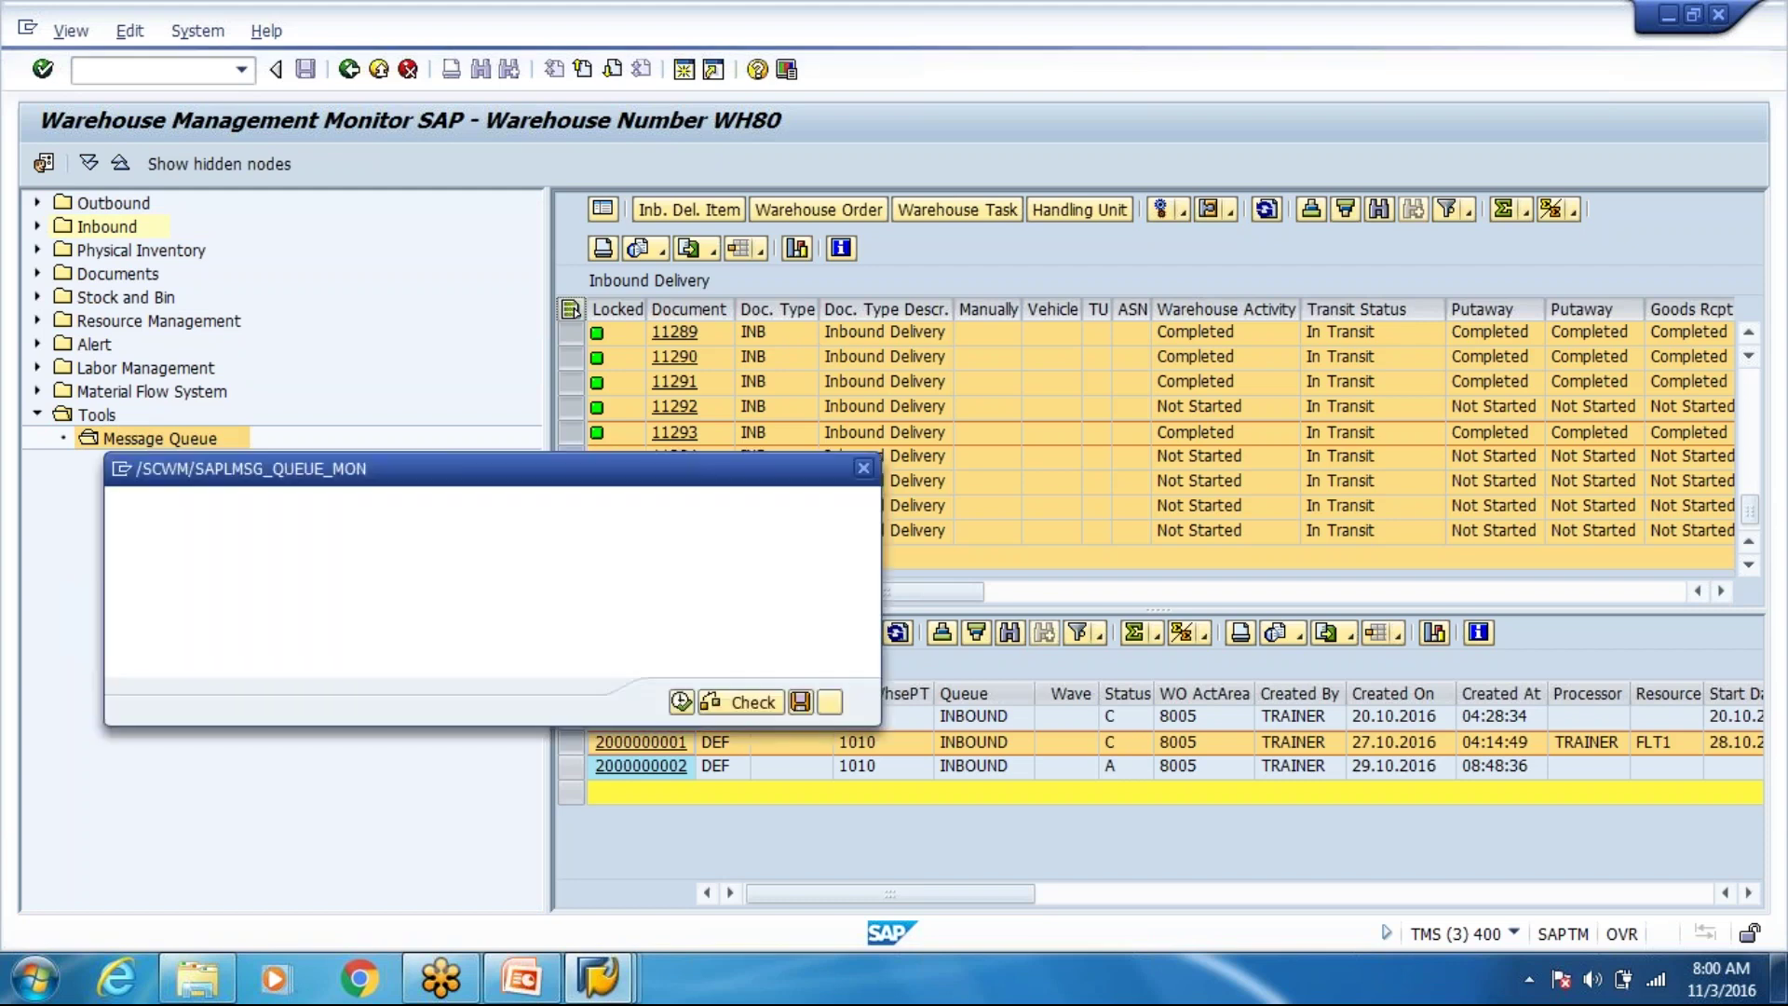
{"action": "left_click", "coordinate": [682, 702]}
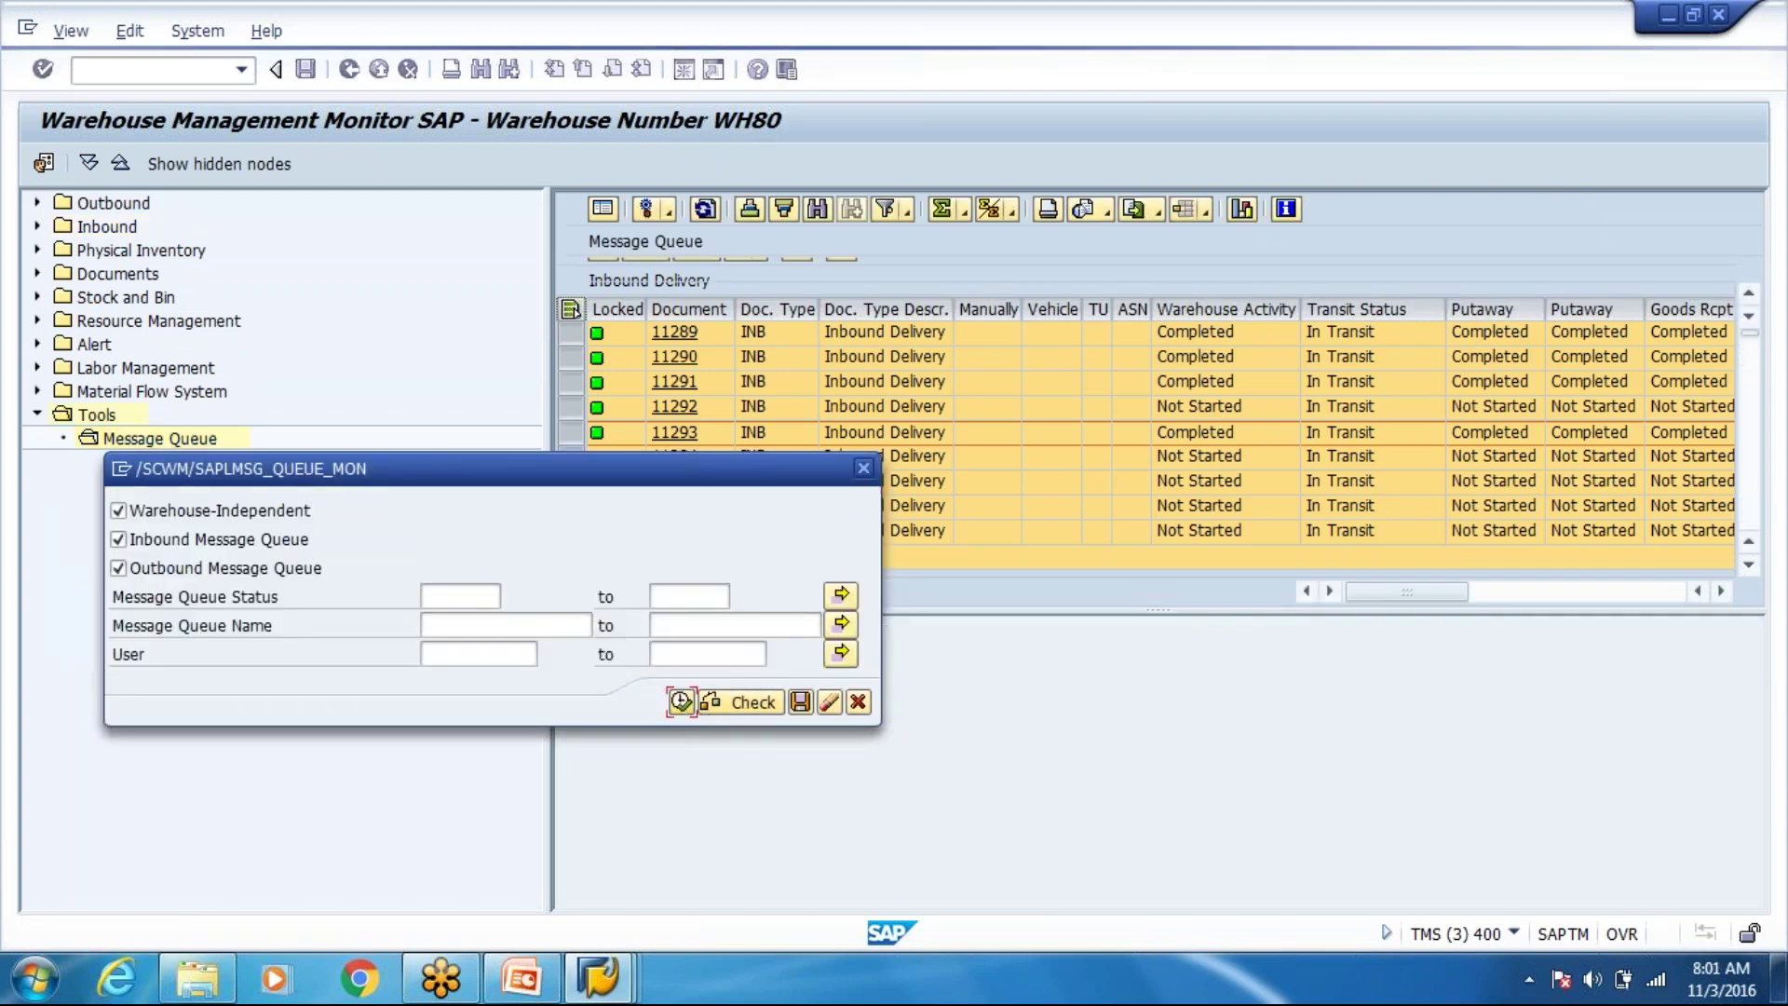
{"action": "left_click", "coordinate": [672, 213]}
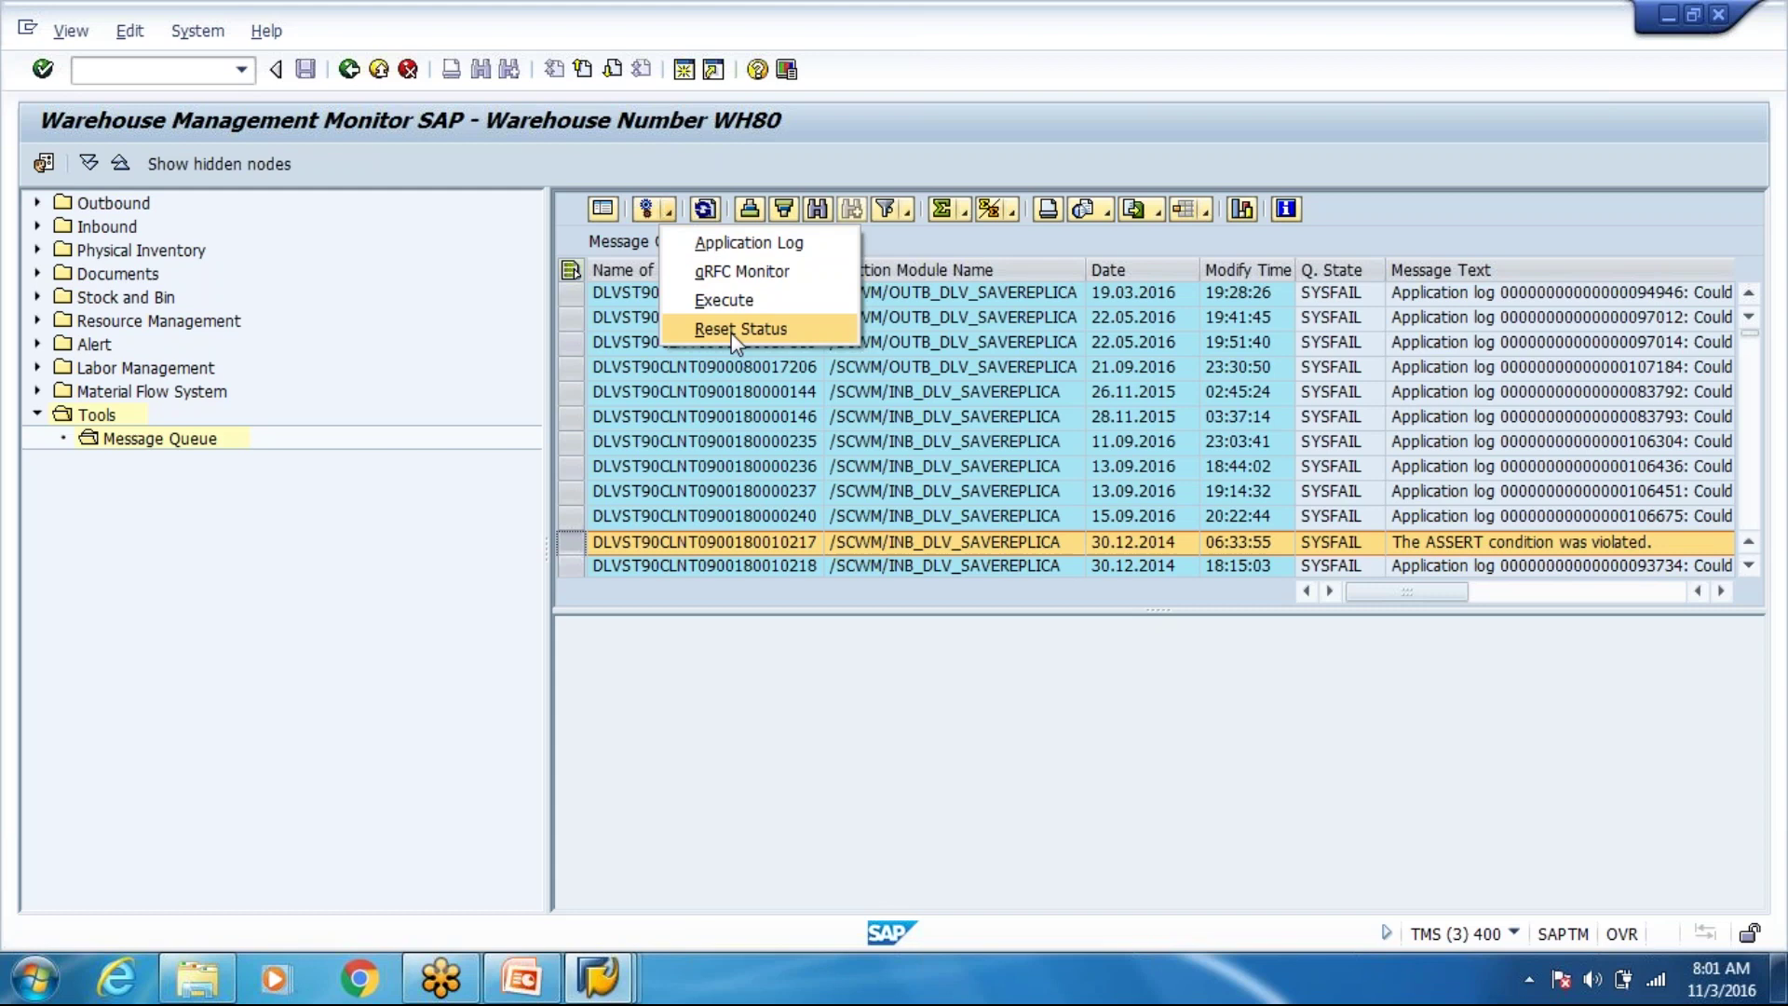
{"action": "left_click", "coordinate": [747, 244]}
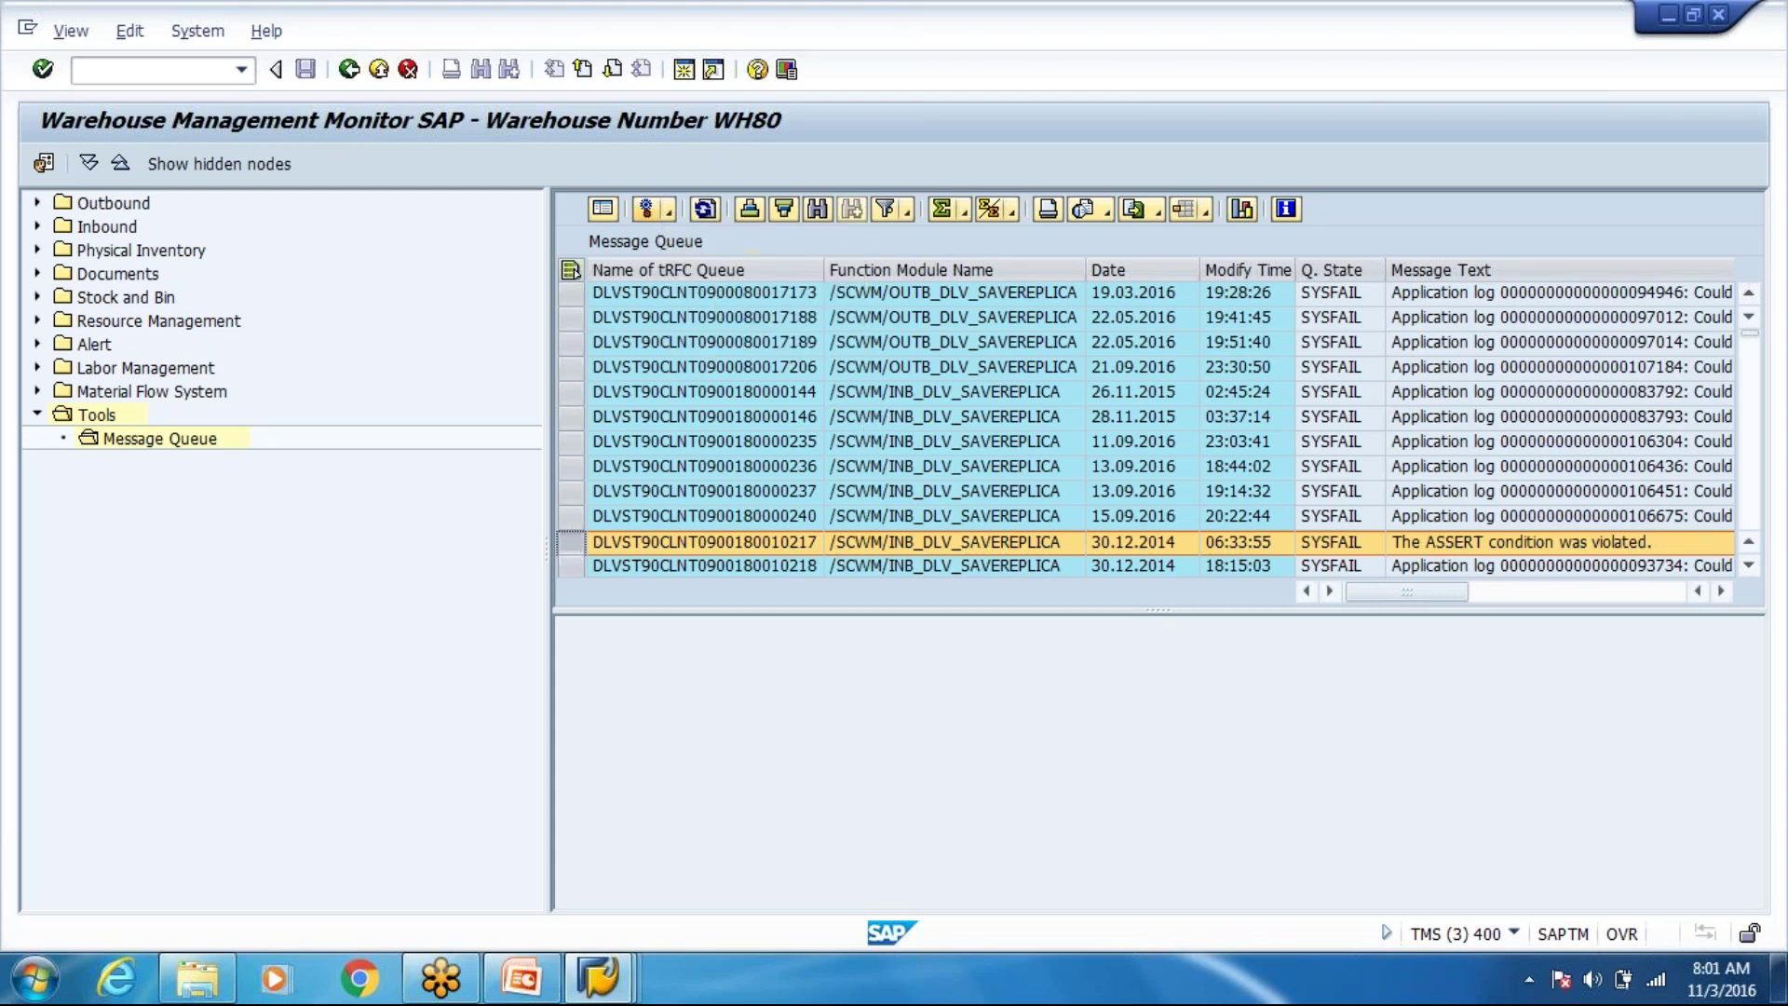
{"action": "left_click", "coordinate": [583, 391]}
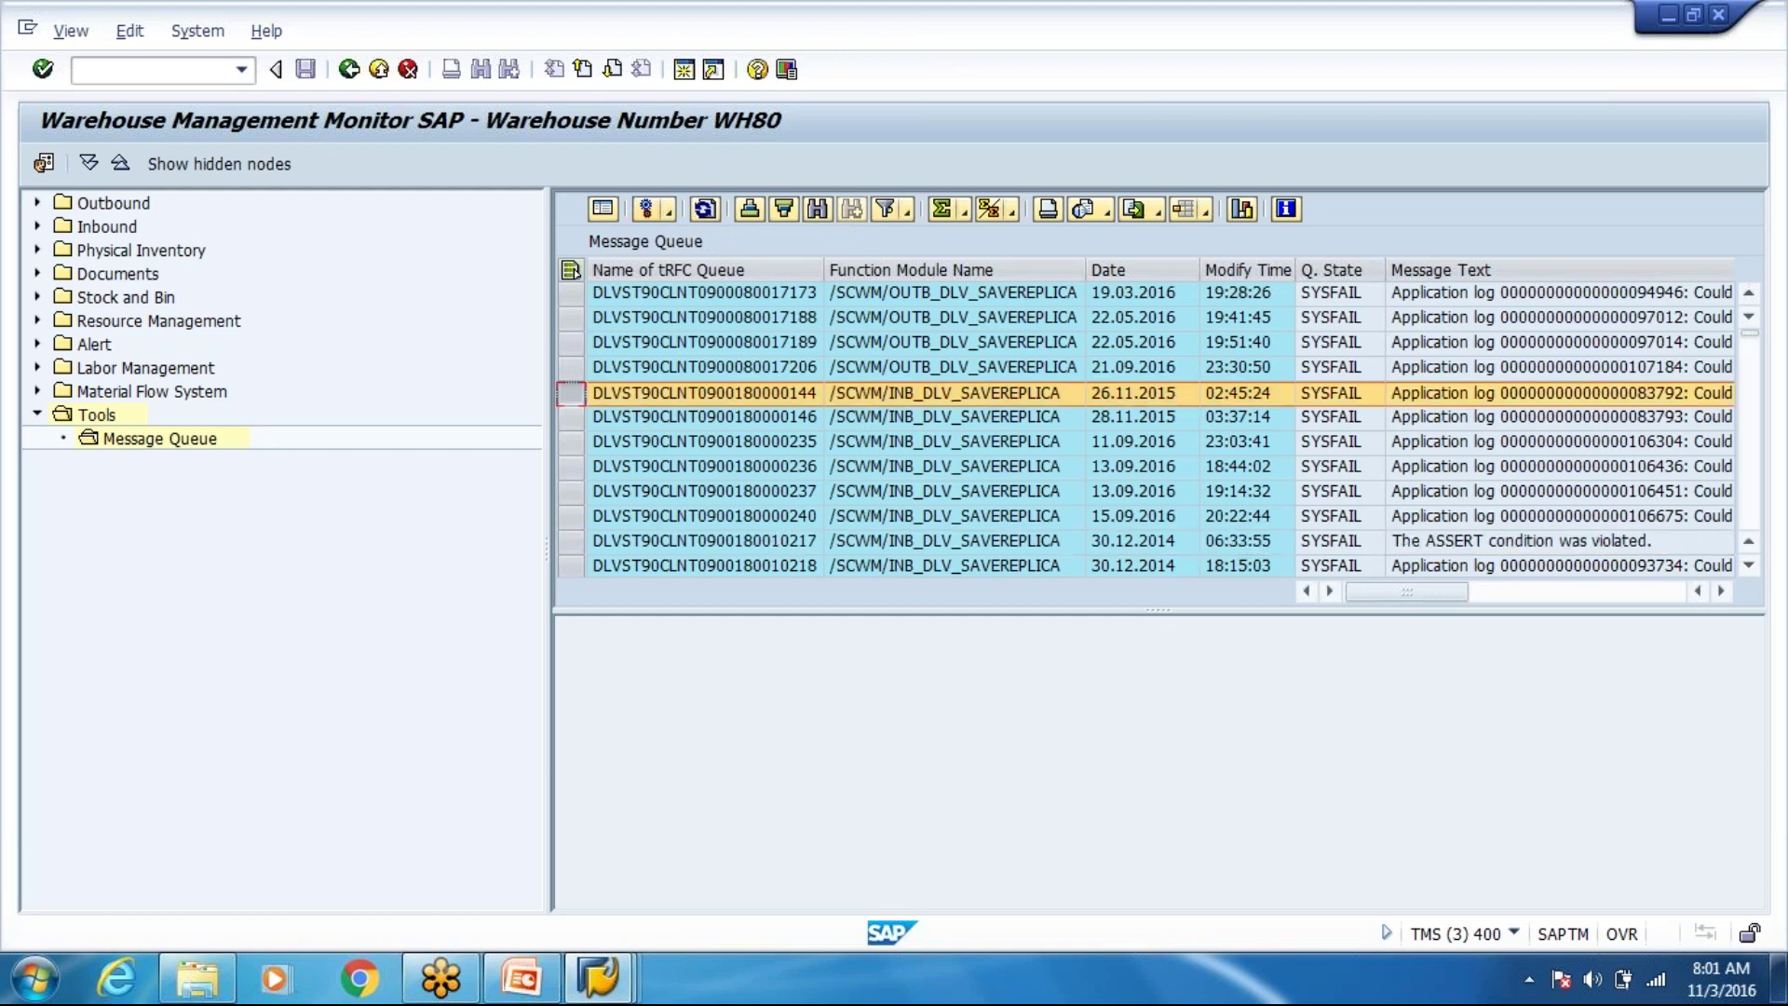
{"action": "left_click", "coordinate": [668, 216]}
{"action": "left_click", "coordinate": [696, 244]}
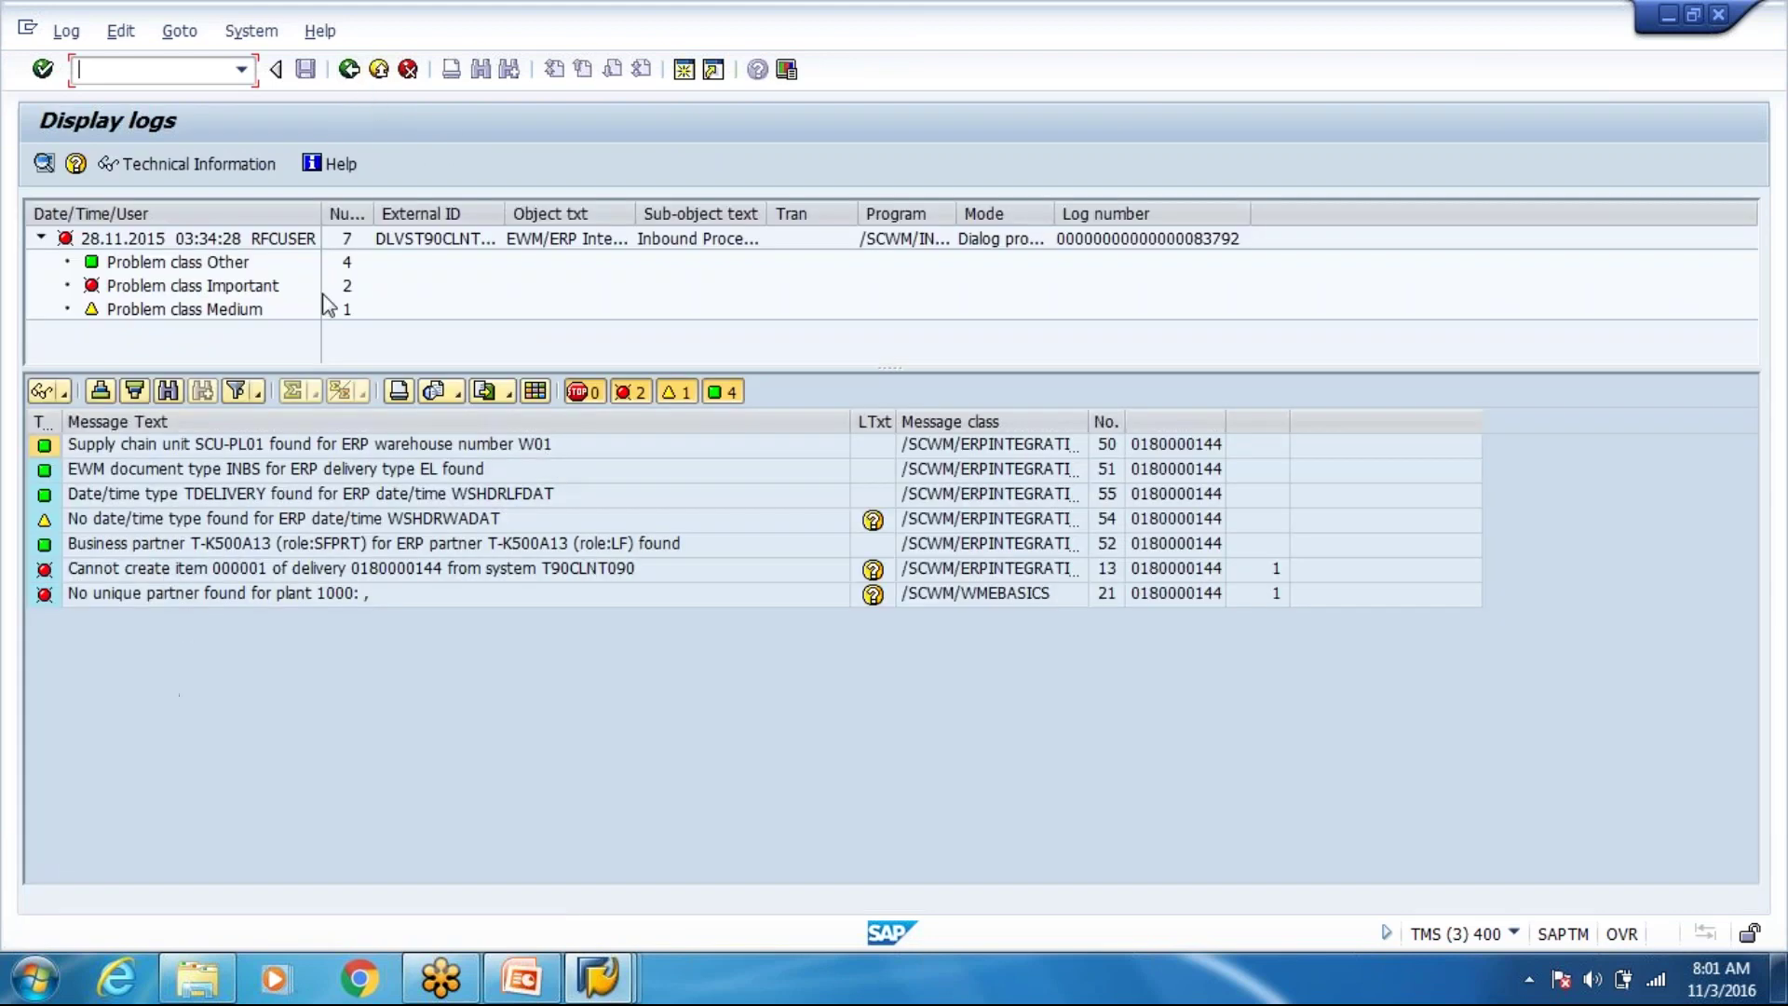
{"action": "left_click", "coordinate": [350, 75]}
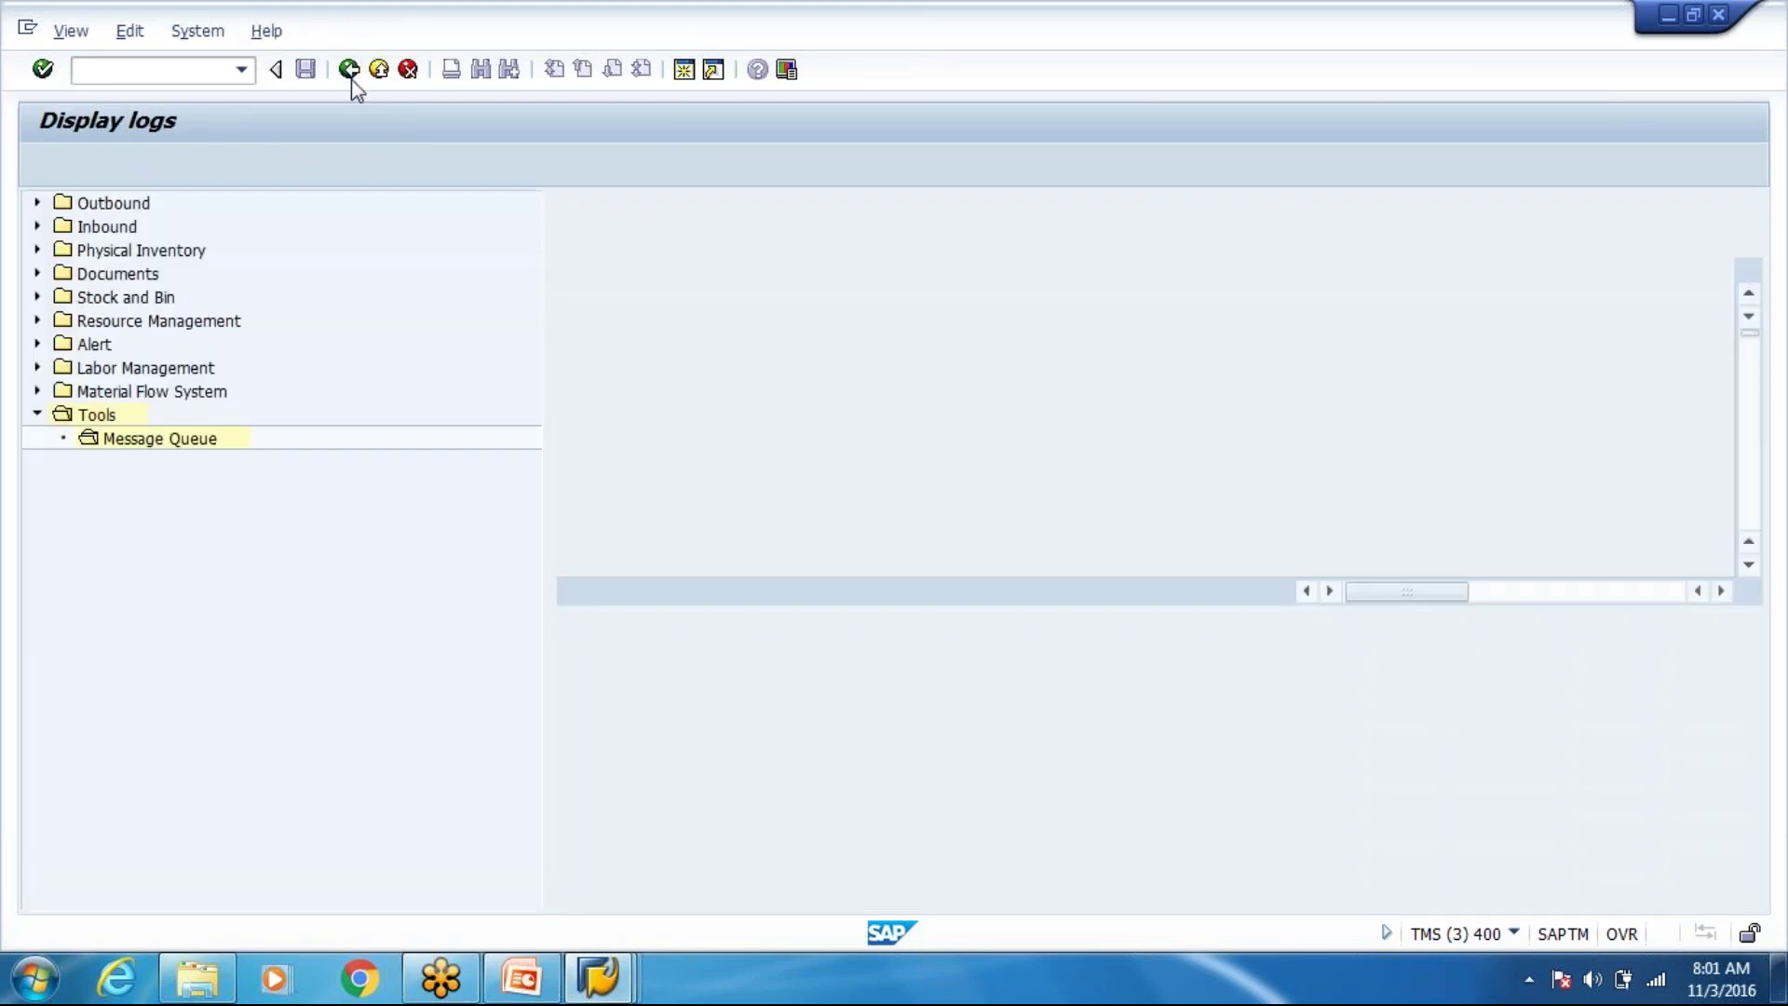
Expand Resource Management and list all resources without restricting the selection.
{"action": "left_click", "coordinate": [38, 321]}
{"action": "left_click", "coordinate": [138, 346]}
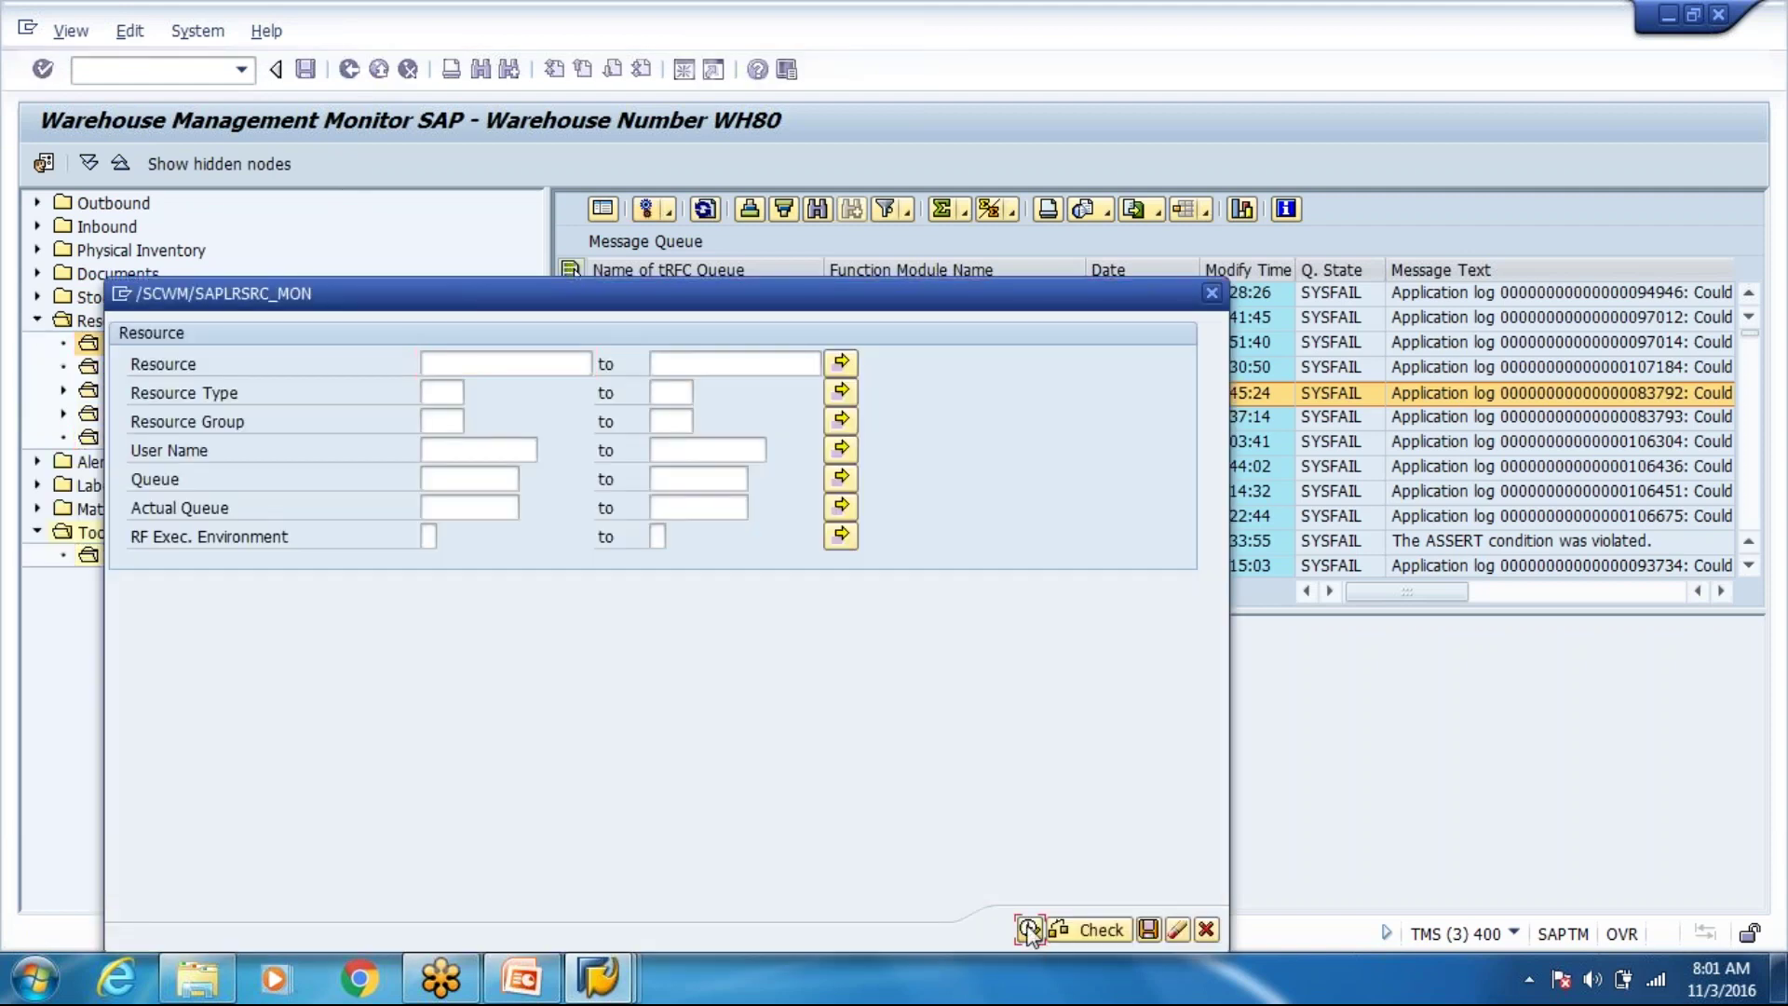
{"action": "left_click", "coordinate": [1028, 930]}
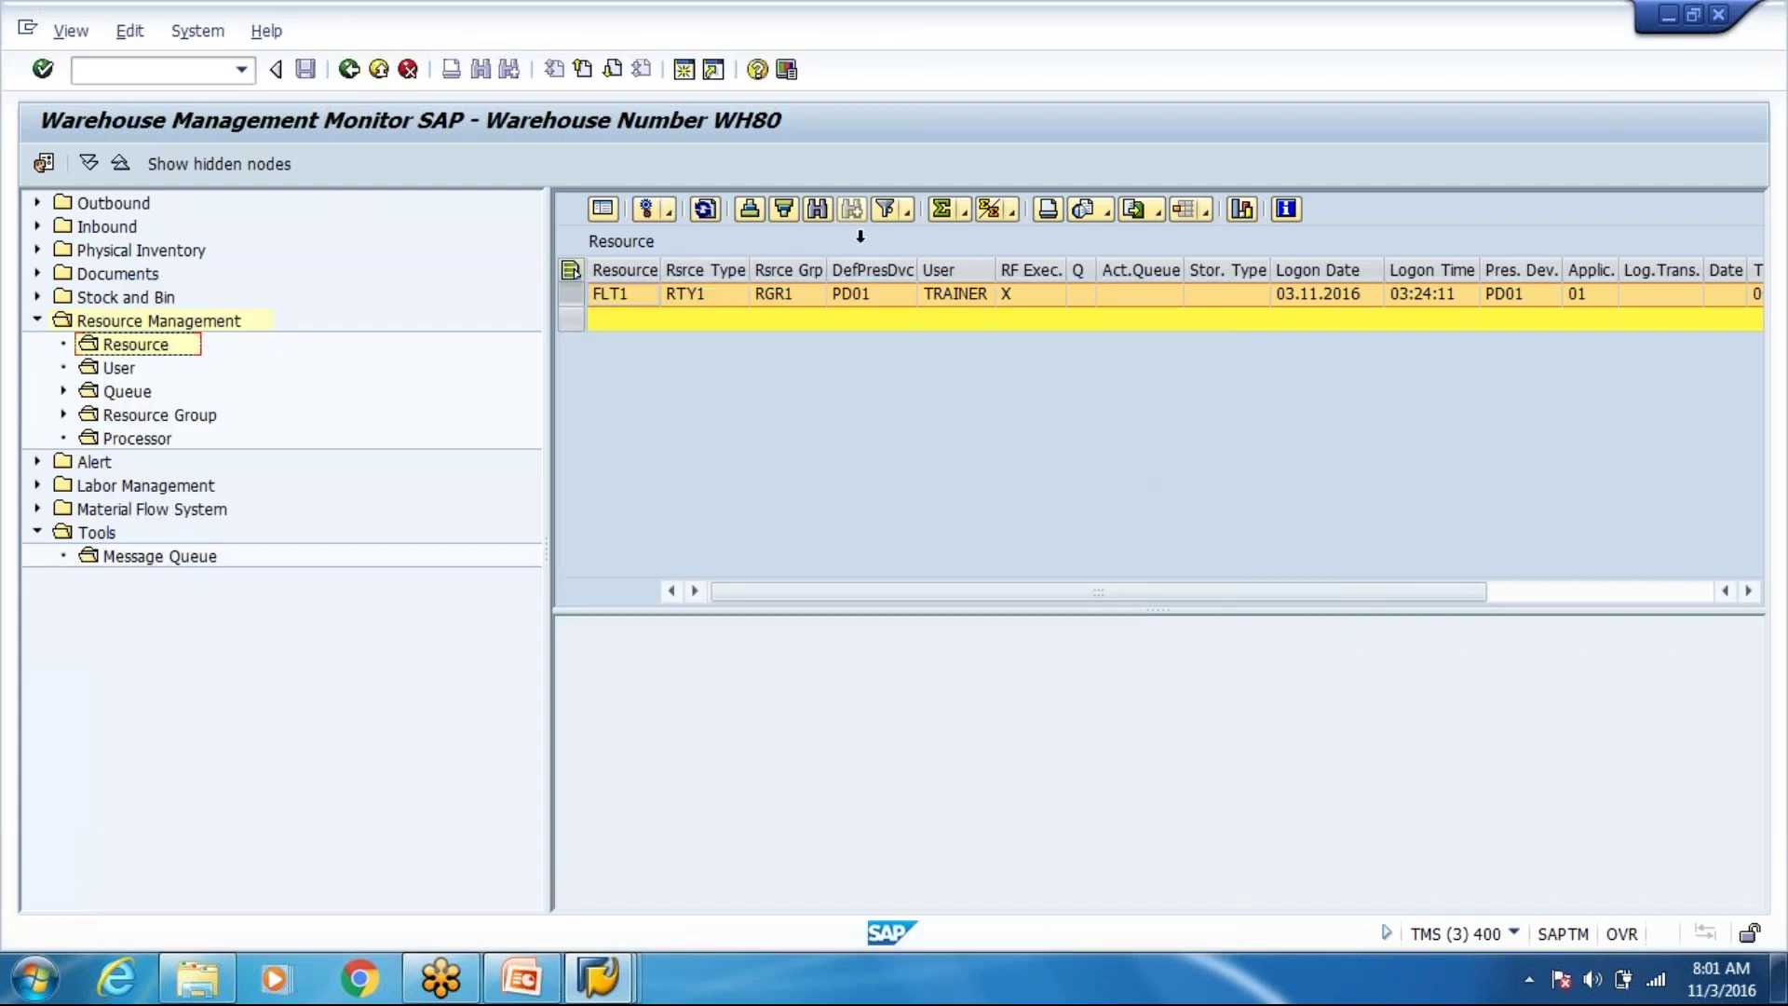
Select resource FLT1 and log its user off with the Logoff from Resource method.
{"action": "left_click", "coordinate": [672, 213]}
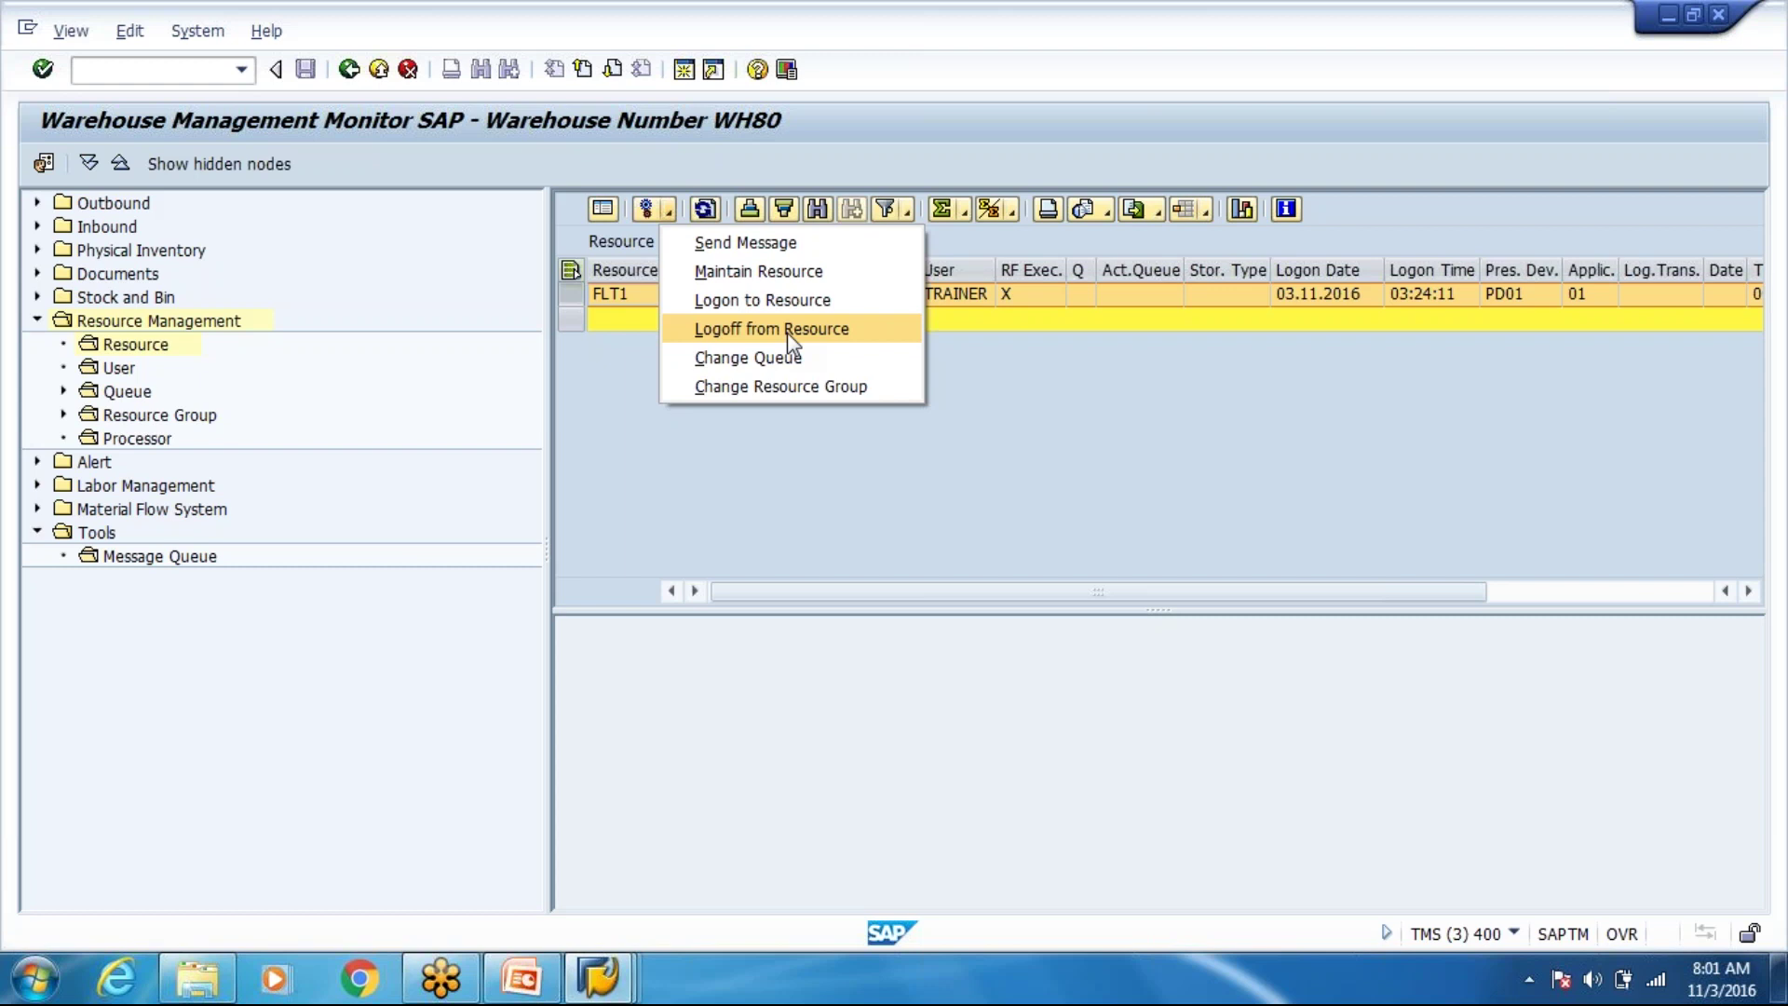
{"action": "left_click", "coordinate": [606, 300]}
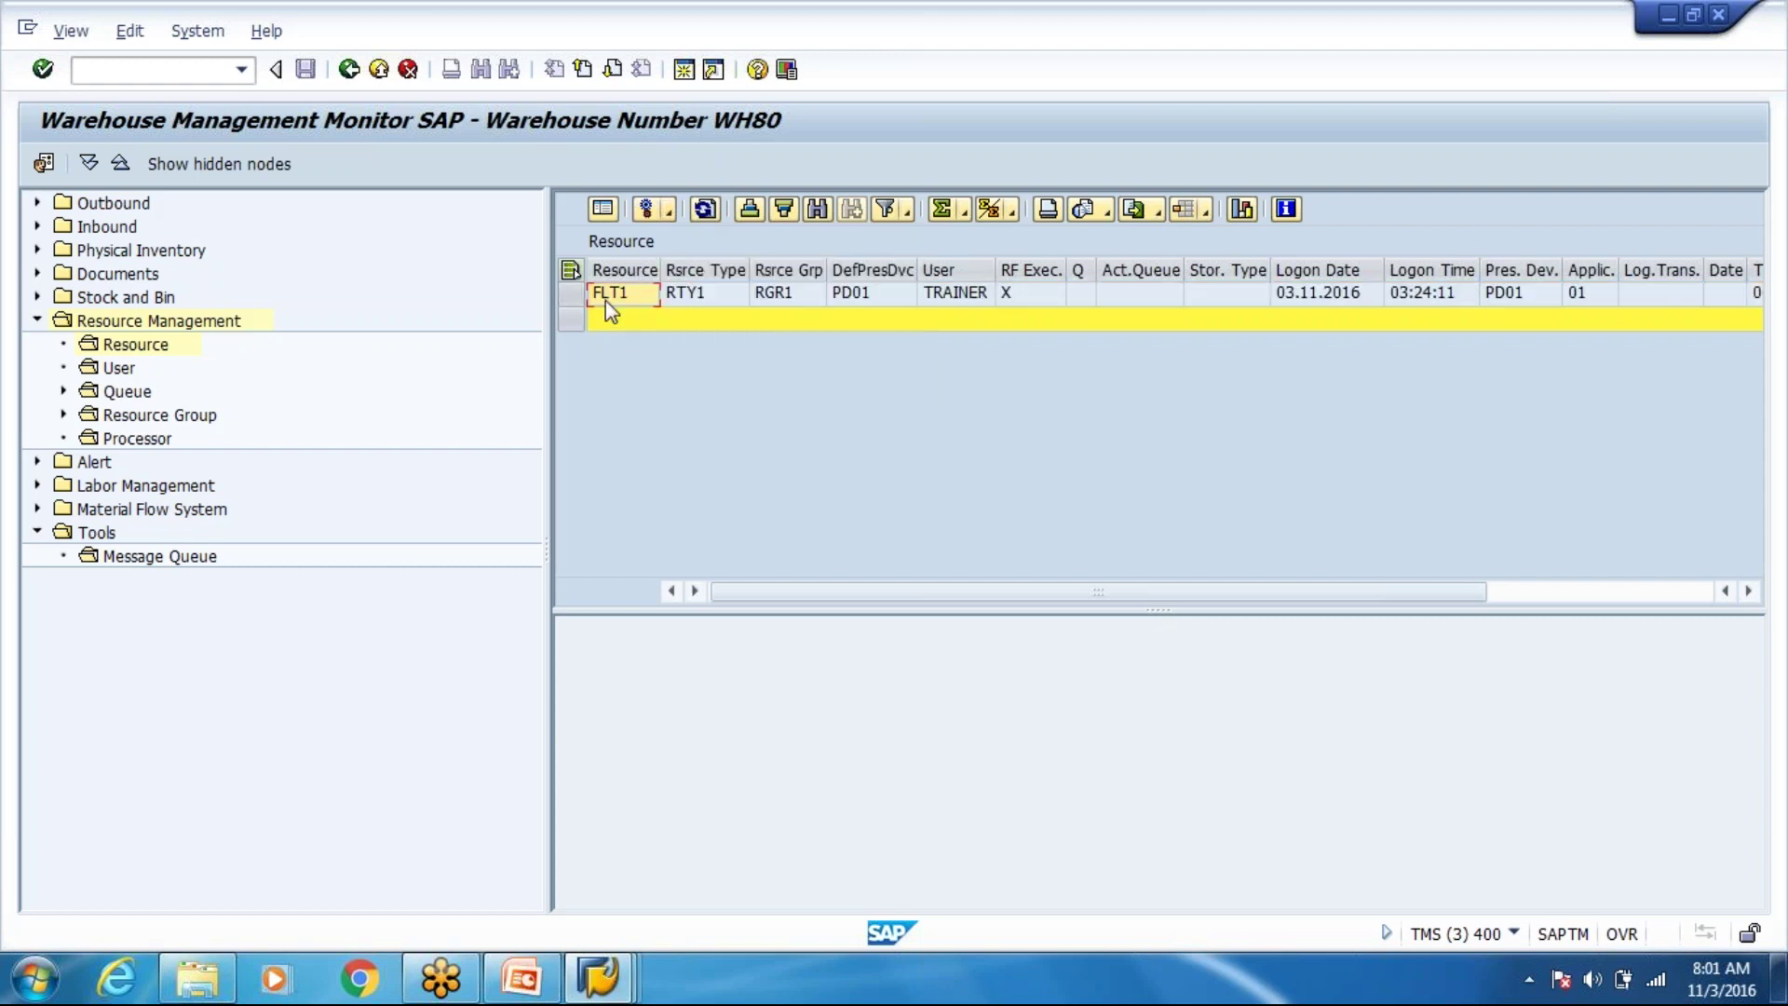
{"action": "left_click", "coordinate": [571, 293]}
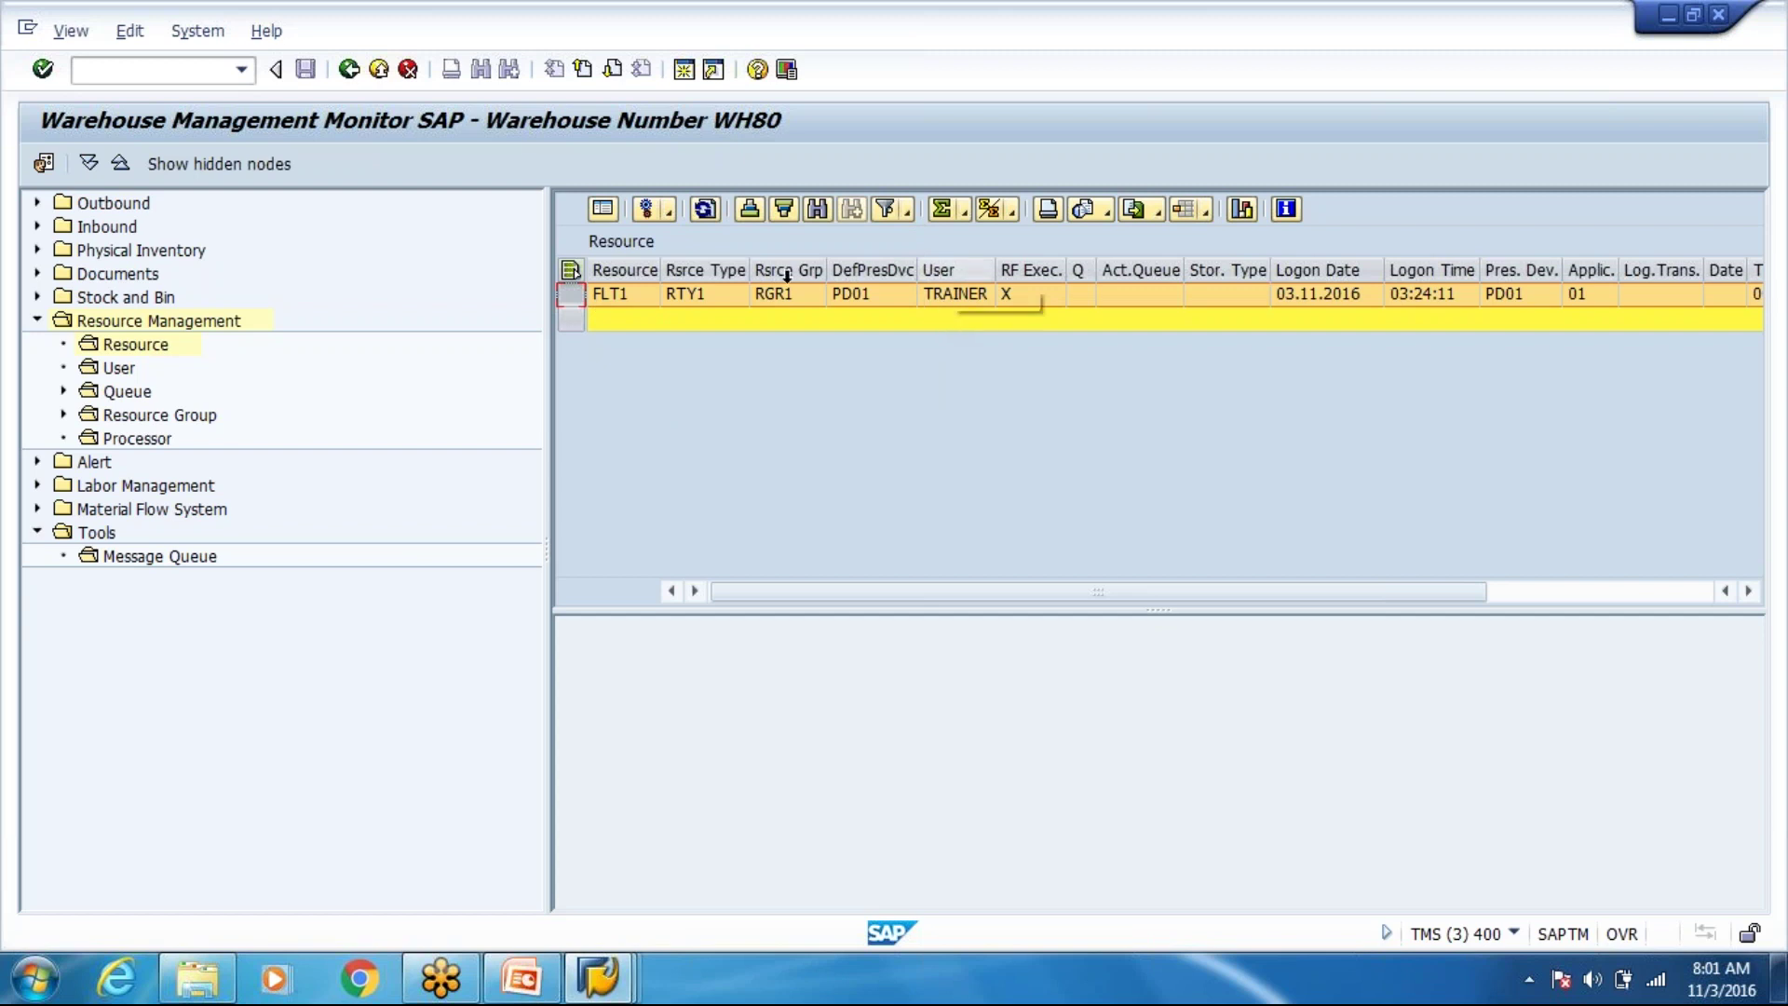
{"action": "left_click", "coordinate": [670, 212]}
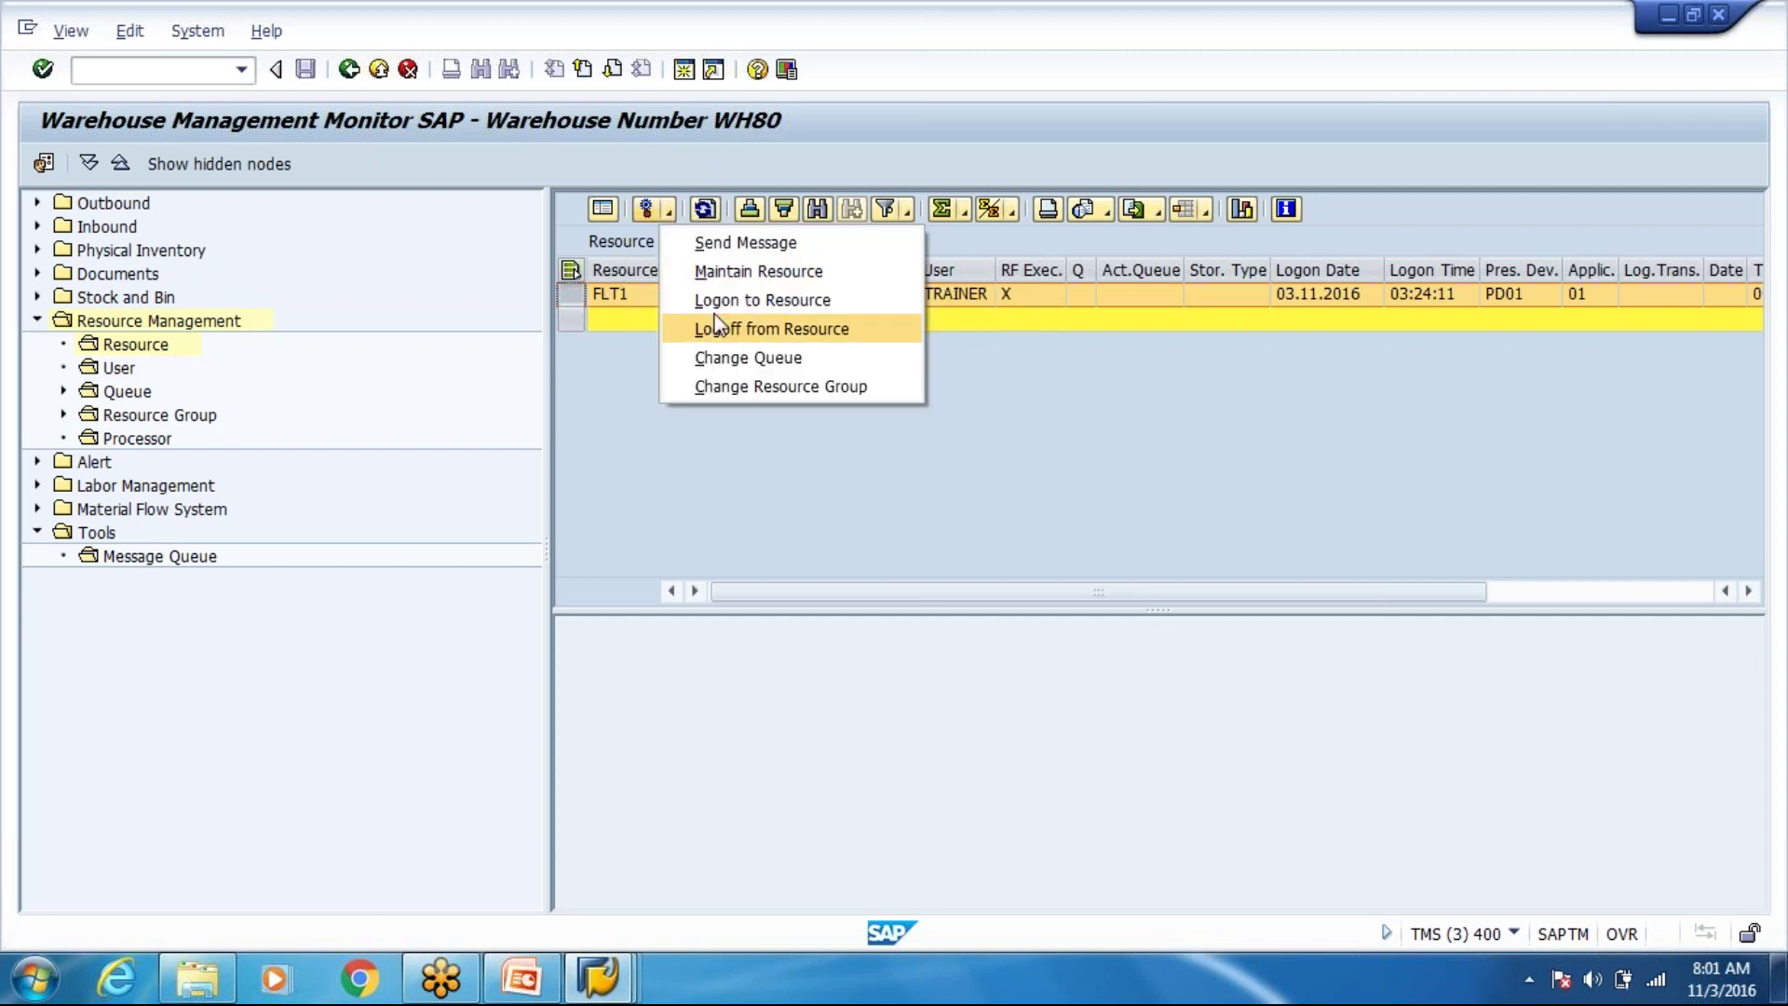
{"action": "left_click", "coordinate": [718, 326]}
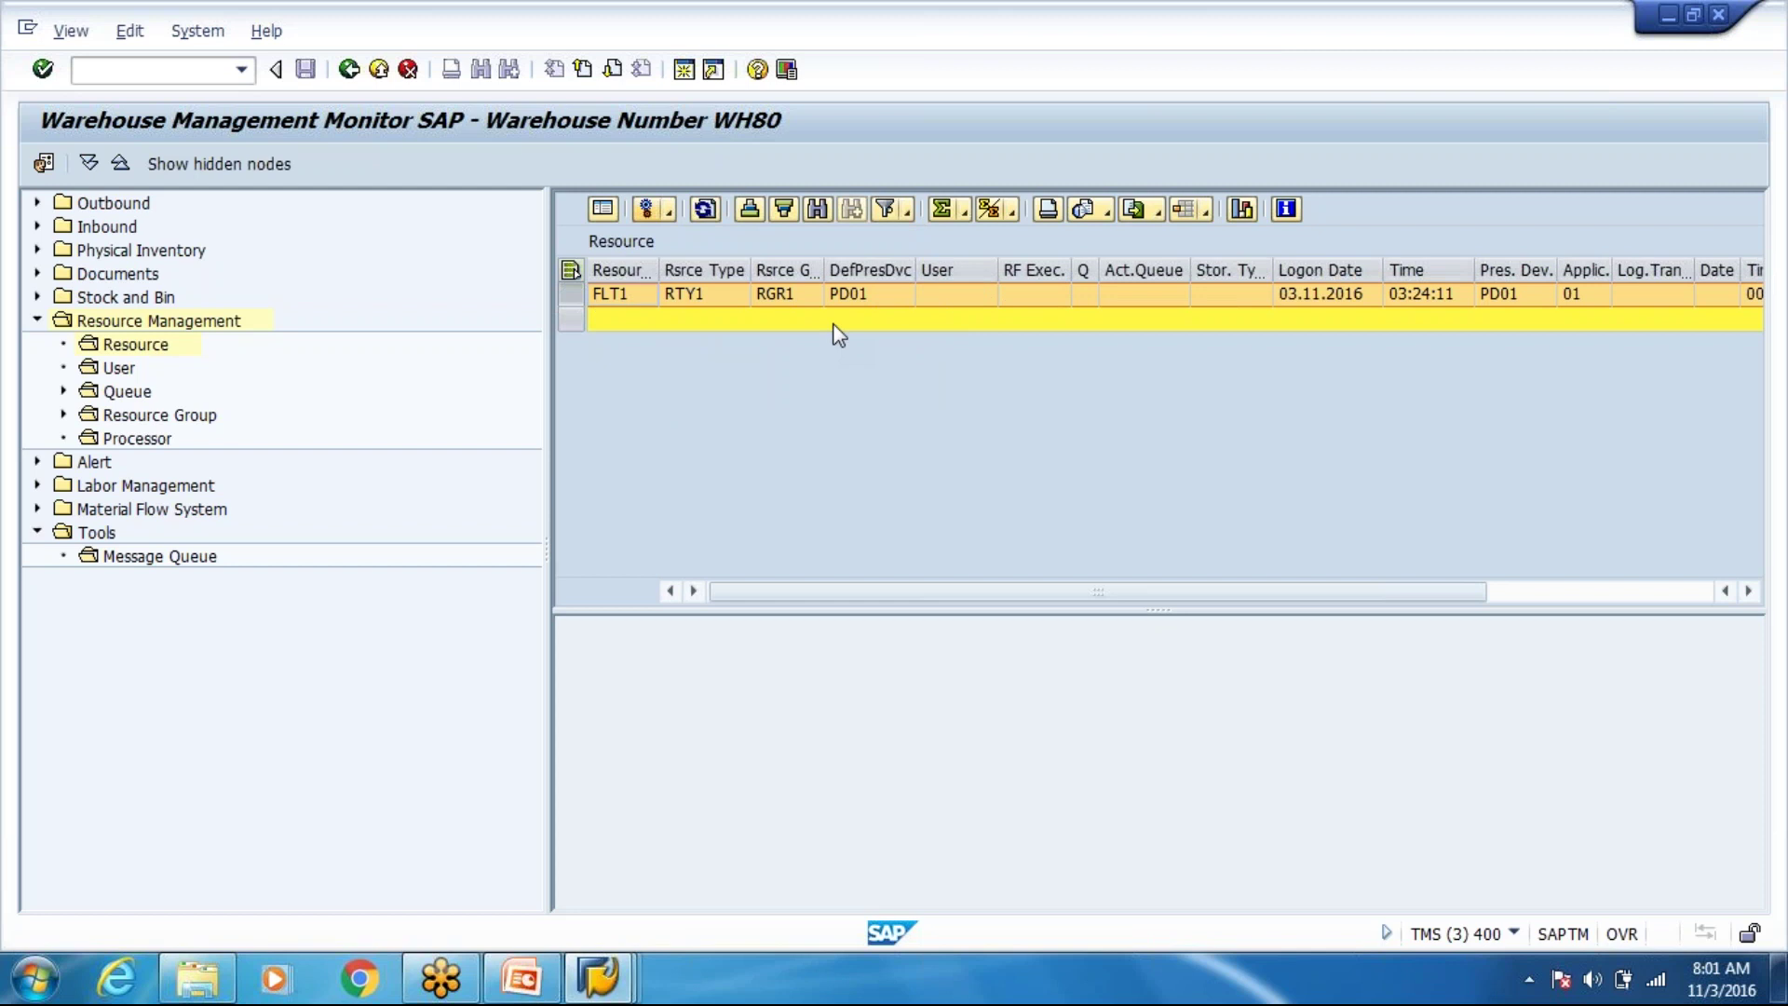
List all users under Resource Management and expand the Alert node to see its overdue nodes.
{"action": "left_click", "coordinate": [119, 370]}
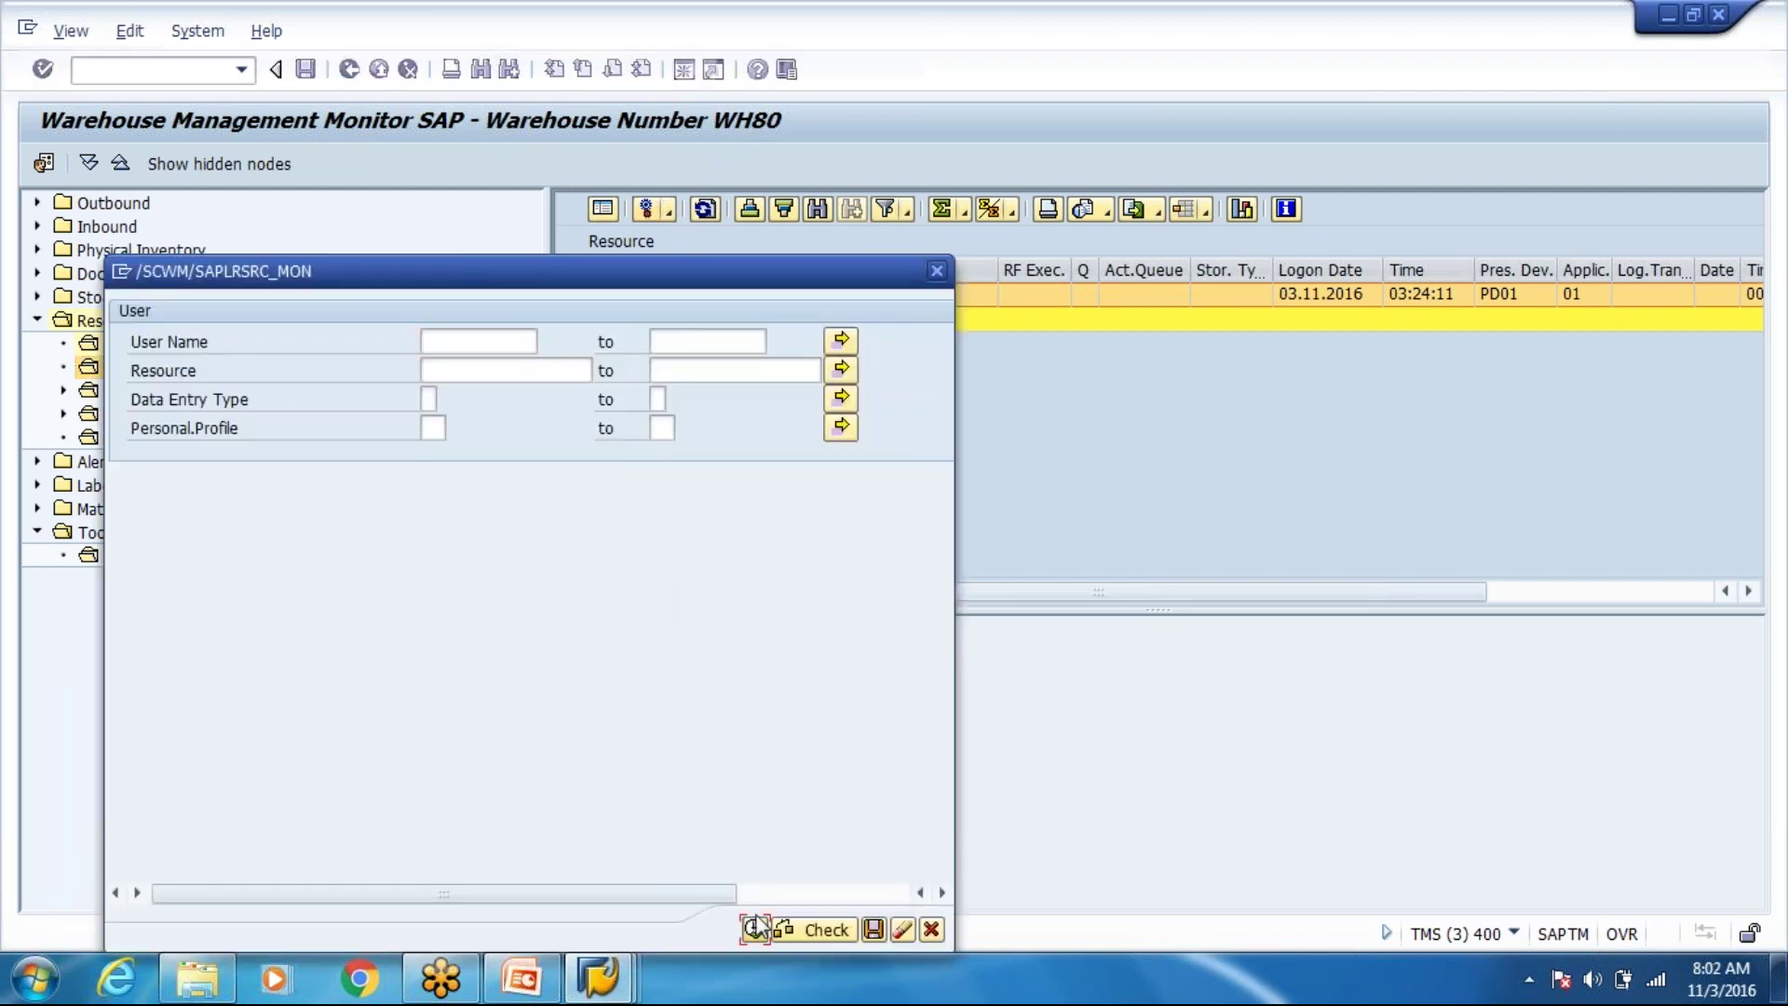
{"action": "left_click", "coordinate": [756, 928]}
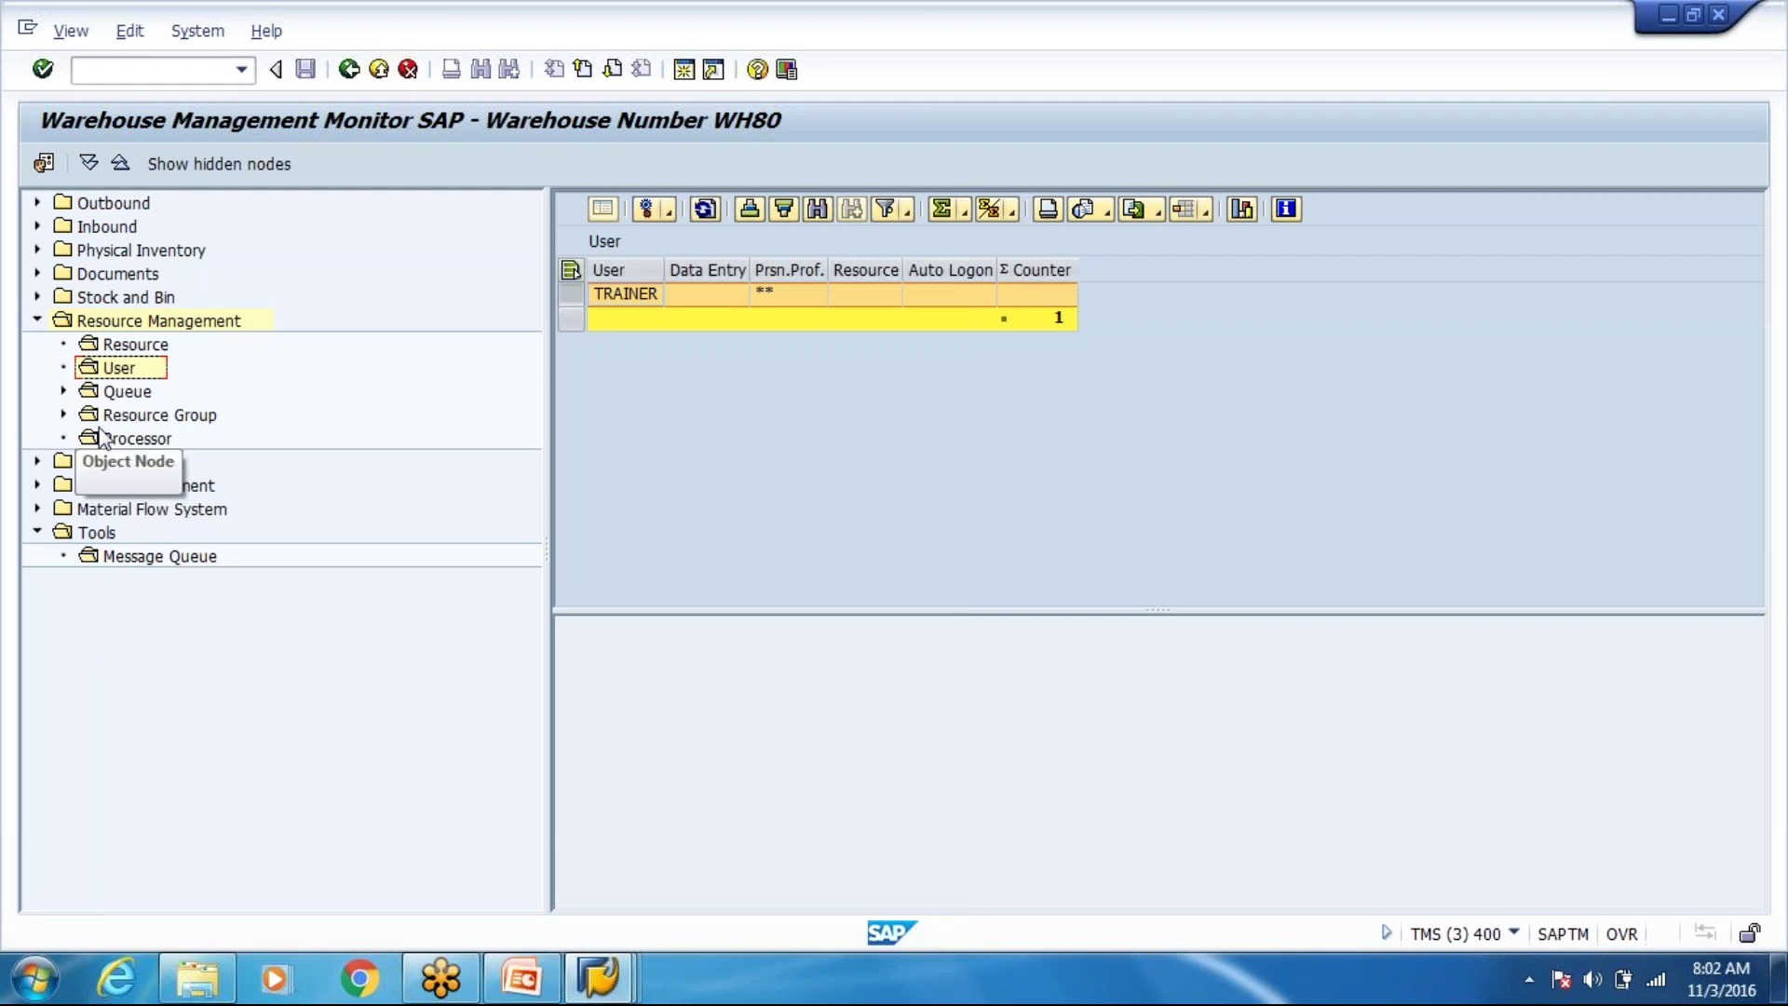
{"action": "left_click", "coordinate": [36, 461]}
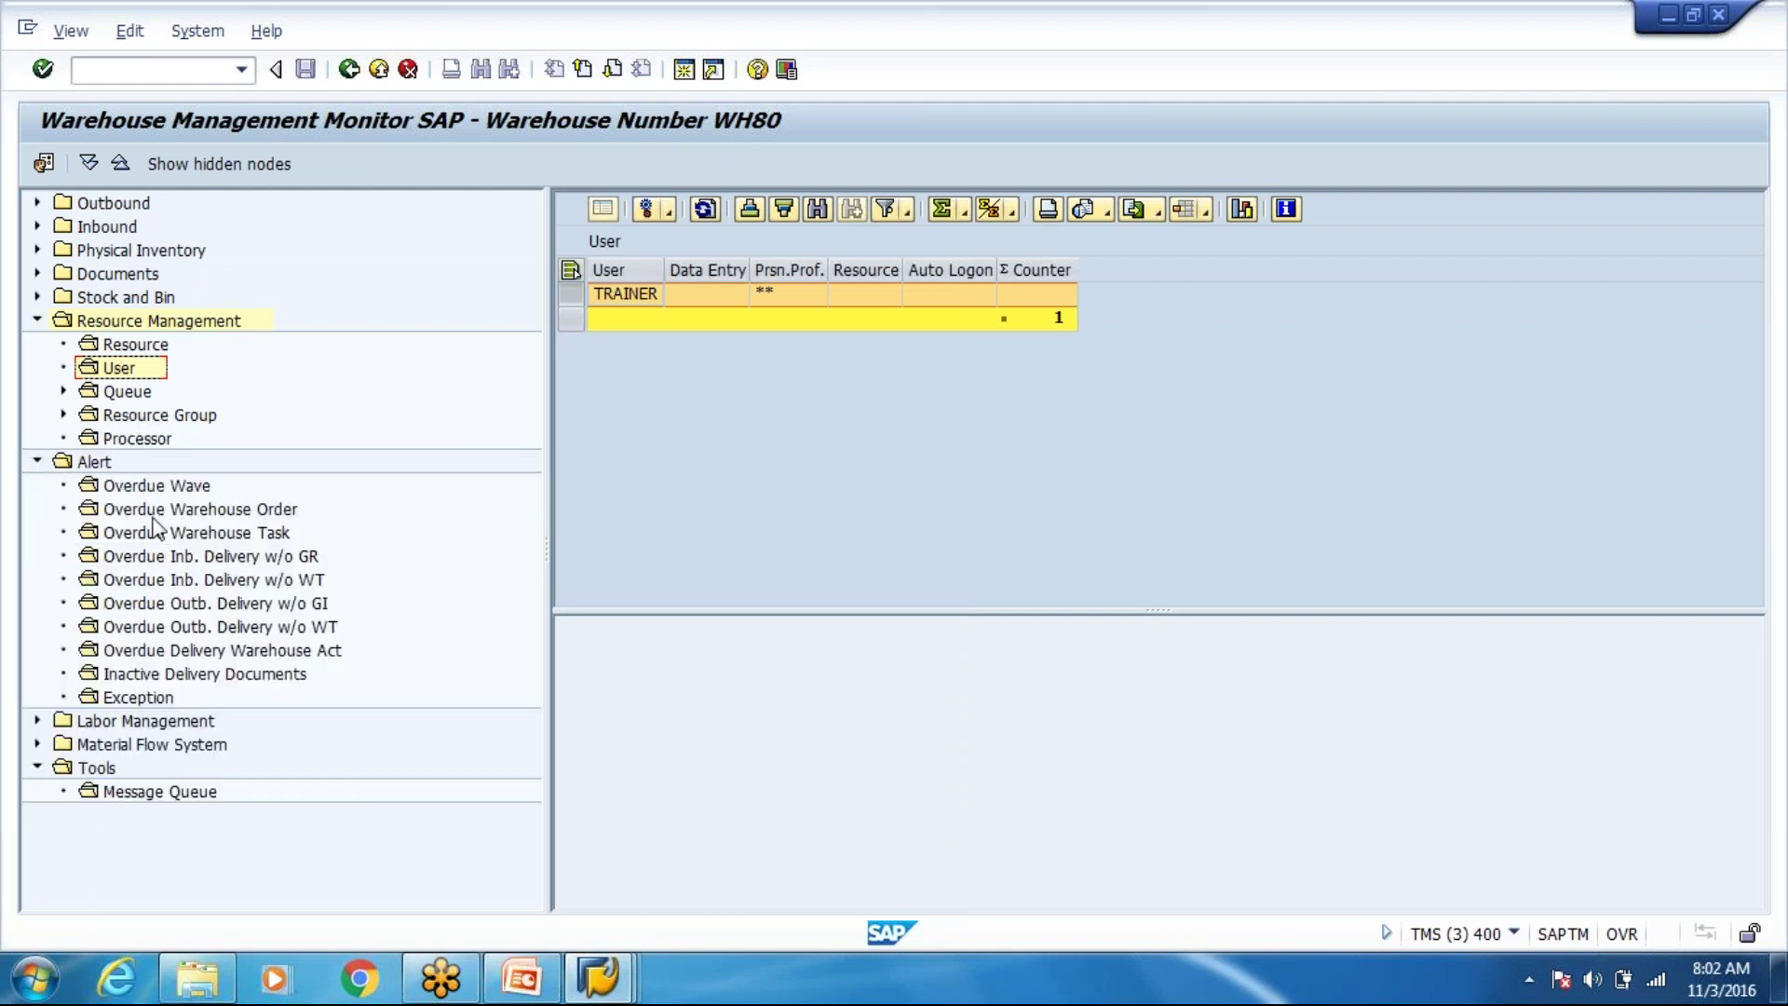
Switch to the Week 2 PowerPoint presentation, show the Alert monitoring slide, and return to the SAP monitor.
{"action": "left_click", "coordinate": [524, 978]}
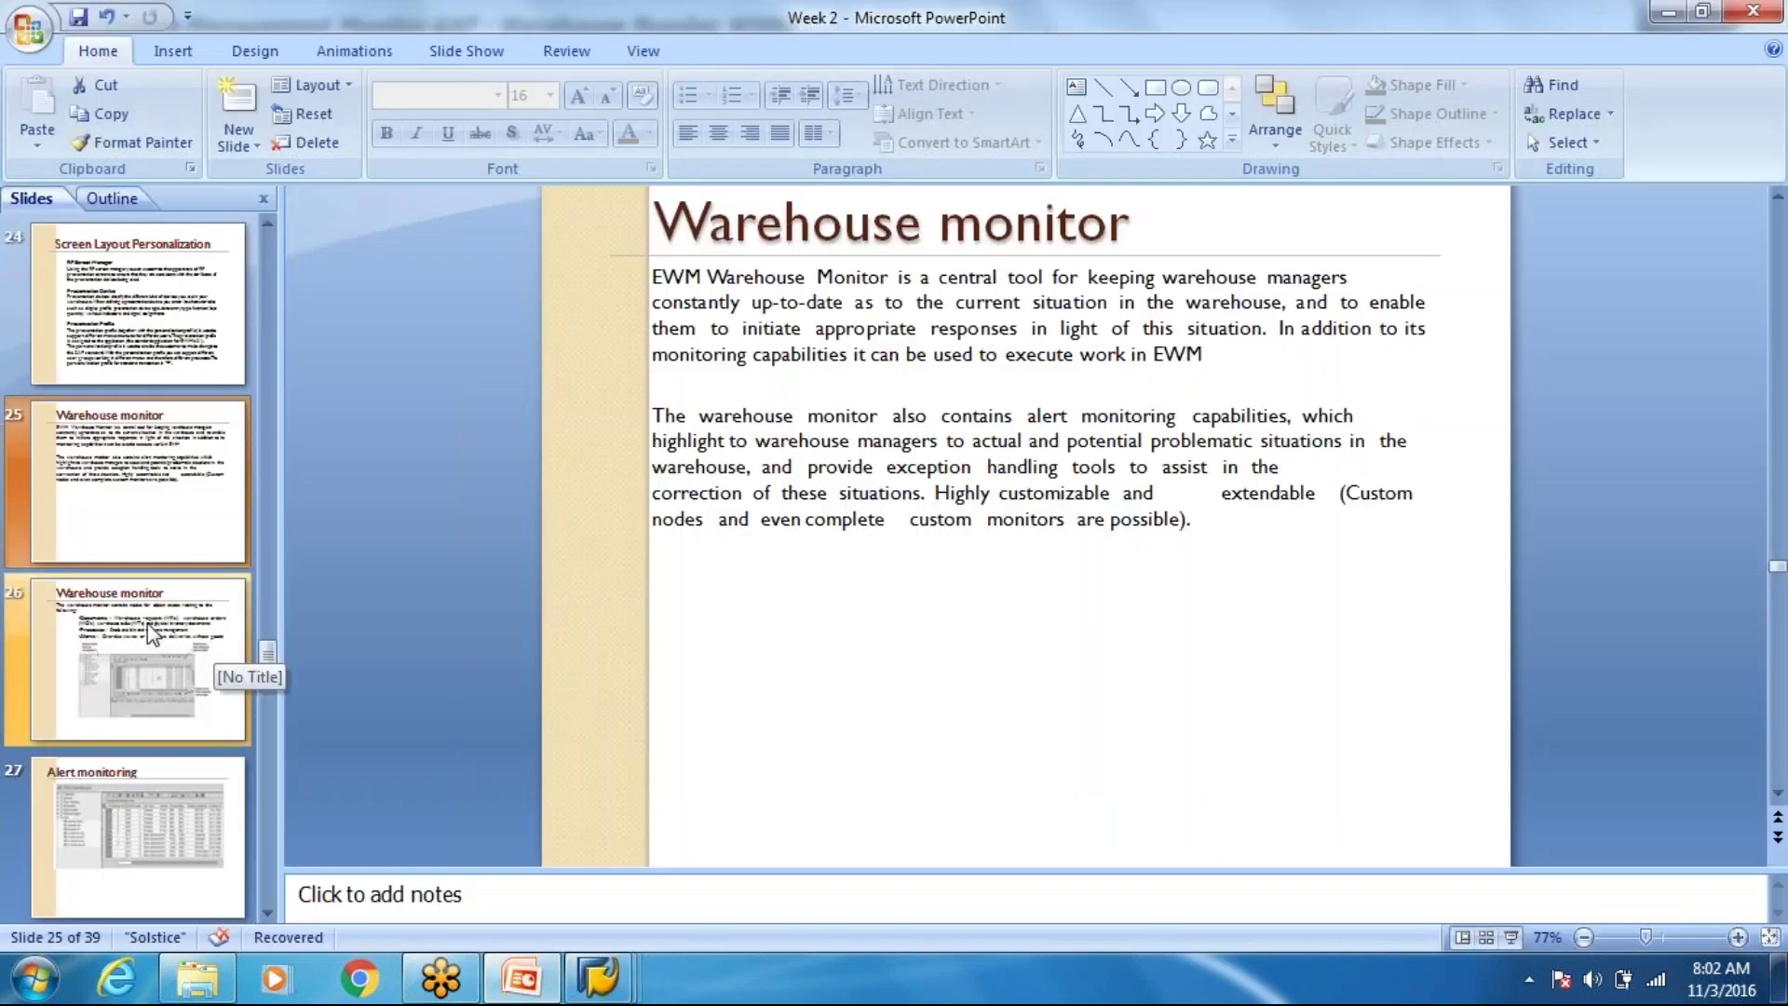
{"action": "left_click", "coordinate": [165, 858]}
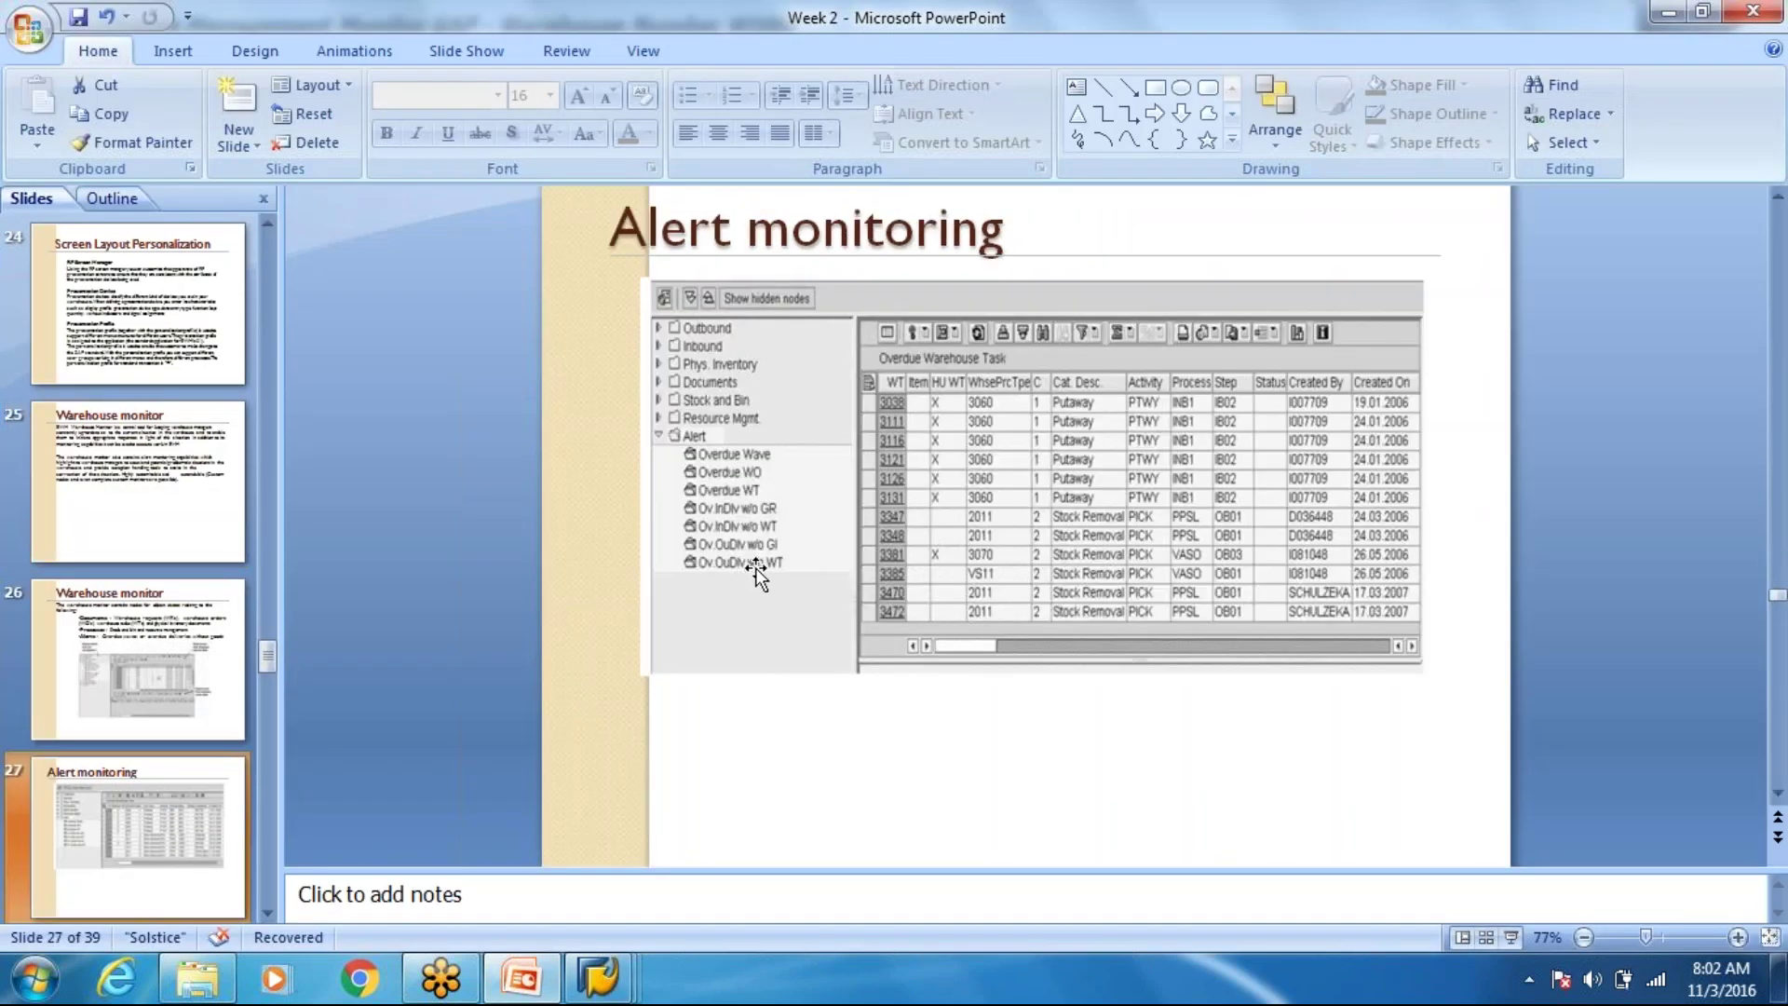
{"action": "key", "text": "alt+Tab"}
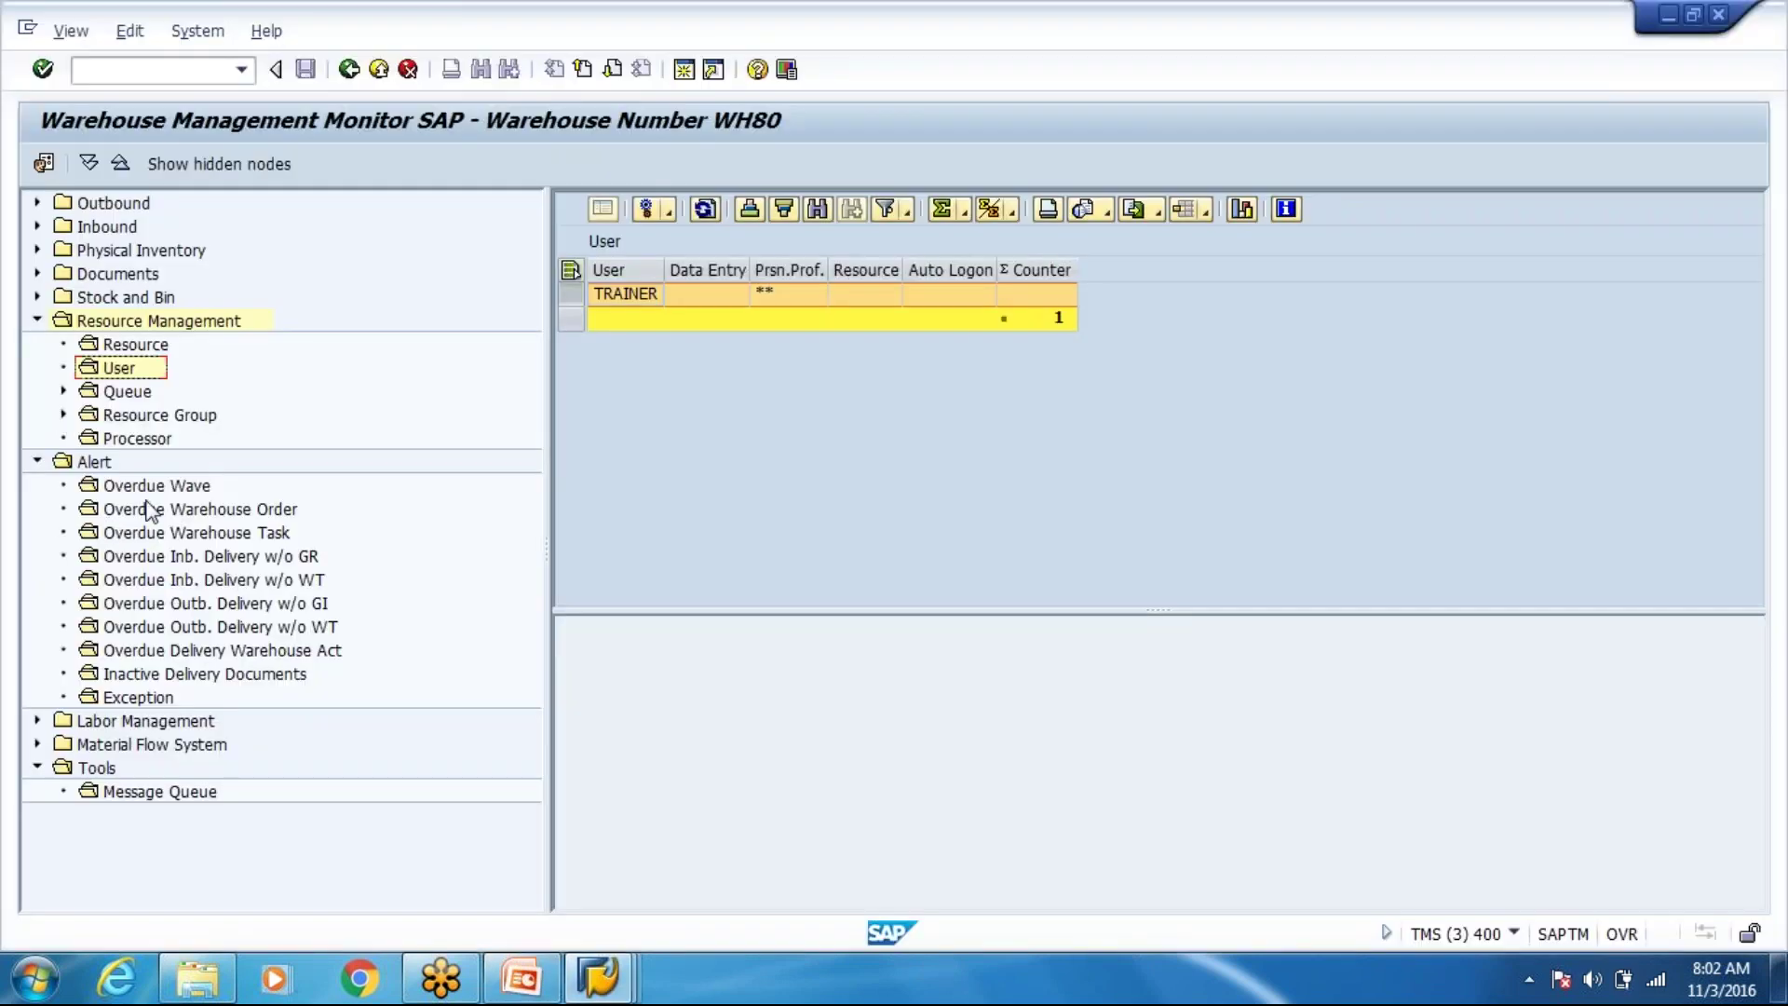
Review the Overdue Warehouse Task selection criteria, including Overdue in Hours/Minutes, cancel them, and glance at the Labor Management node.
{"action": "left_click", "coordinate": [230, 539]}
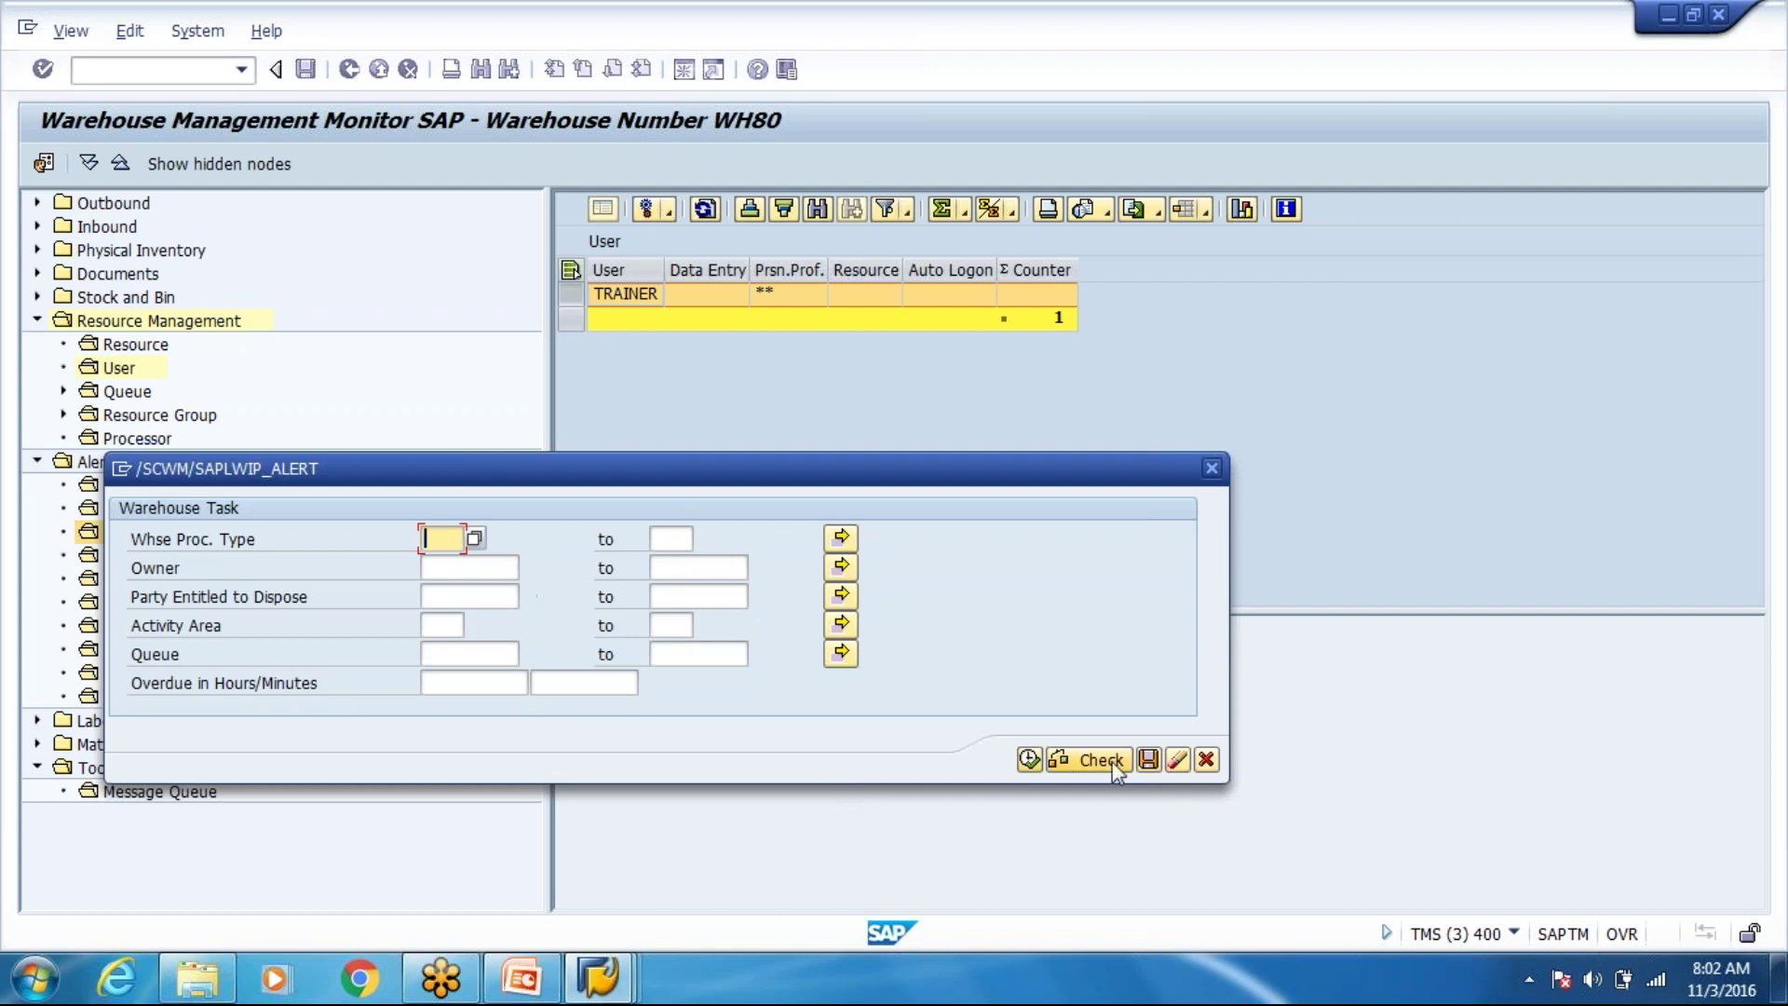
{"action": "left_click", "coordinate": [525, 683]}
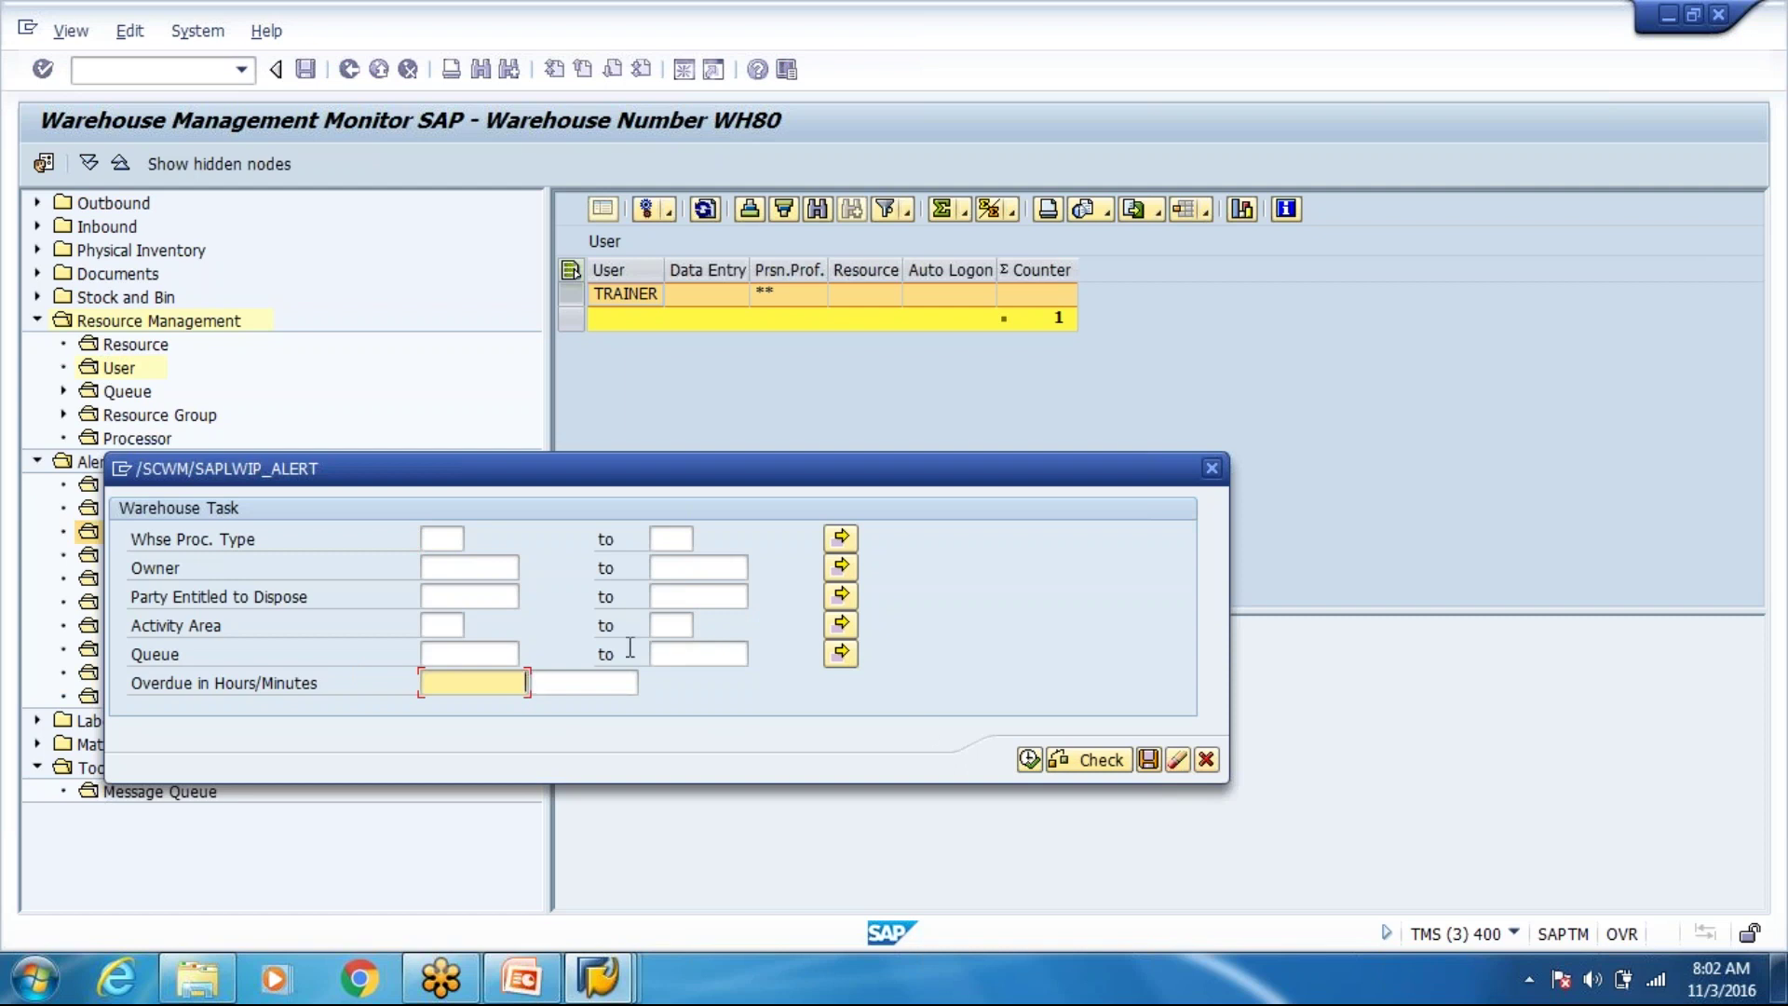
{"action": "left_click", "coordinate": [1207, 759]}
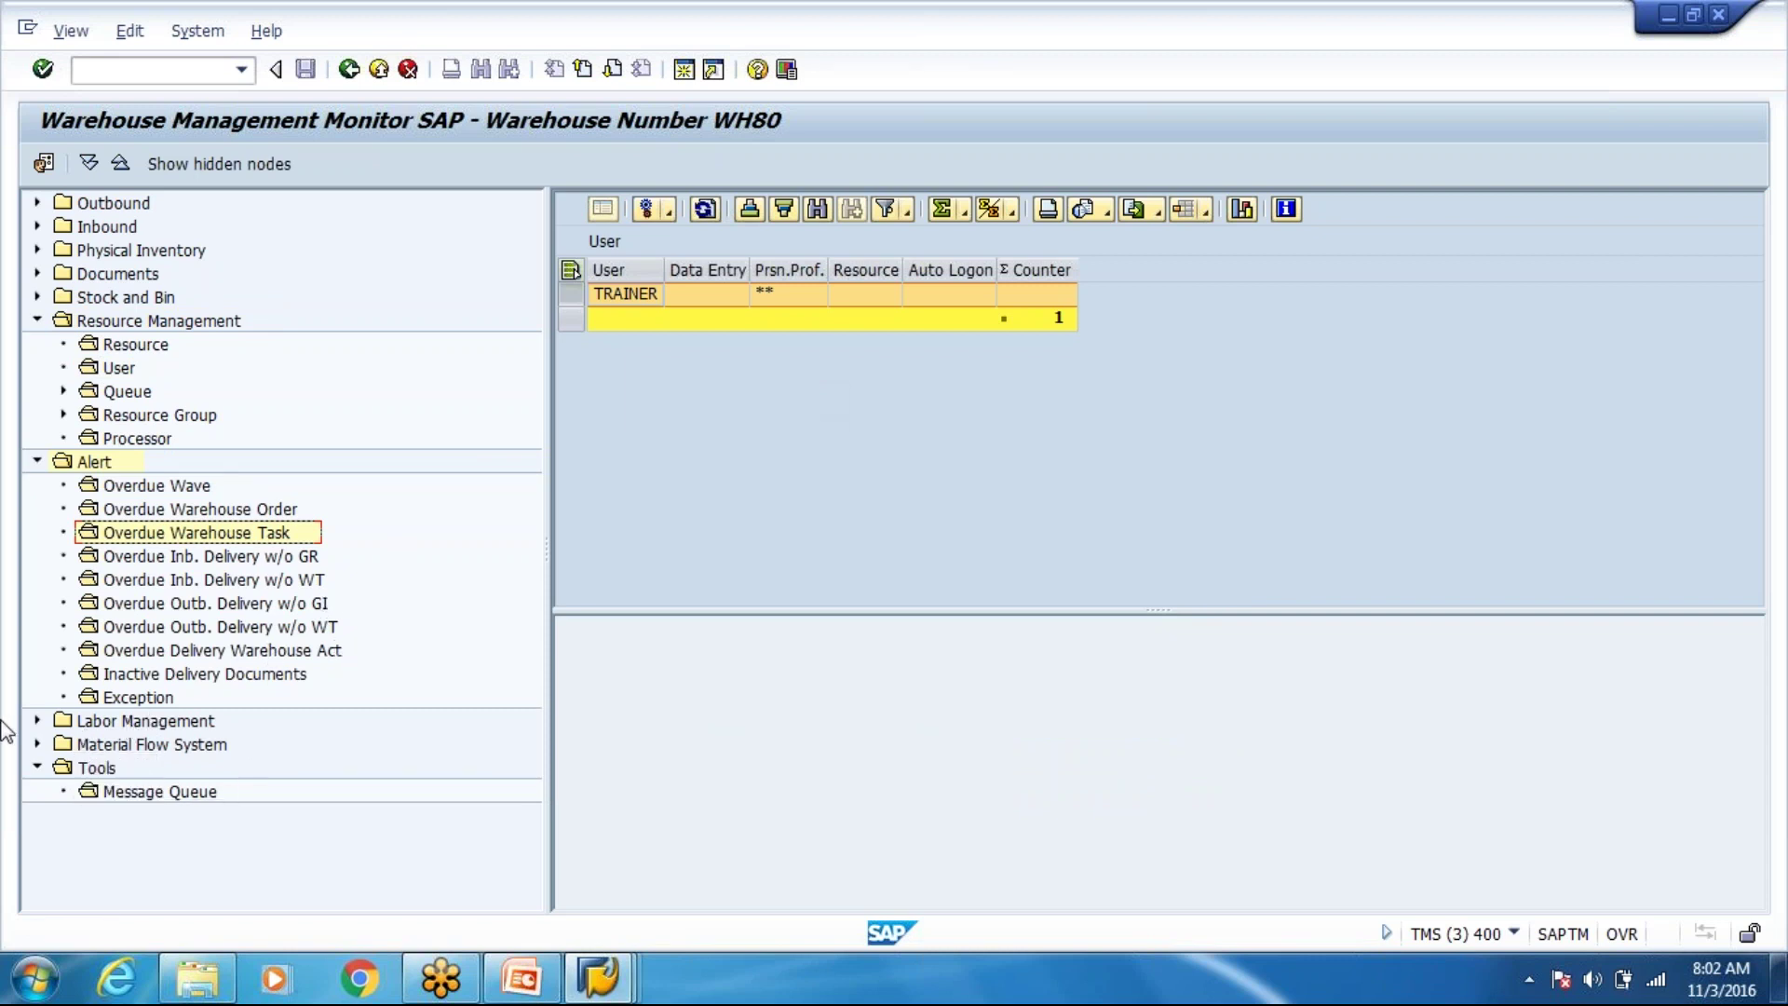
{"action": "left_click", "coordinate": [37, 722]}
{"action": "left_click", "coordinate": [38, 722]}
Switch to the Week 2 PowerPoint presentation and show the Stock visibility slide.
{"action": "left_click", "coordinate": [521, 978]}
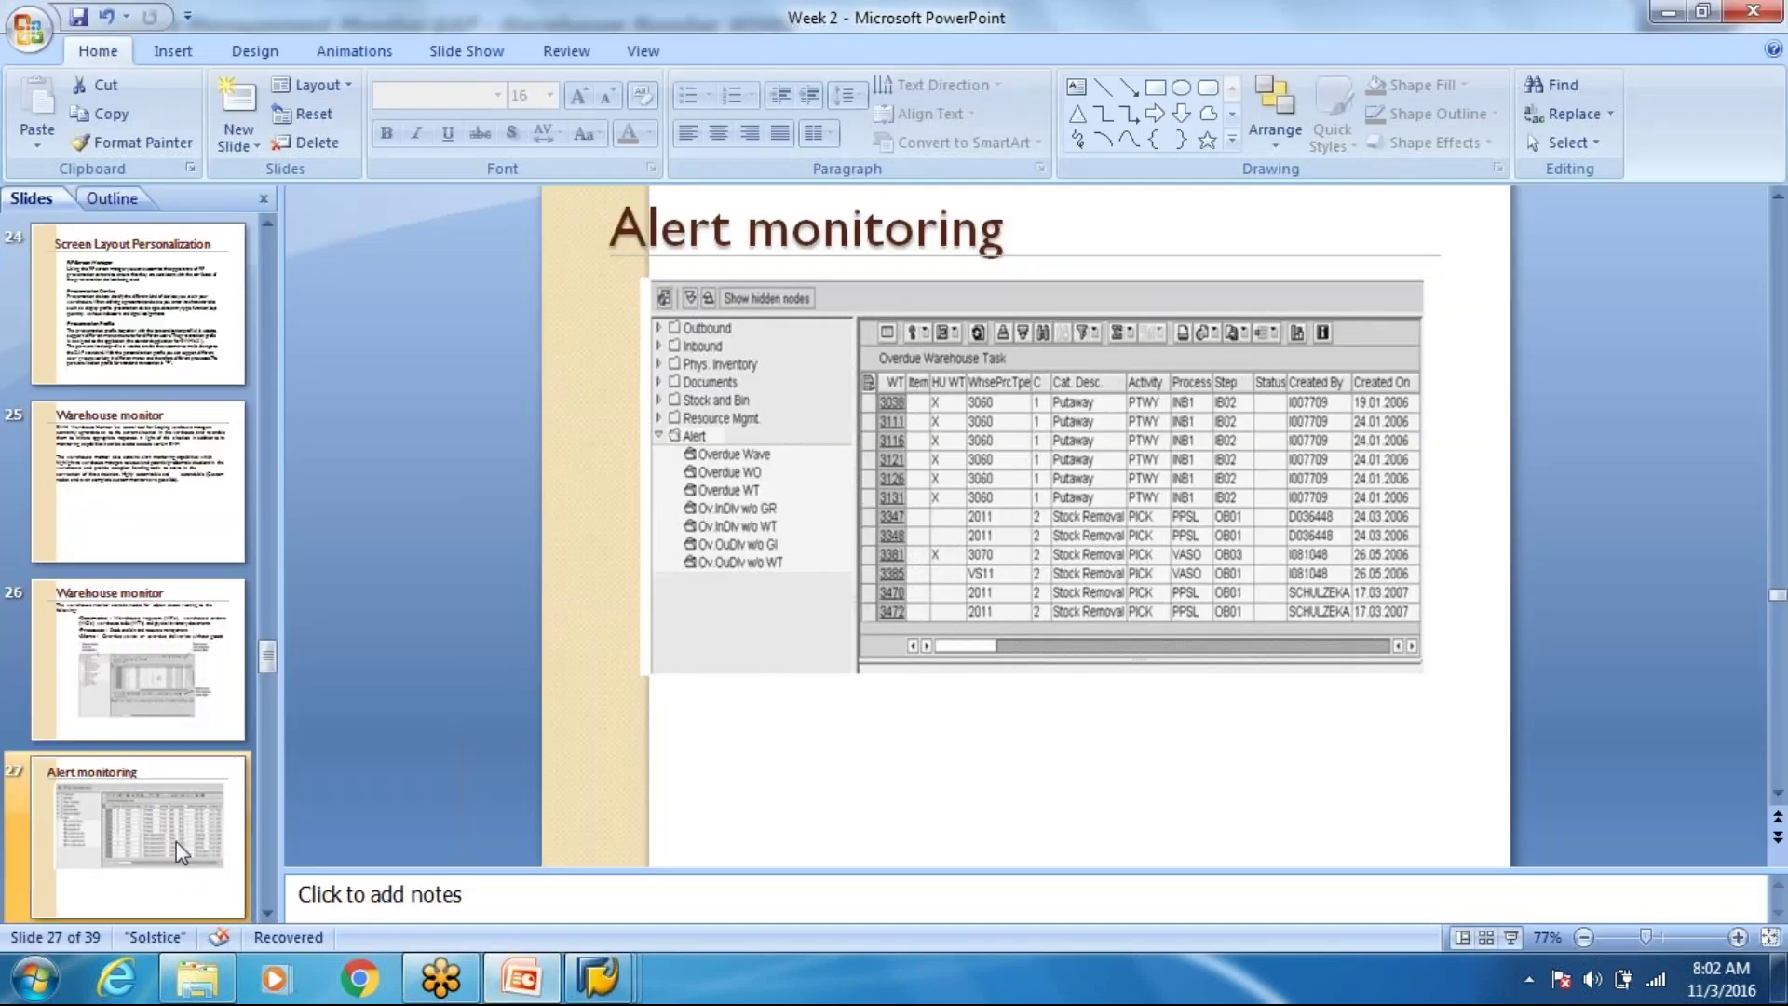
{"action": "left_click", "coordinate": [267, 914]}
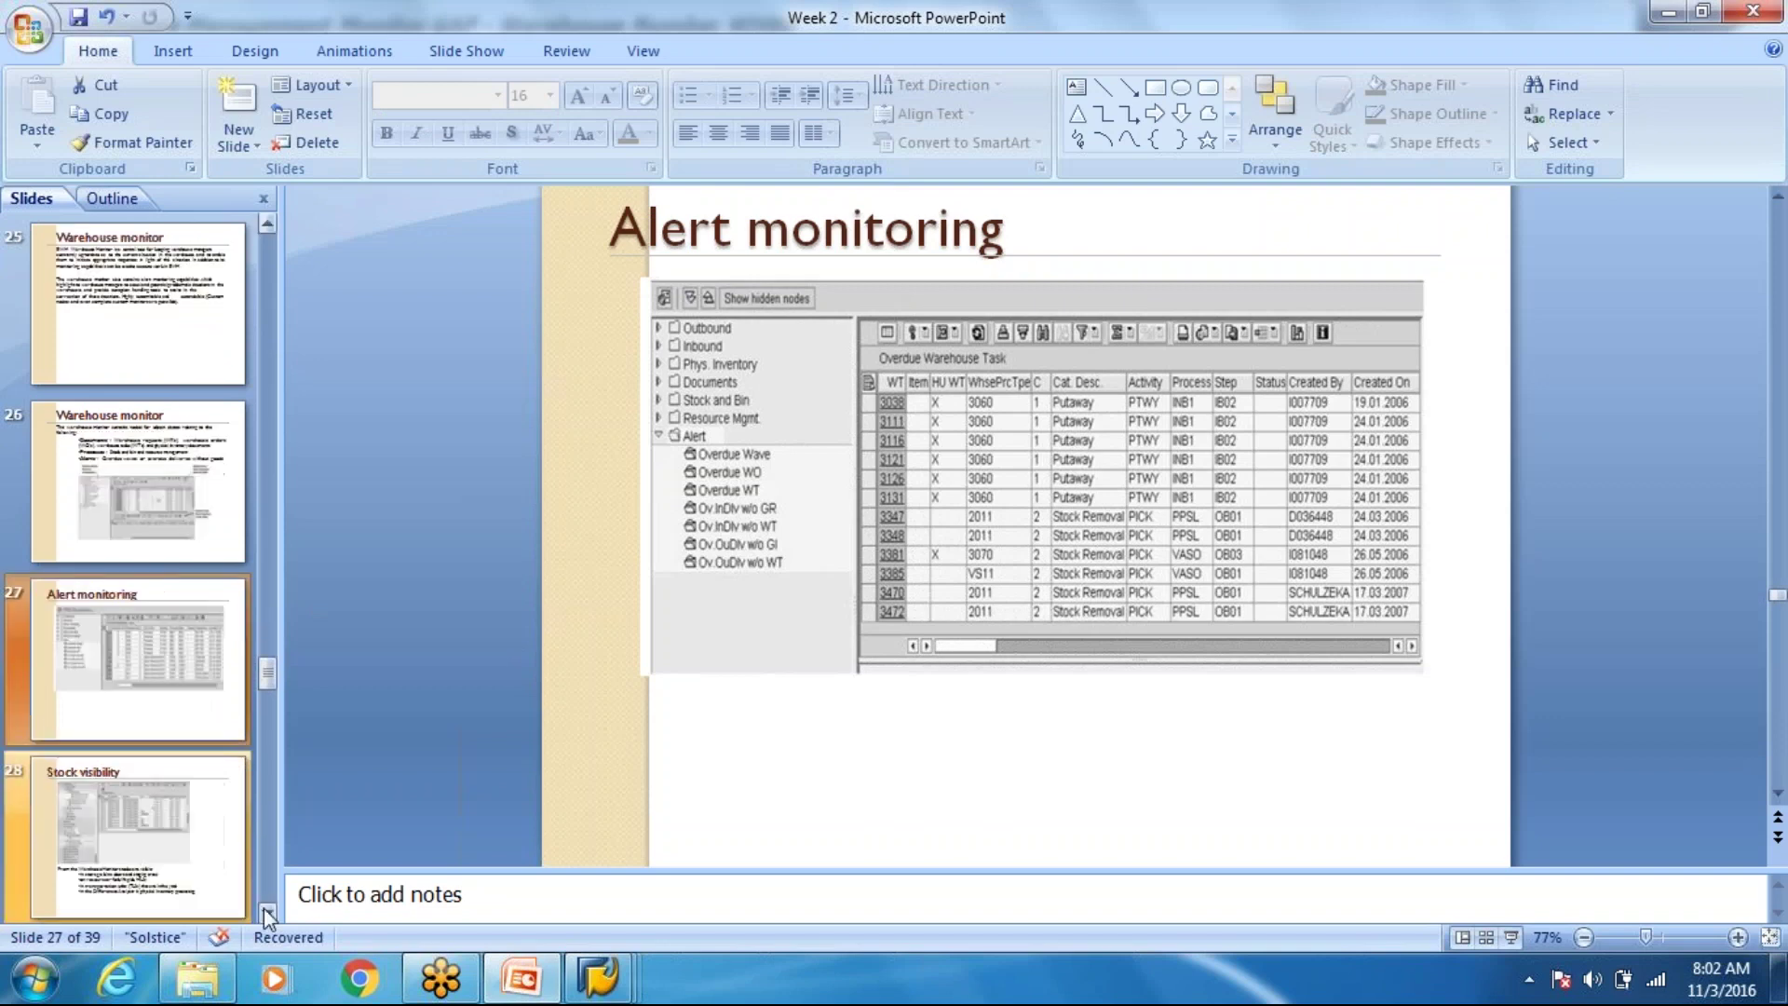
{"action": "left_click", "coordinate": [267, 914]}
{"action": "left_click", "coordinate": [159, 650]}
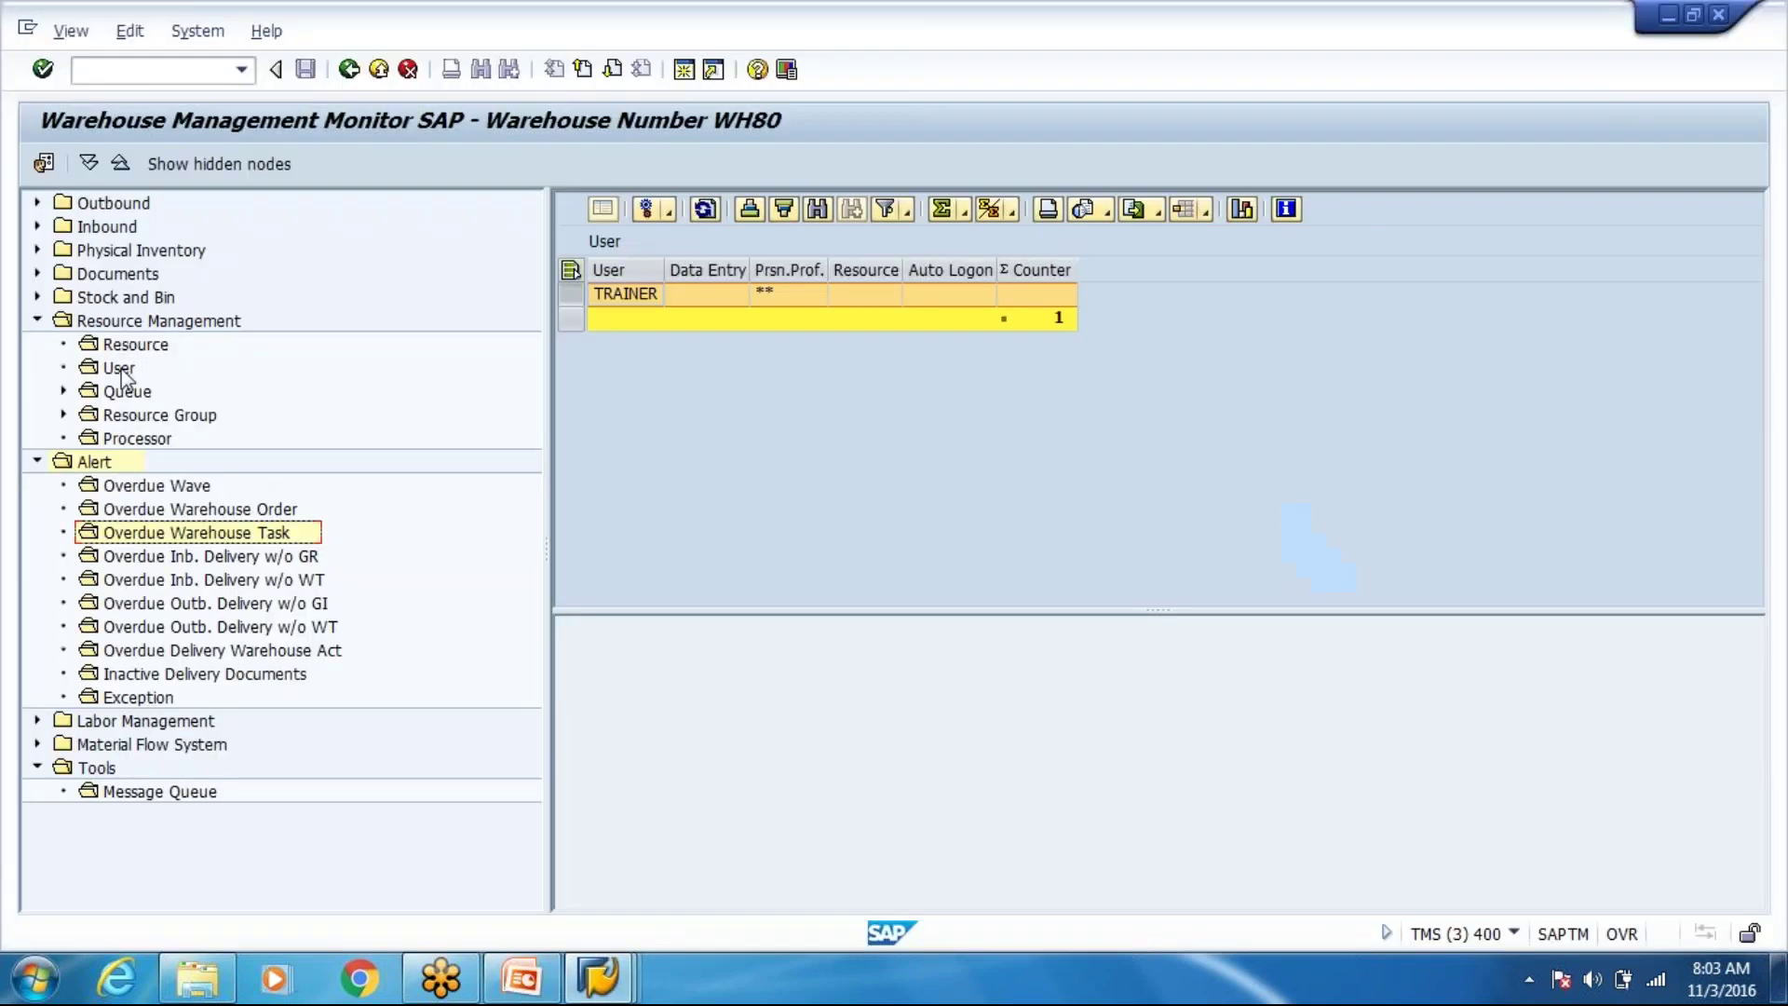
Expand Stock and Bin and review the selection criteria of Storage Bin and its Physical Stock node, cancelling each one.
{"action": "left_click", "coordinate": [37, 296]}
{"action": "double_click", "coordinate": [149, 319]}
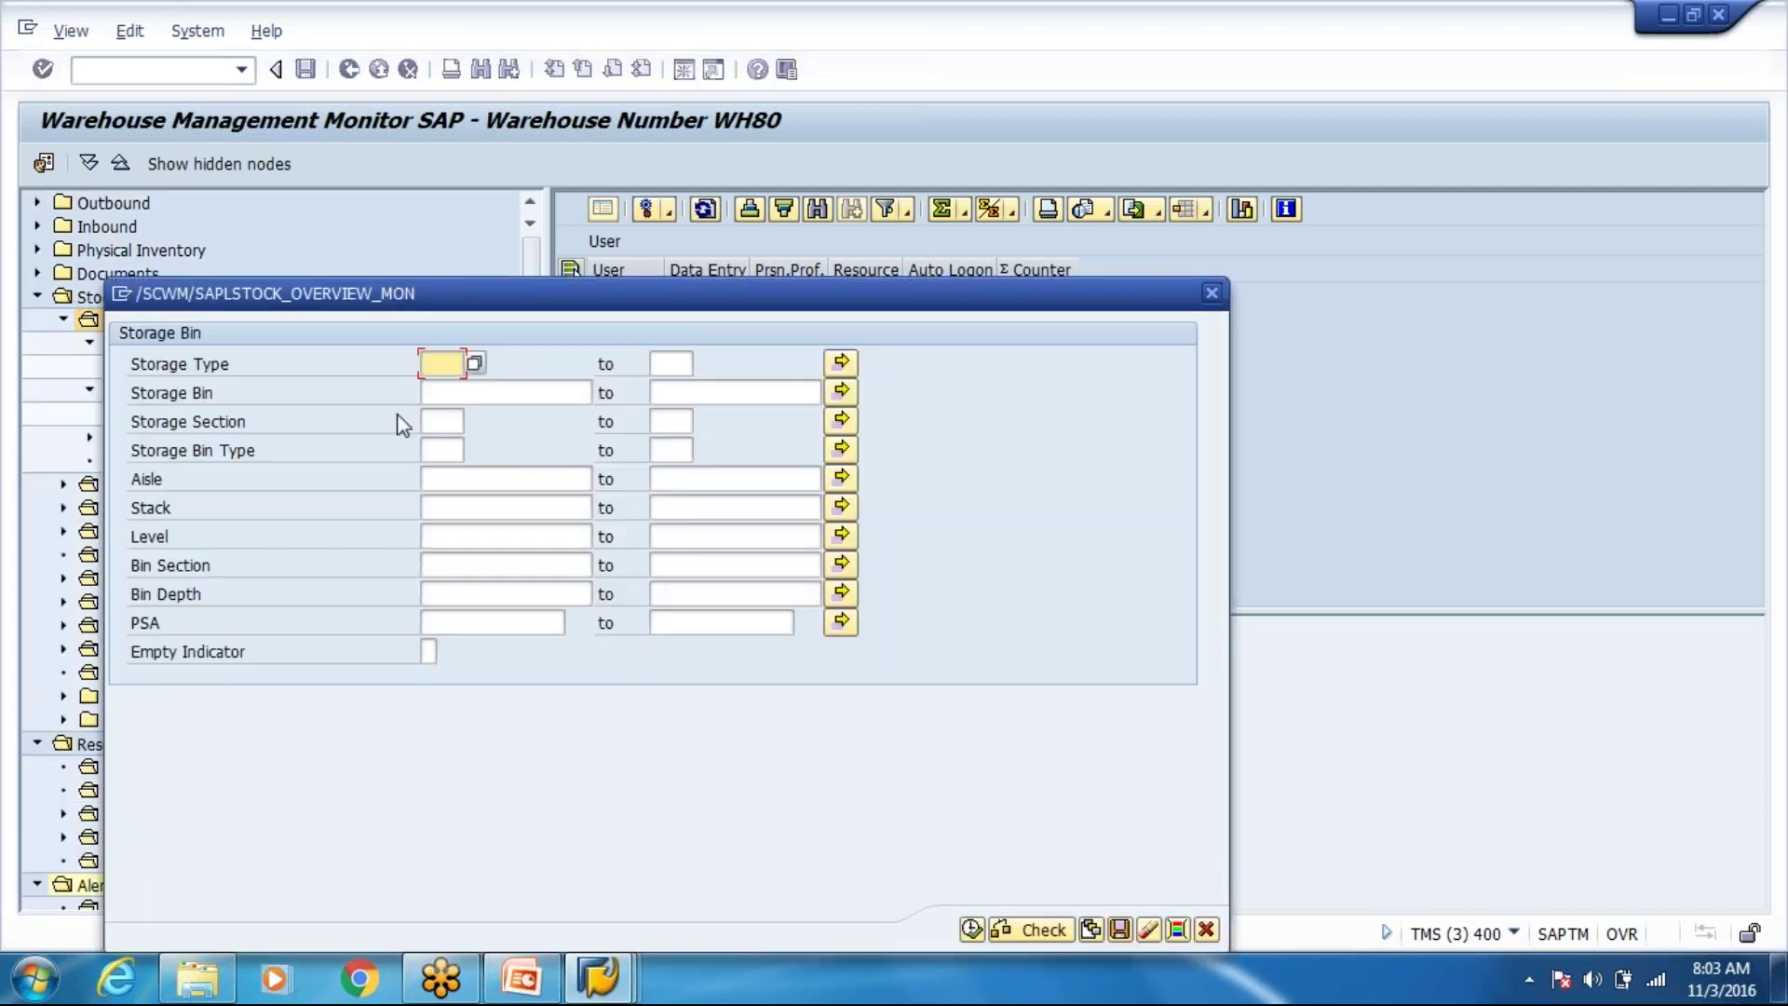
{"action": "left_click", "coordinate": [1211, 293]}
{"action": "left_click", "coordinate": [196, 344]}
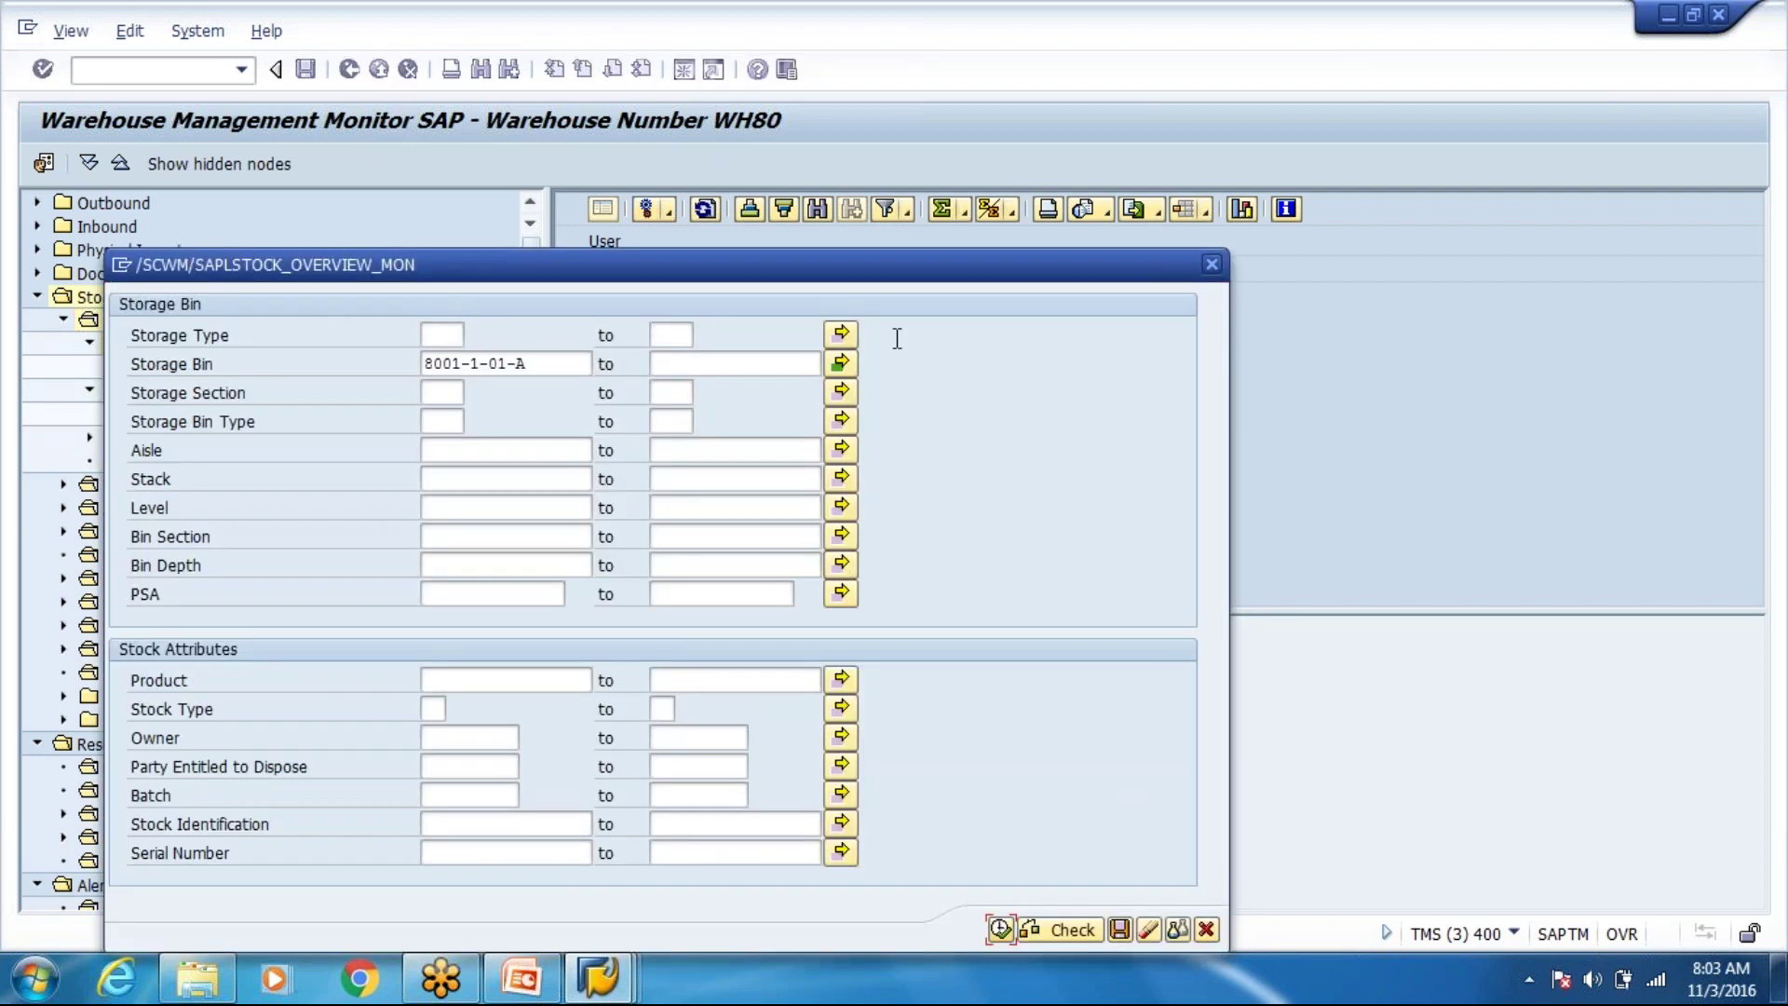
{"action": "left_click", "coordinate": [1210, 929]}
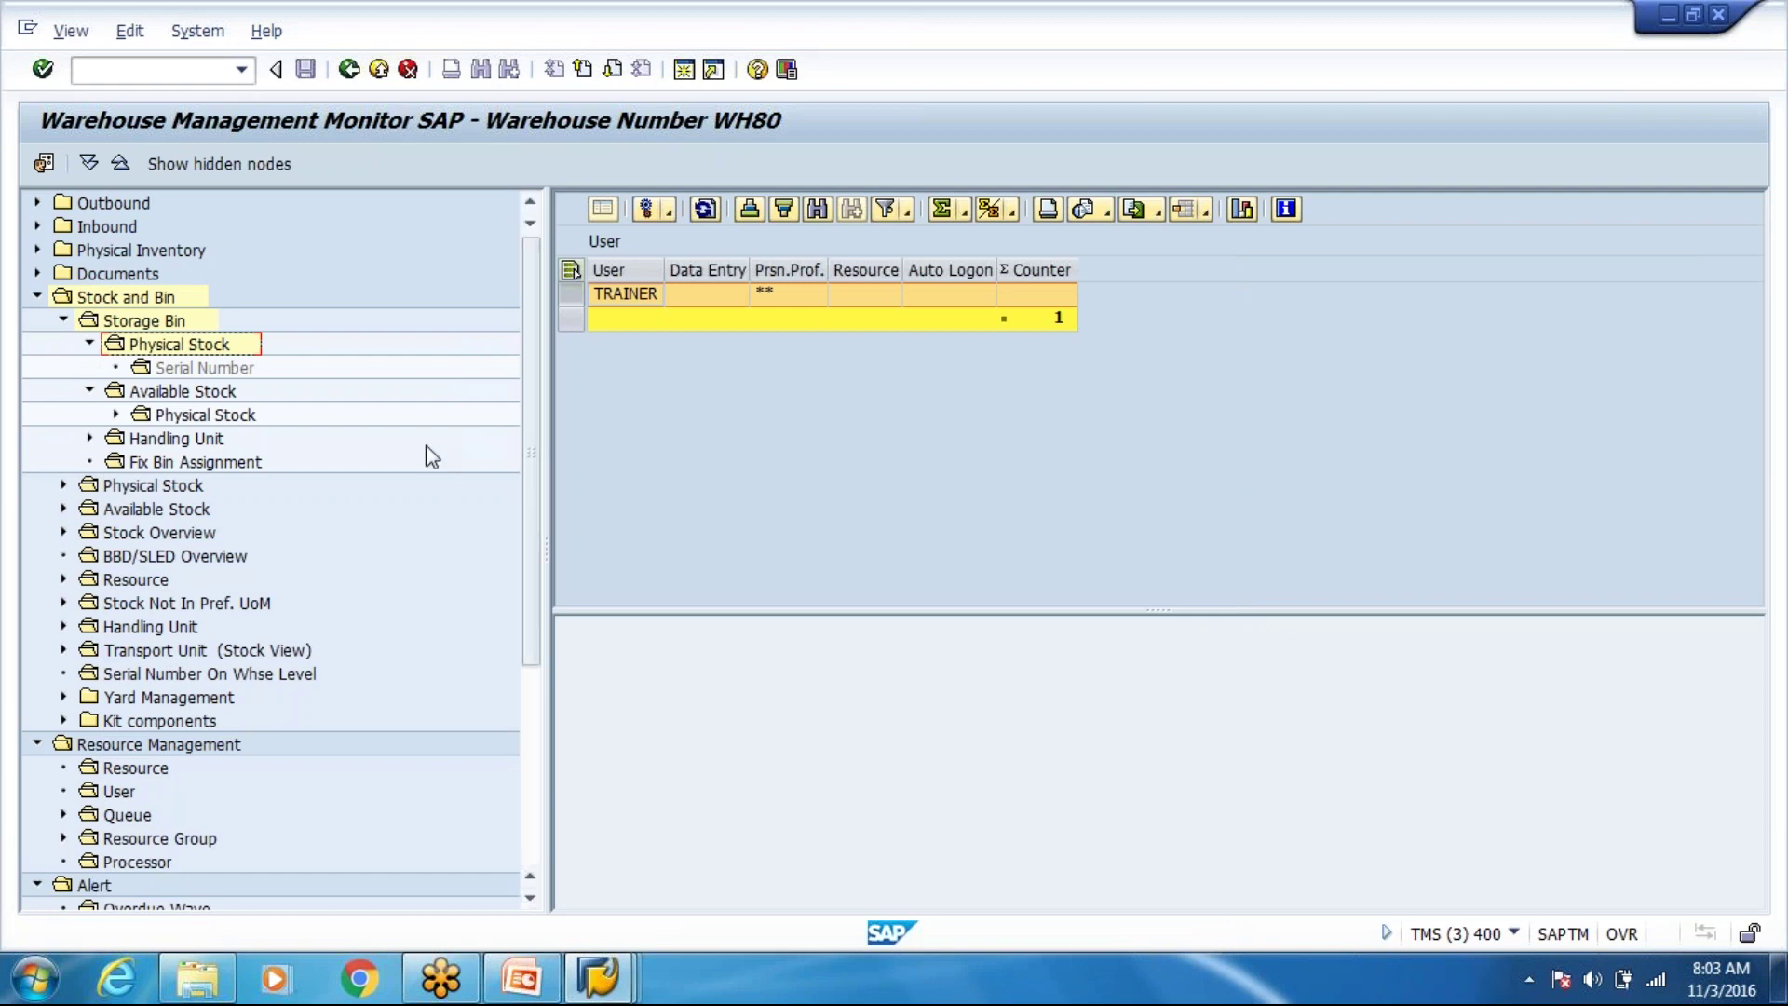
Review the selection criteria of Available Stock under Storage Bin and cancel without running it.
{"action": "left_click", "coordinate": [207, 396]}
{"action": "left_click", "coordinate": [236, 414]}
{"action": "left_click", "coordinate": [228, 391]}
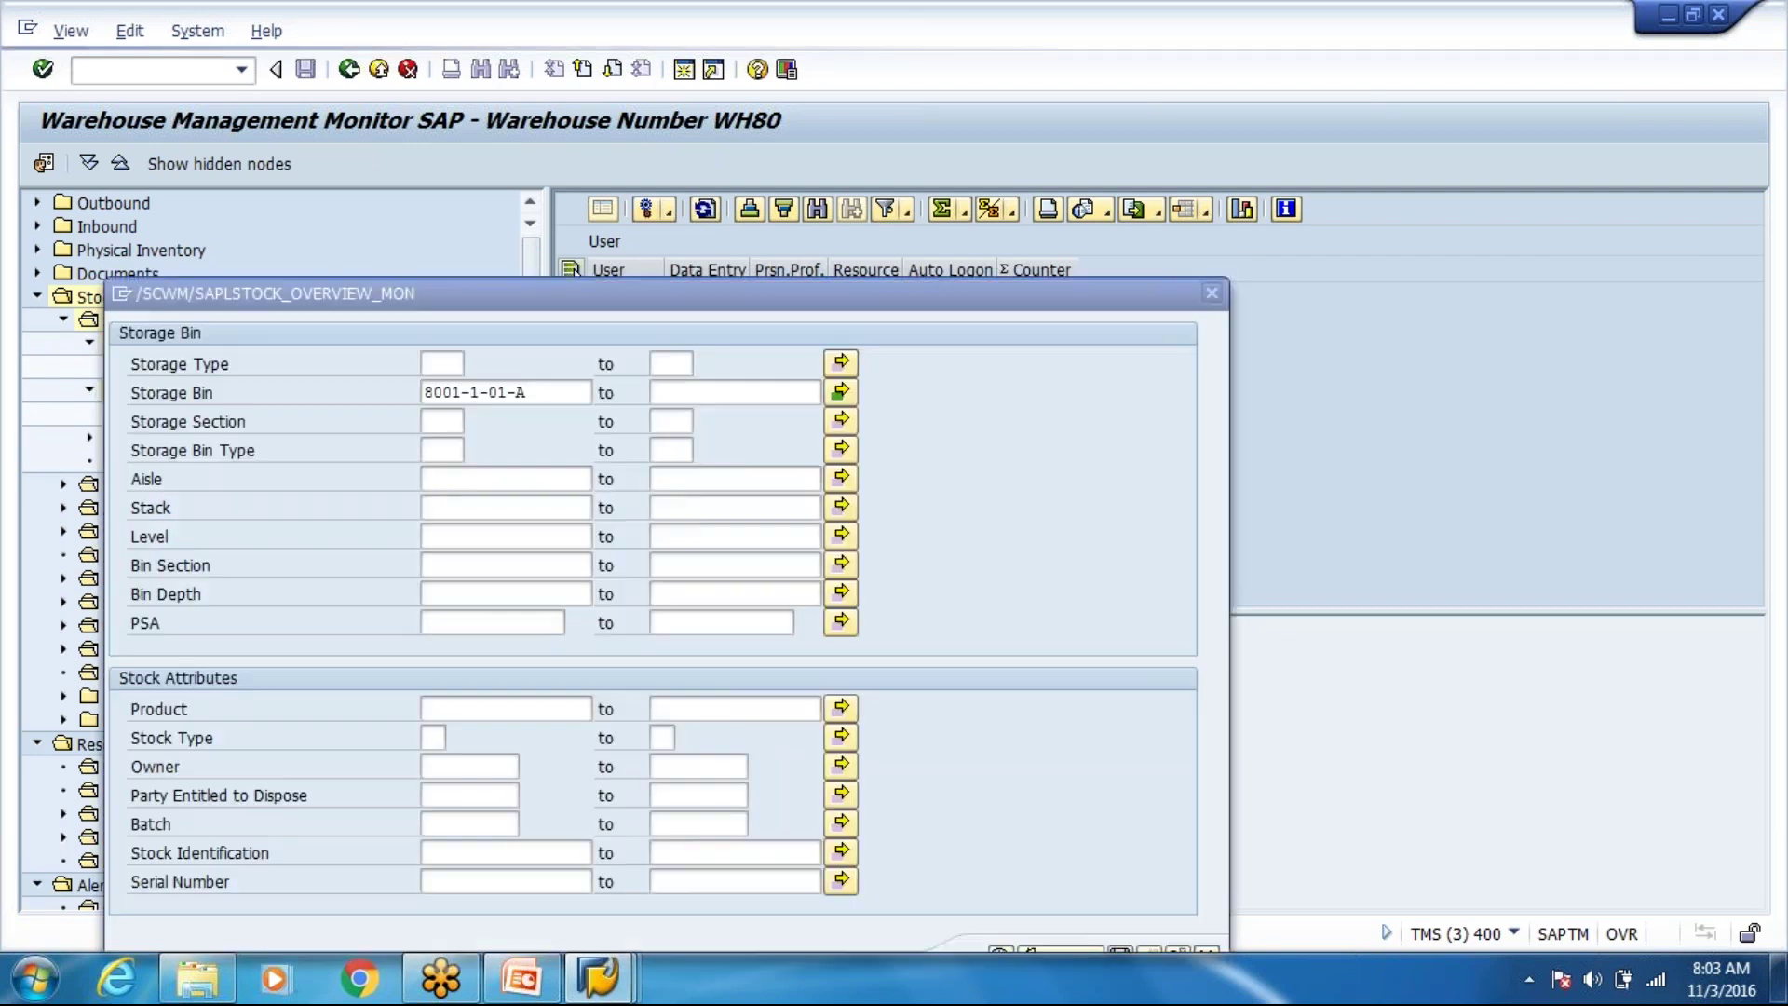
{"action": "left_click", "coordinate": [1207, 929]}
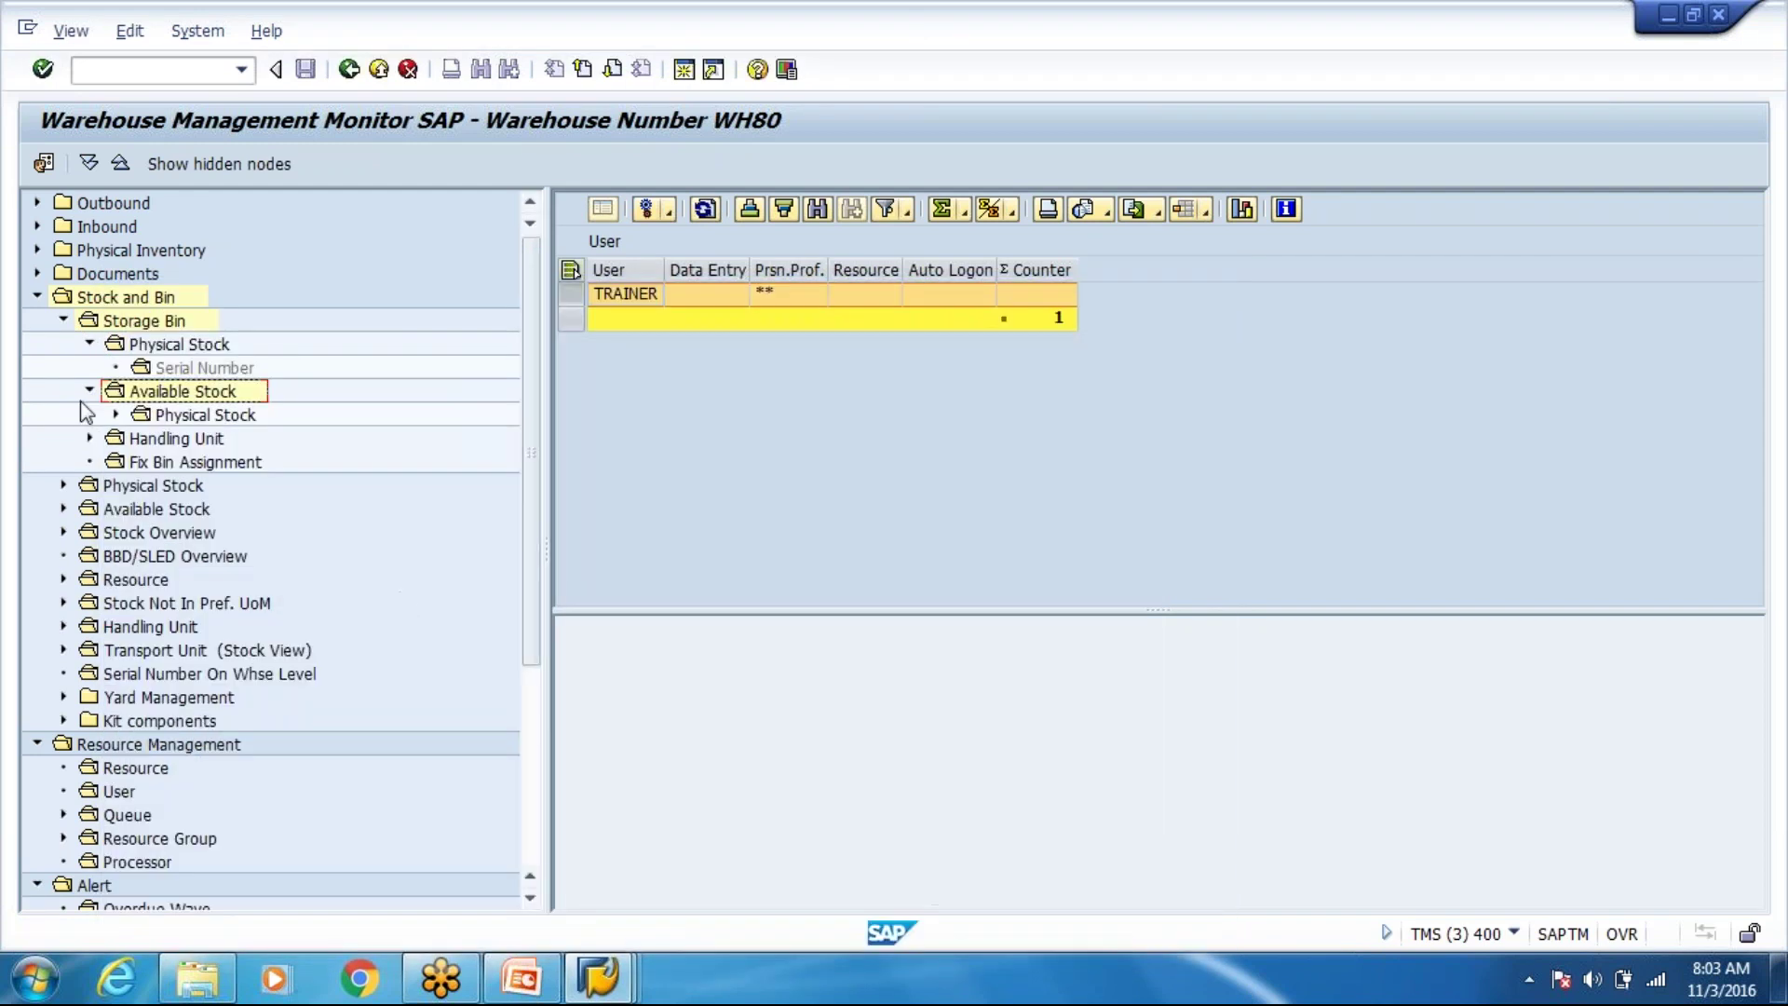
Review the criteria of Physical Stock under Available Stock, then of Storage Bin again, cancelling both.
{"action": "left_click", "coordinate": [115, 415]}
{"action": "left_click", "coordinate": [227, 416]}
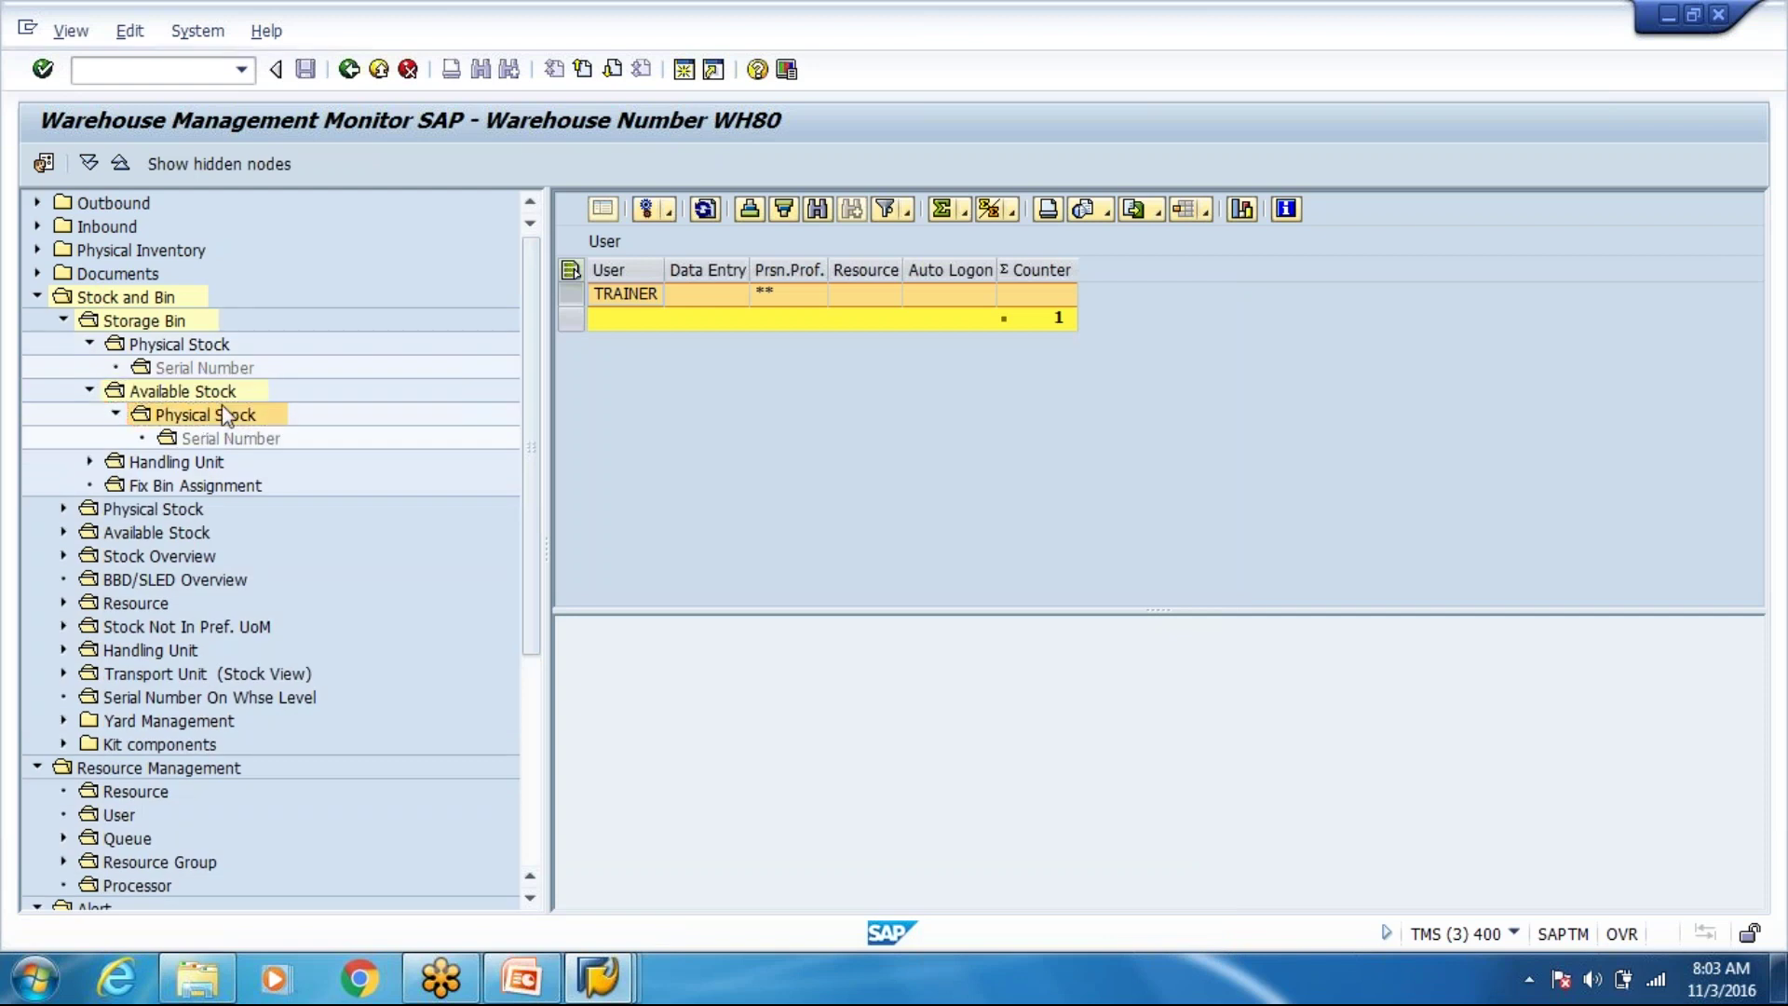
{"action": "scroll", "coordinate": [550, 484], "scroll_direction": "down", "scroll_amount": 1}
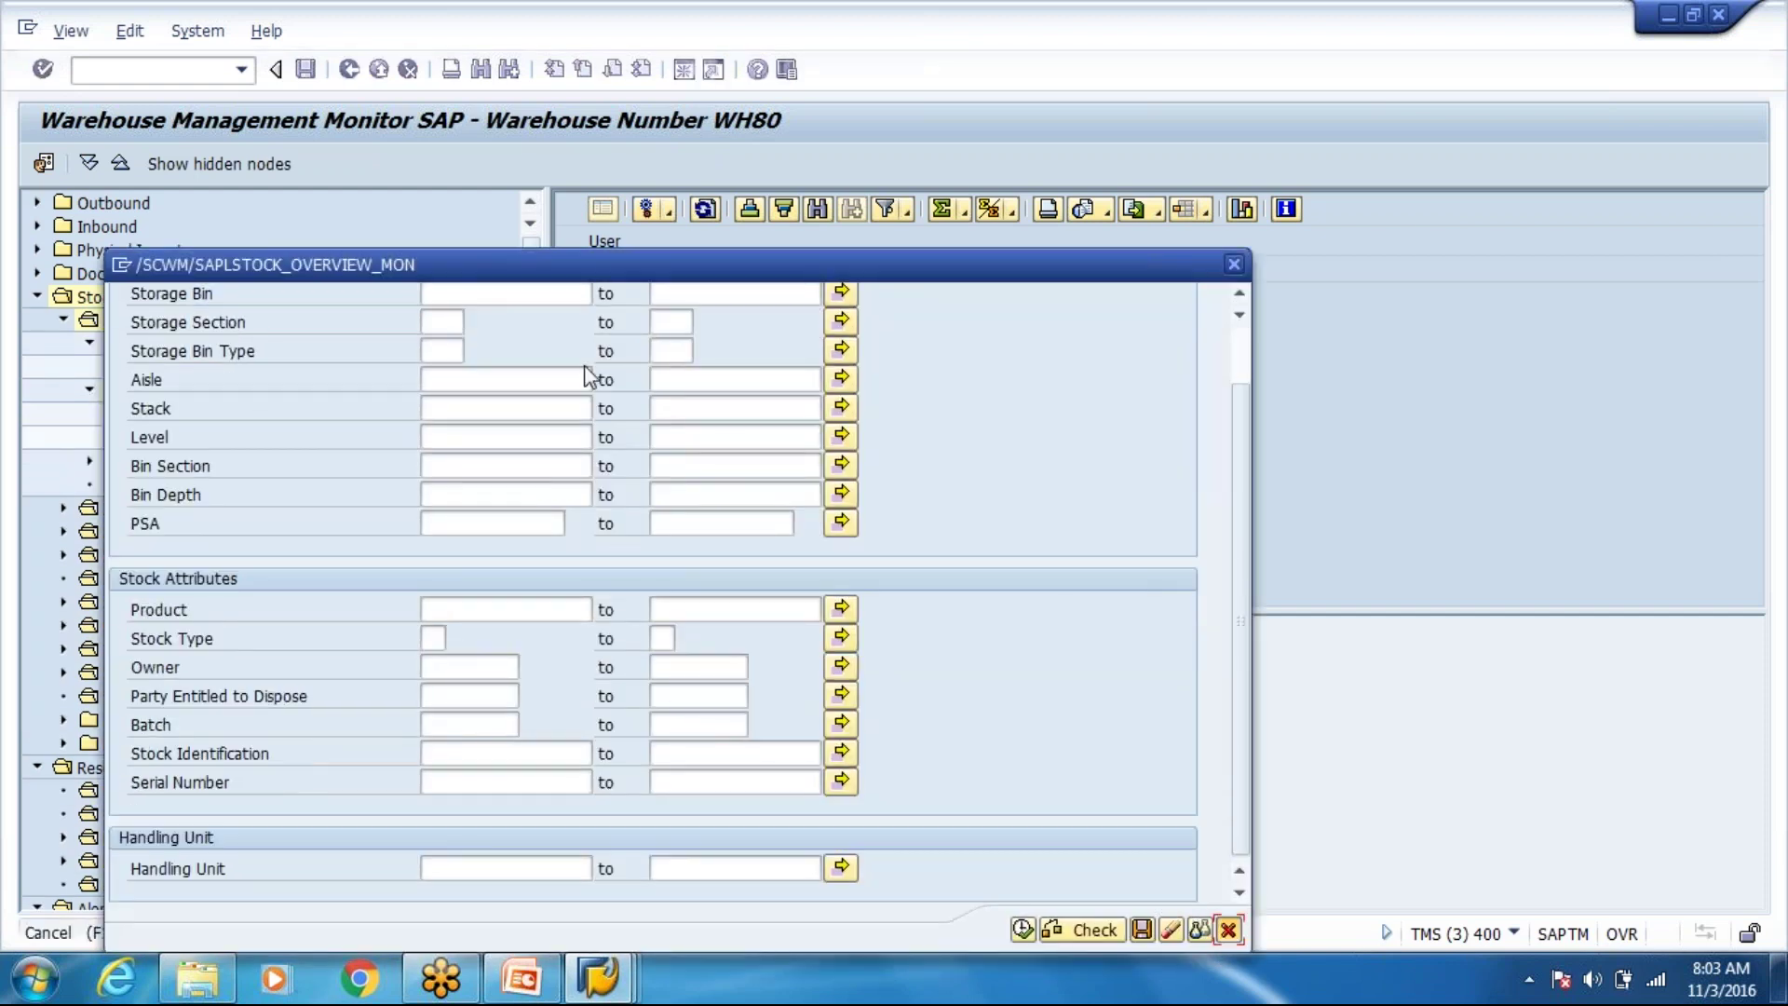
{"action": "left_click", "coordinate": [1230, 929]}
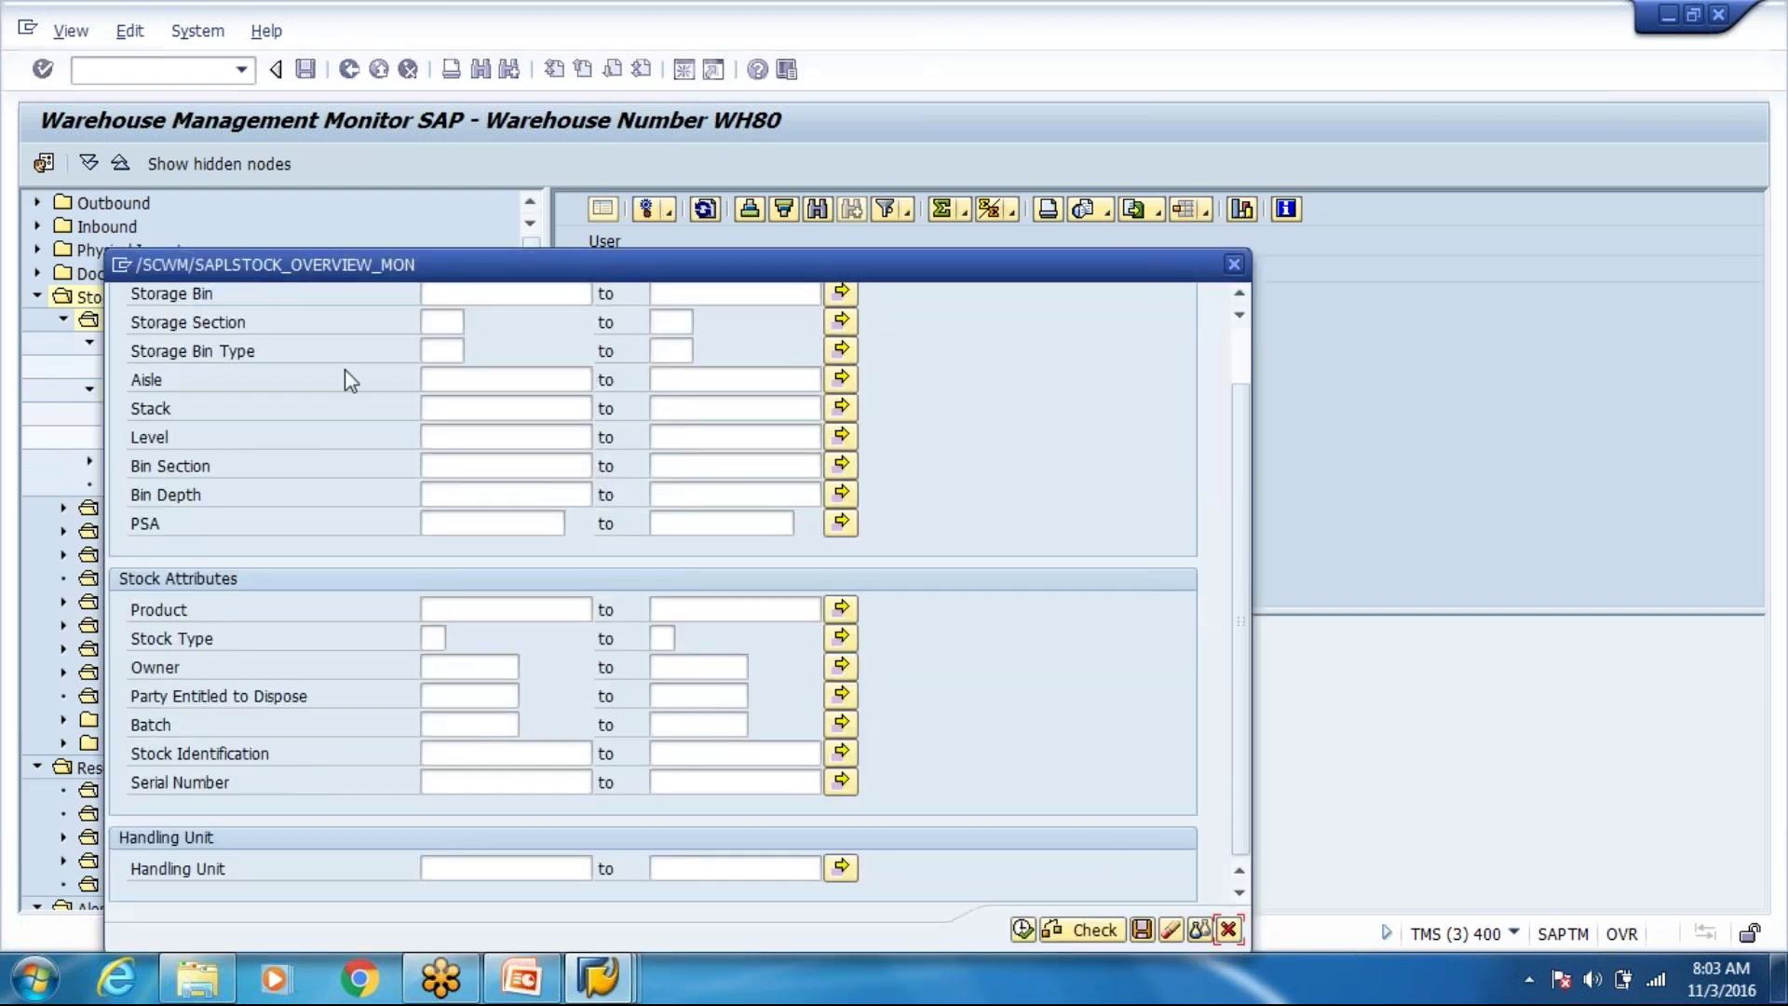
{"action": "double_click", "coordinate": [144, 321]}
{"action": "left_click", "coordinate": [1209, 932]}
Expand Resource under Stock and Bin and run its Physical Stock and Handling Unit nodes without selection criteria.
{"action": "left_click", "coordinate": [64, 602]}
{"action": "left_click", "coordinate": [198, 619]}
{"action": "double_click", "coordinate": [193, 626]}
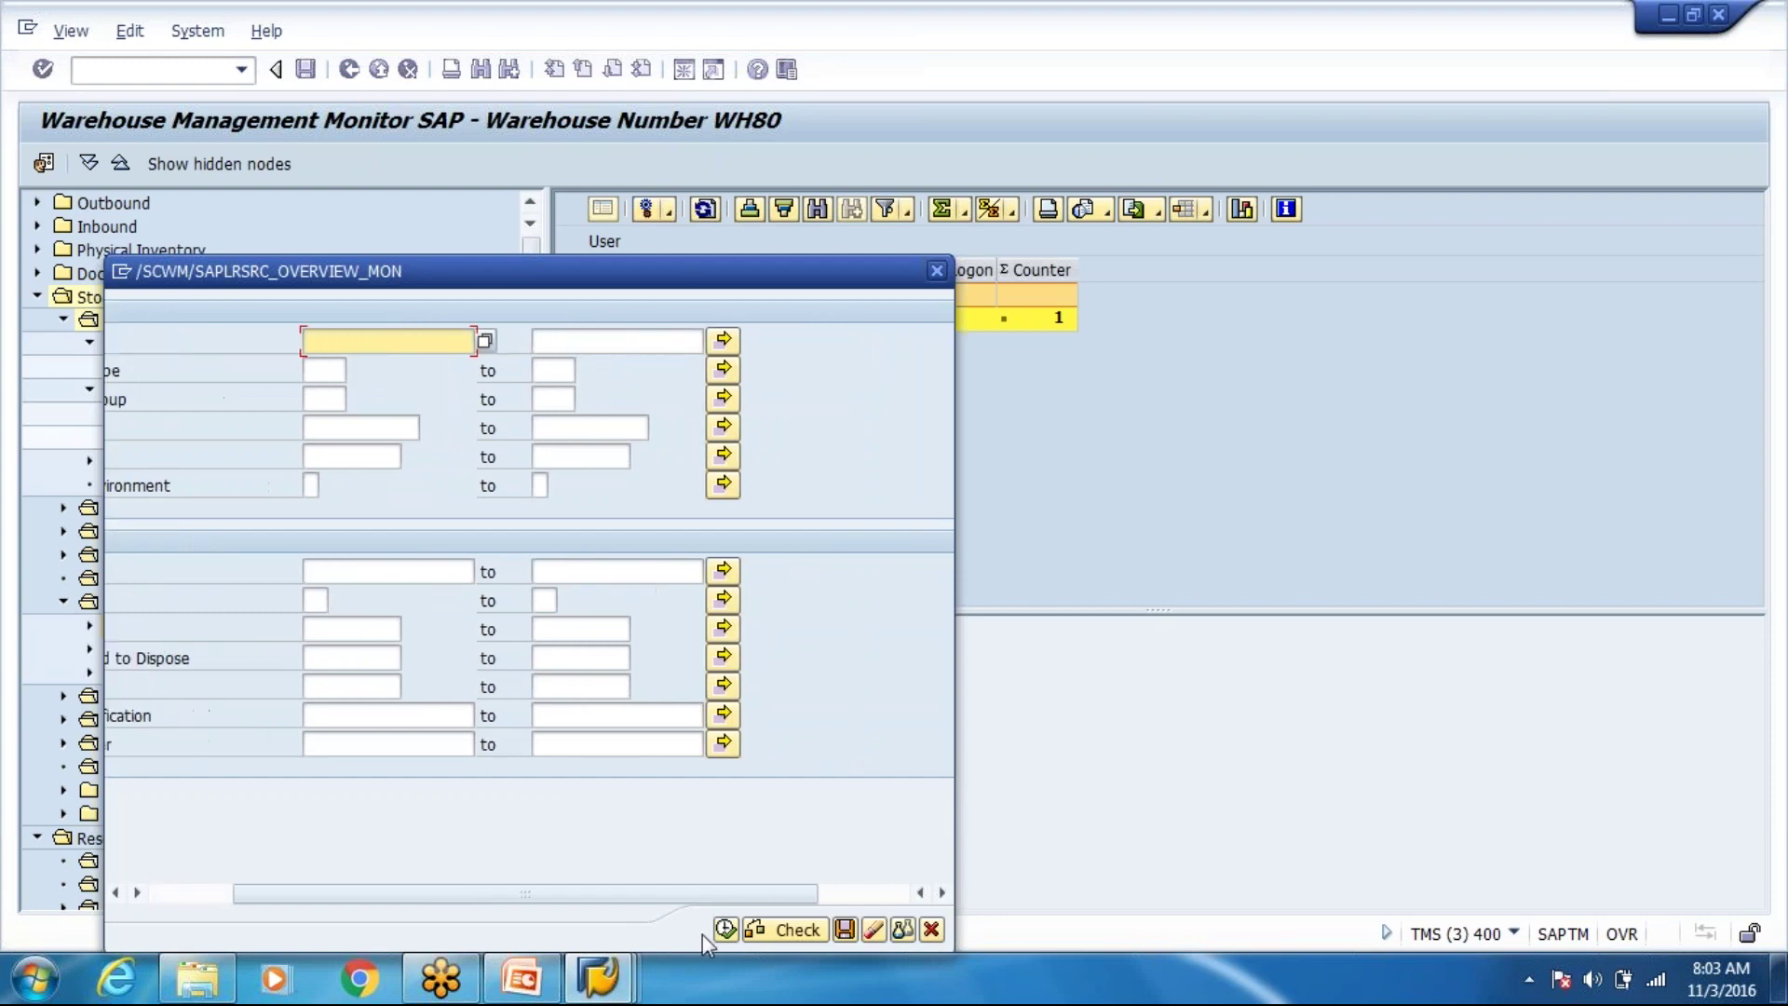
{"action": "left_click", "coordinate": [725, 930]}
{"action": "left_click", "coordinate": [363, 540]}
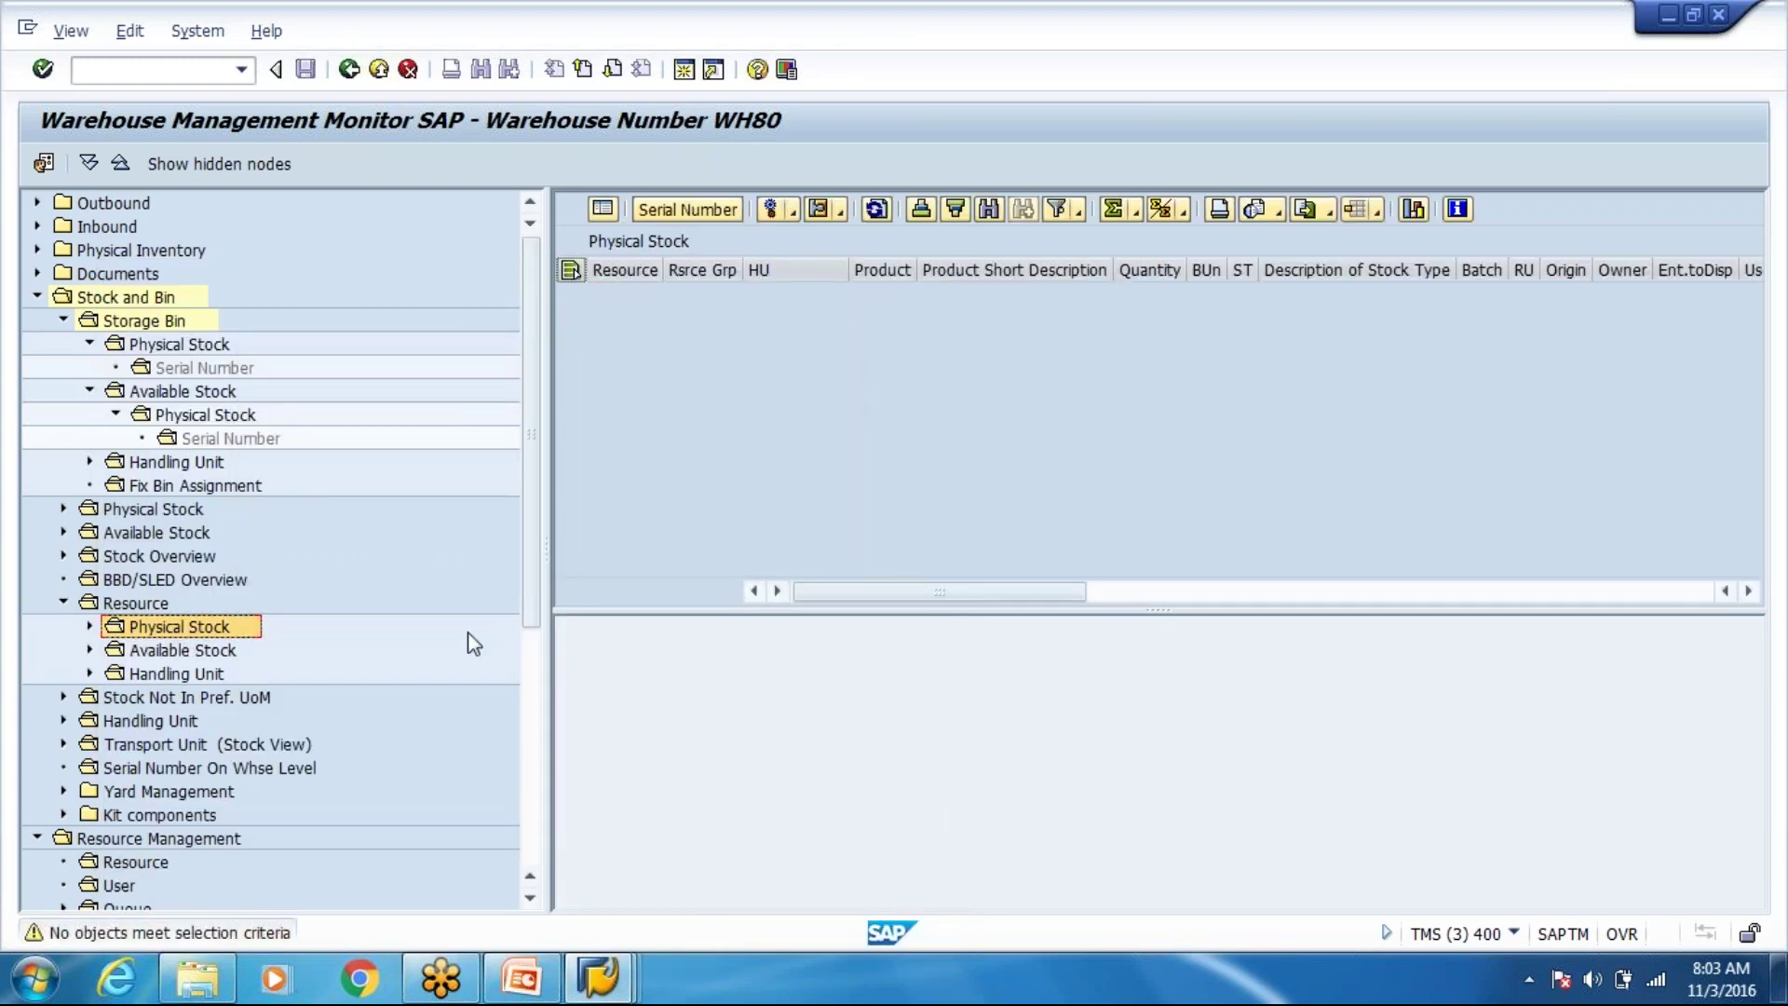
{"action": "left_click", "coordinate": [186, 679]}
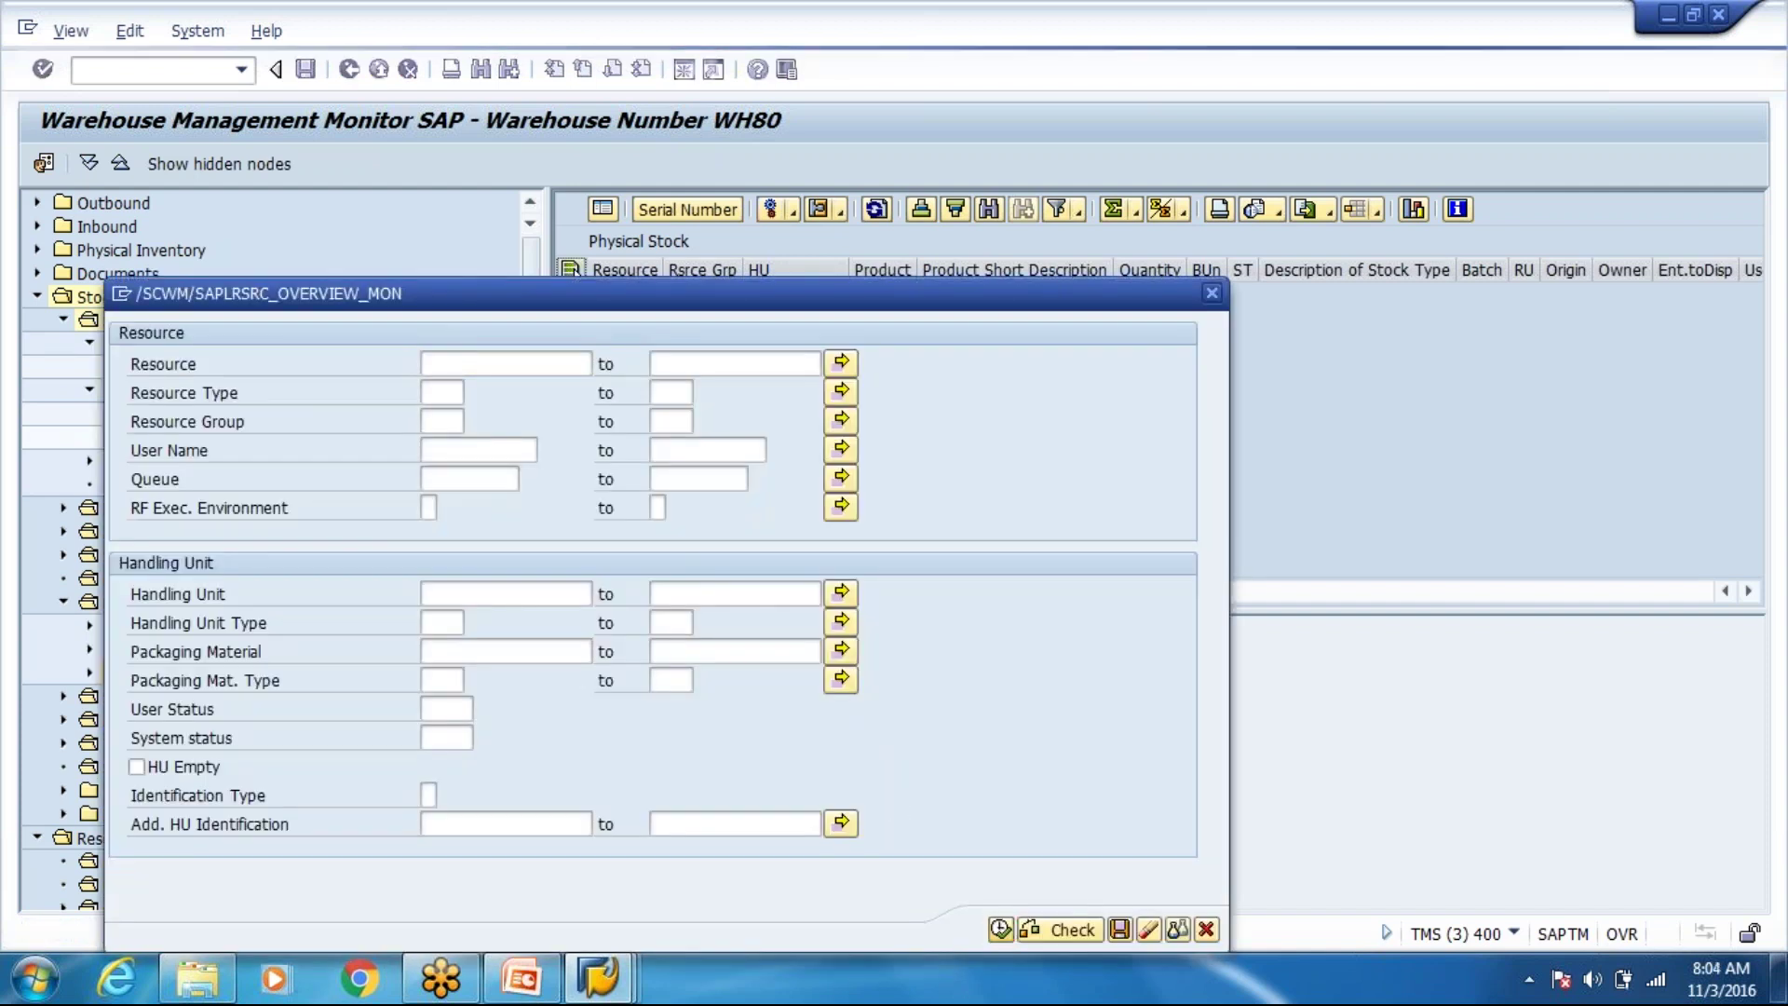
{"action": "key", "text": "F8"}
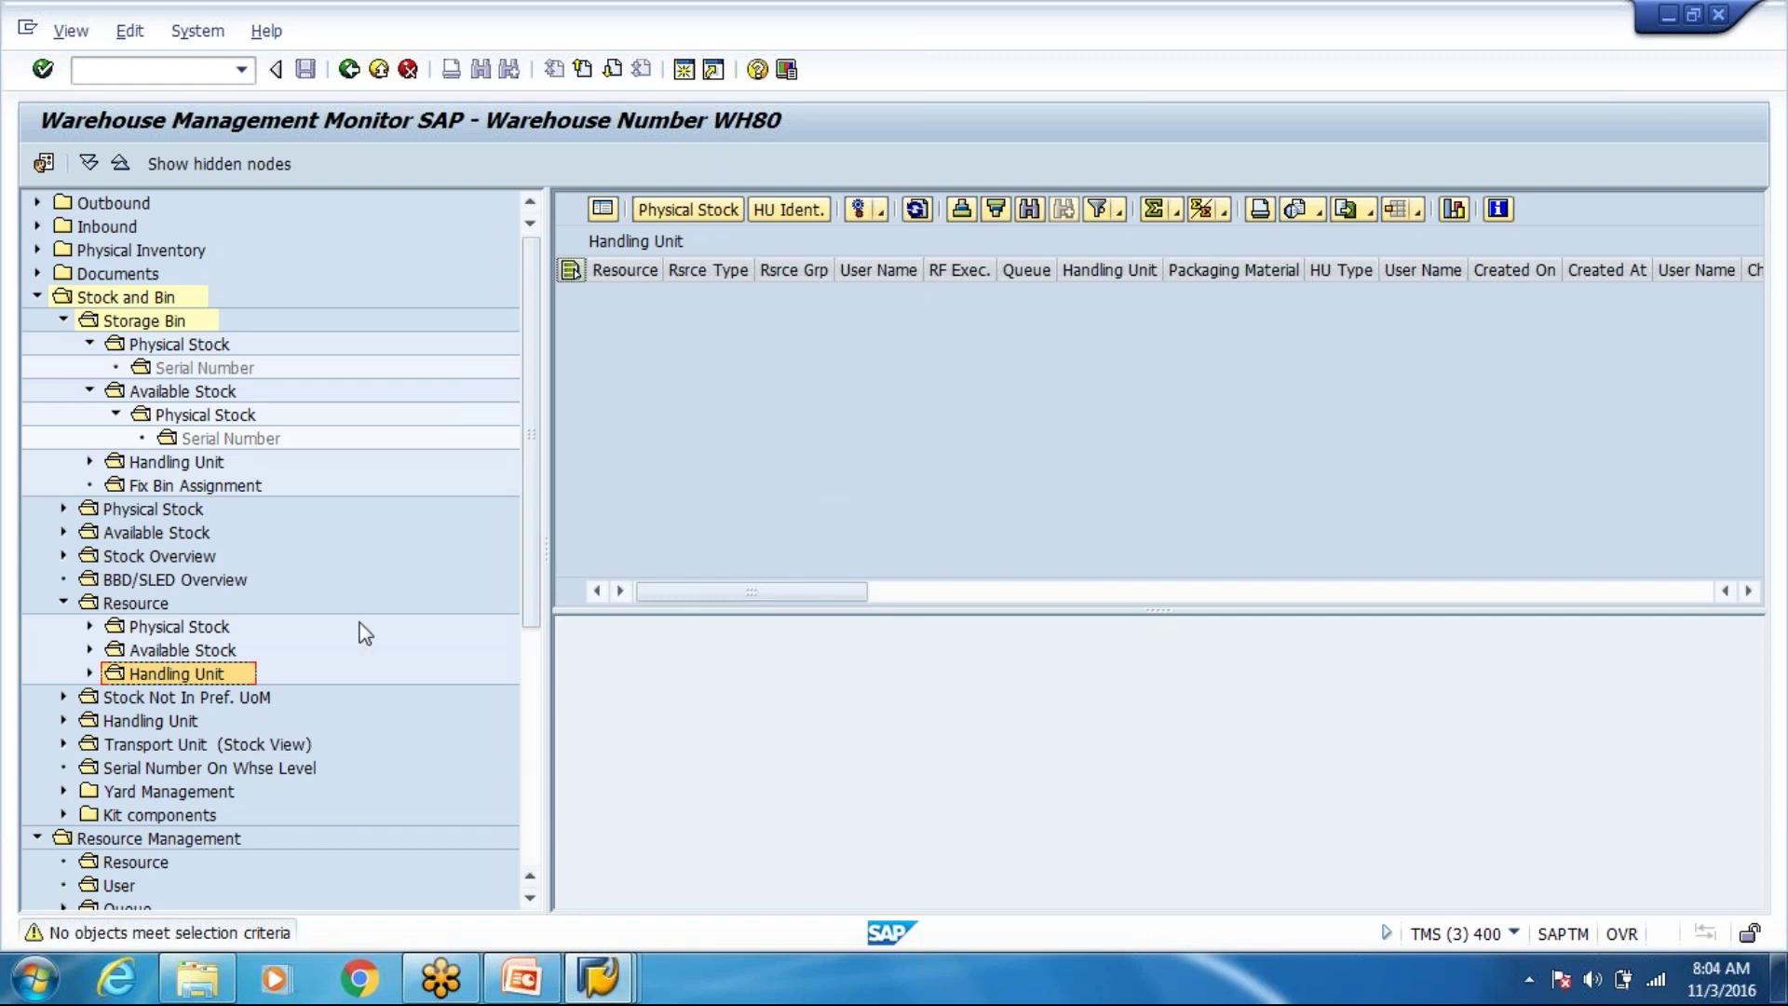
Run the Resource node under Stock and Bin without criteria and display the handling units of resource FLT1.
{"action": "left_click", "coordinate": [161, 606]}
{"action": "double_click", "coordinate": [158, 605]}
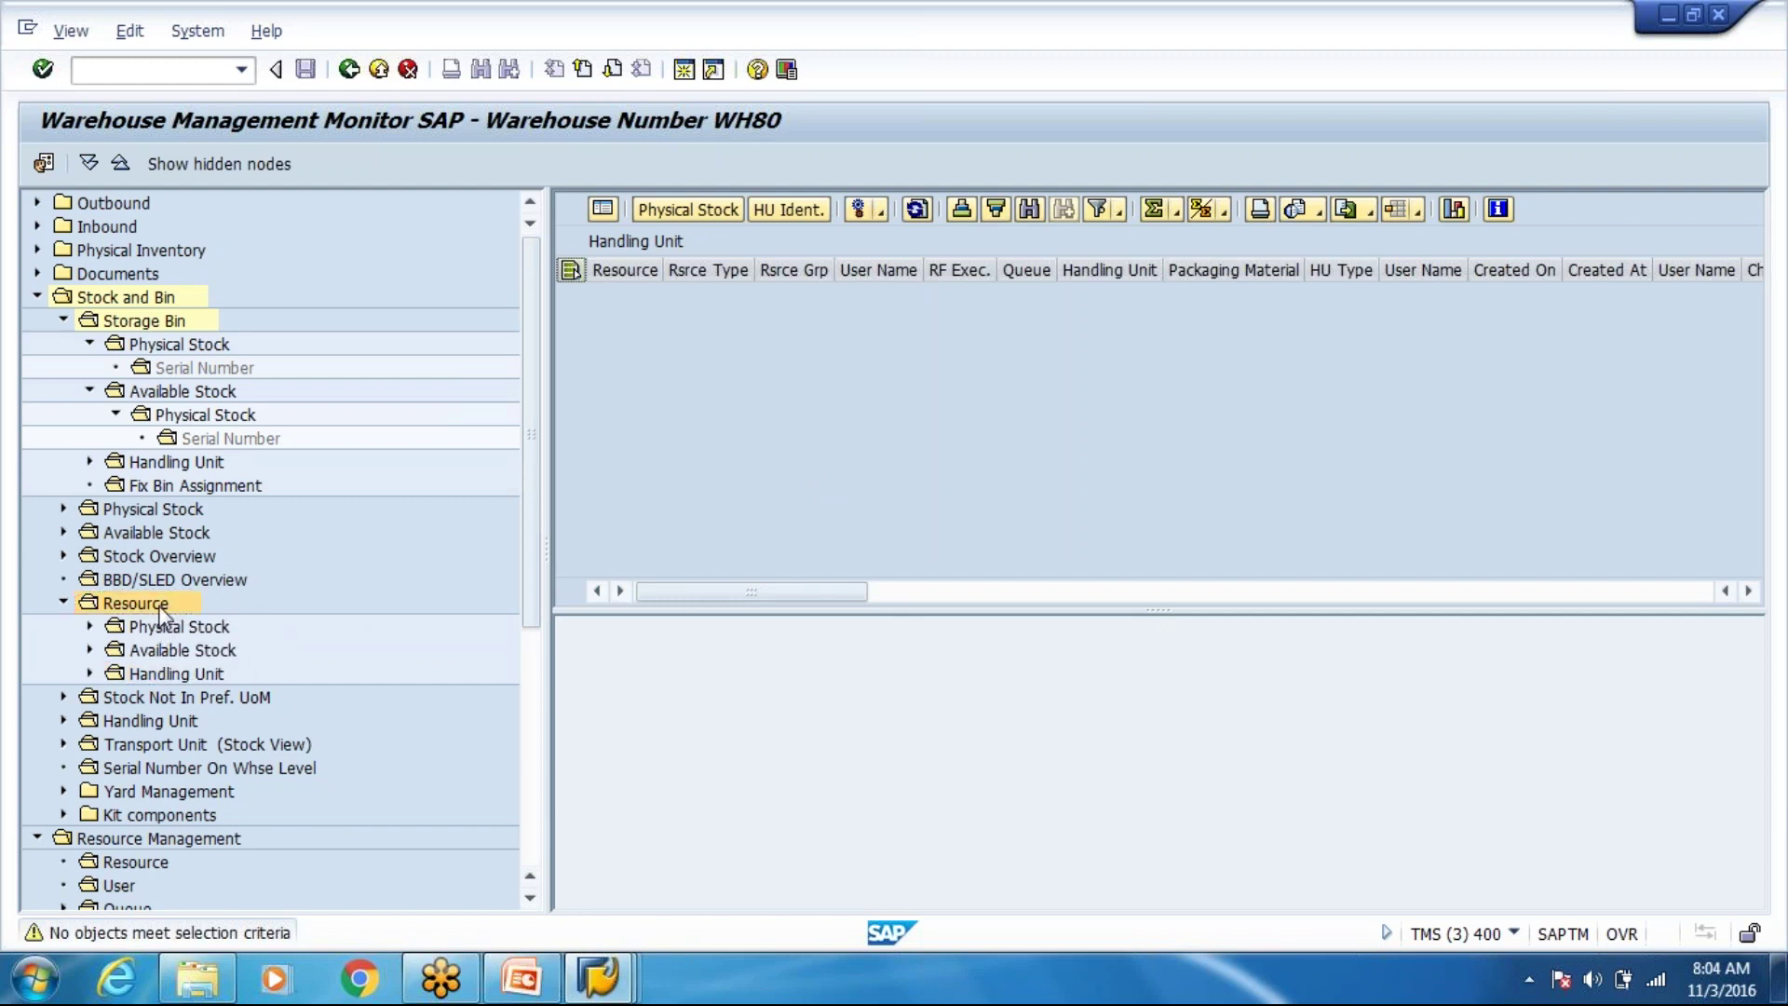
{"action": "left_click", "coordinate": [1030, 929]}
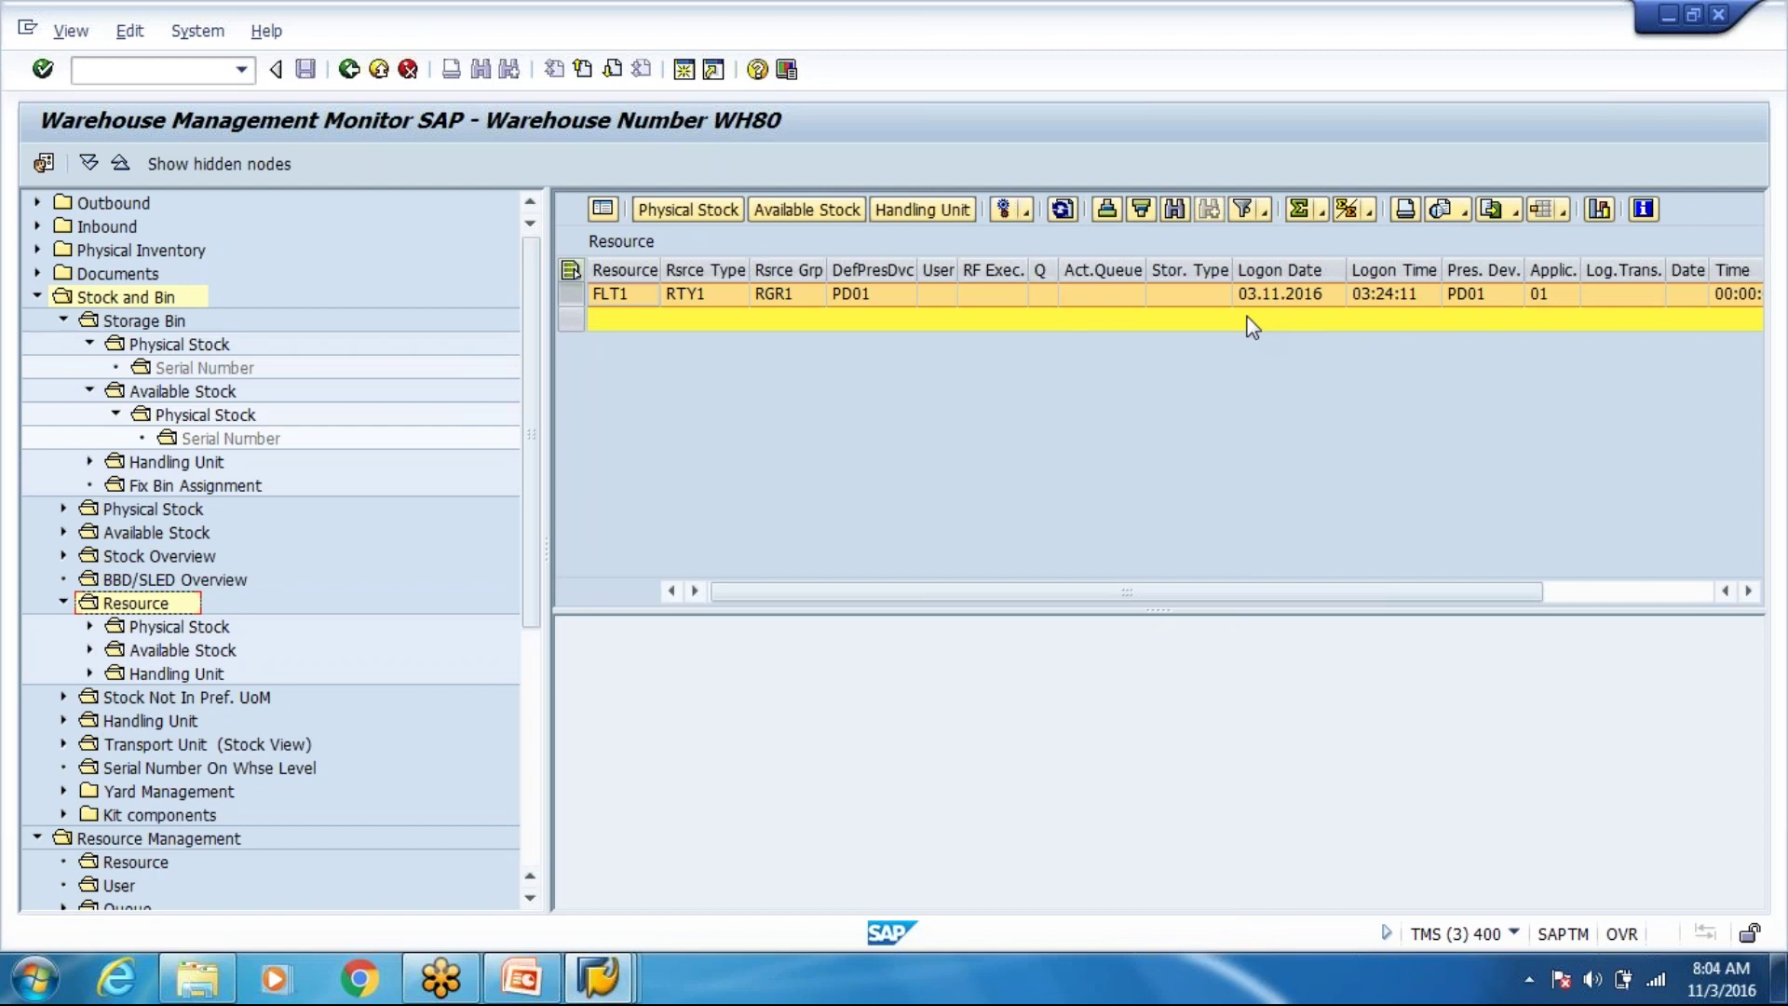
{"action": "left_click", "coordinate": [883, 213]}
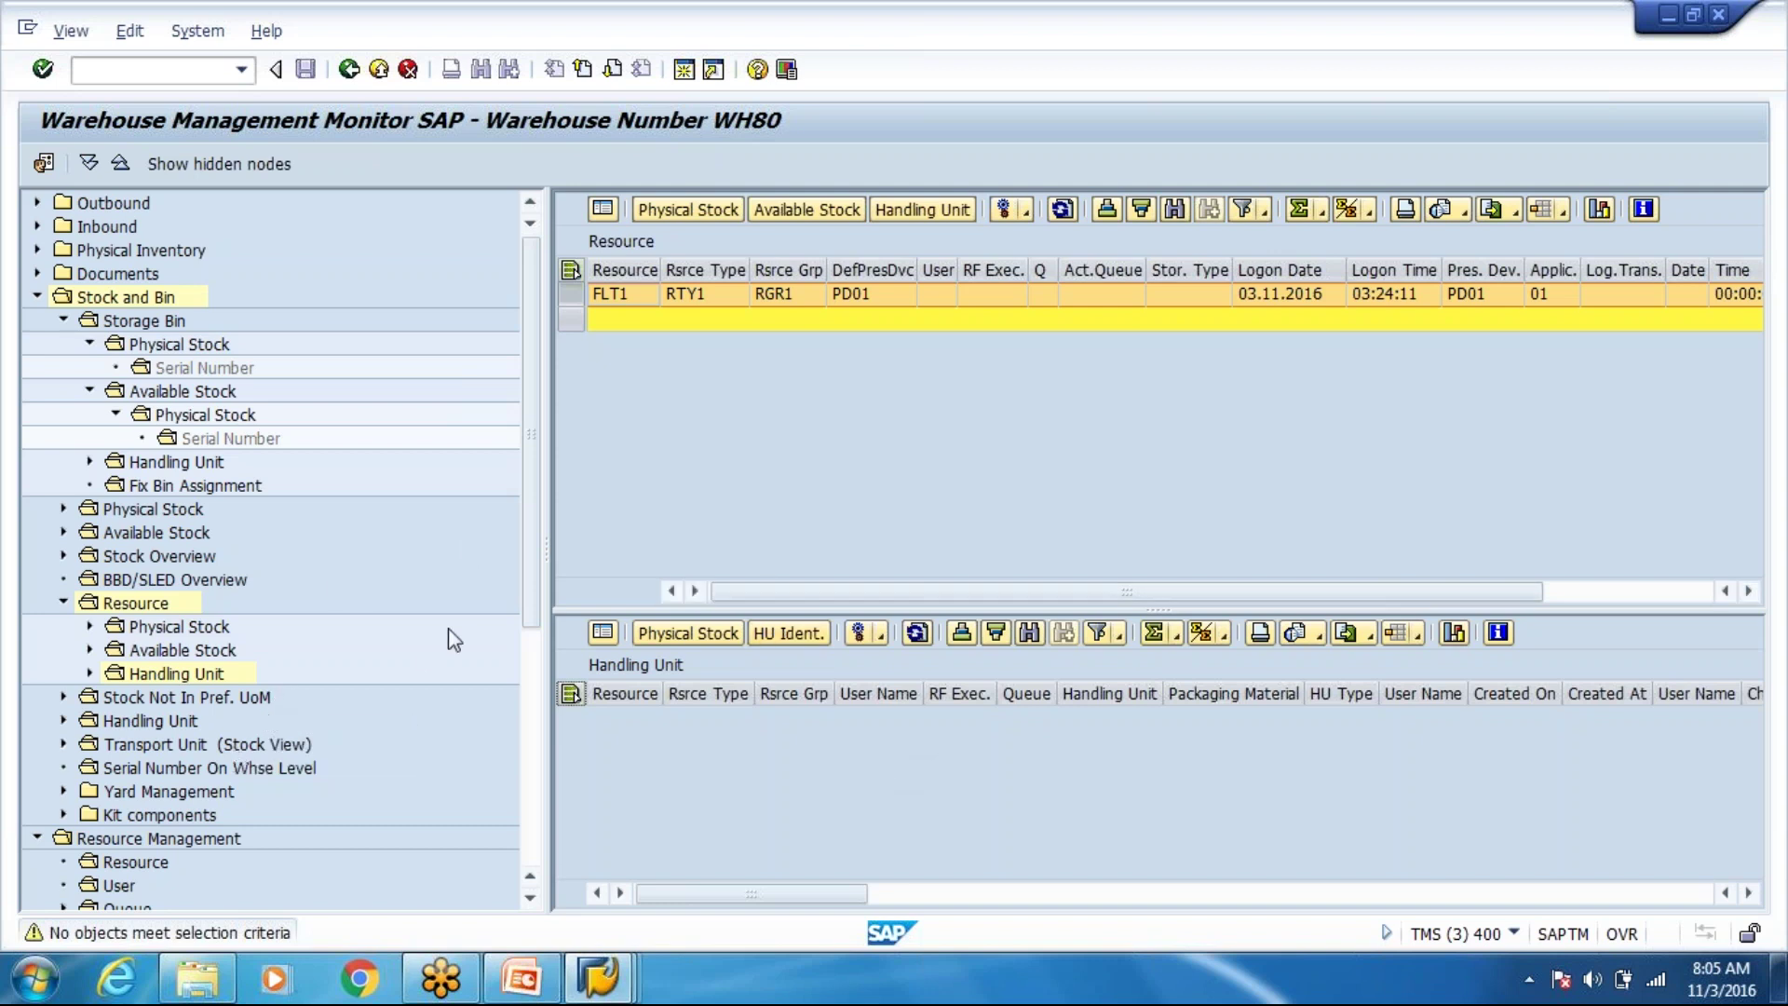
Check the Stock visibility slide in PowerPoint, return to the monitor and expand Physical Inventory with its Documents and Progress nodes.
{"action": "left_click", "coordinate": [529, 995]}
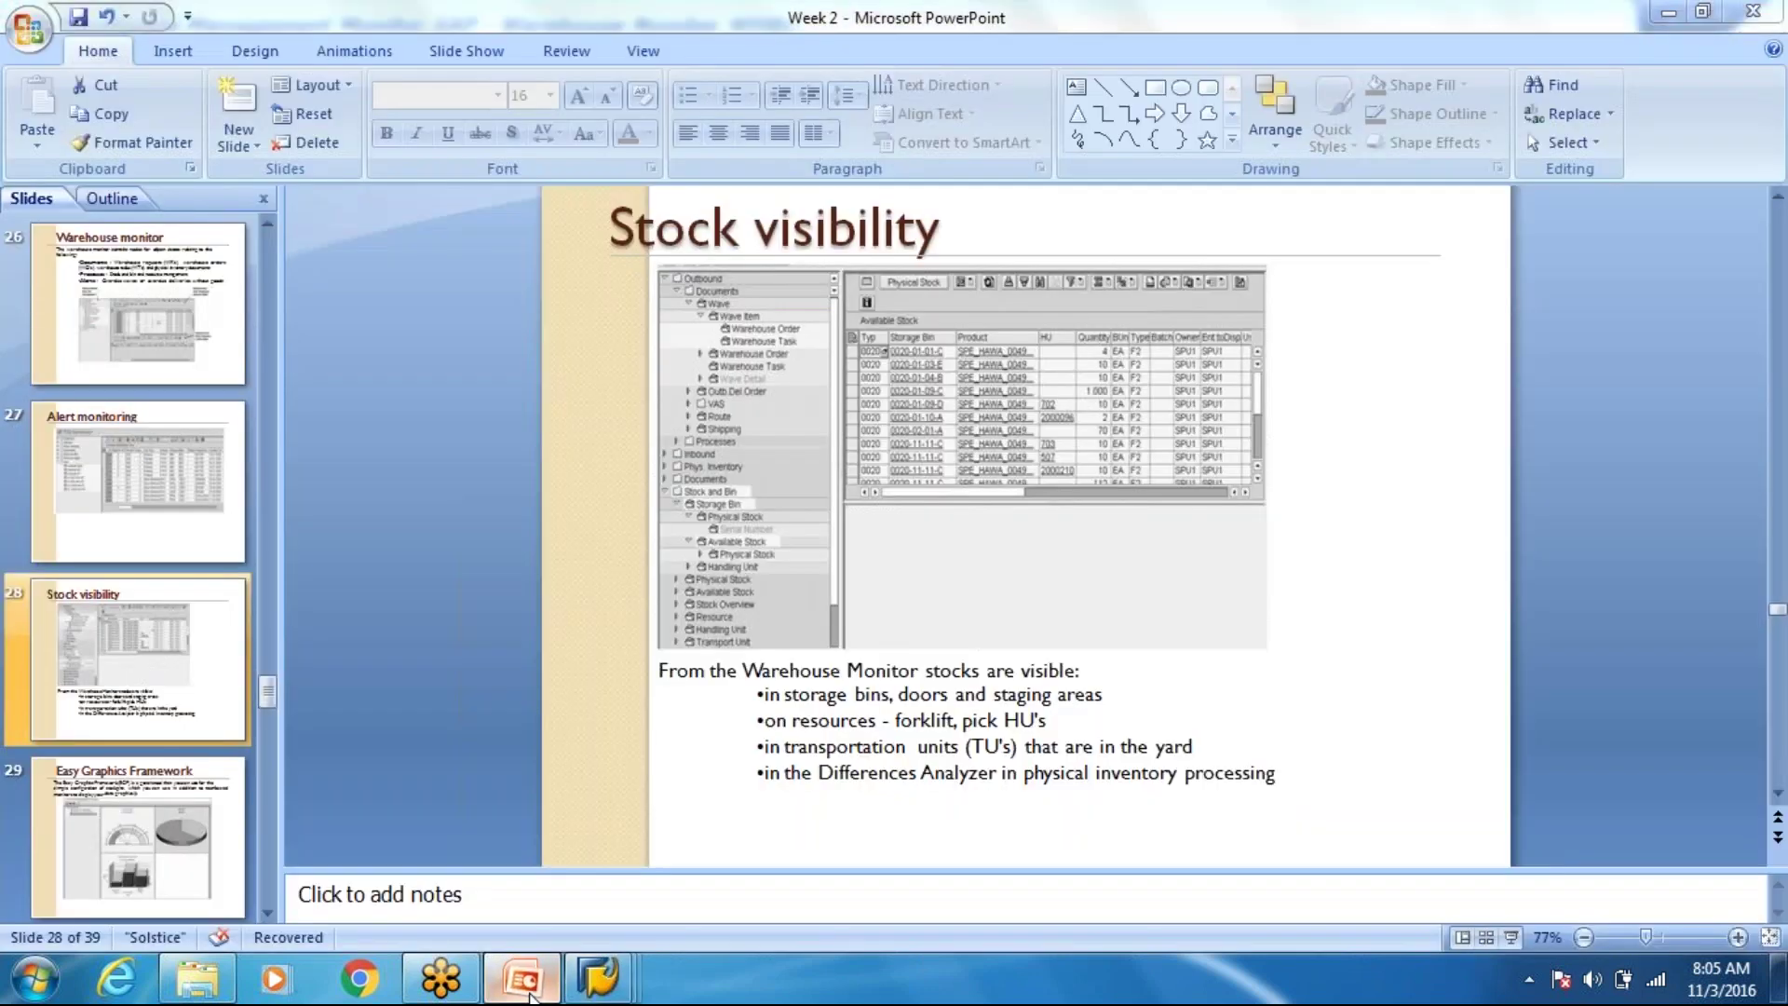
{"action": "left_click", "coordinate": [529, 995]}
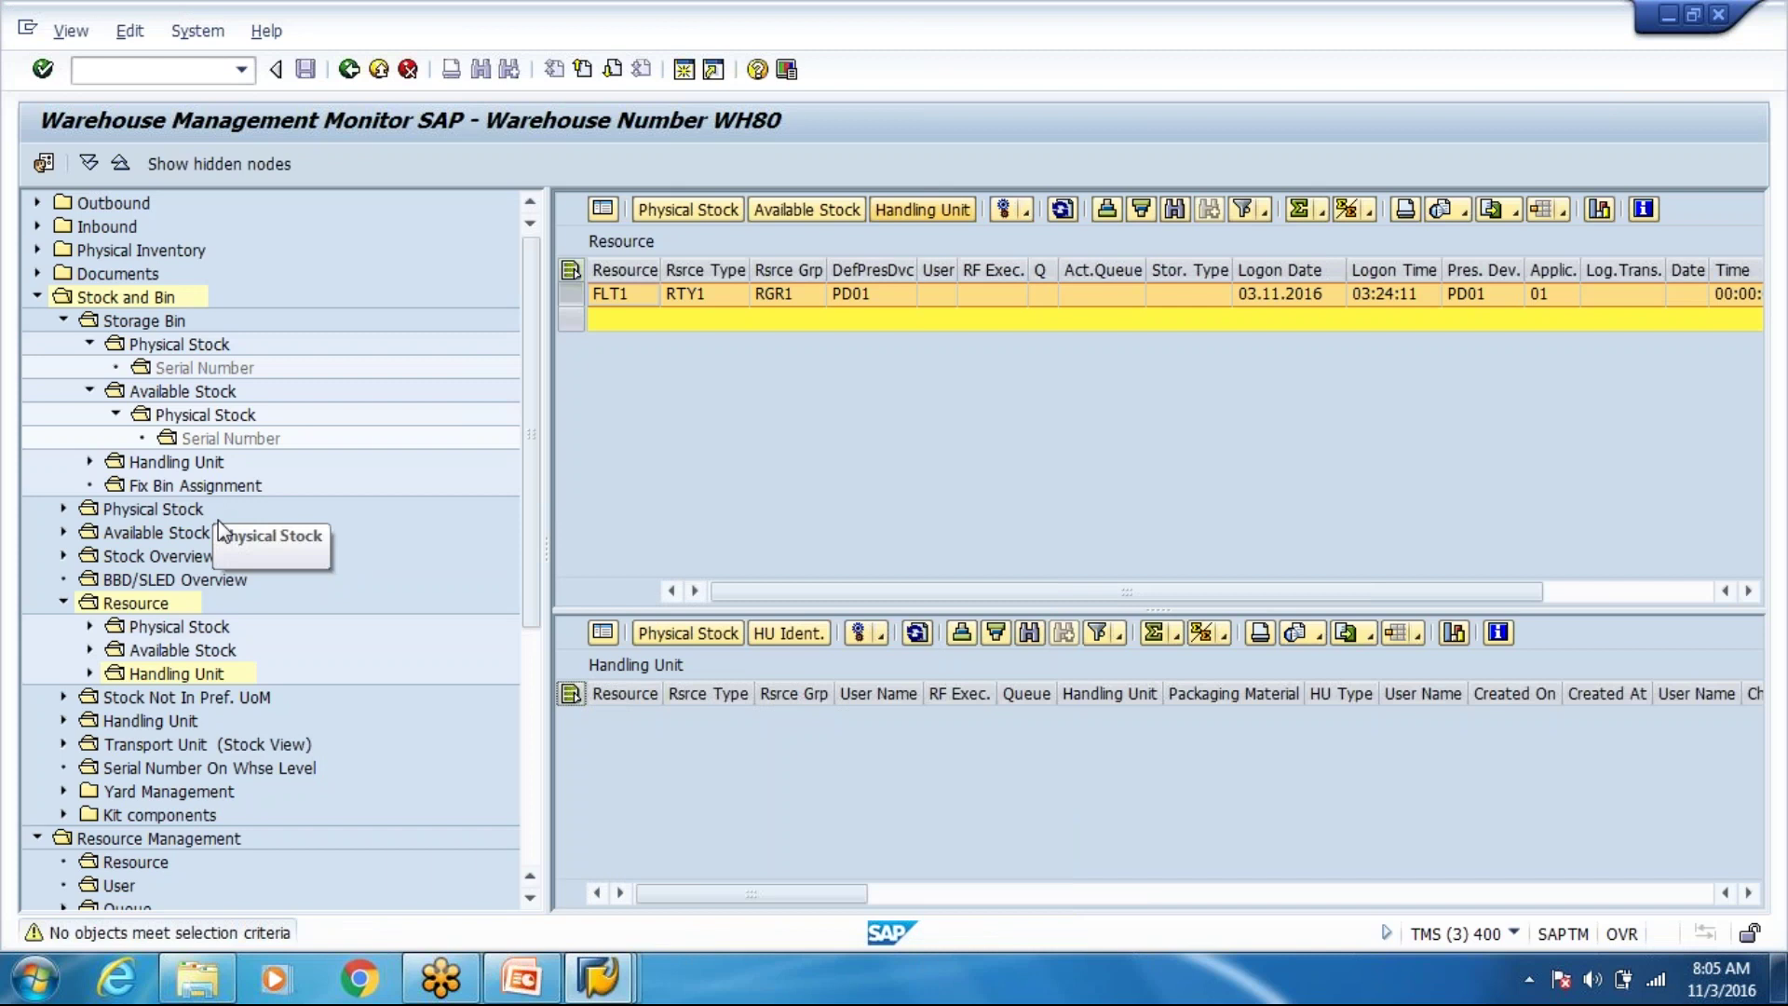
{"action": "left_click", "coordinate": [37, 249]}
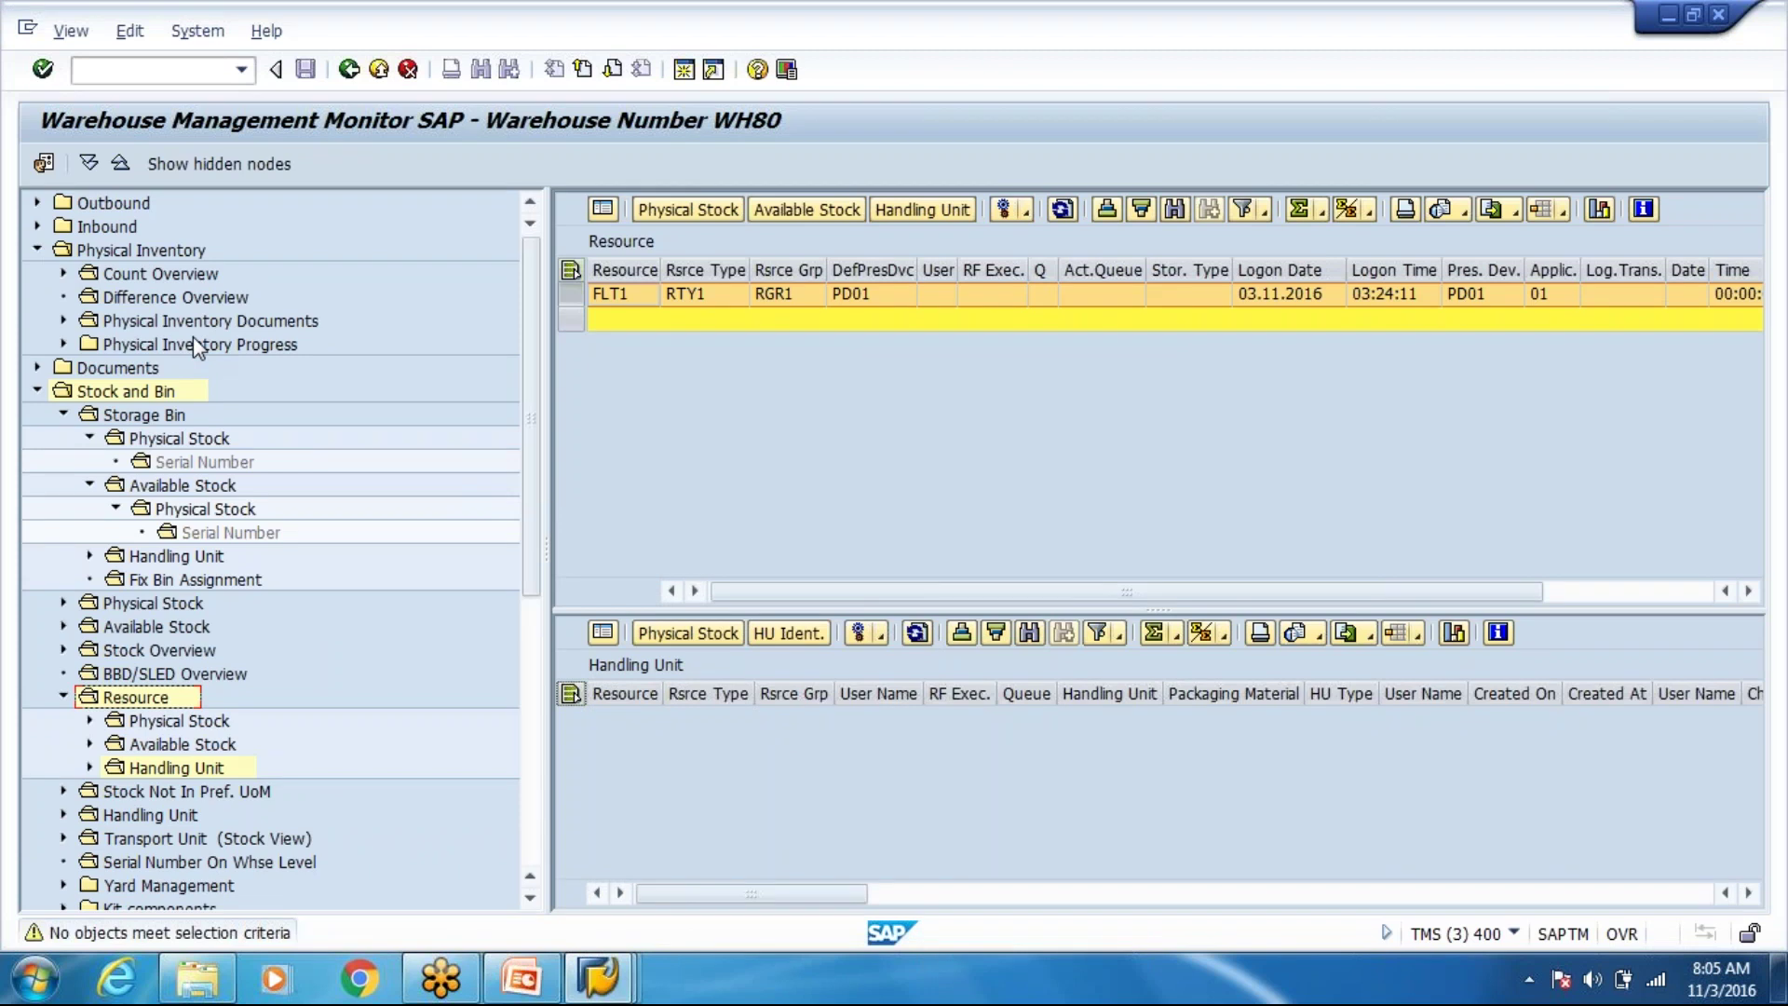
{"action": "left_click", "coordinate": [63, 344]}
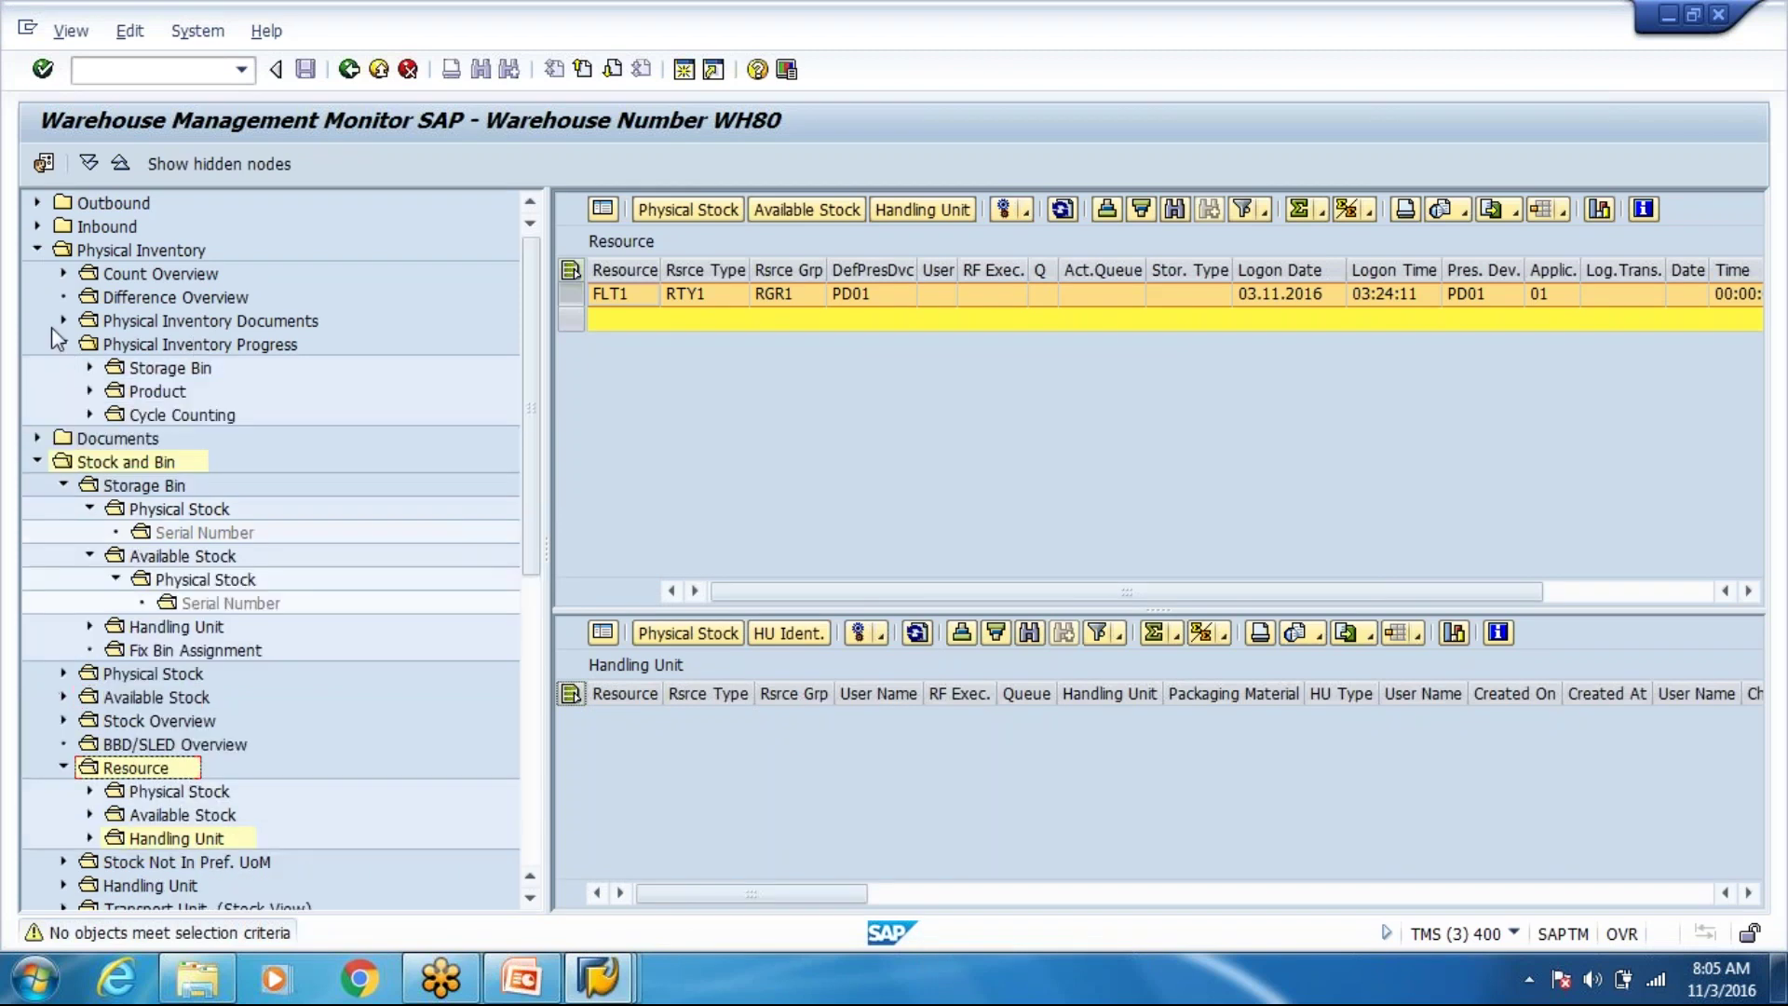
{"action": "left_click", "coordinate": [54, 326]}
{"action": "left_click", "coordinate": [57, 259]}
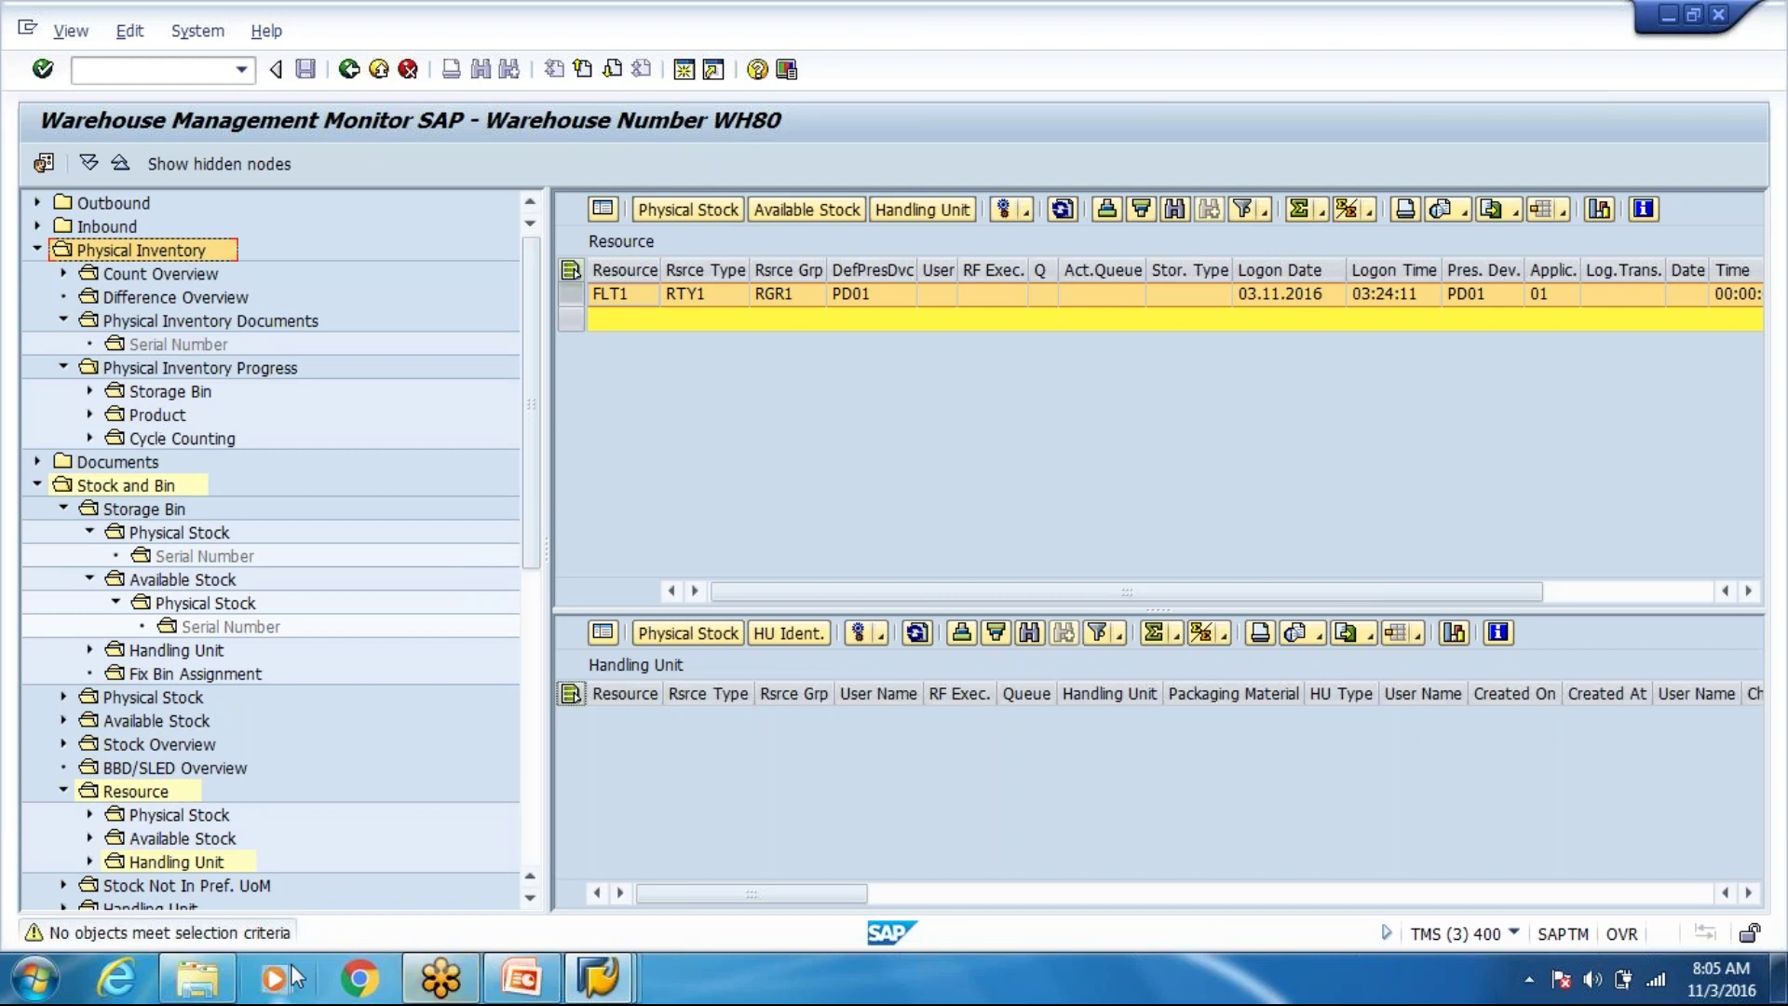
Open the EWM-desktop Book folder in Windows Explorer, look over its files and close the window.
{"action": "left_click", "coordinate": [199, 980]}
{"action": "double_click", "coordinate": [331, 200]}
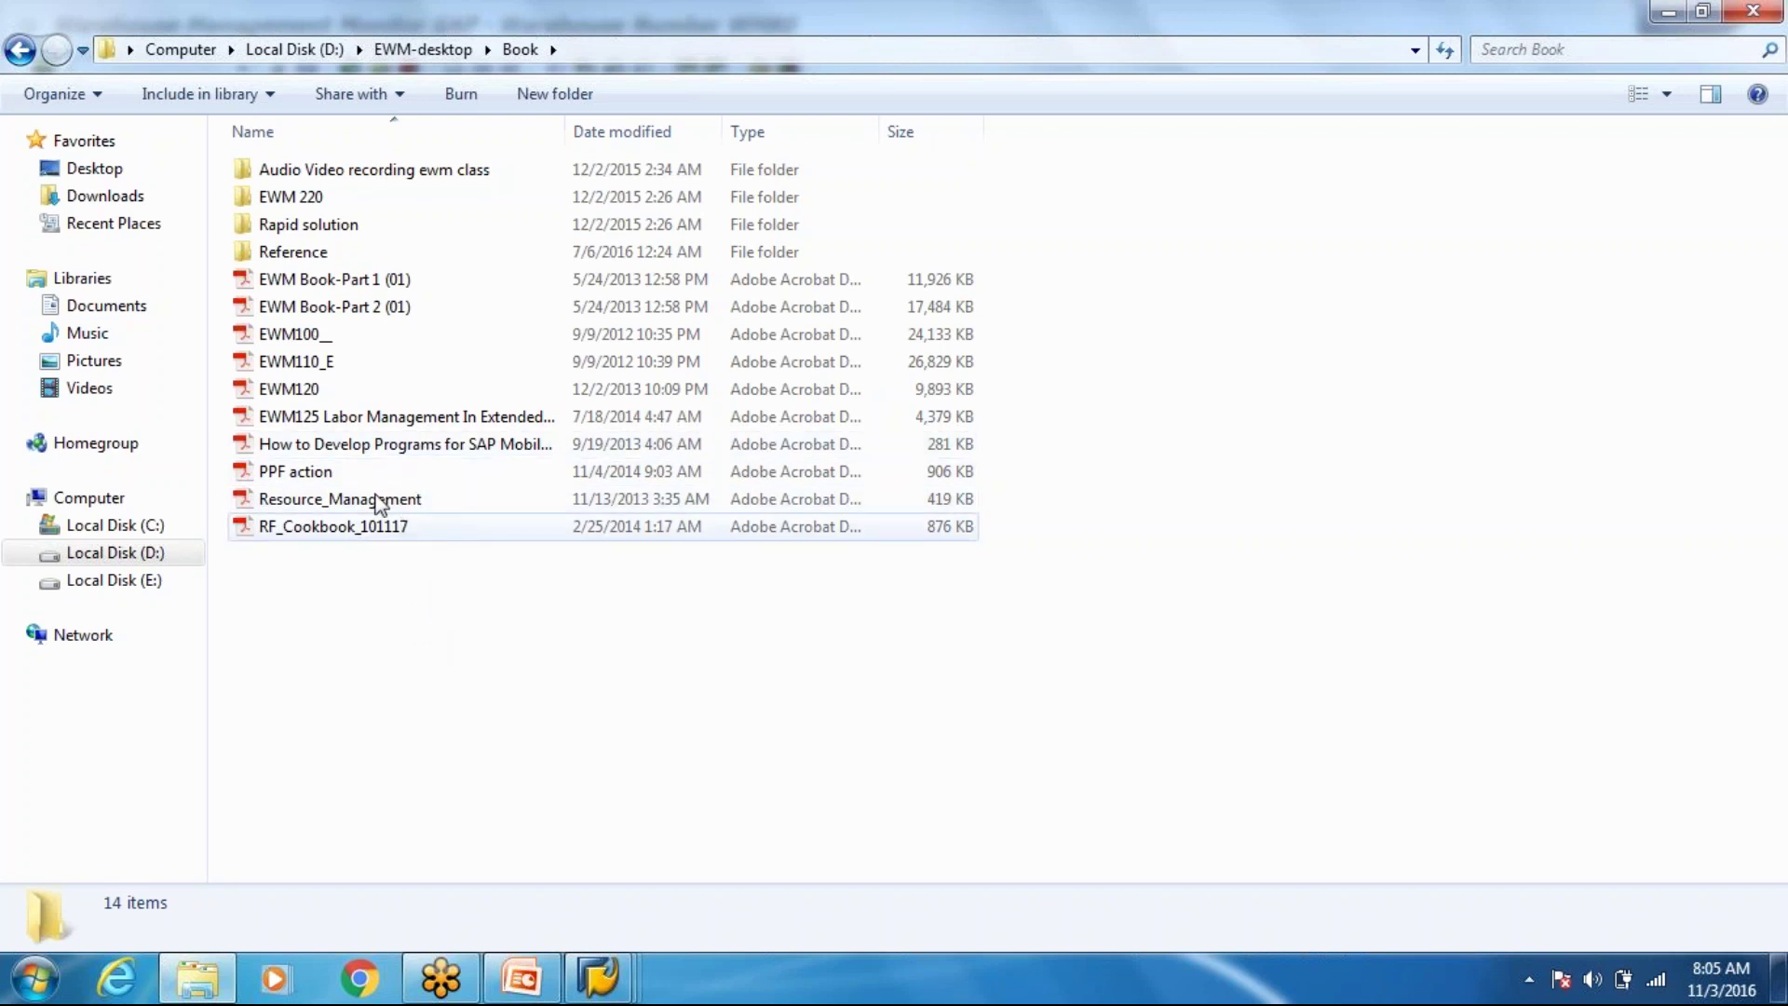
{"action": "left_click", "coordinate": [1758, 11]}
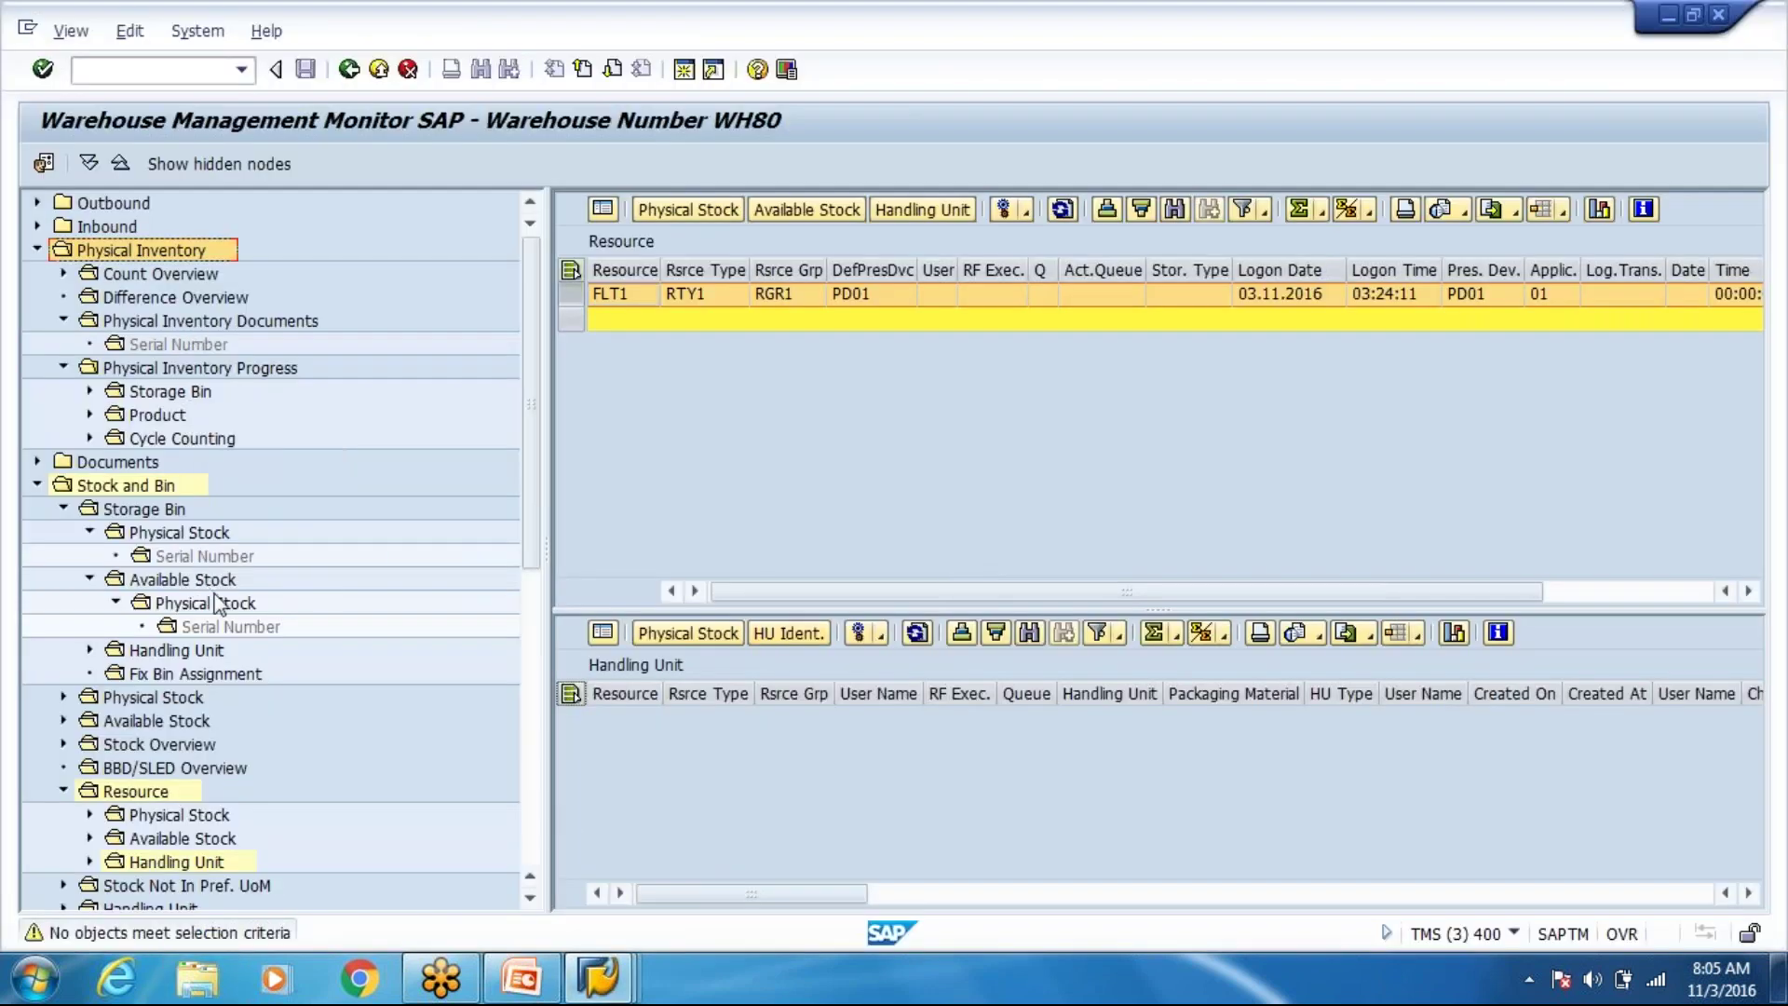
Switch to the SAP session showing the RF menu, run transaction /nspro and open the SAP Reference IMG.
{"action": "left_click", "coordinate": [601, 980]}
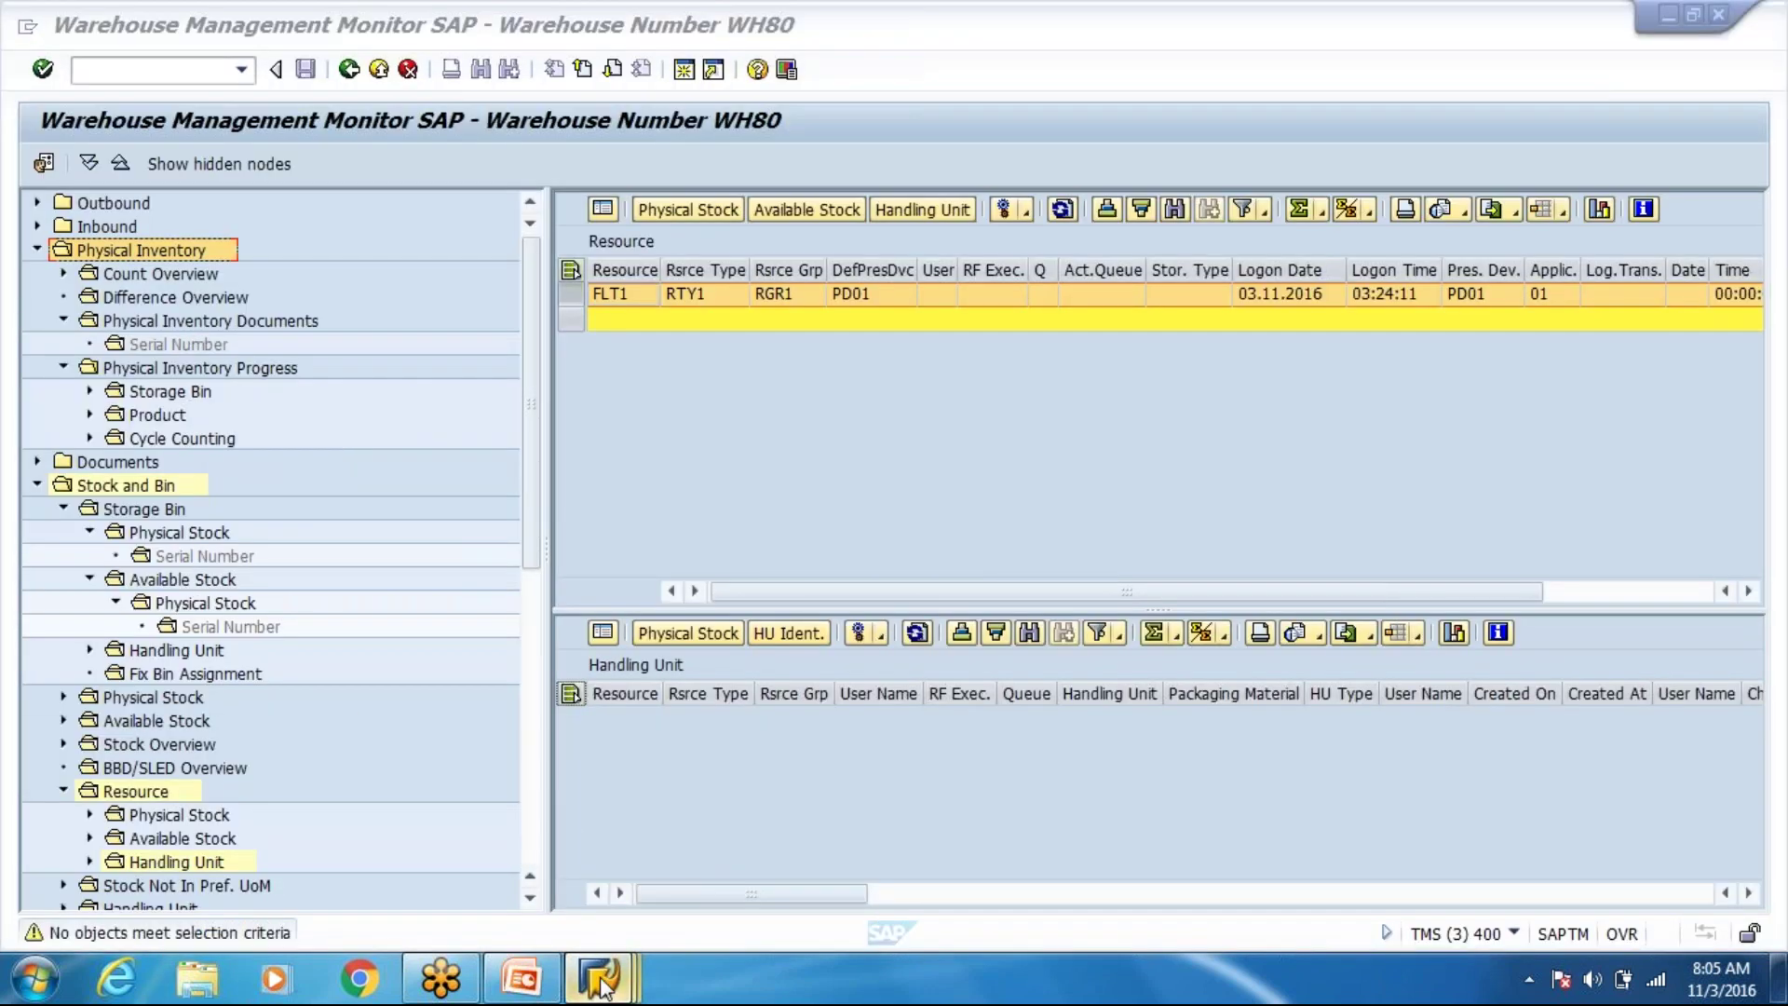
{"action": "left_click", "coordinate": [1067, 857]}
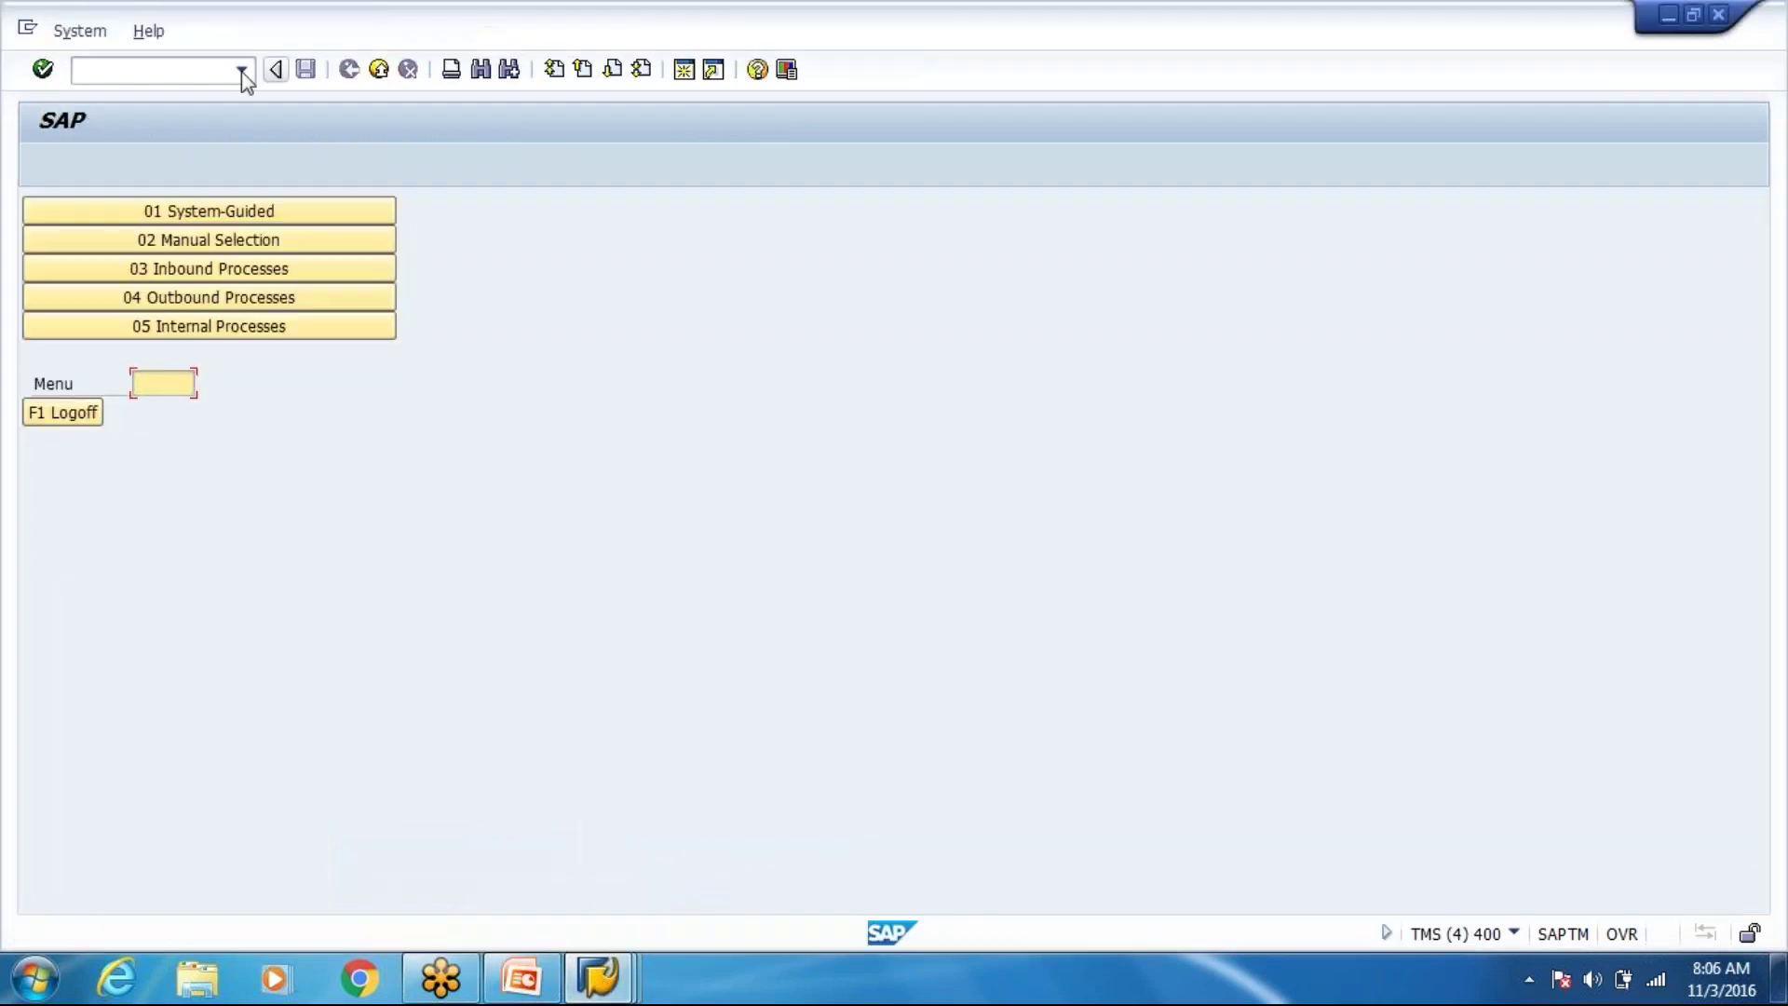
{"action": "type", "text": "/nspro"}
{"action": "key", "text": "Return"}
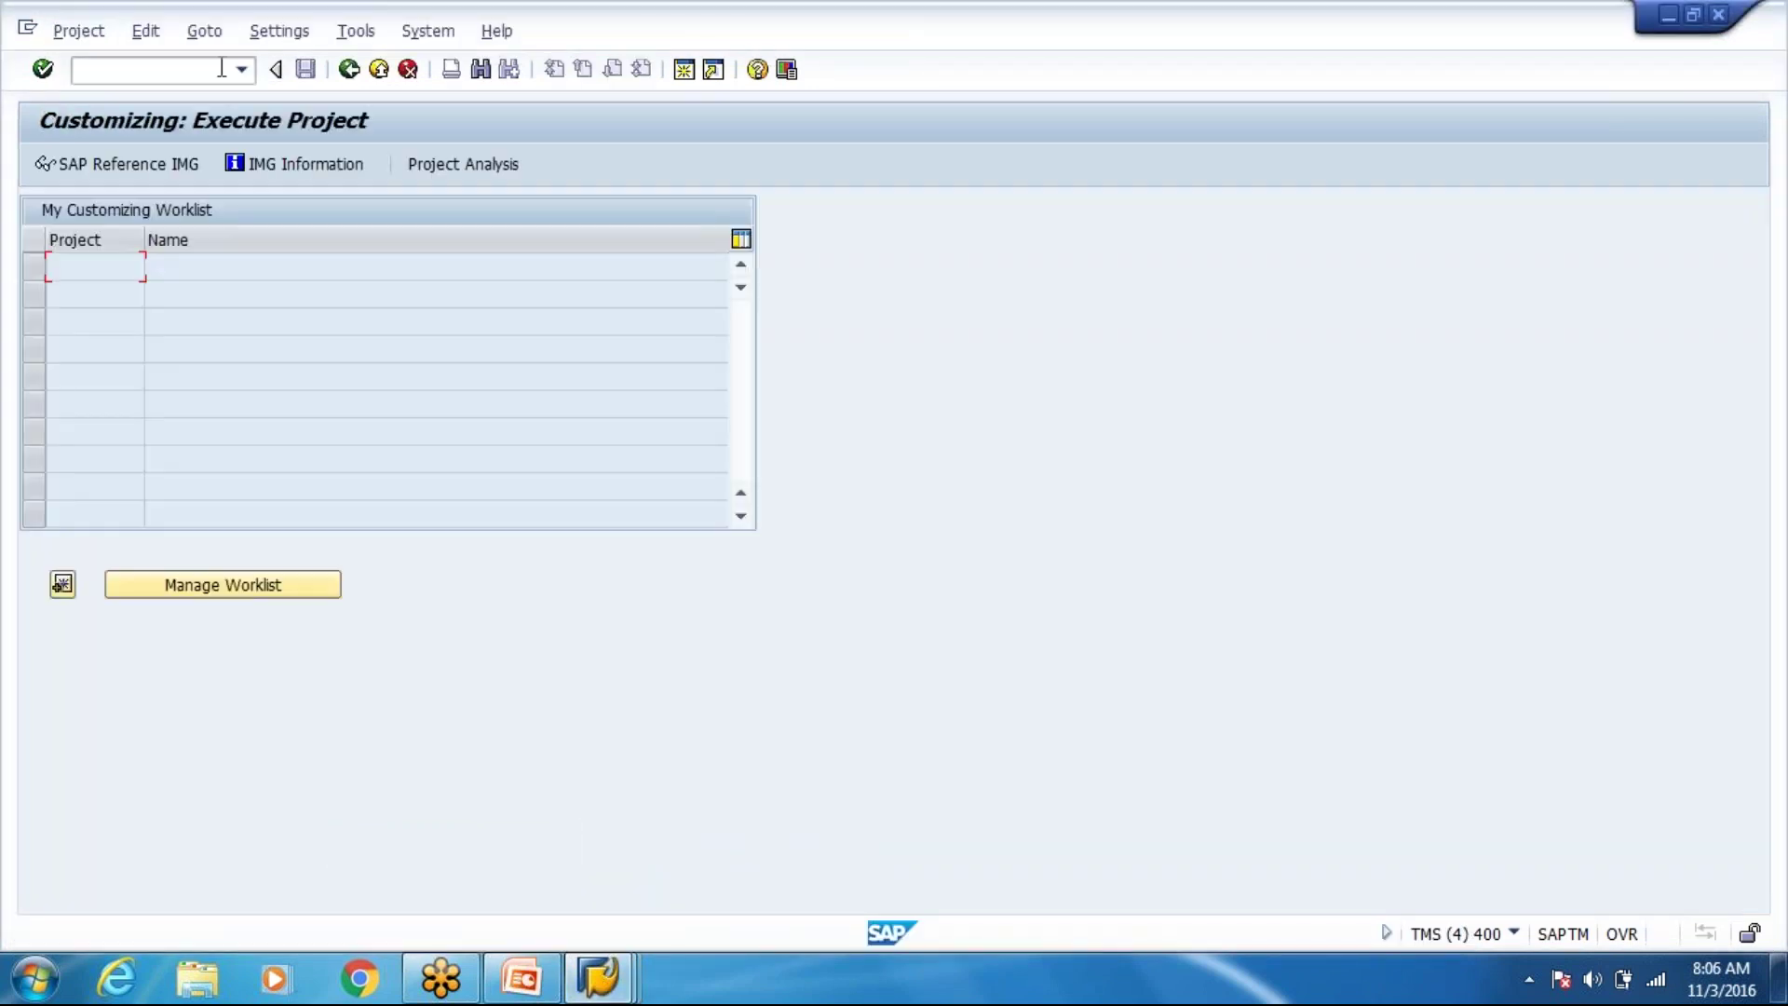
{"action": "left_click", "coordinate": [140, 161]}
Expand the IMG through SCM Extended Warehouse Management, Extended Warehouse Management and Monitoring to show the Warehouse Management Monitor activities.
{"action": "left_click", "coordinate": [64, 399]}
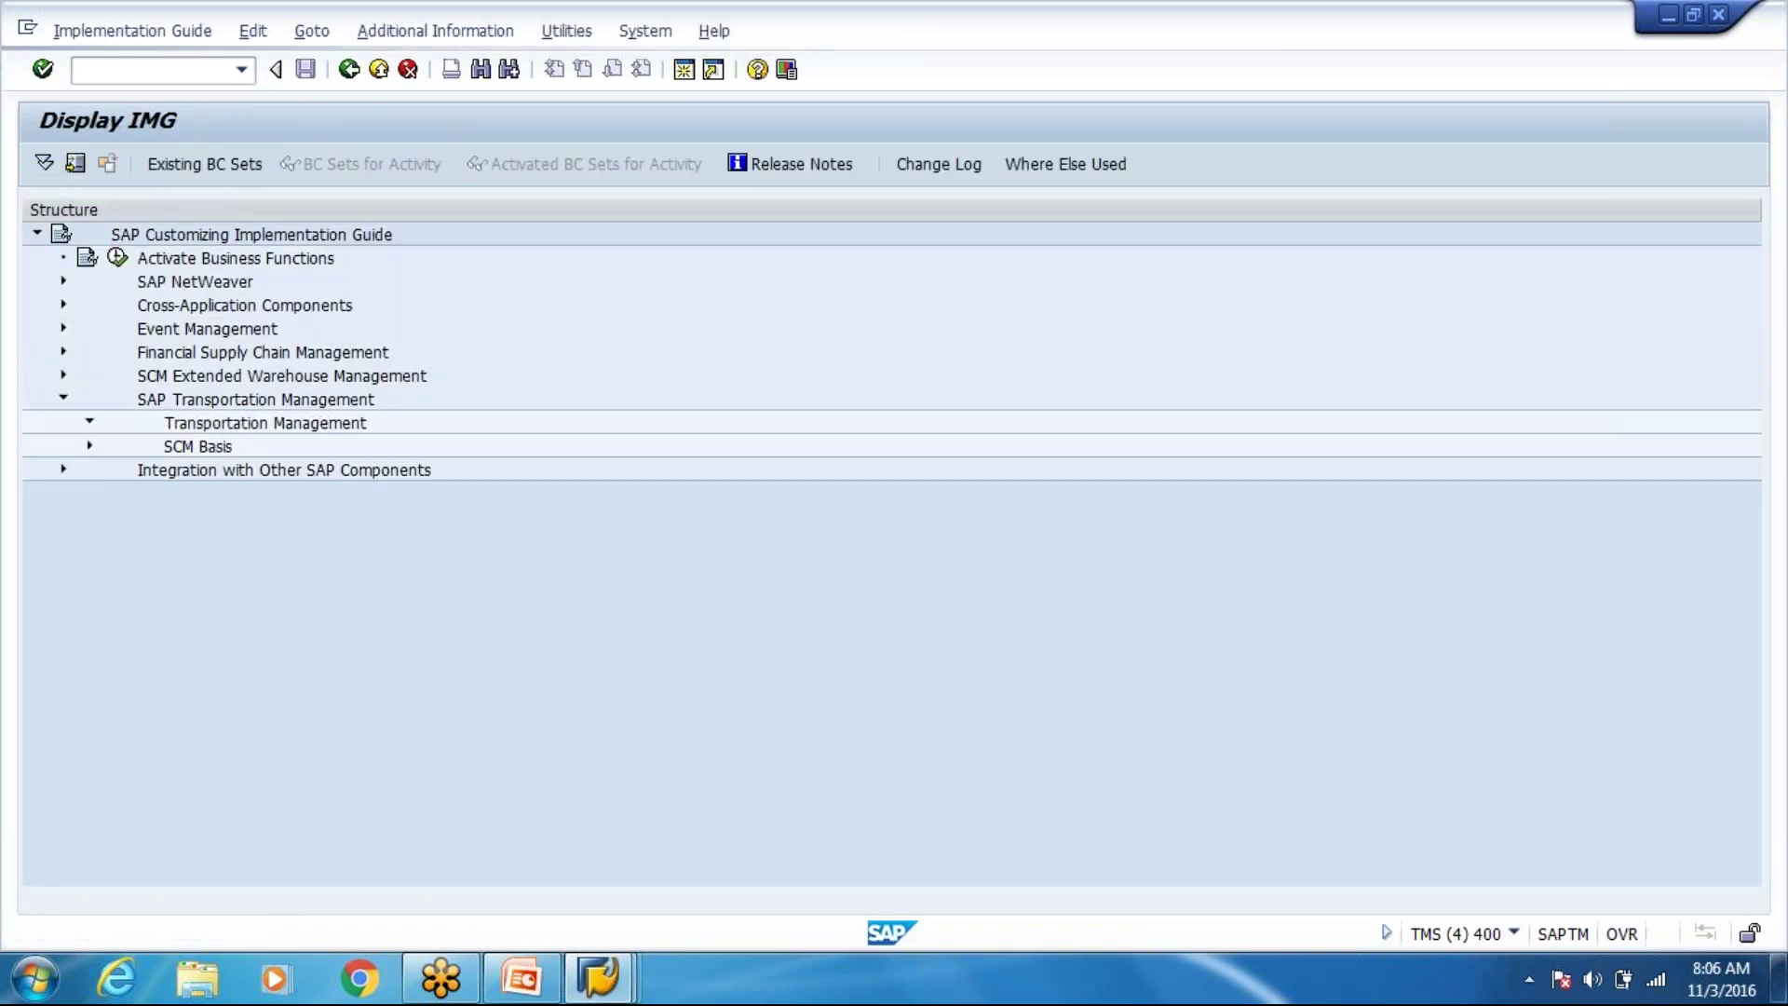
{"action": "left_click", "coordinate": [89, 422]}
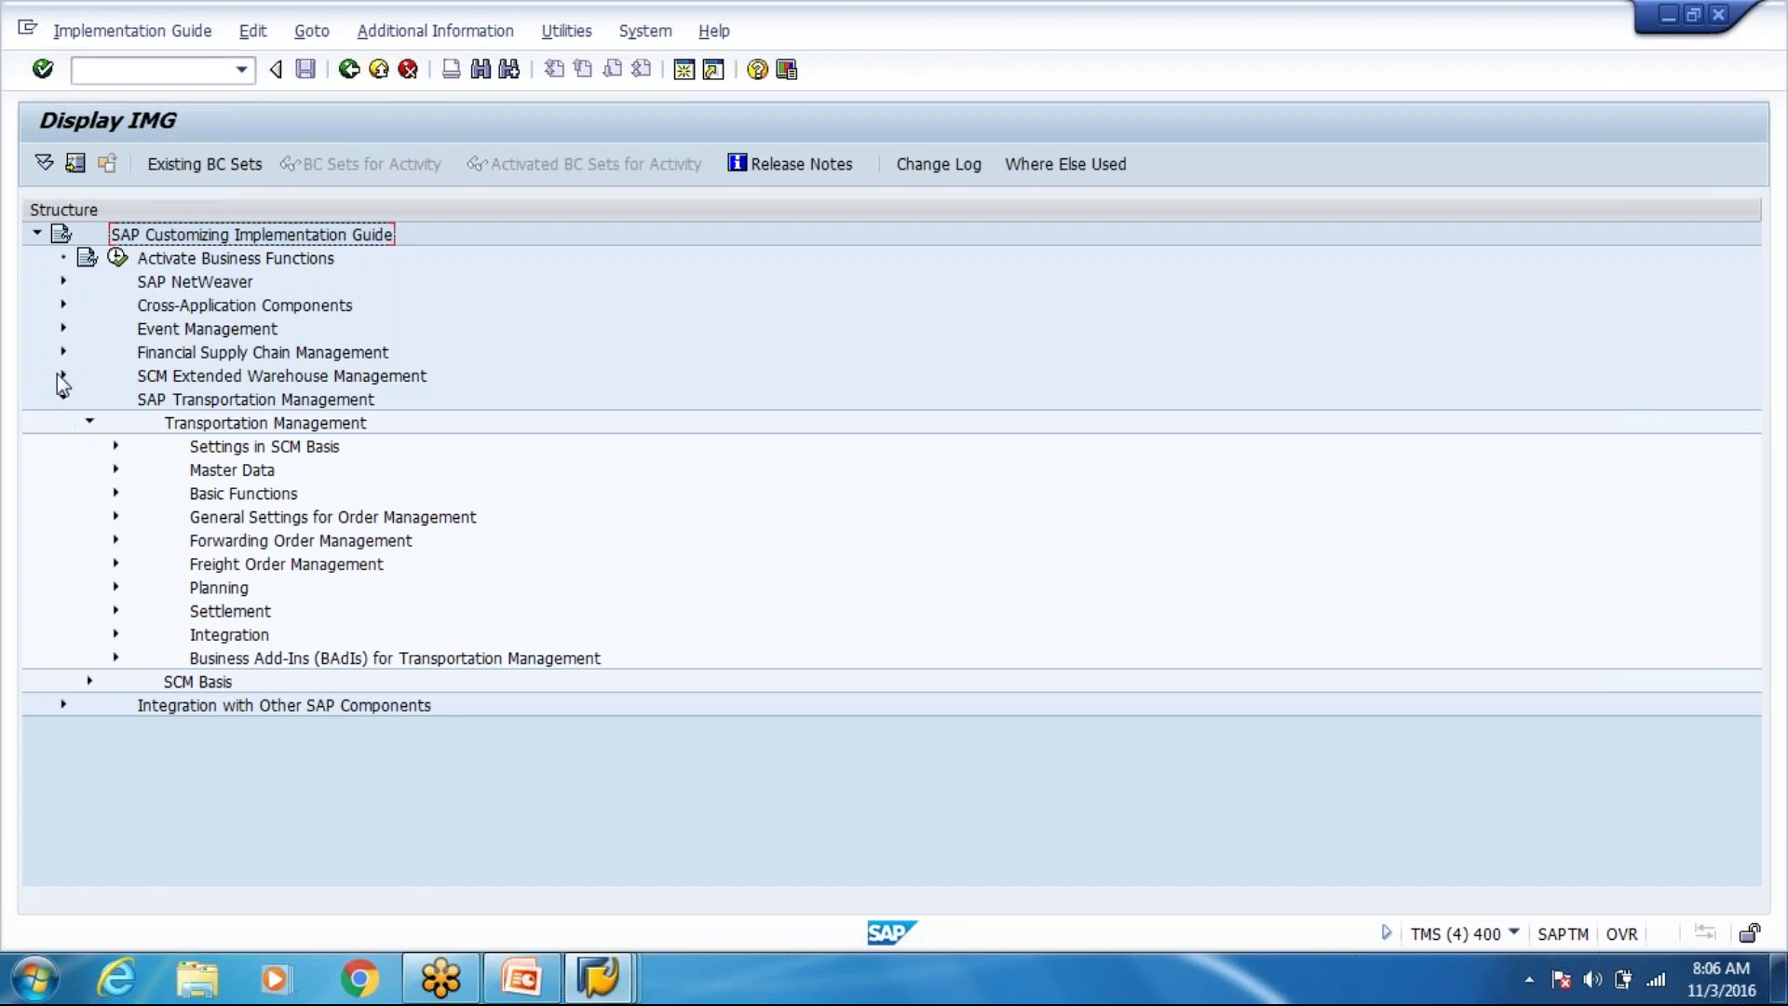
{"action": "left_click", "coordinate": [62, 376]}
{"action": "left_click", "coordinate": [89, 400]}
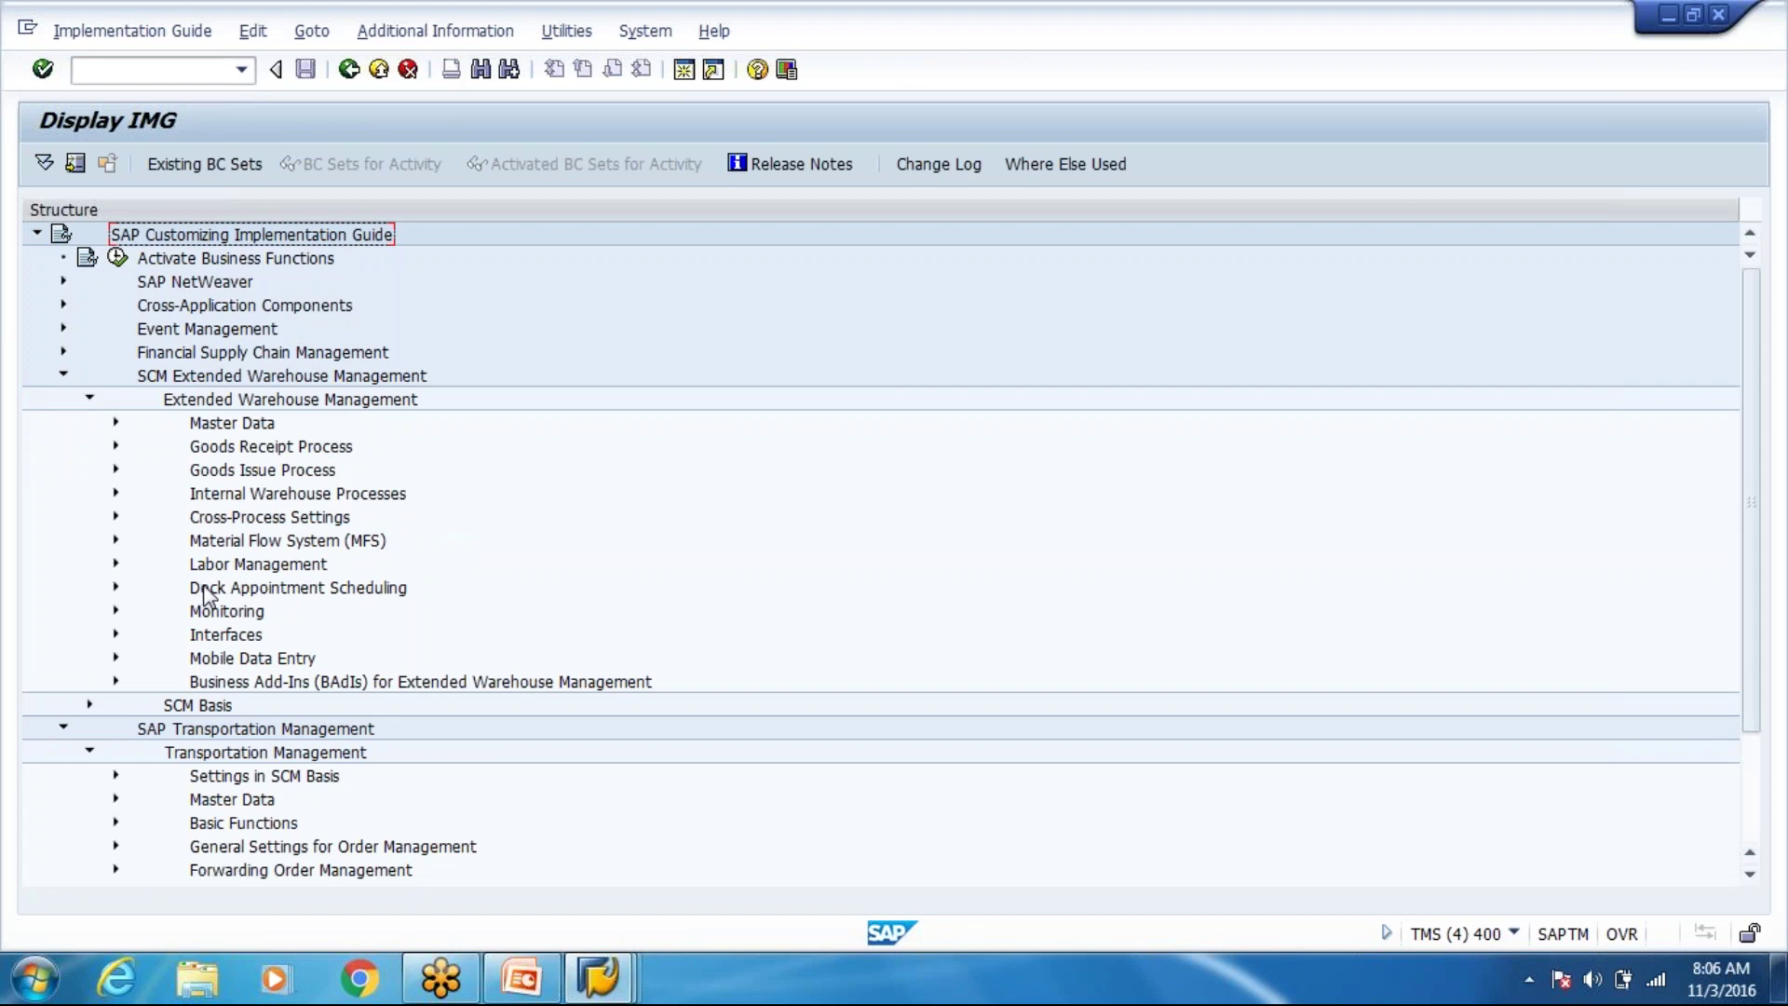
{"action": "left_click", "coordinate": [116, 610]}
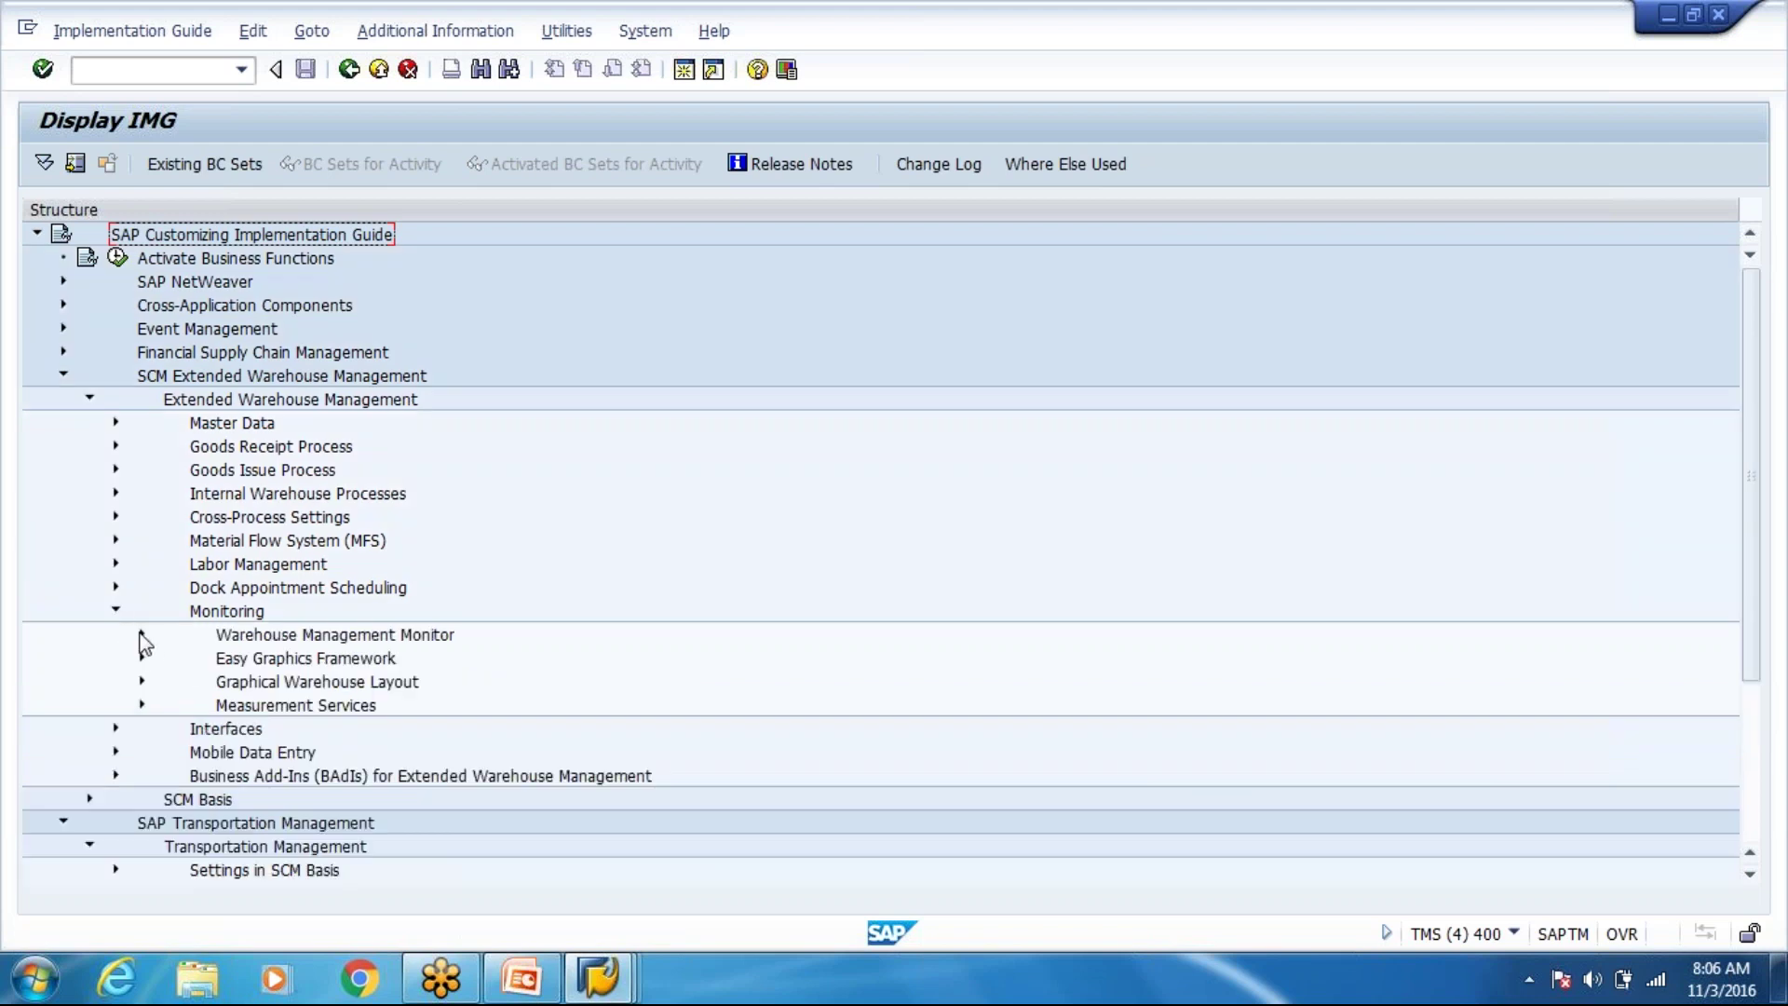
{"action": "left_click", "coordinate": [141, 636]}
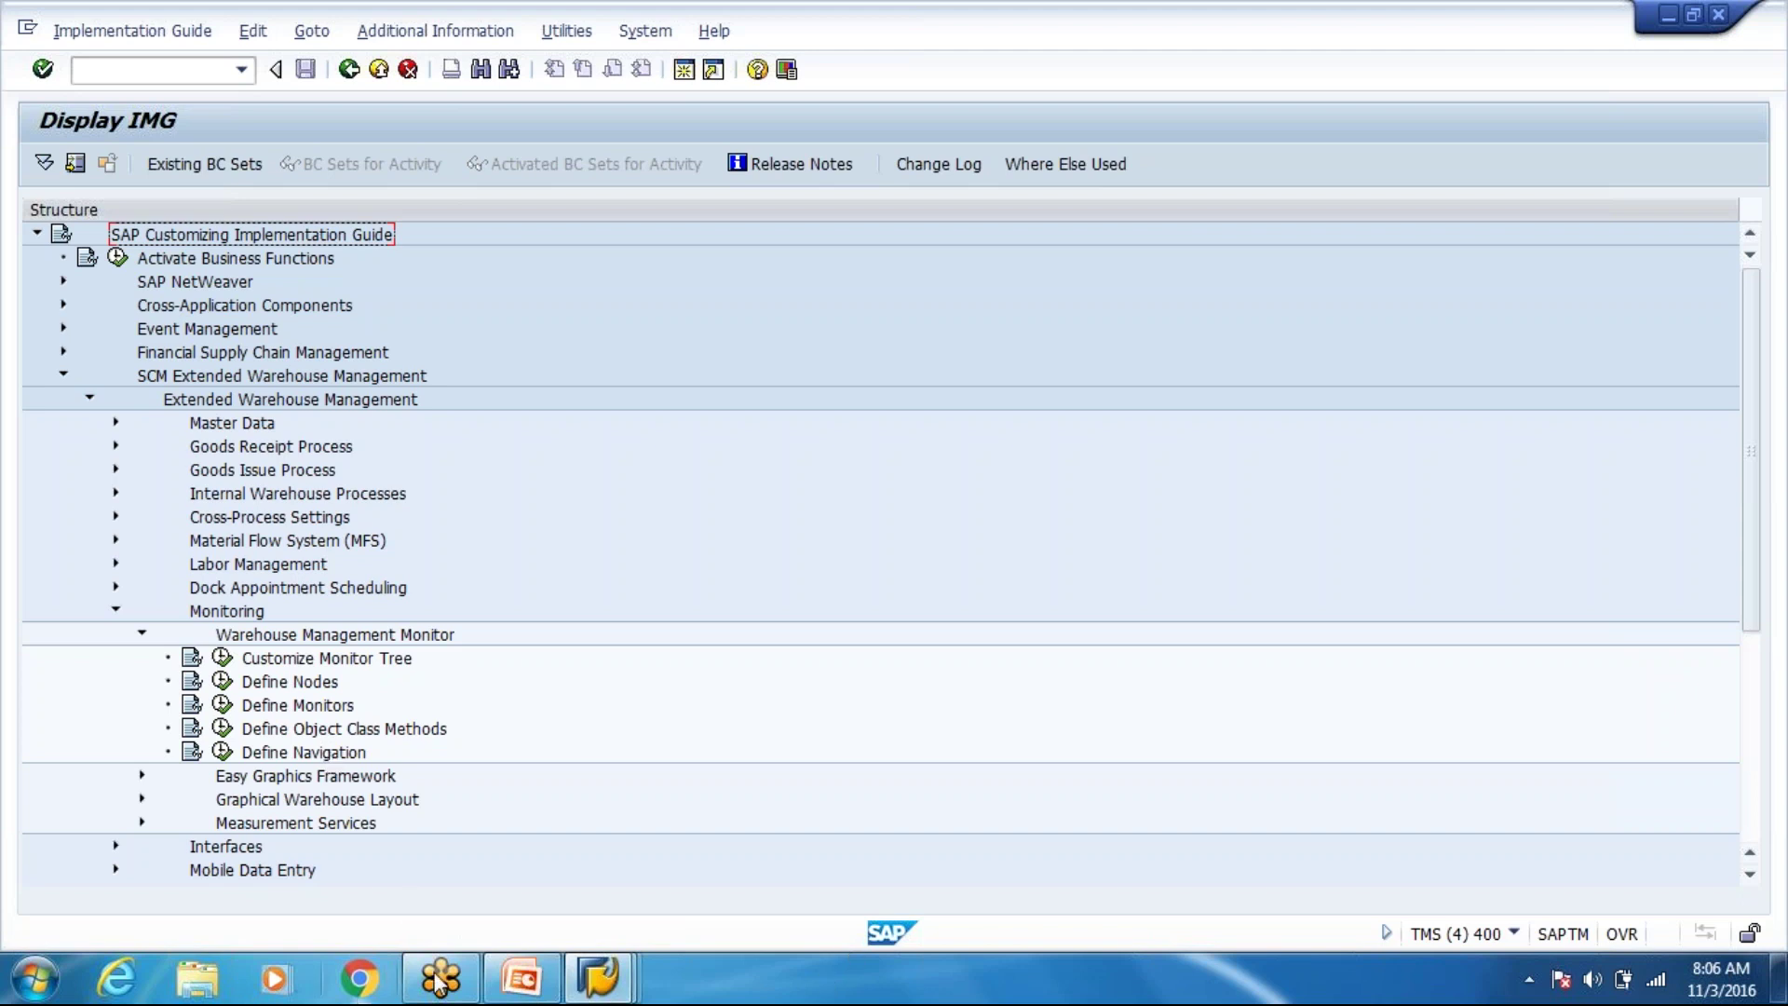
Switch to the Week 2 PowerPoint presentation and show the Easy Graphics Framework slide.
{"action": "left_click", "coordinate": [518, 977]}
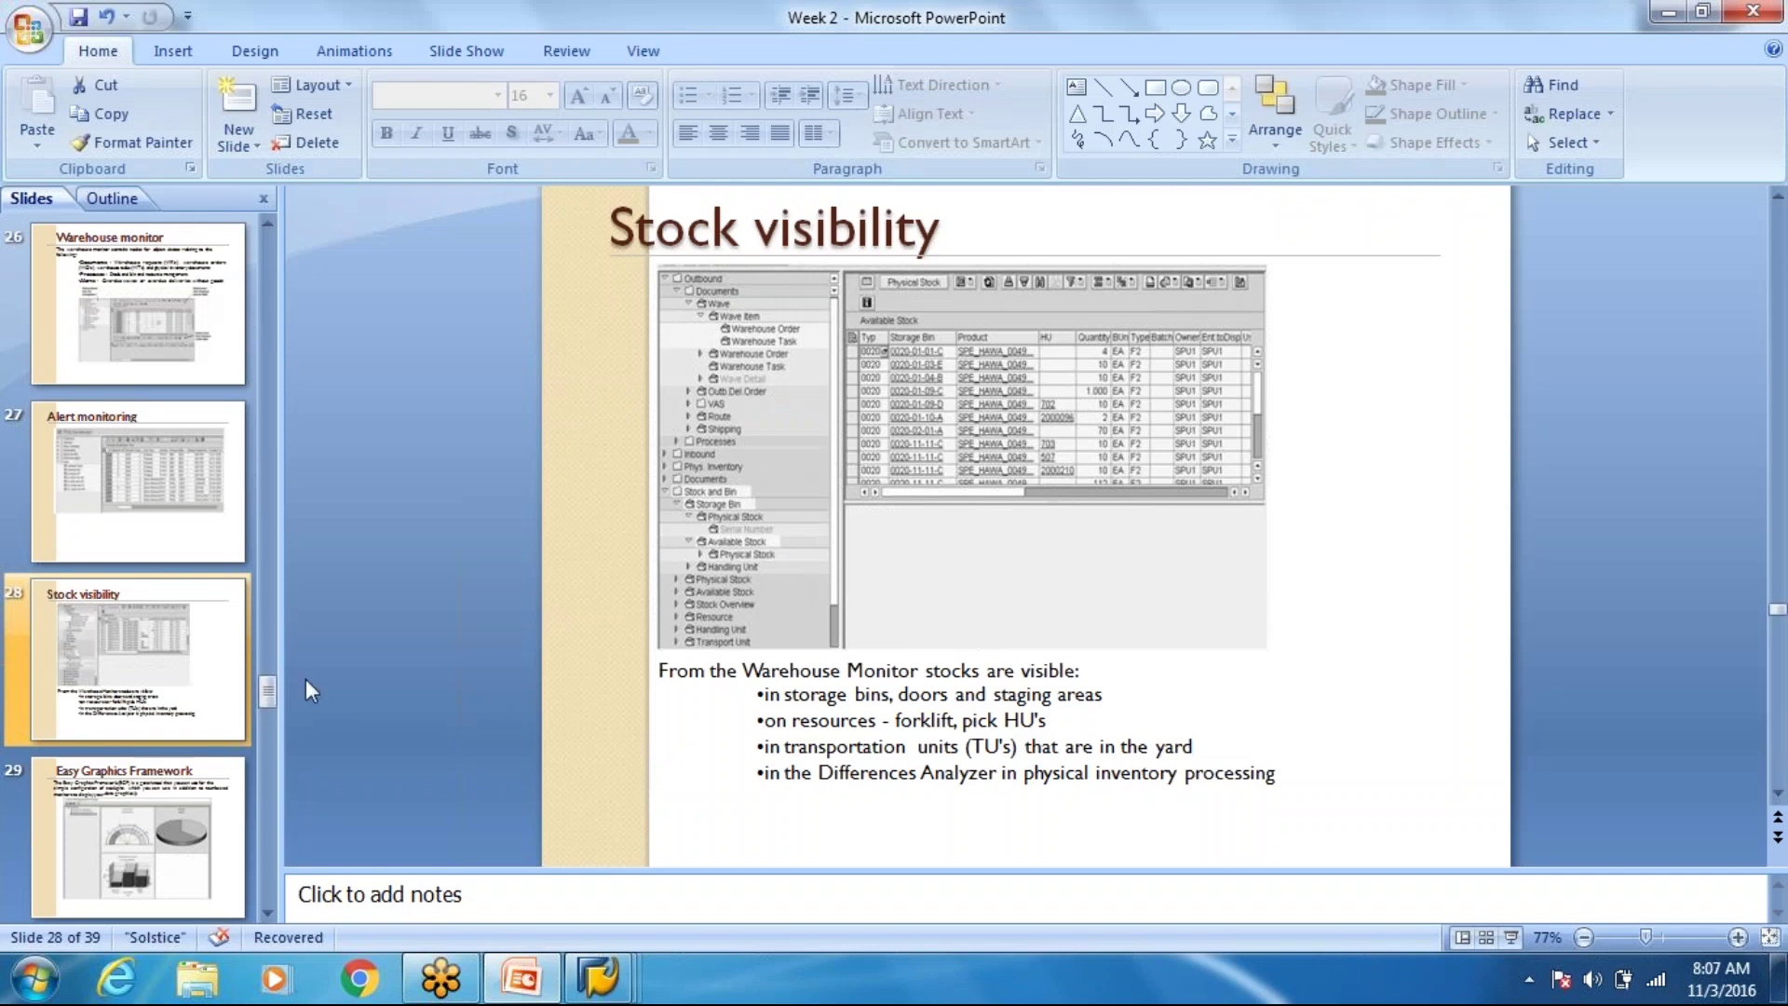
{"action": "scroll", "coordinate": [181, 726], "scroll_direction": "down", "scroll_amount": 1}
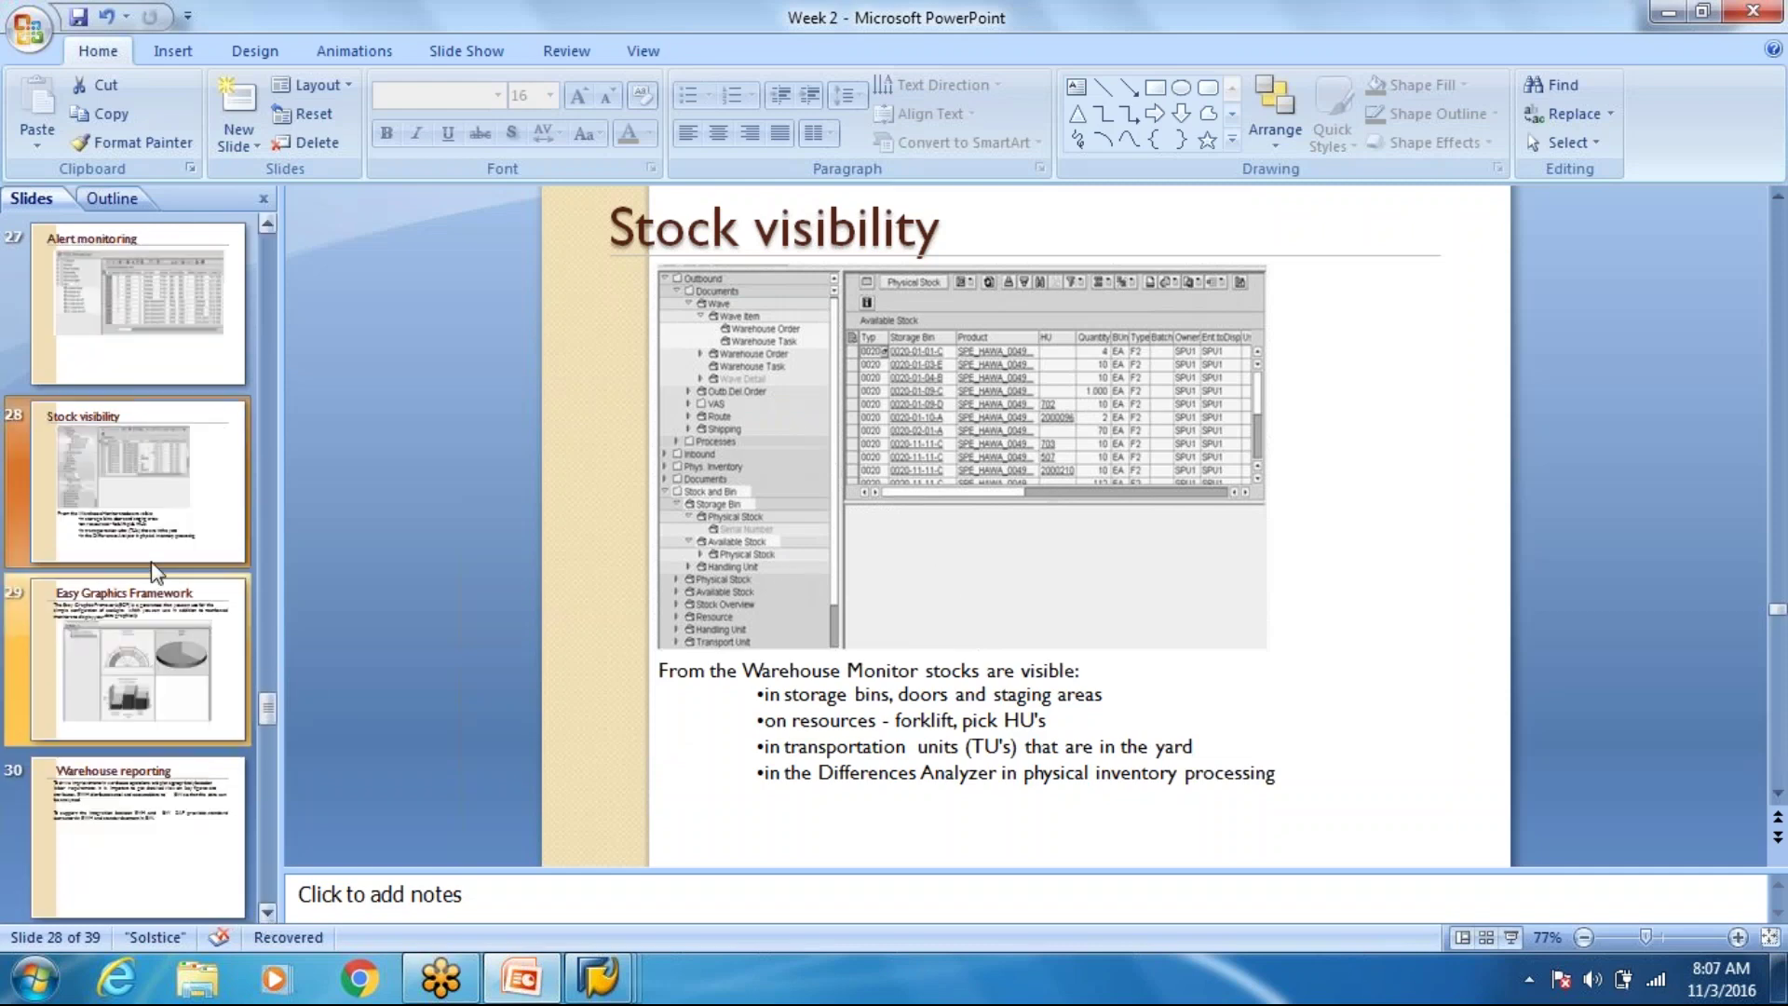
{"action": "left_click", "coordinate": [156, 669]}
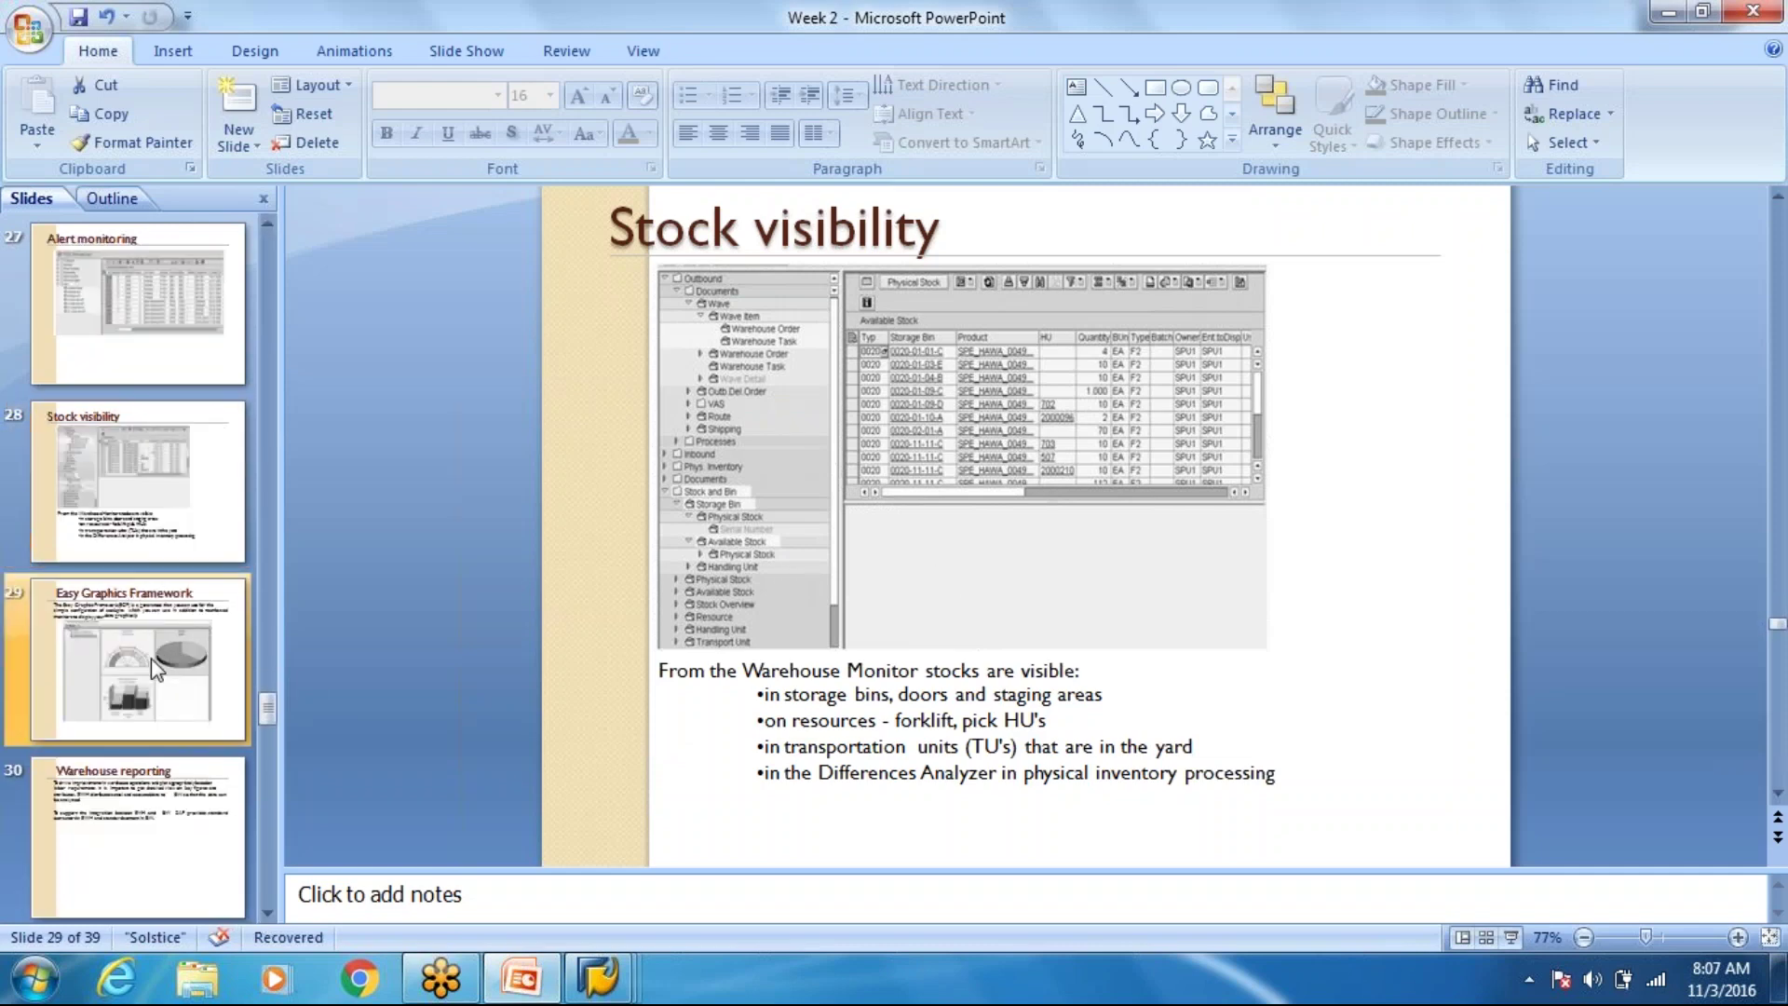
{"action": "scroll", "coordinate": [160, 708], "scroll_direction": "down", "scroll_amount": 2}
{"action": "scroll", "coordinate": [159, 744], "scroll_direction": "down", "scroll_amount": 4}
{"action": "scroll", "coordinate": [153, 731], "scroll_direction": "up", "scroll_amount": 7}
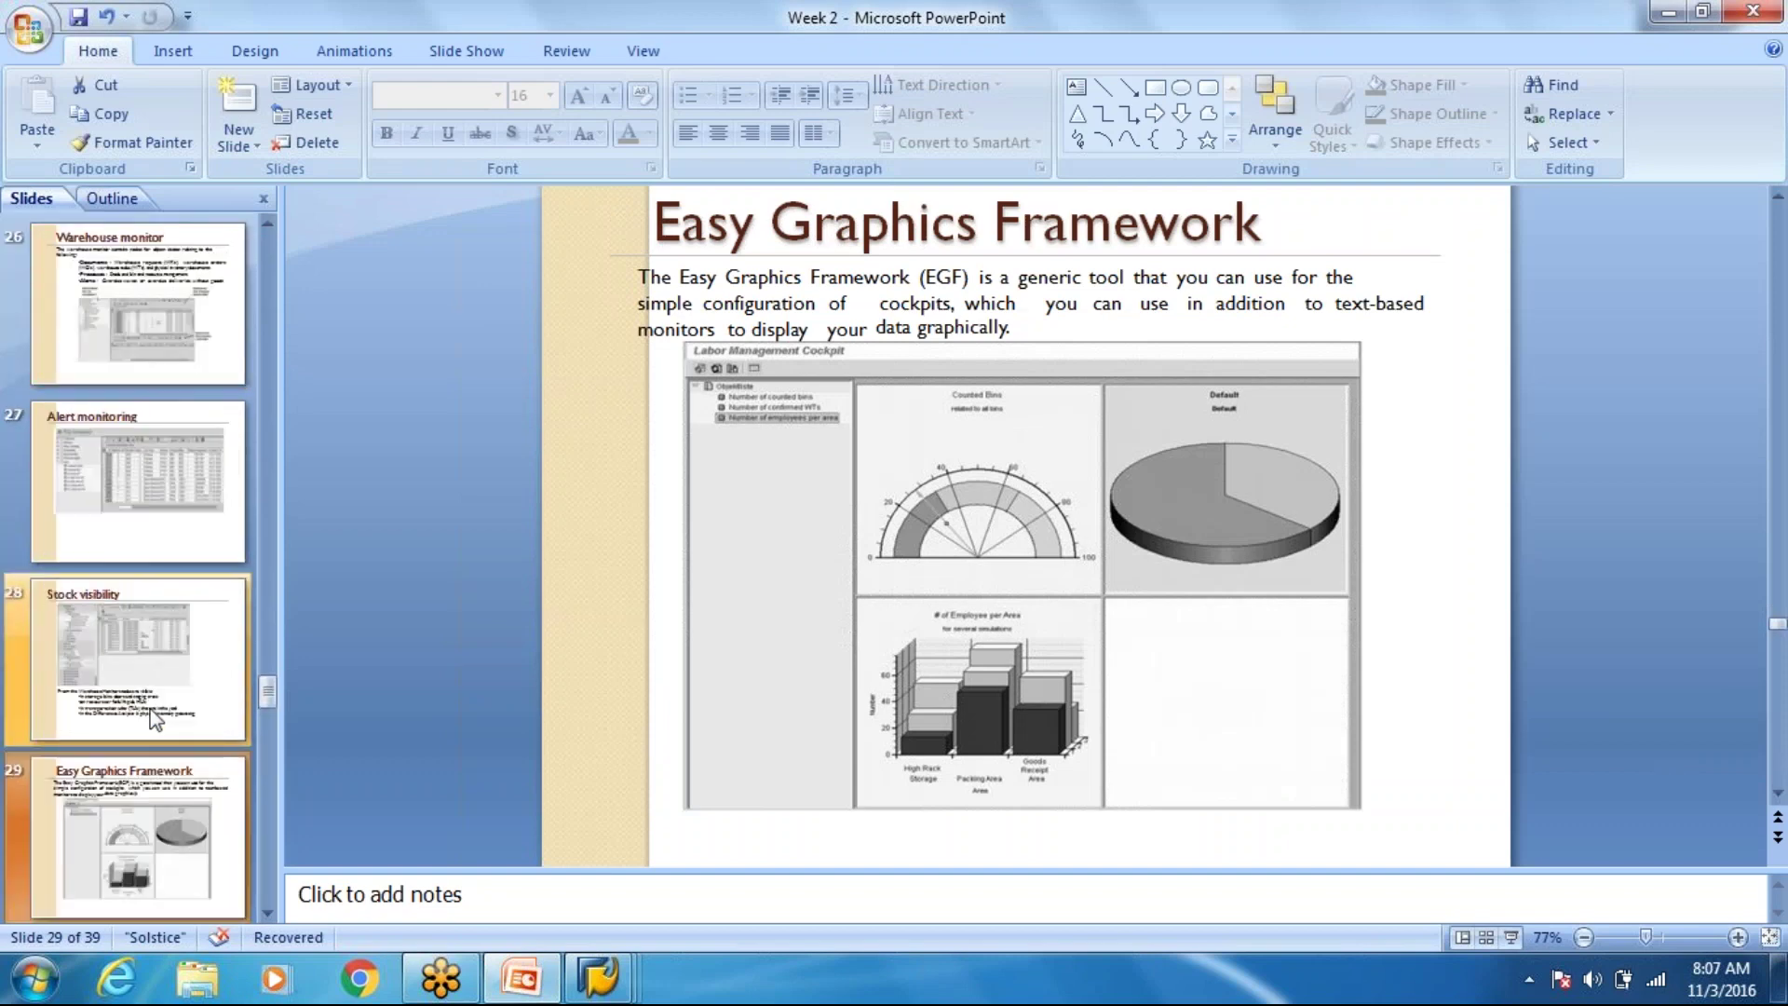
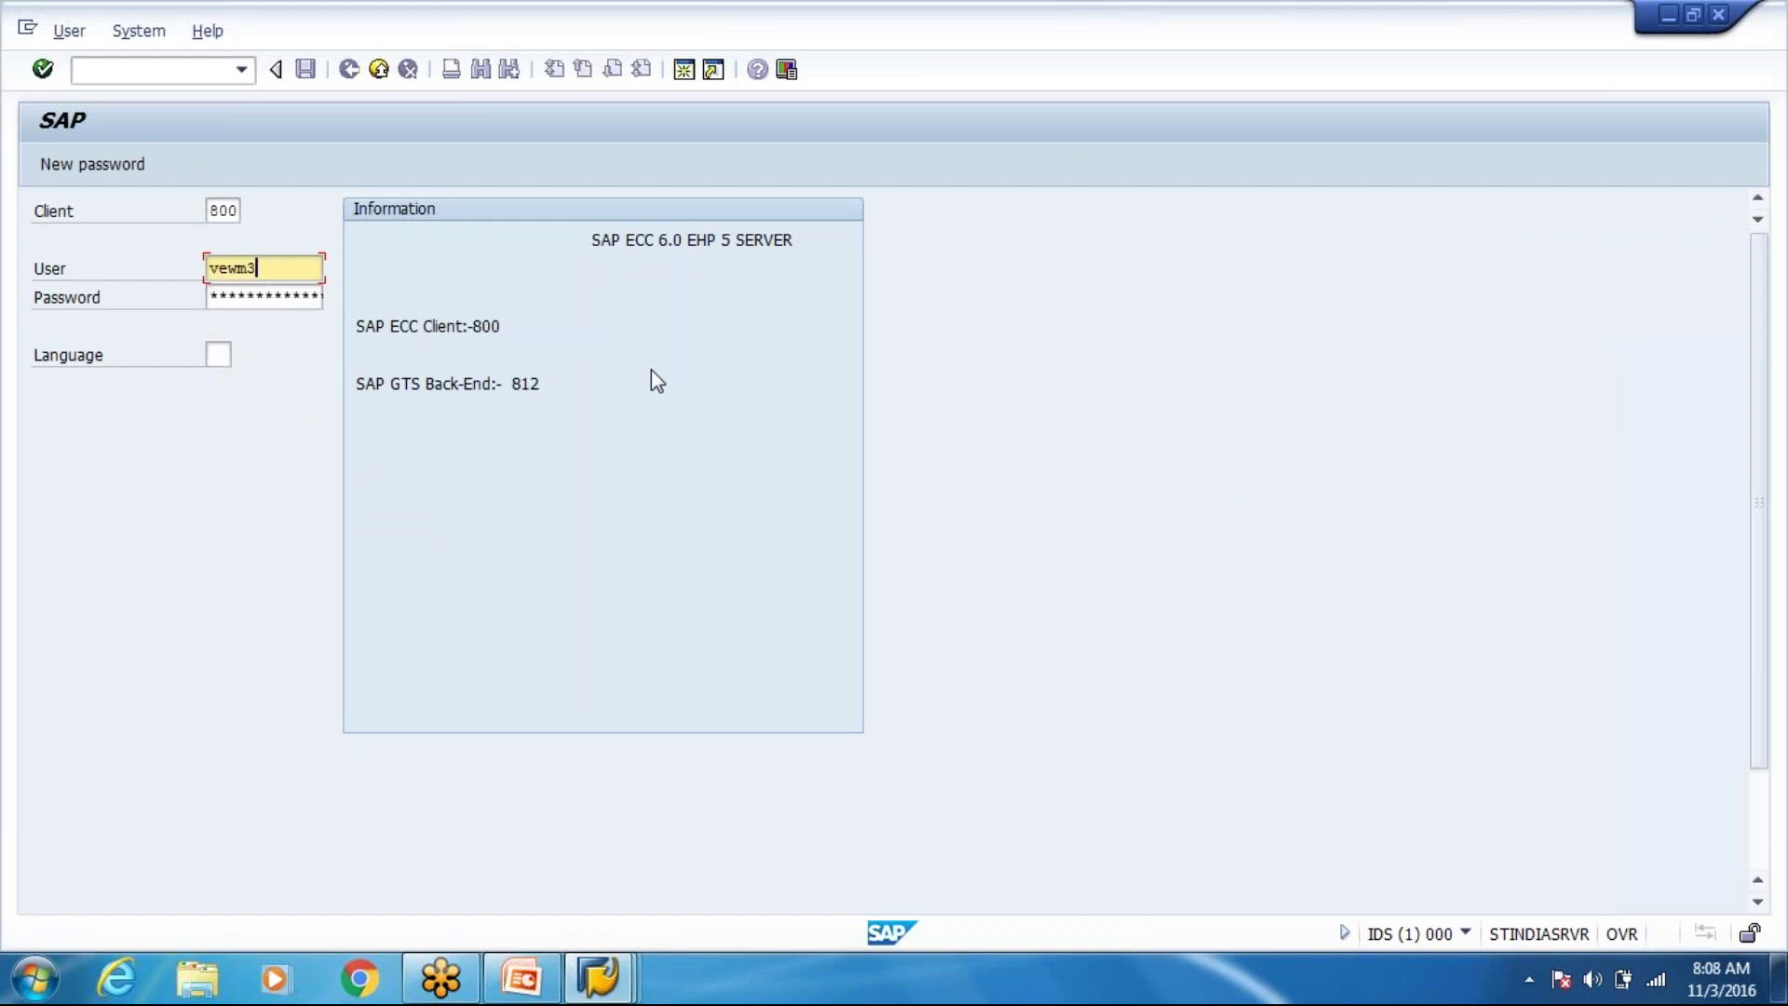
Enter the account password and log on to SAP ECC client 800.
{"action": "type", "text": "*****"}
{"action": "key", "text": "Return"}
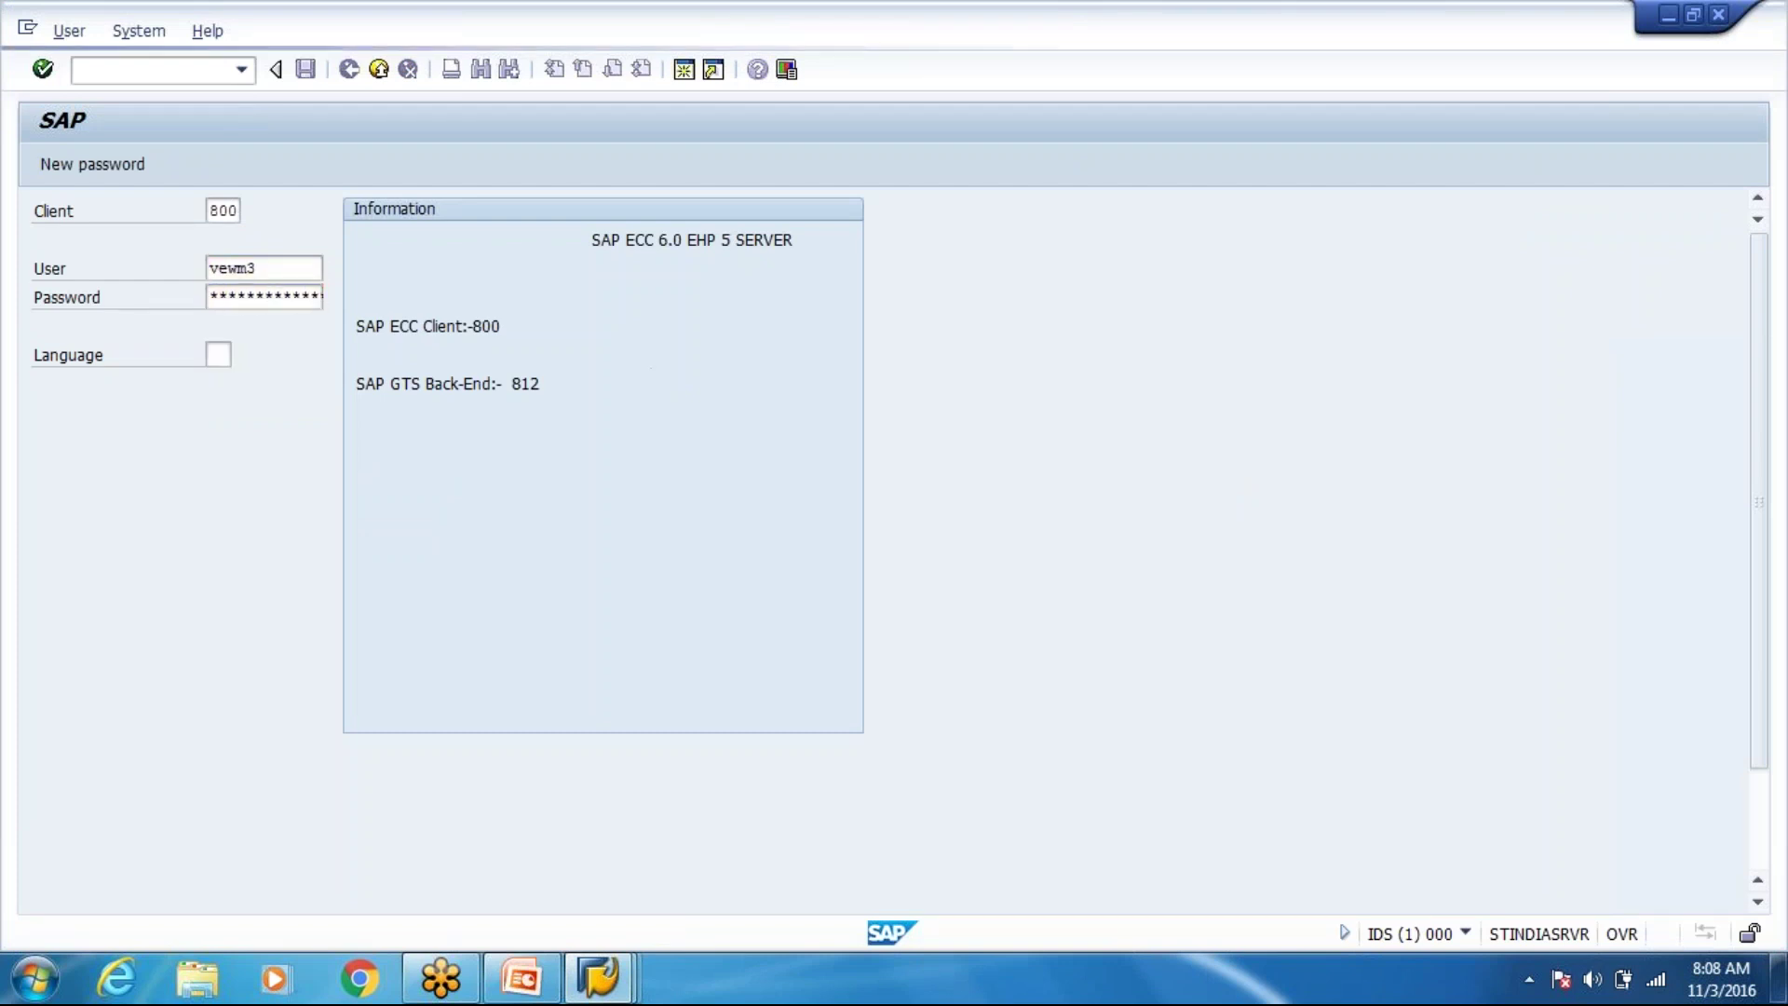
Open transaction SMQ2 and list all inbound queues of client 800 with queue name *.
{"action": "type", "text": "smq1"}
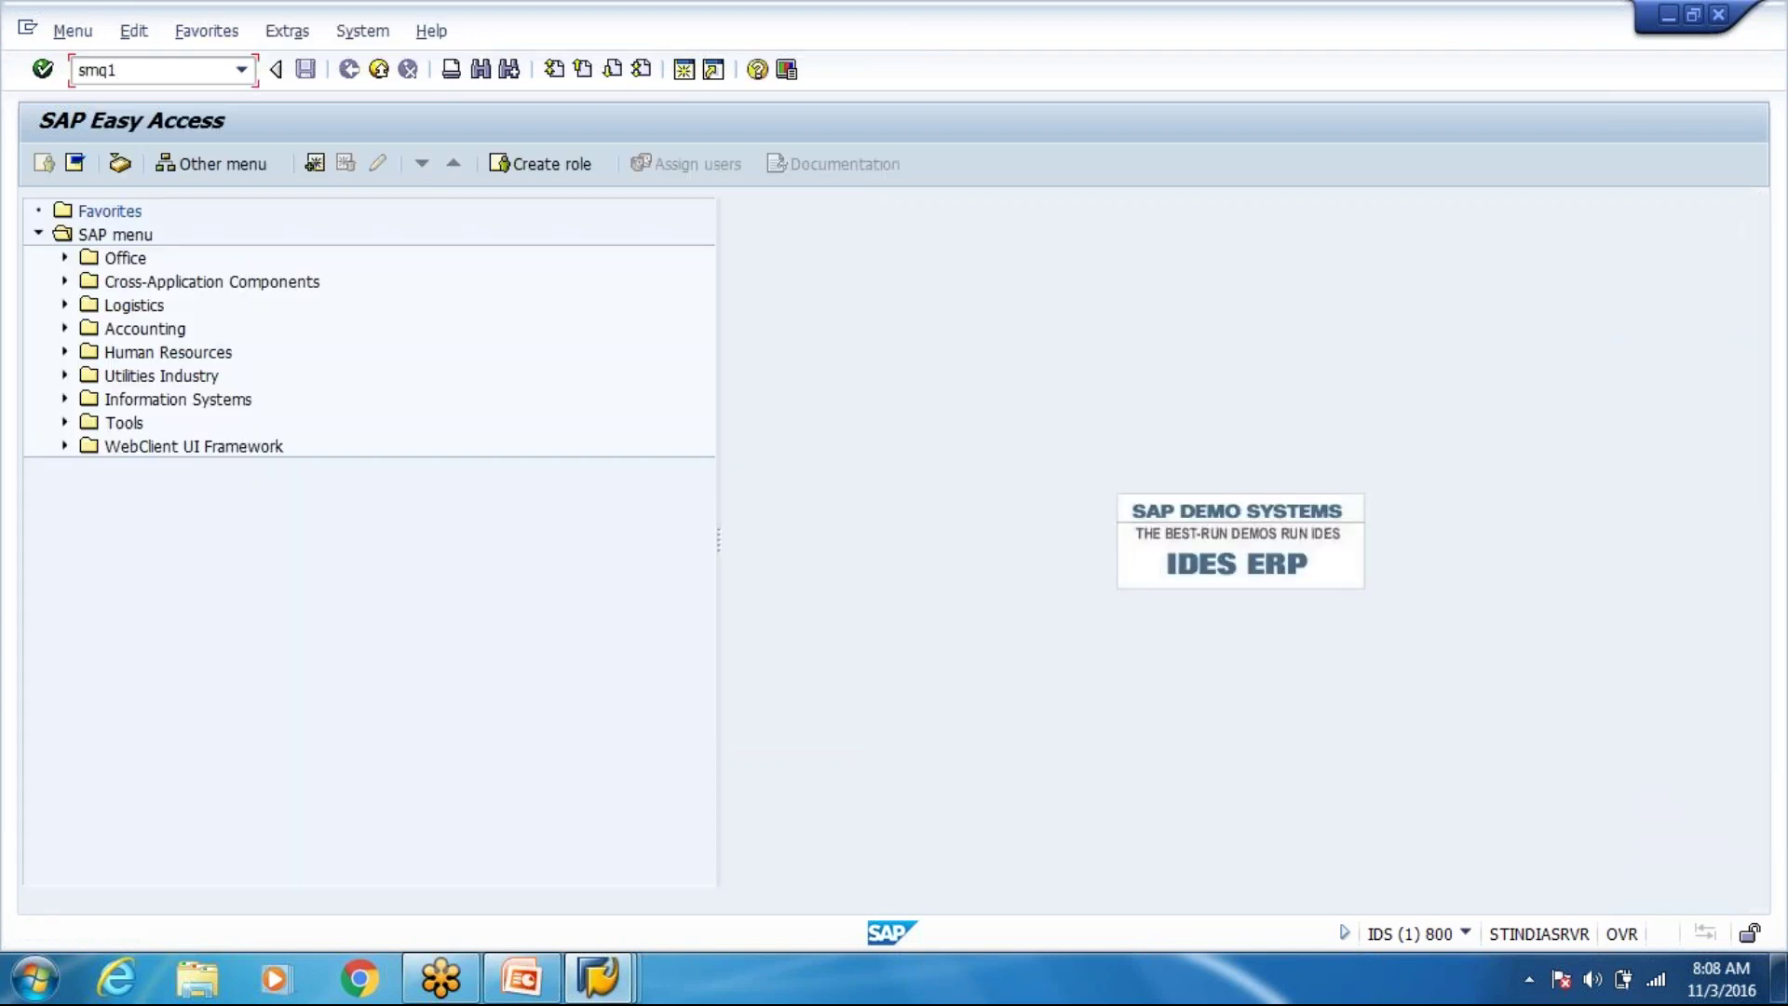
{"action": "key", "text": "BackSpace"}
{"action": "type", "text": "2"}
{"action": "key", "text": "Return"}
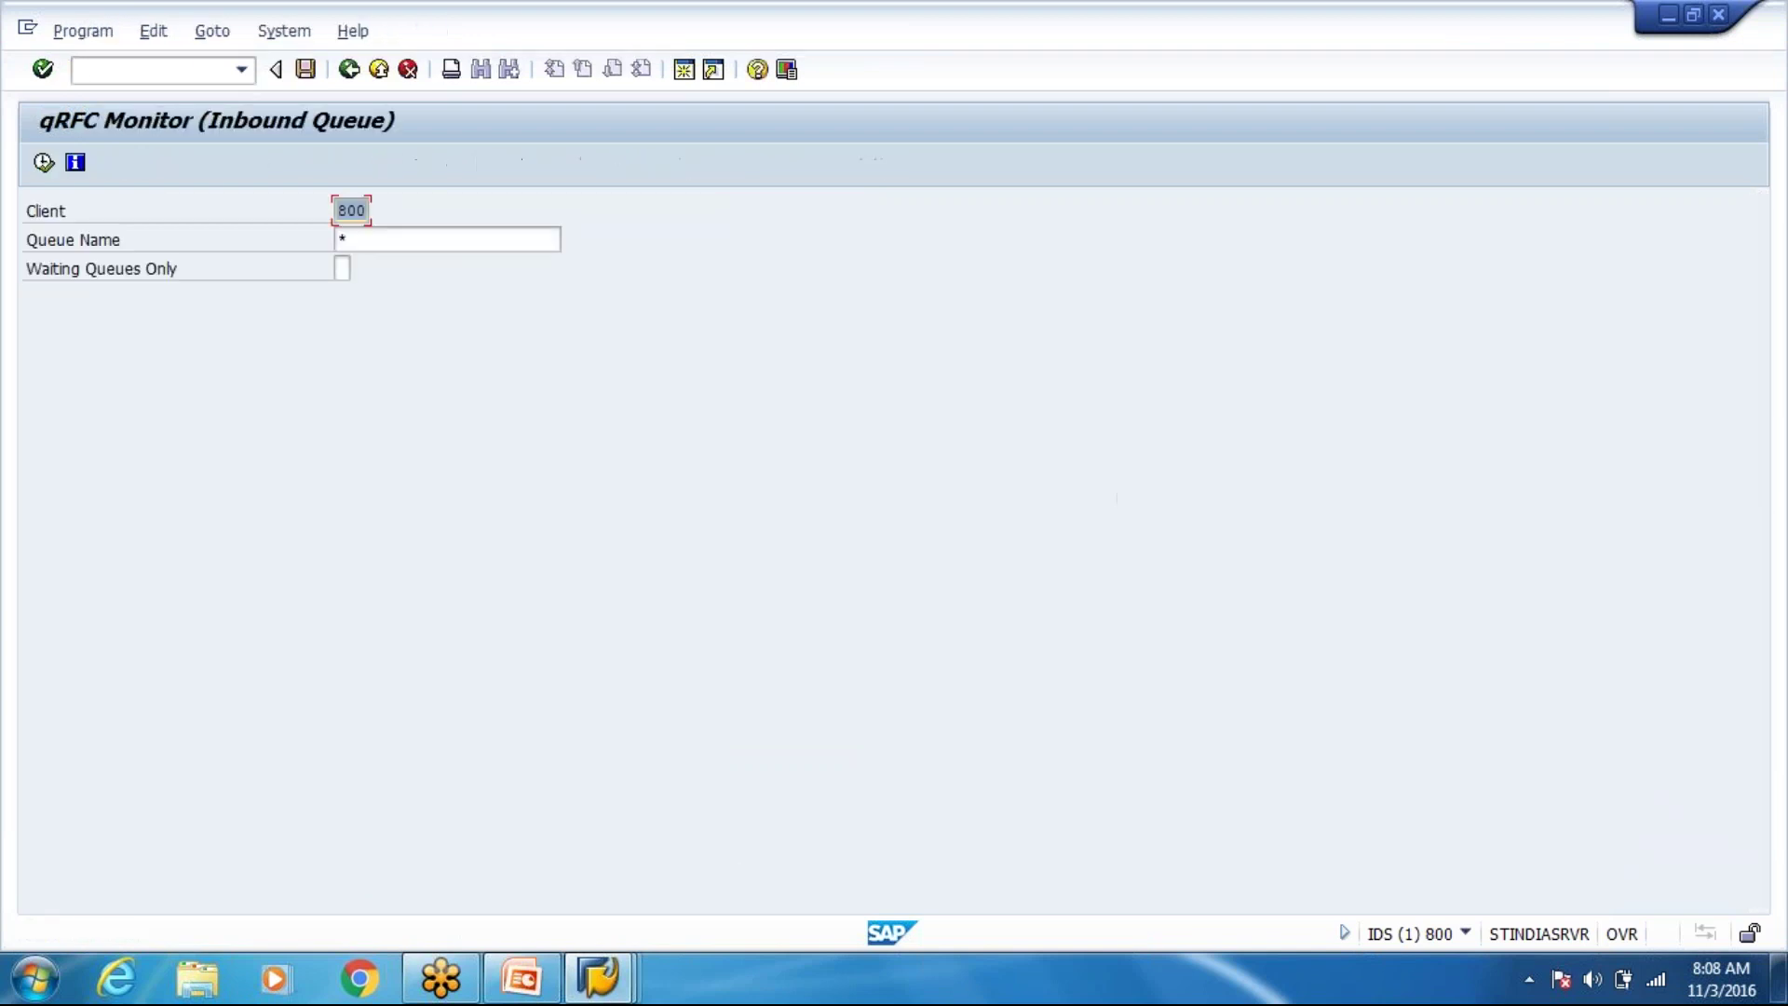
{"action": "left_click", "coordinate": [153, 265]}
{"action": "key", "text": "F8"}
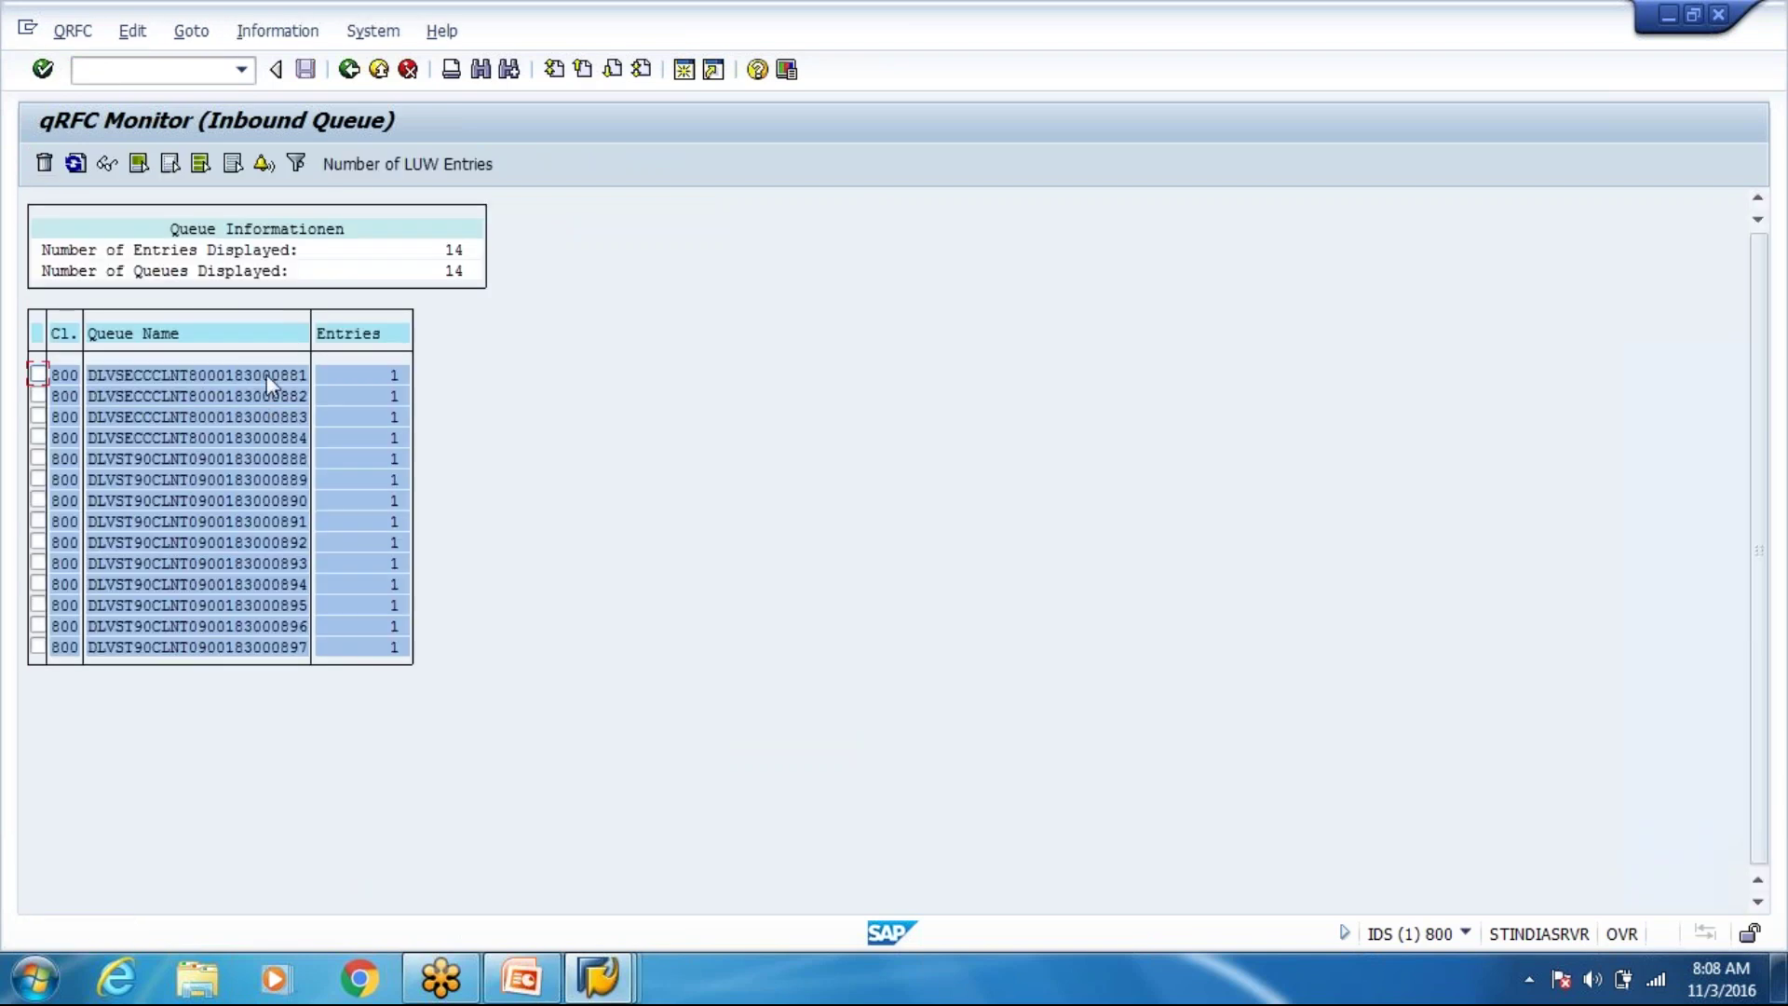
Drill into the last inbound queue in the list, examine its entry's status text and return to the queue overview.
{"action": "left_click", "coordinate": [283, 649]}
{"action": "left_click_drag", "start_coordinate": [232, 661], "coordinate": [302, 653]}
{"action": "double_click", "coordinate": [303, 653]}
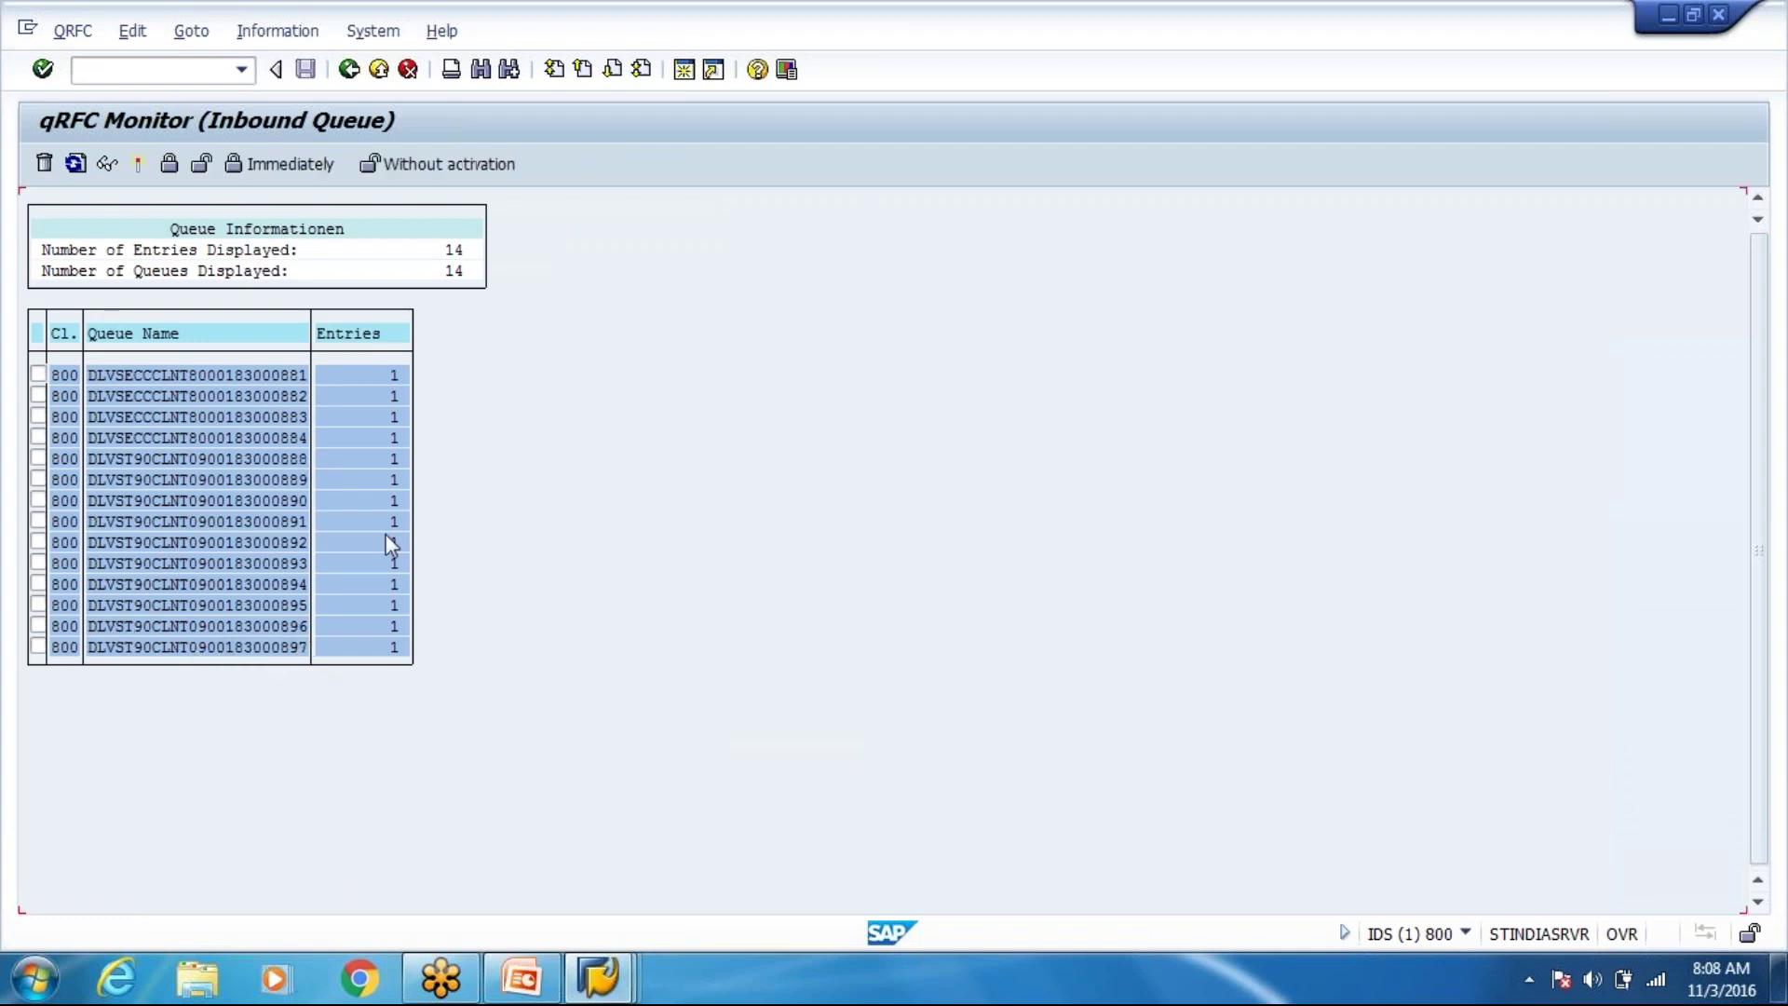
{"action": "left_click", "coordinate": [243, 274]}
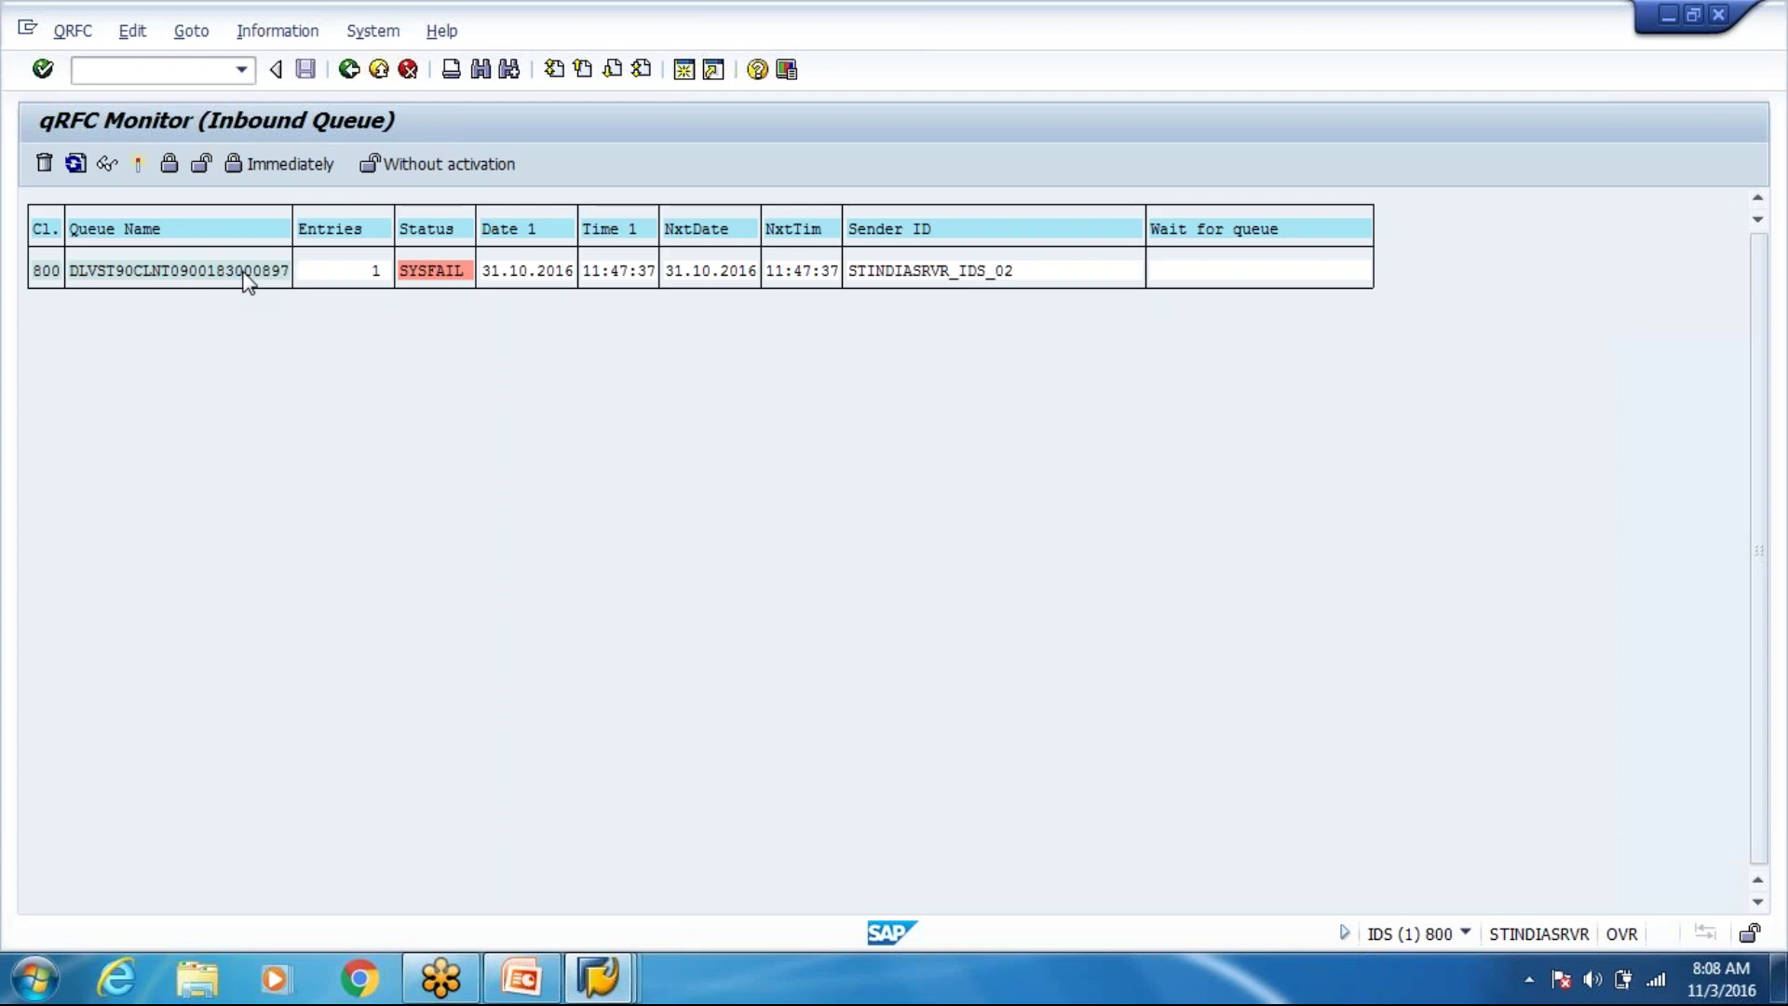
{"action": "double_click", "coordinate": [244, 273]}
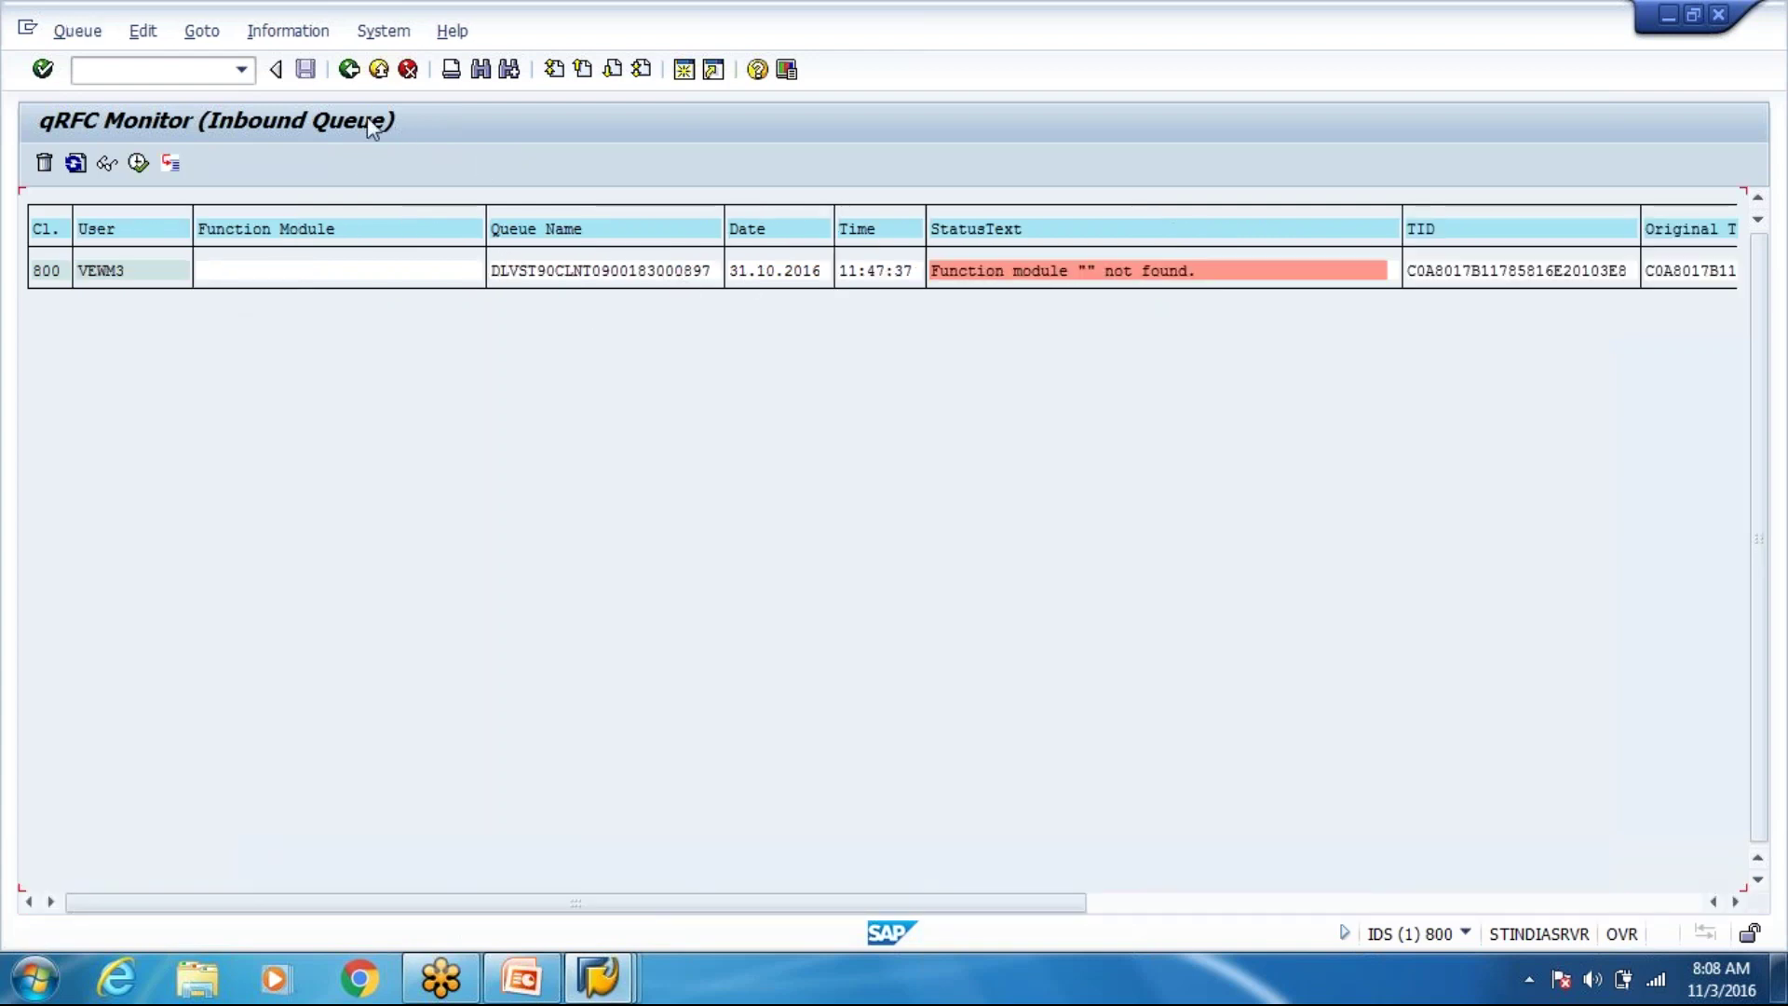
{"action": "left_click", "coordinate": [349, 73]}
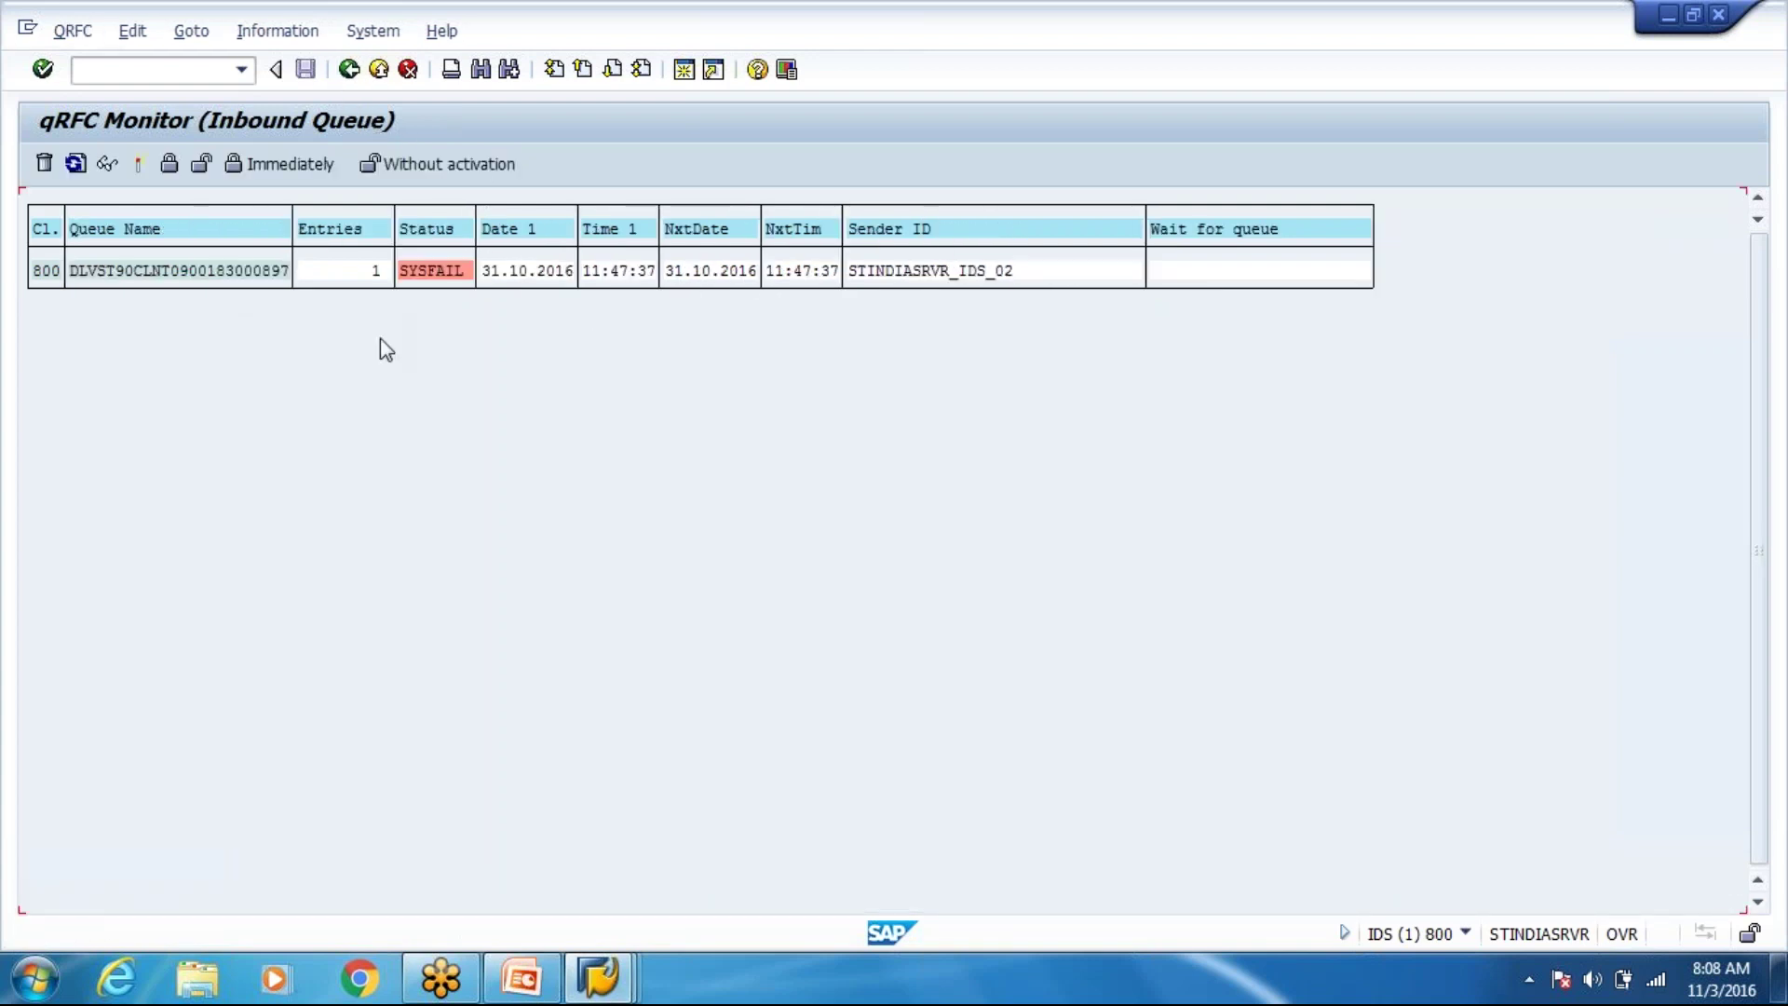
Return to the inbound queue overview and open transaction /n/spe/ol19 for the ERP to EWM distribution model.
{"action": "left_click", "coordinate": [348, 69]}
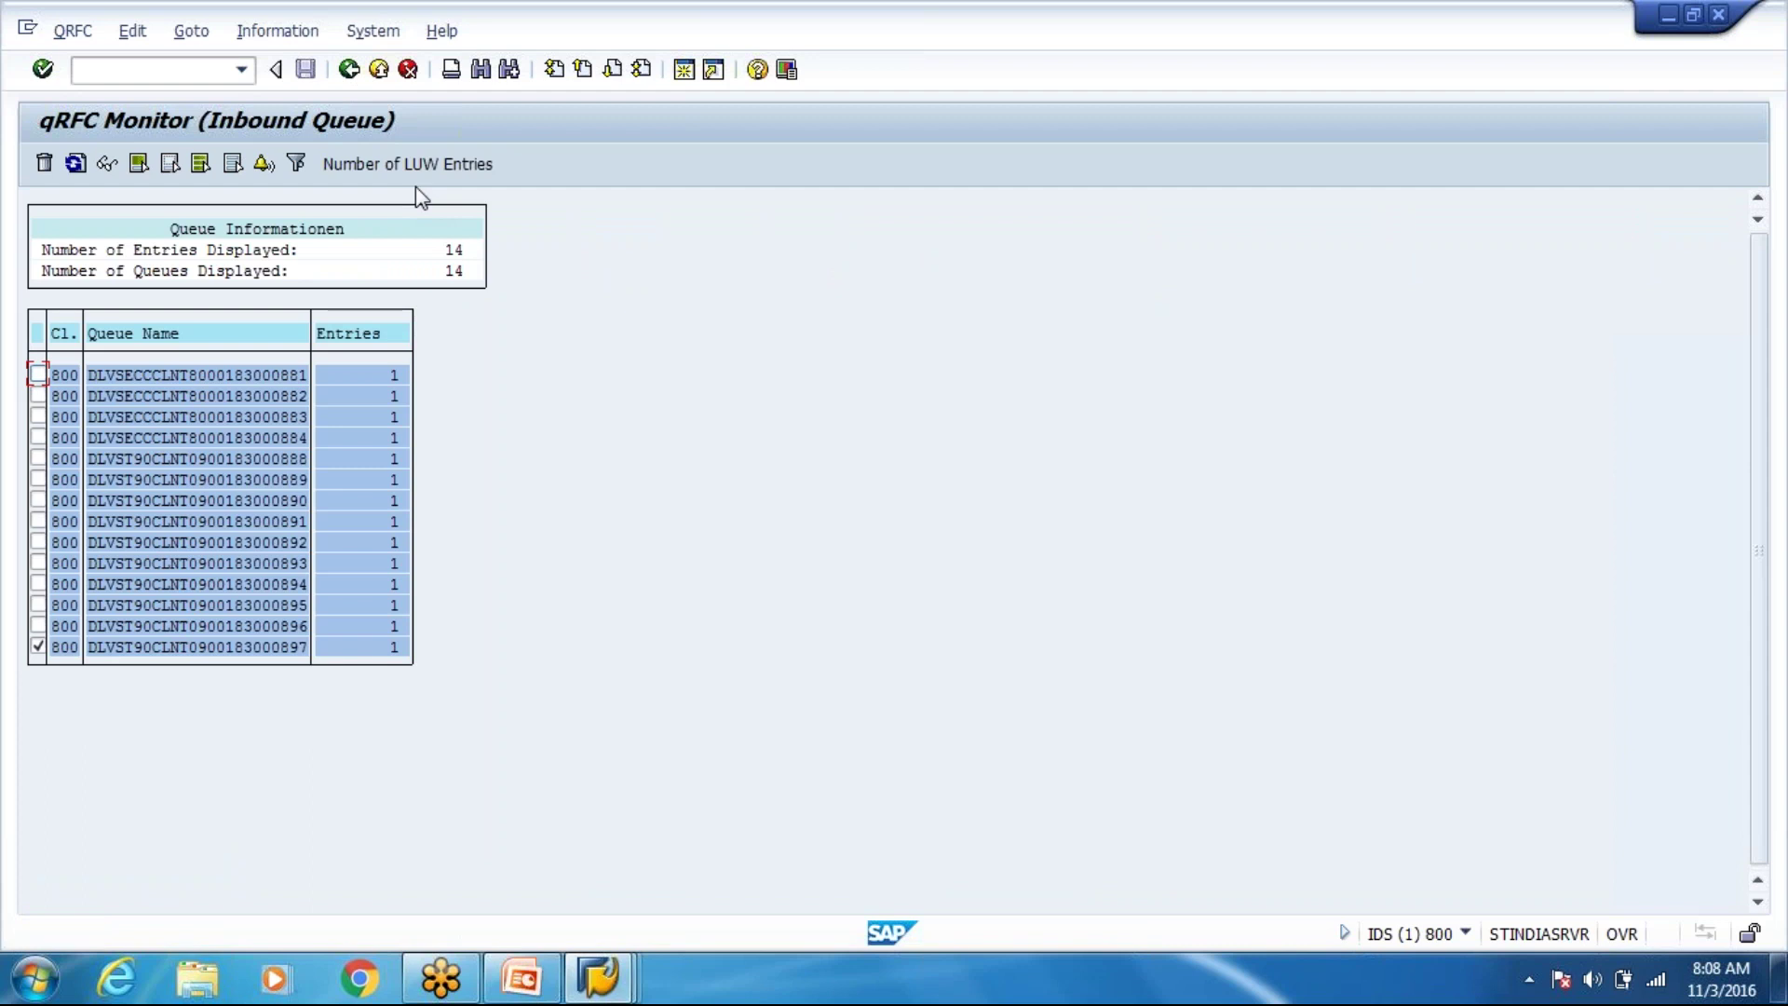
{"action": "left_click", "coordinate": [140, 69]}
{"action": "type", "text": "/n"}
{"action": "type", "text": "/spe"}
{"action": "type", "text": "/ctrl"}
{"action": "key", "text": "Return"}
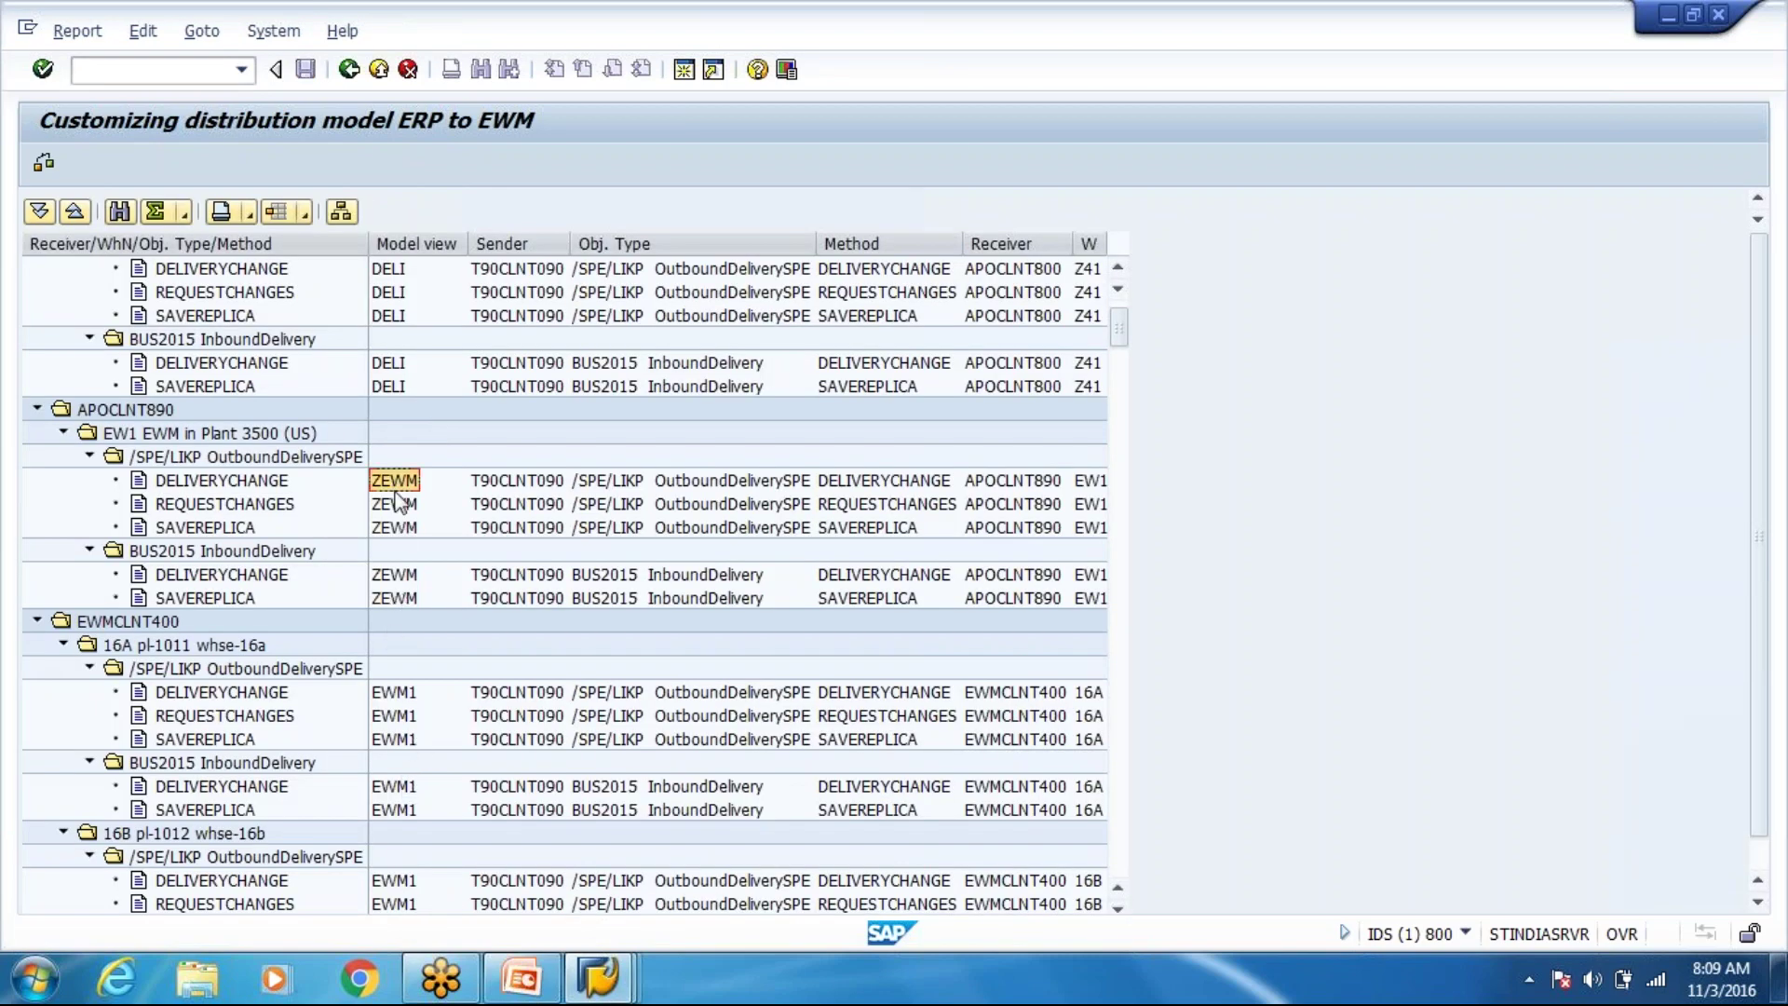
Look through the distribution model entries of the listed EWM receivers and warehouses and return to the selection screen.
{"action": "scroll", "coordinate": [399, 503], "scroll_direction": "down", "scroll_amount": 2}
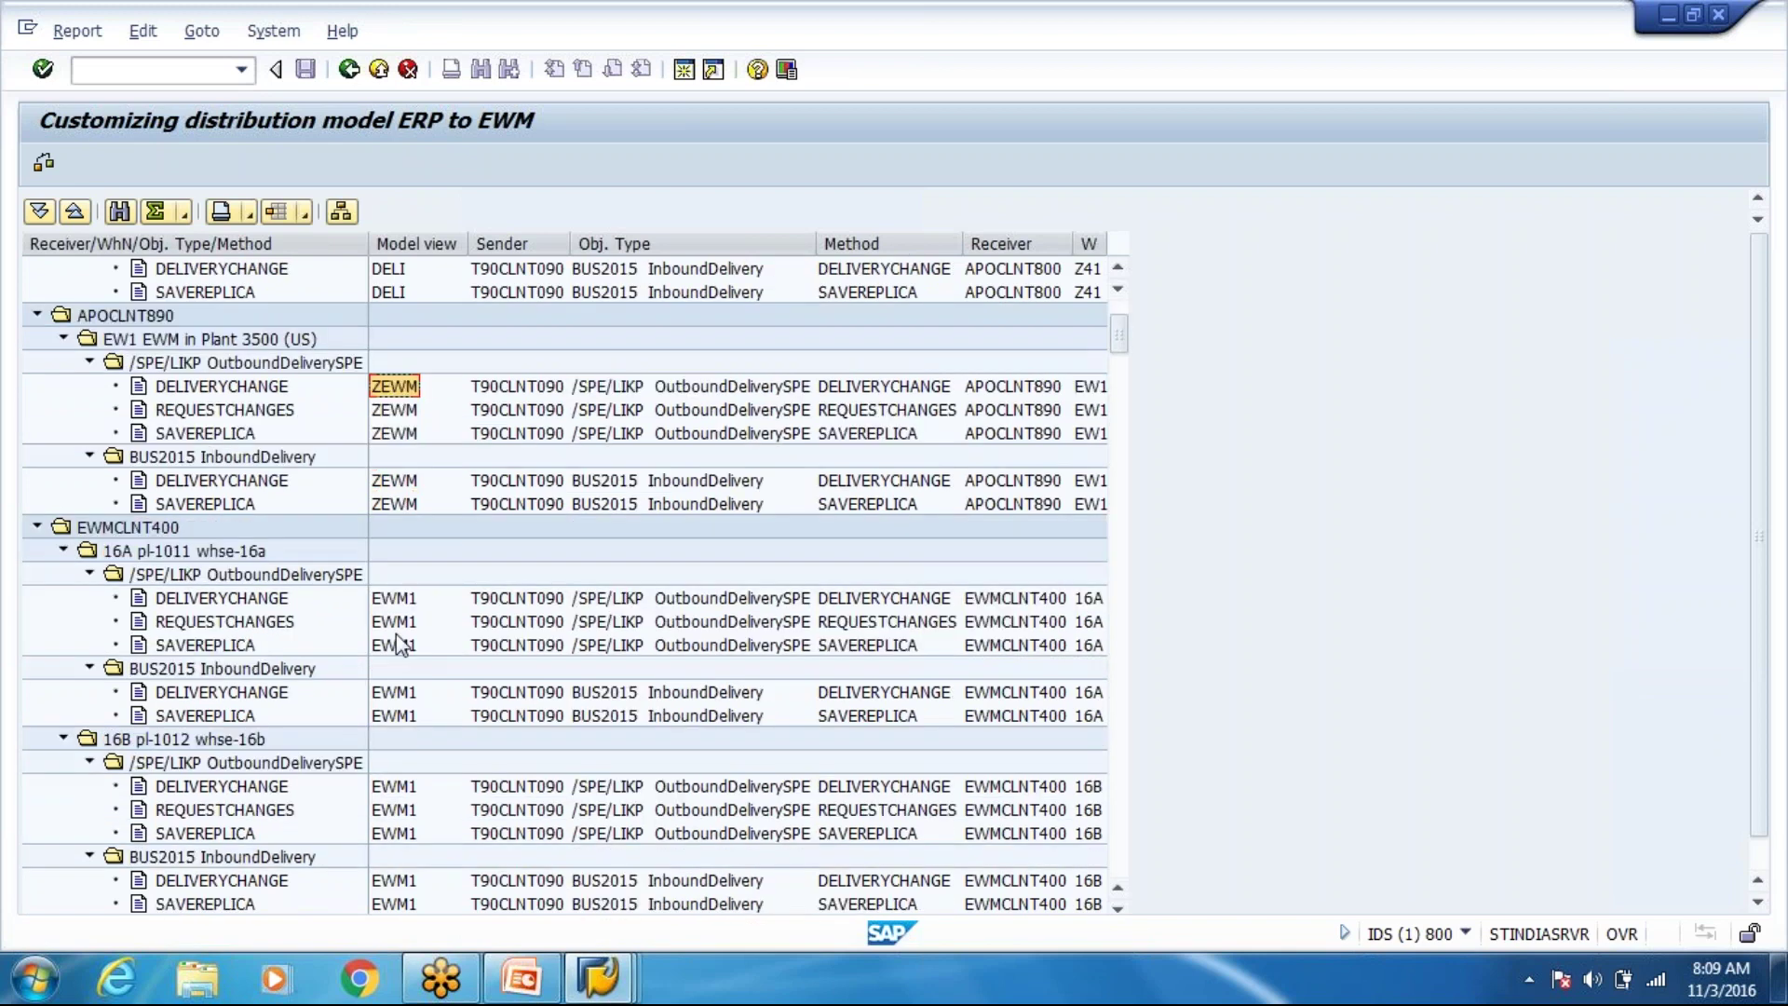
{"action": "scroll", "coordinate": [399, 642], "scroll_direction": "down", "scroll_amount": 5}
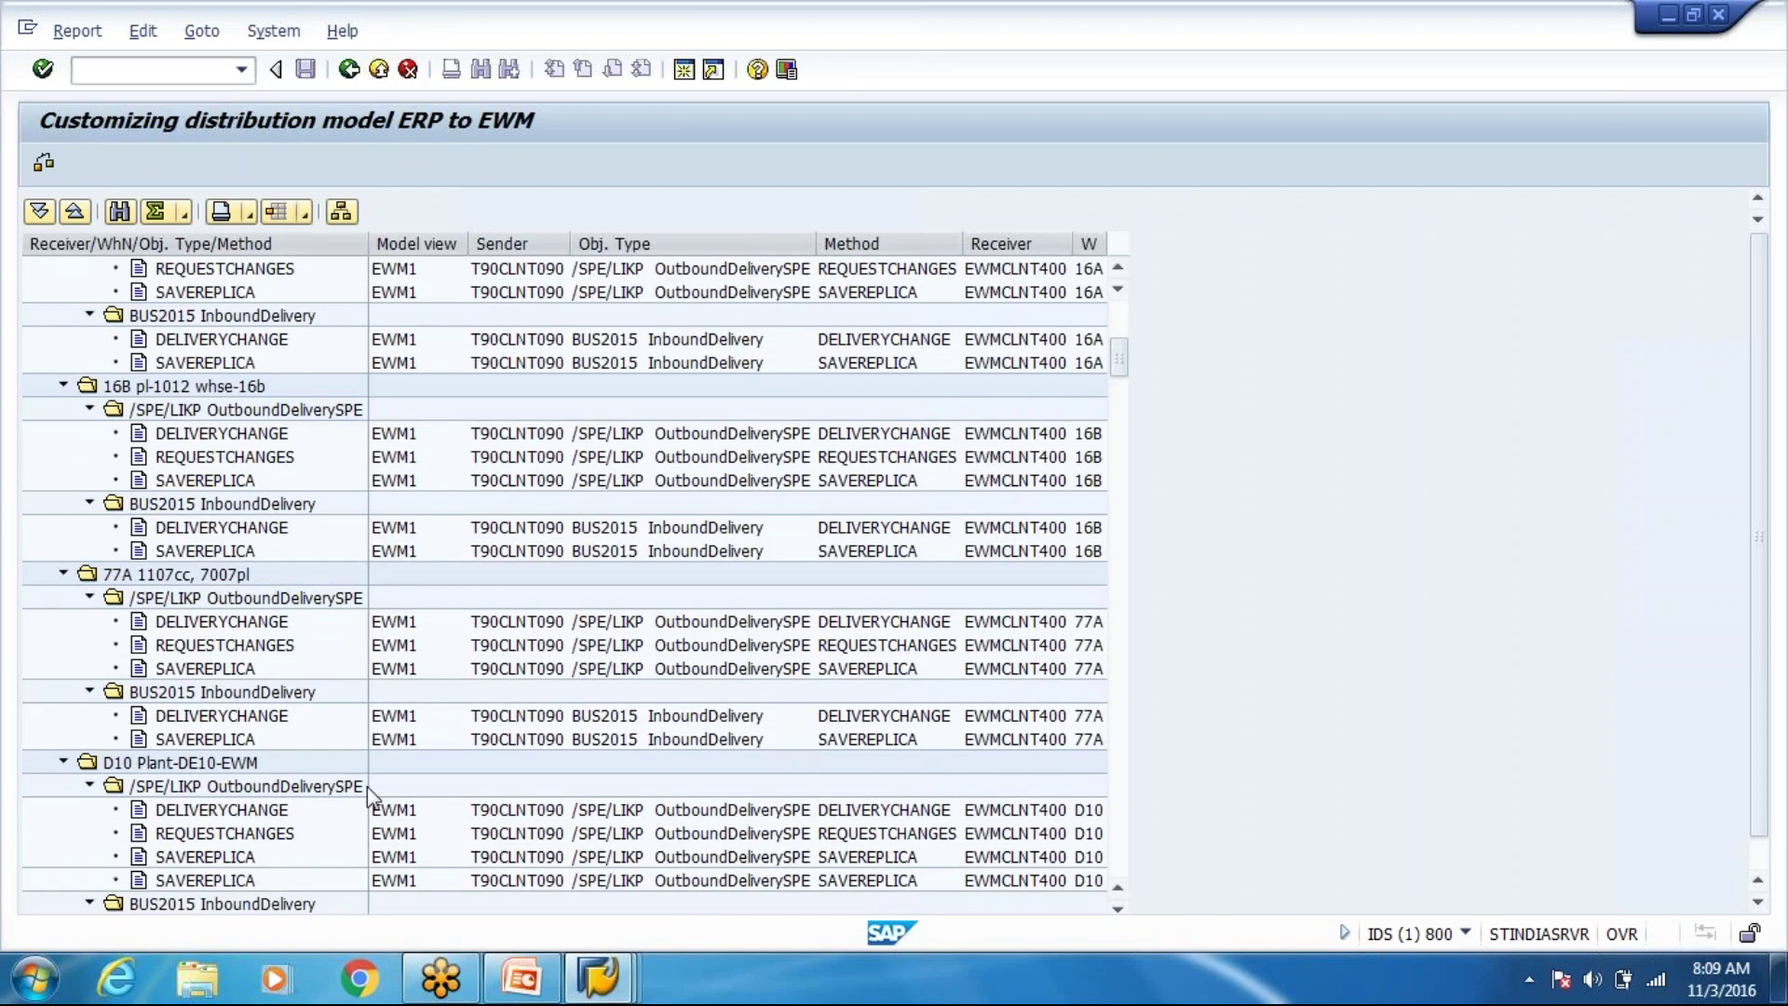
{"action": "scroll", "coordinate": [367, 786], "scroll_direction": "down", "scroll_amount": 10}
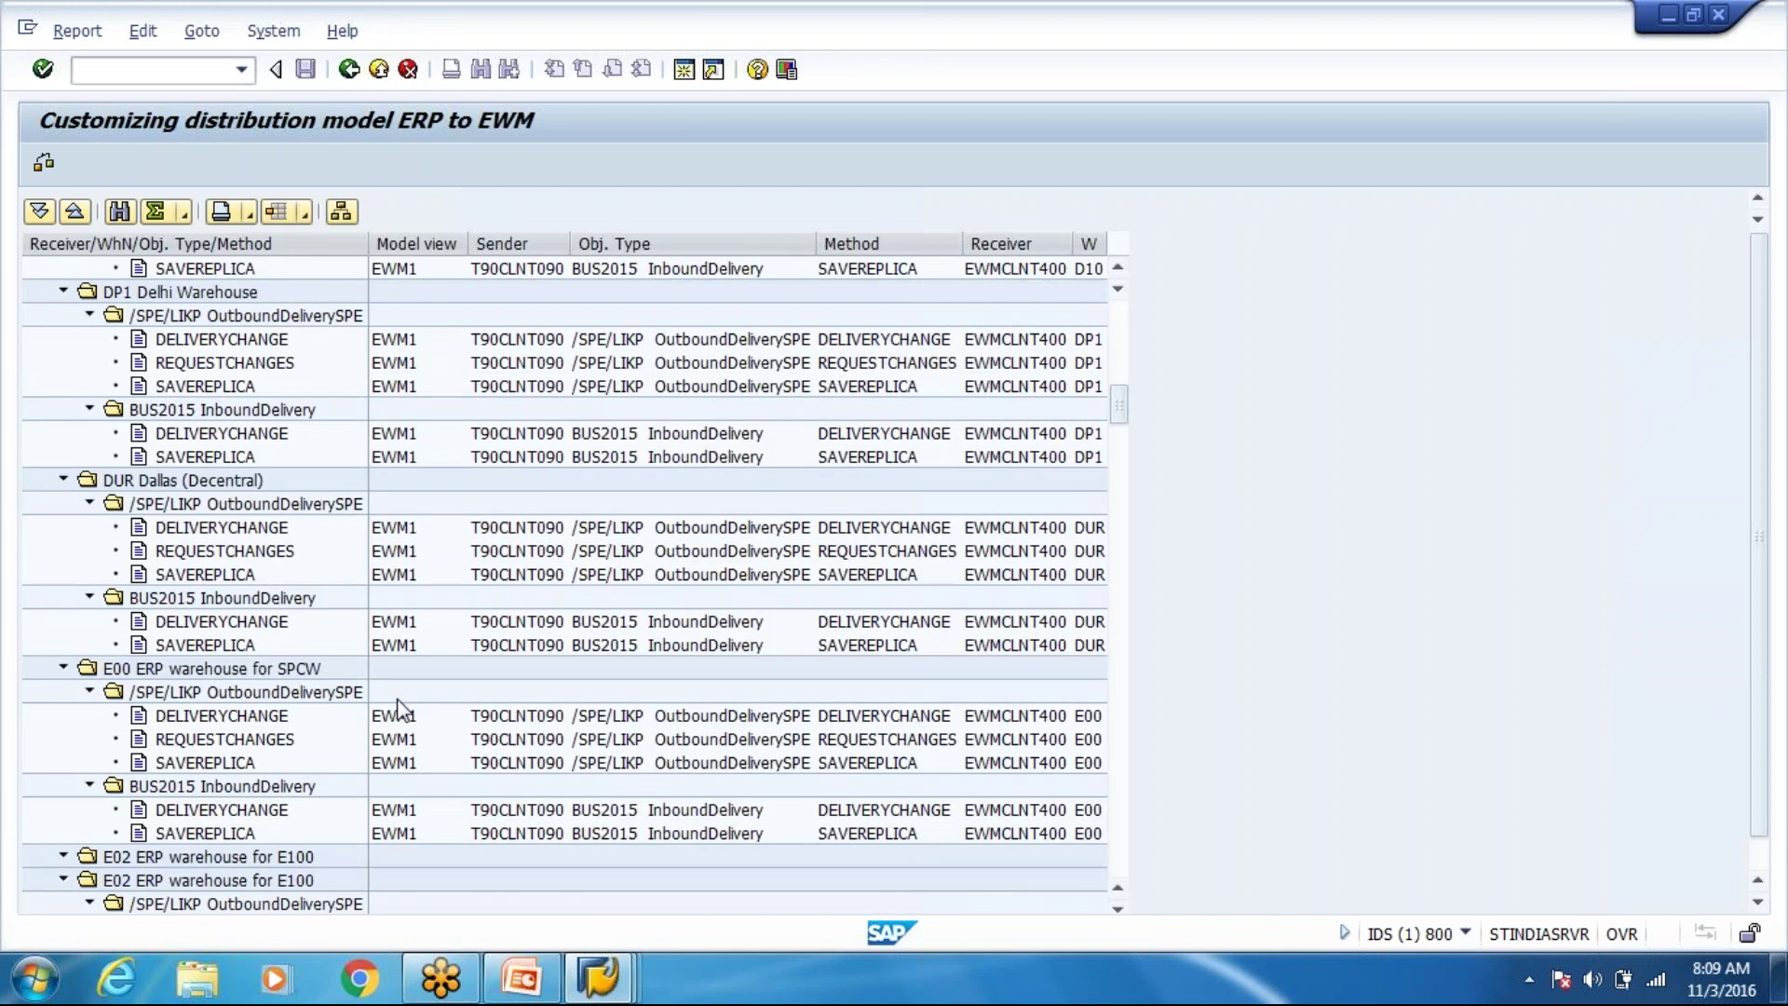
{"action": "scroll", "coordinate": [402, 708], "scroll_direction": "down", "scroll_amount": 10}
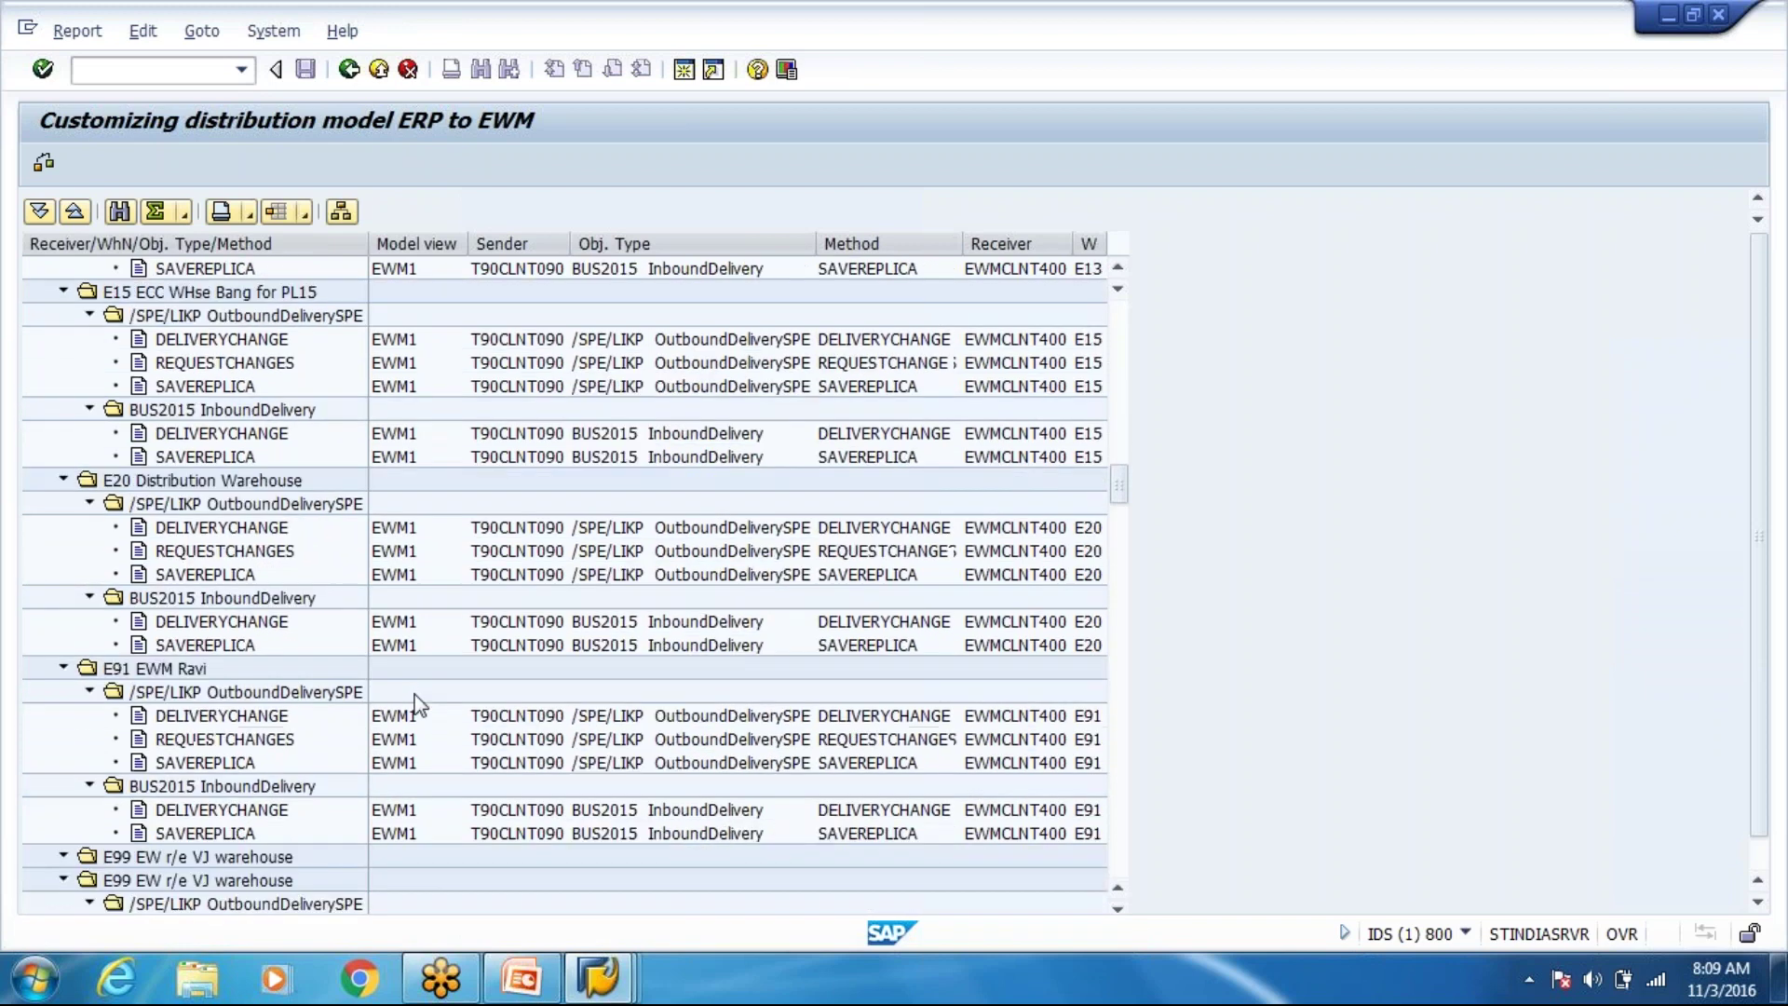
{"action": "scroll", "coordinate": [414, 722], "scroll_direction": "down", "scroll_amount": 10}
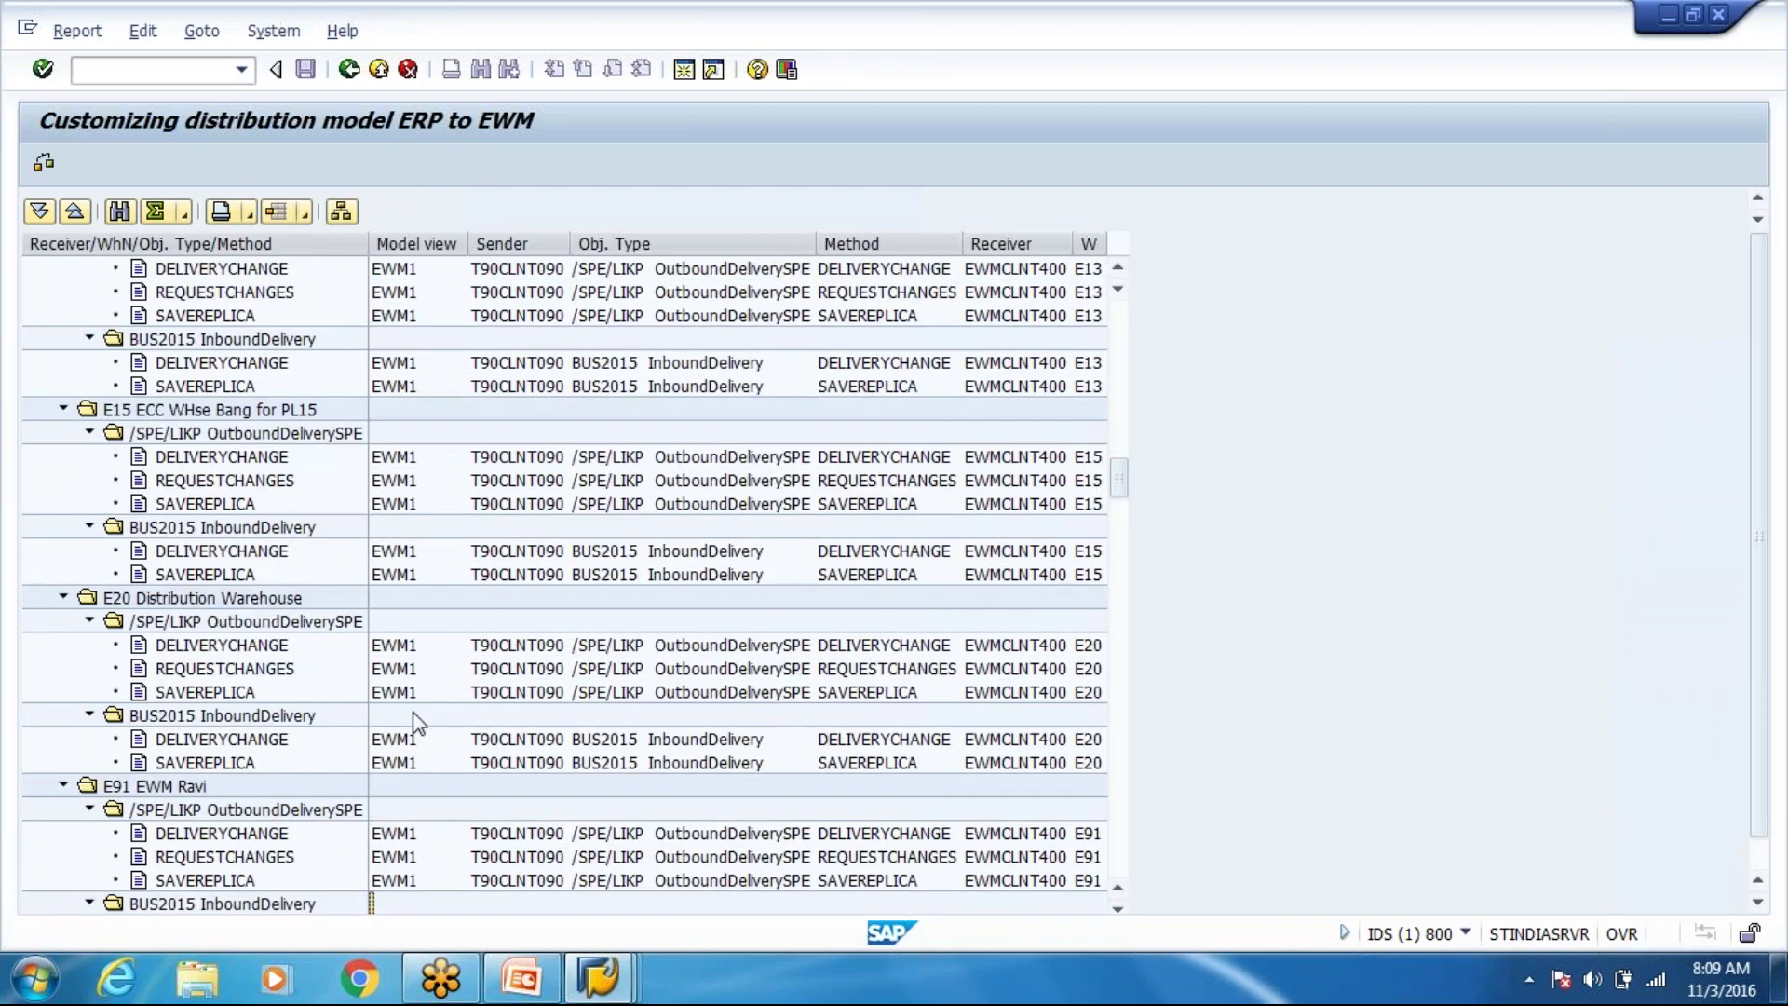
{"action": "scroll", "coordinate": [414, 722], "scroll_direction": "down", "scroll_amount": 5}
{"action": "left_click", "coordinate": [349, 69]}
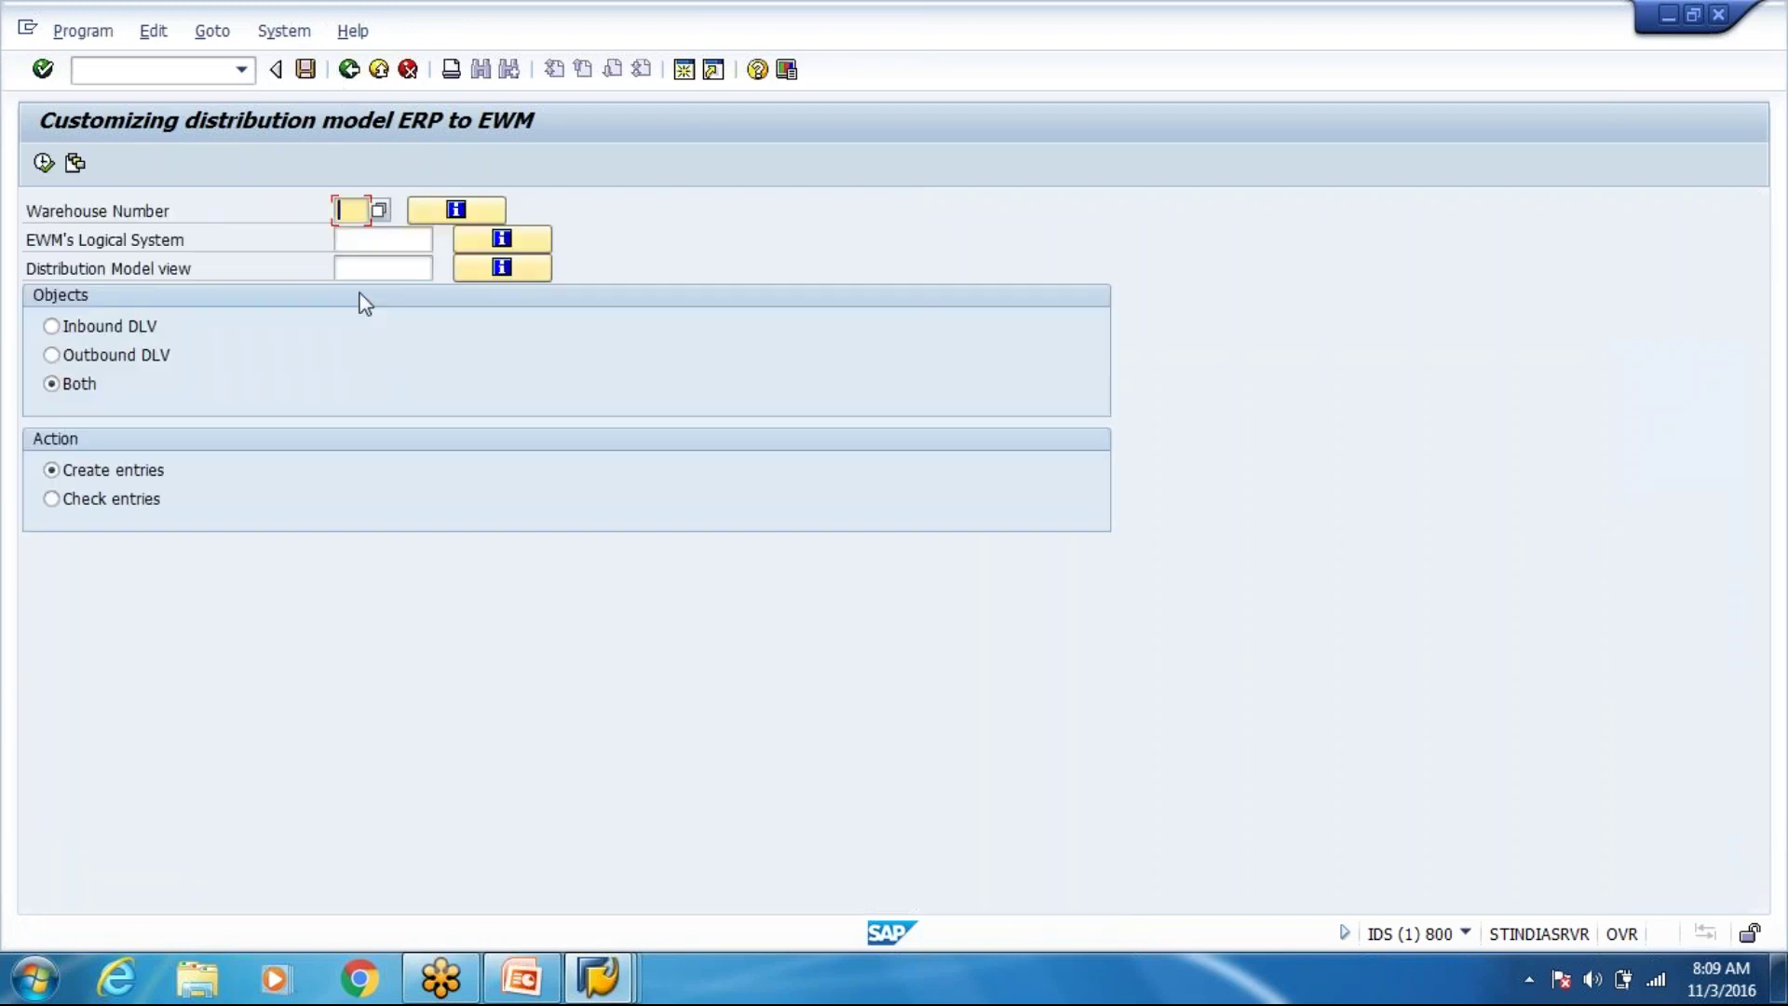
Check the existing distribution model entries for warehouse WH8, logical system EWMCLNT400 and model view EWM1.
{"action": "left_click", "coordinate": [350, 213]}
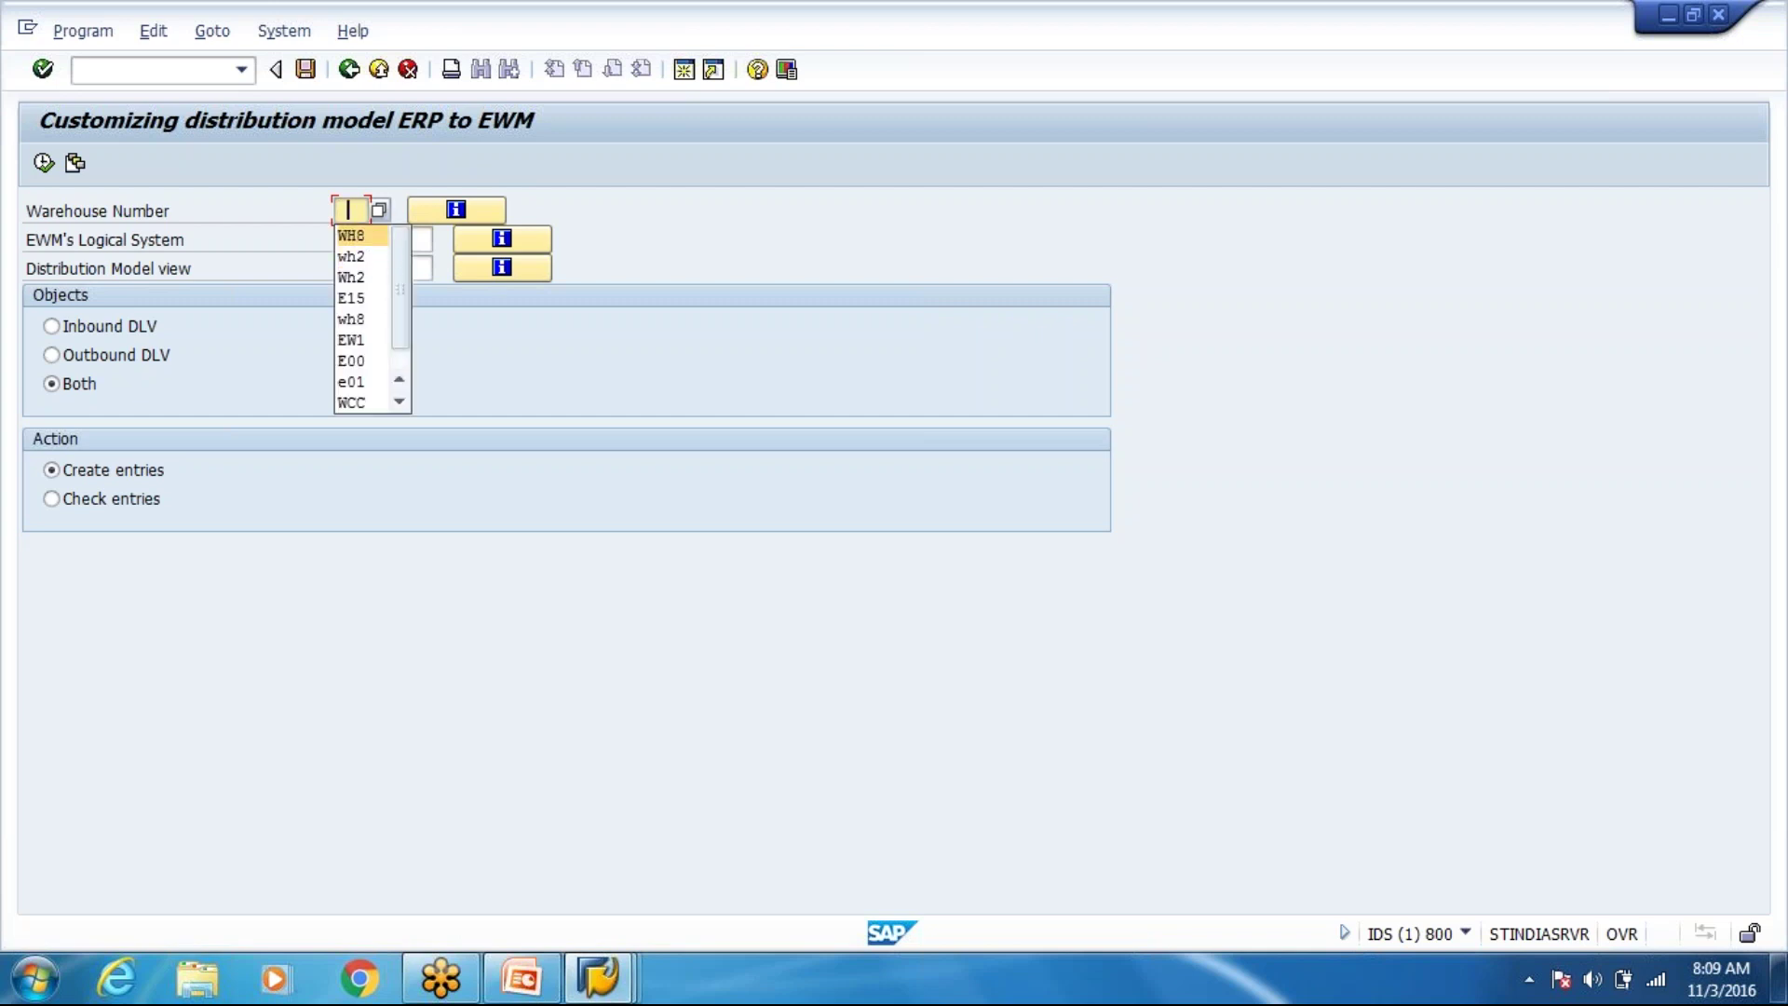
{"action": "left_click", "coordinate": [359, 239]}
{"action": "left_click", "coordinate": [346, 239]}
{"action": "left_click", "coordinate": [377, 264]}
{"action": "left_click", "coordinate": [377, 269]}
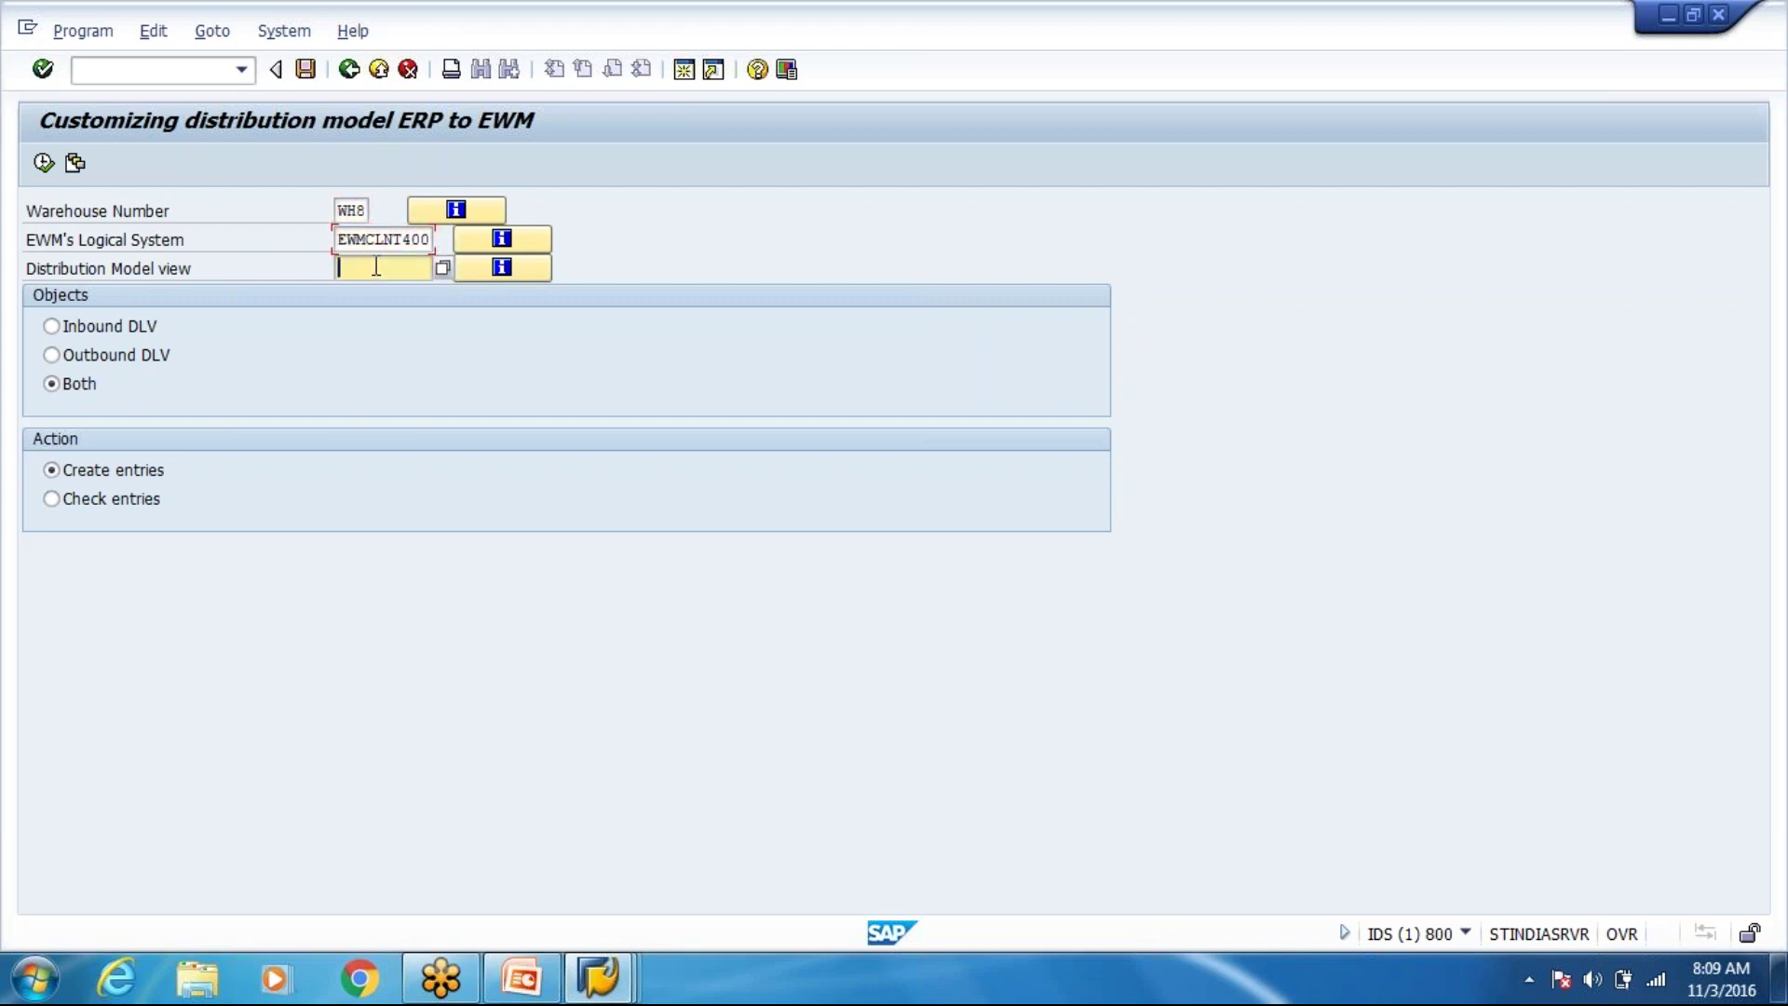
{"action": "left_click", "coordinate": [377, 290]}
{"action": "left_click", "coordinate": [80, 500]}
{"action": "left_click", "coordinate": [44, 163]}
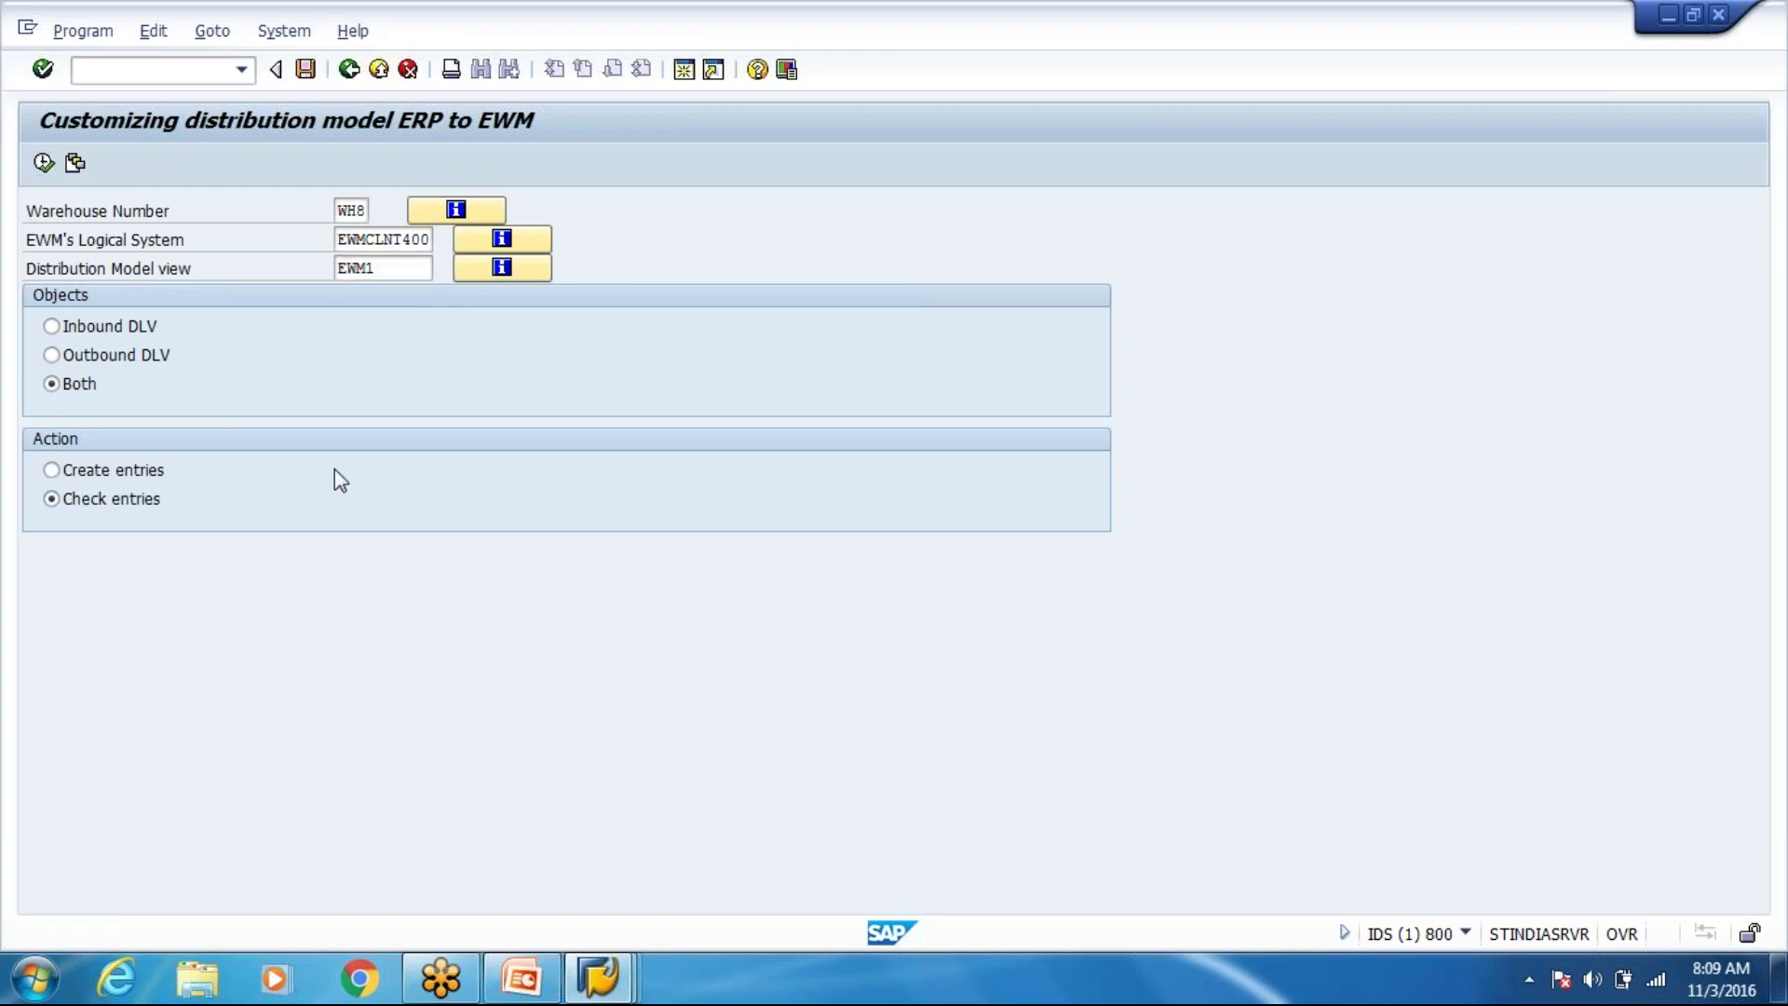
{"action": "left_click", "coordinate": [628, 759]}
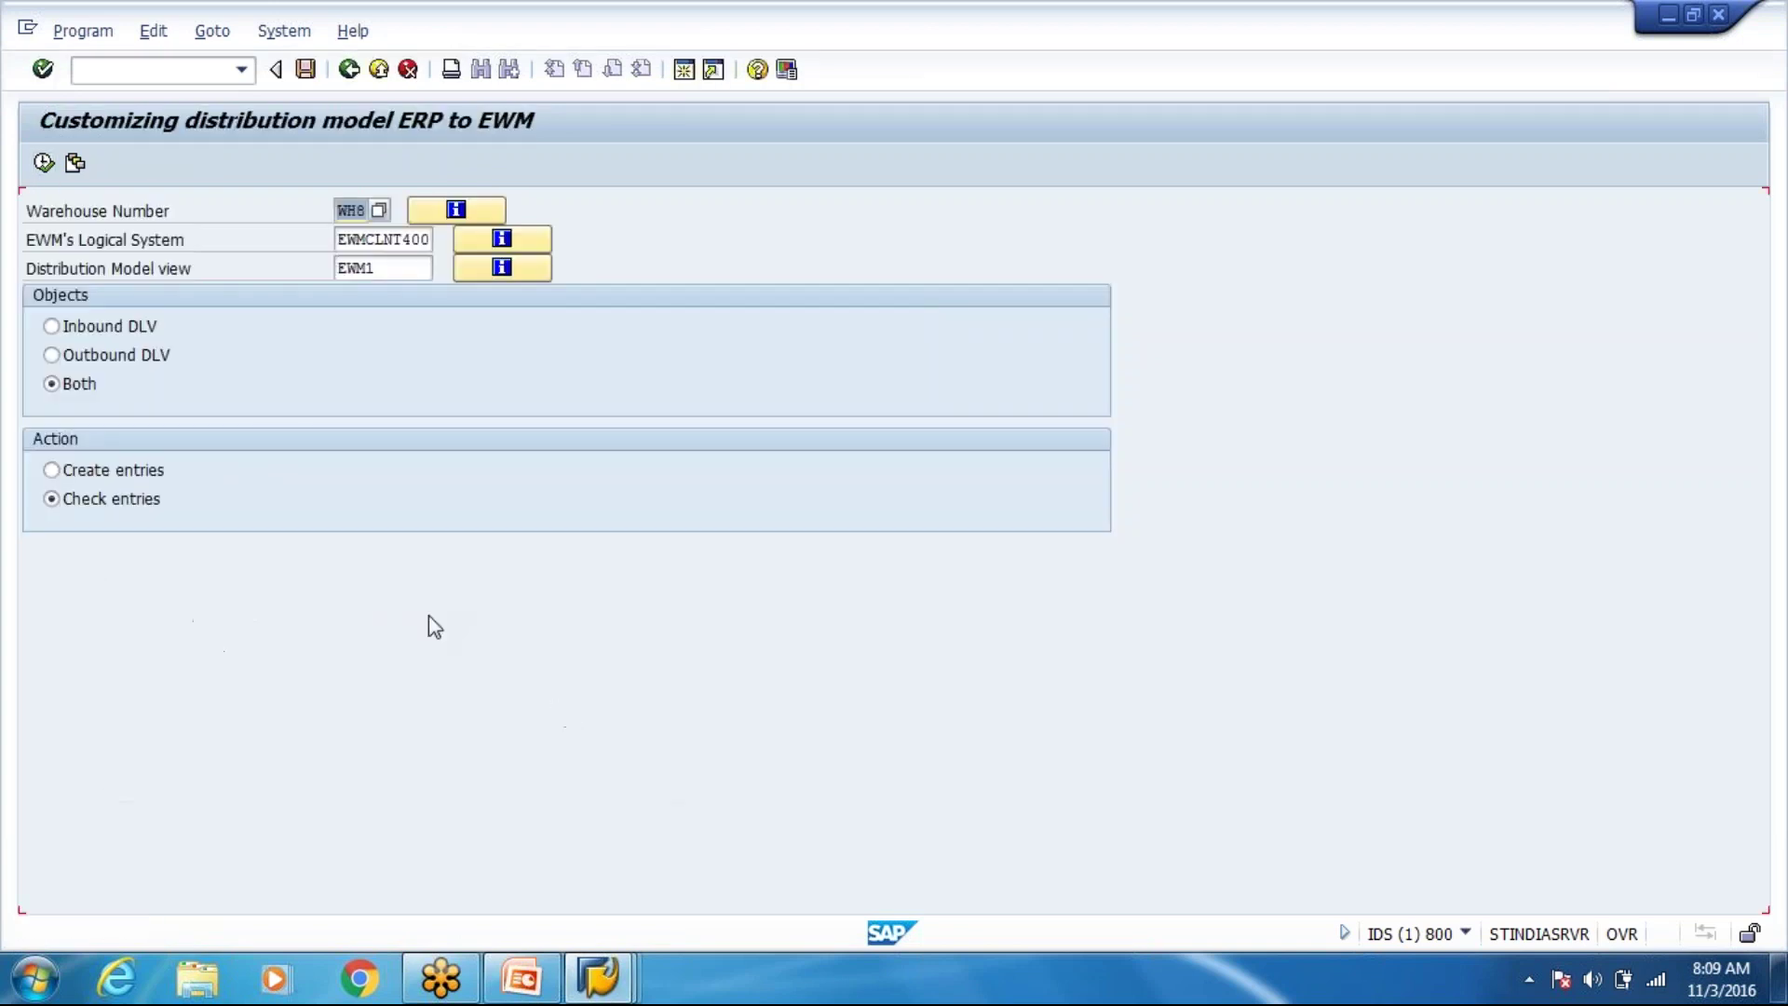
Change the warehouse number to WH2 and check its distribution model entries.
{"action": "type", "text": "WH2"}
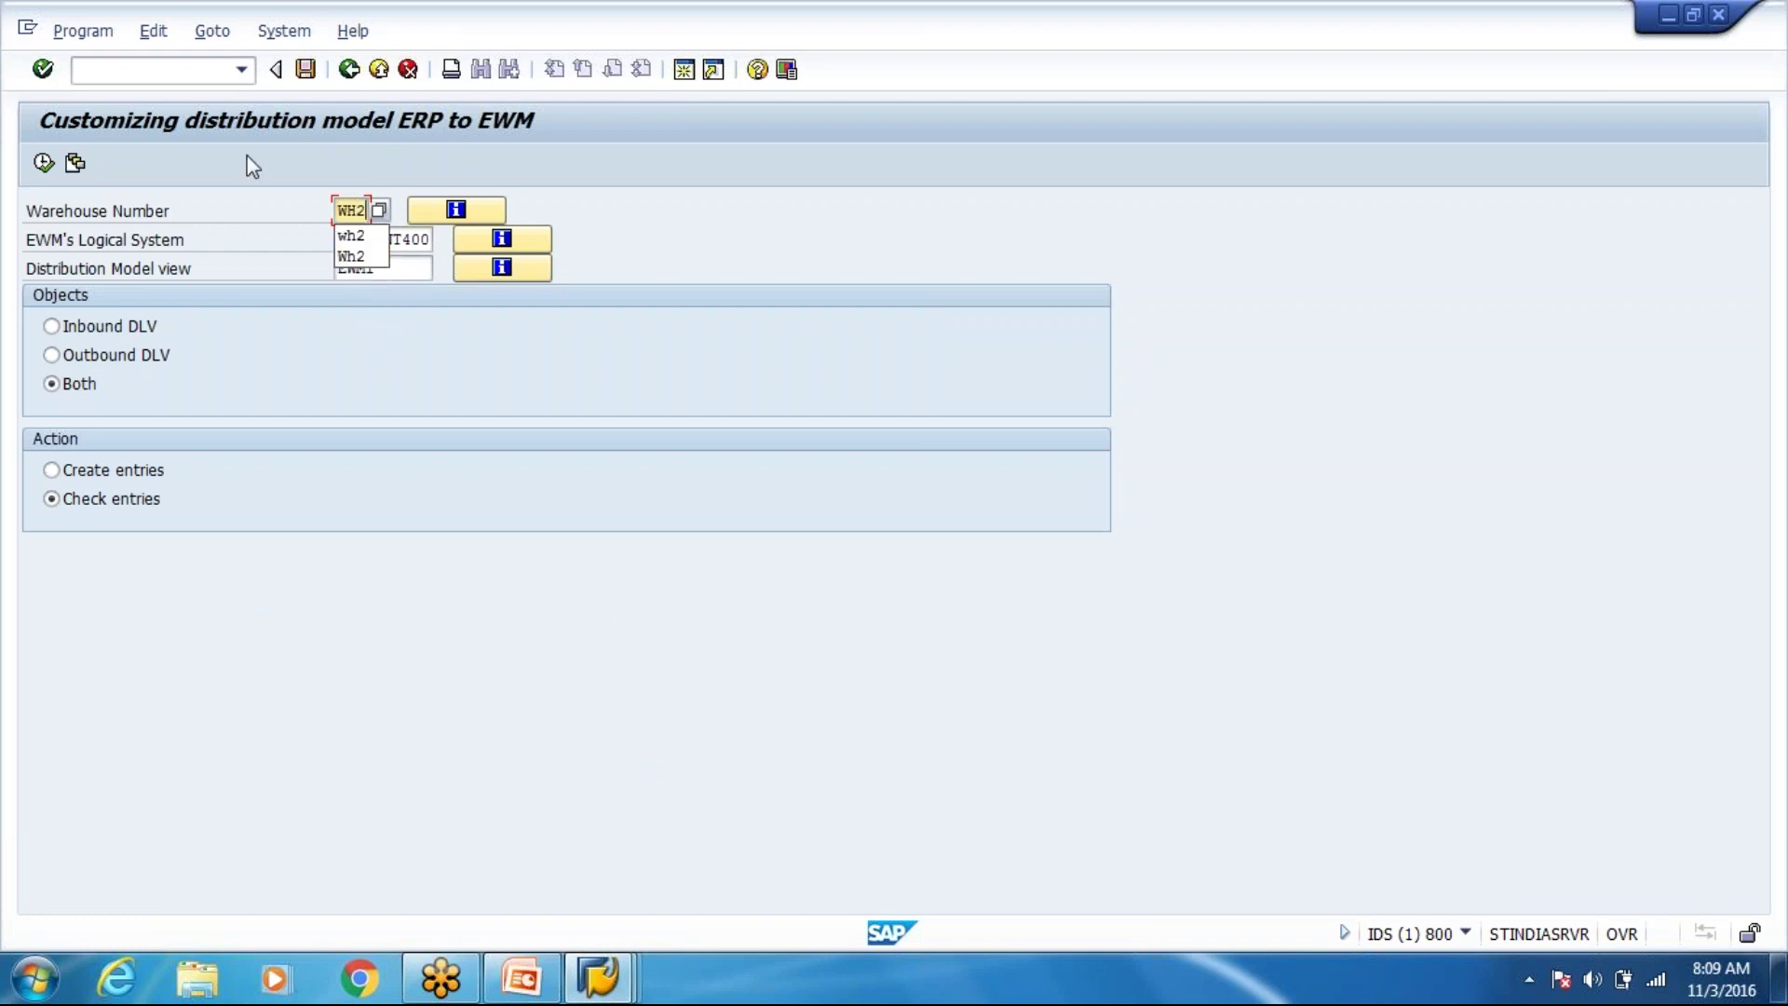
{"action": "left_click", "coordinate": [440, 412]}
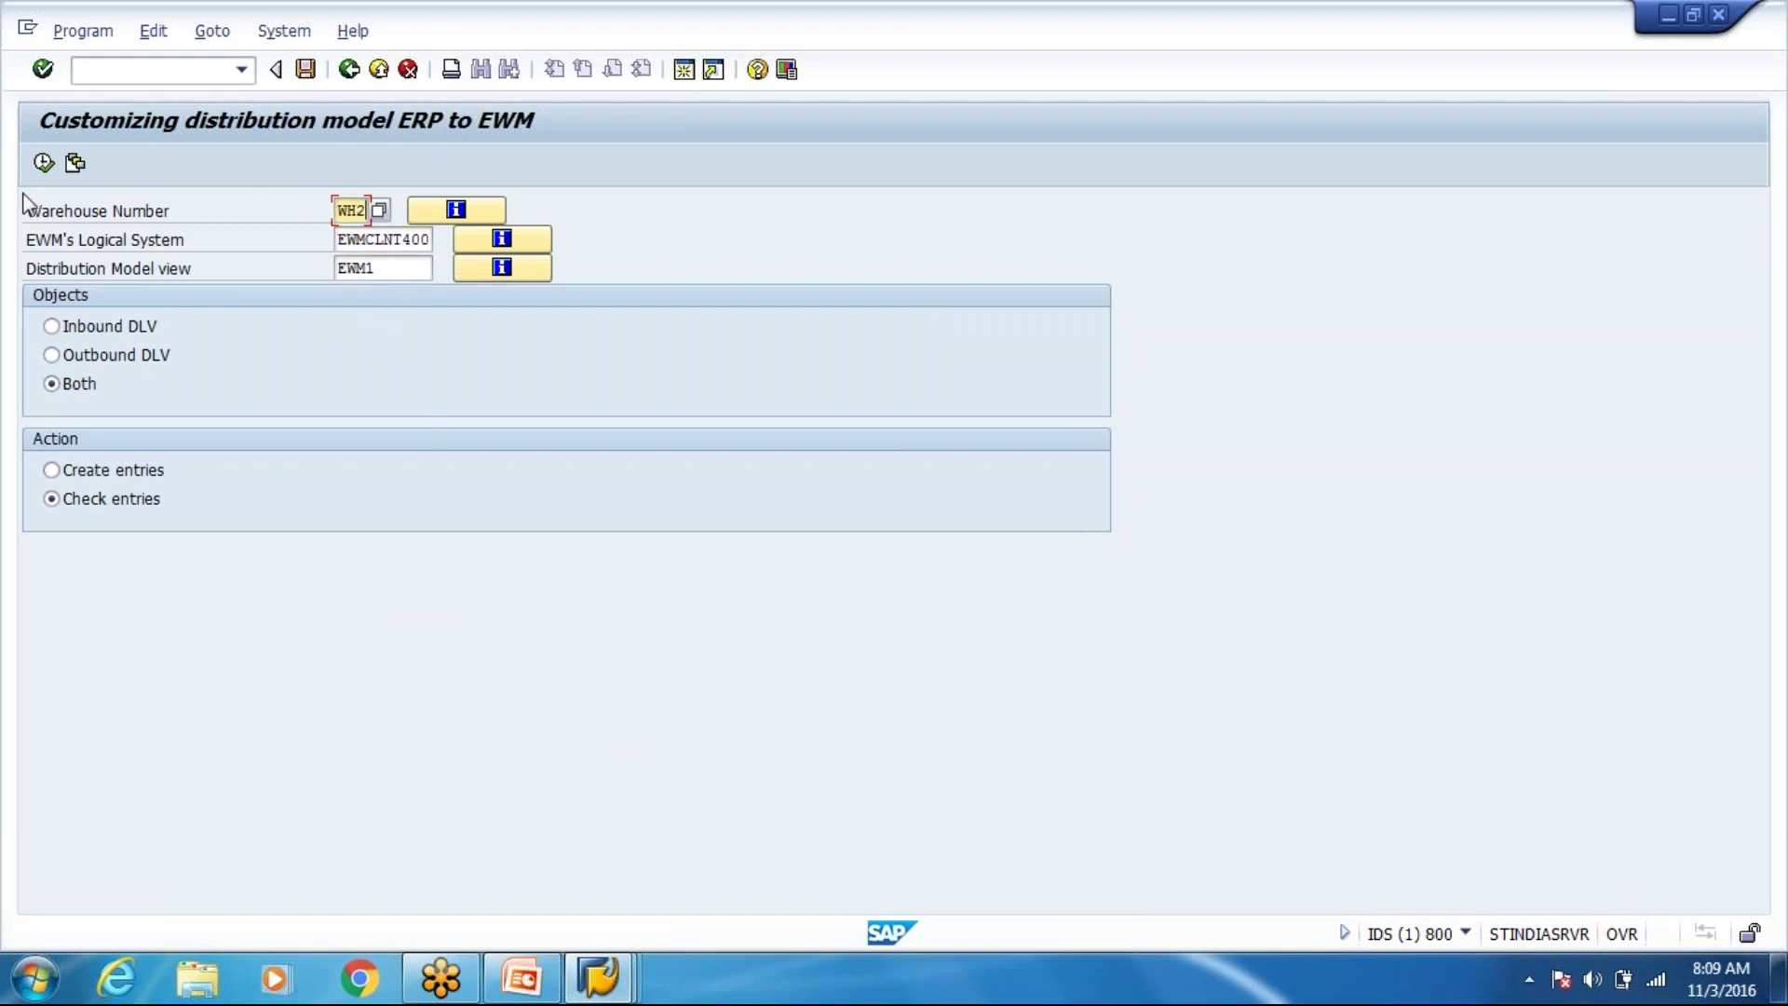
{"action": "left_click", "coordinate": [43, 166]}
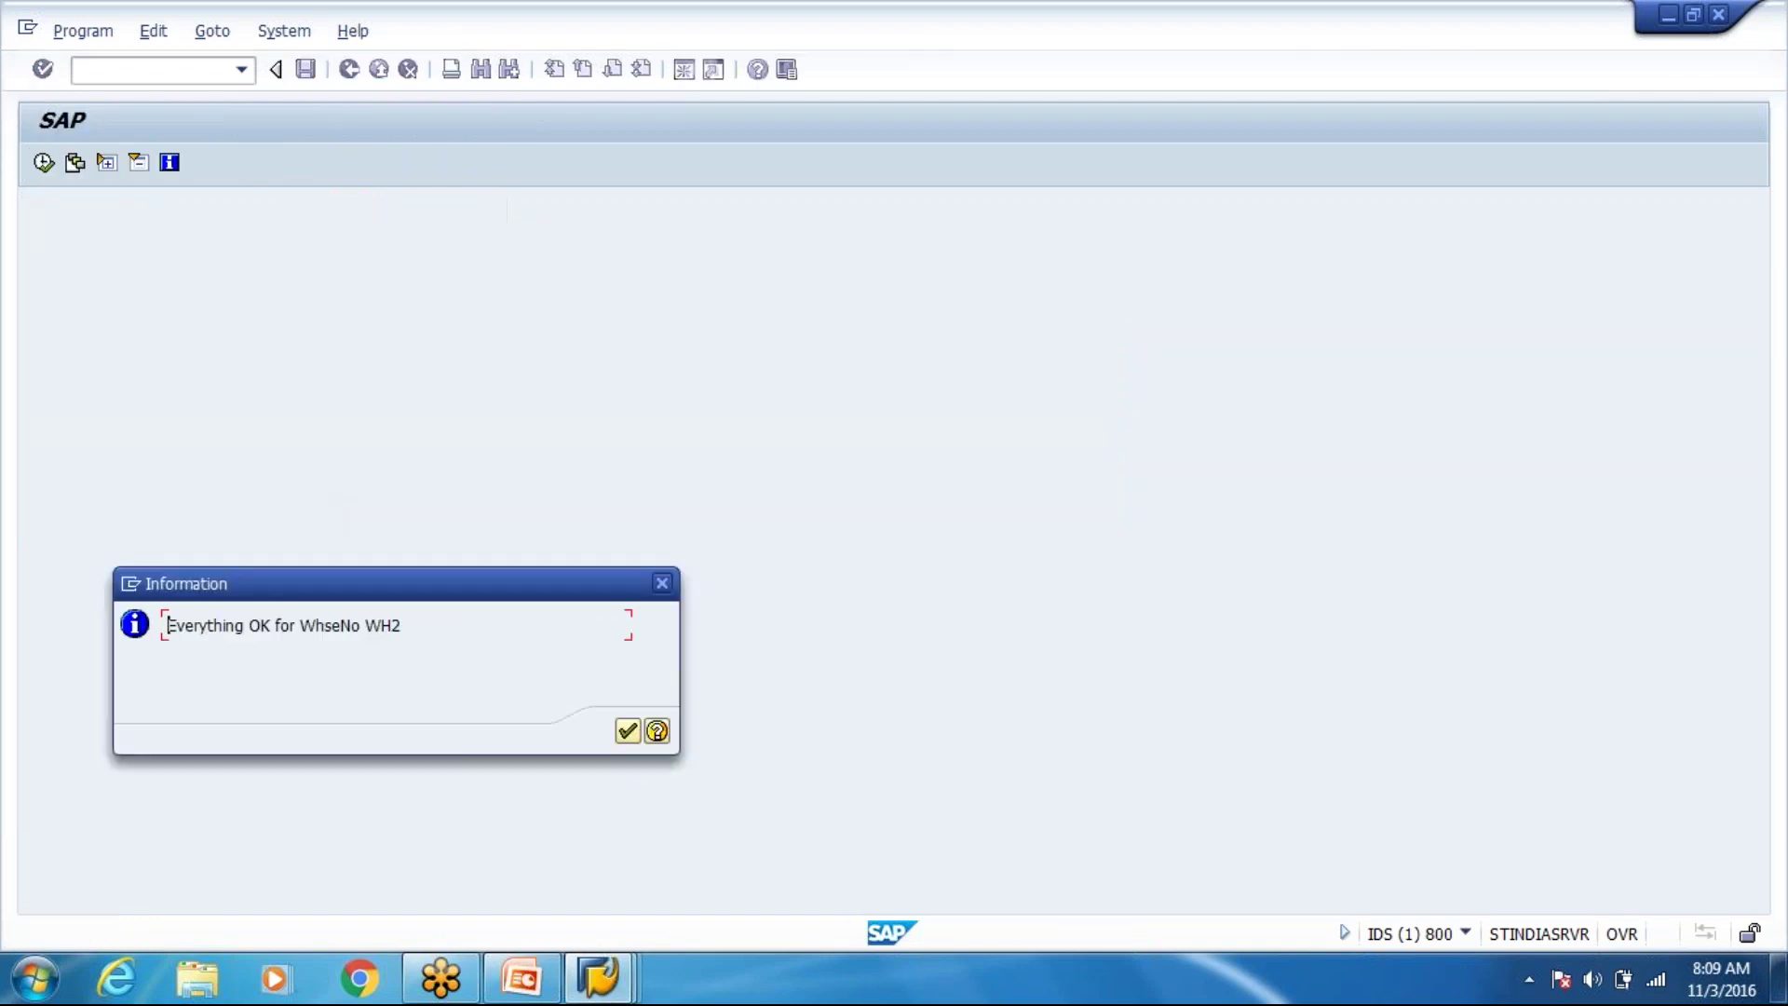
{"action": "key", "text": "Return"}
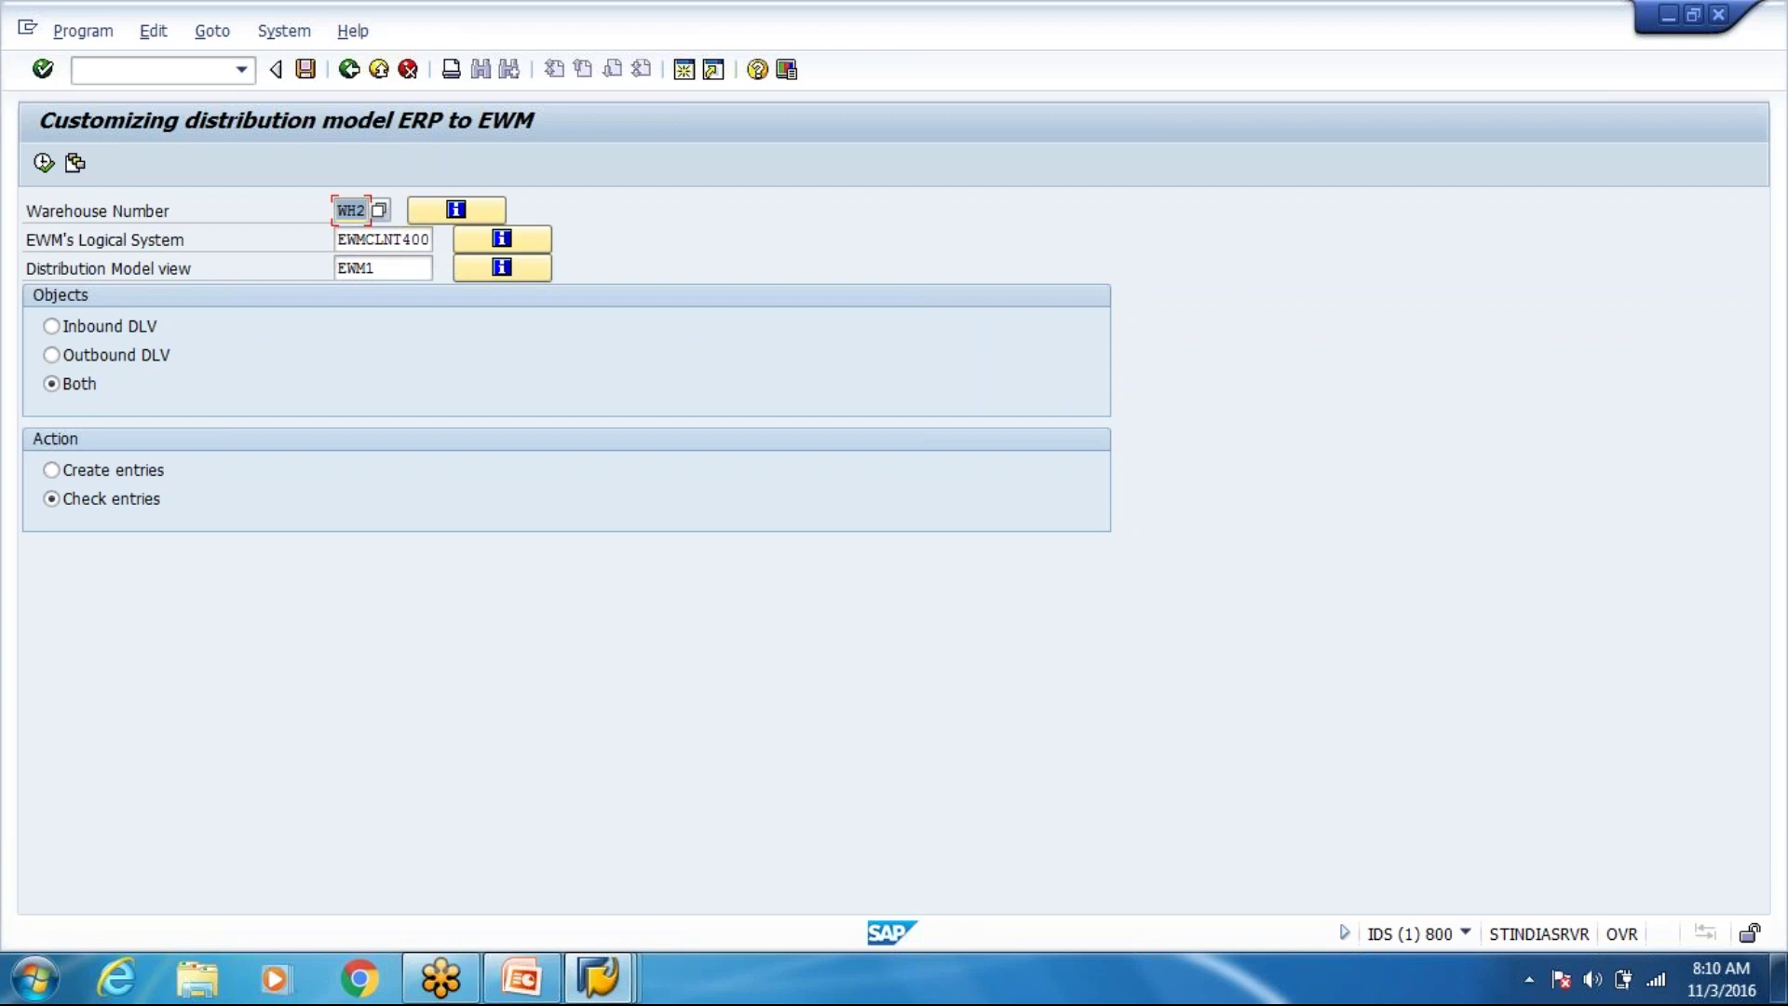
{"action": "left_click", "coordinate": [425, 276]}
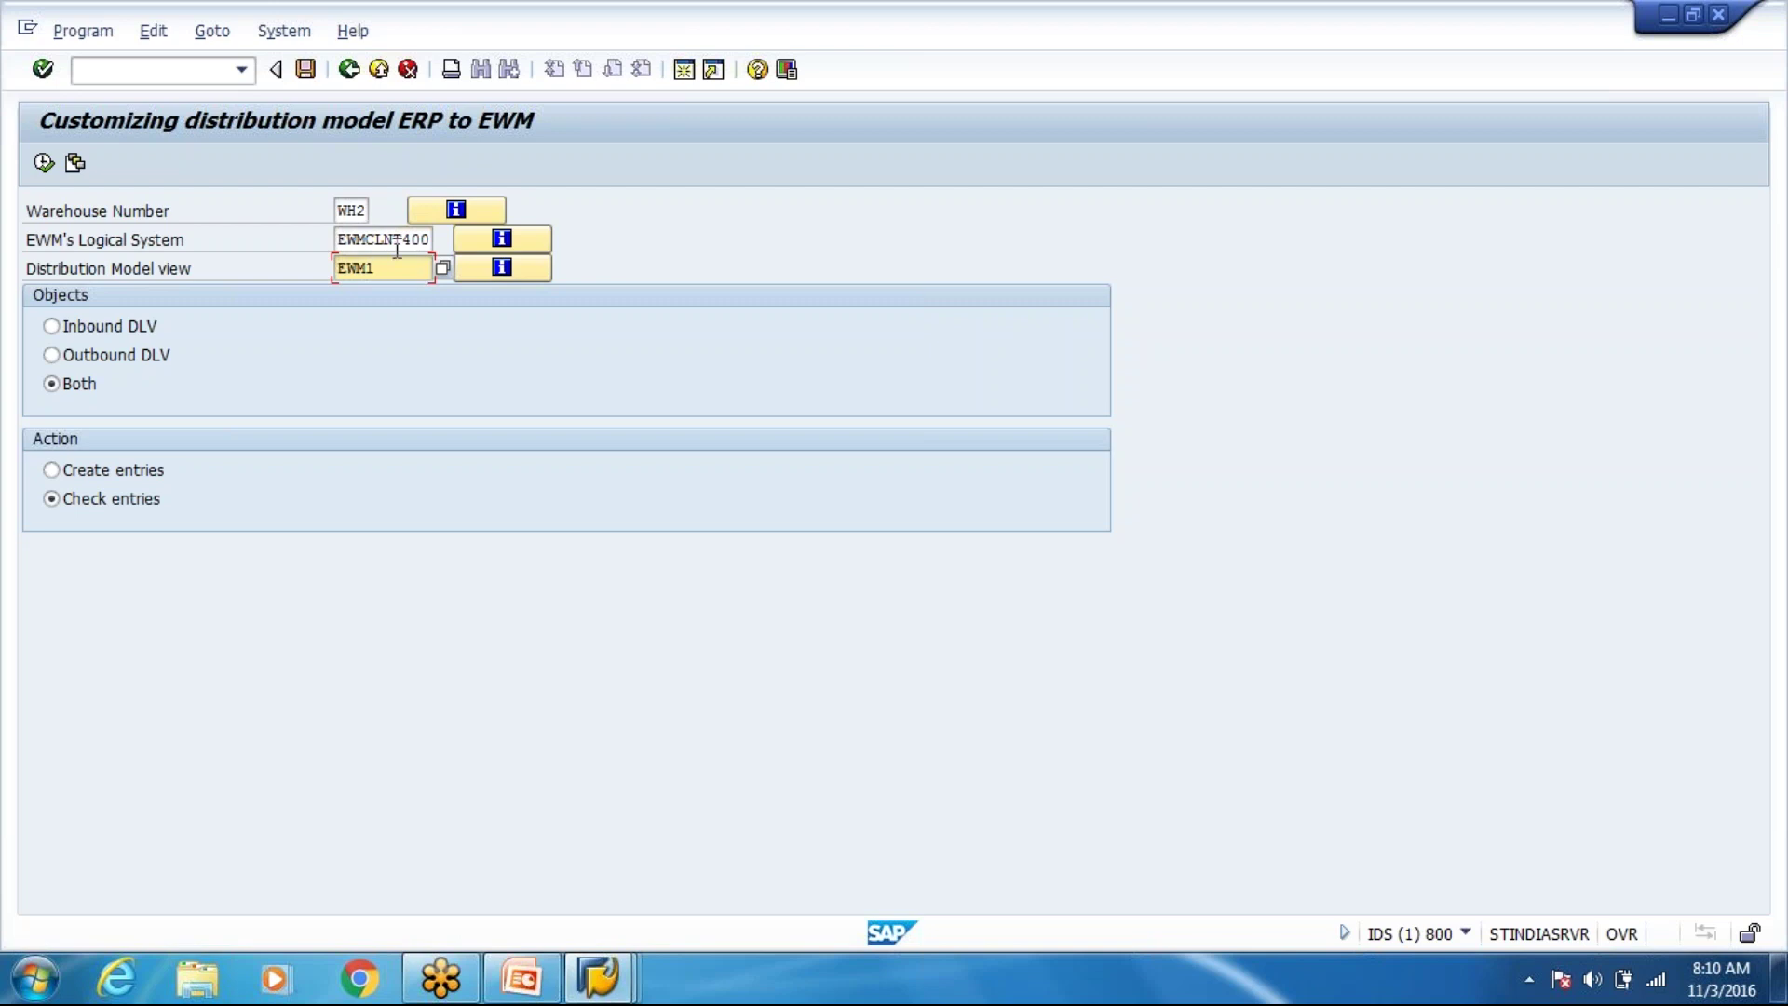
{"action": "left_click", "coordinate": [372, 268]}
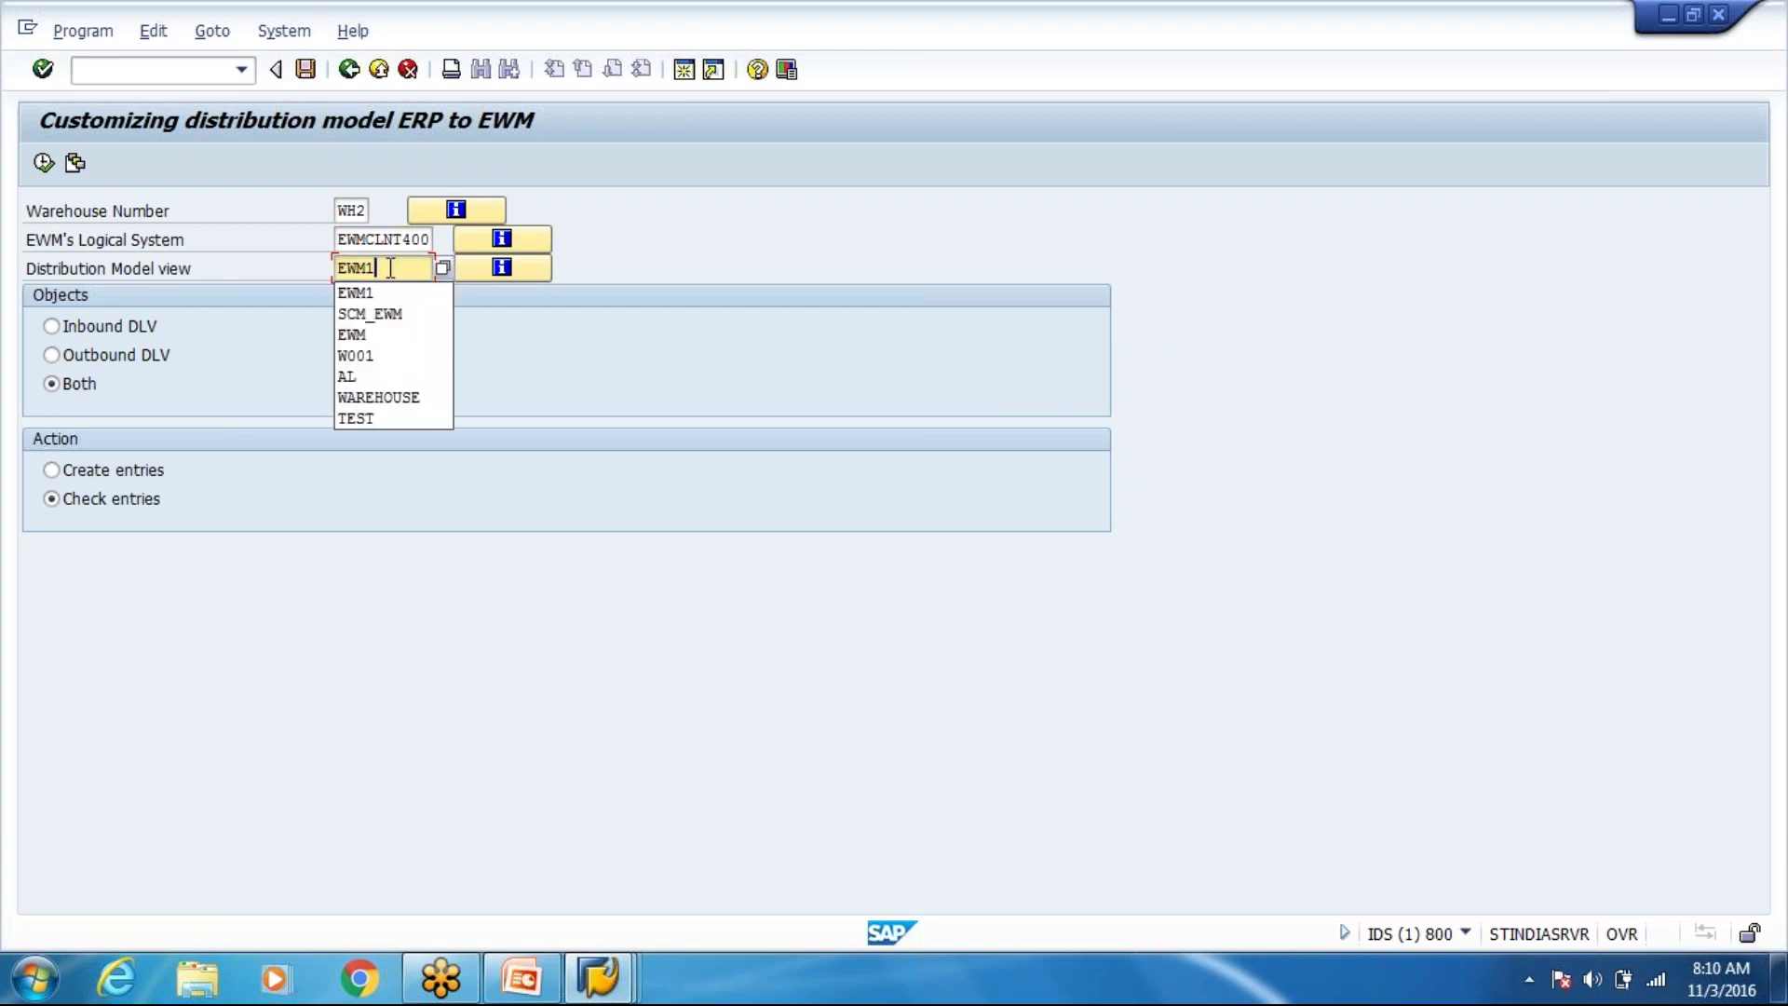
{"action": "double_click", "coordinate": [333, 267]}
{"action": "key", "text": "Home"}
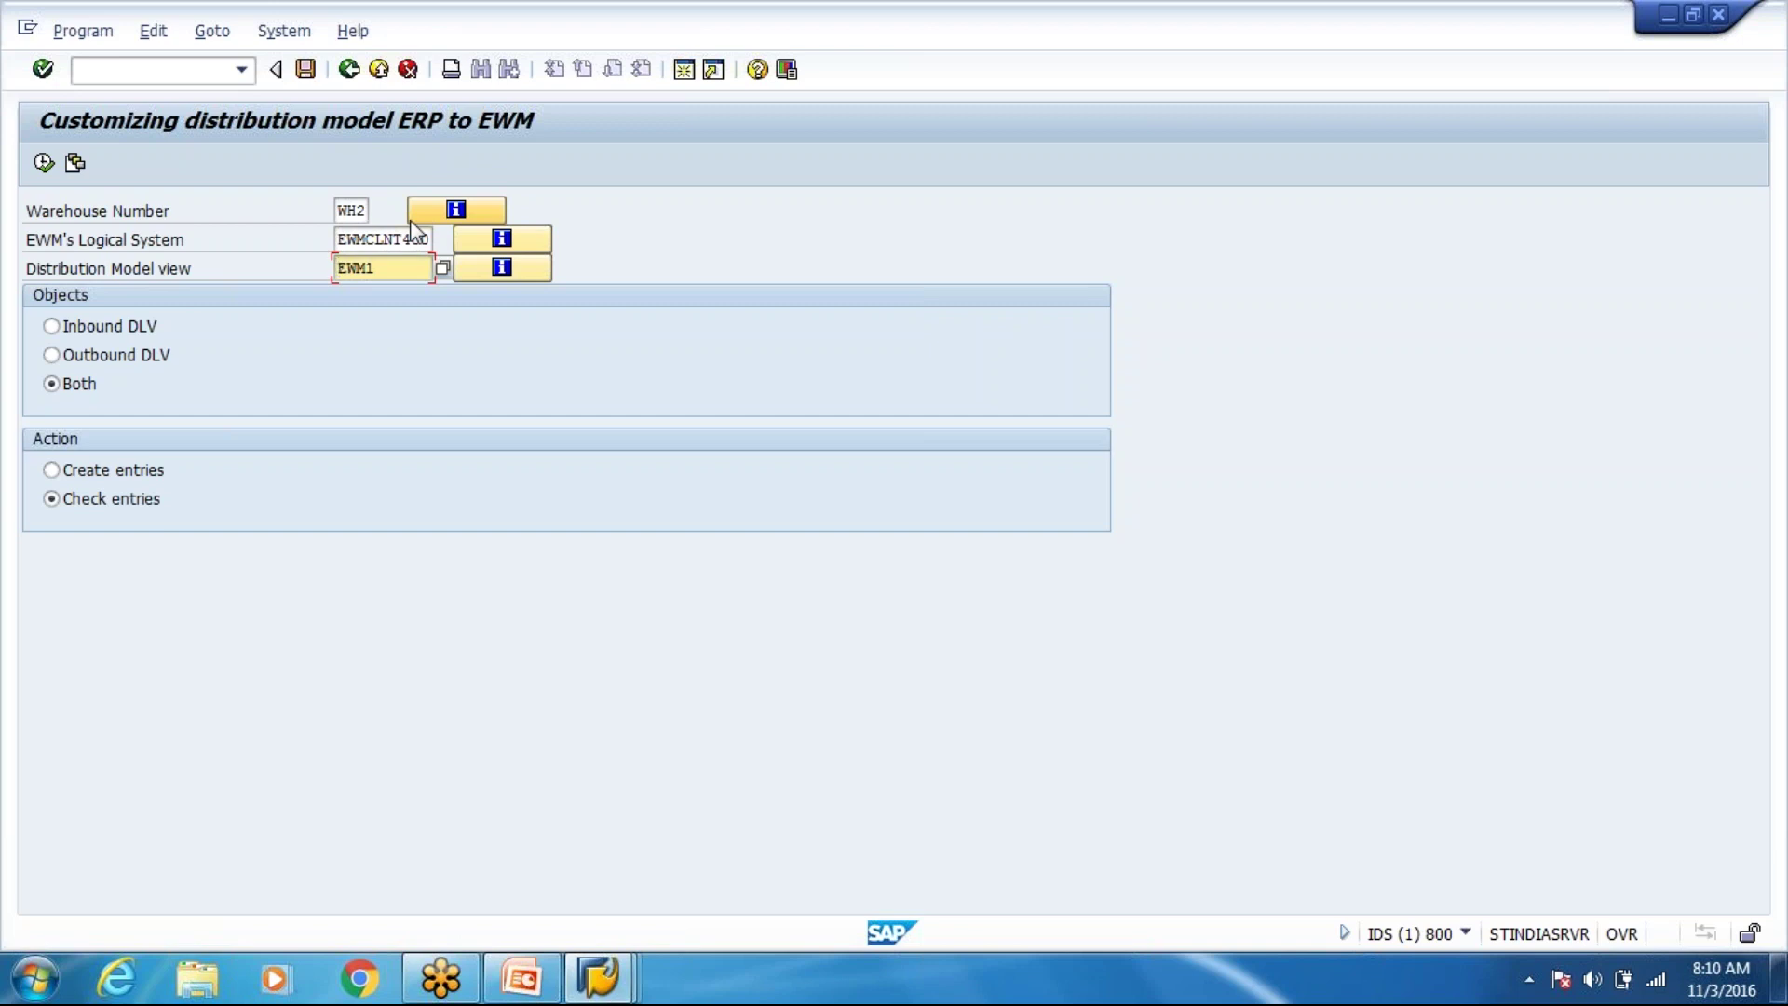
Open transaction /nsmq2 and list the inbound queues of client 800.
{"action": "left_click", "coordinate": [239, 72]}
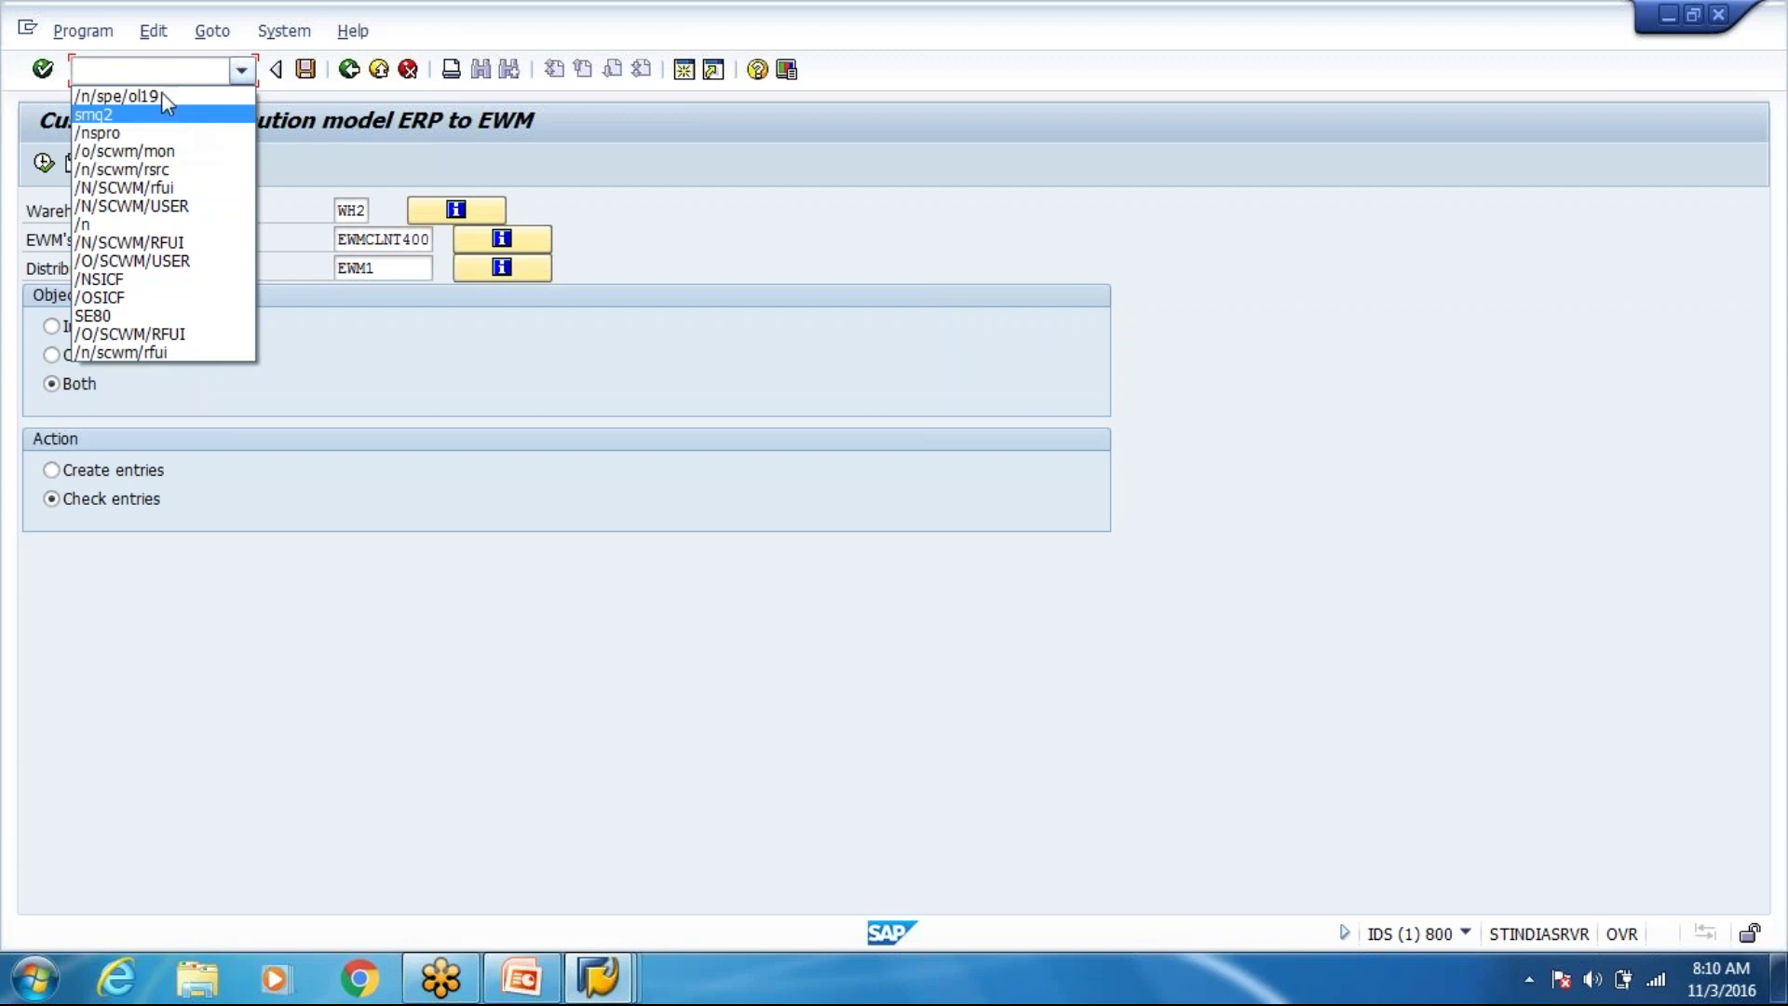
{"action": "left_click", "coordinate": [161, 96]}
{"action": "type", "text": "/"}
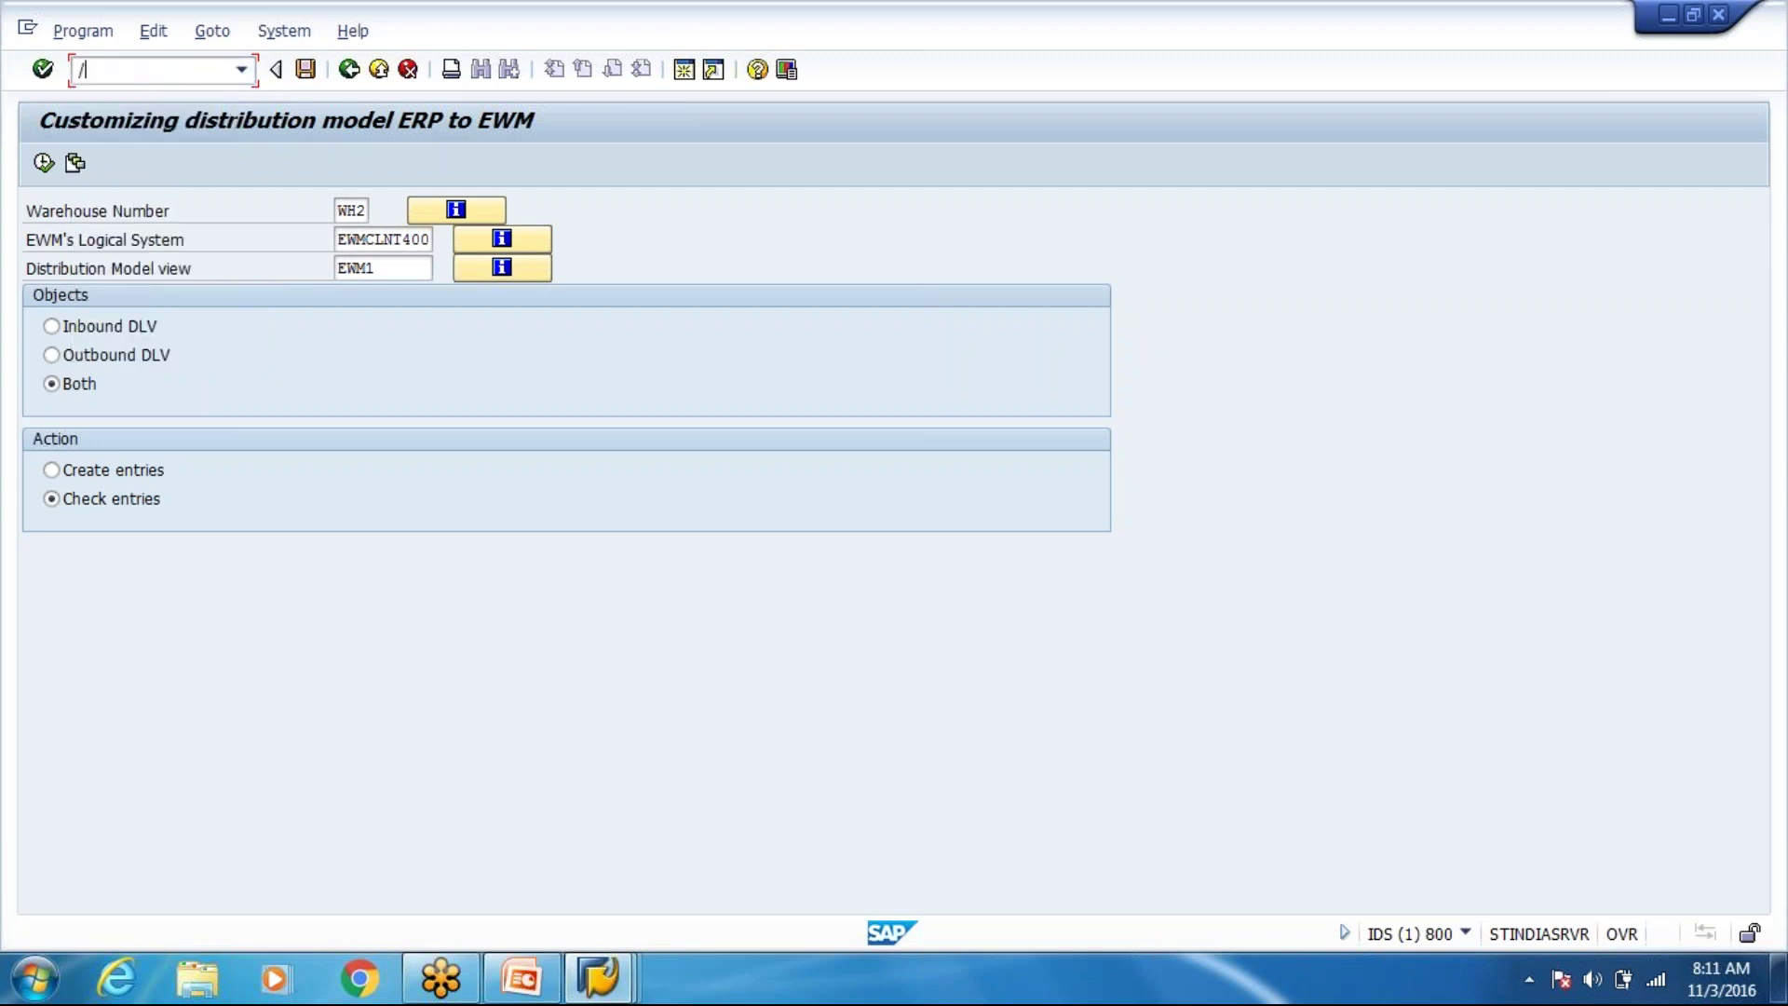
{"action": "type", "text": "nsmq2"}
{"action": "key", "text": "Return"}
{"action": "left_click", "coordinate": [43, 163]}
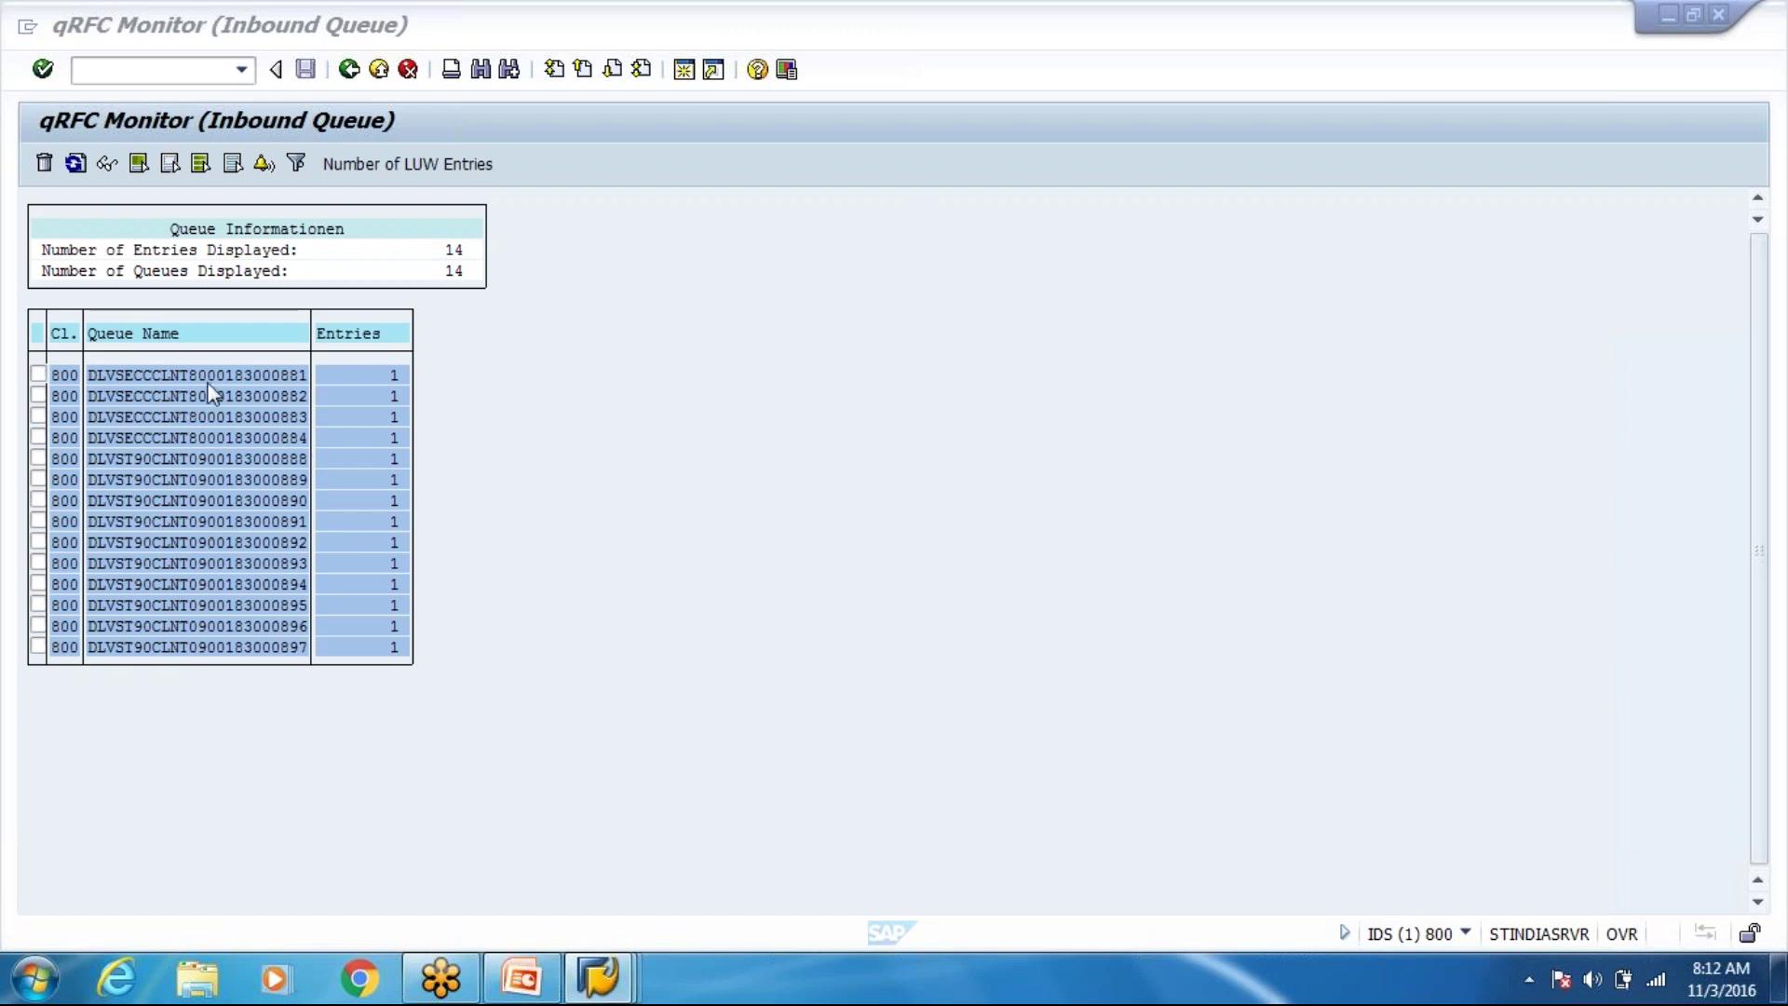
Select the trailing number part of all listed queue names as one block and copy it.
{"action": "left_click_drag", "start_coordinate": [199, 373], "coordinate": [317, 666]}
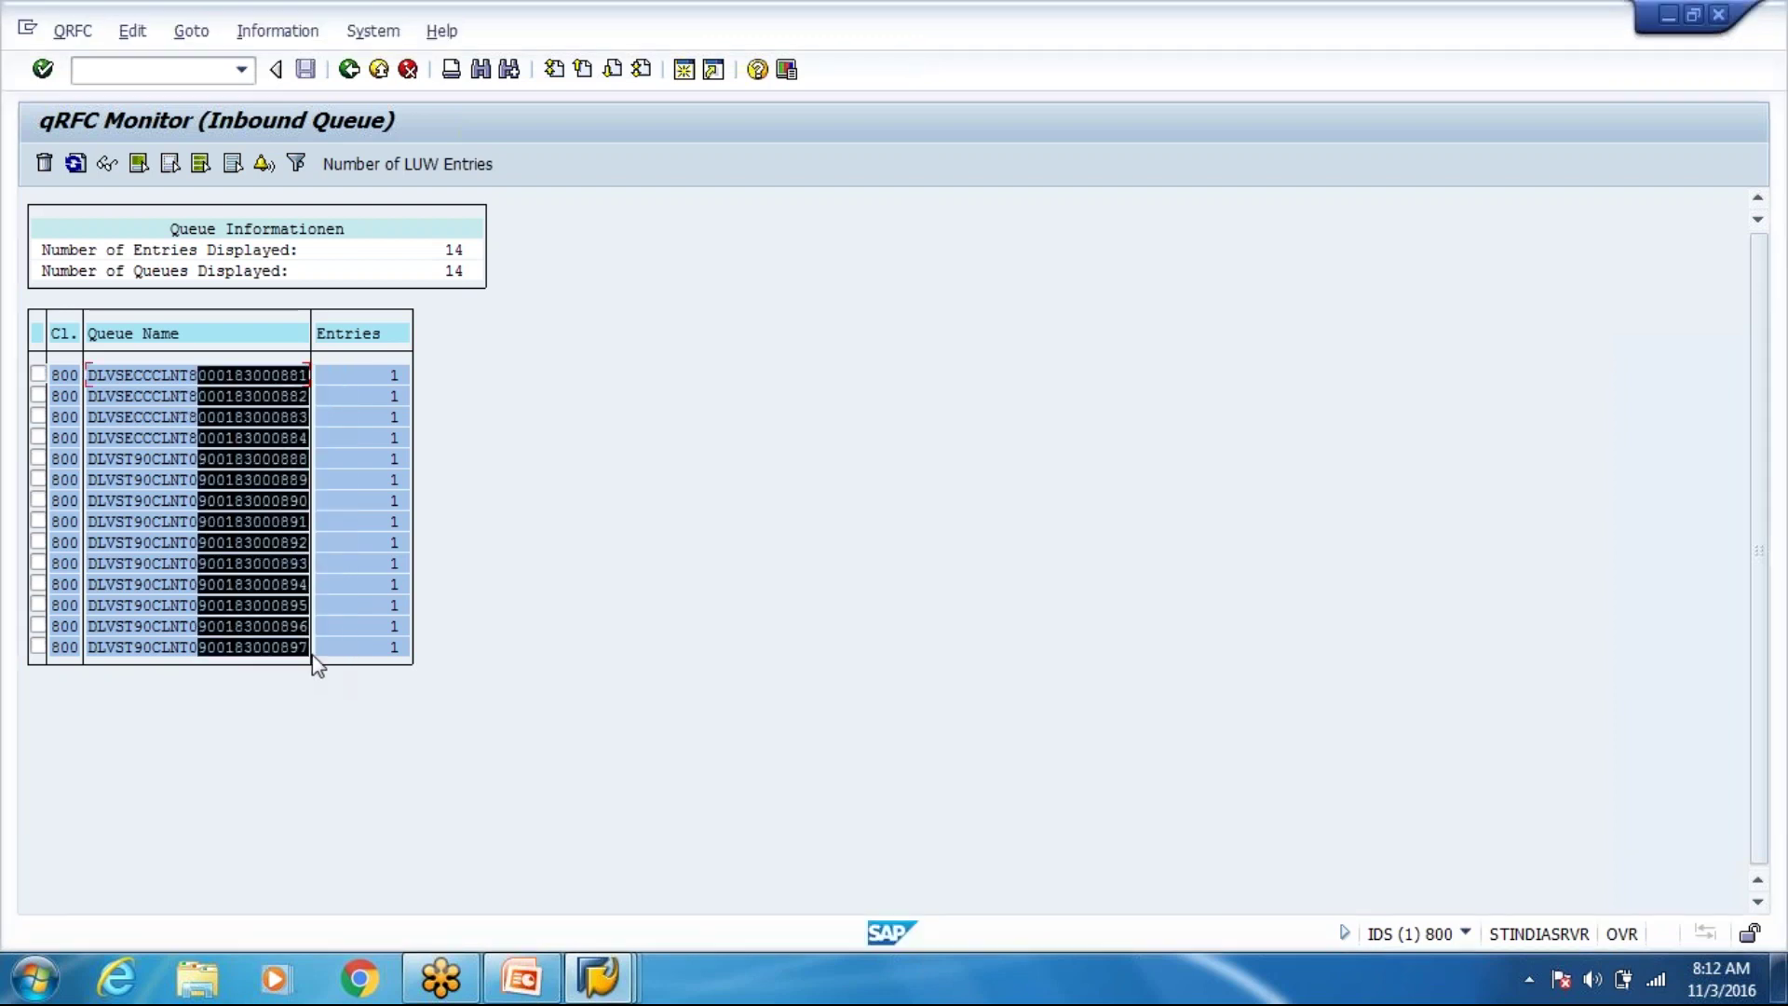
{"action": "left_click", "coordinate": [259, 547]}
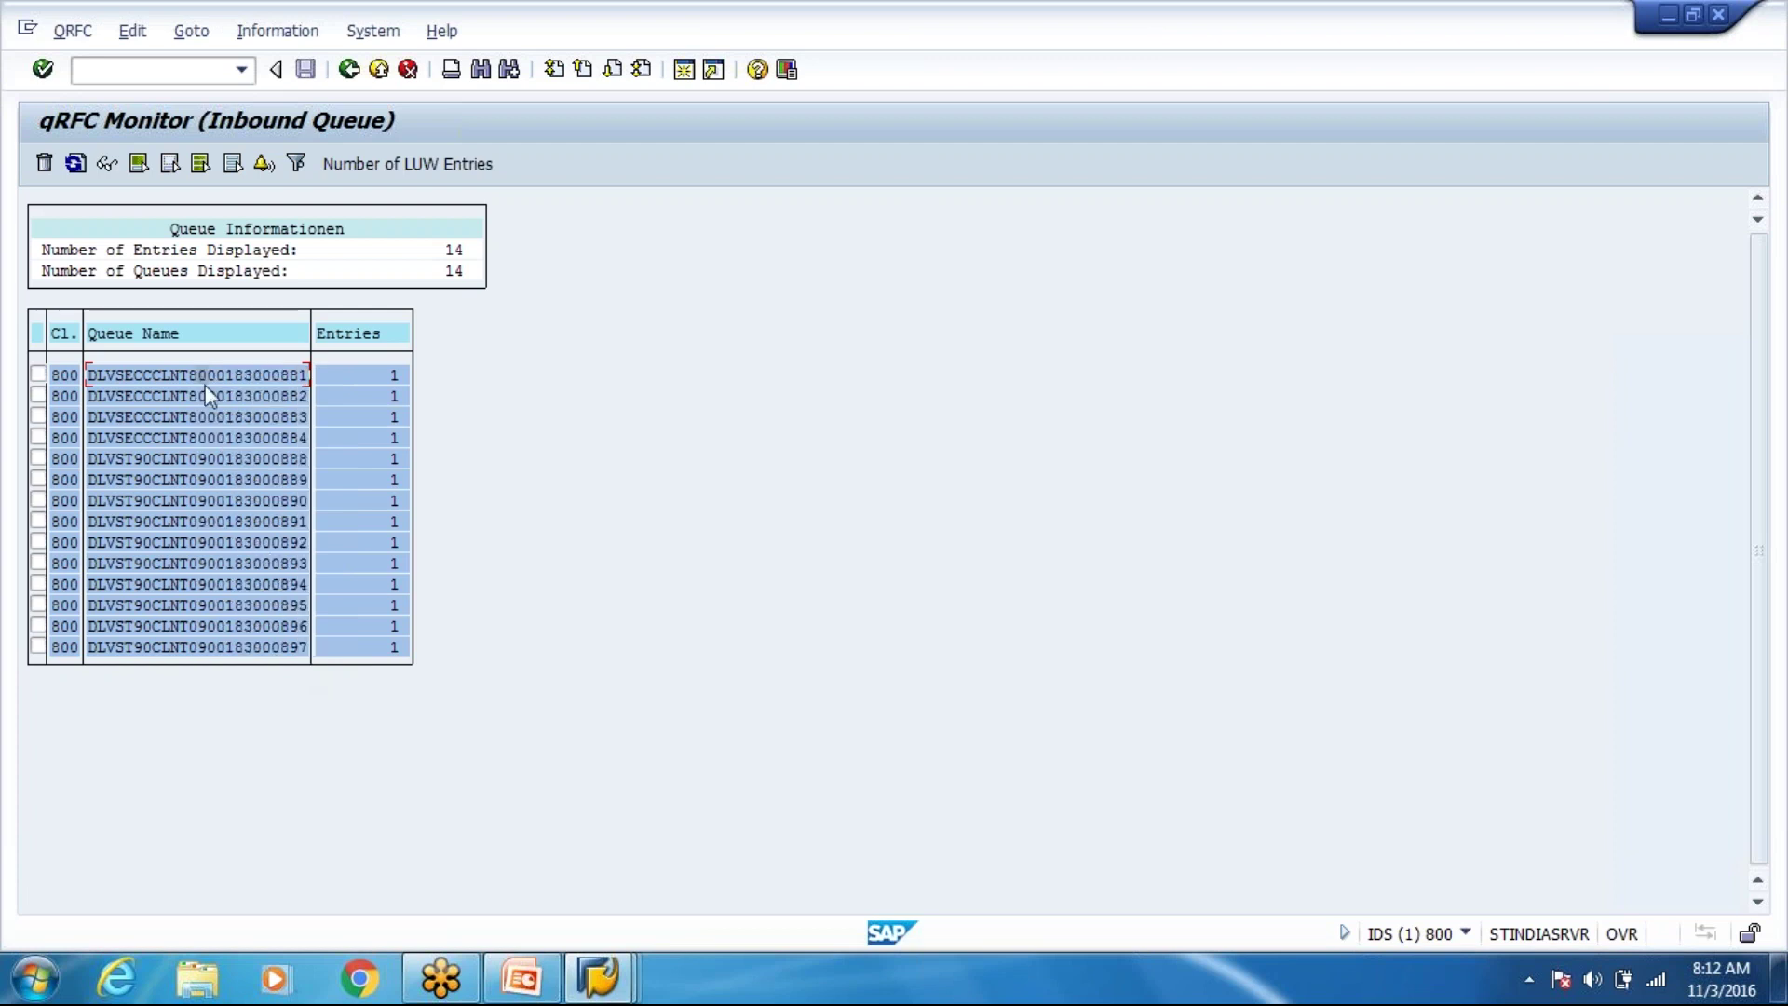
{"action": "left_click_drag", "start_coordinate": [207, 384], "coordinate": [315, 650]}
{"action": "key", "text": "ctrl+c"}
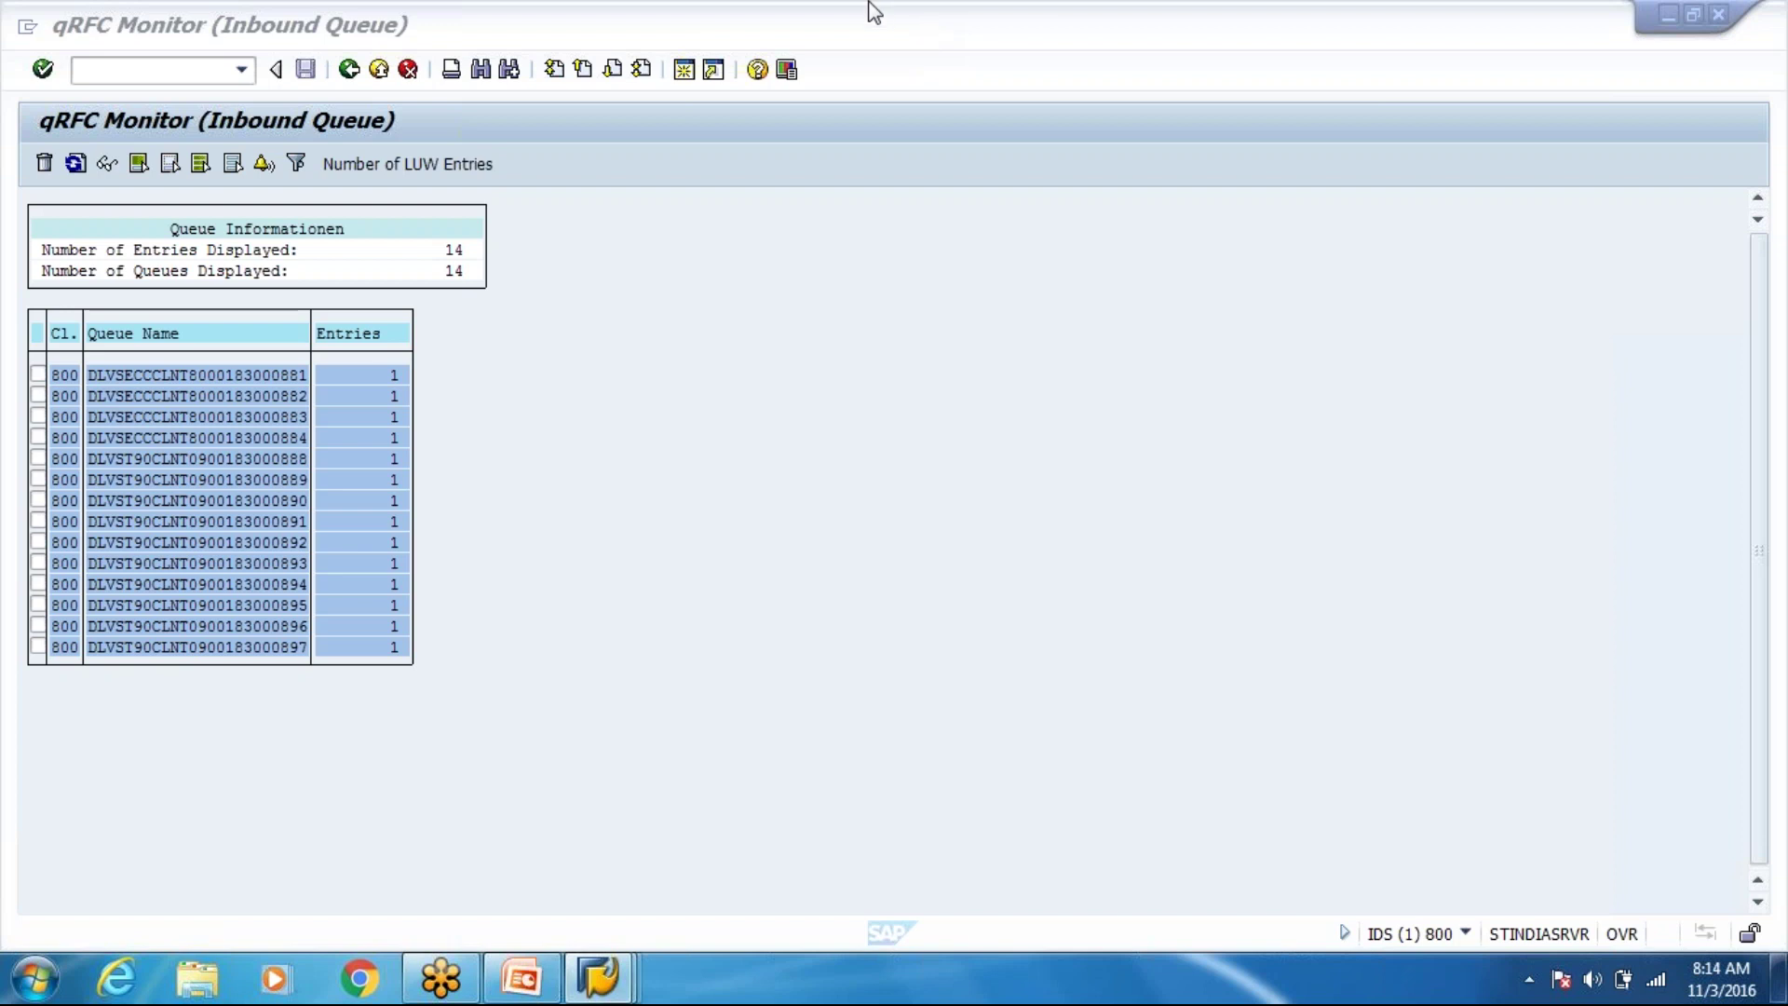
Open transaction /nmm01, enter material M-02 with its industry sector and material type, and cancel its view selection.
{"action": "left_click", "coordinate": [175, 69]}
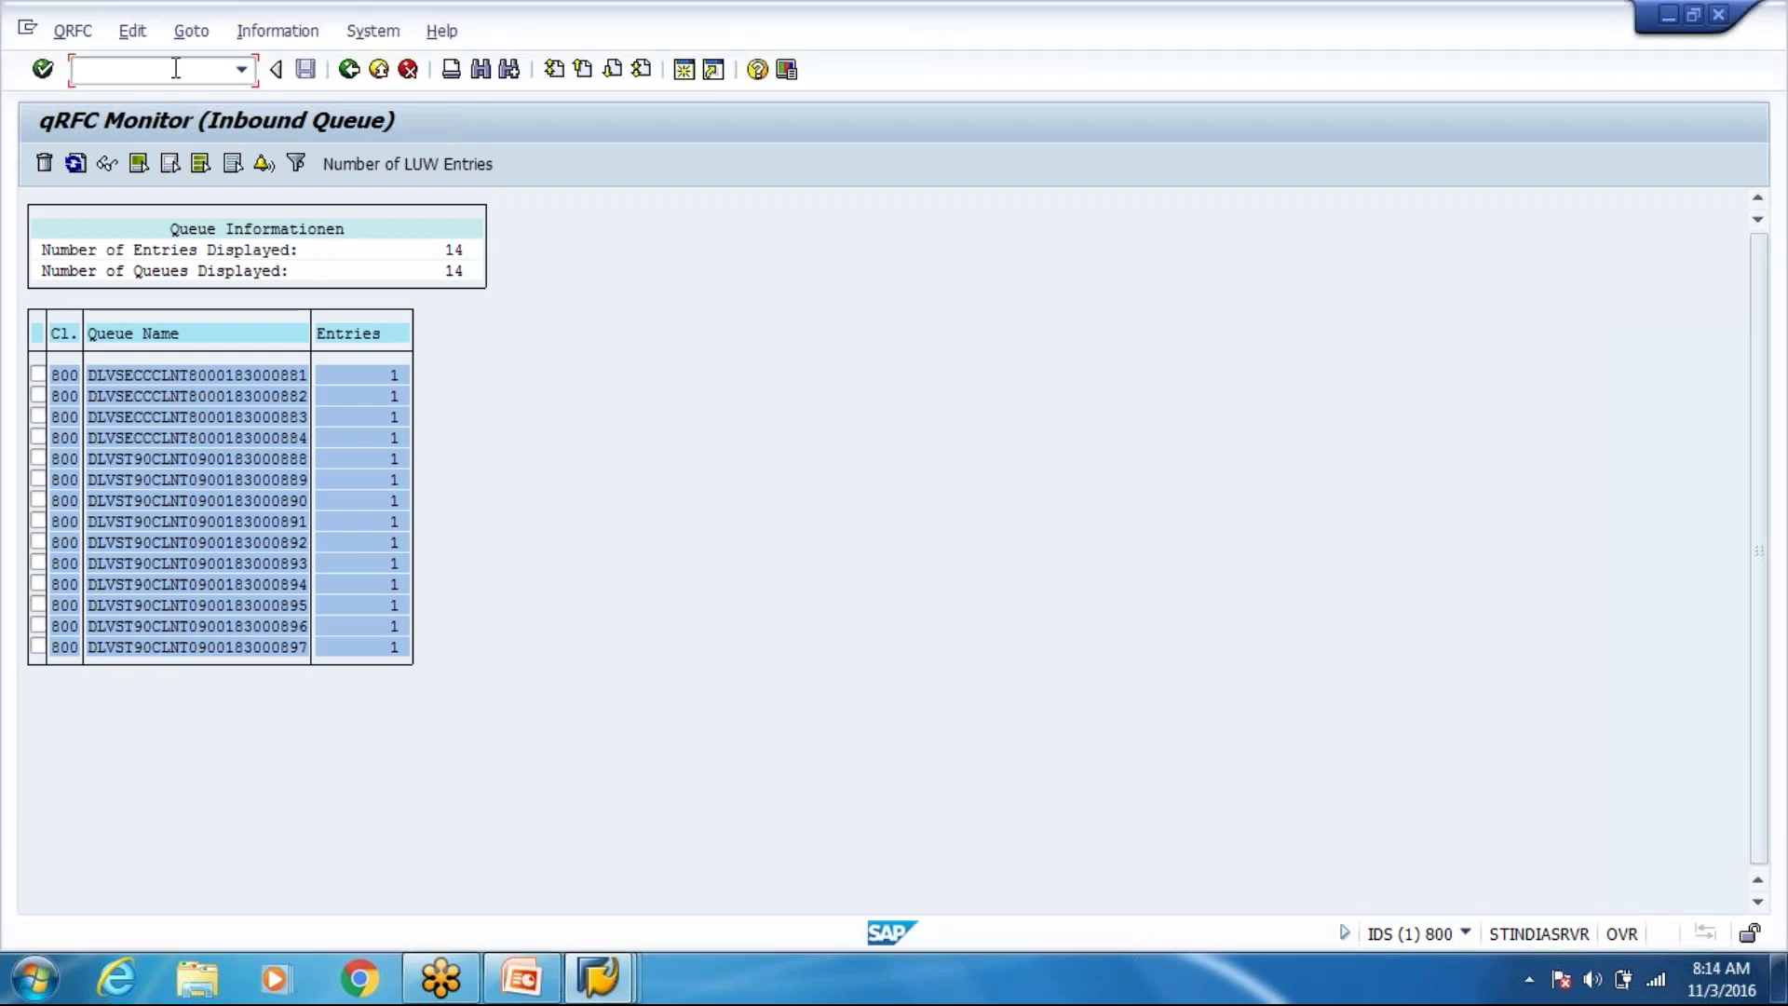
{"action": "type", "text": "/nmm01"}
{"action": "key", "text": "Return"}
{"action": "type", "text": "m-02"}
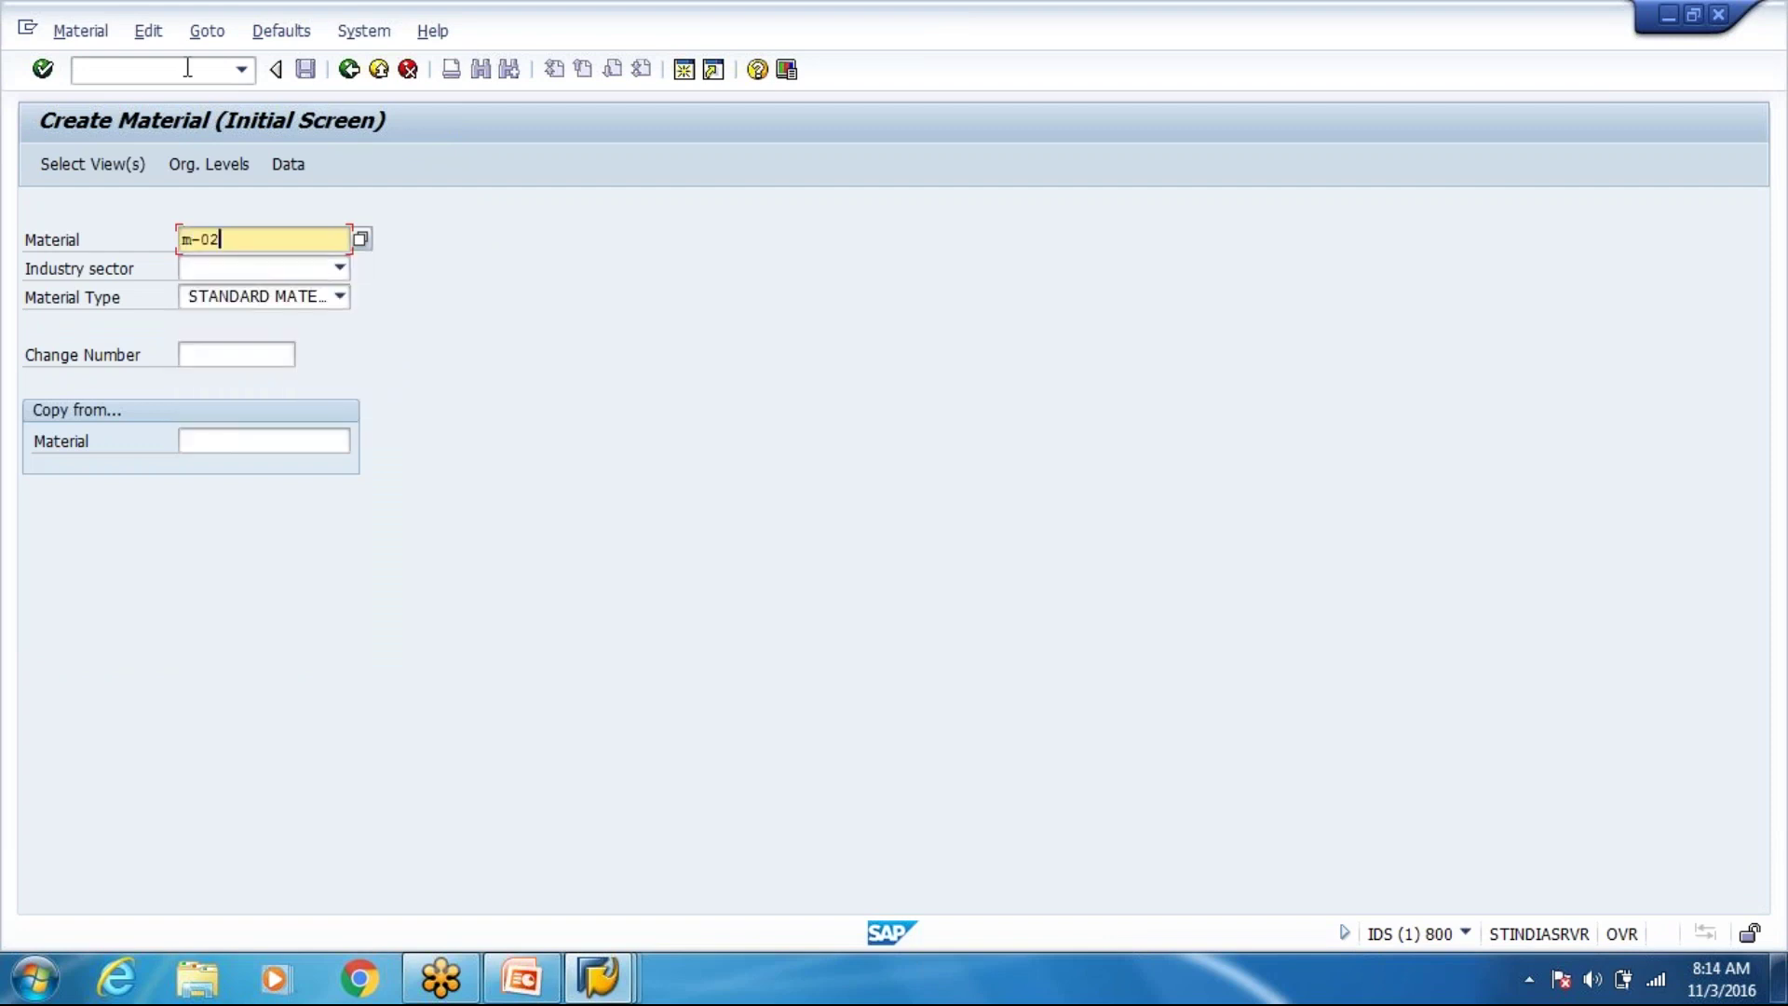
{"action": "key", "text": "Return"}
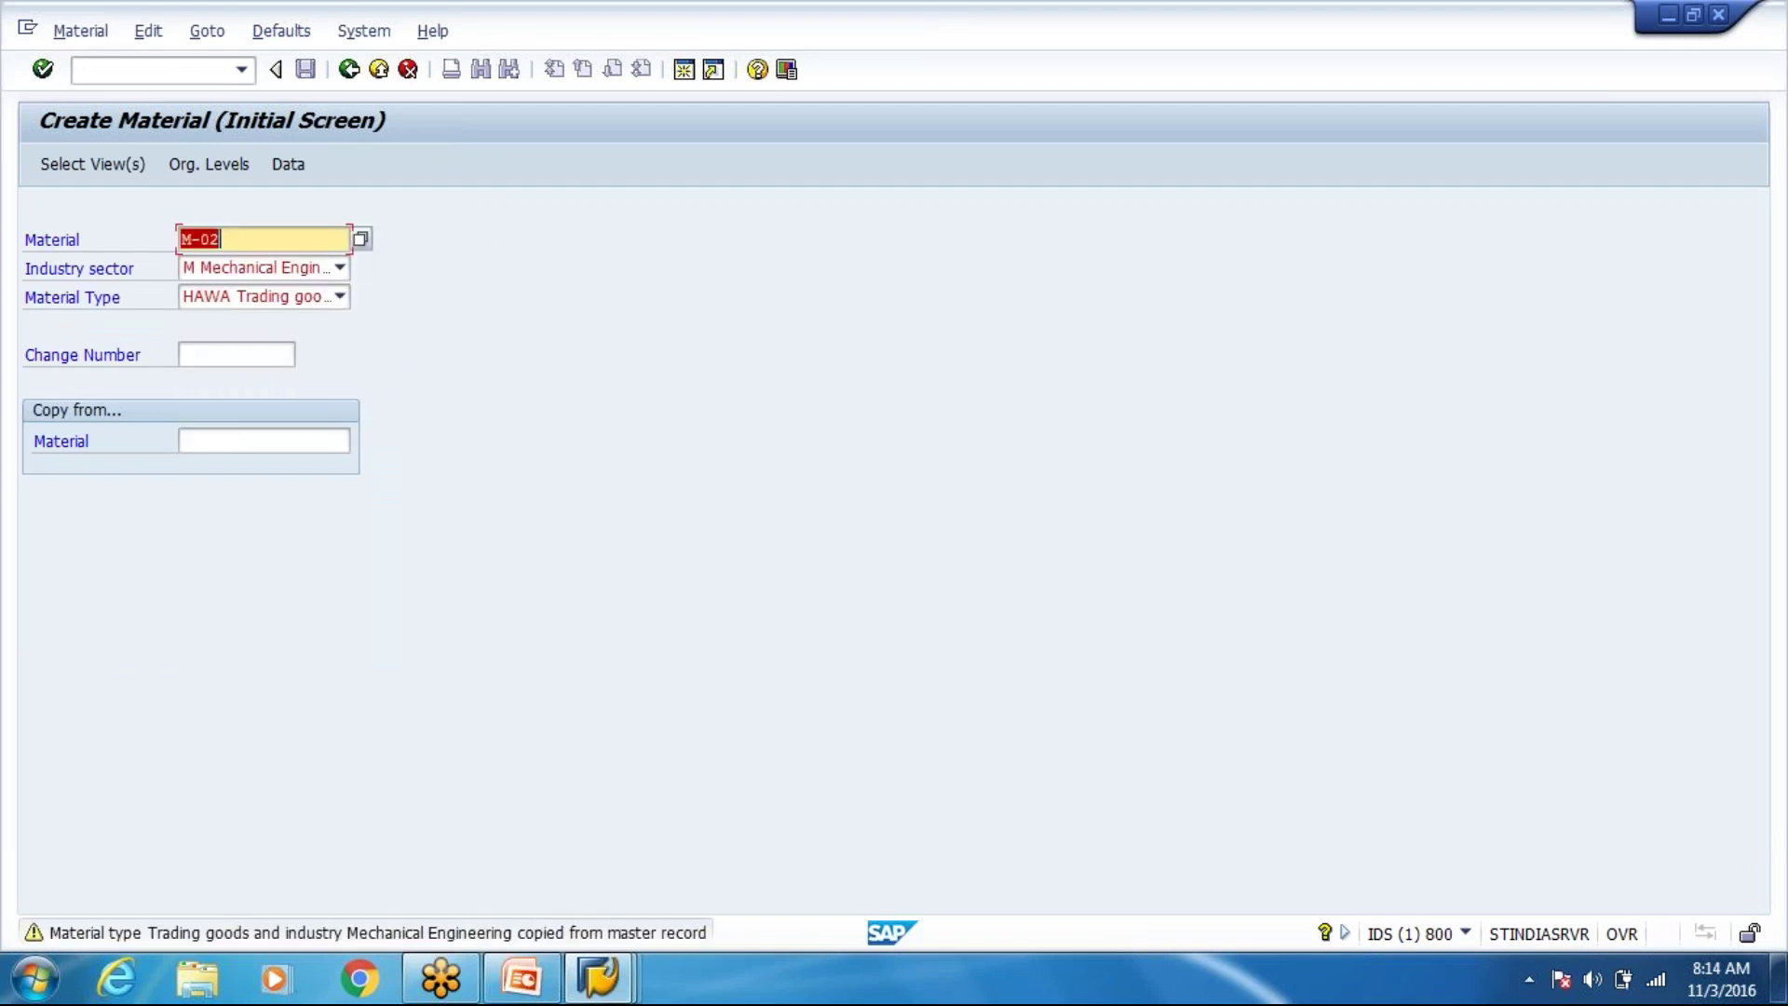
{"action": "key", "text": "Return"}
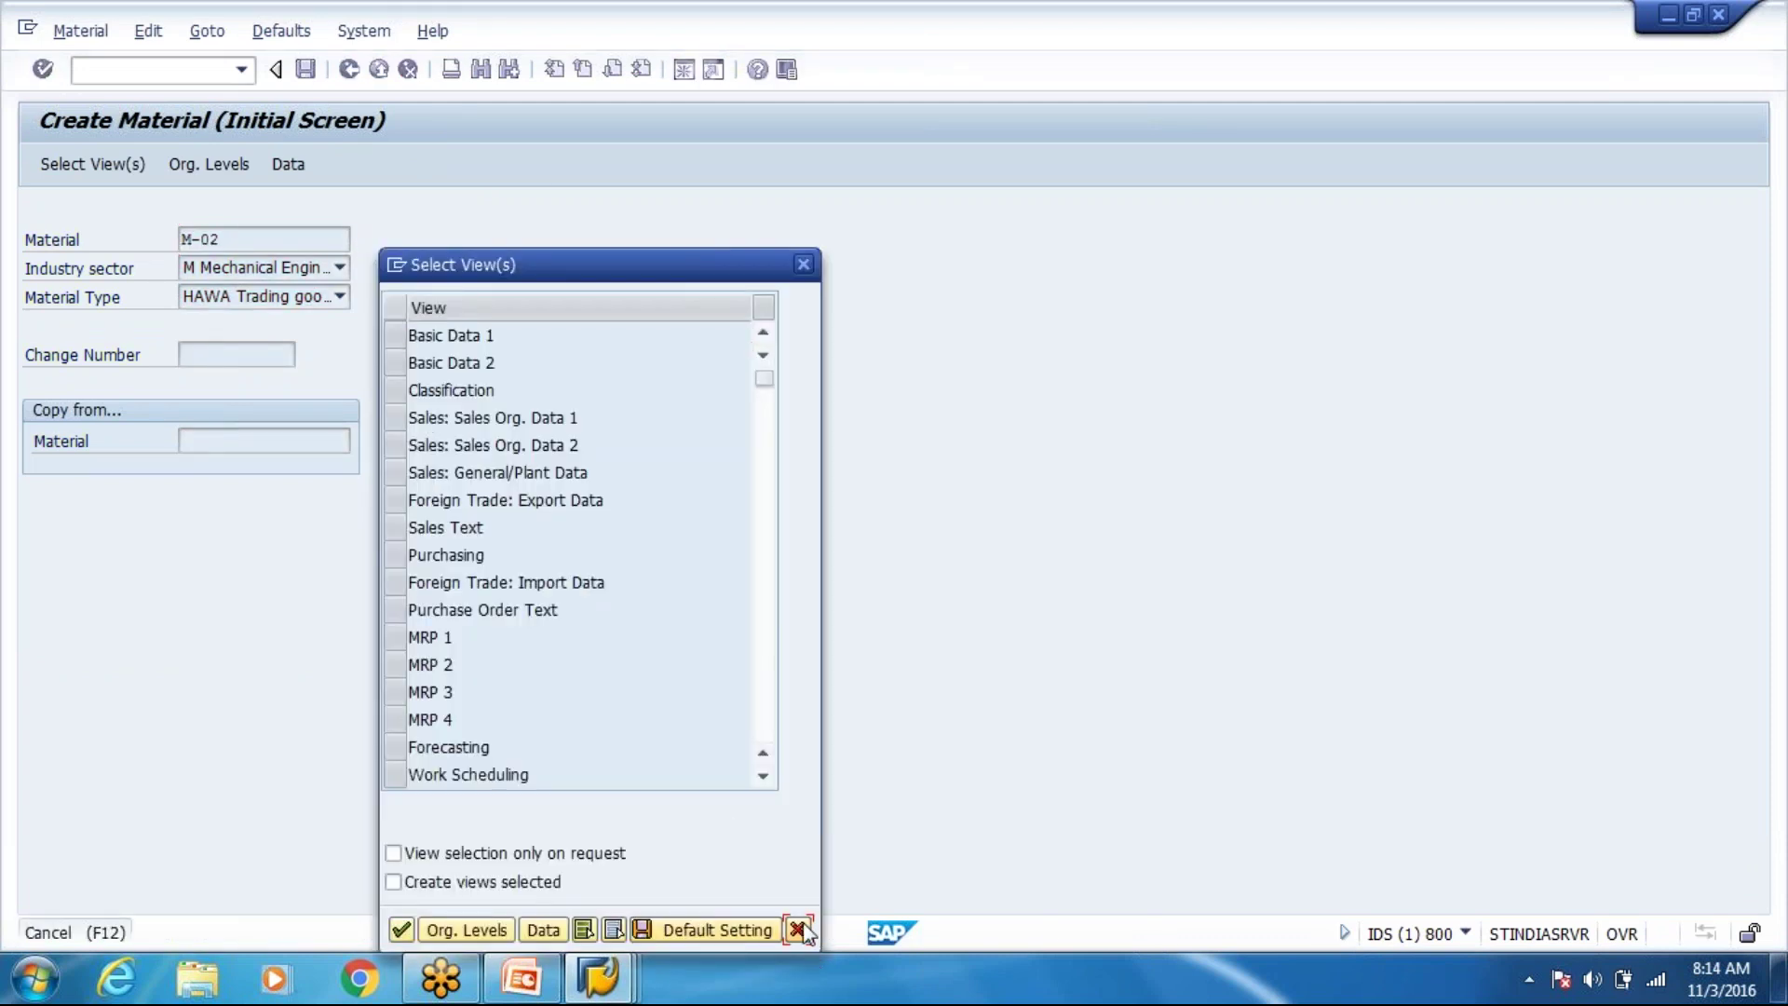
{"action": "left_click", "coordinate": [798, 929]}
Switch from creating to displaying the material master of M-02 and open its view selection.
{"action": "left_click", "coordinate": [79, 32]}
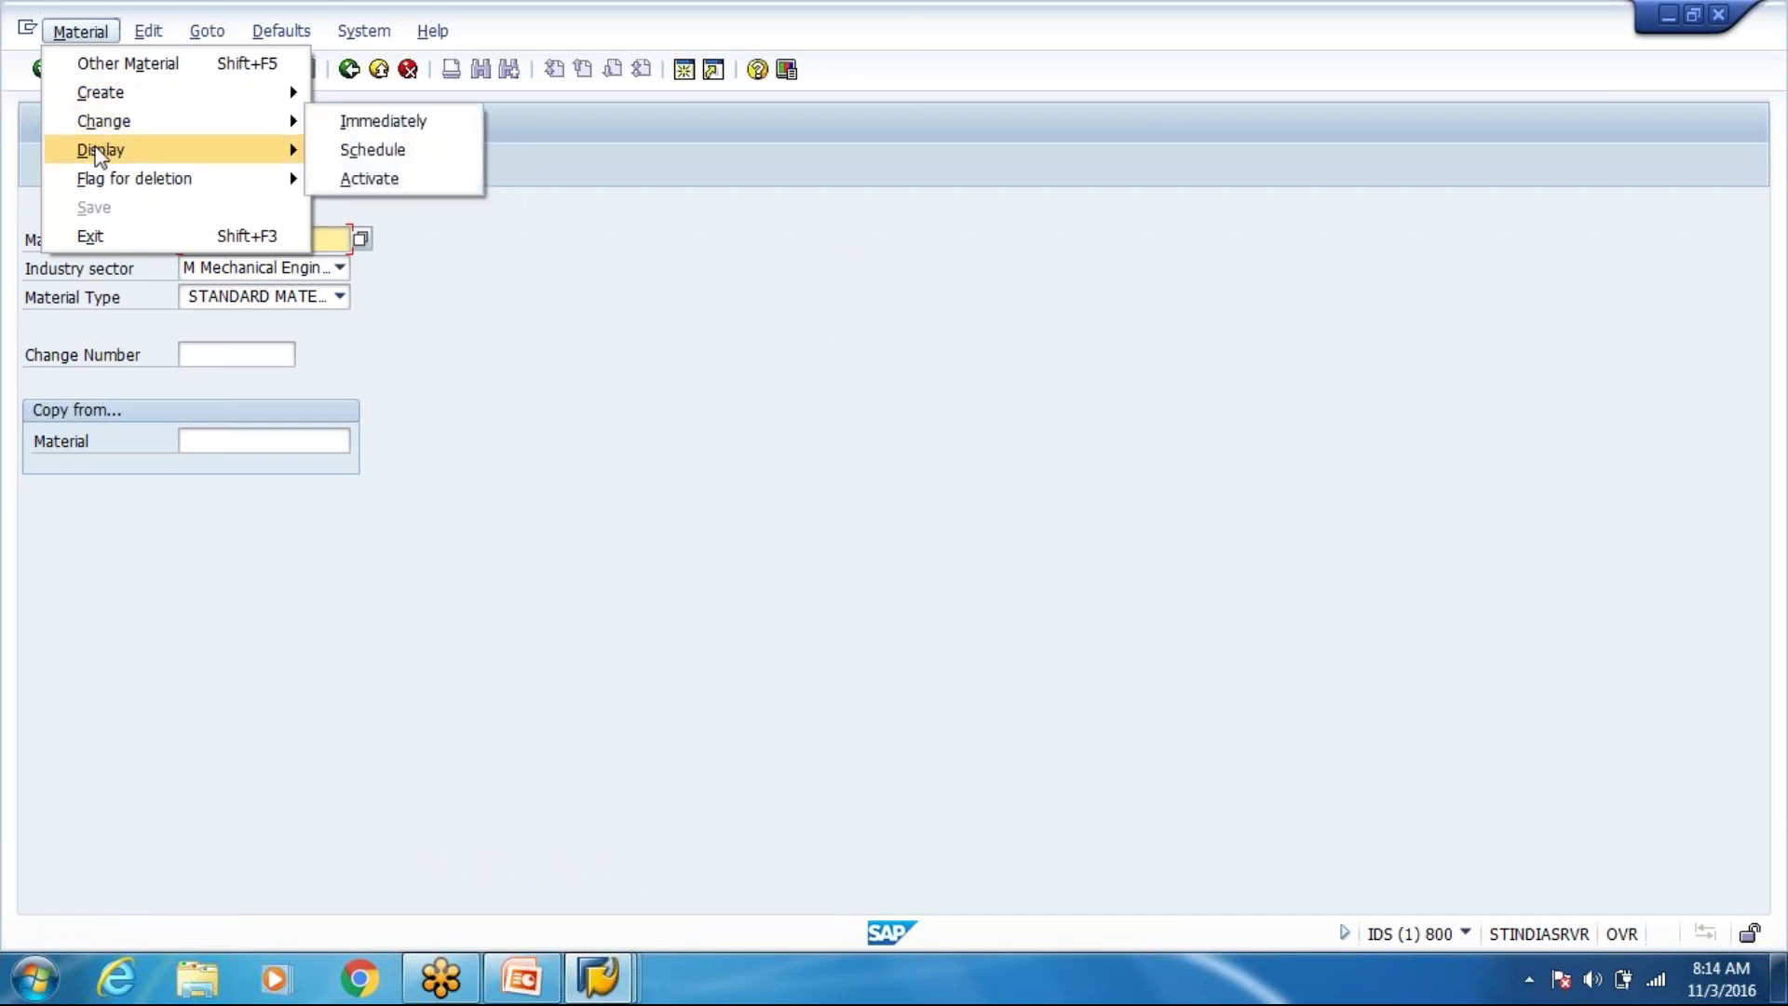
{"action": "mouse_move", "coordinate": [100, 155]}
{"action": "left_click", "coordinate": [361, 149]}
{"action": "key", "text": "Return"}
Try to display the Purchasing and Accounting 1 views of material M-02 for plant 8300, and cancel the organizational levels.
{"action": "left_click", "coordinate": [410, 559]}
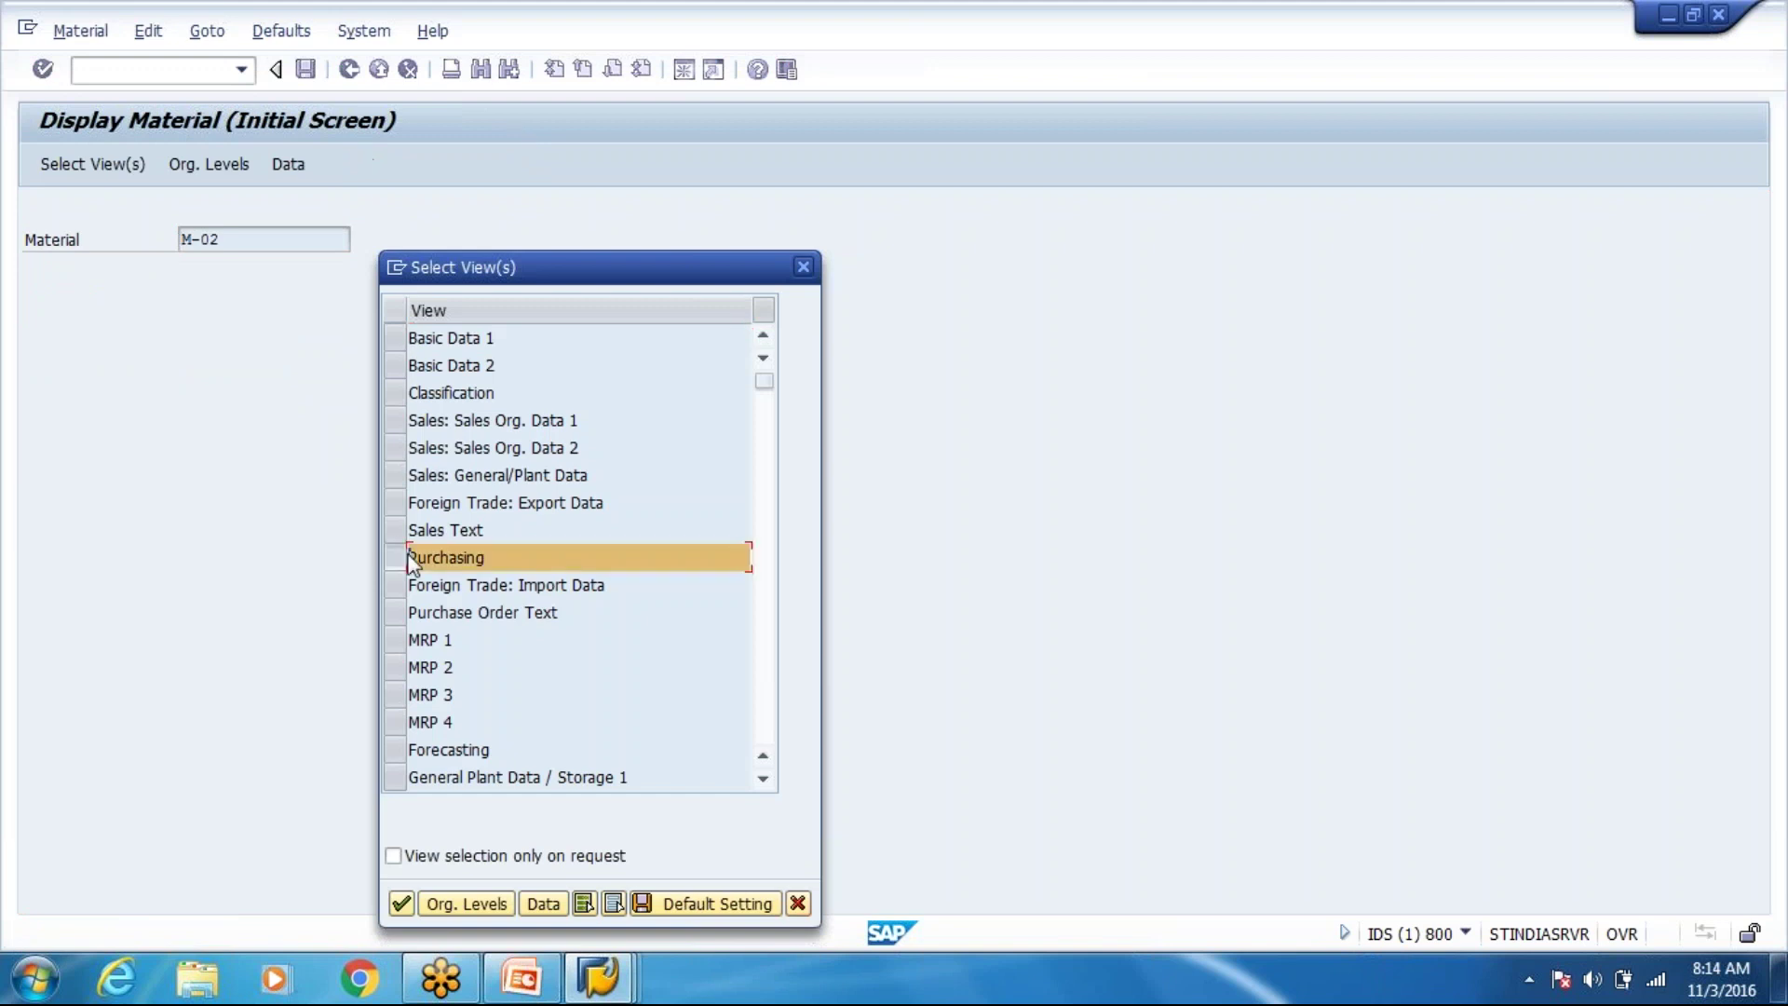
{"action": "scroll", "coordinate": [384, 670], "scroll_direction": "down", "scroll_amount": 1}
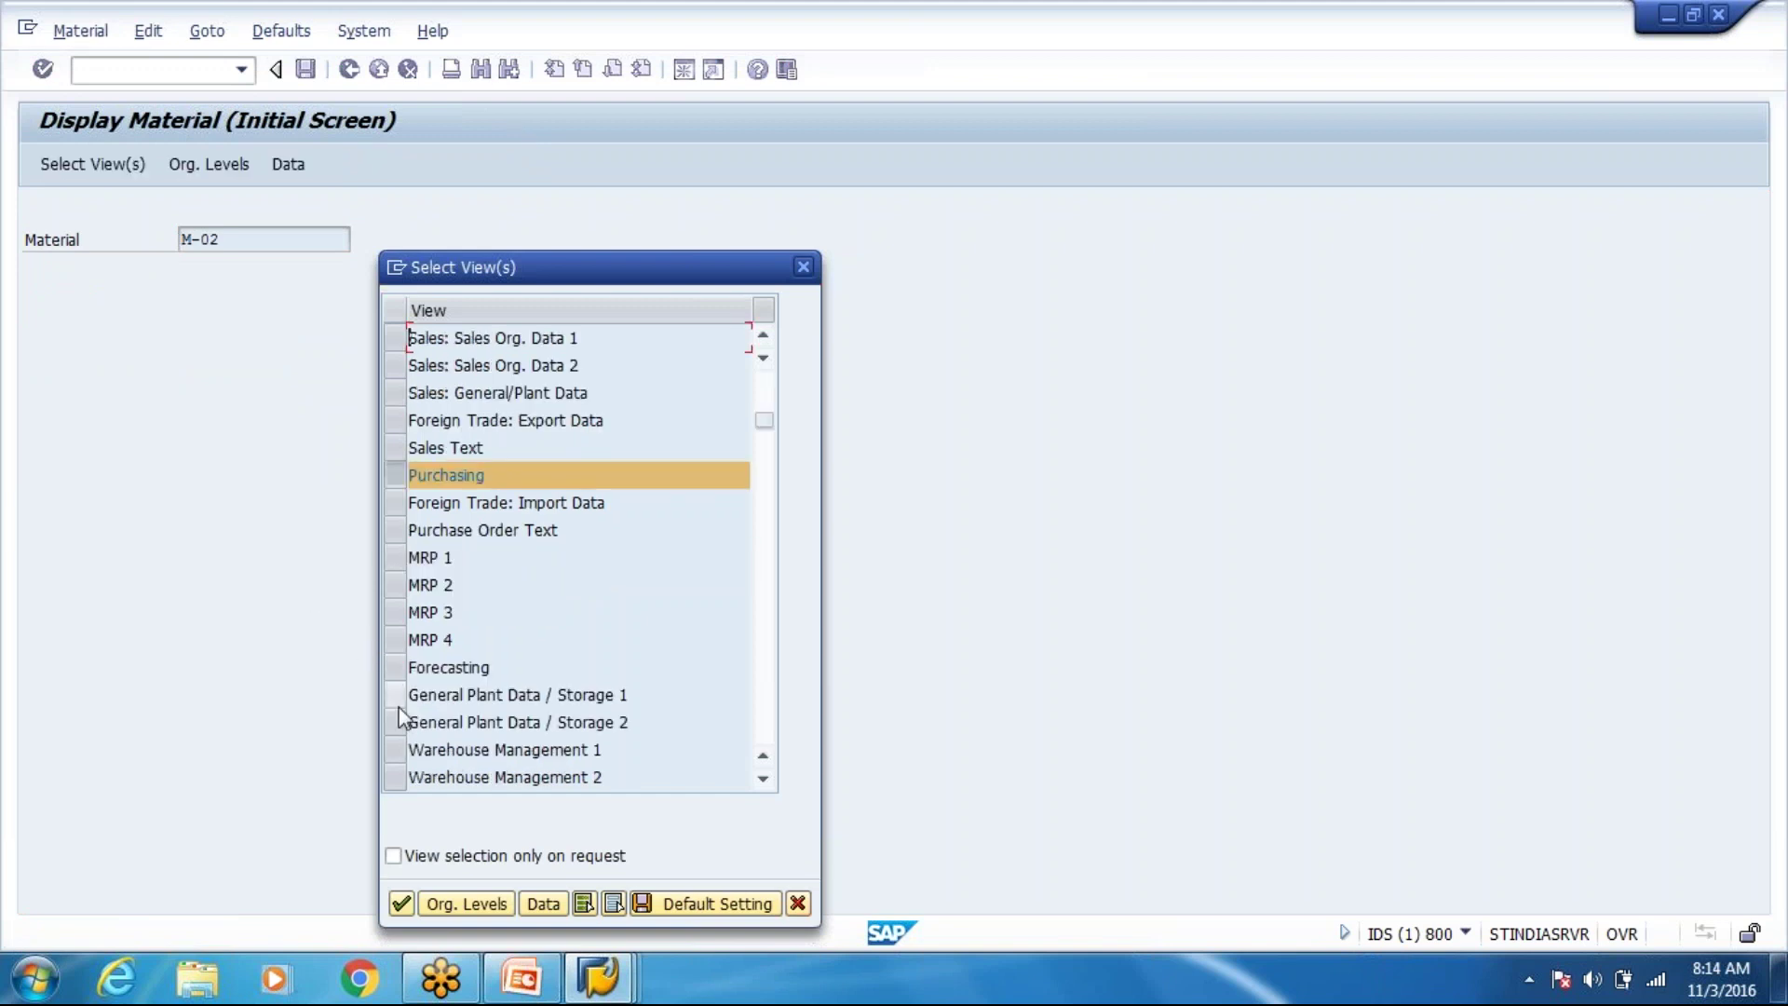
{"action": "scroll", "coordinate": [399, 707], "scroll_direction": "down", "scroll_amount": 1}
{"action": "left_click", "coordinate": [397, 722]}
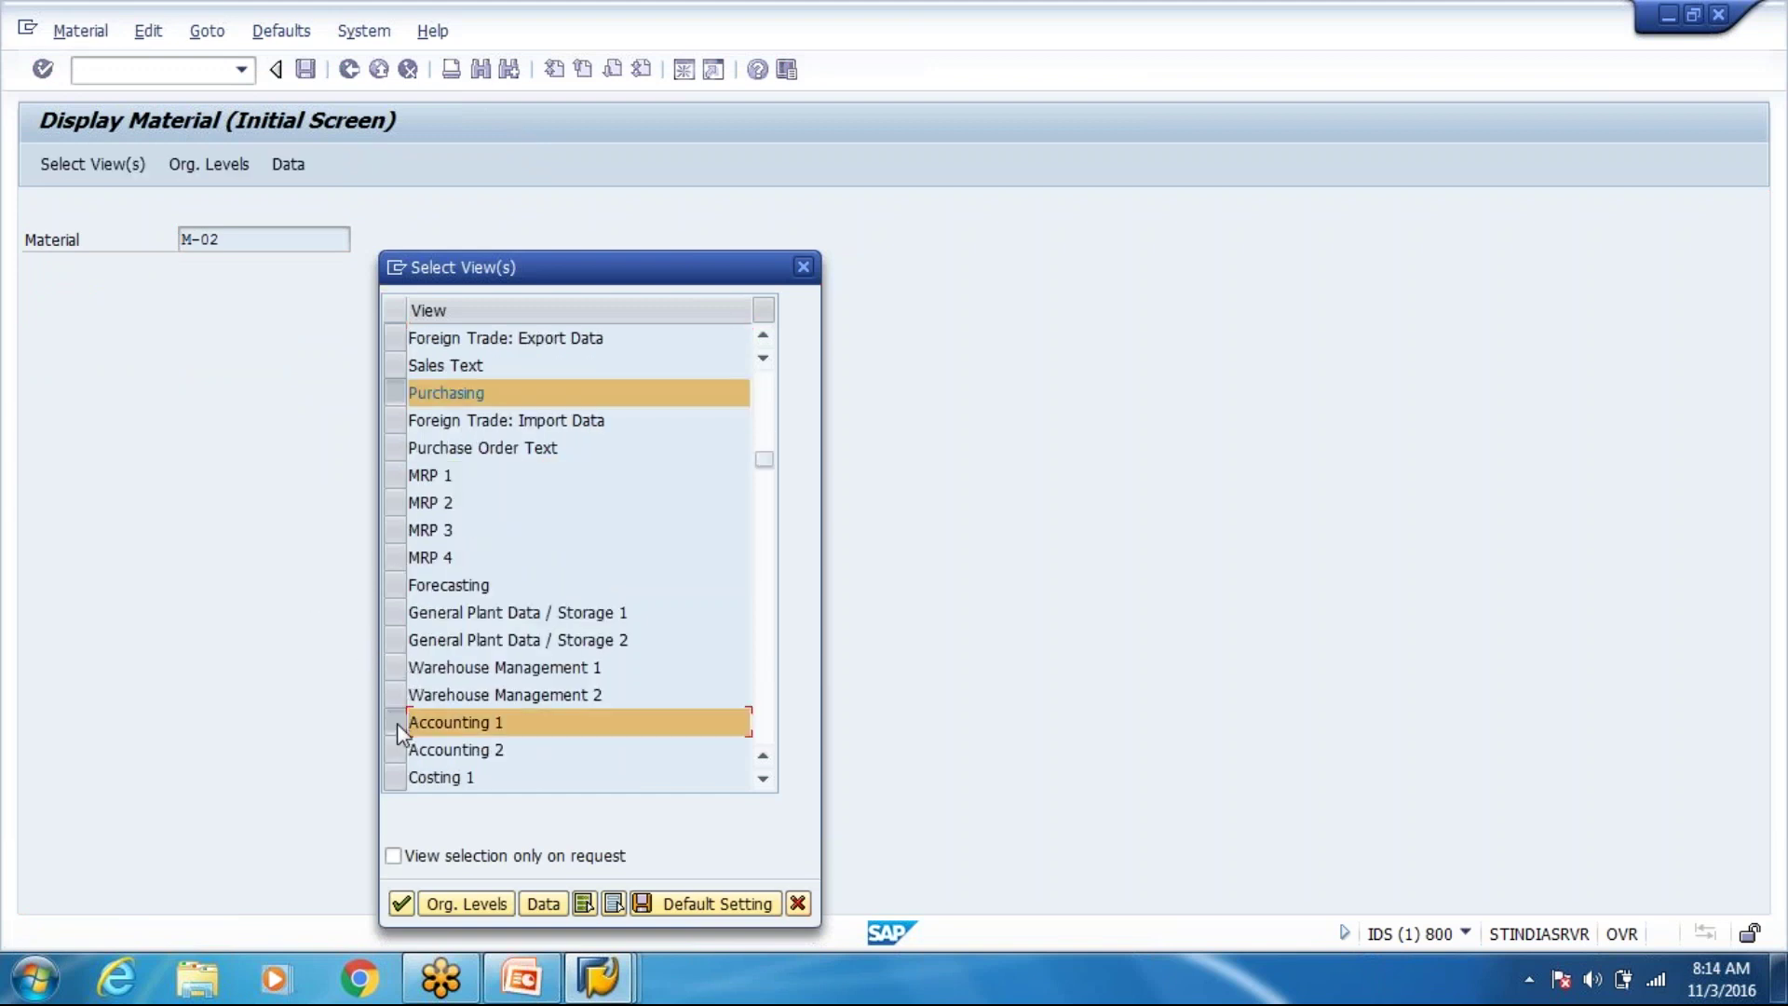
{"action": "key", "text": "Return"}
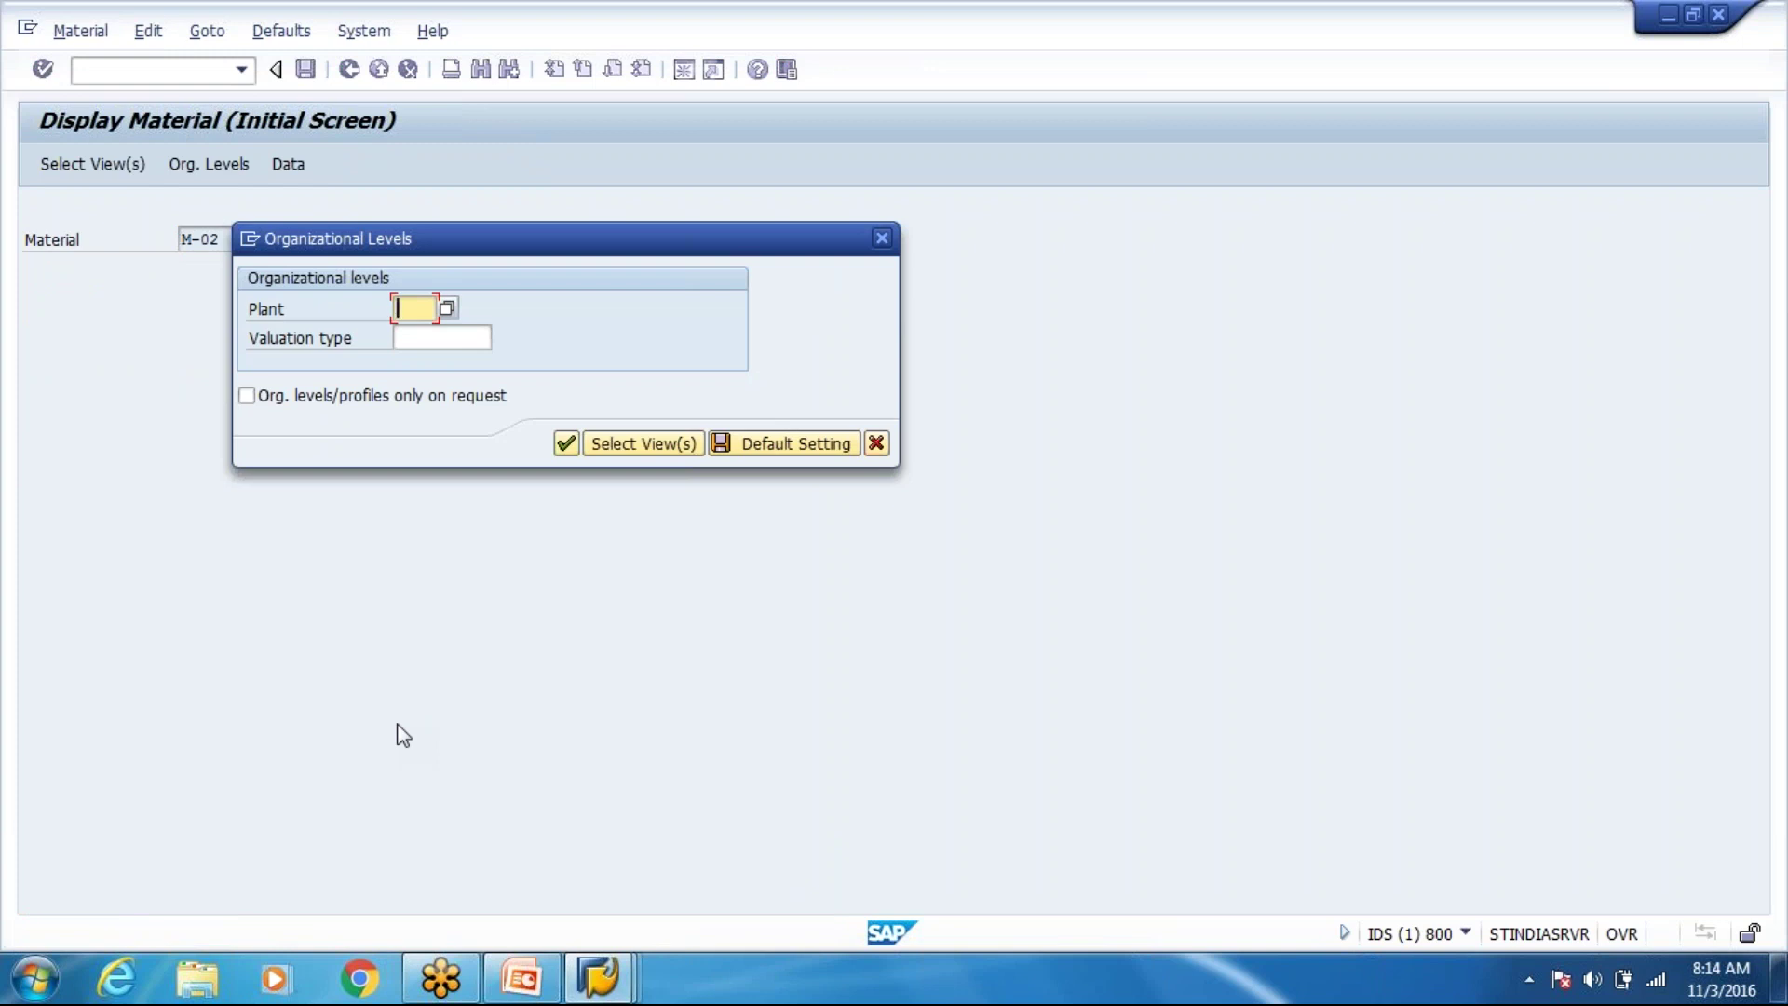
{"action": "type", "text": "8300"}
{"action": "key", "text": "Return"}
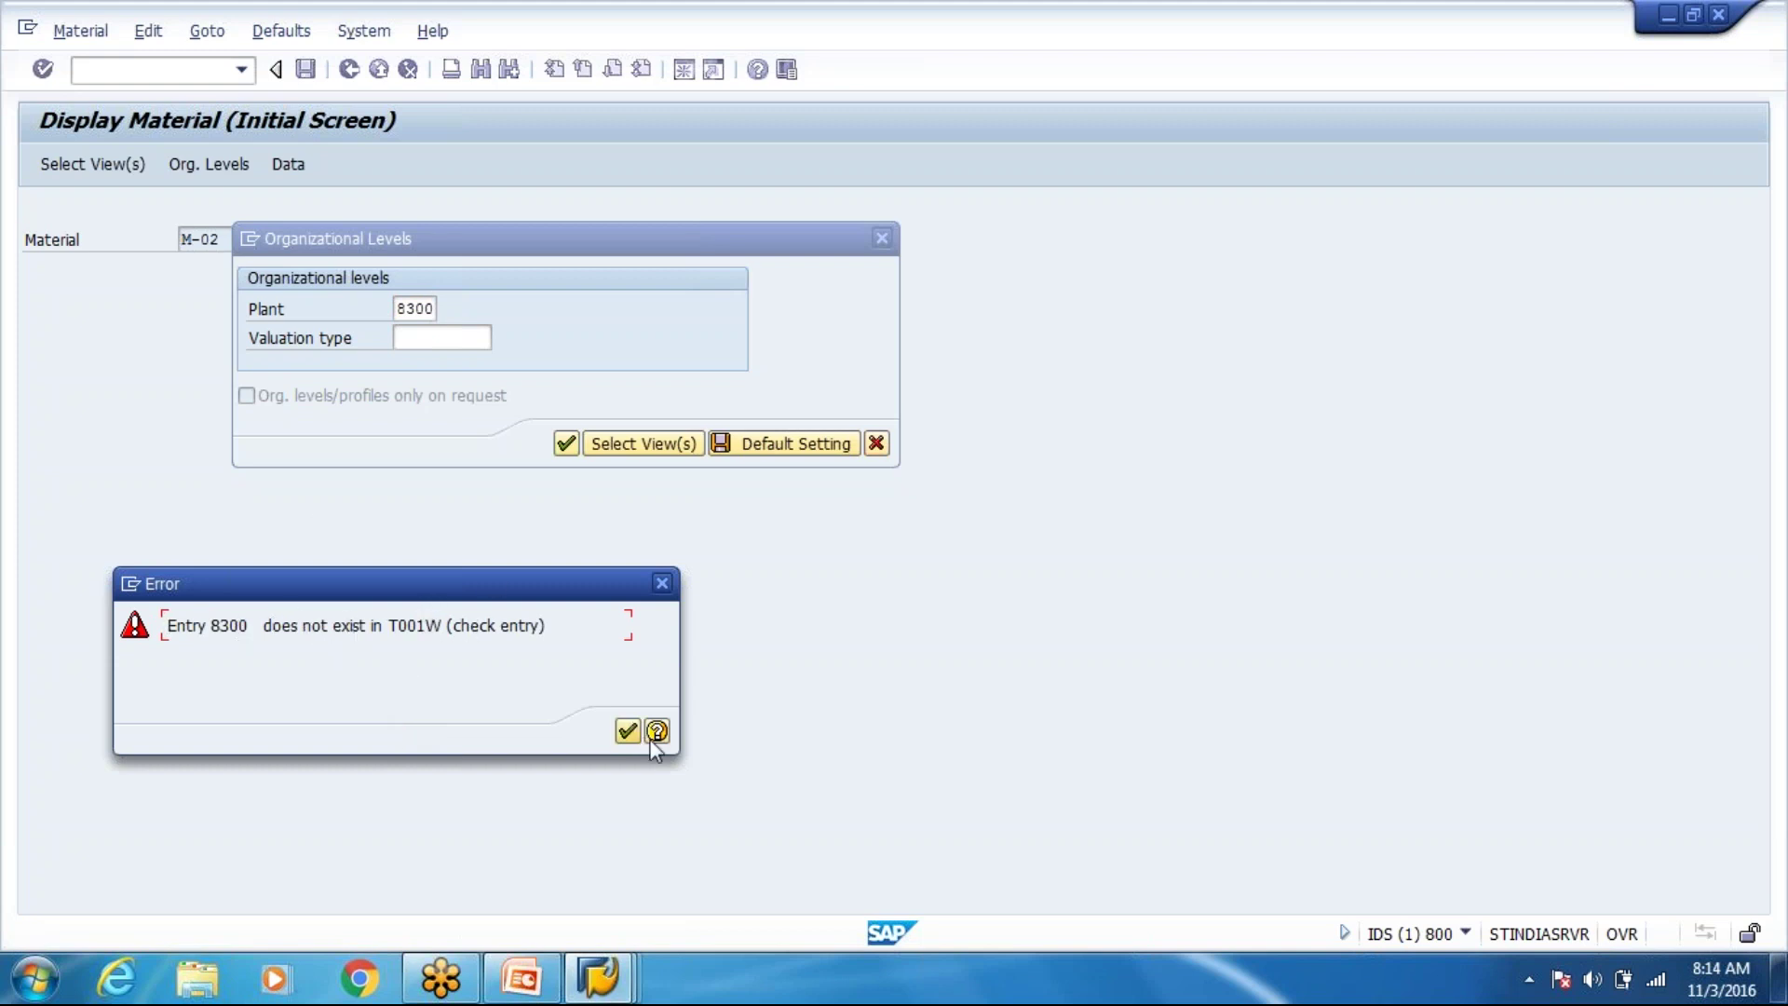
{"action": "left_click", "coordinate": [627, 730]}
{"action": "key", "text": "Escape"}
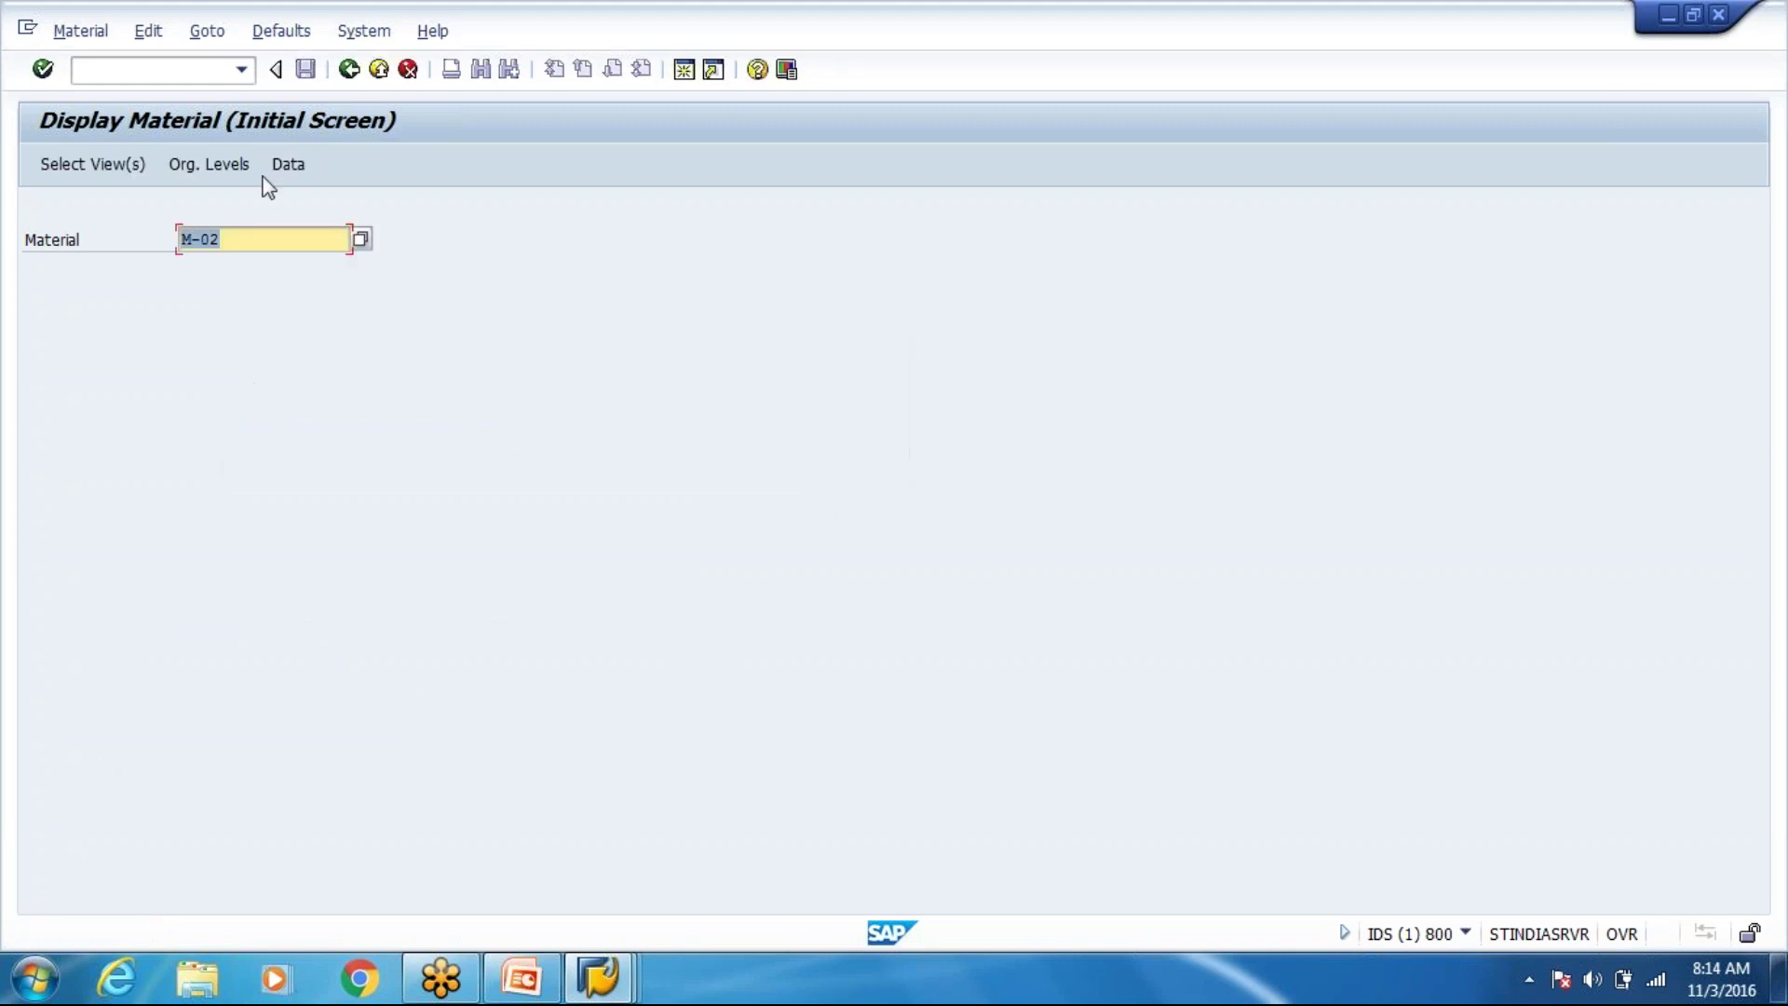
Reopen transaction /nmm01, enter material M-02 with the mechanical engineering industry sector, and open its view selection.
{"action": "left_click", "coordinate": [241, 70]}
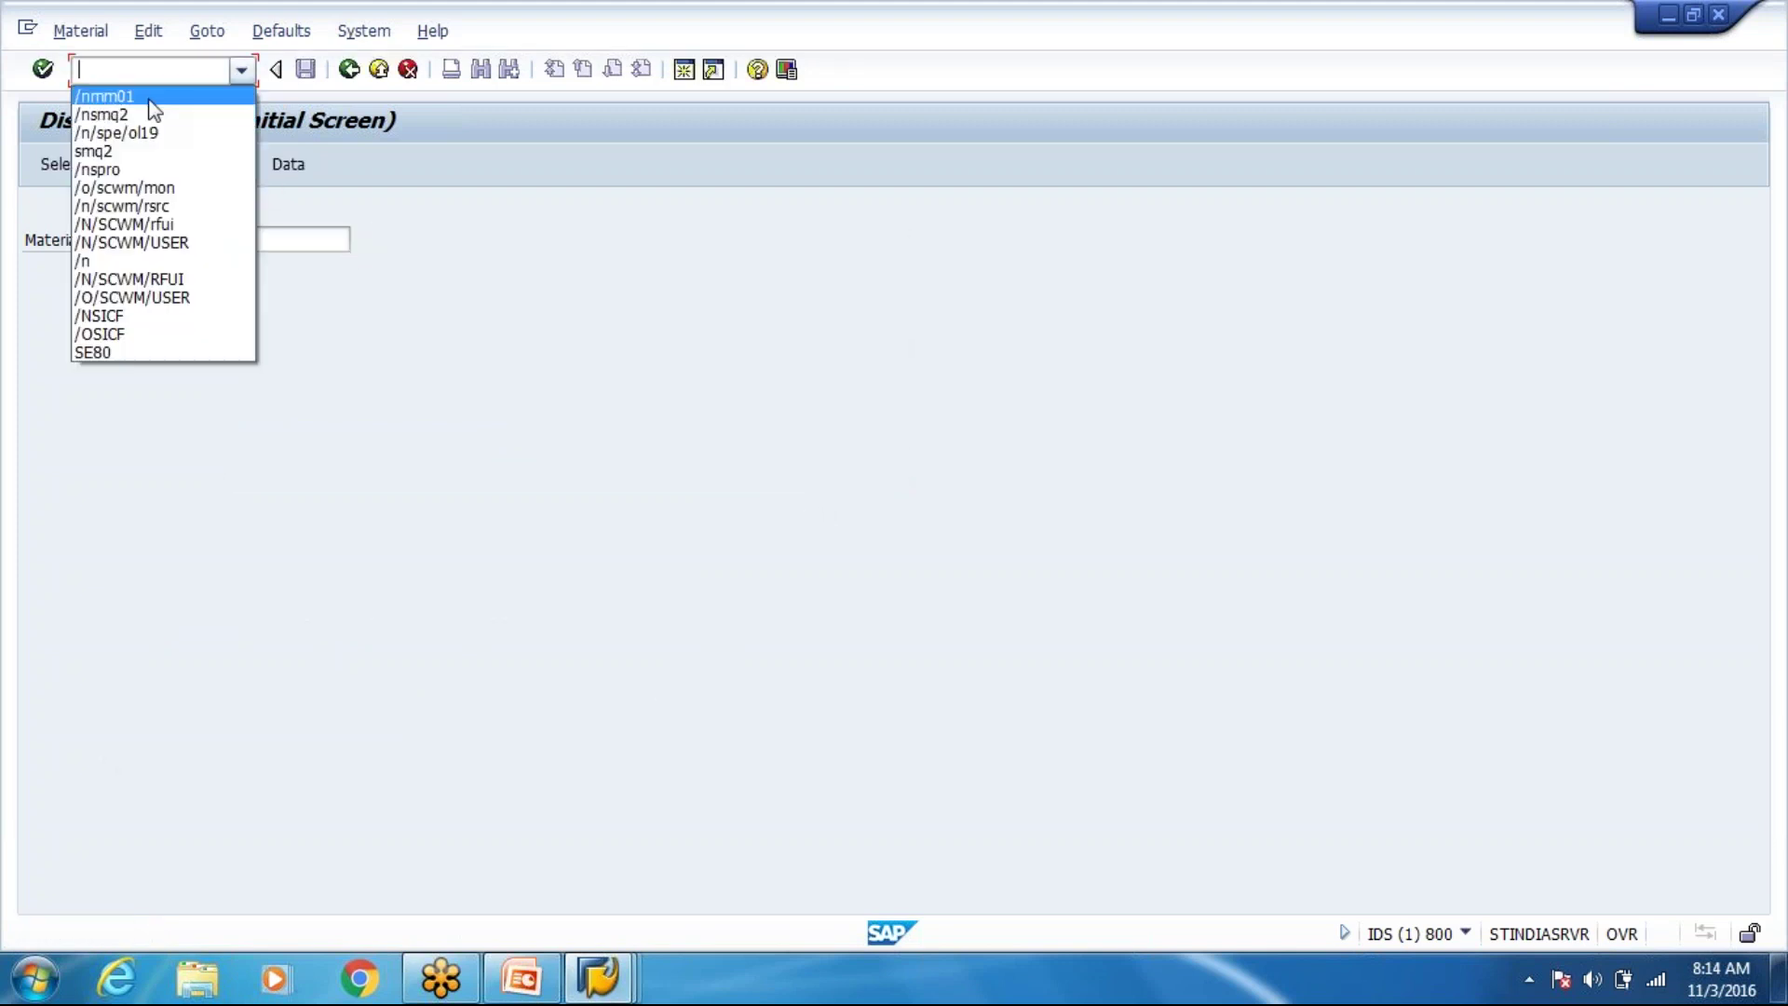
{"action": "left_click", "coordinate": [151, 99]}
{"action": "key", "text": "Return"}
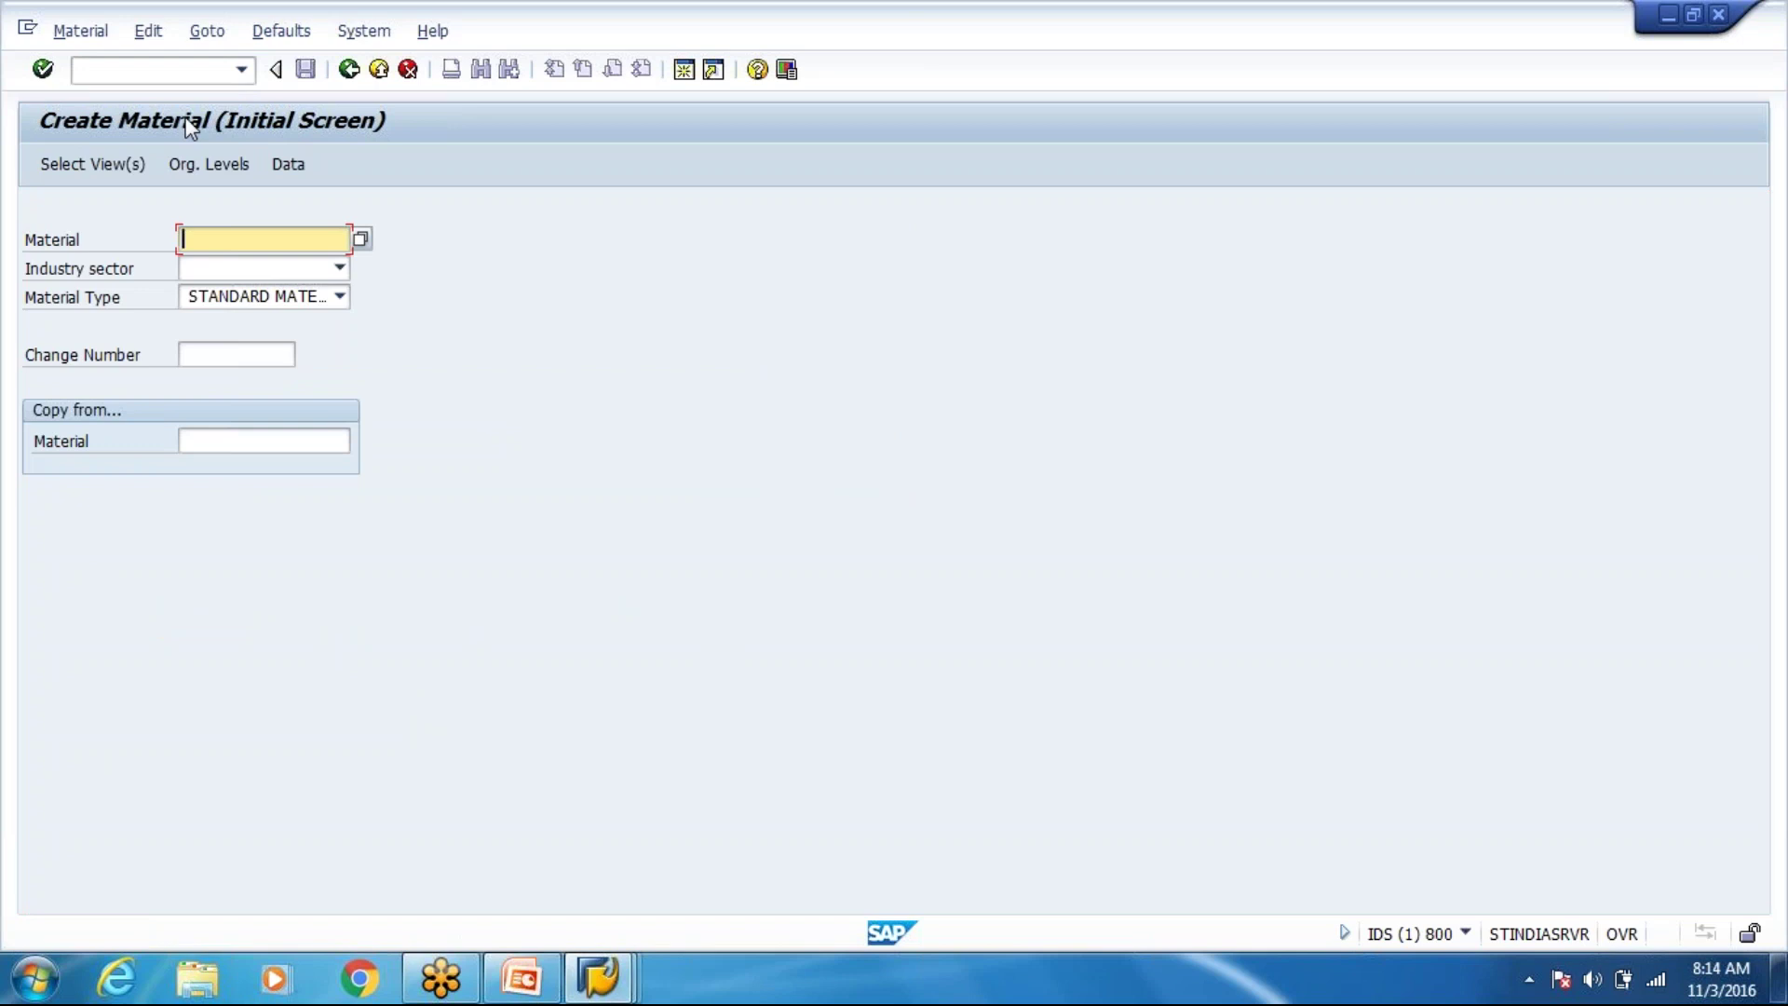
{"action": "key", "text": "BackSpace"}
{"action": "key", "text": "Down"}
{"action": "key", "text": "Return"}
{"action": "key", "text": "Return"}
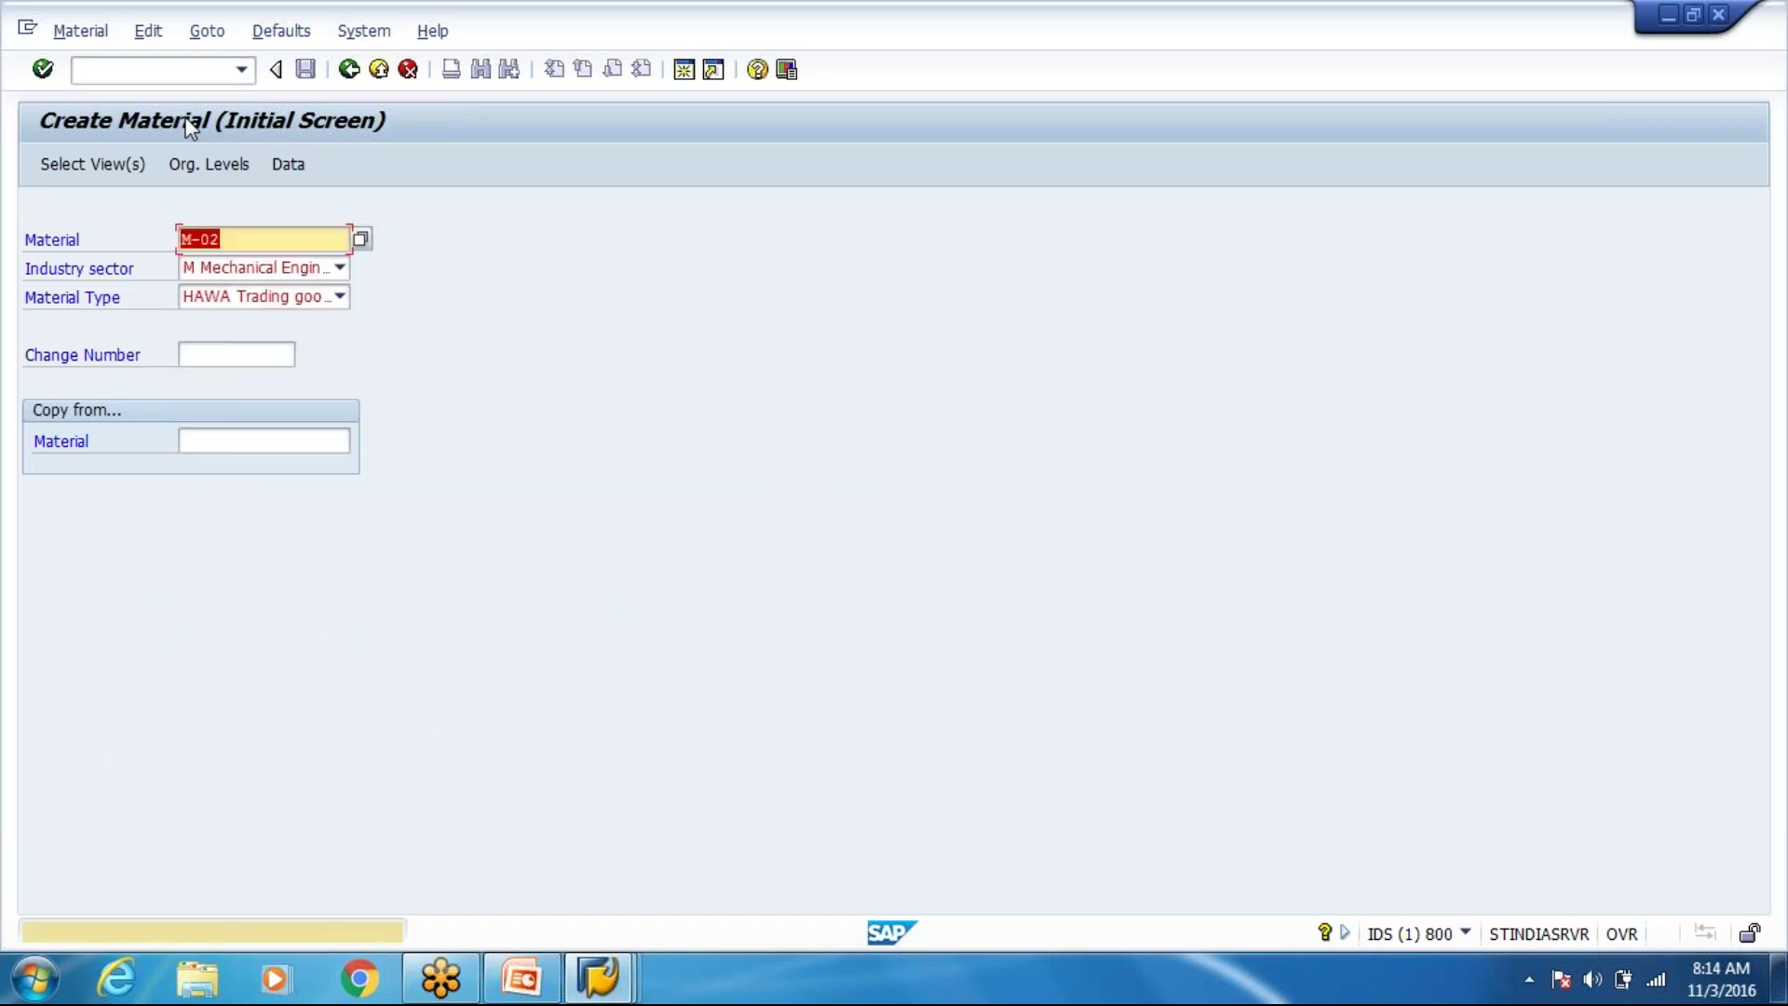
{"action": "key", "text": "Return"}
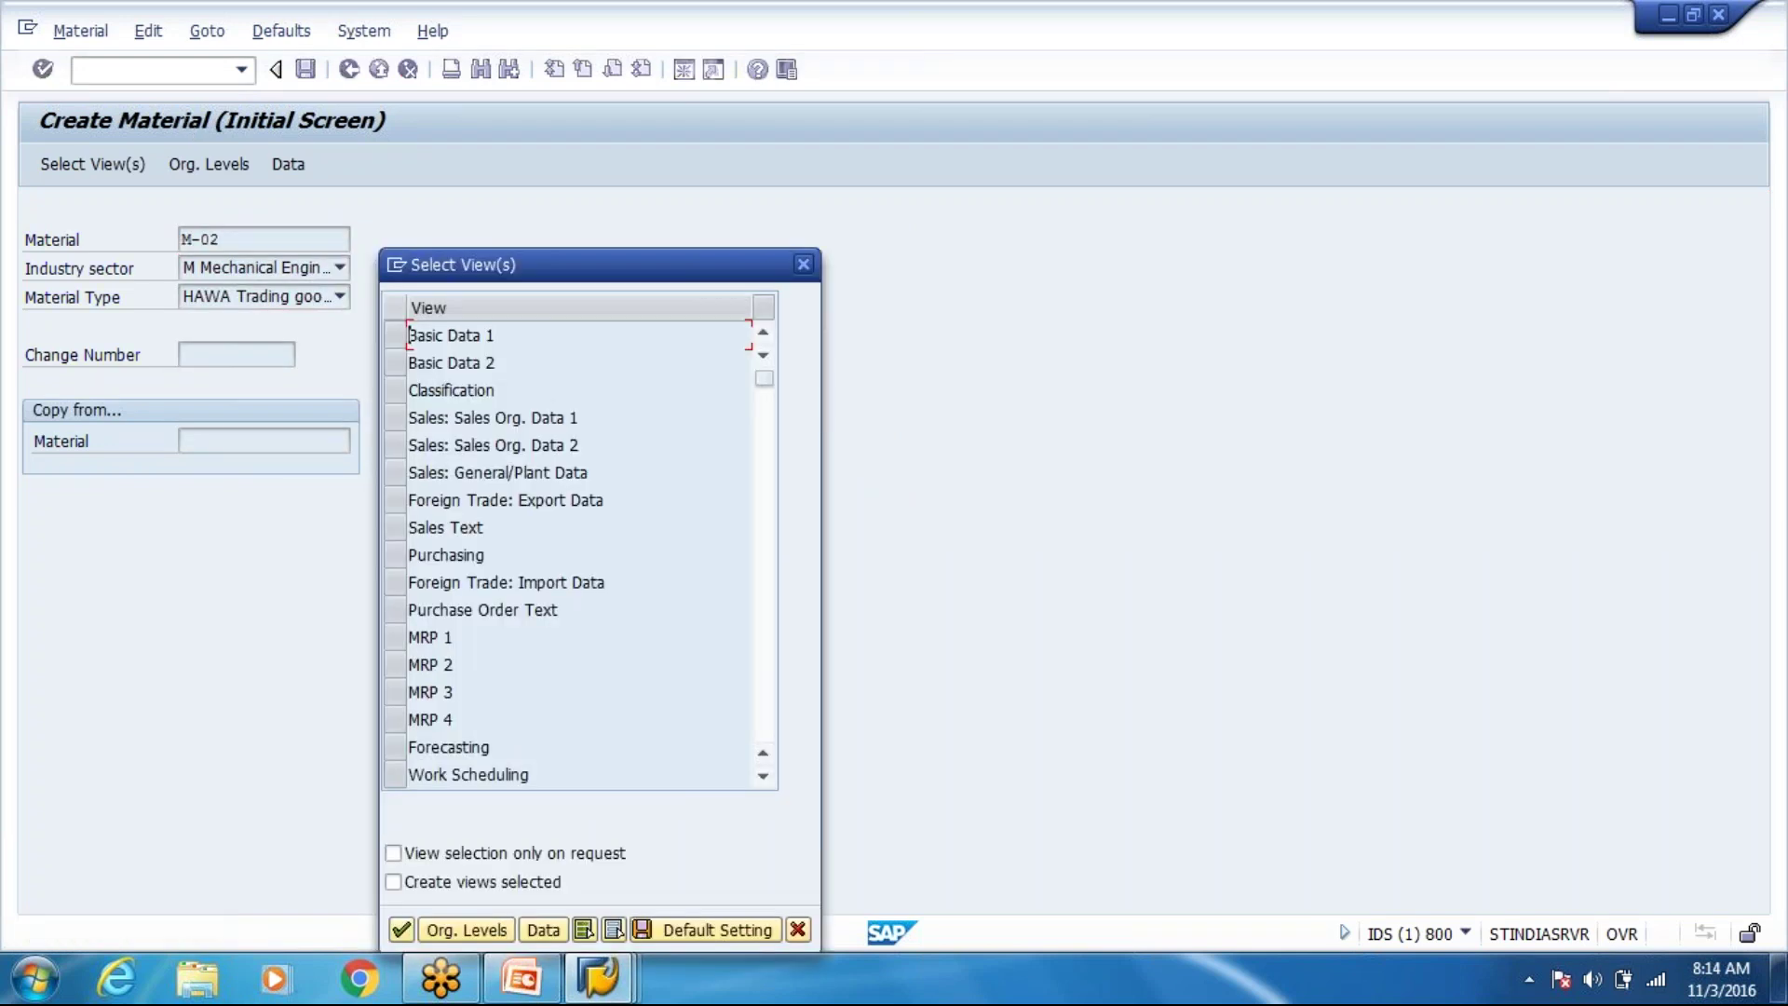
Select the Purchasing and Accounting 1 views for material M-02 and review the other views offered.
{"action": "left_click", "coordinate": [402, 557]}
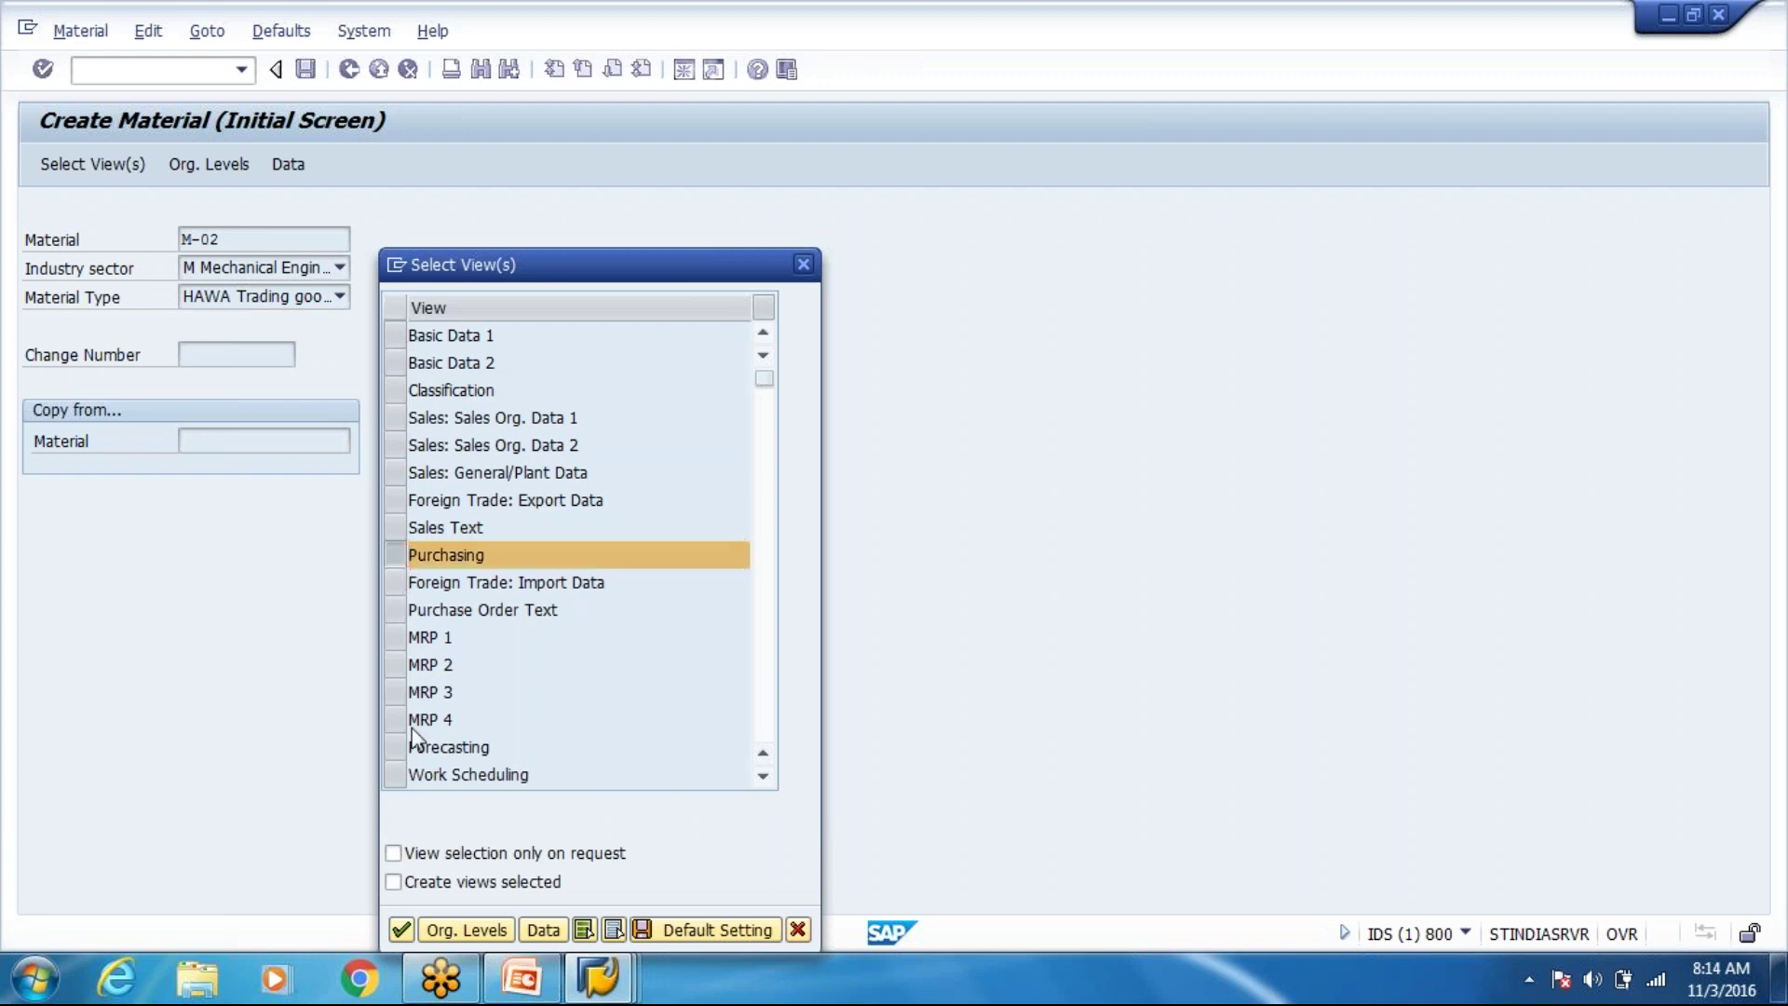
{"action": "scroll", "coordinate": [402, 731], "scroll_direction": "down", "scroll_amount": 2}
{"action": "scroll", "coordinate": [400, 719], "scroll_direction": "down", "scroll_amount": 1}
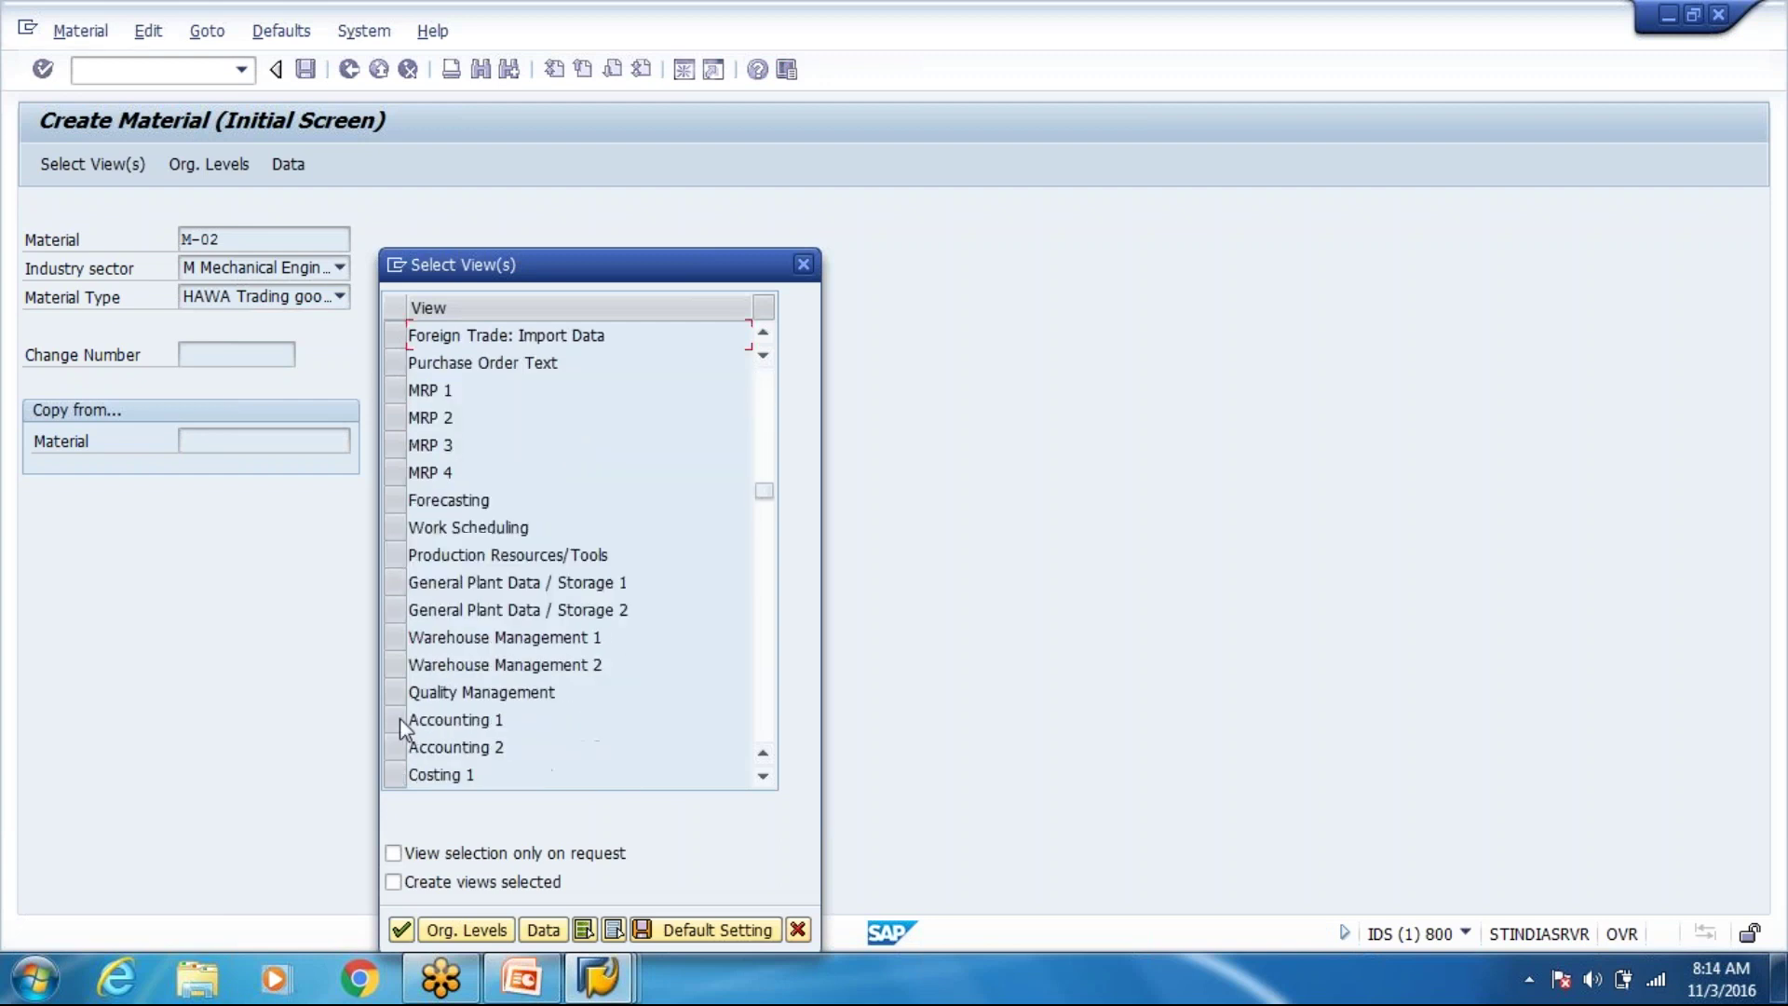
{"action": "left_click", "coordinate": [395, 725]}
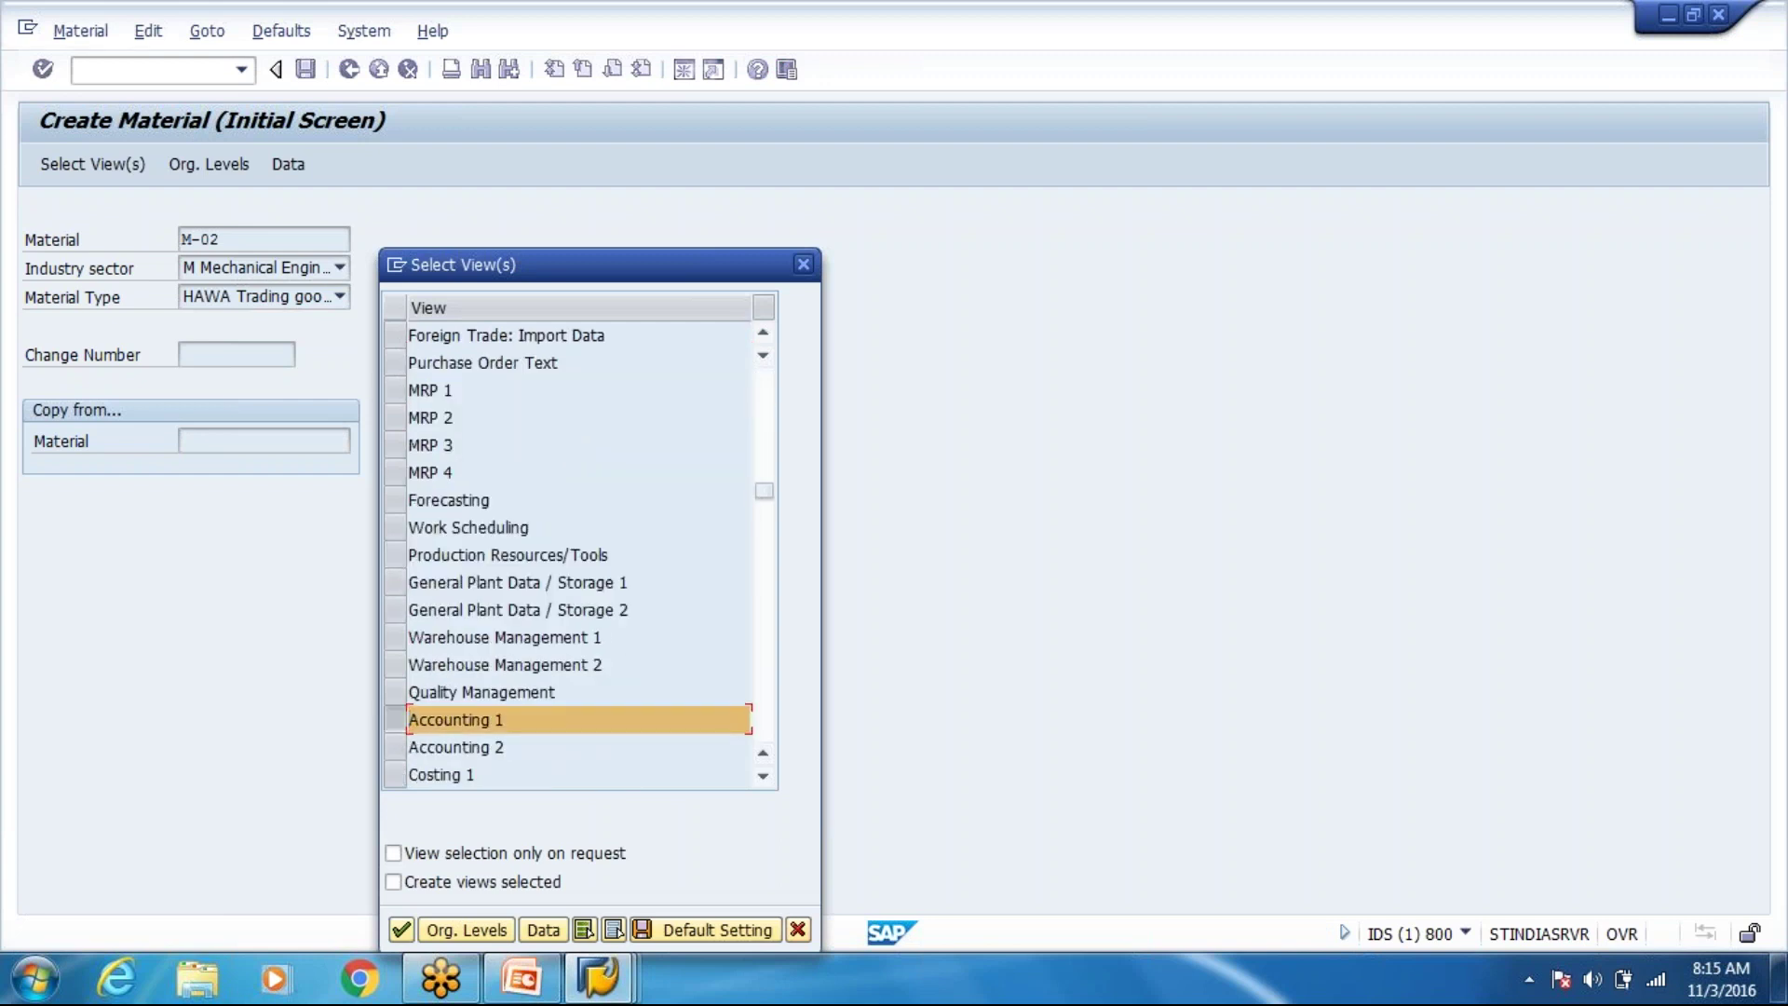
{"action": "scroll", "coordinate": [477, 652], "scroll_direction": "up", "scroll_amount": 1}
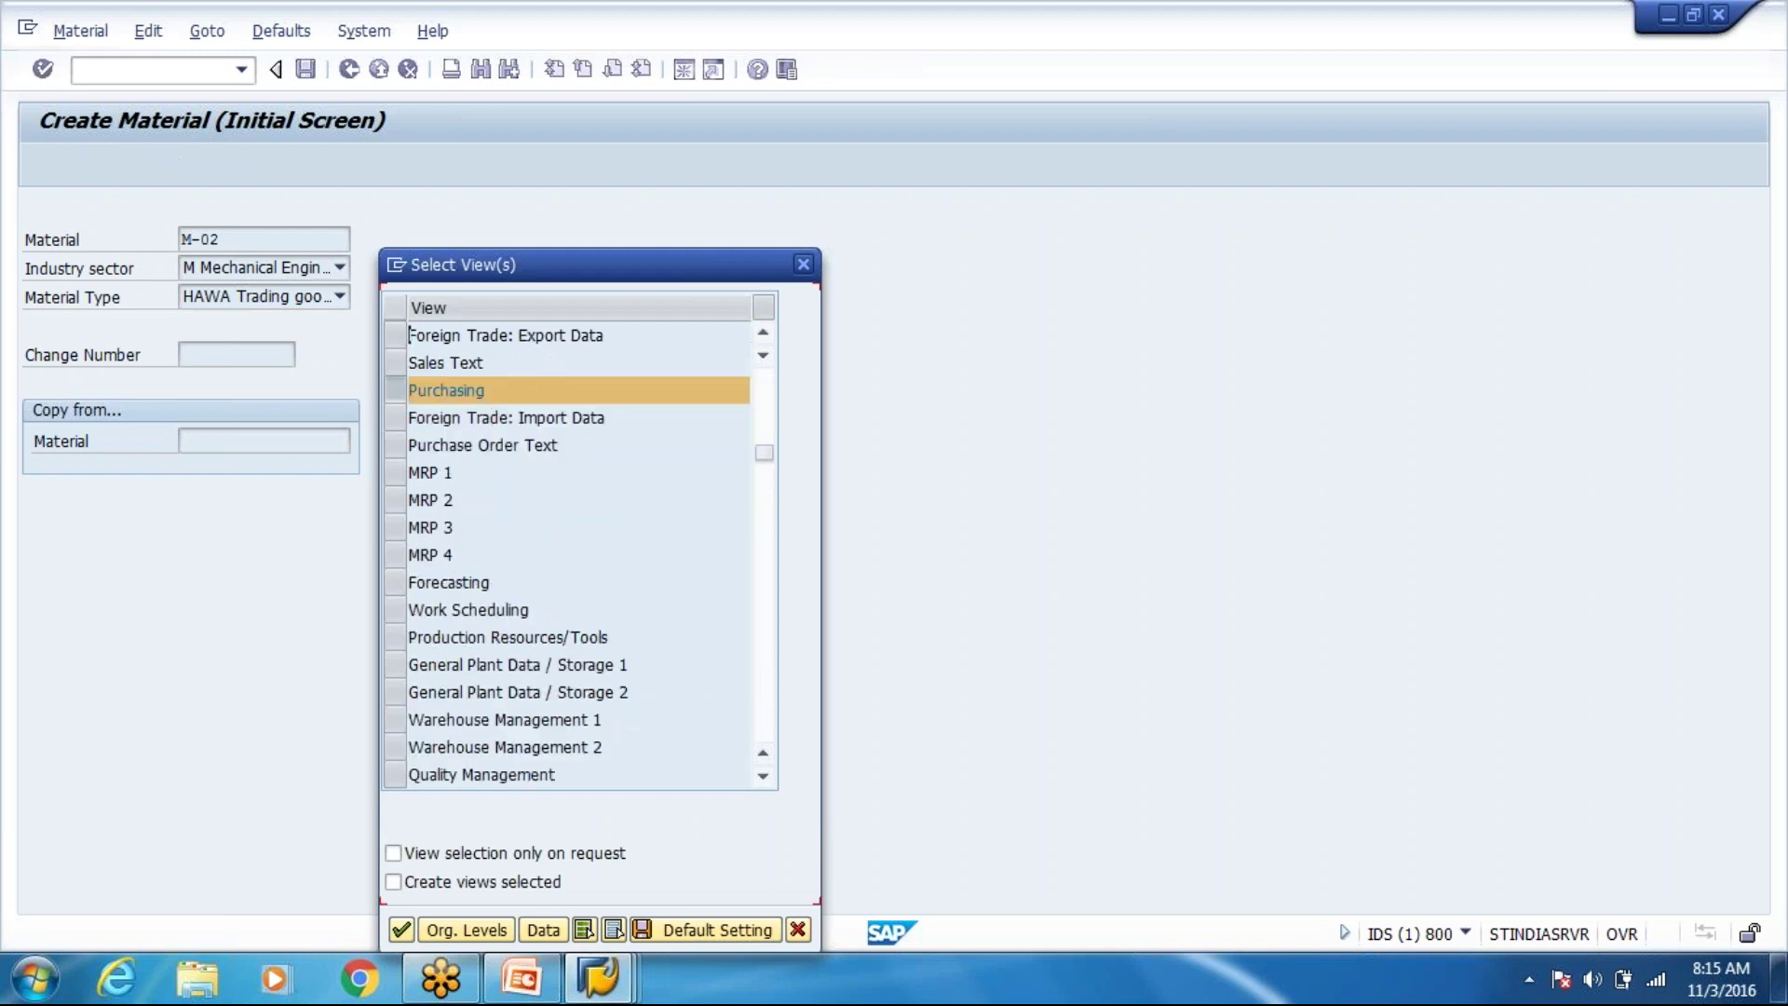
{"action": "scroll", "coordinate": [480, 559], "scroll_direction": "up", "scroll_amount": 2}
{"action": "scroll", "coordinate": [480, 559], "scroll_direction": "down", "scroll_amount": 2}
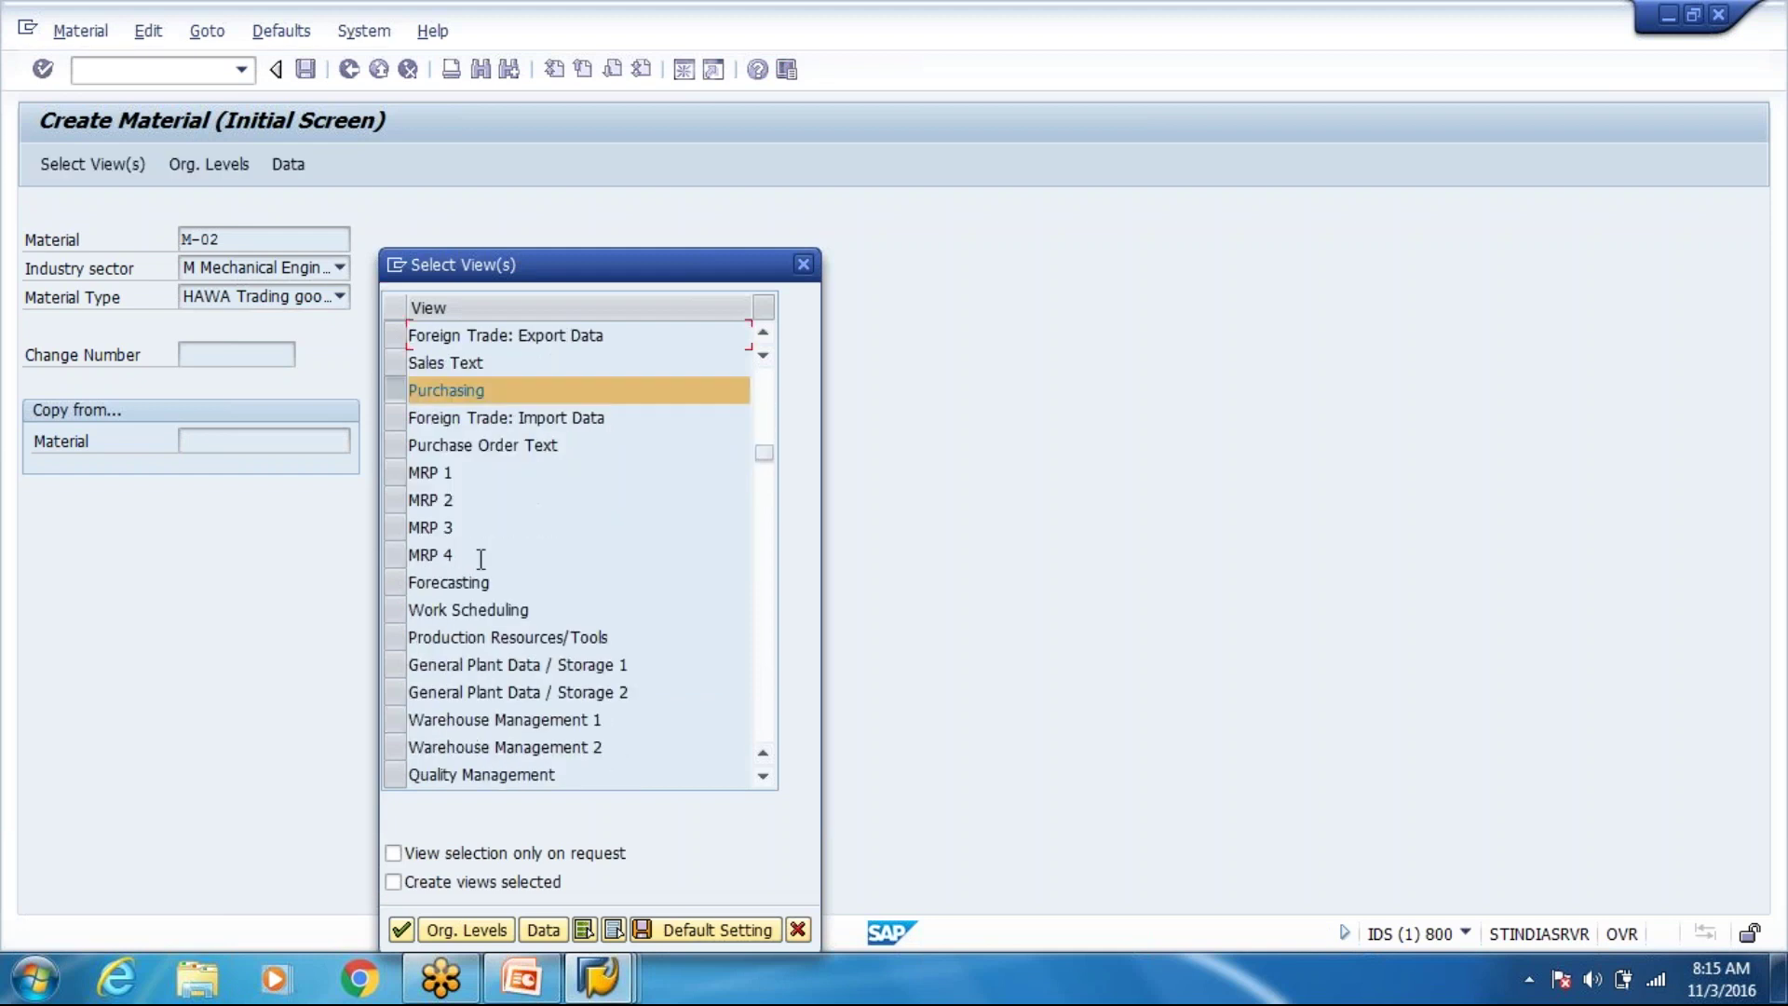
{"action": "scroll", "coordinate": [481, 559], "scroll_direction": "down", "scroll_amount": 1}
{"action": "scroll", "coordinate": [489, 633], "scroll_direction": "up", "scroll_amount": 2}
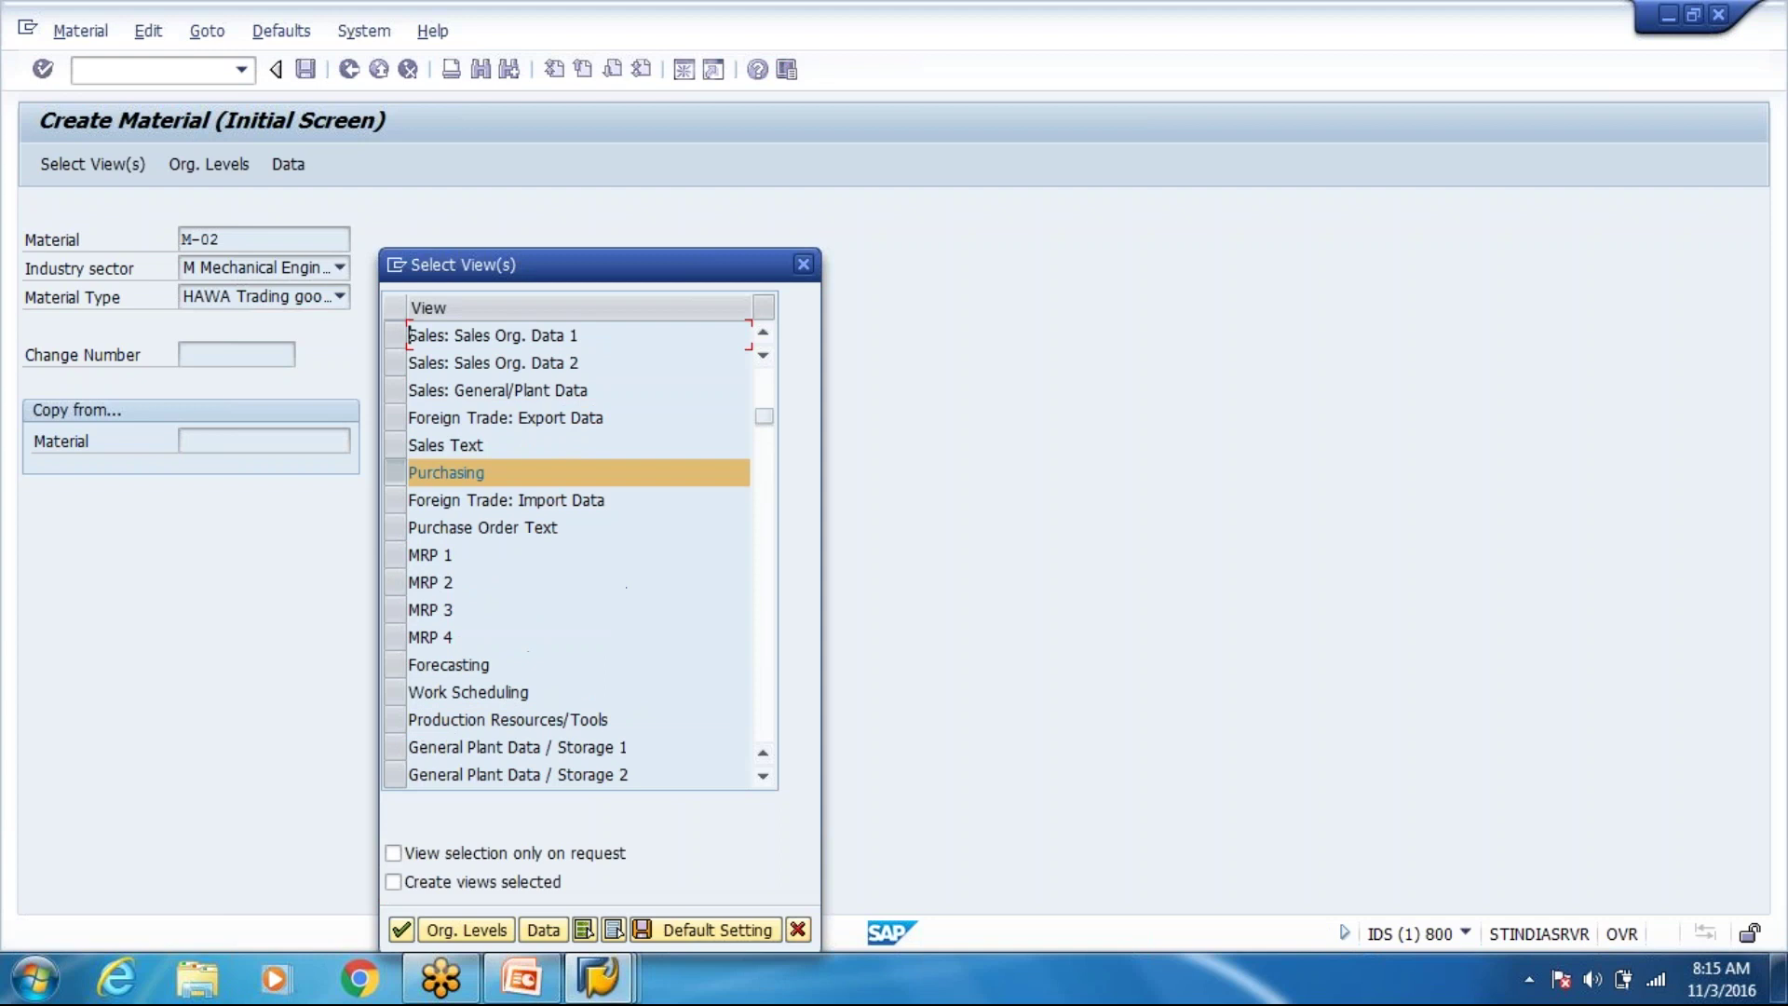
Try plant 8300 as the organizational level for the selected views, and cancel the entry.
{"action": "left_click", "coordinate": [466, 929]}
{"action": "type", "text": "8300"}
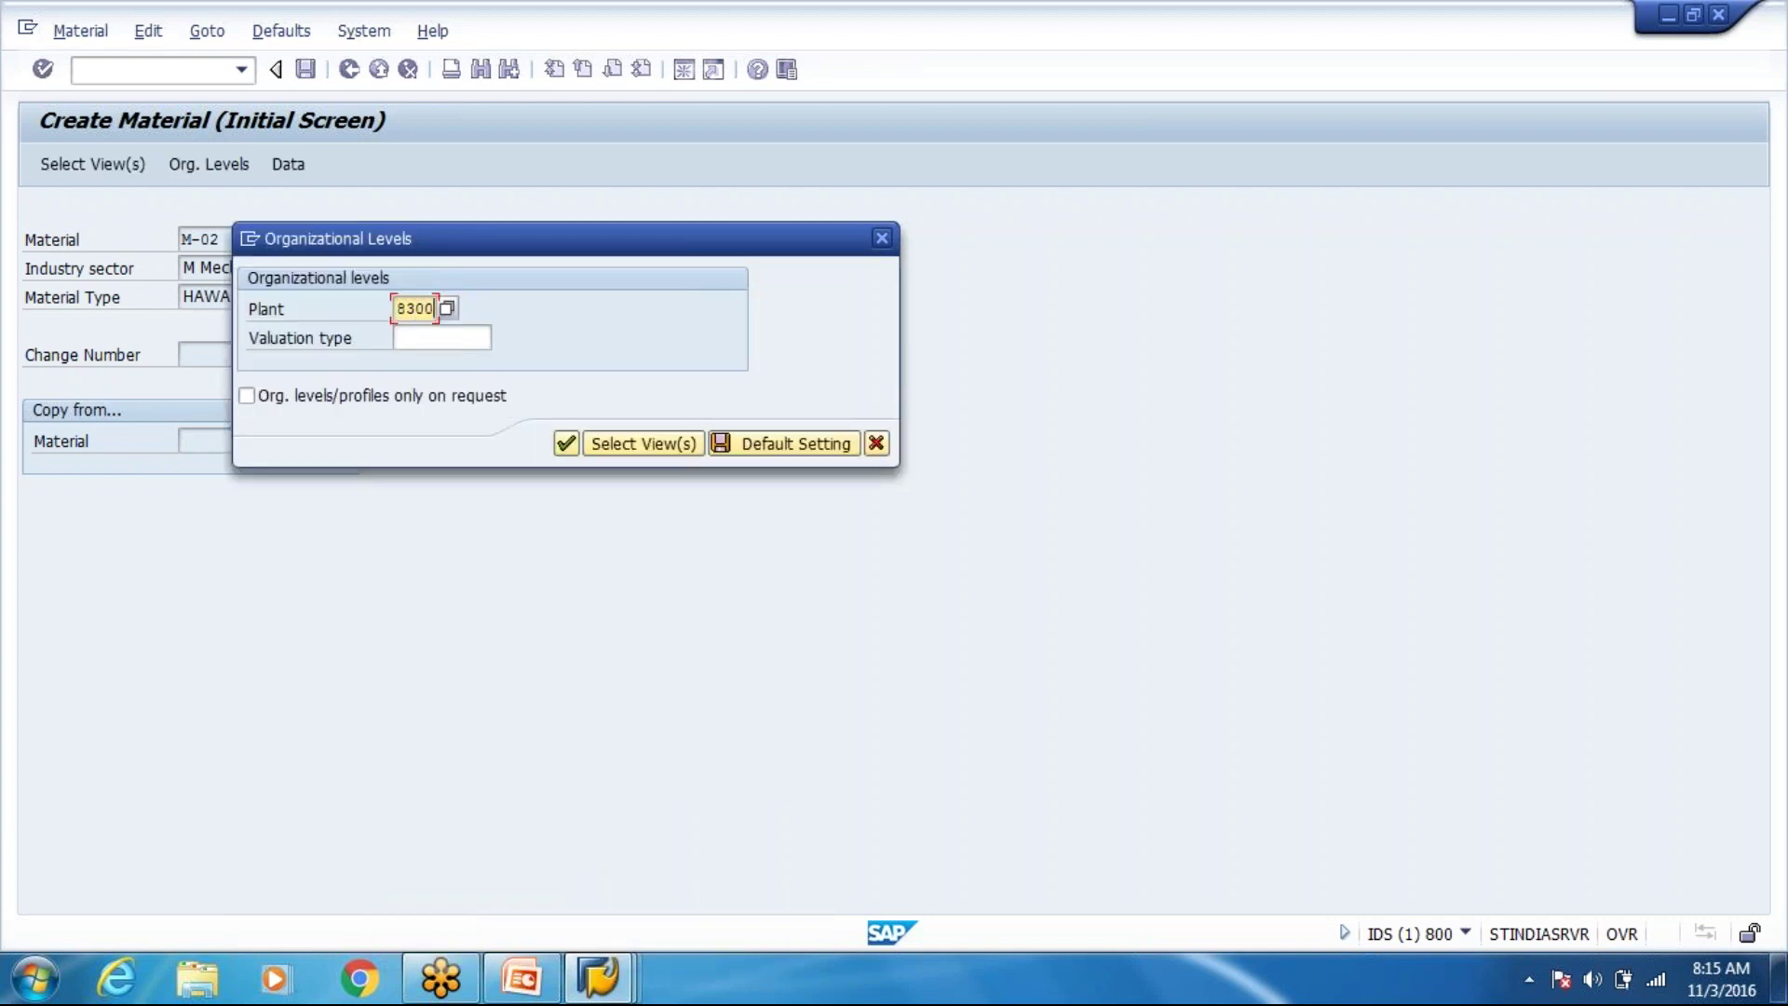
{"action": "key", "text": "Return"}
{"action": "key", "text": "Return"}
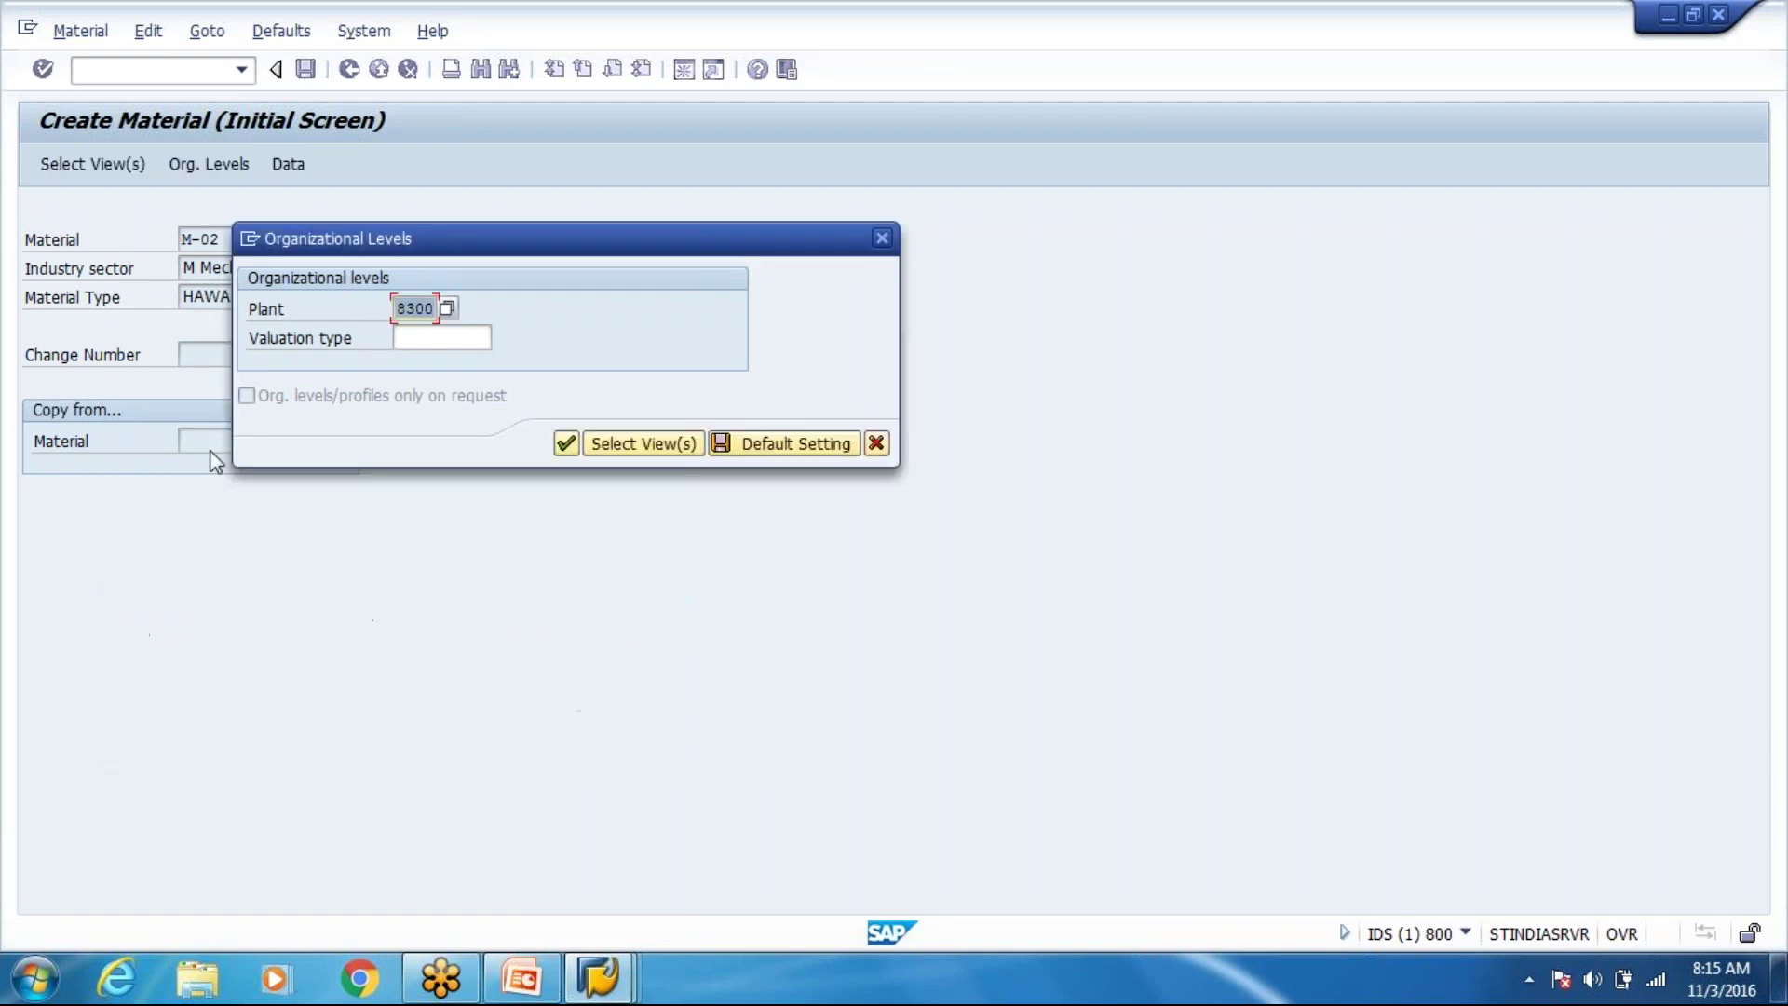
{"action": "left_click", "coordinate": [877, 443]}
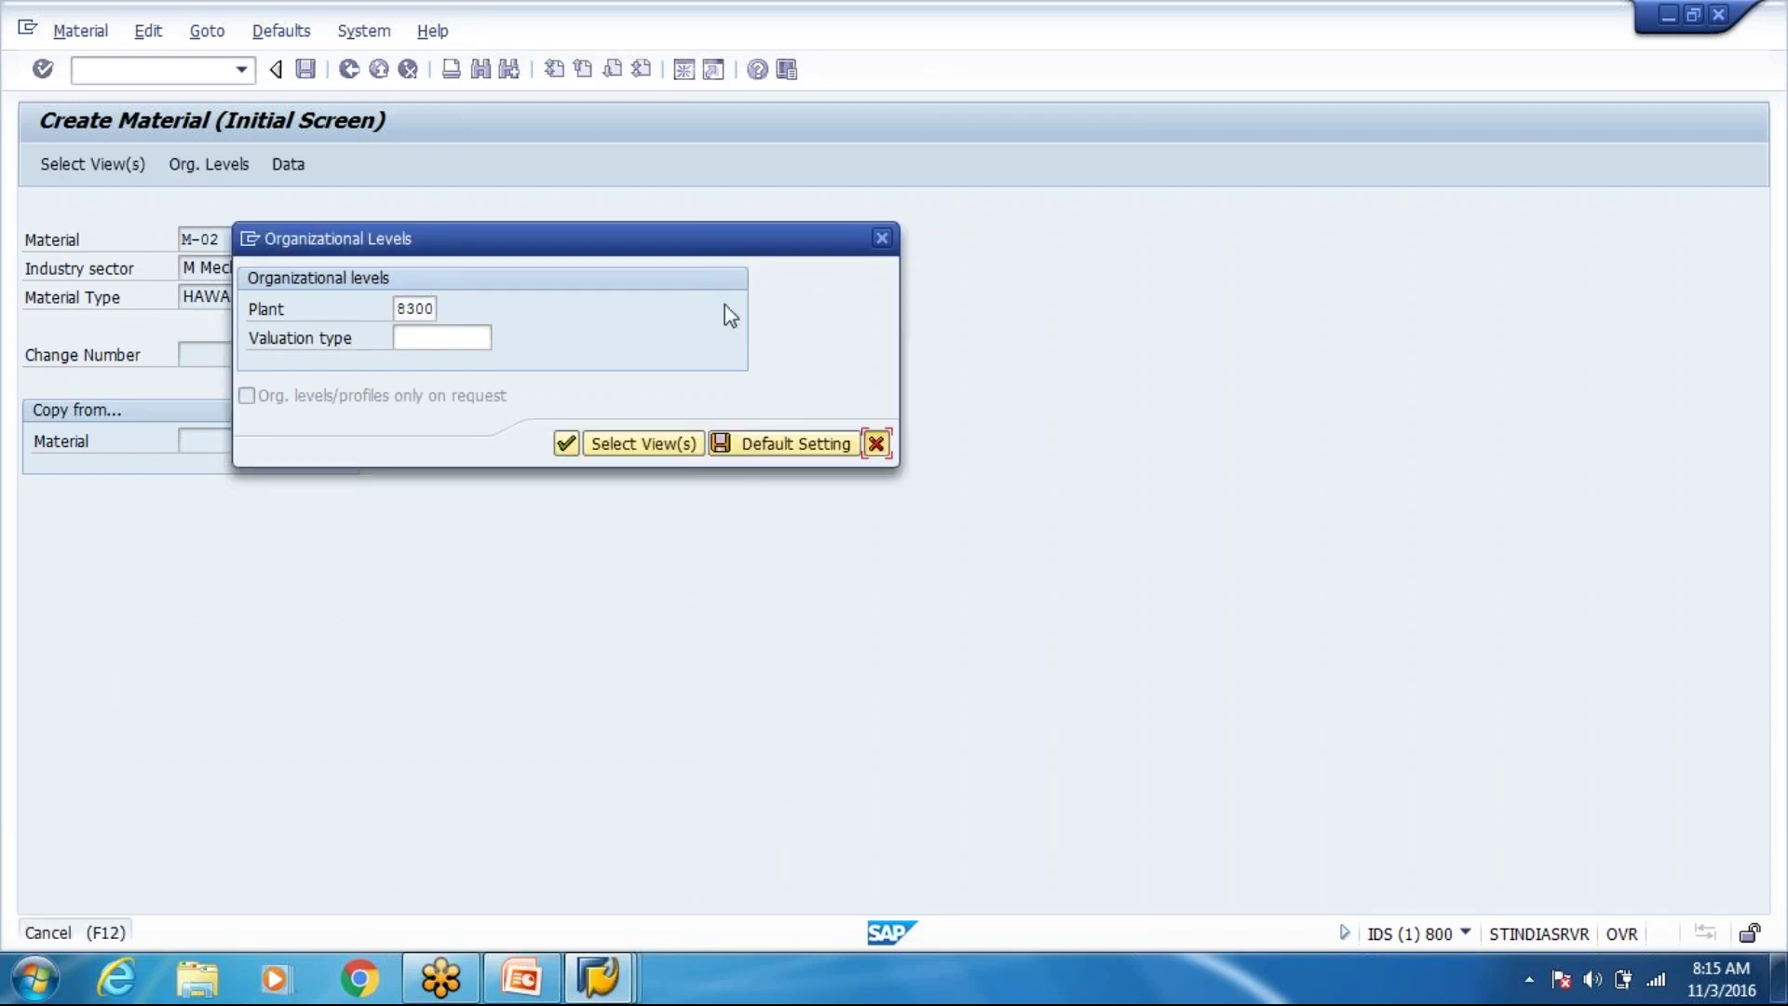
End the current transaction with /n and open the ECC new connection from SAP Logon.
{"action": "left_click", "coordinate": [213, 70]}
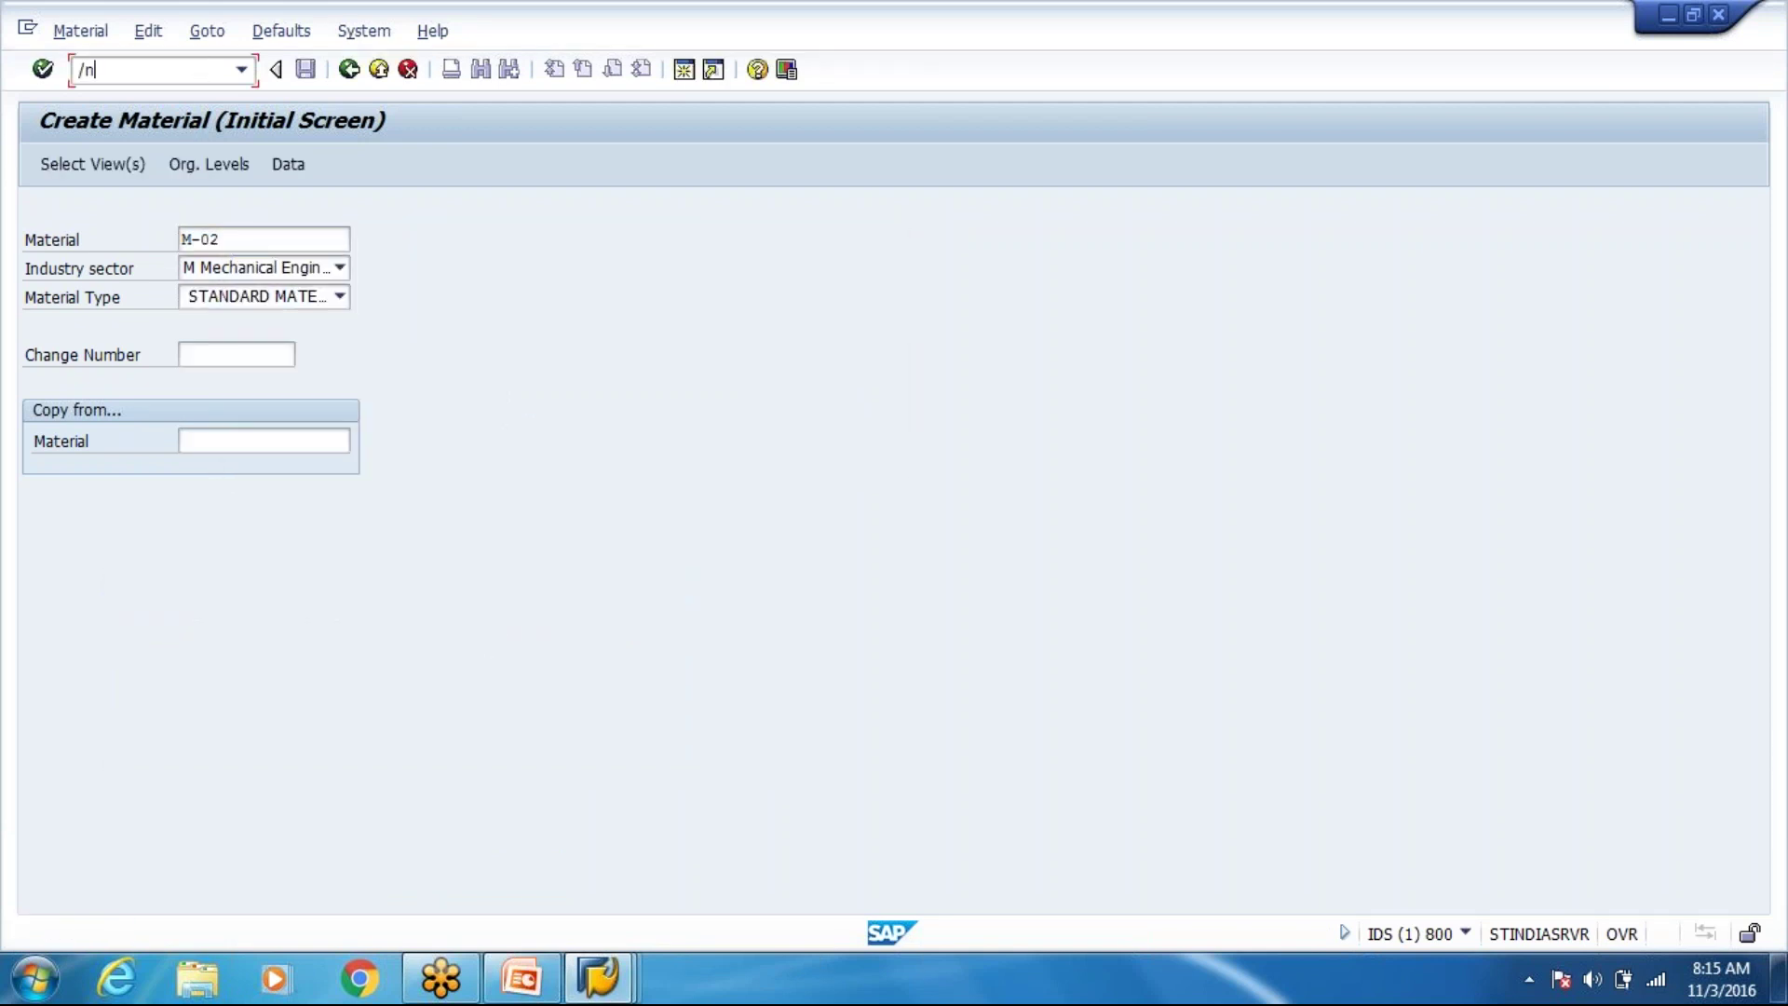
{"action": "key", "text": "Return"}
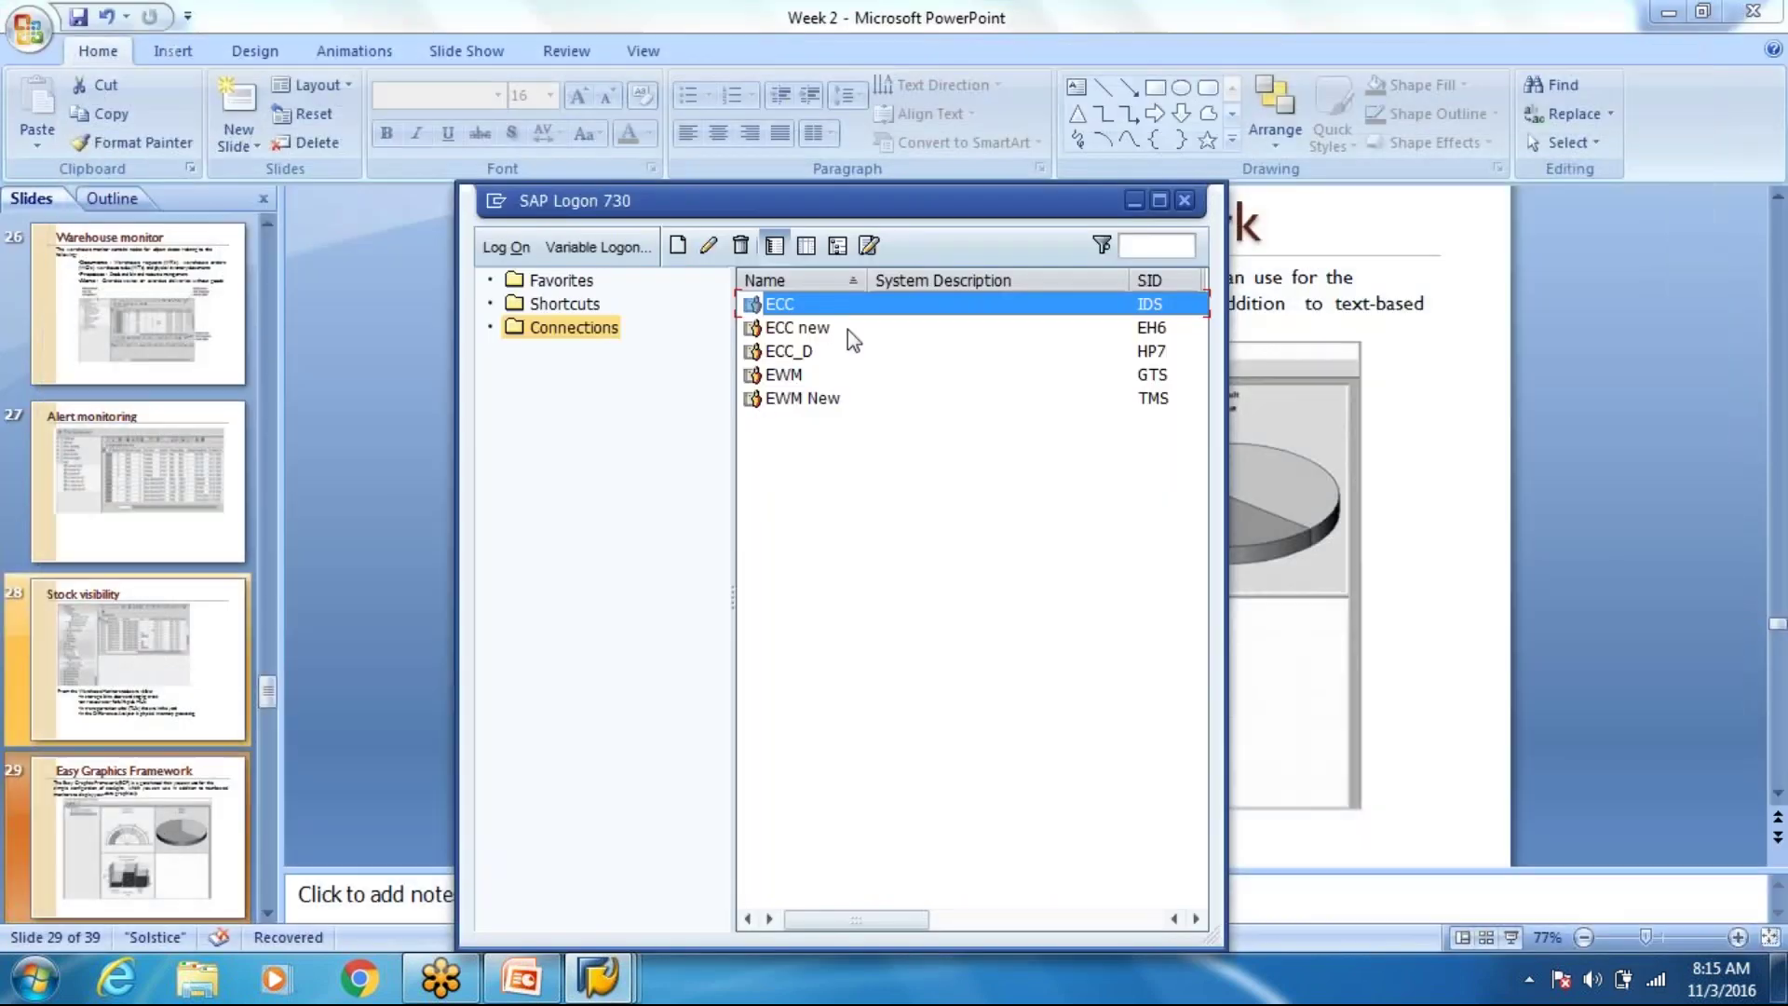
{"action": "left_click", "coordinate": [852, 332]}
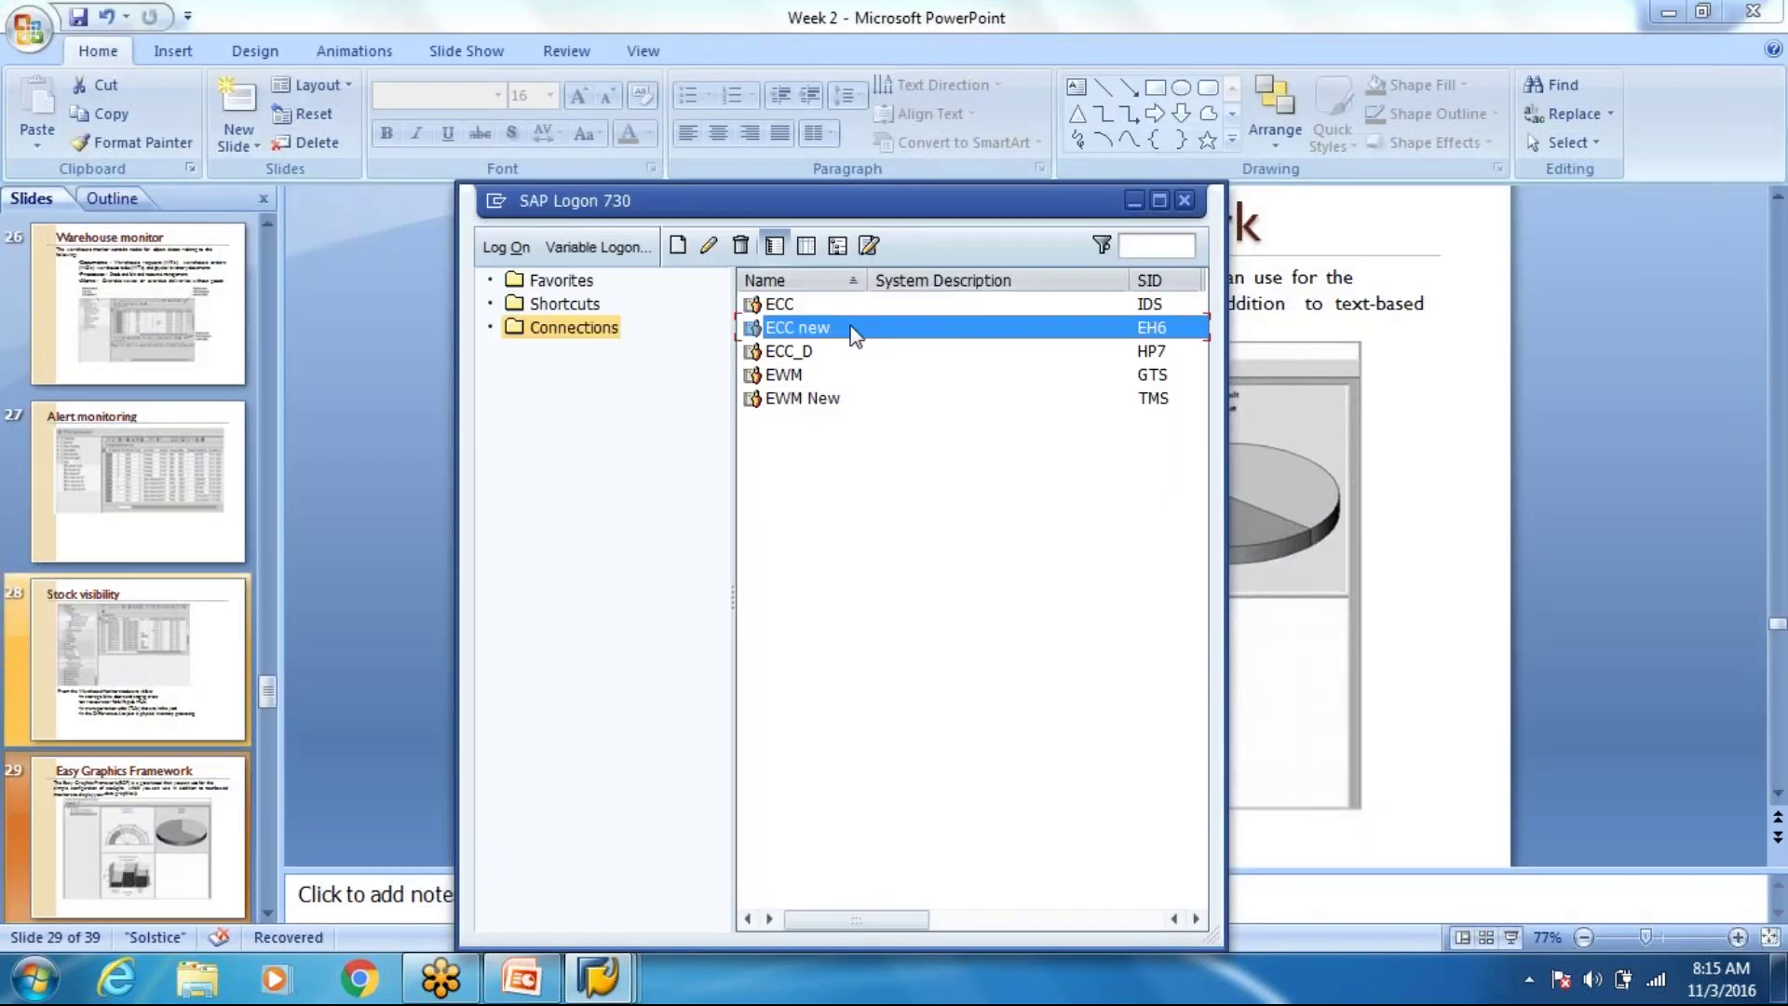
{"action": "double_click", "coordinate": [855, 332]}
Log on to client 800 of the ECC new system with the trainer account's user name and password.
{"action": "type", "text": "vewm3"}
{"action": "key", "text": "BackSpace"}
{"action": "key", "text": "BackSpace"}
{"action": "key", "text": "BackSpace"}
{"action": "key", "text": "BackSpace"}
{"action": "key", "text": "BackSpace"}
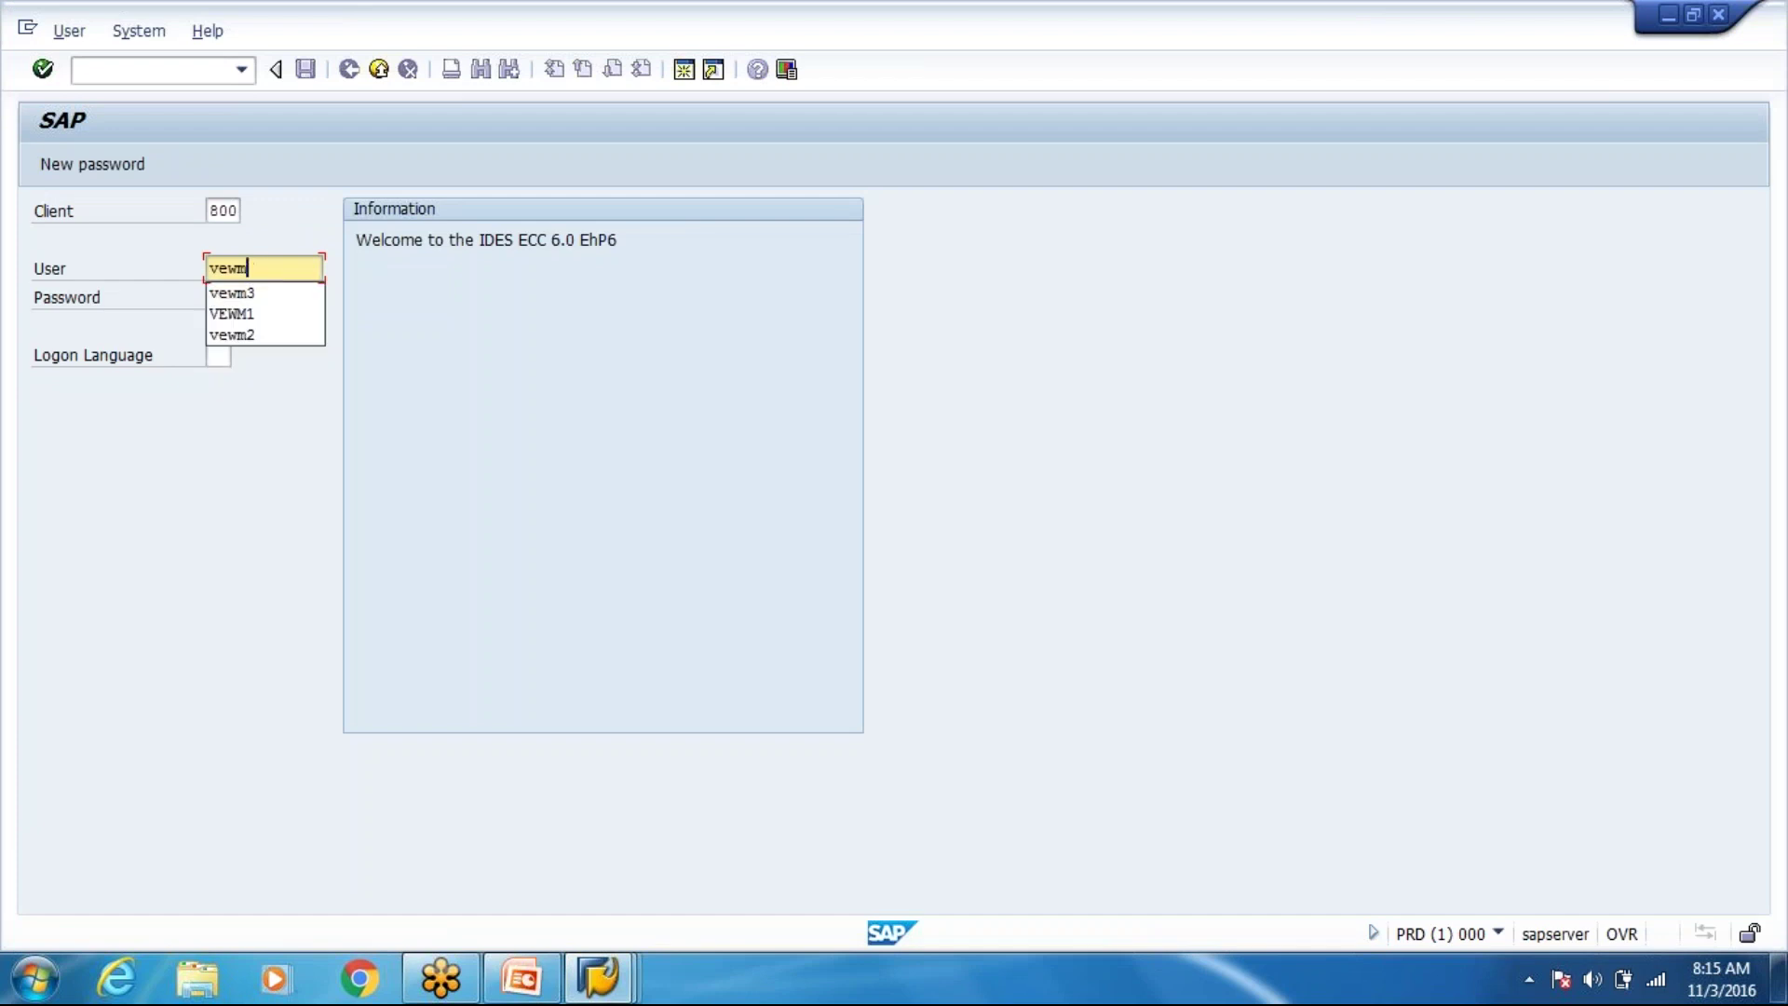
{"action": "key", "text": "Down"}
{"action": "key", "text": "Down"}
{"action": "key", "text": "Return"}
{"action": "key", "text": "Tab"}
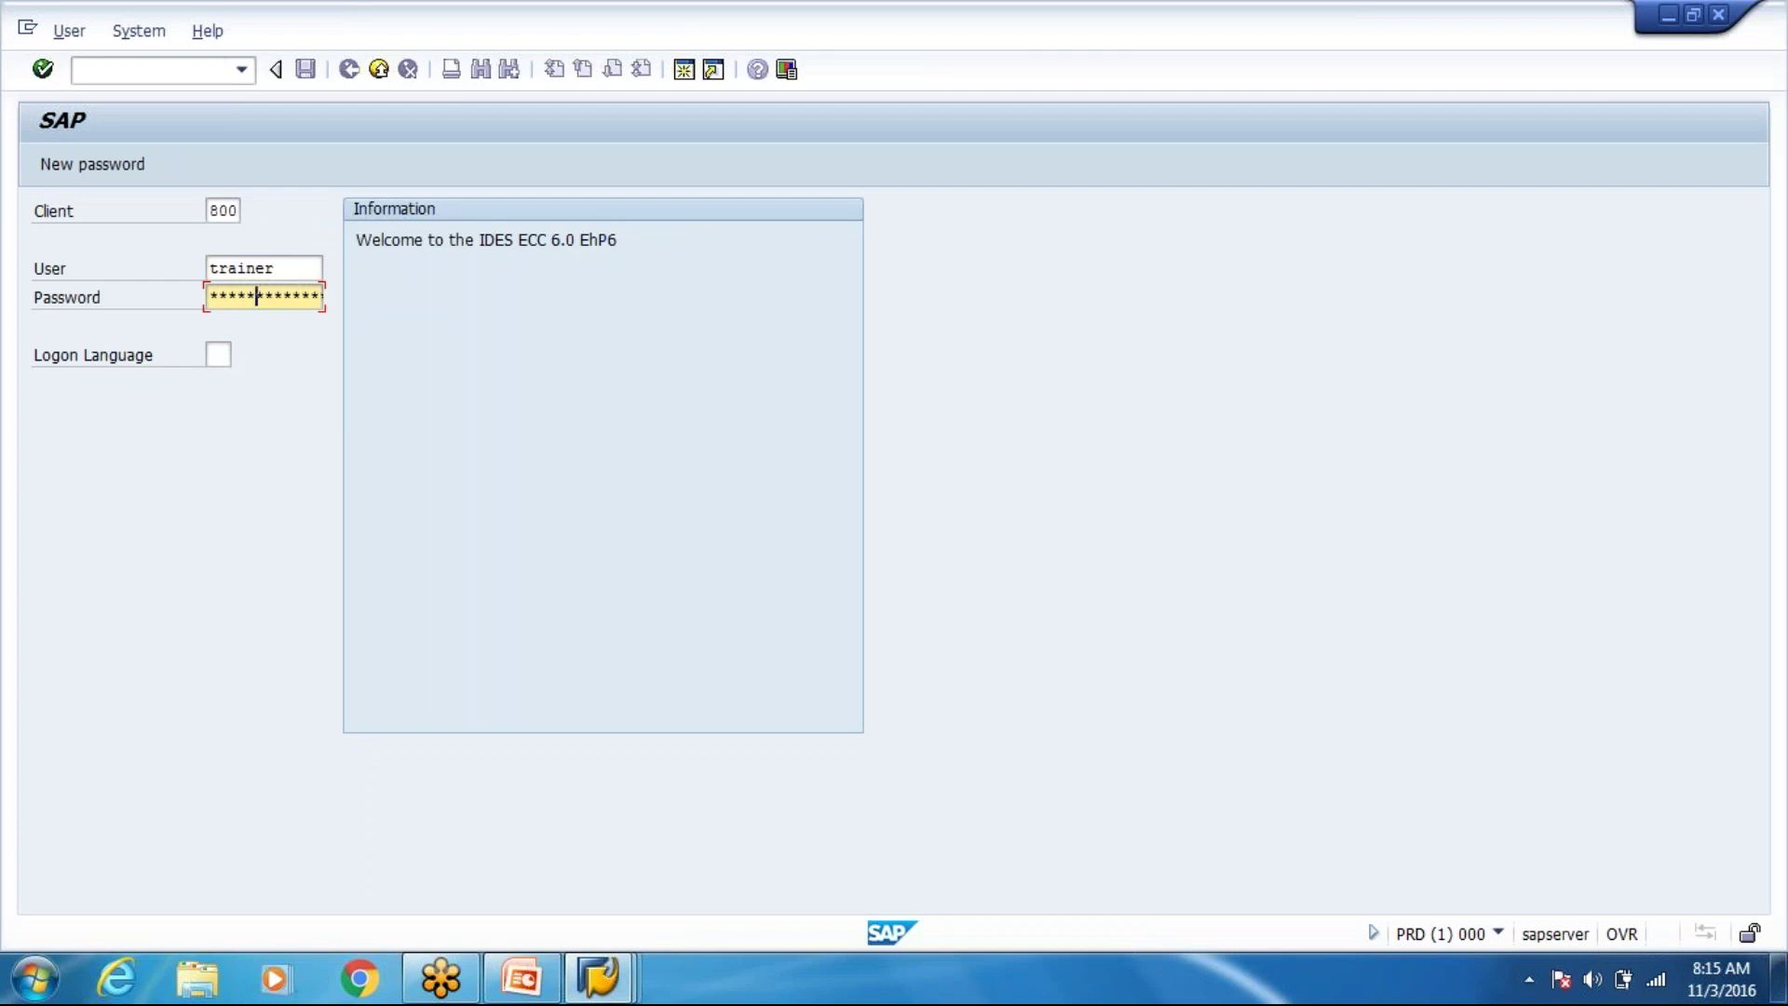
{"action": "key", "text": "Return"}
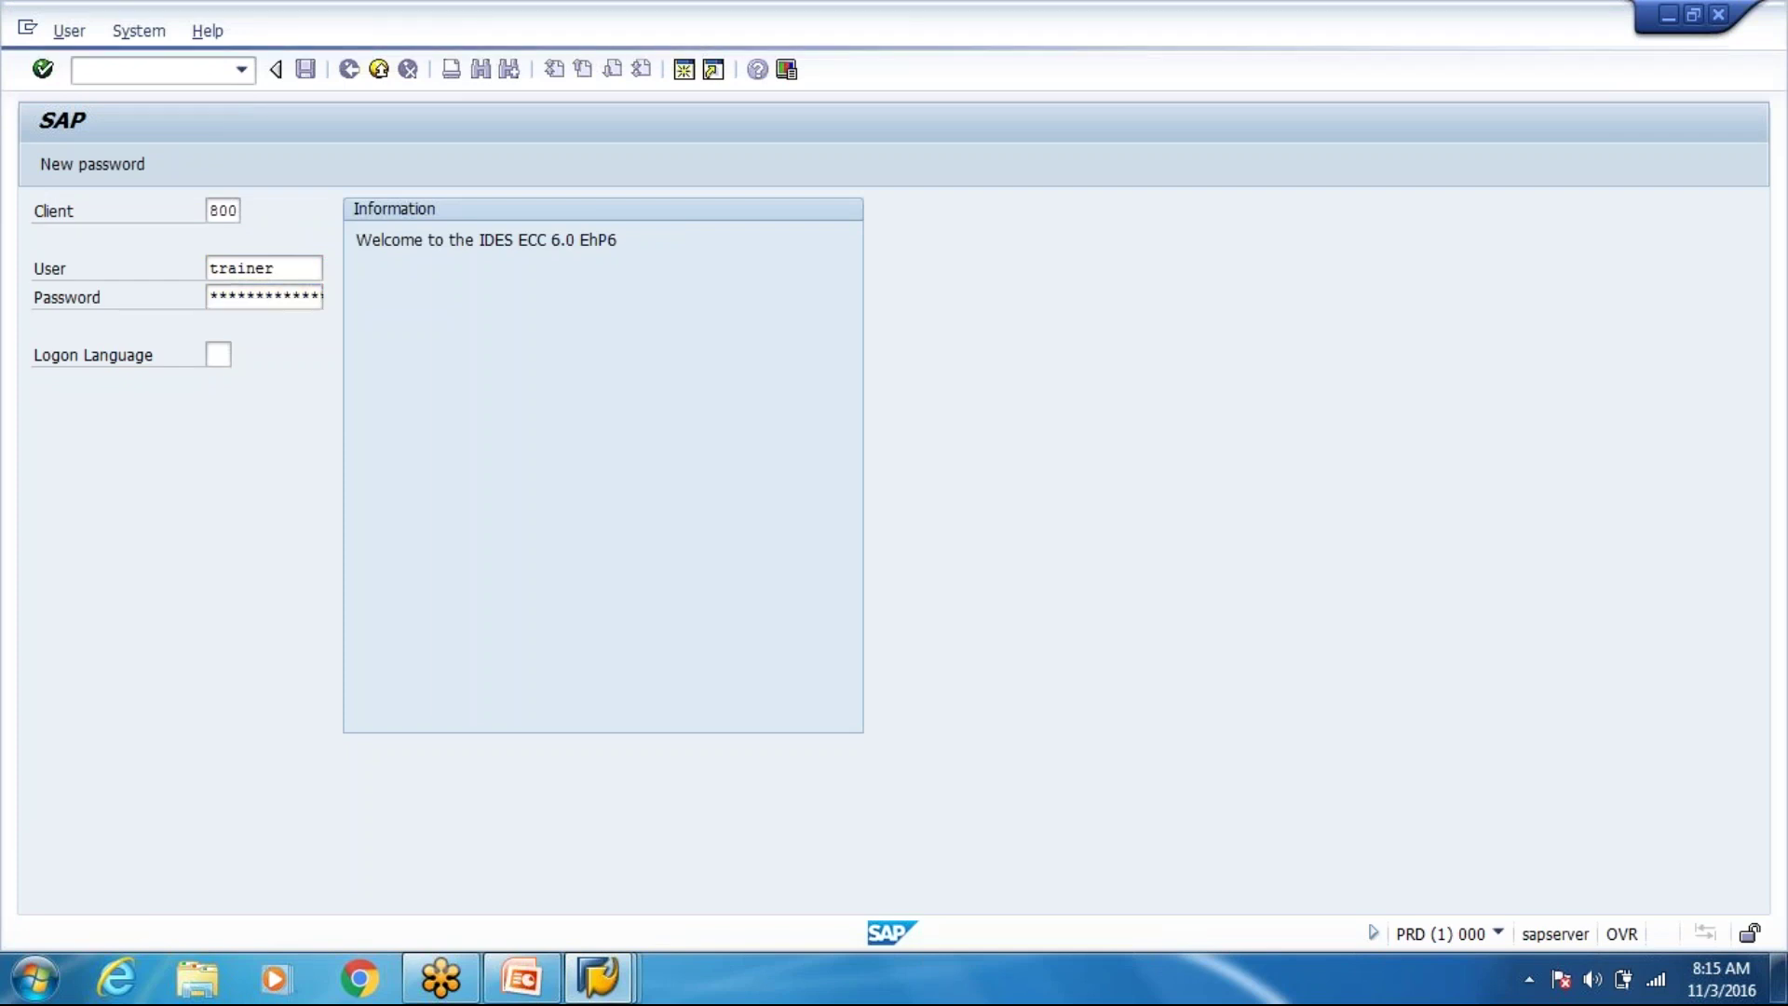
Open transaction /nmm01, enter material M-02 with the mechanical engineering industry sector, and open its view selection.
{"action": "key", "text": "Down"}
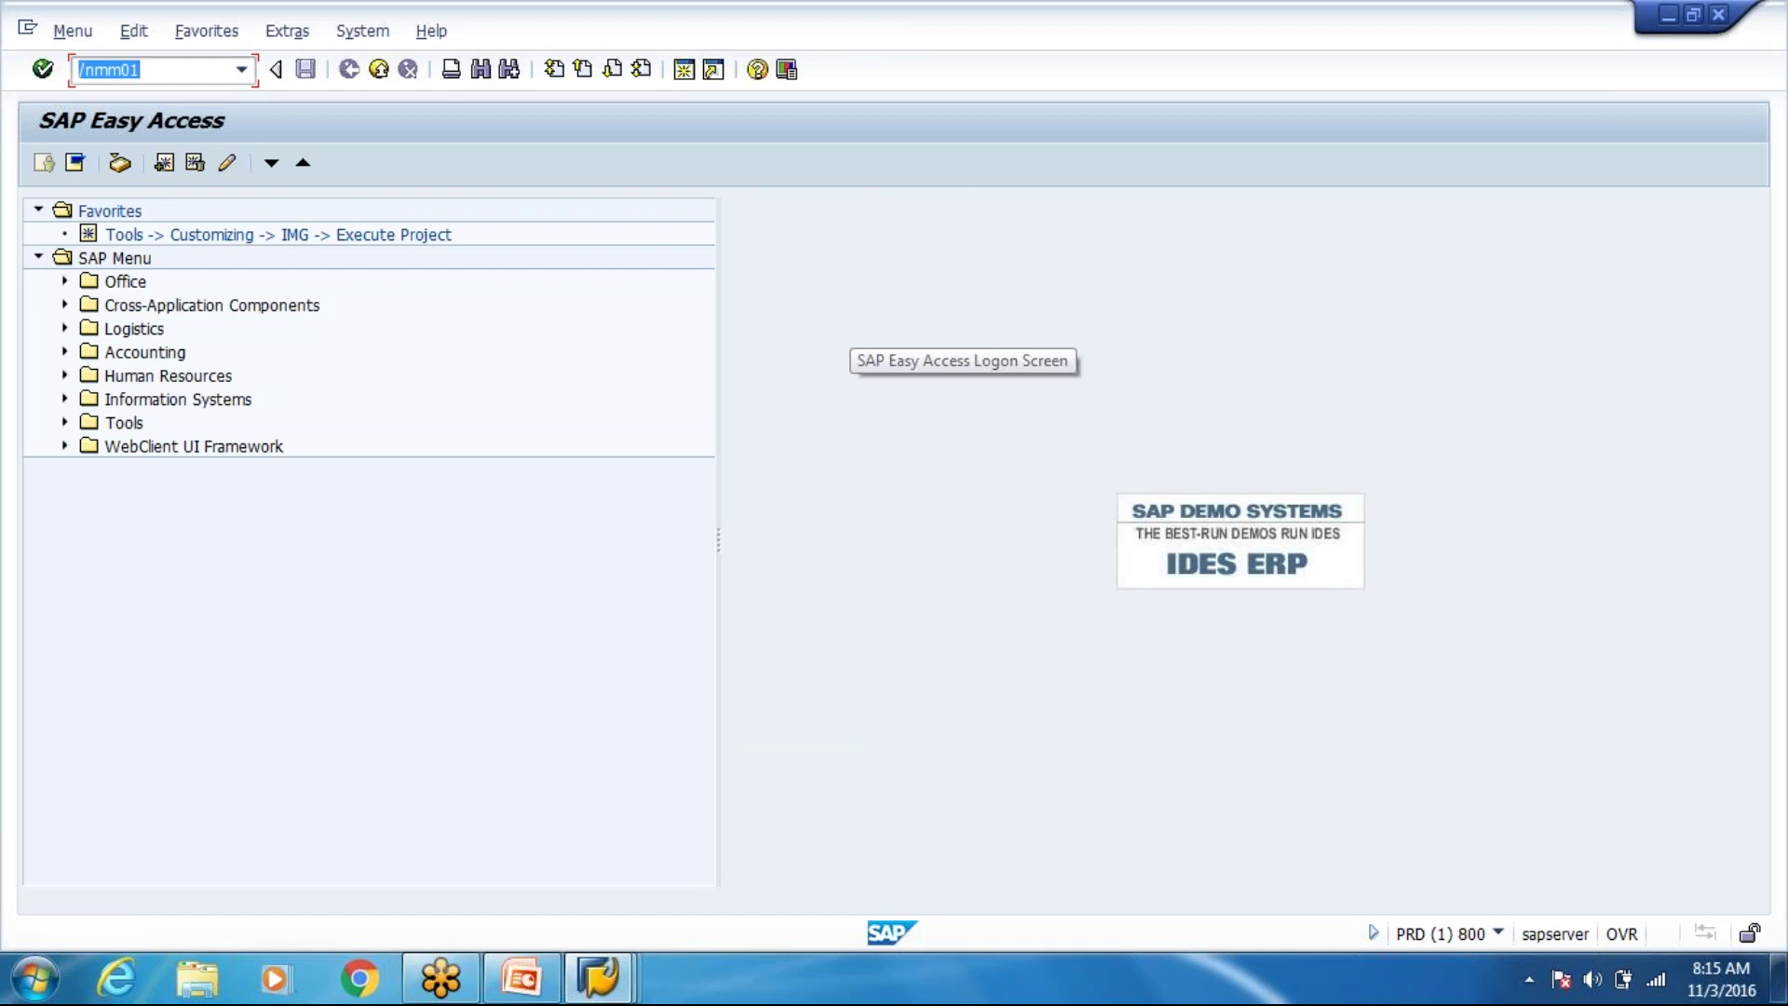
{"action": "key", "text": "Return"}
{"action": "key", "text": "Down"}
{"action": "key", "text": "Return"}
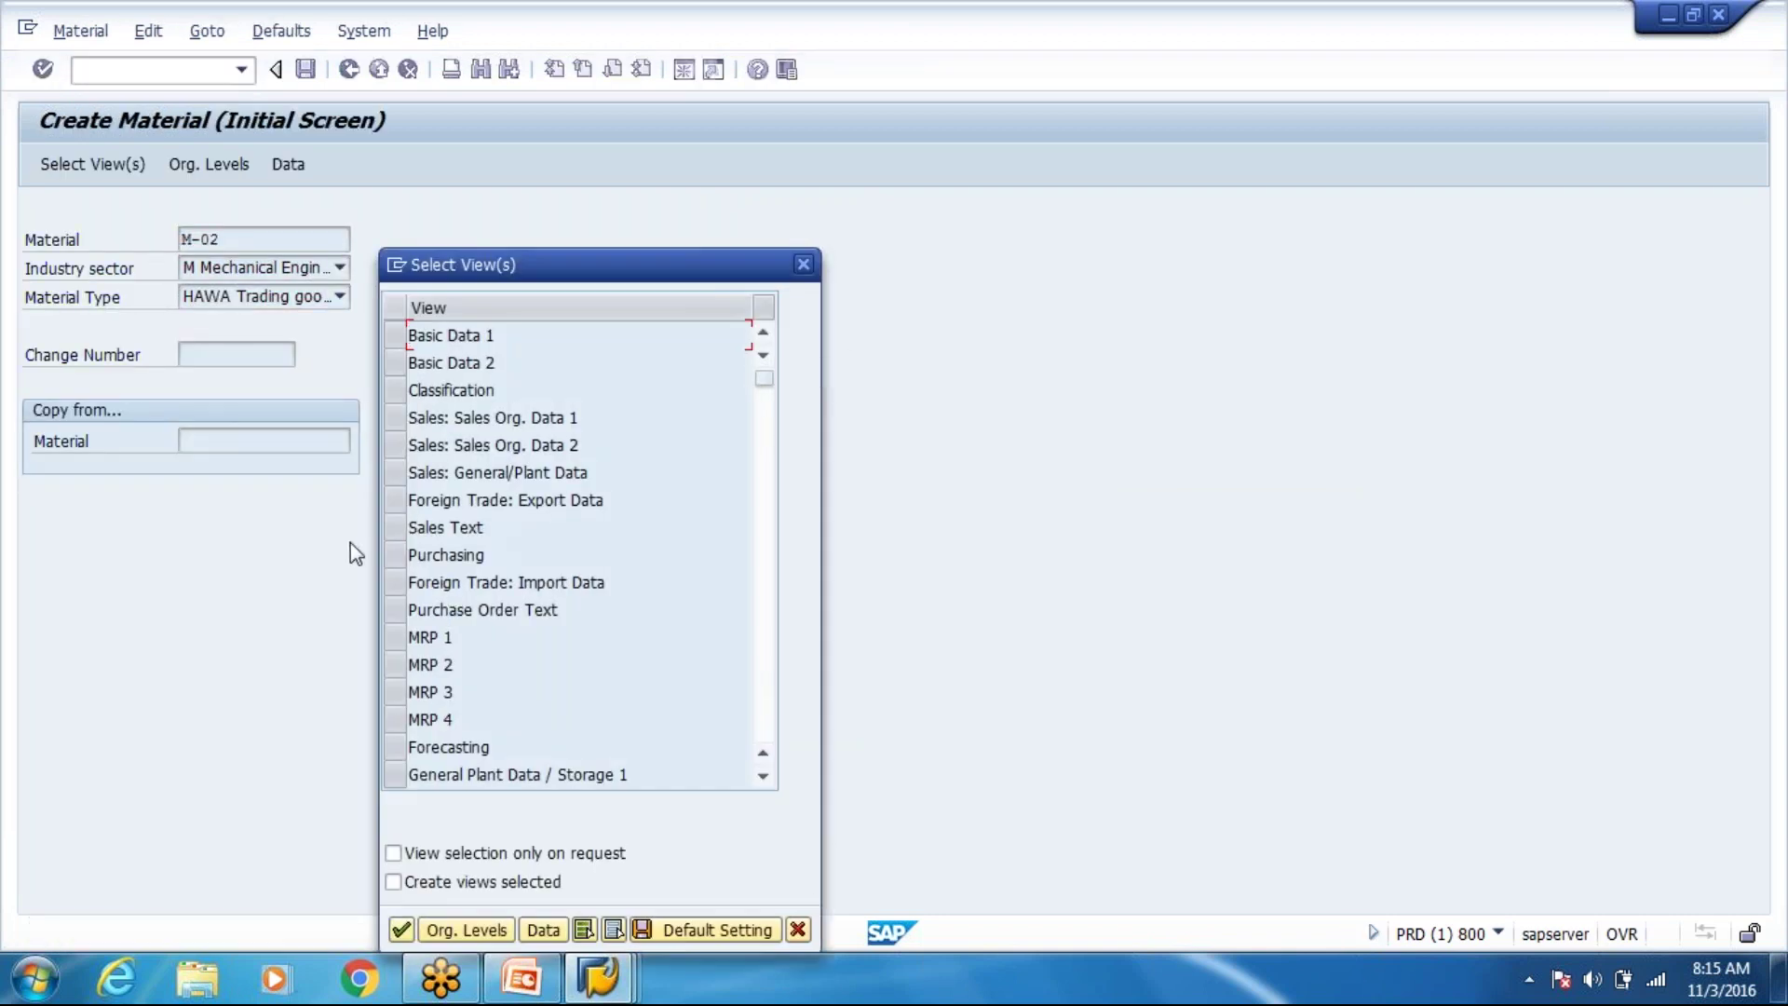
Try to create the Purchasing and Accounting 1 views of M-02 for plant 8300, and cancel the organizational levels.
{"action": "left_click", "coordinate": [411, 555]}
{"action": "scroll", "coordinate": [413, 573], "scroll_direction": "down", "scroll_amount": 2}
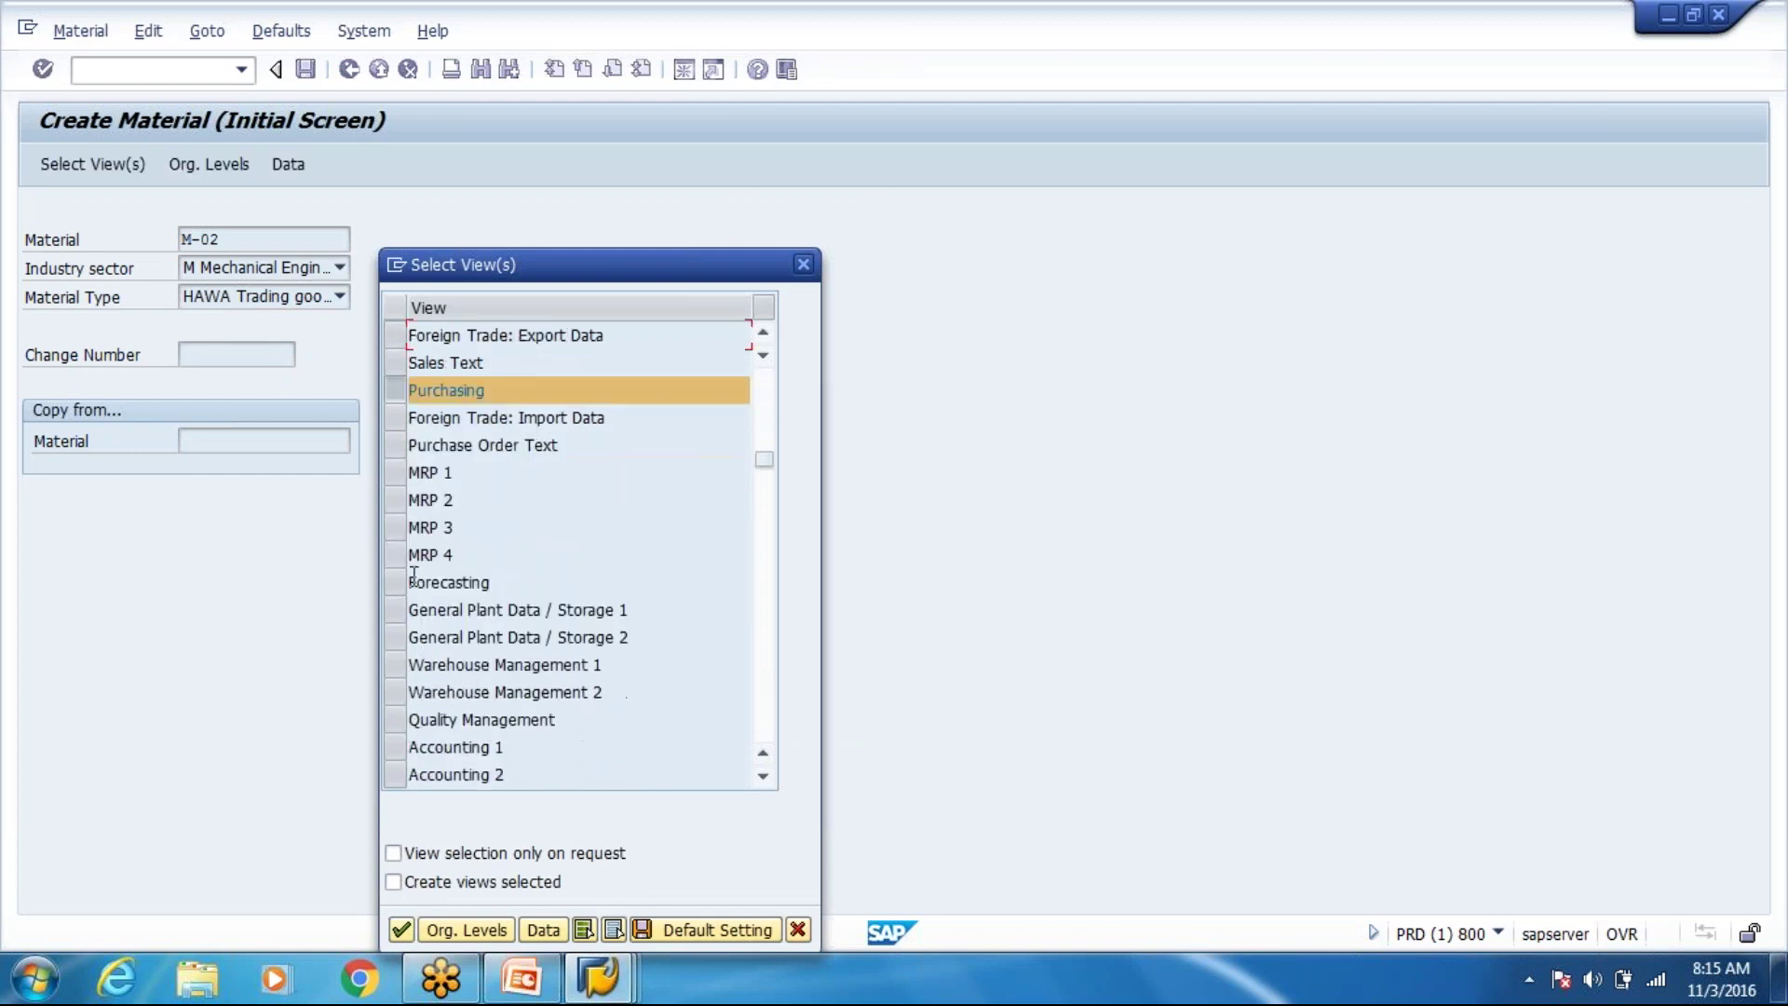
{"action": "left_click", "coordinate": [395, 753]}
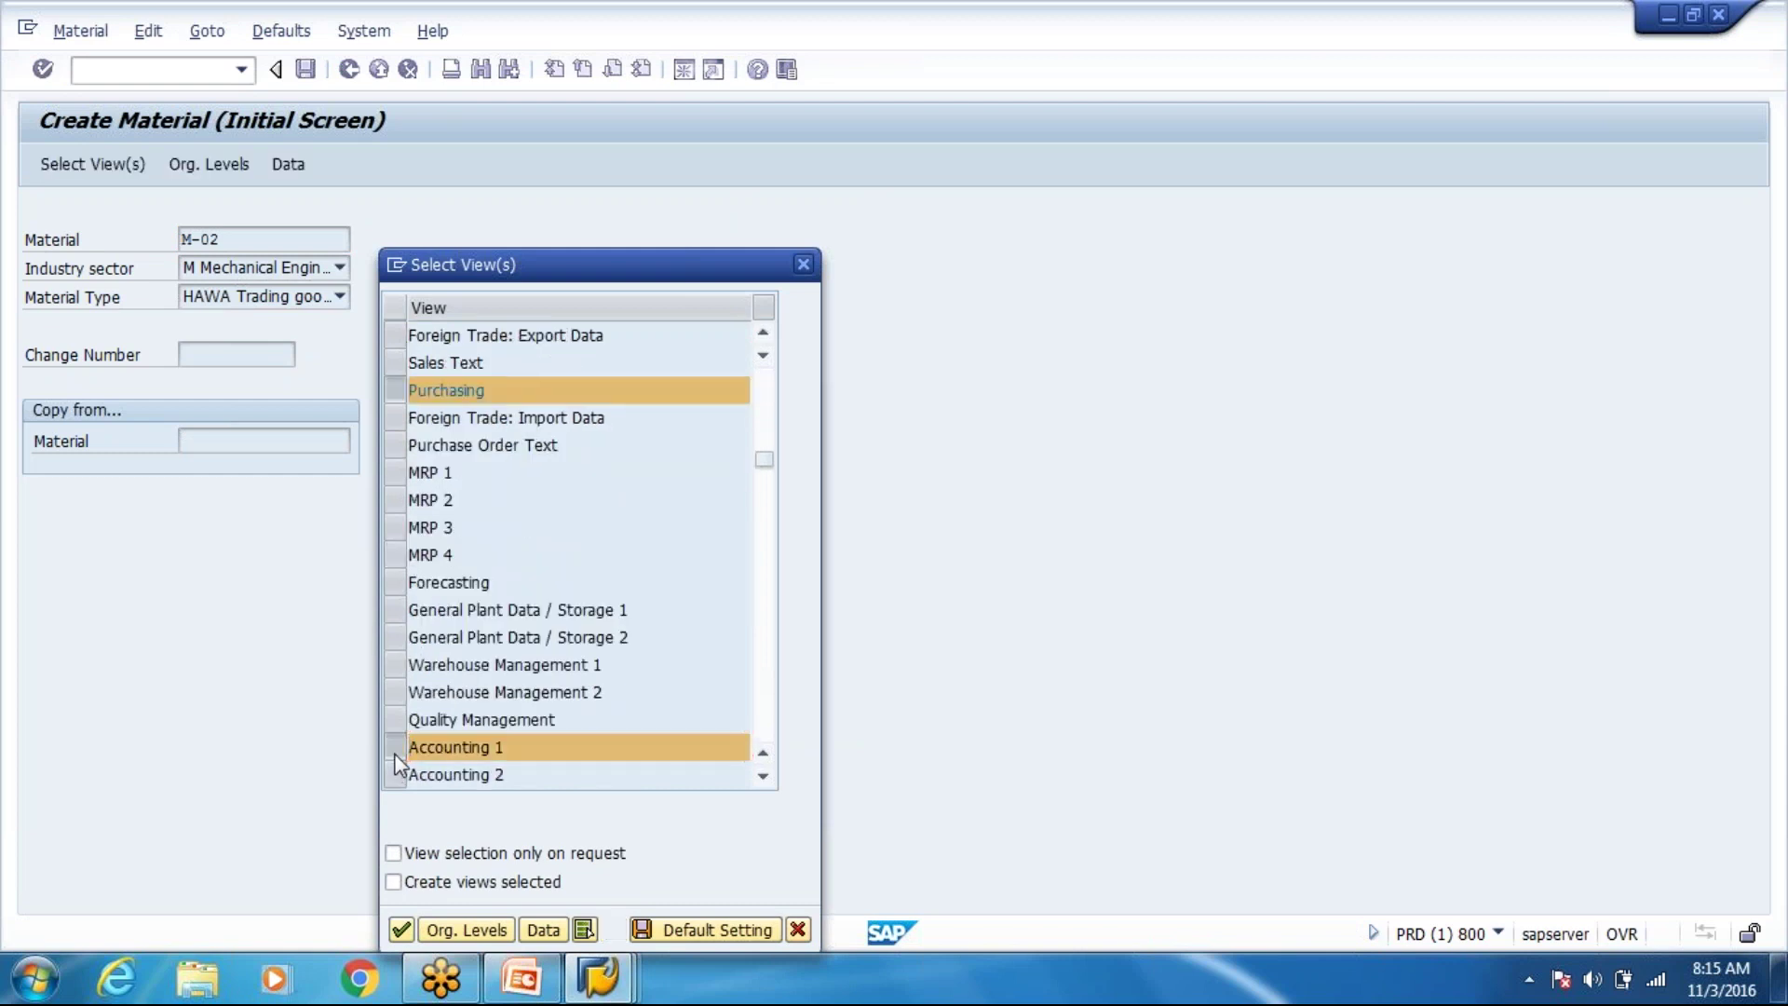
{"action": "key", "text": "Return"}
{"action": "type", "text": "8300"}
{"action": "key", "text": "Return"}
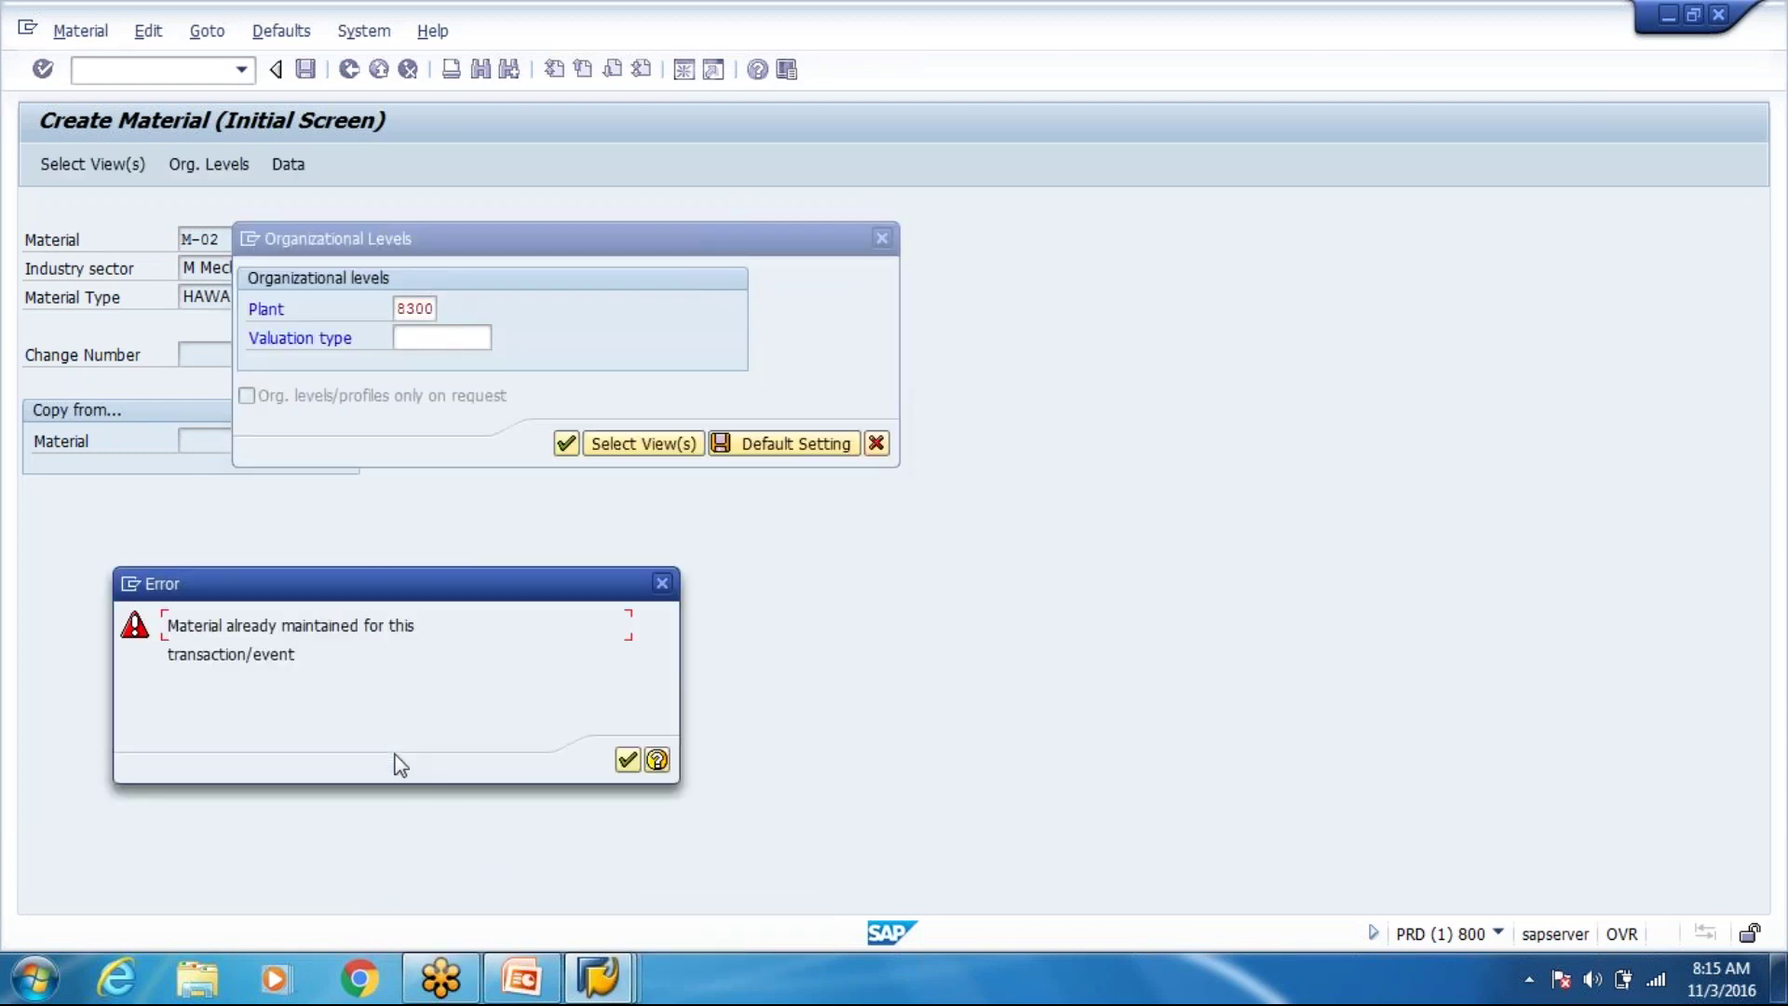
{"action": "key", "text": "Return"}
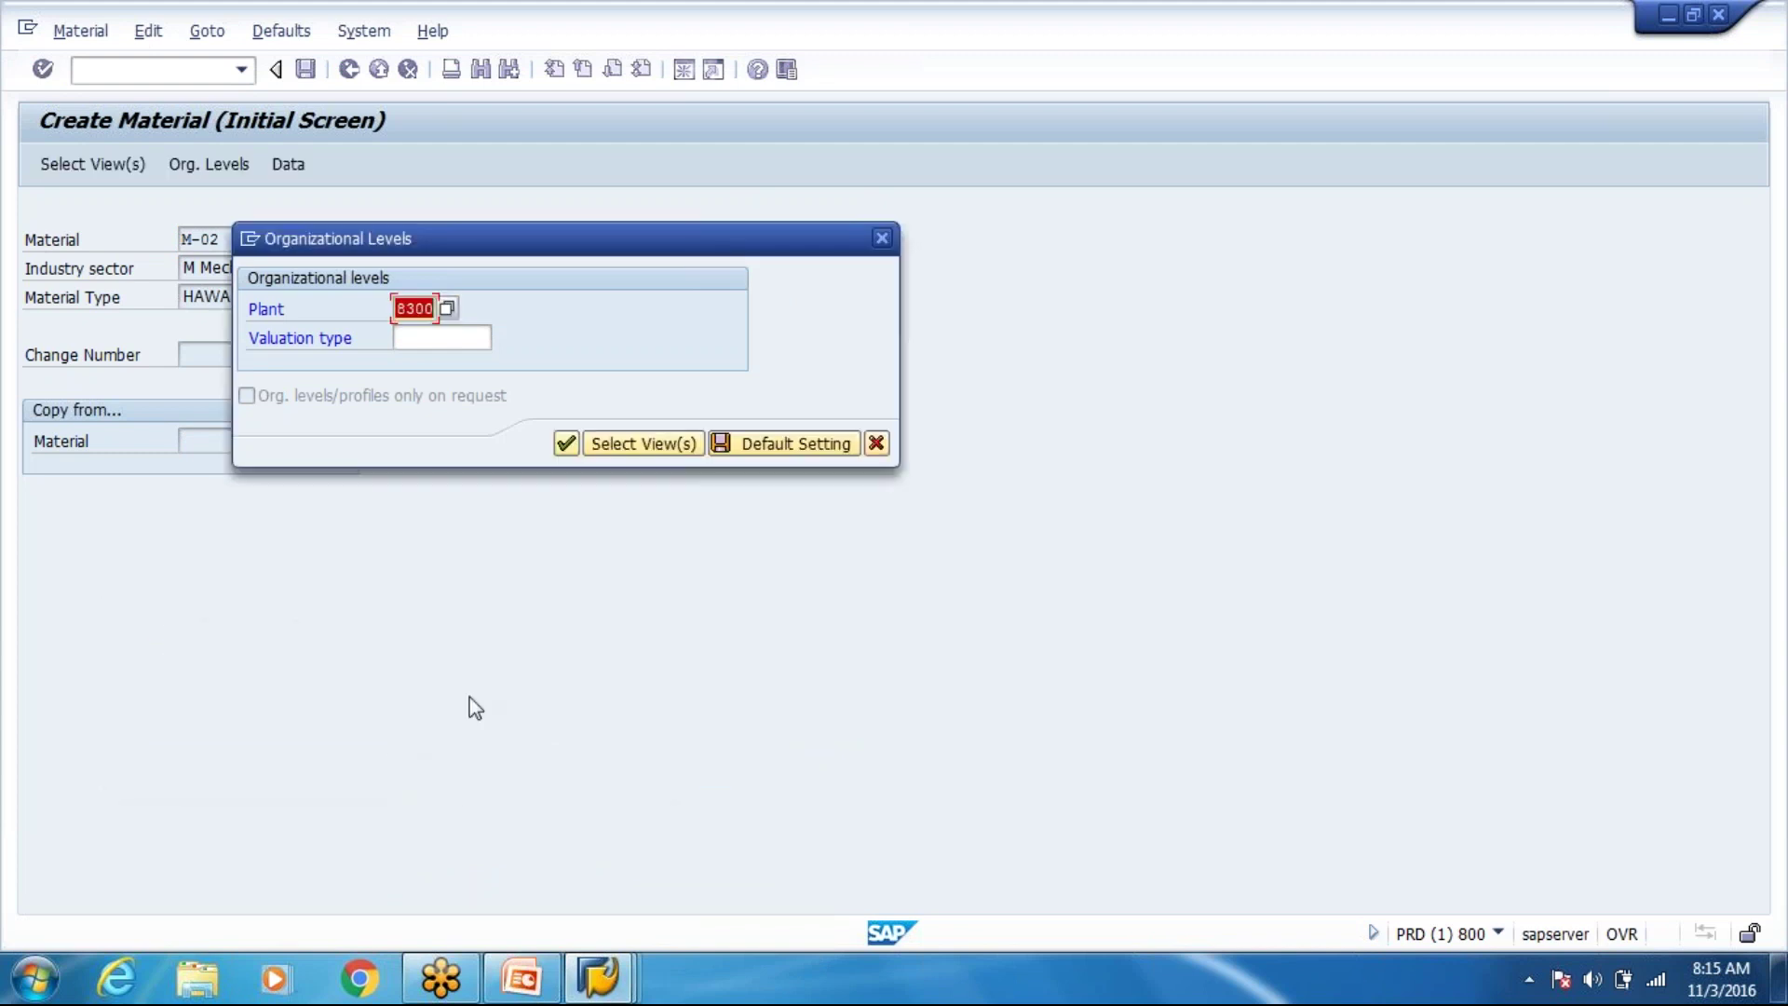
{"action": "left_click", "coordinate": [877, 444]}
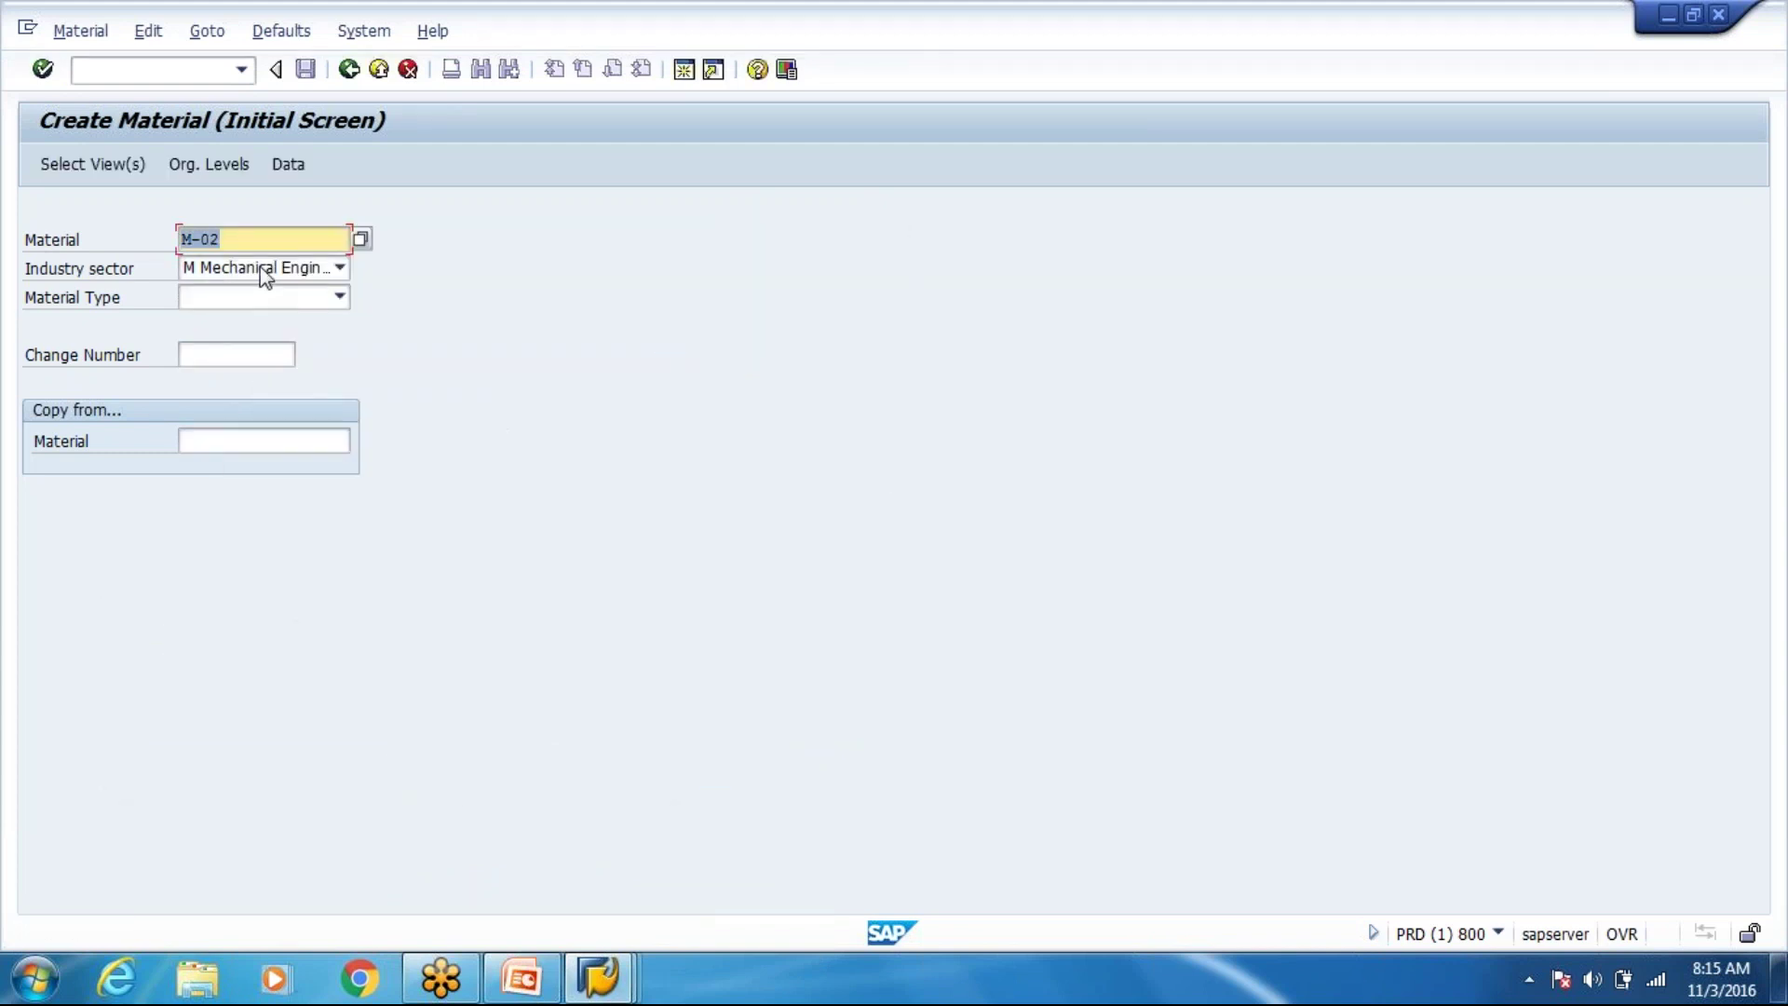
Try to create the Accounting 1 view of M-02 for plant 8300, and cancel the organizational levels.
{"action": "key", "text": "Return"}
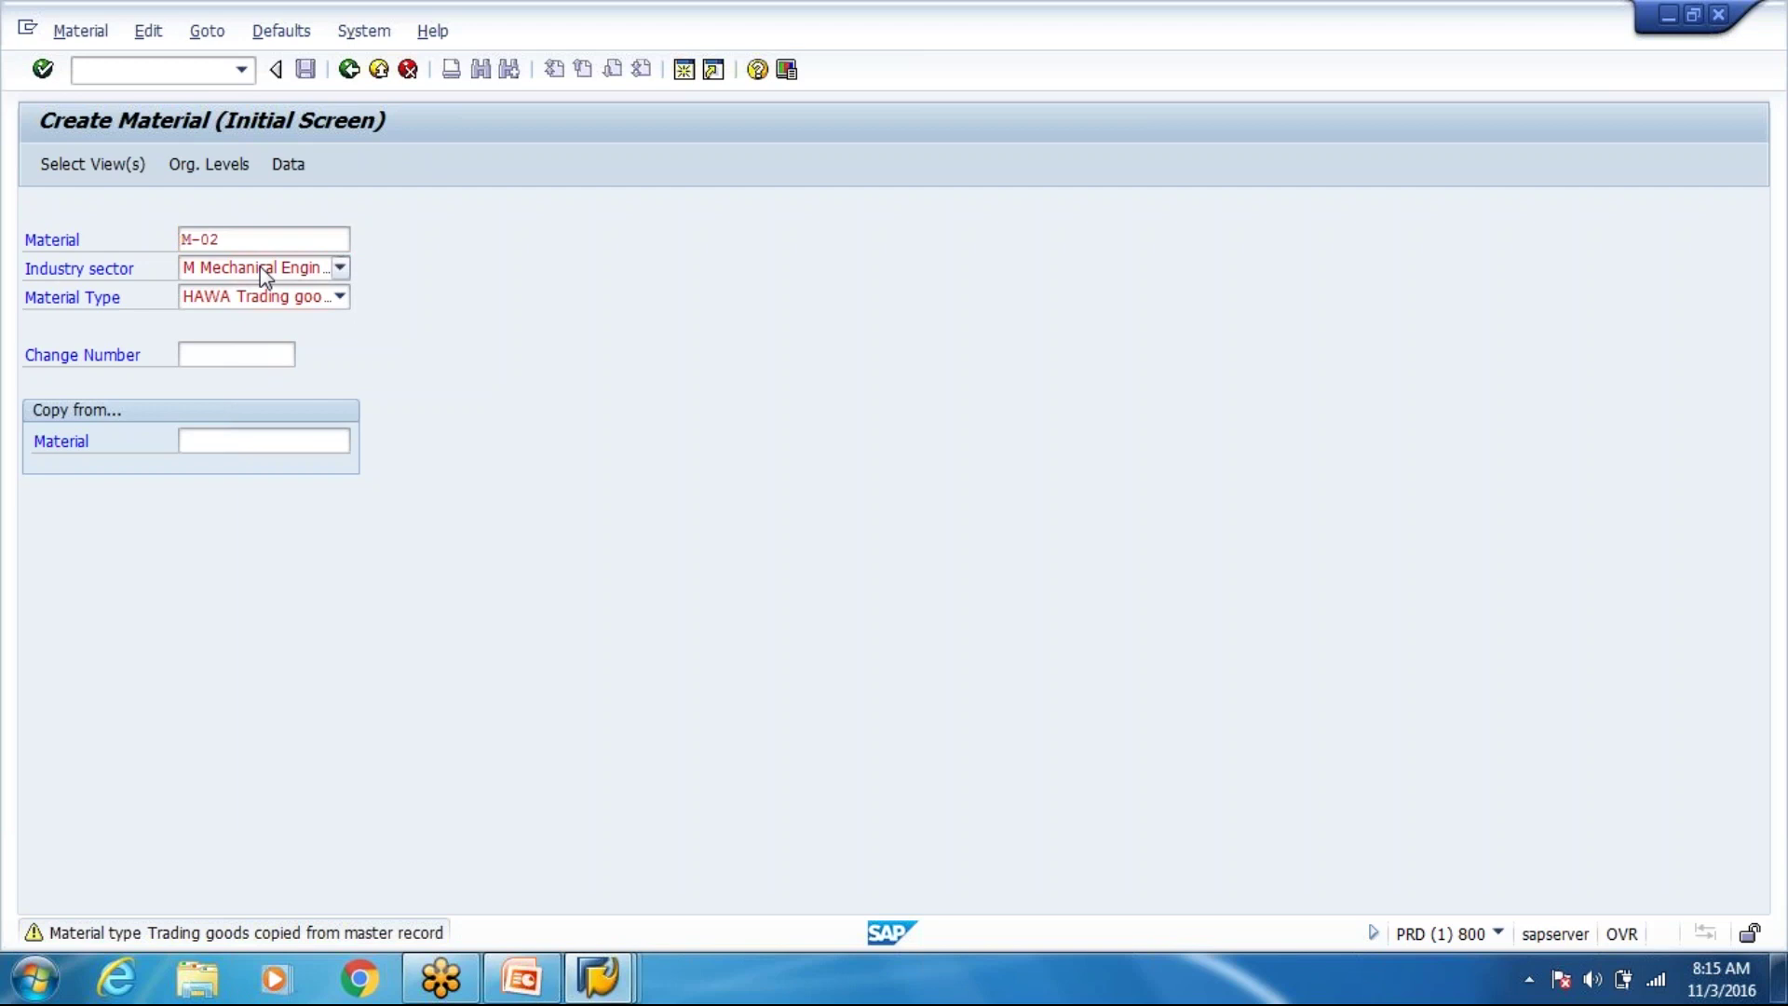
{"action": "key", "text": "Return"}
{"action": "left_click", "coordinate": [395, 752]}
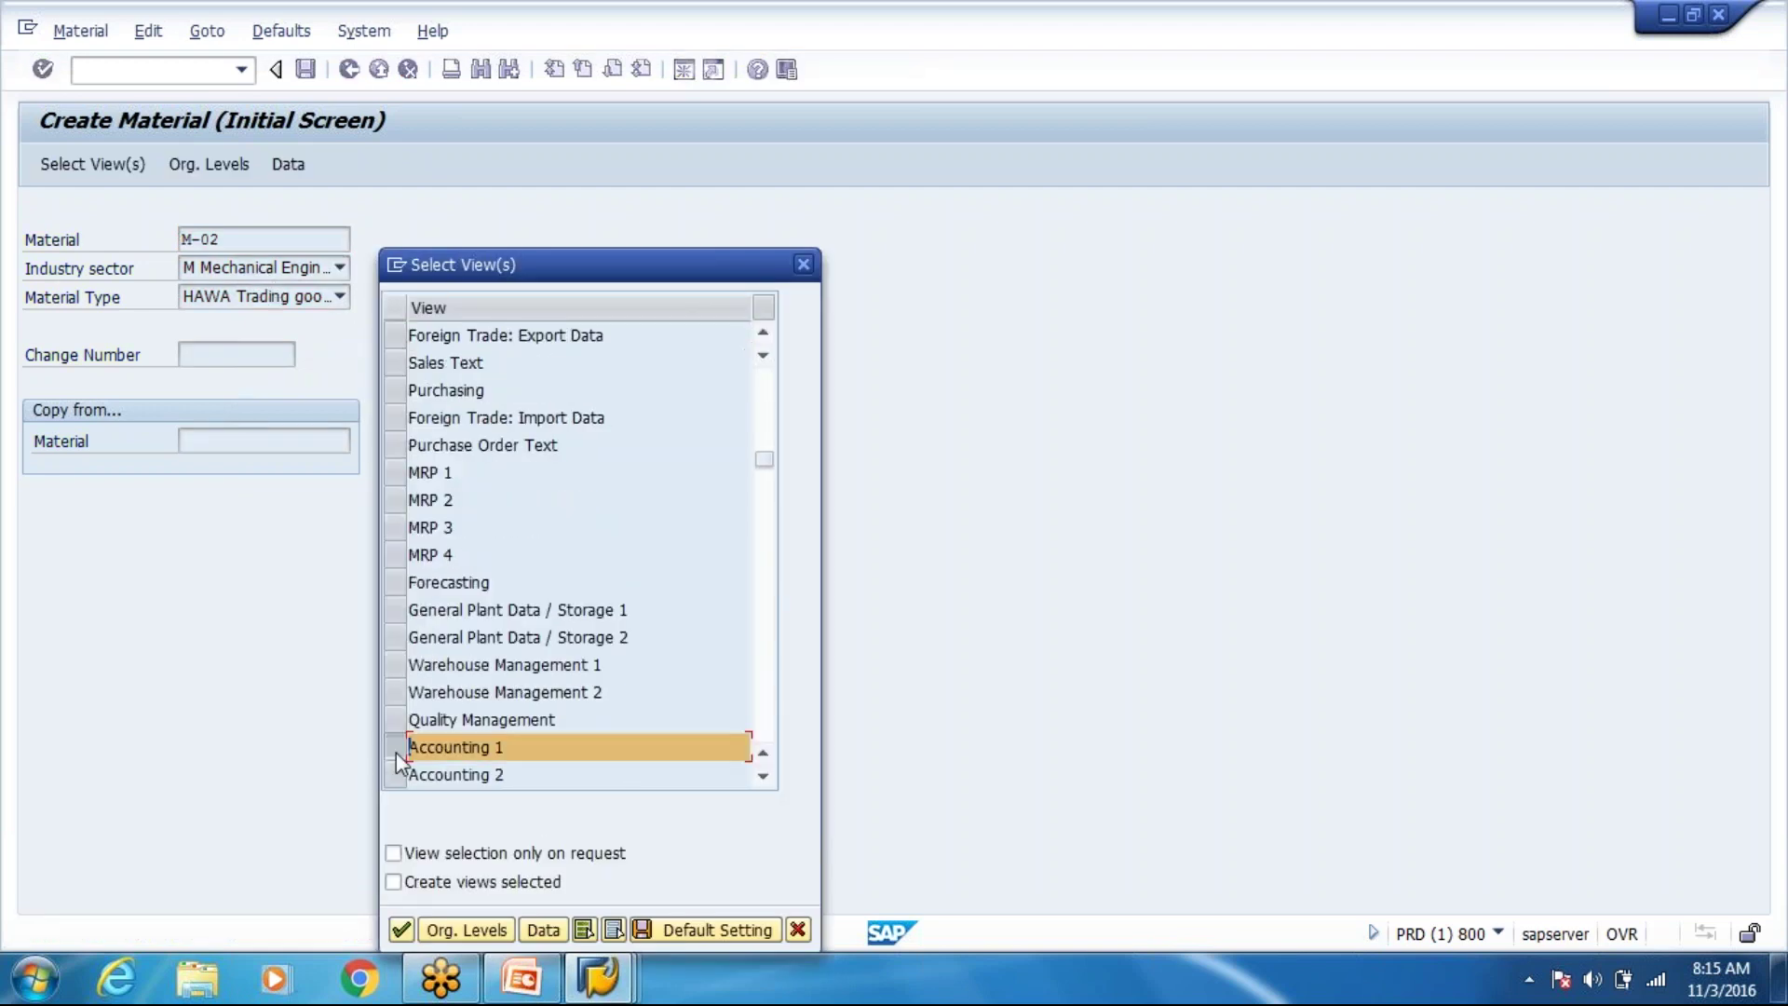
{"action": "key", "text": "Return"}
{"action": "type", "text": "8300"}
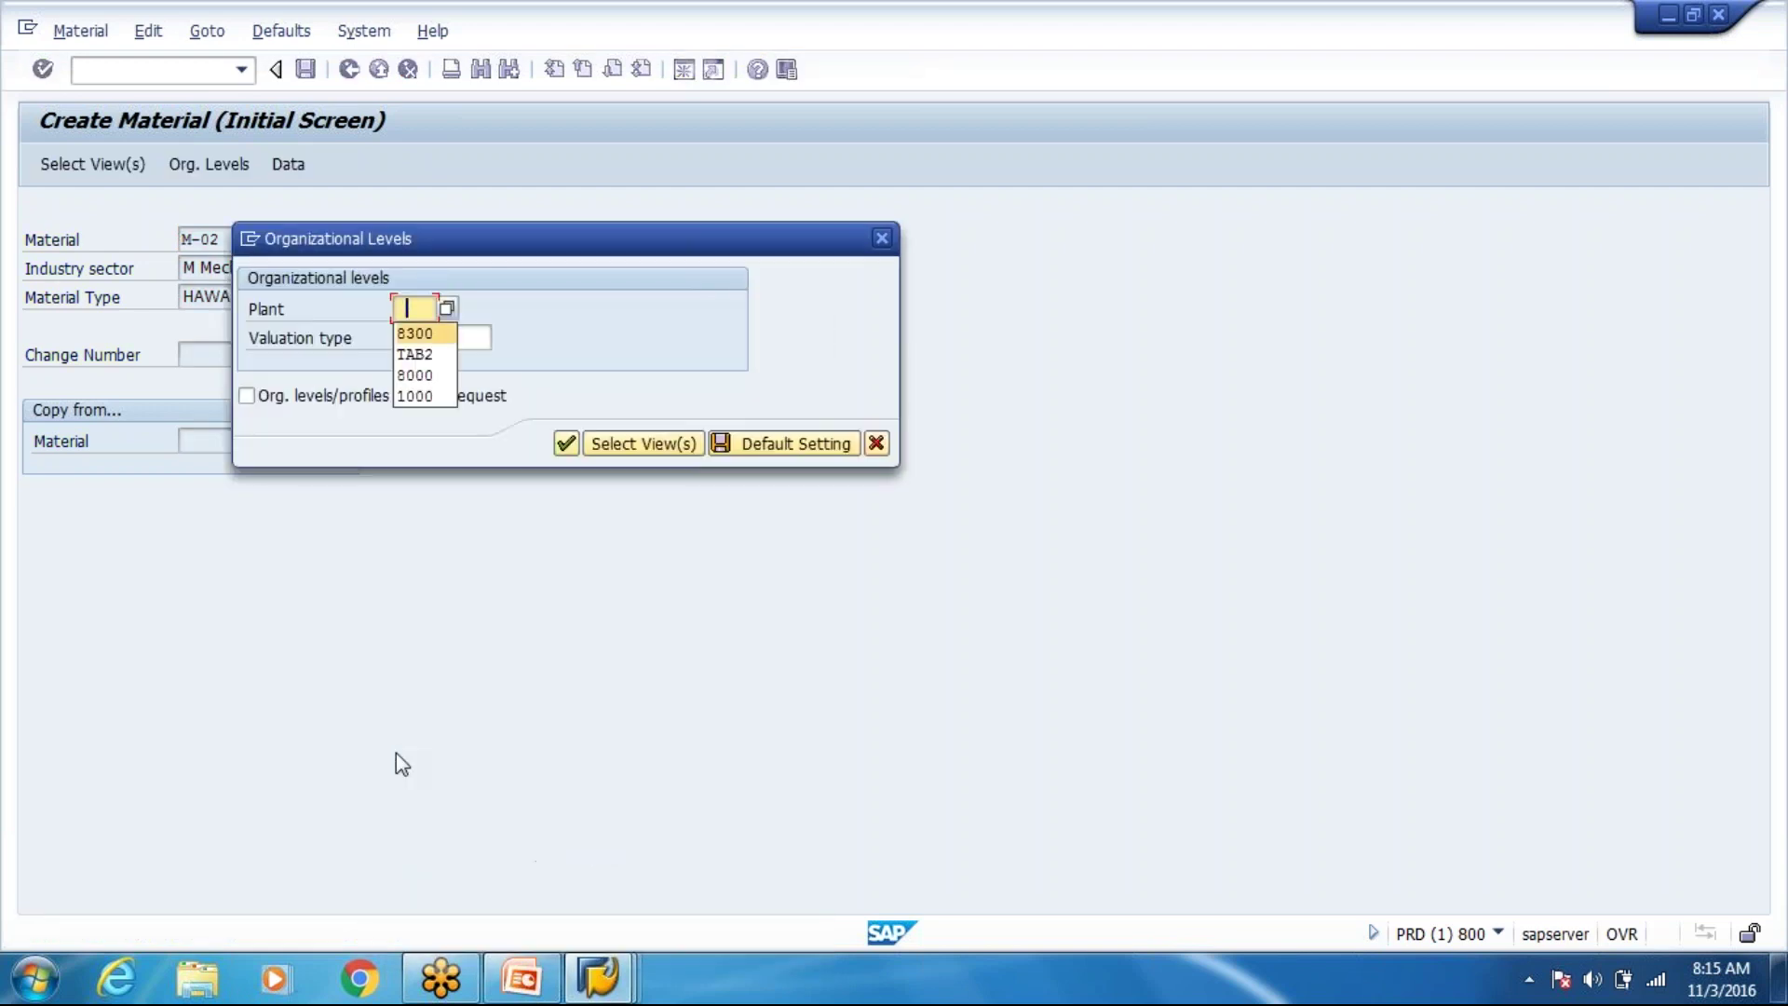
{"action": "key", "text": "Return"}
{"action": "key", "text": "Return"}
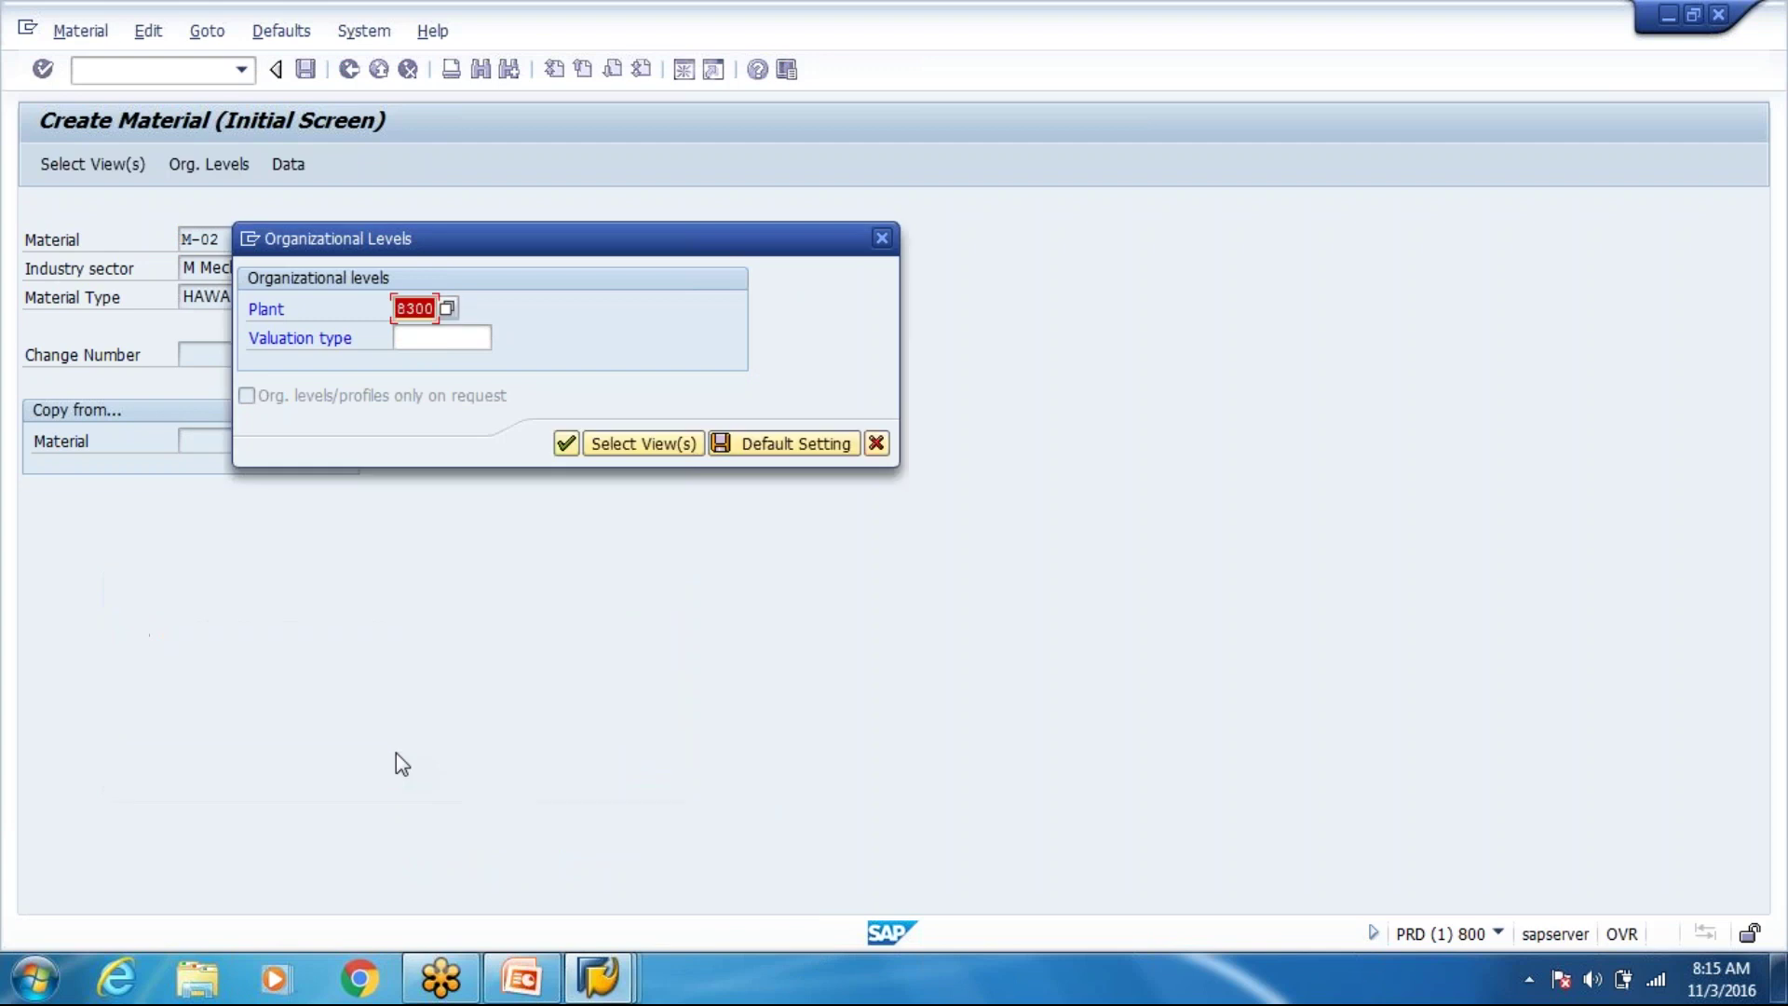
{"action": "left_click", "coordinate": [876, 441]}
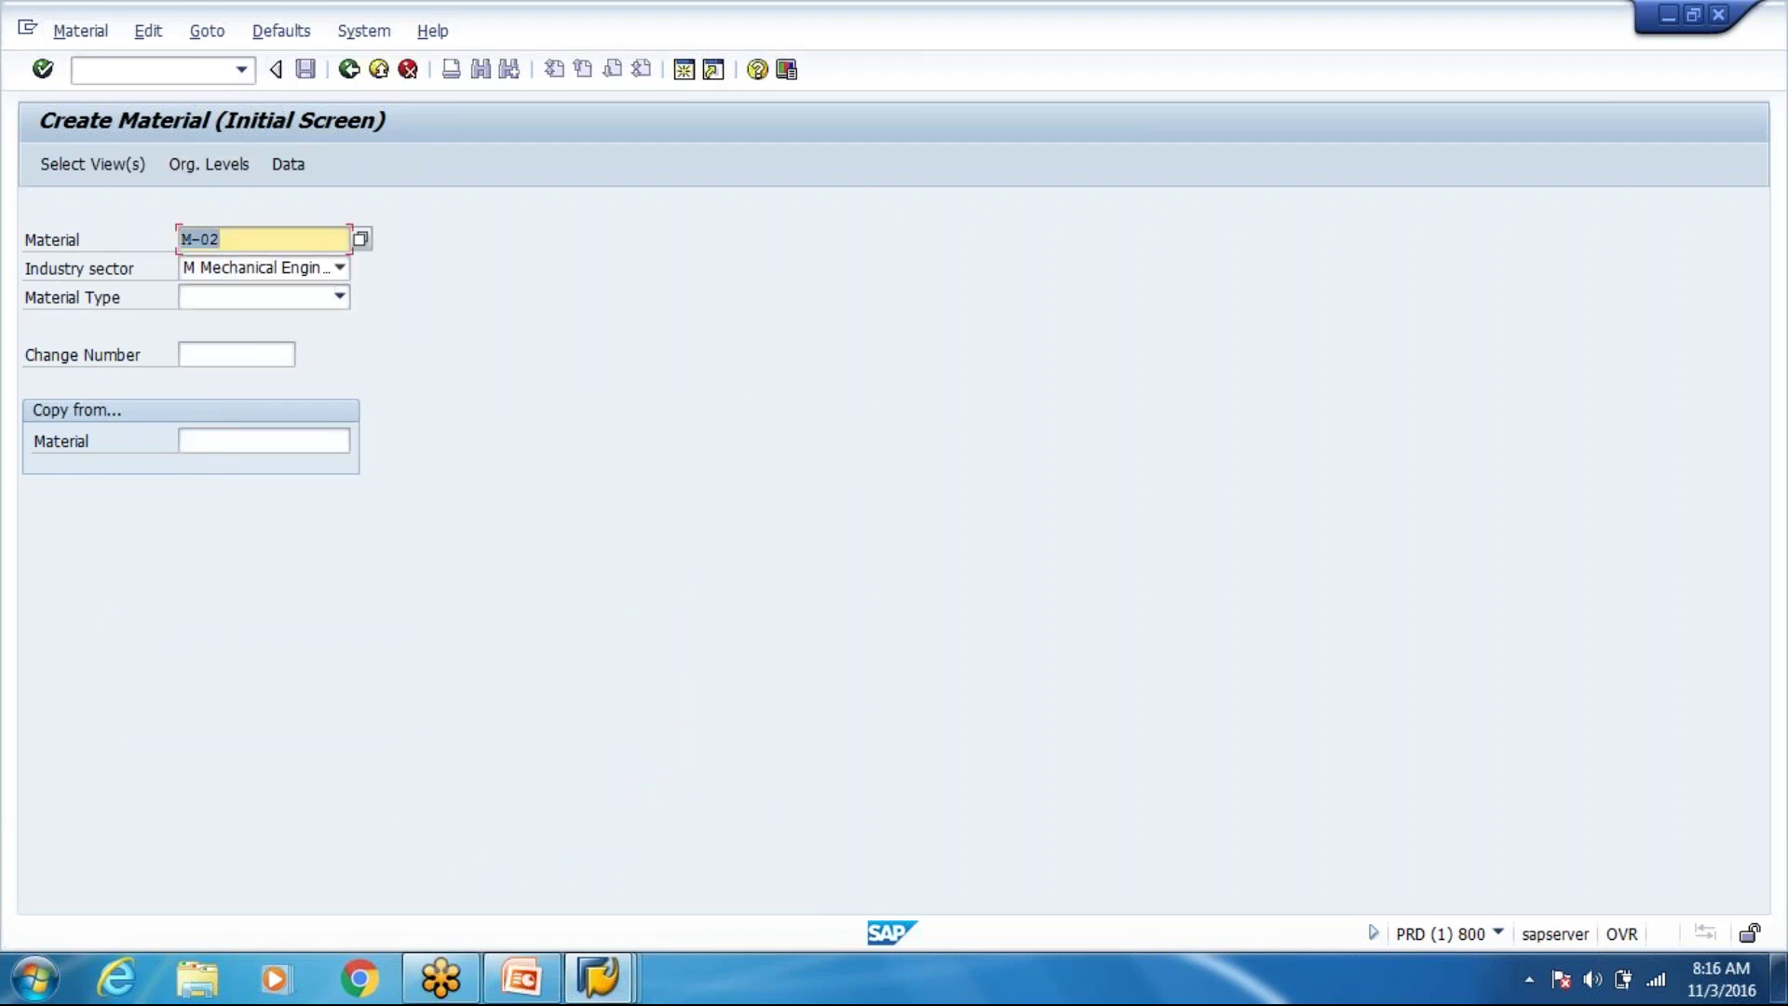
Start a standard purchase order in a new session with /ome21n and enter vendor T-K500A13.
{"action": "left_click", "coordinate": [85, 66]}
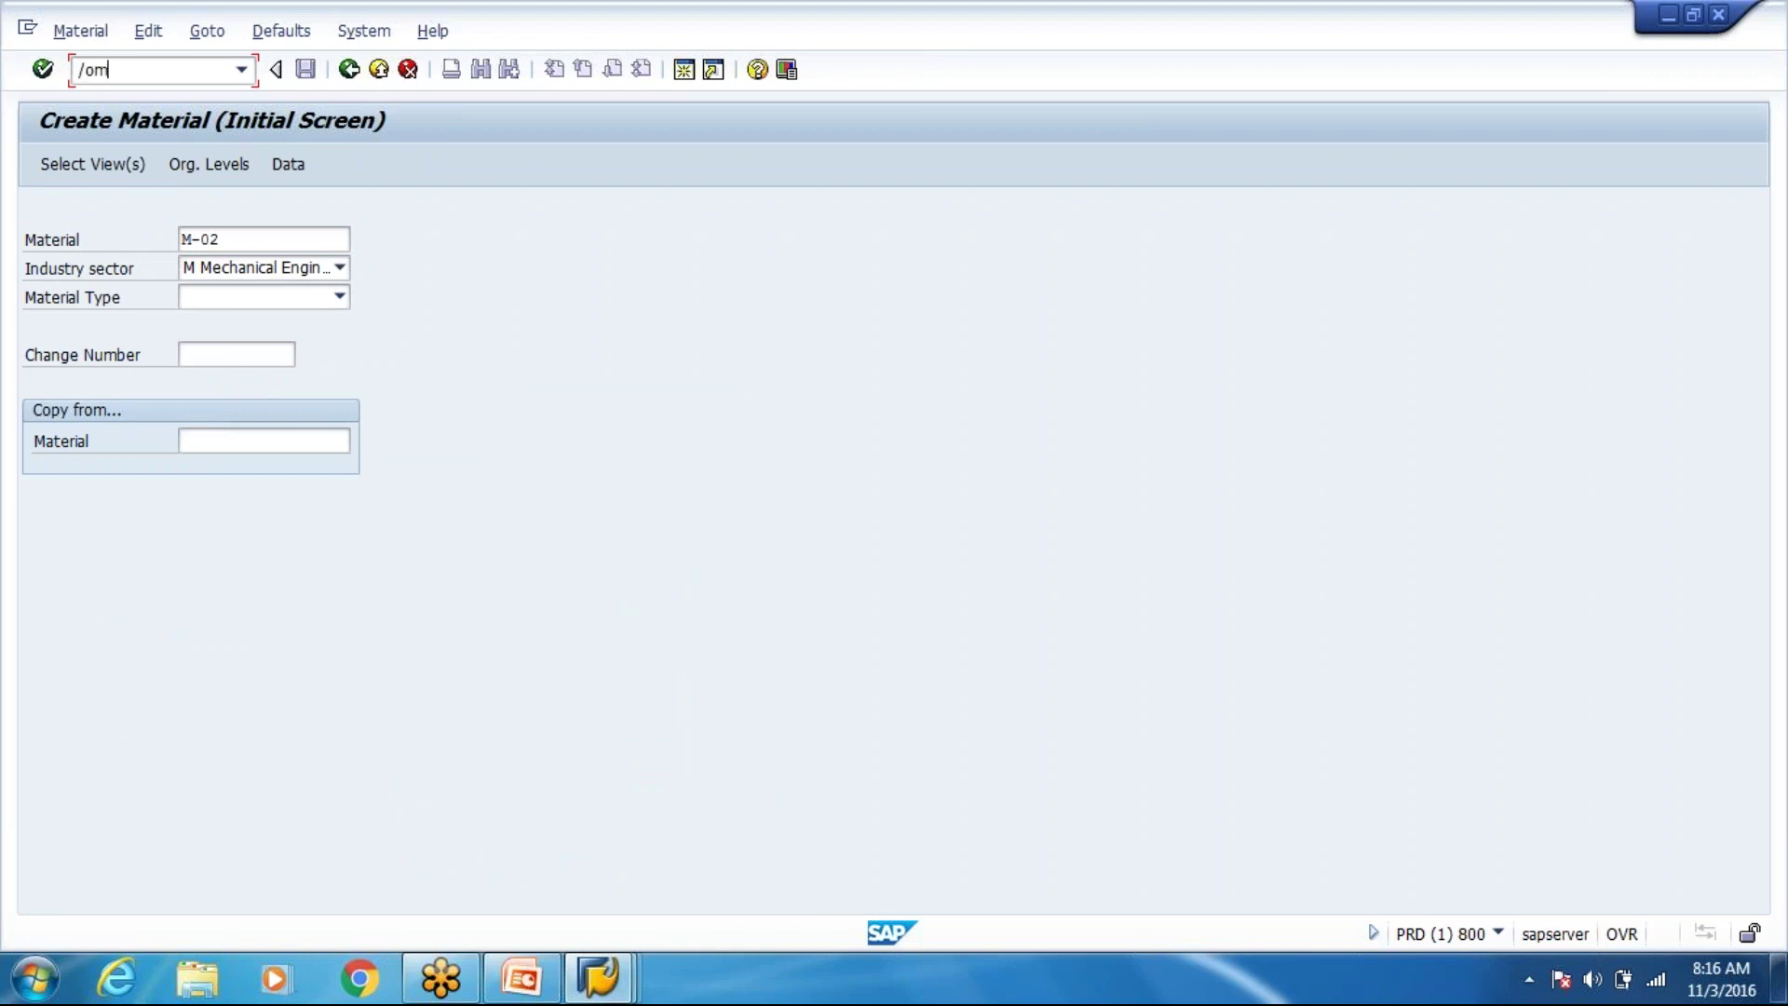
{"action": "type", "text": "/ome21n"}
{"action": "key", "text": "Return"}
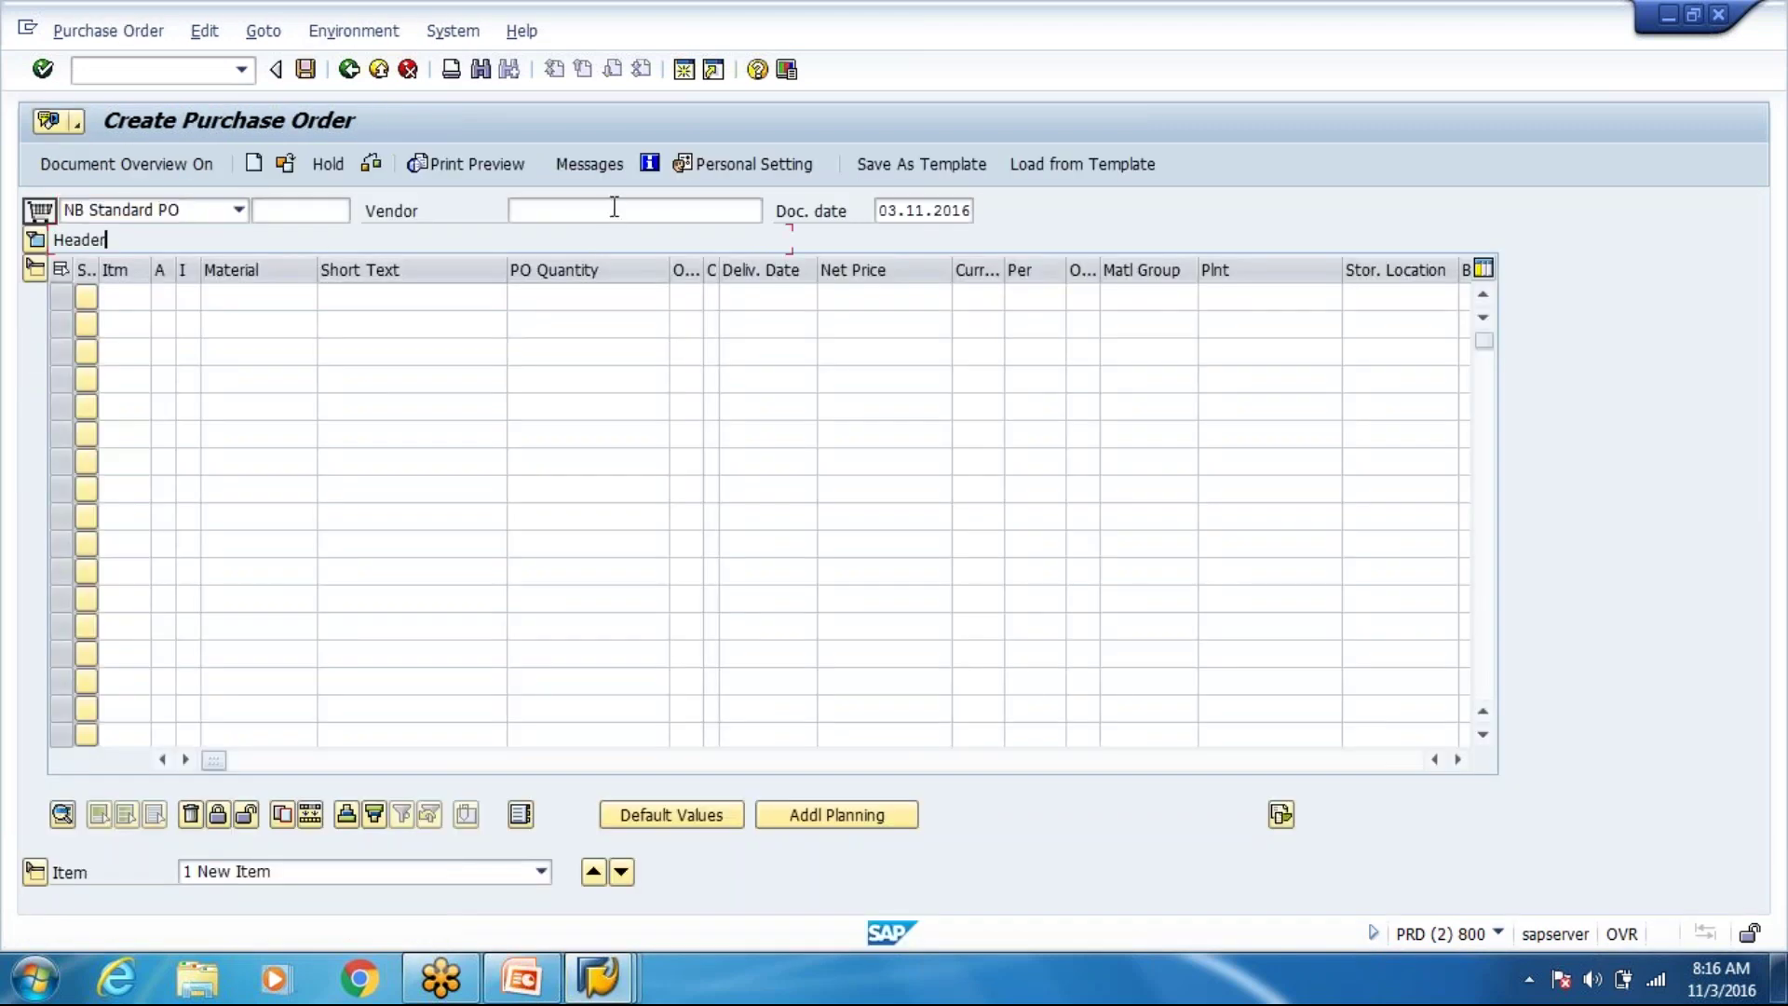
{"action": "left_click", "coordinate": [611, 211]}
{"action": "left_click", "coordinate": [606, 210]}
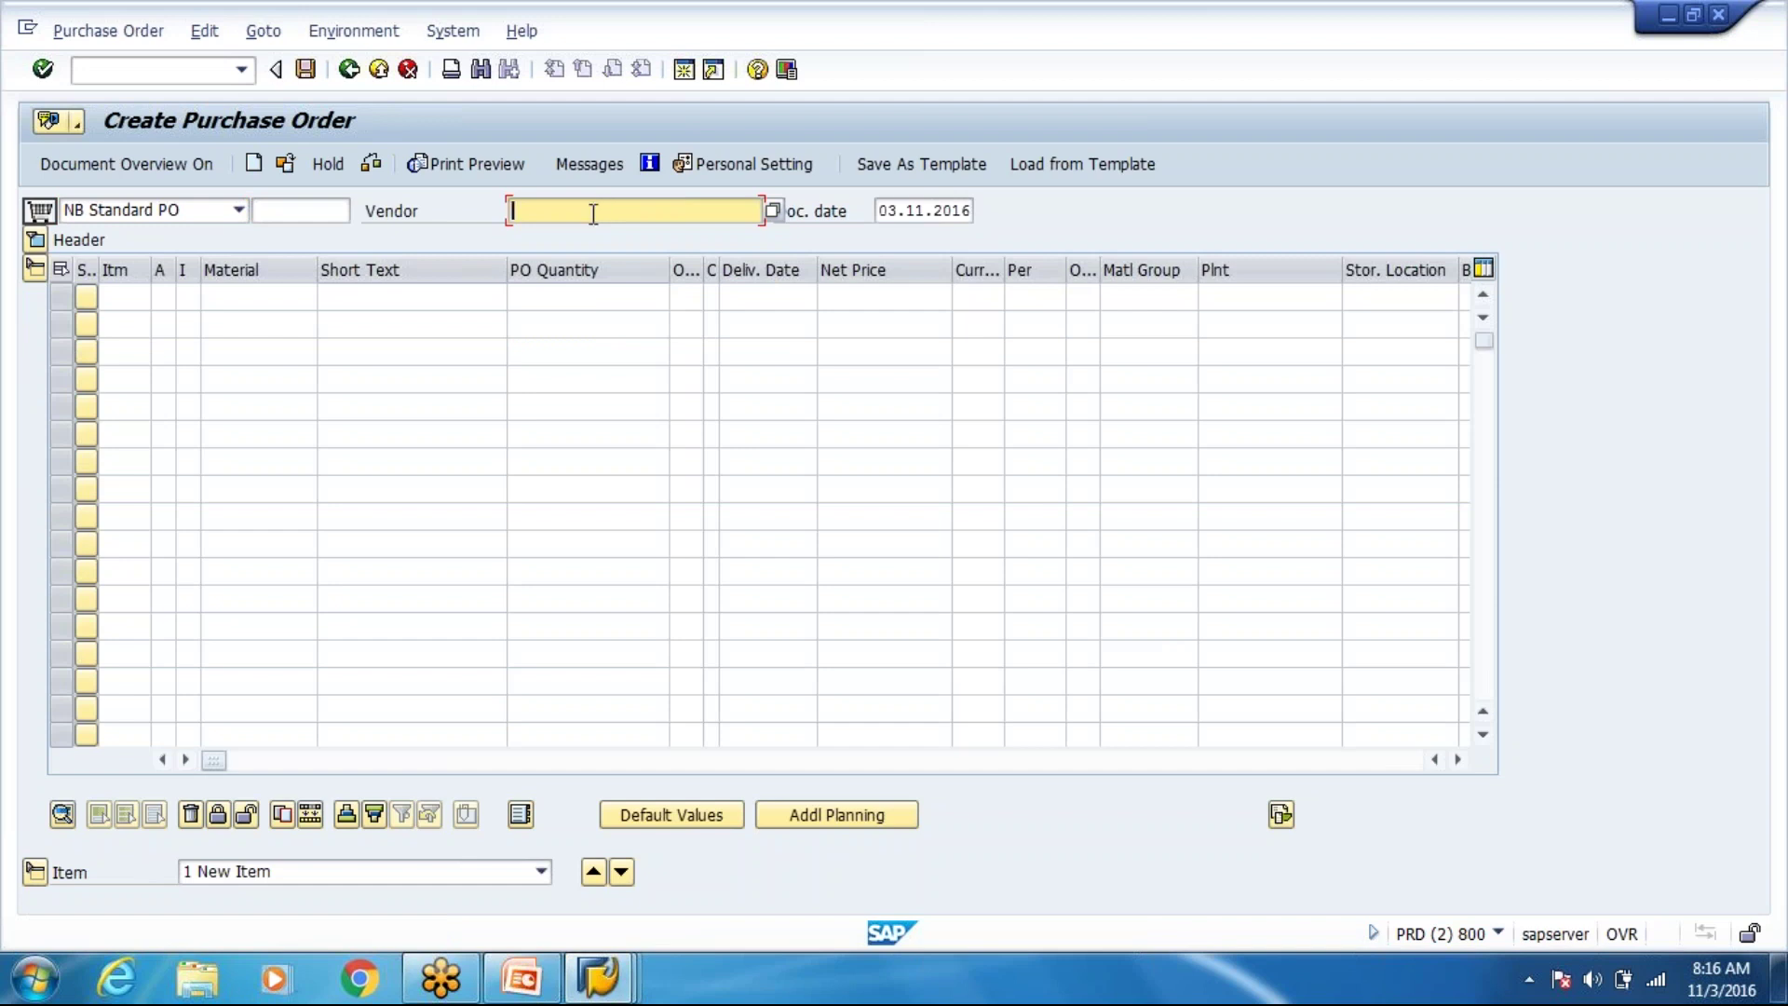
{"action": "left_click", "coordinate": [593, 213]}
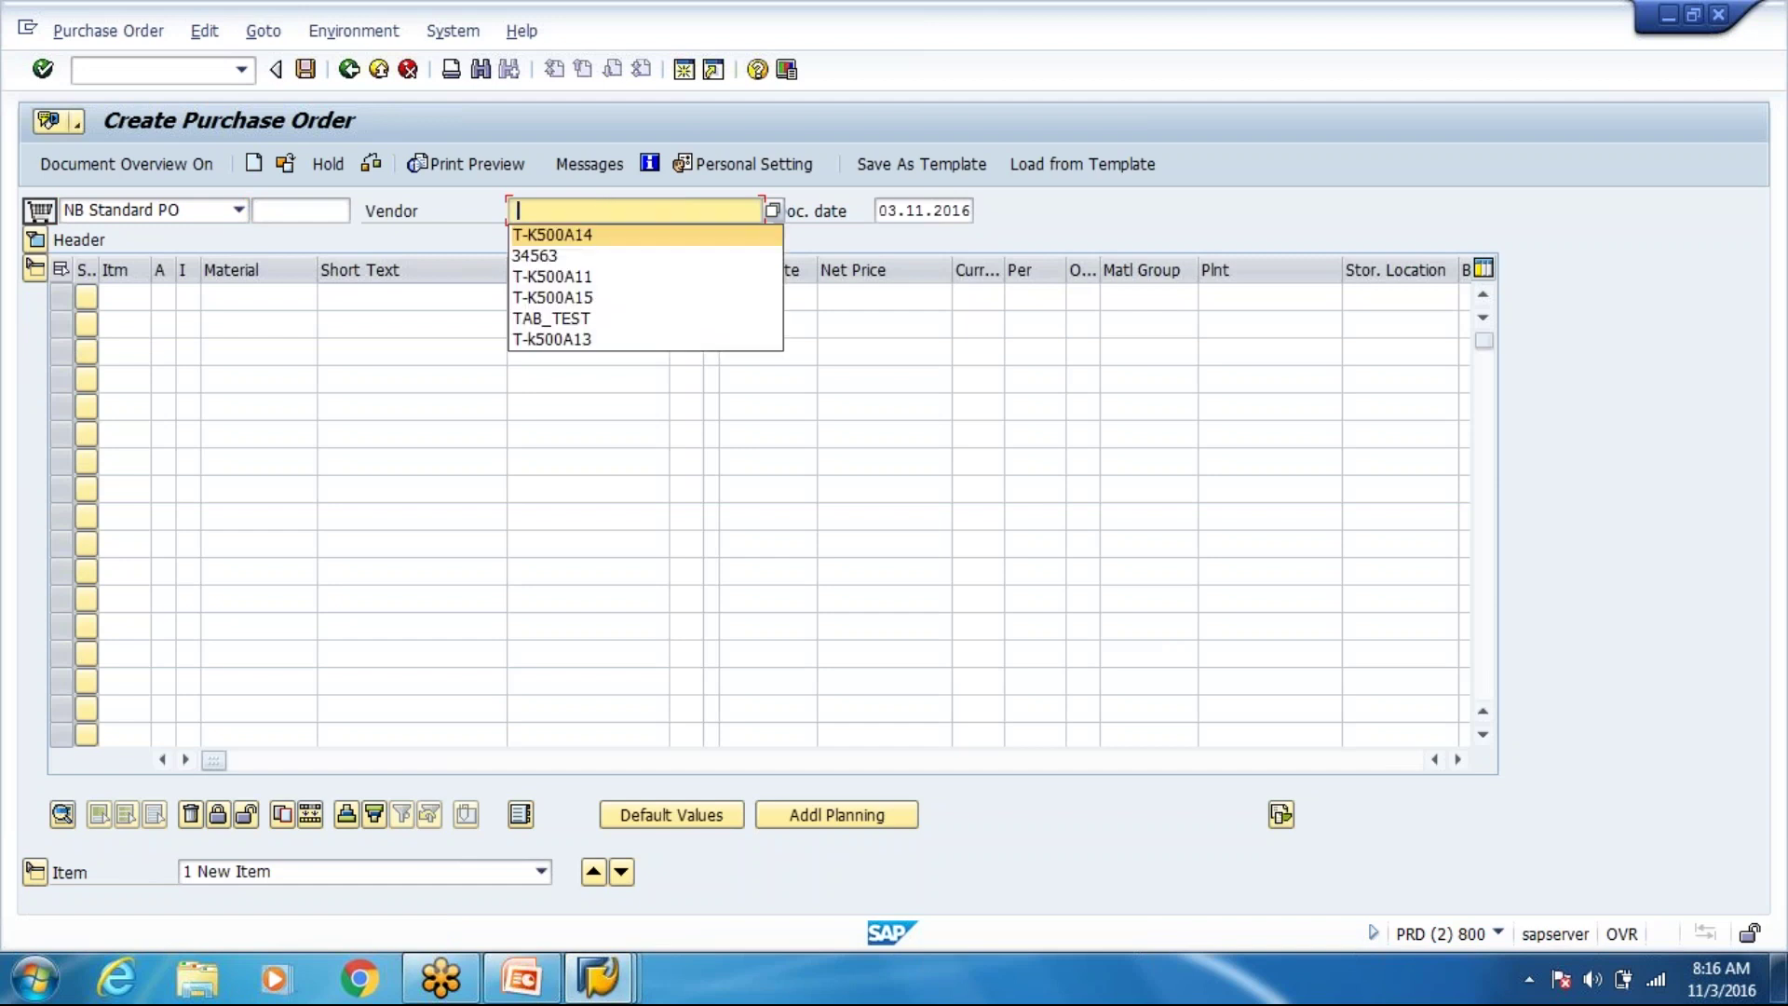
{"action": "left_click", "coordinate": [582, 339]}
Enter an order item for 100 pieces of material M-02 at plant 8300.
{"action": "left_click", "coordinate": [257, 295]}
{"action": "type", "text": "M-02"}
{"action": "key", "text": "Tab"}
{"action": "key", "text": "Tab"}
{"action": "key", "text": "Down"}
{"action": "key", "text": "Down"}
{"action": "key", "text": "Return"}
{"action": "key", "text": "Tab"}
{"action": "key", "text": "Tab"}
{"action": "key", "text": "Tab"}
{"action": "key", "text": "Tab"}
{"action": "key", "text": "Tab"}
{"action": "key", "text": "Tab"}
{"action": "key", "text": "Tab"}
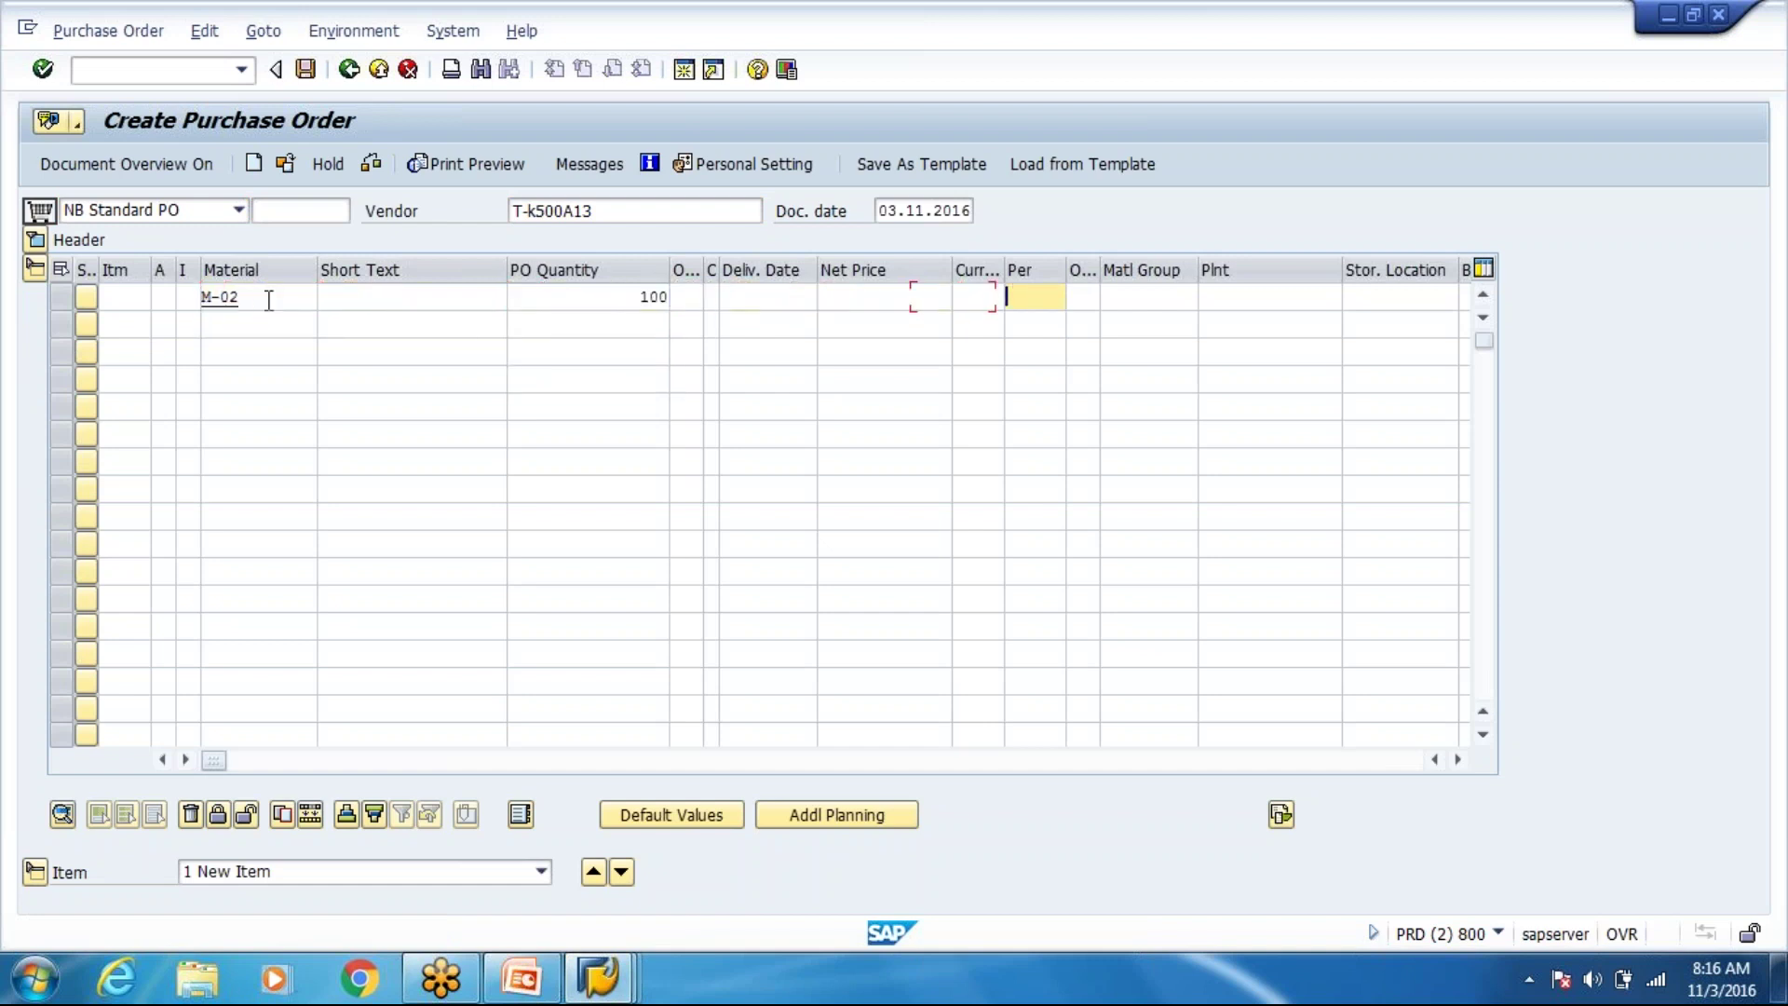
{"action": "key", "text": "Tab"}
{"action": "type", "text": "83"}
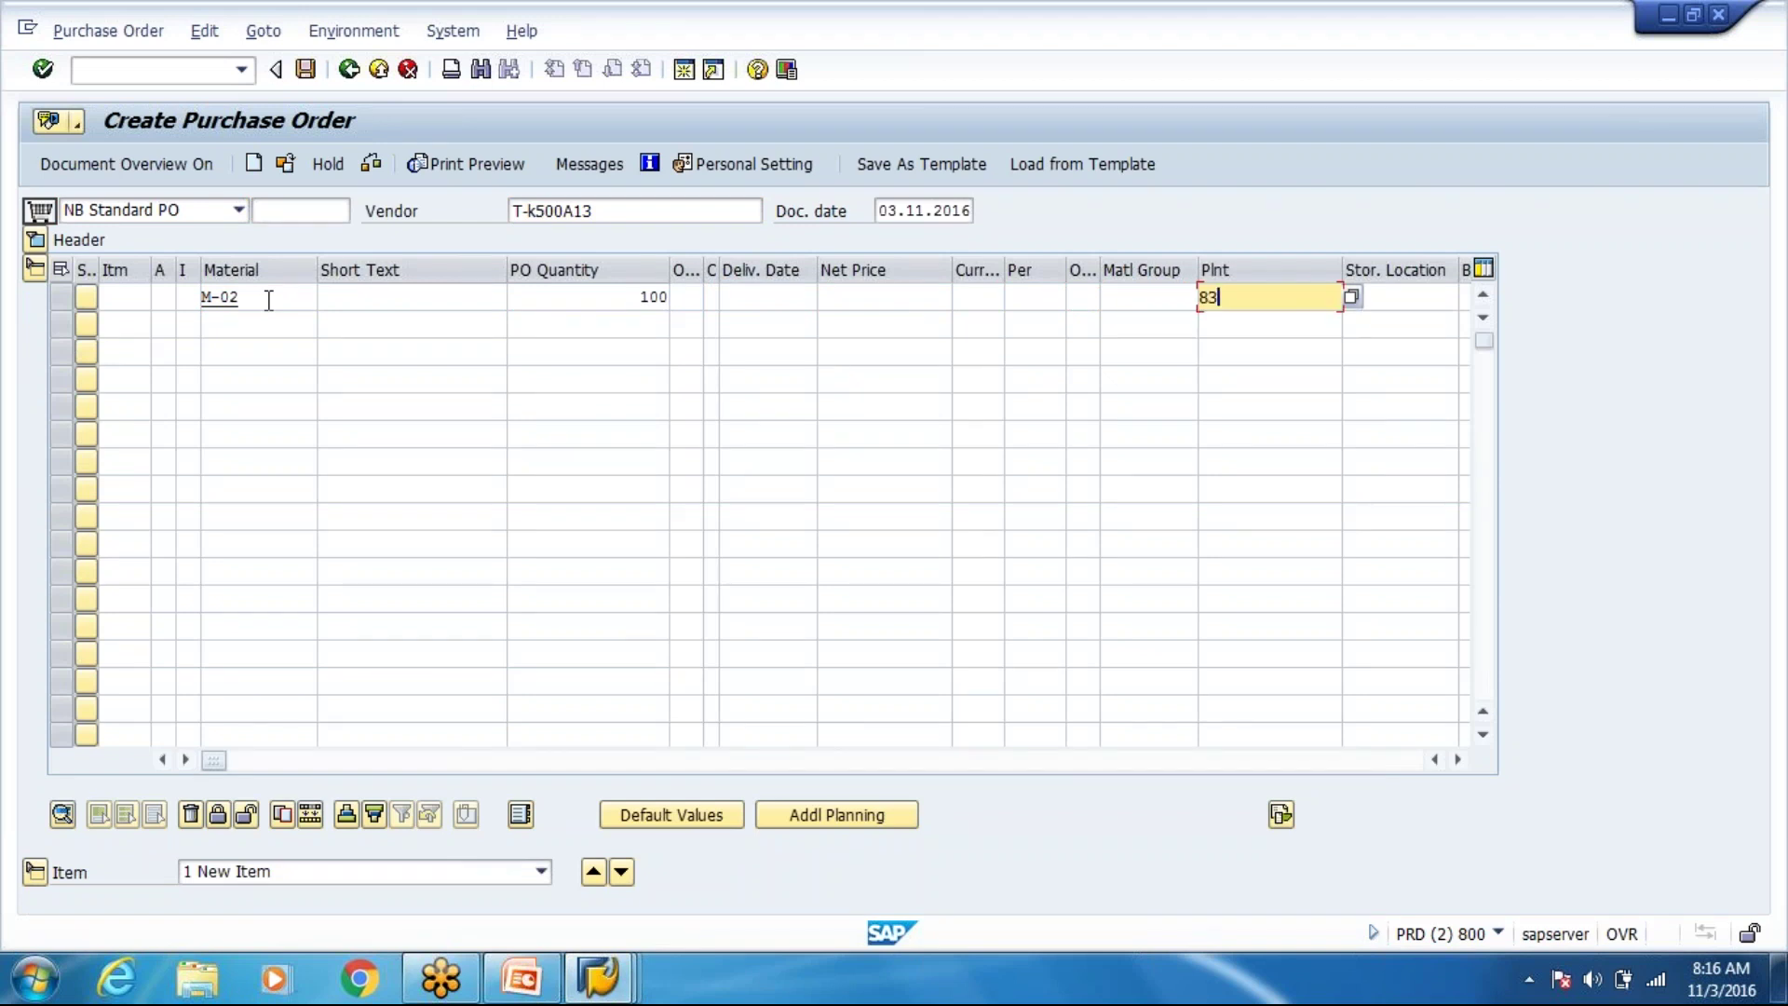
{"action": "type", "text": "00"}
{"action": "key", "text": "Return"}
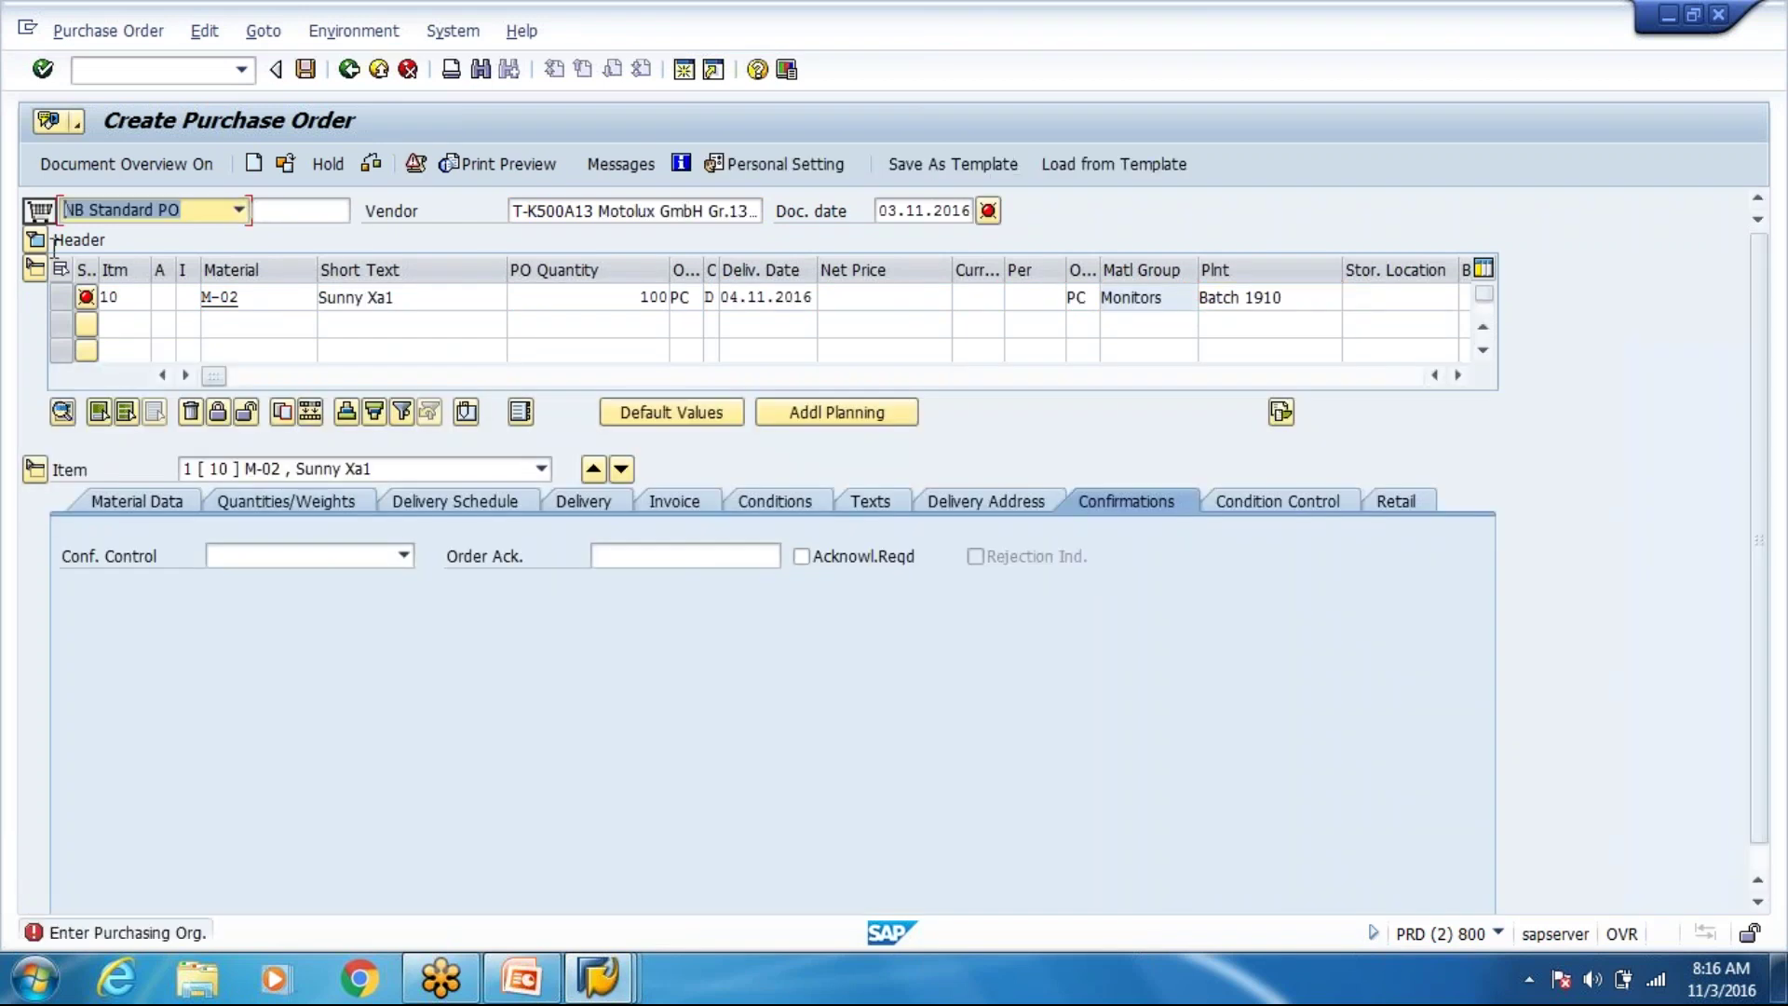
Assign purchasing organization PR80 and purchasing group 100 in the purchase order's header organizational data.
{"action": "left_click", "coordinate": [37, 240]}
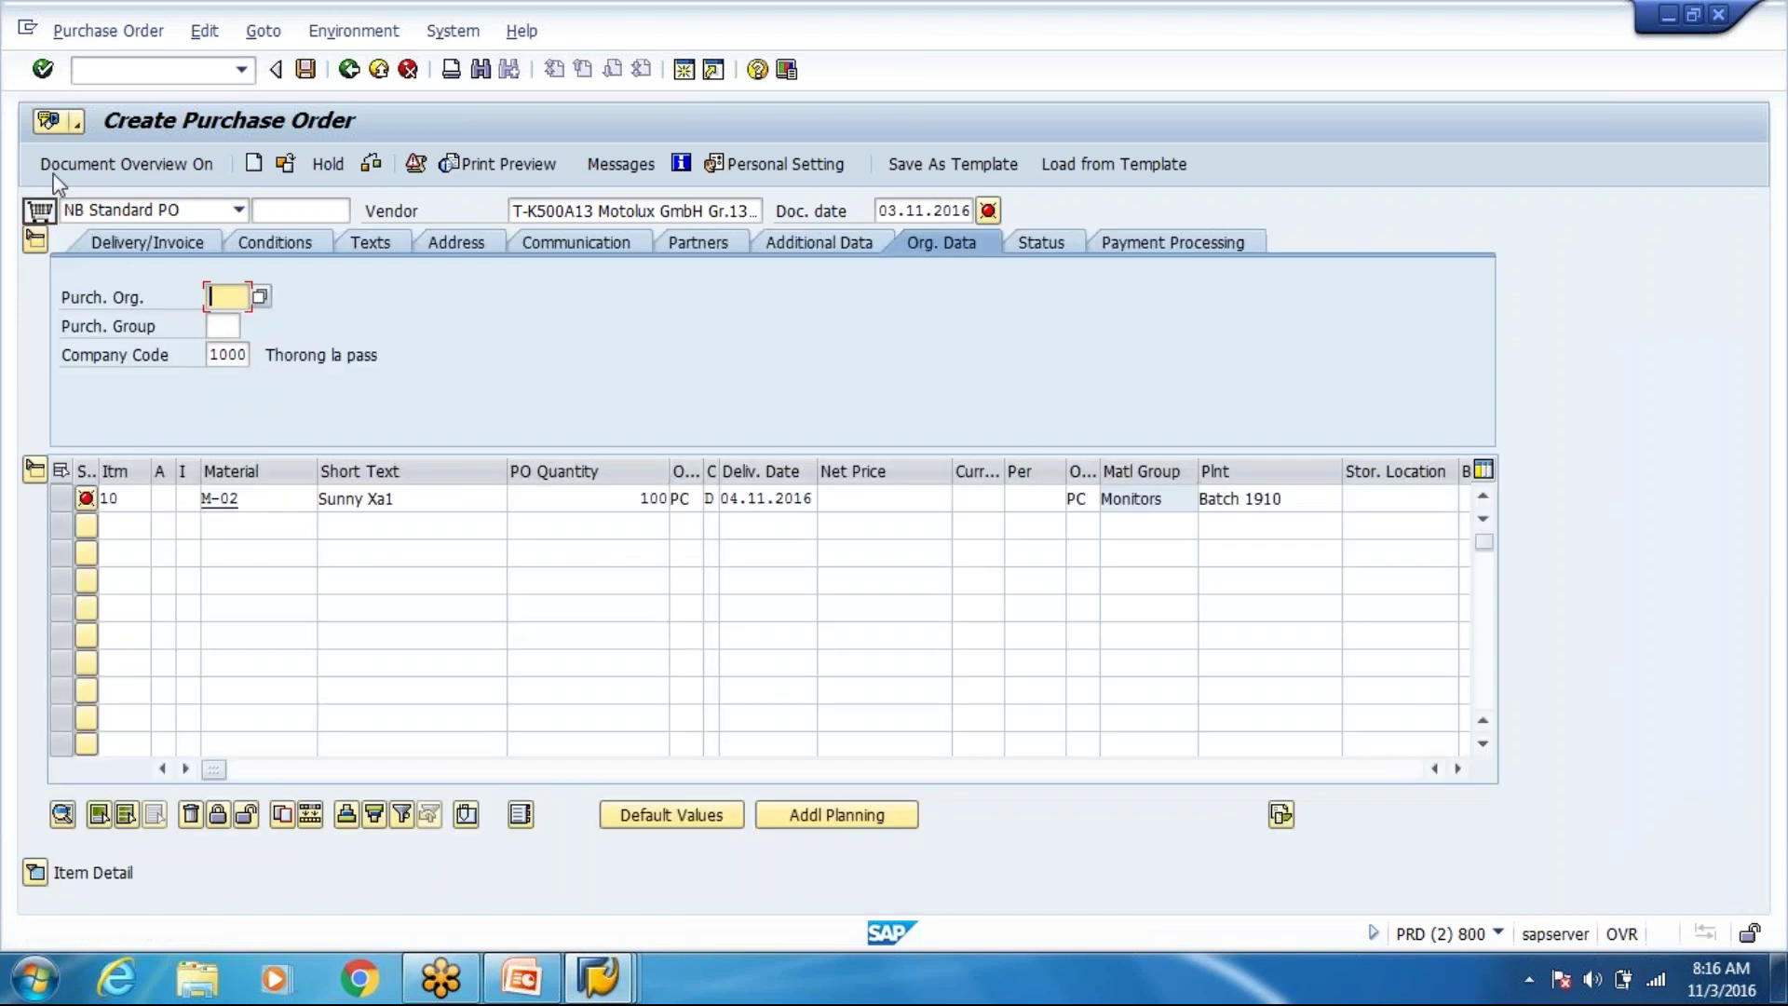
{"action": "type", "text": "PR80"}
{"action": "key", "text": "Tab"}
{"action": "type", "text": "100"}
{"action": "key", "text": "Return"}
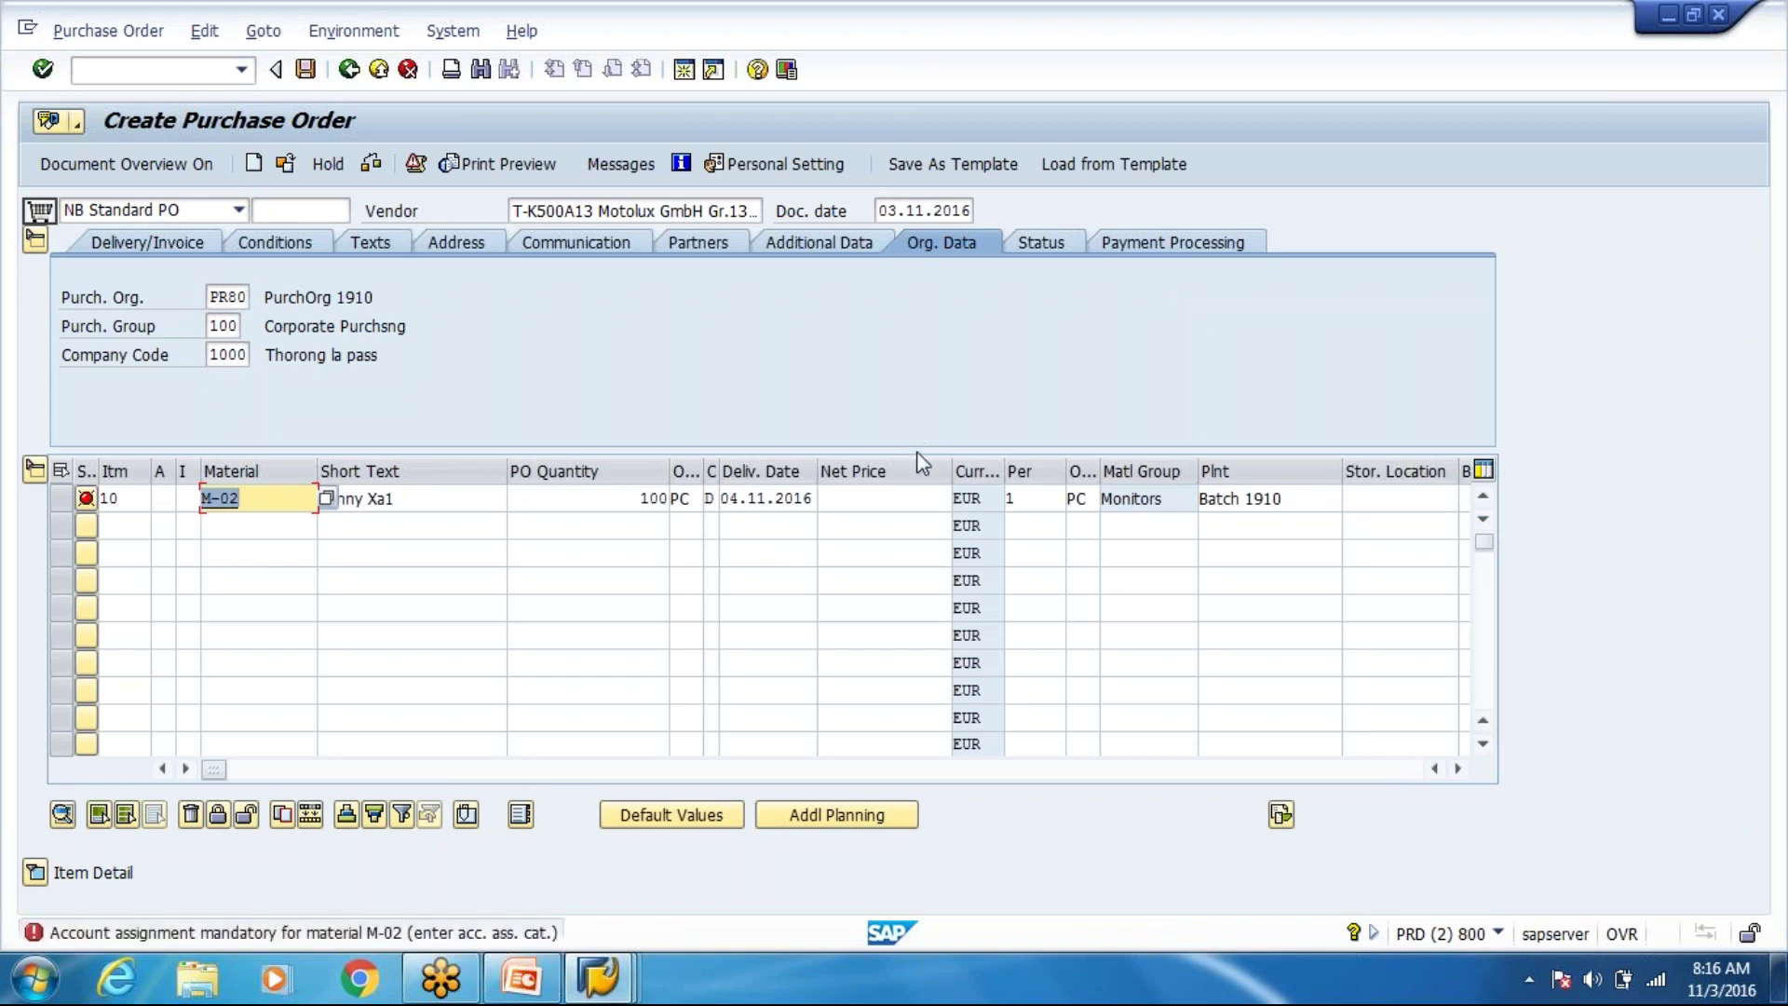
Set the net price of the M-02 item to 10 EUR and validate the order.
{"action": "left_click", "coordinate": [884, 498]}
{"action": "key", "text": "Down"}
{"action": "key", "text": "Return"}
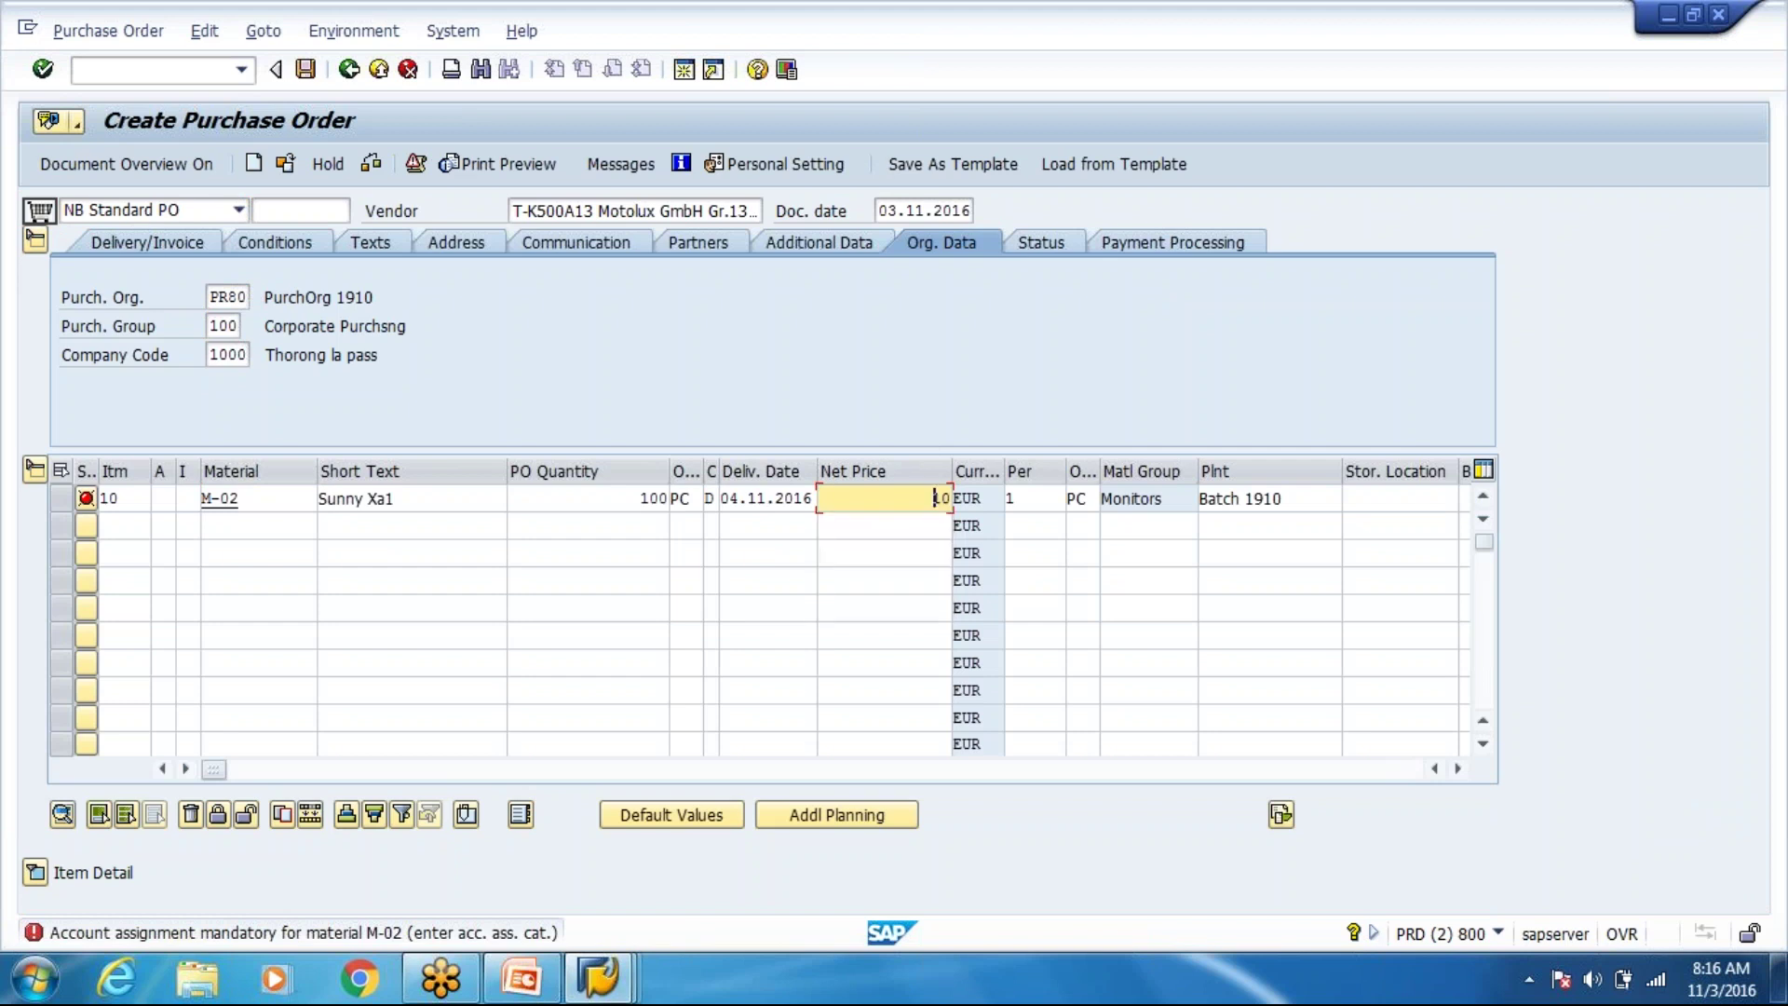
{"action": "key", "text": "Return"}
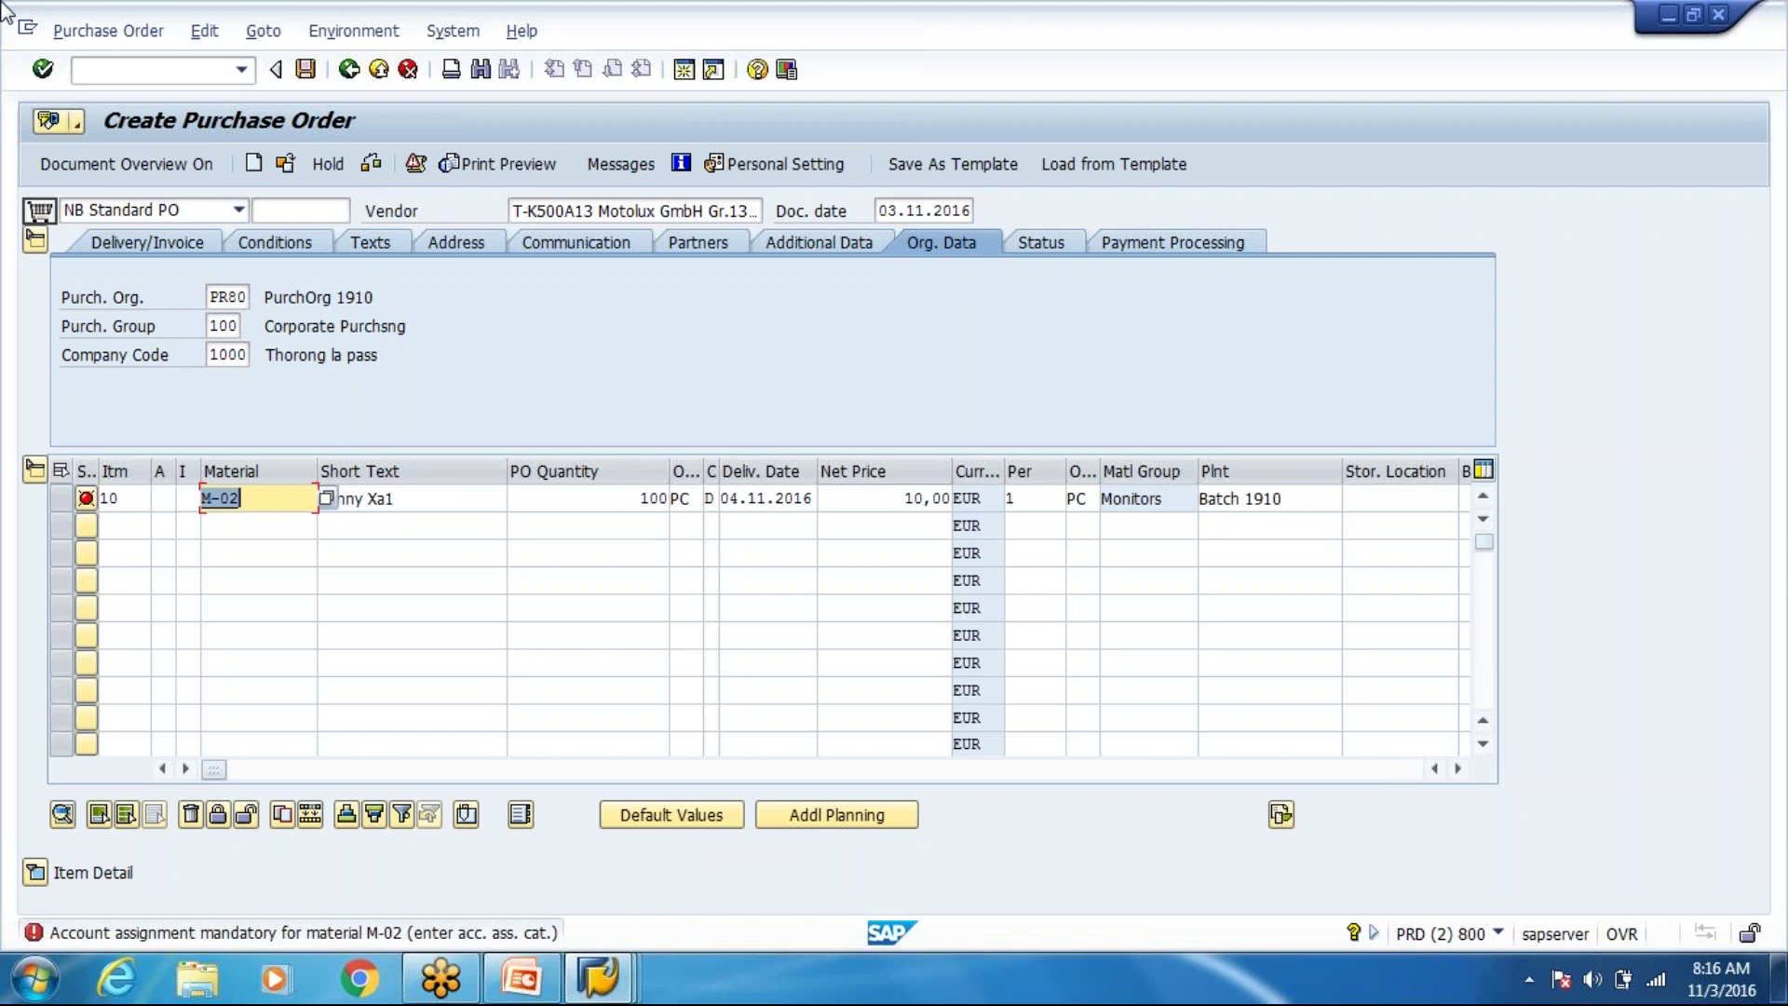
Close the surplus Customizing and SAP Easy Access sessions and return to the purchase order.
{"action": "key", "text": "alt+Tab"}
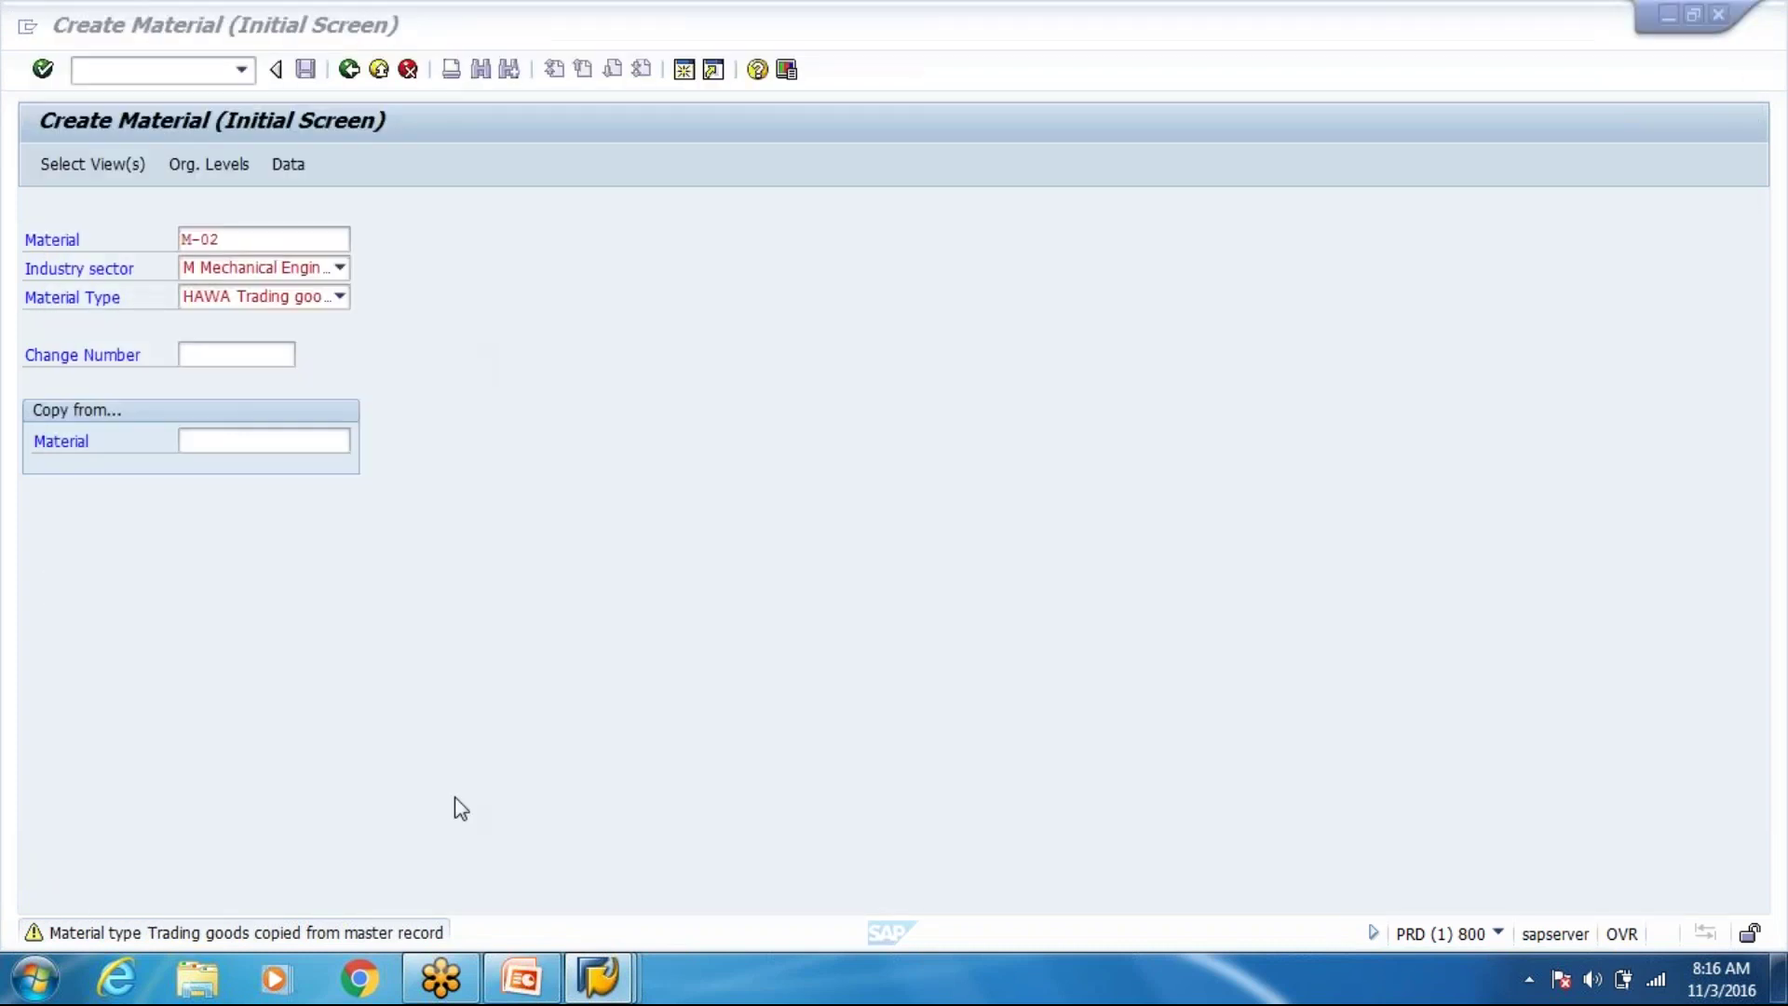
{"action": "left_click", "coordinate": [595, 979]}
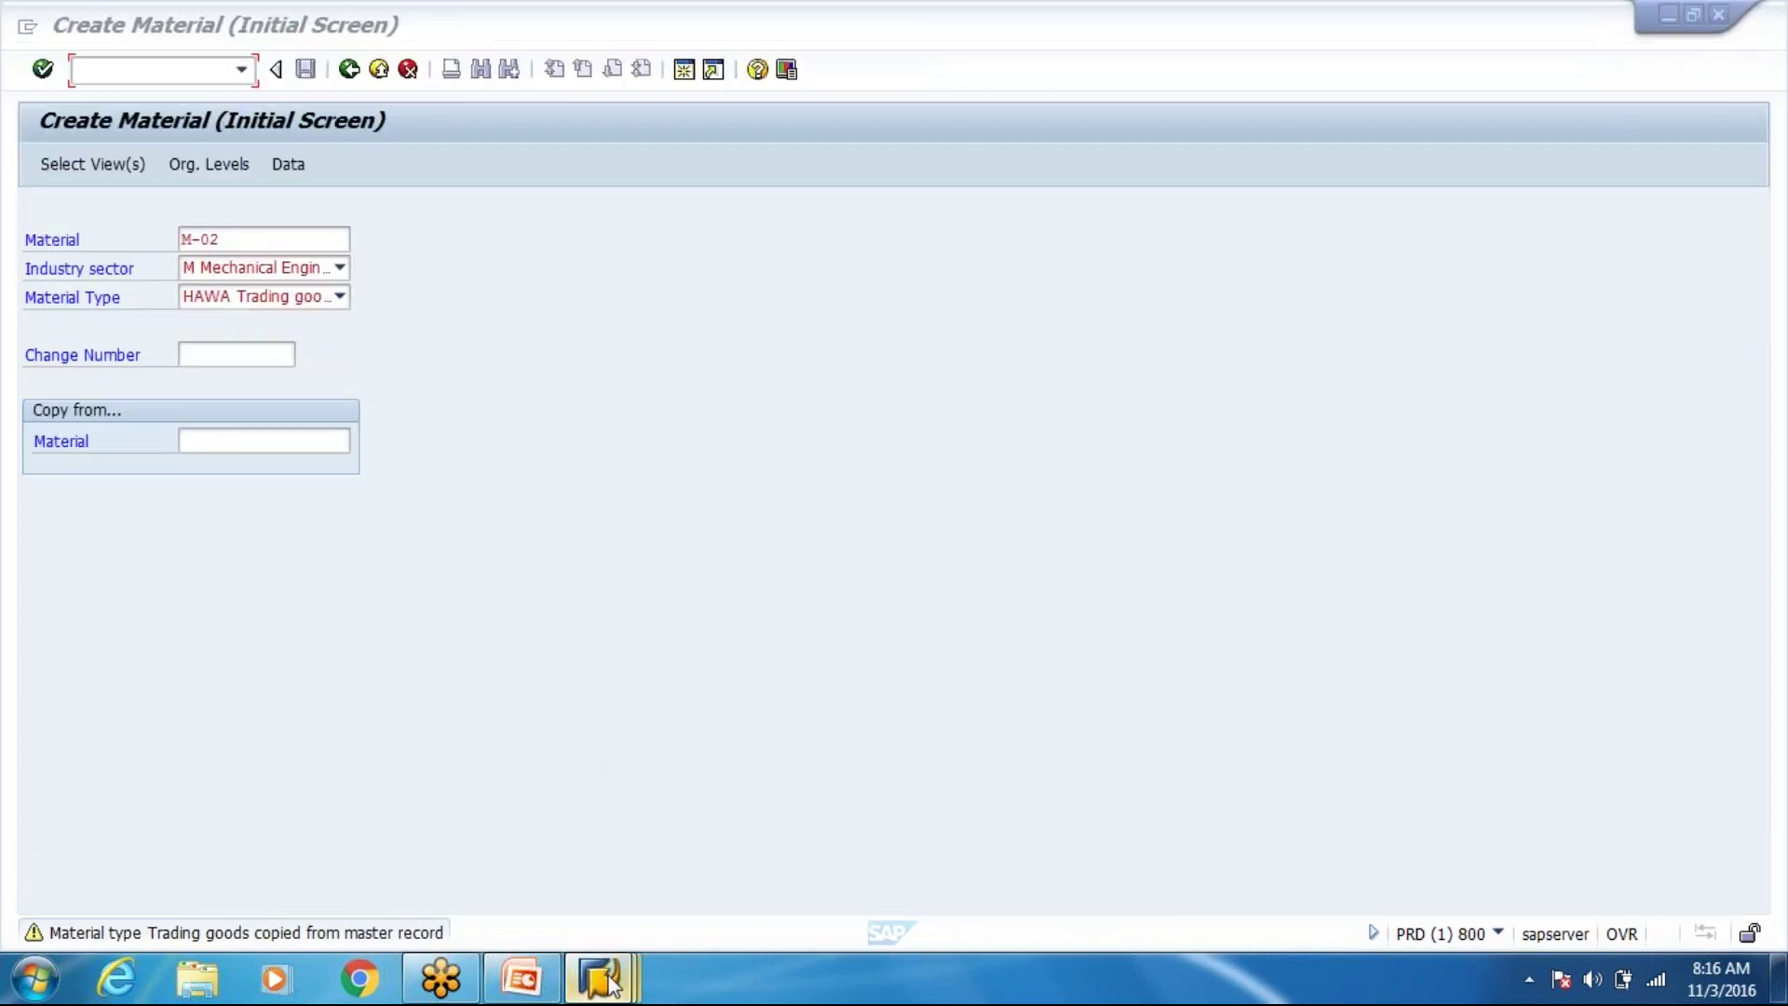
{"action": "mouse_move", "coordinate": [610, 986]}
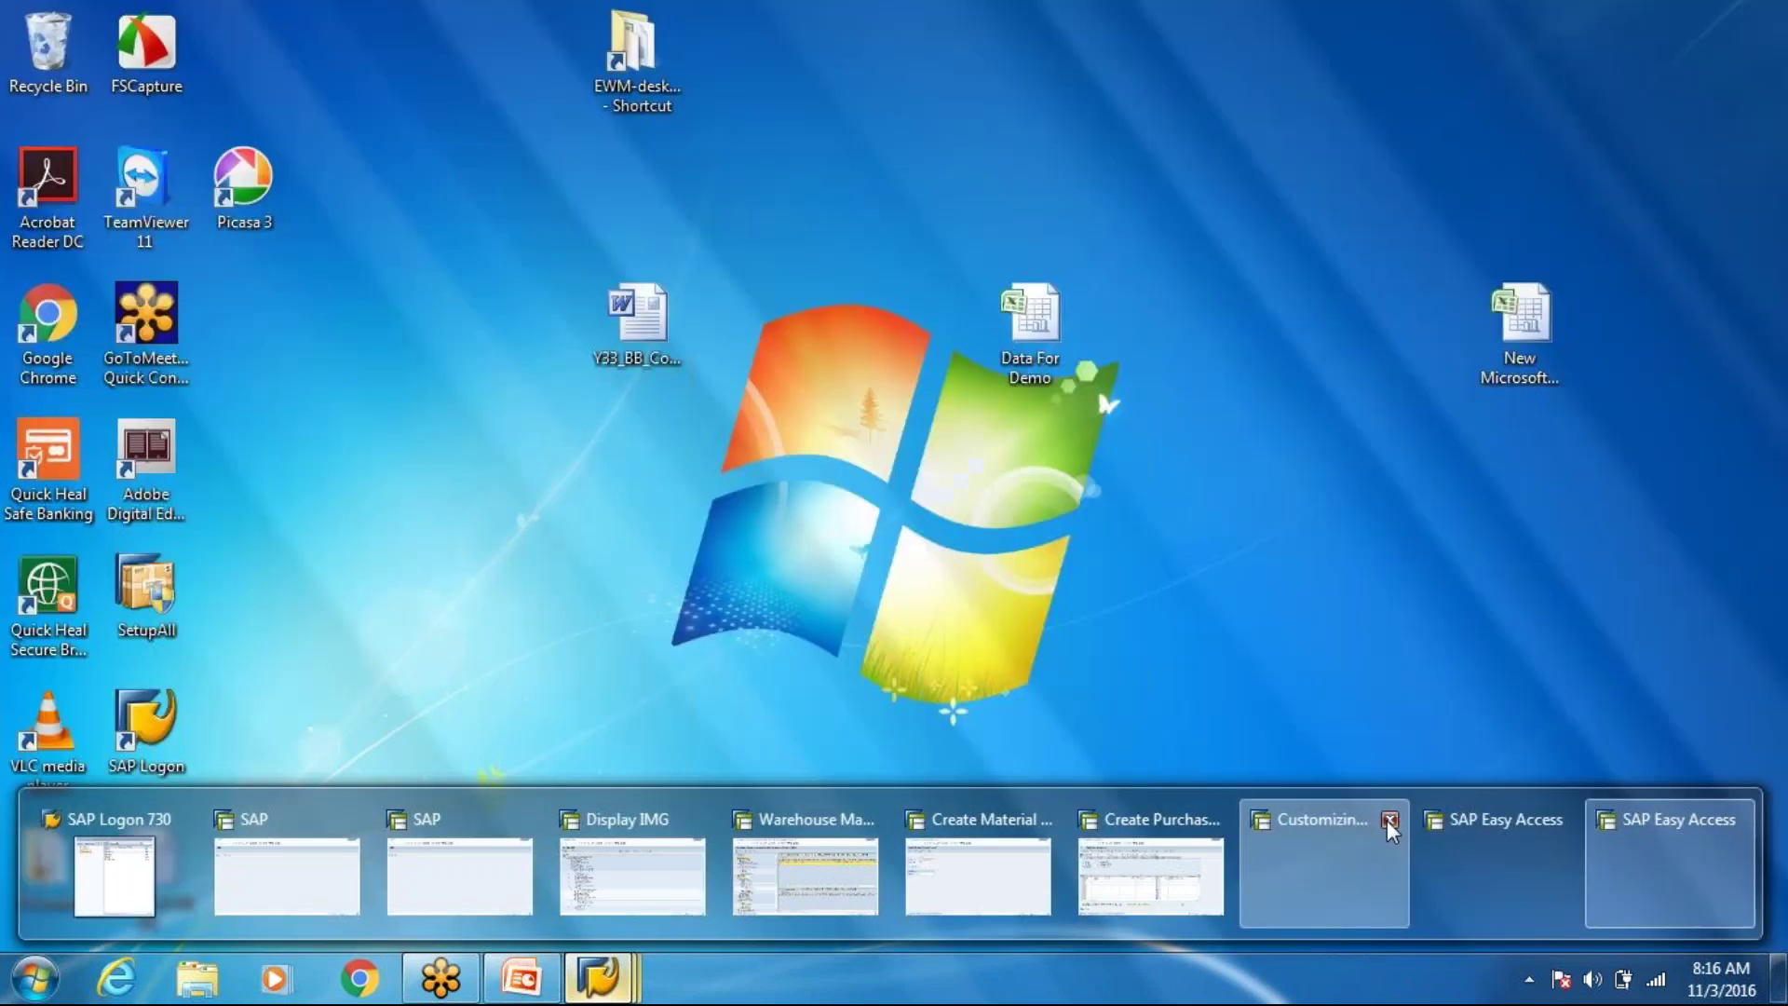
{"action": "left_click", "coordinate": [1389, 819]}
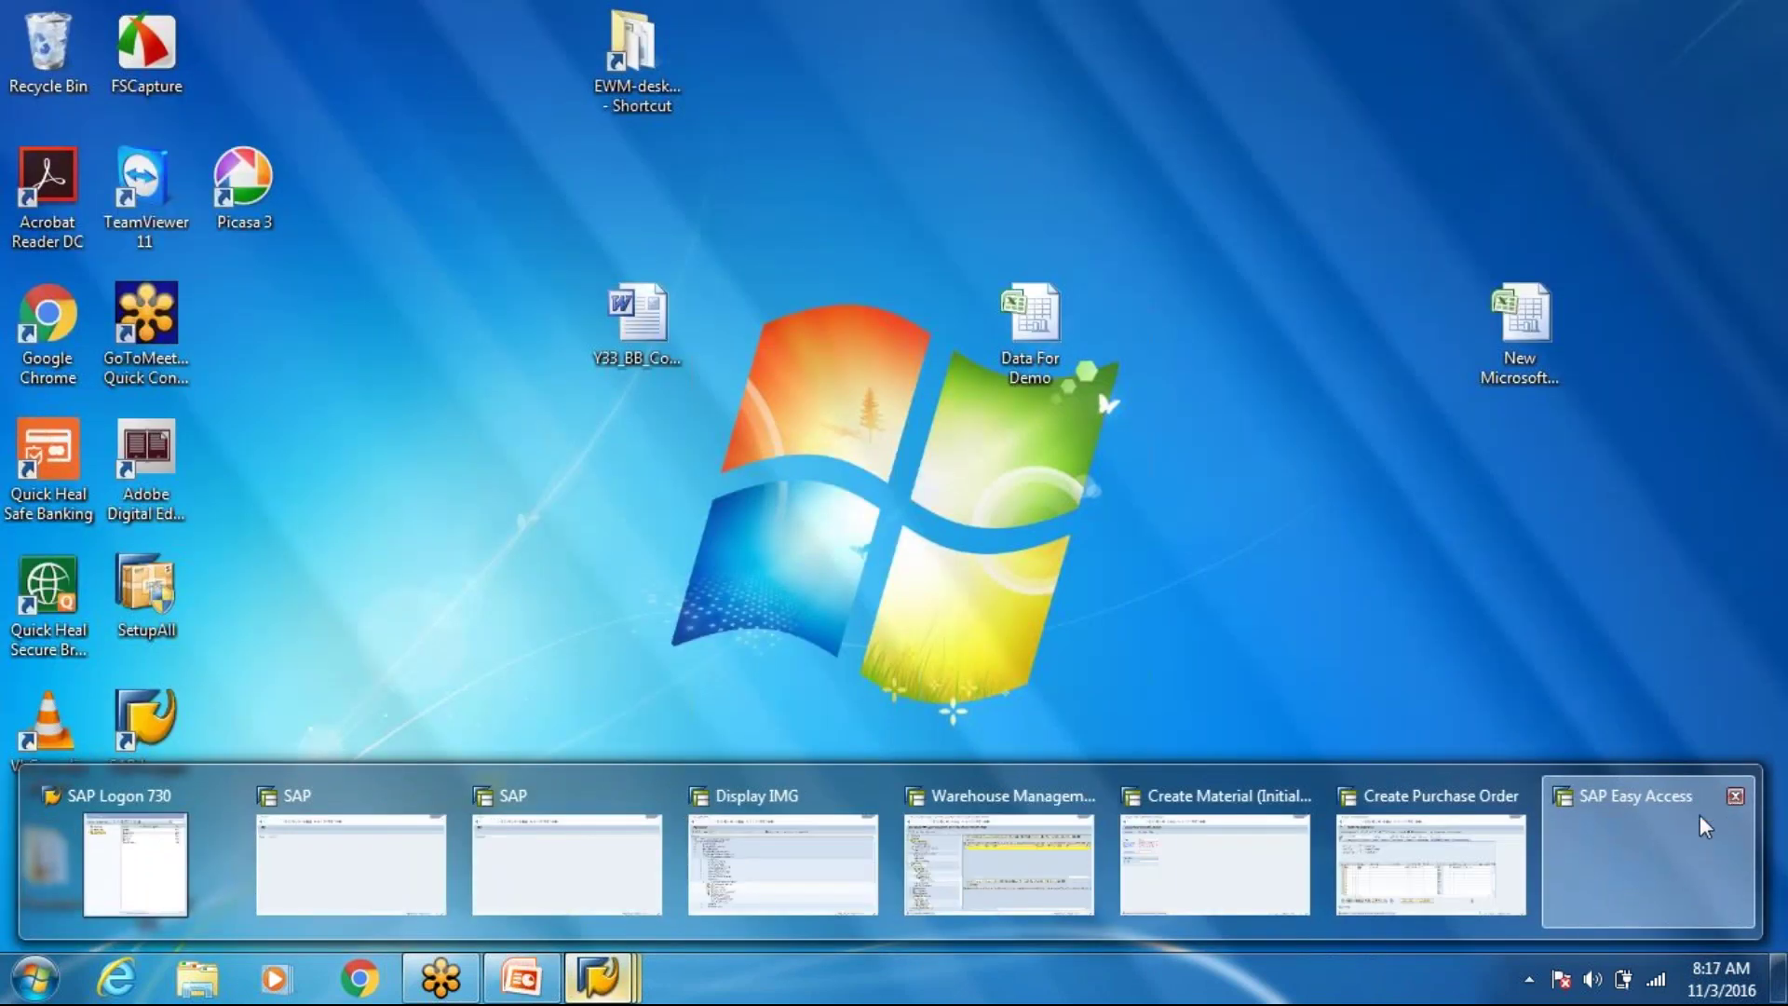
{"action": "left_click", "coordinate": [1701, 816]}
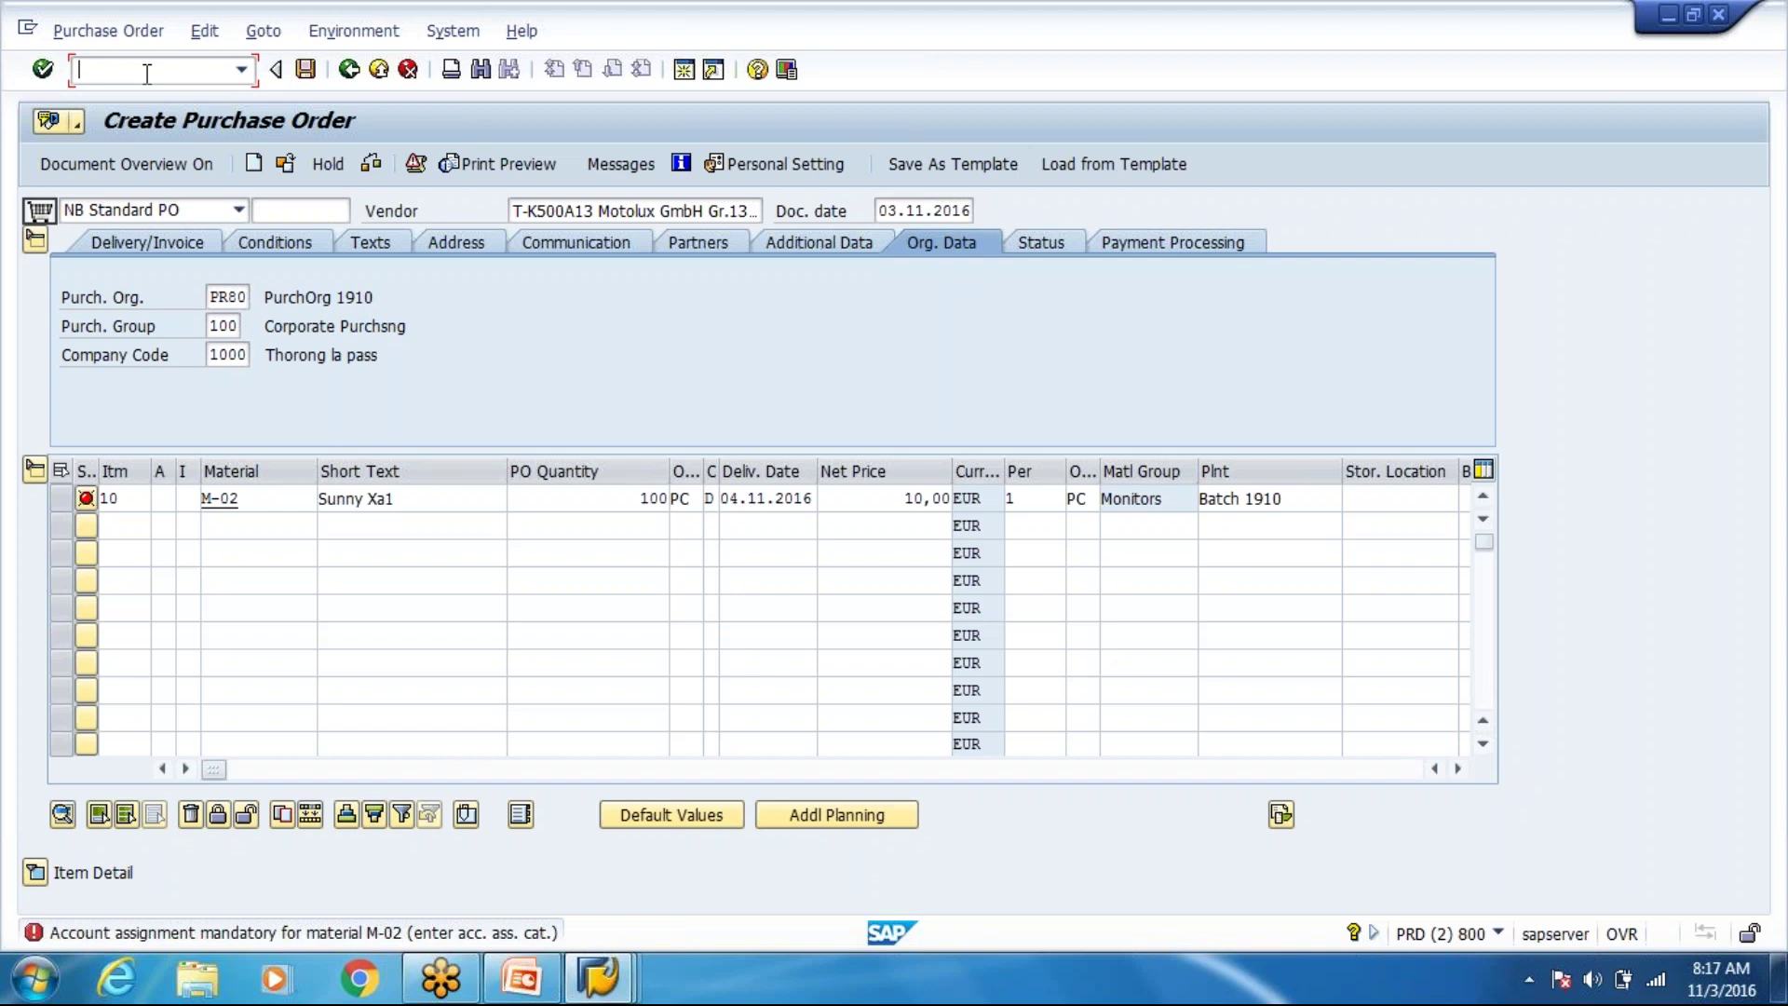
Open the SAP Customizing Implementation Guide in a new session with /ospro and look through its top-level nodes.
{"action": "type", "text": "/ospro"}
{"action": "key", "text": "Return"}
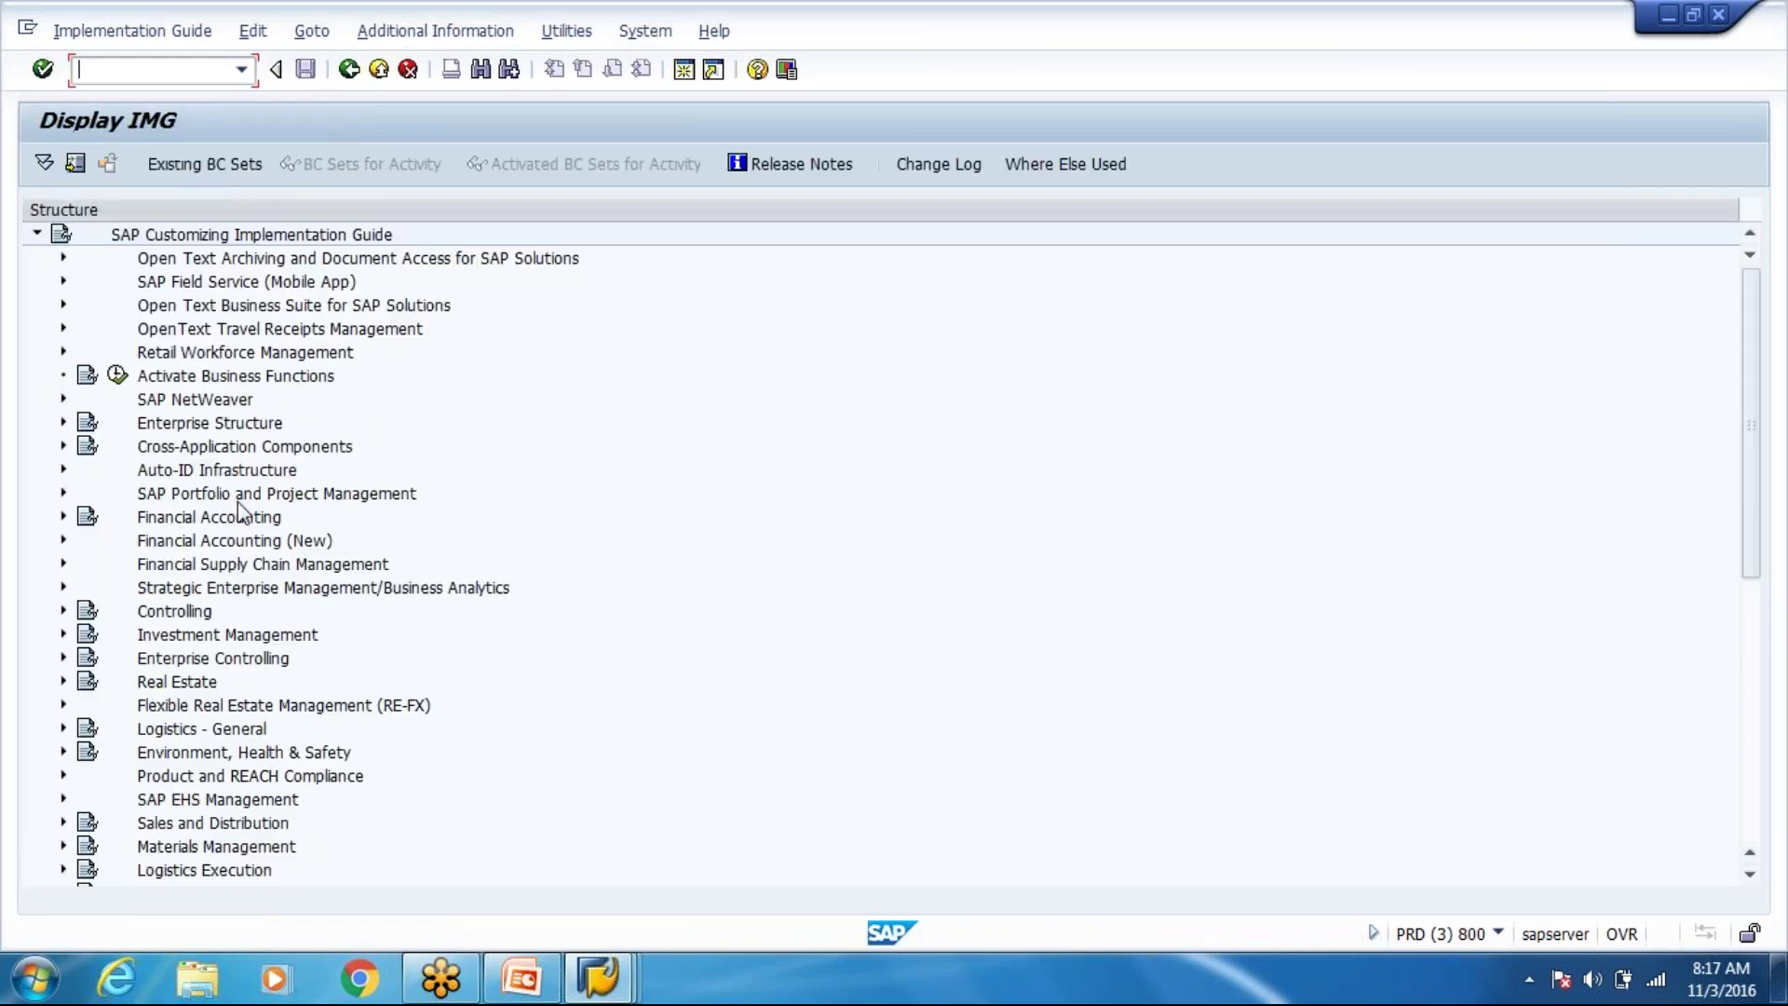
{"action": "left_click", "coordinate": [199, 637]}
{"action": "scroll", "coordinate": [199, 637], "scroll_direction": "down", "scroll_amount": 3}
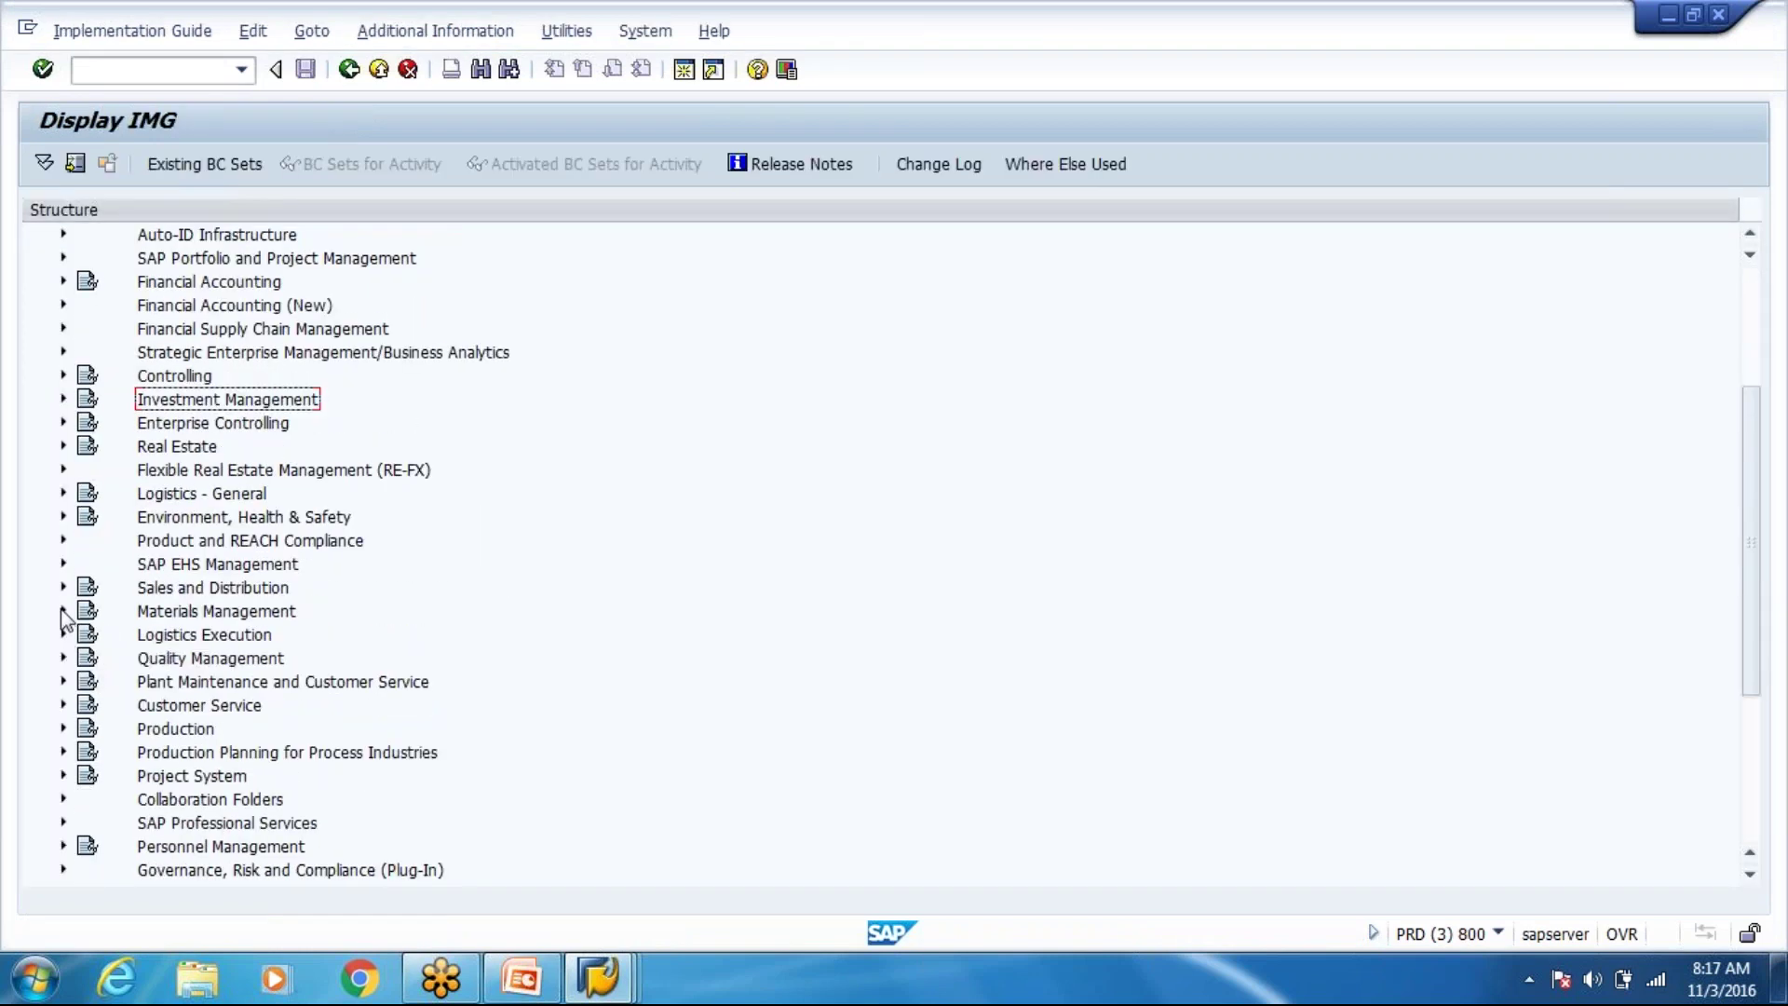
{"action": "left_click", "coordinate": [213, 426]}
{"action": "scroll", "coordinate": [212, 435], "scroll_direction": "up", "scroll_amount": 2}
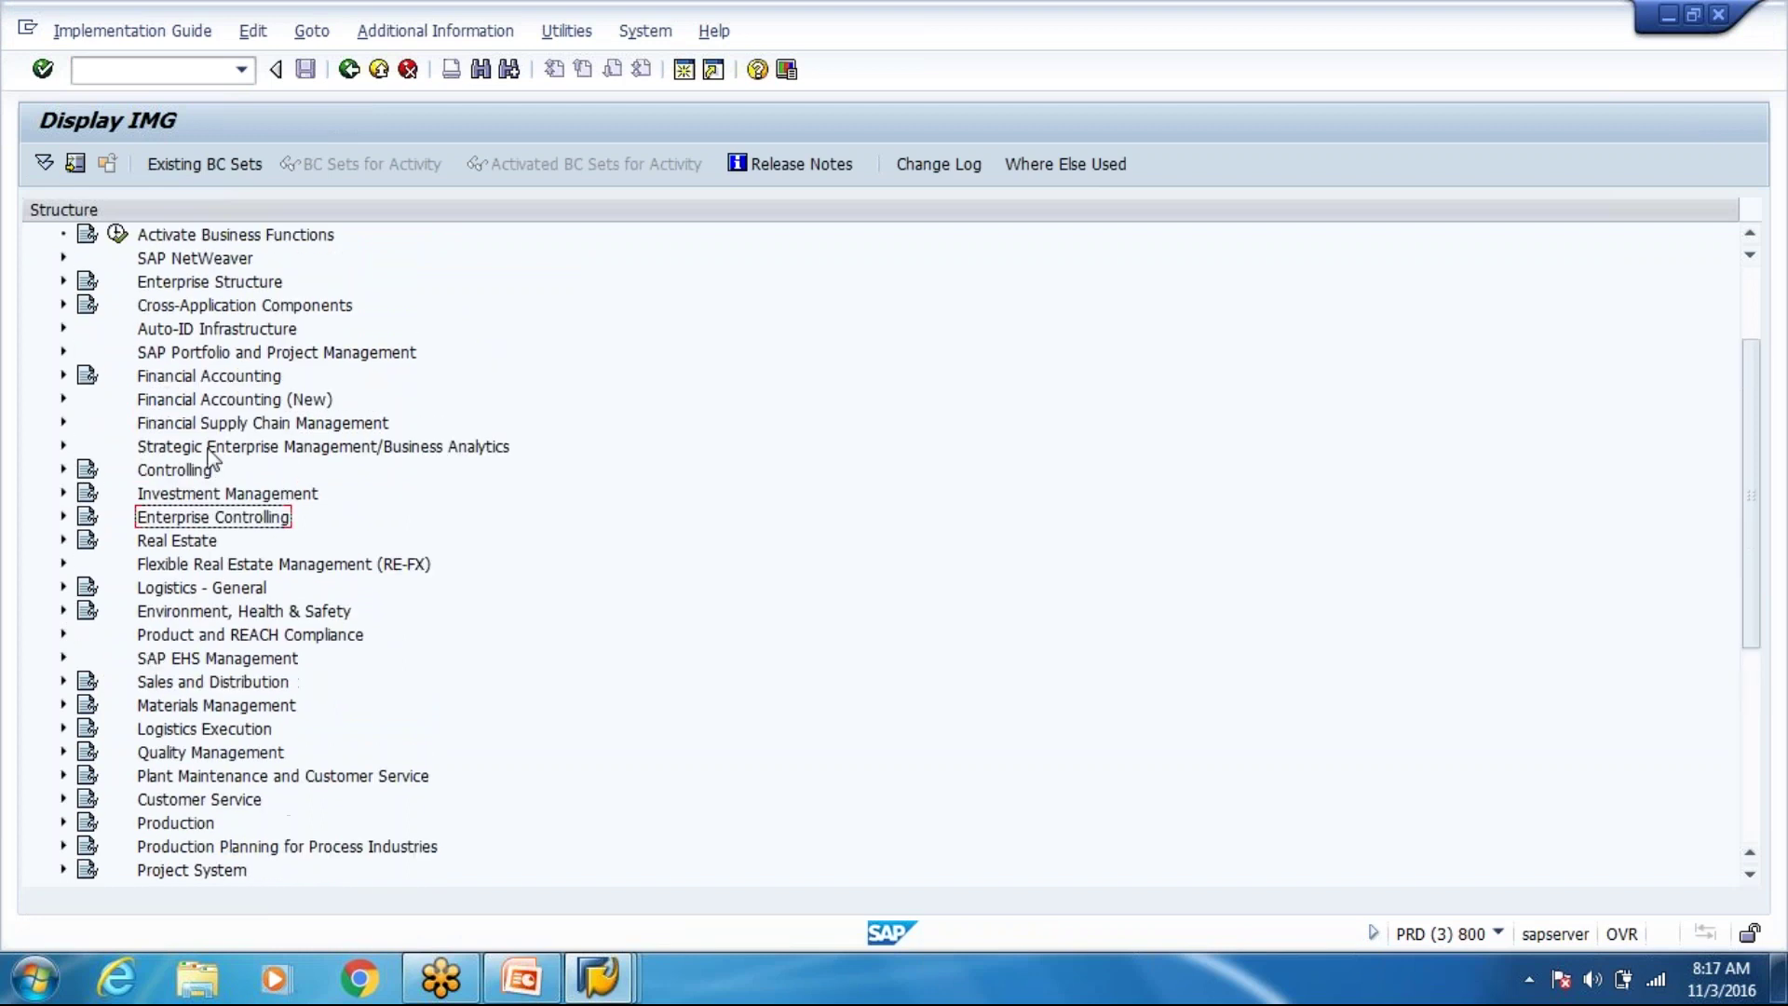
{"action": "left_click", "coordinate": [228, 285]}
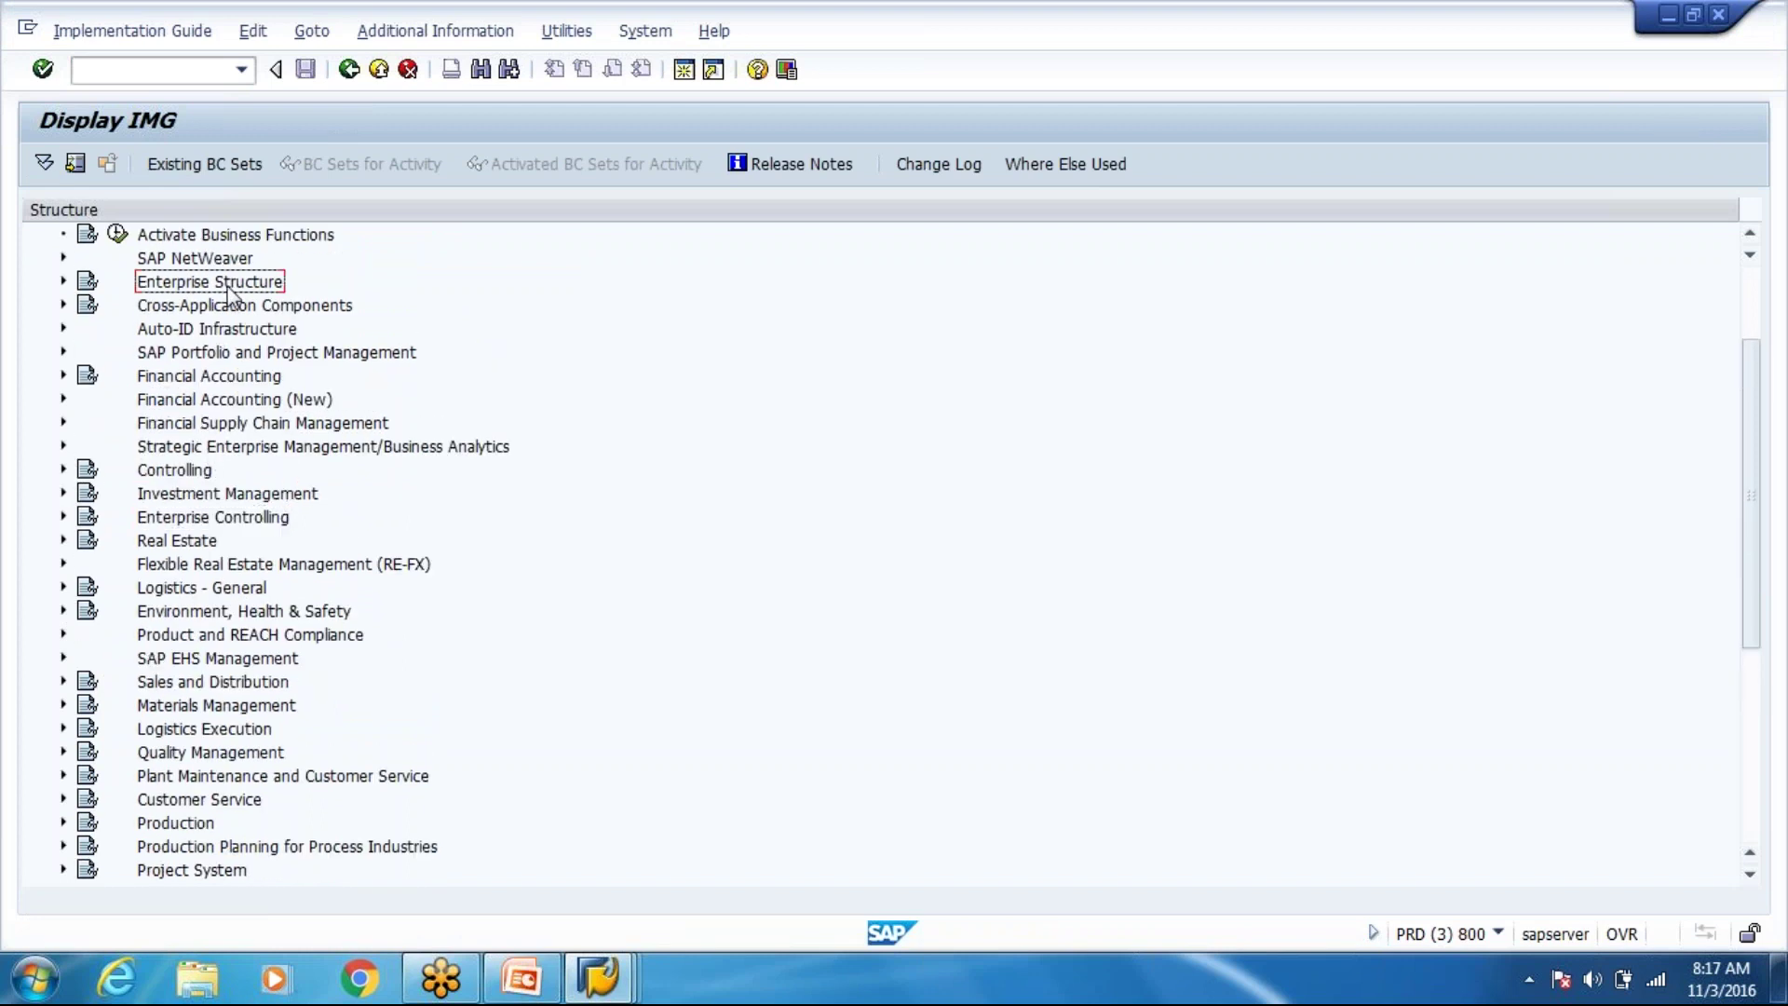
{"action": "left_click", "coordinate": [188, 565]}
{"action": "left_click", "coordinate": [199, 426]}
{"action": "left_click", "coordinate": [164, 660]}
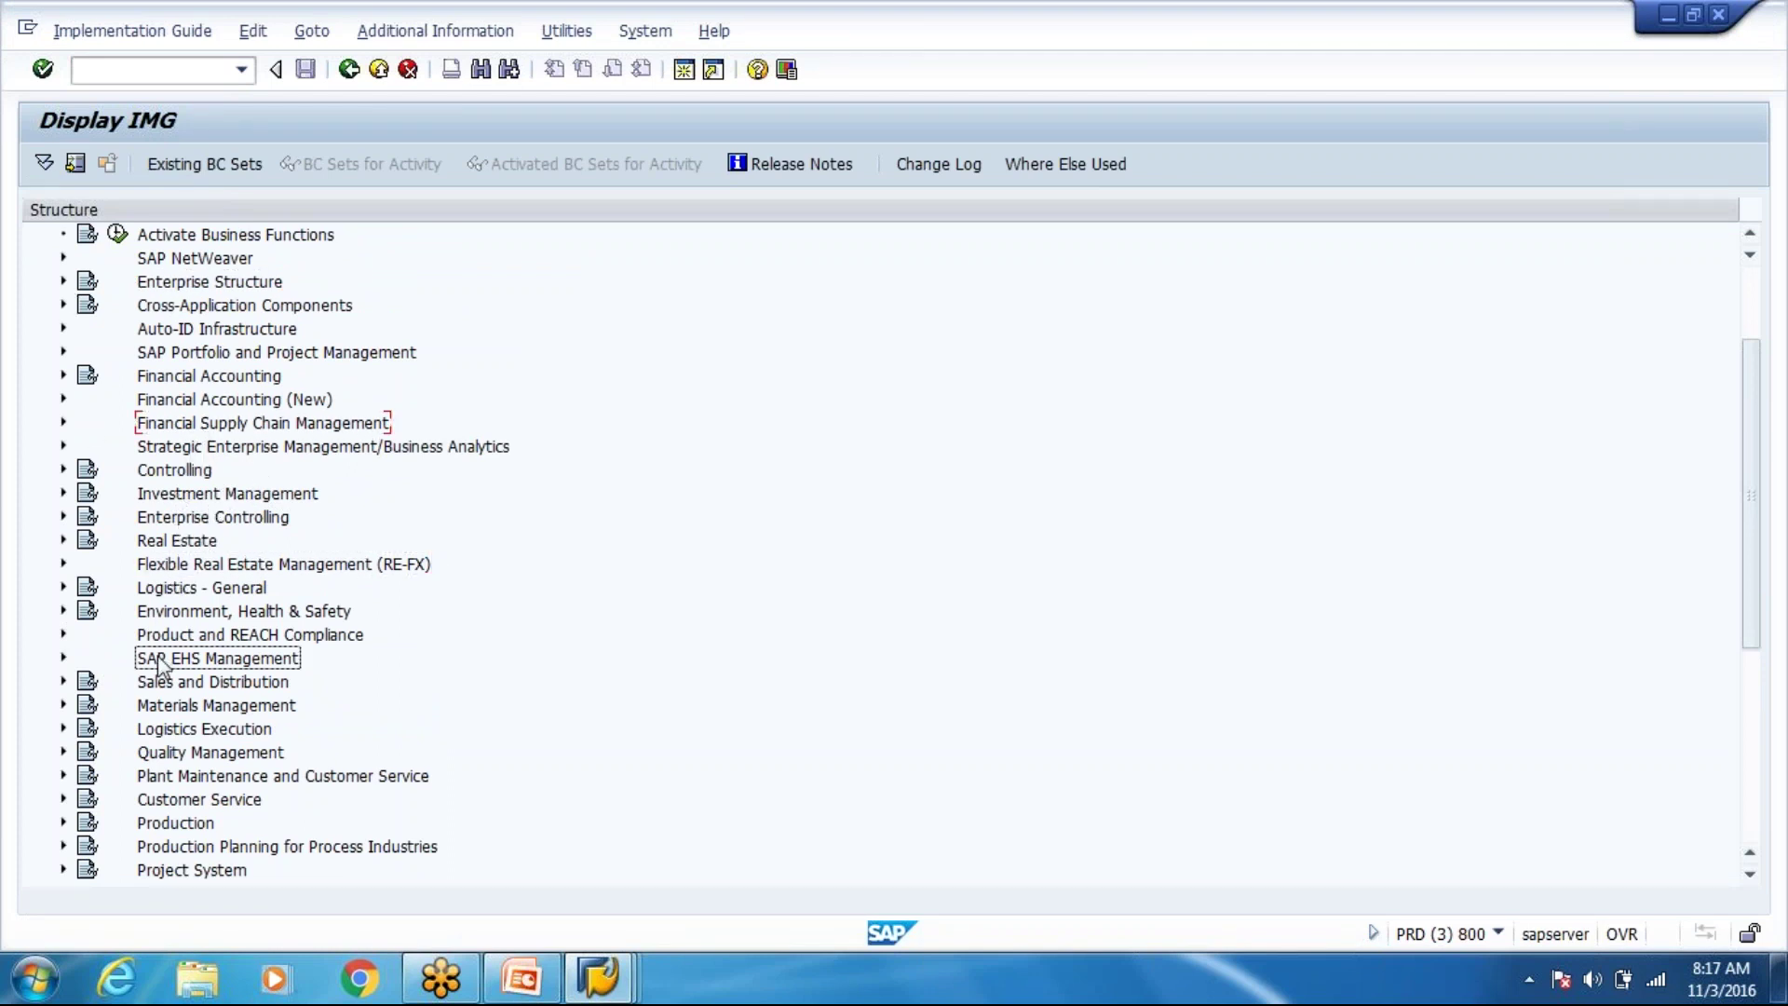
Open the material types overview under Logistics - General, Material Master, Basic Settings, Material Types.
{"action": "left_click", "coordinate": [175, 587]}
{"action": "left_click", "coordinate": [63, 587]}
{"action": "left_click", "coordinate": [89, 305]}
{"action": "left_click", "coordinate": [193, 373]}
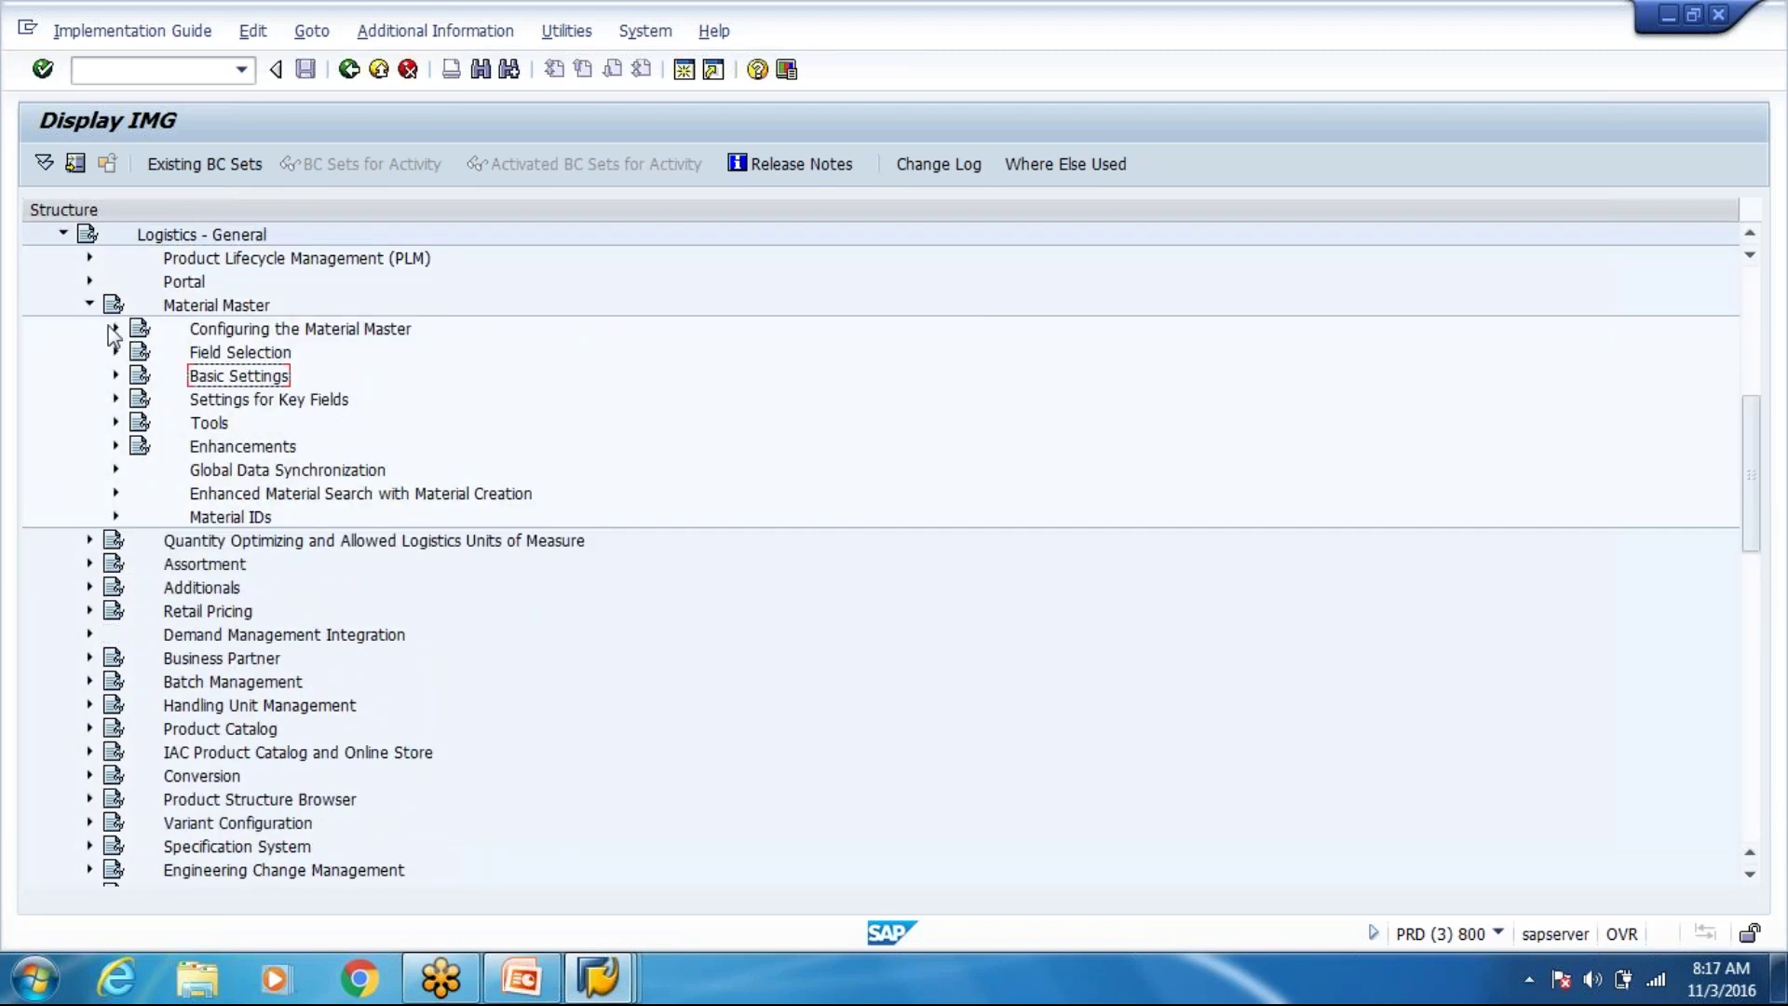
{"action": "left_click", "coordinate": [114, 375]}
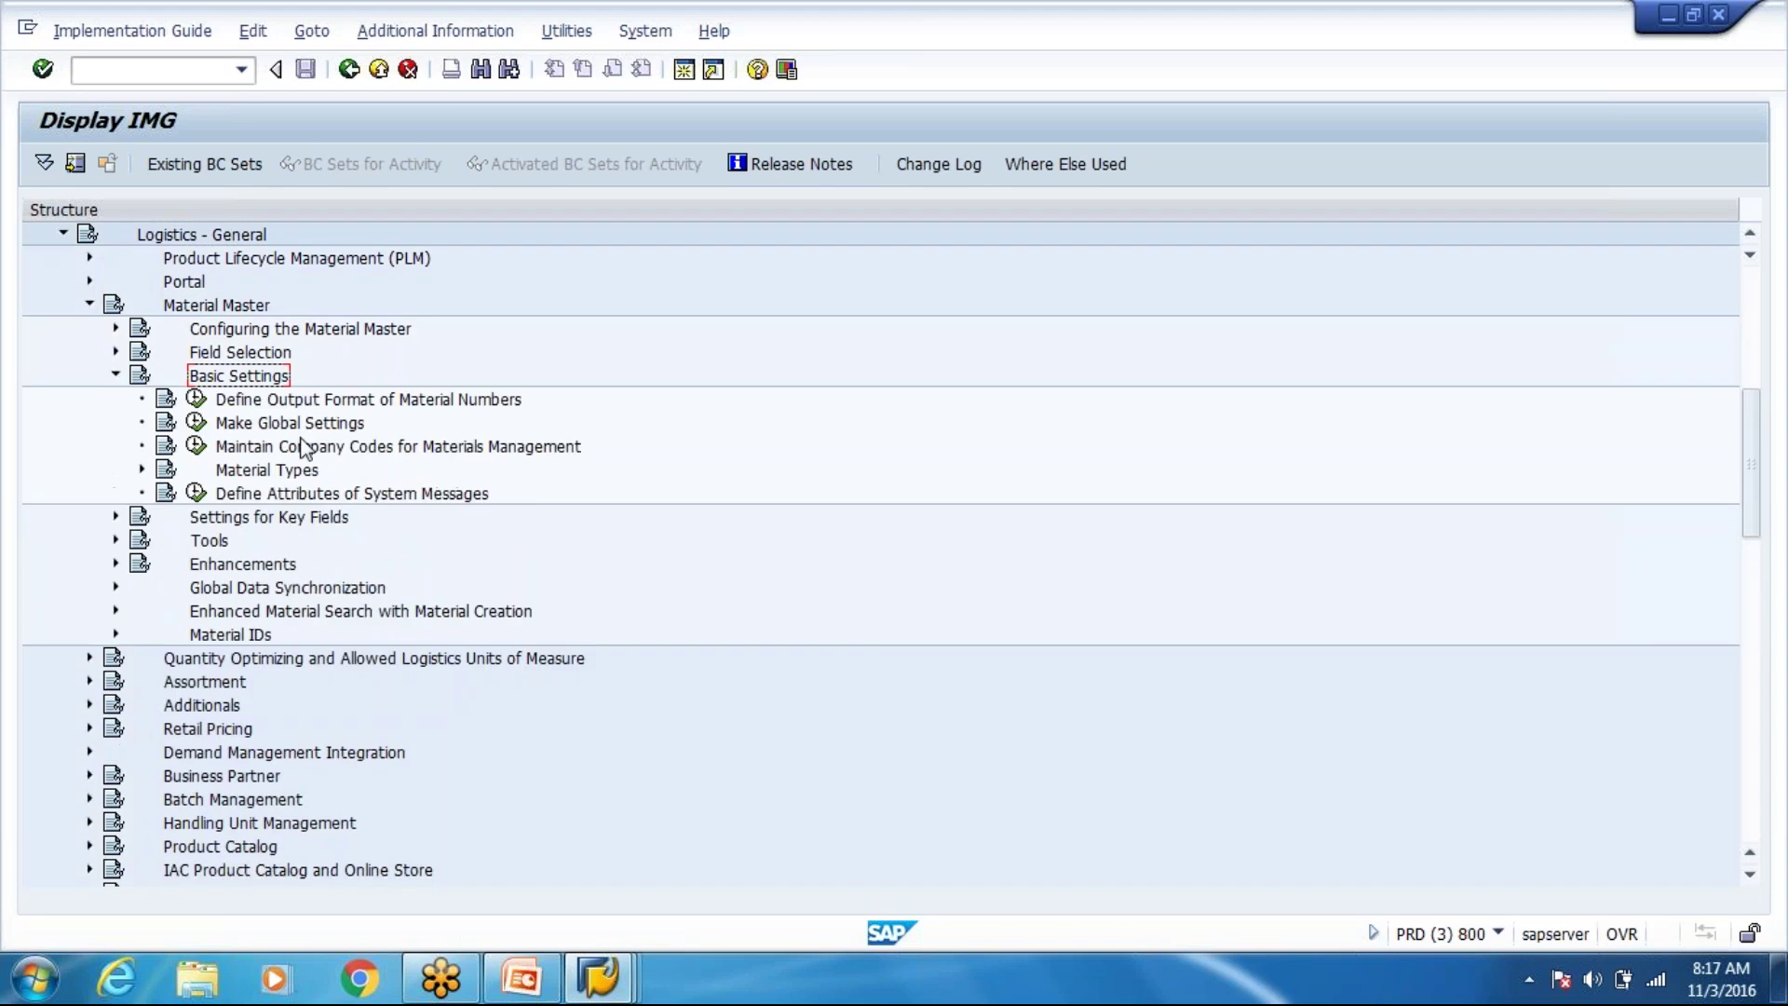
{"action": "left_click", "coordinate": [141, 468]}
{"action": "left_click", "coordinate": [222, 493]}
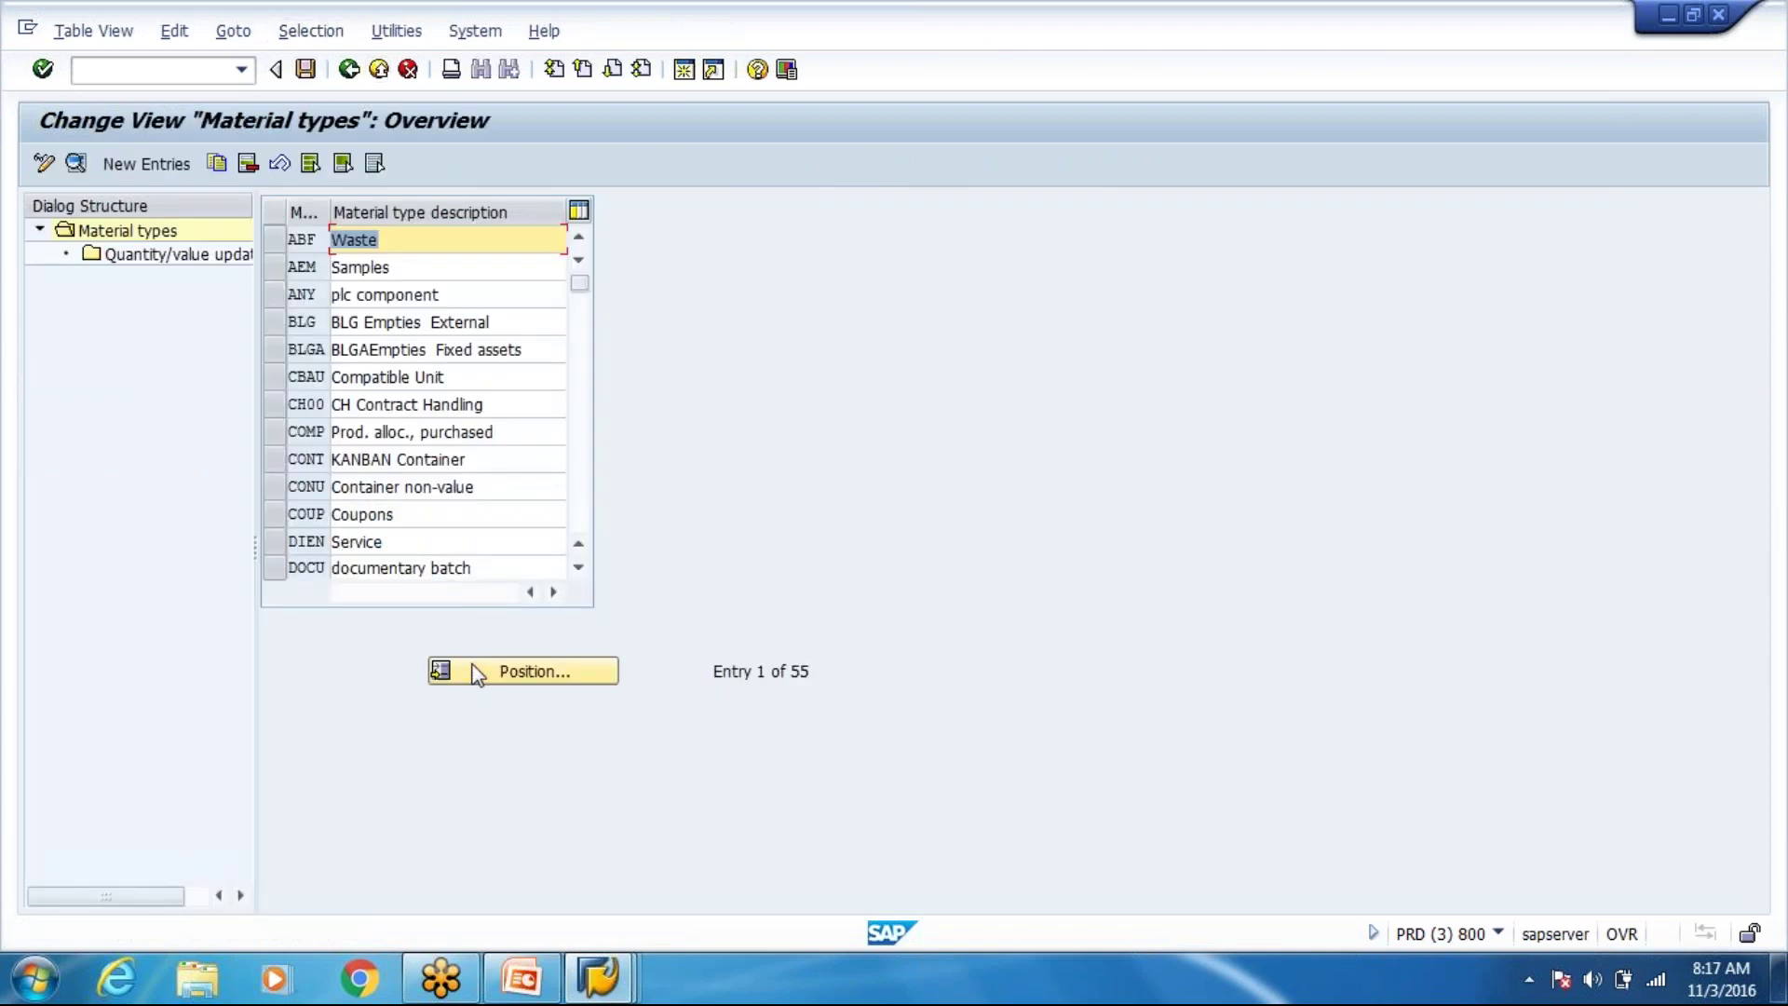
Locate material type HAWA (Trading goods) and open its quantity/value updating settings.
{"action": "left_click", "coordinate": [483, 672]}
{"action": "type", "text": "HAWA"}
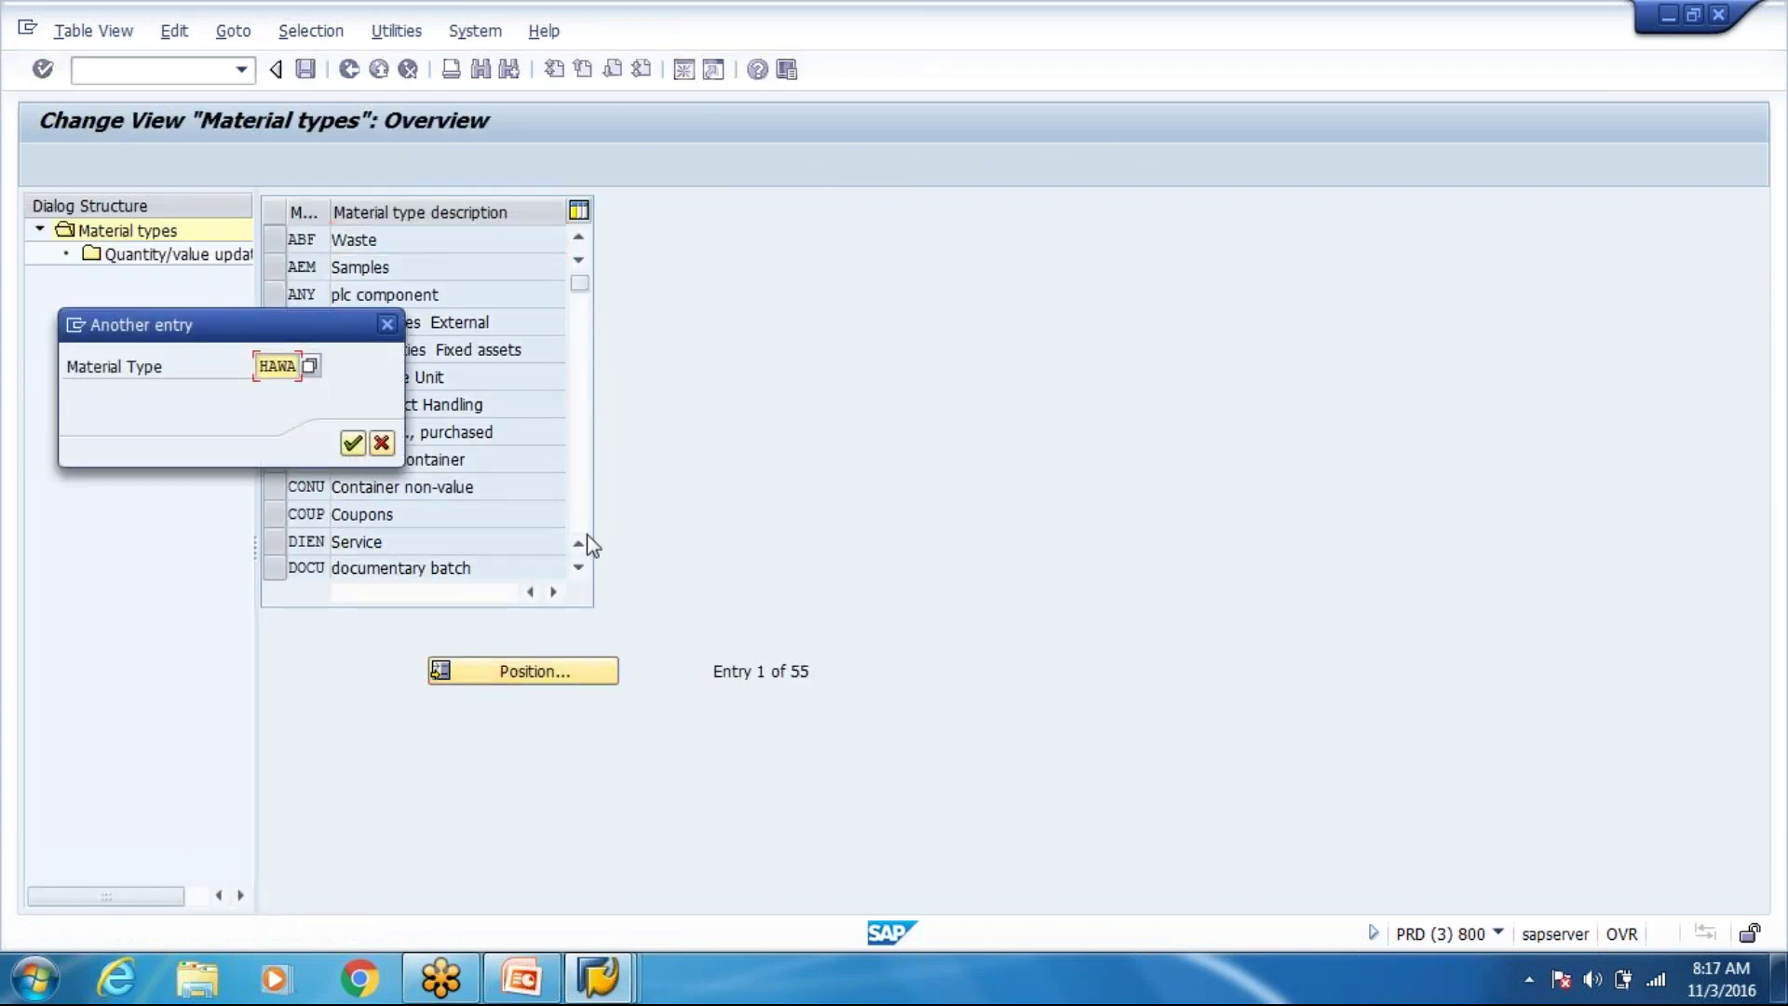
{"action": "key", "text": "Return"}
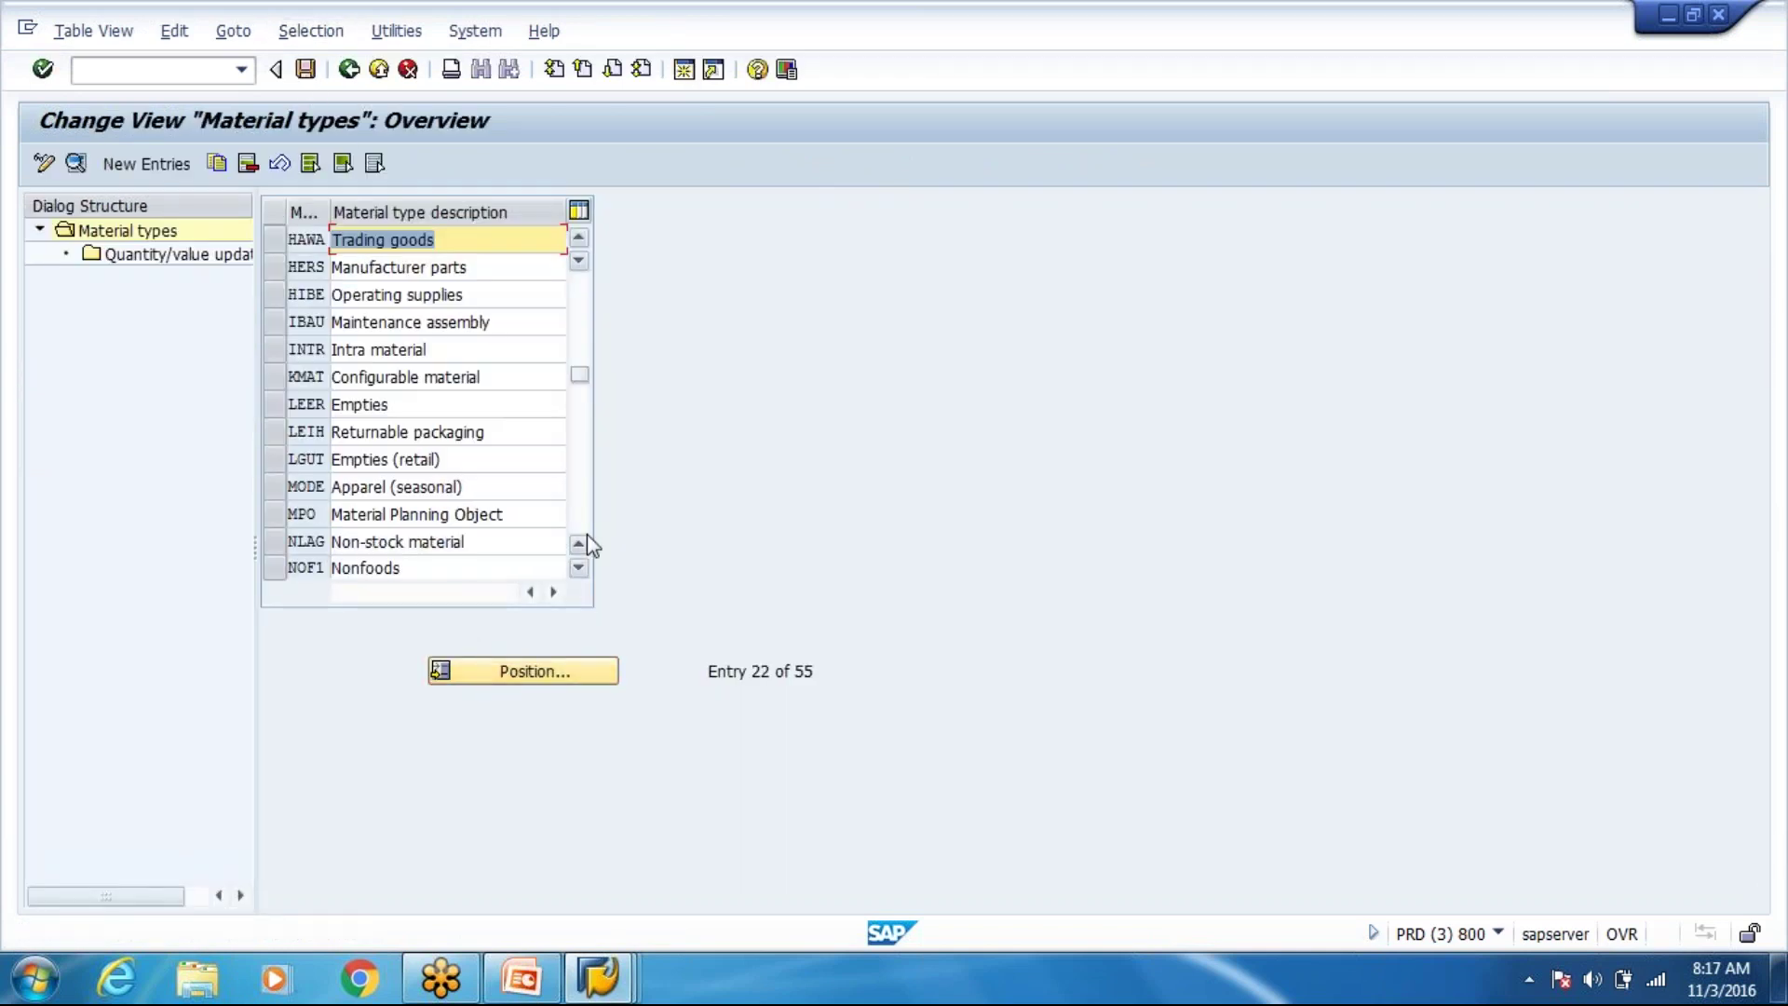
{"action": "double_click", "coordinate": [206, 262]}
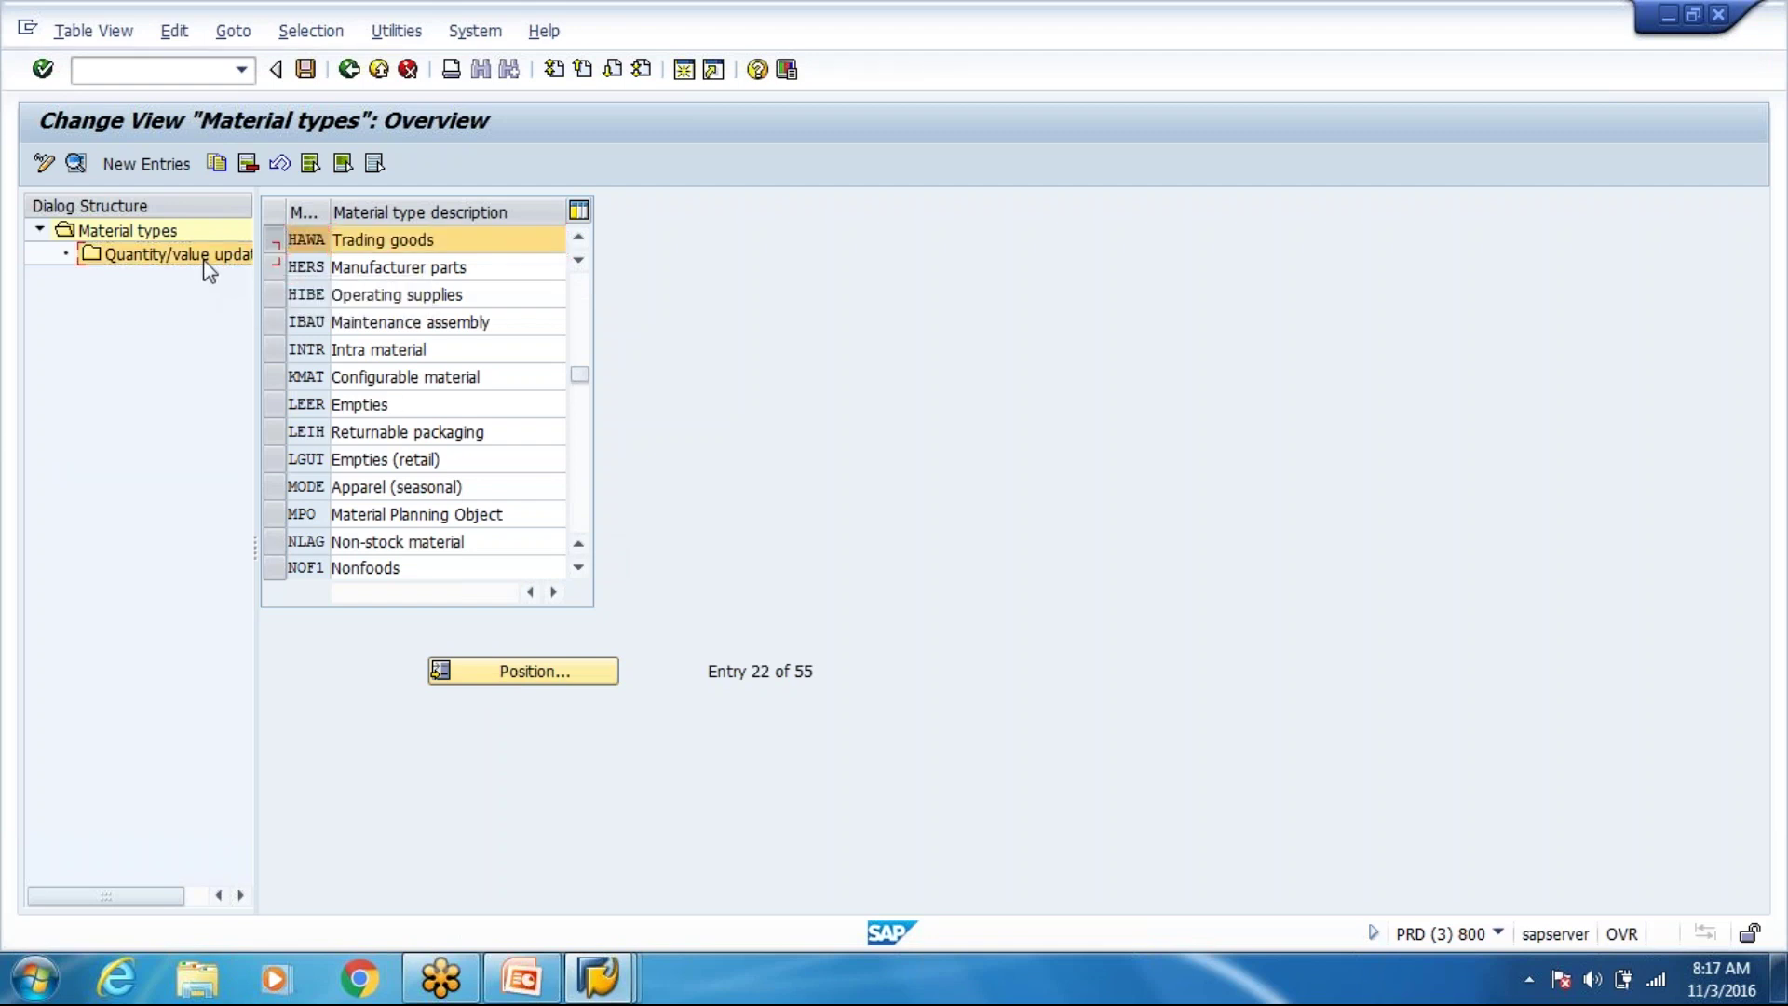
Locate valuation area 8300 for HAWA and compare its quantity and value updating settings with the neighbouring areas.
{"action": "left_click", "coordinate": [500, 677]}
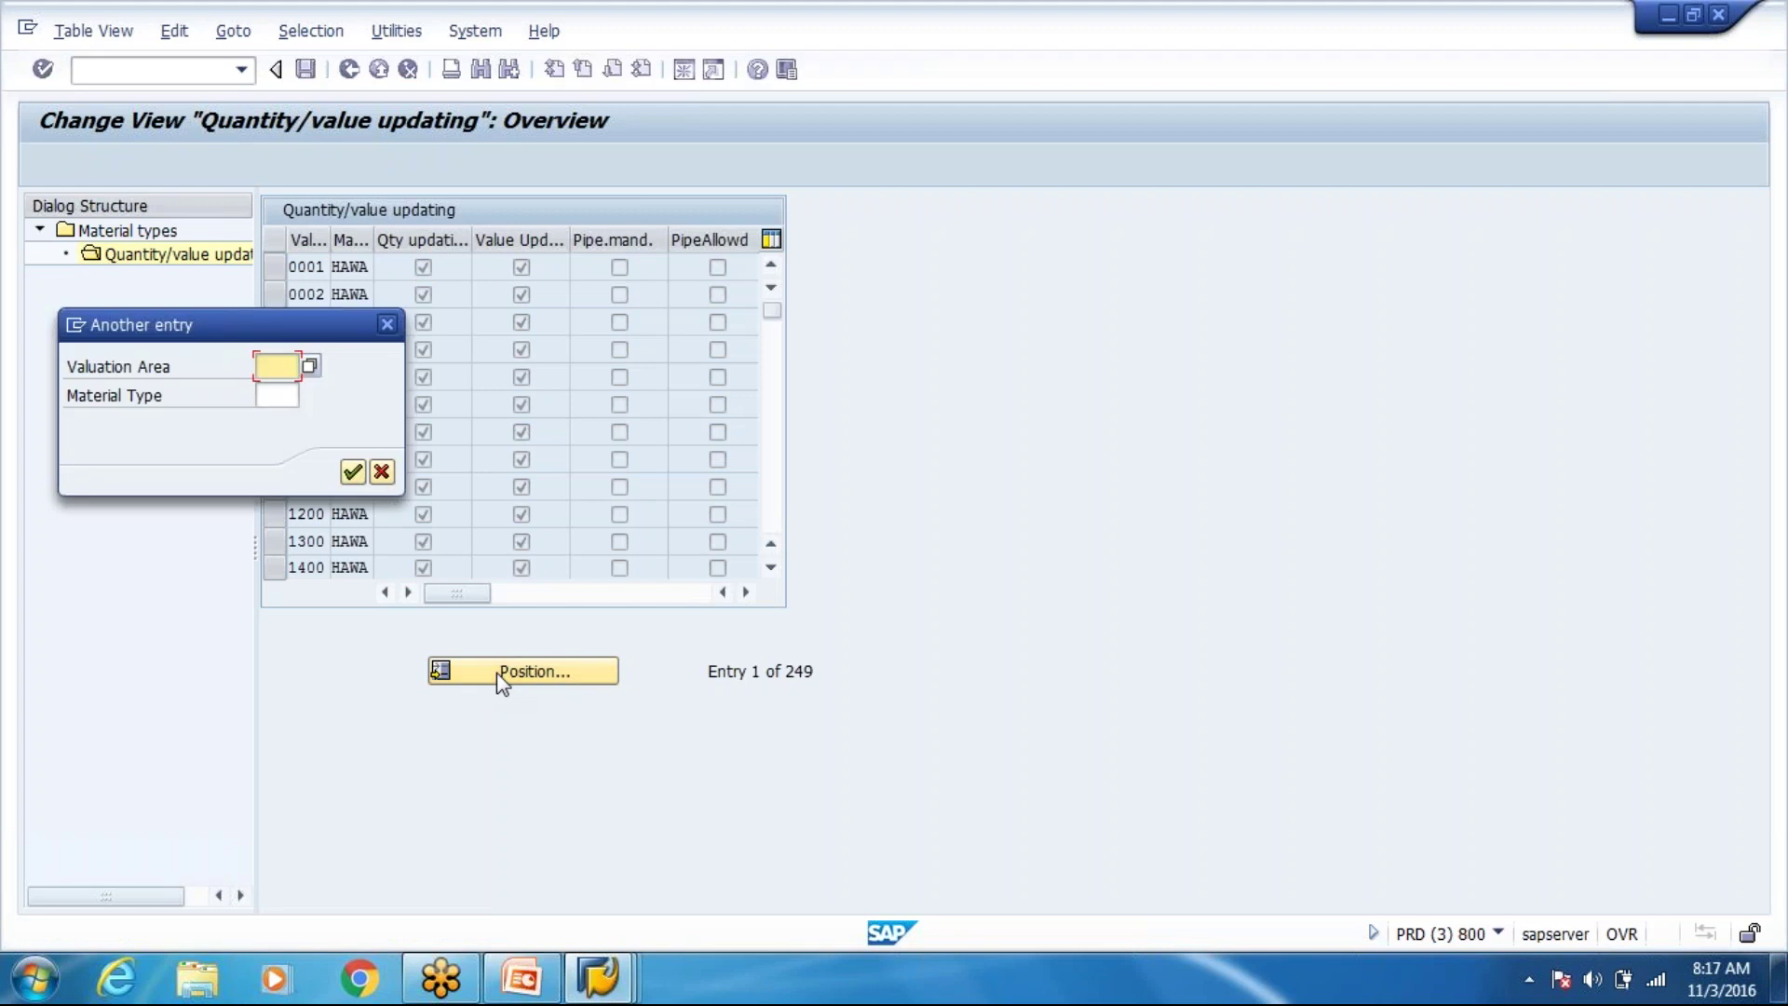
{"action": "type", "text": "8300"}
{"action": "key", "text": "Return"}
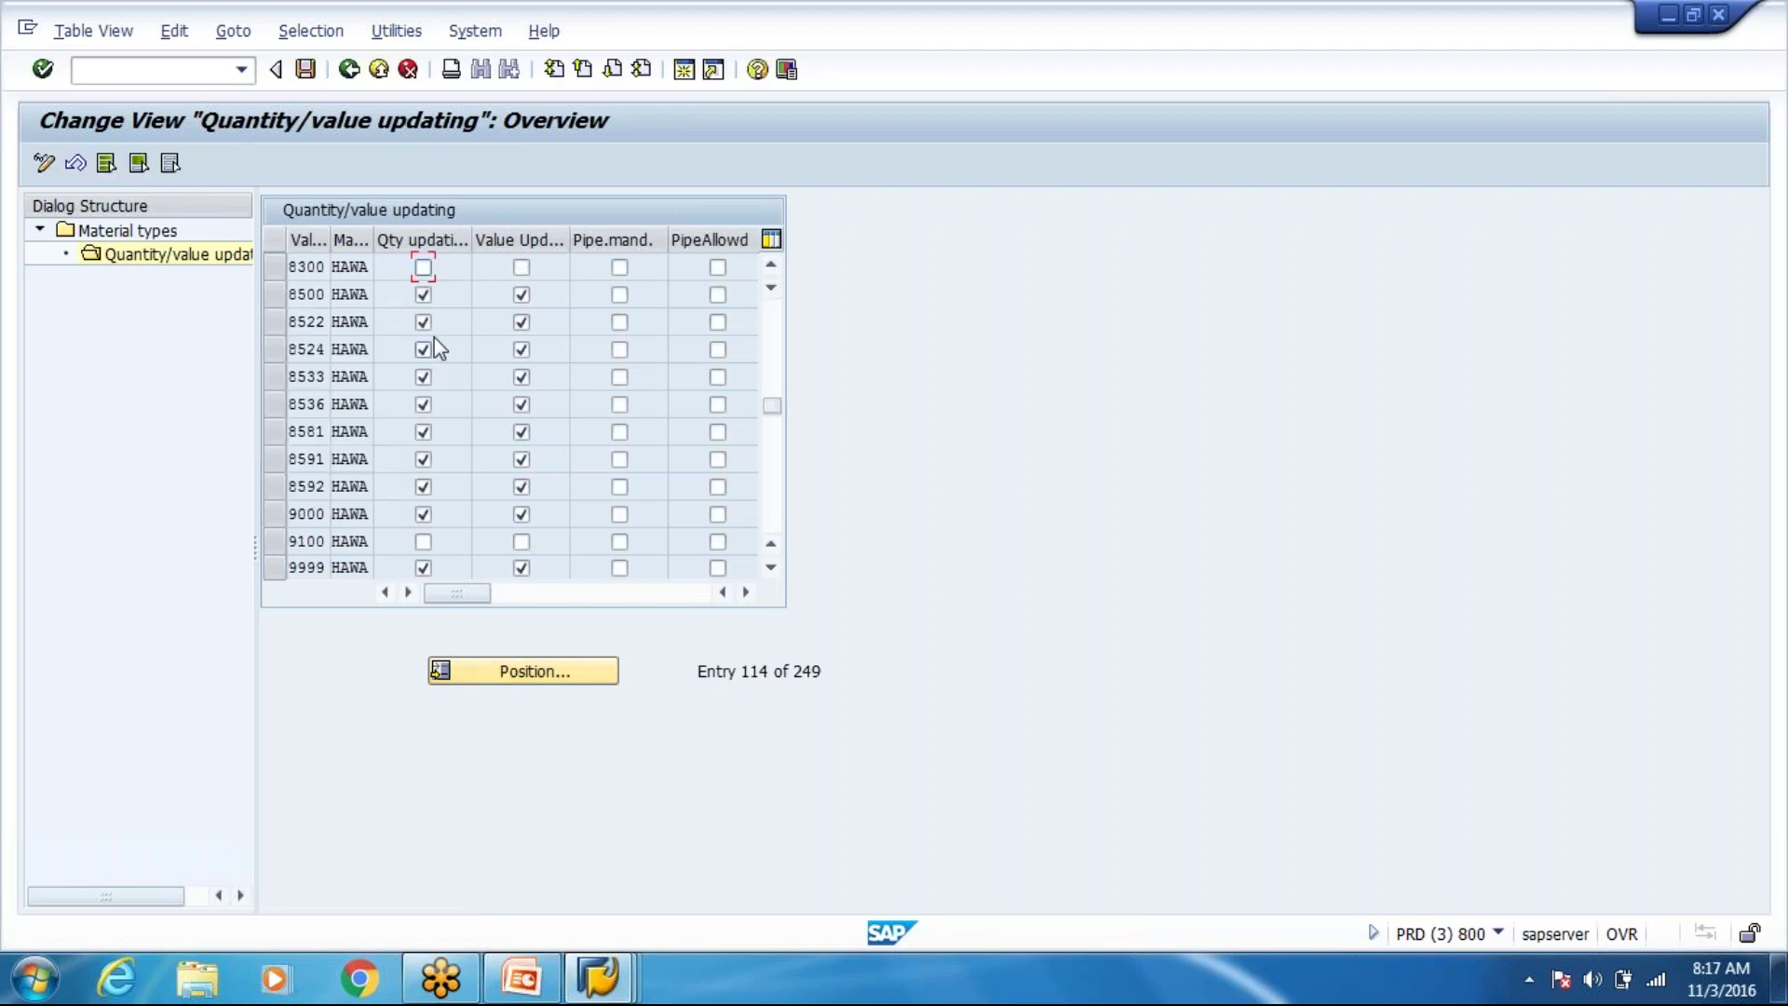
{"action": "scroll", "coordinate": [434, 315], "scroll_direction": "up", "scroll_amount": 2}
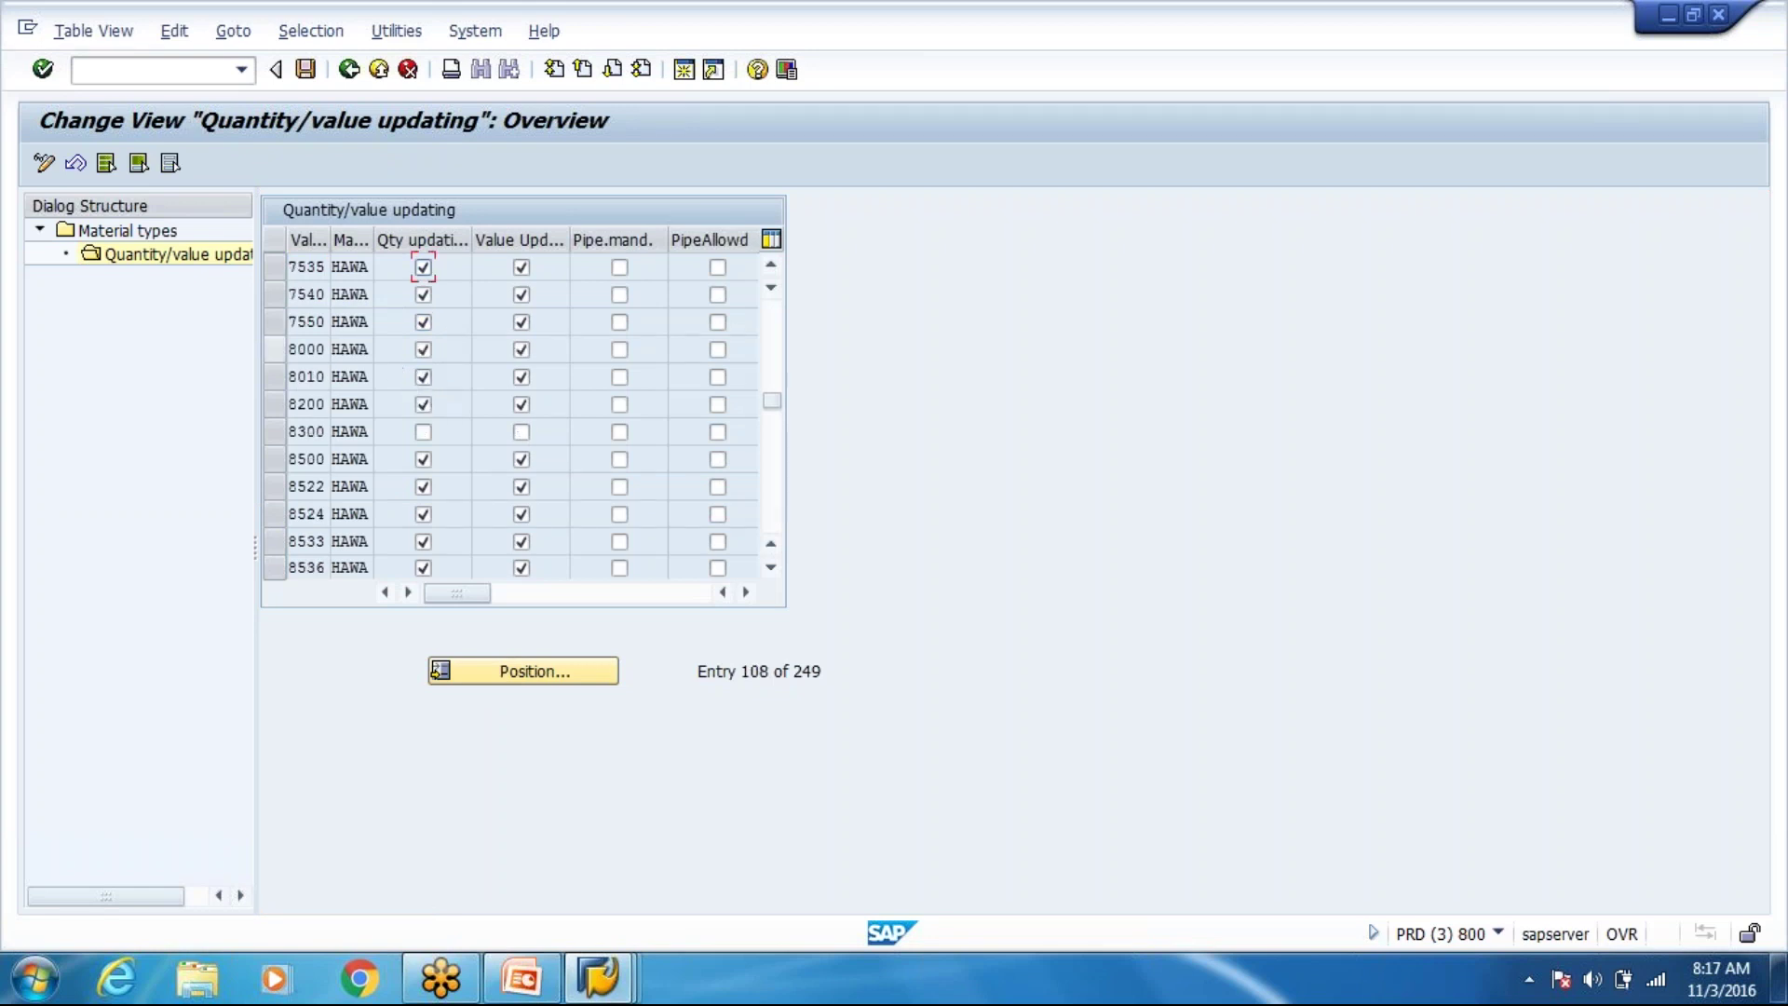
Enable both quantity updating and value updating for material type HAWA in valuation area 8300.
{"action": "left_click", "coordinate": [275, 351]}
{"action": "left_click", "coordinate": [272, 403]}
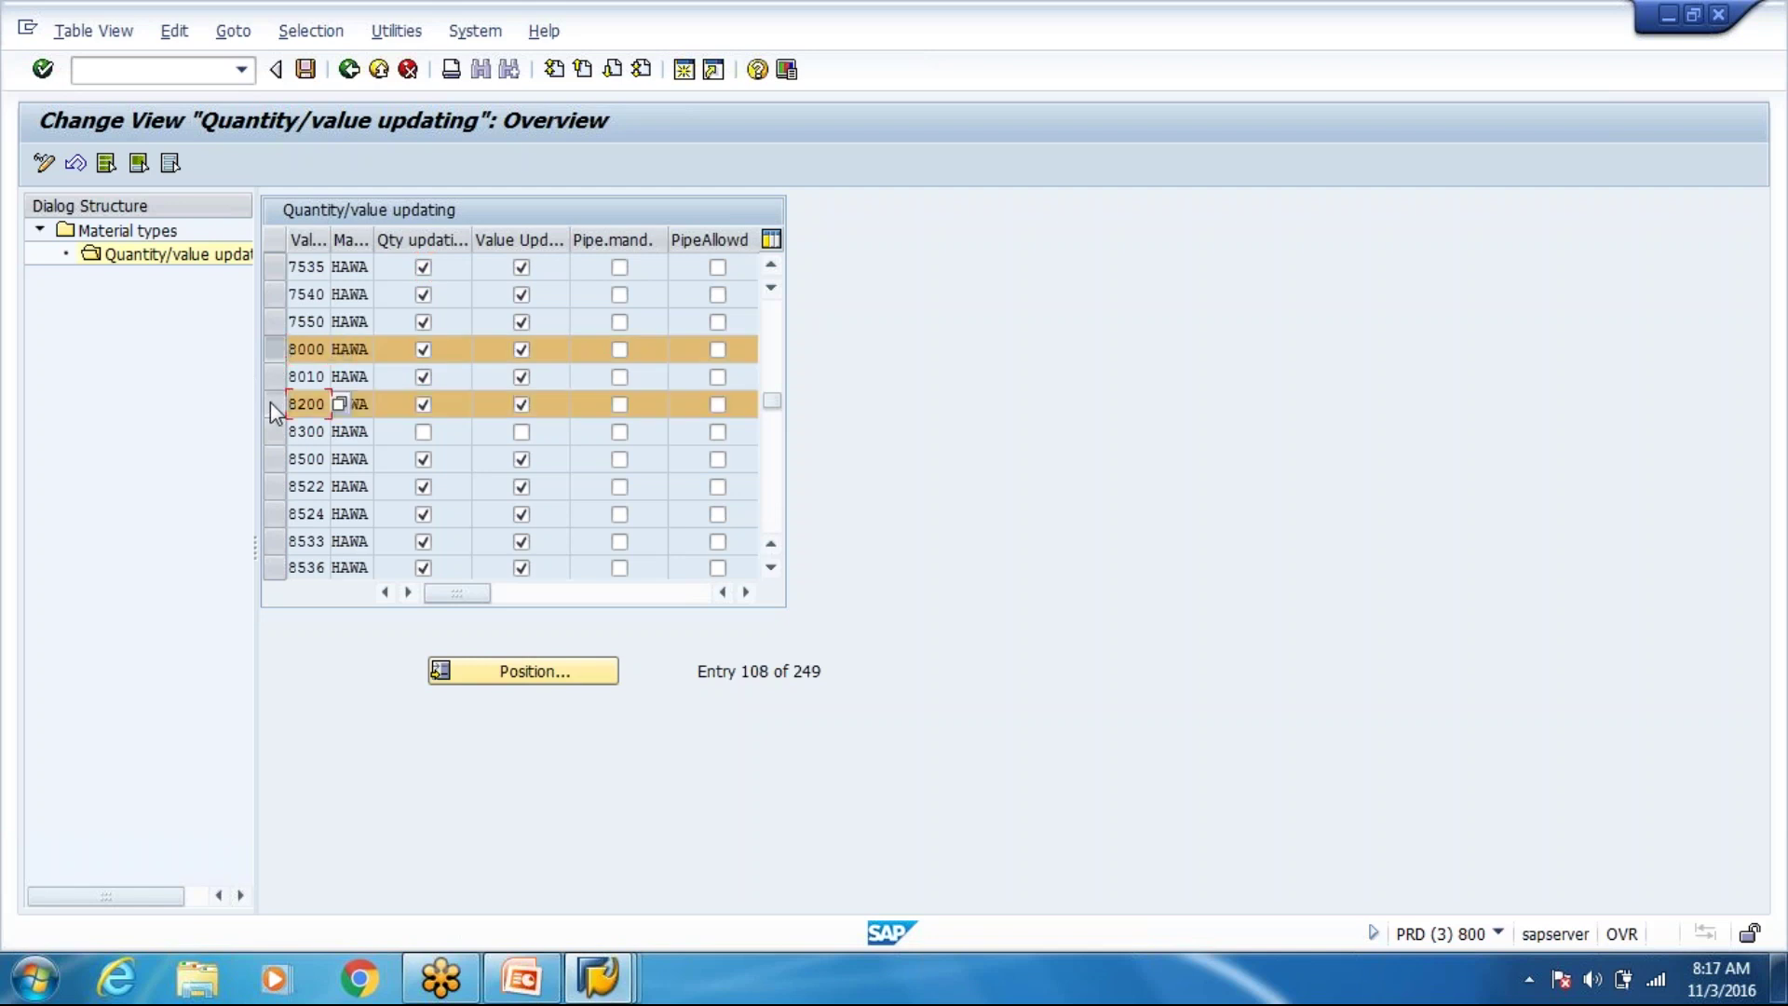
{"action": "left_click", "coordinate": [272, 403]}
{"action": "left_click", "coordinate": [273, 350]}
{"action": "left_click", "coordinate": [424, 432]}
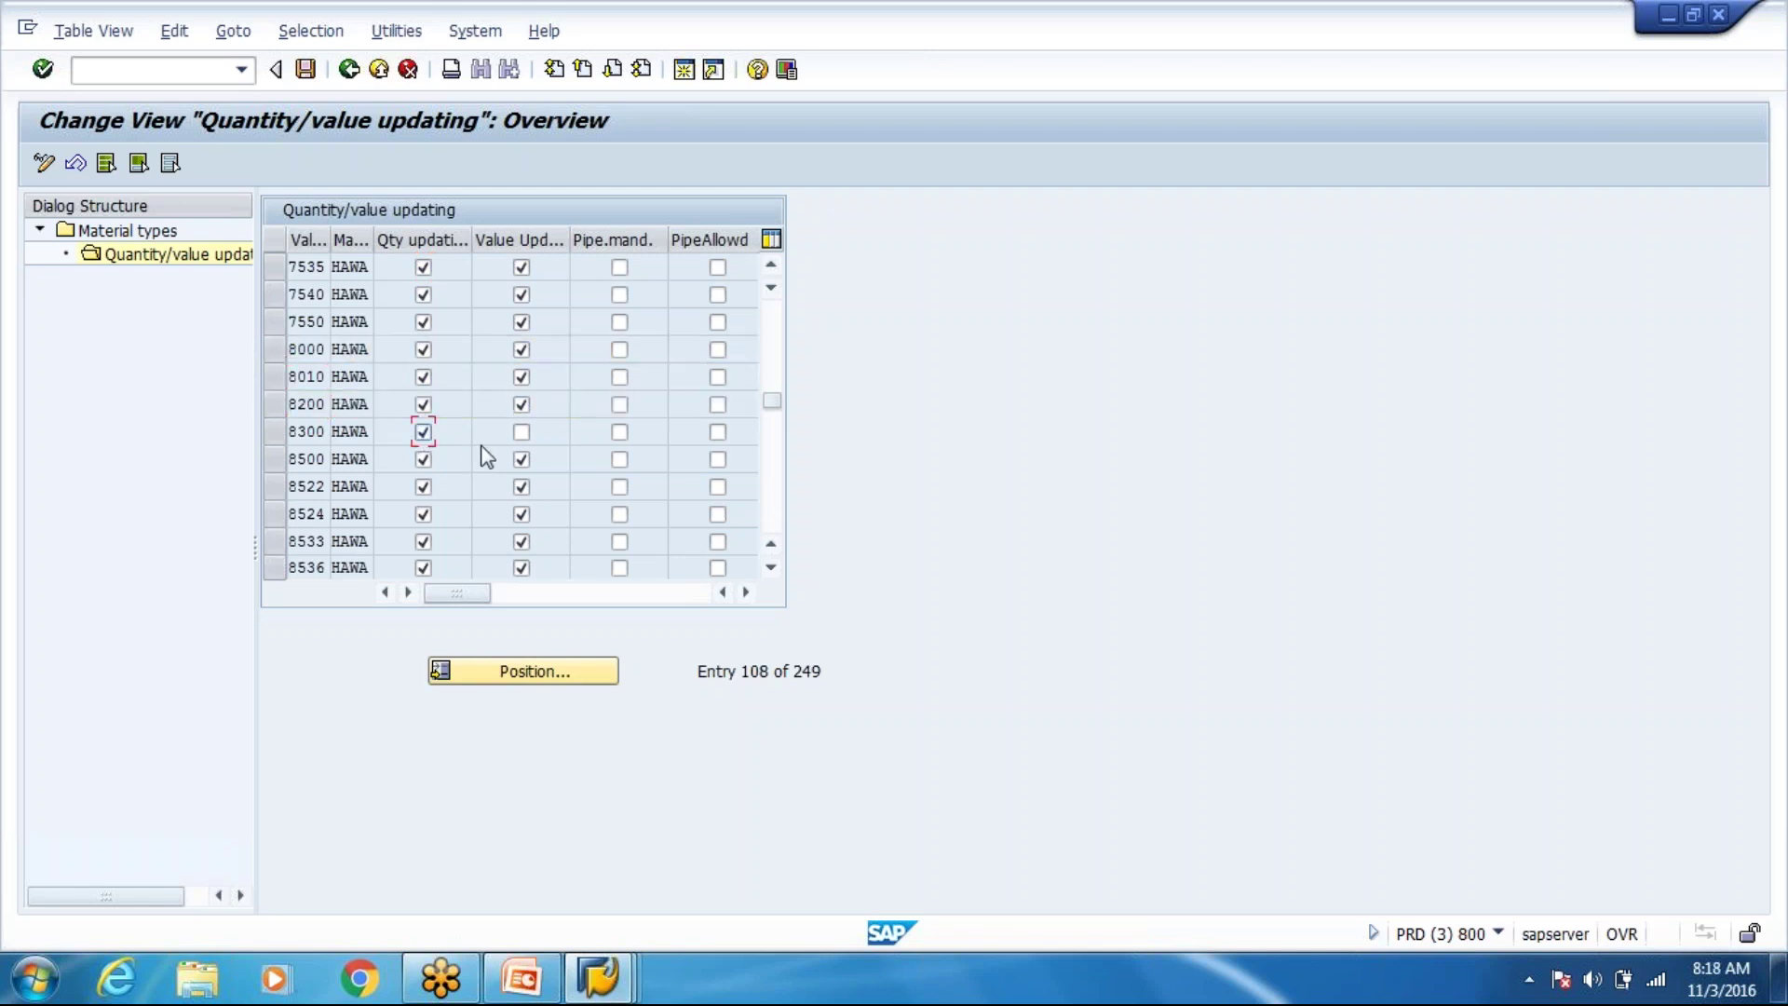
{"action": "left_click", "coordinate": [518, 431]}
Look through the quantity and value updating settings of the HAWA valuation areas from 0001 to ZZ01.
{"action": "scroll", "coordinate": [477, 433], "scroll_direction": "up", "scroll_amount": 10}
{"action": "scroll", "coordinate": [477, 432], "scroll_direction": "up", "scroll_amount": 10}
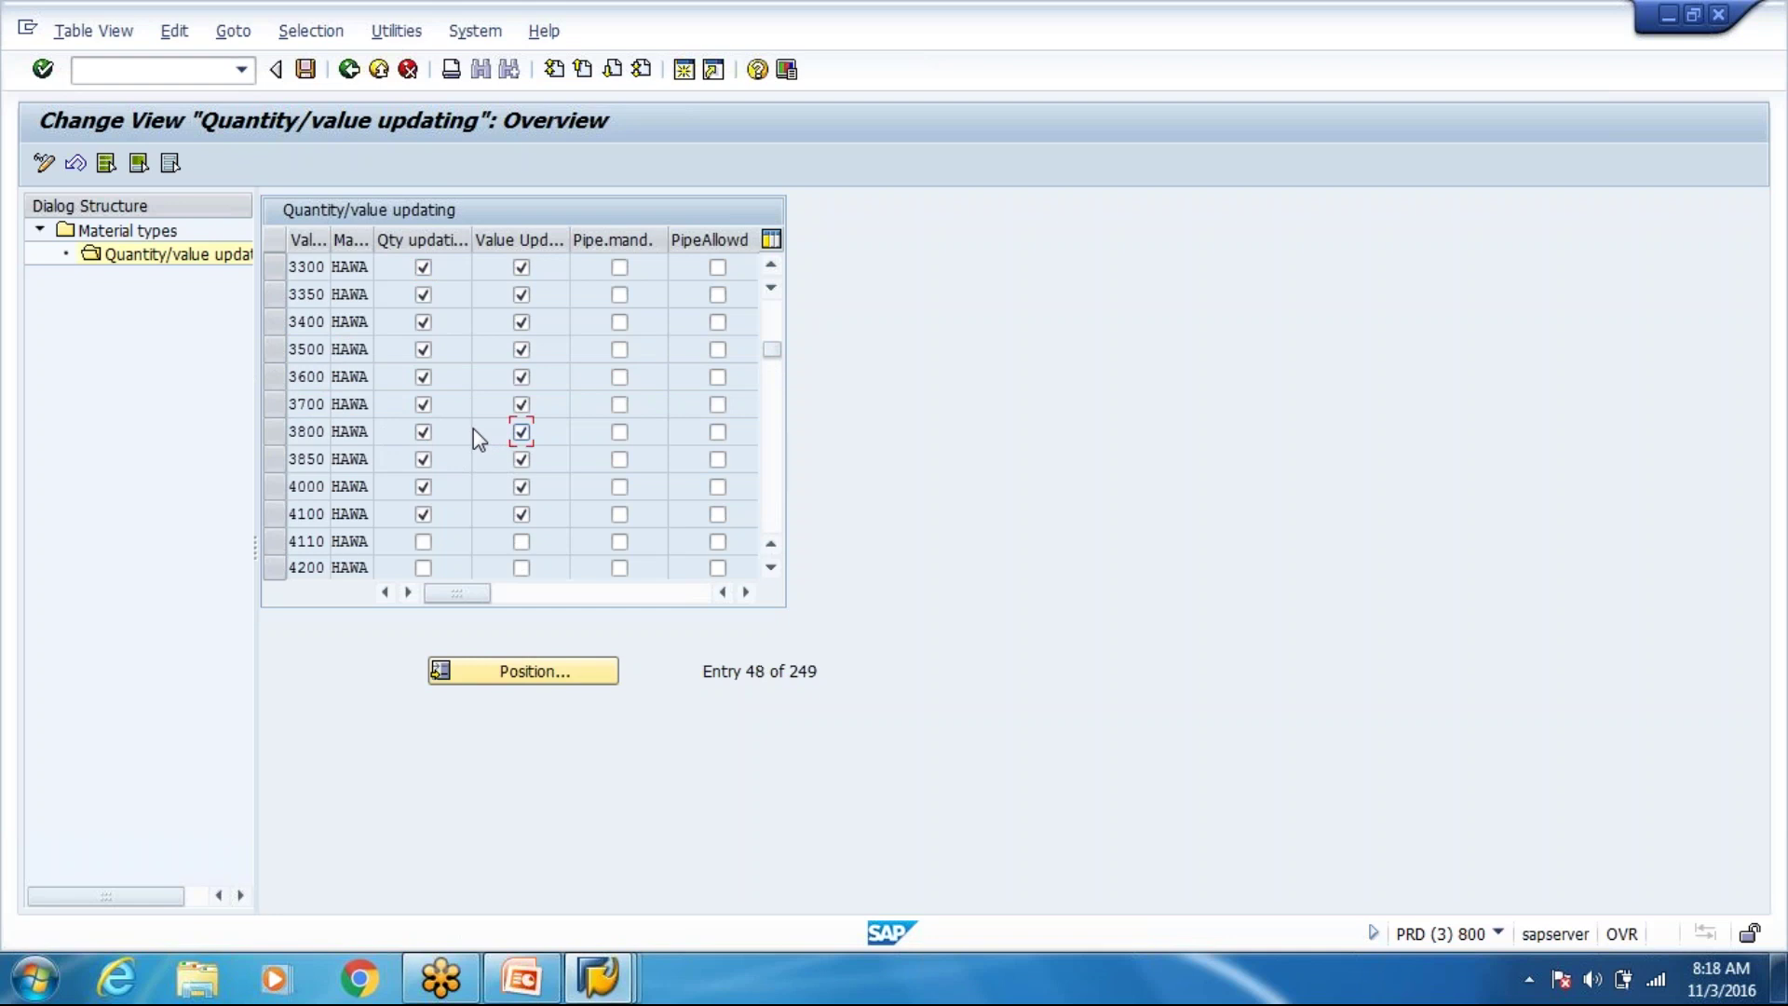
{"action": "scroll", "coordinate": [482, 440], "scroll_direction": "down", "scroll_amount": 1}
{"action": "scroll", "coordinate": [489, 442], "scroll_direction": "up", "scroll_amount": 1}
{"action": "scroll", "coordinate": [491, 446], "scroll_direction": "up", "scroll_amount": 7}
{"action": "scroll", "coordinate": [486, 437], "scroll_direction": "up", "scroll_amount": 9}
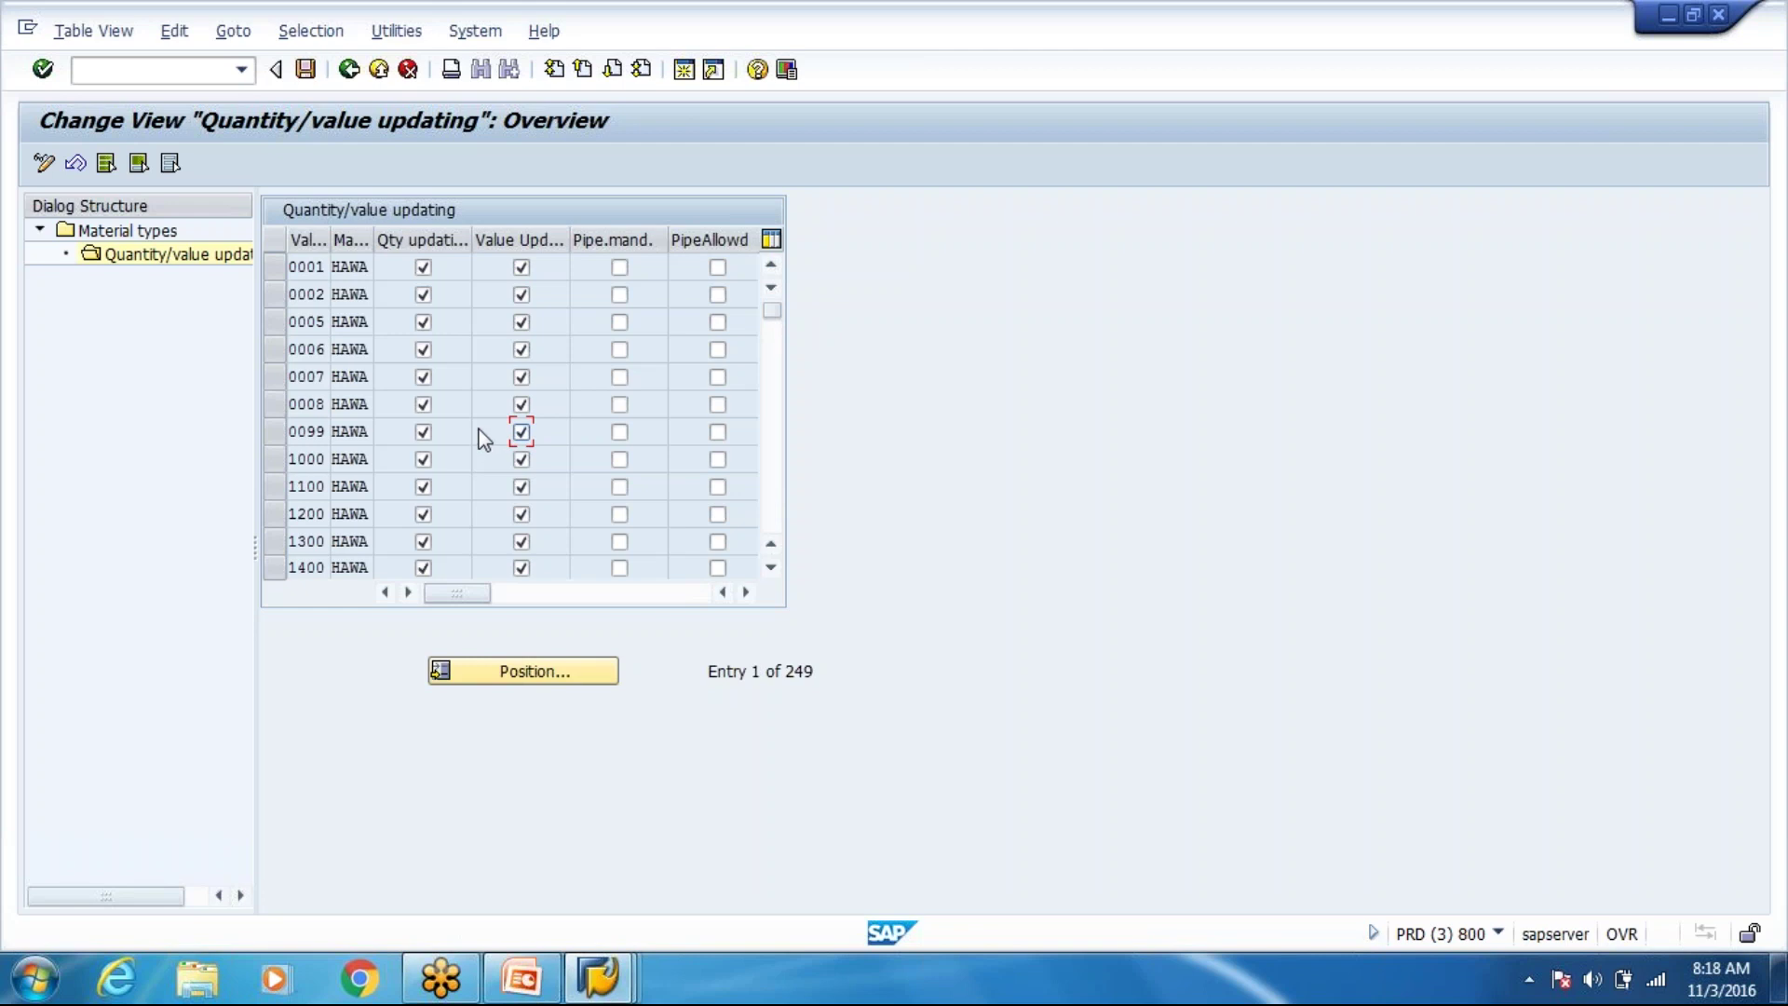
{"action": "scroll", "coordinate": [477, 424], "scroll_direction": "down", "scroll_amount": 7}
{"action": "scroll", "coordinate": [475, 423], "scroll_direction": "down", "scroll_amount": 11}
{"action": "scroll", "coordinate": [474, 421], "scroll_direction": "down", "scroll_amount": 8}
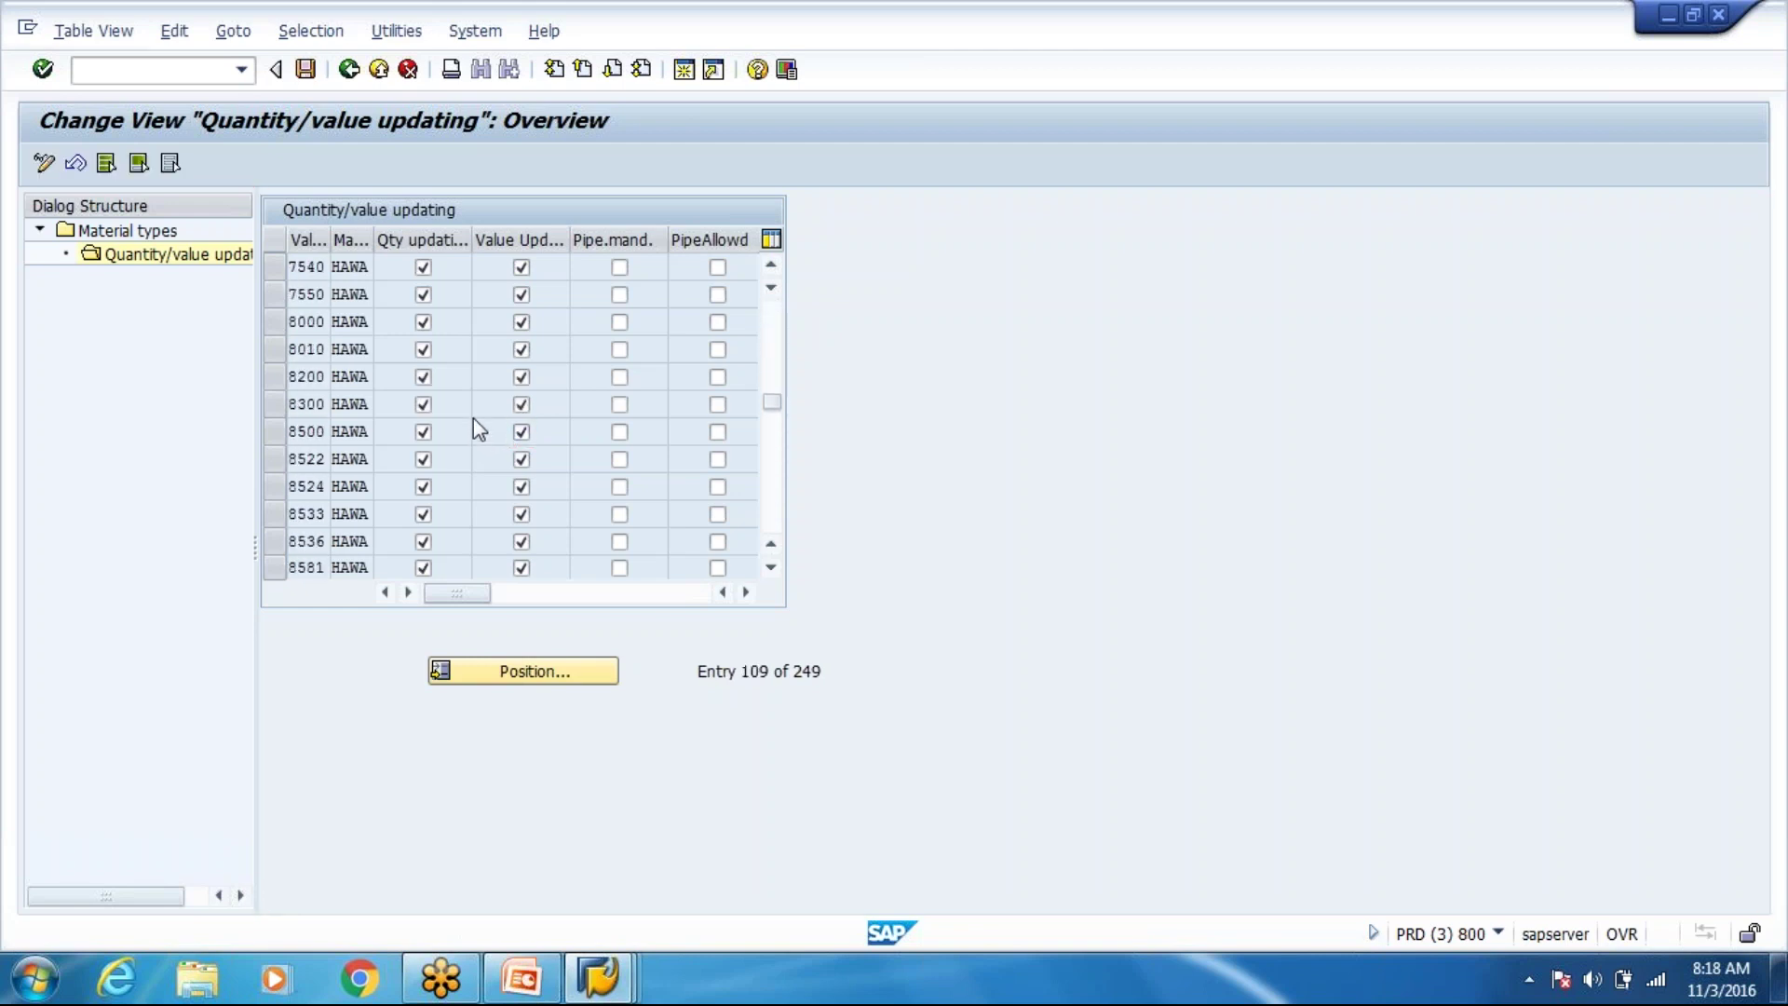
{"action": "scroll", "coordinate": [475, 424], "scroll_direction": "down", "scroll_amount": 10}
{"action": "scroll", "coordinate": [474, 419], "scroll_direction": "down", "scroll_amount": 8}
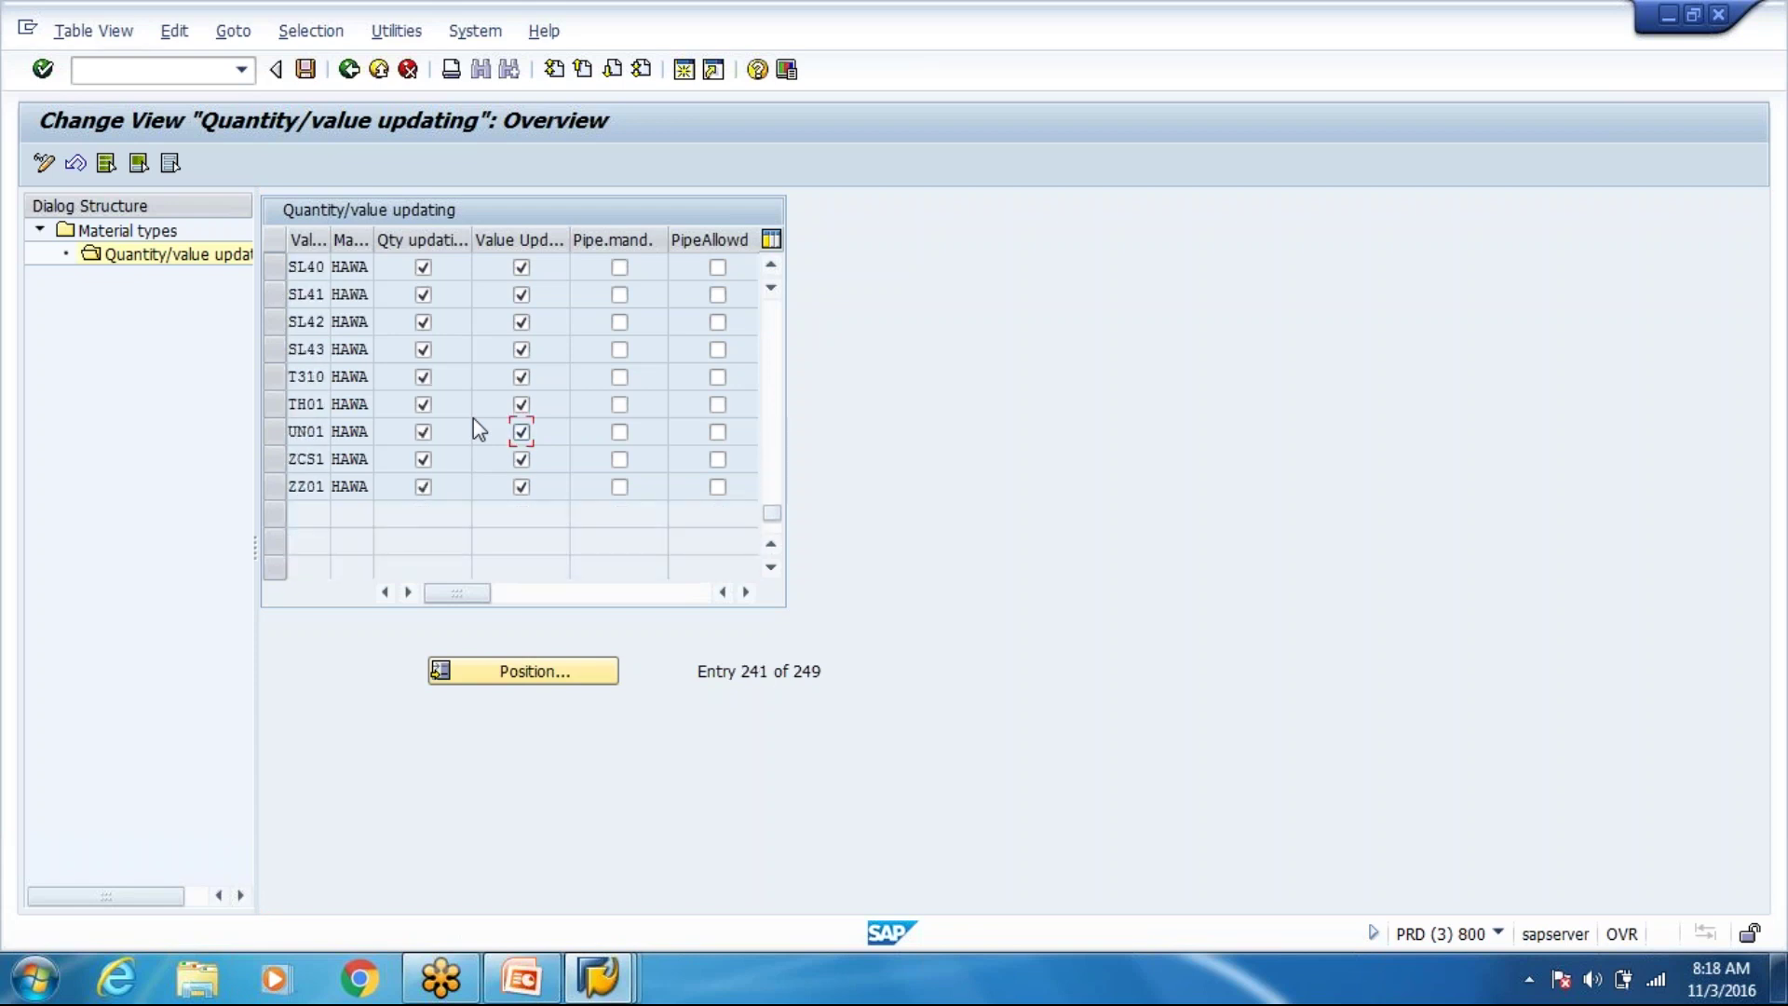
Save the updating settings under customizing request PRDK900283 (Warehouse - WH80) and return to the material types overview.
{"action": "key", "text": "F3"}
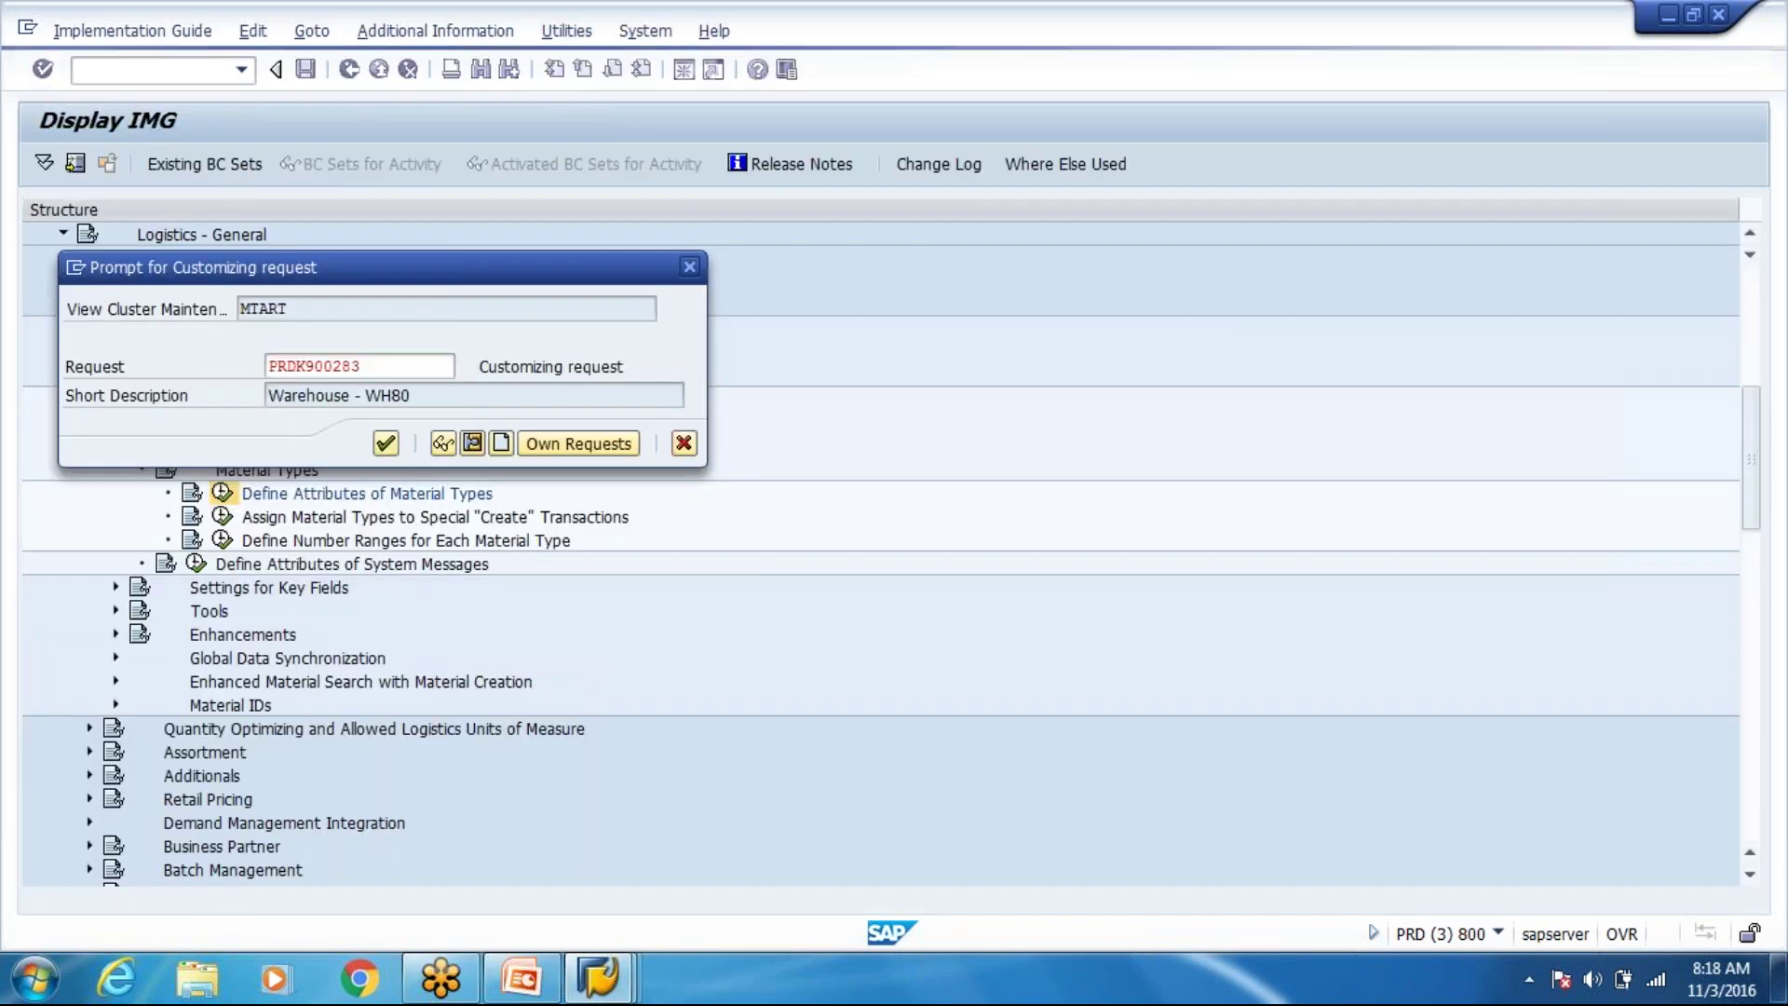
{"action": "key", "text": "Return"}
{"action": "scroll", "coordinate": [449, 430], "scroll_direction": "up", "scroll_amount": 4}
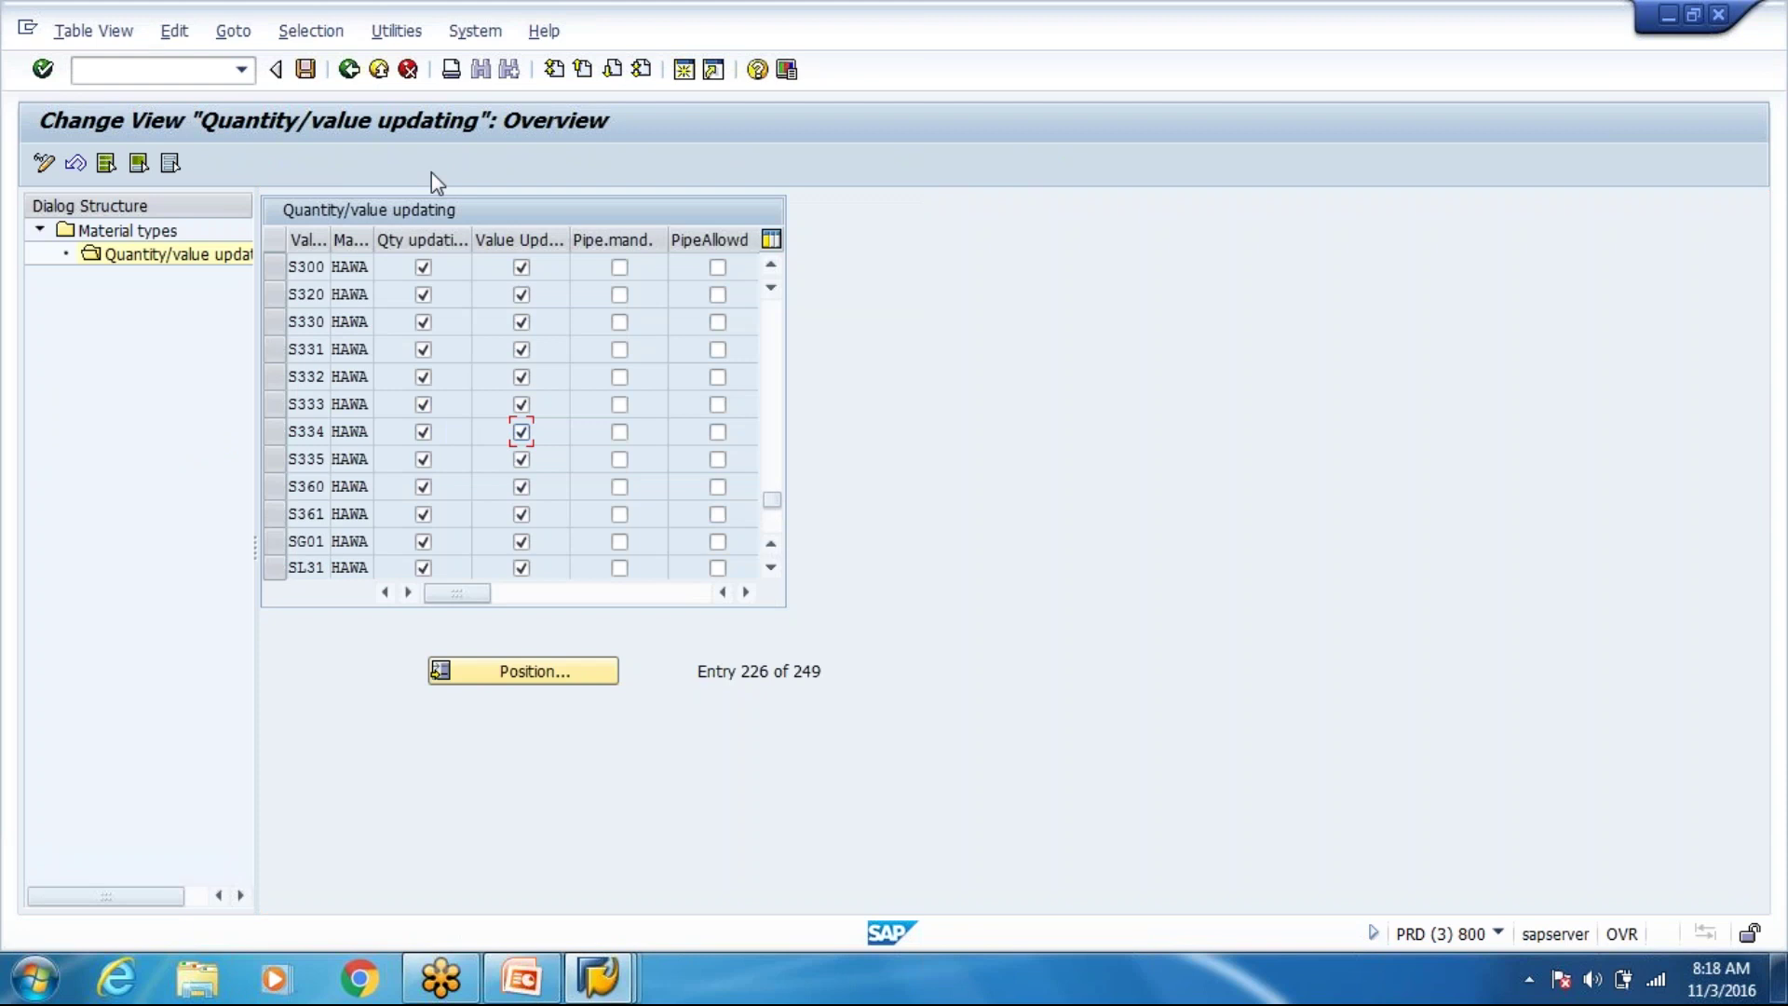
{"action": "left_click", "coordinate": [348, 68]}
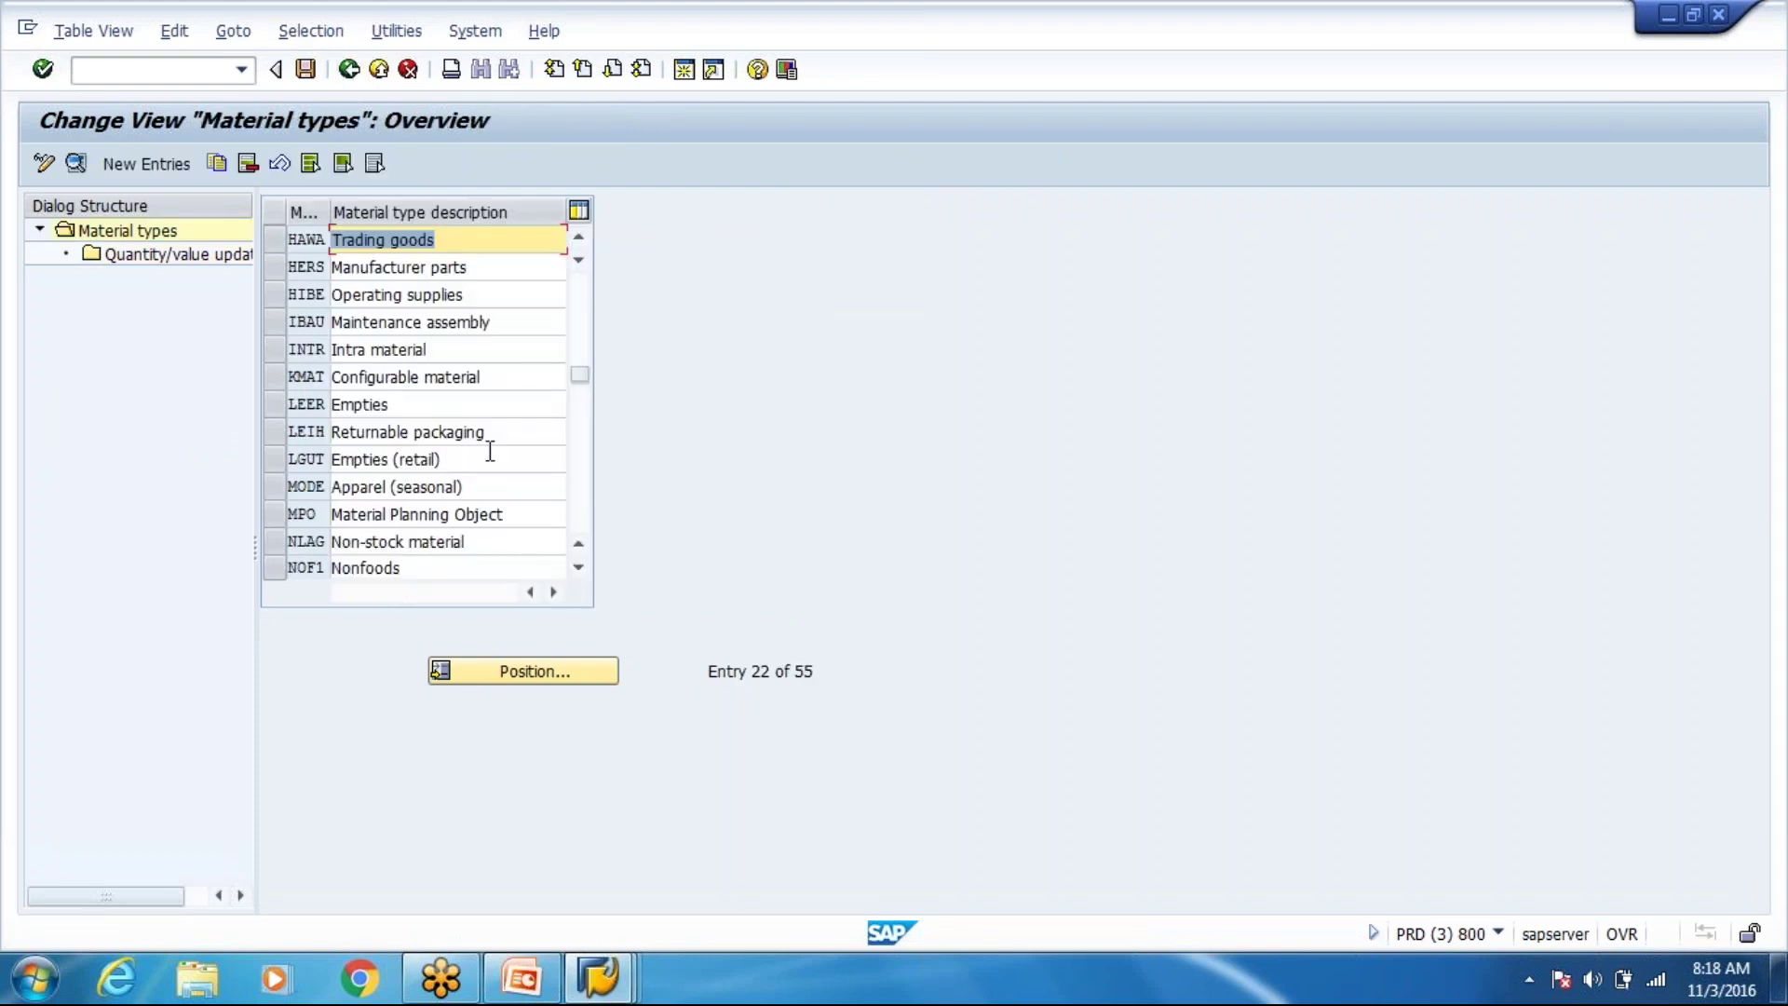
Switch to the session with the M-02 purchase order and bring up the history of entered transaction codes.
{"action": "key", "text": "alt+Tab"}
{"action": "left_click", "coordinate": [79, 68]}
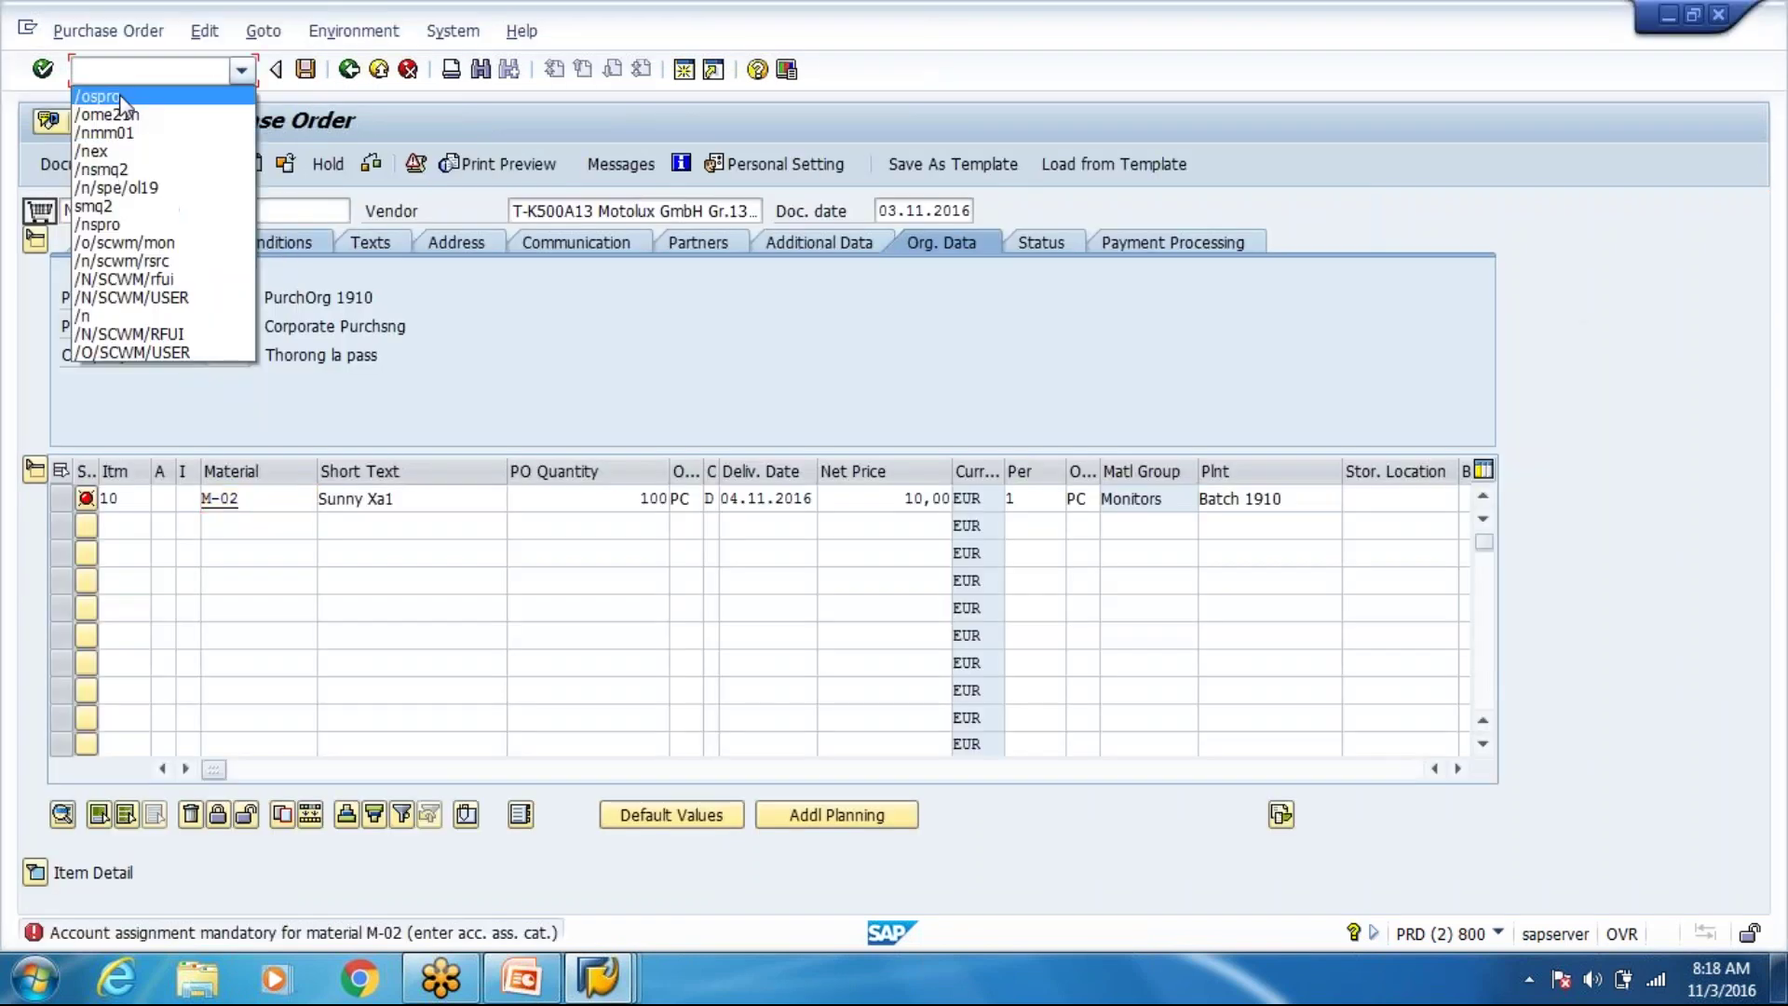